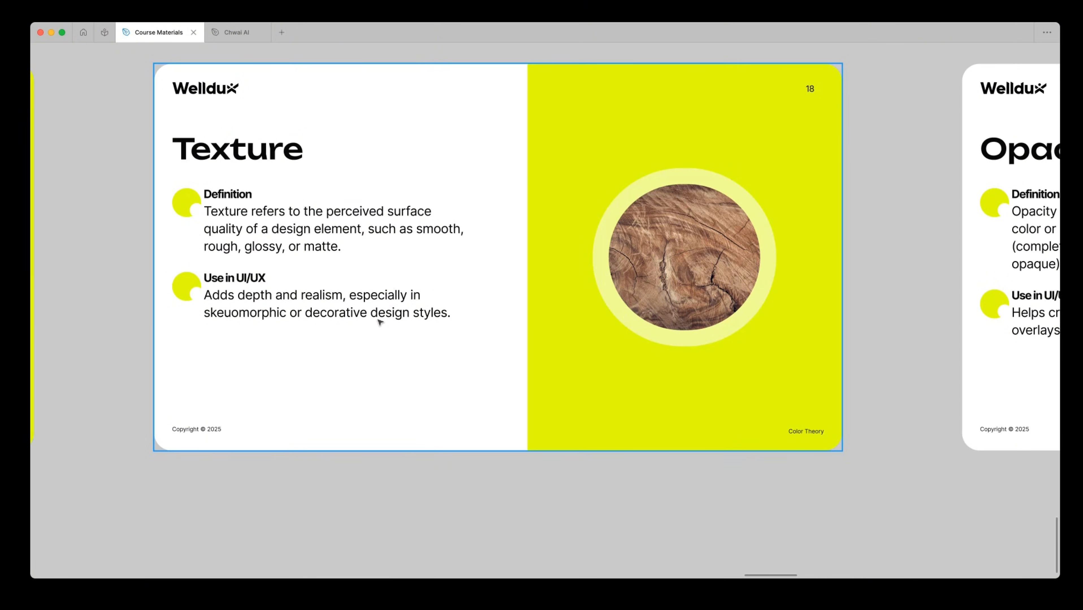
# Read the Opacity slide's definition and its use in UI/UX, glancing ahead at slide 20.
pyautogui.scroll(-3, 365, 244)
pyautogui.hscroll(2, 474, 237)
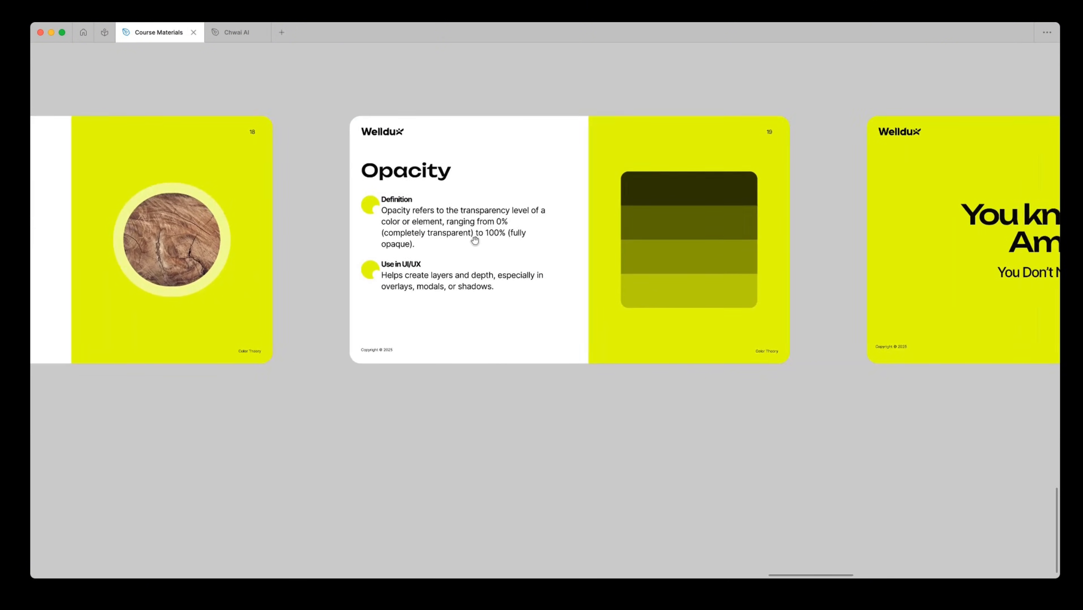
pyautogui.scroll(3, 396, 254)
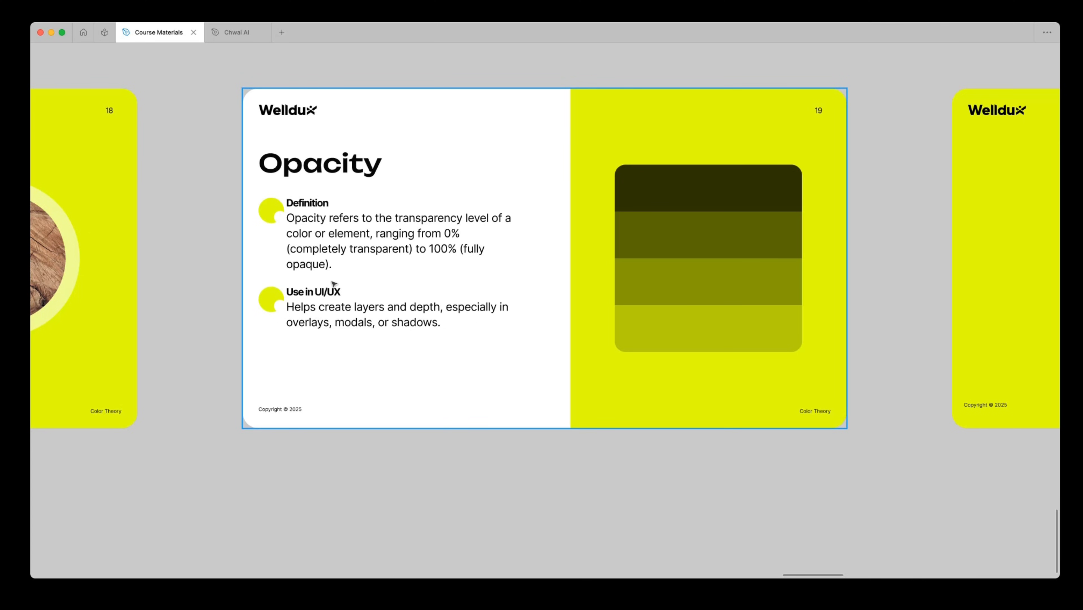
pyautogui.moveTo(464, 356); pyautogui.dragTo(47, 334)
pyautogui.moveTo(440, 302); pyautogui.dragTo(143, 316)
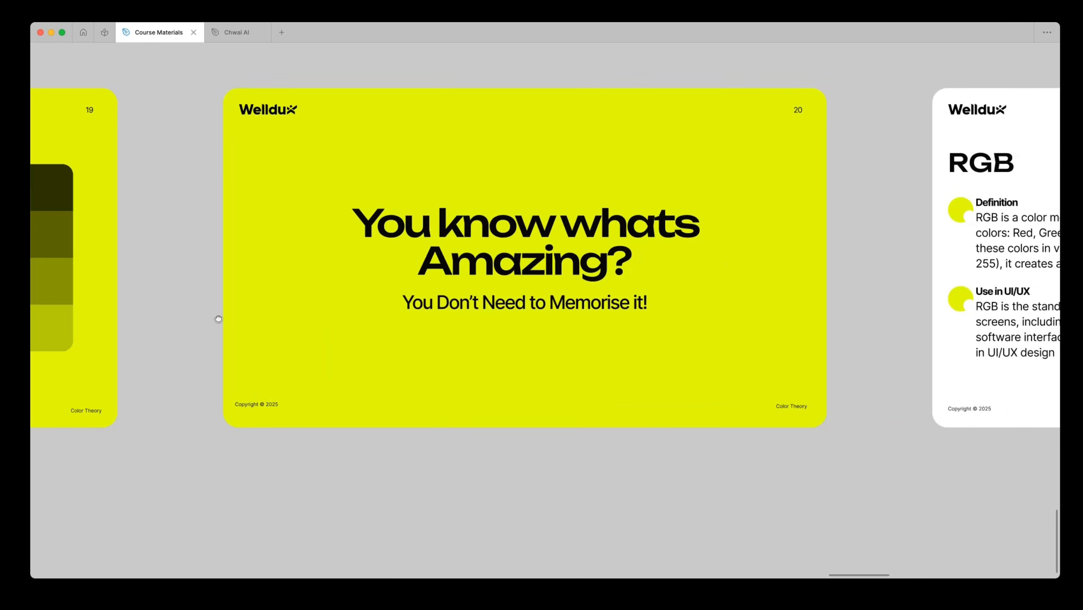
pyautogui.moveTo(193, 71)
pyautogui.mouseDown()
pyautogui.moveTo(840, 452)
pyautogui.moveTo(861, 441)
pyautogui.mouseUp()
pyautogui.moveTo(484, 462); pyautogui.dragTo(849, 462)
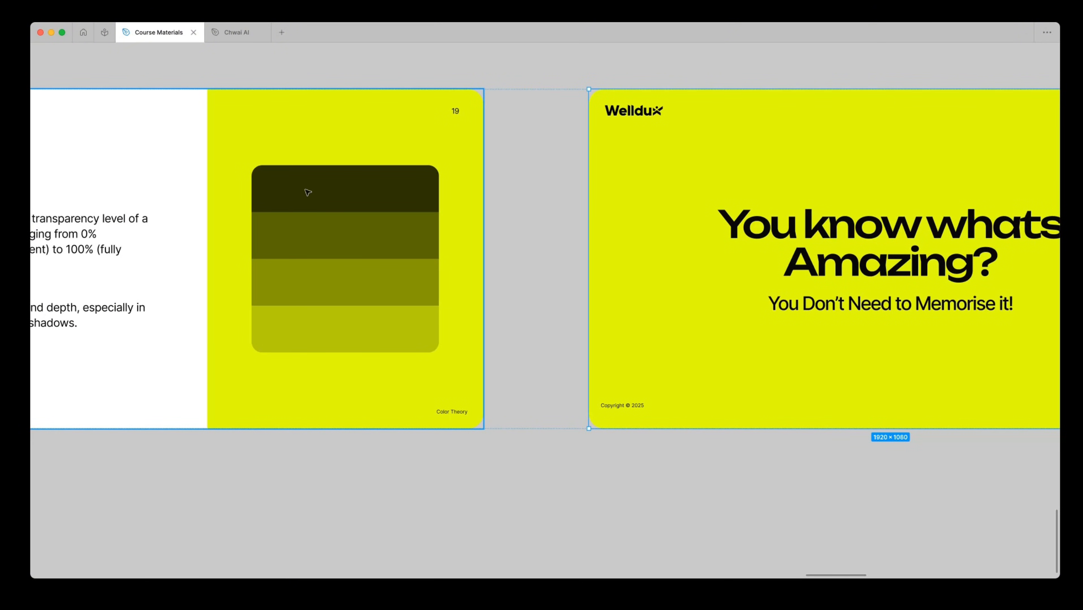
# Select the four opacity bands in the Opacity slide's illustration one after another, from darkest to lightest.
pyautogui.tripleClick(316, 189)
pyautogui.click(318, 191)
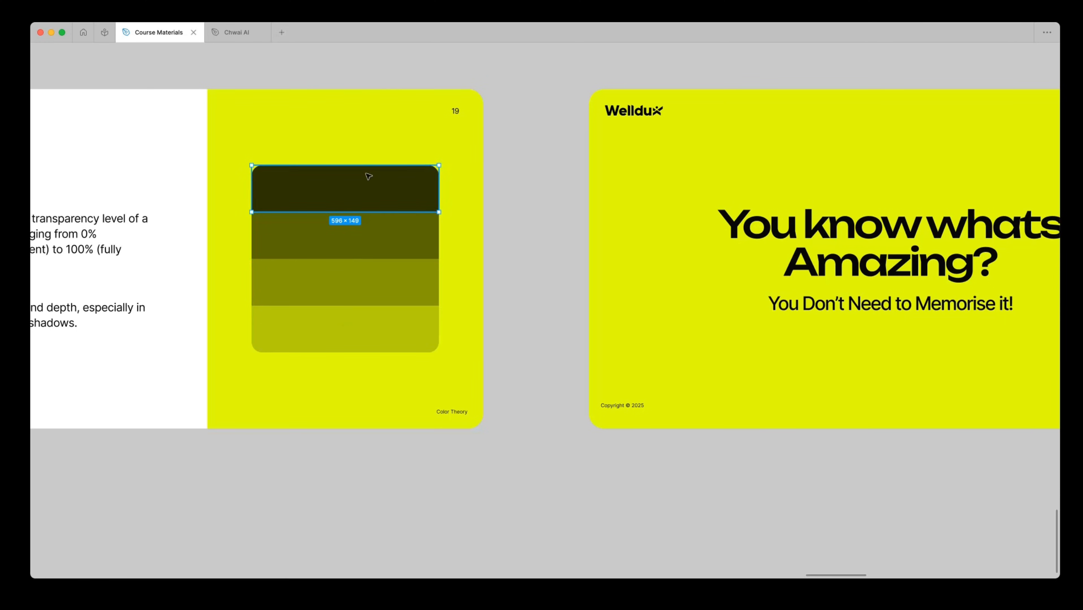
pyautogui.scroll(2, 390, 201)
pyautogui.click(437, 220)
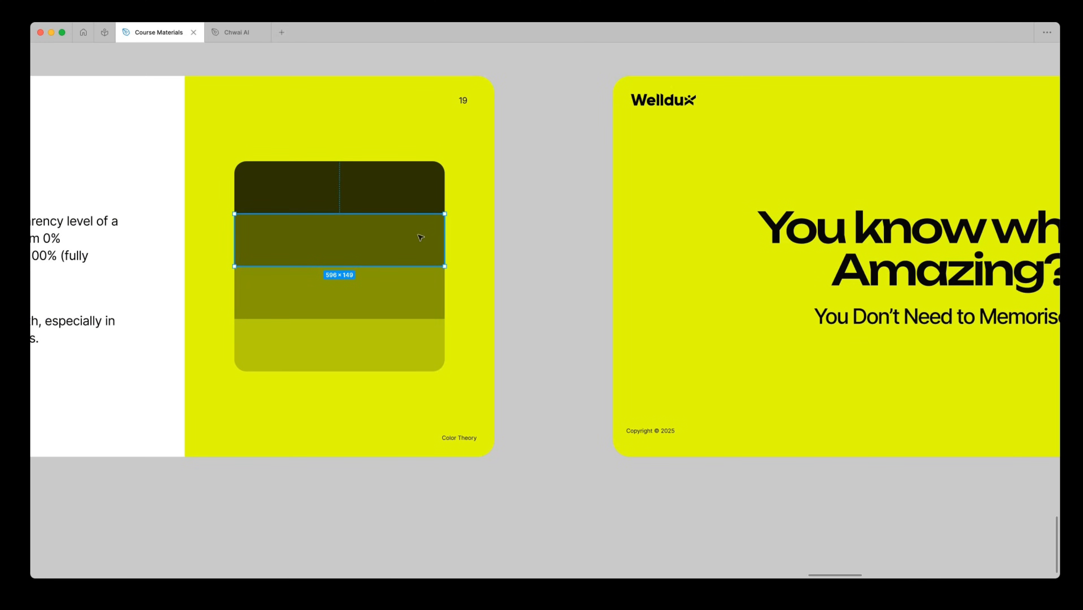
pyautogui.moveTo(395, 282); pyautogui.dragTo(451, 224)
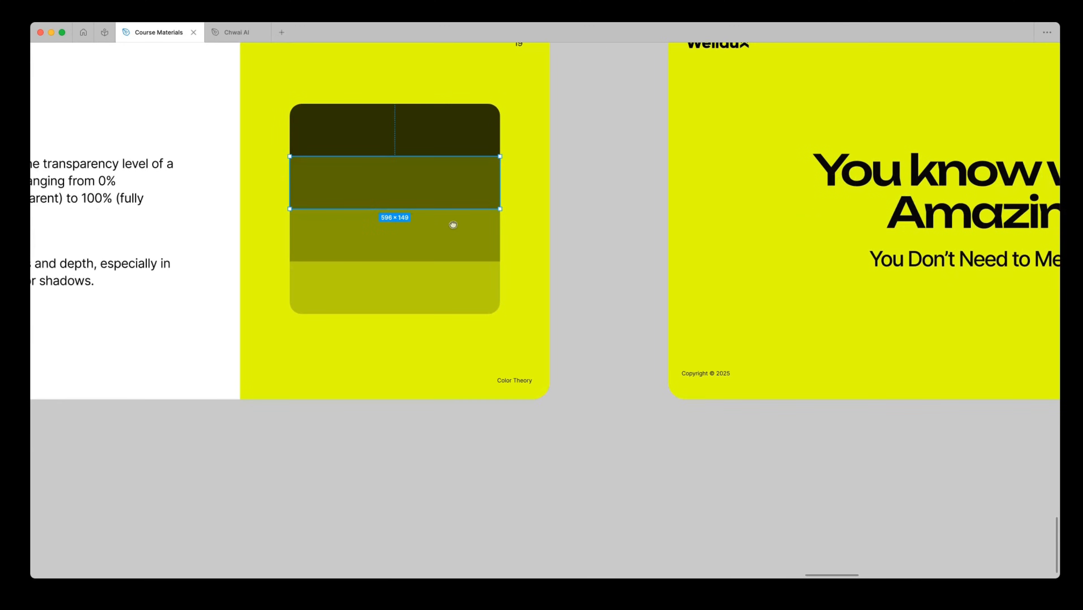
pyautogui.click(445, 242)
pyautogui.click(472, 286)
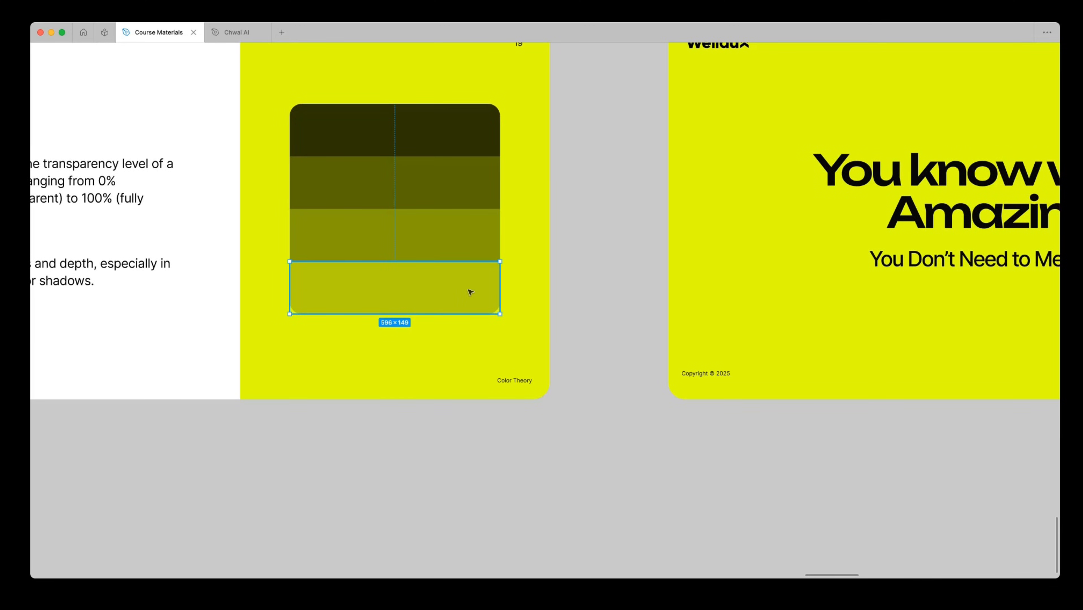
# Move on past slide 20 to the RGB slide and read its definition and use in UI/UX.
pyautogui.scroll(-5, 324, 282)
pyautogui.hscroll(10, 597, 235)
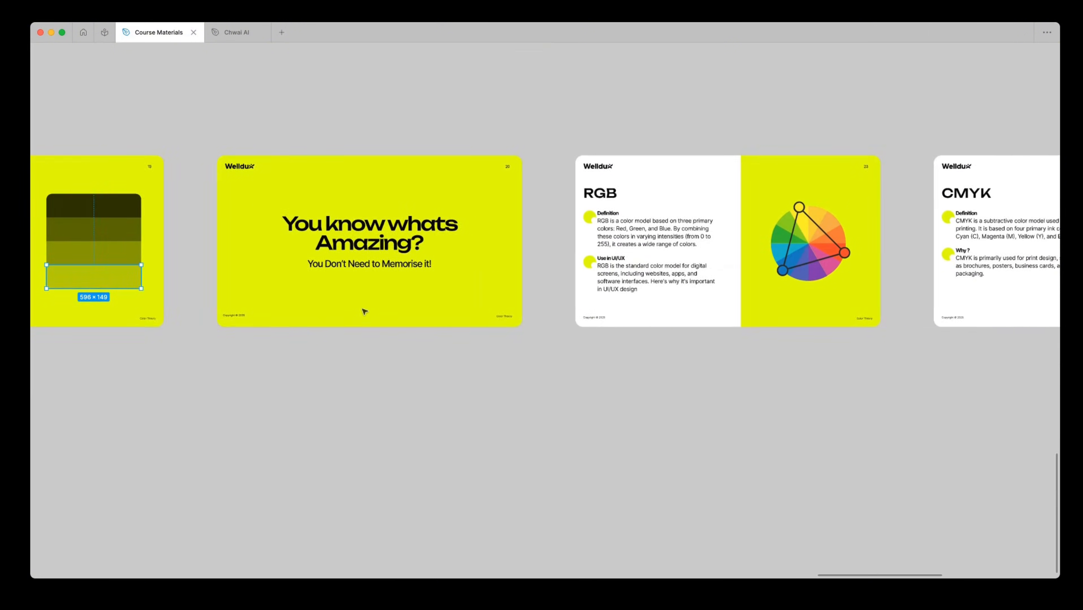
pyautogui.scroll(5, 598, 234)
pyautogui.moveTo(597, 235); pyautogui.dragTo(435, 258)
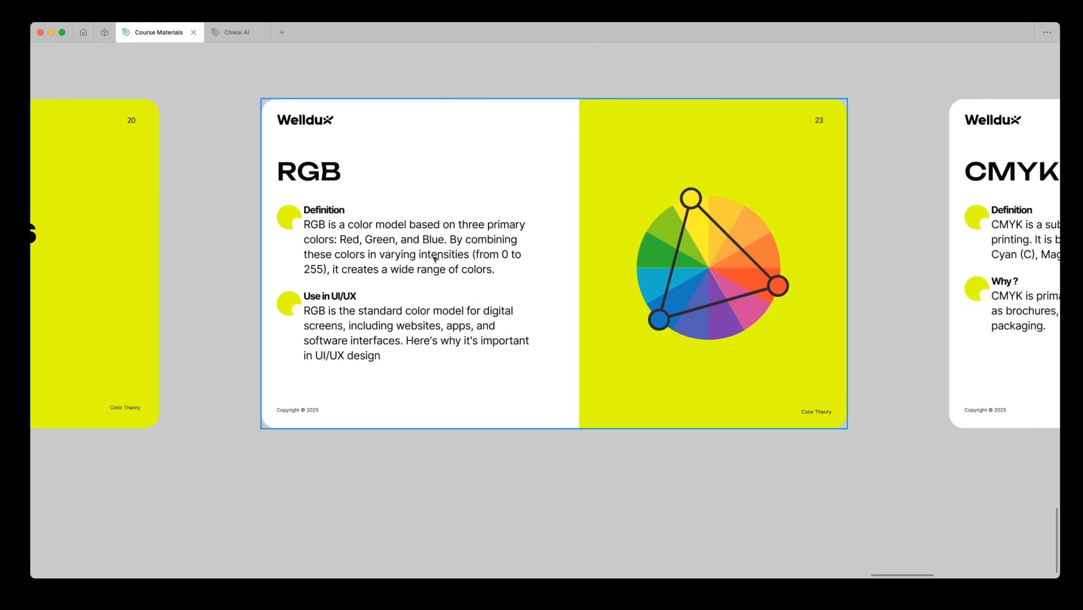
pyautogui.moveTo(462, 259); pyautogui.dragTo(359, 270)
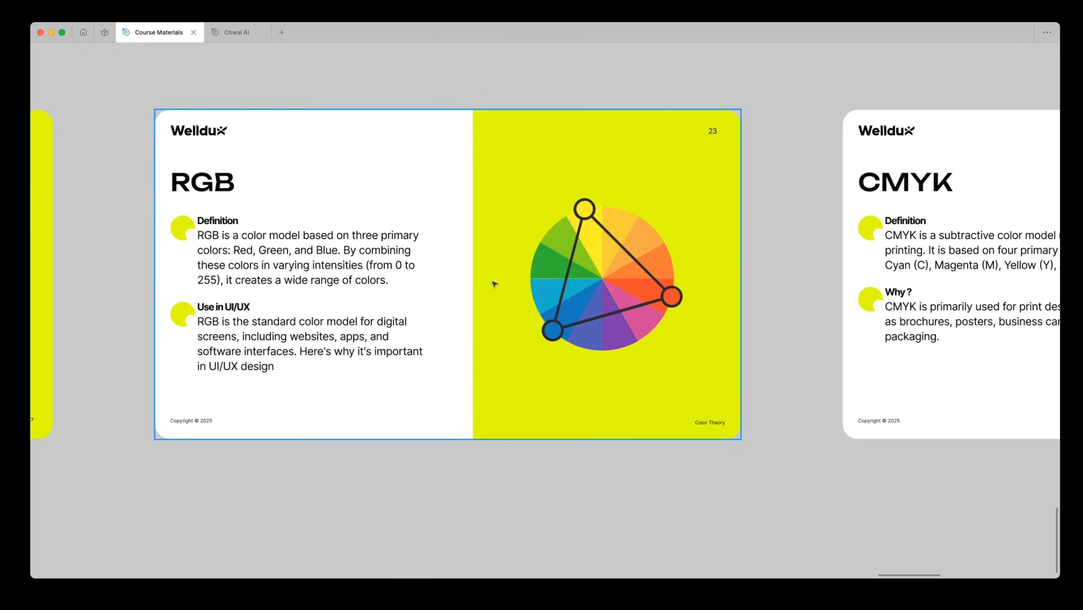
# Advance to the CMYK slide and read its definition and why it is used.
pyautogui.moveTo(570, 273); pyautogui.dragTo(427, 262)
pyautogui.hscroll(5, 427, 262)
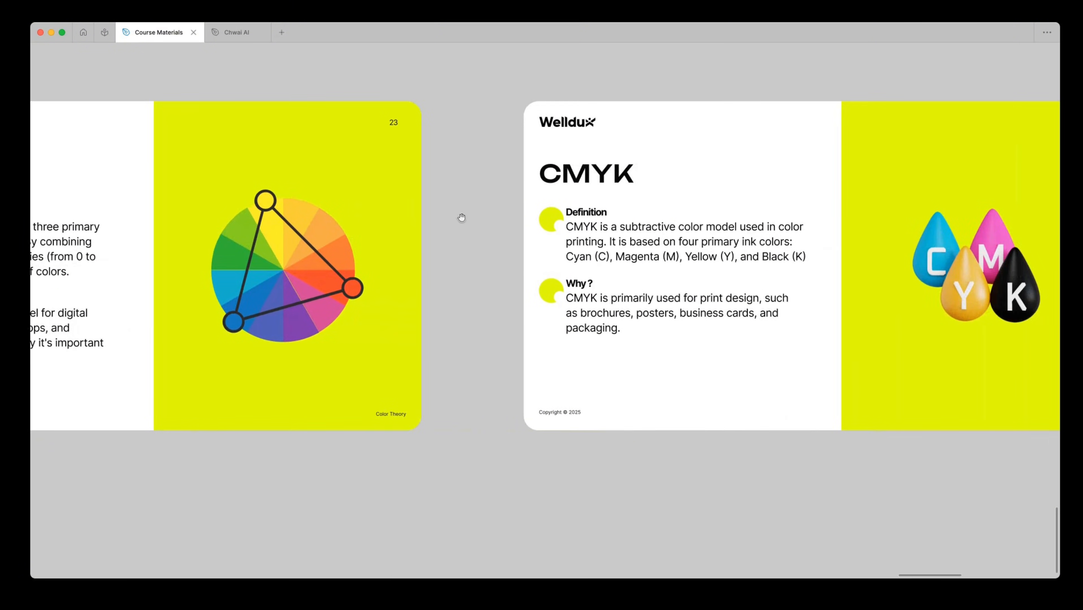
pyautogui.moveTo(459, 218); pyautogui.dragTo(218, 215)
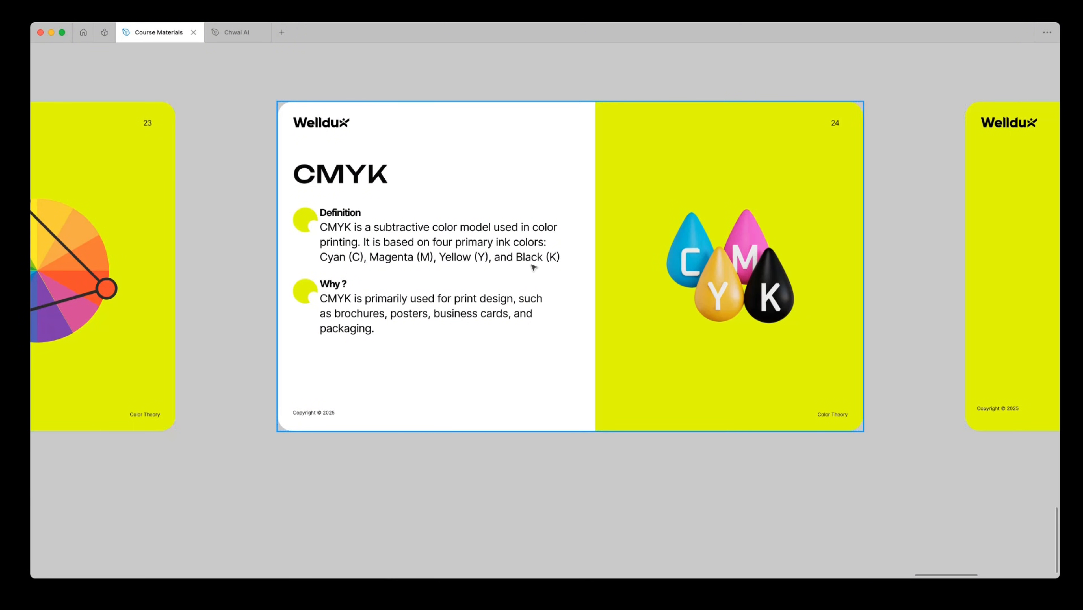
# Go through slide 25 about forgetting CMYK and on to the closing "Thats it!" slide.
pyautogui.press('Right')
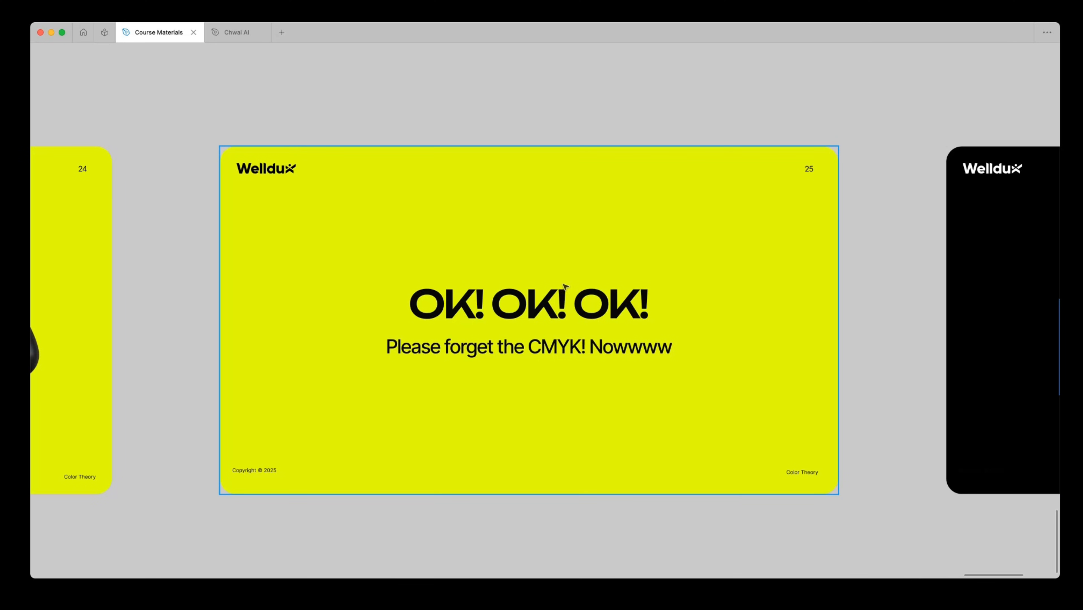
pyautogui.scroll(-2, 368, 286)
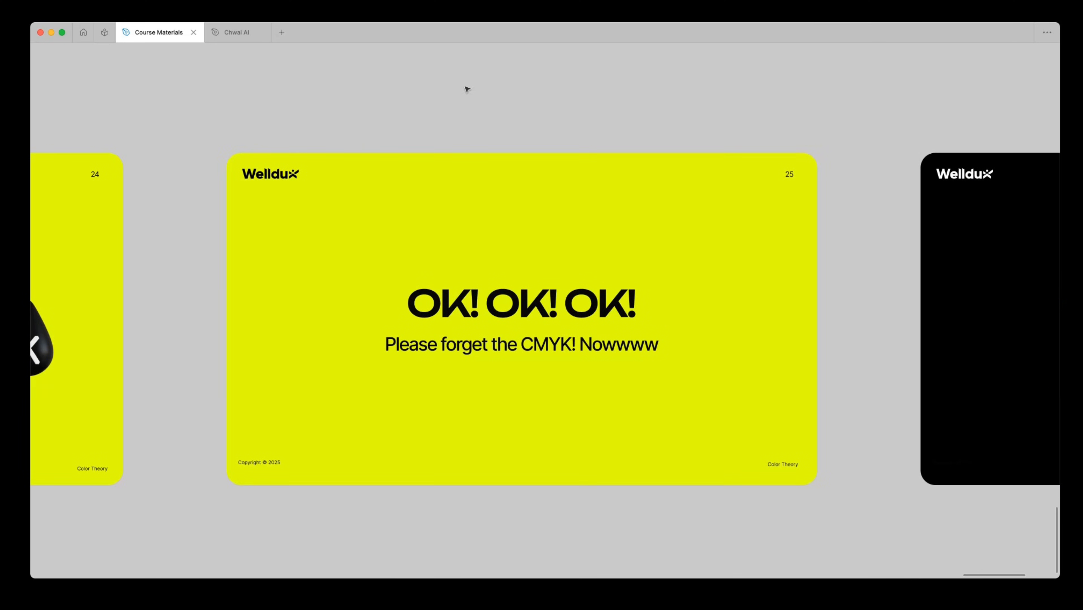
pyautogui.moveTo(571, 121); pyautogui.dragTo(3, 130)
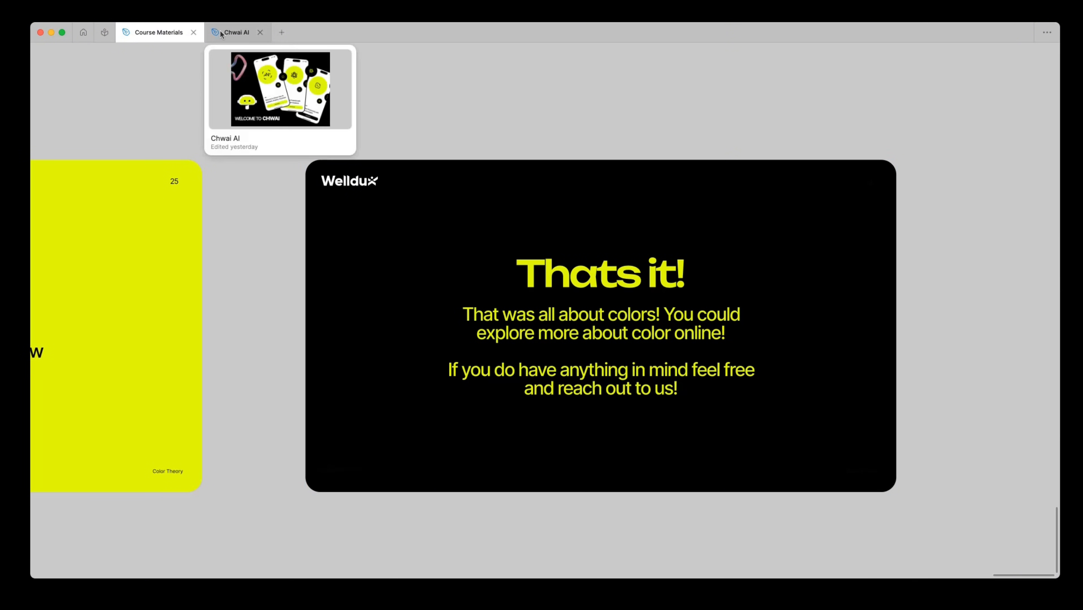
# Switch to the Chwai AI file and bring up the Brand Pallete section on its Styling page.
pyautogui.click(233, 31)
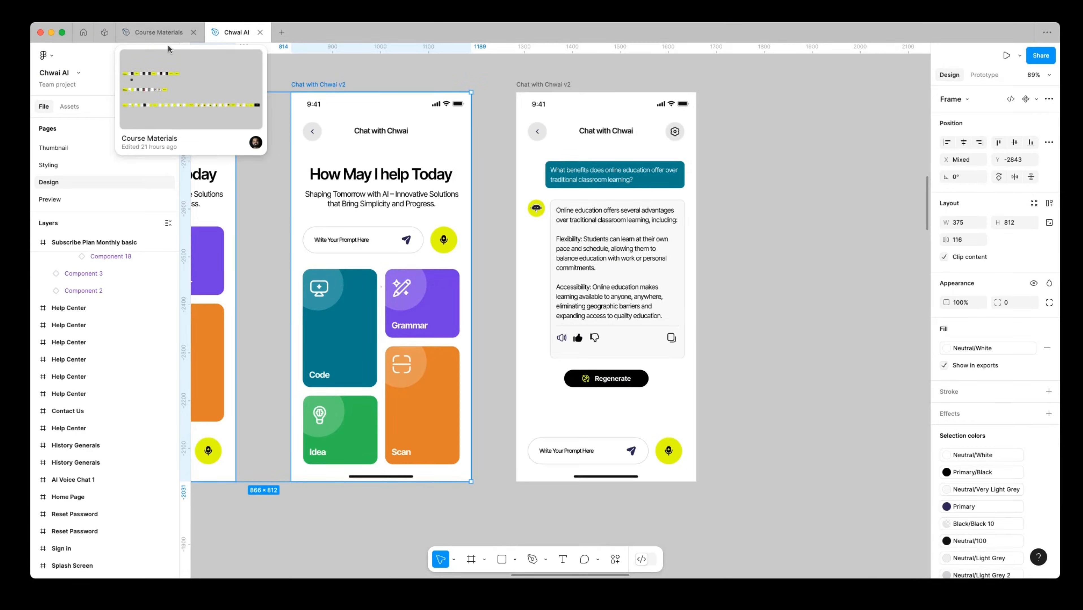
pyautogui.click(68, 168)
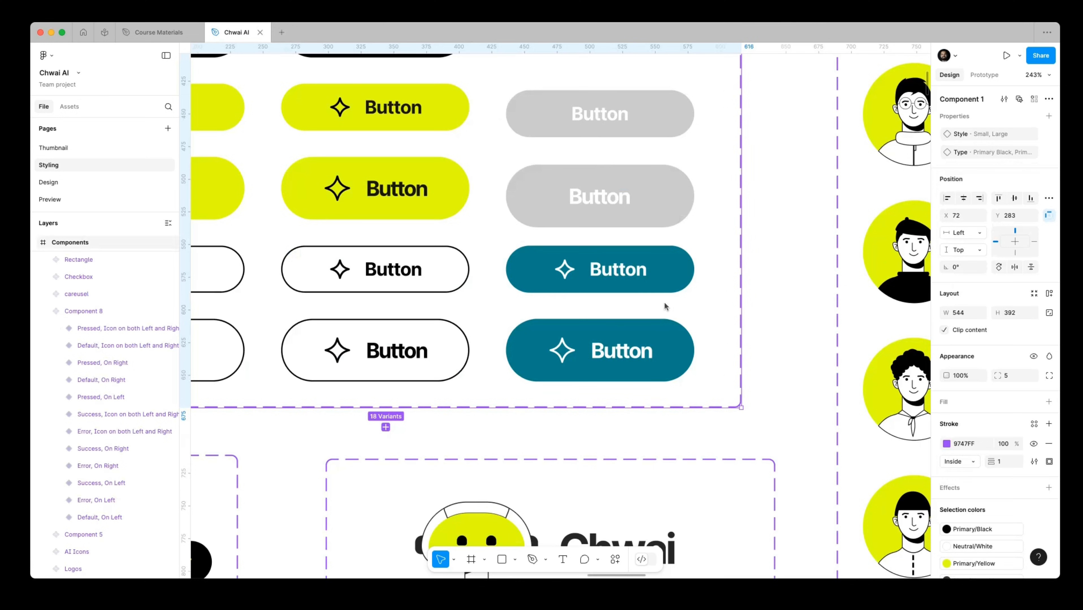
pyautogui.scroll(-5, 667, 305)
pyautogui.hscroll(-5, 817, 368)
pyautogui.scroll(-2, 817, 368)
pyautogui.scroll(5, 633, 203)
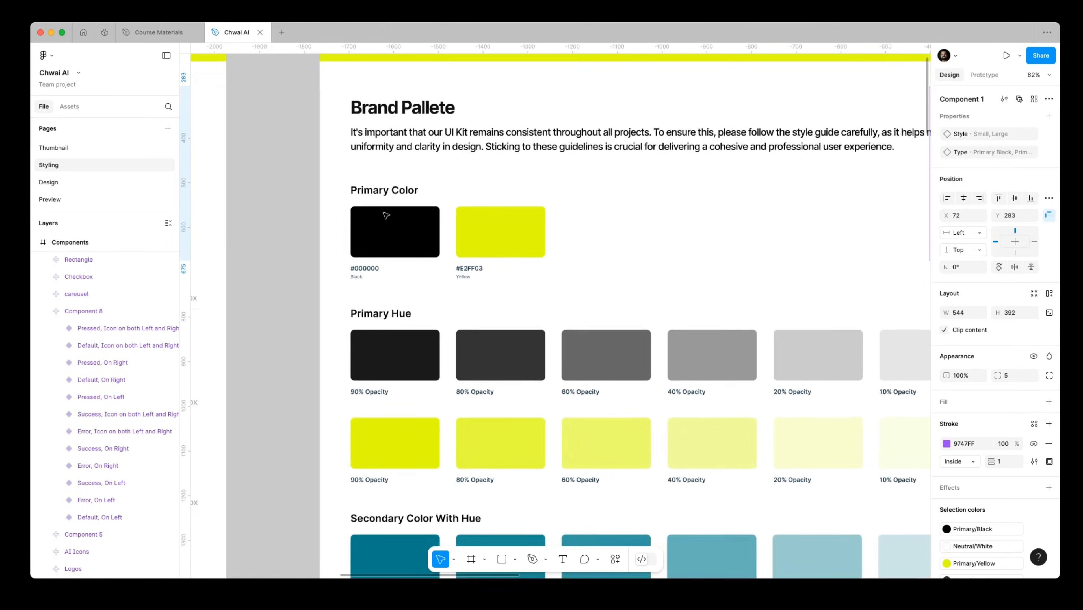
# Examine the Primary Color swatches and the black and yellow Primary Hue opacity variants in the brand palette.
pyautogui.scroll(2, 451, 233)
pyautogui.moveTo(399, 232); pyautogui.dragTo(366, 155)
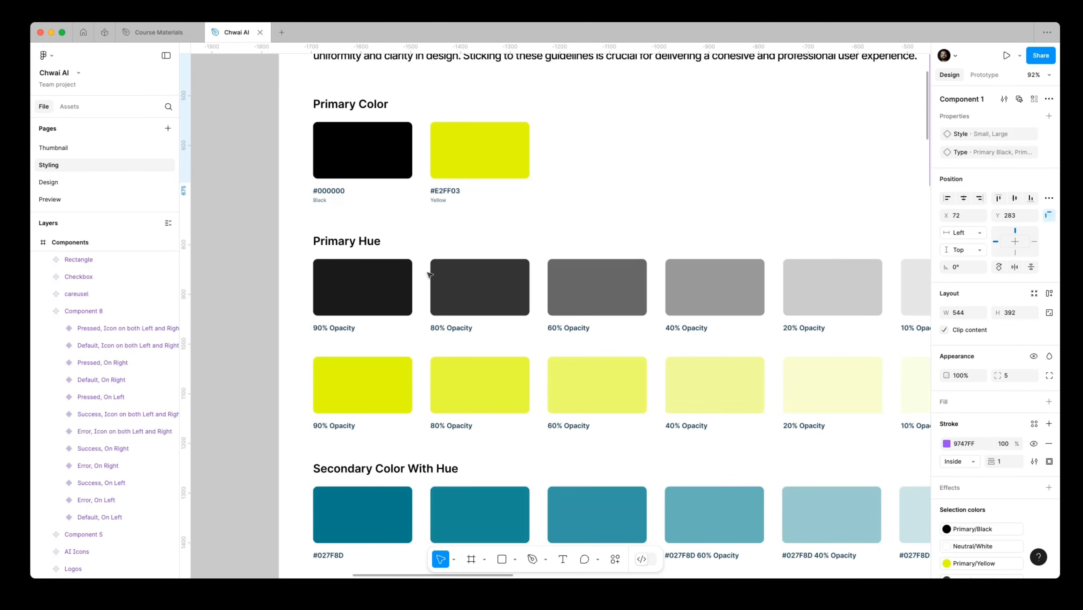
pyautogui.moveTo(397, 295); pyautogui.dragTo(366, 194)
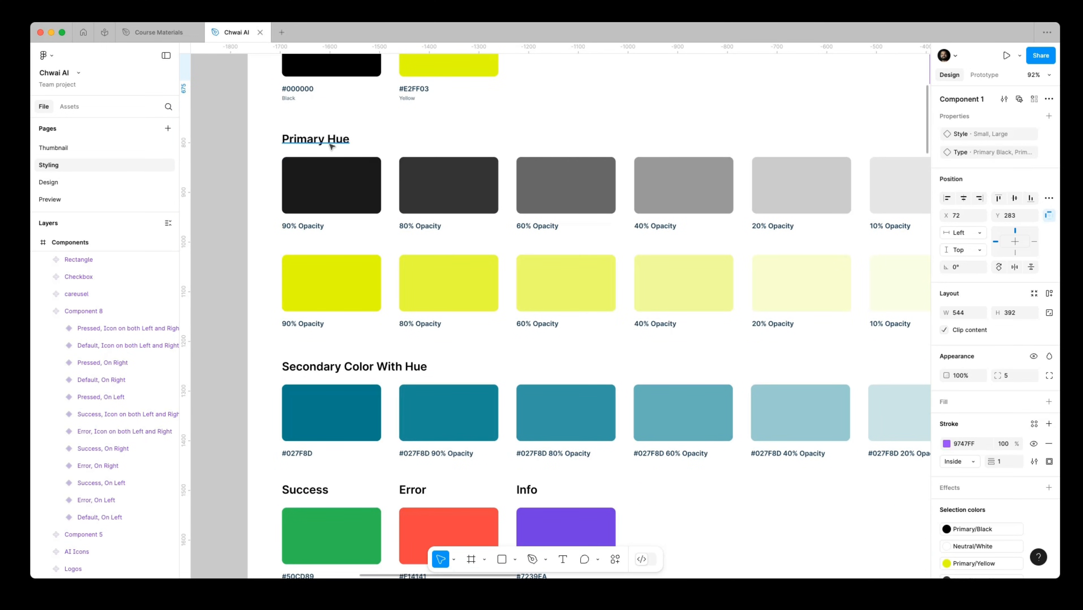
pyautogui.scroll(5, 331, 144)
pyautogui.scroll(-5, 331, 143)
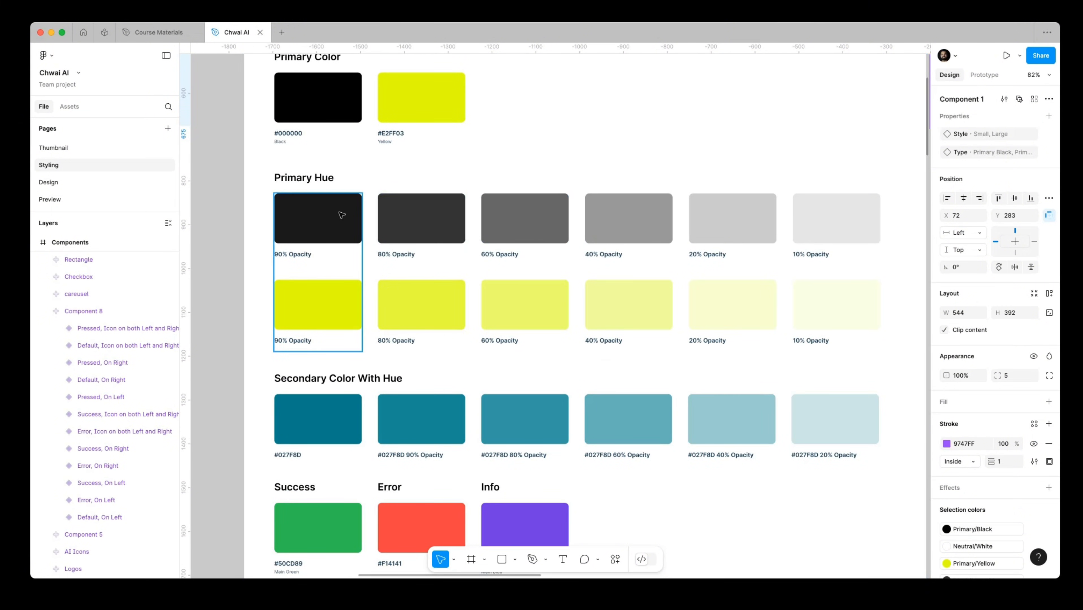
pyautogui.scroll(2, 342, 215)
pyautogui.scroll(2, 376, 291)
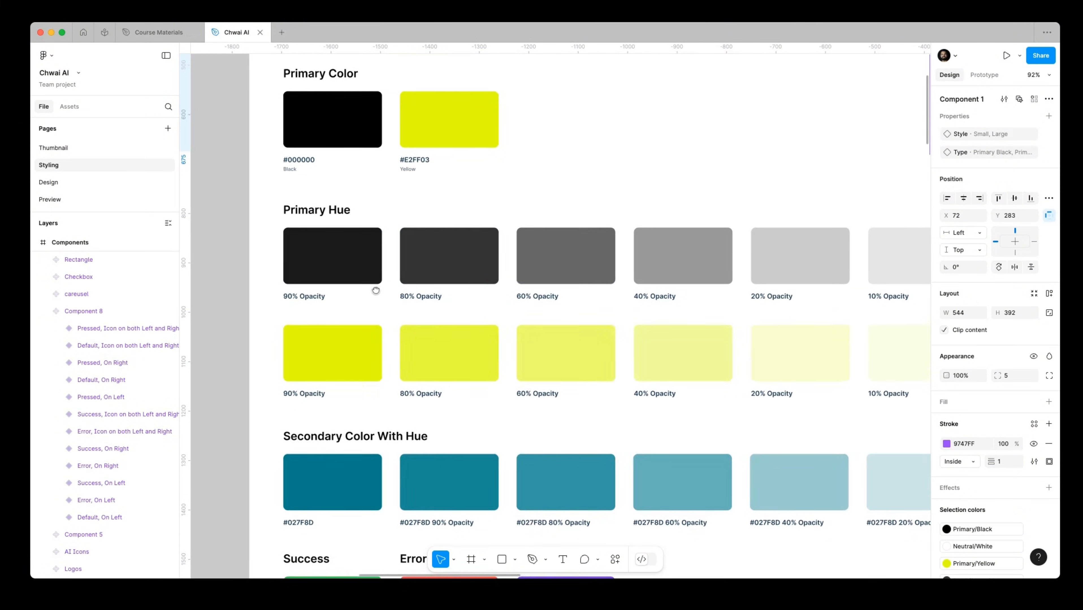
# Inspect the yellow 90% opacity swatch and review the Secondary Color With Hue row below it.
pyautogui.scroll(-5, 418, 260)
pyautogui.click(356, 97)
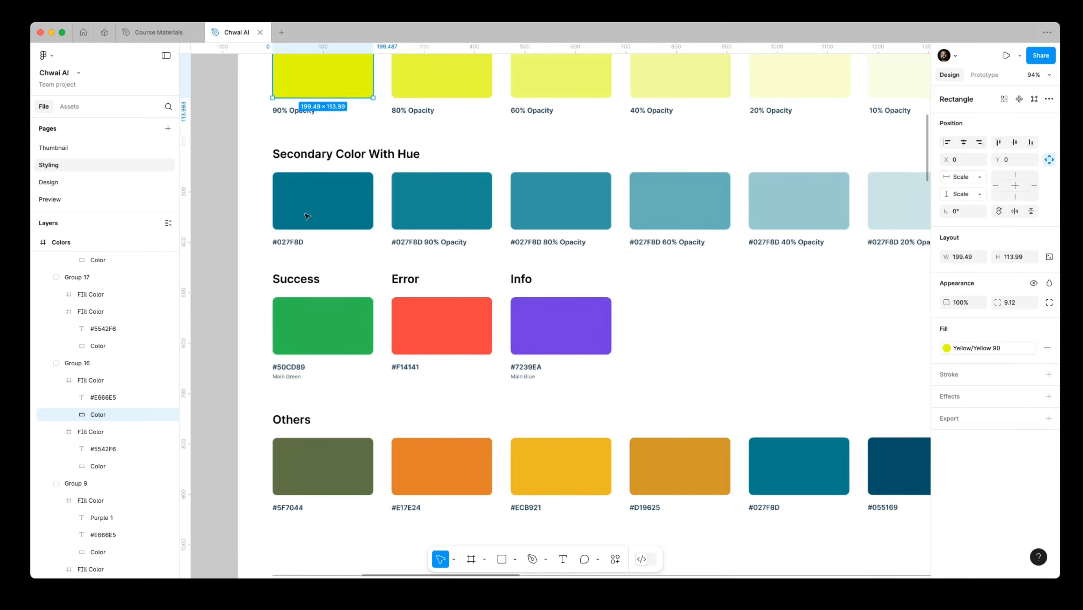
pyautogui.scroll(-3, 307, 217)
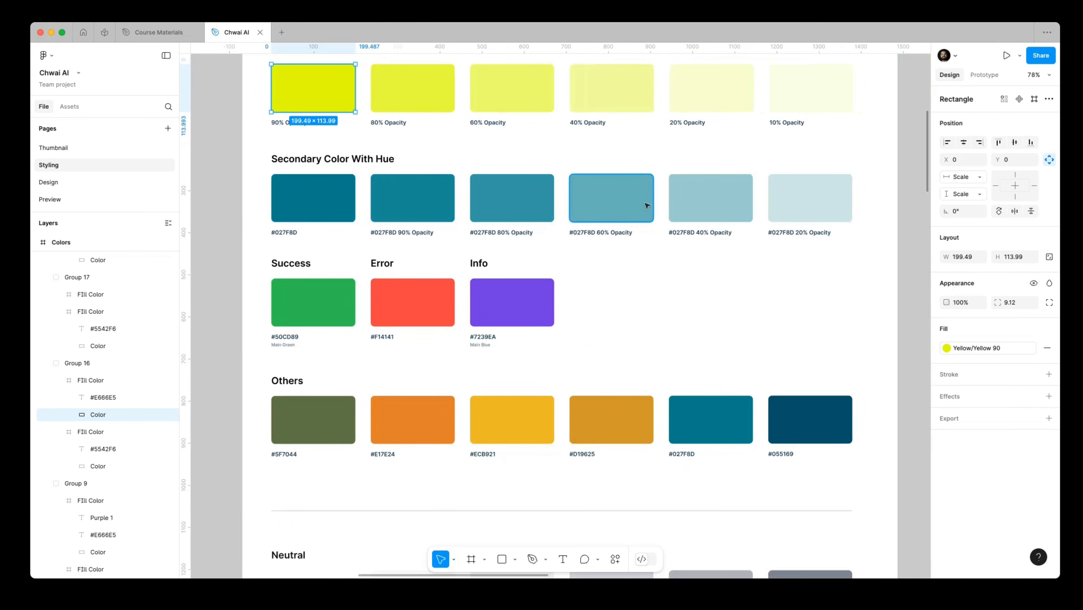
pyautogui.scroll(-5, 536, 271)
pyautogui.hscroll(-2, 537, 271)
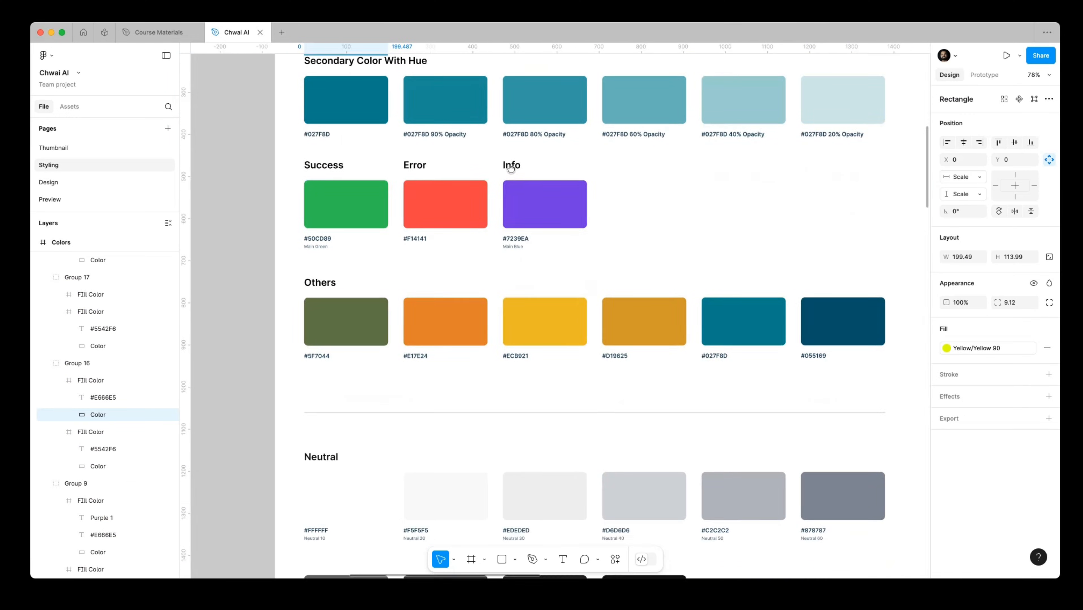
# Inspect the Success, Error and Info colors by selecting the Success heading and the individual swatches.
pyautogui.scroll(5, 350, 169)
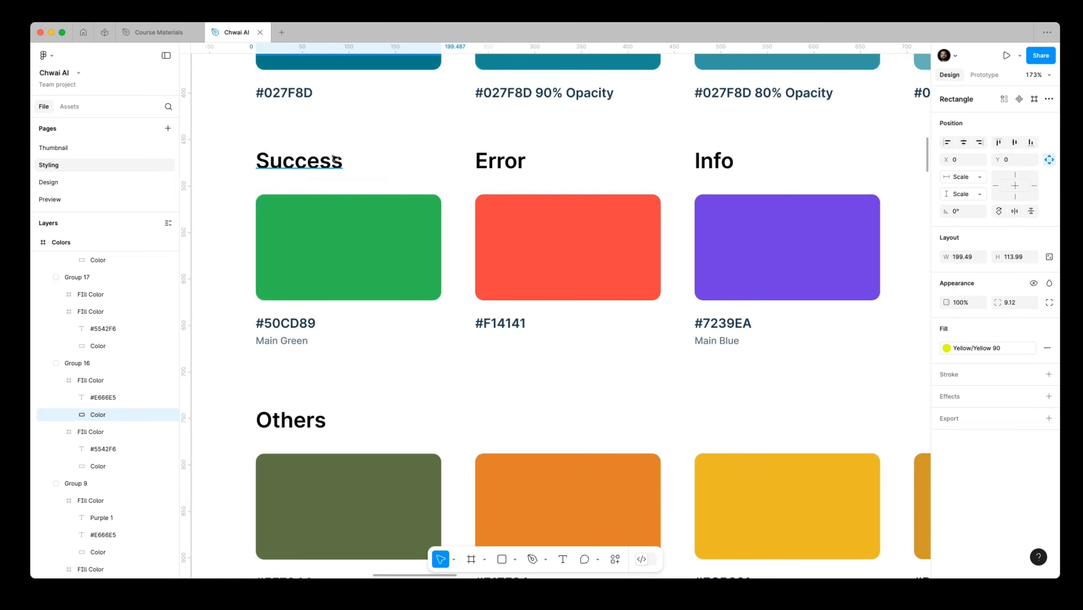
pyautogui.click(306, 167)
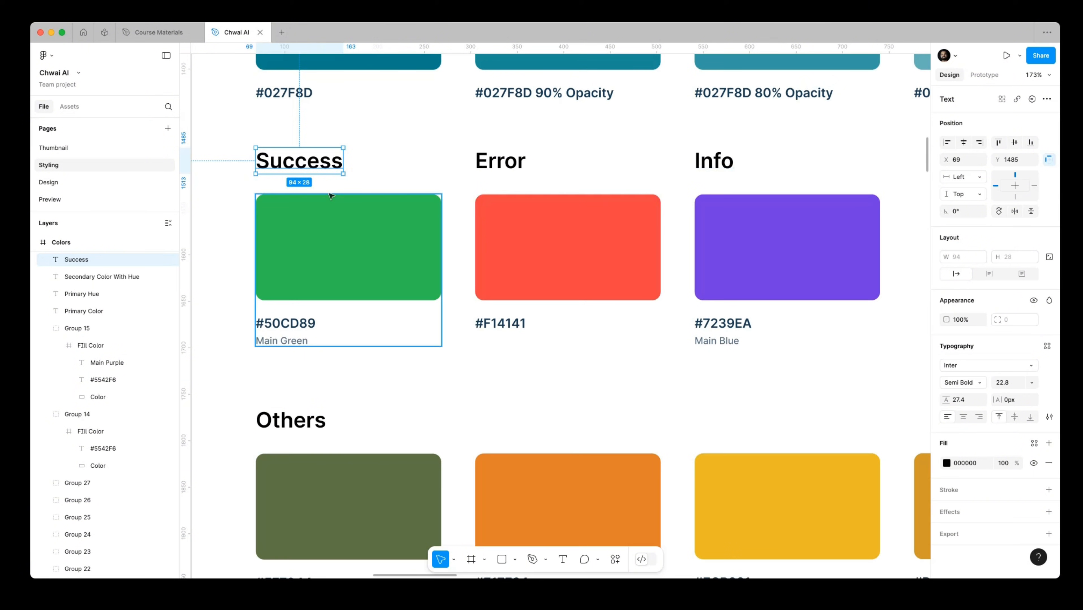
pyautogui.scroll(1, 319, 235)
pyautogui.scroll(1, 320, 236)
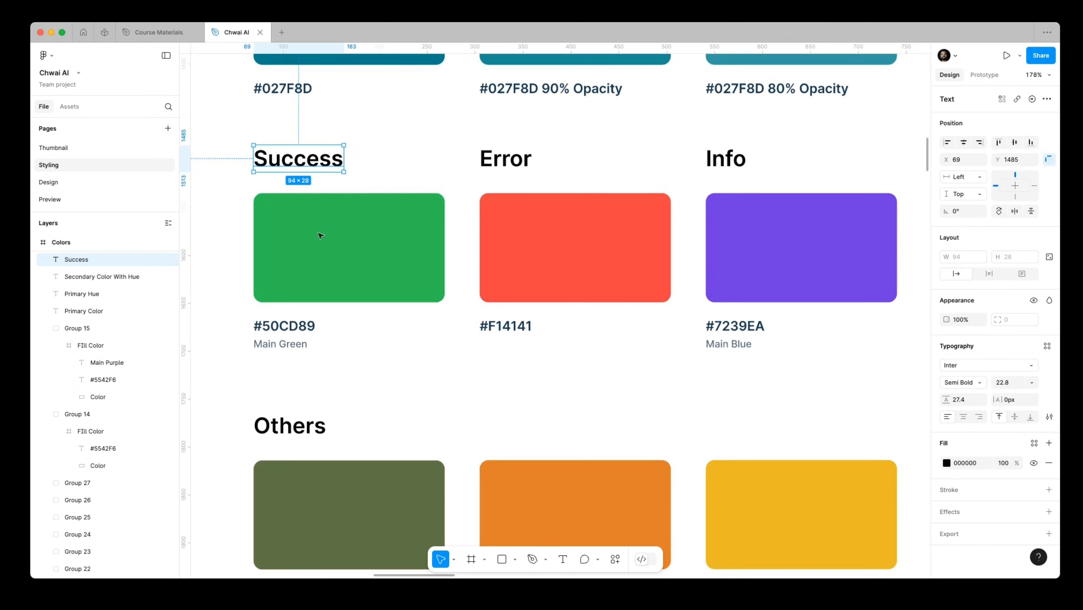
pyautogui.click(367, 237)
pyautogui.doubleClick(531, 237)
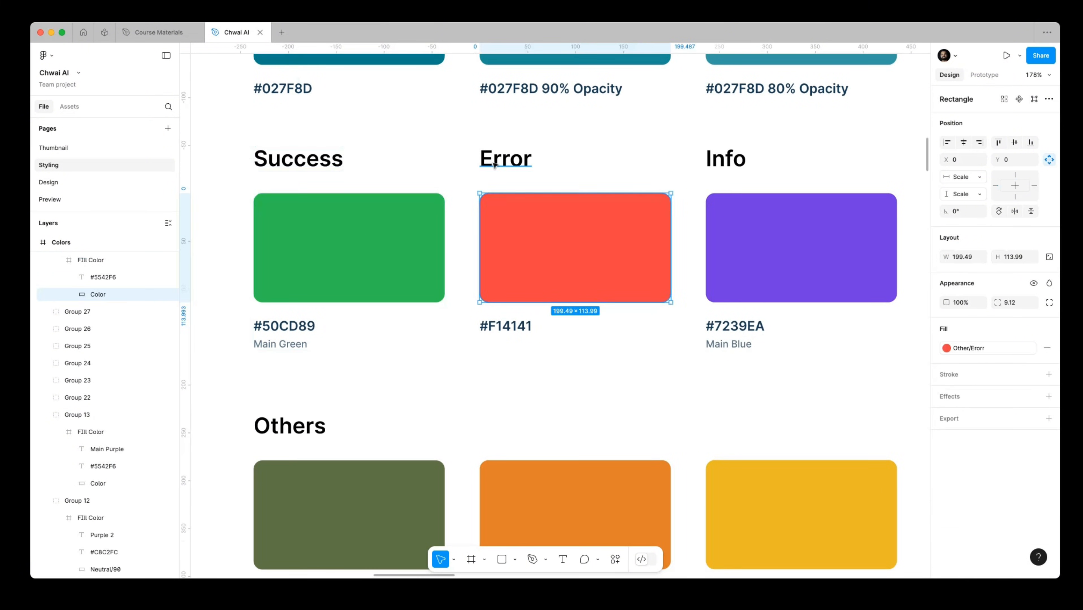
pyautogui.hscroll(5, 654, 233)
pyautogui.click(639, 231)
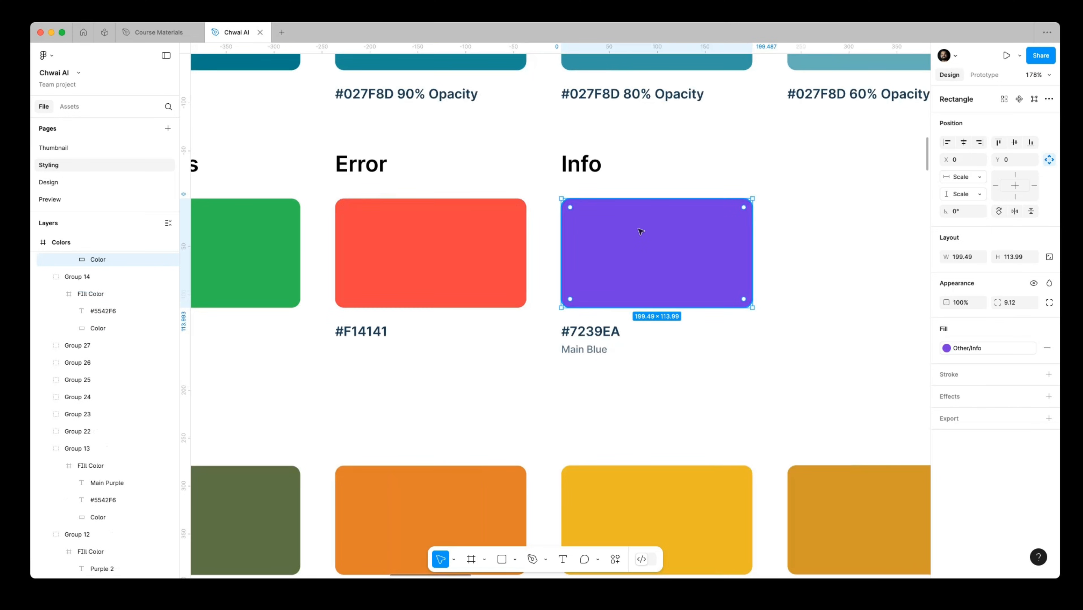
# Review the Others color row and the Neutral swatches at the end of the brand palette.
pyautogui.scroll(-3, 607, 232)
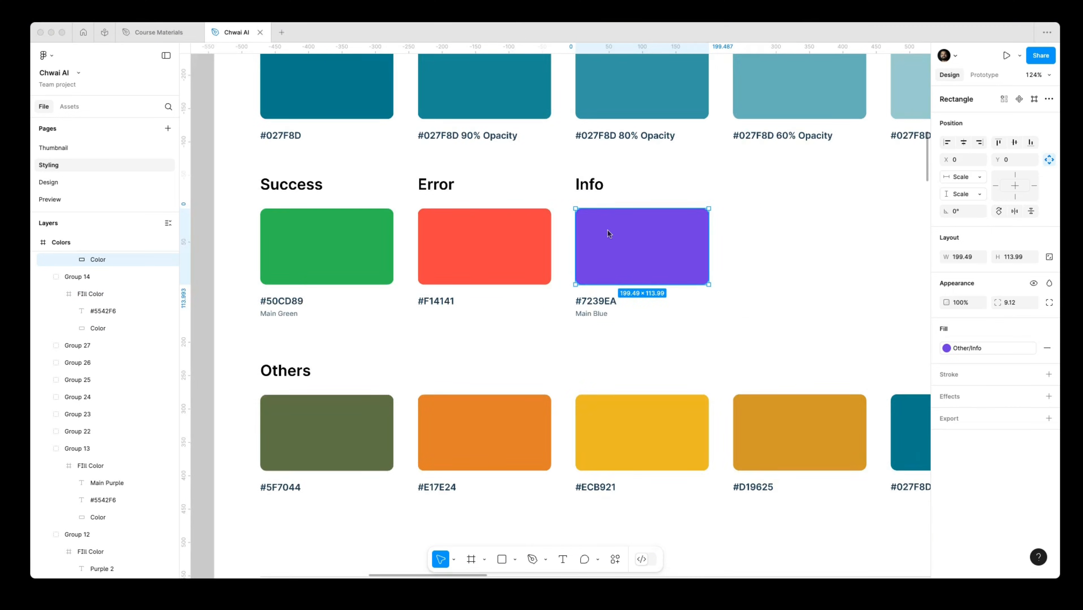
pyautogui.scroll(-5, 527, 198)
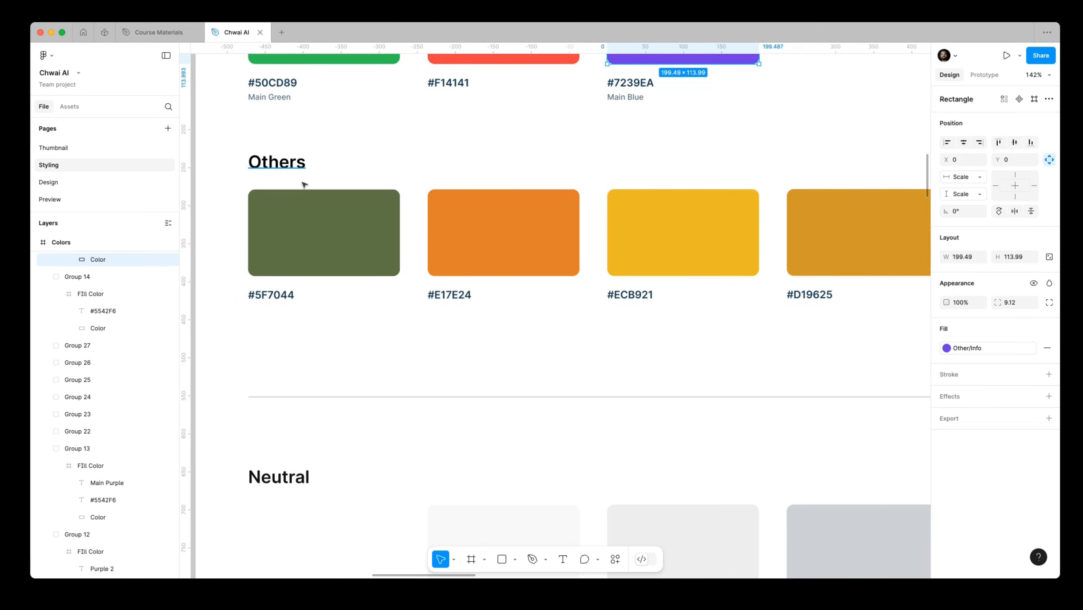
pyautogui.scroll(-2, 302, 184)
pyautogui.scroll(-1, 302, 184)
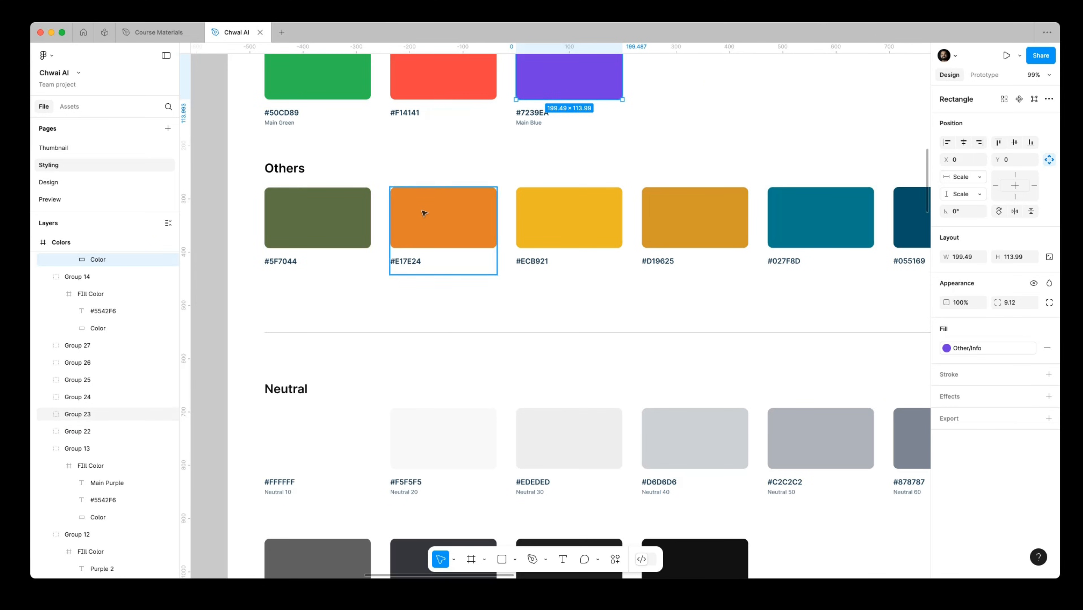
pyautogui.scroll(-4, 421, 207)
pyautogui.scroll(4, 548, 225)
pyautogui.scroll(-4, 551, 225)
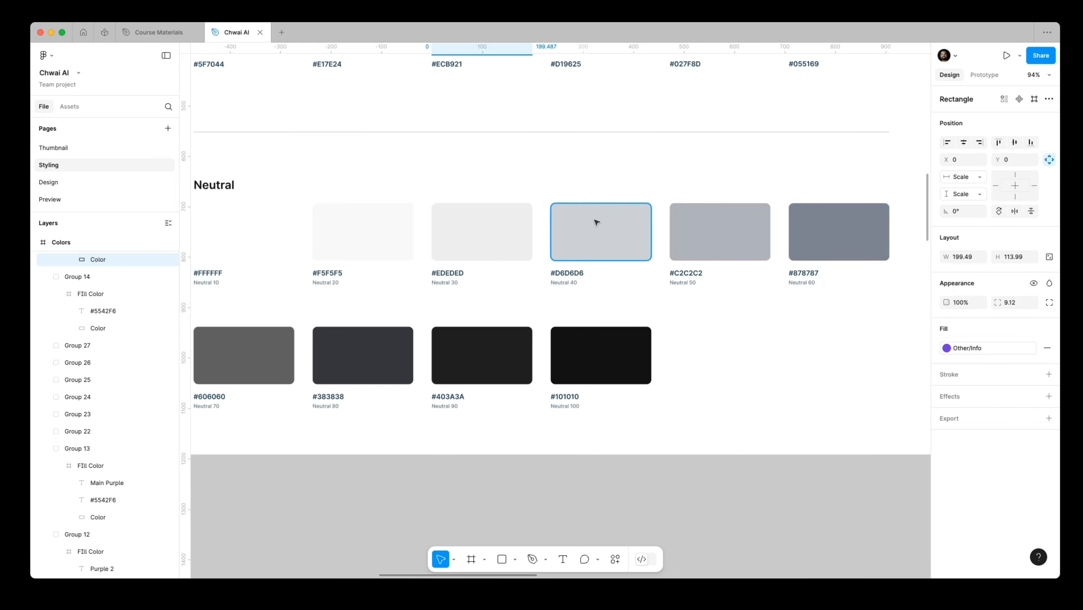
# Inspect the Neutral swatches, selecting the white Neutral 10 and the near-black Neutral 100 to examine their fills.
pyautogui.scroll(-4, 599, 220)
pyautogui.scroll(5, 395, 219)
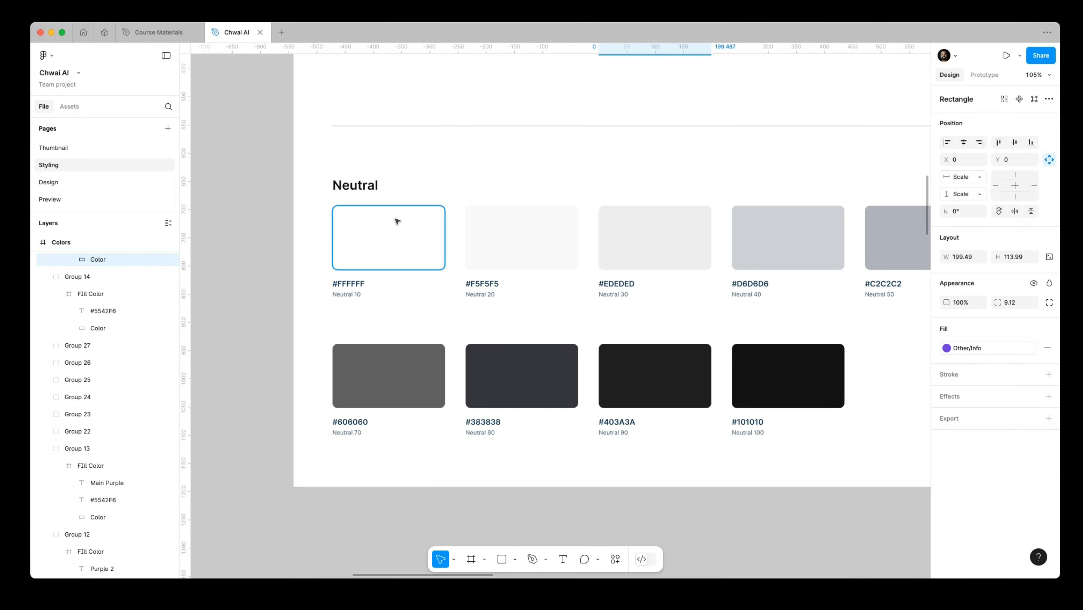
pyautogui.hscroll(1, 467, 259)
pyautogui.click(348, 220)
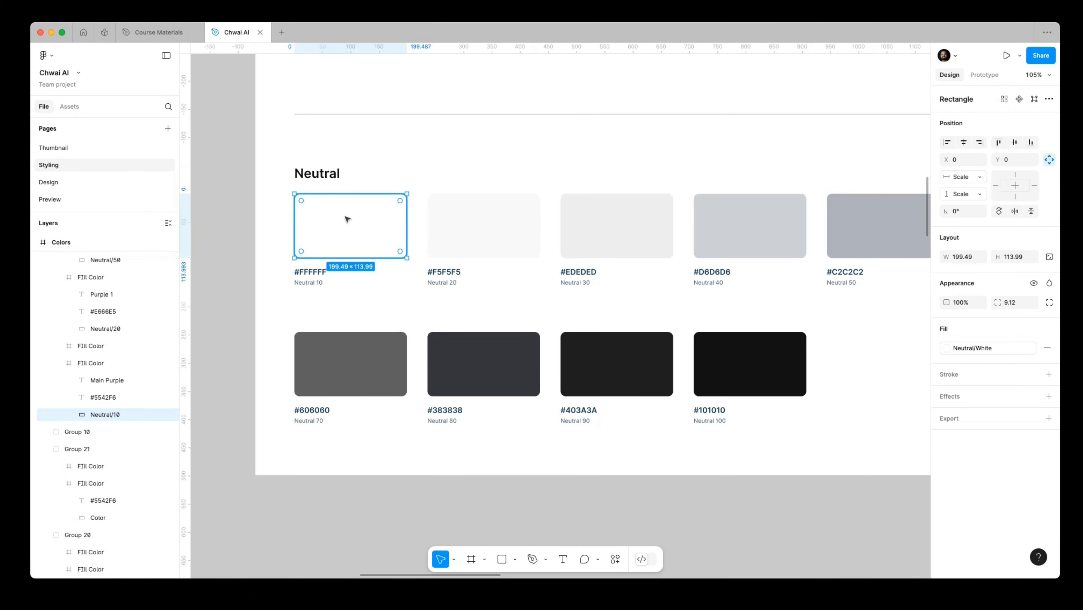
pyautogui.hscroll(2, 475, 323)
pyautogui.hscroll(2, 475, 322)
pyautogui.scroll(-5, 626, 357)
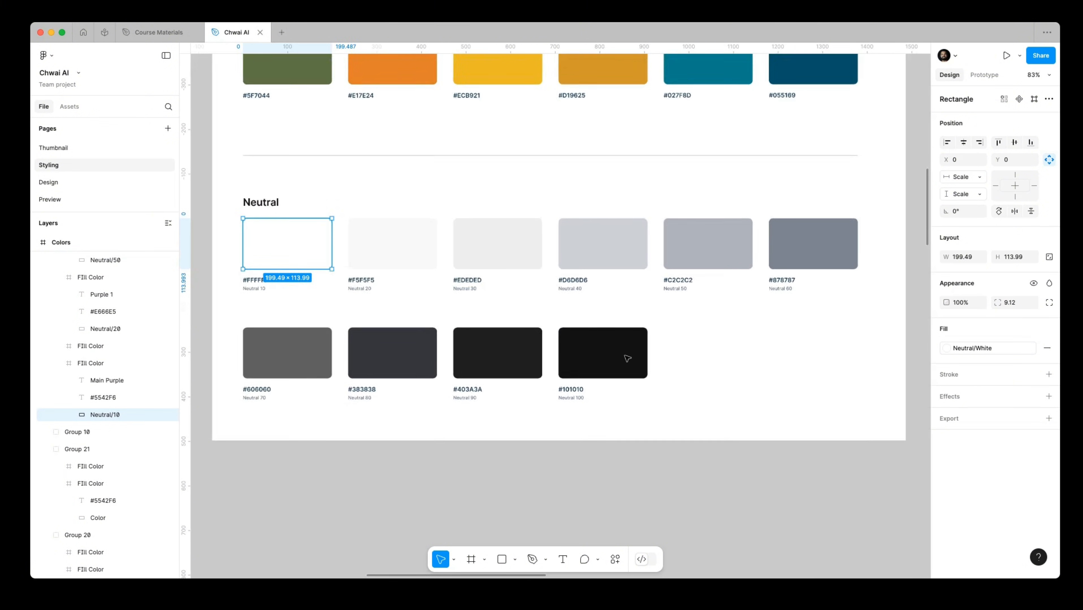
pyautogui.scroll(-2, 627, 359)
pyautogui.click(627, 358)
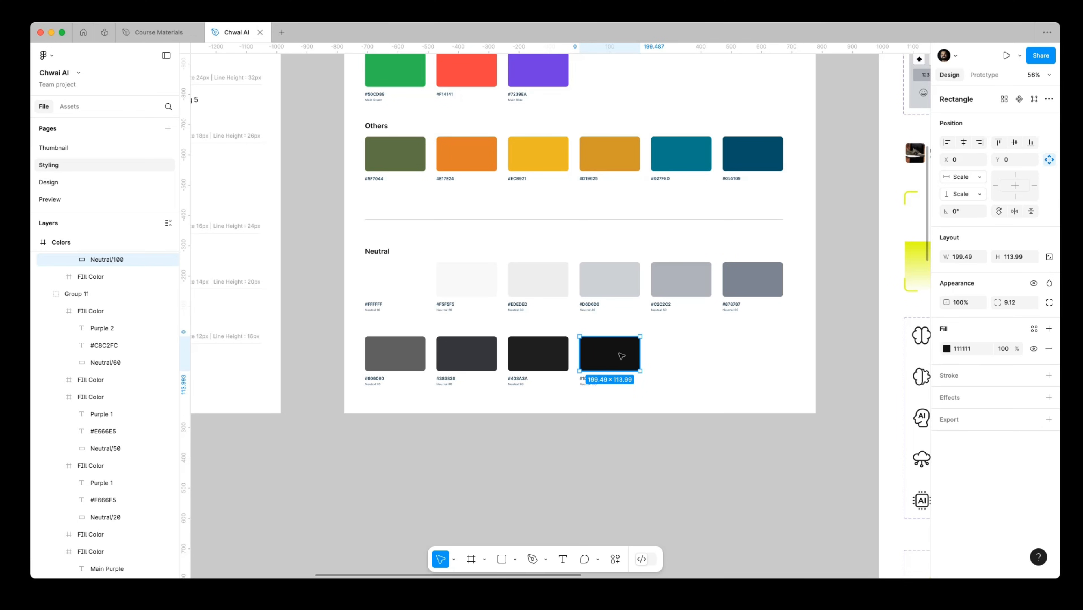
# Review the complete Brand Palette from the Neutral rows back up to the Color Palette header.
pyautogui.scroll(5, 621, 356)
pyautogui.scroll(-5, 586, 318)
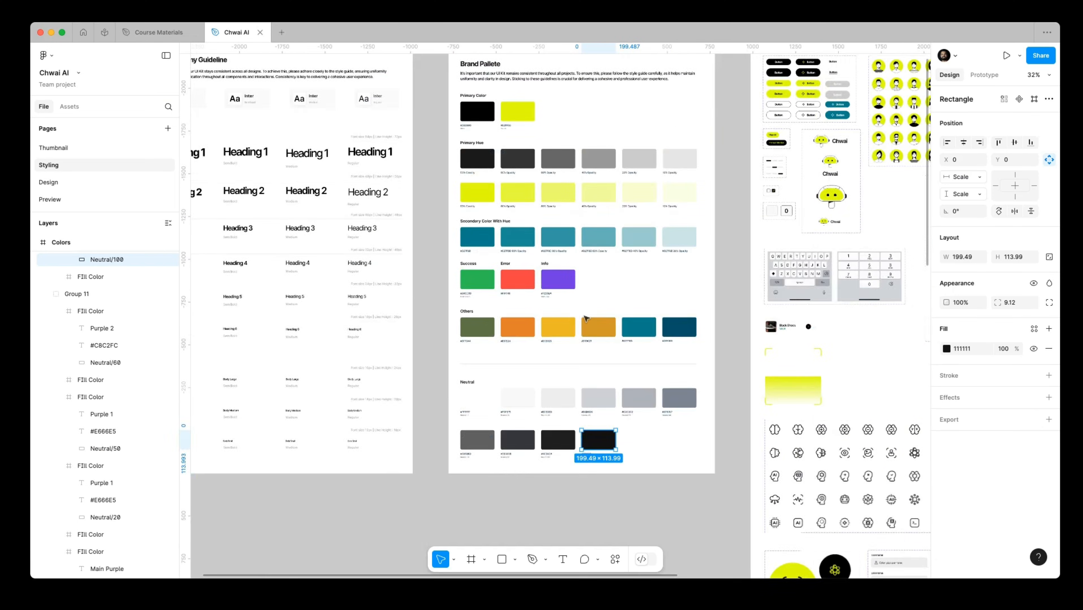
pyautogui.scroll(2, 586, 319)
pyautogui.scroll(3, 582, 312)
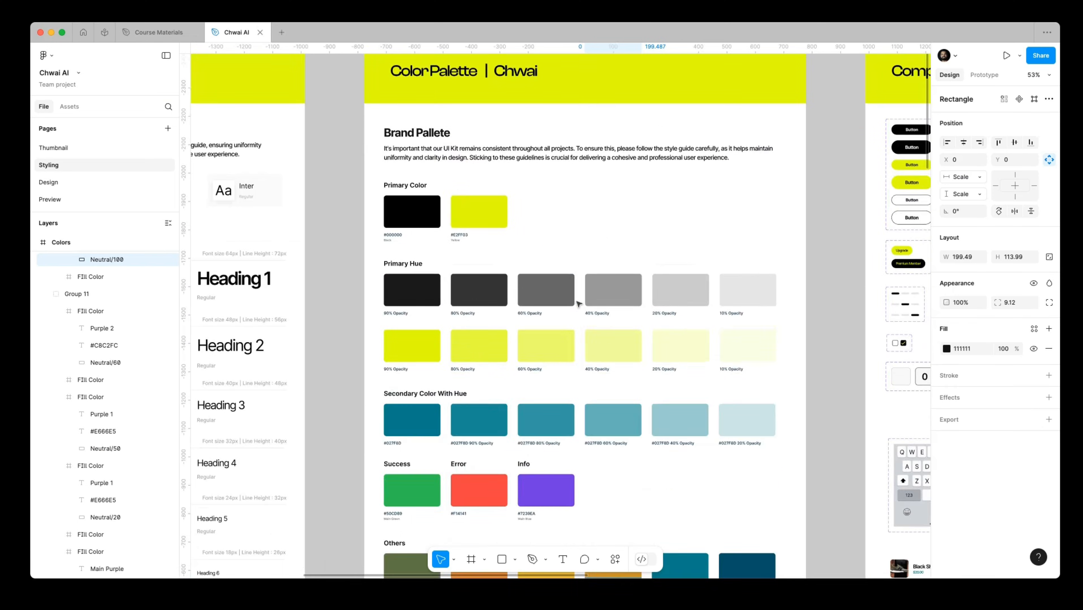
pyautogui.scroll(3, 578, 305)
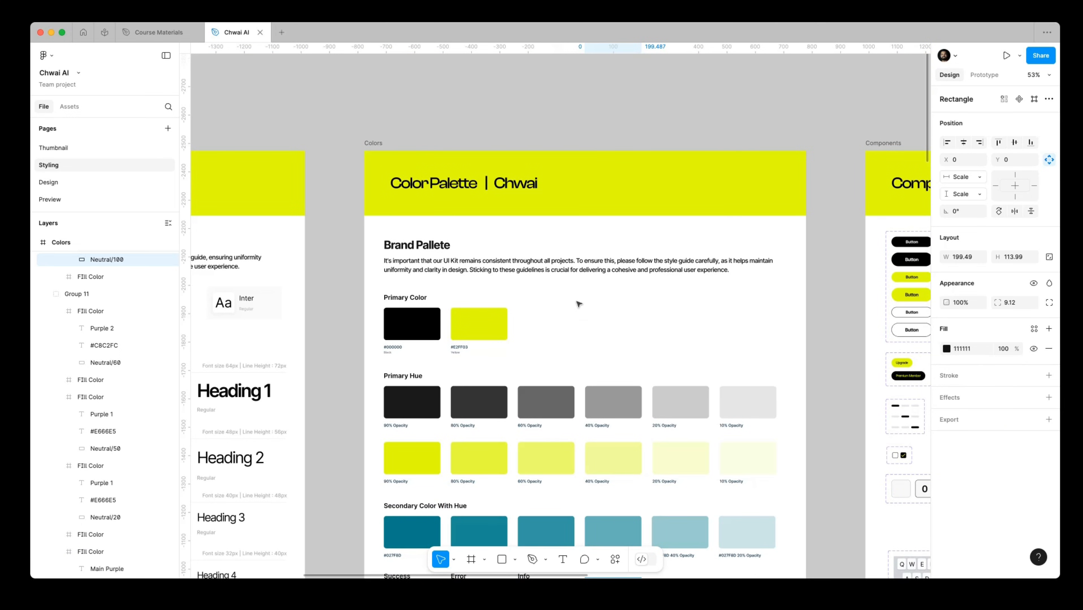
pyautogui.hscroll(2, 577, 304)
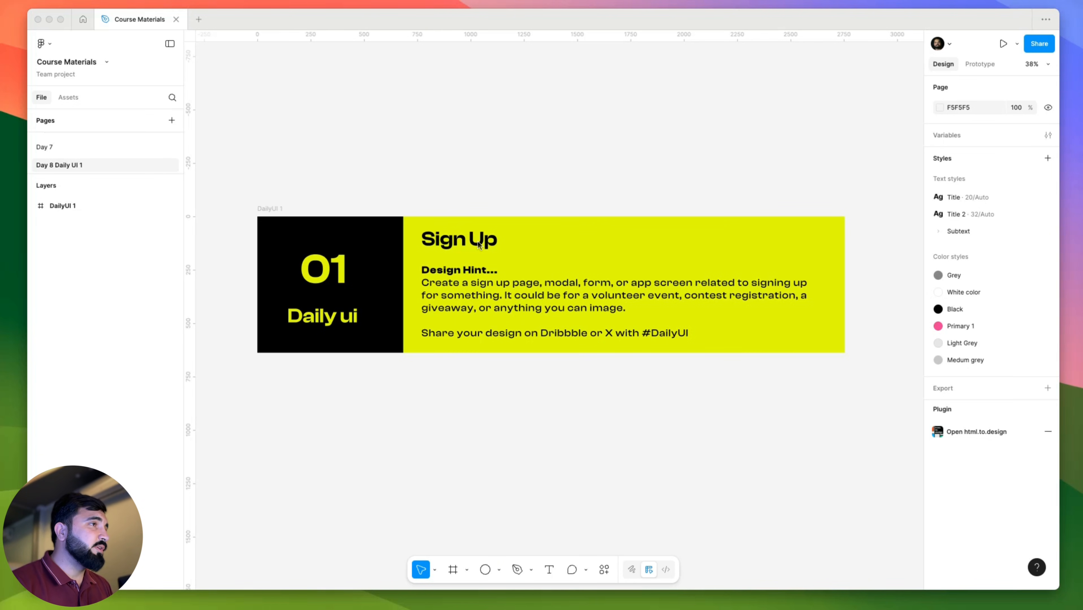
# Select the Sign Up brief on the Day 8 Daily UI 1 page to examine it.
pyautogui.click(219, 189)
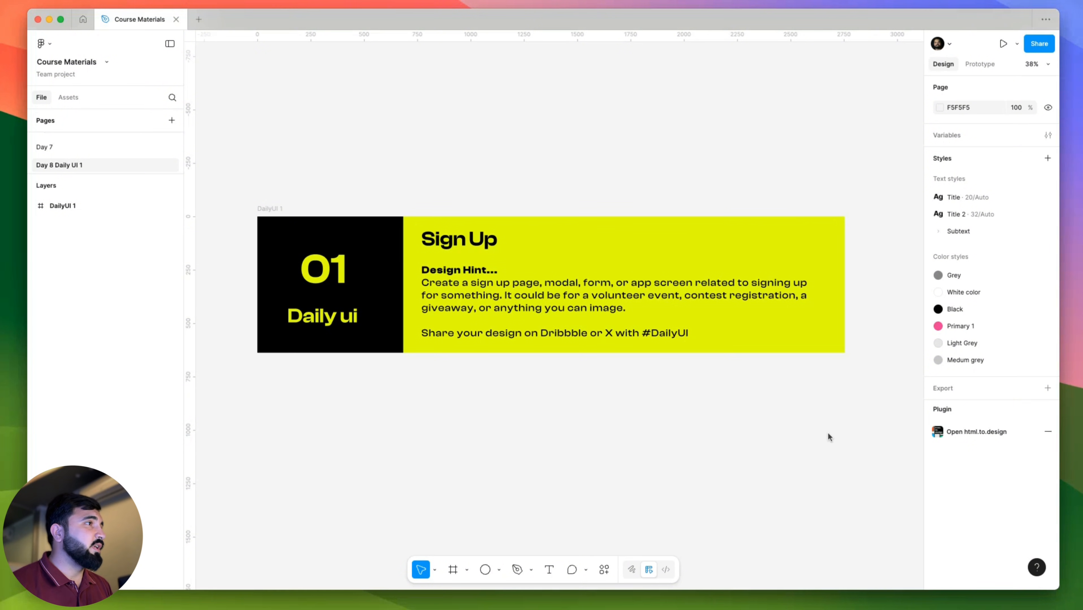
pyautogui.moveTo(860, 192); pyautogui.dragTo(299, 400)
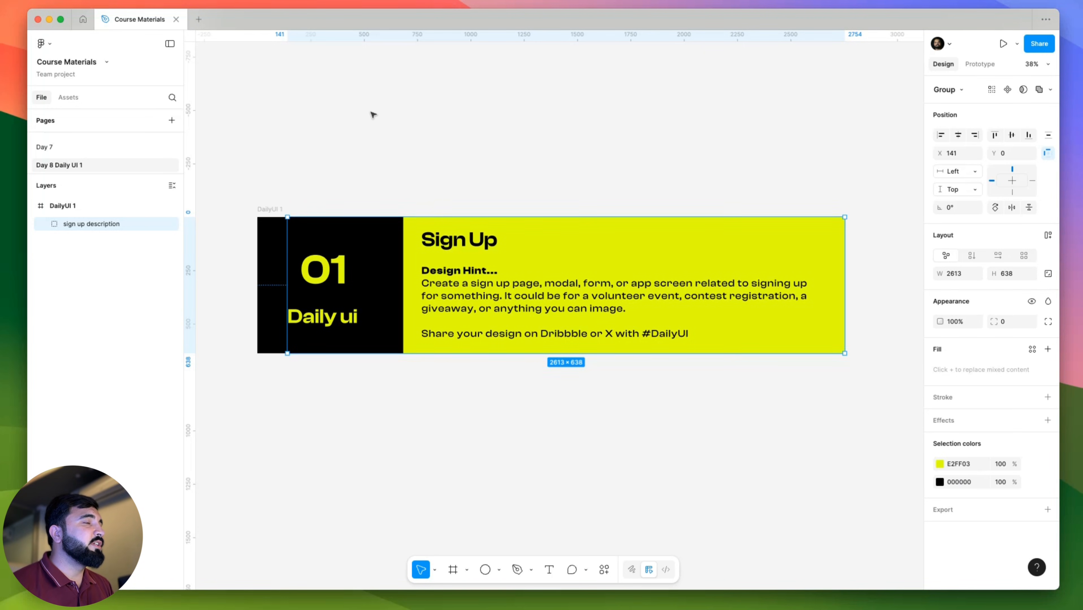
# Switch to Chrome, search the web for "daily ui" and open the Daily UI Design Challenge site, dailyui.co.
pyautogui.press('super+Tab')
pyautogui.press('super+Tab')
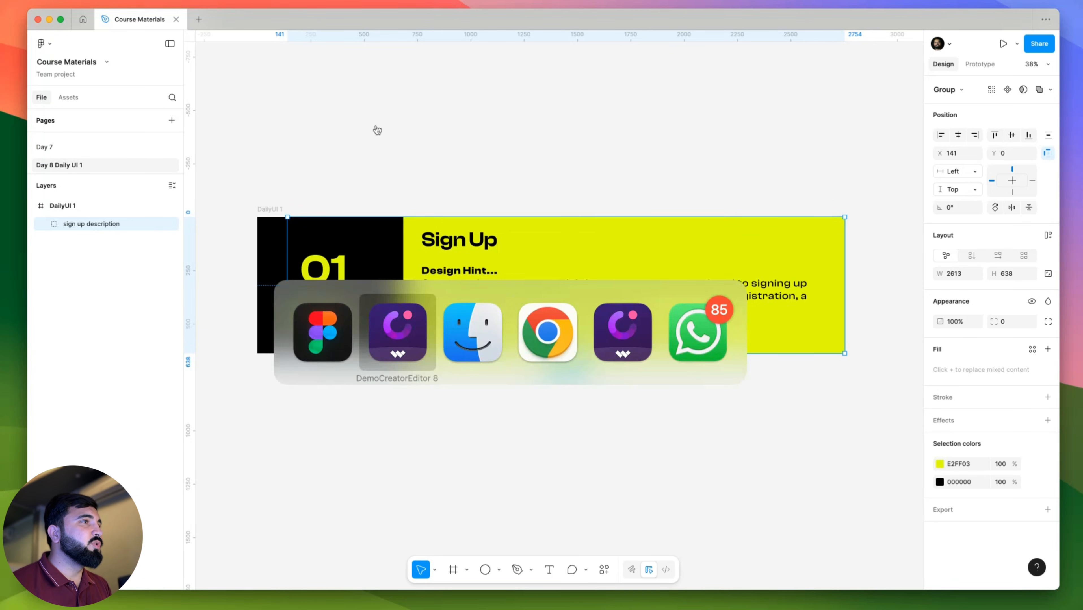
pyautogui.press('super+Tab')
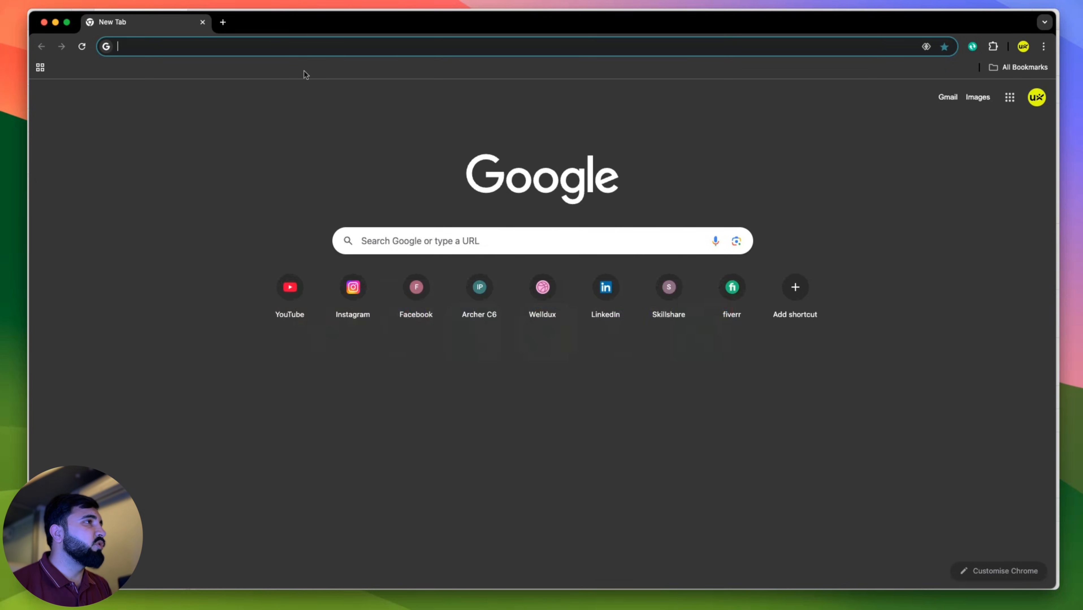
pyautogui.write('d')
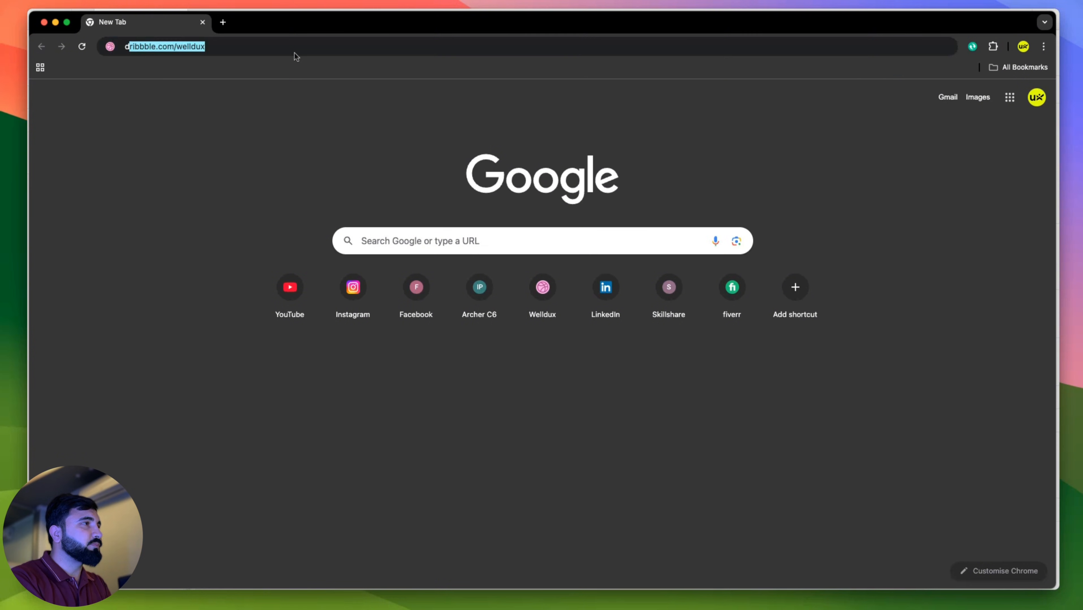
pyautogui.write('aily ui')
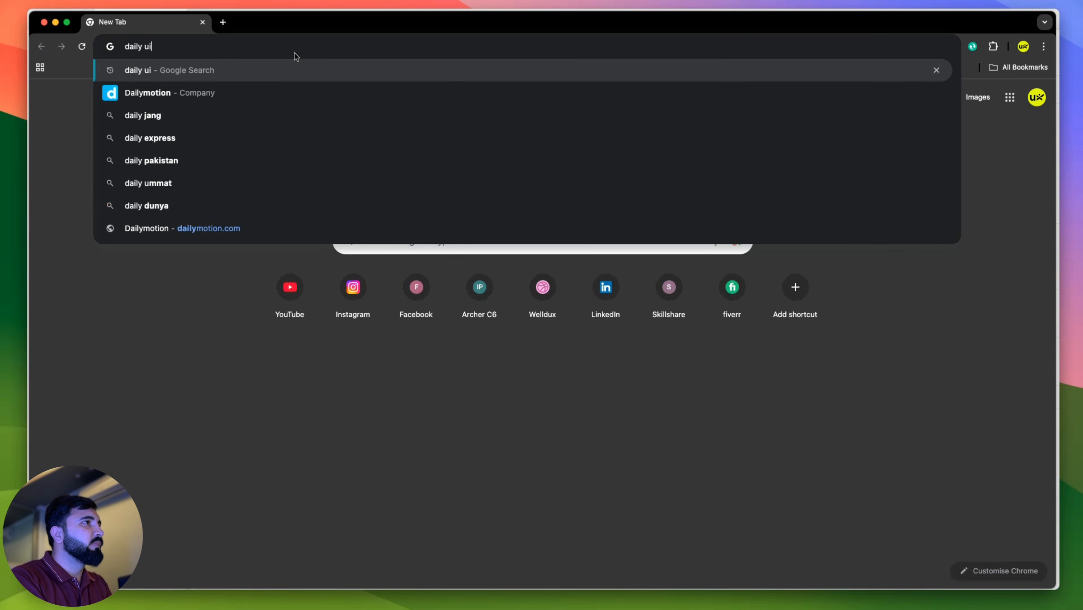
pyautogui.press('Return')
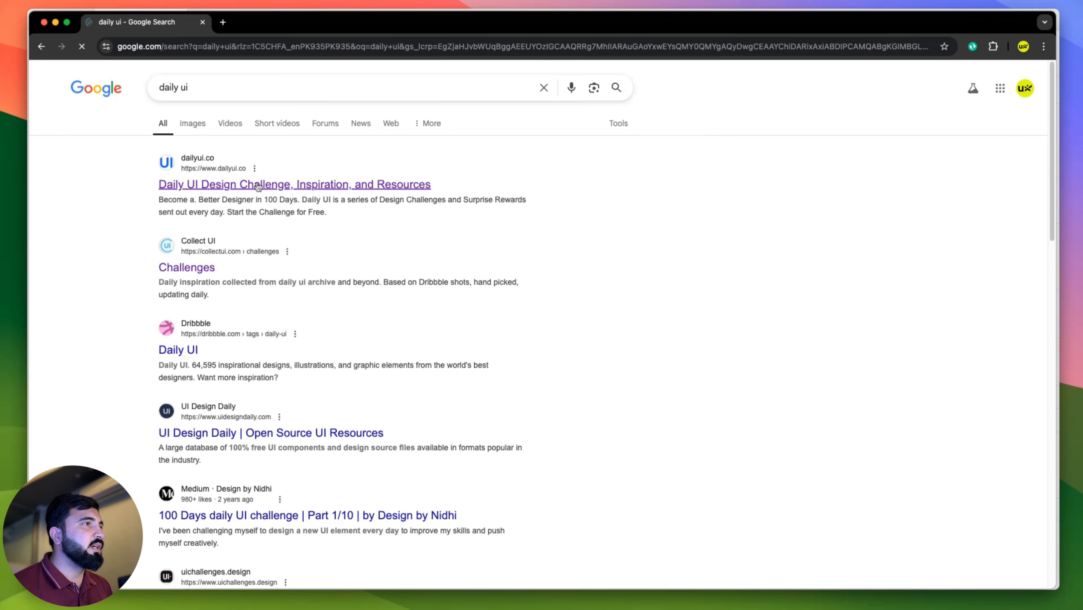
pyautogui.click(274, 178)
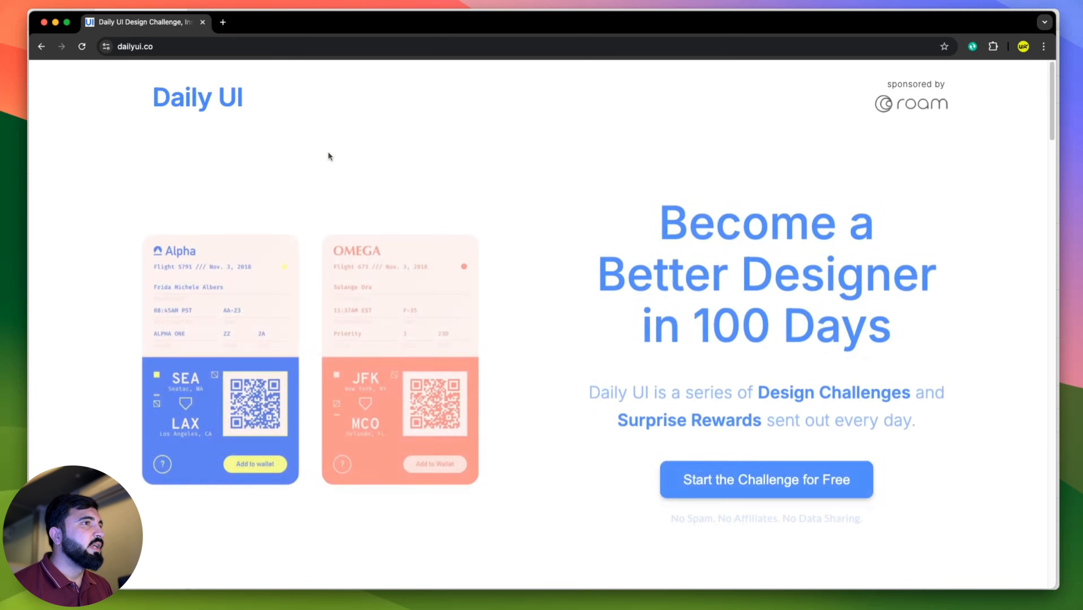
# Look through the Daily UI homepage down to the email sign-up form and return to its beginning.
pyautogui.scroll(-3, 327, 154)
pyautogui.scroll(-15, 564, 188)
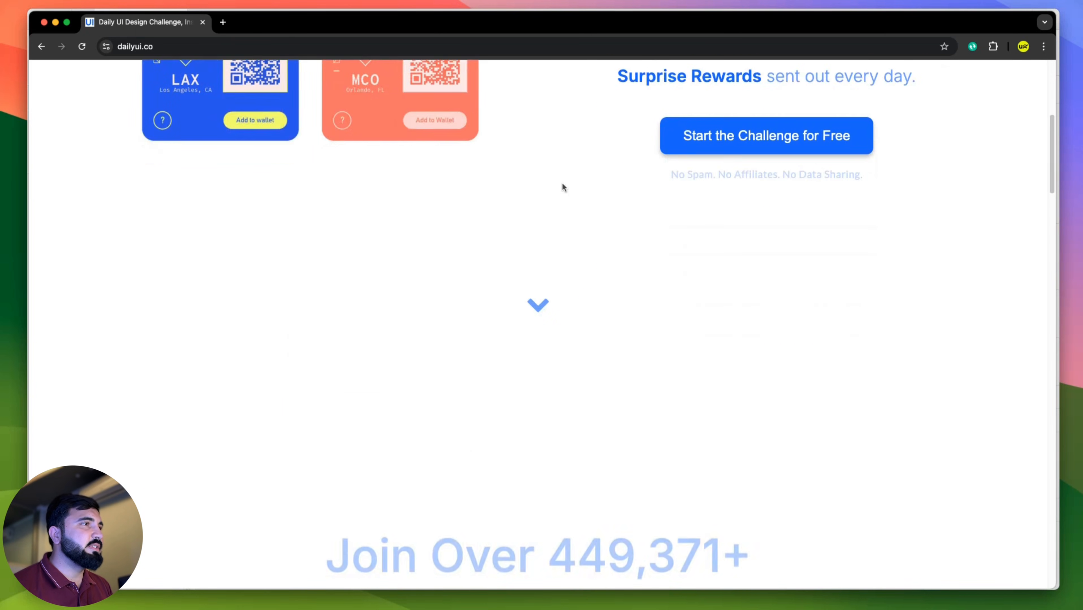
pyautogui.scroll(-14, 561, 187)
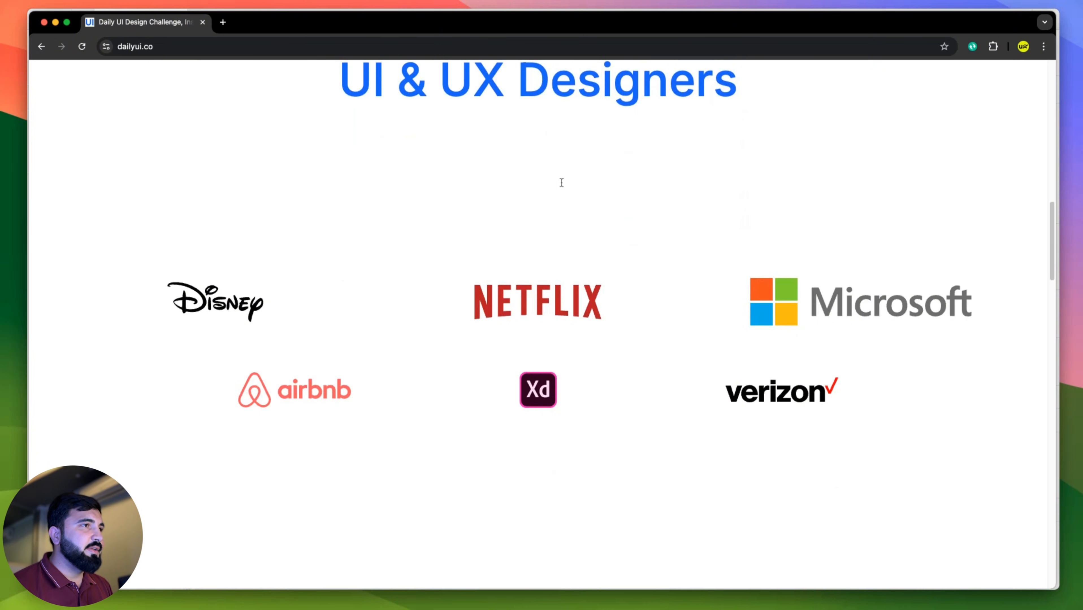
pyautogui.scroll(-15, 559, 182)
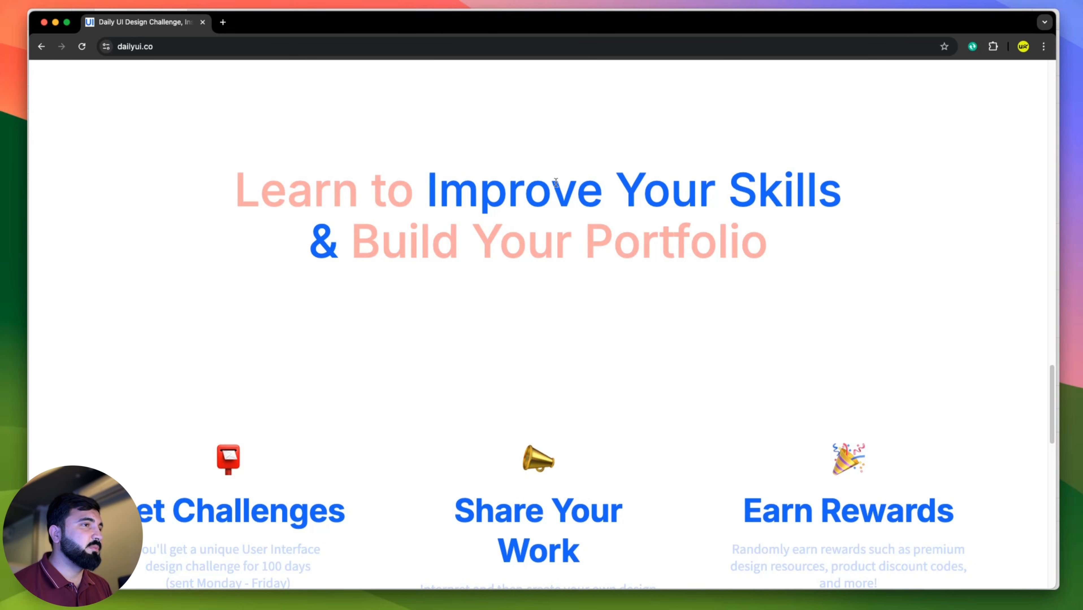
pyautogui.scroll(-10, 555, 182)
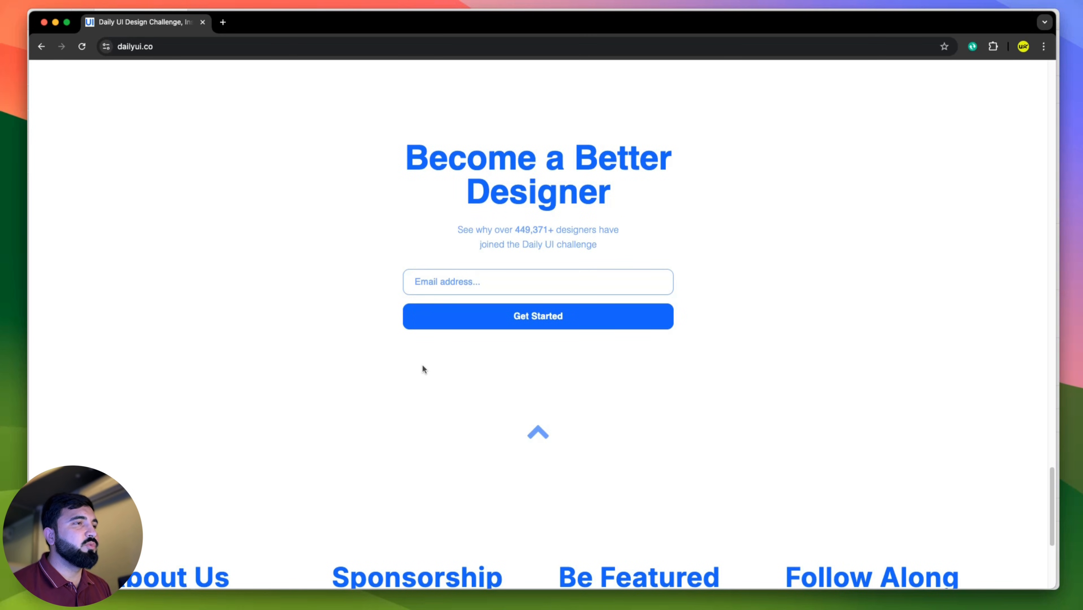
pyautogui.scroll(1, 435, 290)
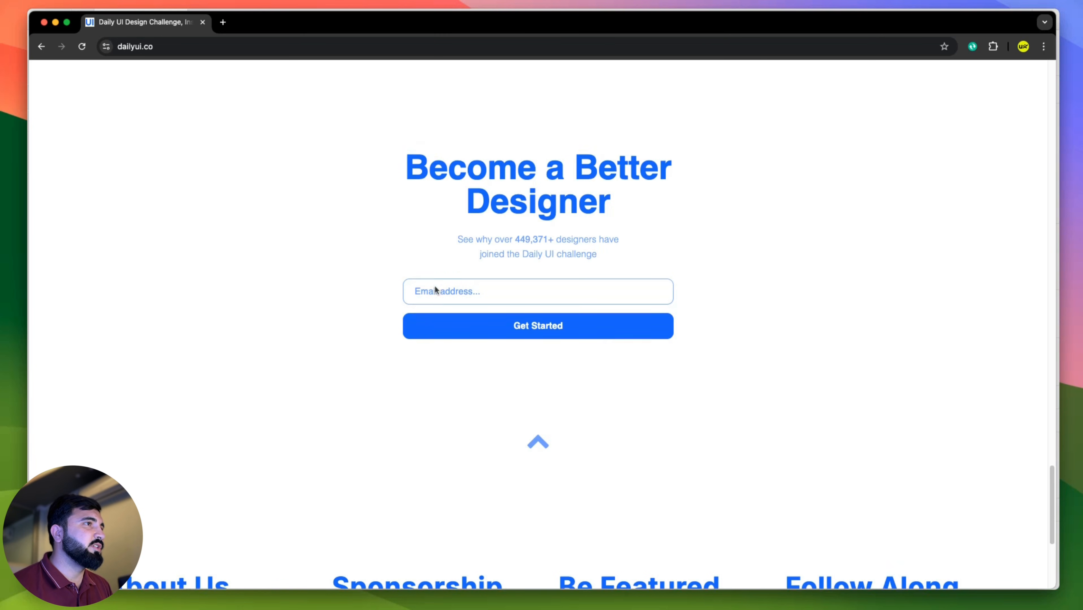
pyautogui.scroll(20, 435, 290)
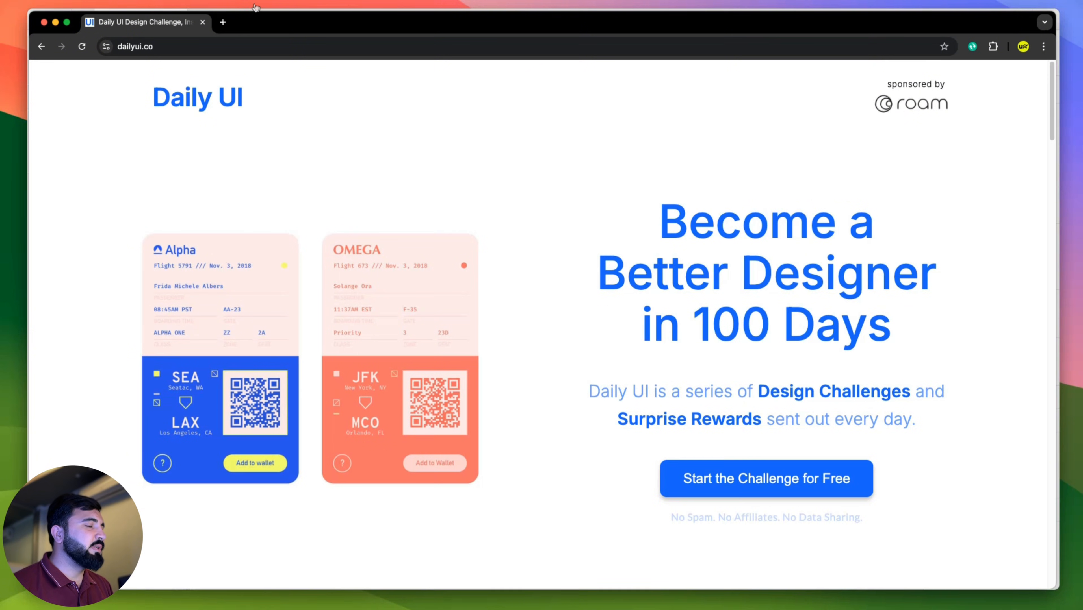
# Switch back to Figma and read the Sign Up design hint in the DailyUI 1 frame.
pyautogui.press('super+Tab')
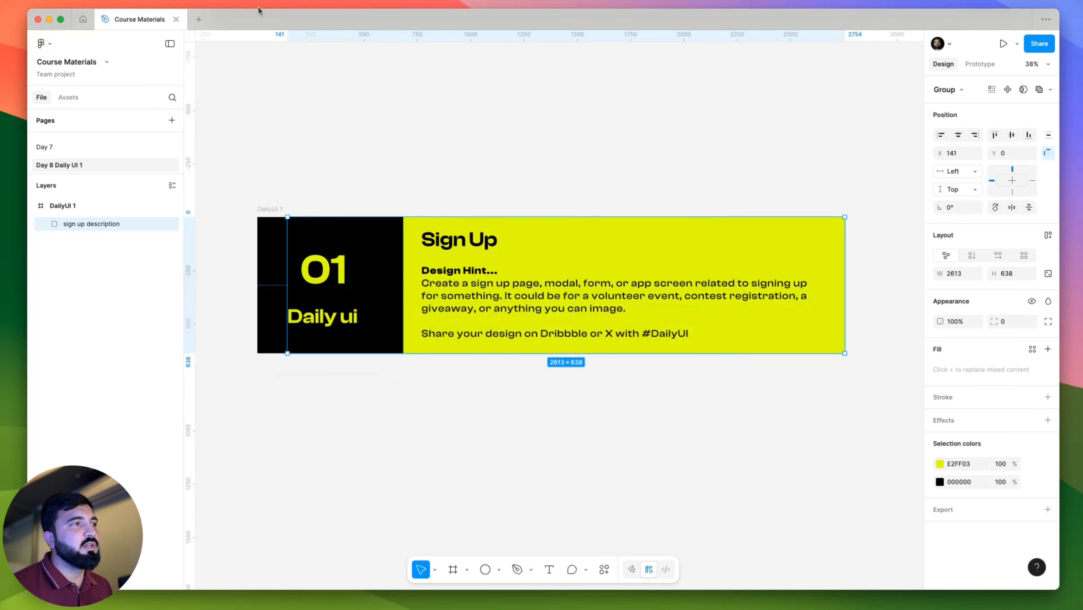
pyautogui.moveTo(242, 188); pyautogui.dragTo(855, 402)
pyautogui.click(712, 393)
pyautogui.hscroll(5, 633, 375)
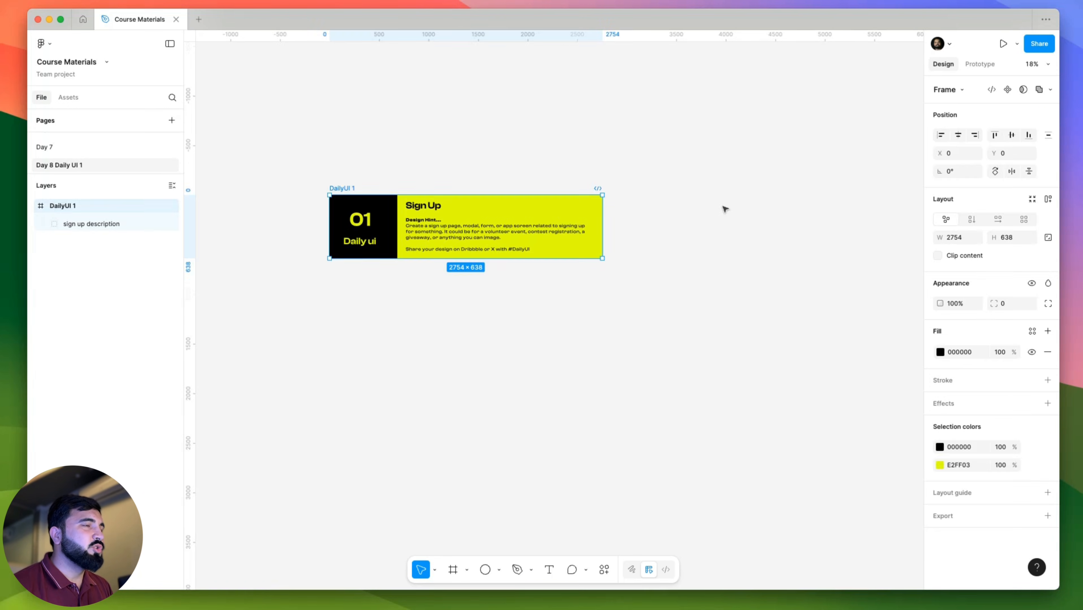
pyautogui.click(718, 204)
pyautogui.scroll(4, 473, 225)
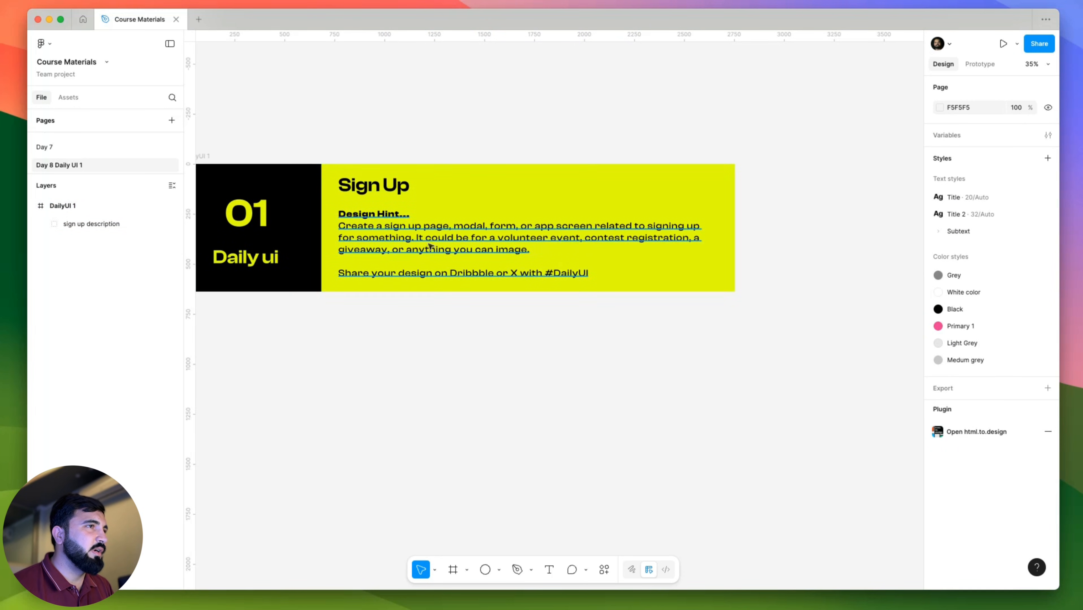
pyautogui.moveTo(544, 364); pyautogui.dragTo(431, 389)
pyautogui.scroll(3, 266, 230)
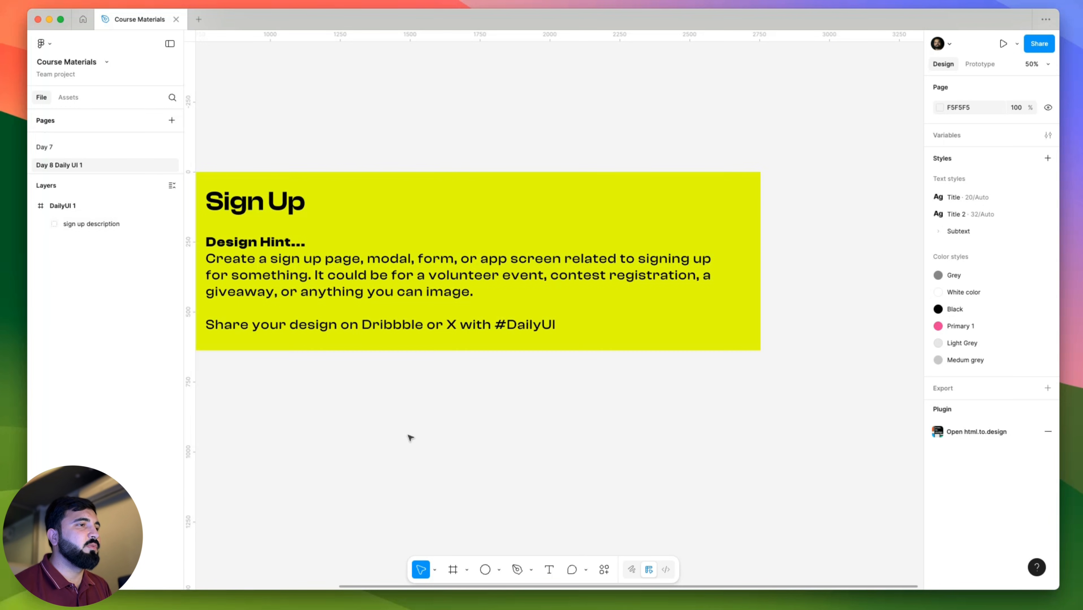
# Add an iPhone 13 mini frame and place it beside the Sign Up brief at X 2961, Y 0, aligned with its upper edge.
pyautogui.click(452, 570)
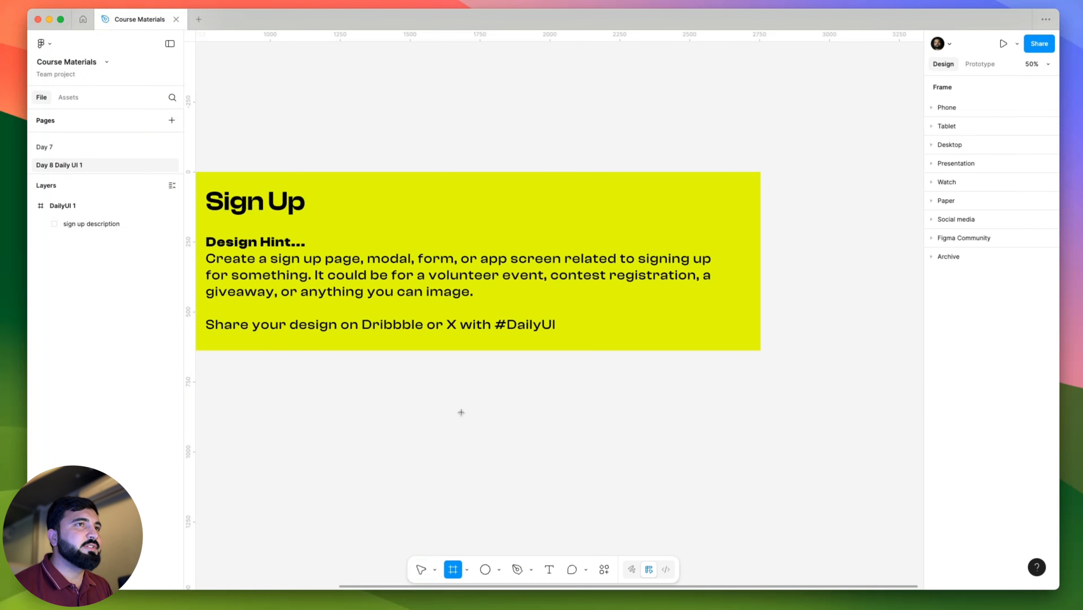
pyautogui.click(931, 108)
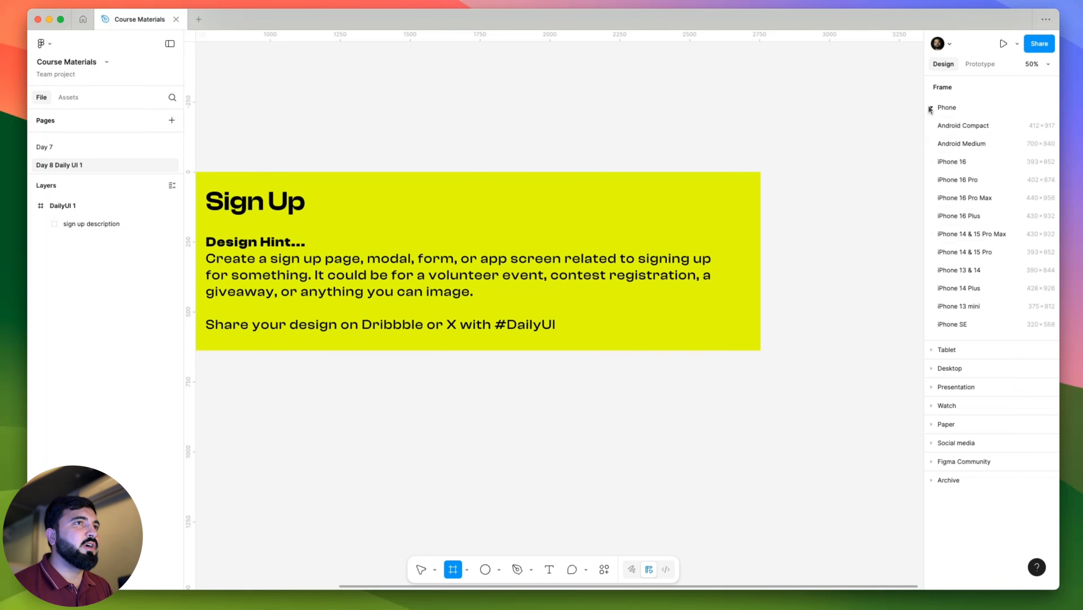
pyautogui.click(973, 301)
pyautogui.scroll(-2, 623, 232)
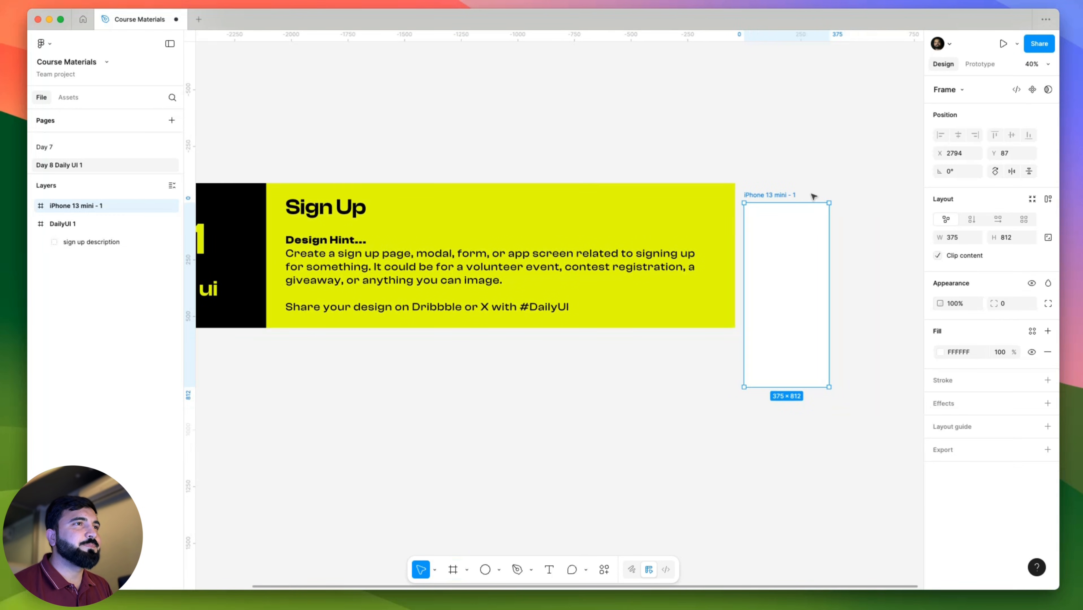
pyautogui.moveTo(788, 195); pyautogui.dragTo(826, 176)
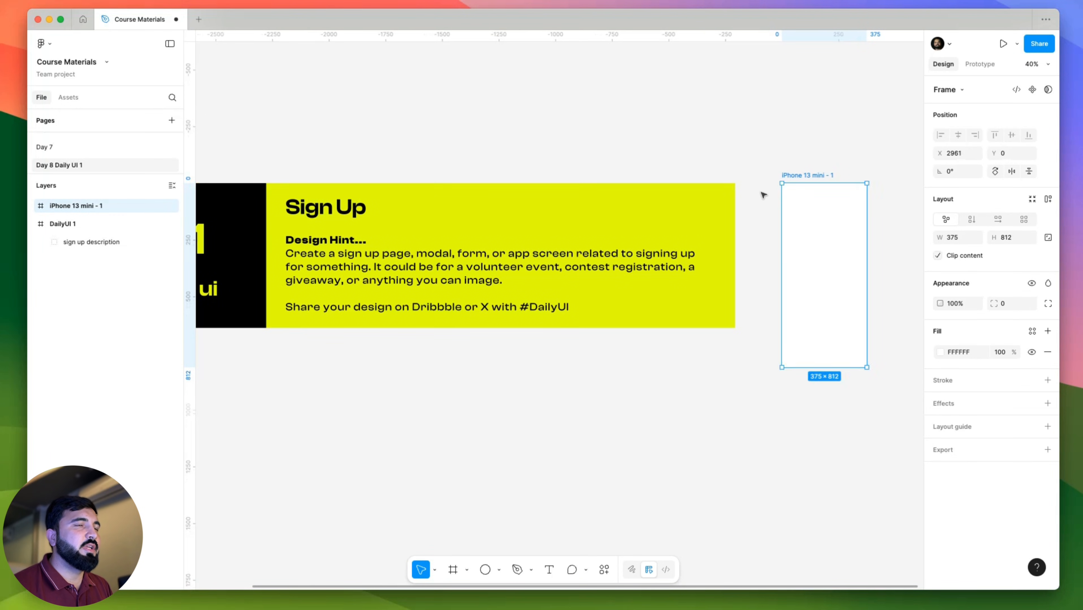
# Rename the new phone frame as "Sign page".
pyautogui.hscroll(7, 763, 195)
pyautogui.scroll(2, 501, 200)
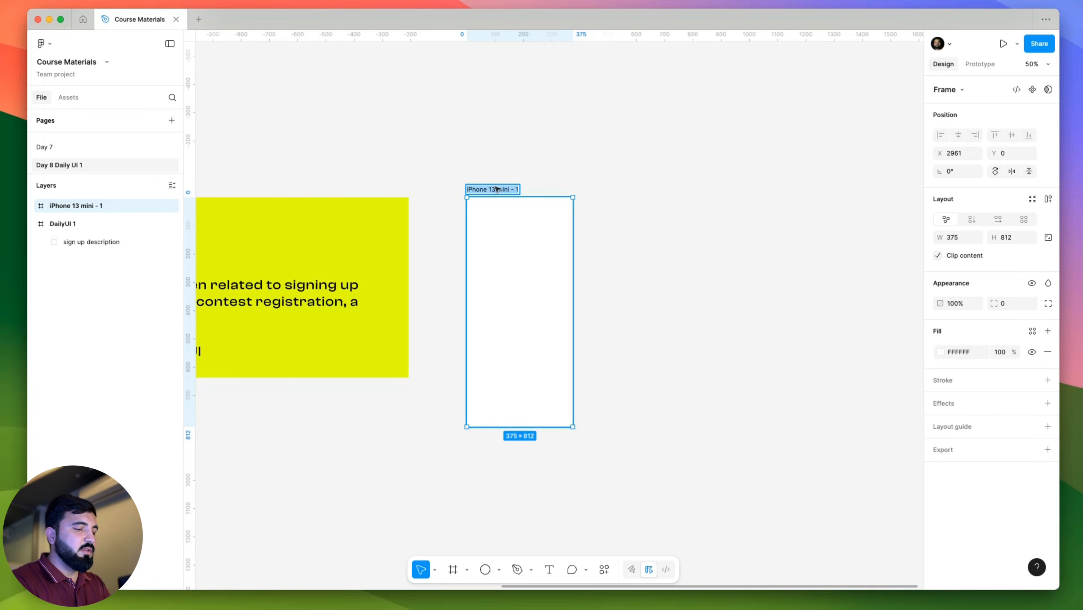
pyautogui.write('Sign')
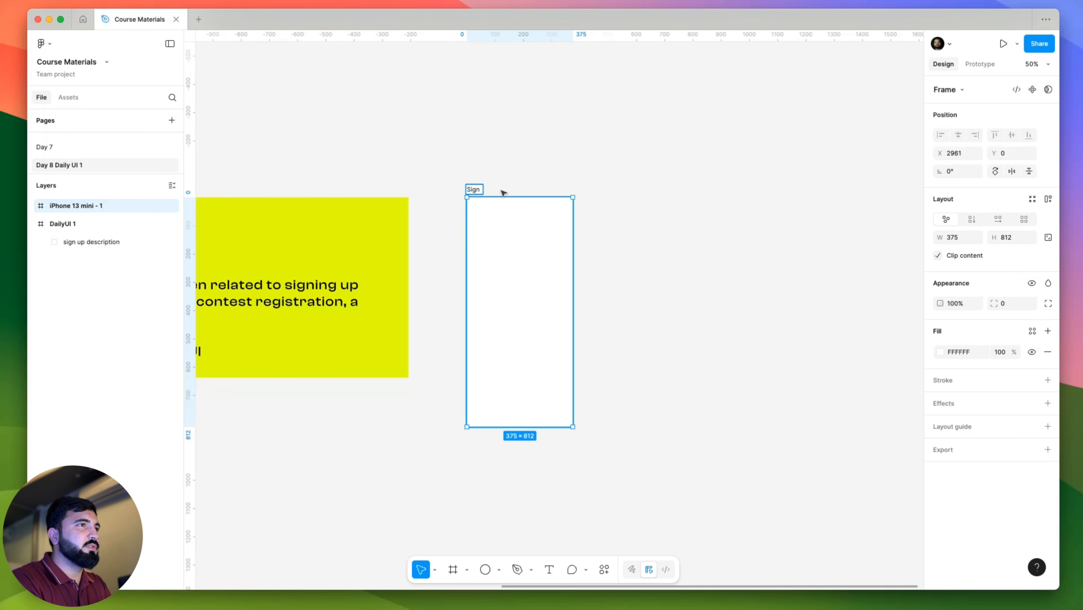
pyautogui.write(' page')
pyautogui.press('Return')
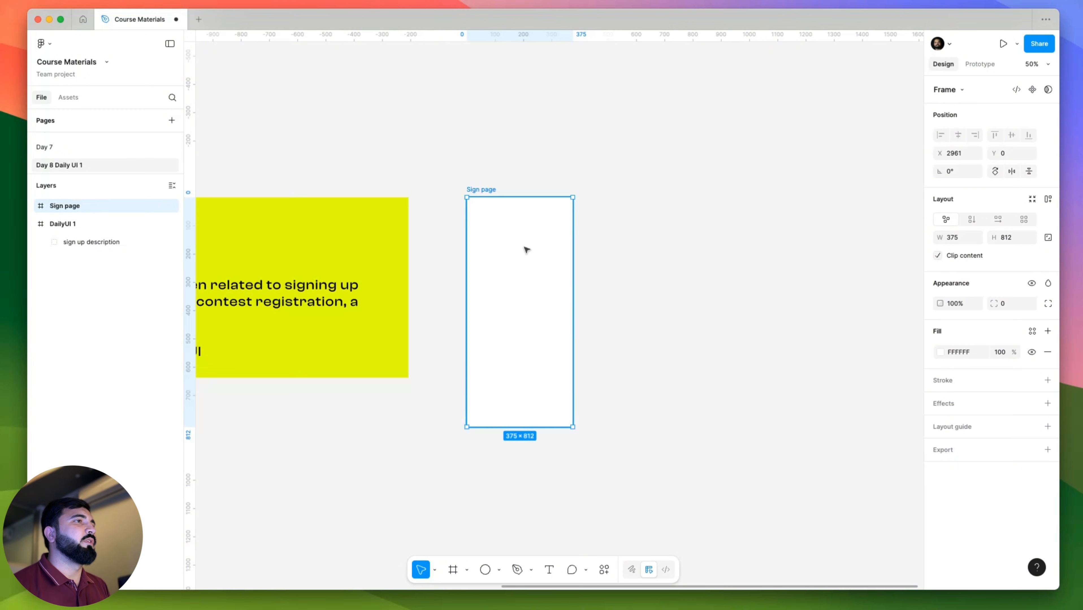
# Add a "Sign up" text heading in the upper part of the Sign page frame.
pyautogui.scroll(3, 504, 277)
pyautogui.scroll(2, 490, 280)
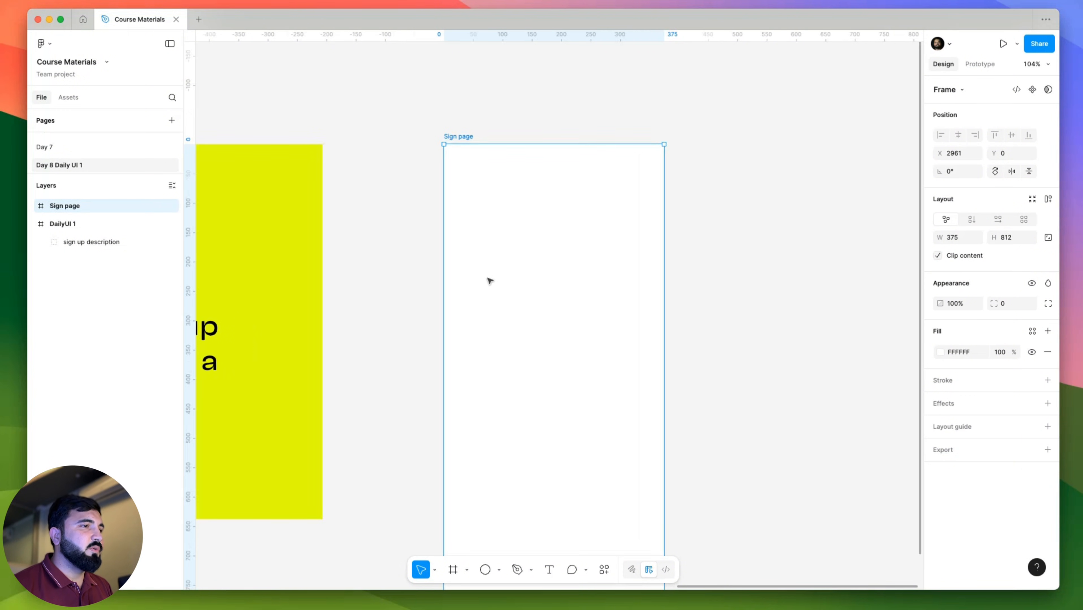
pyautogui.press('t')
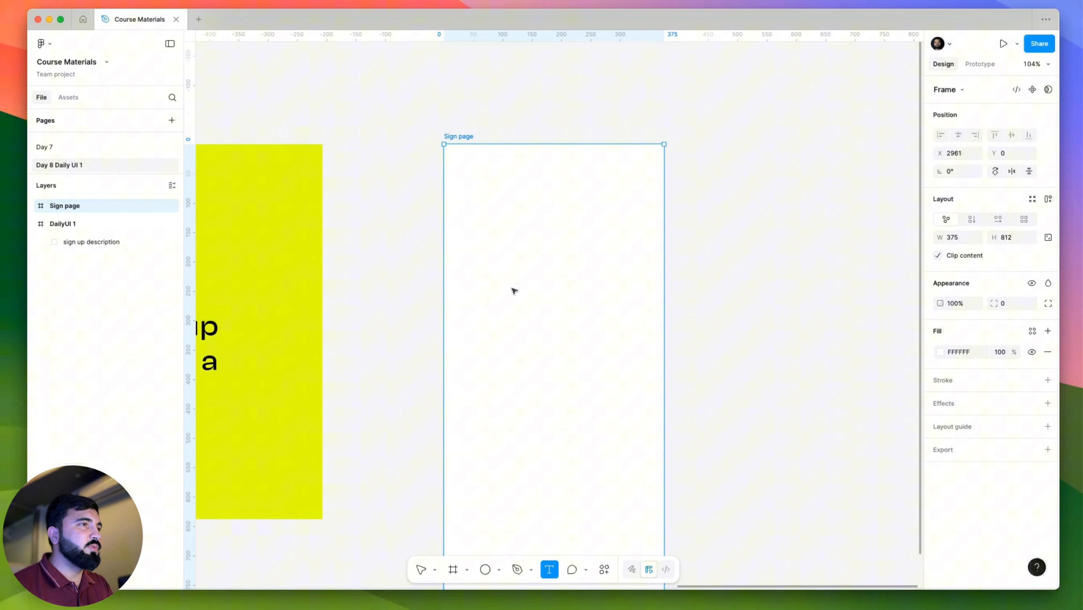
pyautogui.click(522, 205)
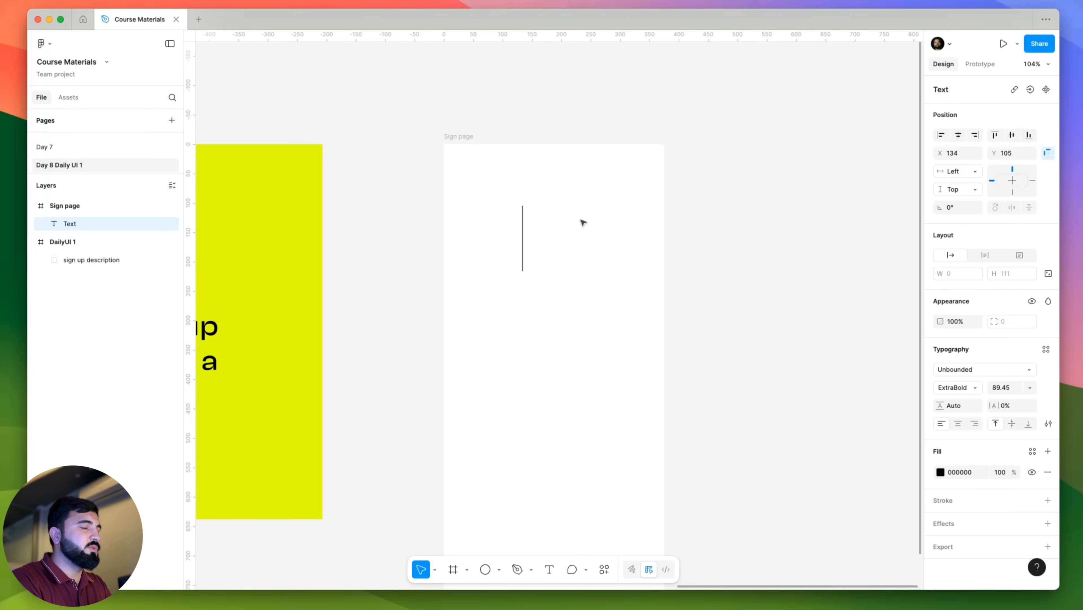
pyautogui.write('Sign up')
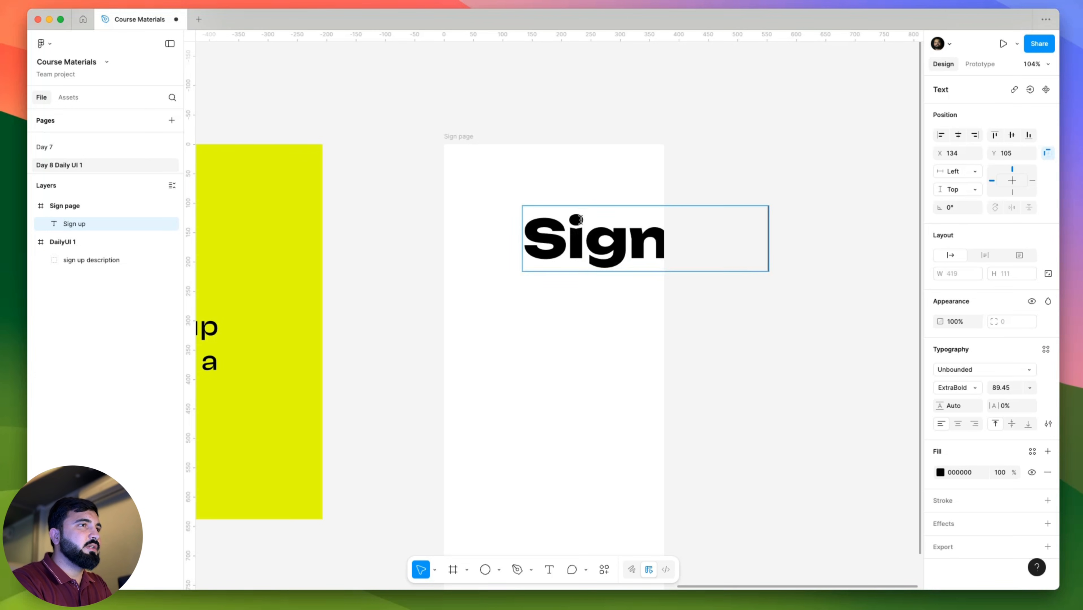
pyautogui.press('super+a')
pyautogui.press('Escape')
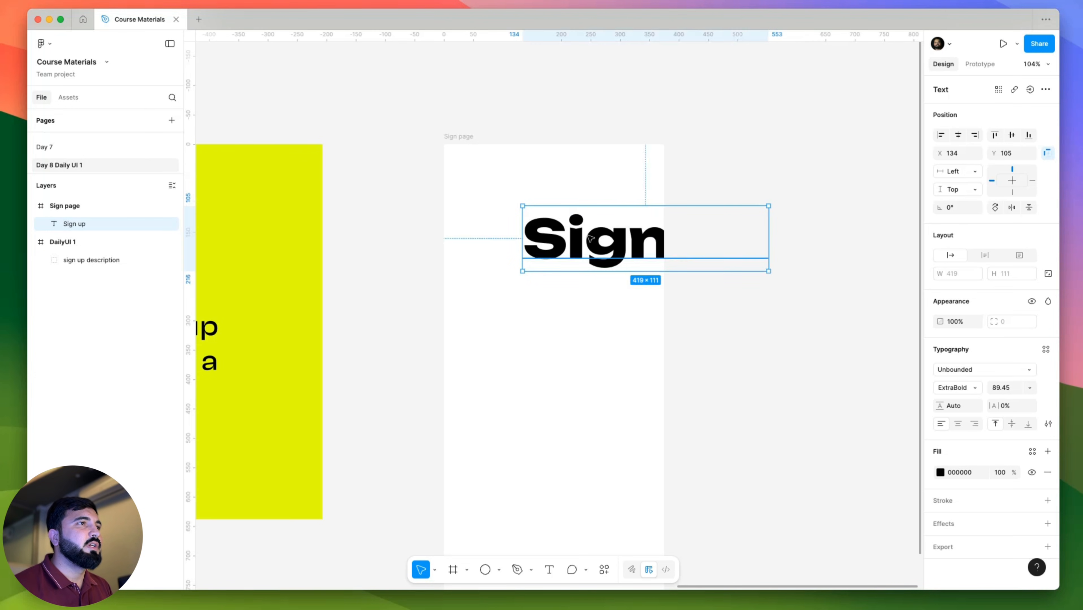
# Set the Sign up heading's font size to 24 and place it at about X 131, Y 146 in the frame.
pyautogui.moveTo(607, 240); pyautogui.dragTo(550, 206)
pyautogui.click(1008, 389)
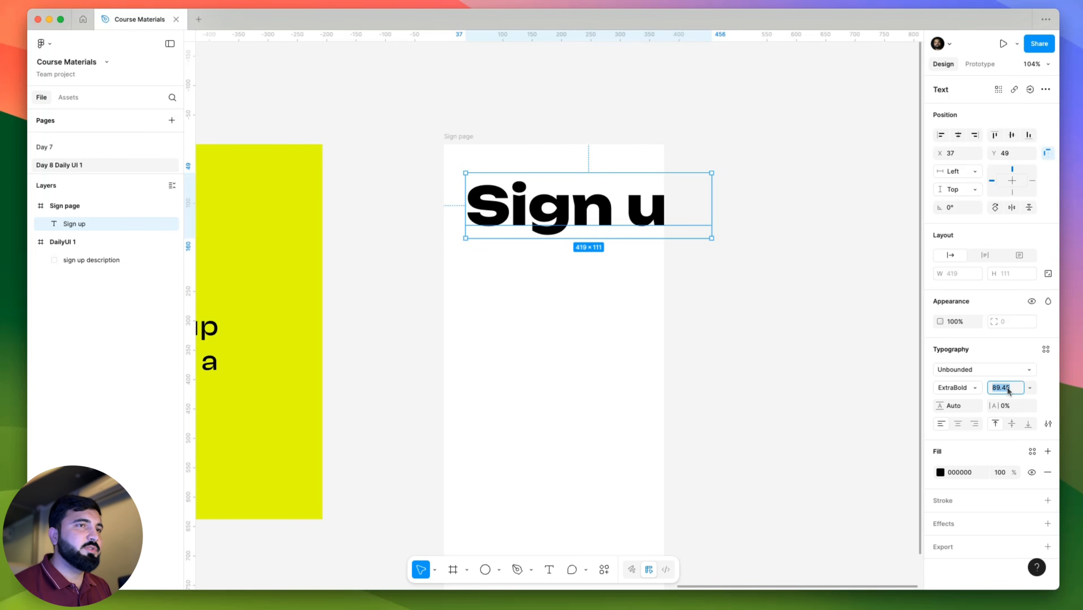
pyautogui.write('24')
pyautogui.press('Return')
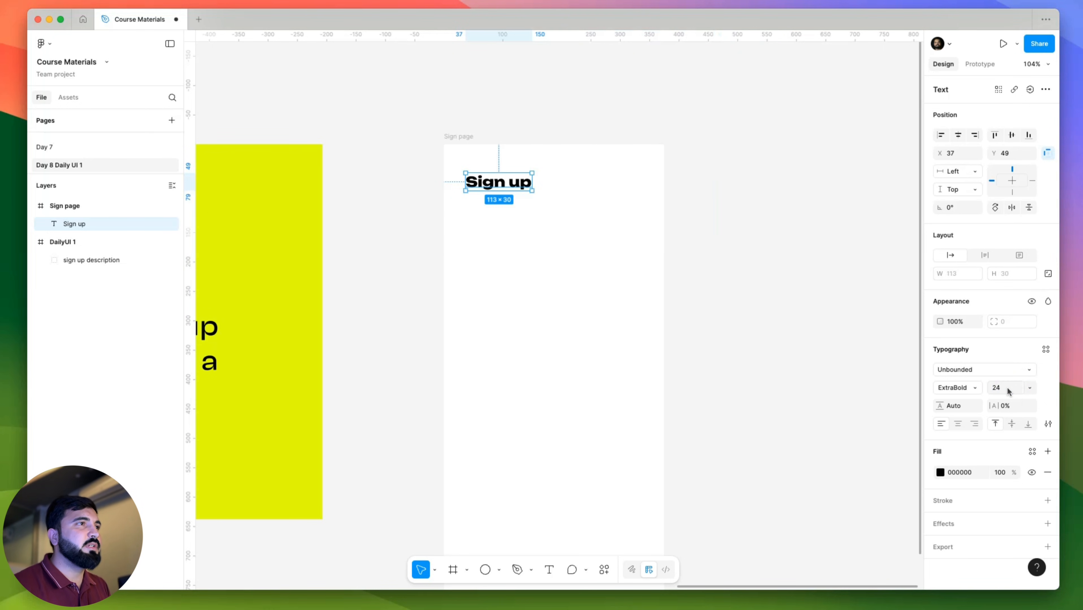
pyautogui.scroll(5, 540, 201)
pyautogui.moveTo(494, 174); pyautogui.dragTo(579, 266)
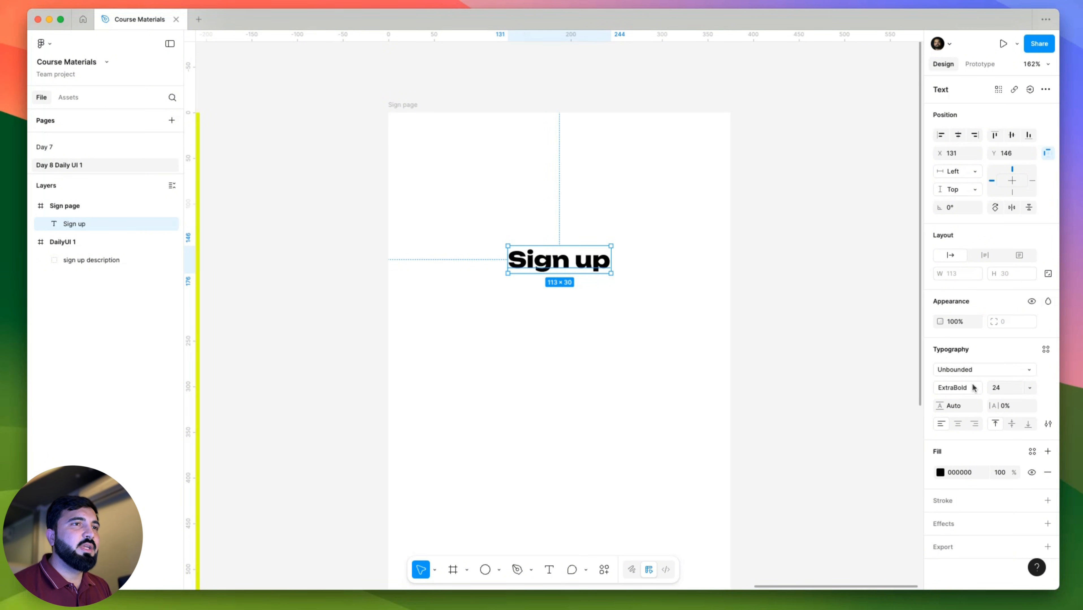
# Change the Sign up heading's font to Inter and deselect it.
pyautogui.click(991, 370)
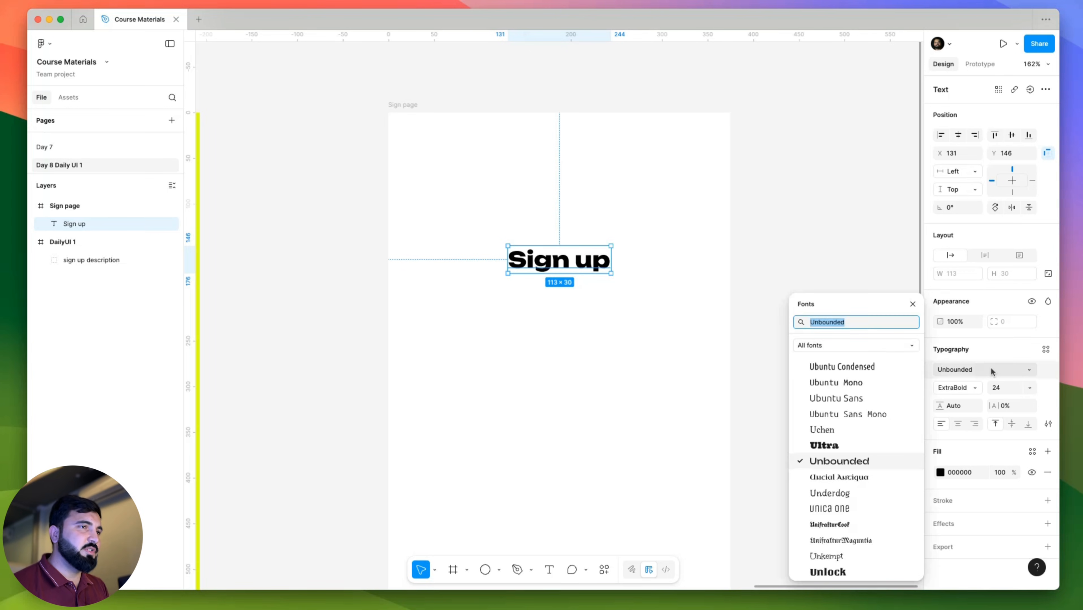
pyautogui.write('inter')
pyautogui.press('Return')
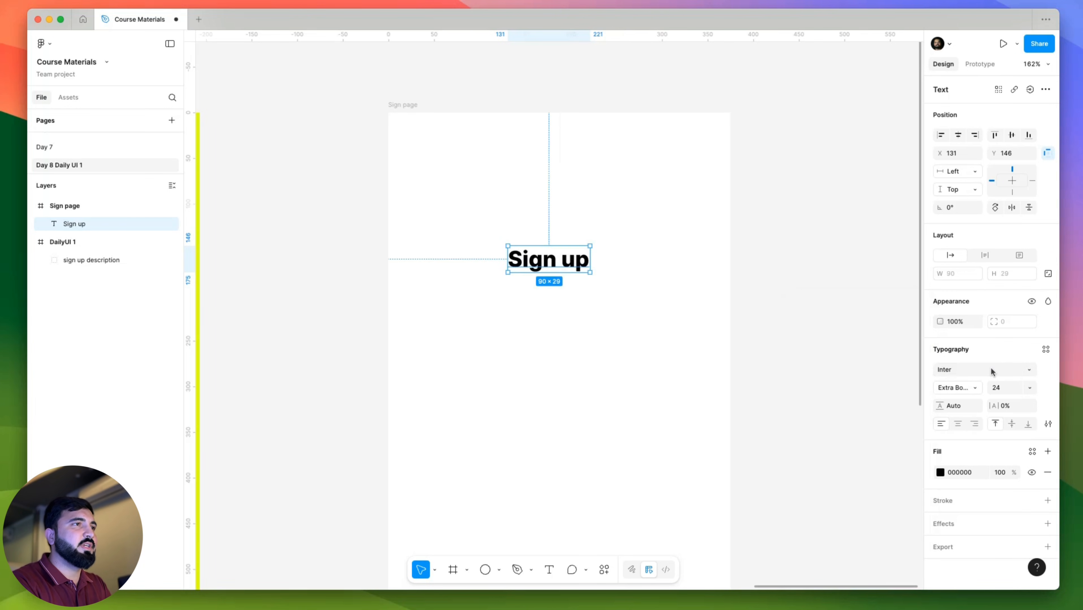
pyautogui.click(744, 348)
# Draw an input field frame about 283 × 51 below the Sign up heading and fill it with light grey E1E1E1.
pyautogui.moveTo(769, 342); pyautogui.dragTo(713, 269)
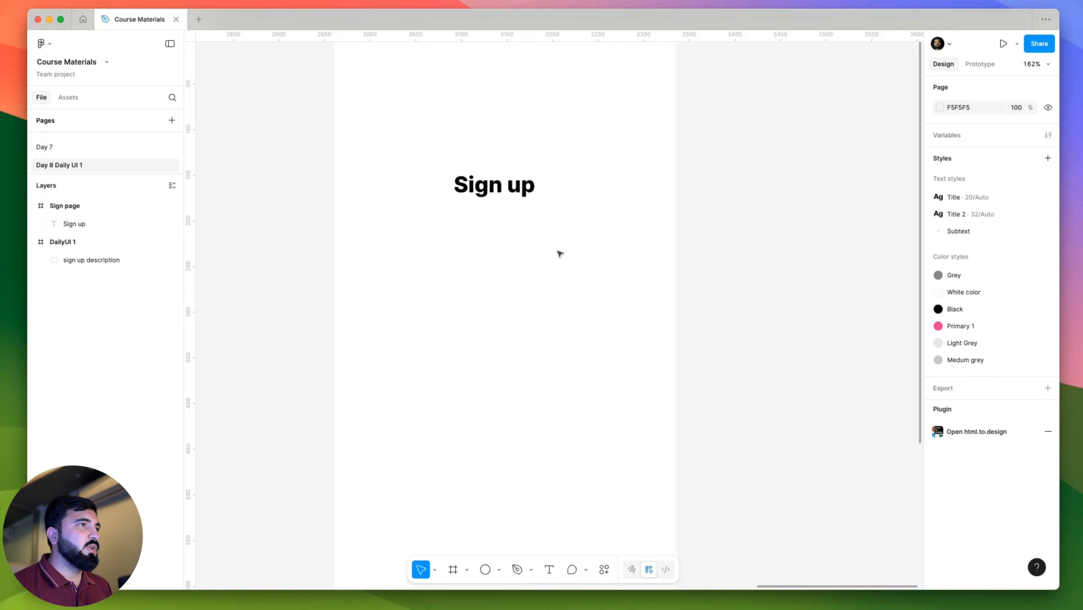
pyautogui.click(453, 570)
pyautogui.moveTo(376, 279); pyautogui.dragTo(633, 325)
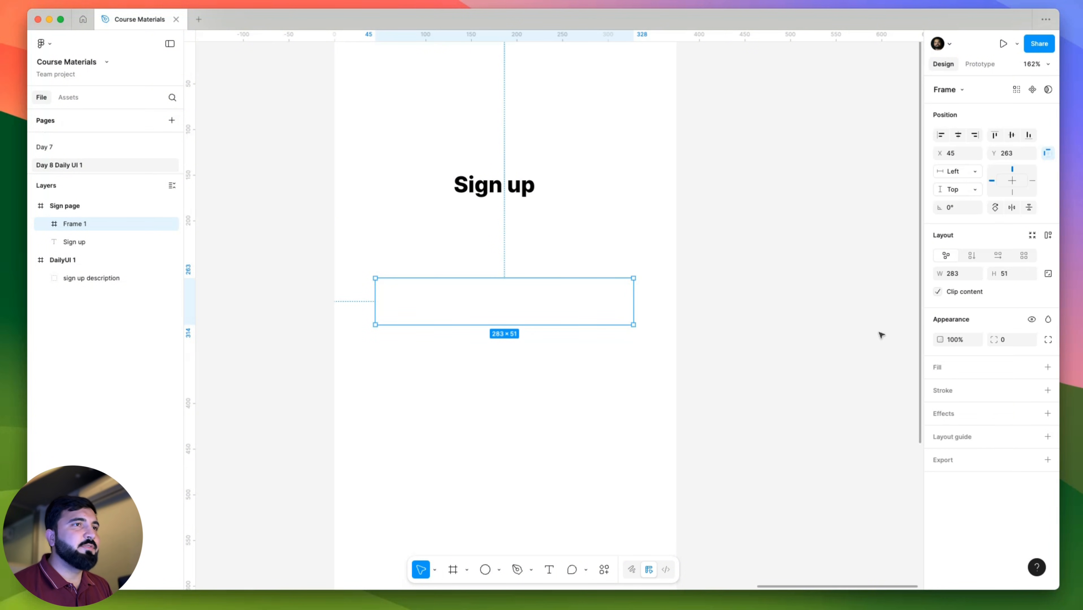
pyautogui.click(1047, 367)
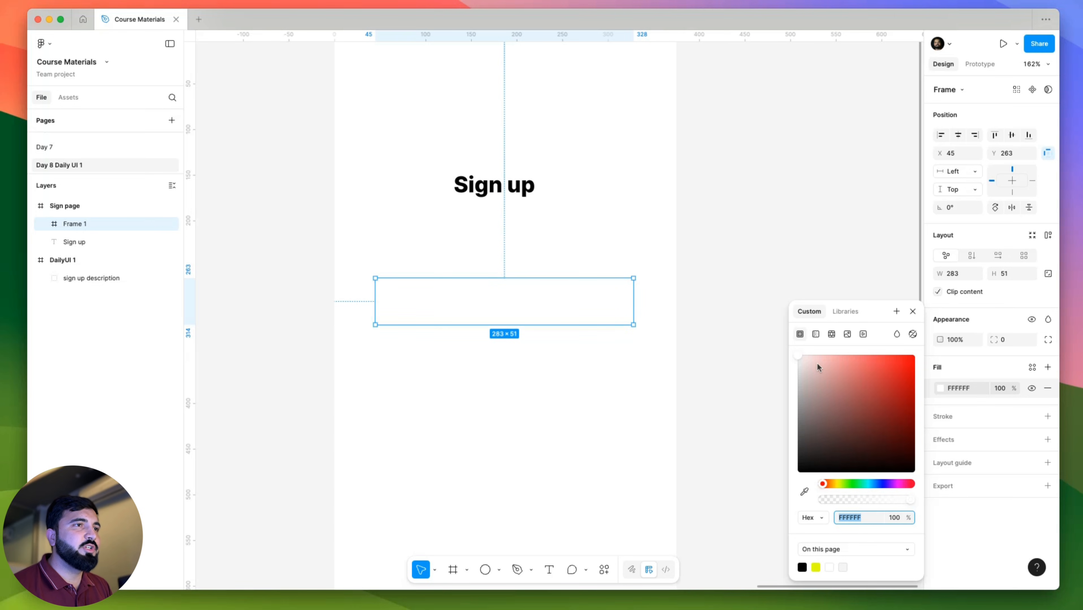
pyautogui.moveTo(816, 363); pyautogui.dragTo(771, 378)
pyautogui.click(467, 375)
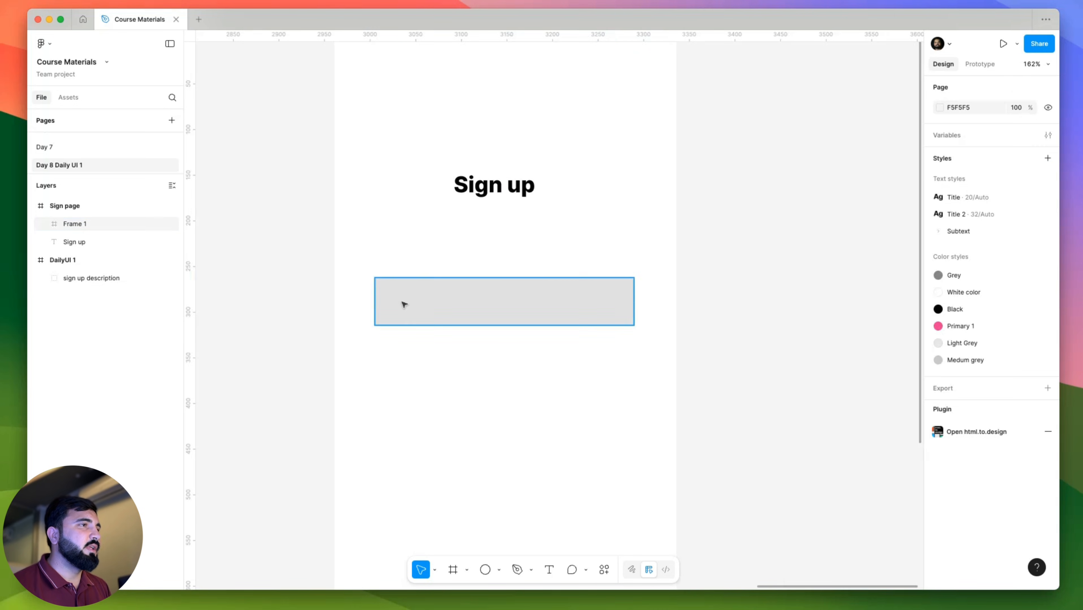
# Add an "Enter Email" text label inside the grey input field.
pyautogui.press('t')
pyautogui.click(404, 306)
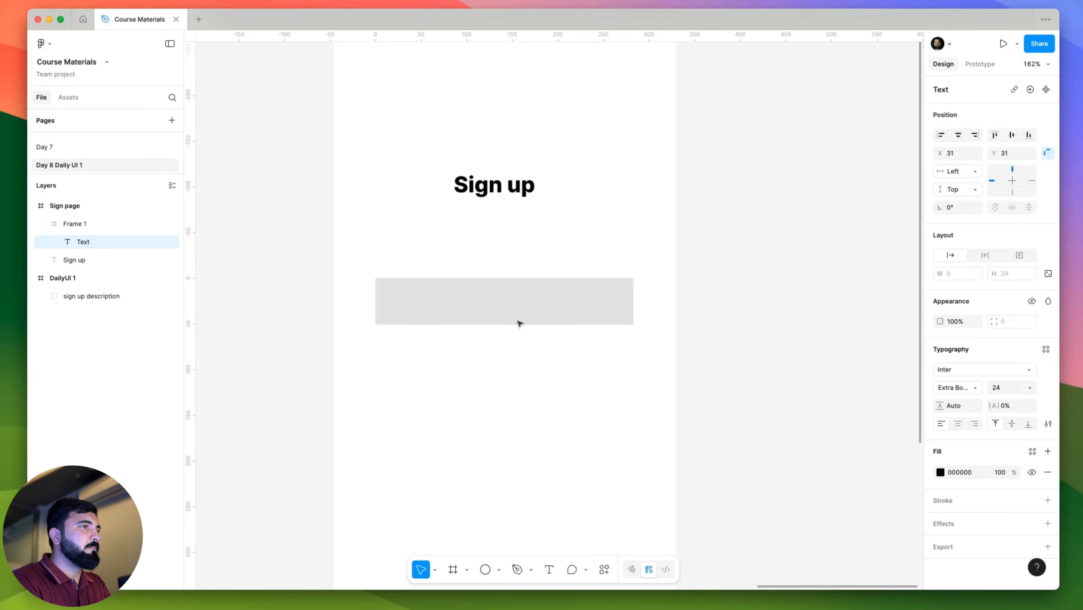
pyautogui.write('Ent')
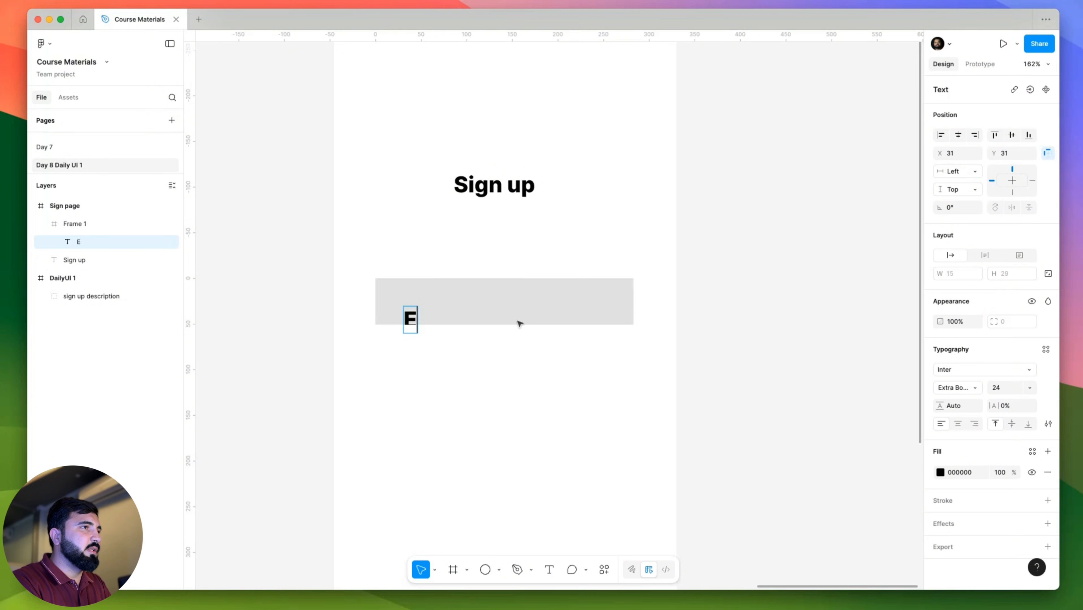
pyautogui.press('BackSpace')
pyautogui.press('BackSpace')
pyautogui.press('BackSpace')
pyautogui.write('En')
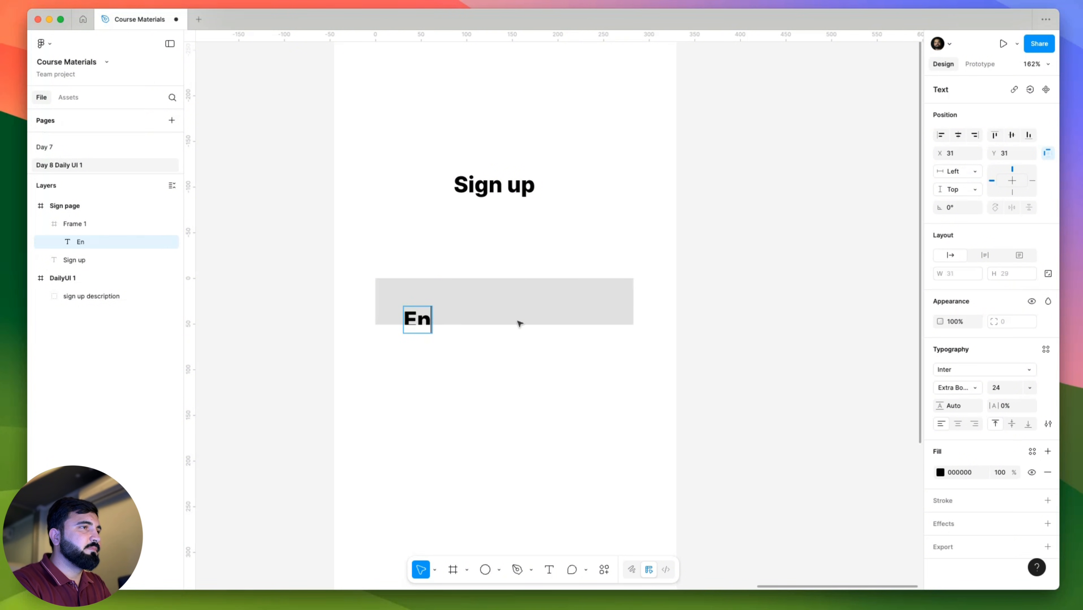
pyautogui.write('ter Email')
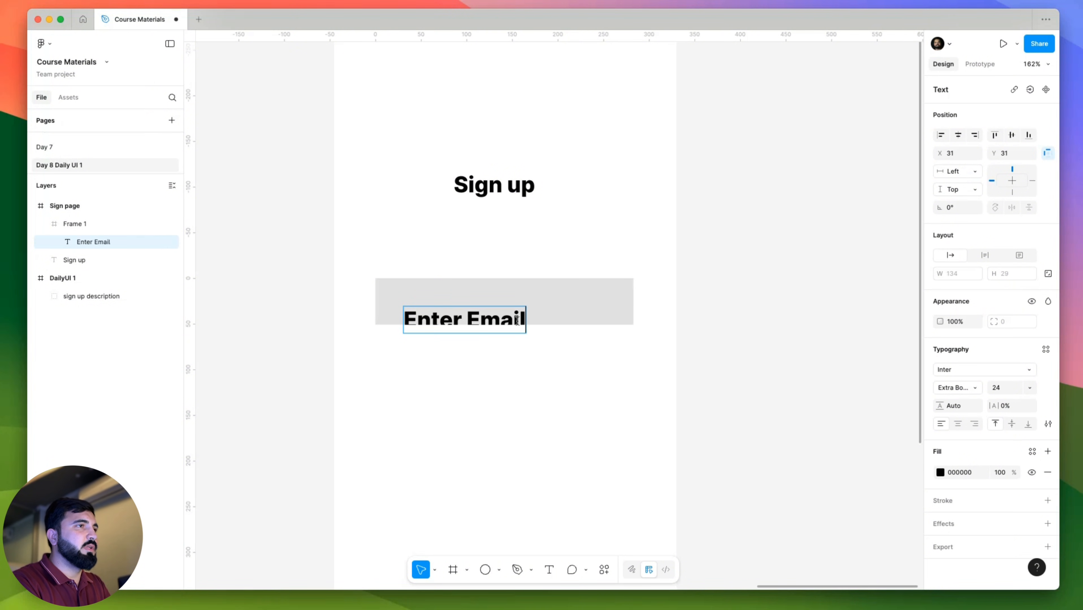
pyautogui.press('Escape')
# Move the Enter Email label up inside the grey field and set it to size 14, Regular weight.
pyautogui.moveTo(483, 320); pyautogui.dragTo(472, 302)
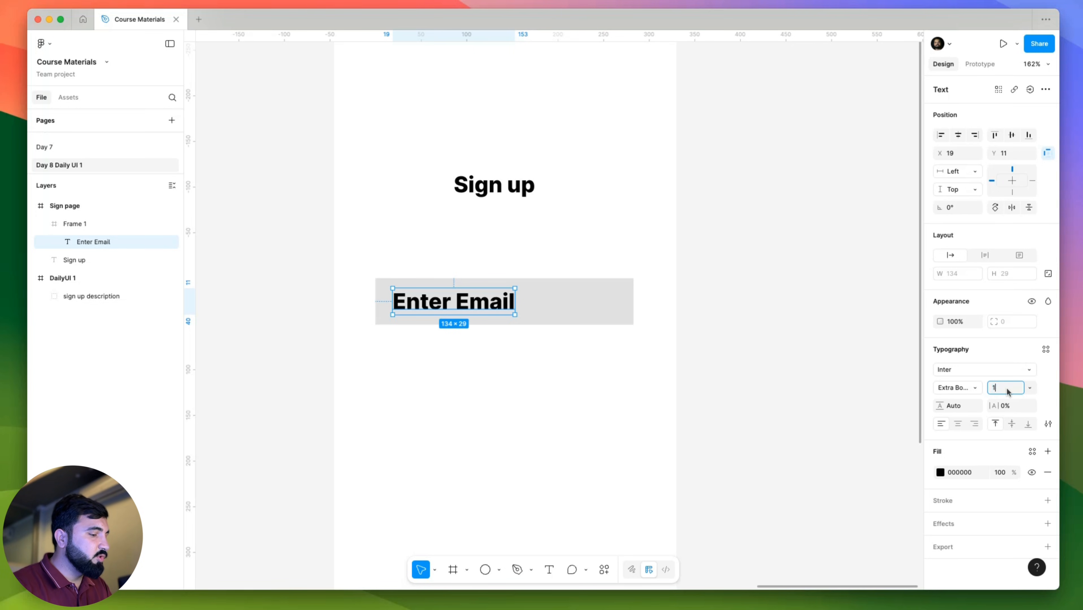
pyautogui.write('4')
pyautogui.press('Return')
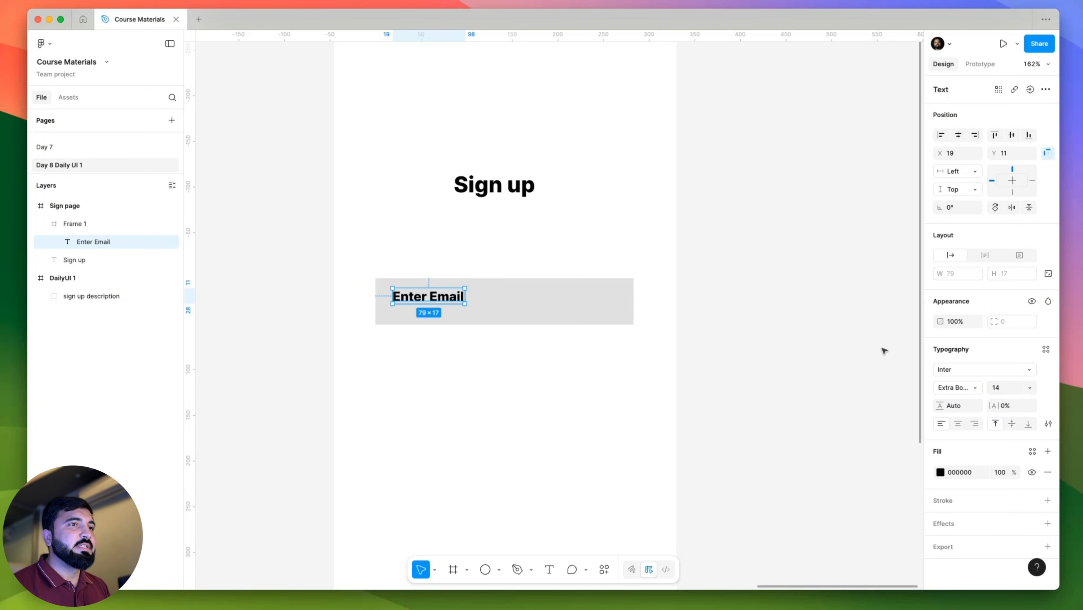
pyautogui.click(956, 388)
pyautogui.click(963, 331)
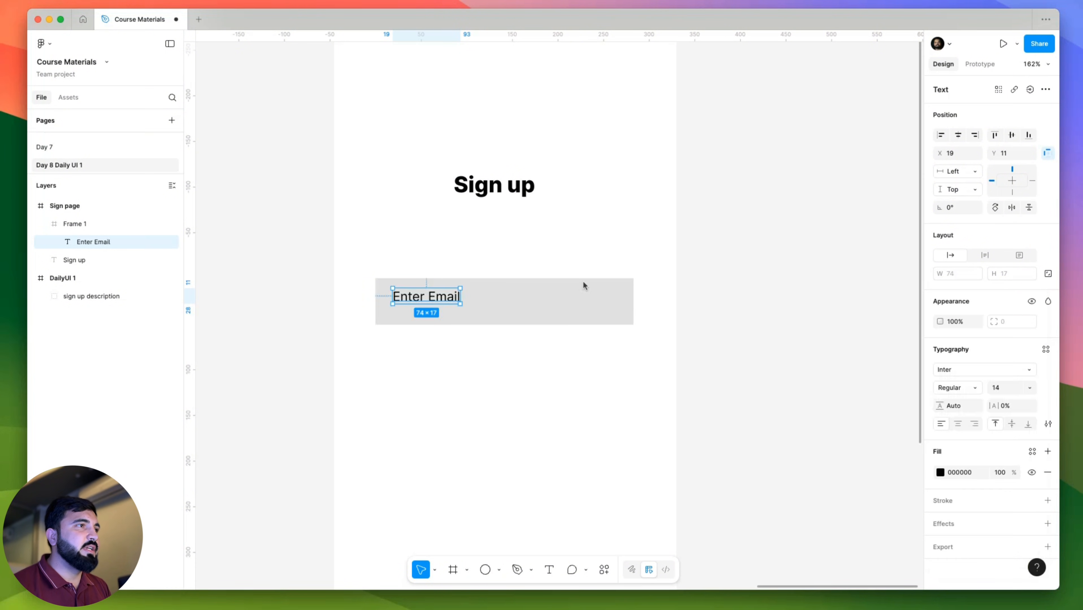
# Position the Enter Email label at X 17, Y 17 inside the grey field and deselect it.
pyautogui.scroll(5, 417, 270)
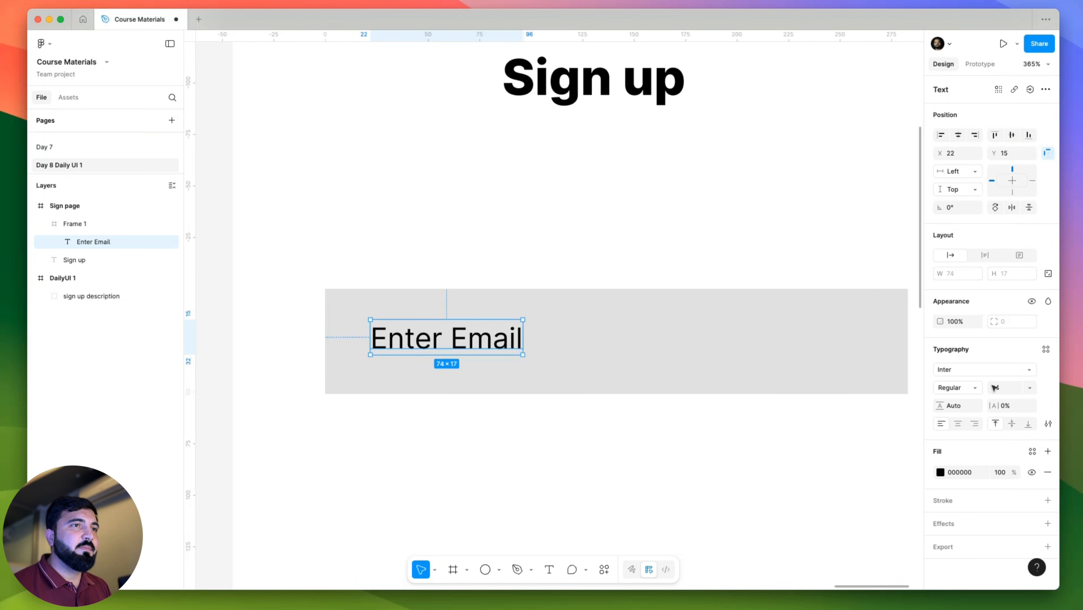
pyautogui.moveTo(410, 340); pyautogui.dragTo(402, 344)
pyautogui.scroll(-3, 363, 309)
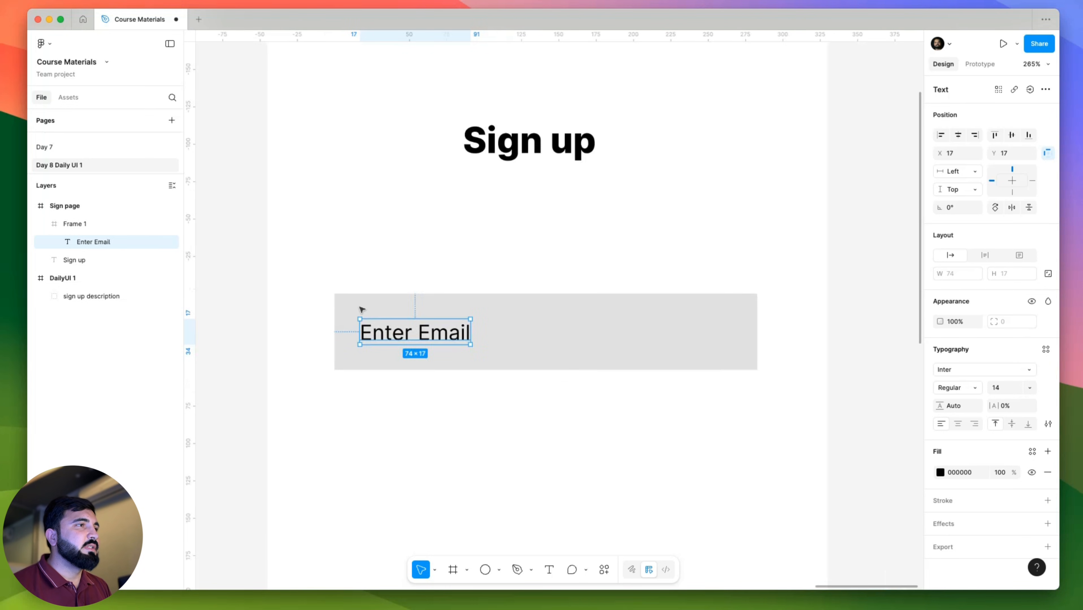
pyautogui.scroll(-1, 345, 367)
pyautogui.hscroll(1, 345, 367)
pyautogui.scroll(-2, 385, 338)
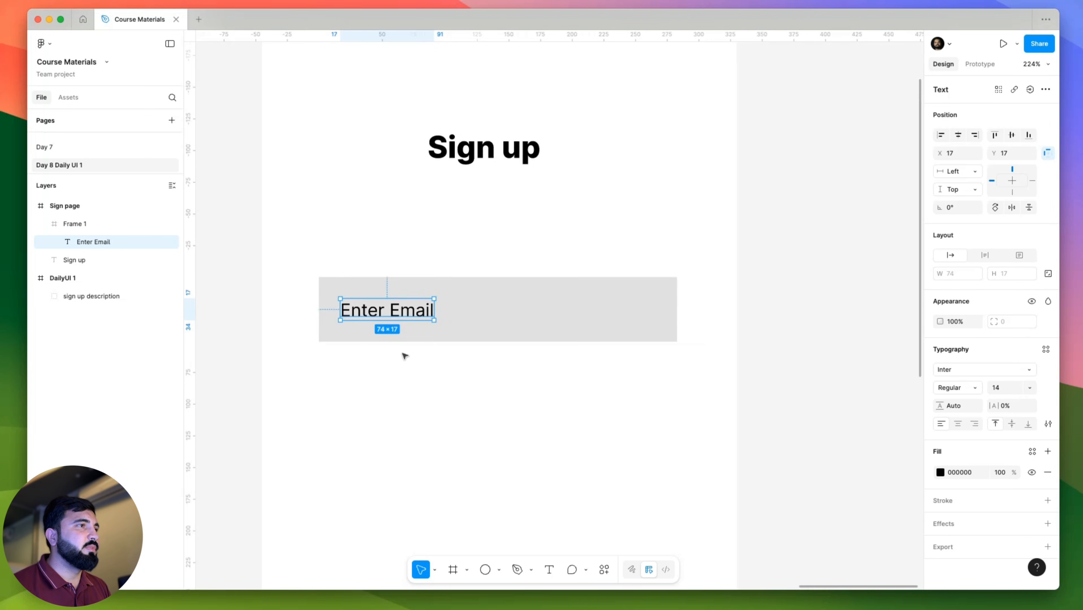
pyautogui.scroll(1, 470, 355)
pyautogui.hscroll(-1, 470, 355)
pyautogui.scroll(-3, 552, 364)
pyautogui.click(764, 338)
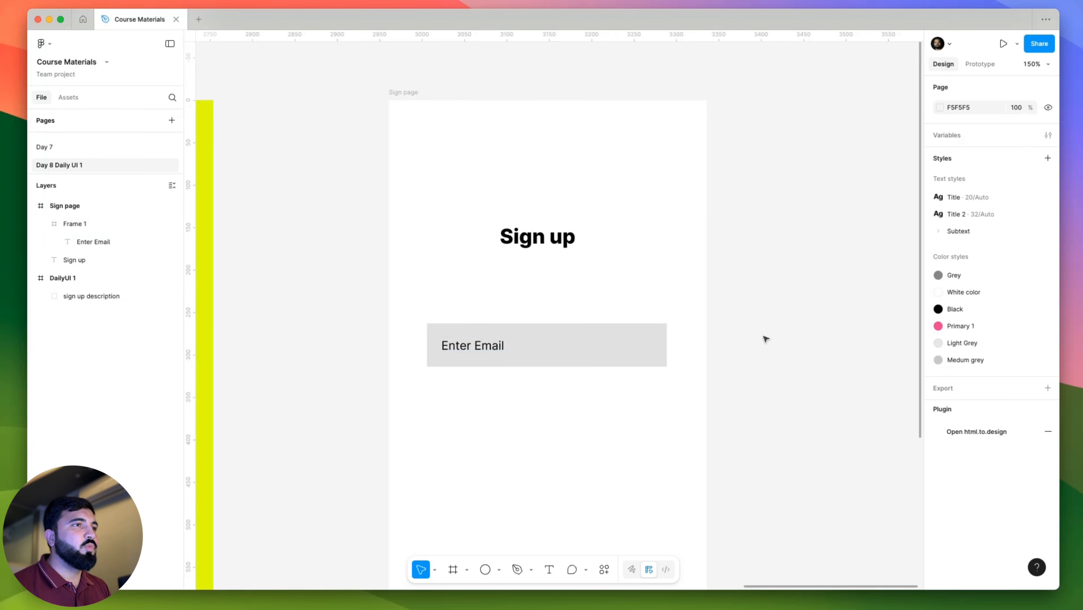
# Apply auto layout to the grey frame that holds the Enter Email label.
pyautogui.click(481, 356)
pyautogui.click(554, 370)
pyautogui.click(464, 349)
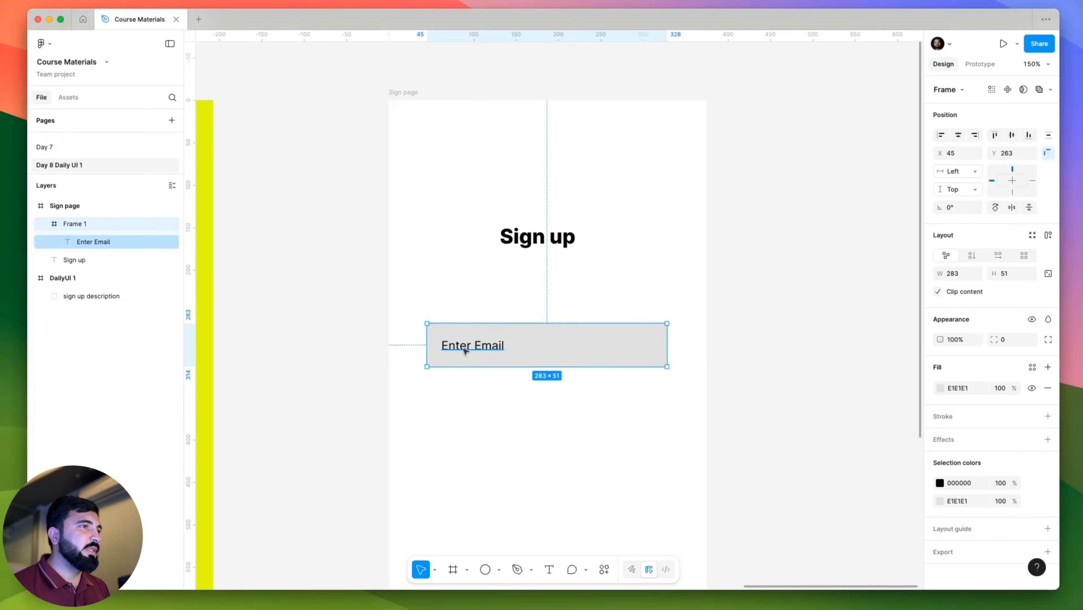
pyautogui.hotkey('shift', '2')
pyautogui.click(452, 321)
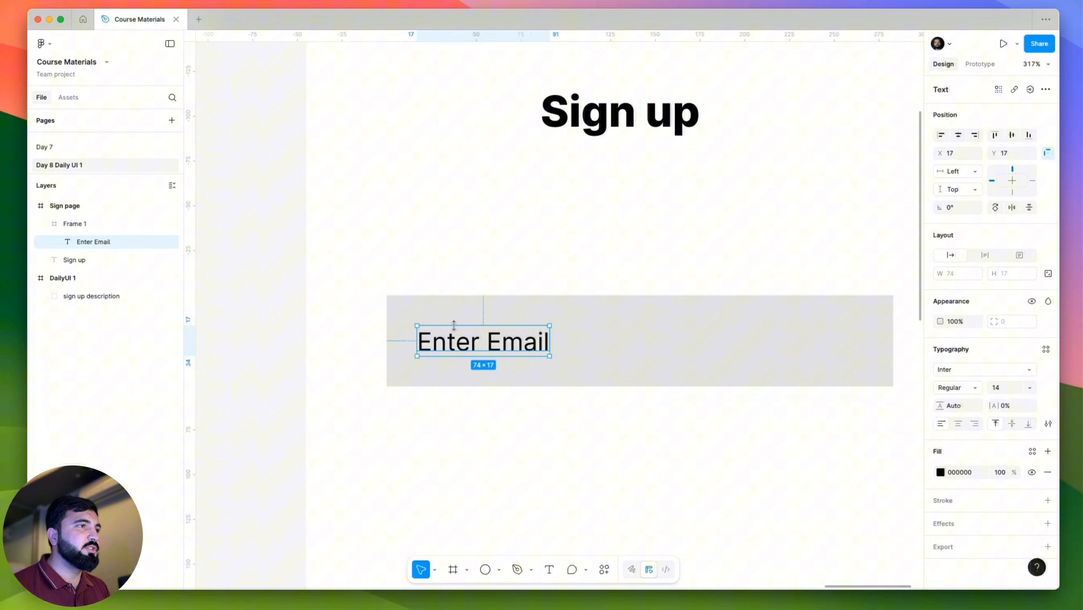
pyautogui.click(469, 310)
pyautogui.hotkey('shift', 'a')
# Widen the email field to about 306 and align its label to the left centre.
pyautogui.scroll(-5, 387, 305)
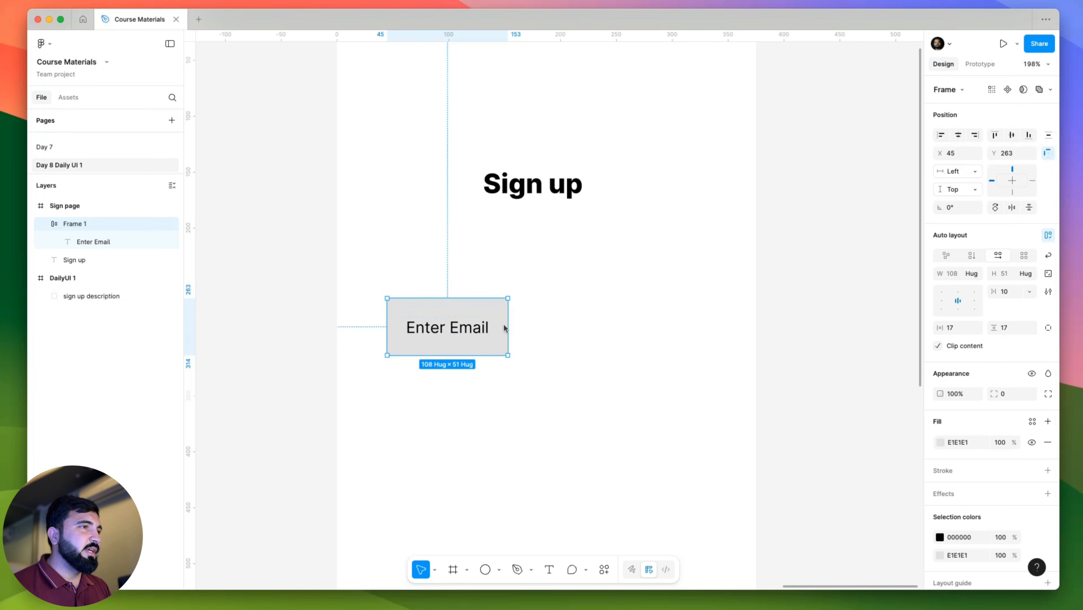
pyautogui.moveTo(507, 321); pyautogui.dragTo(715, 324)
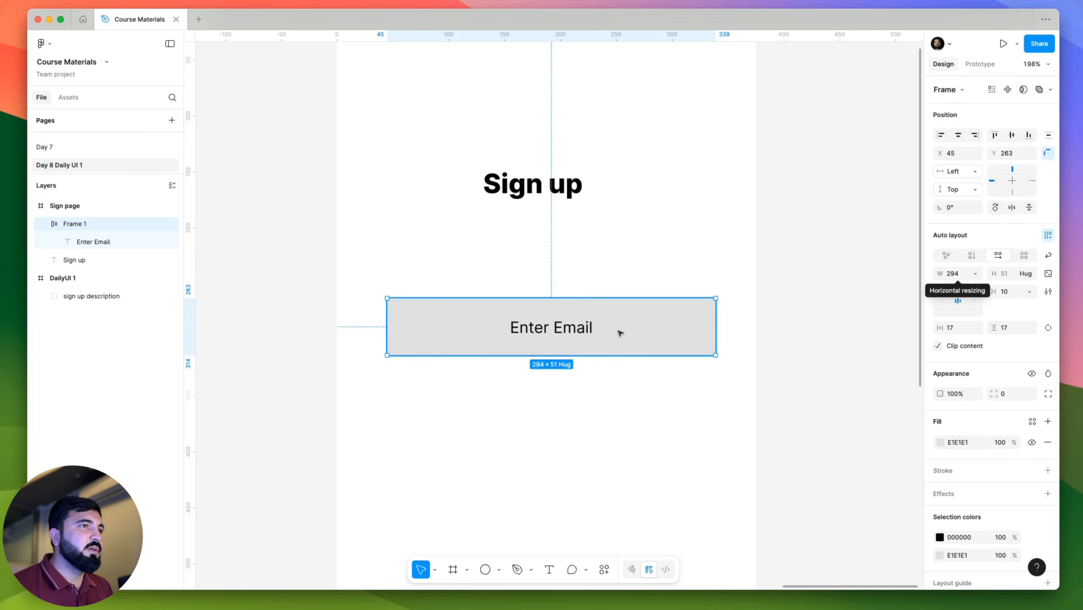
pyautogui.click(942, 301)
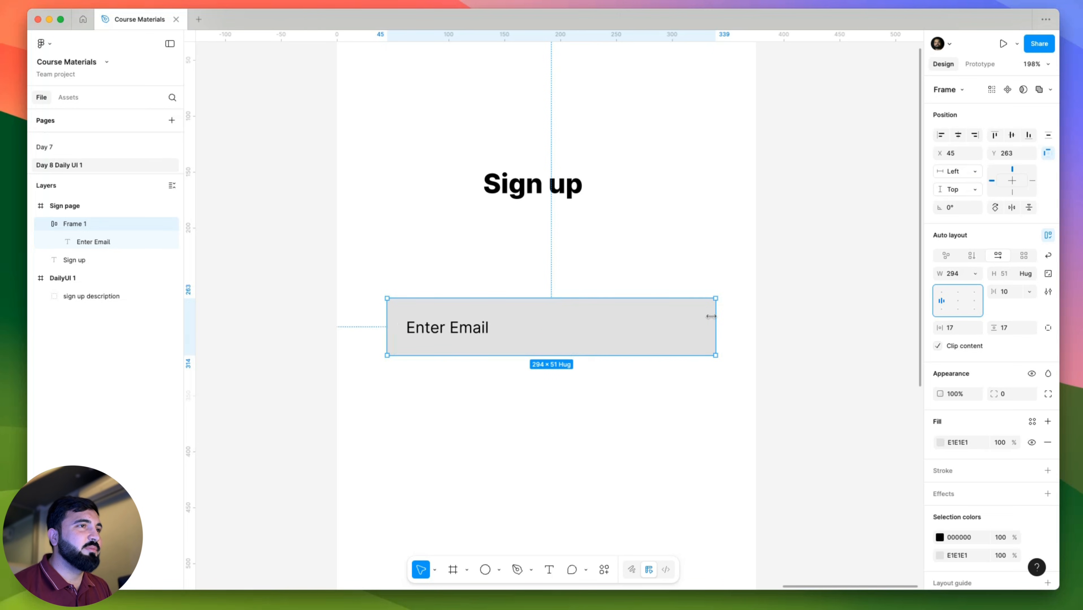
pyautogui.moveTo(717, 316); pyautogui.dragTo(729, 317)
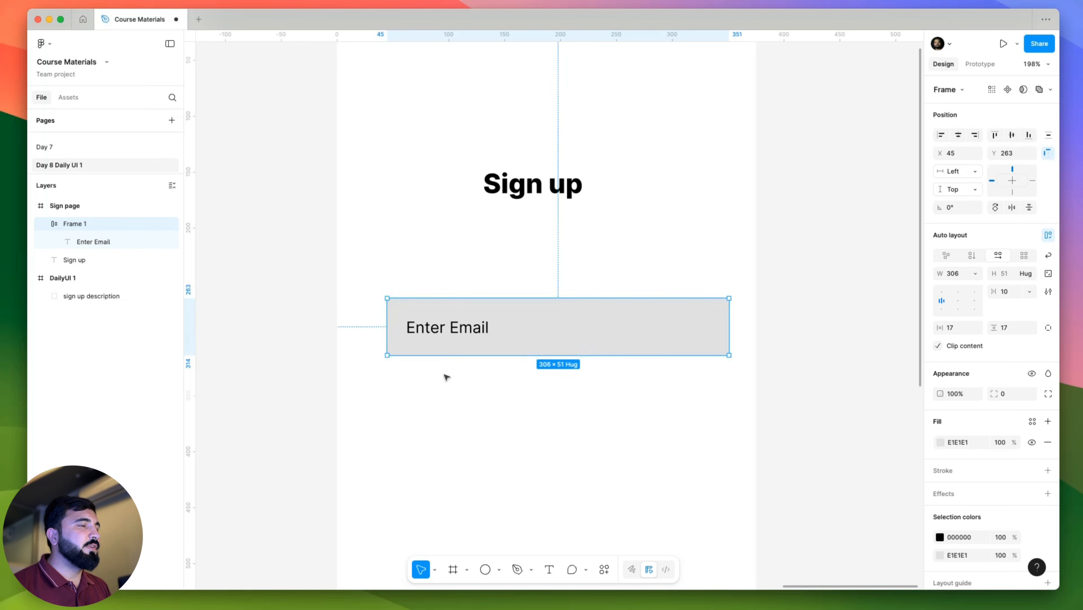
# Duplicate the email field directly below the original and change the copy's label to "Enter Password".
pyautogui.moveTo(445, 375); pyautogui.dragTo(397, 432)
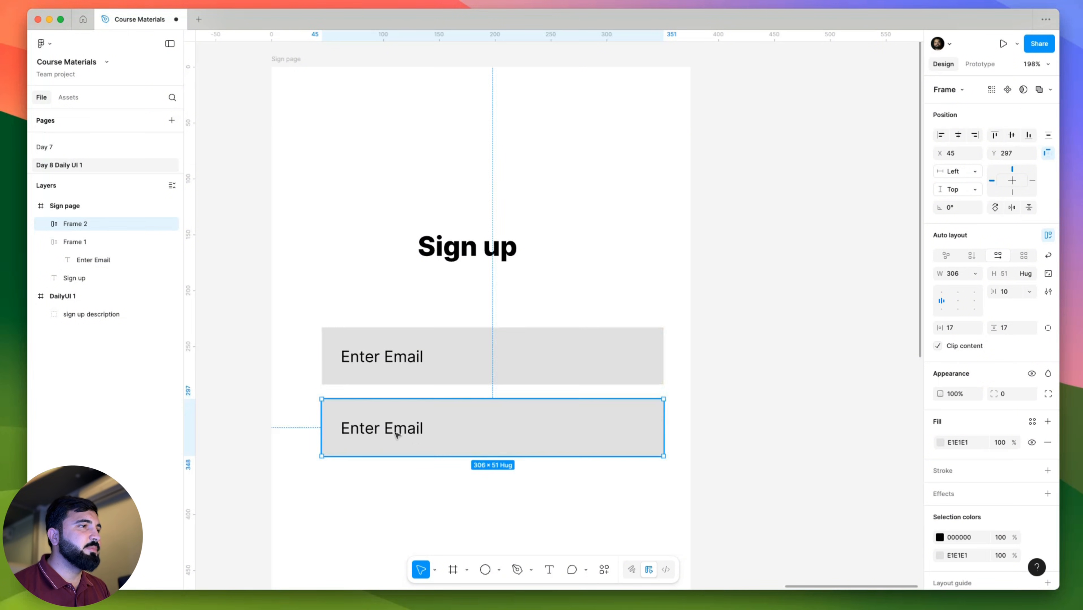
pyautogui.doubleClick(396, 434)
pyautogui.doubleClick(397, 433)
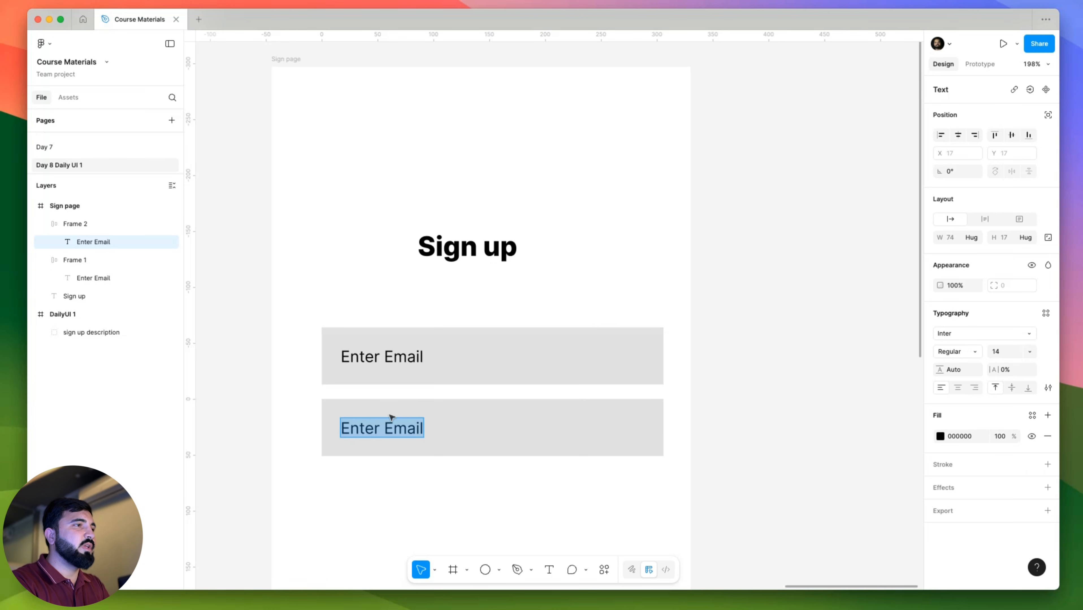
pyautogui.press('BackSpace')
pyautogui.write('Enter ')
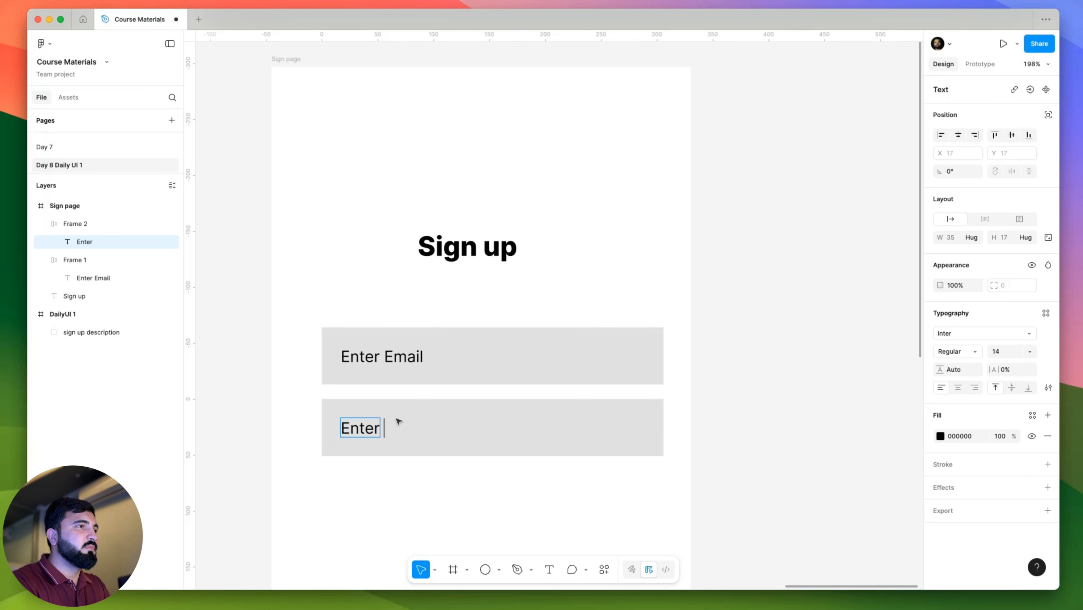
pyautogui.write('Password')
pyautogui.press('Escape')
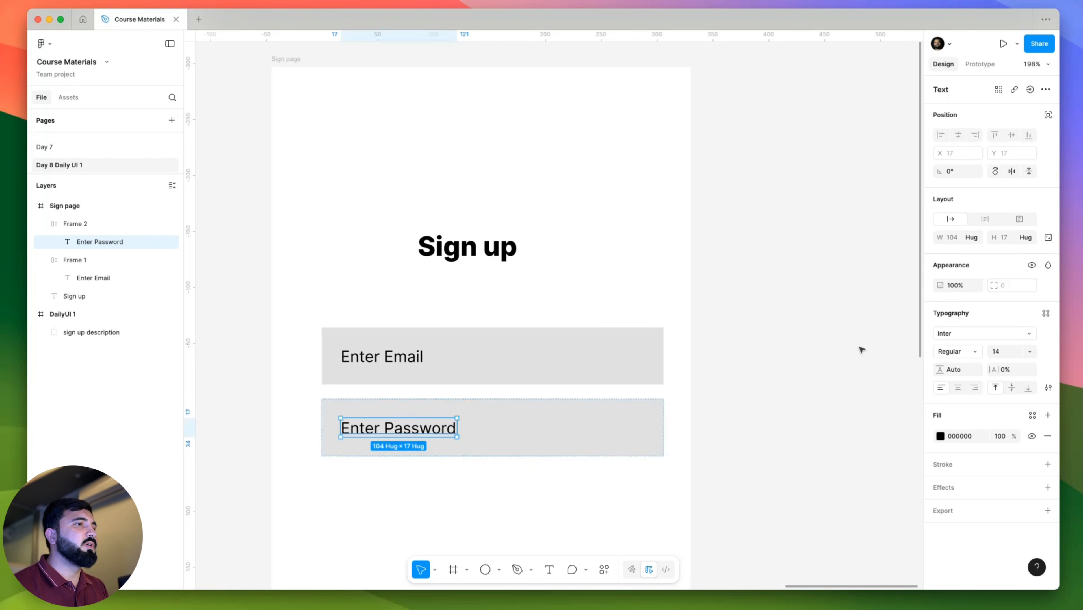
# Duplicate the Enter Password field directly below the original and change the copy's label to "Confirm Password".
pyautogui.click(759, 378)
pyautogui.scroll(-4, 587, 244)
pyautogui.hscroll(-2, 587, 244)
pyautogui.click(485, 262)
pyautogui.moveTo(486, 262); pyautogui.dragTo(495, 336)
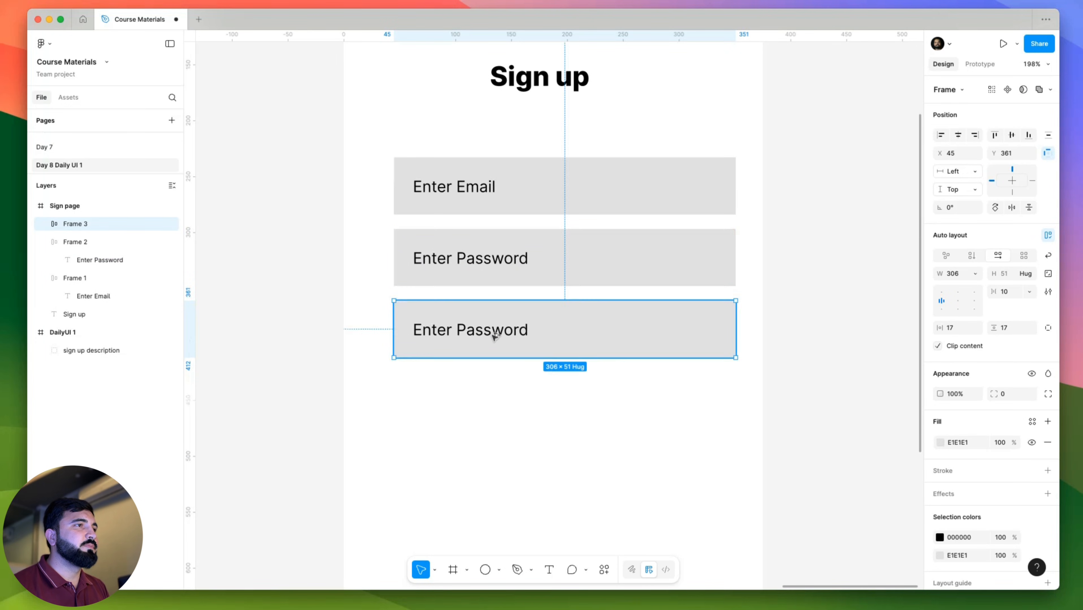
pyautogui.press('Return')
pyautogui.press('Return')
pyautogui.write('Con')
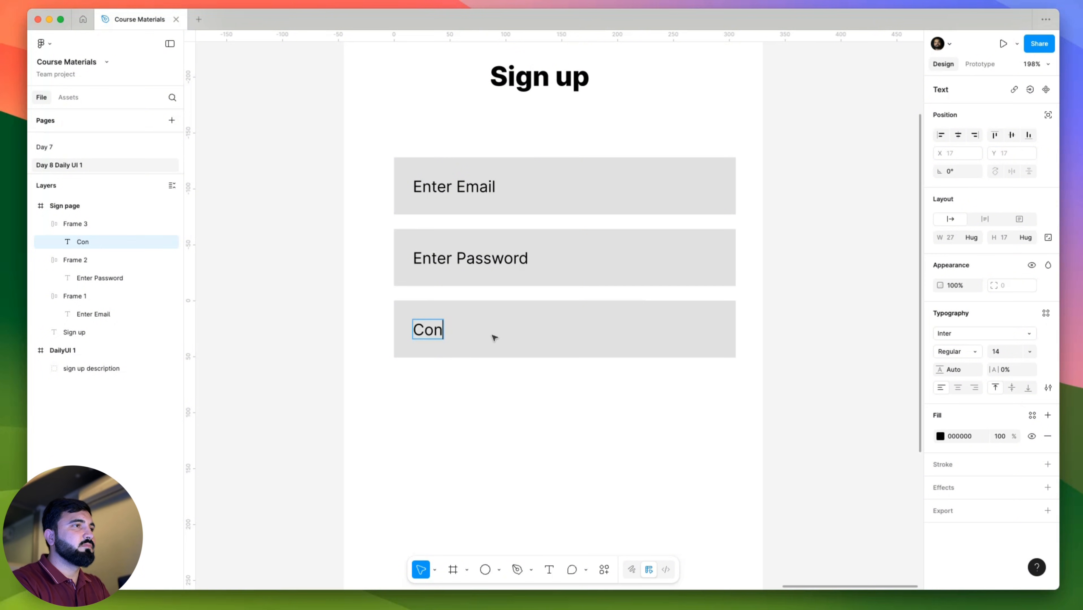
pyautogui.write('firm Password')
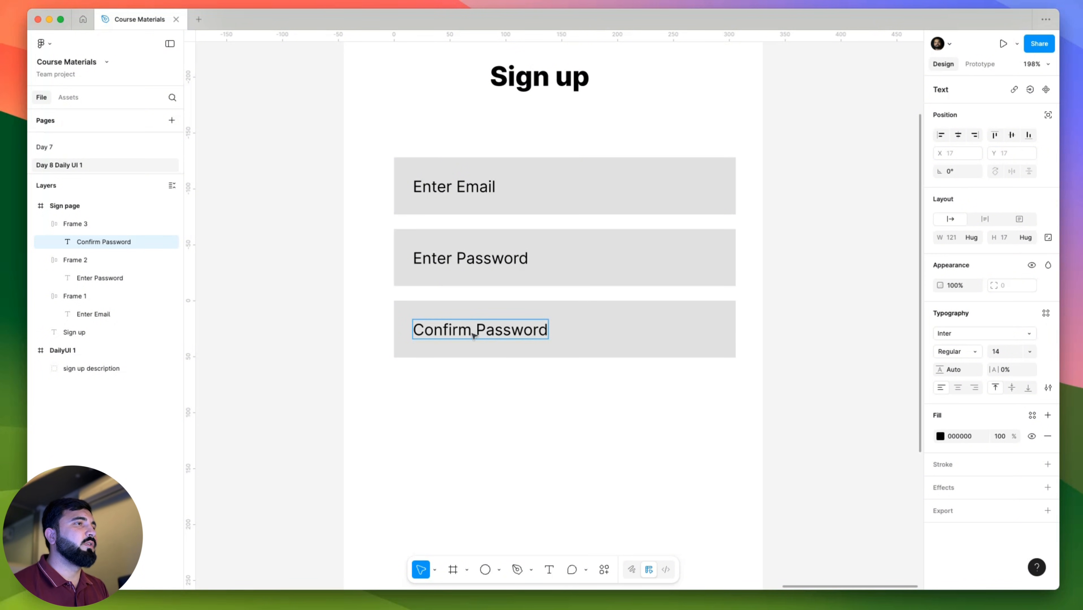
pyautogui.click(481, 418)
# Move the email, password and confirm password fields down together so the email field sits at about Y 308.
pyautogui.scroll(-3, 481, 418)
pyautogui.hscroll(3, 481, 419)
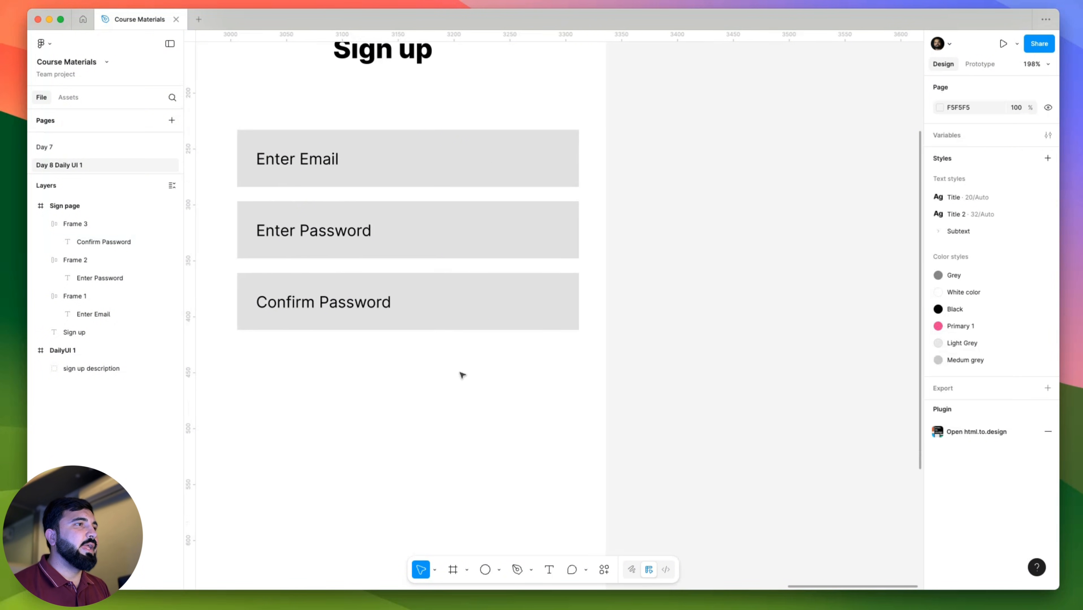
pyautogui.hscroll(-2, 461, 375)
pyautogui.moveTo(261, 128); pyautogui.dragTo(615, 330)
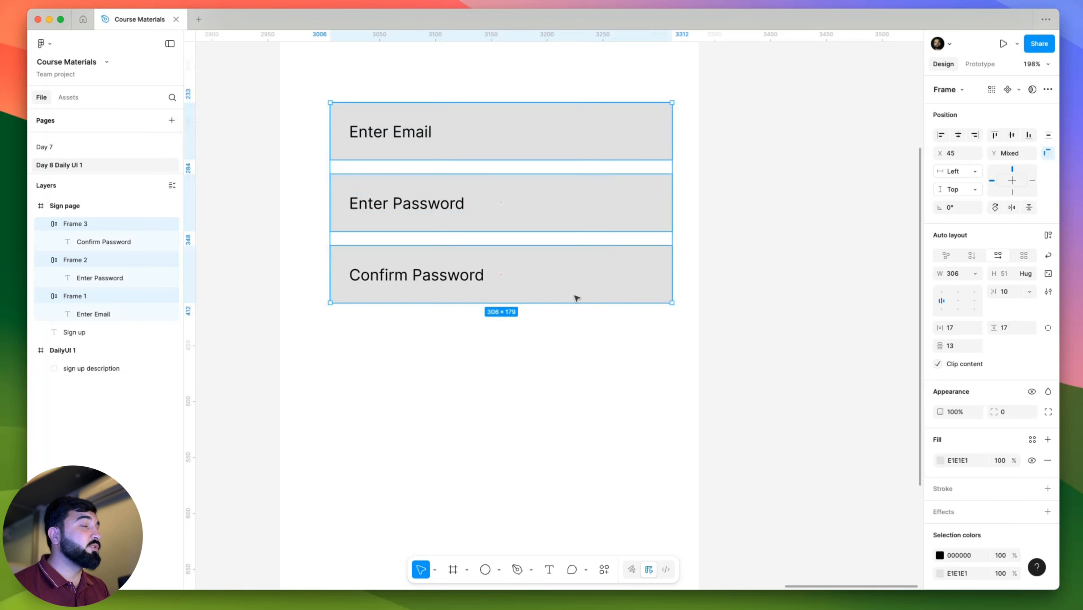
pyautogui.scroll(5, 404, 400)
pyautogui.hscroll(-1, 404, 399)
# Duplicate the Enter Email field above the original, placing the copy at about X 45, Y 238.
pyautogui.click(600, 425)
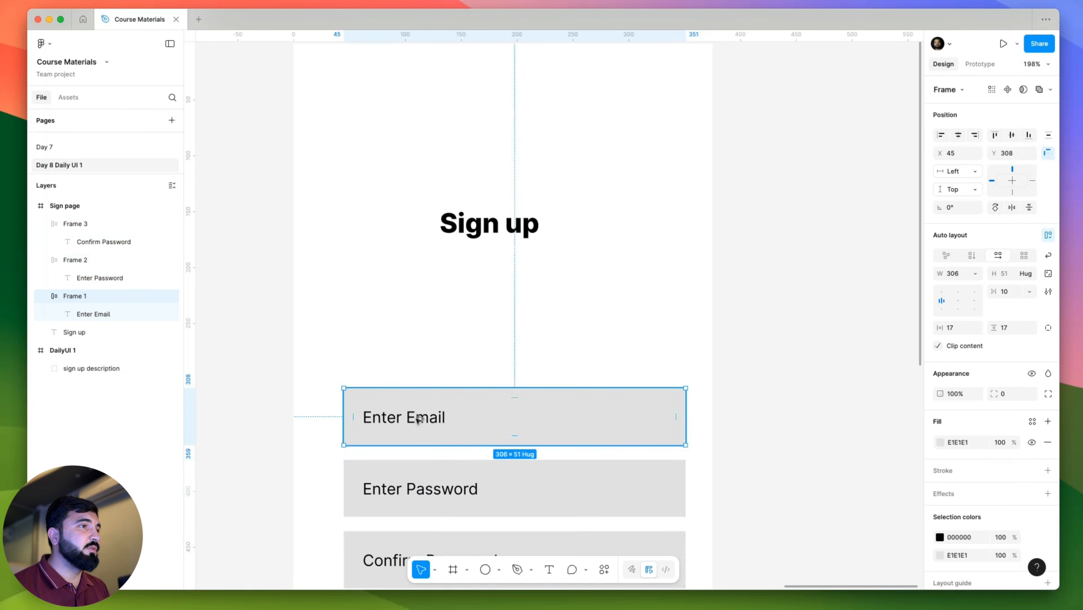
pyautogui.moveTo(600, 425); pyautogui.dragTo(600, 346)
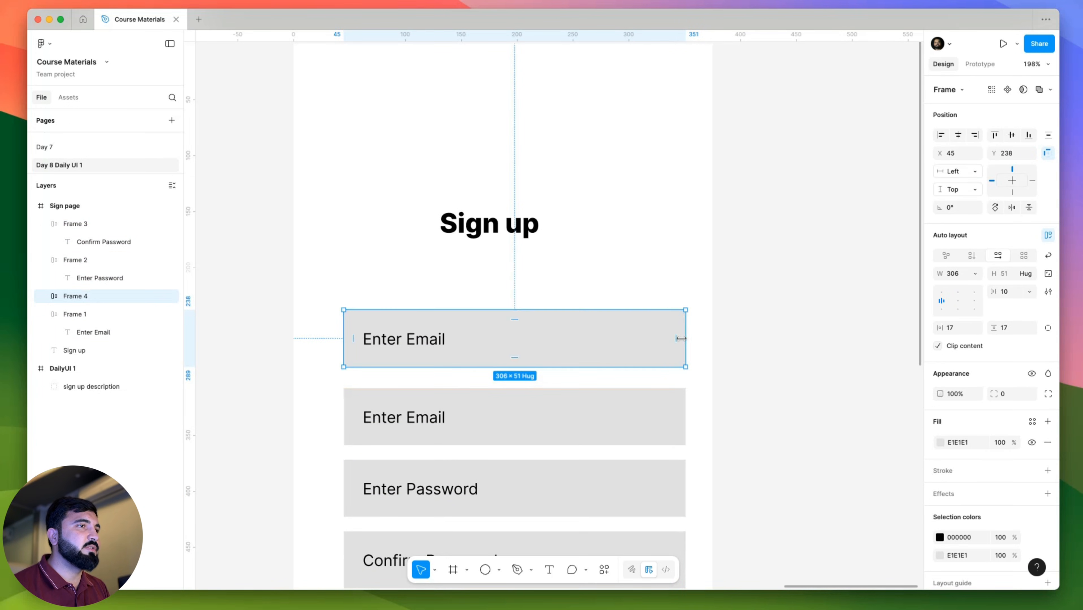
pyautogui.scroll(-3, 410, 385)
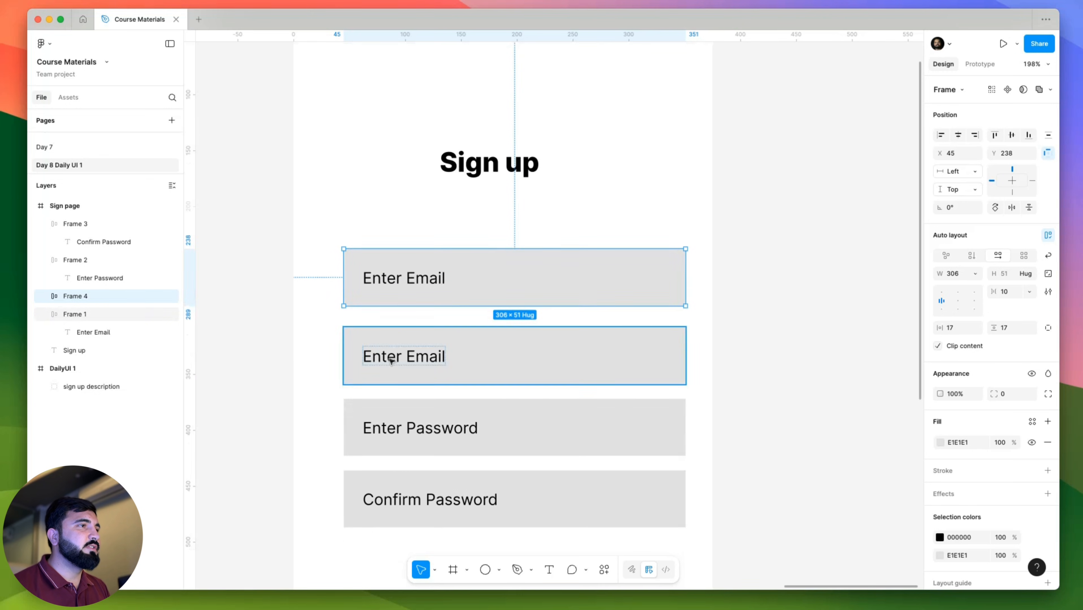
# Move the three lower fields further down and duplicate the topmost Enter Email field into the gap beneath it.
pyautogui.scroll(-1, 423, 375)
pyautogui.moveTo(274, 313); pyautogui.dragTo(608, 509)
pyautogui.moveTo(502, 417); pyautogui.dragTo(502, 489)
pyautogui.moveTo(429, 263); pyautogui.dragTo(430, 330)
# Change the topmost field's label to "Enter First Name".
pyautogui.doubleClick(403, 262)
pyautogui.doubleClick(404, 262)
pyautogui.moveTo(406, 259); pyautogui.dragTo(486, 266)
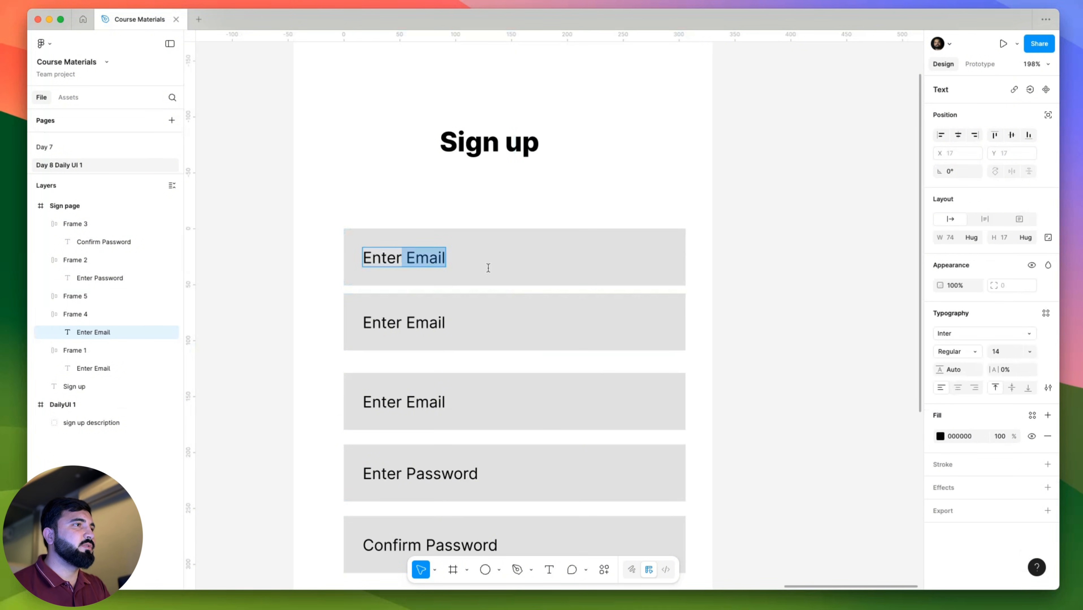
pyautogui.press('BackSpace')
pyautogui.write('First')
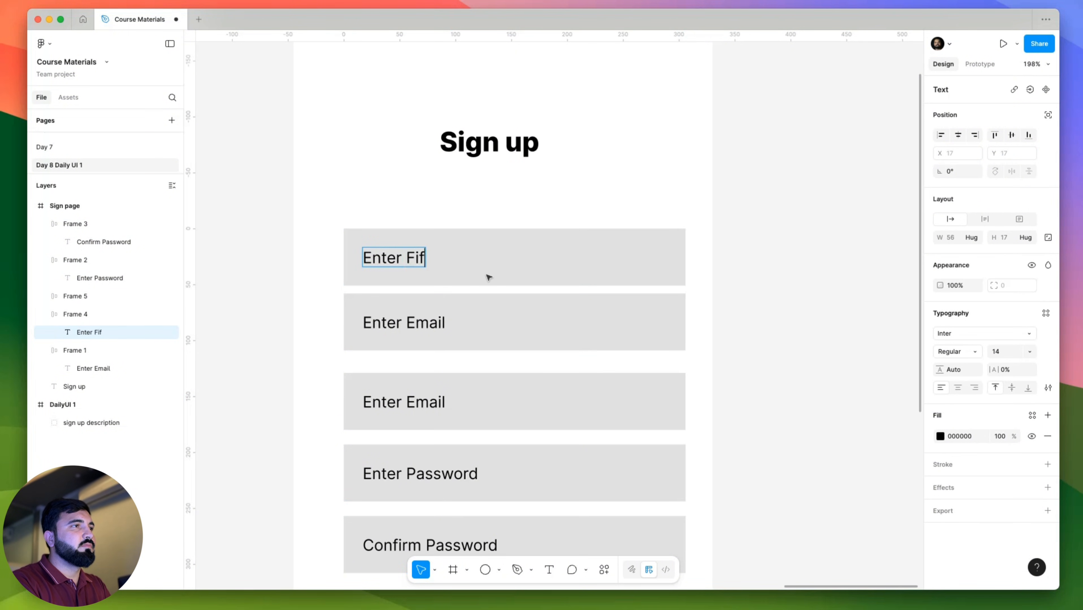
pyautogui.write(' Name')
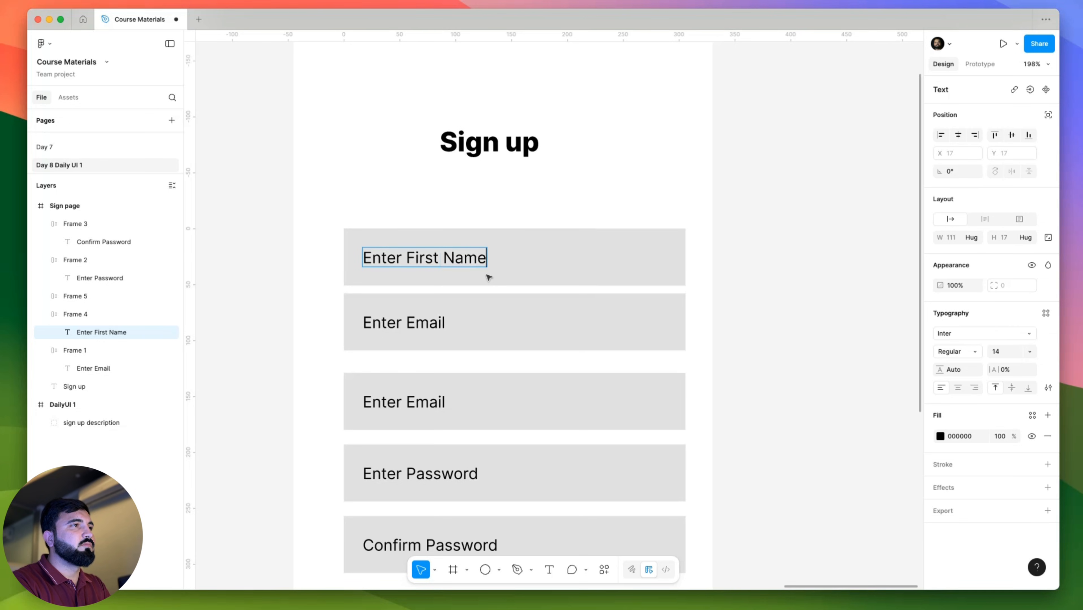
# Change the second field's label to "Enter Last Name" and deselect it.
pyautogui.doubleClick(412, 322)
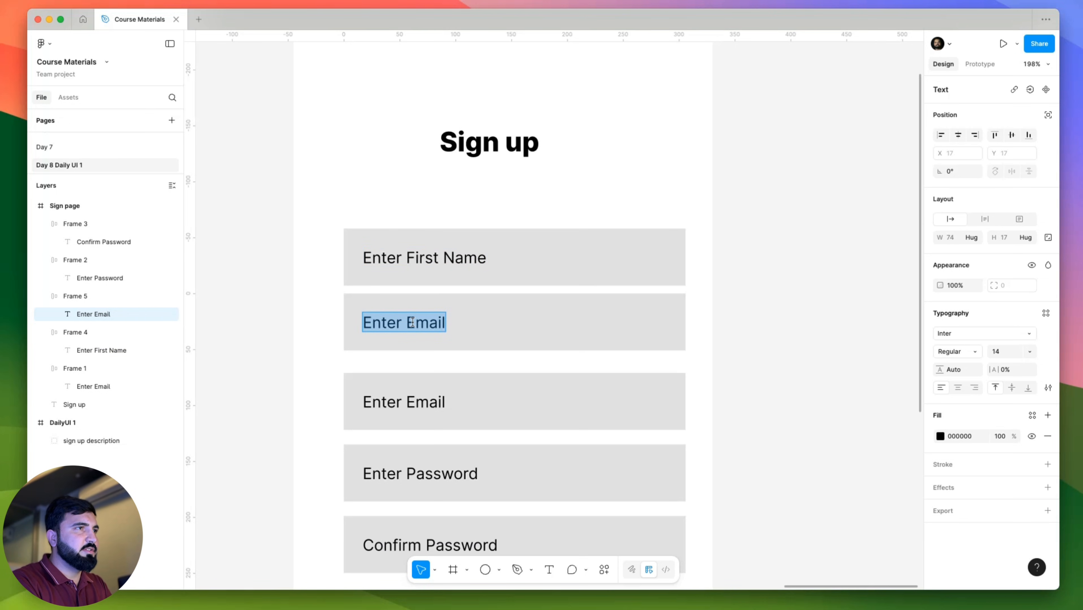
pyautogui.write('Ent')
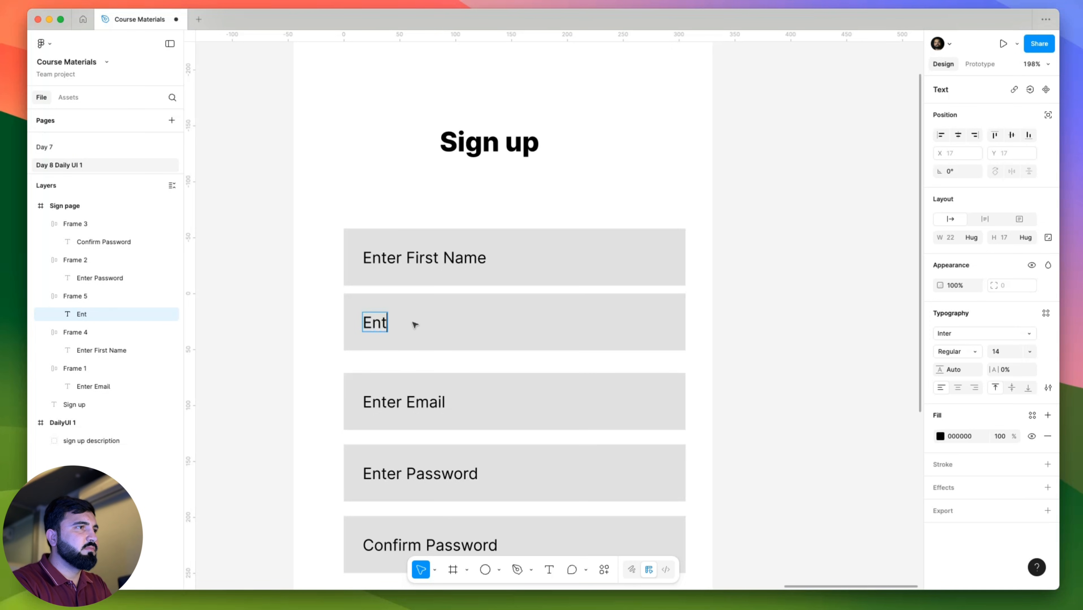
pyautogui.write('er Last Name')
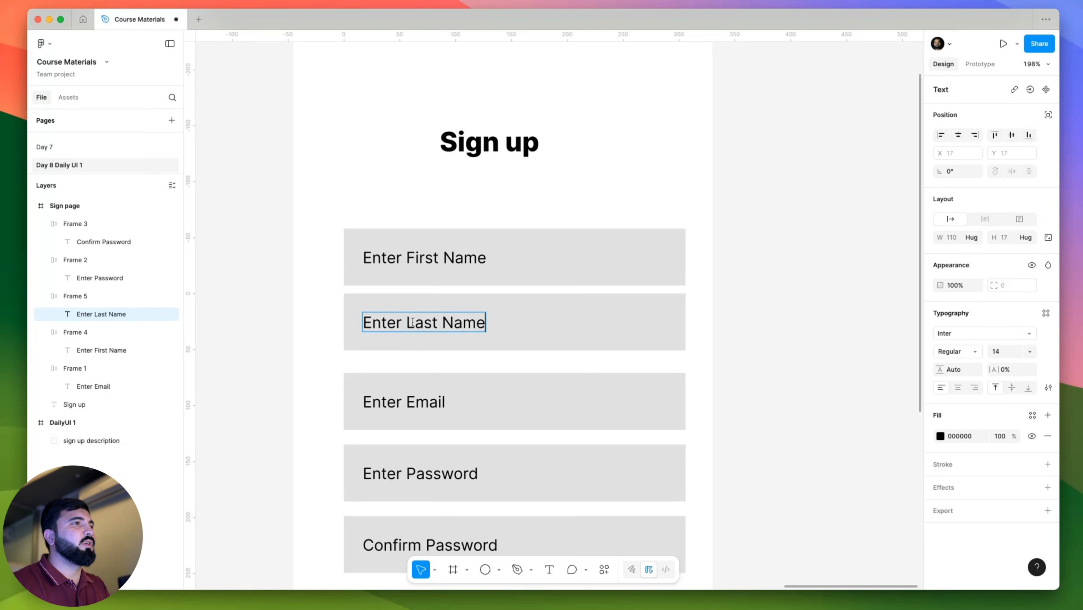
pyautogui.press('Escape')
pyautogui.click(762, 264)
# Combine the first name and last name fields in one auto layout frame with horizontal flow.
pyautogui.click(641, 274)
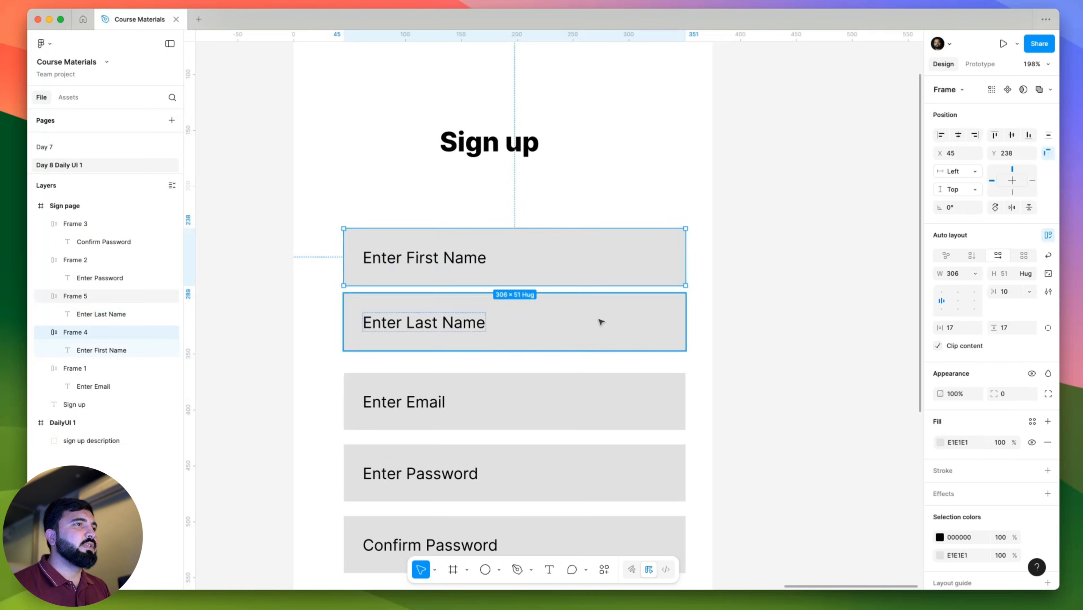
pyautogui.keyDown('shift'); pyautogui.click(600, 321); pyautogui.keyUp('shift')
pyautogui.hotkey('shift', 'a')
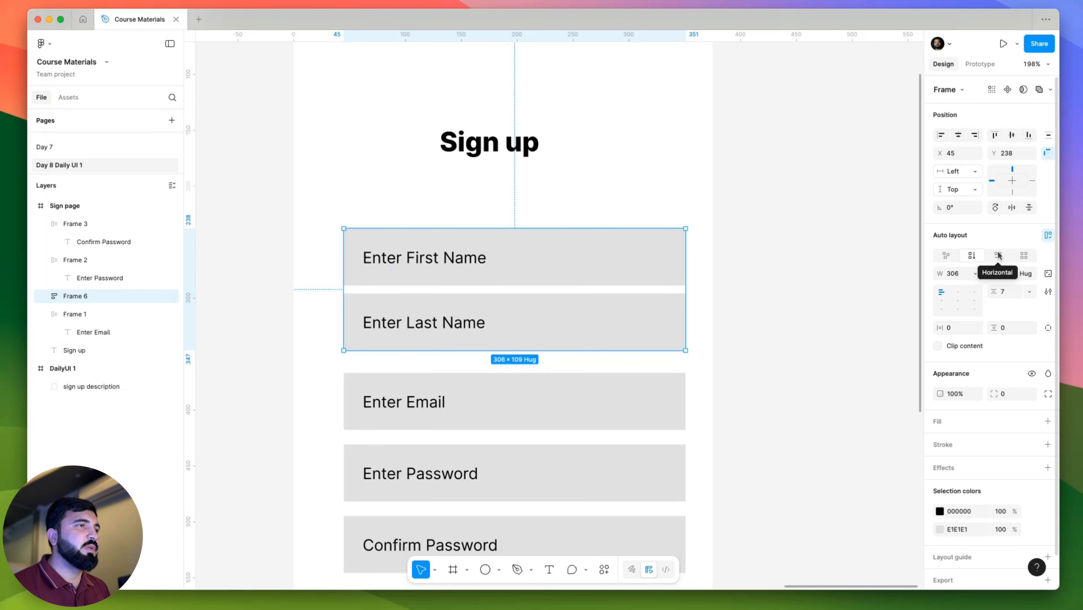
pyautogui.click(999, 255)
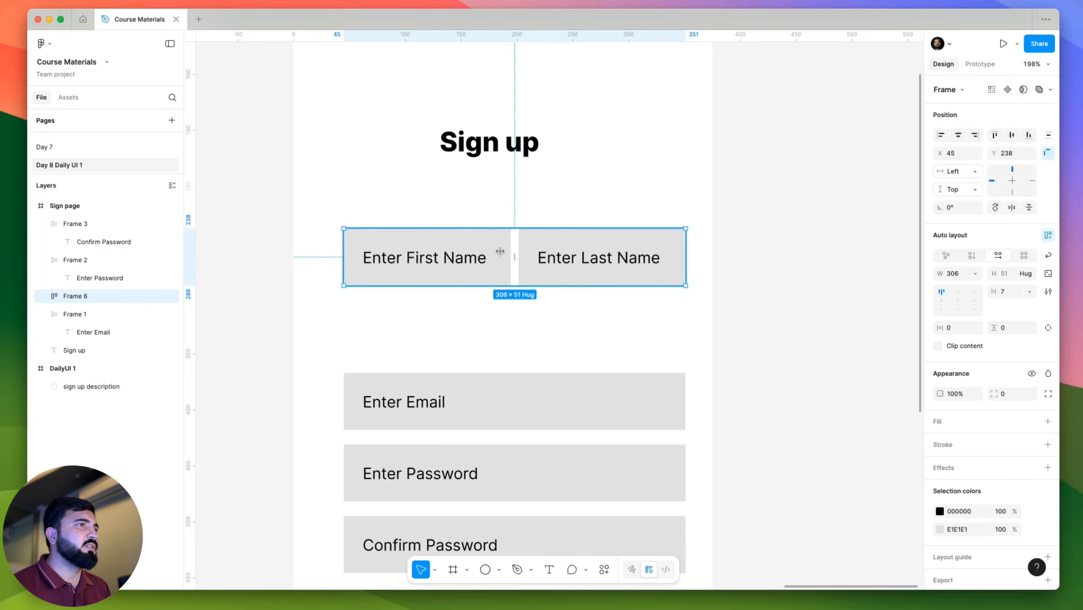
# Move the email, password and confirm password fields up together to about Y 308, just beneath the name row.
pyautogui.scroll(-5, 520, 324)
pyautogui.moveTo(614, 332); pyautogui.dragTo(445, 449)
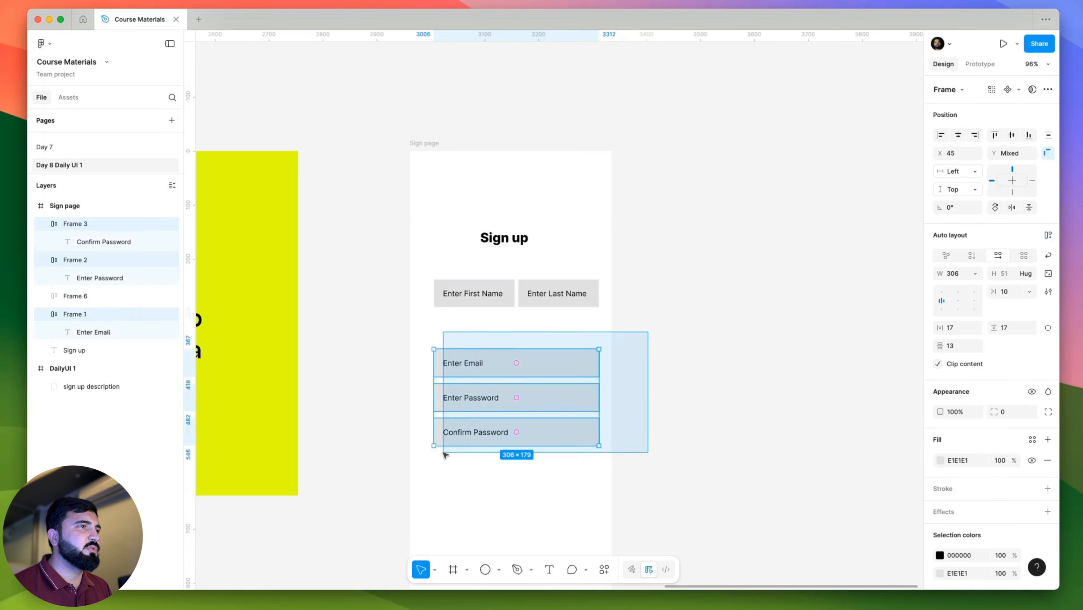
pyautogui.moveTo(442, 387); pyautogui.dragTo(466, 358)
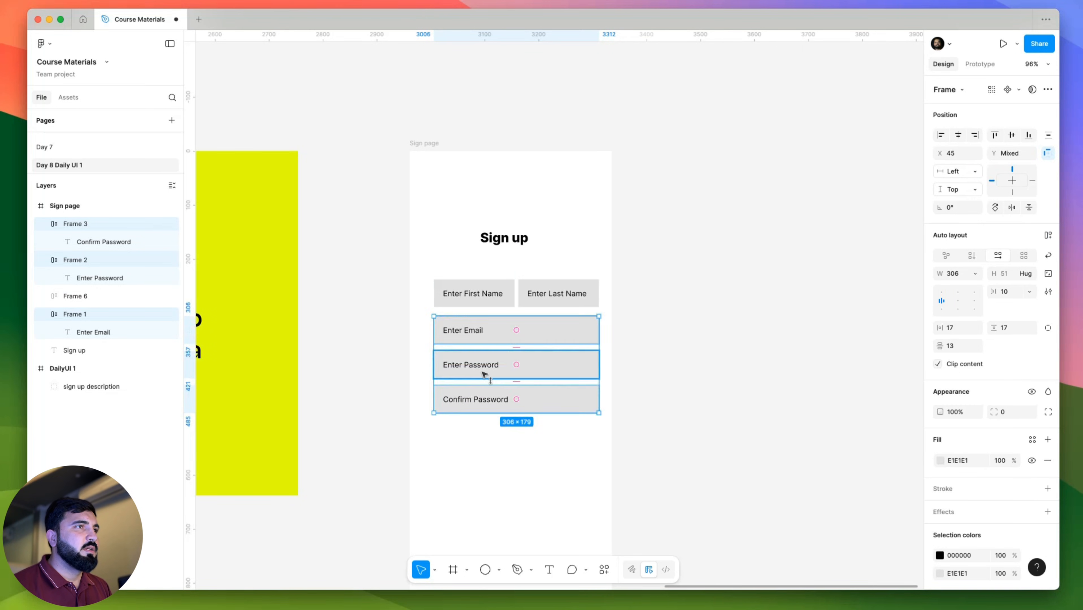
pyautogui.scroll(4, 466, 359)
pyautogui.scroll(-1, 397, 302)
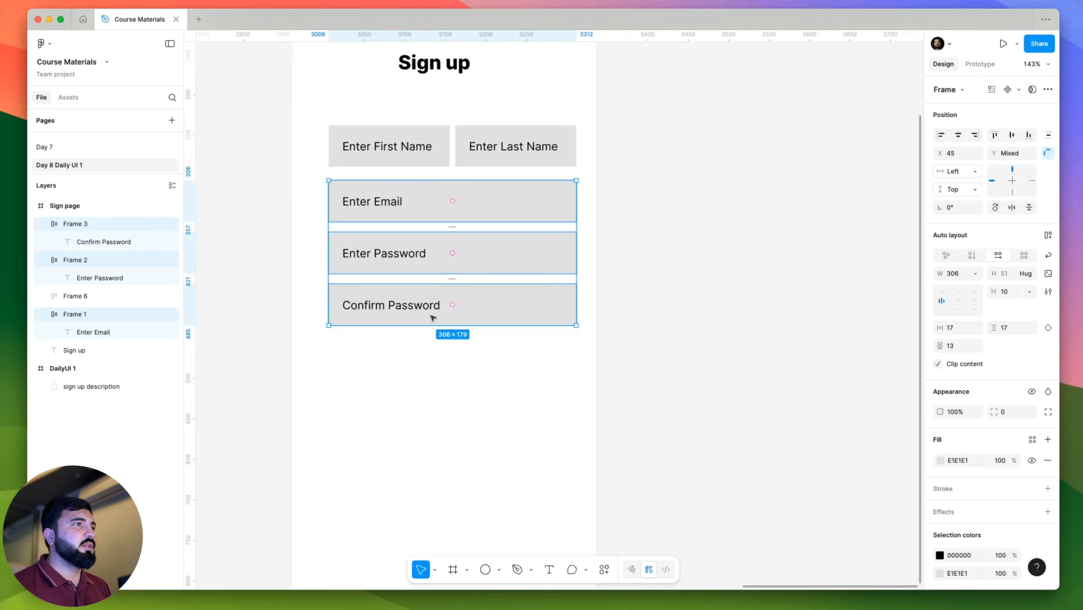
pyautogui.scroll(3, 404, 384)
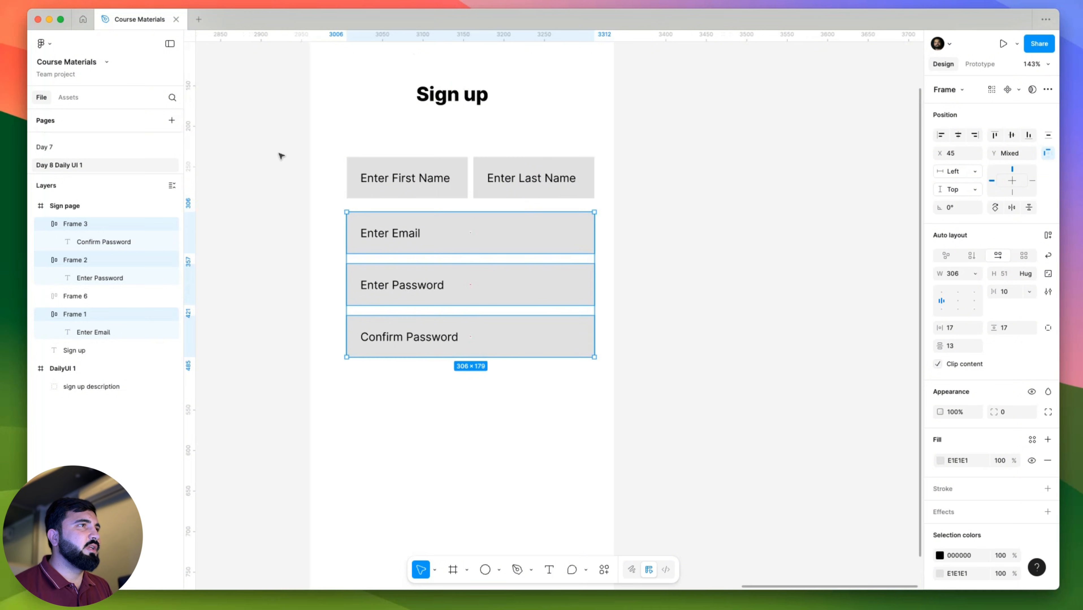
pyautogui.moveTo(277, 154); pyautogui.dragTo(597, 350)
pyautogui.click(679, 356)
pyautogui.scroll(-2, 663, 367)
pyautogui.hscroll(-2, 662, 367)
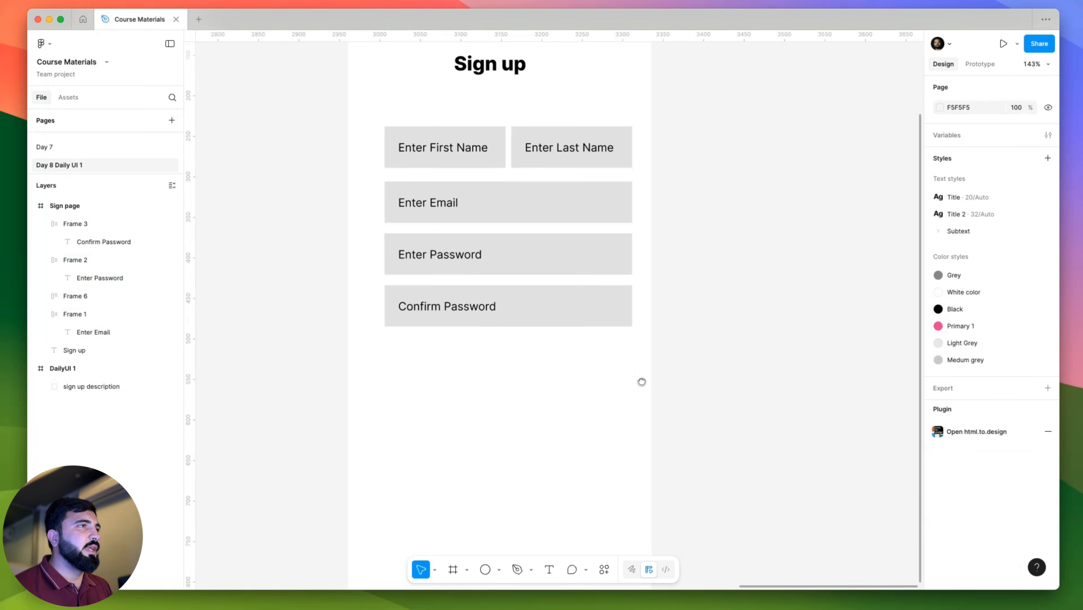
# Copy the Confirm Password label out of its field to about X 73, Y 518 on the sign-up page.
pyautogui.click(452, 295)
pyautogui.scroll(3, 450, 299)
pyautogui.doubleClick(450, 303)
pyautogui.scroll(3, 453, 312)
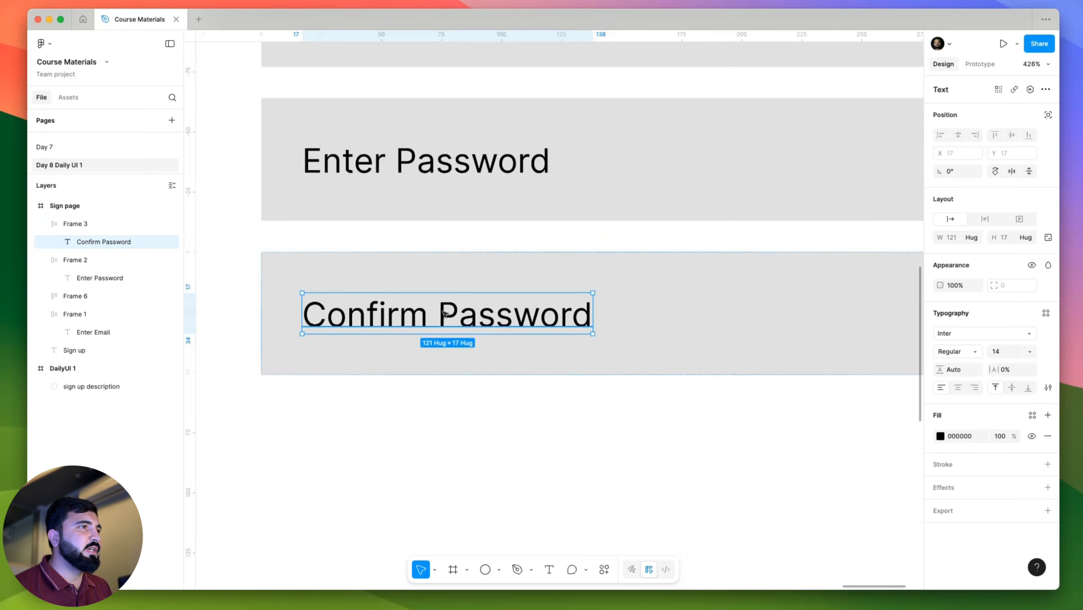
pyautogui.scroll(-3, 455, 314)
pyautogui.moveTo(455, 314); pyautogui.dragTo(468, 395)
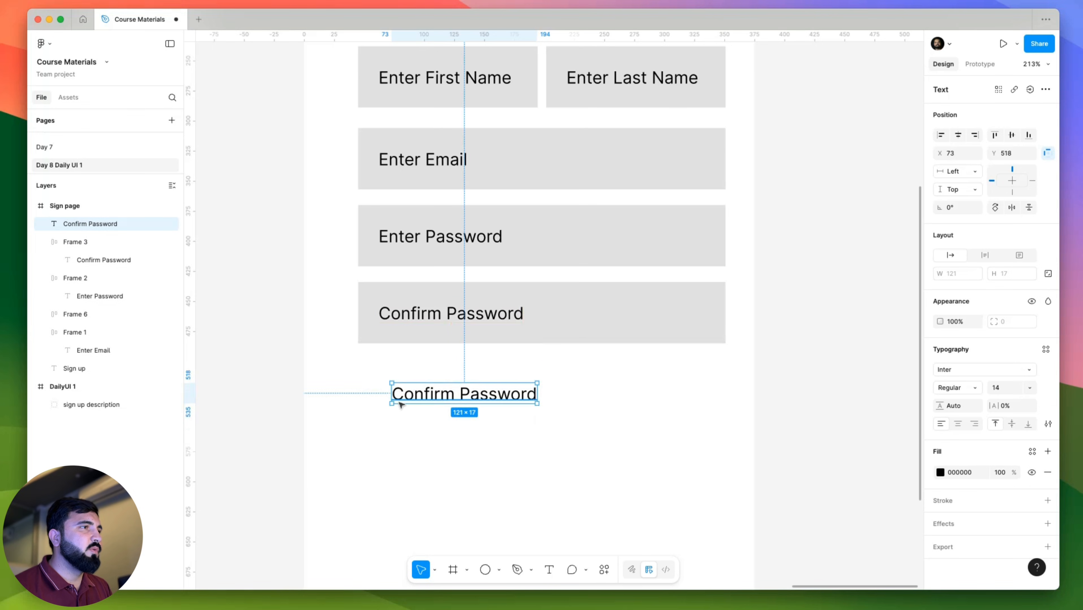
# Draw a small square checkbox to the left of the copied text, flush with the fields' left edge.
pyautogui.scroll(-2, 484, 542)
pyautogui.hscroll(-2, 483, 542)
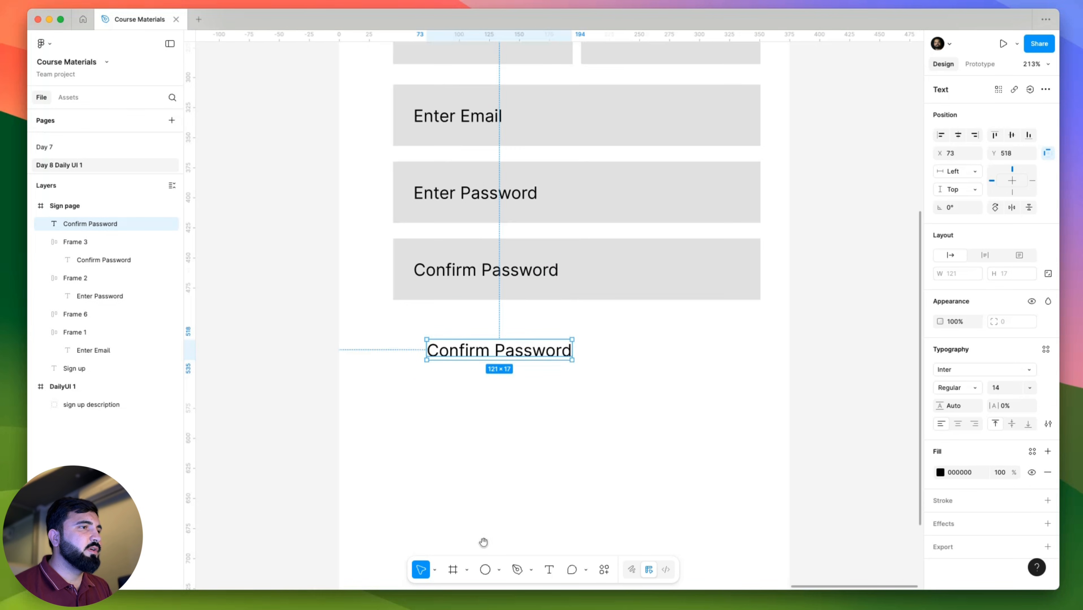
pyautogui.click(497, 572)
pyautogui.click(520, 460)
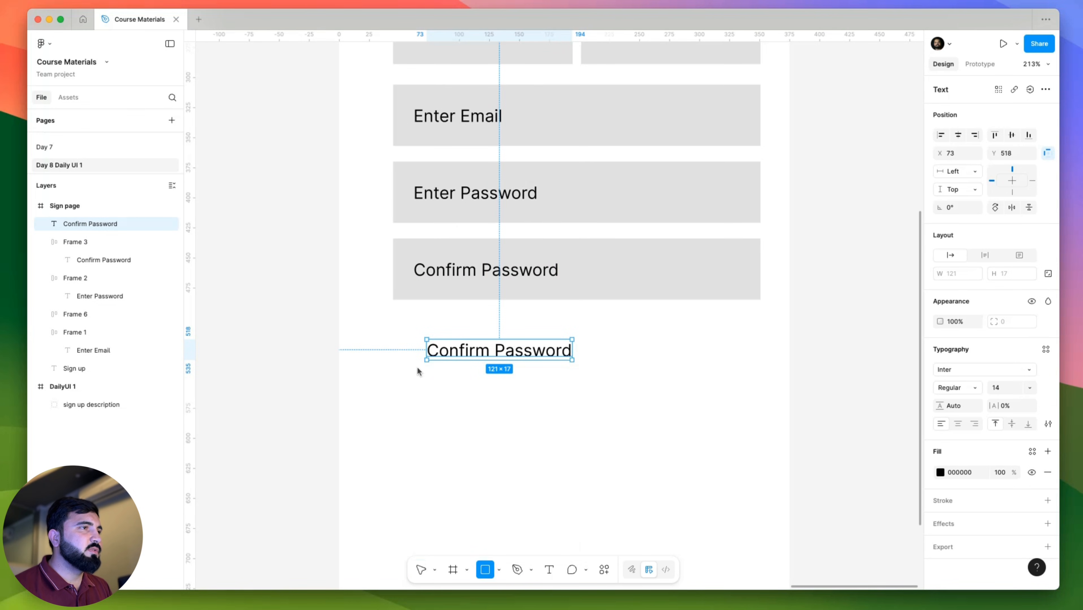
pyautogui.scroll(5, 394, 329)
pyautogui.moveTo(395, 329); pyautogui.dragTo(414, 362)
# Align the copied text beside the checkbox at X 71, Y 517 and change it to "I accept the privacy policy.".
pyautogui.click(494, 373)
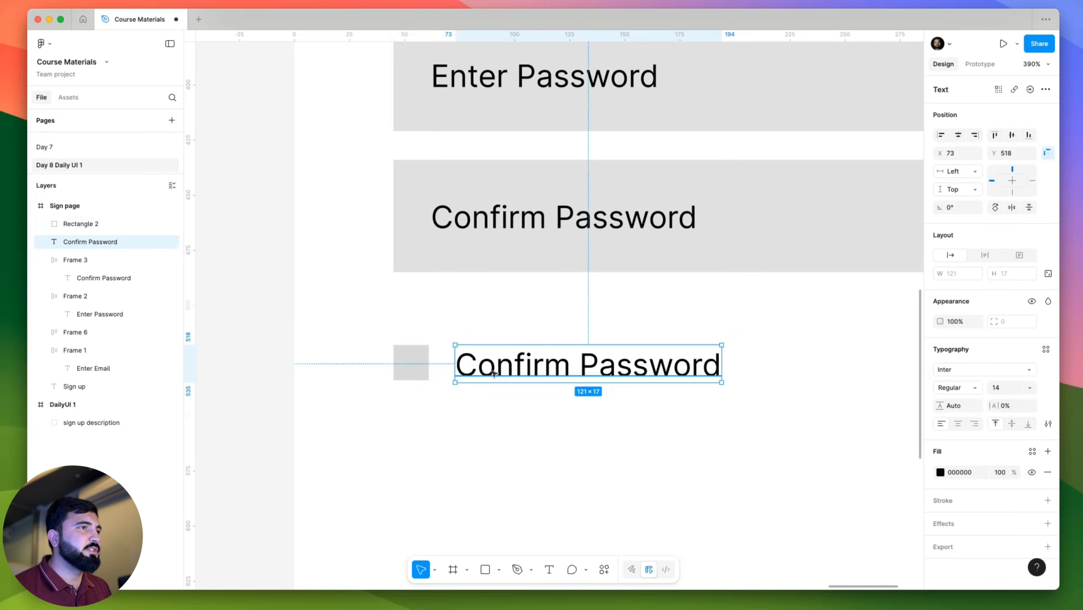
pyautogui.moveTo(494, 374); pyautogui.dragTo(489, 371)
pyautogui.doubleClick(489, 366)
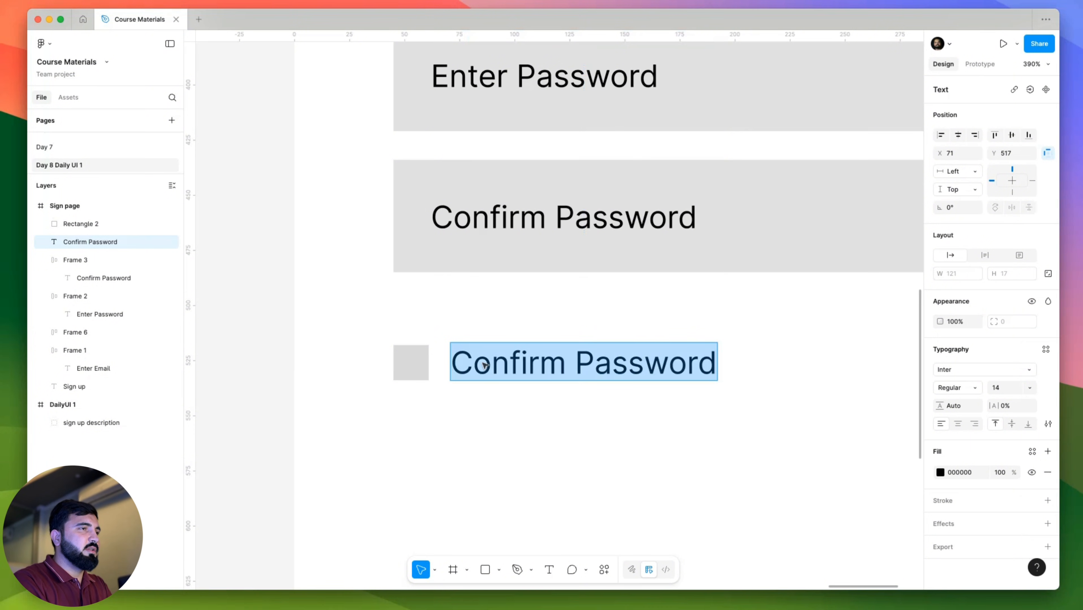
pyautogui.write('I accept the p')
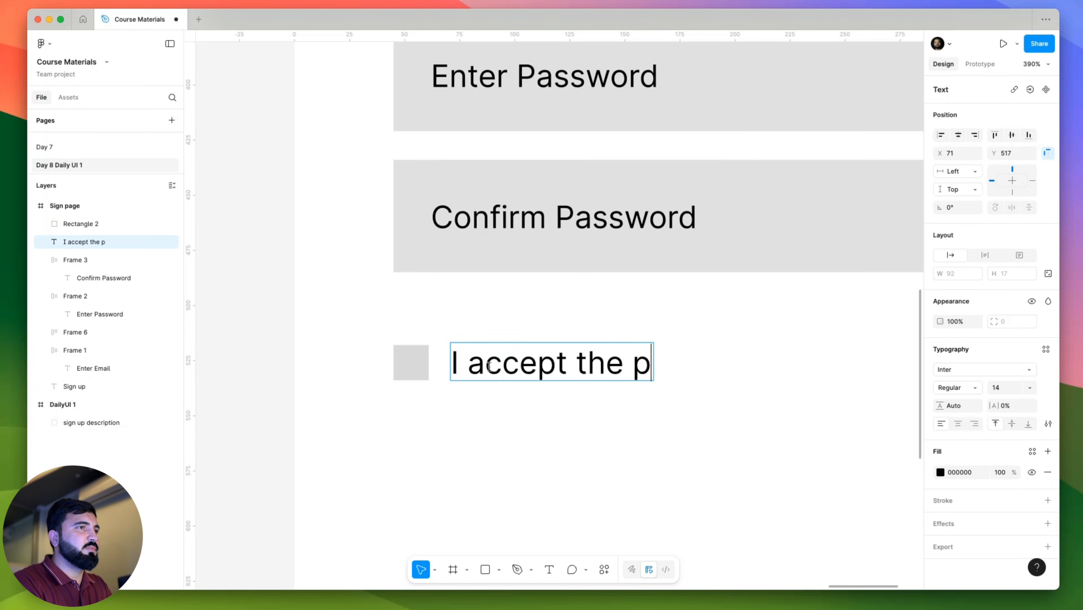
pyautogui.write('rivacy policy.')
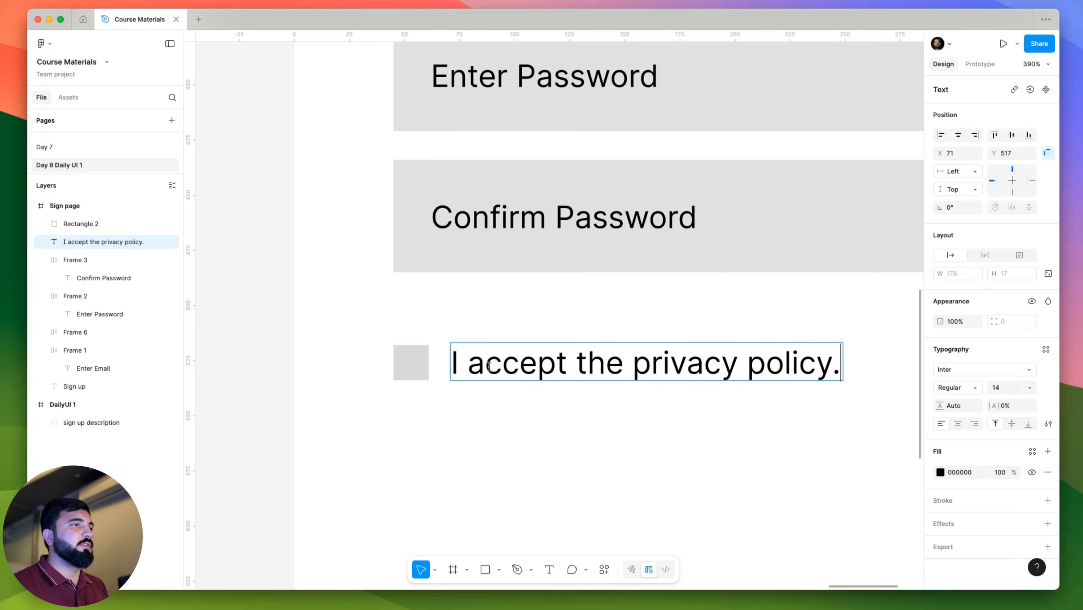
pyautogui.press('Escape')
# Duplicate the Confirm Password field below the checkbox row at about Y 600 and relabel the copy "Sign up".
pyautogui.scroll(-5, 242, 368)
pyautogui.scroll(-2, 438, 338)
pyautogui.scroll(-2, 451, 232)
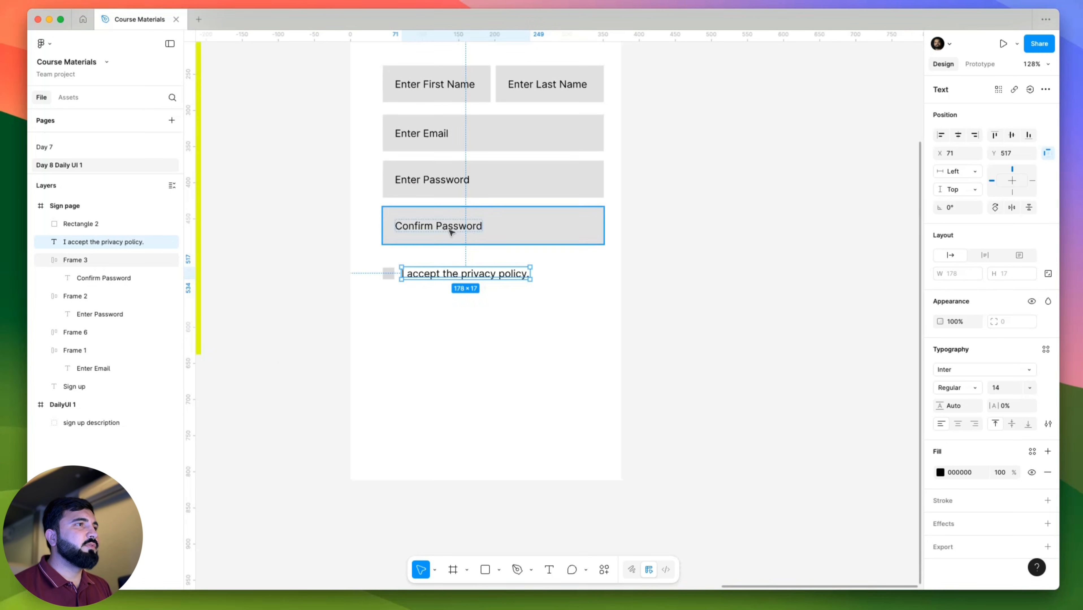
pyautogui.click(451, 232)
pyautogui.moveTo(501, 225); pyautogui.dragTo(477, 346)
pyautogui.doubleClick(475, 346)
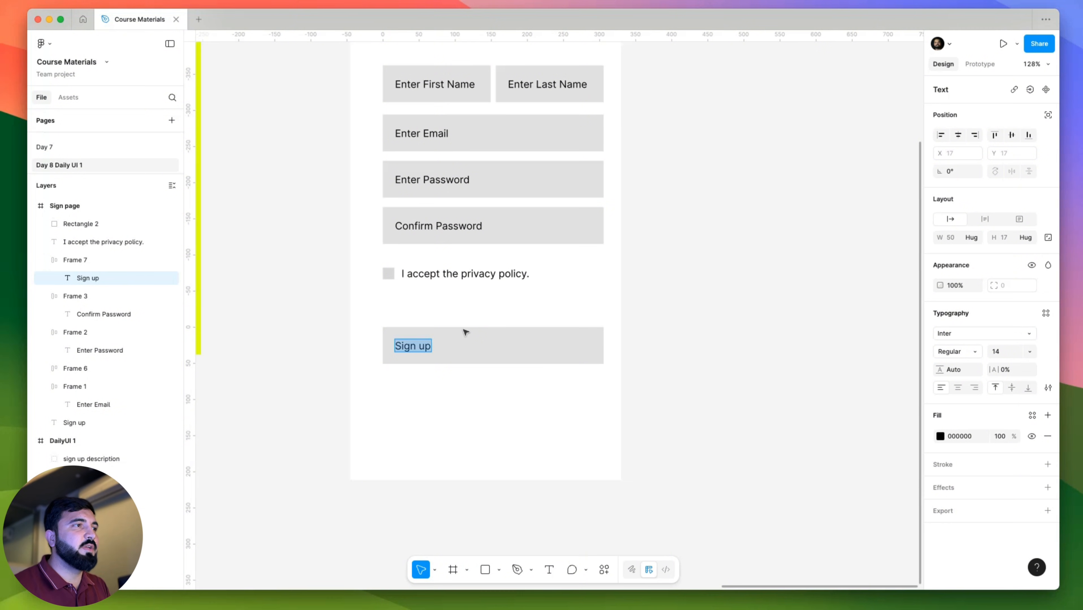
# Centre the Sign up label horizontally and vertically within its auto layout frame.
pyautogui.press('Escape')
pyautogui.press('Escape')
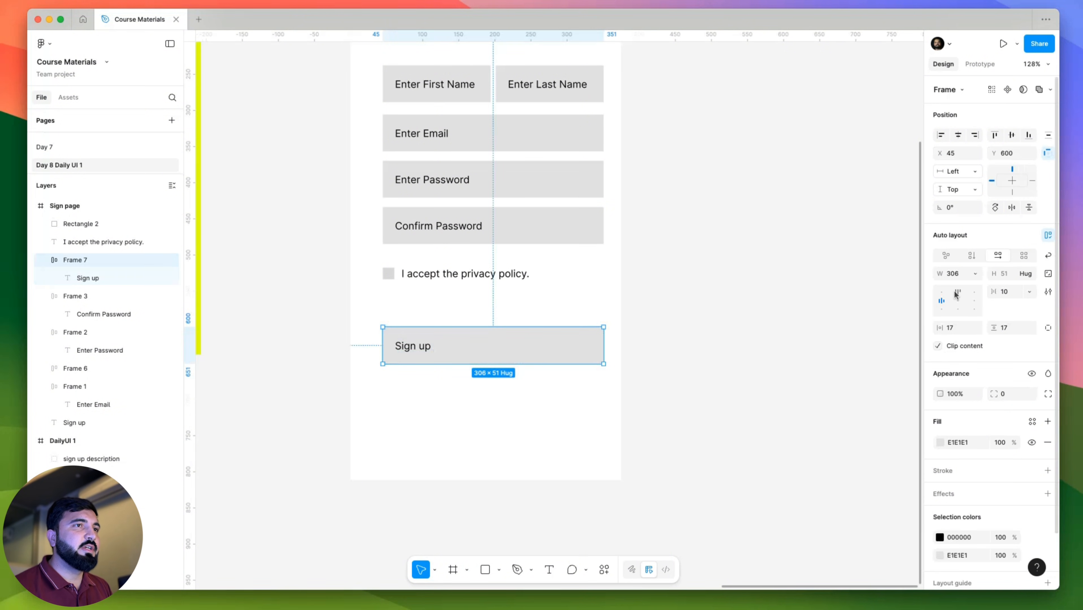
pyautogui.click(505, 359)
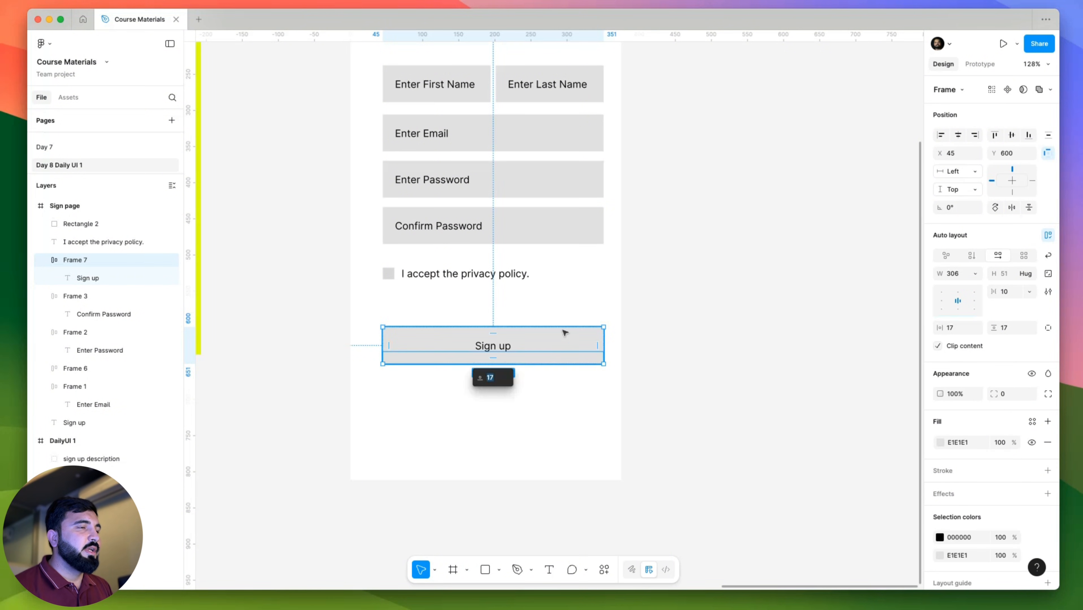
# Fill the Sign up button frame with black and set its label text colour to white, FFFFFF.
pyautogui.click(941, 443)
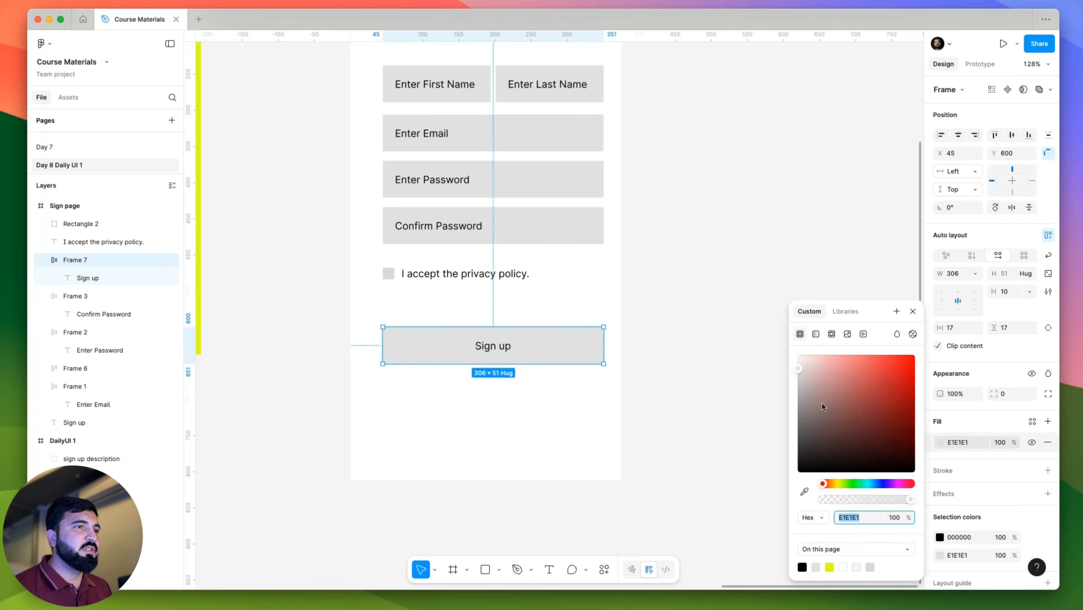
pyautogui.moveTo(821, 402); pyautogui.dragTo(734, 518)
pyautogui.doubleClick(493, 346)
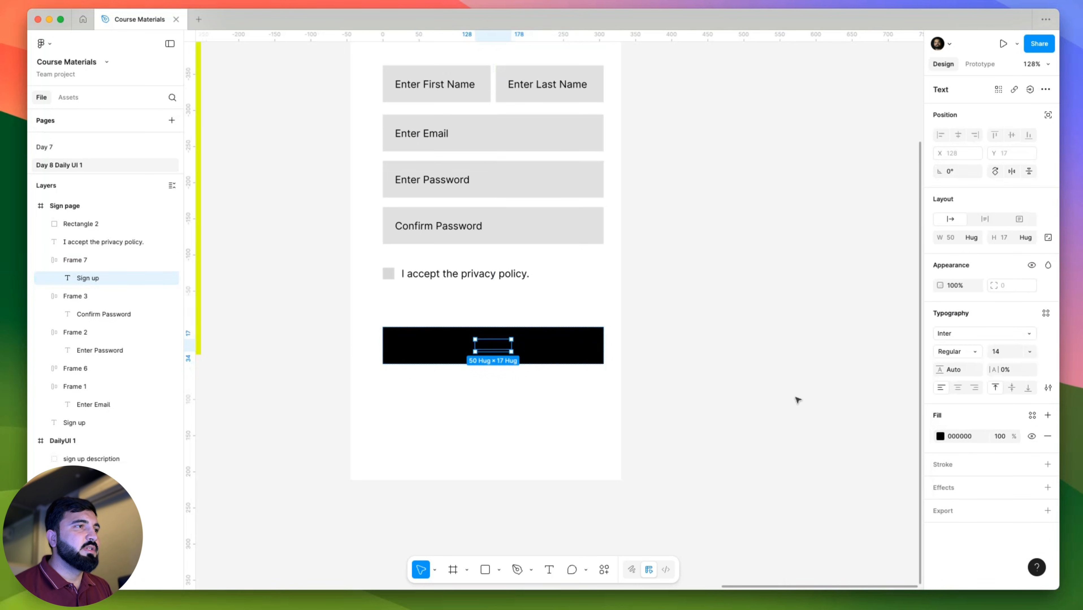
pyautogui.click(941, 437)
pyautogui.moveTo(798, 402); pyautogui.dragTo(551, 183)
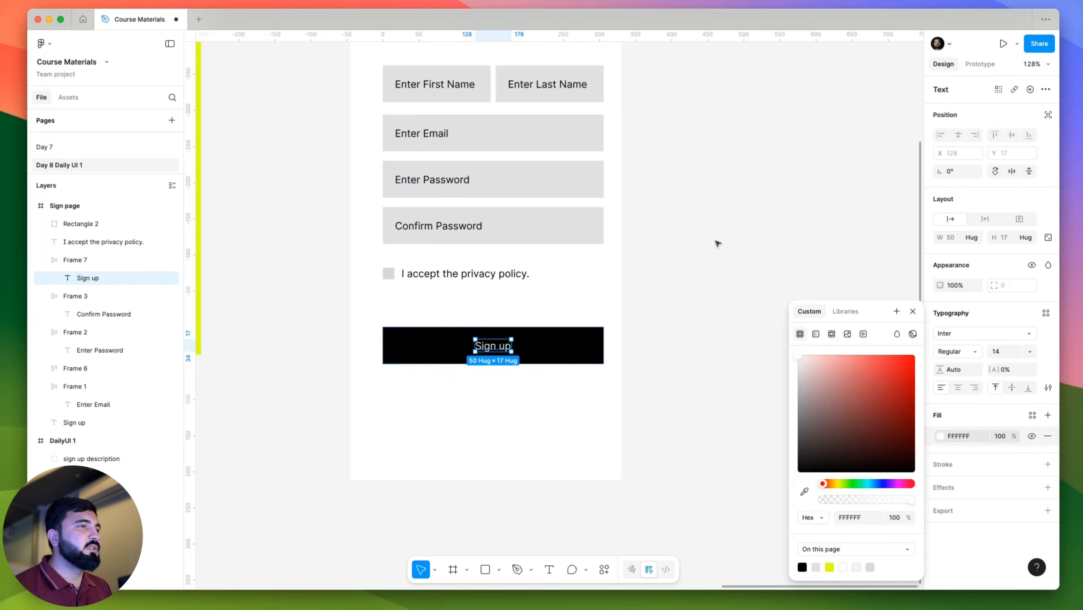
pyautogui.click(662, 254)
pyautogui.moveTo(662, 254); pyautogui.dragTo(667, 303)
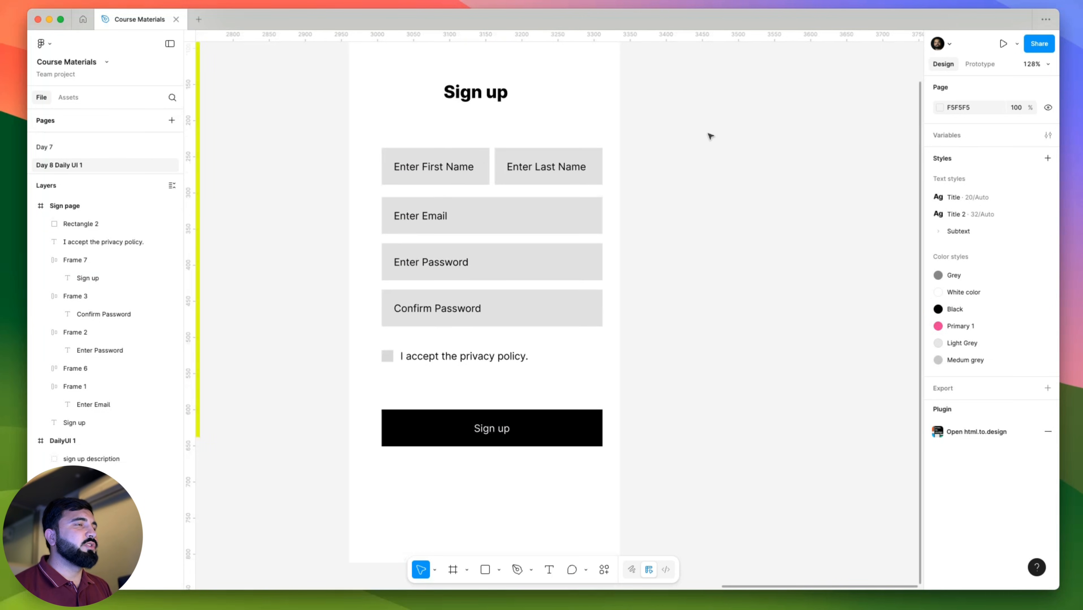
pyautogui.scroll(-3, 705, 157)
pyautogui.scroll(3, 704, 157)
pyautogui.moveTo(692, 203); pyautogui.dragTo(477, 485)
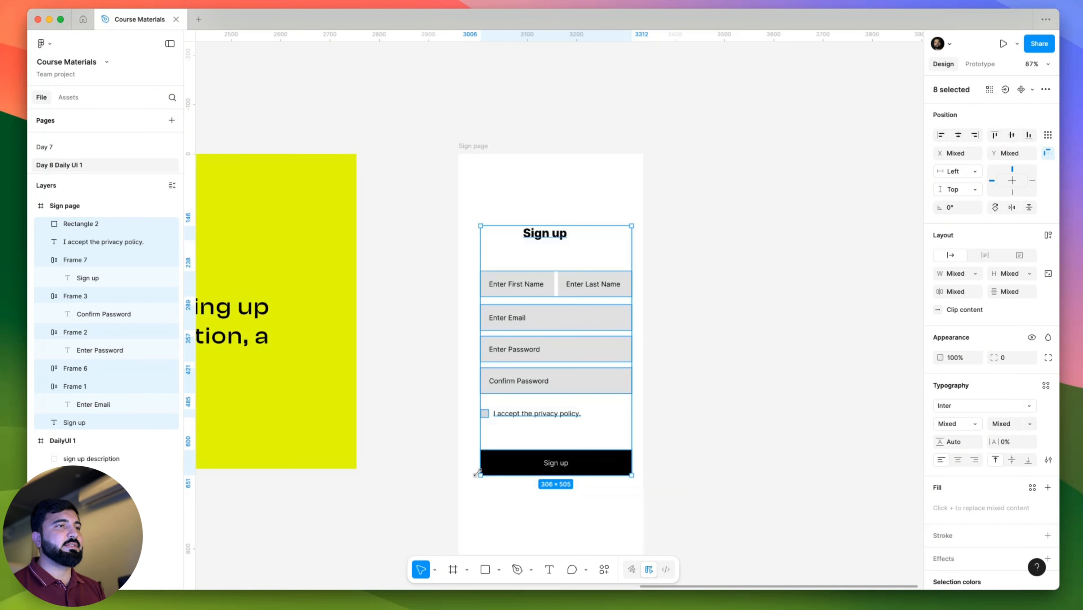
pyautogui.click(650, 272)
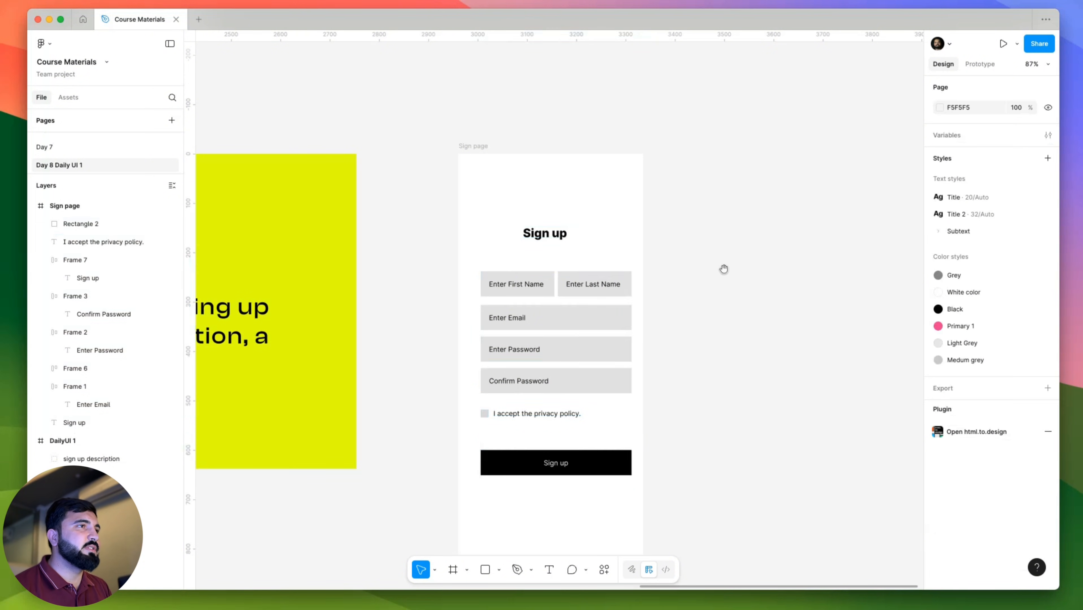
pyautogui.hscroll(5, 558, 225)
pyautogui.moveTo(243, 90); pyautogui.dragTo(467, 534)
pyautogui.click(454, 327)
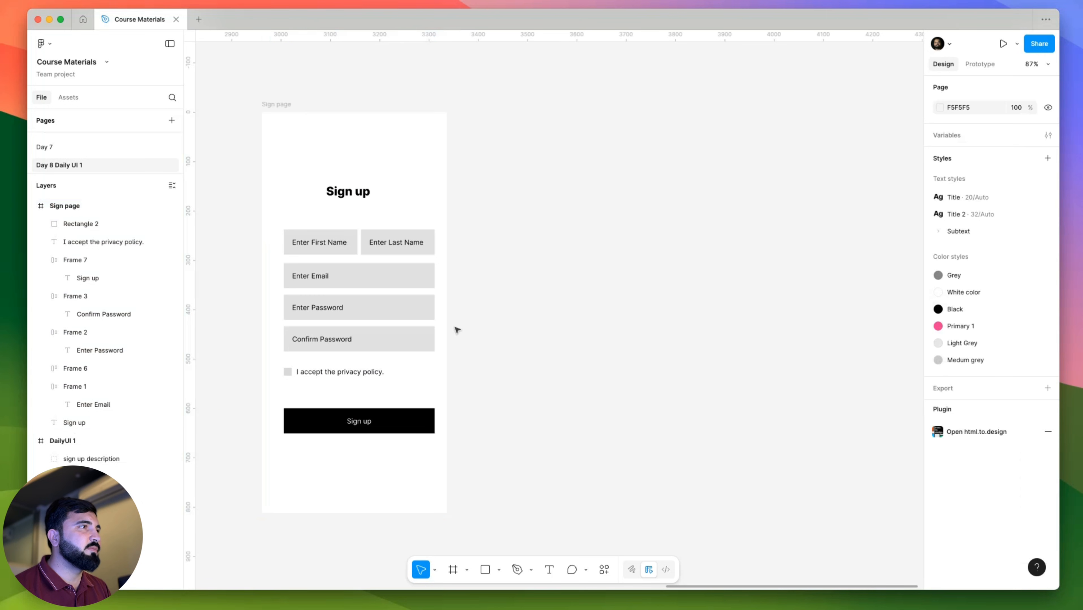
# Duplicate the Sign page frame beside the original, placing the copy at X 3401, Y 0.
pyautogui.click(289, 104)
pyautogui.moveTo(285, 99); pyautogui.dragTo(498, 120)
pyautogui.scroll(5, 537, 207)
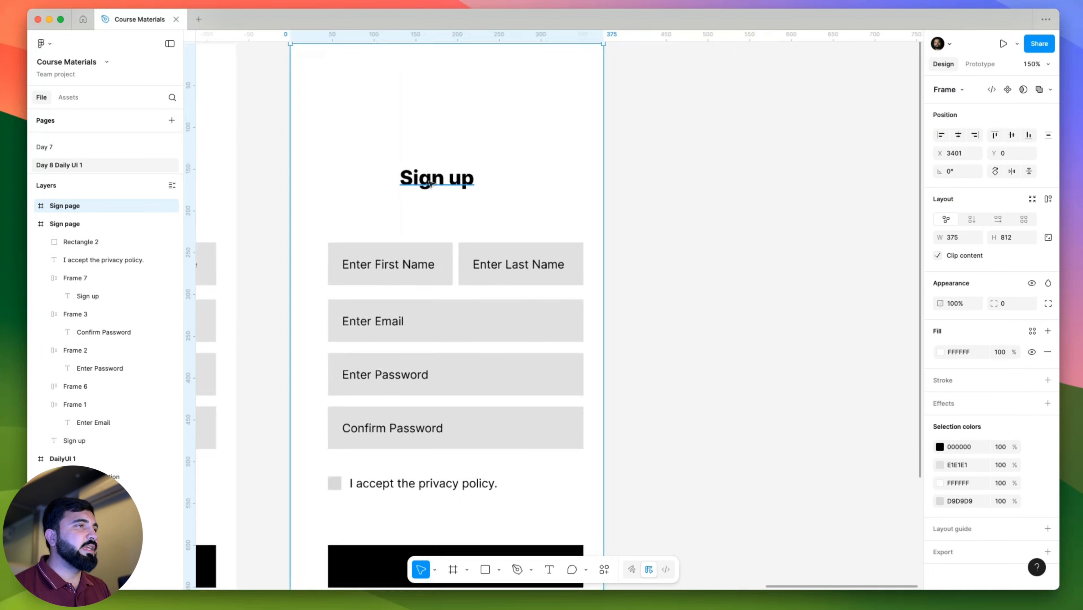
# Look over the duplicated page's layout, from the Sign up heading down to the button.
pyautogui.scroll(-3, 481, 275)
pyautogui.hscroll(-2, 481, 276)
pyautogui.scroll(2, 527, 231)
pyautogui.click(546, 221)
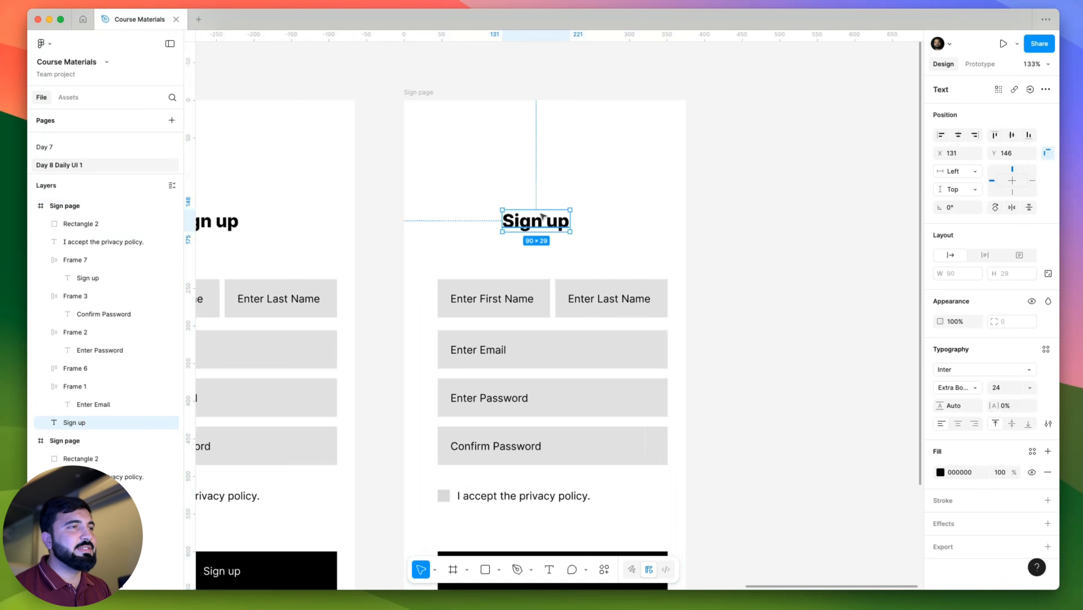
pyautogui.moveTo(493, 246); pyautogui.dragTo(533, 287)
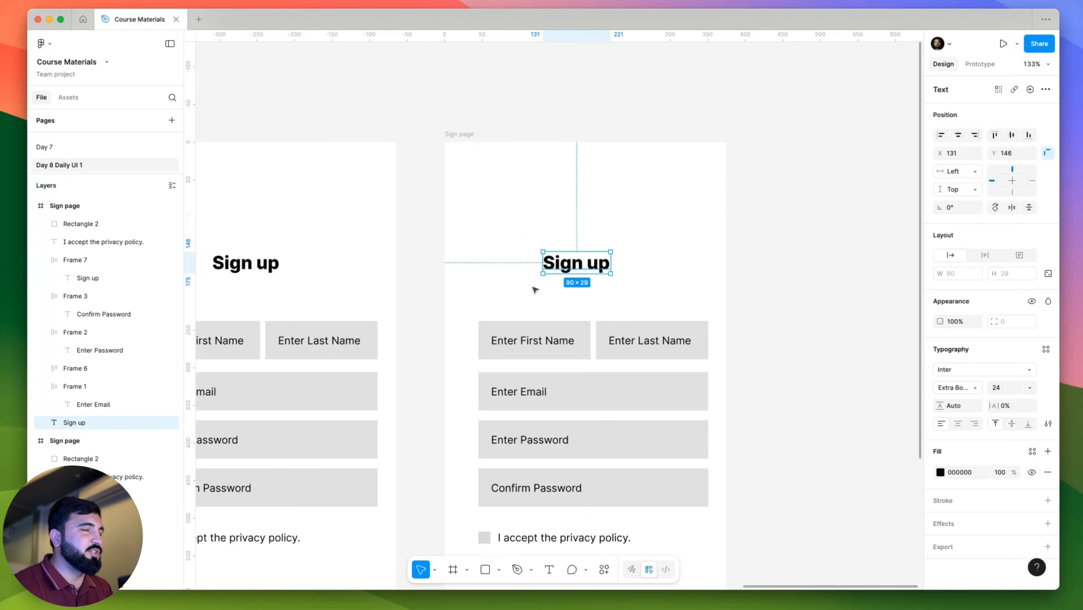
pyautogui.scroll(-3, 527, 315)
pyautogui.hscroll(1, 527, 315)
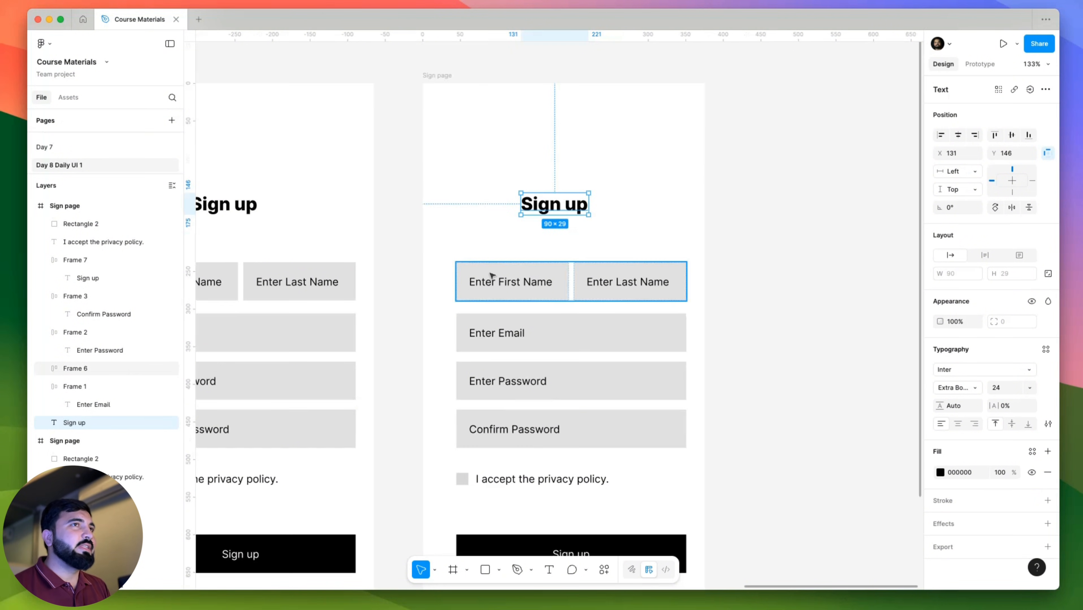
pyautogui.scroll(2, 519, 273)
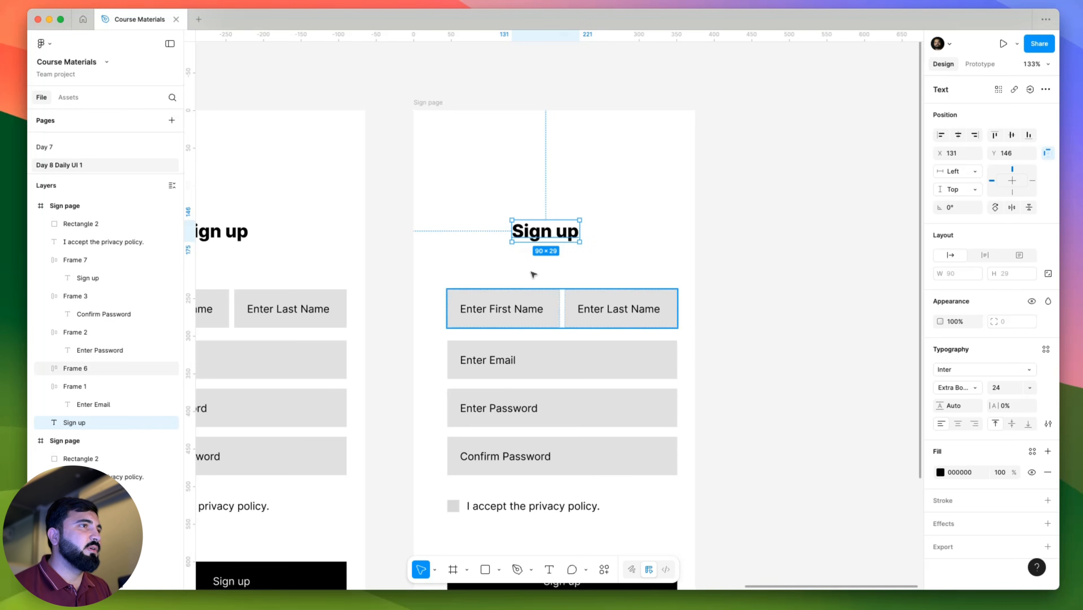
pyautogui.scroll(2, 527, 231)
pyautogui.scroll(5, 544, 288)
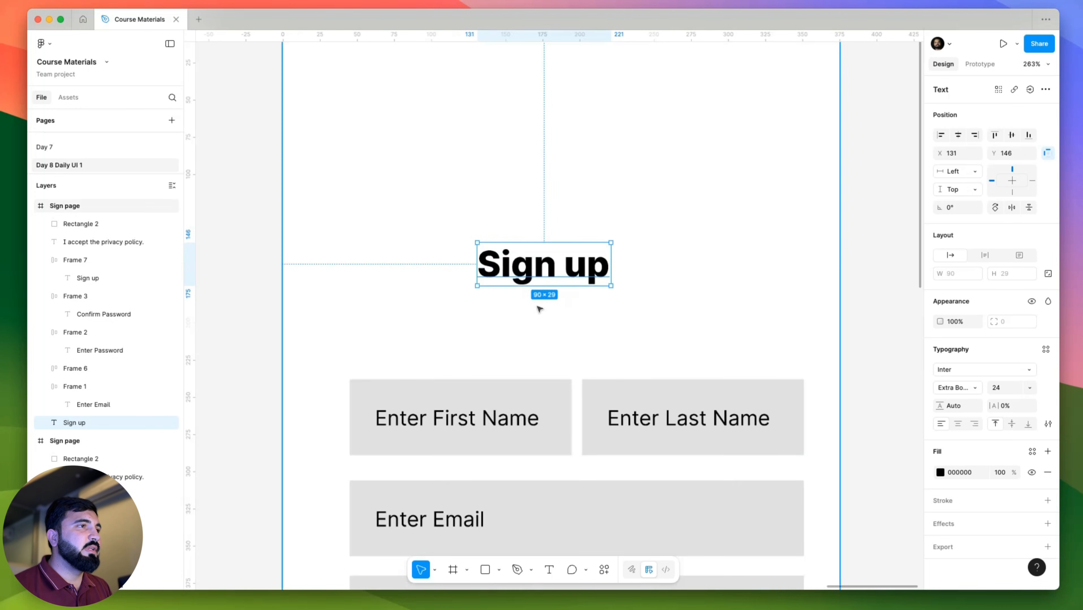
# Copy the Enter First Name text to X 123, Y 187 below the heading and change it to "Sign up to get into the app".
pyautogui.keyDown('super'); pyautogui.click(464, 420); pyautogui.keyUp('super')
pyautogui.moveTo(463, 420); pyautogui.dragTo(552, 319)
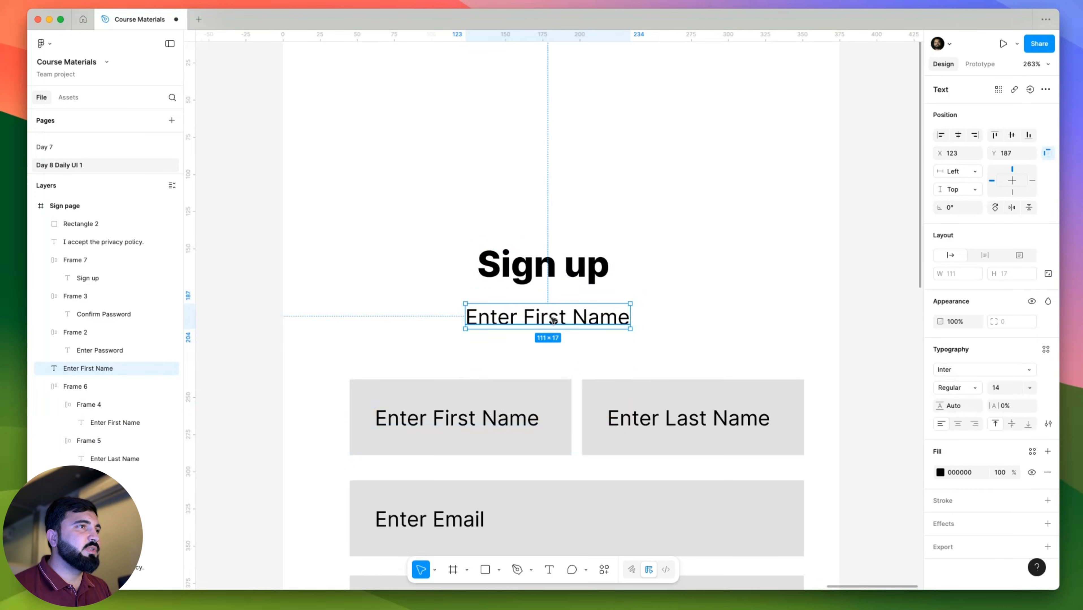
pyautogui.doubleClick(551, 319)
pyautogui.write('Sign up to g')
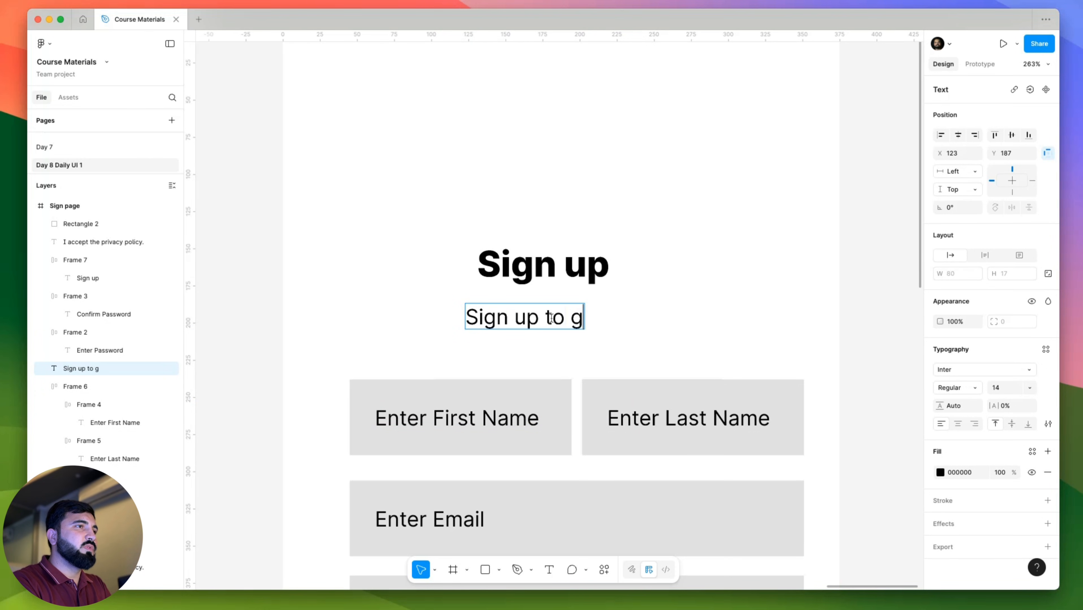
pyautogui.write('et into the app')
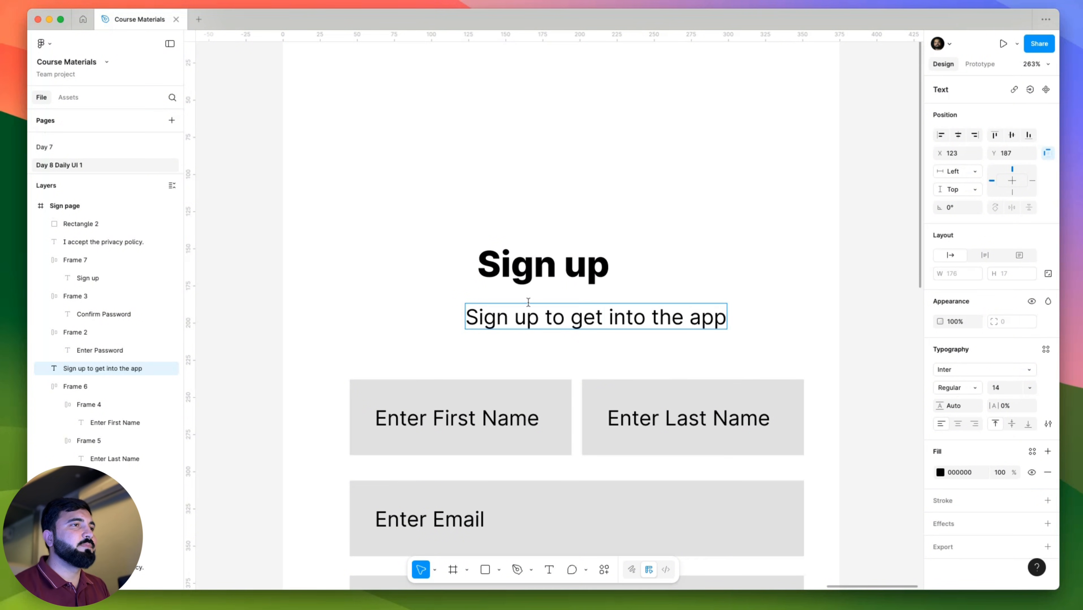
pyautogui.press('Escape')
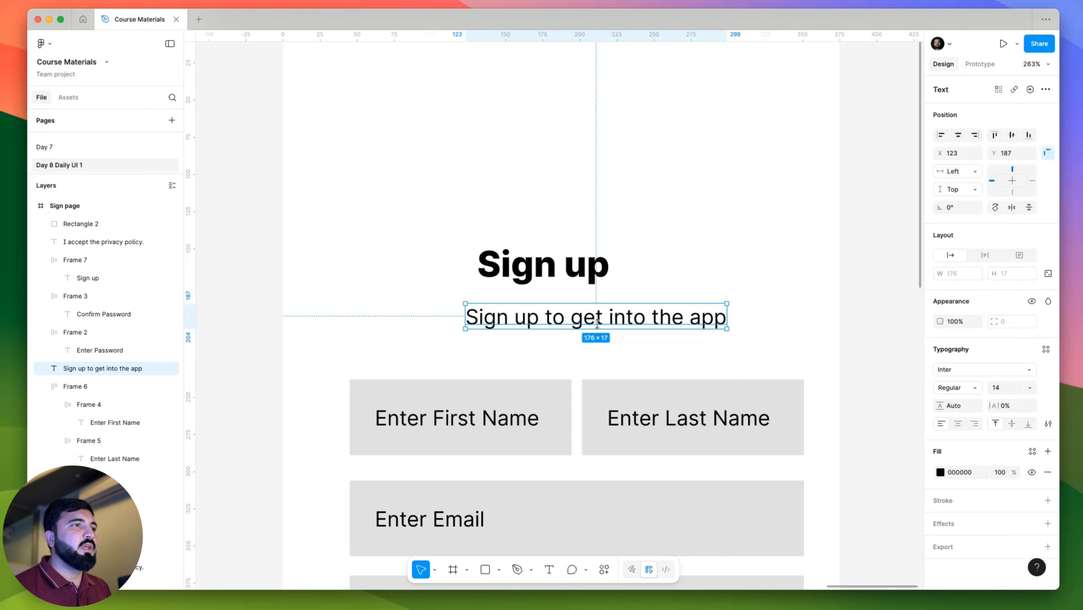
# Combine the heading and subtitle in a vertical auto layout frame aligned top centre and centre both texts.
pyautogui.keyDown('shift'); pyautogui.click(556, 269); pyautogui.keyUp('shift')
pyautogui.hotkey('shift', 'a')
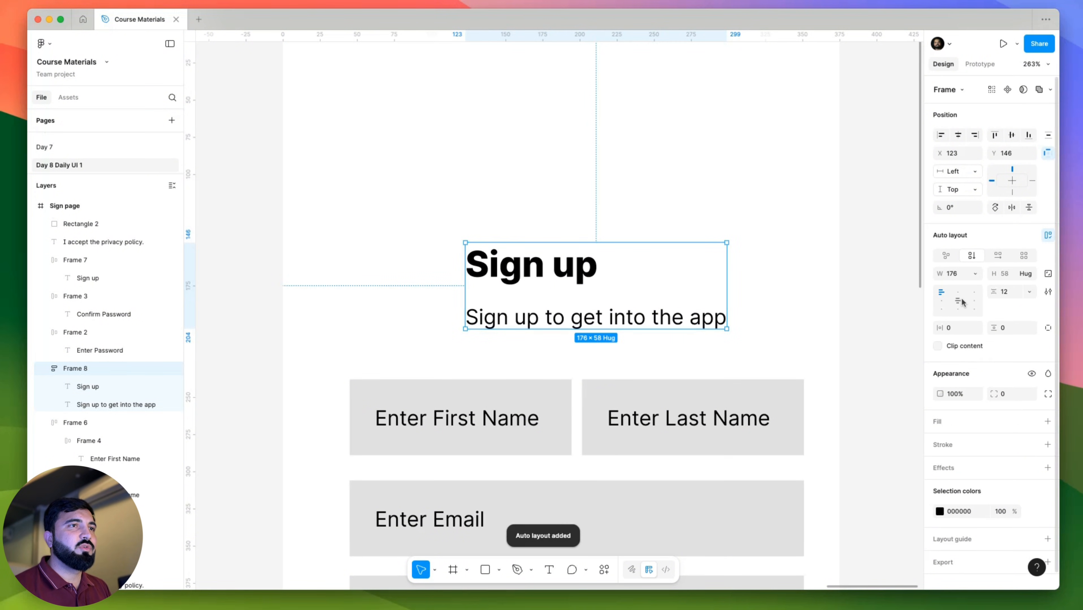
pyautogui.click(956, 292)
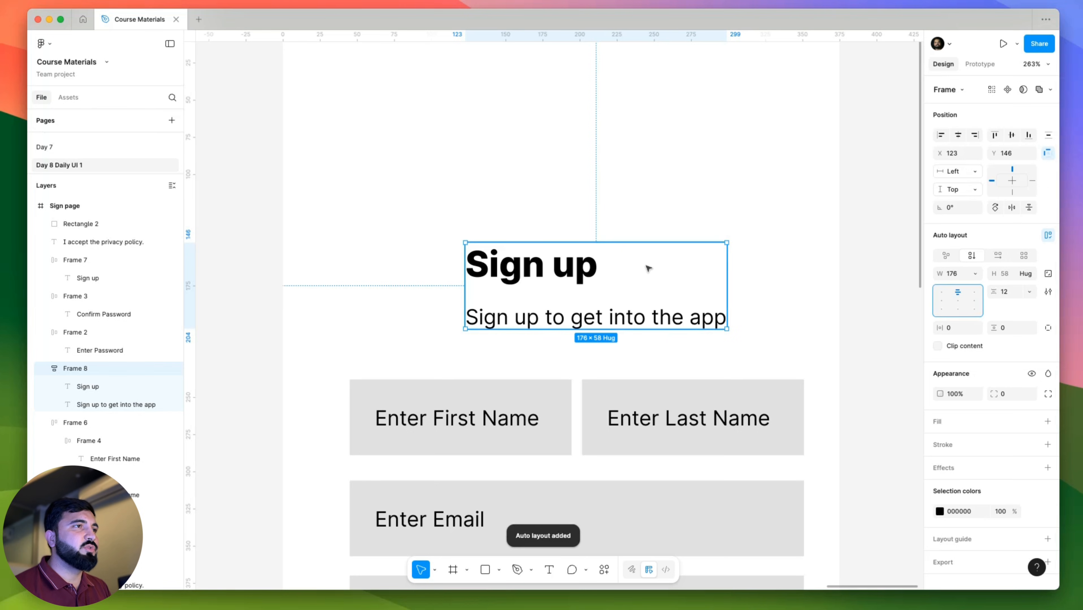
pyautogui.doubleClick(589, 260)
pyautogui.keyDown('shift'); pyautogui.click(653, 319); pyautogui.keyUp('shift')
pyautogui.click(958, 387)
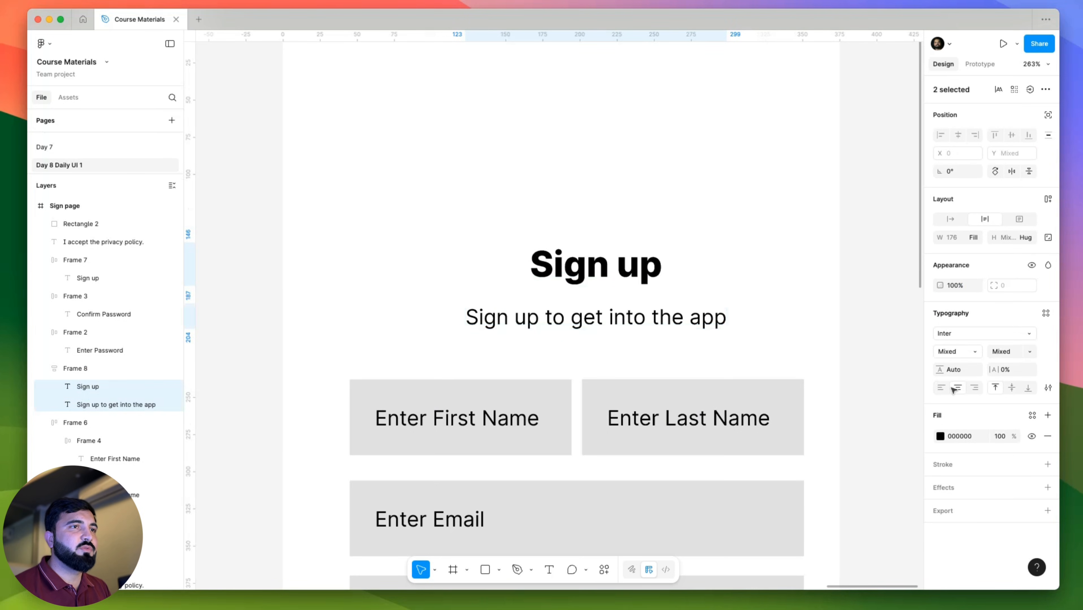
# Stretch the heading and subtitle frame across the page's full width, starting at X 0 and 375 wide.
pyautogui.scroll(-2, 498, 250)
pyautogui.press('Escape')
pyautogui.moveTo(546, 267)
pyautogui.mouseDown()
pyautogui.moveTo(512, 266)
pyautogui.moveTo(529, 266)
pyautogui.mouseUp()
pyautogui.scroll(-3, 530, 265)
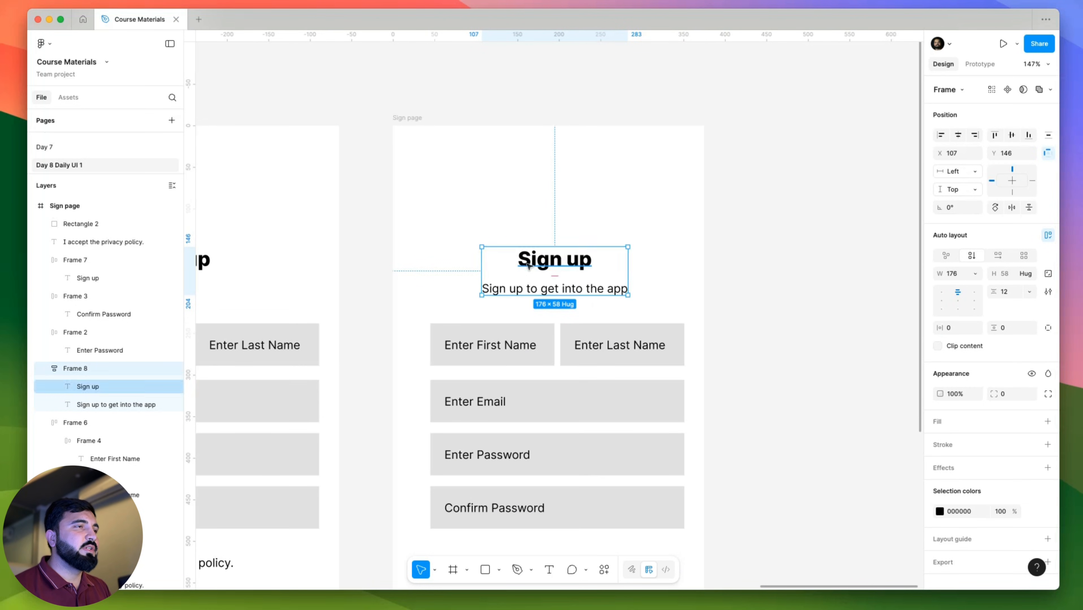
pyautogui.scroll(2, 530, 265)
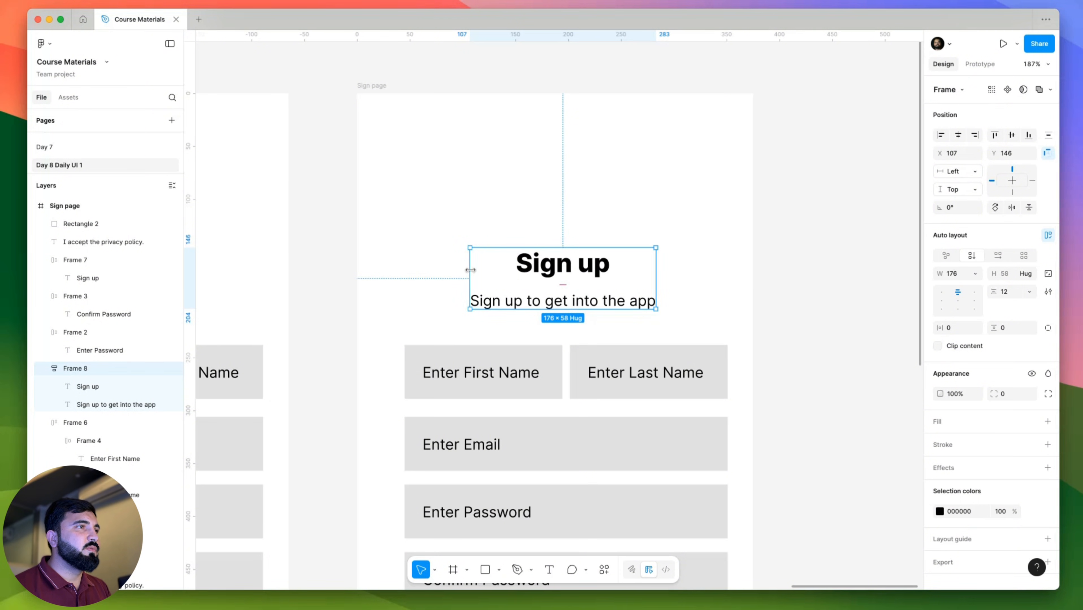
pyautogui.moveTo(470, 269); pyautogui.dragTo(357, 270)
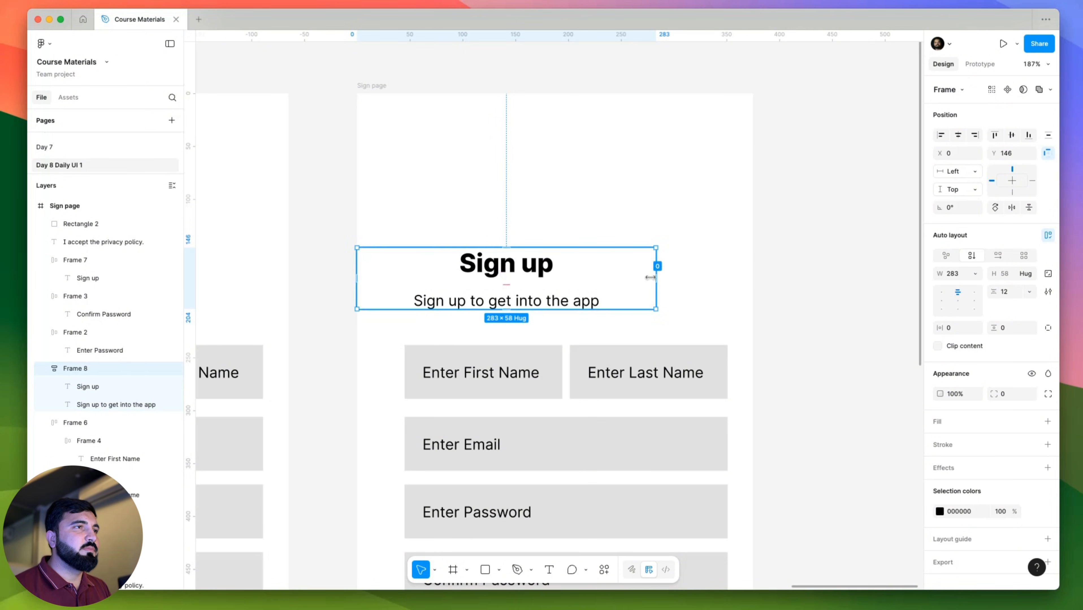
pyautogui.moveTo(657, 278); pyautogui.dragTo(751, 263)
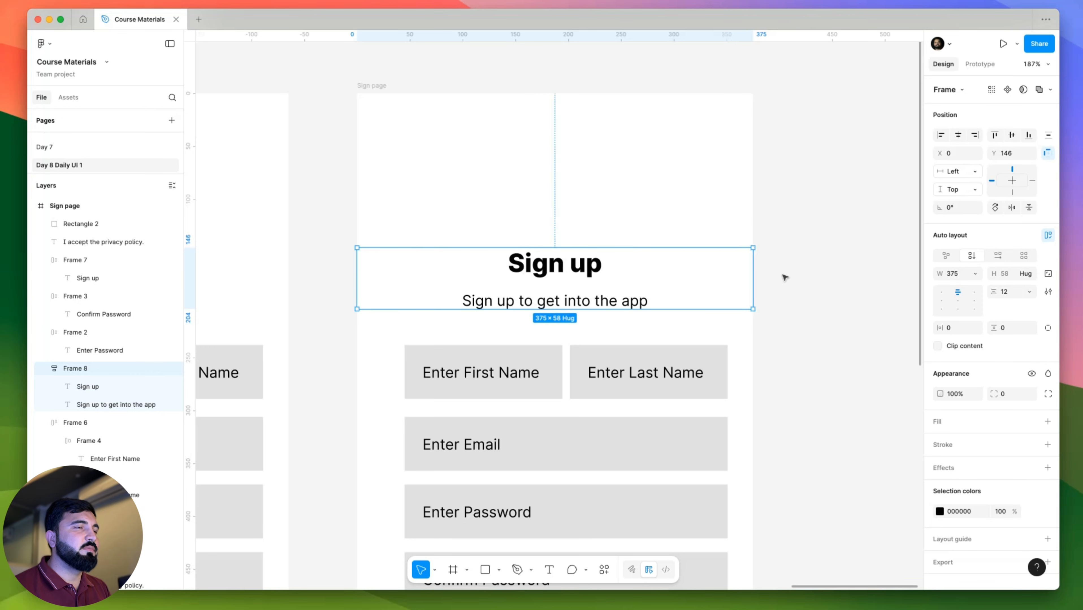
# Add a black inside stroke of weight 1 to the duplicated page's Enter First Name field frame.
pyautogui.scroll(-3, 819, 324)
pyautogui.scroll(-3, 648, 203)
pyautogui.click(555, 273)
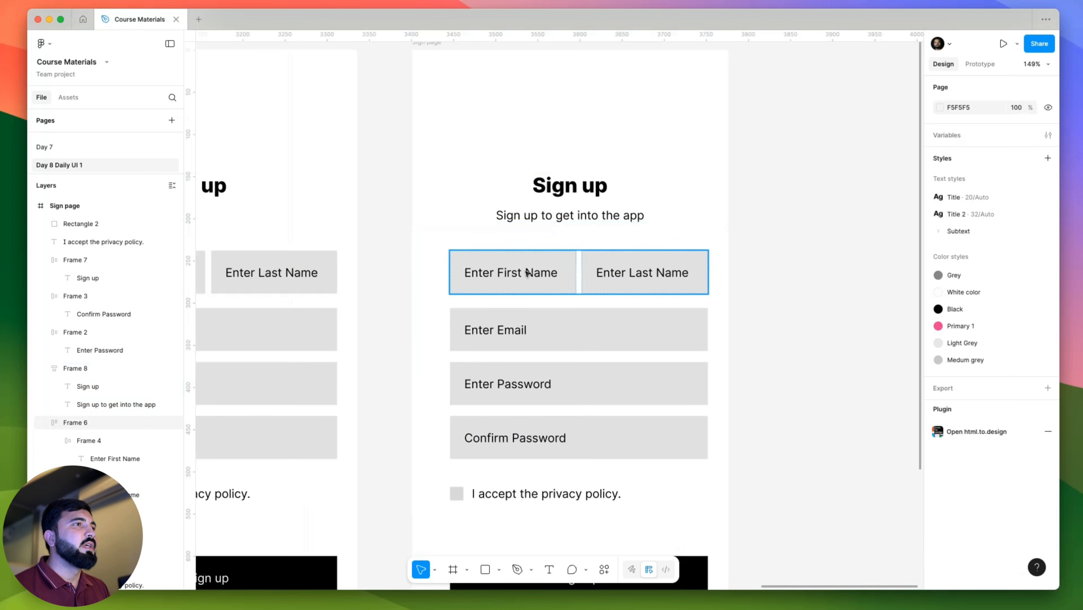
pyautogui.scroll(2, 556, 273)
pyautogui.scroll(4, 708, 316)
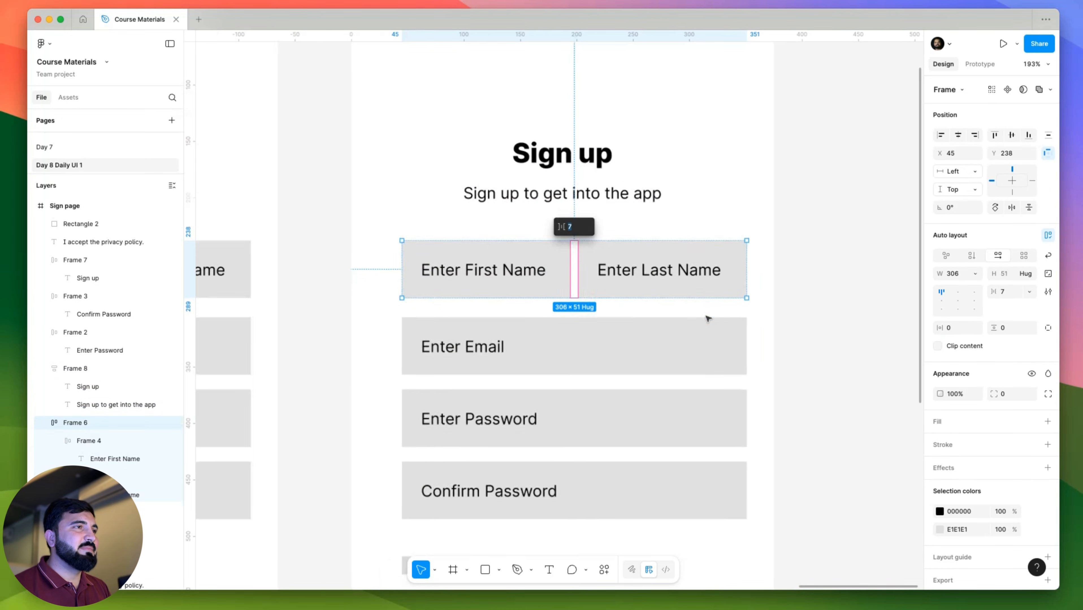
pyautogui.click(708, 316)
pyautogui.keyDown('super'); pyautogui.click(406, 254); pyautogui.keyUp('super')
pyautogui.hotkey('shift', 'Return')
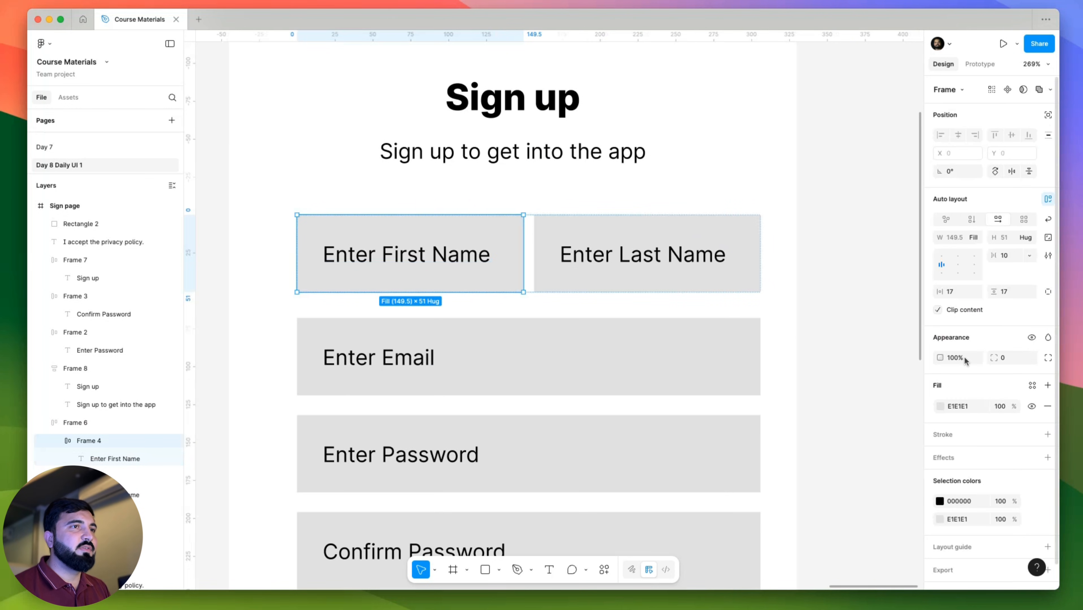
pyautogui.click(1047, 434)
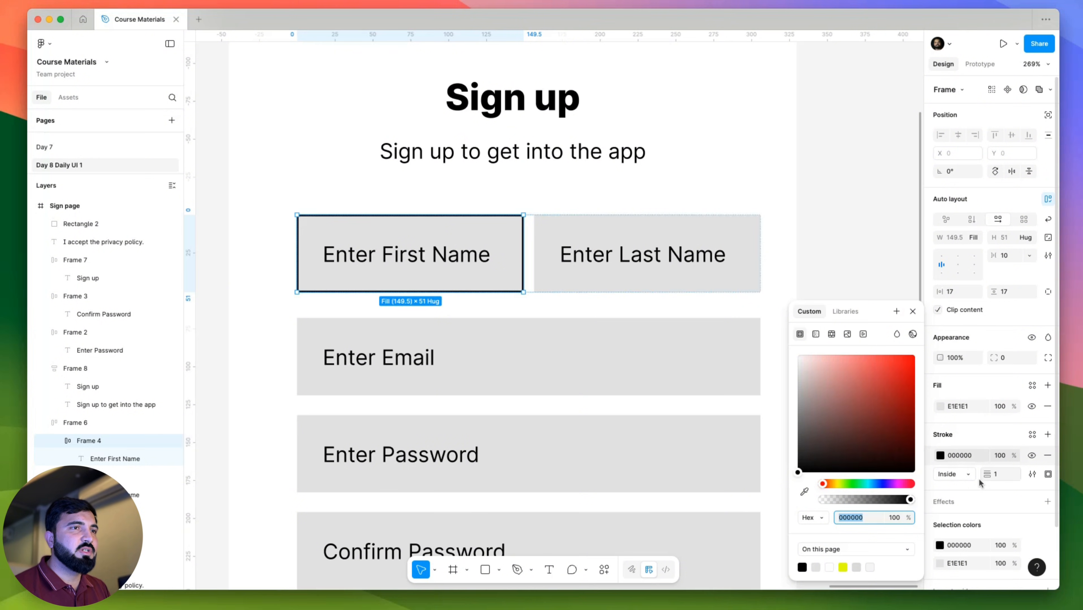
pyautogui.moveTo(983, 477)
pyautogui.mouseDown()
pyautogui.moveTo(996, 475)
pyautogui.moveTo(985, 477)
pyautogui.mouseUp()
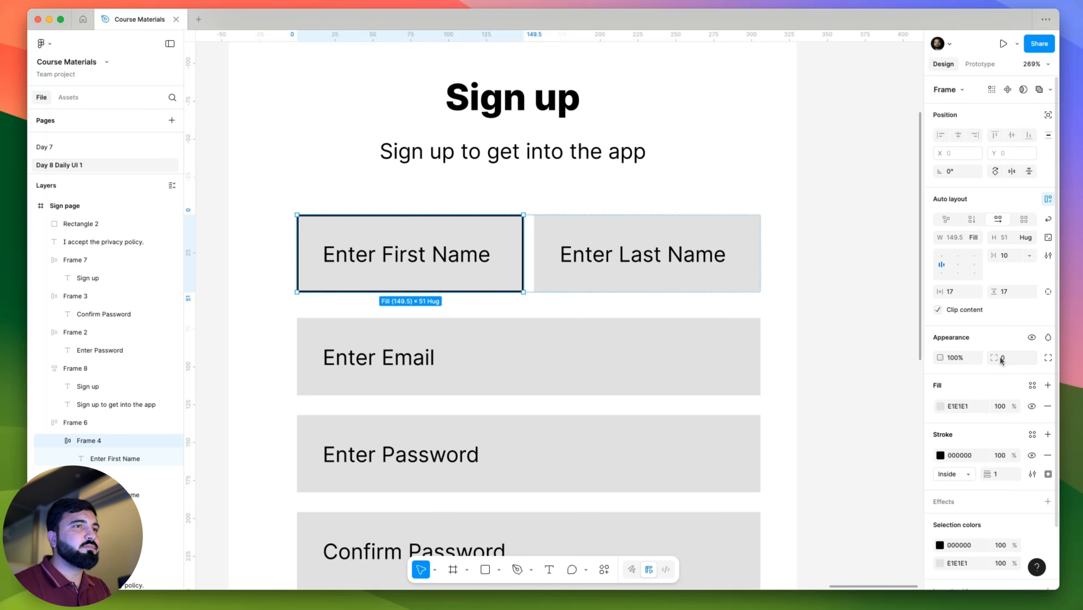
# Set the First Name field's corner radius to 4 and its fill to white, FFFFFF.
pyautogui.press('Return')
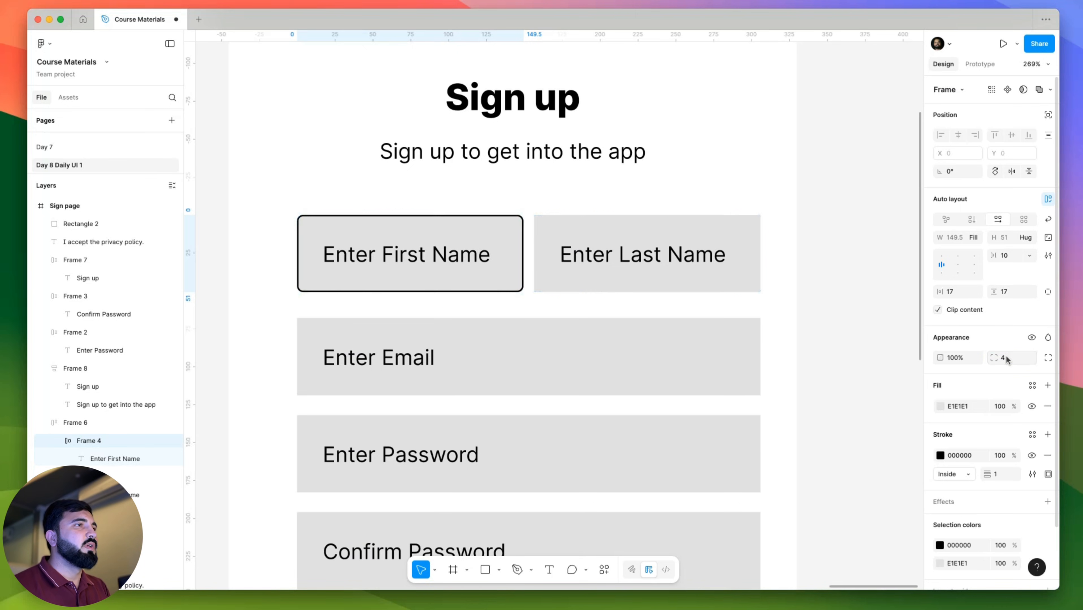
pyautogui.click(940, 407)
pyautogui.moveTo(844, 395); pyautogui.dragTo(730, 334)
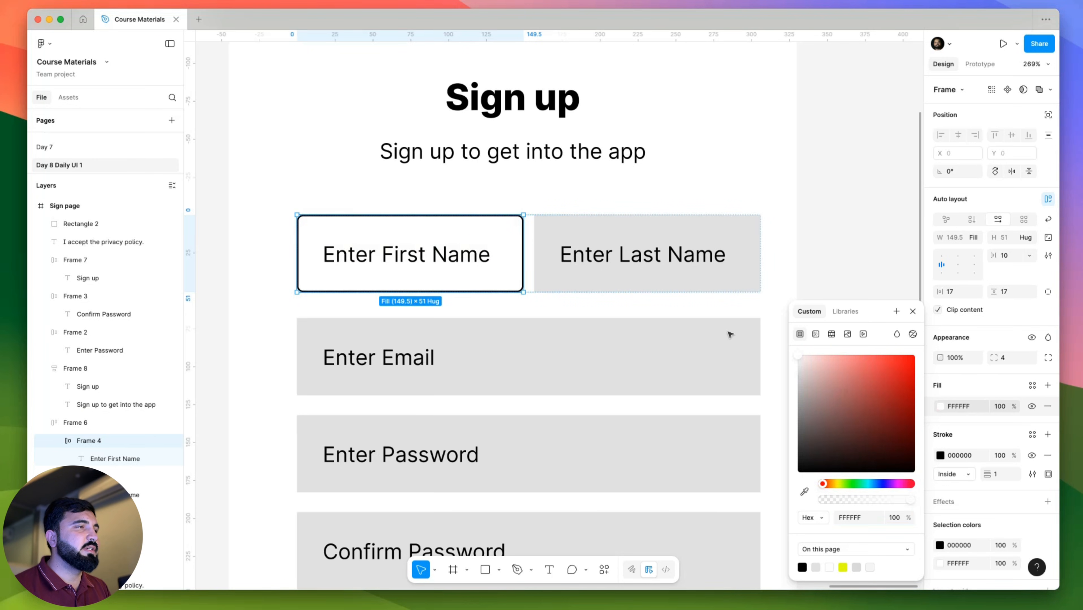
# Set the Enter First Name placeholder text's fill opacity to 60%.
pyautogui.click(442, 263)
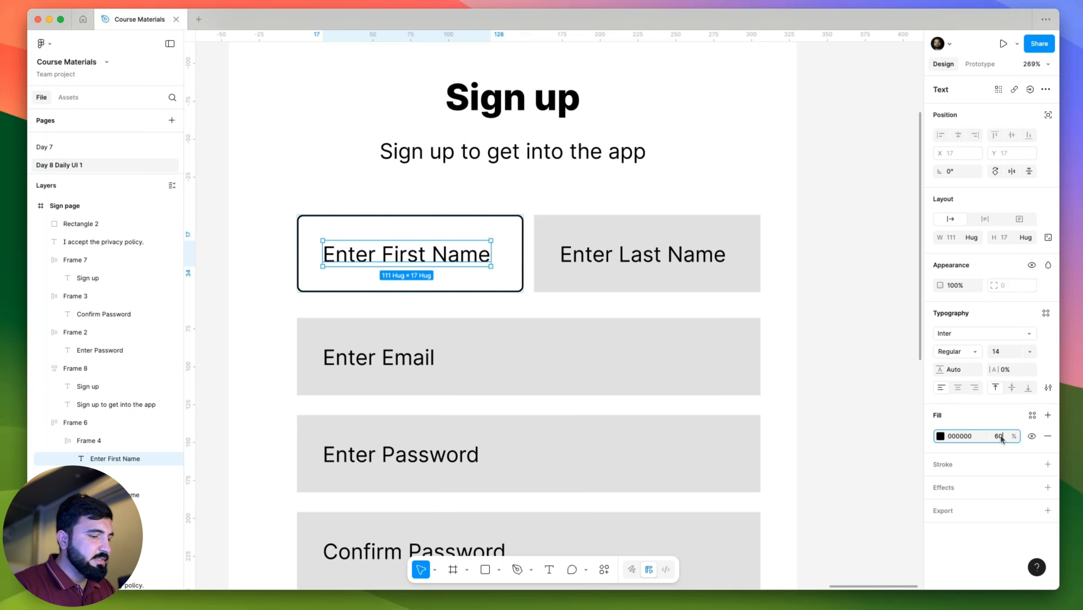
pyautogui.press('Return')
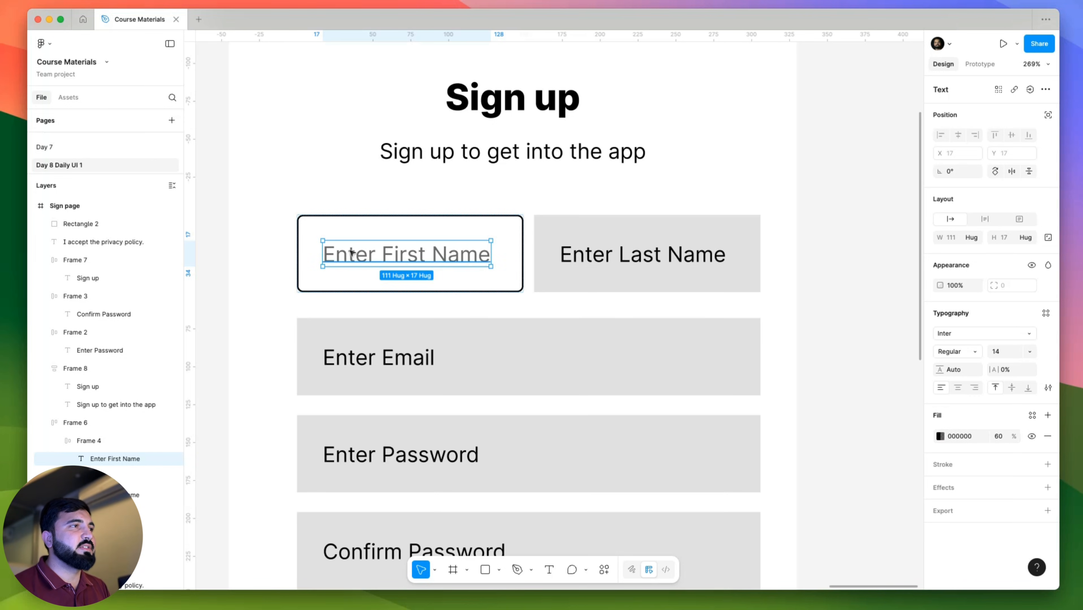
pyautogui.press('-')
pyautogui.click(794, 304)
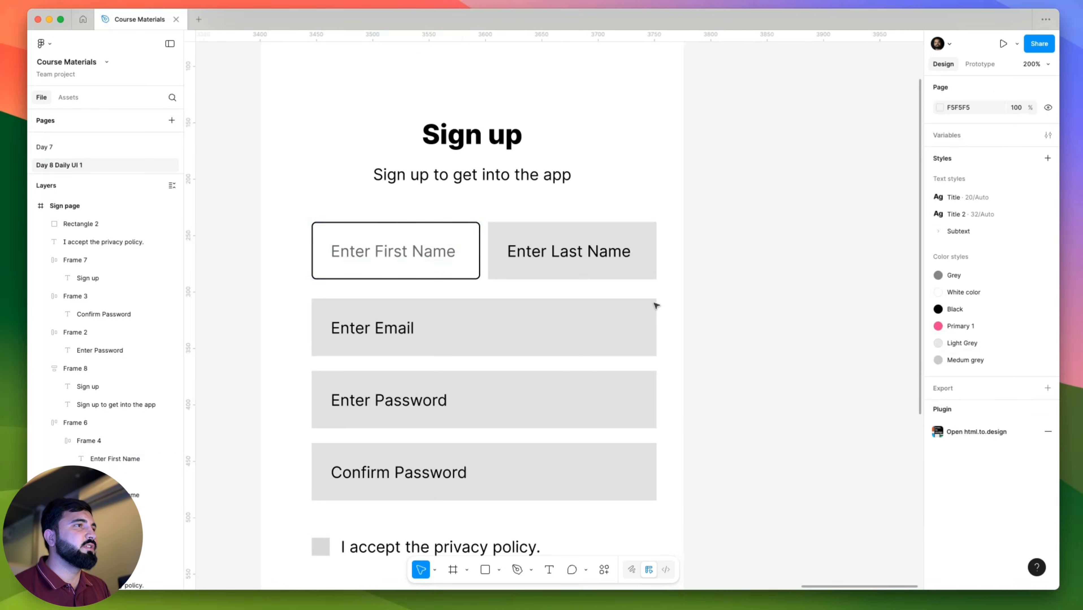
# Copy the First Name field's white fill, black stroke and rounded corners onto the Last Name, Email, Password and Confirm Password fields.
pyautogui.scroll(3, 522, 368)
pyautogui.click(449, 287)
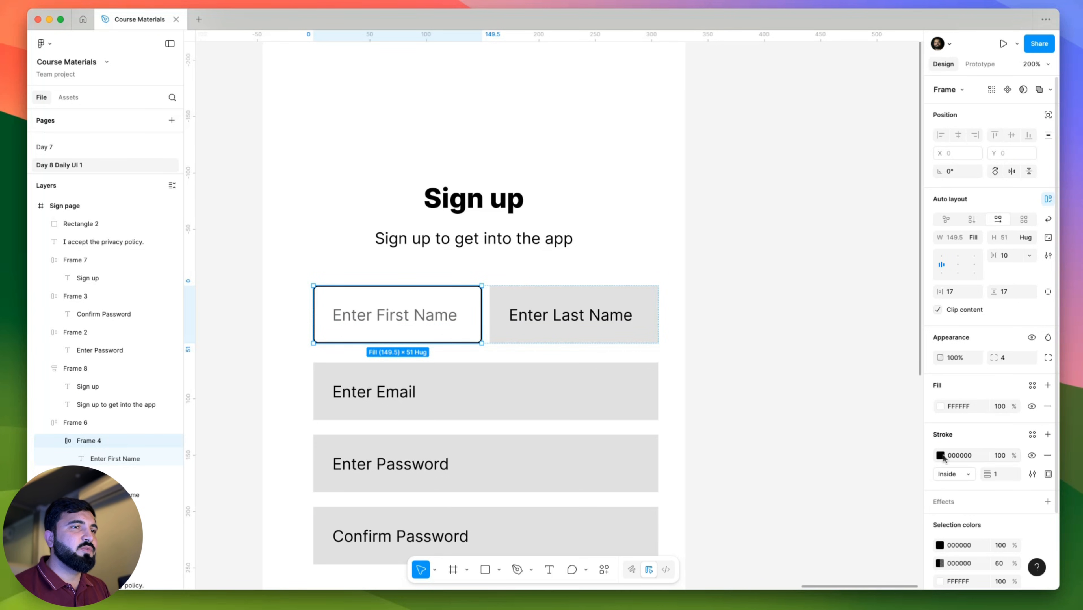
pyautogui.click(399, 291)
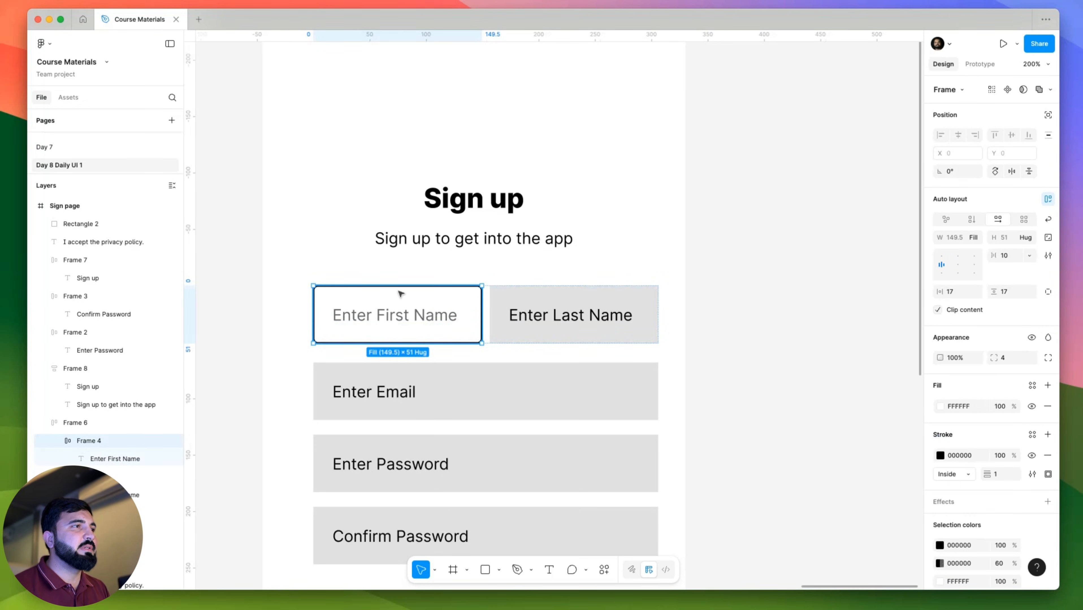
pyautogui.click(583, 289)
pyautogui.press('super+alt+v')
pyautogui.click(498, 415)
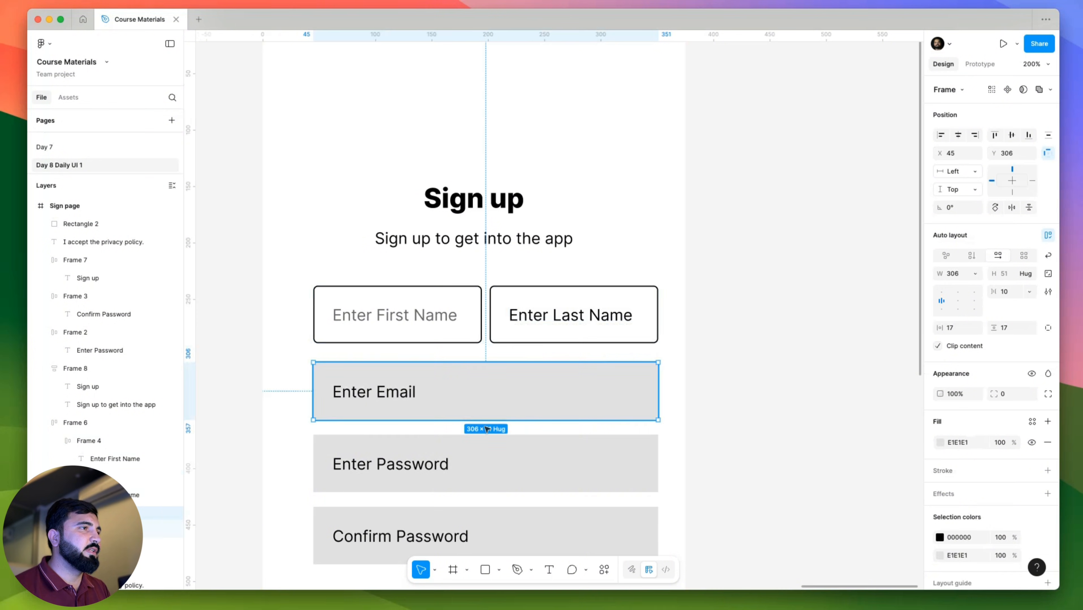
pyautogui.press('super+alt+v')
pyautogui.click(496, 460)
pyautogui.press('super+alt+v')
pyautogui.click(510, 519)
pyautogui.press('super+alt+v')
pyautogui.click(769, 295)
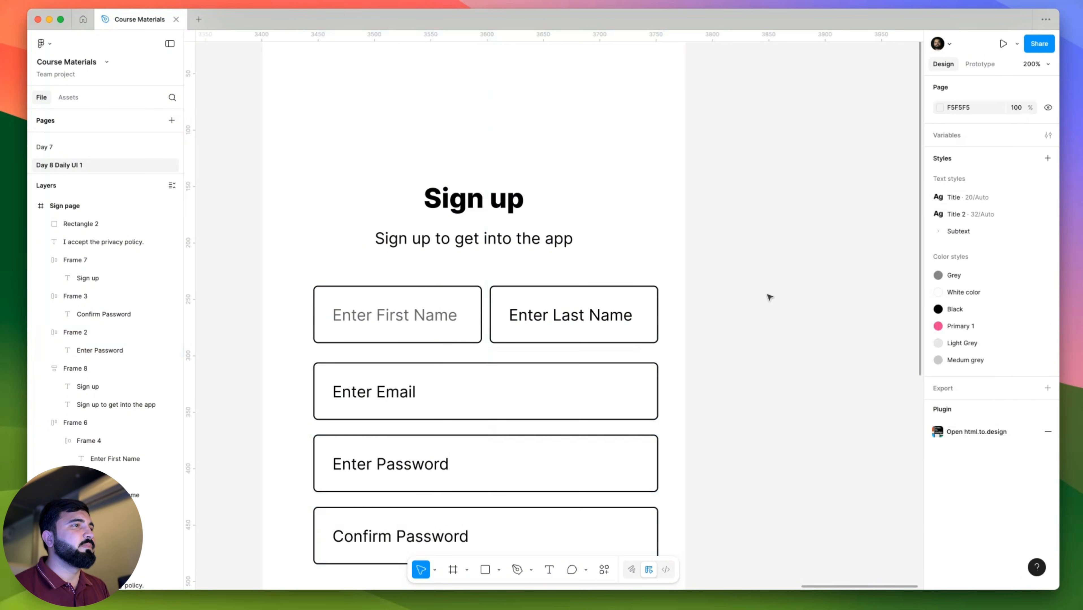
pyautogui.scroll(-3, 763, 273)
pyautogui.scroll(-2, 488, 236)
pyautogui.scroll(4, 467, 242)
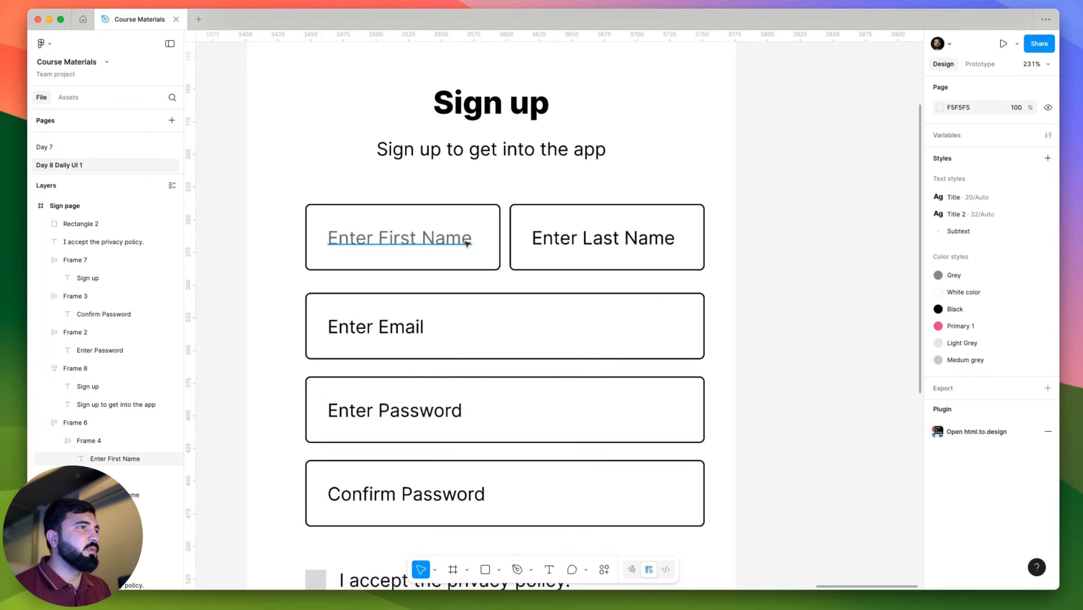
pyautogui.click(484, 249)
pyautogui.click(483, 249)
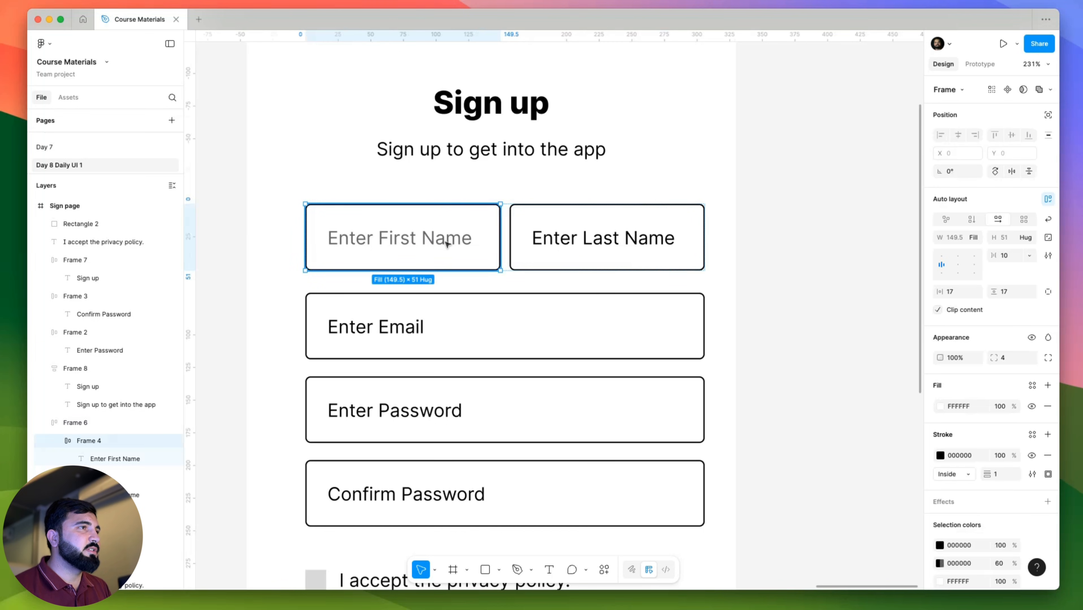
pyautogui.rightClick(478, 221)
pyautogui.moveTo(556, 221)
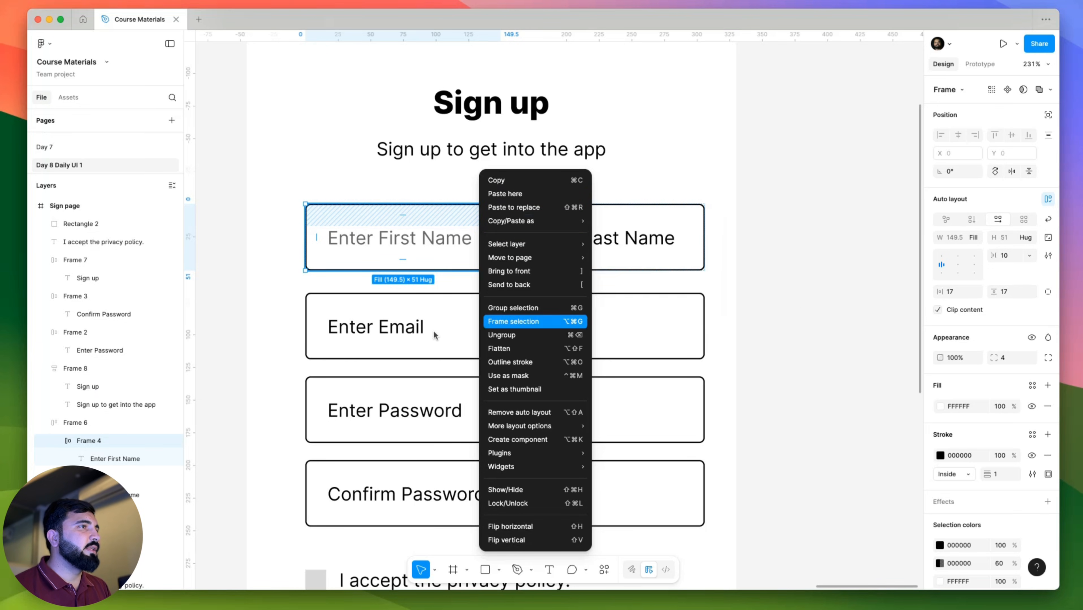
pyautogui.click(434, 318)
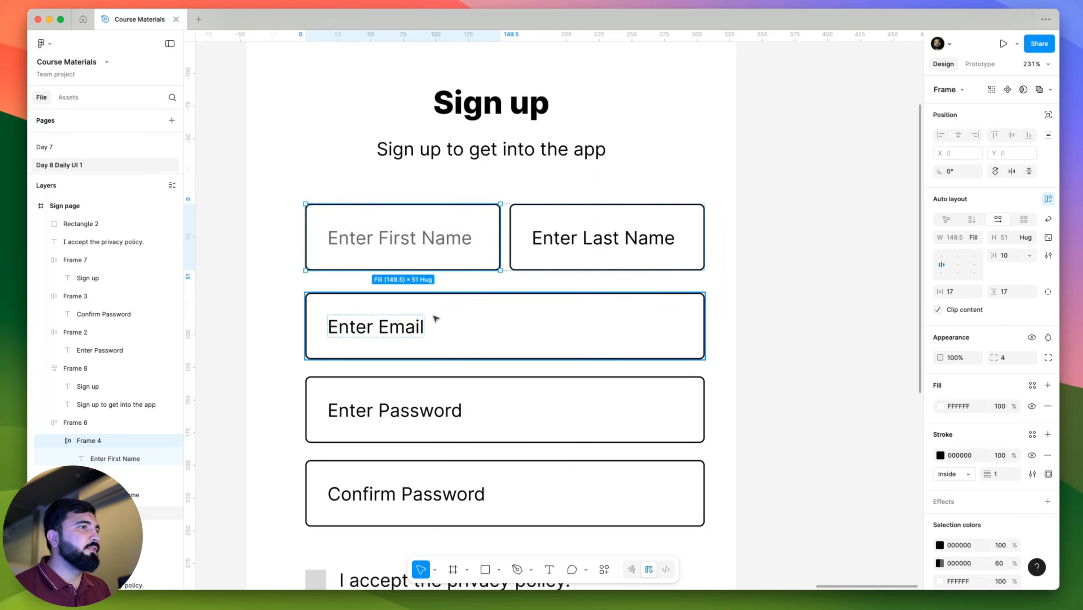
# Copy the Enter First Name placeholder's 60% text style onto the Last Name, Email, Password and Confirm Password placeholders.
pyautogui.click(426, 245)
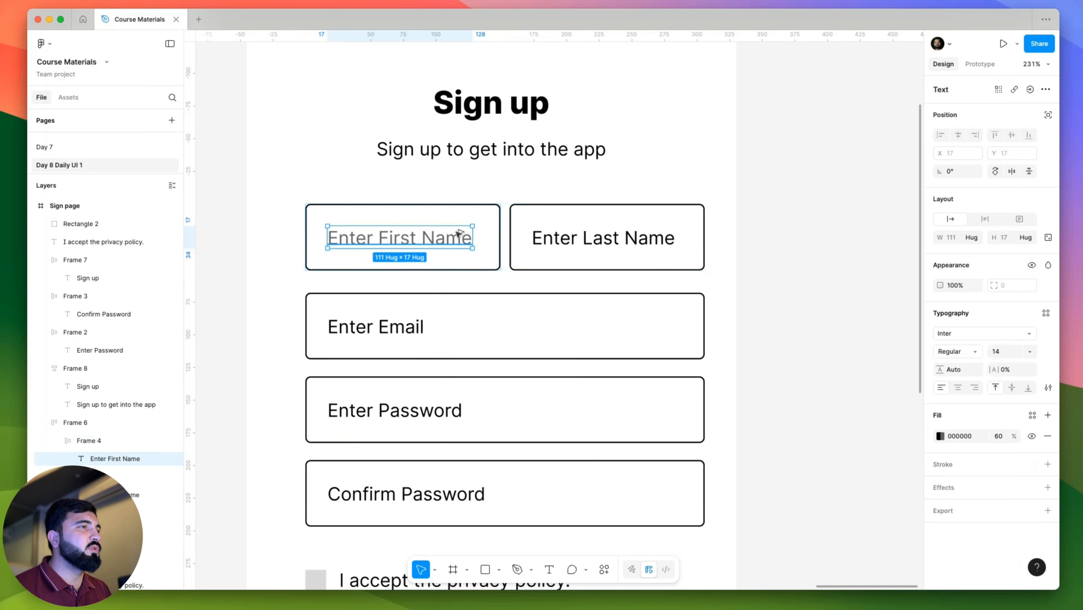
pyautogui.click(579, 231)
pyautogui.press('super+alt+v')
pyautogui.click(387, 322)
pyautogui.press('super+alt+v')
pyautogui.click(400, 411)
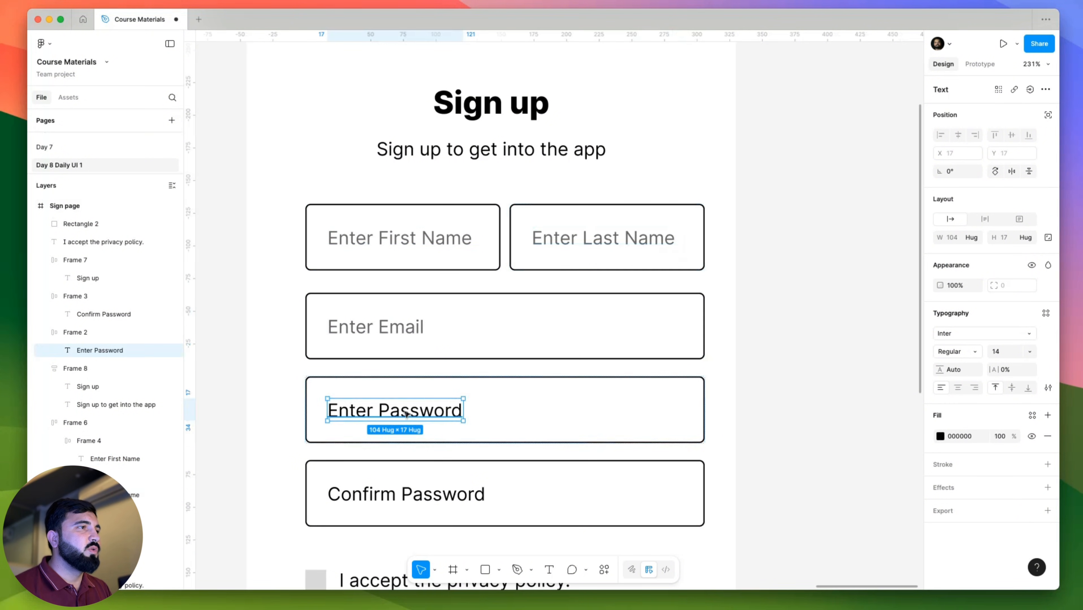
pyautogui.press('super+alt+v')
pyautogui.click(425, 504)
pyautogui.press('super+alt+v')
pyautogui.scroll(-5, 639, 370)
pyautogui.click(755, 337)
# Wrap the name row and the Email, Password and Confirm Password fields together in a vertical auto layout frame.
pyautogui.moveTo(738, 348); pyautogui.dragTo(694, 247)
pyautogui.click(426, 213)
pyautogui.click(429, 164)
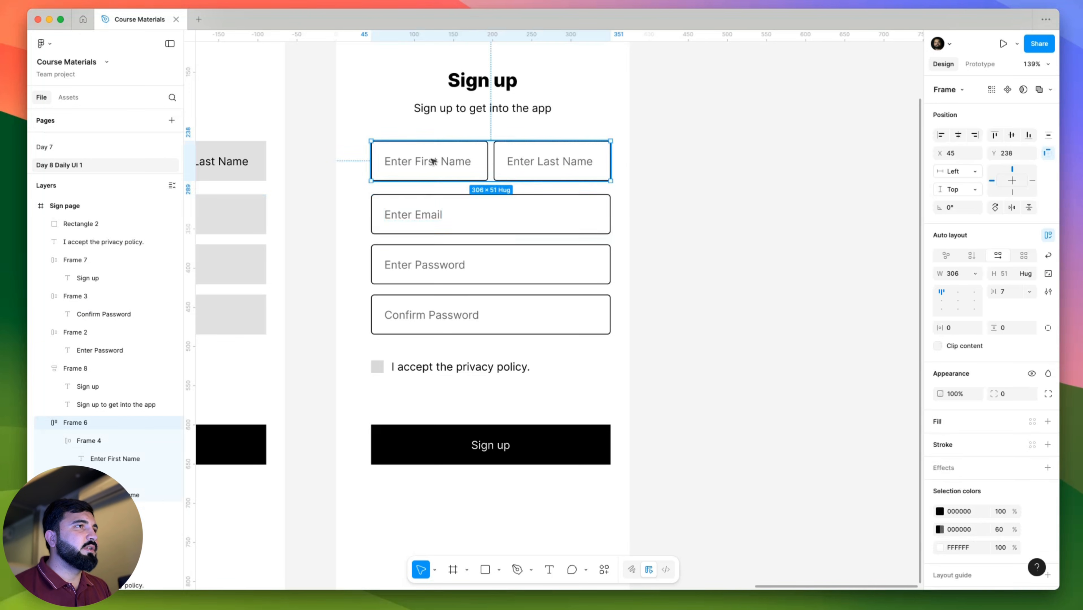
pyautogui.keyDown('shift'); pyautogui.click(484, 214); pyautogui.keyUp('shift')
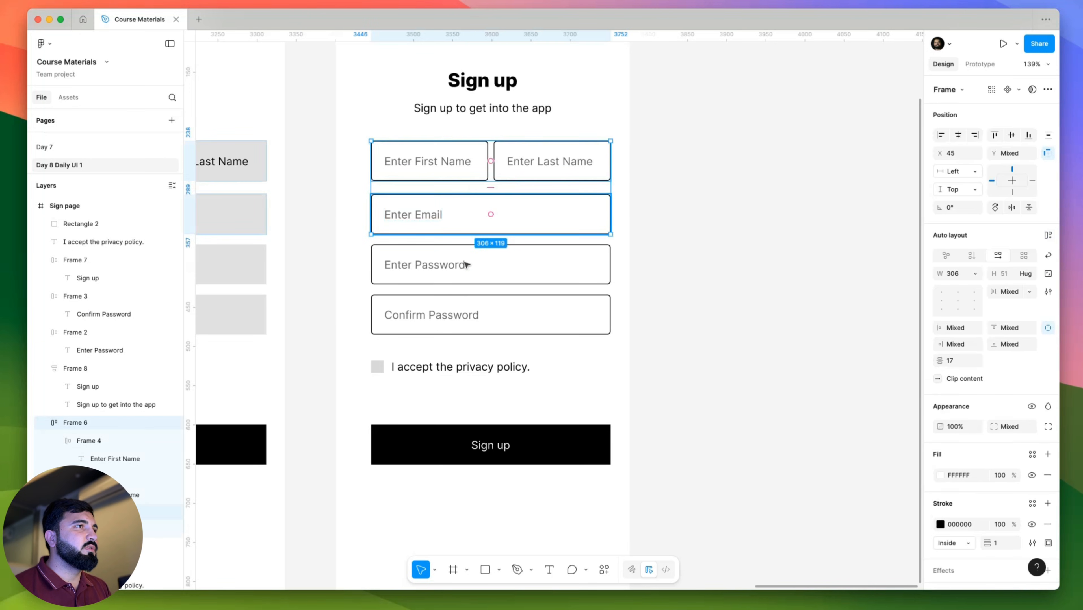
pyautogui.keyDown('shift'); pyautogui.click(435, 262); pyautogui.keyUp('shift')
pyautogui.keyDown('shift'); pyautogui.click(435, 321); pyautogui.keyUp('shift')
pyautogui.hotkey('shift', 'a')
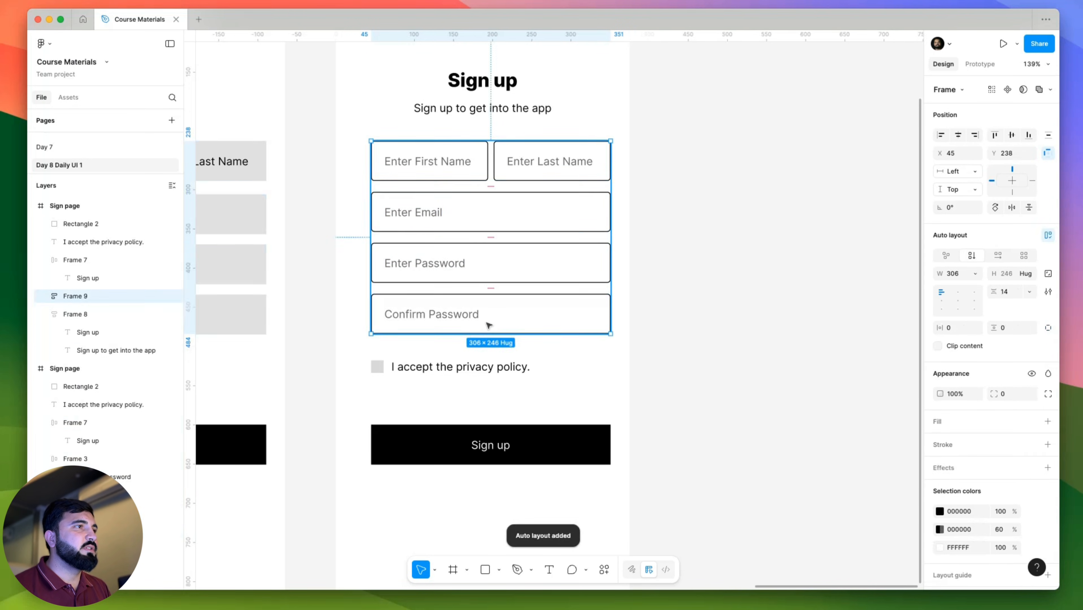
# Set the vertical gap between the stacked fields to 12 and the gap between First Name and Last Name to 12.
pyautogui.scroll(5, 475, 235)
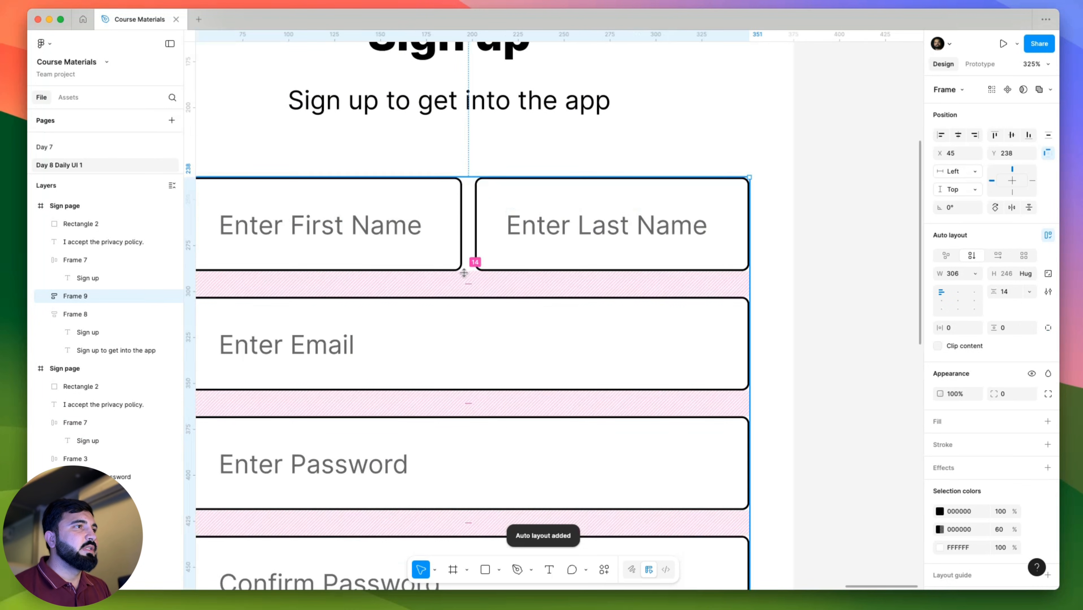
pyautogui.click(1005, 294)
pyautogui.write('12')
pyautogui.press('Return')
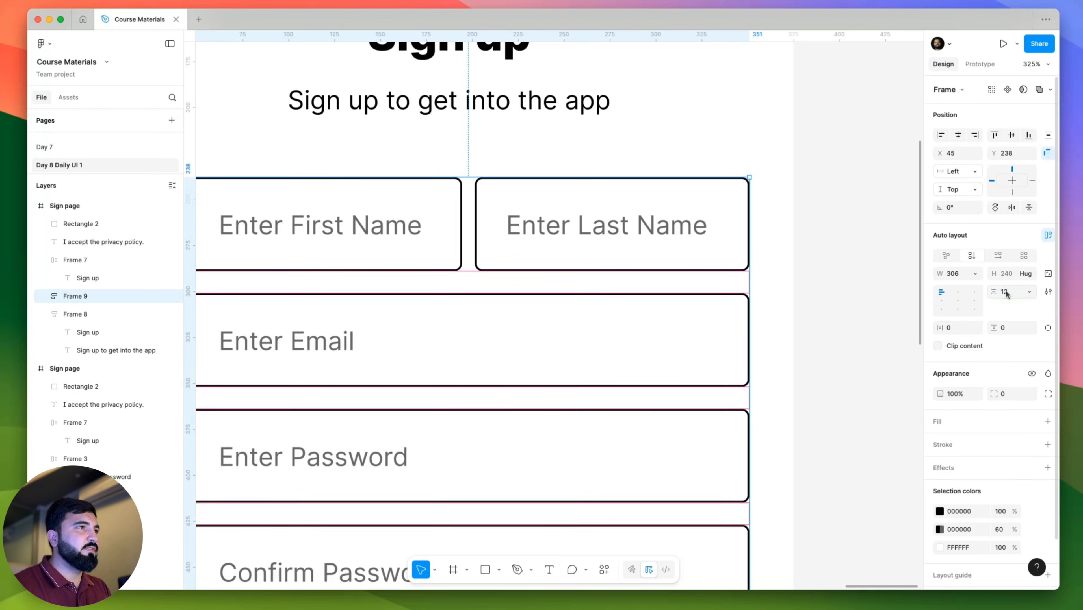
pyautogui.click(471, 226)
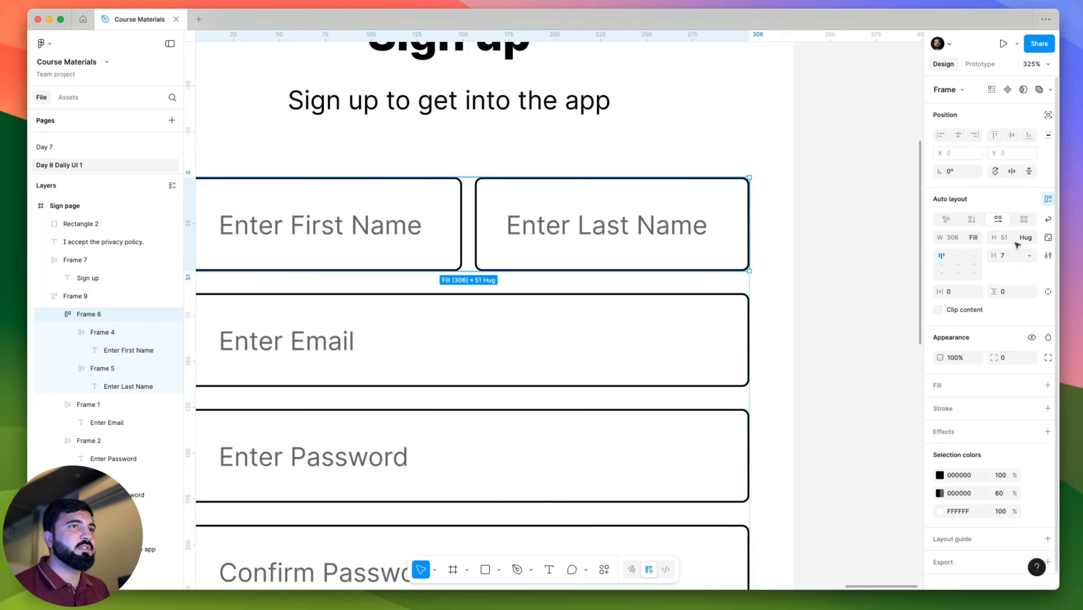
pyautogui.write('12')
pyautogui.press('Return')
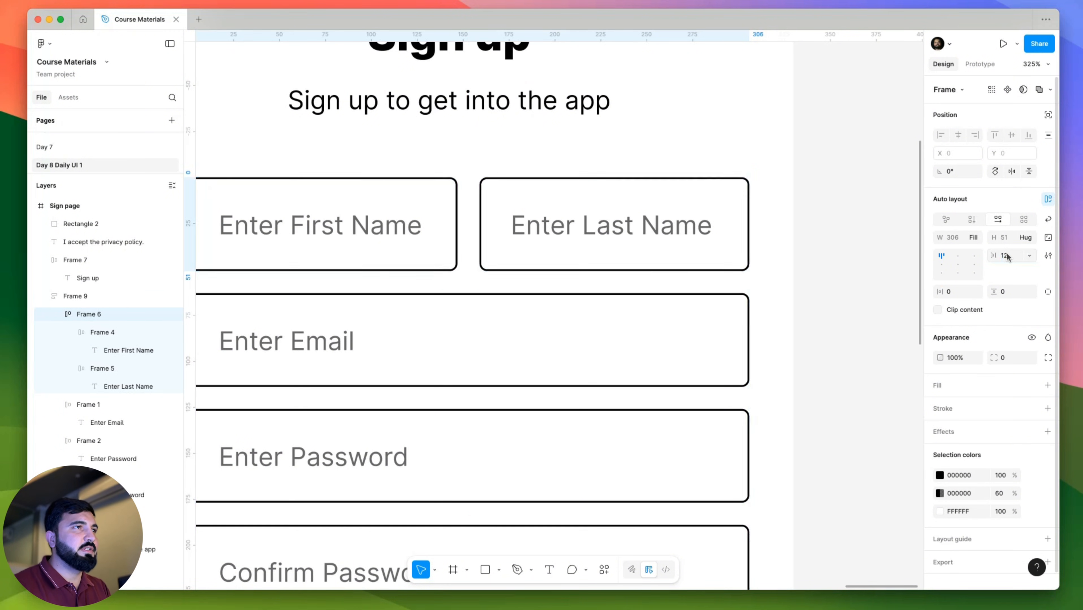
pyautogui.scroll(-2, 458, 352)
pyautogui.scroll(-3, 459, 351)
pyautogui.click(657, 342)
# Copy the Confirm Password field's outlined style onto the checkbox square beside the privacy policy text.
pyautogui.moveTo(787, 345); pyautogui.dragTo(798, 213)
pyautogui.scroll(-3, 786, 227)
pyautogui.moveTo(662, 215); pyautogui.dragTo(605, 224)
pyautogui.click(508, 386)
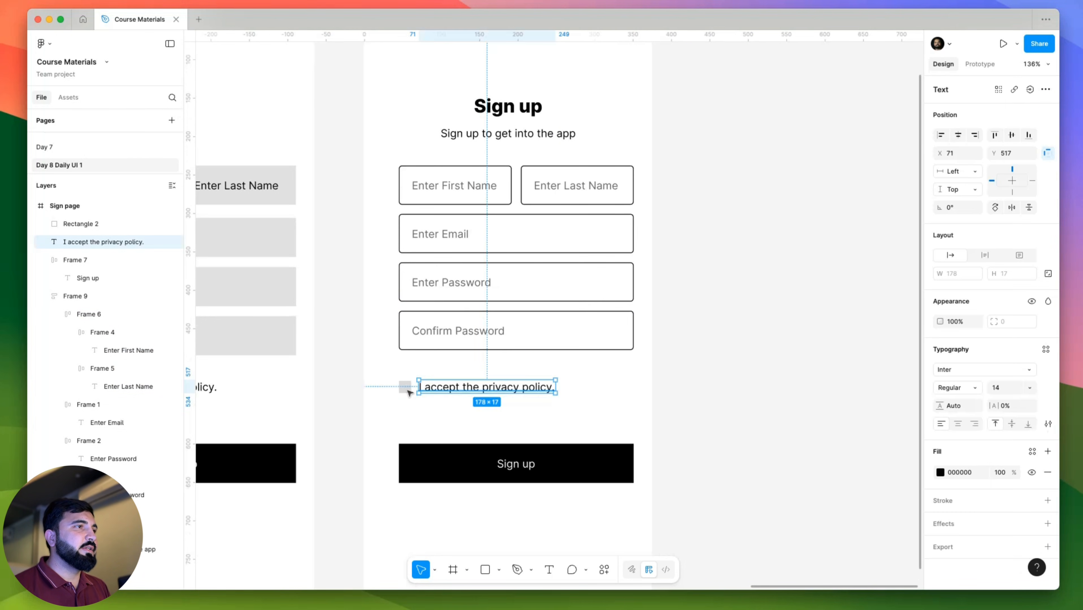
pyautogui.scroll(5, 407, 388)
pyautogui.keyDown('shift'); pyautogui.click(416, 392); pyautogui.keyUp('shift')
pyautogui.click(416, 247)
pyautogui.press('alt+super+c')
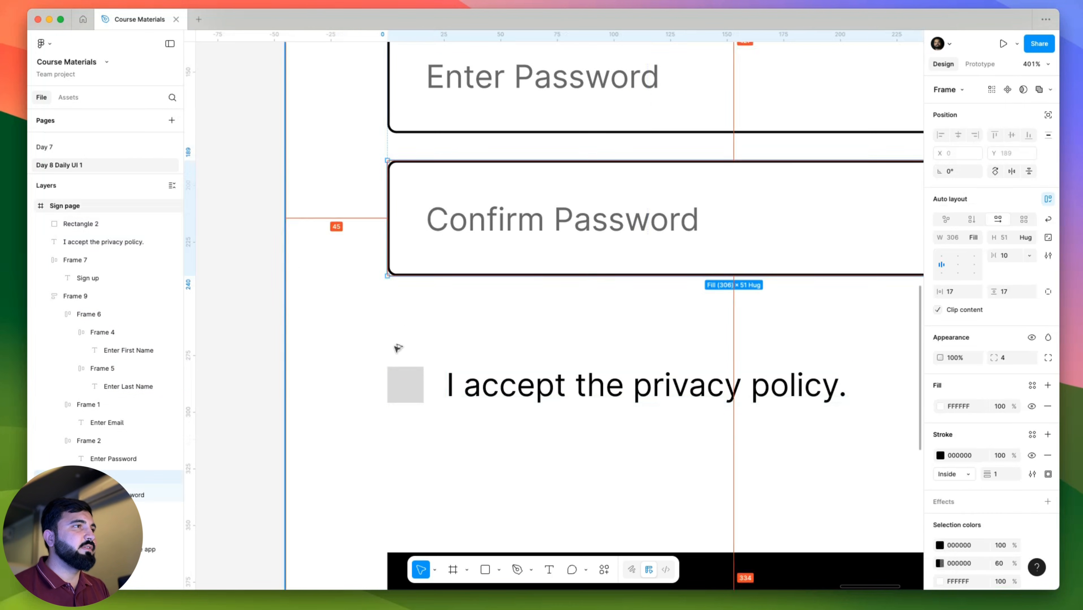
pyautogui.click(413, 385)
pyautogui.press('alt+super+v')
# Move the checkbox and the privacy policy text up just below the Confirm Password field, with the text at Y 490.
pyautogui.scroll(1, 442, 389)
pyautogui.scroll(3, 442, 390)
pyautogui.moveTo(391, 379); pyautogui.dragTo(399, 307)
pyautogui.click(531, 397)
pyautogui.moveTo(531, 396); pyautogui.dragTo(515, 307)
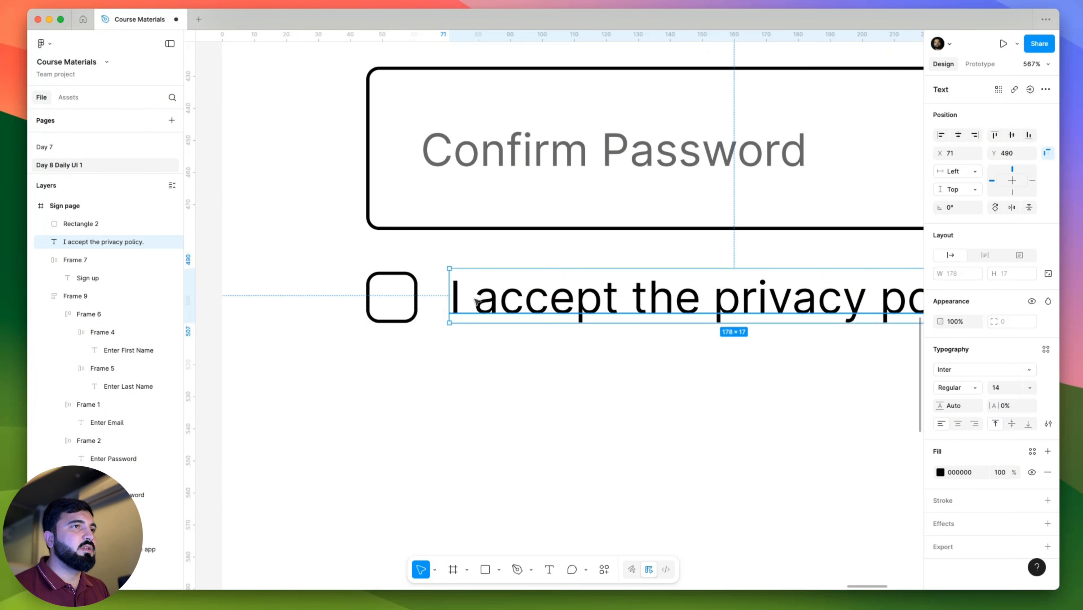
pyautogui.scroll(-5, 474, 299)
pyautogui.scroll(5, 567, 307)
pyautogui.scroll(-5, 554, 284)
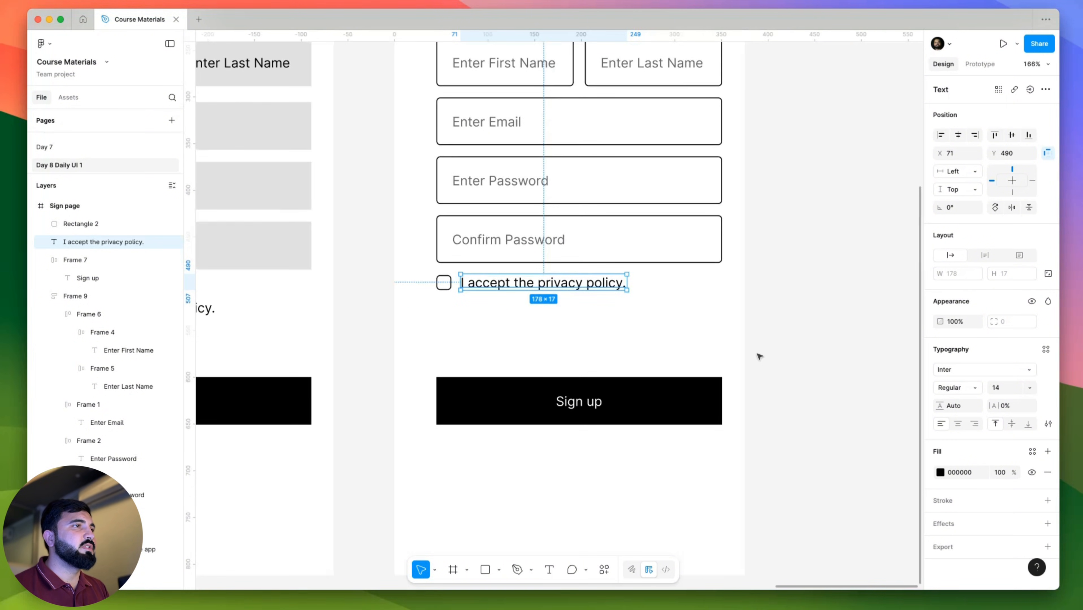
pyautogui.click(858, 308)
# Set the black Sign up button's corner radius to 4 and move it down the page to Y 728.
pyautogui.scroll(-1, 825, 323)
pyautogui.scroll(-2, 727, 338)
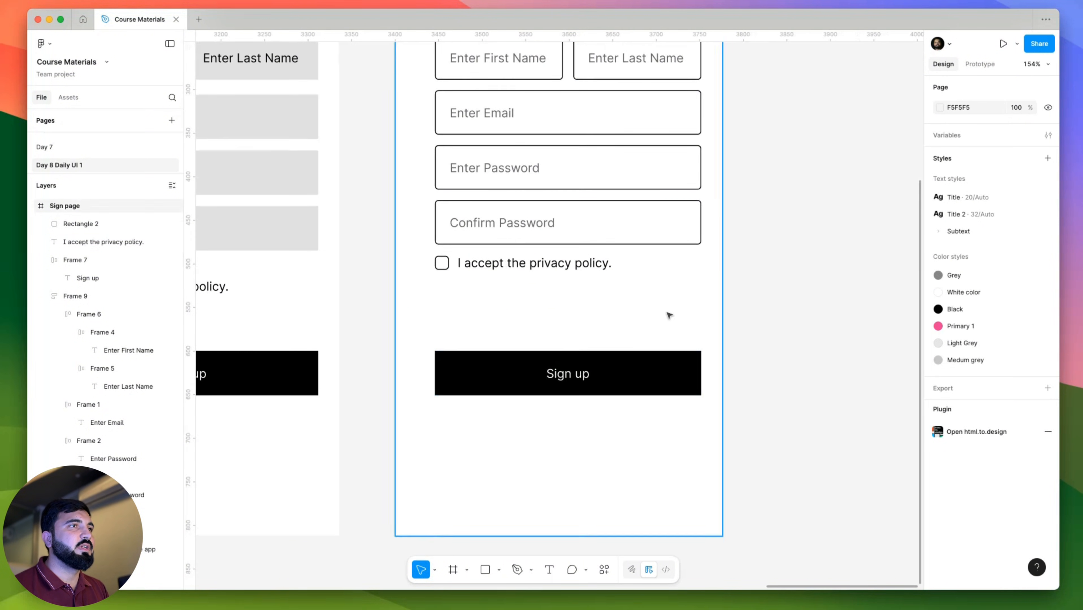
pyautogui.click(692, 357)
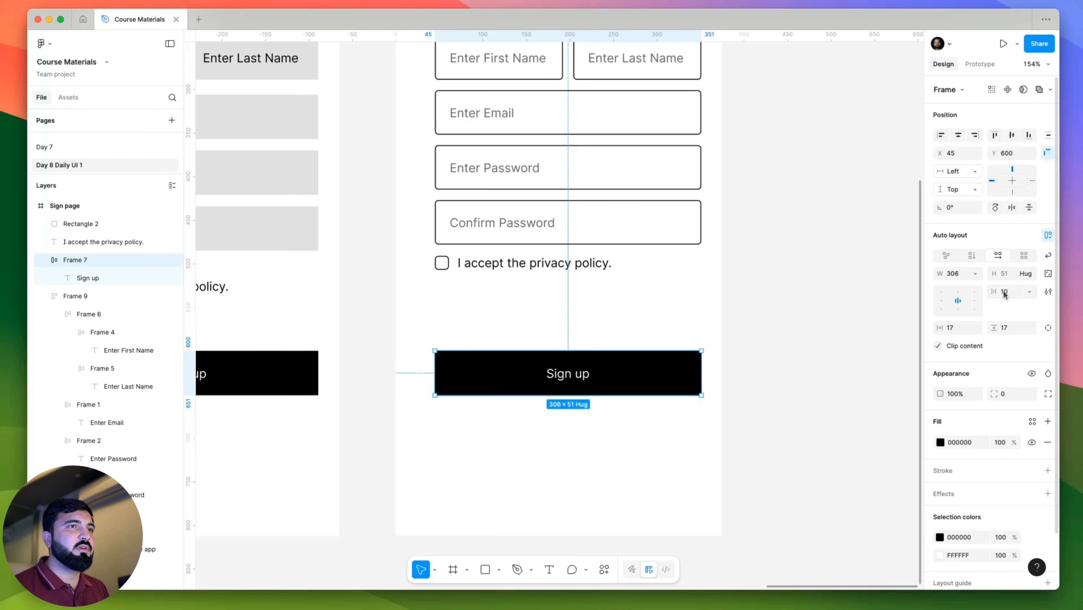
pyautogui.click(1012, 393)
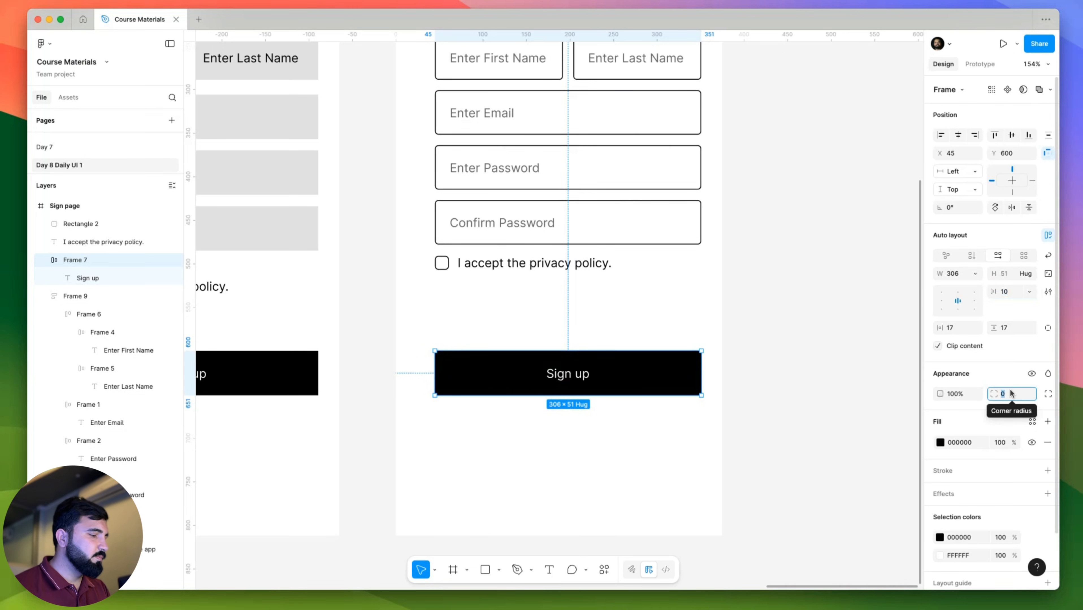
pyautogui.write('4')
pyautogui.press('Return')
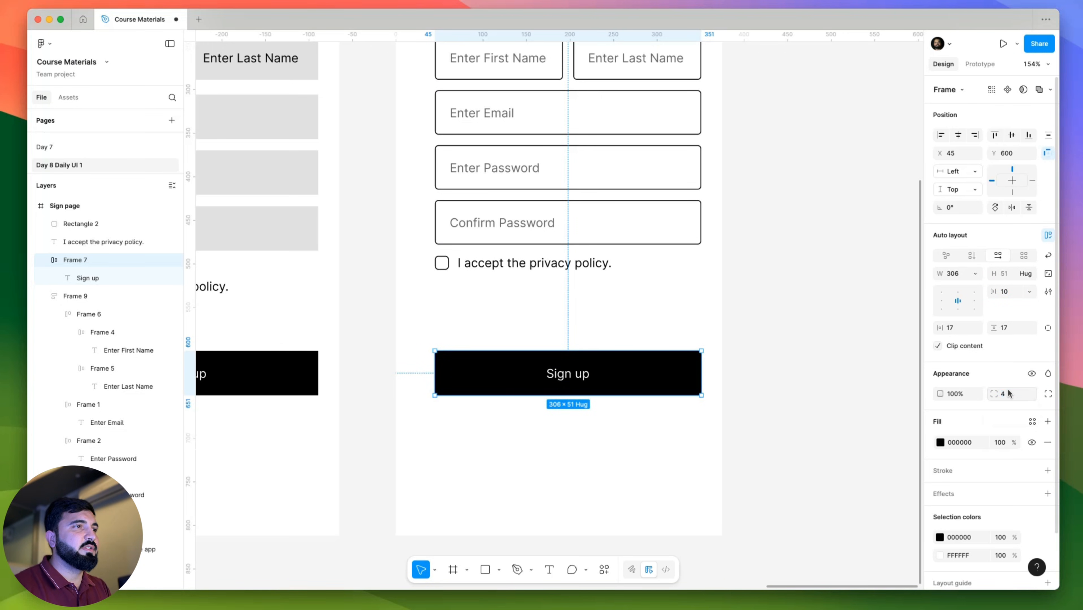
pyautogui.click(712, 415)
pyautogui.hotkey('shift', '1')
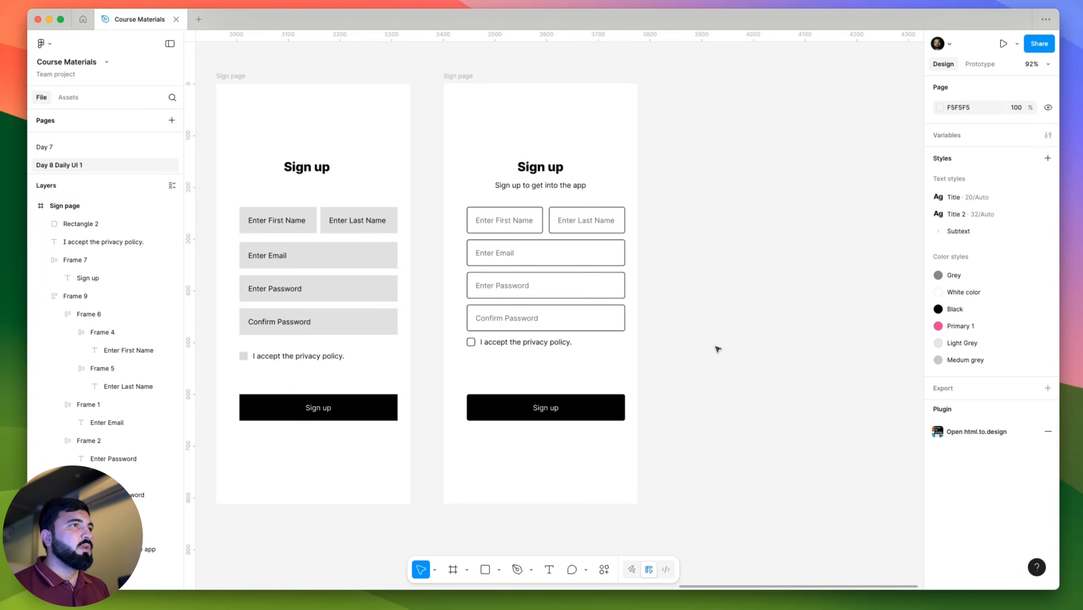
pyautogui.moveTo(717, 349); pyautogui.dragTo(537, 482)
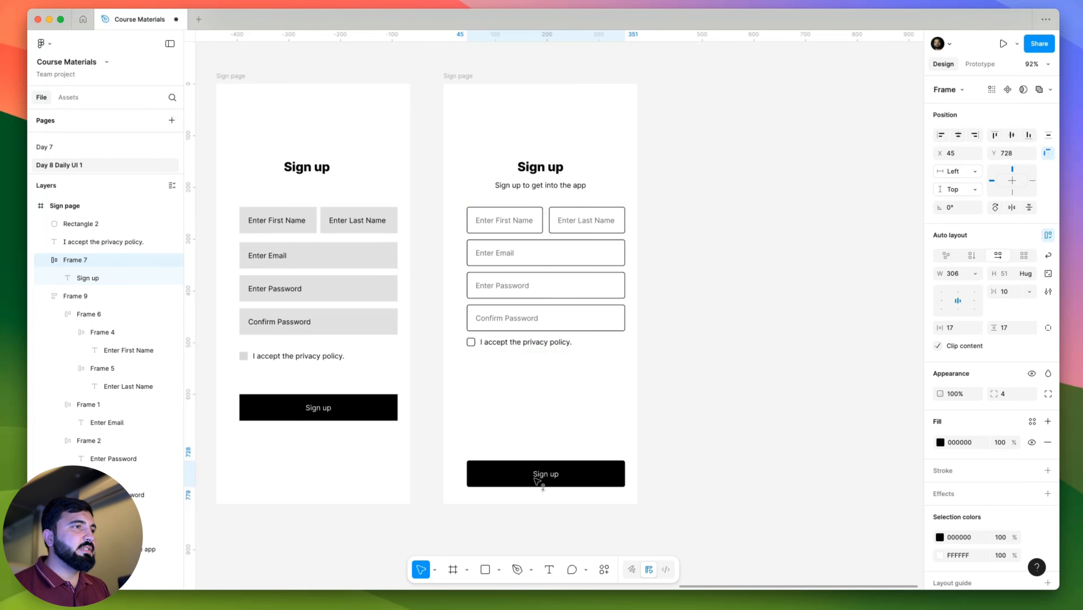
# Stretch the input fields' frame to the page's full width, X 0 and 375 wide, with horizontal padding of 24.
pyautogui.click(560, 214)
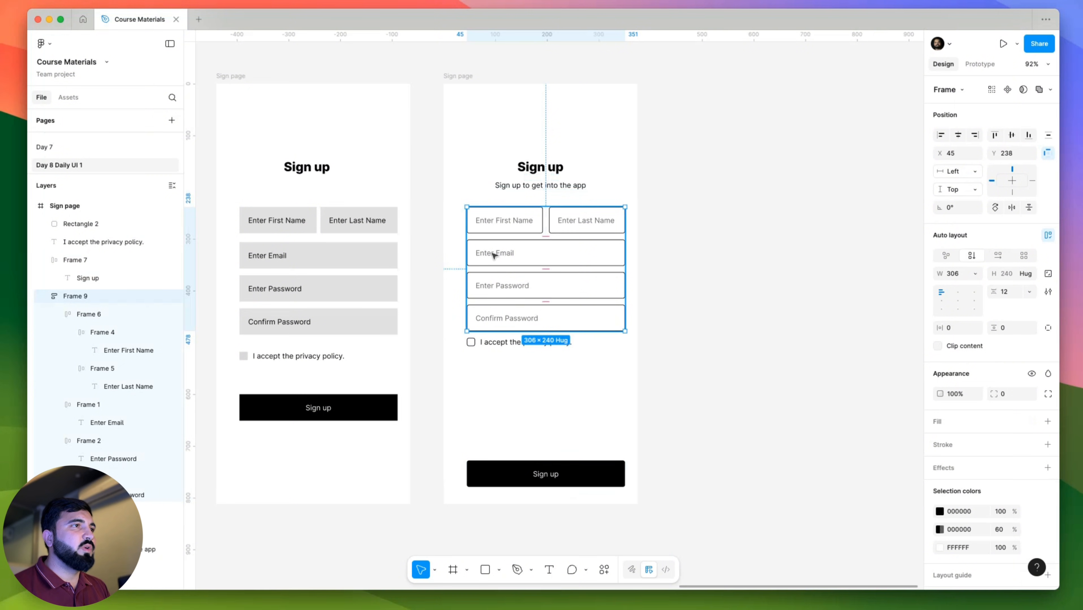
pyautogui.moveTo(467, 251); pyautogui.dragTo(443, 251)
pyautogui.moveTo(624, 239); pyautogui.dragTo(634, 275)
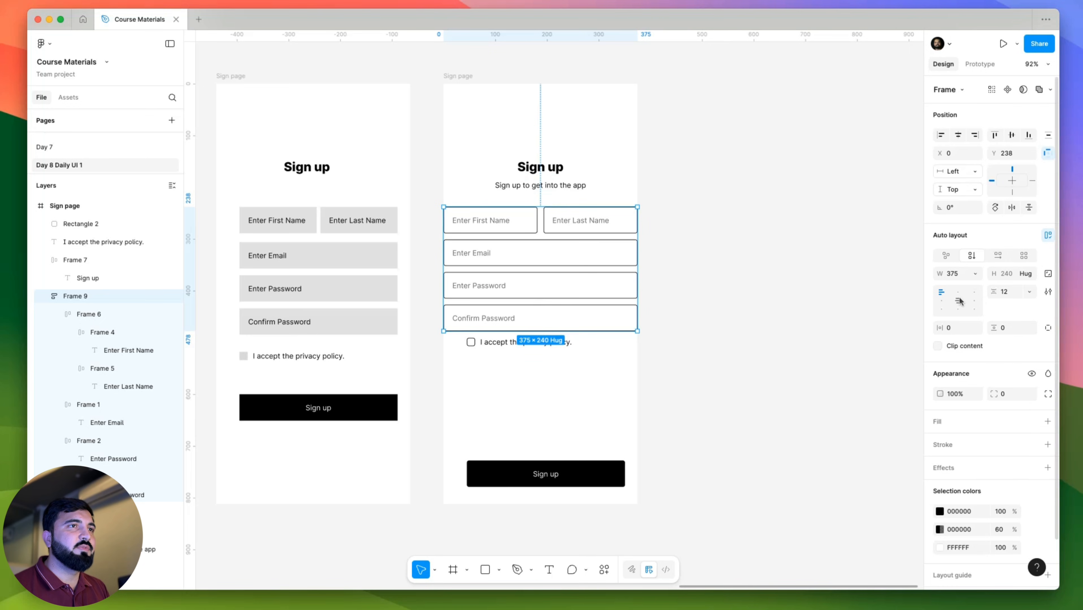
pyautogui.click(961, 328)
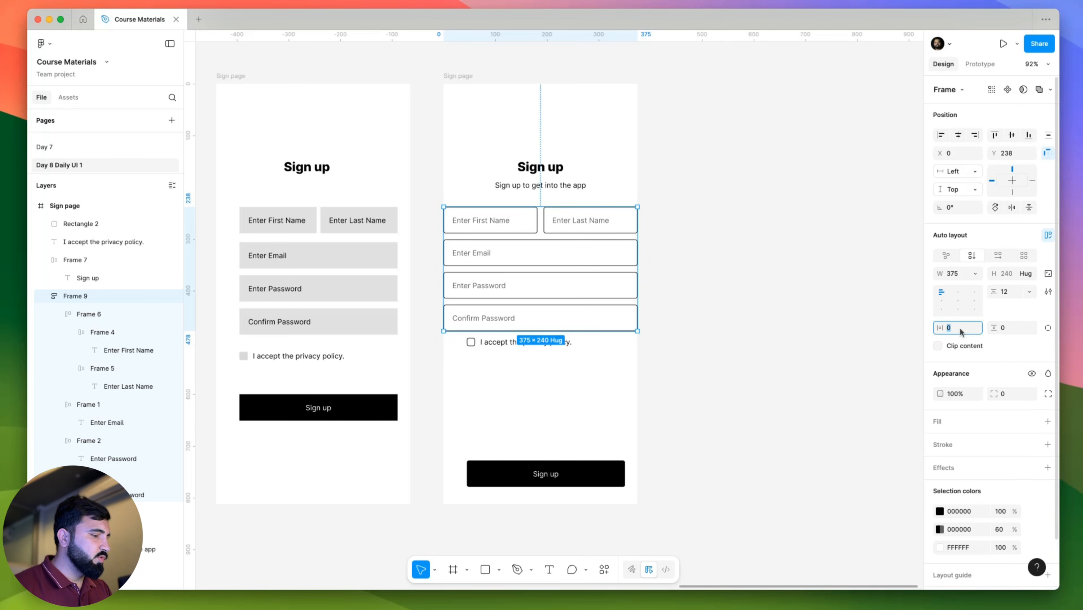
pyautogui.write('24')
pyautogui.press('Return')
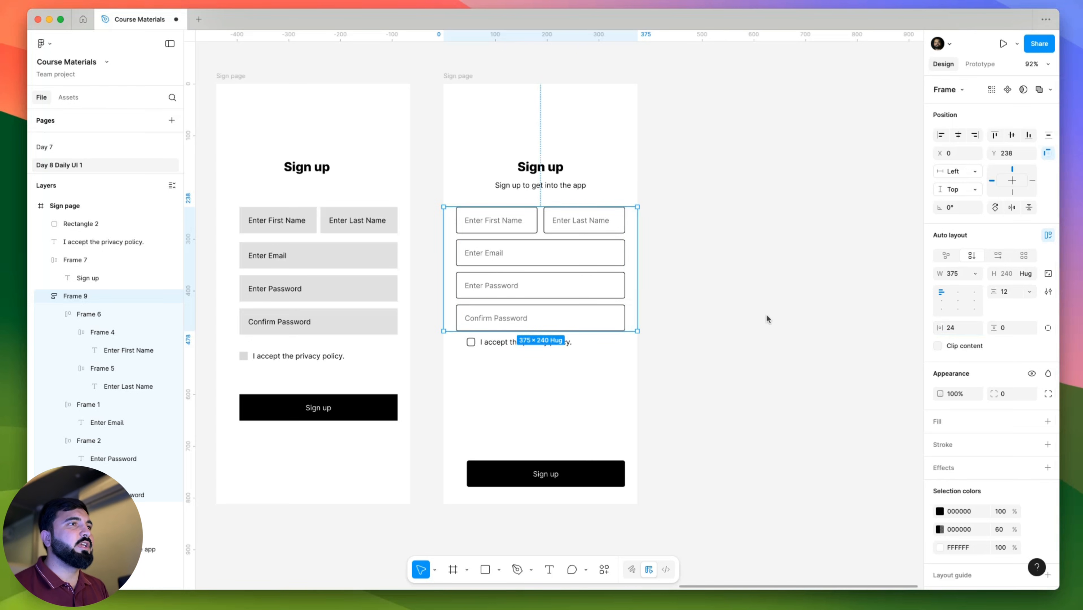
pyautogui.click(739, 312)
# Wrap the checkbox and the privacy policy text in a horizontal auto layout frame.
pyautogui.click(530, 342)
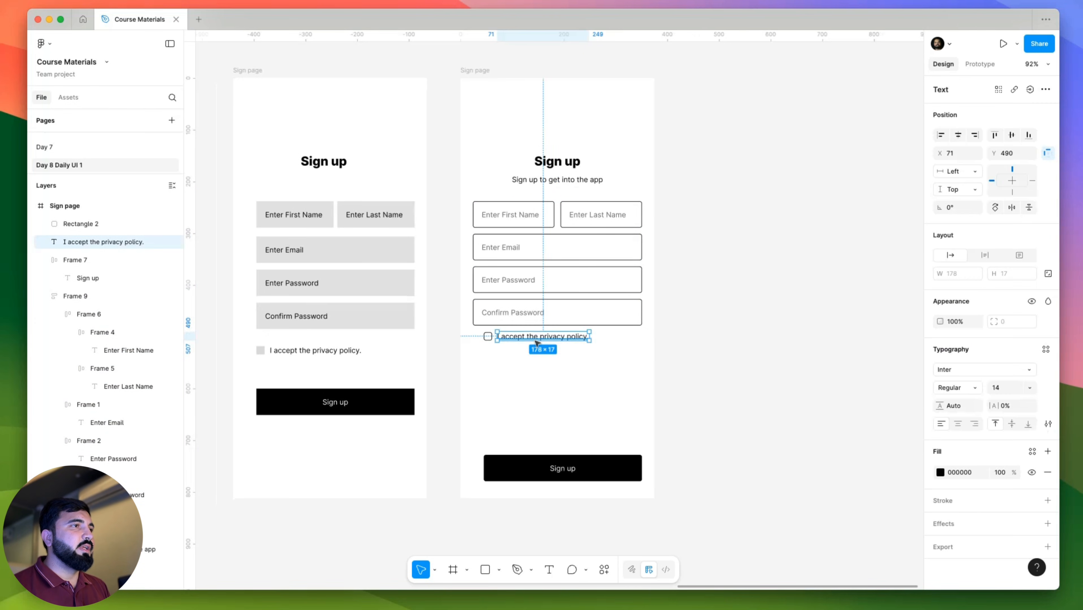
pyautogui.scroll(5, 475, 342)
pyautogui.keyDown('shift'); pyautogui.click(470, 338); pyautogui.keyUp('shift')
pyautogui.hotkey('shift', 'a')
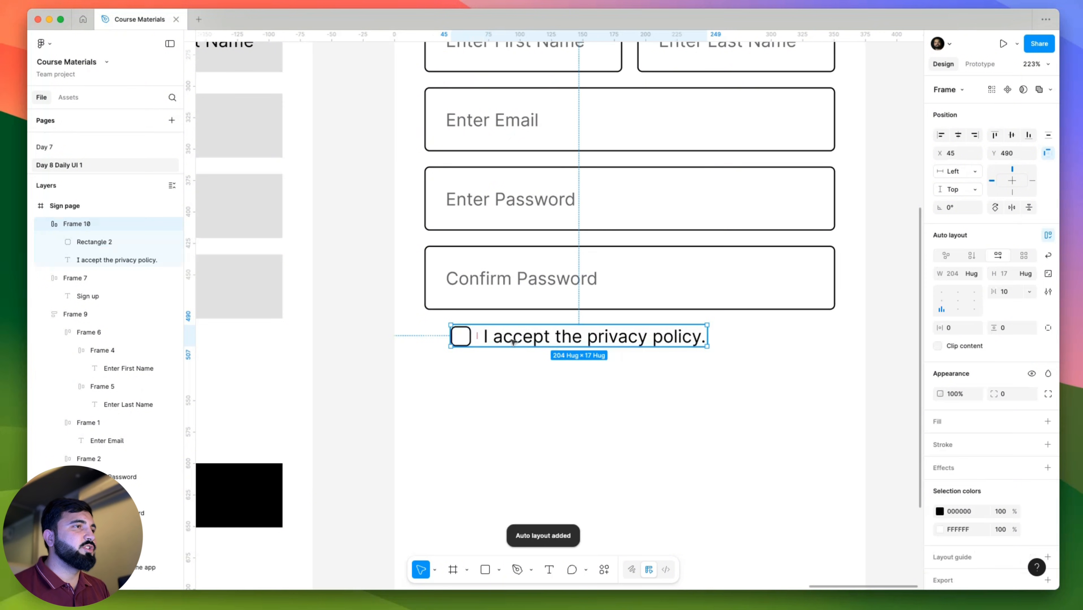
# Move the checkbox row into the input fields' auto layout frame as the last item, below Confirm Password.
pyautogui.moveTo(514, 340); pyautogui.dragTo(520, 251)
pyautogui.click(519, 300)
pyautogui.press('Down')
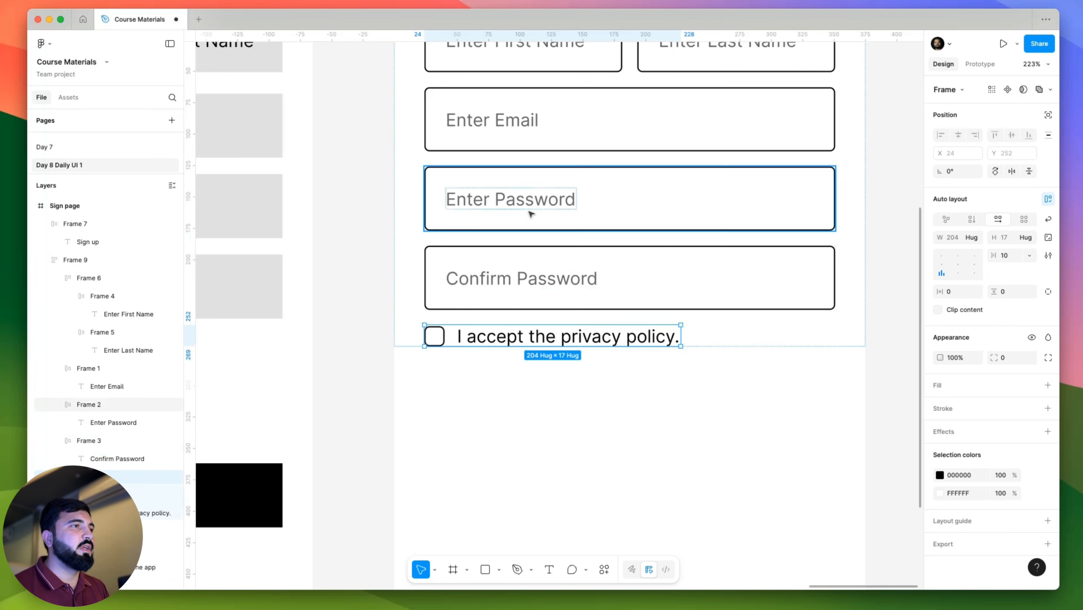
pyautogui.scroll(-1, 538, 287)
pyautogui.press('Escape')
pyautogui.scroll(-5, 469, 328)
pyautogui.hscroll(3, 499, 385)
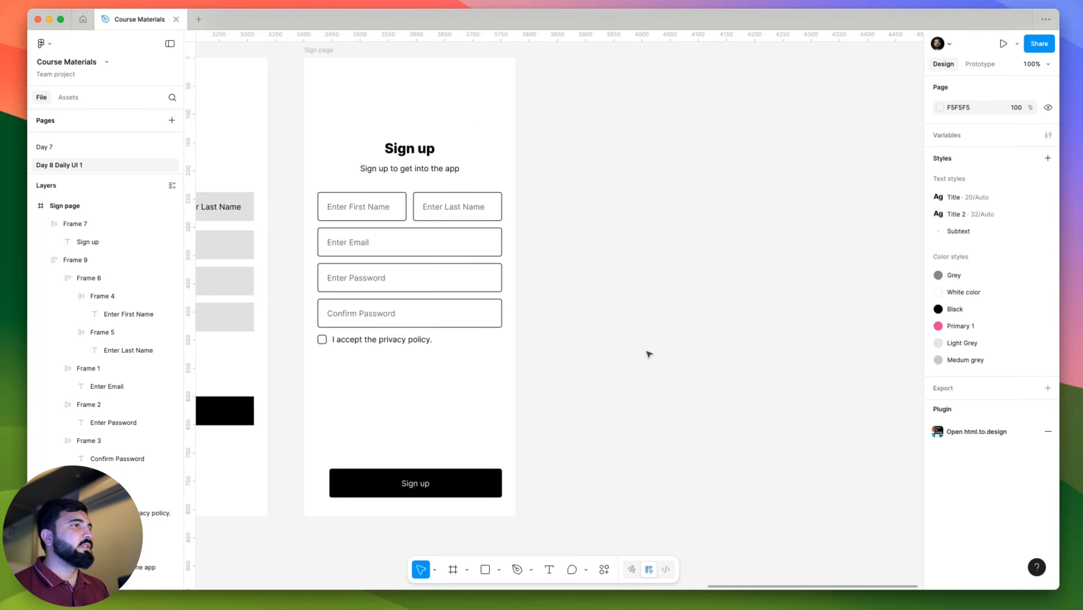
# Move the Sign up button into the input fields' auto layout frame as the last item, below the checkbox row.
pyautogui.hscroll(-3, 650, 366)
pyautogui.hscroll(-3, 572, 342)
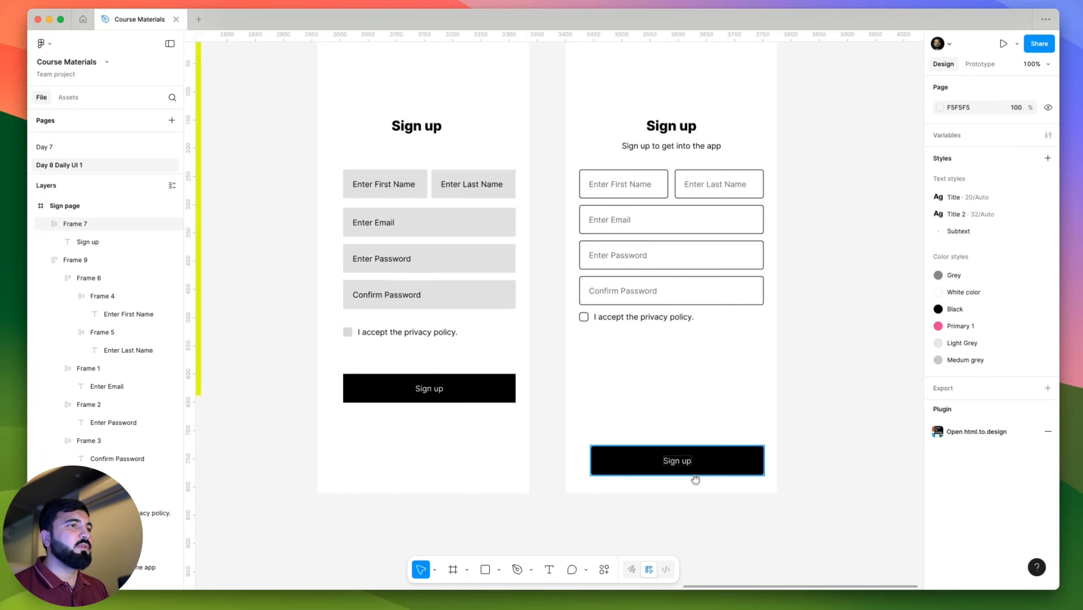
pyautogui.click(692, 466)
pyautogui.moveTo(671, 427); pyautogui.dragTo(667, 342)
pyautogui.press('super+z')
pyautogui.press('Escape')
pyautogui.click(866, 401)
pyautogui.hscroll(3, 778, 409)
pyautogui.scroll(5, 592, 363)
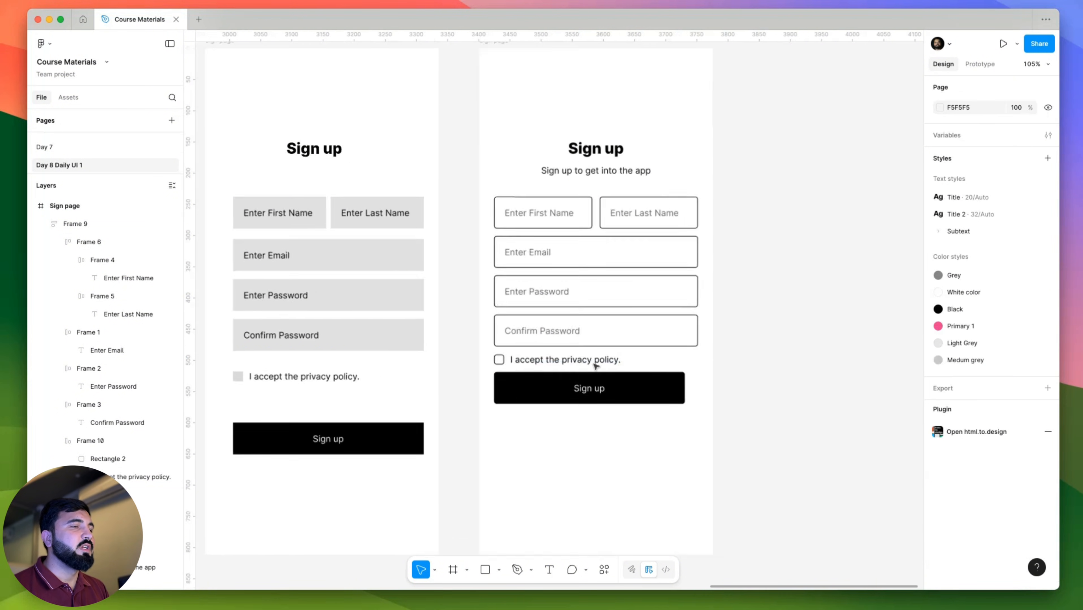
# Set the Sign up button's width to Fill container so it matches the input fields.
pyautogui.click(594, 363)
pyautogui.click(598, 359)
pyautogui.click(609, 379)
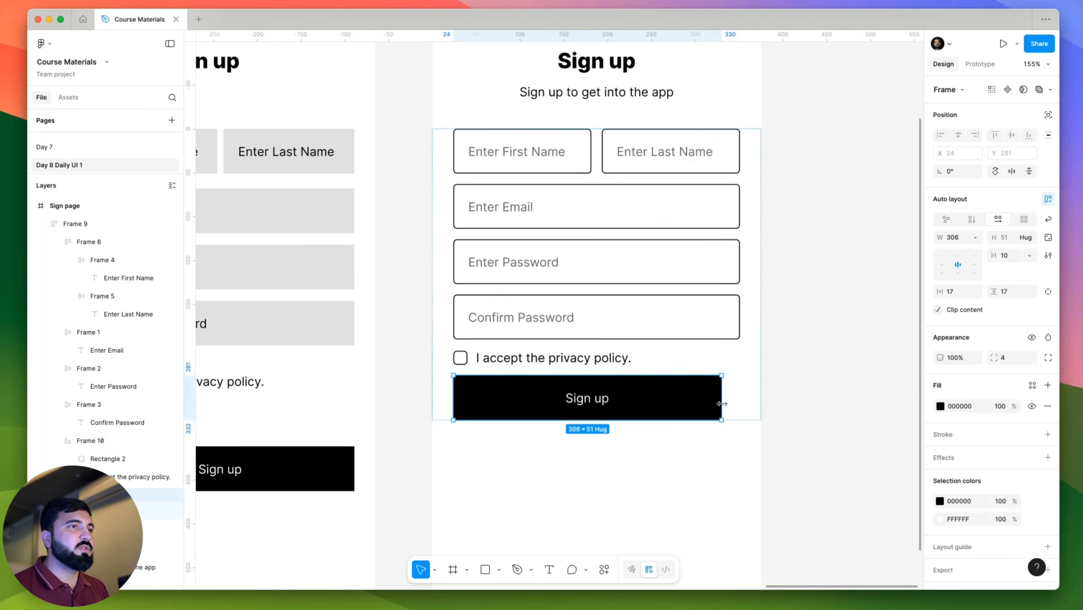
pyautogui.click(976, 237)
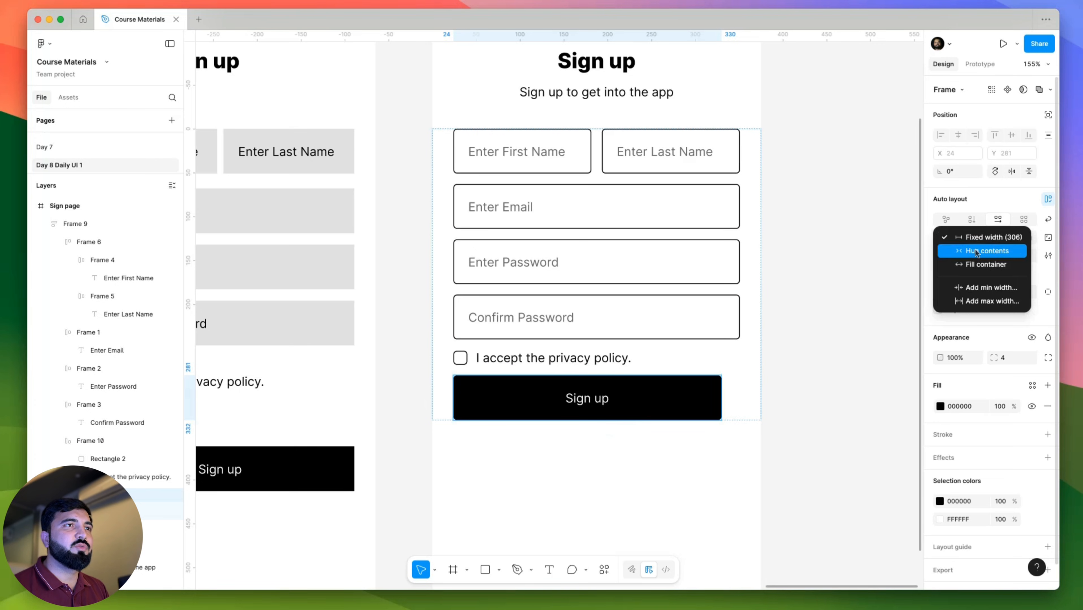
pyautogui.click(977, 262)
pyautogui.click(788, 350)
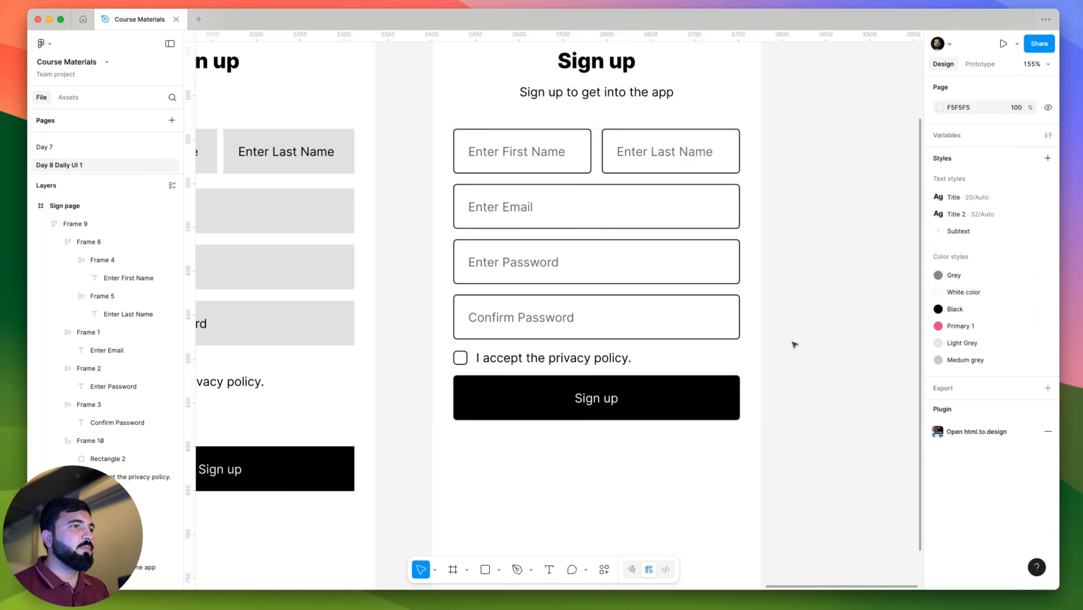
# Examine the spacing between the Confirm Password field, the checkbox row and the Sign up button.
pyautogui.scroll(-2, 803, 354)
pyautogui.scroll(3, 581, 386)
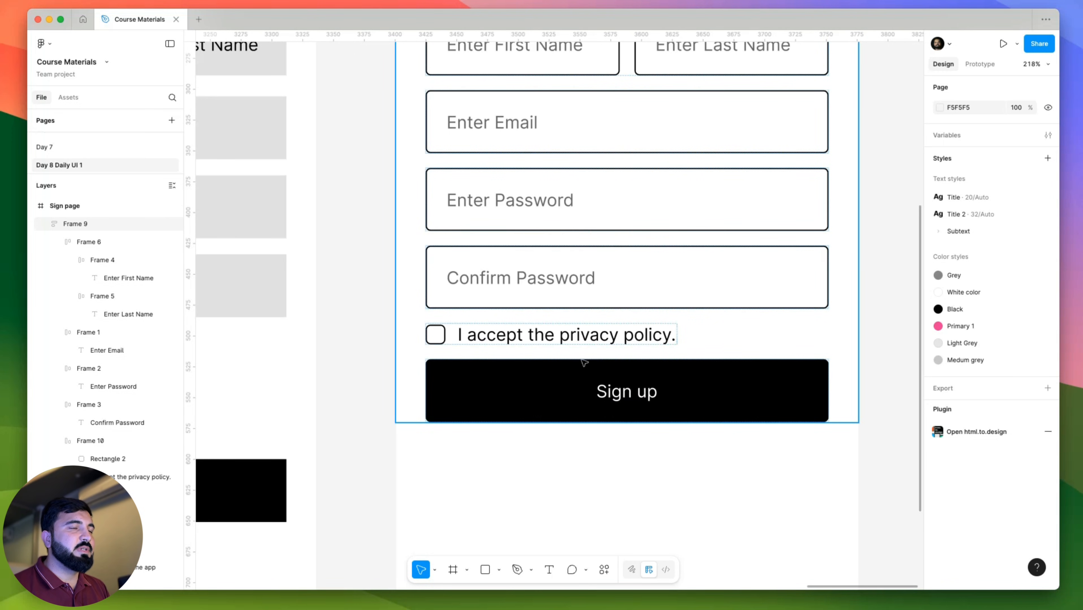
pyautogui.scroll(-2, 625, 349)
pyautogui.click(598, 342)
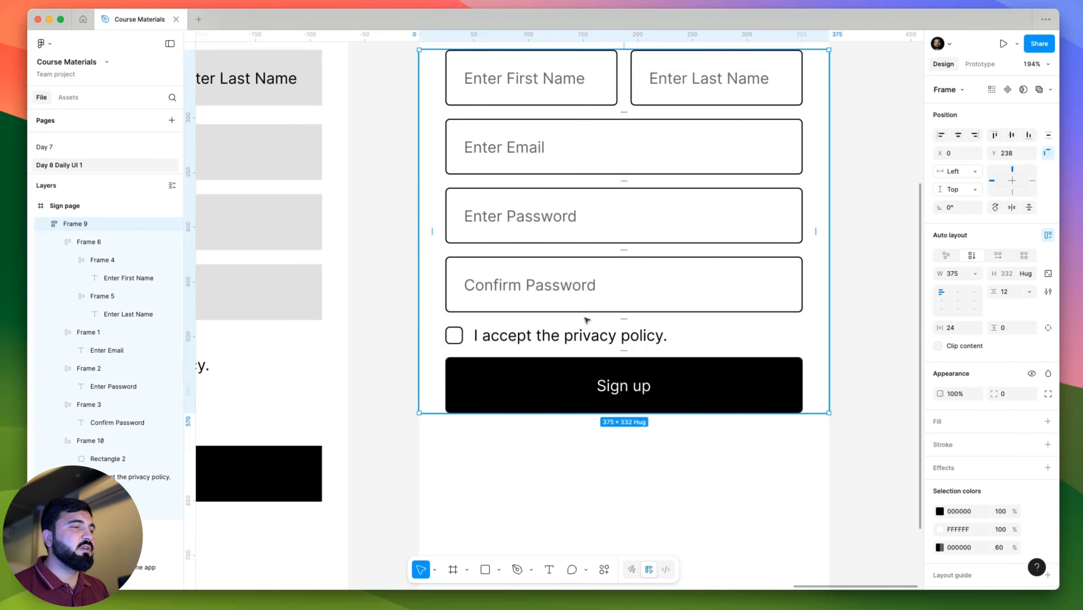
pyautogui.doubleClick(588, 341)
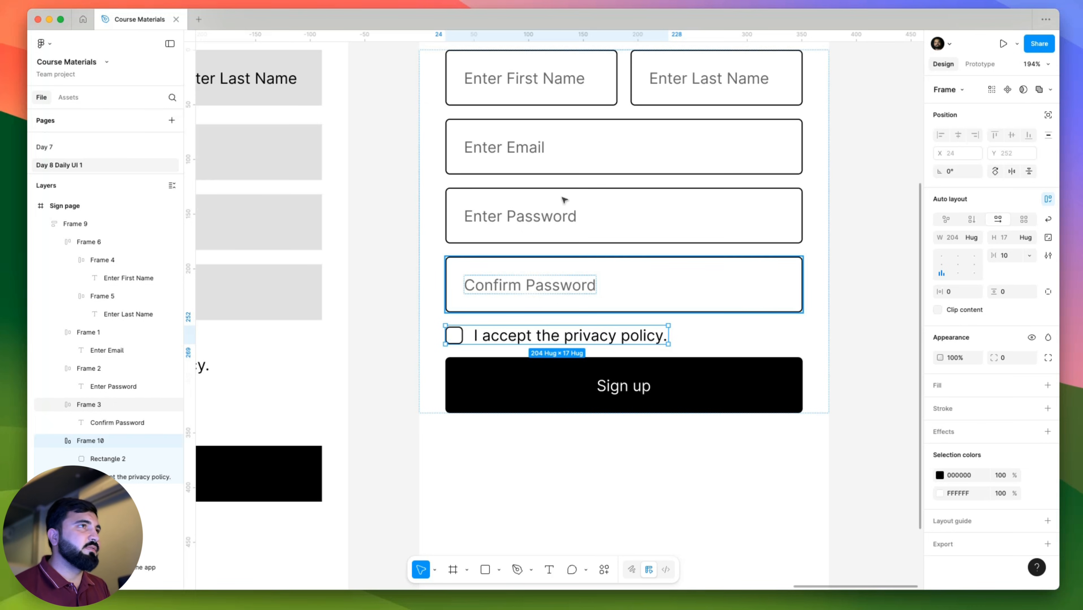
pyautogui.scroll(-3, 563, 199)
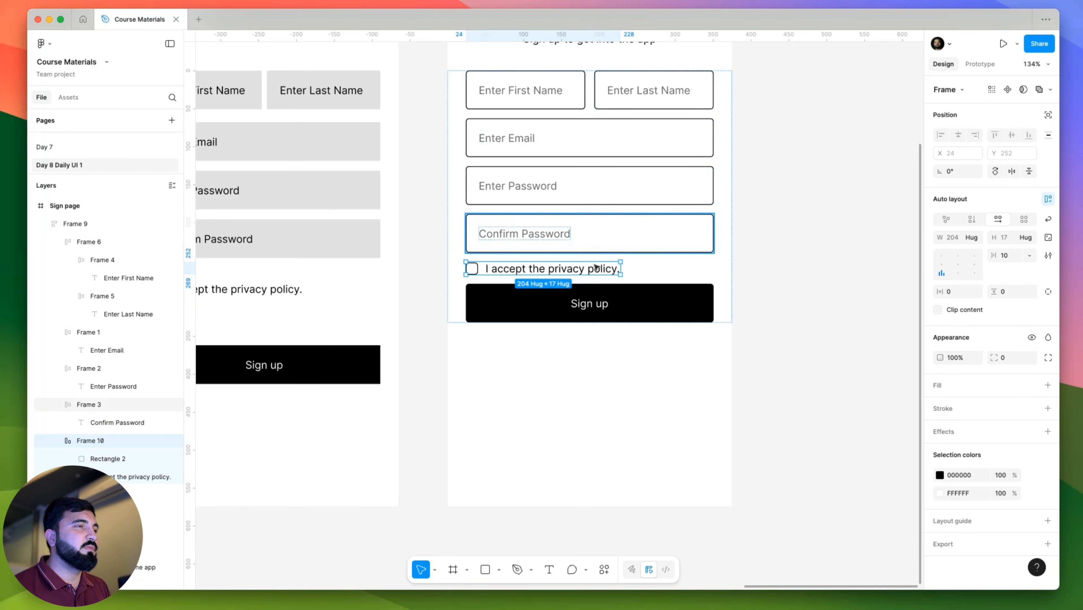
pyautogui.scroll(2, 547, 210)
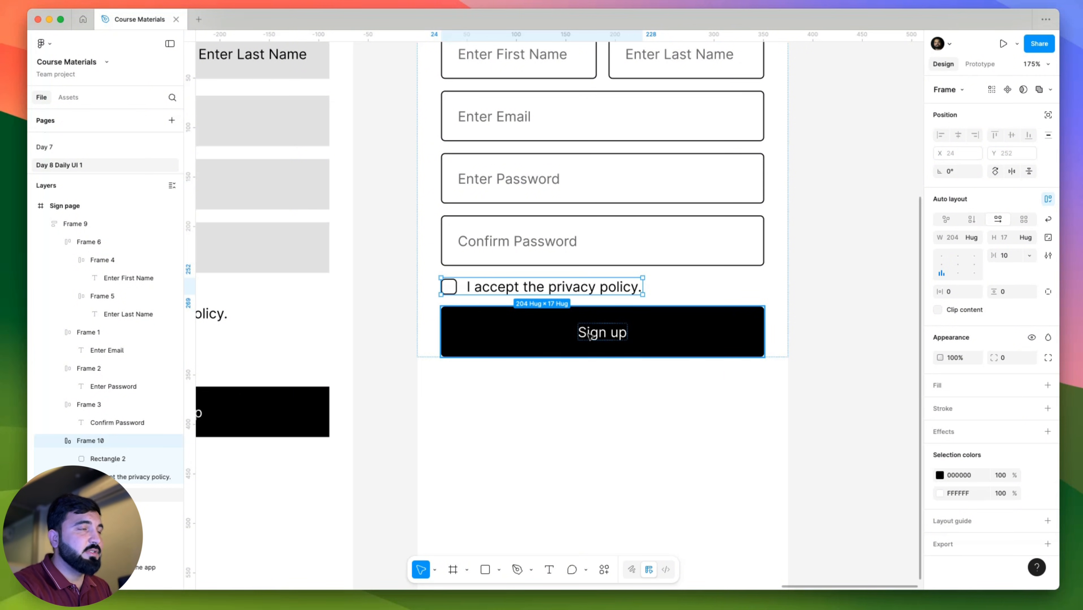
pyautogui.scroll(-5, 577, 303)
# Wrap the name row, the email and password fields and the checkbox row in a nested vertical auto layout frame, leaving out the Sign up button.
pyautogui.click(583, 290)
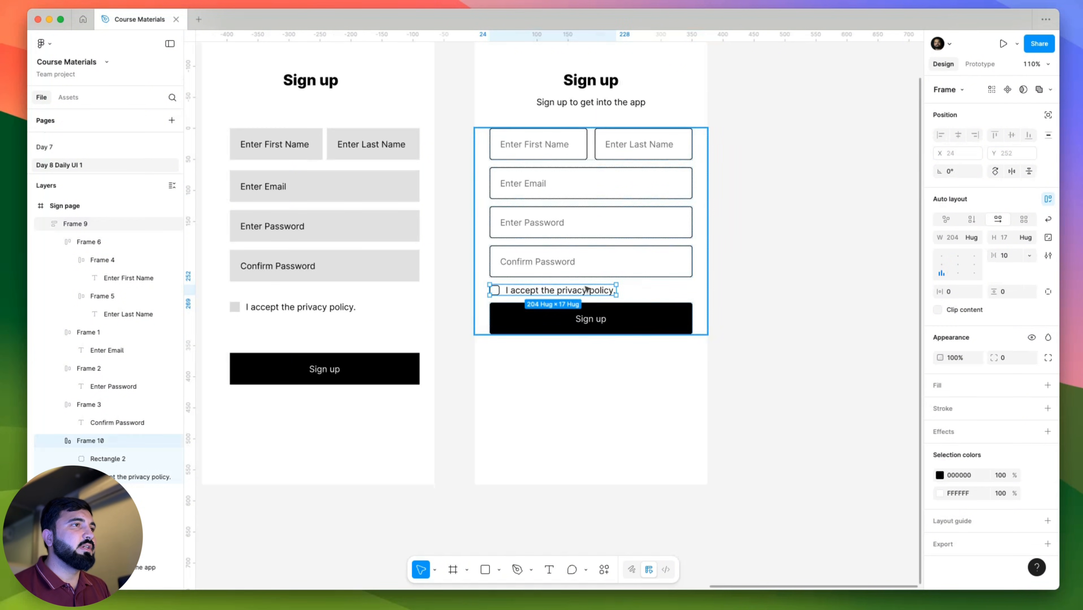
pyautogui.keyDown('shift'); pyautogui.click(572, 245); pyautogui.keyUp('shift')
pyautogui.keyDown('shift'); pyautogui.click(573, 208); pyautogui.keyUp('shift')
pyautogui.keyDown('shift'); pyautogui.click(569, 169); pyautogui.keyUp('shift')
pyautogui.keyDown('shift'); pyautogui.click(563, 155); pyautogui.keyUp('shift')
pyautogui.hotkey('shift', 'a')
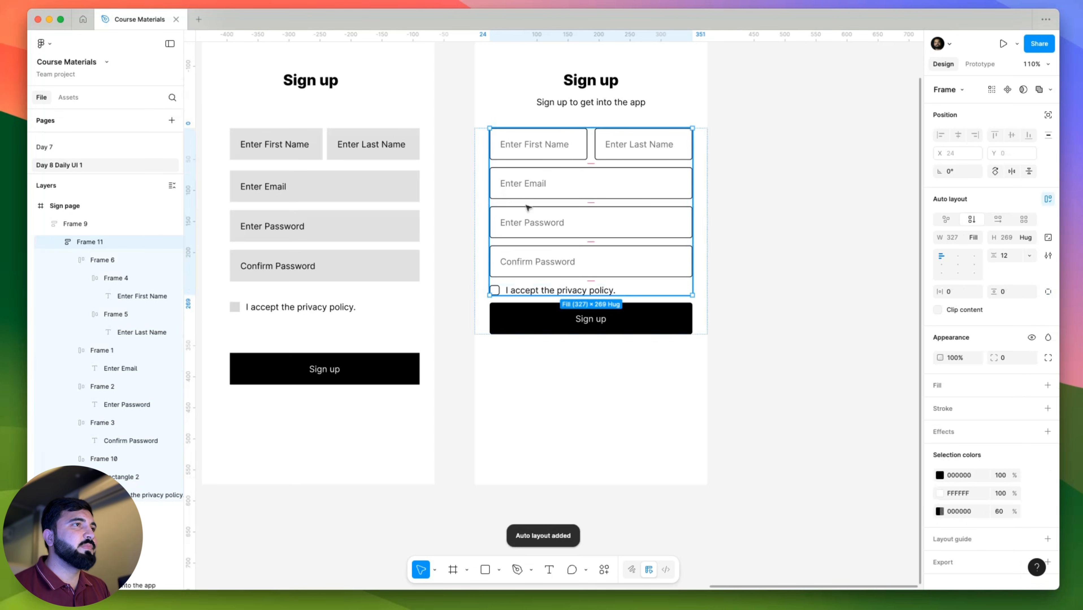
pyautogui.click(674, 307)
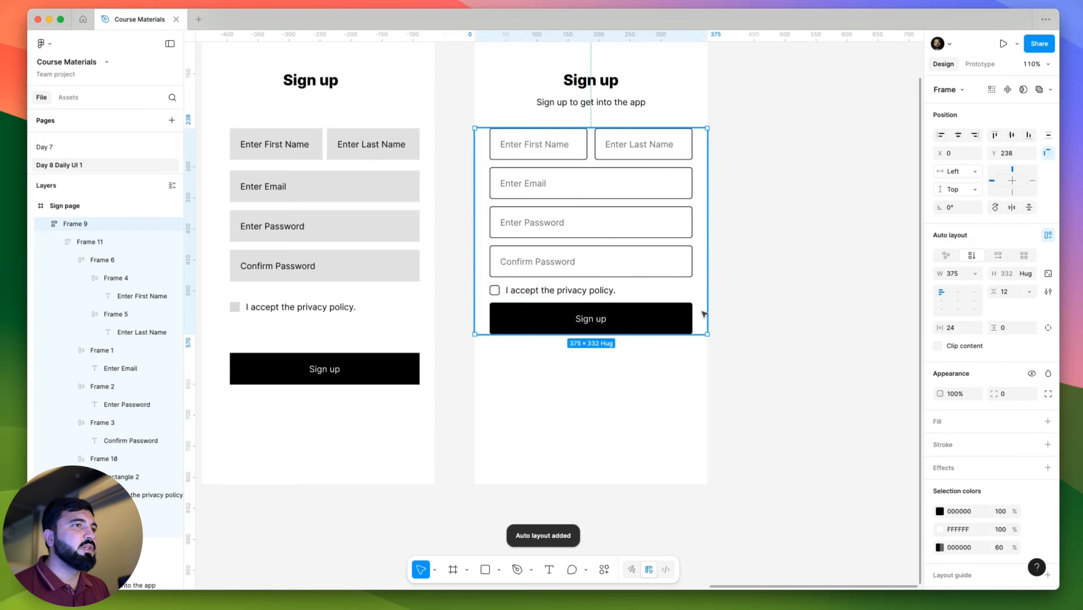
pyautogui.click(651, 324)
pyautogui.keyDown('shift'); pyautogui.click(604, 220); pyautogui.keyUp('shift')
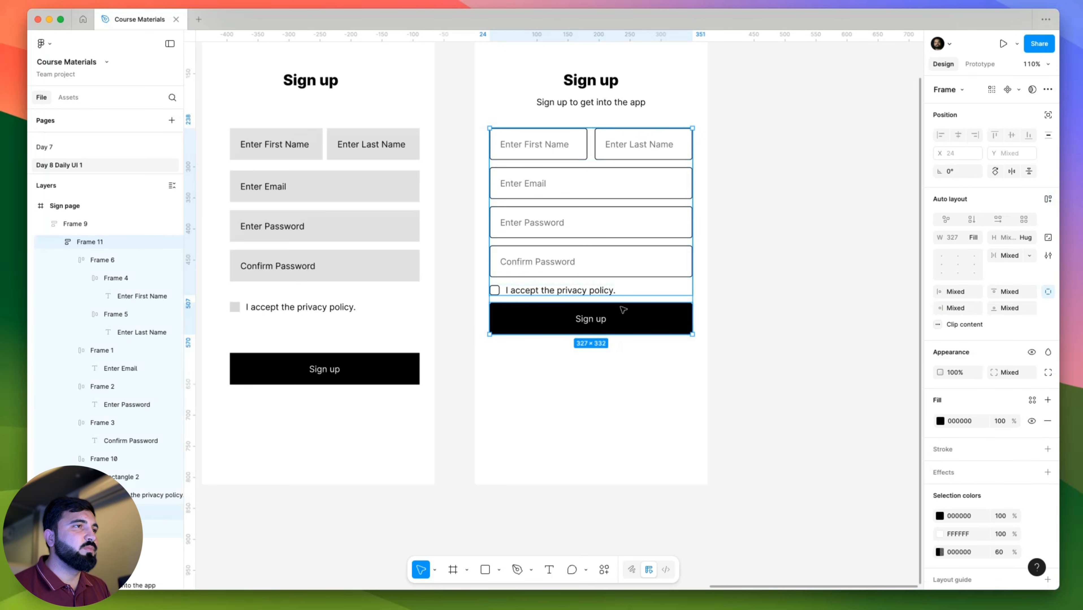
pyautogui.click(782, 275)
pyautogui.press('super+z')
pyautogui.click(735, 314)
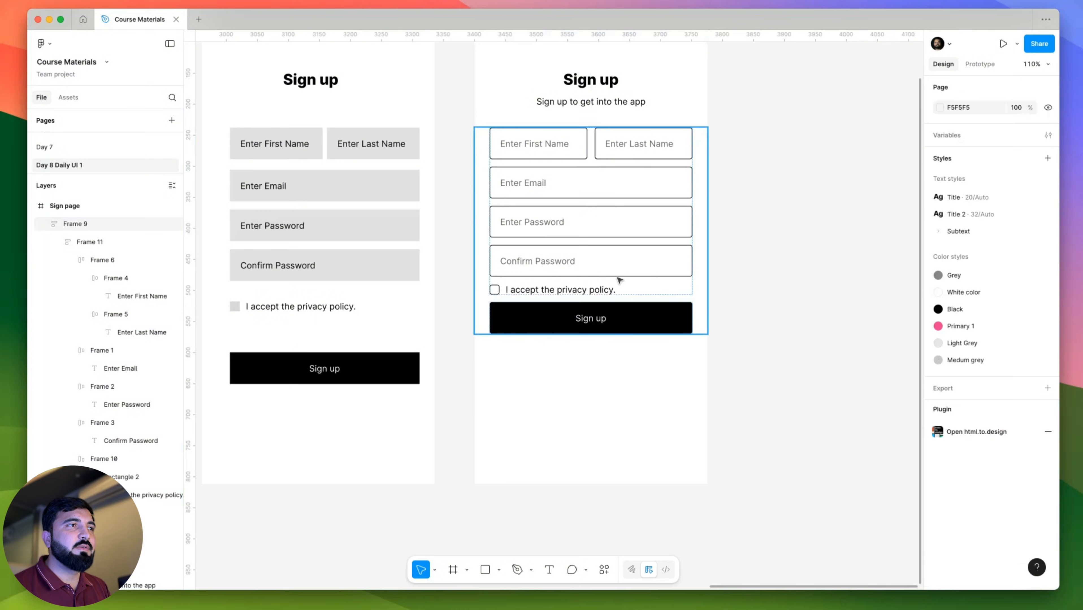
# Set the outer form frame's vertical gap between the fields group and the Sign up button to 24.
pyautogui.click(619, 280)
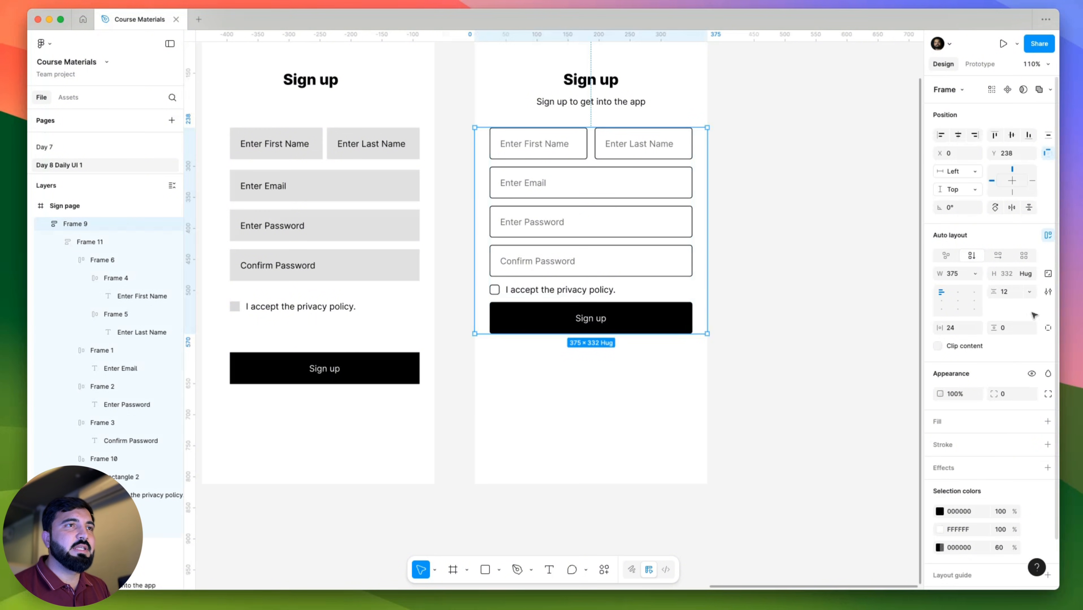
pyautogui.click(1018, 293)
pyautogui.write('24')
pyautogui.press('Return')
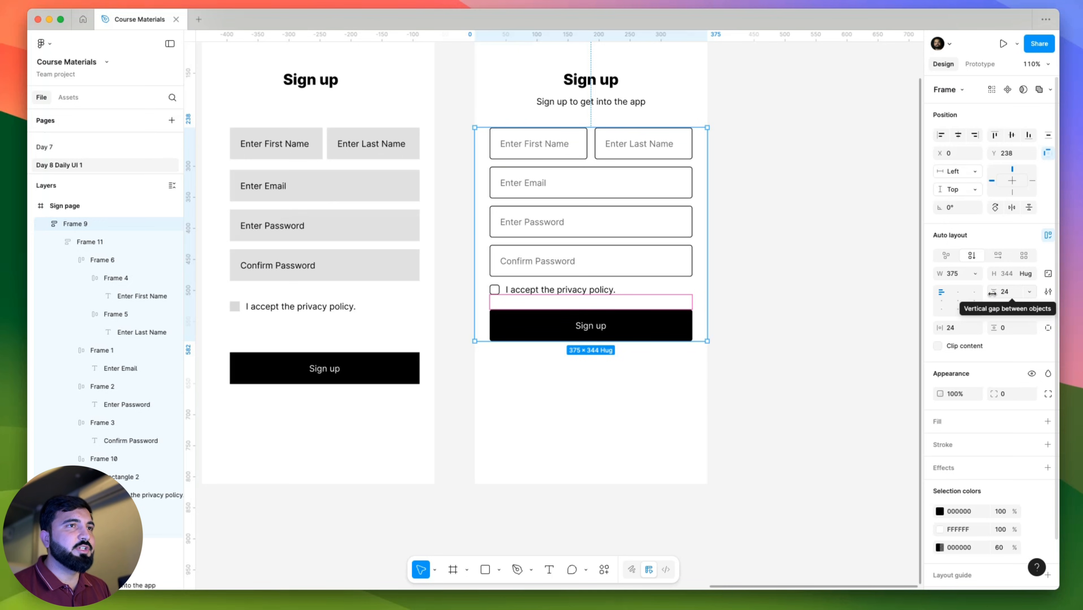
pyautogui.click(781, 300)
pyautogui.hscroll(-2, 786, 351)
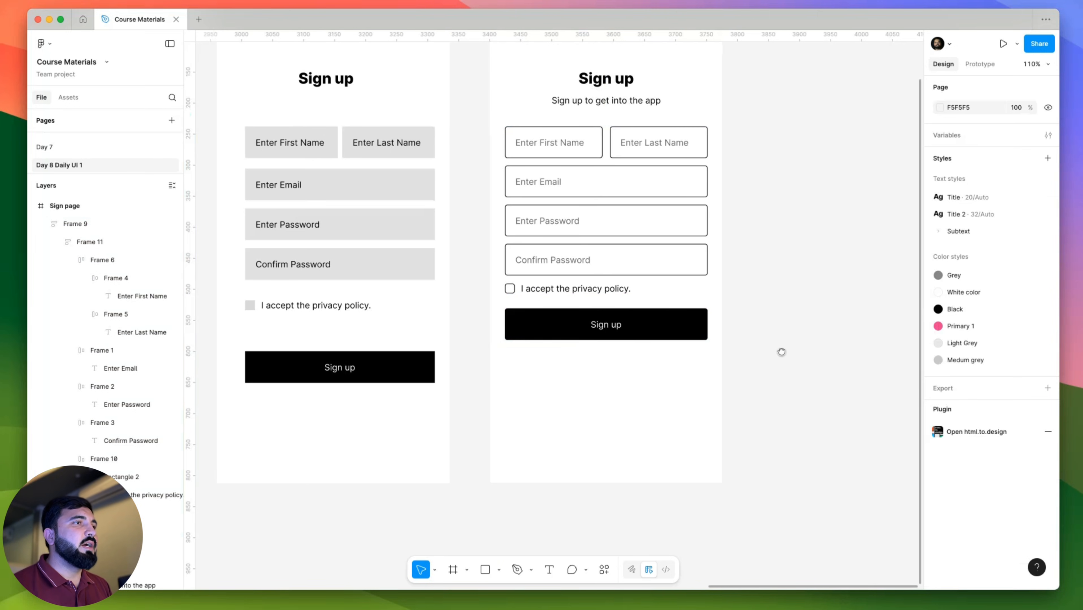
# Move the heading block and the form frame up the page together, to Y 58 and Y 150.
pyautogui.scroll(4, 782, 351)
pyautogui.moveTo(797, 150); pyautogui.dragTo(561, 336)
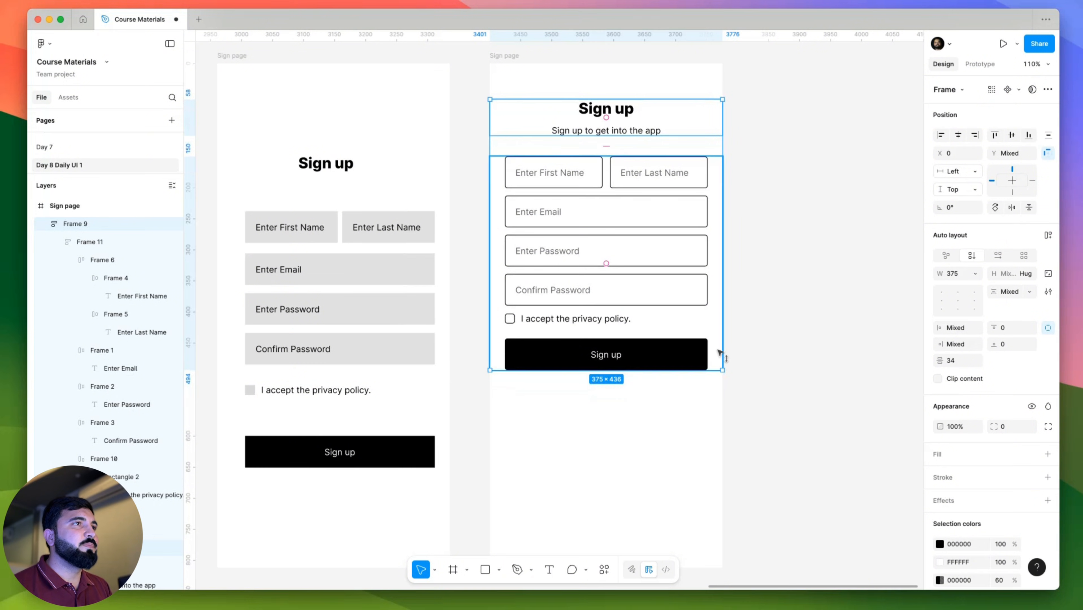
pyautogui.click(786, 342)
pyautogui.scroll(-2, 762, 368)
pyautogui.hscroll(1, 763, 368)
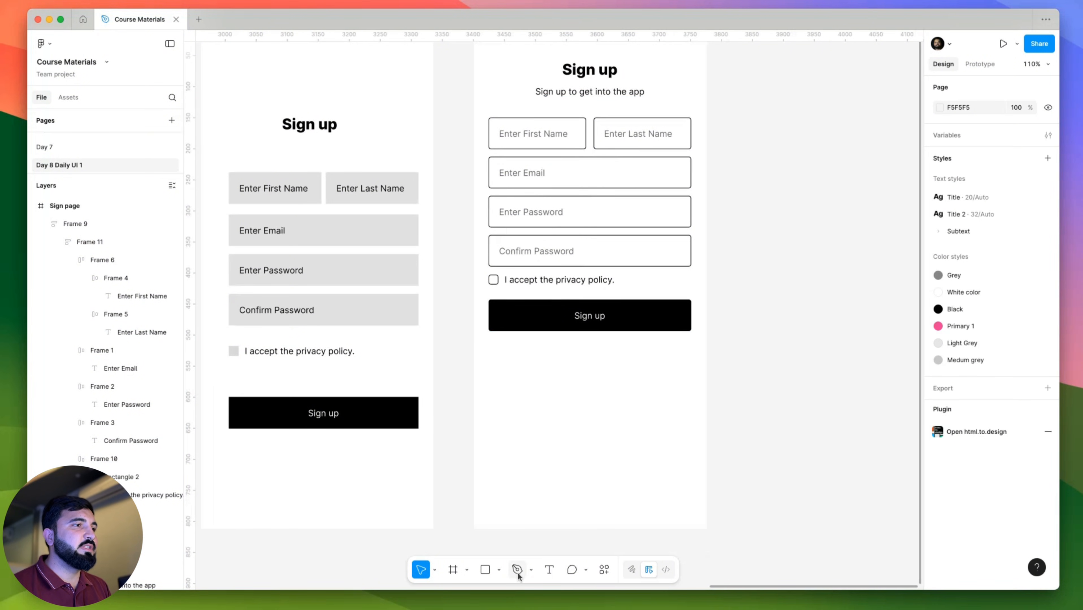
# Draw a full-width rectangle over the empty area below the Sign up button, reaching the page's bottom edge.
pyautogui.click(485, 569)
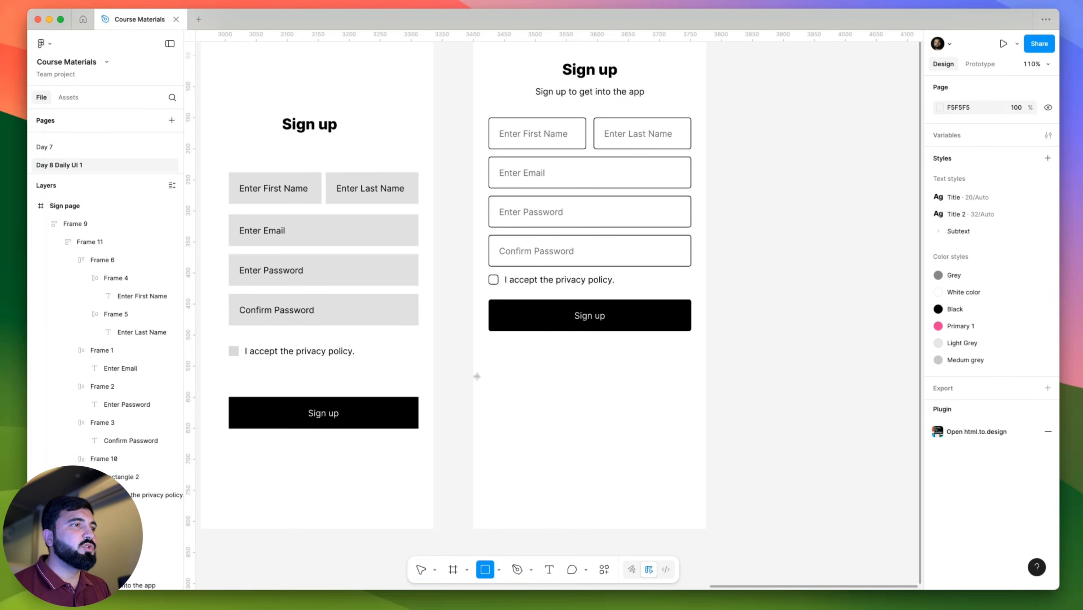
pyautogui.moveTo(473, 370); pyautogui.dragTo(707, 528)
pyautogui.click(723, 375)
pyautogui.hscroll(1, 701, 375)
pyautogui.scroll(1, 701, 375)
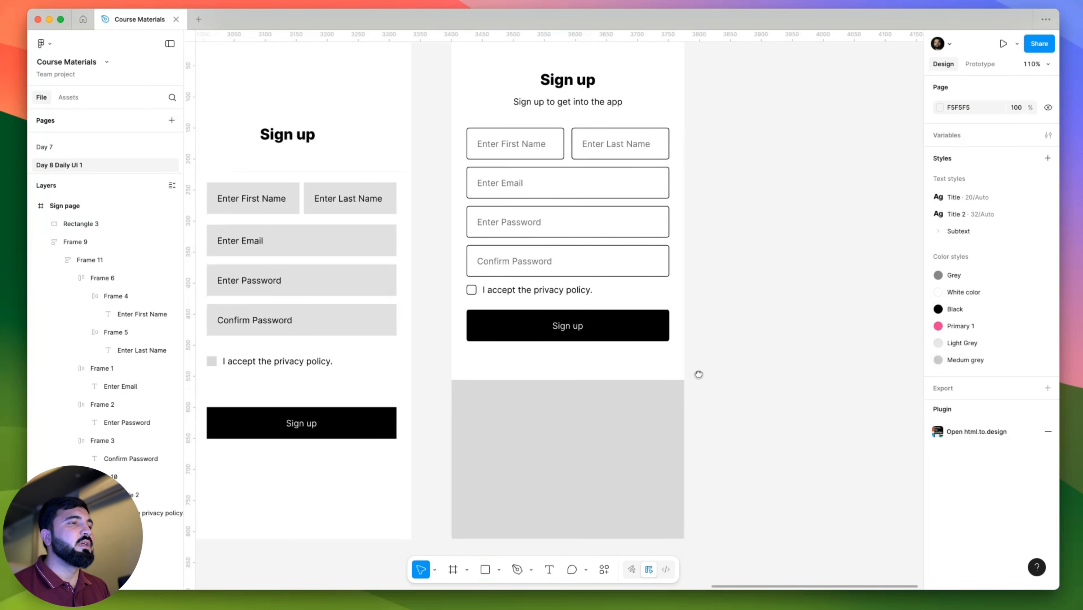
# Move the form frame down to about Y 170 and shift the heading block down closer above the fields.
pyautogui.scroll(-3, 552, 398)
pyautogui.click(599, 266)
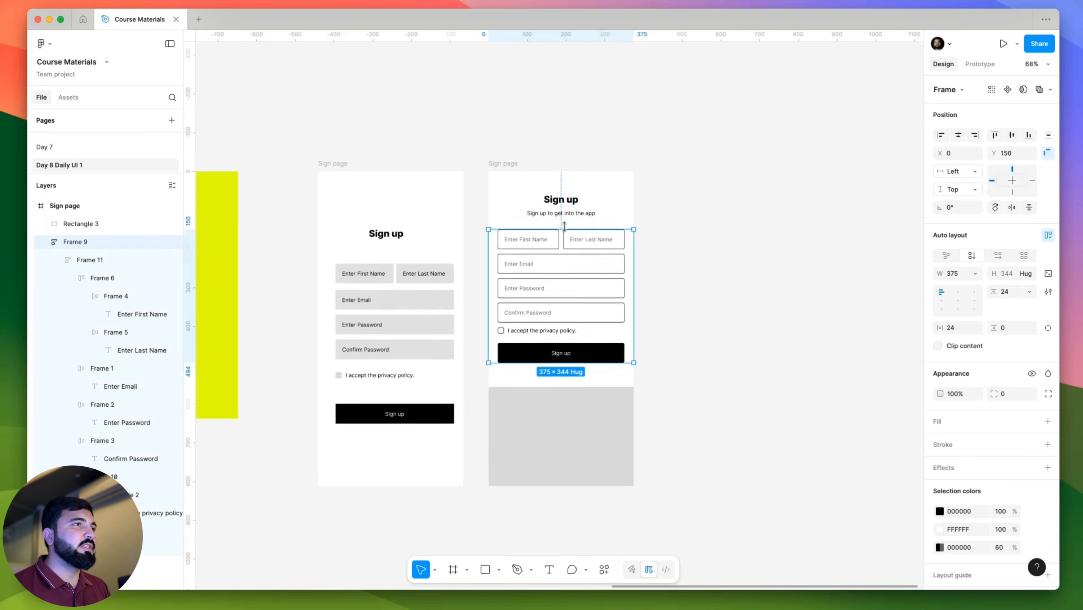
pyautogui.scroll(3, 557, 291)
pyautogui.moveTo(558, 292); pyautogui.dragTo(560, 305)
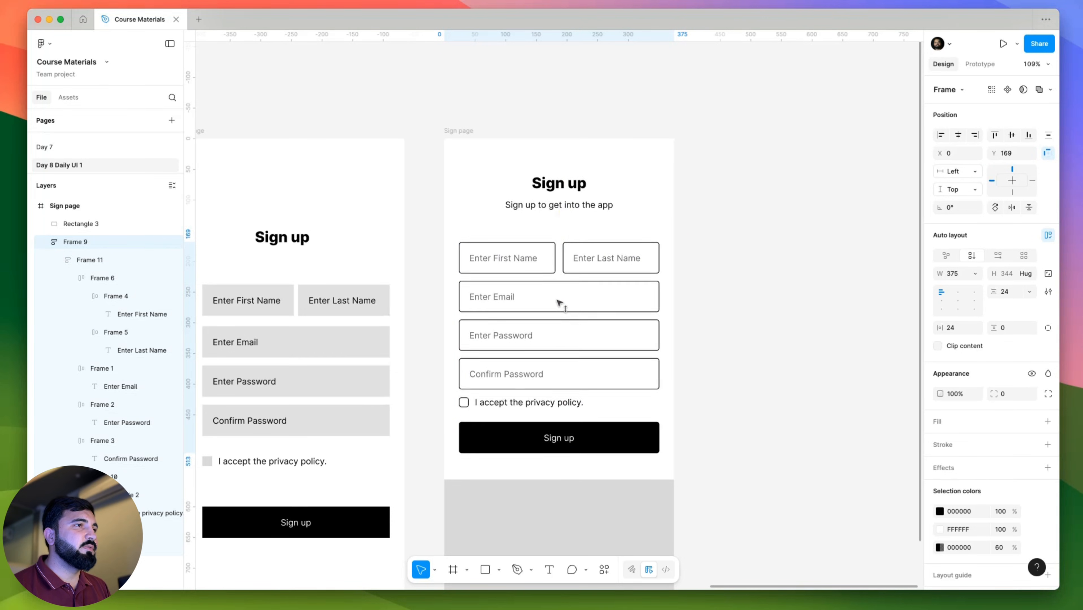
pyautogui.click(570, 198)
pyautogui.moveTo(571, 198); pyautogui.dragTo(573, 207)
pyautogui.scroll(-3, 751, 222)
pyautogui.click(738, 225)
pyautogui.moveTo(737, 225); pyautogui.dragTo(707, 204)
pyautogui.moveTo(427, 109); pyautogui.dragTo(688, 146)
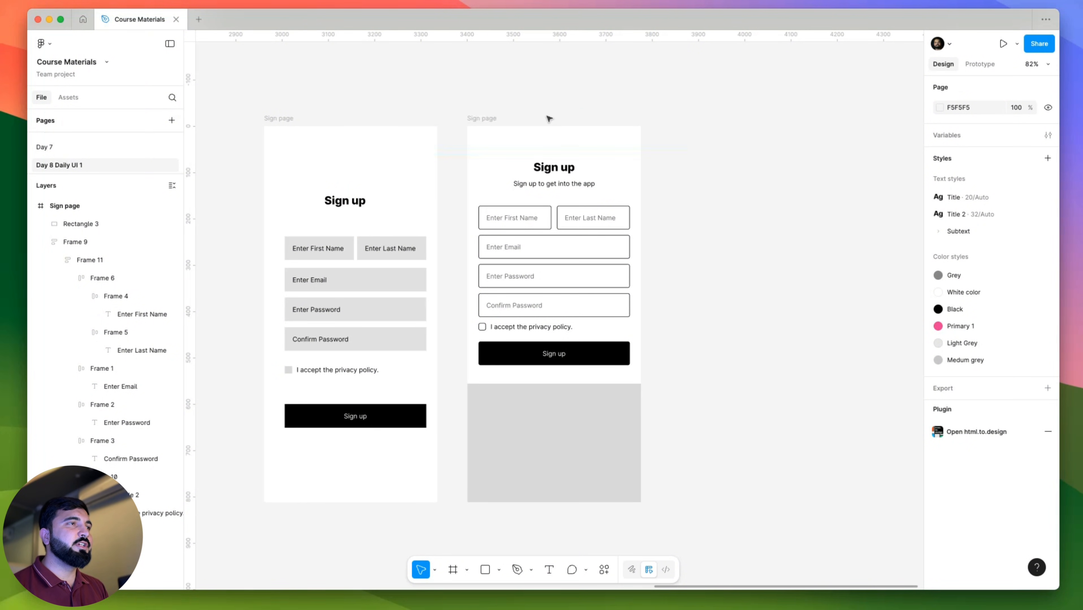
pyautogui.hscroll(5, 721, 368)
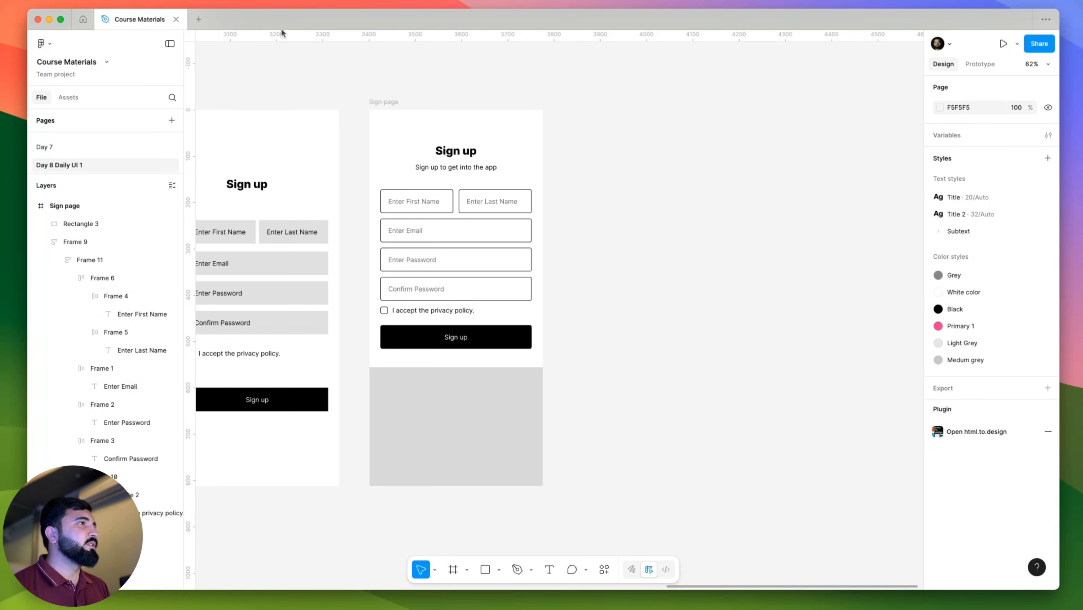
# Switch to Chrome and open Dribbble in a new tab.
pyautogui.press('super+Tab')
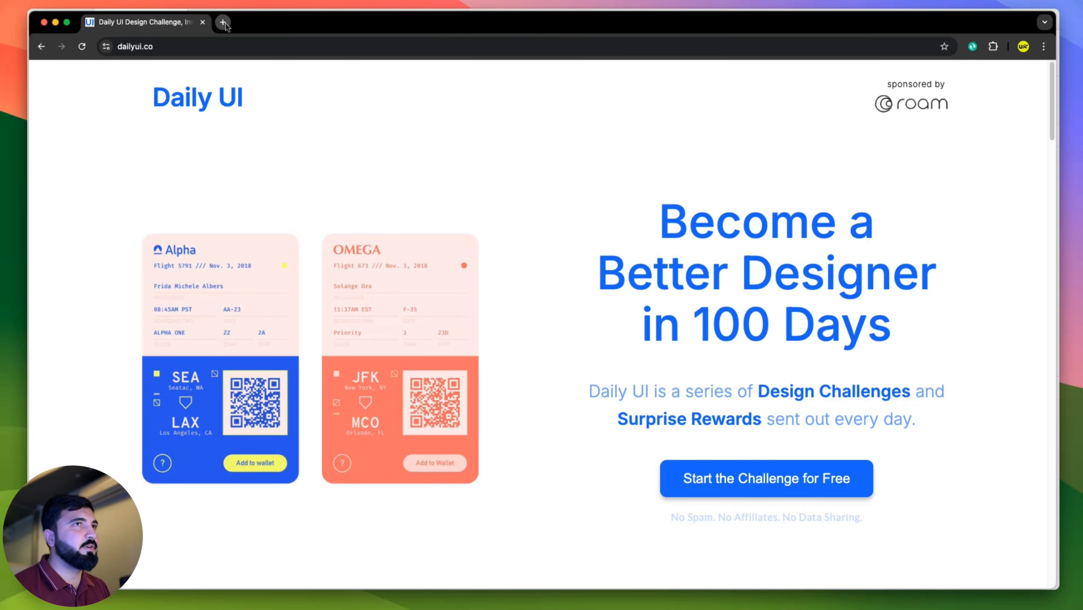
pyautogui.click(223, 22)
pyautogui.write('dri')
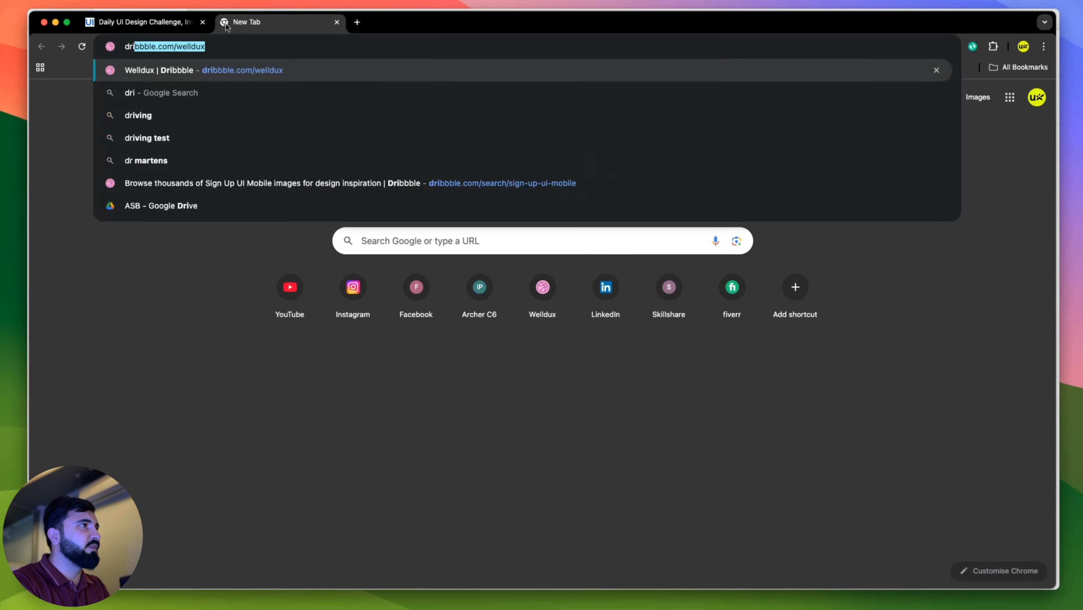
pyautogui.write('b')
pyautogui.press('Return')
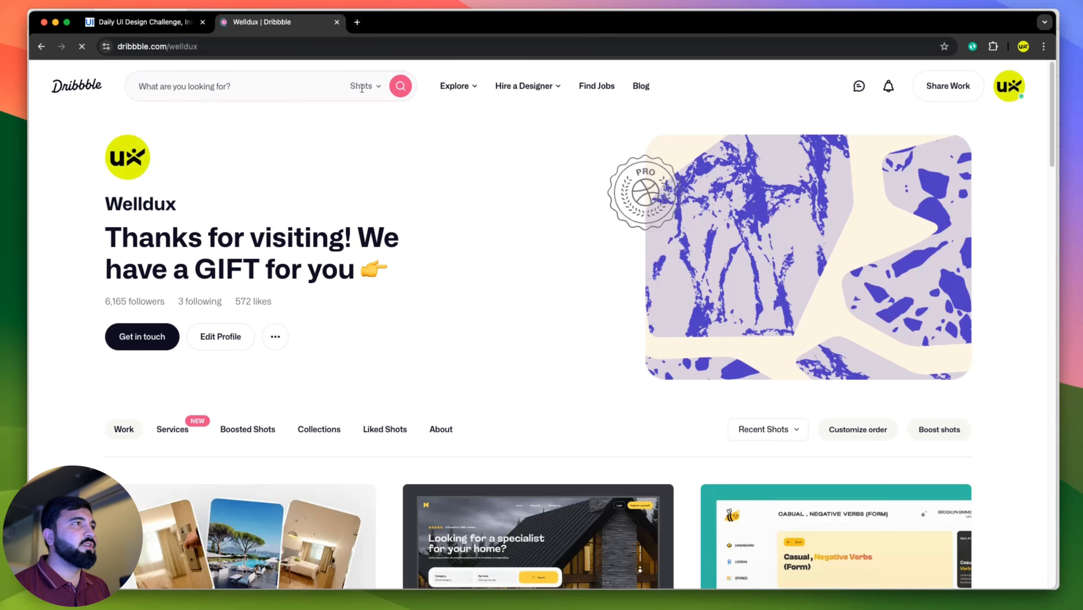
# Search the Dribbble shots for "sign up page".
pyautogui.click(206, 88)
pyautogui.write('sign up page')
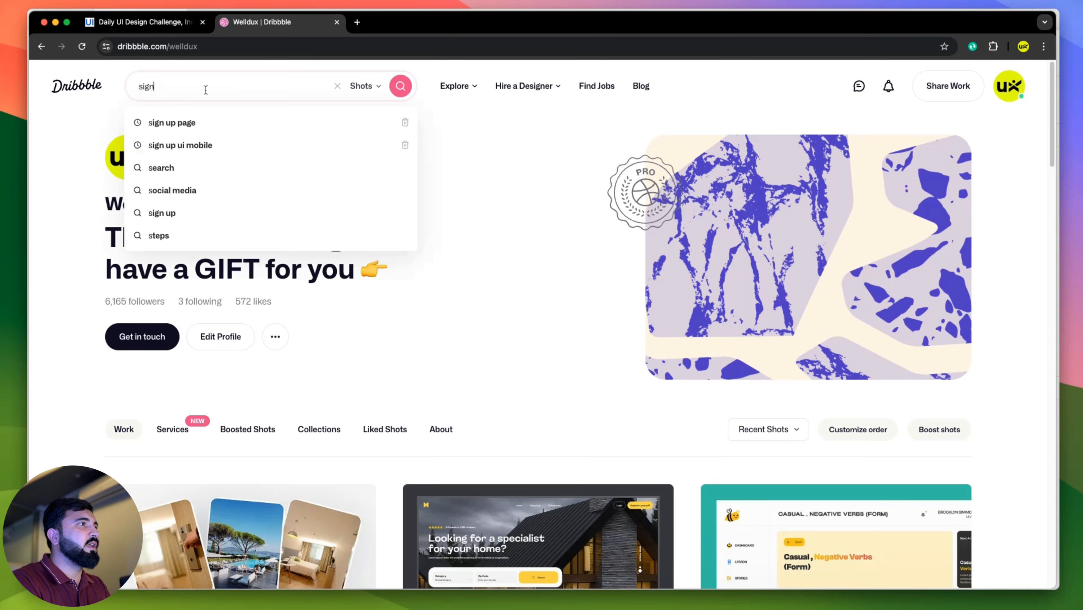
pyautogui.press('Return')
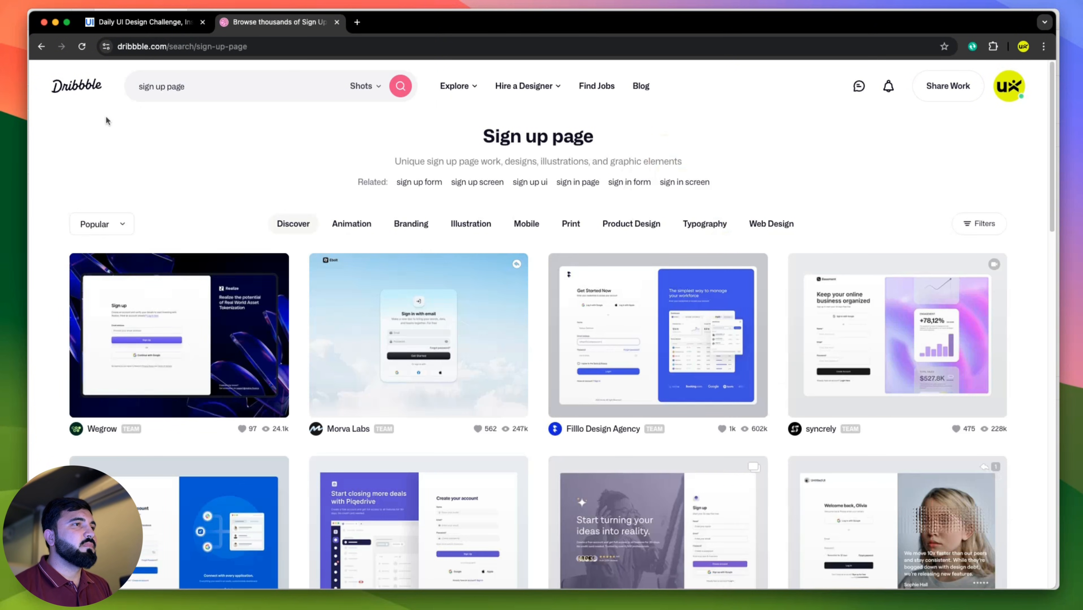
# Refine the Dribbble search to "sign up page mobile" and open the shot with the white Create account screen.
pyautogui.scroll(-1, 213, 236)
pyautogui.click(235, 91)
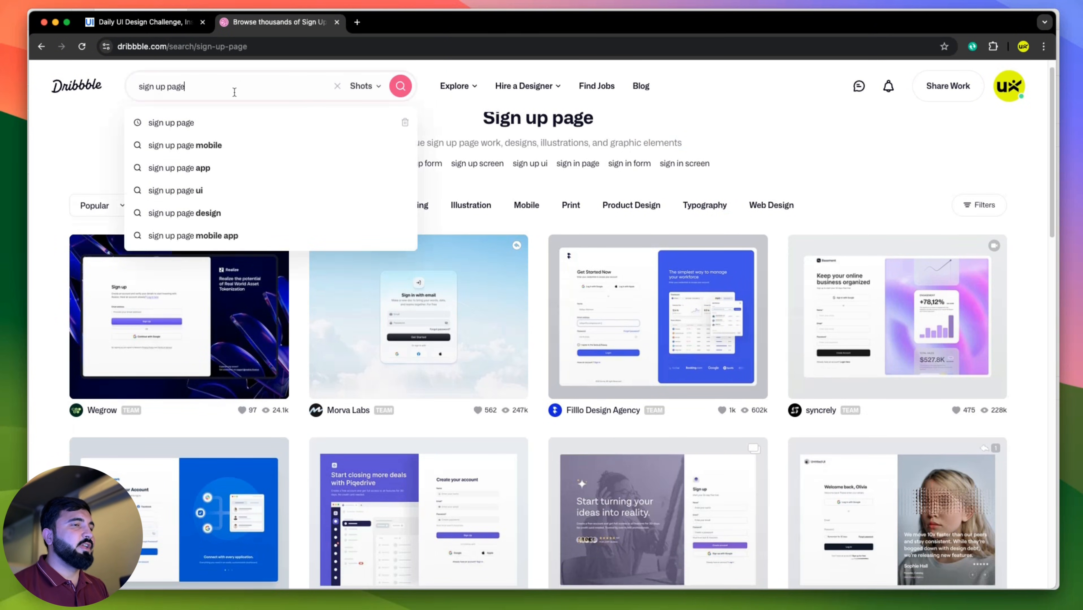
pyautogui.write('mobile')
pyautogui.press('Return')
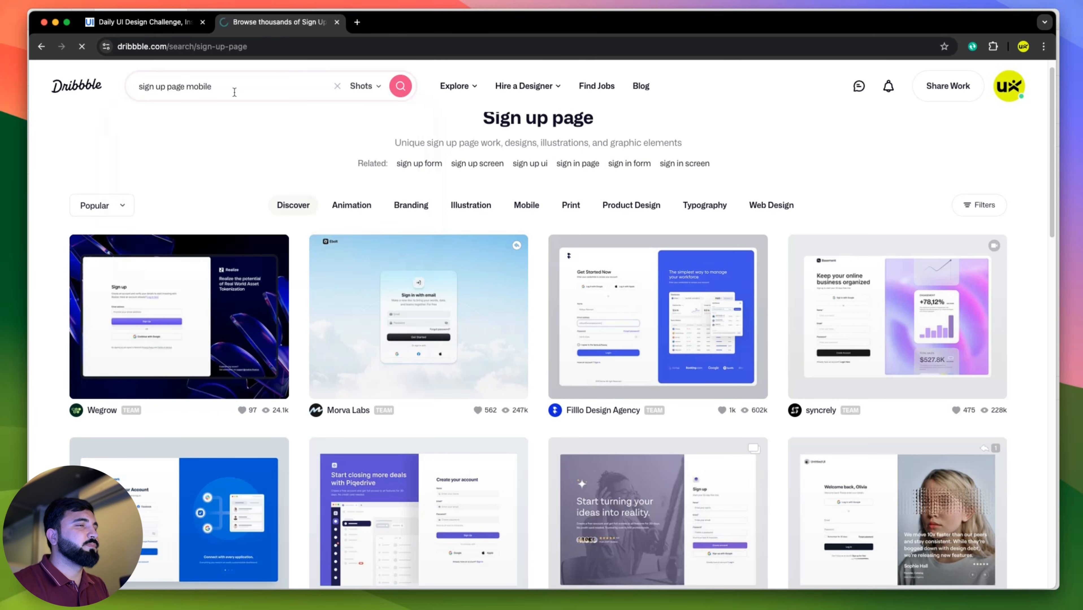
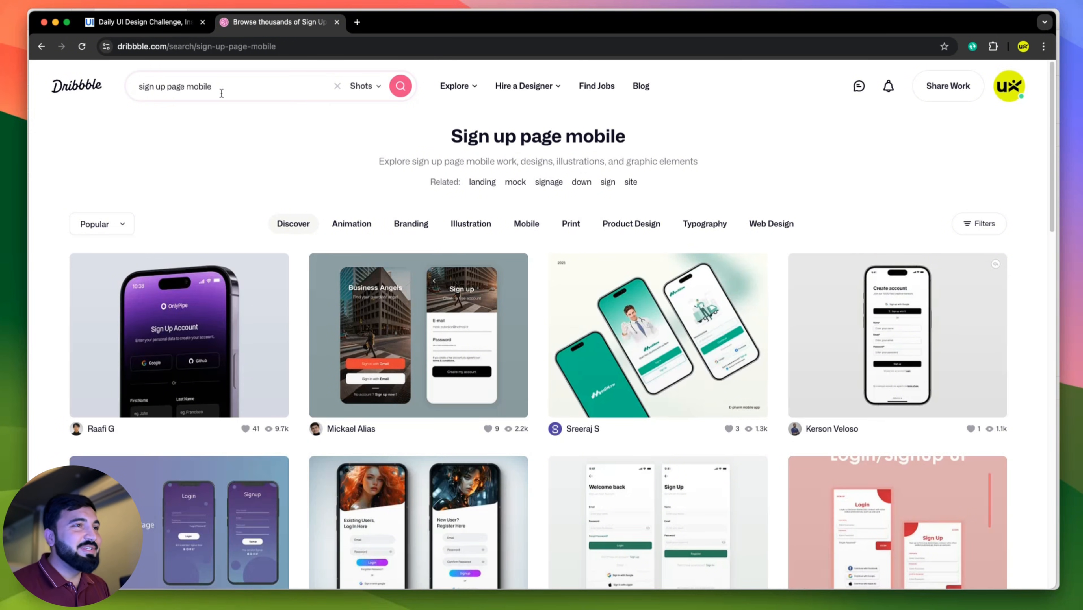
pyautogui.click(864, 300)
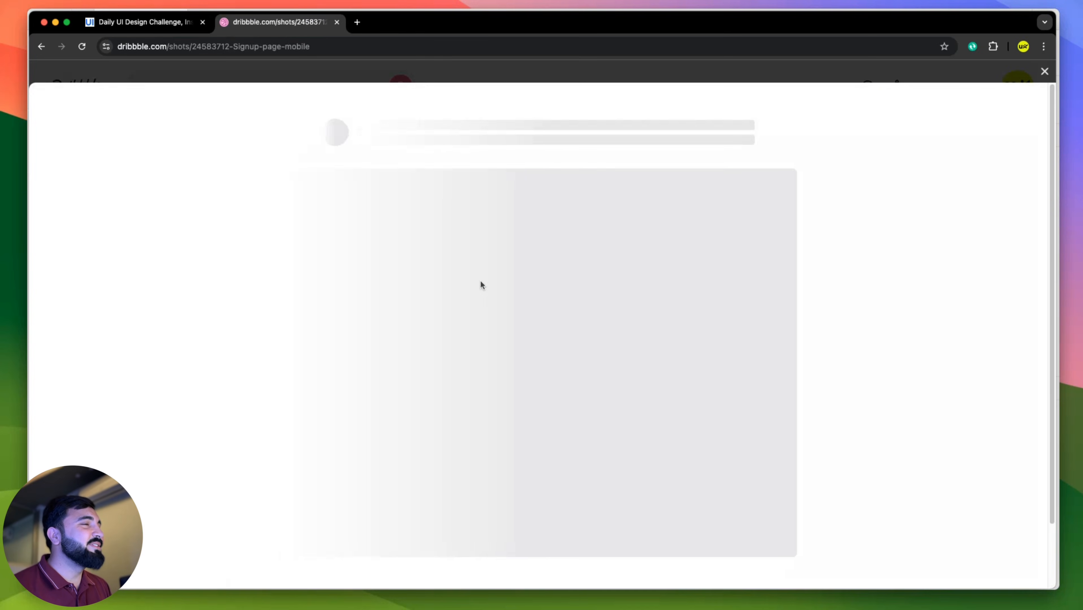
# Copy the image of the white Create account phone shot and switch to Figma.
pyautogui.scroll(1, 434, 274)
pyautogui.rightClick(453, 234)
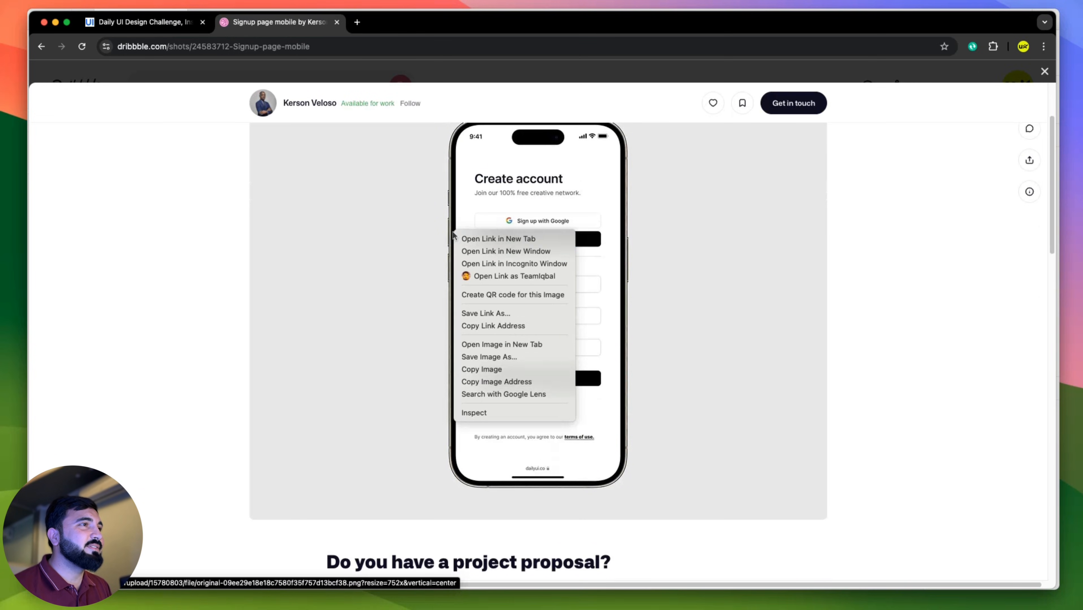
pyautogui.click(497, 370)
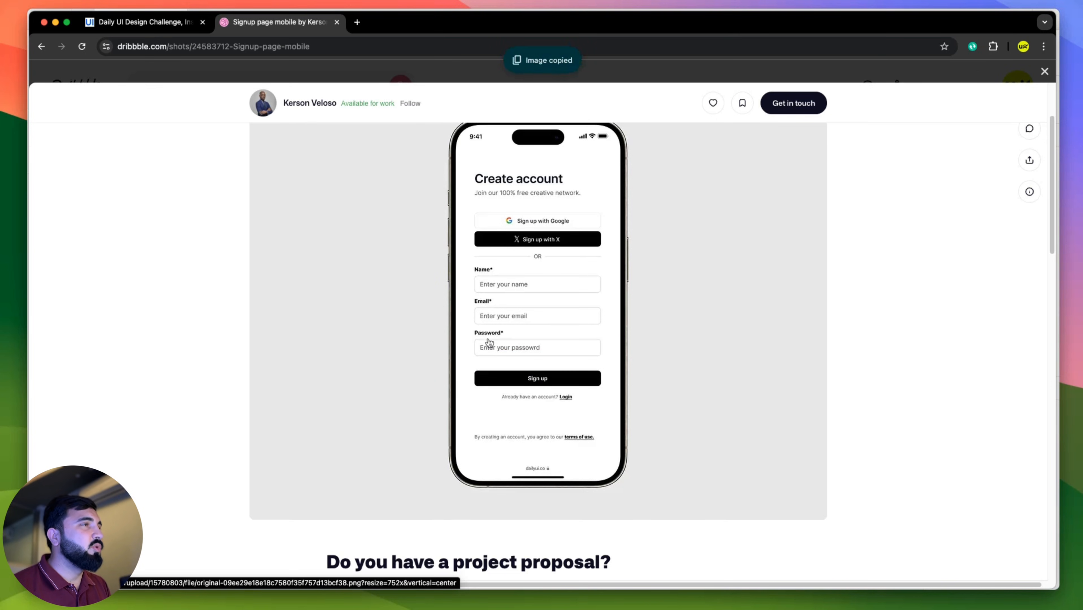
pyautogui.press('super+Tab')
pyautogui.press('super+Tab')
pyautogui.press('super+Tab')
pyautogui.press('super+Tab')
pyautogui.press('super+Tab')
pyautogui.press('super+Tab')
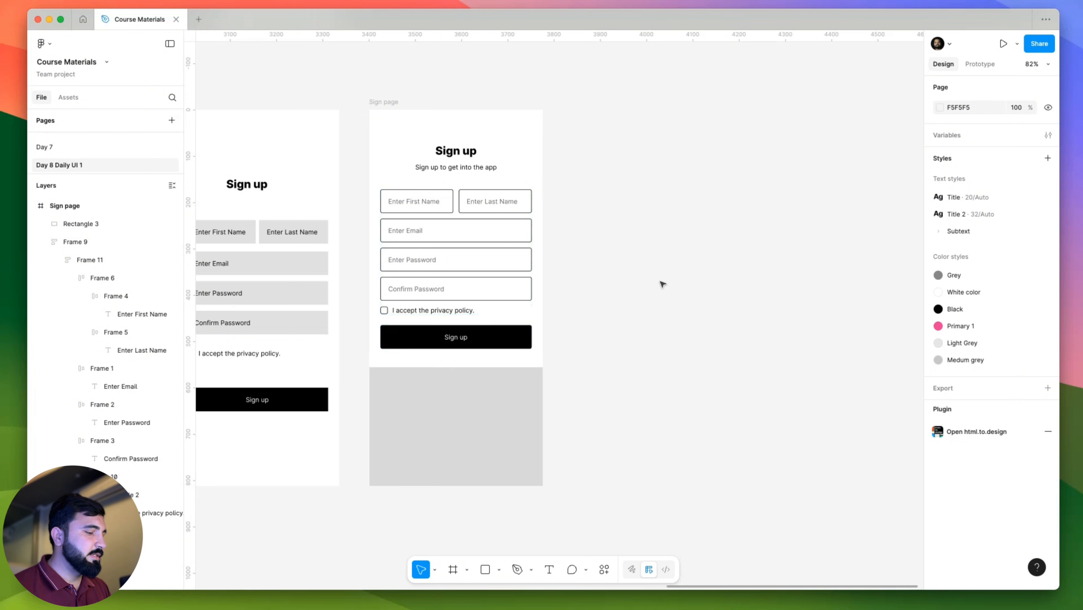
# Paste the copied shot on the canvas and place it well to the right of the Sign page frames at X 4812, Y 62.
pyautogui.press('super+v')
pyautogui.scroll(-5, 601, 205)
pyautogui.moveTo(579, 260); pyautogui.dragTo(819, 245)
pyautogui.moveTo(819, 245); pyautogui.dragTo(351, 267)
pyautogui.moveTo(396, 252); pyautogui.dragTo(473, 267)
pyautogui.scroll(5, 470, 265)
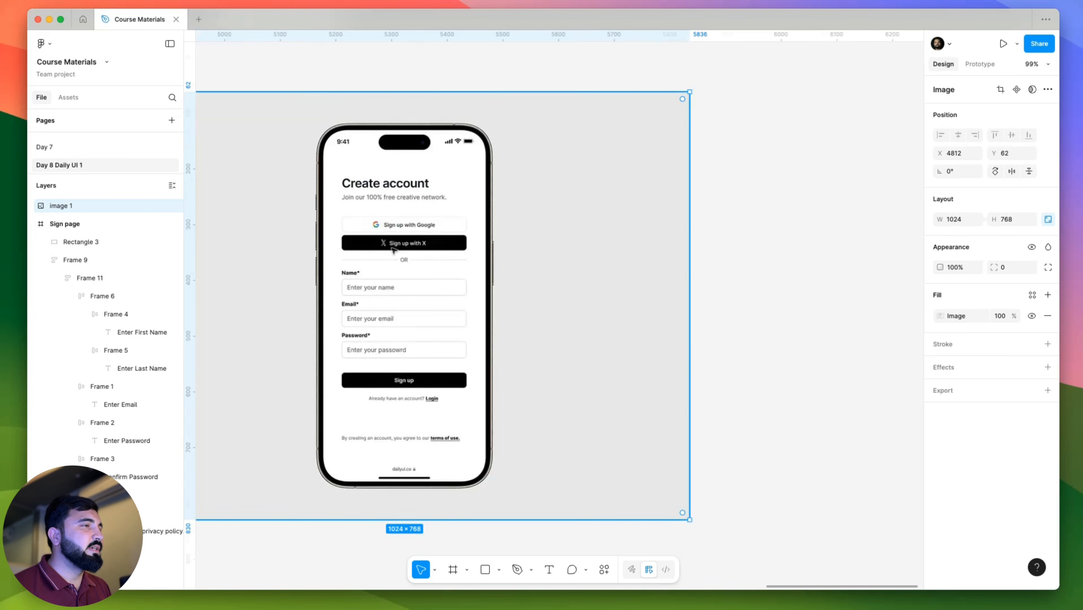
pyautogui.hotkey('shift', '2')
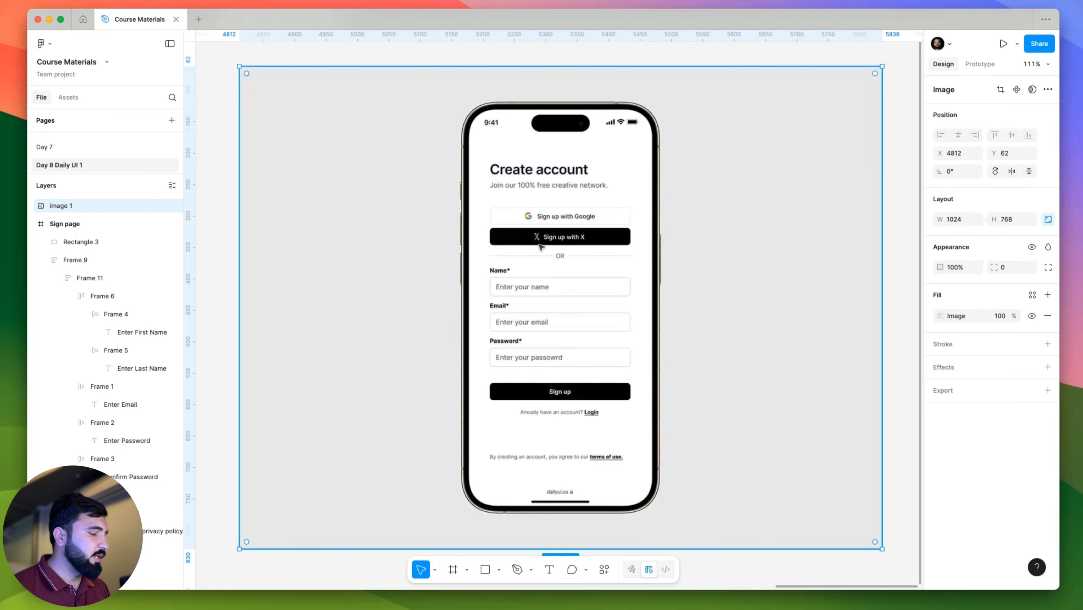
# Switch to Chrome, open the Login and Signup Page: Innseeker shot from the search results, and copy its image.
pyautogui.press('super+Tab')
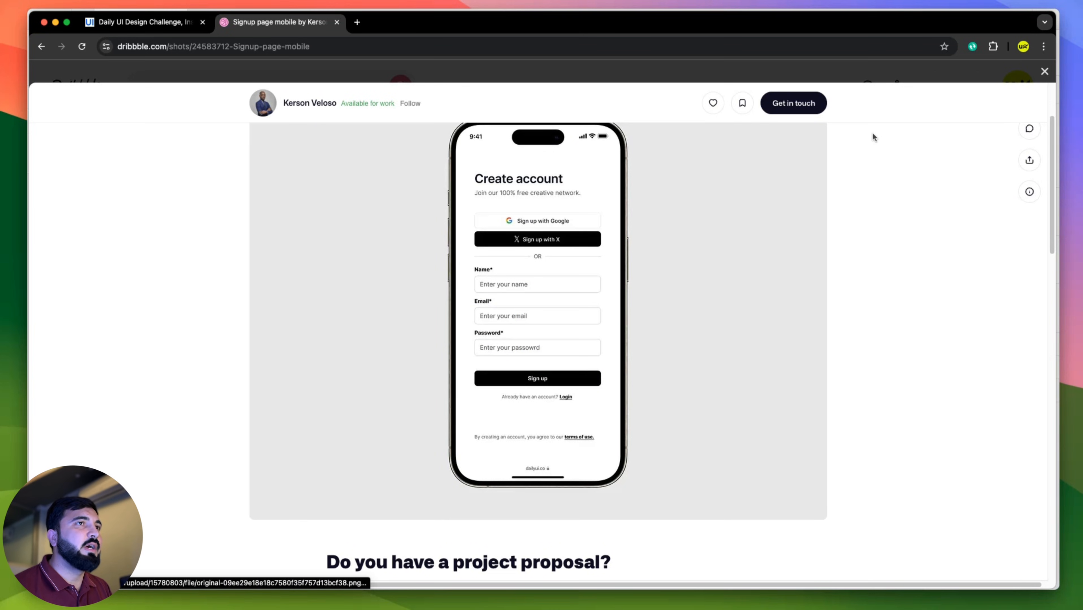
pyautogui.click(1044, 73)
pyautogui.scroll(-14, 408, 236)
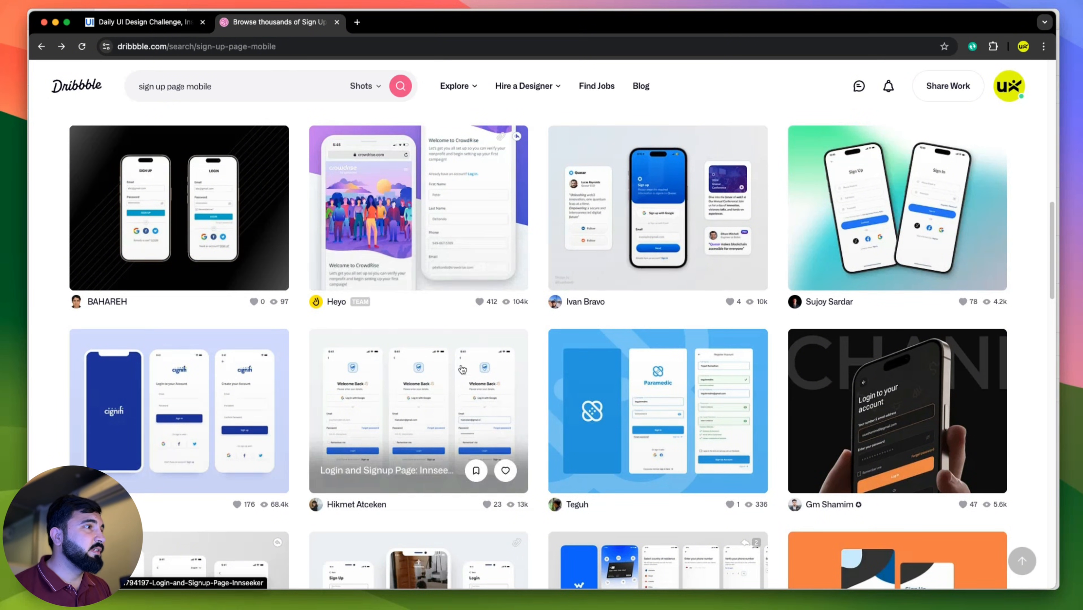
pyautogui.click(456, 354)
pyautogui.scroll(-3, 507, 274)
pyautogui.rightClick(506, 258)
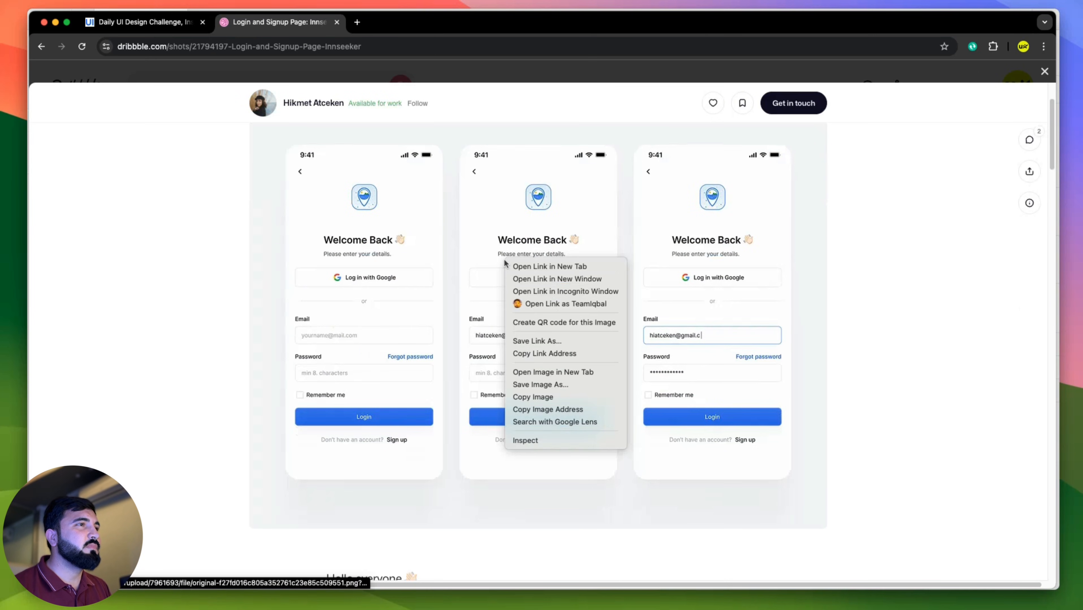
pyautogui.click(550, 397)
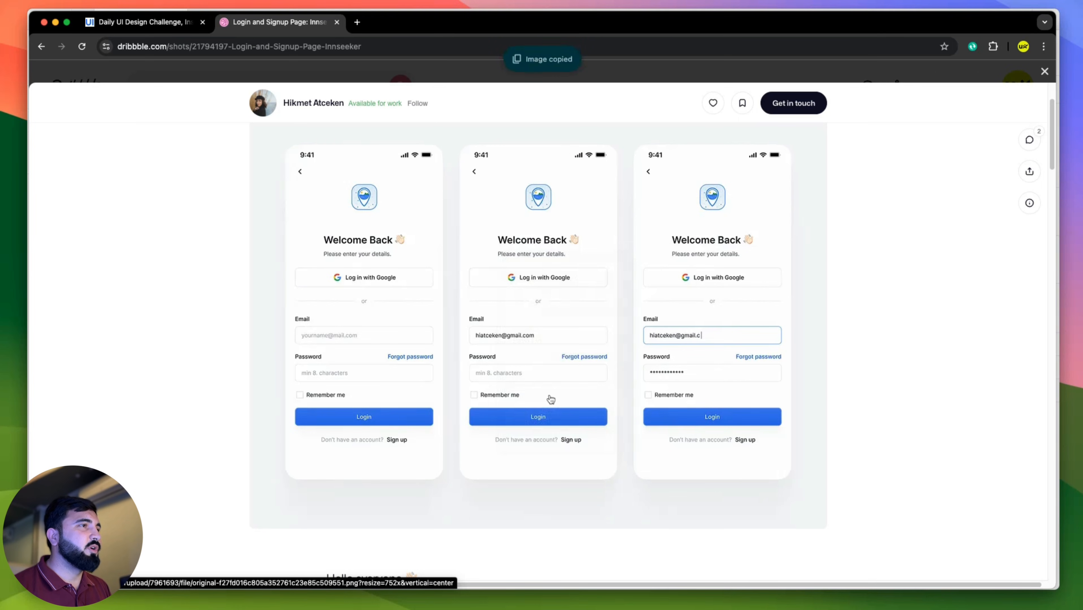
# Switch to Figma, paste the Innseeker image, and align it flush with the Create account image's right edge at X 5836, Y 62.
pyautogui.press('super+Tab')
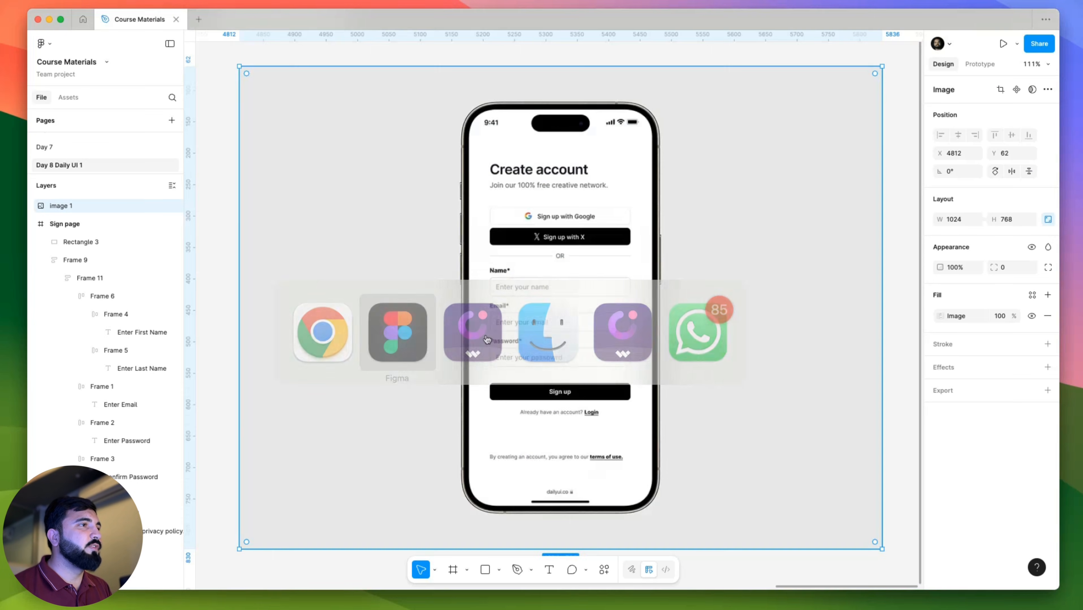
pyautogui.scroll(-10, 607, 339)
pyautogui.click(716, 328)
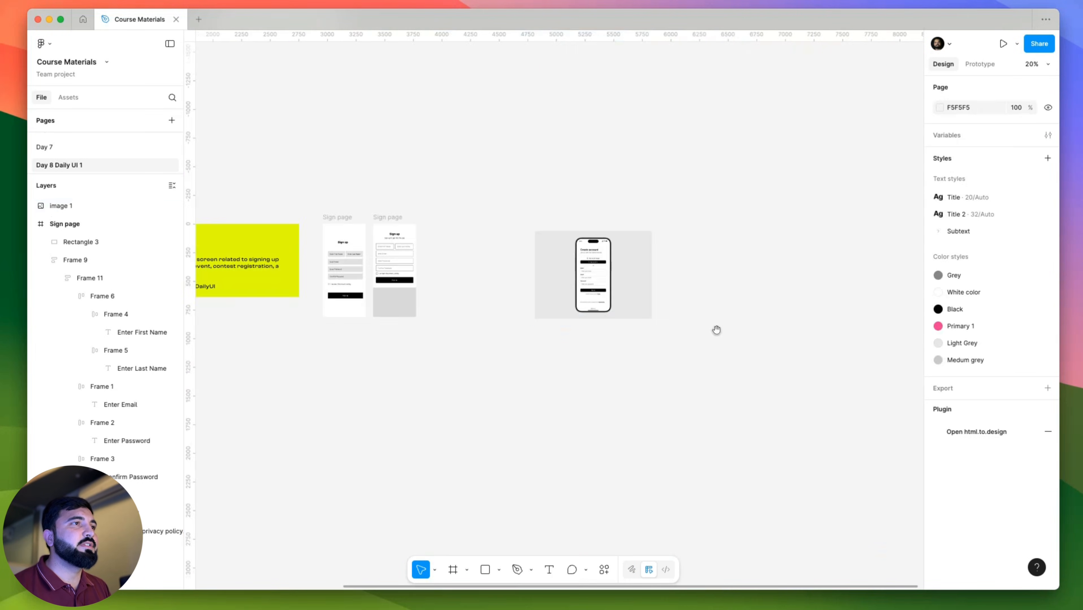
pyautogui.press('super+v')
pyautogui.scroll(5, 561, 281)
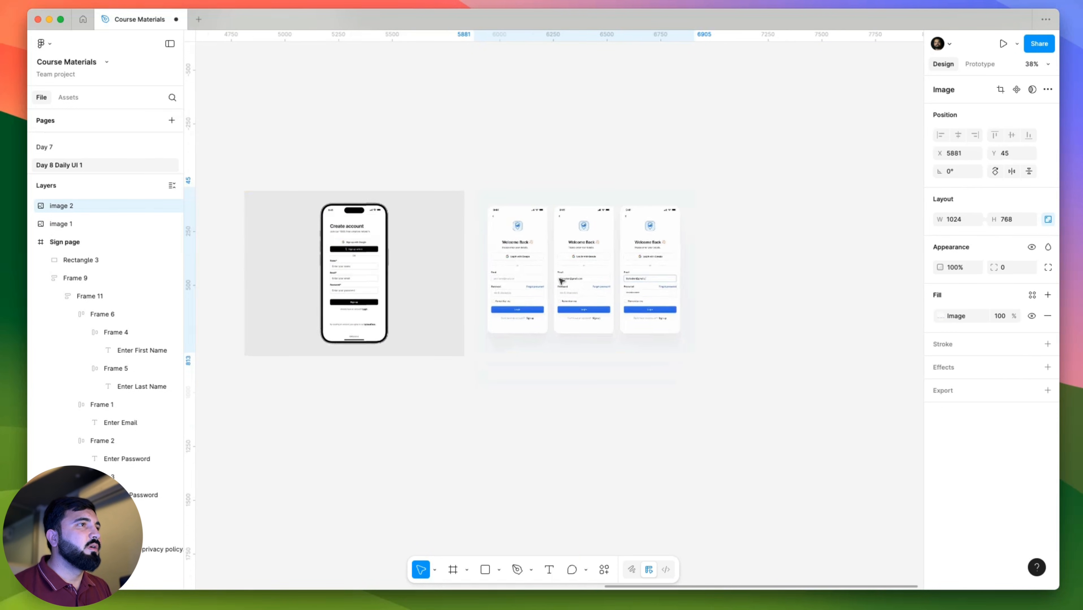
pyautogui.moveTo(561, 281); pyautogui.dragTo(552, 286)
pyautogui.hscroll(-5, 553, 299)
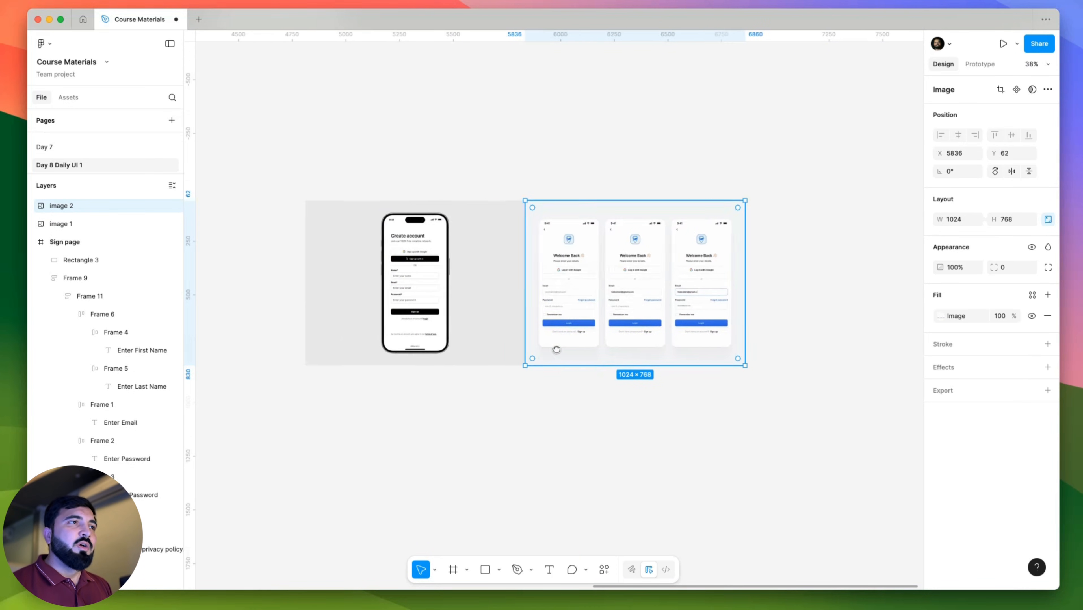
# Switch to Chrome and close the Innseeker shot to return to the search results.
pyautogui.press('super+Tab')
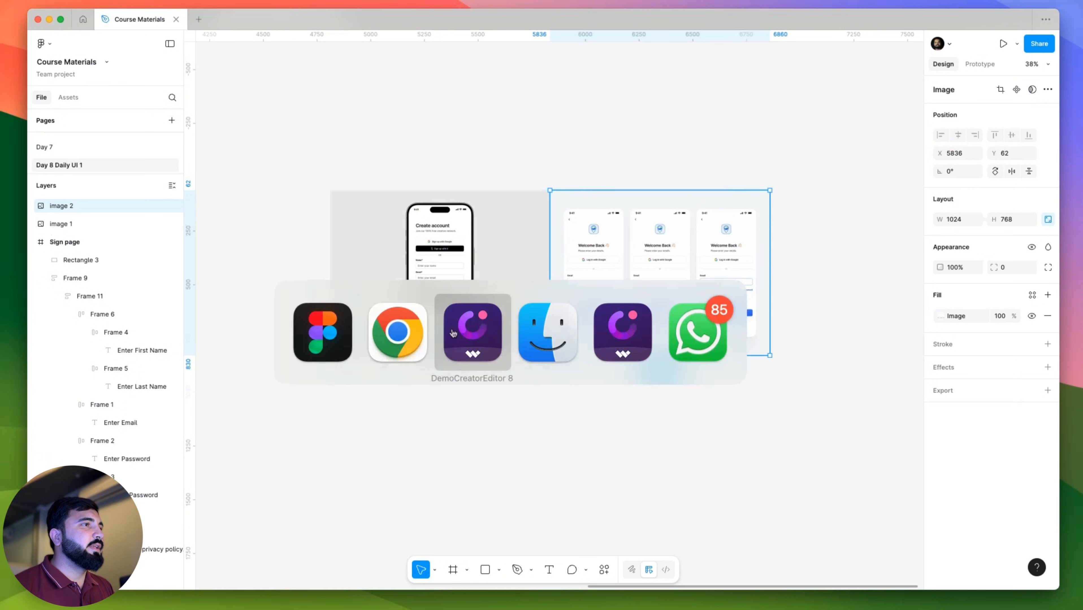
pyautogui.click(342, 345)
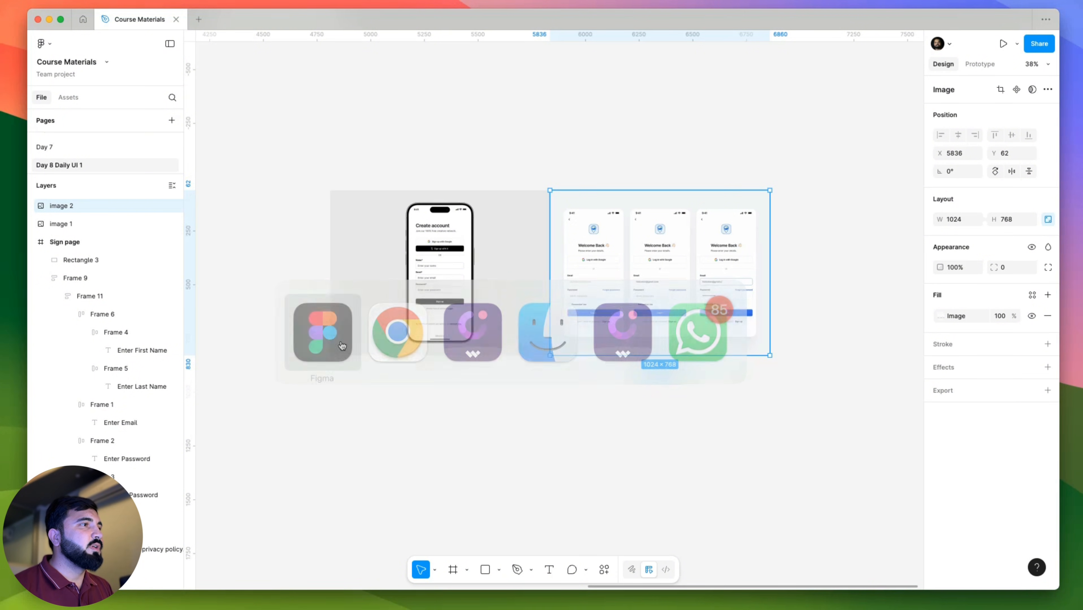
pyautogui.press('super+Tab')
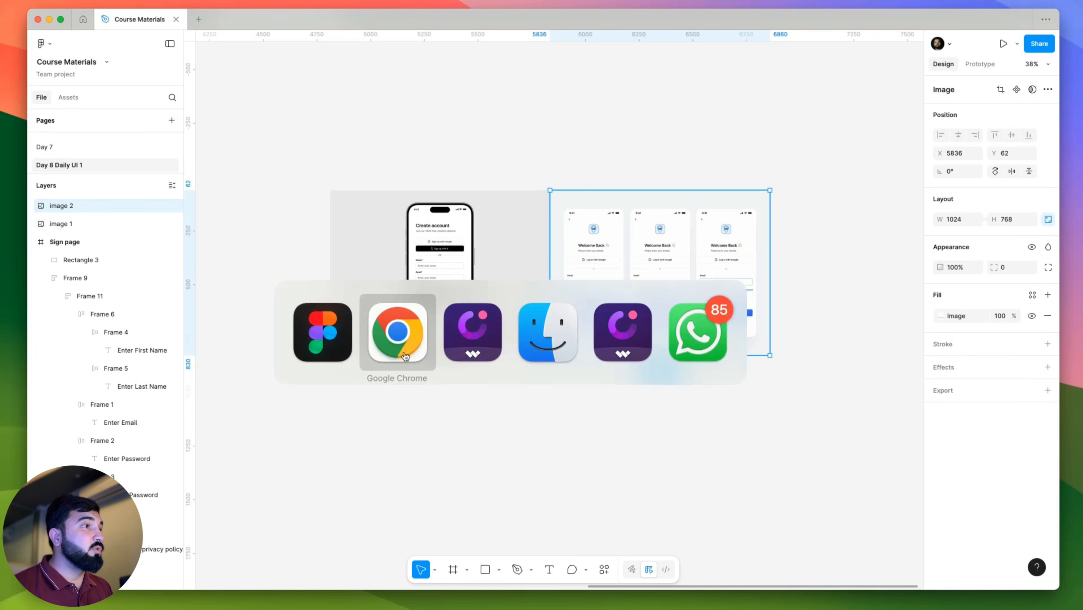
pyautogui.click(405, 356)
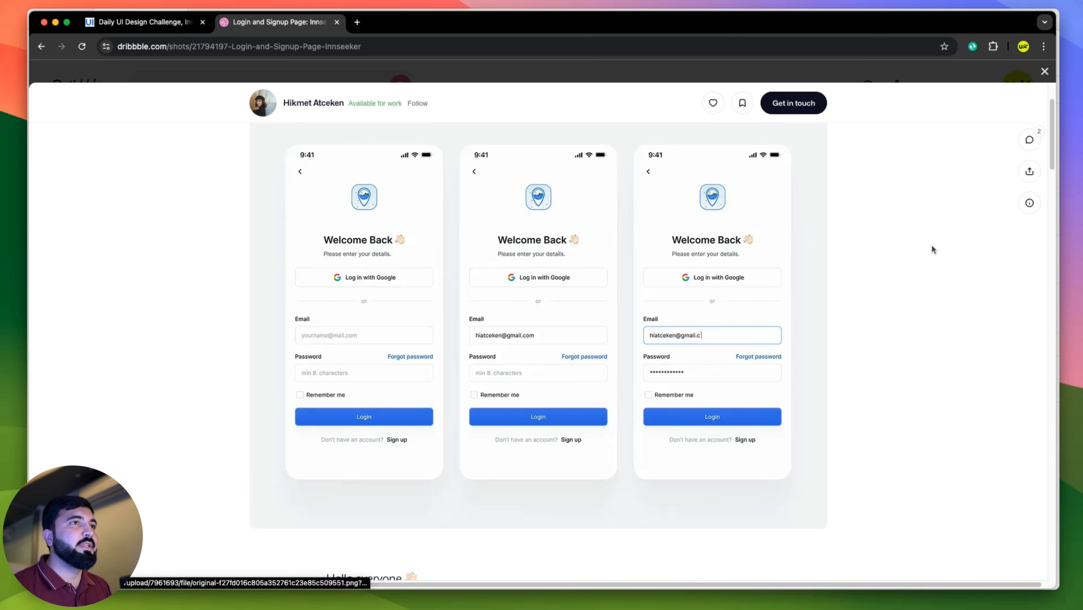
pyautogui.click(1055, 73)
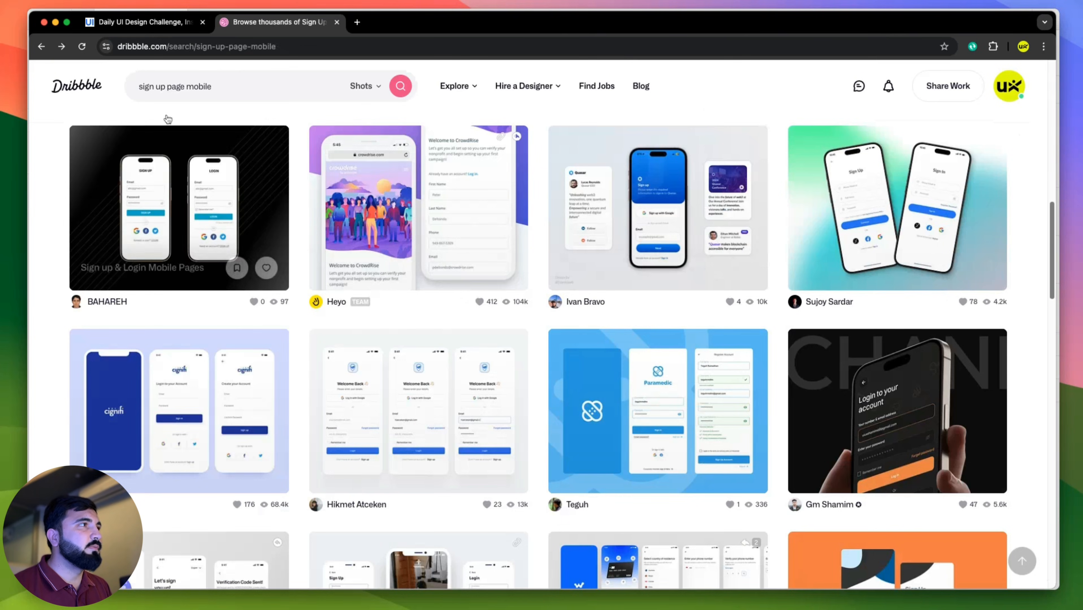
# Find and open the metrocery Mobile App Authentication Page Ui Design shot in the results and copy its image.
pyautogui.scroll(-3, 425, 325)
pyautogui.scroll(-2, 447, 334)
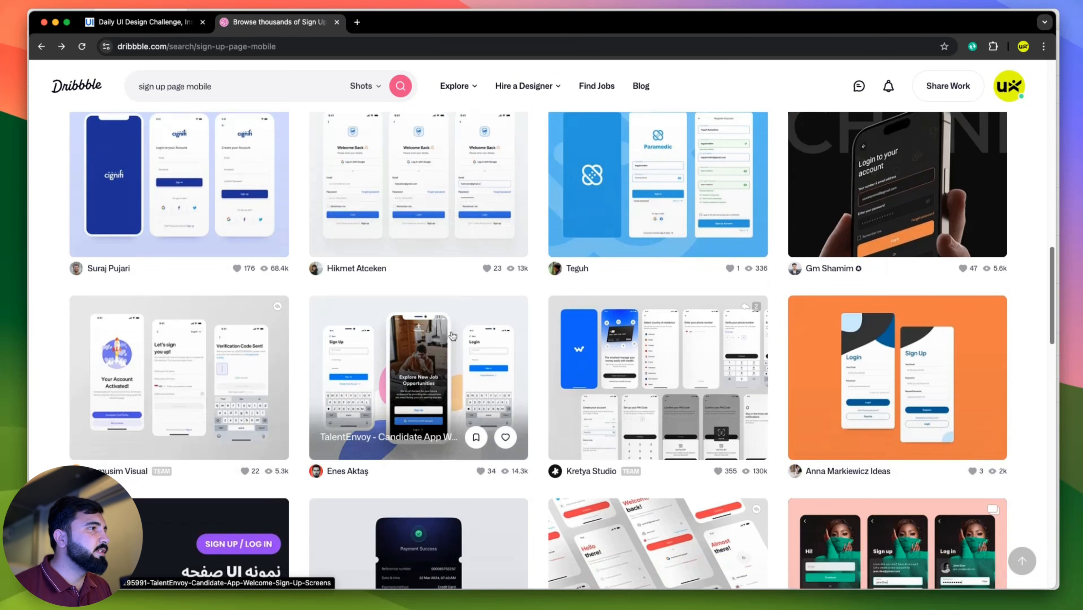
pyautogui.scroll(-3, 497, 354)
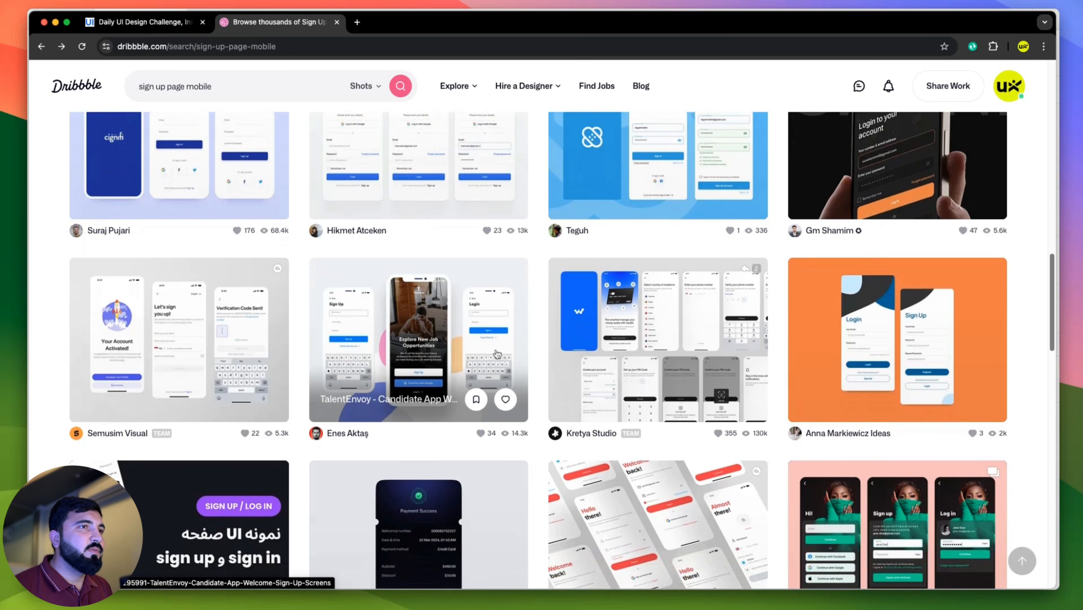
pyautogui.scroll(-3, 497, 354)
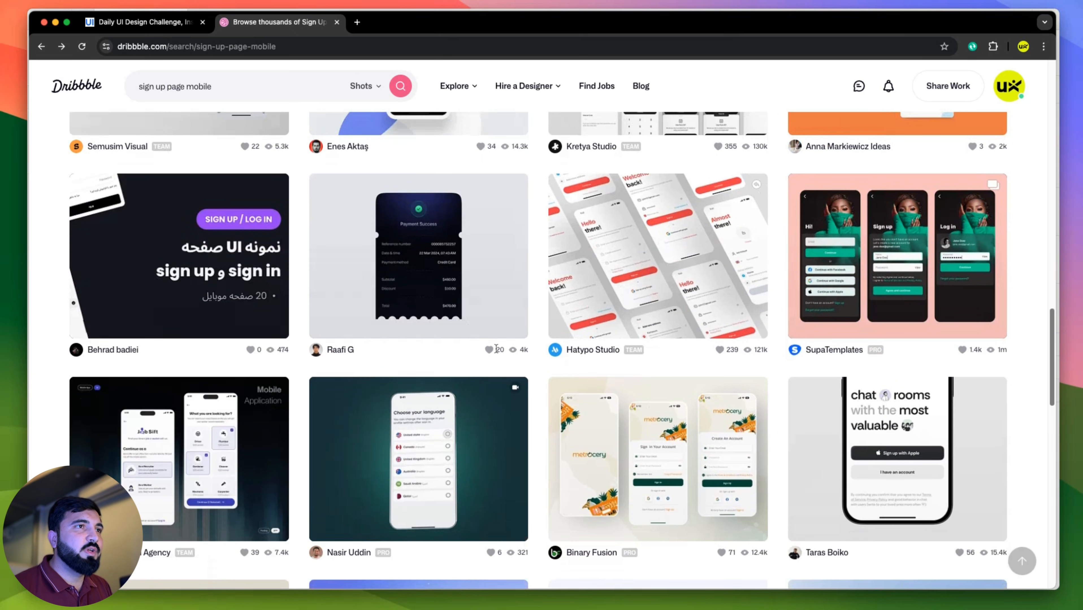
pyautogui.scroll(-2, 493, 351)
pyautogui.scroll(-3, 494, 351)
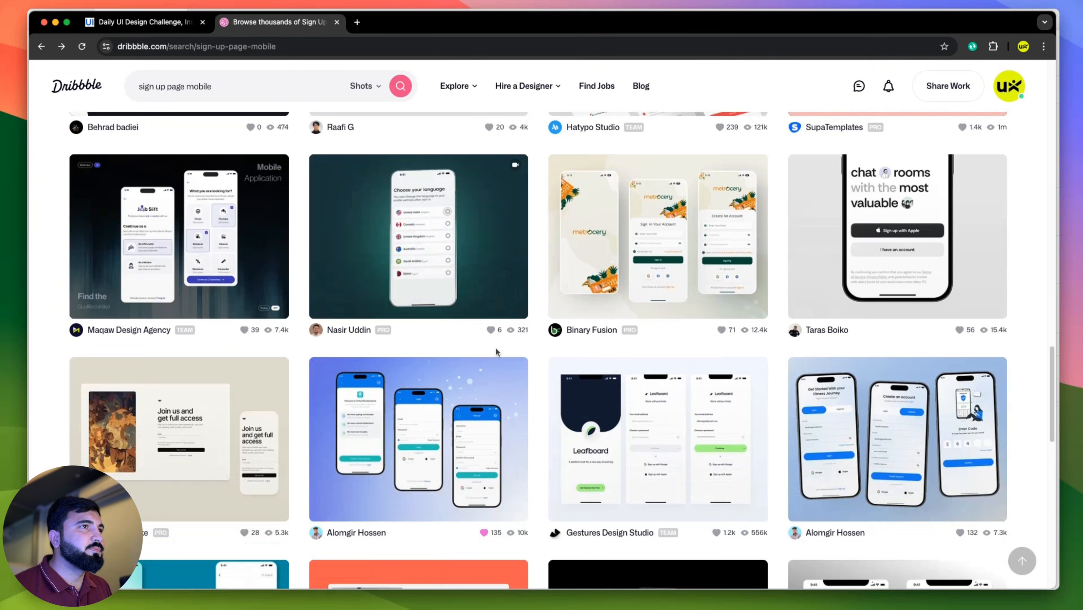
pyautogui.click(569, 249)
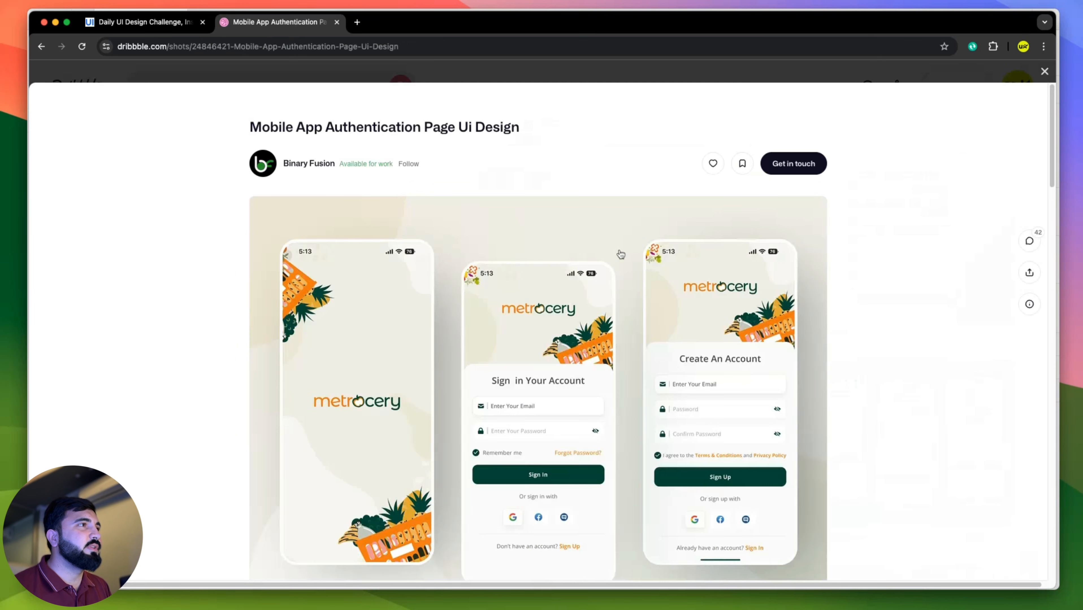
pyautogui.scroll(-1, 545, 349)
pyautogui.scroll(-2, 545, 348)
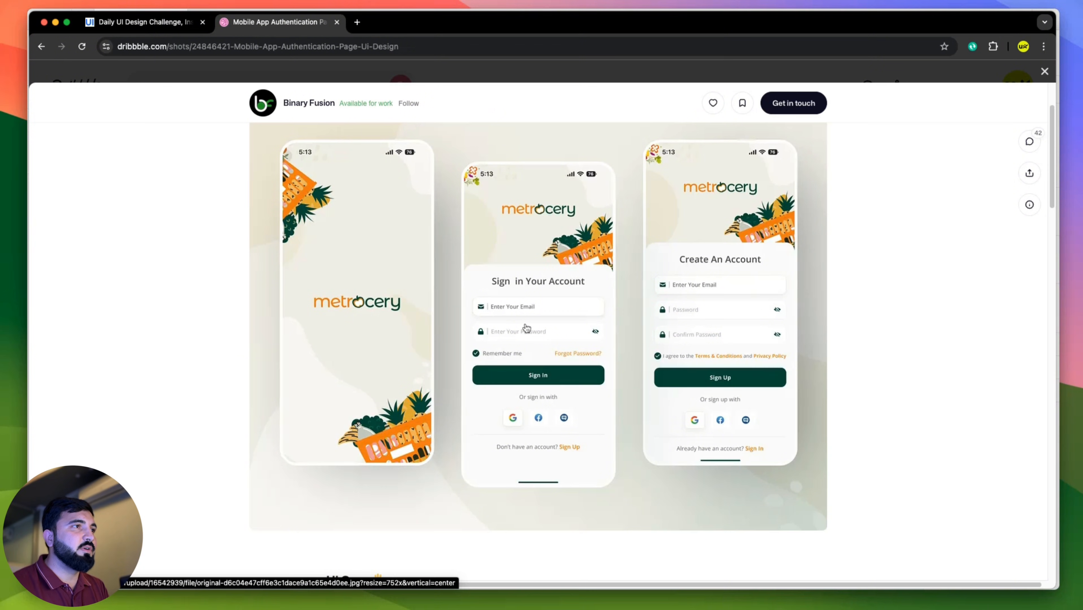
pyautogui.rightClick(531, 265)
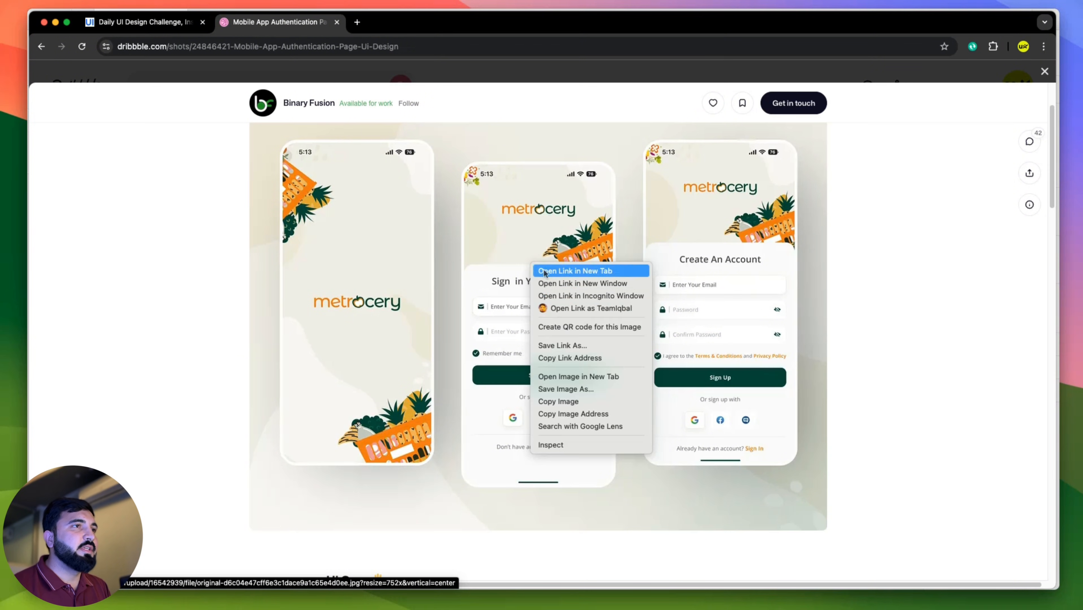
pyautogui.click(570, 403)
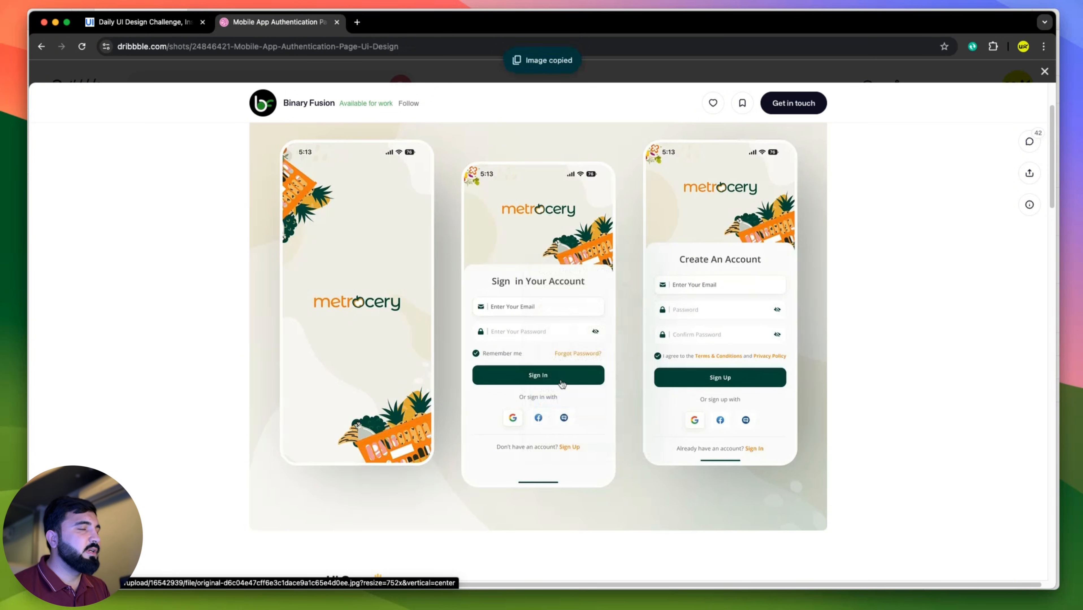
# Switch to Figma, paste the metrocery image flush beside the Innseeker image at X 6860, Y 62, and select all three reference images.
pyautogui.press('super+Tab')
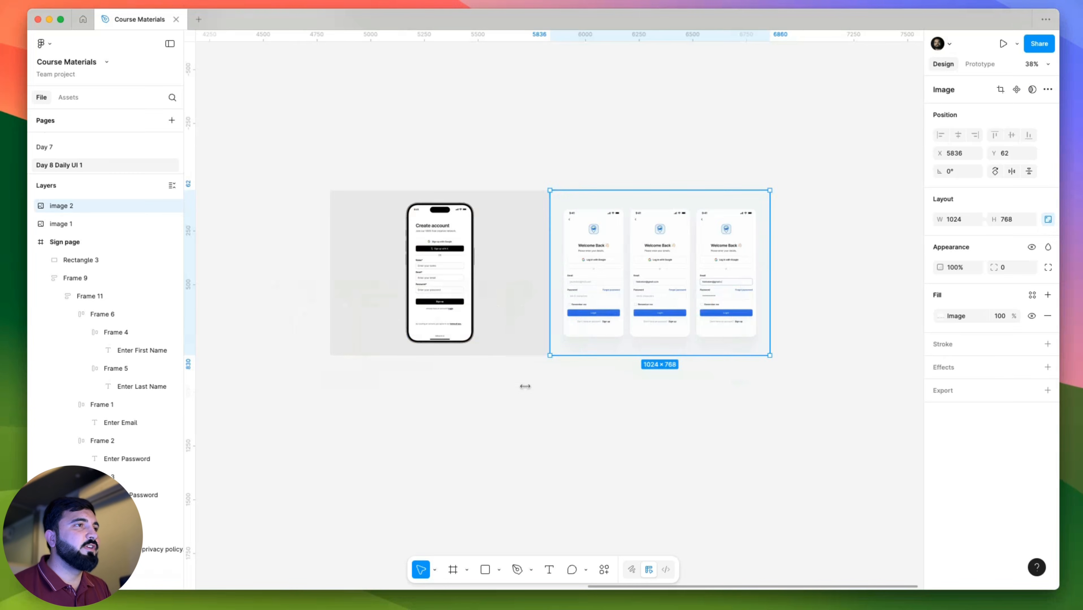
pyautogui.hscroll(5, 615, 452)
pyautogui.press('super+v')
pyautogui.moveTo(551, 342); pyautogui.dragTo(690, 289)
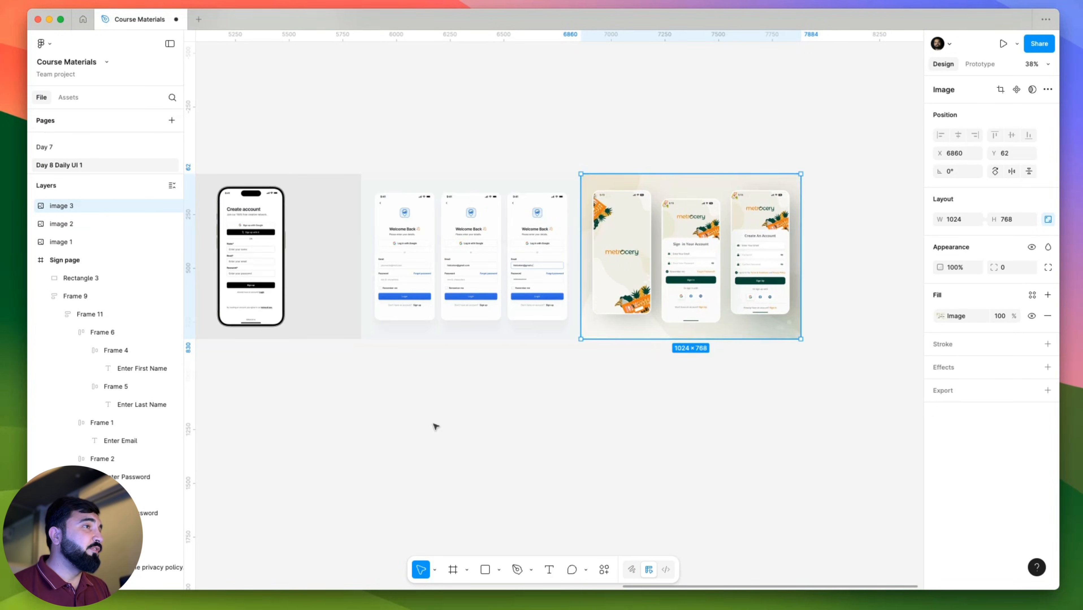
pyautogui.moveTo(435, 425); pyautogui.dragTo(582, 446)
pyautogui.moveTo(367, 158); pyautogui.dragTo(791, 363)
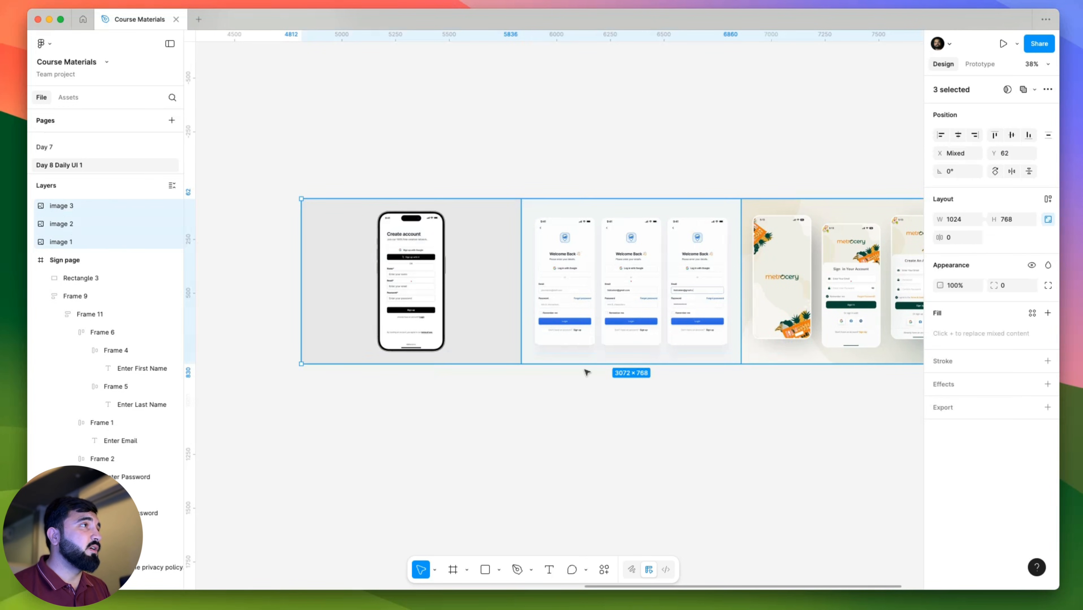
# Switch to Chrome, close the metrocery shot, and find and open the Sign Up Page shot with orange buttons in the results.
pyautogui.press('super+Tab')
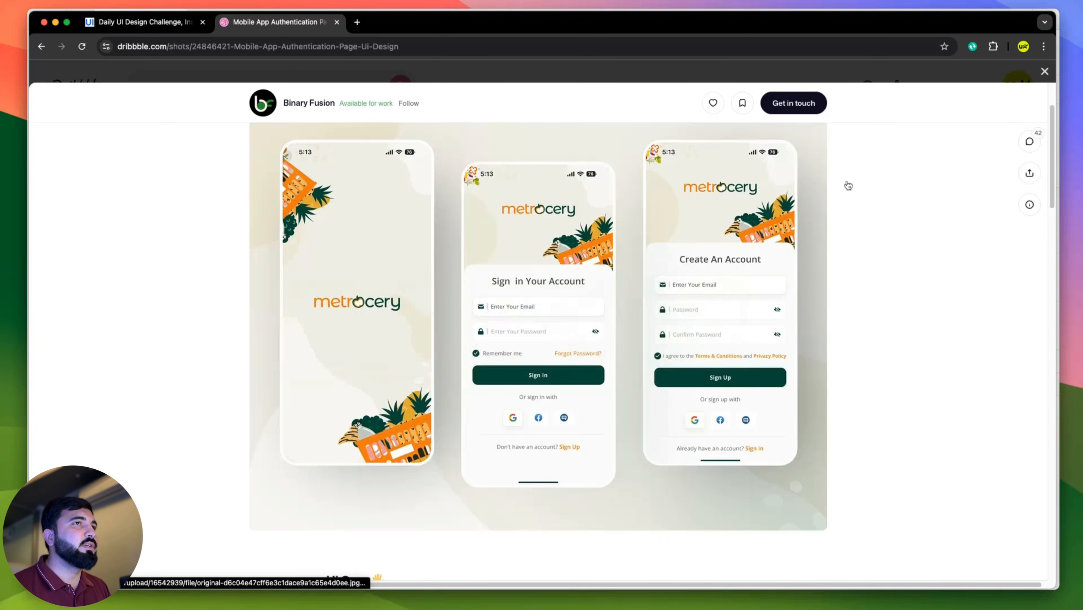
pyautogui.click(1044, 72)
pyautogui.scroll(-10, 510, 256)
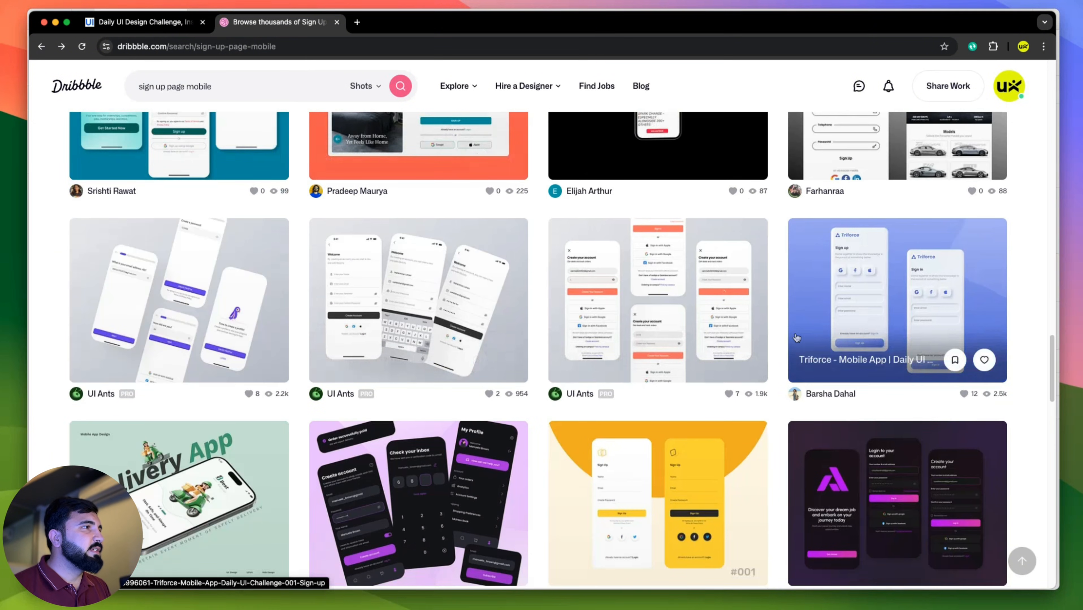
pyautogui.scroll(-6, 795, 338)
pyautogui.scroll(-4, 796, 338)
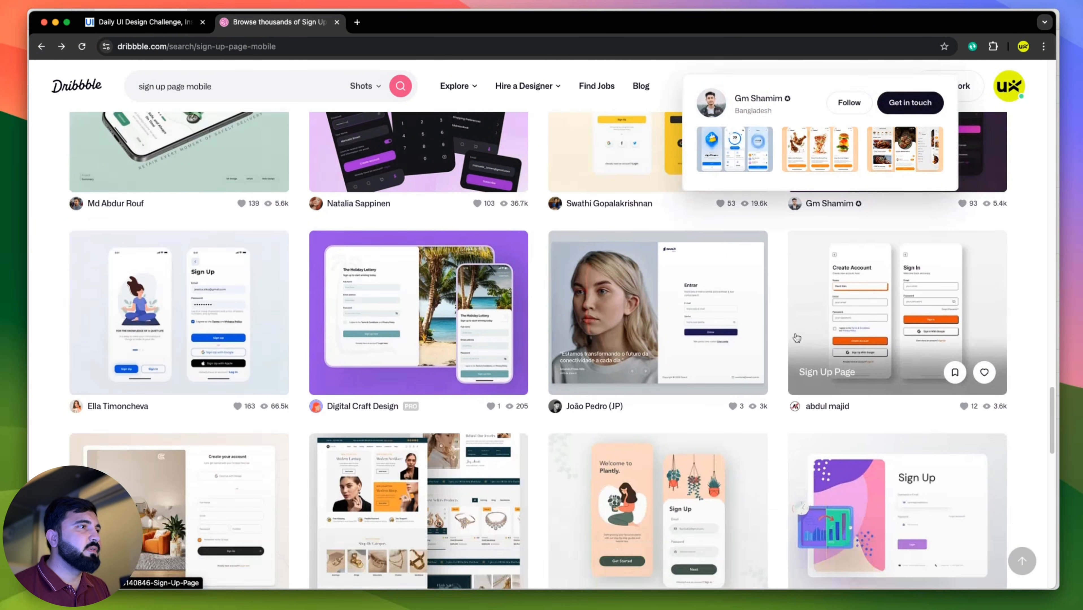
pyautogui.click(905, 211)
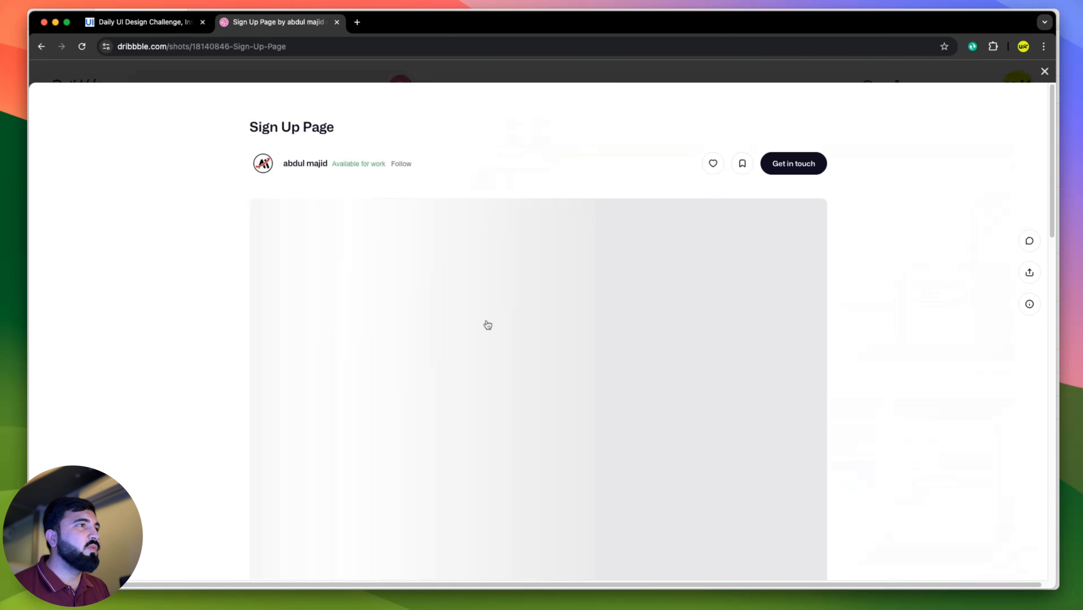
# Copy the Sign Up Page shot's image showing the Create Account and Sign In screens.
pyautogui.scroll(-2, 479, 299)
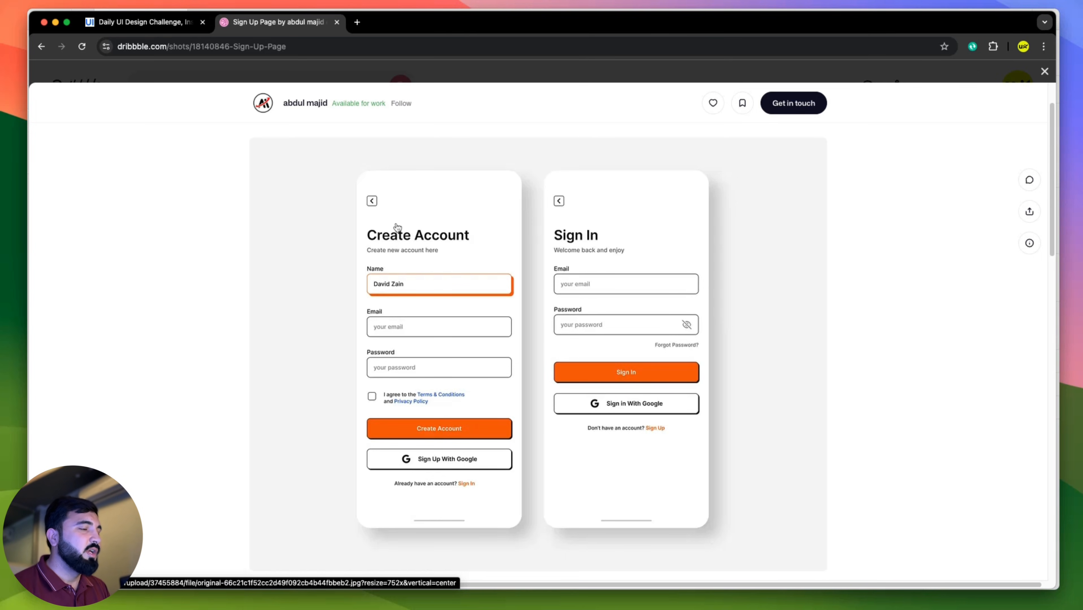
pyautogui.rightClick(406, 207)
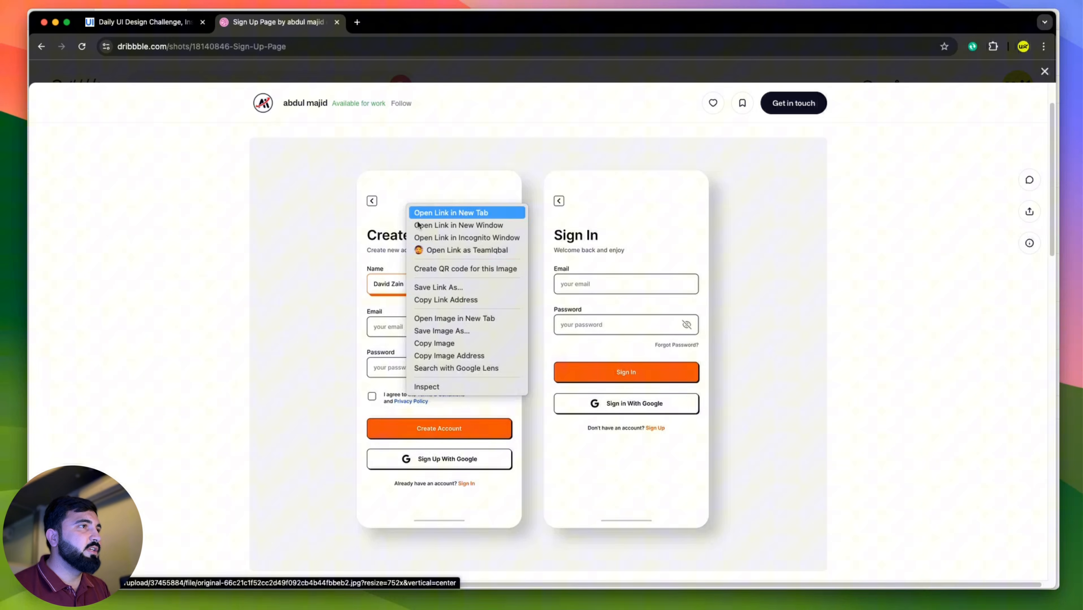
pyautogui.click(457, 340)
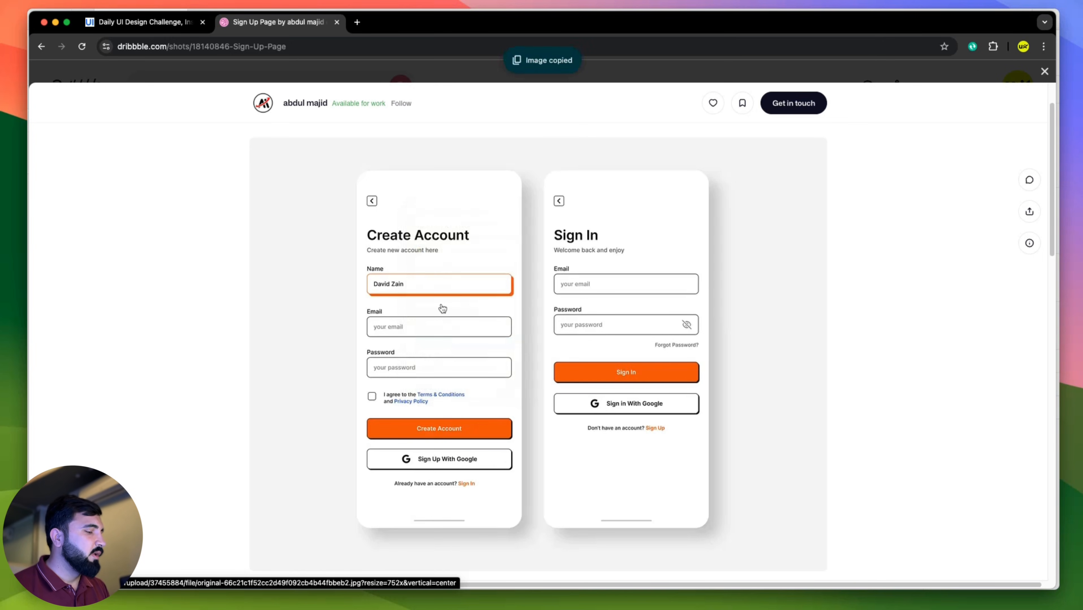
# Switch to Figma, paste the copied Sign Up Page image, and place it in the reference row beside the metrocery image.
pyautogui.press('super+Tab')
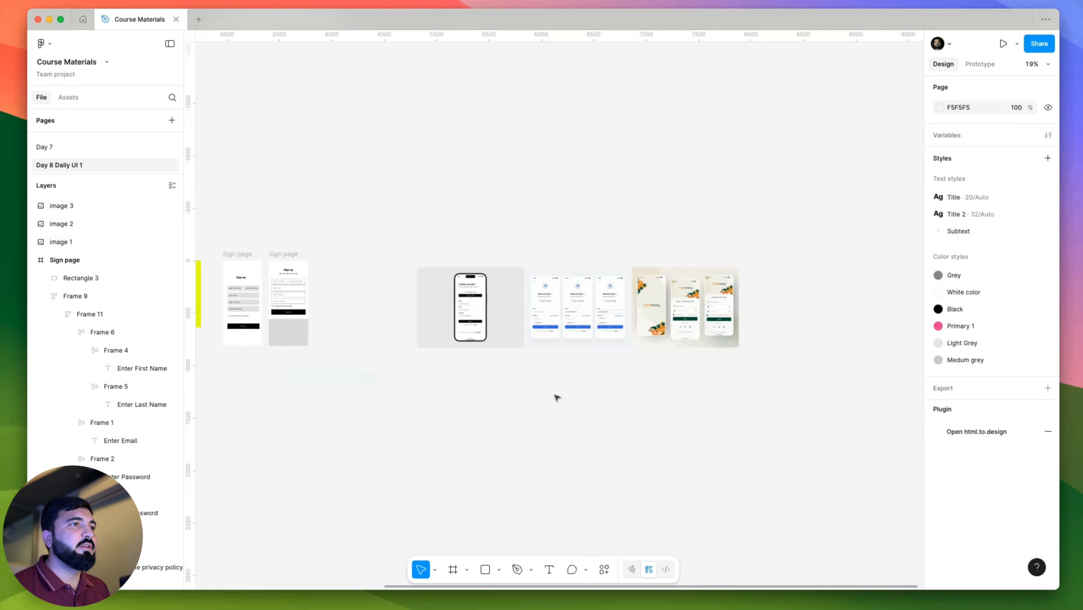
pyautogui.hscroll(5, 526, 395)
pyautogui.press('super+v')
pyautogui.moveTo(556, 326); pyautogui.dragTo(623, 318)
pyautogui.click(493, 412)
pyautogui.hscroll(-2, 465, 411)
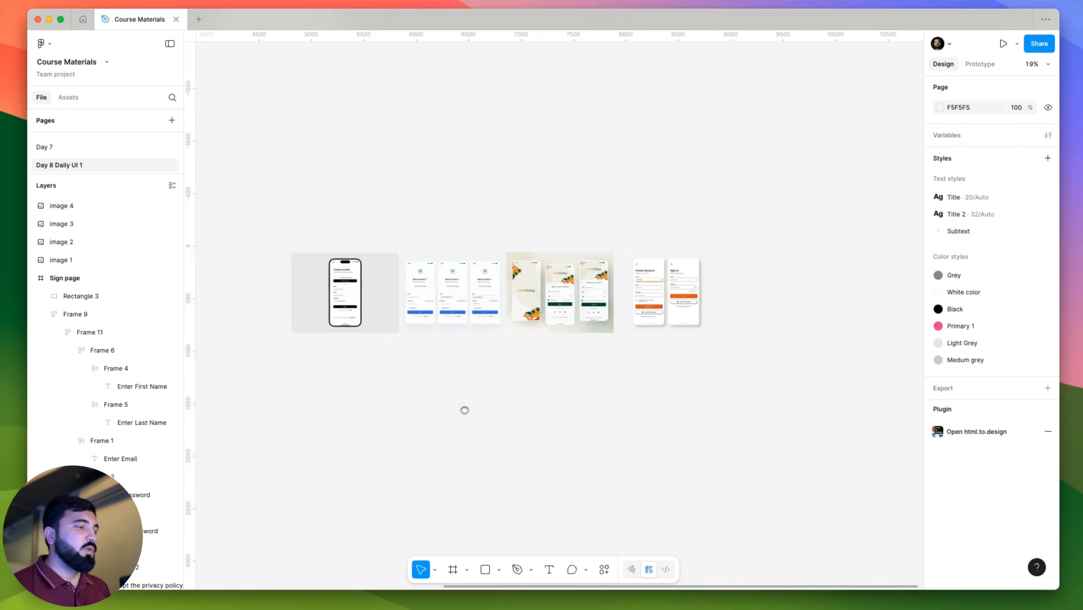
# Switch to Chrome, close the Sign Up Page shot, and look through the remaining results for further mobile sign-up references.
pyautogui.press('super+Tab')
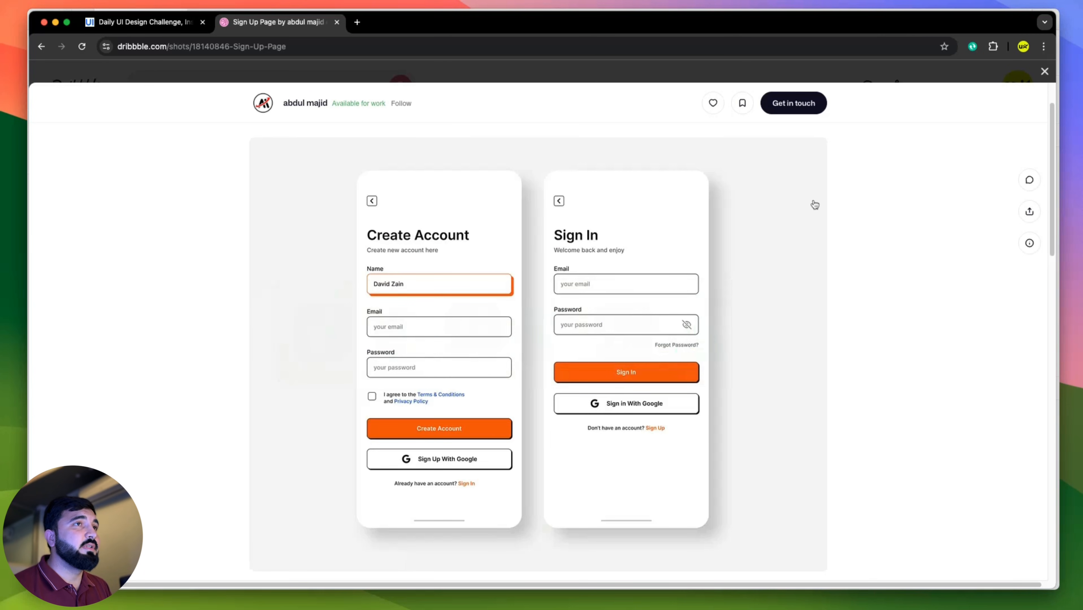
pyautogui.click(1044, 71)
pyautogui.scroll(-5, 601, 277)
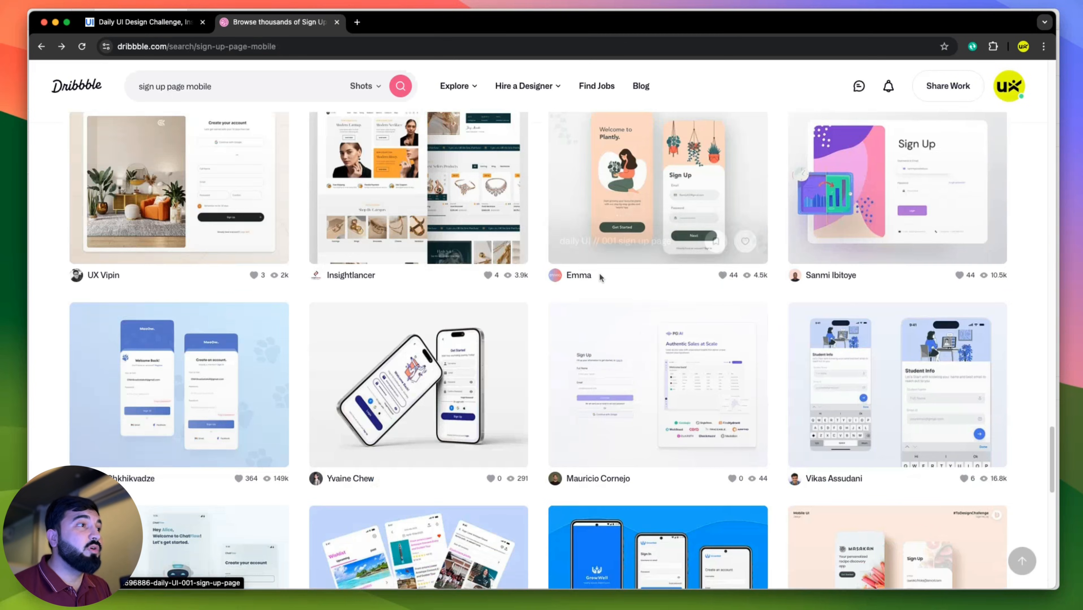
pyautogui.scroll(-15, 601, 277)
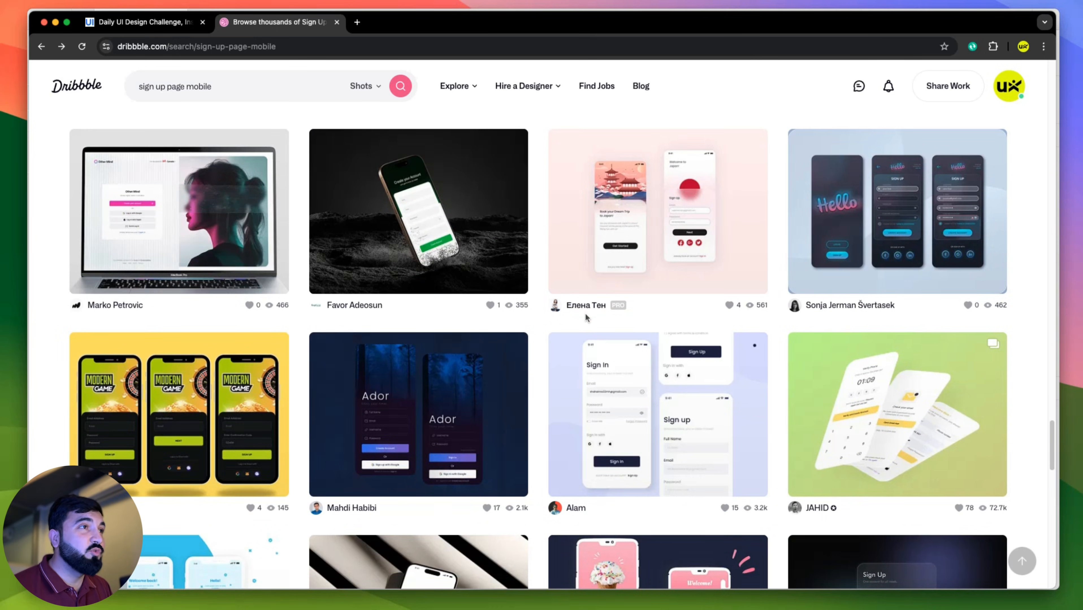
pyautogui.moveTo(695, 388)
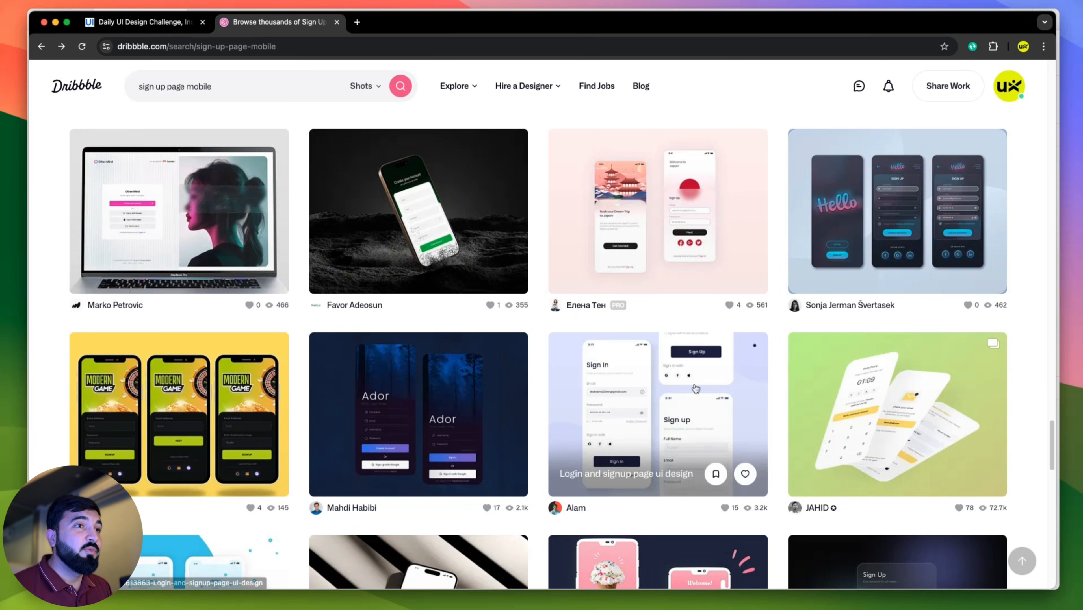
pyautogui.scroll(-5, 695, 388)
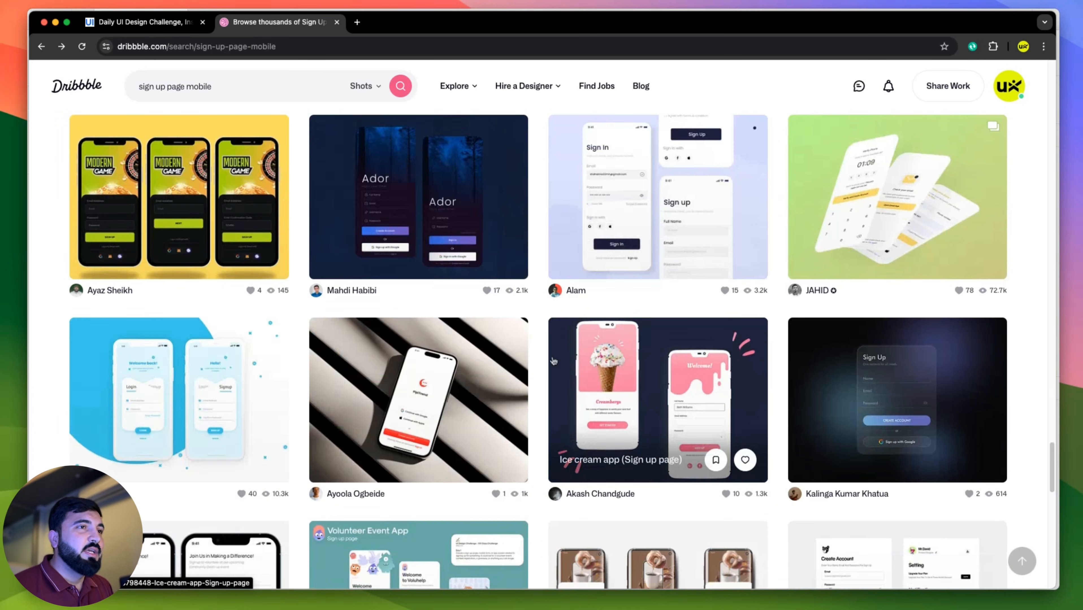
pyautogui.scroll(-4, 504, 331)
pyautogui.scroll(-7, 503, 335)
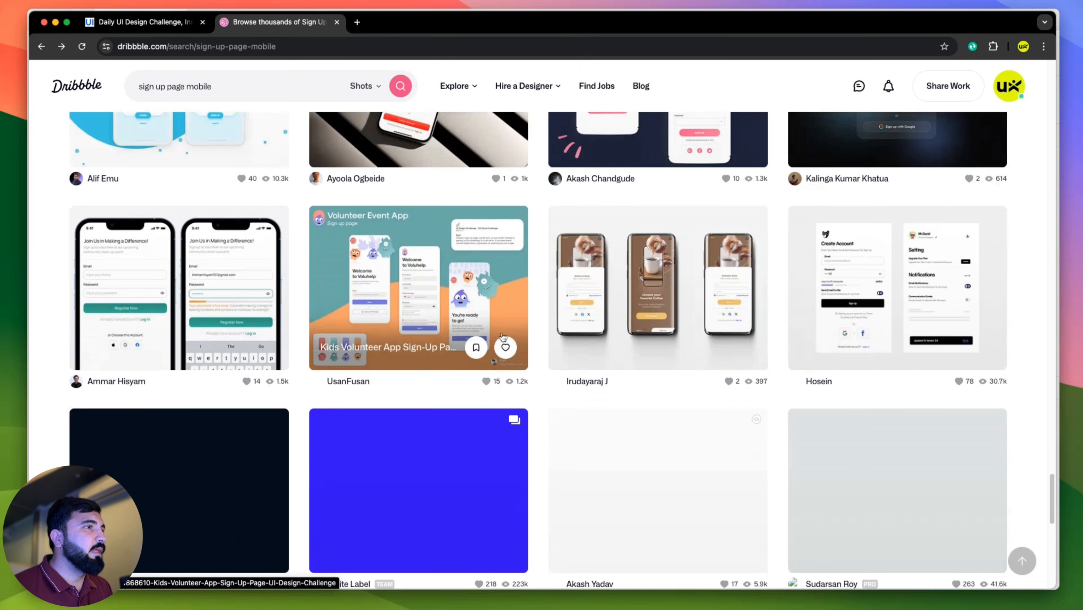
pyautogui.scroll(3, 504, 338)
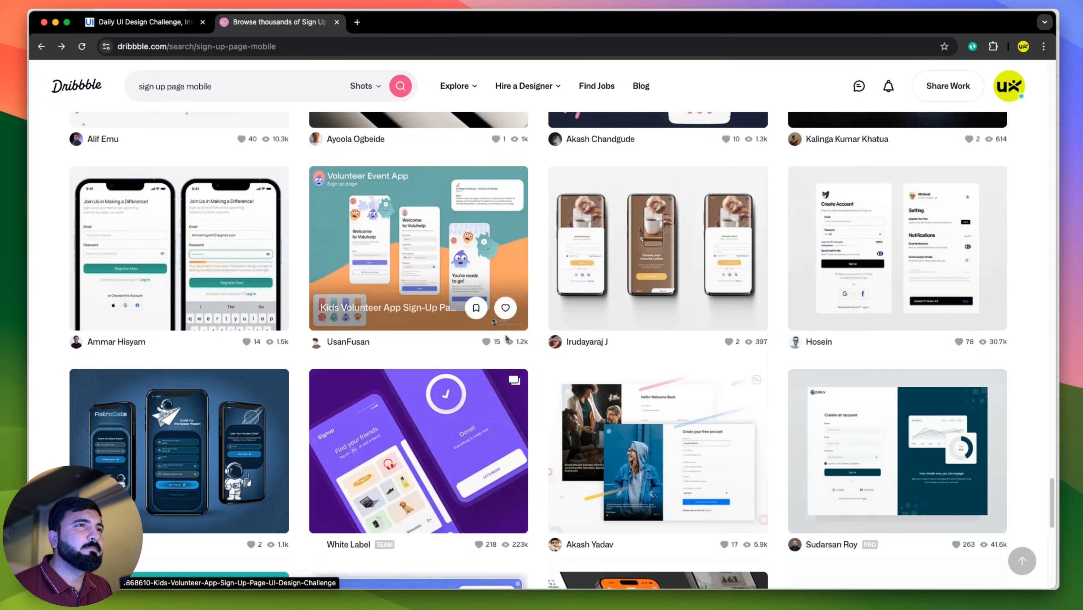
pyautogui.scroll(-7, 504, 337)
pyautogui.scroll(-3, 503, 337)
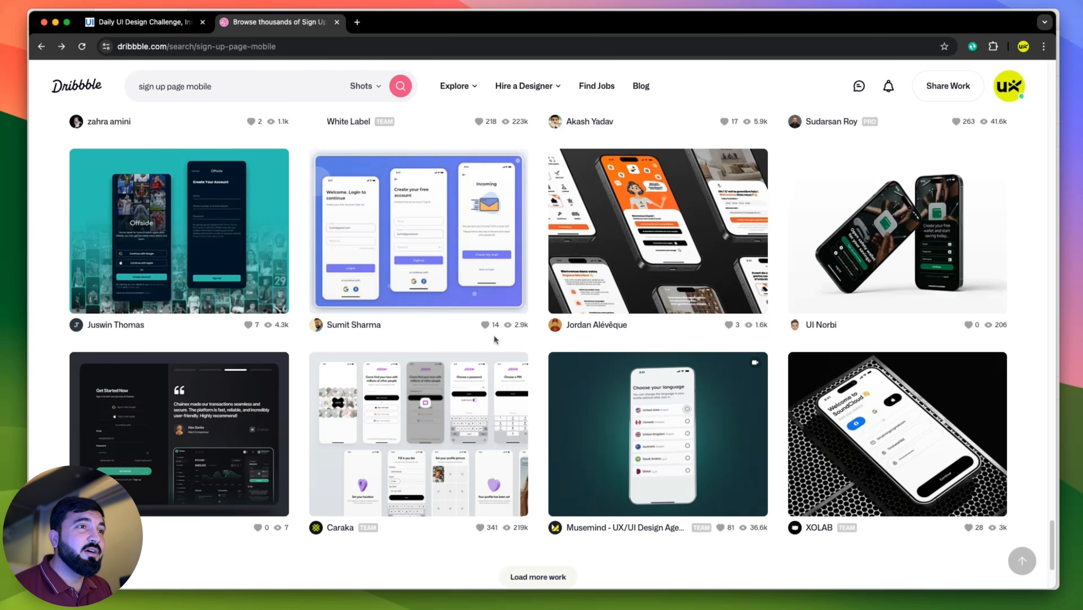
pyautogui.scroll(-3, 494, 340)
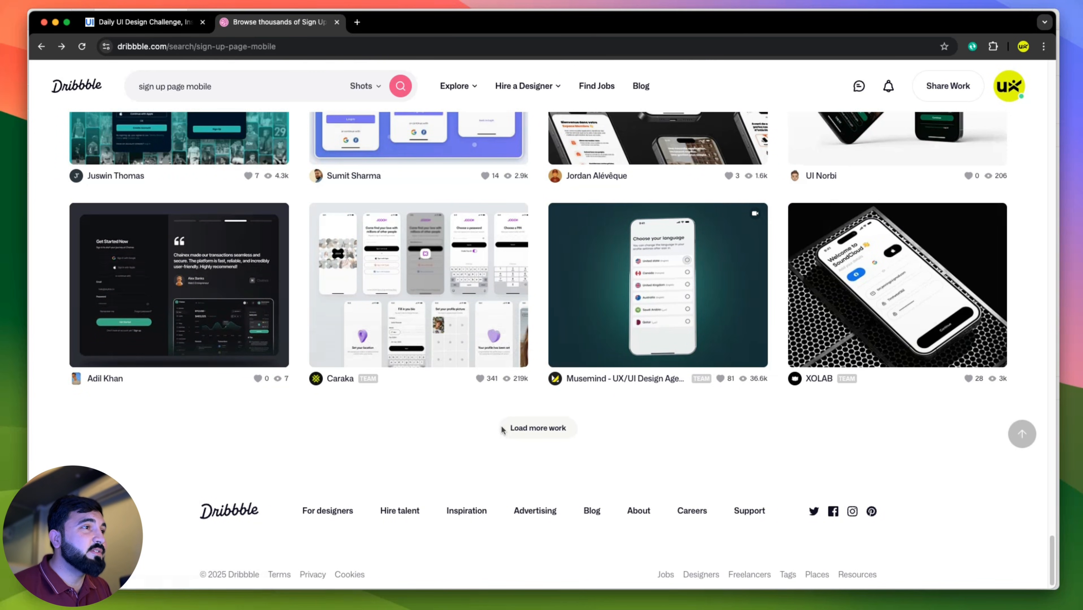
# Load more work at the end of the results and examine the additional sign-up shots.
pyautogui.click(503, 428)
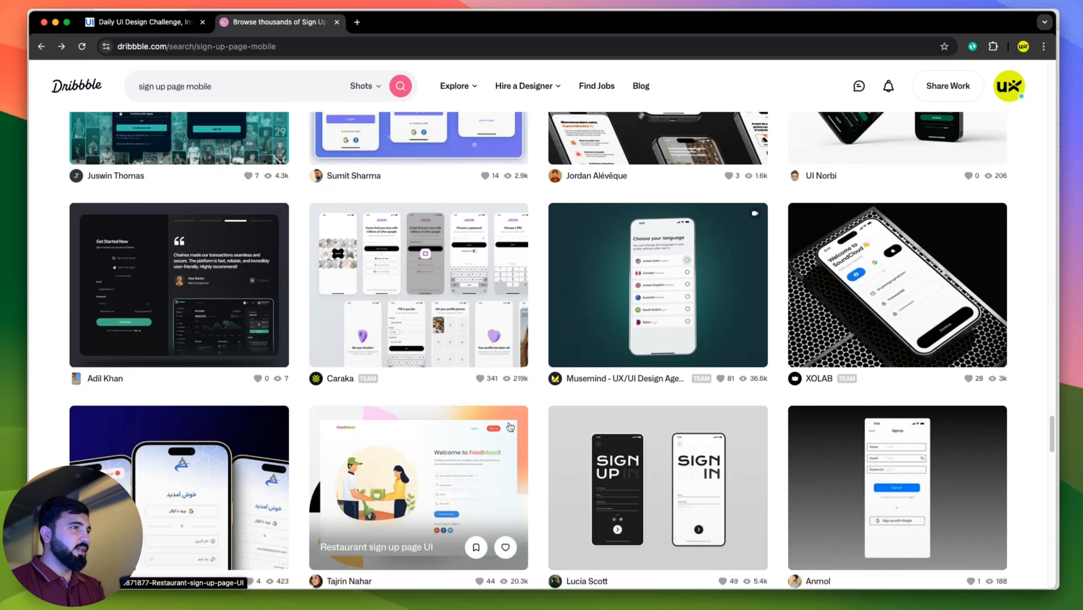
pyautogui.scroll(-5, 633, 342)
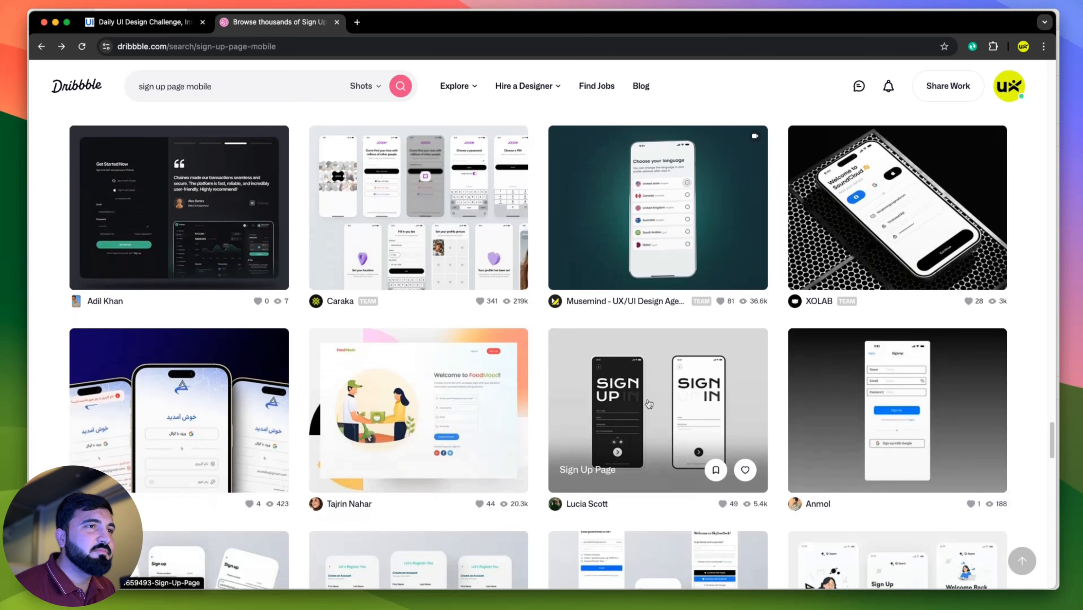
pyautogui.scroll(-4, 600, 297)
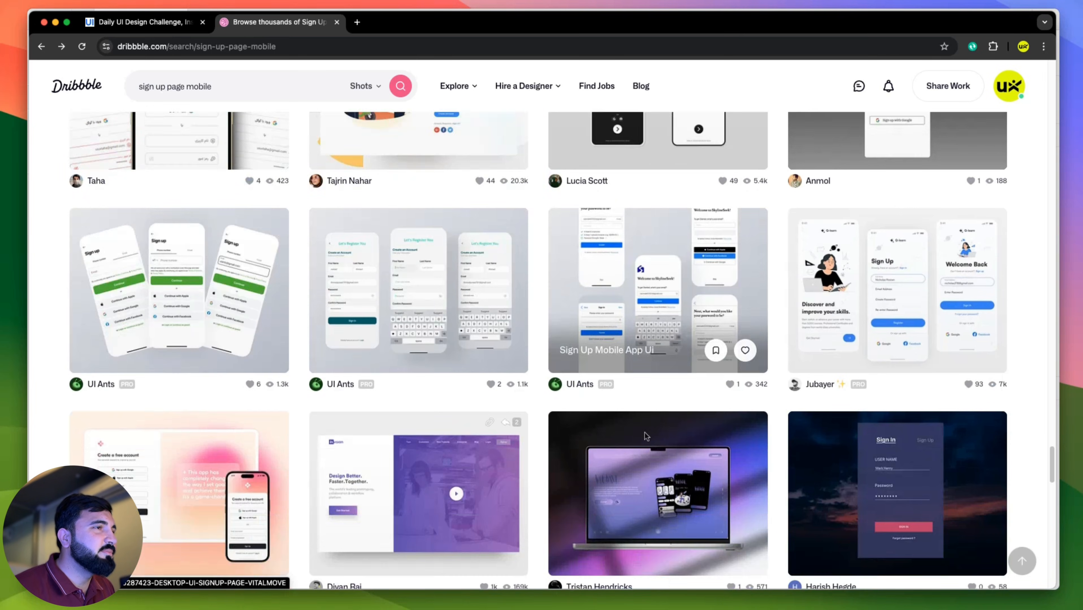
pyautogui.scroll(-4, 542, 355)
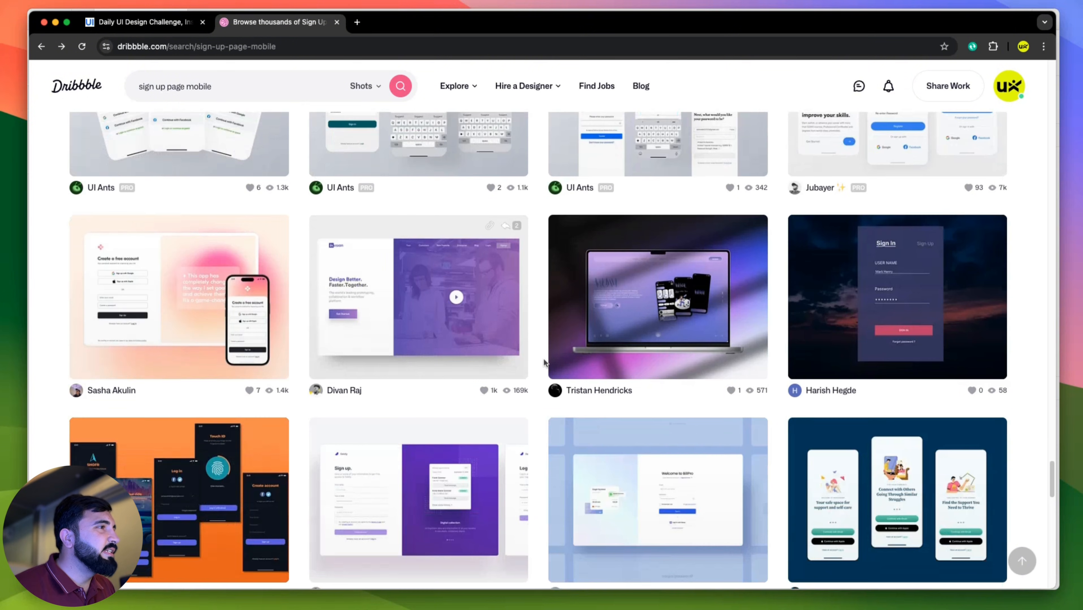
pyautogui.scroll(-12, 555, 349)
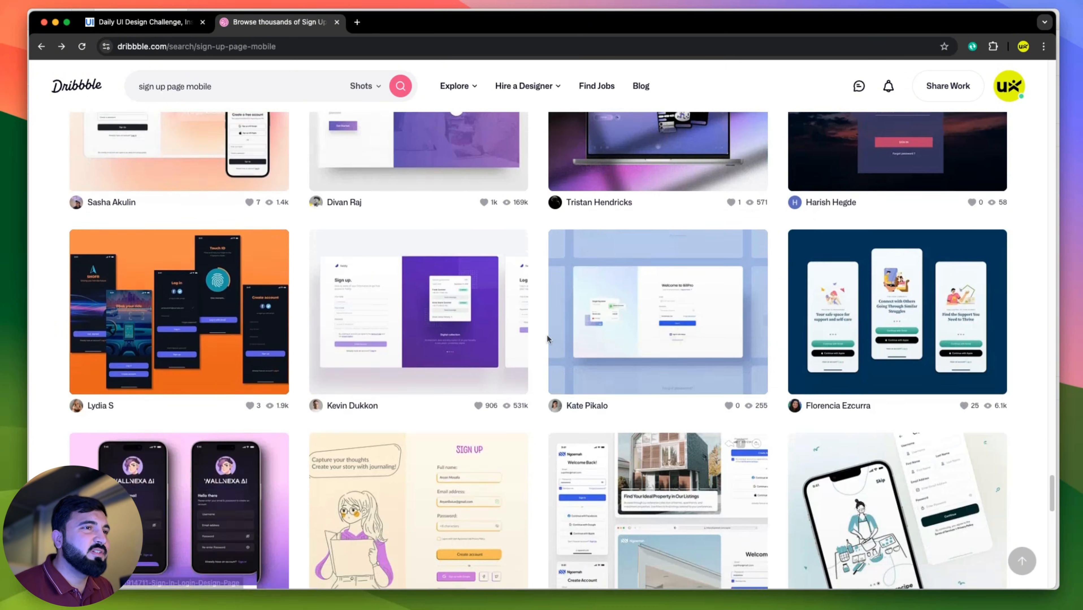
pyautogui.scroll(-10, 540, 331)
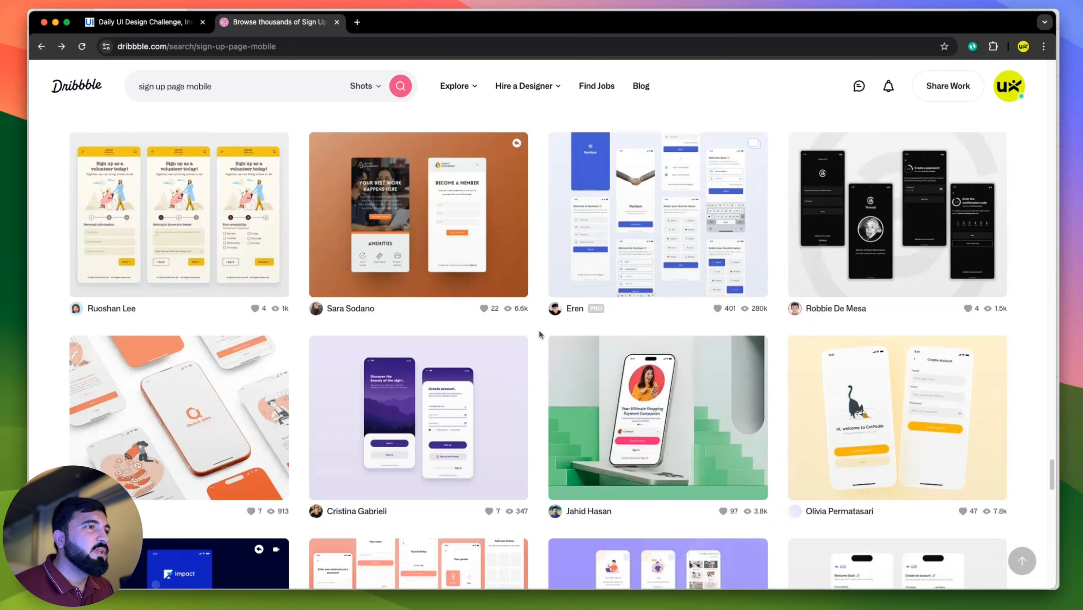
# Change the Dribbble search to "sign up mobile social" and run it.
pyautogui.scroll(20, 540, 331)
pyautogui.scroll(10, 224, 81)
pyautogui.click(222, 85)
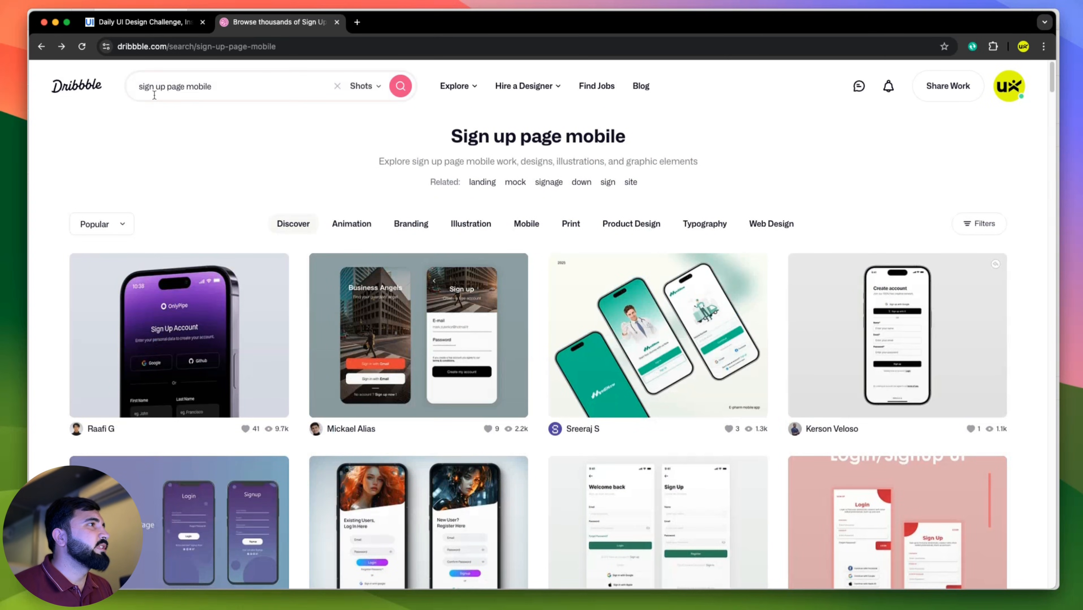
pyautogui.click(208, 79)
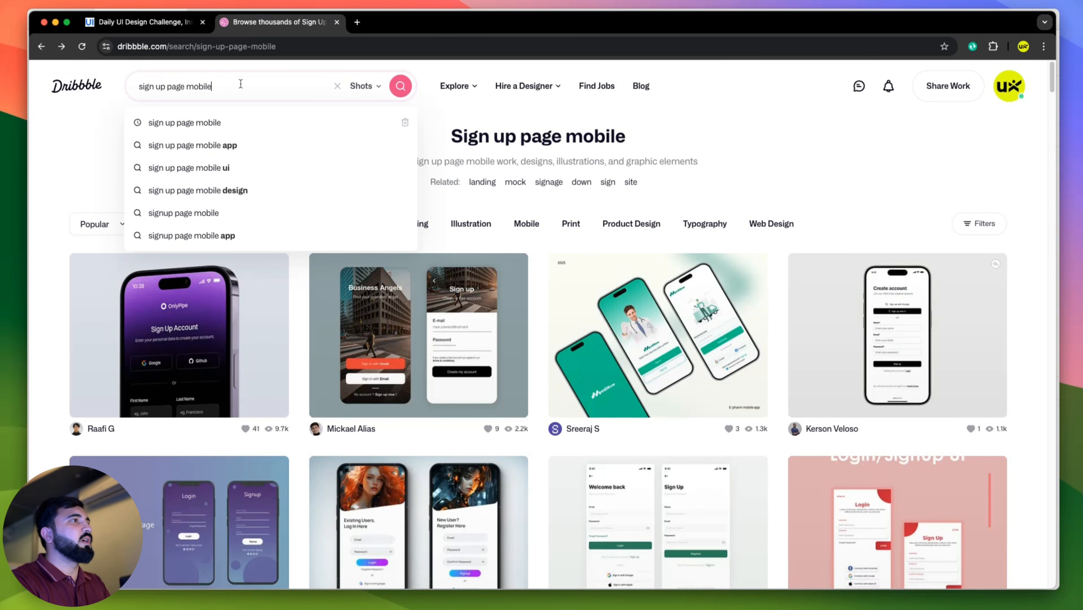
pyautogui.press('BackSpace')
pyautogui.press('BackSpace')
pyautogui.press('BackSpace')
pyautogui.press('BackSpace')
pyautogui.press('BackSpace')
pyautogui.press('BackSpace')
pyautogui.press('BackSpace')
pyautogui.press('BackSpace')
pyautogui.press('BackSpace')
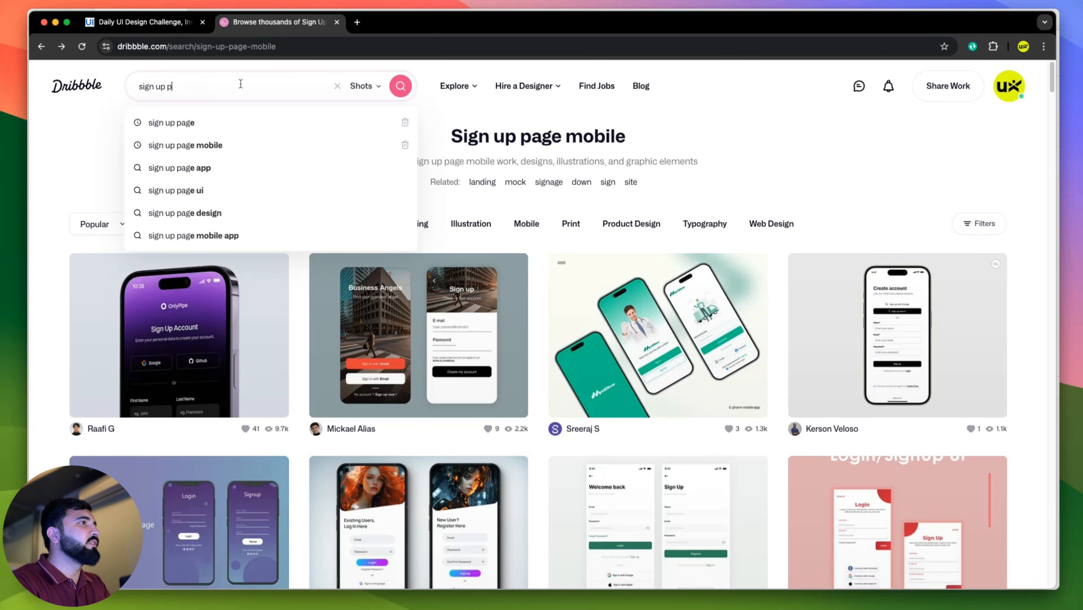
pyautogui.write('mobile social')
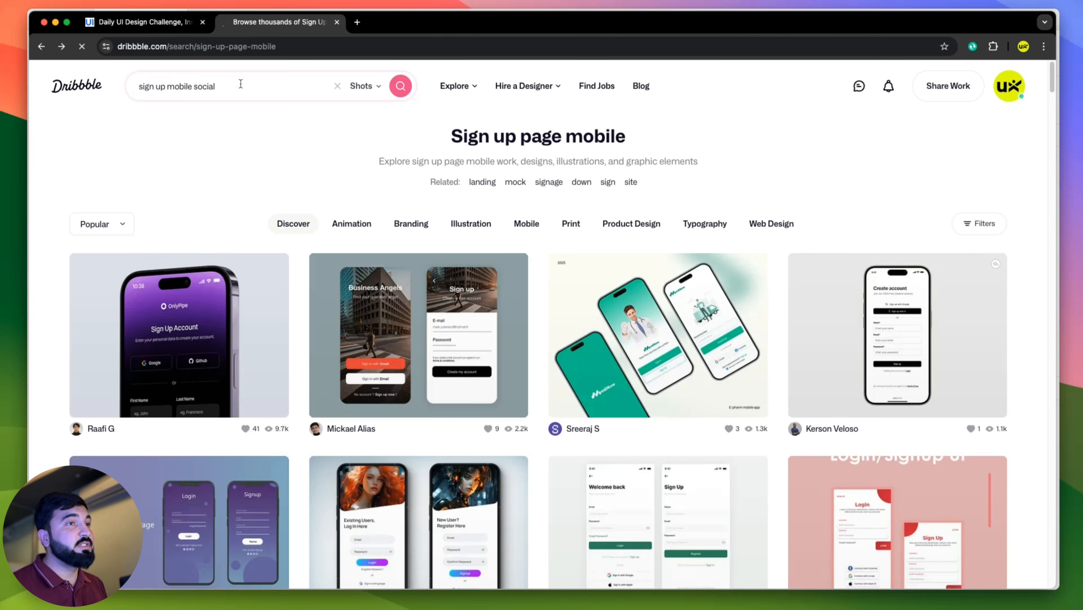
# Find and open the Baby+ Pregnancy Mobile App shot in the results and examine its social sign-in screen.
pyautogui.scroll(-4, 553, 291)
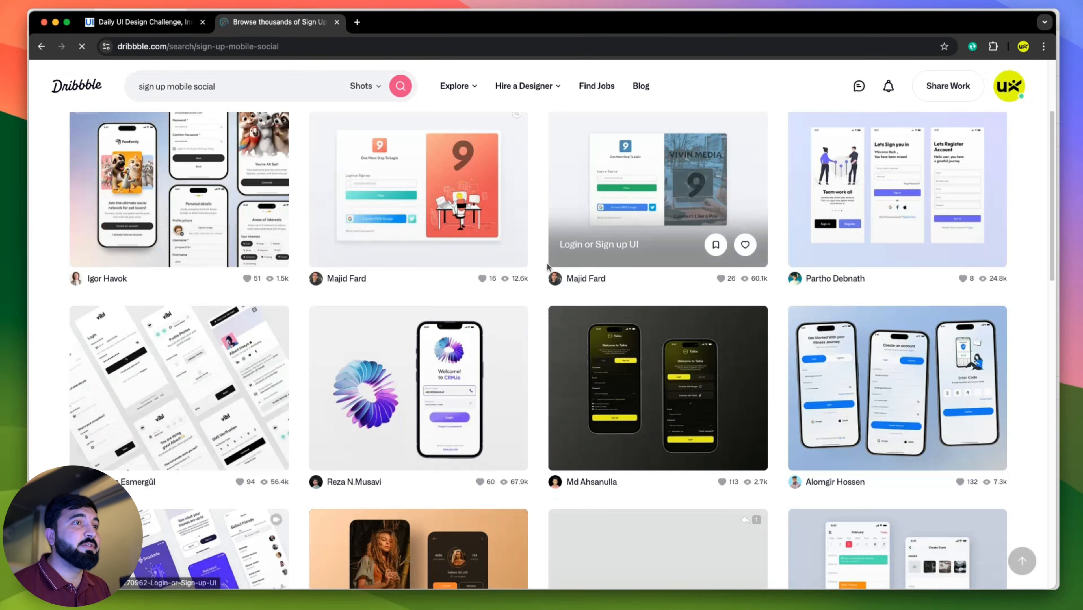
pyautogui.scroll(-5, 545, 266)
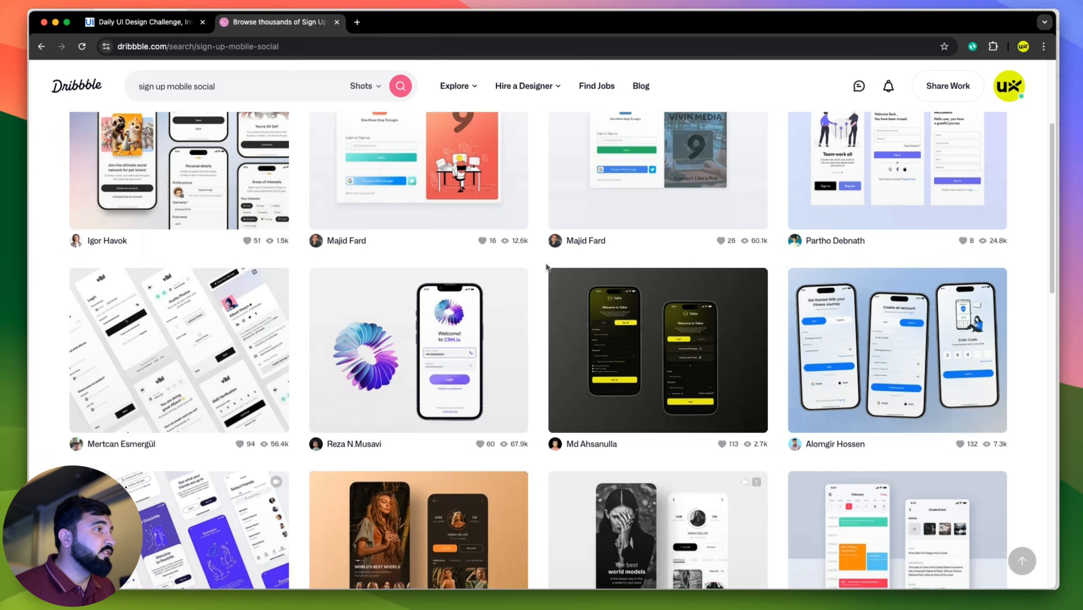
pyautogui.scroll(-8, 541, 267)
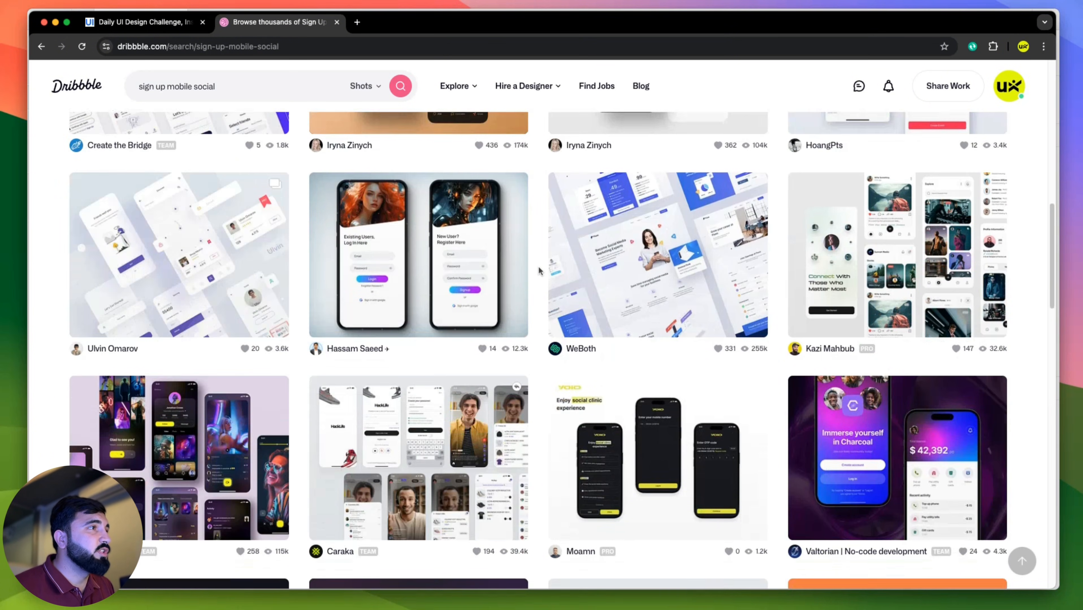
pyautogui.scroll(-9, 539, 270)
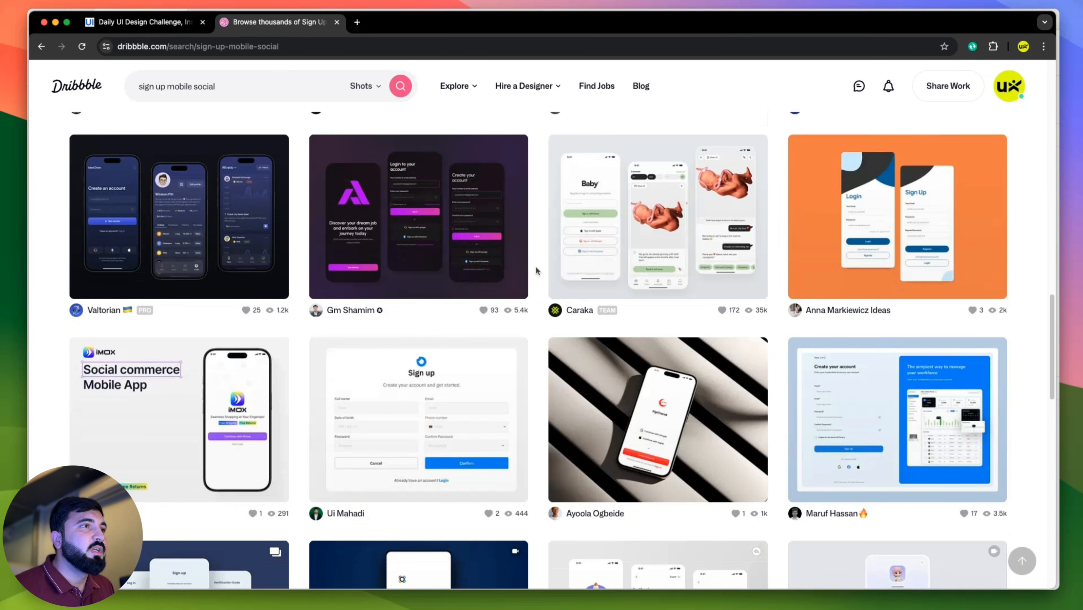
pyautogui.click(595, 248)
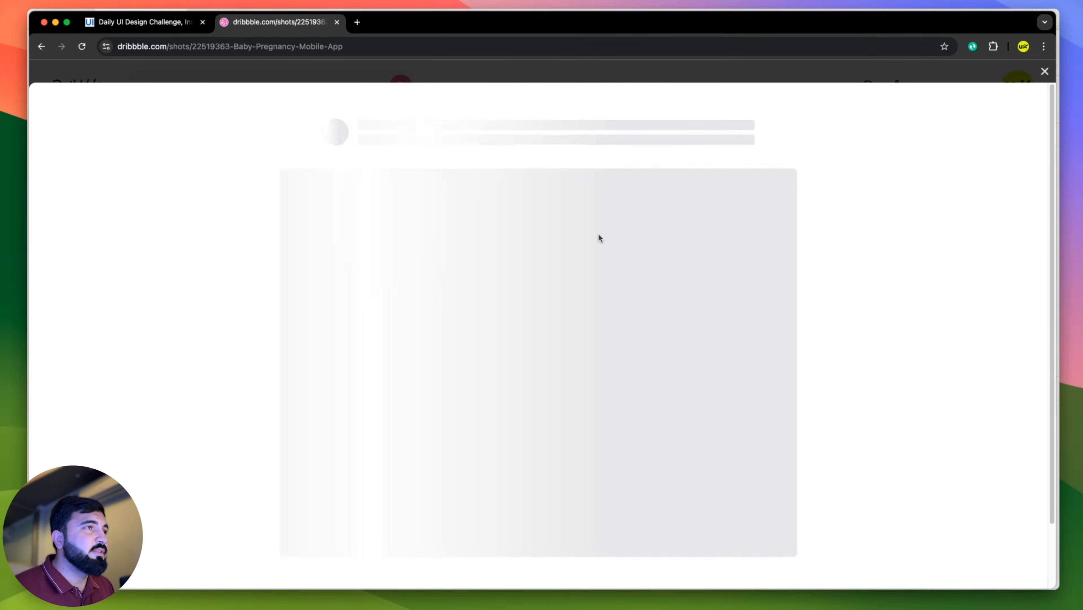
pyautogui.scroll(-4, 604, 223)
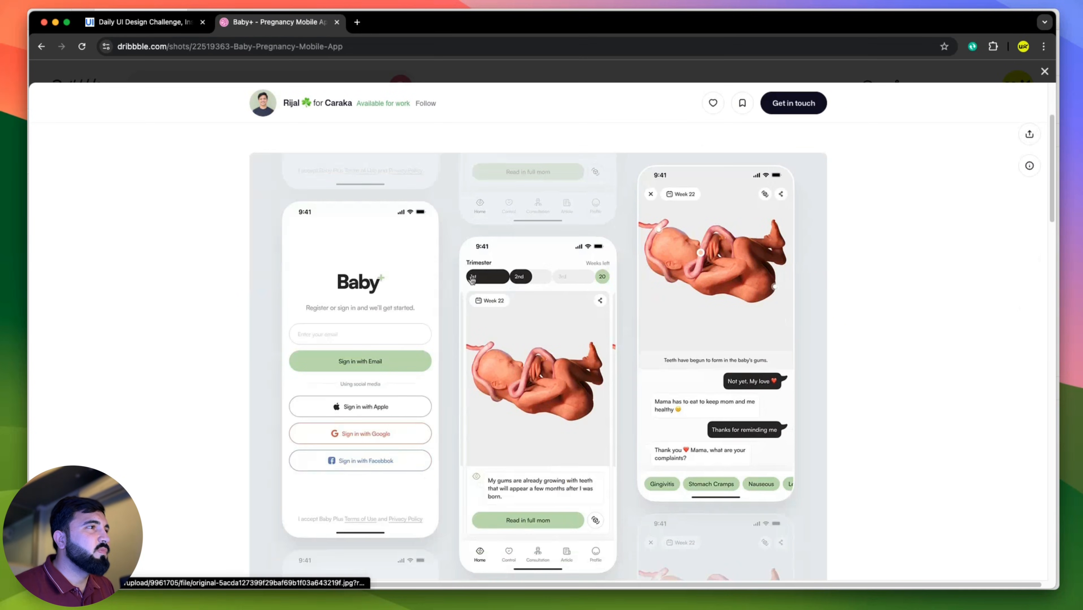
pyautogui.scroll(-2, 472, 279)
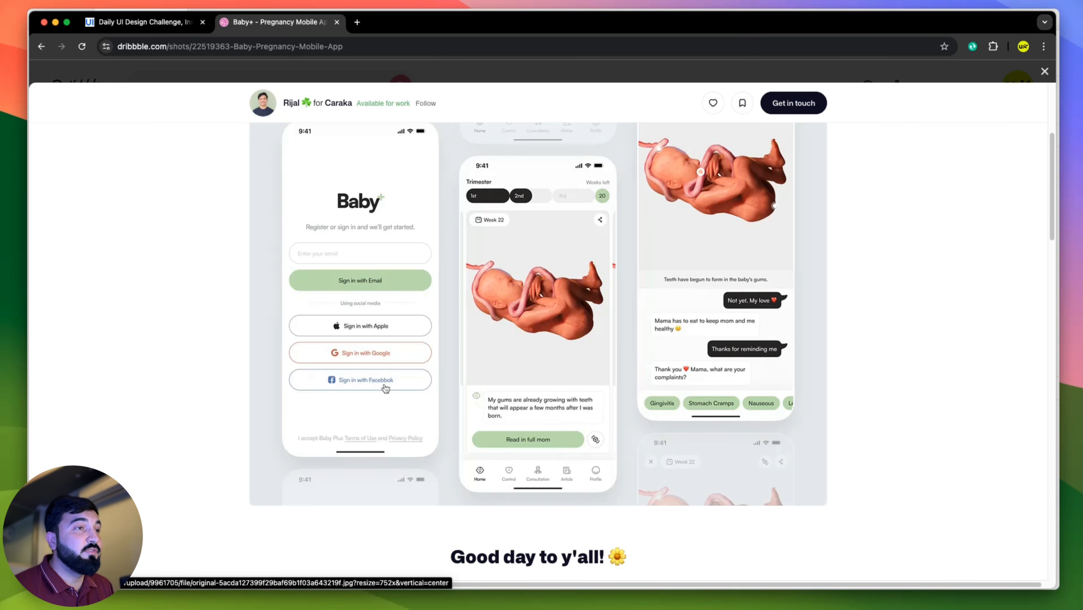
# Copy the Baby+ shot image, switch to Figma, paste it and place it at the end of the reference row, about X 9017, Y 62.
pyautogui.rightClick(435, 221)
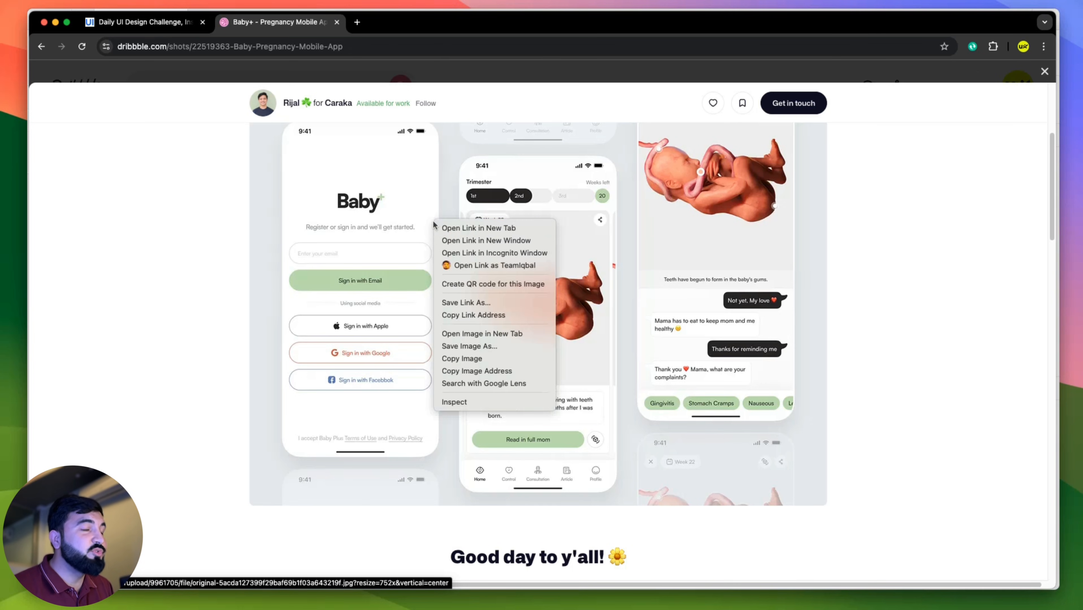
pyautogui.click(478, 361)
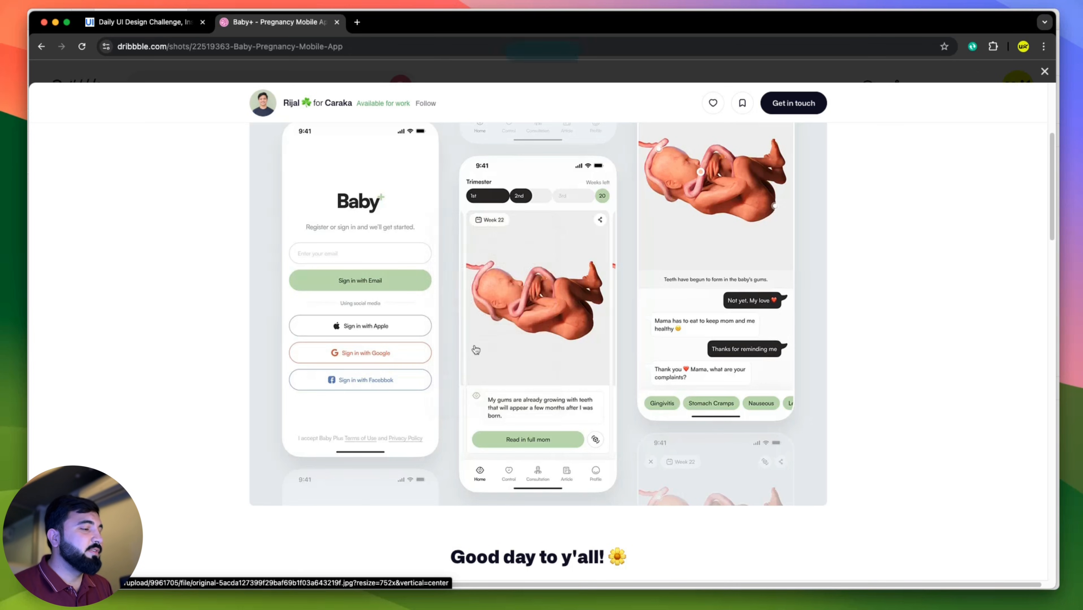
pyautogui.press('super+Tab')
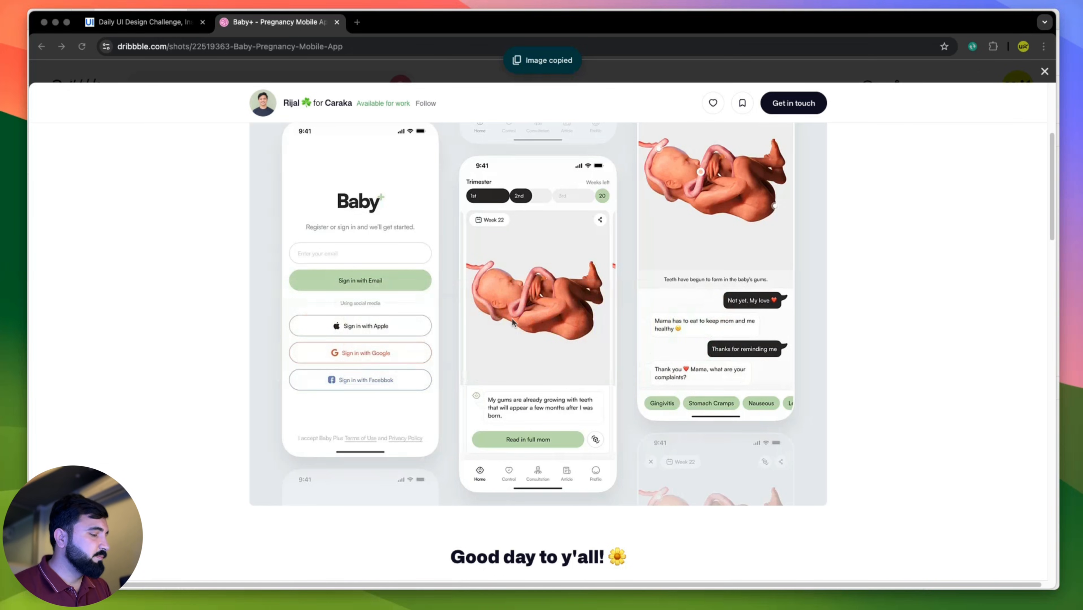
pyautogui.press('super+Tab')
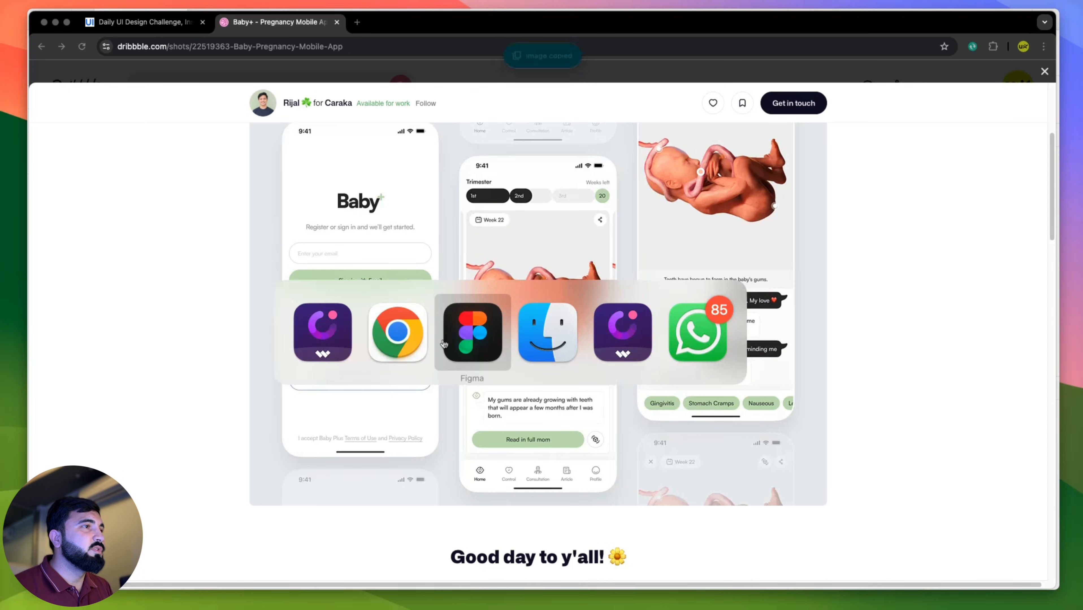
pyautogui.click(456, 341)
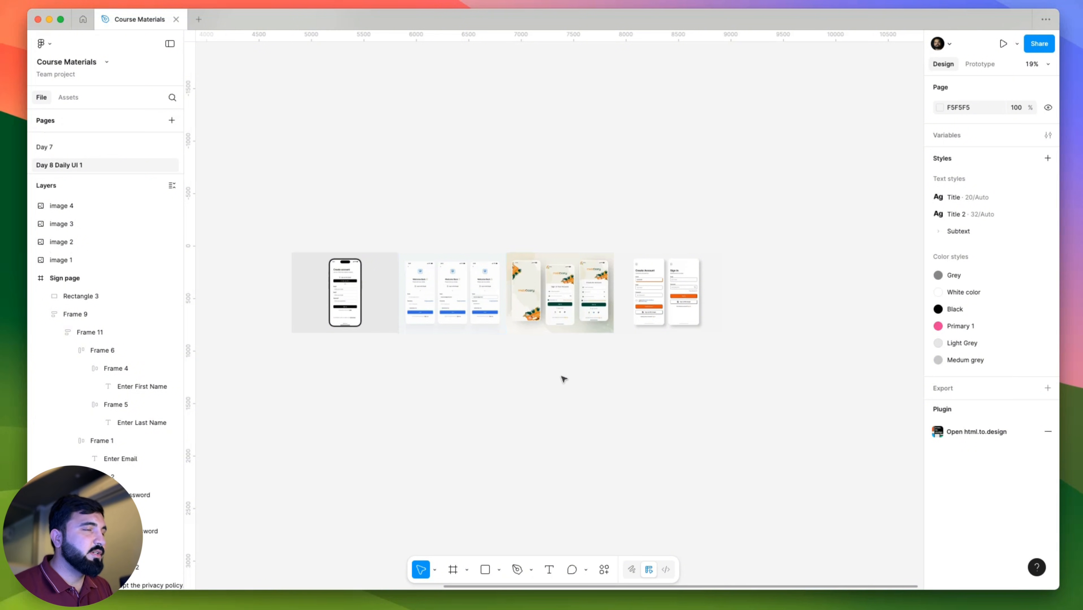
pyautogui.press('super+v')
pyautogui.moveTo(547, 279); pyautogui.dragTo(778, 276)
# Switch to Chrome, close the Baby+ shot, and look through the remaining "sign up mobile social" results for further sign-up references.
pyautogui.press('super+Tab')
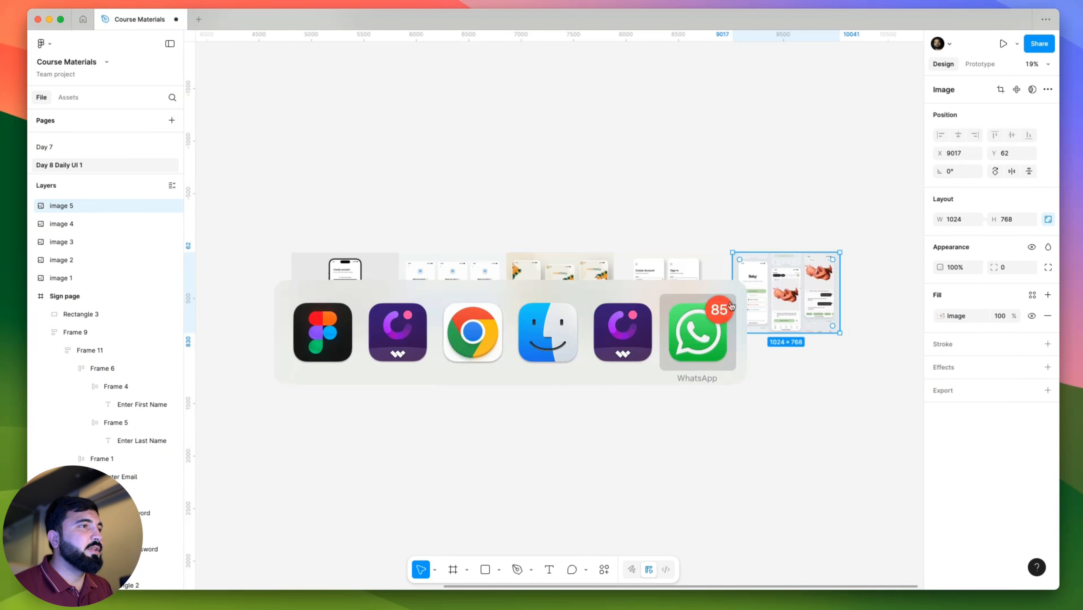
pyautogui.click(478, 340)
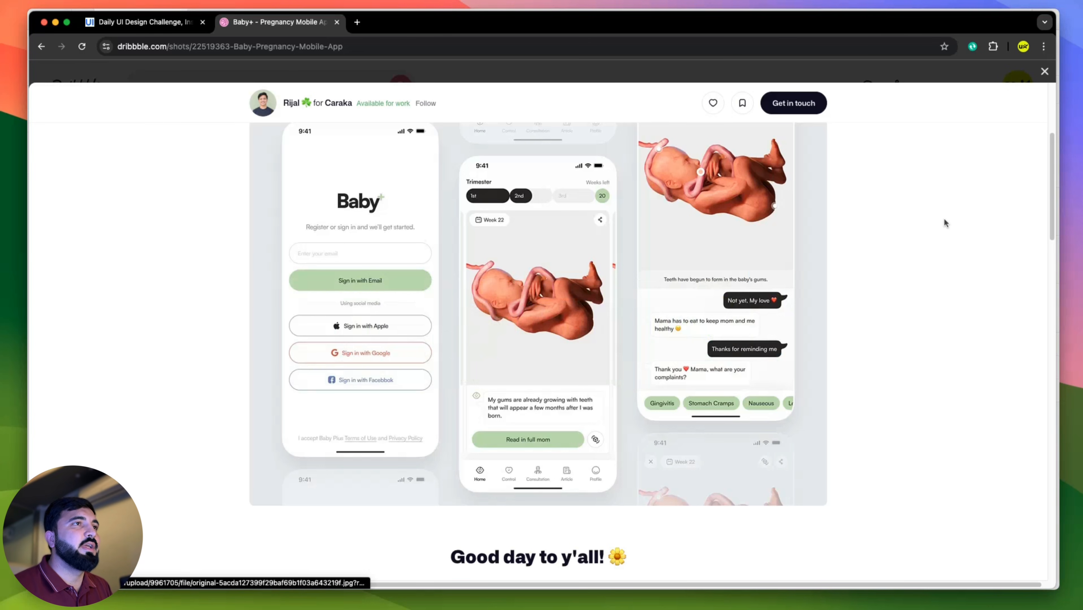
pyautogui.click(1044, 69)
pyautogui.scroll(-15, 544, 293)
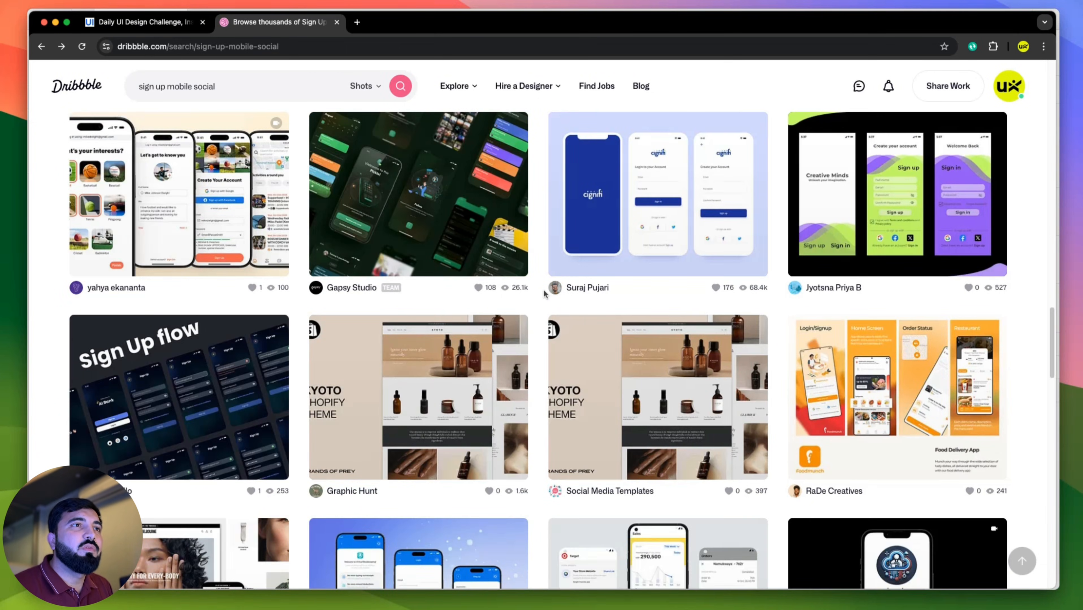
pyautogui.moveTo(874, 242)
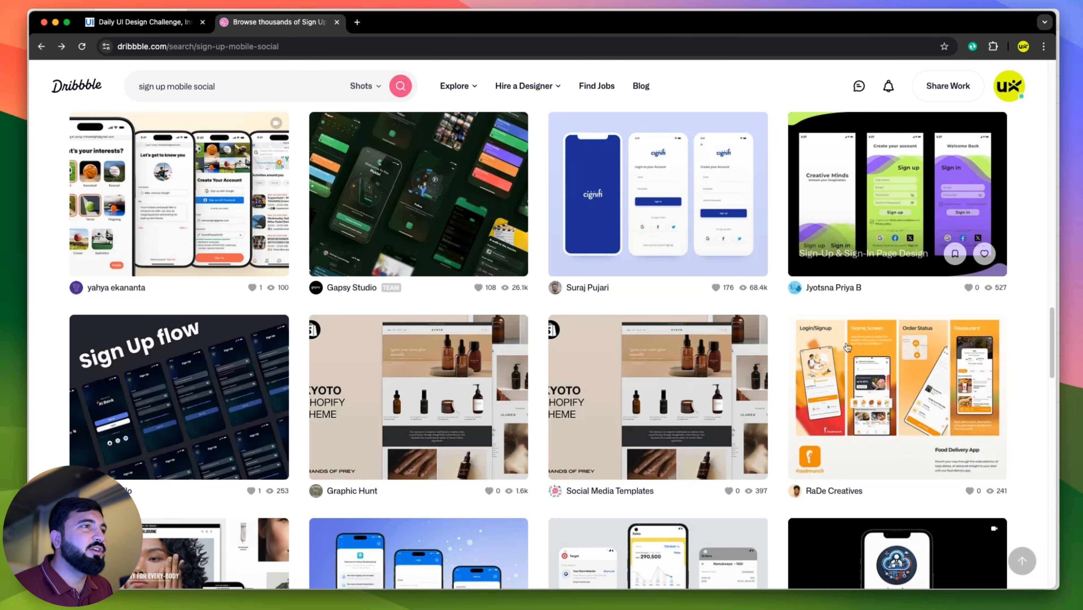
pyautogui.scroll(-5, 411, 342)
pyautogui.scroll(-10, 402, 418)
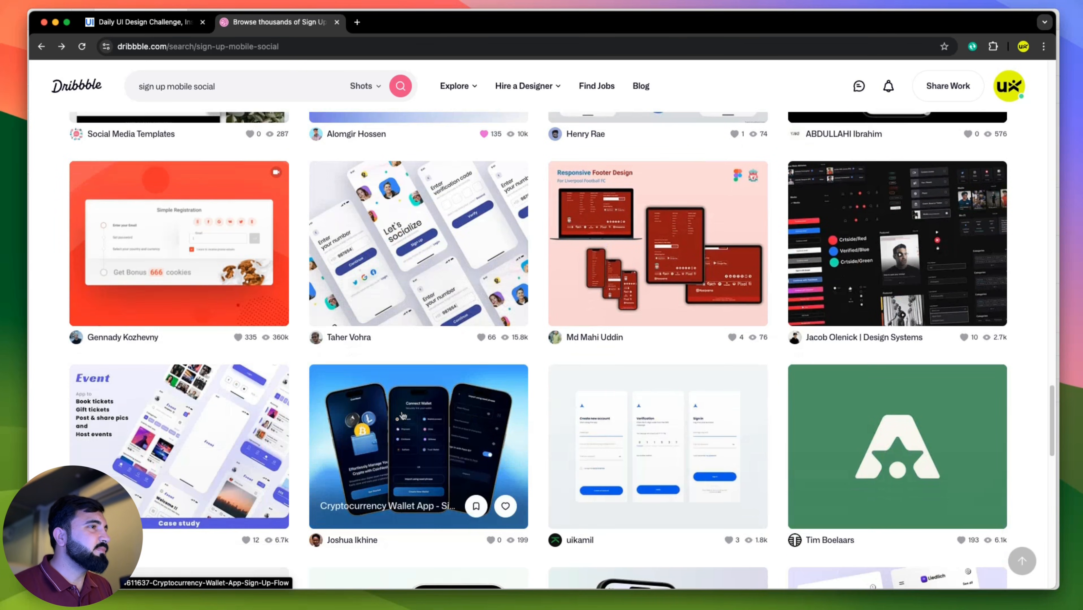
pyautogui.scroll(-5, 683, 376)
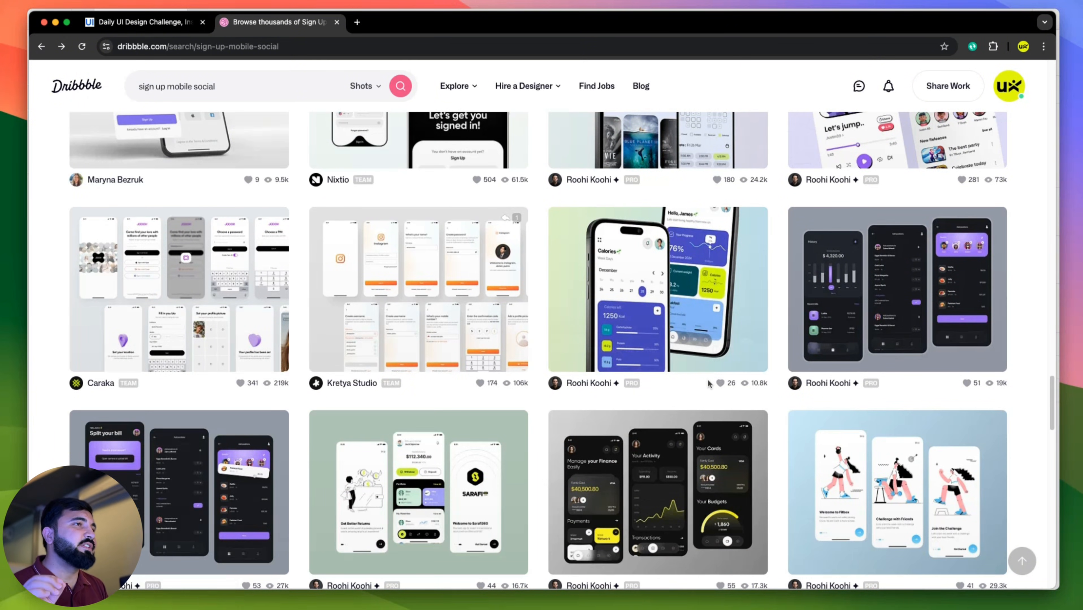
pyautogui.scroll(-2, 708, 384)
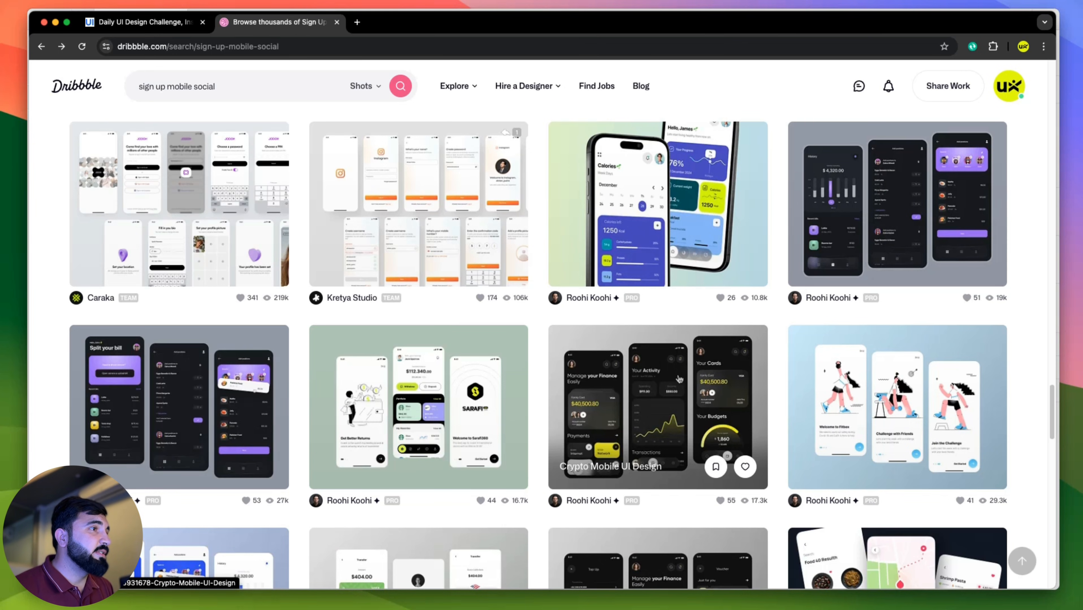
pyautogui.scroll(-3, 679, 379)
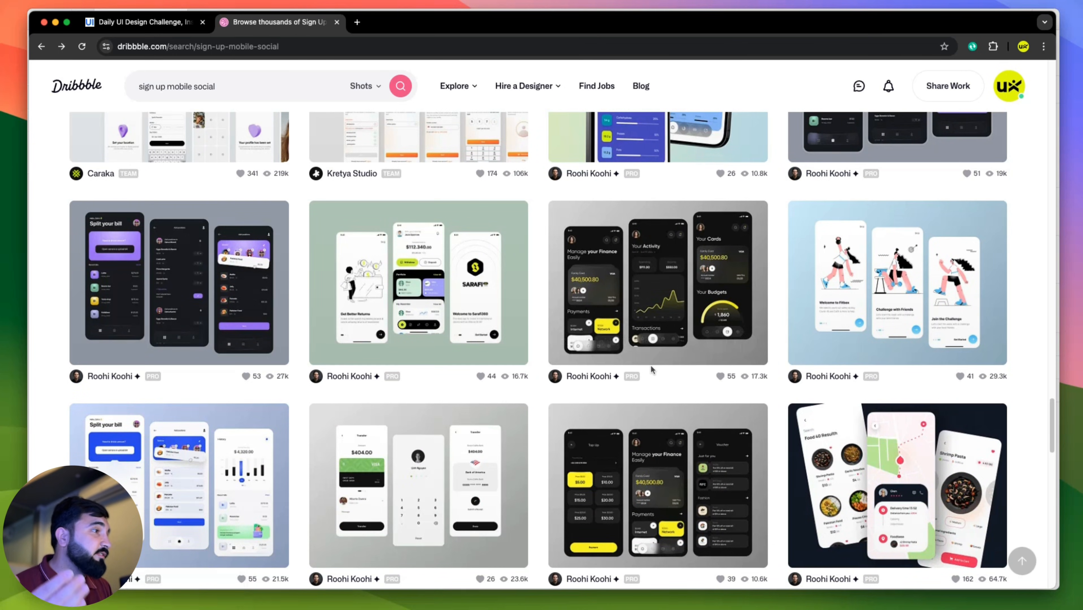
pyautogui.scroll(-9, 647, 368)
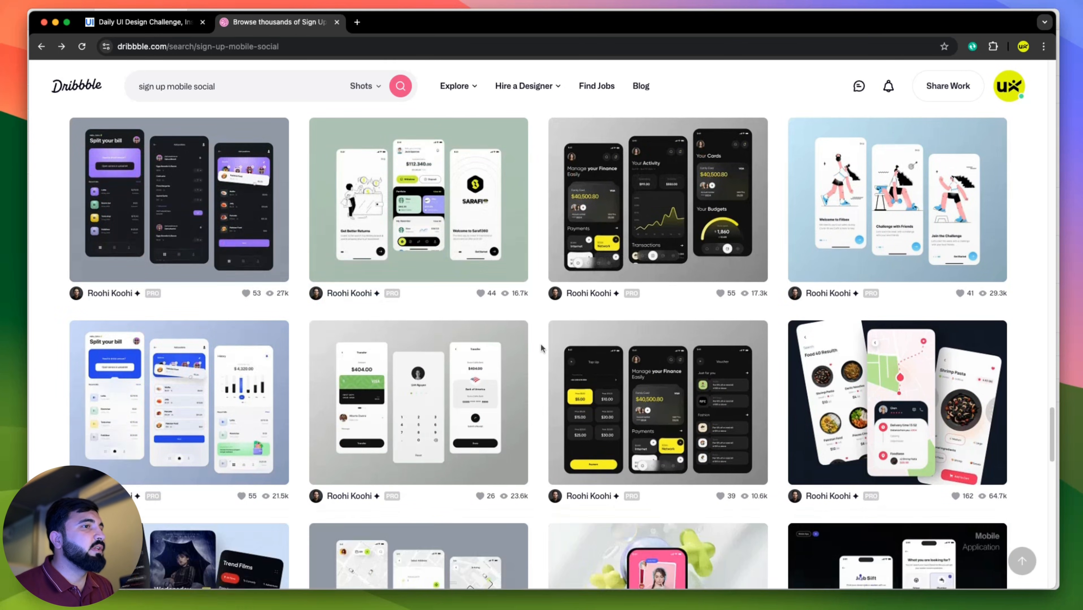
pyautogui.scroll(-3, 541, 347)
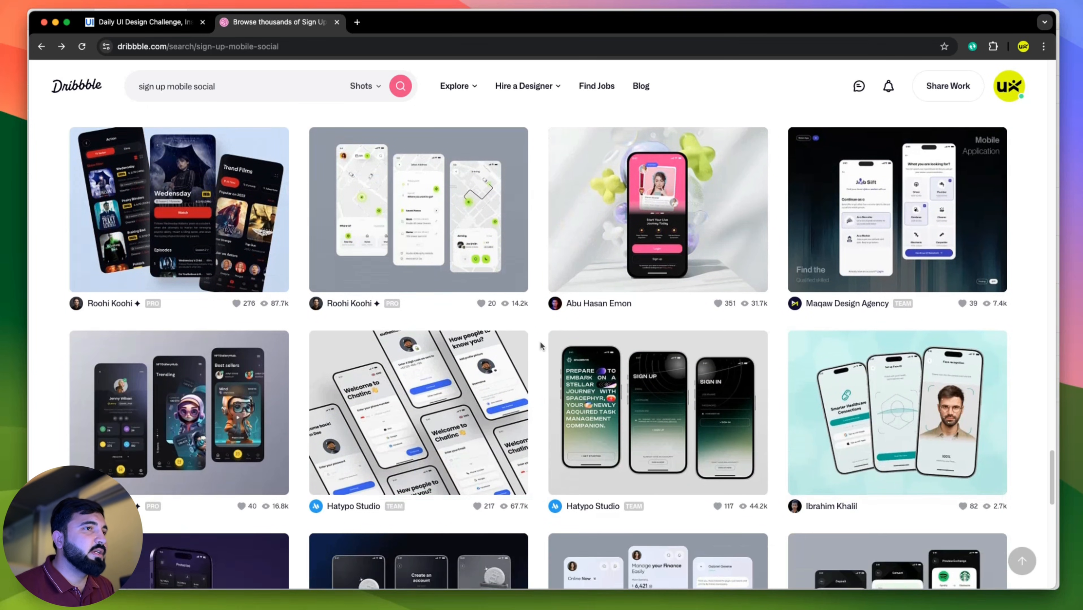
pyautogui.scroll(-3, 541, 347)
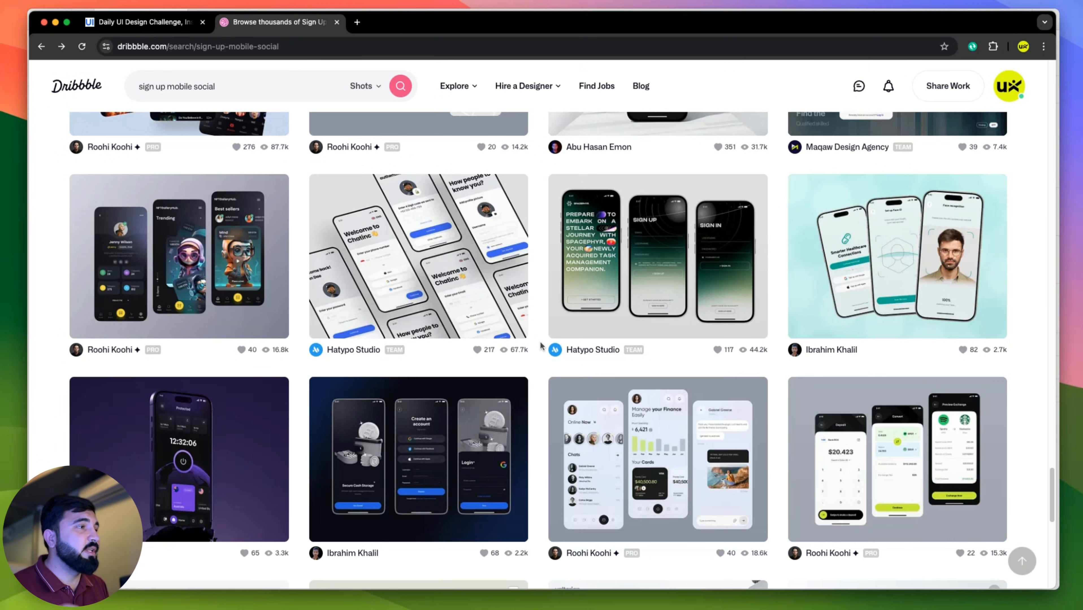
pyautogui.scroll(-3, 551, 338)
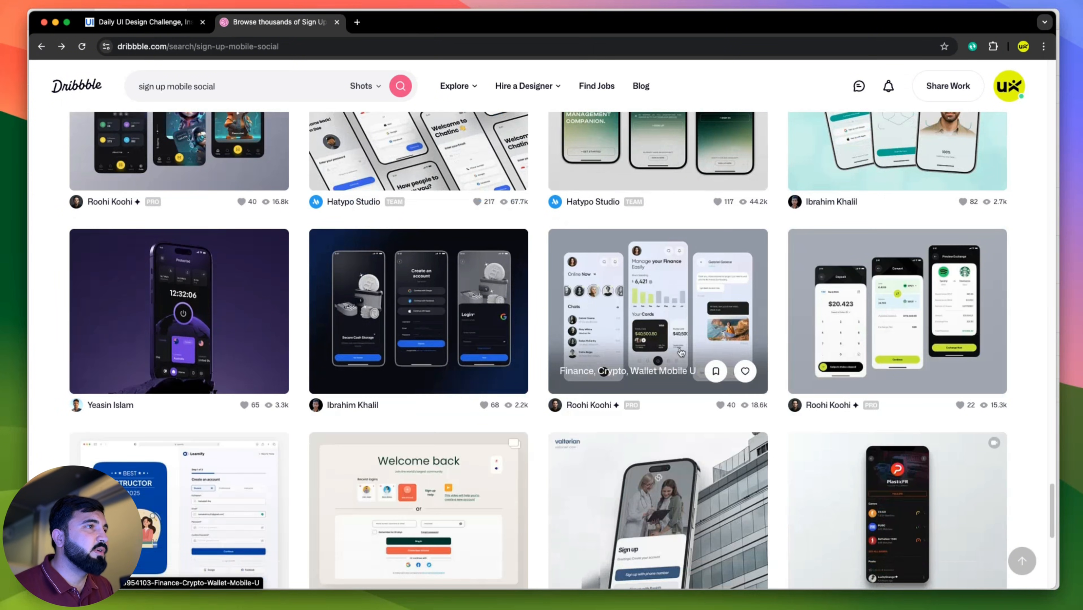
pyautogui.scroll(-9, 681, 352)
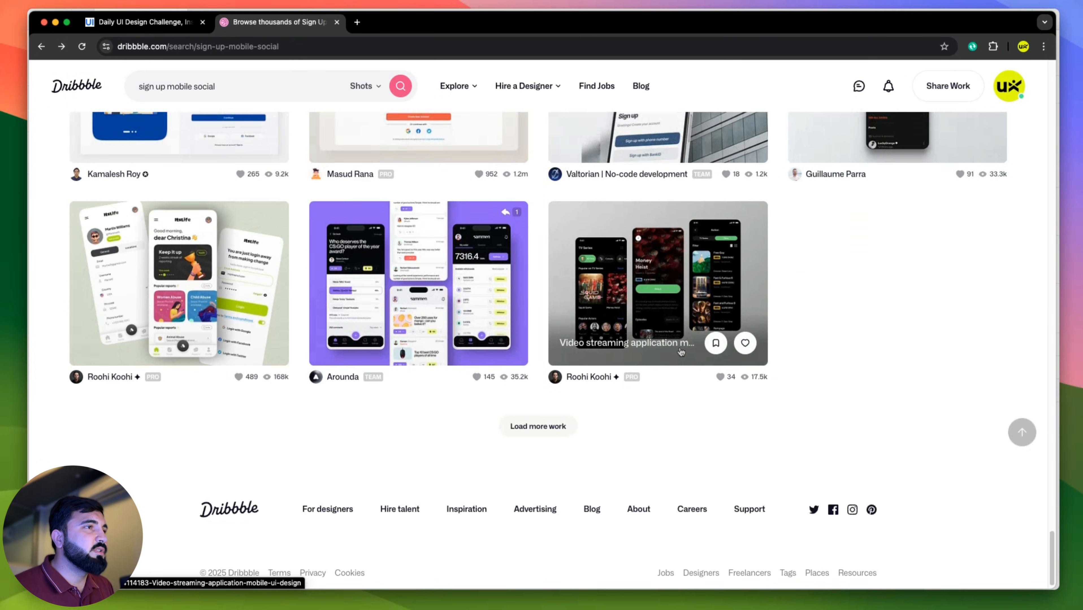
# Load more "sign up mobile social" results and look through them for further mobile sign-up screens with social sign-in.
pyautogui.click(555, 428)
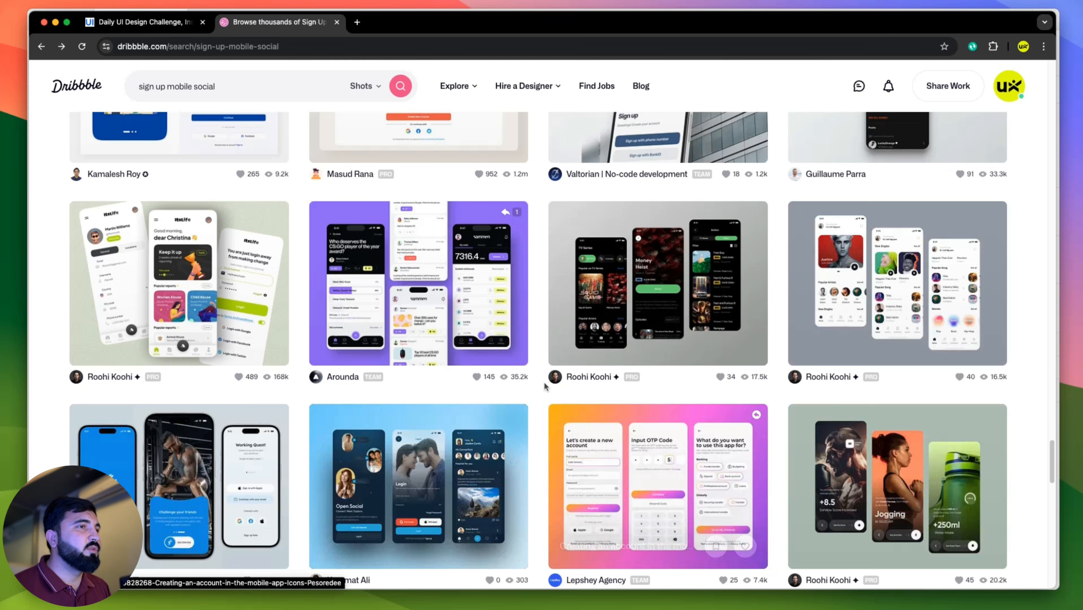
pyautogui.scroll(-9, 545, 387)
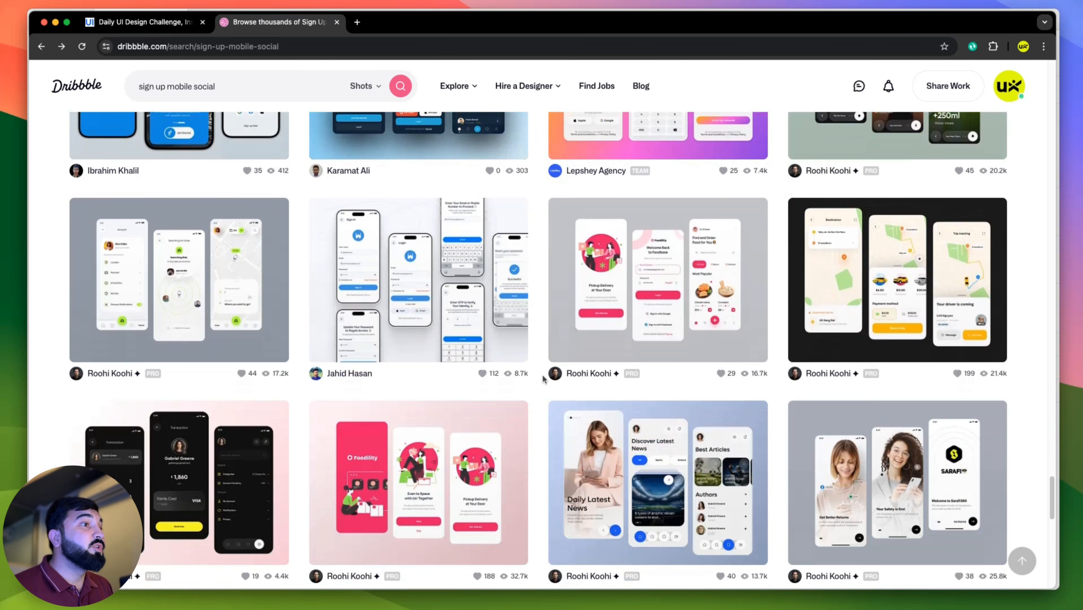
pyautogui.scroll(-8, 543, 378)
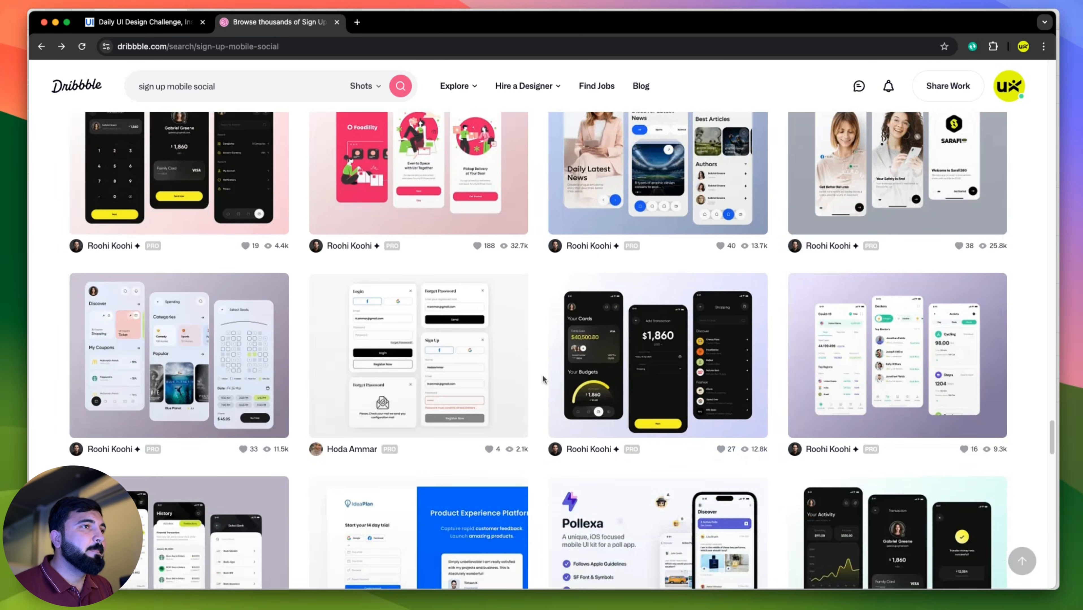
pyautogui.scroll(-9, 542, 378)
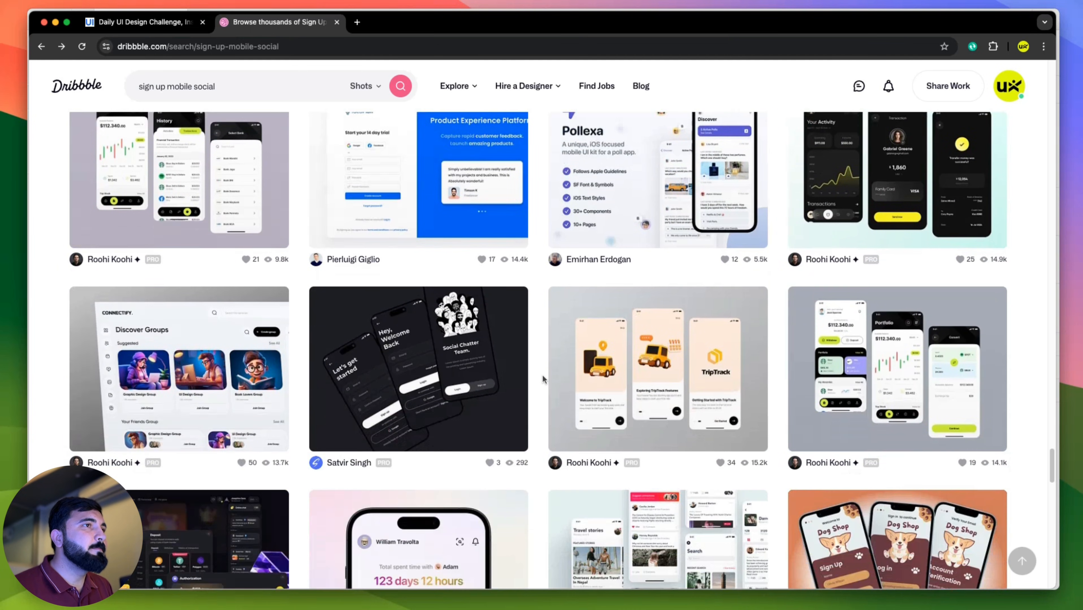
pyautogui.scroll(-4, 542, 379)
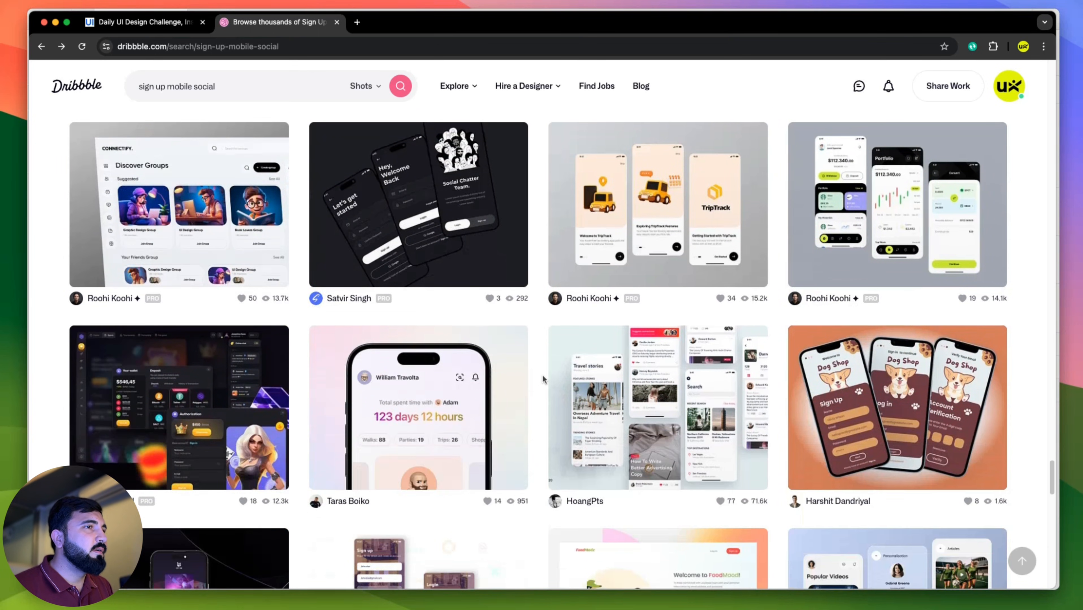
pyautogui.scroll(-12, 542, 377)
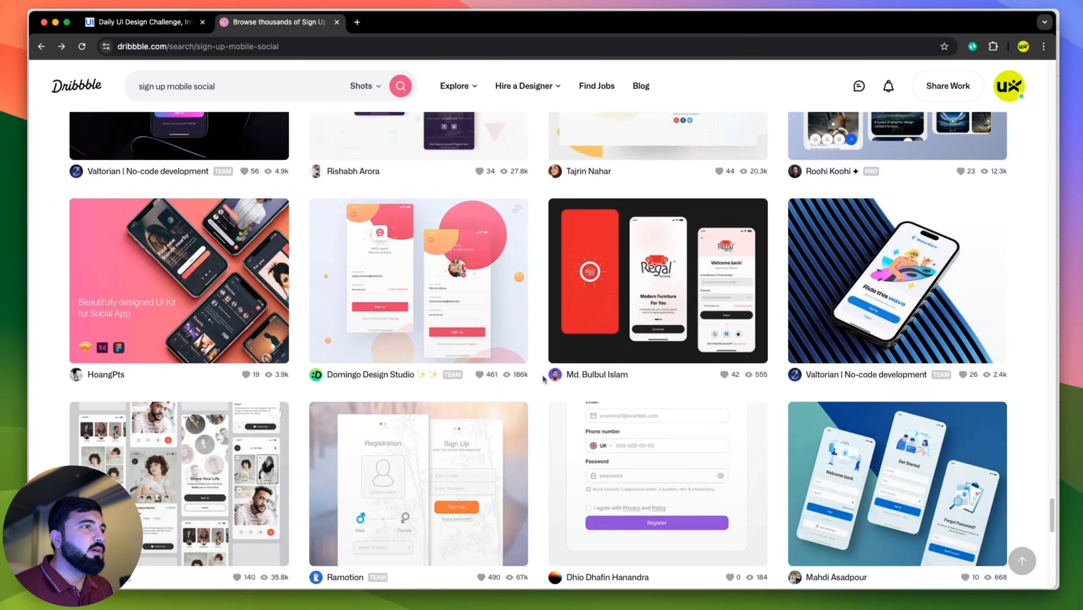
pyautogui.scroll(-12, 544, 379)
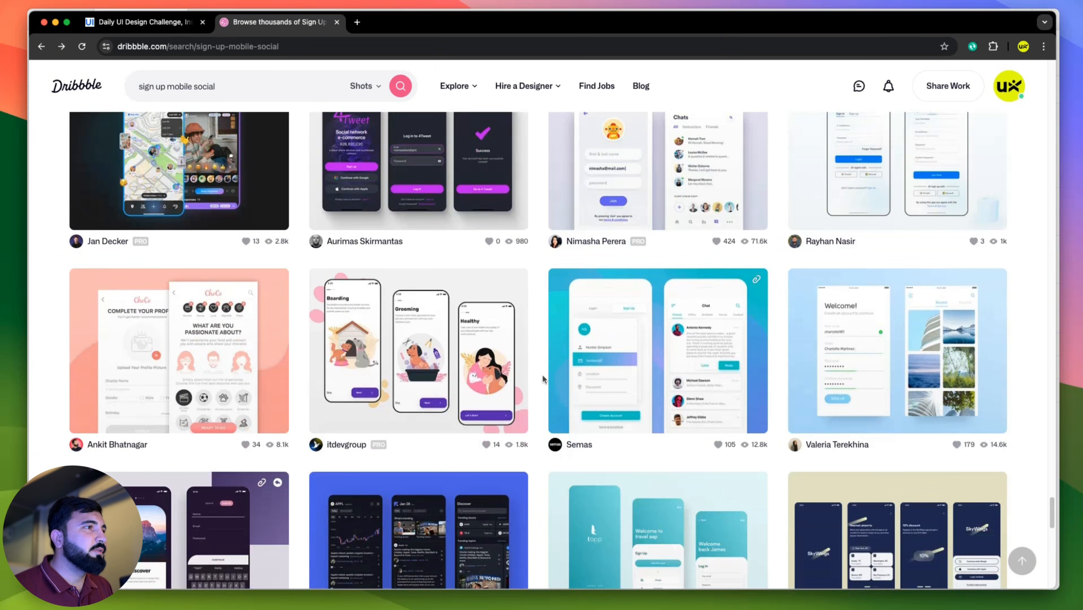
pyautogui.scroll(-11, 542, 379)
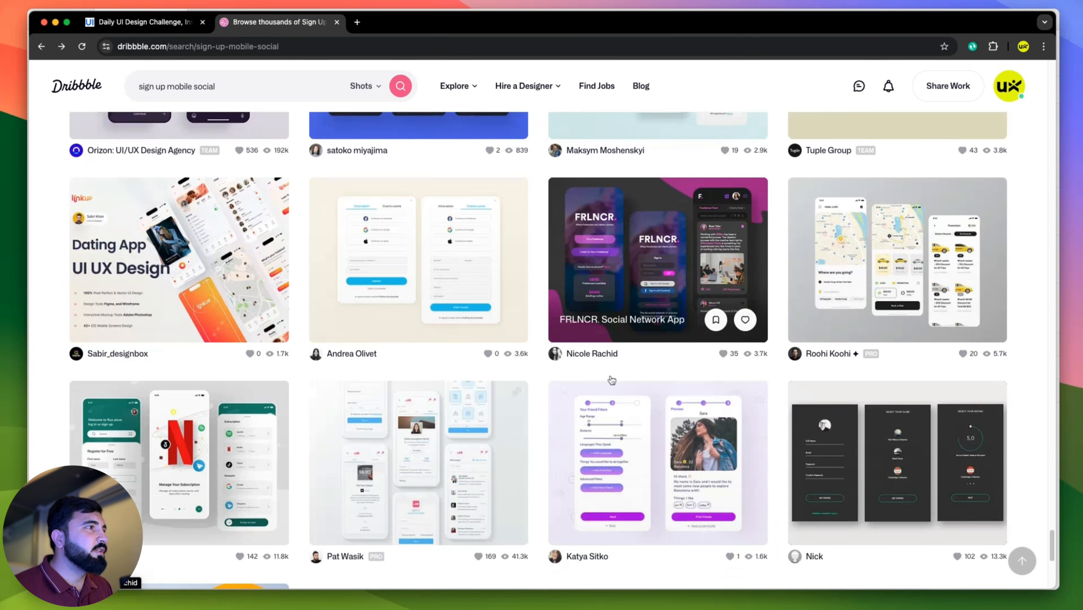
pyautogui.scroll(-7, 612, 381)
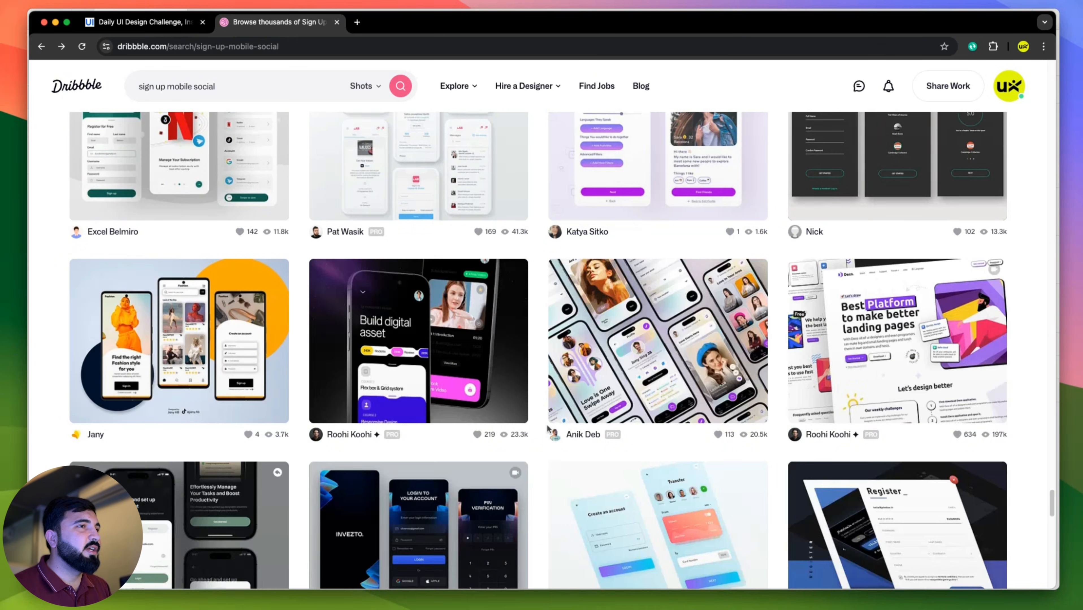
pyautogui.scroll(-3, 549, 427)
pyautogui.scroll(-12, 548, 430)
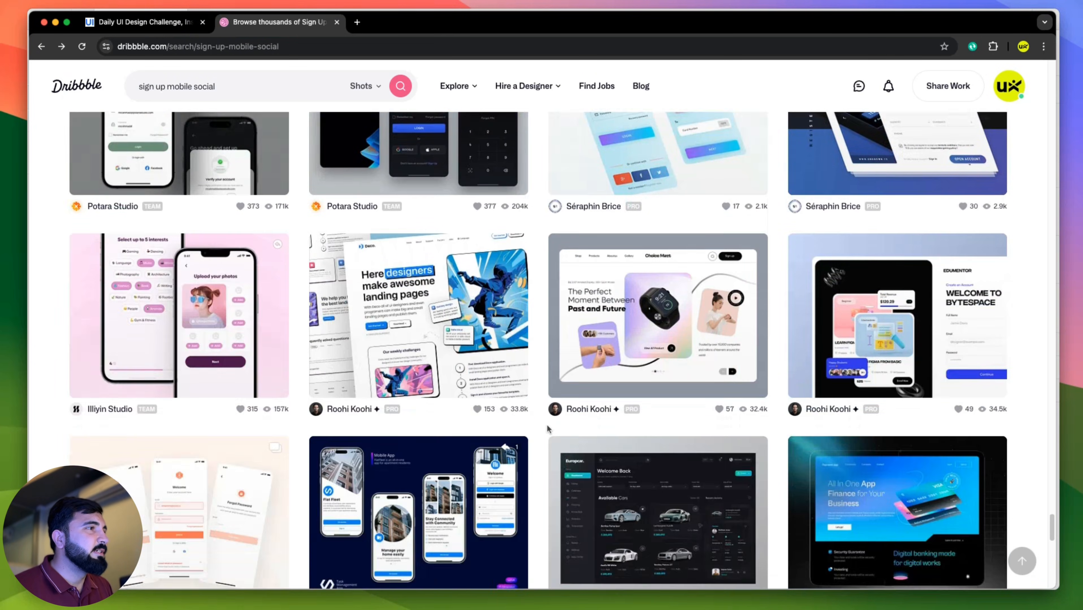
pyautogui.scroll(-9, 548, 427)
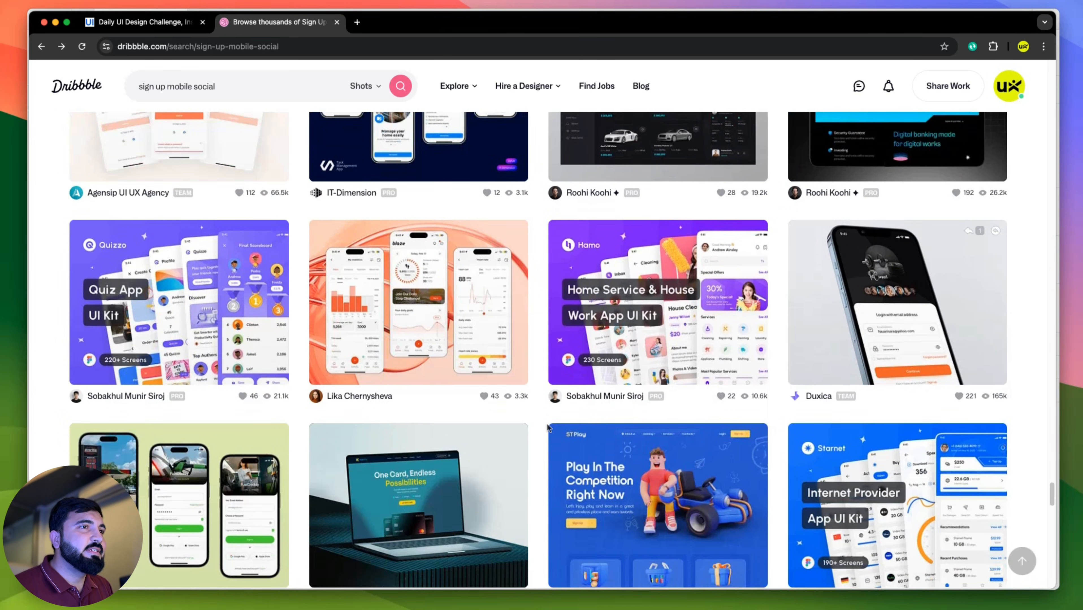
pyautogui.scroll(-10, 548, 427)
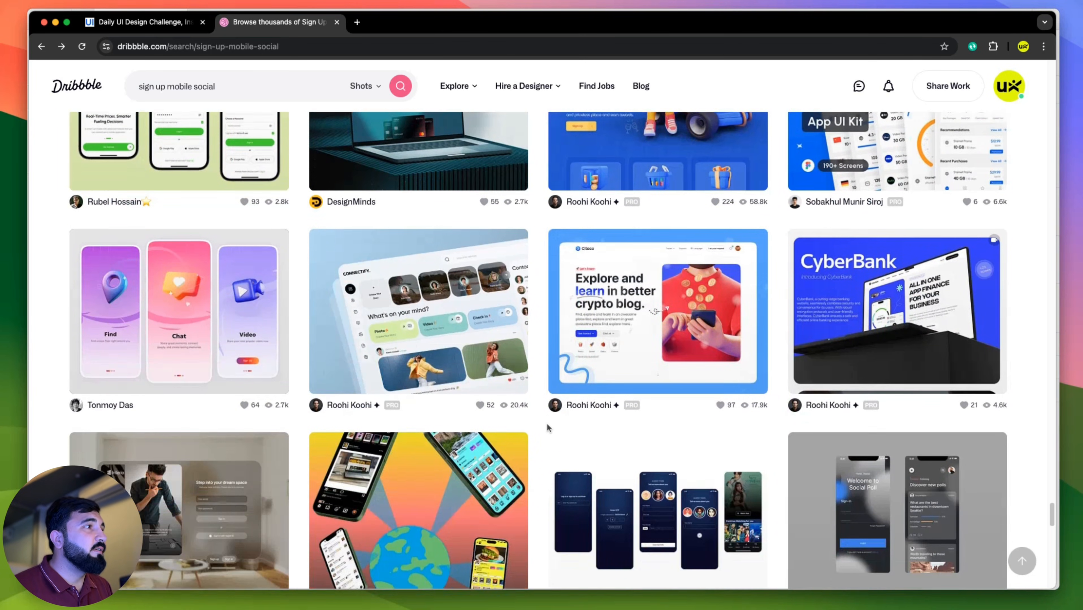
pyautogui.scroll(-11, 548, 430)
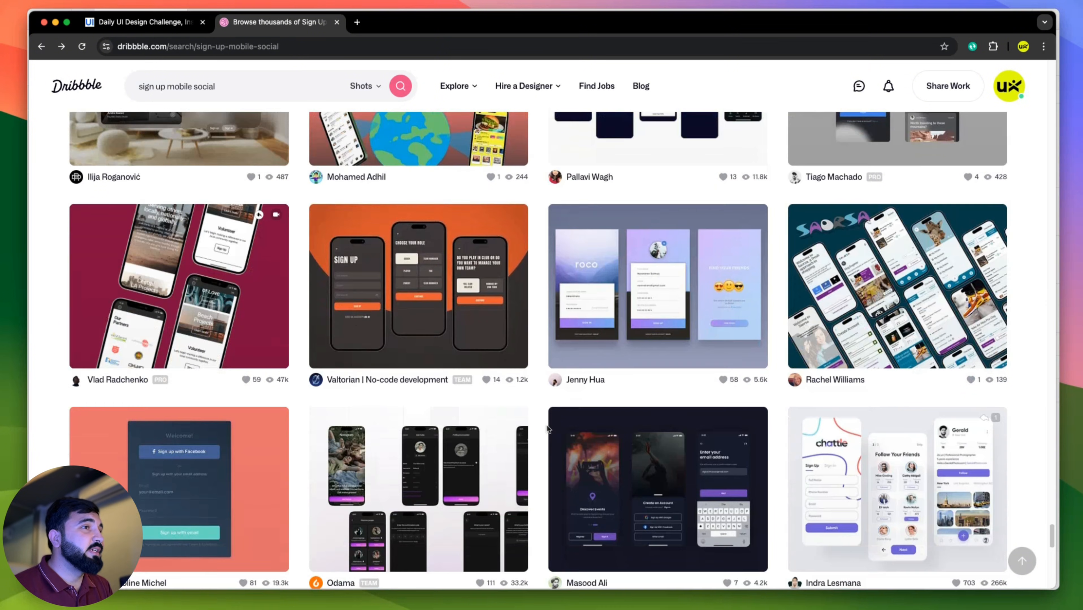
pyautogui.scroll(-10, 547, 429)
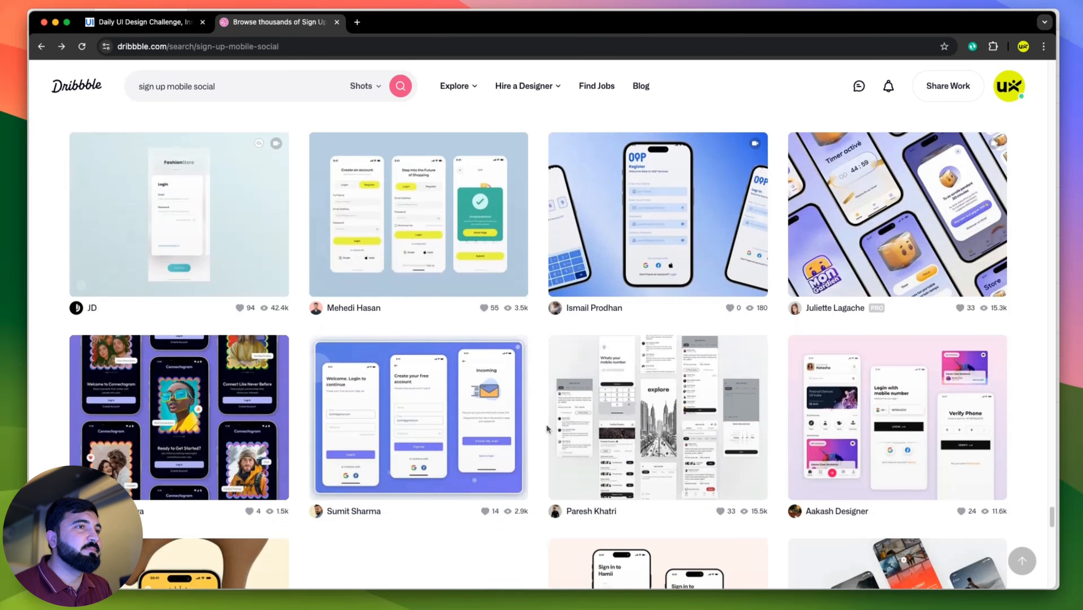
pyautogui.scroll(-7, 547, 429)
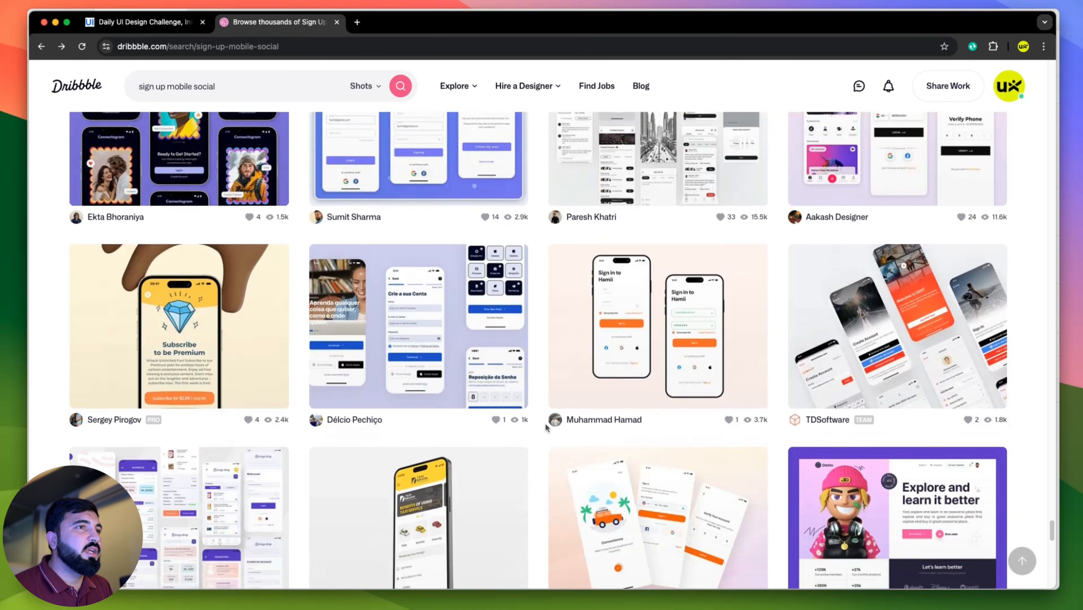
pyautogui.scroll(-3, 546, 427)
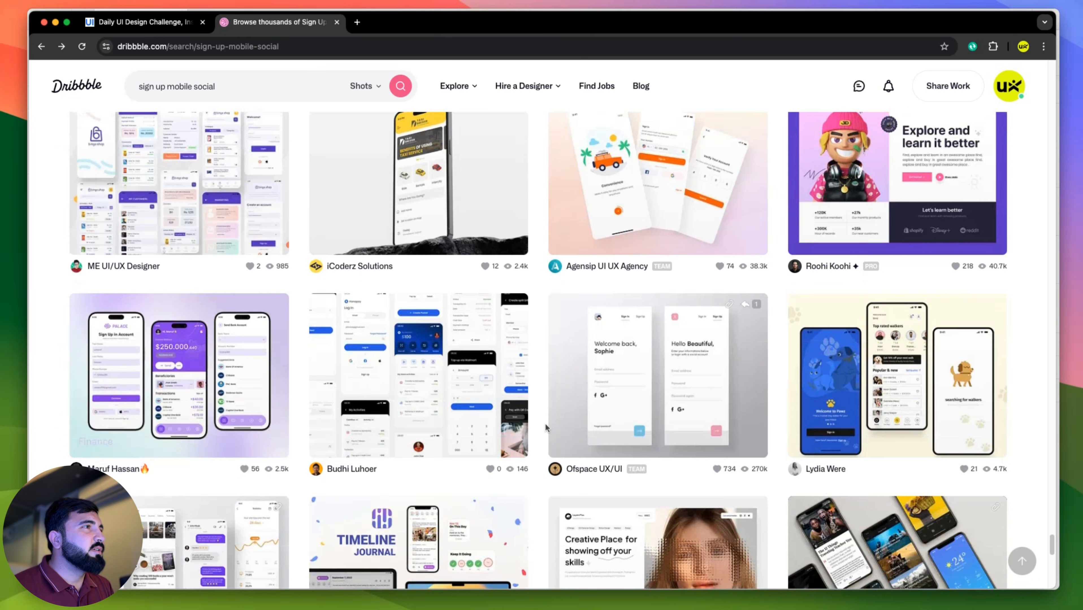
pyautogui.scroll(5, 545, 427)
pyautogui.scroll(-9, 545, 427)
pyautogui.scroll(-10, 546, 427)
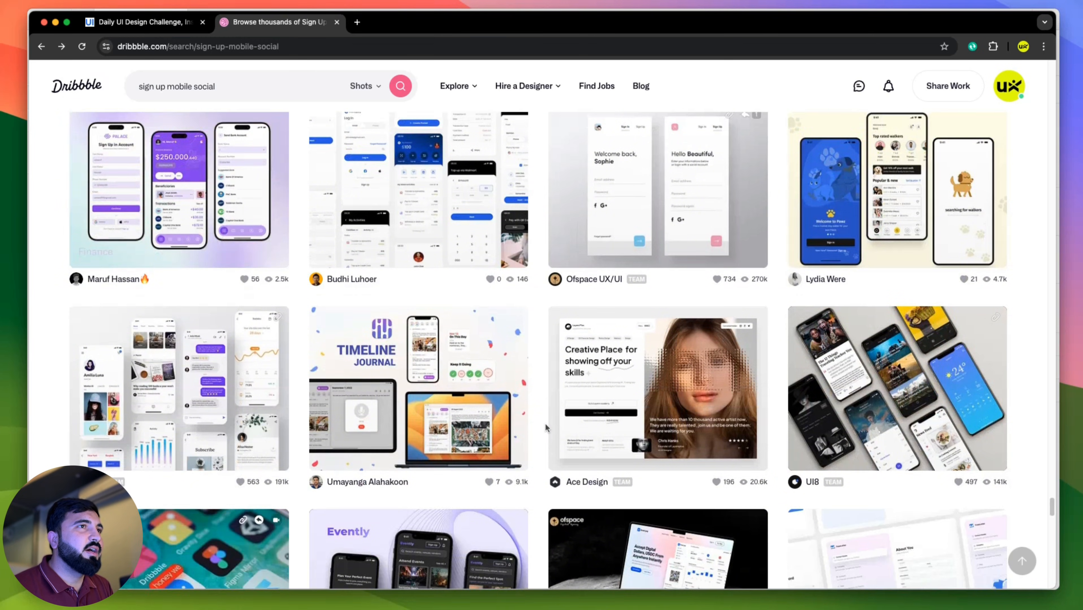
pyautogui.scroll(-9, 545, 428)
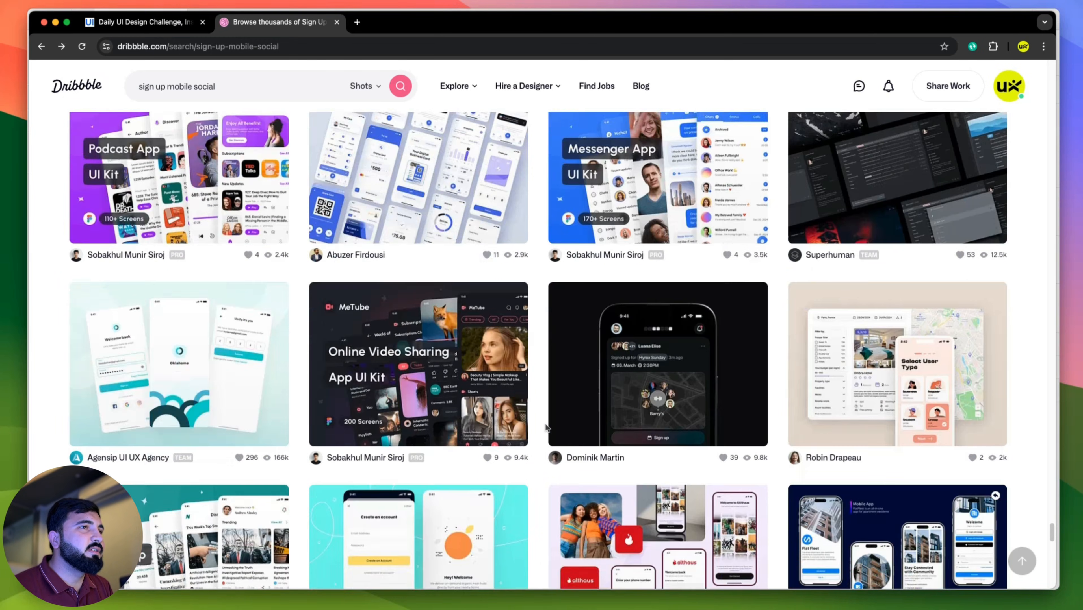
pyautogui.scroll(-4, 546, 427)
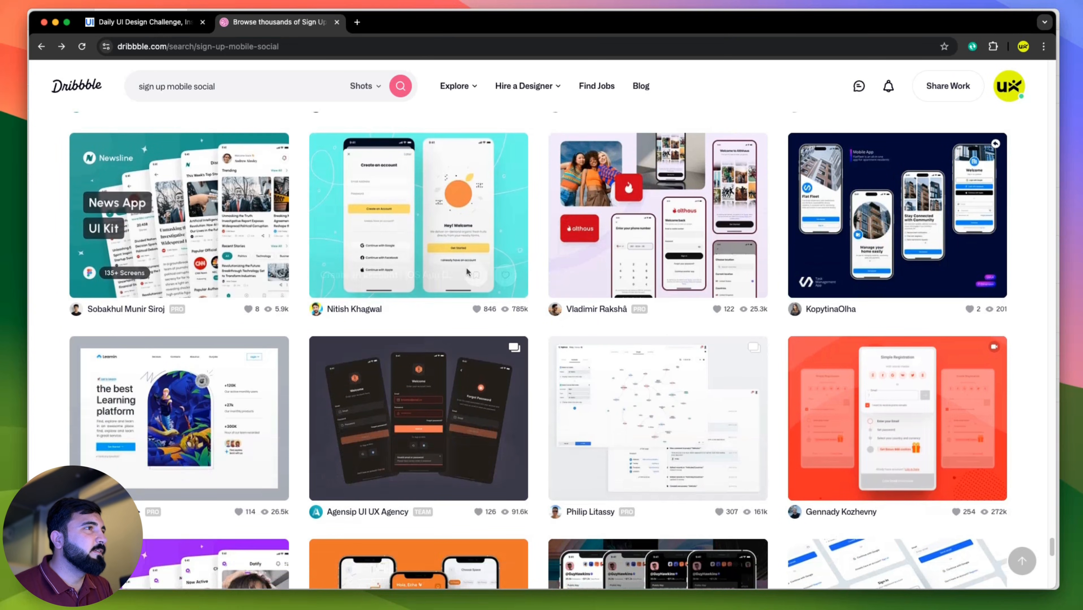
# Open the Create an account - iOS App Design shot, review its sign-up screen and copy the shot image.
pyautogui.click(419, 203)
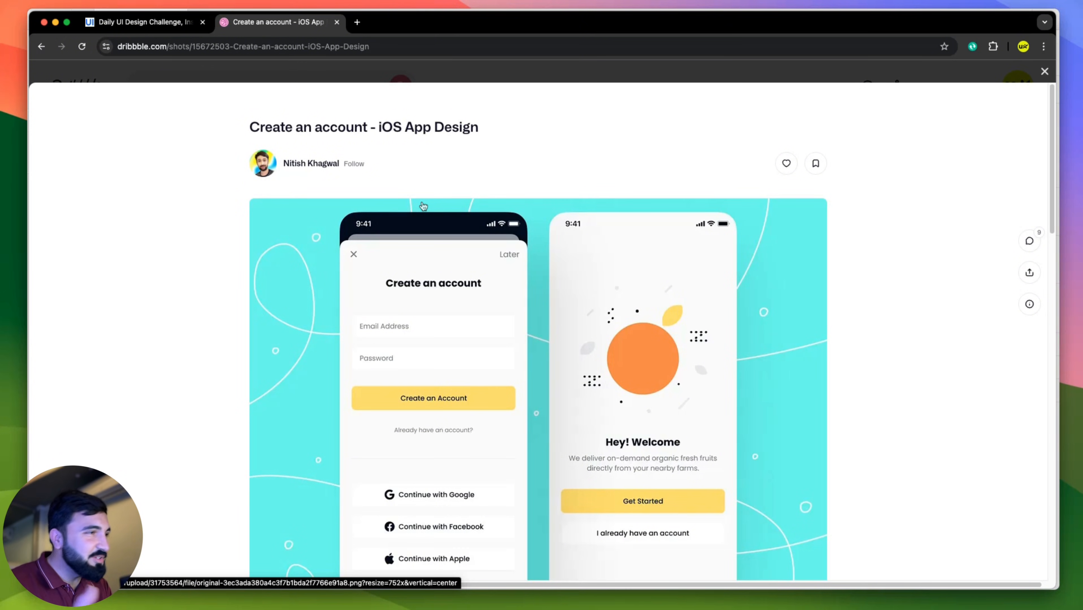
pyautogui.scroll(-3, 423, 206)
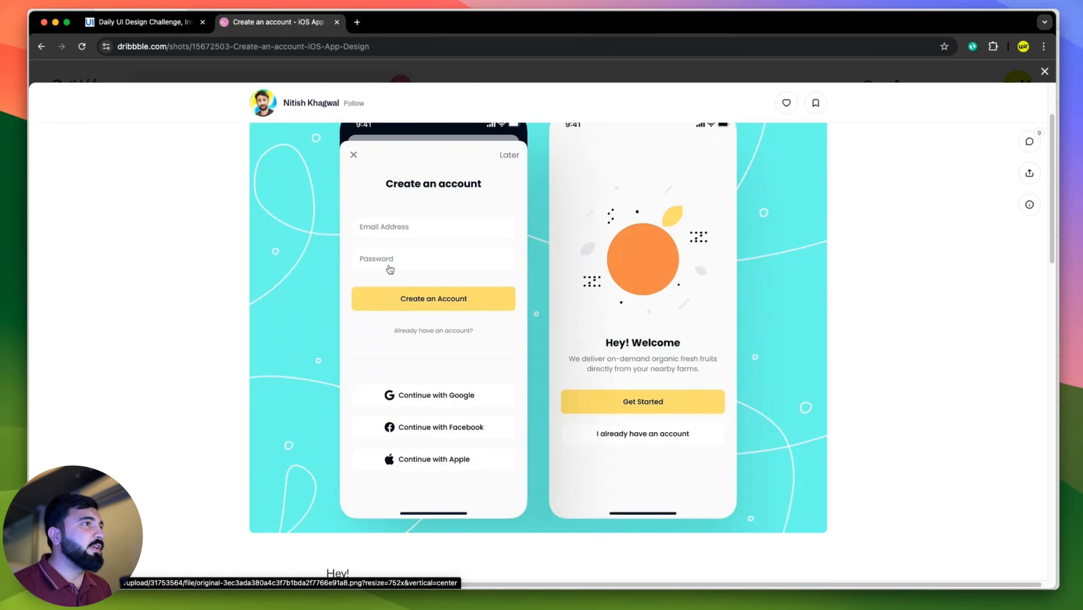
pyautogui.rightClick(482, 229)
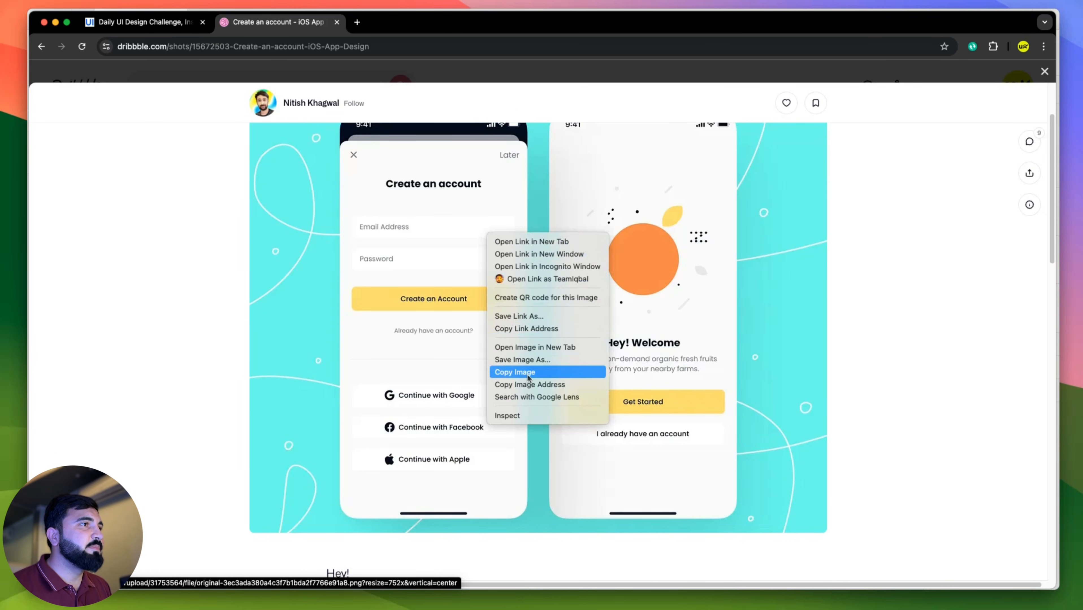
pyautogui.click(517, 375)
# Switch to Figma, paste the copied shot and place it at the end of the reference row, at X 10071, Y 62.
pyautogui.press('super+Tab')
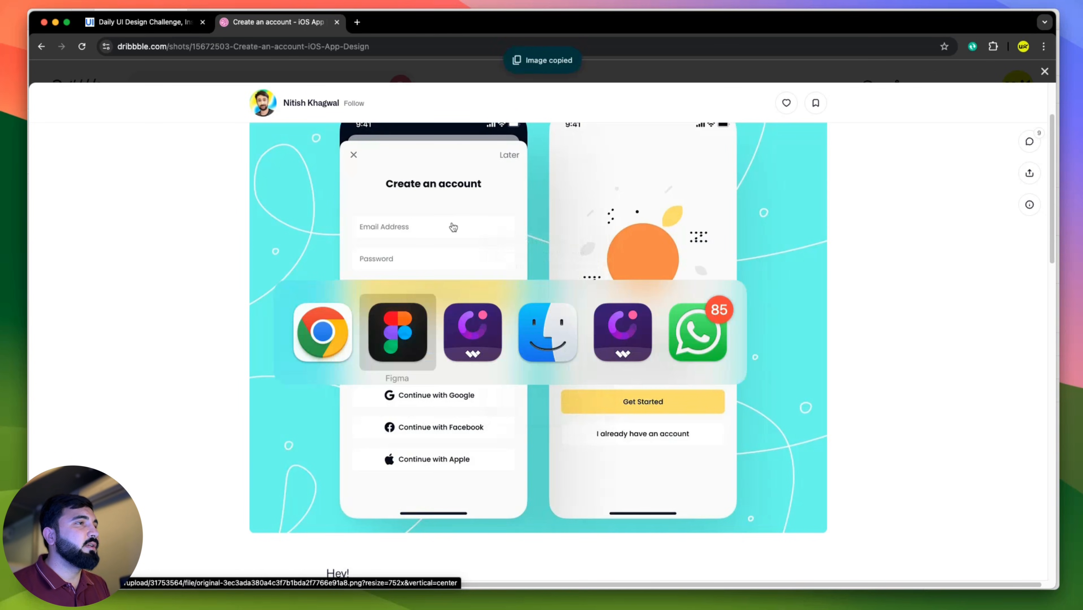
pyautogui.press('super+v')
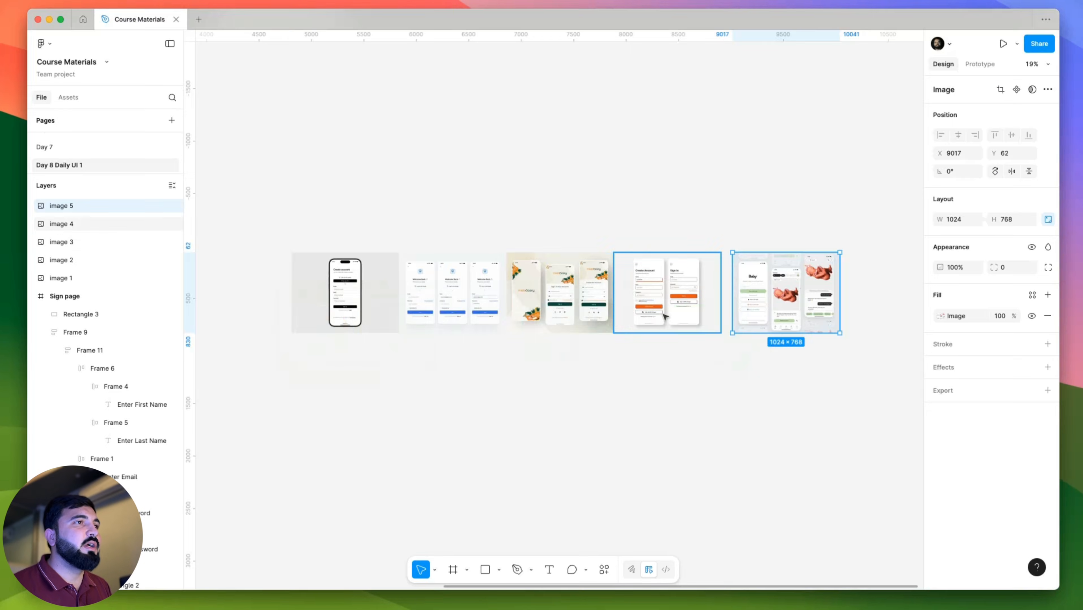
pyautogui.click(729, 392)
pyautogui.scroll(-3, 730, 392)
pyautogui.click(606, 330)
pyautogui.moveTo(548, 333); pyautogui.dragTo(683, 294)
# Examine the first two reference images, comparing the social buttons, form fields and links on the Create account and Welcome Back screens.
pyautogui.moveTo(388, 400); pyautogui.dragTo(715, 420)
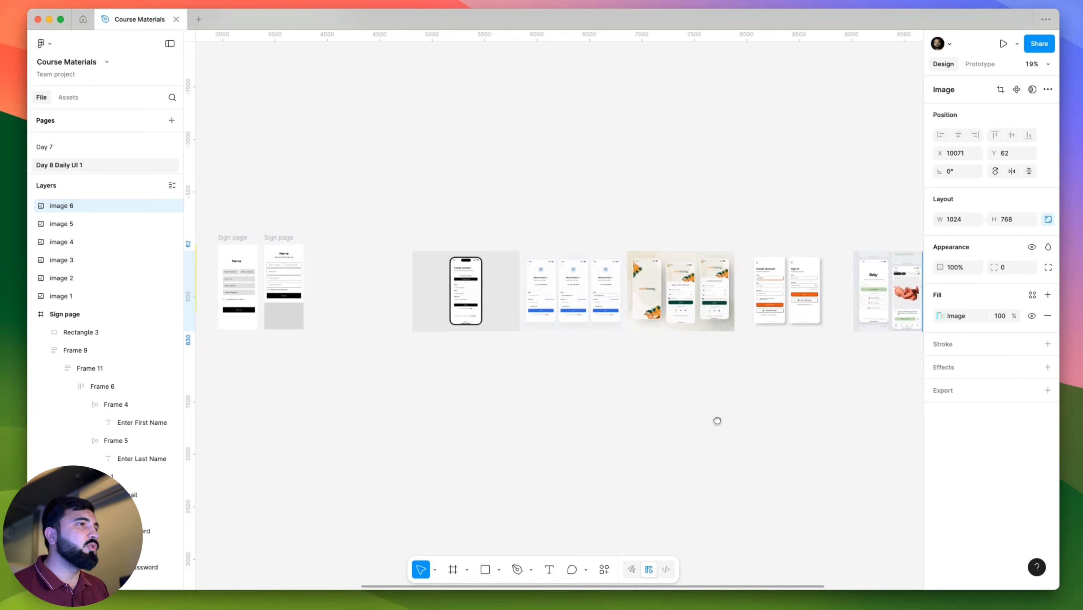
pyautogui.scroll(10, 496, 283)
pyautogui.hscroll(3, 637, 348)
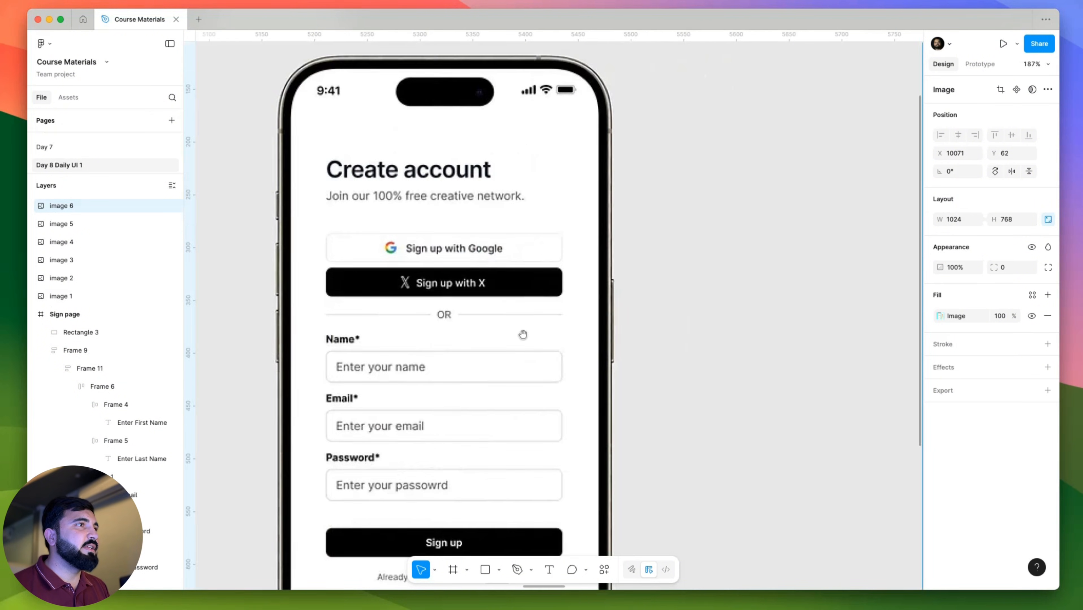
pyautogui.scroll(-5, 522, 333)
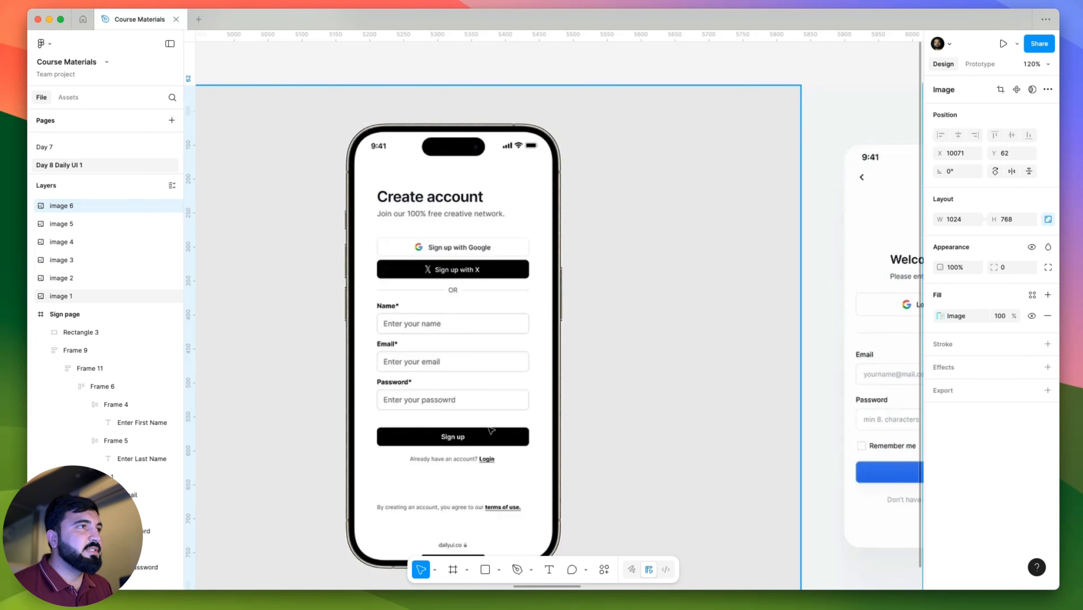
pyautogui.scroll(-5, 491, 429)
pyautogui.scroll(3, 513, 258)
pyautogui.hscroll(5, 417, 290)
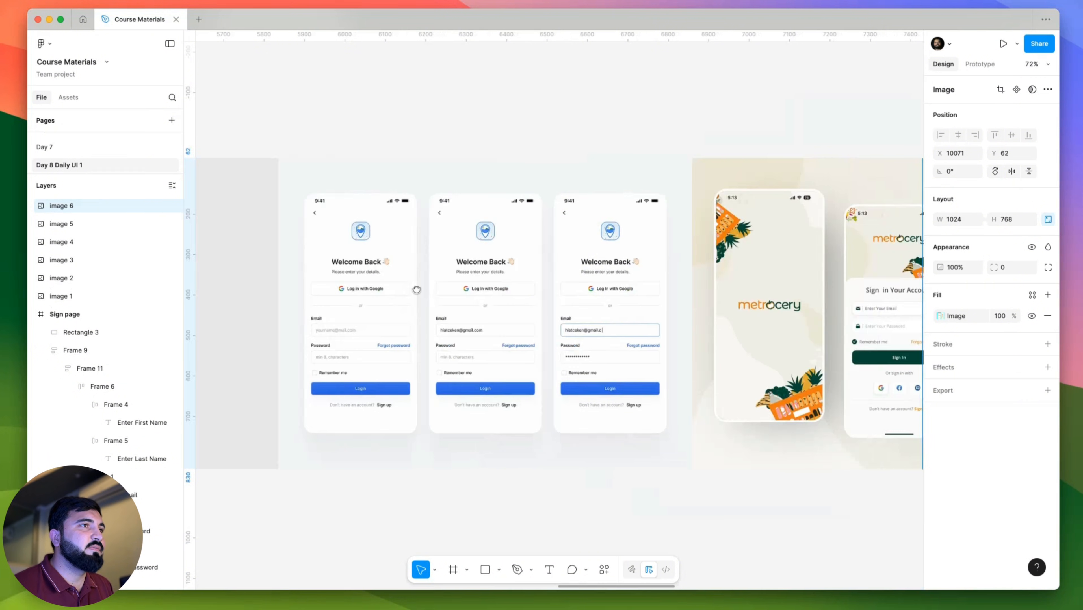
pyautogui.scroll(5, 416, 289)
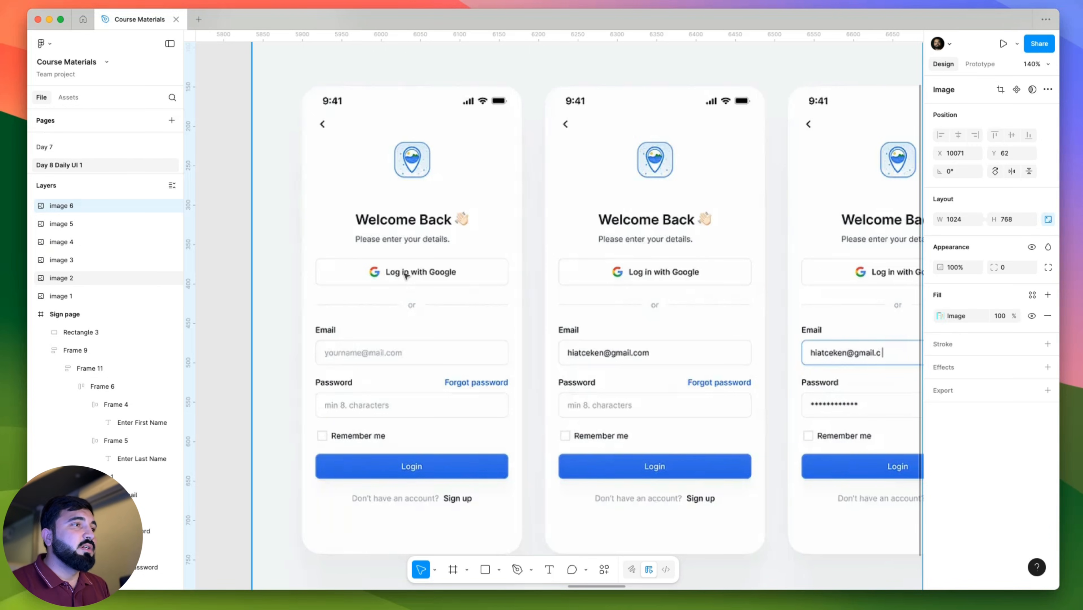
pyautogui.scroll(-5, 367, 243)
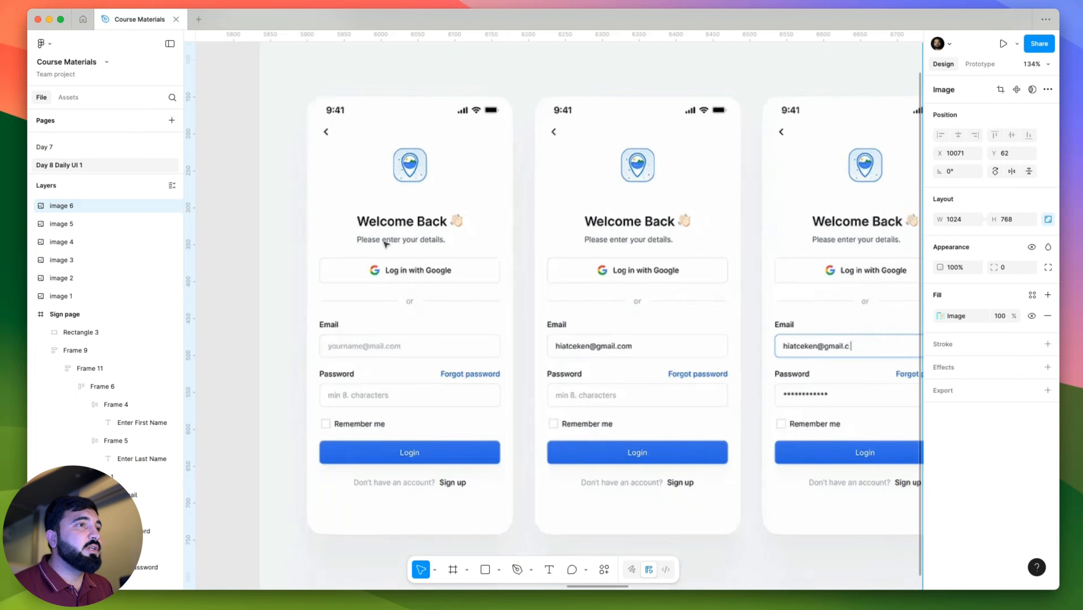
pyautogui.scroll(3, 532, 317)
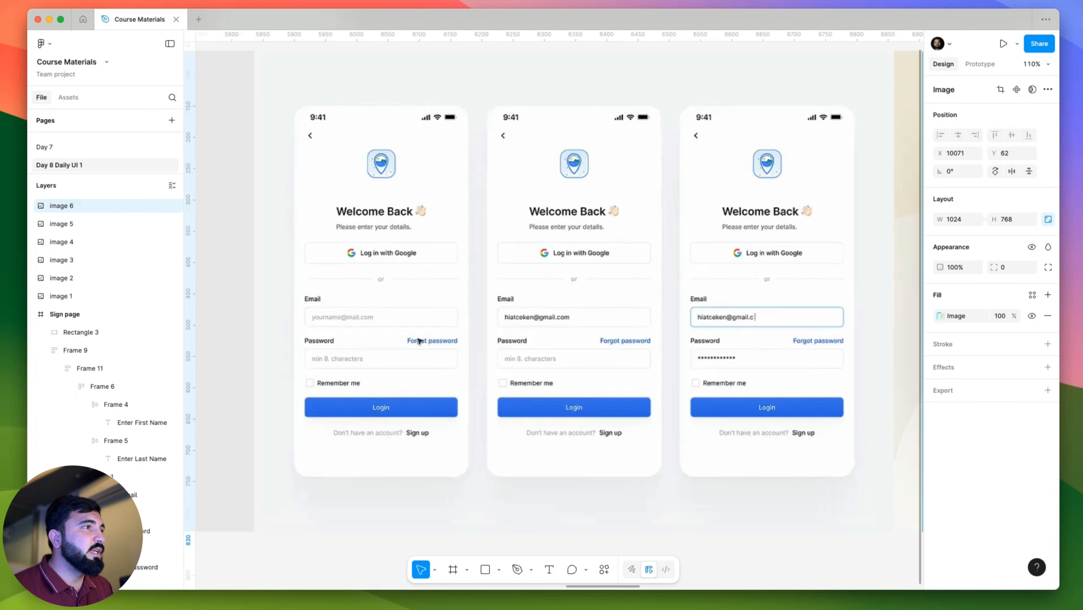
pyautogui.scroll(3, 416, 338)
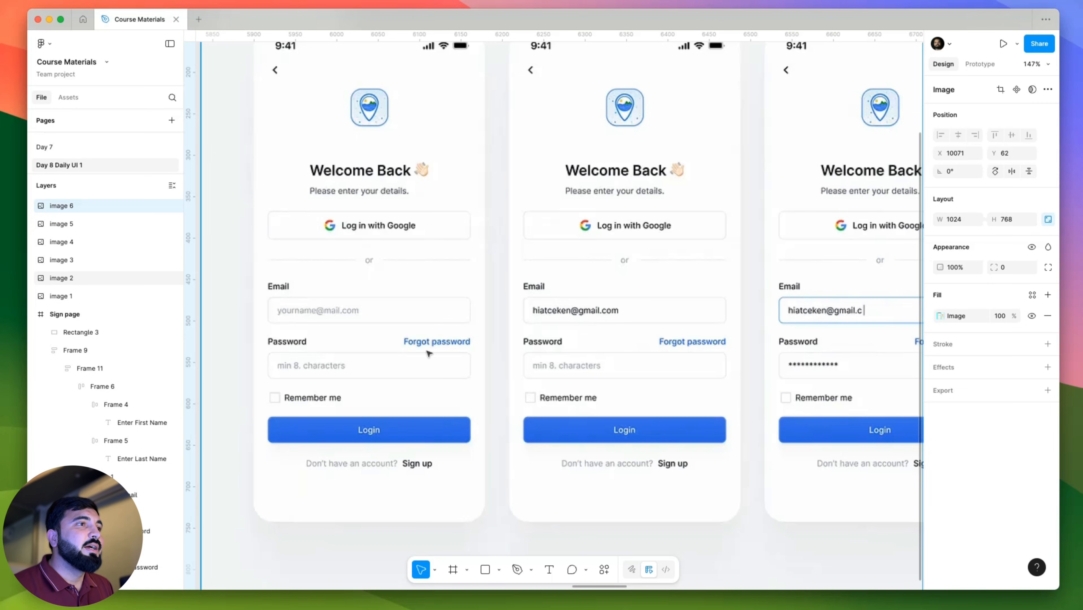
pyautogui.scroll(-3, 427, 345)
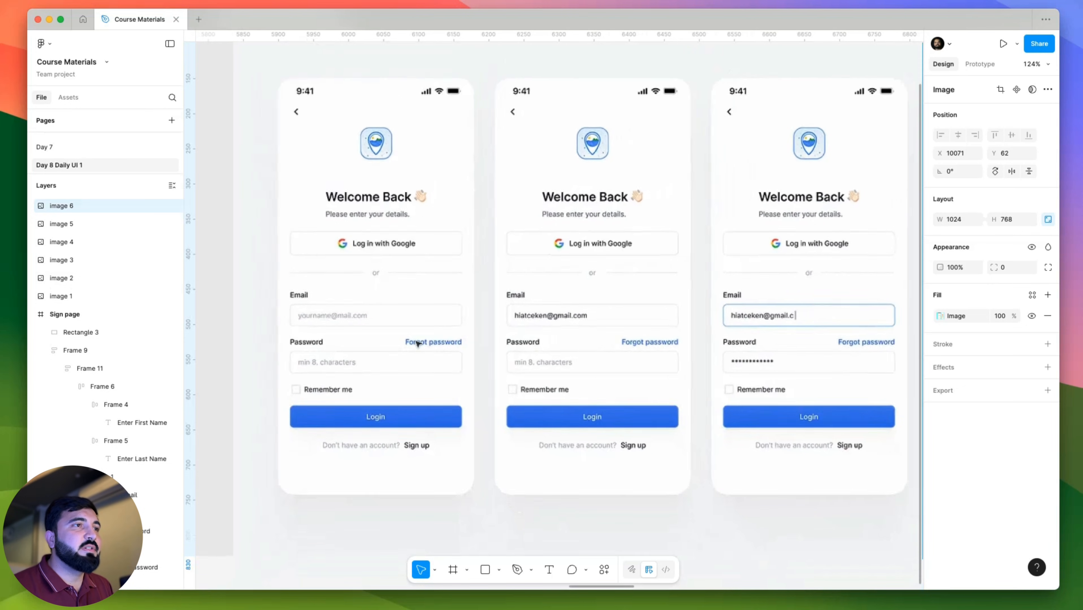
# Examine the Metrocery, orange Create Account and Baby reference images, comparing their form fields, action buttons and social sign-in options.
pyautogui.hscroll(10, 553, 381)
pyautogui.hscroll(7, 646, 367)
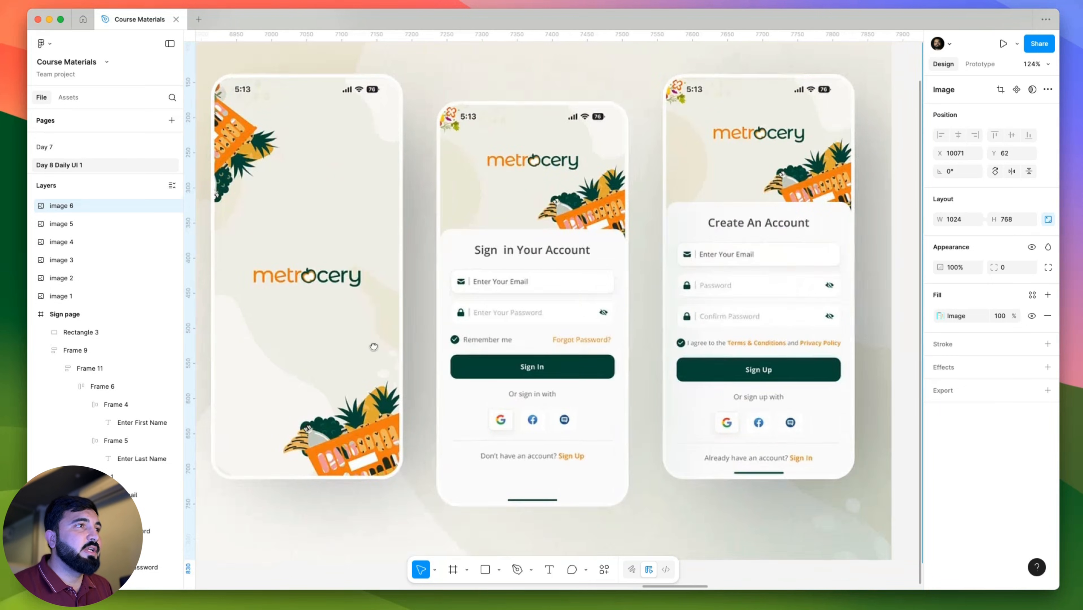
pyautogui.hscroll(3, 461, 346)
pyautogui.scroll(-5, 374, 345)
pyautogui.hscroll(10, 397, 308)
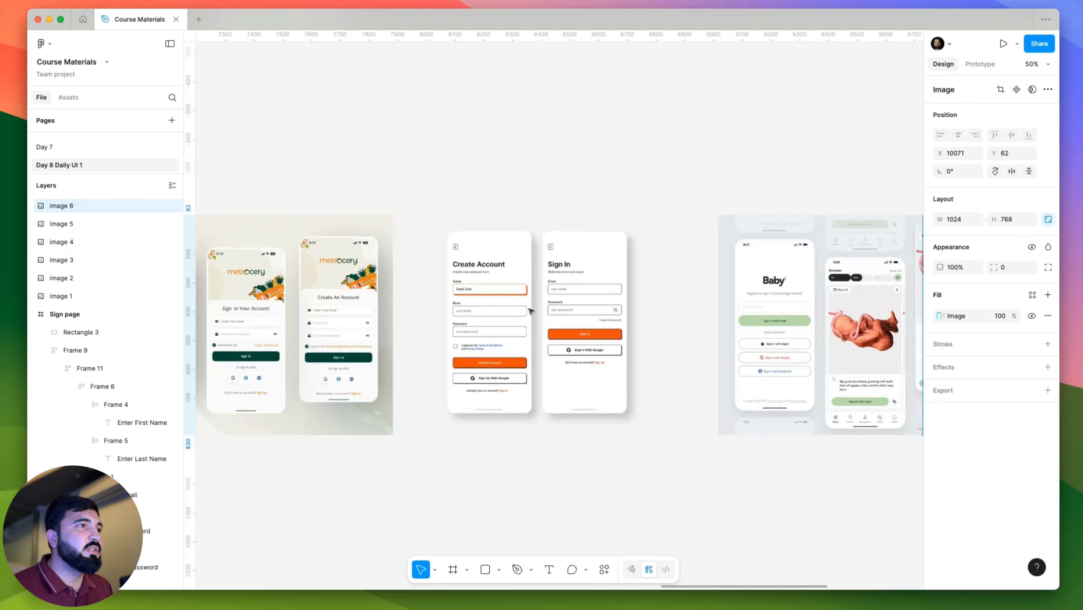
pyautogui.scroll(5, 421, 268)
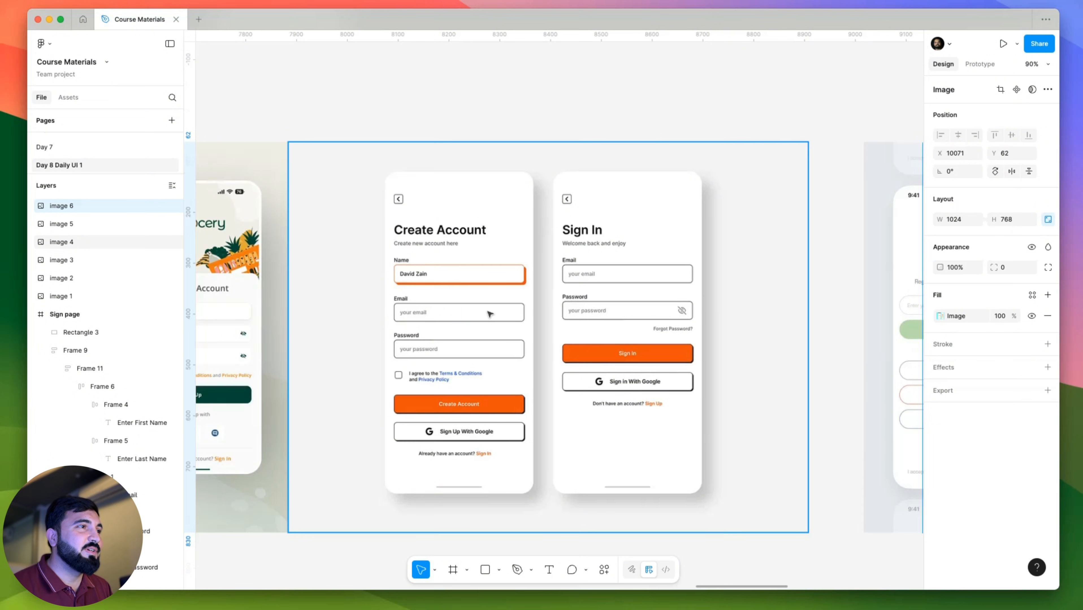
pyautogui.hscroll(4, 477, 367)
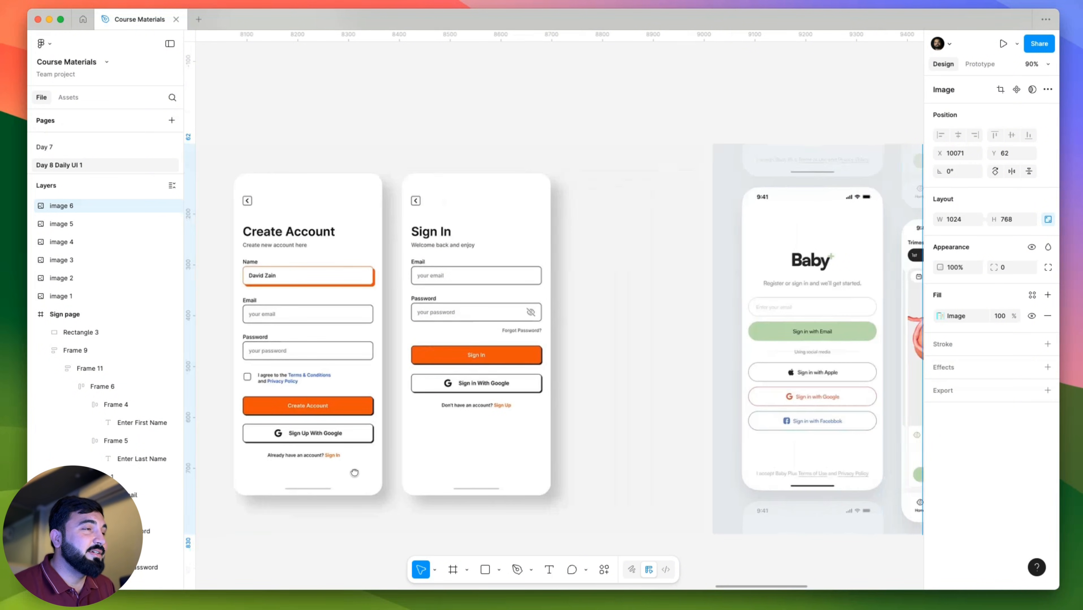
pyautogui.scroll(-2, 323, 249)
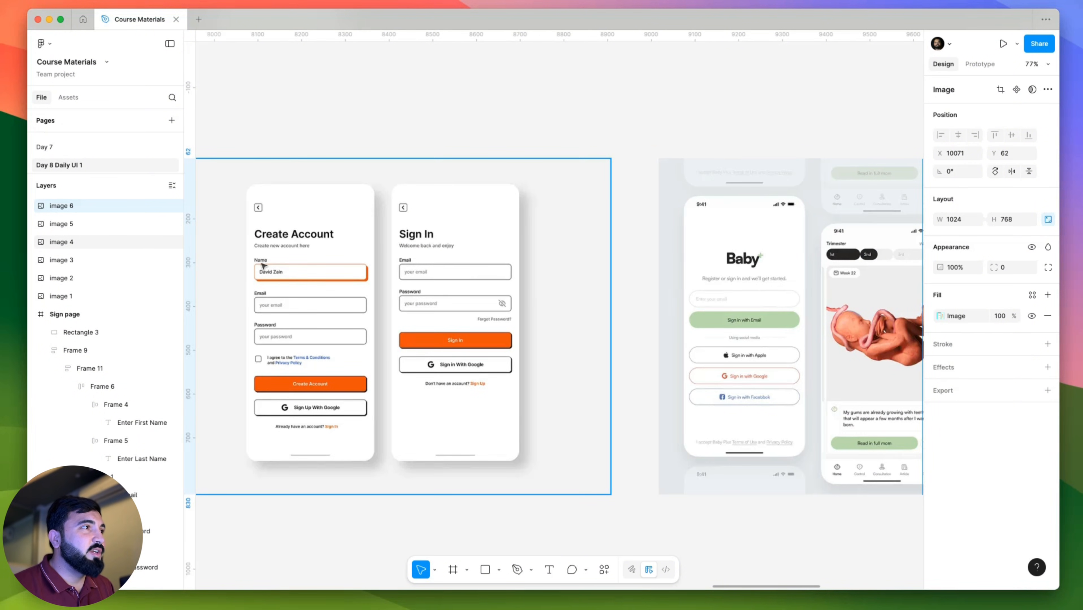
pyautogui.hscroll(5, 363, 291)
pyautogui.scroll(-1, 262, 349)
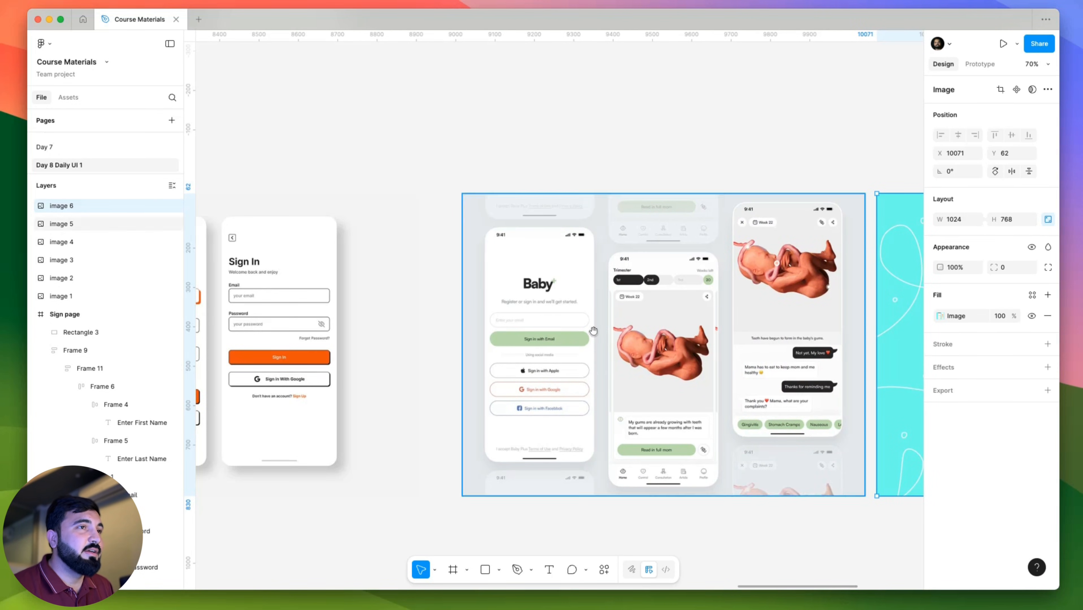
# Study the turquoise Create an account reference's header, fields and social buttons, comparing it with the orange Create Account and Sign In screens.
pyautogui.hscroll(12, 593, 327)
pyautogui.scroll(5, 513, 359)
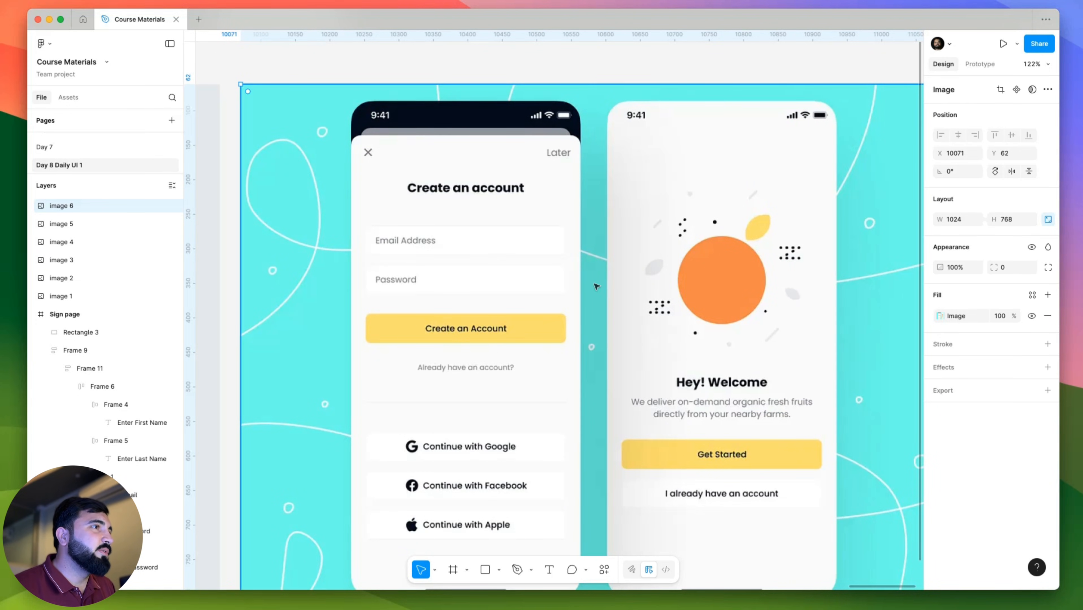
pyautogui.hotkey('shift', '2')
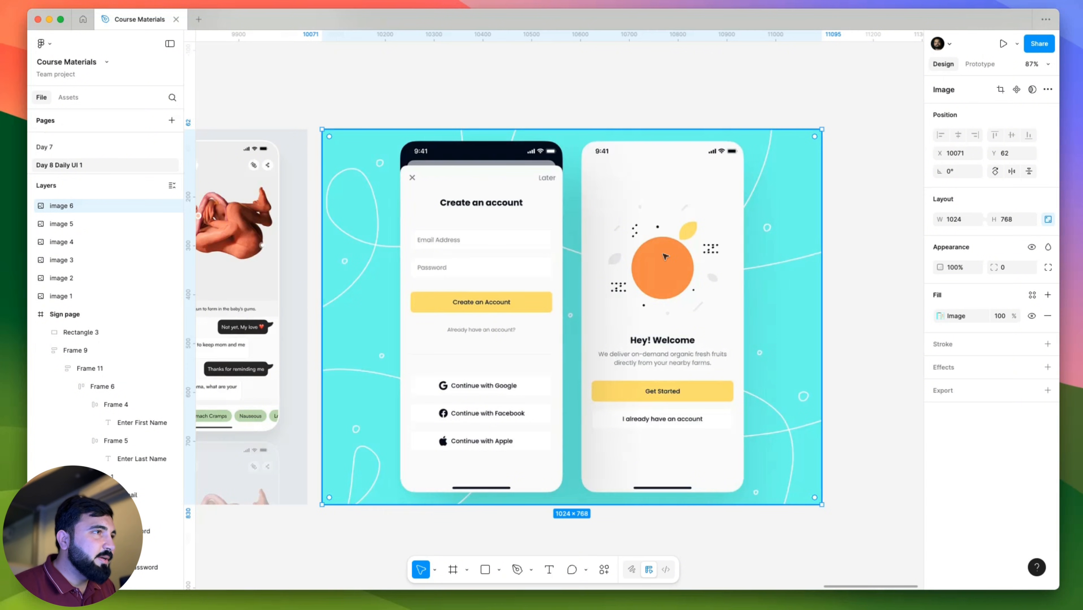
pyautogui.scroll(-5, 665, 257)
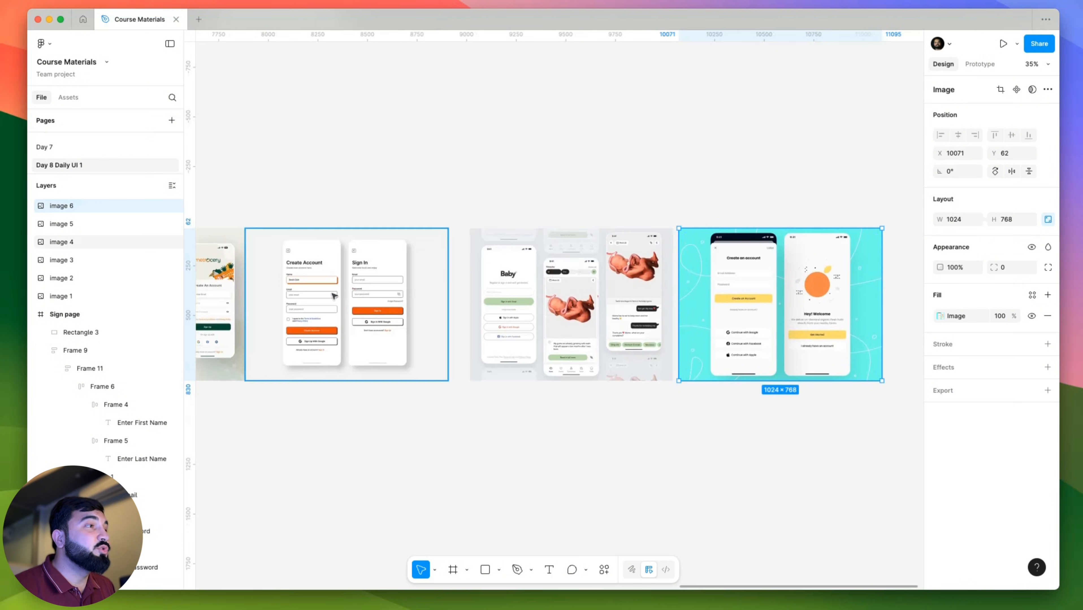
pyautogui.scroll(5, 333, 296)
pyautogui.scroll(-5, 621, 329)
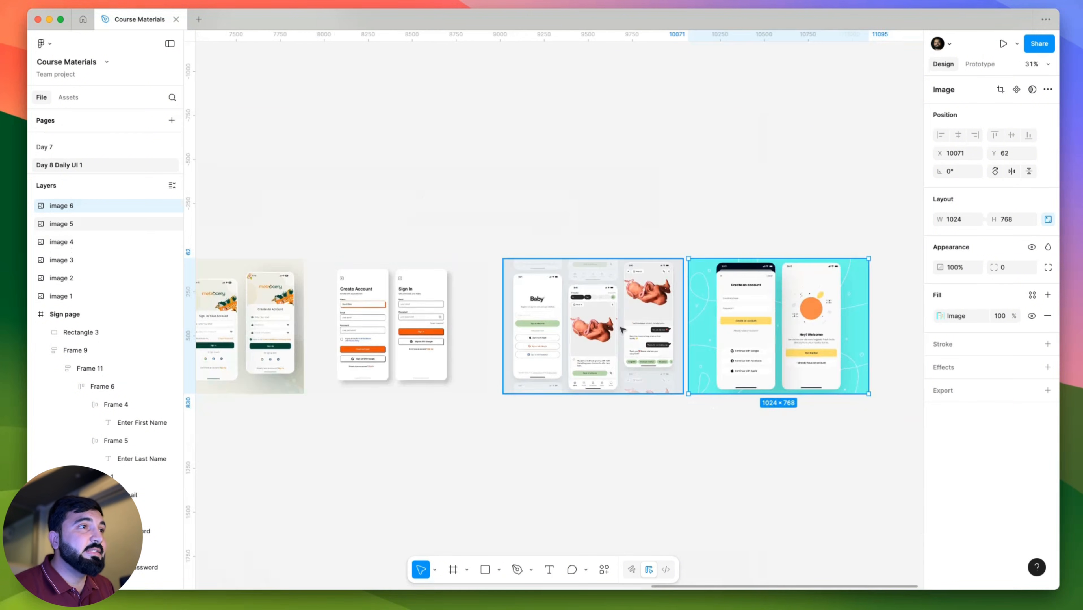
pyautogui.scroll(10, 343, 305)
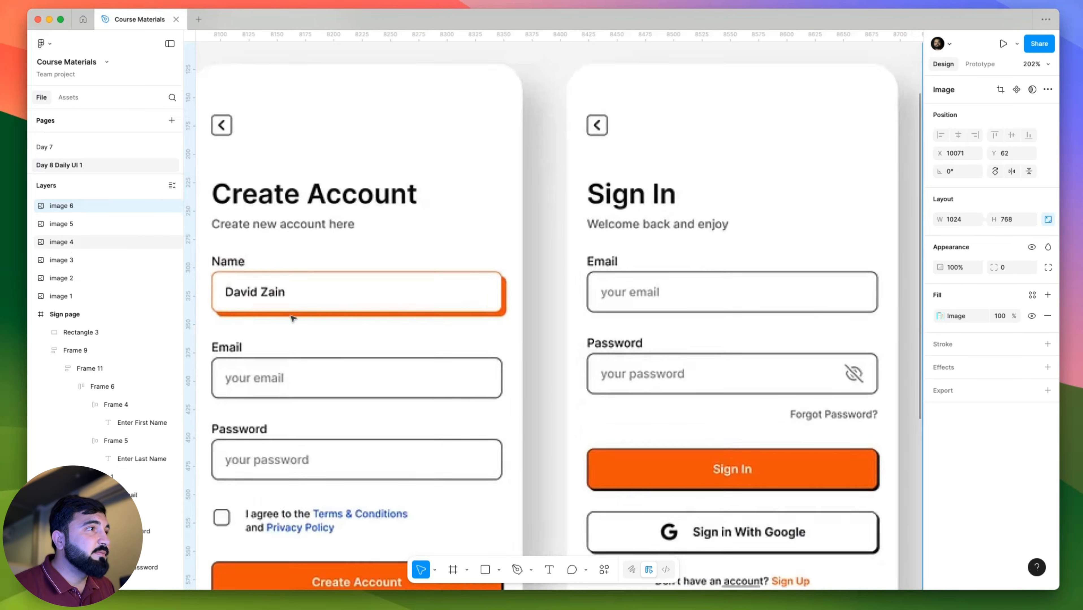
pyautogui.hotkey('shift', '2')
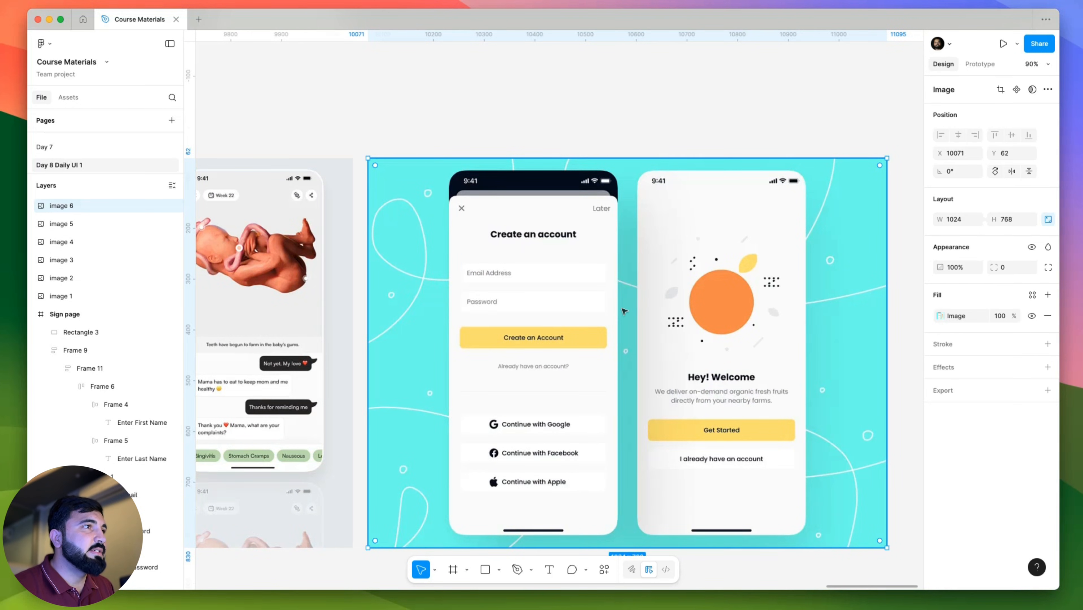
pyautogui.scroll(1, 624, 311)
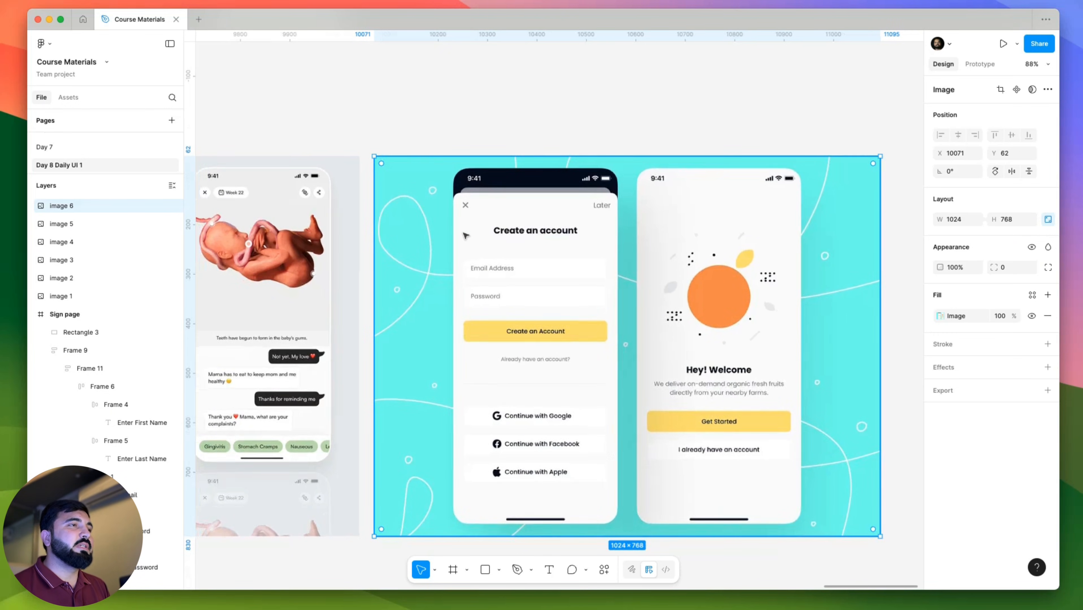
pyautogui.scroll(3, 480, 201)
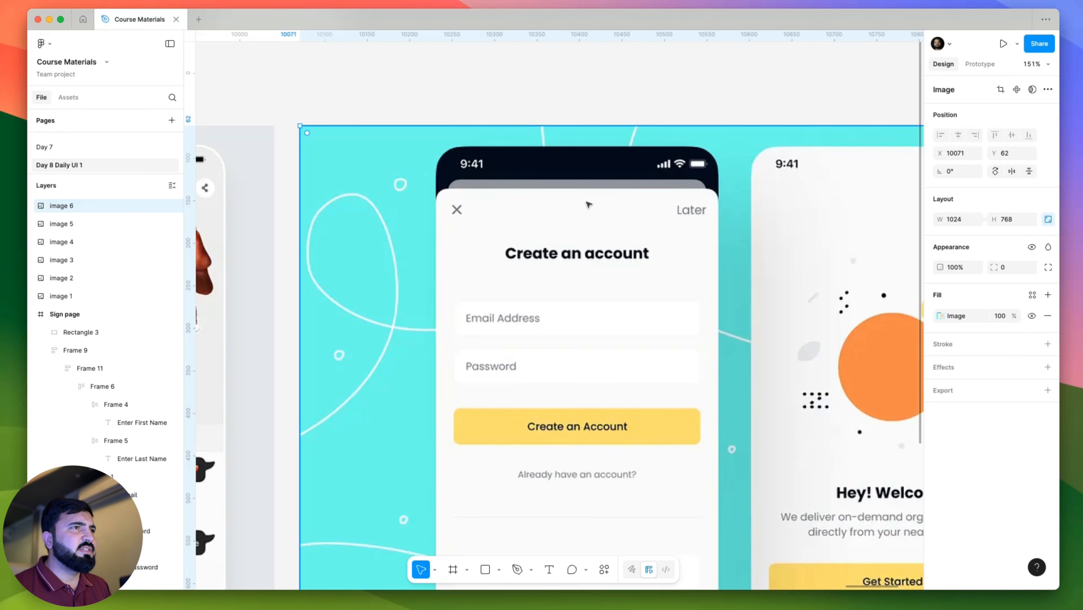
pyautogui.scroll(-5, 508, 239)
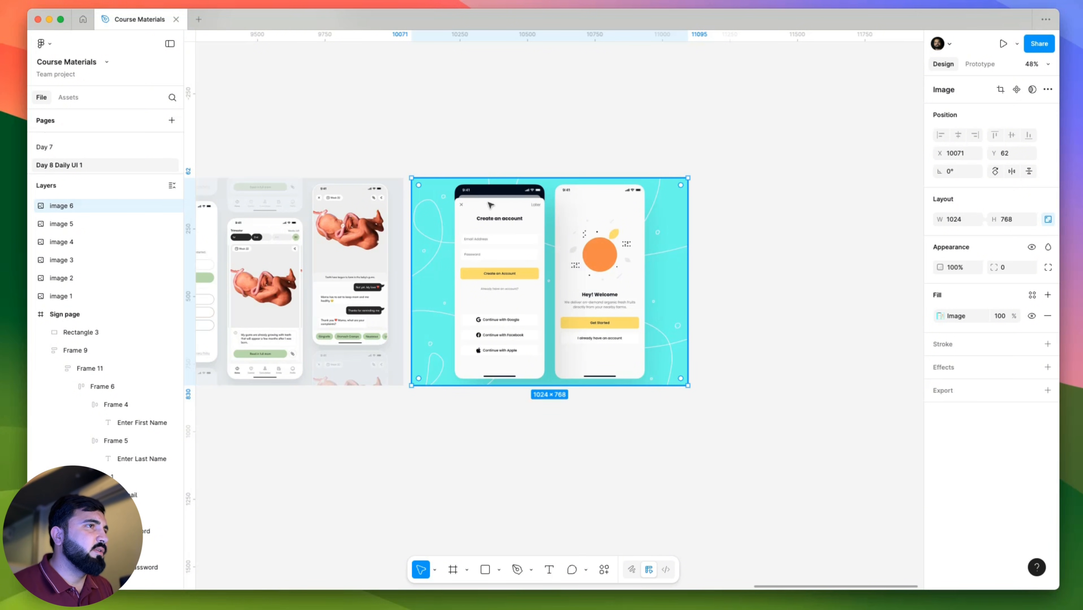
pyautogui.scroll(5, 491, 205)
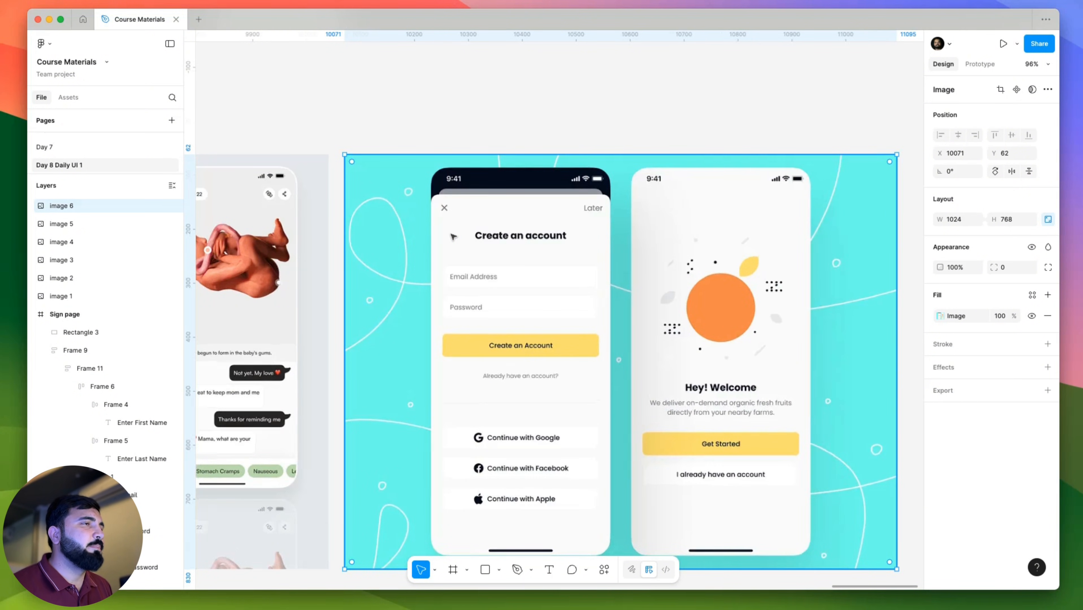
# Undo the displaced turquoise reference image and place a duplicate of it below the first image of the row.
pyautogui.scroll(-10, 614, 379)
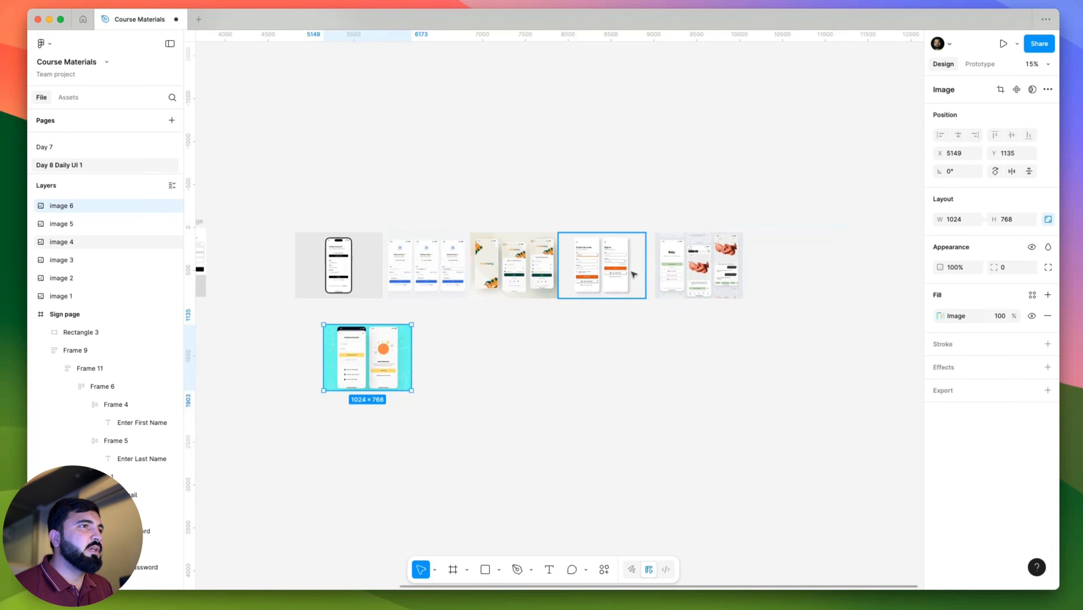
pyautogui.press('super+z')
pyautogui.keyDown('alt'); pyautogui.moveTo(789, 270); pyautogui.dragTo(341, 372); pyautogui.keyUp('alt')
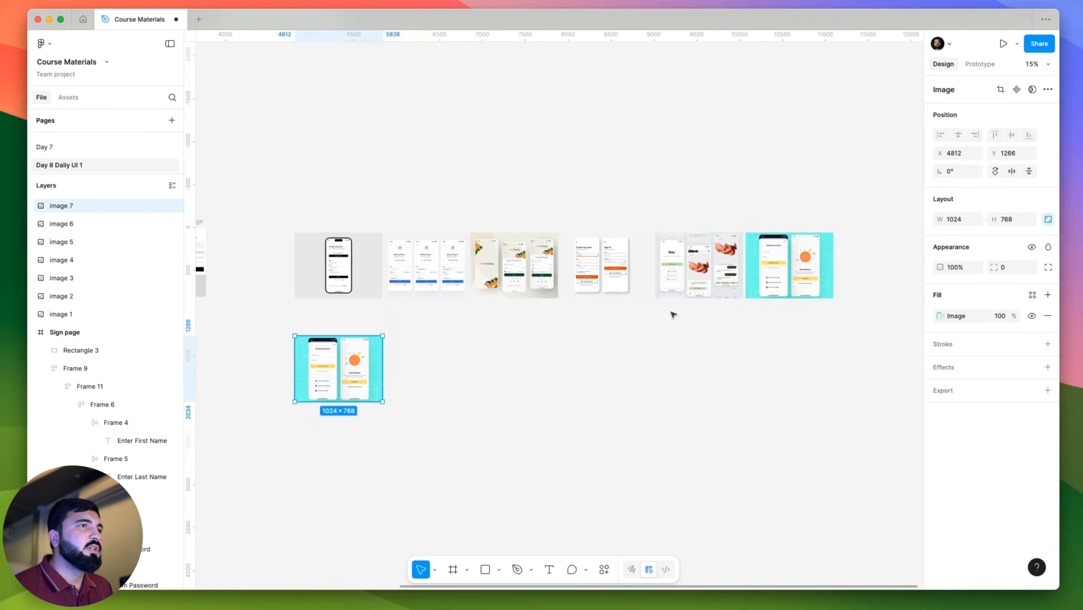
# Duplicate the orange Create Account reference image and place the copy beside the turquoise one below the row.
pyautogui.hscroll(-5, 727, 316)
pyautogui.click(778, 221)
pyautogui.keyDown('alt'); pyautogui.moveTo(776, 218); pyautogui.dragTo(607, 321); pyautogui.keyUp('alt')
pyautogui.scroll(-2, 479, 216)
pyautogui.scroll(3, 456, 201)
pyautogui.click(644, 356)
# Move the six reference images of the upper row together up and to the right, to about Y -1888.
pyautogui.moveTo(378, 257); pyautogui.dragTo(811, 354)
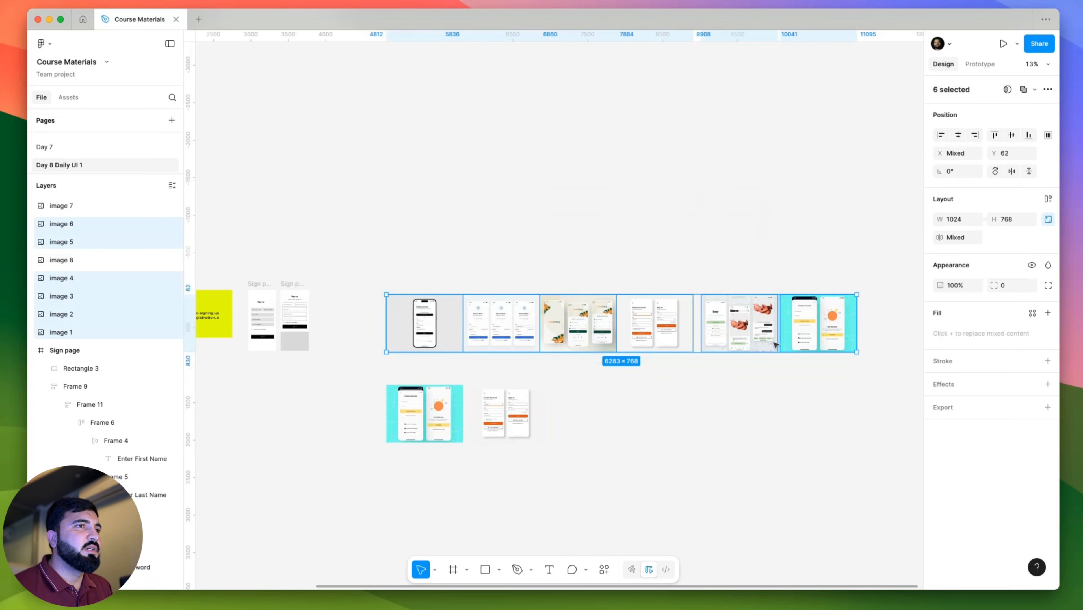
pyautogui.moveTo(711, 338); pyautogui.dragTo(877, 270)
pyautogui.hscroll(5, 444, 329)
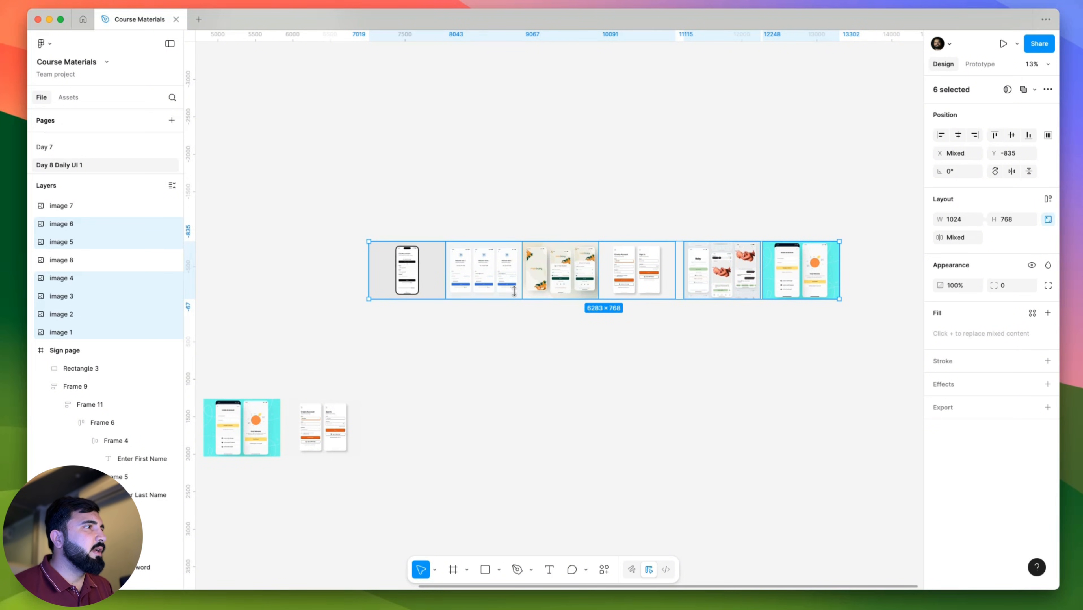
pyautogui.scroll(-3, 518, 265)
pyautogui.hscroll(-3, 488, 290)
pyautogui.moveTo(623, 288); pyautogui.dragTo(653, 235)
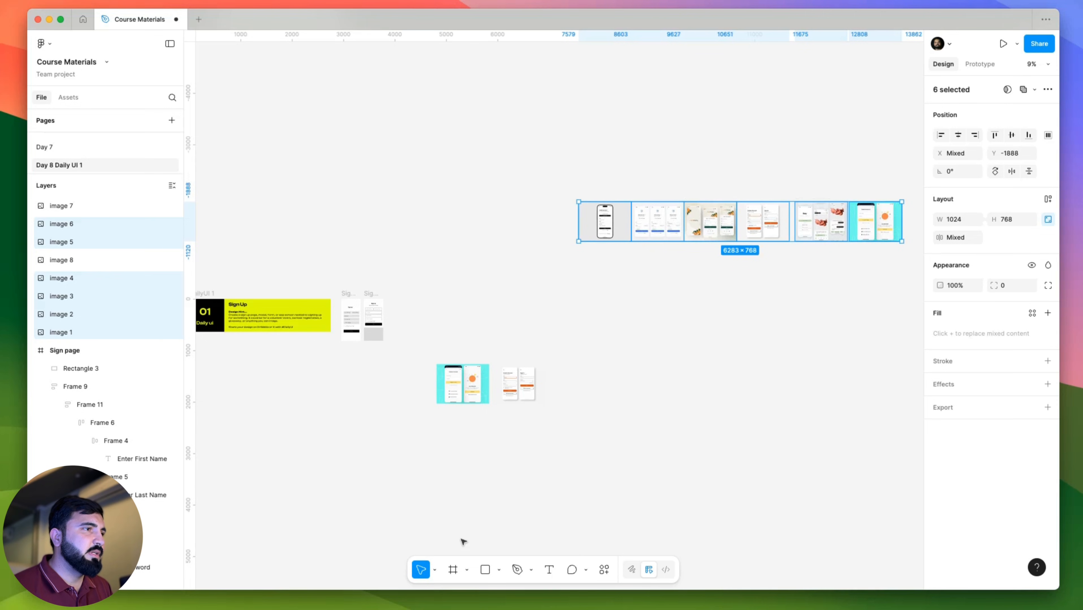
# Draw a section about 7194 × 1734 around the six reference images and name it Moodboard.
pyautogui.click(468, 573)
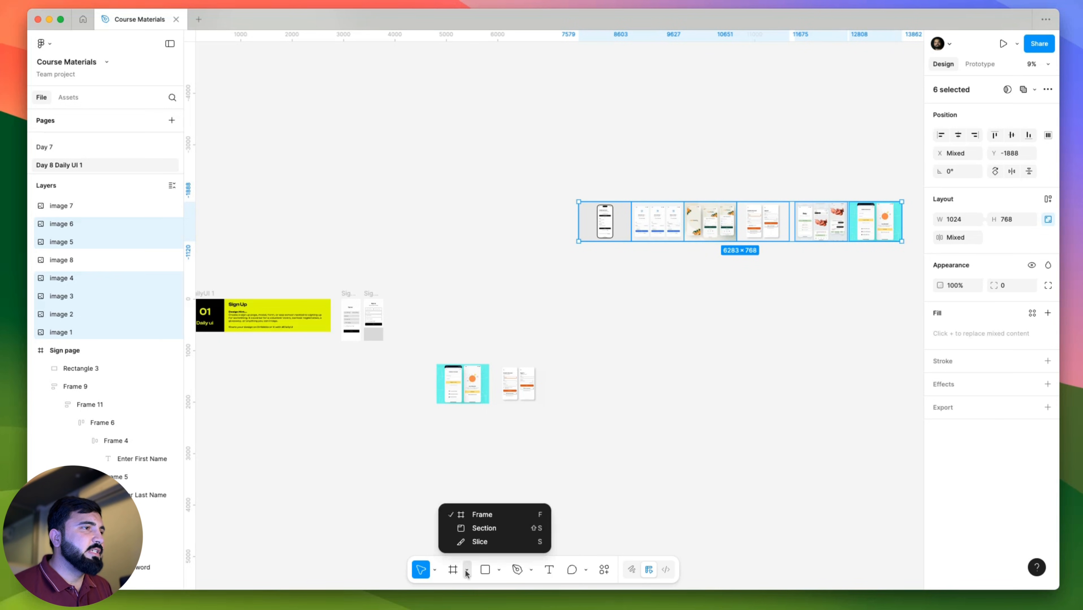
pyautogui.click(474, 527)
pyautogui.moveTo(545, 174); pyautogui.dragTo(915, 263)
pyautogui.doubleClick(563, 164)
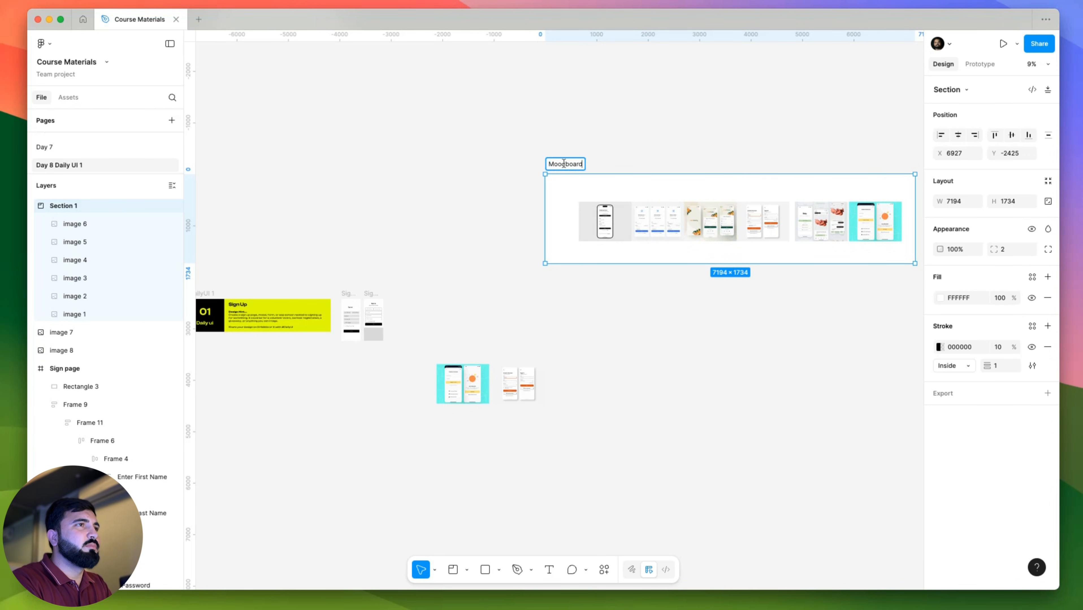
pyautogui.press('Return')
# Shift the six images slightly left inside the Moodboard section and move the section to about X 11239, Y -648.
pyautogui.hscroll(5, 305, 241)
pyautogui.click(663, 294)
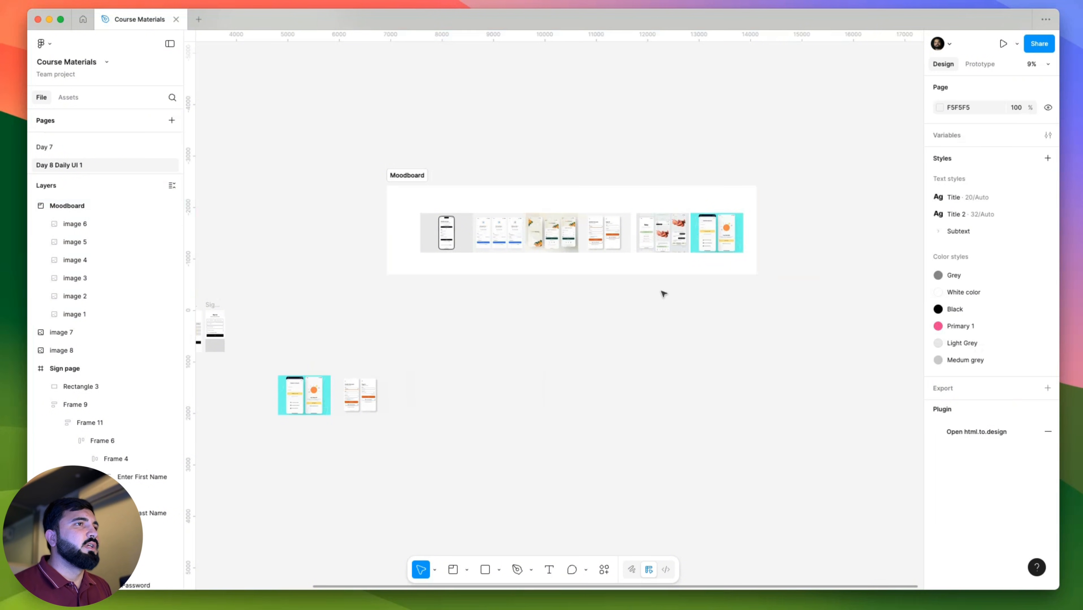
pyautogui.moveTo(733, 289); pyautogui.dragTo(324, 187)
pyautogui.moveTo(627, 227); pyautogui.dragTo(616, 227)
pyautogui.click(363, 158)
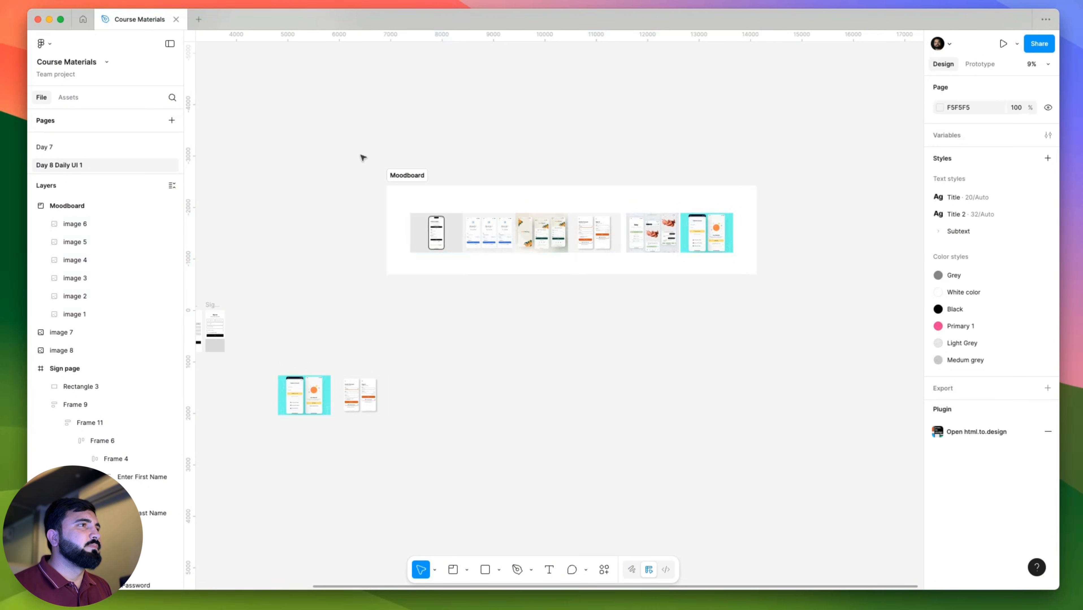
pyautogui.moveTo(363, 158); pyautogui.dragTo(917, 341)
pyautogui.moveTo(413, 178); pyautogui.dragTo(635, 270)
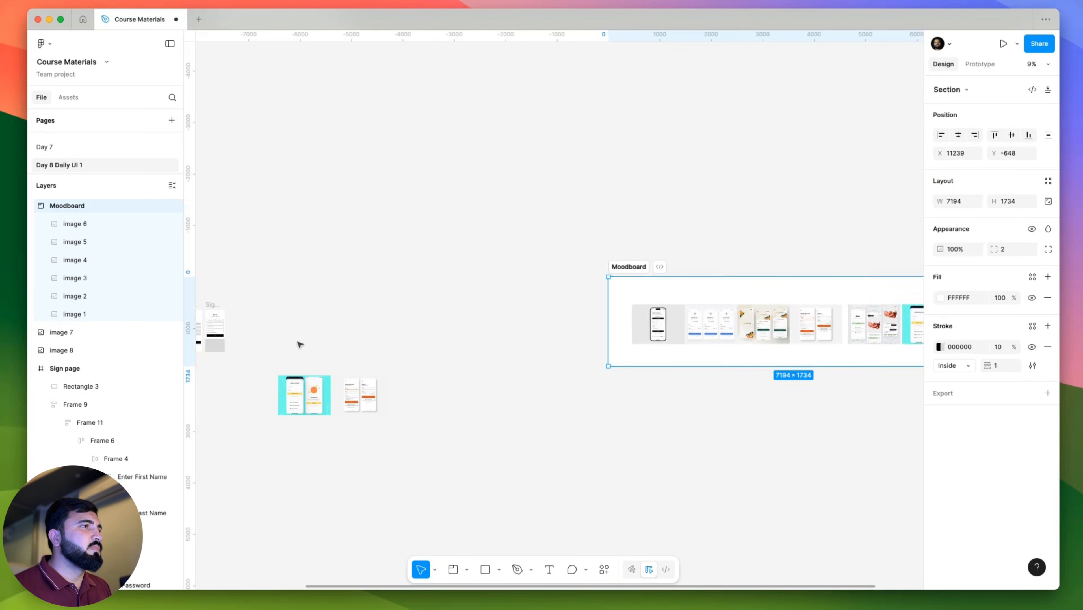
# Move the two duplicated reference images up beside the Sign page frames, aligned with their top edge at Y 0.
pyautogui.hscroll(-5, 300, 345)
pyautogui.moveTo(417, 329); pyautogui.dragTo(626, 459)
pyautogui.press('super+z')
pyautogui.moveTo(479, 309); pyautogui.dragTo(665, 428)
pyautogui.moveTo(513, 384); pyautogui.dragTo(479, 318)
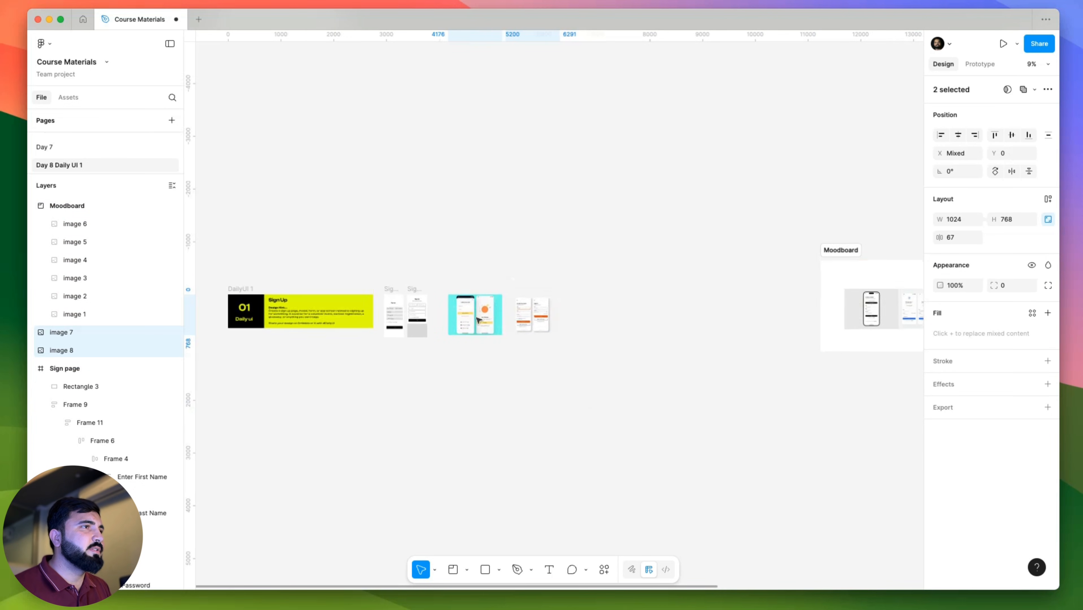
# Place the turquoise reference image to the right of the orange one and shift both closer to the Sign page frames.
pyautogui.scroll(10, 478, 318)
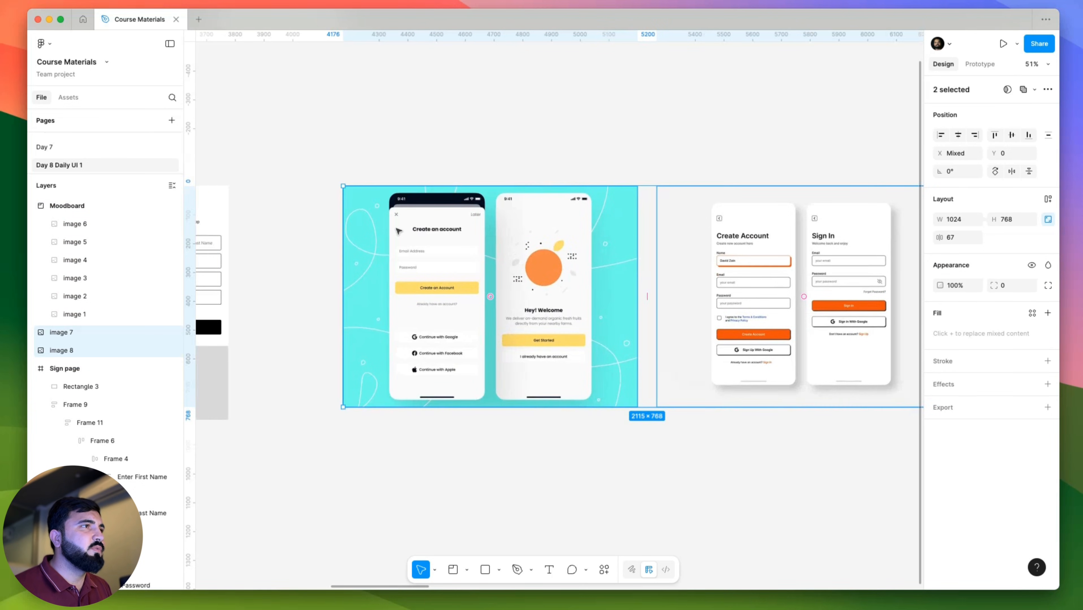
pyautogui.scroll(-1, 398, 231)
pyautogui.scroll(-5, 721, 260)
pyautogui.click(721, 270)
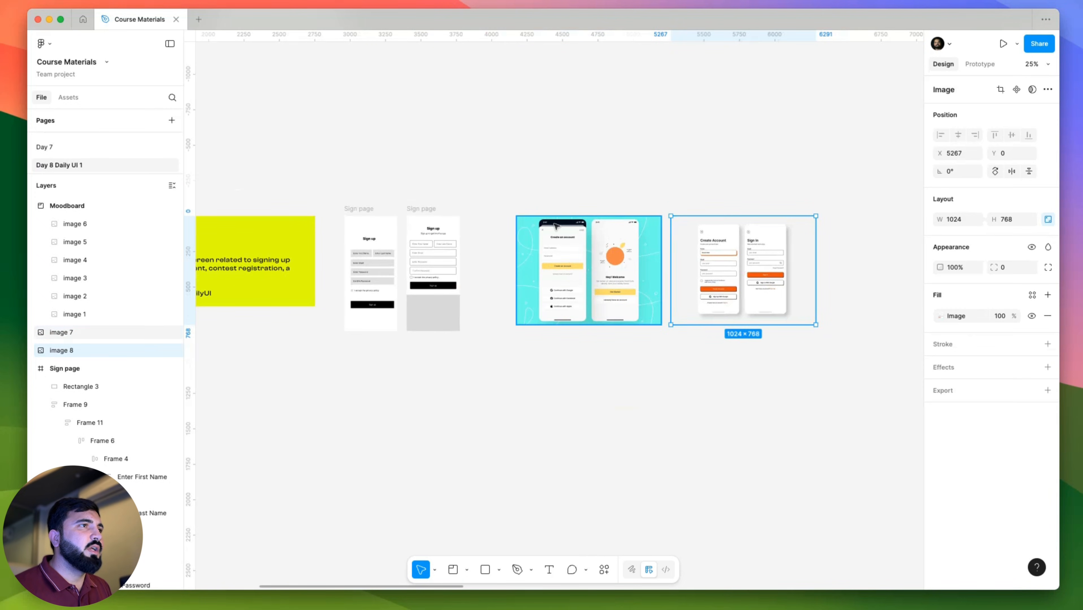
pyautogui.moveTo(556, 227); pyautogui.dragTo(830, 235)
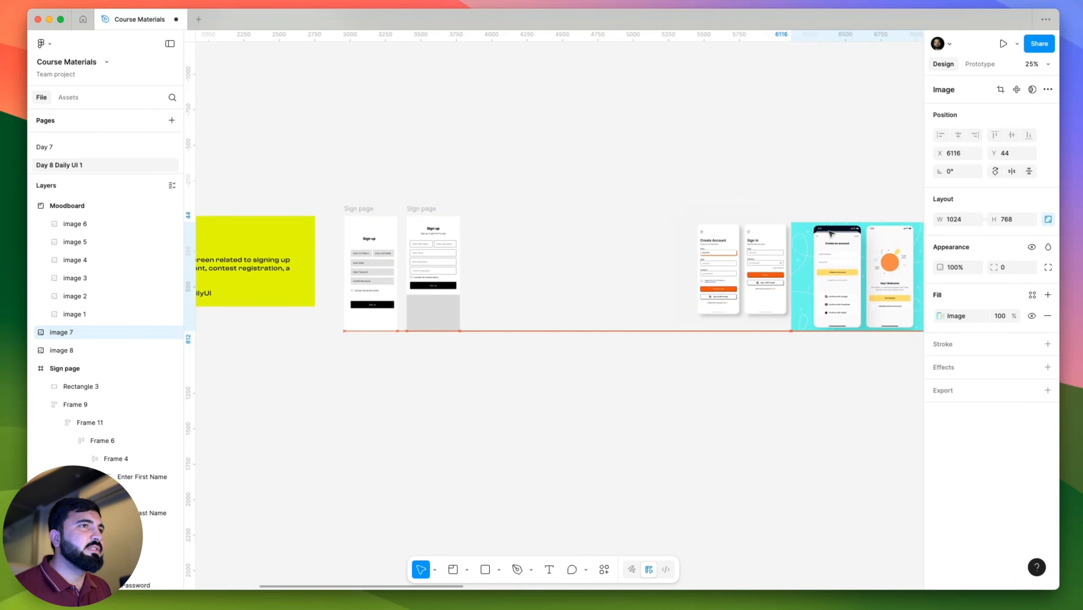
pyautogui.keyDown('shift'); pyautogui.click(675, 235); pyautogui.keyUp('shift')
pyautogui.moveTo(744, 254); pyautogui.dragTo(623, 258)
pyautogui.click(520, 191)
pyautogui.scroll(2, 441, 204)
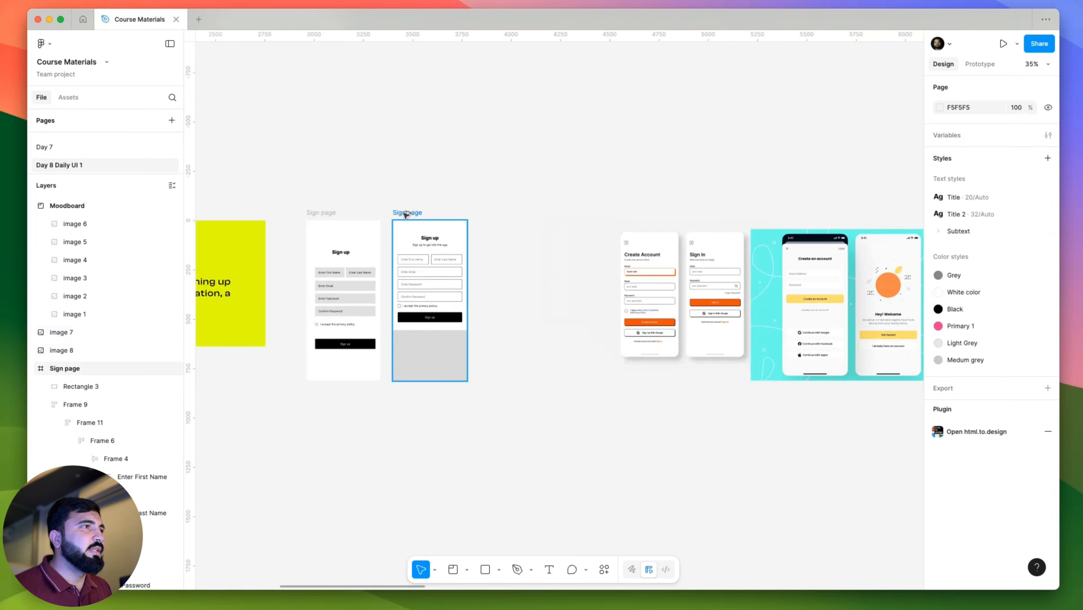
# Duplicate the outlined Sign page frame and place the copy to its right at X 4065, Y 0.
pyautogui.moveTo(406, 213); pyautogui.dragTo(538, 213)
pyautogui.scroll(5, 597, 247)
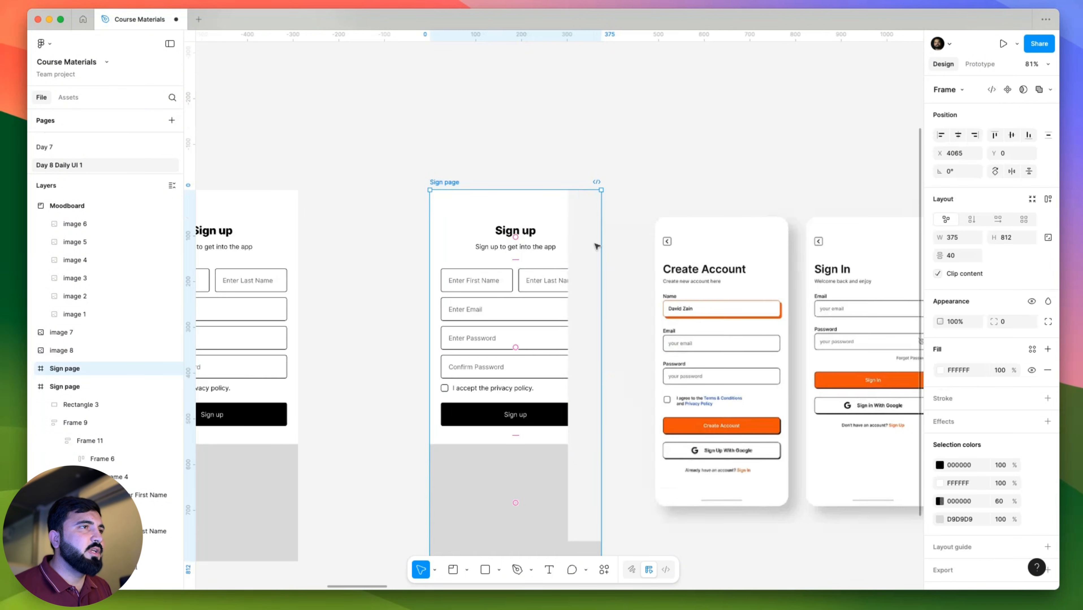
pyautogui.scroll(-2, 597, 246)
# Move the orange reference image to X 4521, Y 0 and the turquoise one to X 5463, Y 44.
pyautogui.click(662, 226)
pyautogui.moveTo(674, 233); pyautogui.dragTo(727, 237)
pyautogui.hscroll(6, 582, 246)
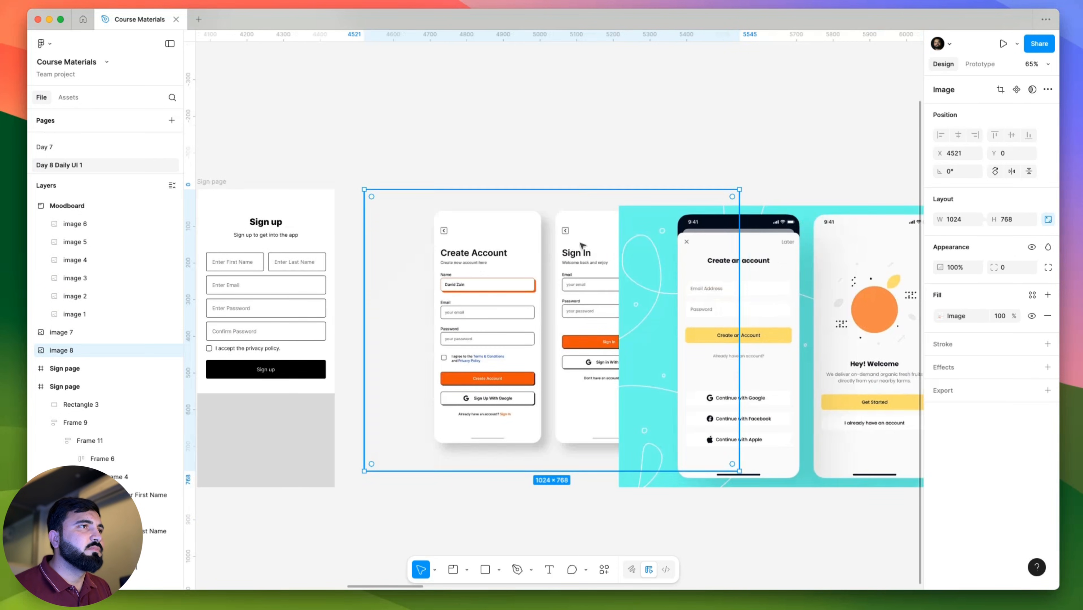
pyautogui.scroll(-3, 534, 252)
pyautogui.click(735, 299)
pyautogui.moveTo(734, 299); pyautogui.dragTo(797, 300)
pyautogui.hscroll(-3, 555, 306)
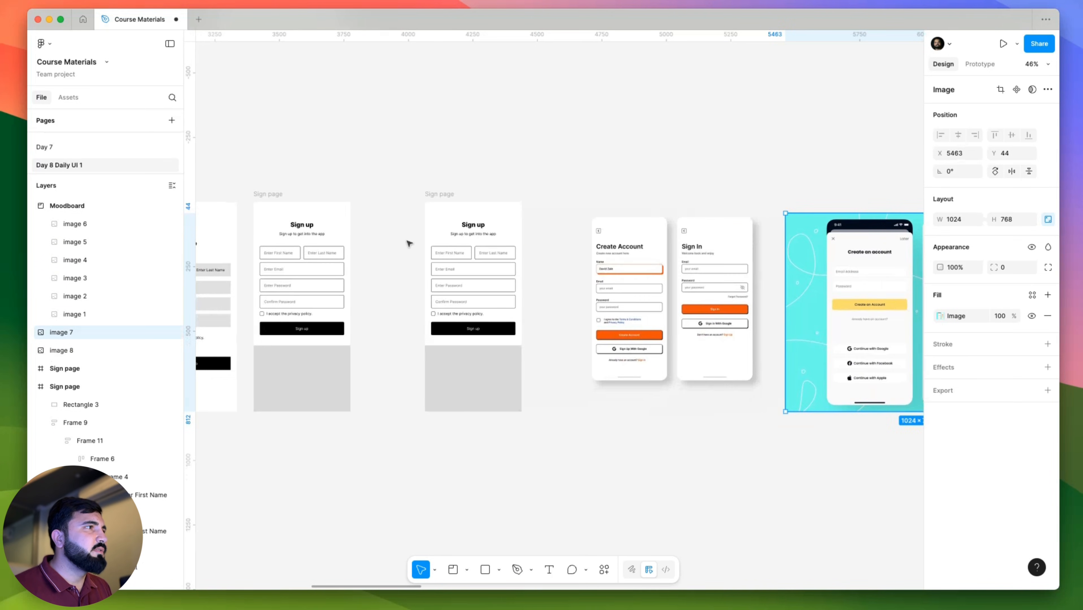
# Change the duplicated Sign page's heading to "Create Account" and left-align it.
pyautogui.scroll(6, 409, 244)
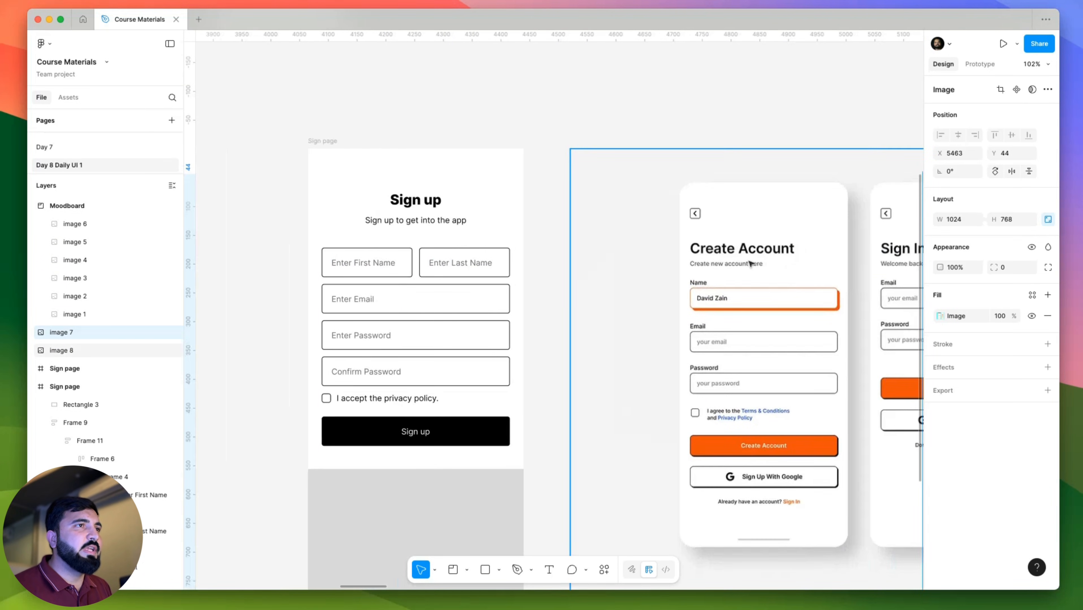
pyautogui.click(412, 201)
pyautogui.doubleClick(412, 200)
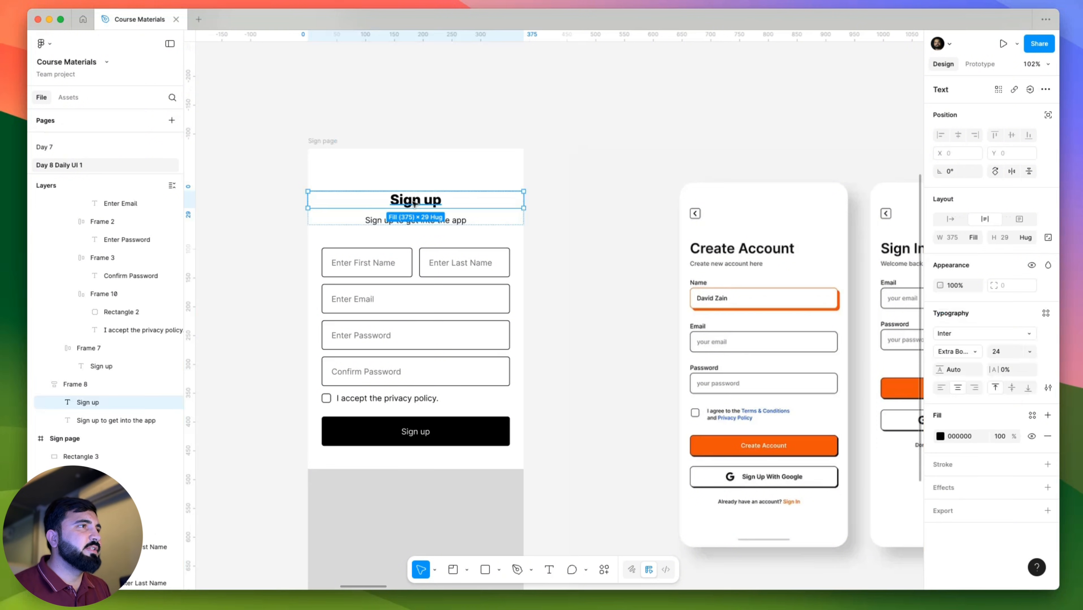
pyautogui.doubleClick(412, 202)
pyautogui.write('Create')
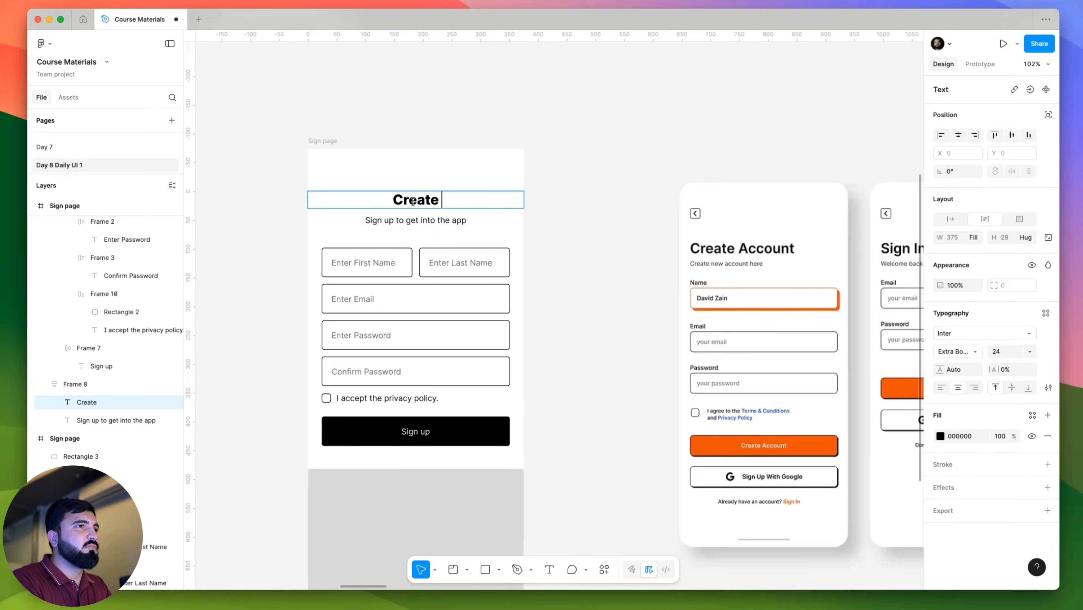
pyautogui.write(' Accoun')
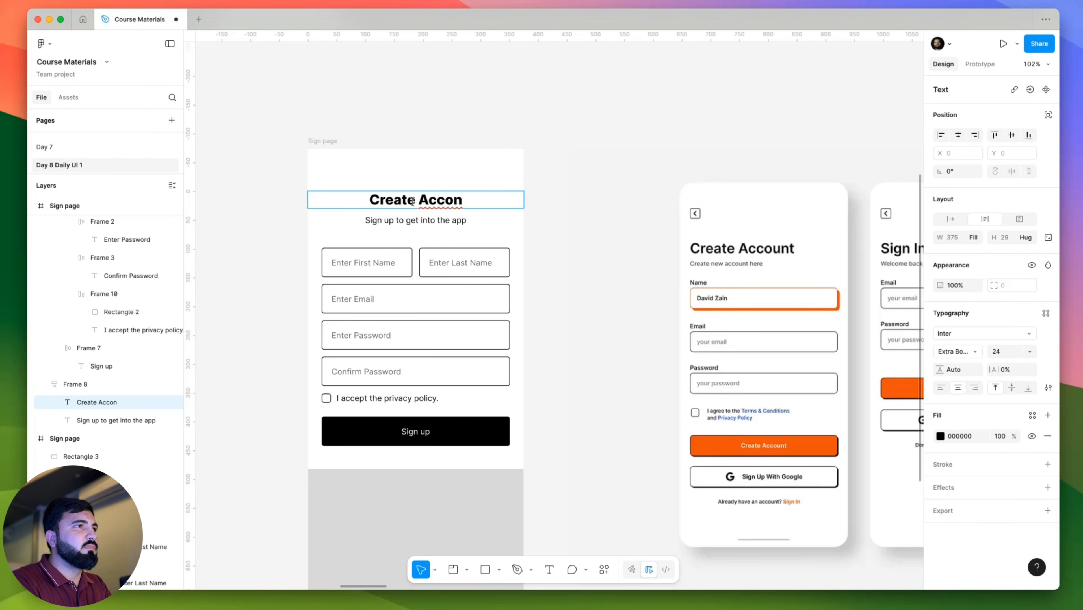
pyautogui.press('BackSpace')
pyautogui.write('unt')
pyautogui.press('super+a')
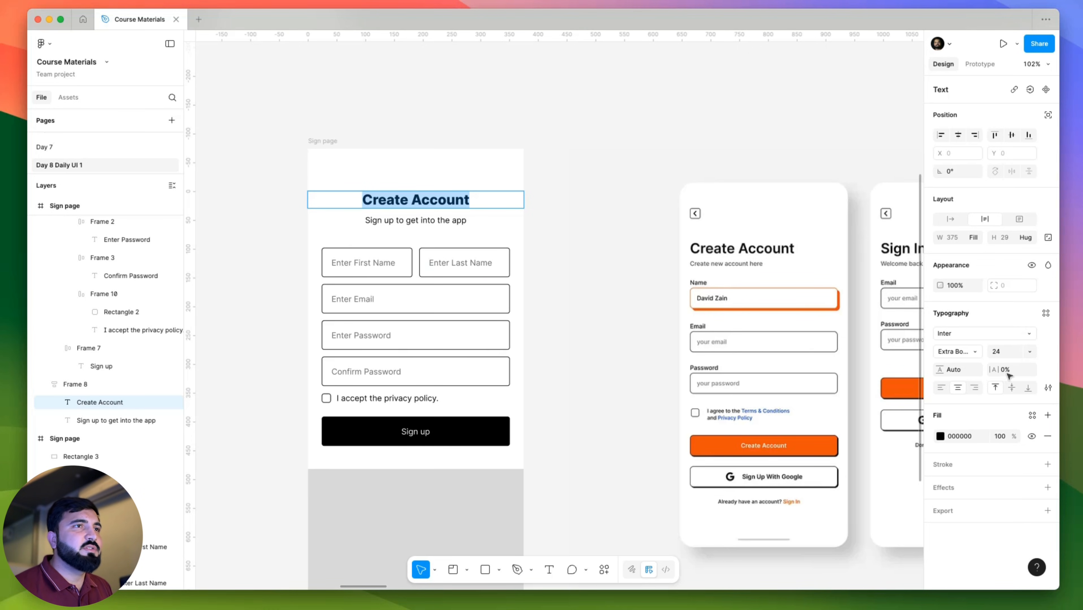
pyautogui.click(942, 387)
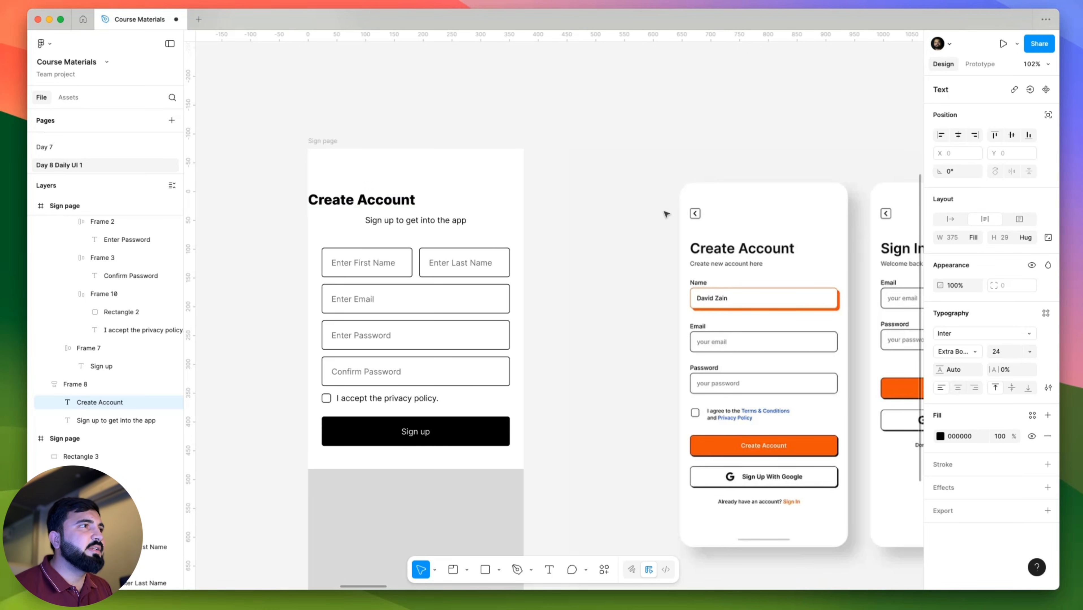
# Change the subtitle under the heading to "Create new account here" and left-align it.
pyautogui.doubleClick(448, 220)
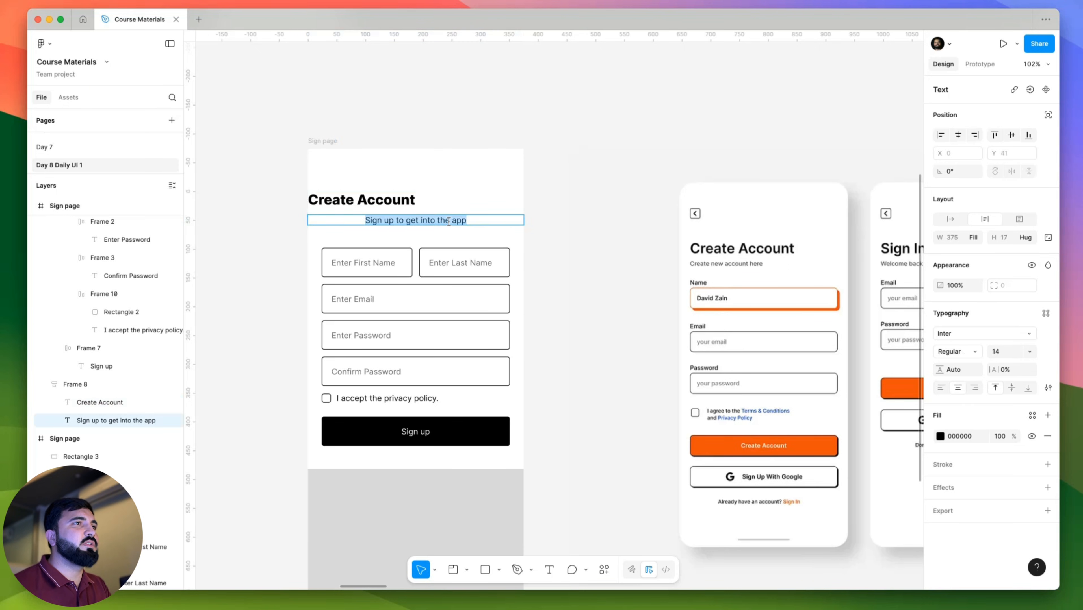
pyautogui.write('Create')
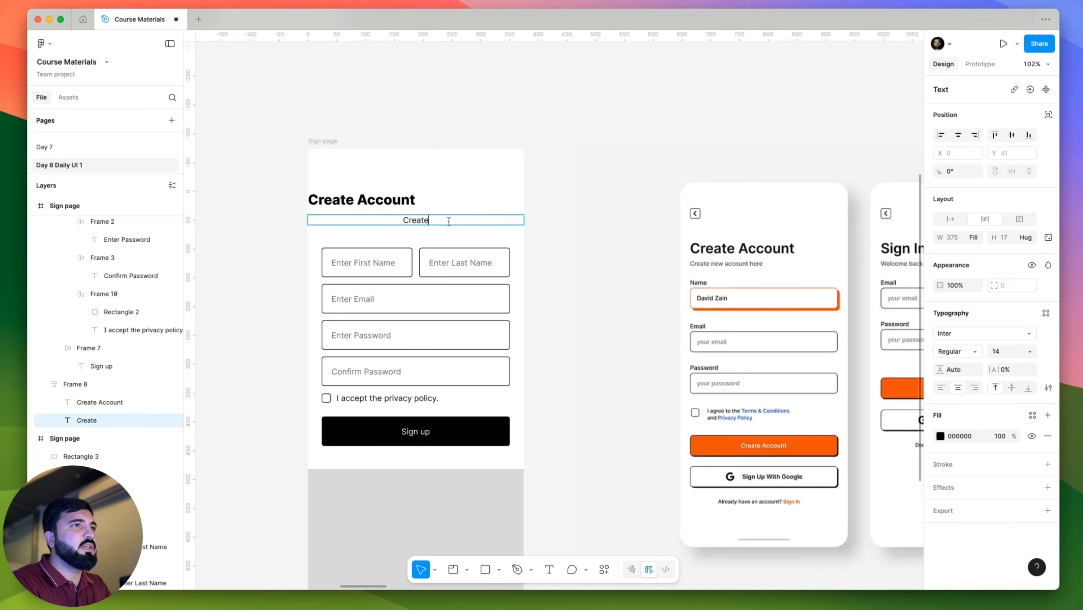
pyautogui.write(' new account here')
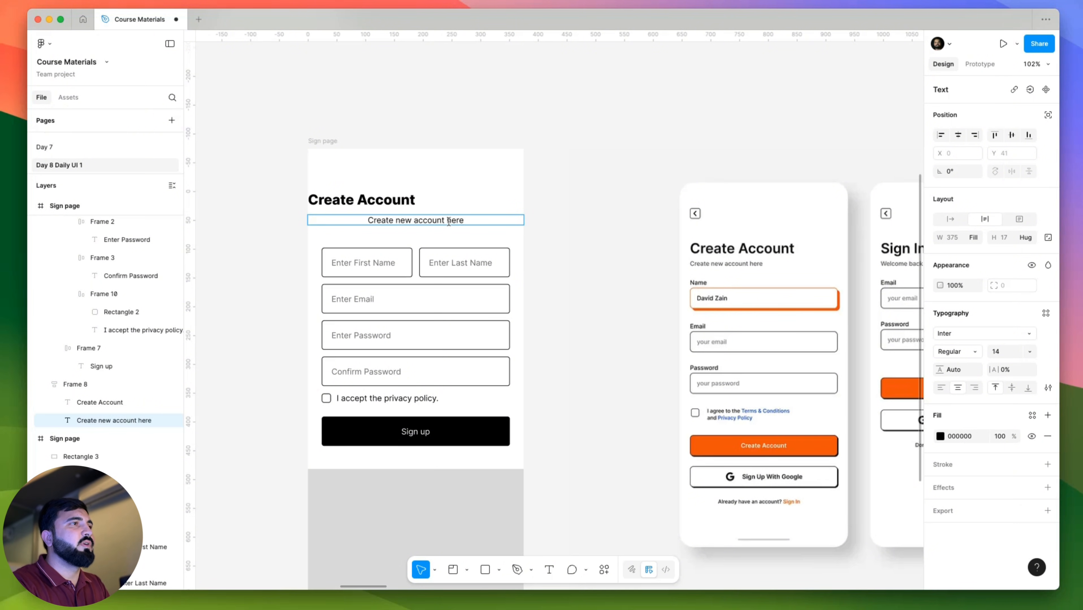
pyautogui.press('super+a')
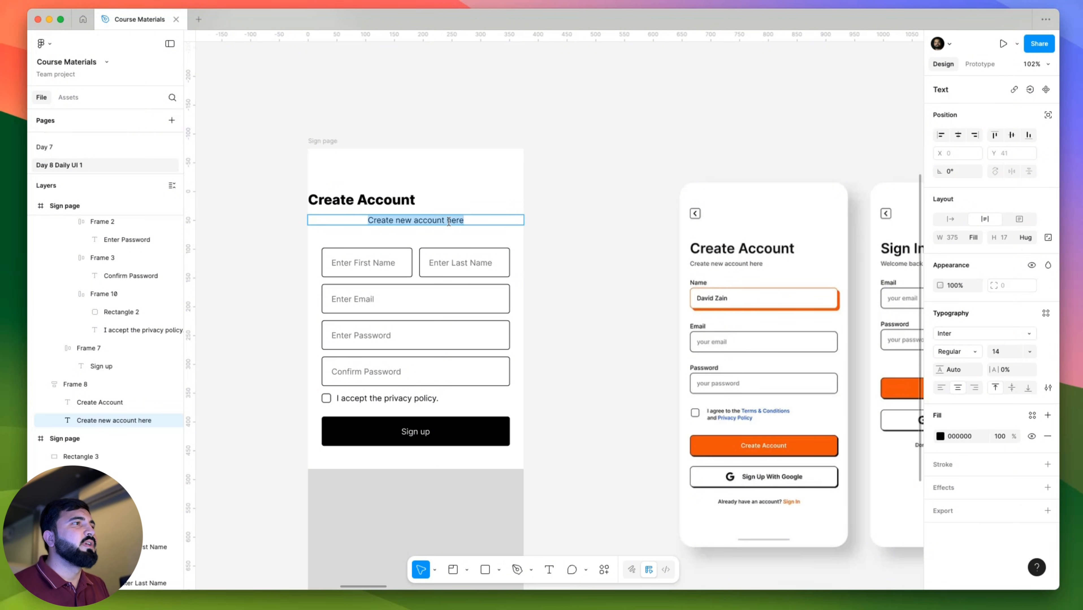
pyautogui.click(942, 388)
pyautogui.press('Escape')
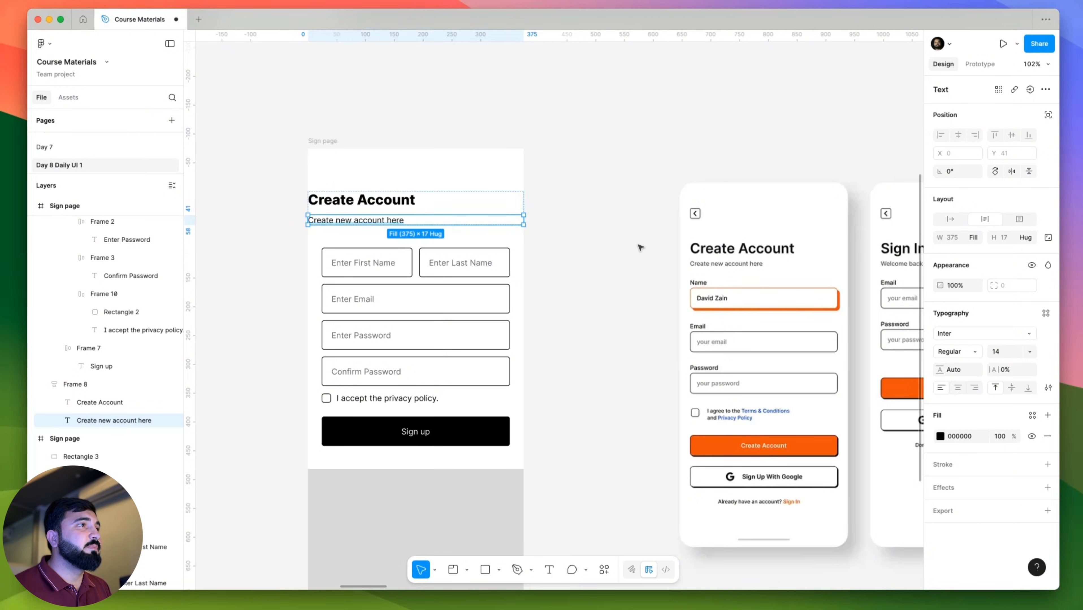
# Set the horizontal padding of the heading and subtitle's auto layout frame to 24.
pyautogui.click(509, 198)
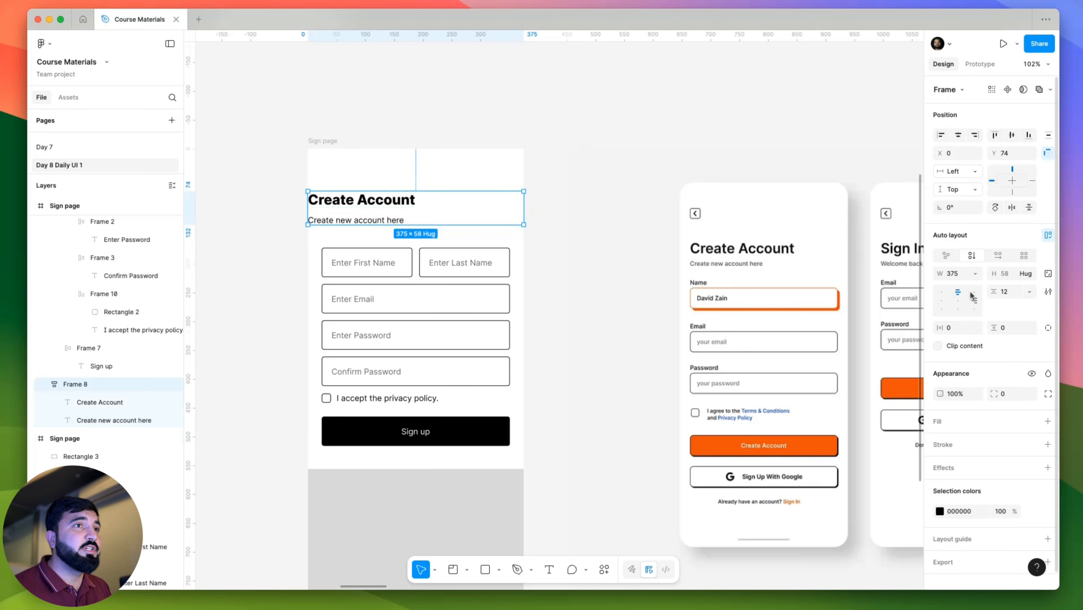
pyautogui.click(951, 329)
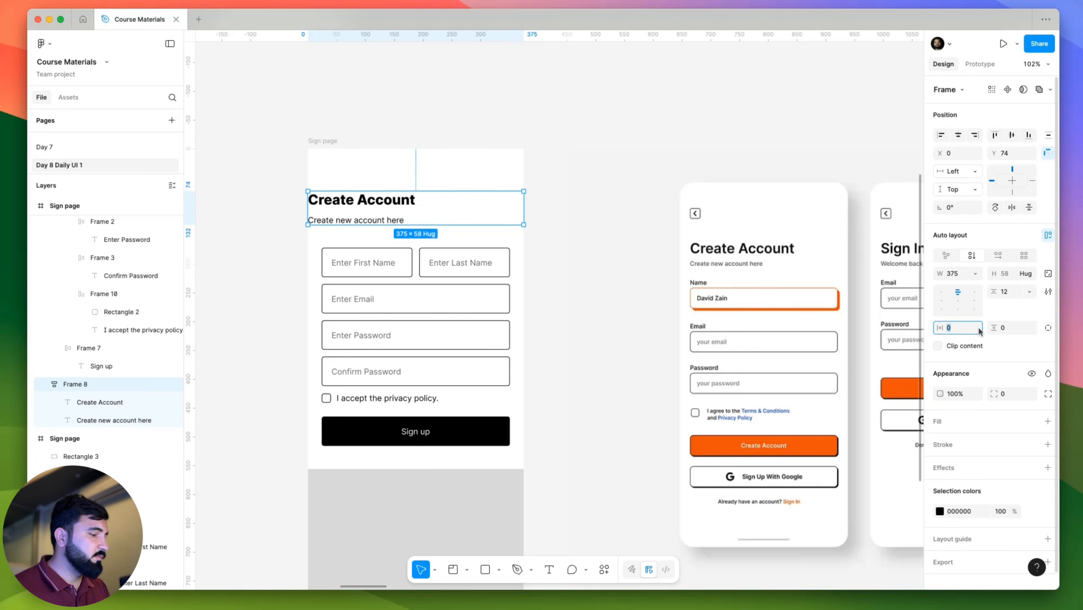
pyautogui.write('24')
pyautogui.press('Return')
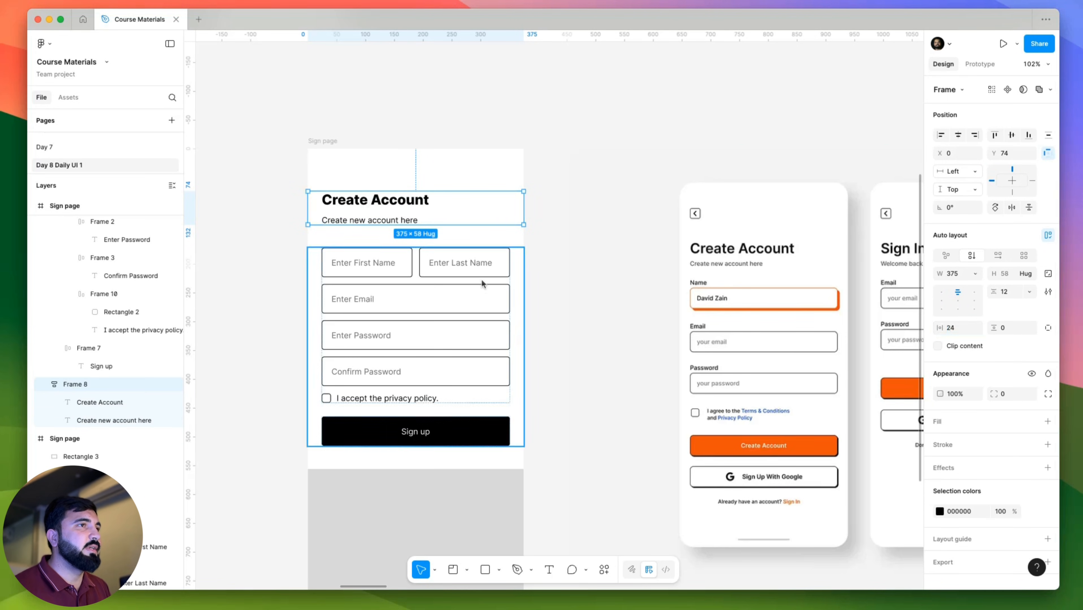
pyautogui.click(293, 225)
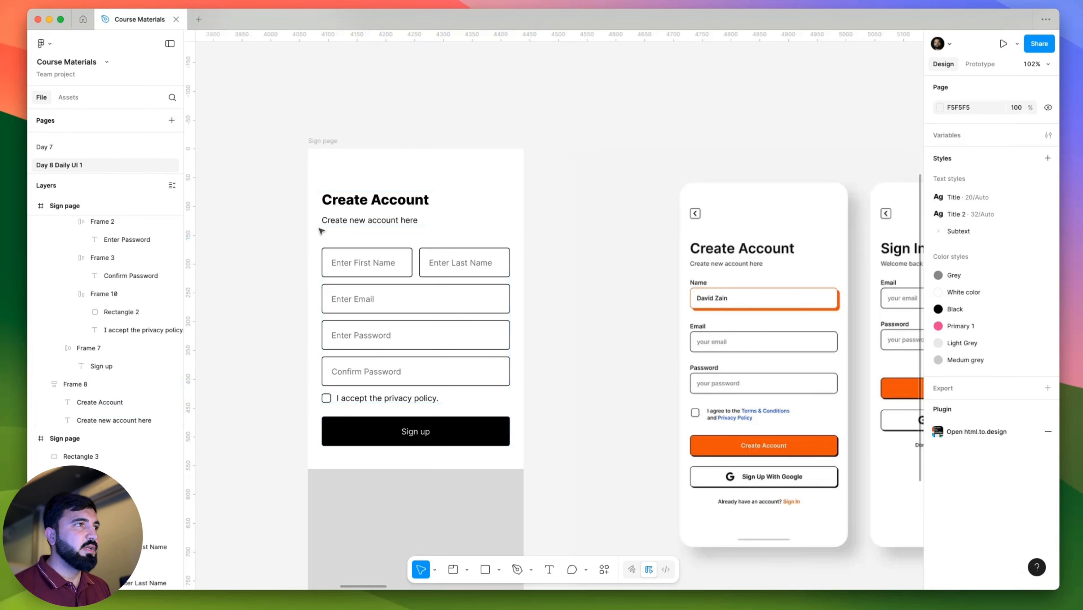
# Set the vertical gap between the heading and subtitle in their auto layout frame to 8.
pyautogui.moveTo(321, 230); pyautogui.dragTo(241, 260)
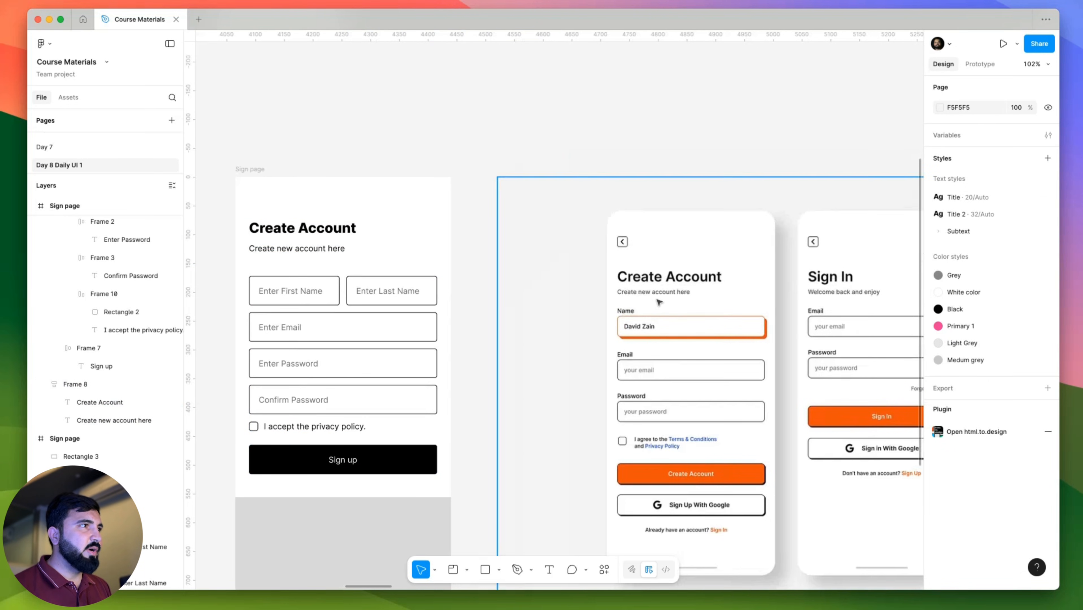
pyautogui.scroll(5, 659, 302)
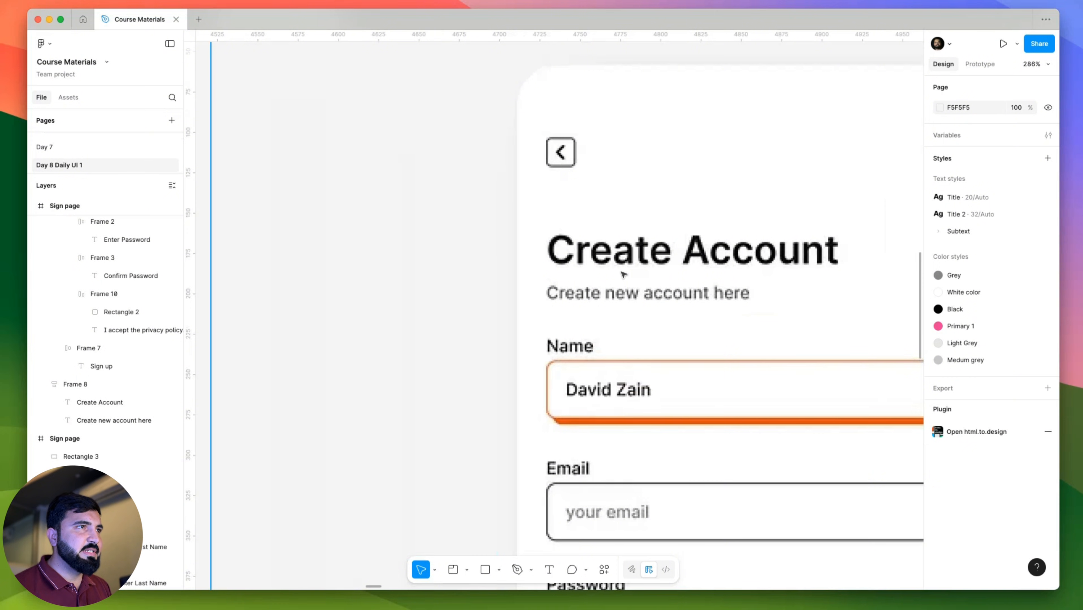
pyautogui.scroll(-5, 623, 274)
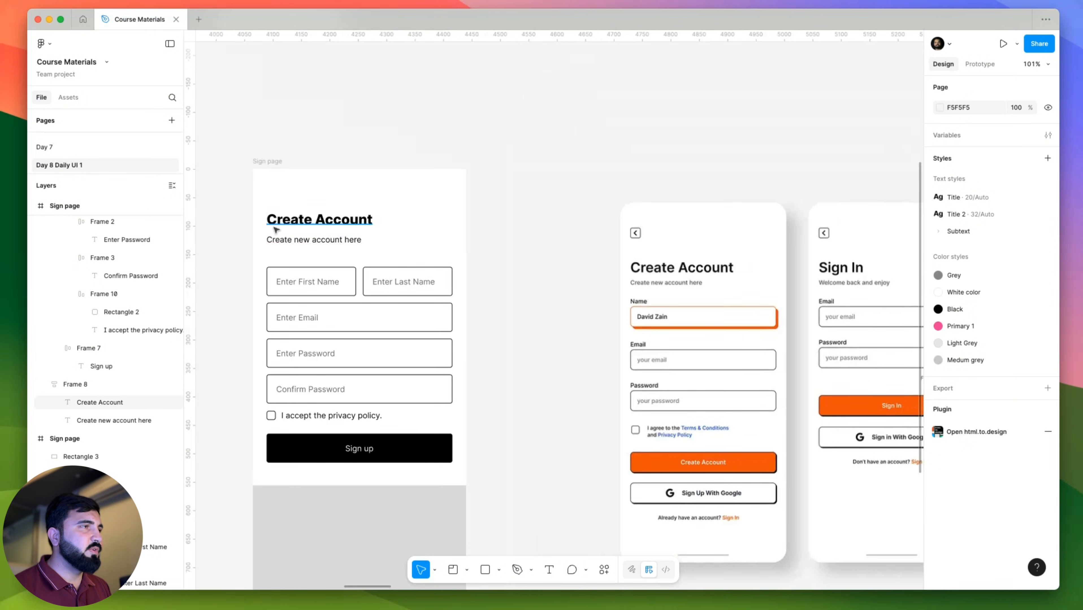
pyautogui.scroll(5, 275, 229)
pyautogui.click(275, 230)
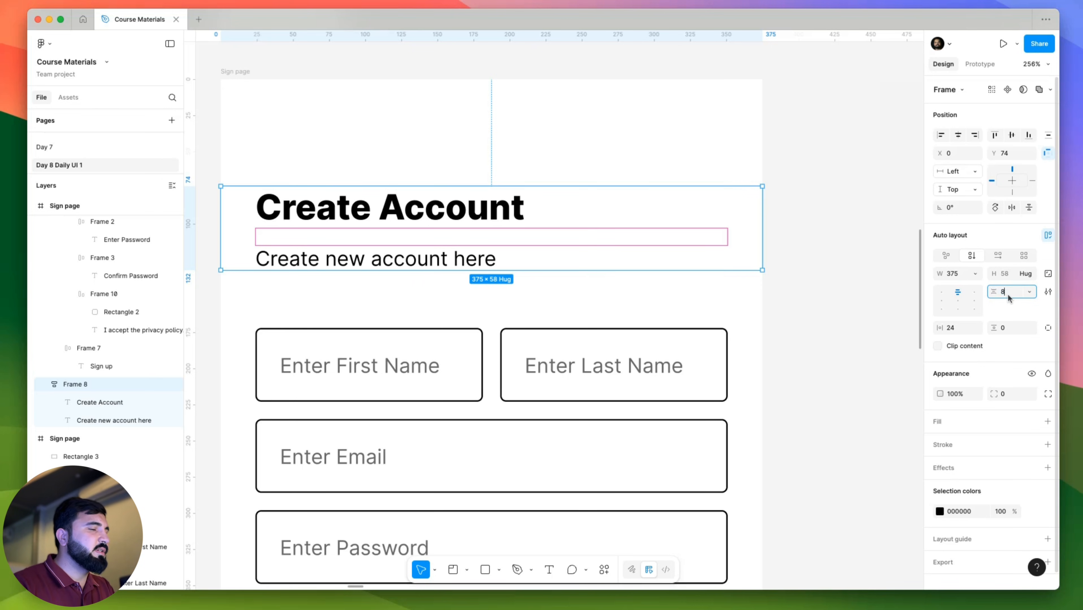
pyautogui.click(1008, 294)
pyautogui.write('8')
pyautogui.press('Return')
pyautogui.scroll(-2, 491, 248)
# Set the "Create Account" heading of the duplicated Sign page to font size 32 and Semi Bold weight.
pyautogui.click(406, 217)
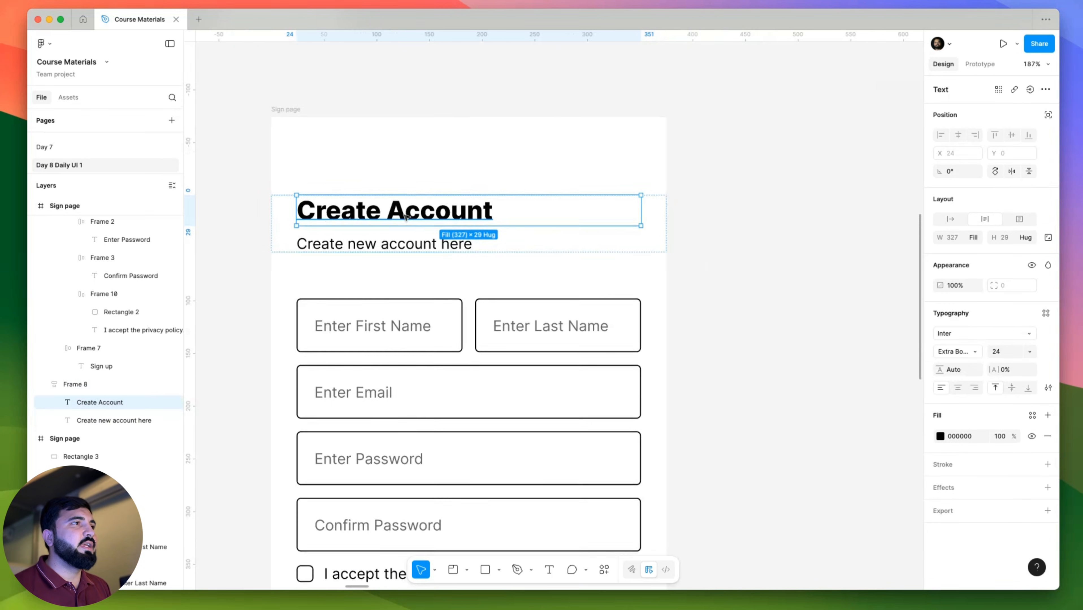
pyautogui.scroll(-3, 427, 239)
pyautogui.scroll(4, 783, 272)
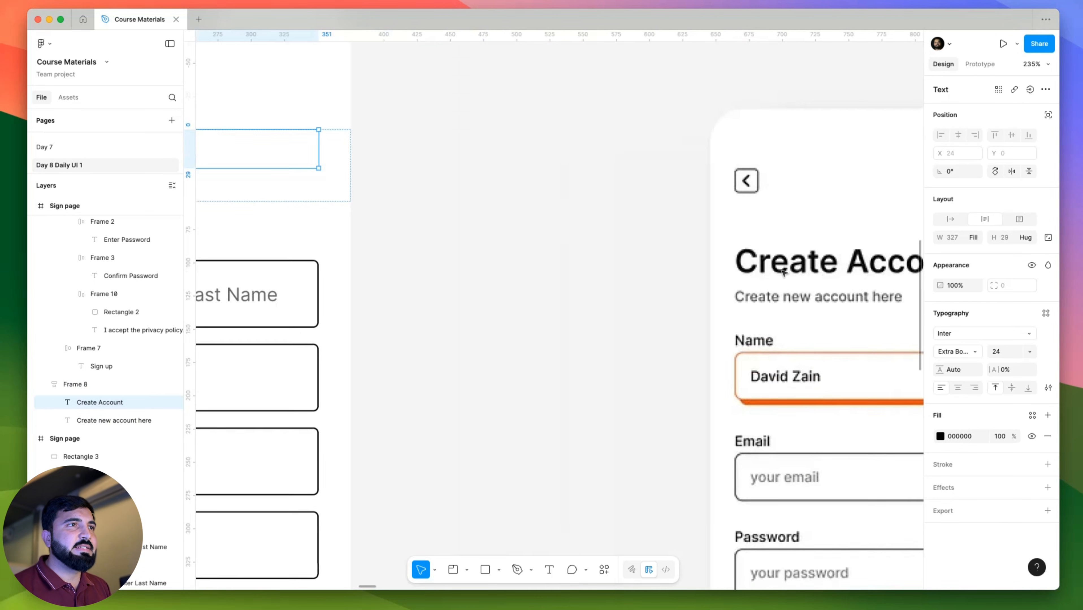
pyautogui.scroll(-5, 784, 273)
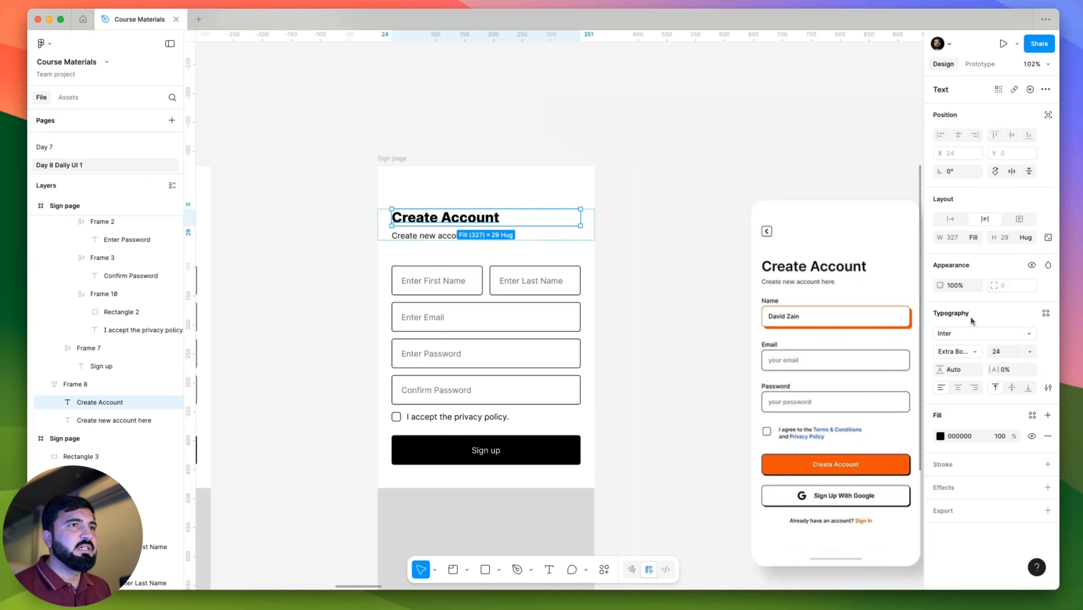
pyautogui.click(1010, 351)
pyautogui.write('32')
pyautogui.press('Return')
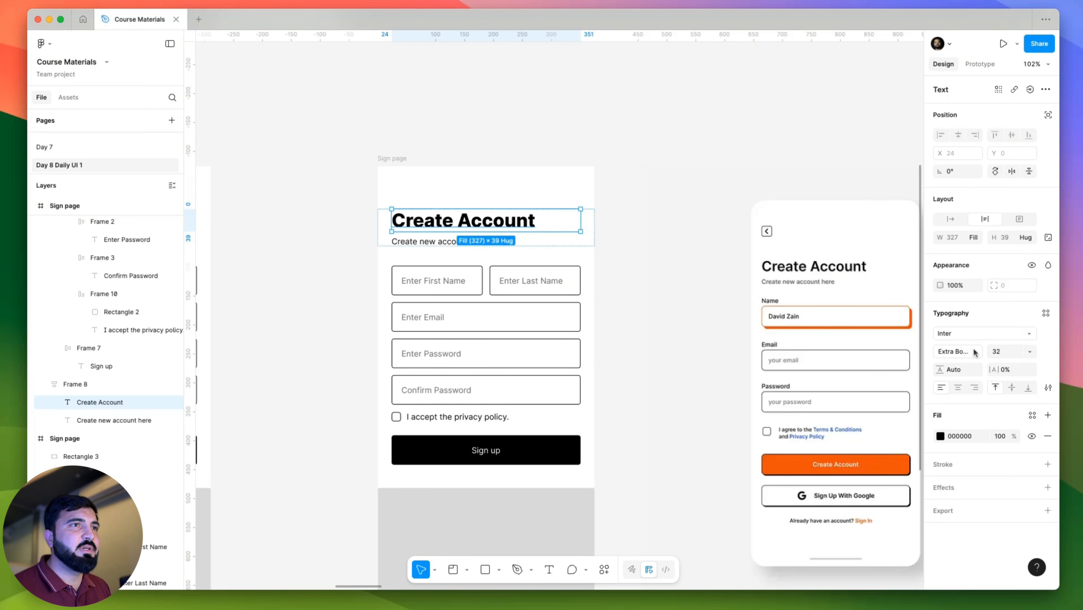
pyautogui.click(960, 351)
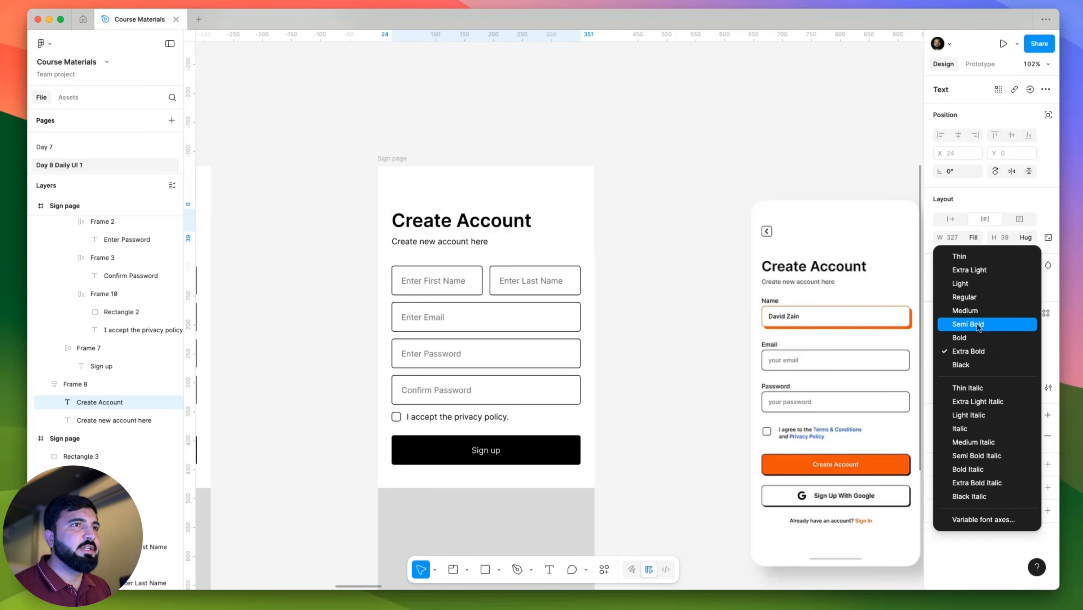
pyautogui.click(977, 328)
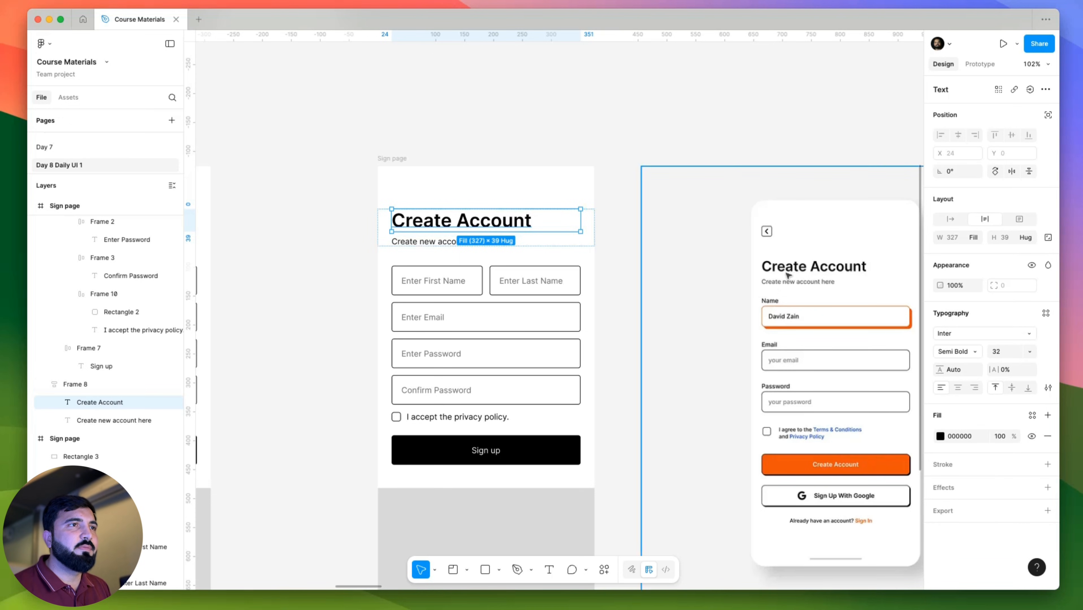
# Set the fill opacity of the "Create Account" heading to 80%.
pyautogui.click(1032, 415)
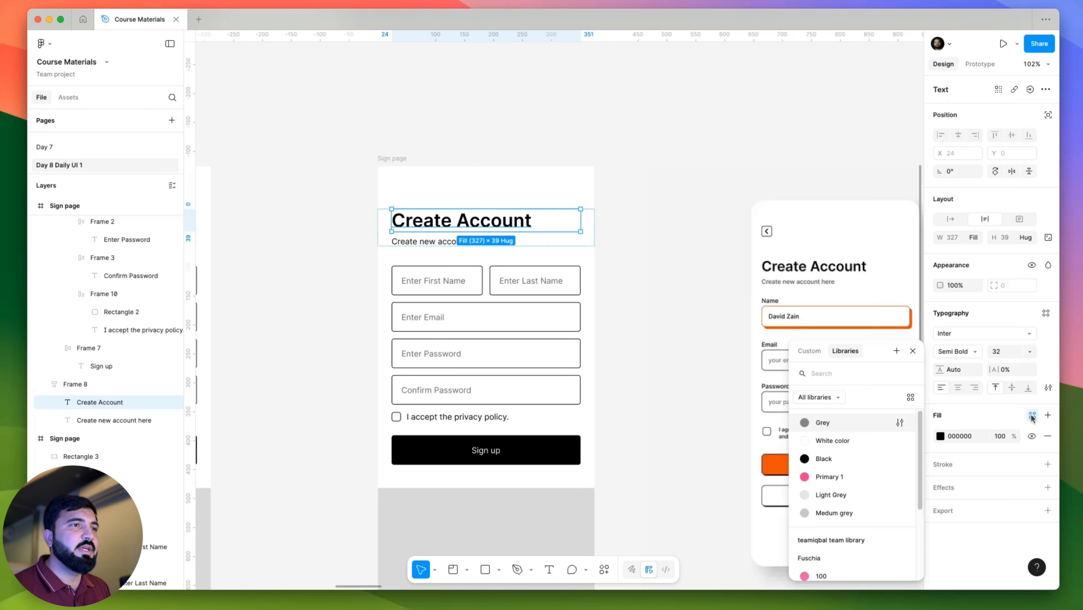
pyautogui.press('Escape')
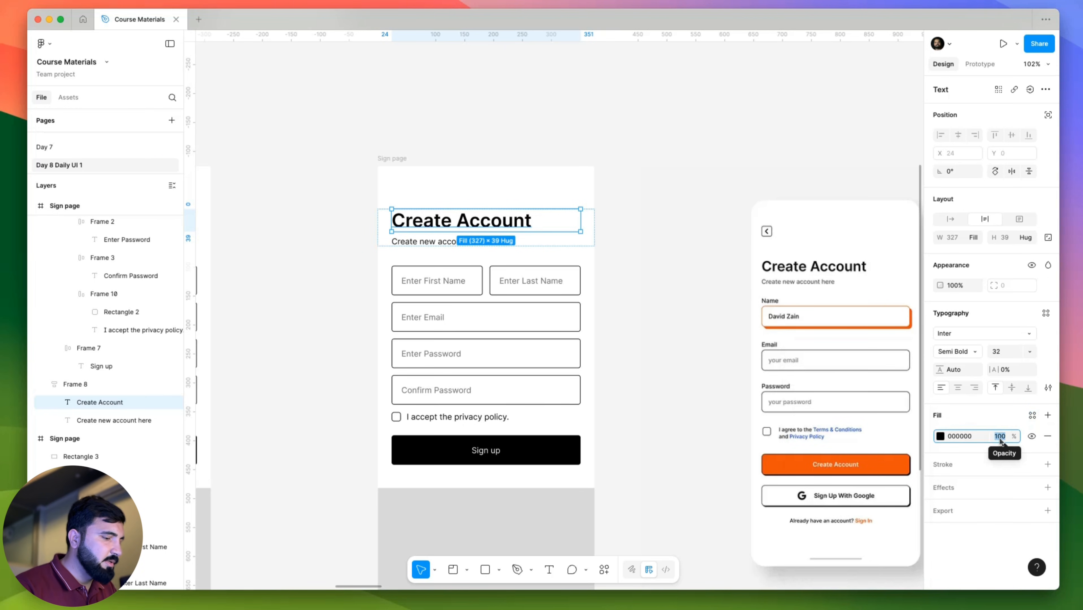
pyautogui.click(999, 437)
pyautogui.write('80')
pyautogui.press('Return')
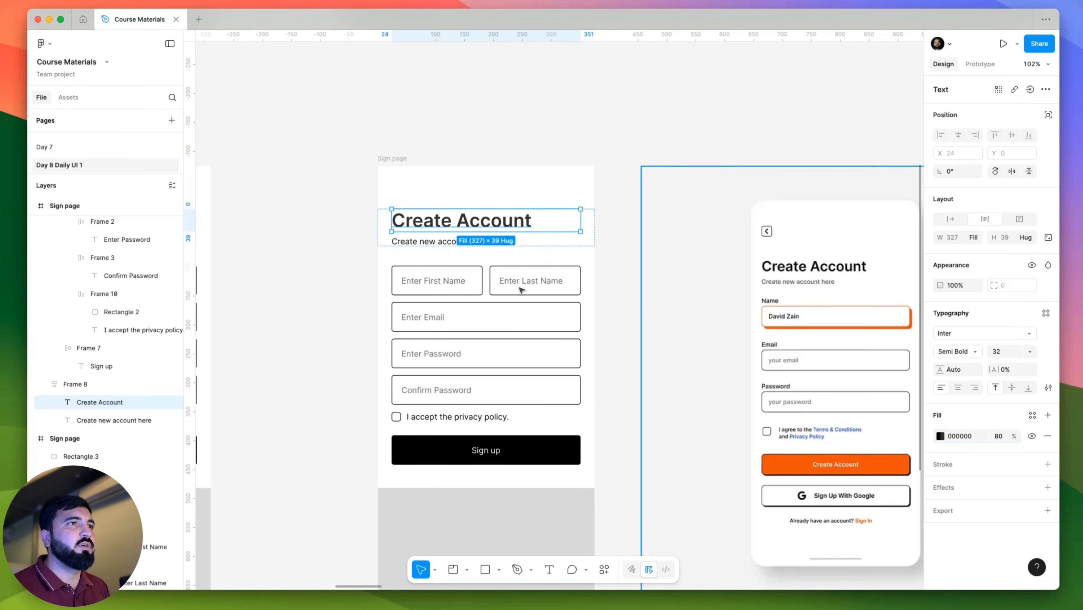
# Set the fill opacity of the "Create new account here" subtitle to 80% and deselect it.
pyautogui.click(433, 243)
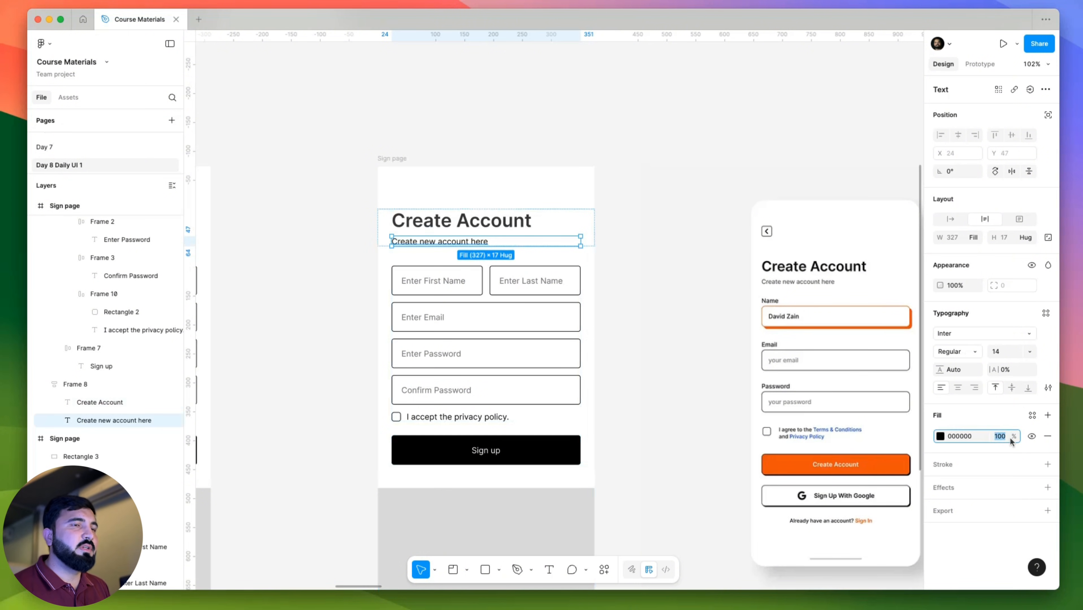
pyautogui.write('80')
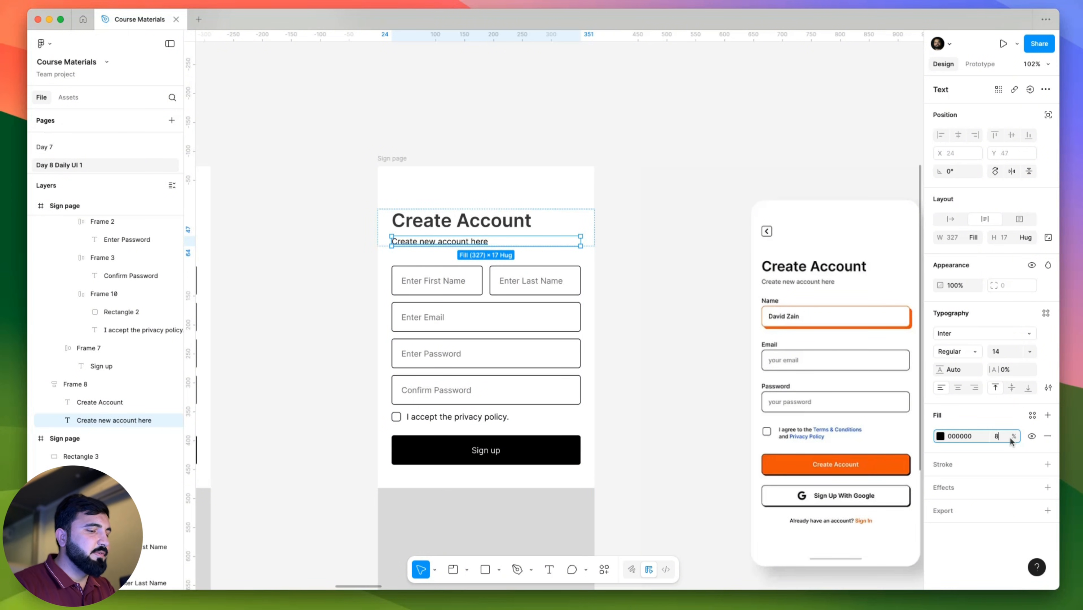
pyautogui.press('Return')
pyautogui.click(565, 139)
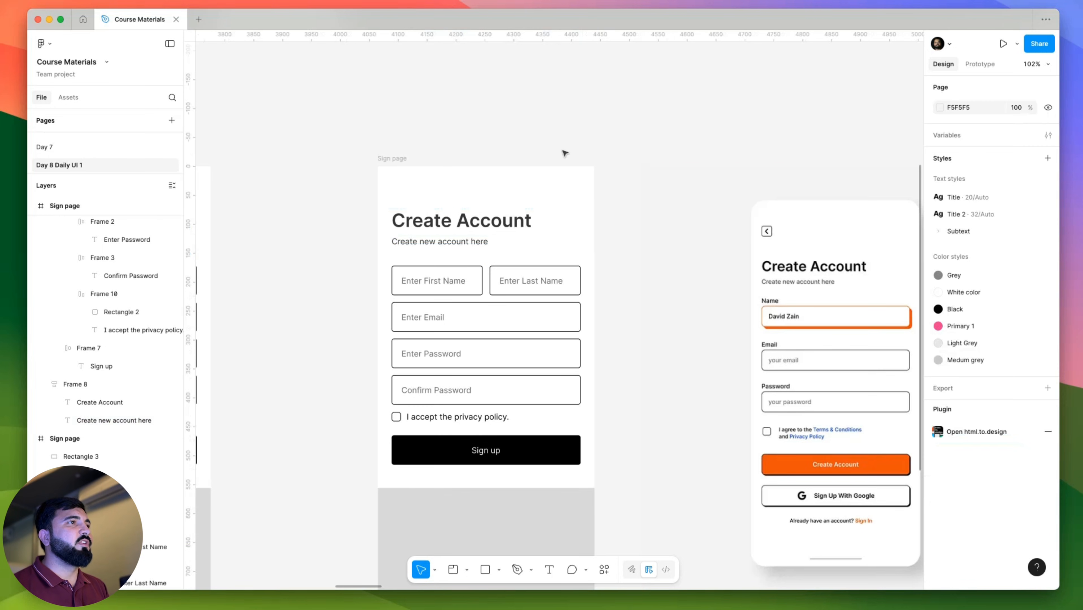
# Trace the back arrow of the orange Create Account reference with the Pen tool as an open chevron about 4 × 8.
pyautogui.hscroll(-2, 621, 327)
pyautogui.hscroll(2, 585, 322)
pyautogui.hscroll(2, 585, 322)
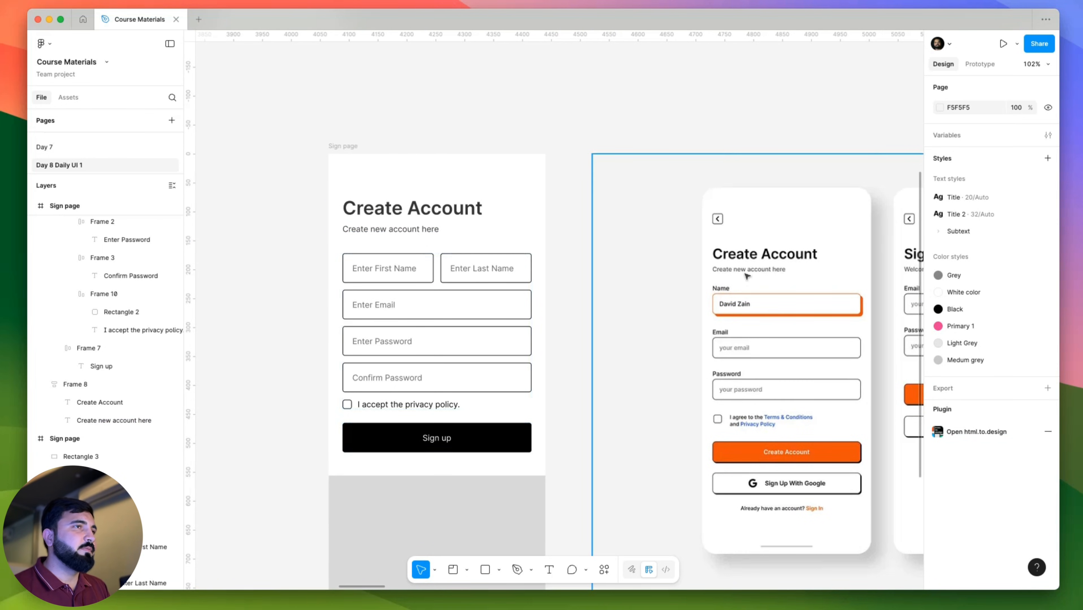
pyautogui.scroll(-3, 767, 266)
pyautogui.scroll(10, 614, 319)
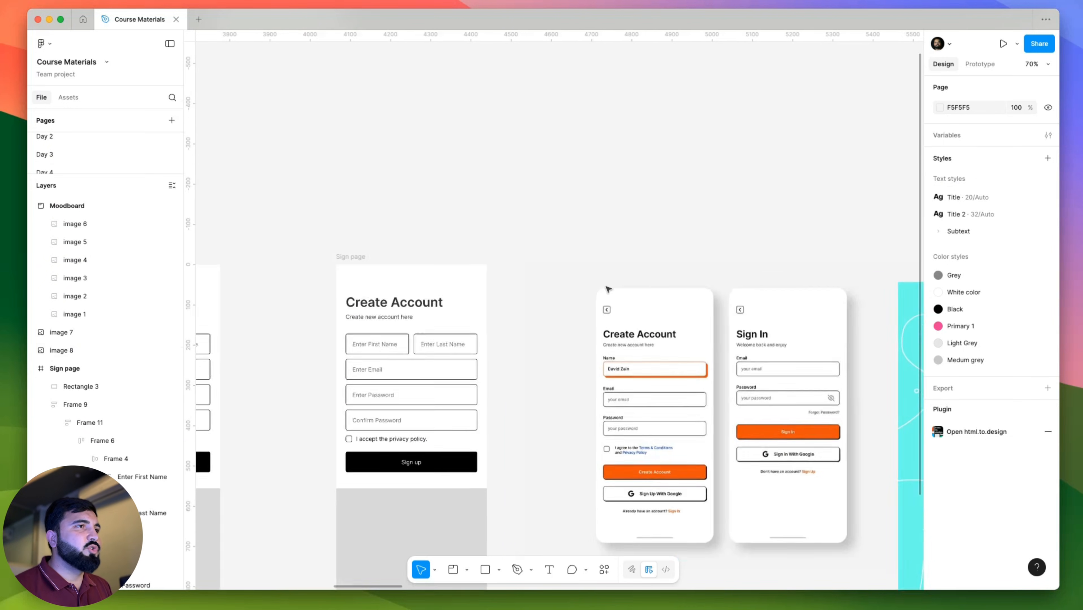
pyautogui.hscroll(2, 613, 320)
pyautogui.scroll(5, 563, 310)
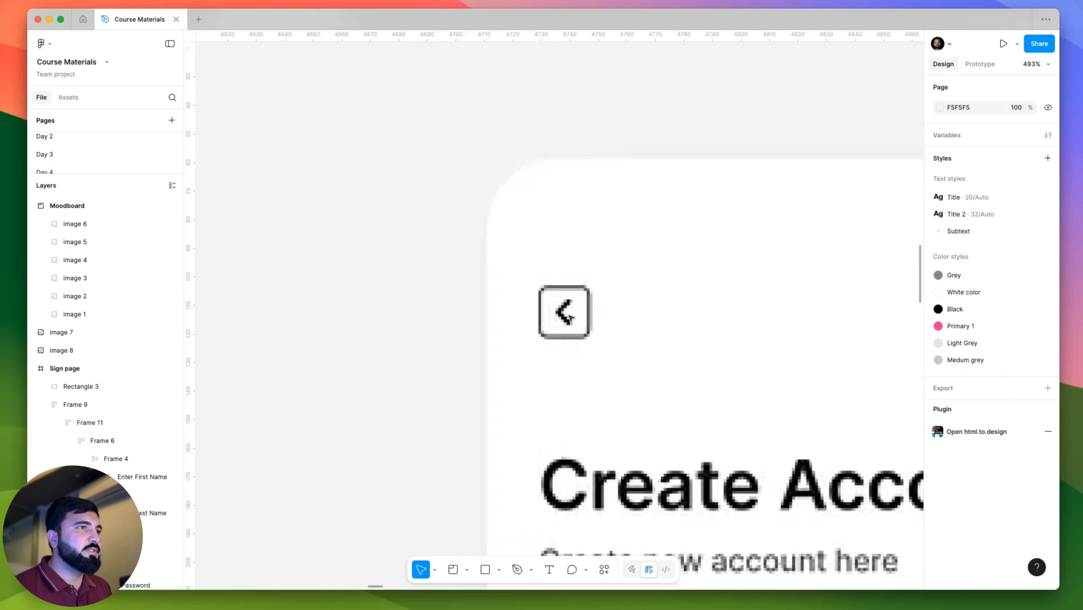
pyautogui.press('p')
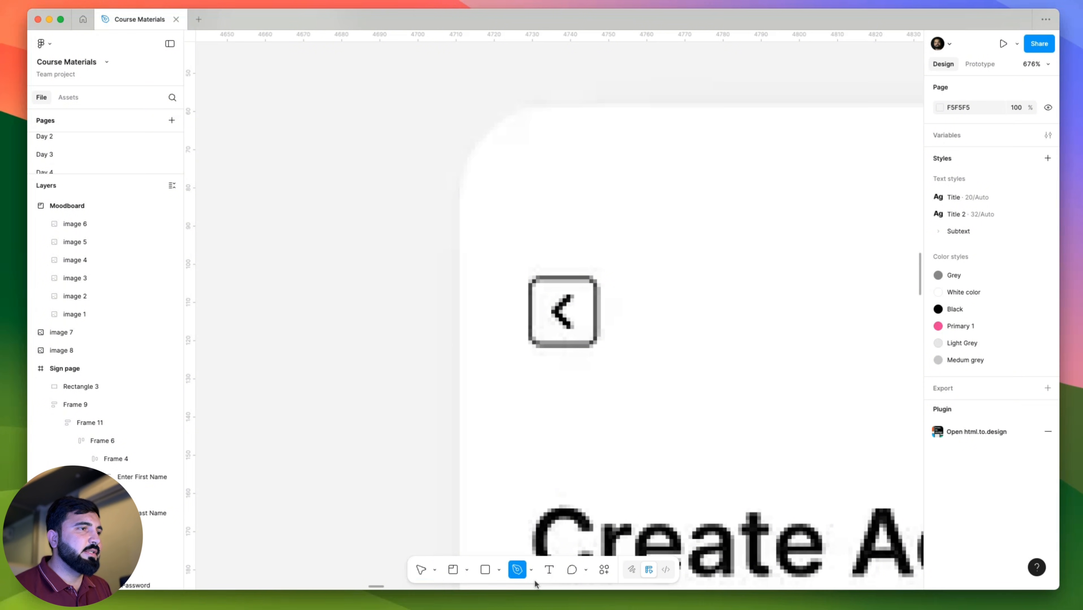
pyautogui.scroll(6, 598, 308)
pyautogui.click(570, 296)
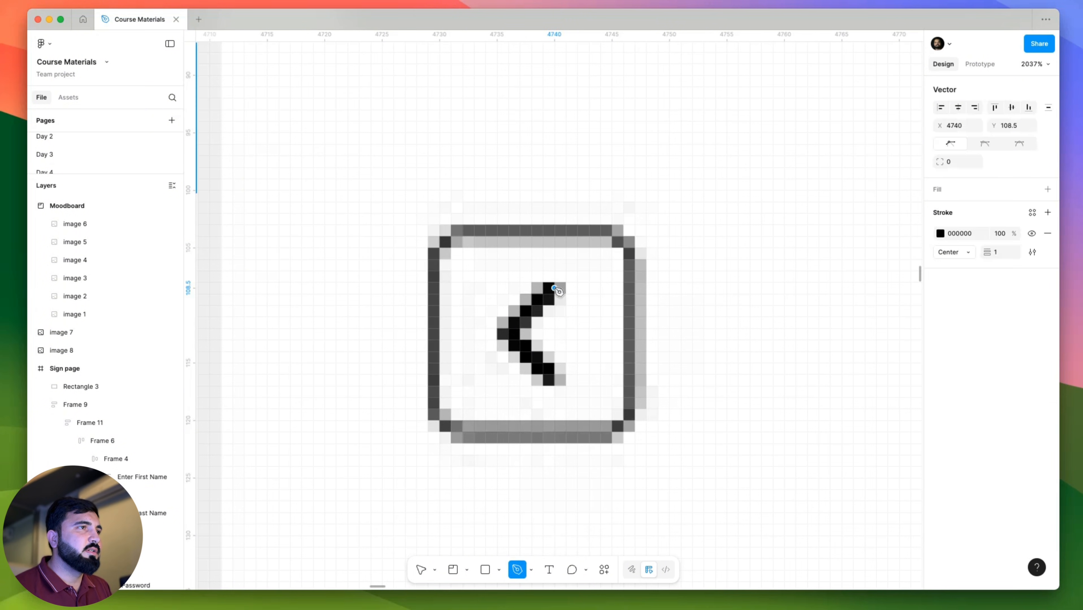
pyautogui.click(508, 334)
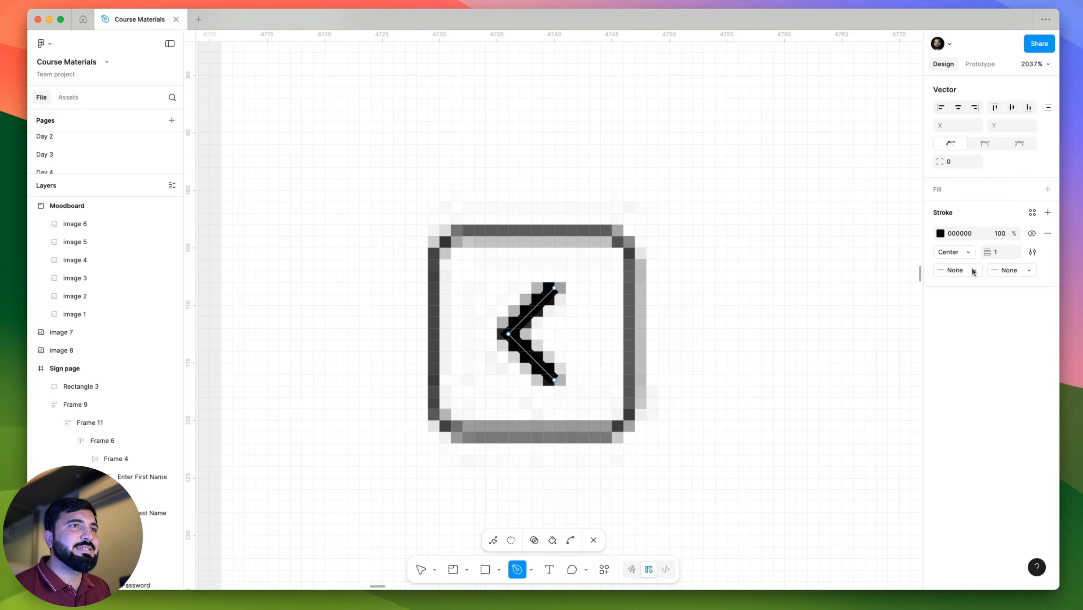
# Give the chevron a stroke weight of 2, round end points and a round join, and finish editing the vector.
pyautogui.moveTo(985, 253); pyautogui.dragTo(988, 253)
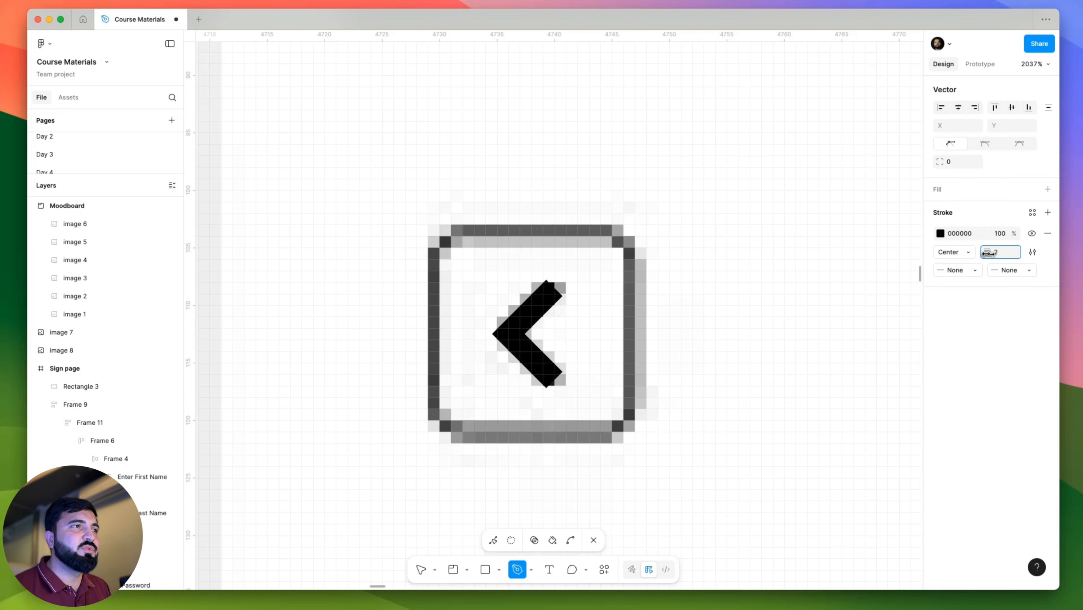
pyautogui.click(957, 270)
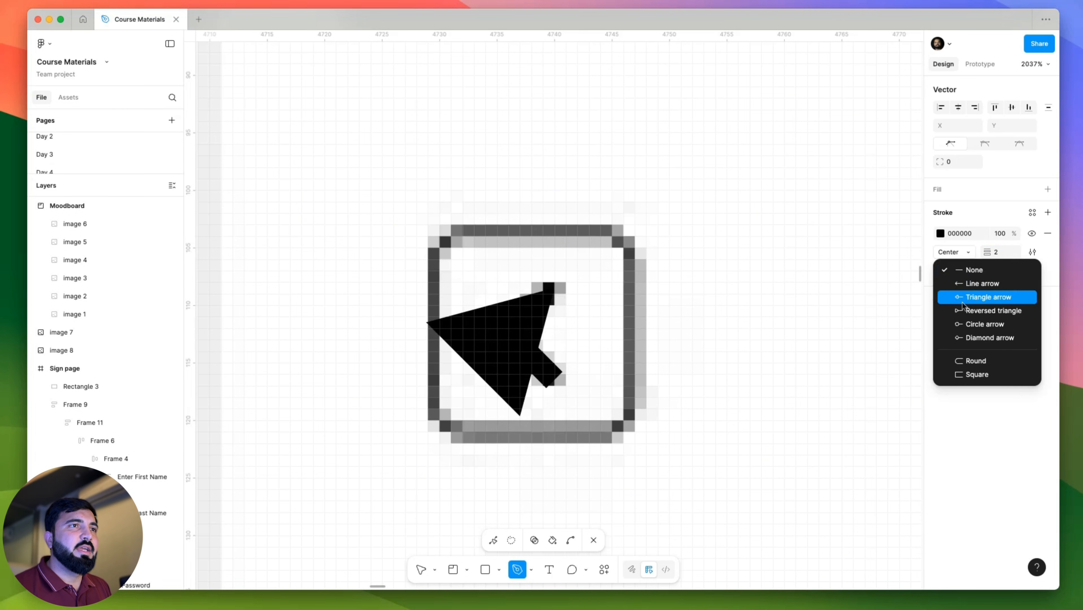
pyautogui.click(972, 360)
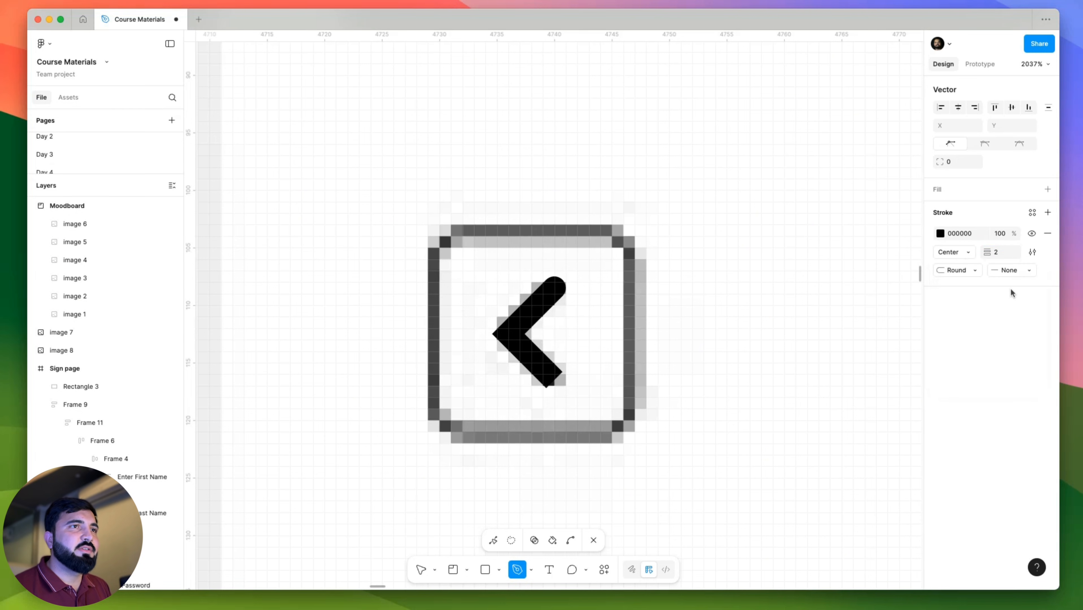
pyautogui.click(1015, 272)
pyautogui.click(981, 360)
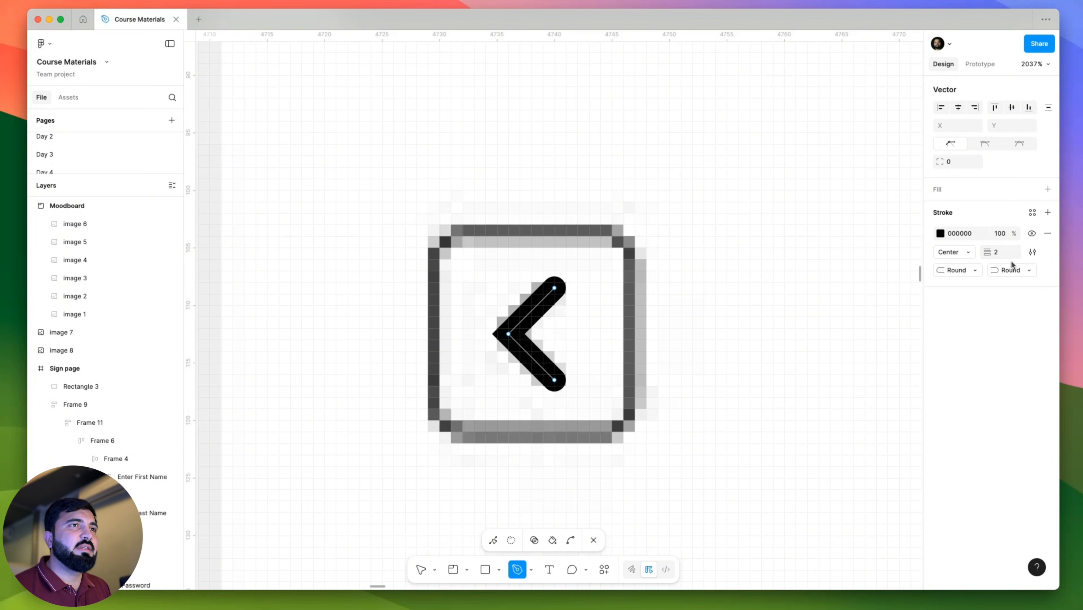
pyautogui.click(1033, 252)
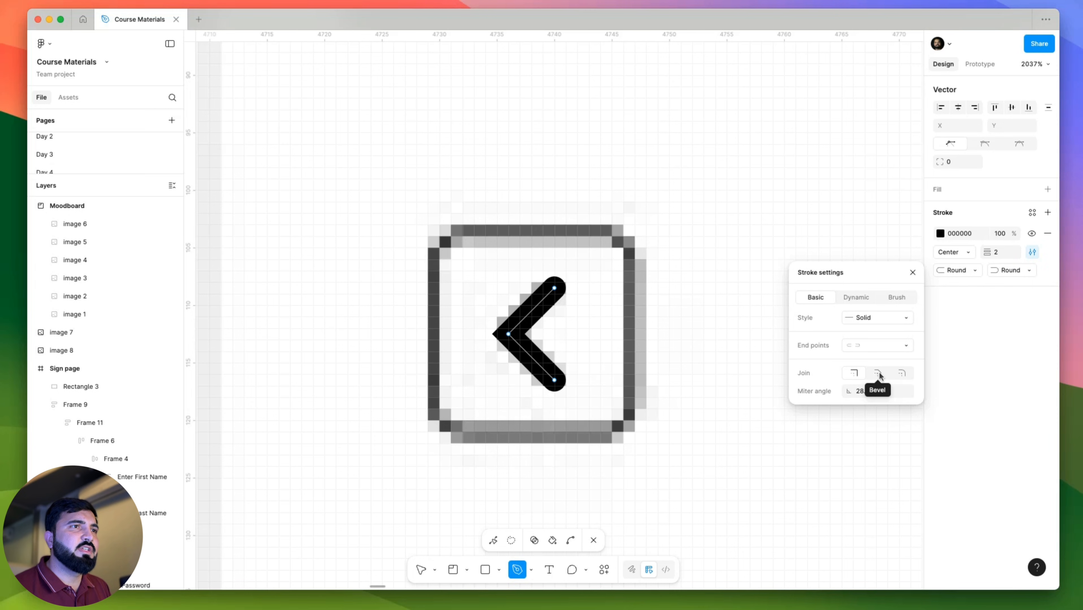
pyautogui.click(901, 374)
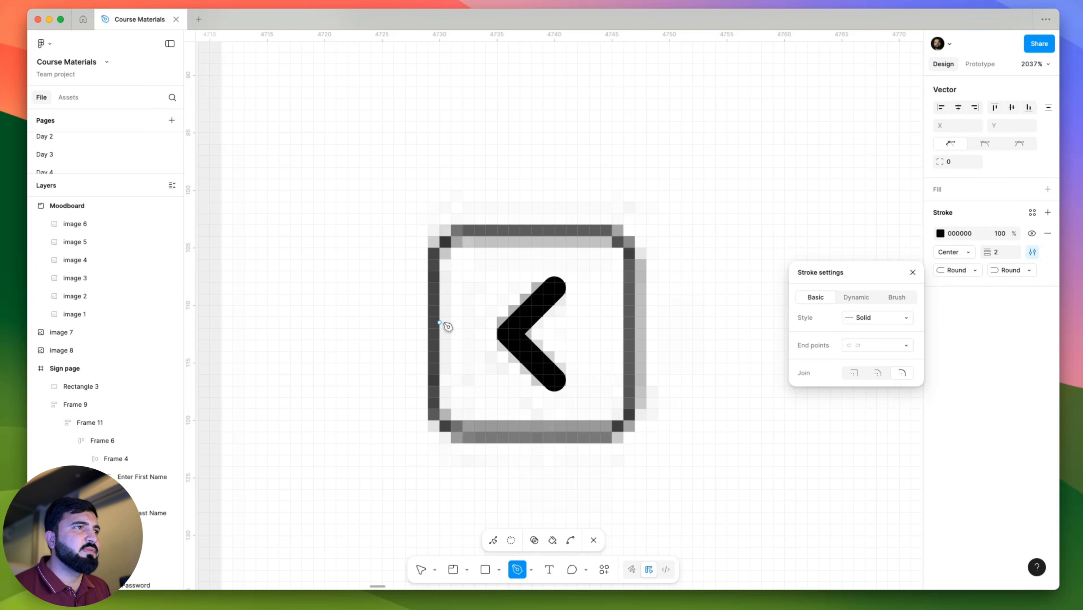
pyautogui.press('Escape')
pyautogui.scroll(-10, 572, 348)
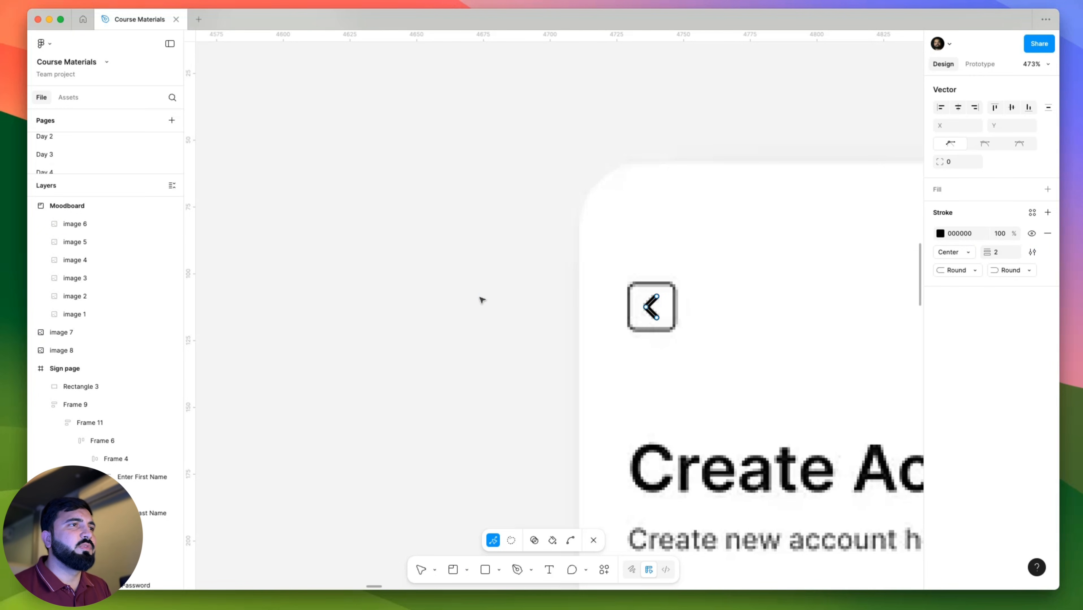
pyautogui.press('Escape')
# Move the chevron into the duplicated Sign page above the heading and wrap it in an auto layout frame.
pyautogui.scroll(-5, 667, 310)
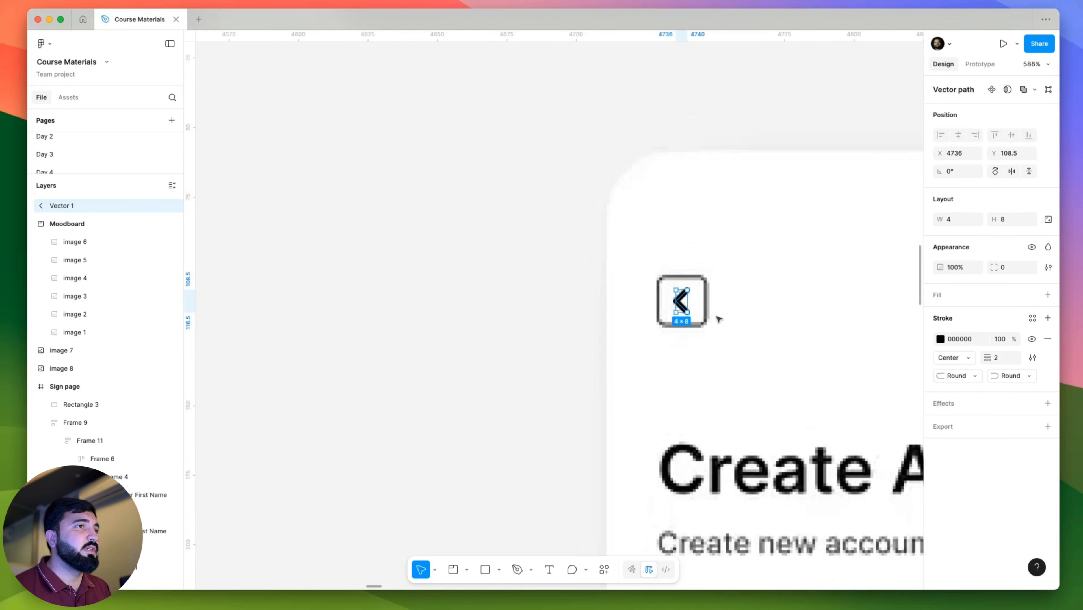
pyautogui.moveTo(764, 344); pyautogui.dragTo(440, 274)
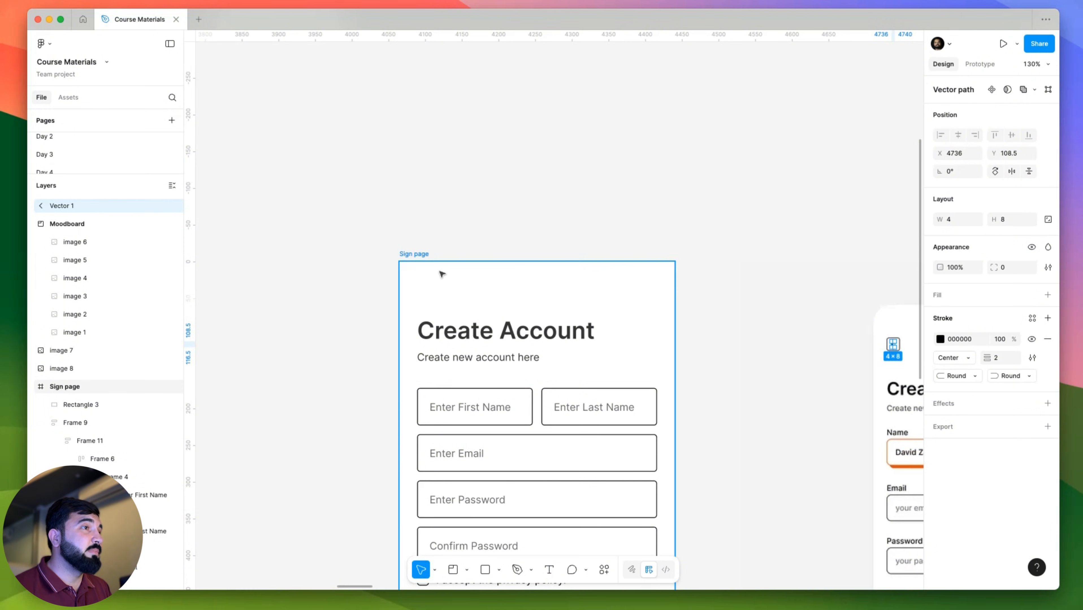
pyautogui.scroll(5, 440, 274)
pyautogui.moveTo(557, 317); pyautogui.dragTo(389, 334)
pyautogui.hotkey('shift', 'a')
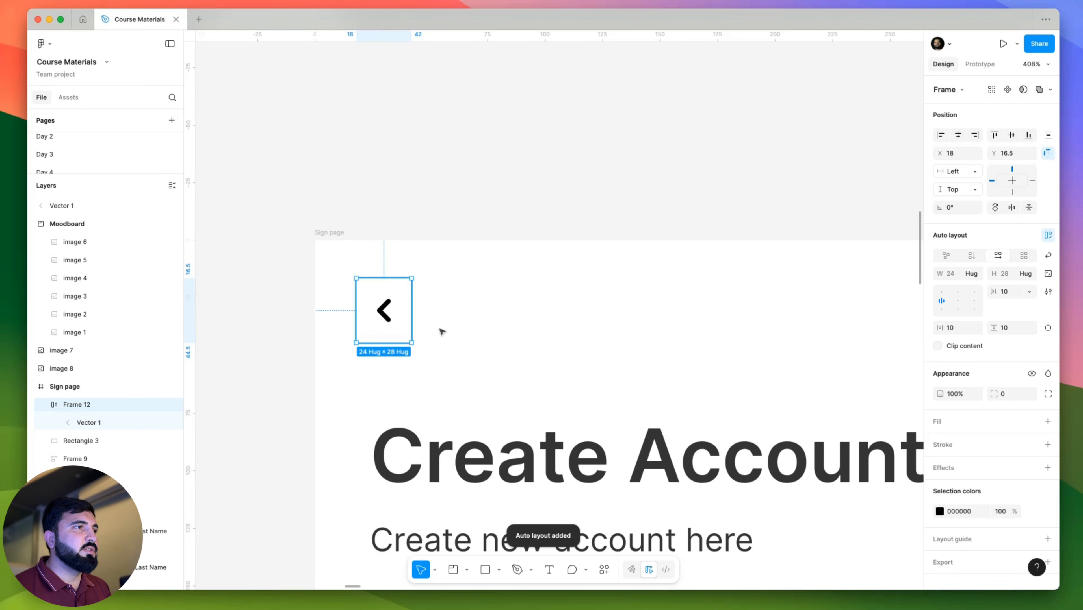
# Centre the chevron within its auto layout frame and add an F7F7F7 fill to the frame.
pyautogui.scroll(-5, 369, 308)
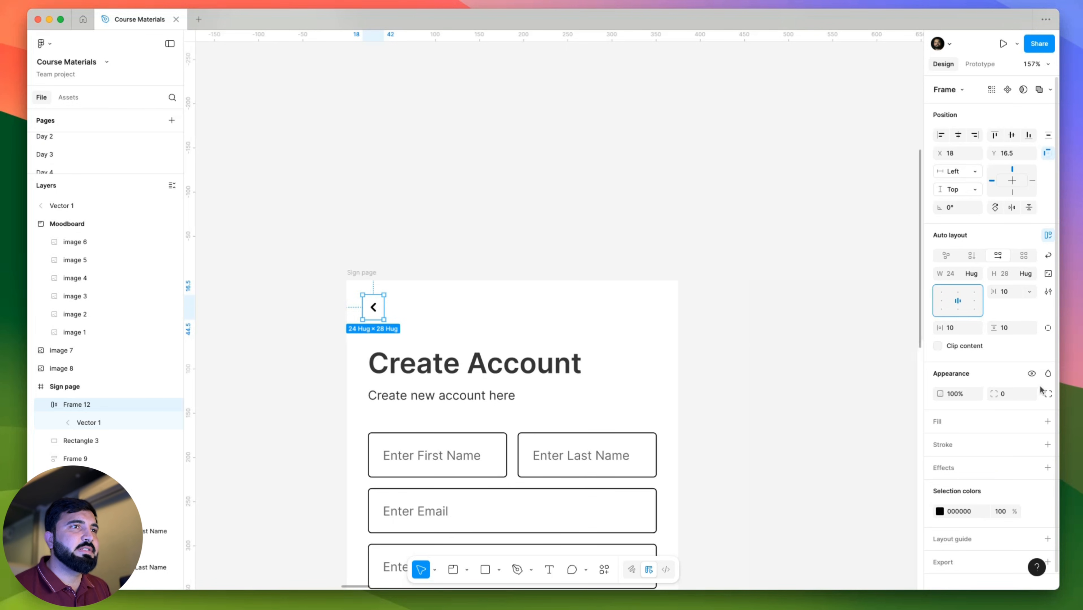
pyautogui.click(1046, 425)
pyautogui.scroll(-5, 623, 344)
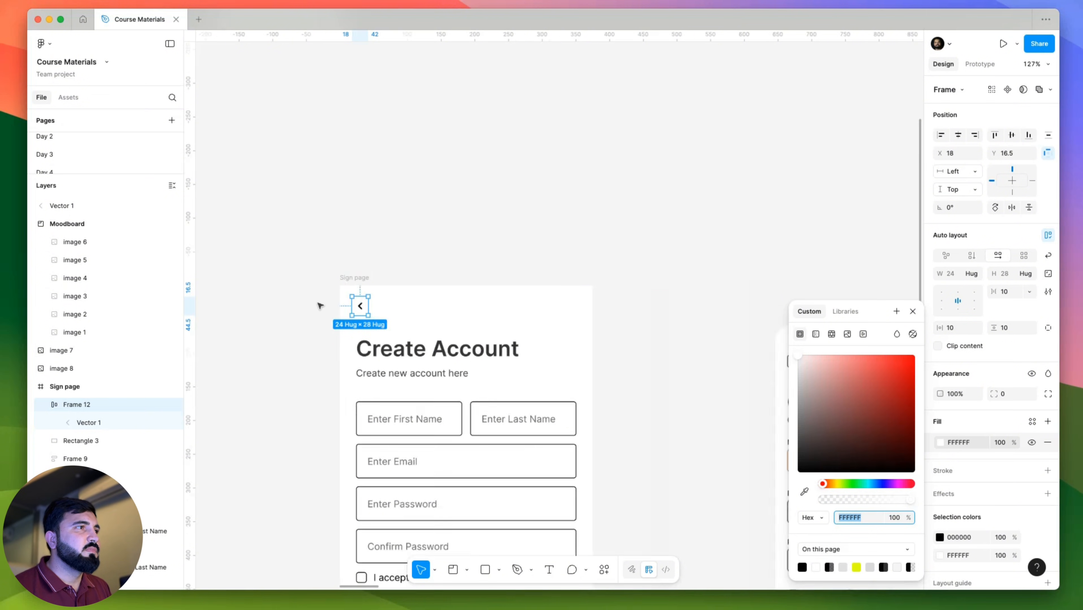
pyautogui.click(791, 364)
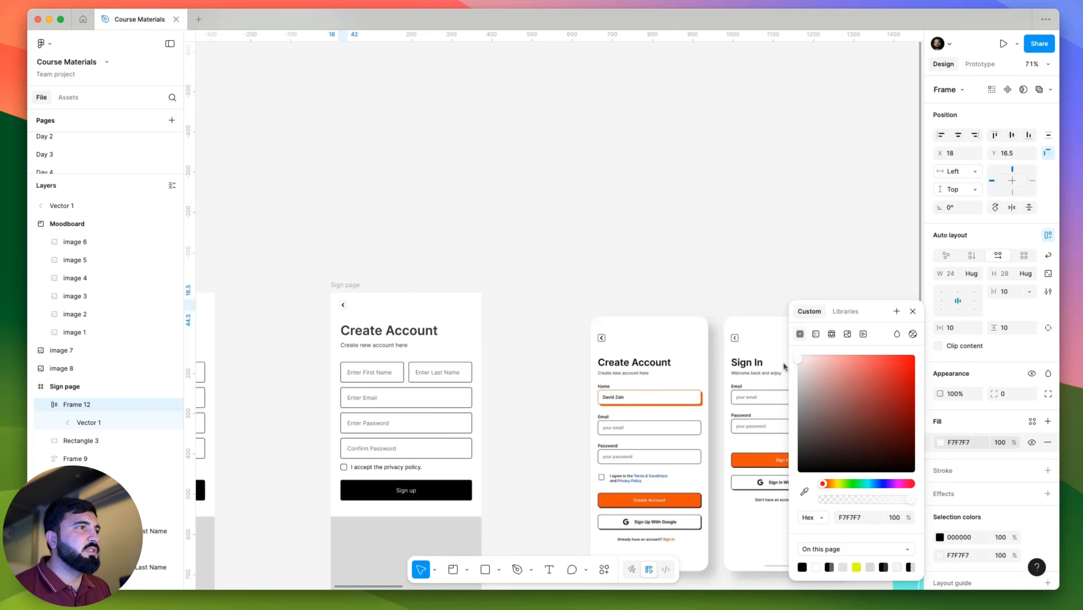
# Change the back-arrow frame's fill to 000000 and the chevron's stroke colour to FFFFFF.
pyautogui.scroll(10, 338, 305)
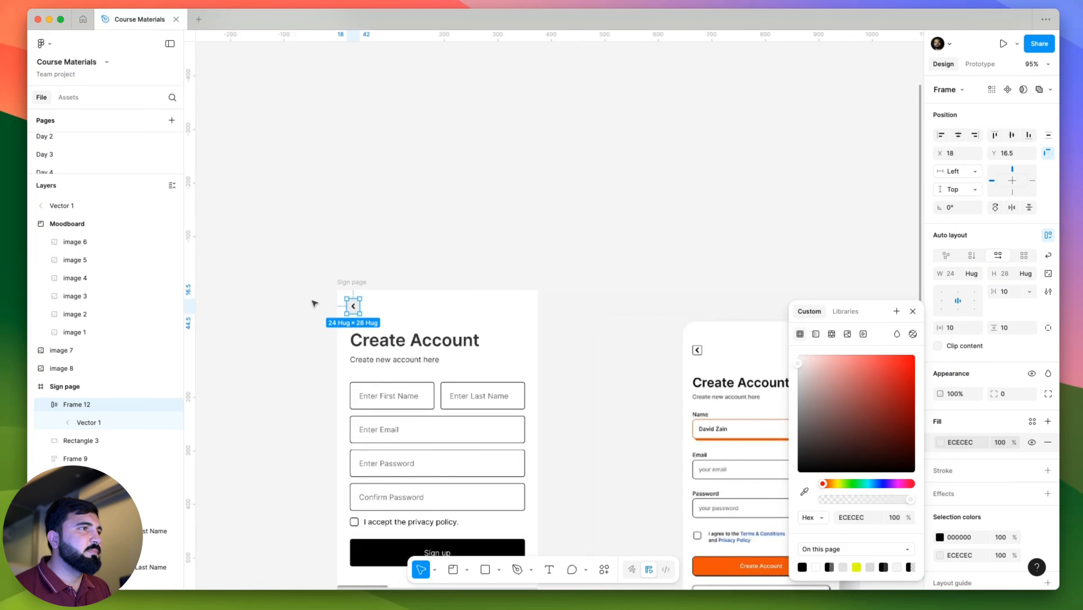
pyautogui.moveTo(838, 385); pyautogui.dragTo(797, 472)
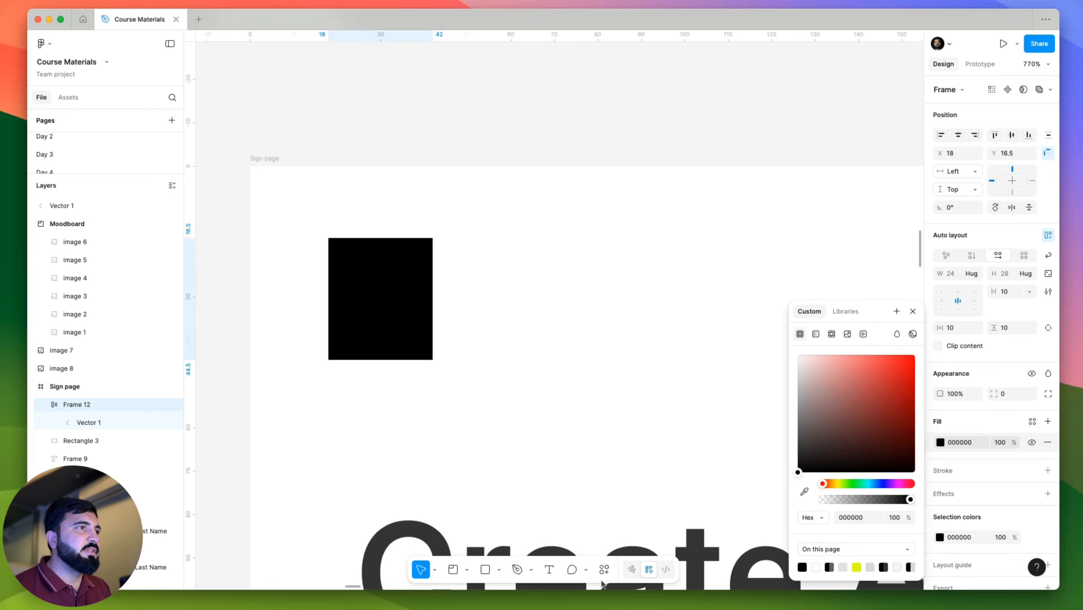
pyautogui.doubleClick(389, 304)
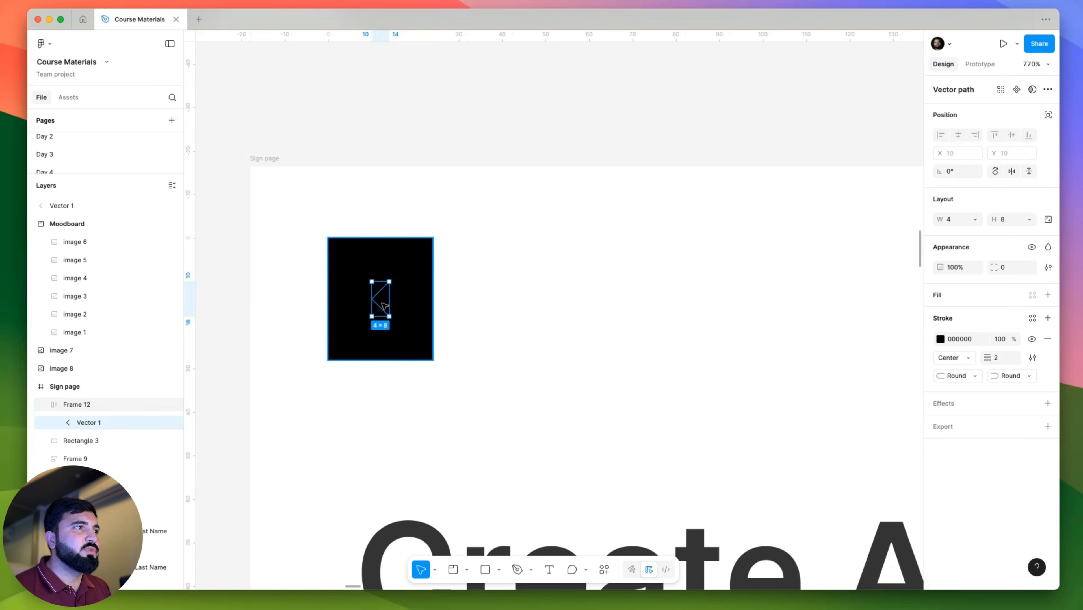
pyautogui.click(939, 338)
pyautogui.click(847, 384)
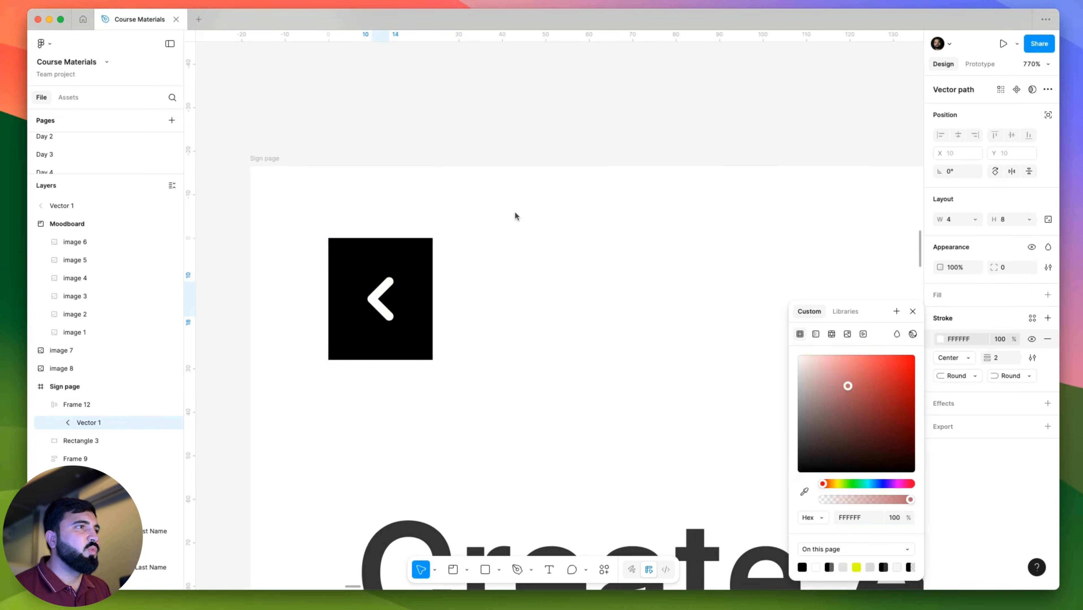
pyautogui.click(505, 266)
# Move the back-arrow frame to X 23, Y 22 and set its height to 24.
pyautogui.click(430, 259)
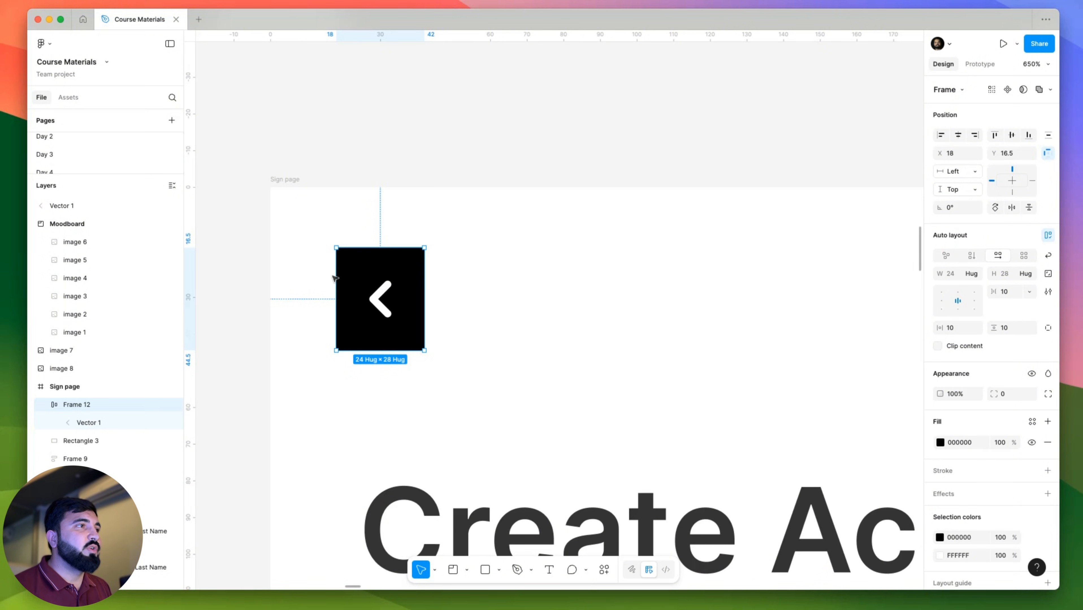
pyautogui.moveTo(387, 307); pyautogui.dragTo(406, 328)
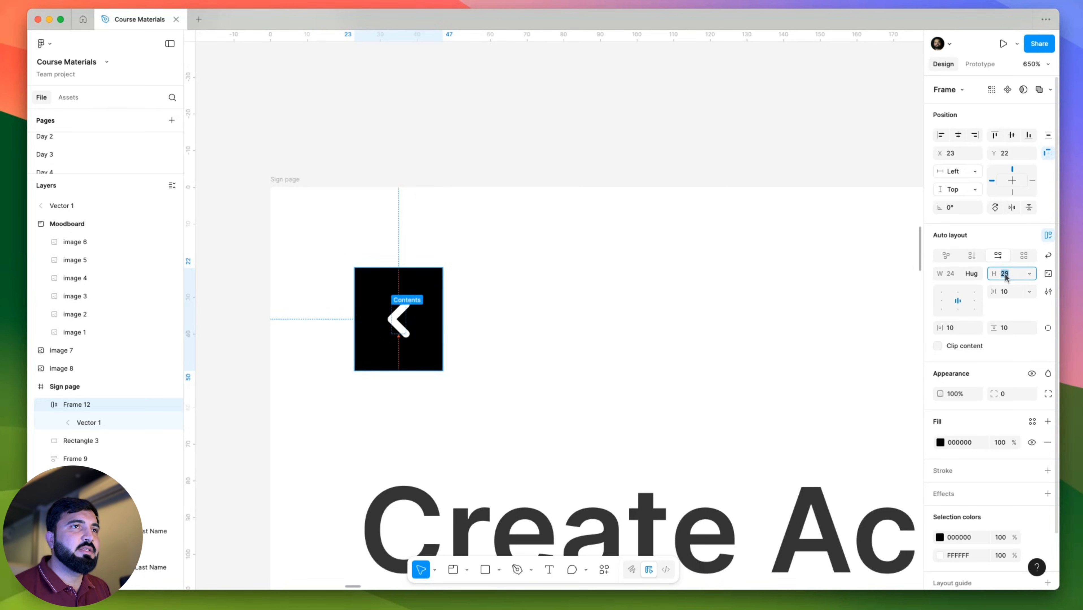
pyautogui.click(1017, 280)
pyautogui.write('24')
pyautogui.press('Return')
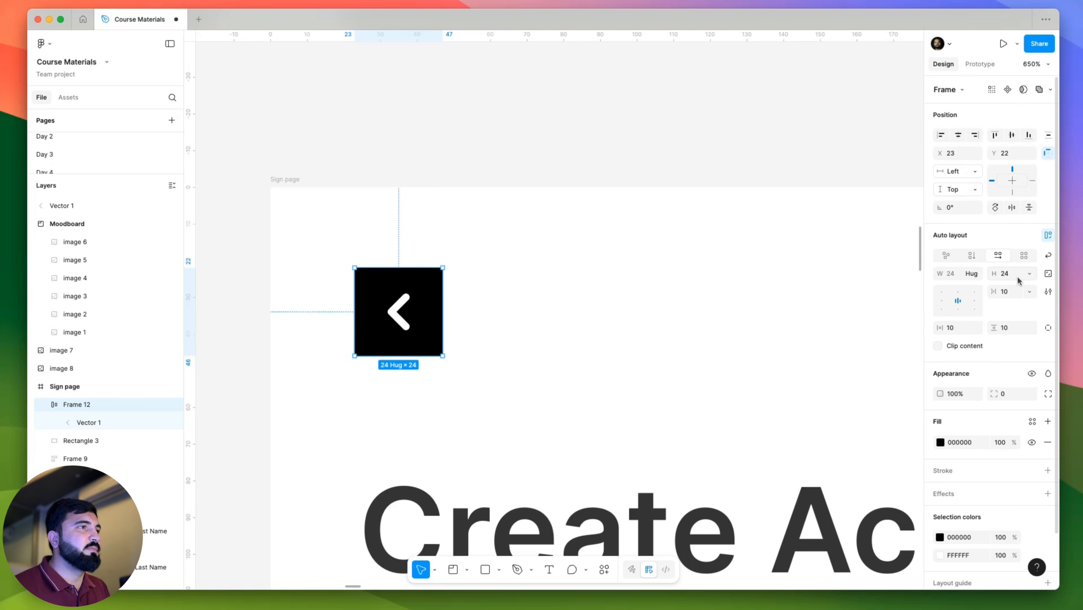
# Give the black back-arrow frame a corner radius of 4.
pyautogui.scroll(-5, 438, 306)
pyautogui.click(498, 315)
pyautogui.scroll(-4, 355, 286)
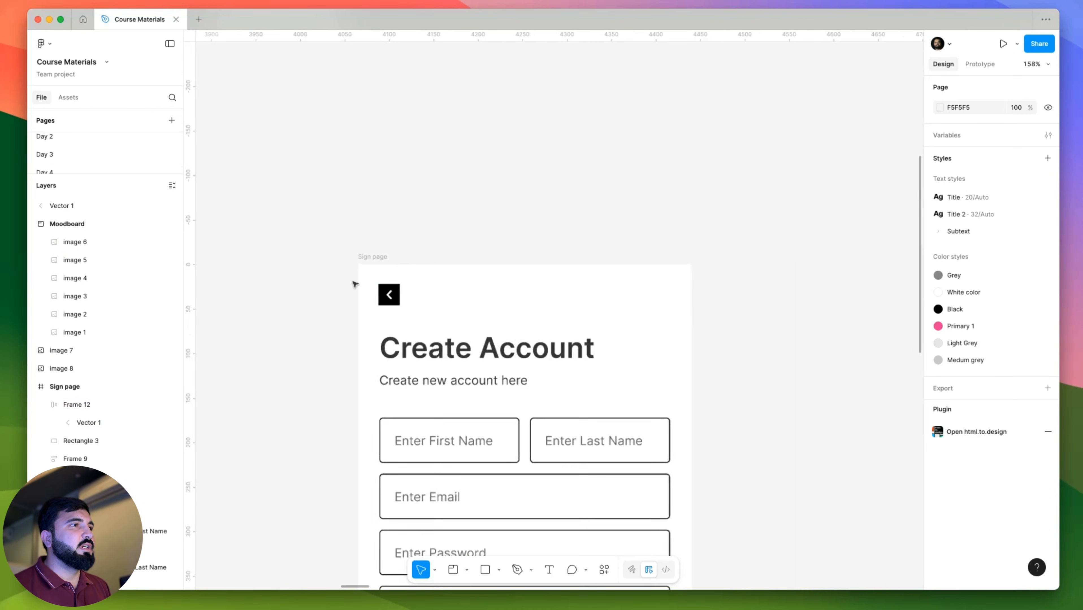
pyautogui.moveTo(348, 333); pyautogui.dragTo(282, 302)
pyautogui.click(325, 264)
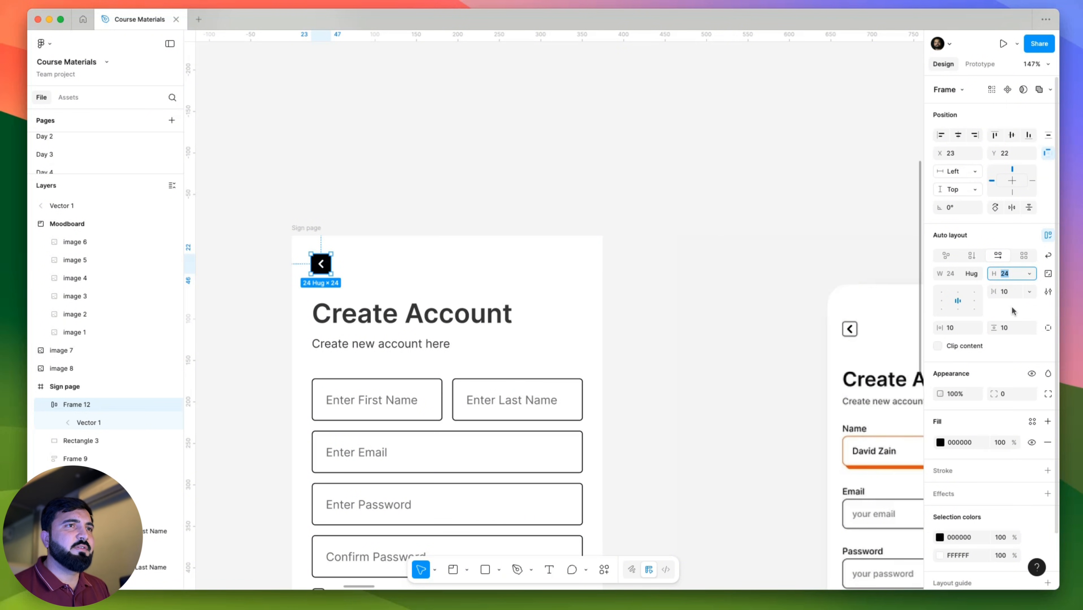
pyautogui.click(1008, 393)
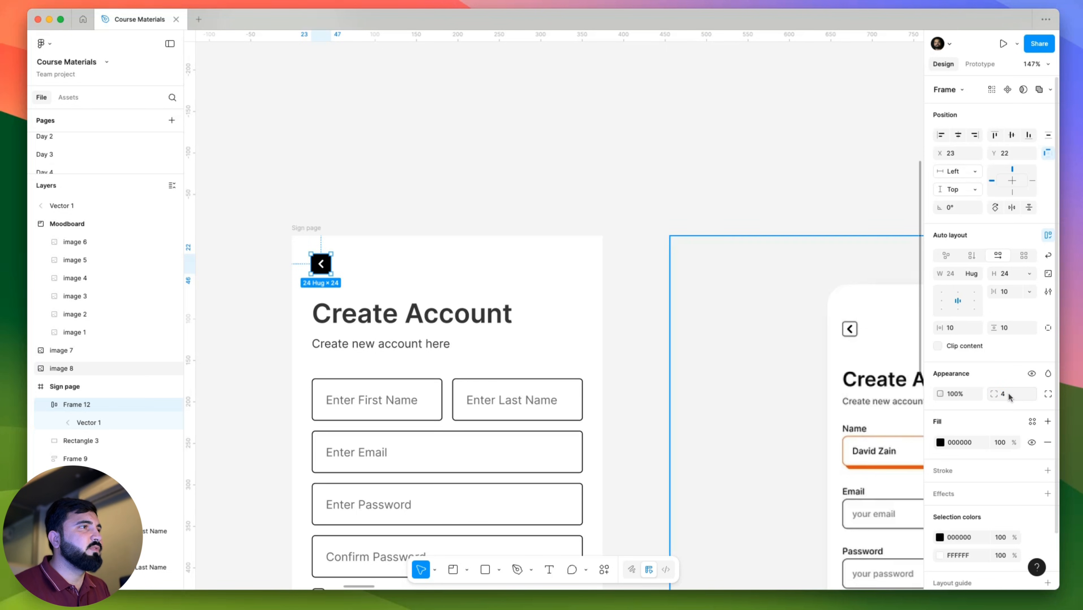
pyautogui.click(432, 150)
# Move the back-arrow button down in line with the heading's left edge, and shift the heading group down to Y 85.
pyautogui.scroll(-2, 399, 193)
pyautogui.click(339, 248)
pyautogui.scroll(4, 338, 247)
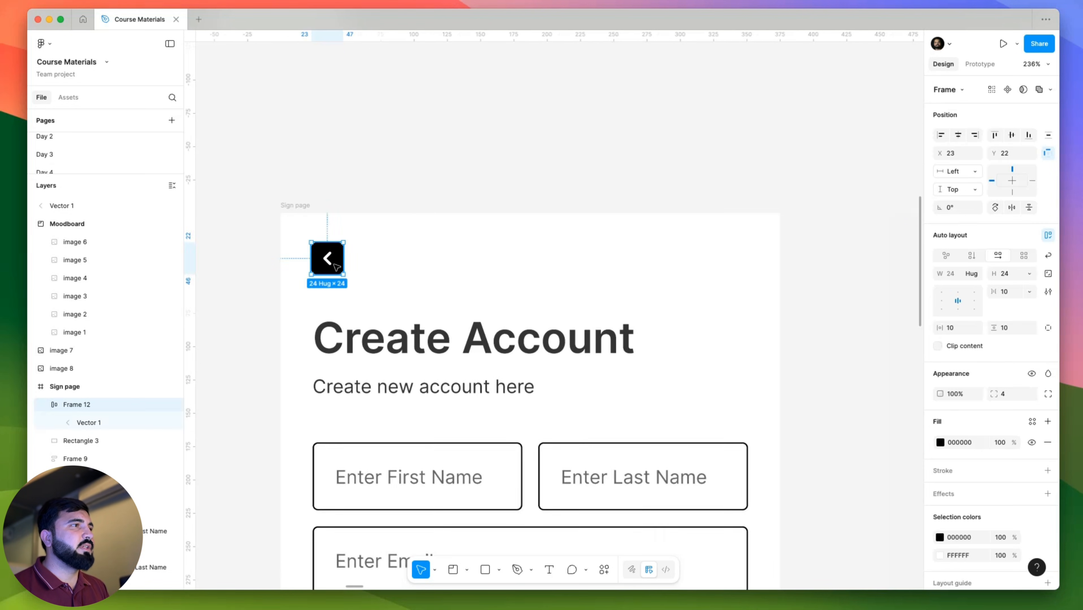
pyautogui.moveTo(335, 264); pyautogui.dragTo(342, 283)
pyautogui.scroll(-4, 341, 282)
pyautogui.click(294, 307)
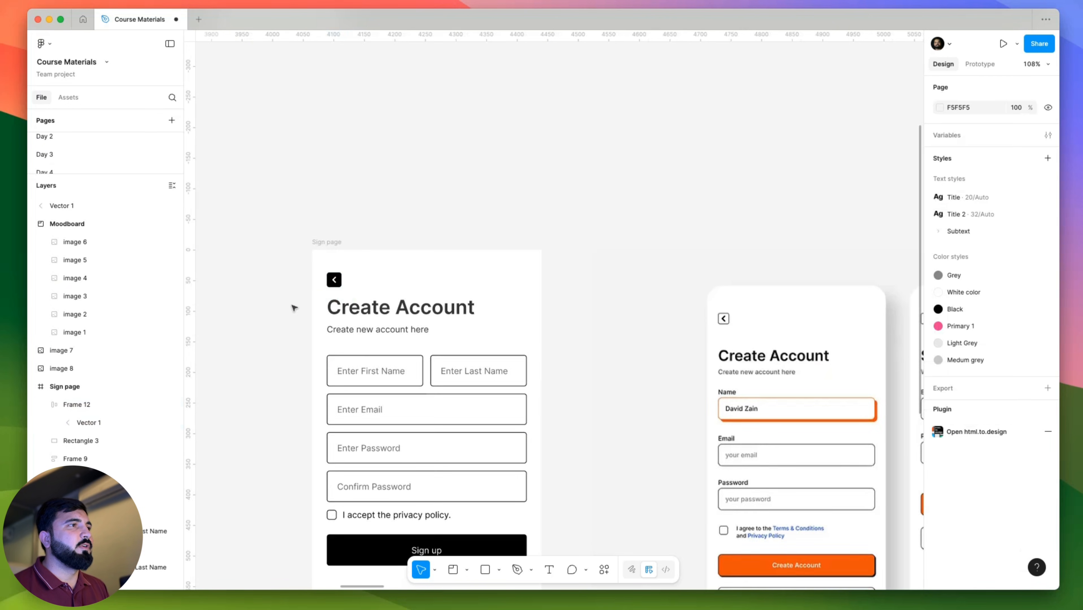
pyautogui.moveTo(317, 363); pyautogui.dragTo(283, 210)
pyautogui.moveTo(359, 157); pyautogui.dragTo(357, 164)
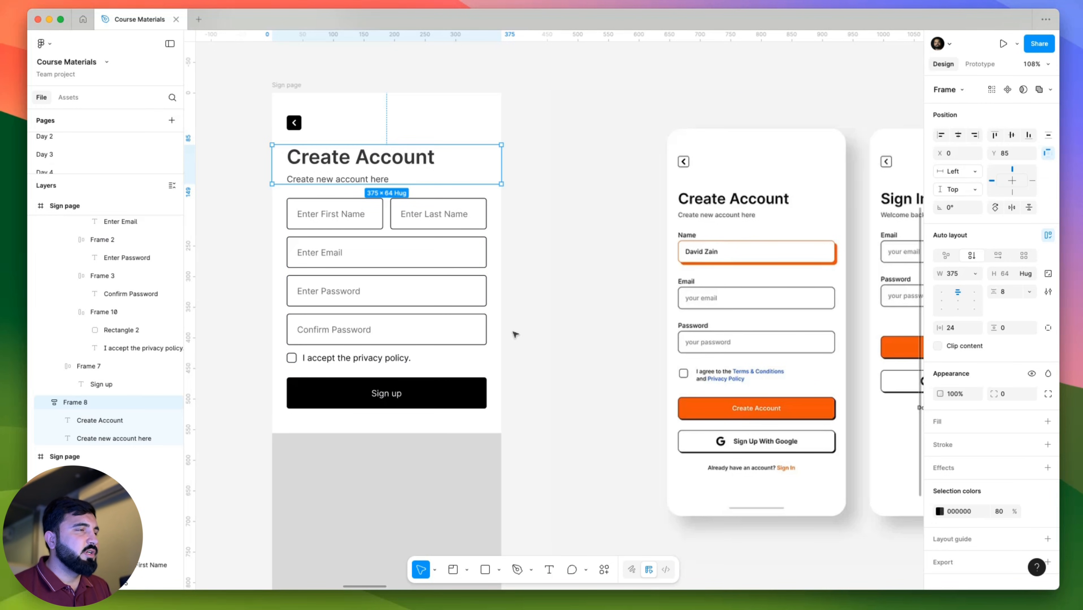
# Delete the email, password and confirm-password fields, the privacy-policy checkbox row and the Sign up button from the duplicated form.
pyautogui.click(328, 215)
pyautogui.hscroll(-5, 328, 215)
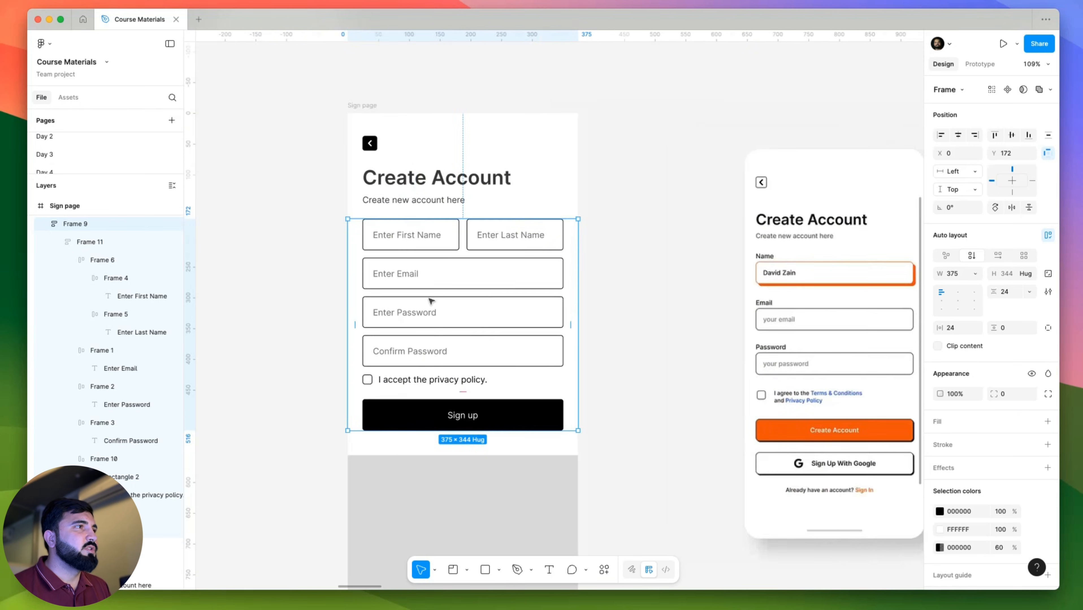
pyautogui.click(399, 280)
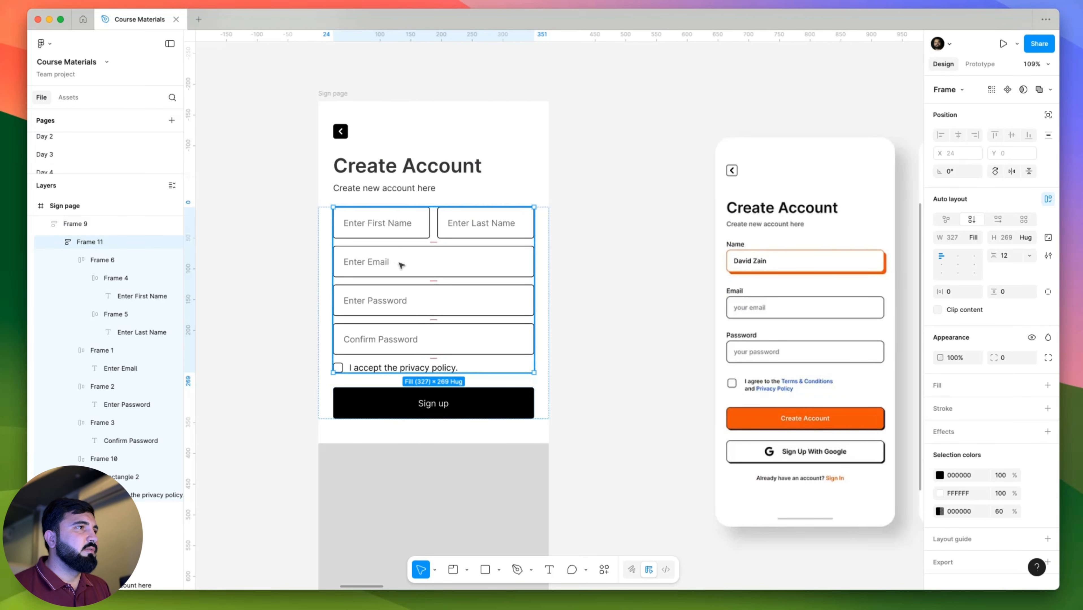
pyautogui.click(403, 266)
pyautogui.keyDown('shift'); pyautogui.click(389, 312); pyautogui.keyUp('shift')
pyautogui.keyDown('shift'); pyautogui.click(387, 342); pyautogui.keyUp('shift')
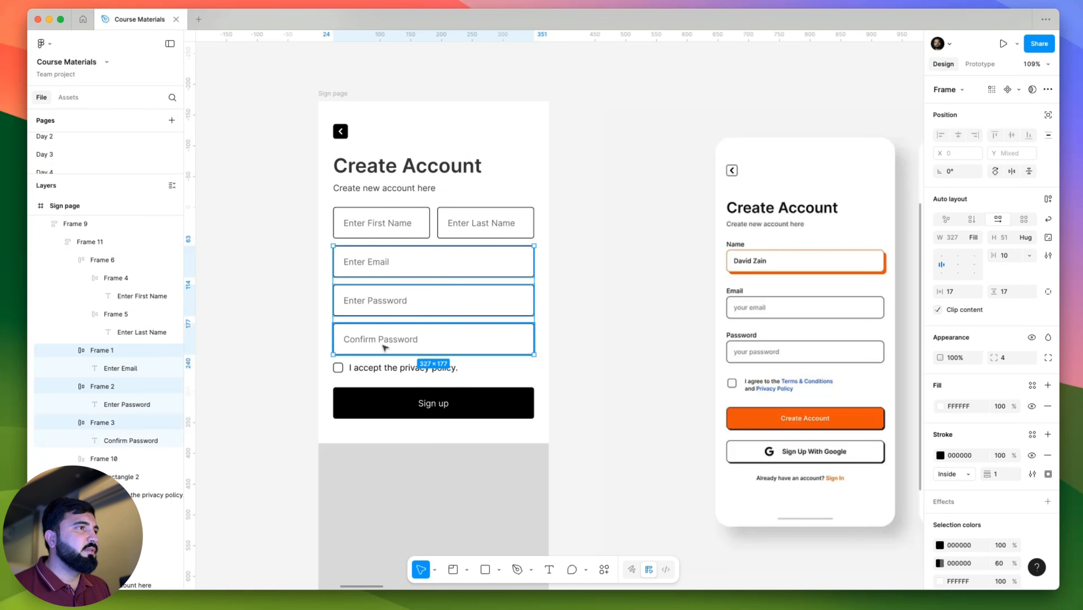
pyautogui.keyDown('shift'); pyautogui.click(393, 368); pyautogui.keyUp('shift')
pyautogui.keyDown('shift'); pyautogui.click(401, 404); pyautogui.keyUp('shift')
pyautogui.press('Delete')
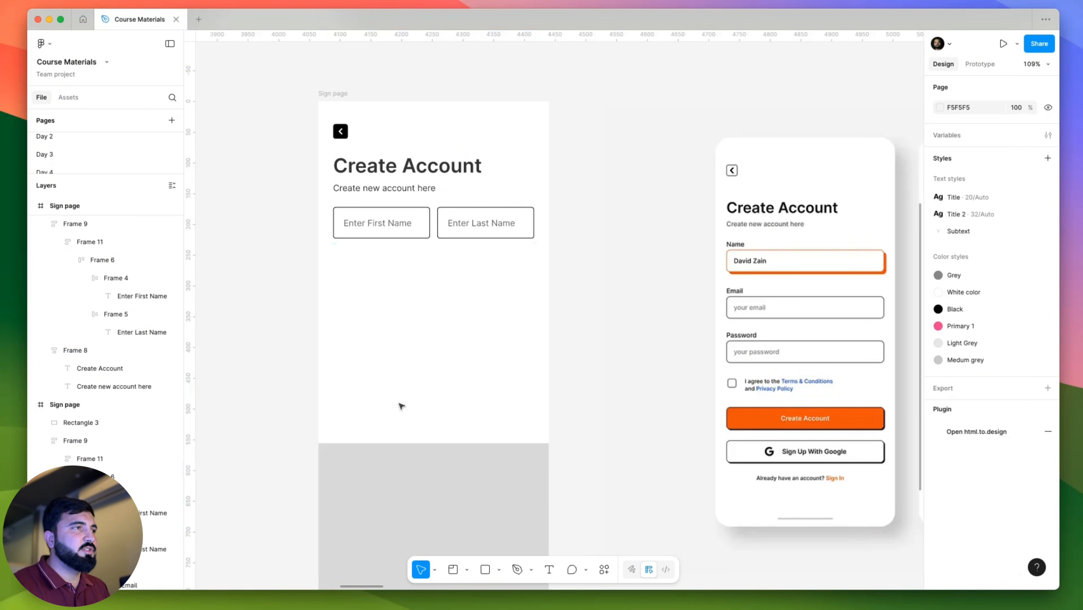
# Delete the Enter Last Name field from the name row, keeping only the Enter First Name field.
pyautogui.click(446, 232)
pyautogui.click(447, 232)
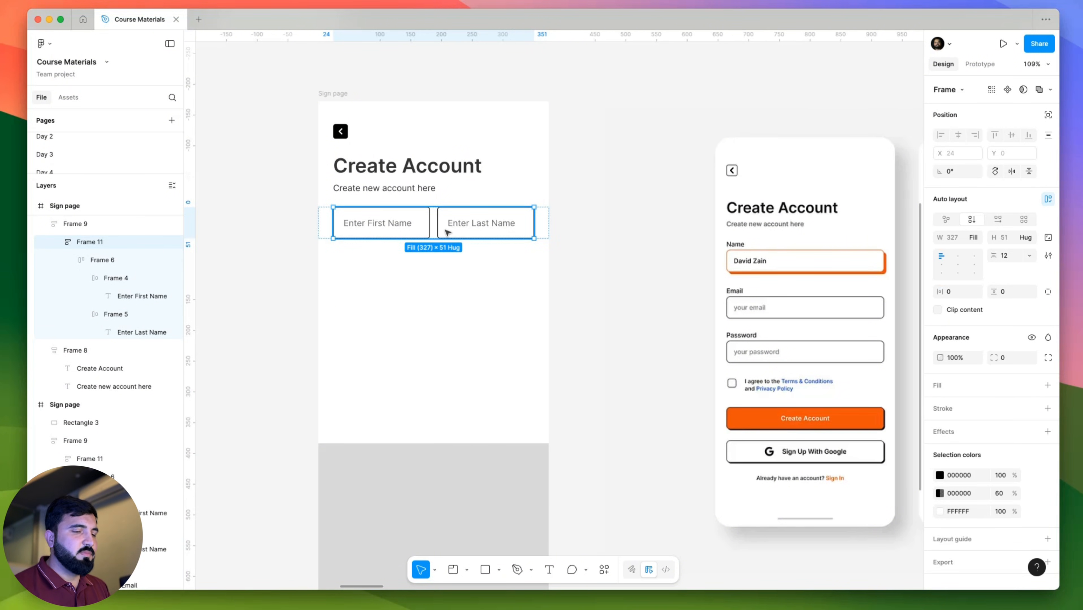
pyautogui.click(447, 232)
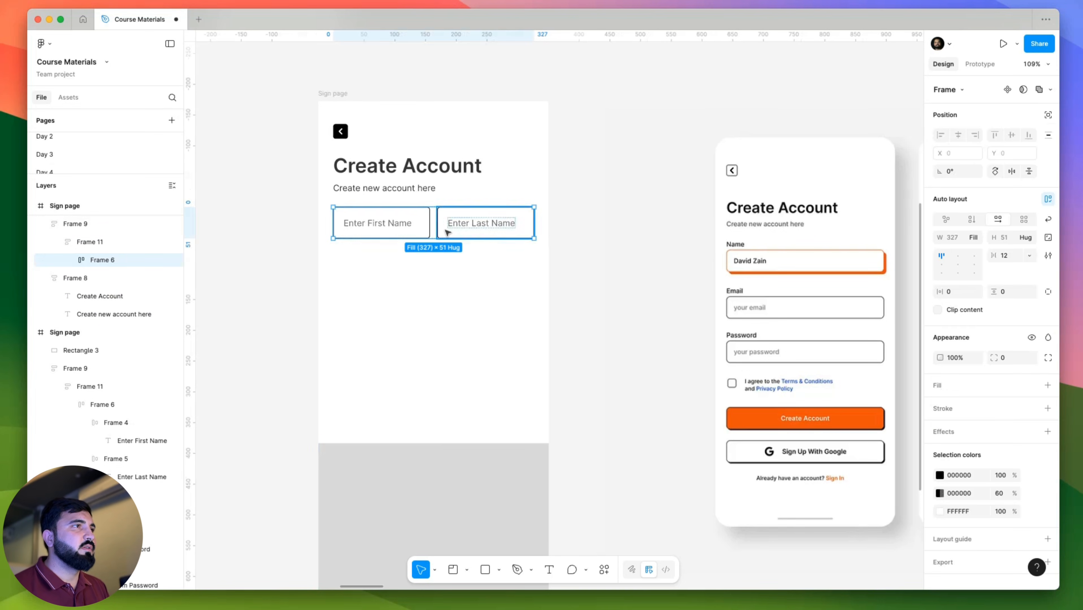
pyautogui.click(447, 232)
pyautogui.press('Delete')
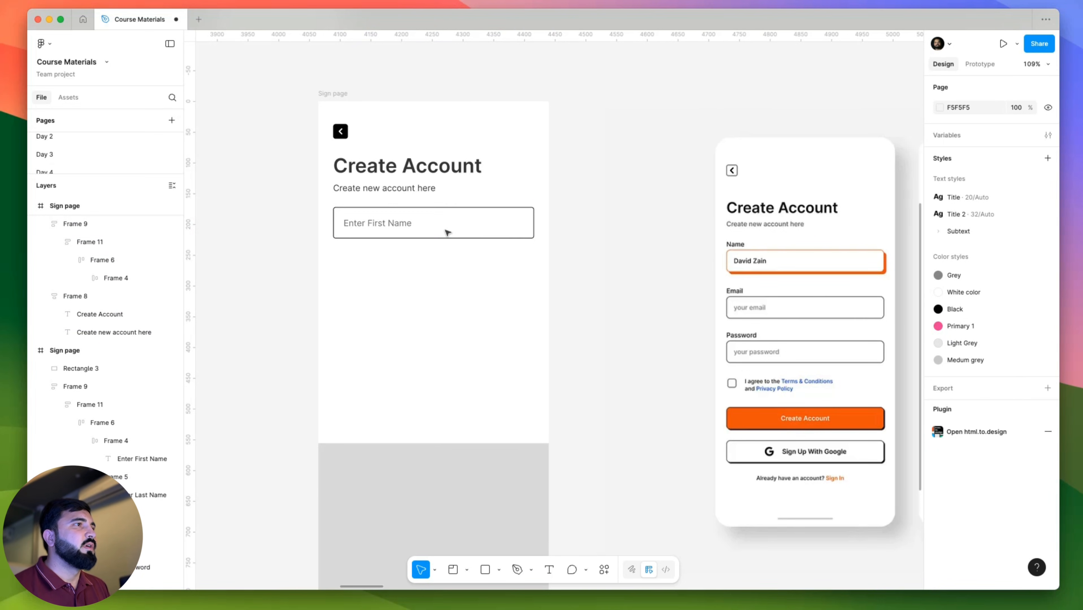
# Check the width sizing options of the container around the Enter First Name field.
pyautogui.scroll(5, 370, 221)
pyautogui.scroll(-5, 392, 230)
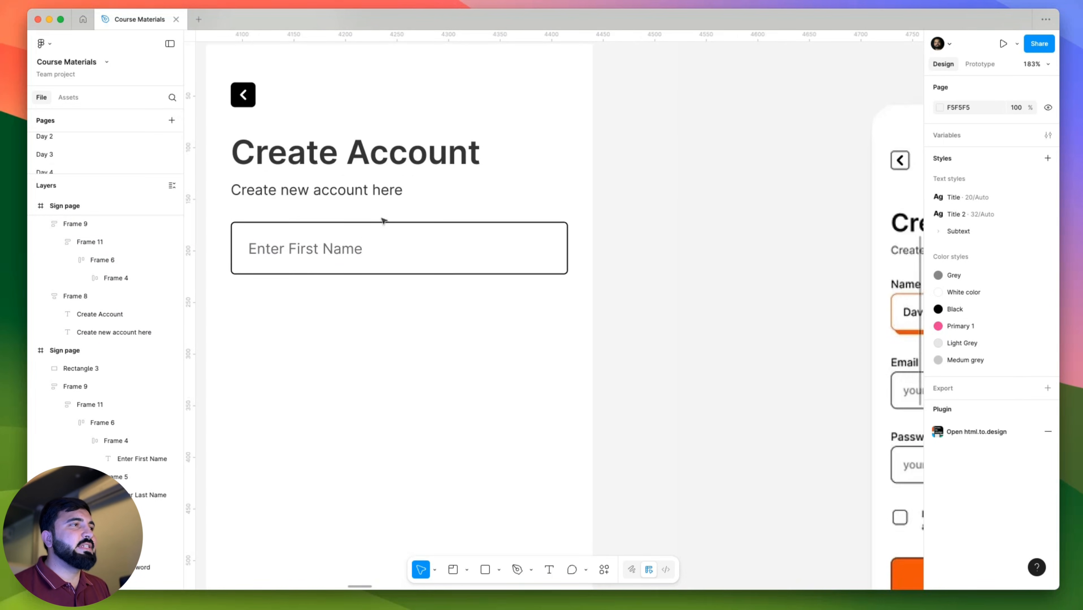
pyautogui.hscroll(-3, 363, 259)
pyautogui.scroll(2, 362, 259)
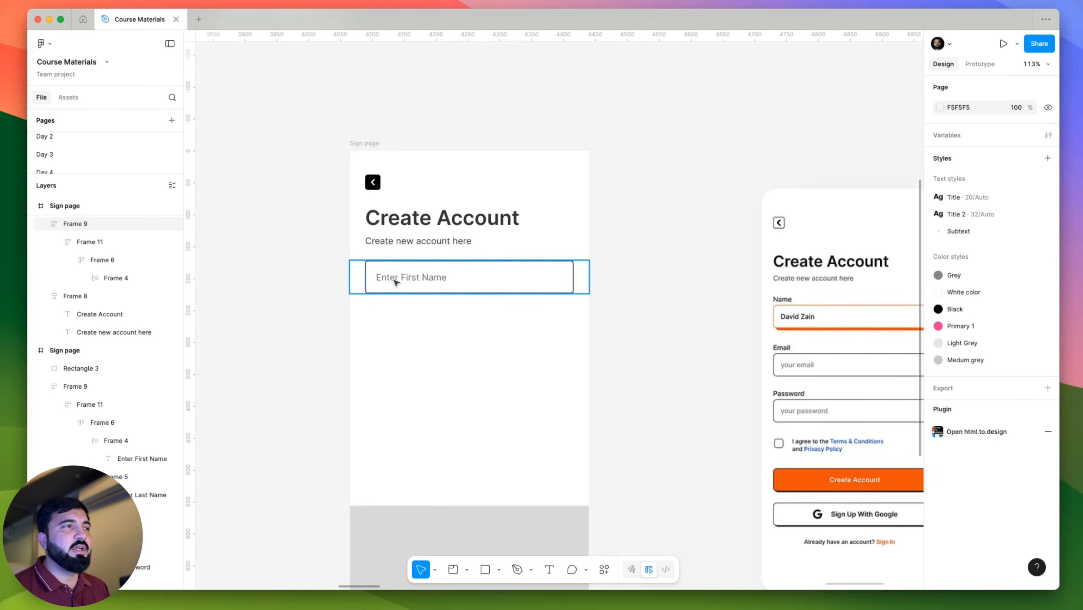
pyautogui.doubleClick(441, 282)
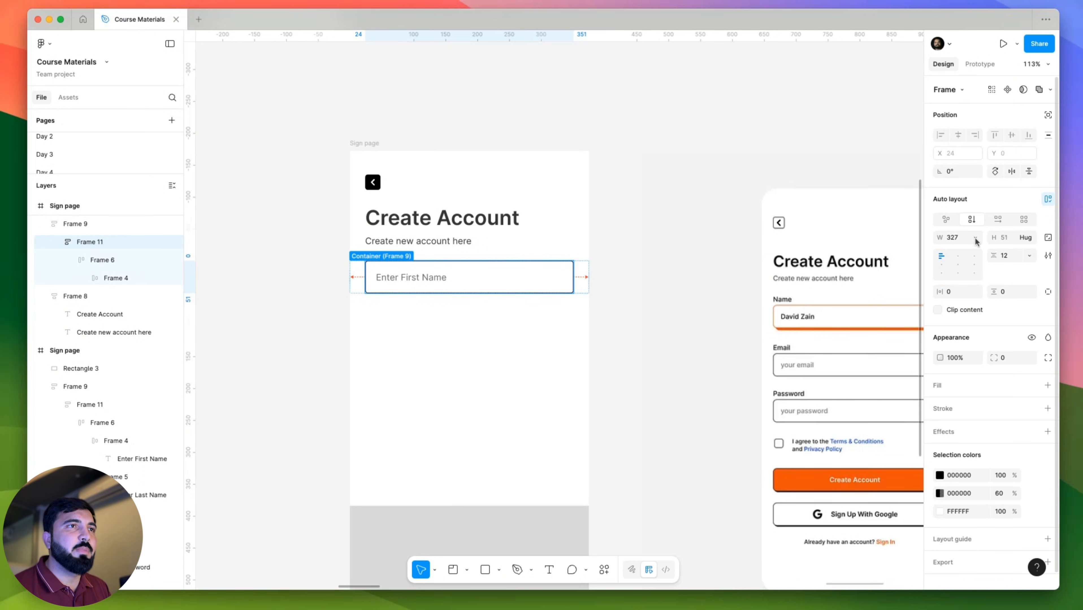
pyautogui.click(975, 240)
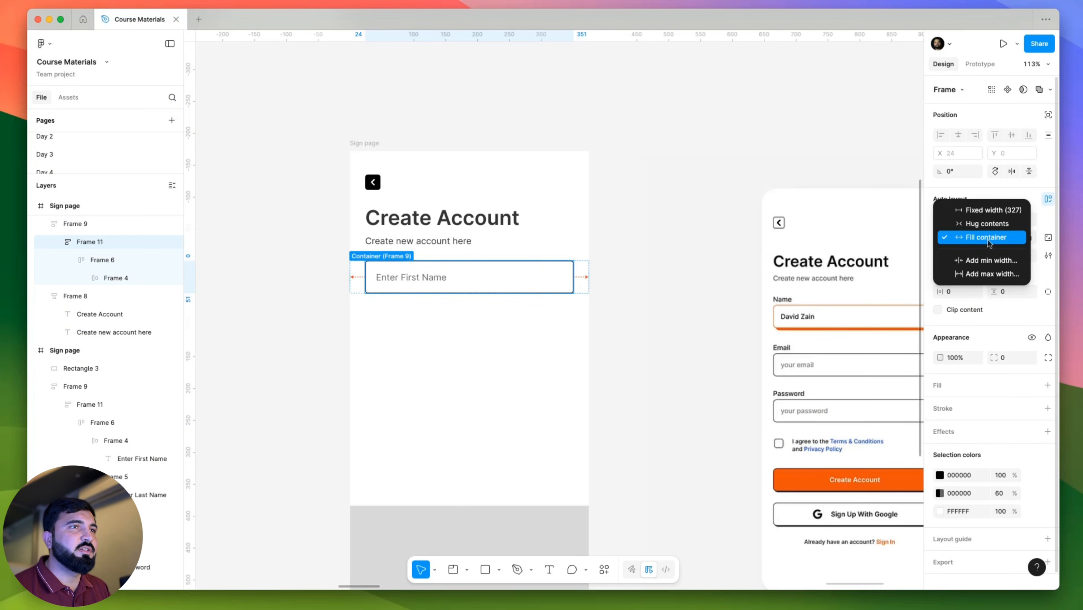
pyautogui.click(563, 276)
pyautogui.click(654, 259)
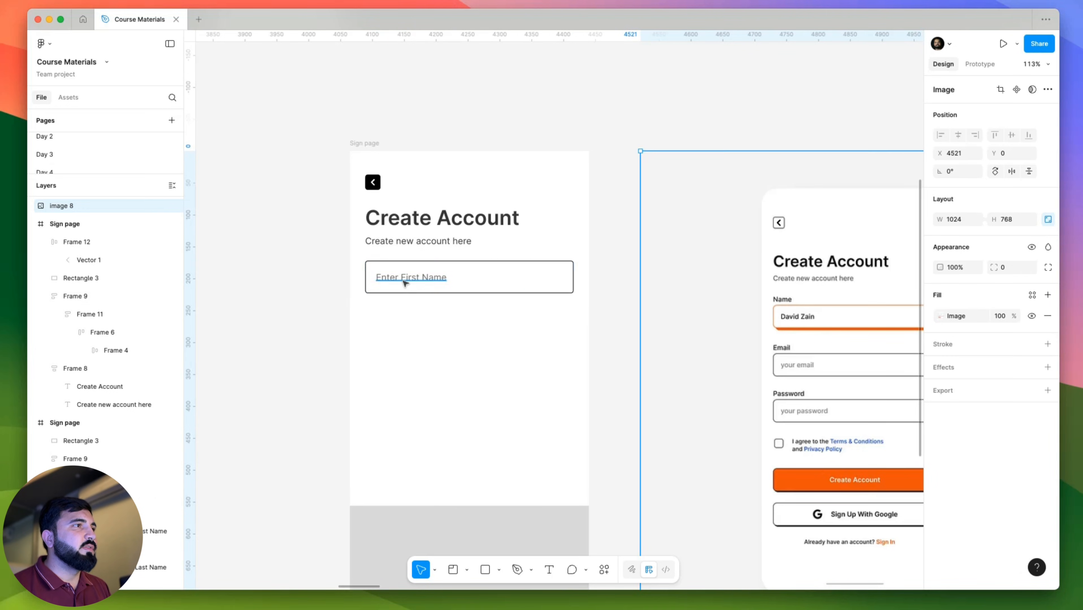
# Compare the input fields and labels in the orange and turquoise reference designs with the duplicated sign-up screen.
pyautogui.hscroll(3, 347, 289)
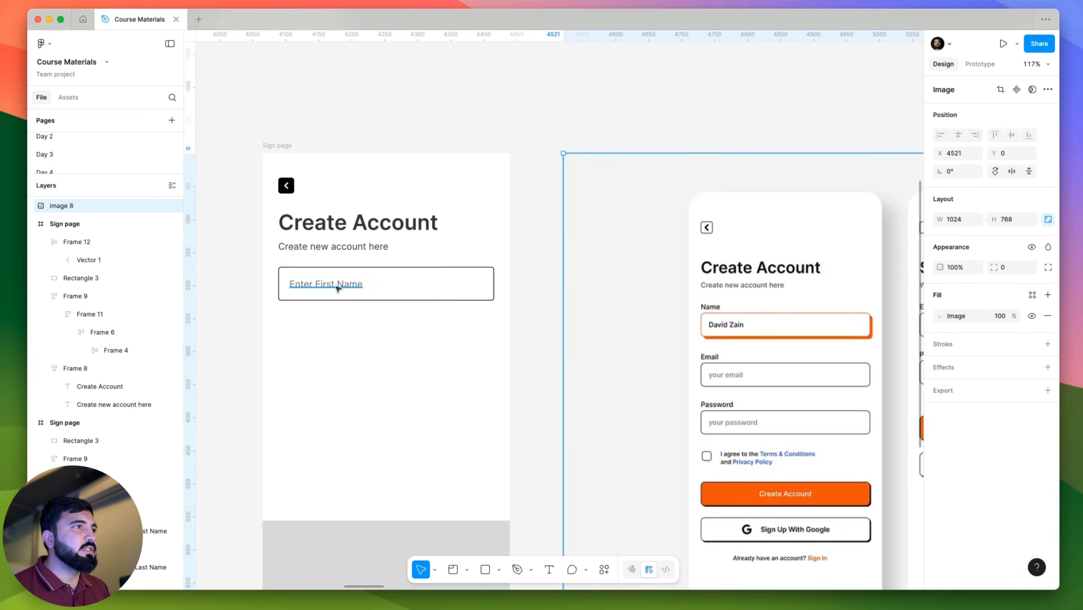
pyautogui.scroll(10, 694, 296)
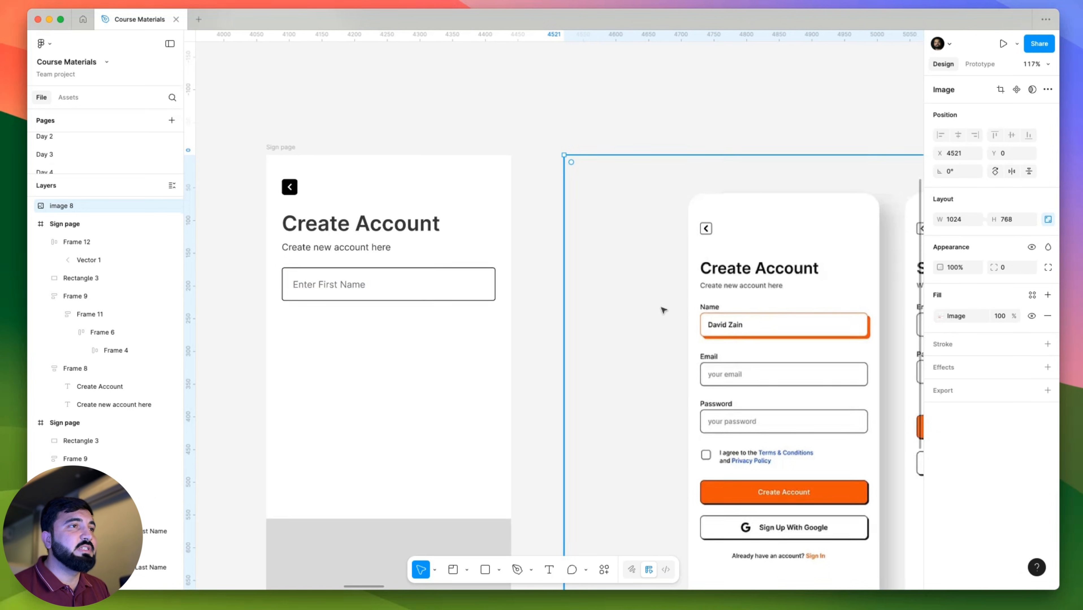
pyautogui.scroll(-10, 683, 296)
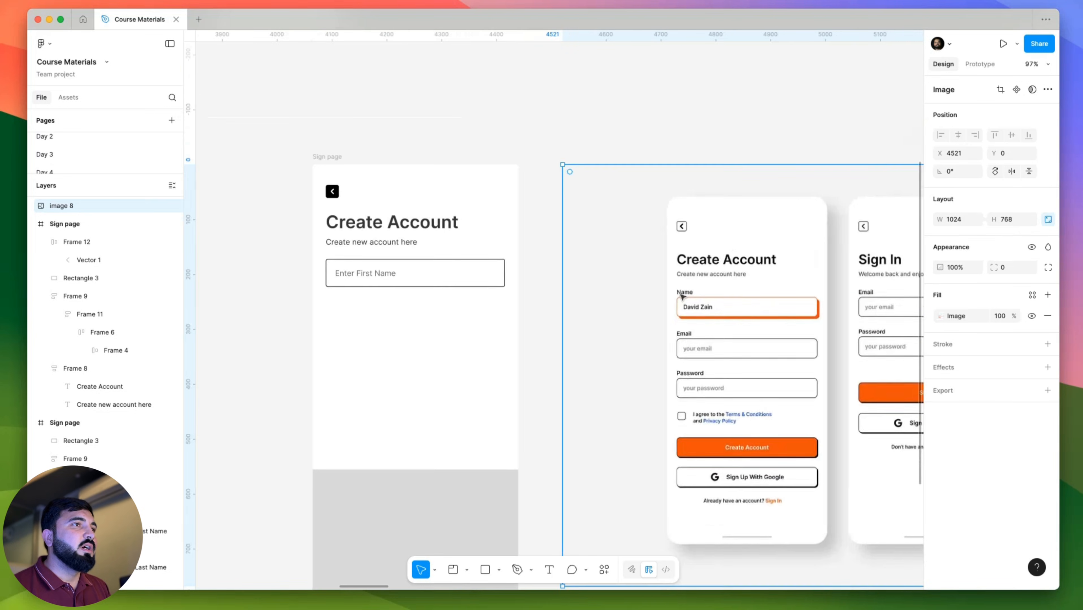
pyautogui.click(551, 150)
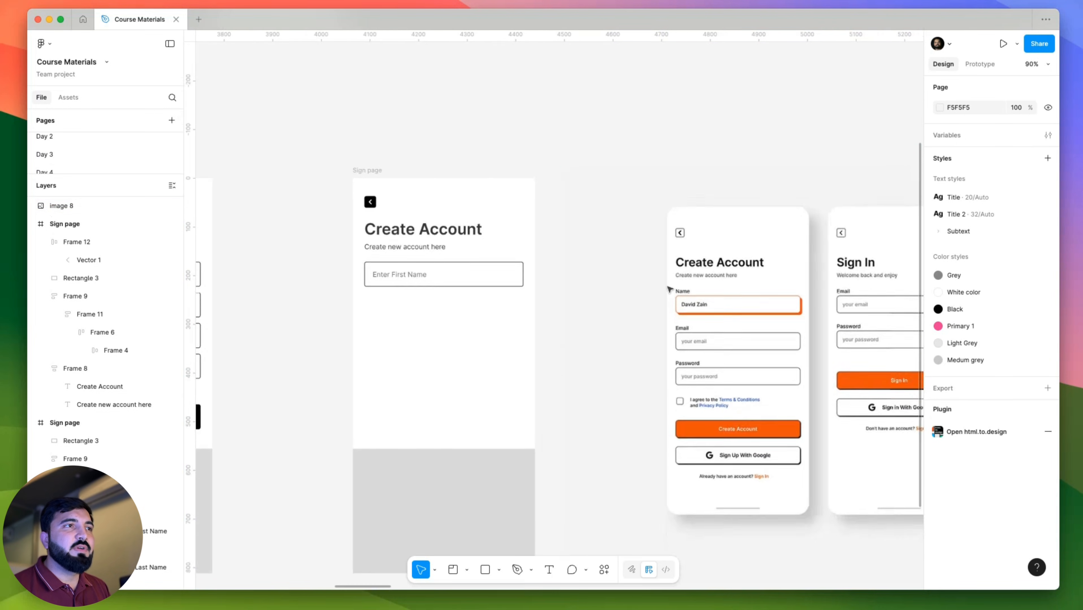
pyautogui.hscroll(10, 667, 285)
pyautogui.scroll(5, 618, 267)
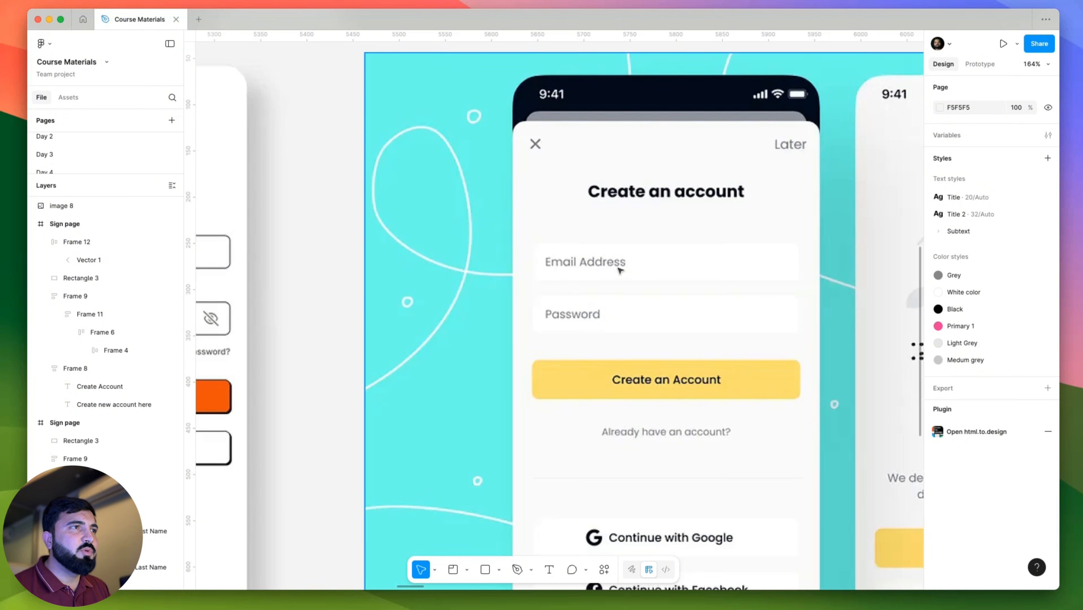
pyautogui.scroll(-5, 621, 267)
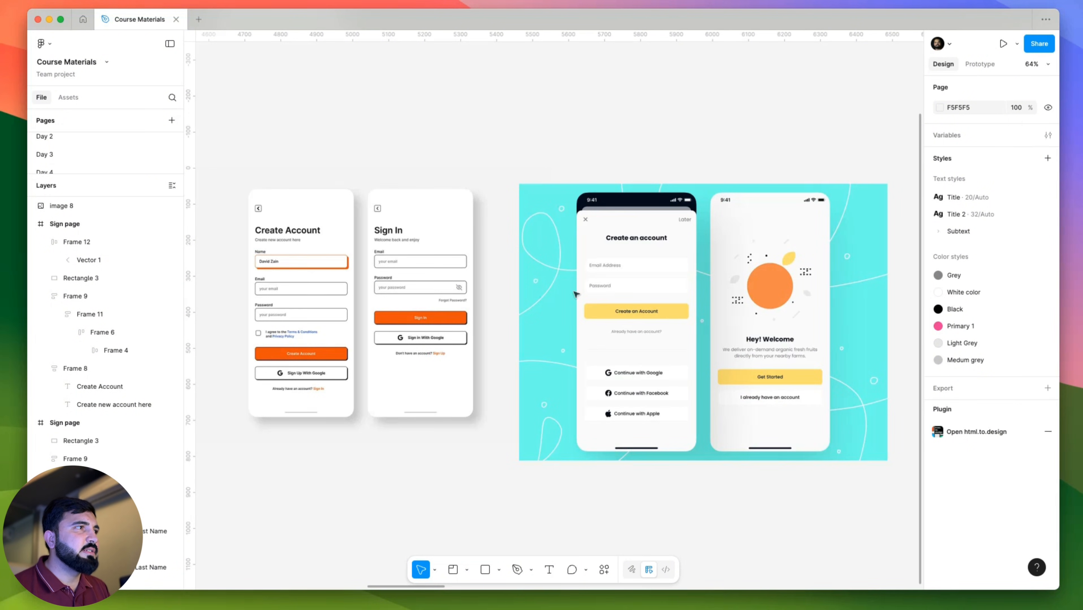
pyautogui.scroll(-5, 635, 273)
pyautogui.hscroll(-8, 640, 271)
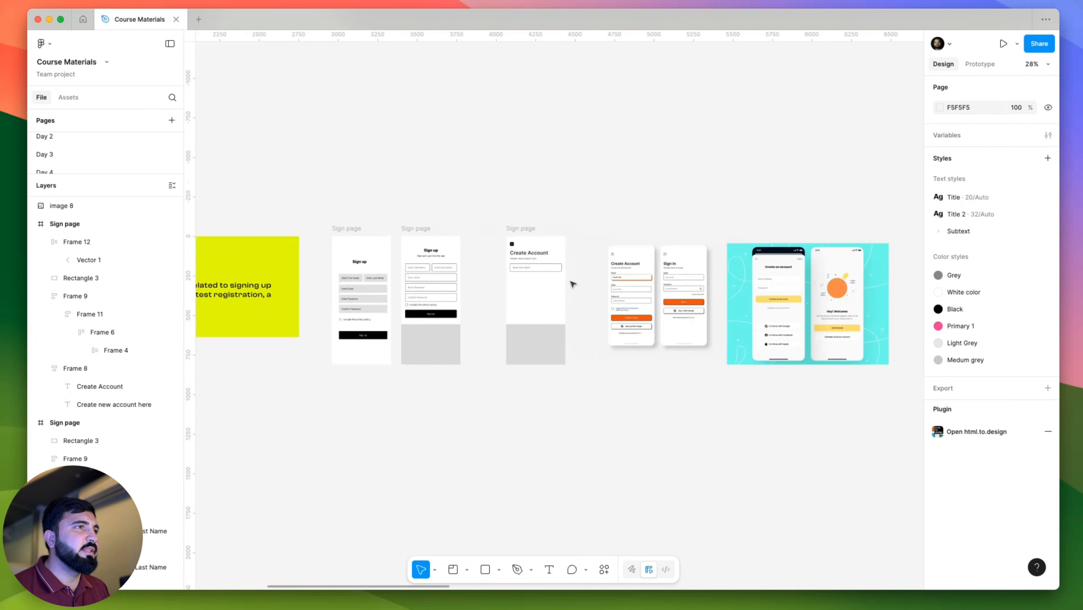
pyautogui.scroll(6, 673, 268)
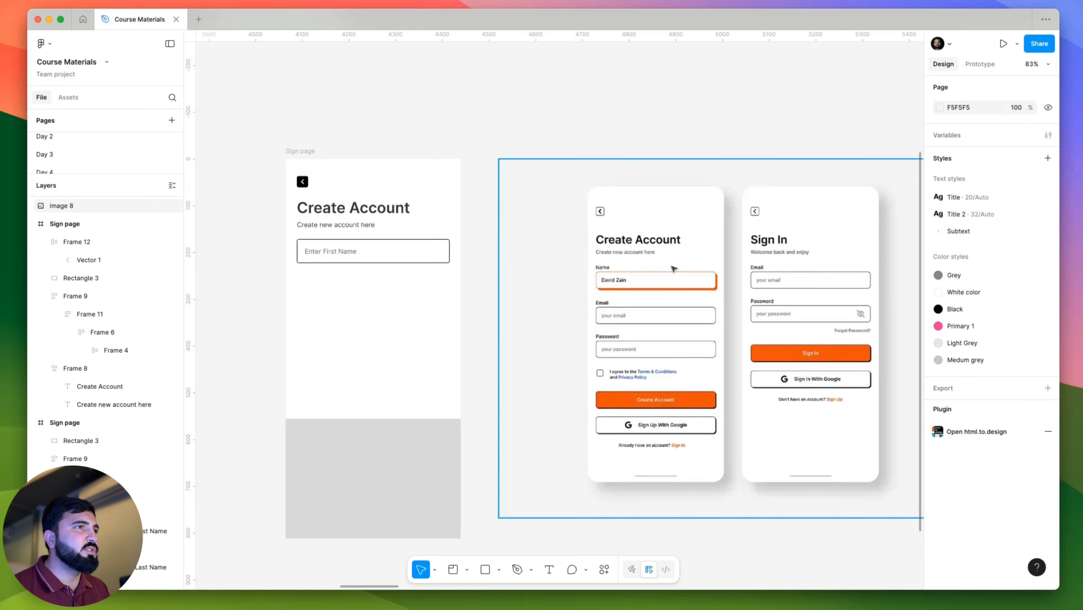
# Review the labelled input fields of the email sign-up screens on the Day 1 page, and return to the Day 8 Daily UI 1 page.
pyautogui.scroll(3, 375, 254)
pyautogui.click(376, 253)
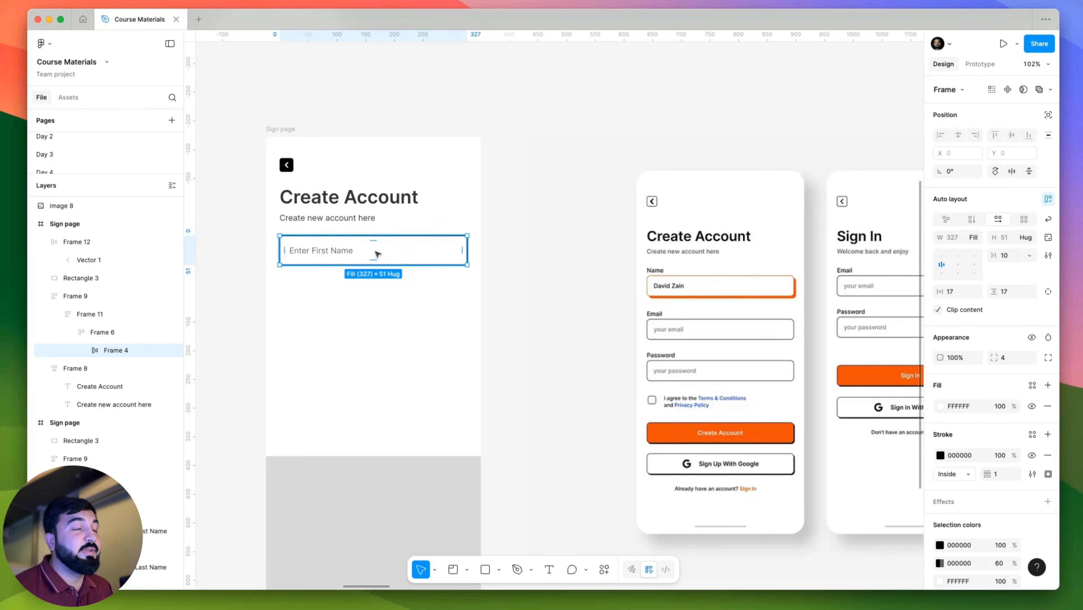
pyautogui.doubleClick(322, 251)
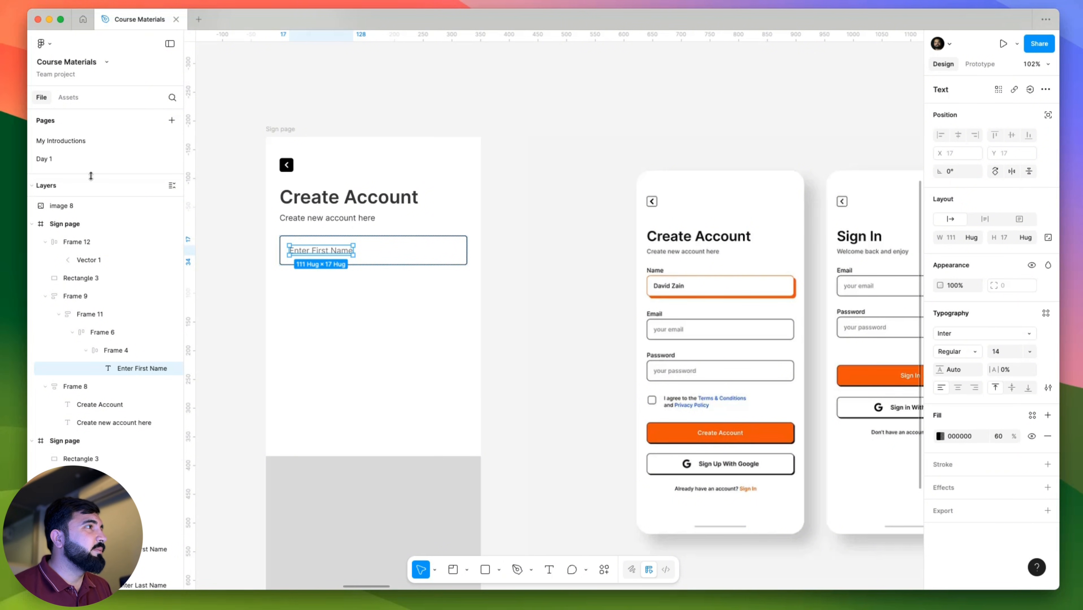
pyautogui.moveTo(90, 176); pyautogui.dragTo(83, 347)
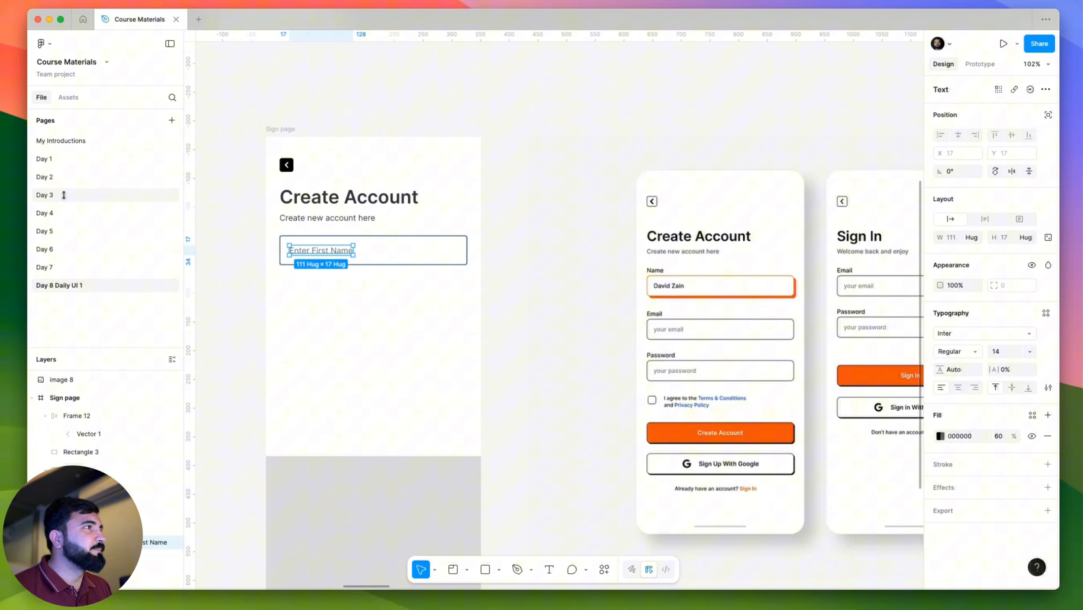
pyautogui.click(60, 163)
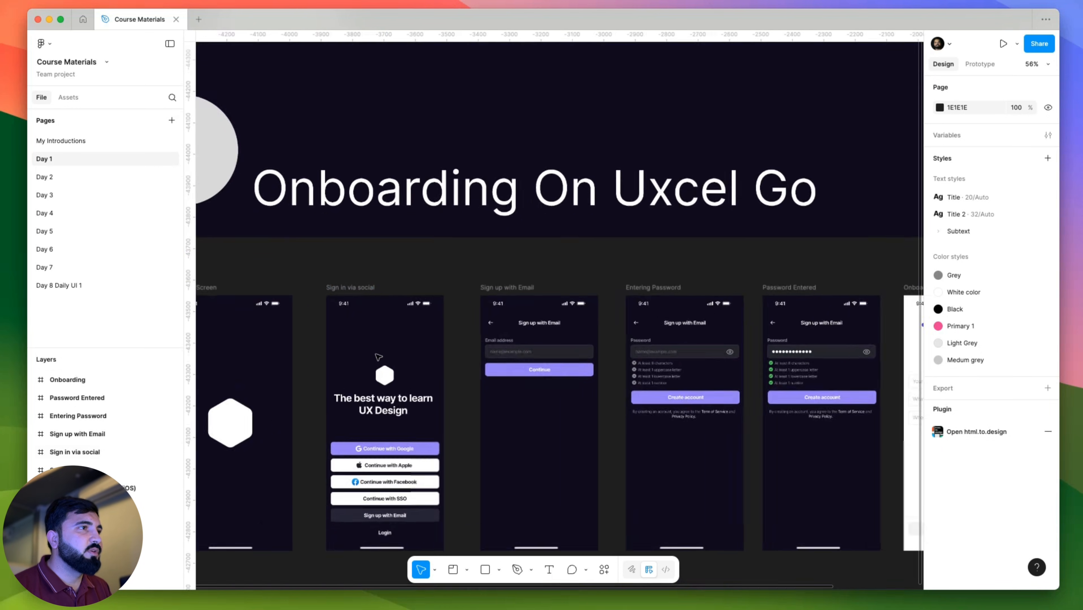
pyautogui.scroll(3, 612, 402)
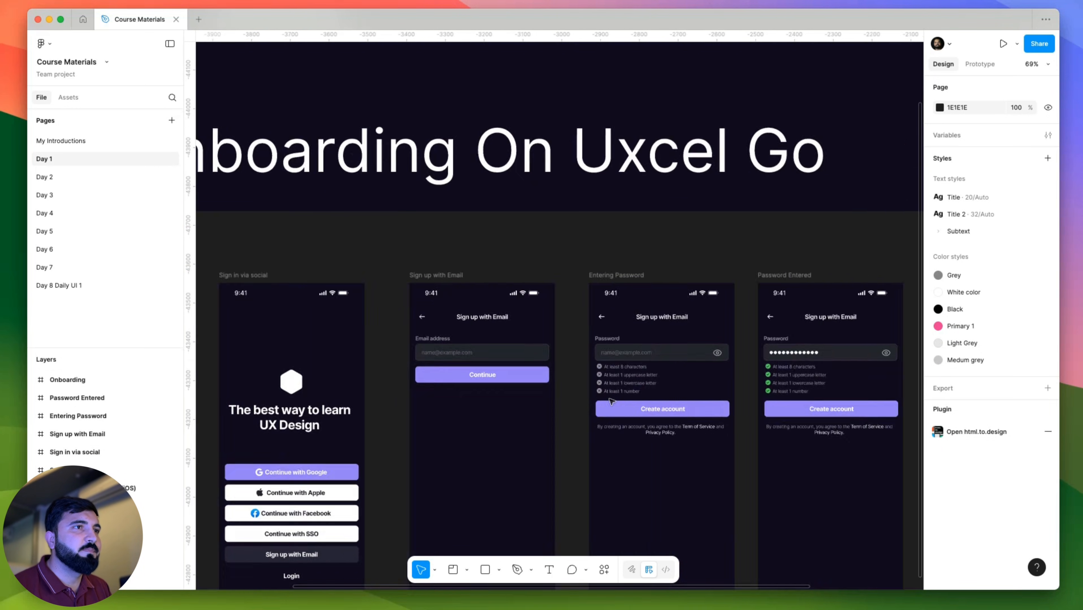
pyautogui.hscroll(5, 612, 401)
pyautogui.hscroll(-5, 556, 338)
pyautogui.scroll(3, 330, 263)
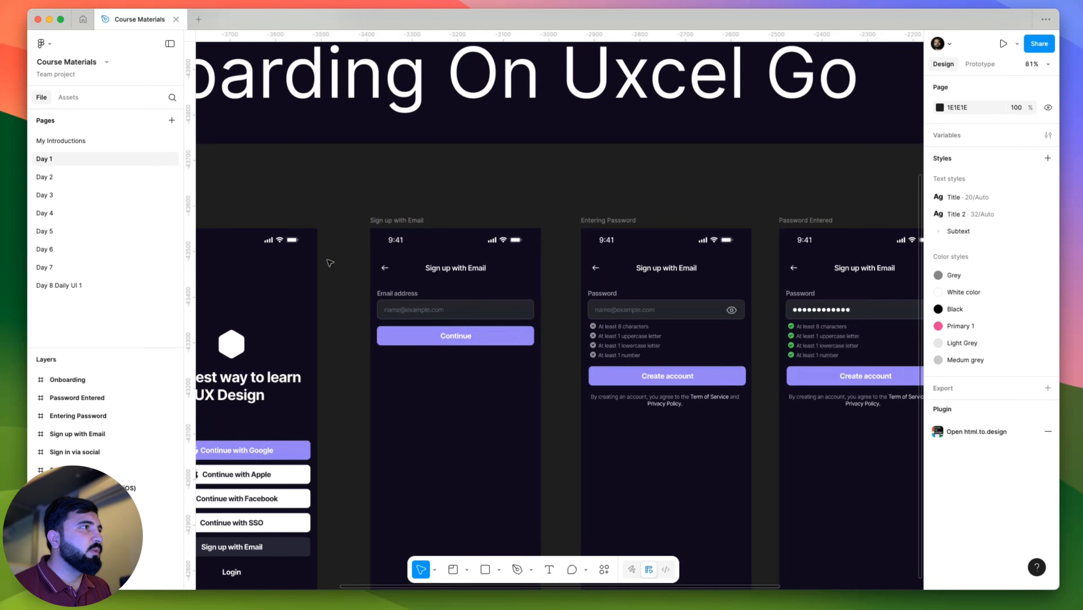
pyautogui.click(70, 285)
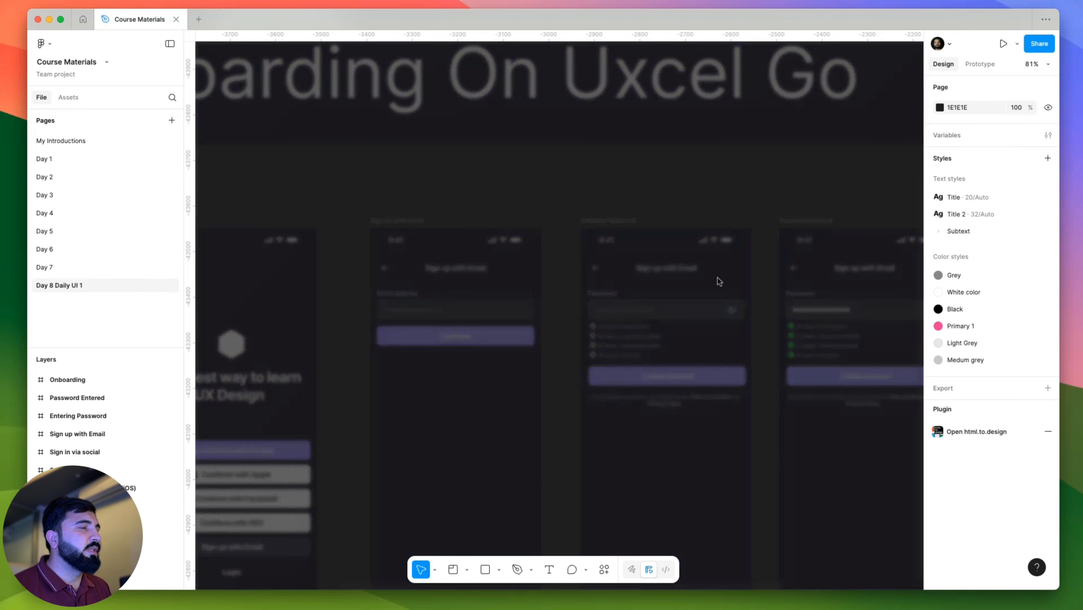
# Place a copy of the Enter First Name placeholder text in the outer container, below the input field.
pyautogui.click(325, 252)
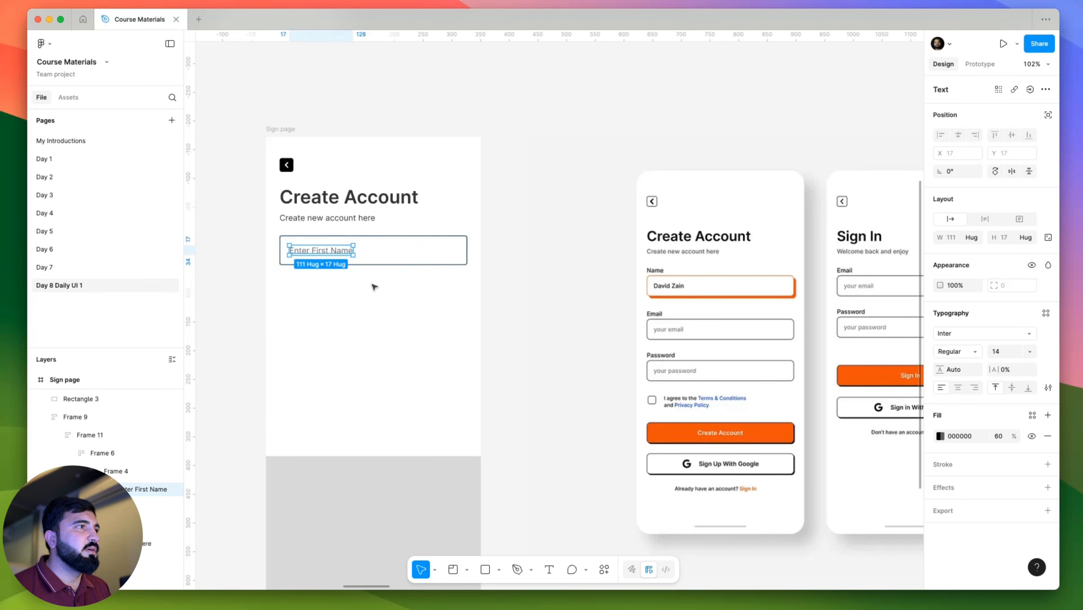
pyautogui.click(333, 288)
pyautogui.scroll(5, 305, 248)
pyautogui.doubleClick(300, 241)
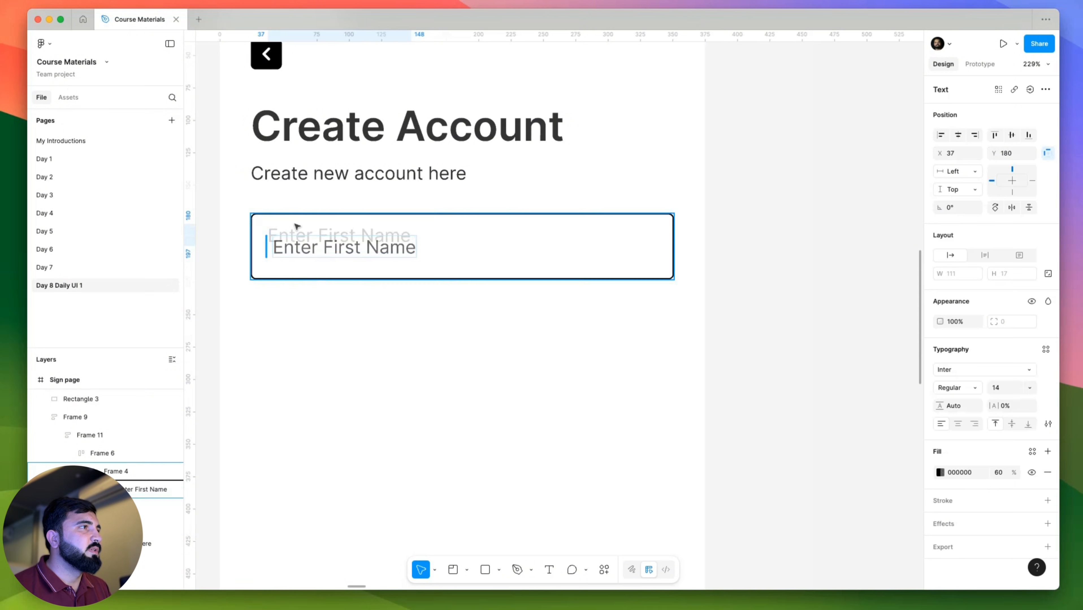
pyautogui.moveTo(297, 227); pyautogui.dragTo(295, 320)
pyautogui.moveTo(318, 247); pyautogui.dragTo(338, 358)
pyautogui.click(314, 336)
pyautogui.click(297, 317)
pyautogui.press('Delete')
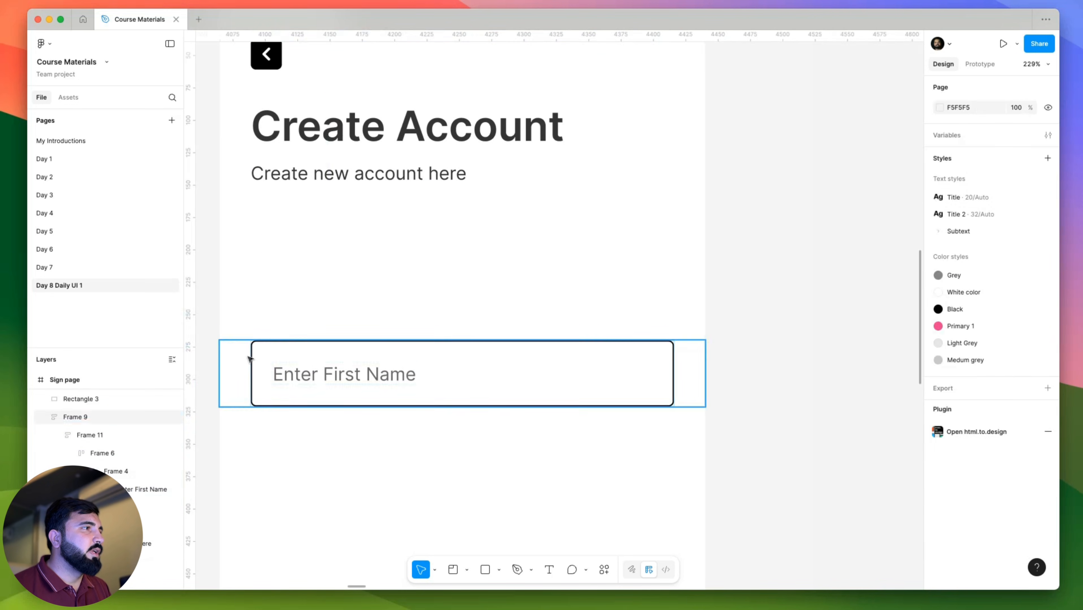
pyautogui.click(250, 359)
pyautogui.hotkey('ctrl', 'v')
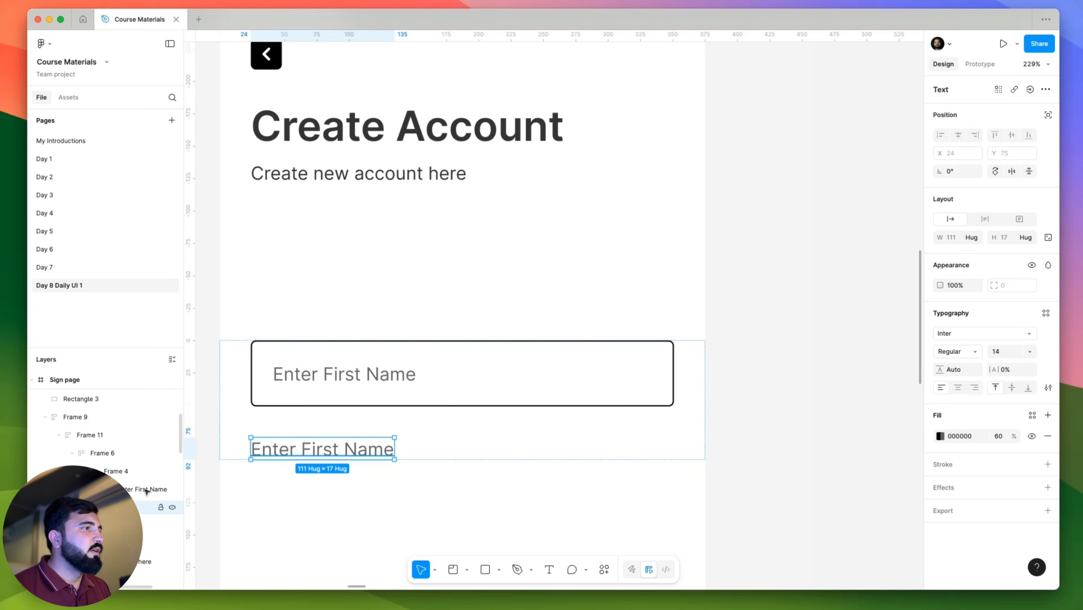
# Set the container's vertical gap to 4 and reorder the copied text above the input field.
pyautogui.click(322, 411)
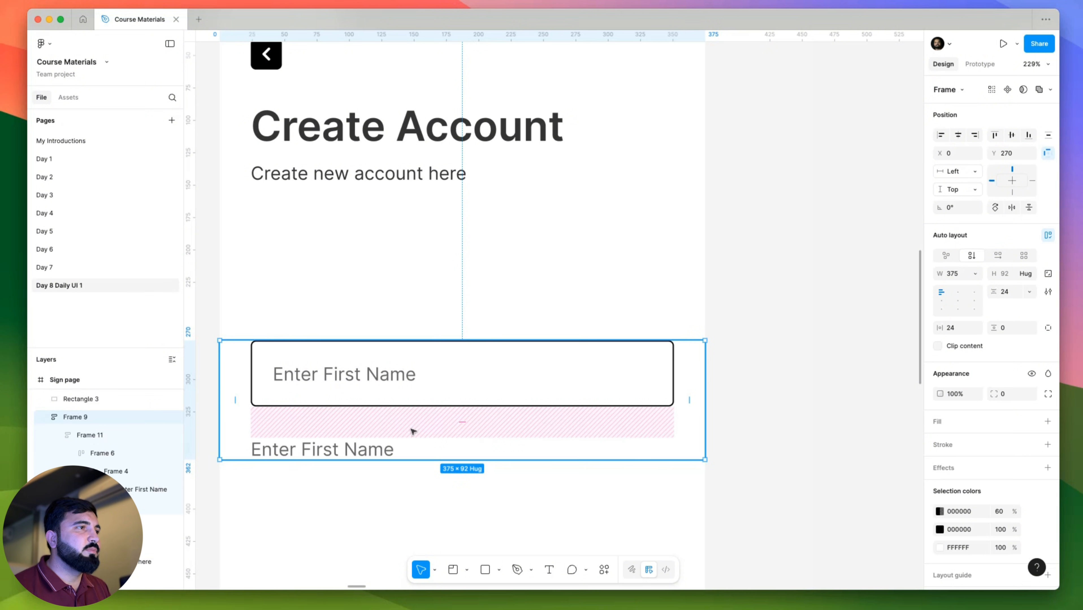
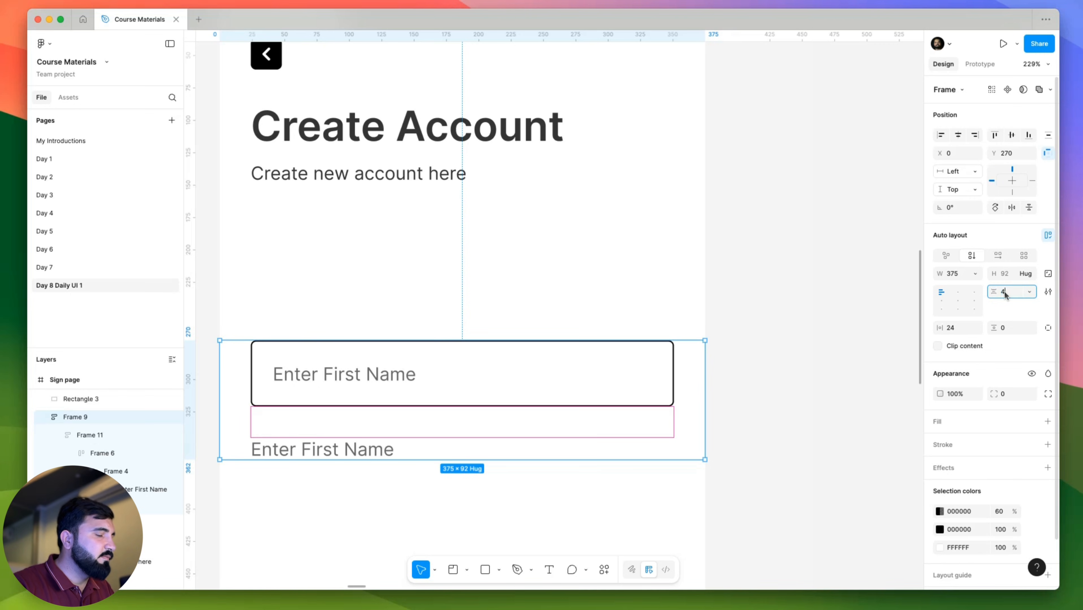
pyautogui.press('Return')
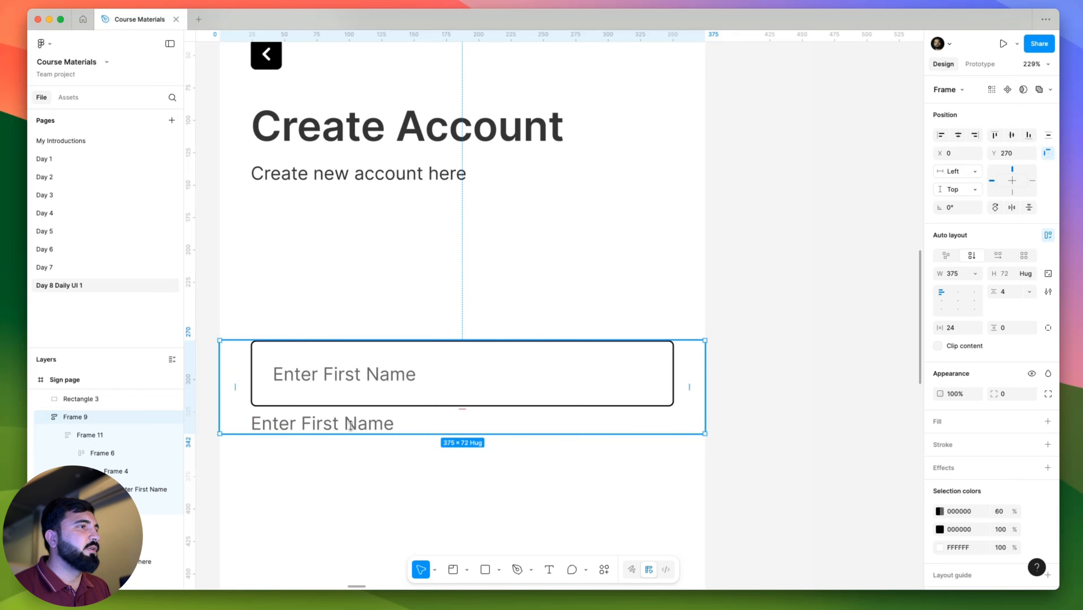
pyautogui.click(347, 428)
pyautogui.moveTo(347, 427); pyautogui.dragTo(350, 342)
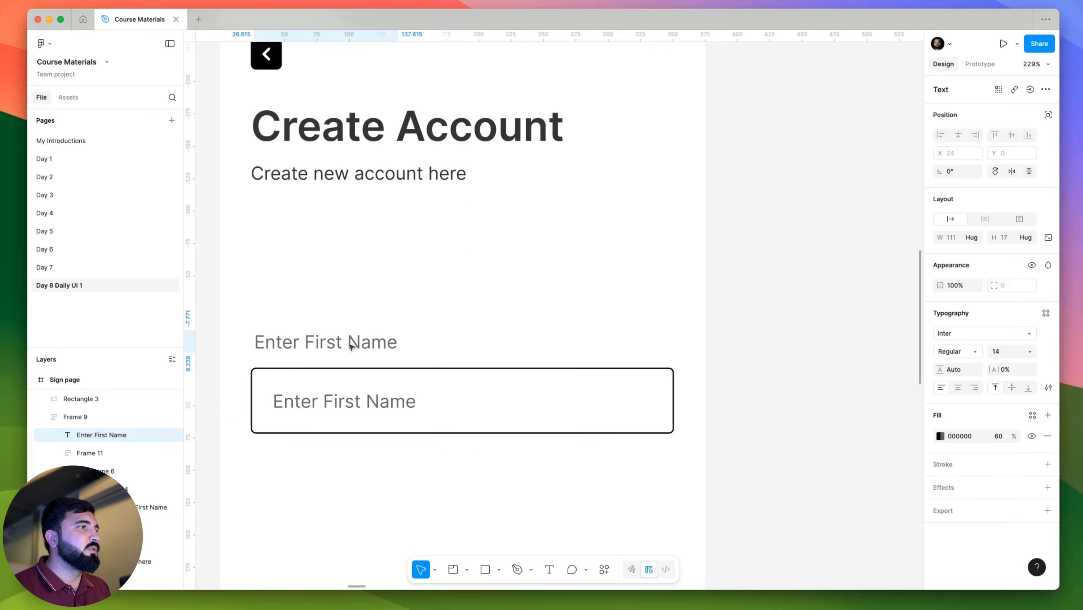
pyautogui.click(641, 341)
# Move the field container up below the subtitle to Y 173 and change the label above the field to Name.
pyautogui.moveTo(382, 399); pyautogui.dragTo(388, 264)
pyautogui.scroll(-5, 388, 264)
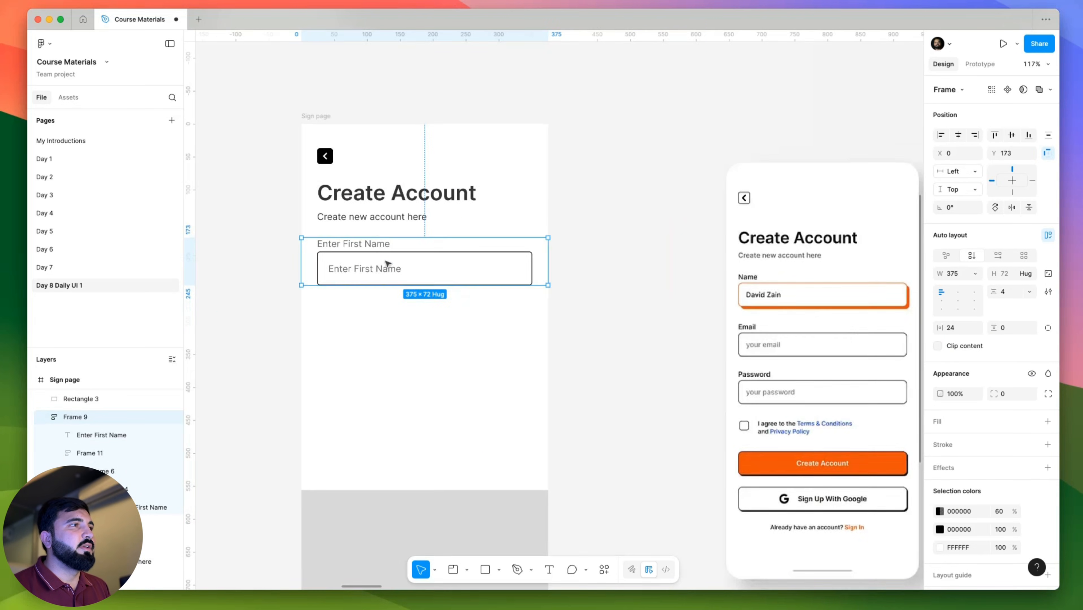
pyautogui.doubleClick(373, 246)
pyautogui.press('Return')
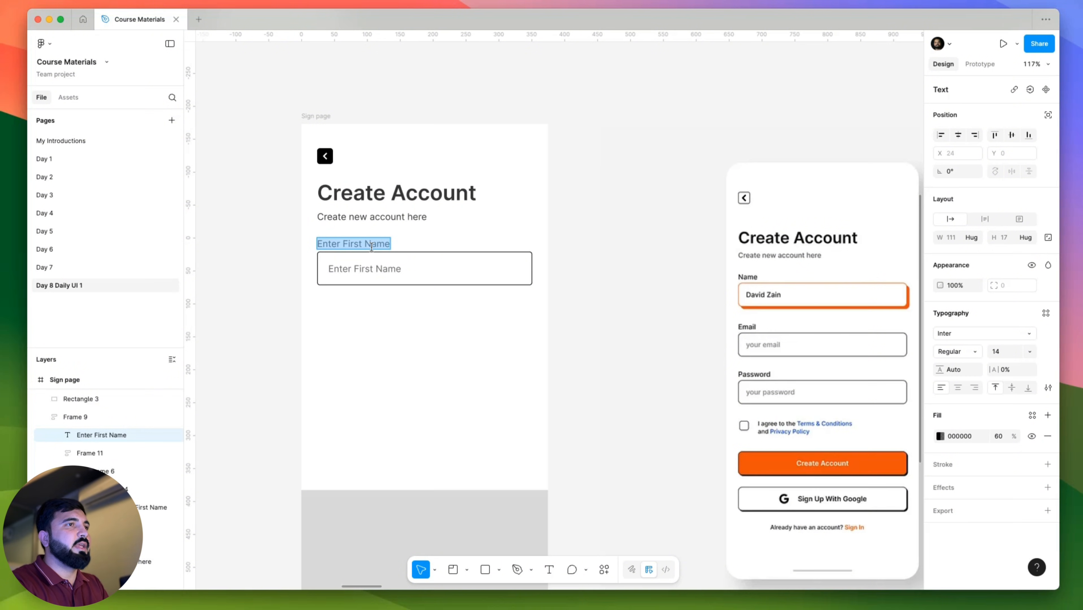
pyautogui.write('N')
pyautogui.click(627, 271)
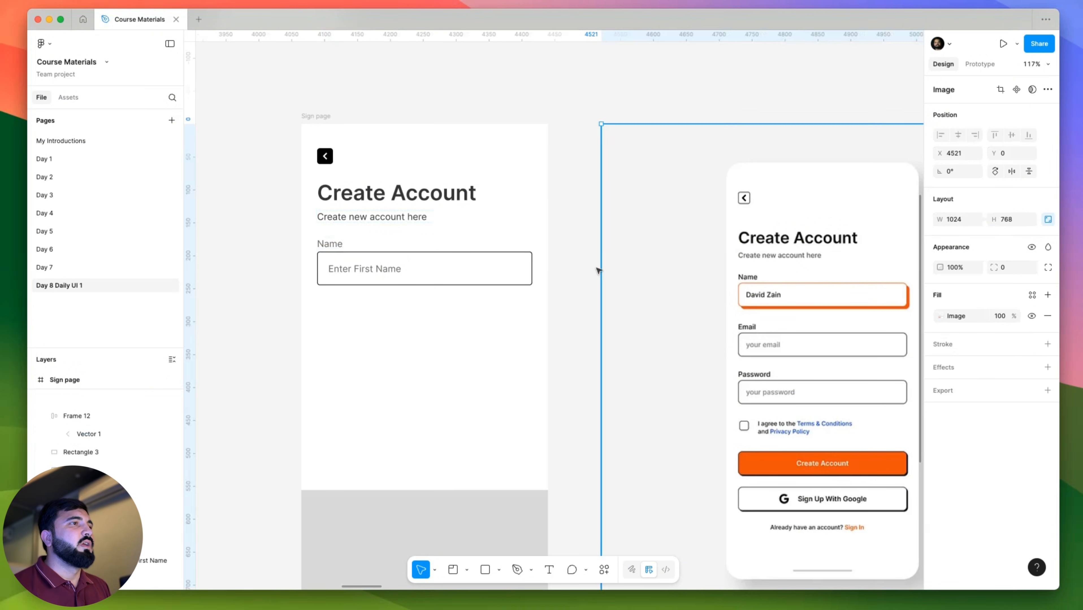
# Examine the active Name field's border and the accent colours in the orange and turquoise reference designs.
pyautogui.click(451, 263)
pyautogui.scroll(-8, 443, 258)
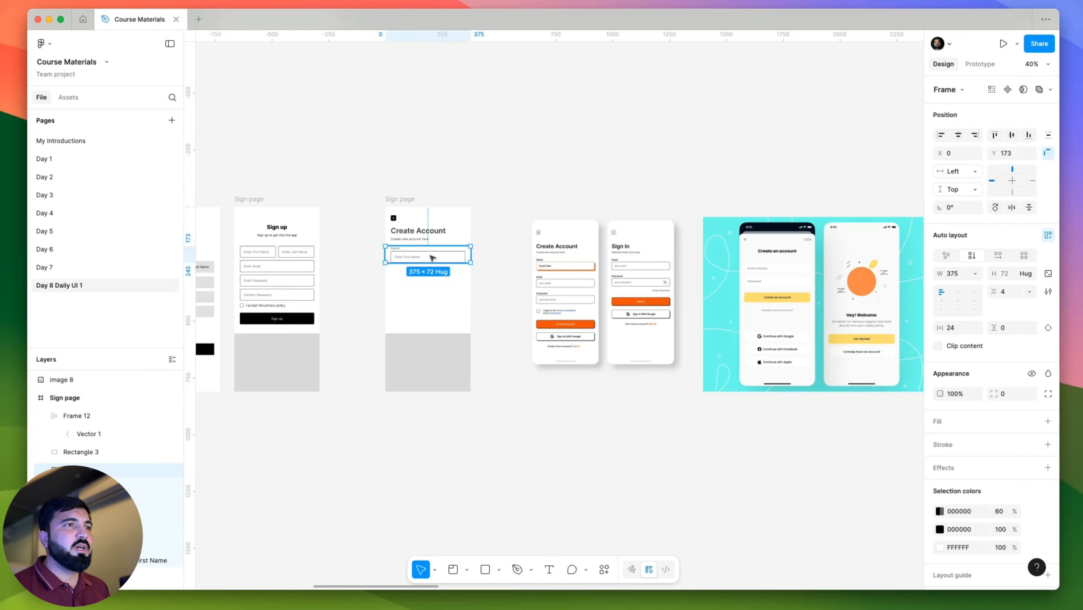
pyautogui.scroll(8, 532, 261)
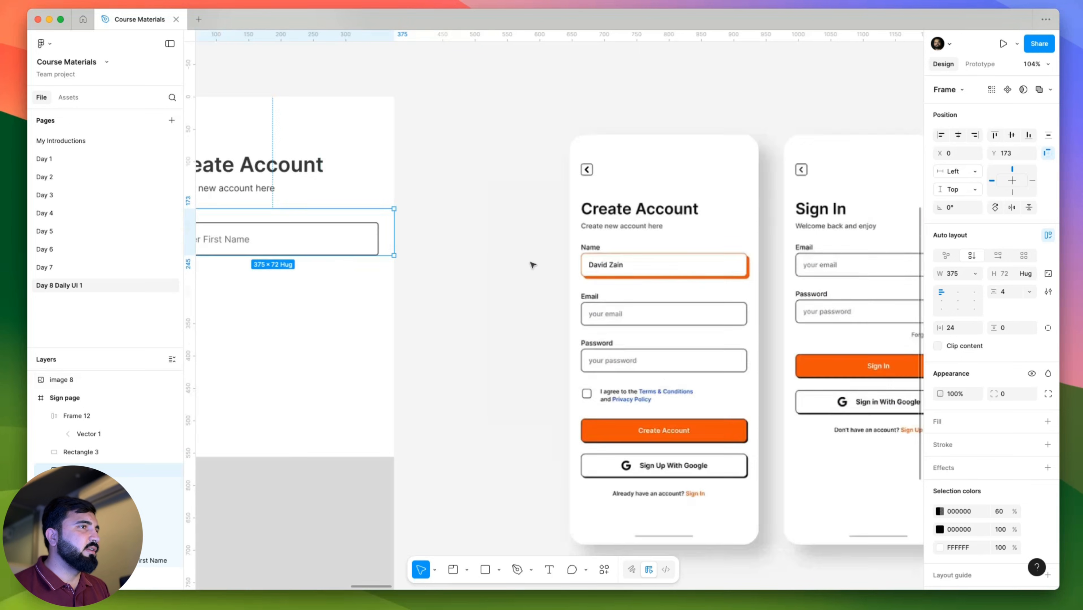
pyautogui.scroll(-3, 636, 251)
pyautogui.scroll(4, 566, 266)
pyautogui.press('Return')
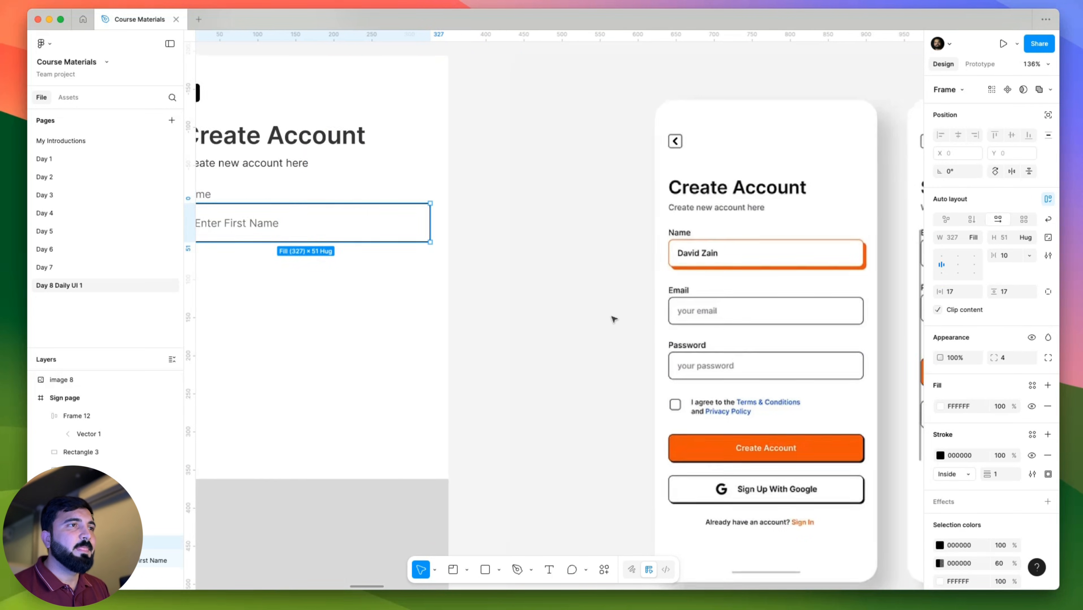
pyautogui.scroll(-4, 587, 315)
pyautogui.moveTo(536, 361); pyautogui.dragTo(421, 368)
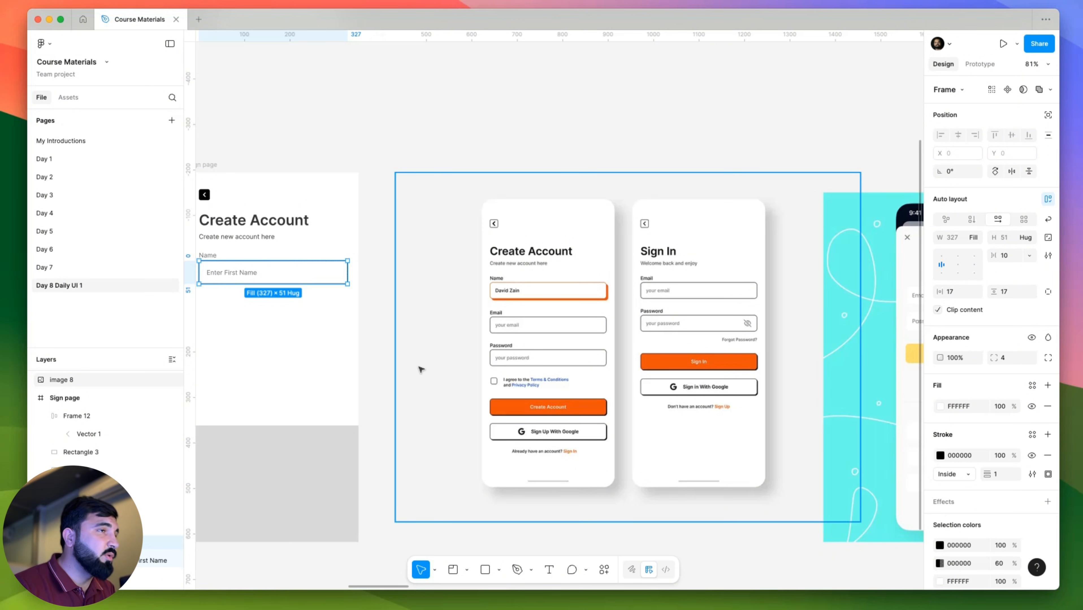
pyautogui.scroll(-3, 640, 355)
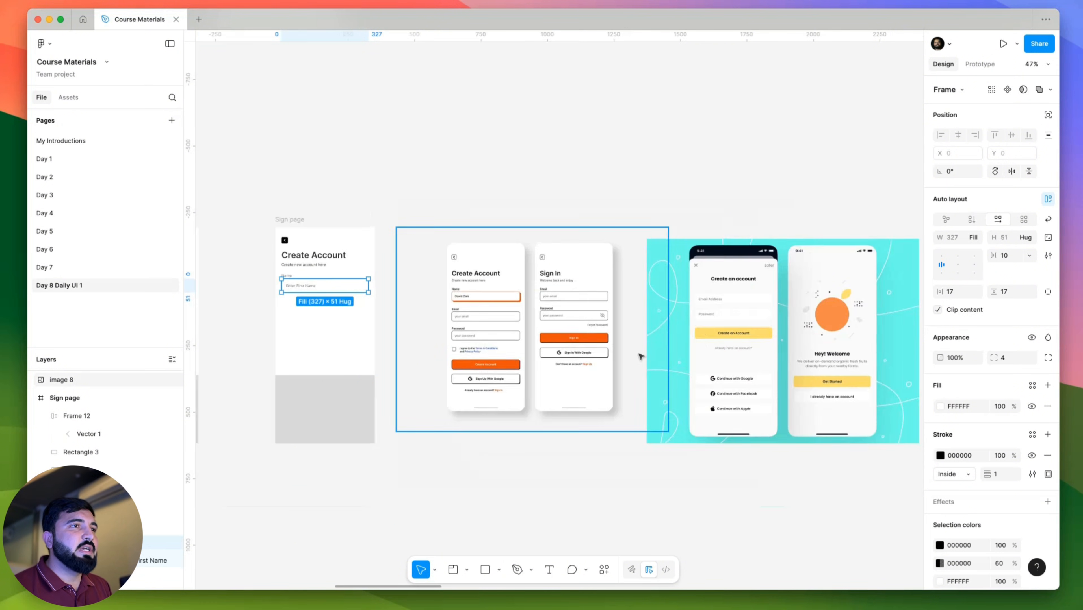
pyautogui.scroll(5, 746, 335)
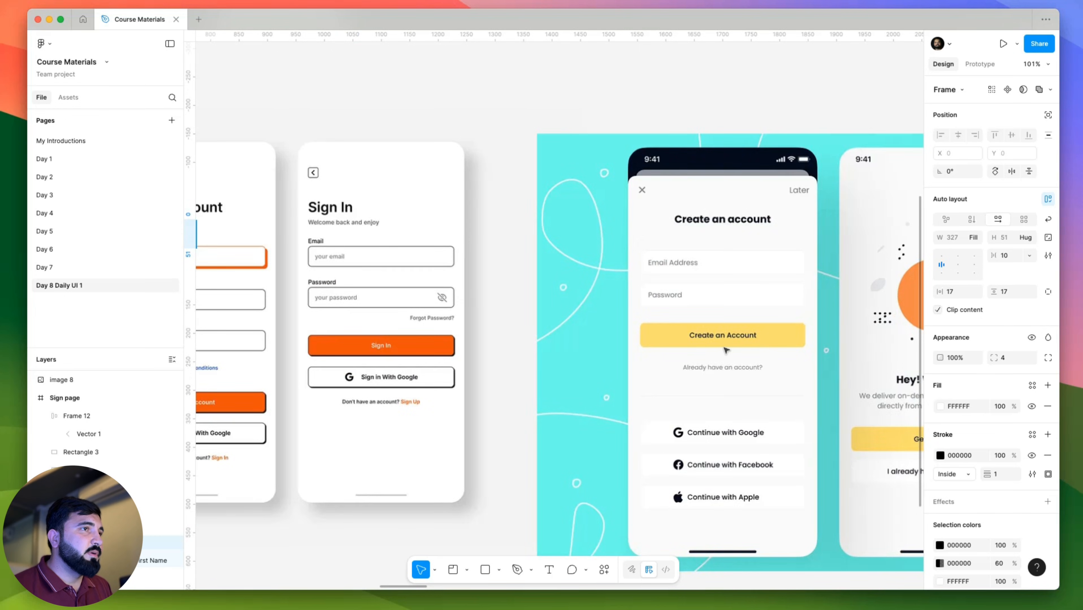
pyautogui.hscroll(-3, 687, 358)
pyautogui.scroll(-3, 368, 309)
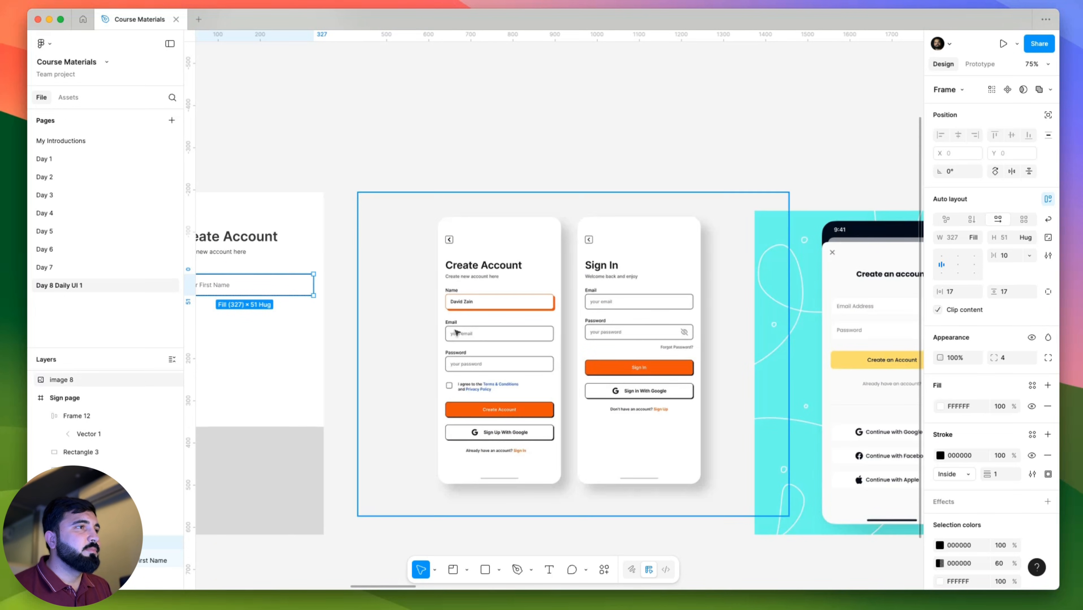
pyautogui.scroll(-1, 619, 352)
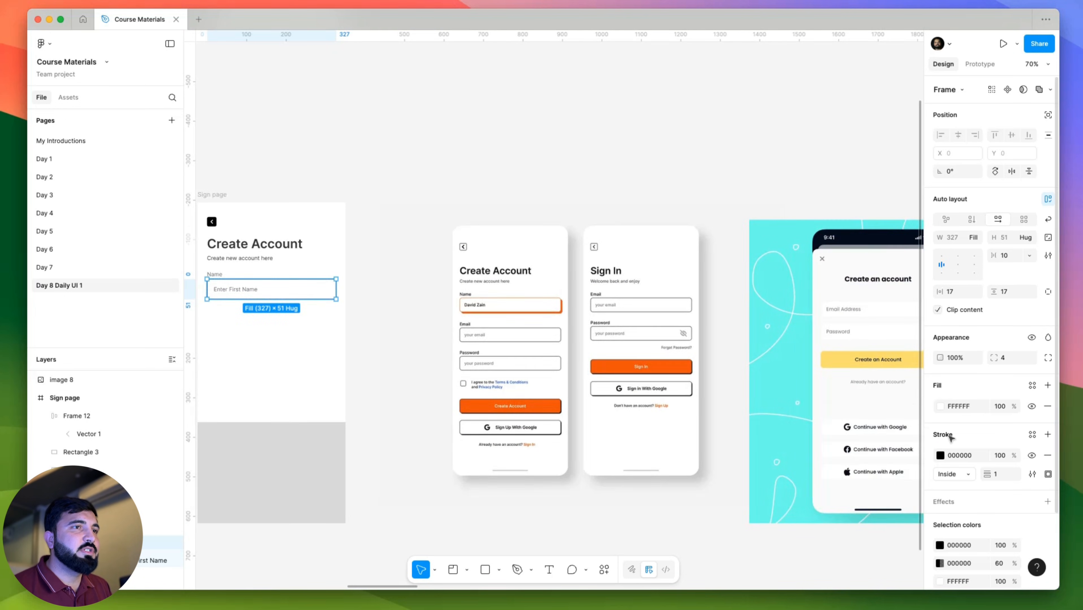
# Recolour the name field's stroke by sampling the yellow of the Create an Account button in the turquoise reference.
pyautogui.click(953, 456)
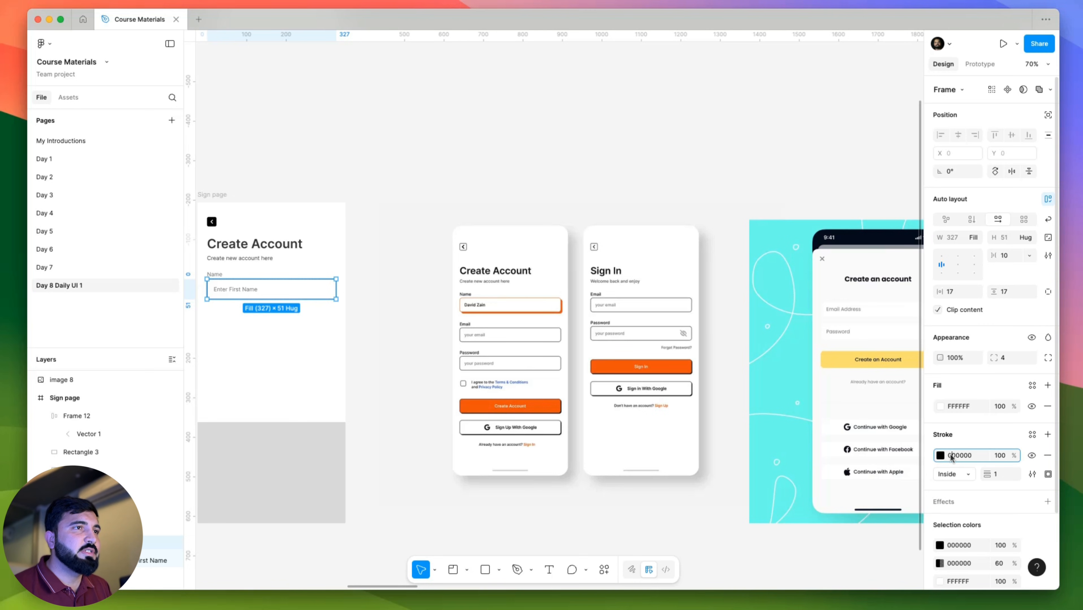
pyautogui.click(940, 455)
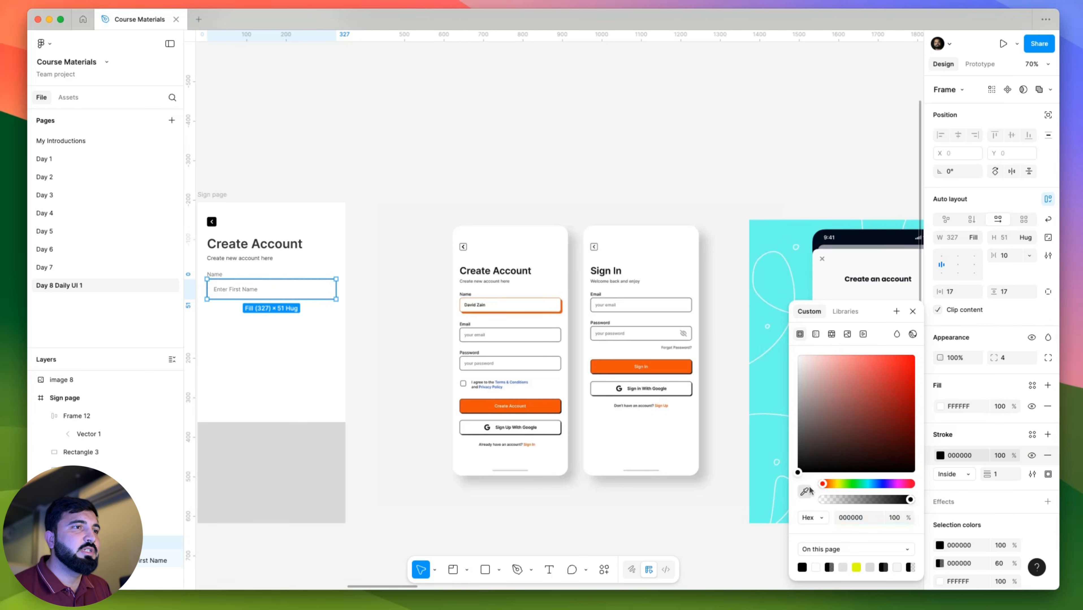
pyautogui.scroll(-3, 830, 270)
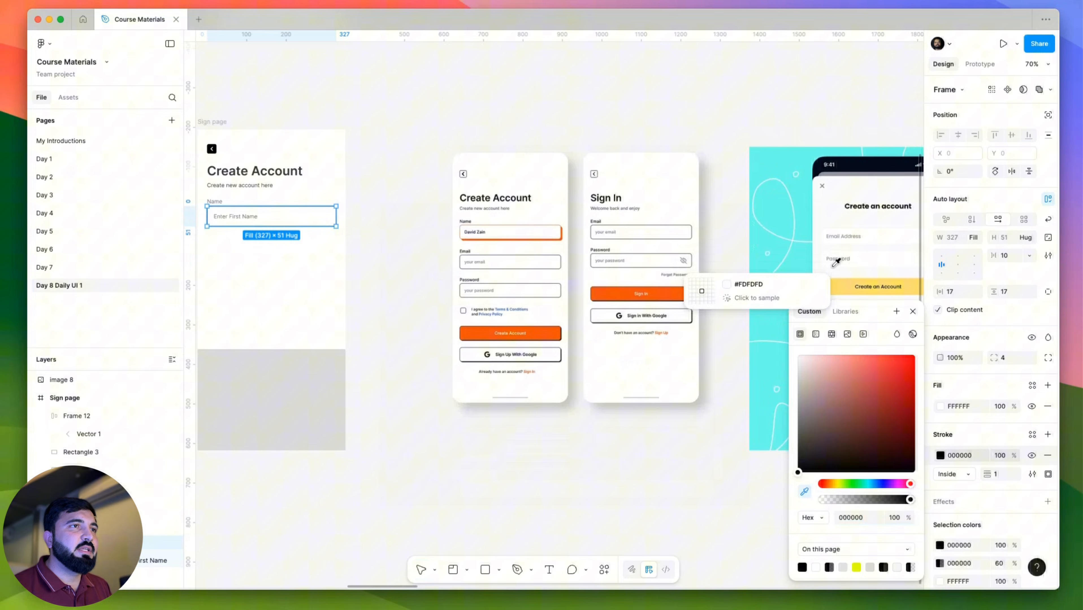
pyautogui.click(831, 289)
pyautogui.scroll(5, 356, 302)
pyautogui.press('Escape')
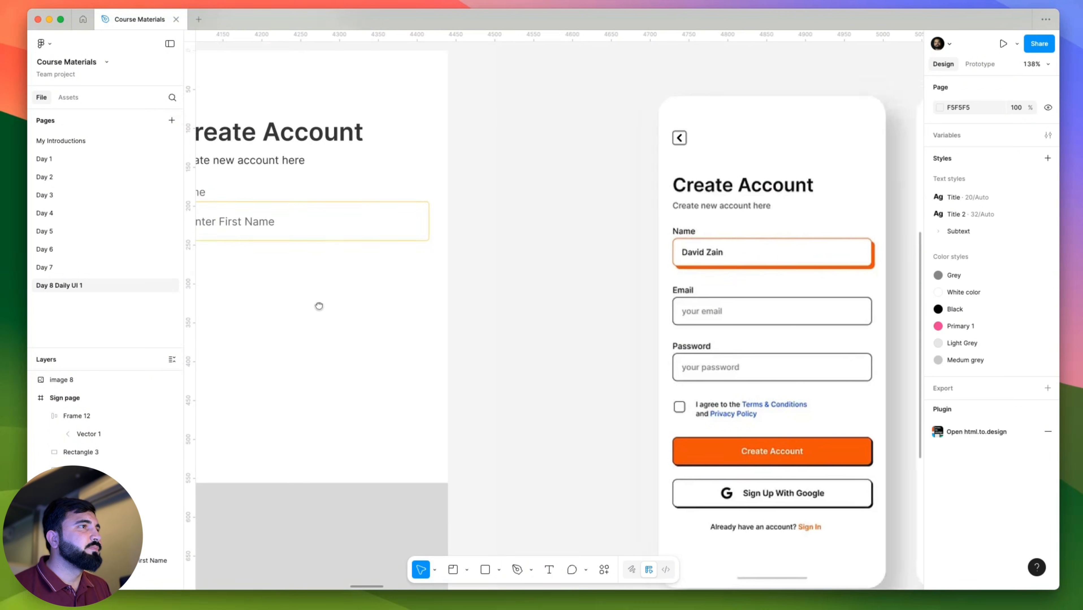
# Set the name field's placeholder text to 100% fill opacity and replace its wording with Full Name.
pyautogui.moveTo(317, 305); pyautogui.dragTo(377, 309)
pyautogui.scroll(-5, 317, 245)
pyautogui.click(318, 242)
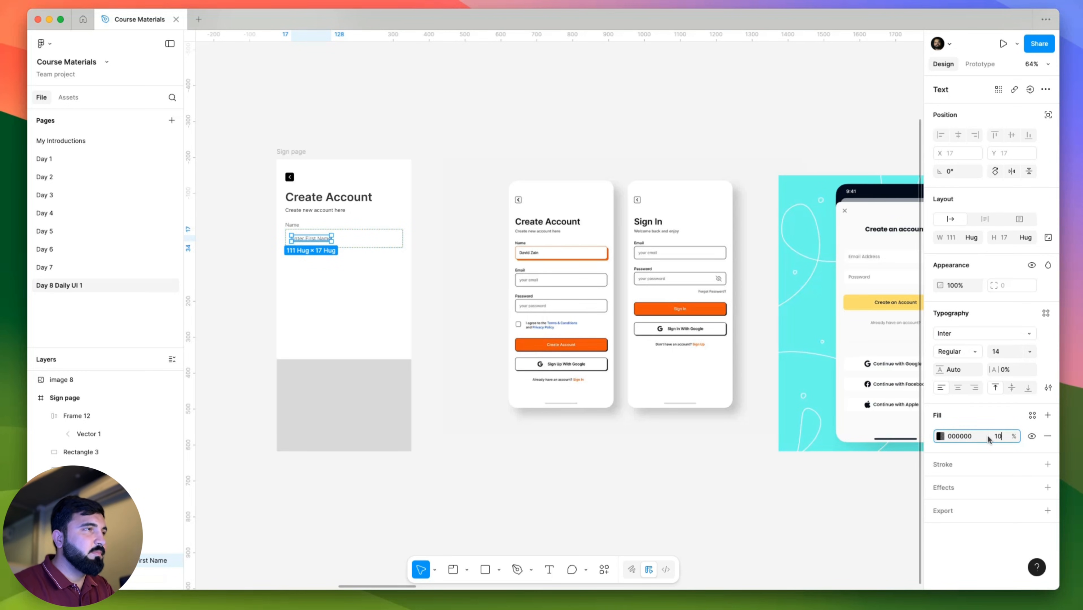
pyautogui.write('100')
pyautogui.press('Return')
pyautogui.scroll(5, 269, 219)
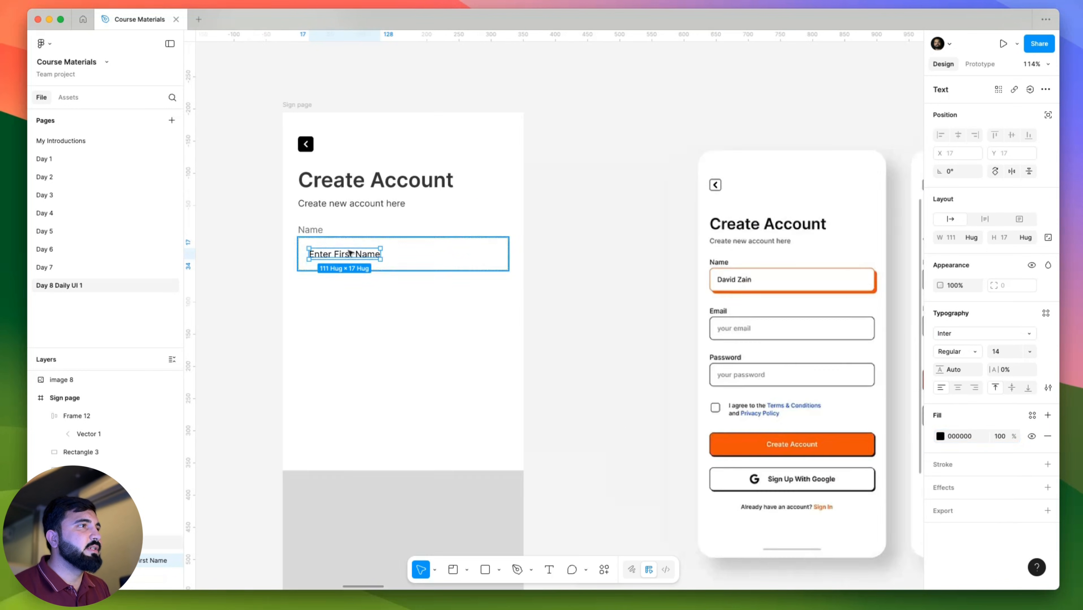
pyautogui.doubleClick(356, 253)
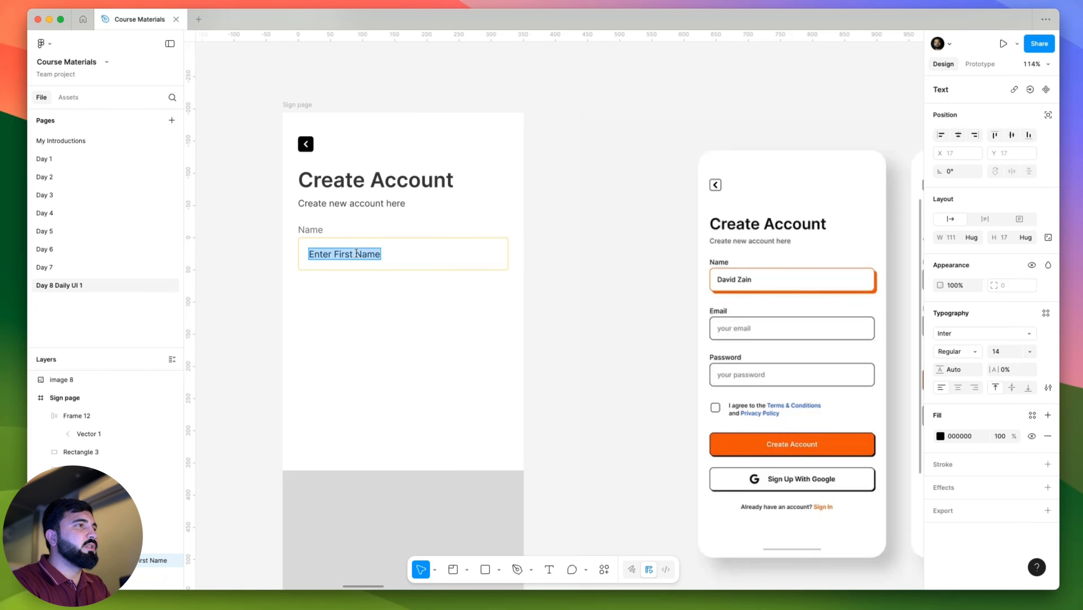
pyautogui.write('You')
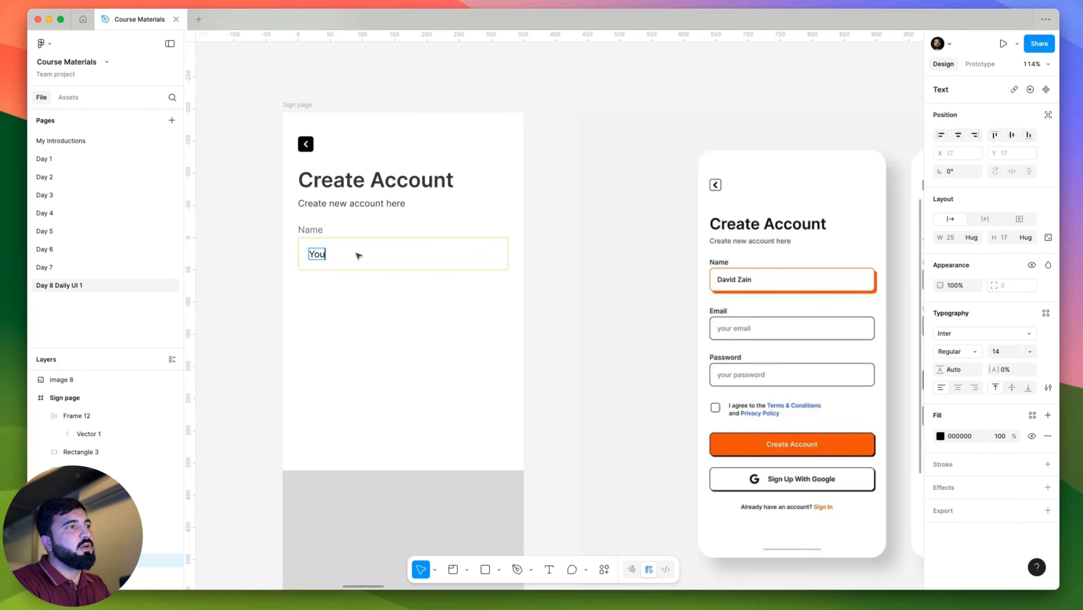
pyautogui.write('ll Name')
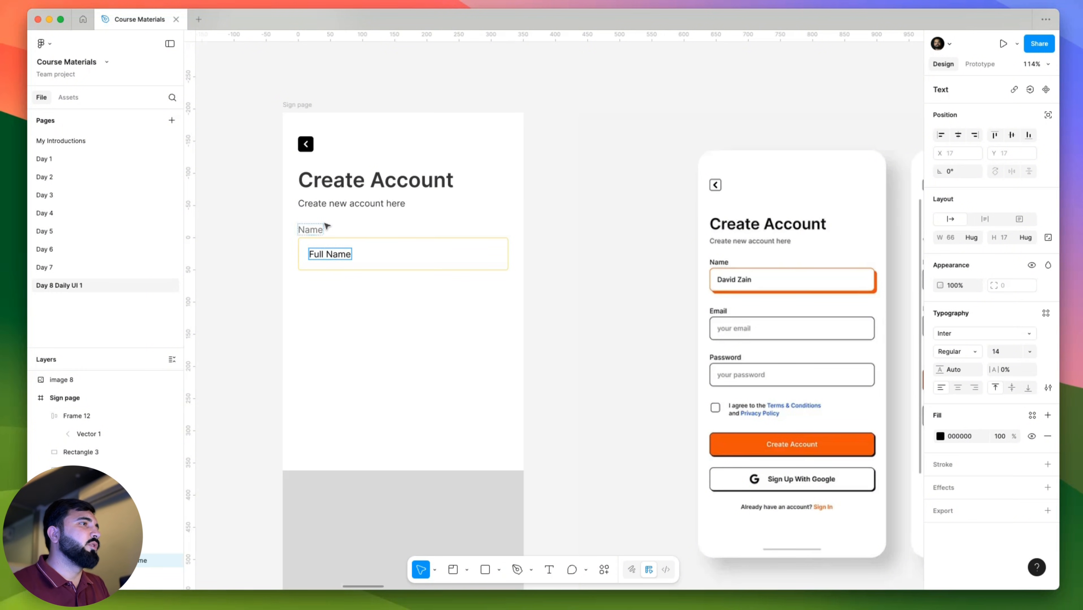
pyautogui.click(319, 227)
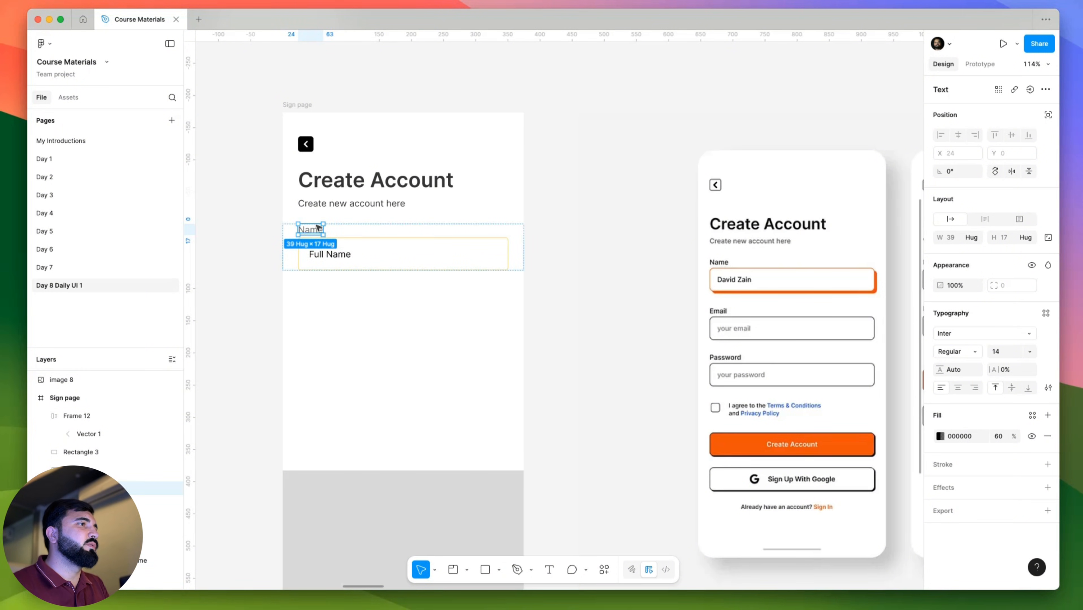
pyautogui.doubleClick(320, 229)
pyautogui.write('Fu')
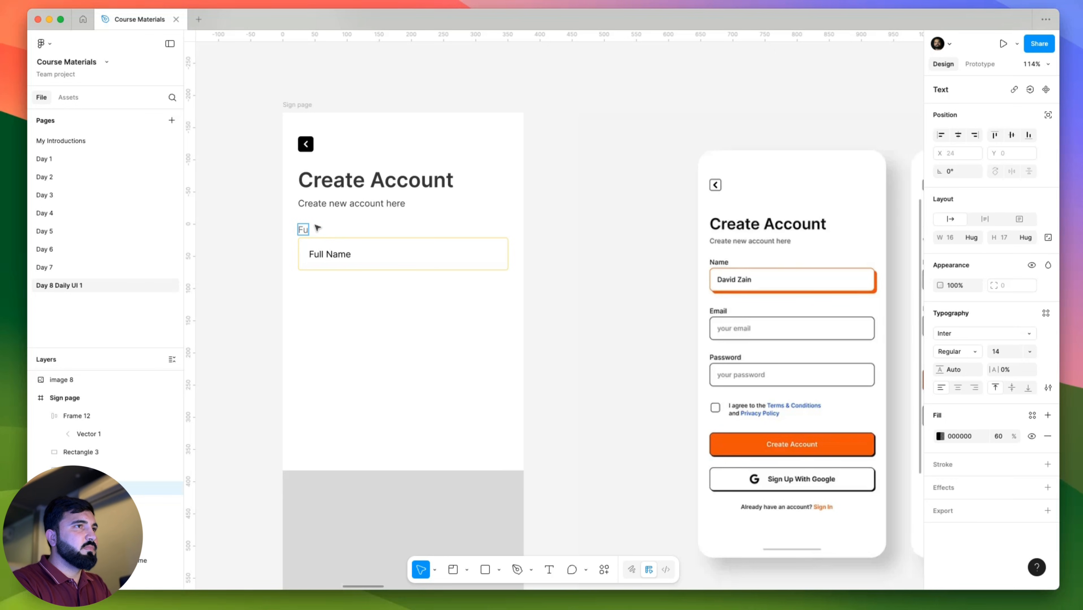
pyautogui.write('ame')
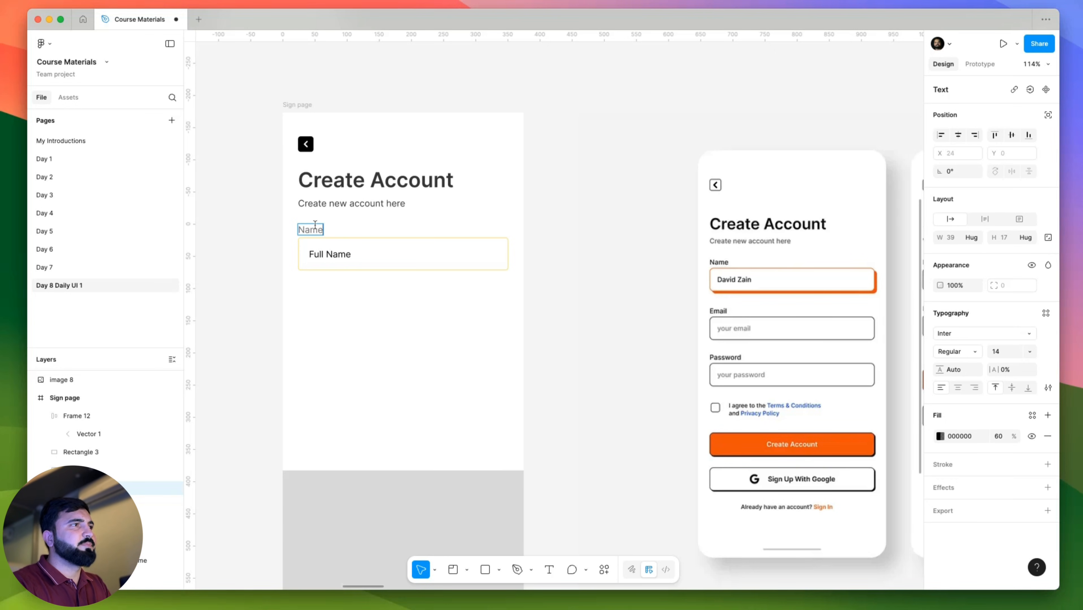
pyautogui.press('Escape')
pyautogui.click(295, 266)
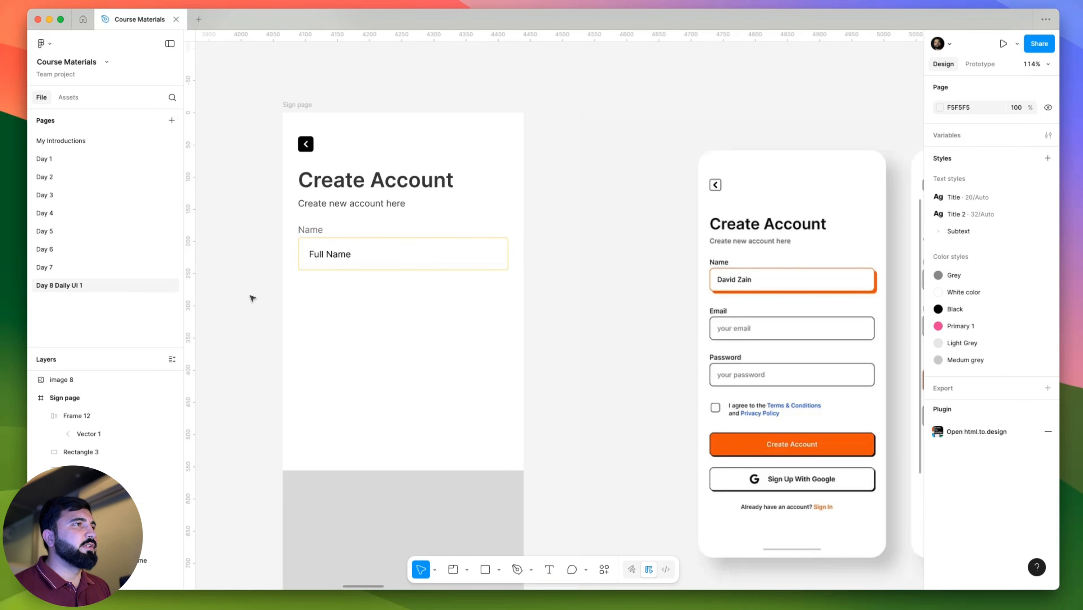
# Set the Name label above the field to 100% fill opacity, Medium weight and size 12.
pyautogui.hscroll(3, 253, 299)
pyautogui.click(277, 230)
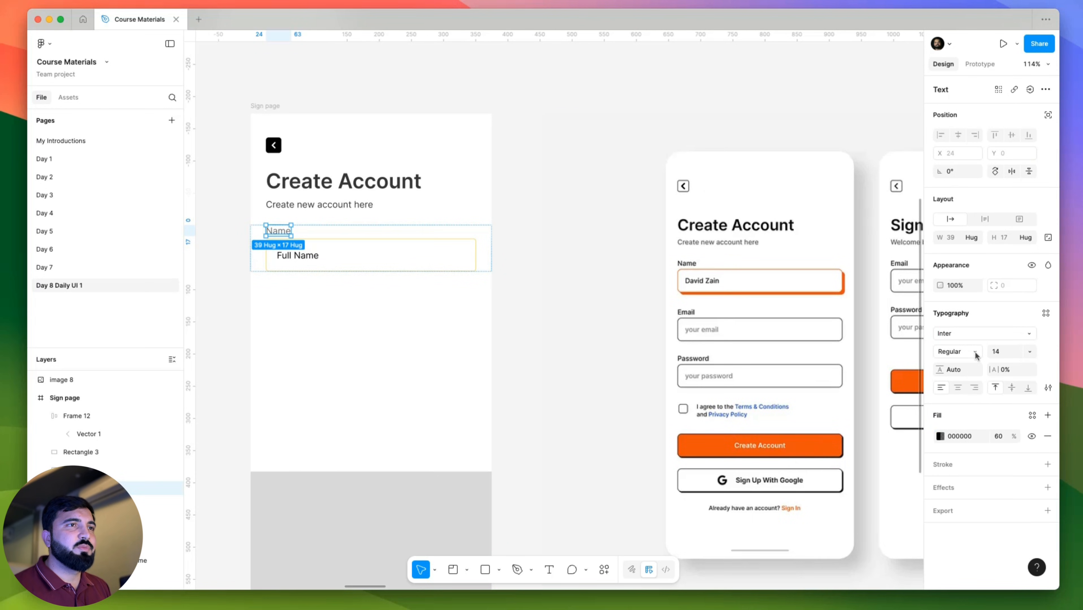
pyautogui.press('alt')
pyautogui.moveTo(1000, 435); pyautogui.dragTo(510, 437)
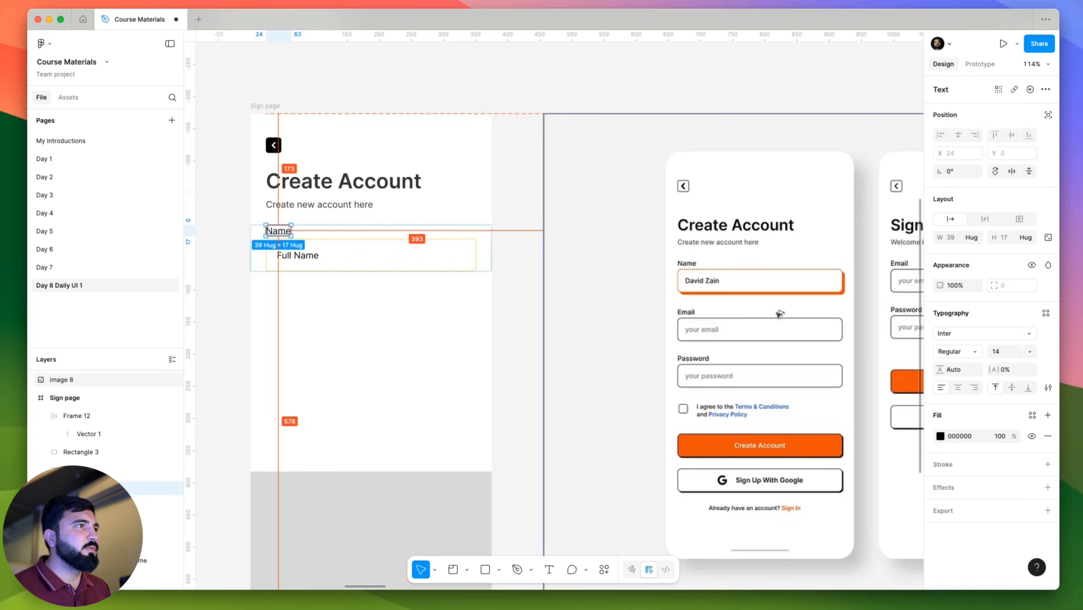
pyautogui.click(949, 354)
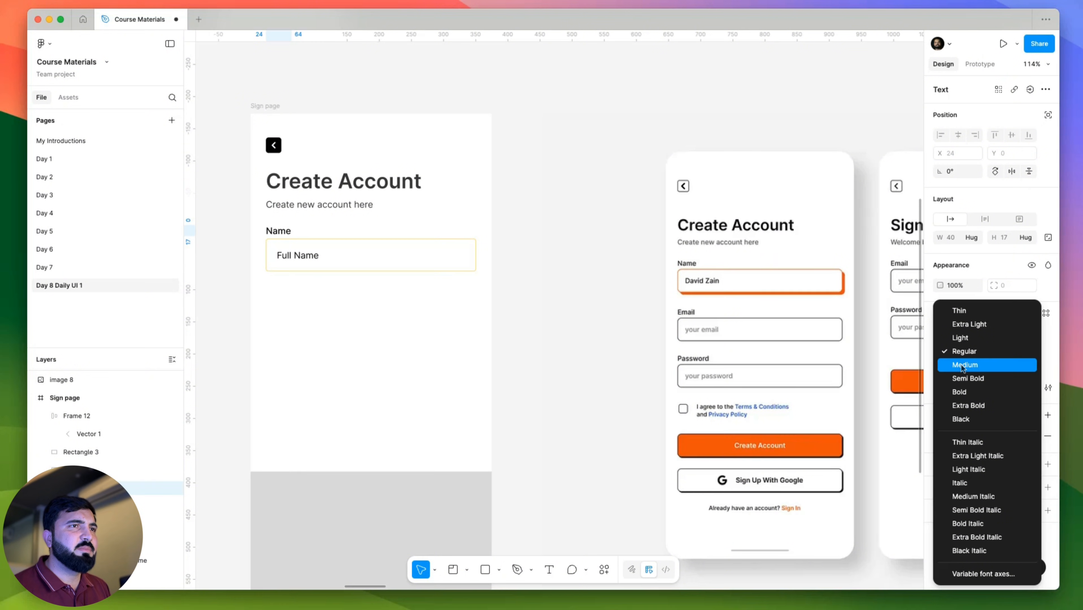
pyautogui.click(963, 365)
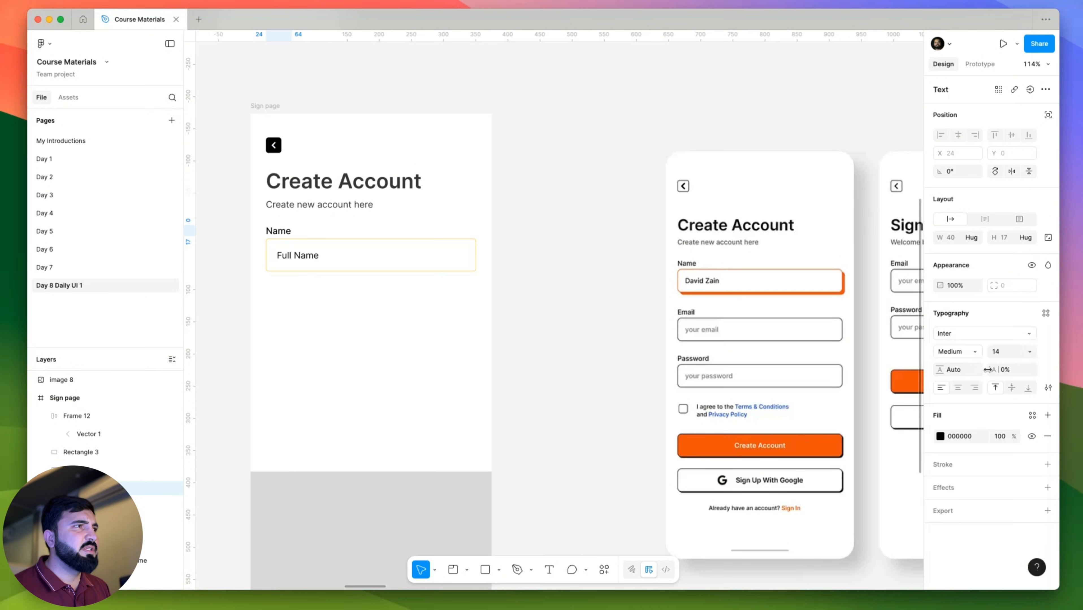
pyautogui.click(1004, 352)
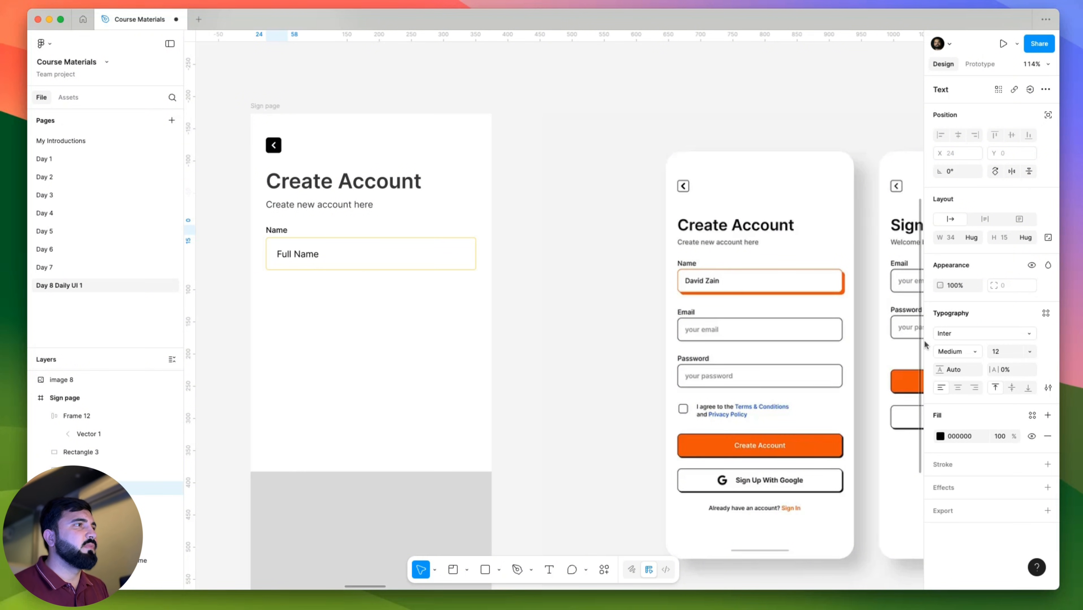
pyautogui.click(519, 280)
# Change the name field's stroke colour to black 000000.
pyautogui.click(449, 252)
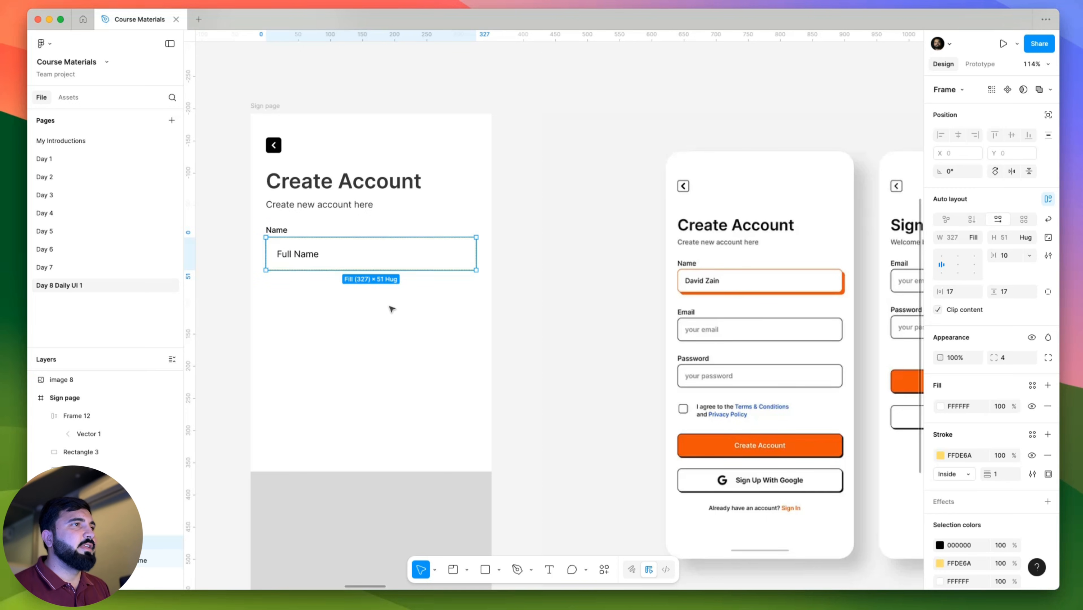
pyautogui.scroll(-2, 587, 304)
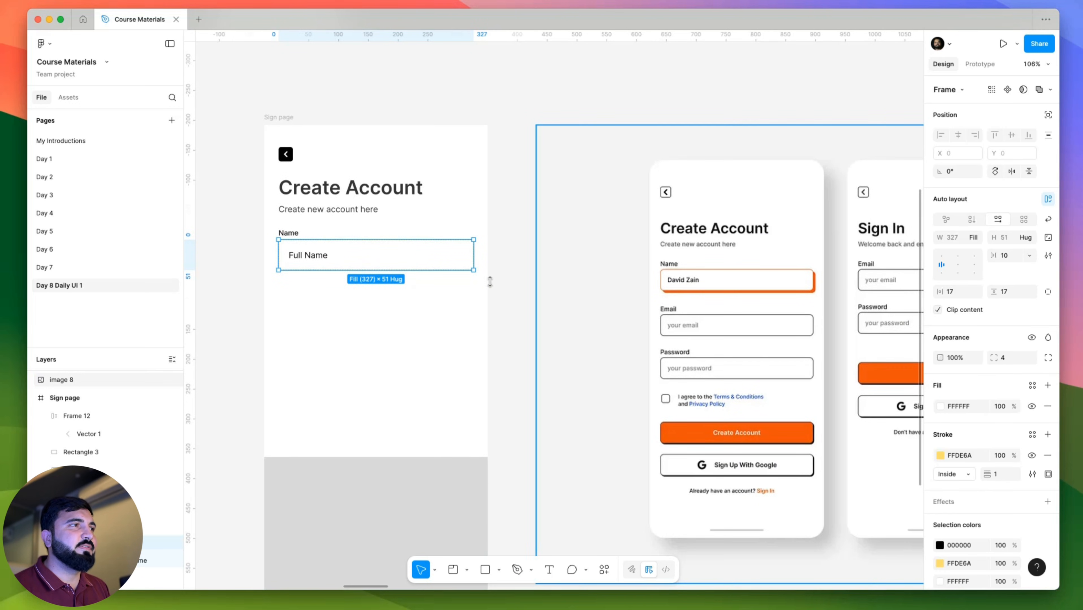
pyautogui.click(940, 455)
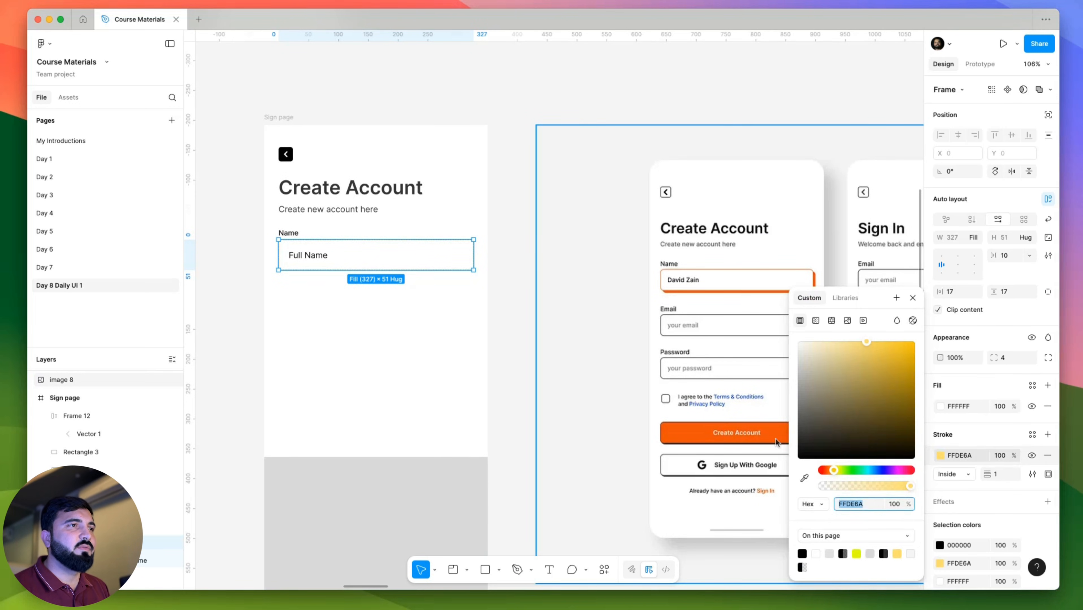
pyautogui.moveTo(826, 413); pyautogui.dragTo(476, 532)
pyautogui.scroll(5, 756, 299)
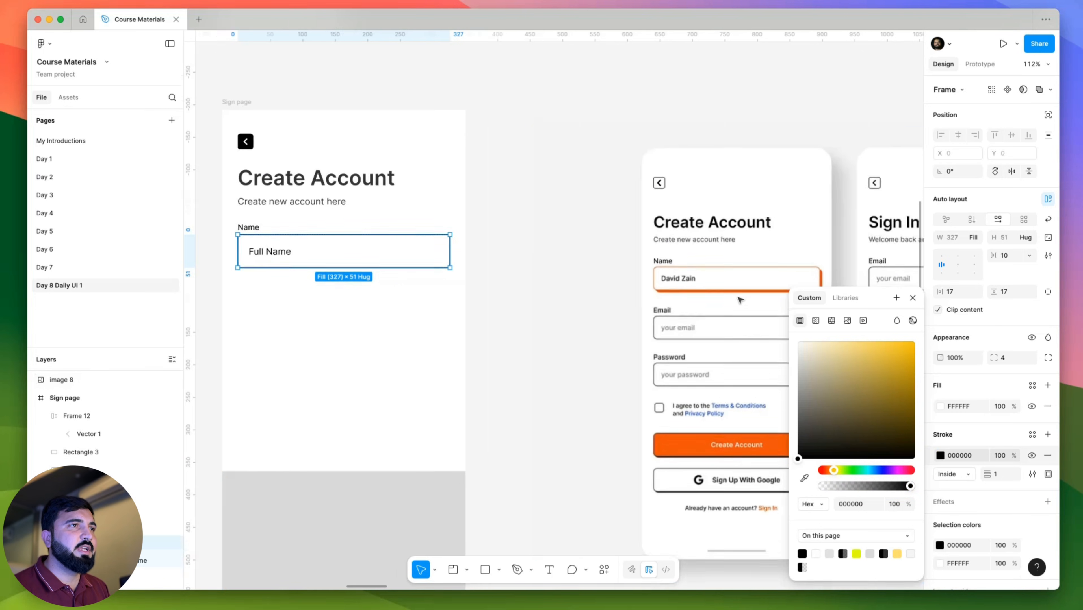
# Add a hard black drop shadow to the name field with X offset 4, blur 0 and 100% opacity.
pyautogui.click(1047, 501)
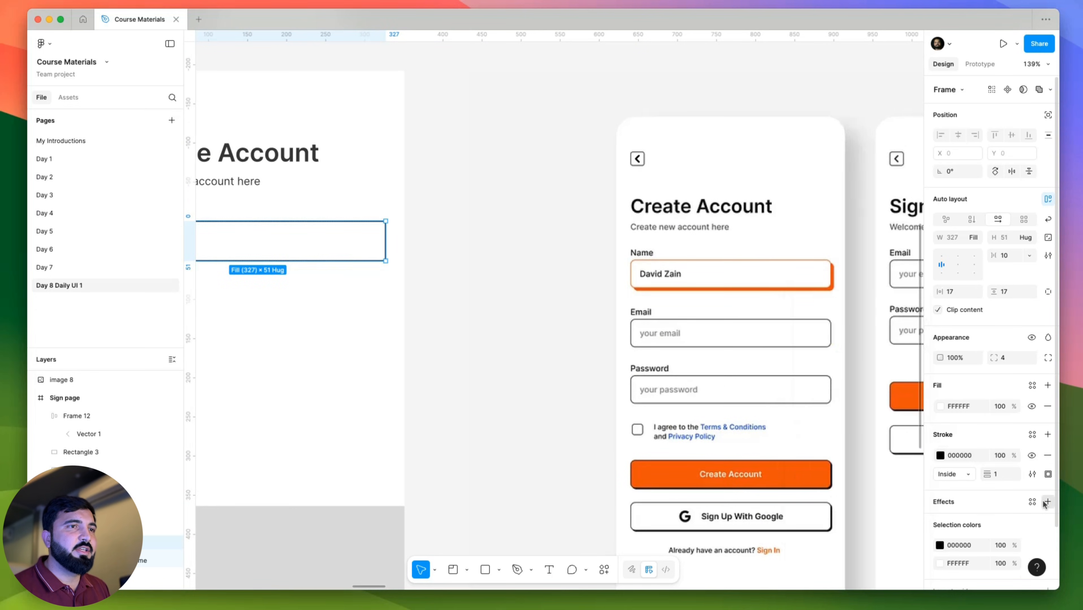
pyautogui.click(940, 523)
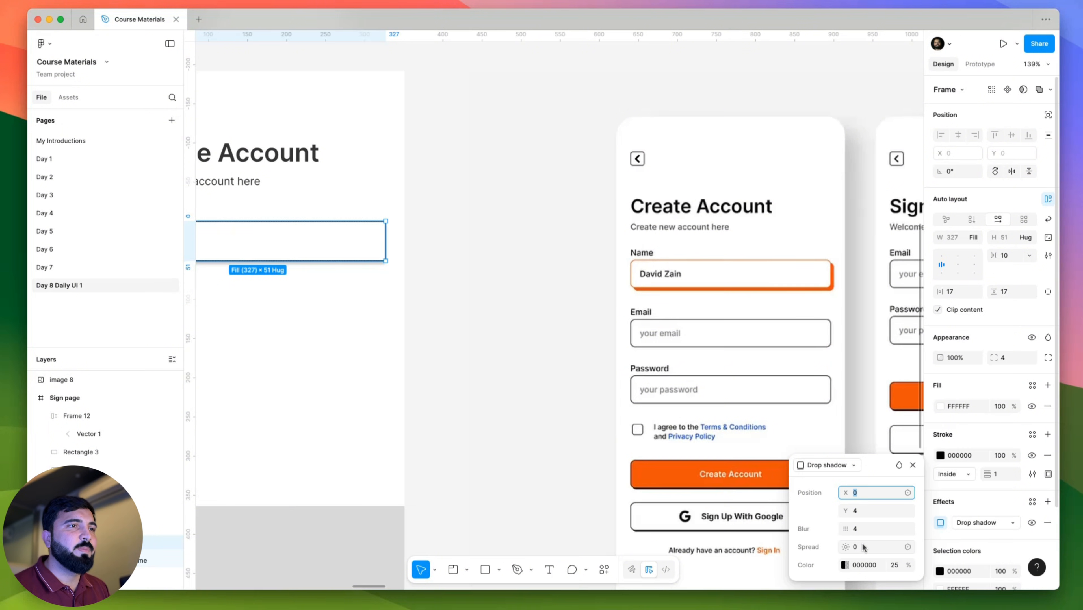
pyautogui.moveTo(849, 530); pyautogui.dragTo(585, 529)
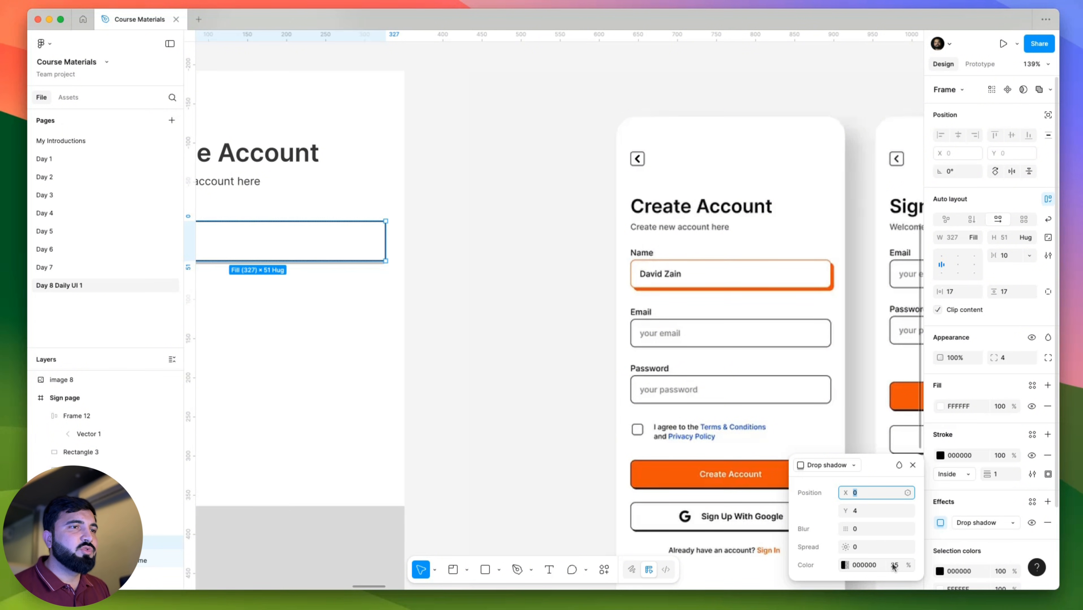
pyautogui.moveTo(892, 565); pyautogui.dragTo(288, 579)
pyautogui.scroll(-4, 423, 272)
pyautogui.scroll(5, 203, 247)
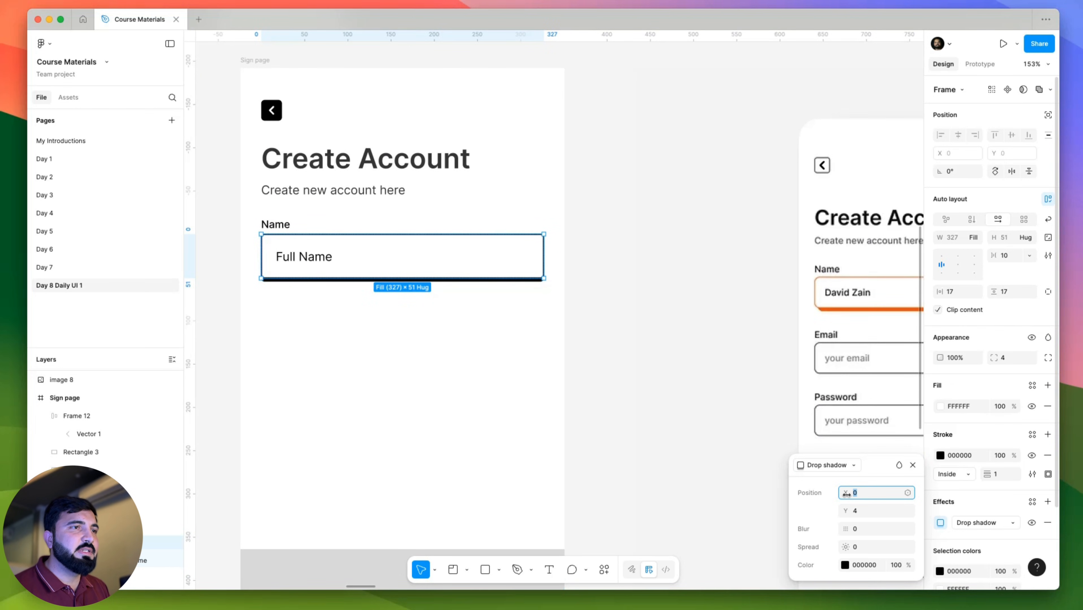
pyautogui.moveTo(846, 494); pyautogui.dragTo(850, 493)
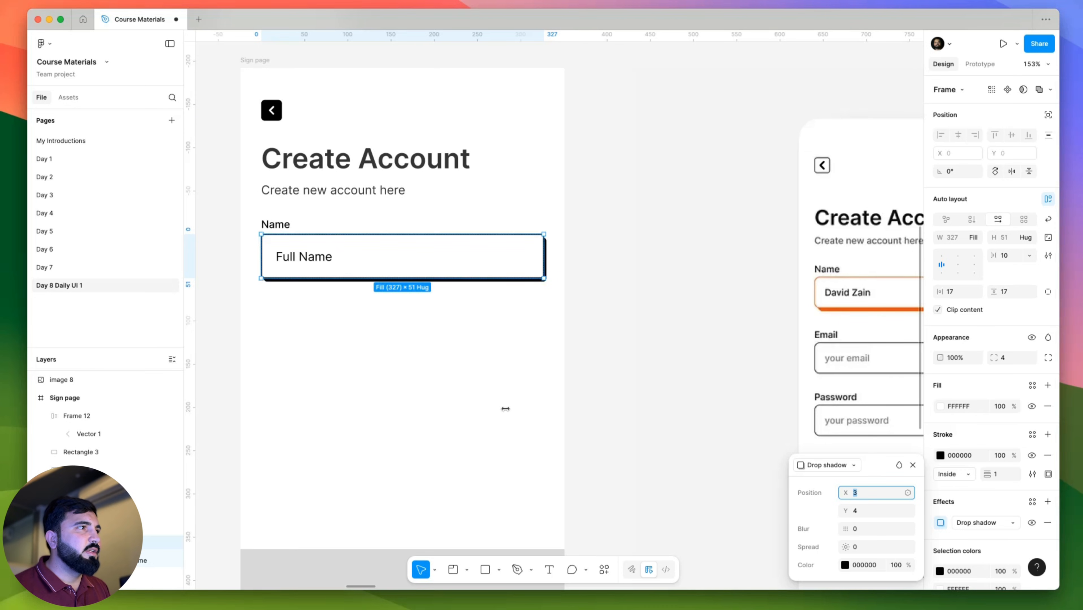
pyautogui.scroll(-5, 546, 332)
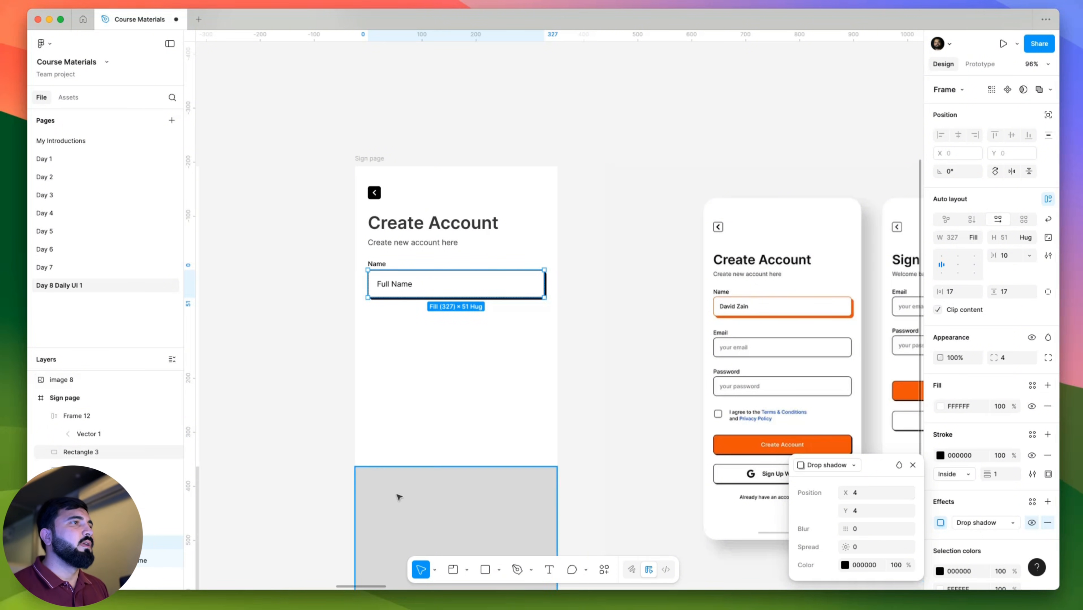
pyautogui.click(313, 338)
# Wrap the Name label and its field in an auto layout frame and duplicate that frame directly below.
pyautogui.scroll(3, 379, 273)
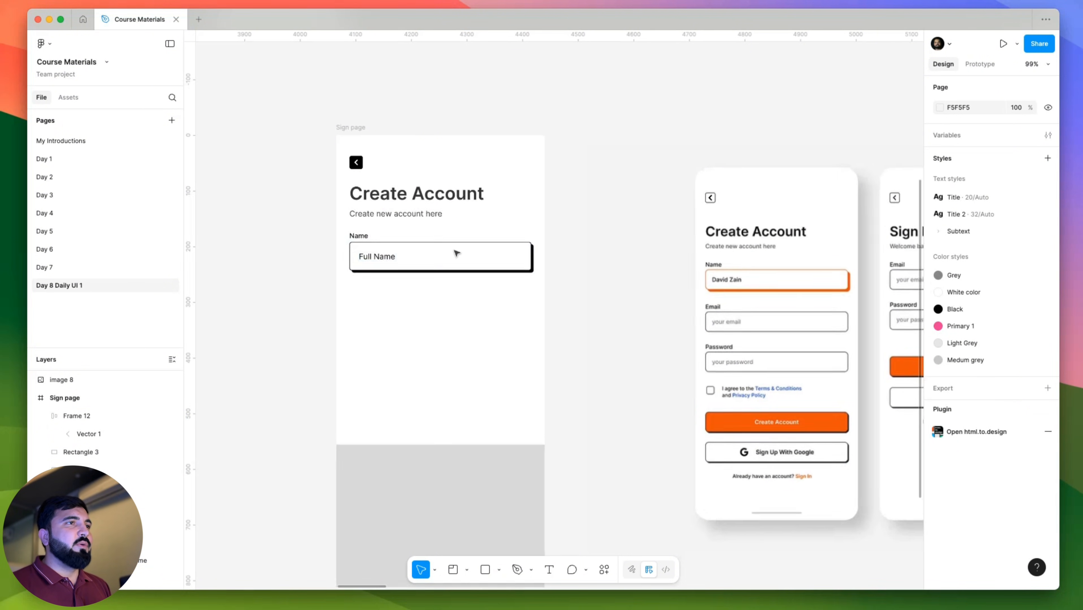
pyautogui.click(380, 264)
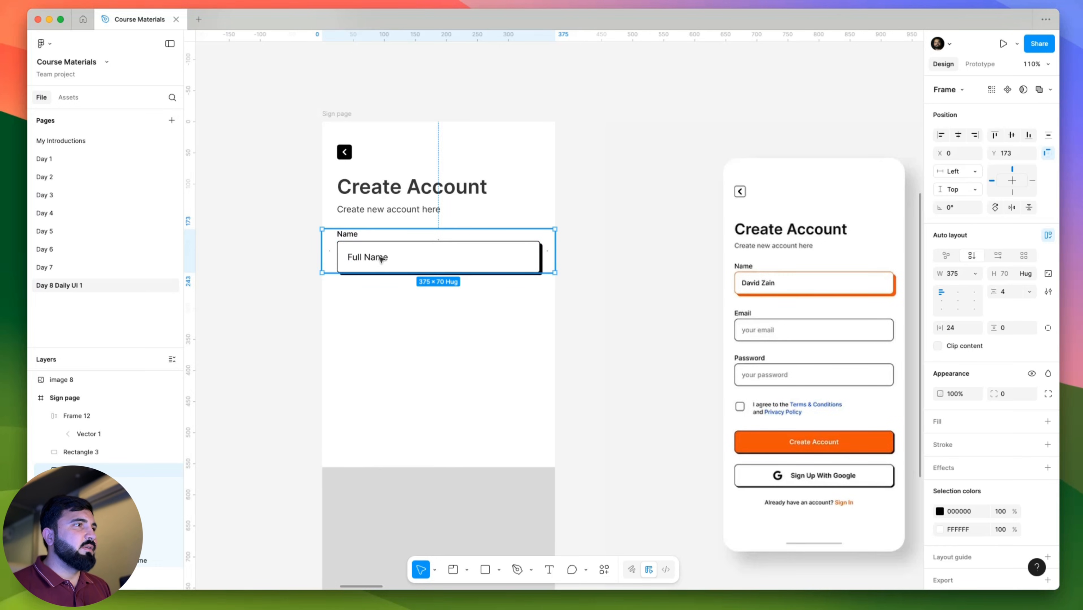
pyautogui.doubleClick(377, 258)
pyautogui.scroll(5, 359, 245)
pyautogui.keyDown('shift'); pyautogui.click(341, 223); pyautogui.keyUp('shift')
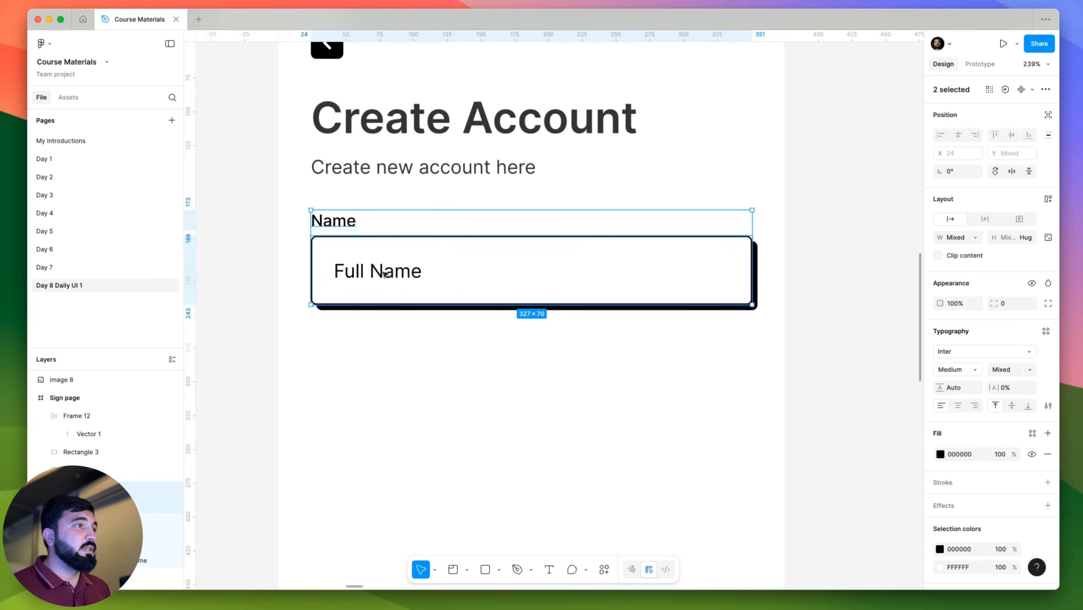
pyautogui.hotkey('shift', 'a')
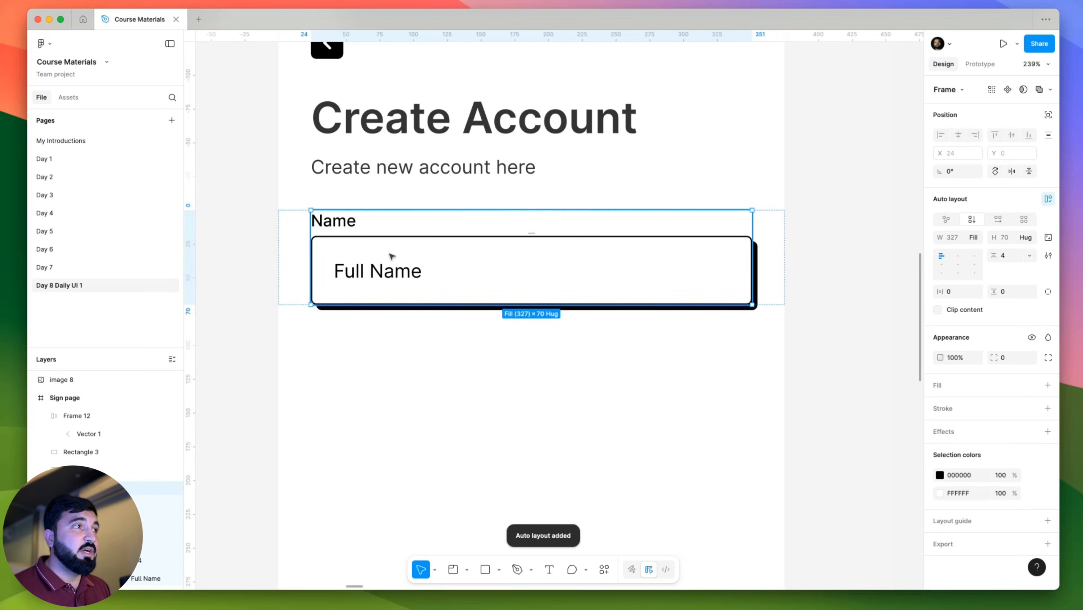
pyautogui.moveTo(390, 258); pyautogui.dragTo(398, 360)
pyautogui.scroll(-1, 383, 347)
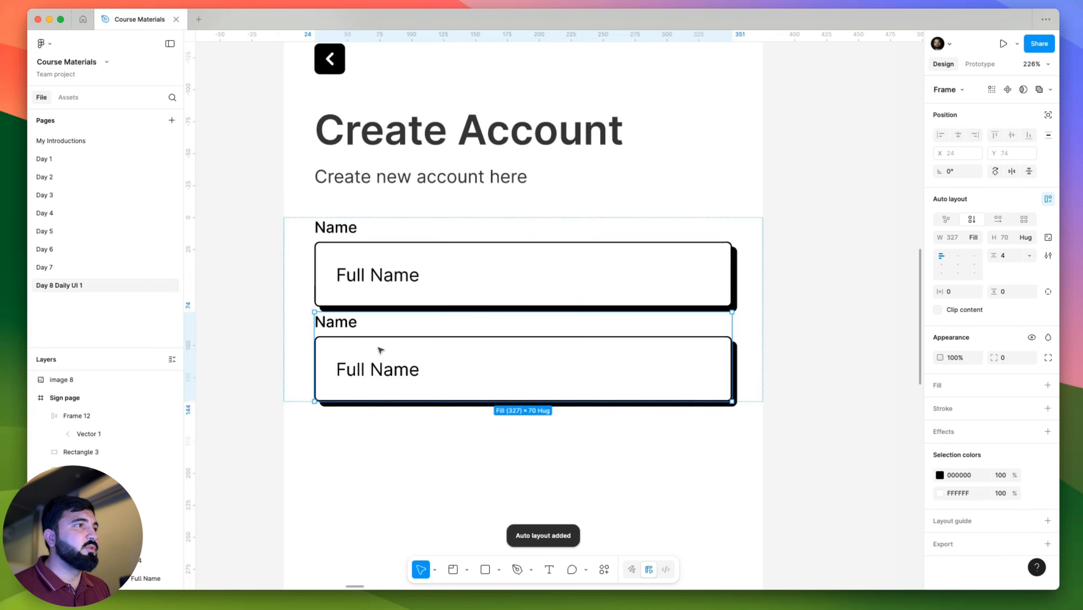
# Set the vertical gap between the two labelled fields in their parent container to 24.
pyautogui.click(303, 291)
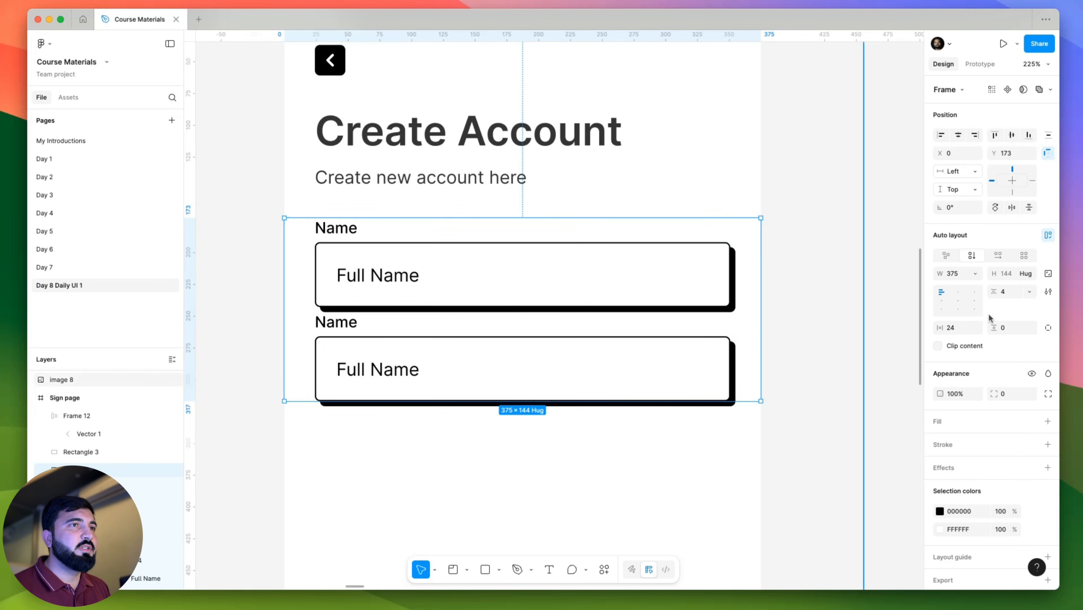
pyautogui.click(408, 273)
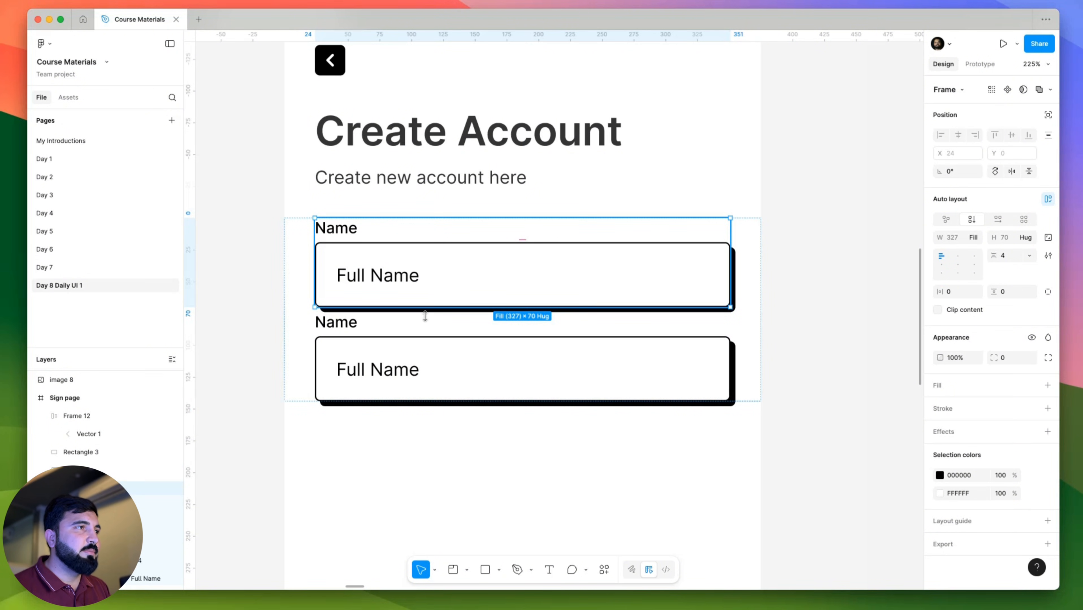
pyautogui.click(412, 331)
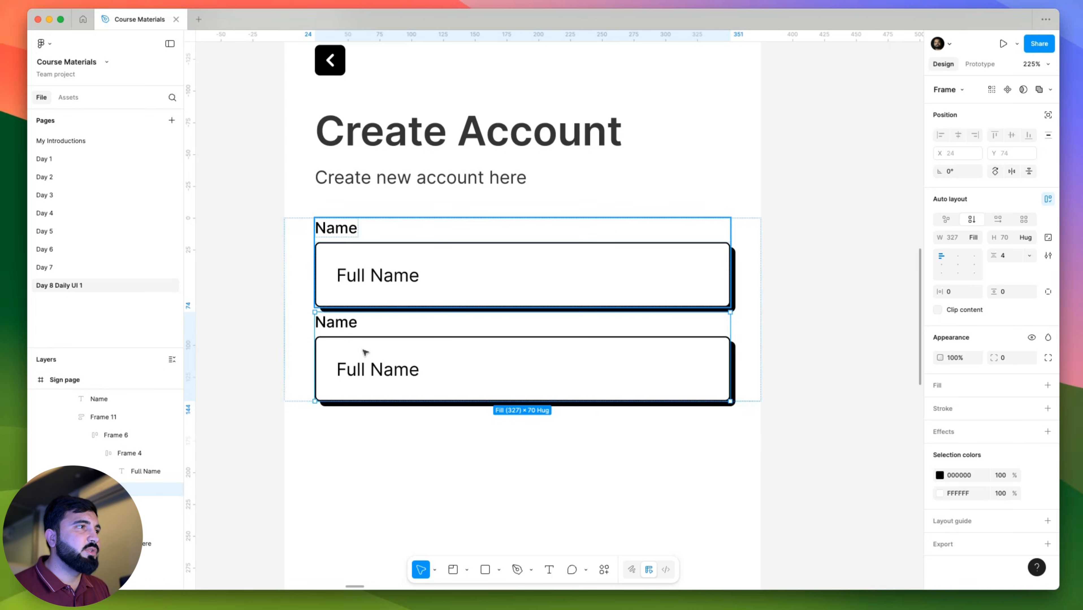
pyautogui.click(300, 296)
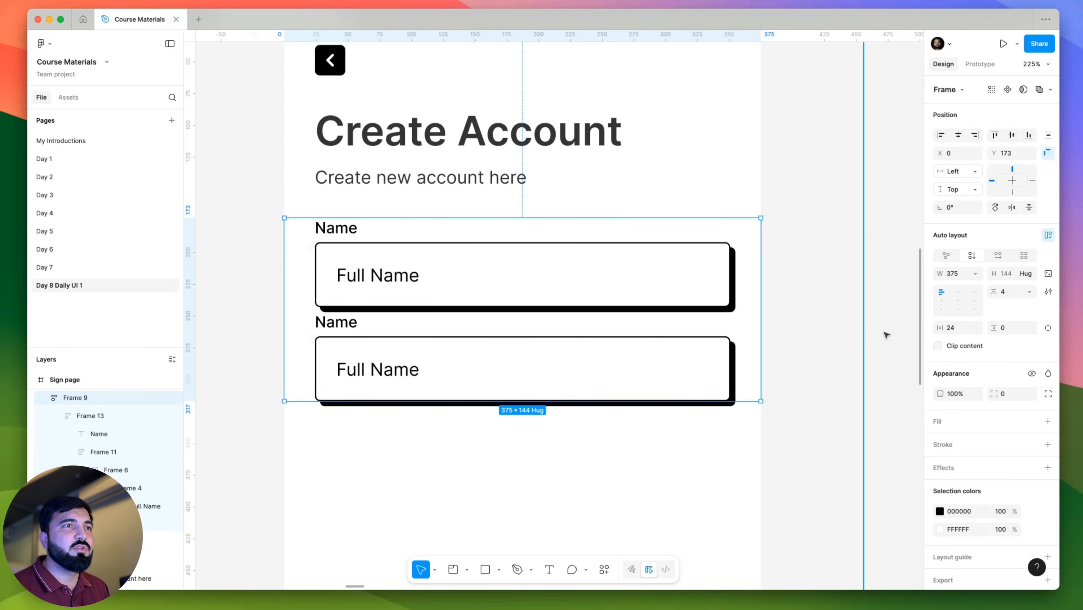
pyautogui.click(1003, 293)
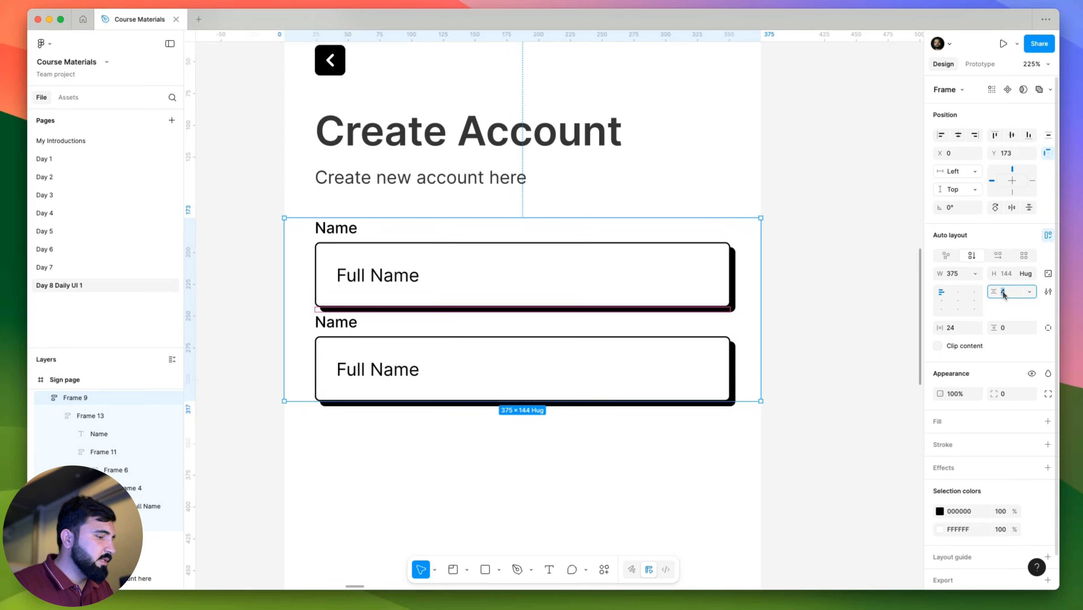
pyautogui.write('24')
pyautogui.press('Return')
pyautogui.scroll(-5, 400, 338)
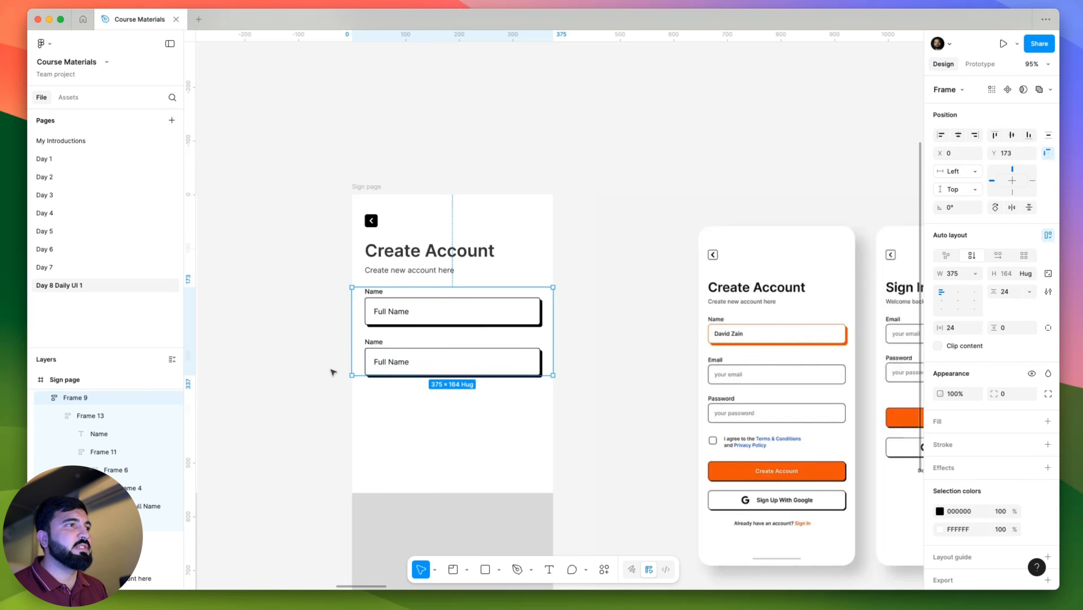
pyautogui.click(333, 373)
# Set the field container's vertical gap to 16.
pyautogui.moveTo(327, 385); pyautogui.dragTo(290, 348)
pyautogui.click(413, 285)
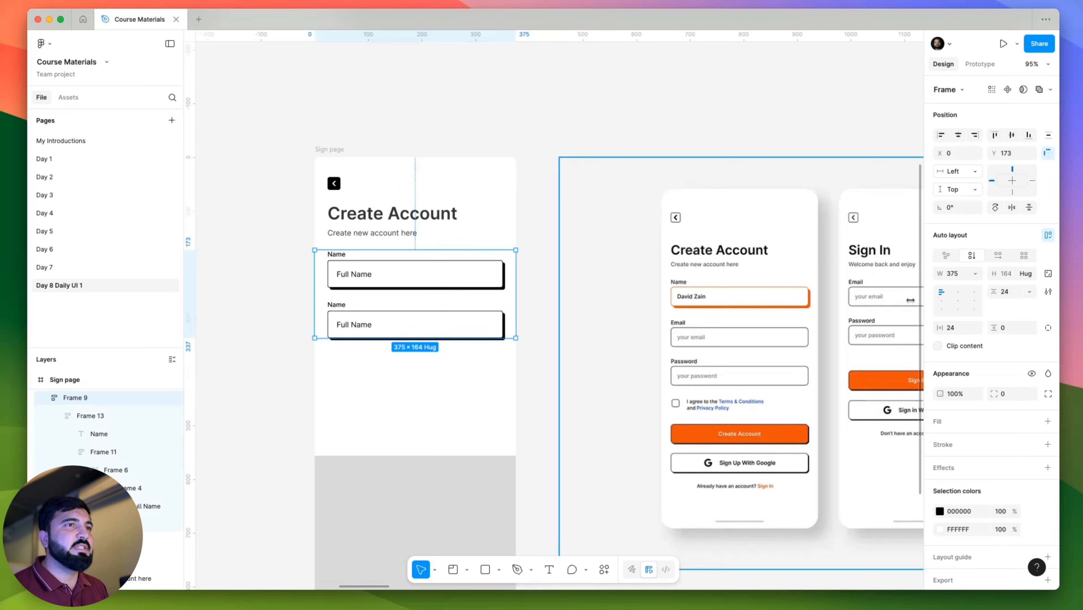
pyautogui.click(1004, 293)
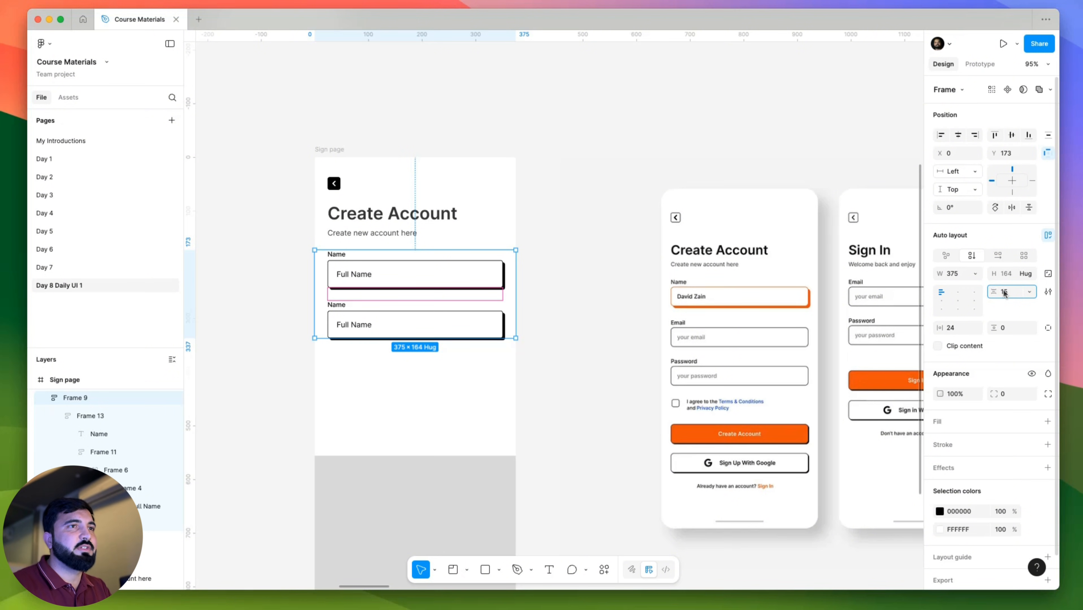
pyautogui.press('Return')
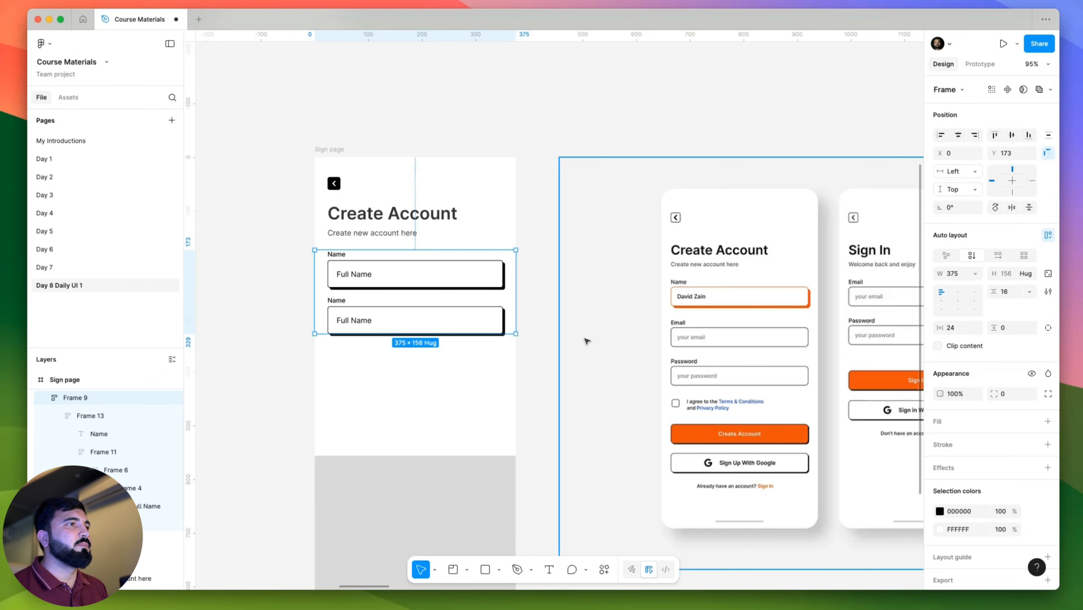
pyautogui.click(570, 316)
# Change the second field's label to "Email" and its placeholder text to "Your email".
pyautogui.moveTo(440, 371); pyautogui.dragTo(449, 333)
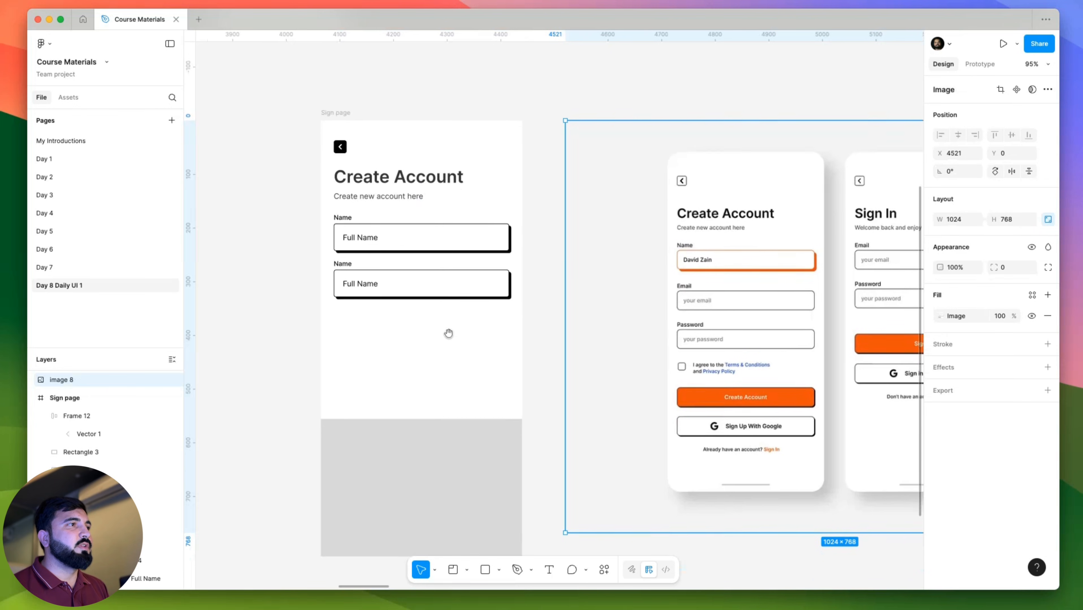
pyautogui.doubleClick(343, 259)
pyautogui.doubleClick(344, 260)
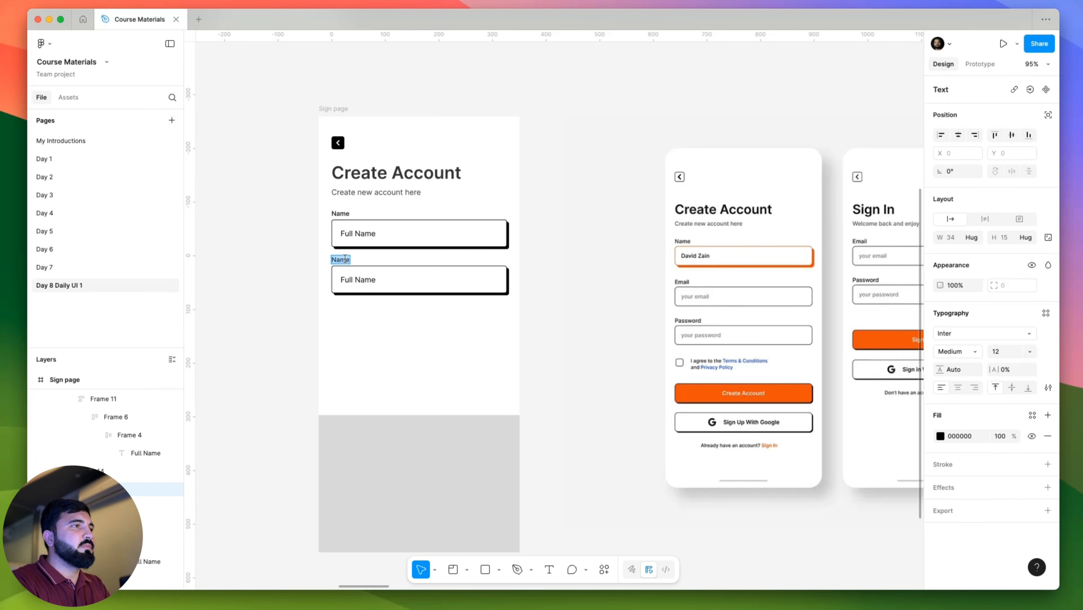
pyautogui.write('Email')
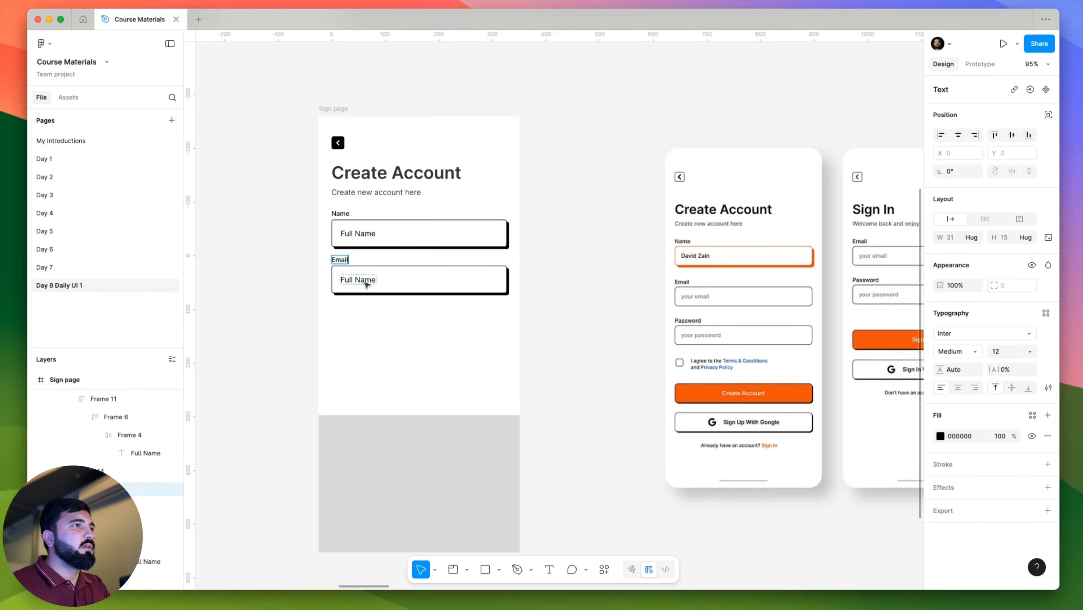
pyautogui.doubleClick(364, 281)
pyautogui.write('Your')
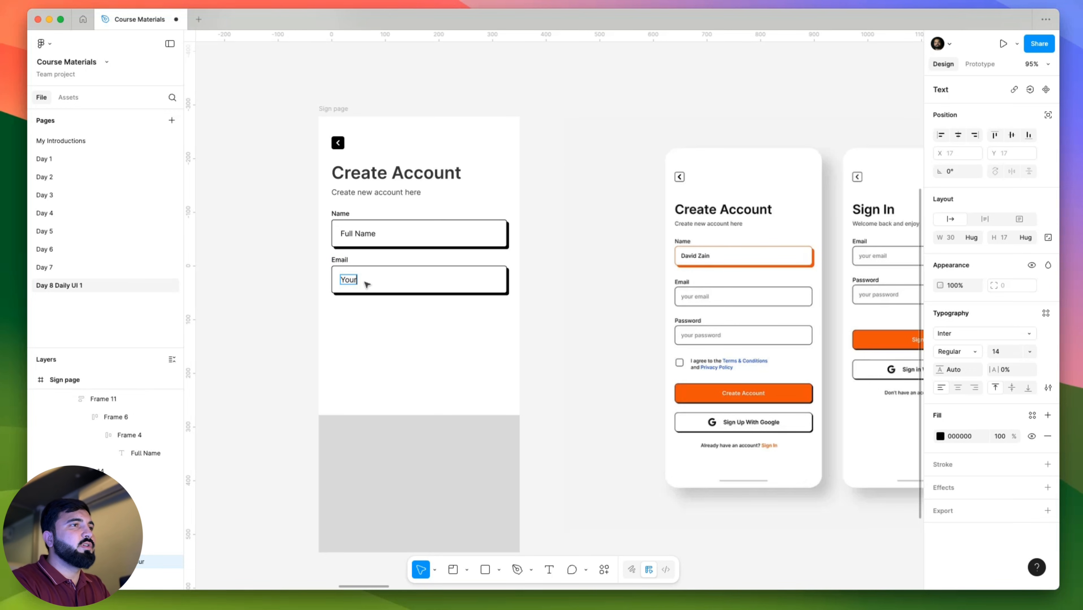
pyautogui.write(' email')
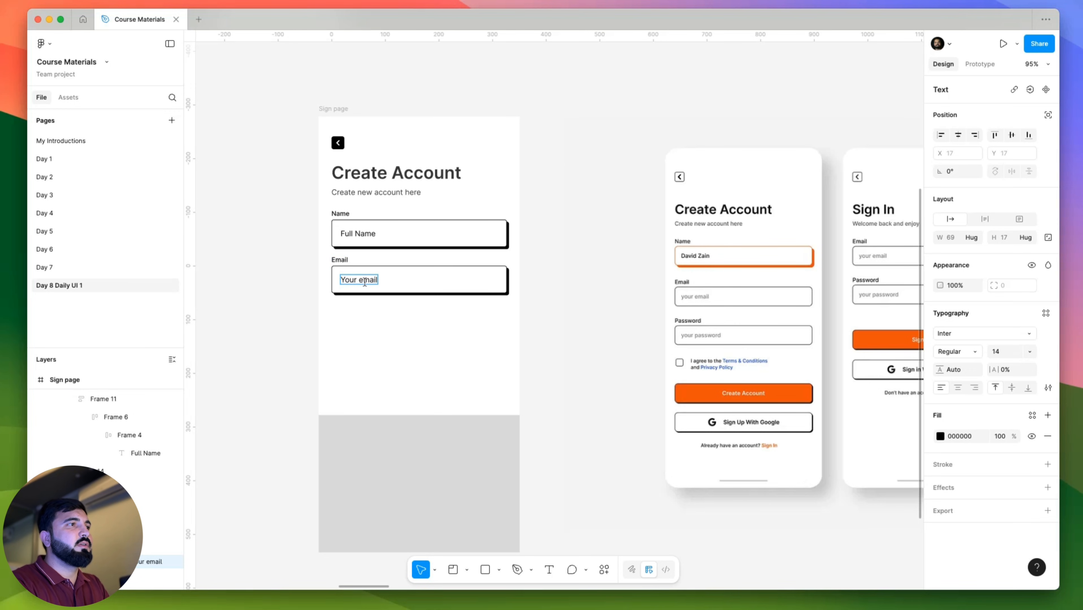
pyautogui.press('Escape')
# Duplicate the Email label and field group directly below itself in the field container.
pyautogui.click(321, 273)
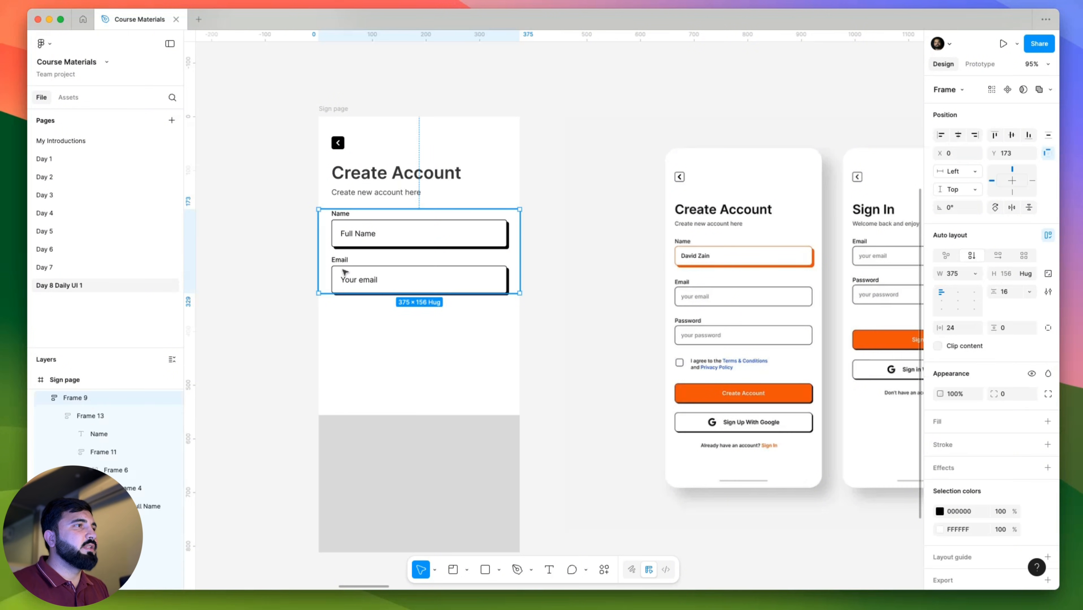
pyautogui.click(350, 273)
pyautogui.press('super+d')
# Change the third field's label to "Password" and its placeholder text to "Your password".
pyautogui.click(346, 317)
pyautogui.click(342, 310)
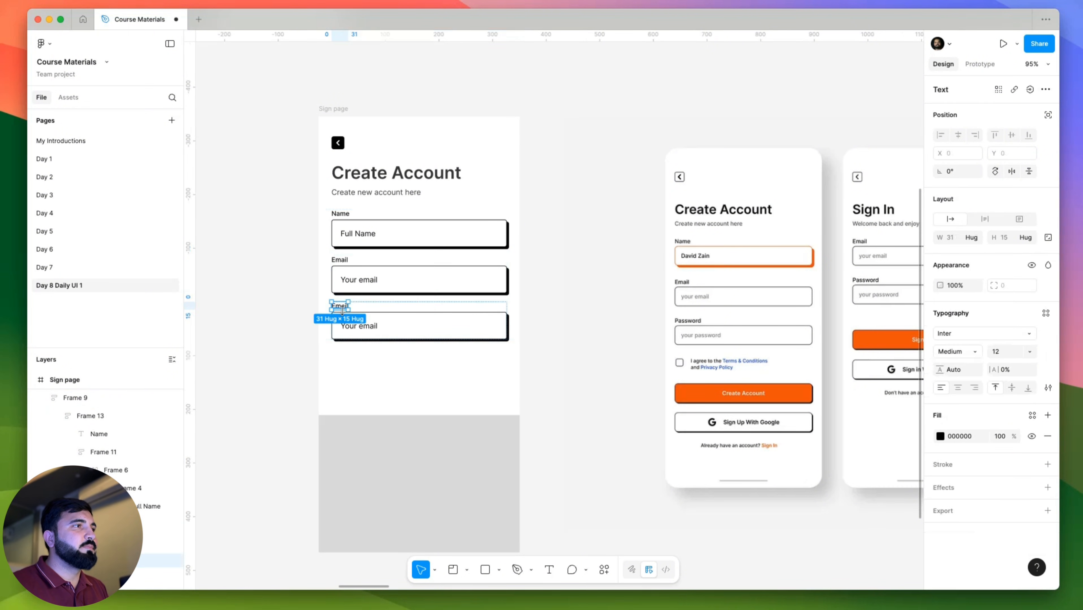
pyautogui.doubleClick(342, 306)
pyautogui.write('Password')
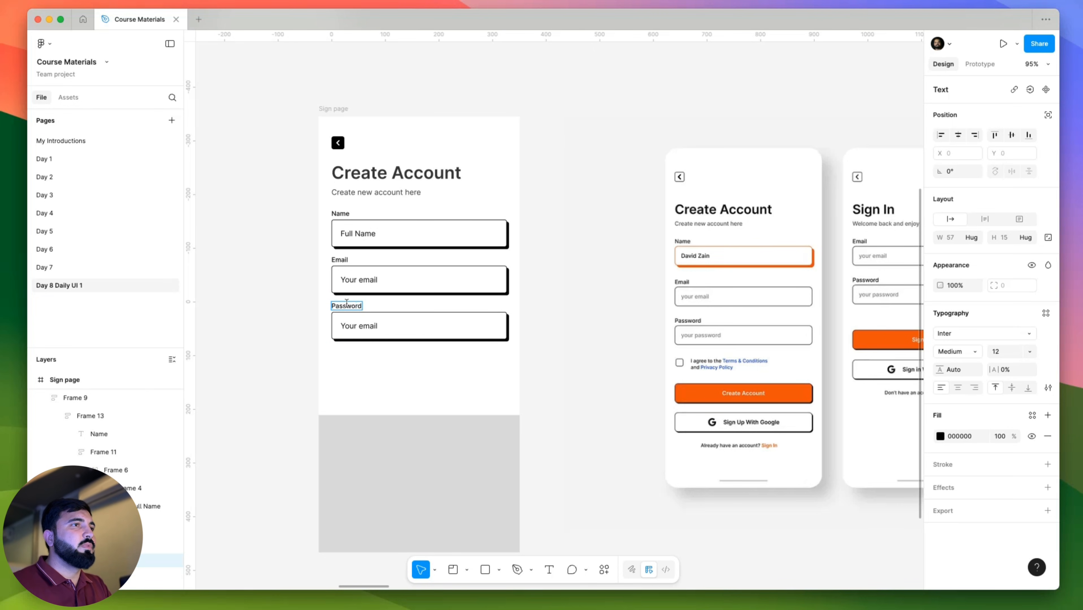
pyautogui.doubleClick(359, 325)
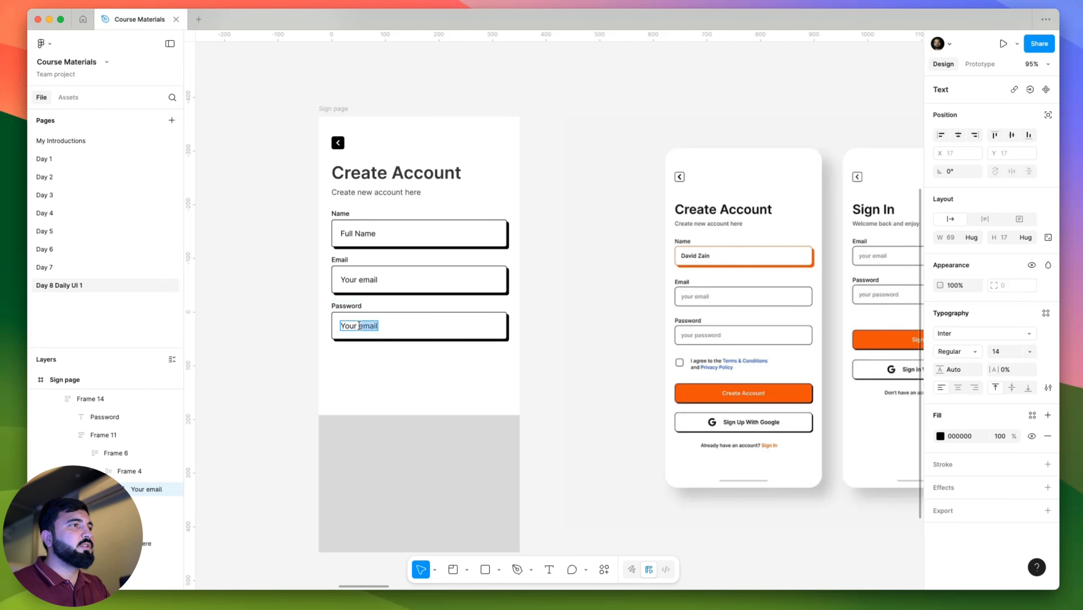
pyautogui.write('You')
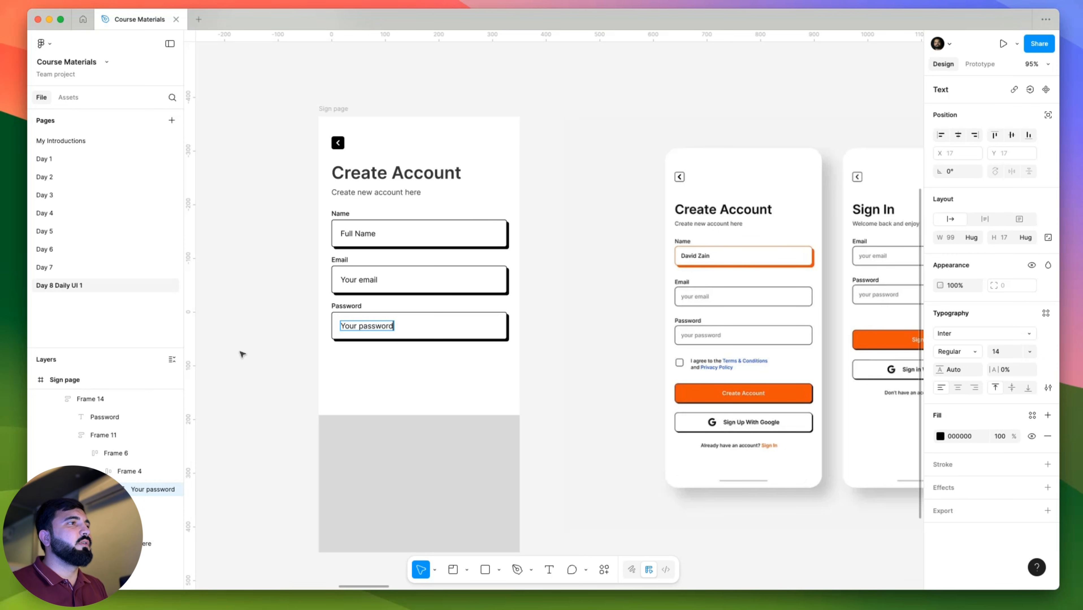
pyautogui.click(261, 338)
# Draw an 18 × 18 checkbox frame in the white area below the Password field.
pyautogui.scroll(1, 280, 367)
pyautogui.scroll(-2, 280, 366)
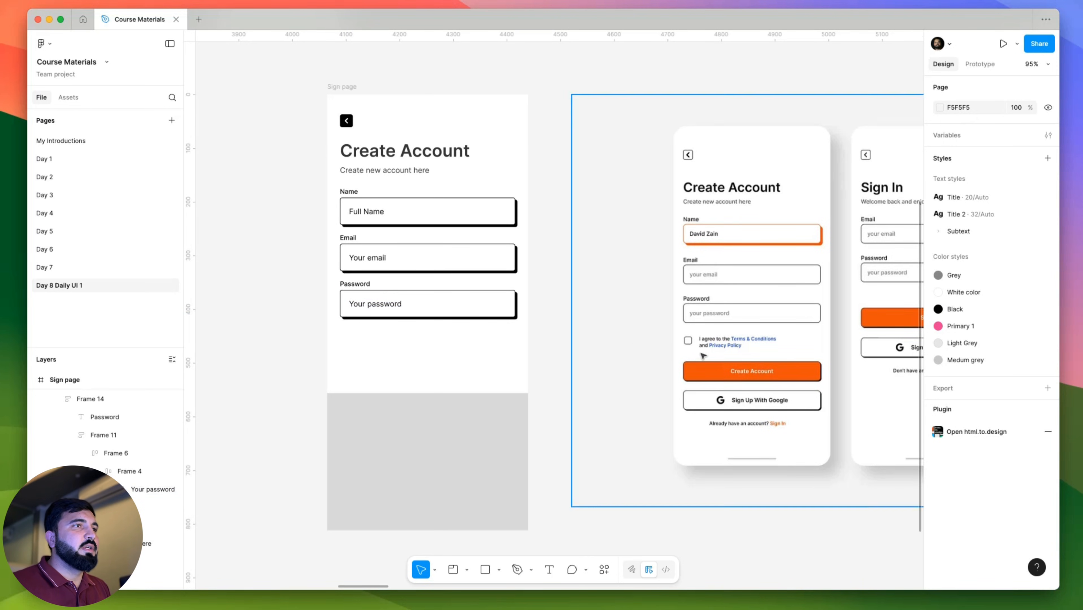
pyautogui.scroll(2, 730, 346)
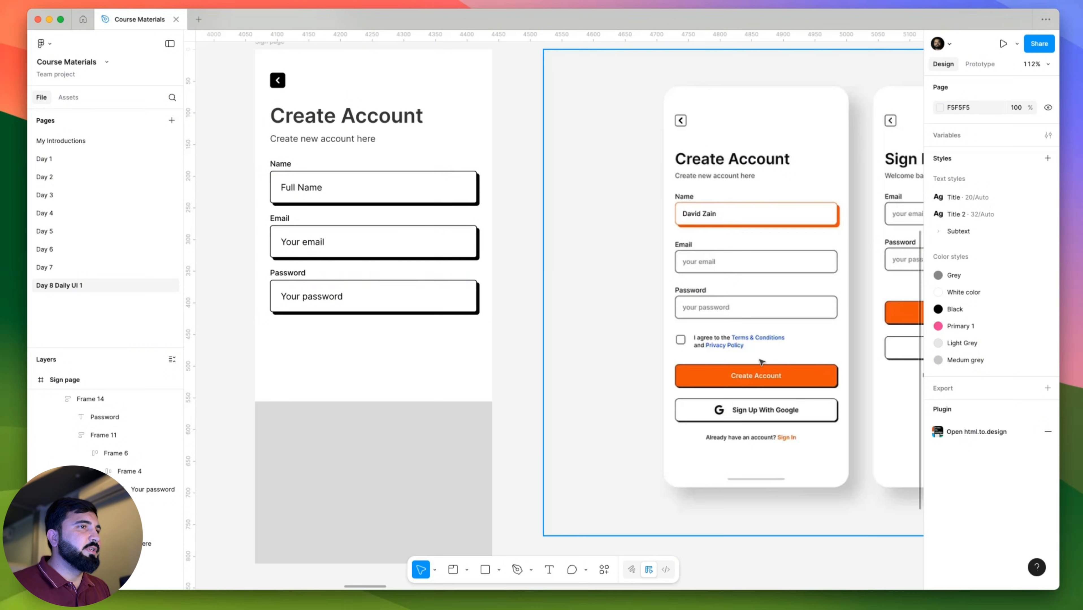
pyautogui.hscroll(-4, 522, 348)
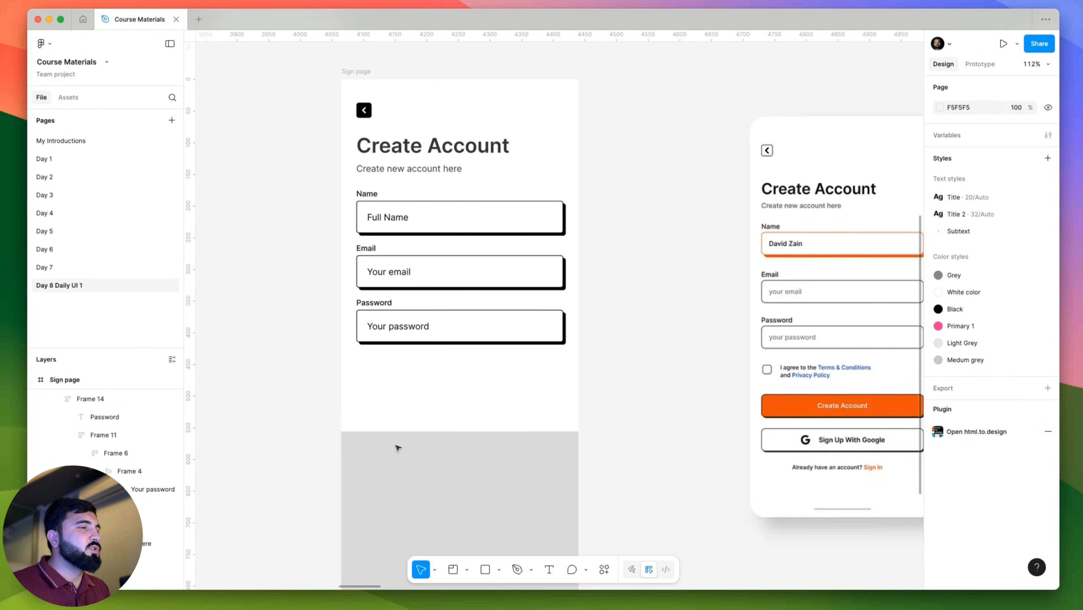
pyautogui.click(469, 571)
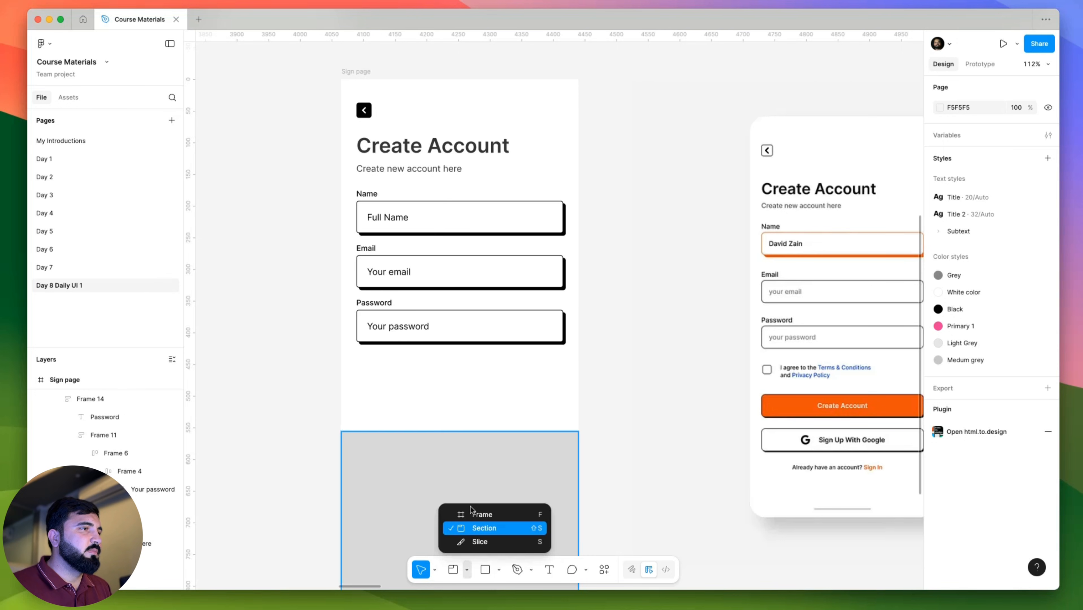
pyautogui.click(473, 513)
pyautogui.scroll(1, 373, 369)
pyautogui.scroll(5, 373, 369)
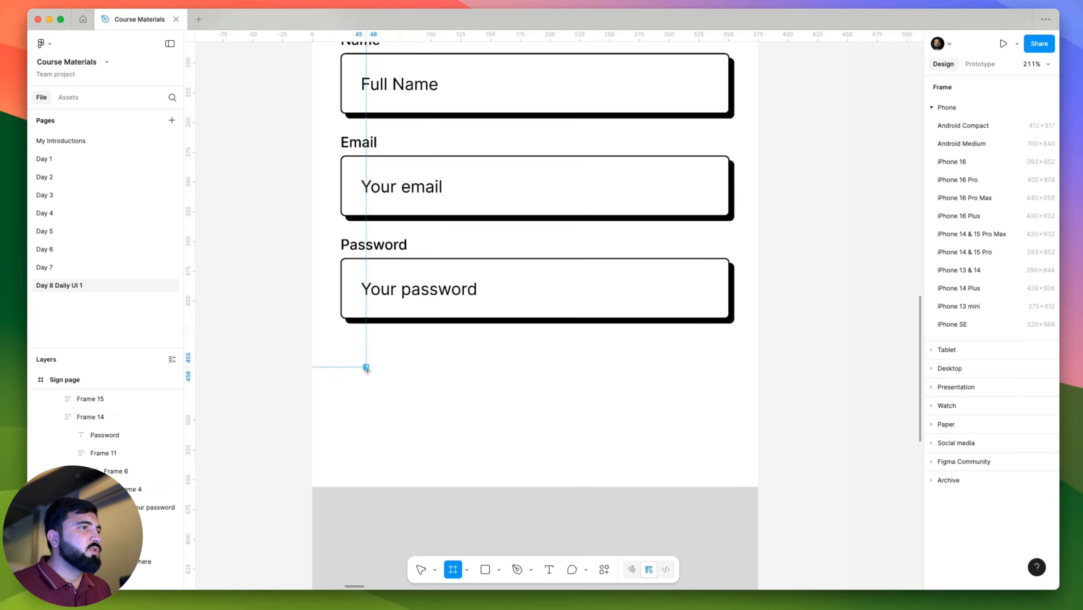
pyautogui.moveTo(365, 366); pyautogui.dragTo(380, 387)
pyautogui.scroll(-5, 376, 385)
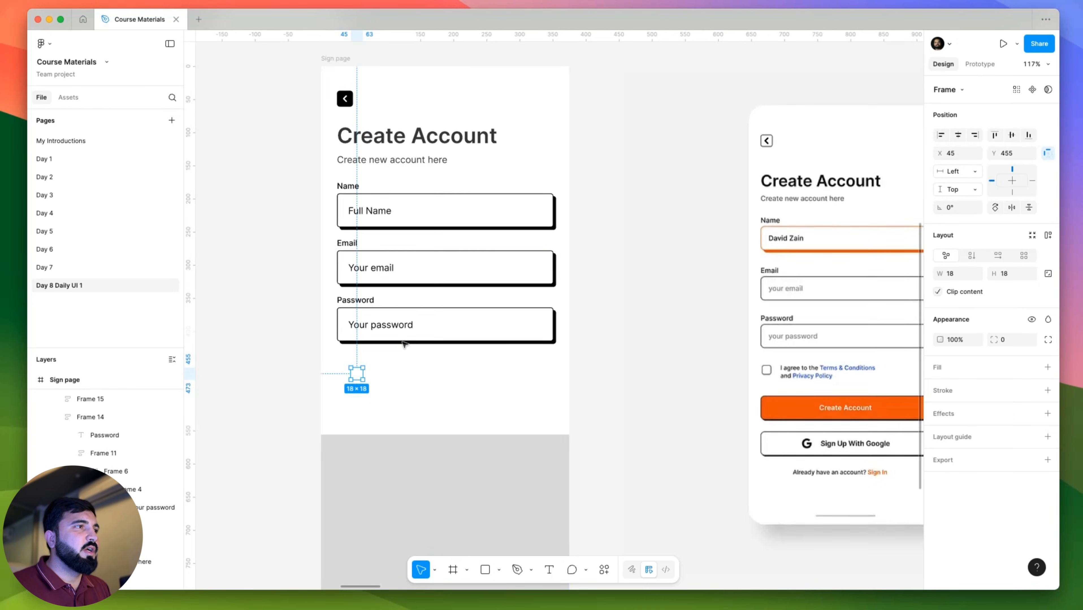
# Copy the password field's fill, outline, corner radius and drop shadow properties onto the small checkbox frame.
pyautogui.click(438, 314)
pyautogui.press('f')
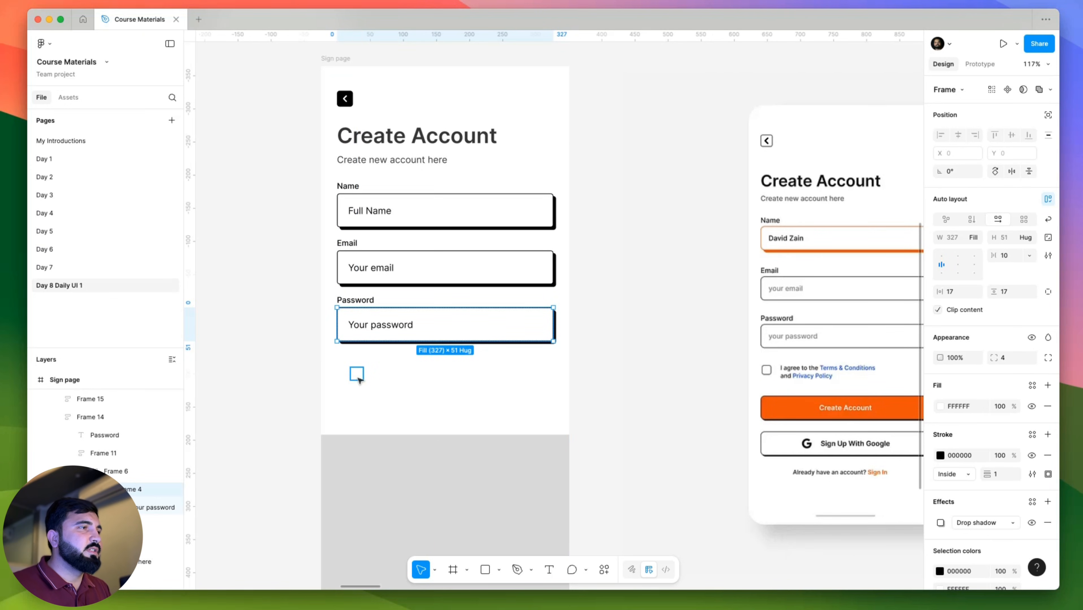
pyautogui.moveTo(350, 367); pyautogui.dragTo(363, 379)
pyautogui.press('super+alt+v')
pyautogui.scroll(10, 363, 379)
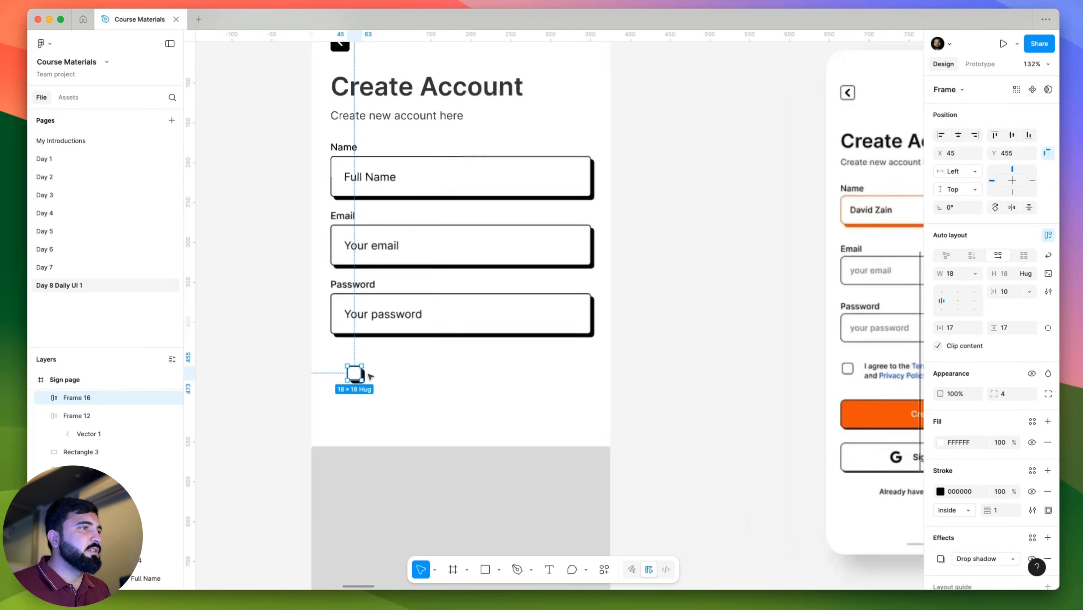
# Set the checkbox frame's drop shadow offset to X 2 and Y 2.
pyautogui.press('Escape')
pyautogui.click(342, 375)
pyautogui.scroll(-4, 342, 375)
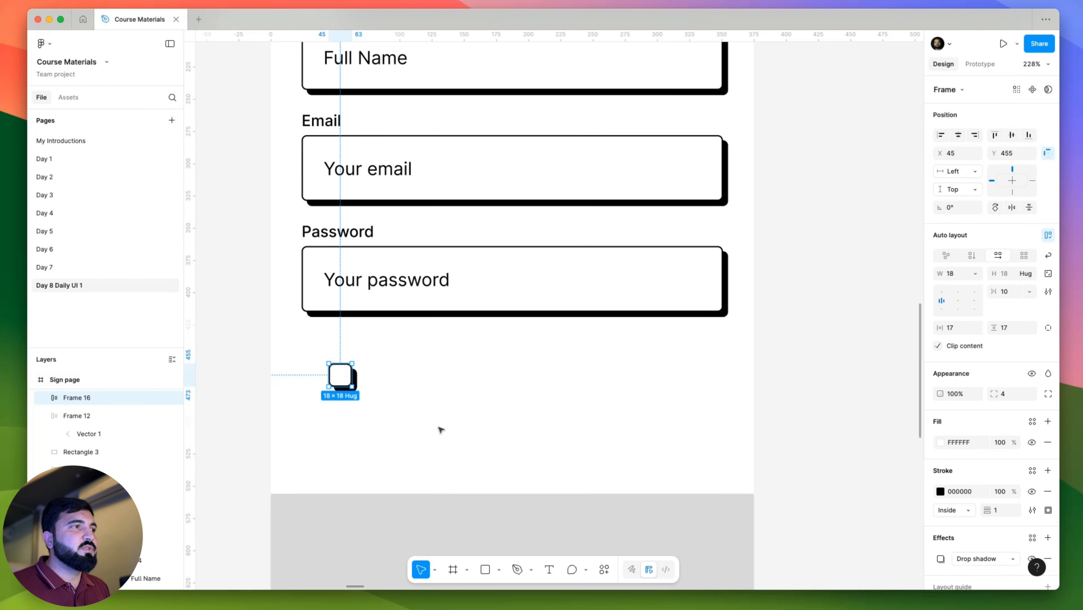
pyautogui.scroll(-2, 970, 525)
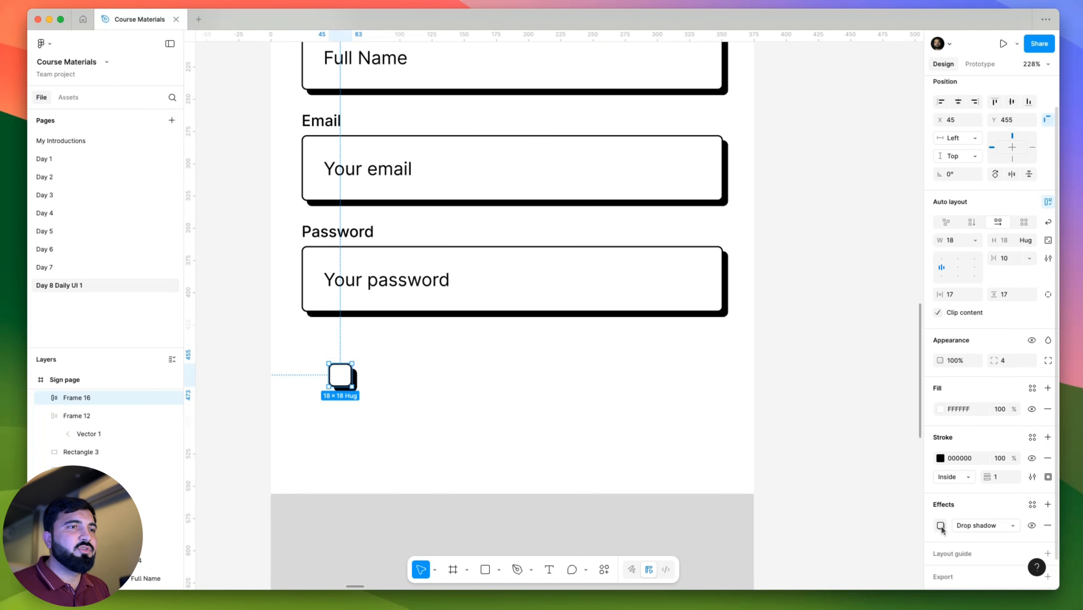
pyautogui.click(940, 526)
pyautogui.write('2')
pyautogui.press('Return')
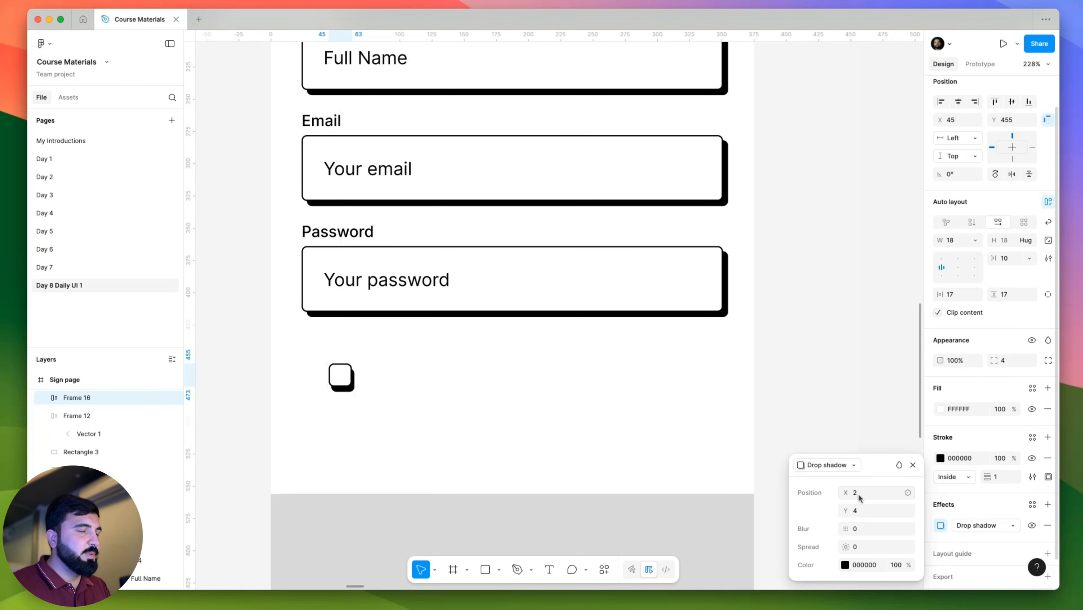
pyautogui.click(871, 516)
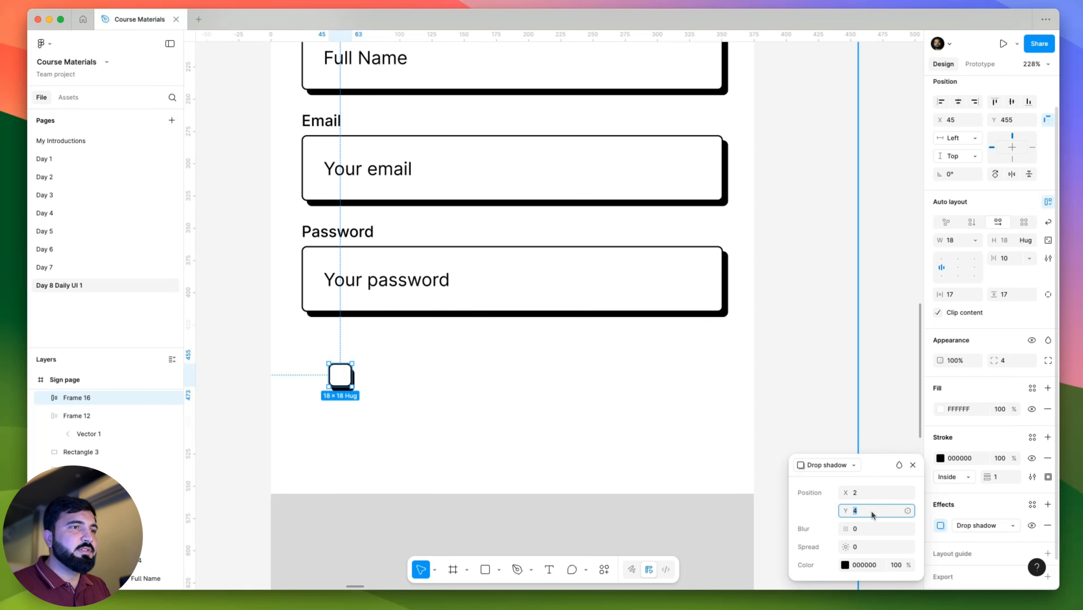
pyautogui.write('2')
pyautogui.press('Return')
pyautogui.click(394, 377)
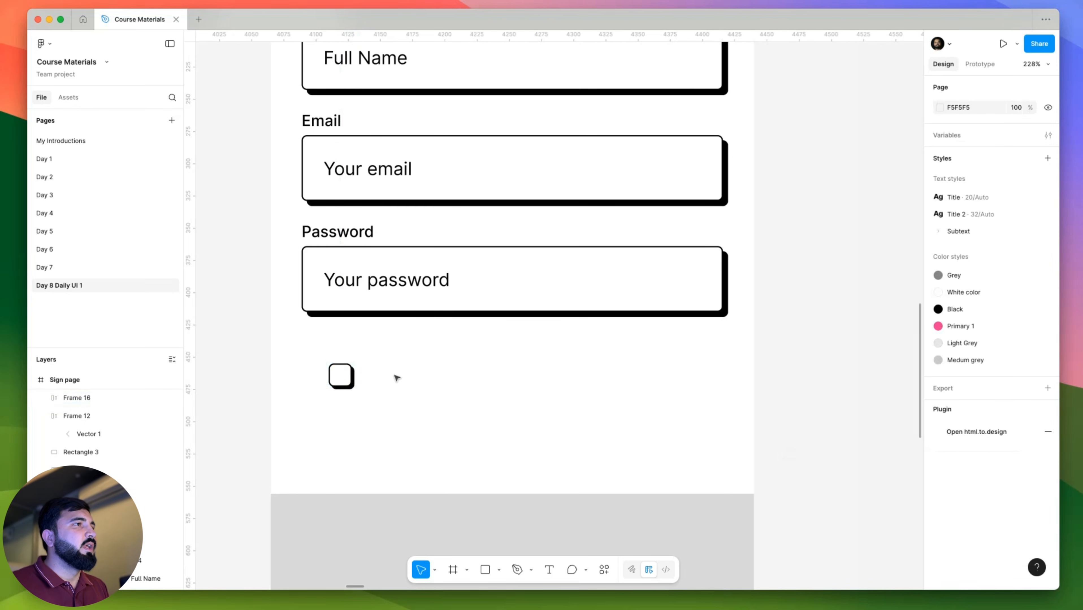
# Move the checkbox to X 24, Y 442, aligning it with the left edge of the input fields.
pyautogui.scroll(-5, 375, 377)
pyautogui.scroll(5, 376, 380)
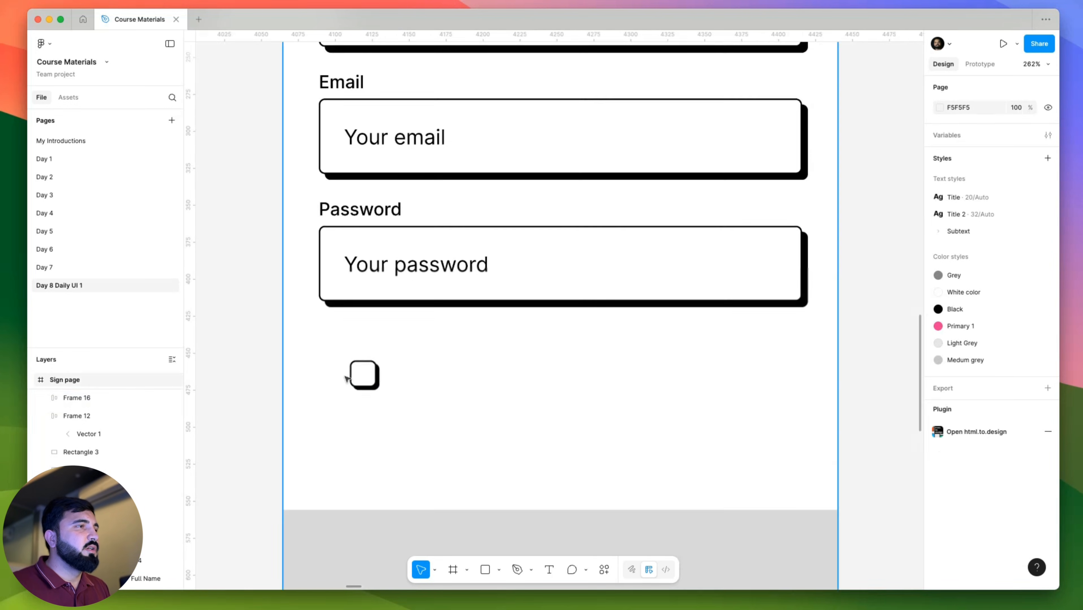
pyautogui.click(369, 379)
pyautogui.moveTo(368, 379); pyautogui.dragTo(338, 362)
pyautogui.scroll(-2, 378, 353)
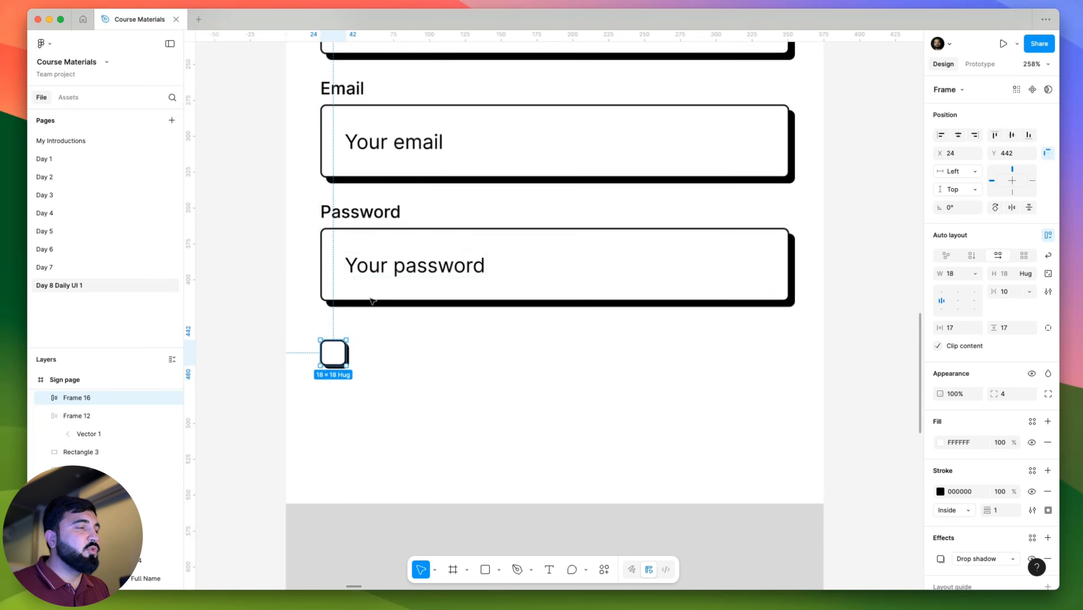
pyautogui.click(378, 353)
# Place a copy of the Password label beside the checkbox at X 53, Y 443.
pyautogui.doubleClick(358, 216)
pyautogui.scroll(-3, 358, 218)
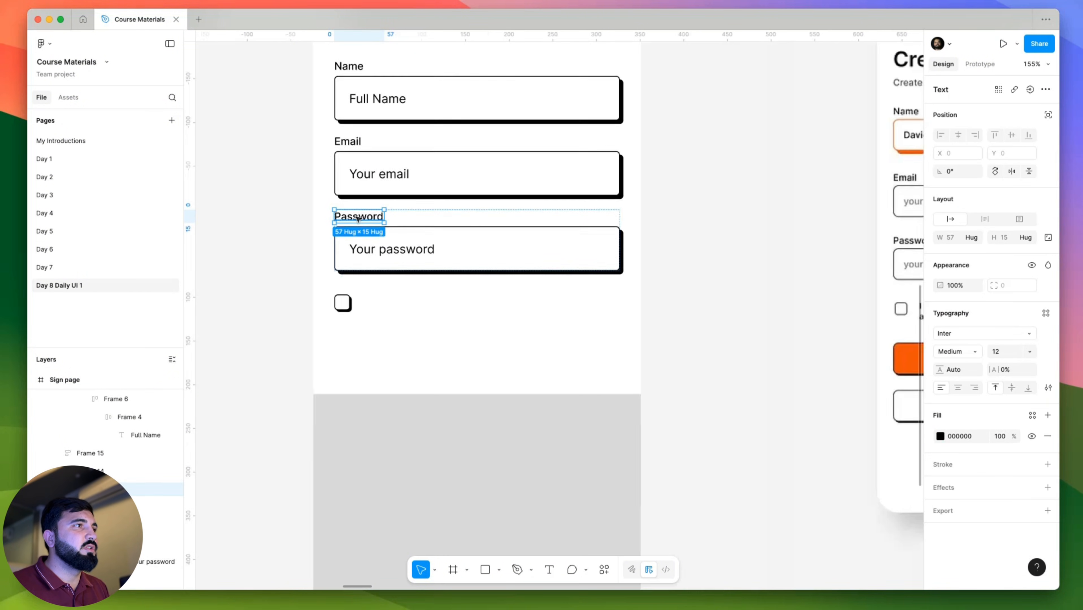
pyautogui.moveTo(358, 218); pyautogui.dragTo(384, 303)
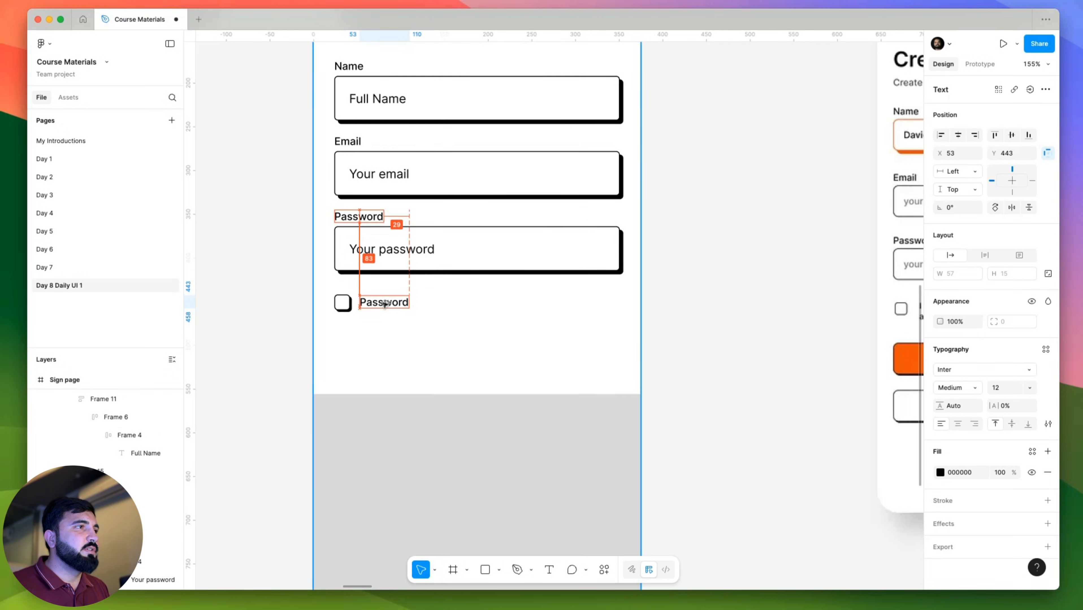
# Replace the copied label beside the checkbox with "I agree to the Terms & Conditions and Privacy Policy".
pyautogui.scroll(-3, 384, 303)
pyautogui.doubleClick(338, 301)
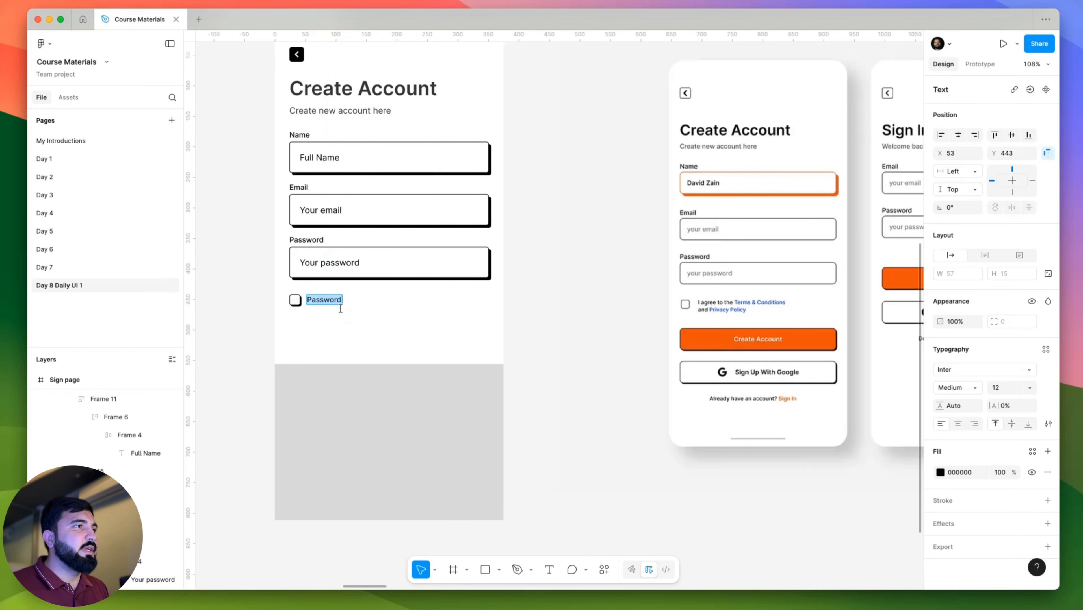
pyautogui.write('I ag')
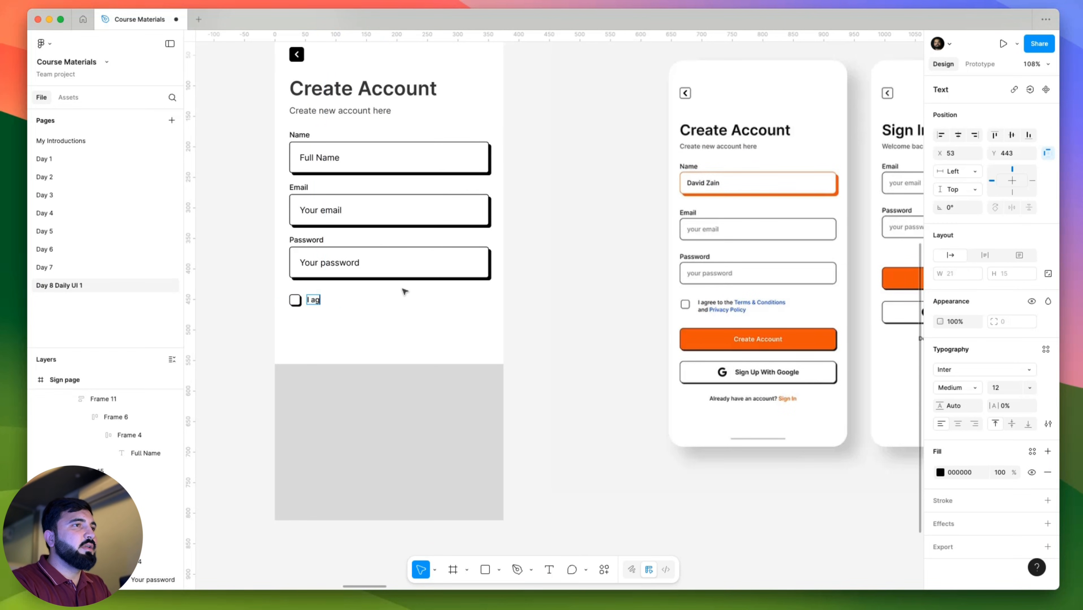
pyautogui.write('ree to the T')
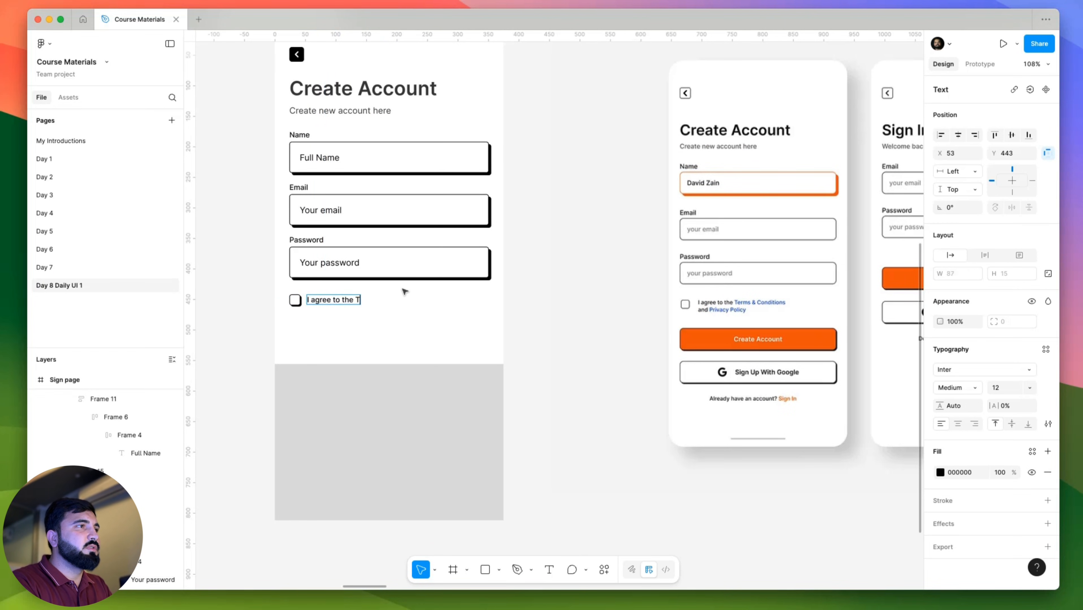
pyautogui.write('erms &')
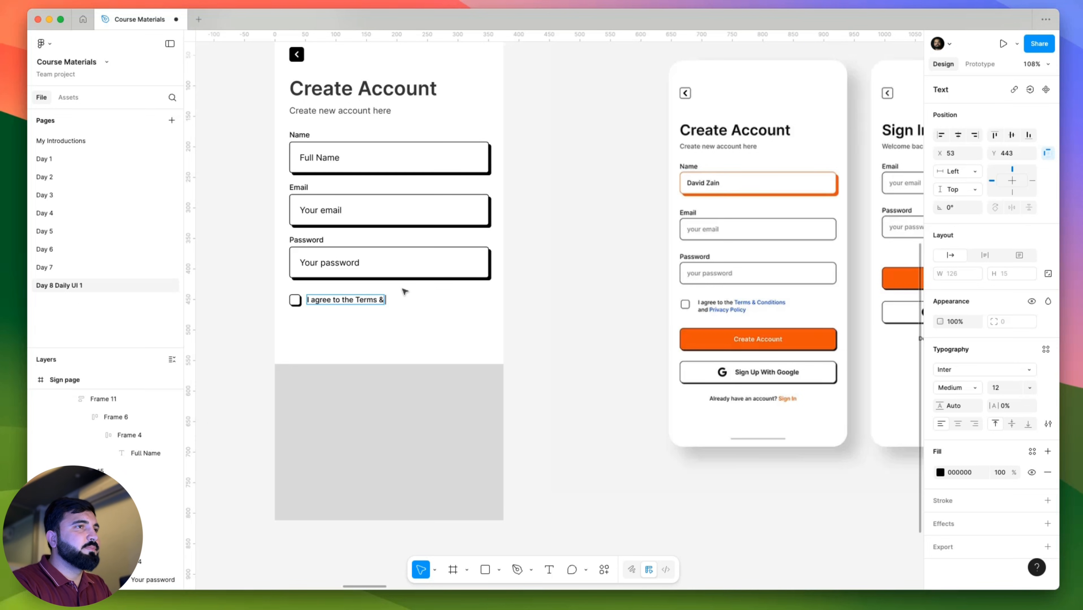
pyautogui.write(' Condition')
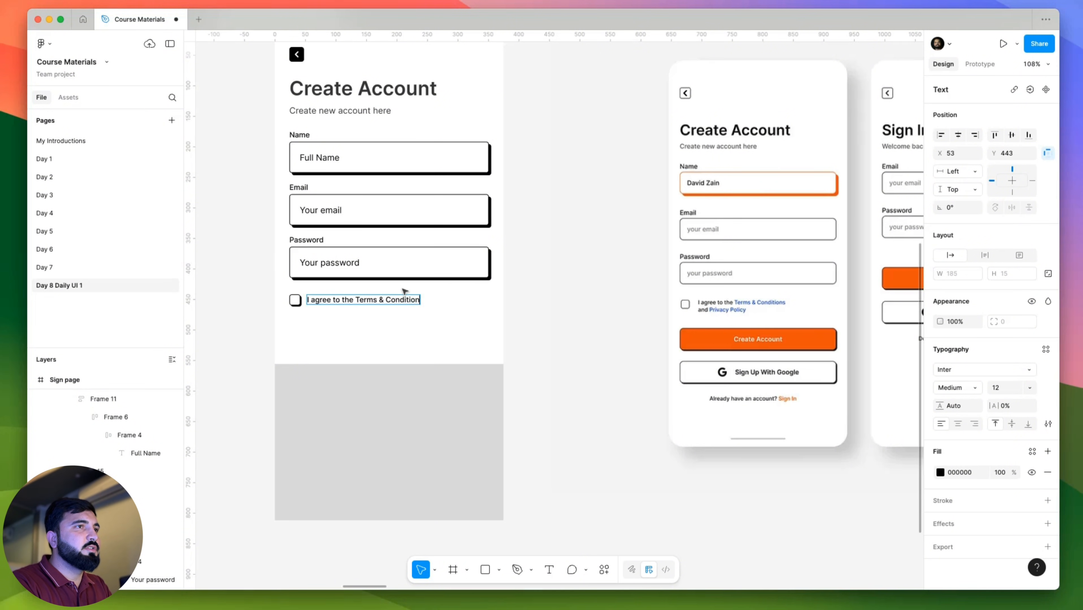
pyautogui.write('s and Pr')
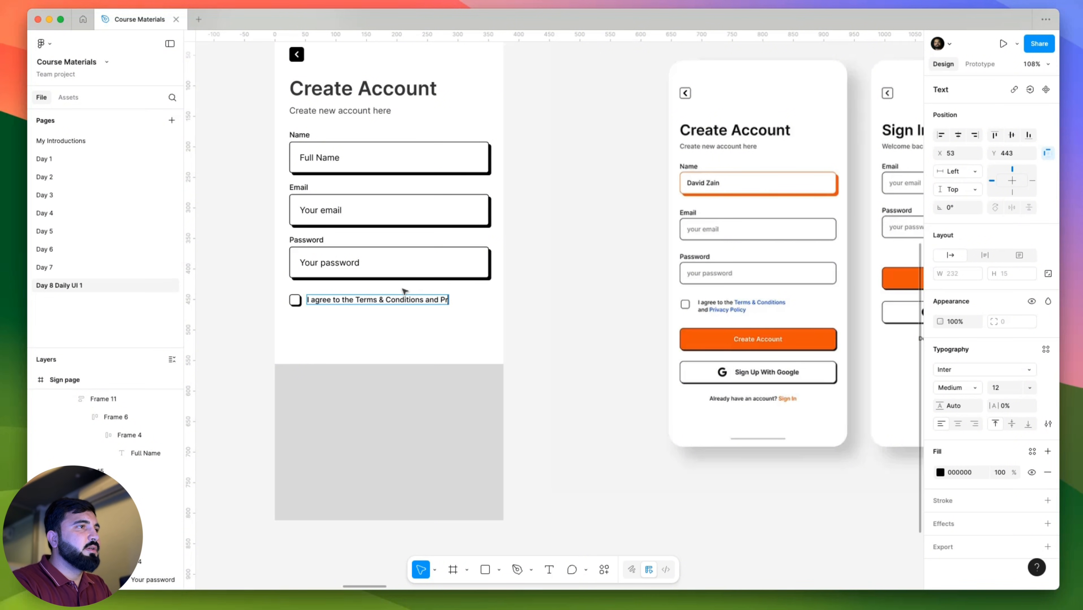
pyautogui.write('ivacy Ploic')
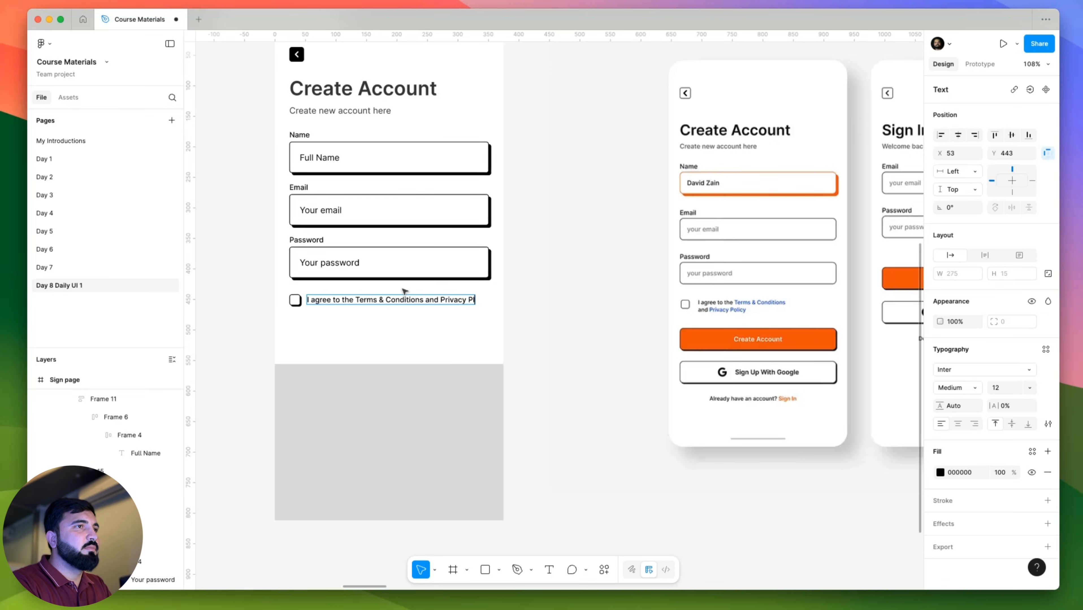
pyautogui.press('BackSpace')
pyautogui.press('BackSpace')
pyautogui.press('BackSpace')
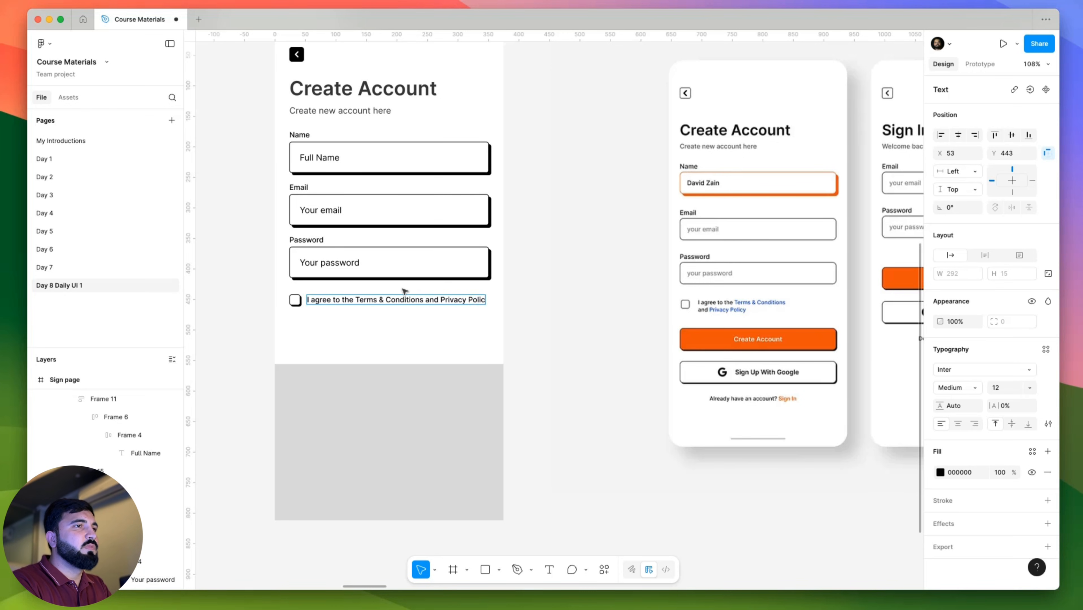
# Recolour the words "Terms & Conditions" in the agreement text to blue 3C46FF.
pyautogui.scroll(5, 402, 291)
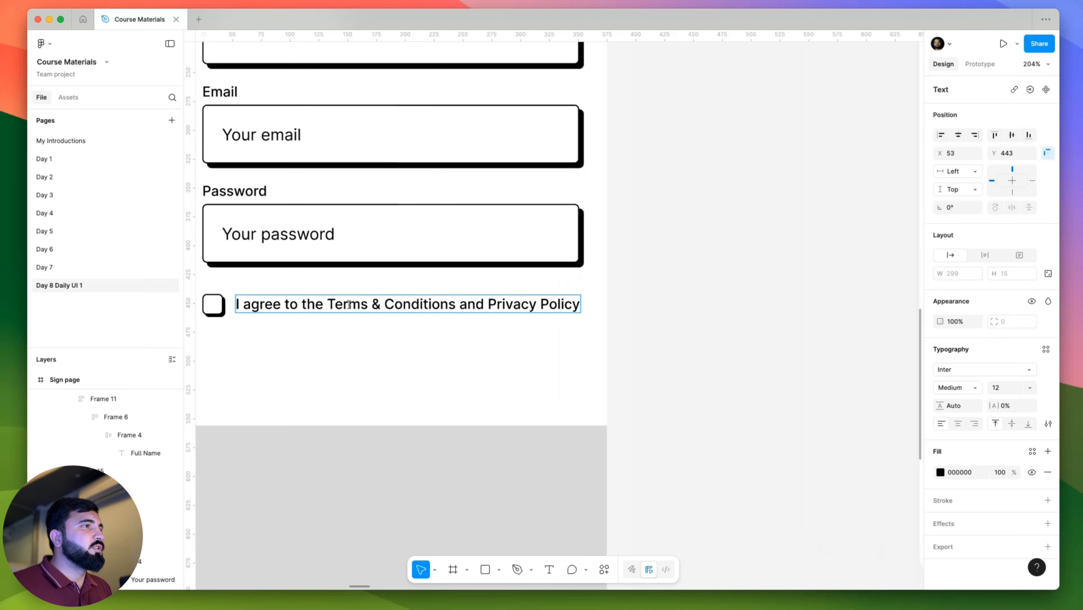
pyautogui.doubleClick(347, 304)
pyautogui.moveTo(347, 304); pyautogui.dragTo(461, 311)
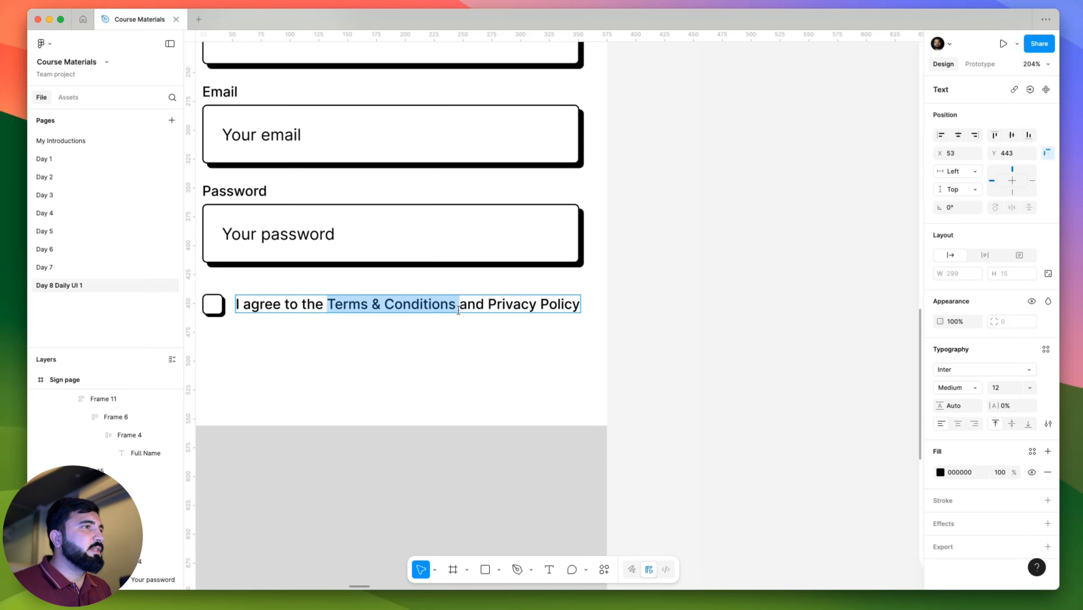
pyautogui.scroll(-10, 454, 310)
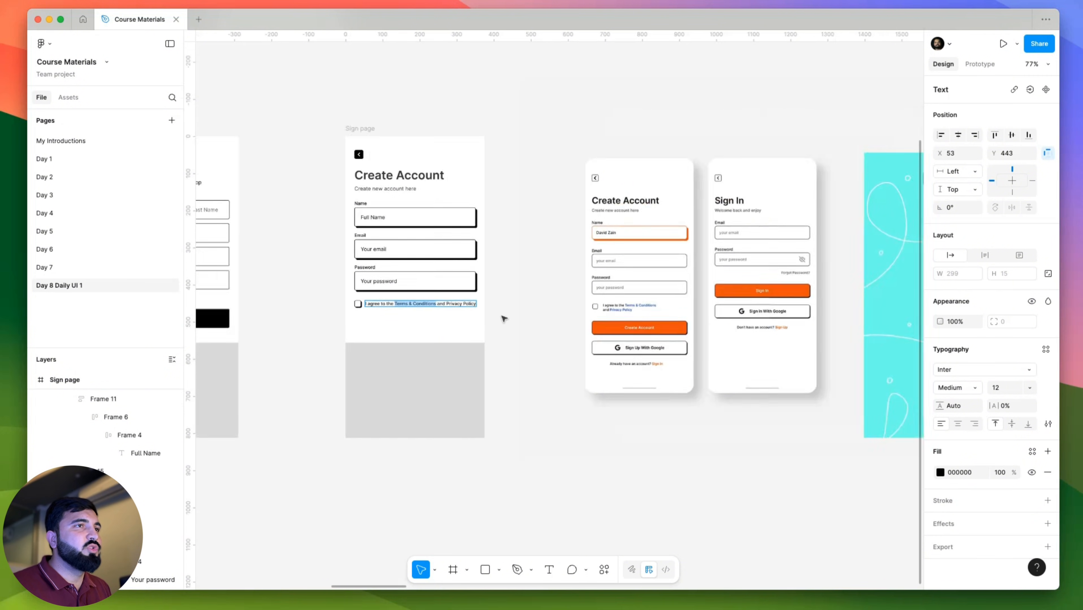
pyautogui.click(940, 473)
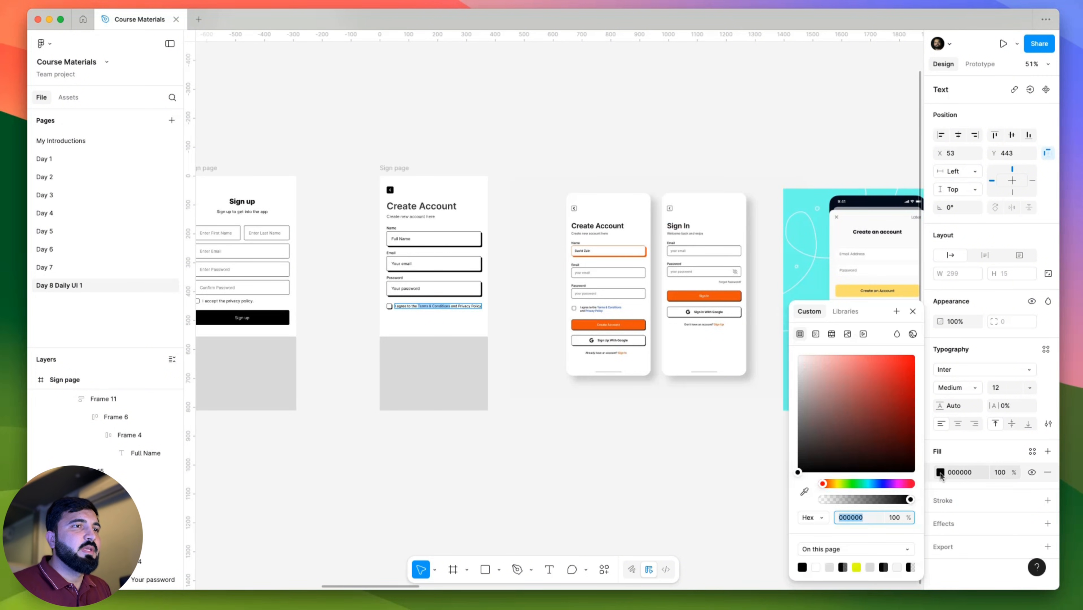
pyautogui.click(852, 482)
pyautogui.click(879, 484)
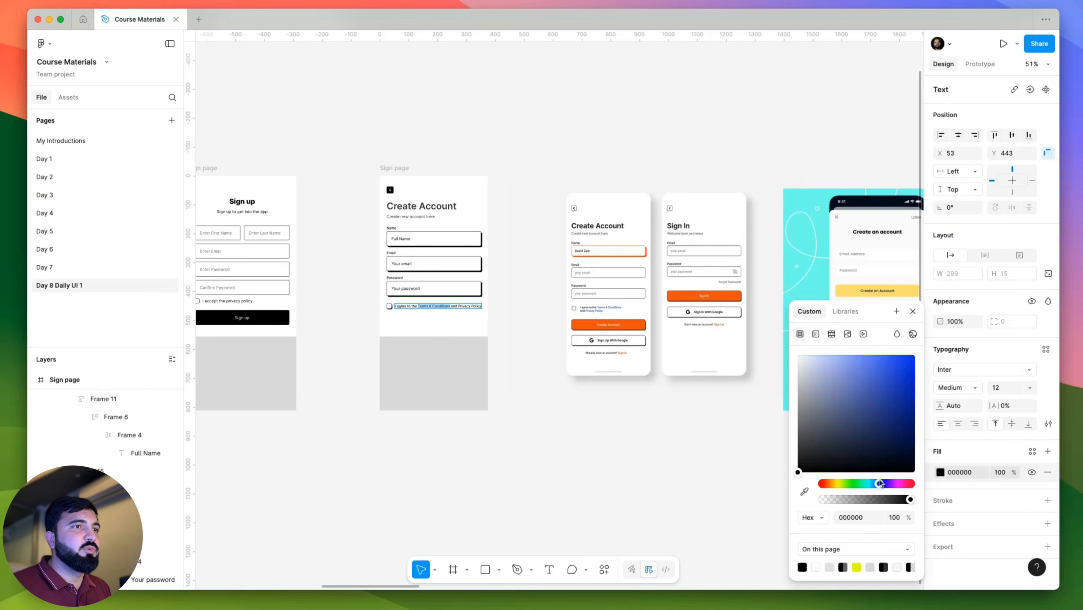
pyautogui.click(881, 356)
pyautogui.moveTo(882, 355); pyautogui.dragTo(887, 356)
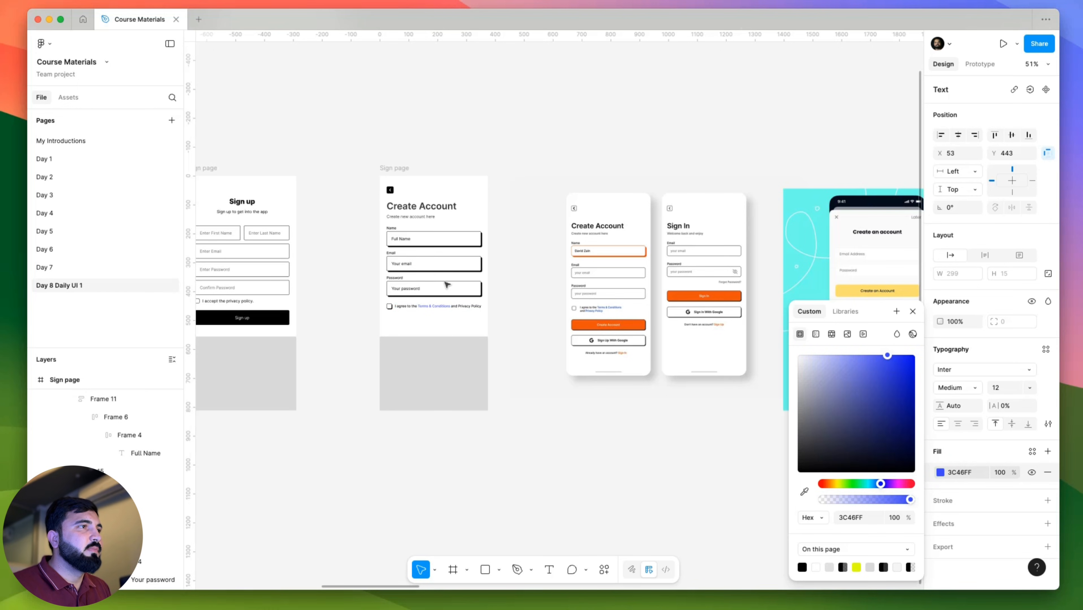
# Apply the same blue 3C46FF fill to the words "Privacy Policy" in the agreement text.
pyautogui.scroll(5, 429, 306)
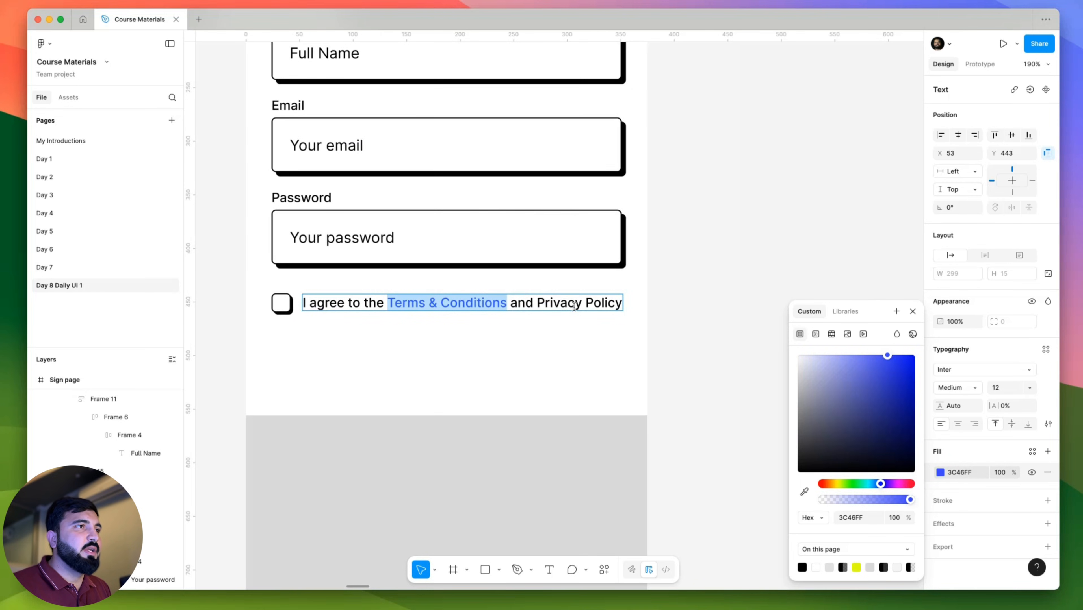
pyautogui.click(844, 517)
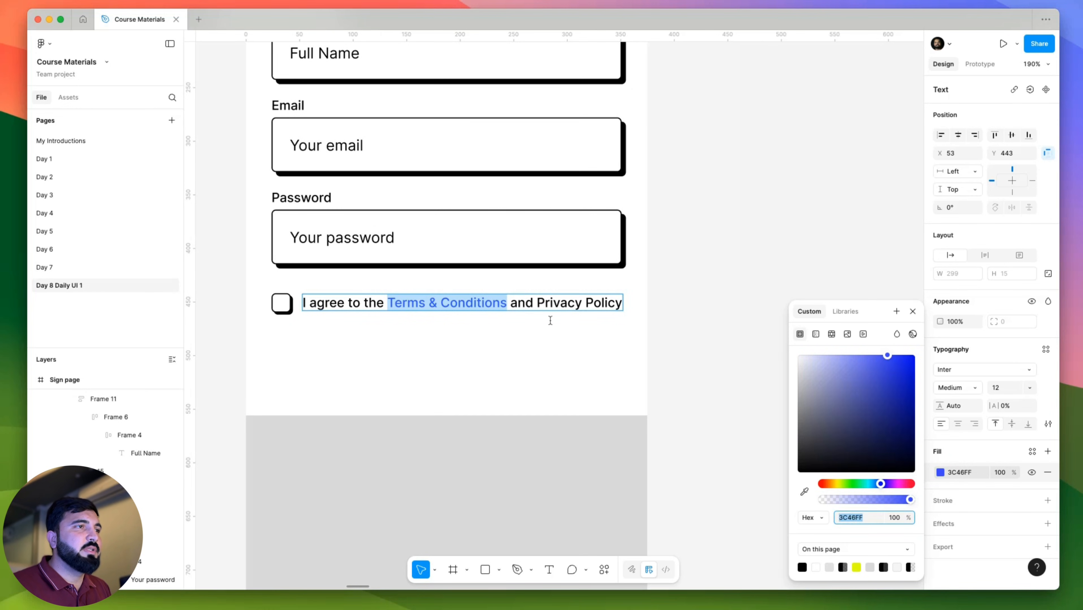
pyautogui.click(545, 306)
pyautogui.hotkey('shift', 'alt', 'Right')
pyautogui.hotkey('shift', 'alt', 'Right')
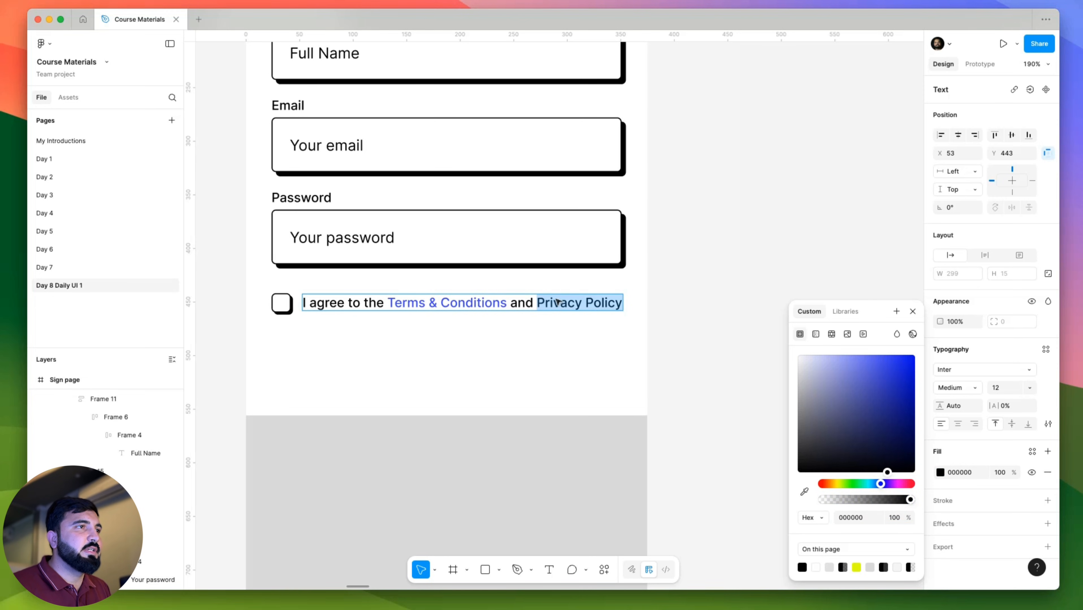
pyautogui.click(542, 304)
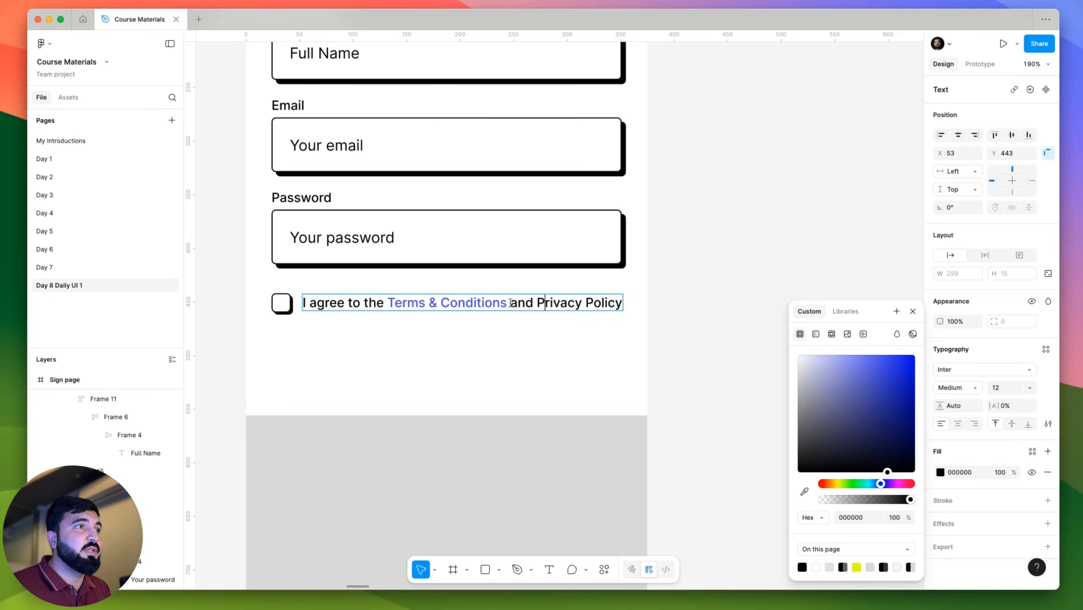
pyautogui.moveTo(505, 303); pyautogui.dragTo(451, 303)
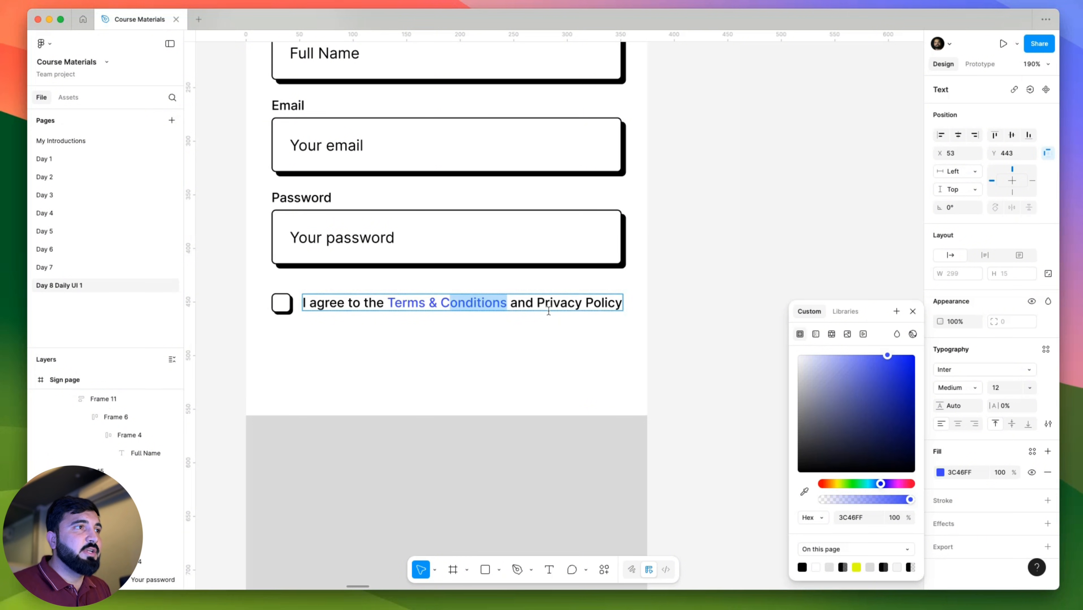
pyautogui.moveTo(537, 303); pyautogui.dragTo(630, 301)
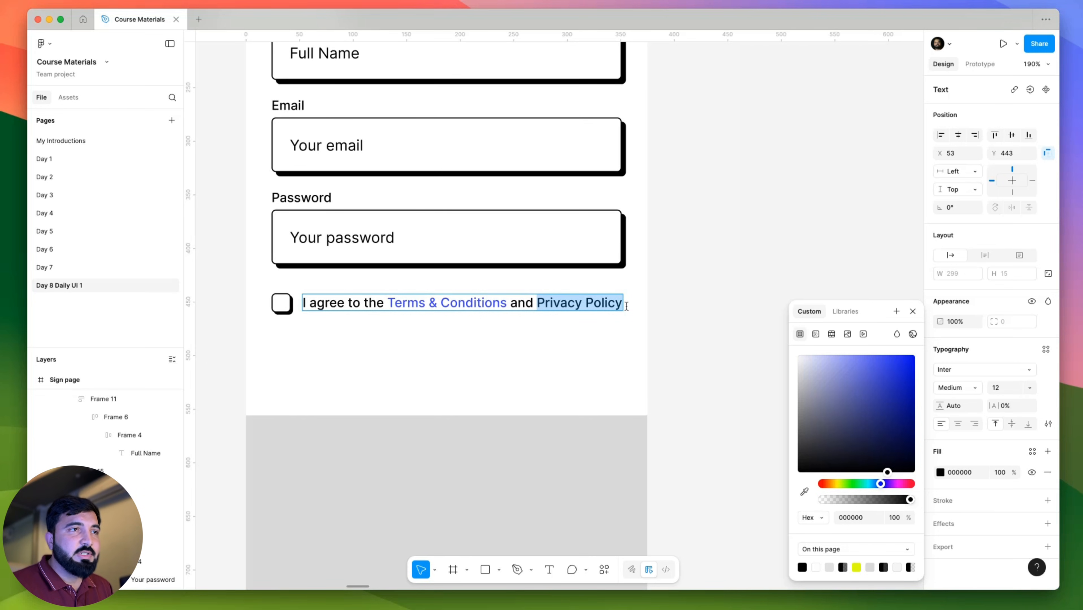
pyautogui.click(857, 516)
pyautogui.write('3C46FF')
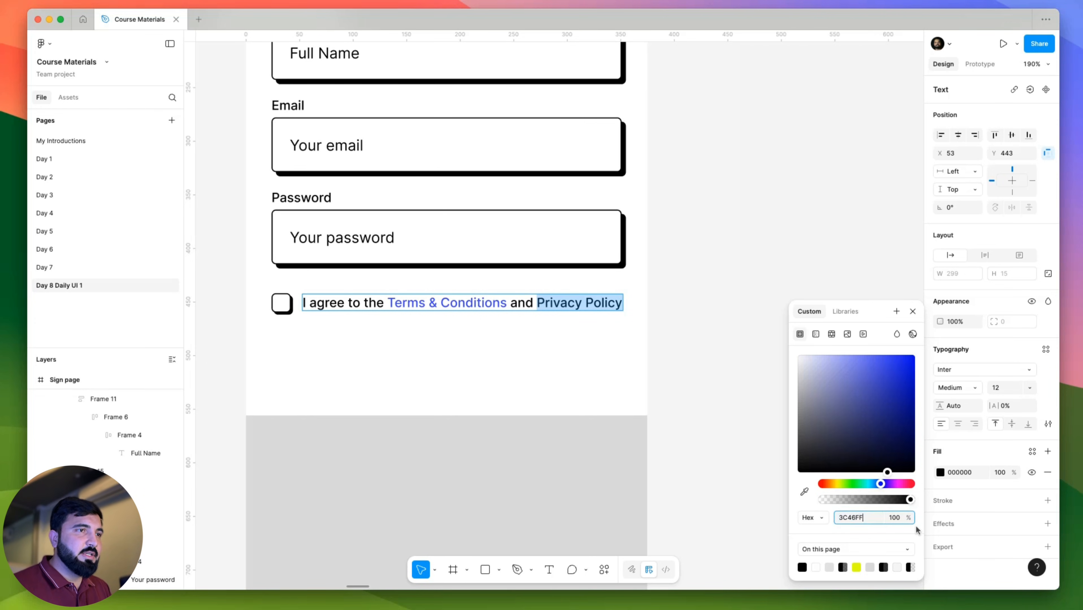
pyautogui.press('Return')
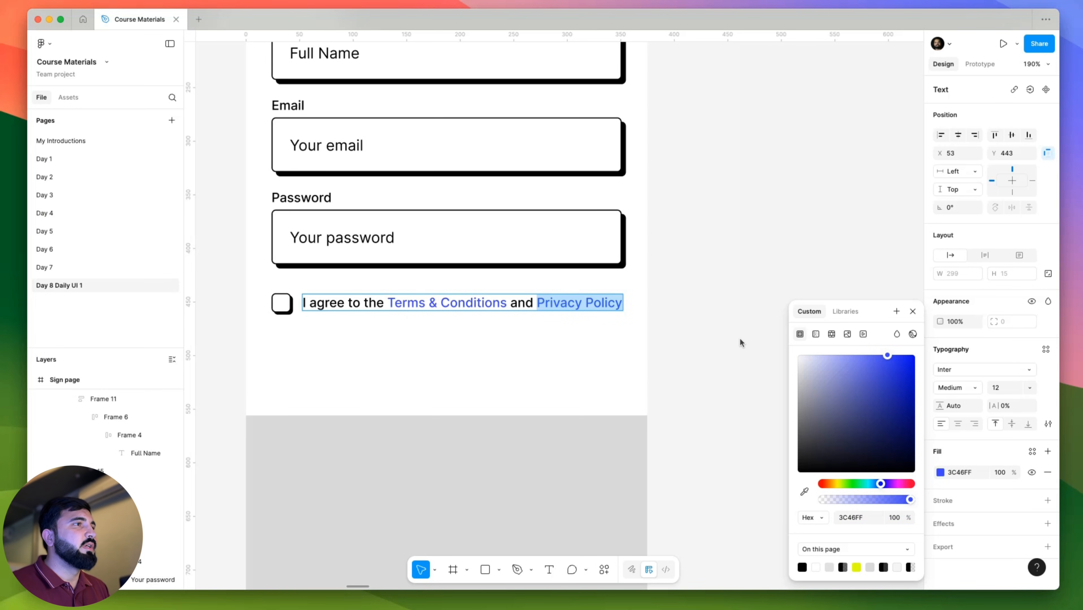
# Group the checkbox and the agreement text into one horizontal auto layout row.
pyautogui.scroll(-3, 429, 295)
pyautogui.click(679, 368)
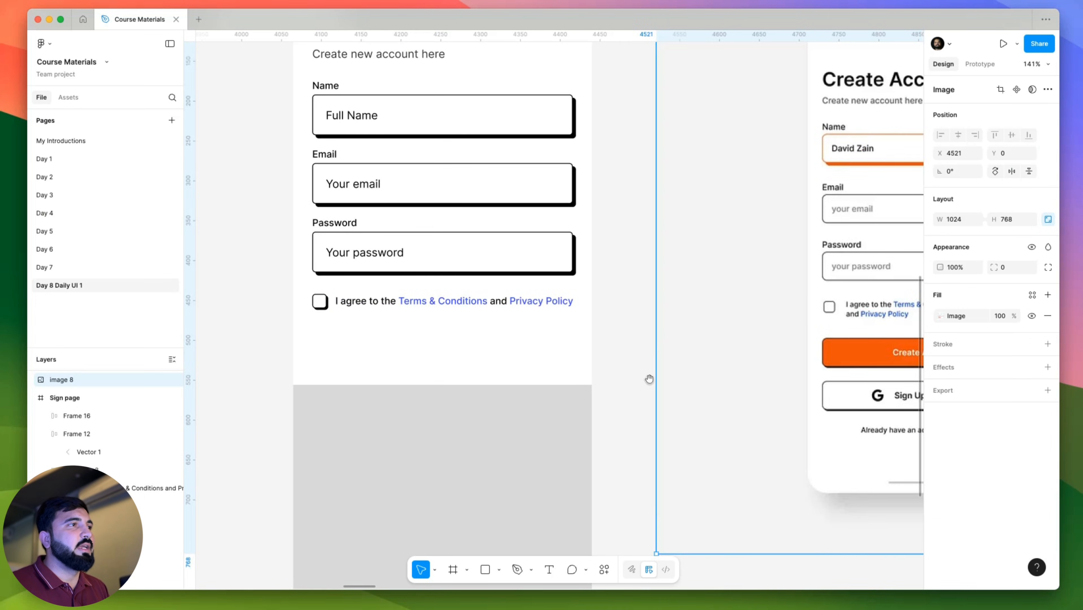
pyautogui.moveTo(649, 379); pyautogui.dragTo(698, 418)
pyautogui.click(487, 346)
pyautogui.hotkey('shift', 'a')
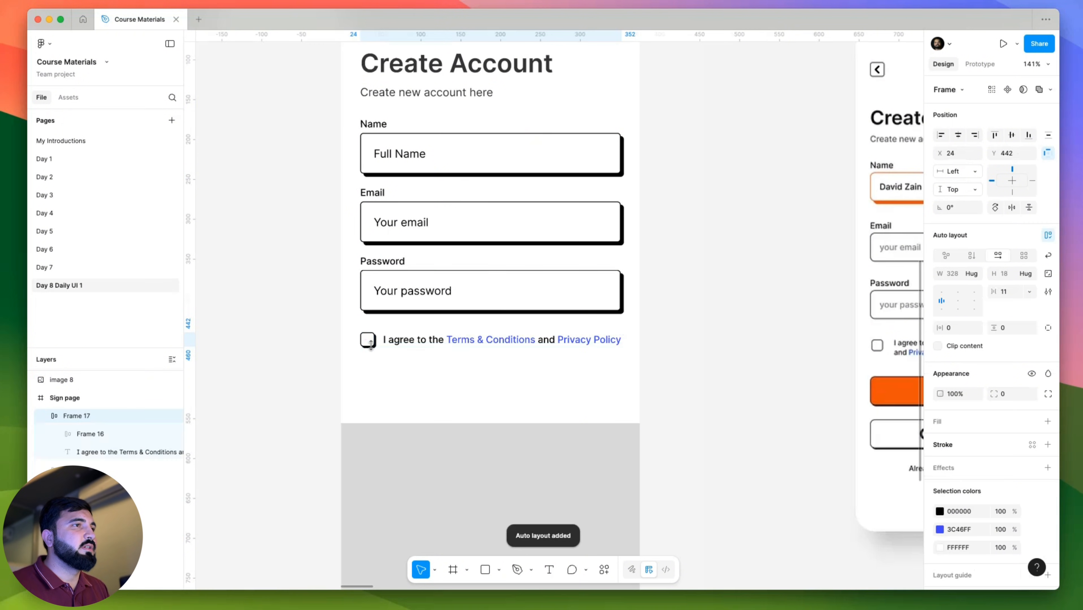
# Place the agreement row inside the auto layout stack of input fields, directly below the password field.
pyautogui.moveTo(465, 344); pyautogui.dragTo(469, 254)
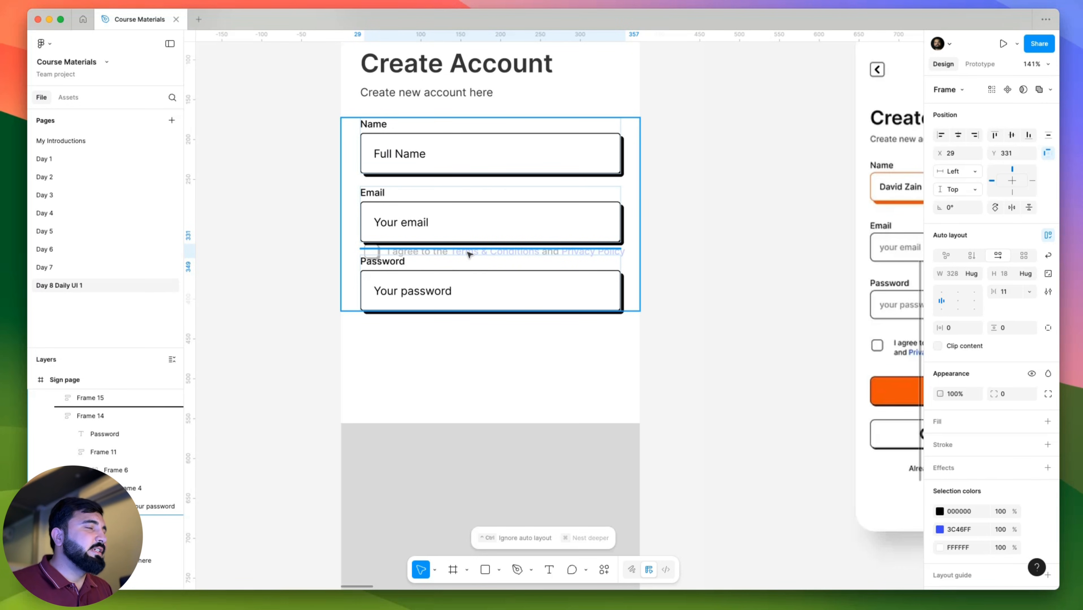
pyautogui.moveTo(469, 254); pyautogui.dragTo(467, 251)
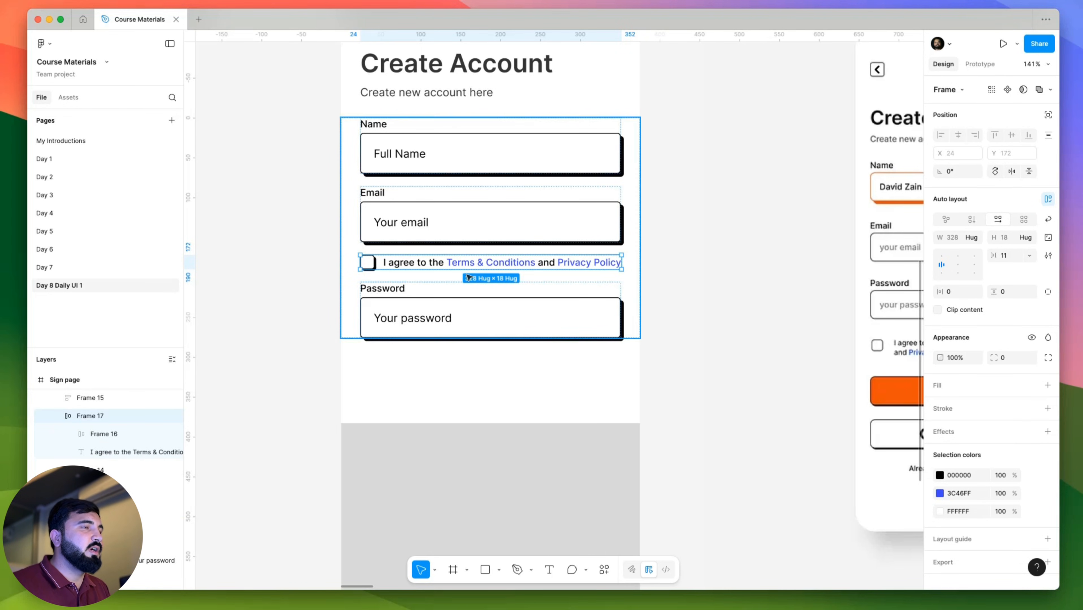
pyautogui.press('Down')
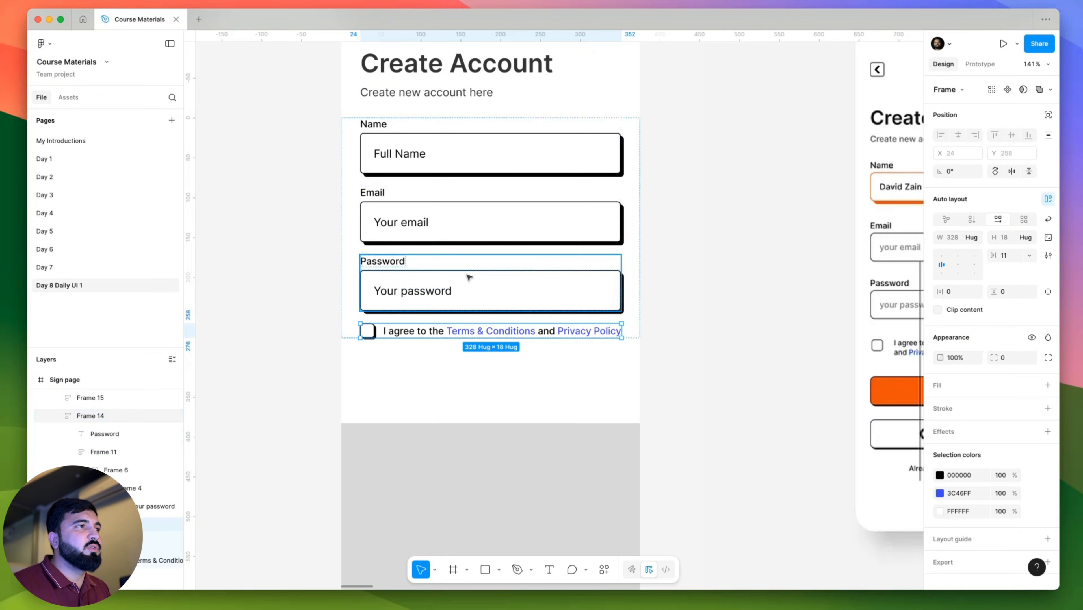
pyautogui.click(308, 335)
# Place a copy of the password input box below the agreement row at X 24, Y 483.
pyautogui.scroll(-3, 273, 326)
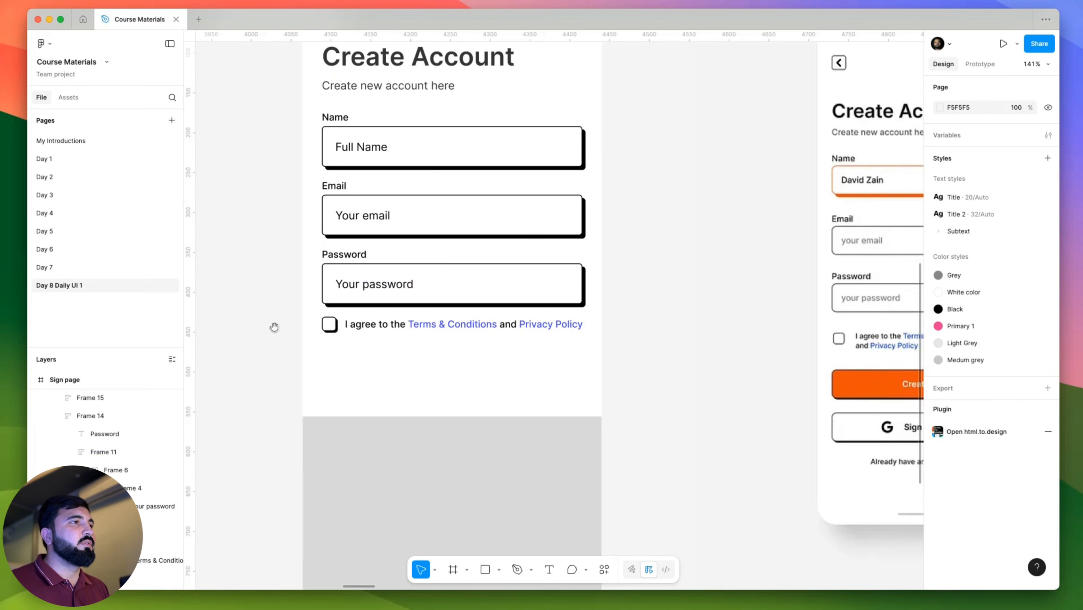
pyautogui.hscroll(-5, 428, 342)
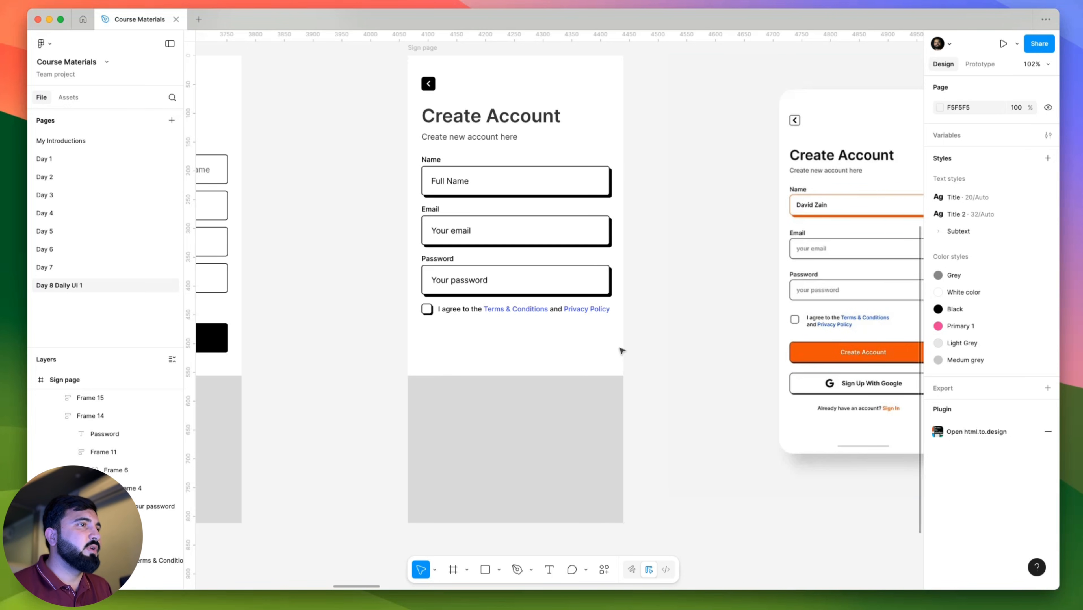
pyautogui.doubleClick(478, 279)
pyautogui.click(481, 279)
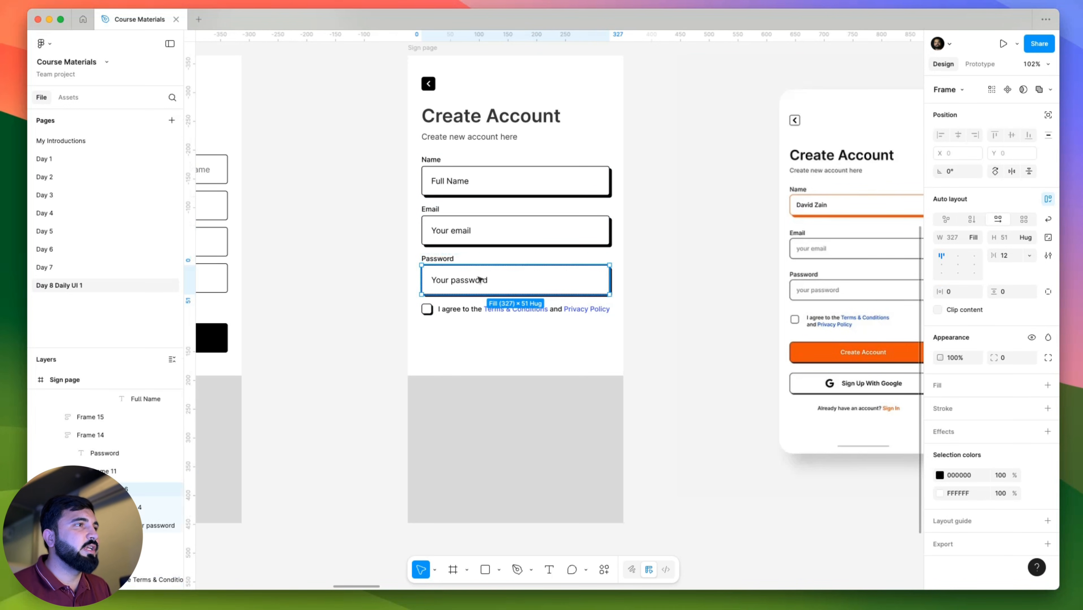
pyautogui.moveTo(489, 280); pyautogui.dragTo(486, 351)
pyautogui.hscroll(3, 480, 346)
pyautogui.scroll(-1, 480, 345)
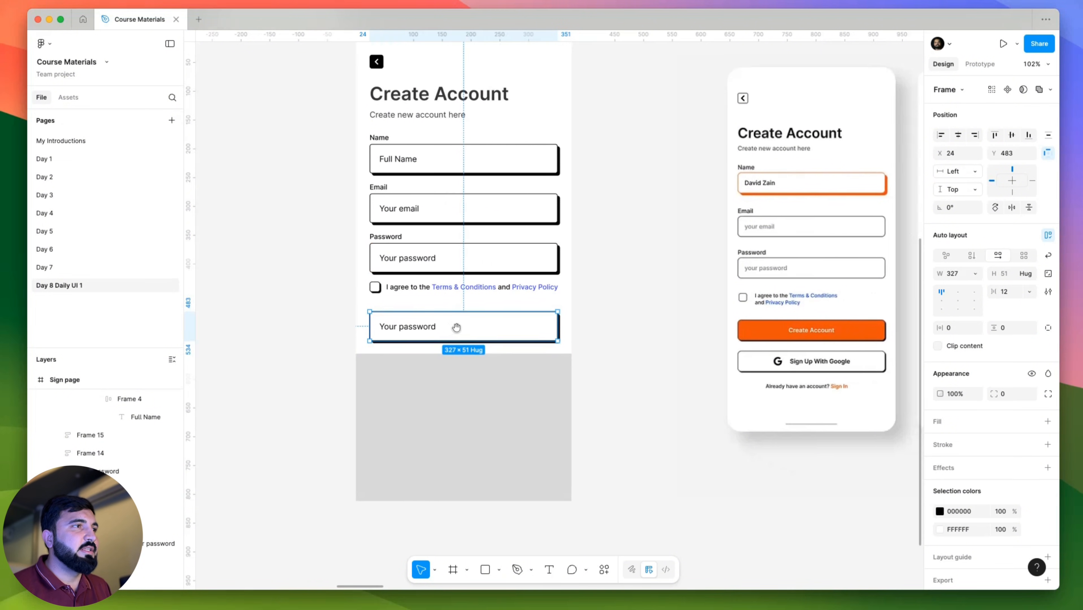
# Change the copied box's text to "Create Account" and select its outer frame.
pyautogui.doubleClick(407, 326)
pyautogui.doubleClick(406, 325)
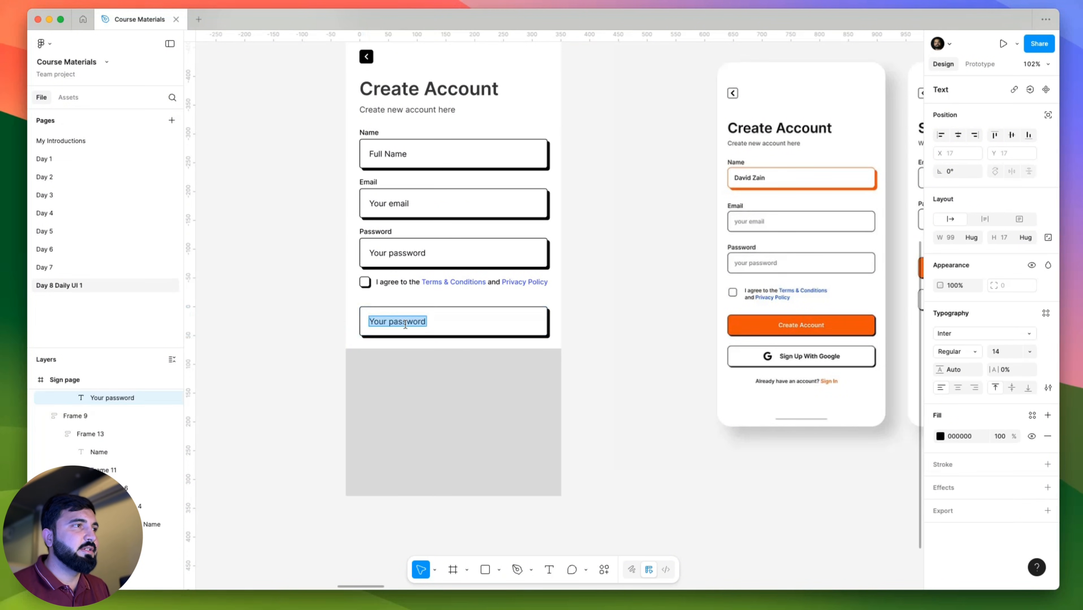
pyautogui.write('Create')
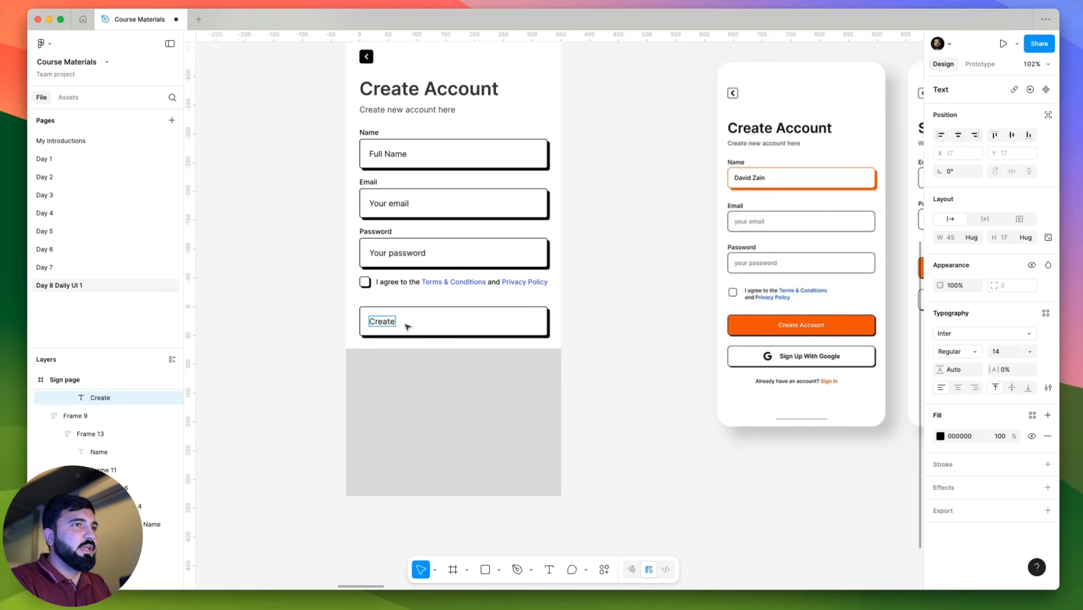
pyautogui.write('4Account')
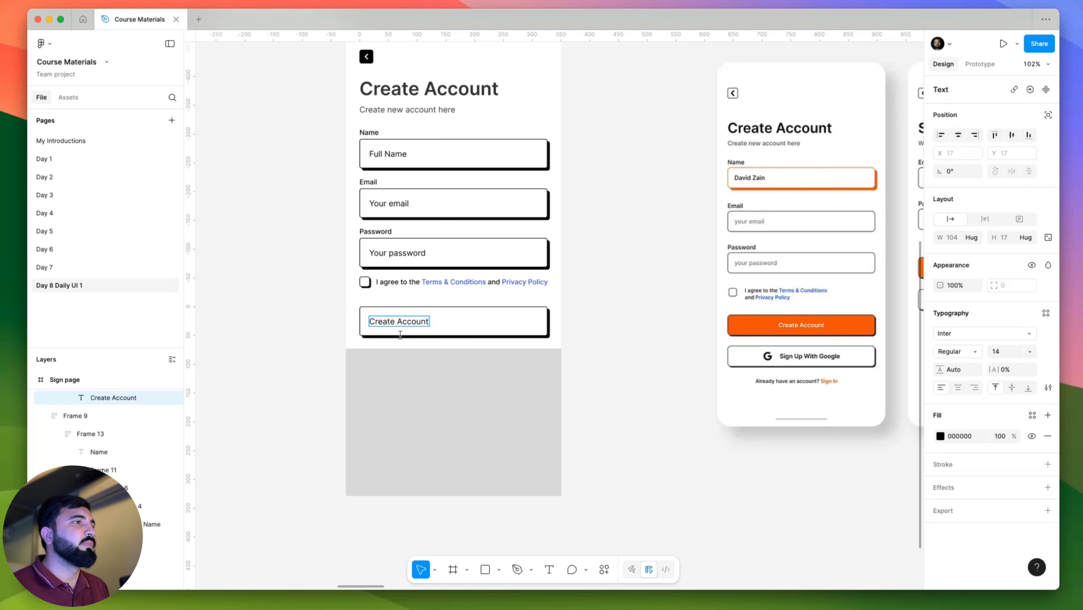
pyautogui.press('Escape')
pyautogui.click(533, 325)
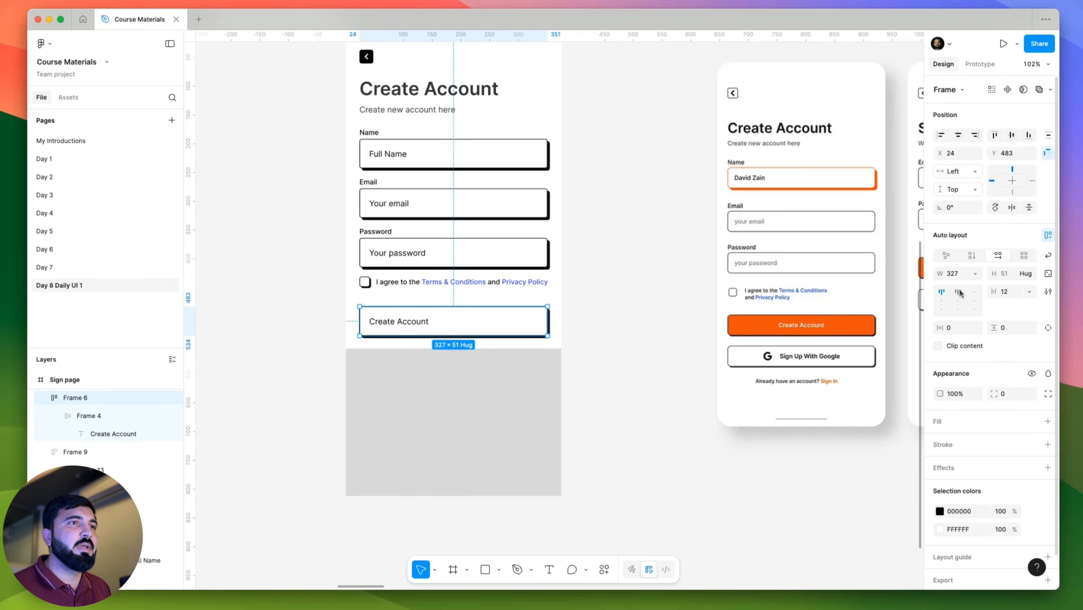
# Center the content of the Create Account box's outer and inner frames so the label sits in the middle.
pyautogui.click(515, 345)
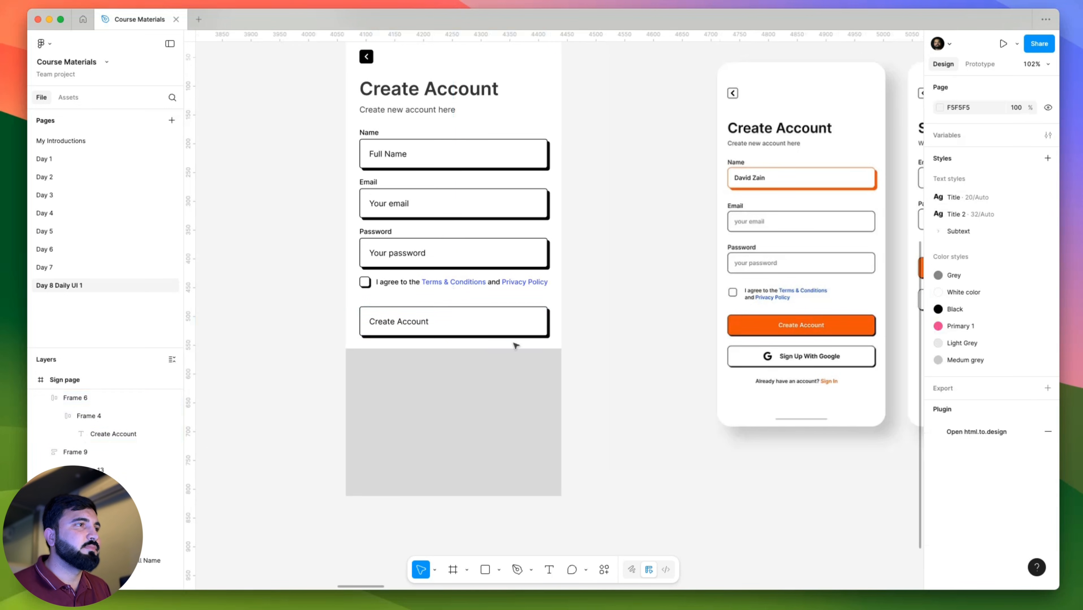
pyautogui.click(433, 328)
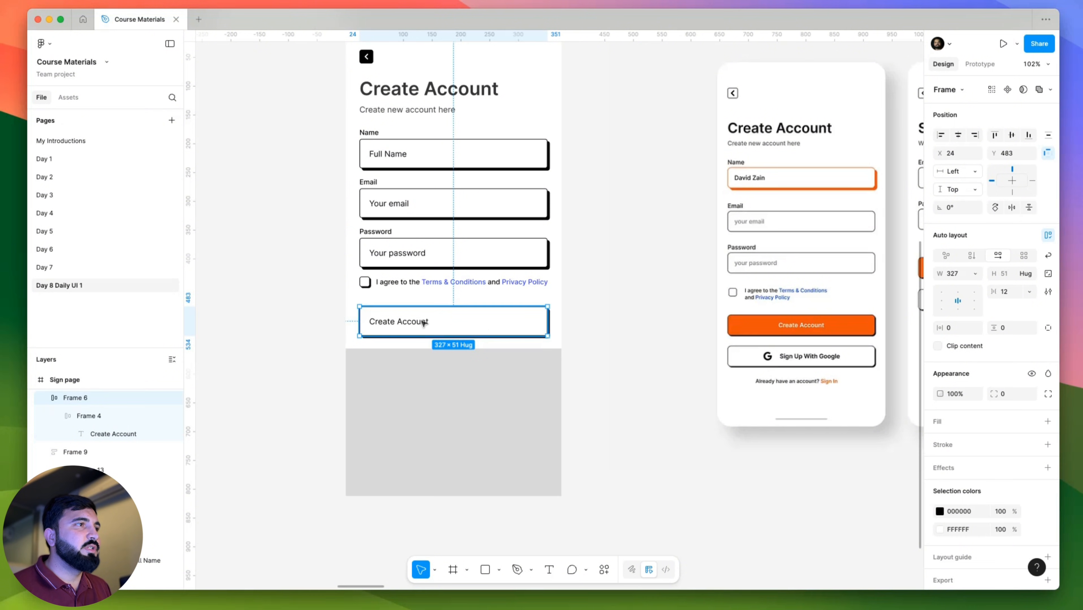
pyautogui.click(423, 324)
pyautogui.click(423, 324)
pyautogui.click(459, 322)
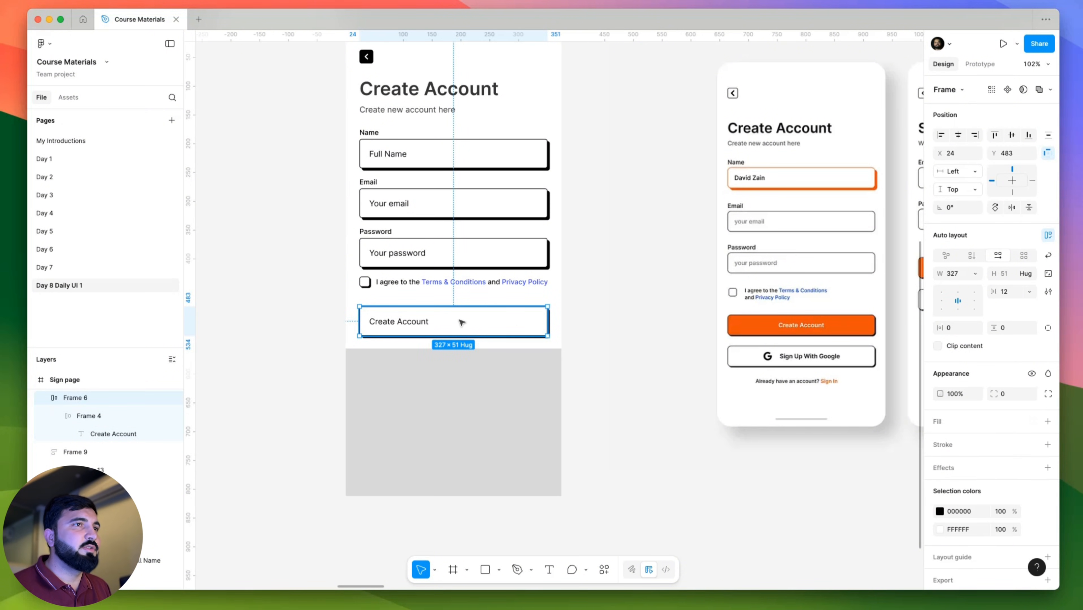
pyautogui.click(430, 325)
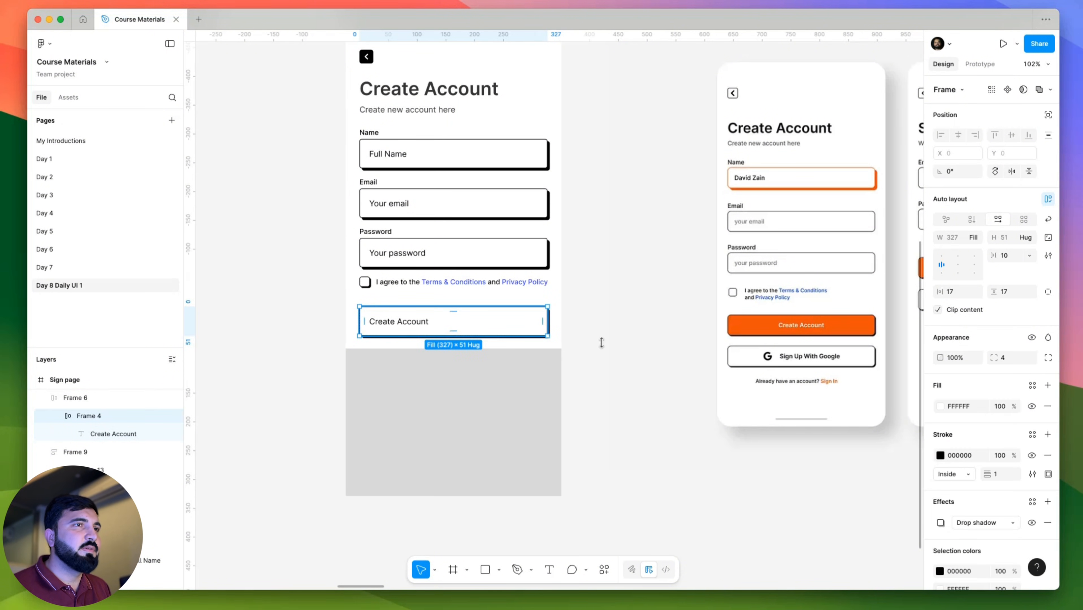
pyautogui.click(958, 265)
pyautogui.click(641, 318)
# Ungroup the redundant outer frame around the Create Account button, keeping only the styled inner frame.
pyautogui.click(537, 328)
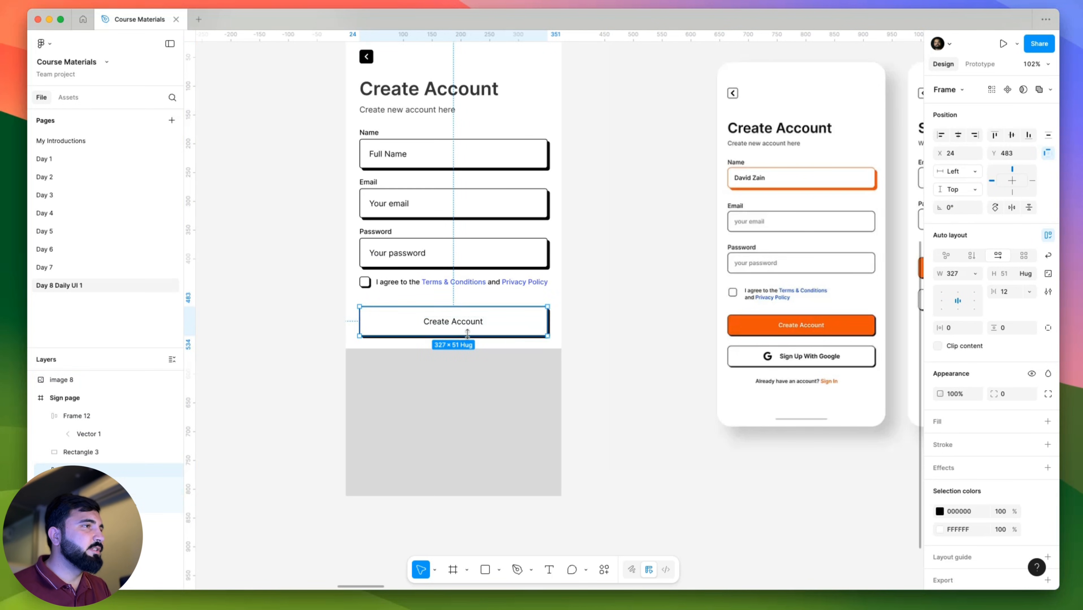
pyautogui.press('super+shift+g')
pyautogui.click(619, 338)
# Fill the Create Account button with the blue of the agreement links, 3C46FF.
pyautogui.click(495, 334)
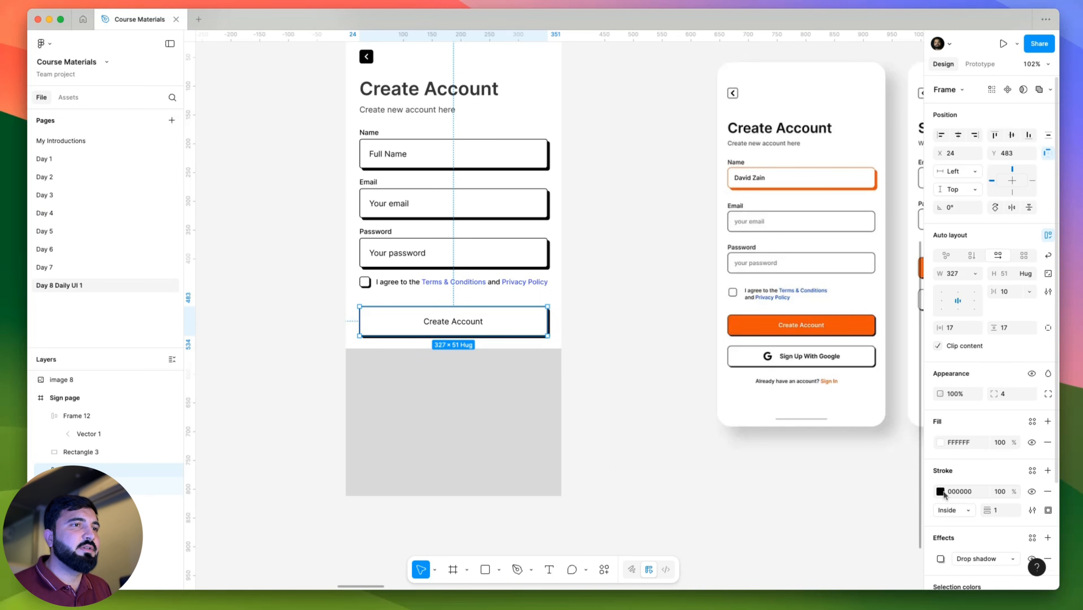
pyautogui.click(460, 282)
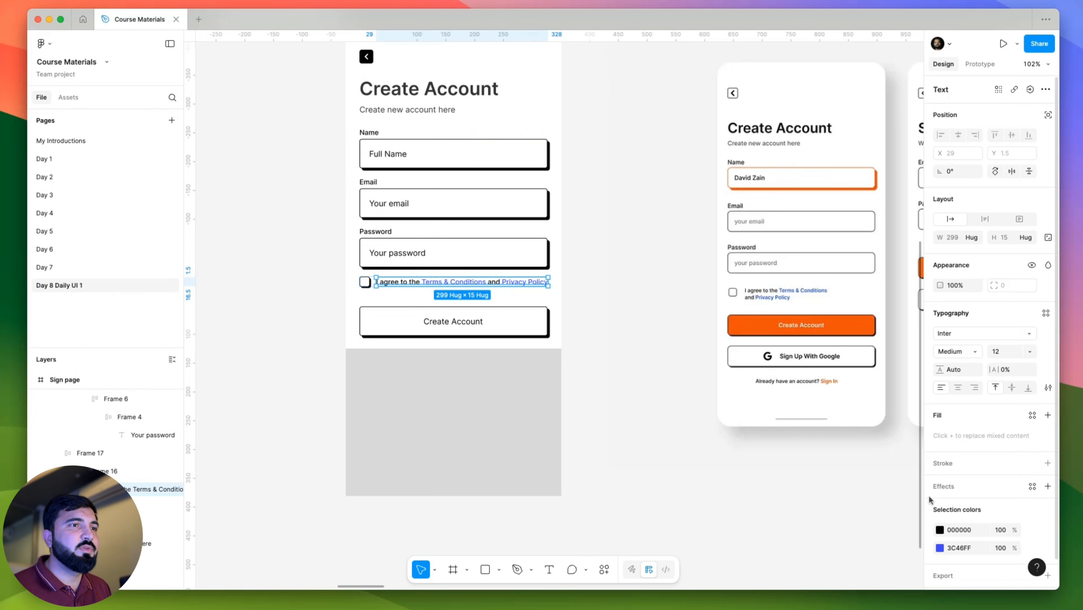
pyautogui.click(492, 325)
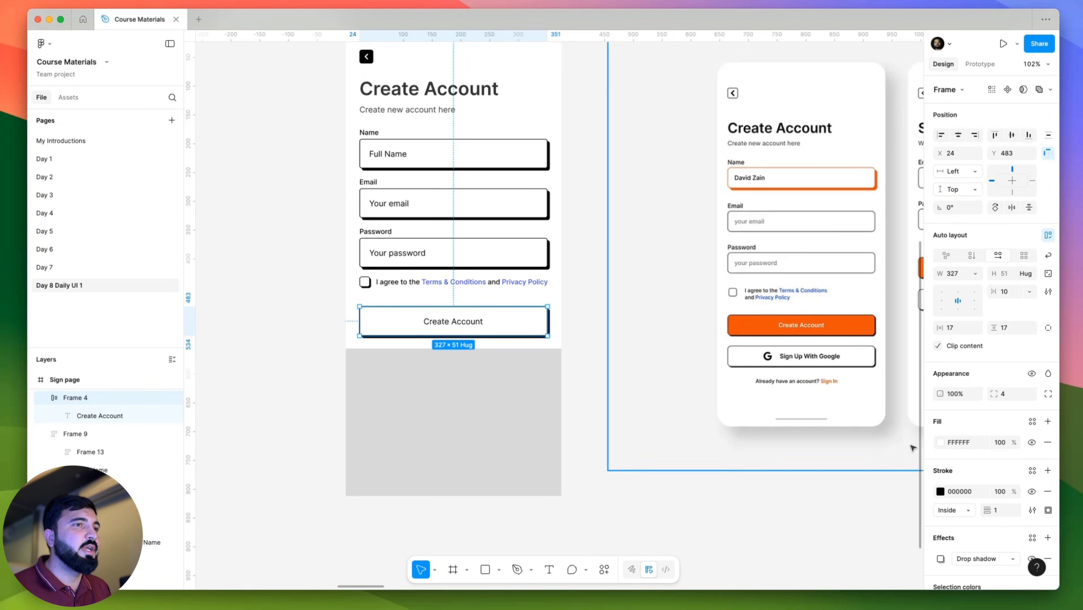
pyautogui.click(972, 443)
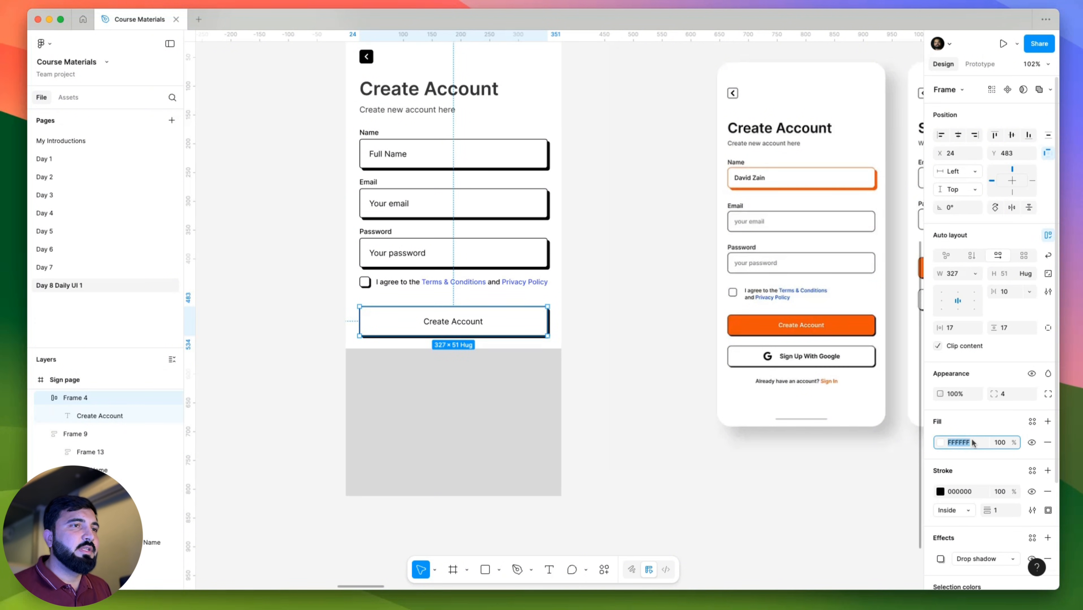
pyautogui.write('3C46FF')
pyautogui.press('Return')
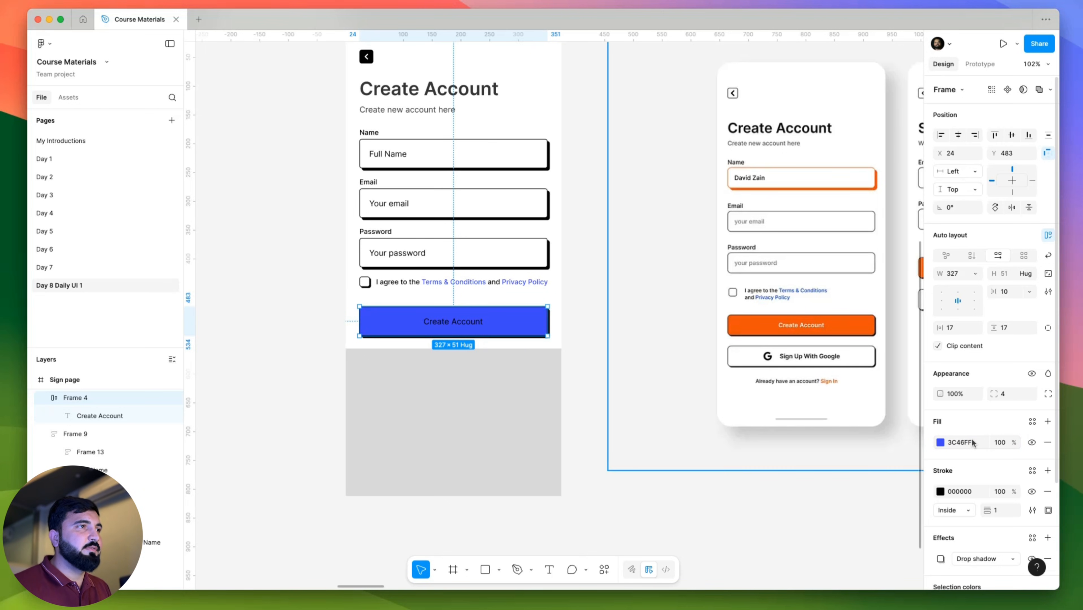
# Format the Create Account button's label as size 16, white FFFFFF and Bold.
pyautogui.doubleClick(453, 325)
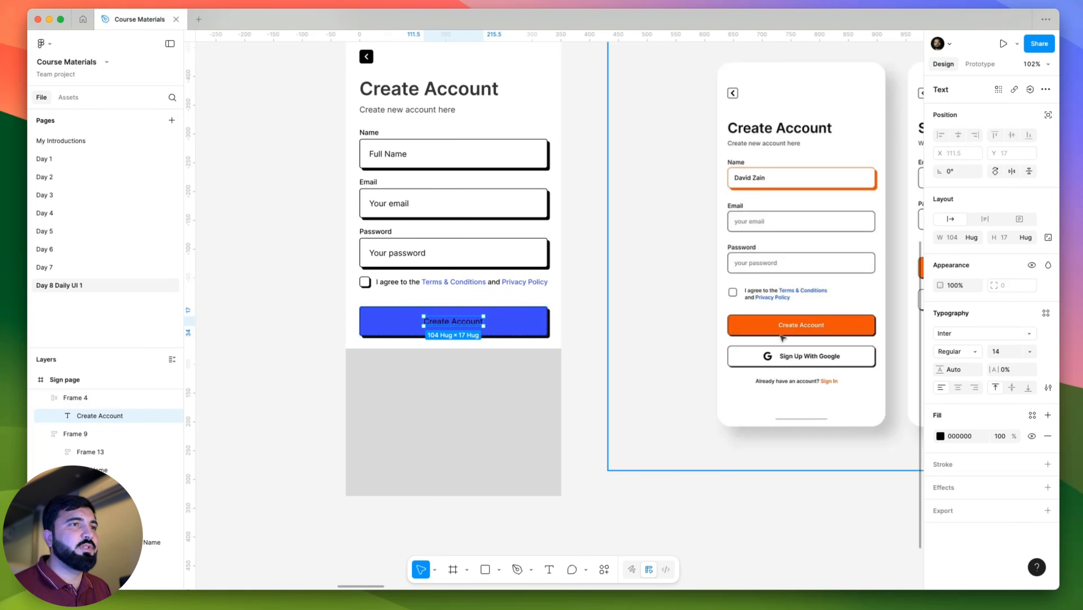
pyautogui.click(1016, 357)
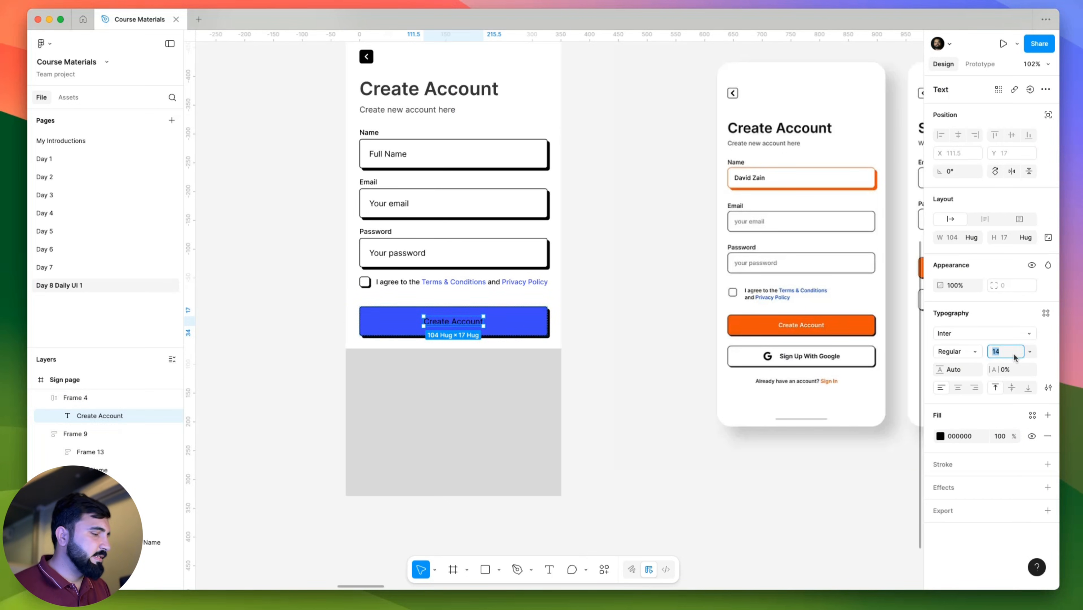
pyautogui.write('16')
pyautogui.press('Return')
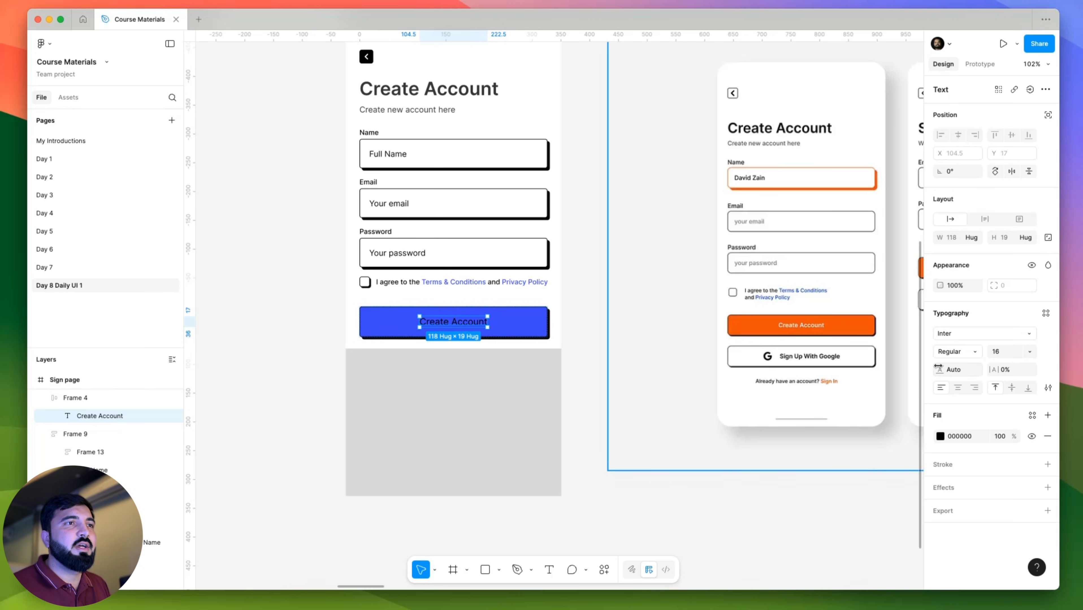
pyautogui.click(940, 437)
pyautogui.moveTo(798, 457); pyautogui.dragTo(610, 237)
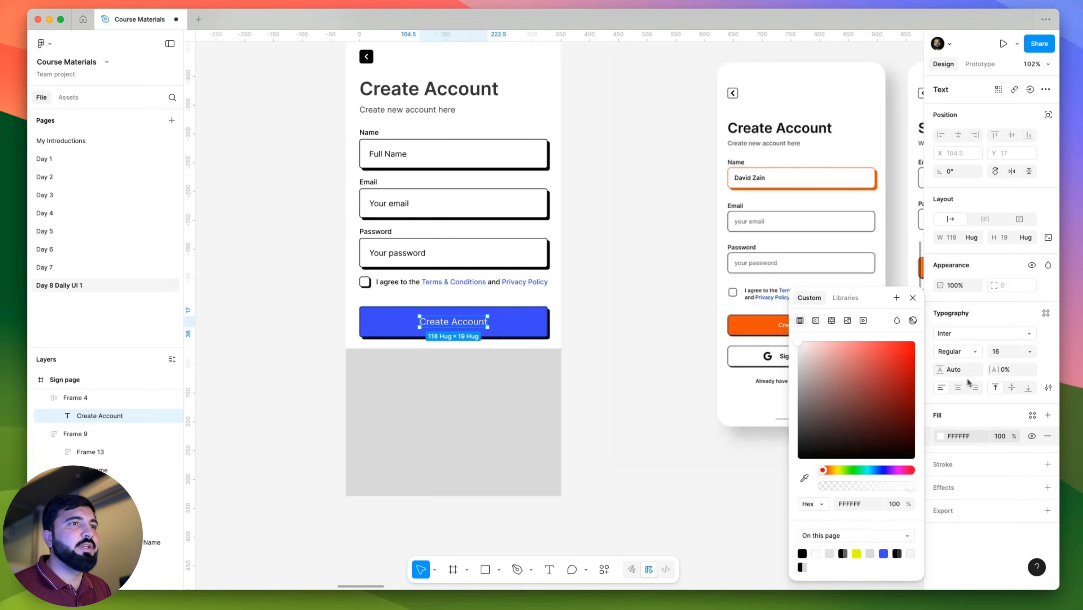
pyautogui.click(957, 351)
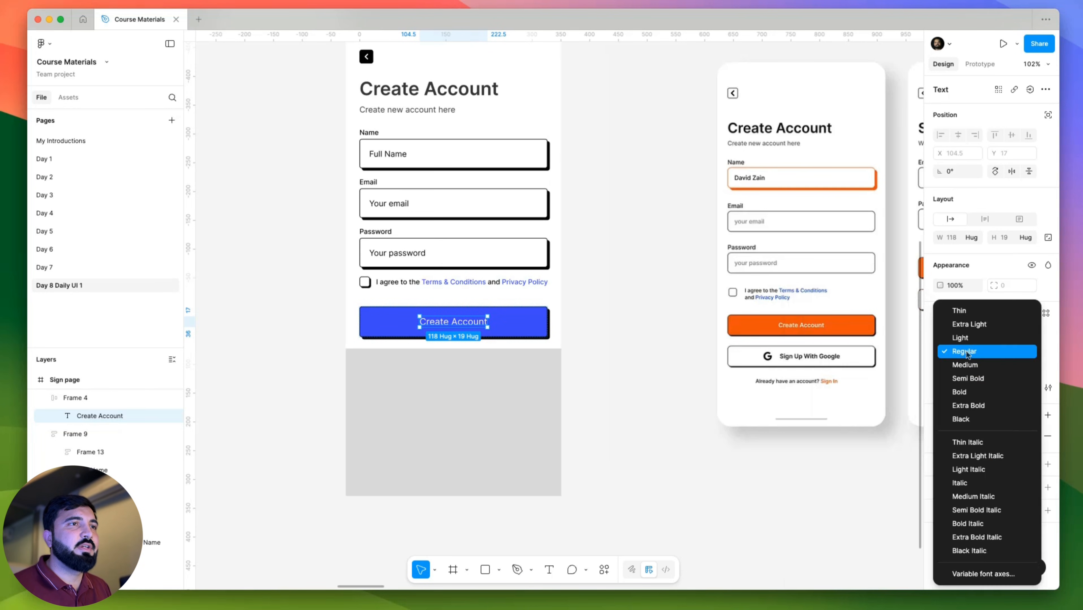
pyautogui.click(968, 392)
# Delete the grey rectangle covering the lower part of the sign-up screen.
pyautogui.click(495, 389)
pyautogui.click(495, 389)
pyautogui.press('Delete')
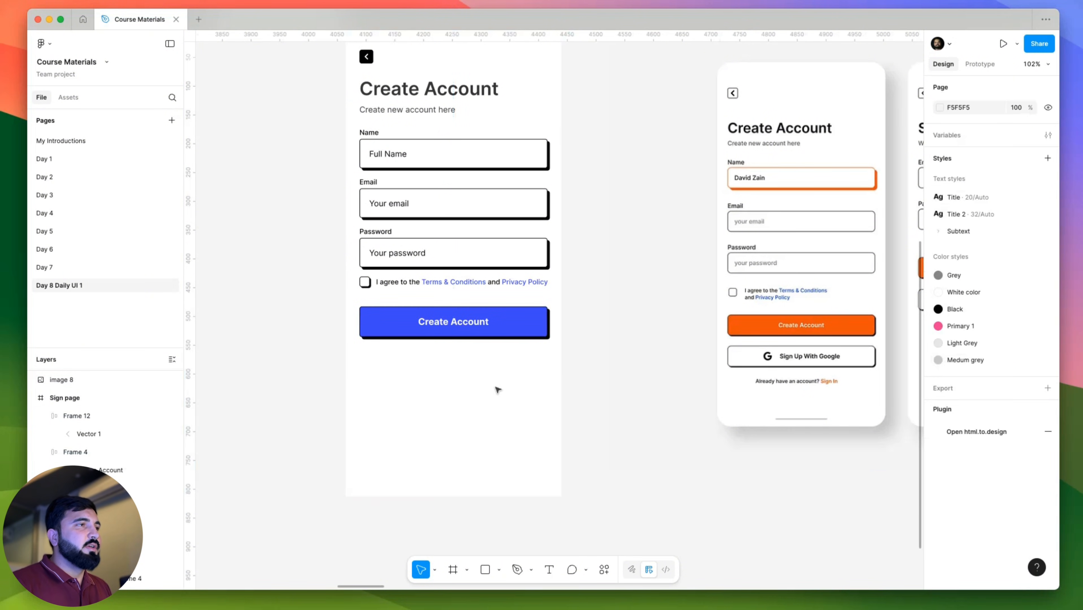
# Wrap the input field stack and the Create Account button in a vertical auto layout with a gap of 24.
pyautogui.hscroll(3, 314, 354)
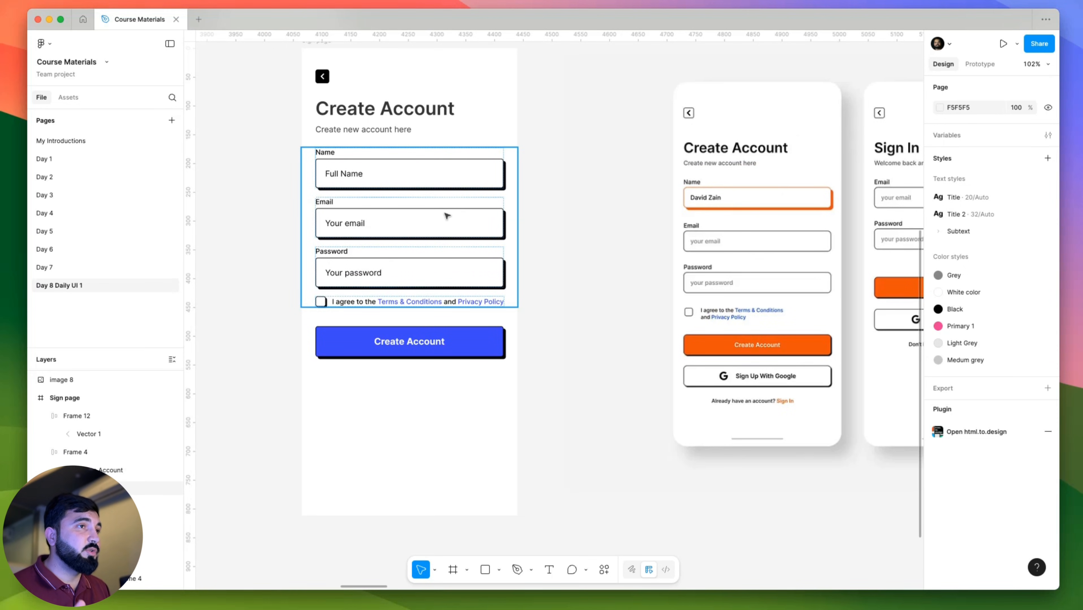
pyautogui.scroll(-2, 446, 311)
pyautogui.hscroll(-2, 446, 311)
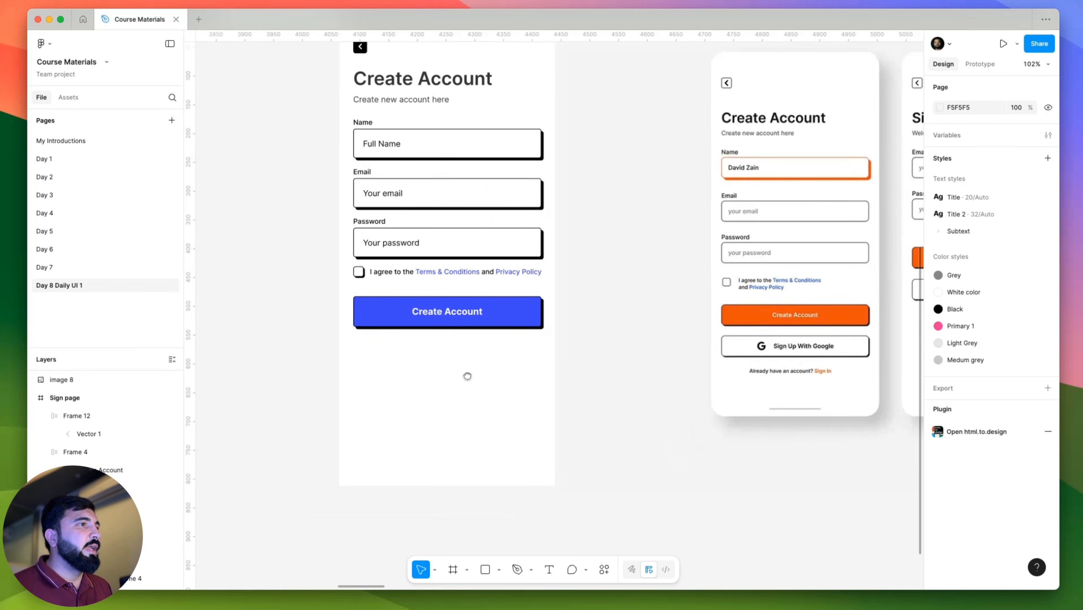
pyautogui.click(428, 274)
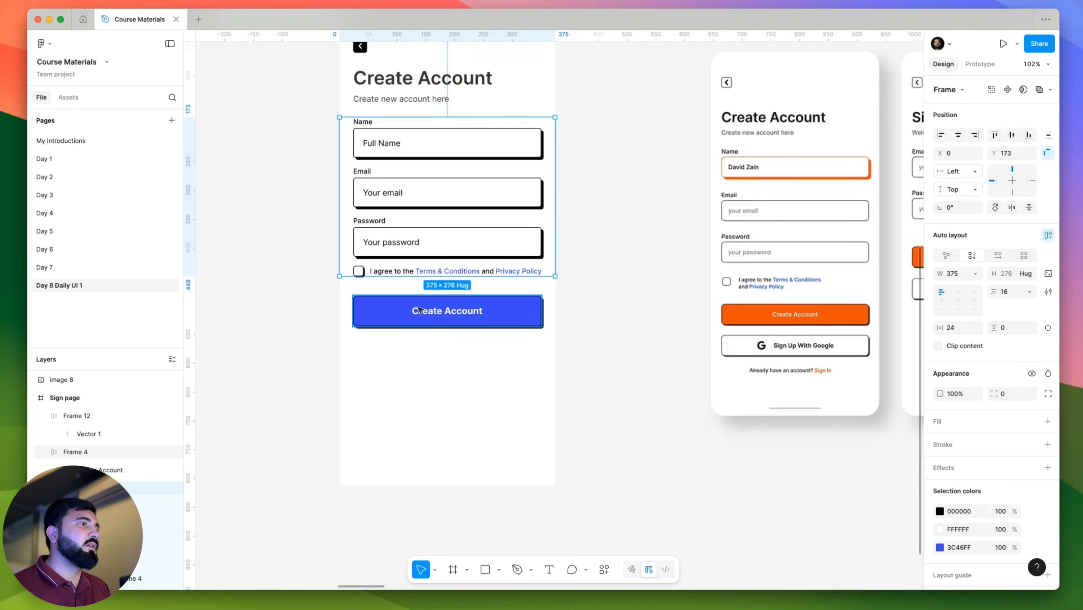
pyautogui.click(384, 340)
pyautogui.click(419, 316)
pyautogui.keyDown('shift'); pyautogui.click(429, 246); pyautogui.keyUp('shift')
pyautogui.hotkey('shift', 'a')
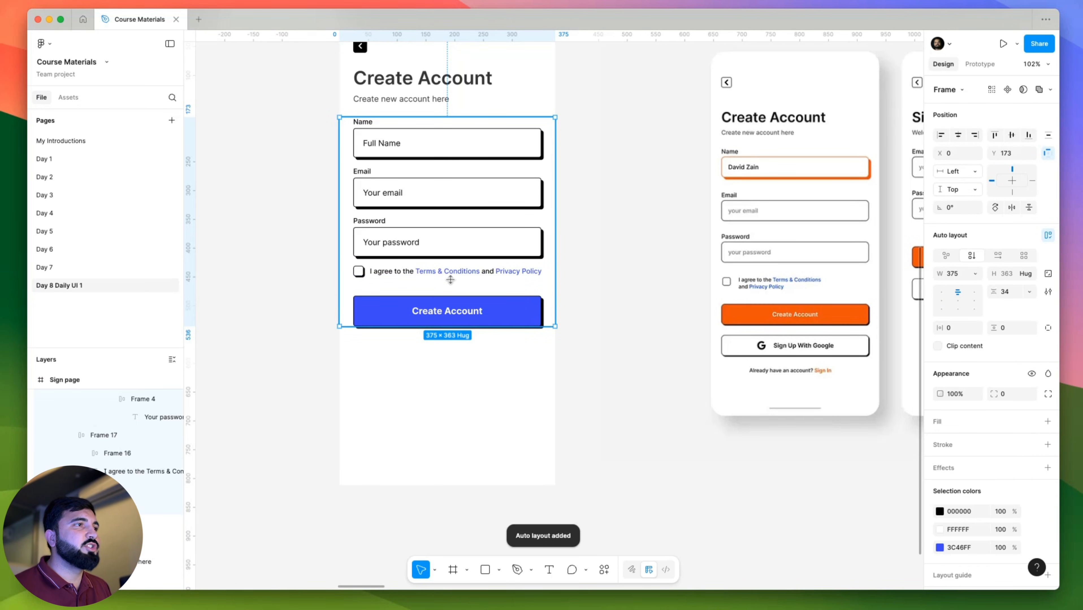
pyautogui.click(1005, 292)
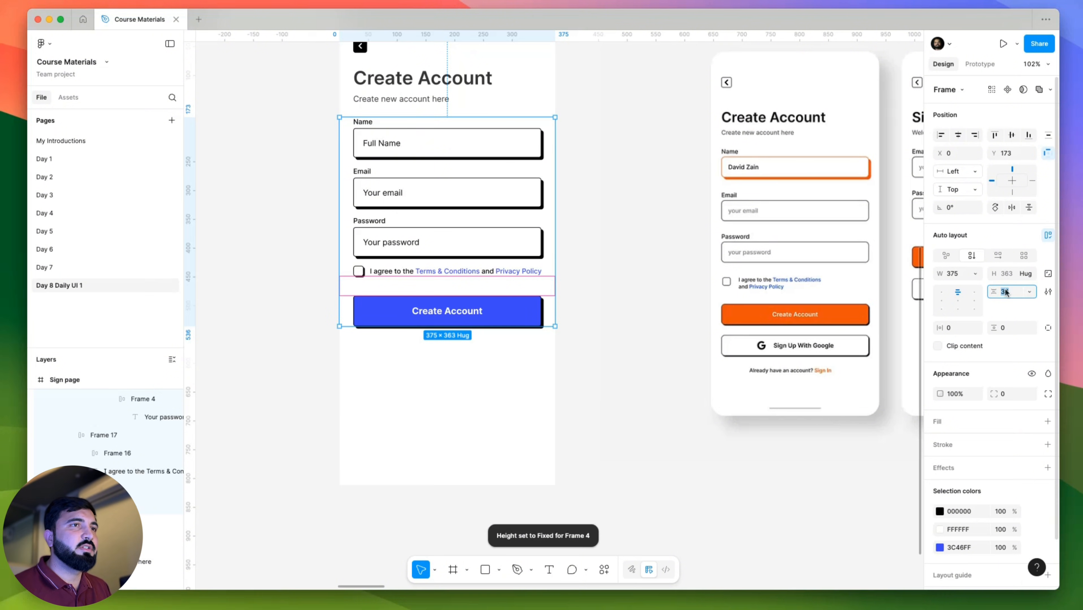
pyautogui.write('24')
pyautogui.press('Return')
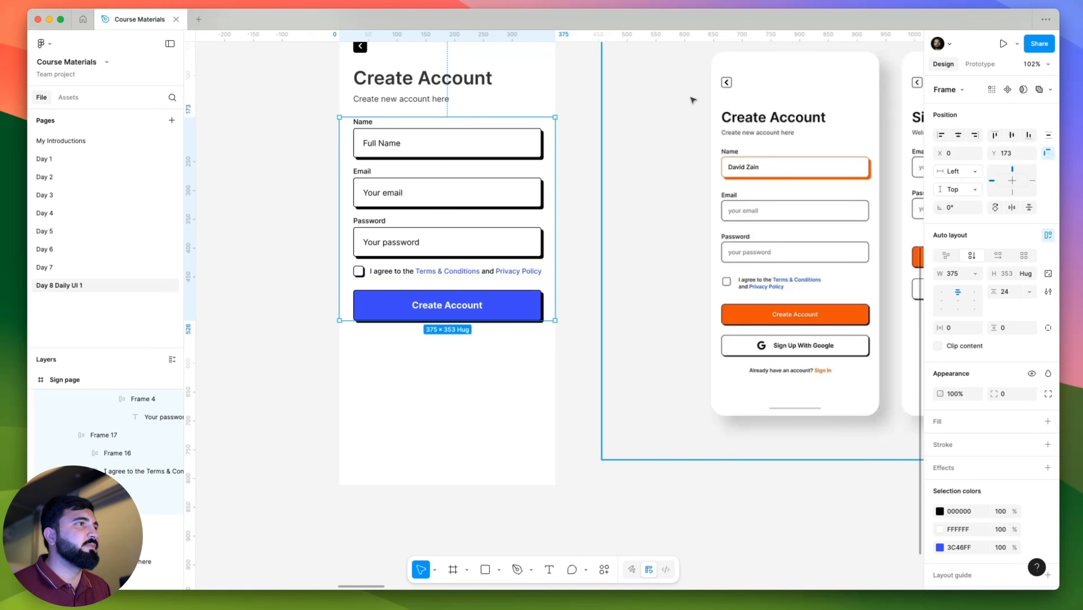
# Examine the lower buttons of the orange reference and compare the restyled screen with the earlier sign-up frames.
pyautogui.click(328, 190)
pyautogui.scroll(-1, 341, 239)
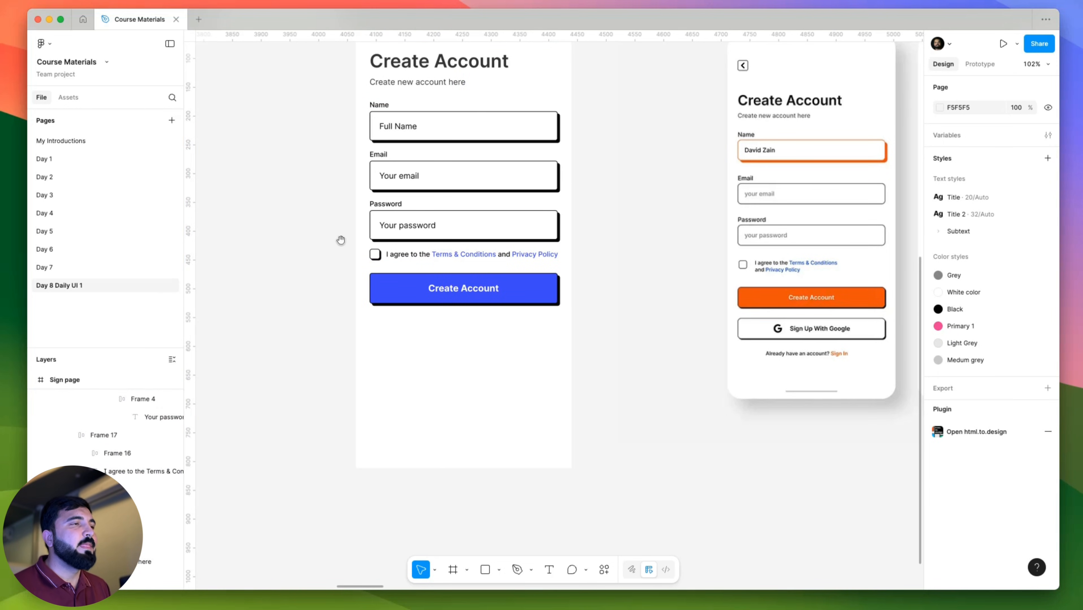
pyautogui.scroll(3, 755, 309)
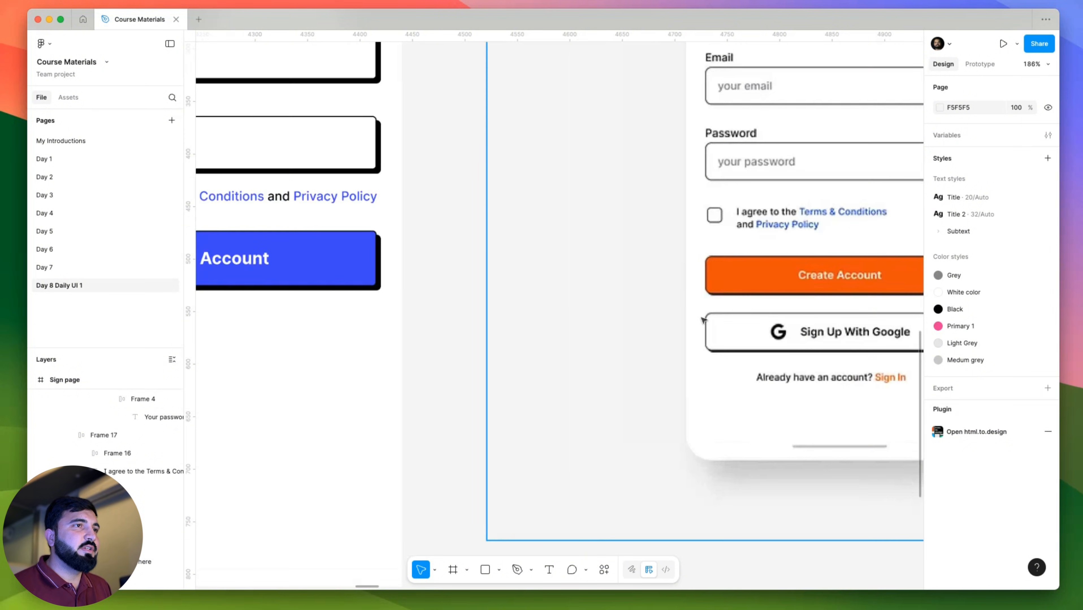
pyautogui.scroll(-4, 765, 319)
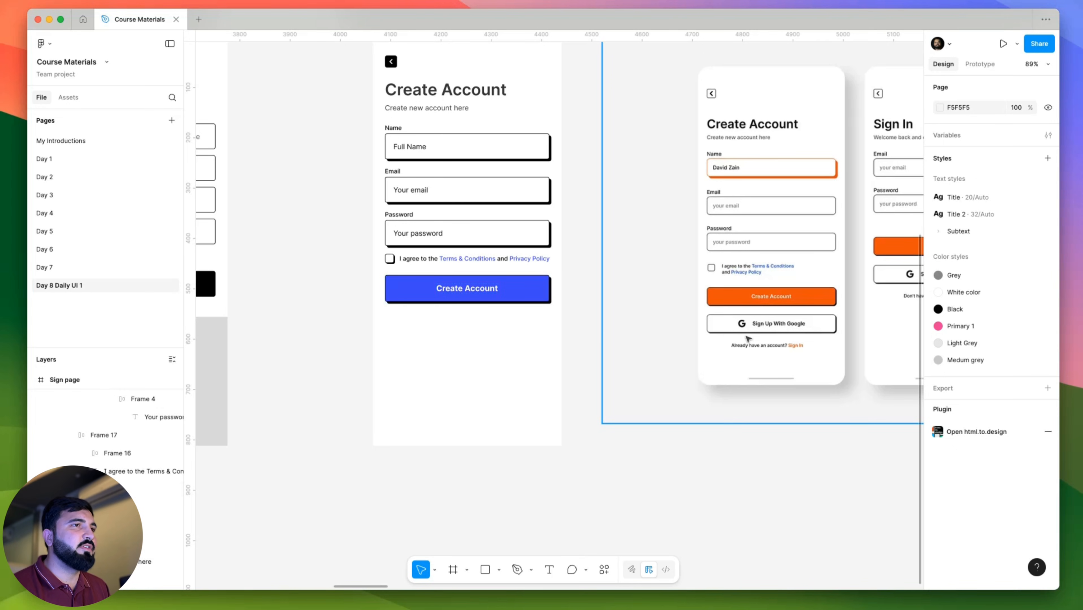
pyautogui.hscroll(2, 754, 324)
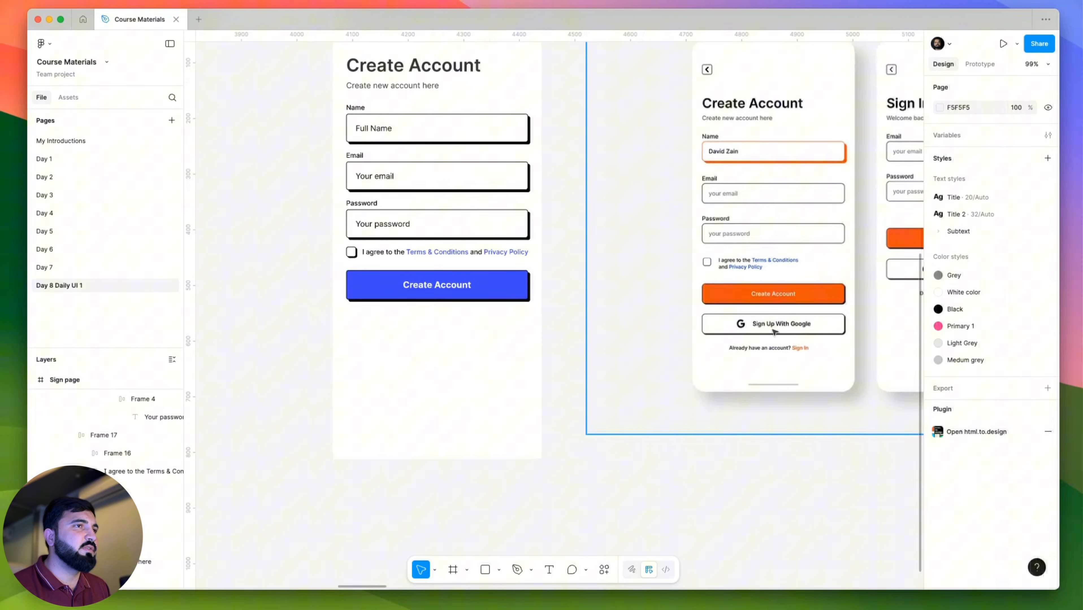
pyautogui.click(589, 336)
pyautogui.scroll(2, 556, 321)
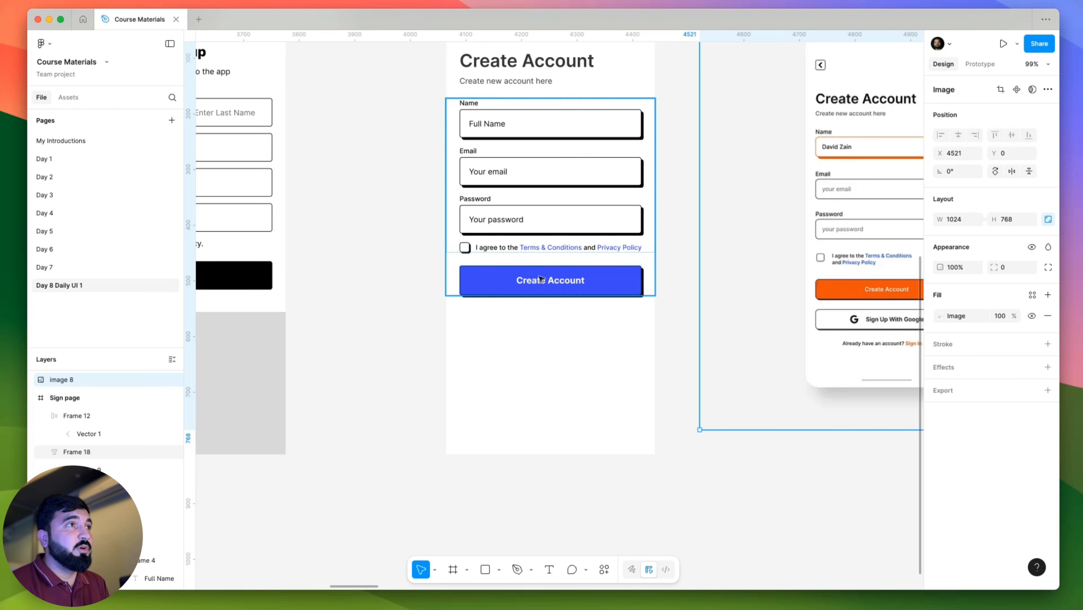
pyautogui.click(362, 287)
pyautogui.hscroll(3, 363, 312)
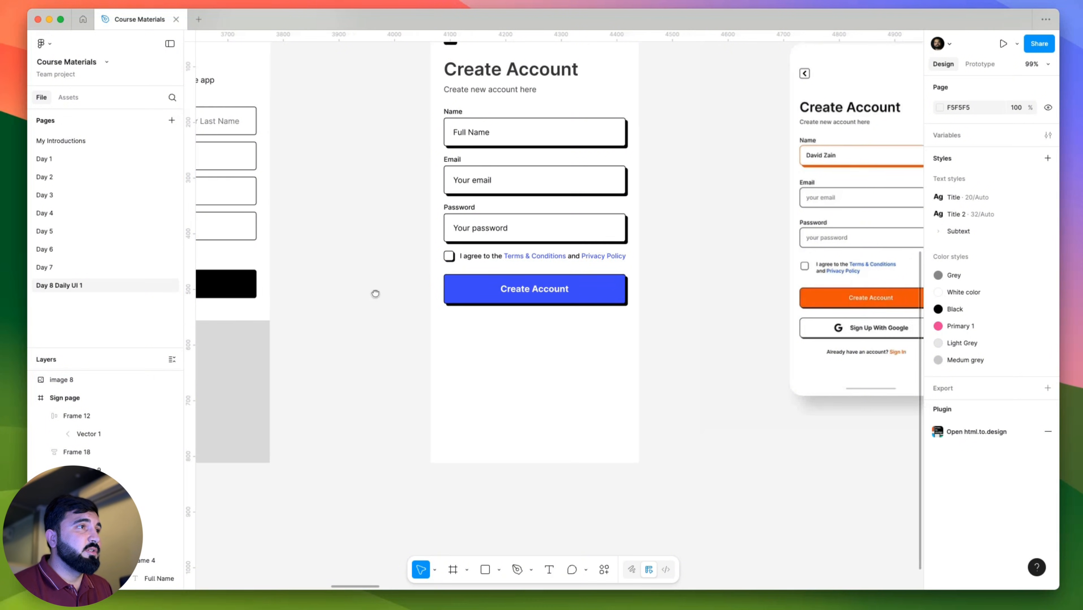
pyautogui.hscroll(-5, 361, 343)
pyautogui.scroll(-5, 428, 257)
pyautogui.scroll(3, 512, 185)
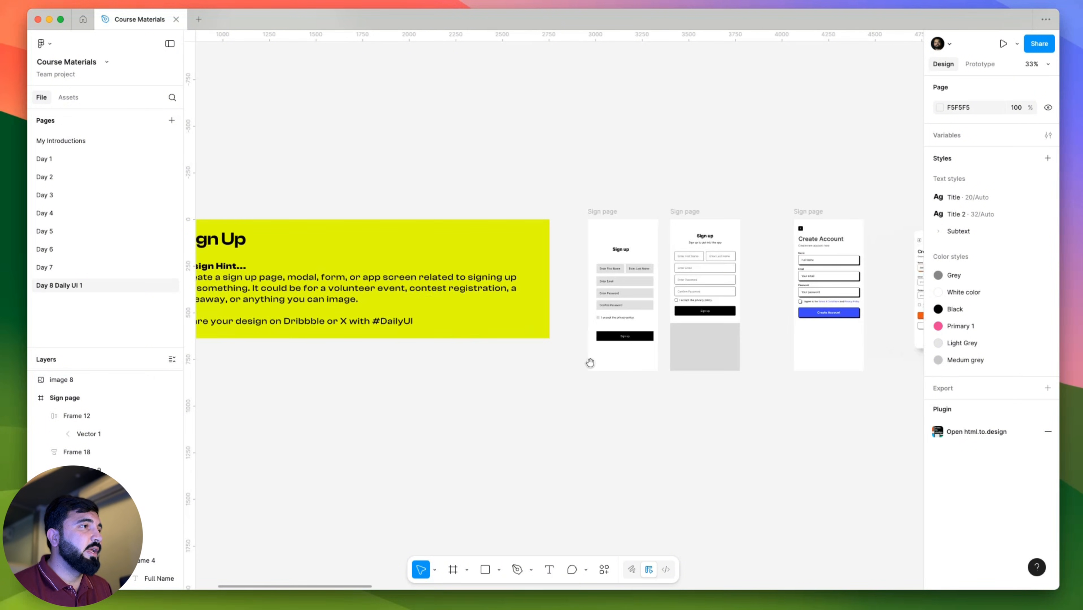
pyautogui.moveTo(512, 168); pyautogui.dragTo(251, 402)
pyautogui.hscroll(10, 544, 418)
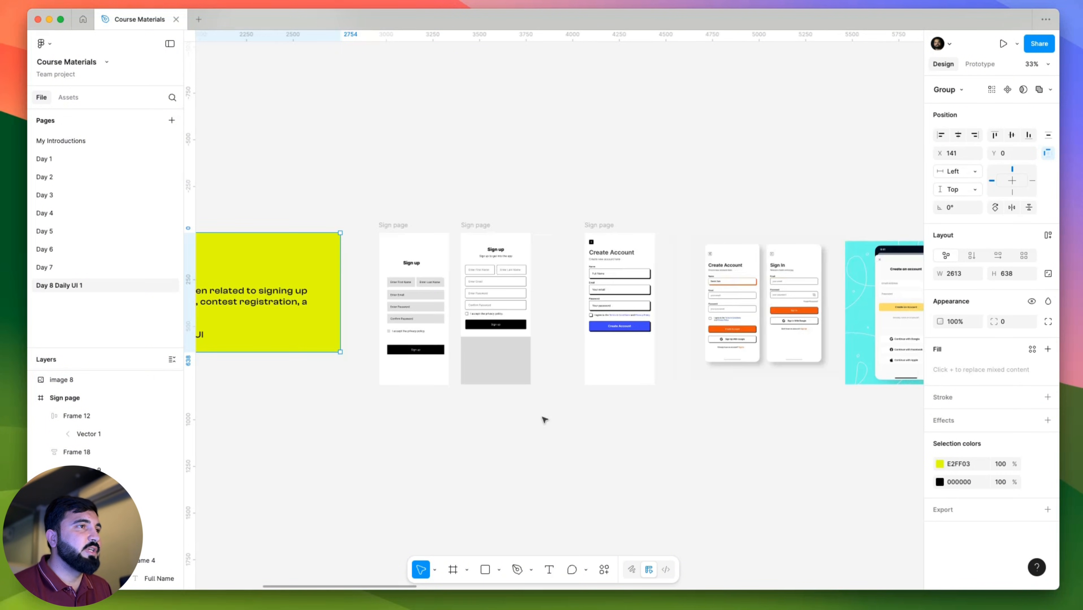
pyautogui.scroll(5, 597, 380)
pyautogui.press('Escape')
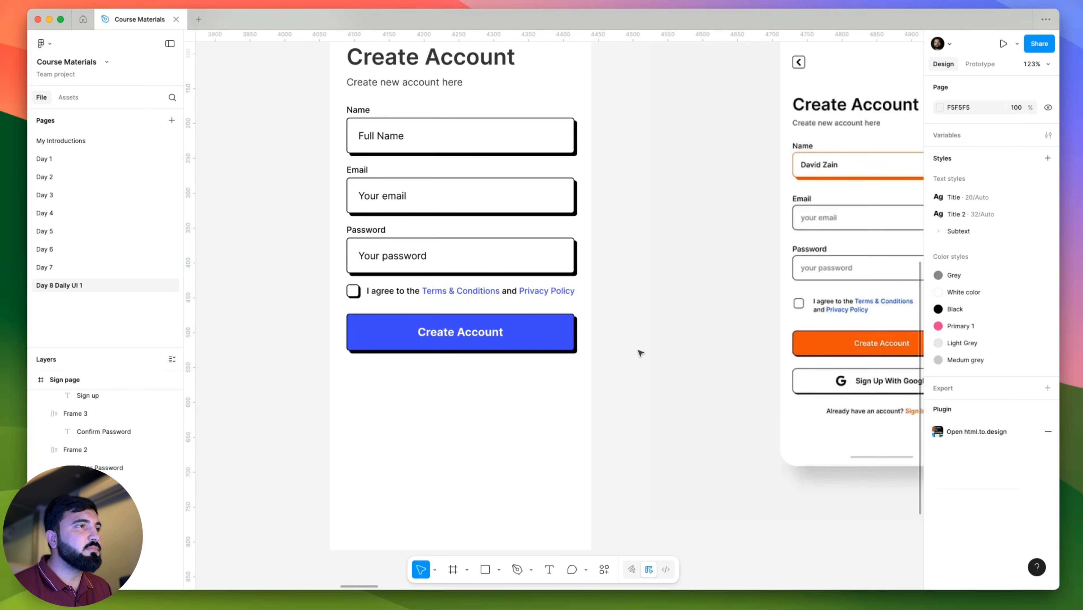
# Place a copy of the Create Account button below the form stack at X 24, Y 558.
pyautogui.hscroll(-2, 641, 350)
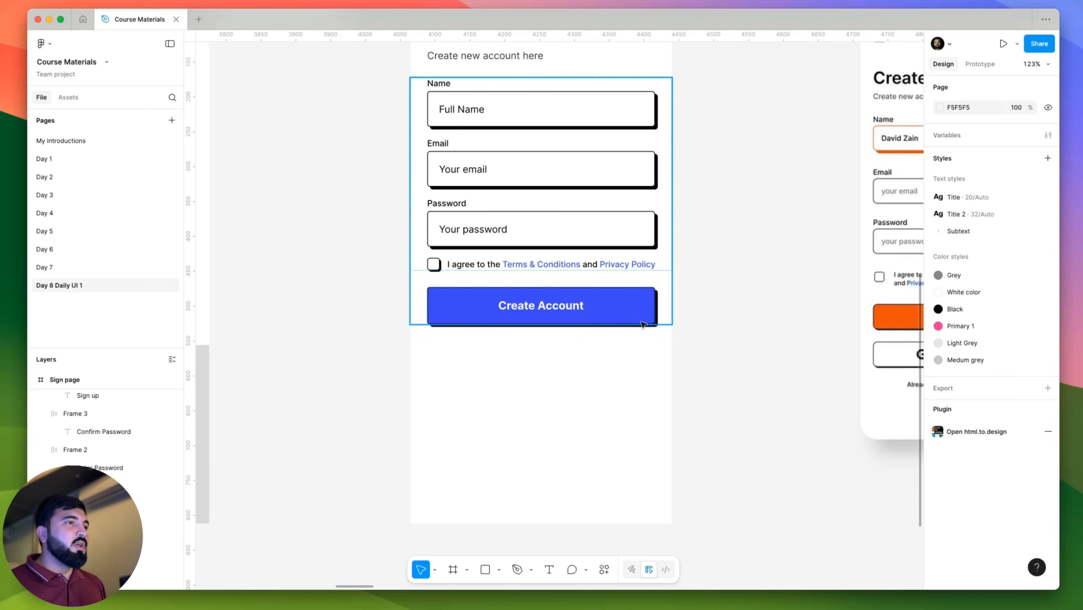
pyautogui.hscroll(3, 518, 276)
pyautogui.scroll(-1, 517, 276)
pyautogui.click(445, 300)
pyautogui.click(449, 294)
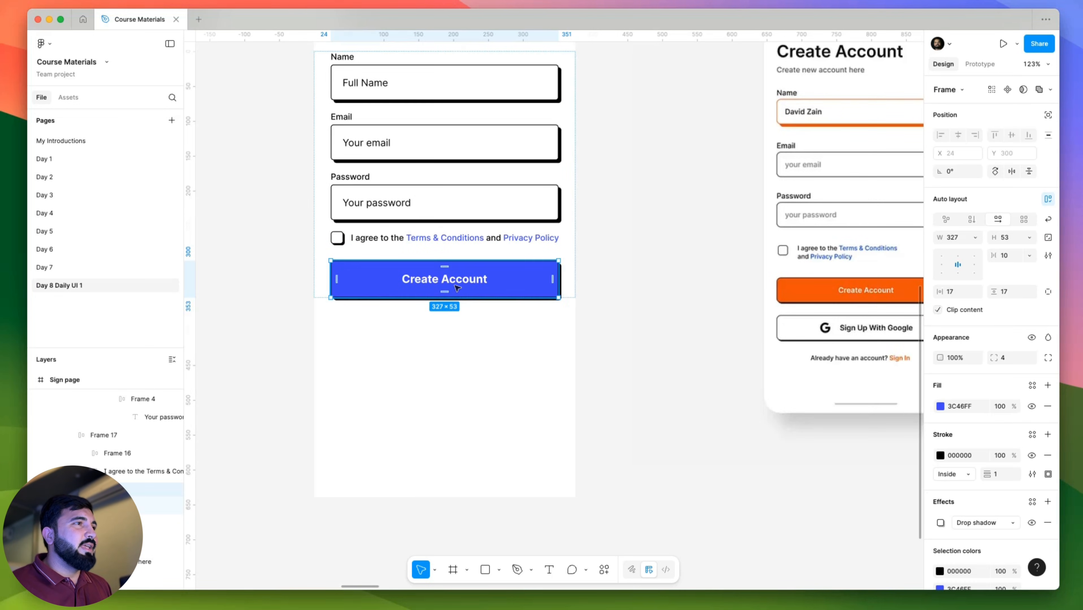
pyautogui.moveTo(460, 284); pyautogui.dragTo(454, 346)
# Change the label of the lower blue button copy to "Sign up with Google".
pyautogui.doubleClick(455, 342)
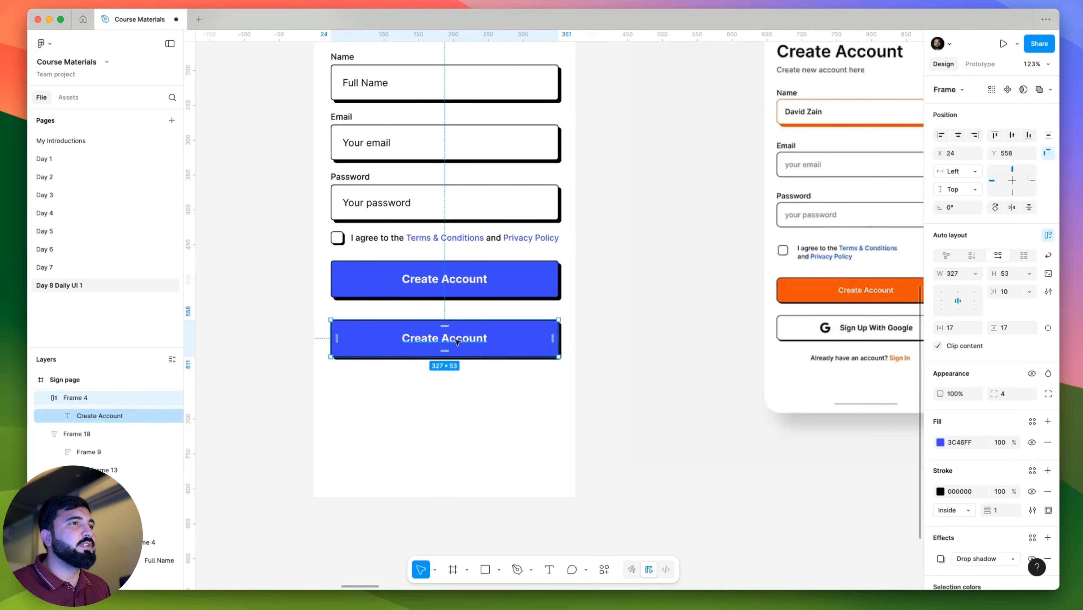
pyautogui.doubleClick(457, 341)
pyautogui.write('Si')
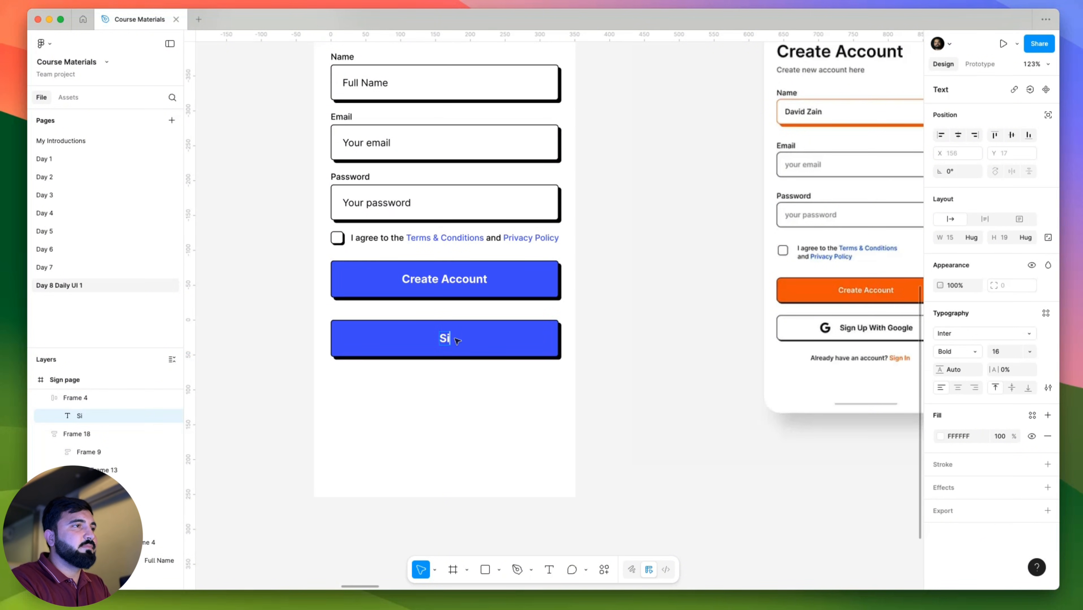
pyautogui.write('gn up with ')
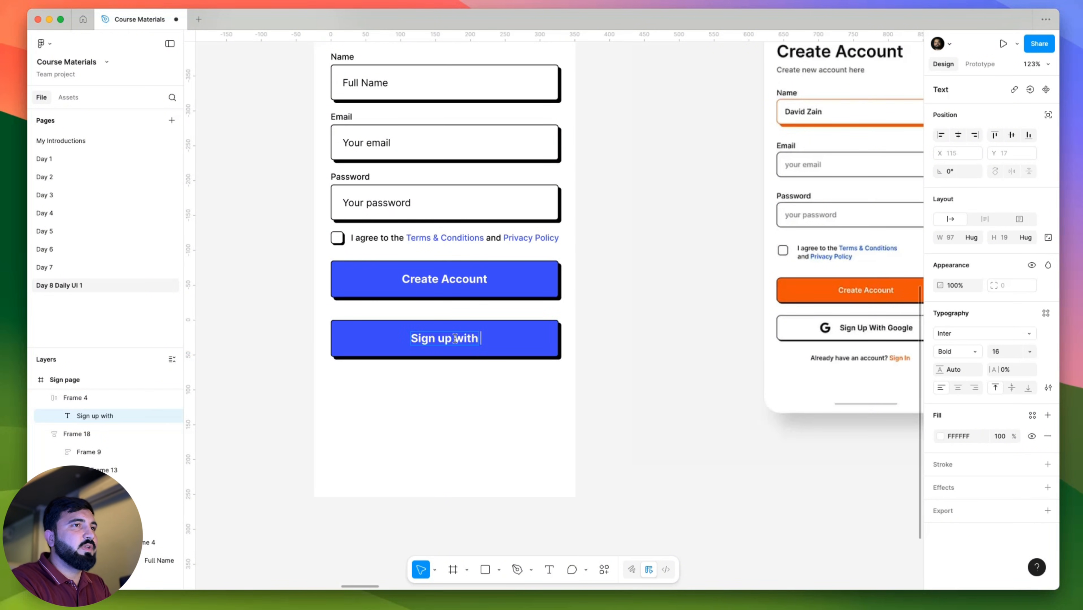
pyautogui.write('Google')
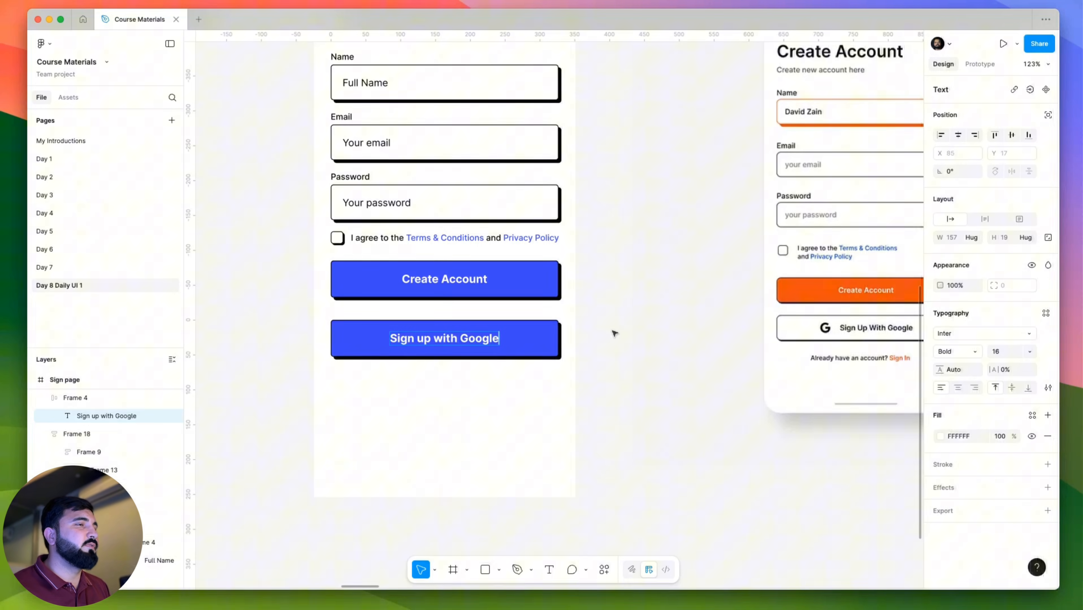
pyautogui.press('Escape')
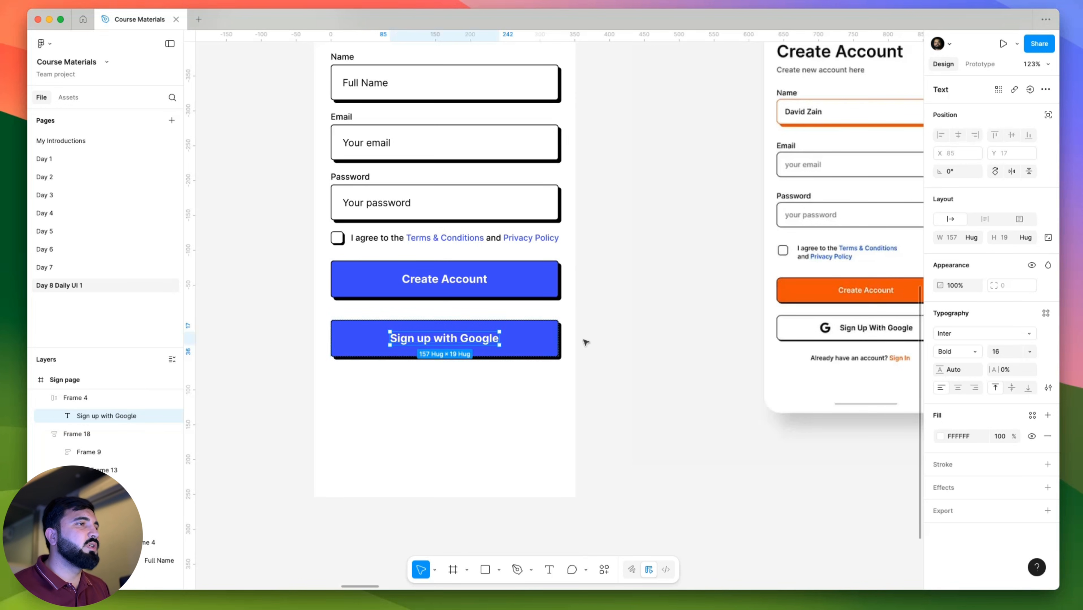
pyautogui.press('Escape')
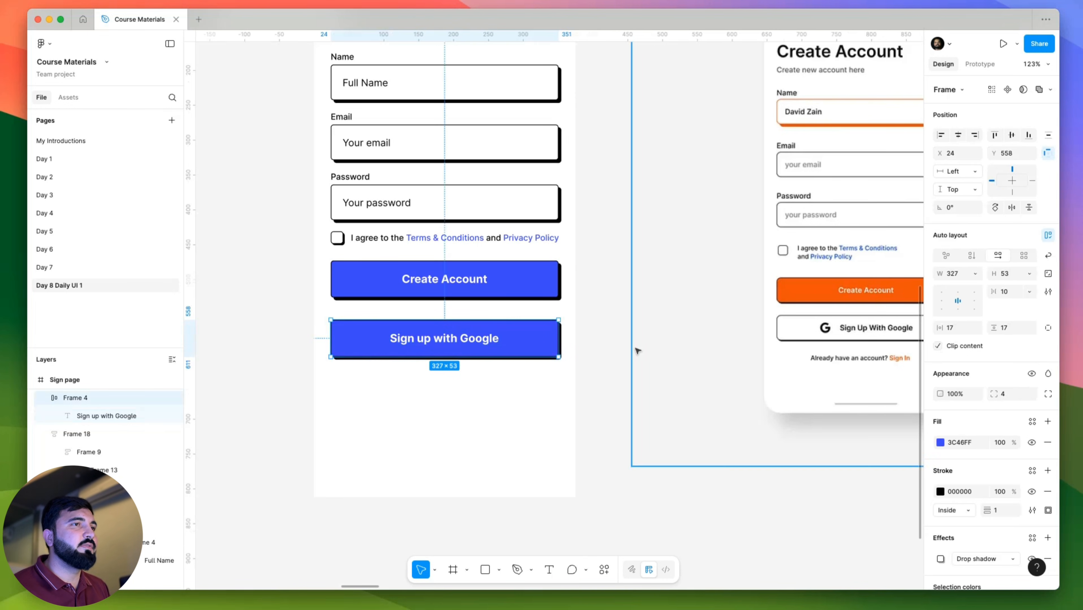
# Fill the Sign up with Google button with white FFFFFF and colour its label black 000000.
pyautogui.click(941, 444)
pyautogui.moveTo(874, 455); pyautogui.dragTo(582, 217)
pyautogui.click(453, 342)
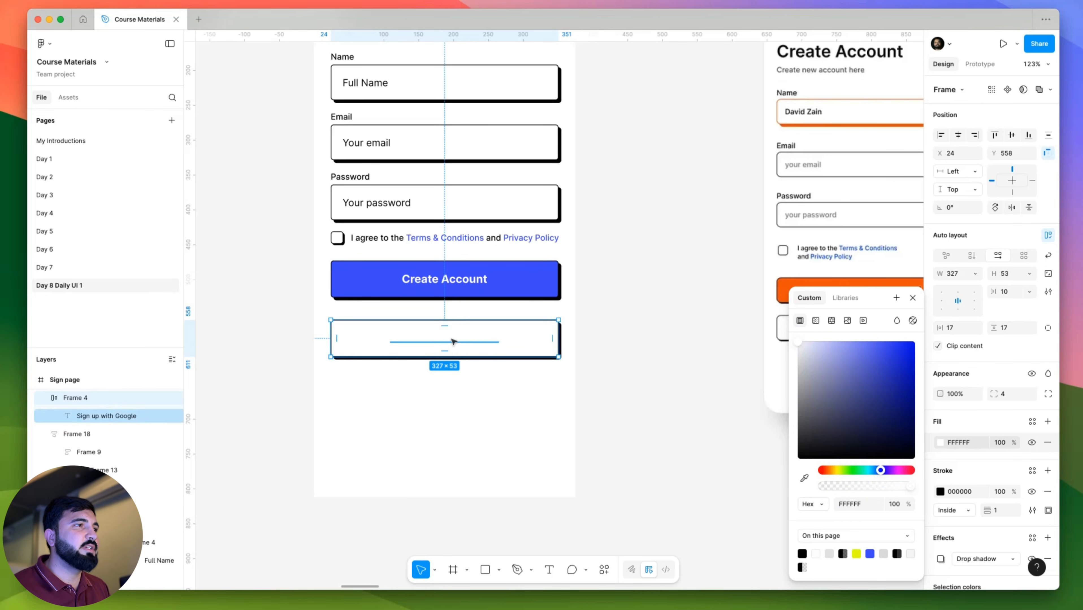
pyautogui.click(940, 436)
pyautogui.moveTo(857, 457); pyautogui.dragTo(653, 520)
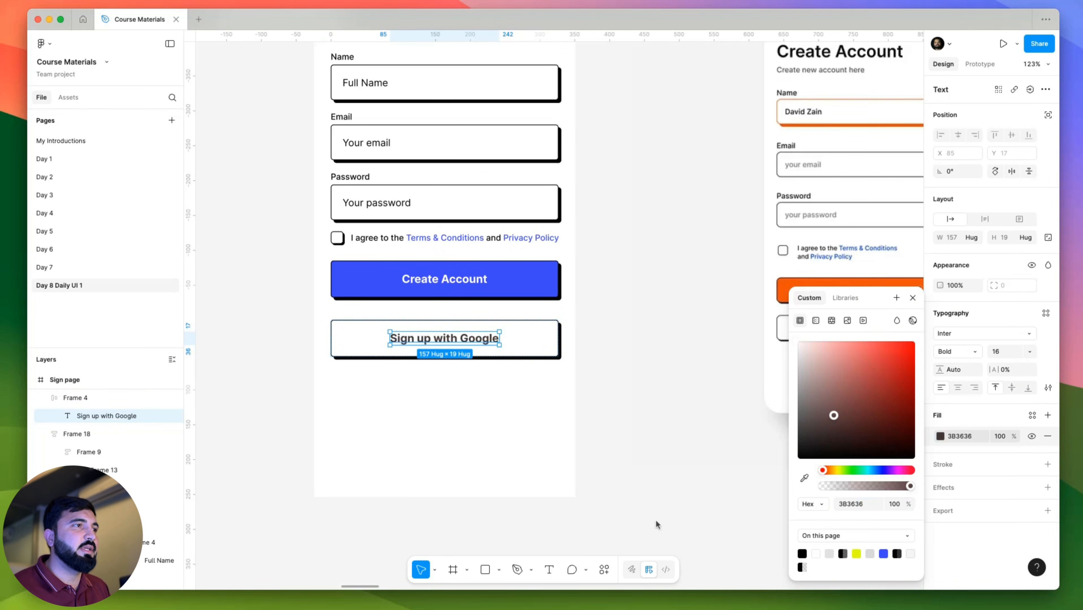
pyautogui.click(679, 406)
# Open the IconScout plugin and search its icons for "google".
pyautogui.hscroll(2, 379, 377)
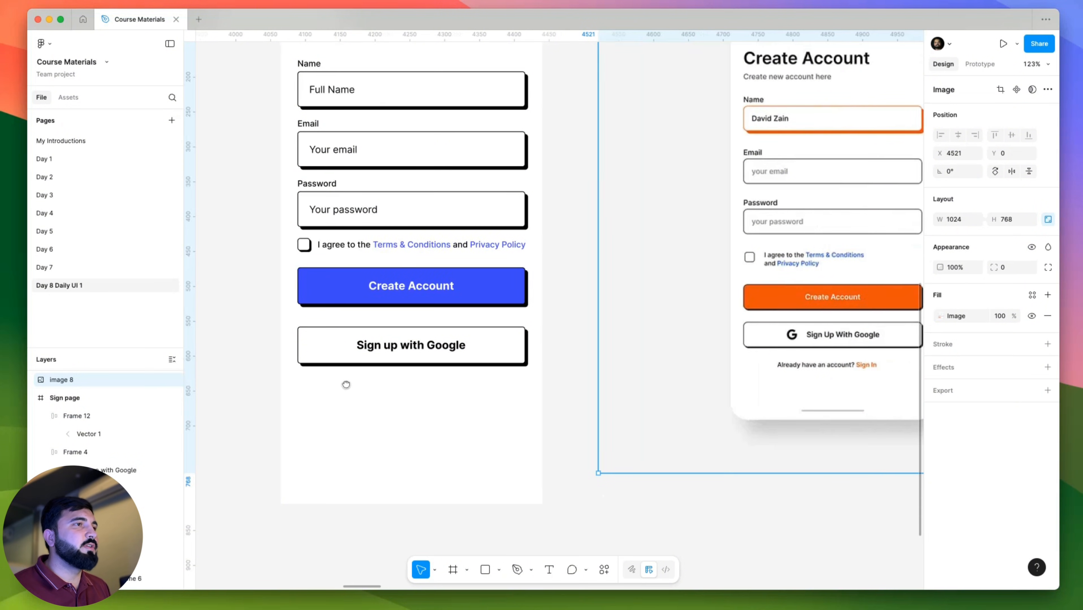
pyautogui.hscroll(-5, 573, 390)
pyautogui.rightClick(358, 340)
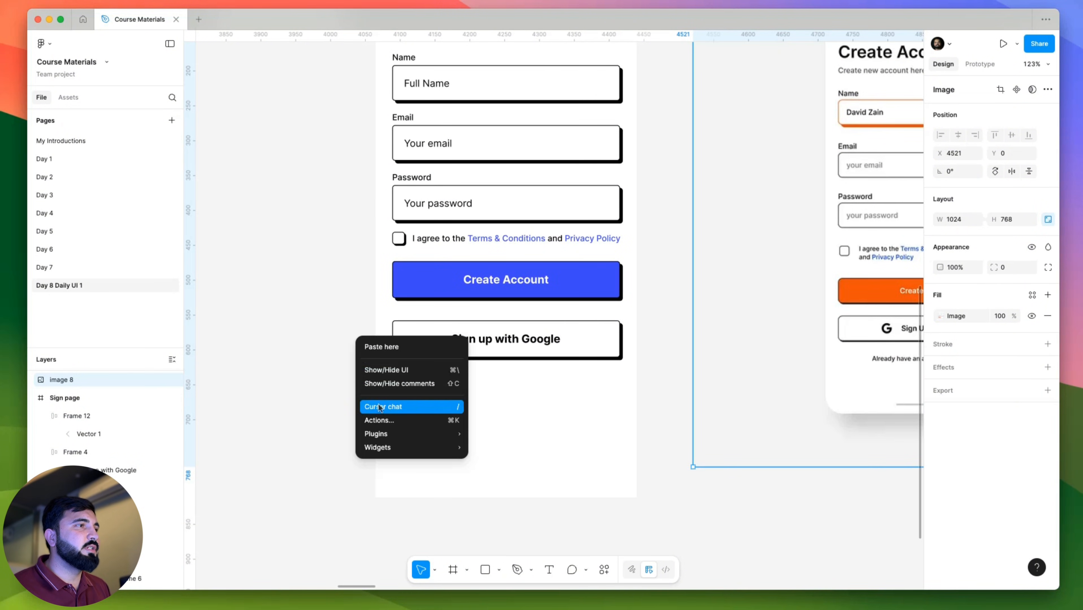
pyautogui.moveTo(390, 433)
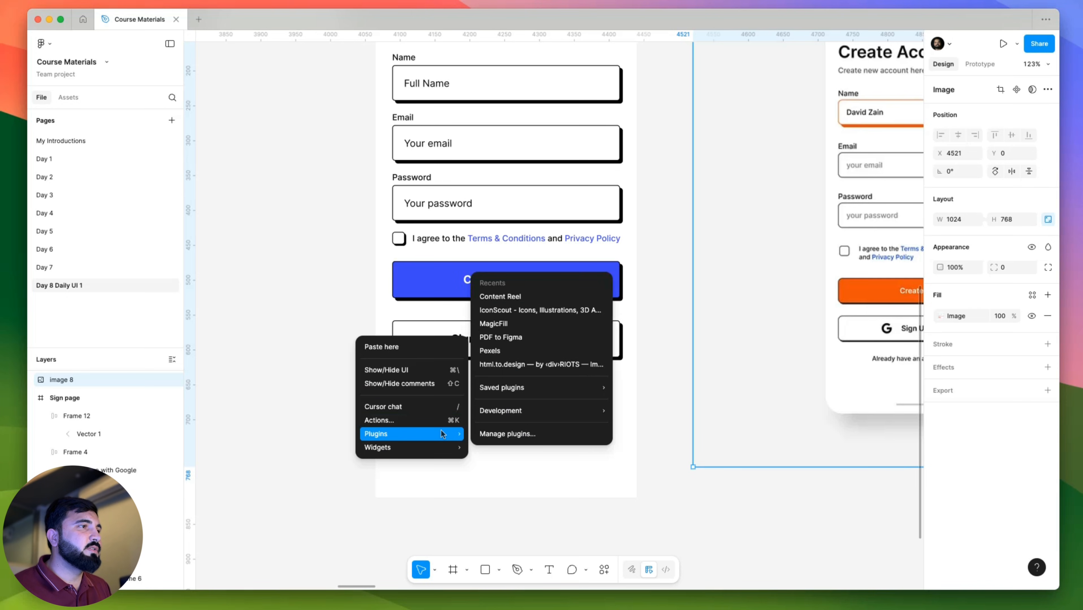
pyautogui.press('Escape')
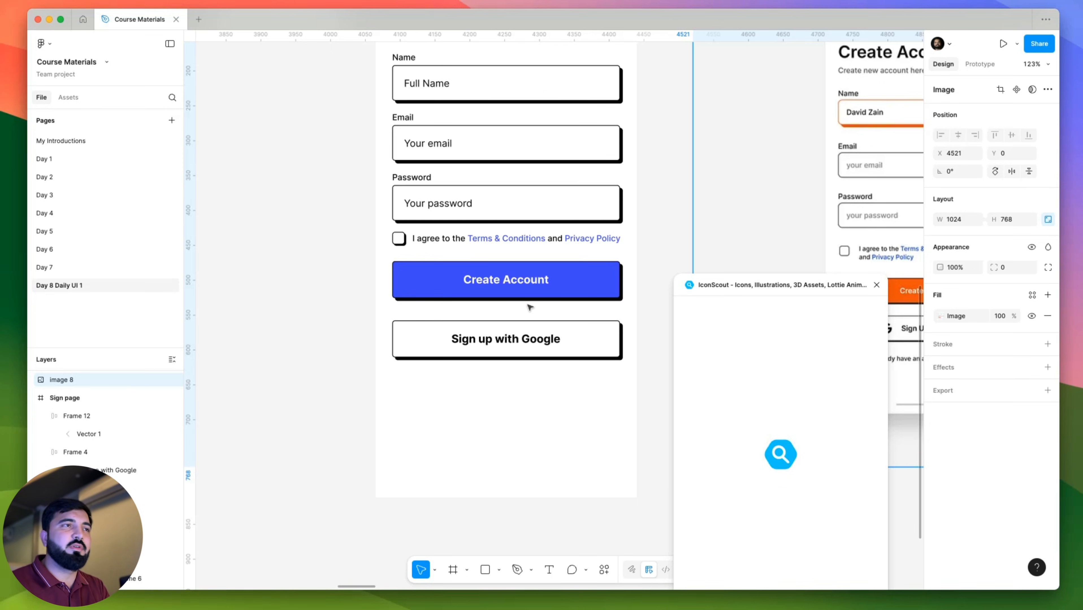
pyautogui.moveTo(723, 286); pyautogui.dragTo(667, 209)
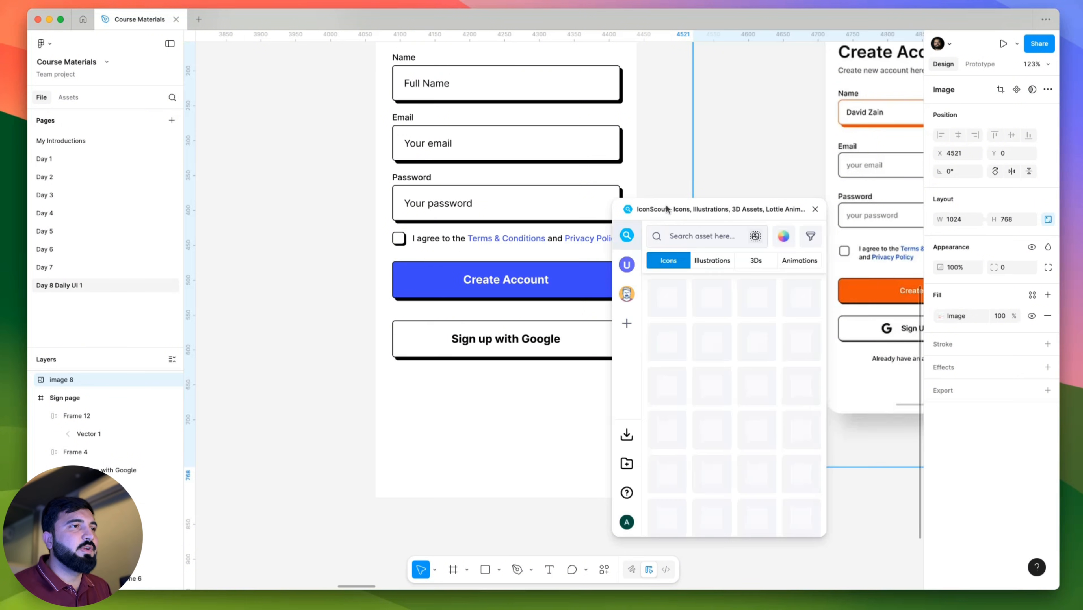
pyautogui.click(691, 235)
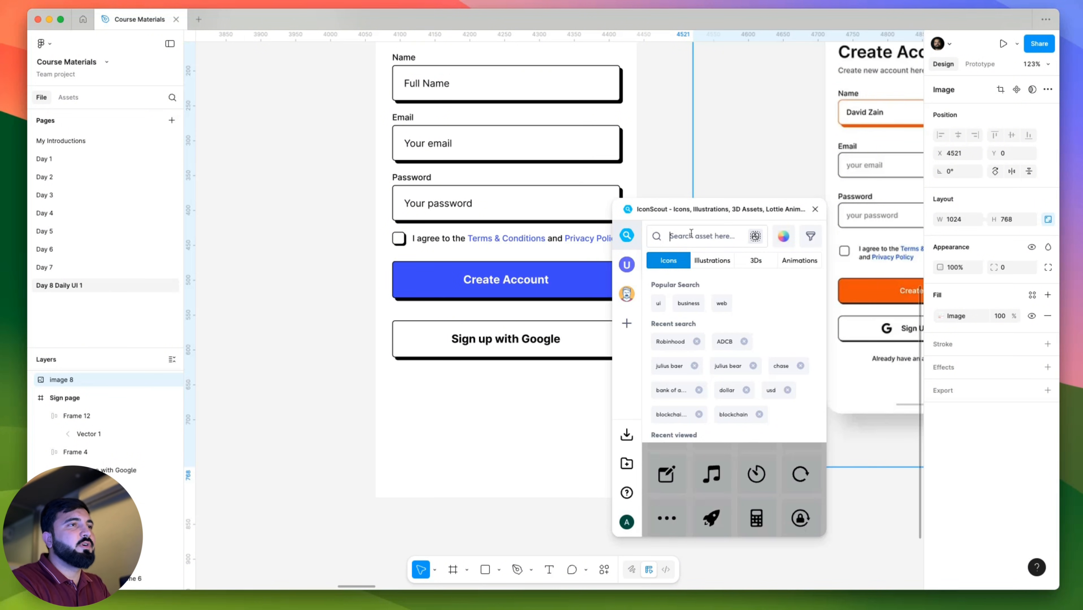
pyautogui.write('google')
pyautogui.press('Return')
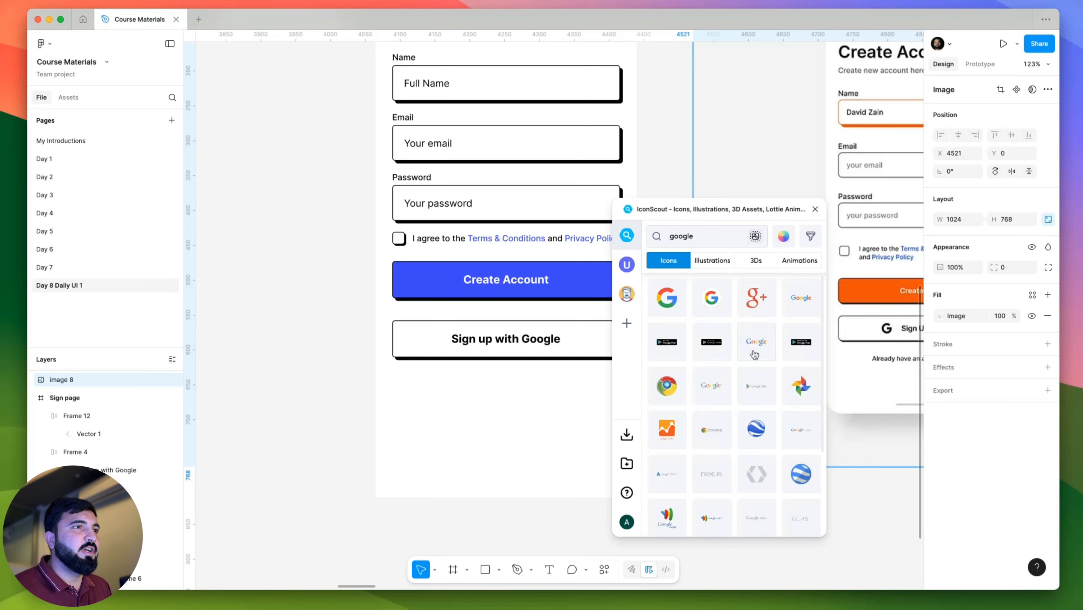
# Add the solid blue Google G icon from the IconScout results to the canvas and close the plugin.
pyautogui.scroll(-5, 775, 397)
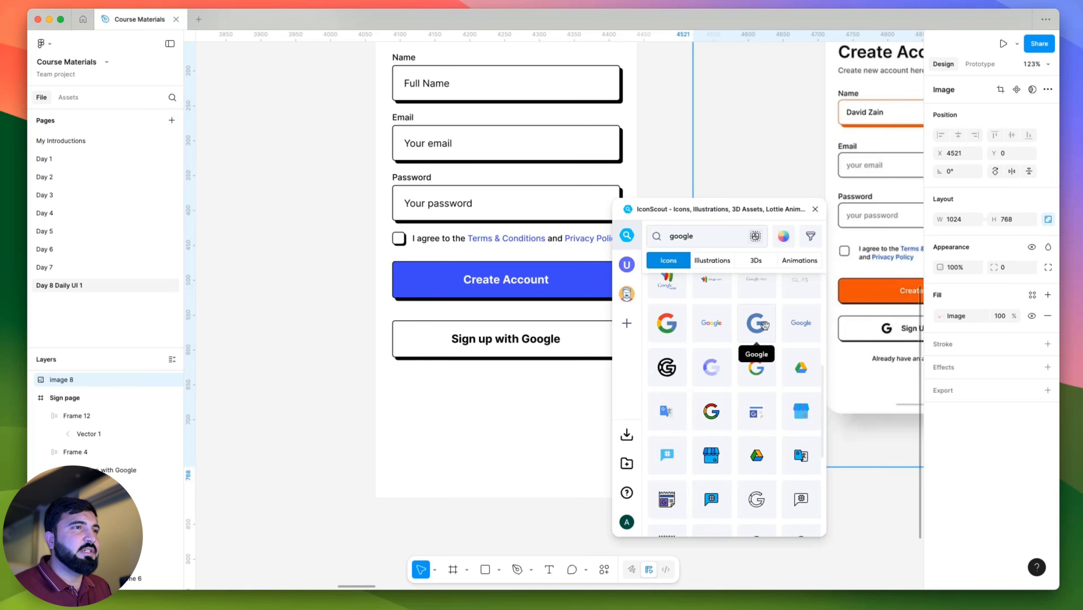
pyautogui.moveTo(759, 325); pyautogui.dragTo(312, 346)
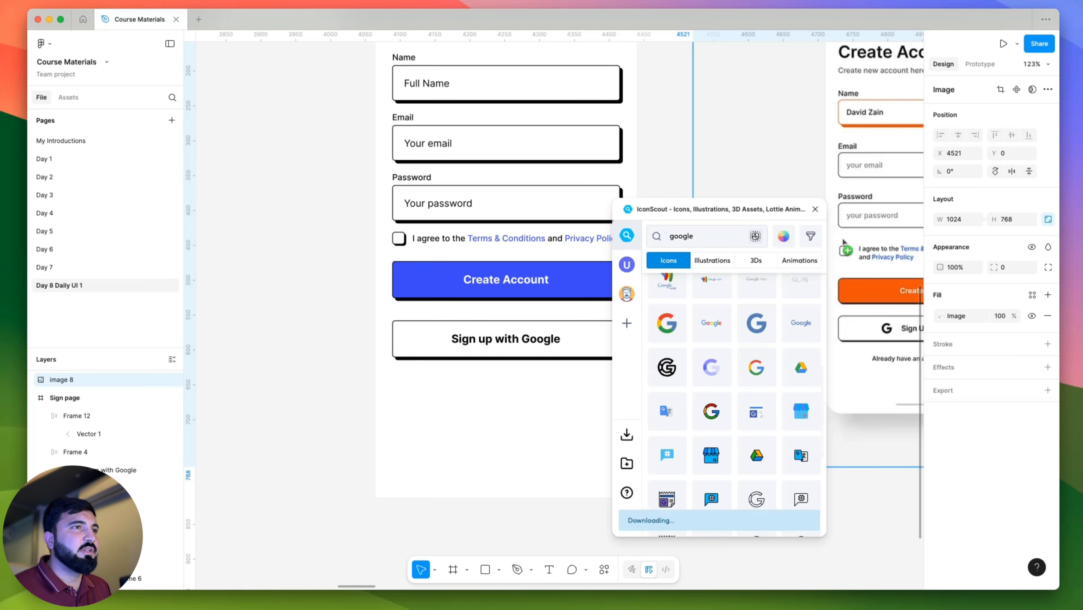
pyautogui.click(815, 209)
# Scale the imported Google icon down proportionally to 24 × 24 beside the sign-up screen.
pyautogui.scroll(-3, 677, 209)
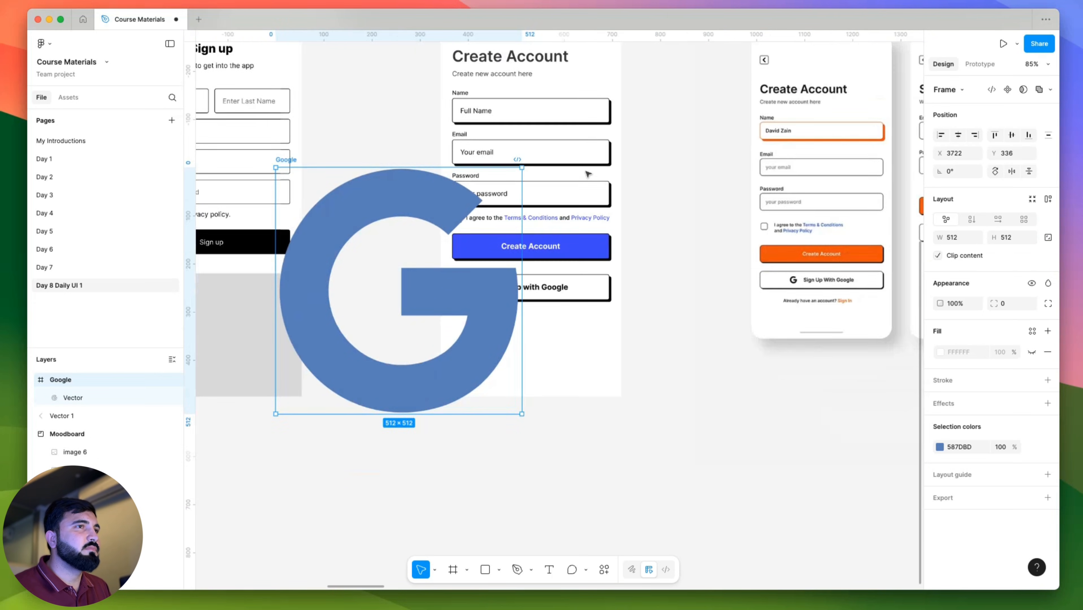
pyautogui.scroll(3, 517, 174)
pyautogui.moveTo(518, 174); pyautogui.dragTo(375, 313)
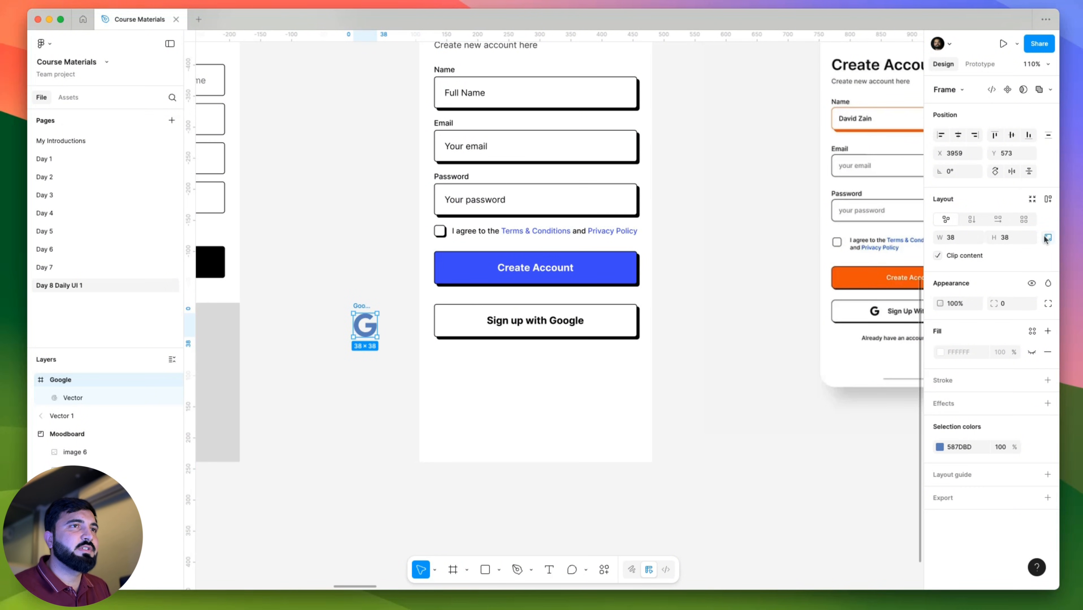
pyautogui.click(956, 238)
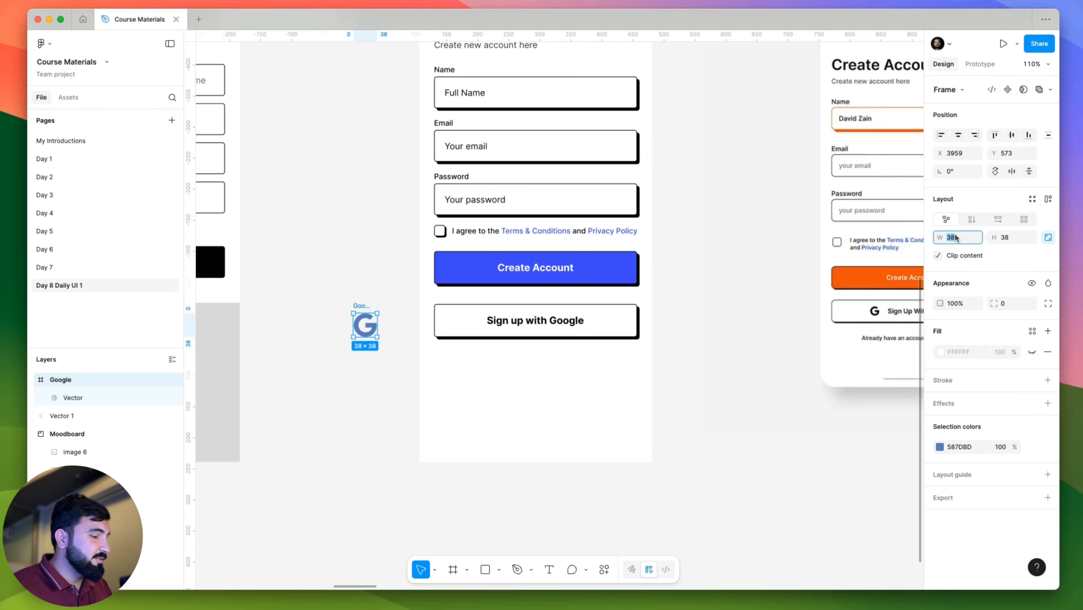
pyautogui.write('24')
pyautogui.press('Return')
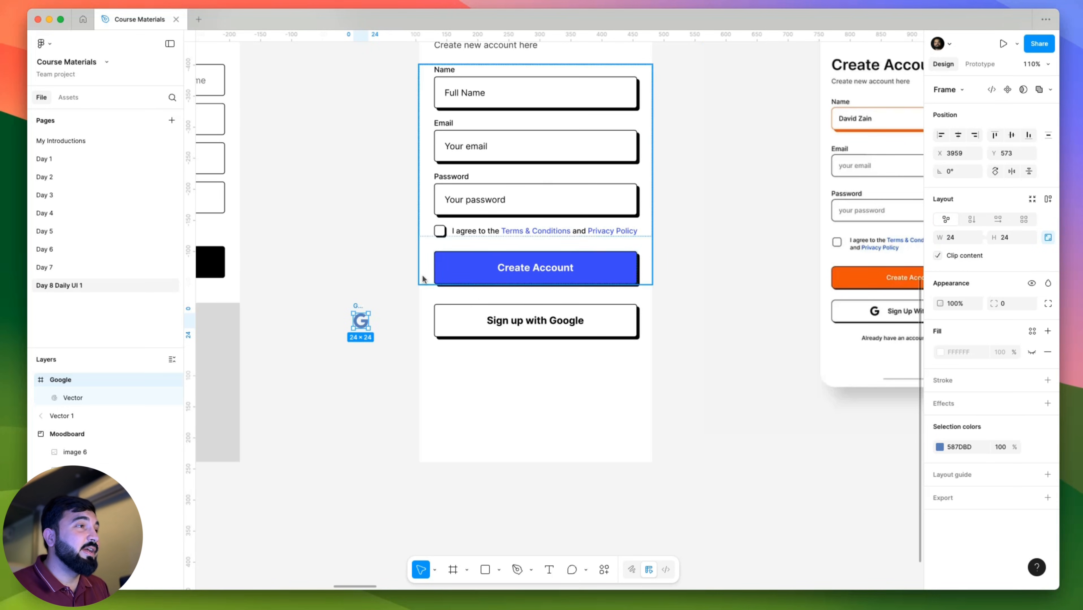
# Place the Google icon before the label inside the Sign up with Google button and colour it black.
pyautogui.scroll(5, 361, 321)
pyautogui.moveTo(362, 320); pyautogui.dragTo(511, 319)
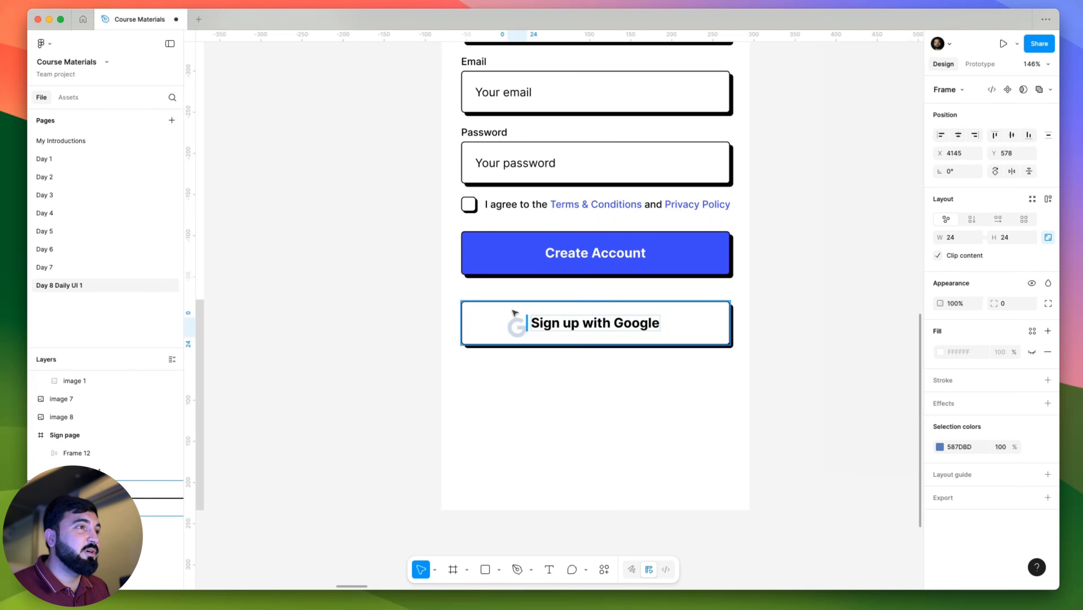
pyautogui.click(940, 449)
pyautogui.moveTo(851, 391); pyautogui.dragTo(675, 479)
pyautogui.click(357, 384)
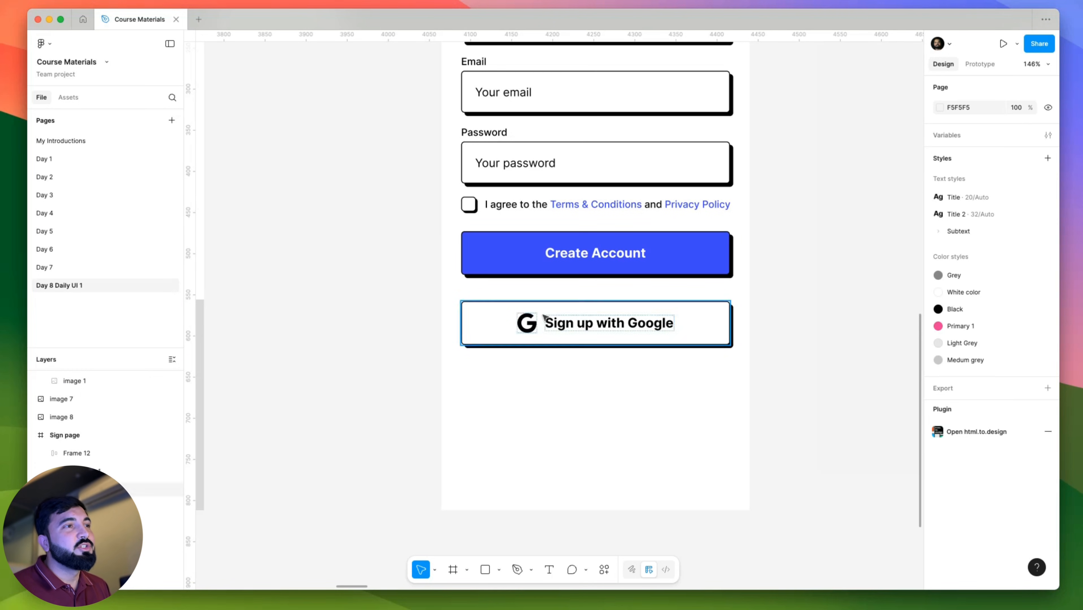
# Place a copy of the Sign up with Google button 16 below the original, at X 24, Y 627.
pyautogui.scroll(5, 511, 478)
pyautogui.hscroll(5, 510, 478)
pyautogui.scroll(-2, 472, 406)
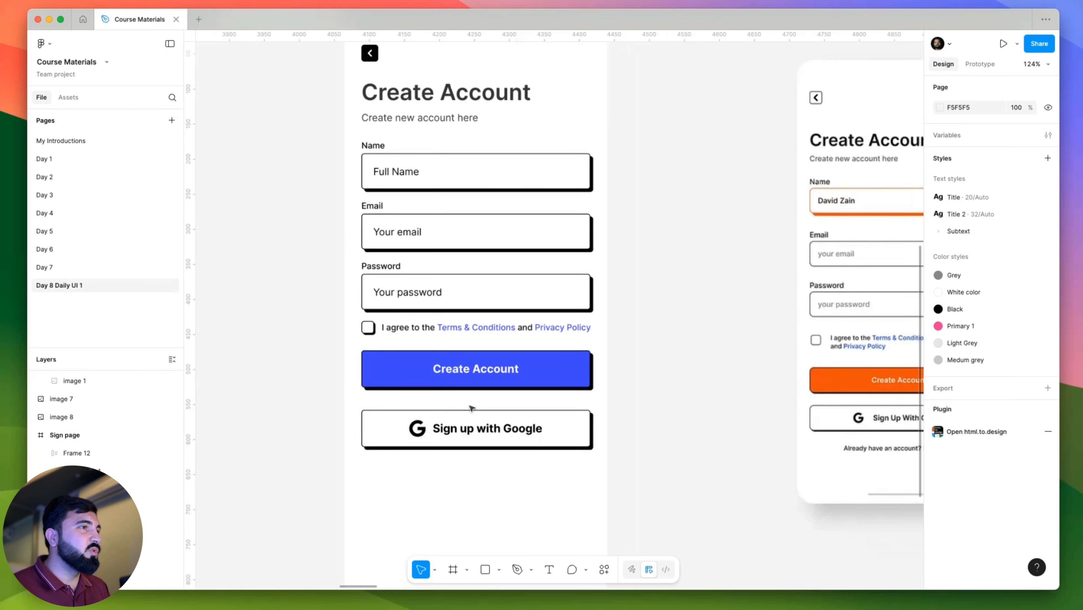
pyautogui.click(505, 430)
pyautogui.scroll(-2, 580, 447)
pyautogui.hscroll(-4, 580, 447)
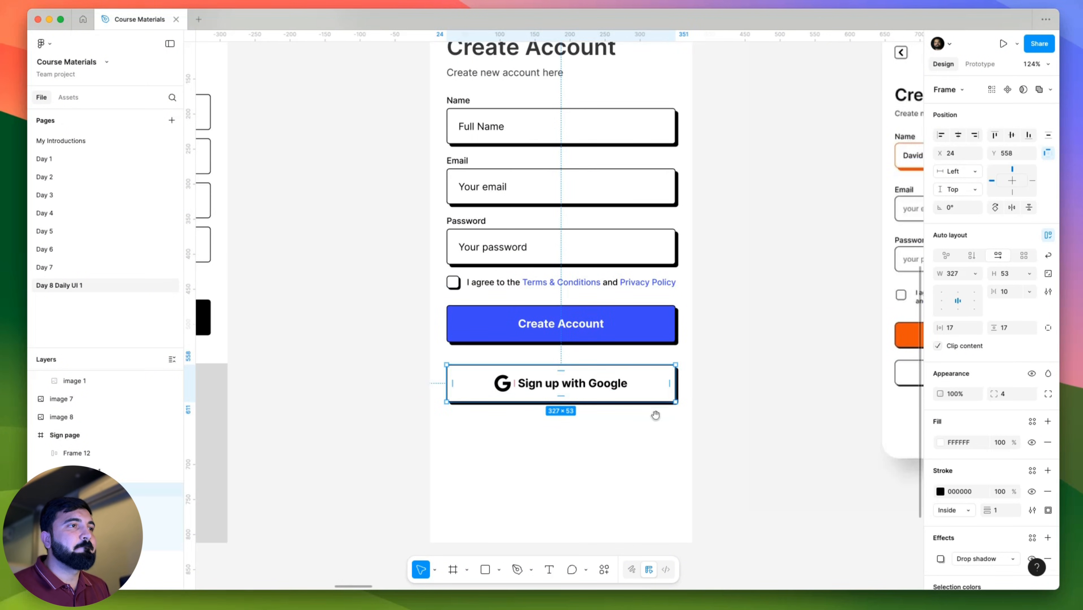
pyautogui.moveTo(652, 414); pyautogui.dragTo(520, 355)
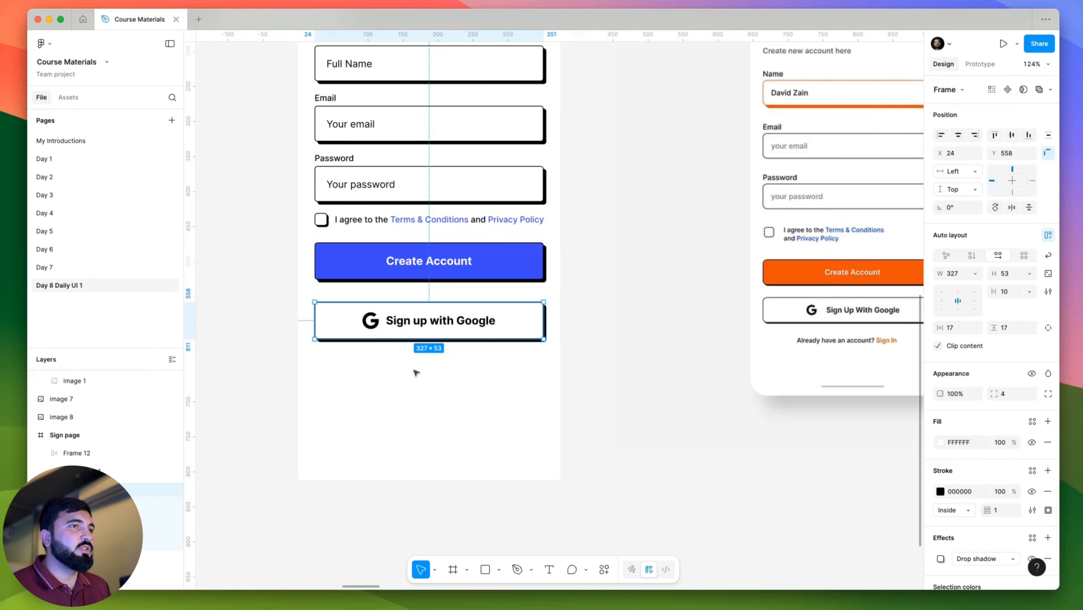
pyautogui.moveTo(461, 330); pyautogui.dragTo(460, 370)
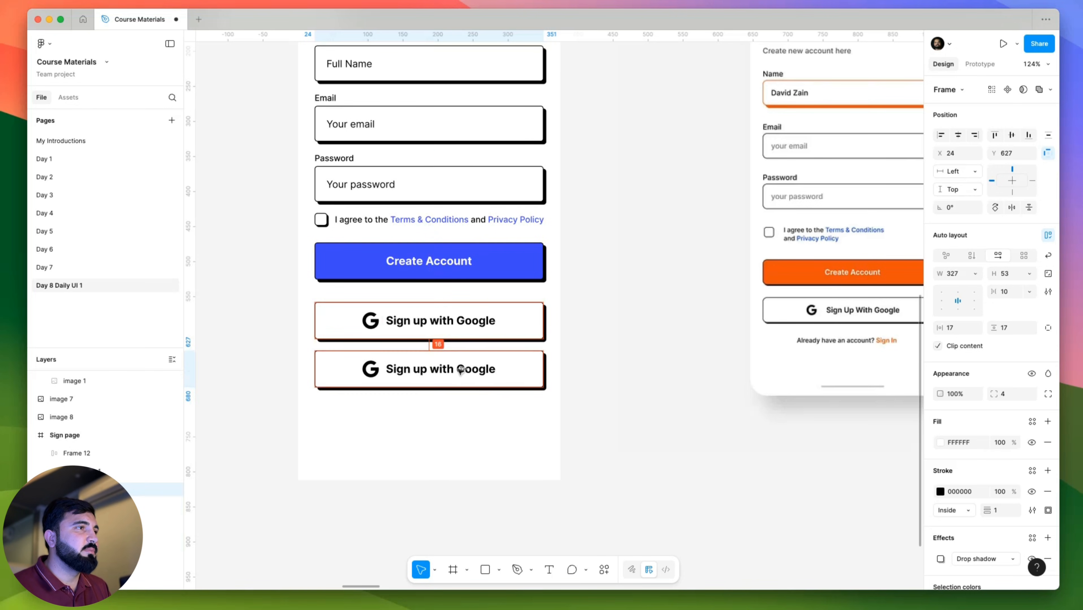
# Change the duplicated button's label to "Sign up with Facebook".
pyautogui.doubleClick(445, 370)
pyautogui.click(462, 370)
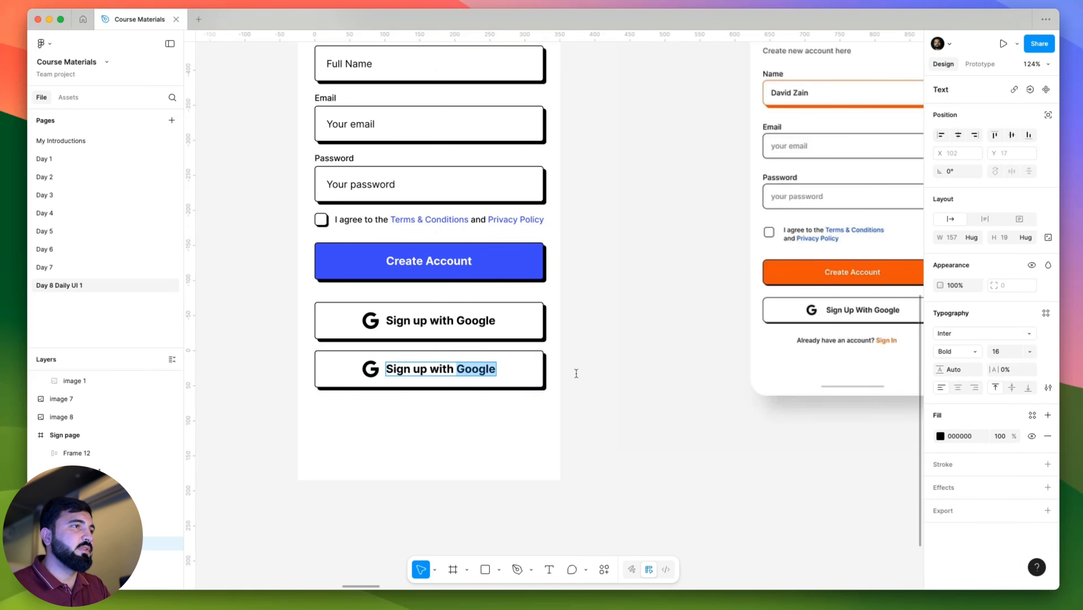
pyautogui.write('Face')
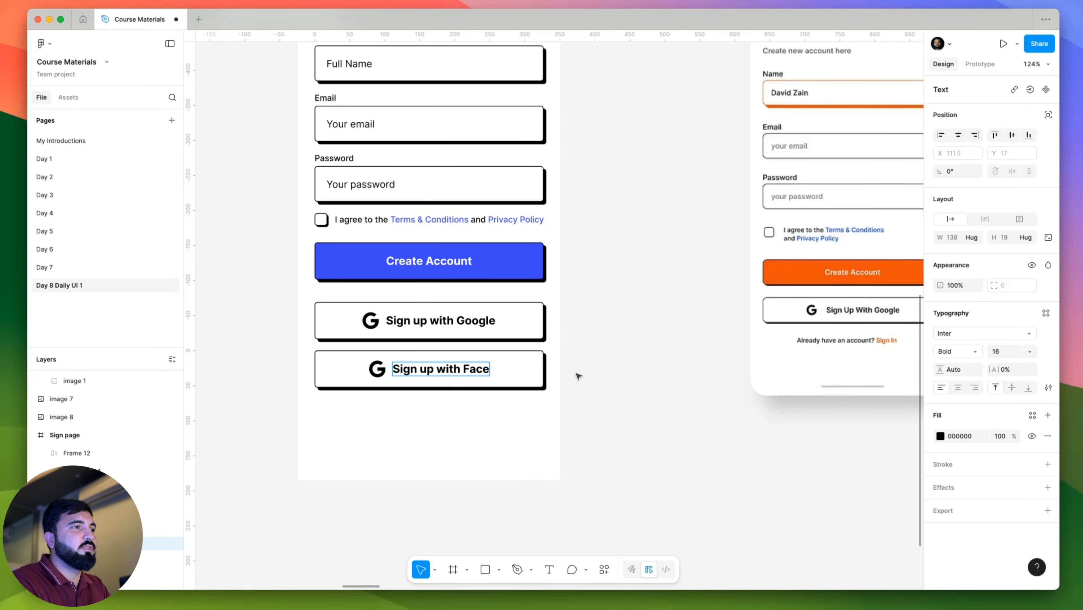
pyautogui.write('book')
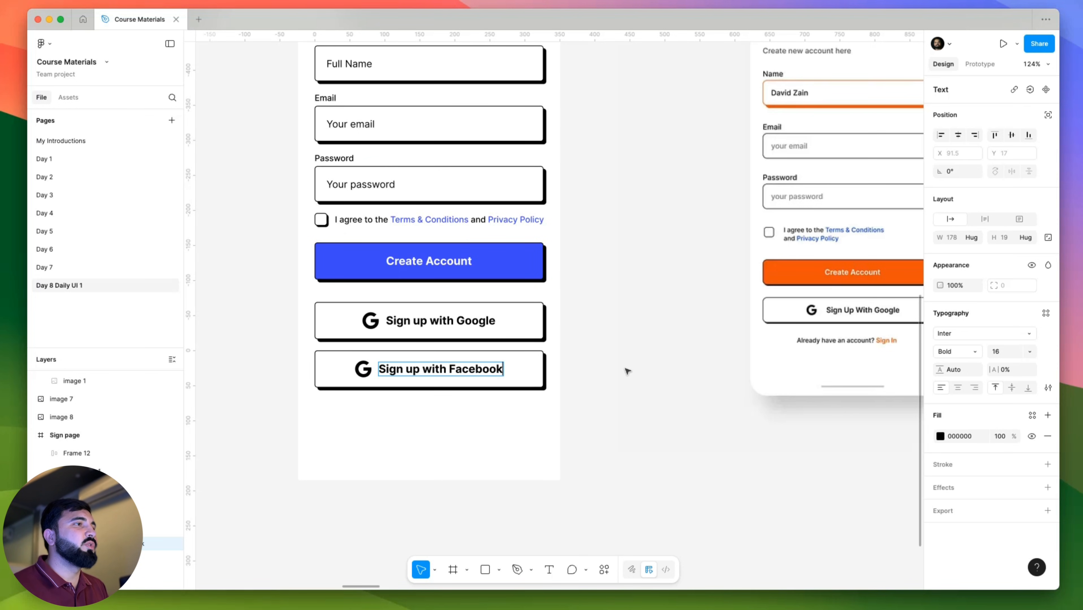
pyautogui.press('Escape')
# Search IconScout for "facebook", add the plain black f icon to the canvas and close the plugin.
pyautogui.rightClick(268, 320)
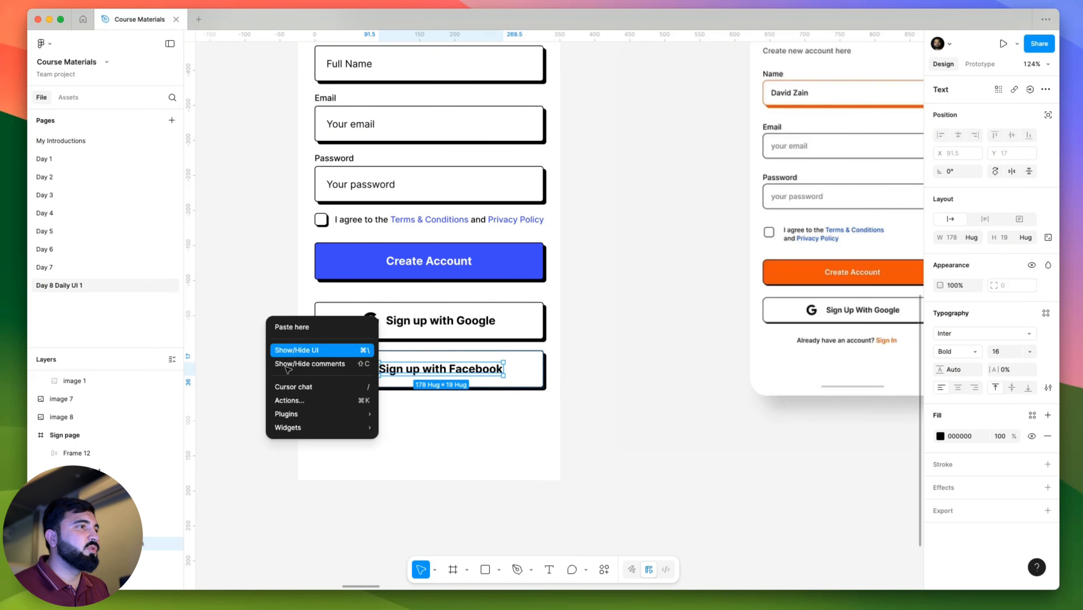
pyautogui.moveTo(332, 420)
pyautogui.click(453, 254)
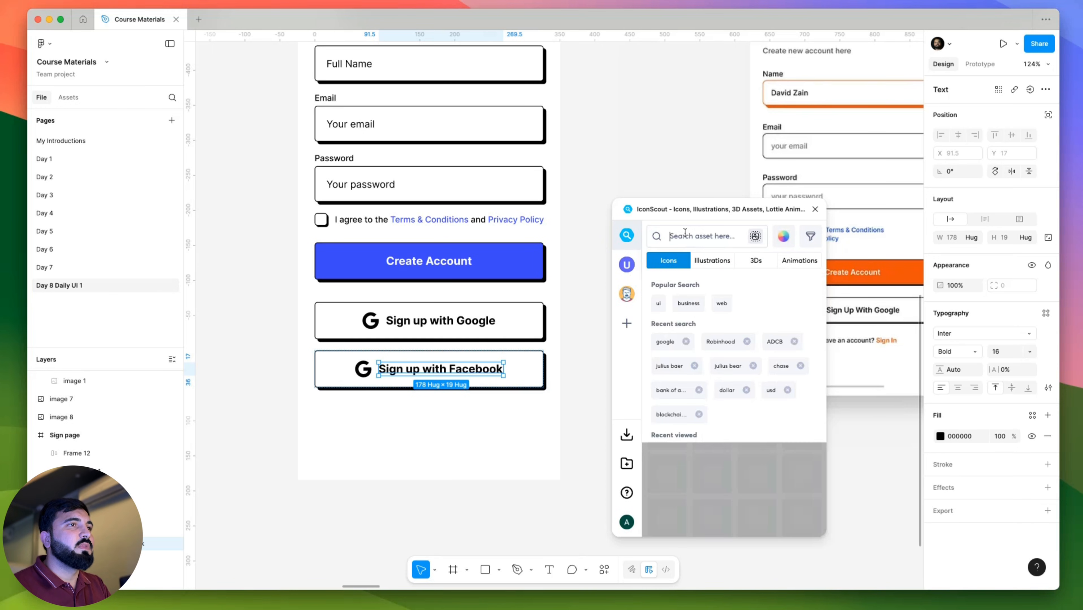
pyautogui.click(684, 237)
pyautogui.write('facebook')
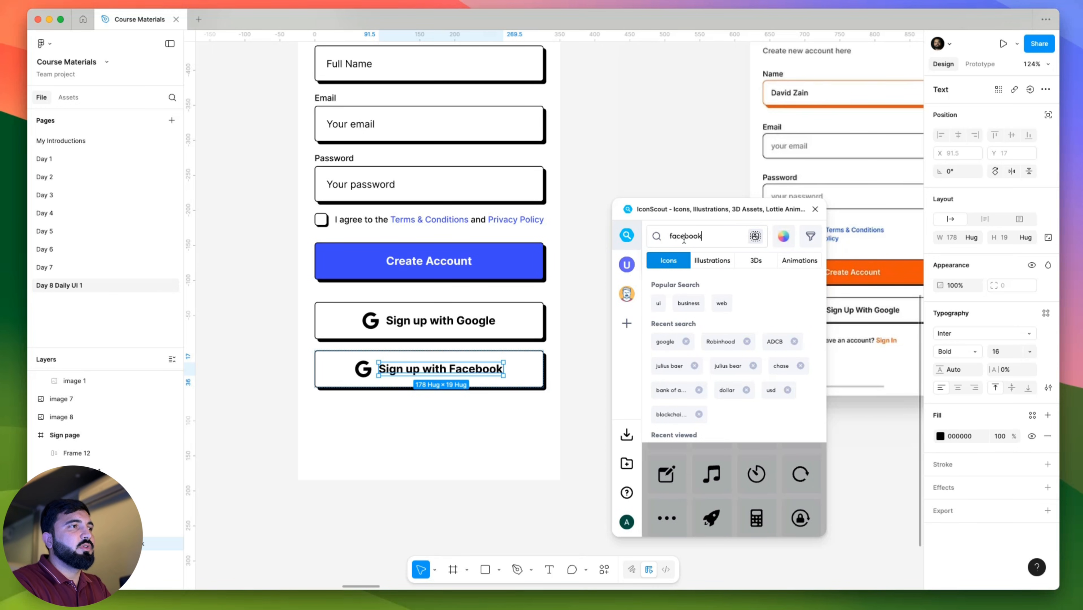
pyautogui.press('Return')
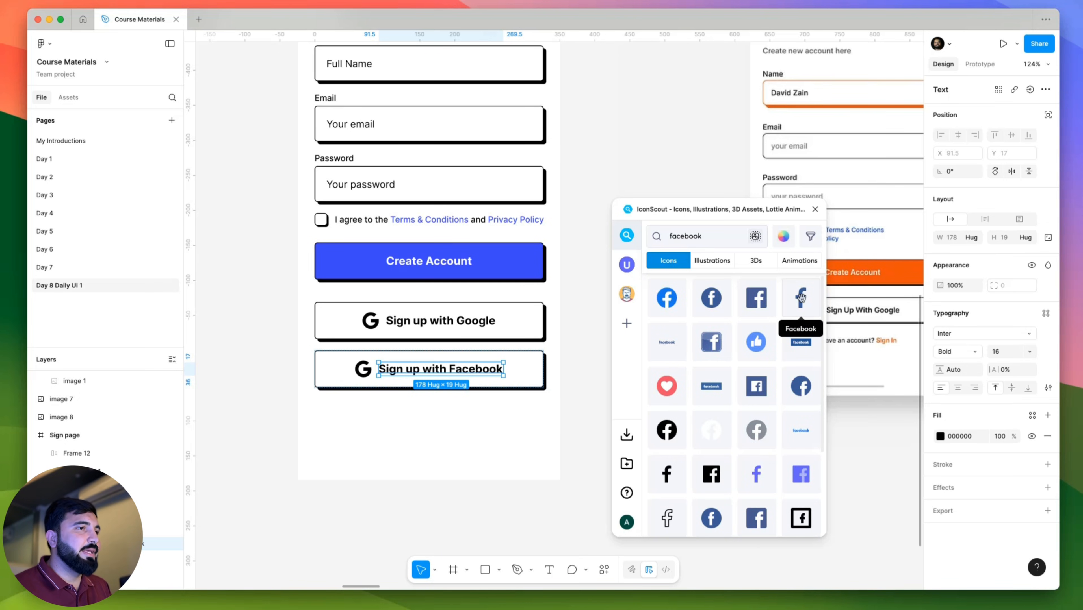
pyautogui.moveTo(667, 431); pyautogui.dragTo(252, 428)
pyautogui.click(815, 210)
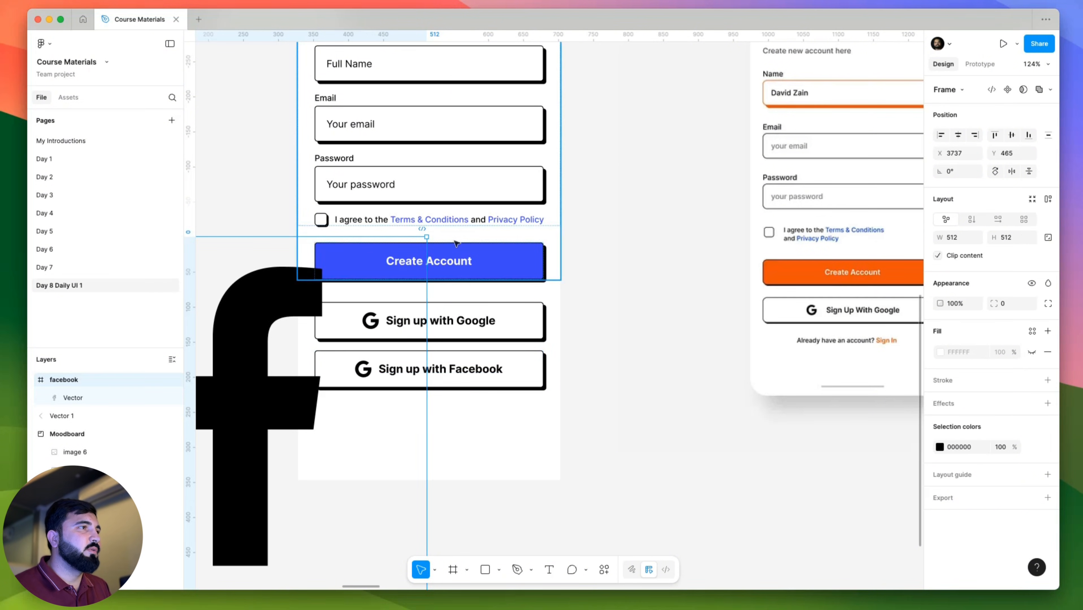
# Resize the facebook icon to 24 × 24 with its proportions locked and move it onto the Sign up with Facebook button.
pyautogui.click(1047, 237)
pyautogui.click(949, 238)
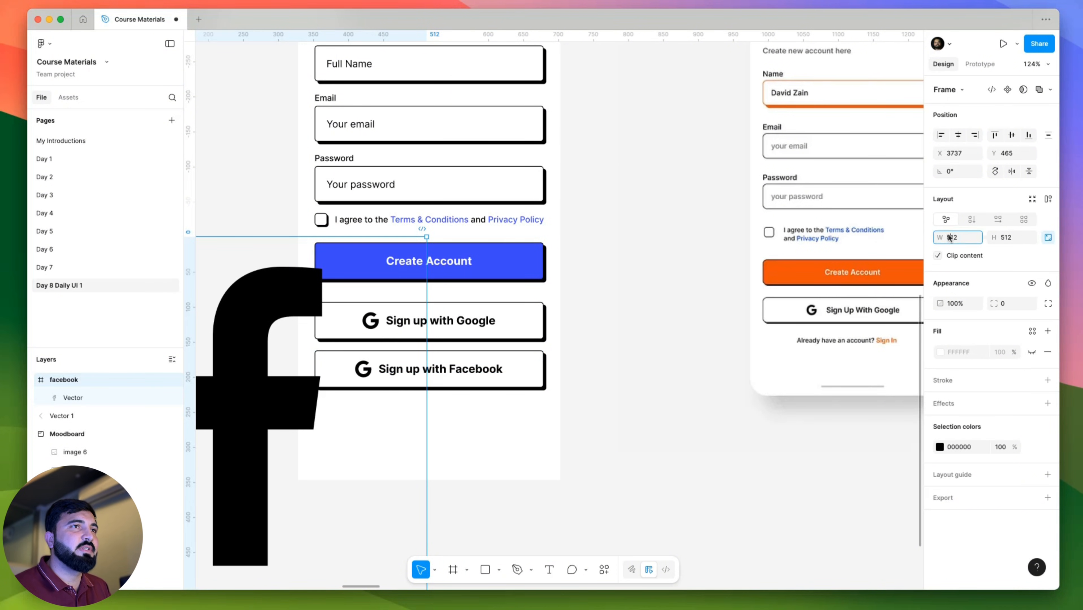
pyautogui.write('24')
pyautogui.press('Return')
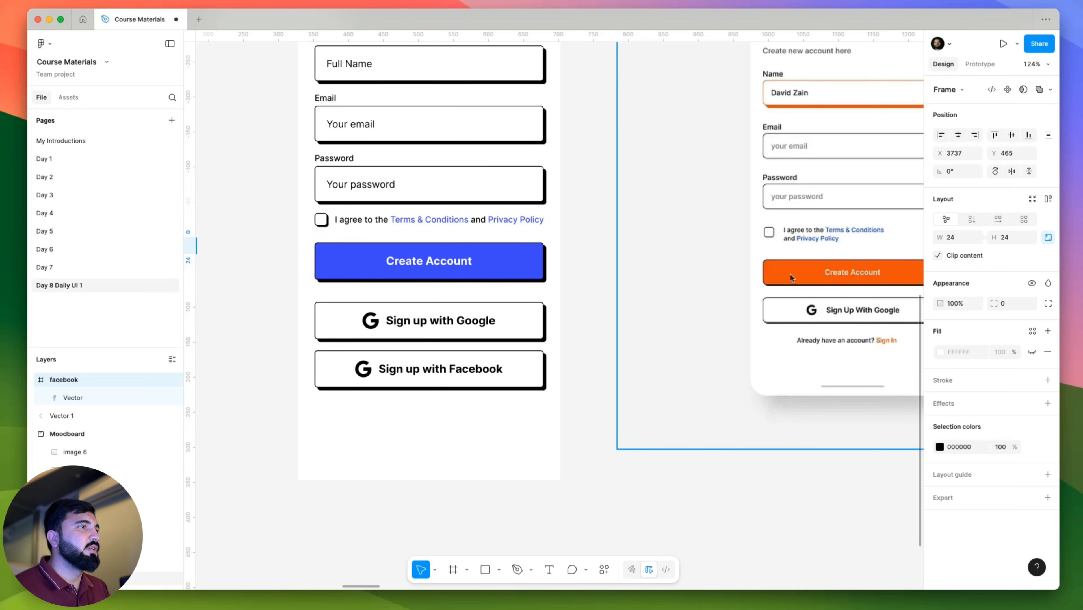
pyautogui.scroll(-5, 675, 271)
pyautogui.scroll(7, 274, 252)
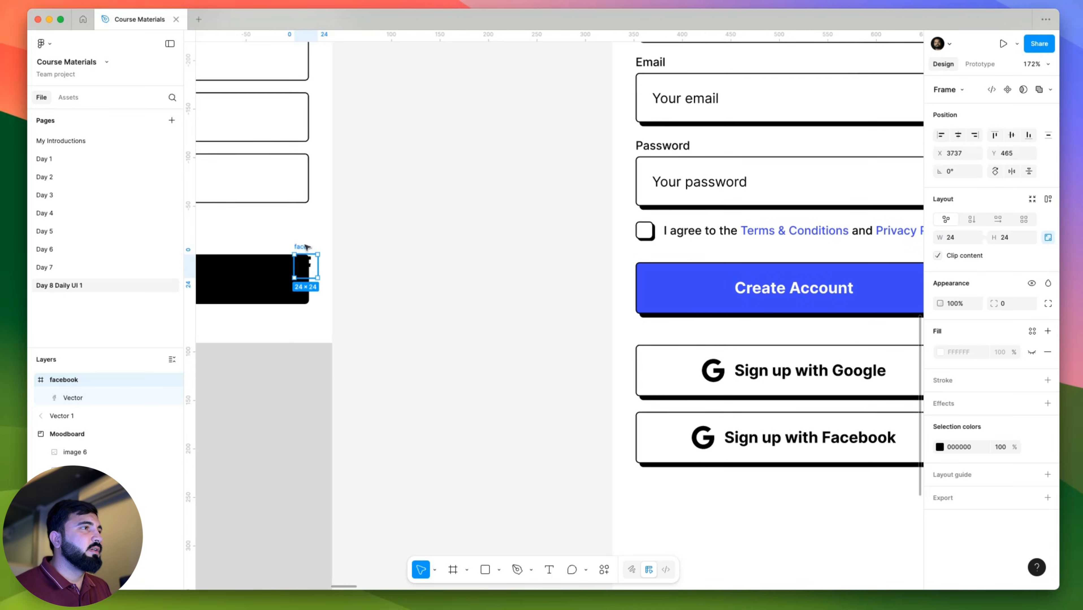
pyautogui.moveTo(306, 247); pyautogui.dragTo(788, 458)
pyautogui.scroll(6, 692, 432)
pyautogui.scroll(-5, 689, 416)
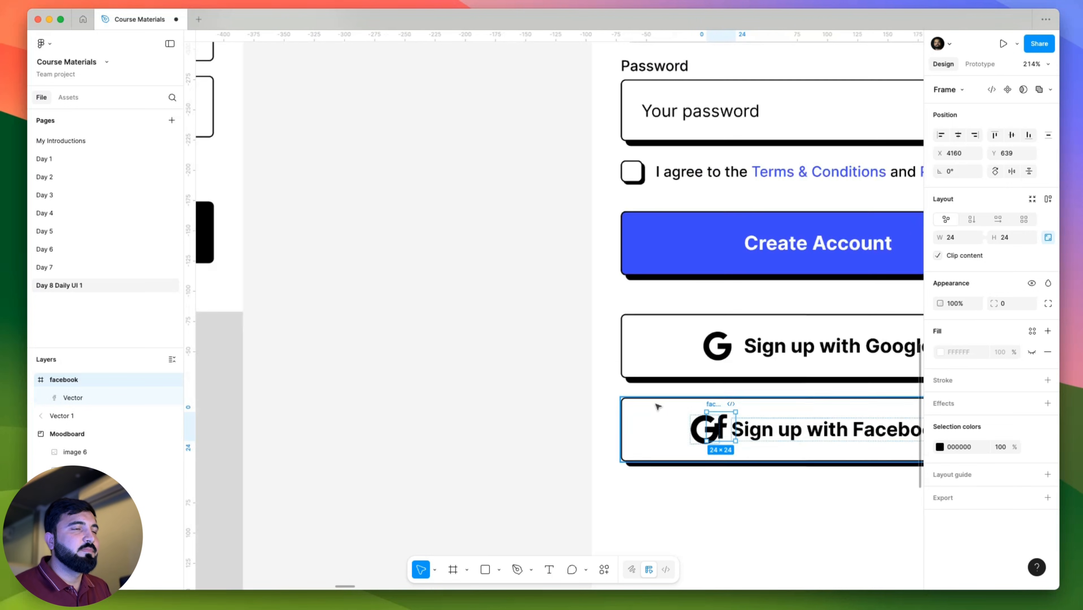
# Nest the f icon inside the Sign up with Facebook button before its label and delete the Google icon there.
pyautogui.hscroll(5, 658, 406)
pyautogui.hotkey('ctrl', 'x')
pyautogui.click(567, 393)
pyautogui.hotkey('ctrl', 'v')
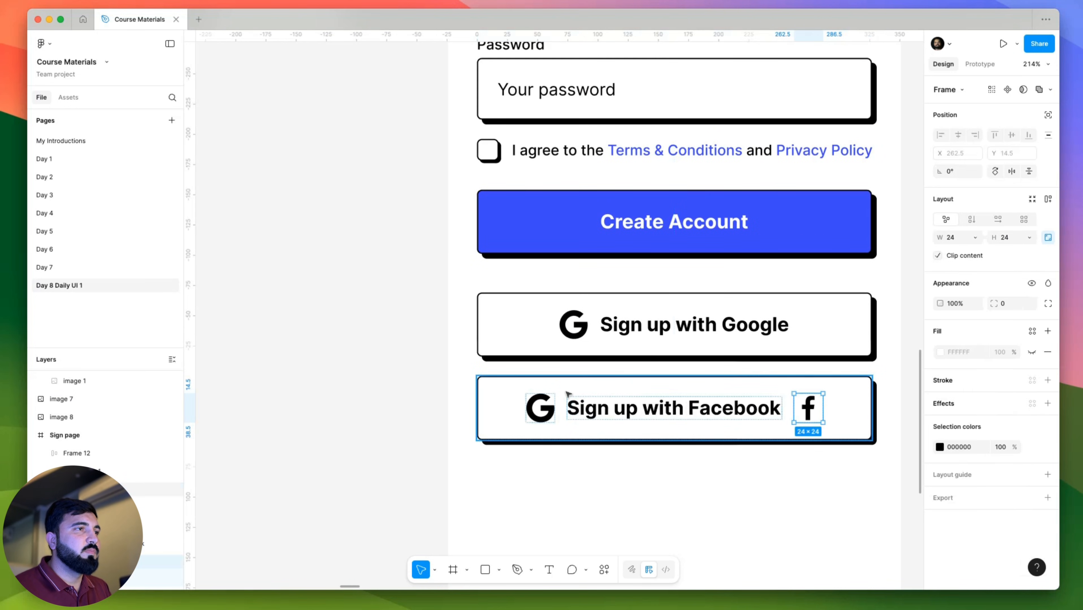
pyautogui.press('Left')
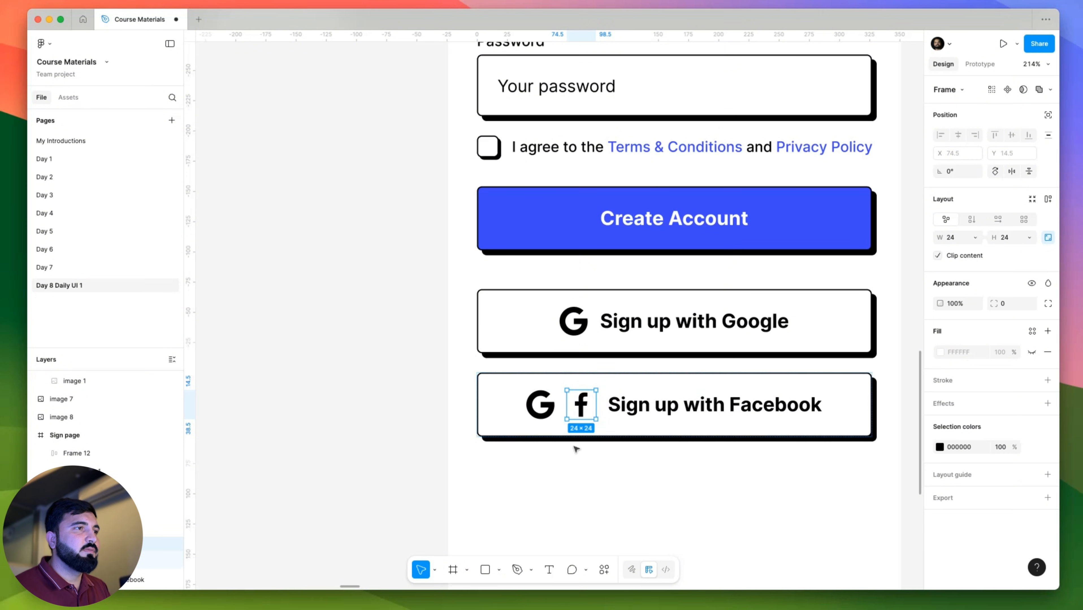
pyautogui.click(543, 415)
pyautogui.press('Delete')
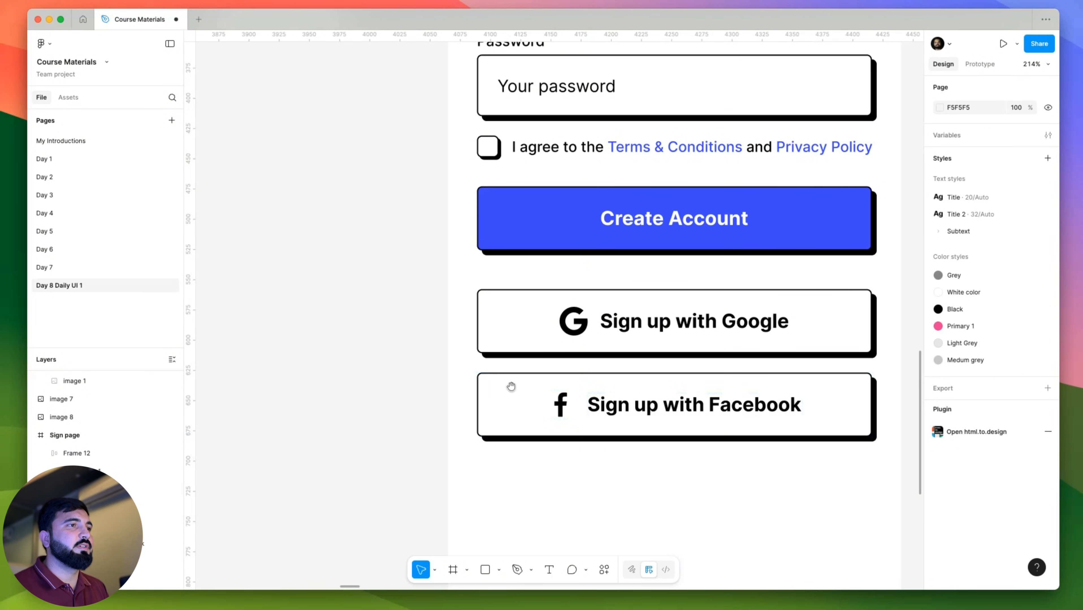
# Enlarge the f vector inside its icon frame from the centre to 12 × 23.
pyautogui.hscroll(5, 386, 375)
pyautogui.scroll(-2, 443, 340)
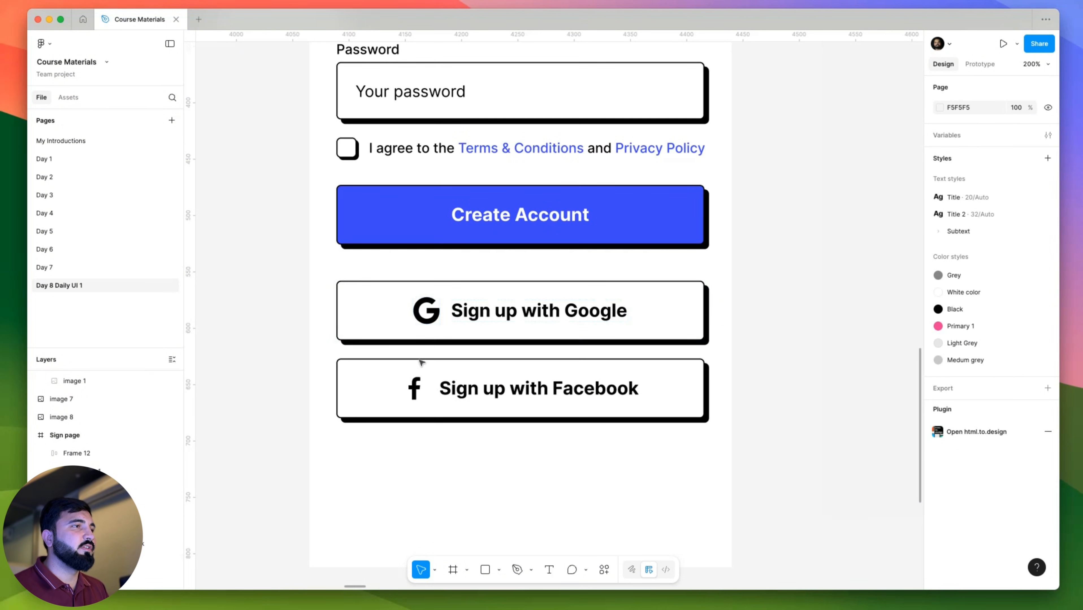
pyautogui.scroll(3, 418, 393)
pyautogui.scroll(5, 418, 392)
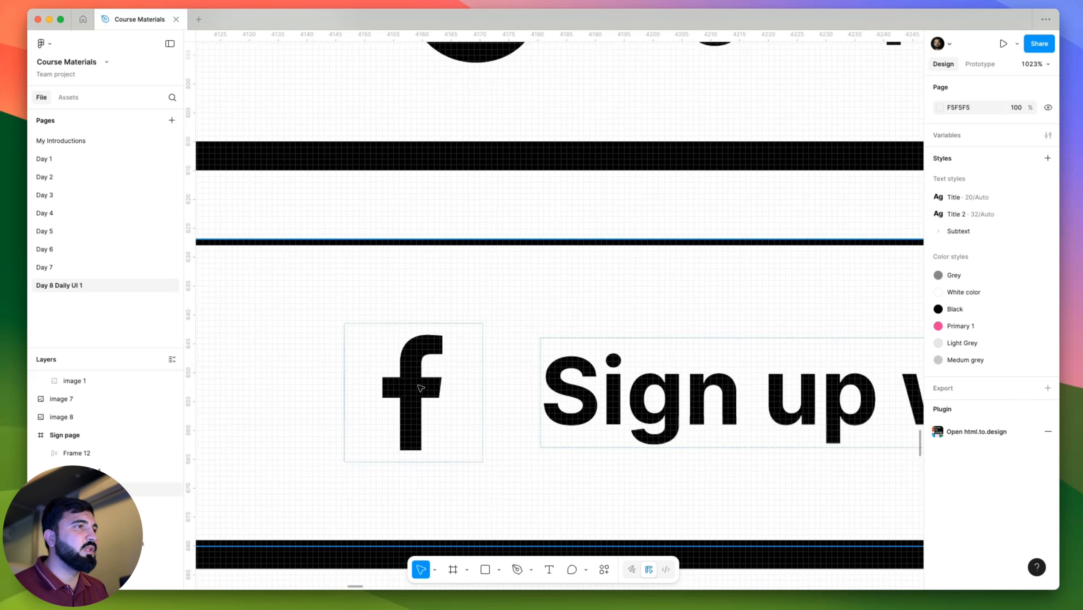
pyautogui.click(423, 384)
pyautogui.doubleClick(423, 383)
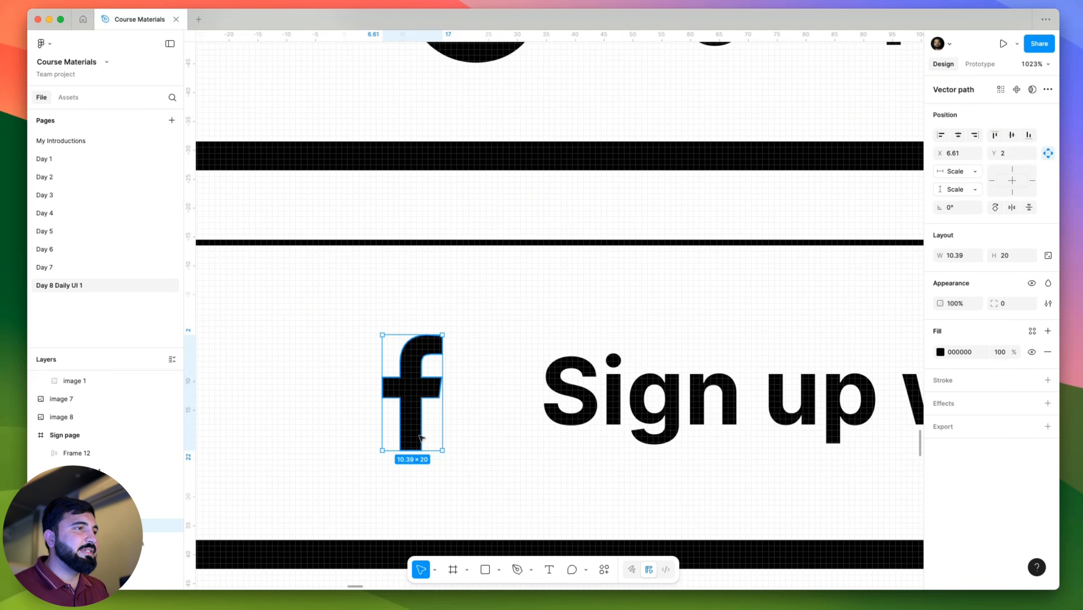
pyautogui.moveTo(443, 455); pyautogui.dragTo(445, 458)
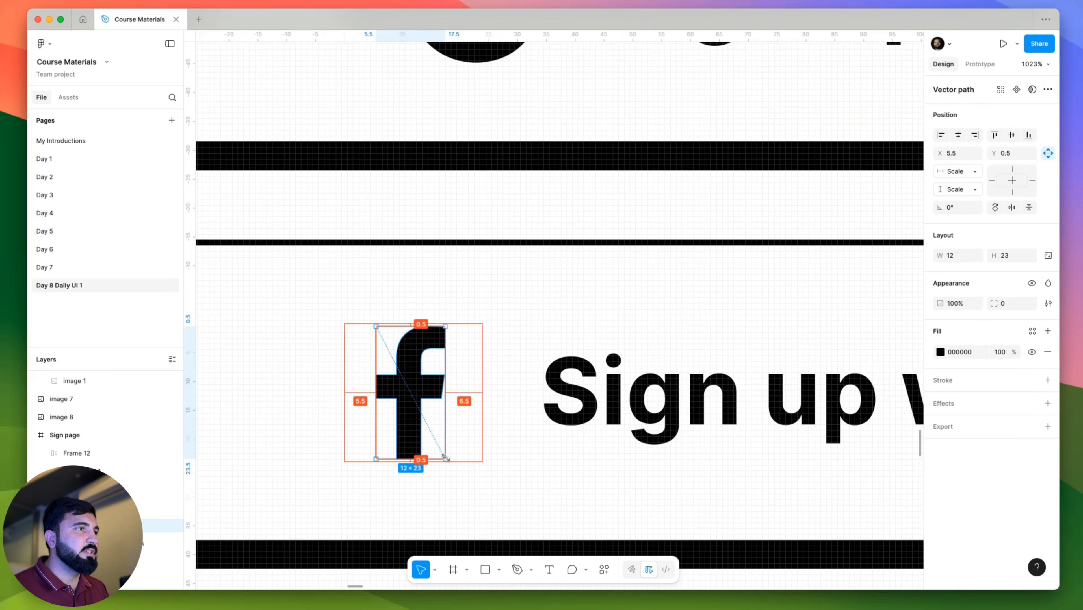
pyautogui.scroll(-5, 472, 380)
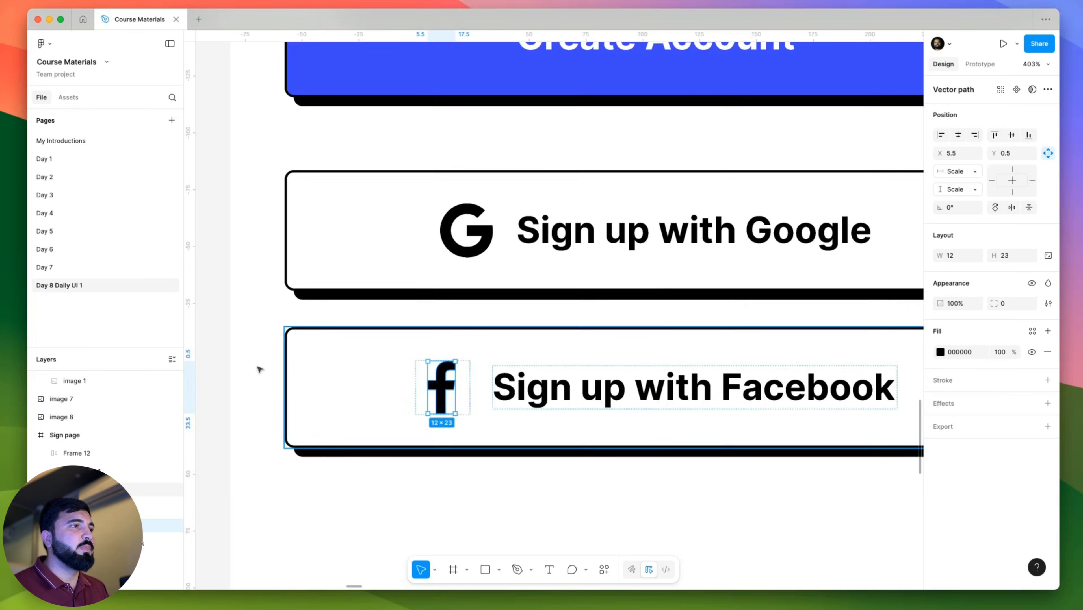
pyautogui.click(259, 368)
pyautogui.scroll(-3, 497, 316)
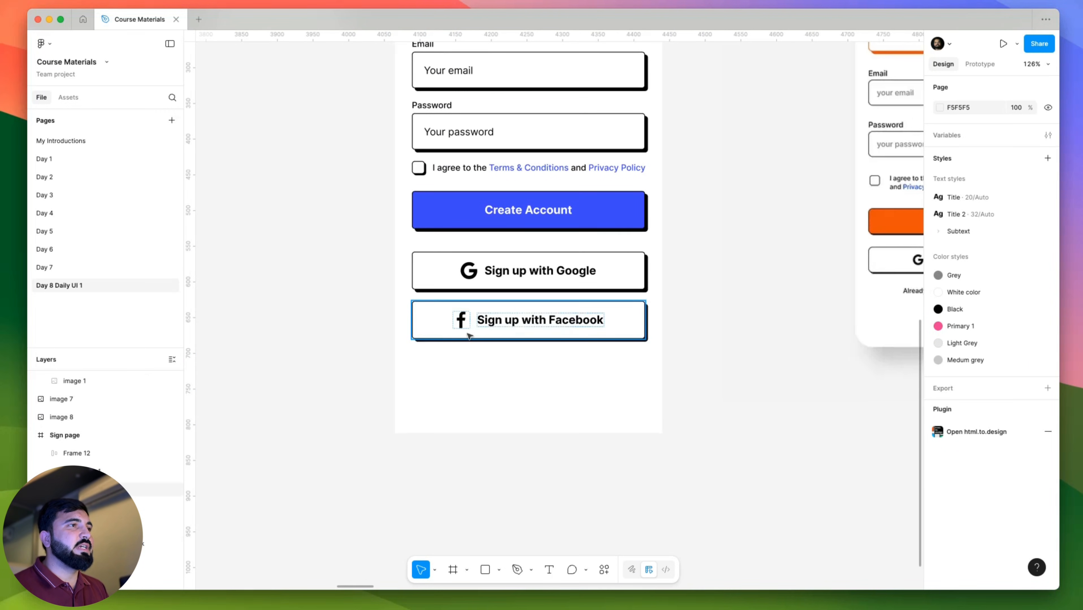
# Move the Google and Facebook sign-up buttons down together, placing the Google button at Y 573.
pyautogui.click(721, 325)
pyautogui.scroll(-5, 512, 313)
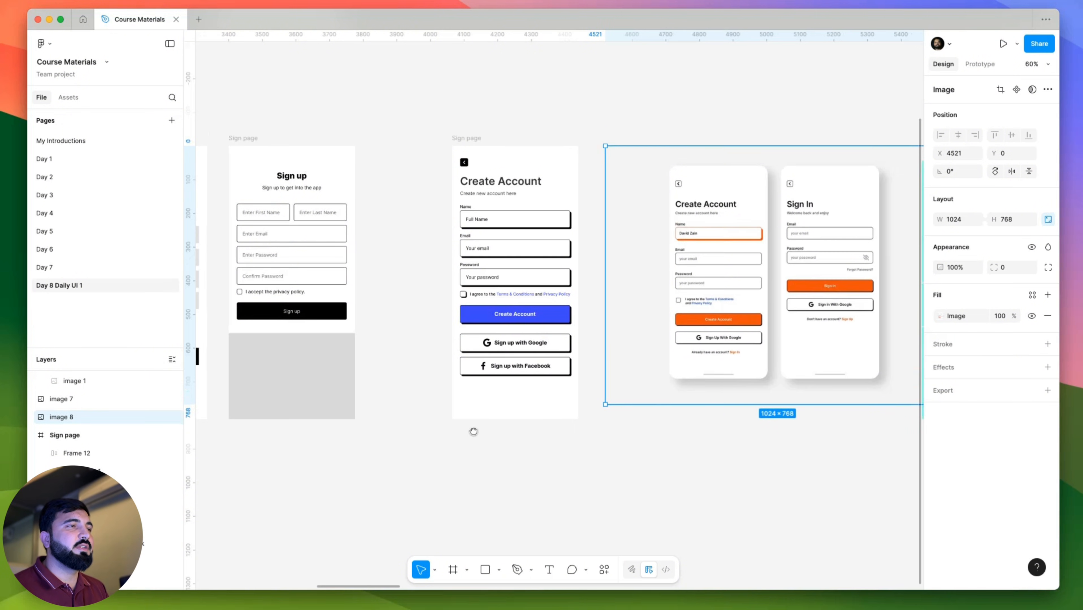
pyautogui.scroll(5, 471, 431)
pyautogui.scroll(3, 491, 304)
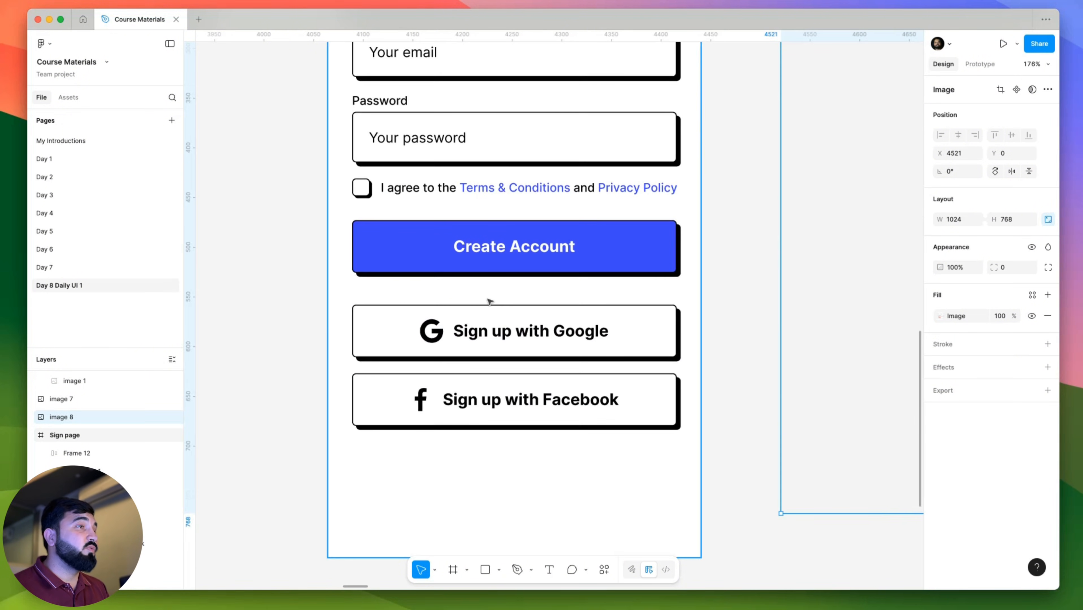
pyautogui.click(464, 349)
pyautogui.keyDown('shift'); pyautogui.click(481, 385); pyautogui.keyUp('shift')
pyautogui.moveTo(482, 384); pyautogui.dragTo(482, 399)
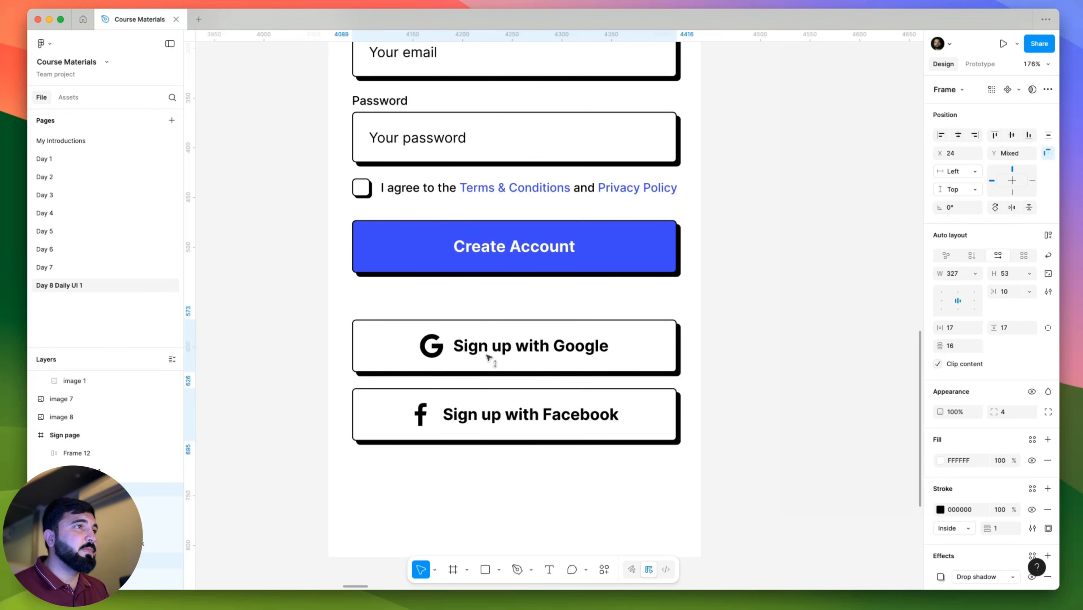
# Place a copy of the terms text between Create Account and the Google button, and change it to "Or Continue with".
pyautogui.click(447, 187)
pyautogui.moveTo(447, 187); pyautogui.dragTo(463, 302)
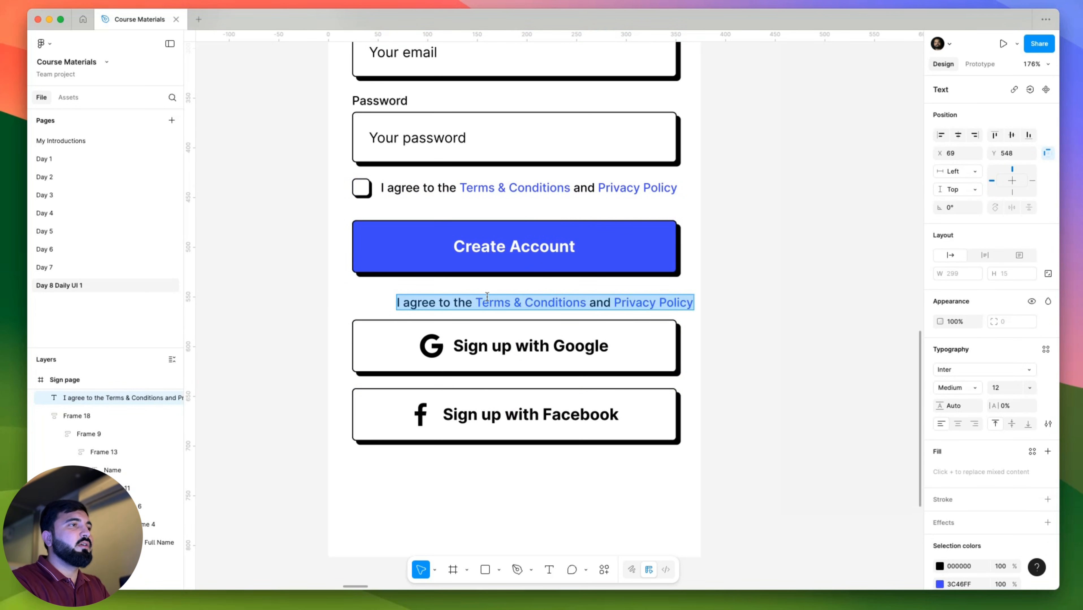
pyautogui.write('Or Continue with')
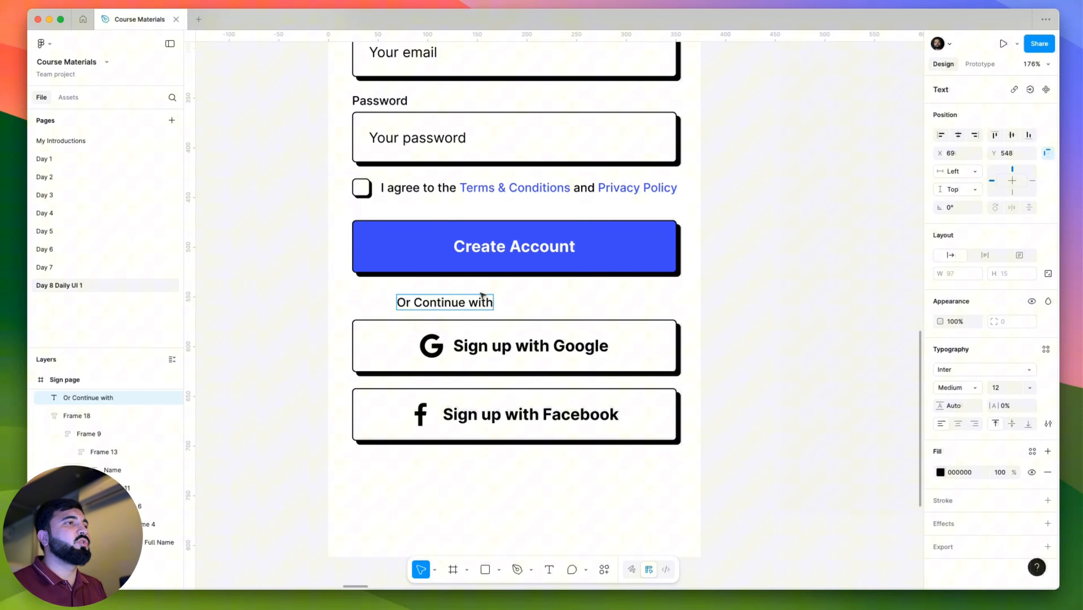
pyautogui.press('Escape')
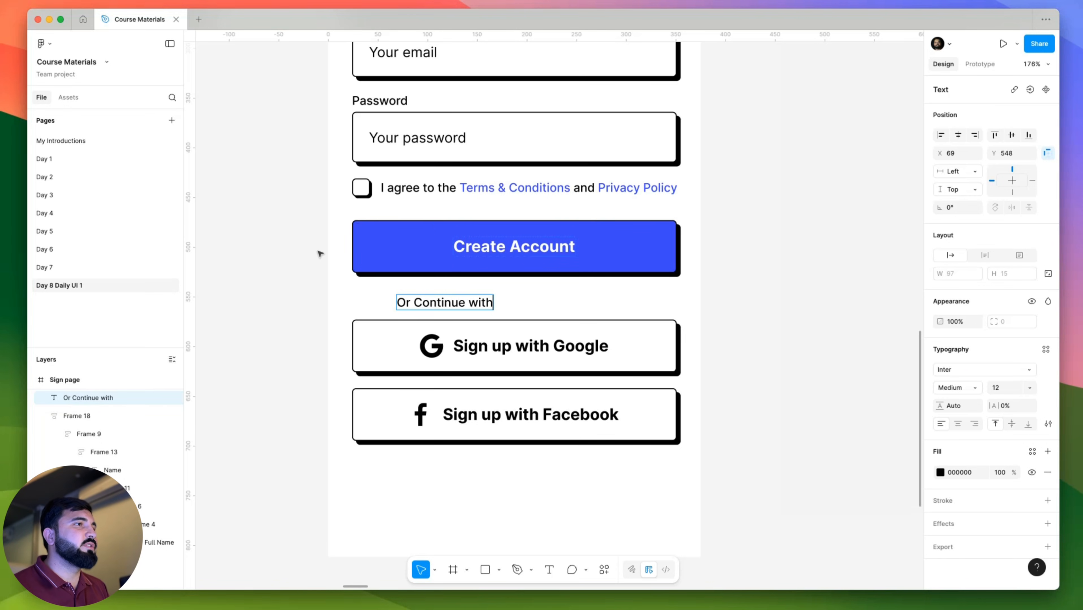
# Shift both social sign-up buttons down to start at Y 579 and centre "Or Continue with" horizontally at X 139, Y 548.
pyautogui.click(444, 364)
pyautogui.click(447, 421)
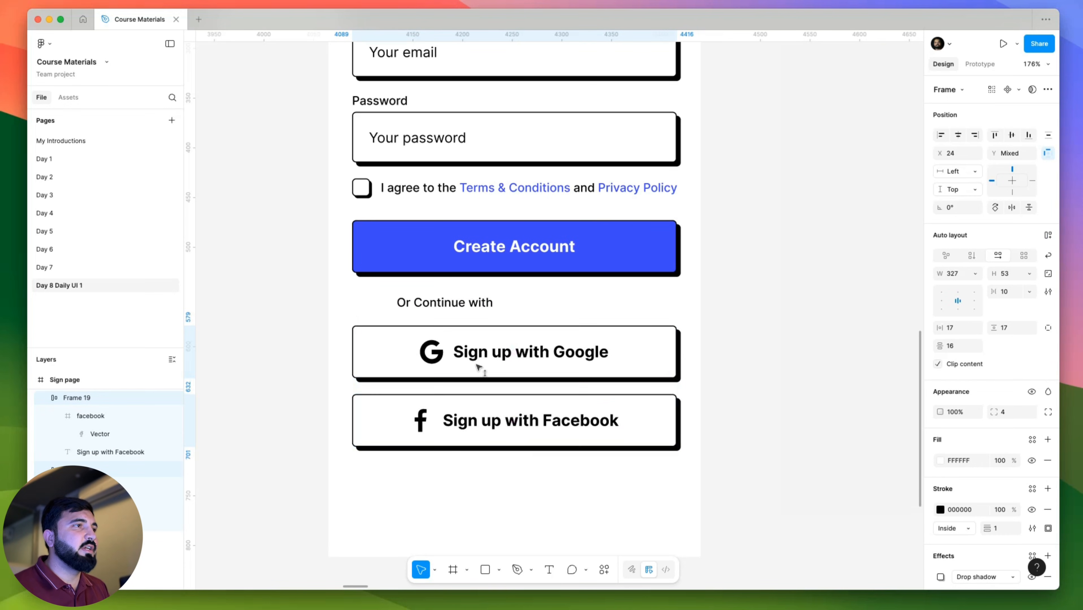
pyautogui.click(481, 313)
pyautogui.moveTo(482, 314); pyautogui.dragTo(514, 312)
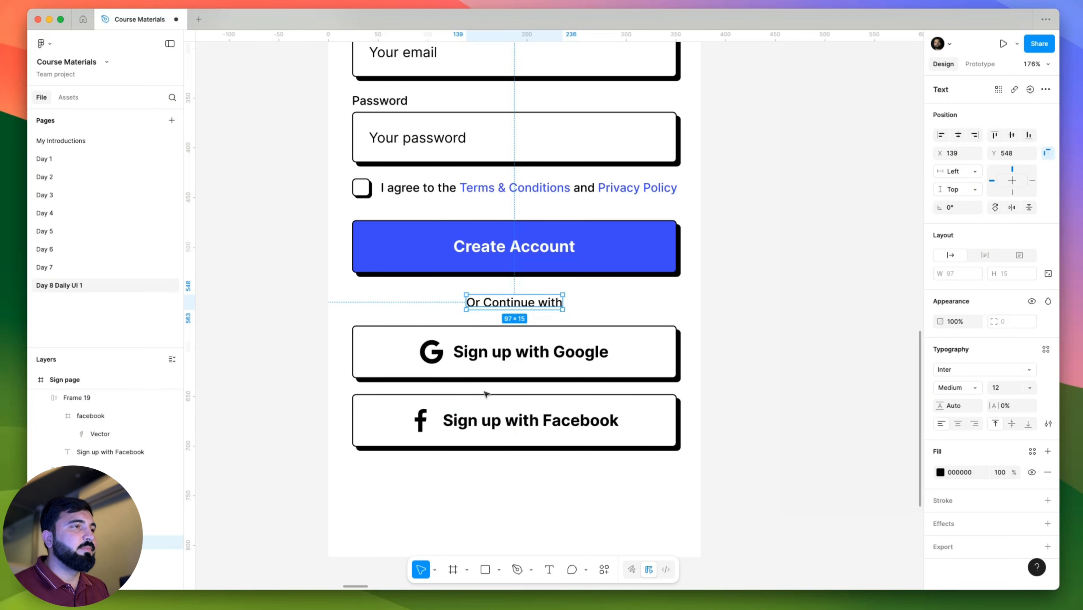
# Place a copy of the terms text below the Sign up with Facebook button, at X 53, Y 748.
pyautogui.hscroll(-5, 553, 368)
pyautogui.scroll(-3, 554, 368)
pyautogui.scroll(-6, 466, 253)
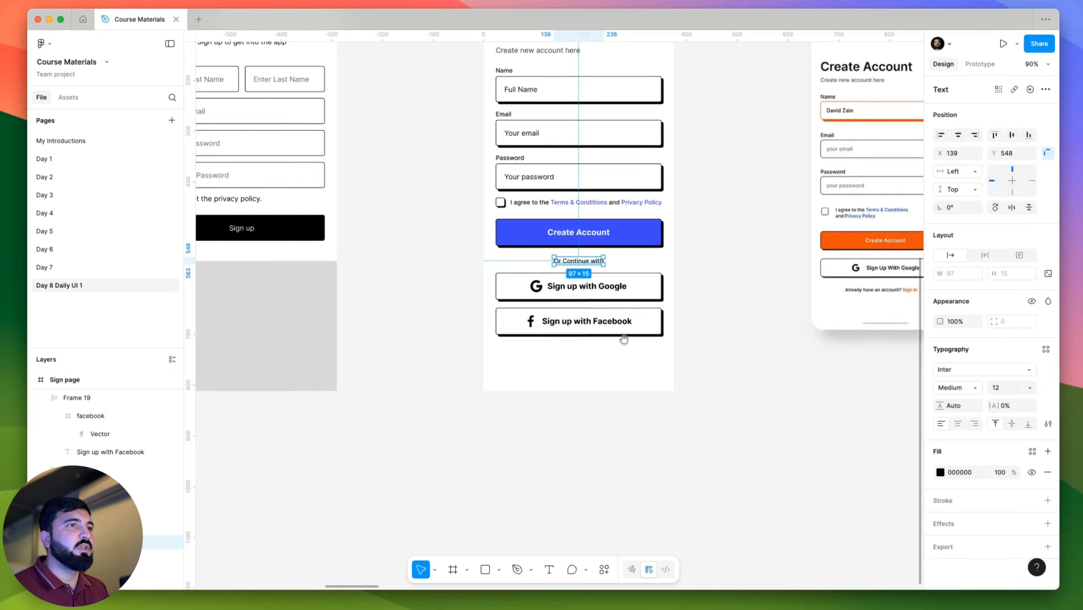
pyautogui.hscroll(5, 427, 299)
pyautogui.click(332, 211)
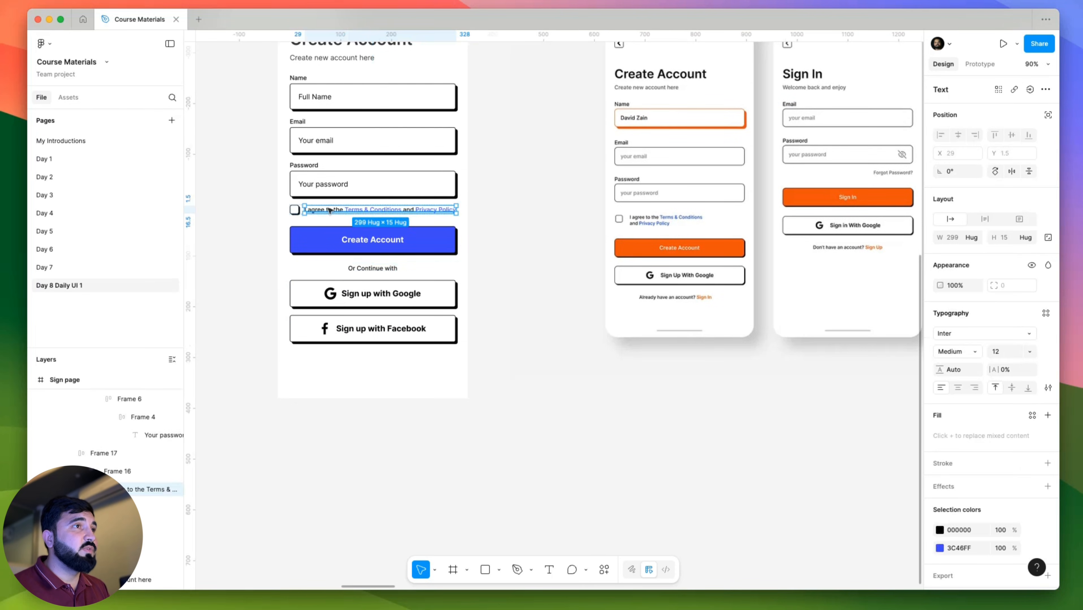
pyautogui.moveTo(331, 210); pyautogui.dragTo(331, 369)
# Replace the copied text below the Facebook button with "Already have an account? Sign In".
pyautogui.doubleClick(351, 367)
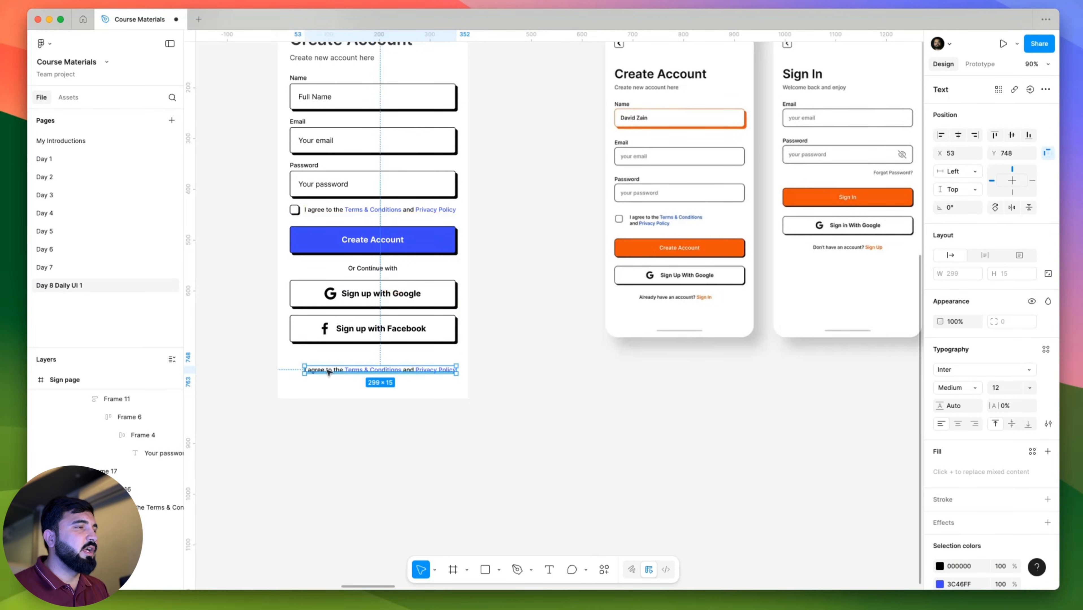
pyautogui.write('Alrea')
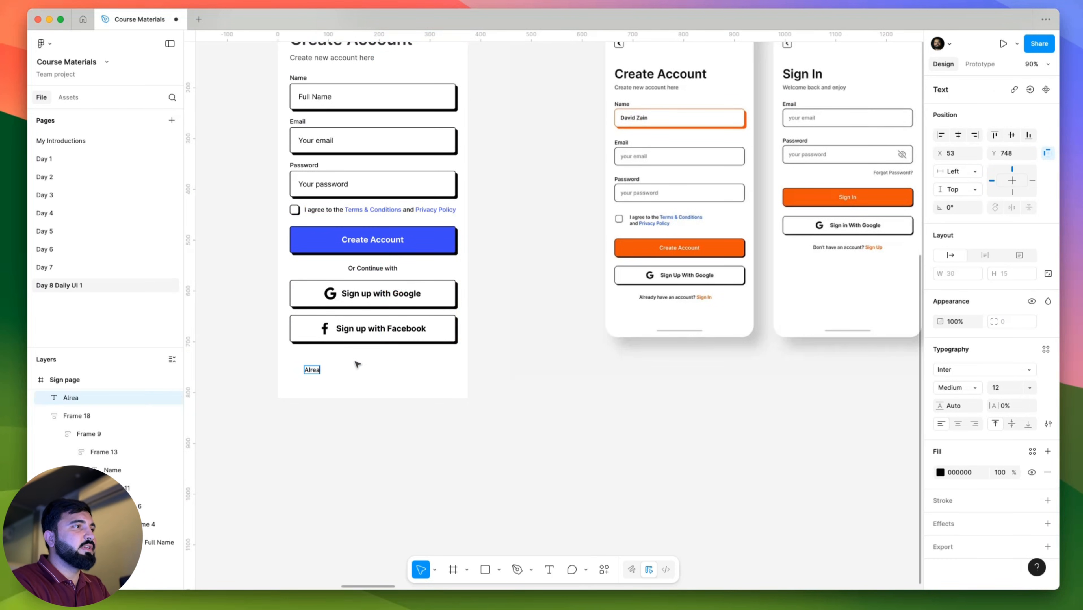
pyautogui.write('dy have an account?')
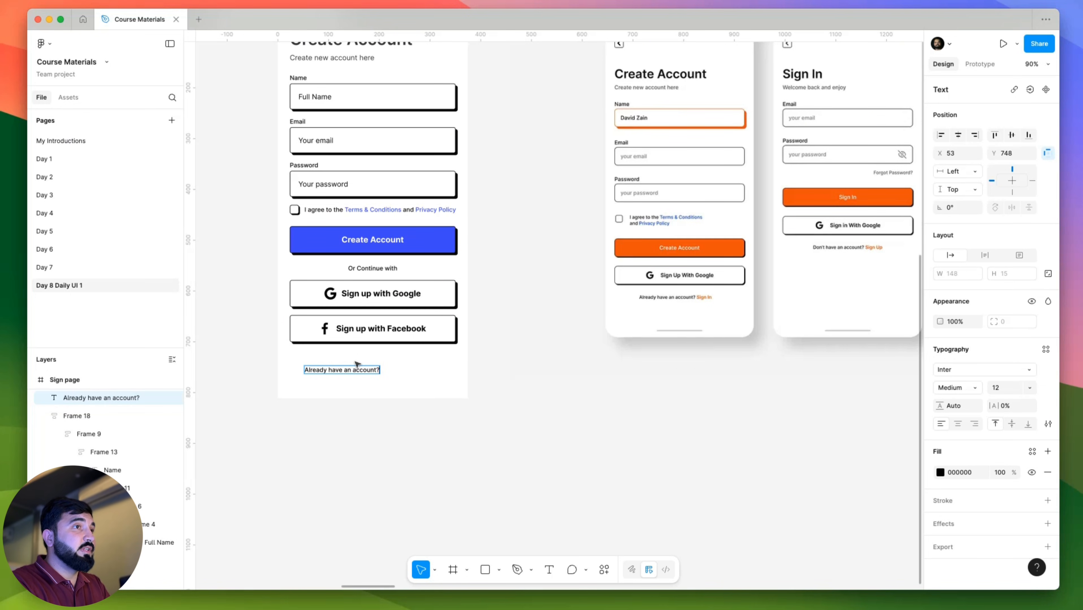
pyautogui.write(' Sign')
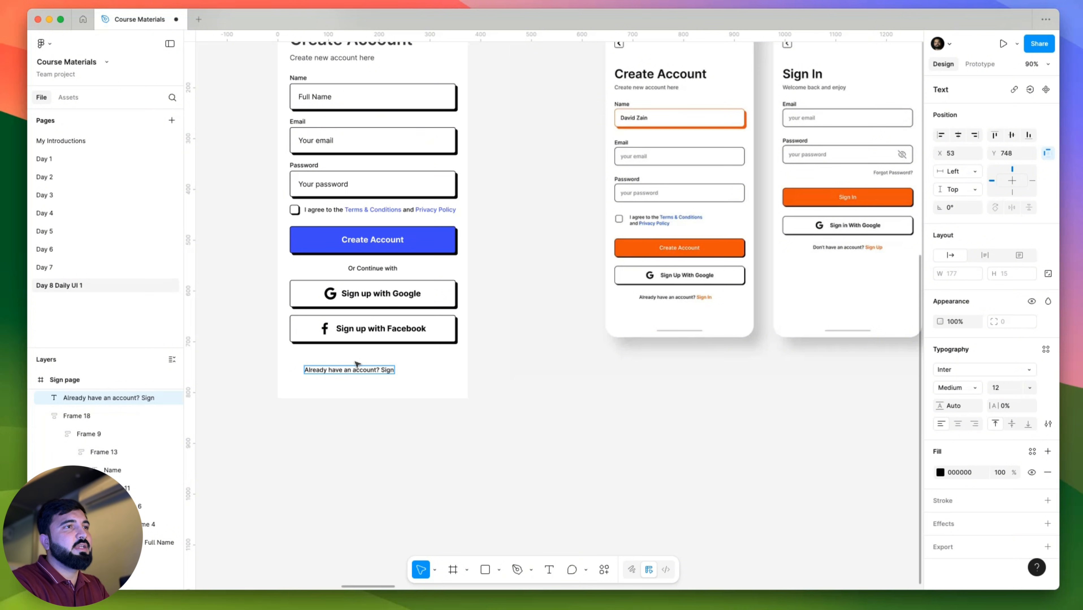
pyautogui.write(' IN')
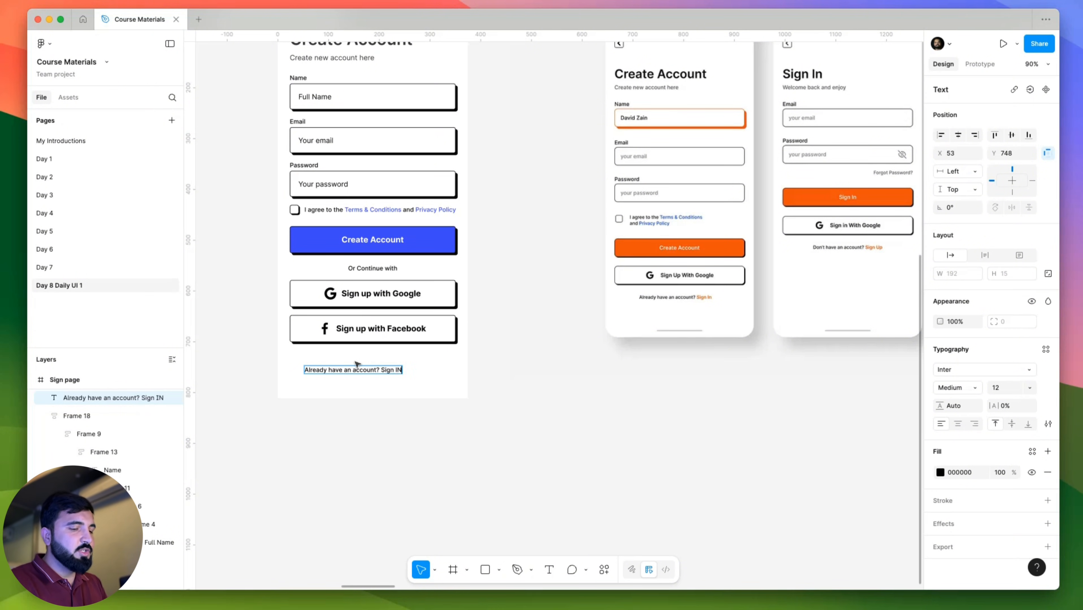
pyautogui.press('BackSpace')
pyautogui.write('n')
pyautogui.press('BackSpace')
pyautogui.write('n')
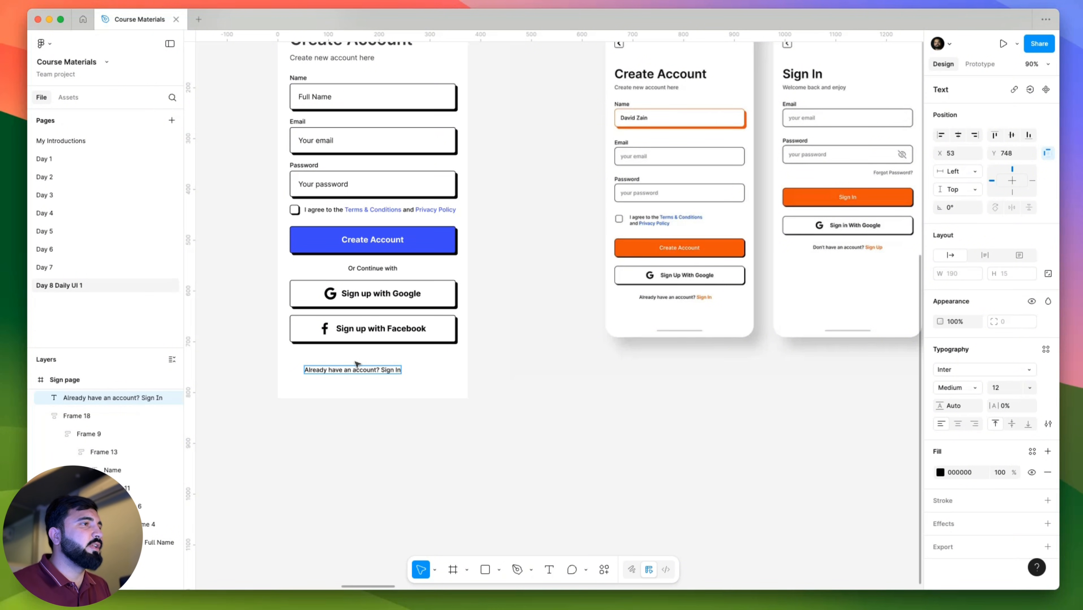
# Colour the words "Sign In" in the account line blue 3C46FF and make them Bold.
pyautogui.scroll(5, 350, 389)
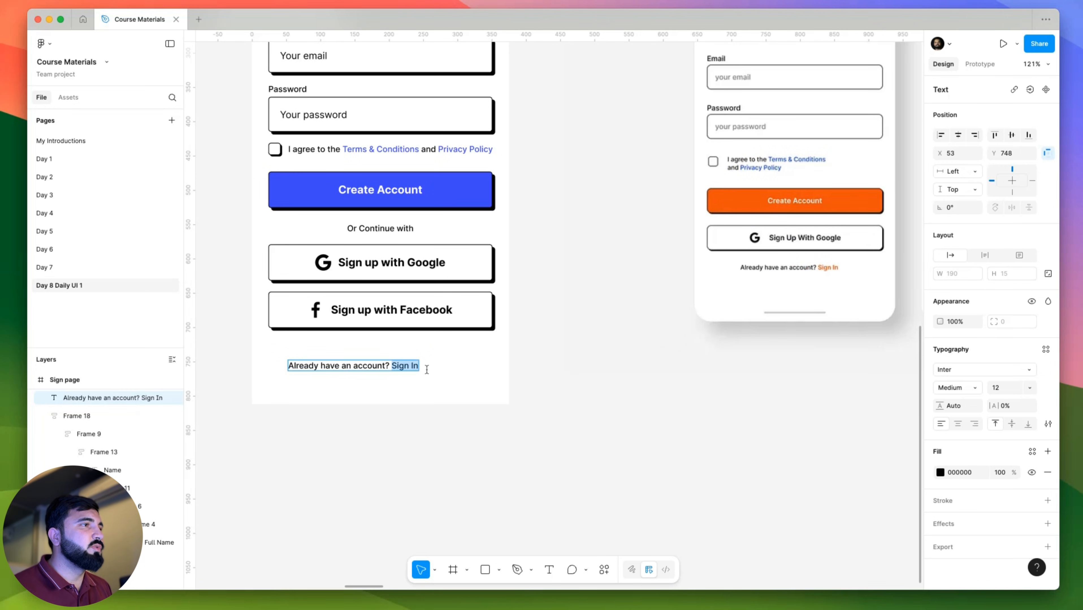
pyautogui.click(1032, 452)
pyautogui.click(942, 472)
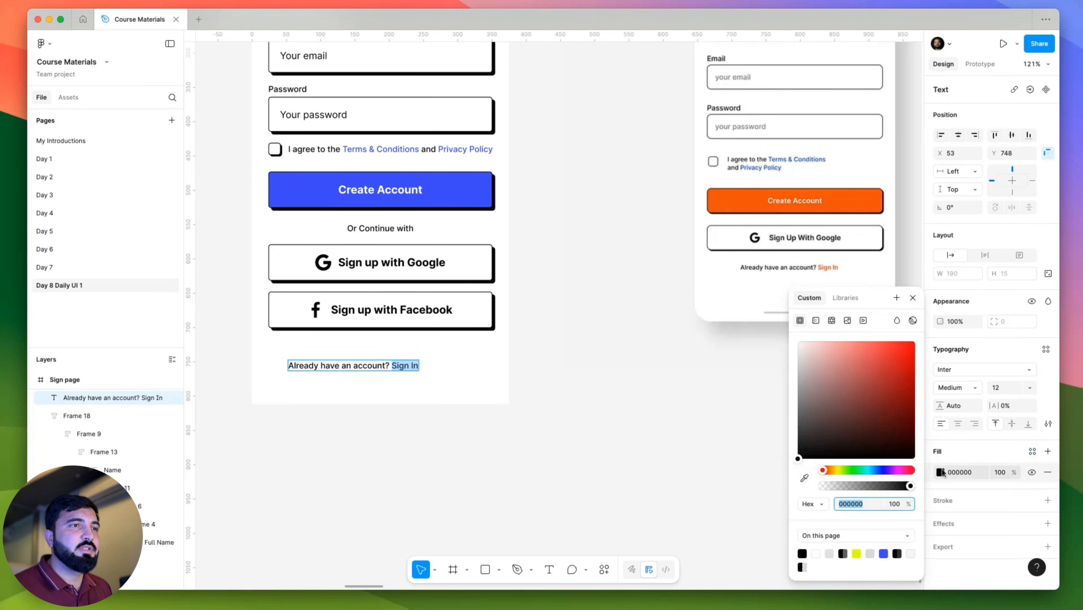
pyautogui.click(883, 554)
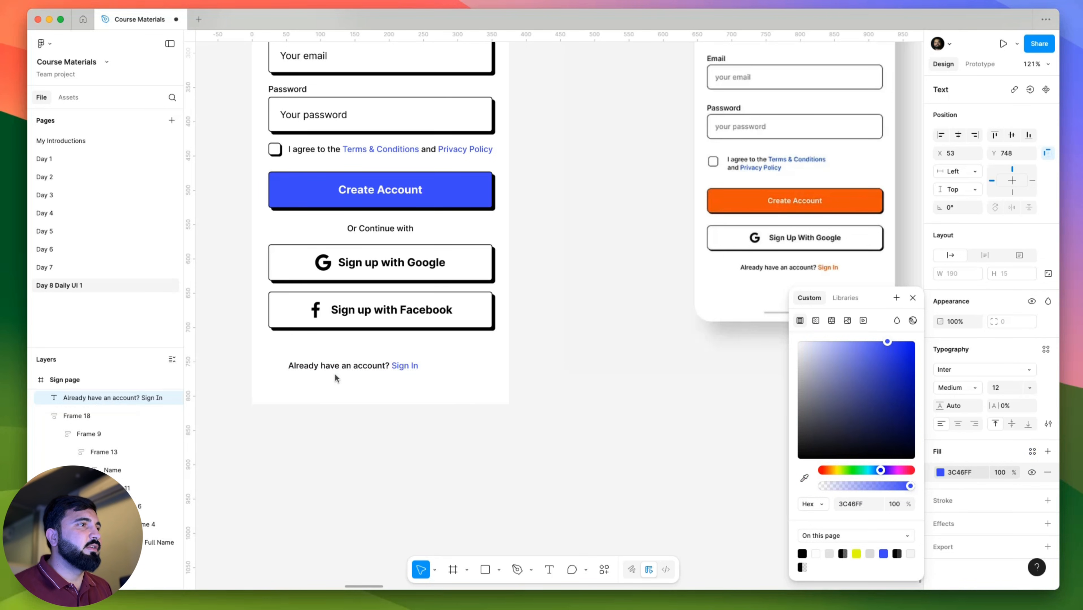
pyautogui.click(975, 388)
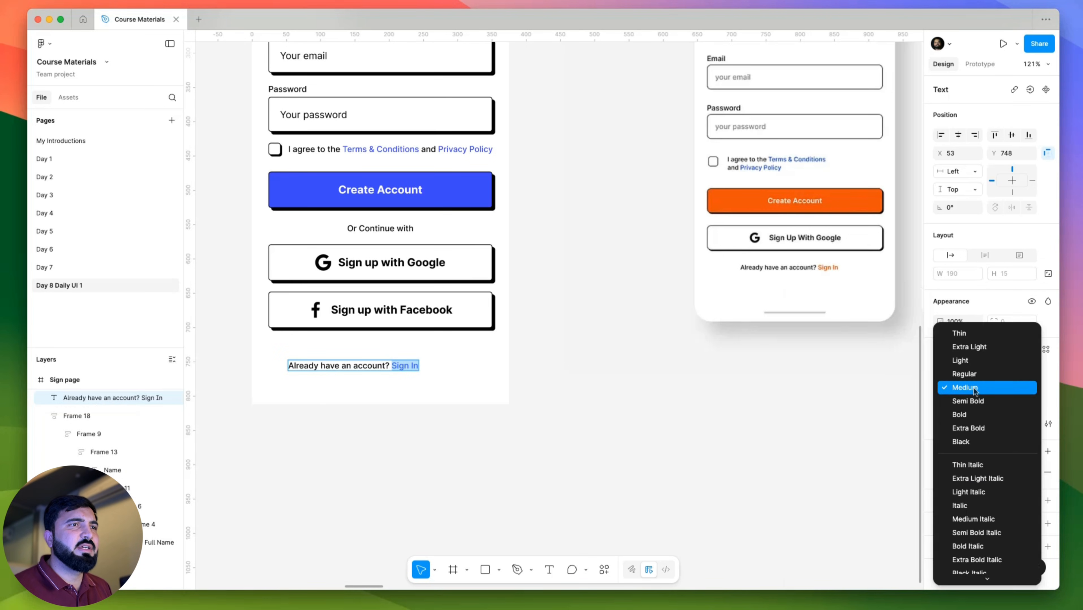
pyautogui.click(970, 414)
# Set the font size of the whole "Already have an account? Sign In" line to 14.
pyautogui.doubleClick(370, 368)
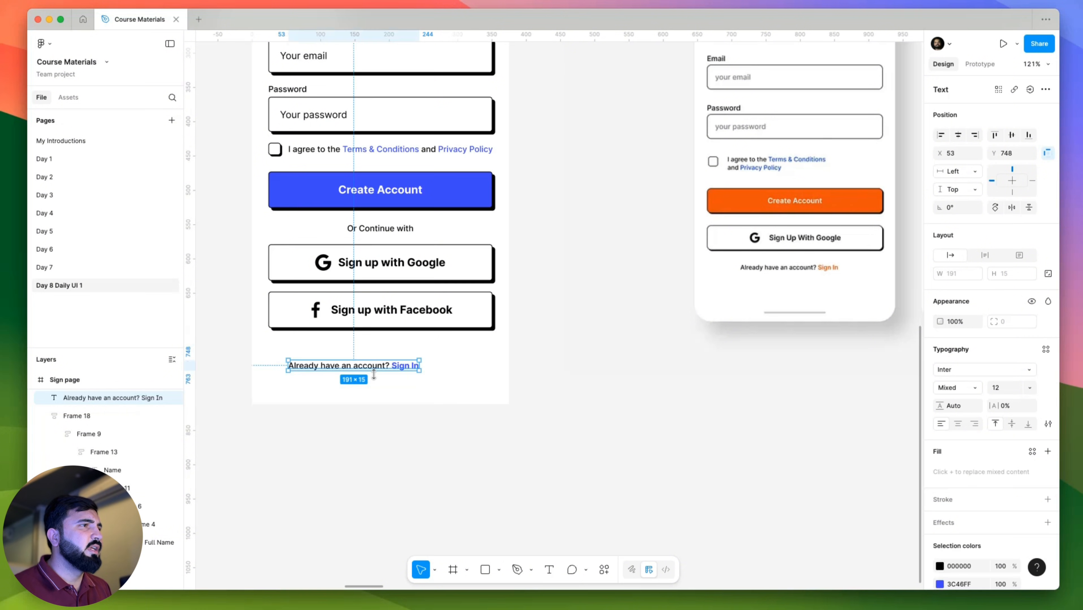
pyautogui.click(1003, 392)
pyautogui.write('14')
pyautogui.press('Return')
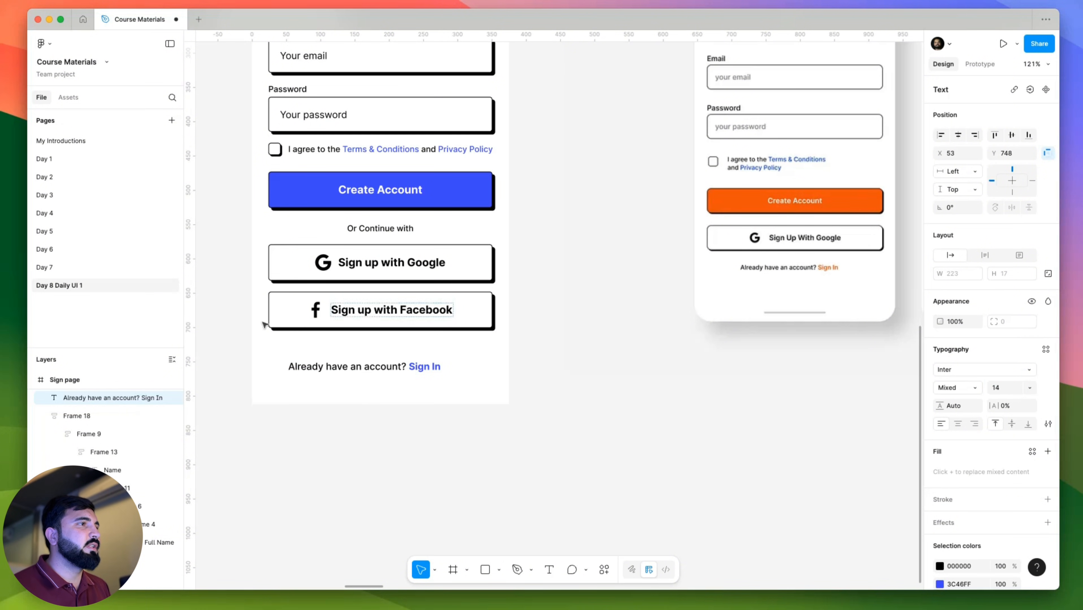
# Centre the "Already have an account? Sign In" line horizontally below the Sign up with Facebook button.
pyautogui.moveTo(366, 367); pyautogui.dragTo(384, 368)
pyautogui.click(452, 444)
pyautogui.scroll(-5, 554, 368)
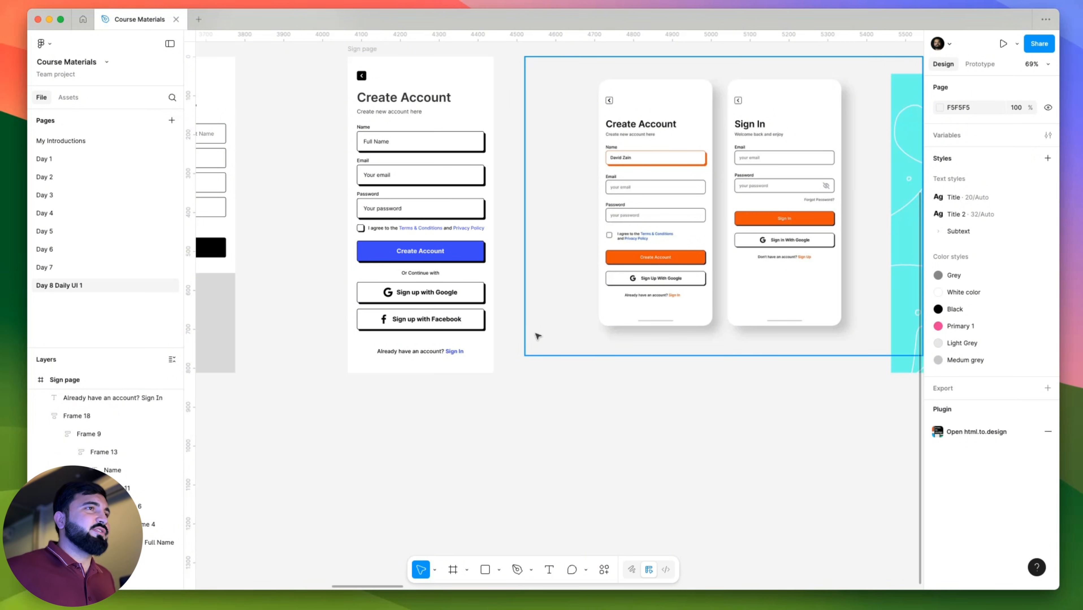
pyautogui.scroll(-5, 538, 337)
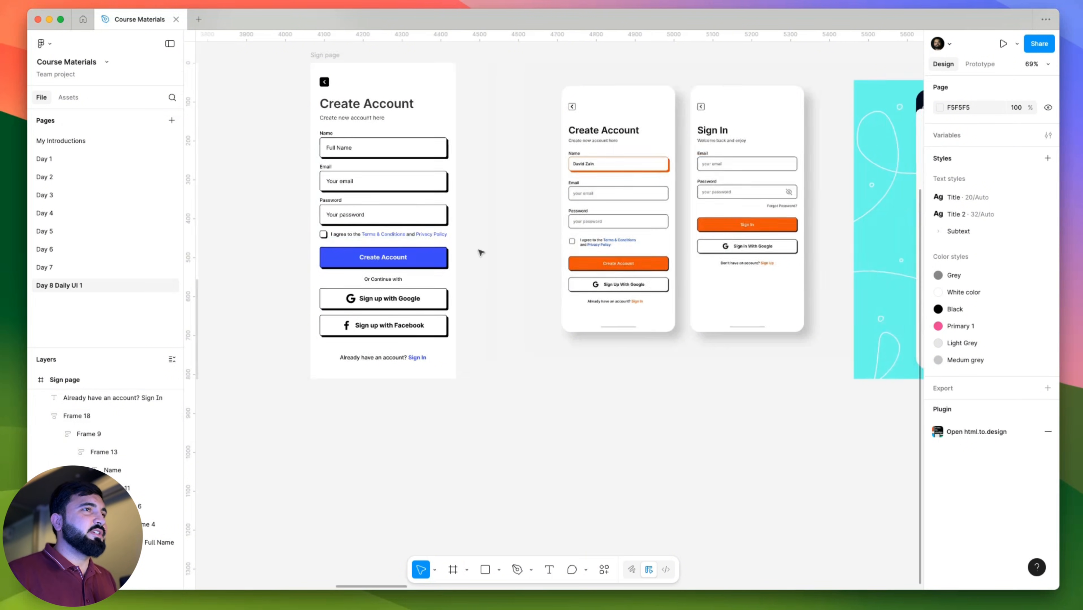
# Move both reference images together farther to the right of the new Create Account screen to free up space beside it.
pyautogui.moveTo(516, 345); pyautogui.dragTo(762, 229)
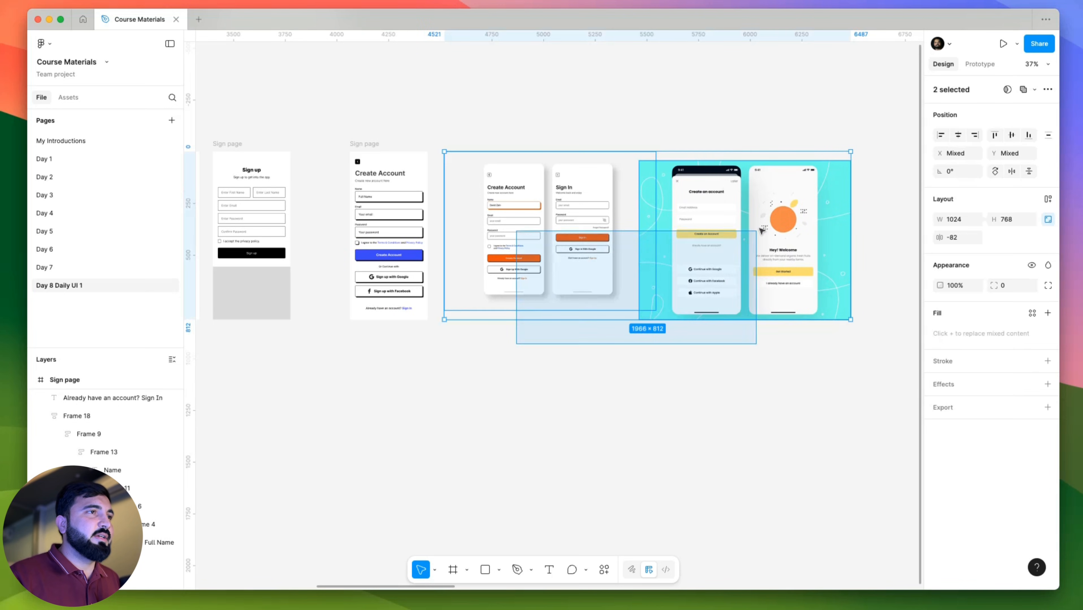
pyautogui.scroll(5, 697, 243)
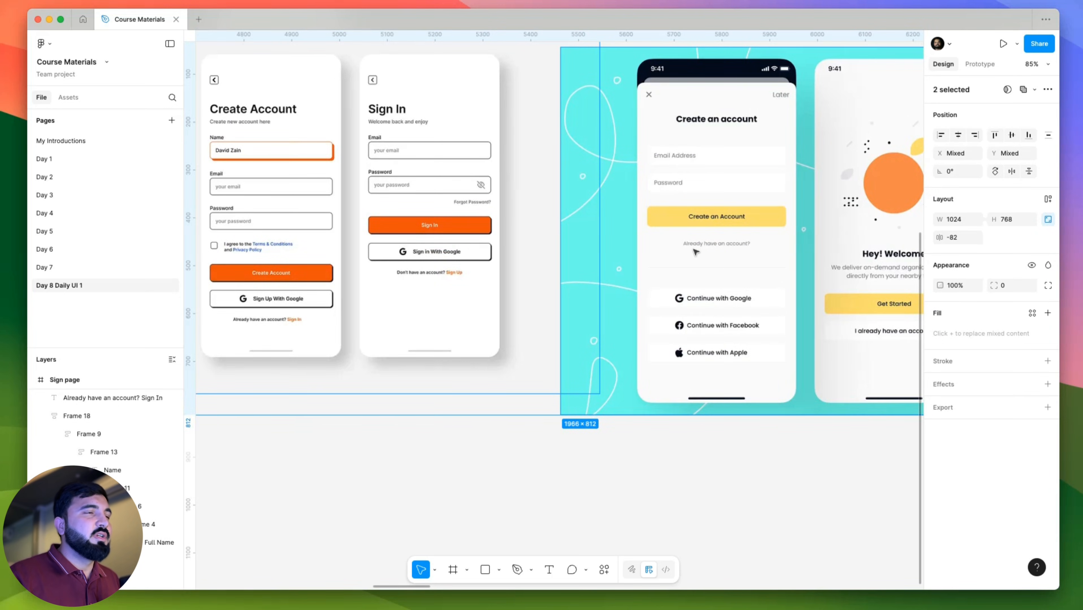
pyautogui.scroll(-3, 662, 243)
pyautogui.scroll(-3, 666, 263)
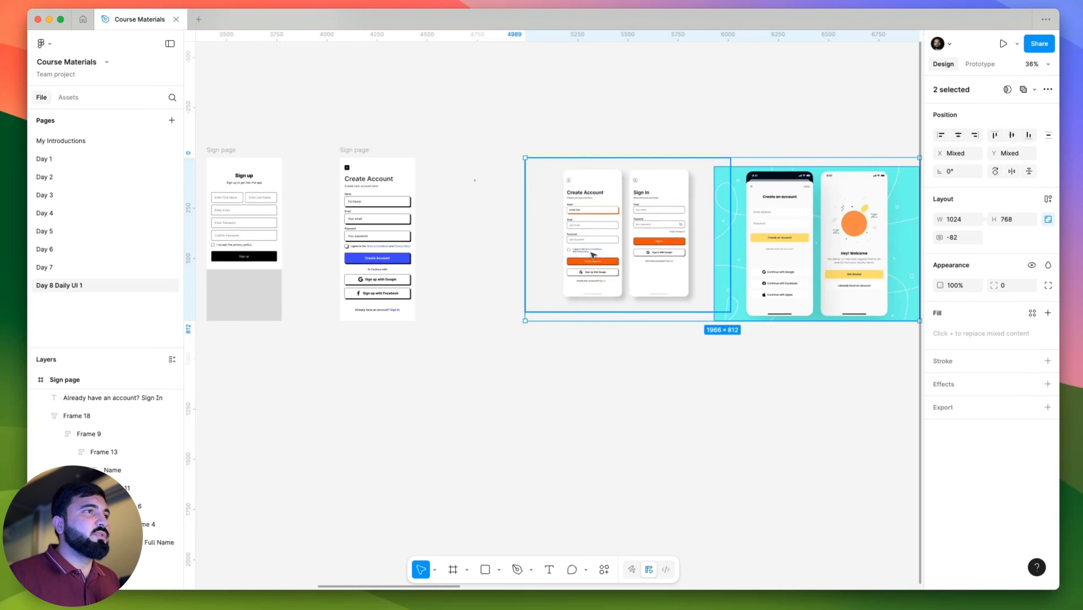
pyautogui.moveTo(665, 262); pyautogui.dragTo(749, 259)
pyautogui.click(442, 207)
pyautogui.scroll(3, 469, 186)
pyautogui.moveTo(469, 185); pyautogui.dragTo(222, 223)
pyautogui.scroll(-2, 718, 218)
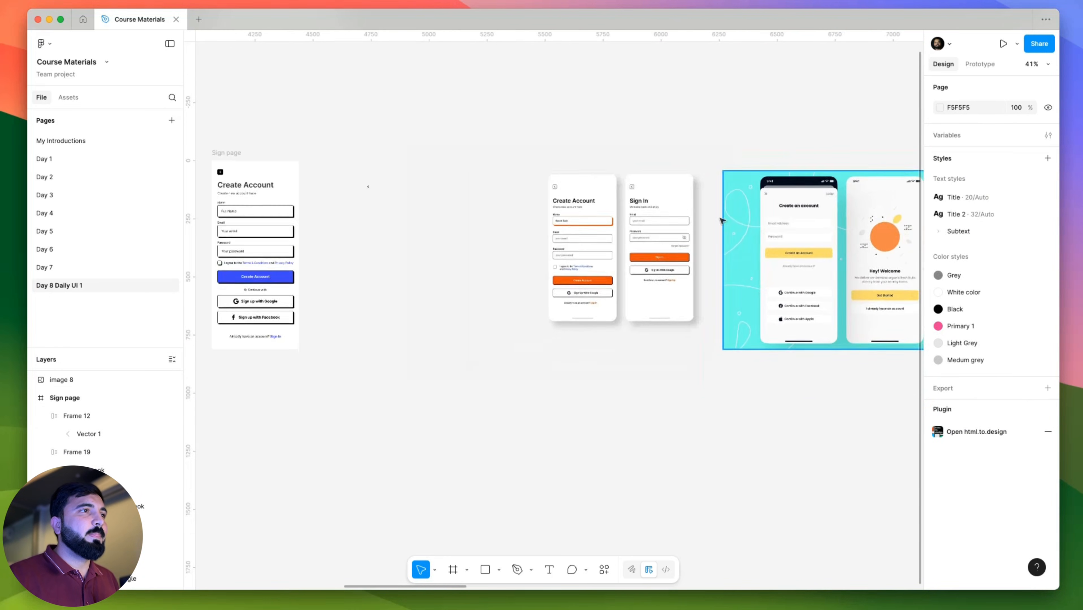
# Rename the blue Create Account screen's frame as "Sign up page".
pyautogui.scroll(5, 622, 213)
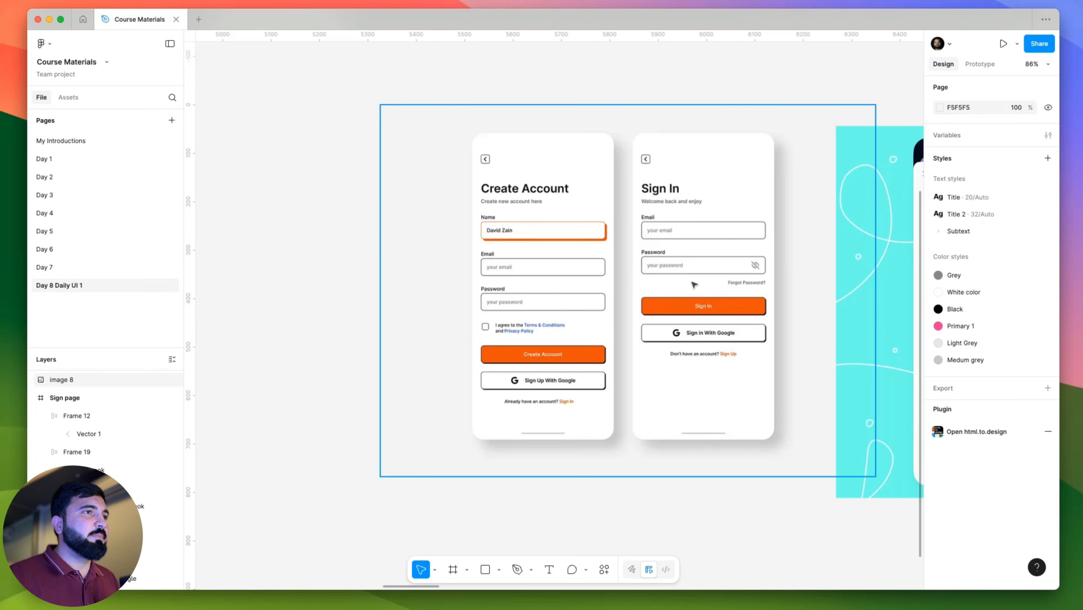
pyautogui.scroll(-3, 776, 296)
pyautogui.scroll(3, 739, 308)
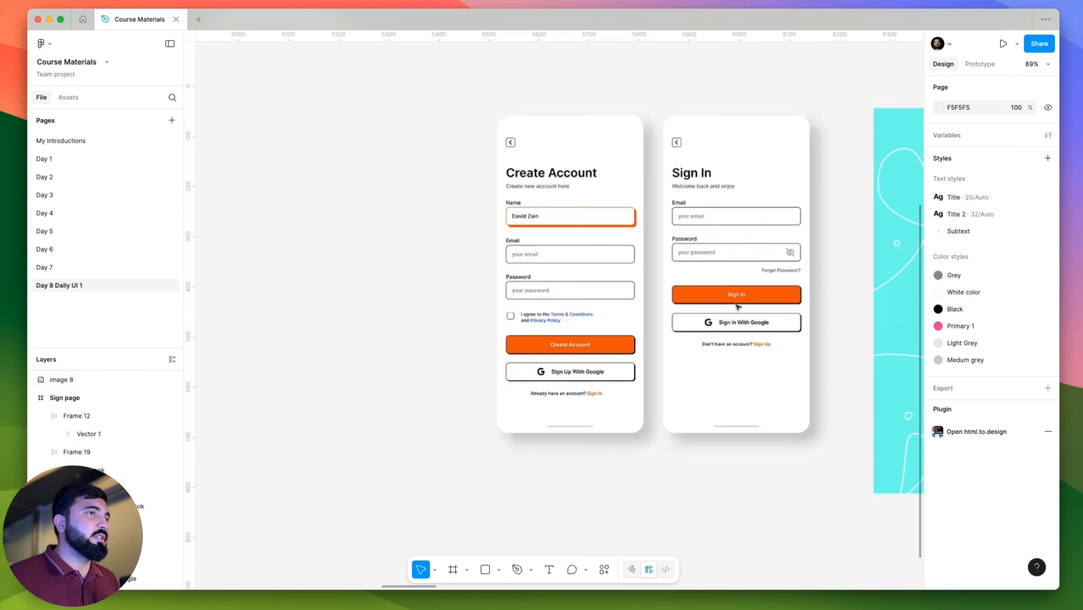
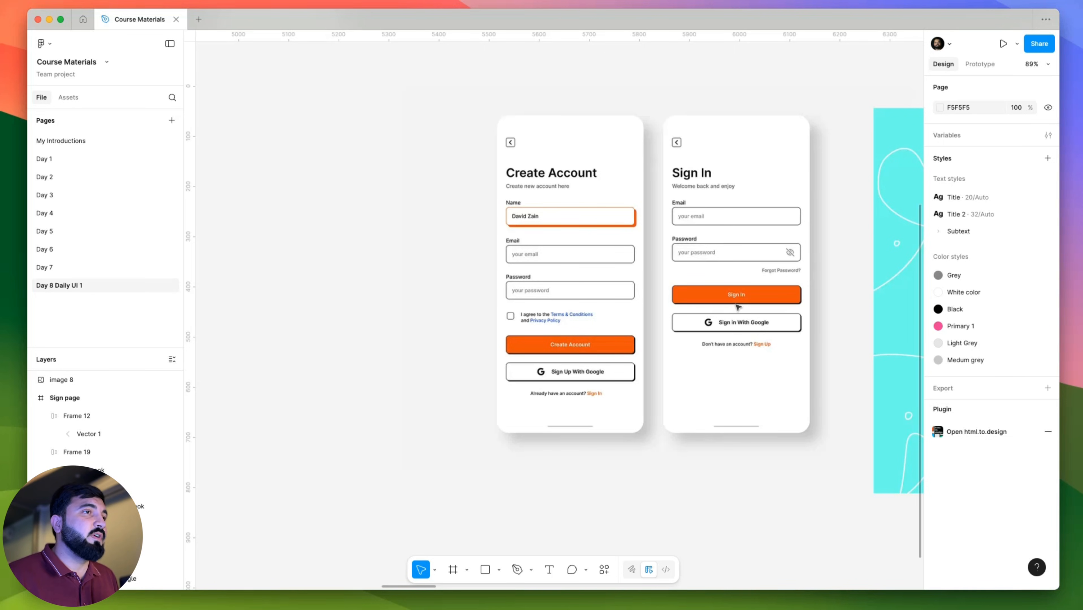
pyautogui.scroll(-5, 804, 295)
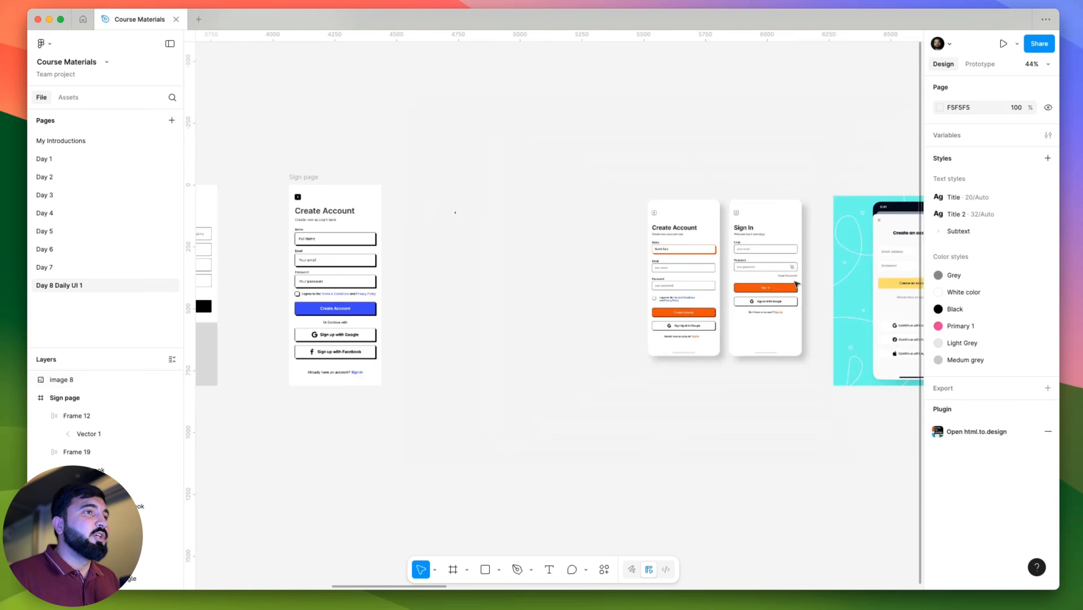
pyautogui.hscroll(-3, 594, 317)
pyautogui.click(472, 187)
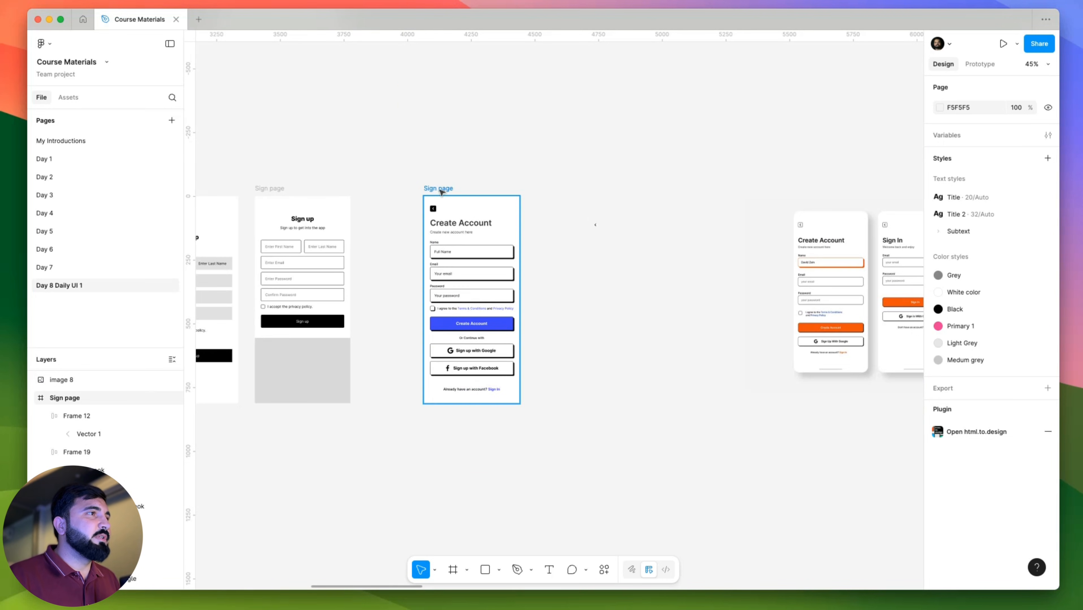
pyautogui.doubleClick(438, 189)
pyautogui.write('S')
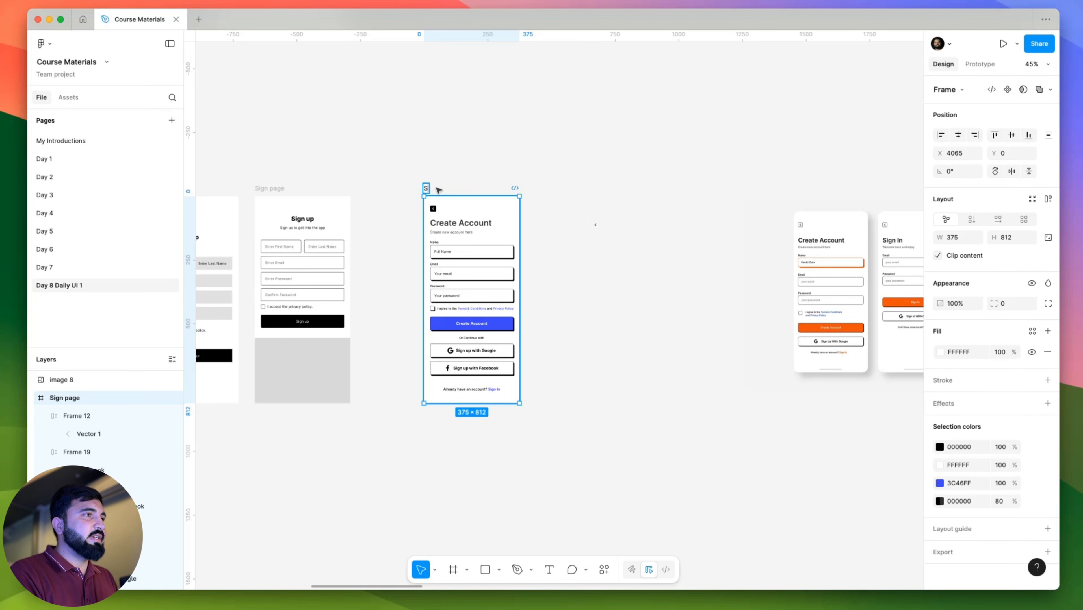
pyautogui.write('ign up page')
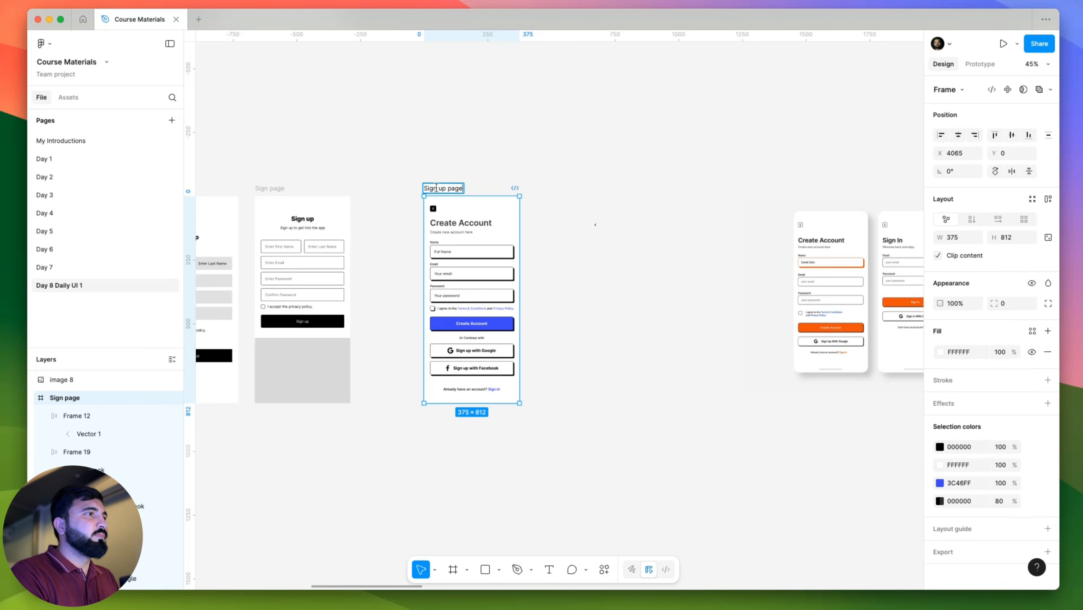
pyautogui.press('Return')
# Duplicate the "Sign up page" frame to its right at X 4548, Y 0 and name the copy "Sign in".
pyautogui.click(500, 150)
pyautogui.keyDown('alt'); pyautogui.moveTo(460, 188); pyautogui.dragTo(603, 185); pyautogui.keyUp('alt')
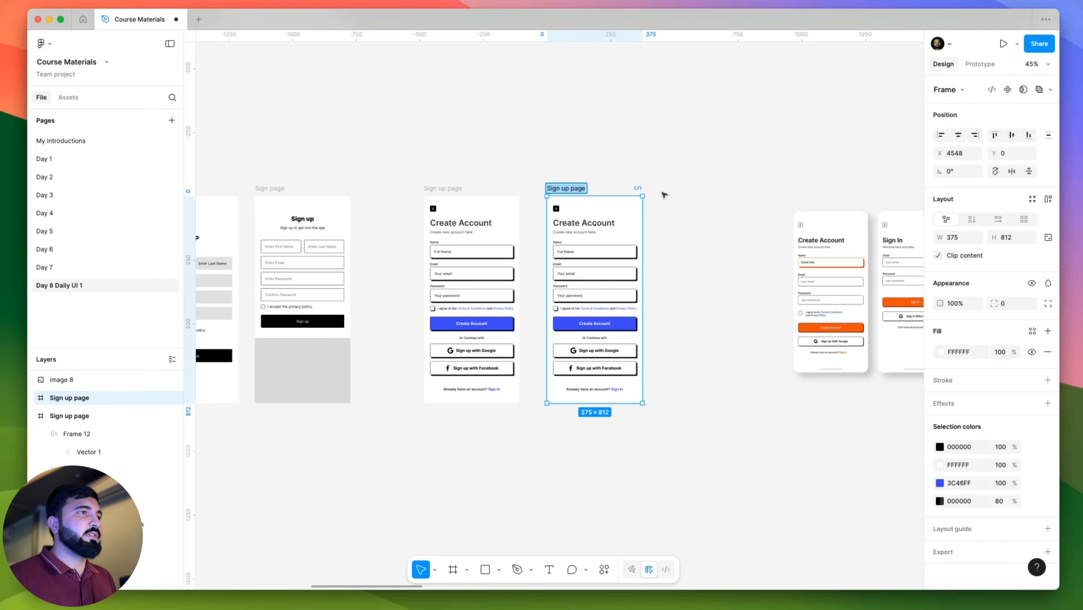
pyautogui.write('Sign in')
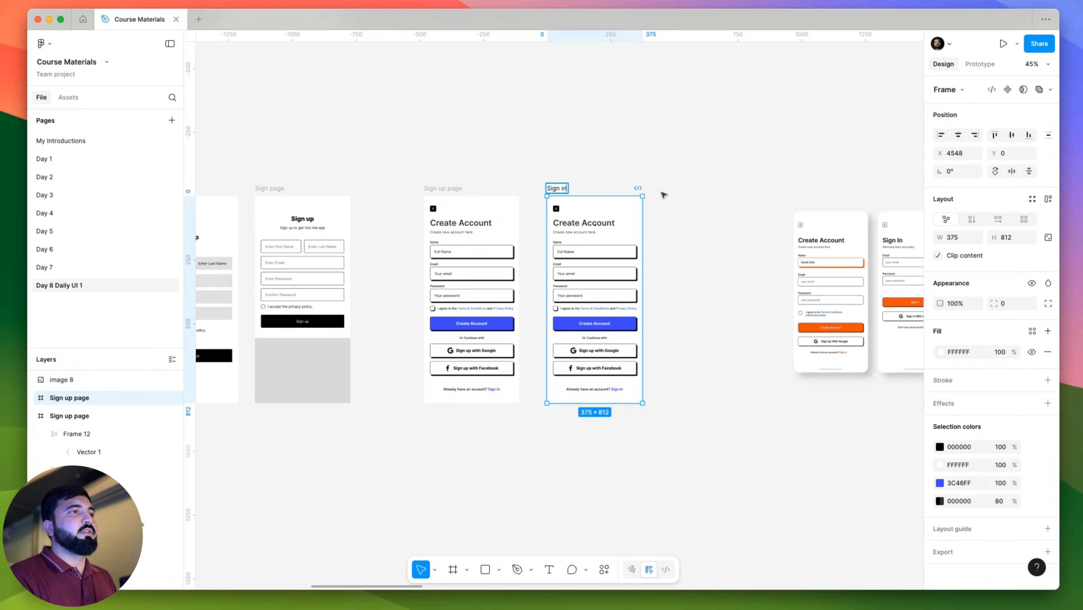
pyautogui.press('Return')
pyautogui.scroll(10, 538, 173)
pyautogui.press('Escape')
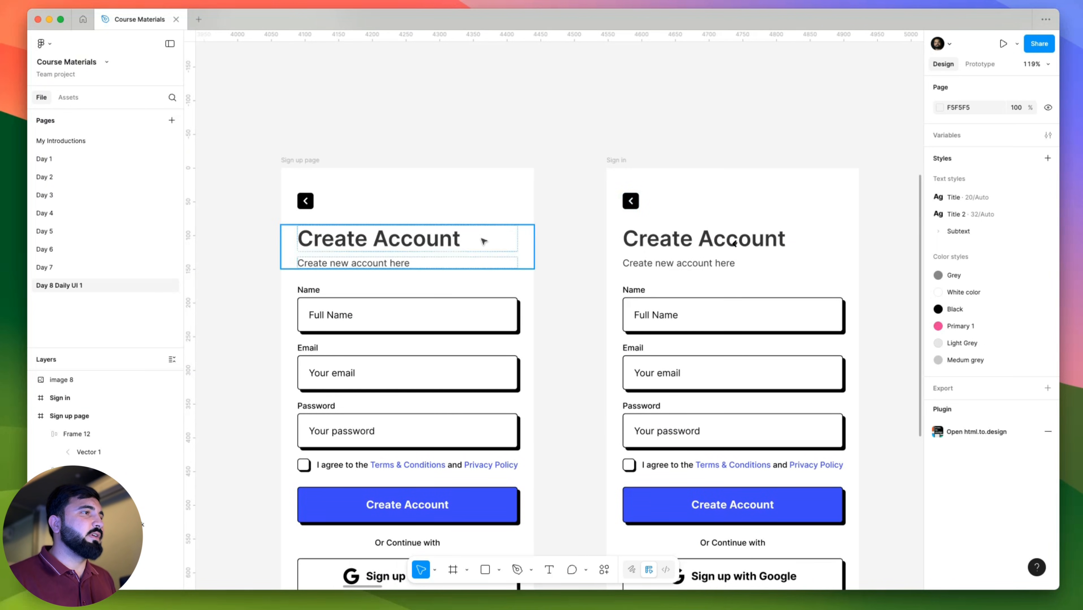
# Delete the Name label and its Full Name input field from the Sign in frame.
pyautogui.scroll(-5, 438, 506)
pyautogui.scroll(4, 598, 218)
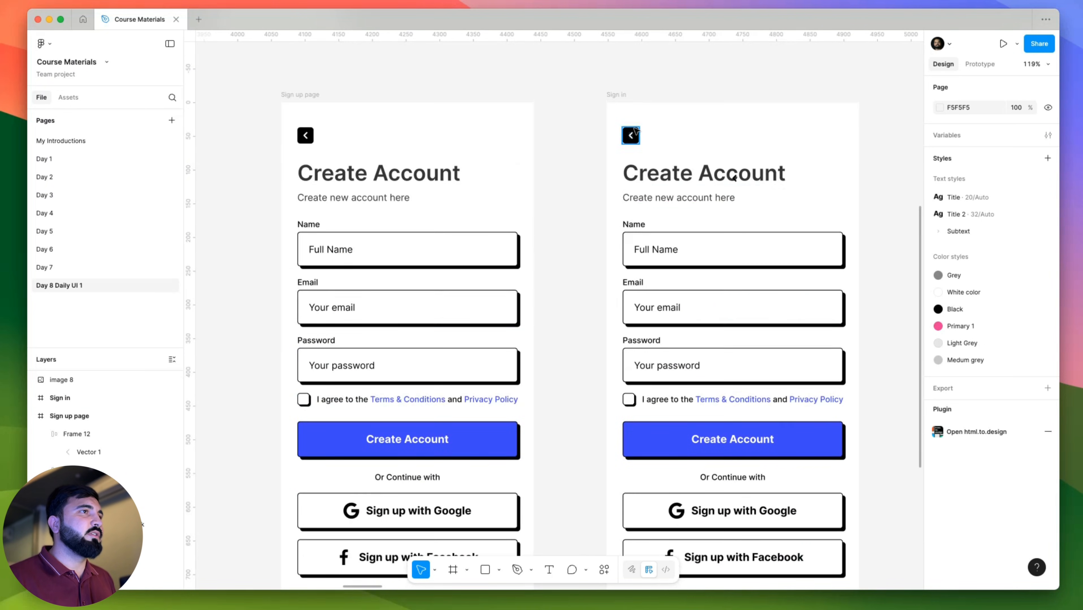
pyautogui.click(631, 136)
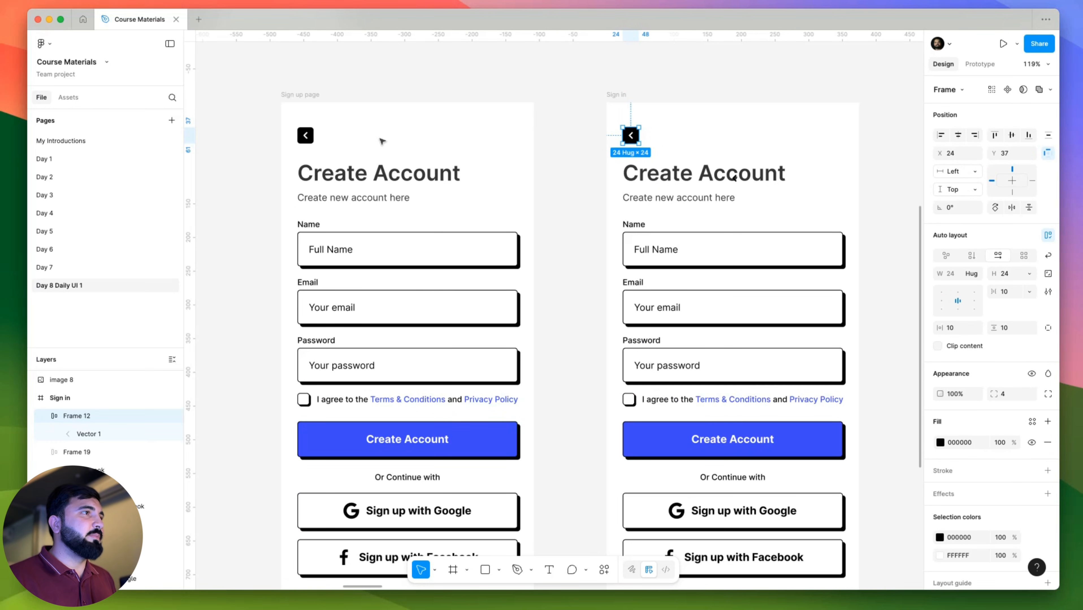
pyautogui.hscroll(5, 495, 483)
pyautogui.scroll(-2, 495, 484)
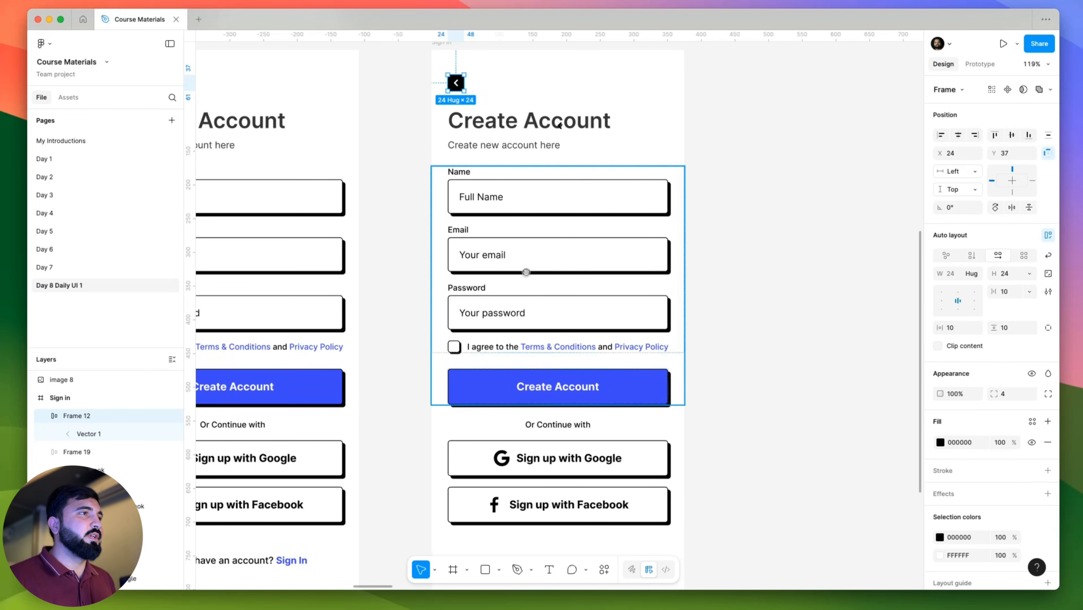
pyautogui.click(494, 191)
pyautogui.doubleClick(493, 191)
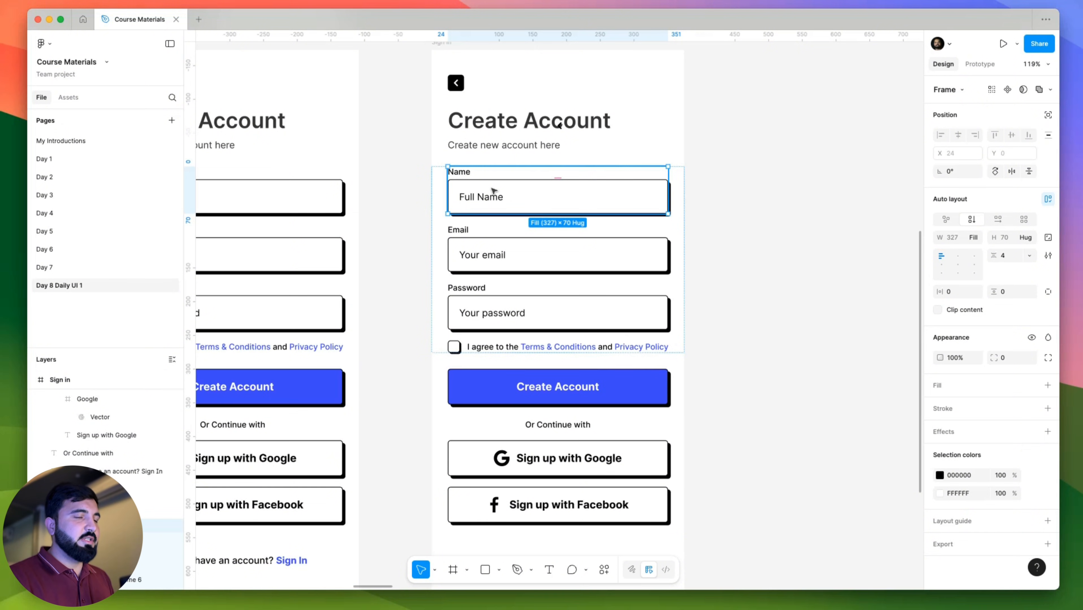
pyautogui.press('Delete')
# Replace the "Create Account" heading of the Sign in frame with "Sign In".
pyautogui.scroll(-5, 481, 124)
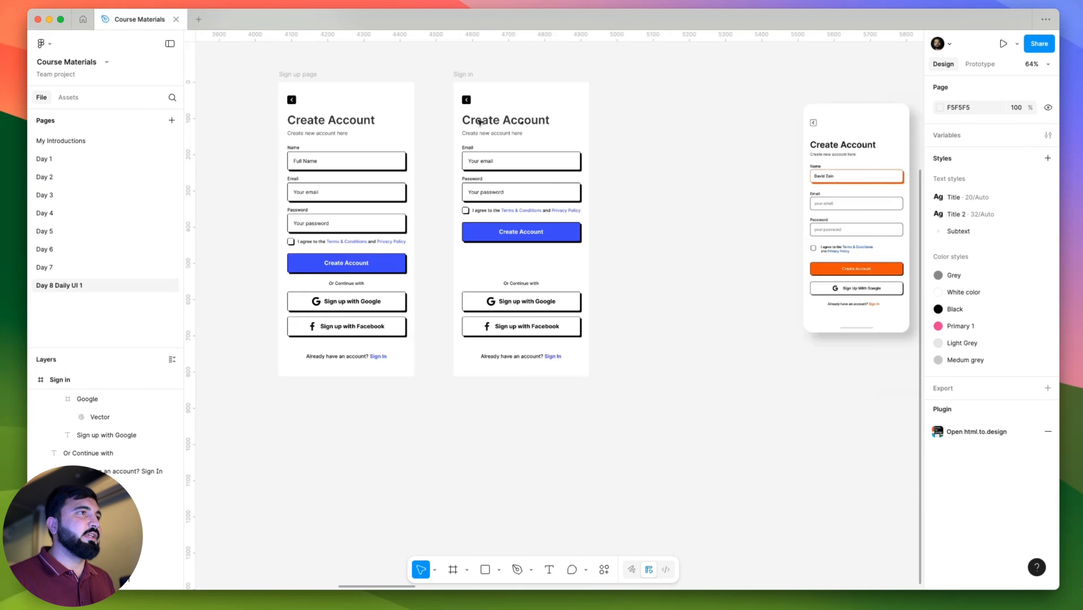
pyautogui.click(482, 122)
pyautogui.click(482, 122)
pyautogui.moveTo(677, 165); pyautogui.dragTo(555, 176)
pyautogui.doubleClick(397, 136)
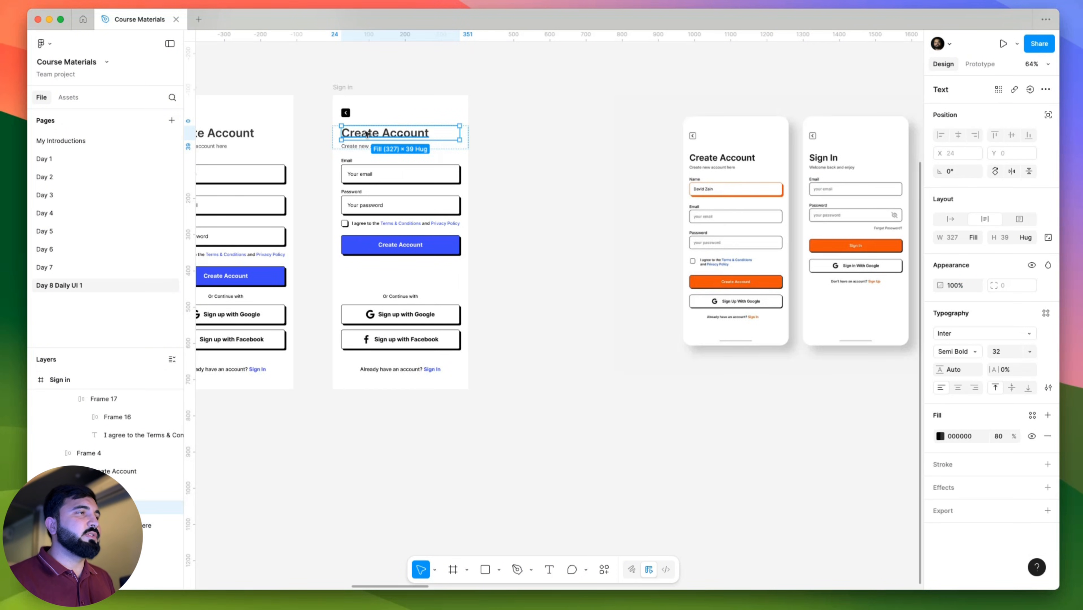
pyautogui.write('Sig')
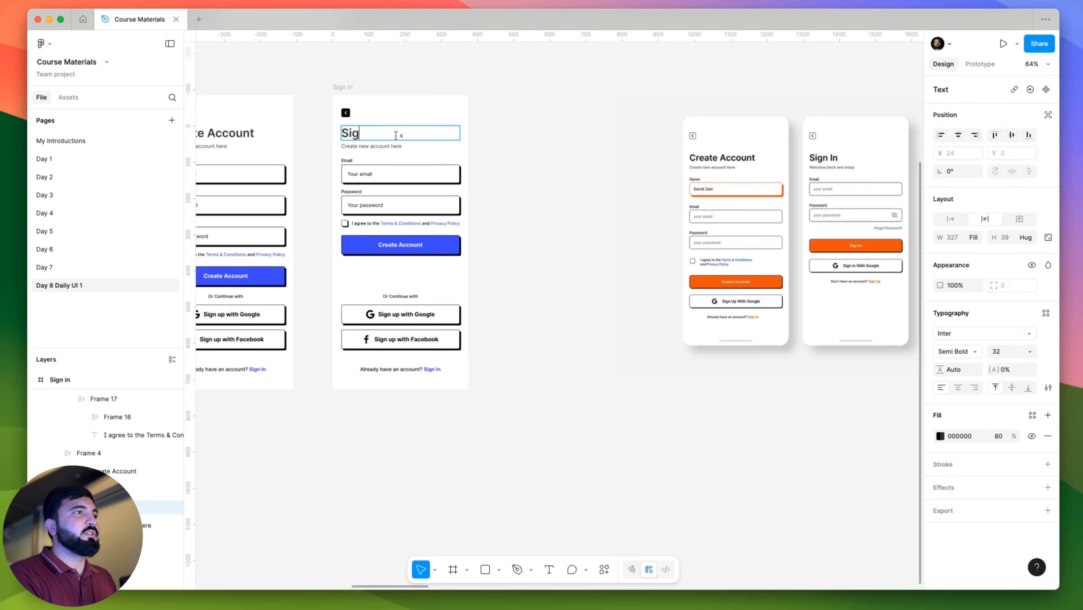
pyautogui.write('n In')
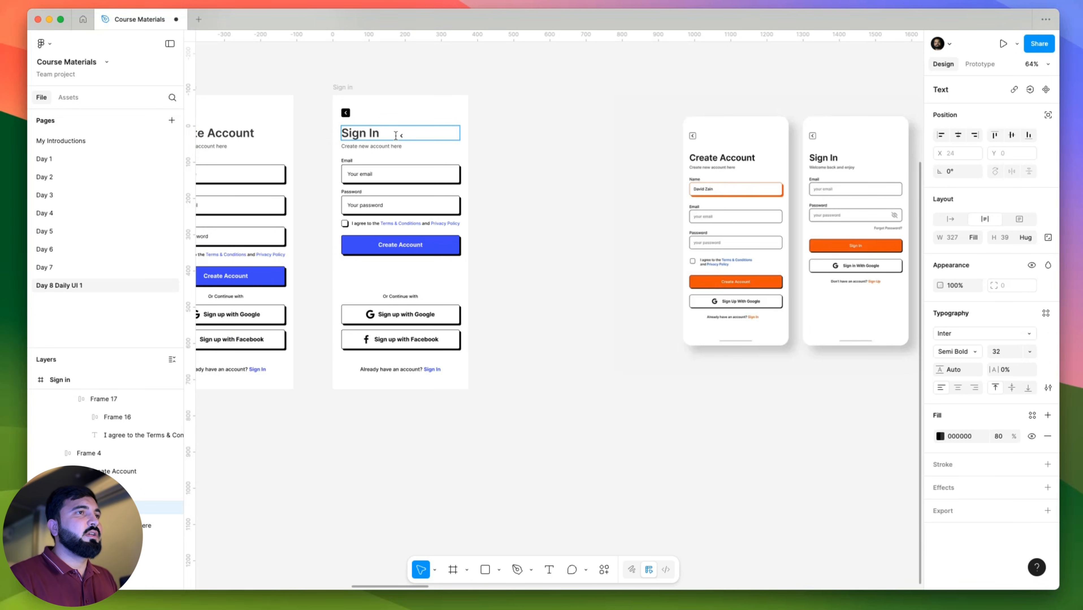
pyautogui.press('Escape')
# Replace the subtitle under the Sign In heading with "Welcome back and enjoy".
pyautogui.press('Tab')
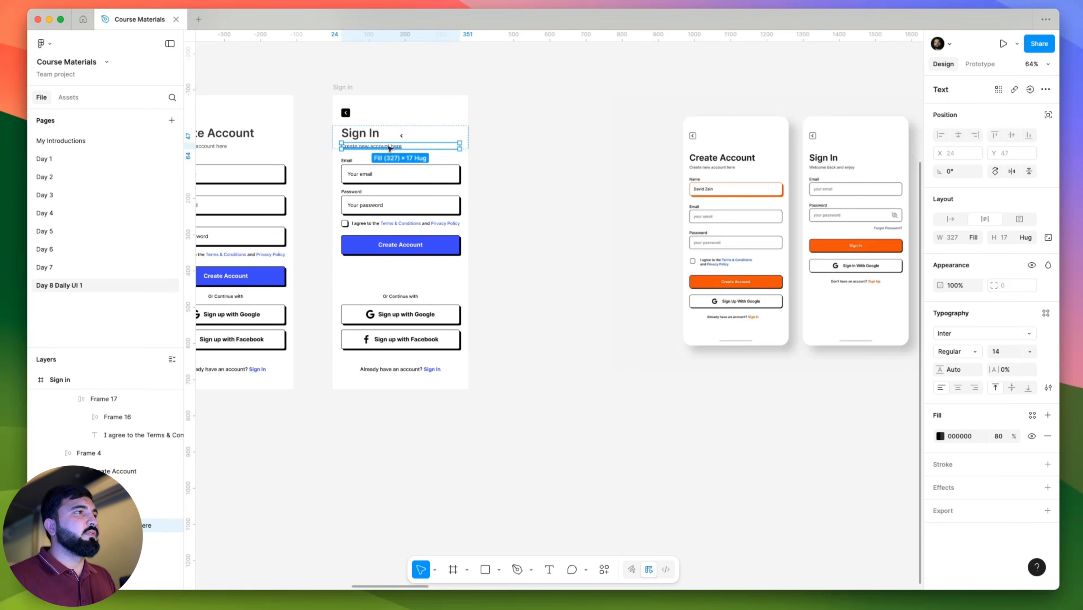
pyautogui.doubleClick(389, 147)
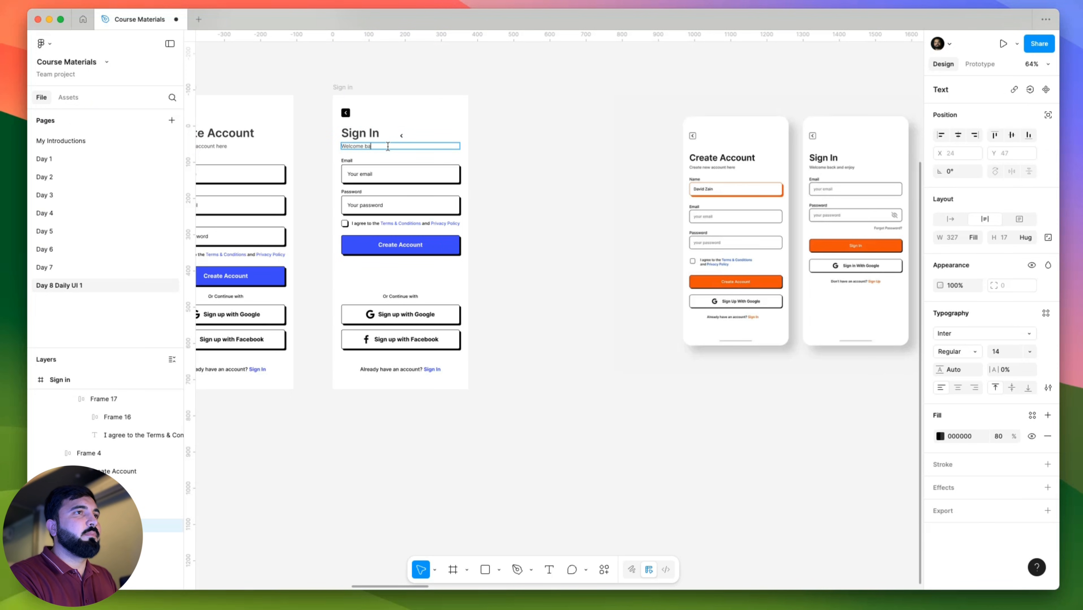
pyautogui.write('joy')
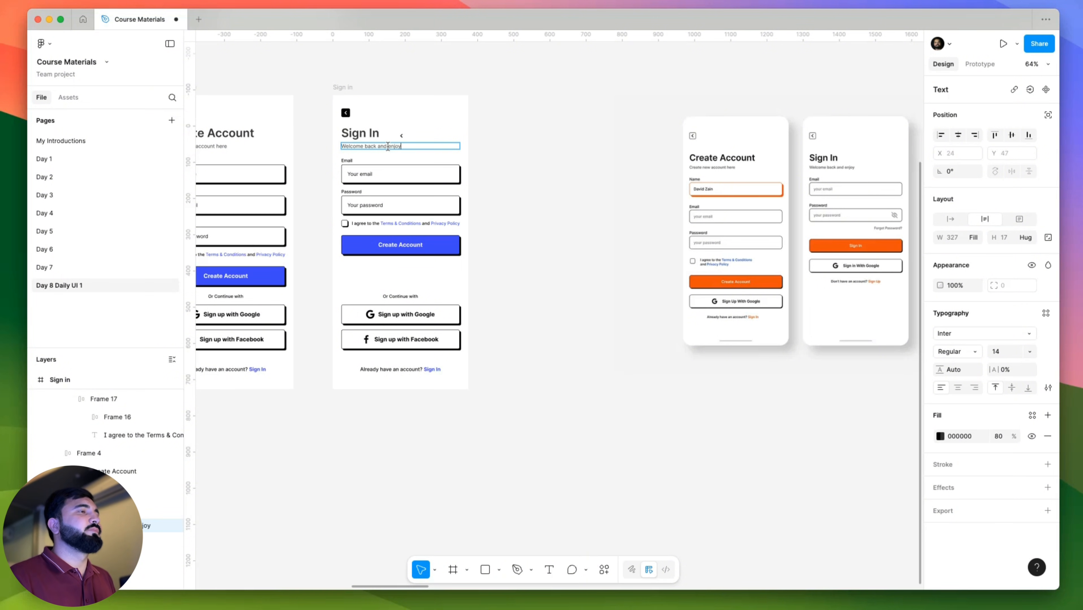
pyautogui.press('Escape')
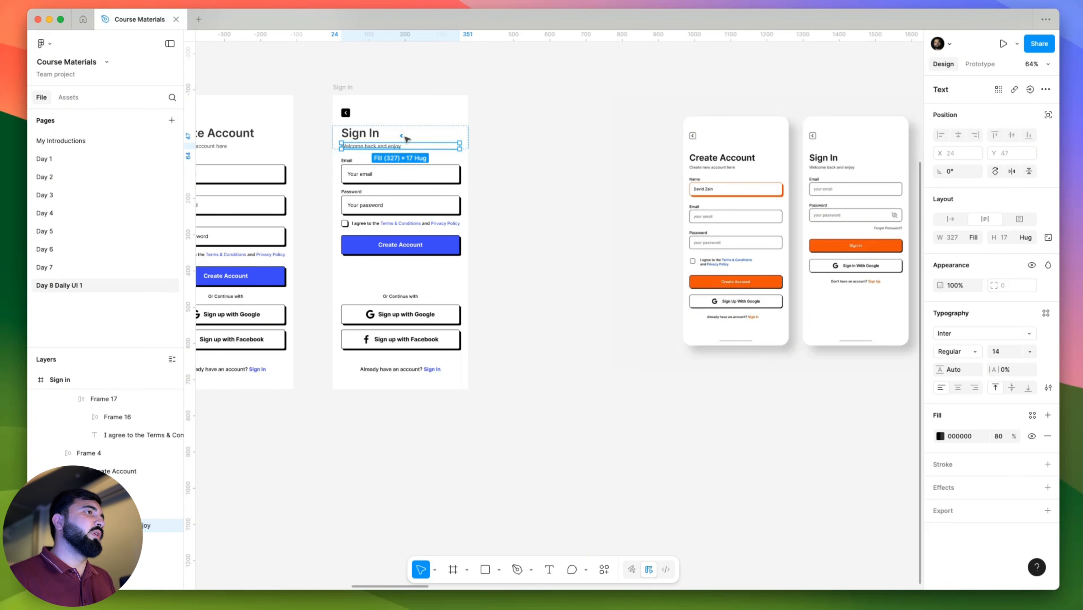
pyautogui.press('Escape')
pyautogui.press('Escape')
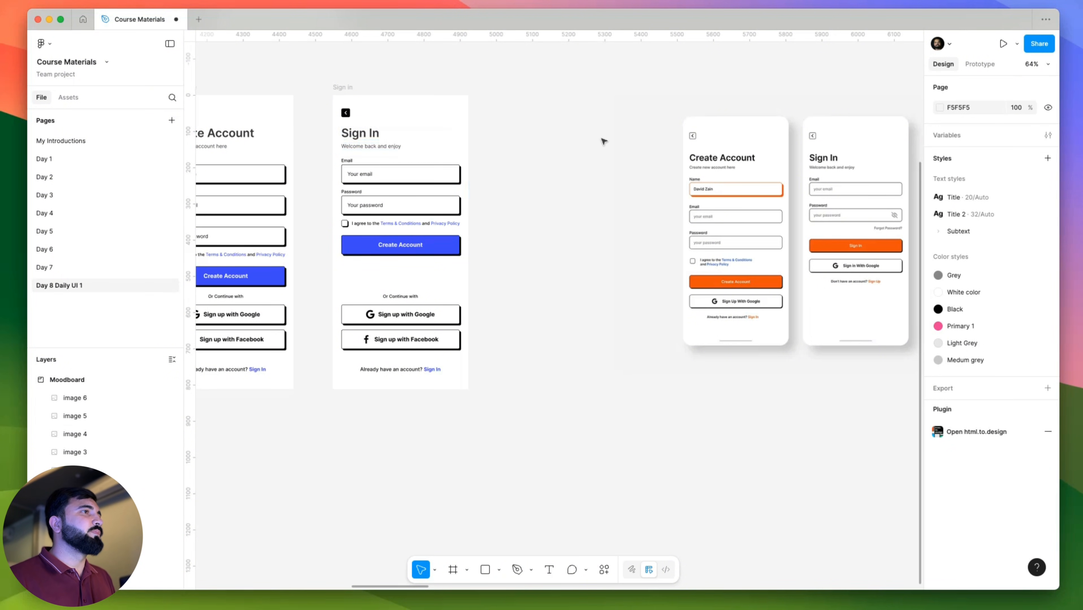
# Delete the checkbox beside the terms text in the Sign in frame.
pyautogui.moveTo(517, 171)
pyautogui.mouseDown()
pyautogui.moveTo(551, 159)
pyautogui.moveTo(522, 175)
pyautogui.mouseUp()
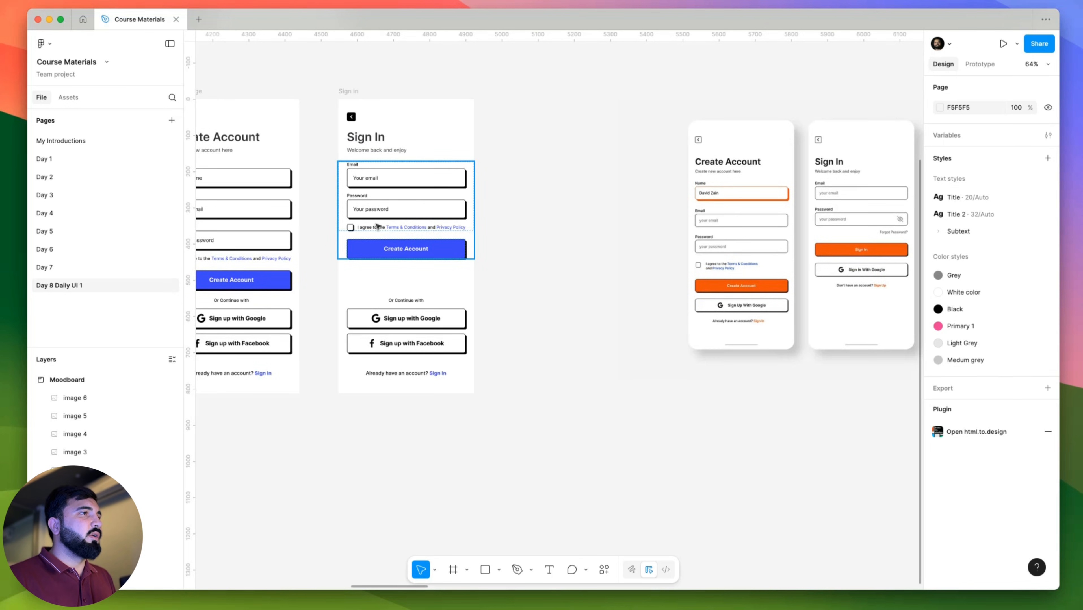
pyautogui.scroll(3, 375, 224)
pyautogui.doubleClick(358, 229)
pyautogui.doubleClick(358, 229)
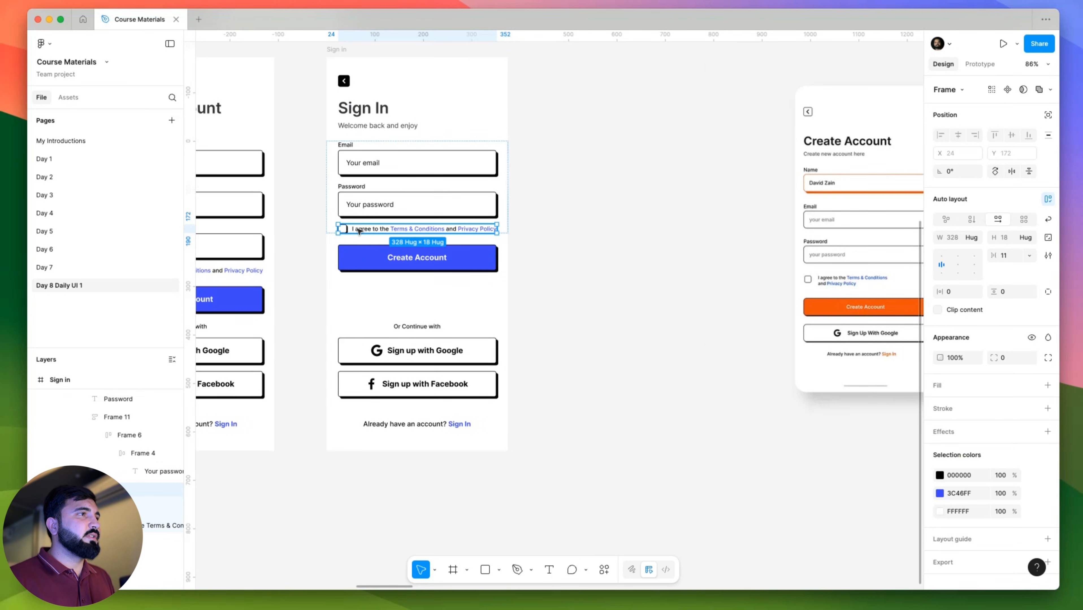
pyautogui.doubleClick(354, 230)
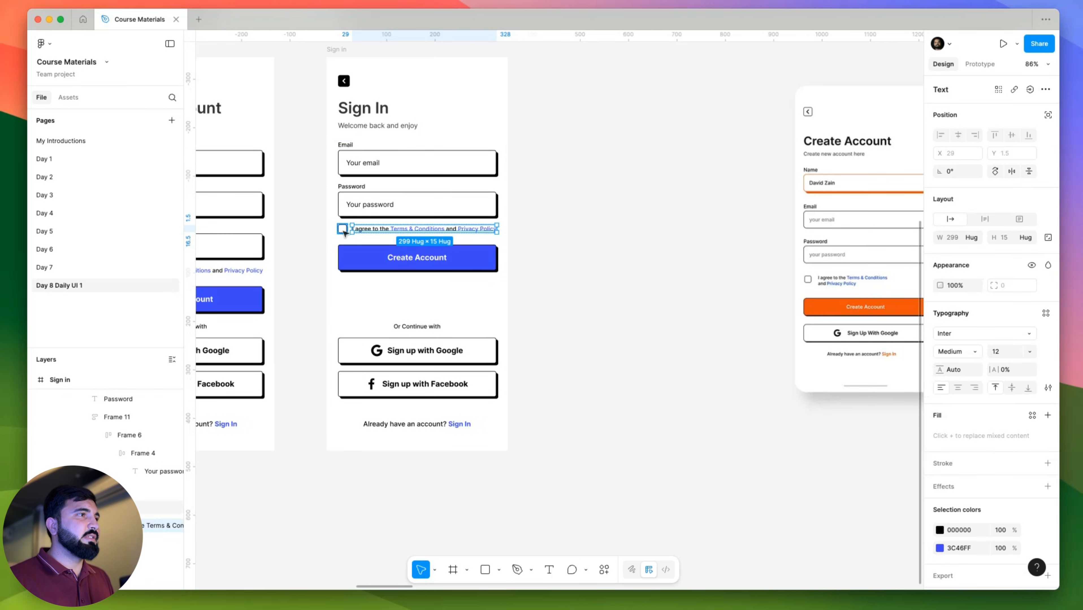
pyautogui.click(342, 229)
pyautogui.press('Delete')
# Replace the terms text under the Sign in frame's password field with "Forgot Password?".
pyautogui.click(352, 231)
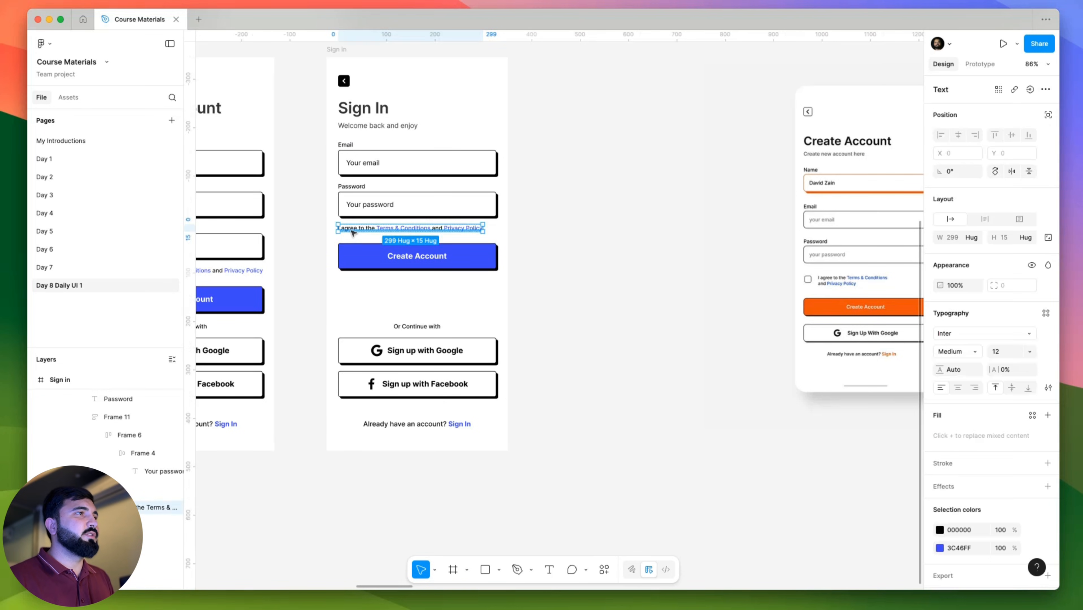
pyautogui.doubleClick(352, 231)
pyautogui.write('Forg')
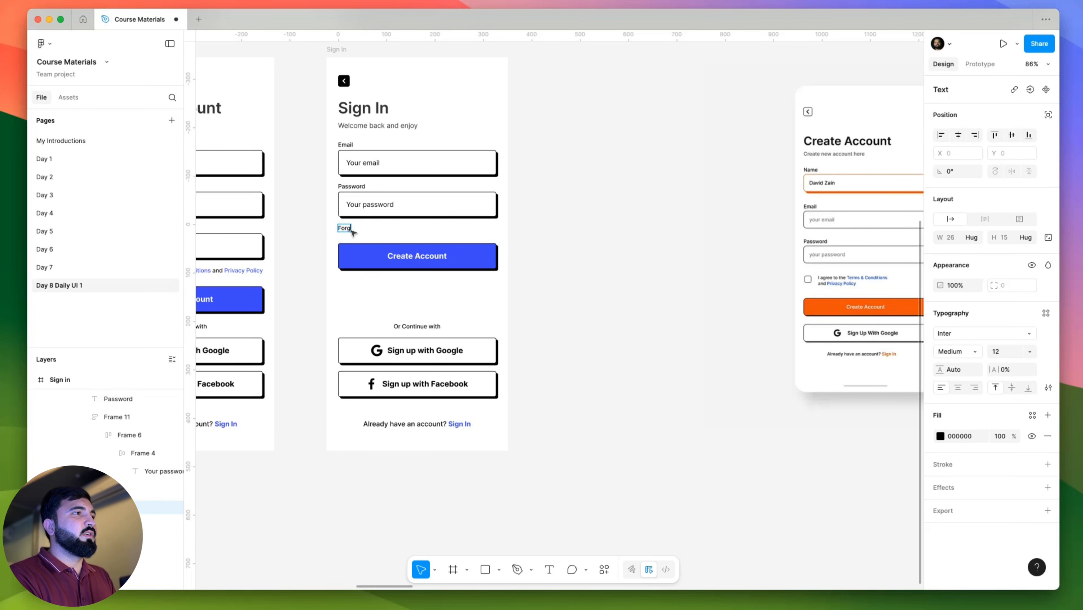
pyautogui.write('ot P')
pyautogui.write('ssw')
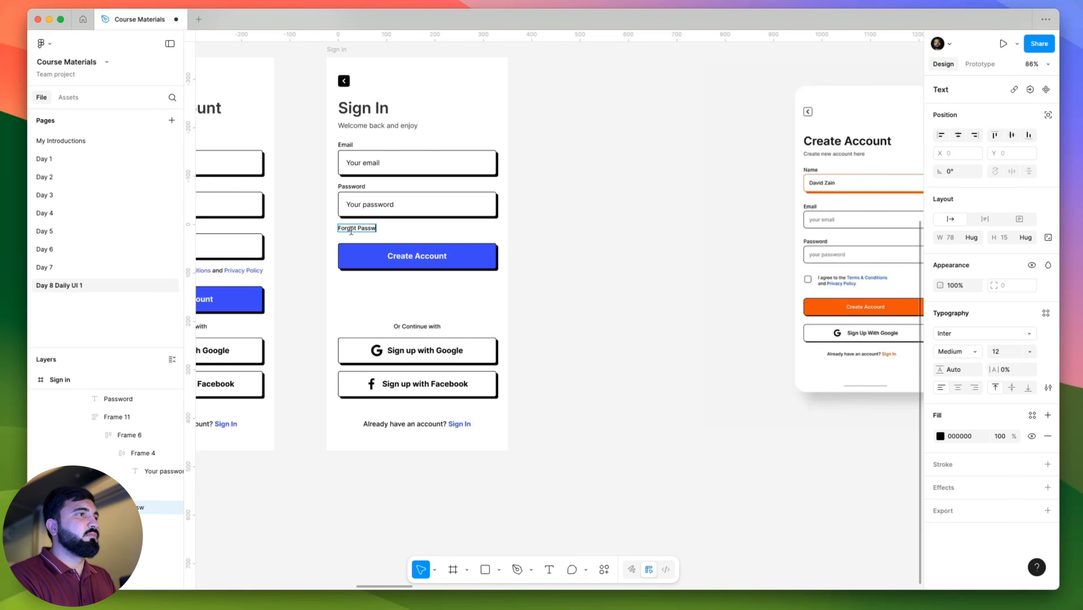
pyautogui.write('sswr')
pyautogui.press('BackSpace')
pyautogui.write('ord?')
pyautogui.click(655, 230)
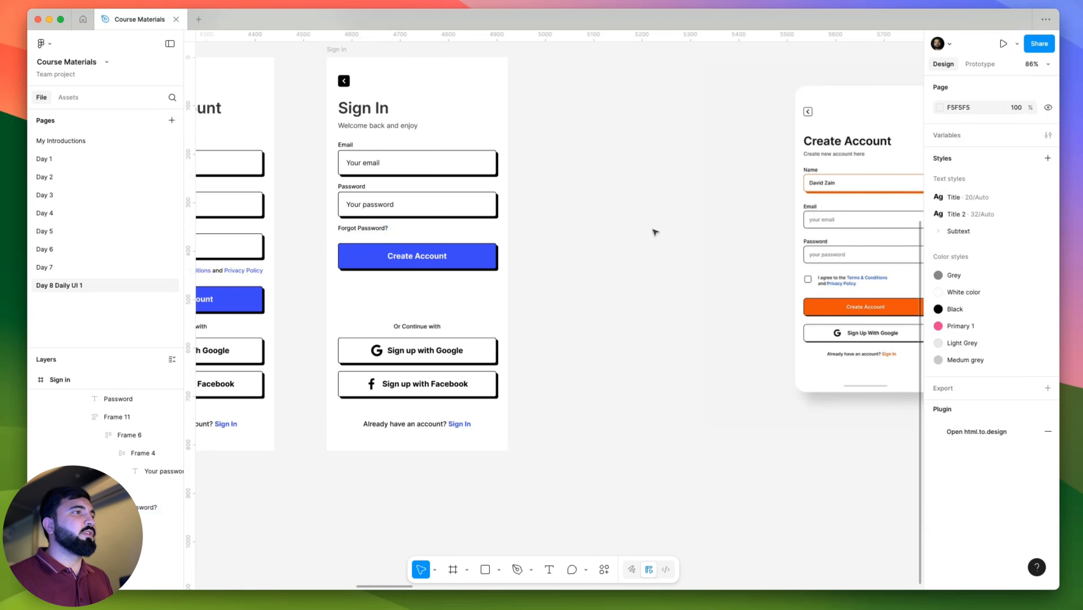
pyautogui.hscroll(3, 522, 269)
pyautogui.moveTo(528, 300); pyautogui.dragTo(638, 319)
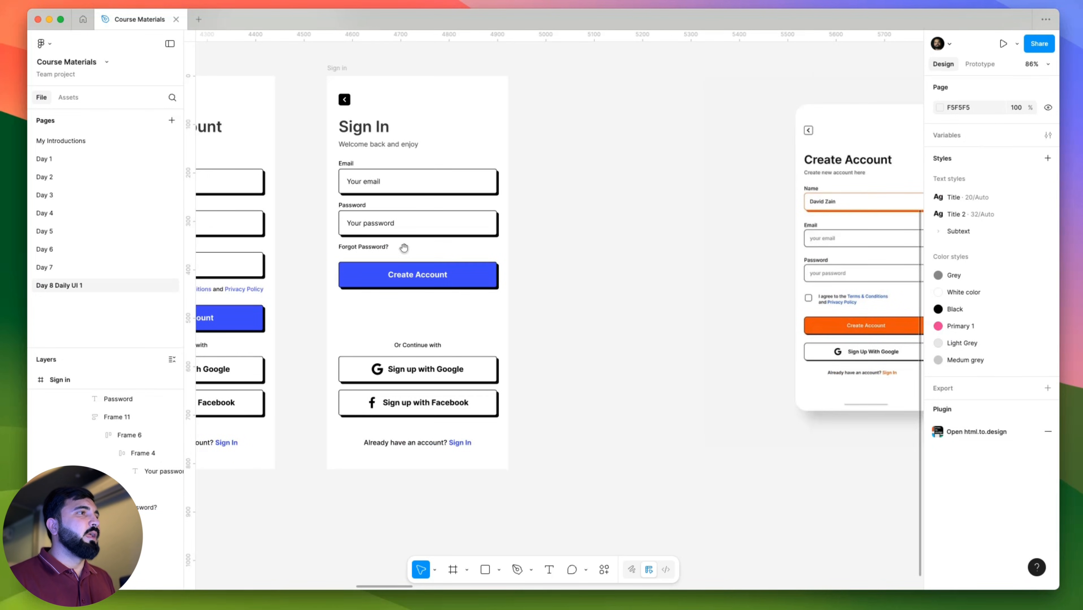
pyautogui.scroll(-2, 403, 248)
pyautogui.hscroll(-2, 451, 268)
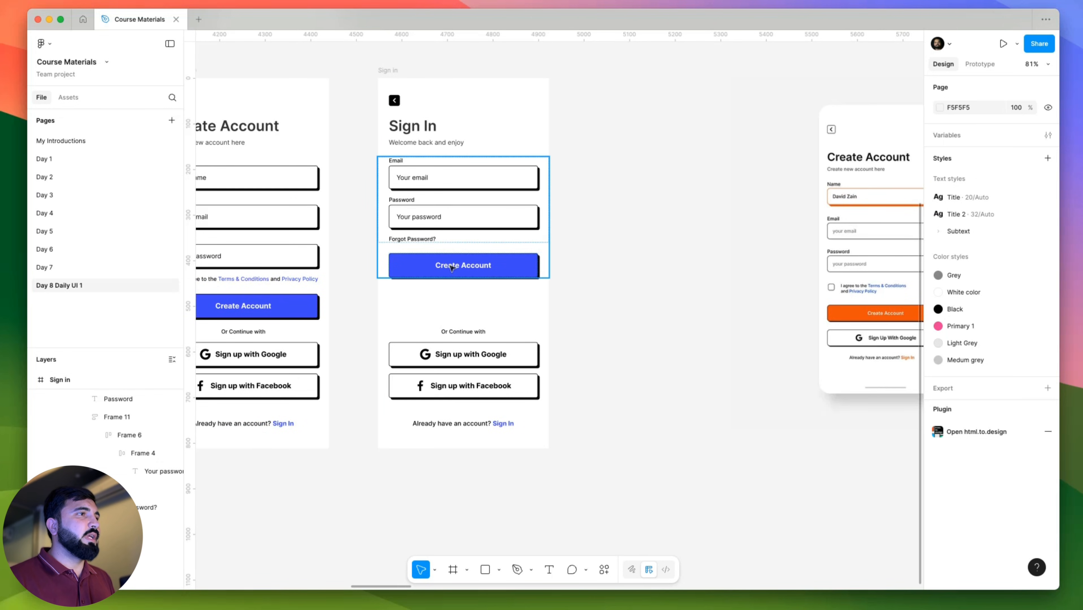
# Change the label of the blue button on the Sign in screen from "Create Account" to "Sign In".
pyautogui.scroll(-4, 430, 272)
pyautogui.keyDown('super'); pyautogui.click(457, 271); pyautogui.keyUp('super')
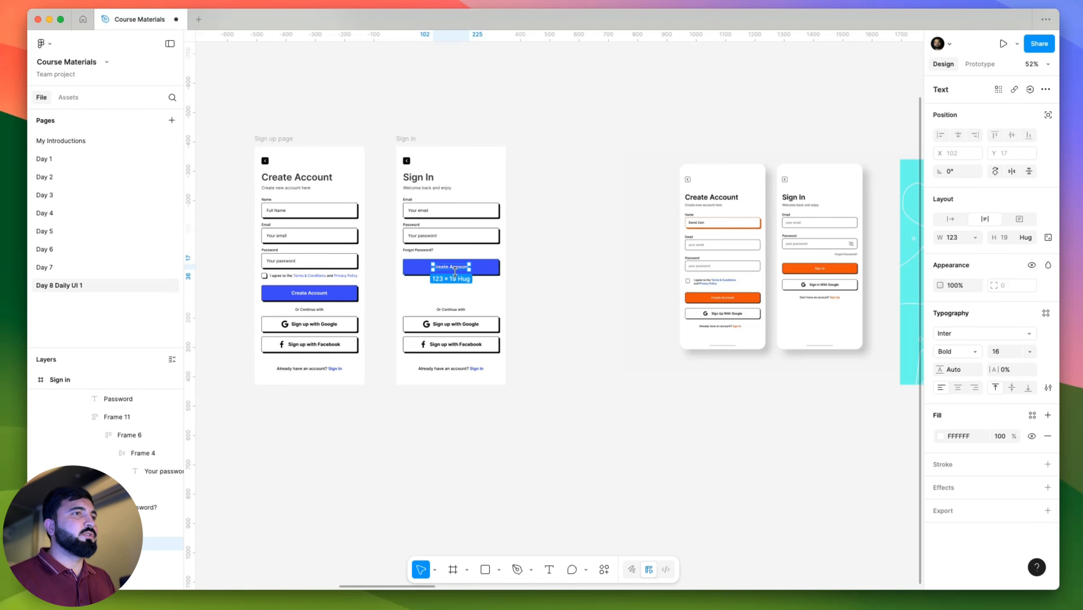
pyautogui.press('i')
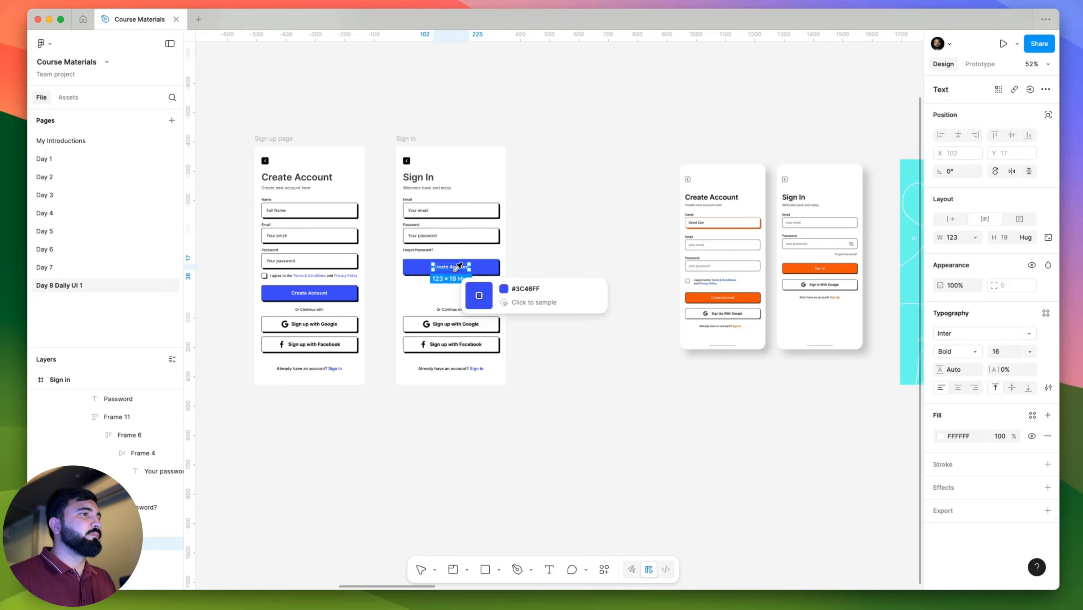
pyautogui.press('Escape')
pyautogui.doubleClick(457, 270)
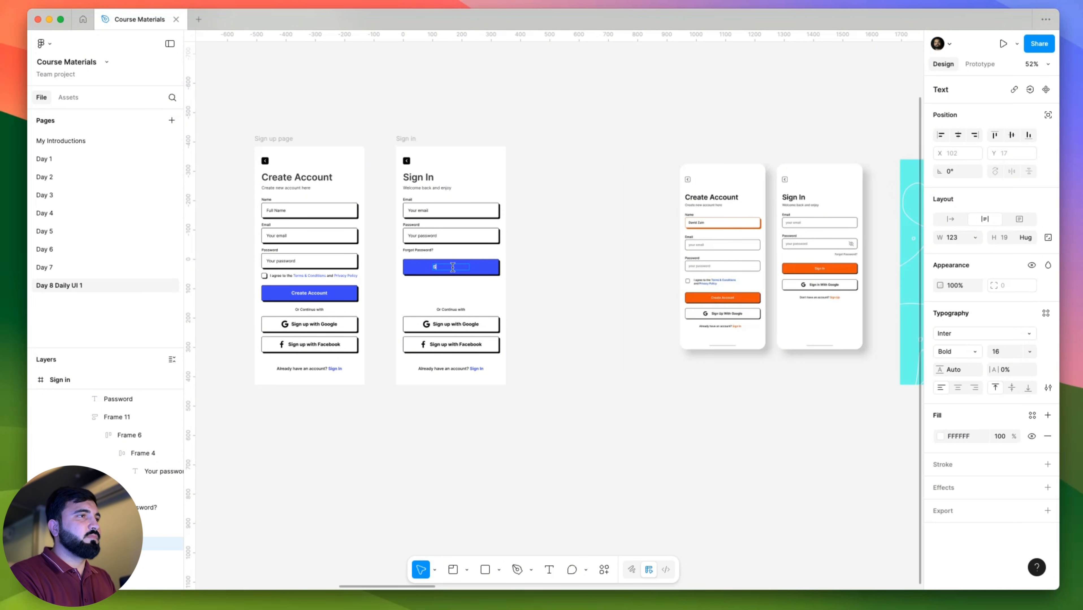
pyautogui.write('Sign In')
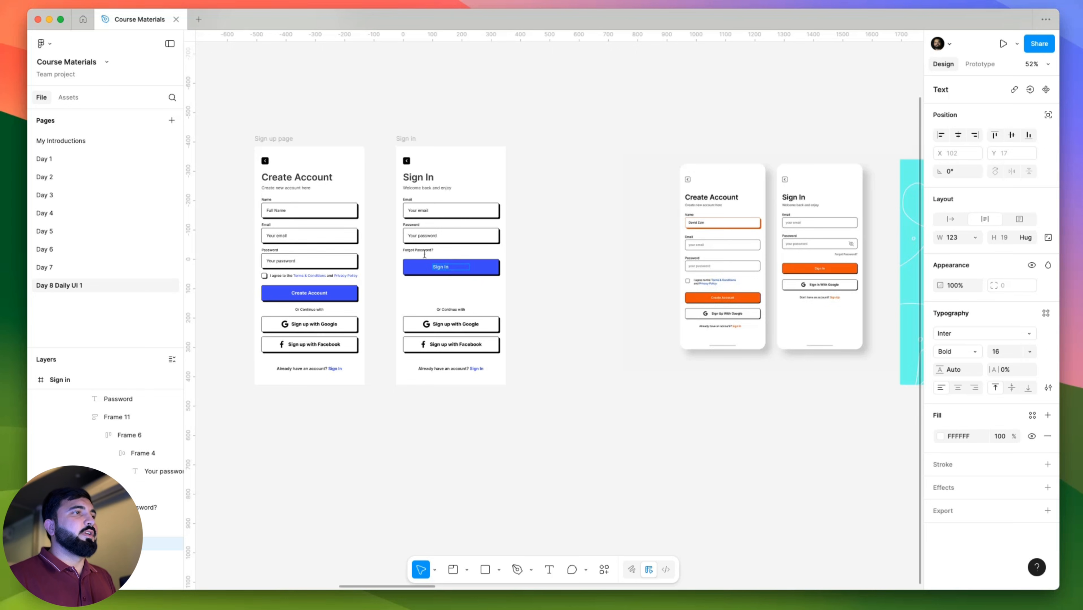
pyautogui.scroll(5, 424, 254)
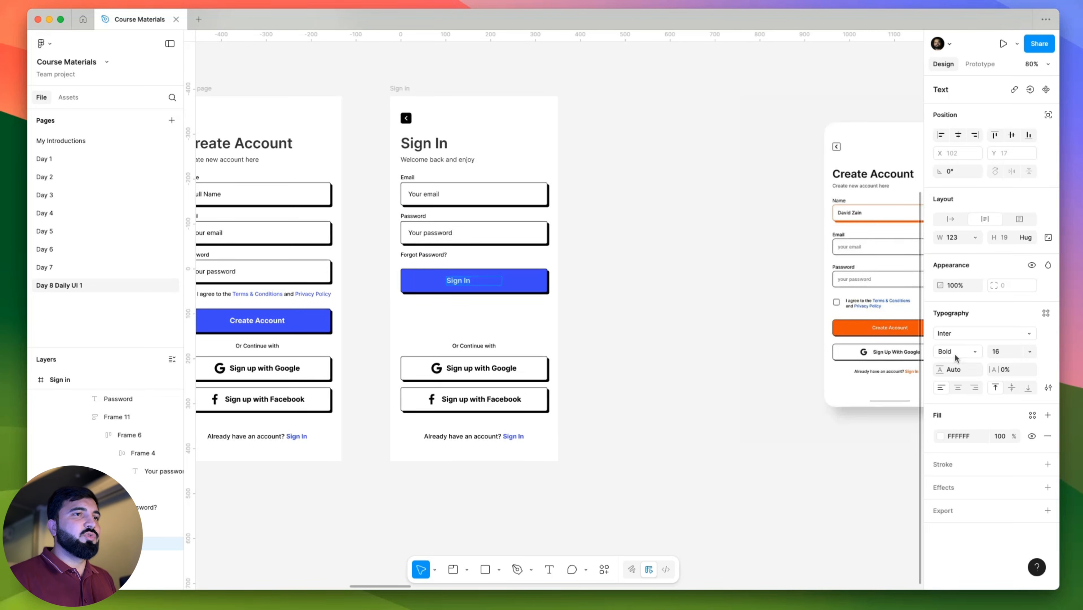
pyautogui.click(280, 323)
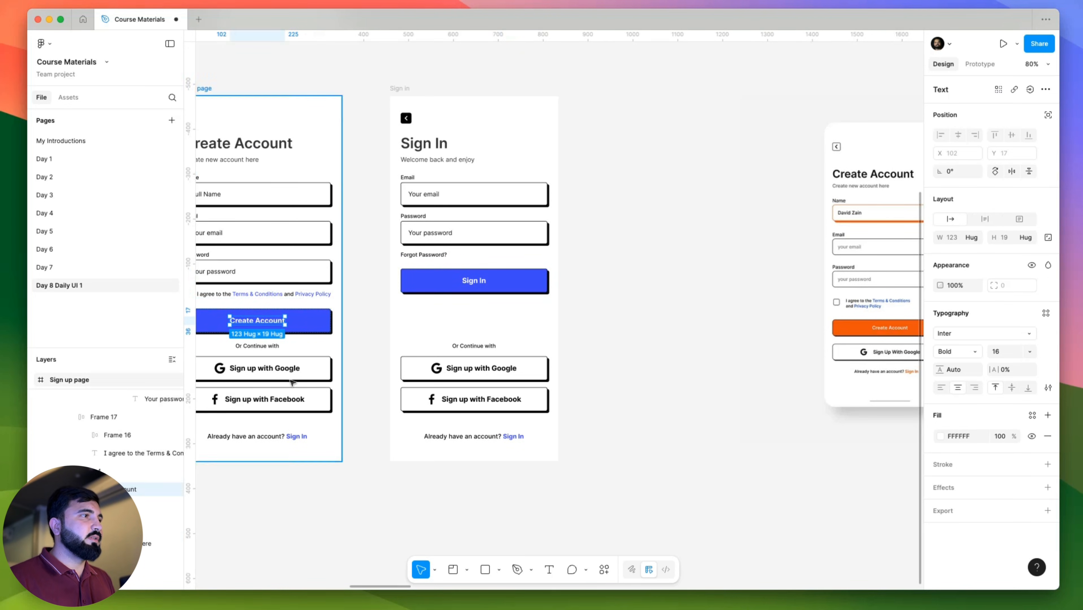
pyautogui.keyDown('super'); pyautogui.click(285, 369); pyautogui.keyUp('super')
pyautogui.keyDown('shift'); pyautogui.keyDown('super'); pyautogui.click(298, 400); pyautogui.keyUp('super'); pyautogui.keyUp('shift')
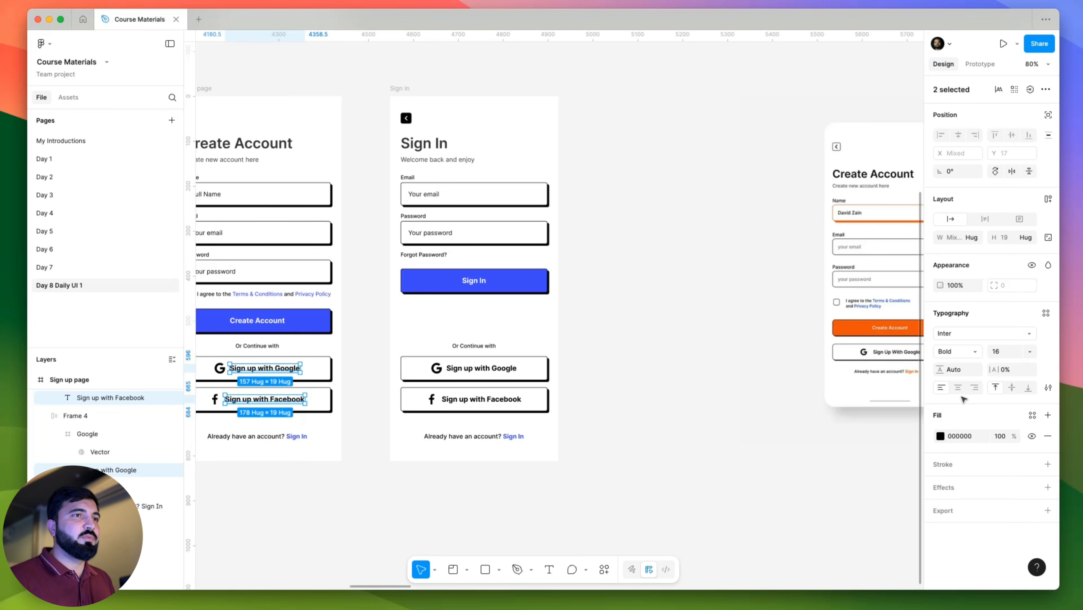
pyautogui.click(655, 267)
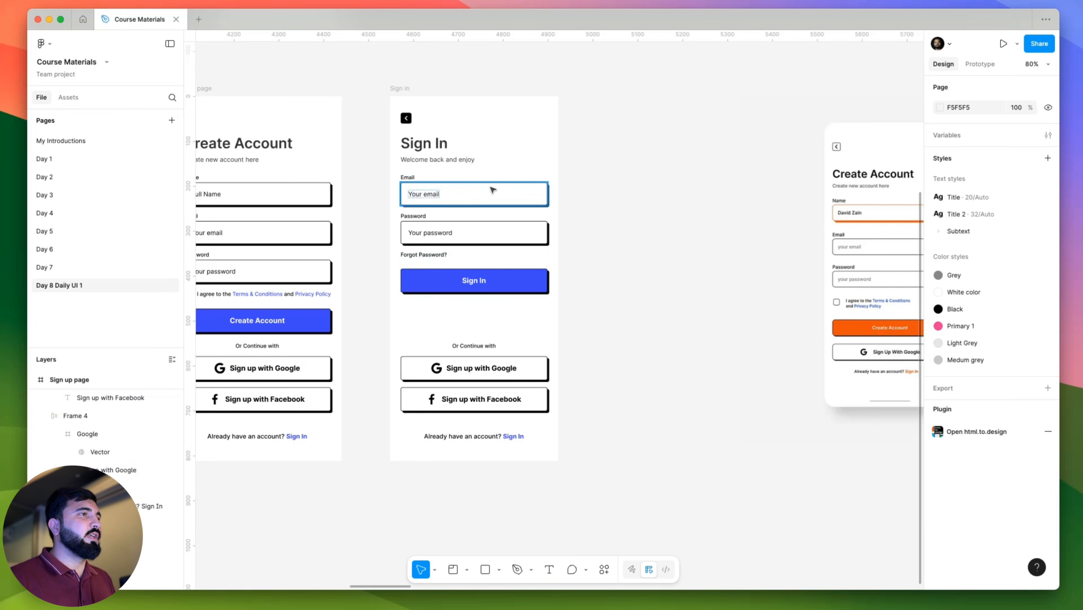
# Move the "Or Continue with" text and the Google and Facebook buttons up, close beneath the Sign In button.
pyautogui.scroll(5, 493, 190)
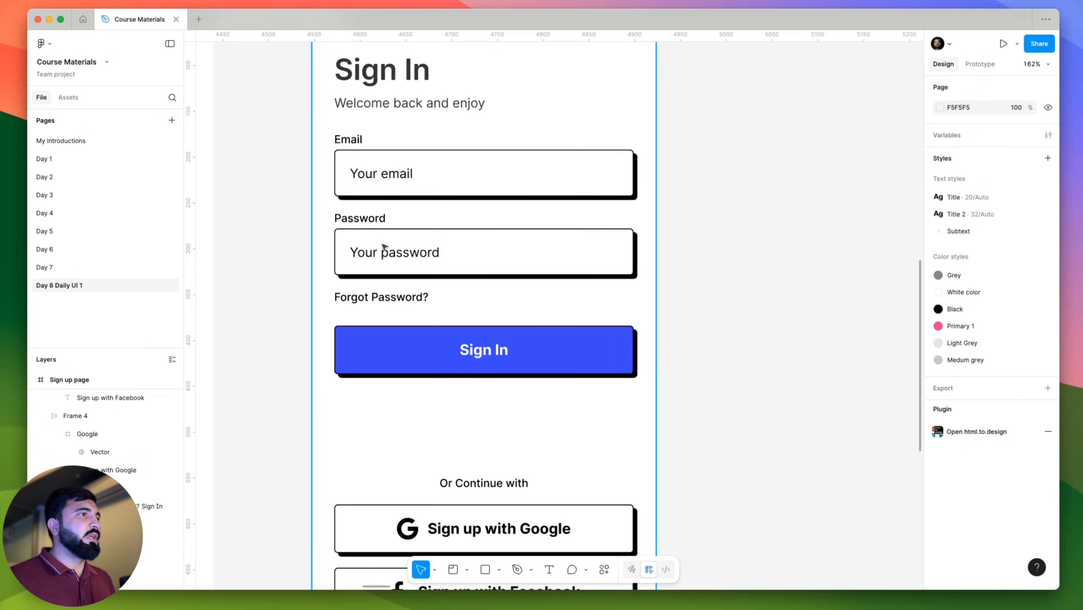
pyautogui.scroll(-2, 383, 246)
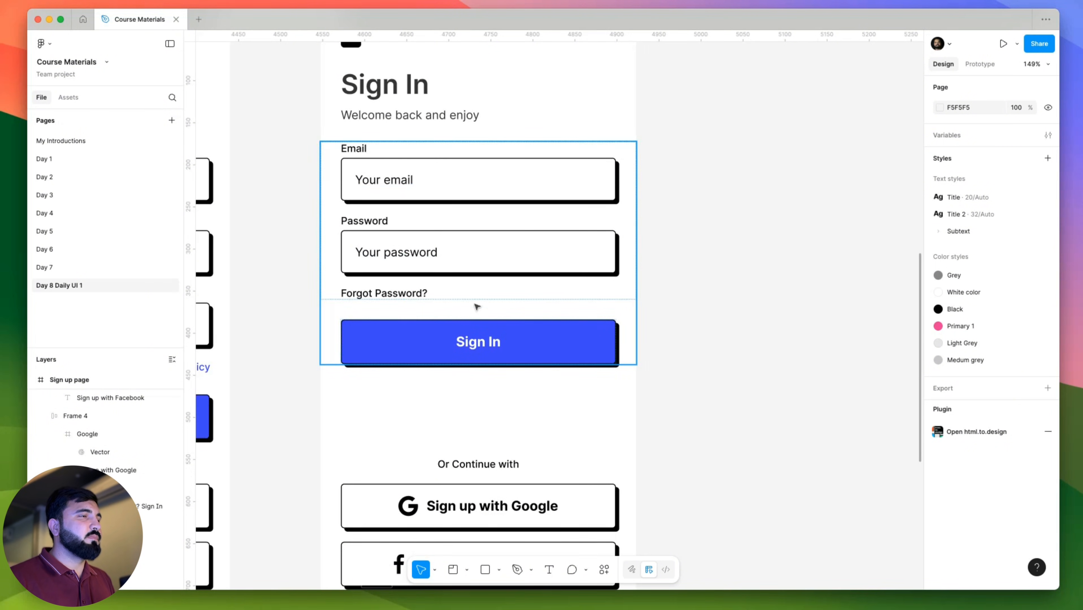
pyautogui.scroll(-4, 477, 307)
pyautogui.moveTo(650, 409); pyautogui.dragTo(423, 512)
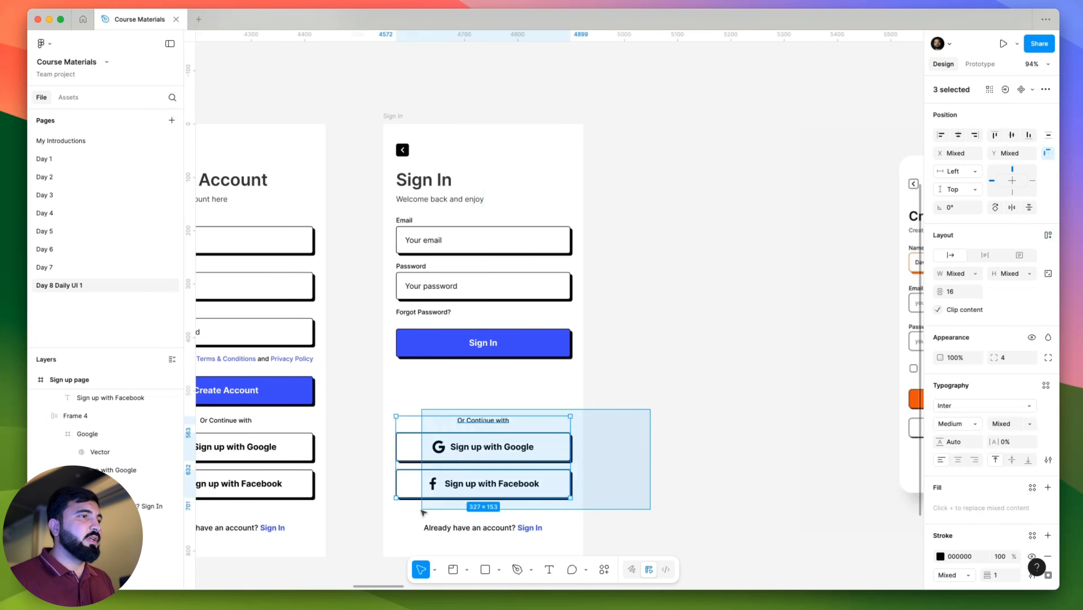
pyautogui.moveTo(483, 478); pyautogui.dragTo(483, 432)
# Reword the Sign in screen's two social buttons as "Sign in with Google" and "Sign in with Facebook".
pyautogui.scroll(7, 466, 392)
pyautogui.doubleClick(492, 414)
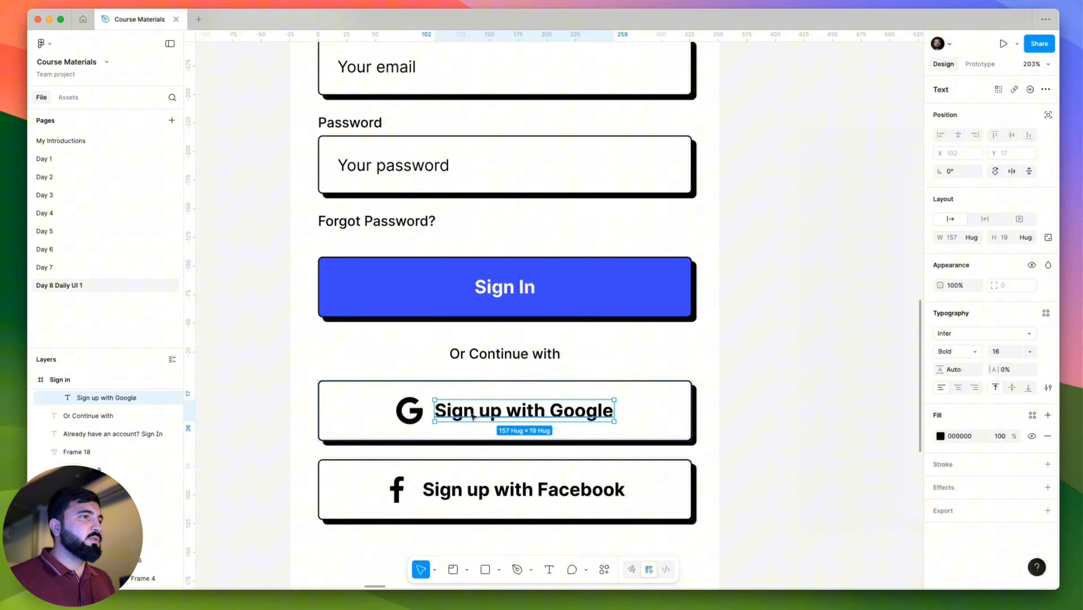
pyautogui.doubleClick(493, 414)
pyautogui.click(494, 413)
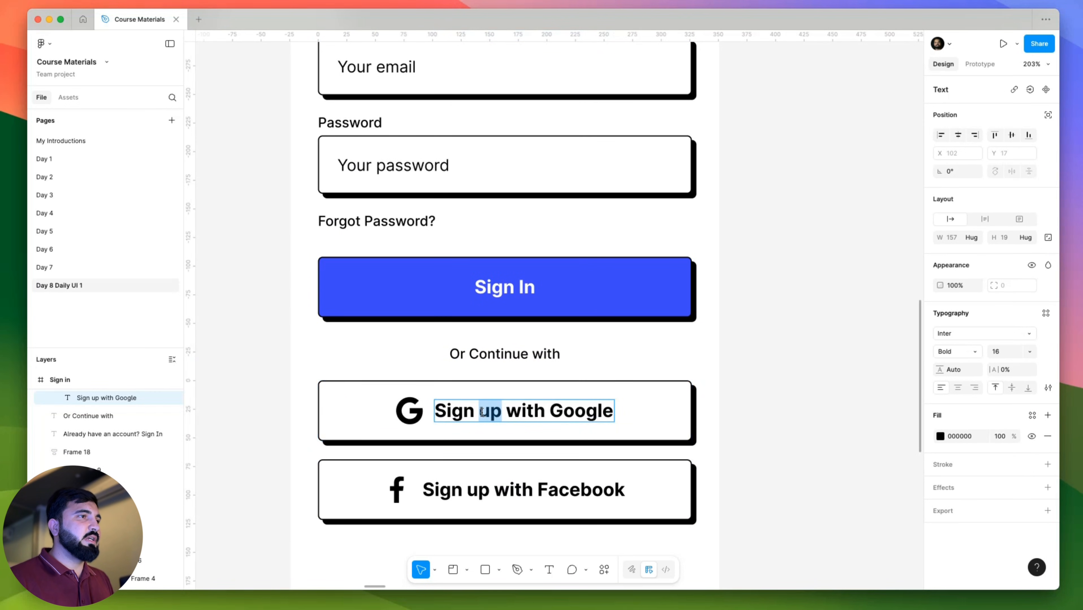
pyautogui.write('in')
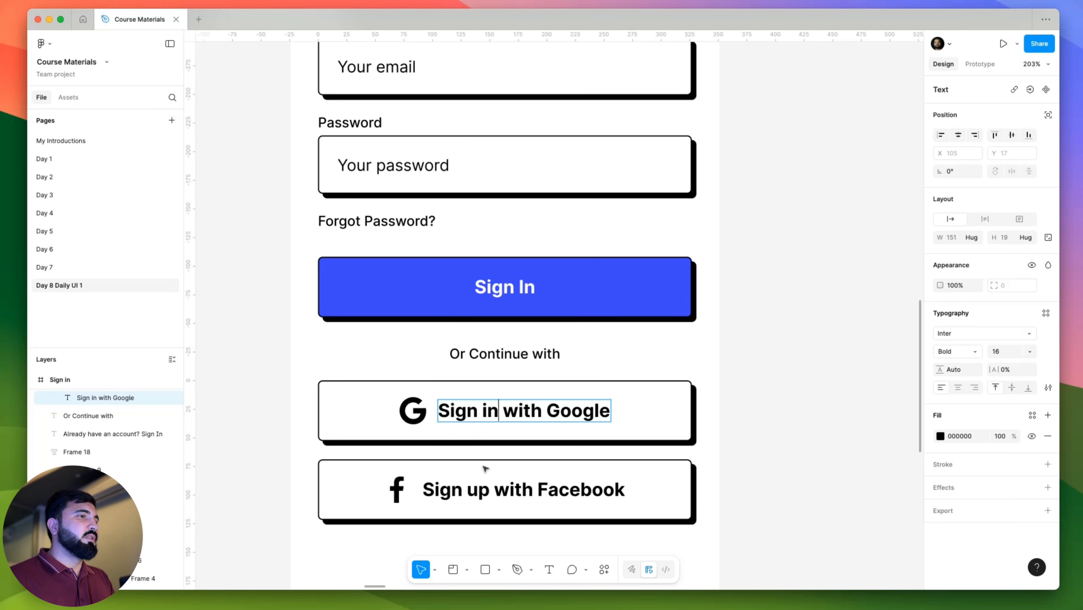
pyautogui.click(486, 496)
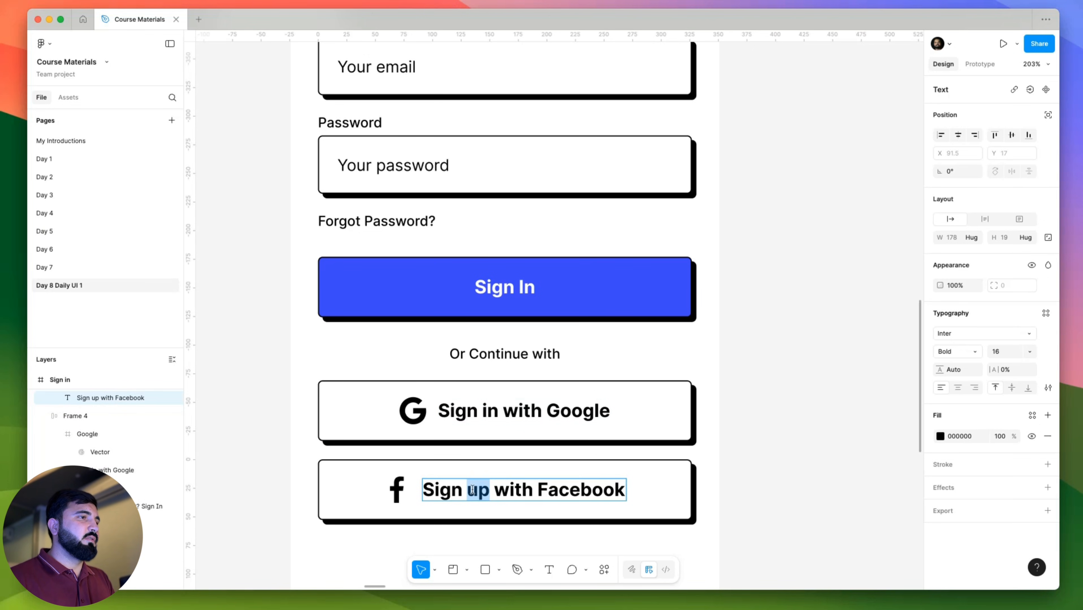
pyautogui.write('in')
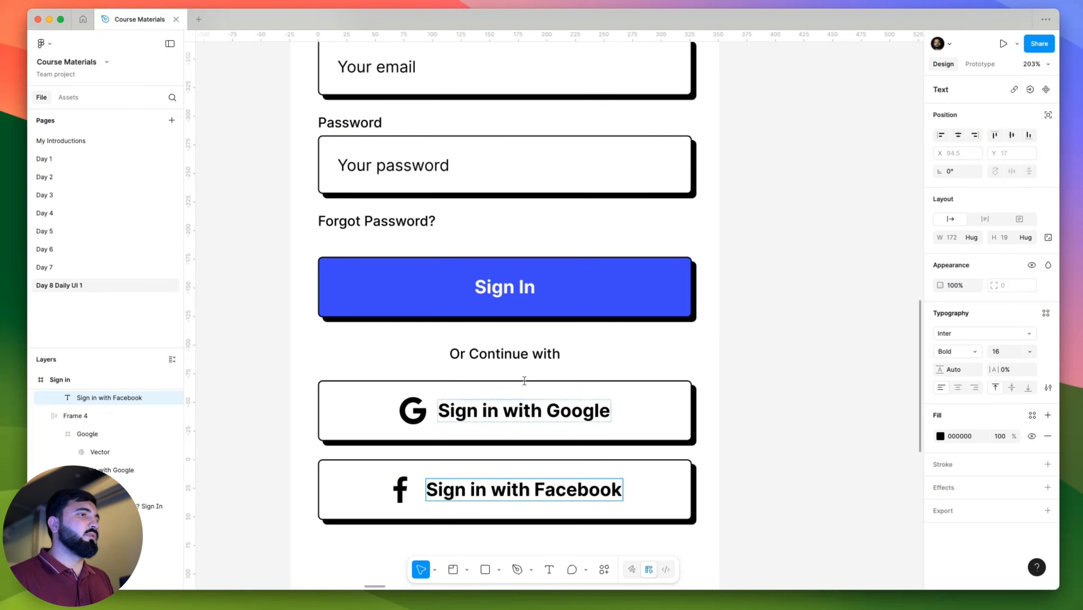
# Move the "Already have an account? Sign In" line on the Sign in screen up to Y 638, beneath the Facebook button.
pyautogui.scroll(-5, 523, 380)
pyautogui.click(721, 417)
pyautogui.moveTo(730, 467); pyautogui.dragTo(742, 356)
# Reword the account line beneath the Sign in screen's Facebook button as "Don't have an account? Sign Up".
pyautogui.moveTo(540, 405); pyautogui.dragTo(354, 330)
pyautogui.doubleClick(549, 344)
pyautogui.scroll(5, 548, 344)
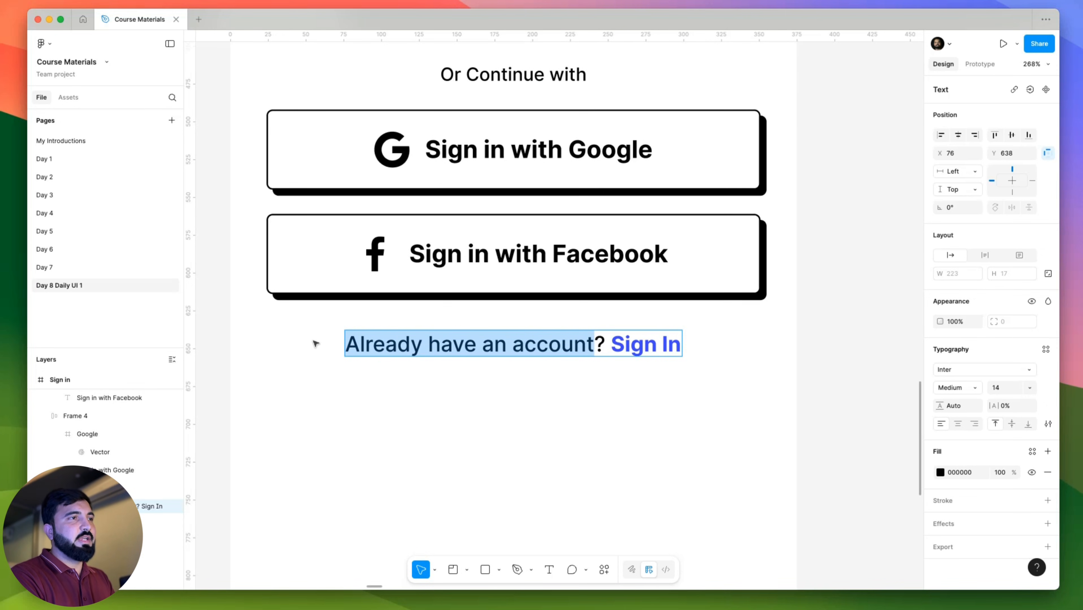
pyautogui.write('Don')
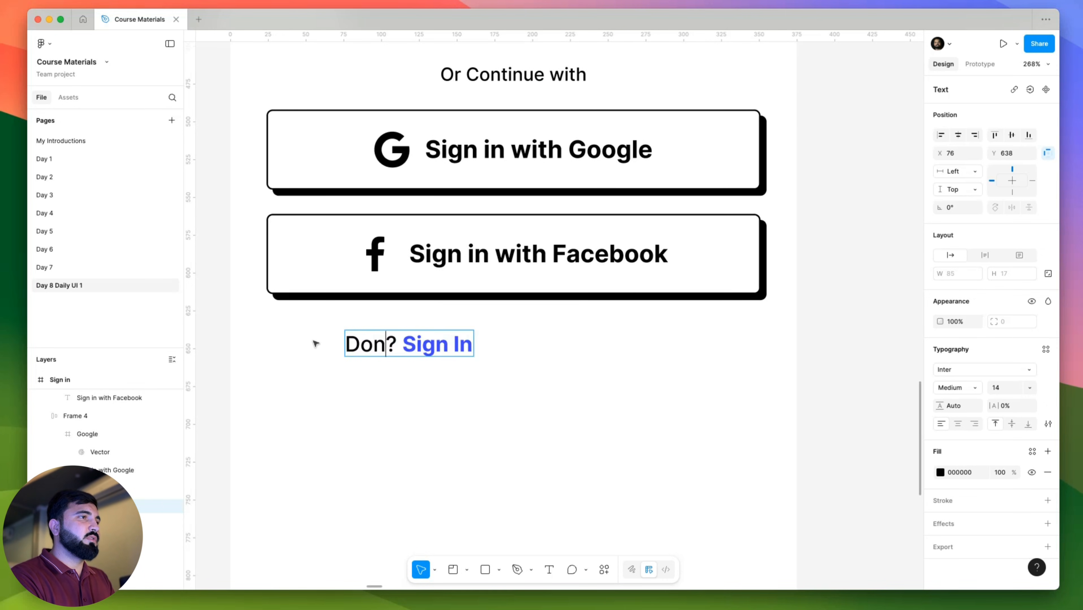
pyautogui.write("'t have an ac")
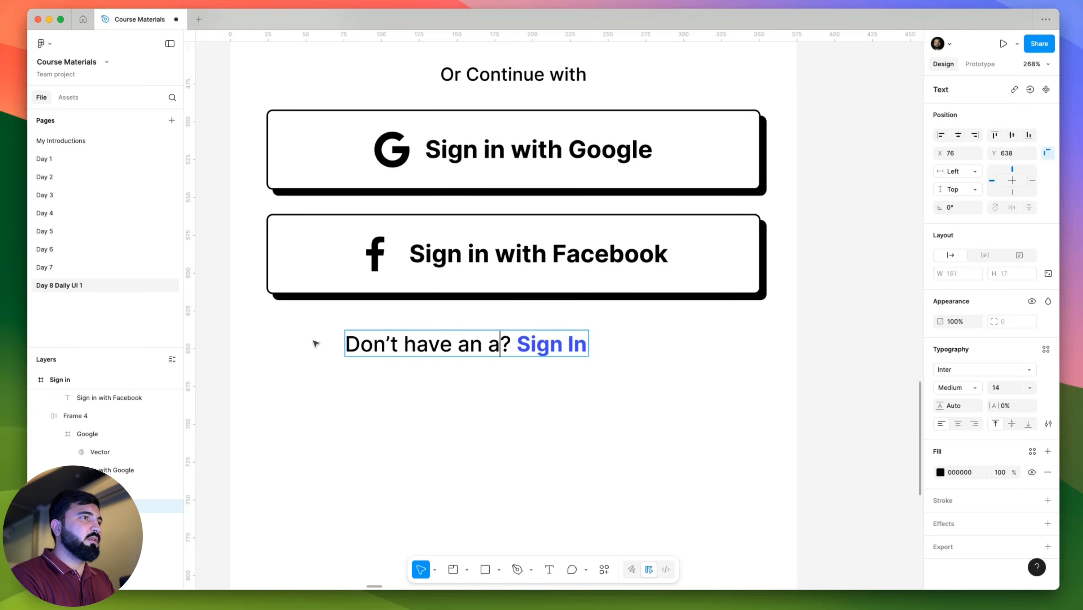
pyautogui.write('count')
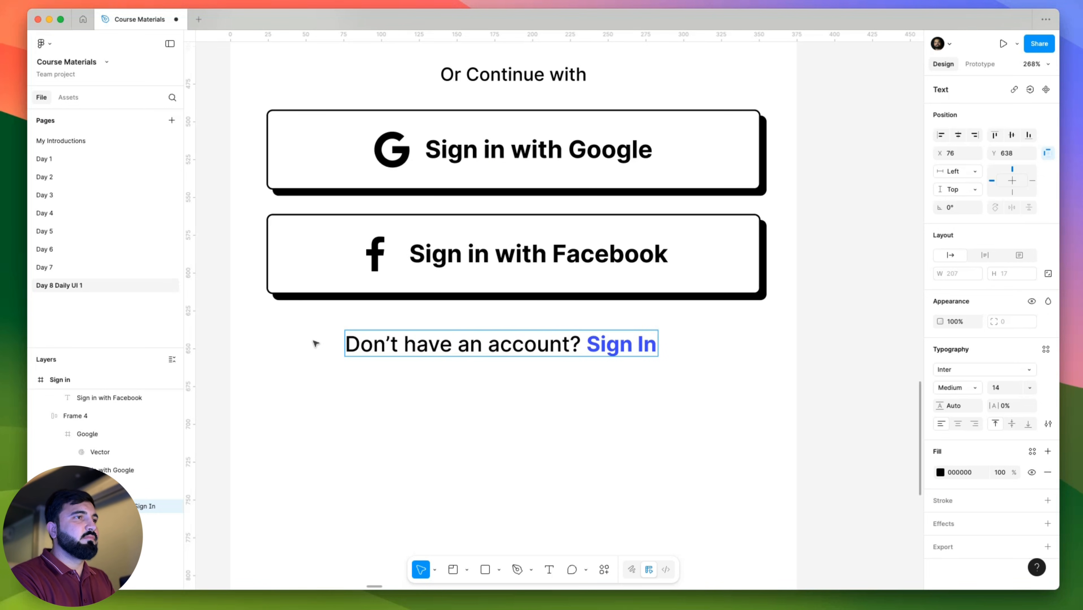
pyautogui.moveTo(633, 344); pyautogui.dragTo(708, 347)
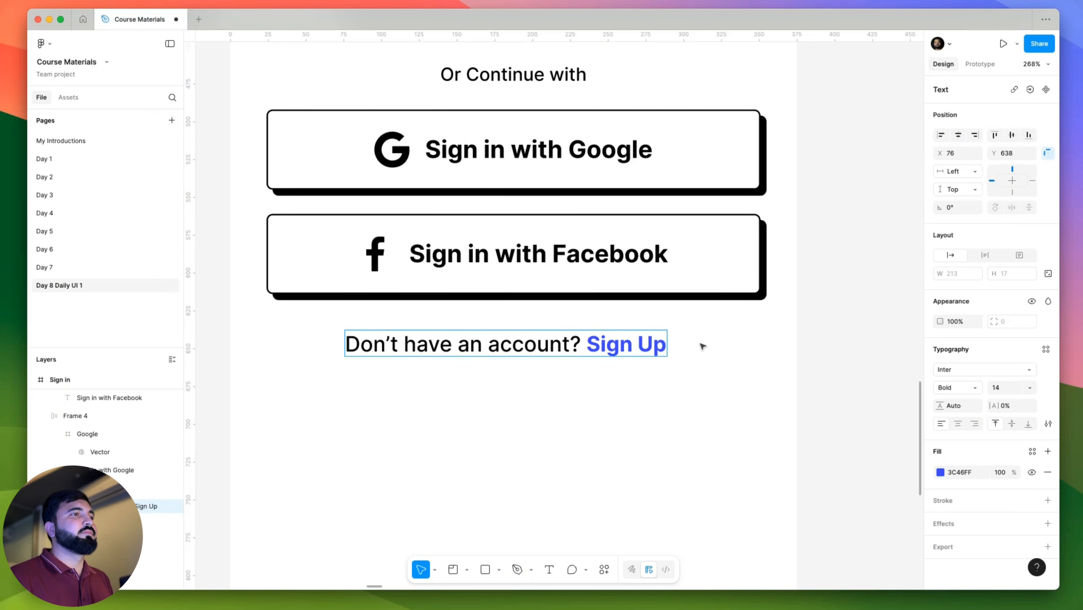
pyautogui.scroll(-10, 702, 346)
pyautogui.press('Escape')
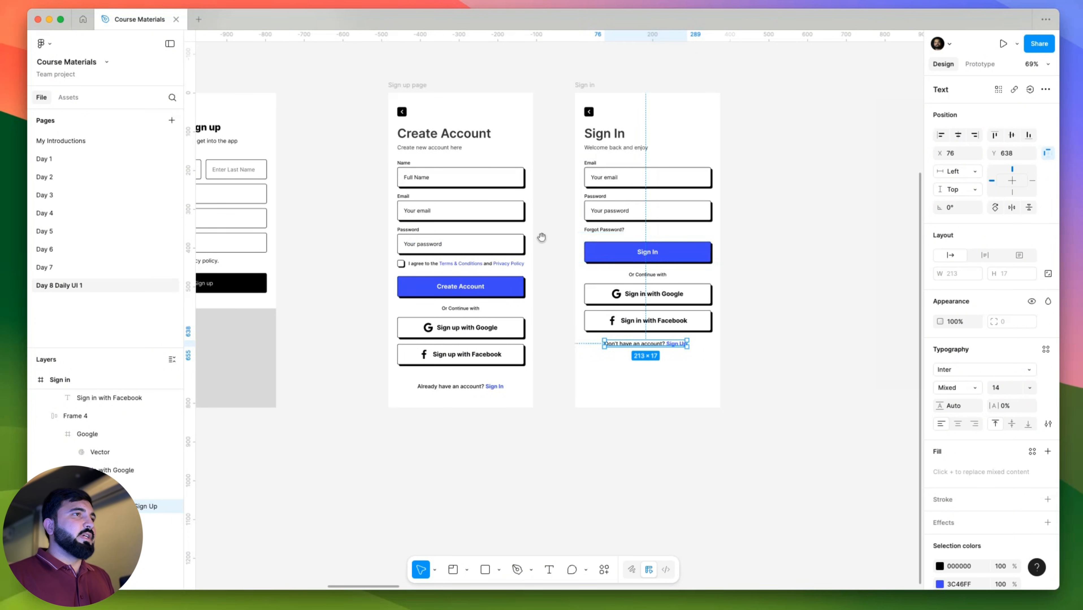
# Combine the Create Account heading block and the form block on the Sign up page in one auto layout frame.
pyautogui.hscroll(-3, 541, 237)
pyautogui.click(539, 154)
pyautogui.scroll(5, 540, 270)
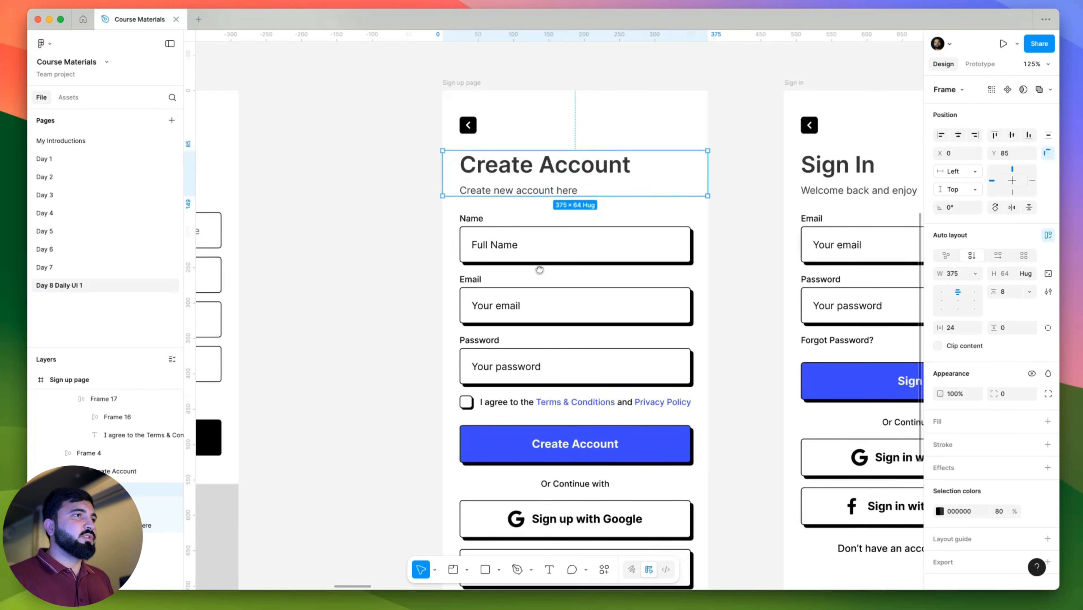
pyautogui.scroll(-3, 539, 270)
pyautogui.keyDown('shift'); pyautogui.click(539, 270); pyautogui.keyUp('shift')
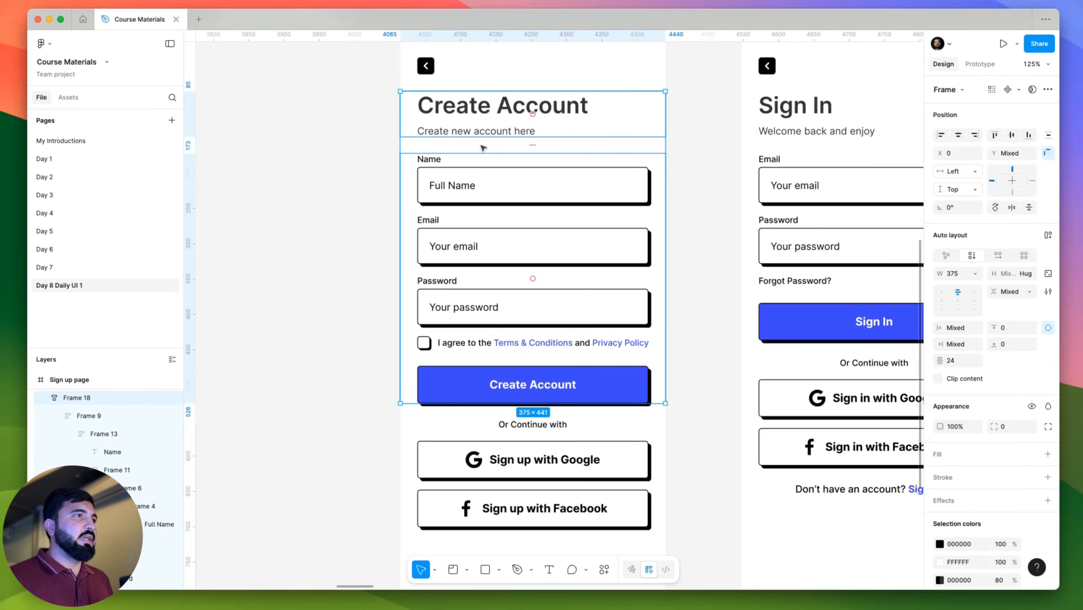
pyautogui.hotkey('shift', 'a')
# Apply auto layout to the "Sign up with Google" and "Sign up with Facebook" buttons together.
pyautogui.scroll(-3, 536, 313)
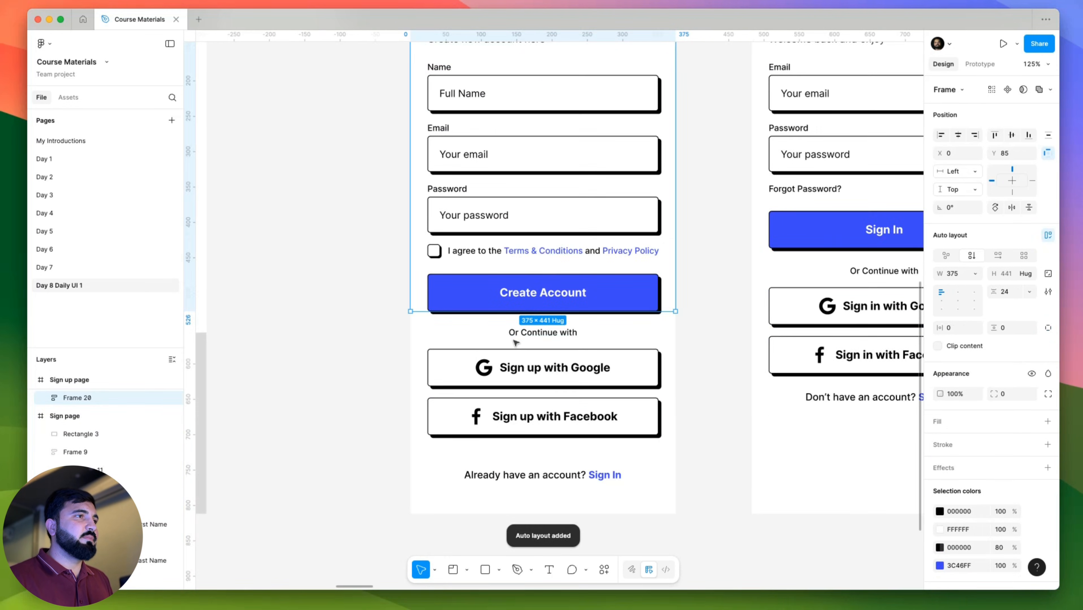
pyautogui.click(533, 334)
pyautogui.click(534, 367)
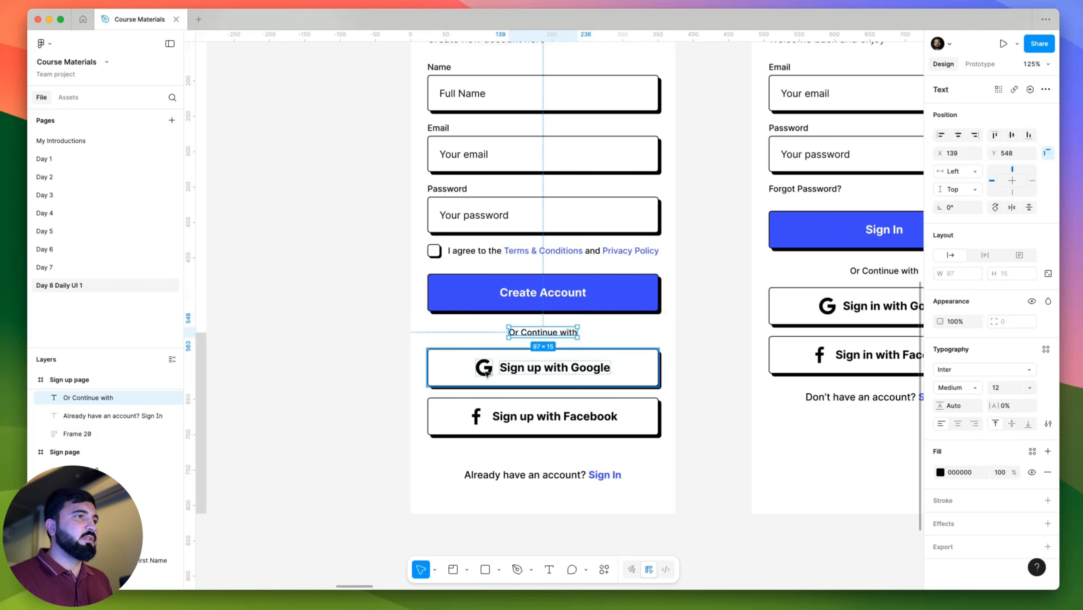
pyautogui.keyDown('shift'); pyautogui.click(495, 417); pyautogui.keyUp('shift')
pyautogui.hotkey('shift', 'a')
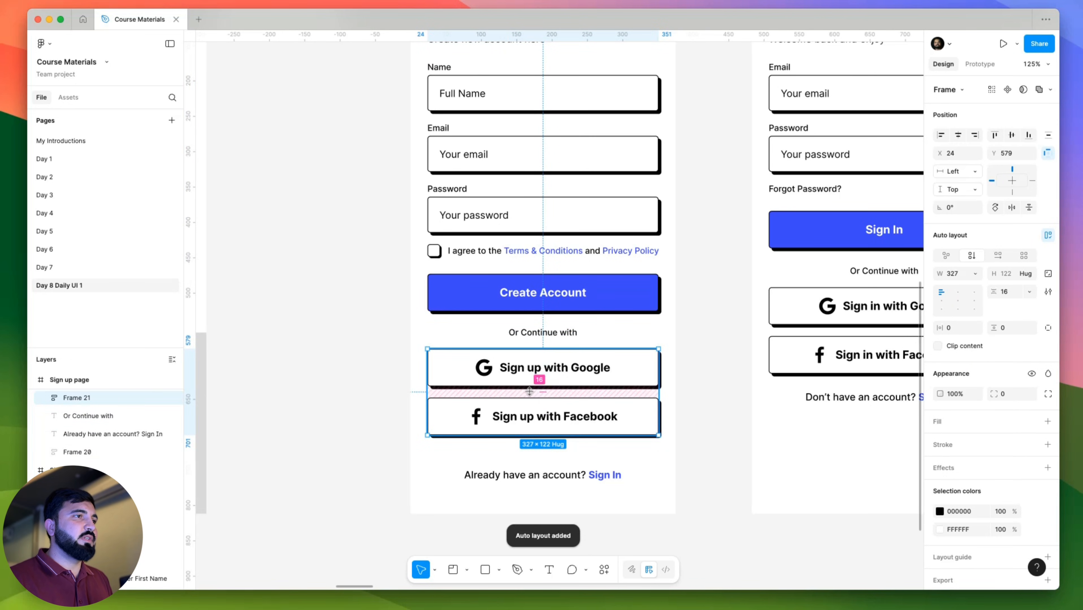
# Wrap the Sign up page's form frame, "Or Continue with" text, social buttons frame and "Already have an account?" line in one auto layout.
pyautogui.click(542, 333)
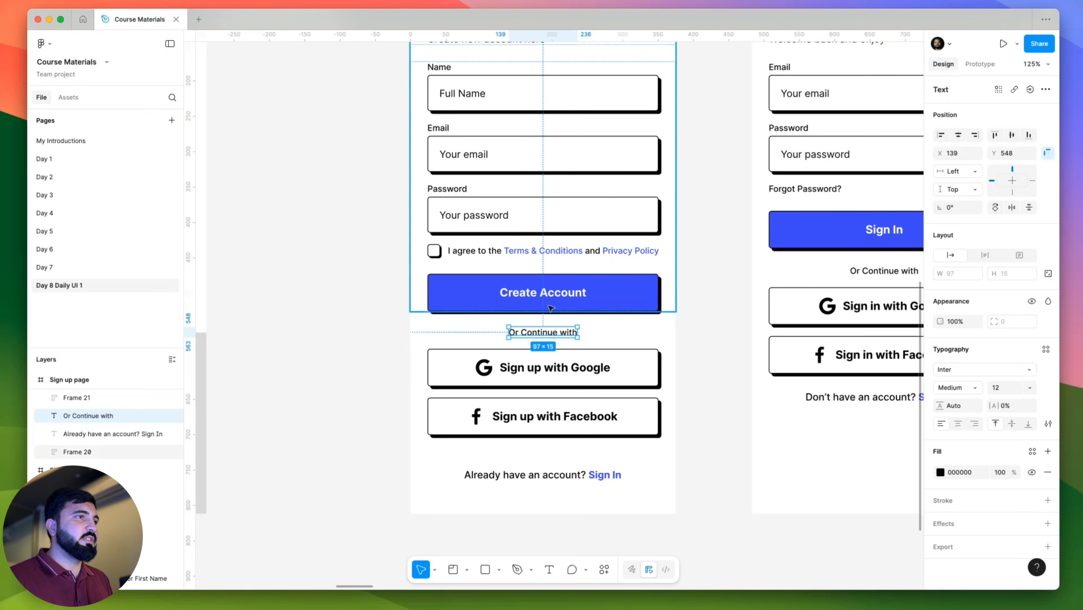
pyautogui.click(525, 475)
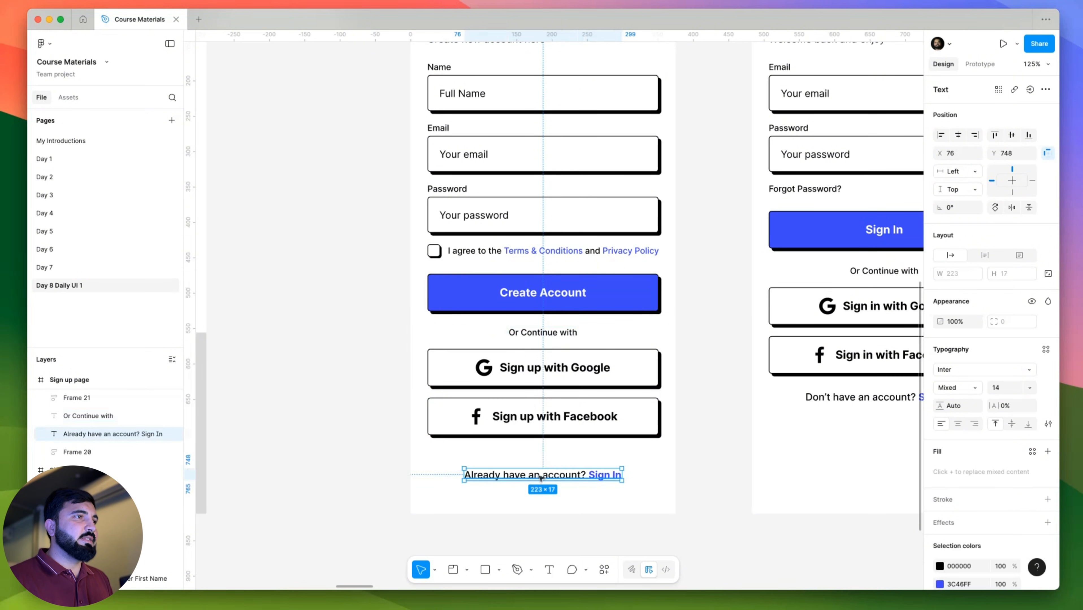
pyautogui.keyDown('shift'); pyautogui.click(537, 396); pyautogui.keyUp('shift')
pyautogui.keyDown('shift'); pyautogui.click(542, 333); pyautogui.keyUp('shift')
pyautogui.scroll(4, 547, 294)
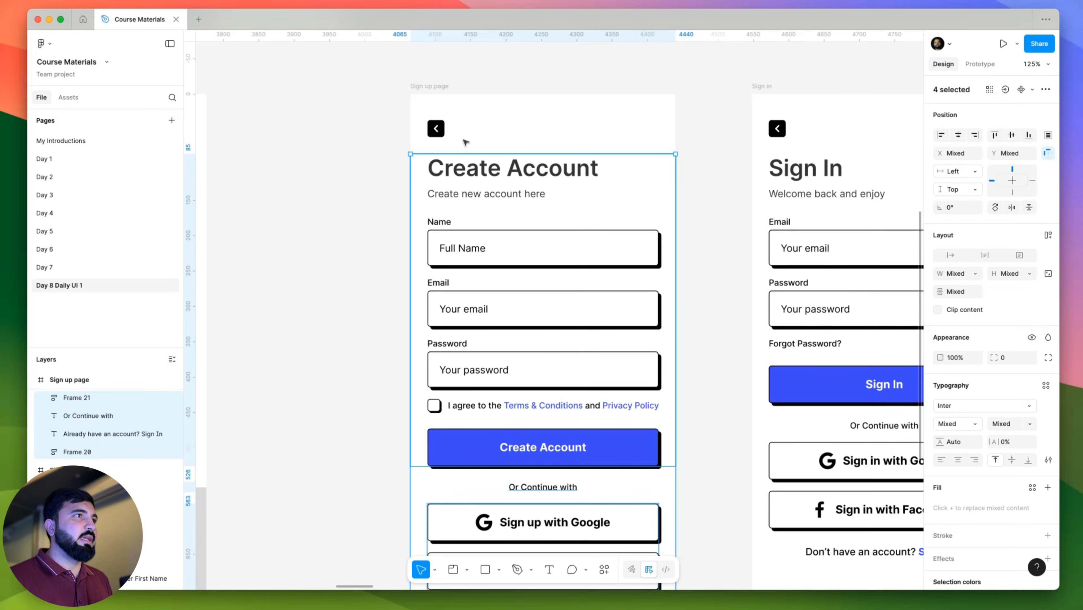
pyautogui.hotkey('shift', 'a')
pyautogui.scroll(-3, 507, 288)
pyautogui.scroll(-5, 577, 364)
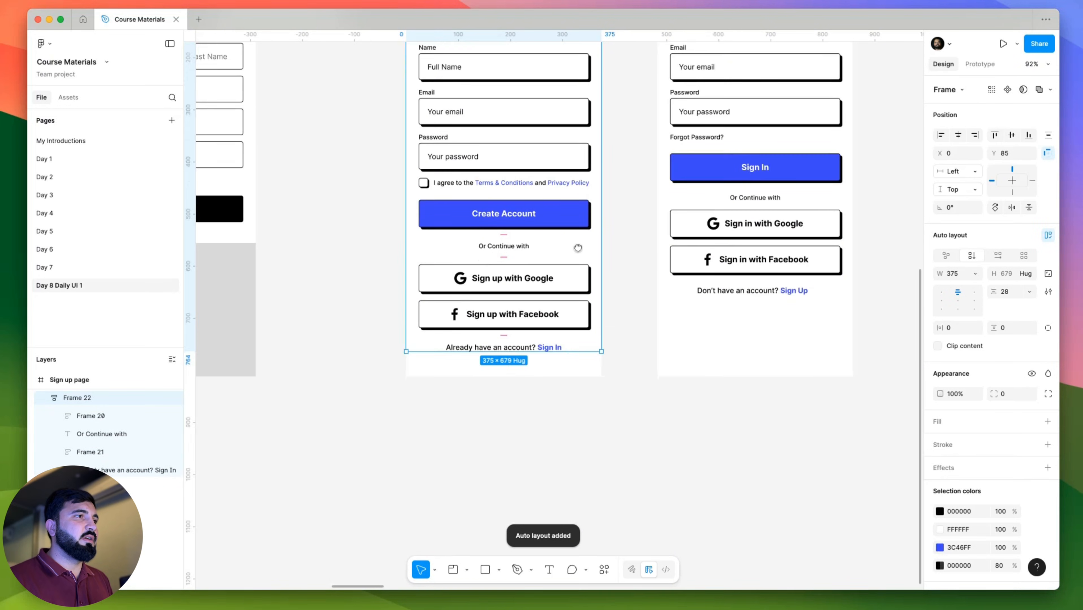
pyautogui.click(645, 438)
# On the Sign in screen, stack the Google and Facebook buttons in auto layout and wrap them with the "Or Continue with" and "Don't have an account?" lines.
pyautogui.moveTo(640, 421); pyautogui.dragTo(546, 472)
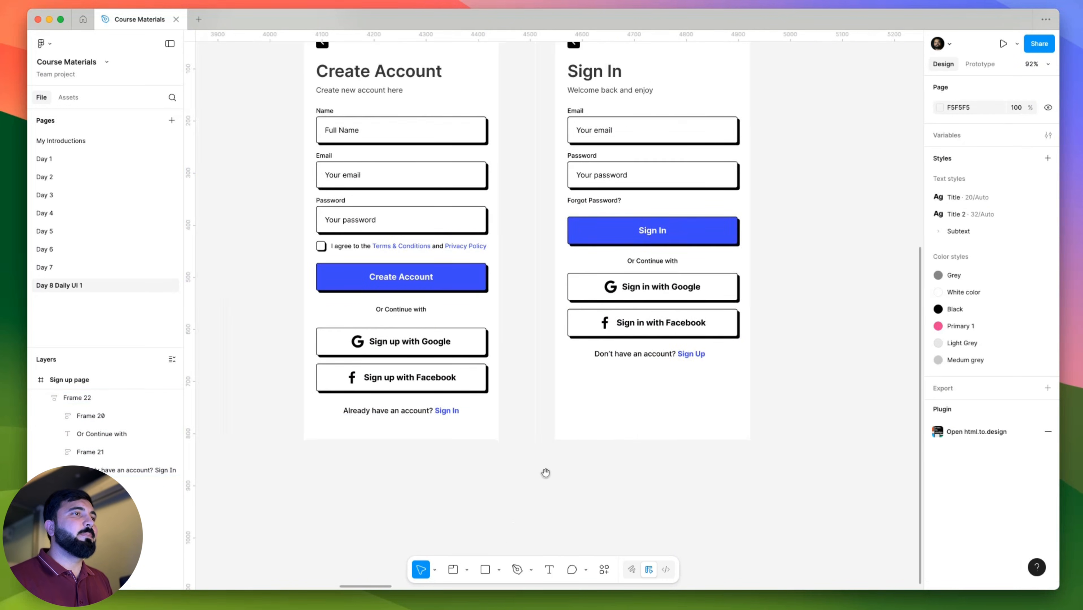
pyautogui.scroll(3, 577, 325)
pyautogui.hscroll(3, 577, 325)
pyautogui.click(558, 364)
pyautogui.doubleClick(558, 365)
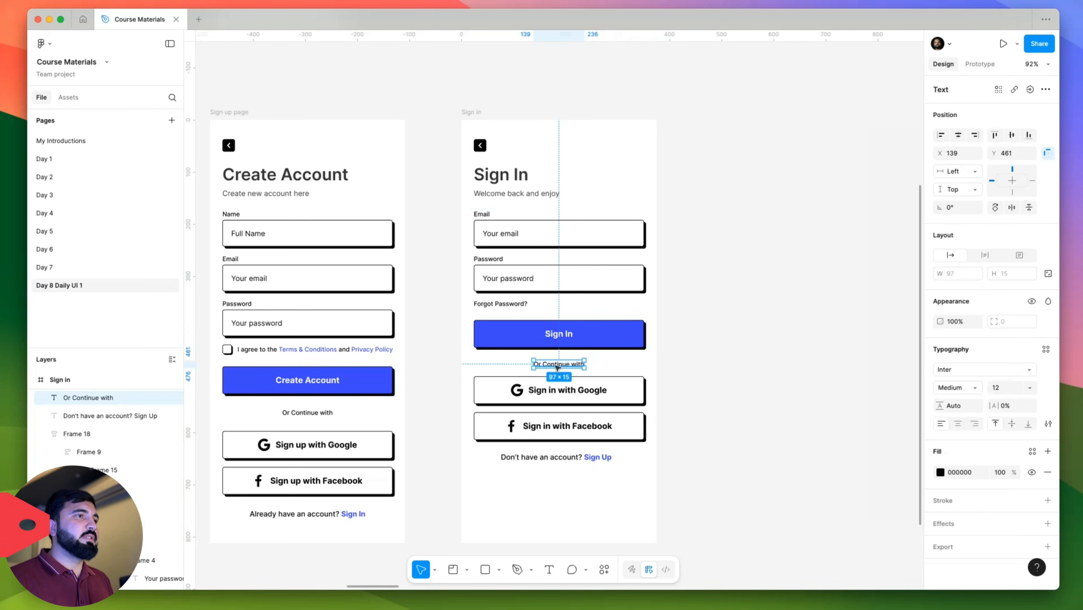
pyautogui.click(560, 427)
pyautogui.keyDown('shift'); pyautogui.click(560, 390); pyautogui.keyUp('shift')
pyautogui.keyDown('shift'); pyautogui.click(562, 457); pyautogui.keyUp('shift')
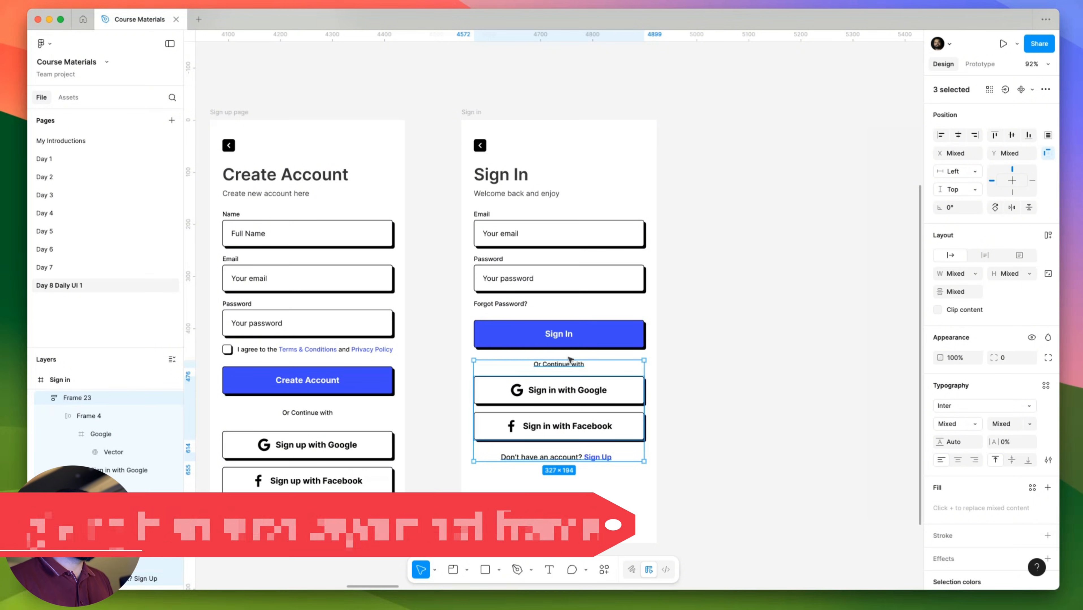
pyautogui.hotkey('shift', 'a')
pyautogui.click(711, 399)
pyautogui.scroll(-3, 765, 406)
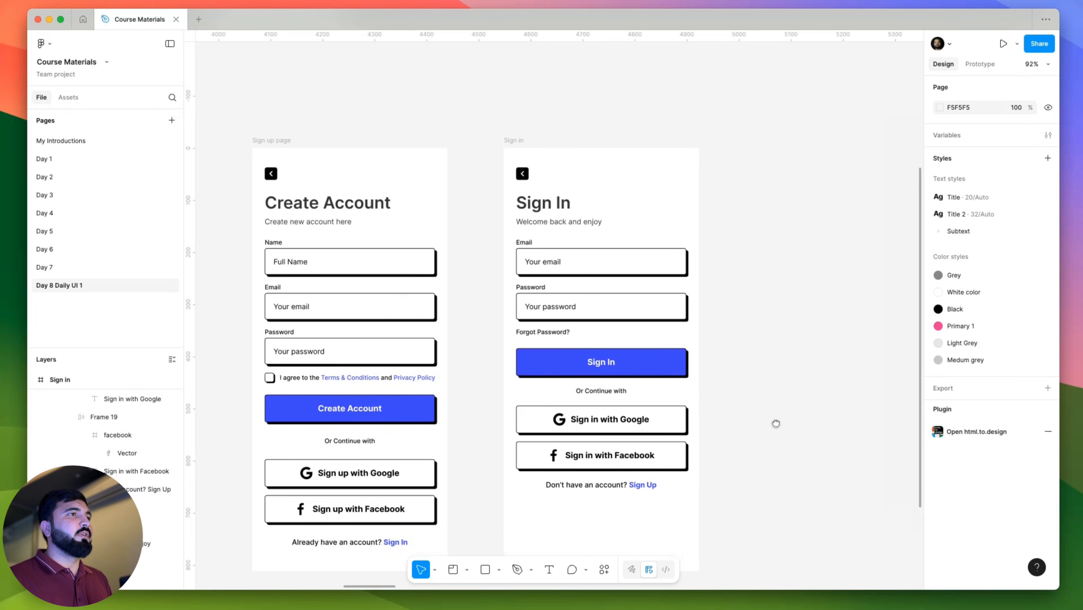
# On the Sign in screen, move the heading block slightly lower and place the form block at Y 213.
pyautogui.click(532, 256)
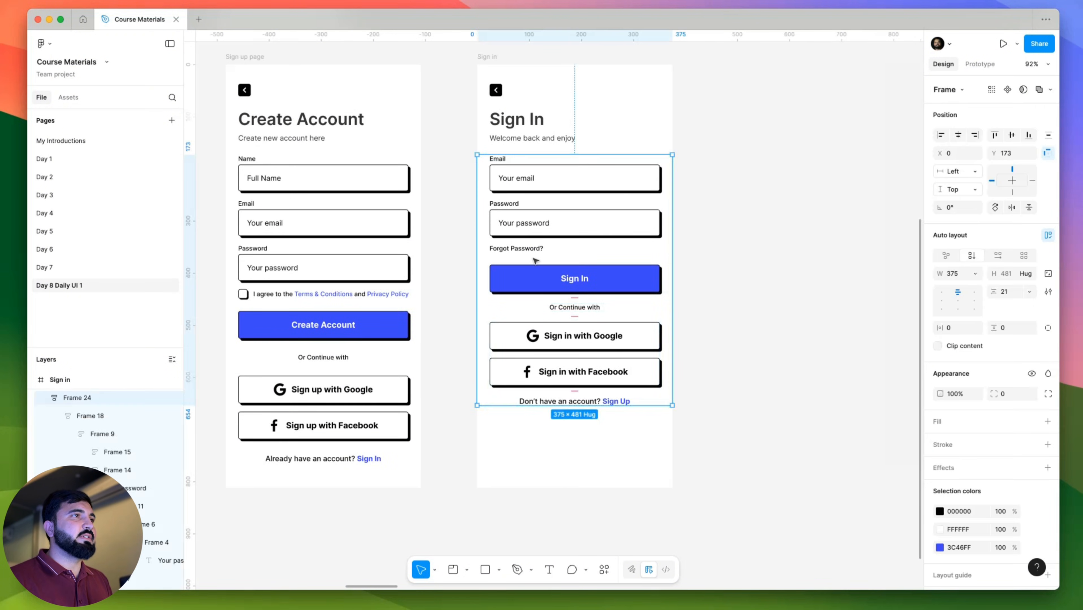
pyautogui.scroll(-3, 513, 192)
pyautogui.hscroll(2, 513, 193)
pyautogui.scroll(3, 495, 228)
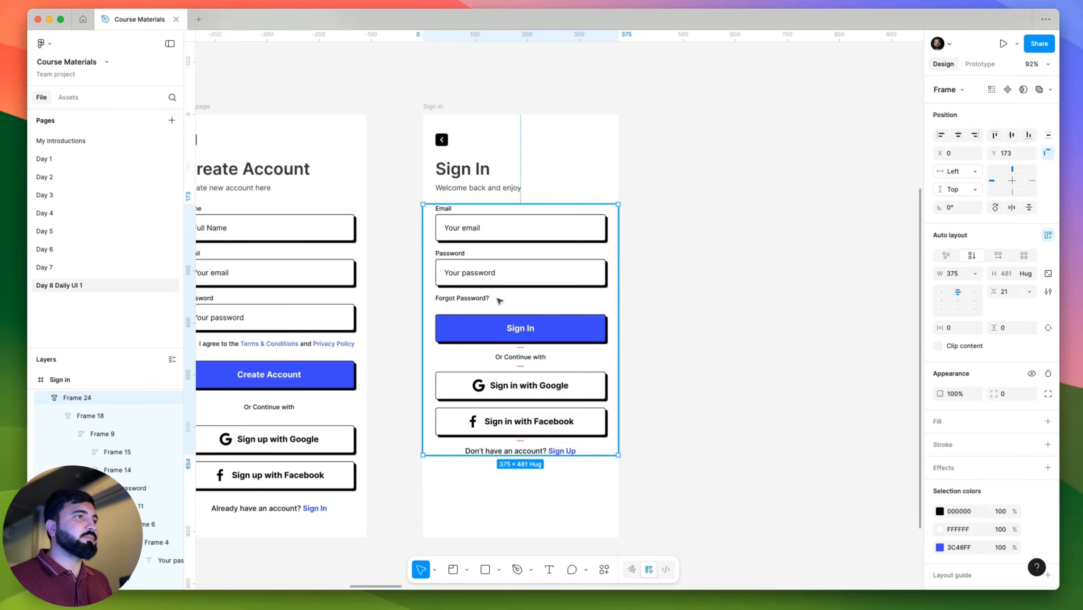
pyautogui.moveTo(507, 284); pyautogui.dragTo(507, 335)
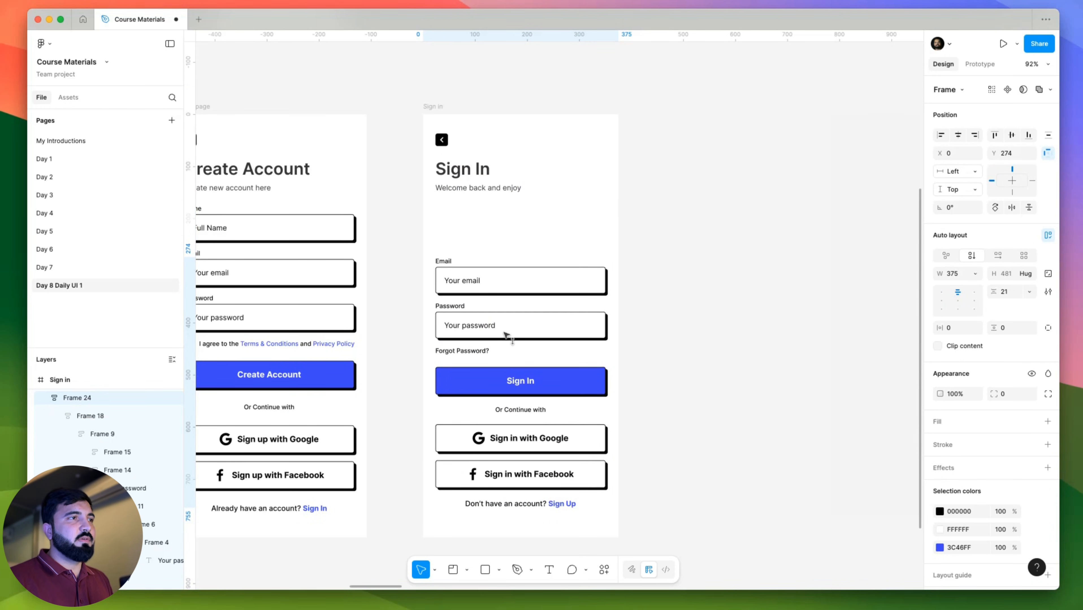
pyautogui.click(458, 200)
pyautogui.moveTo(458, 201); pyautogui.dragTo(479, 183)
pyautogui.click(507, 295)
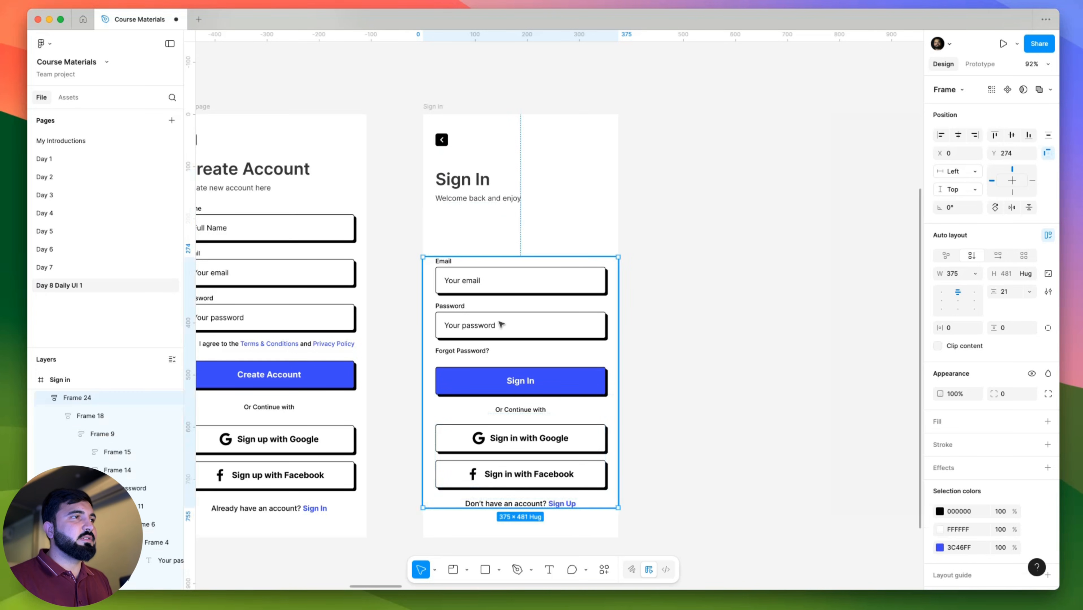
pyautogui.moveTo(500, 325); pyautogui.dragTo(501, 293)
pyautogui.scroll(-5, 611, 363)
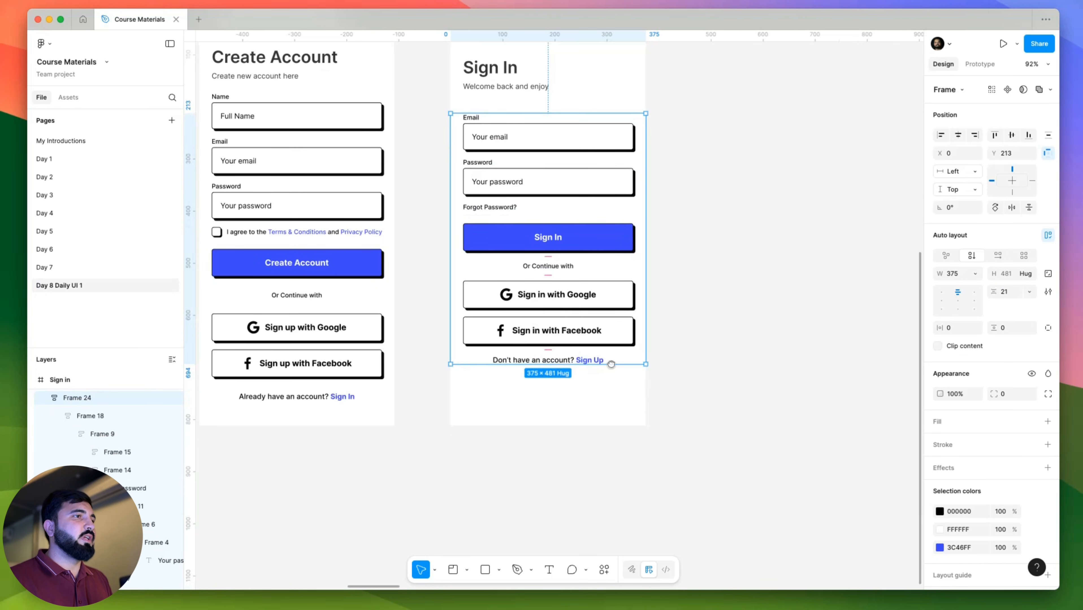
pyautogui.click(522, 467)
# Draw a horizontal line 165 wide near the bottom of the Sign in screen and set its stroke weight to 3.
pyautogui.scroll(-5, 558, 440)
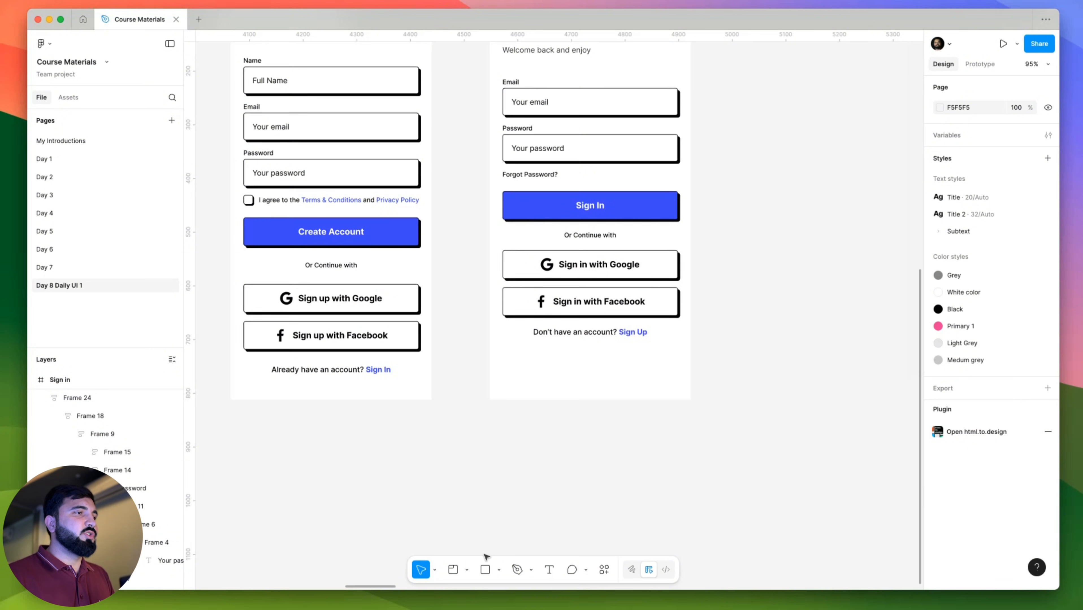
pyautogui.click(498, 570)
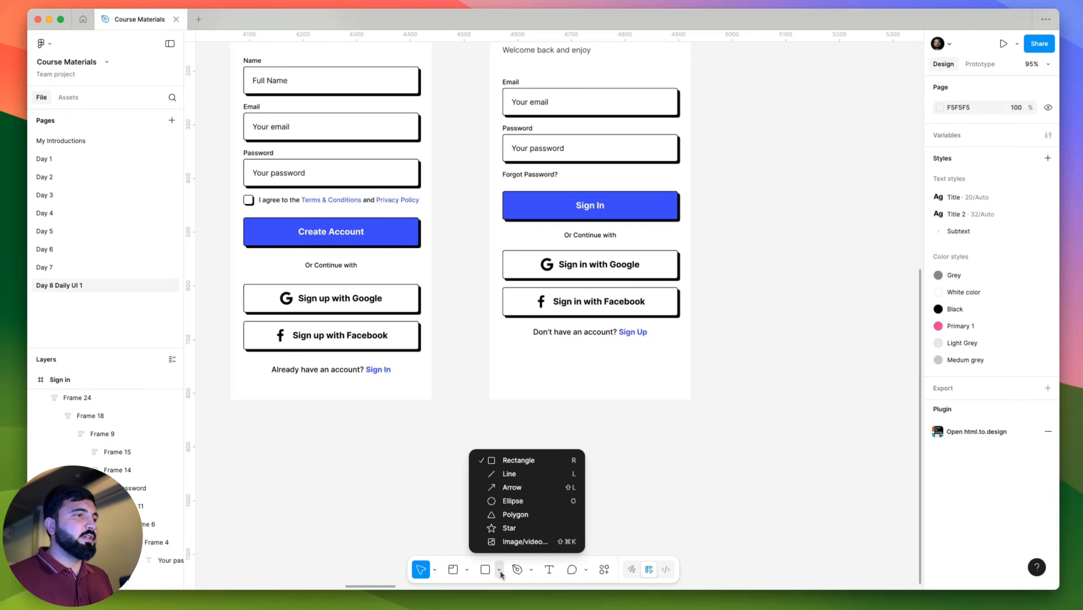
pyautogui.click(519, 469)
pyautogui.scroll(1, 590, 368)
pyautogui.scroll(5, 591, 369)
pyautogui.moveTo(505, 415)
pyautogui.mouseDown()
pyautogui.moveTo(752, 418)
pyautogui.moveTo(741, 415)
pyautogui.mouseUp()
pyautogui.click(996, 394)
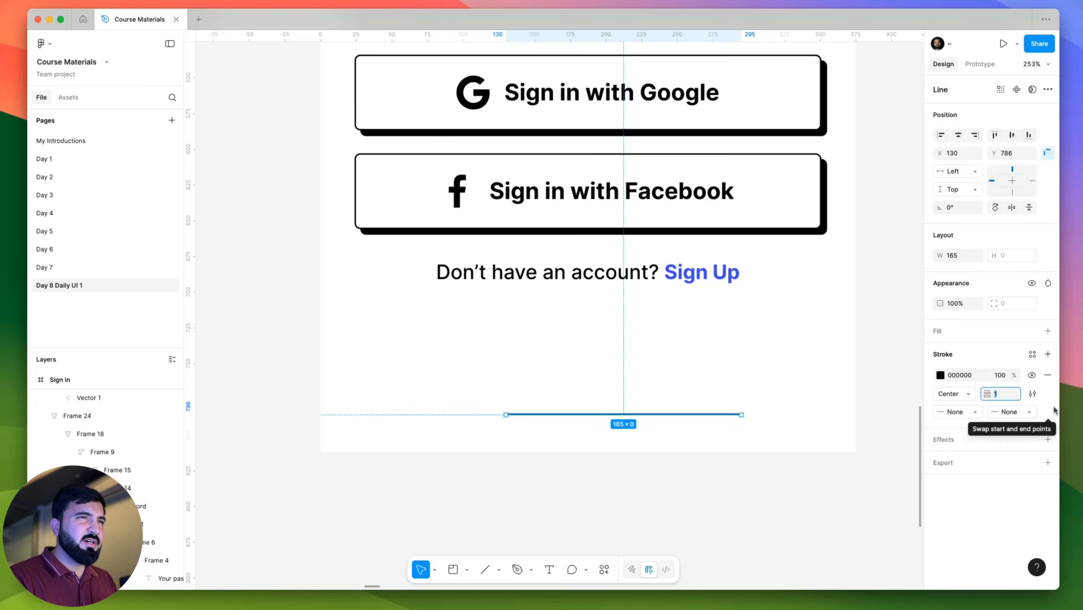
pyautogui.write('3')
pyautogui.press('Return')
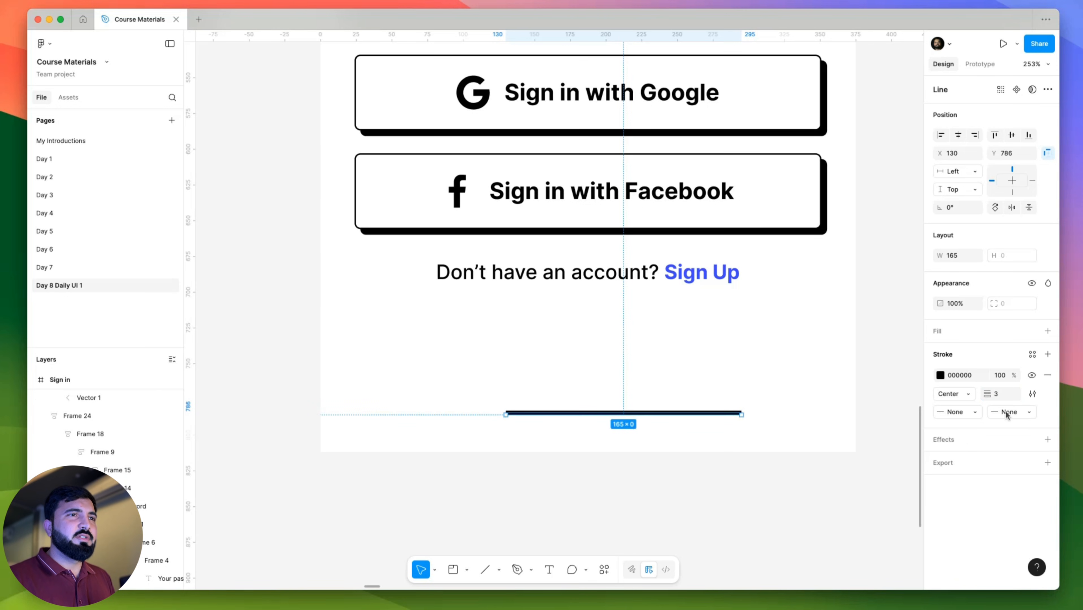
# Give the line round caps at both ends and center it at the screen's lower edge, at X 105, Y 798.
pyautogui.click(1007, 412)
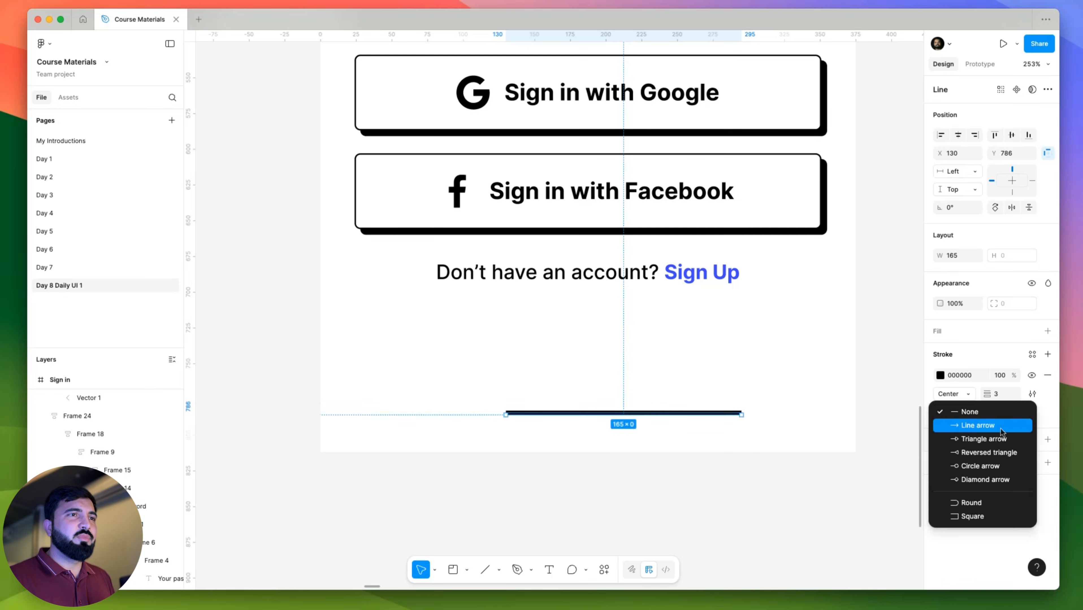
pyautogui.click(976, 503)
pyautogui.click(961, 413)
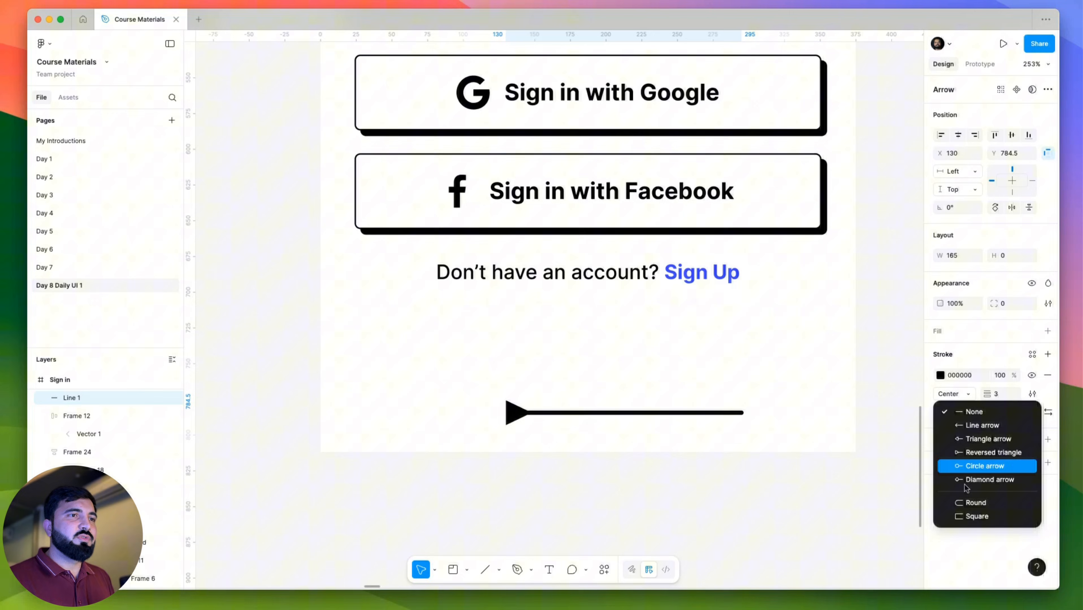
pyautogui.click(967, 501)
pyautogui.click(677, 445)
pyautogui.moveTo(659, 417); pyautogui.dragTo(623, 433)
pyautogui.scroll(-5, 623, 433)
pyautogui.scroll(3, 561, 392)
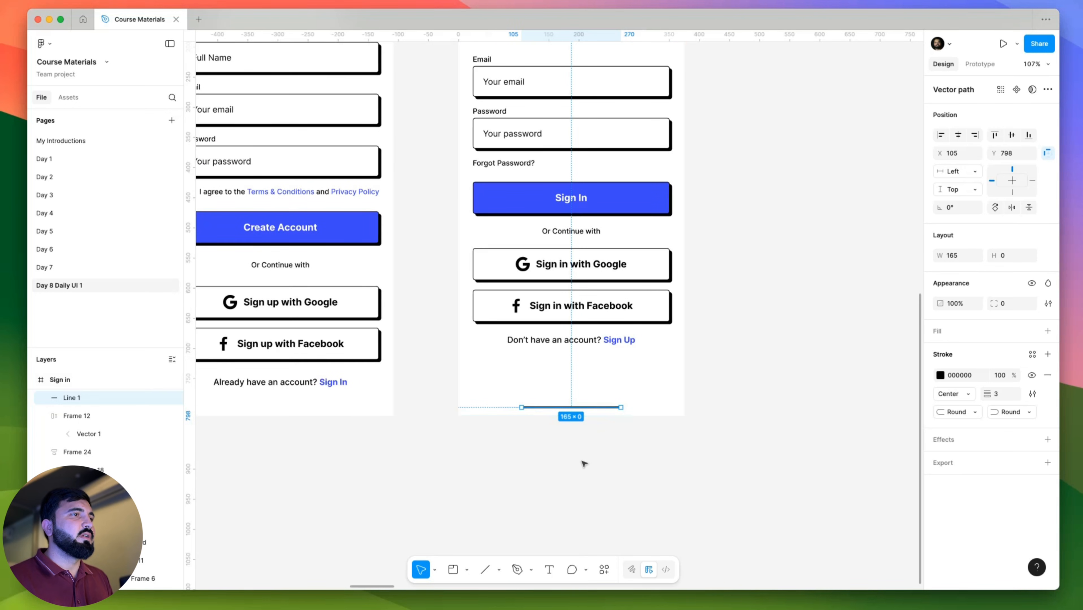
# Copy the Sign in screen's black bottom line to the same place on the Sign up page.
pyautogui.doubleClick(1000, 394)
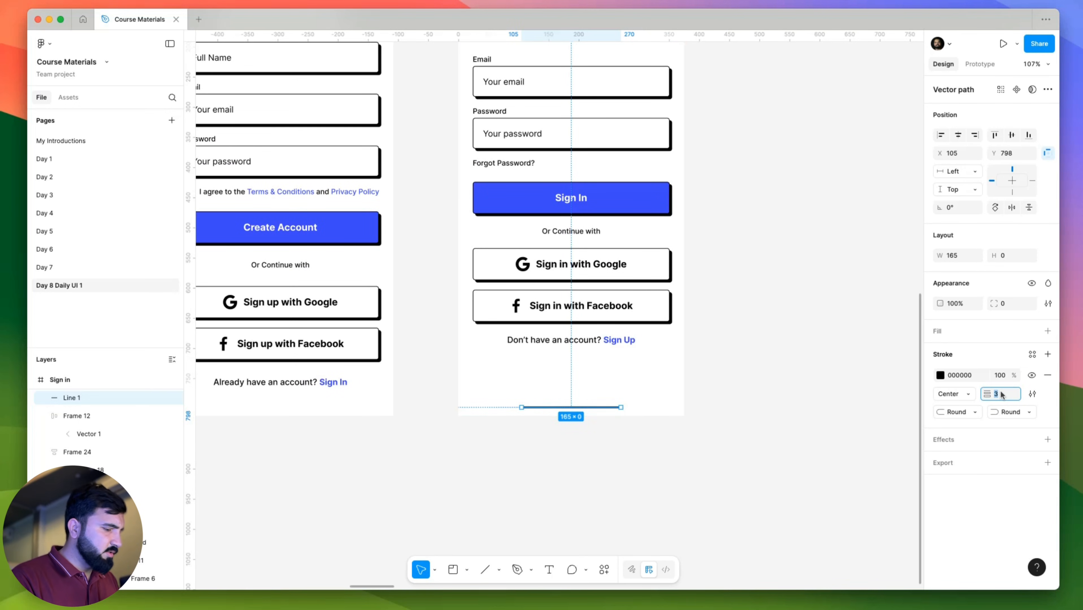
pyautogui.hscroll(-5, 445, 479)
pyautogui.click(489, 393)
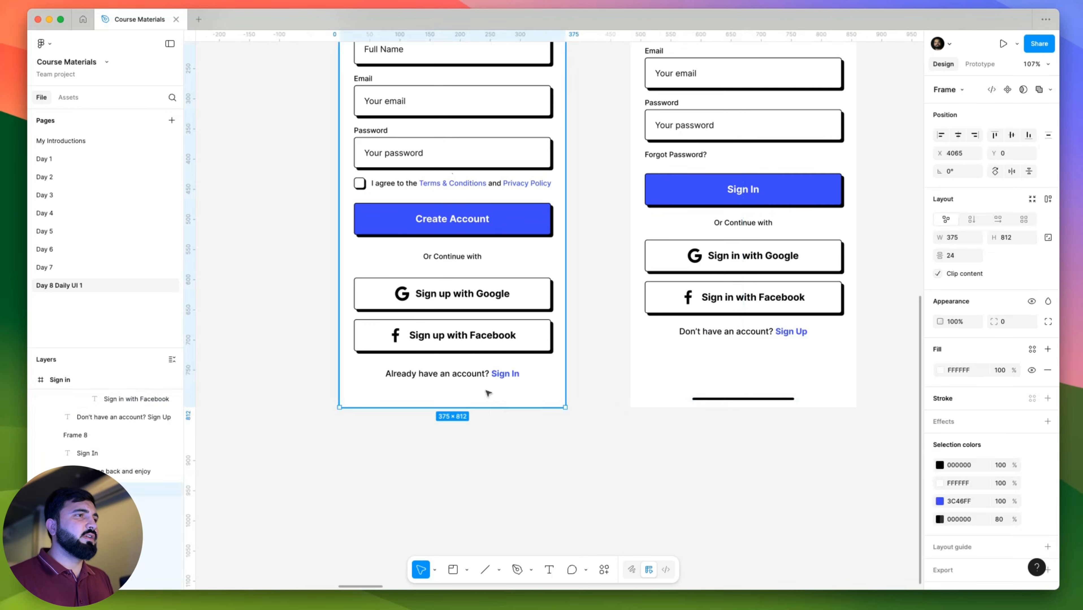
pyautogui.click(541, 428)
pyautogui.hotkey('shift', '1')
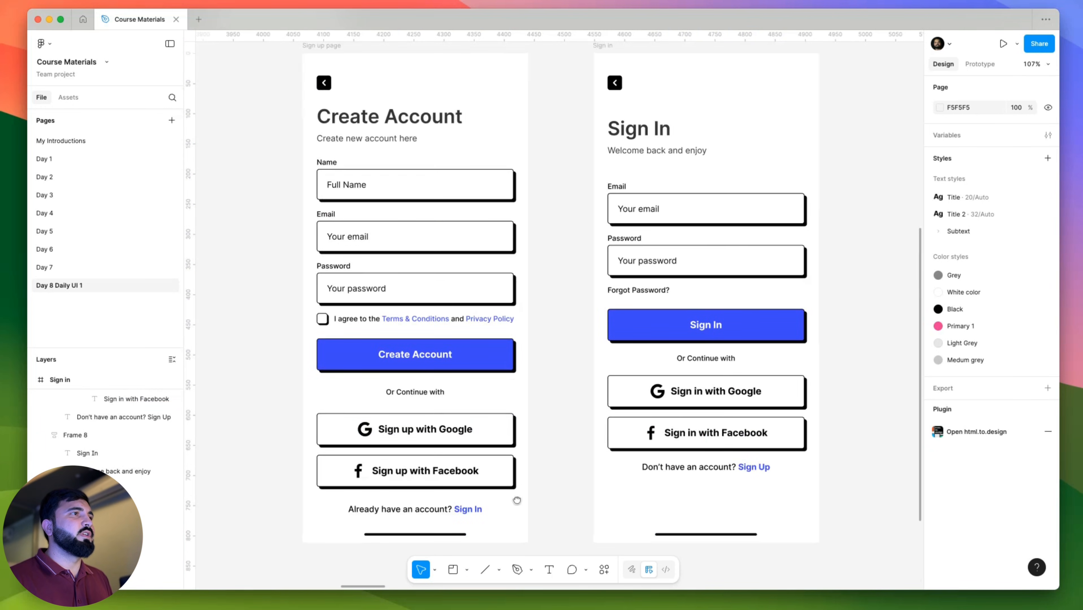
# Move the Sign in frame closer to the Sign up page, to X 4528.
pyautogui.hscroll(4, 534, 308)
pyautogui.scroll(2, 513, 214)
pyautogui.moveTo(502, 99); pyautogui.dragTo(490, 99)
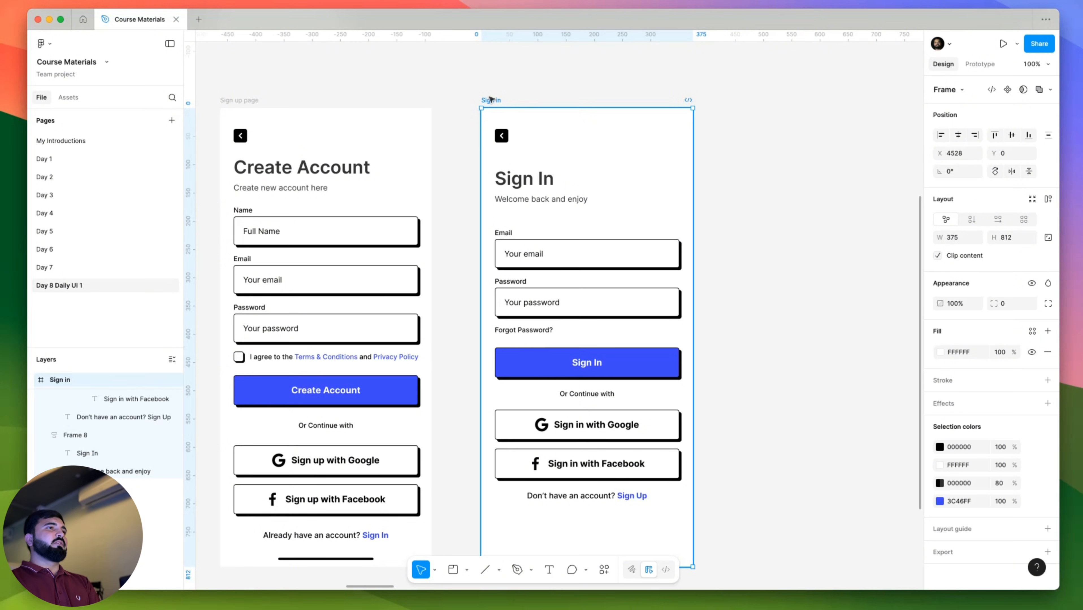
# Examine the back arrow buttons on both screens and review the Daily UI 01 Sign Up design brief.
pyautogui.click(502, 136)
pyautogui.click(236, 136)
pyautogui.scroll(5, 236, 137)
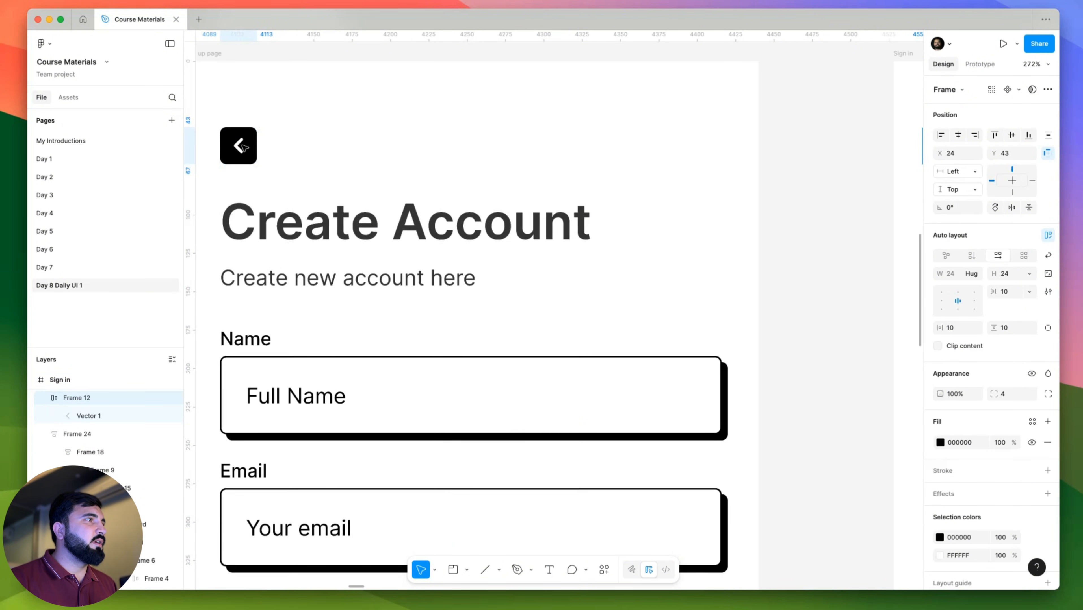
pyautogui.scroll(-10, 361, 159)
pyautogui.hscroll(-3, 466, 186)
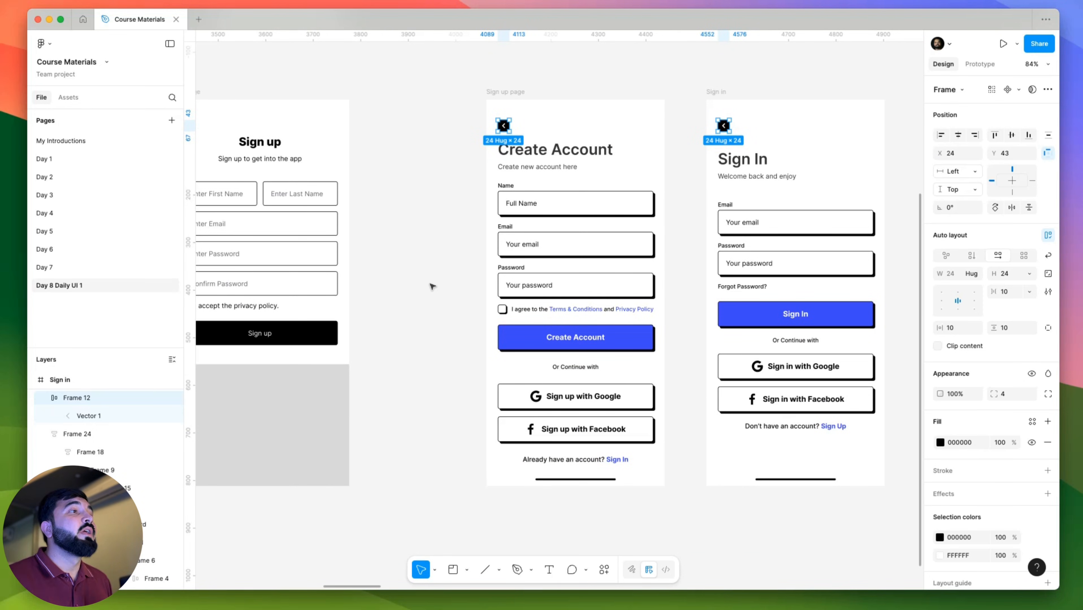
pyautogui.moveTo(407, 295); pyautogui.dragTo(737, 292)
pyautogui.scroll(-5, 738, 293)
pyautogui.moveTo(694, 368); pyautogui.dragTo(819, 351)
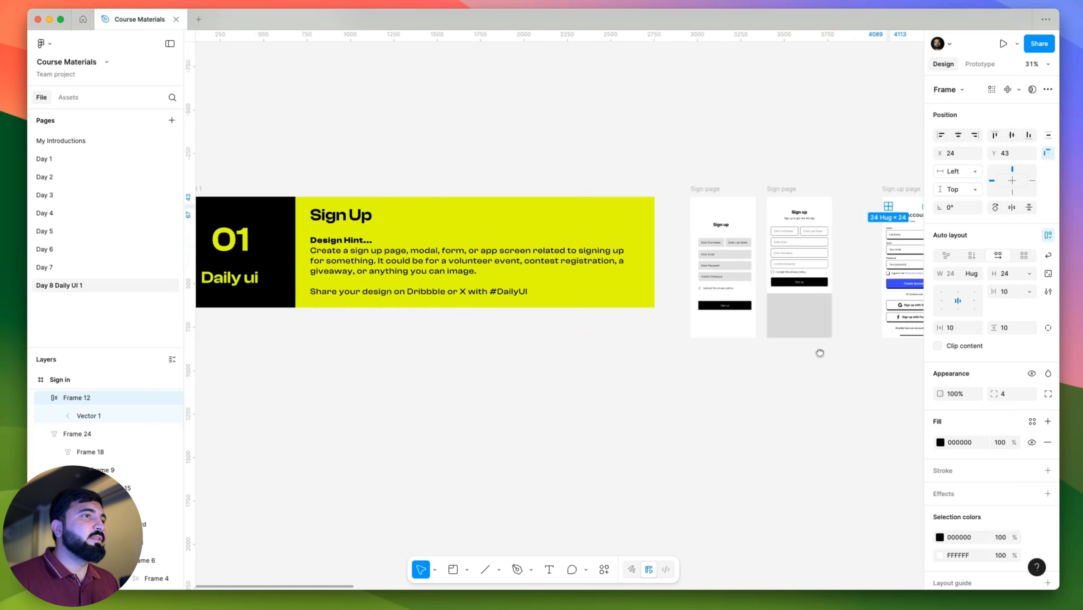
pyautogui.moveTo(322, 328); pyautogui.dragTo(529, 329)
pyautogui.scroll(5, 530, 329)
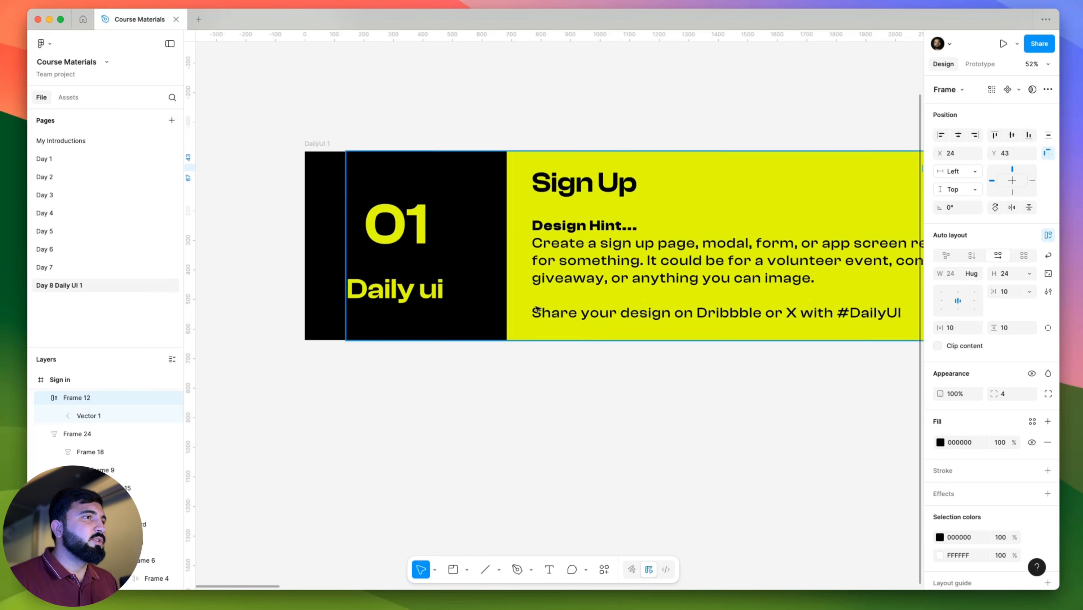
pyautogui.moveTo(609, 322); pyautogui.dragTo(427, 318)
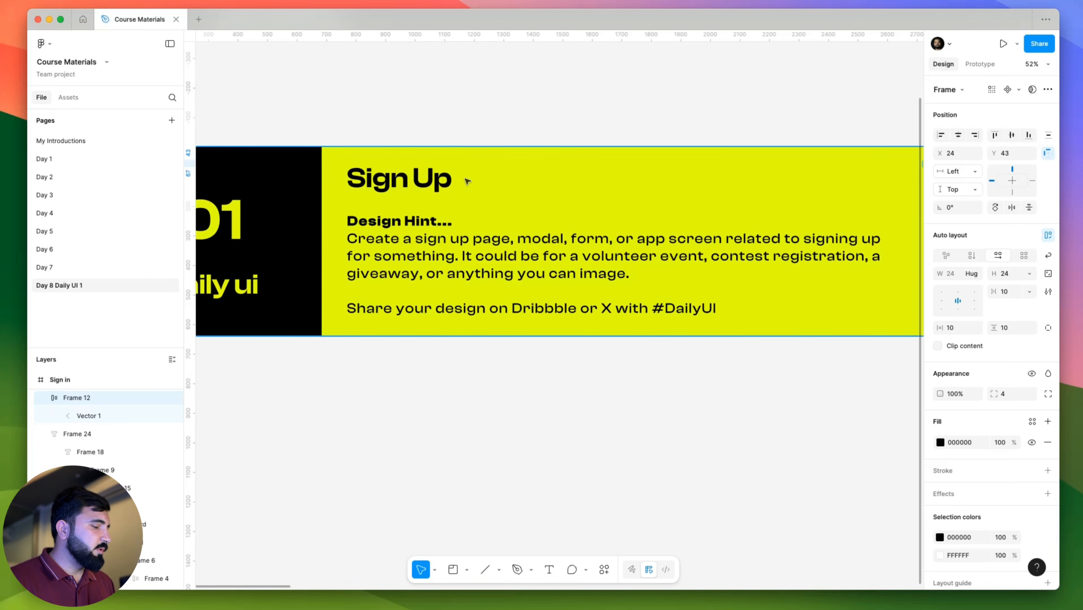
# Switch to Chrome, close the "Create an account - iOS App Design" shot and browse the Dribbble search results for sign up mobile social.
pyautogui.press('super+Tab')
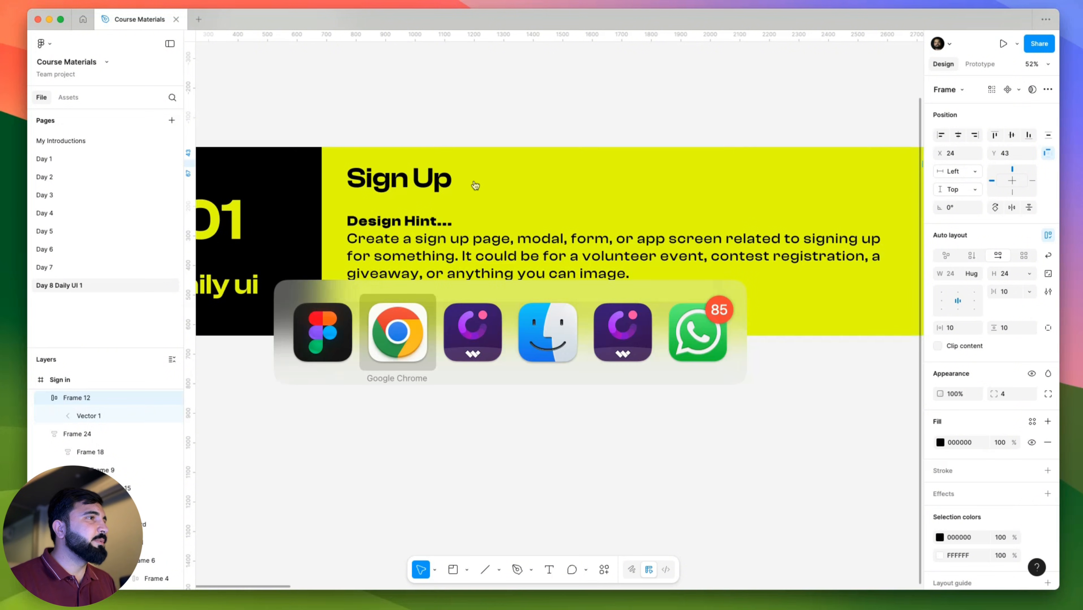
pyautogui.scroll(3, 536, 167)
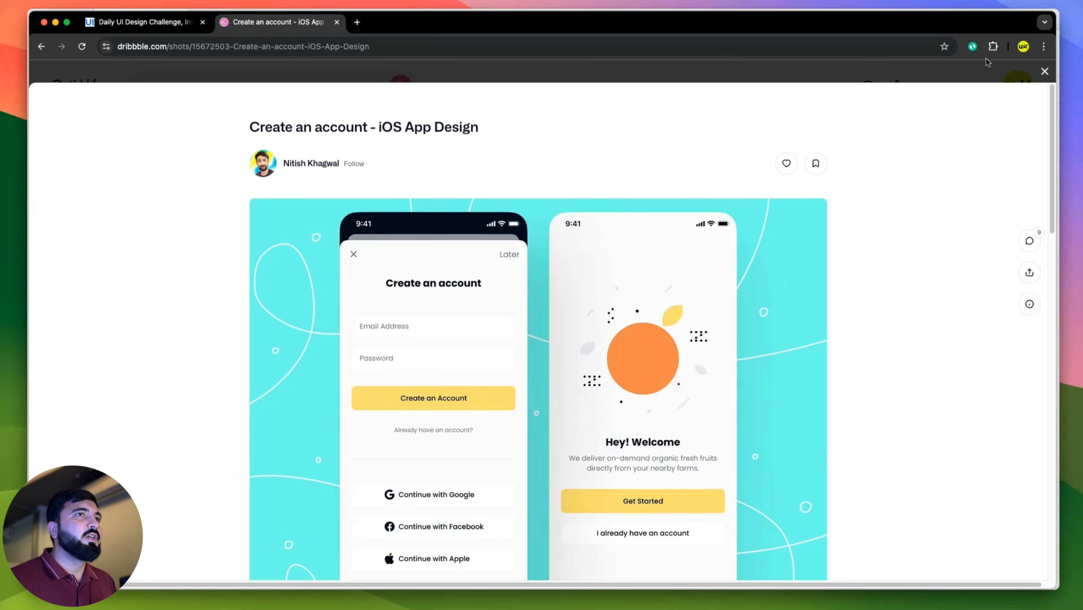
pyautogui.click(1019, 45)
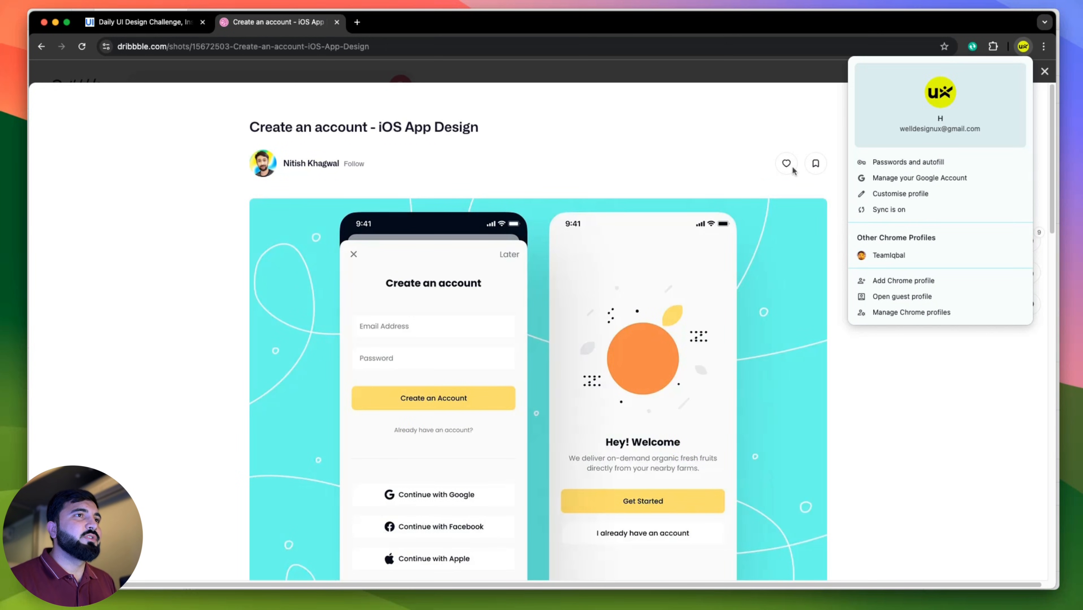
pyautogui.click(373, 92)
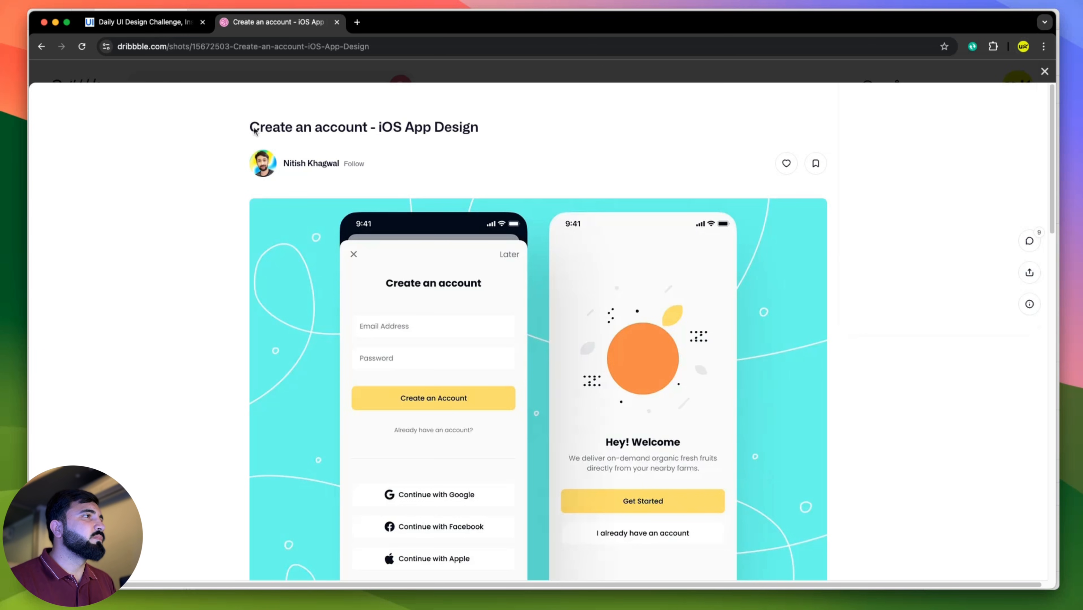
pyautogui.click(1045, 72)
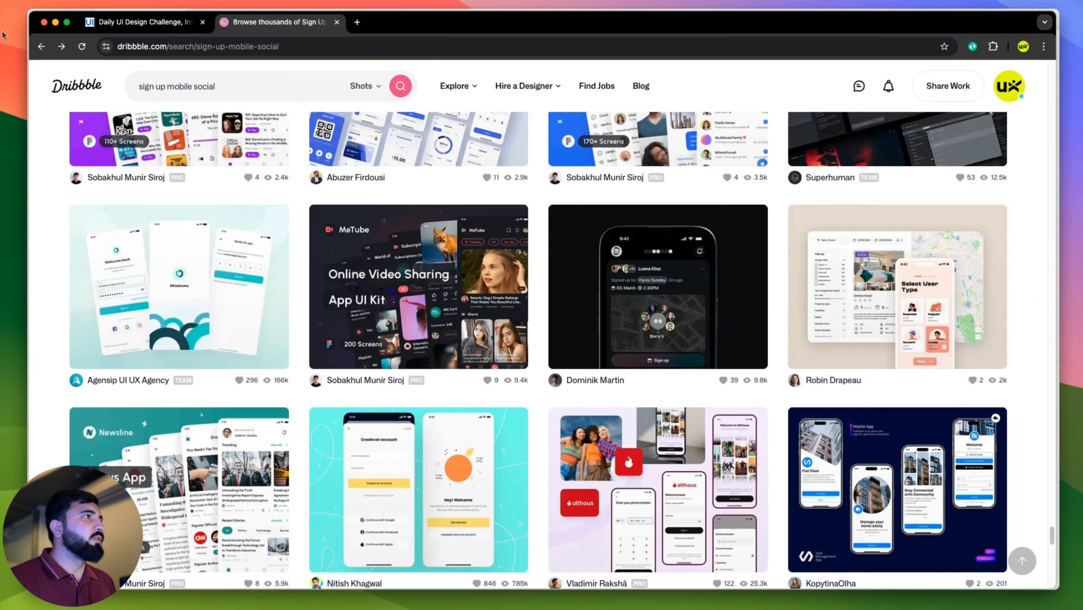
pyautogui.scroll(20, 262, 162)
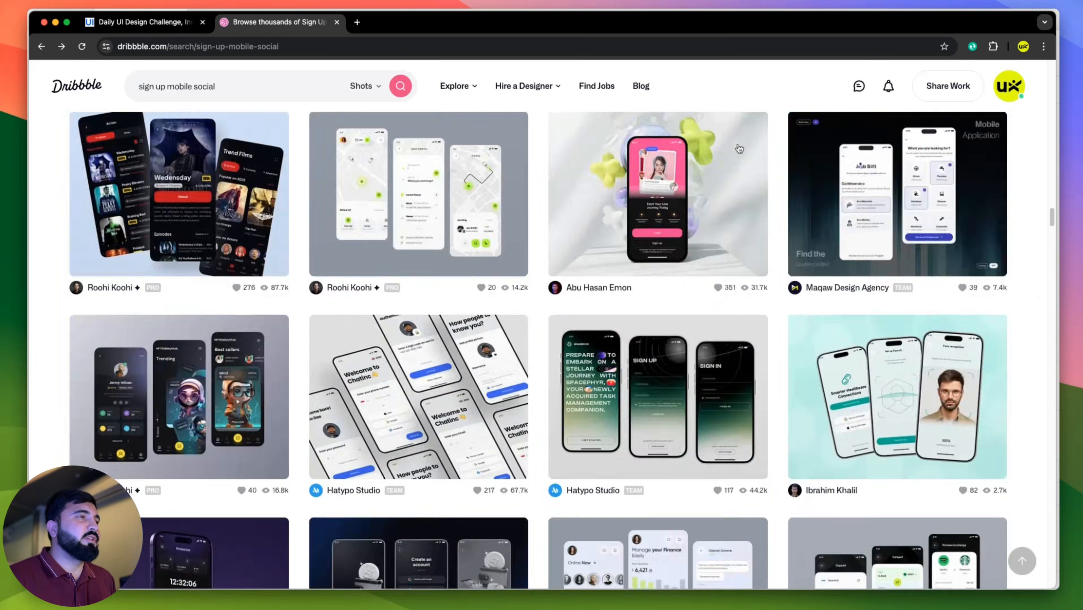
pyautogui.scroll(5, 739, 148)
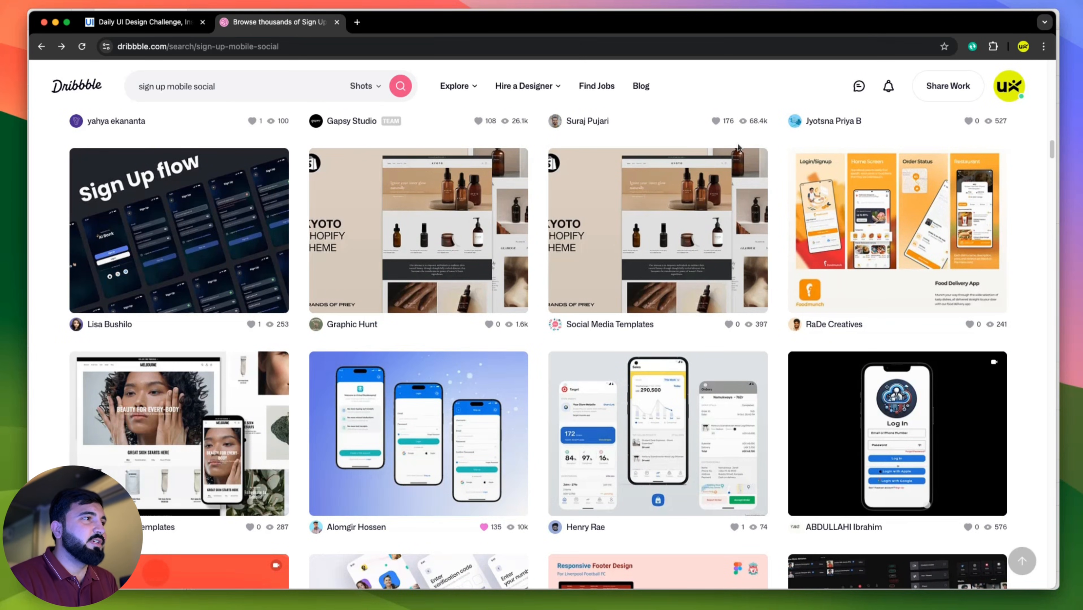
pyautogui.scroll(10, 739, 148)
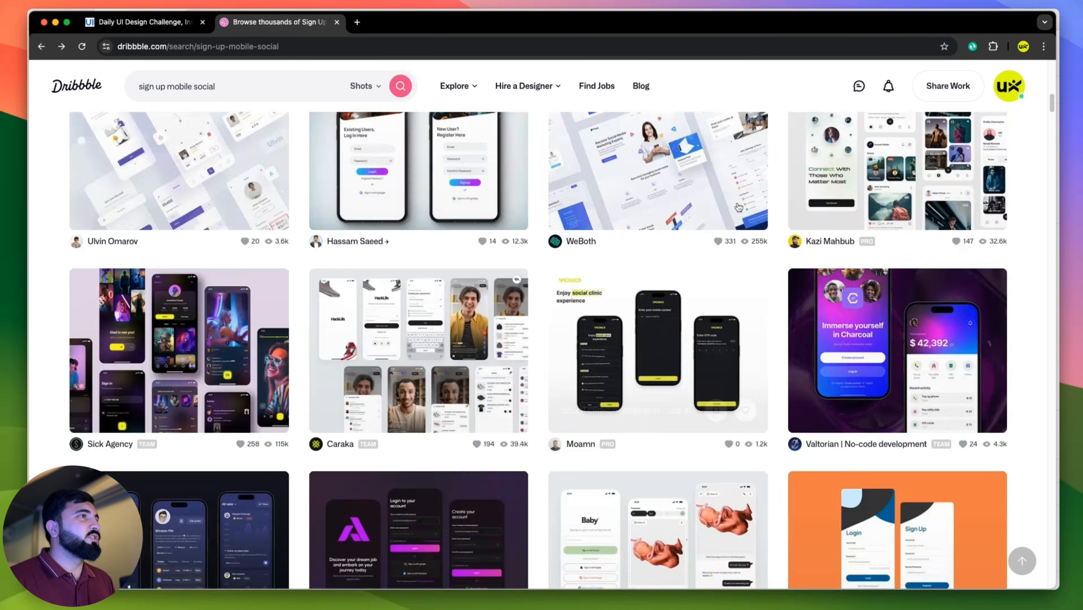
# Open the signed-in account's Dribbble profile and look over its published shots.
pyautogui.click(1005, 81)
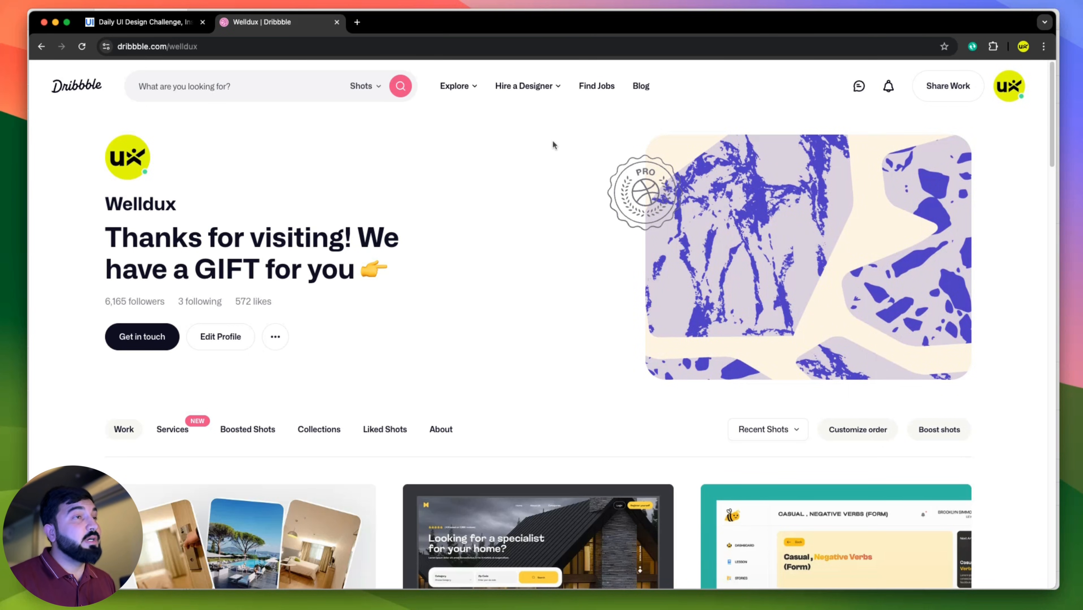
pyautogui.scroll(-2, 427, 124)
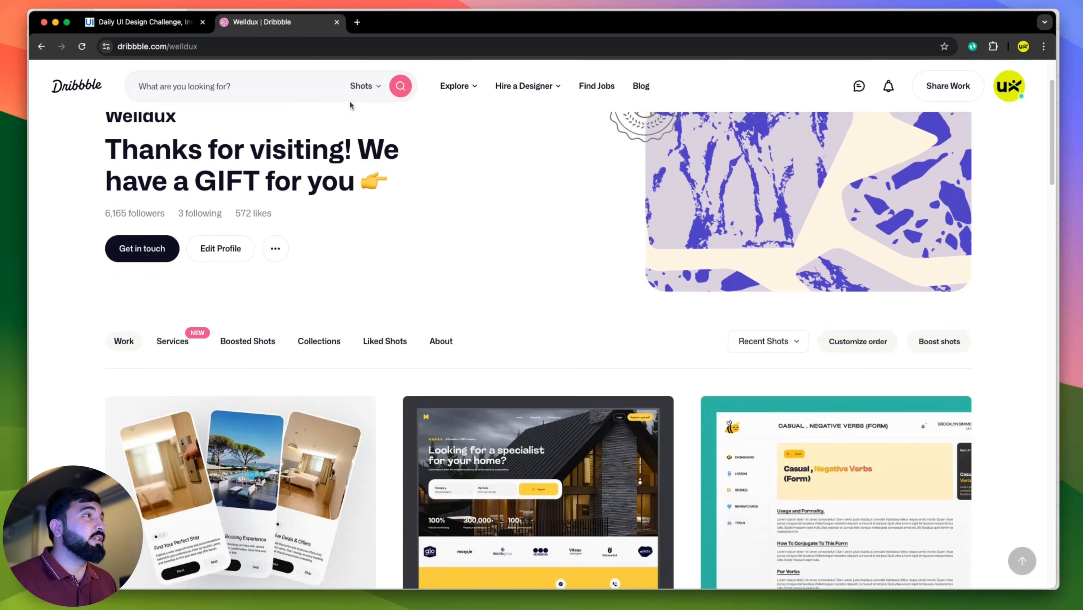
pyautogui.scroll(2, 99, 107)
pyautogui.scroll(-10, 314, 209)
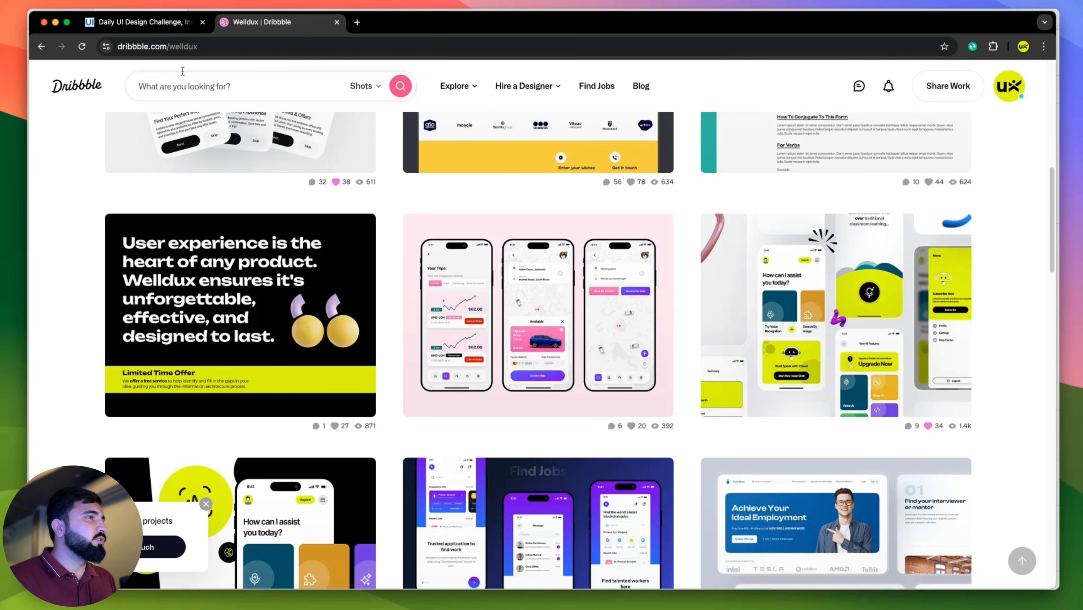
# Switch back to Figma and select the finished Sign up page and Sign in frames together.
pyautogui.press('super+Tab')
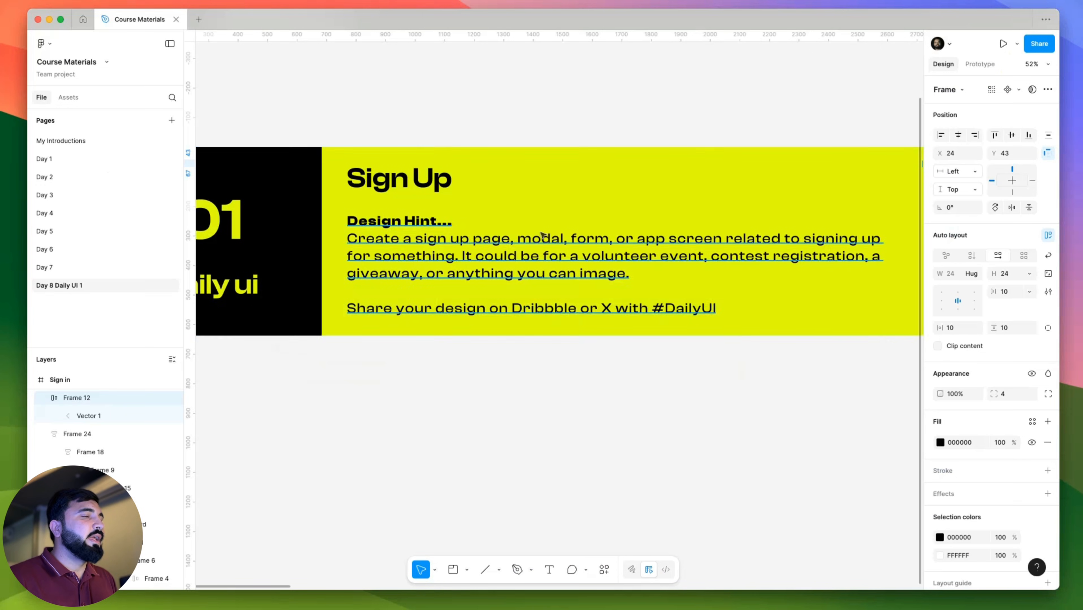
pyautogui.scroll(-5, 675, 291)
pyautogui.scroll(5, 701, 256)
pyautogui.moveTo(641, 175); pyautogui.dragTo(796, 320)
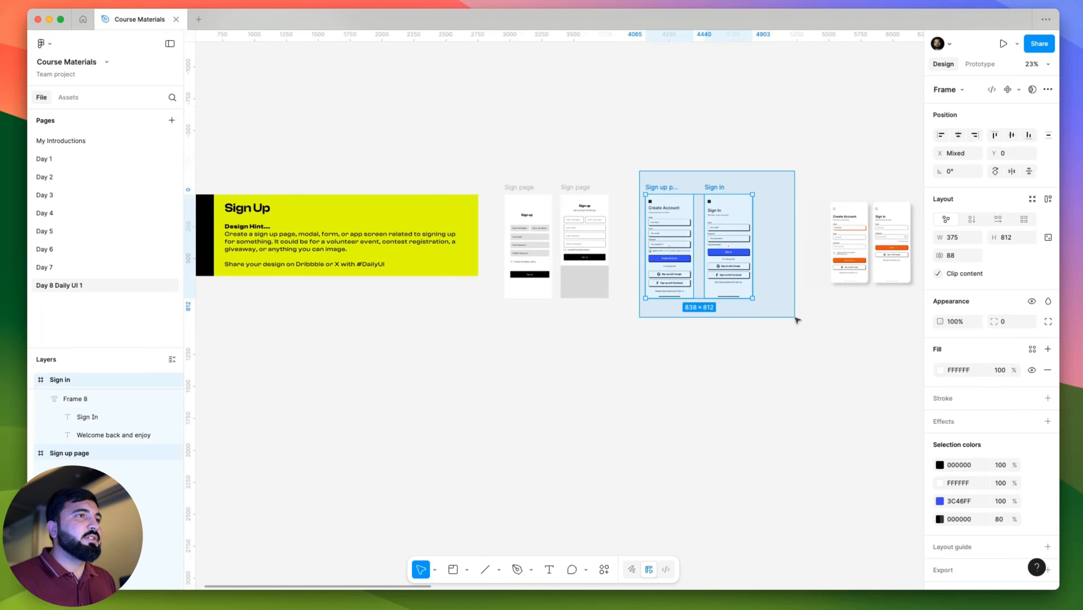
# Try to move the selected Sign up and Sign in screens away from their row on the canvas, and undo the move.
pyautogui.moveTo(737, 337); pyautogui.dragTo(449, 443)
pyautogui.moveTo(452, 404); pyautogui.dragTo(471, 170)
pyautogui.moveTo(457, 217); pyautogui.dragTo(491, 339)
pyautogui.press('super+z')
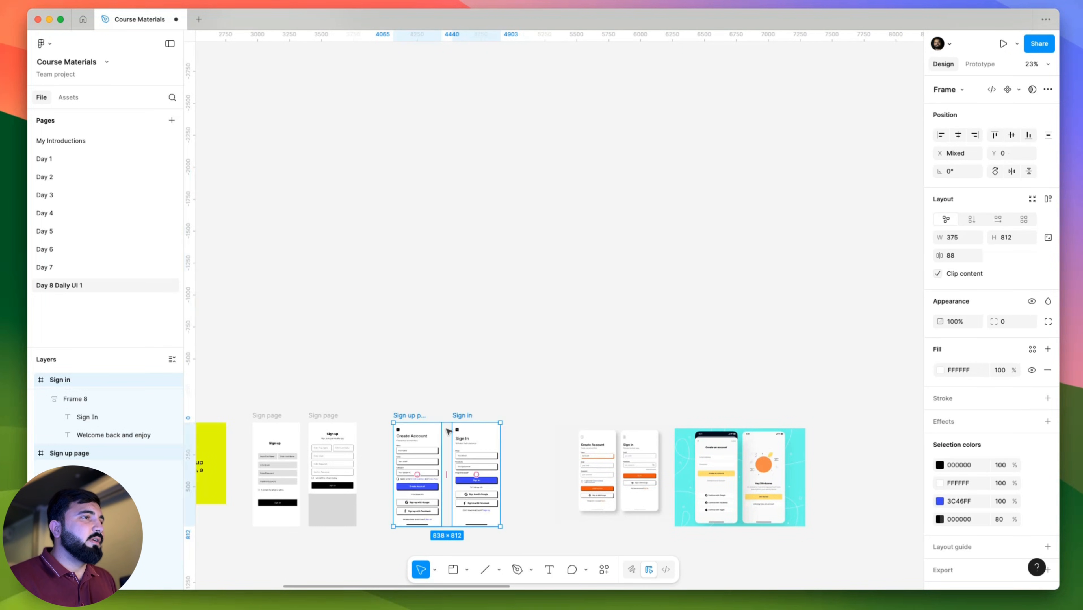
# Duplicate the Sign up and Sign in screens above their row and draw an empty frame of about 1536 × 950 beside the copies.
pyautogui.keyDown('alt'); pyautogui.moveTo(447, 431); pyautogui.dragTo(498, 171); pyautogui.keyUp('alt')
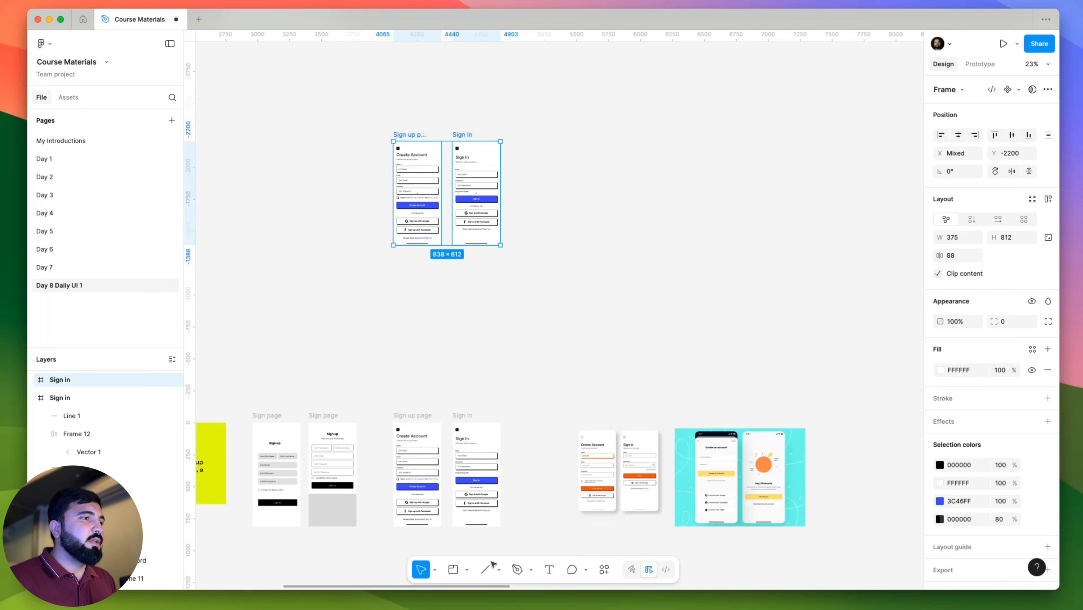
pyautogui.click(466, 572)
pyautogui.click(474, 513)
pyautogui.moveTo(544, 141); pyautogui.dragTo(740, 263)
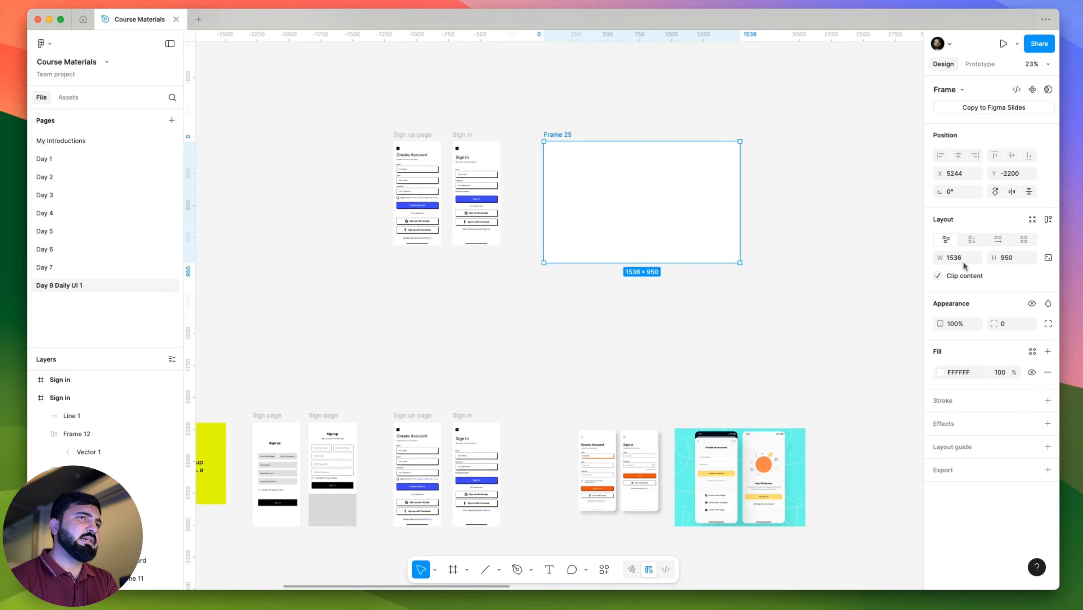
# Set the empty frame's width to 1200 and its height to 750.
pyautogui.write('1250')
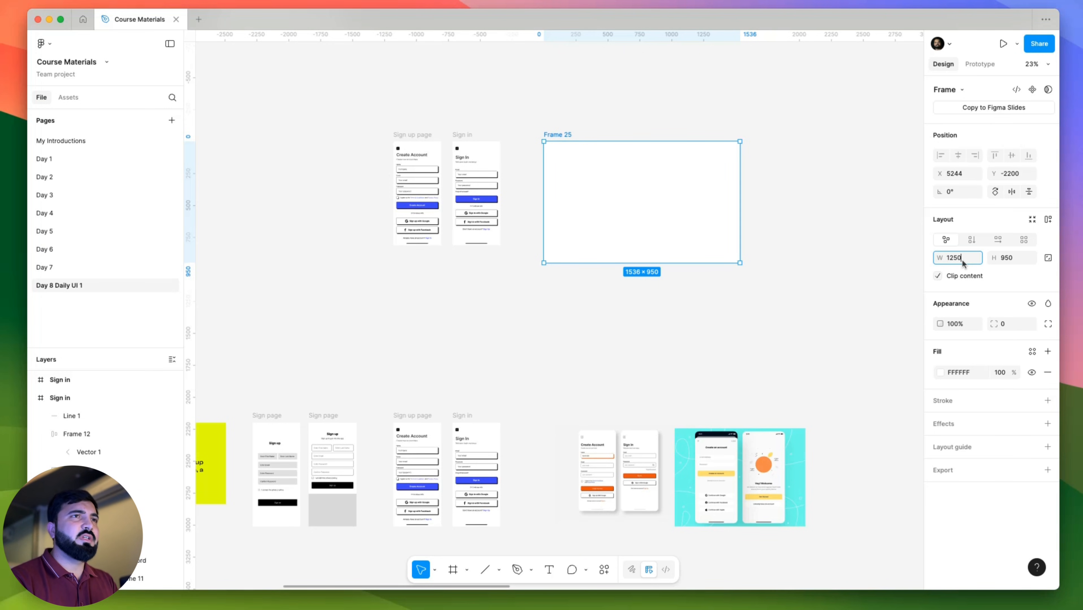
pyautogui.press('Return')
pyautogui.click(1006, 257)
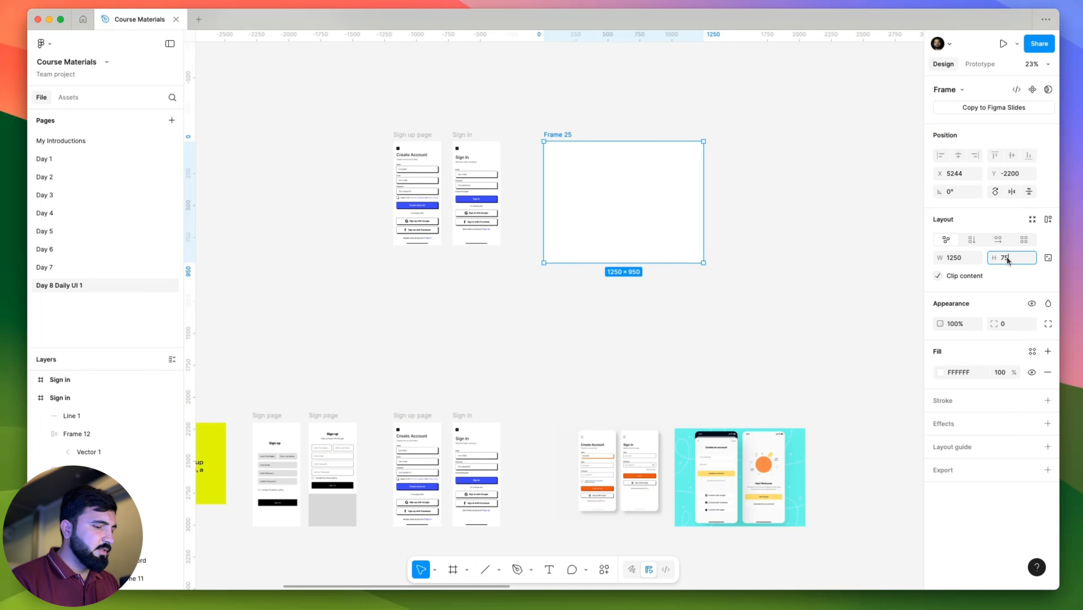
pyautogui.write('750')
pyautogui.click(954, 259)
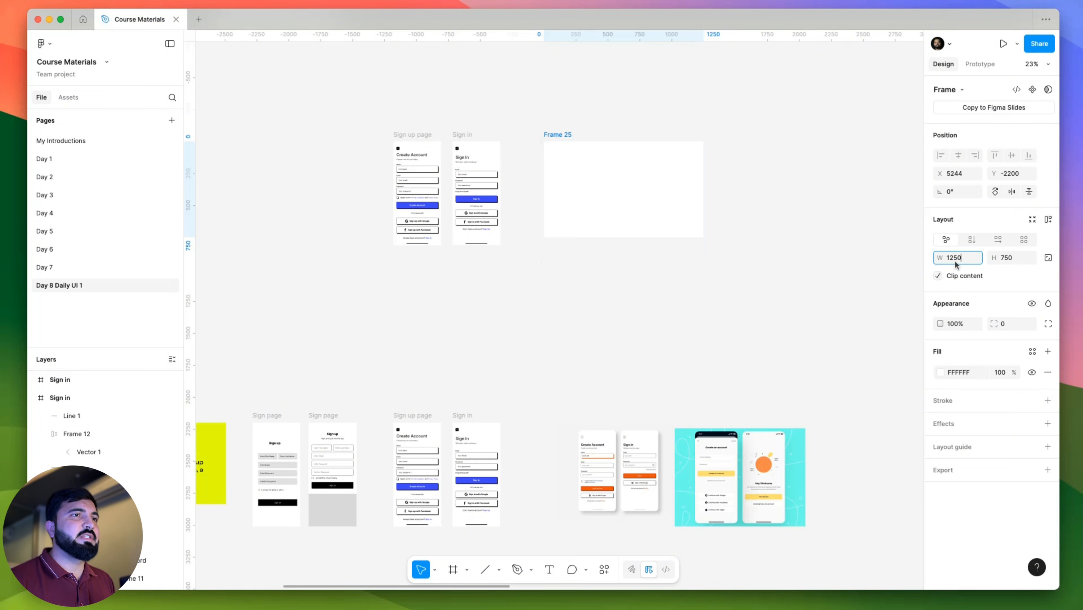
pyautogui.write('1200')
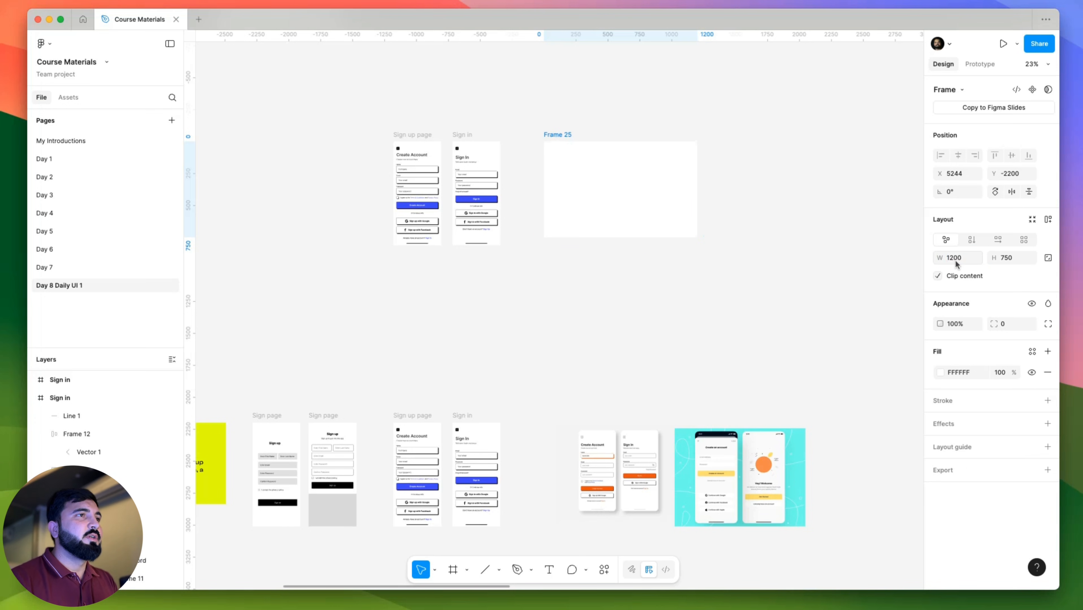
pyautogui.press('Return')
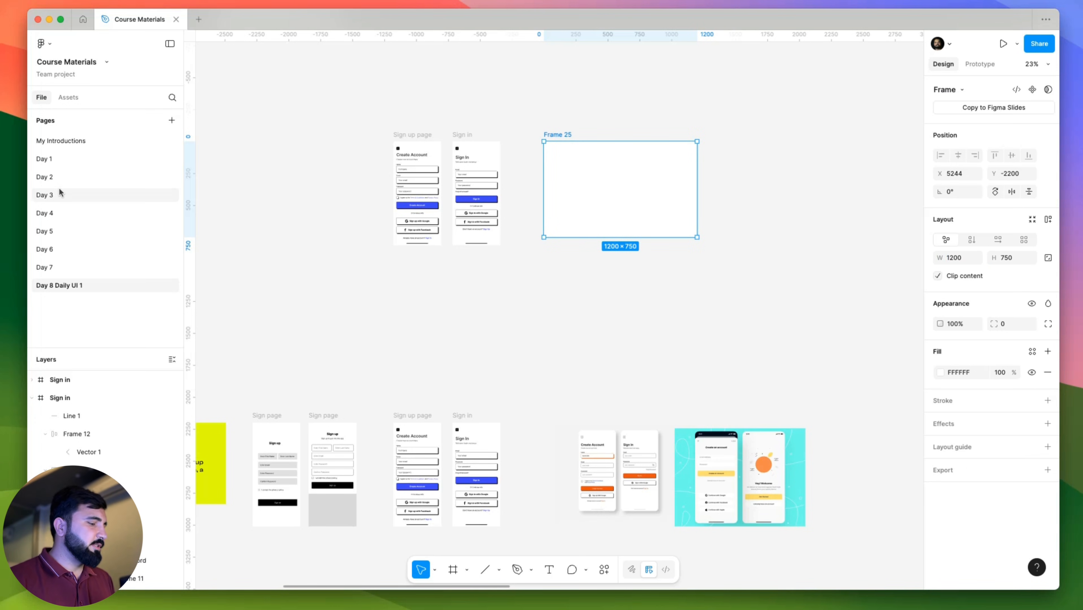
# Switch to Chrome and search Google in a new tab for "size of dribbble shot".
pyautogui.press('super+Tab')
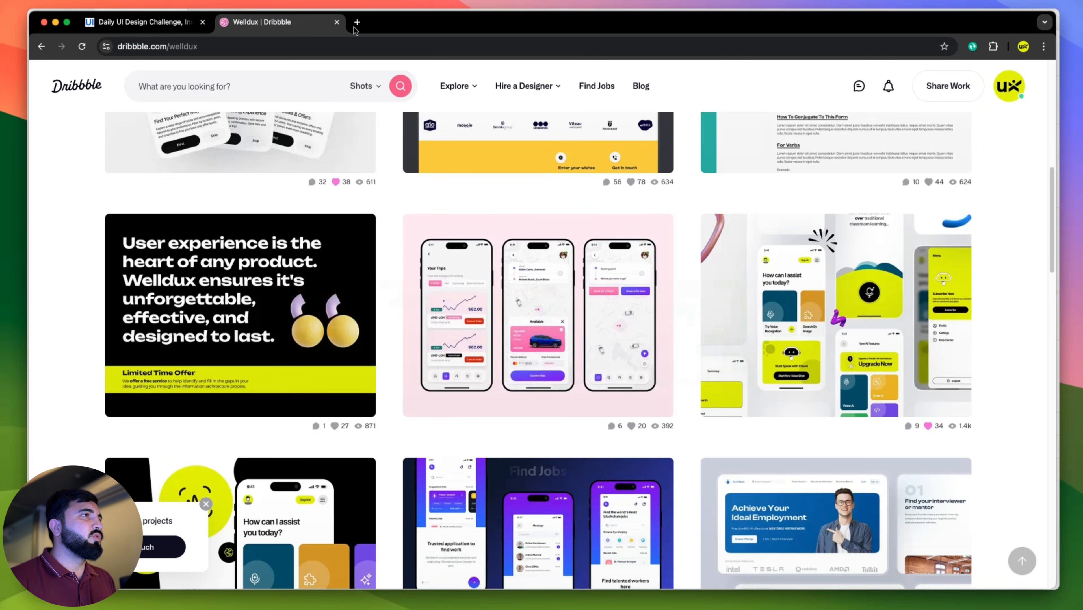
pyautogui.click(357, 22)
pyautogui.write('s')
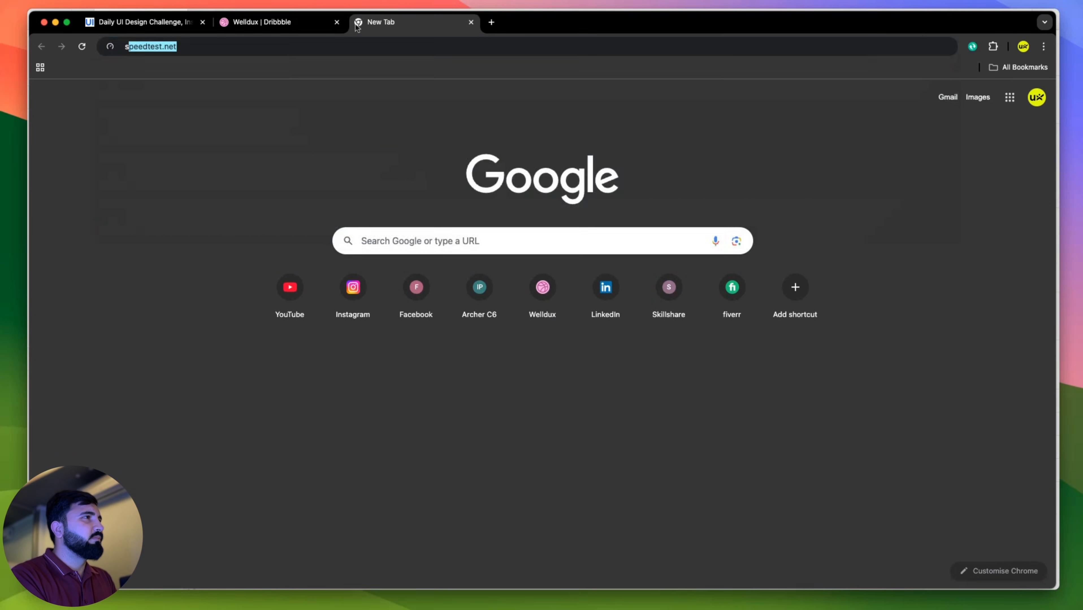
pyautogui.write('ize of dr')
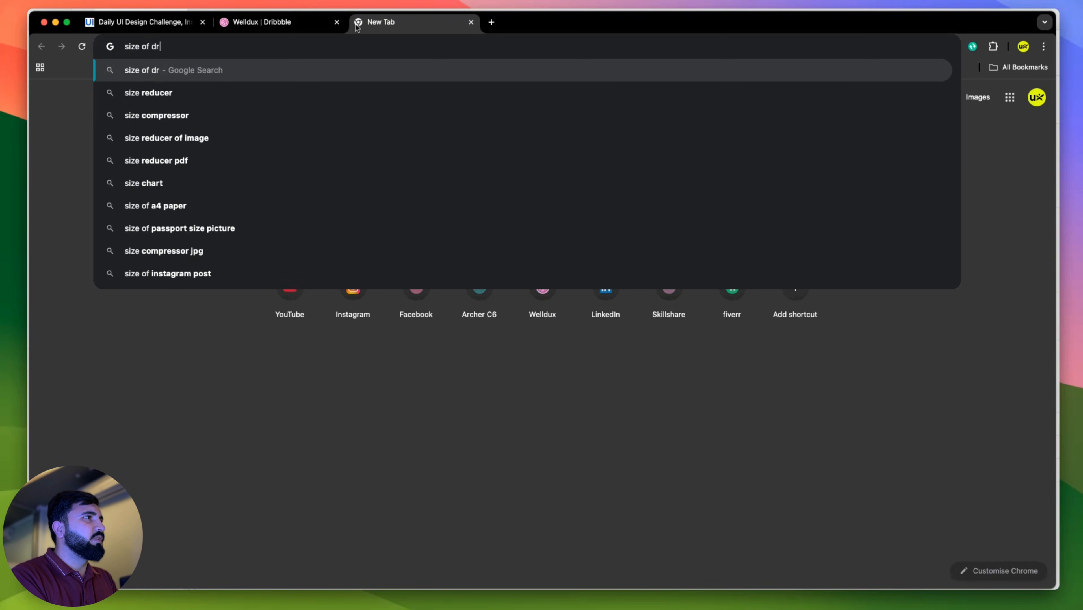
pyautogui.write('ibble shot')
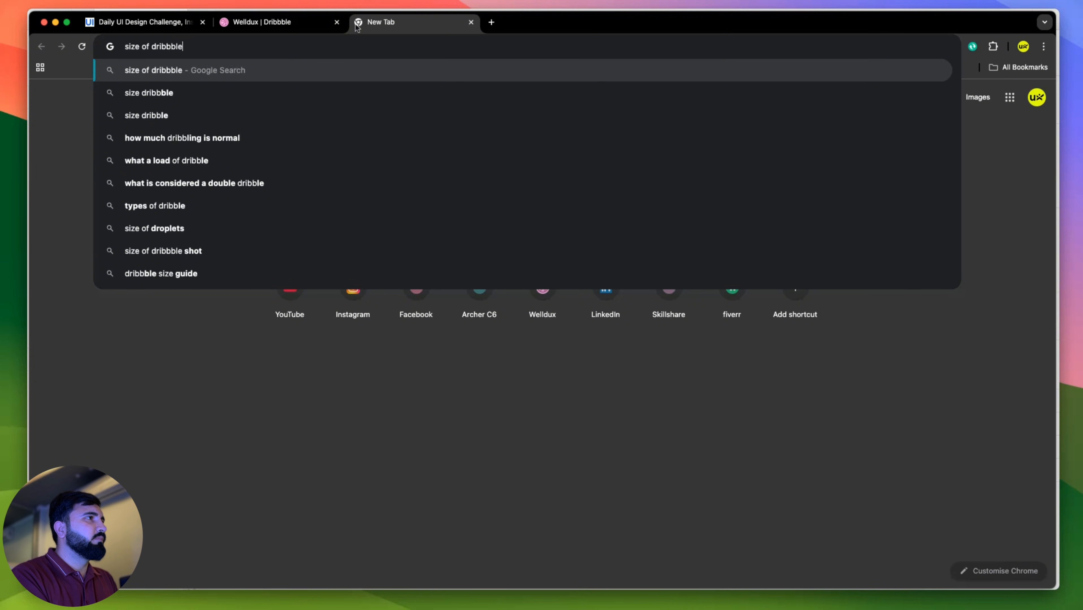
pyautogui.press('Return')
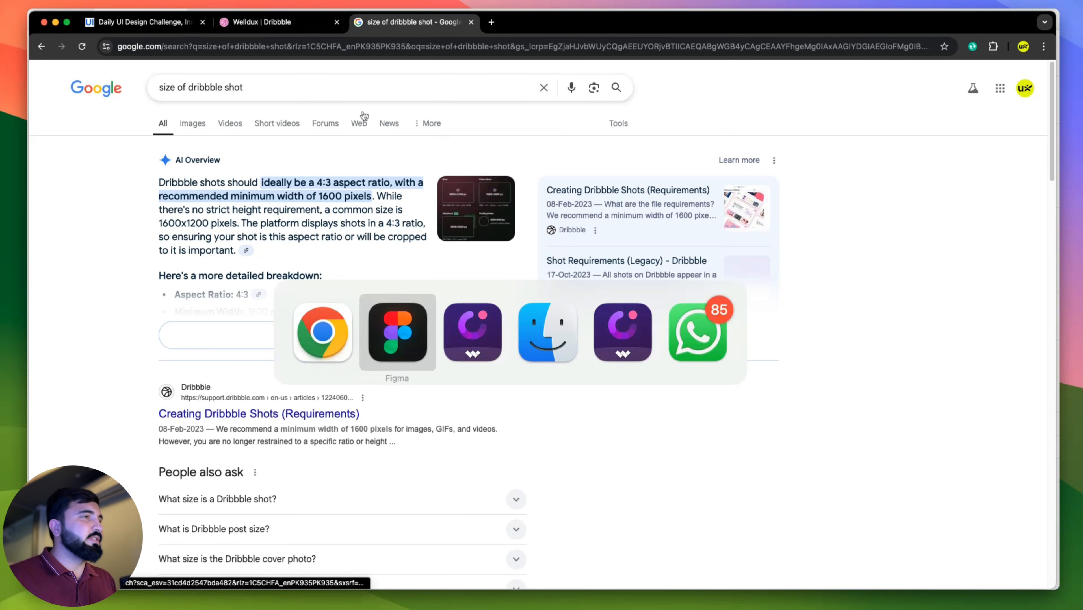
# Switch back to Figma and resize the empty frame to 1600 wide by 1200 high.
pyautogui.press('super+Tab')
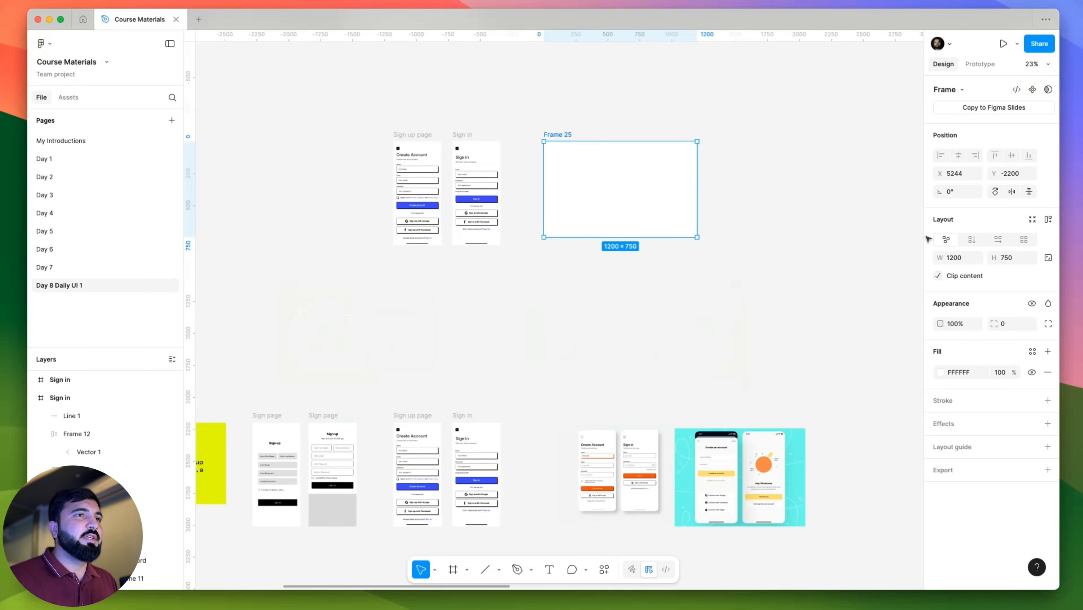
pyautogui.click(954, 260)
pyautogui.write('1')
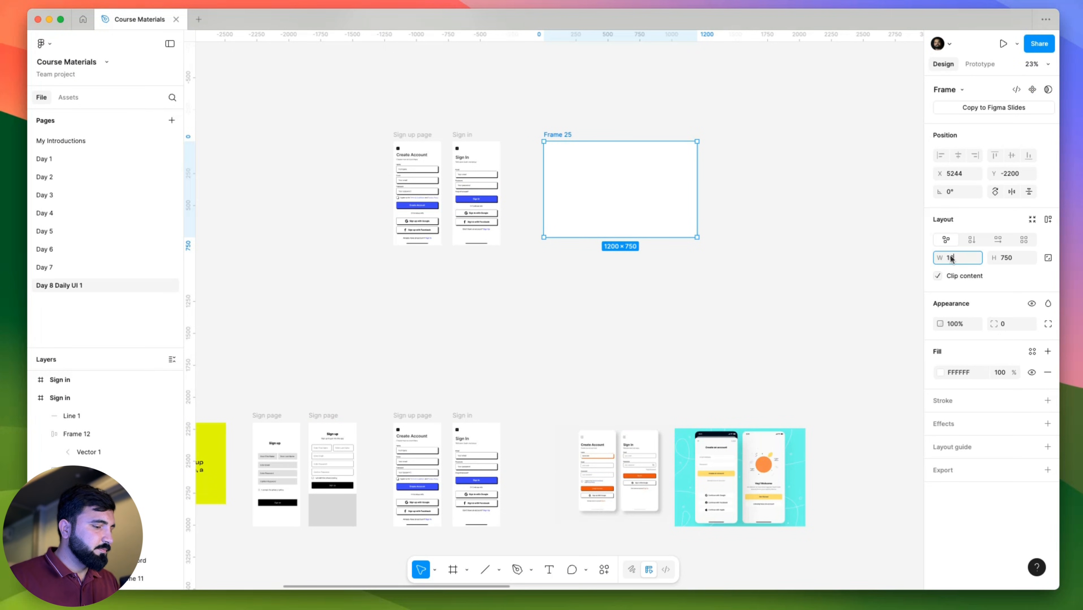
pyautogui.write('600')
pyautogui.press('Tab')
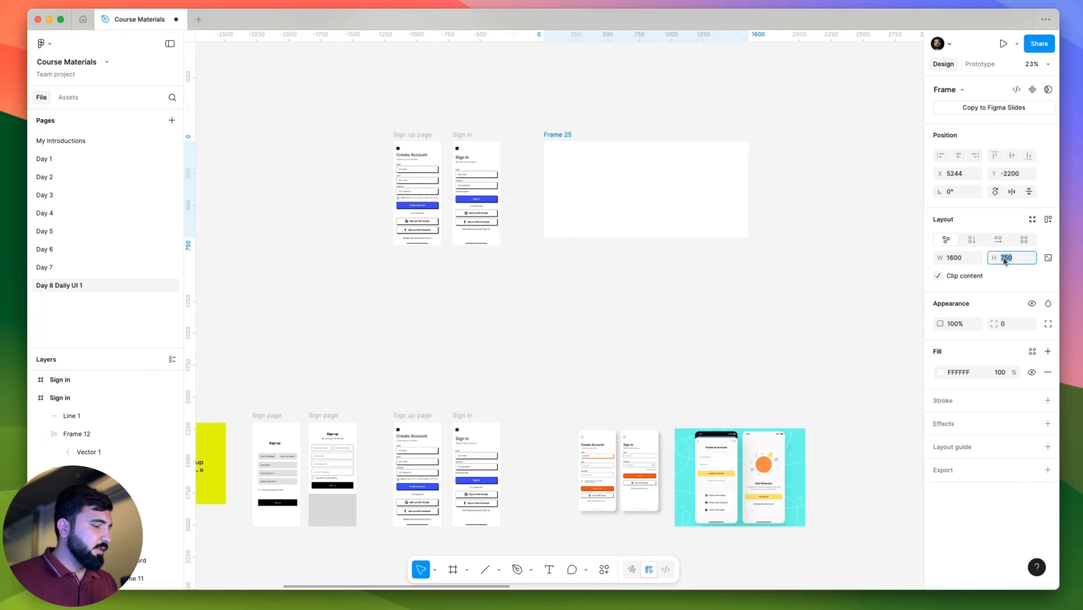
pyautogui.write('12')
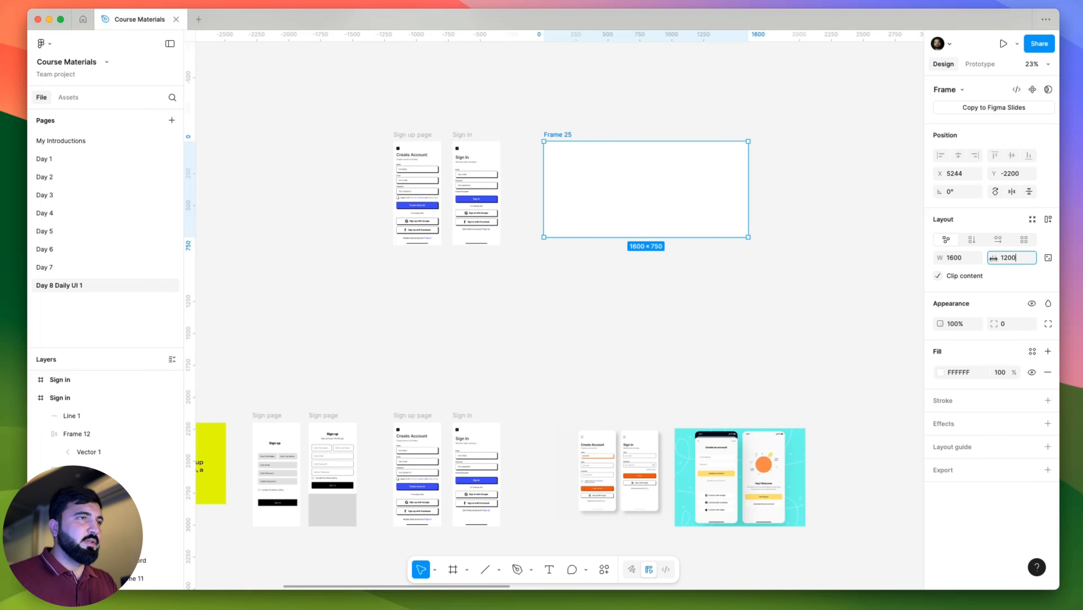
pyautogui.write('00')
pyautogui.press('Return')
# Fill the empty 1600 × 1200 frame with the page's blue colour 3C46FF.
pyautogui.click(520, 184)
pyautogui.scroll(5, 560, 177)
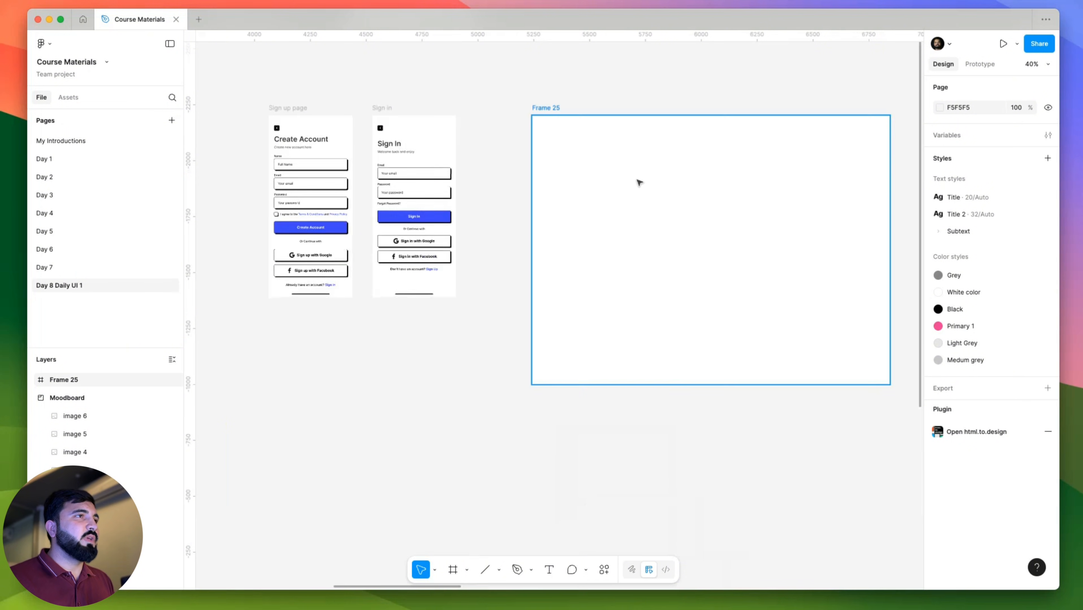
pyautogui.click(638, 183)
pyautogui.click(939, 374)
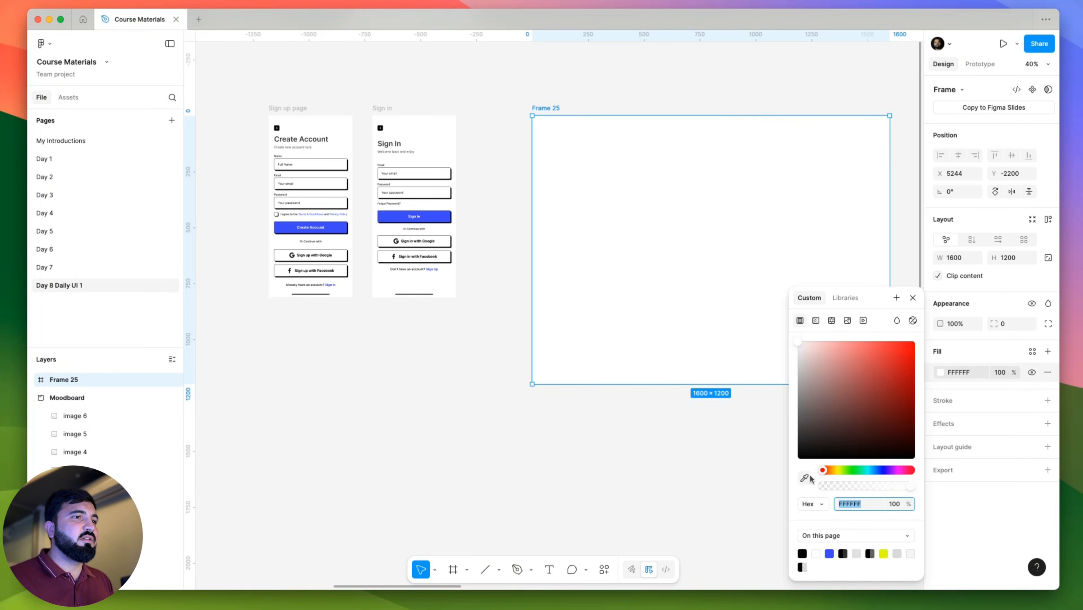
pyautogui.click(829, 554)
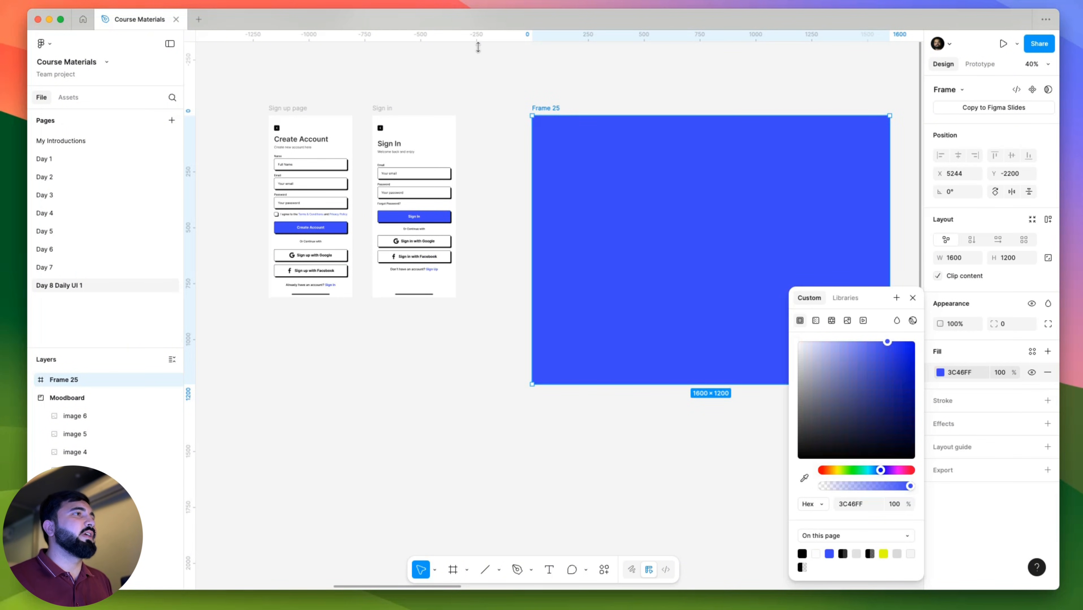
# Move the duplicated Sign up and Sign in screens together into the blue frame.
pyautogui.click(486, 315)
pyautogui.moveTo(257, 91); pyautogui.dragTo(355, 261)
pyautogui.moveTo(486, 315); pyautogui.dragTo(487, 322)
pyautogui.moveTo(400, 184); pyautogui.dragTo(695, 212)
pyautogui.moveTo(779, 248); pyautogui.dragTo(778, 248)
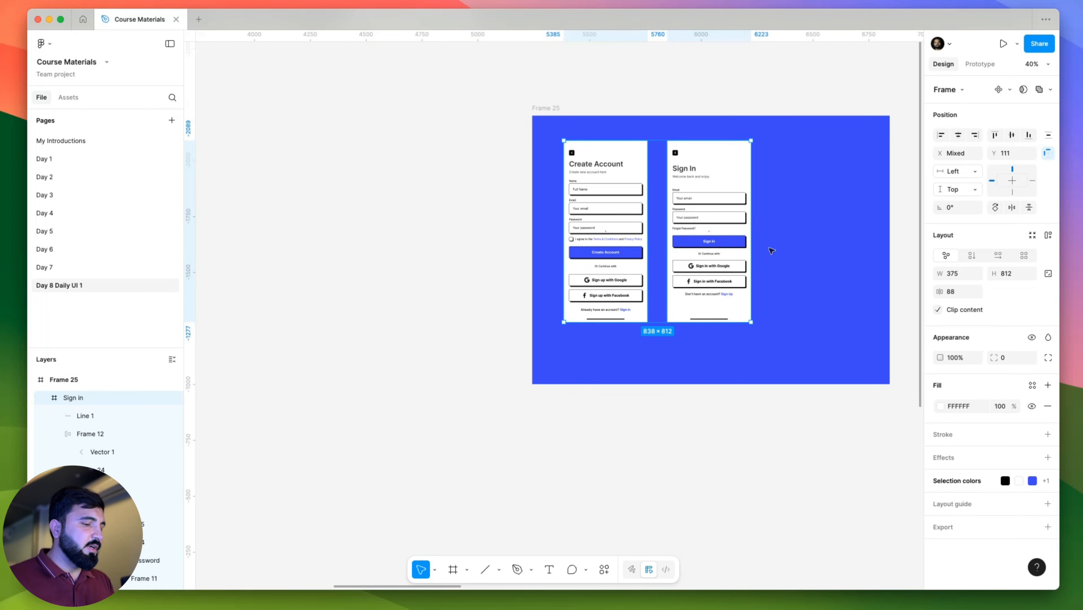
# Scale the two screens up proportionally to about 1047 × 1015 overall and center them in the blue frame.
pyautogui.press('k')
pyautogui.moveTo(751, 322); pyautogui.dragTo(796, 344)
pyautogui.moveTo(760, 268); pyautogui.dragTo(789, 263)
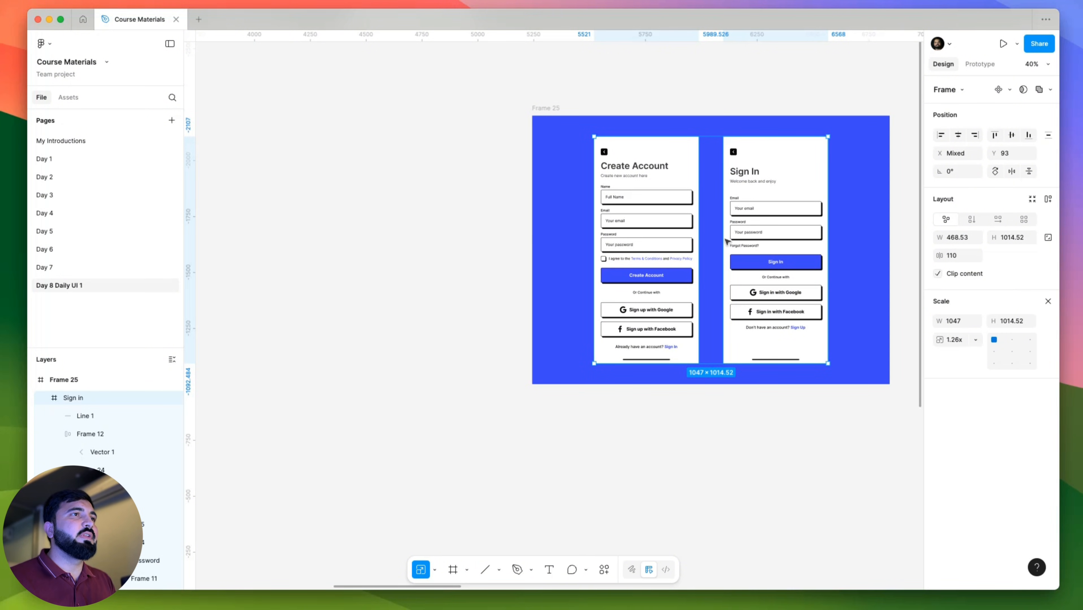
# Set a corner radius of 32 on both the Create Account and Sign In screens in the blue frame.
pyautogui.click(624, 156)
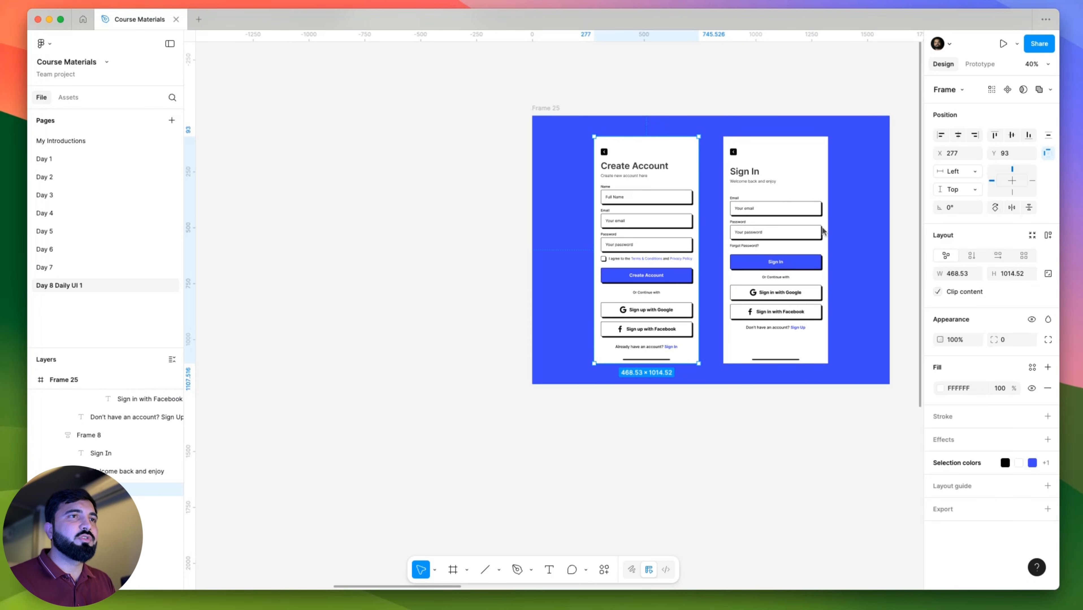
pyautogui.click(1013, 340)
pyautogui.write('32')
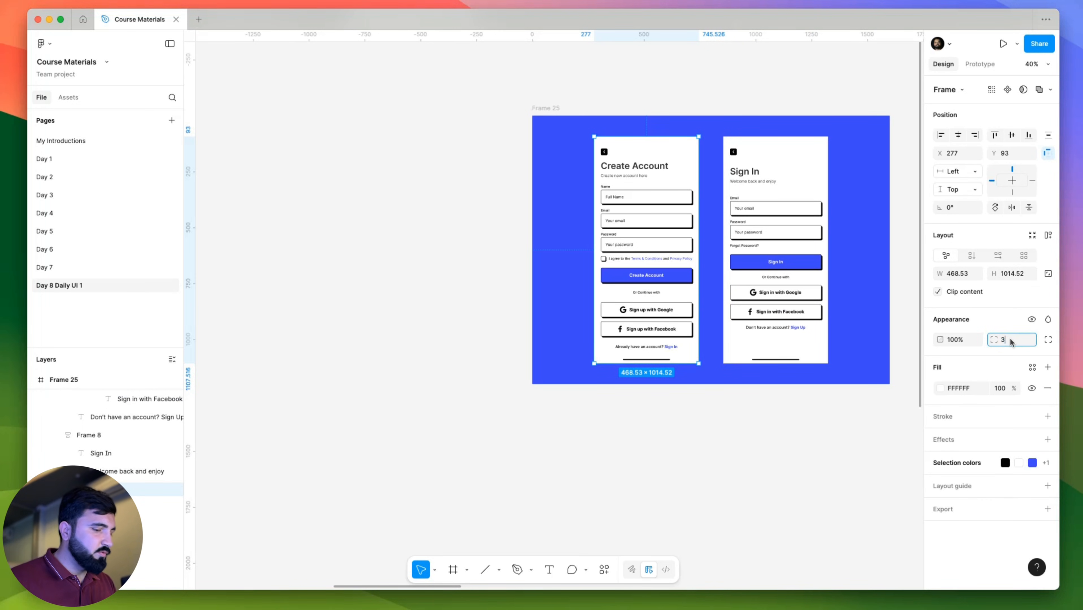
pyautogui.press('Return')
pyautogui.press('Tab')
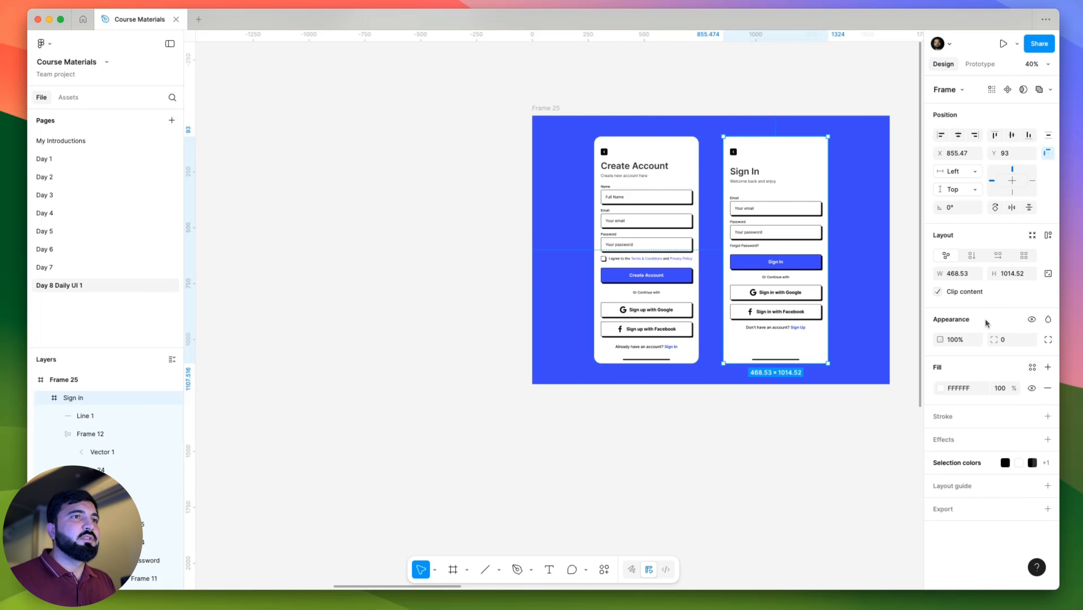
pyautogui.click(1012, 342)
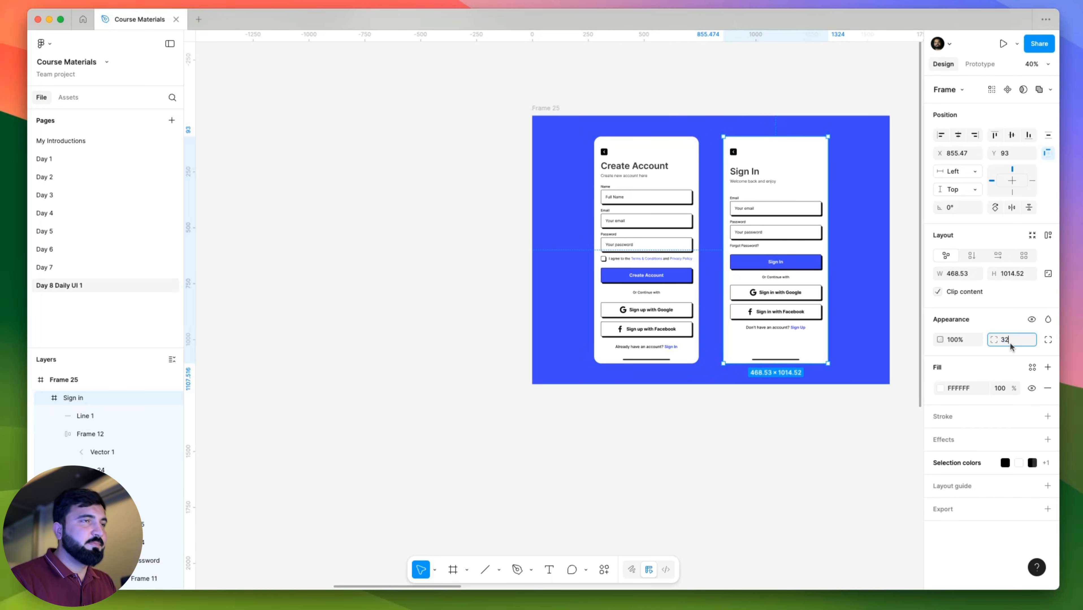
pyautogui.press('Return')
pyautogui.click(454, 150)
# Rename the blue presentation frame to "Dribbble shot 1".
pyautogui.moveTo(472, 172); pyautogui.dragTo(323, 180)
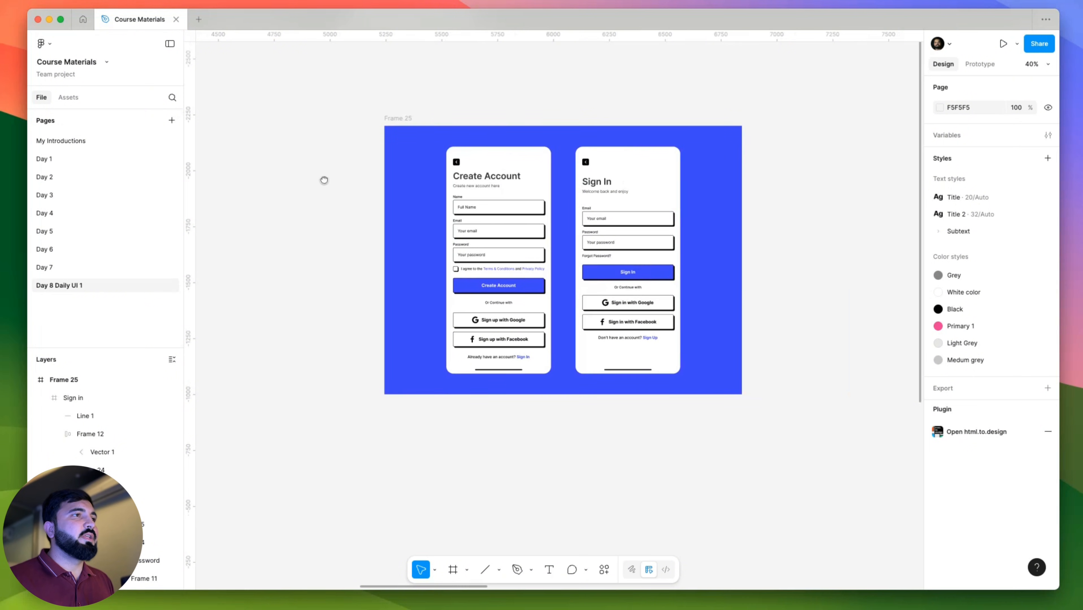
pyautogui.scroll(-2, 399, 220)
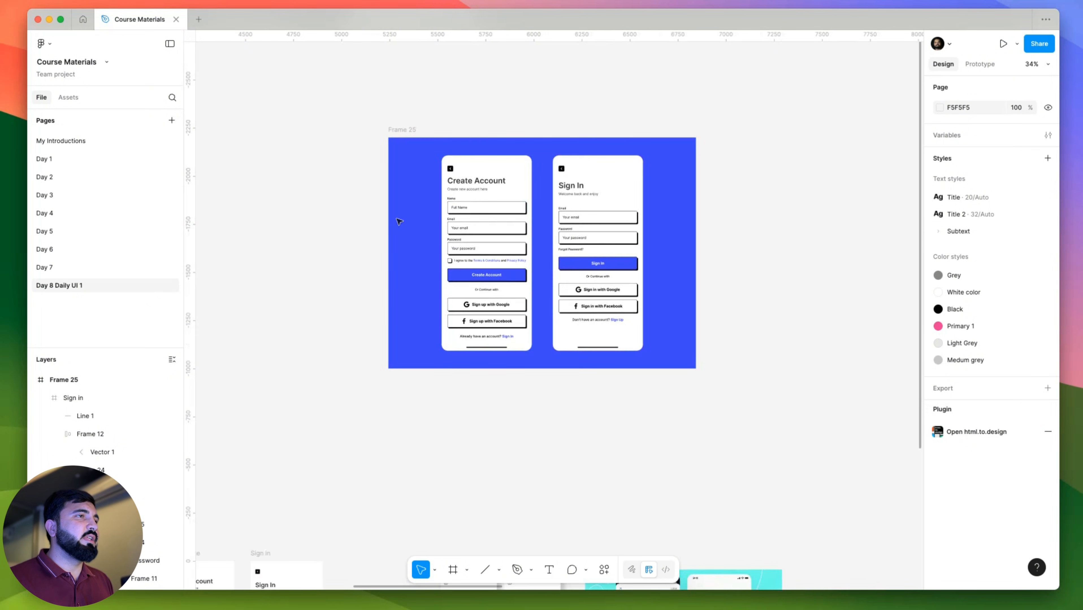
pyautogui.click(400, 137)
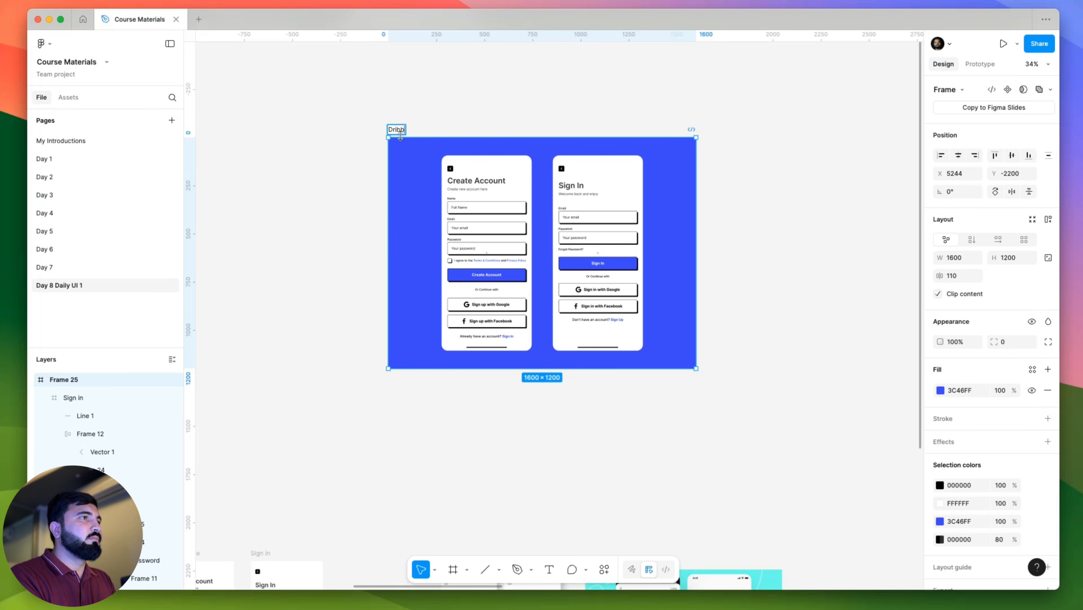
pyautogui.write('v')
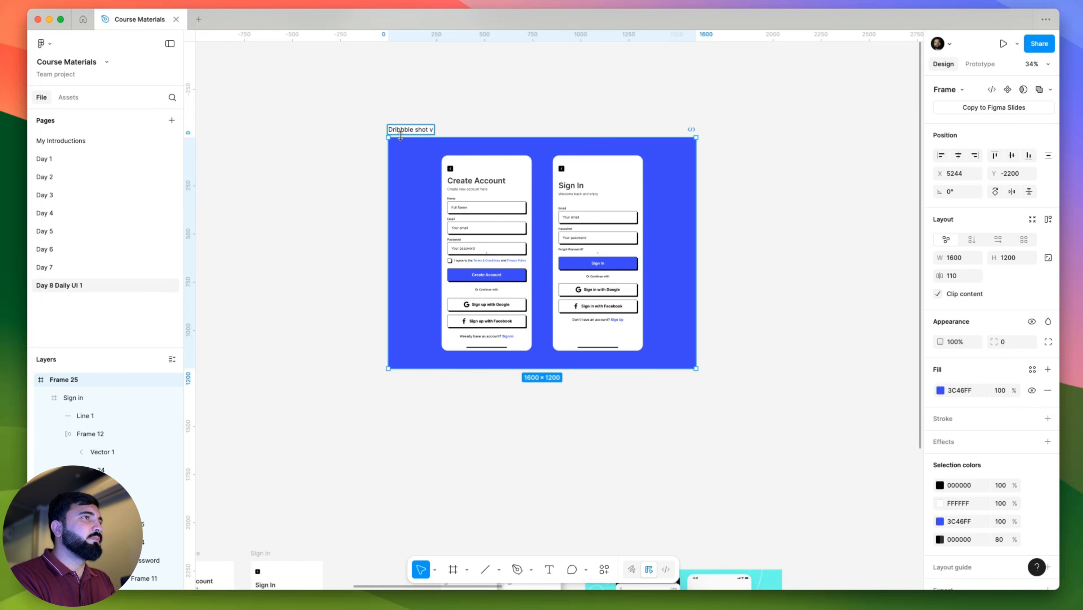
pyautogui.write('1')
pyautogui.press('Return')
pyautogui.click(339, 117)
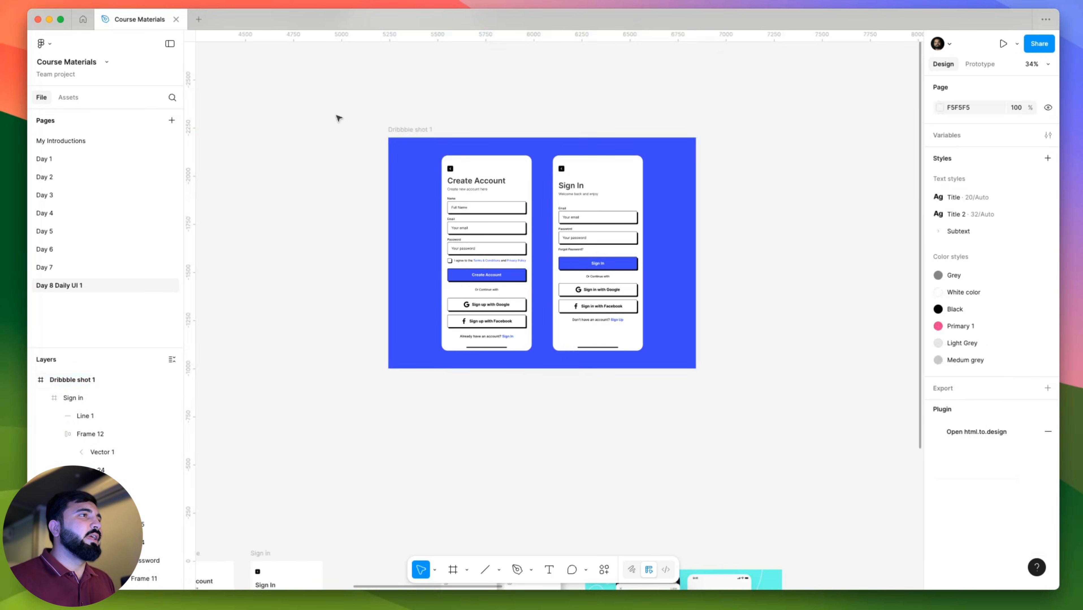
# Duplicate the Dribbble shot 1 frame to its right on the same row, leaving a gap of 292.
pyautogui.scroll(-3, 358, 123)
pyautogui.click(382, 128)
pyautogui.moveTo(382, 128); pyautogui.dragTo(642, 138)
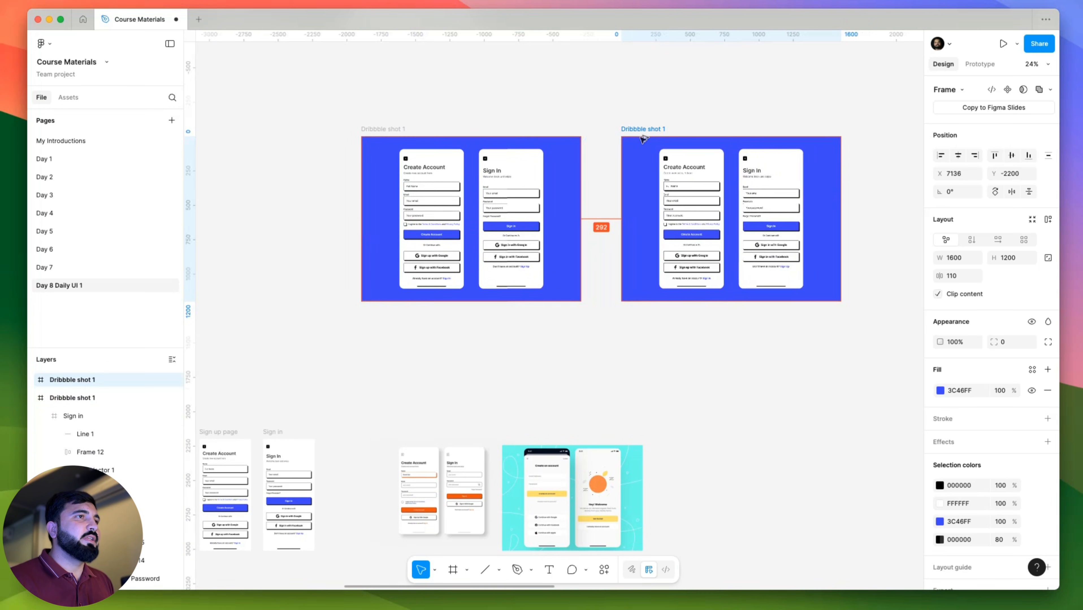
# Change the duplicated frame's background fill to the pale blue D7D9FF.
pyautogui.hotkey('shift', '2')
pyautogui.click(941, 390)
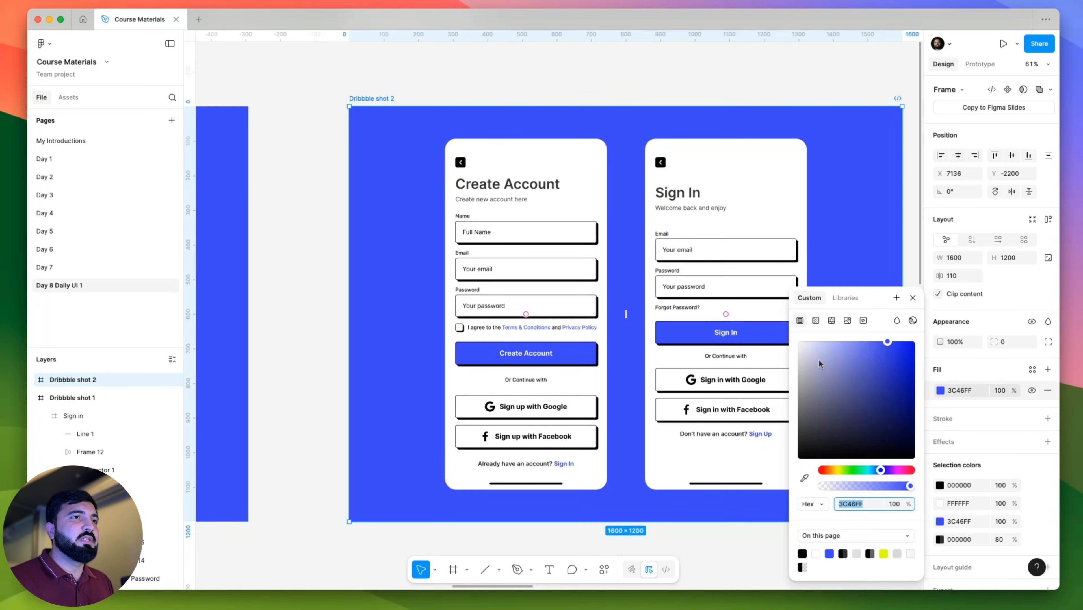
pyautogui.moveTo(818, 360); pyautogui.dragTo(815, 333)
pyautogui.scroll(-2, 397, 87)
pyautogui.click(398, 87)
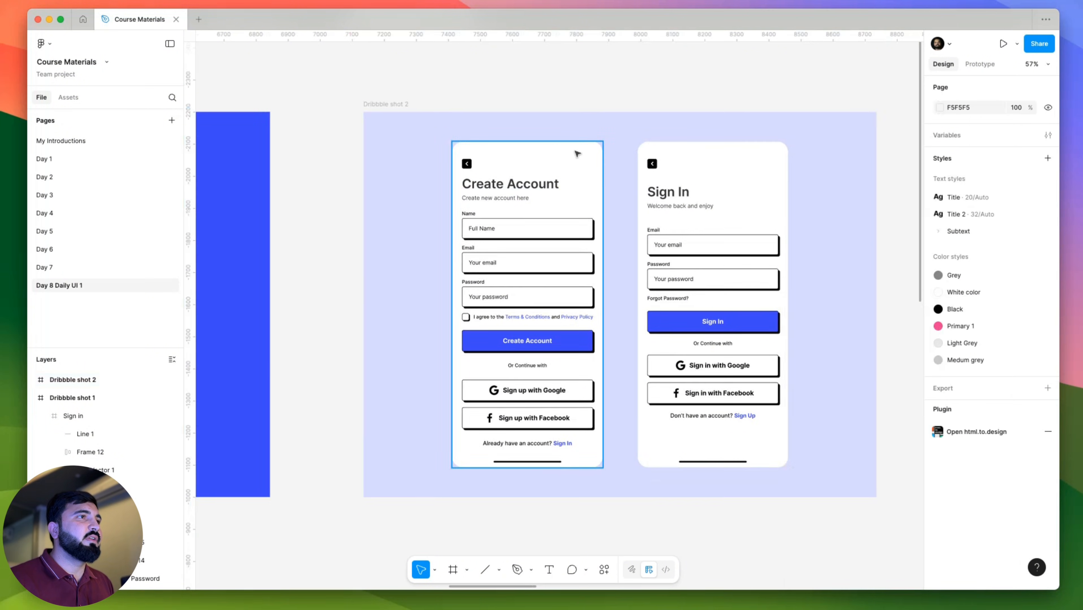
# Export the pale blue Dribbble shot 2 frame as a 1x PNG named "Dribbble shot 2.png" into the Downloads folder.
pyautogui.scroll(-3, 653, 219)
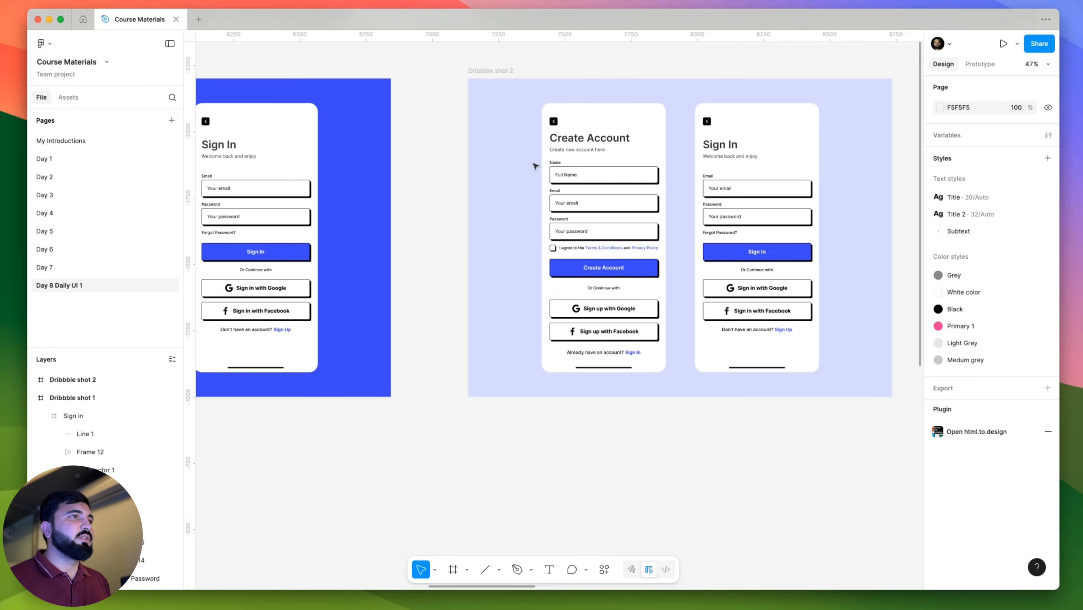
pyautogui.scroll(1, 536, 171)
pyautogui.click(500, 206)
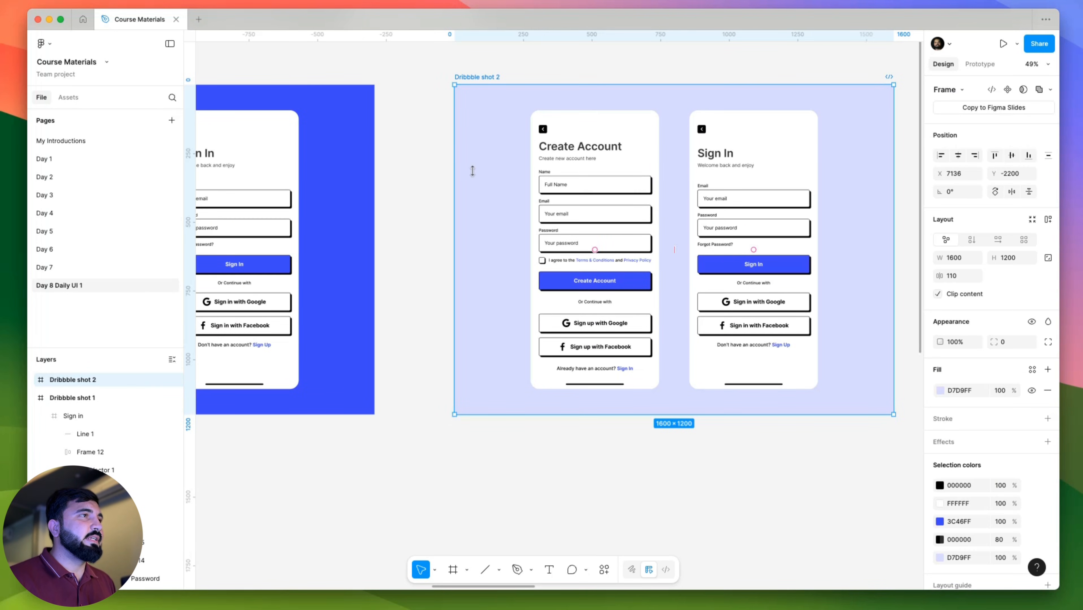
pyautogui.scroll(-3, 1025, 535)
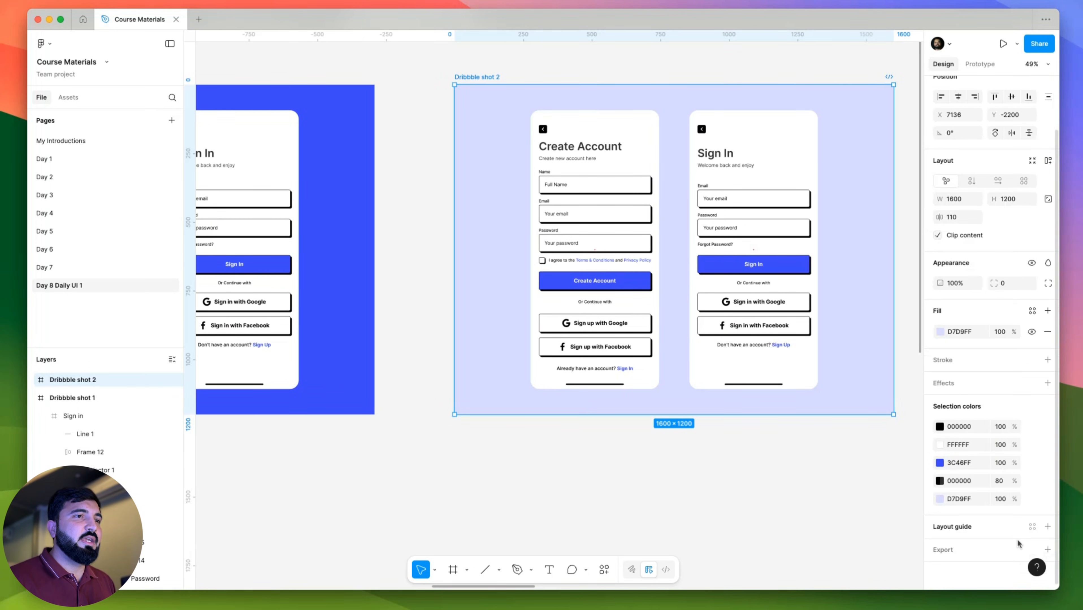
pyautogui.click(1047, 550)
pyautogui.scroll(-3, 1000, 492)
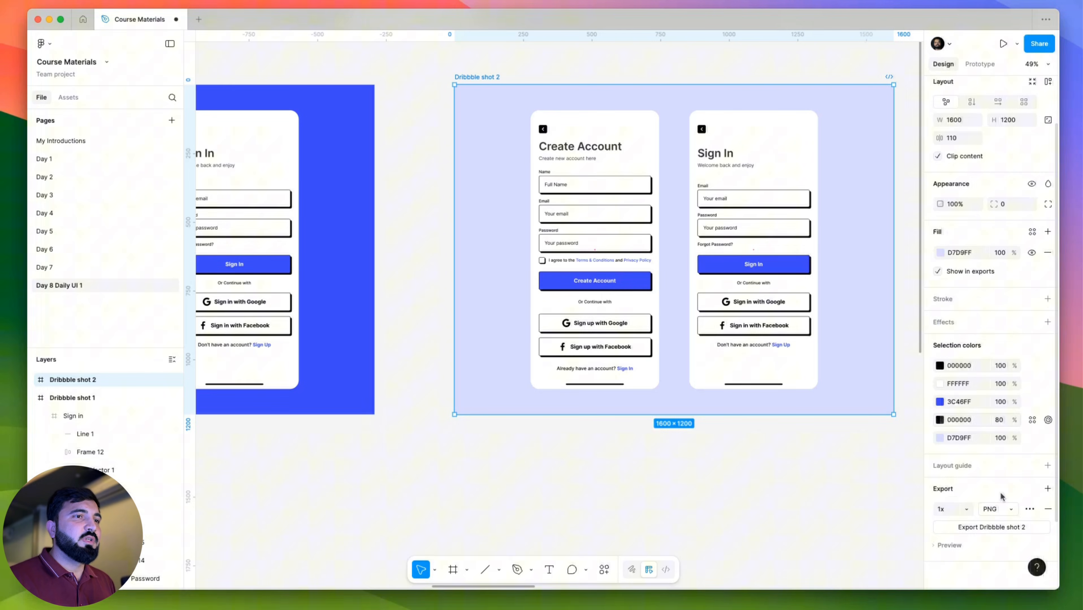
pyautogui.click(978, 526)
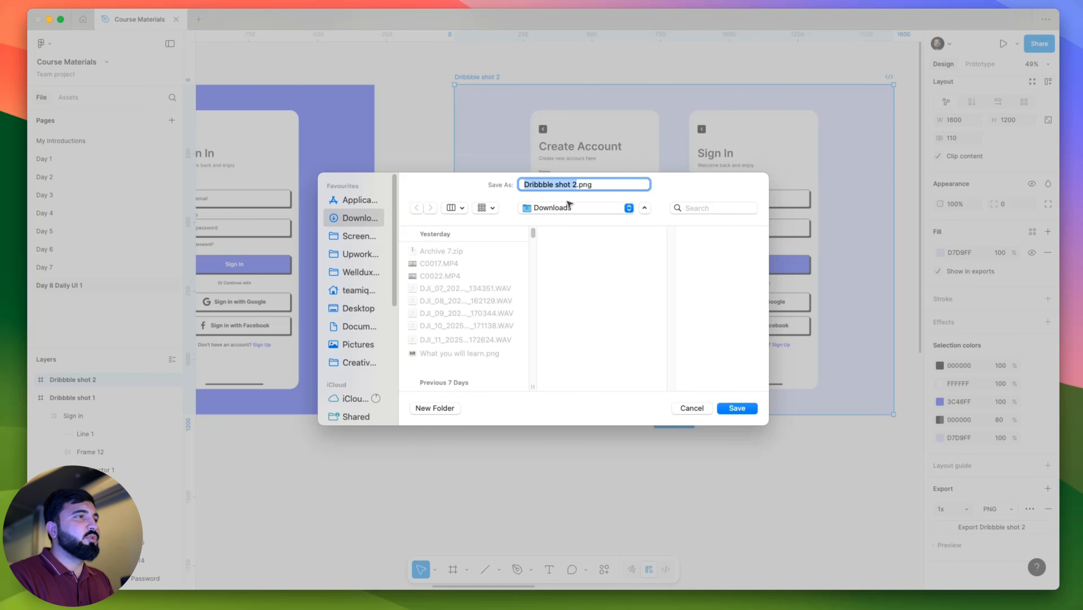
pyautogui.press('Return')
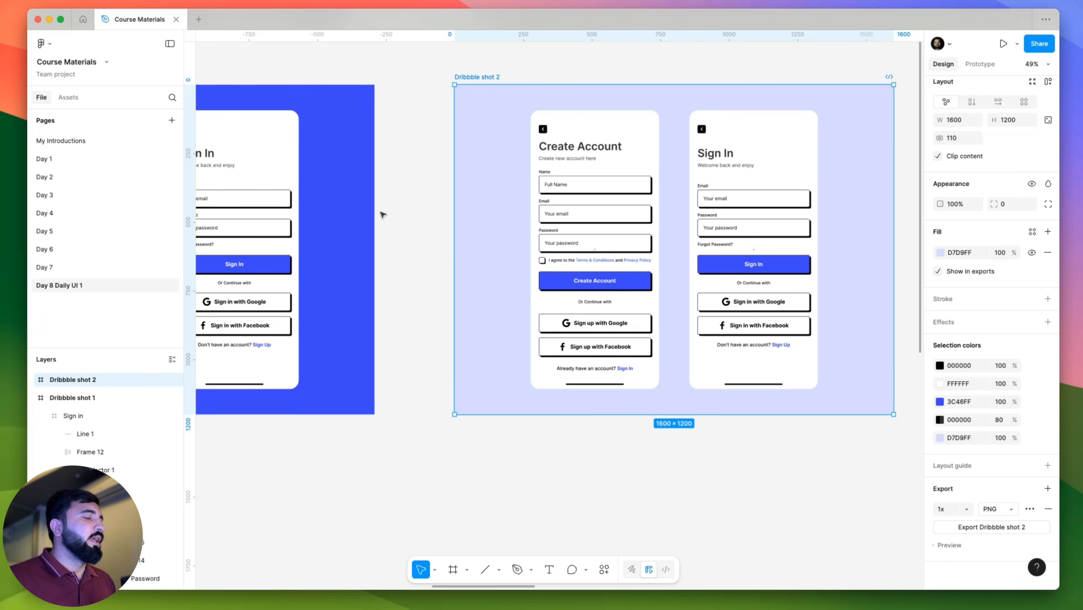
# Switch to Dribbble in the browser and start a new shot by uploading "Dribbble shot 2.png" from Downloads.
pyautogui.press('super+Tab')
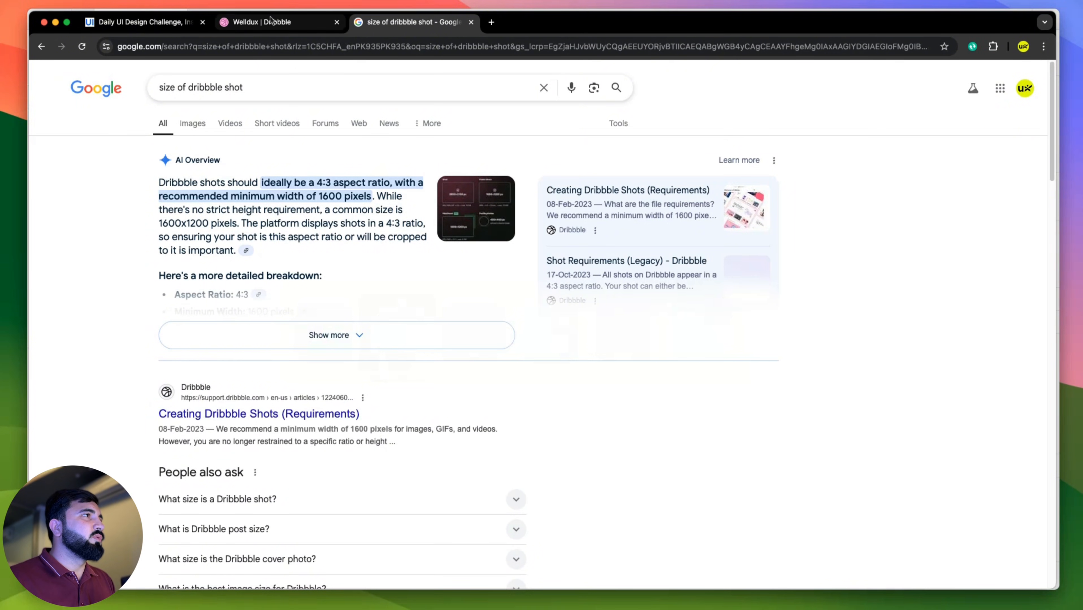
pyautogui.hotkey('ctrl', 'shift', 'Tab')
pyautogui.moveTo(943, 92)
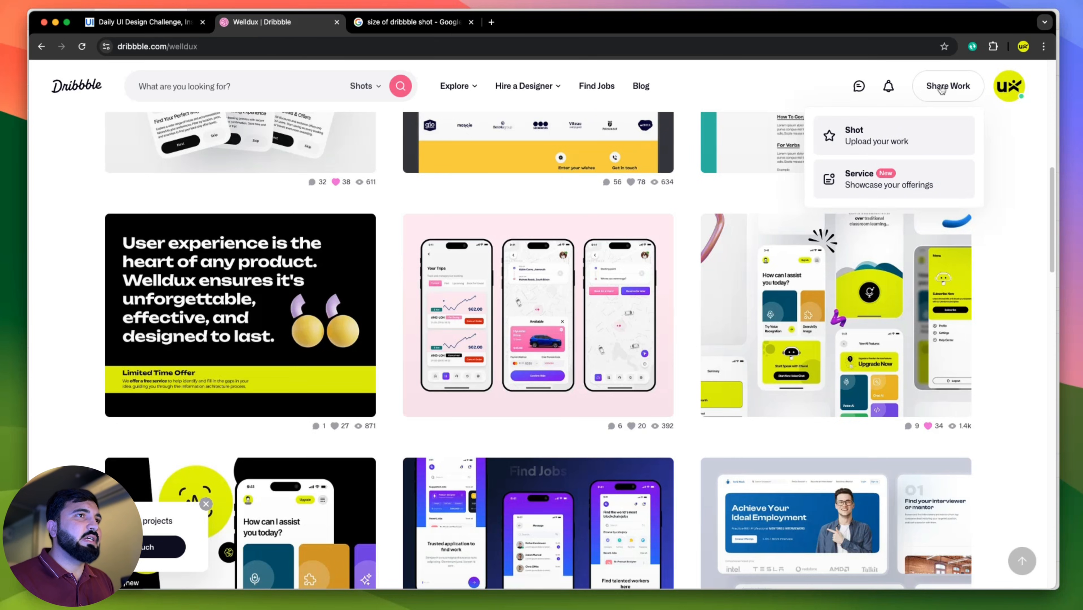
pyautogui.click(942, 88)
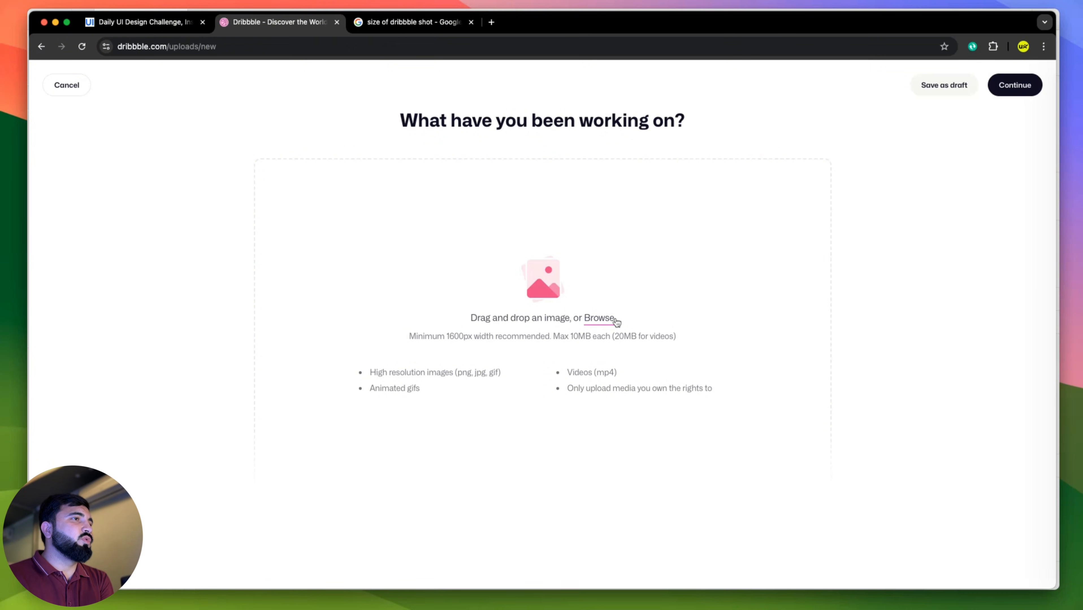
pyautogui.click(609, 320)
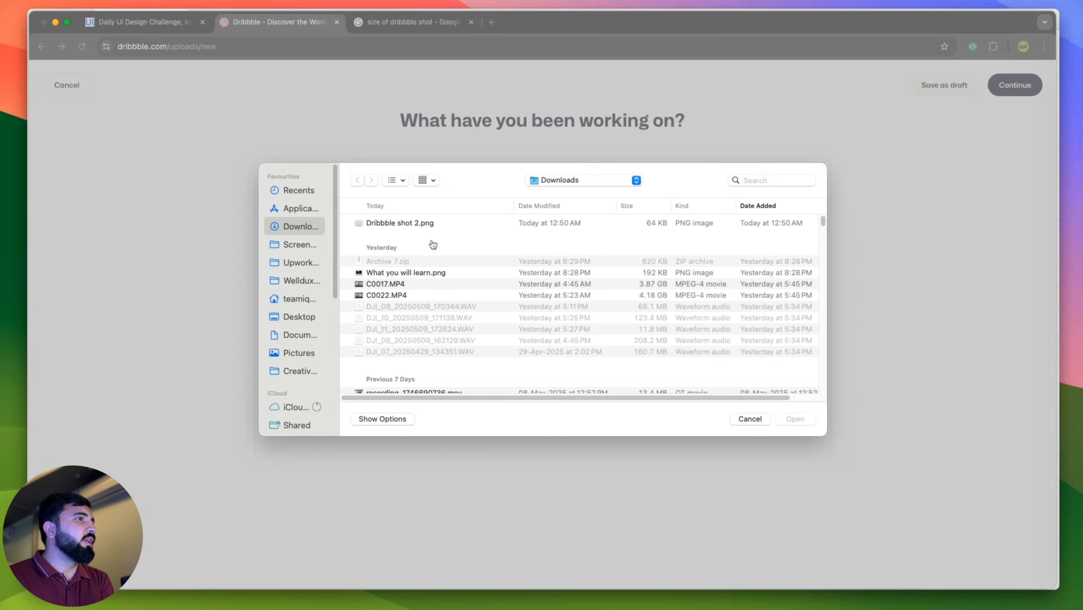
pyautogui.click(422, 225)
pyautogui.click(794, 418)
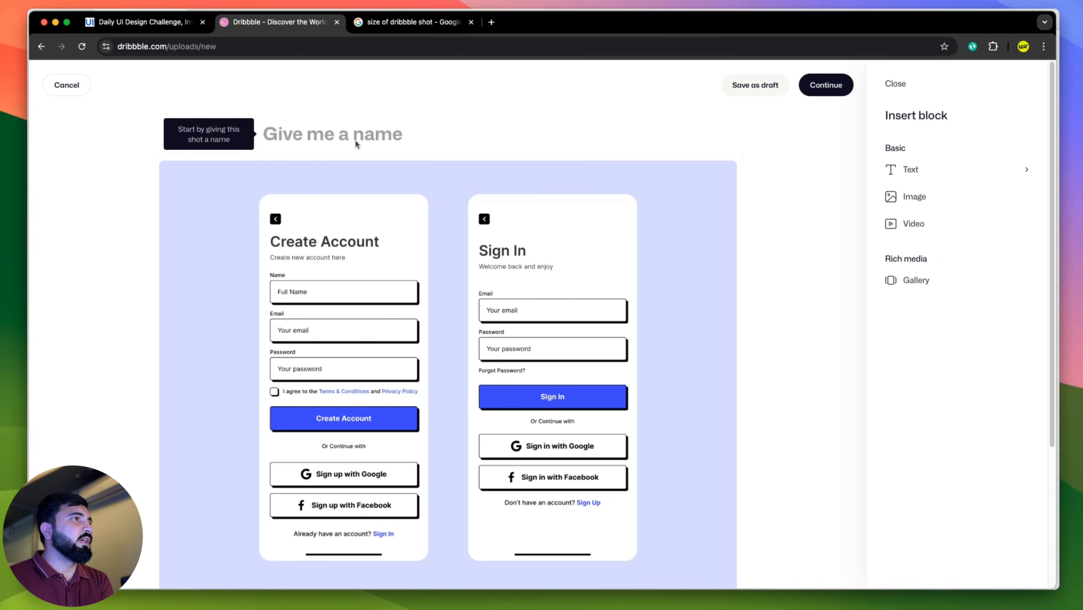
# Name the uploaded shot "My First Project | #dailyui".
pyautogui.click(355, 140)
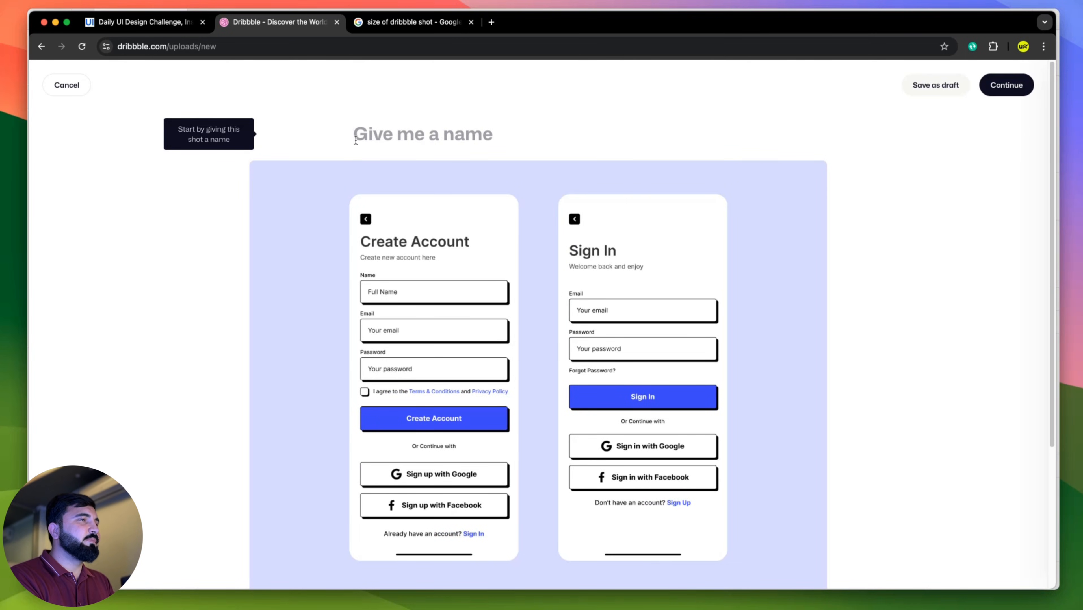
pyautogui.write('M')
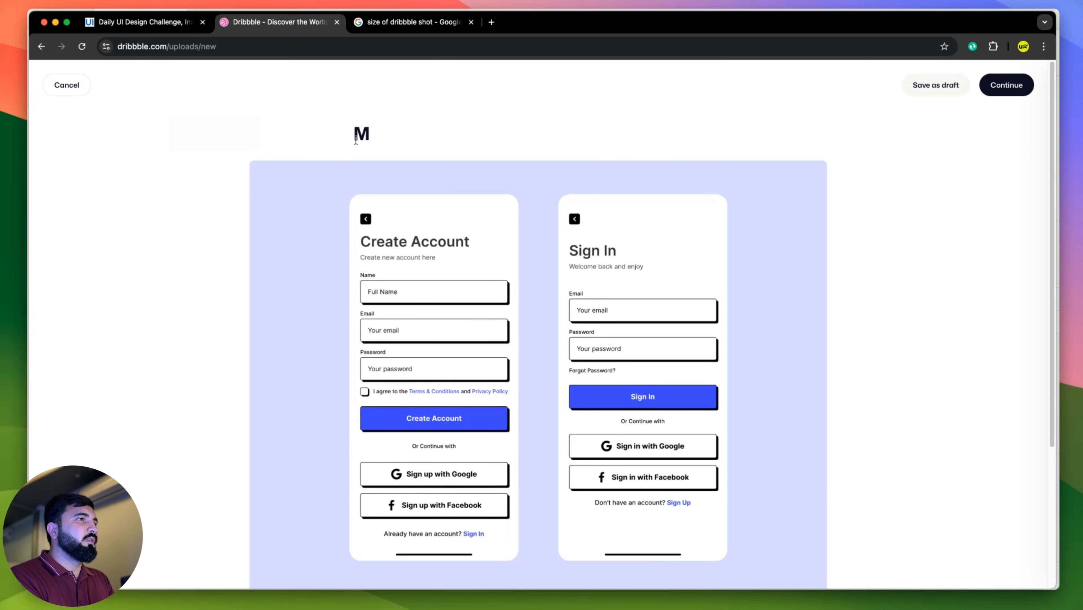
pyautogui.write('Y First ')
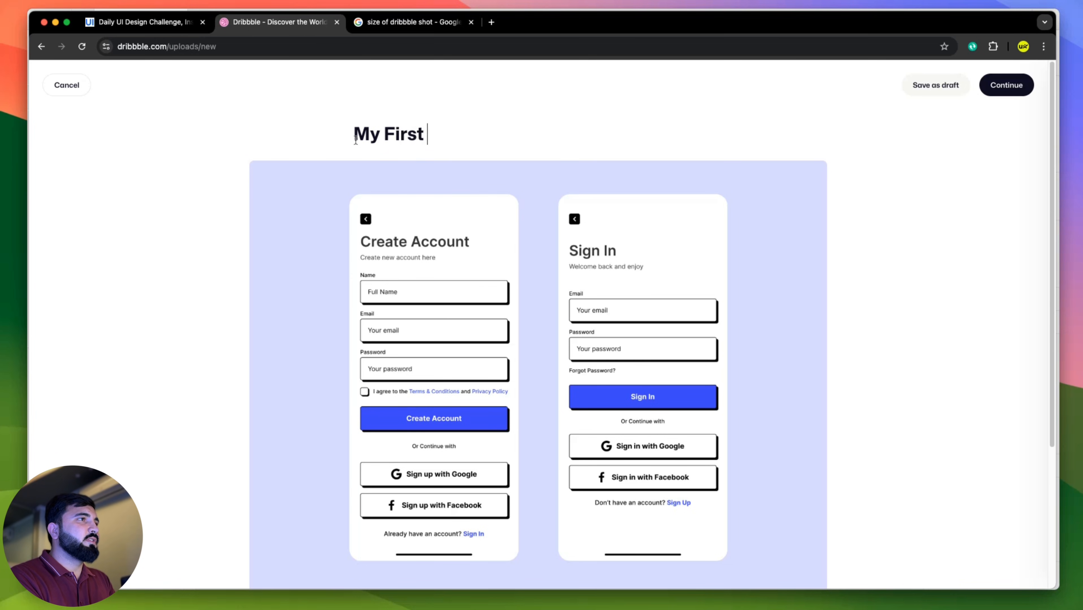
pyautogui.write('Project')
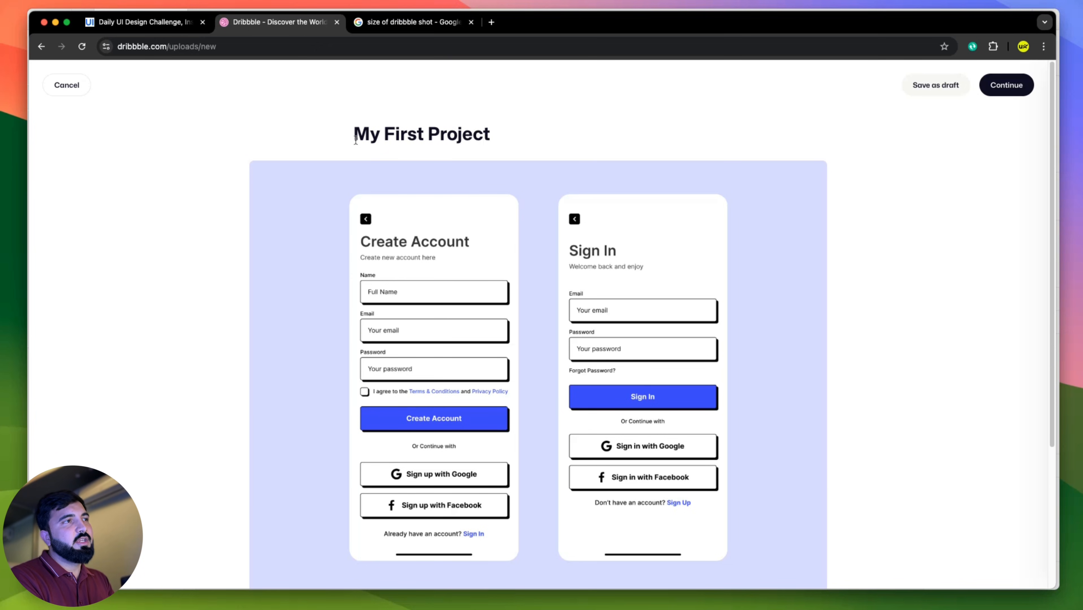
pyautogui.write('}')
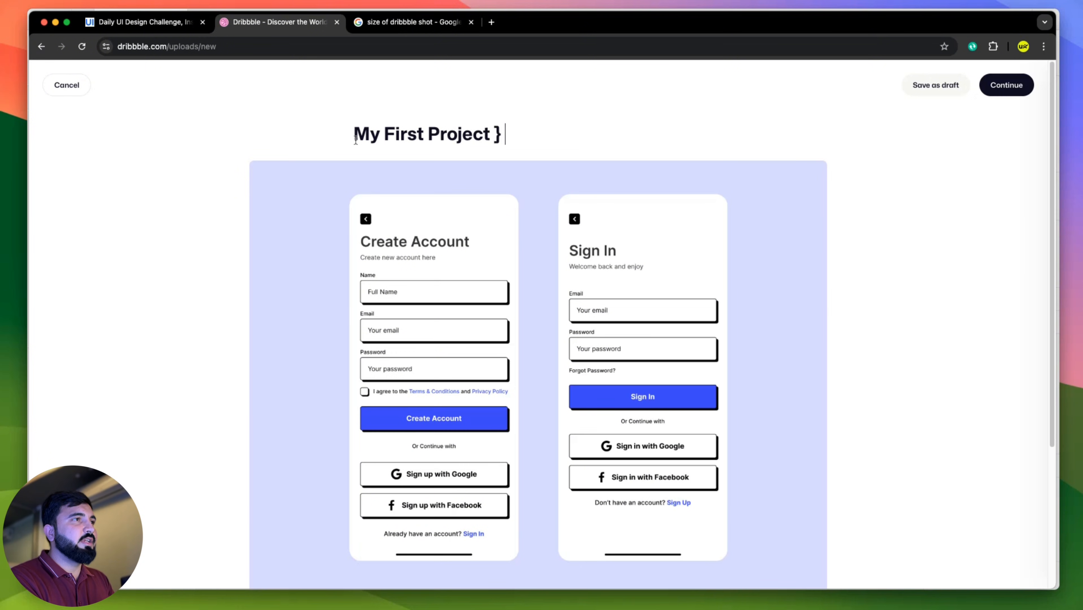
pyautogui.press('BackSpace')
pyautogui.write('}')
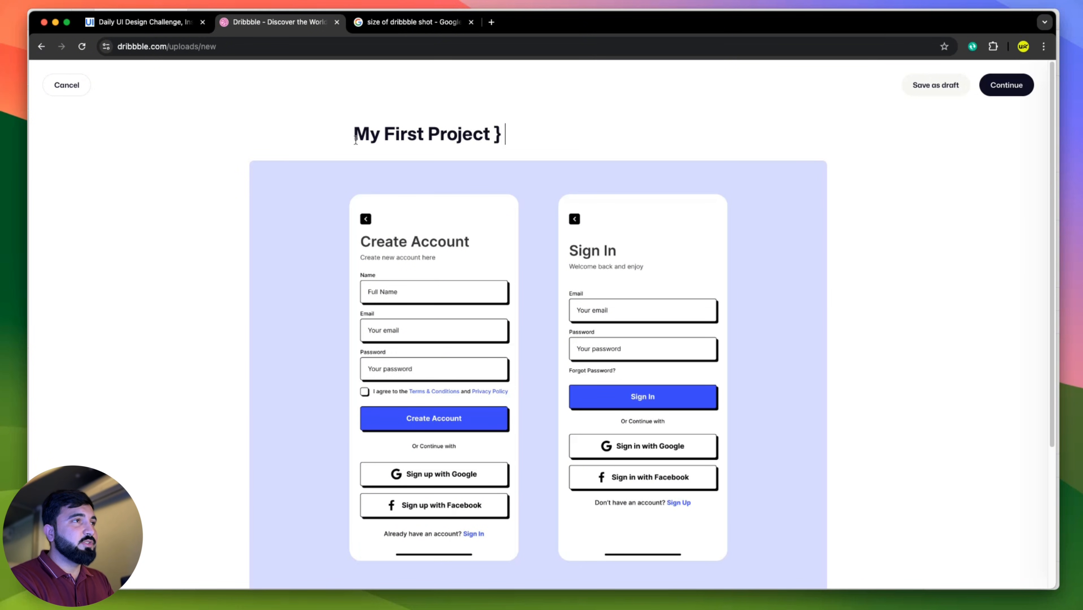
pyautogui.press('BackSpace')
pyautogui.write('|')
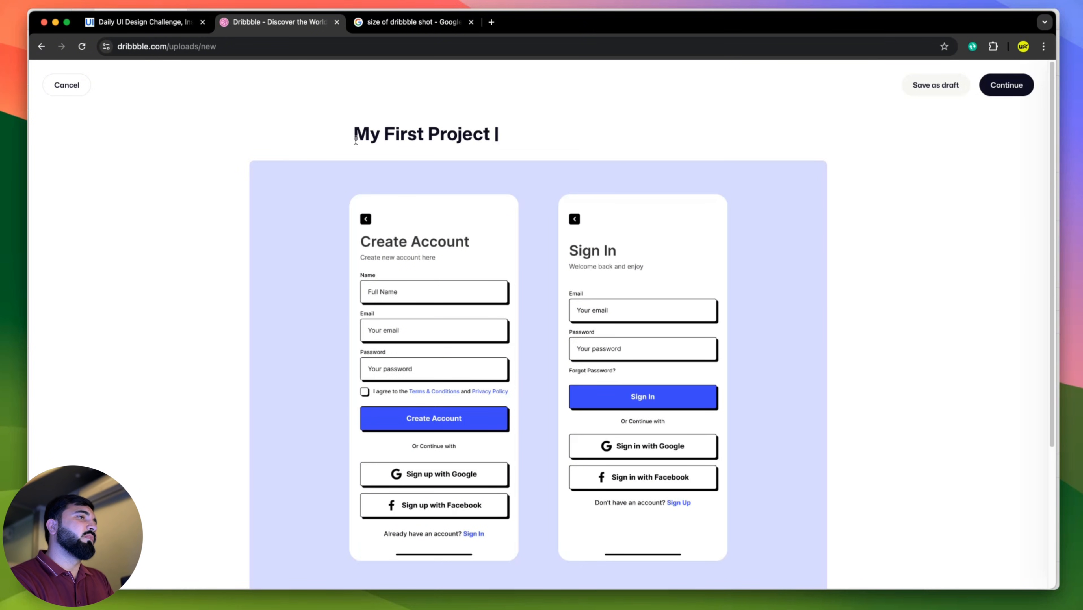
pyautogui.write(' #dailyui')
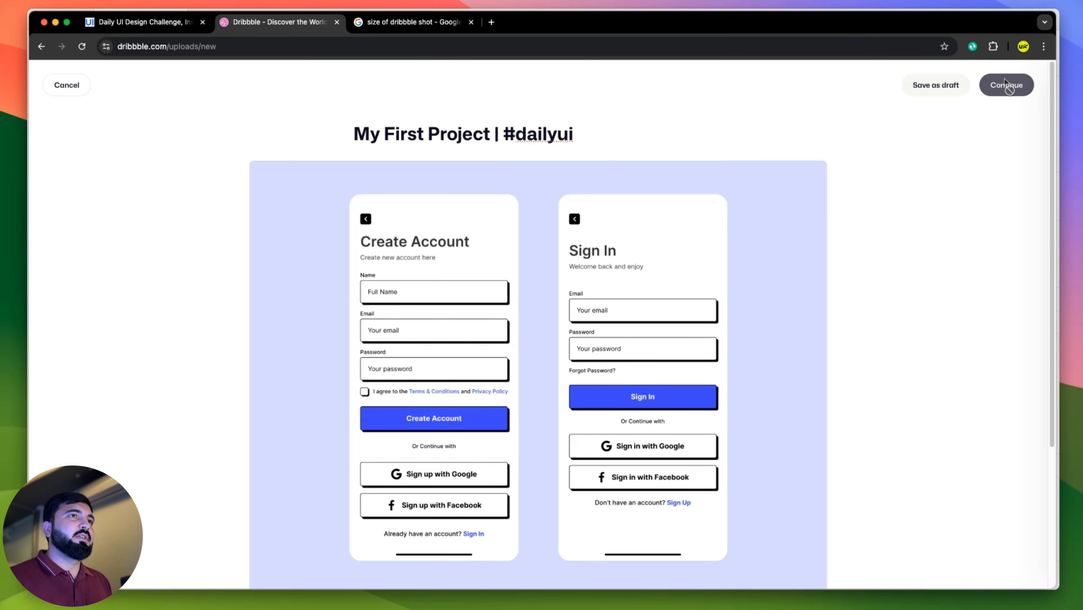
# Continue to the shot's final touches and add the tags "sign up", "sign in" and "sign in with social".
pyautogui.click(1001, 98)
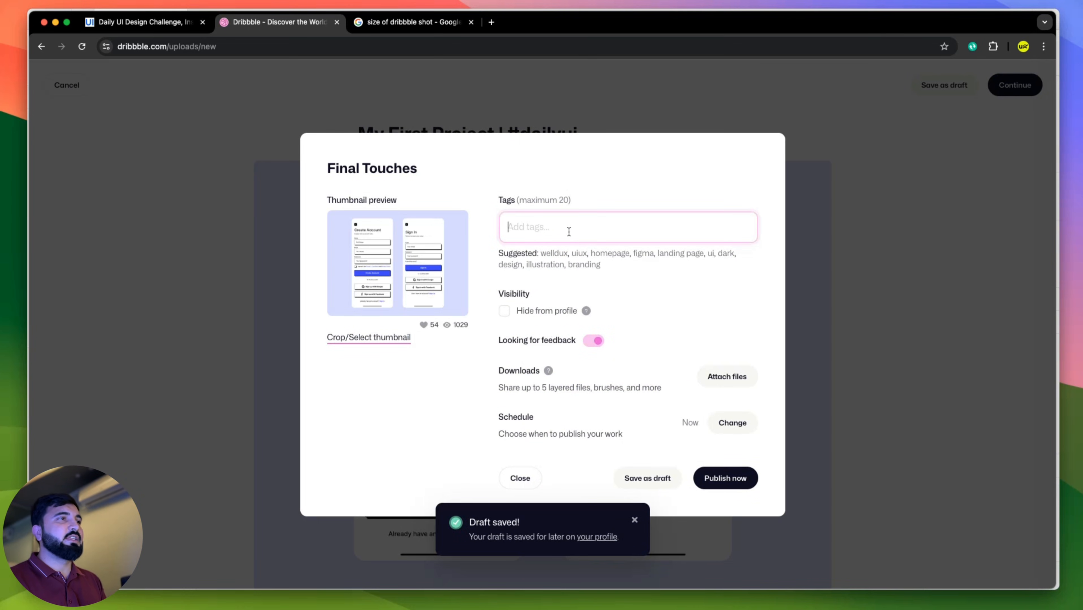
pyautogui.write('sign up')
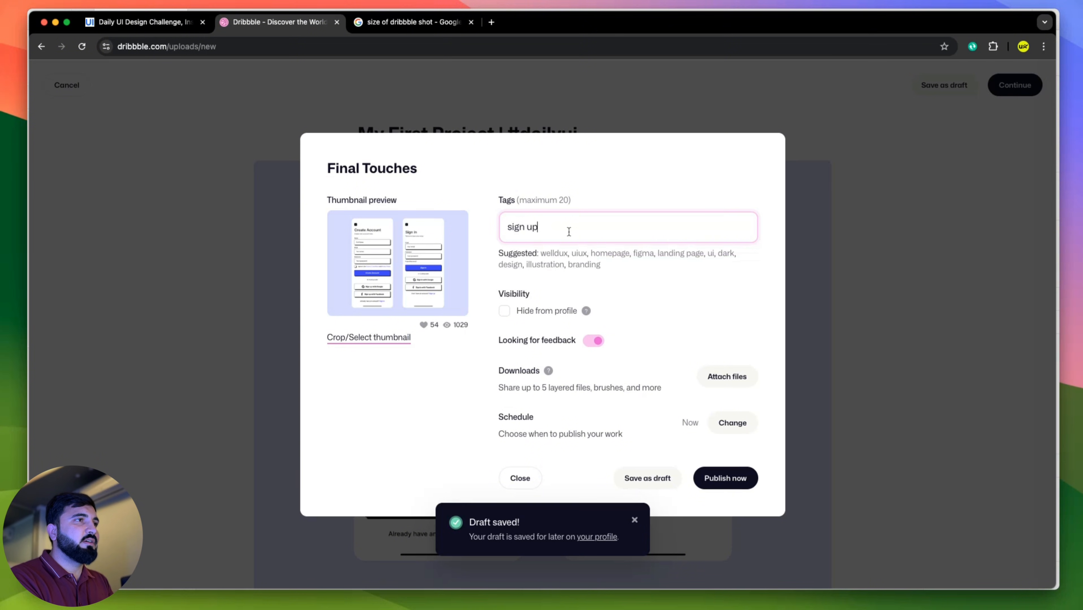
pyautogui.press('Return')
pyautogui.write('sign in')
pyautogui.press('Return')
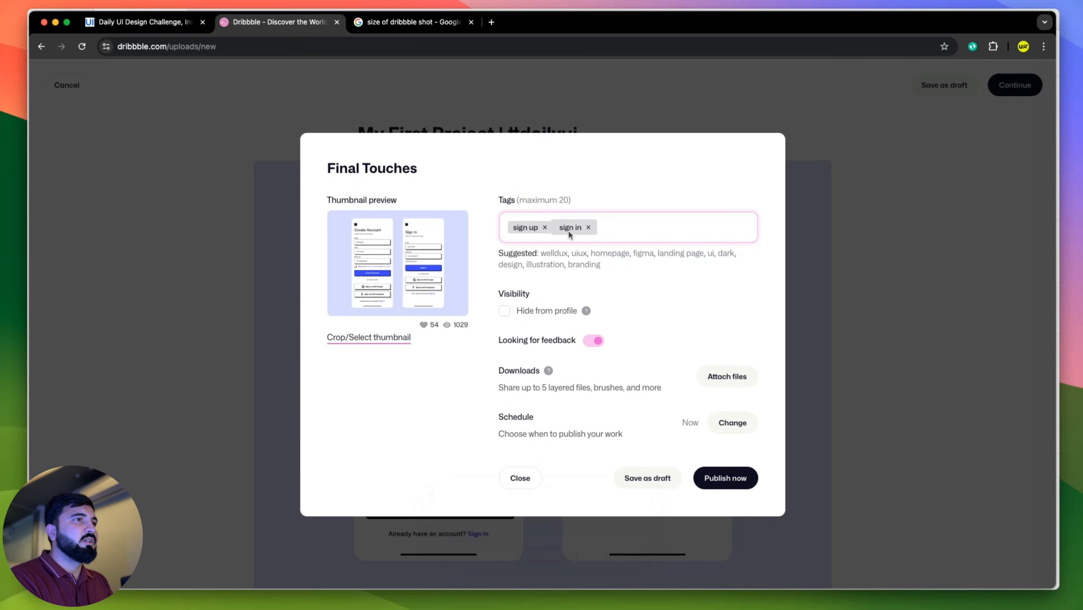
pyautogui.write('sign i')
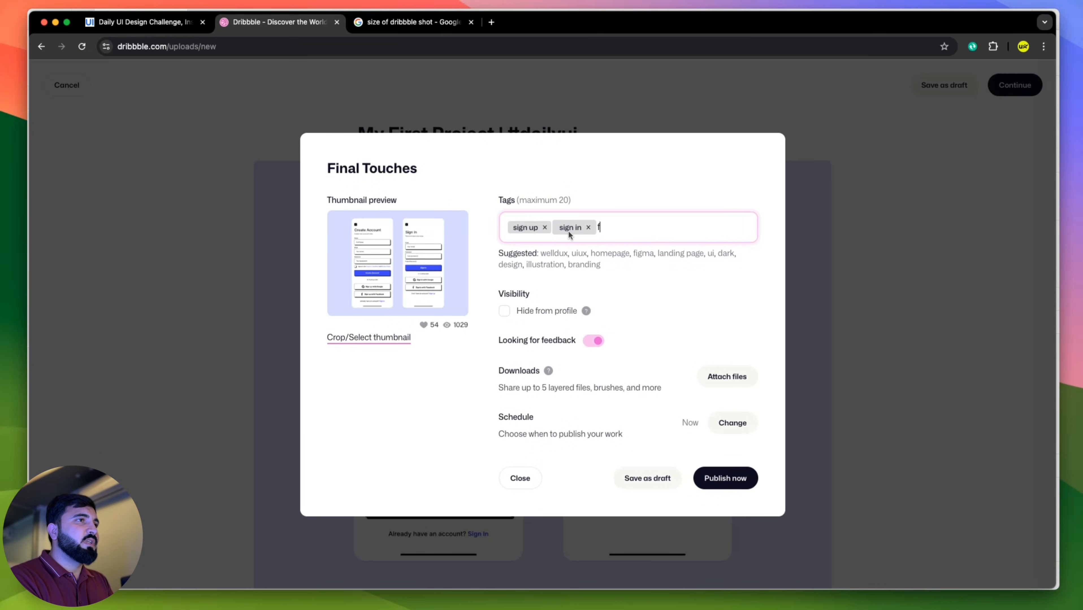
pyautogui.write('n with social')
pyautogui.press('Return')
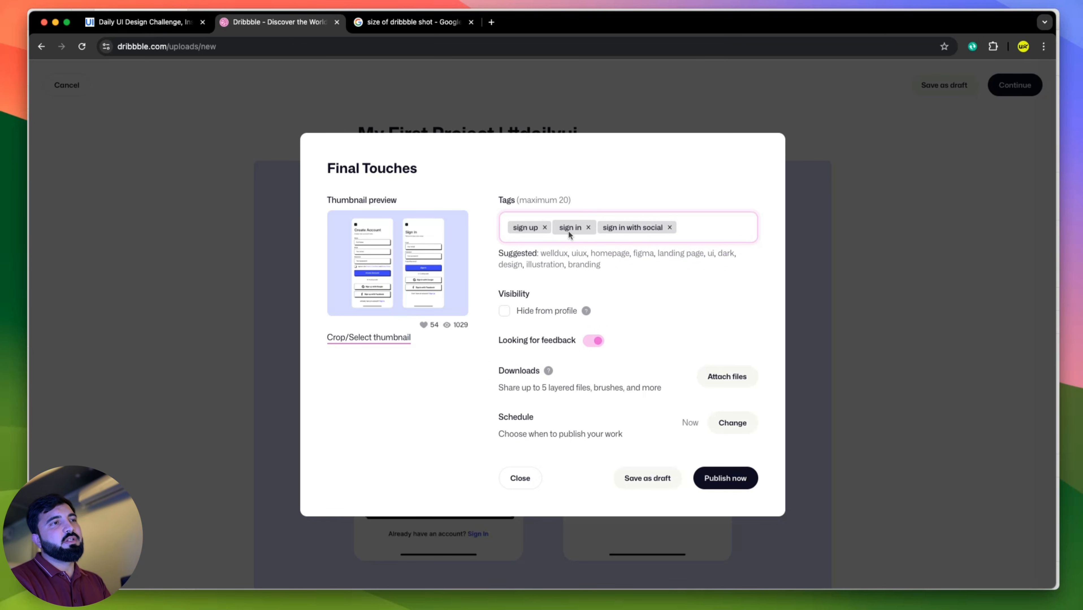
# Add the further tags "mobile sign in", "sign up with mobile", "dailyui" and "dailyui1" to the shot.
pyautogui.write('mobile sign in')
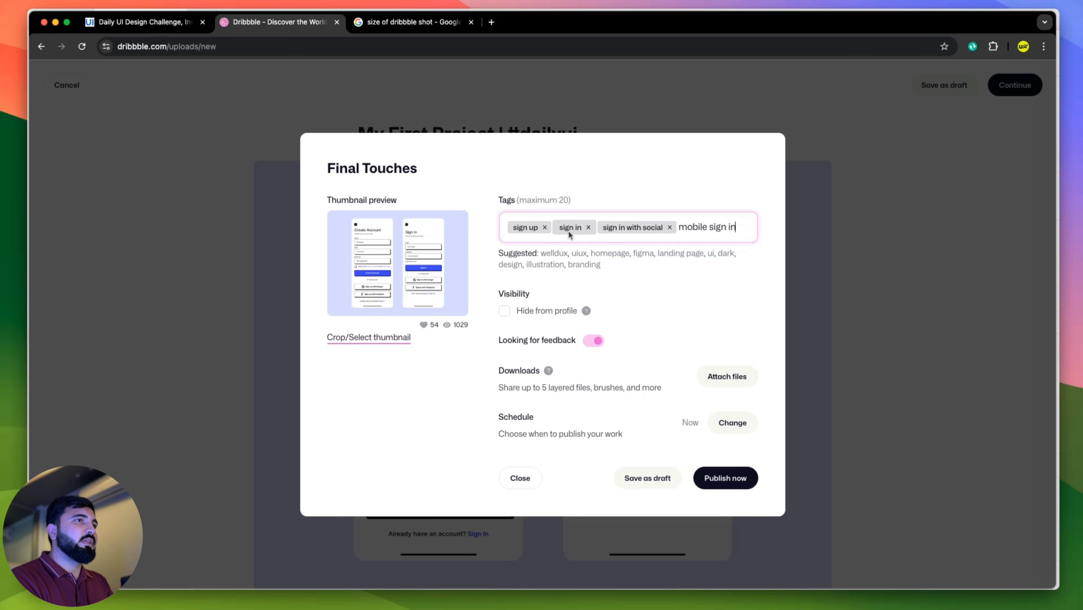
pyautogui.press('Return')
pyautogui.write('si')
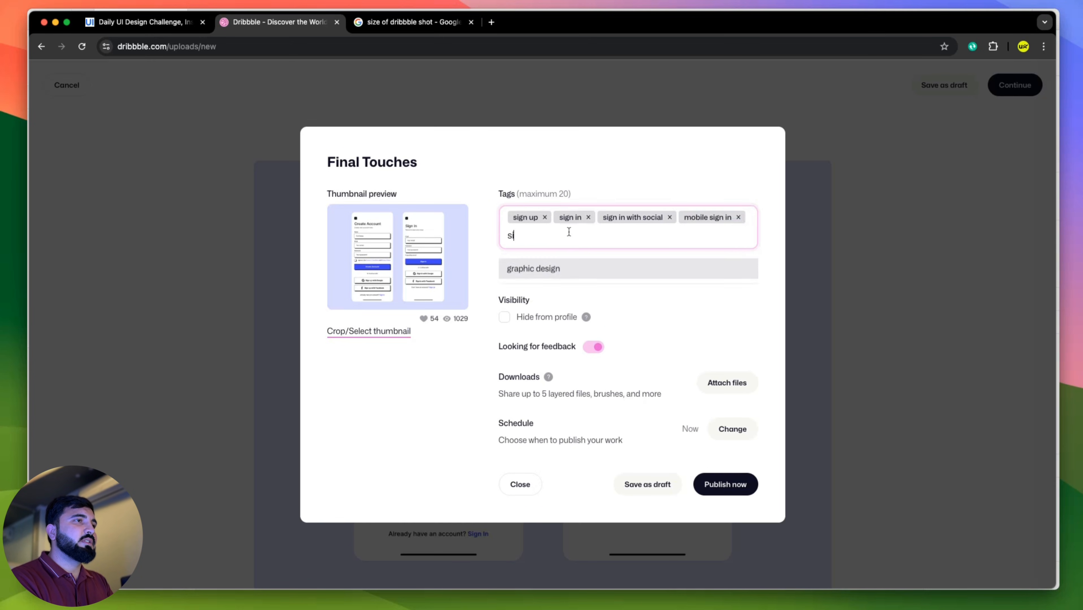
pyautogui.write('gn up with mobile')
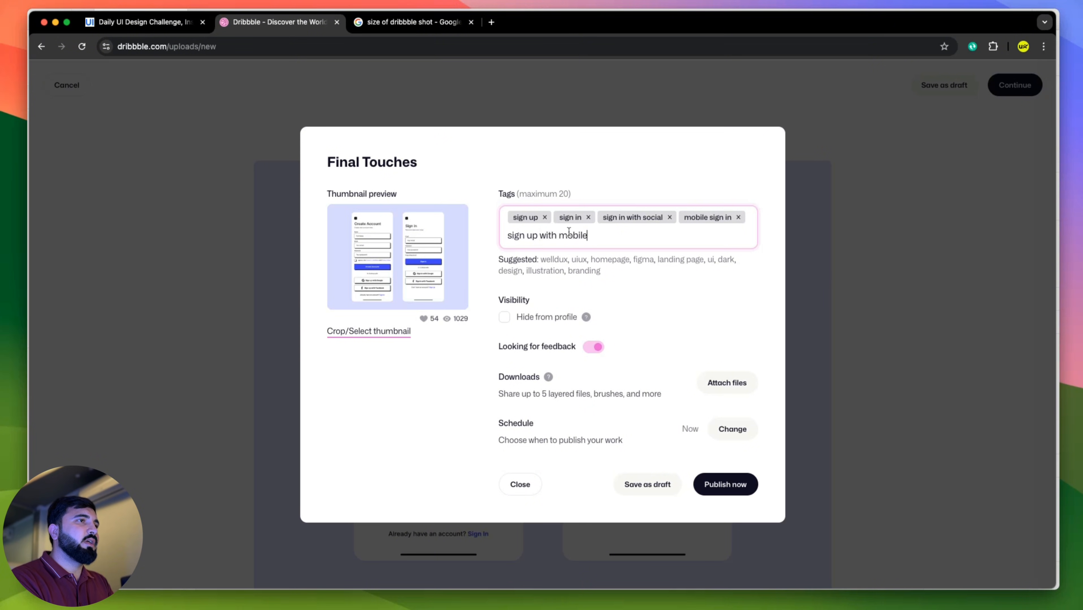
pyautogui.press('Return')
pyautogui.write('d')
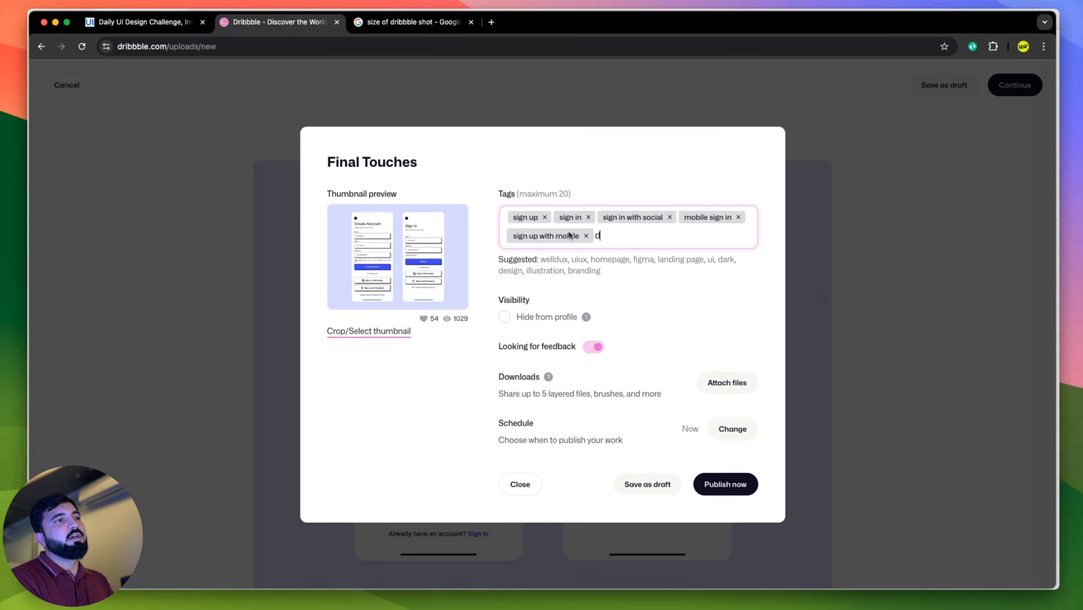
pyautogui.write('ailyui')
pyautogui.press('Return')
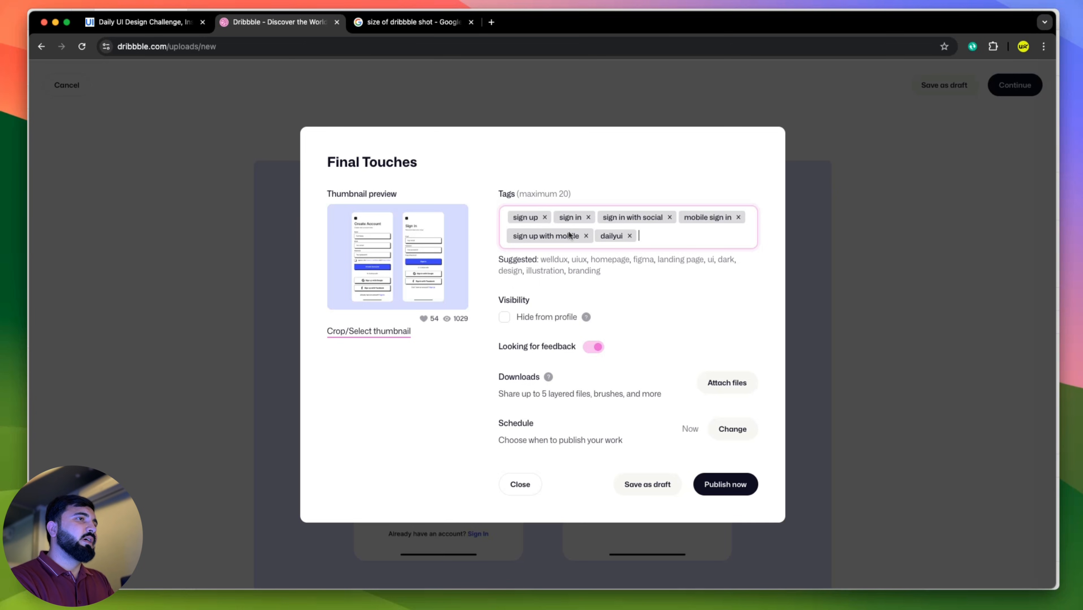
pyautogui.write('dailyu')
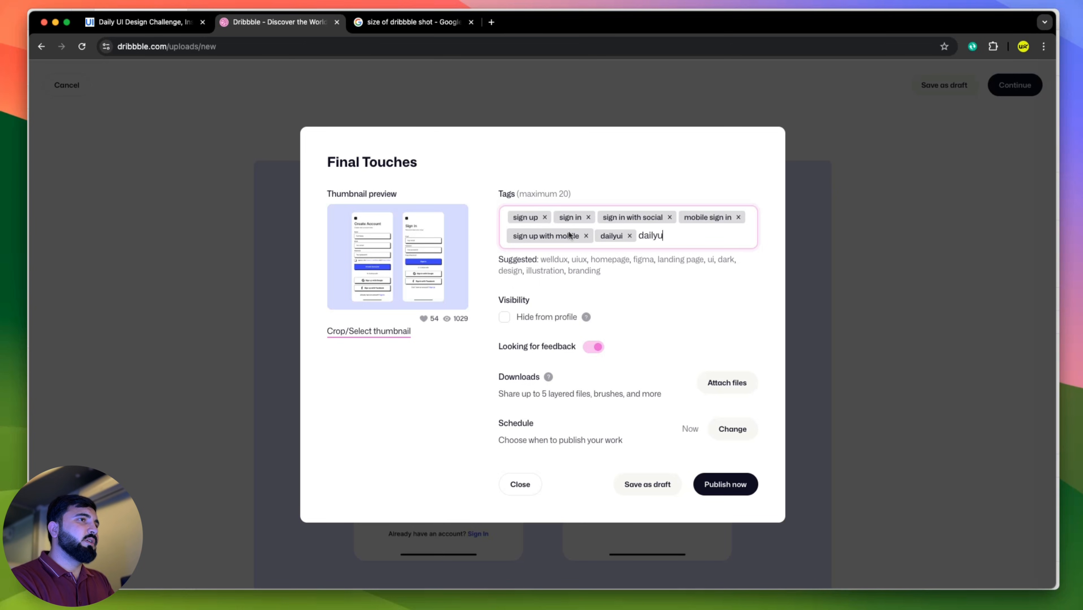
pyautogui.write('i1')
pyautogui.press('Return')
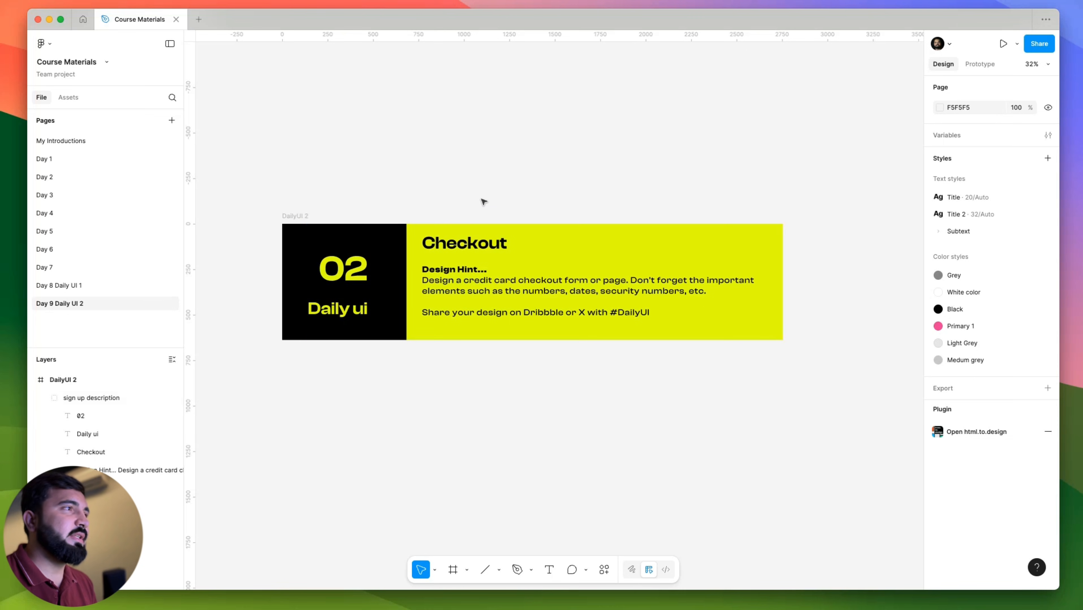
pyautogui.scroll(-3, 474, 188)
pyautogui.hscroll(5, 592, 183)
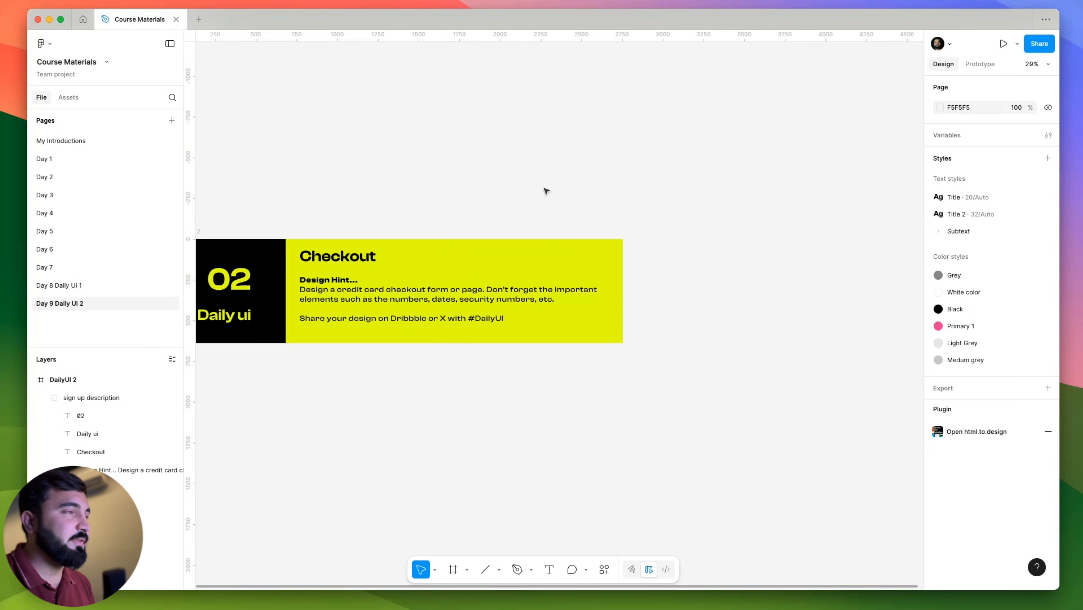
pyautogui.scroll(3, 568, 193)
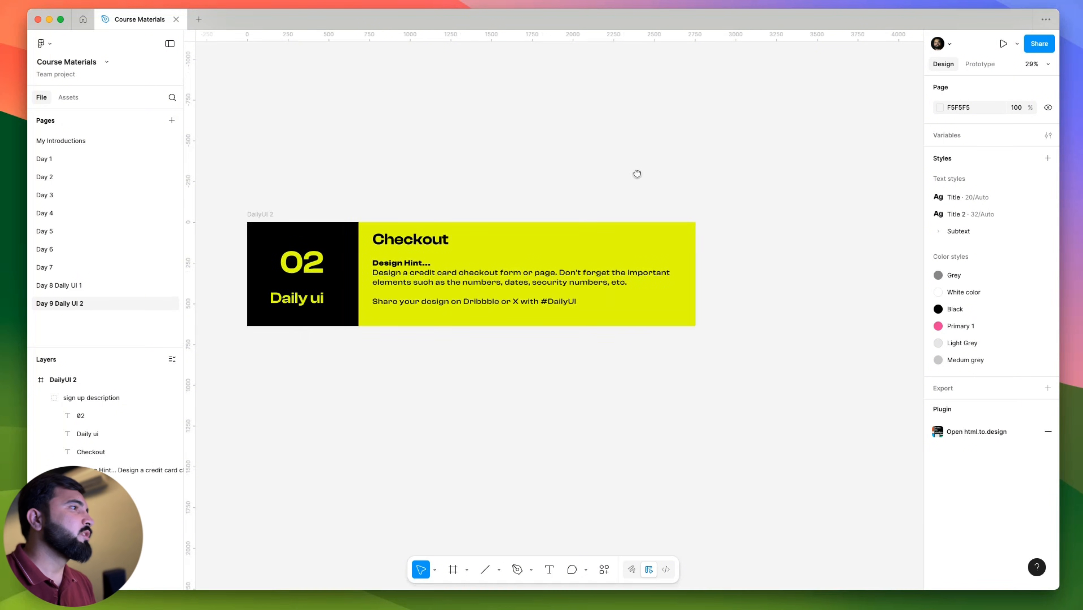
pyautogui.scroll(3, 447, 274)
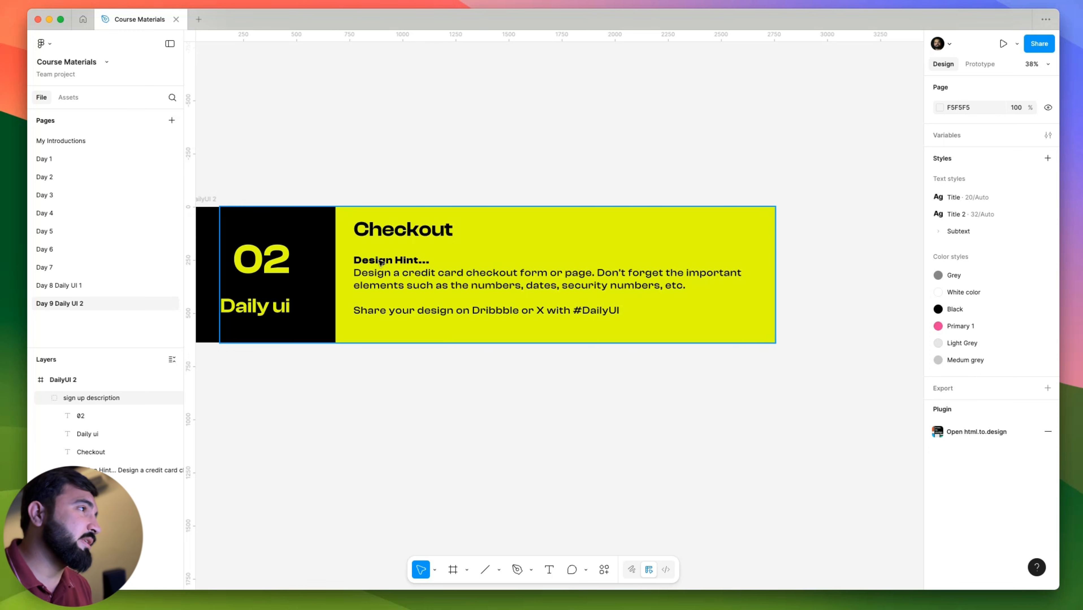
pyautogui.scroll(-4, 509, 185)
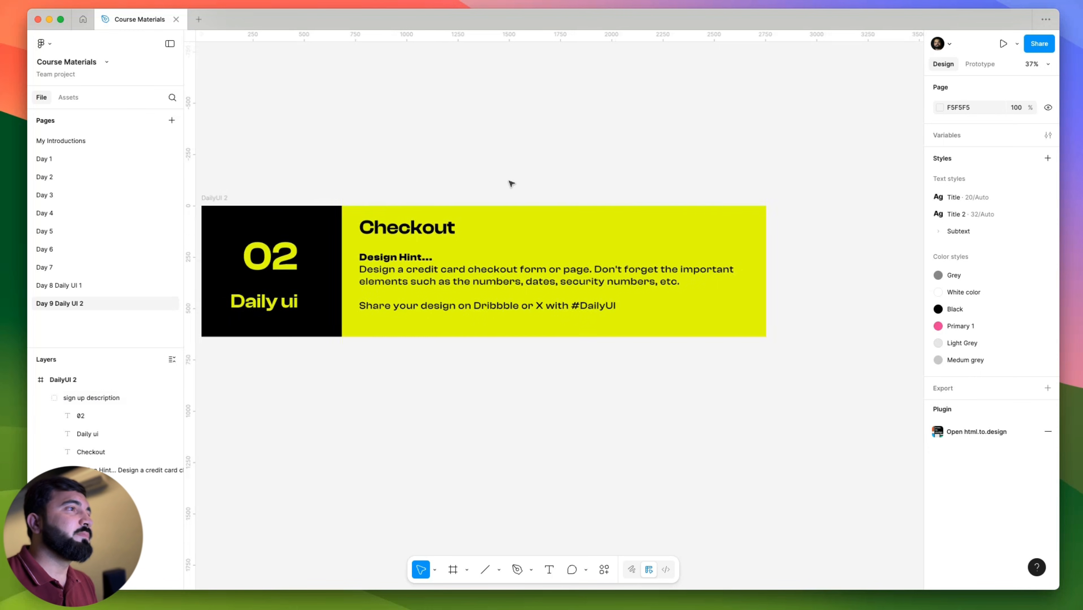
# Paste the blank DailyUI 1 frame onto the Day 9 page and place it to the right of the Checkout brief.
pyautogui.hscroll(3, 689, 200)
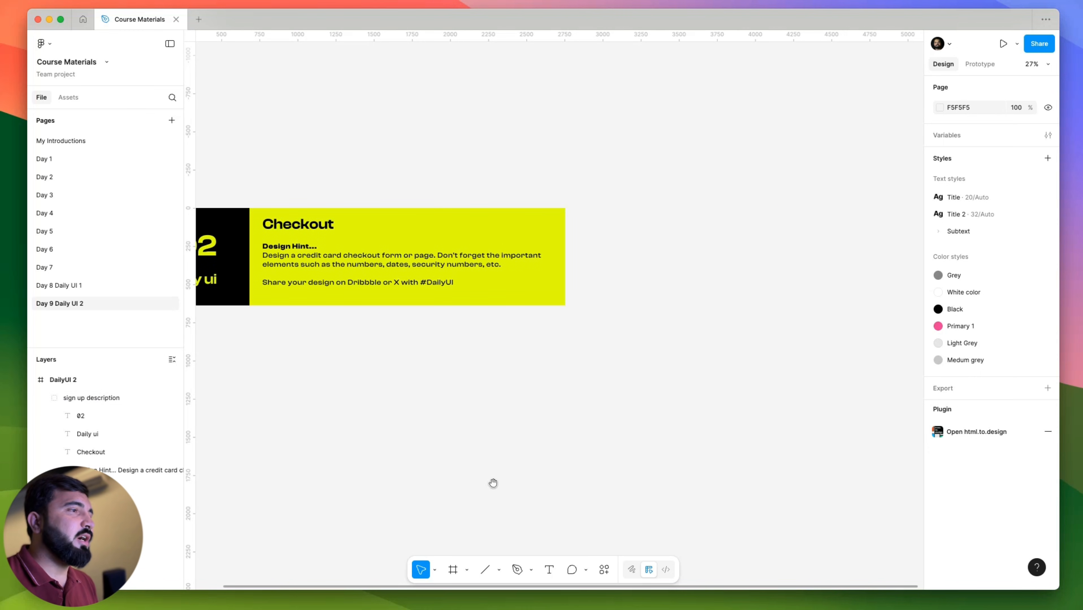
pyautogui.click(453, 570)
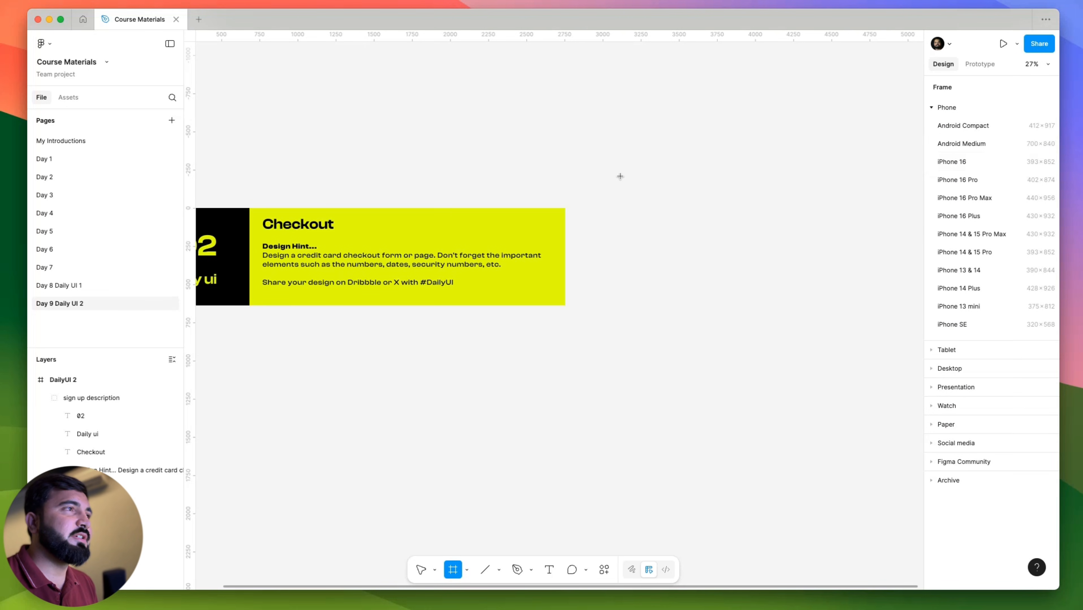
pyautogui.press('cmd+v')
pyautogui.moveTo(430, 112); pyautogui.dragTo(642, 123)
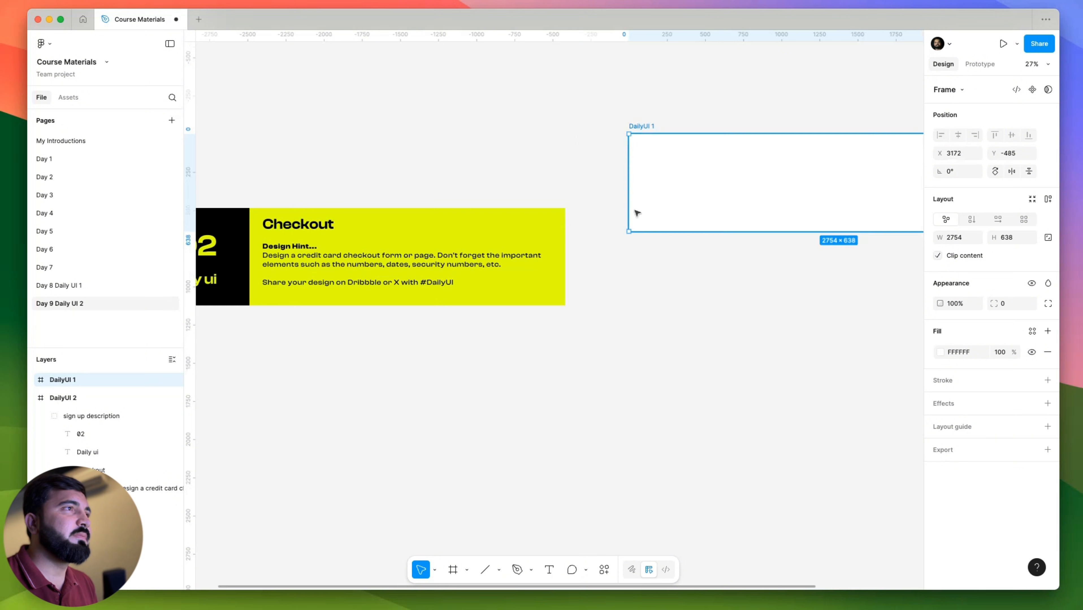
pyautogui.hscroll(6, 370, 355)
pyautogui.hscroll(3, 371, 356)
pyautogui.moveTo(322, 275); pyautogui.dragTo(350, 278)
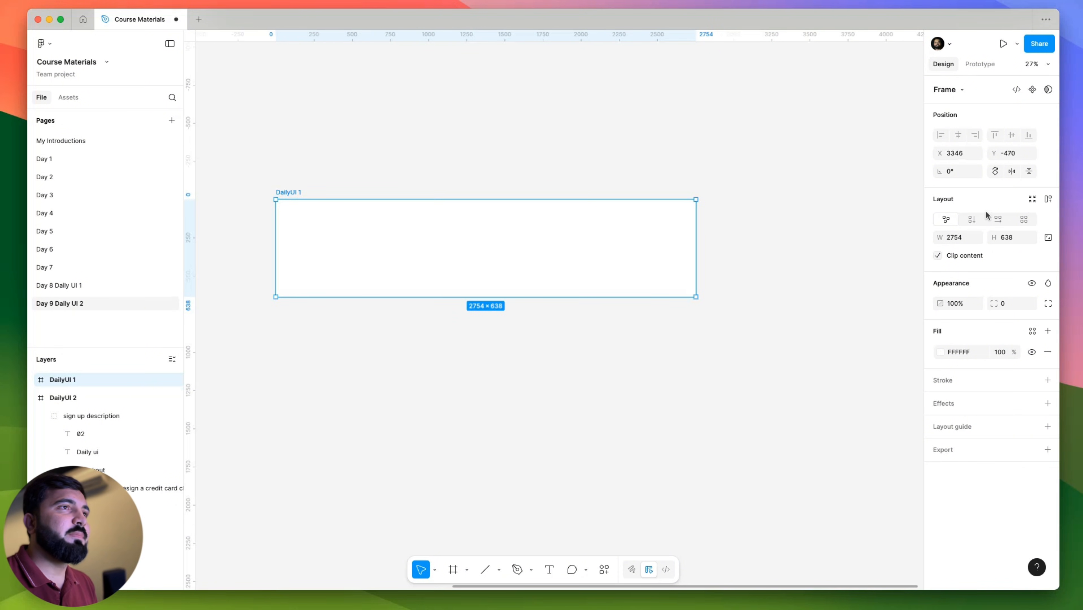
# Set the DailyUI 1 frame's width to 1440 and its height to 1080.
pyautogui.click(961, 241)
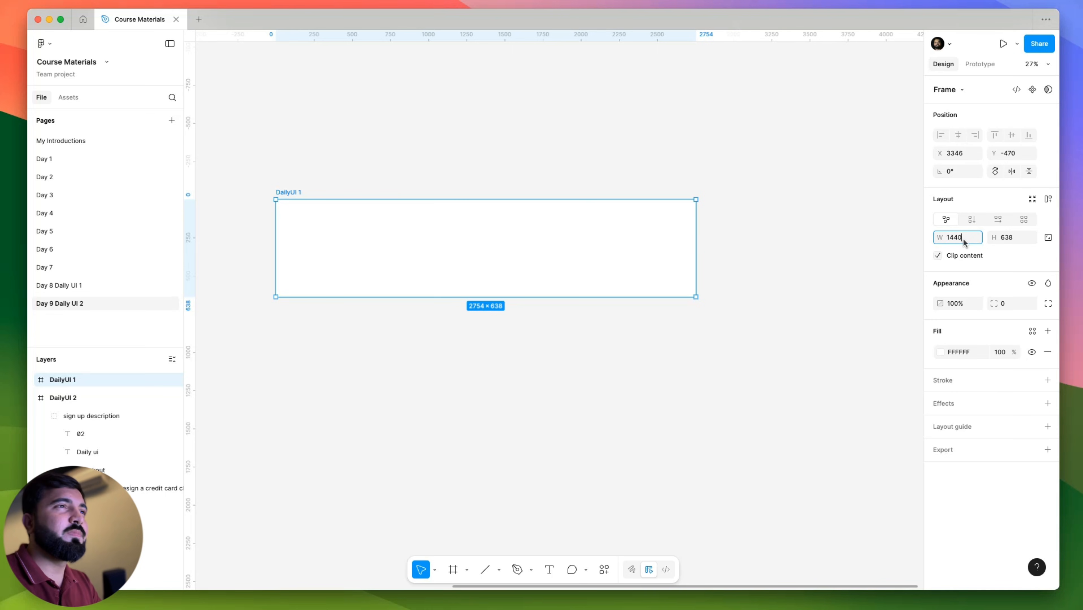
pyautogui.press('Return')
pyautogui.click(1013, 238)
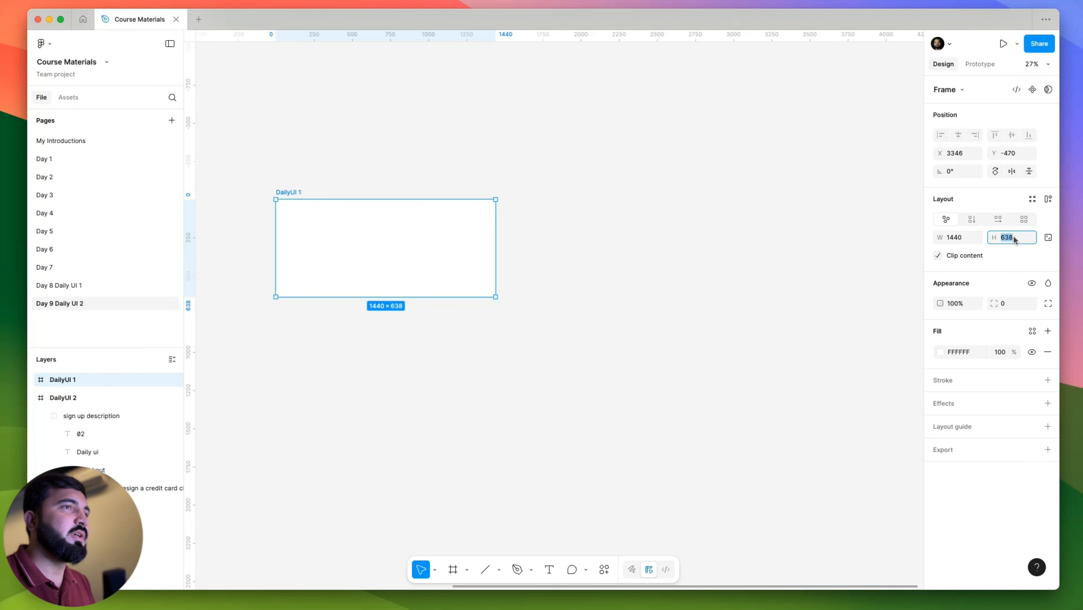
pyautogui.write('10')
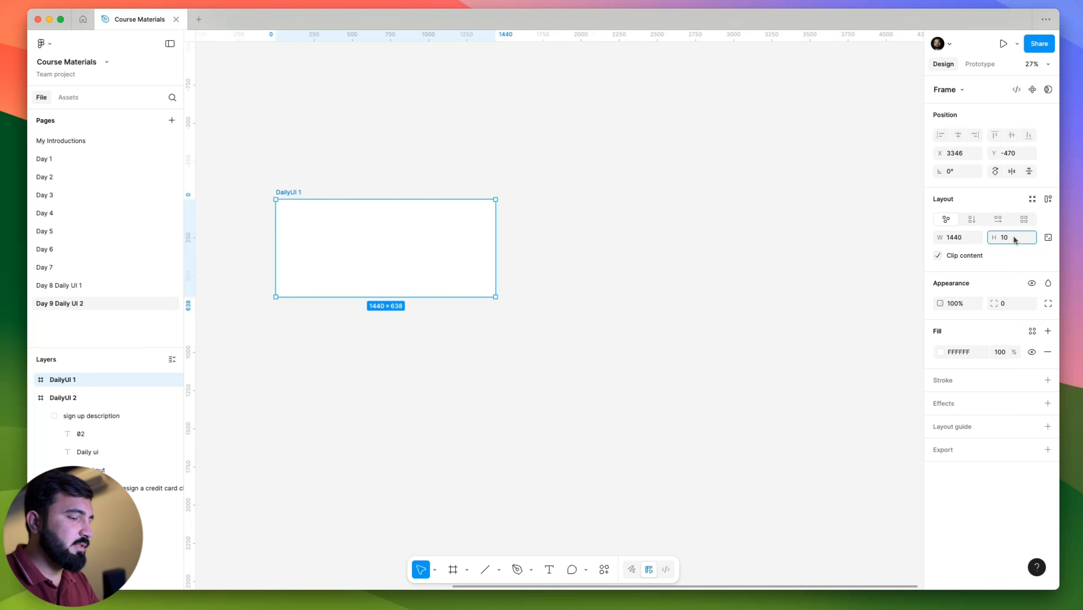
pyautogui.write('80')
pyautogui.press('Return')
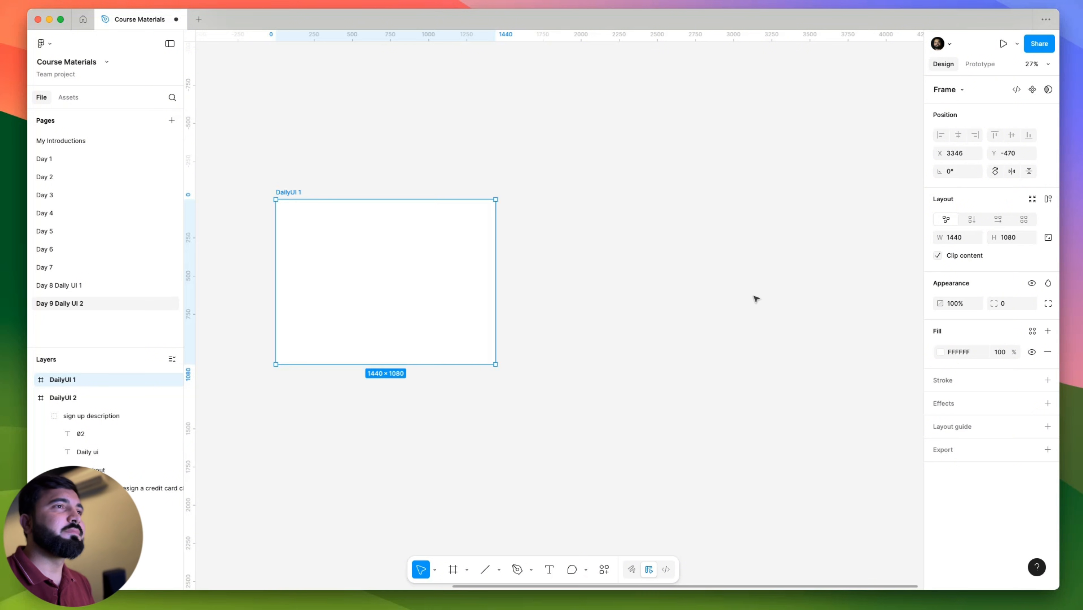
# Change the DailyUI 1 frame's height to 1024 and deselect it.
pyautogui.click(1013, 238)
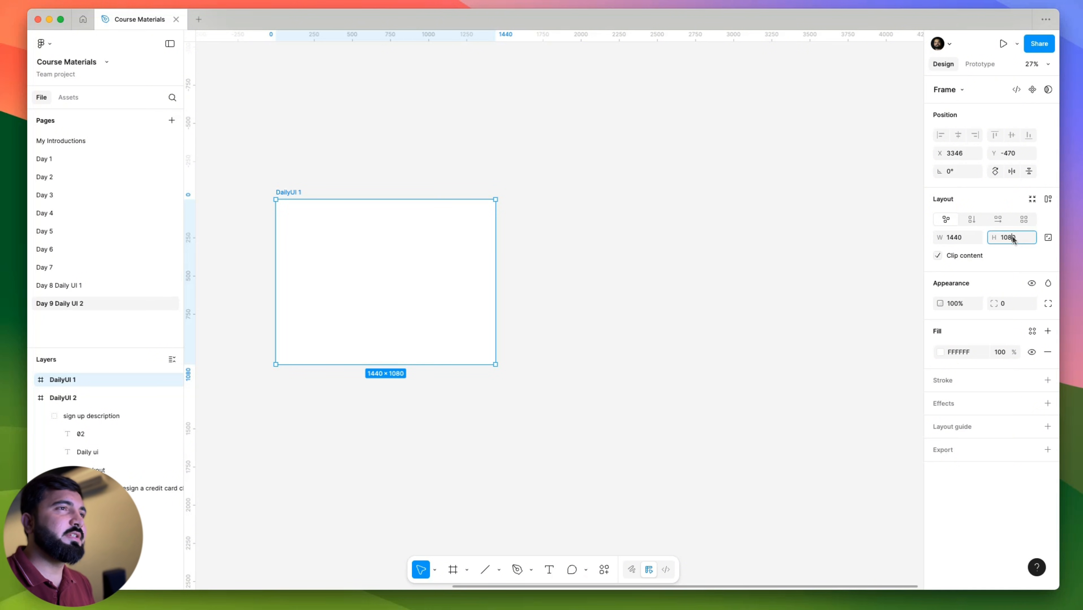
pyautogui.doubleClick(1012, 238)
pyautogui.write('1024')
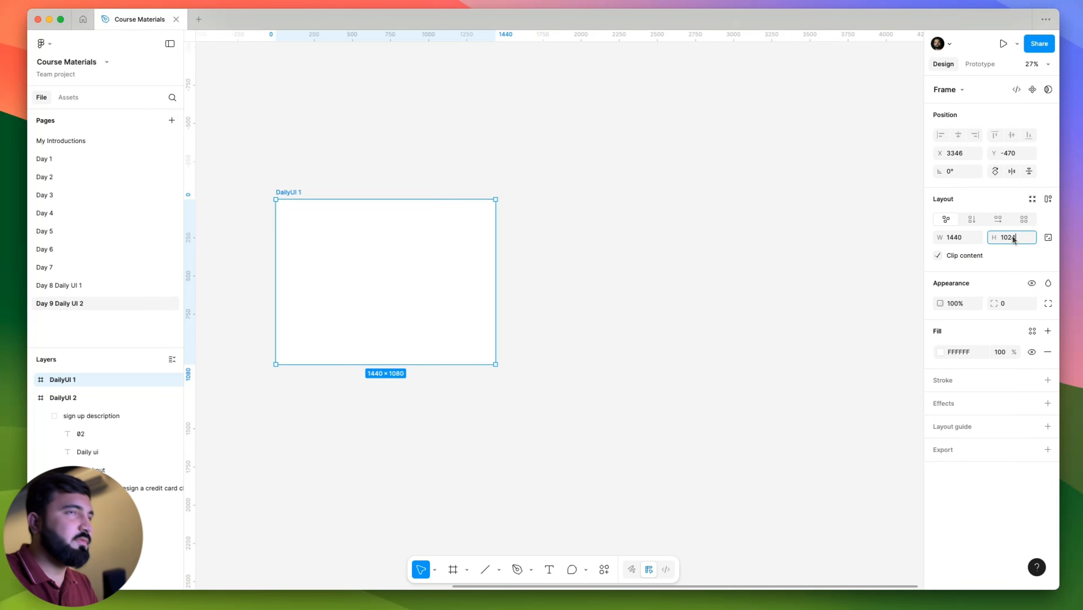
pyautogui.press('Return')
pyautogui.click(665, 257)
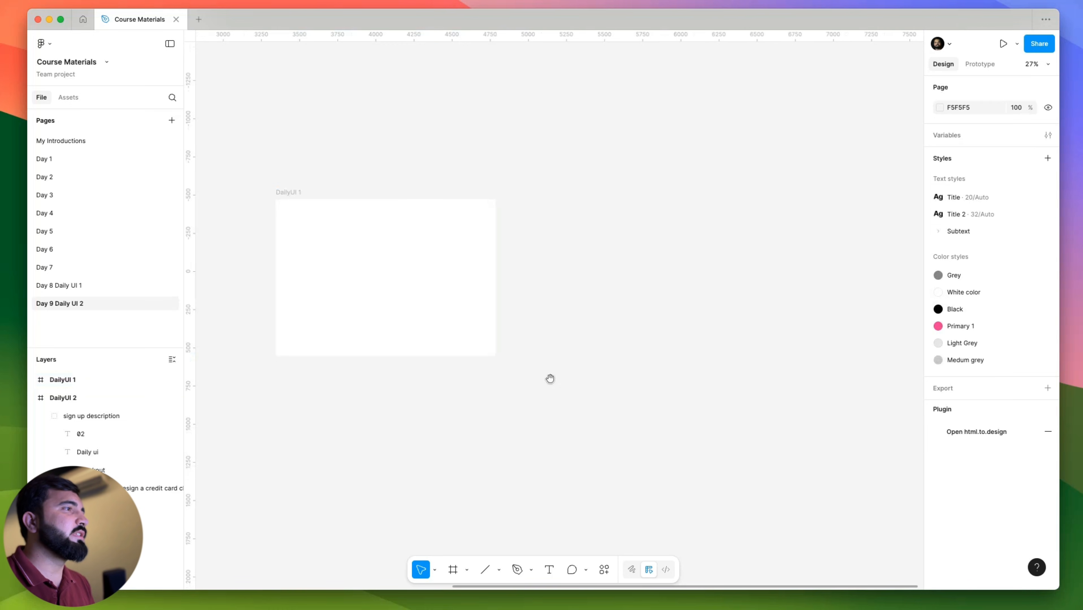
# Move the DailyUI 1 frame level with the Checkout brief, to about X 3586, Y -82.
pyautogui.moveTo(549, 378); pyautogui.dragTo(700, 351)
pyautogui.click(526, 276)
pyautogui.moveTo(525, 198); pyautogui.dragTo(485, 224)
pyautogui.scroll(3, 502, 253)
pyautogui.hscroll(-10, 596, 360)
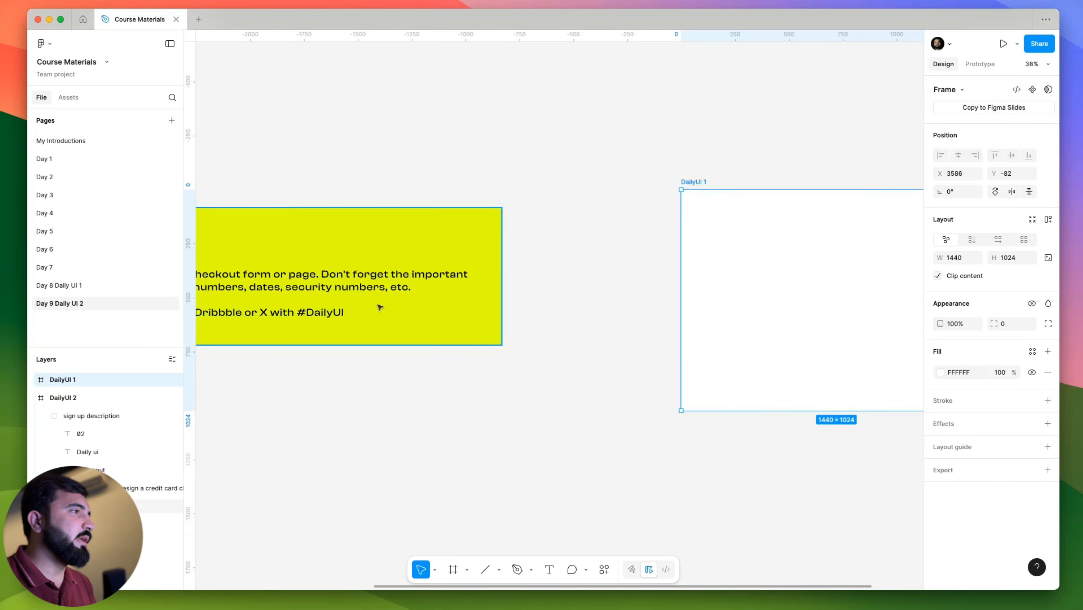
pyautogui.scroll(-5, 377, 307)
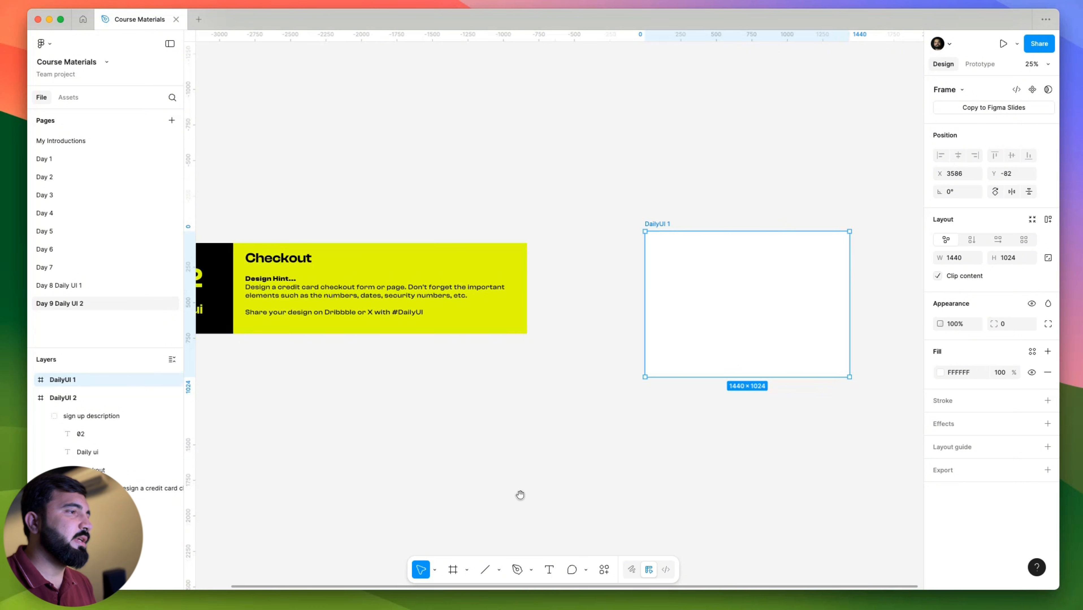
pyautogui.moveTo(520, 496); pyautogui.dragTo(553, 519)
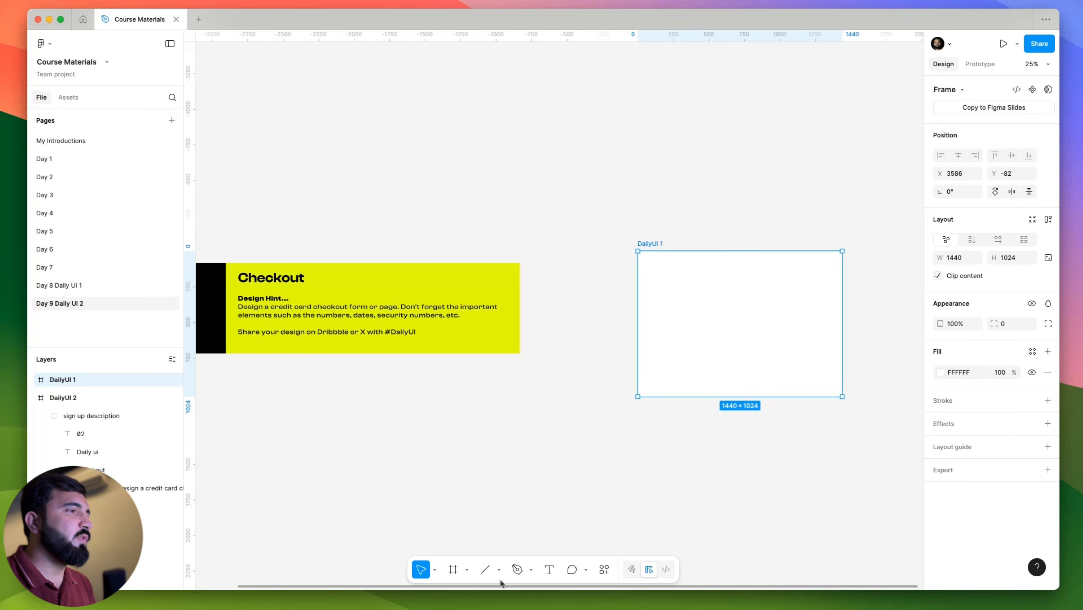
# Draw a box of about 227 × 111 near the DailyUI 1 frame's upper-left corner and fill it light grey, DFDFDF.
pyautogui.click(454, 571)
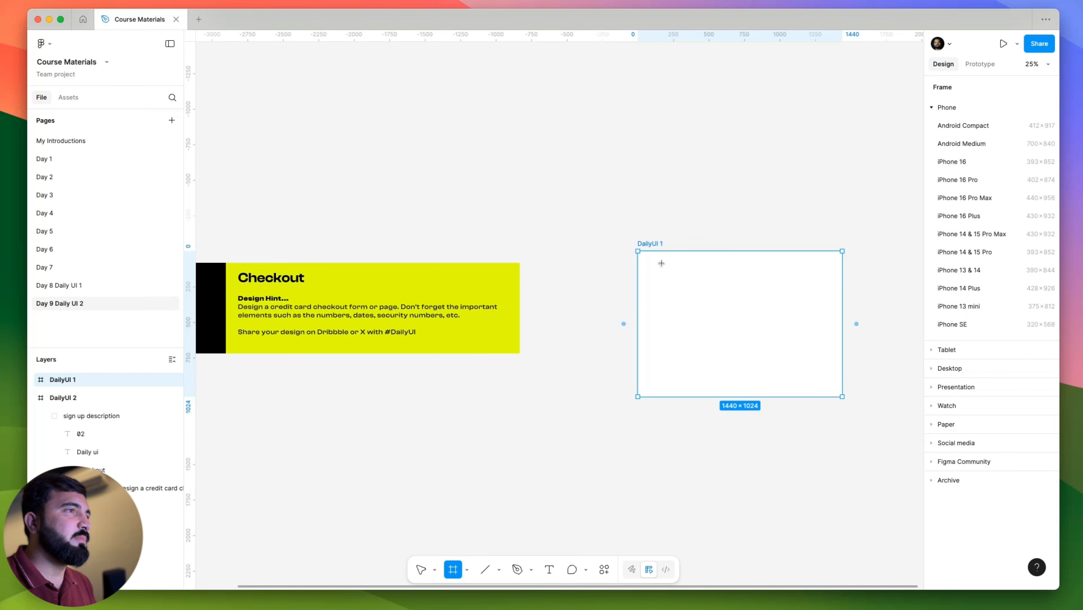
pyautogui.moveTo(650, 268); pyautogui.dragTo(684, 284)
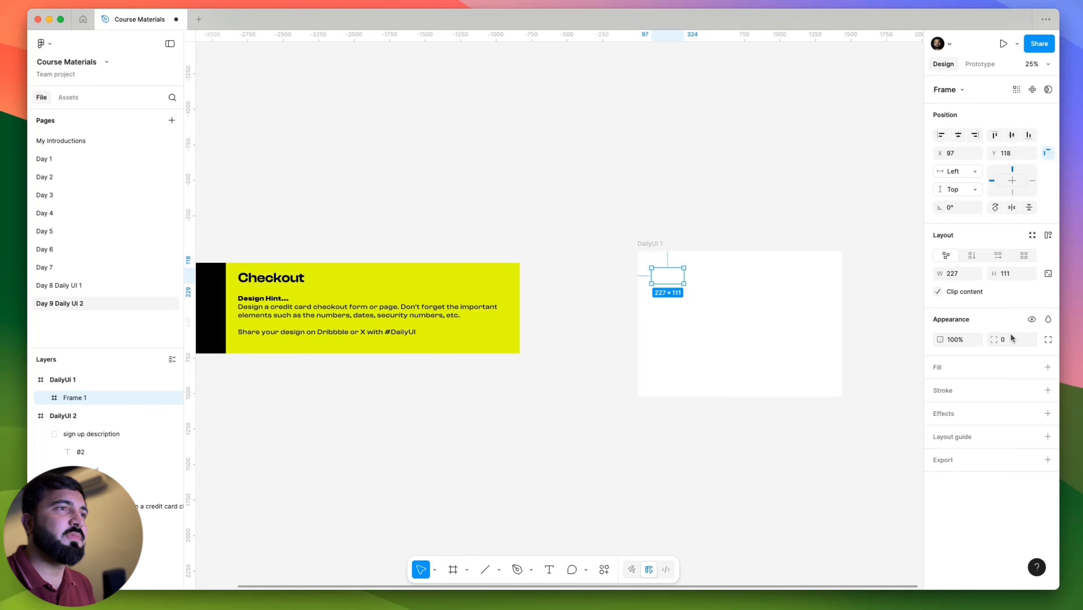
pyautogui.click(1048, 367)
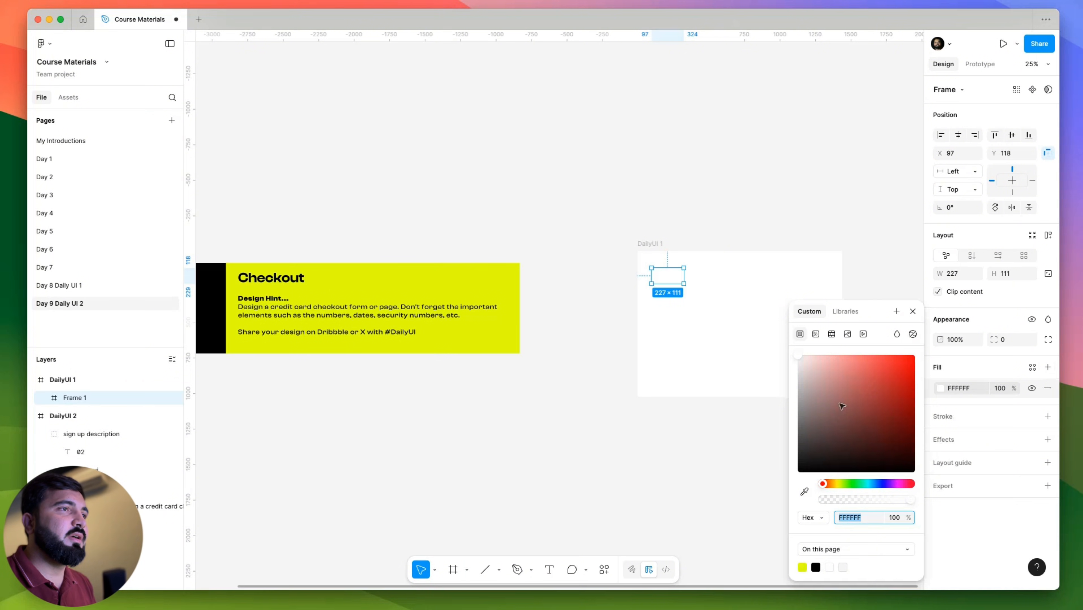
pyautogui.moveTo(806, 376); pyautogui.dragTo(767, 372)
pyautogui.click(767, 372)
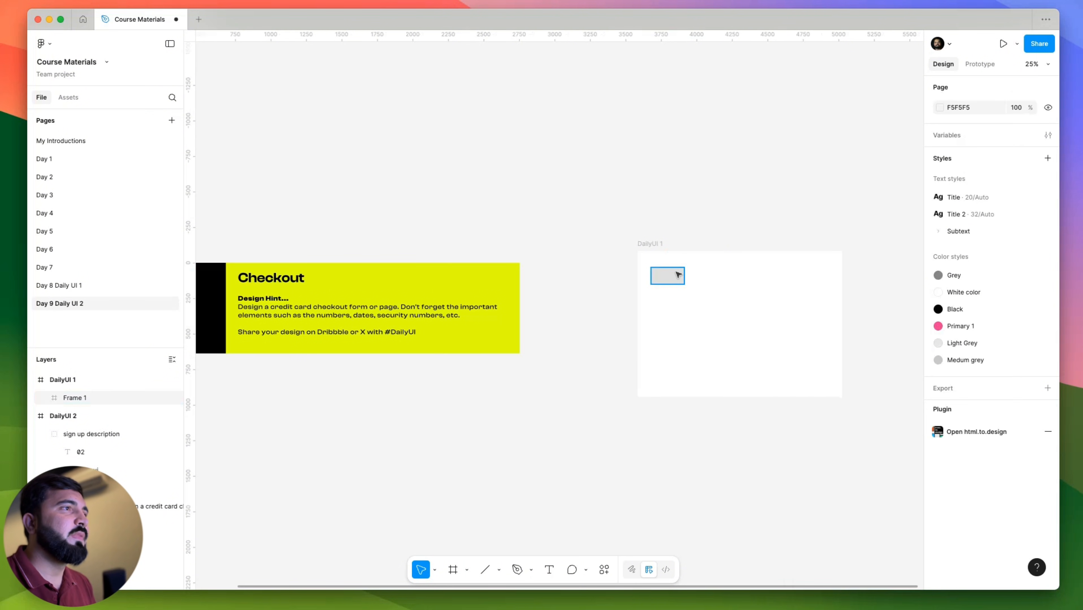
# Duplicate the grey box beside the original and place another copy below the pair, resized to about 489 × 76.
pyautogui.click(665, 276)
pyautogui.moveTo(665, 276); pyautogui.dragTo(805, 295)
pyautogui.click(665, 276)
pyautogui.scroll(2, 666, 304)
pyautogui.scroll(5, 665, 305)
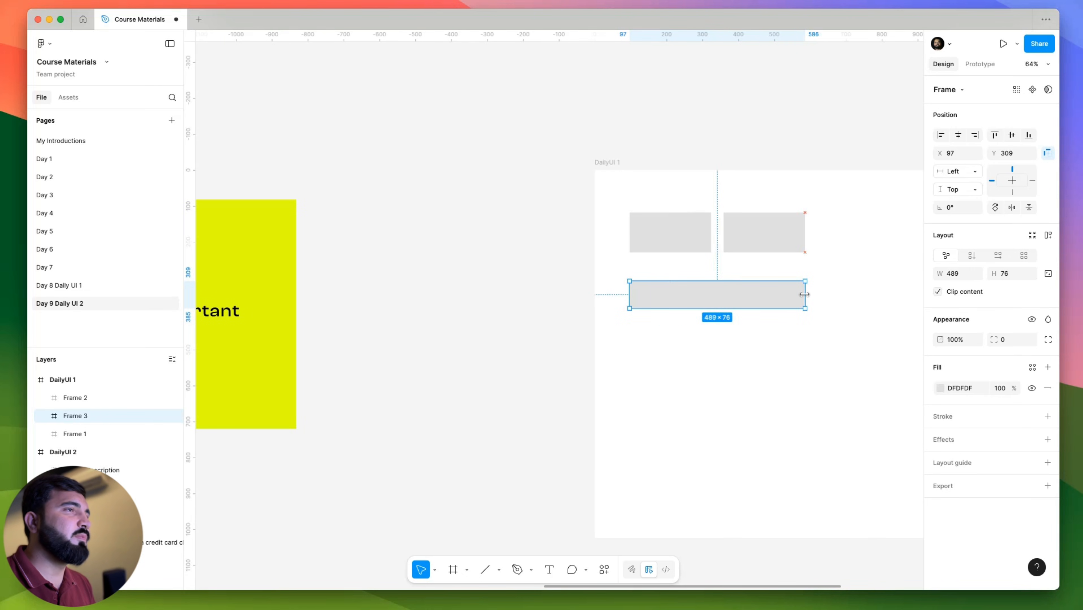
# Duplicate the wide grey bar directly below, and add a third row of two half-width boxes, the right one about 227 × 76.
pyautogui.scroll(-2, 677, 332)
pyautogui.hscroll(2, 677, 331)
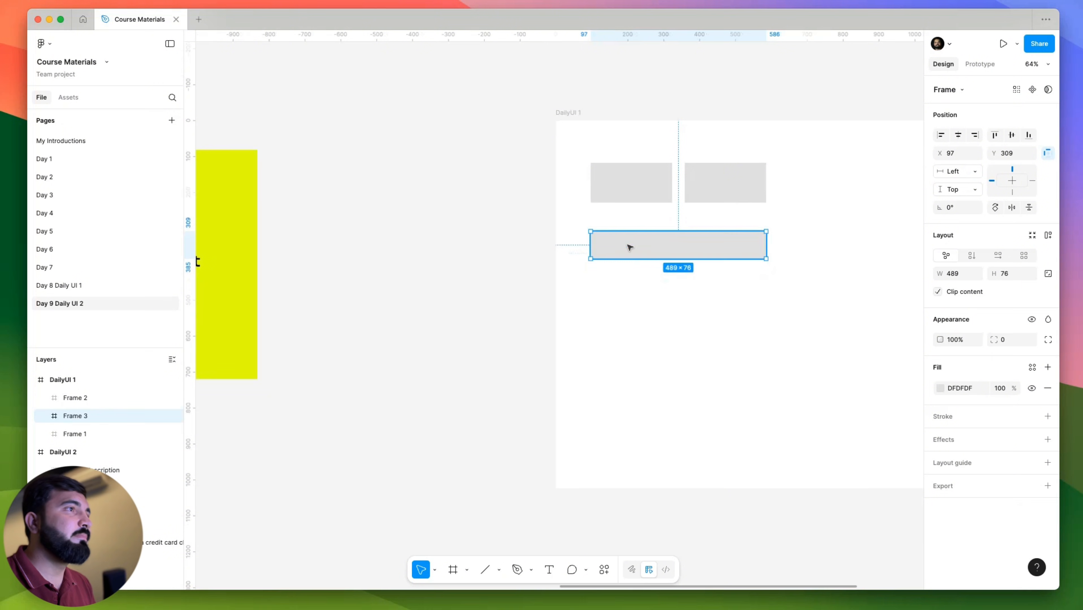
pyautogui.moveTo(629, 247); pyautogui.dragTo(633, 283)
pyautogui.scroll(-3, 638, 305)
pyautogui.hscroll(1, 638, 305)
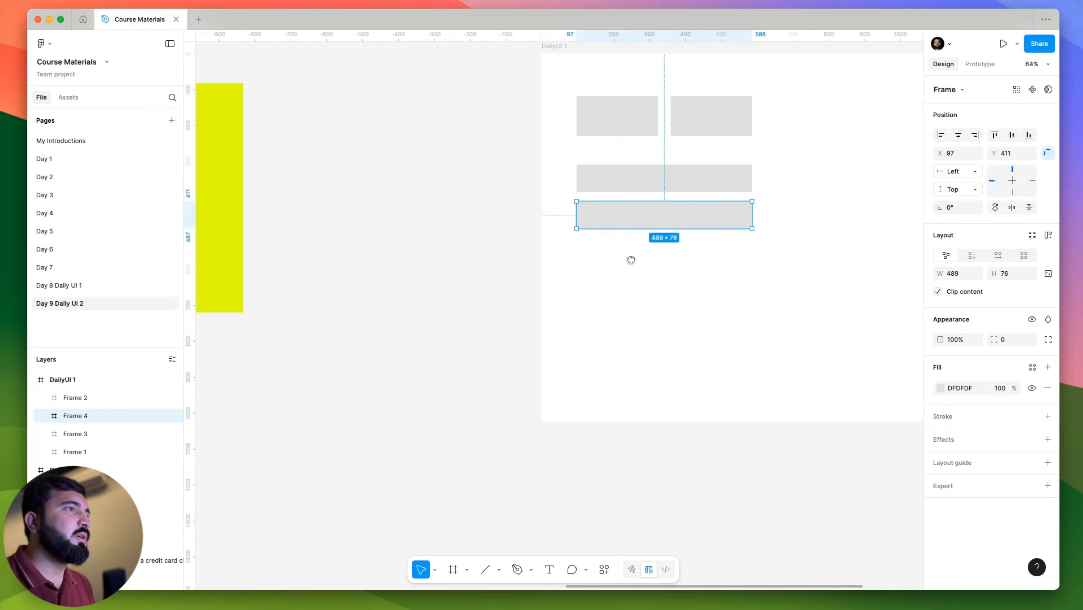
pyautogui.moveTo(622, 215); pyautogui.dragTo(626, 252)
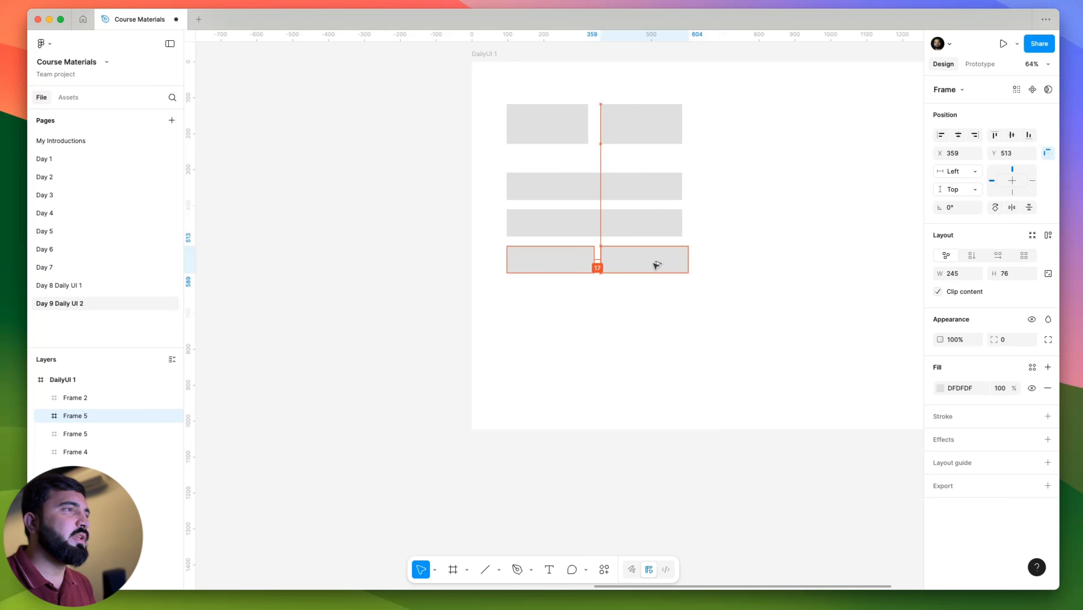
pyautogui.moveTo(658, 266); pyautogui.dragTo(682, 253)
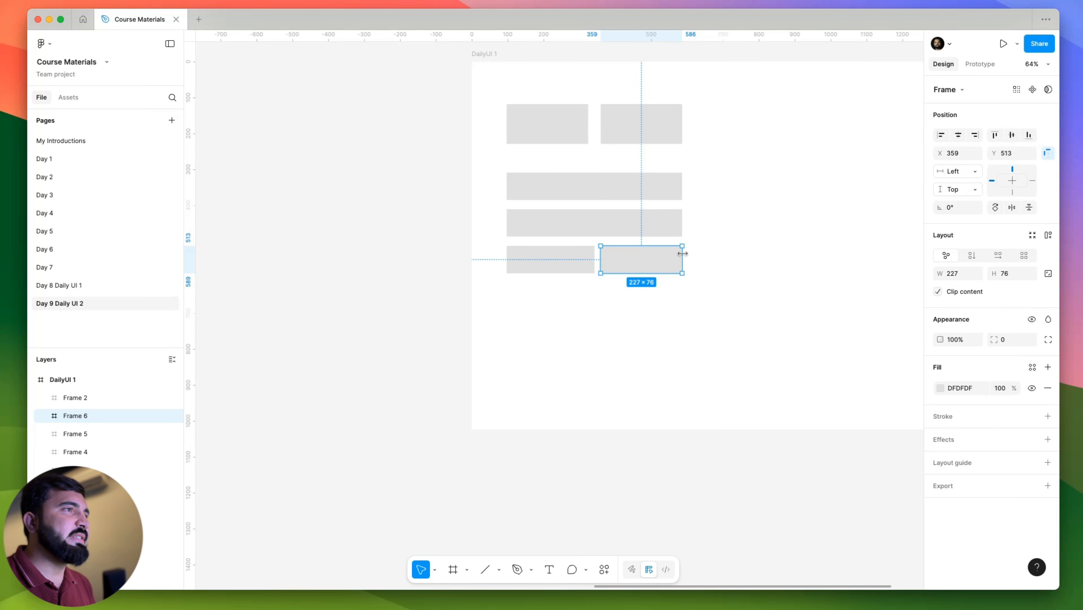
# Add another full-width grey bar below the last row and move all the wireframe blocks to the middle of the frame.
pyautogui.scroll(-5, 629, 283)
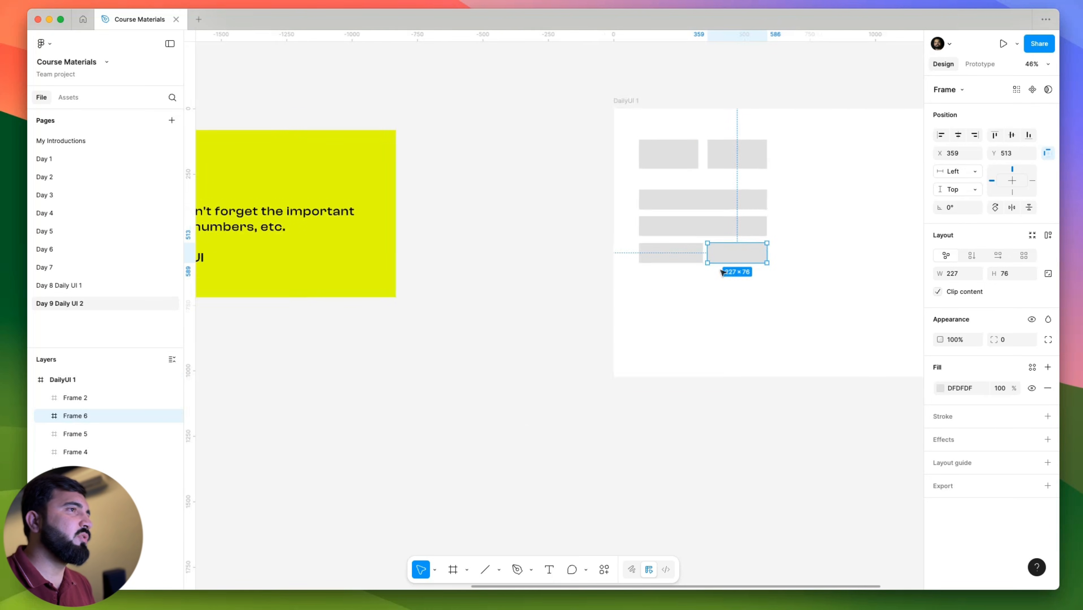
pyautogui.hscroll(-2, 742, 278)
pyautogui.scroll(-2, 648, 278)
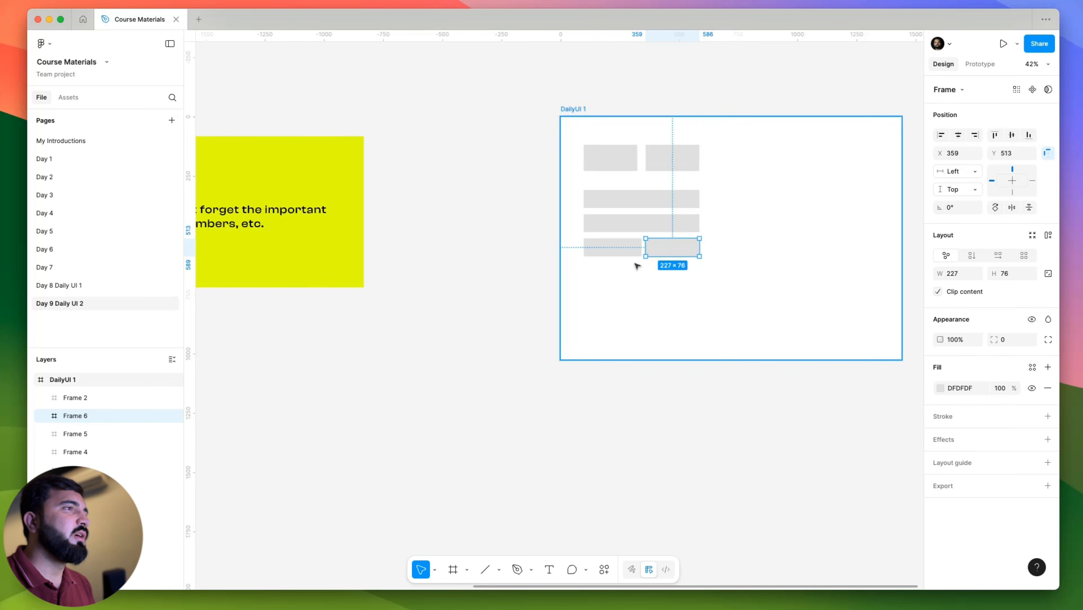
pyautogui.click(630, 253)
pyautogui.moveTo(629, 254); pyautogui.dragTo(699, 281)
pyautogui.hscroll(3, 699, 282)
pyautogui.moveTo(421, 368); pyautogui.dragTo(609, 150)
pyautogui.moveTo(568, 208); pyautogui.dragTo(660, 225)
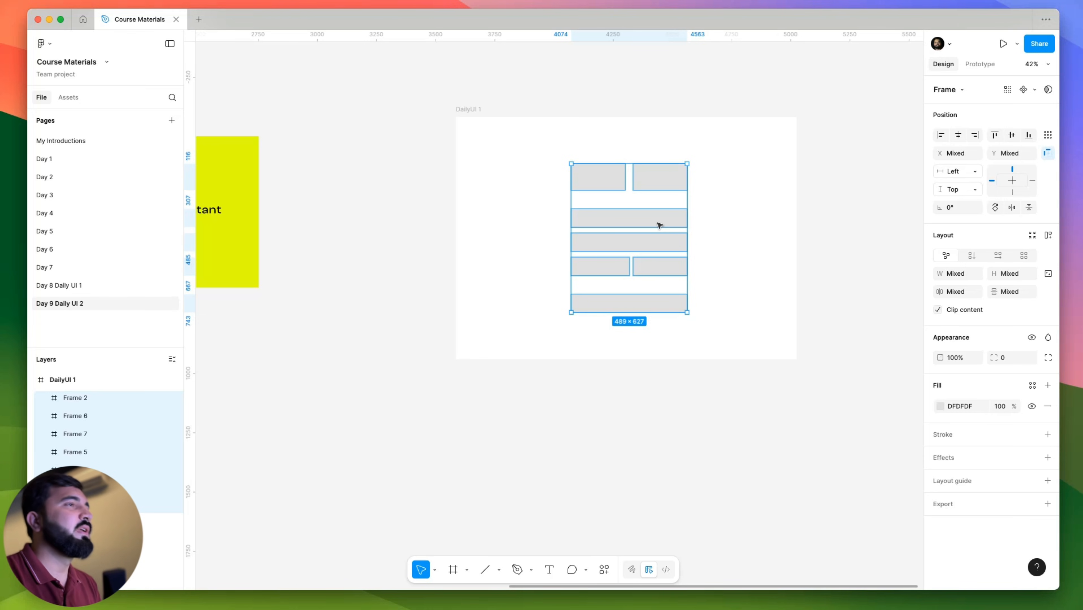
# Copy the Design Hint paragraph of the Checkout brief as text.
pyautogui.click(358, 155)
pyautogui.hscroll(-10, 770, 265)
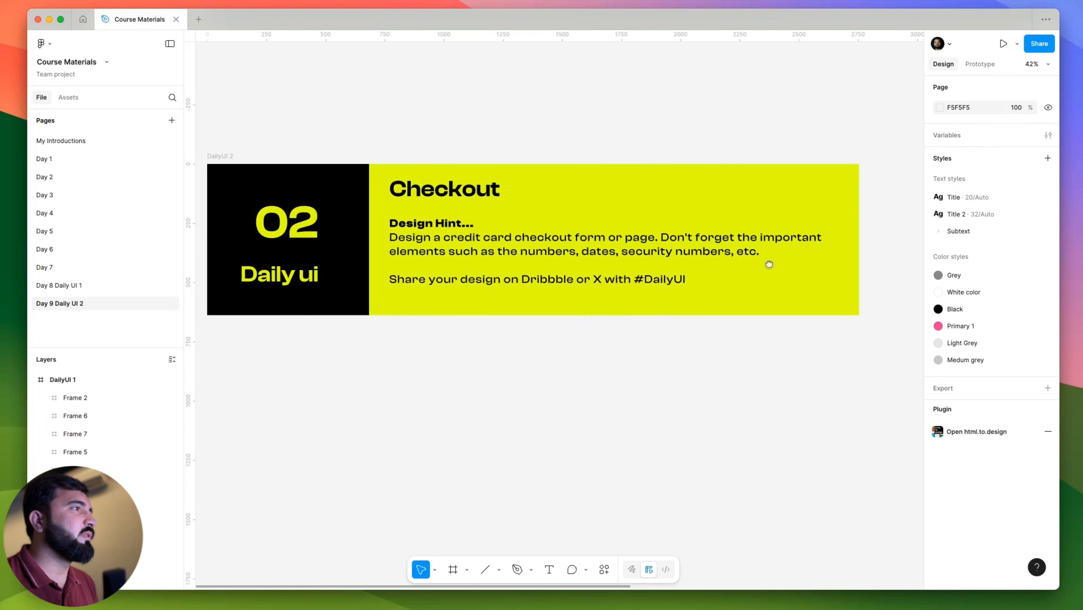
pyautogui.scroll(5, 459, 236)
pyautogui.doubleClick(459, 236)
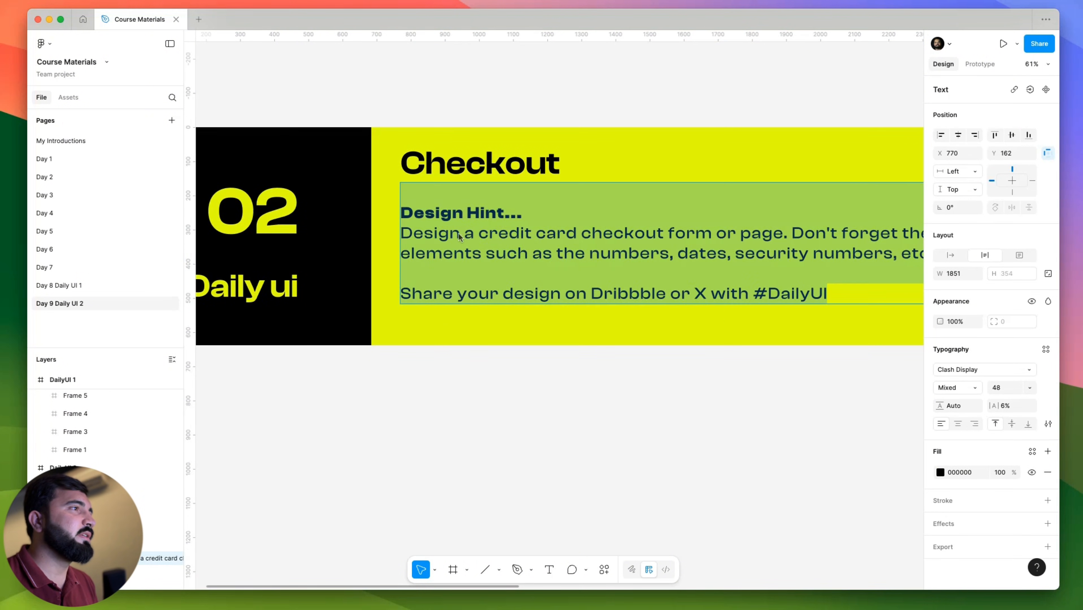
pyautogui.rightClick(460, 235)
pyautogui.moveTo(556, 284)
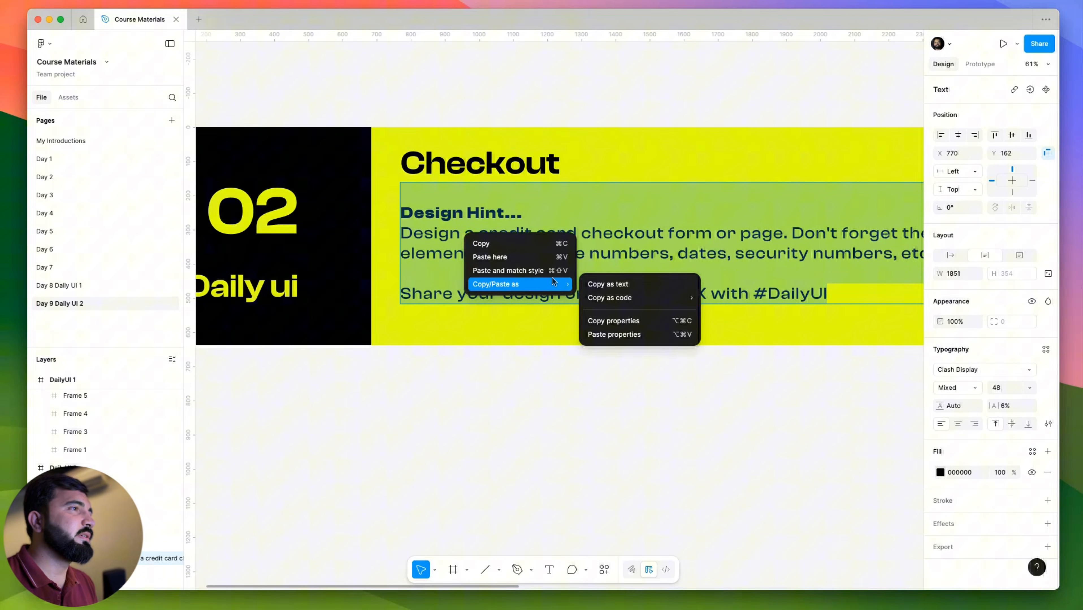
pyautogui.click(605, 283)
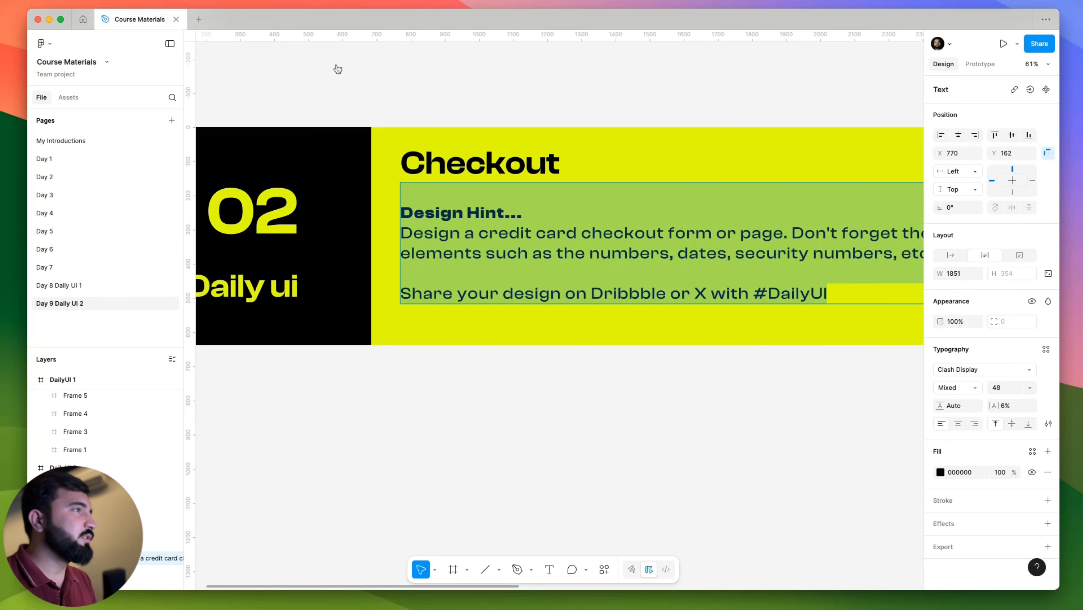
# Switch to ChatGPT and send the prompt "I need a checkout wireframe :" followed by the copied Design Hint text.
pyautogui.press('super+Tab')
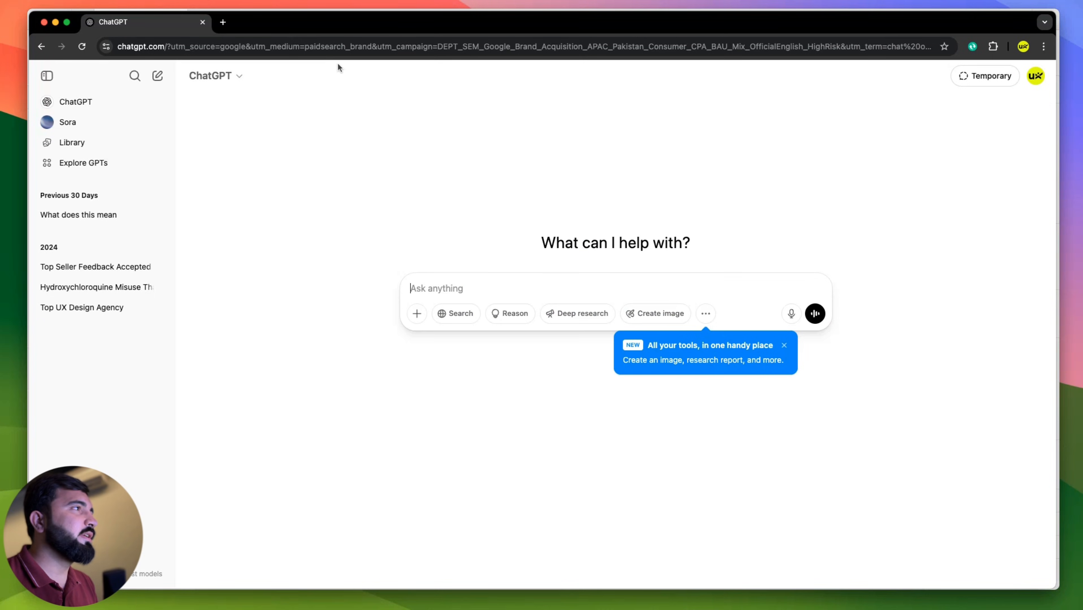
pyautogui.click(431, 277)
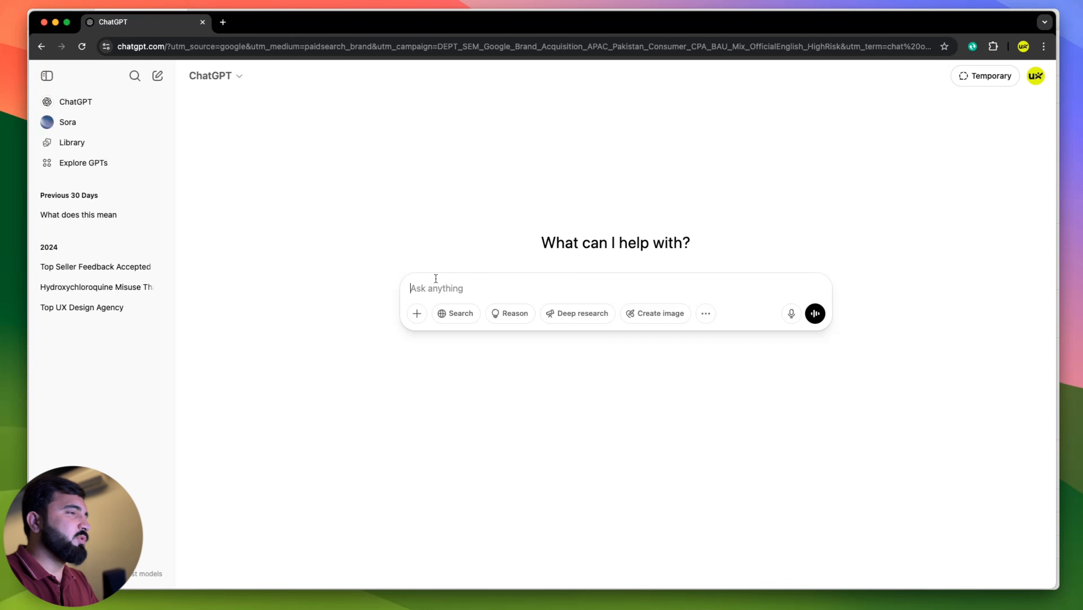
pyautogui.write('I nee')
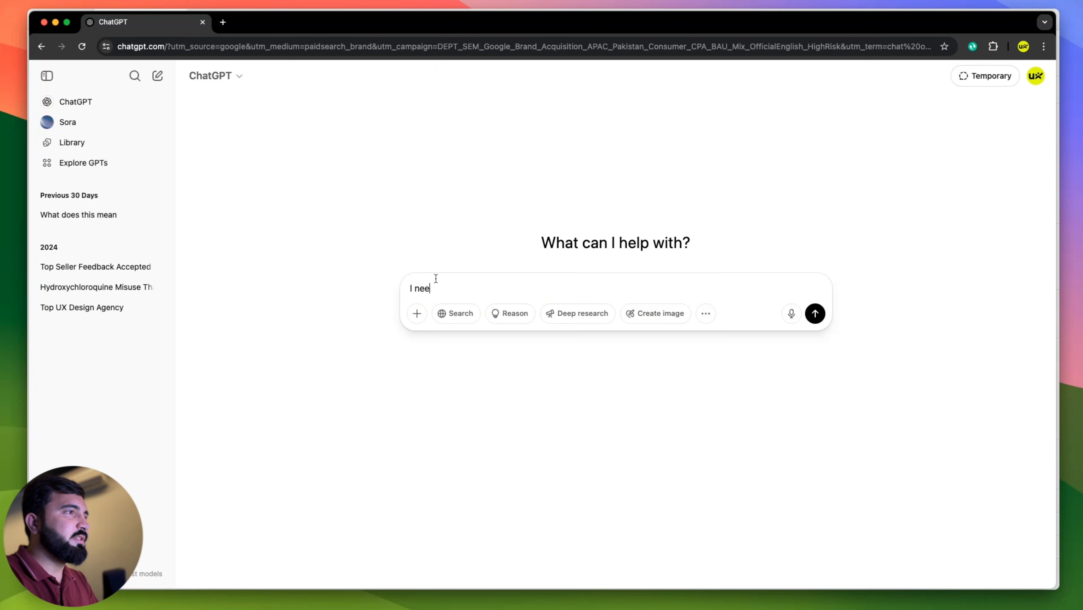
pyautogui.write('d a che')
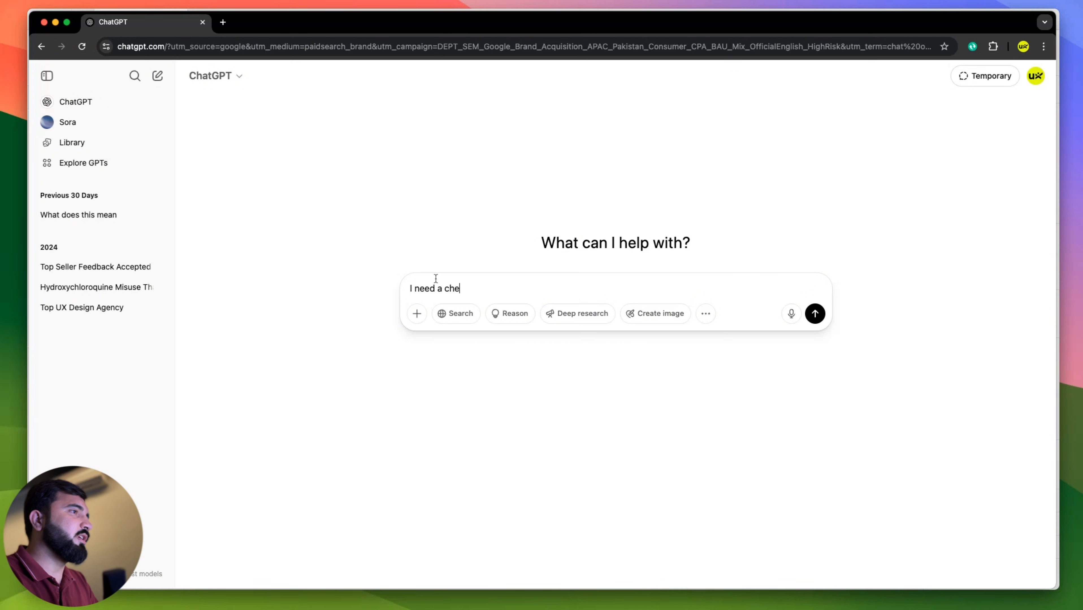
pyautogui.write('ckout wireframe')
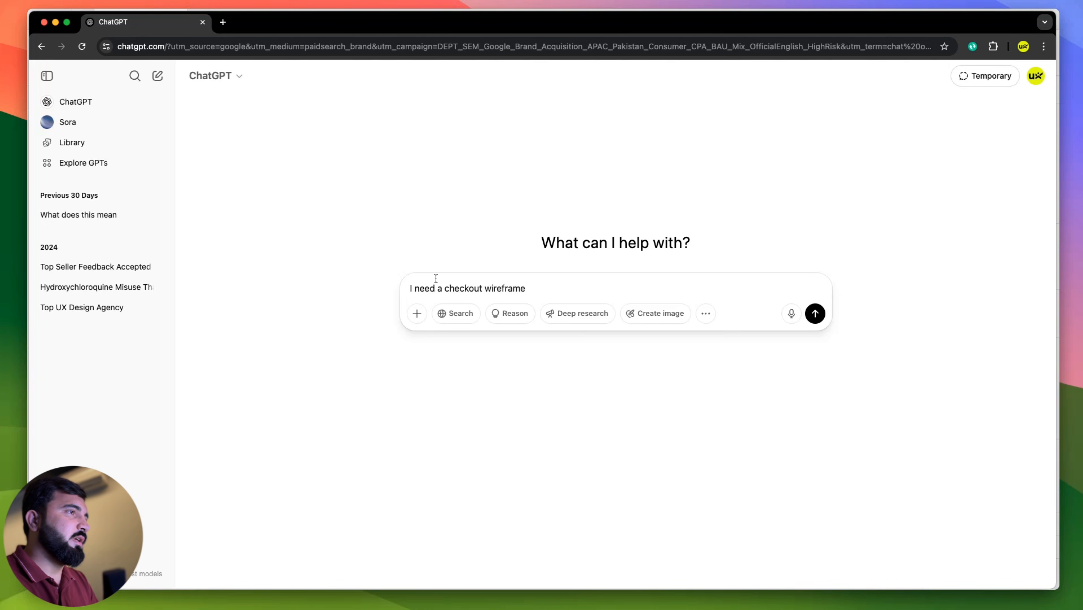
pyautogui.write(':')
pyautogui.hotkey('shift', 'Return')
pyautogui.press('super+v')
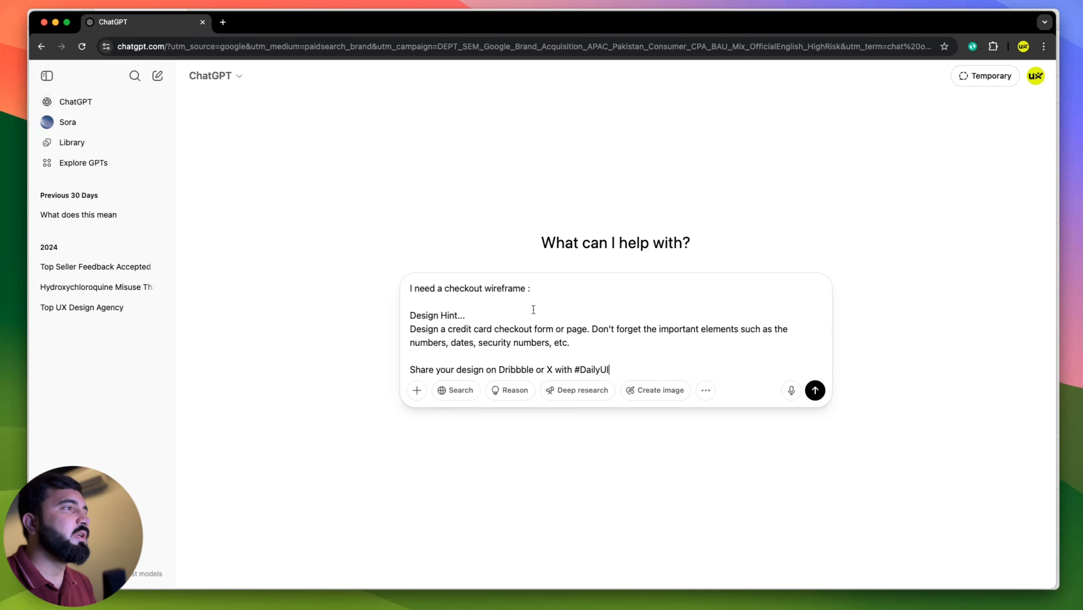
pyautogui.click(820, 391)
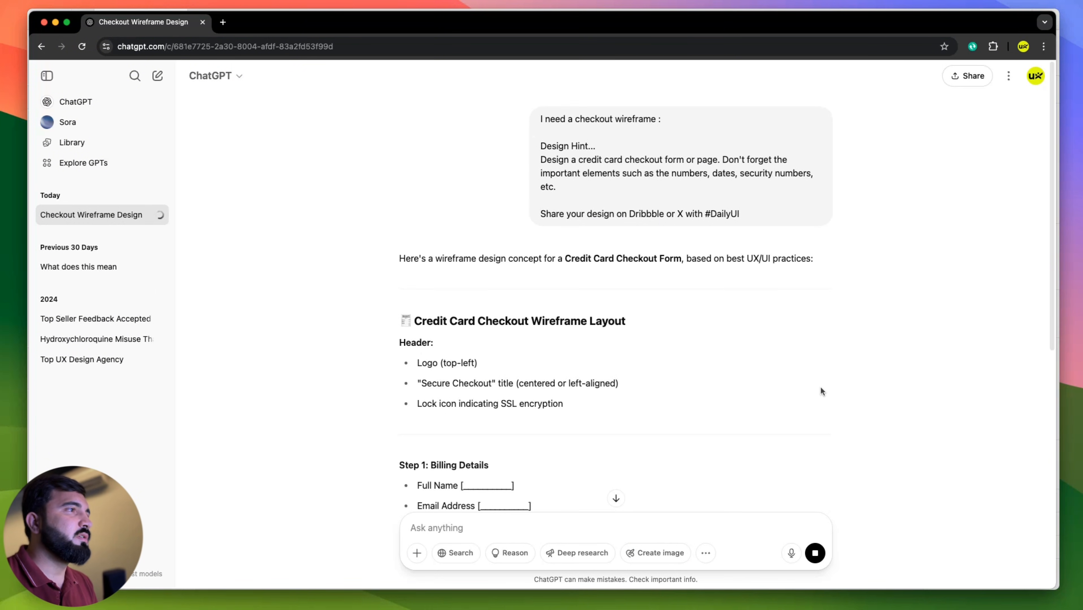
# Read the Header and Step 1: Billing Details sections of the generated checkout wireframe layout.
pyautogui.scroll(-1, 557, 335)
pyautogui.scroll(-2, 558, 336)
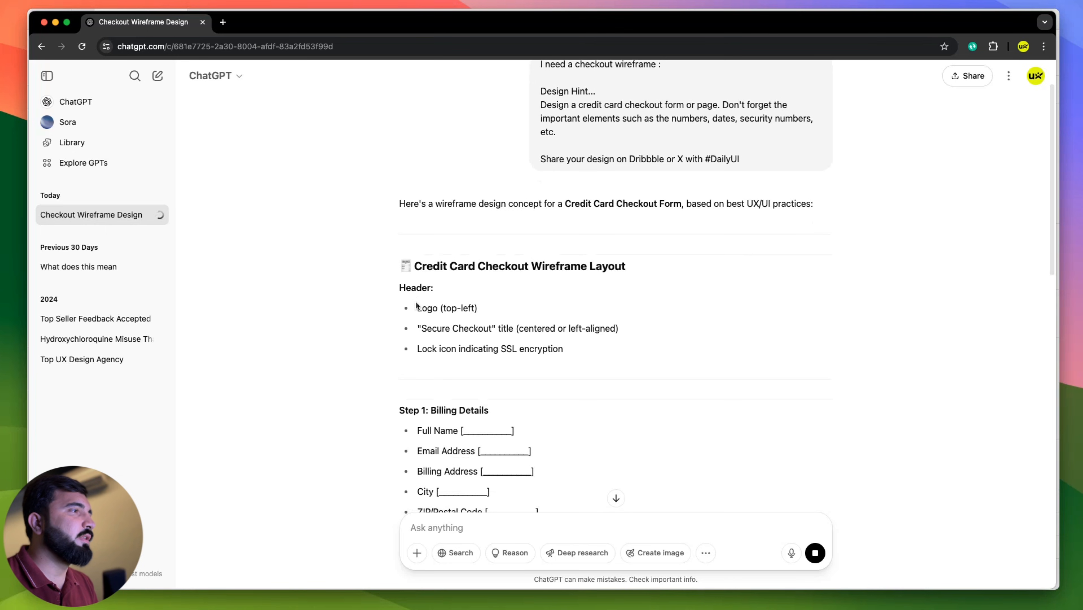
pyautogui.moveTo(416, 310); pyautogui.dragTo(488, 312)
pyautogui.moveTo(421, 329); pyautogui.dragTo(495, 329)
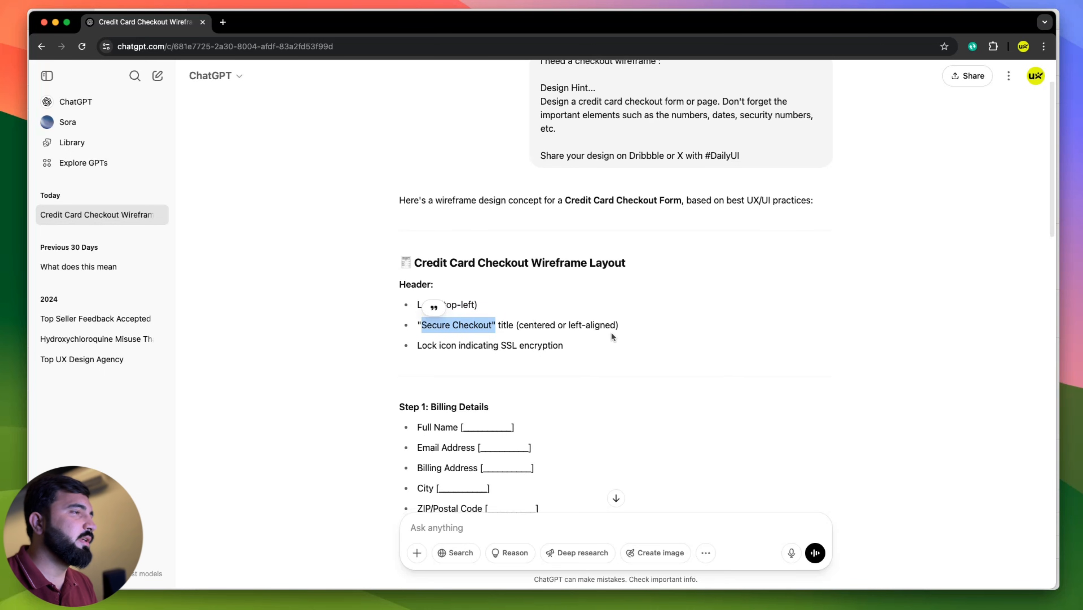
pyautogui.scroll(-3, 470, 299)
pyautogui.moveTo(423, 287); pyautogui.dragTo(532, 285)
pyautogui.scroll(-5, 449, 296)
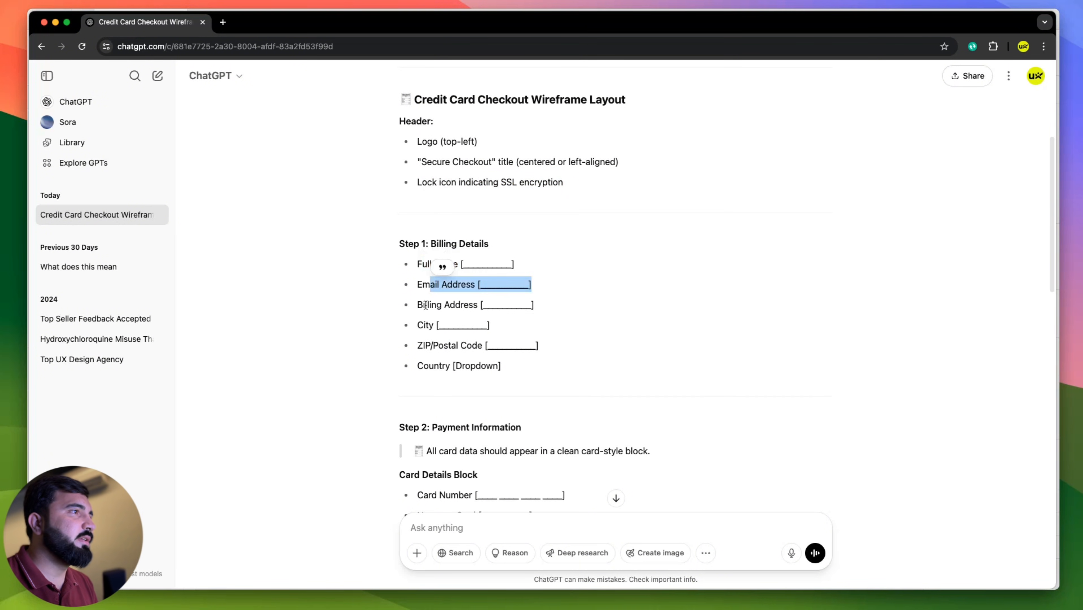
pyautogui.moveTo(420, 303); pyautogui.dragTo(479, 305)
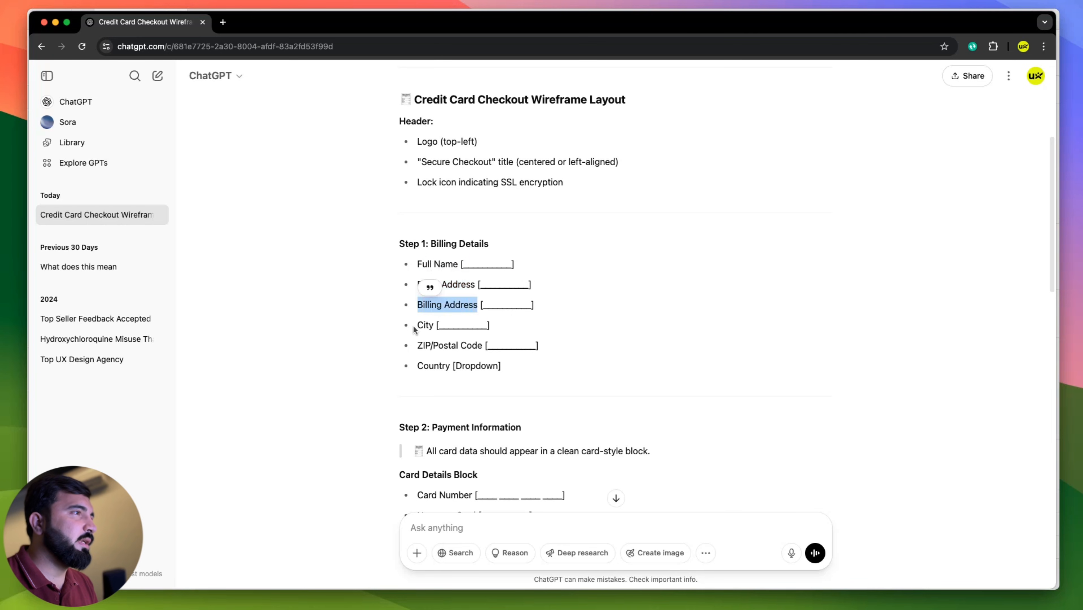
pyautogui.moveTo(418, 325); pyautogui.dragTo(482, 346)
pyautogui.moveTo(418, 366); pyautogui.dragTo(499, 367)
pyautogui.scroll(-3, 502, 371)
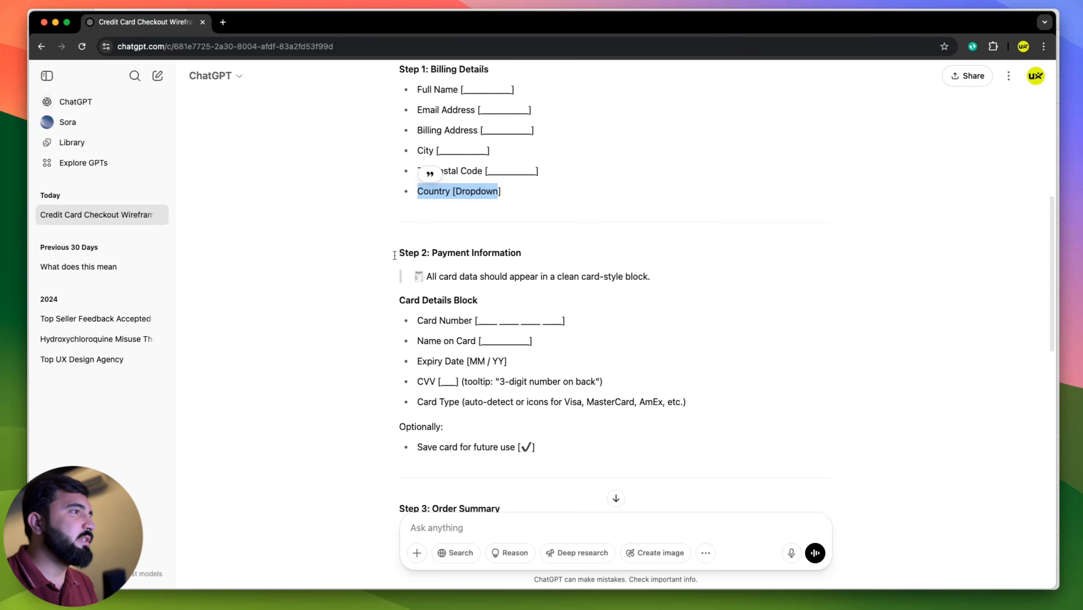
# Compare the Billing Details and Payment Information steps, and read on through Order Summary, Action Button and Footer.
pyautogui.moveTo(394, 252); pyautogui.dragTo(599, 364)
pyautogui.scroll(3, 599, 364)
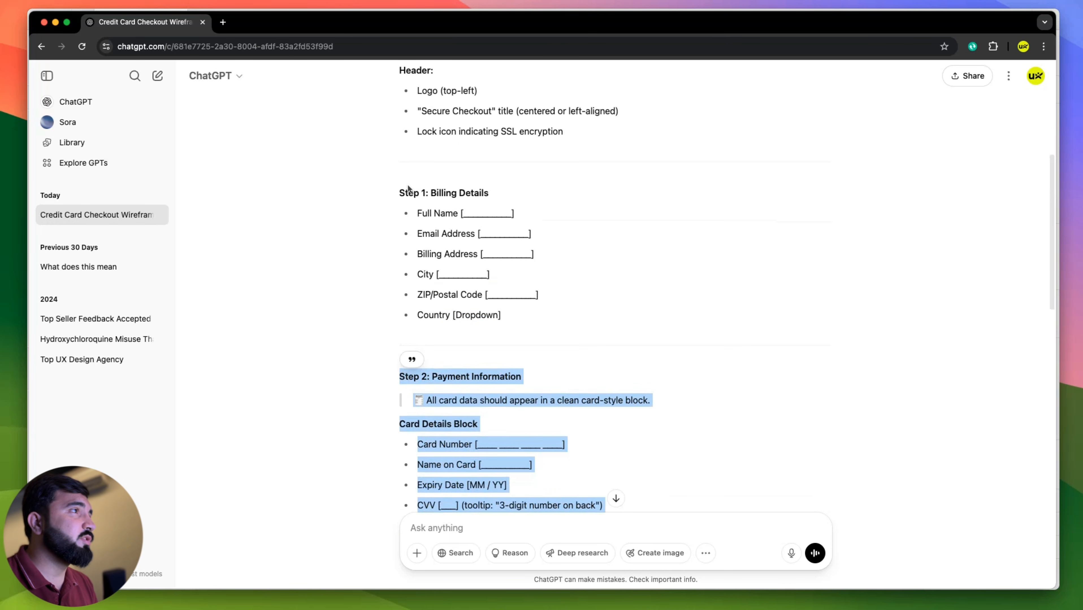
pyautogui.moveTo(398, 193)
pyautogui.mouseDown()
pyautogui.moveTo(514, 200)
pyautogui.moveTo(397, 192)
pyautogui.mouseUp()
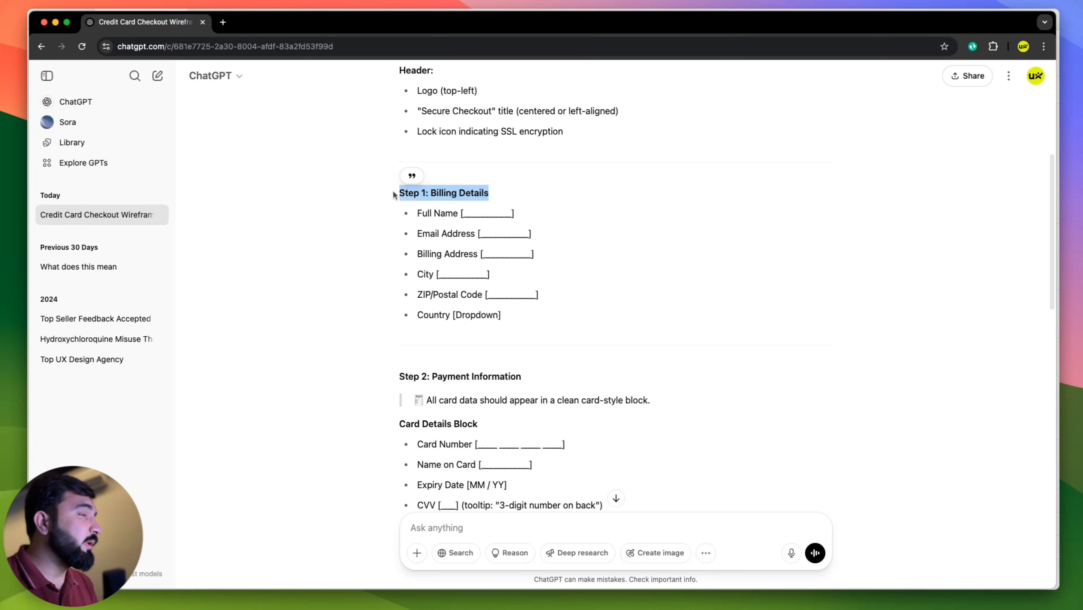
pyautogui.scroll(-4, 464, 353)
pyautogui.click(518, 244)
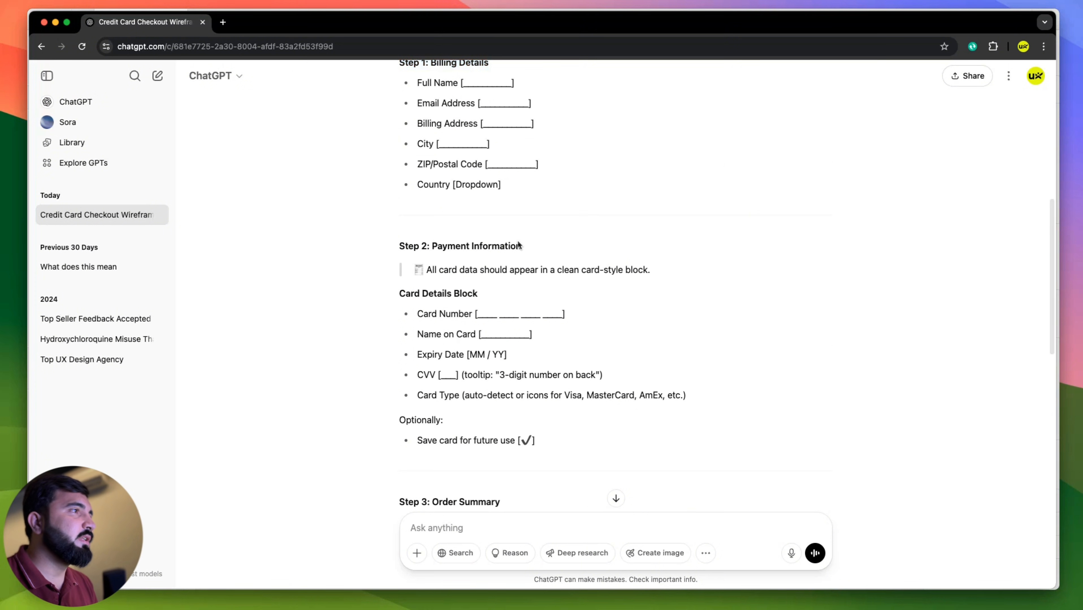
pyautogui.moveTo(528, 246); pyautogui.dragTo(432, 247)
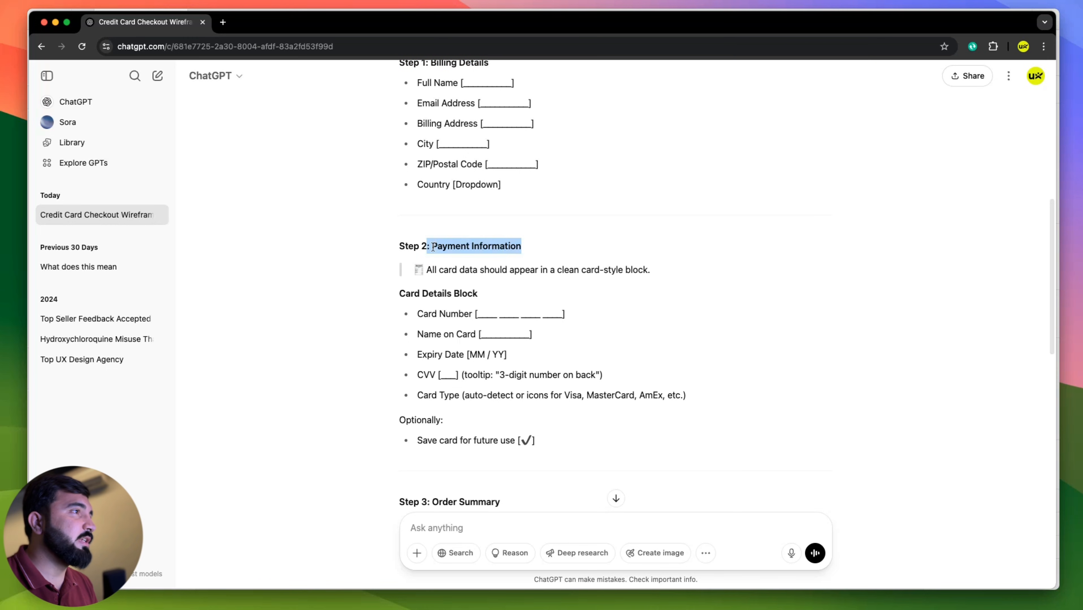
pyautogui.scroll(-5, 491, 310)
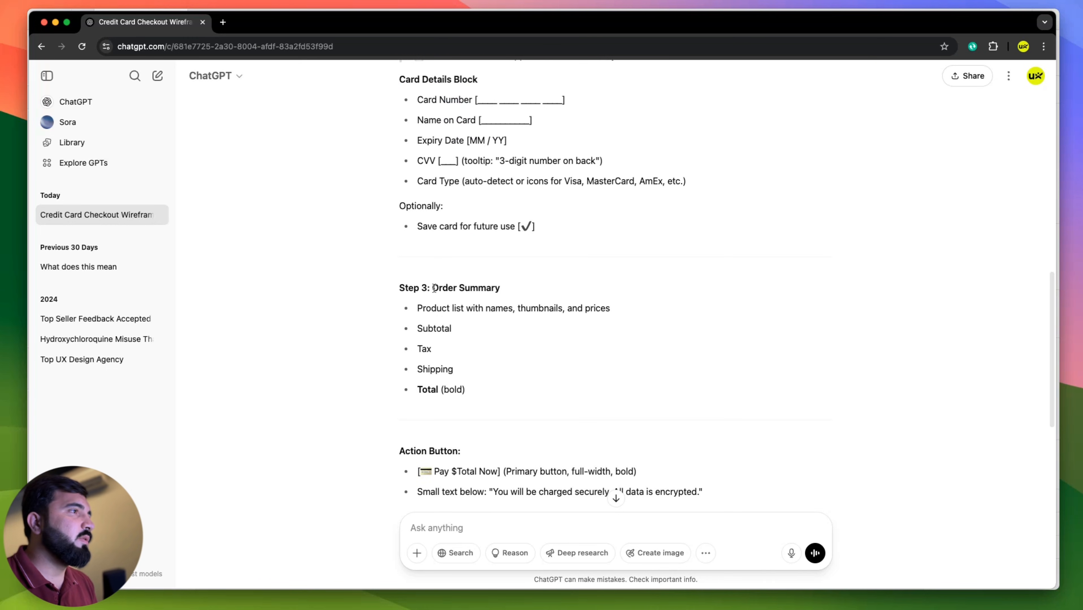
pyautogui.moveTo(434, 288); pyautogui.dragTo(500, 289)
pyautogui.scroll(-3, 459, 384)
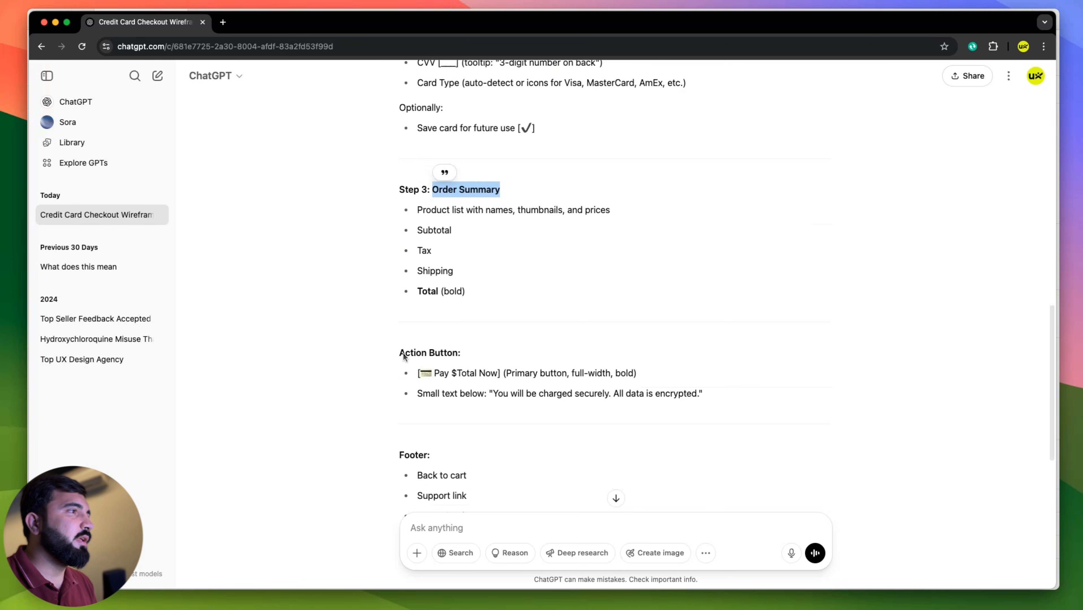
pyautogui.moveTo(404, 356); pyautogui.dragTo(467, 354)
pyautogui.scroll(-4, 501, 355)
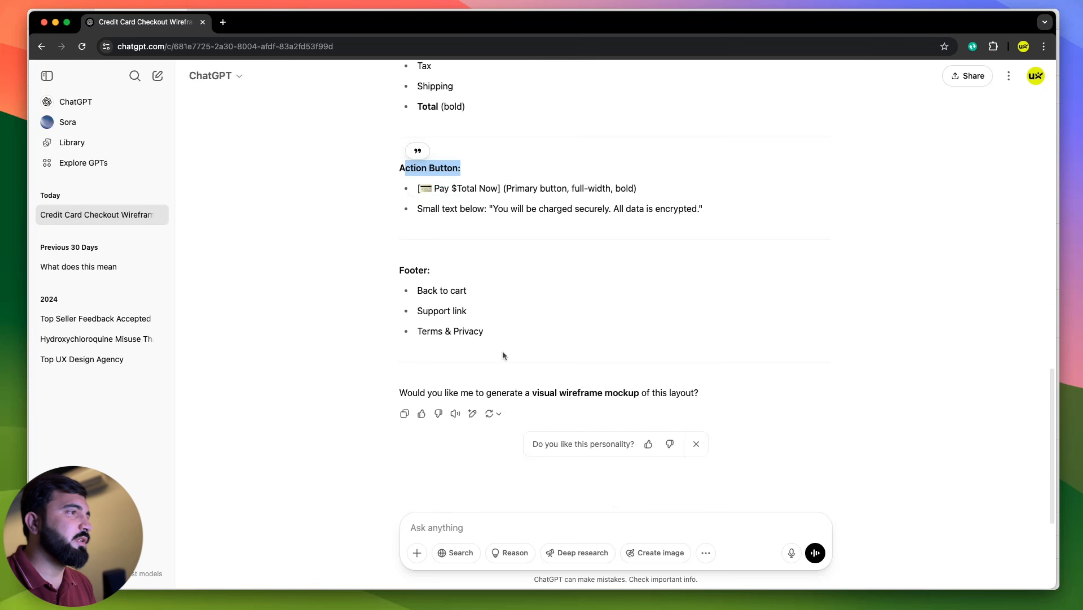
# Send the follow-up request "Can you give me low fidelity design for it? for all the process".
pyautogui.click(492, 519)
pyautogui.write('Can you give me low fide')
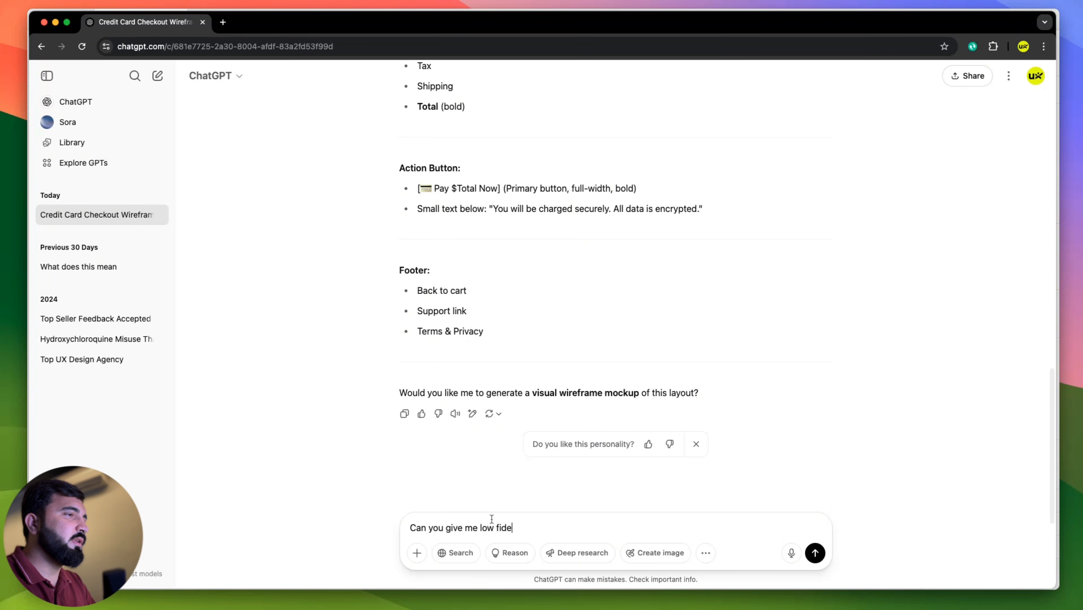
pyautogui.write('lity design for it? for all th')
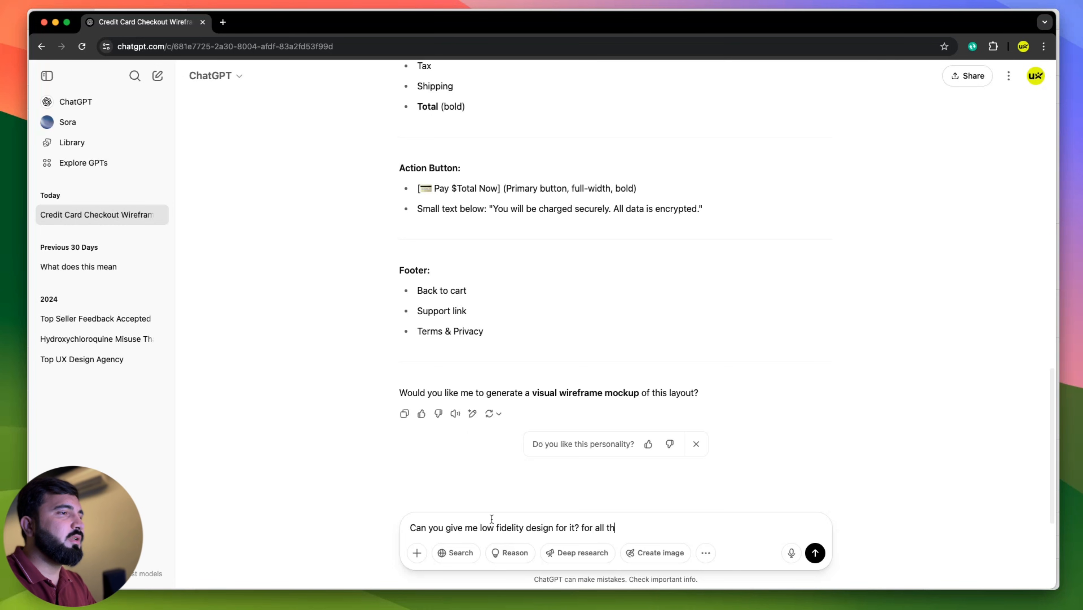
pyautogui.write('e process')
pyautogui.press('Return')
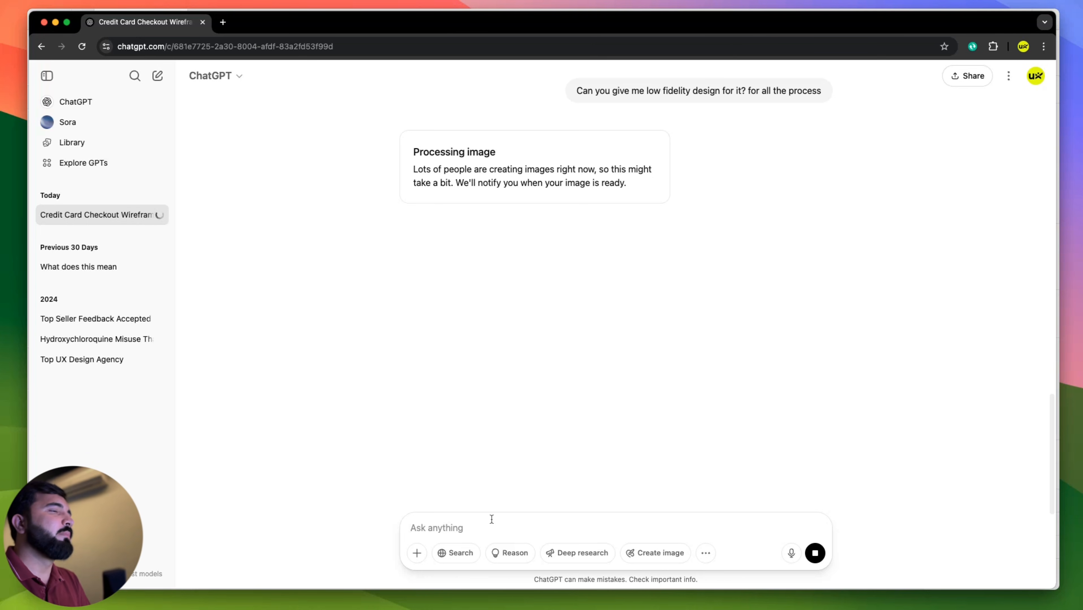
# Open Dribbble in a new browser tab and search its shots for "checkout page".
pyautogui.click(224, 22)
pyautogui.write('dri')
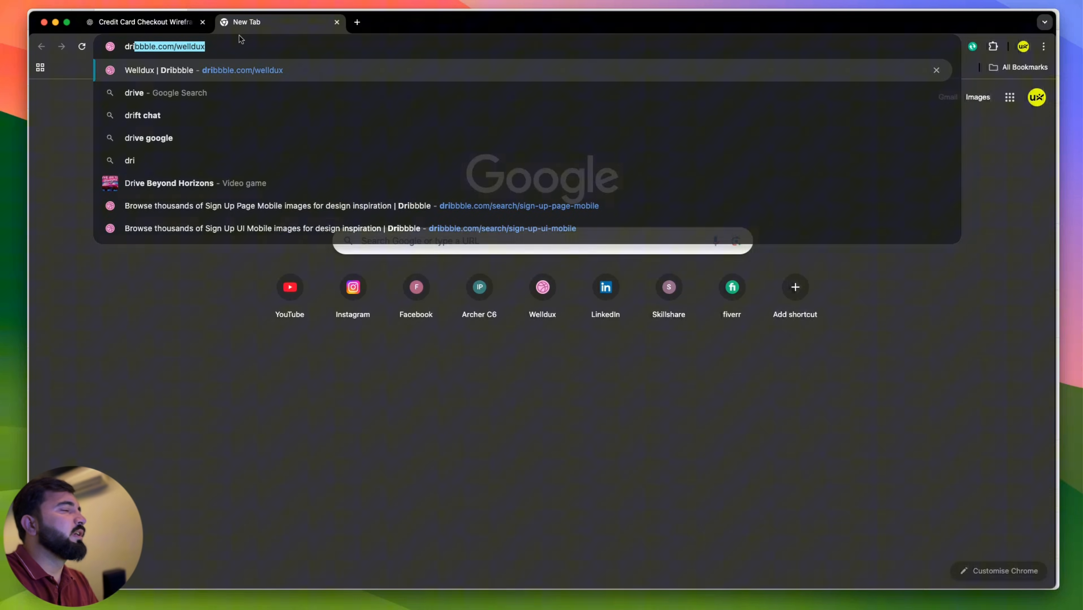
pyautogui.press('Return')
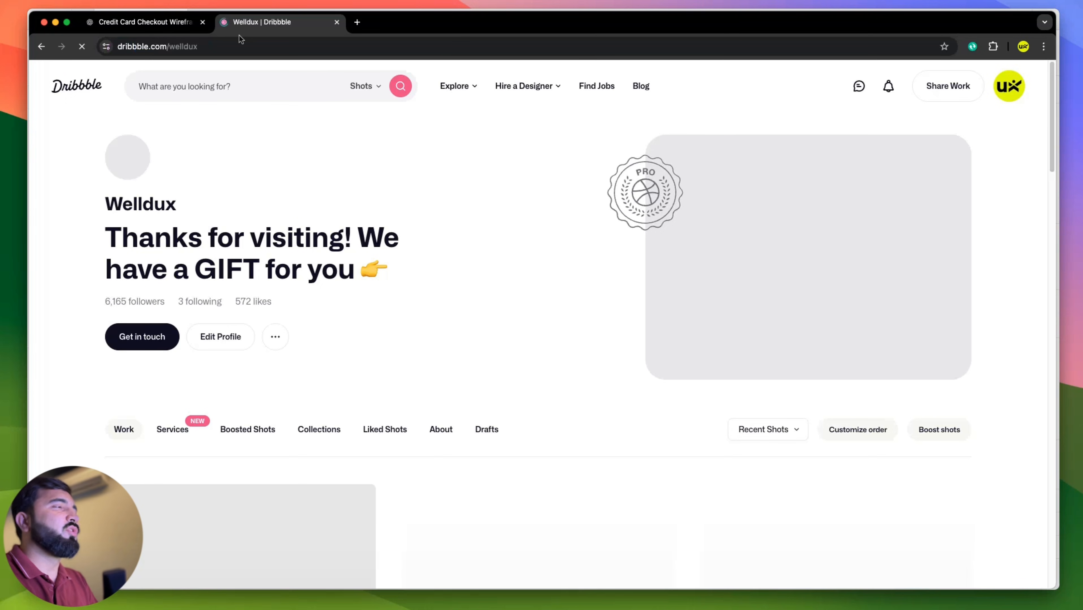
pyautogui.click(228, 87)
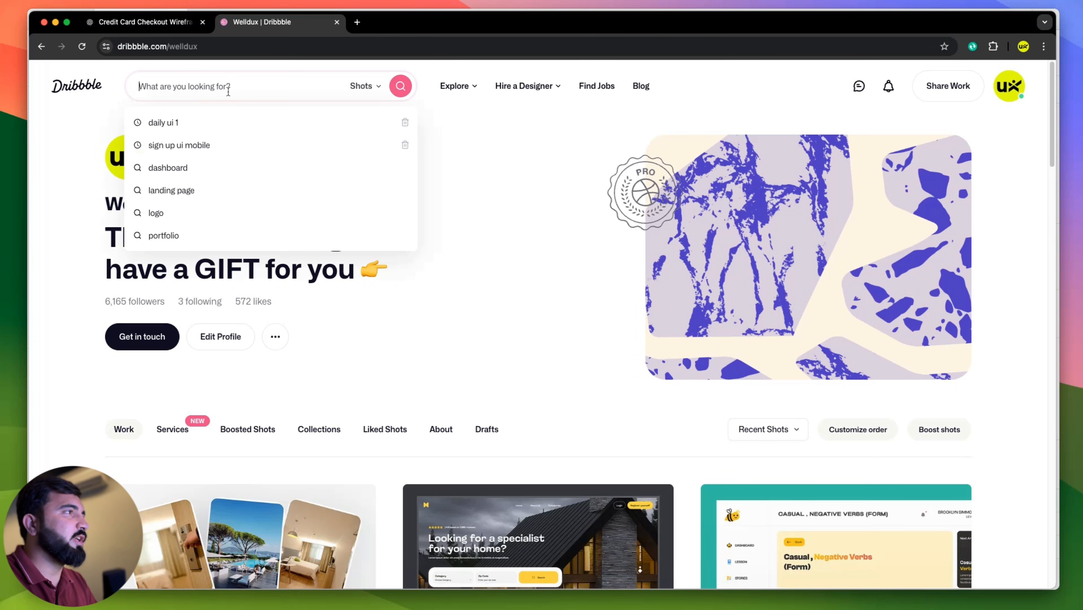
pyautogui.write('checkout')
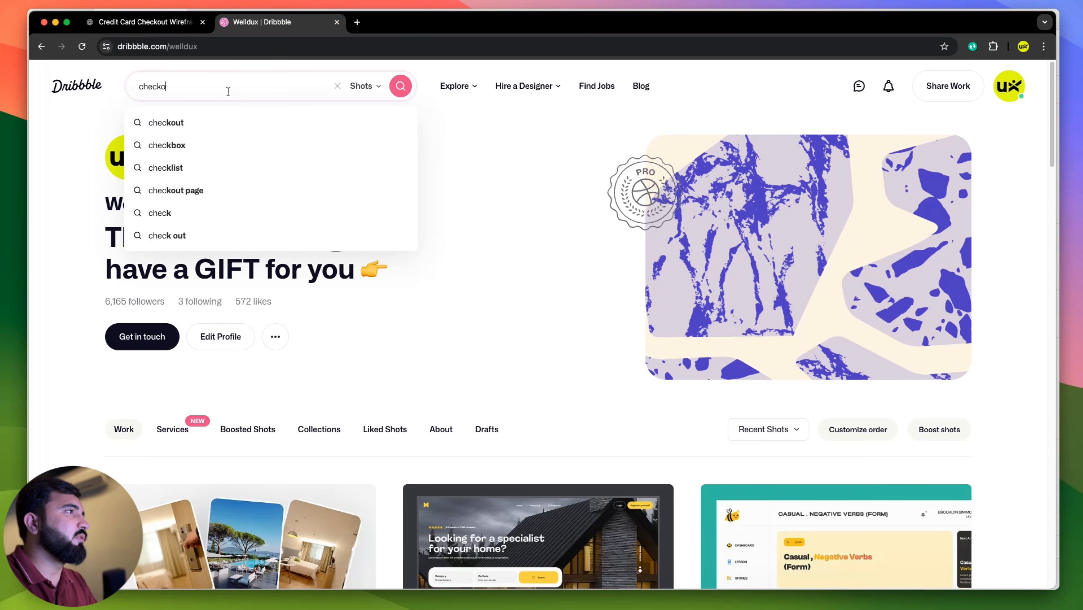
pyautogui.write(' page')
pyautogui.press('Return')
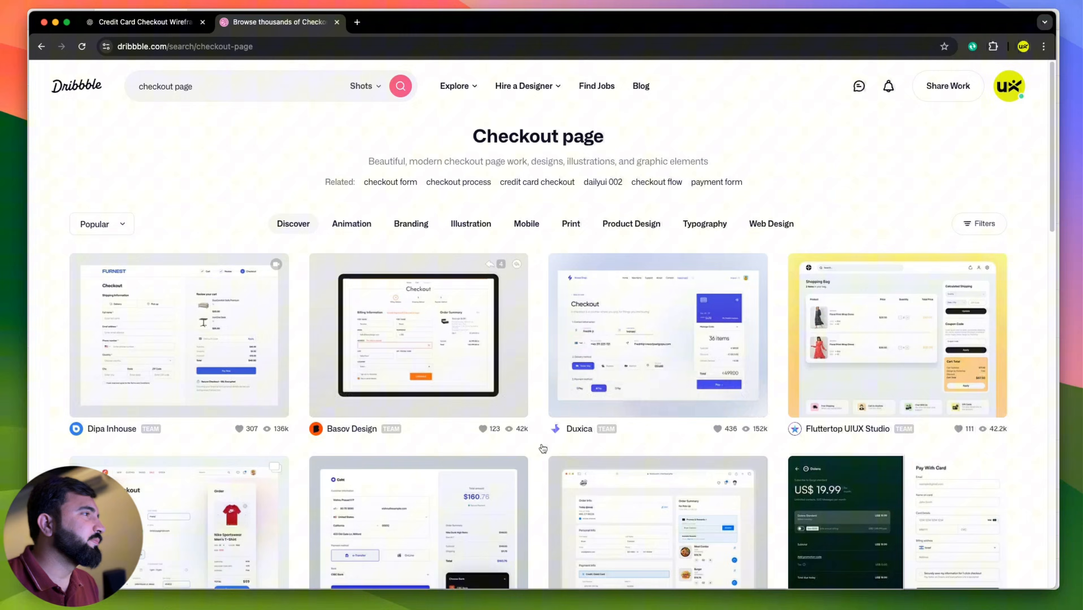
# Open the FURNEST - Checkout Page shot and examine its animated preview, form and cart layout, and Mini Brand Guide.
pyautogui.click(185, 333)
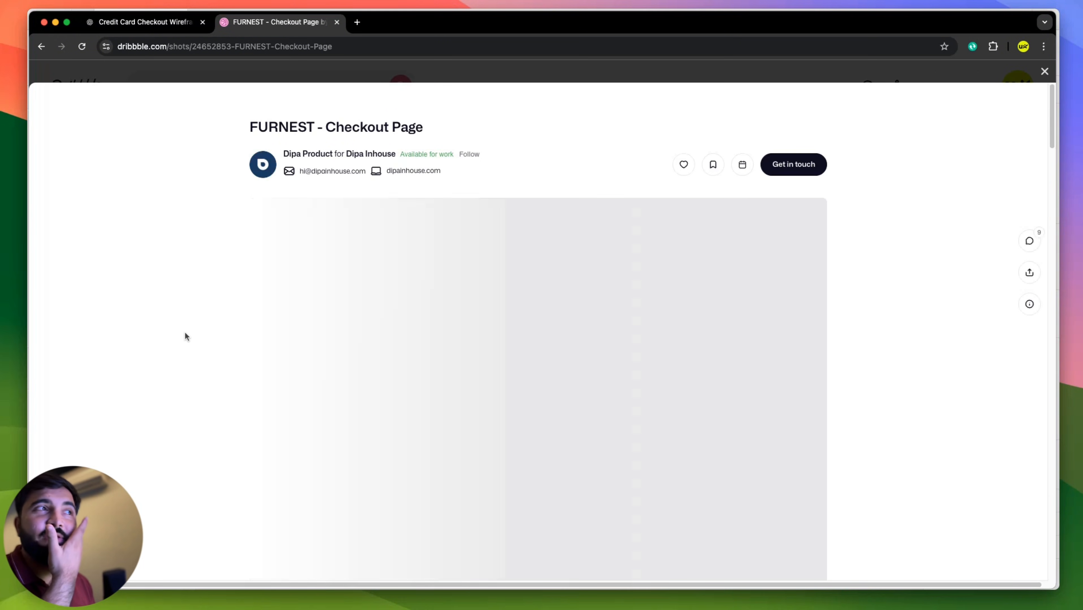
pyautogui.scroll(-10, 394, 272)
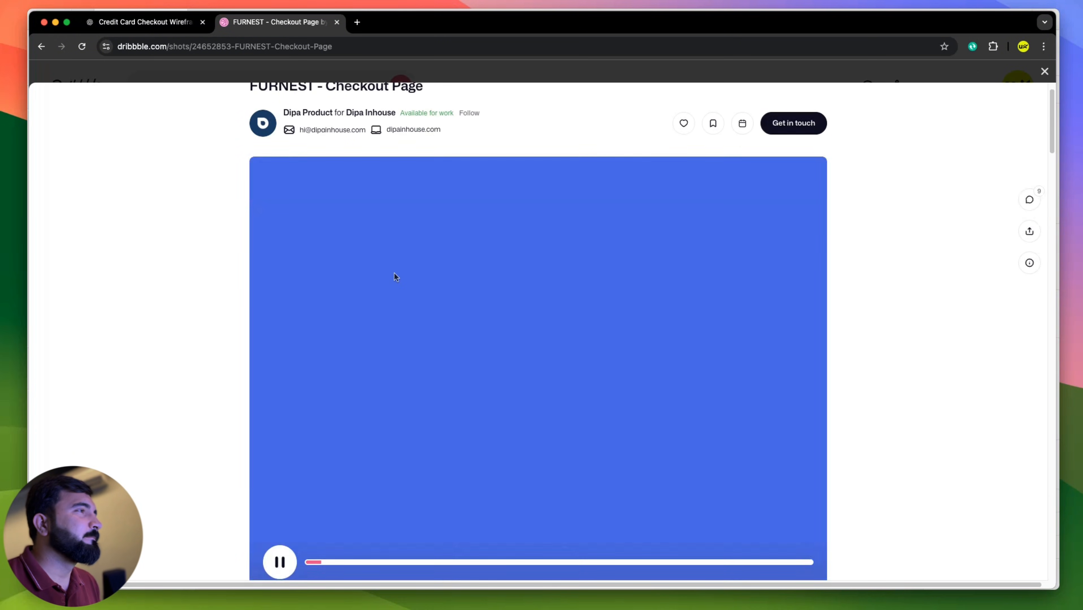
pyautogui.scroll(10, 482, 304)
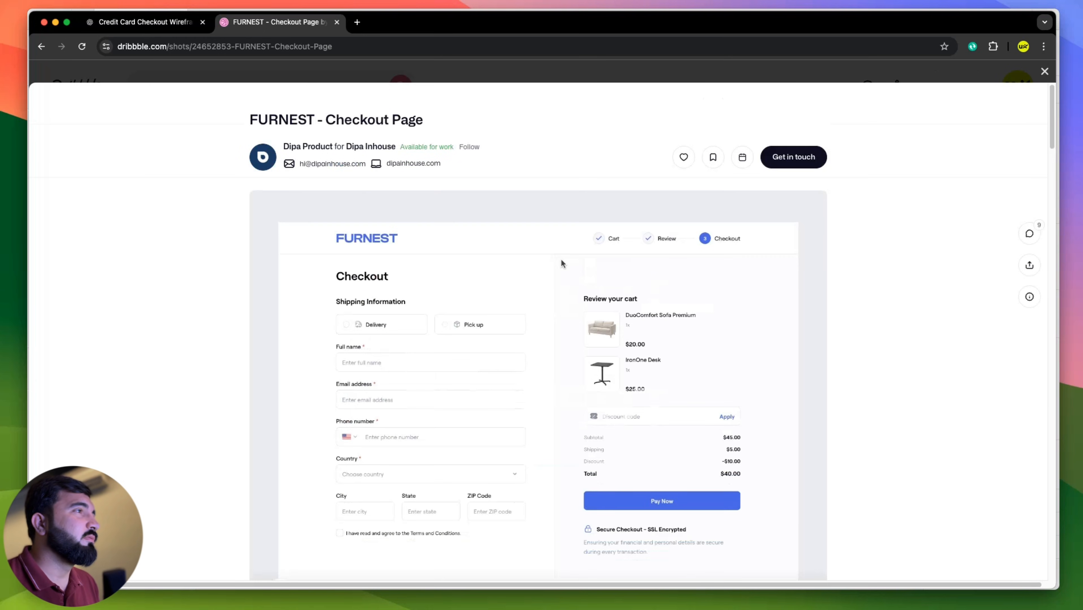
pyautogui.scroll(-3, 483, 281)
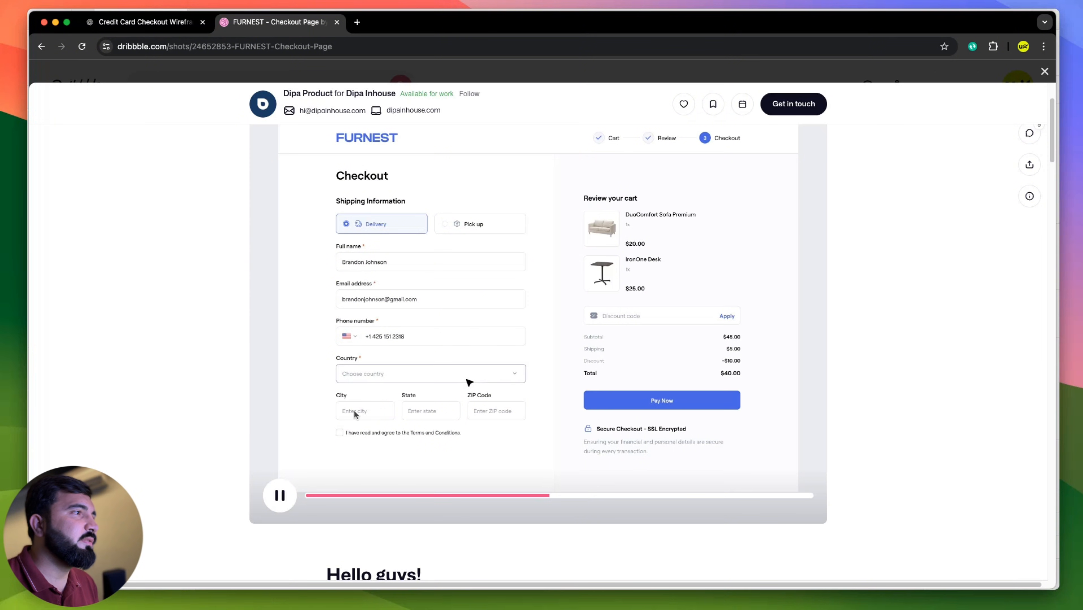
pyautogui.moveTo(602, 496); pyautogui.dragTo(675, 502)
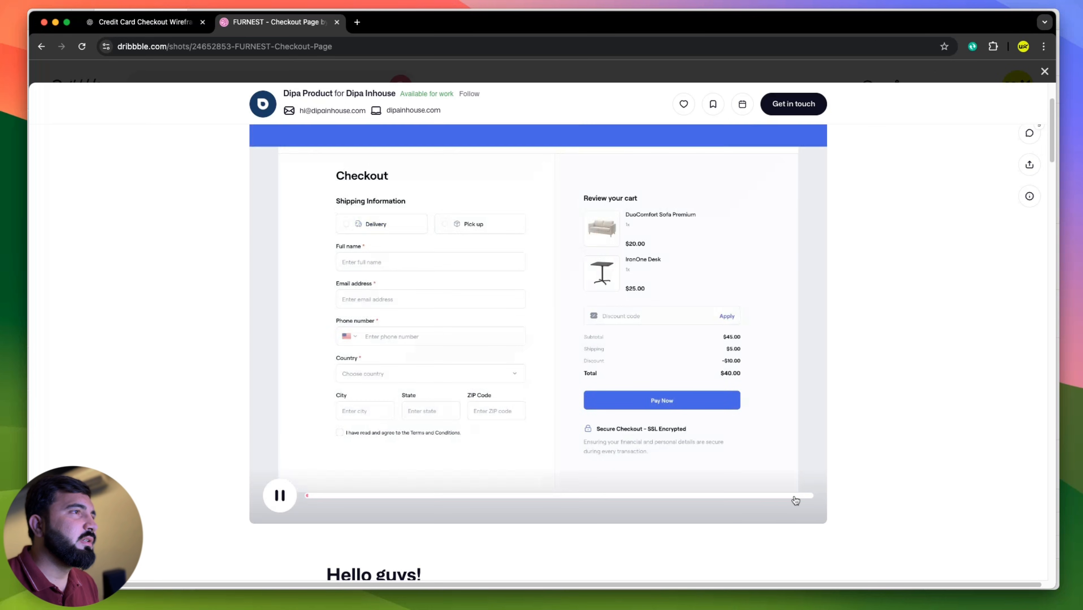
pyautogui.scroll(-10, 563, 413)
pyautogui.scroll(2, 563, 414)
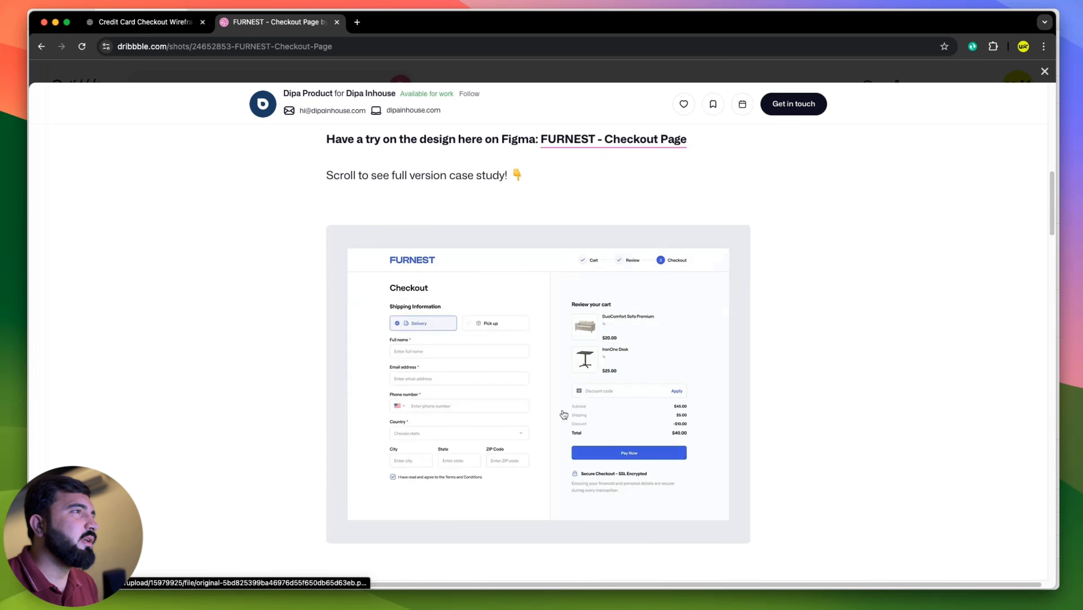
pyautogui.scroll(-2, 564, 414)
pyautogui.scroll(-10, 563, 414)
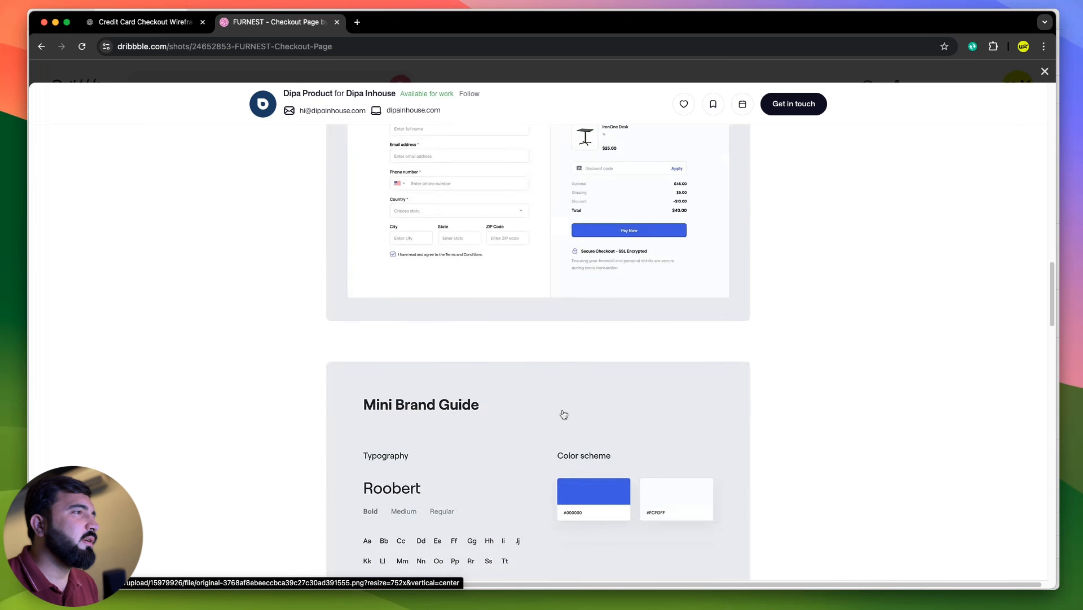
pyautogui.scroll(3, 563, 414)
pyautogui.scroll(-15, 563, 413)
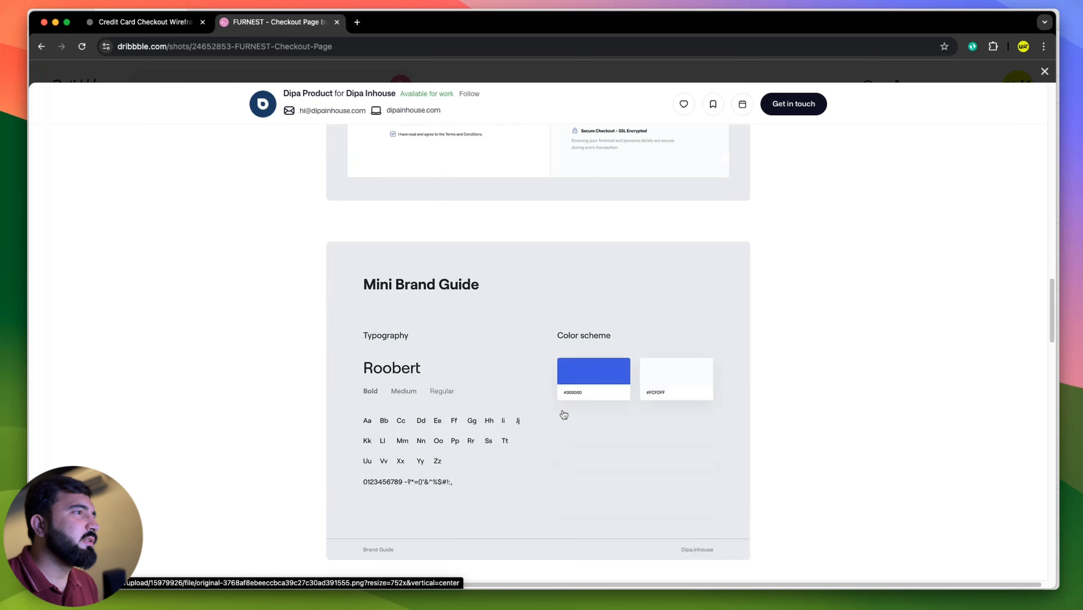
# Copy the static checkout mockup image above Full Preview in the FURNEST - Checkout Page shot.
pyautogui.scroll(-10, 563, 413)
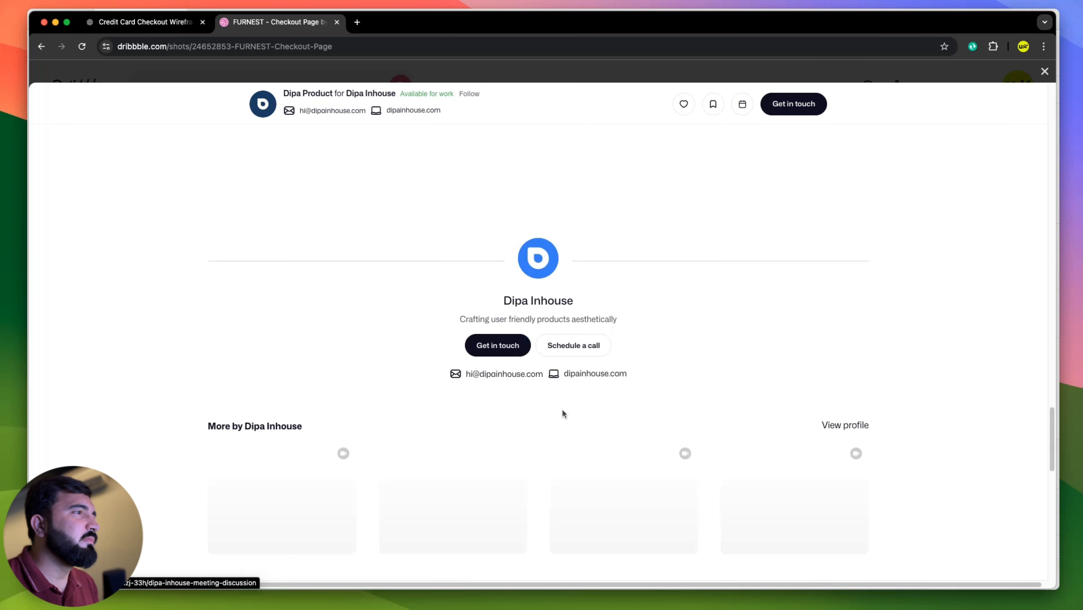
pyautogui.click(43, 46)
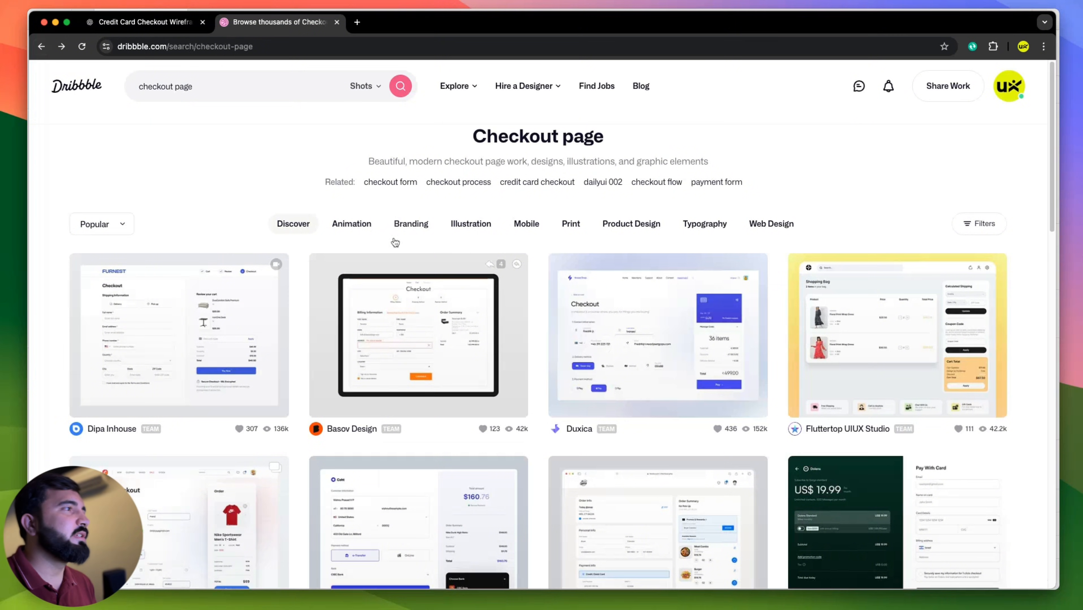
pyautogui.click(198, 302)
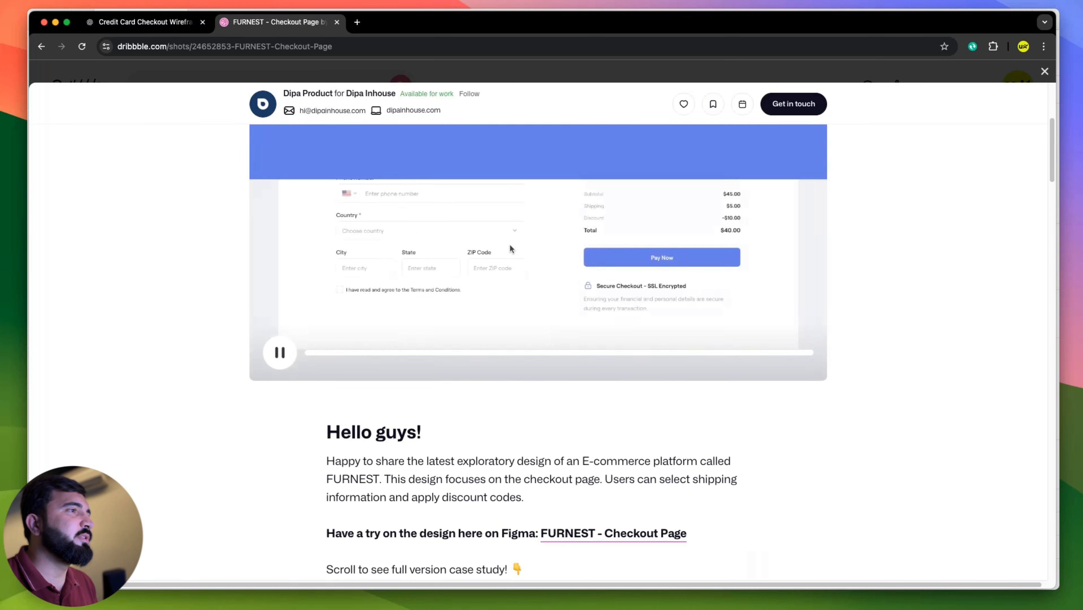
pyautogui.scroll(-10, 509, 245)
pyautogui.scroll(2, 509, 246)
pyautogui.rightClick(510, 246)
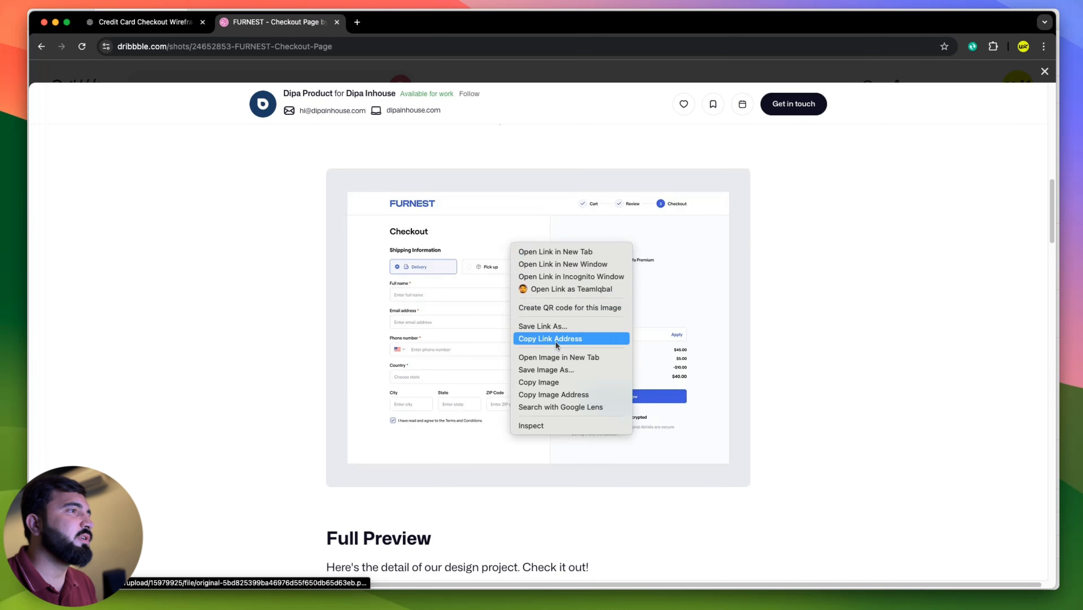
pyautogui.click(549, 384)
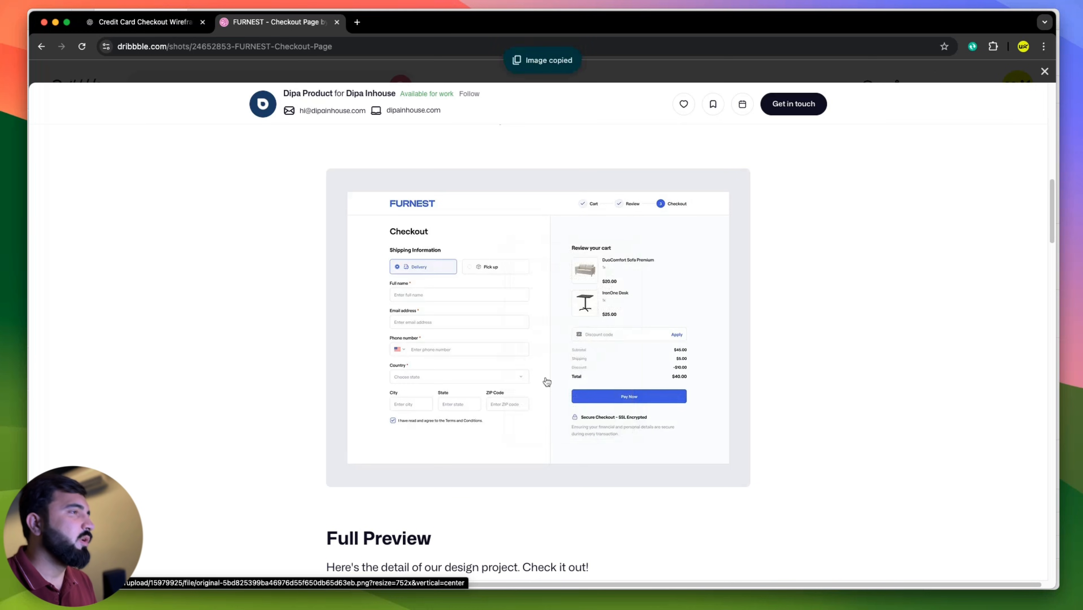
# Switch to Figma and paste the FURNEST image onto the empty canvas beside the DailyUI 1 frame, at about X 6280, Y -82.
pyautogui.press('super+Tab')
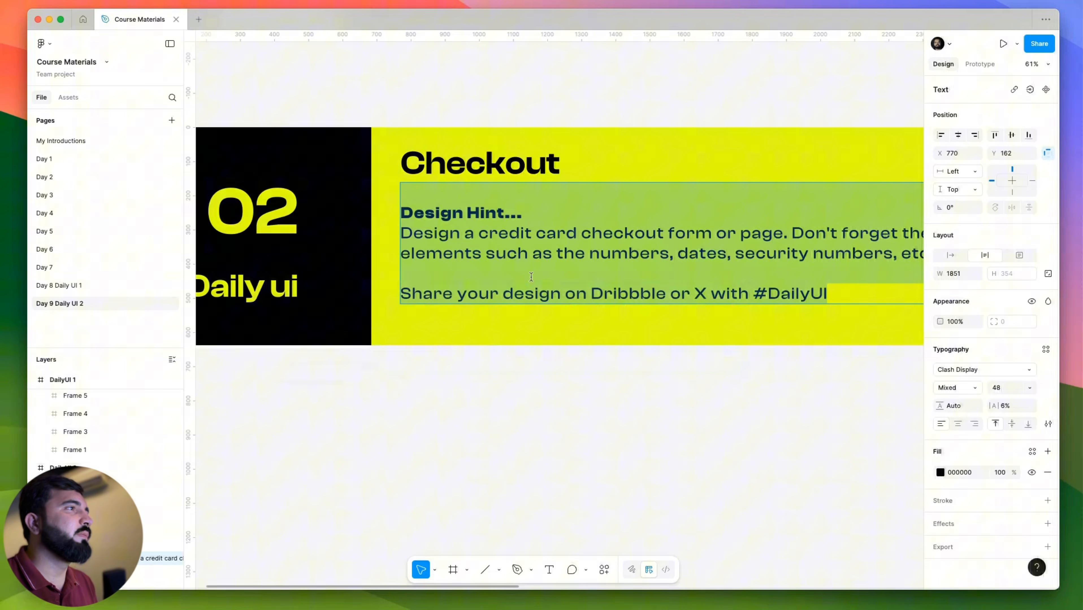
pyautogui.click(517, 356)
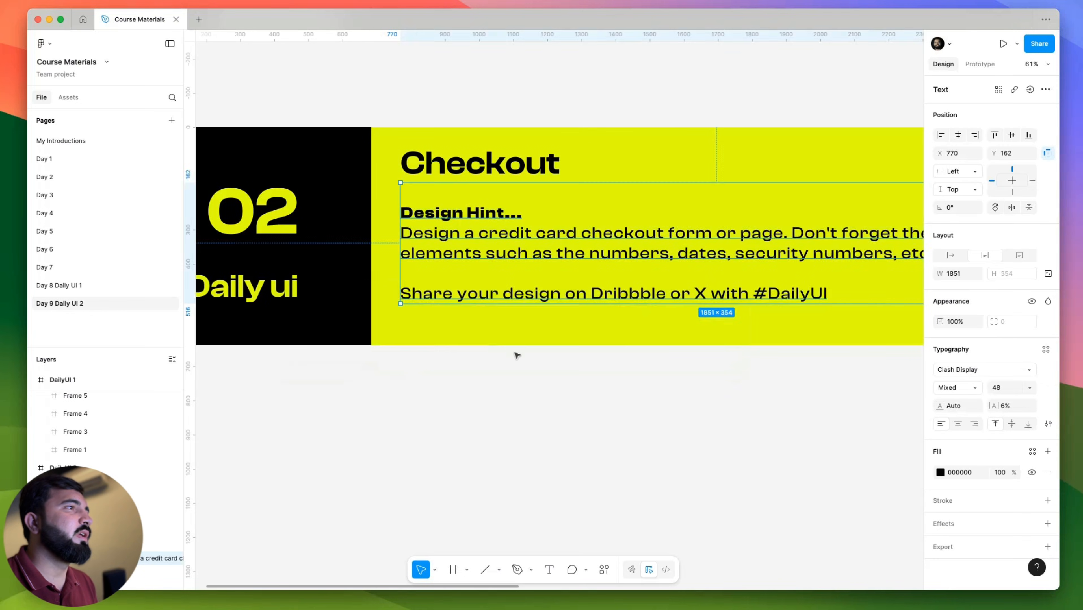
pyautogui.click(517, 356)
pyautogui.keyDown('super'); pyautogui.scroll(-5, 449, 340); pyautogui.keyUp('super')
pyautogui.moveTo(870, 394); pyautogui.dragTo(374, 356)
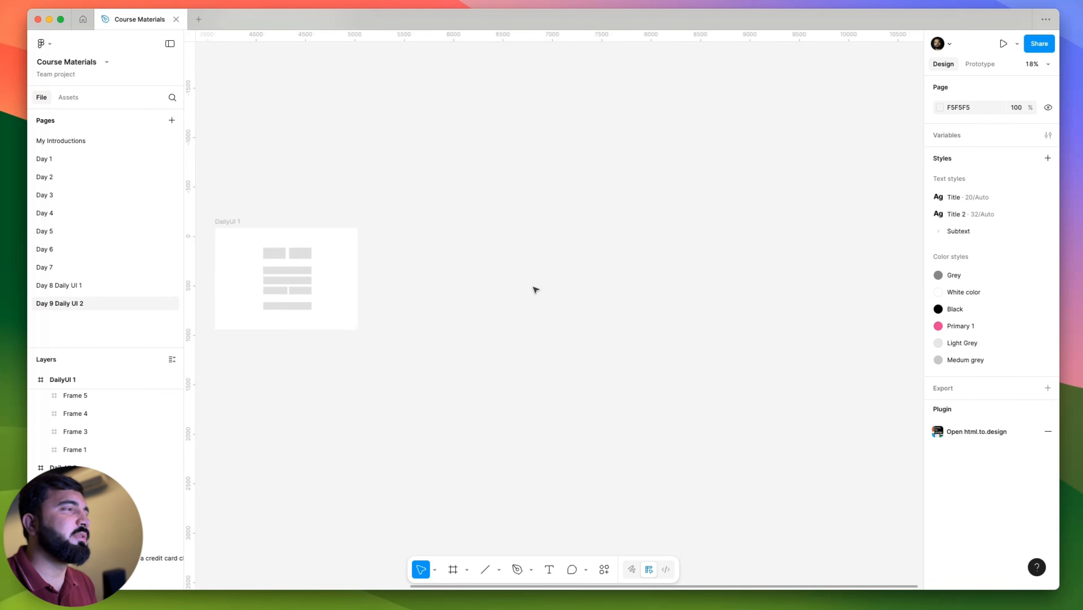
pyautogui.press('super+v')
pyautogui.moveTo(537, 298); pyautogui.dragTo(507, 258)
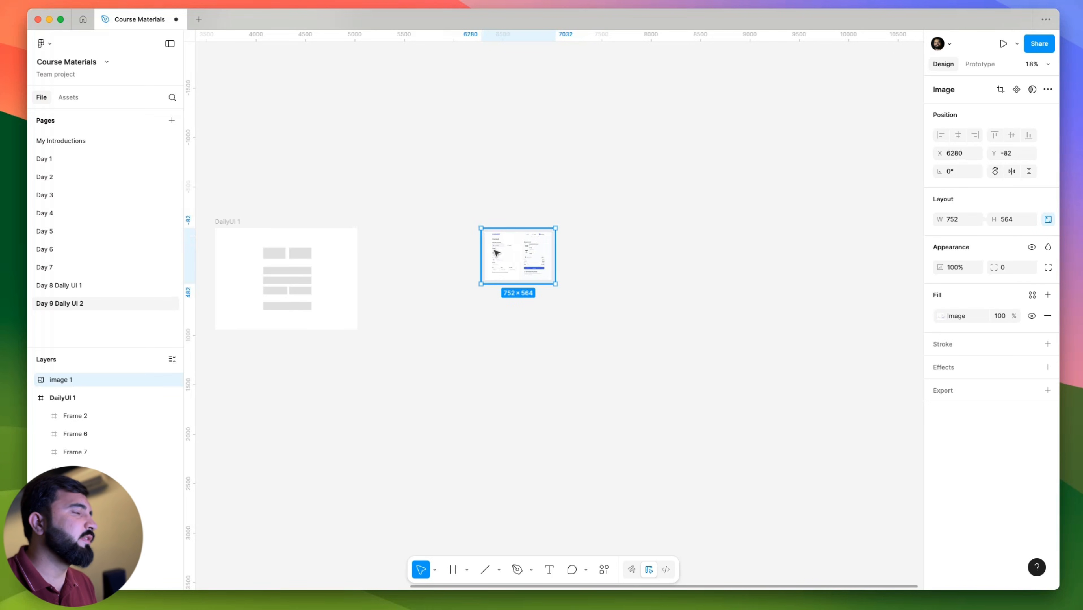
# Return to the Dribbble checkout page results, open the Checkout Page shot with the Coht design, and copy its image.
pyautogui.press('super+Tab')
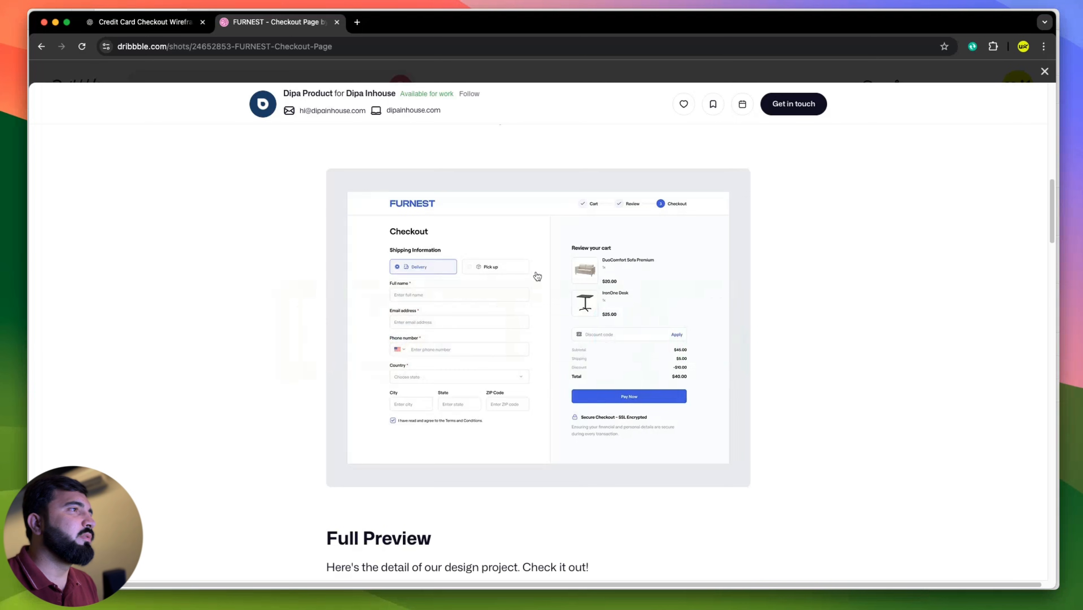
pyautogui.click(1044, 72)
pyautogui.scroll(-5, 417, 334)
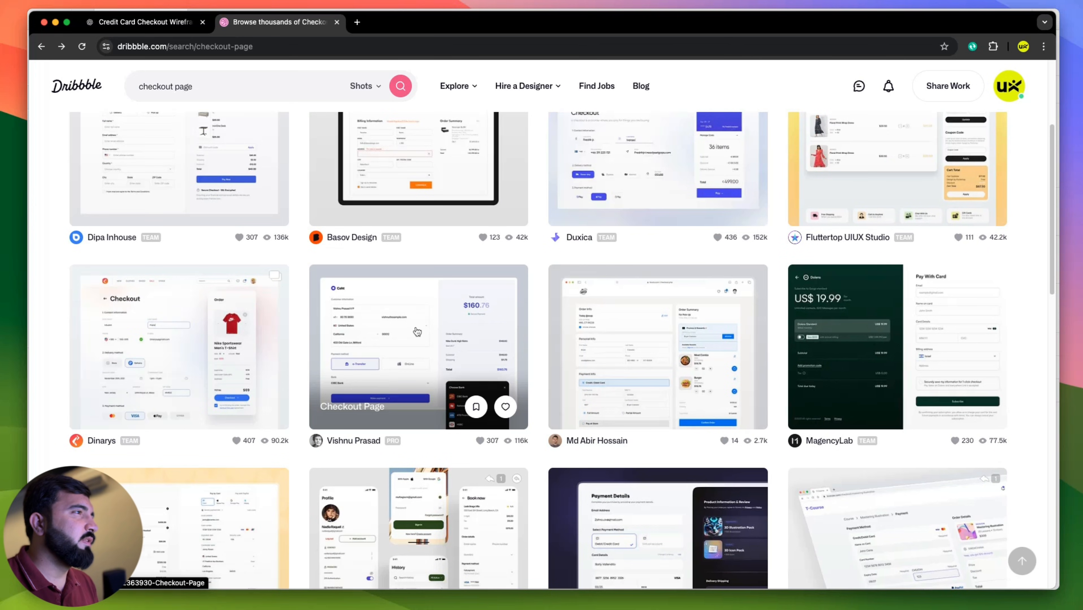
pyautogui.click(408, 327)
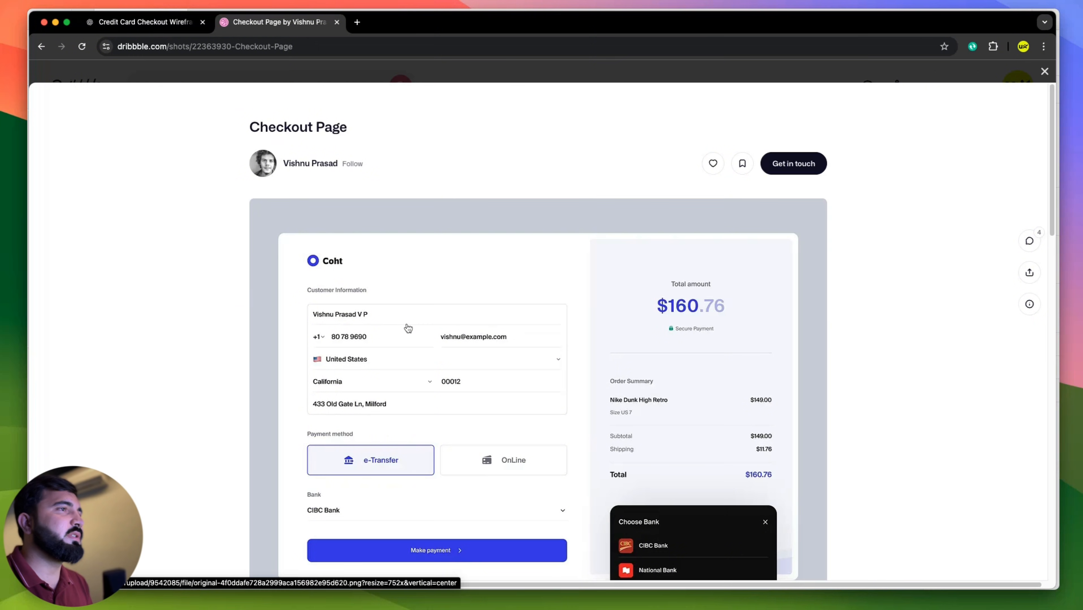
pyautogui.scroll(-2, 456, 332)
pyautogui.scroll(-10, 529, 329)
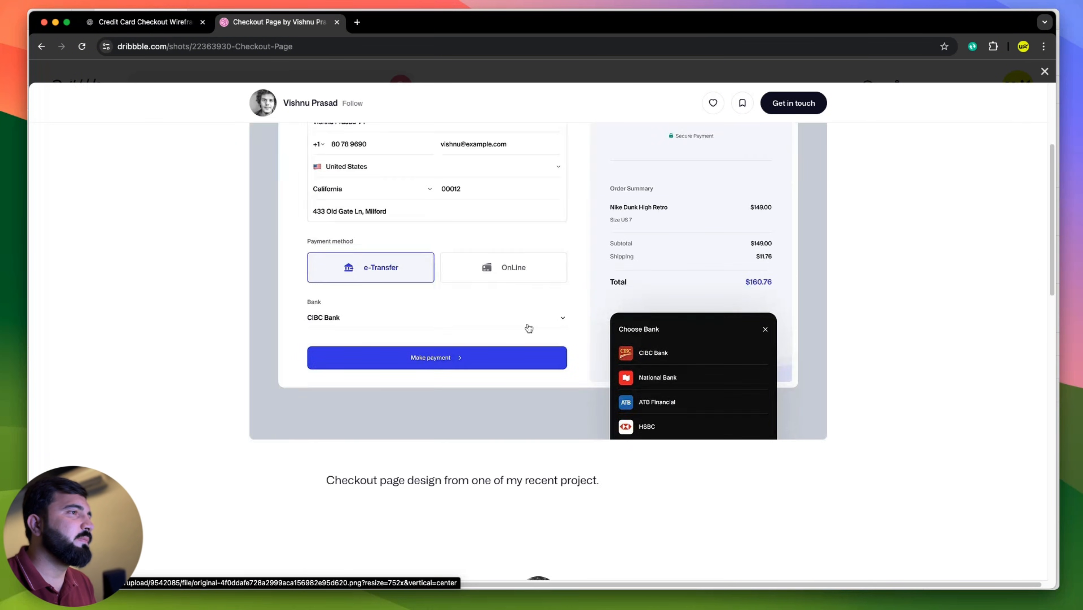
pyautogui.scroll(7, 528, 326)
pyautogui.rightClick(528, 326)
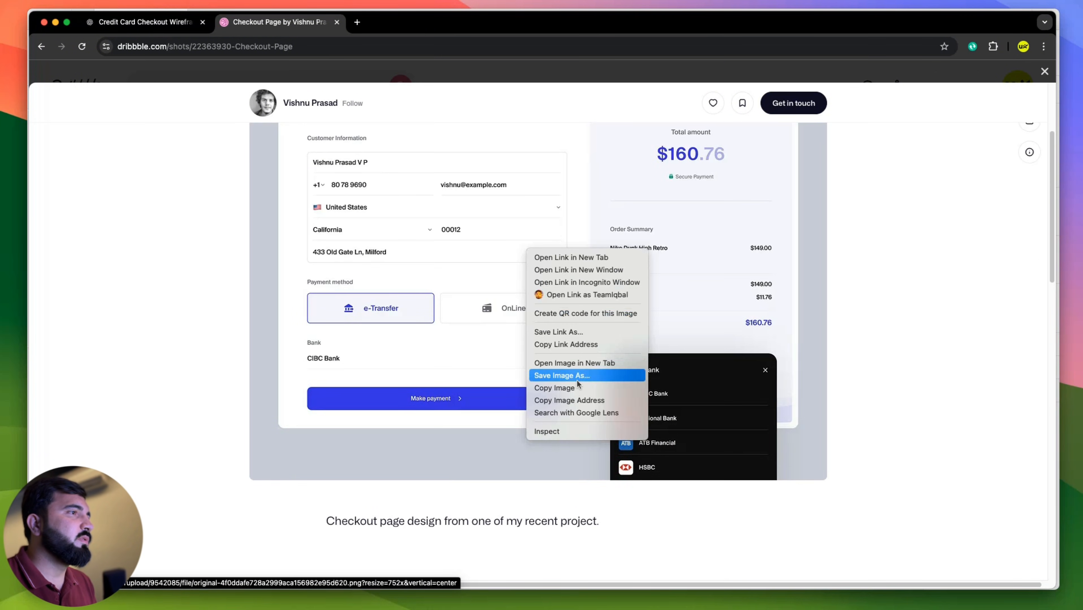
pyautogui.click(571, 388)
# Paste the Coht checkout image into Figma and place it right of the FURNEST image, aligned at Y -82.
pyautogui.press('super+Tab')
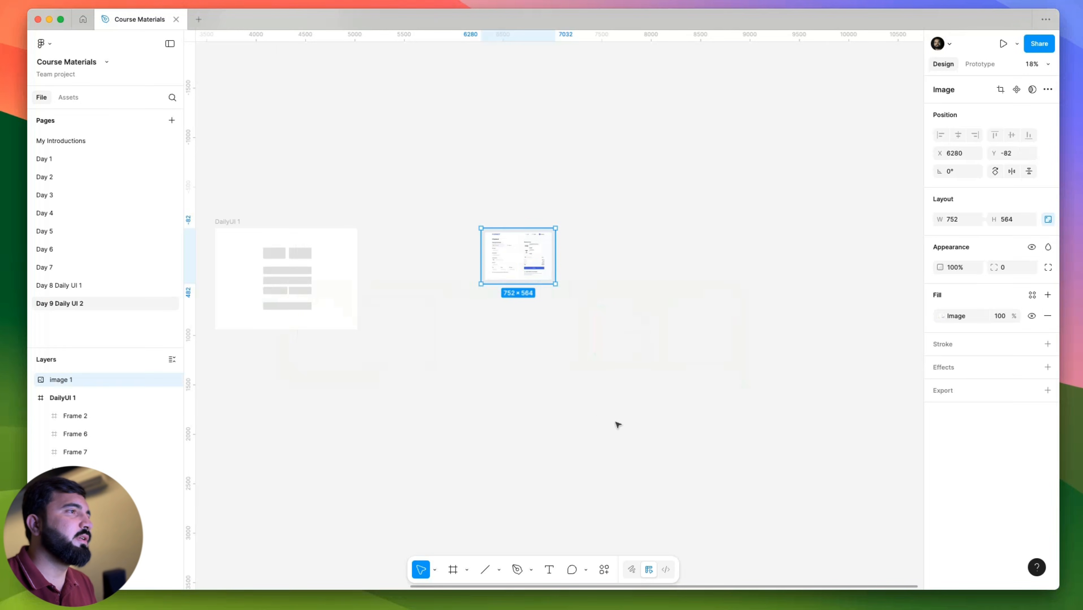
pyautogui.click(615, 377)
pyautogui.press('super+v')
pyautogui.moveTo(553, 341); pyautogui.dragTo(610, 297)
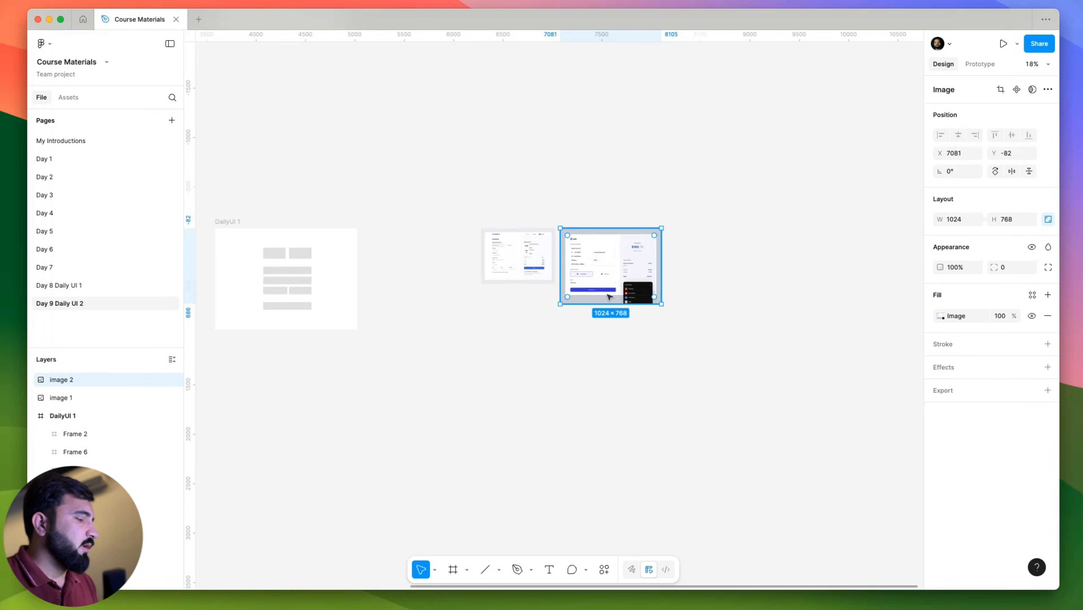
# Return to the Dribbble results and open the T-Course - Online Course Dashboard Checkout Page shot by Pixelz.
pyautogui.press('super+Tab')
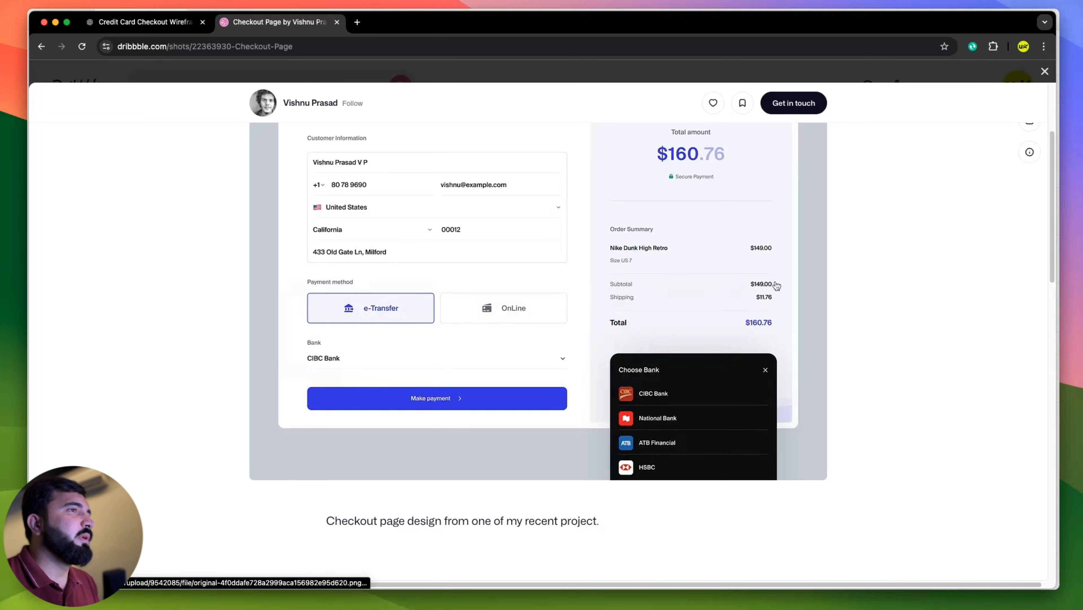
pyautogui.click(1044, 71)
pyautogui.scroll(-4, 534, 339)
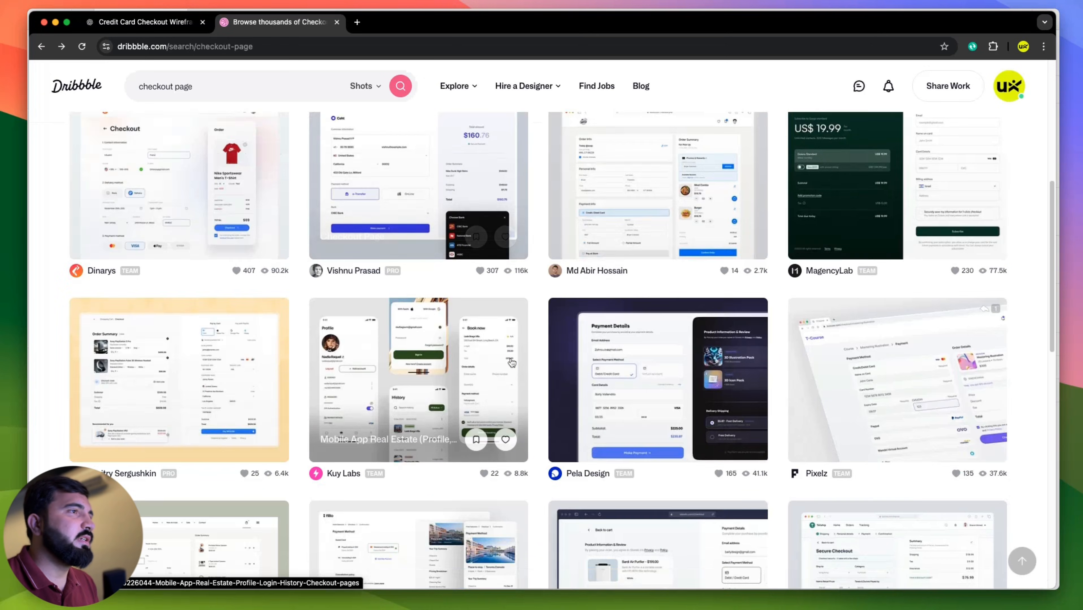
pyautogui.scroll(-3, 510, 361)
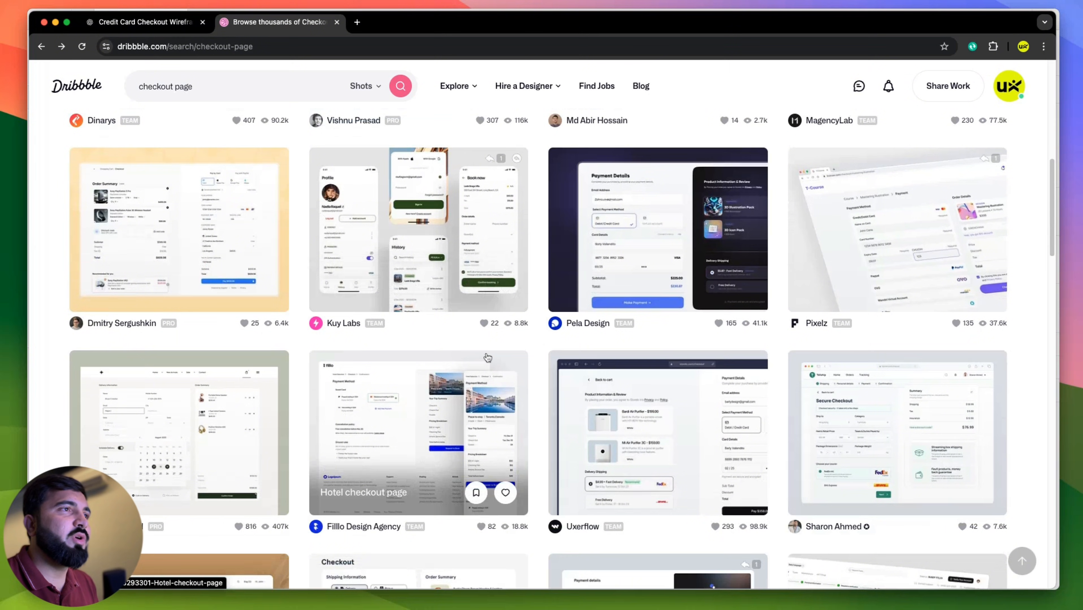
pyautogui.click(882, 233)
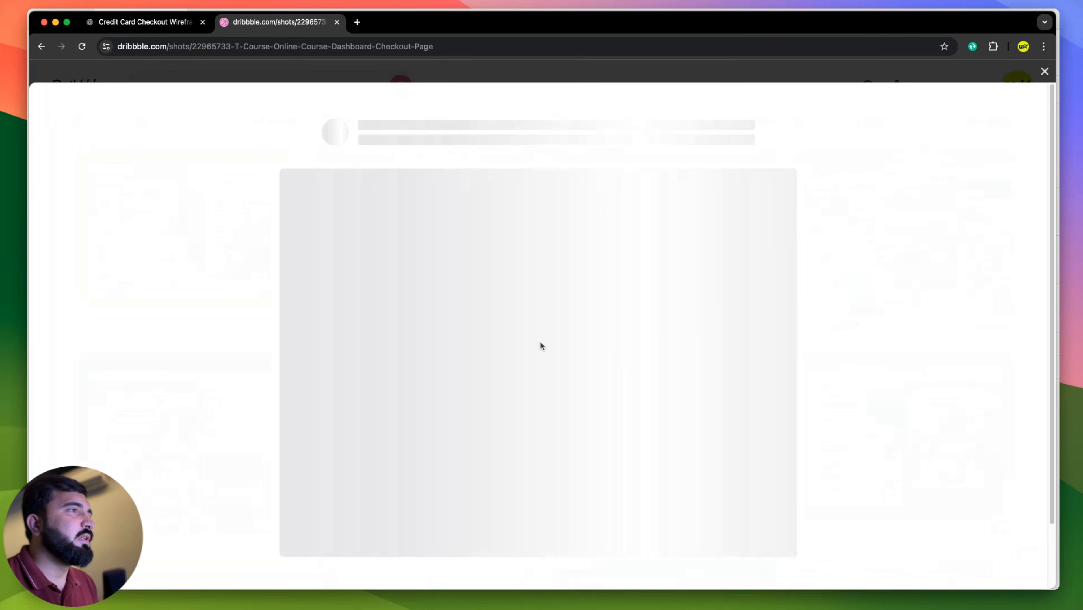
# Review the T-Course shot's images and copy the straight-on payment page mockup with the full Order Details.
pyautogui.scroll(-4, 418, 232)
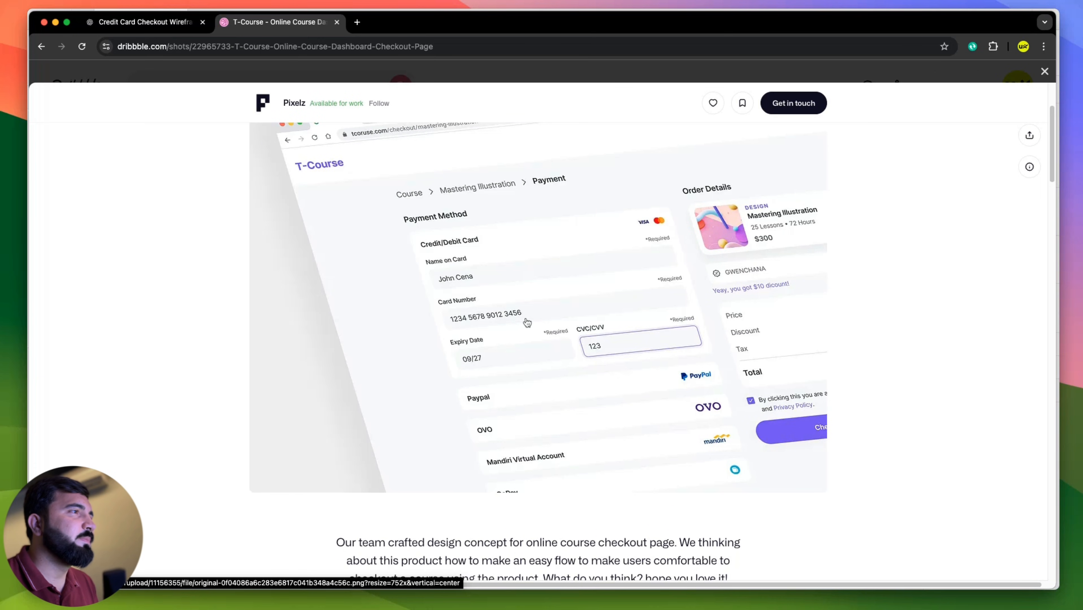
pyautogui.scroll(-3, 520, 404)
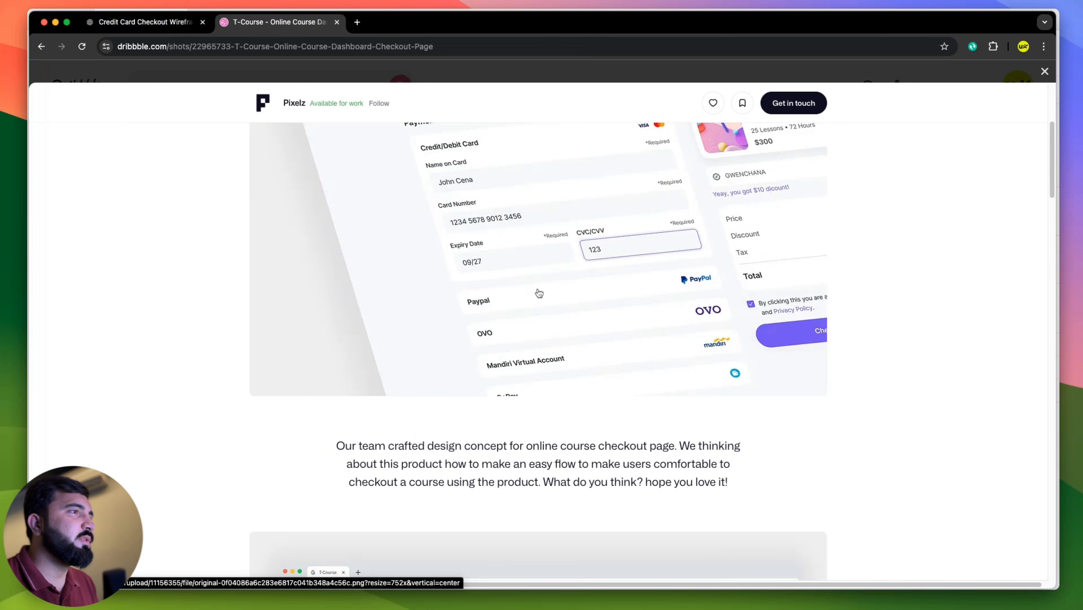
pyautogui.scroll(-20, 590, 301)
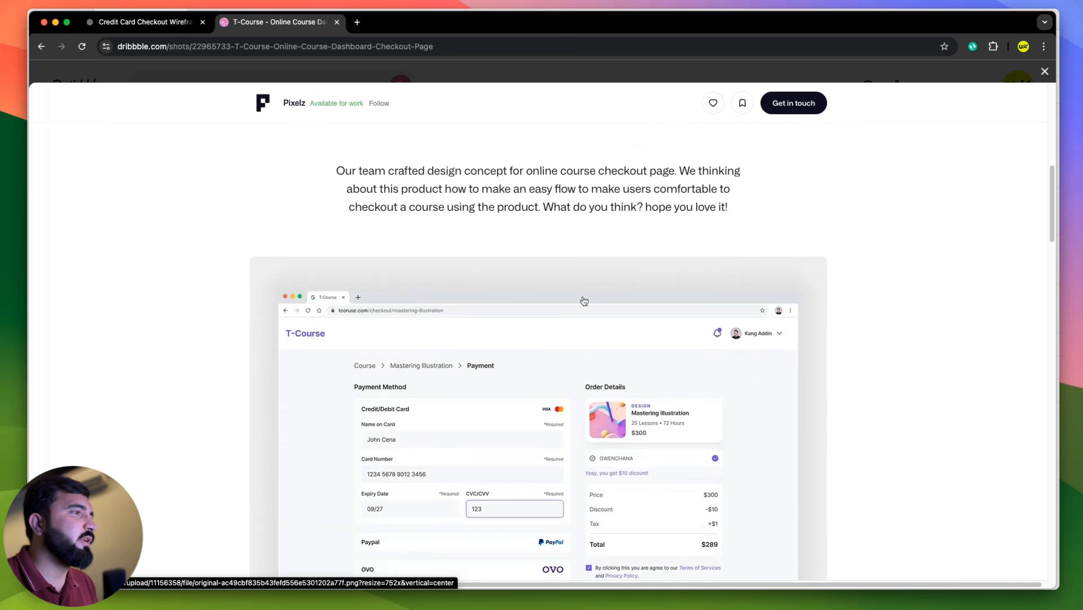
pyautogui.scroll(-10, 577, 301)
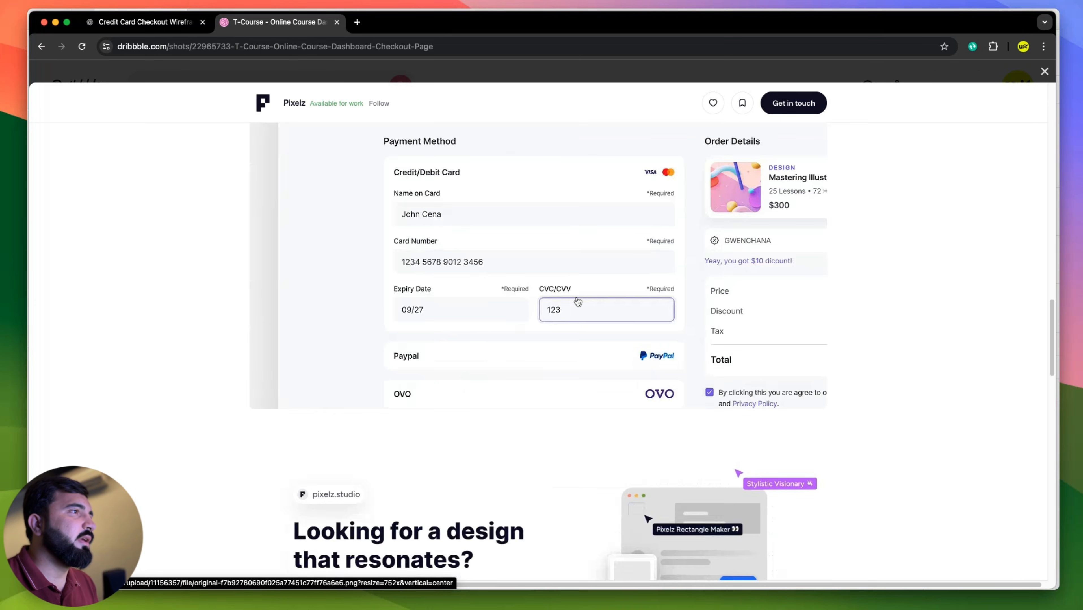
pyautogui.scroll(3, 577, 302)
pyautogui.rightClick(575, 277)
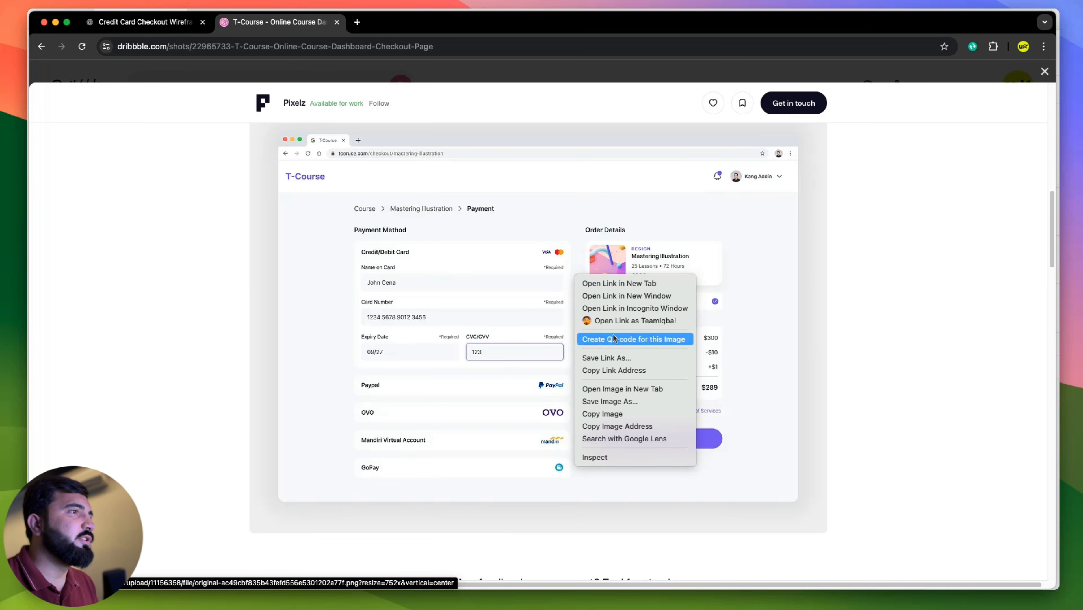
pyautogui.click(623, 411)
# Paste the T-Course image into Figma and place it right of the Coht image with a 49 px gap.
pyautogui.press('super+Tab')
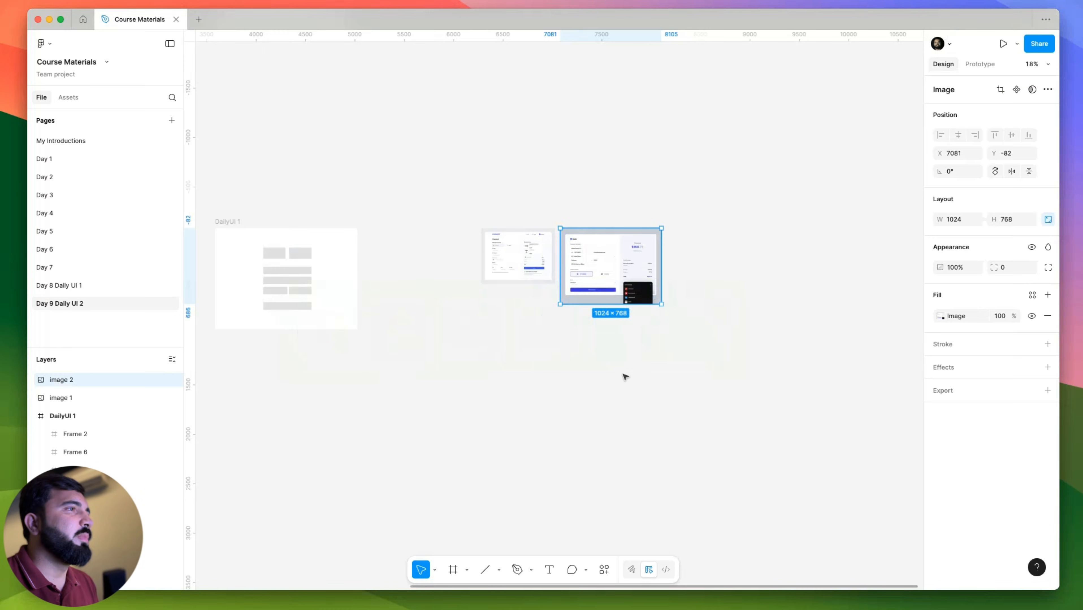
pyautogui.click(624, 375)
pyautogui.press('super+v')
pyautogui.moveTo(555, 326); pyautogui.dragTo(718, 282)
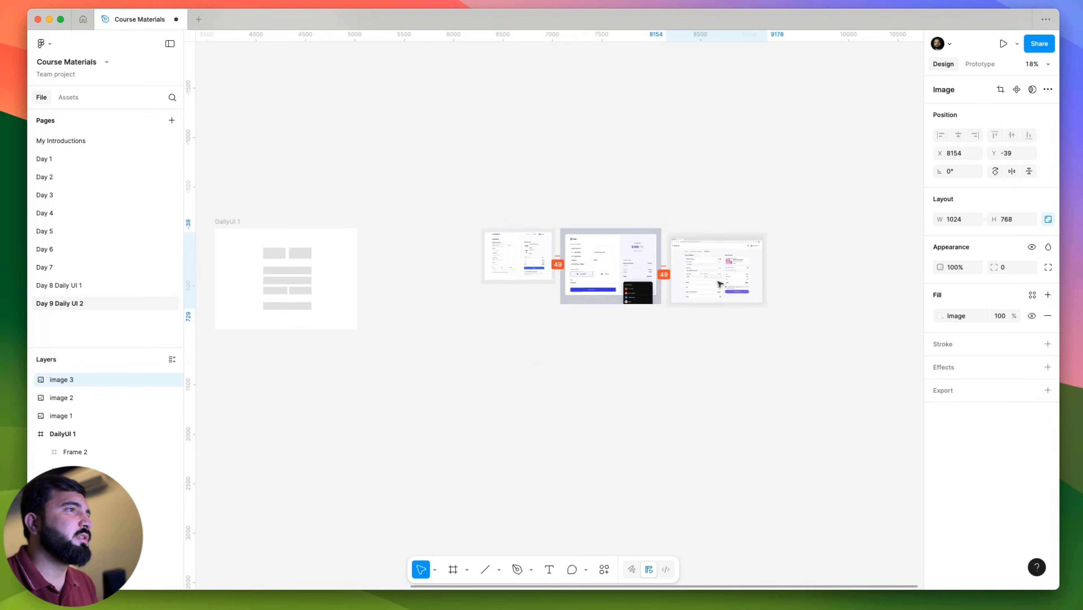
# Return to the Dribbble results, browse further down, and open the Checkout Page shot with the Payment details form and subscription panel.
pyautogui.press('super+Tab')
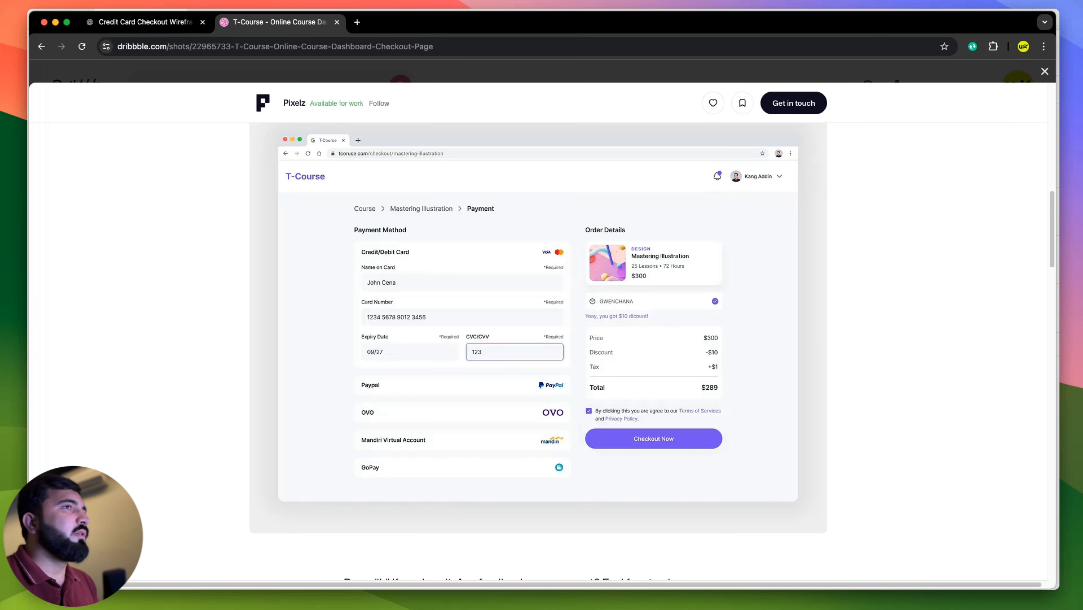
pyautogui.click(1044, 72)
pyautogui.scroll(-12, 579, 318)
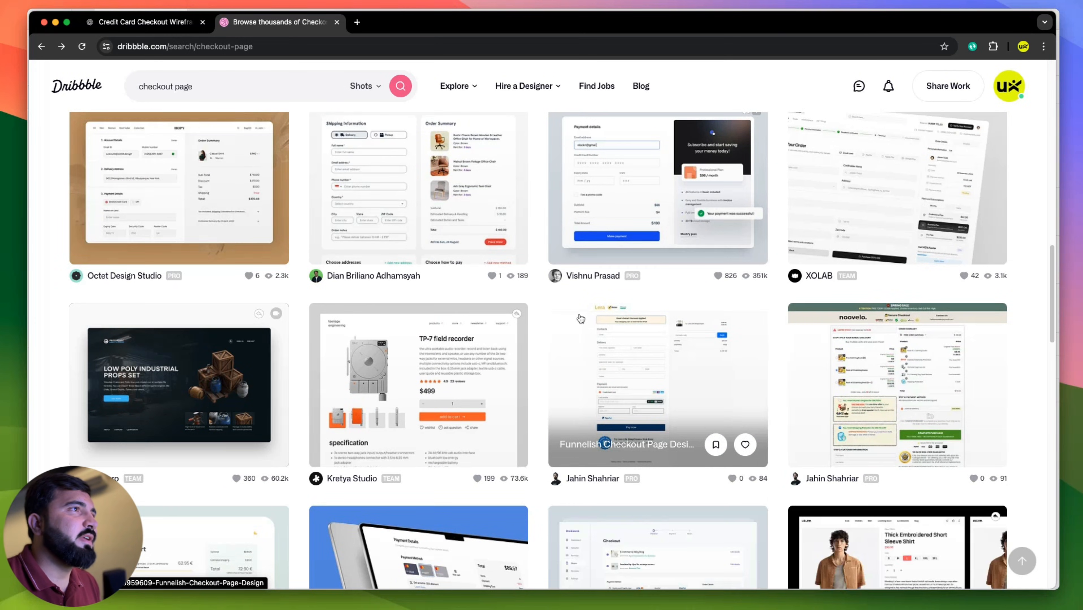
pyautogui.click(651, 184)
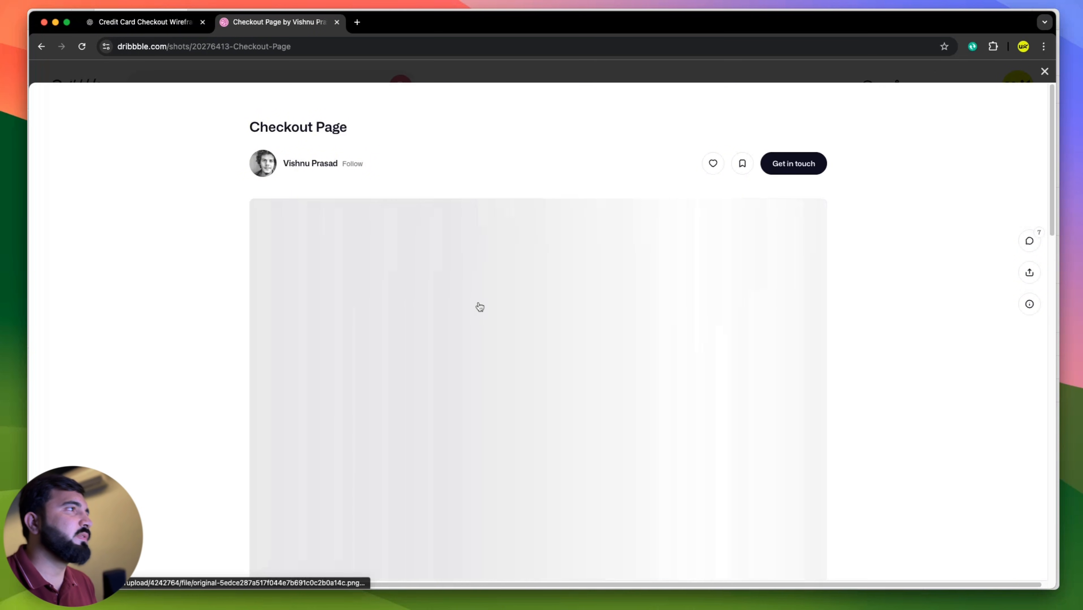
pyautogui.scroll(-2, 480, 306)
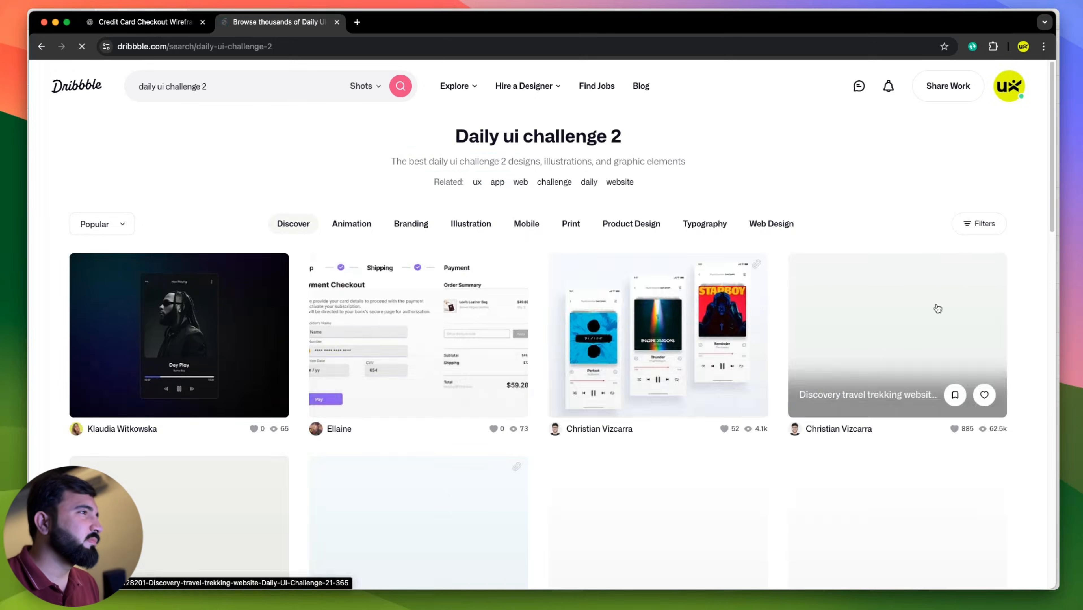
# Browse Dribbble shots for "daily ui challenge 2", checking the Credit Card Checkout shot and examining Challenge #002 - Credit Card Check out.
pyautogui.click(419, 335)
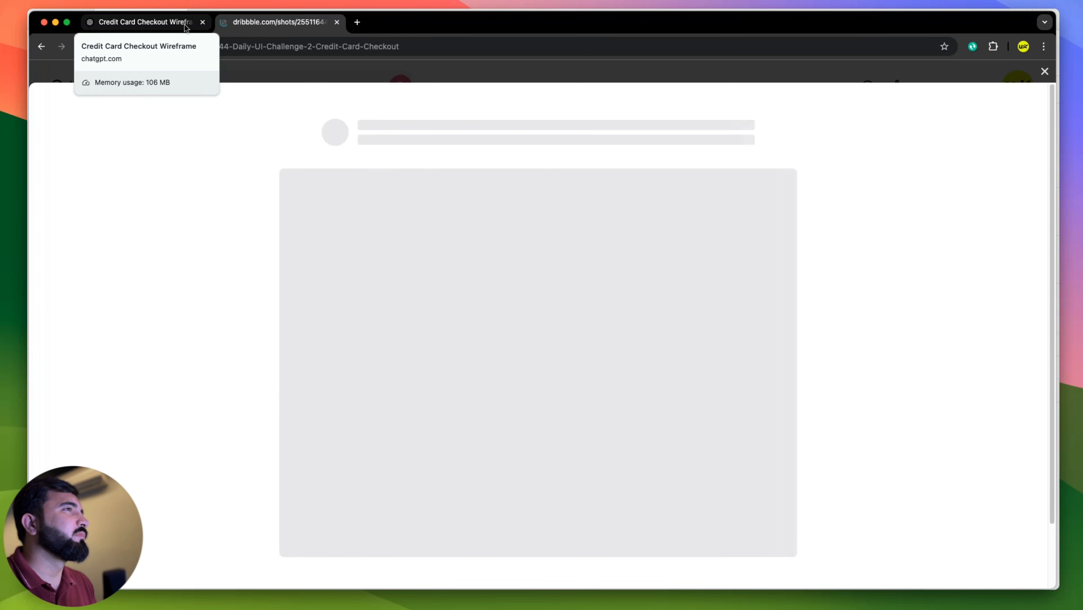
pyautogui.rightClick(475, 290)
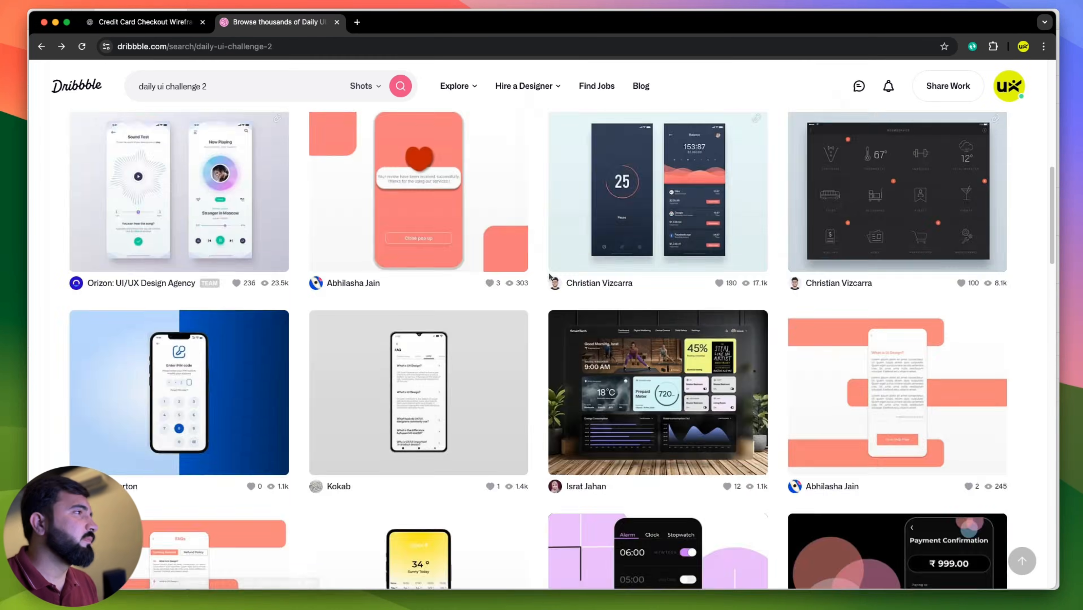
pyautogui.scroll(-10, 533, 378)
pyautogui.click(867, 289)
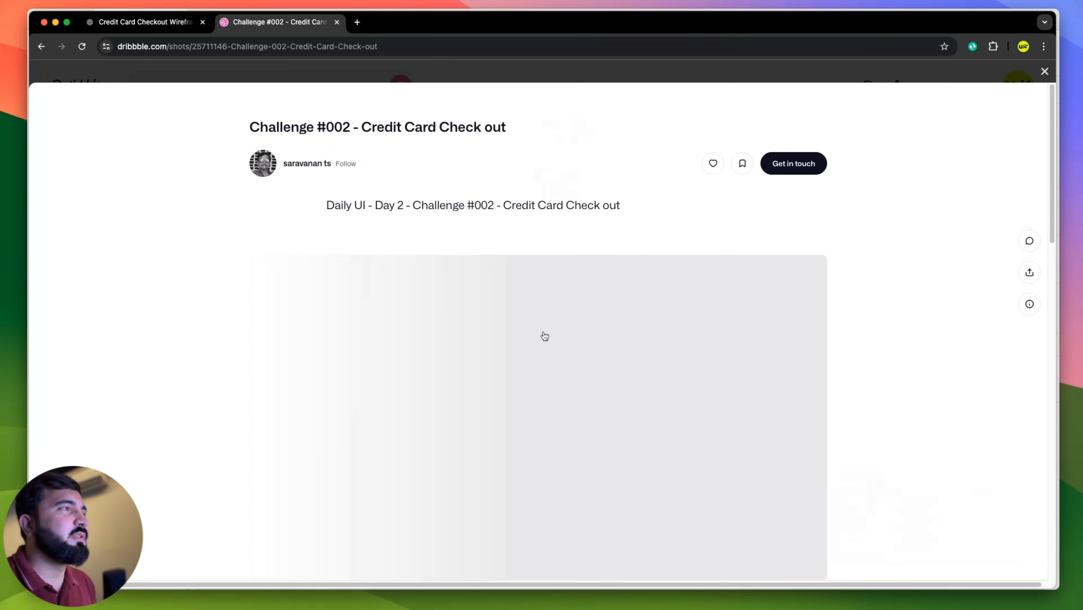
pyautogui.scroll(-5, 525, 300)
pyautogui.scroll(5, 399, 273)
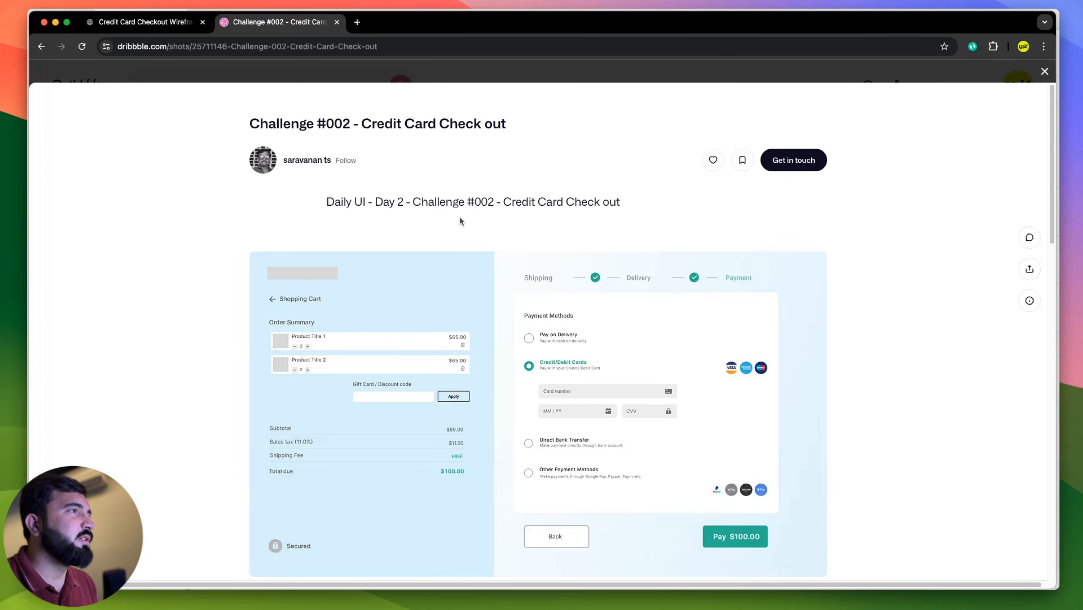
# Review the Challenge #002 Credit Card Check out shot, open its designer's profile and browse the published work.
pyautogui.scroll(-4, 512, 283)
pyautogui.scroll(3, 551, 286)
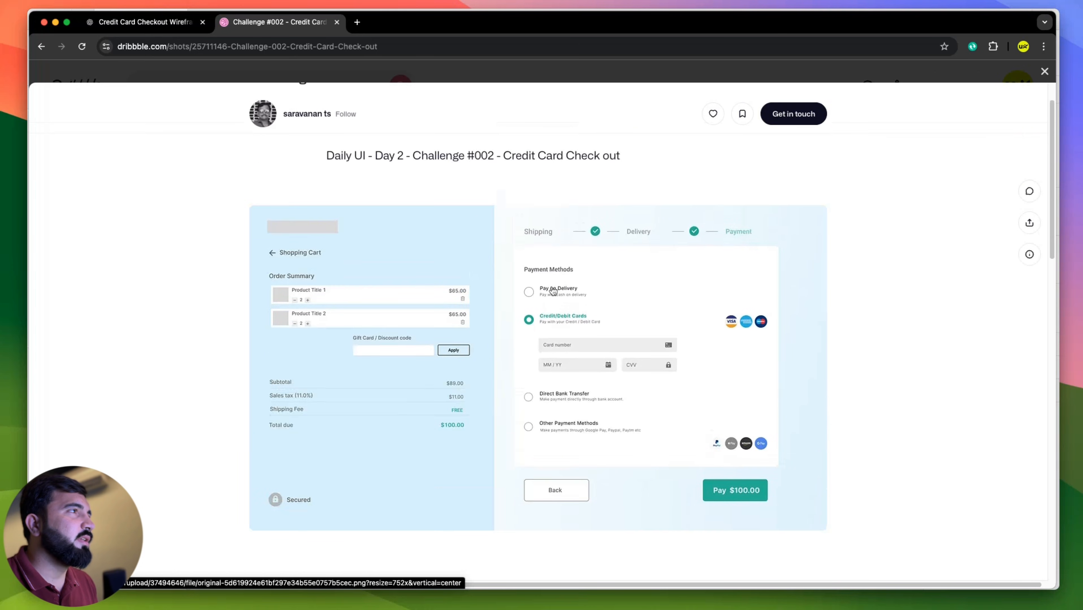
pyautogui.click(316, 118)
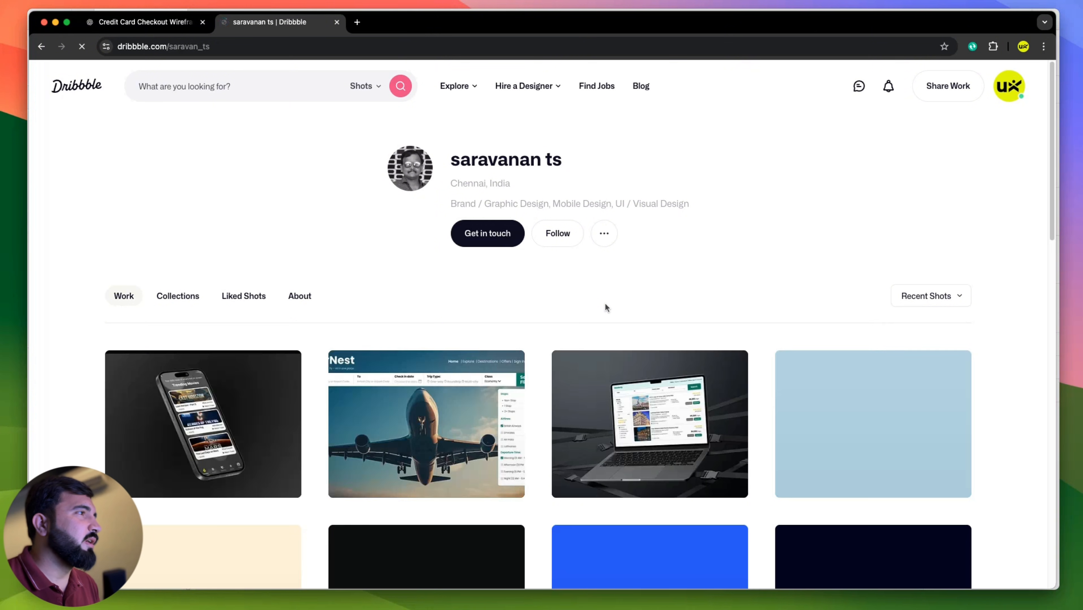
pyautogui.scroll(-4, 610, 306)
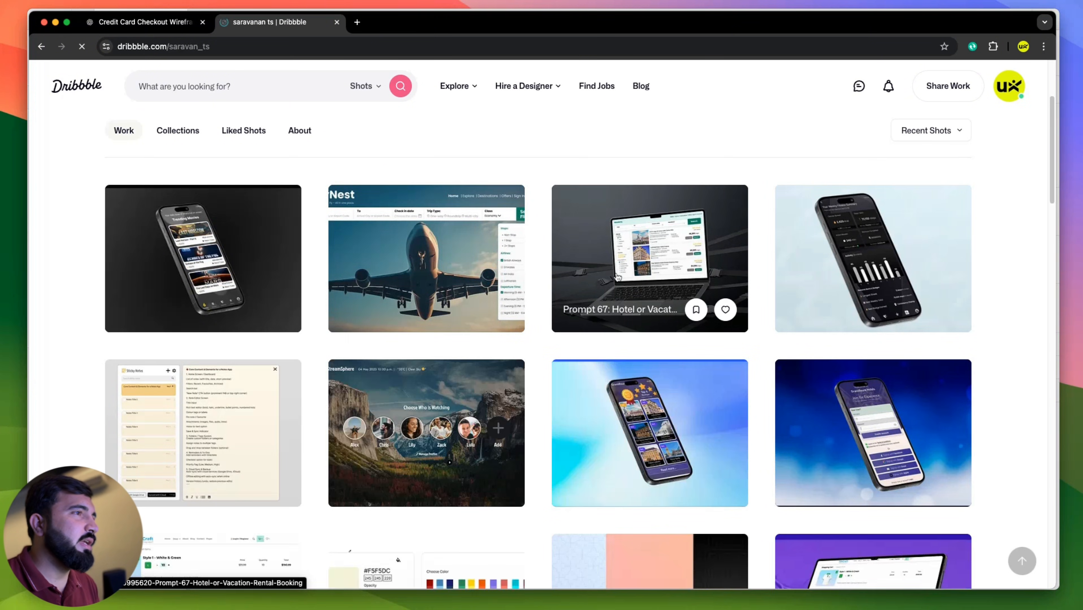
pyautogui.scroll(-12, 618, 277)
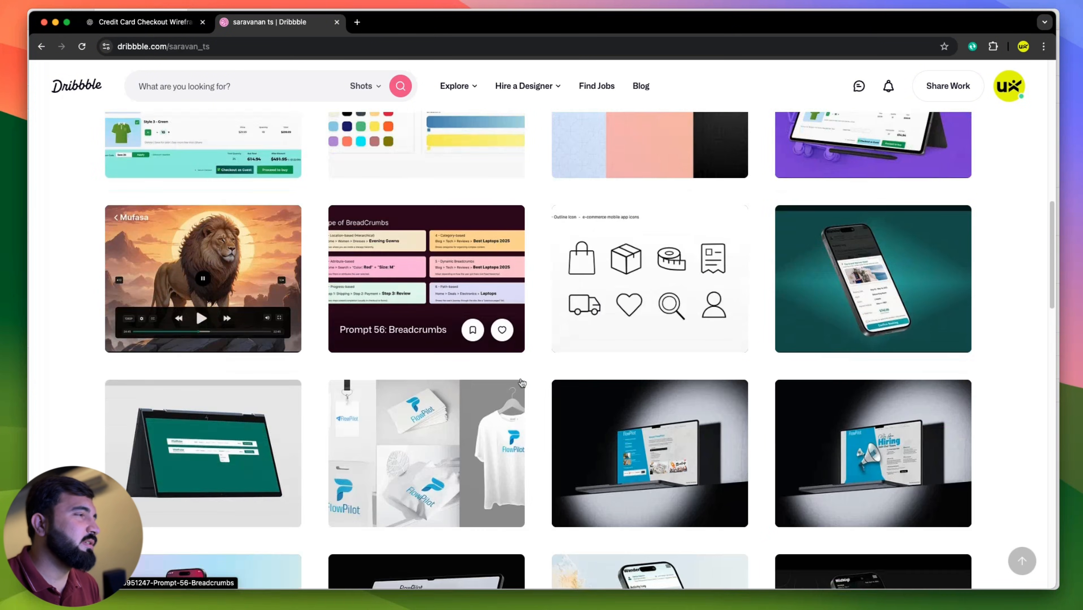
pyautogui.scroll(10, 523, 381)
pyautogui.scroll(-4, 525, 376)
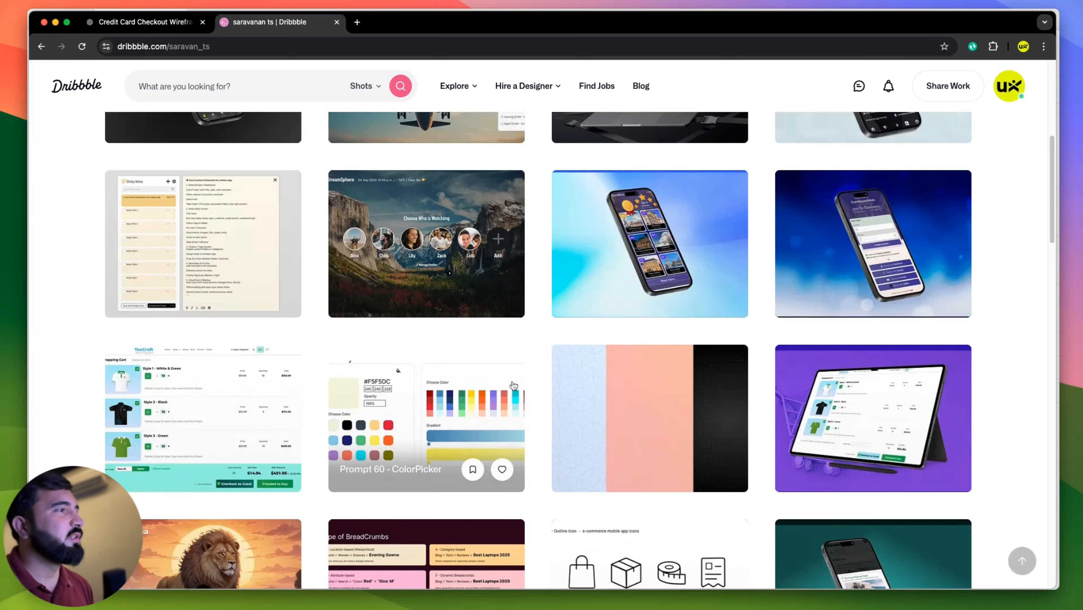
pyautogui.scroll(-13, 514, 386)
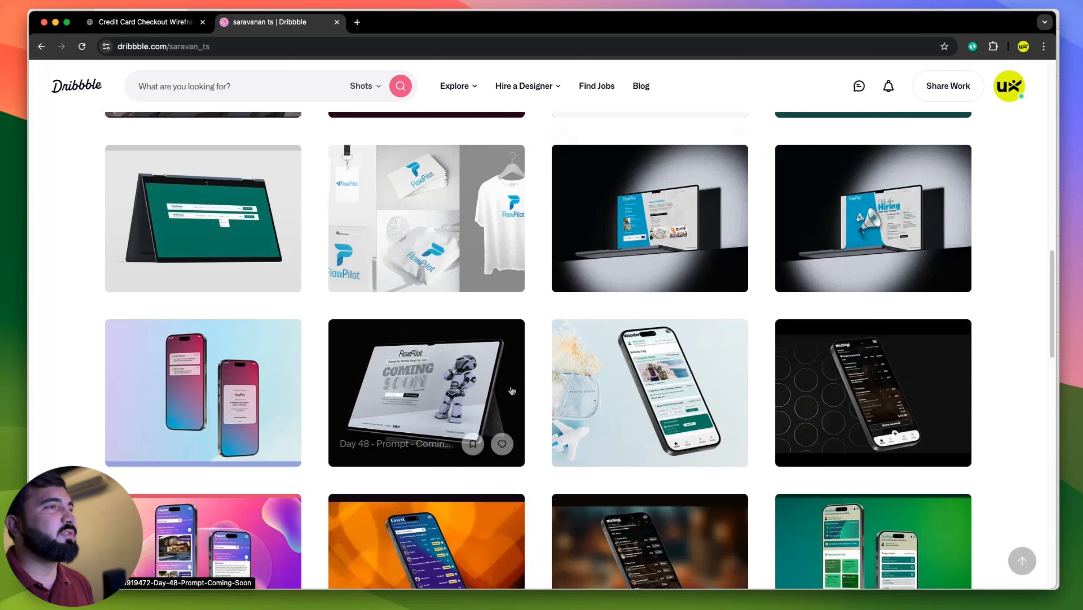
# Return to the Challenge #002 shot and examine its order summary and payment methods layout again.
pyautogui.click(42, 47)
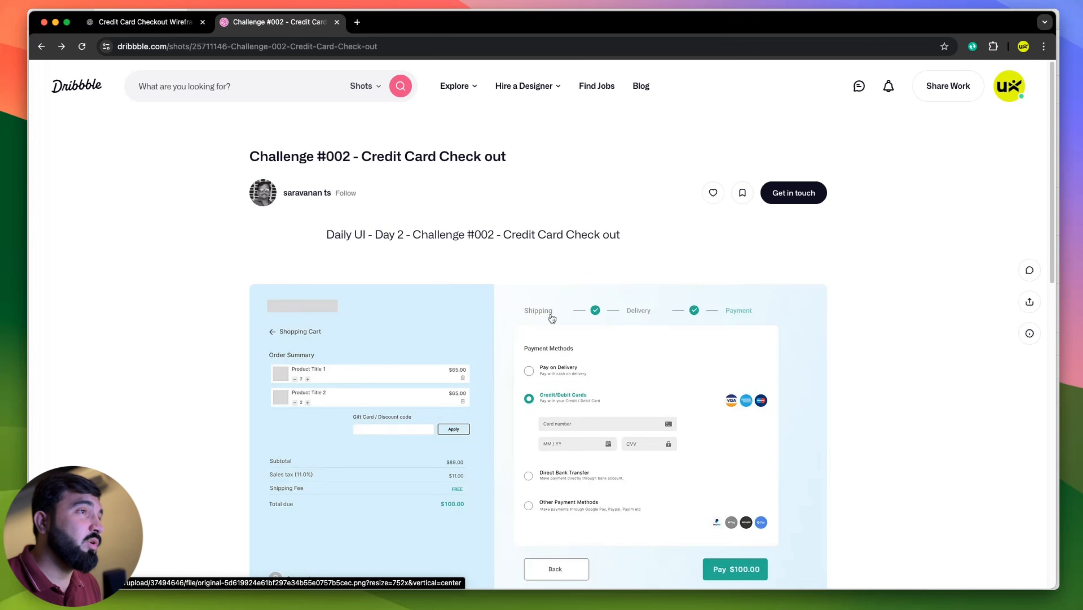
pyautogui.scroll(-7, 450, 285)
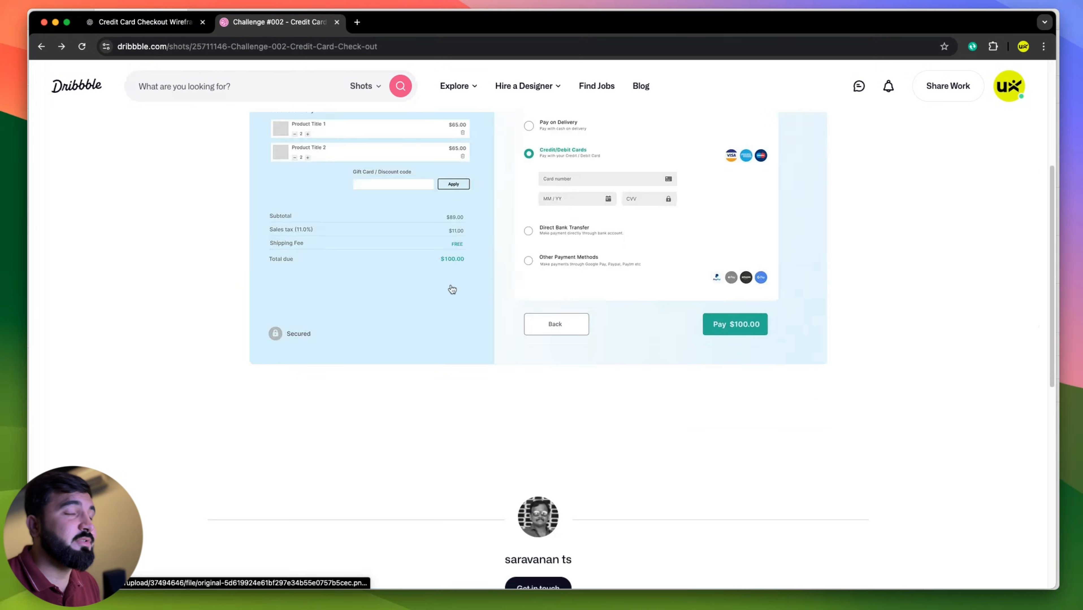
pyautogui.scroll(-4, 449, 285)
pyautogui.scroll(10, 440, 278)
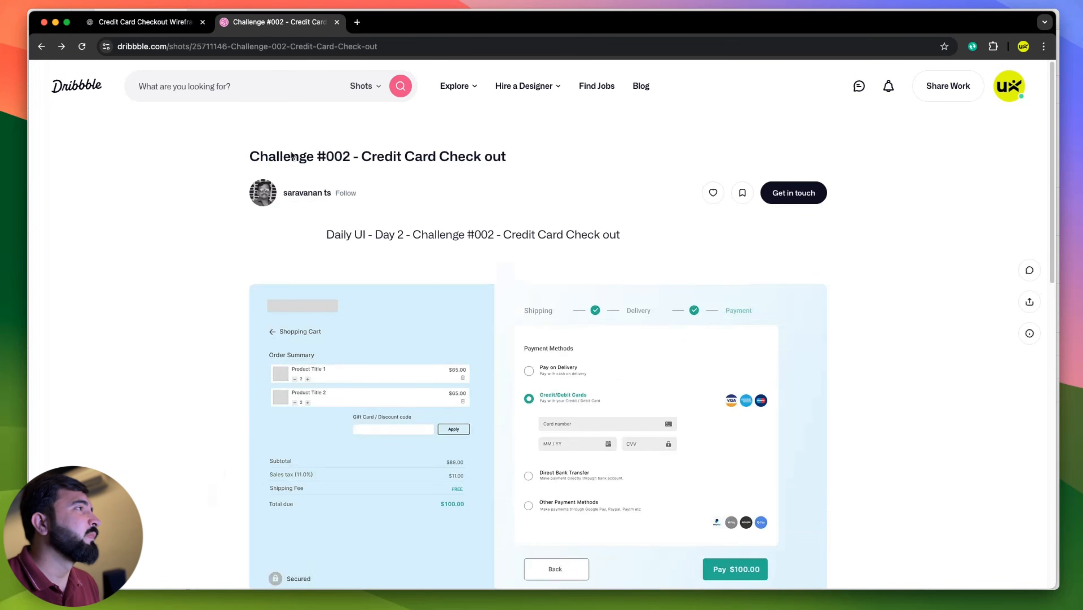
# Copy the Secure Checkout wireframe image from the ChatGPT conversation, switch to Figma and paste it onto the Day 9 Daily UI 2 canvas.
pyautogui.click(141, 22)
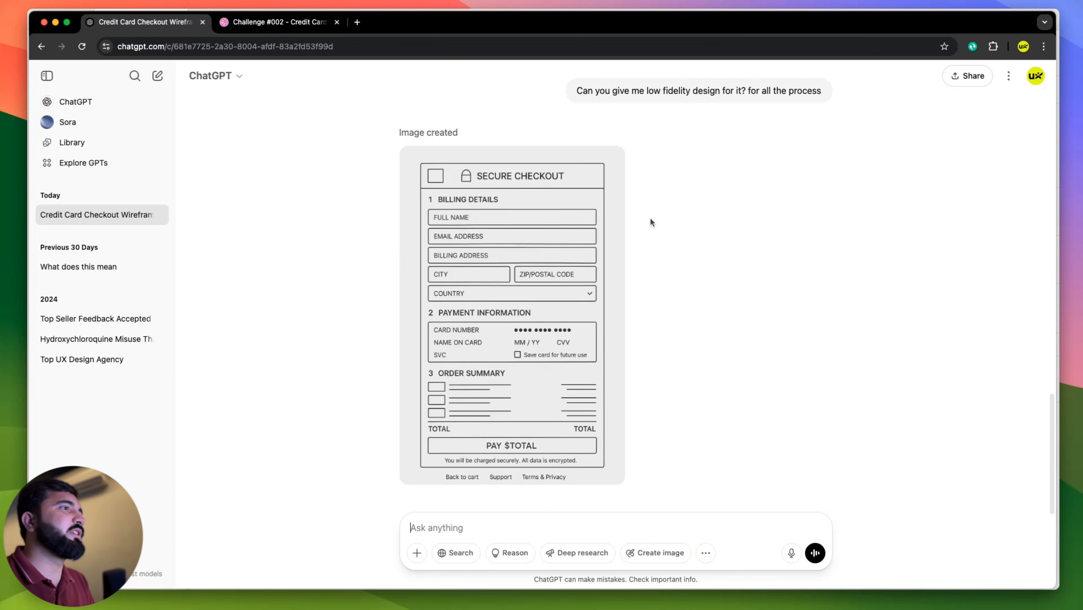
pyautogui.rightClick(486, 248)
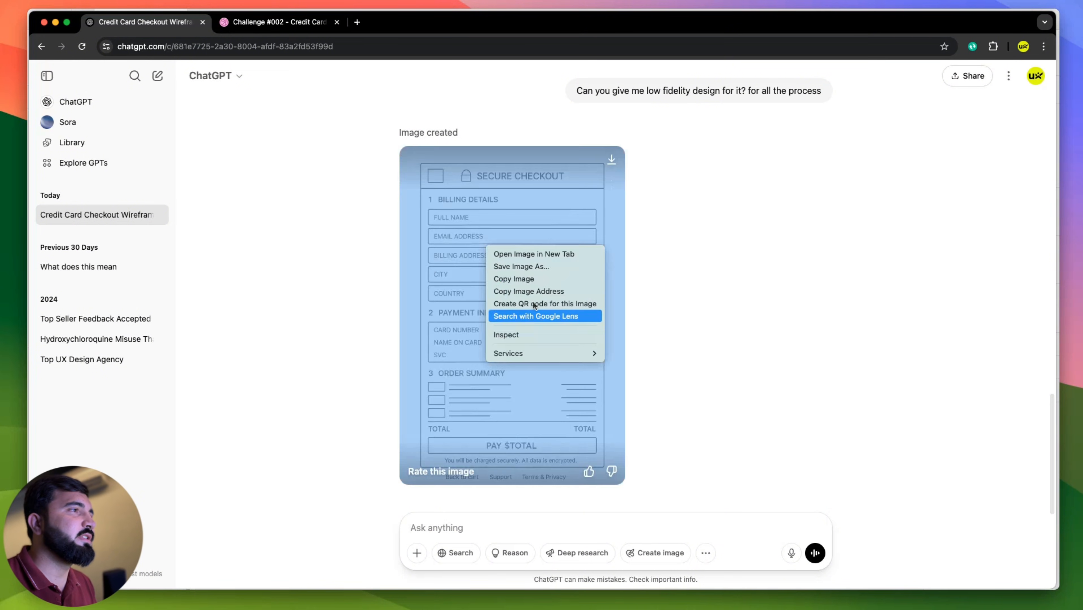
pyautogui.click(529, 279)
pyautogui.press('super+Tab')
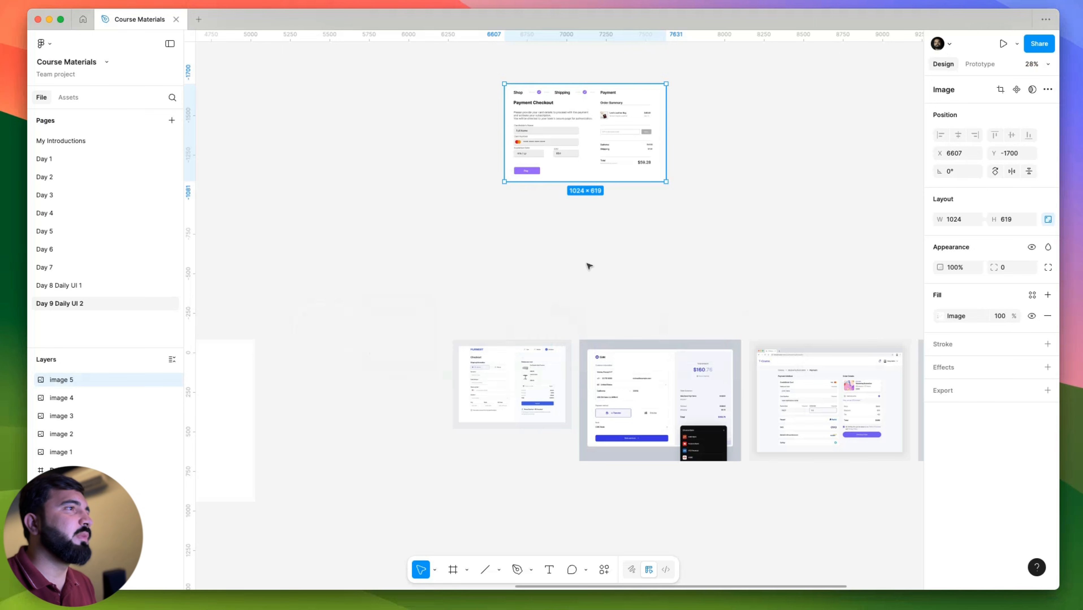
pyautogui.click(587, 266)
pyautogui.press('super+v')
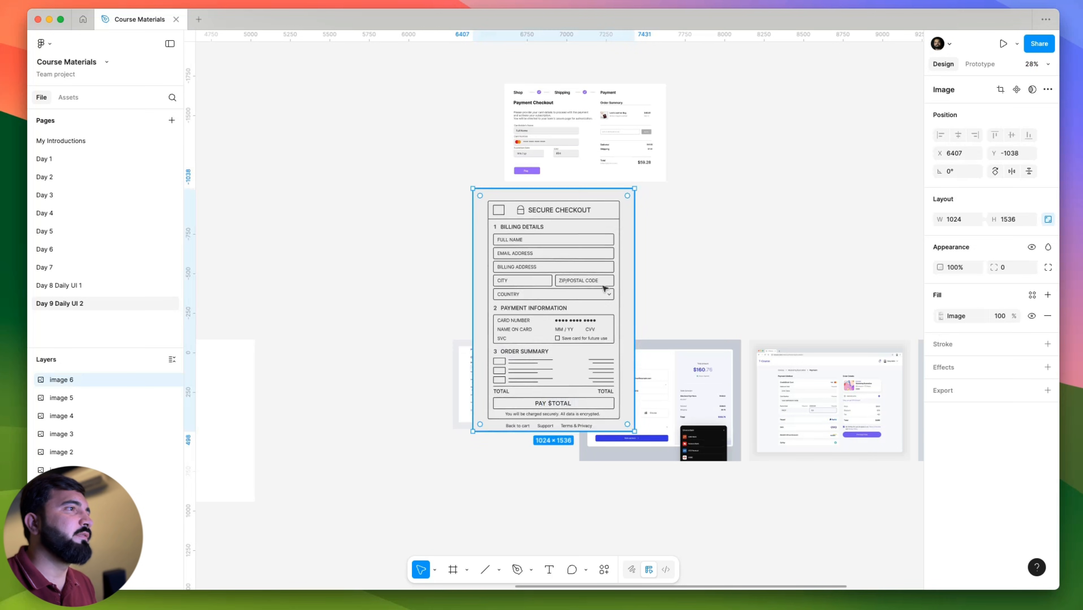
# Move the Secure Checkout wireframe image off the references to above the DailyUI 1 frame and examine its billing, payment and order summary sections.
pyautogui.moveTo(604, 289); pyautogui.dragTo(405, 242)
pyautogui.hscroll(-8, 508, 370)
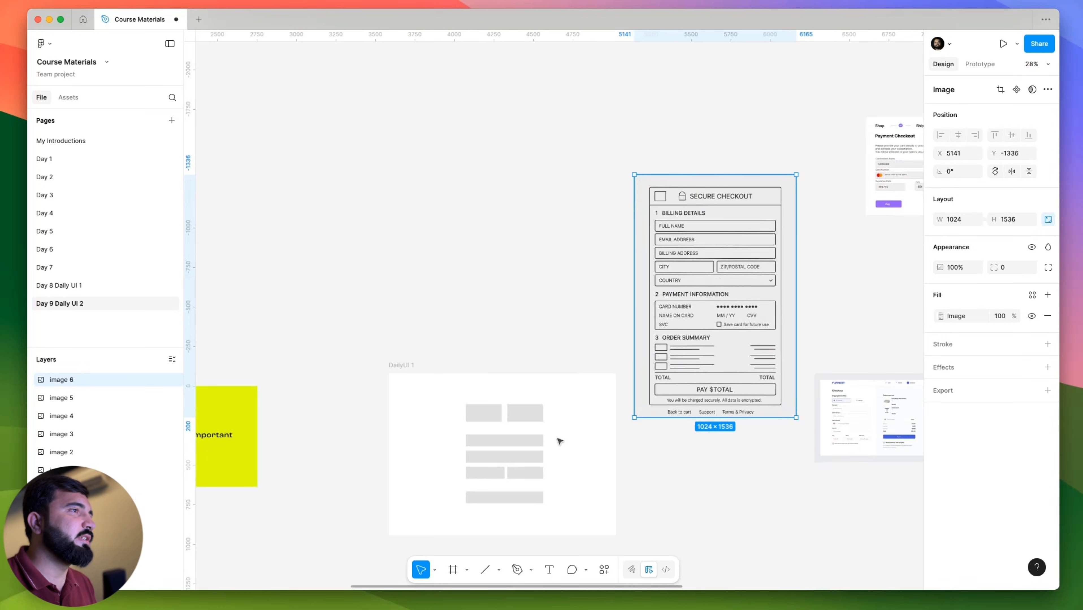
pyautogui.moveTo(691, 350); pyautogui.dragTo(386, 249)
pyautogui.scroll(5, 320, 81)
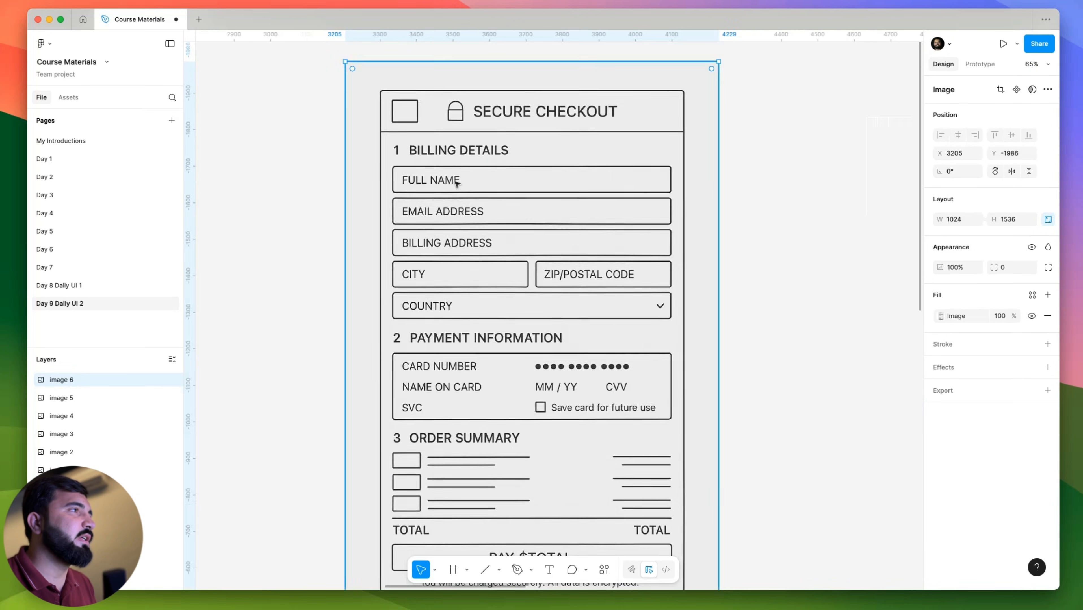
pyautogui.scroll(-5, 456, 183)
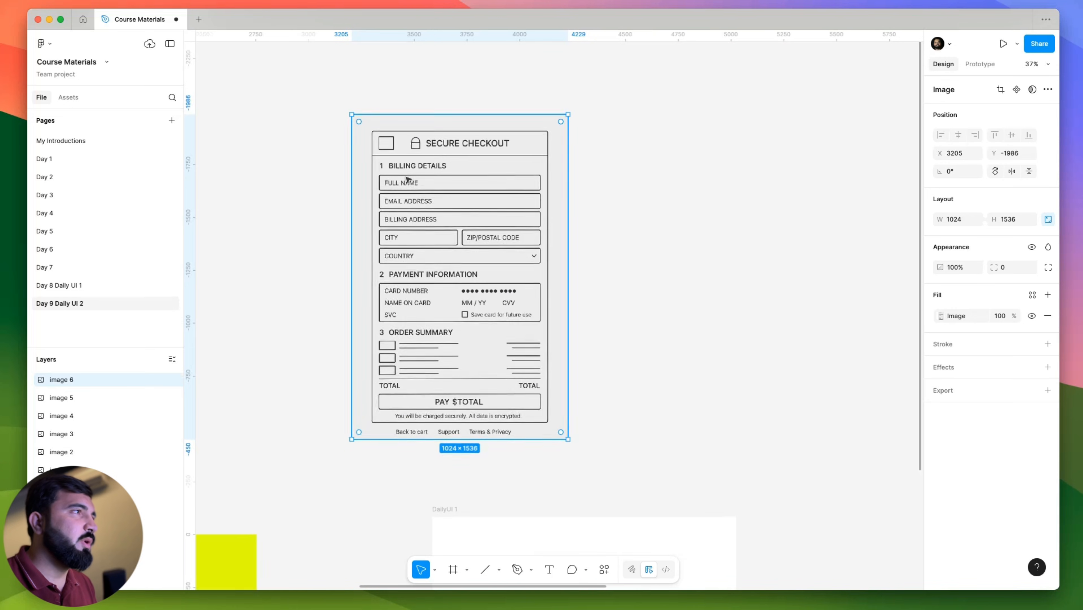
pyautogui.scroll(3, 408, 180)
pyautogui.scroll(-3, 384, 300)
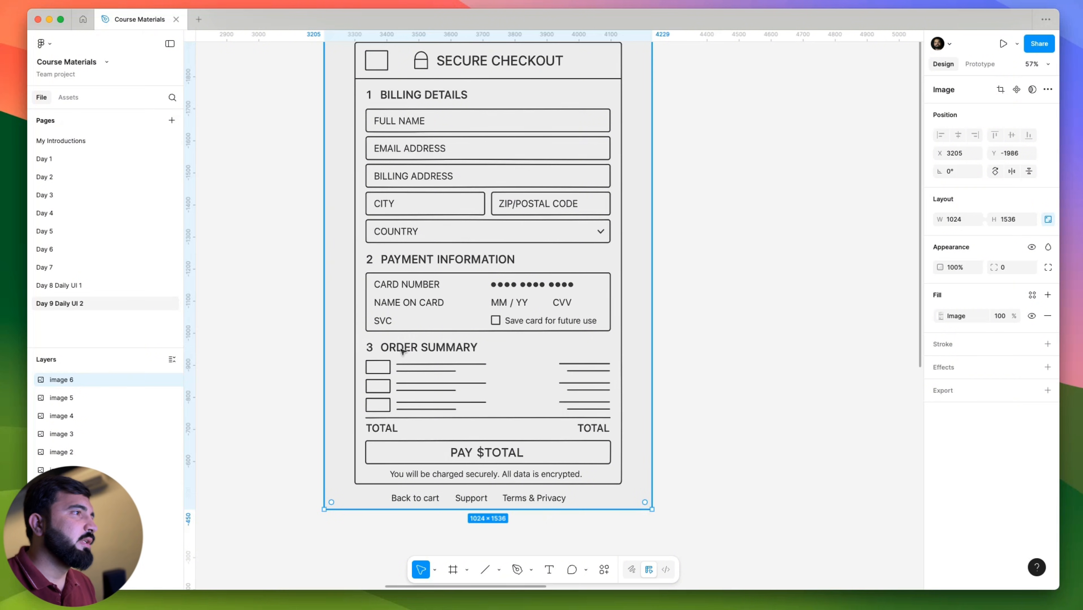
pyautogui.scroll(-2, 372, 333)
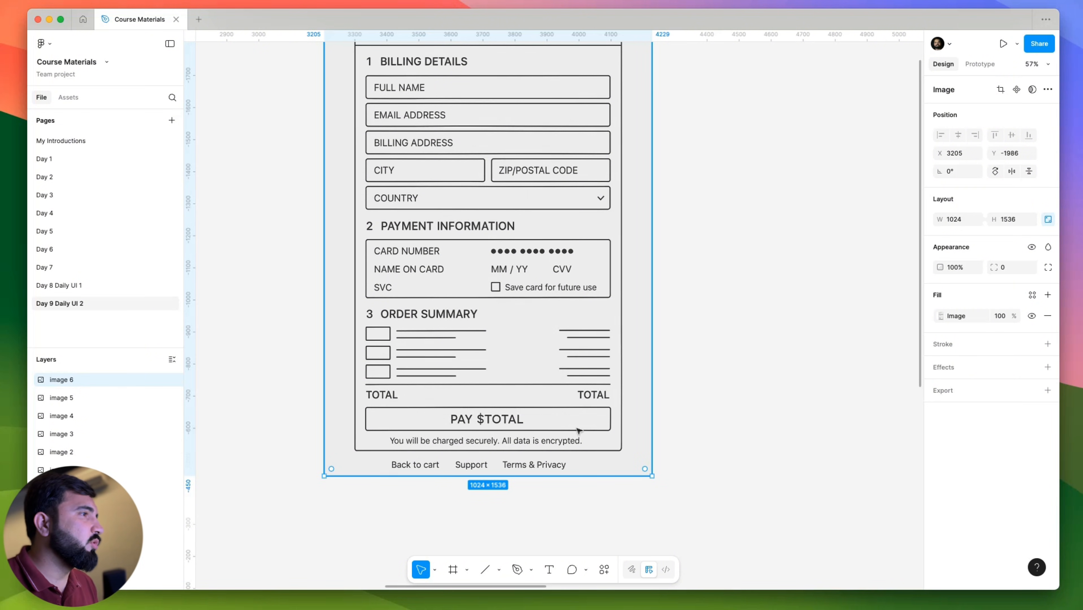
pyautogui.scroll(-10, 470, 422)
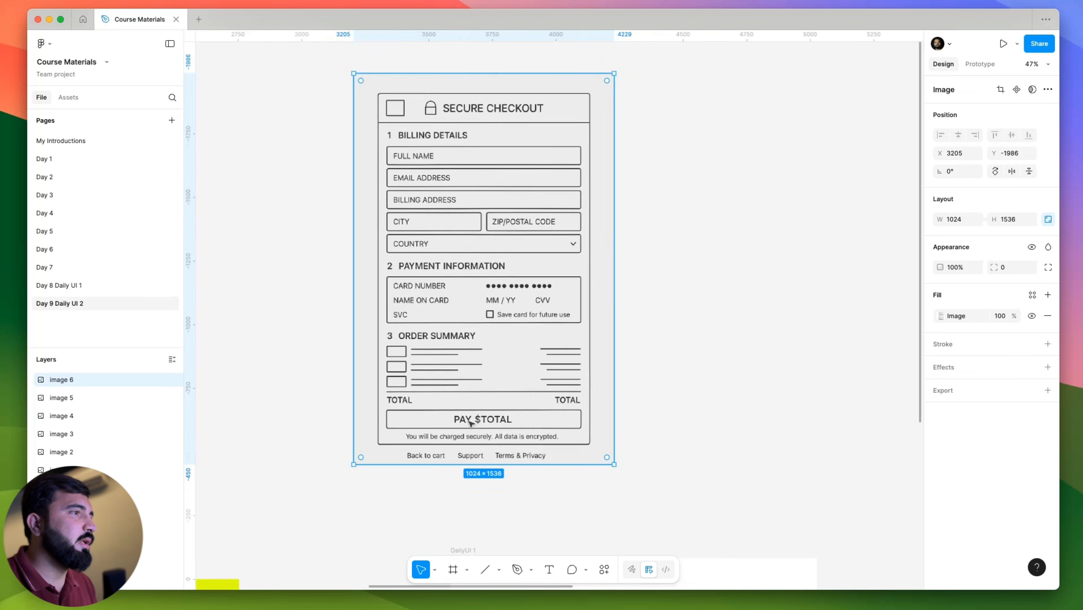
# Reposition the Secure Checkout wireframe image closely above the DailyUI 1 frame, at about X 3536, Y -1899.
pyautogui.click(613, 434)
pyautogui.moveTo(337, 331); pyautogui.dragTo(362, 342)
pyautogui.scroll(5, 395, 321)
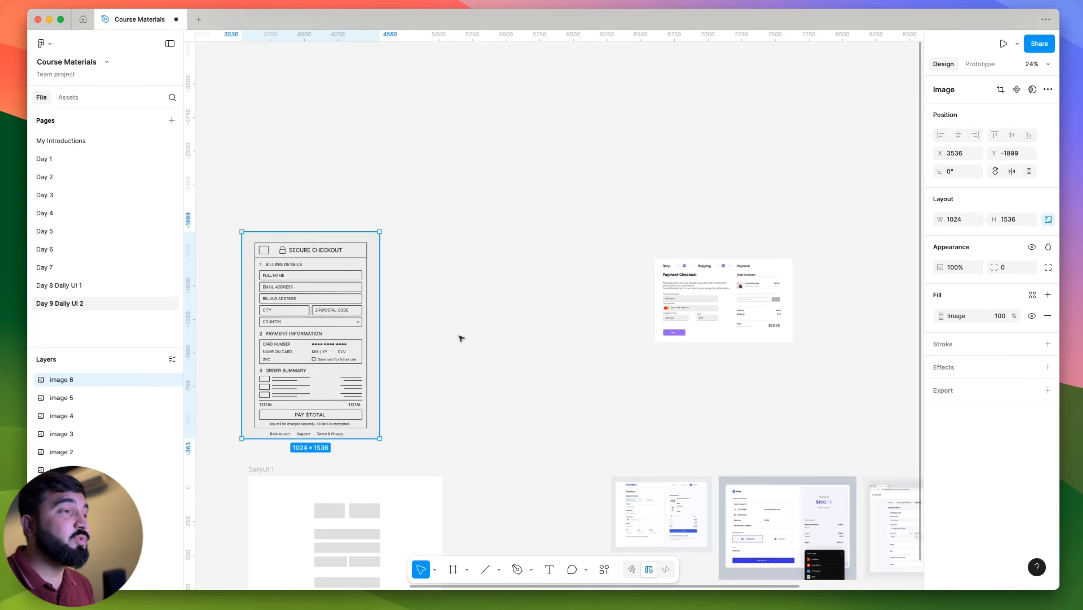
# Examine the FURNEST checkout reference's shipping form and cart review, comparing it briefly with the neighbouring Coht image.
pyautogui.moveTo(469, 334); pyautogui.dragTo(487, 208)
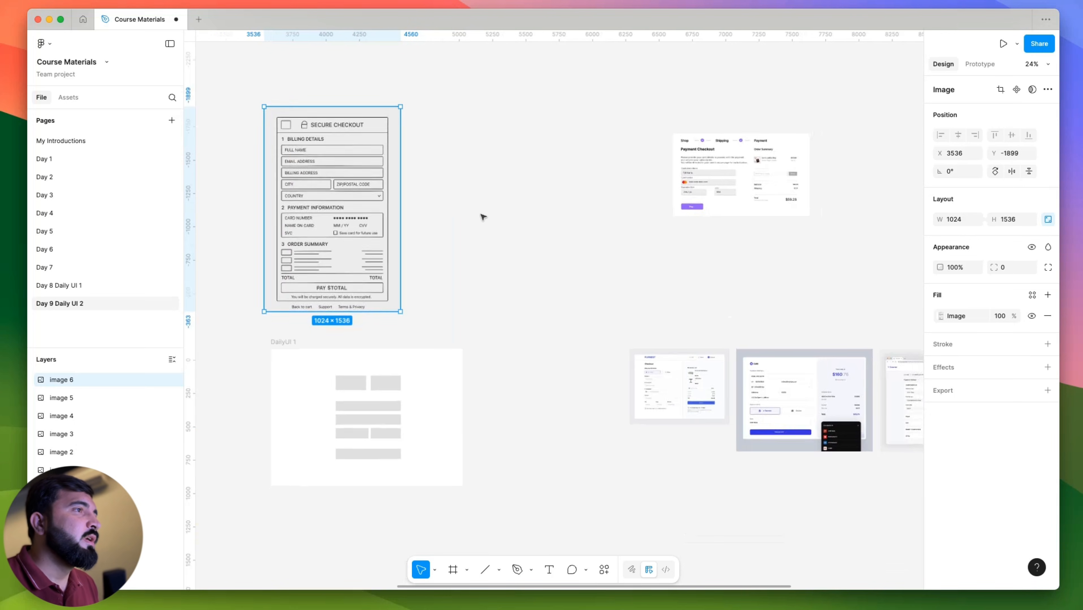
pyautogui.scroll(-4, 481, 213)
pyautogui.scroll(10, 577, 303)
pyautogui.scroll(-1, 549, 246)
pyautogui.scroll(5, 451, 217)
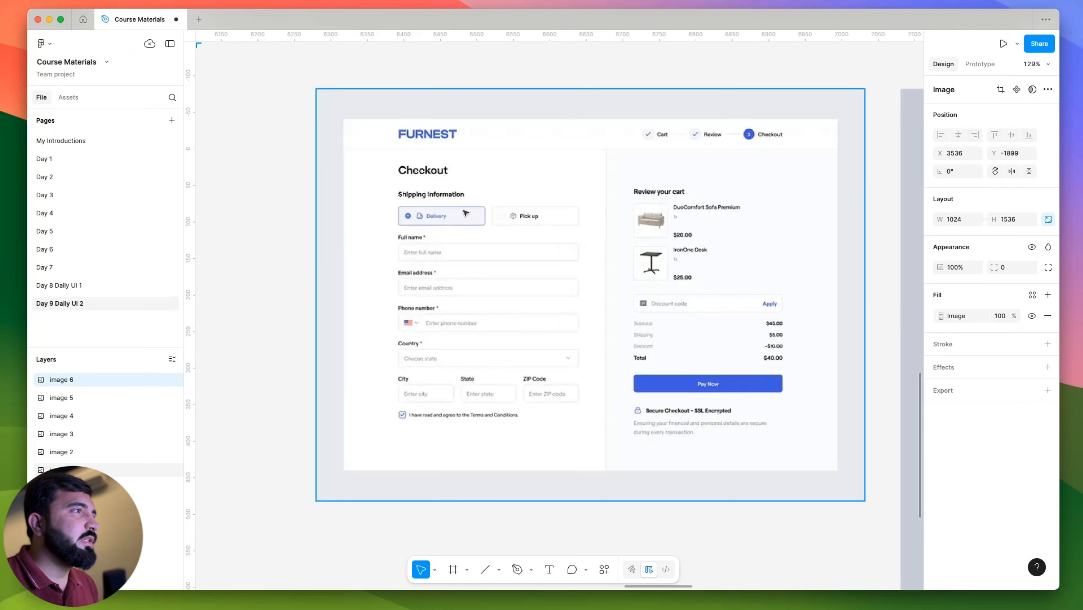
pyautogui.moveTo(567, 393); pyautogui.dragTo(285, 389)
pyautogui.moveTo(537, 368); pyautogui.dragTo(198, 342)
pyautogui.scroll(-5, 408, 256)
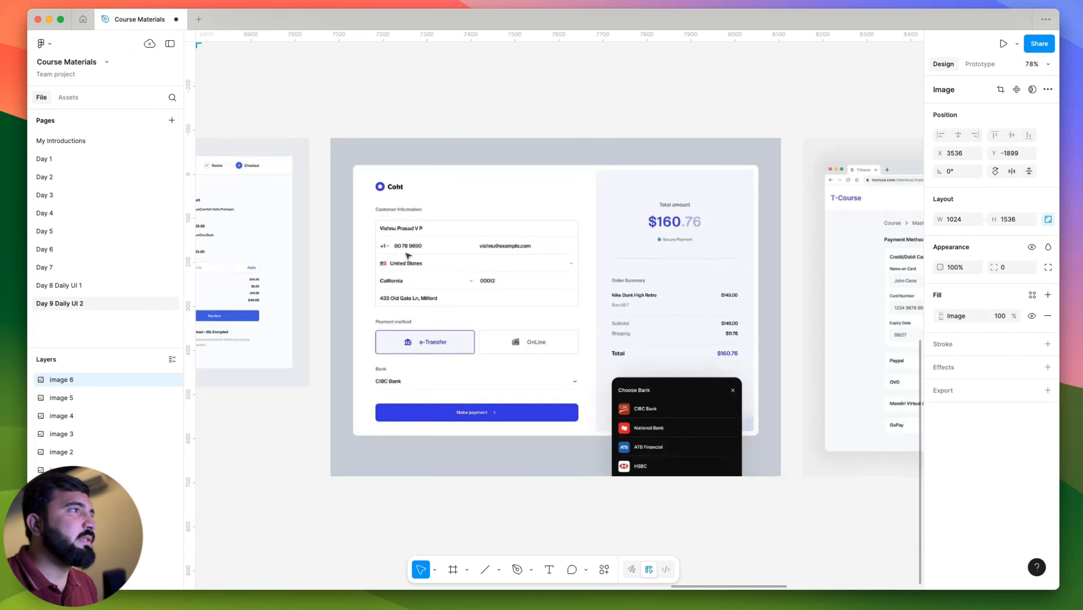
pyautogui.moveTo(205, 235); pyautogui.dragTo(508, 257)
pyautogui.scroll(4, 432, 243)
pyautogui.scroll(3, 432, 242)
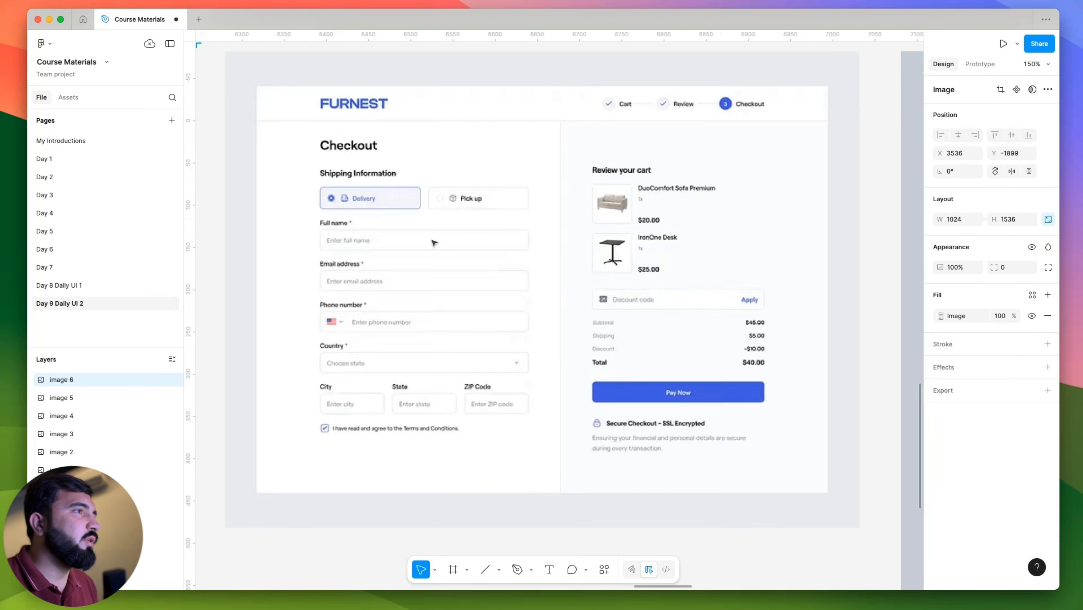
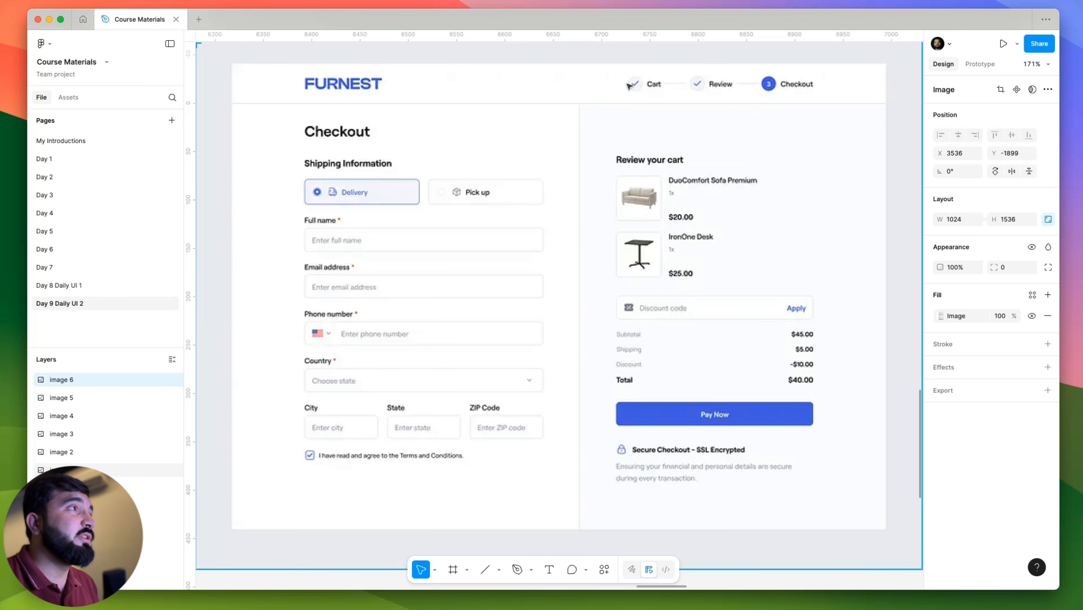
# Examine the Cart, Review and Checkout progress indicator in the FURNEST reference's header up close.
pyautogui.scroll(5, 628, 102)
pyautogui.scroll(3, 624, 121)
pyautogui.hscroll(3, 624, 122)
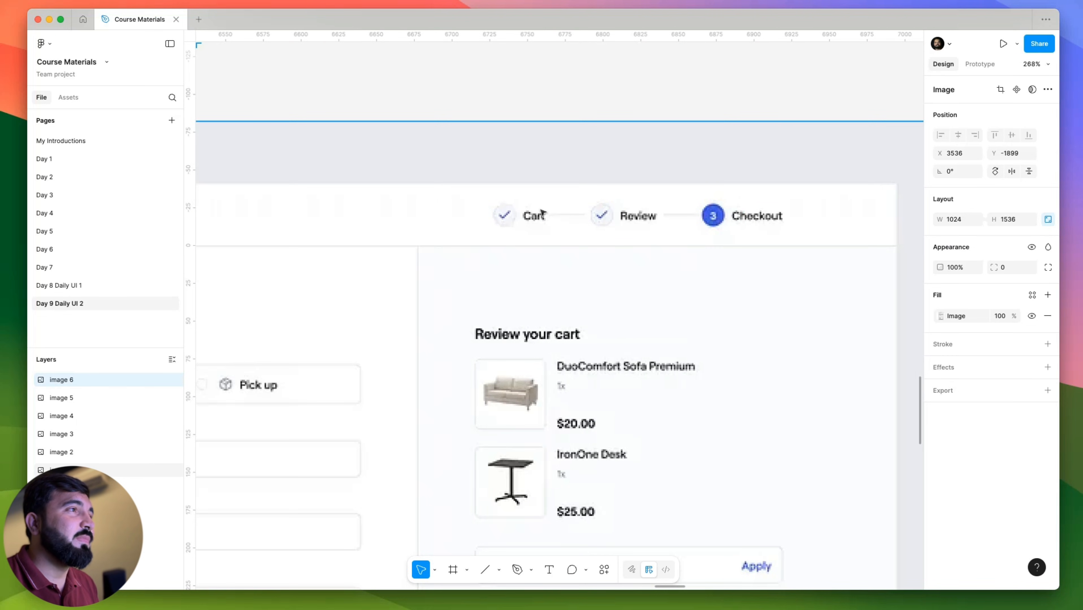
pyautogui.scroll(-5, 542, 212)
pyautogui.scroll(5, 530, 209)
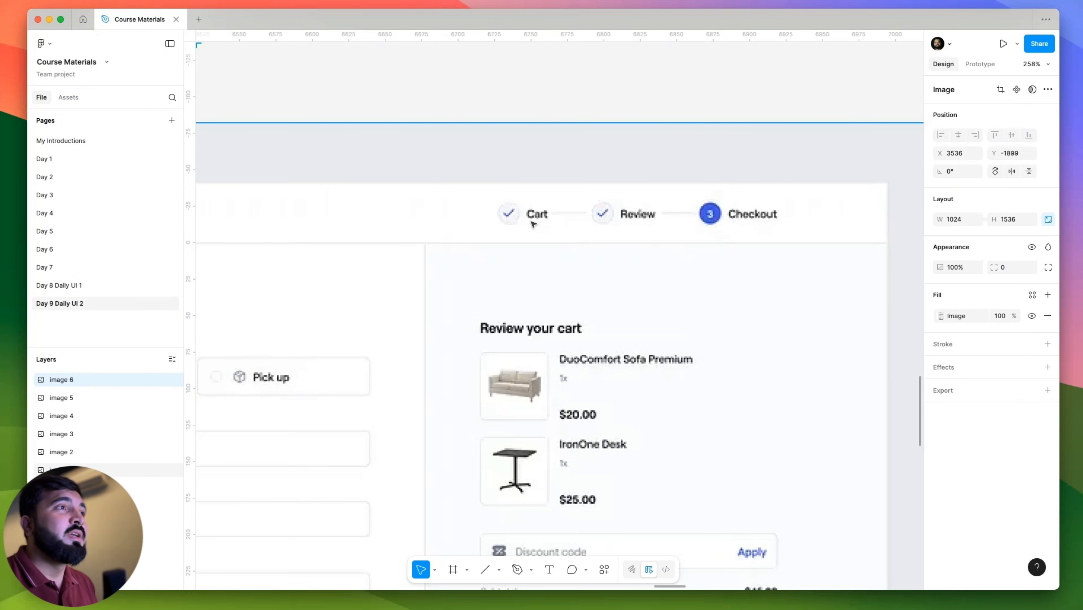
# Examine the Coht reference's customer information, payment method options, bank selection and order summary.
pyautogui.scroll(-10, 534, 224)
pyautogui.hscroll(4, 513, 320)
pyautogui.hscroll(3, 513, 320)
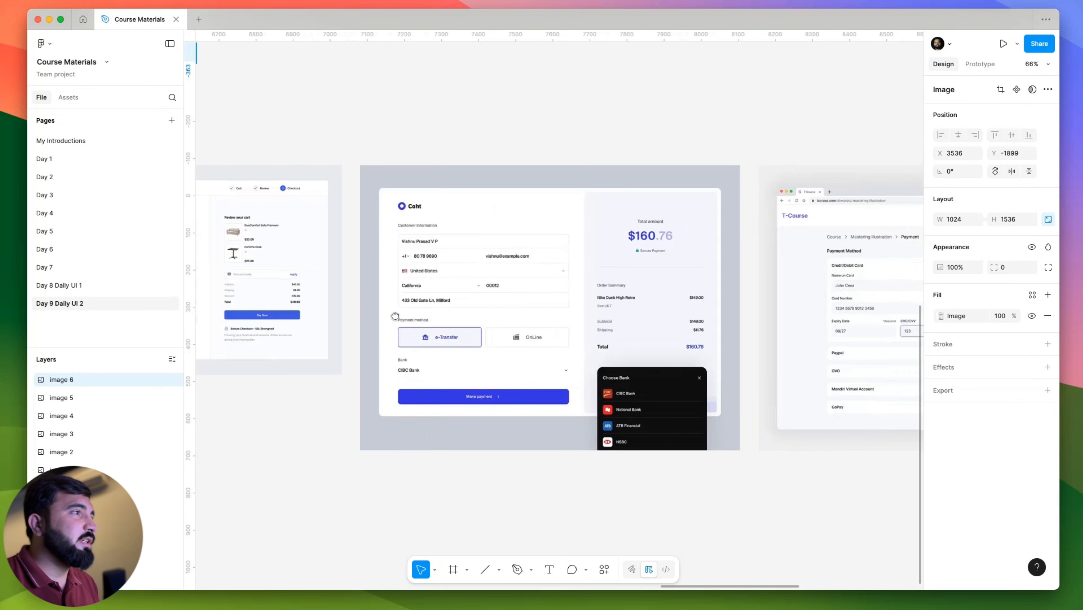
pyautogui.hotkey('shift', '2')
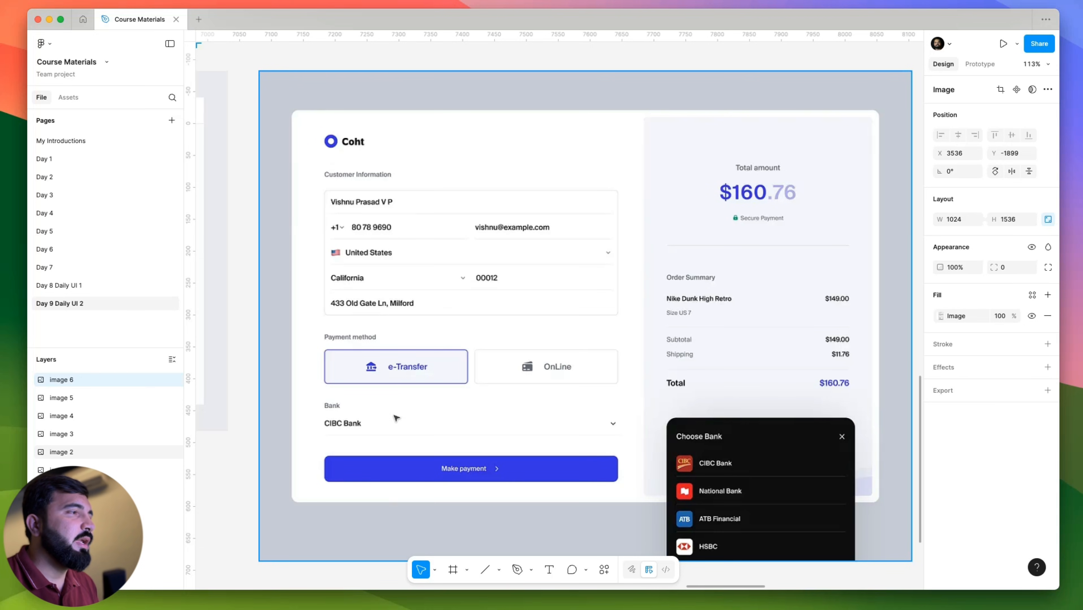
# Examine the T-Course reference's payment methods, card fields and Order Details, ending with the adjacent Payment details image in view.
pyautogui.scroll(-8, 388, 411)
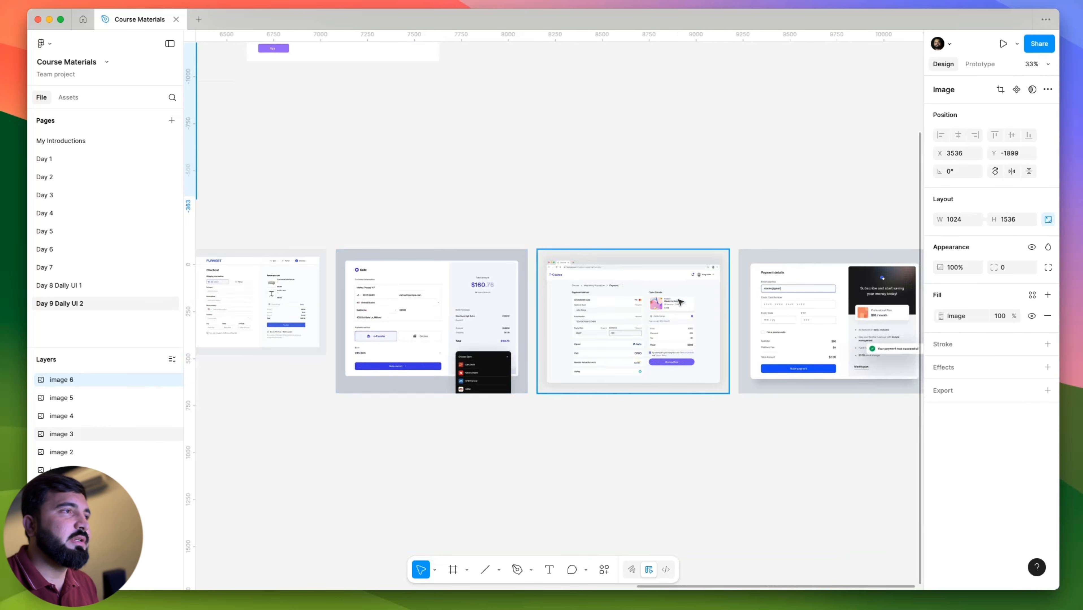
pyautogui.scroll(5, 537, 316)
pyautogui.scroll(5, 536, 317)
pyautogui.scroll(-3, 457, 280)
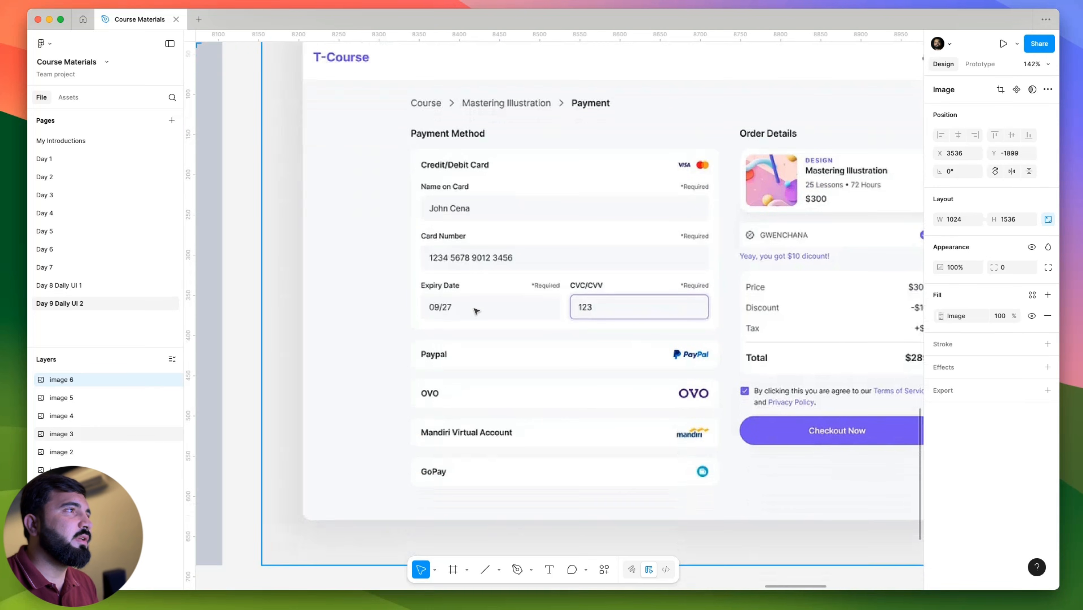
pyautogui.hscroll(2, 476, 306)
pyautogui.hscroll(1, 429, 318)
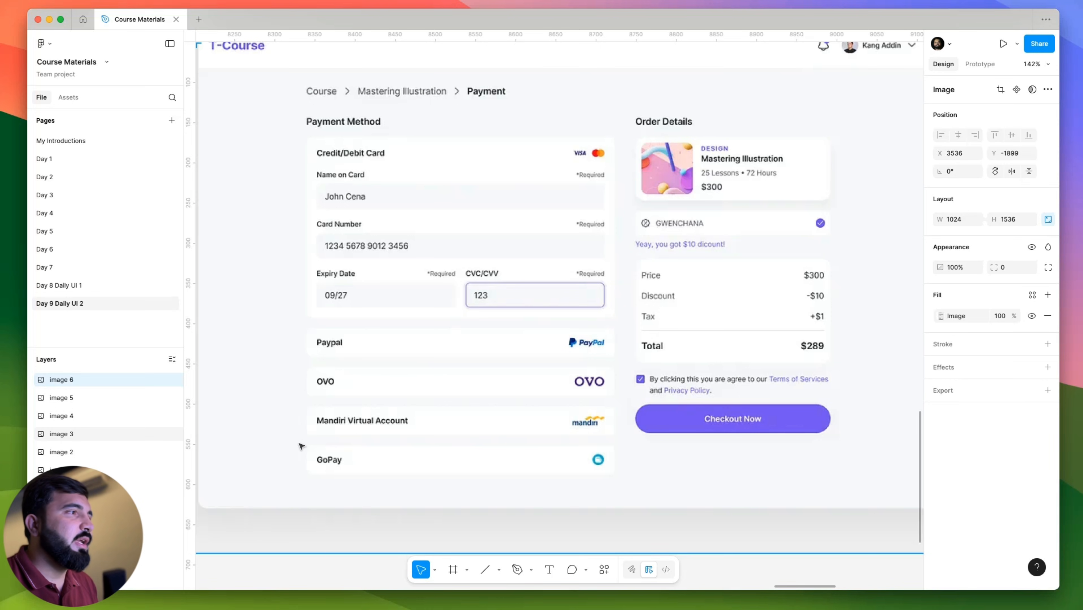
pyautogui.scroll(-5, 265, 423)
pyautogui.scroll(5, 525, 291)
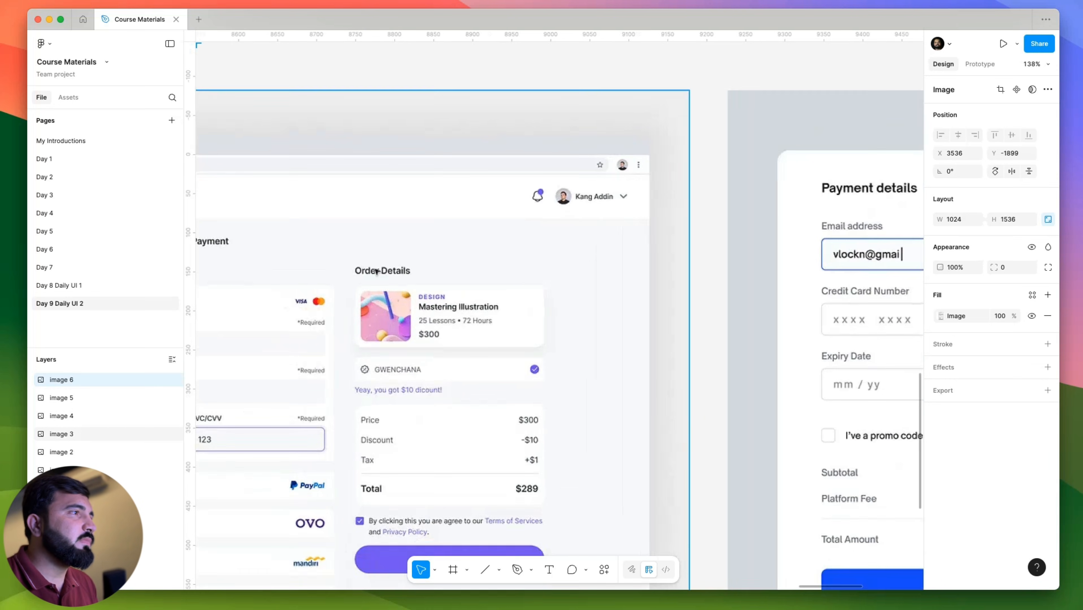
pyautogui.scroll(-2, 426, 222)
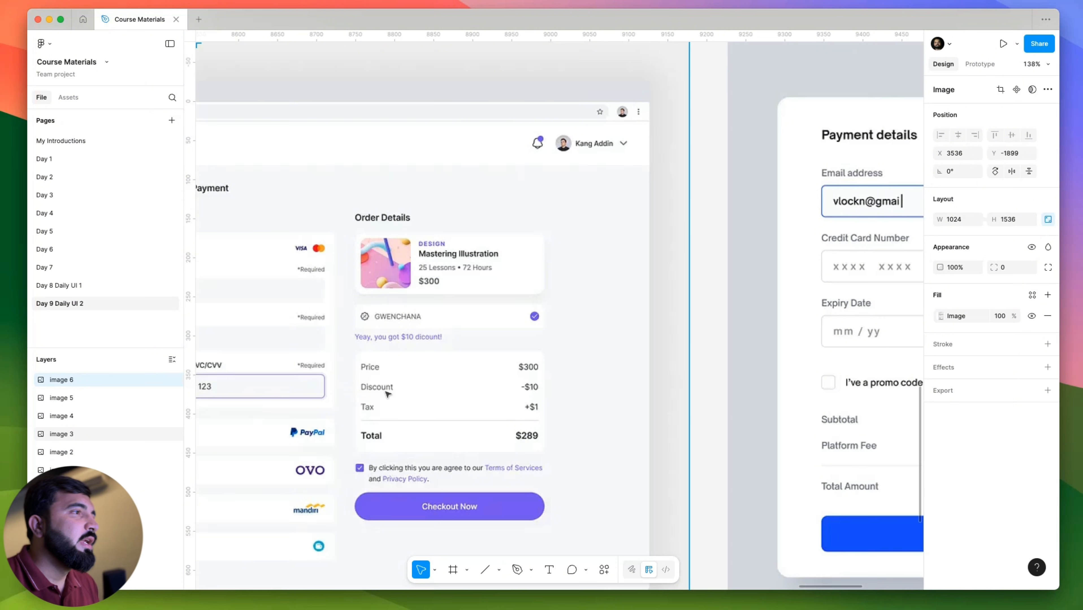
pyautogui.scroll(-5, 432, 417)
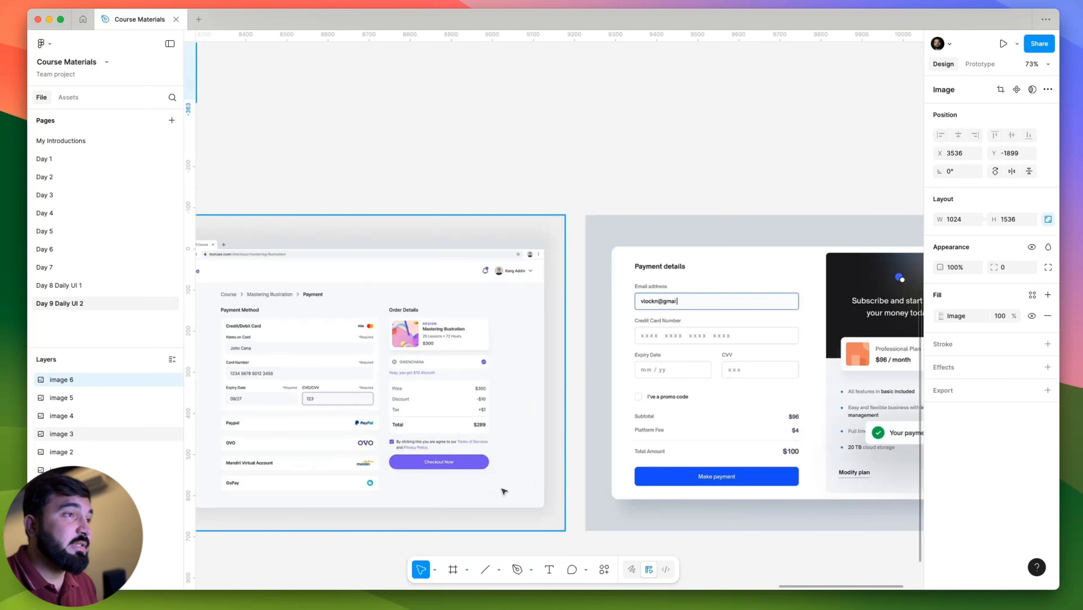
# Examine the Payment details reference's card fields, totals and plan summary, and compare it with the Secure Checkout wireframe.
pyautogui.moveTo(570, 410); pyautogui.dragTo(365, 417)
pyautogui.scroll(4, 477, 427)
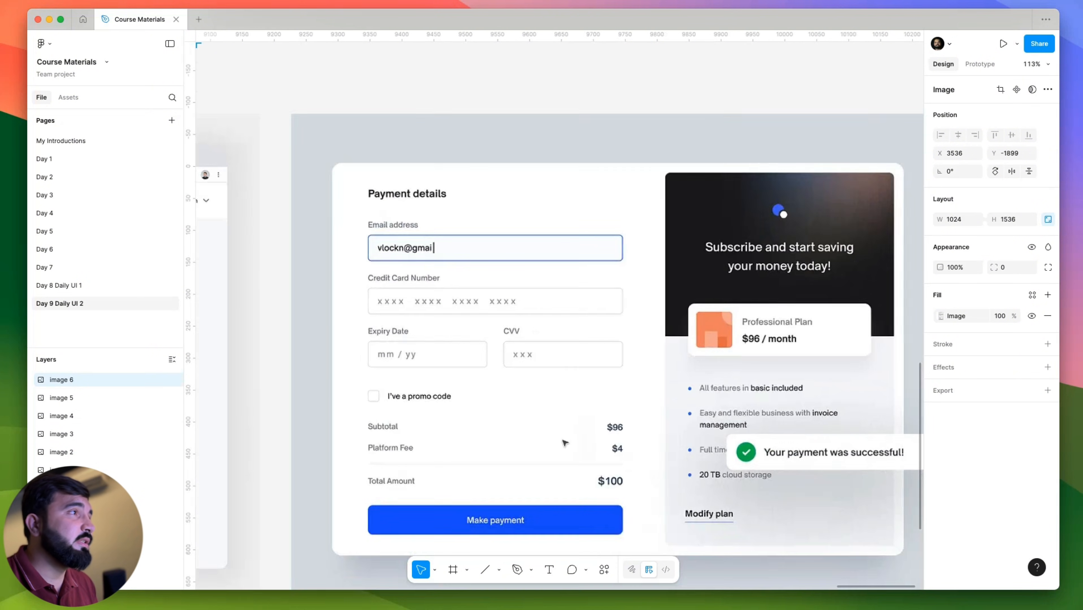
pyautogui.moveTo(565, 443); pyautogui.dragTo(477, 327)
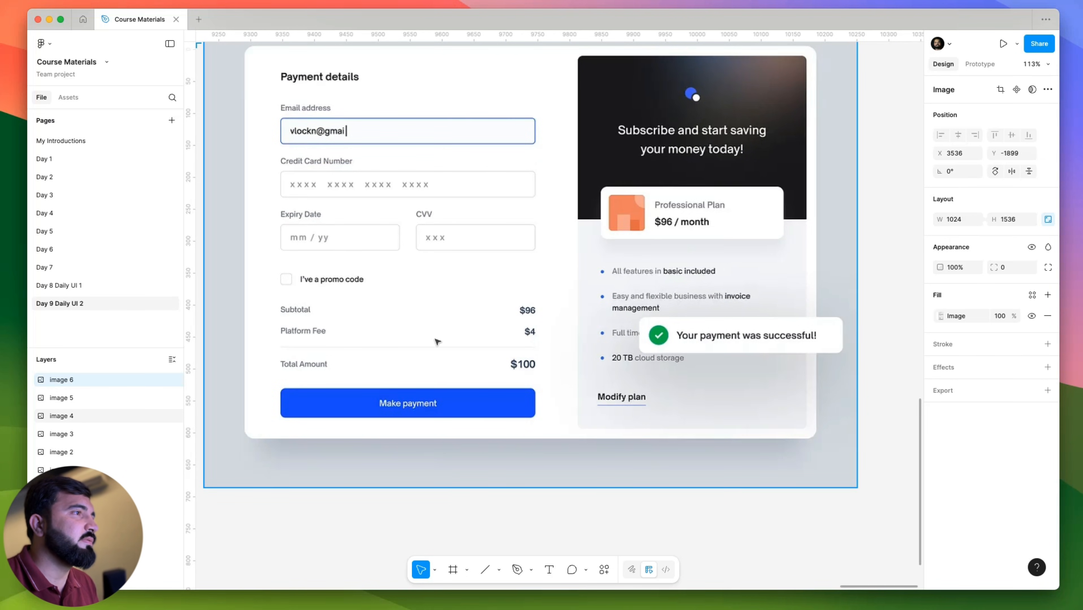
pyautogui.scroll(-10, 460, 310)
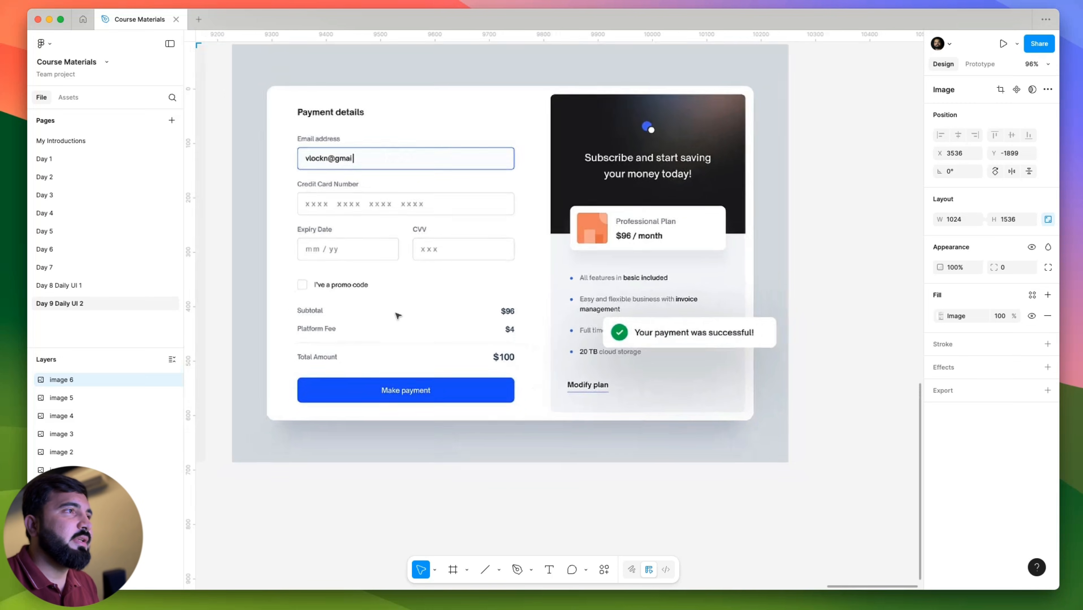
pyautogui.hscroll(-15, 574, 315)
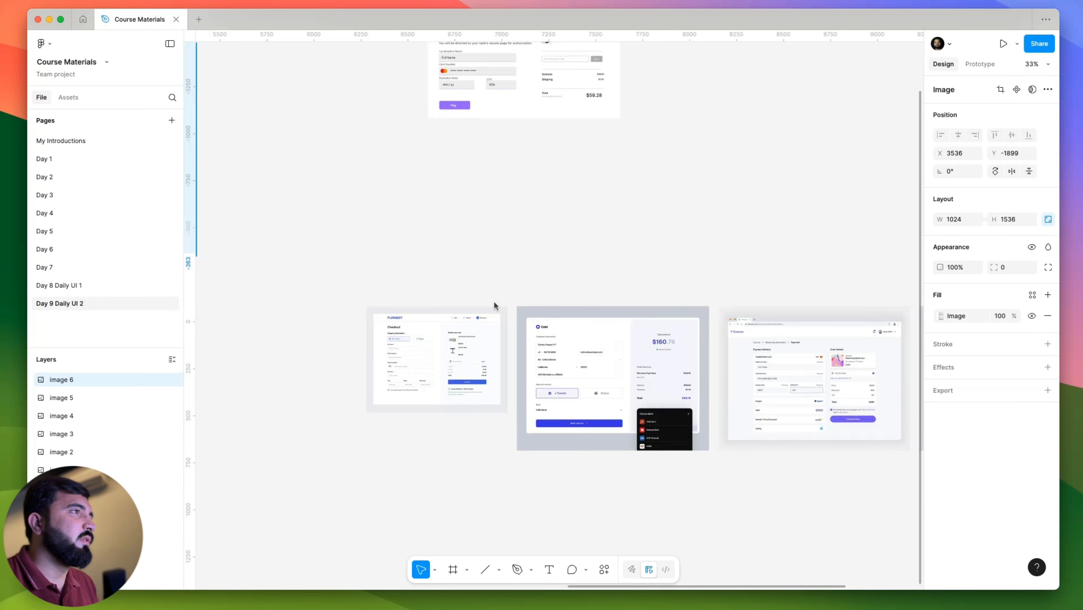
pyautogui.scroll(-5, 822, 352)
pyautogui.hscroll(-6, 706, 339)
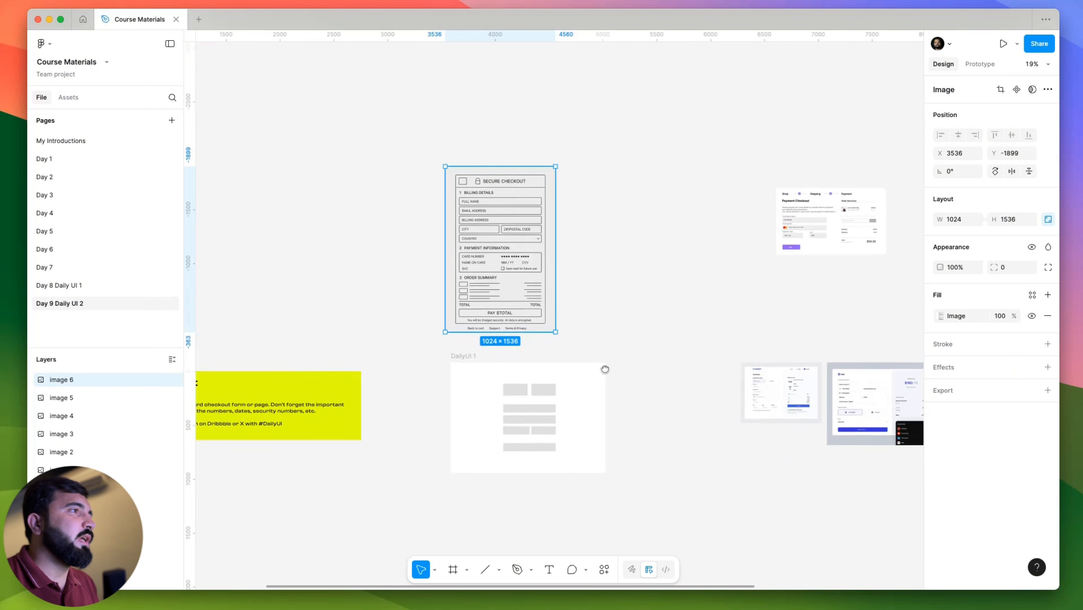
pyautogui.hotkey('shift', '2')
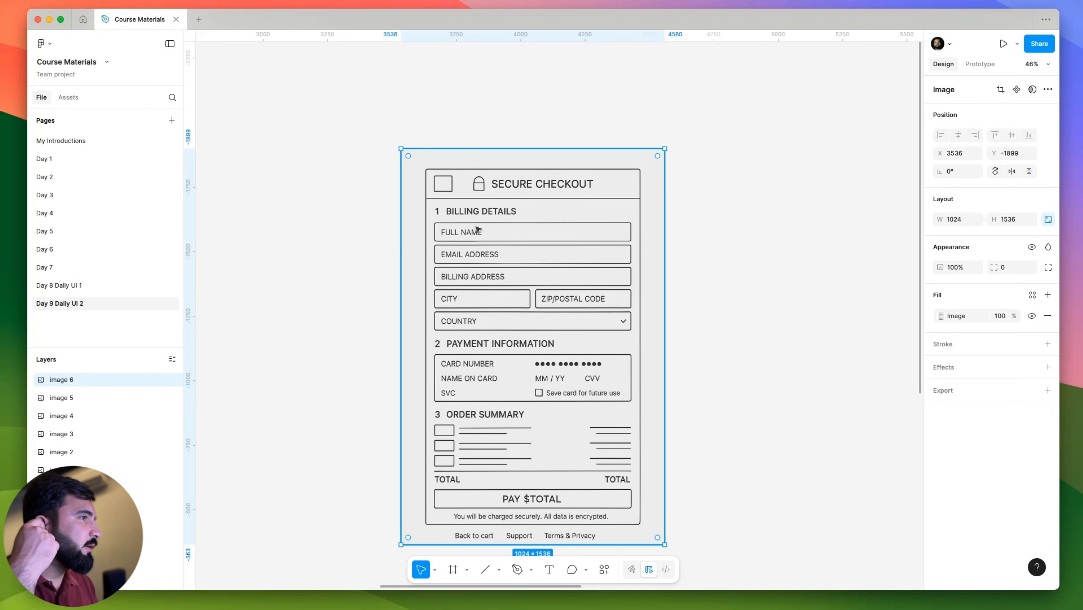
pyautogui.scroll(-5, 434, 369)
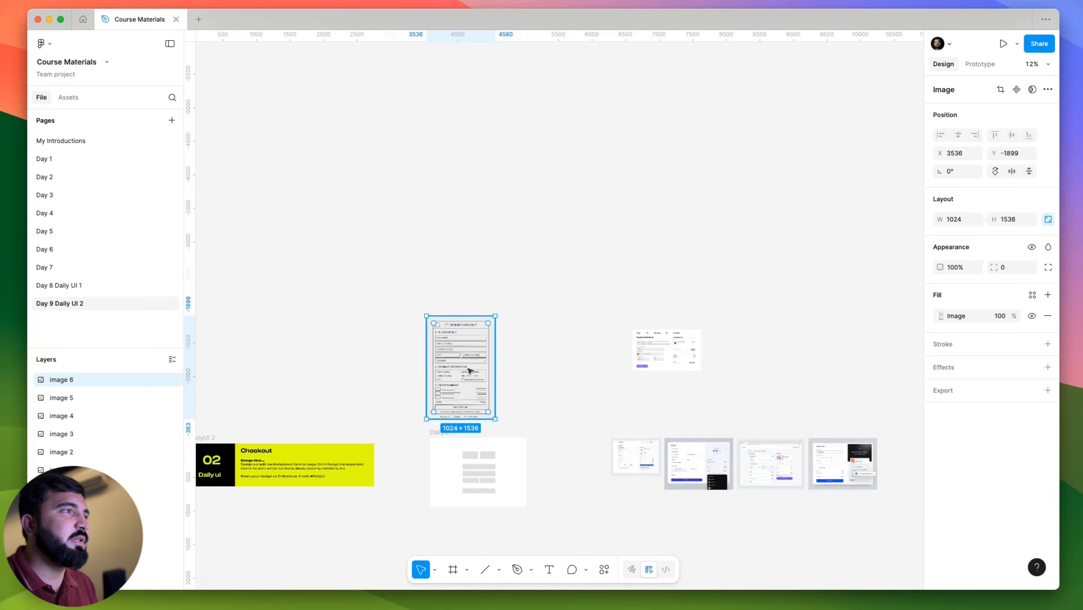
# Move the DailyUI 1 frame directly beside the Secure Checkout wireframe with their upper edges aligned, and delete its grey placeholder blocks.
pyautogui.scroll(-3, 508, 365)
pyautogui.hscroll(3, 508, 366)
pyautogui.moveTo(364, 355); pyautogui.dragTo(436, 235)
pyautogui.scroll(5, 427, 277)
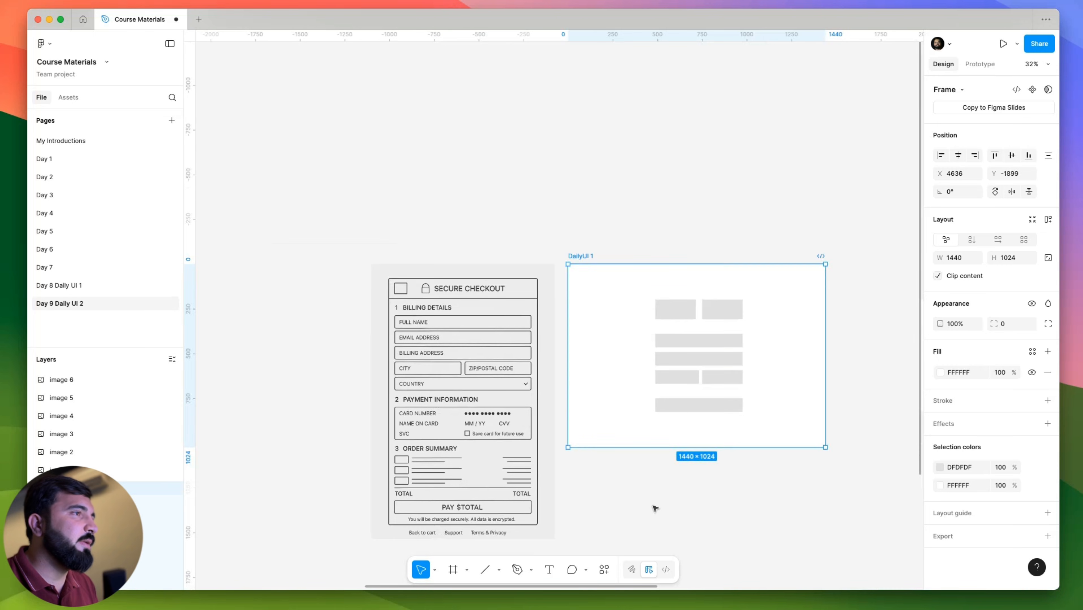
pyautogui.moveTo(599, 513); pyautogui.dragTo(801, 305)
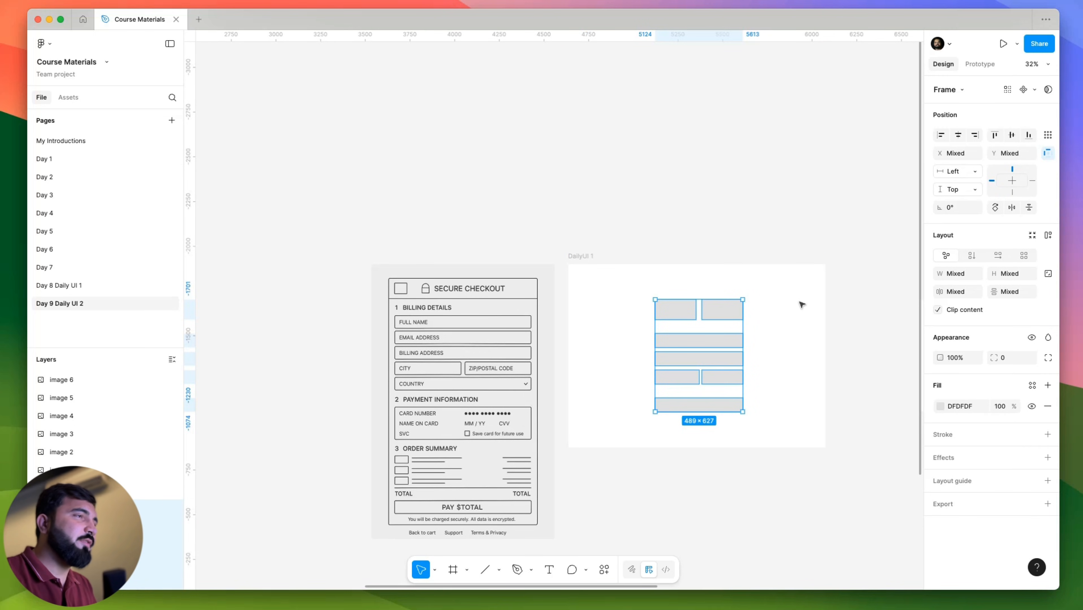
pyautogui.press('Delete')
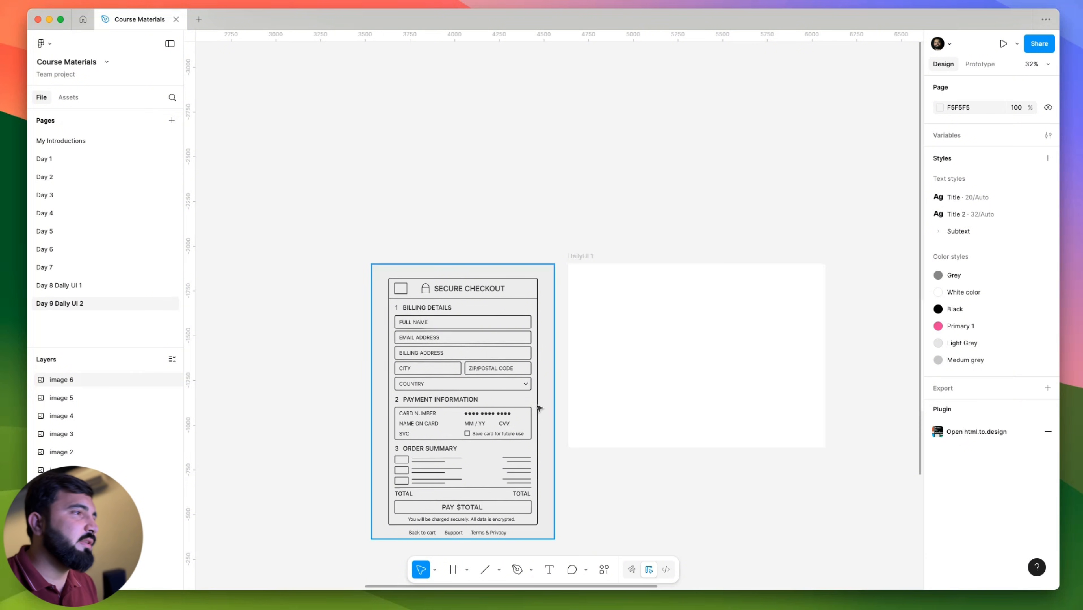
# Place the FURNEST checkout reference image inside the empty DailyUI 1 frame, at about X 255, Y 110.
pyautogui.hscroll(5, 433, 415)
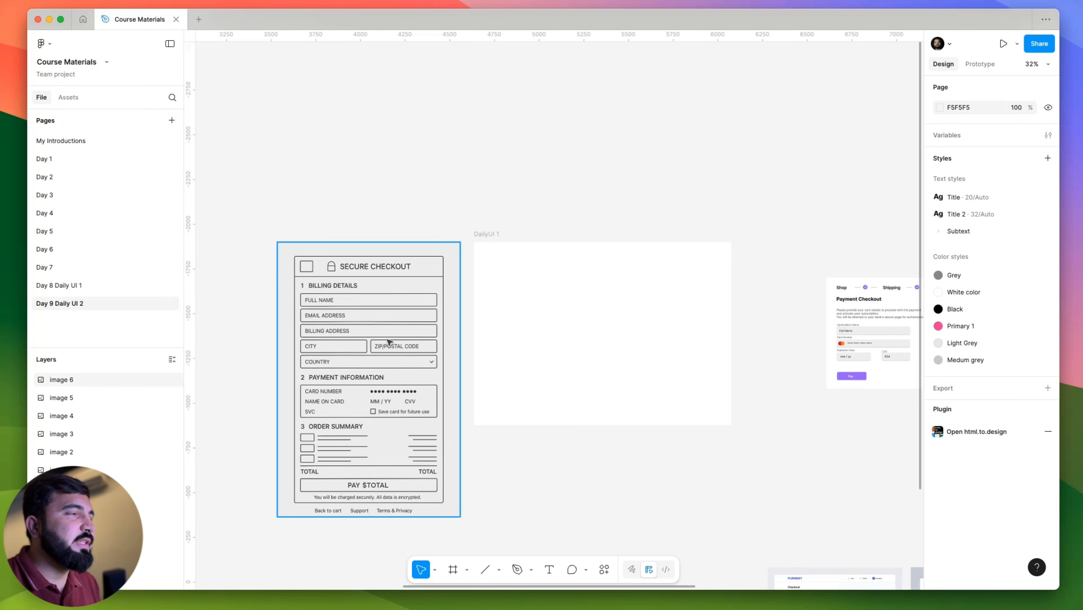
pyautogui.click(575, 376)
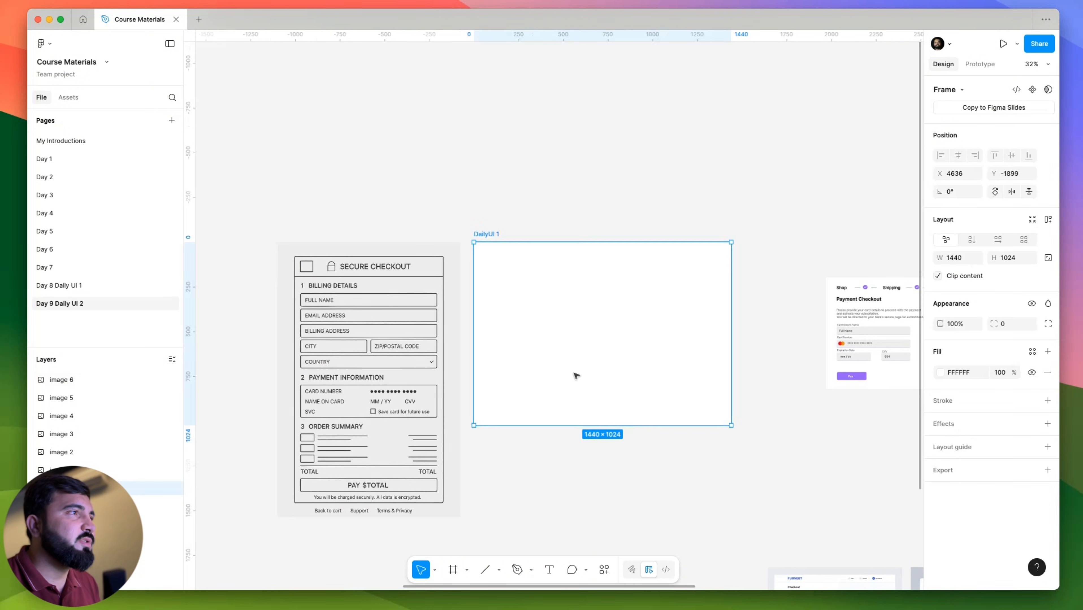
pyautogui.hscroll(3, 556, 359)
pyautogui.scroll(-5, 556, 359)
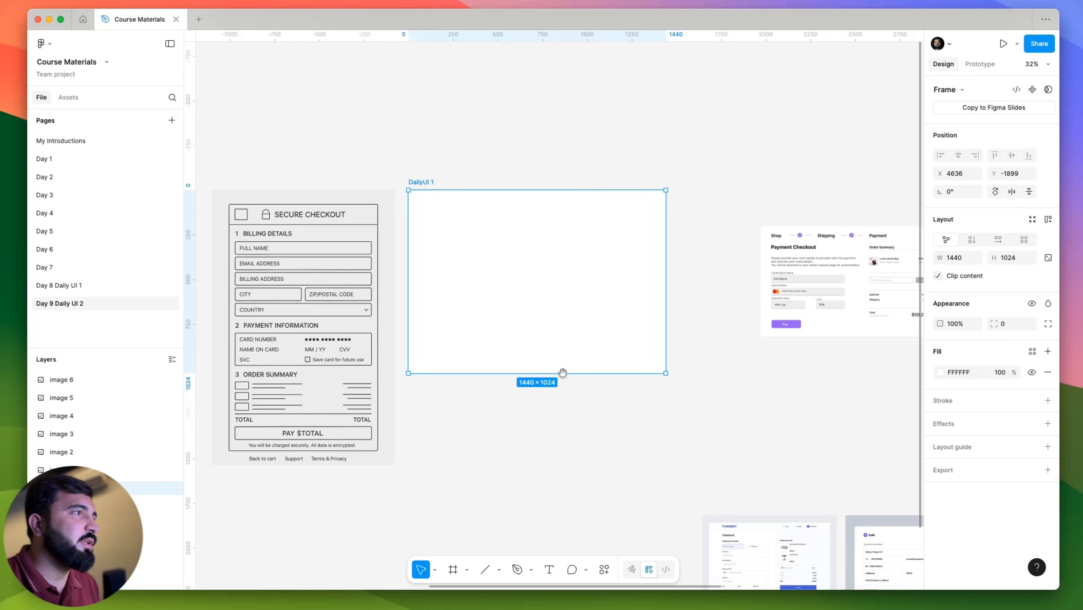
pyautogui.scroll(2, 498, 397)
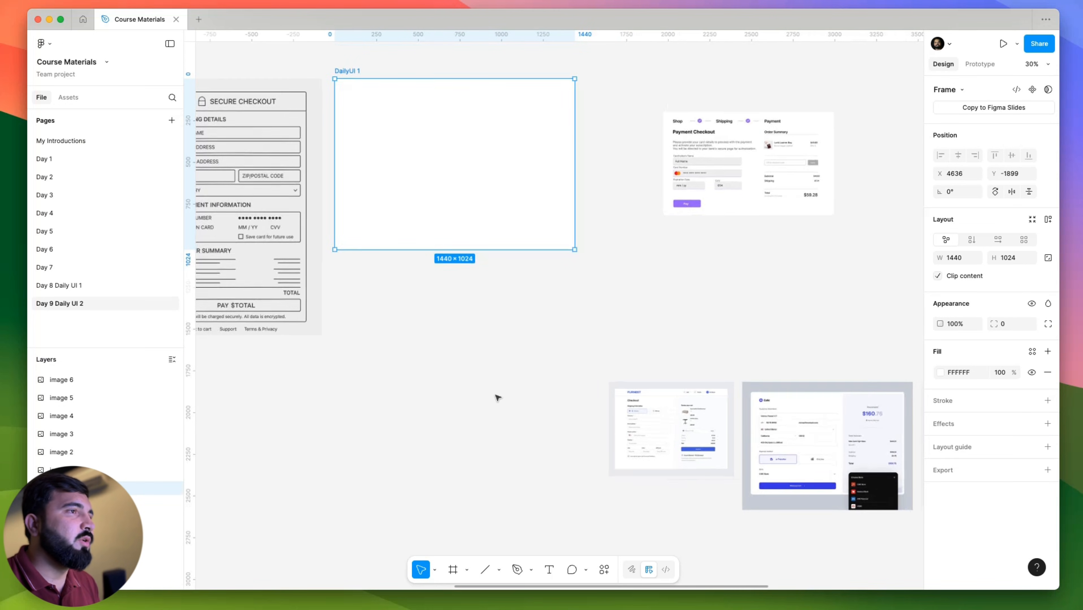
pyautogui.scroll(5, 385, 124)
pyautogui.scroll(-5, 336, 203)
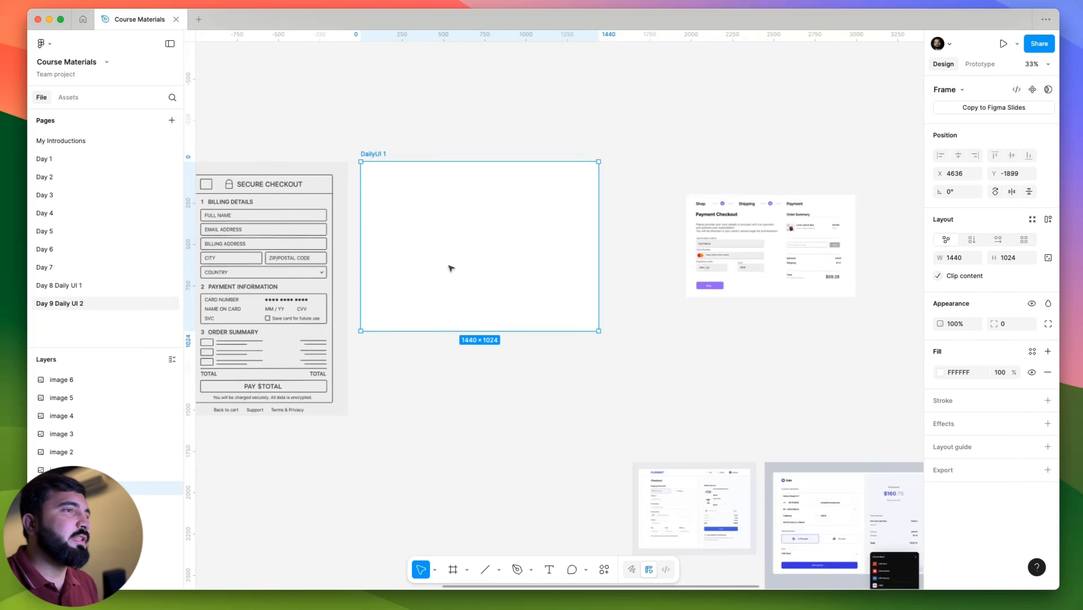
pyautogui.click(698, 462)
pyautogui.moveTo(698, 462); pyautogui.dragTo(481, 197)
pyautogui.scroll(5, 451, 273)
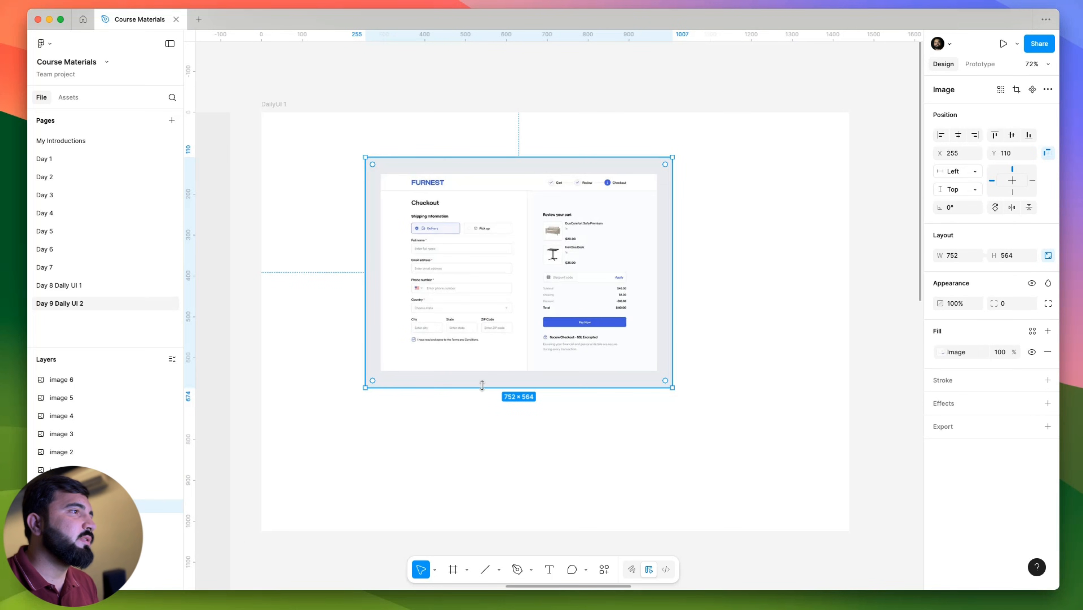
# Shorten the FURNEST image to its header strip, about 91 px high, and move it down to about X 264, Y 280.
pyautogui.moveTo(482, 387); pyautogui.dragTo(529, 194)
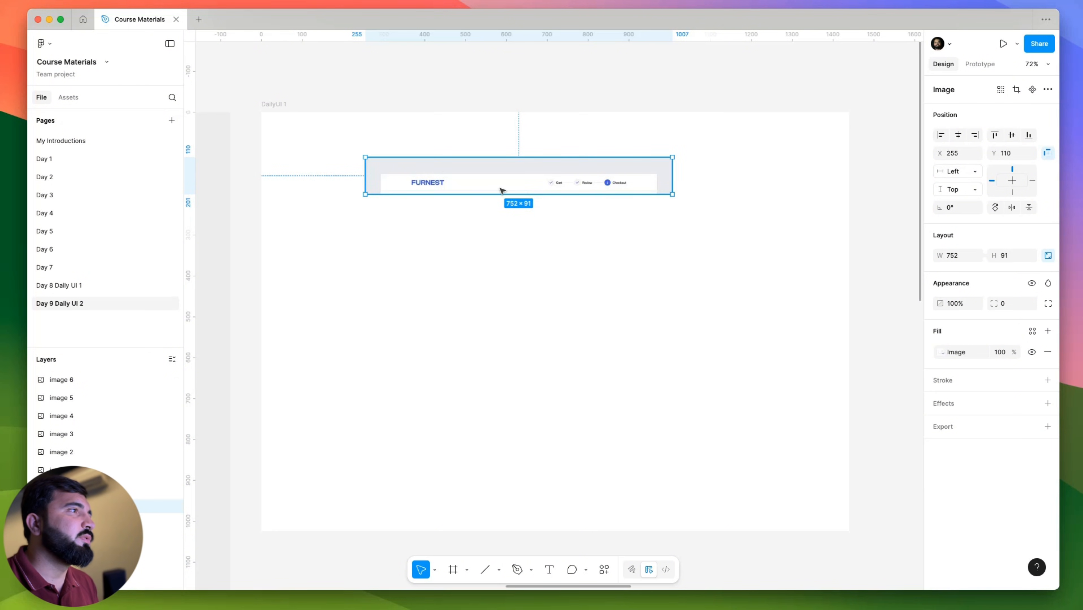
pyautogui.scroll(5, 519, 193)
pyautogui.scroll(-2, 521, 182)
pyautogui.moveTo(503, 179); pyautogui.dragTo(556, 429)
pyautogui.scroll(-2, 556, 430)
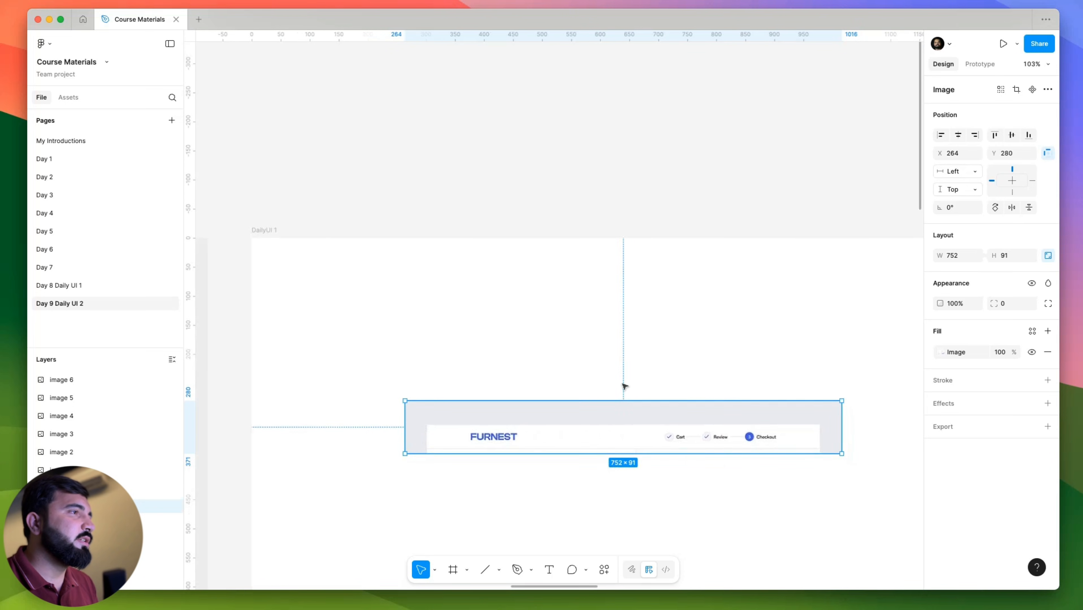
# Add the text "Checklogo" near the DailyUI 1 frame's upper-left corner, at about X 76, Y 46.
pyautogui.press('t')
pyautogui.click(421, 294)
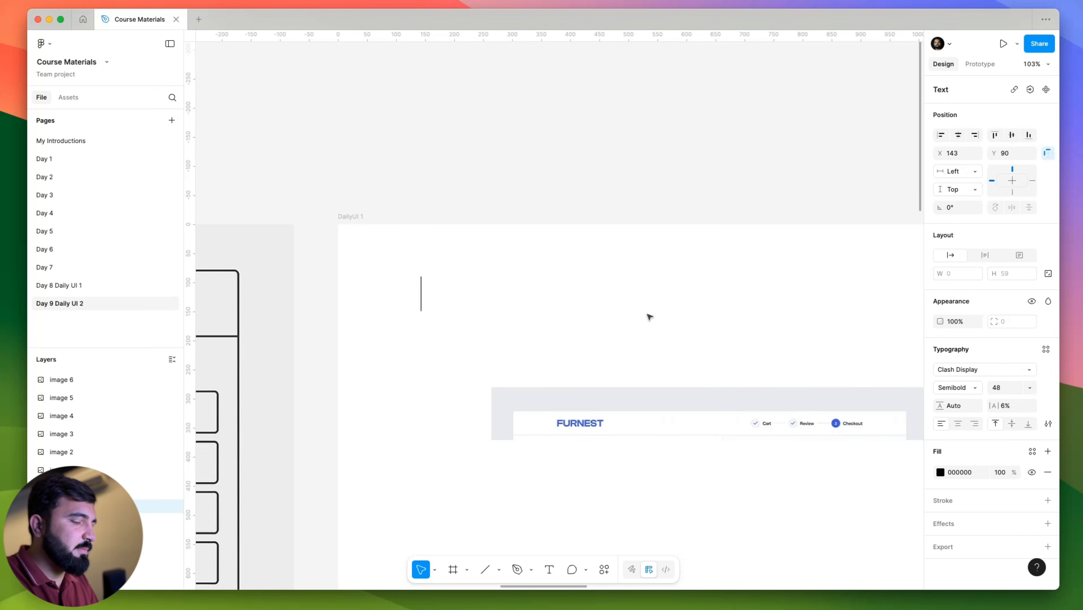
pyautogui.write('Check')
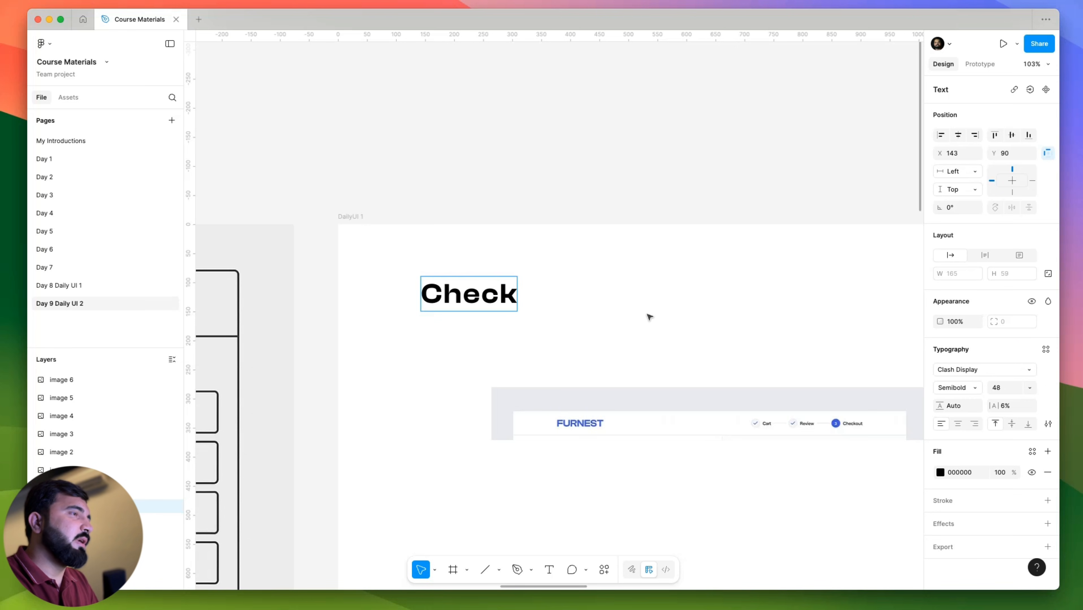
pyautogui.write('LO')
pyautogui.press('BackSpace')
pyautogui.press('BackSpace')
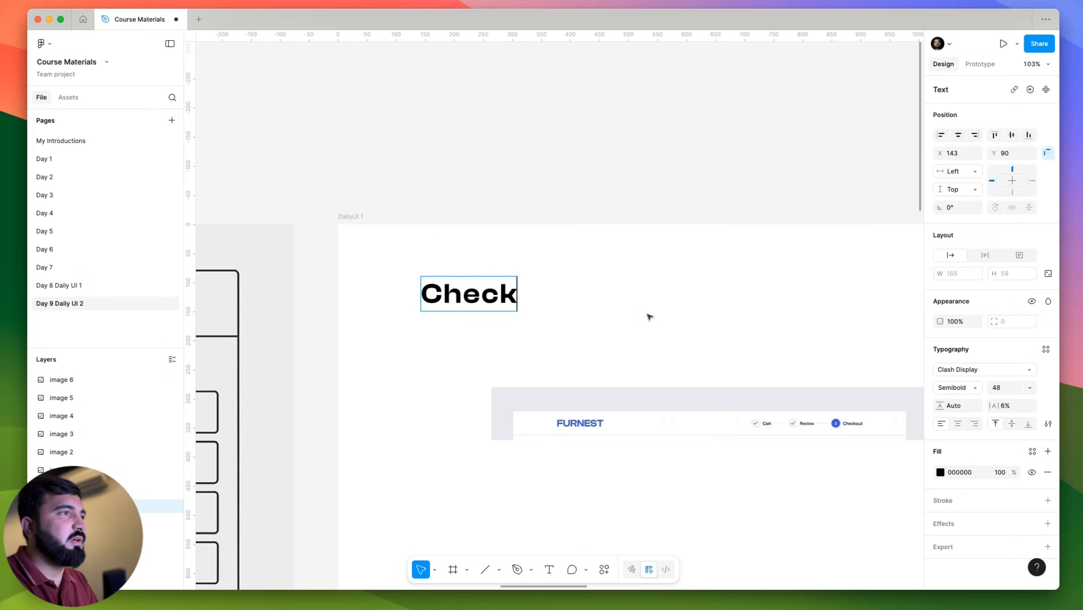
pyautogui.write('logo')
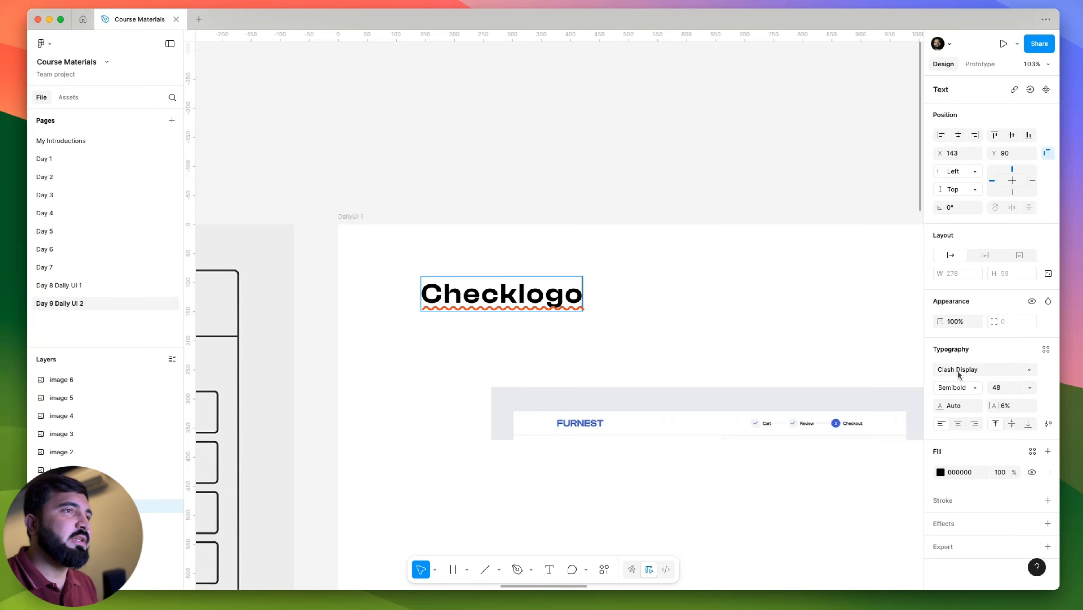
pyautogui.press('Escape')
pyautogui.moveTo(515, 304); pyautogui.dragTo(476, 278)
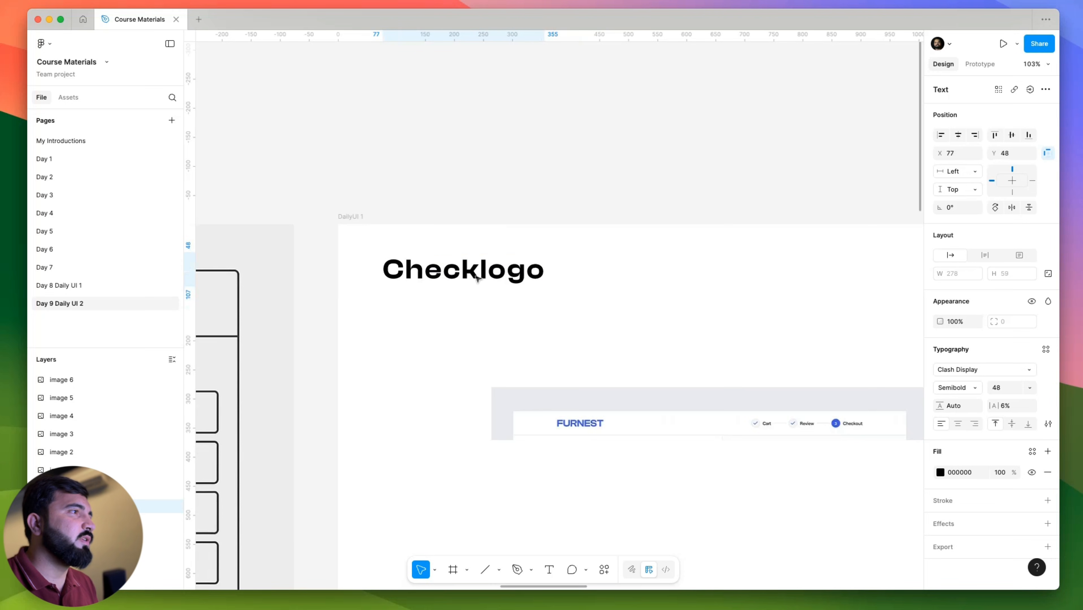
# Set the Checklogo text's font size to 32.
pyautogui.click(1020, 389)
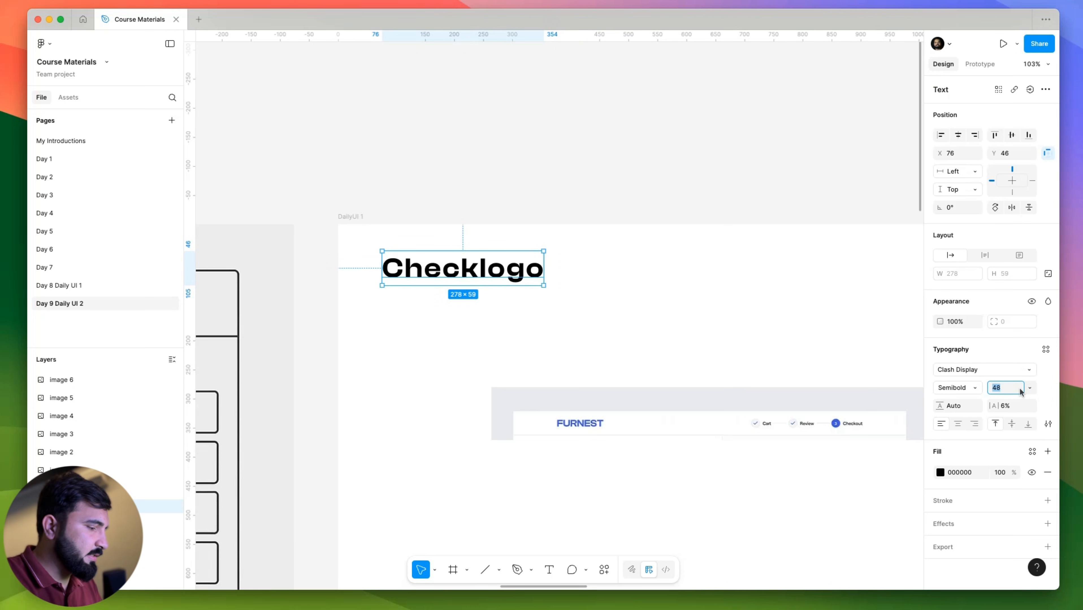
pyautogui.write('32')
pyautogui.press('Return')
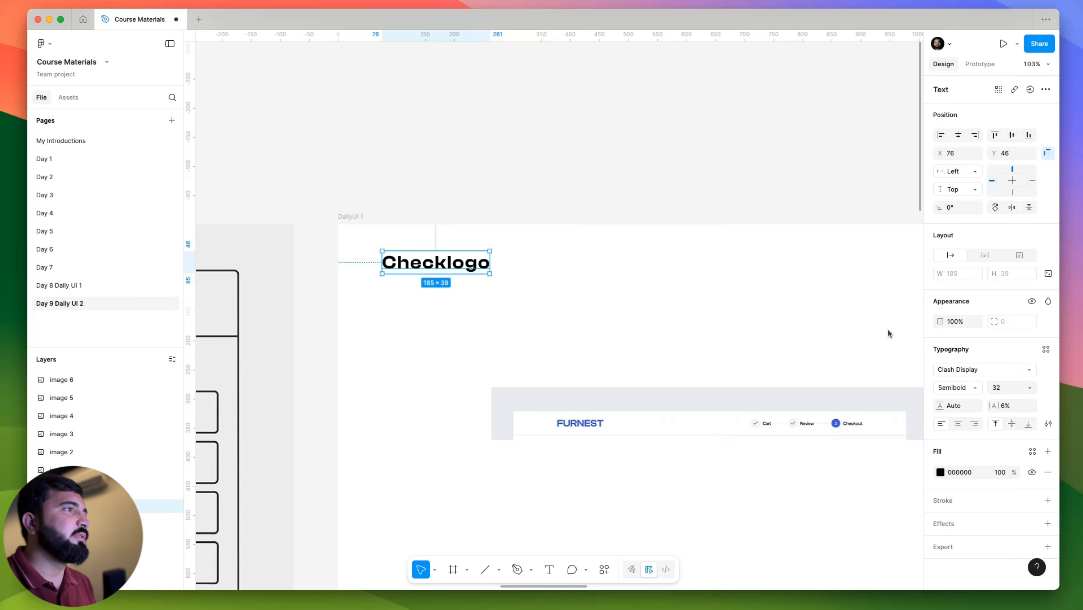
# Change the Checklogo text's fill to the blue 2543BF sampled from the FURNEST logo.
pyautogui.click(497, 290)
pyautogui.moveTo(497, 320); pyautogui.dragTo(364, 316)
pyautogui.click(285, 253)
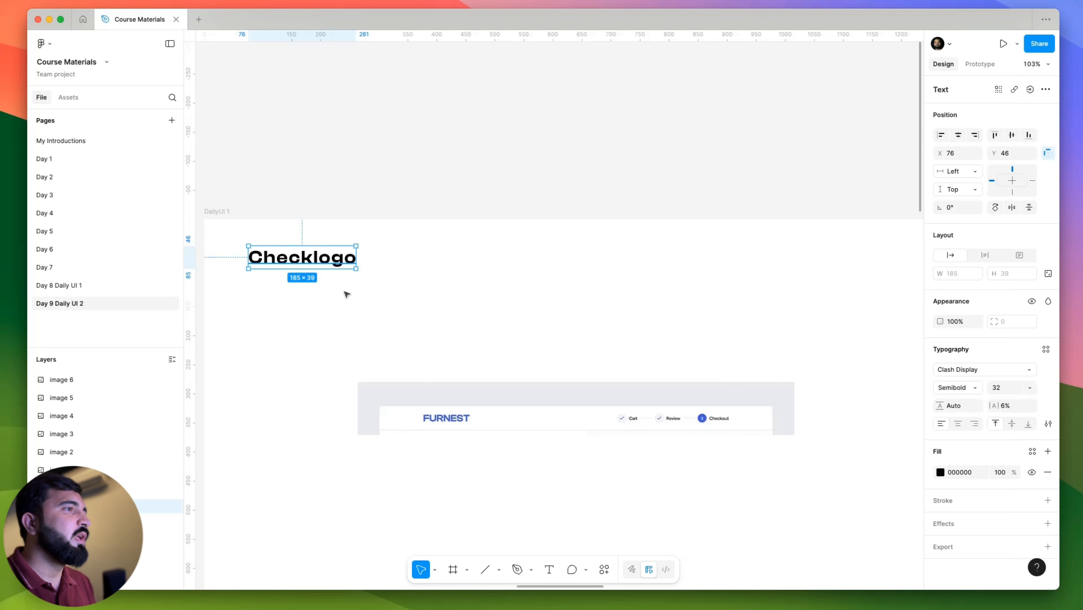
pyautogui.scroll(2, 433, 423)
pyautogui.scroll(3, 433, 423)
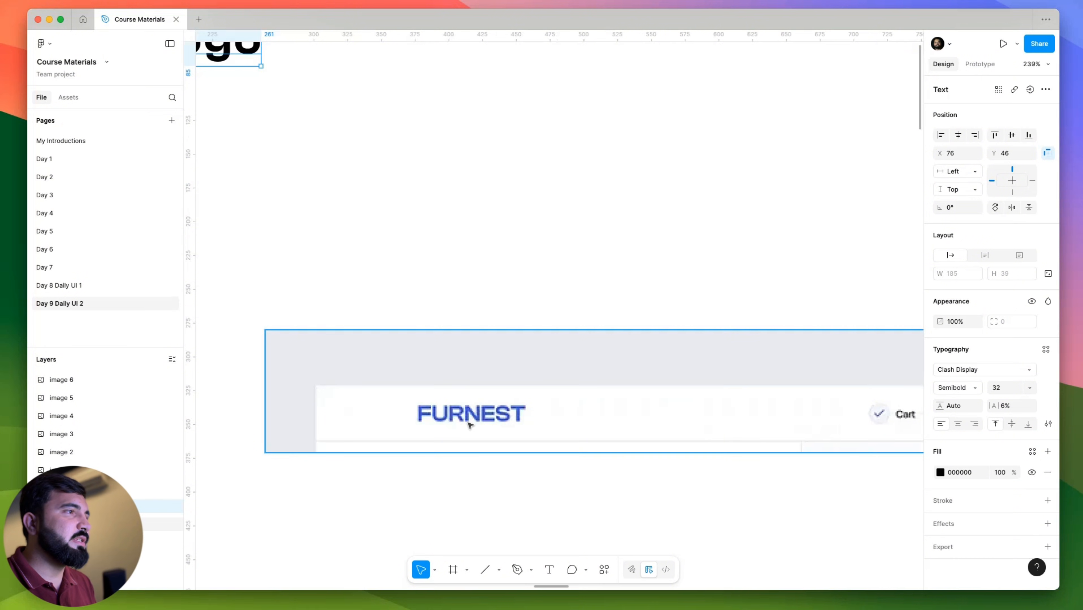
pyautogui.scroll(-2, 472, 425)
pyautogui.click(938, 472)
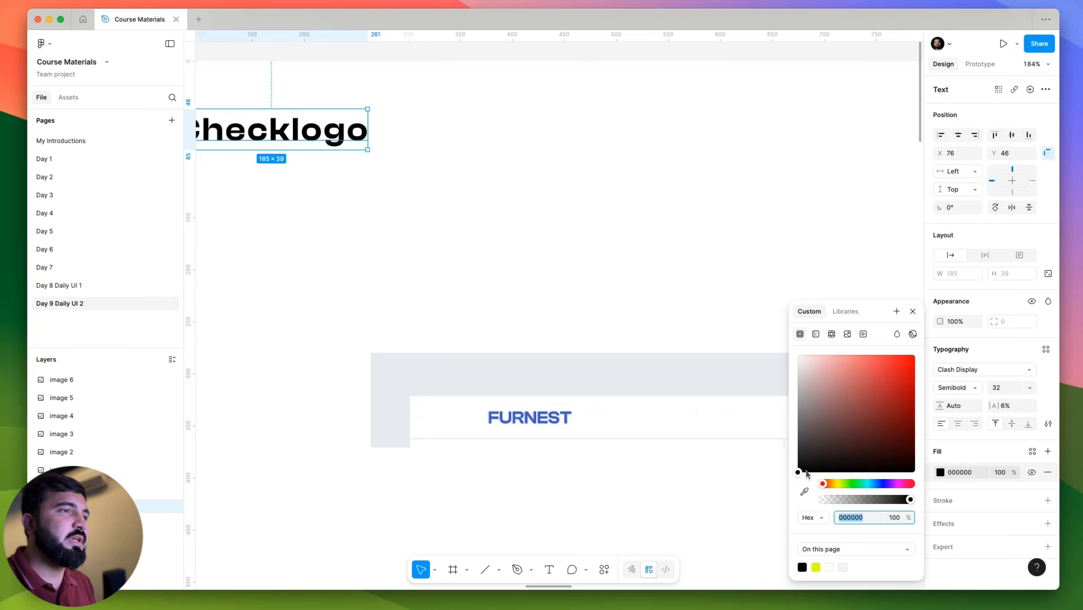
pyautogui.click(804, 492)
pyautogui.scroll(5, 513, 410)
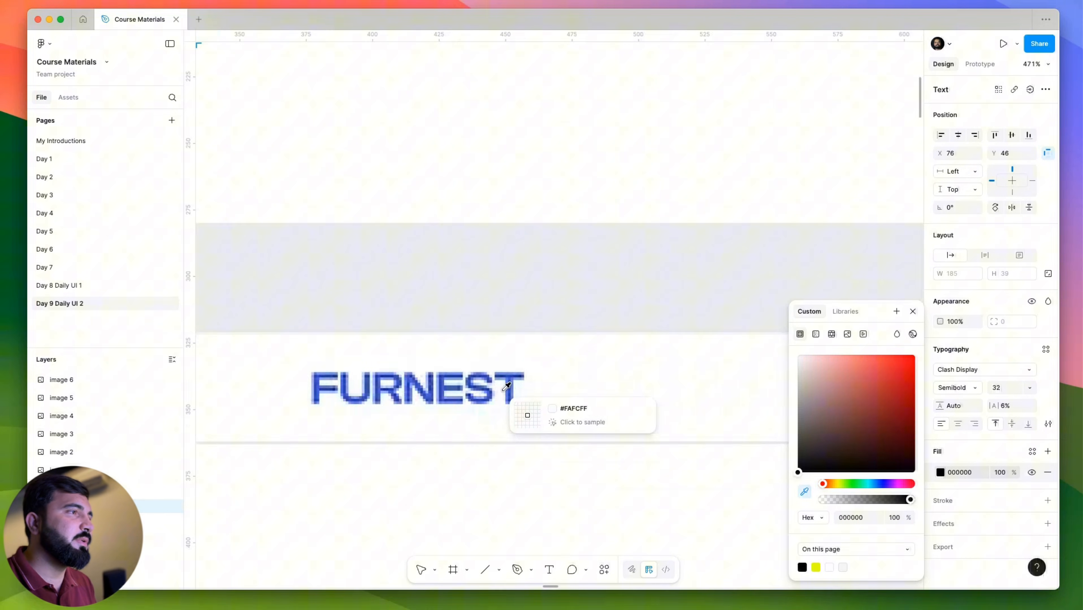
pyautogui.click(513, 373)
pyautogui.hotkey('shift', '0')
pyautogui.click(438, 203)
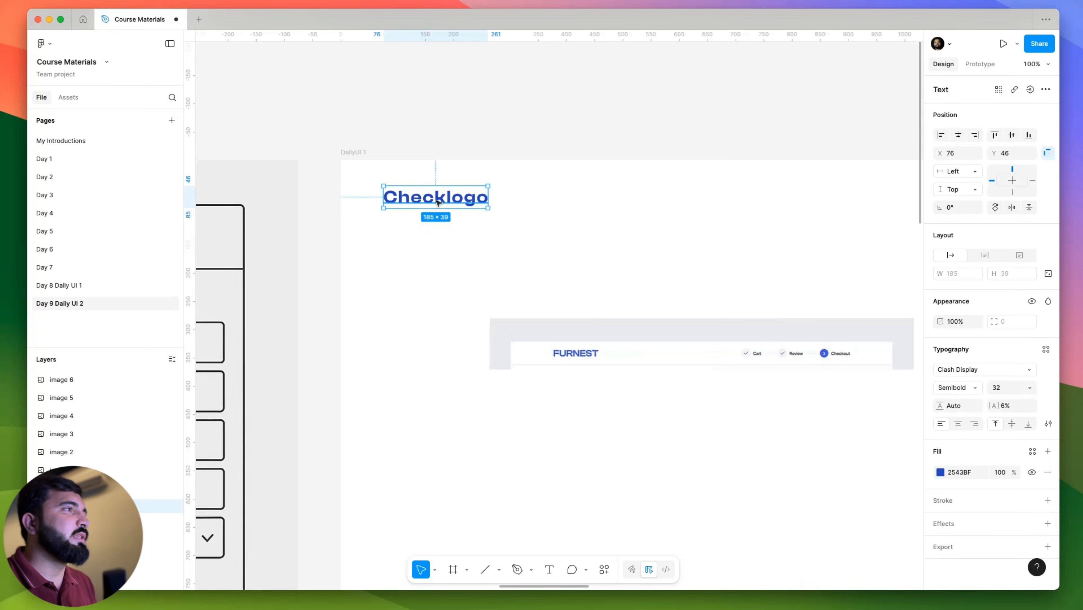
# Add the text "Cart" above the Cart step of the FURNEST header strip, at about X 714, Y 222.
pyautogui.hscroll(3, 437, 302)
pyautogui.scroll(5, 614, 384)
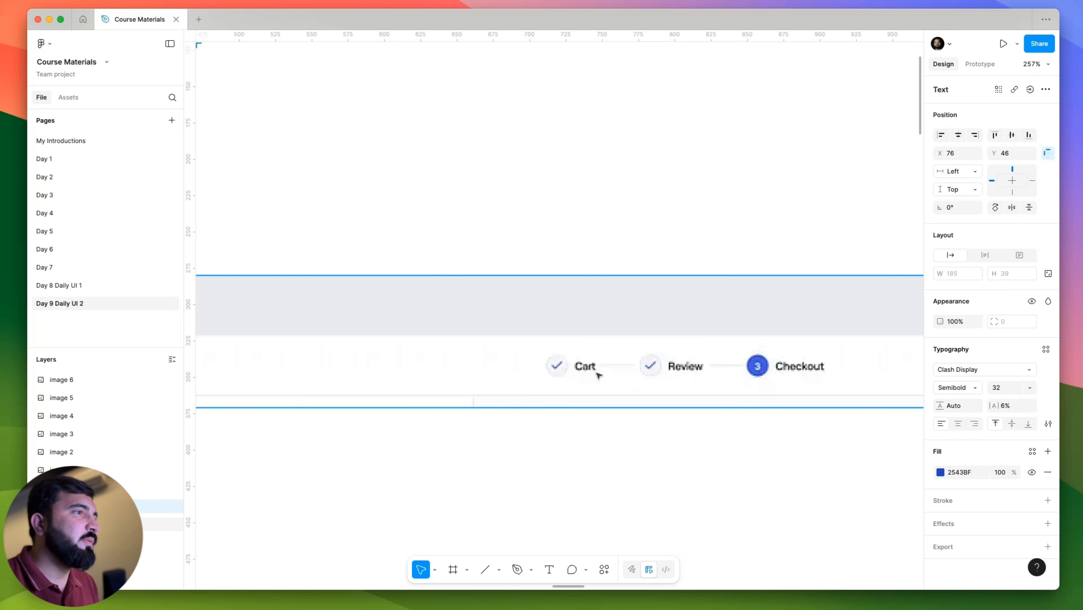
pyautogui.scroll(-5, 598, 376)
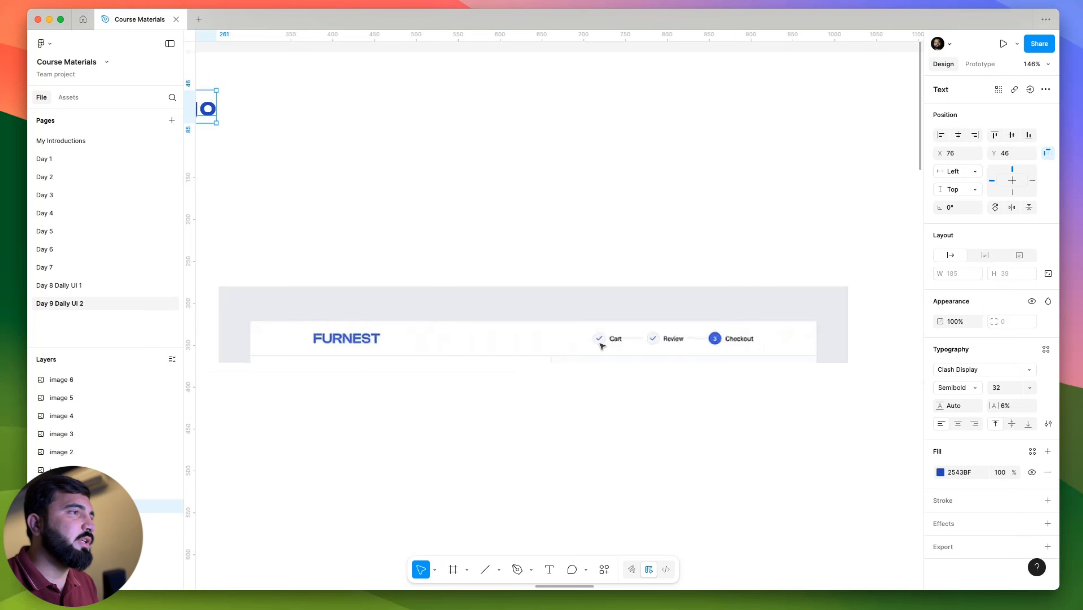
pyautogui.scroll(4, 602, 345)
pyautogui.scroll(3, 612, 373)
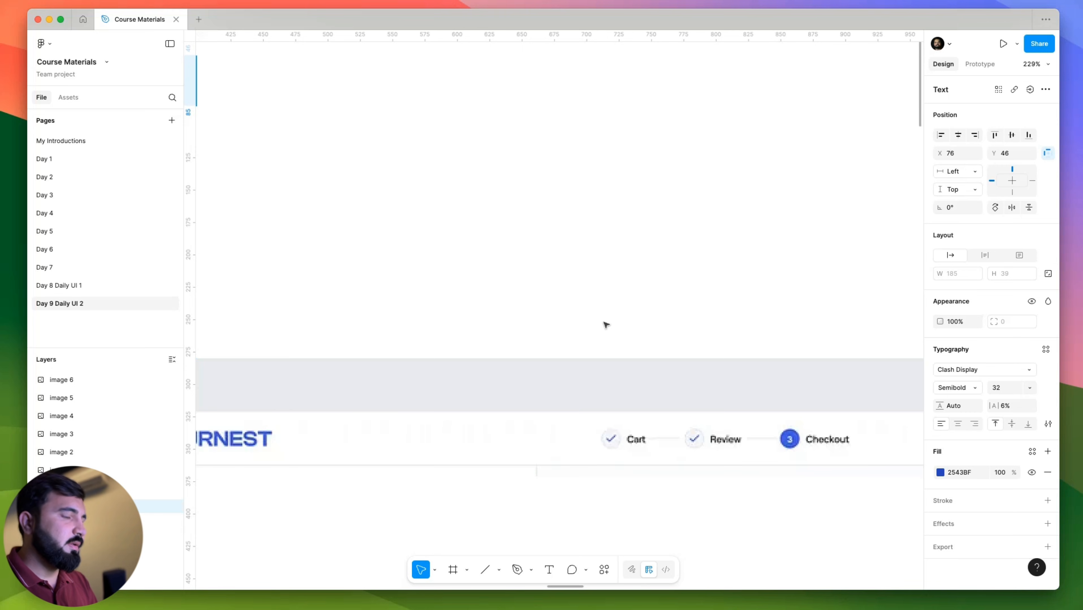
pyautogui.press('t')
pyautogui.click(604, 282)
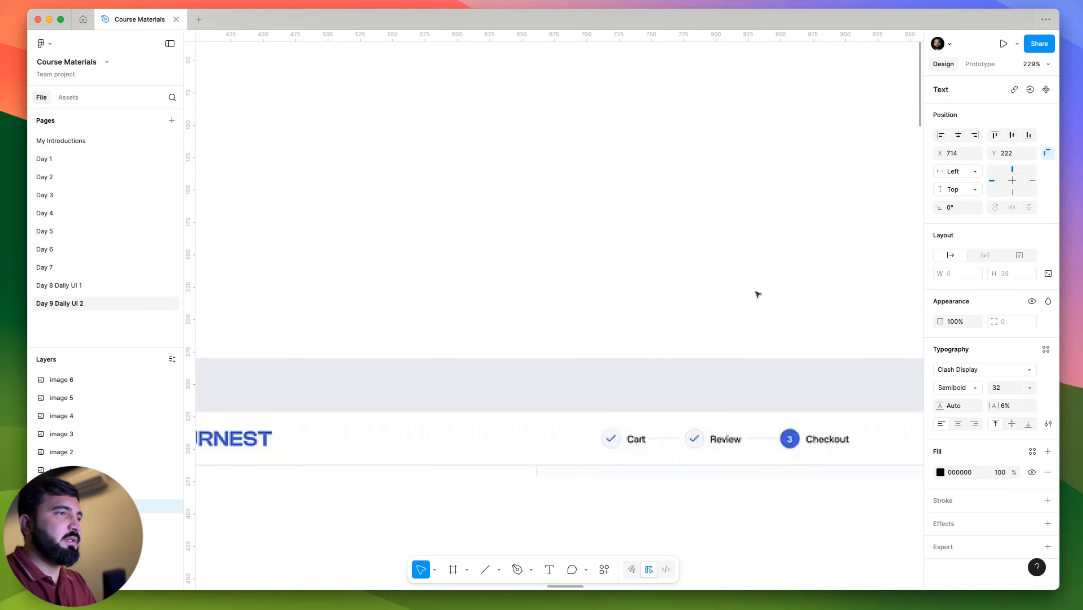
pyautogui.write('Cart')
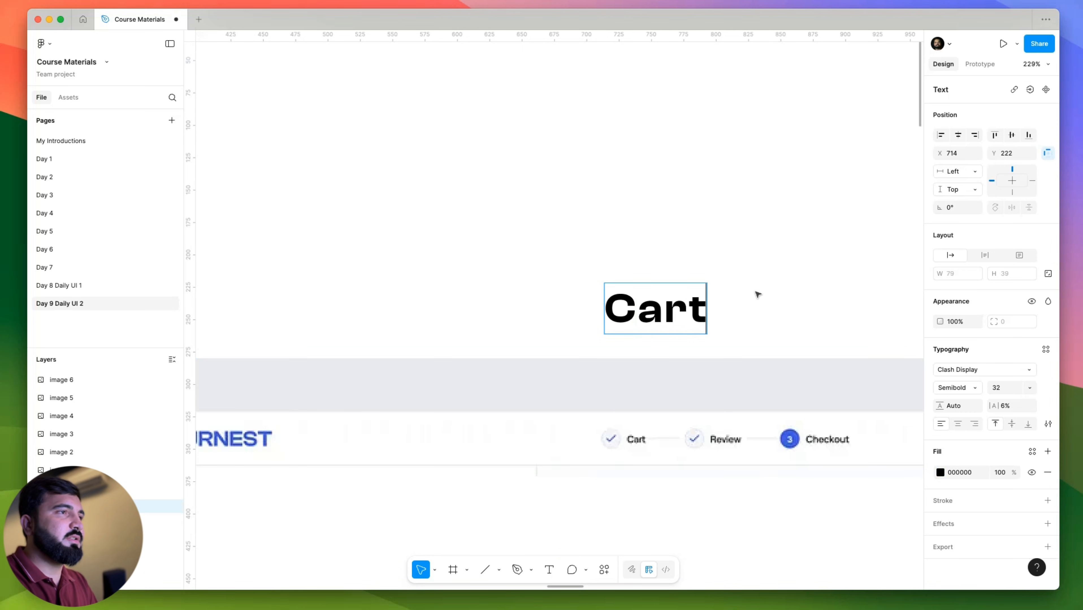
# Duplicate the Cart text to its right at X 816, Y 222 and change the copy's wording to "Review".
pyautogui.press('Escape')
pyautogui.moveTo(660, 319); pyautogui.dragTo(791, 320)
pyautogui.doubleClick(791, 318)
pyautogui.write('REv')
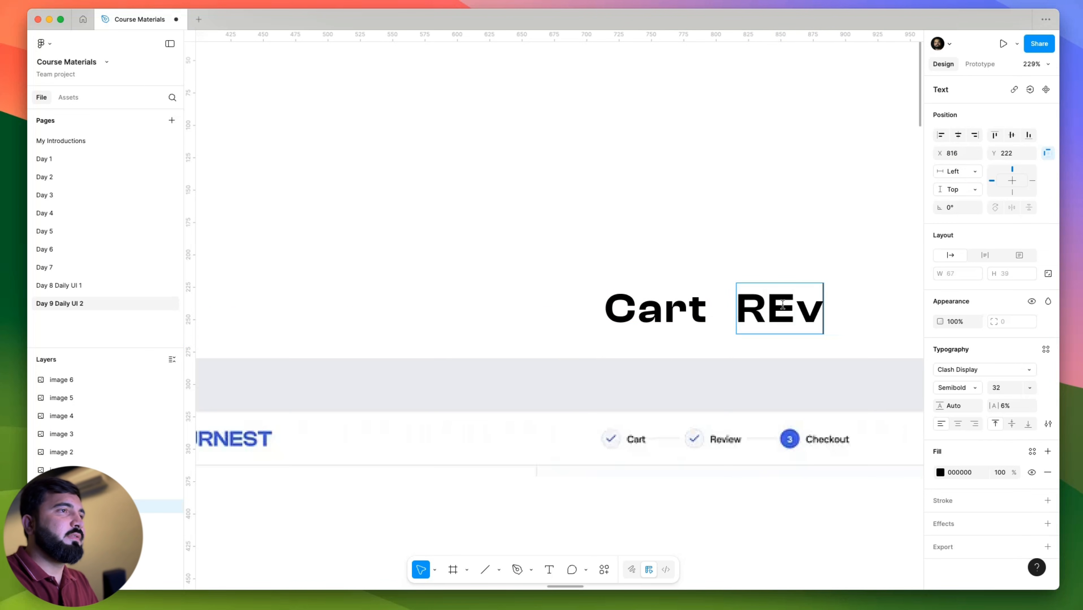
pyautogui.press('BackSpace')
pyautogui.press('BackSpace')
pyautogui.write('eview')
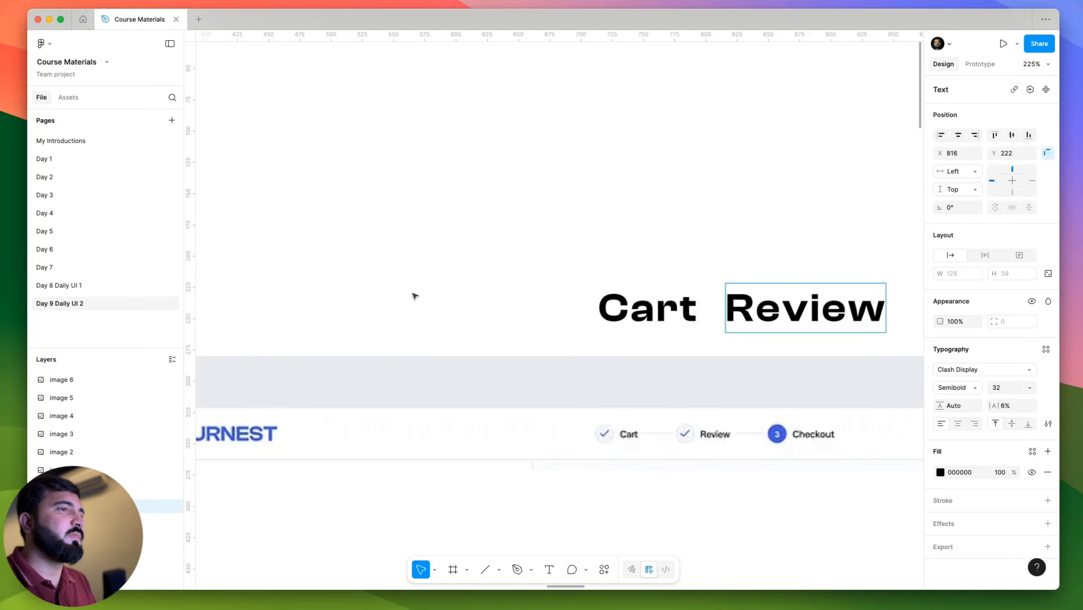
# Duplicate the Review text to its right at X 983, Y 222 and change the copy's wording to "Checkout".
pyautogui.scroll(-3, 413, 295)
pyautogui.moveTo(726, 304); pyautogui.dragTo(860, 305)
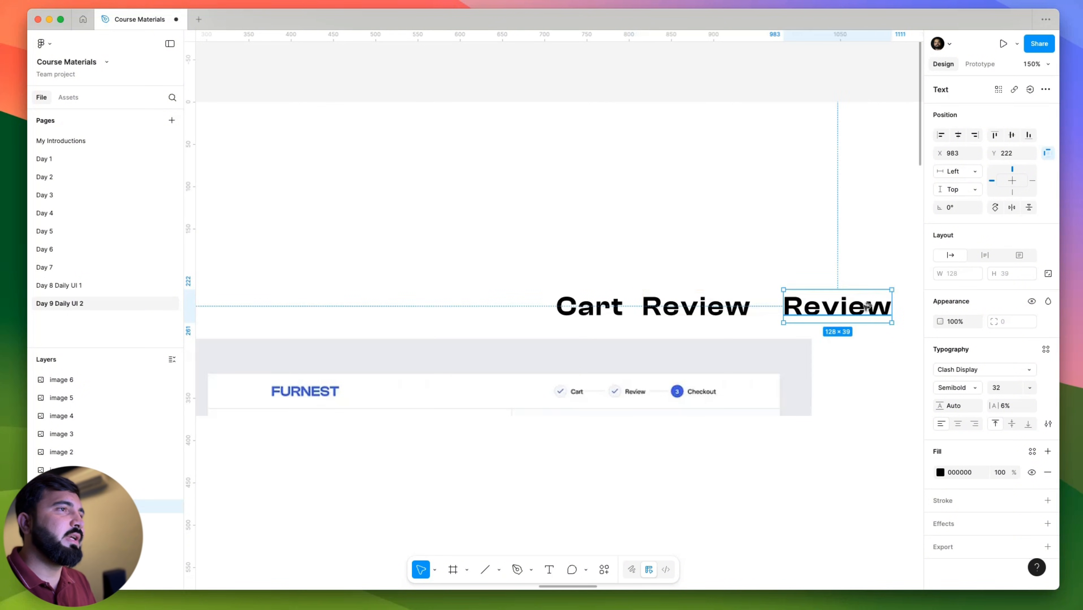
pyautogui.doubleClick(861, 306)
pyautogui.write('Checkout')
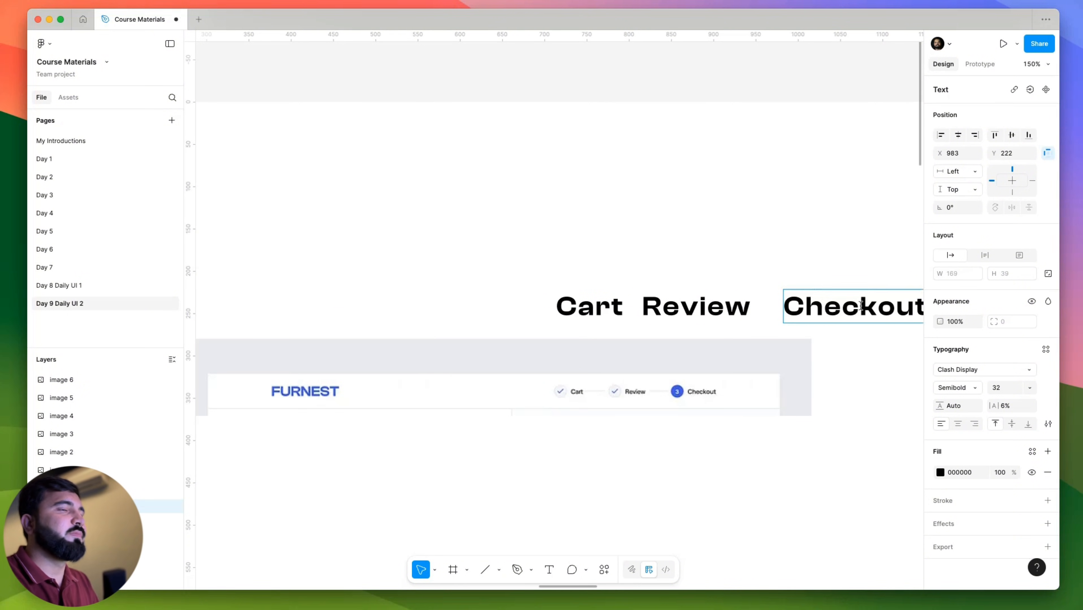
pyautogui.press('Escape')
# Set the Cart, Review and Checkout texts to font size 16 in the Inter typeface.
pyautogui.keyDown('shift'); pyautogui.click(679, 309); pyautogui.keyUp('shift')
pyautogui.keyDown('shift'); pyautogui.click(589, 306); pyautogui.keyUp('shift')
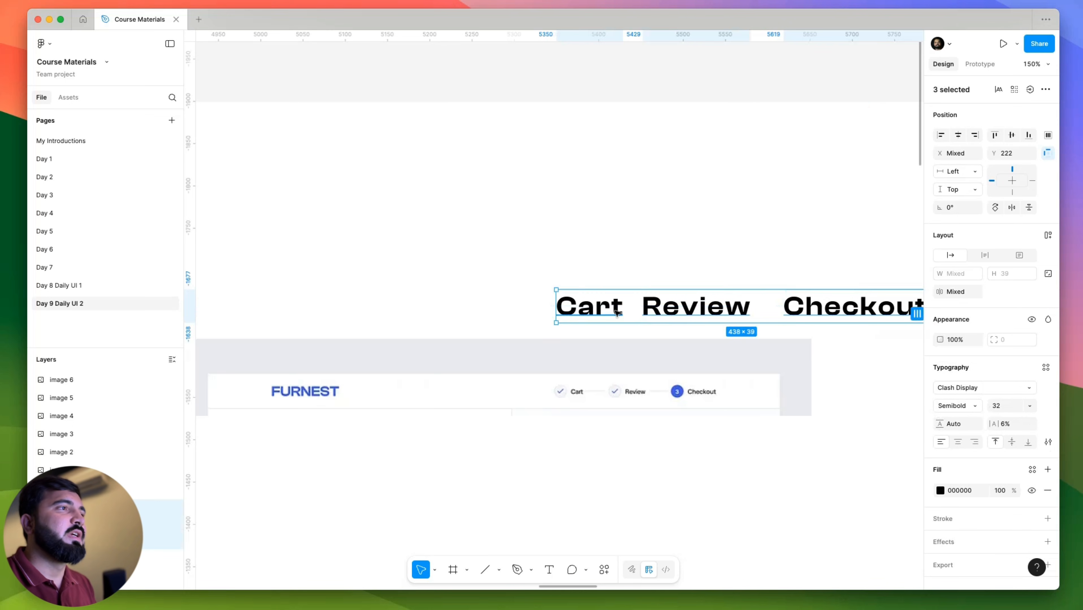
pyautogui.write('16')
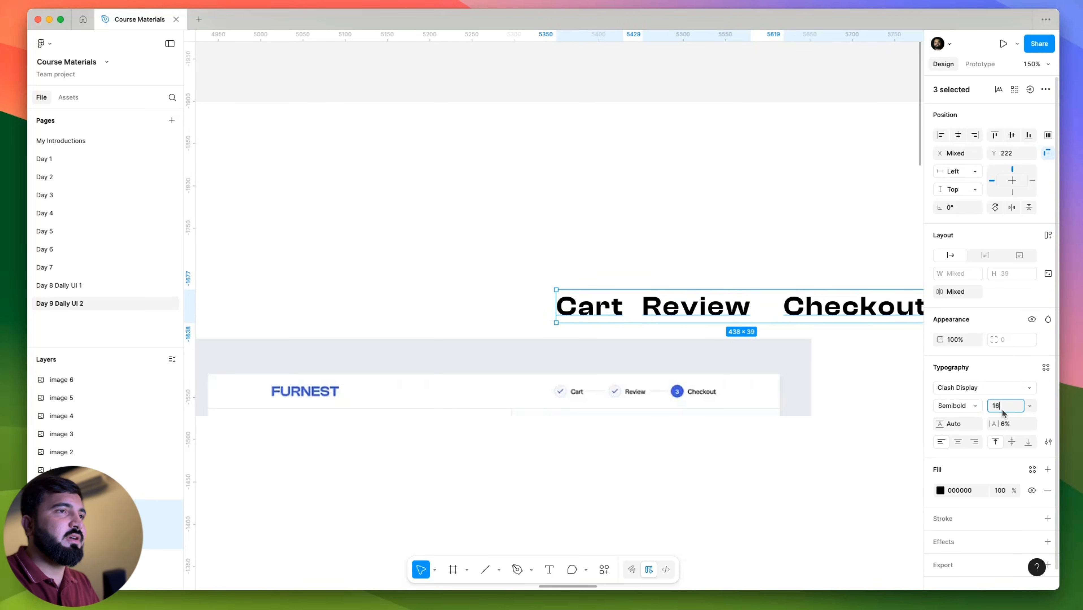
pyautogui.press('Return')
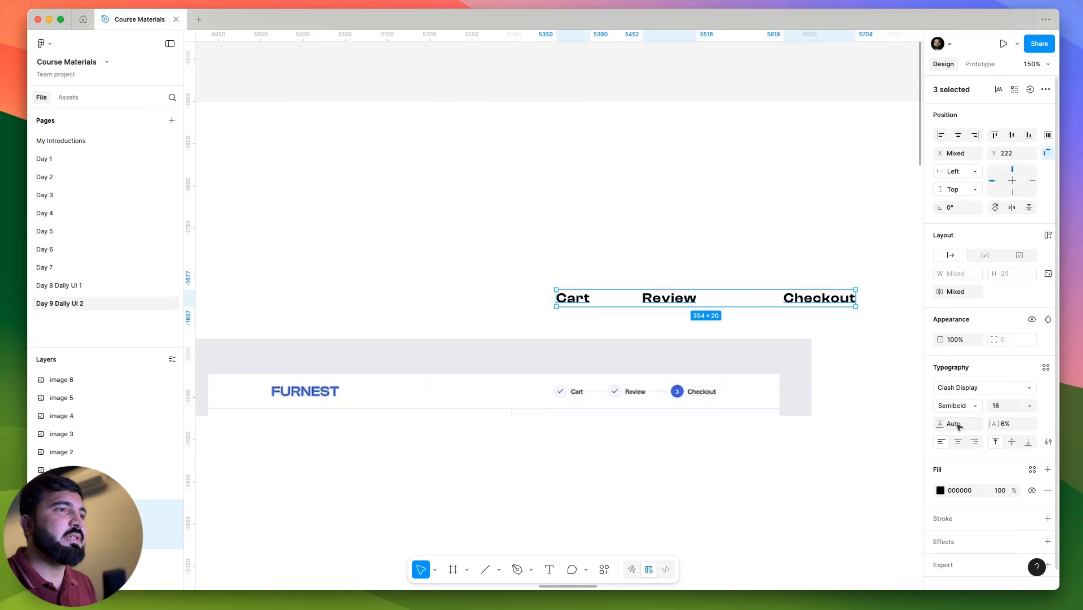
pyautogui.click(965, 388)
pyautogui.write('int')
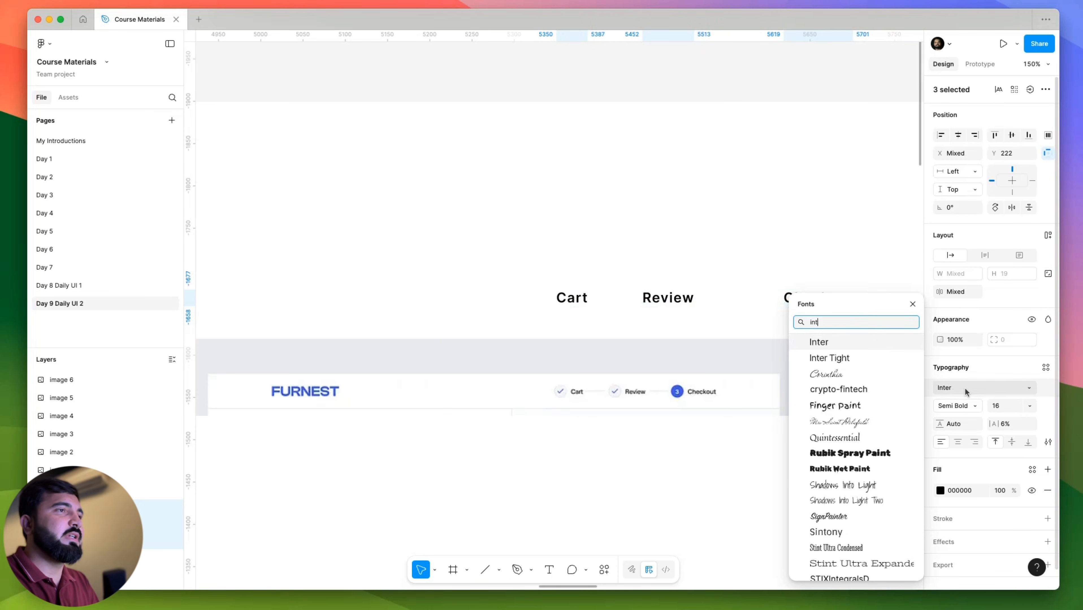
pyautogui.press('Return')
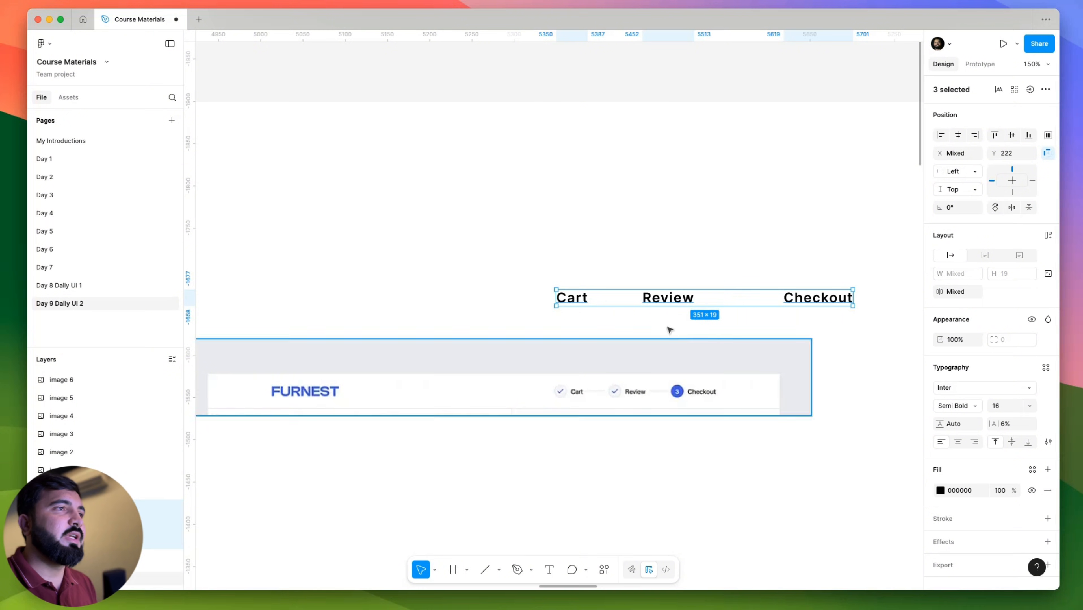
# Examine how the FURNEST header strip pairs its step labels with check-mark and number icons.
pyautogui.click(584, 302)
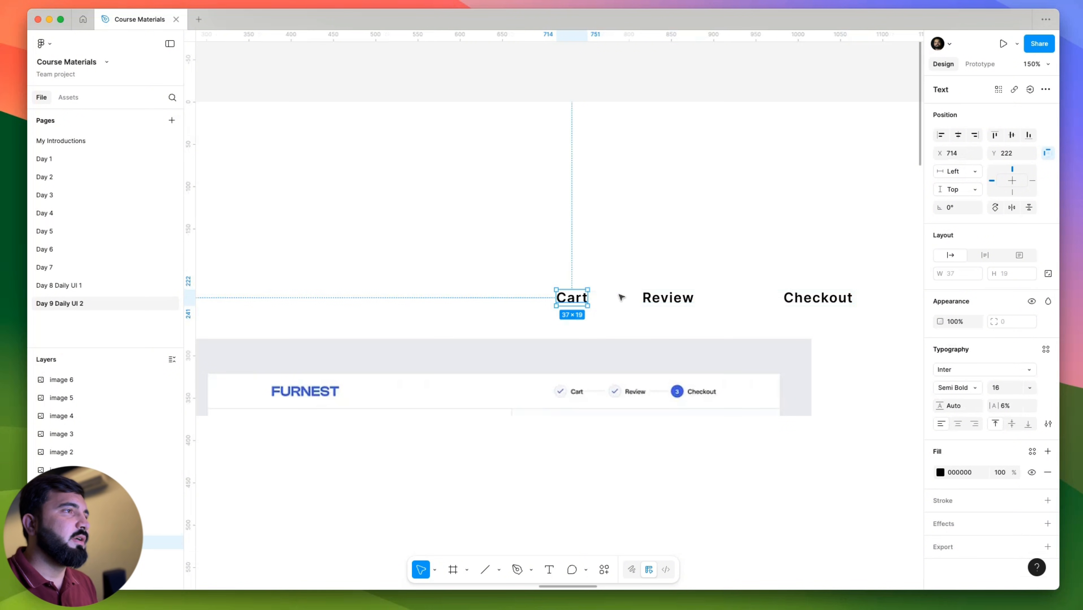
pyautogui.click(670, 298)
pyautogui.click(570, 364)
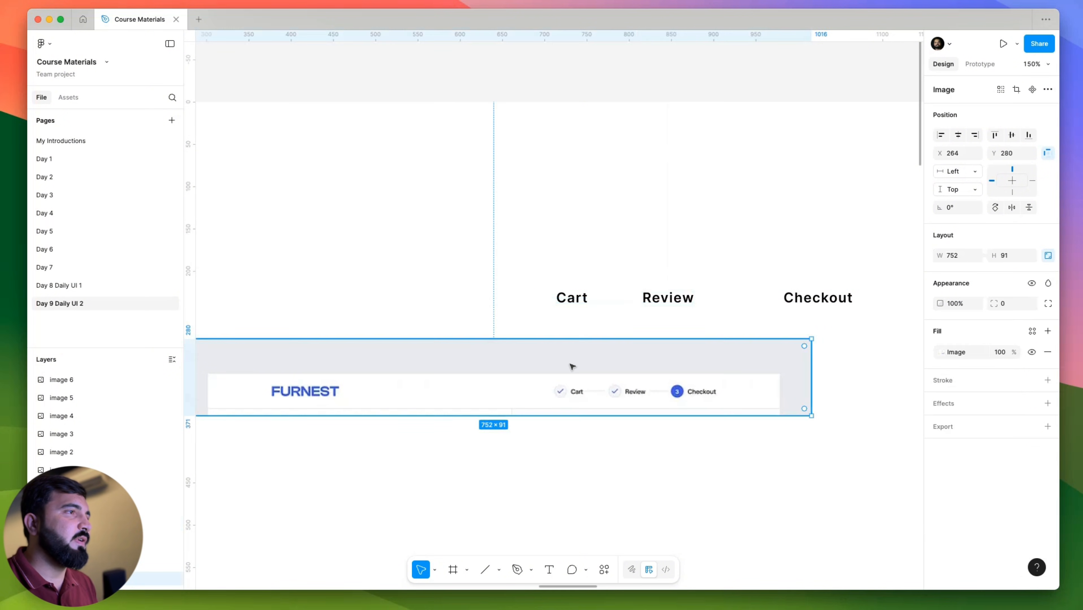
pyautogui.scroll(4, 575, 361)
pyautogui.scroll(1, 576, 359)
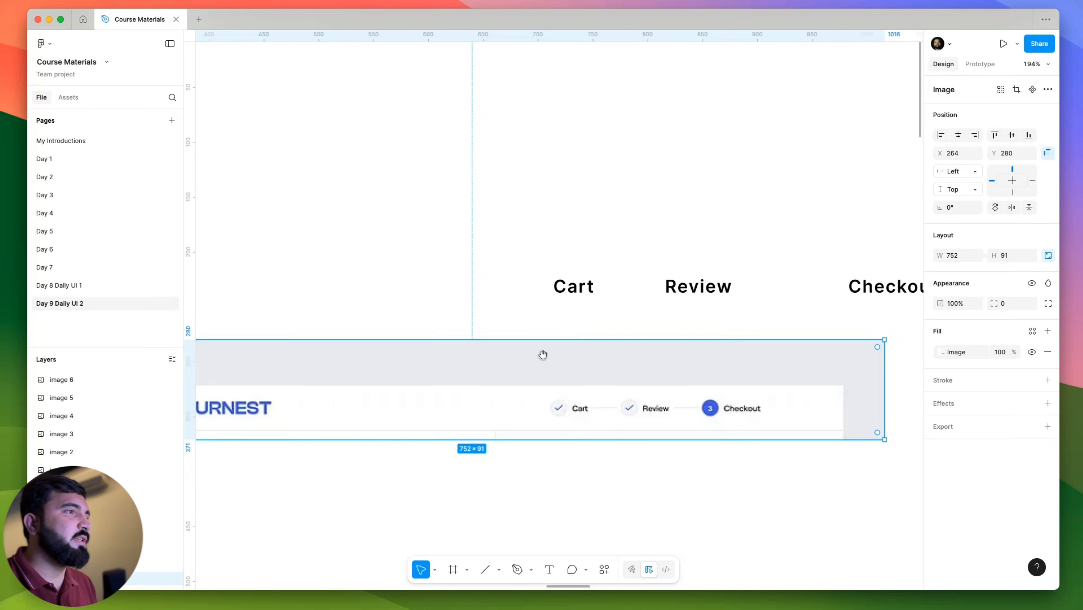
pyautogui.moveTo(543, 353); pyautogui.dragTo(567, 430)
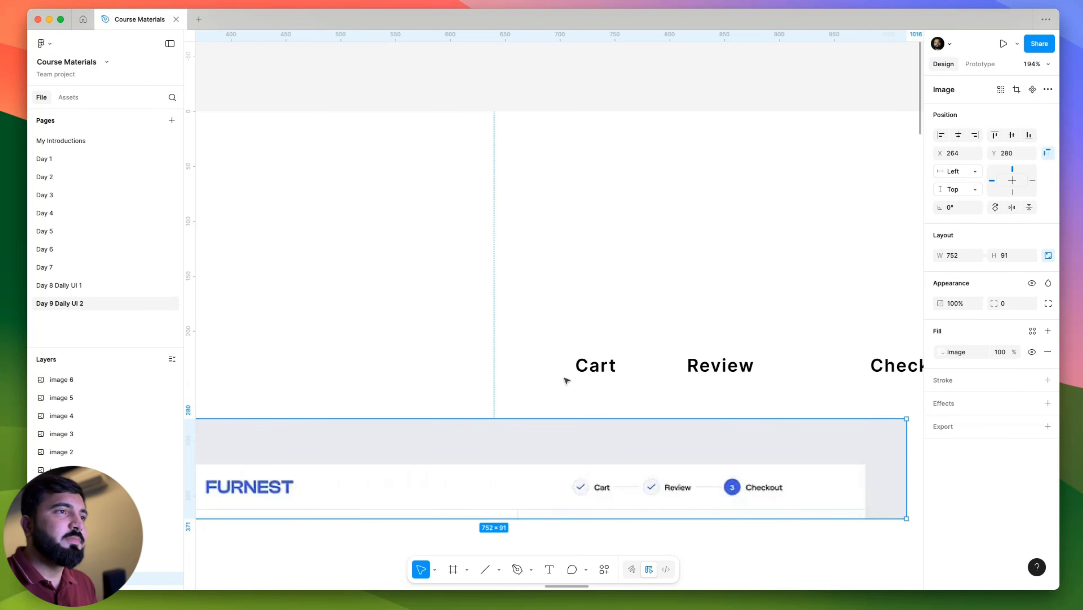
pyautogui.moveTo(534, 374); pyautogui.dragTo(546, 428)
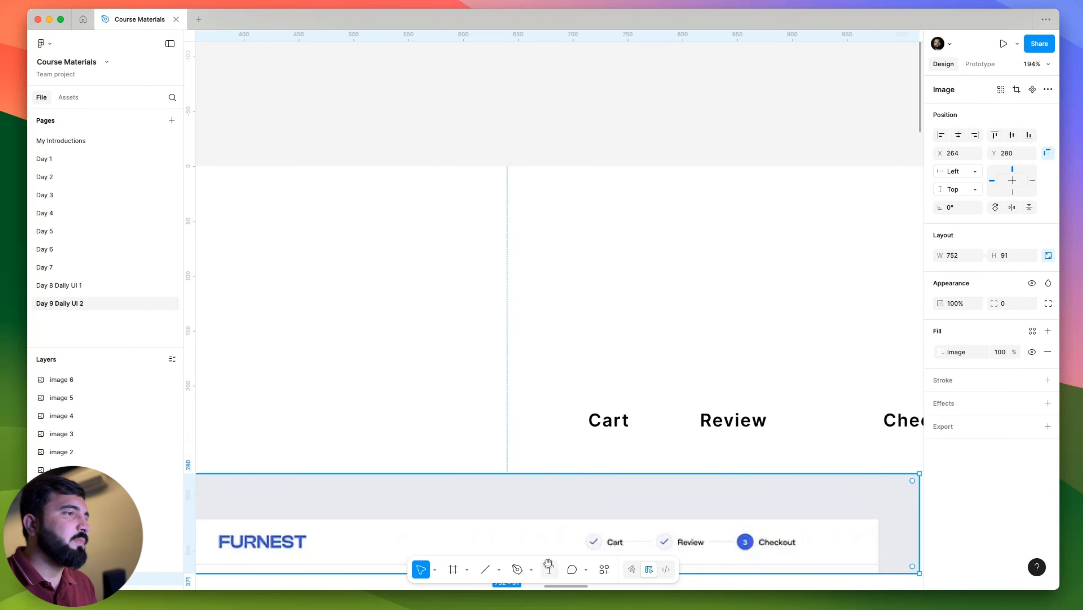
pyautogui.scroll(5, 541, 367)
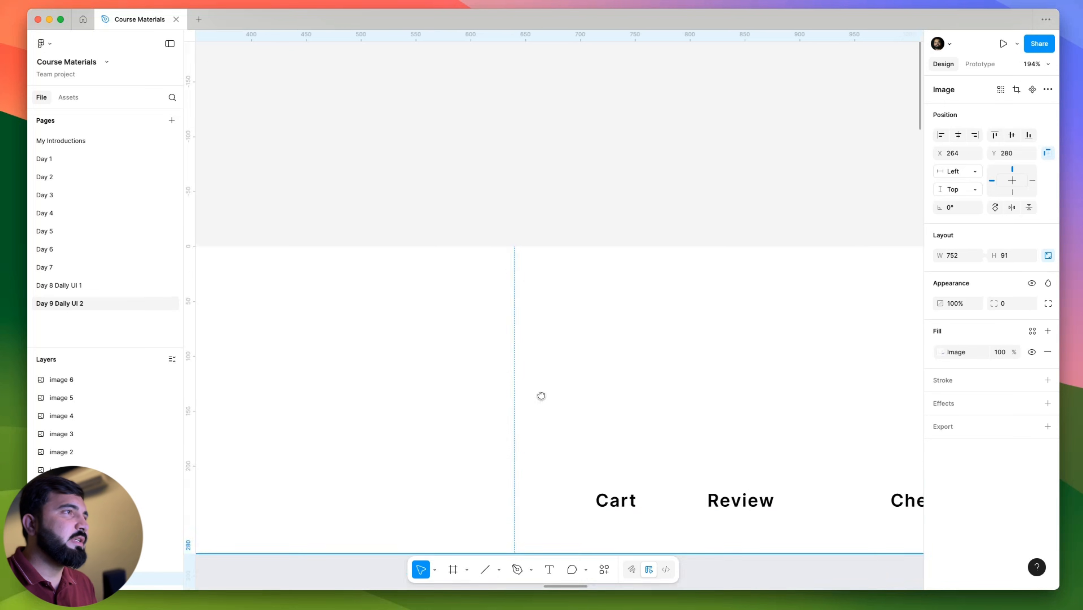
# Run the IconScout plugin and search its icons for "check".
pyautogui.press('Escape')
pyautogui.rightClick(562, 189)
pyautogui.moveTo(599, 284)
pyautogui.click(710, 293)
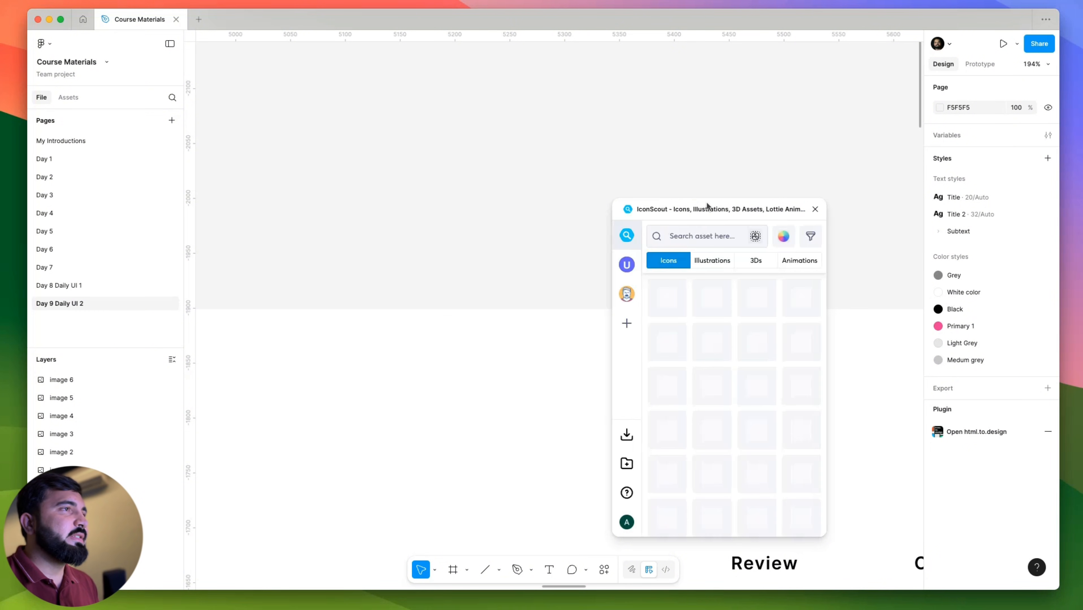
pyautogui.click(693, 227)
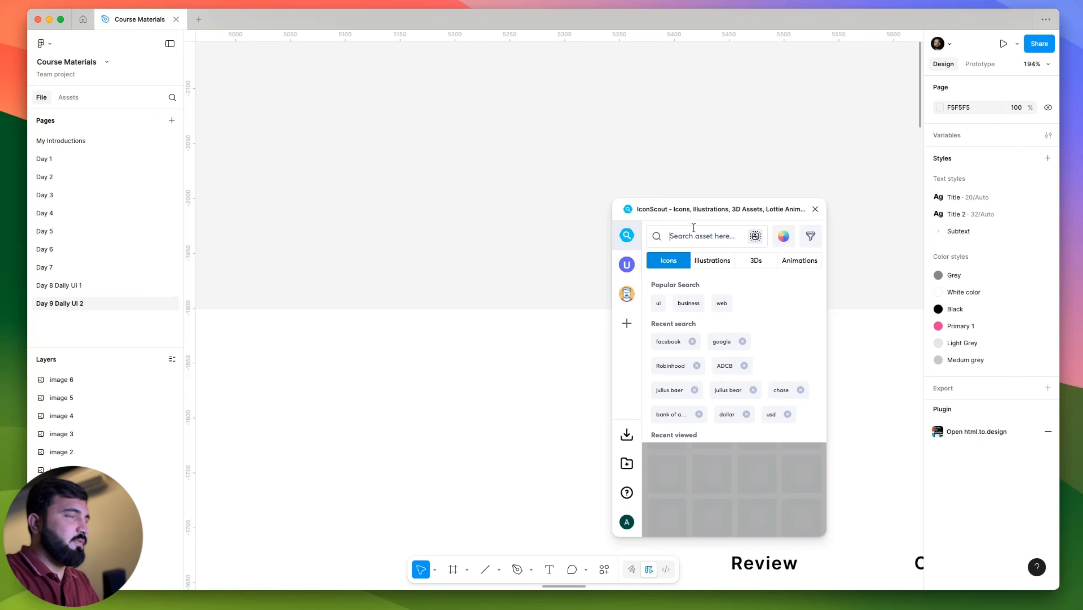
pyautogui.write('check')
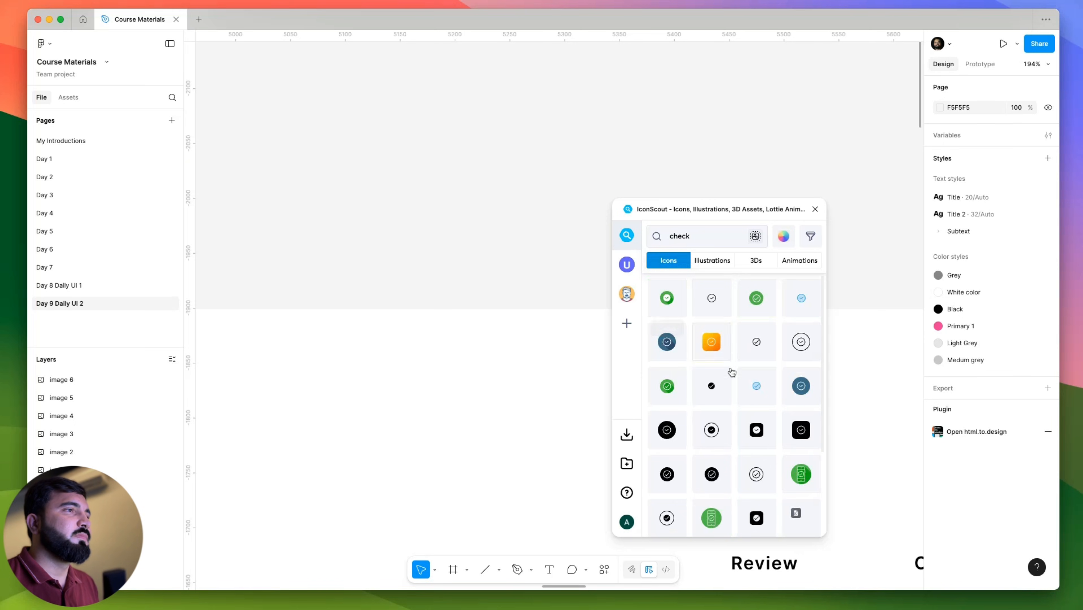
# Insert the small bold Check icon from the IconScout results and scale it down to about 87 × 116.
pyautogui.scroll(-5, 731, 401)
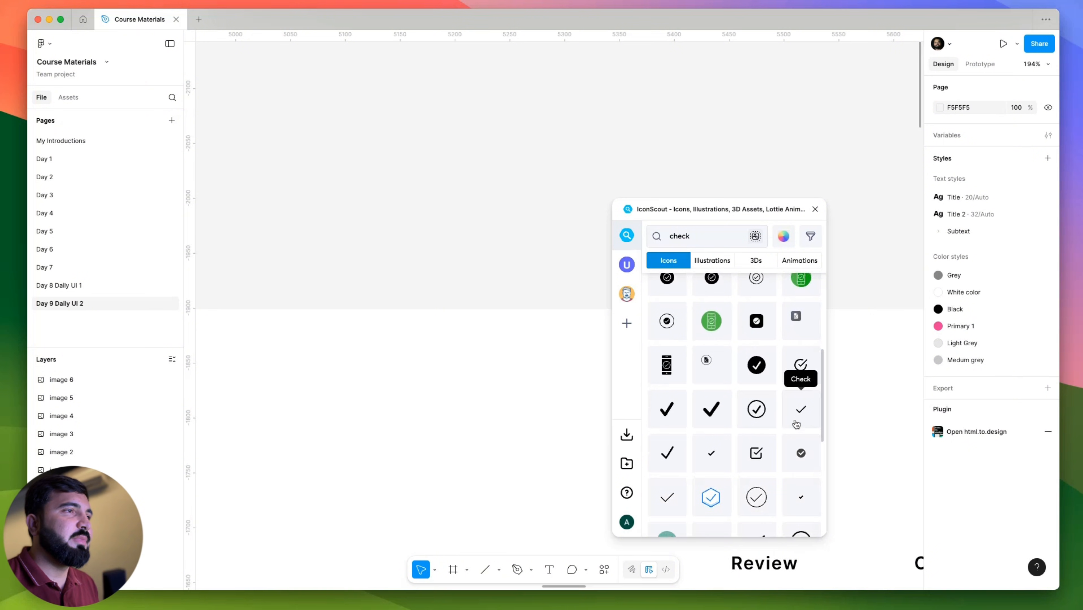
pyautogui.scroll(-1, 729, 466)
pyautogui.scroll(-3, 729, 466)
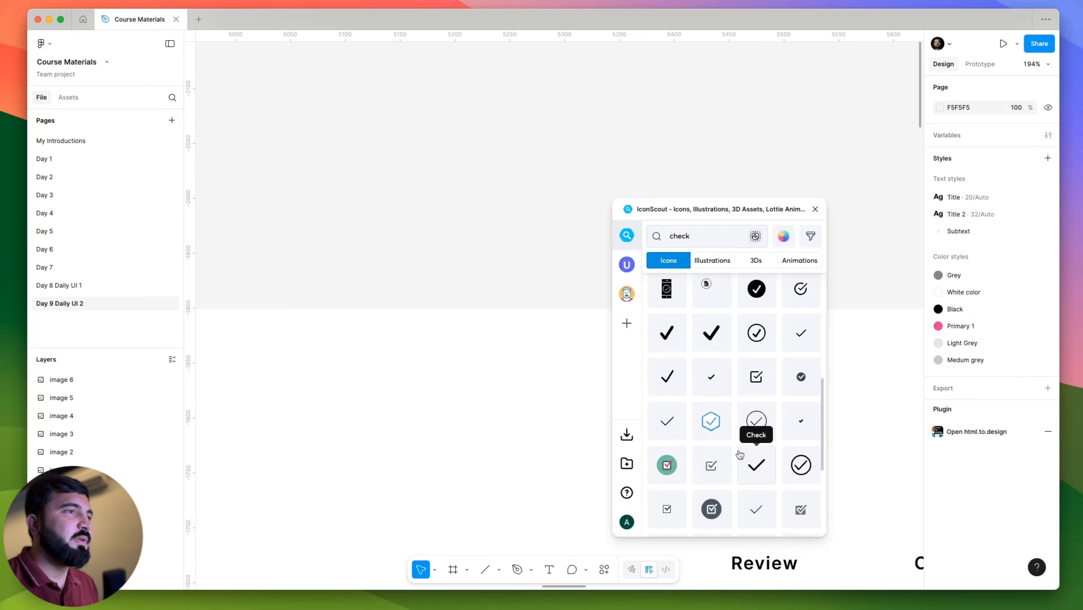
pyautogui.scroll(-4, 754, 436)
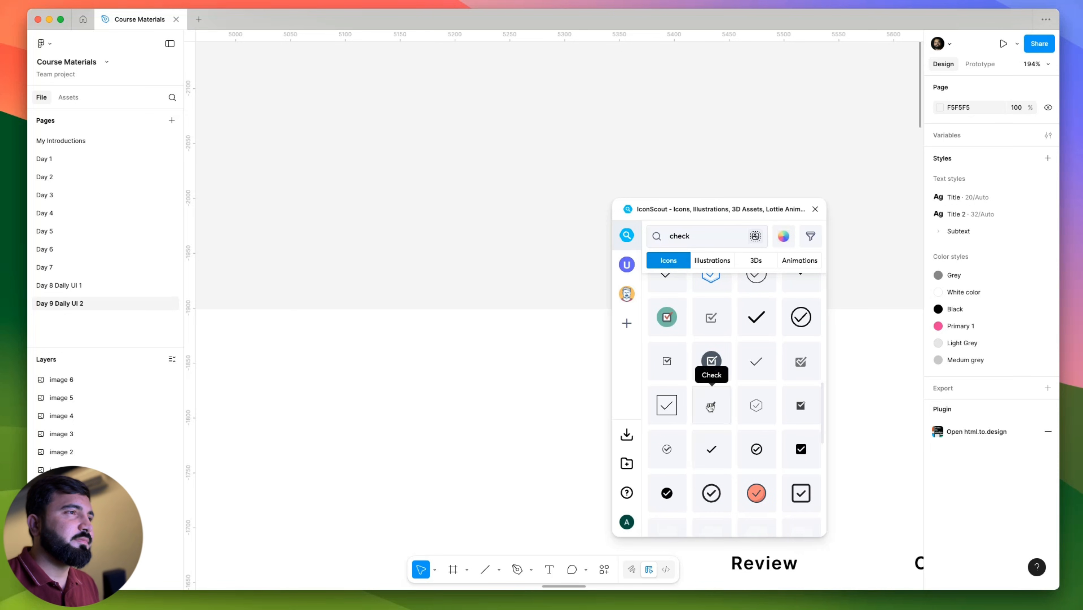
pyautogui.scroll(3, 750, 380)
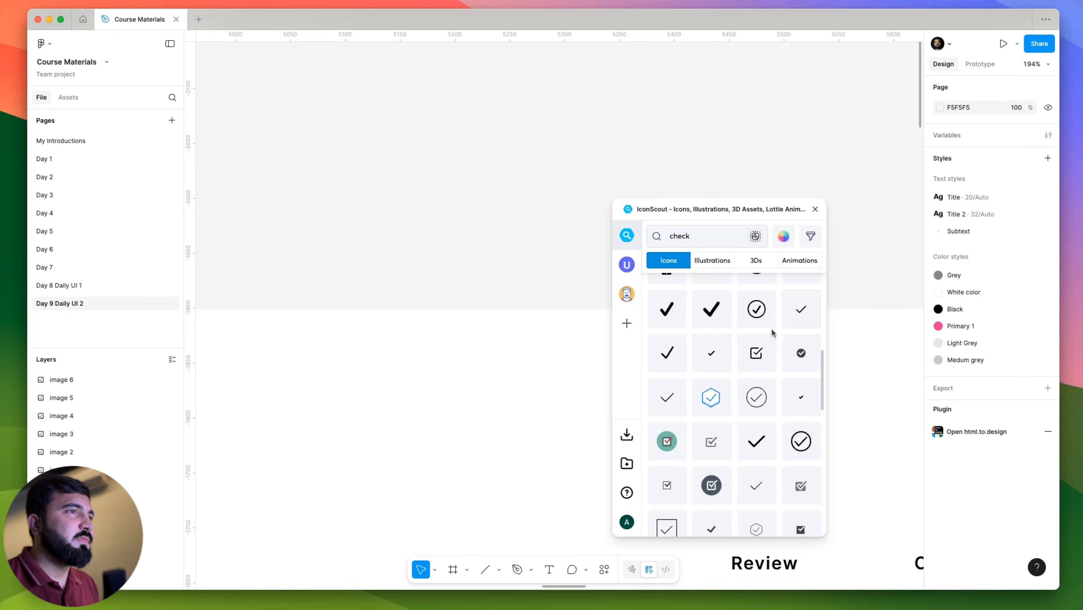
pyautogui.click(711, 362)
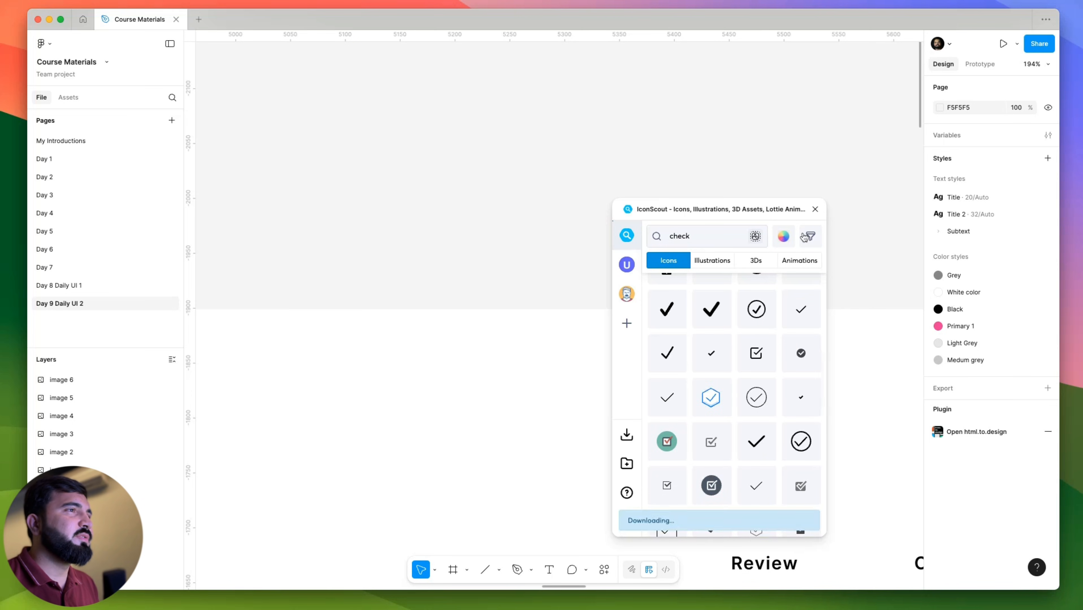
pyautogui.click(815, 210)
pyautogui.scroll(-5, 634, 220)
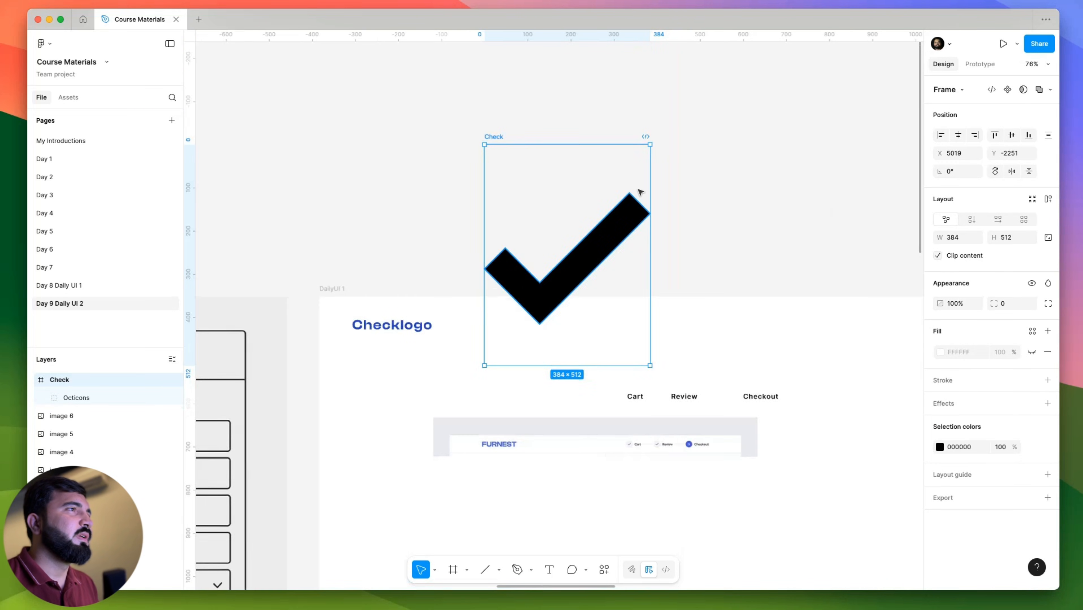
pyautogui.moveTo(650, 144); pyautogui.dragTo(579, 295)
pyautogui.scroll(5, 619, 262)
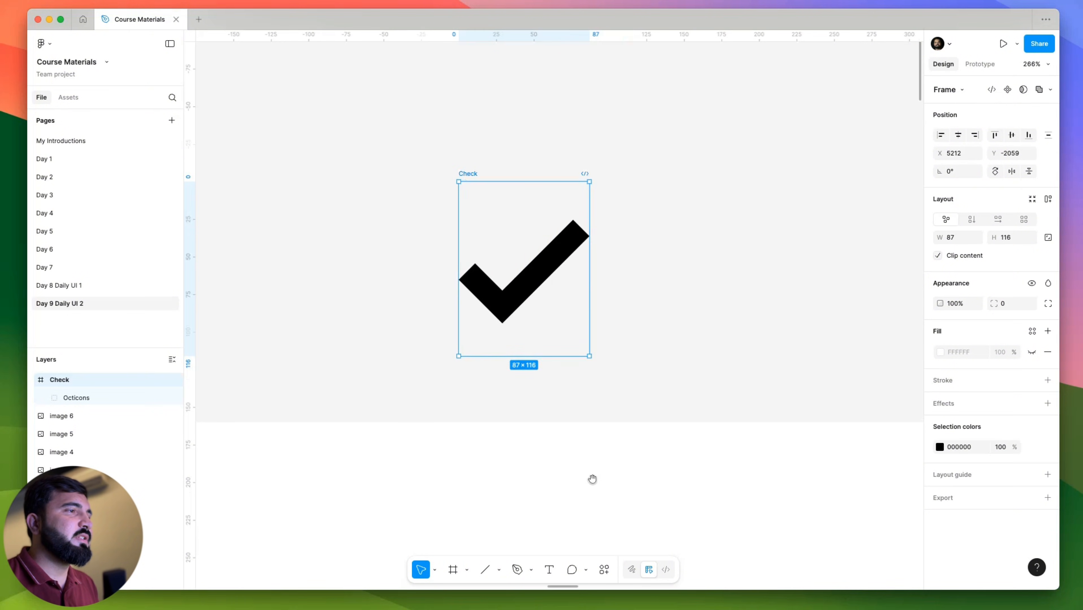
# Draw a check mark about 54 × 47.5 with the Pen tool beside the Check icon and set its stroke weight to 5.
pyautogui.click(521, 568)
pyautogui.click(666, 311)
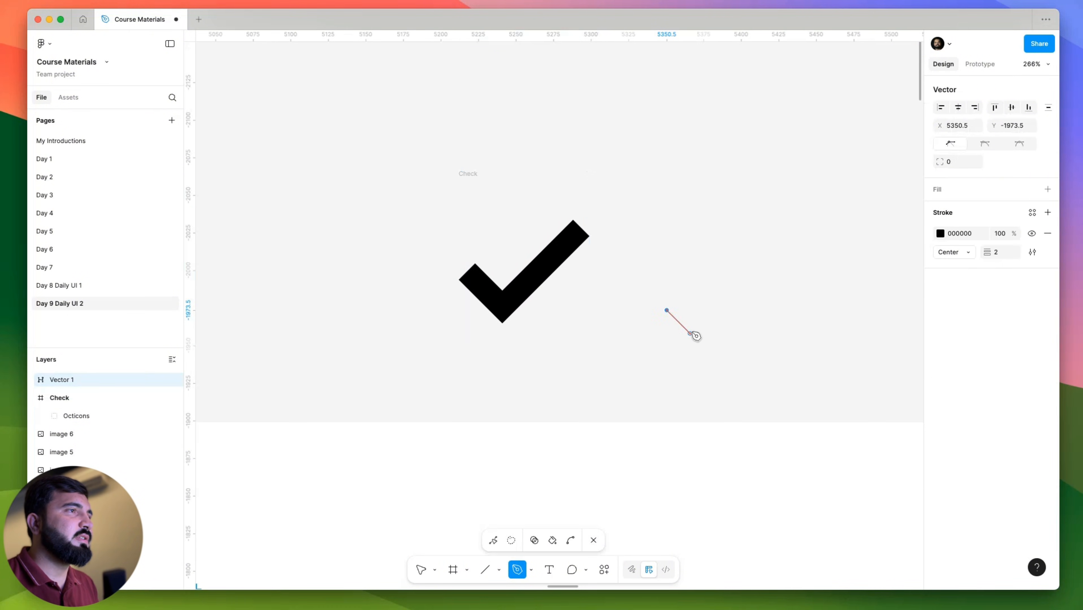
pyautogui.click(693, 340)
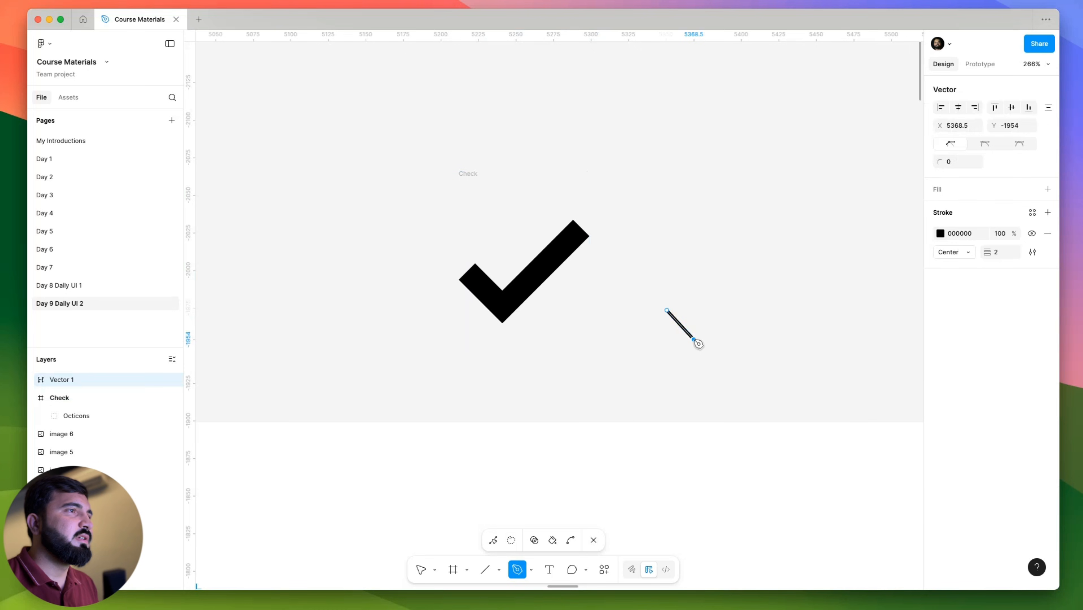
pyautogui.click(748, 268)
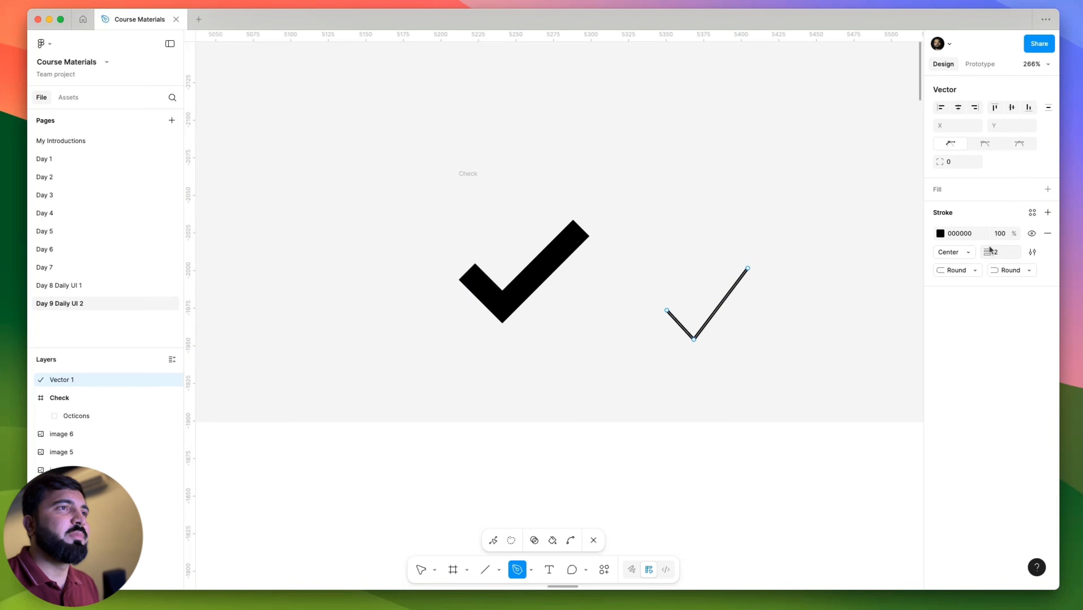
pyautogui.moveTo(984, 252); pyautogui.dragTo(991, 253)
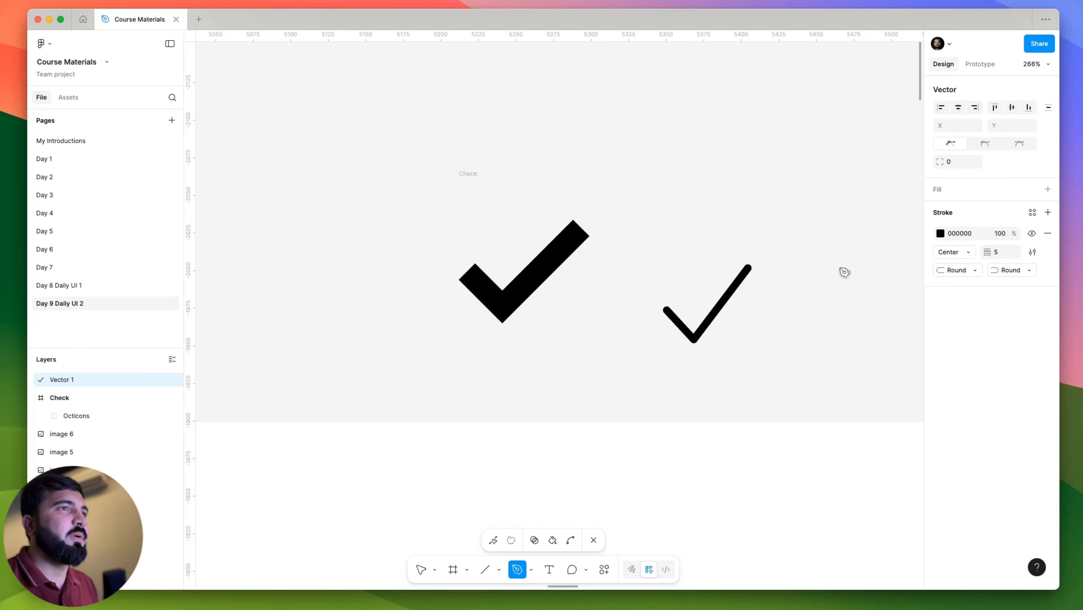
pyautogui.press('Escape')
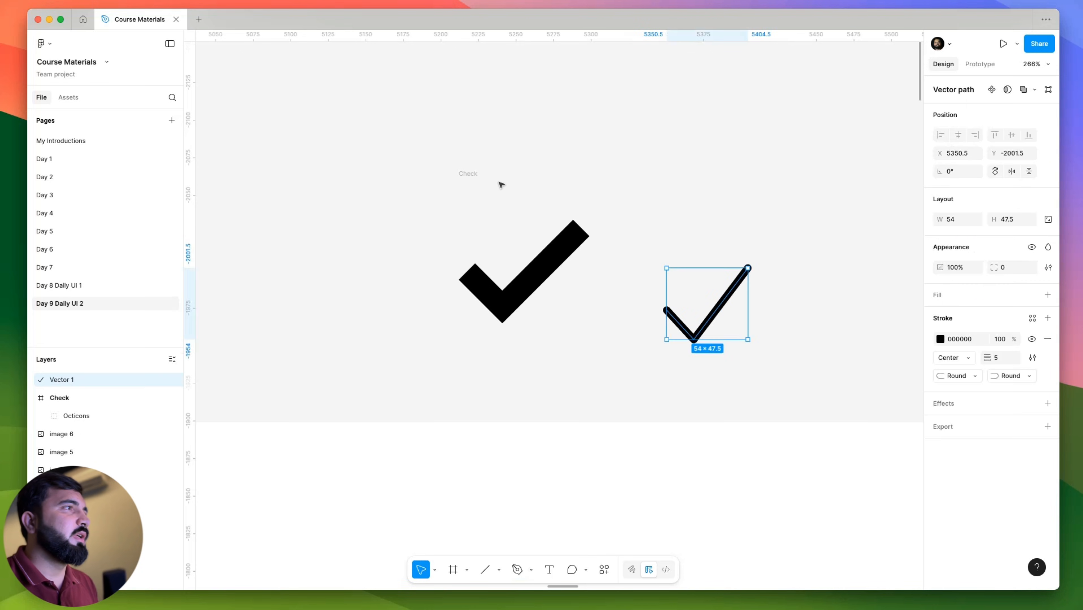
# Delete the imported Check icon frame above the DailyUI 1 frame.
pyautogui.press('Escape')
pyautogui.click(461, 174)
pyautogui.press('Delete')
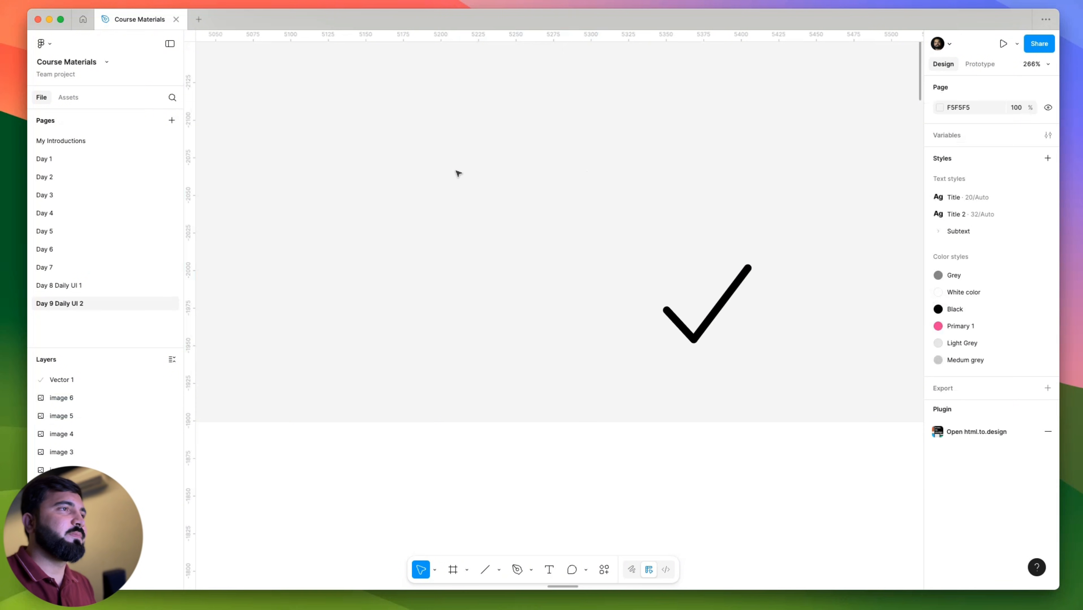
# Wrap the drawn check mark in a centre-aligned auto layout frame and extend the frame's height to 73.
pyautogui.moveTo(627, 257); pyautogui.dragTo(737, 296)
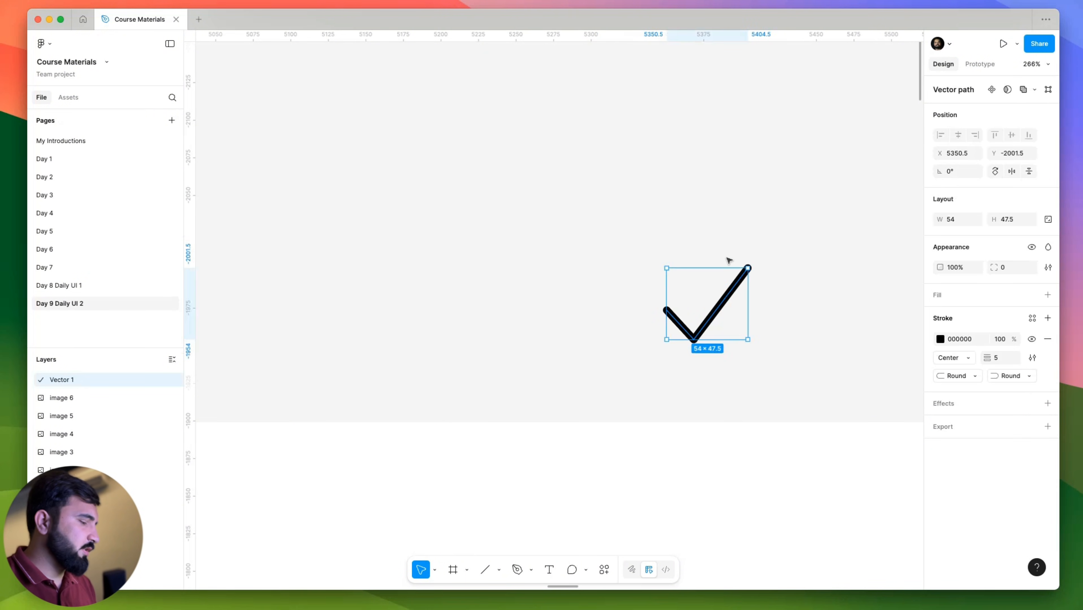
pyautogui.hotkey('shift', 'a')
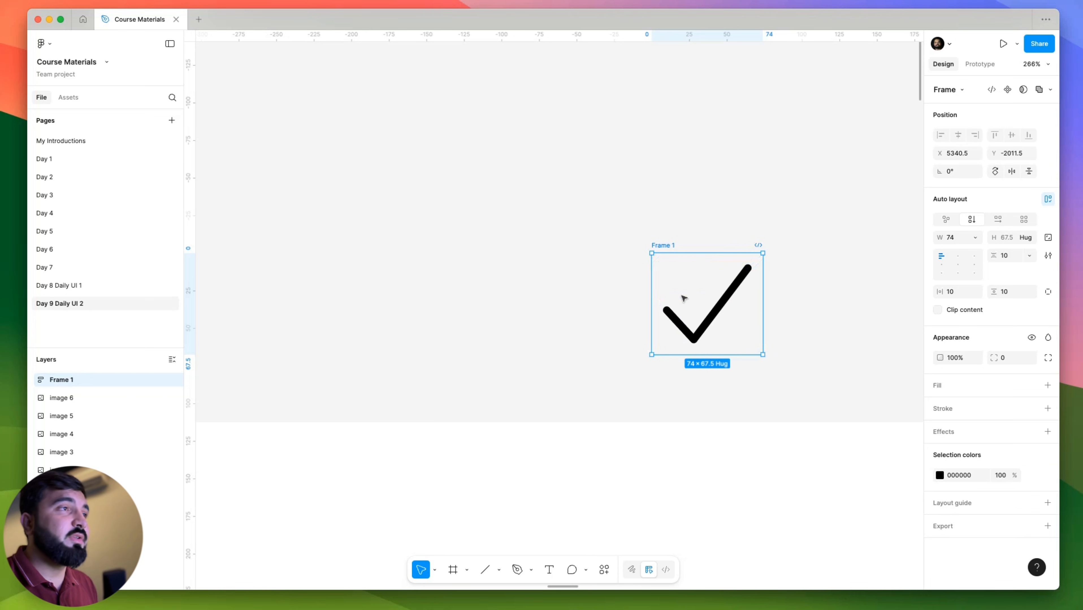
pyautogui.click(958, 264)
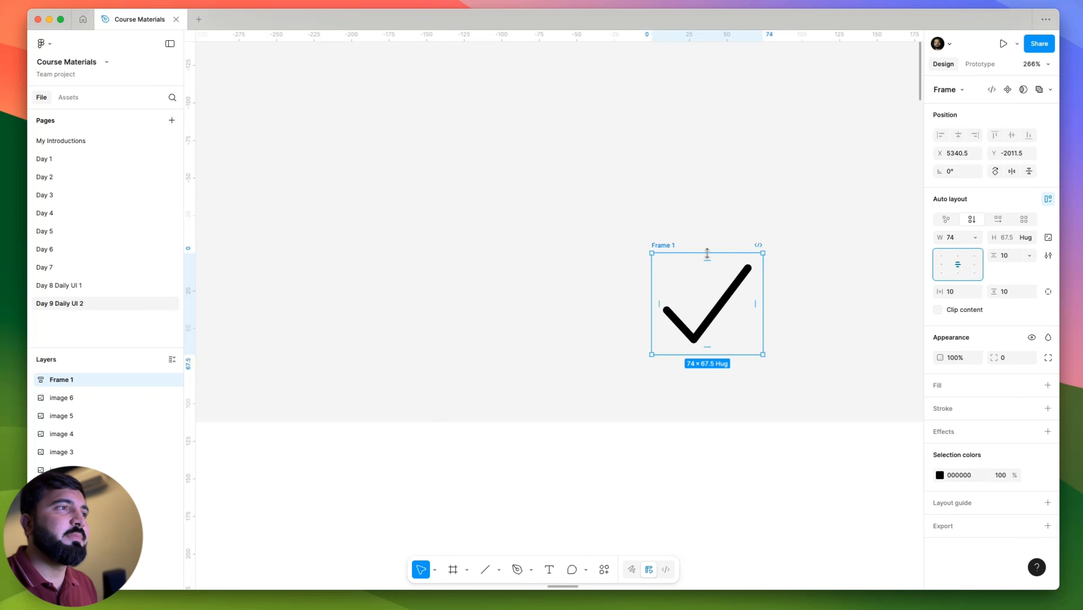
pyautogui.moveTo(707, 254); pyautogui.dragTo(707, 245)
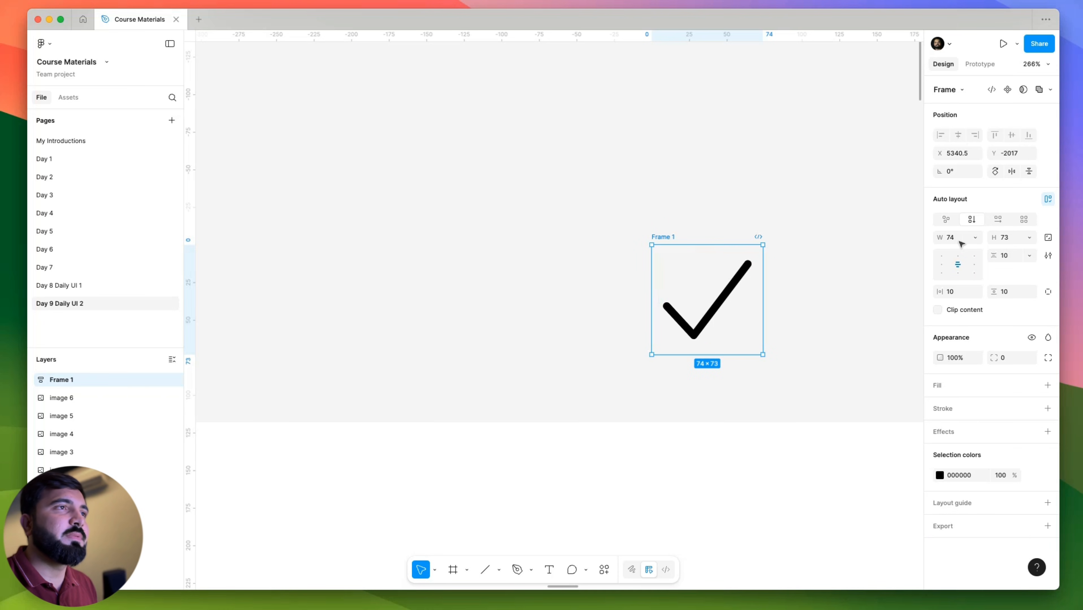
# Set the check mark frame's height to 74 so that it is square.
pyautogui.click(1005, 237)
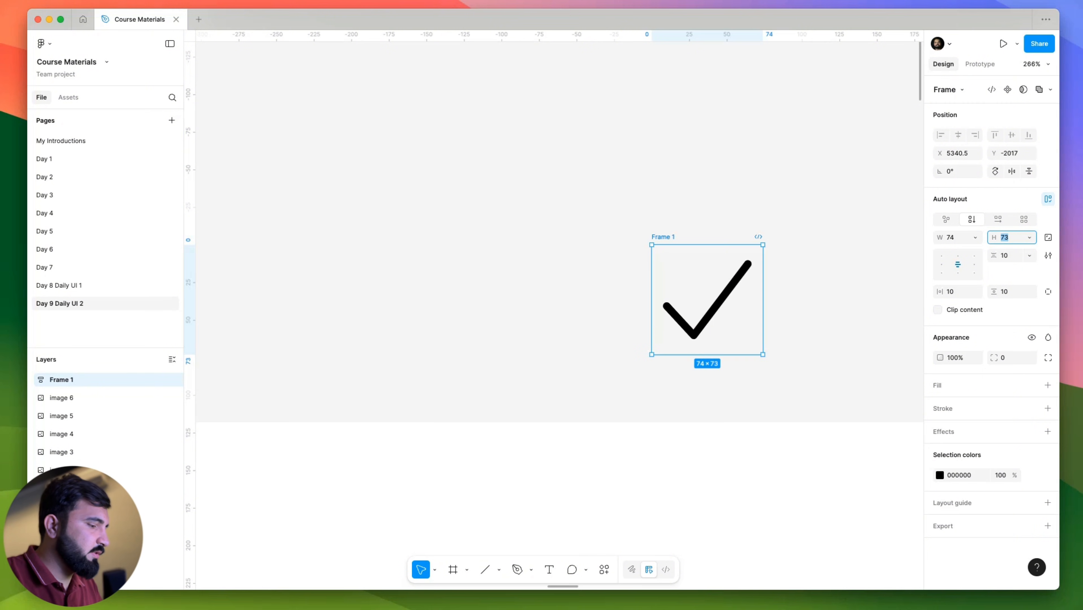
pyautogui.write('4')
pyautogui.press('Return')
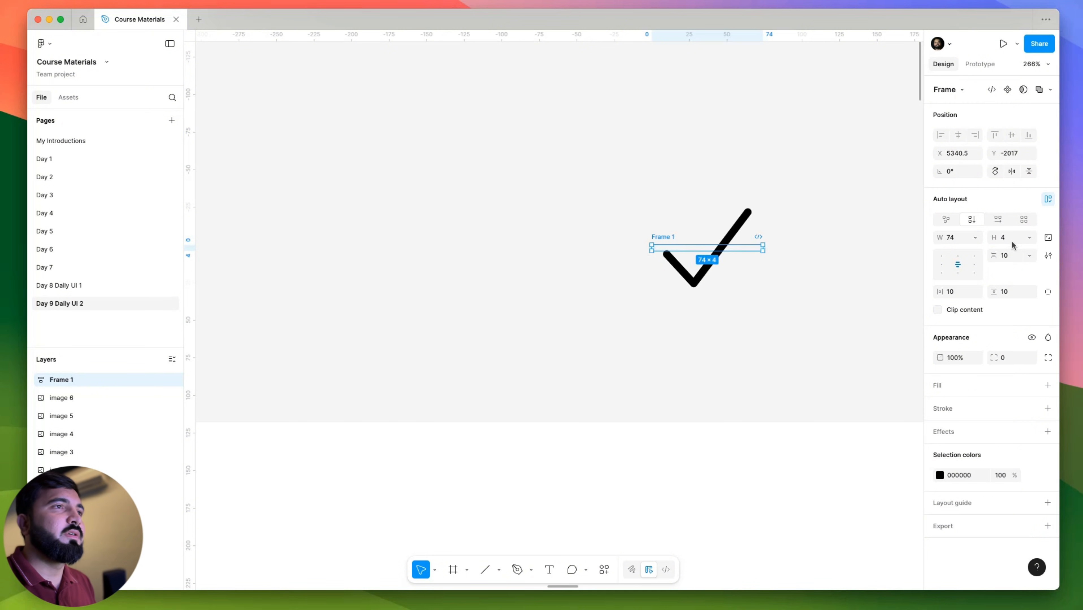
pyautogui.click(1010, 241)
pyautogui.write('7')
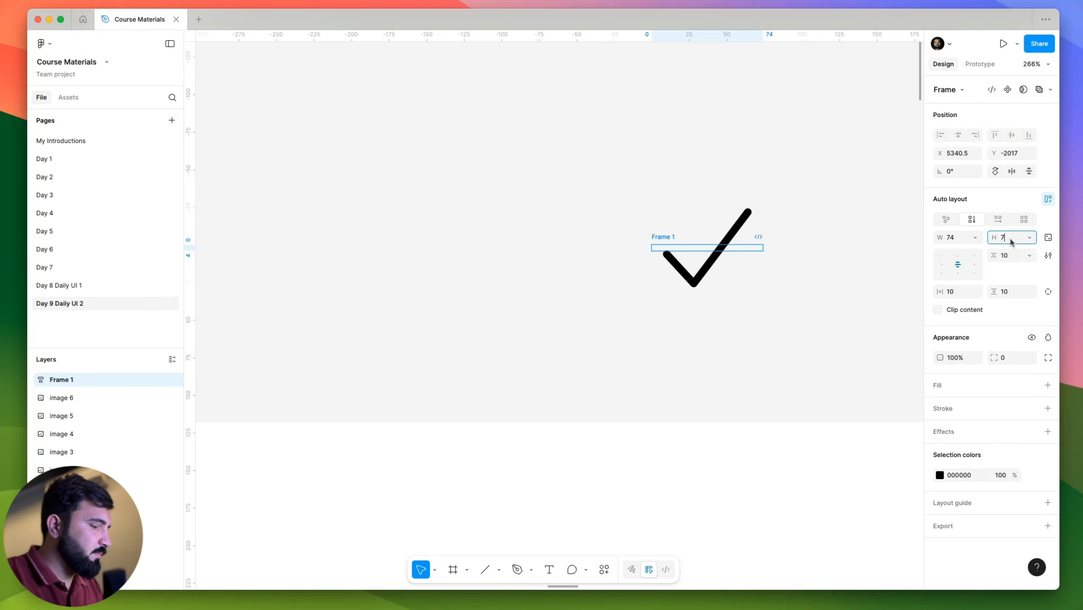
pyautogui.write('4')
pyautogui.press('Return')
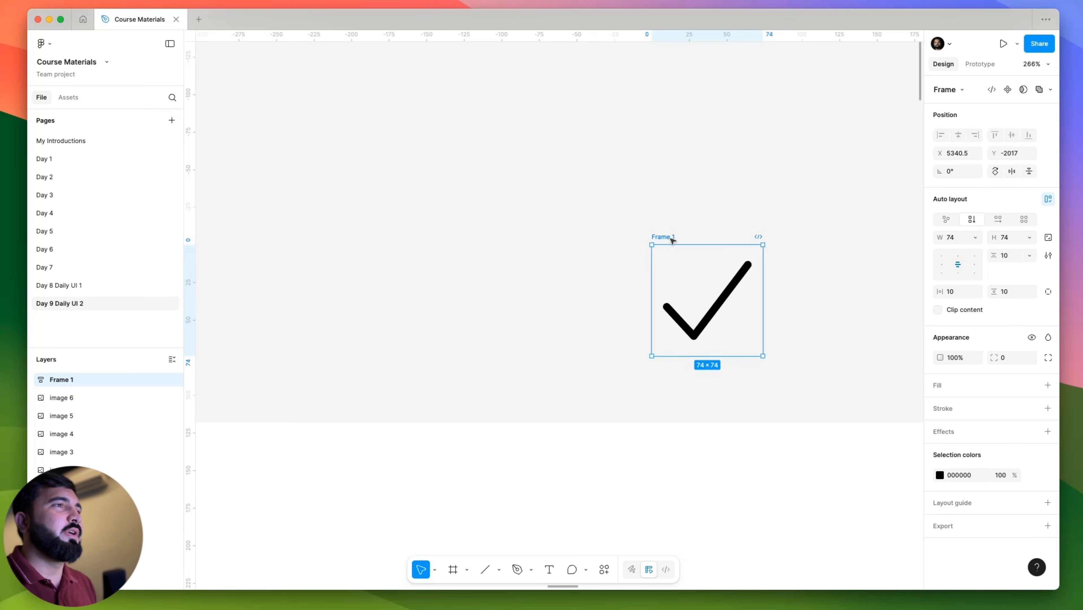
# Move the check mark frame slightly away from its original spot and shrink the check mark inside it to about 44 × 36.
pyautogui.moveTo(704, 272); pyautogui.dragTo(615, 252)
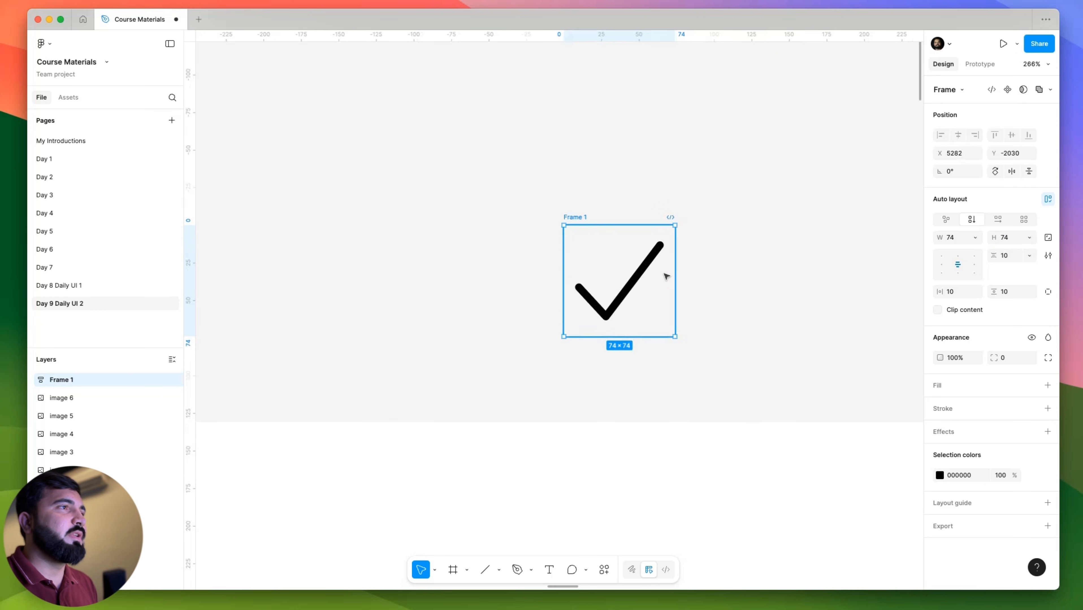
pyautogui.scroll(3, 687, 251)
pyautogui.click(642, 265)
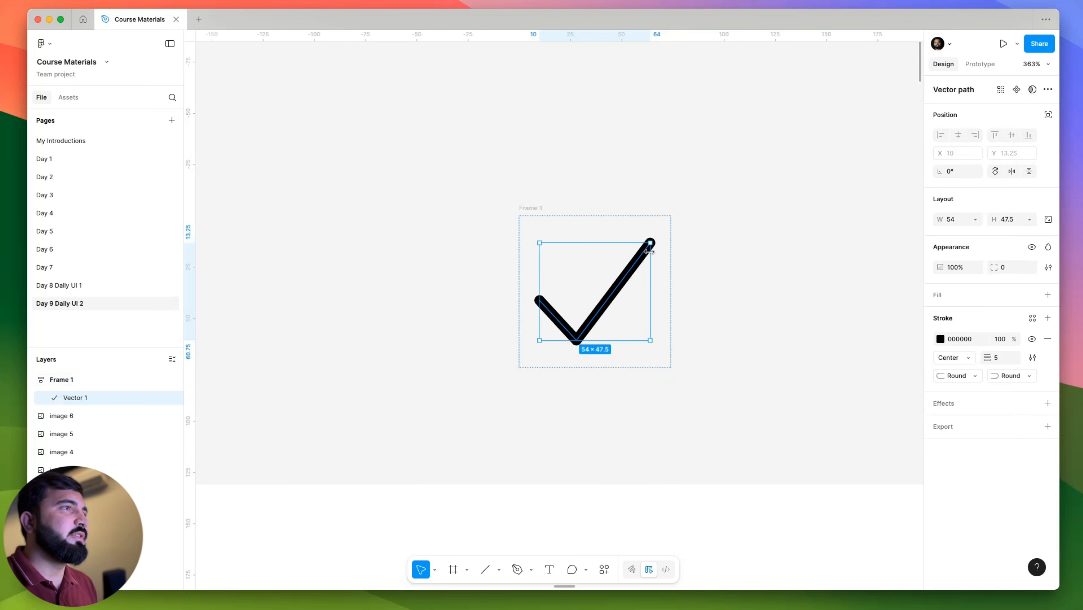
pyautogui.moveTo(650, 243); pyautogui.dragTo(643, 272)
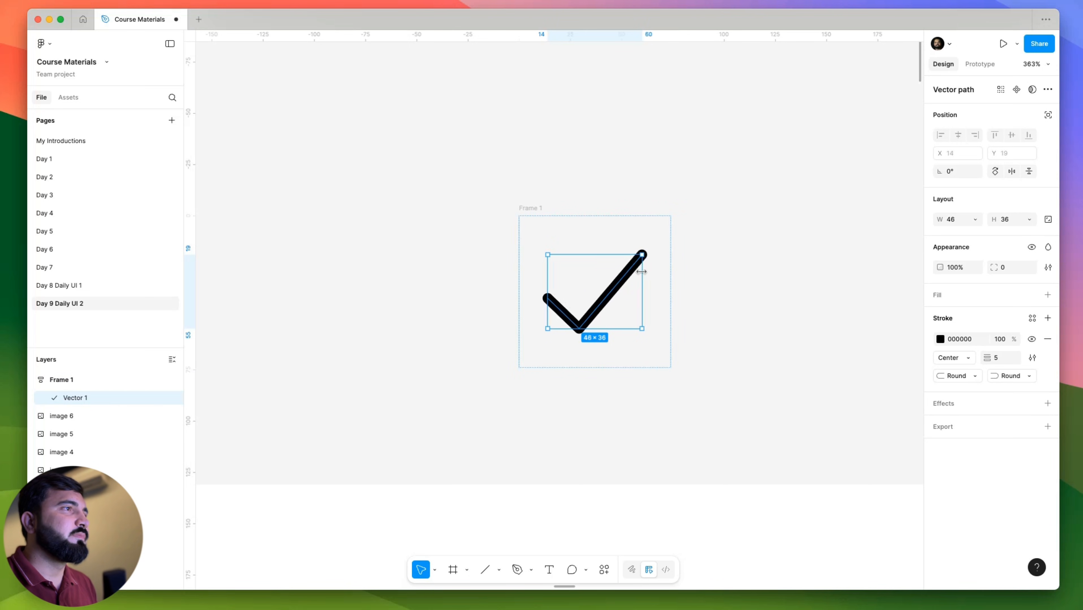
pyautogui.press('Escape')
pyautogui.hotkey('shift', 'a')
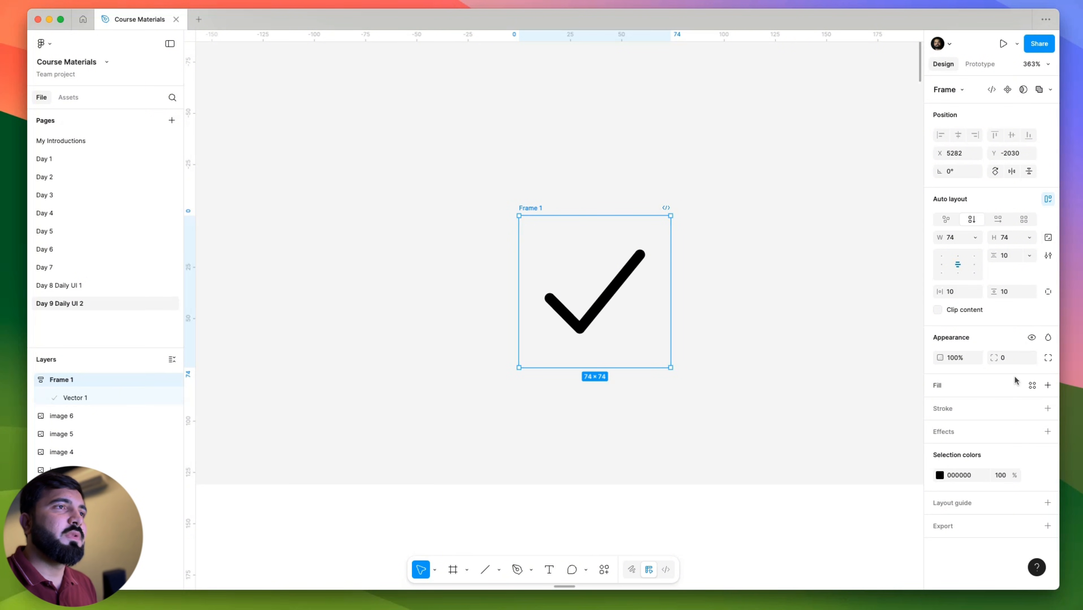
# Give the check mark frame a white FFFFFF fill and round it into a circle with a corner radius of 98.
pyautogui.click(1047, 385)
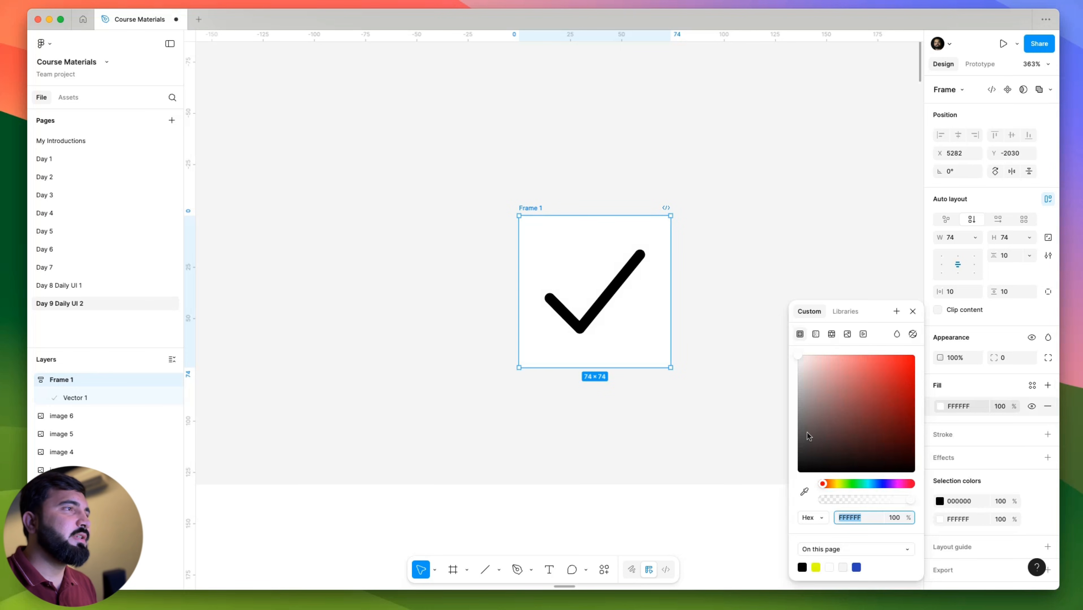
pyautogui.scroll(-5, 619, 302)
pyautogui.click(1002, 357)
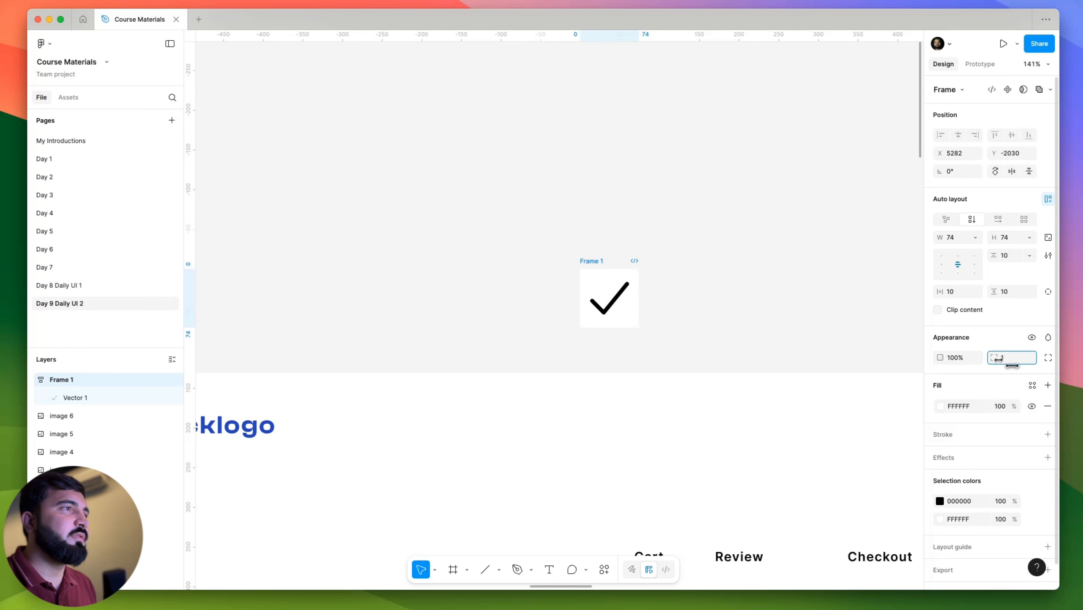
pyautogui.write('98')
pyautogui.click(662, 333)
# Scale the round check mark frame, including its contents, down to 20 × 20 with the Scale tool.
pyautogui.moveTo(668, 327); pyautogui.dragTo(581, 146)
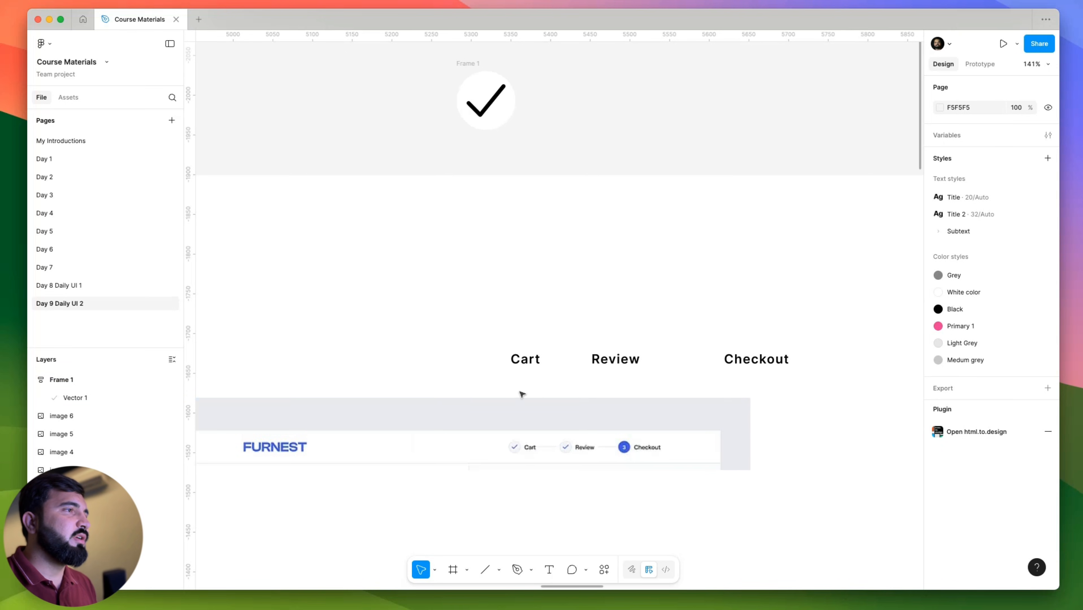
pyautogui.moveTo(520, 389); pyautogui.dragTo(513, 541)
pyautogui.click(477, 277)
pyautogui.scroll(5, 478, 277)
pyautogui.click(573, 250)
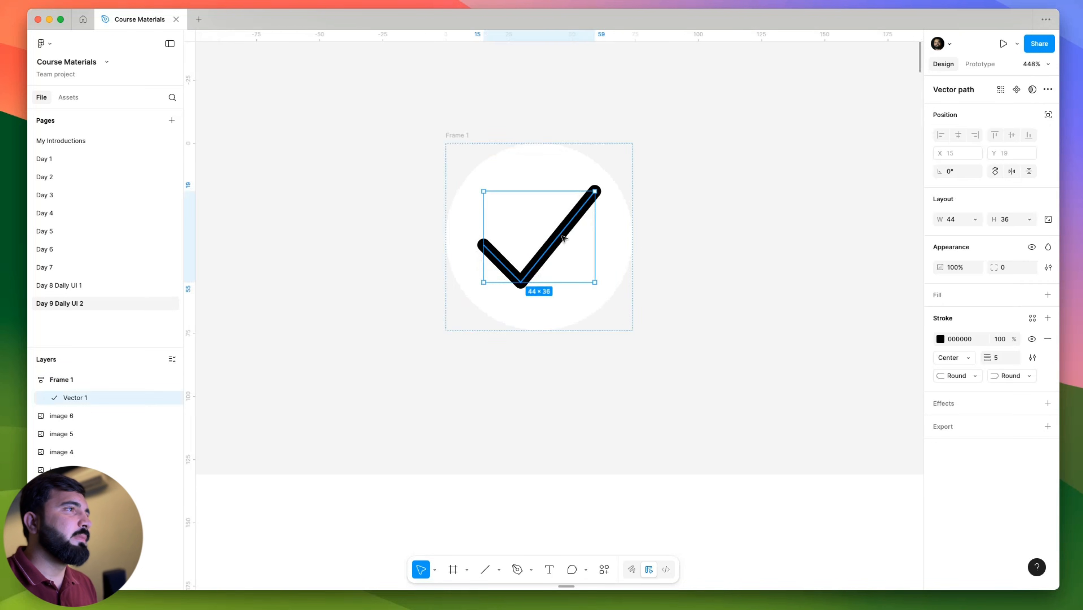
pyautogui.press('Escape')
pyautogui.click(466, 136)
pyautogui.press('k')
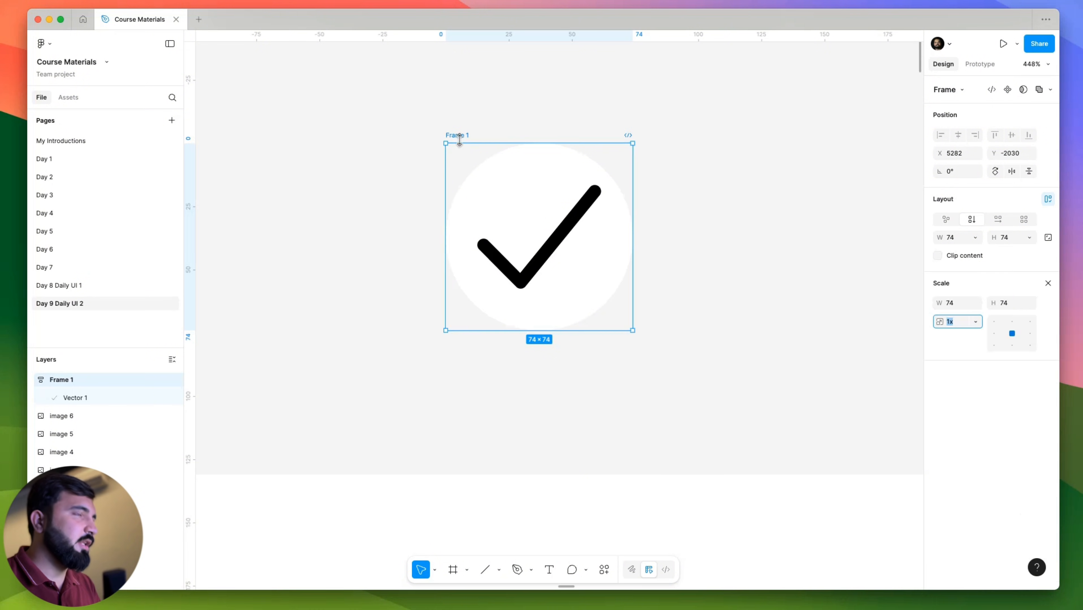
pyautogui.moveTo(614, 148); pyautogui.dragTo(562, 213)
pyautogui.scroll(-5, 512, 210)
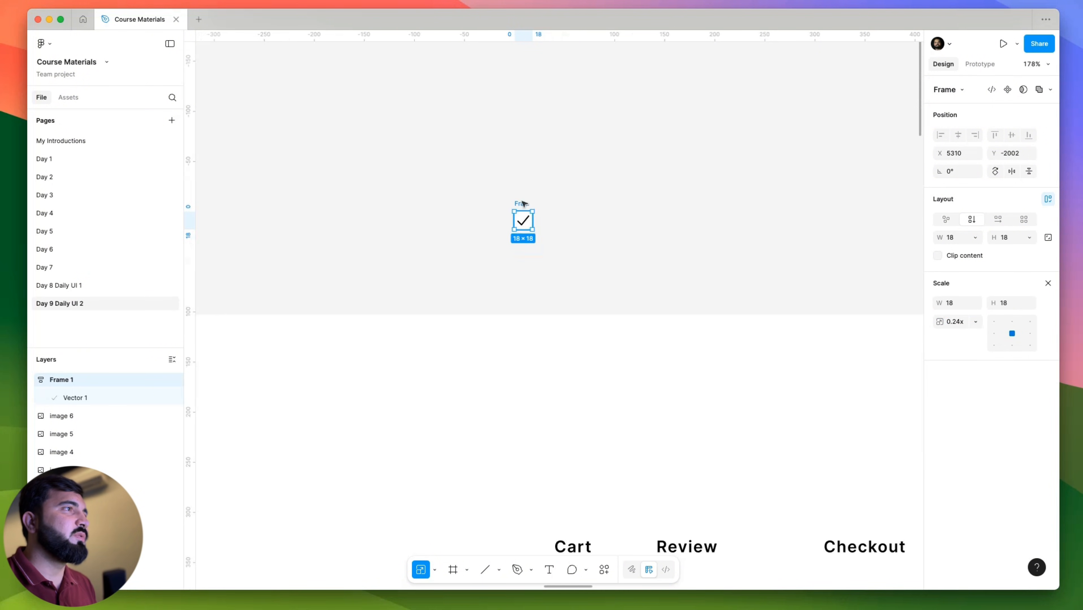
pyautogui.scroll(5, 530, 219)
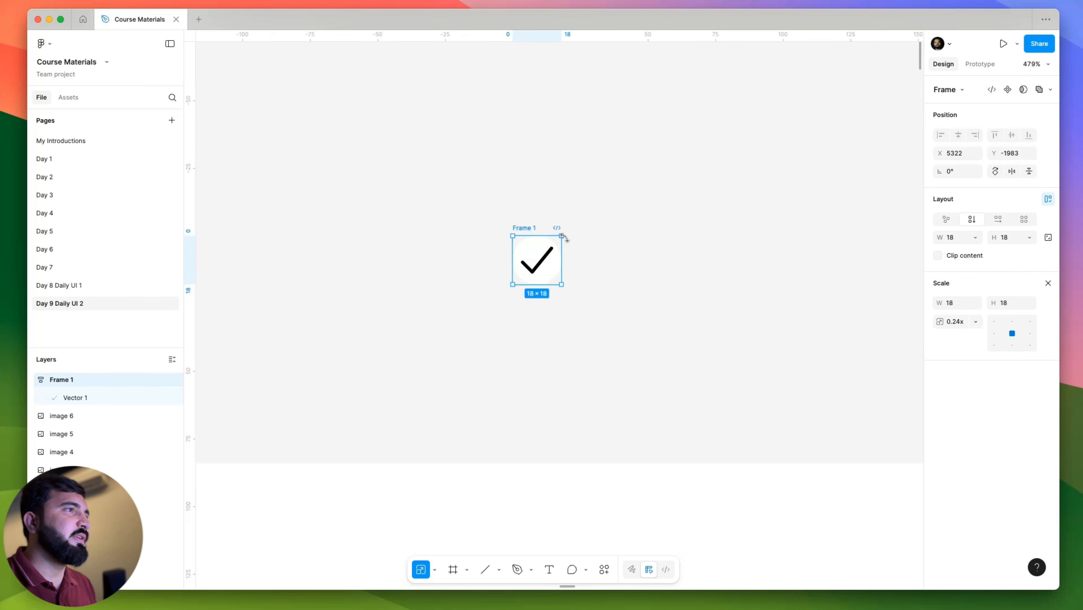
pyautogui.moveTo(559, 234); pyautogui.dragTo(564, 234)
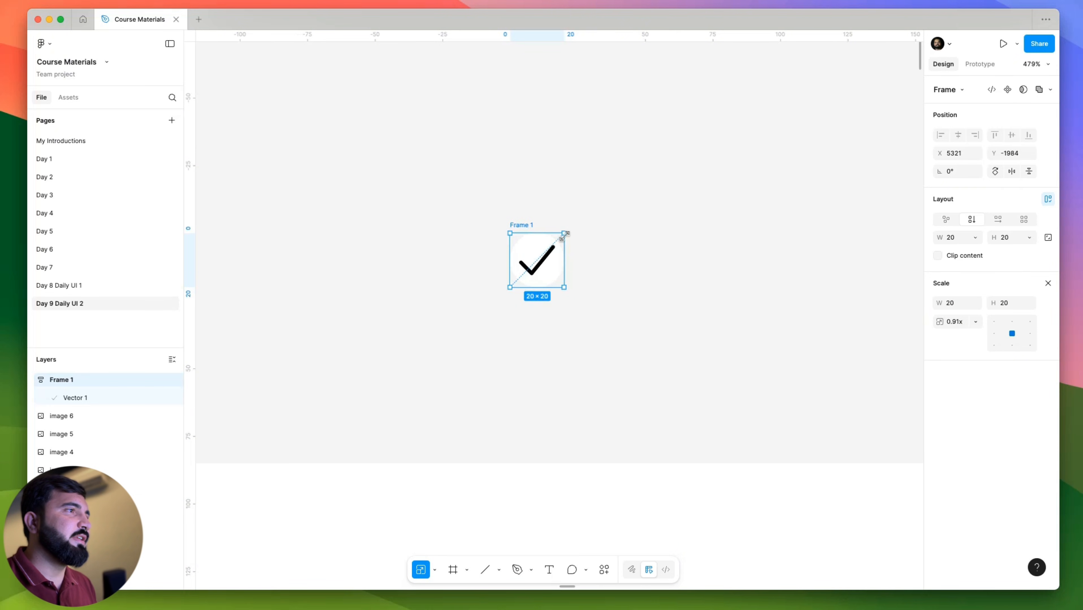
# Scale the check mark inside the circle down to about 10 × 8.18, keeping it centred.
pyautogui.doubleClick(545, 260)
pyautogui.scroll(10, 545, 259)
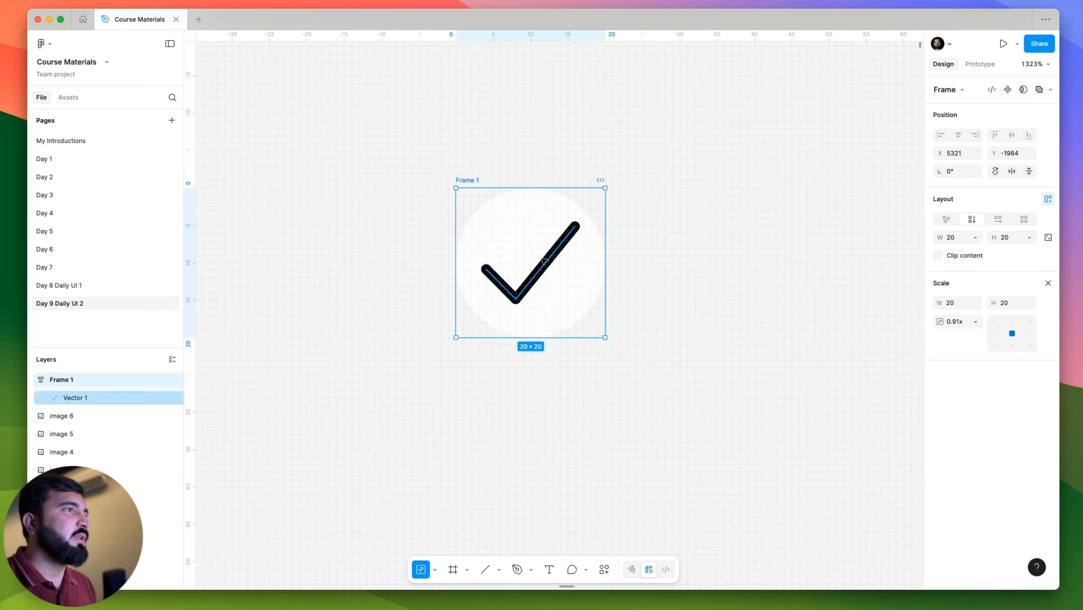
pyautogui.moveTo(589, 232); pyautogui.dragTo(582, 238)
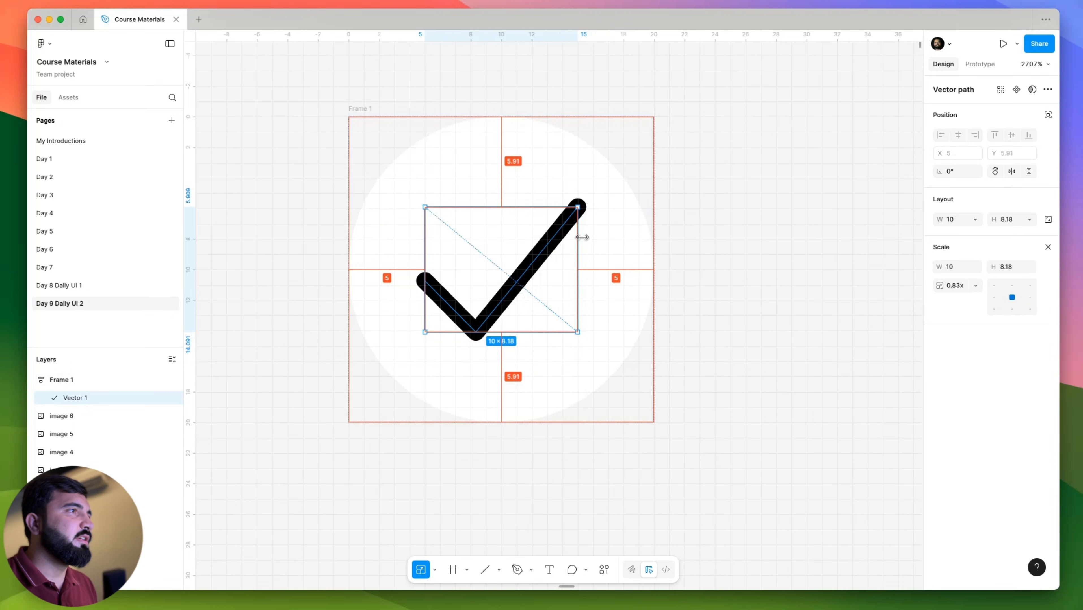
pyautogui.scroll(-5, 579, 238)
pyautogui.click(636, 252)
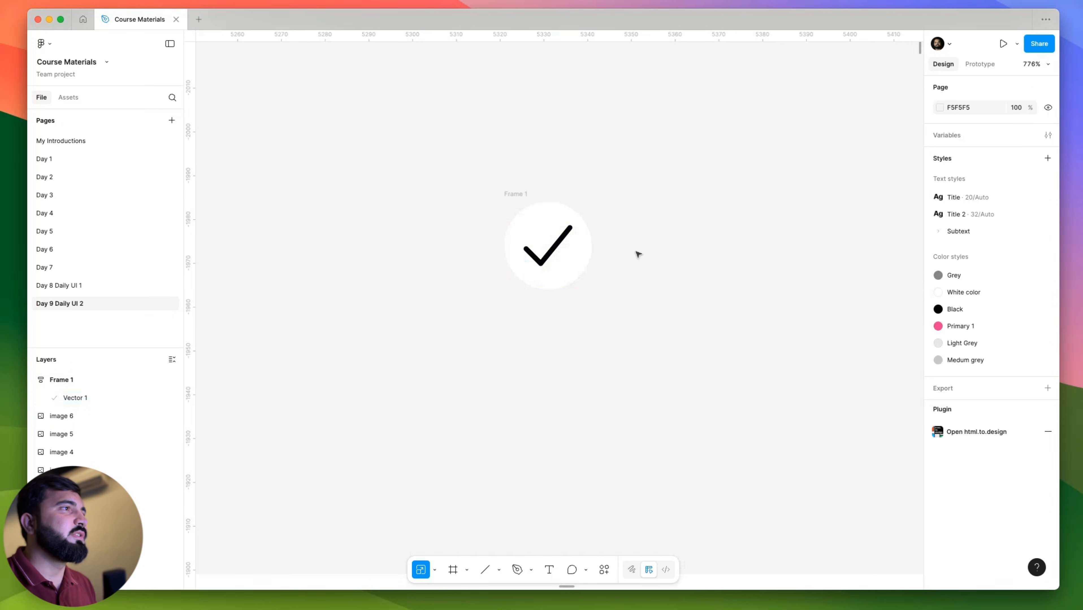
# Move the round check icon closer to the header area and rename its frame "checked".
pyautogui.scroll(-5, 636, 251)
pyautogui.moveTo(517, 195); pyautogui.dragTo(576, 257)
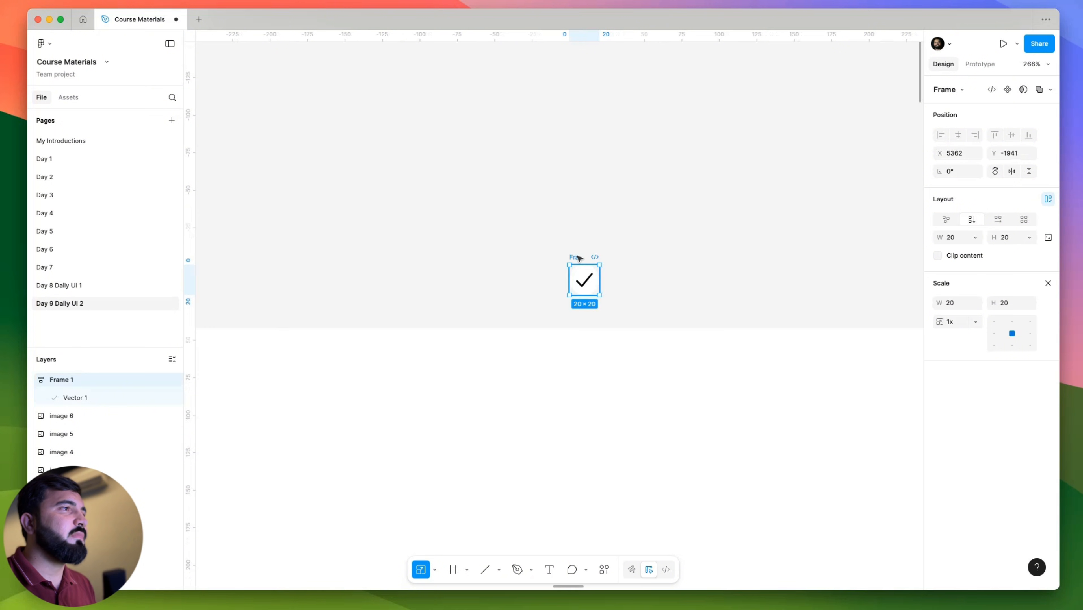
pyautogui.hscroll(5, 510, 268)
pyautogui.scroll(5, 510, 269)
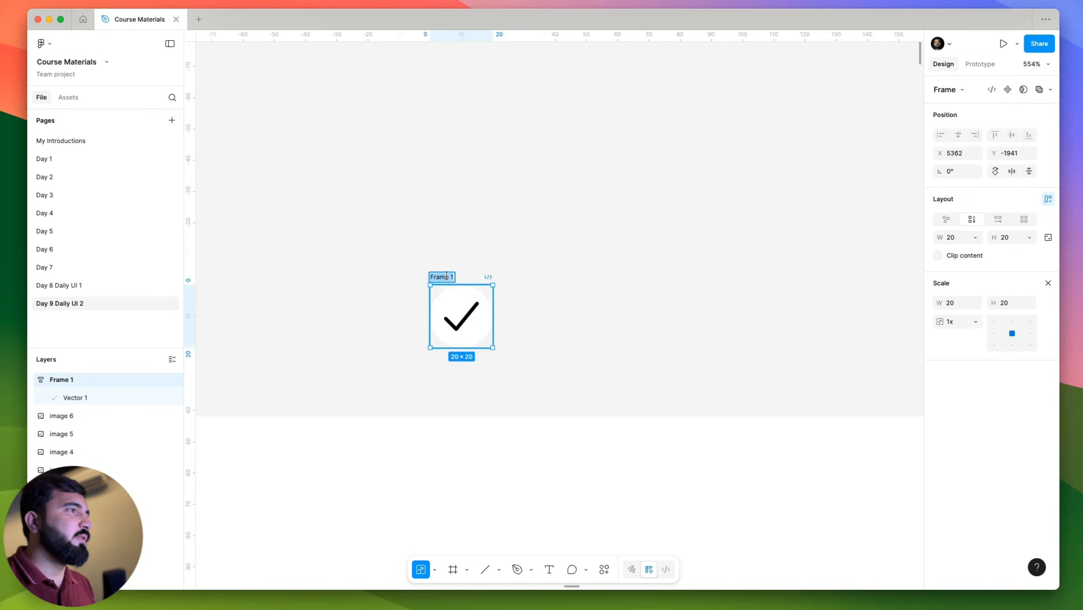
pyautogui.write('checked')
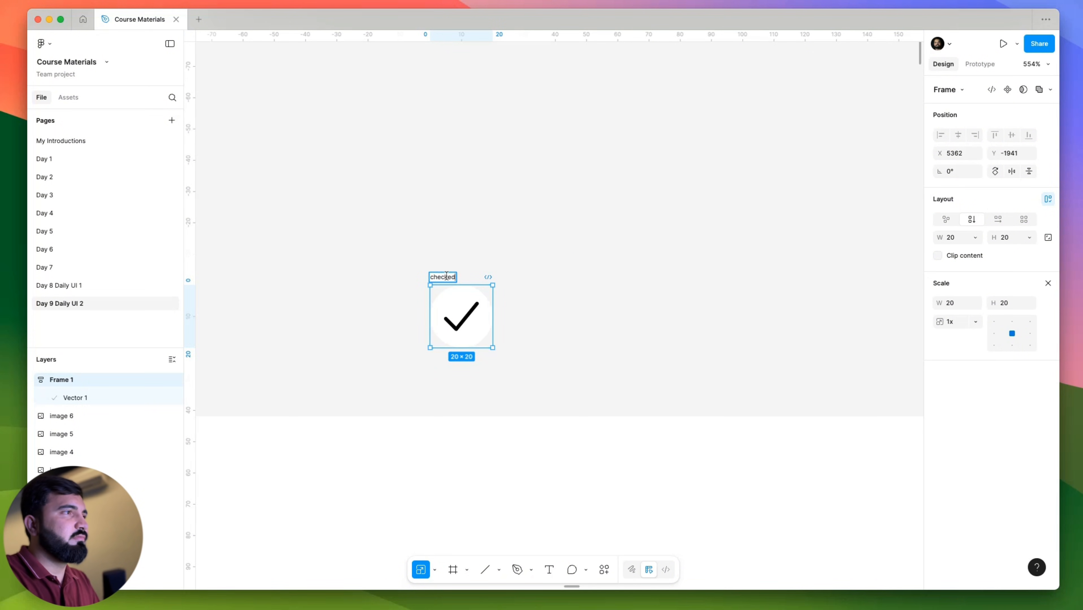
pyautogui.press('Return')
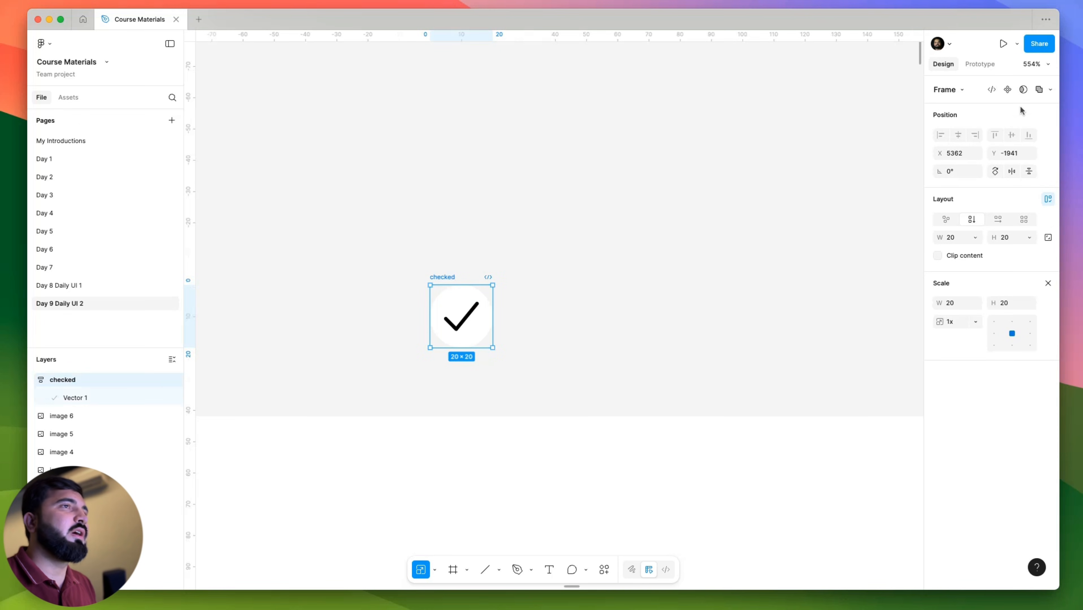
# Turn the checked frame into a component, add a second variant, and move the component set above the page design.
pyautogui.click(1008, 90)
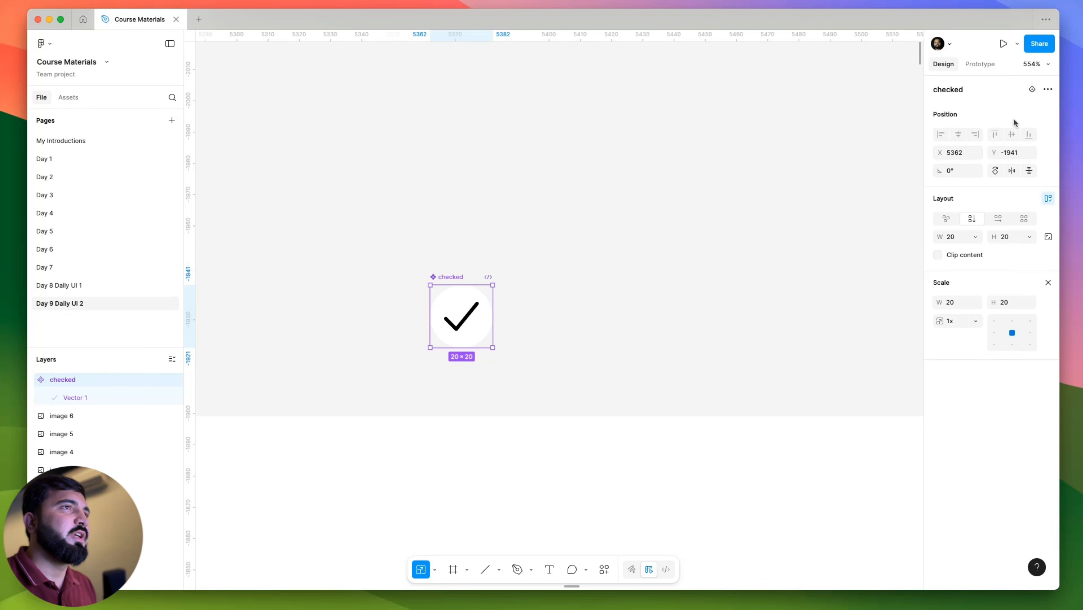
pyautogui.click(1032, 90)
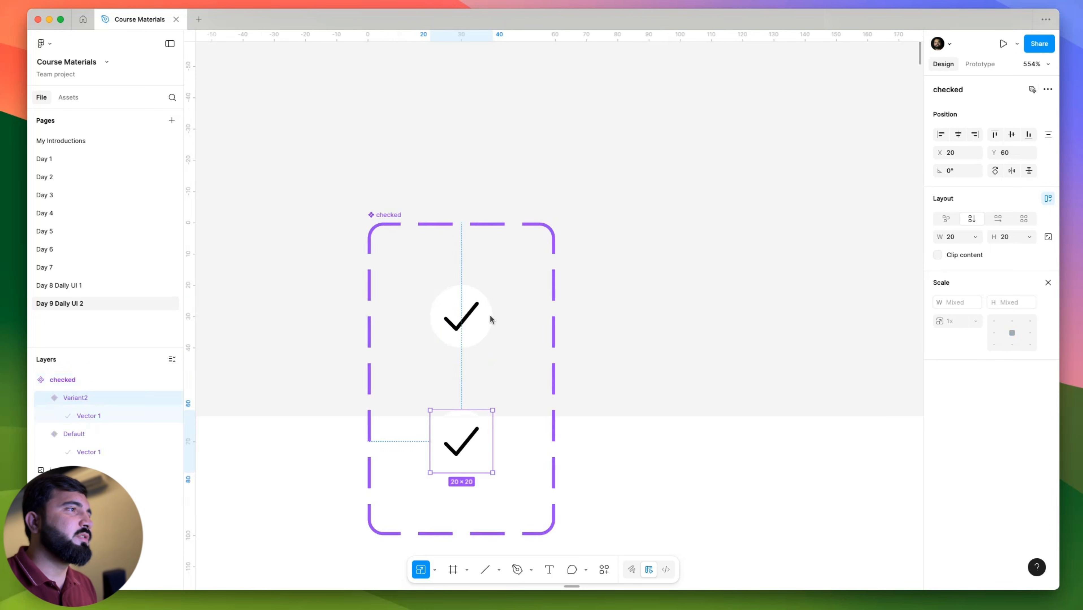
pyautogui.moveTo(387, 211); pyautogui.dragTo(452, 119)
# Delete the check mark from the second variant's circle and activate the Text tool for its replacement.
pyautogui.click(539, 363)
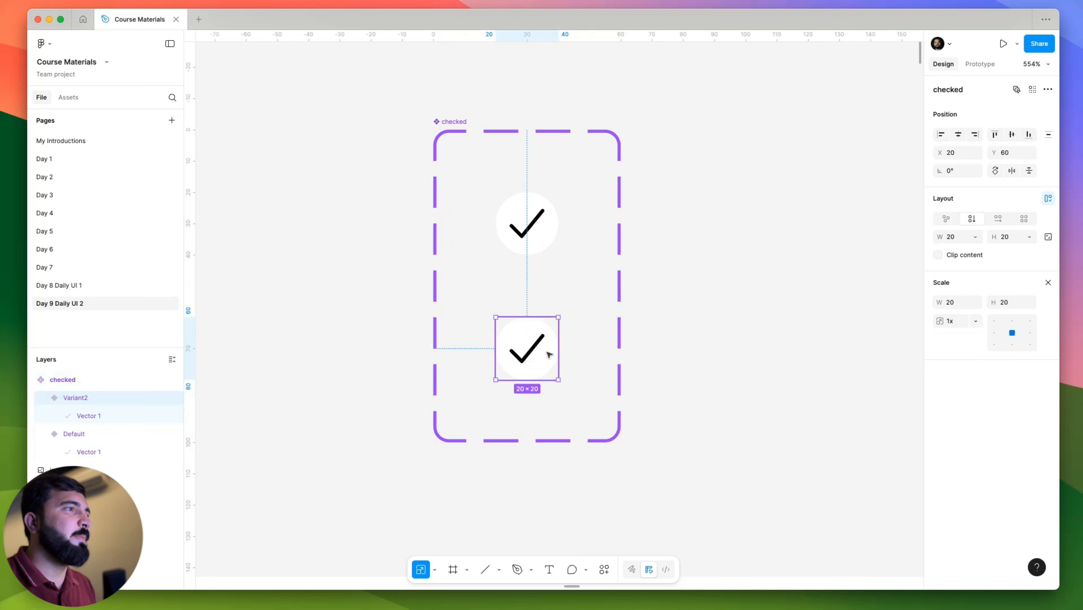
pyautogui.click(527, 355)
pyautogui.press('Delete')
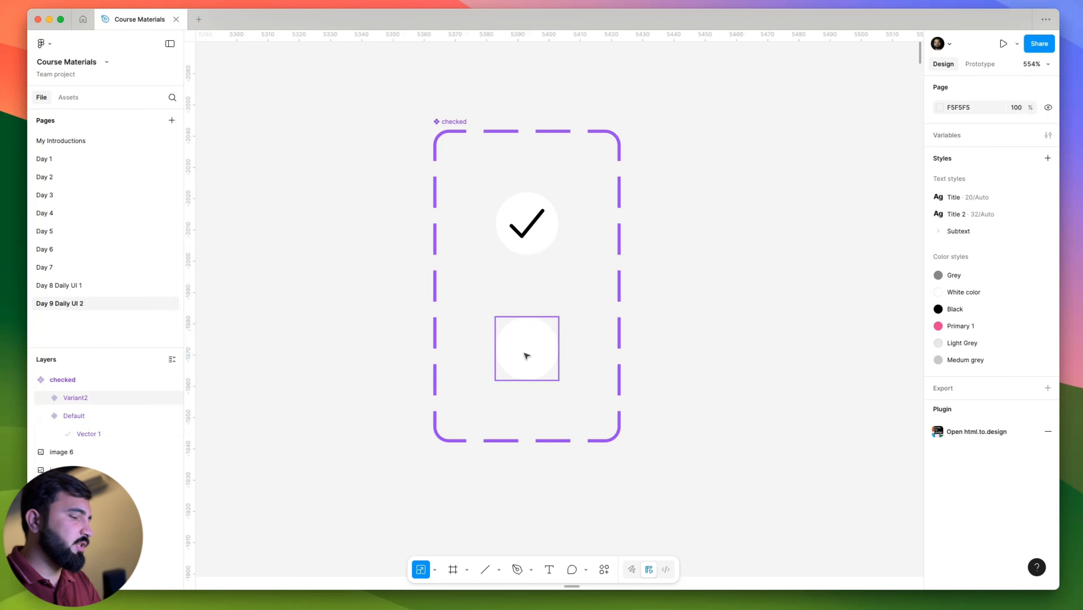
pyautogui.press('t')
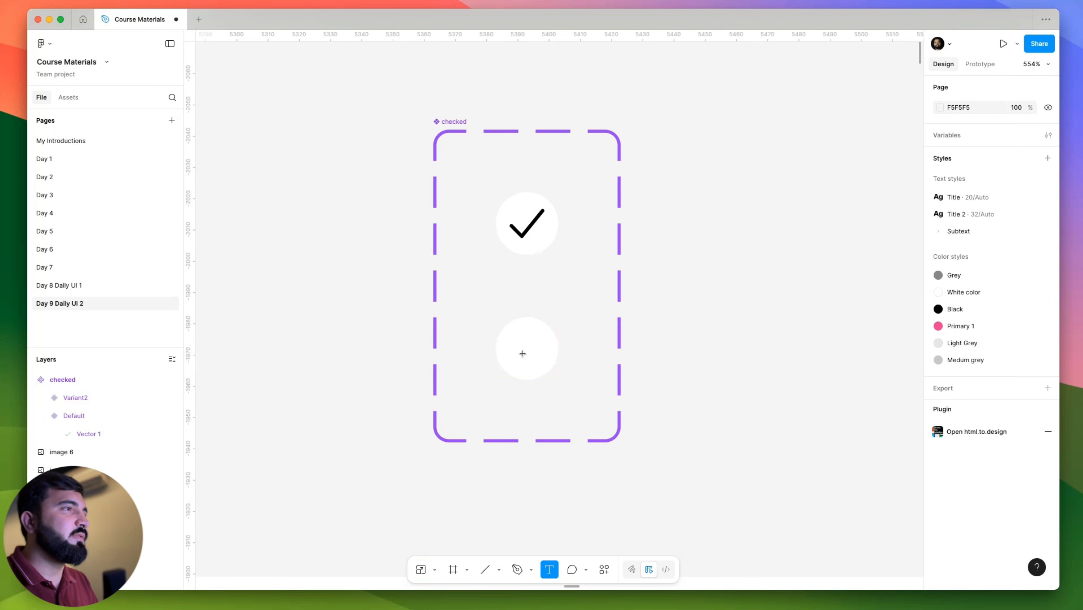
# Add the text "3" inside the empty white circle of the second variant and set its font size to 12.
pyautogui.click(529, 352)
pyautogui.write('3')
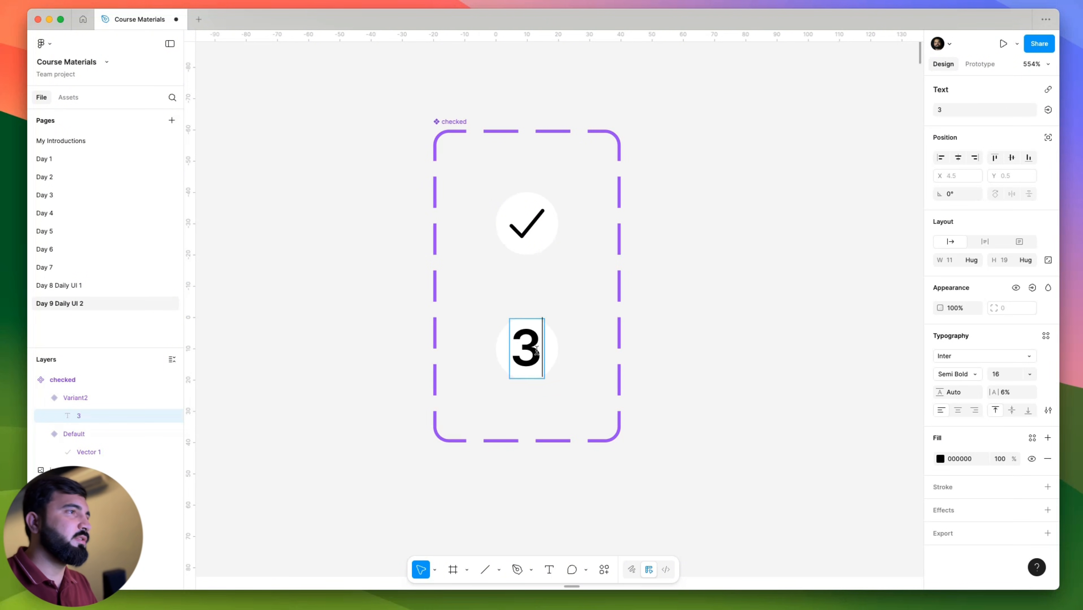
pyautogui.moveTo(543, 349); pyautogui.dragTo(511, 360)
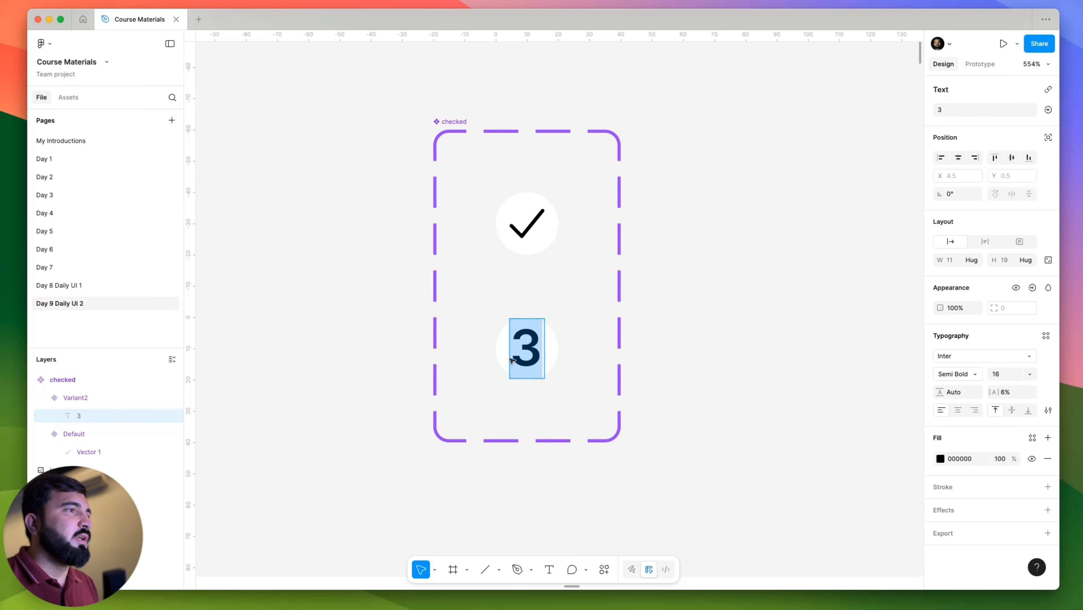
pyautogui.scroll(-6, 635, 324)
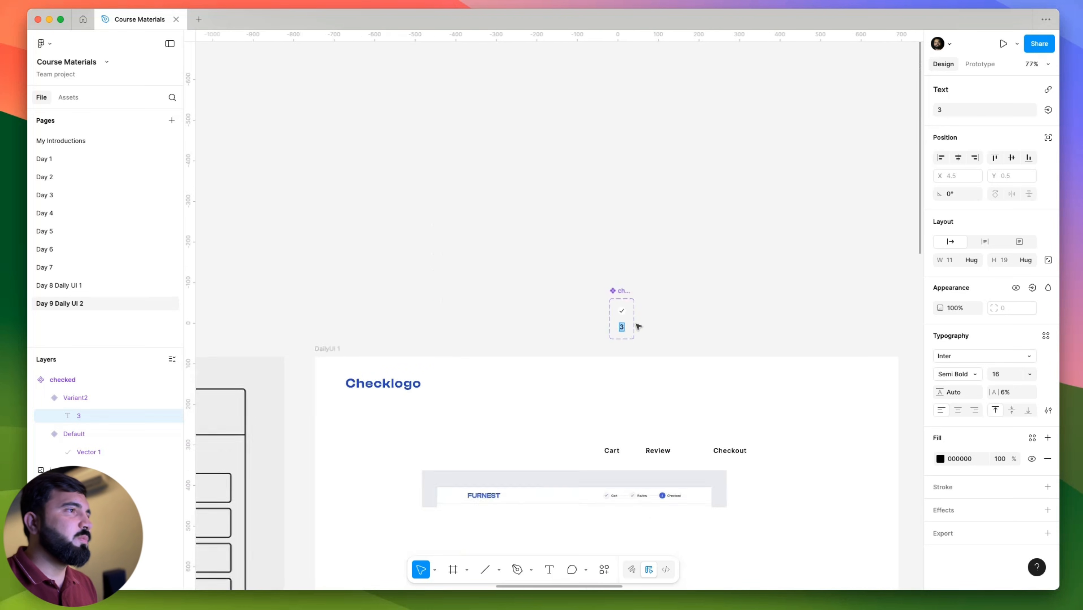
pyautogui.scroll(3, 662, 506)
pyautogui.scroll(-3, 662, 507)
pyautogui.scroll(-3, 633, 440)
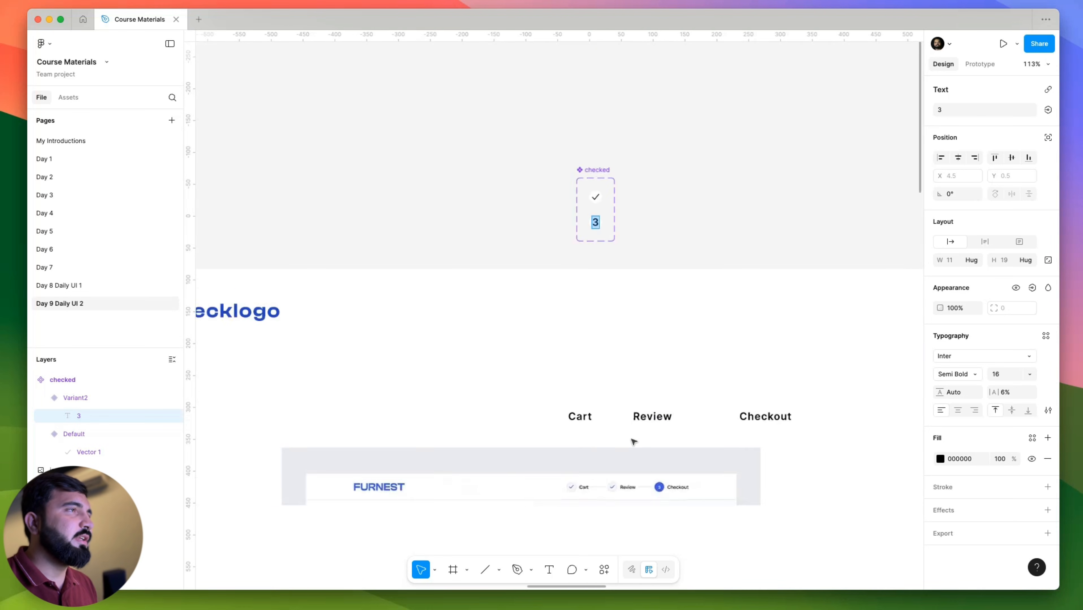
pyautogui.scroll(1, 598, 300)
pyautogui.scroll(5, 609, 288)
pyautogui.scroll(3, 609, 289)
pyautogui.click(1009, 374)
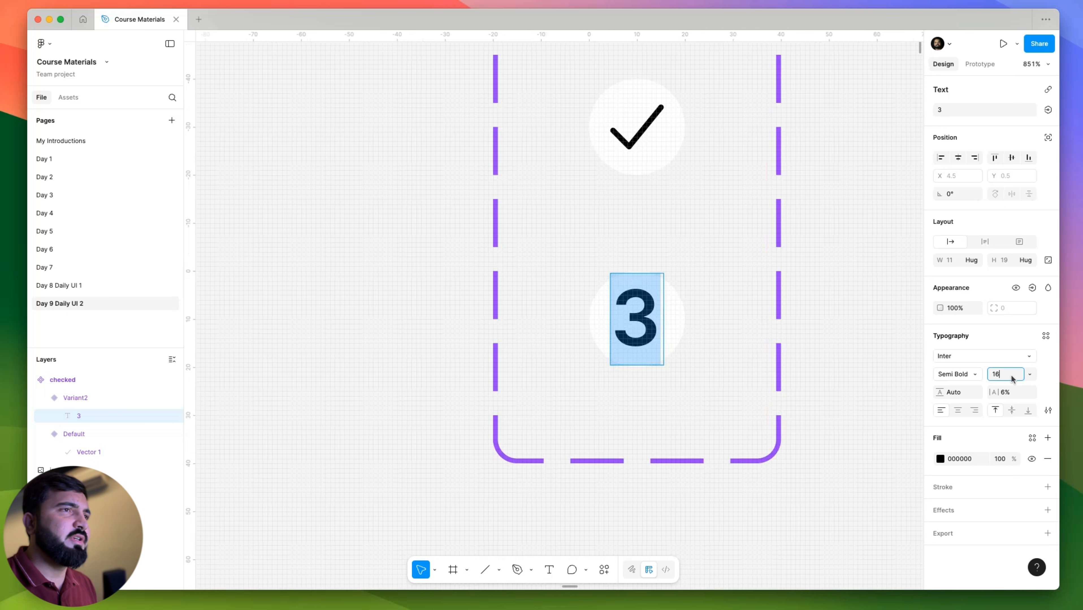
pyautogui.write('12')
pyautogui.press('Return')
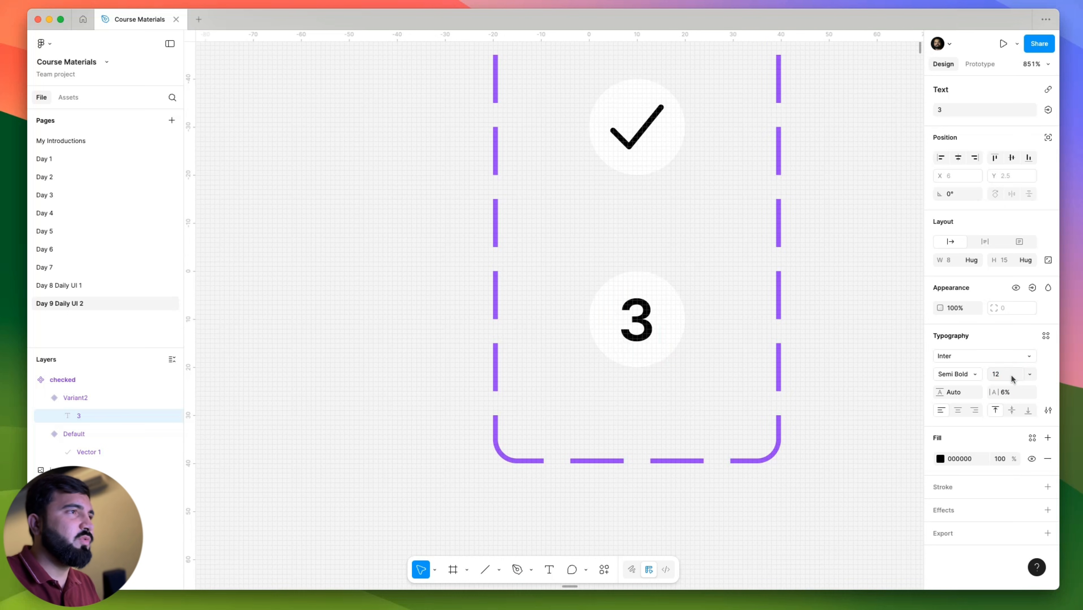
# Fill the circle of the variant containing the 3 with blue 2543BF.
pyautogui.doubleClick(644, 334)
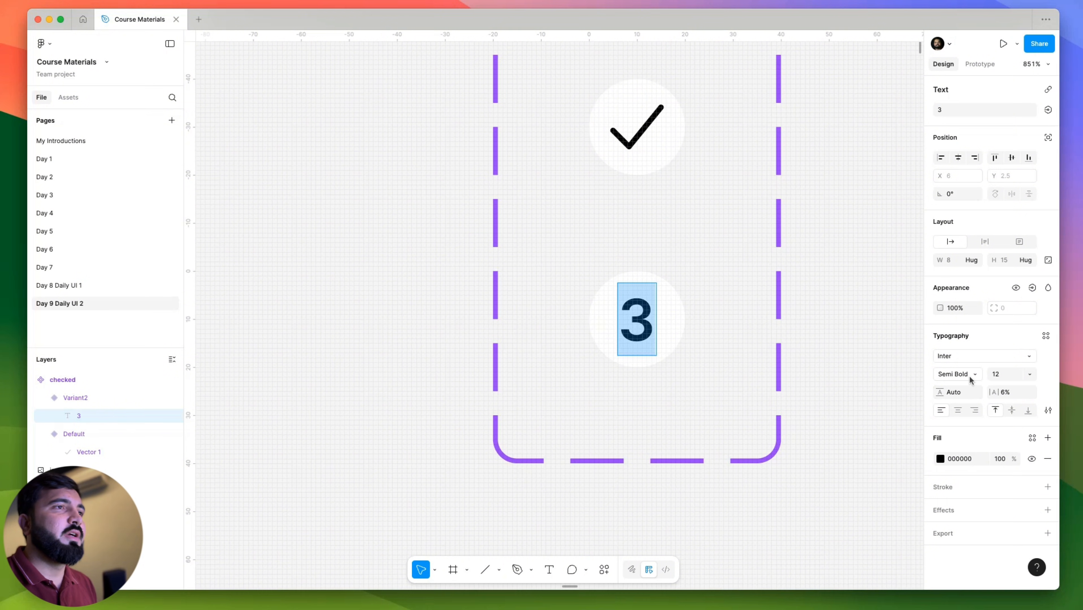
pyautogui.press('Escape')
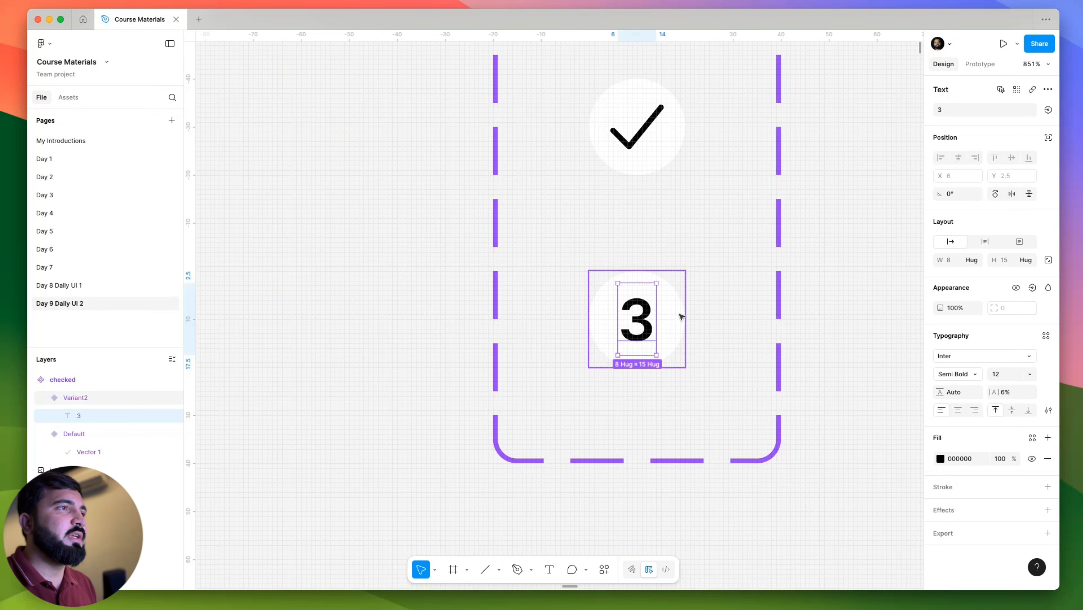
pyautogui.press('Escape')
pyautogui.click(940, 481)
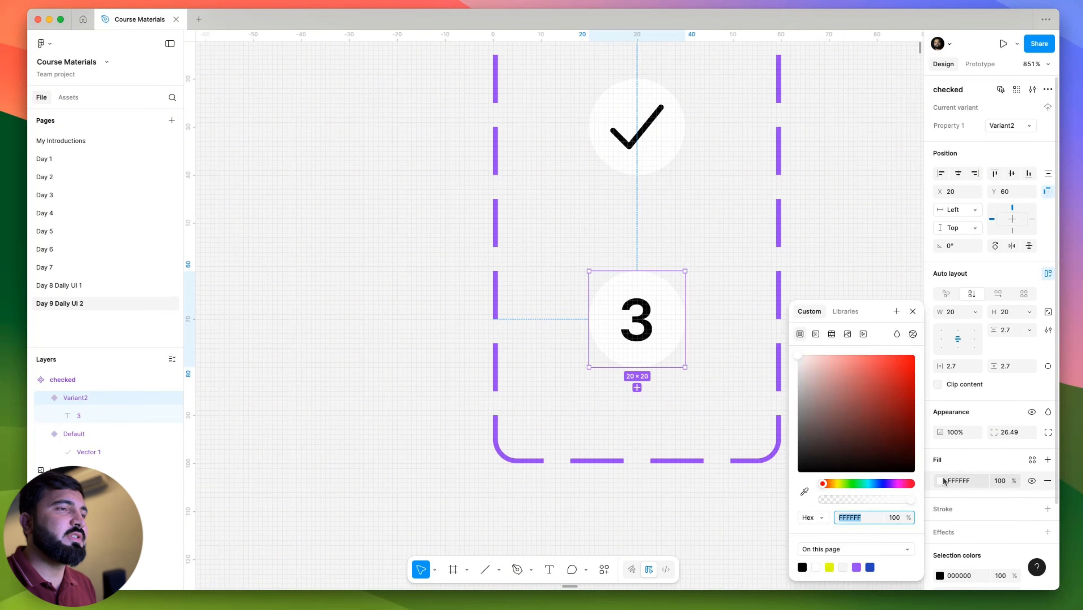
pyautogui.click(870, 567)
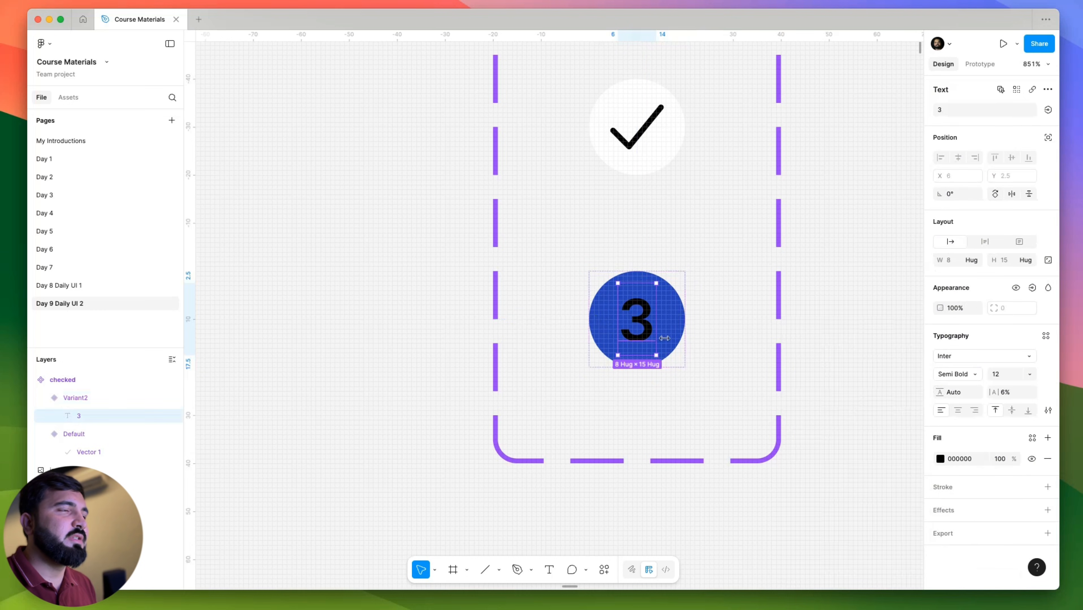
# Change the colour of the 3 inside the blue circle to white.
pyautogui.click(940, 459)
pyautogui.moveTo(846, 421); pyautogui.dragTo(595, 215)
pyautogui.click(423, 254)
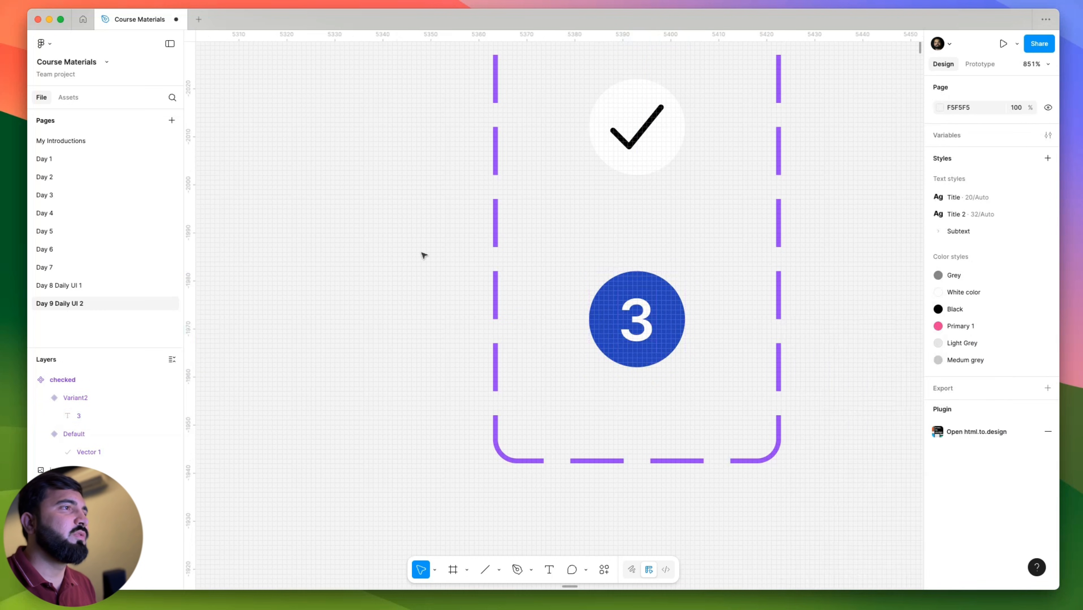
# Rename the checkmark variant's Property 1 value to Checked.
pyautogui.scroll(-5, 418, 250)
pyautogui.moveTo(364, 321); pyautogui.dragTo(240, 354)
pyautogui.moveTo(427, 325); pyautogui.dragTo(407, 314)
pyautogui.moveTo(534, 334); pyautogui.dragTo(752, 361)
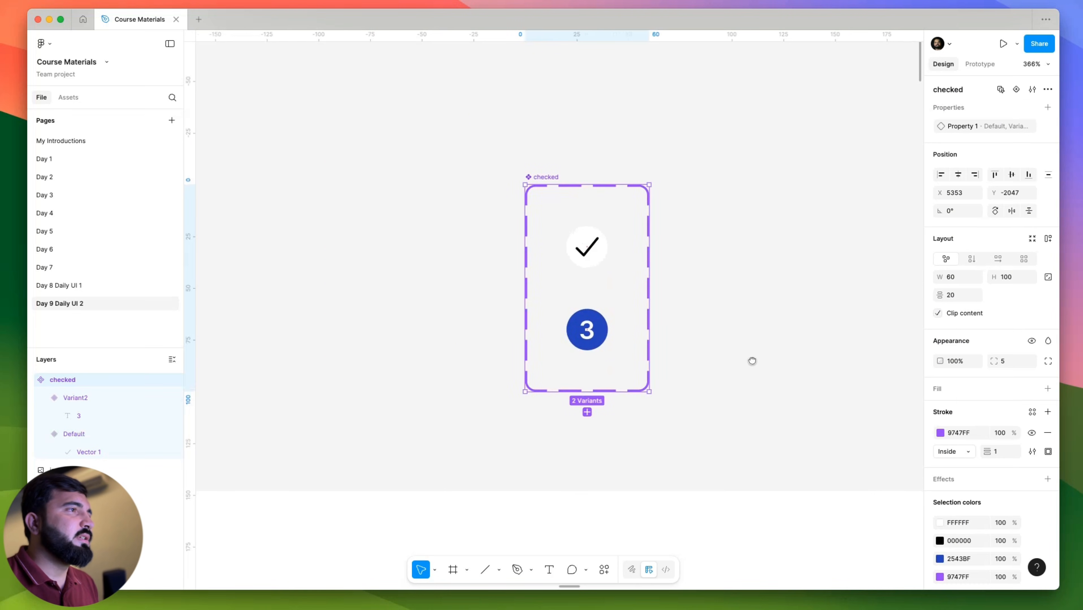
pyautogui.scroll(-4, 554, 297)
pyautogui.scroll(-2, 553, 298)
pyautogui.click(578, 272)
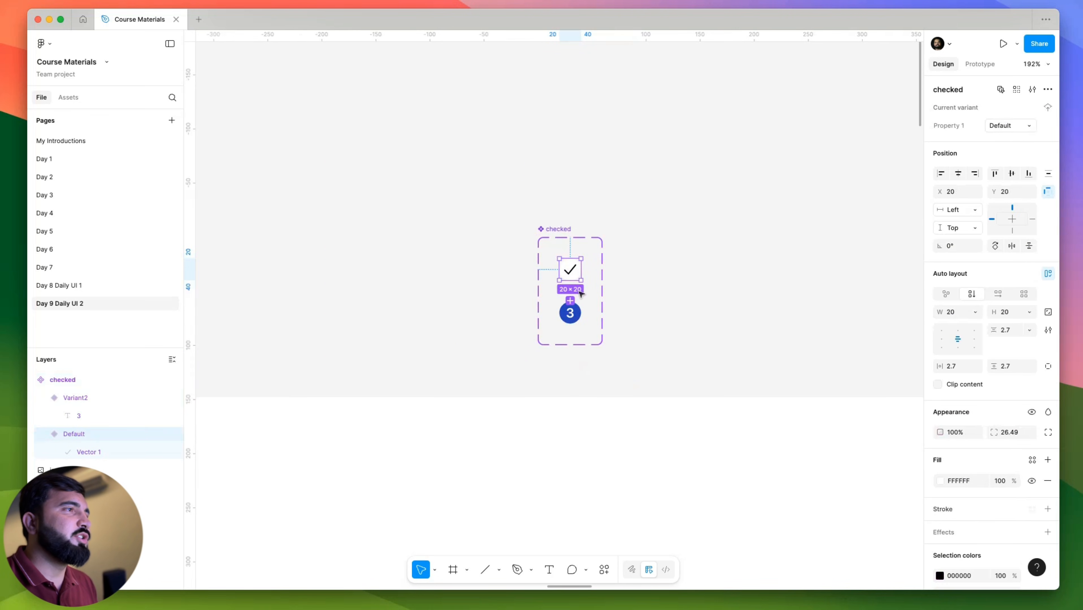
pyautogui.click(573, 312)
pyautogui.click(579, 273)
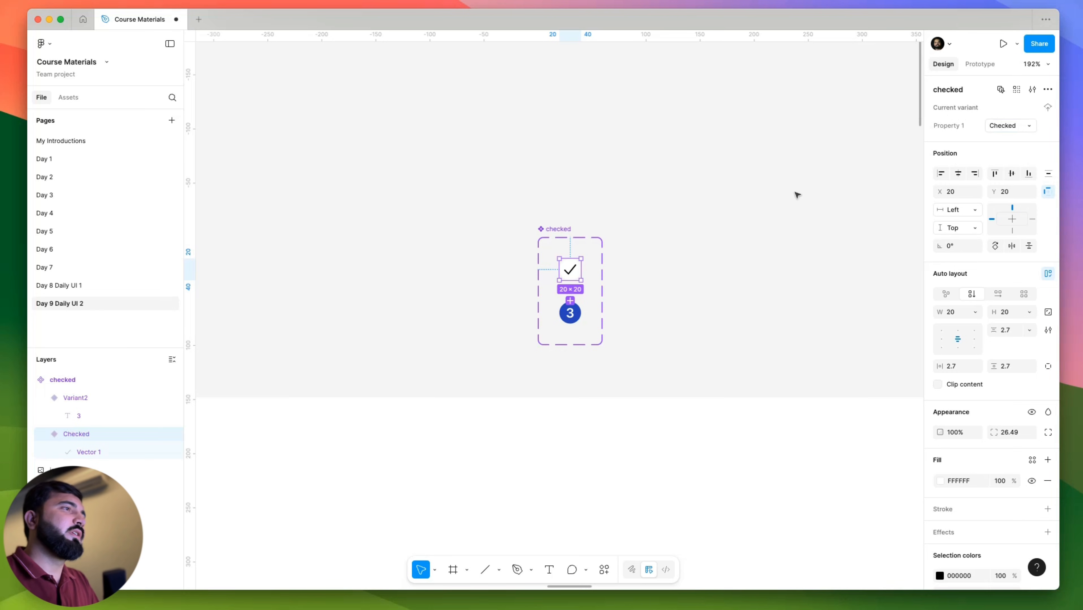
# Rename the Property 1 value of the blue variant with the 3 to Default.
pyautogui.click(571, 313)
pyautogui.click(1012, 126)
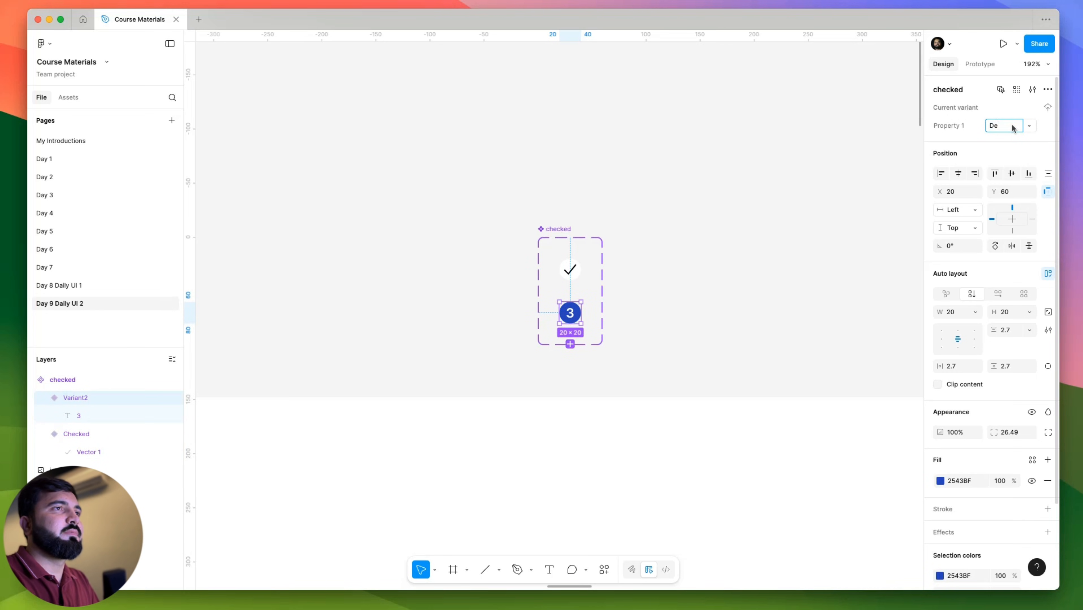
pyautogui.write('Default')
pyautogui.press('Return')
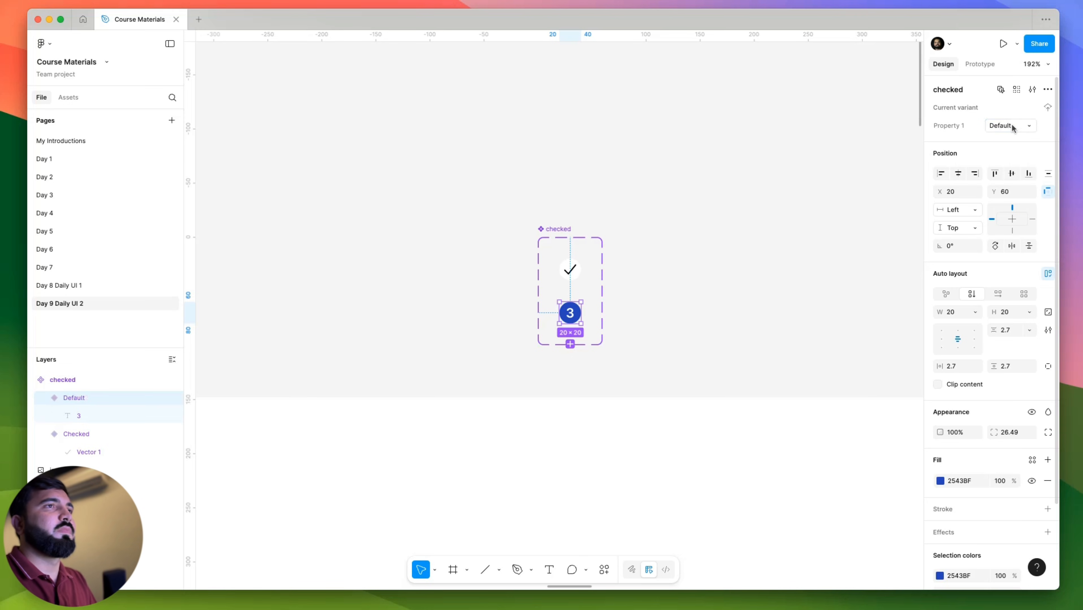
# Place an instance of the Checked variant directly before the Cart text in the DailyUI 1 frame.
pyautogui.click(686, 258)
pyautogui.moveTo(634, 359); pyautogui.dragTo(370, 170)
pyautogui.scroll(-3, 370, 170)
pyautogui.moveTo(446, 154); pyautogui.dragTo(407, 411)
pyautogui.scroll(10, 420, 421)
# Move the Cart text closer to the checkmark, to X 710, keeping Y at 222.
pyautogui.click(484, 382)
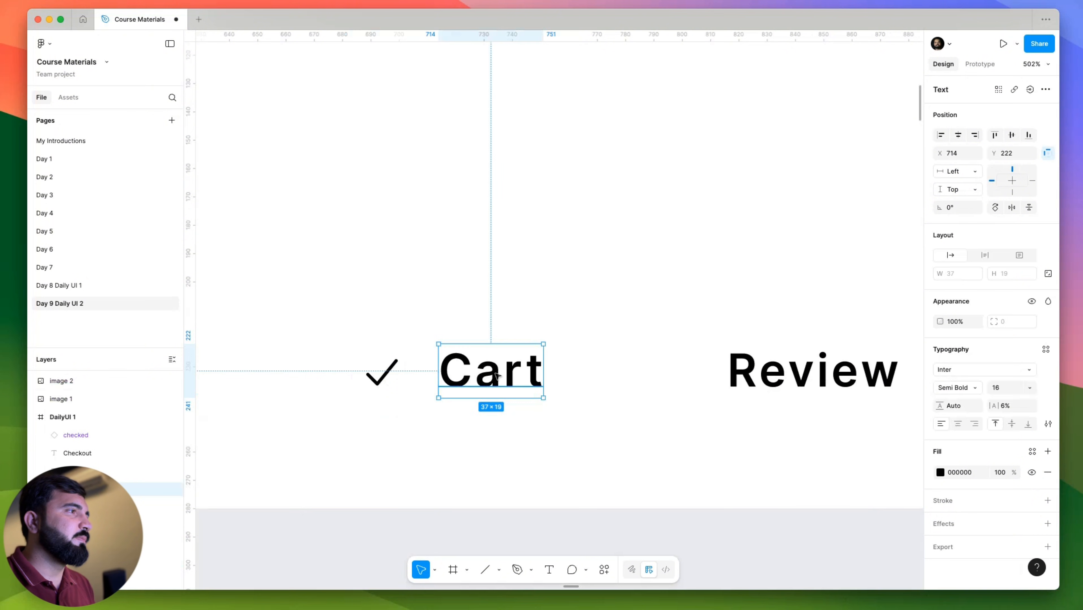
pyautogui.moveTo(482, 380); pyautogui.dragTo(485, 381)
pyautogui.scroll(-5, 348, 362)
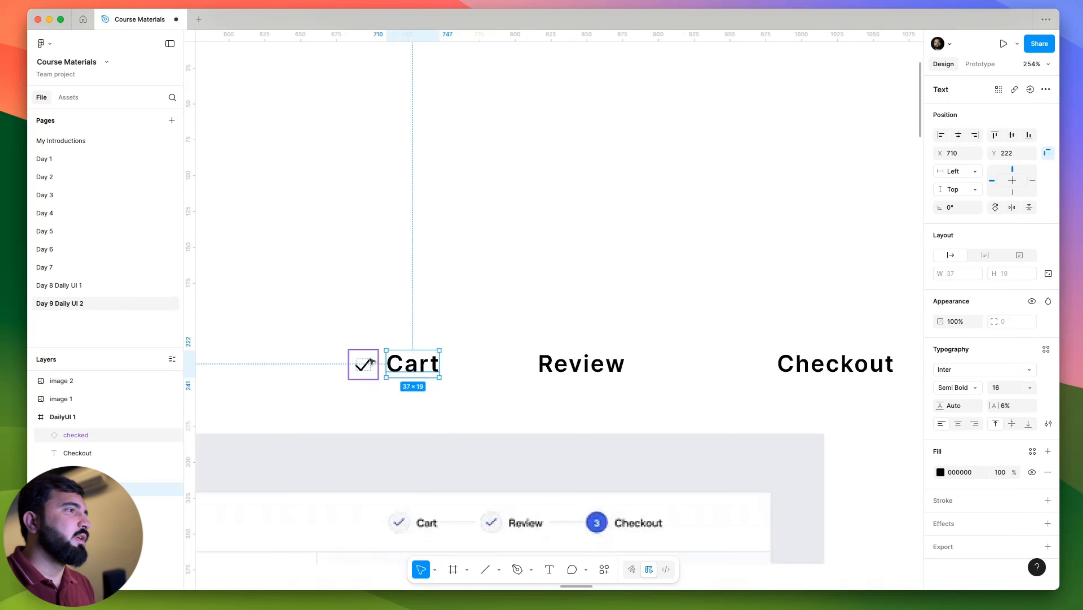
# Set the fill of the main Checked variant's circle to light grey EBEBEB, following the reference image.
pyautogui.click(366, 363)
pyautogui.scroll(9, 399, 515)
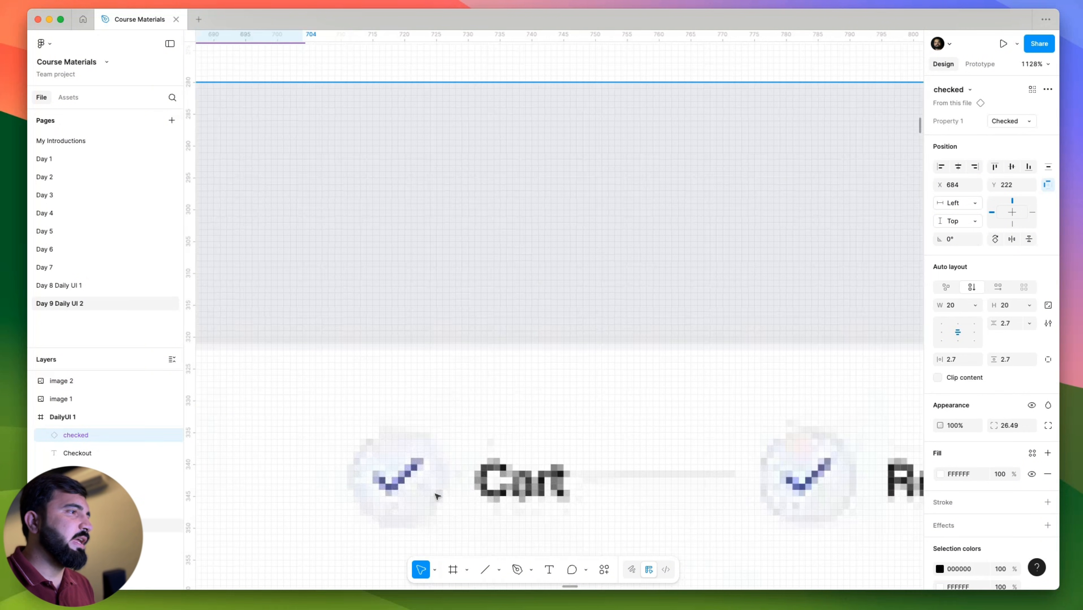
pyautogui.scroll(-6, 444, 498)
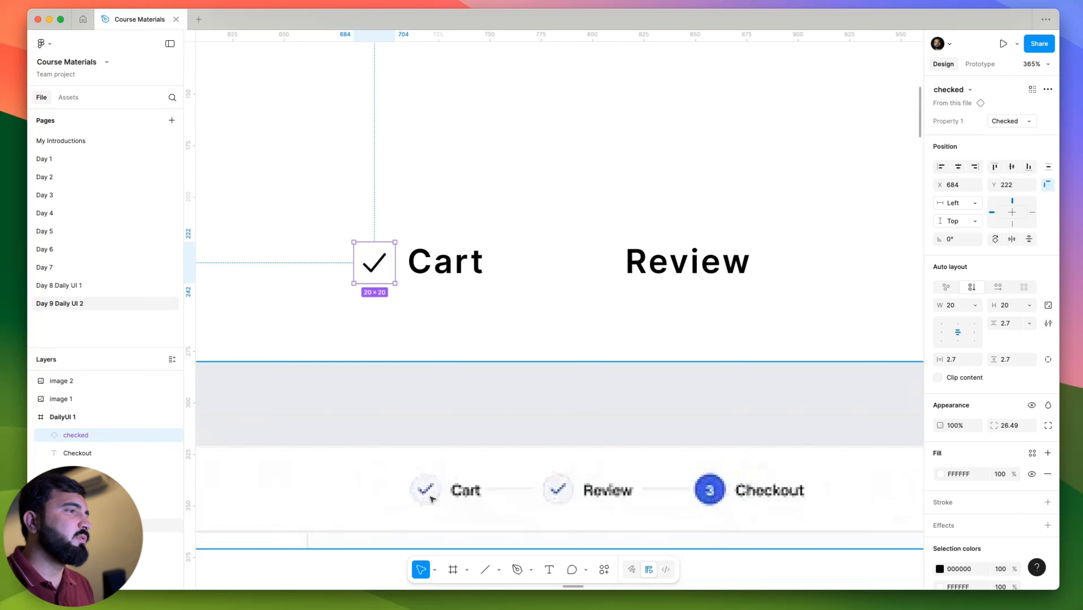
pyautogui.scroll(5, 428, 496)
pyautogui.scroll(8, 457, 509)
pyautogui.scroll(6, 509, 167)
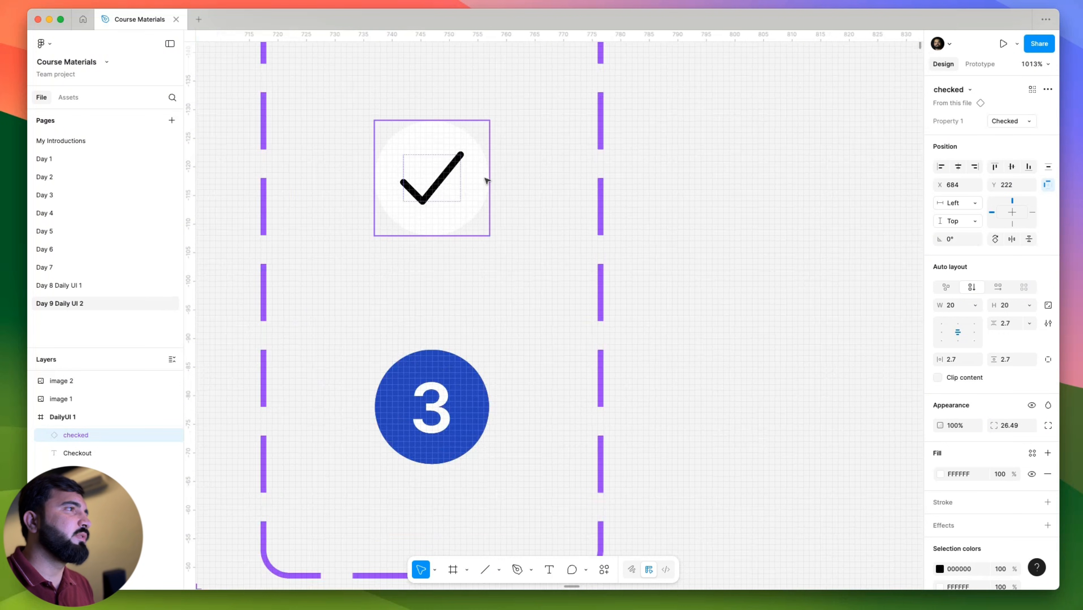
pyautogui.click(485, 178)
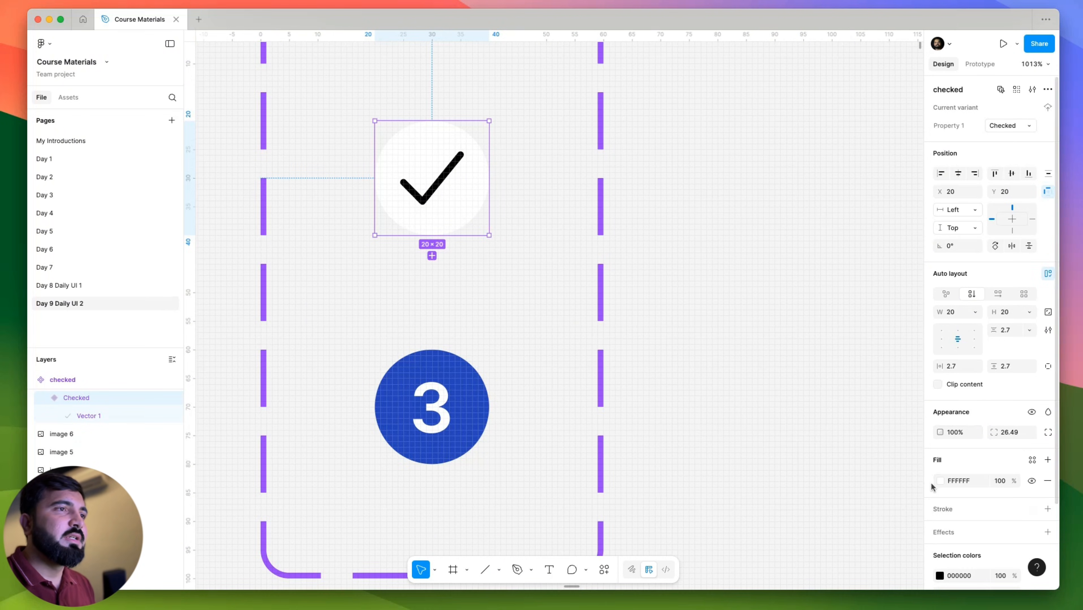
pyautogui.click(939, 481)
pyautogui.moveTo(811, 363)
pyautogui.mouseDown()
pyautogui.moveTo(786, 359)
pyautogui.moveTo(782, 368)
pyautogui.mouseUp()
# Add a stroke to the Checked variant's circle and colour it light grey DADADA.
pyautogui.click(1047, 509)
pyautogui.click(940, 531)
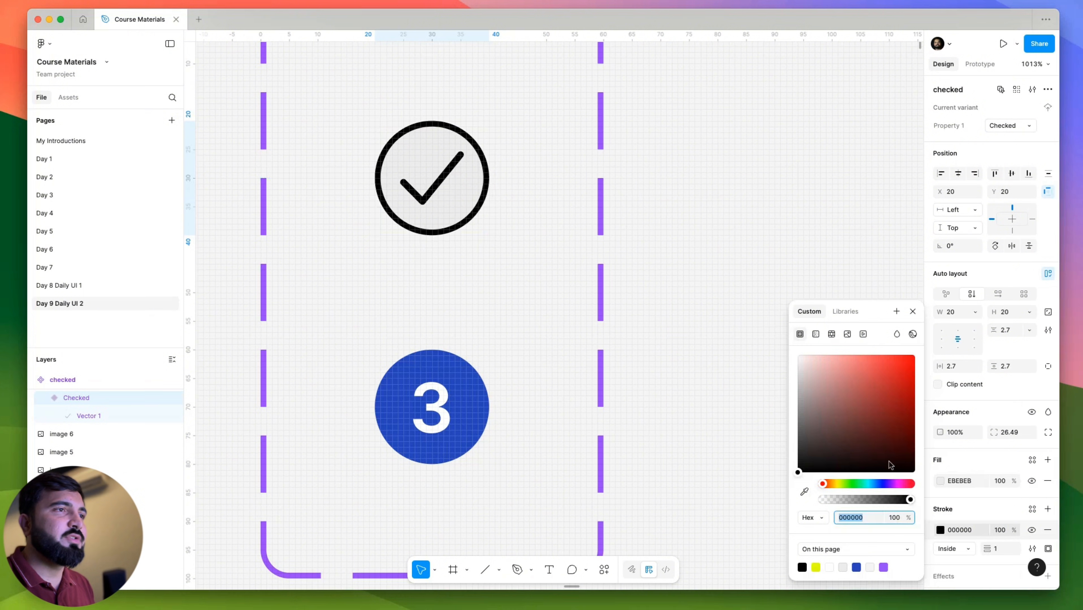
pyautogui.moveTo(889, 461); pyautogui.dragTo(785, 374)
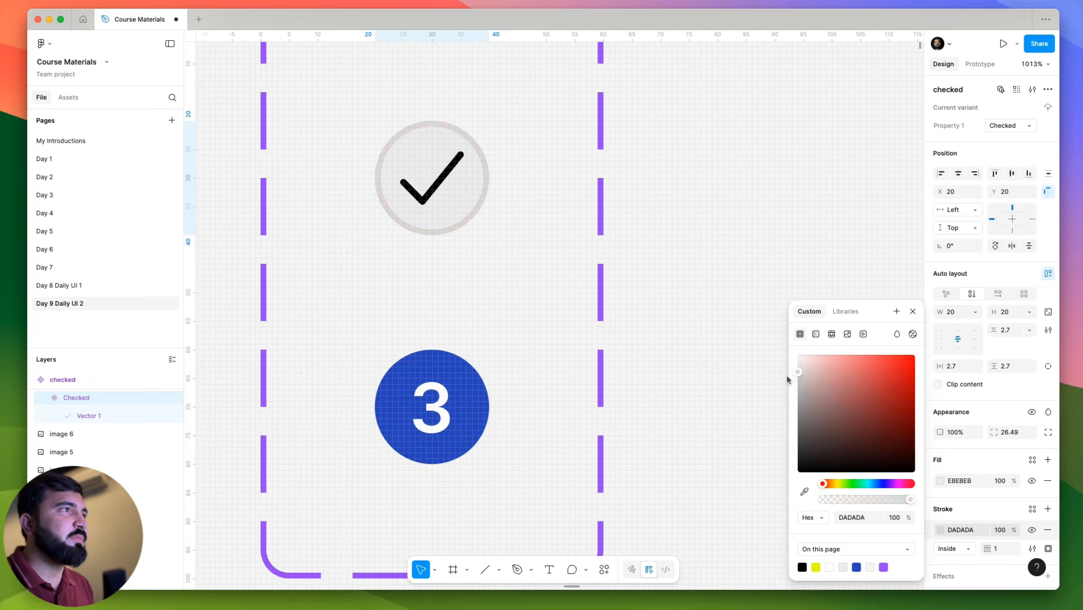
pyautogui.scroll(-8, 380, 273)
pyautogui.click(573, 322)
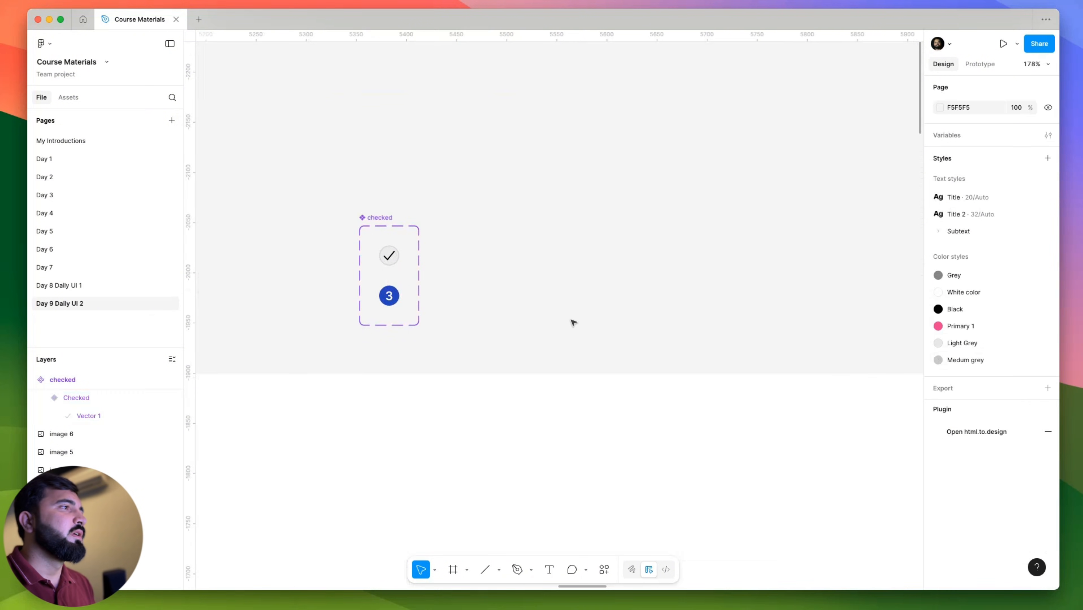
# Set the stroke weight of the checkmark vector in the main Checked variant to 1.3.
pyautogui.moveTo(536, 401); pyautogui.dragTo(597, 138)
pyautogui.scroll(-3, 555, 257)
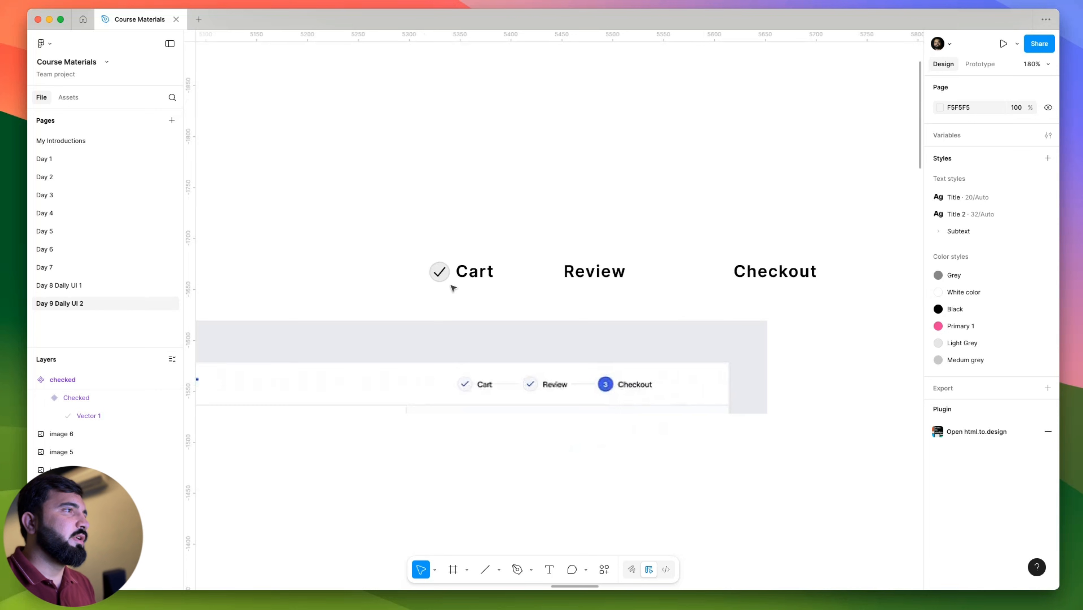
pyautogui.scroll(5, 445, 277)
pyautogui.scroll(-3, 438, 270)
pyautogui.scroll(5, 487, 391)
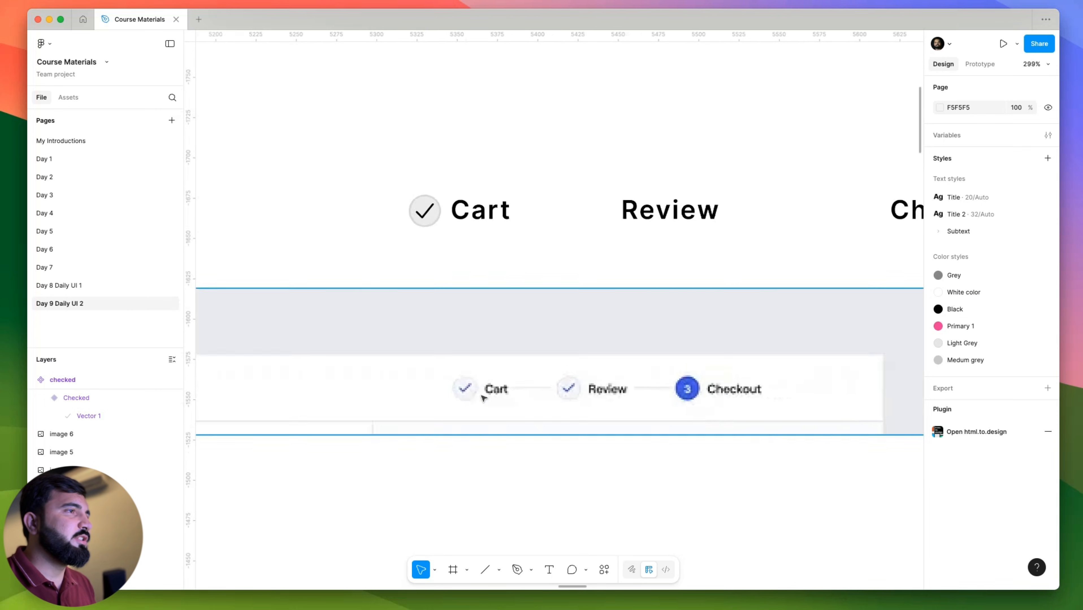
pyautogui.scroll(5, 498, 148)
pyautogui.keyDown('super'); pyautogui.click(509, 147); pyautogui.keyUp('super')
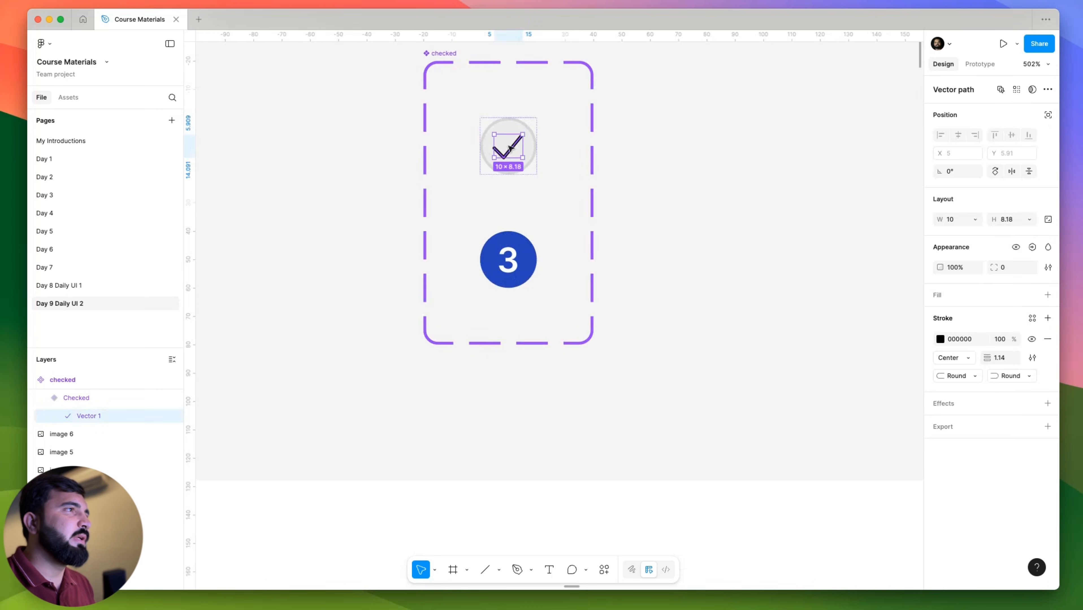
pyautogui.click(1002, 357)
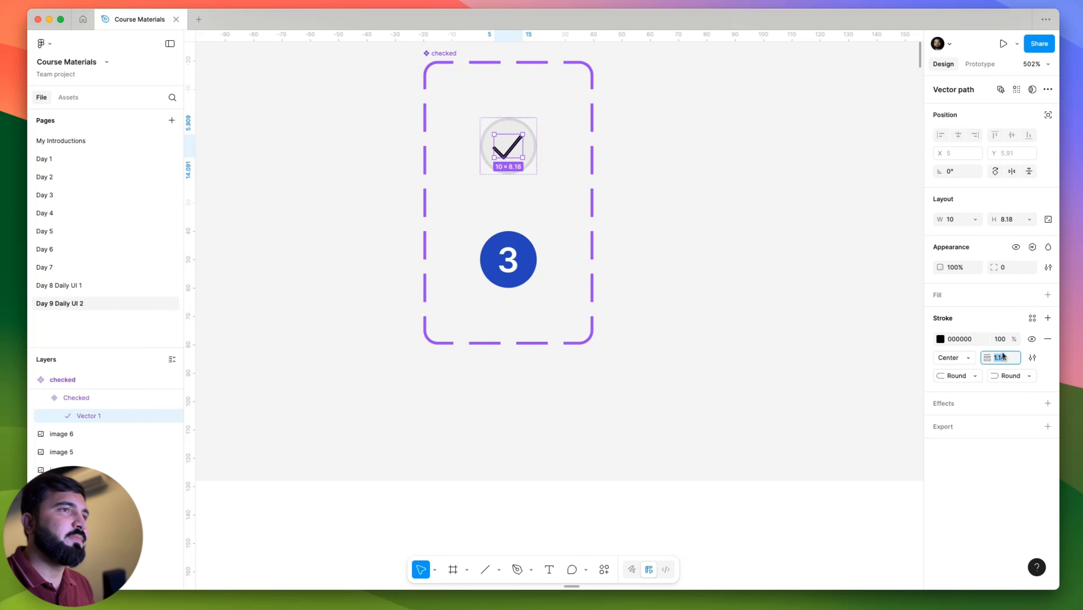
pyautogui.write('1.')
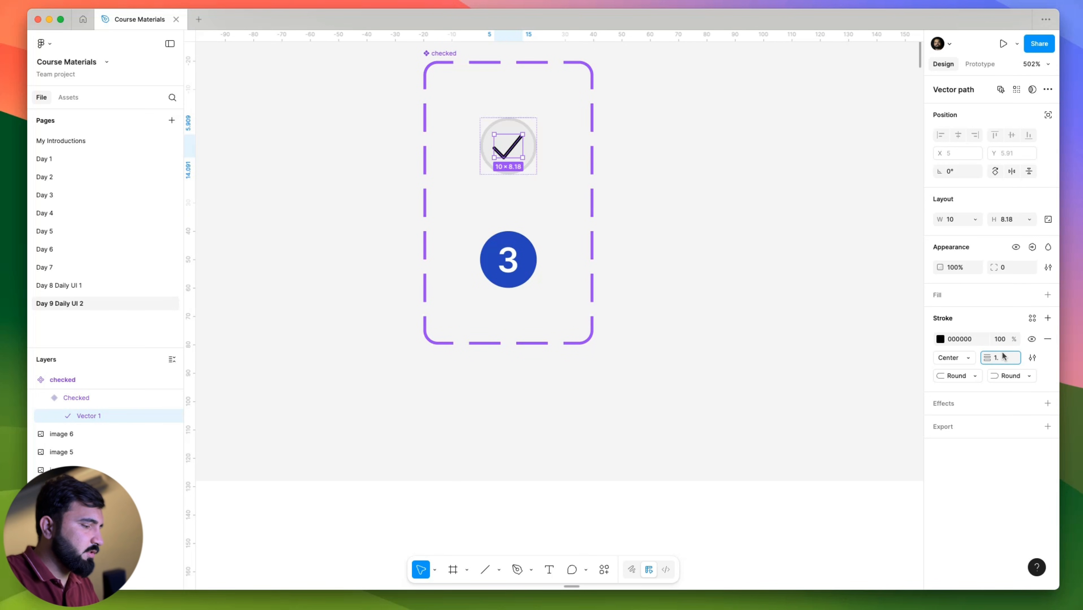
pyautogui.write('3')
pyautogui.press('Return')
# Colour the checkmark vector's stroke in the same blue as the circle with the 3.
pyautogui.click(1032, 318)
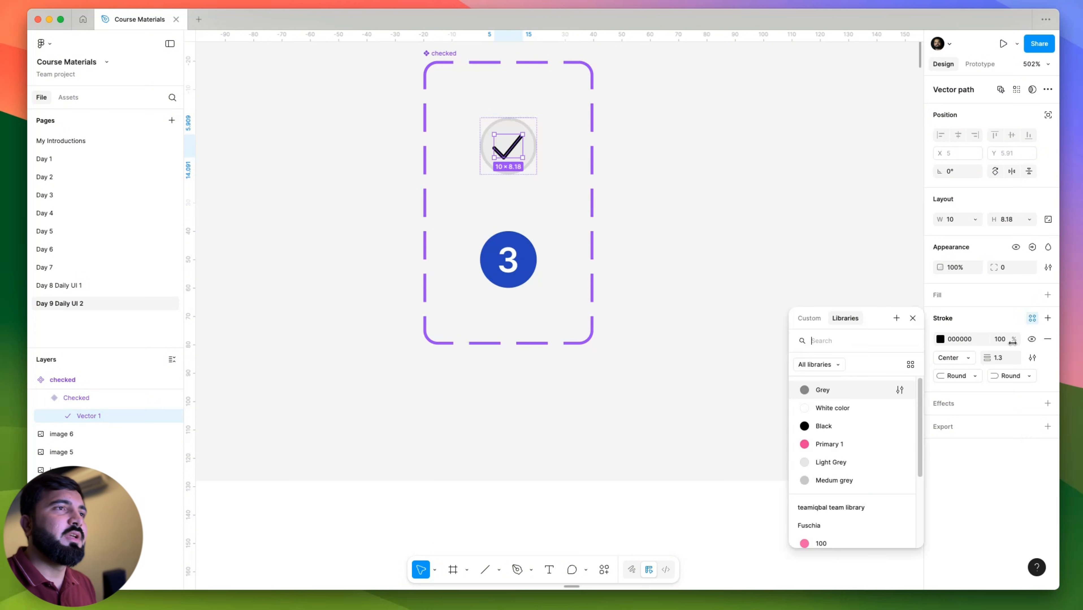
pyautogui.click(940, 339)
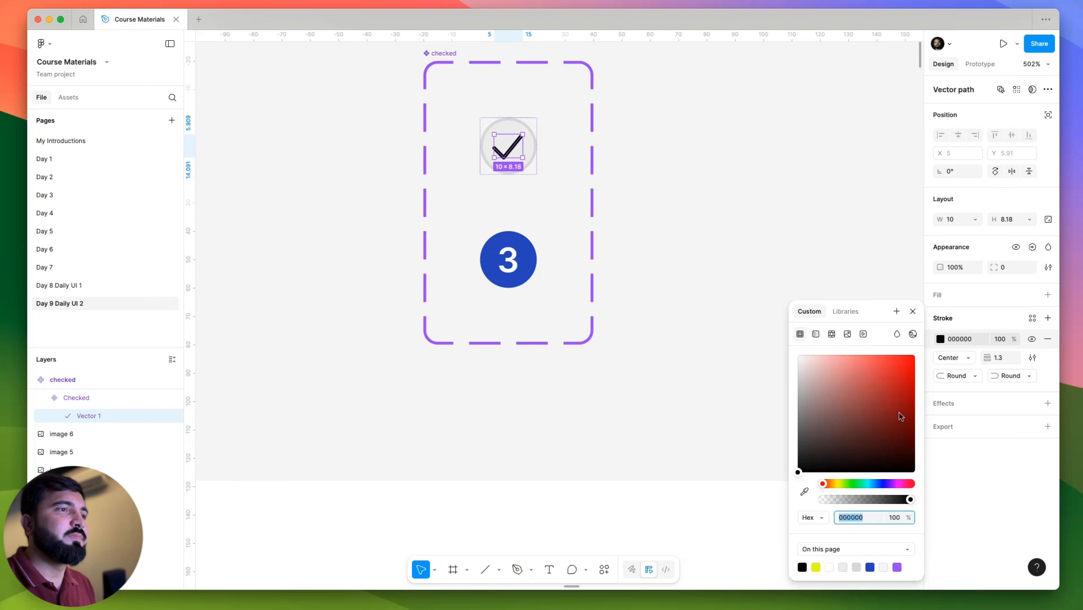
pyautogui.click(869, 568)
pyautogui.click(749, 475)
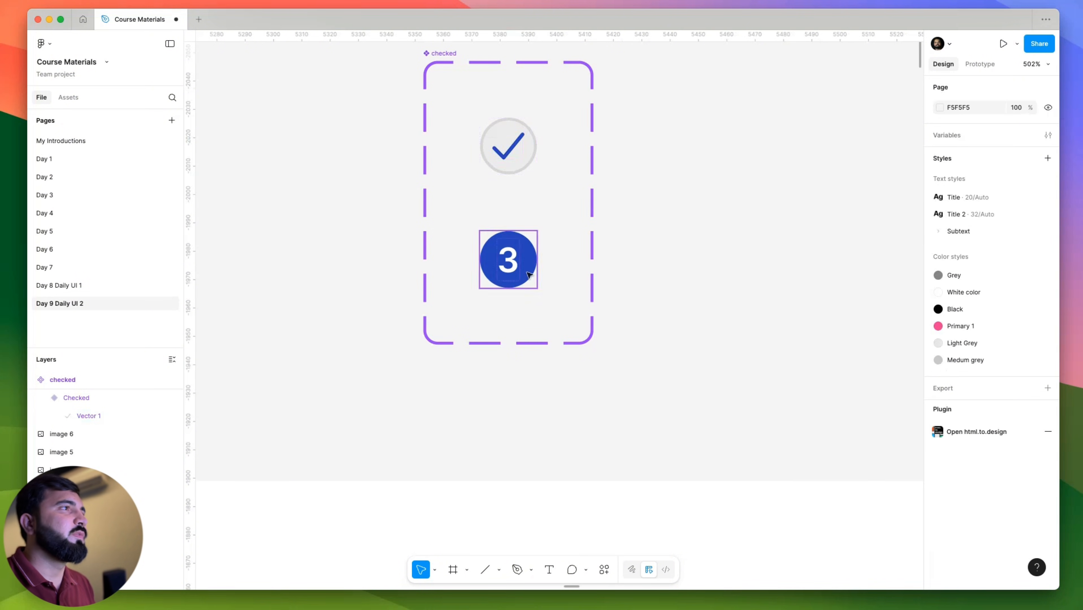
# Set the font size of the Cart label to 14.
pyautogui.scroll(-5, 527, 273)
pyautogui.moveTo(648, 497); pyautogui.dragTo(619, 269)
pyautogui.scroll(2, 544, 323)
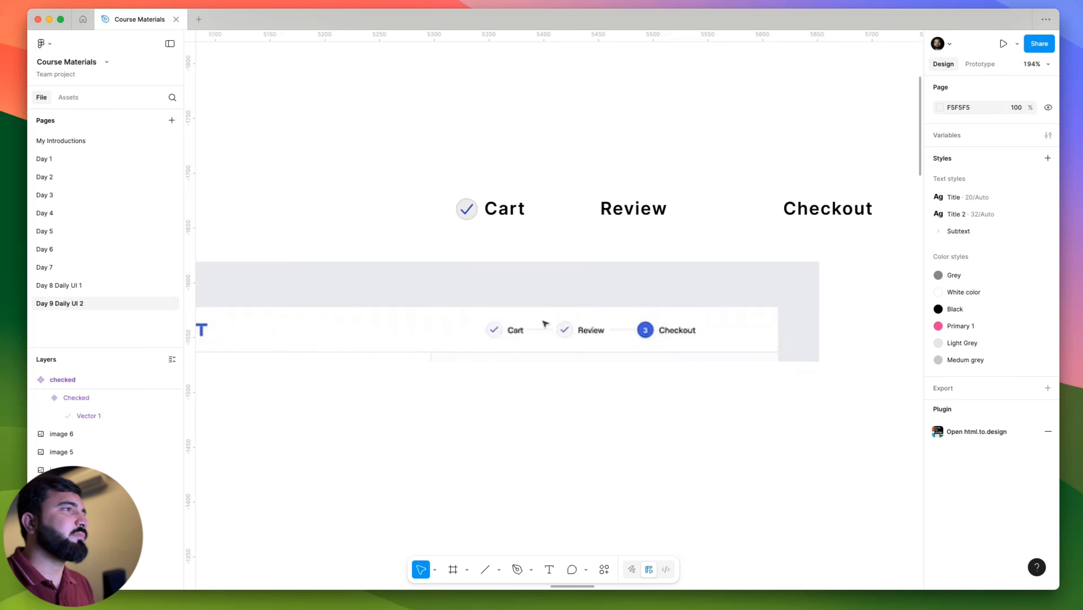
pyautogui.scroll(5, 463, 238)
pyautogui.scroll(-2, 488, 267)
pyautogui.click(550, 282)
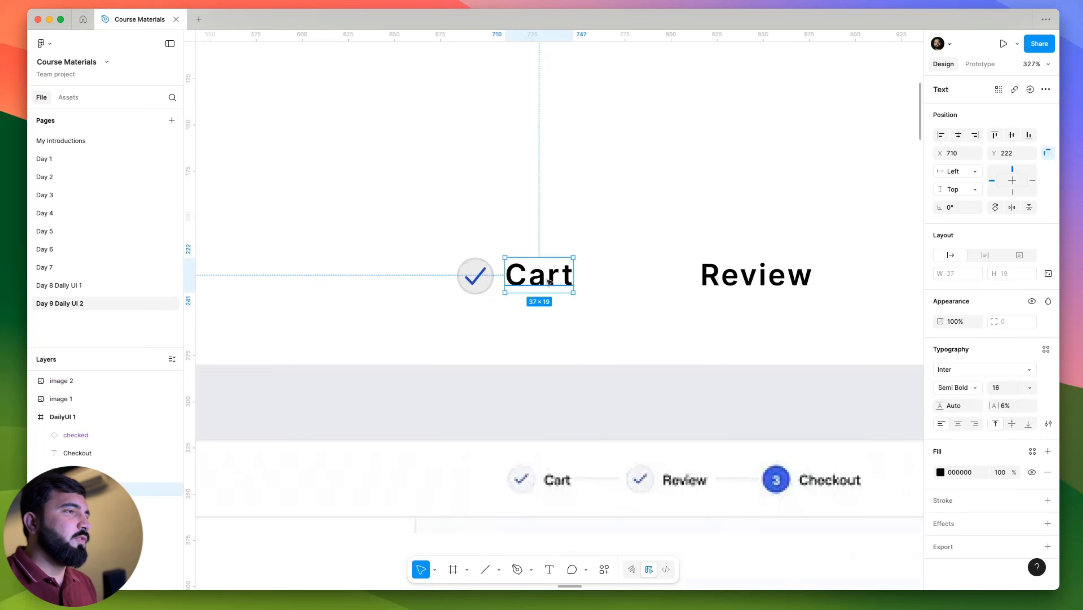
pyautogui.click(1007, 390)
pyautogui.write('14')
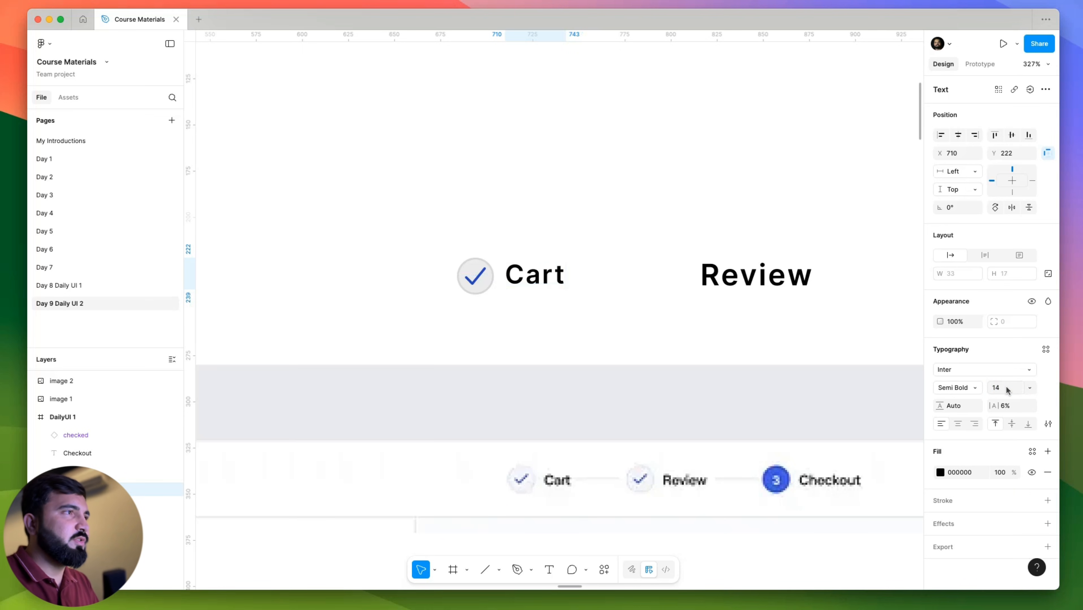
pyautogui.press('Return')
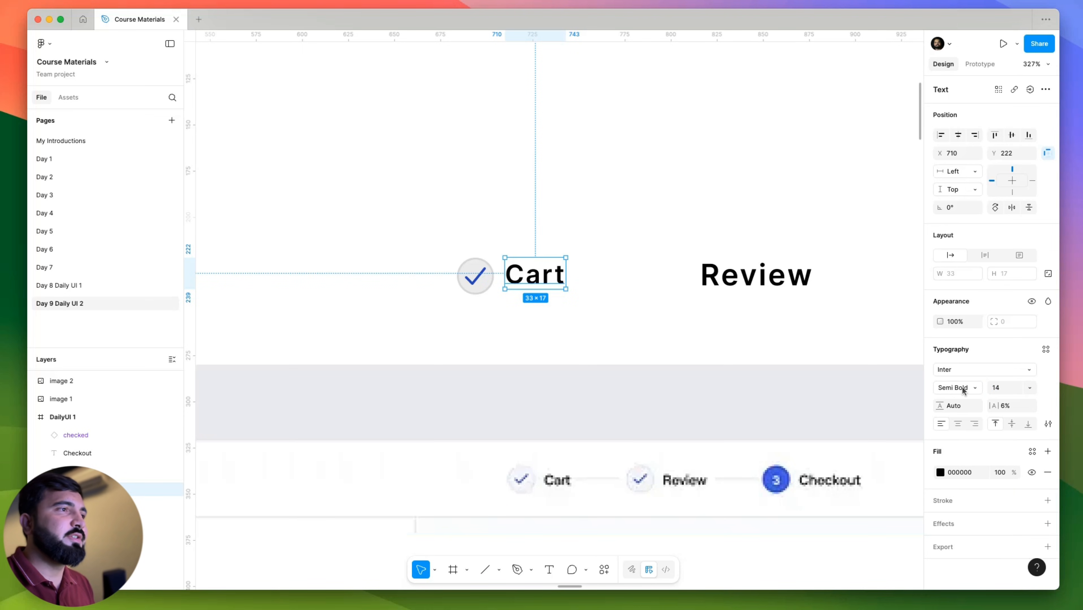
# Change the Cart label's font weight to Medium and its letter spacing to 0%.
pyautogui.click(964, 390)
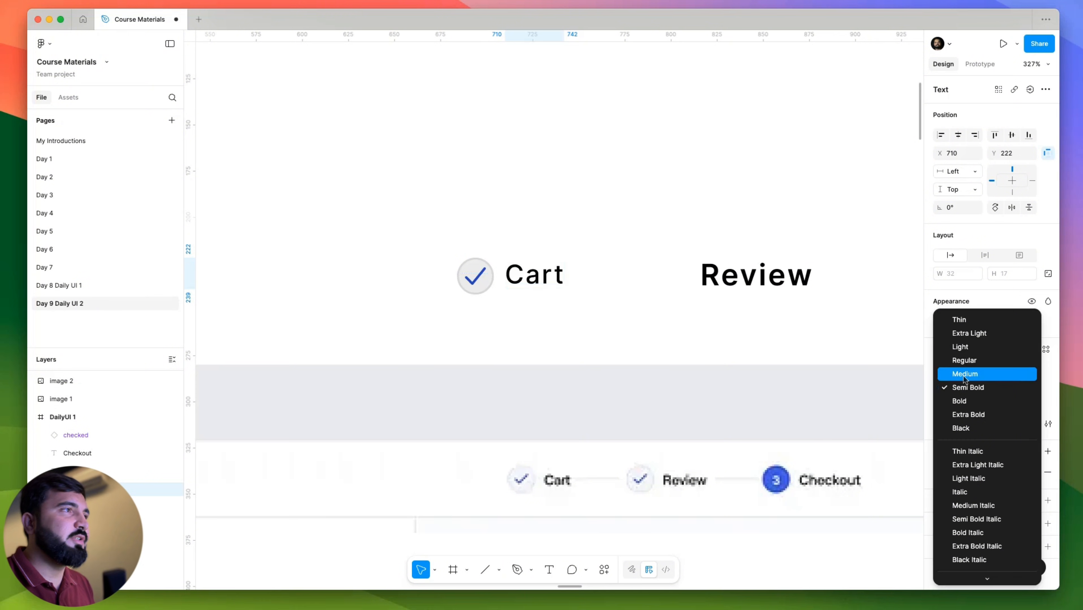
pyautogui.click(964, 374)
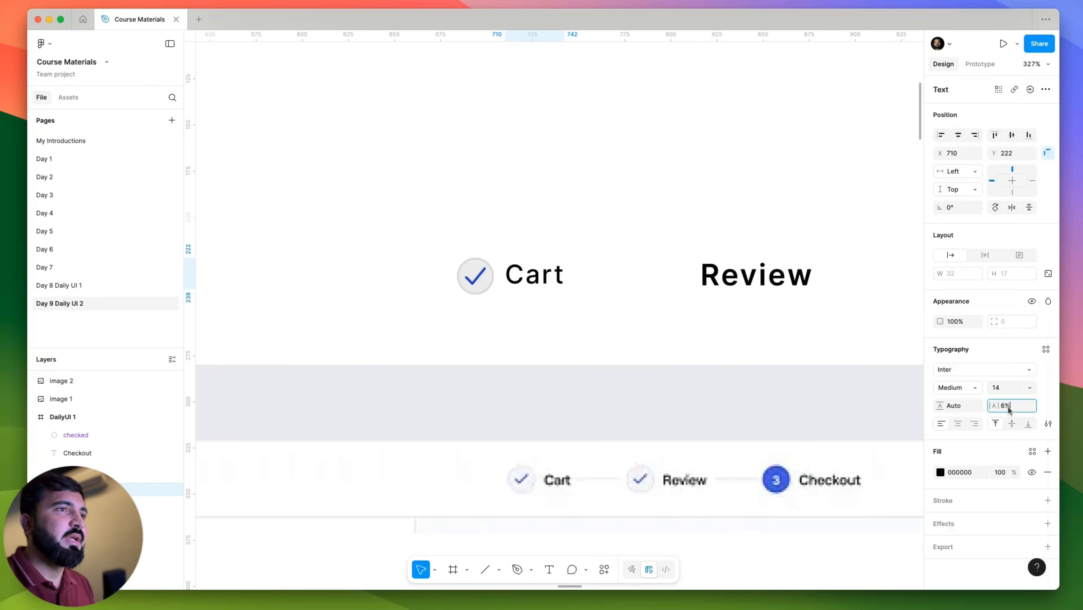
pyautogui.press('super+a')
pyautogui.write('0')
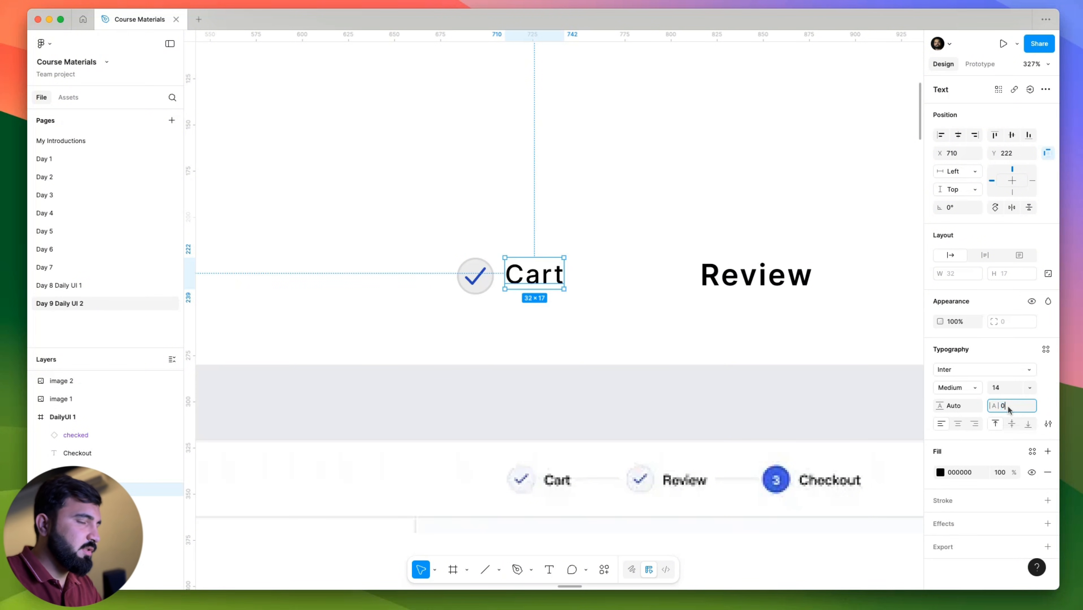
pyautogui.press('Return')
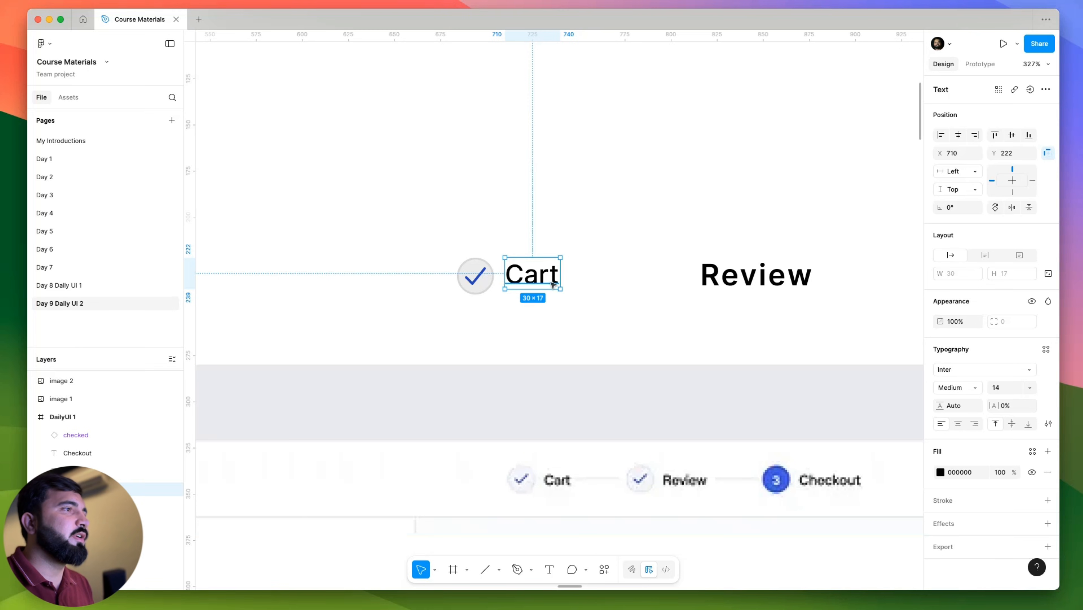
# Nudge the Cart label into line with its check circle and wrap both in an auto layout frame.
pyautogui.moveTo(552, 286); pyautogui.dragTo(551, 284)
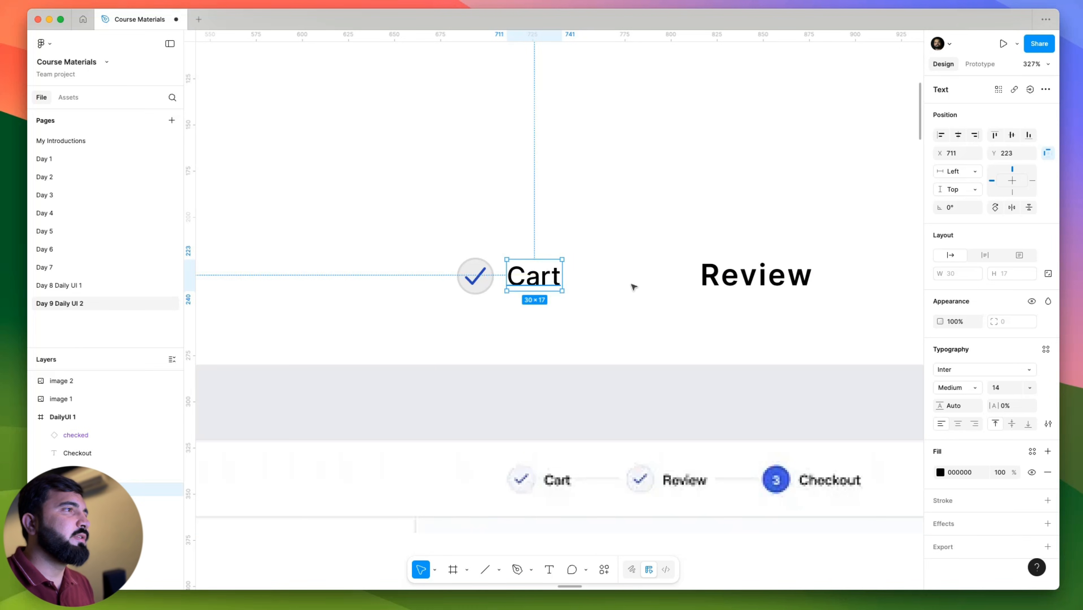
pyautogui.keyDown('shift'); pyautogui.click(482, 285); pyautogui.keyUp('shift')
pyautogui.hotkey('shift', 'a')
pyautogui.hscroll(3, 408, 311)
pyautogui.scroll(1, 408, 311)
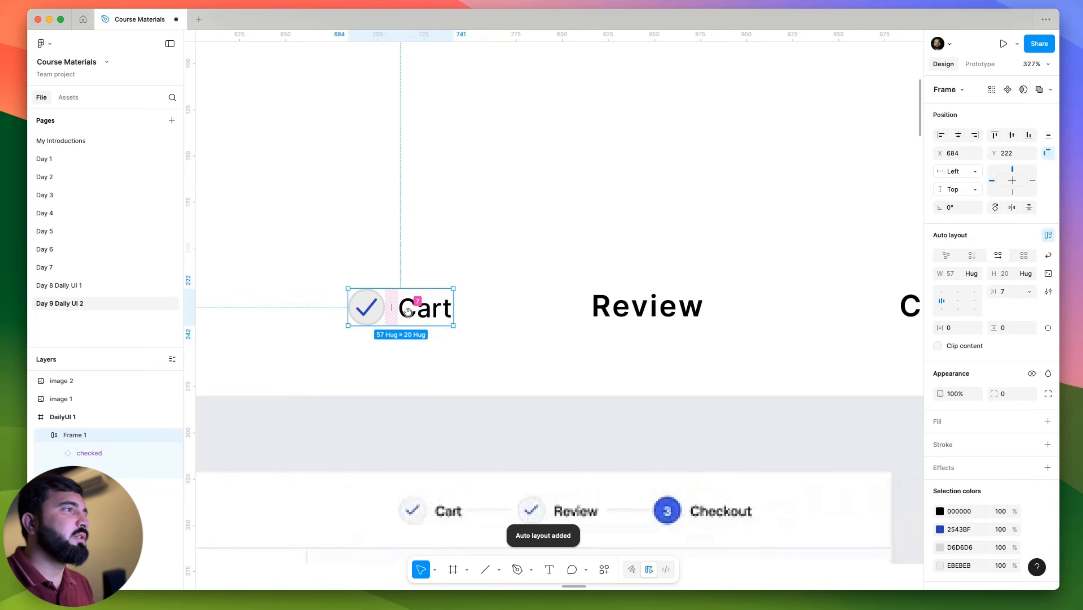
# Duplicate the Cart step with its check circle and place the copy above the standalone Review label.
pyautogui.click(611, 306)
pyautogui.hscroll(5, 609, 305)
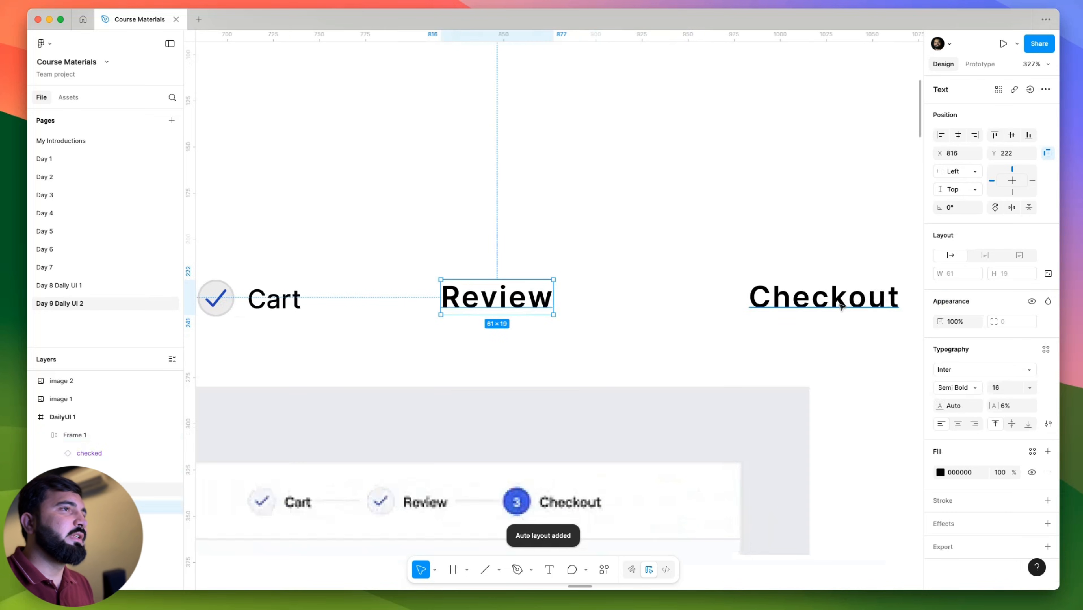
pyautogui.scroll(-5, 514, 301)
pyautogui.click(368, 299)
pyautogui.moveTo(368, 299); pyautogui.dragTo(474, 244)
# Replace the duplicated step's label with the text copied from the standalone Review label.
pyautogui.click(482, 285)
pyautogui.click(502, 298)
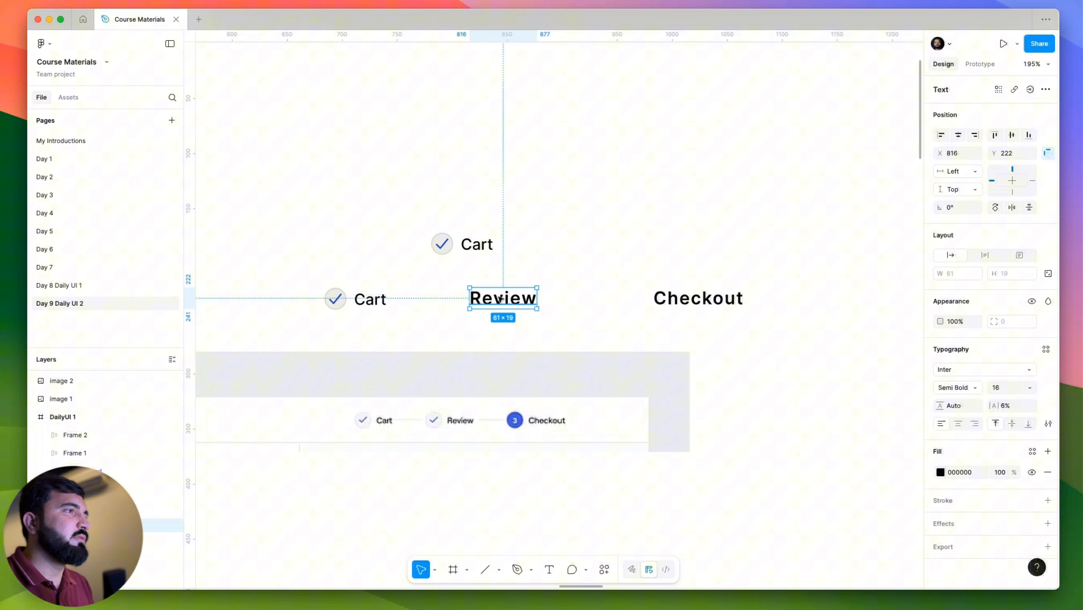
pyautogui.rightClick(513, 305)
pyautogui.moveTo(568, 356)
pyautogui.click(664, 354)
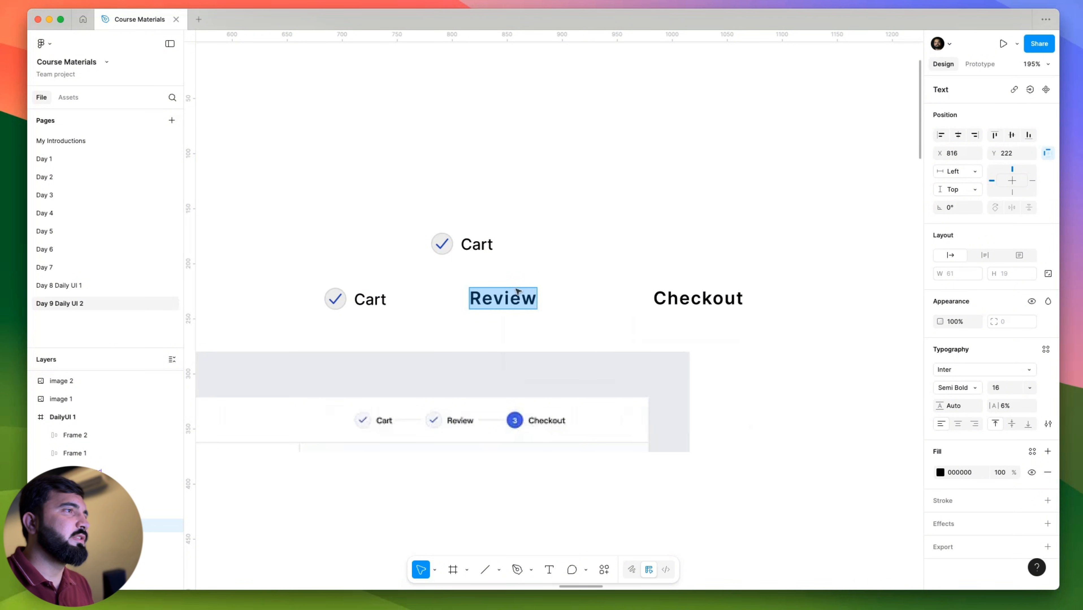
pyautogui.doubleClick(492, 252)
pyautogui.press('super+v')
pyautogui.click(485, 208)
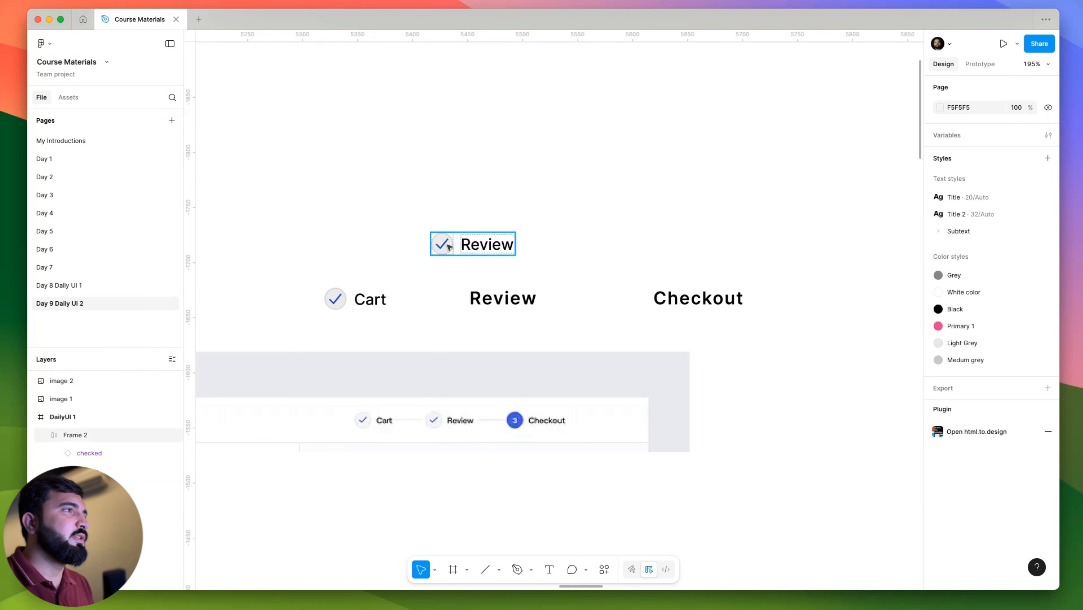
# Duplicate the new Review step beside itself and replace the copy's label with the text copied from the standalone Checkout label.
pyautogui.moveTo(449, 247); pyautogui.dragTo(557, 246)
pyautogui.click(707, 299)
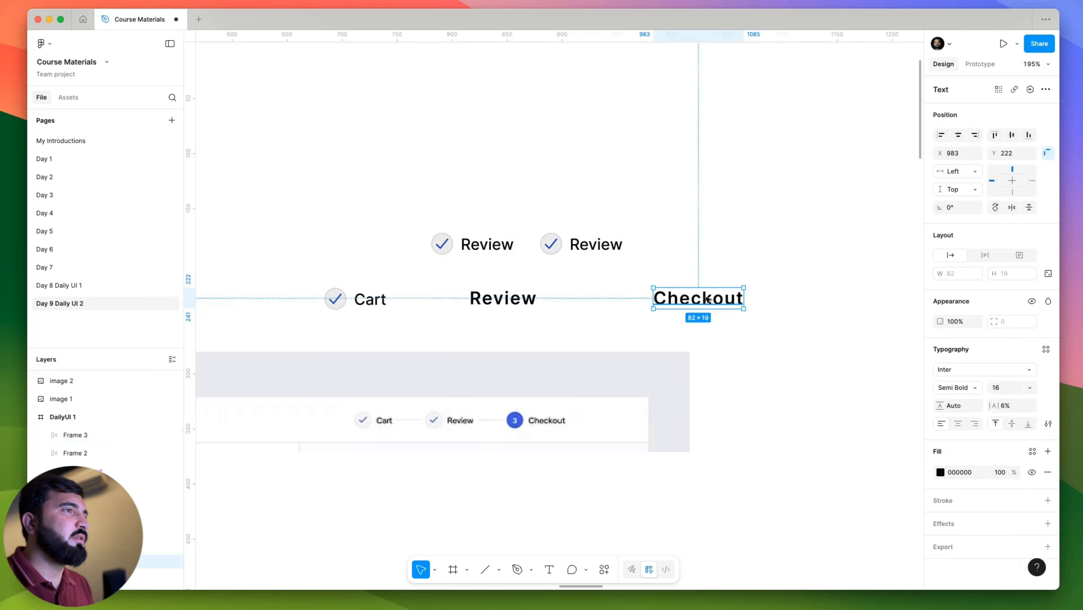
pyautogui.doubleClick(708, 299)
pyautogui.rightClick(708, 299)
pyautogui.moveTo(760, 347)
pyautogui.click(855, 347)
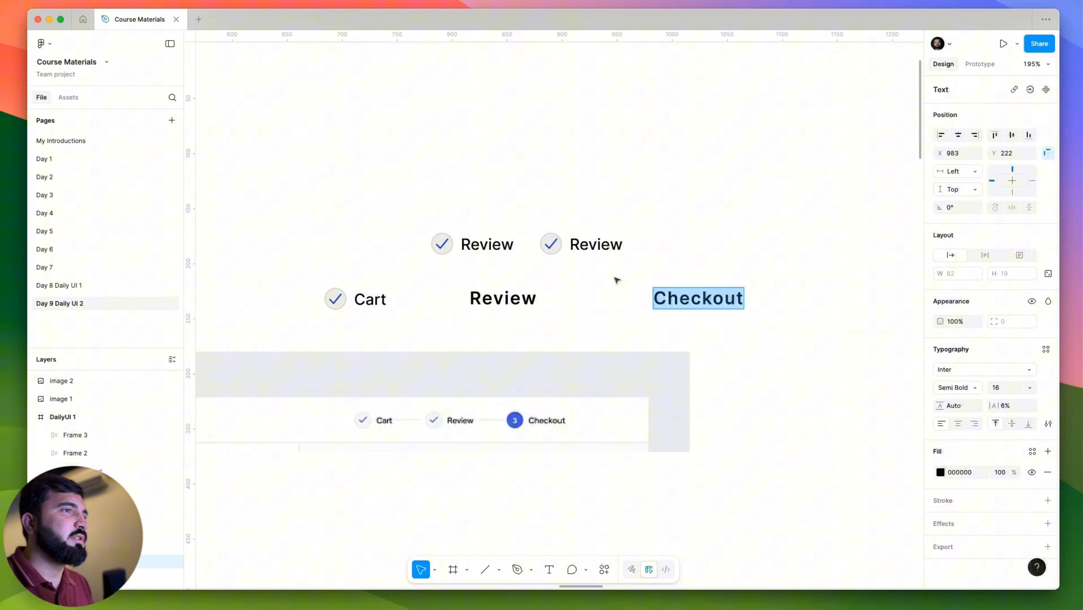
pyautogui.doubleClick(578, 252)
pyautogui.press('super+v')
pyautogui.click(700, 218)
# Delete the two old standalone Review and Checkout labels.
pyautogui.click(689, 297)
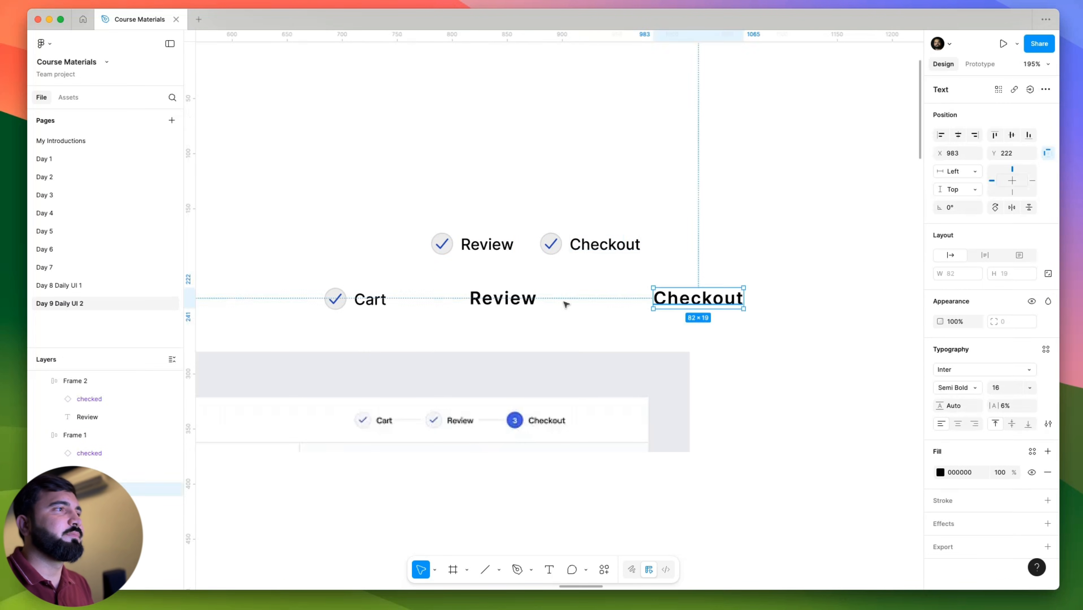
pyautogui.keyDown('shift'); pyautogui.click(517, 298); pyautogui.keyUp('shift')
pyautogui.press('Delete')
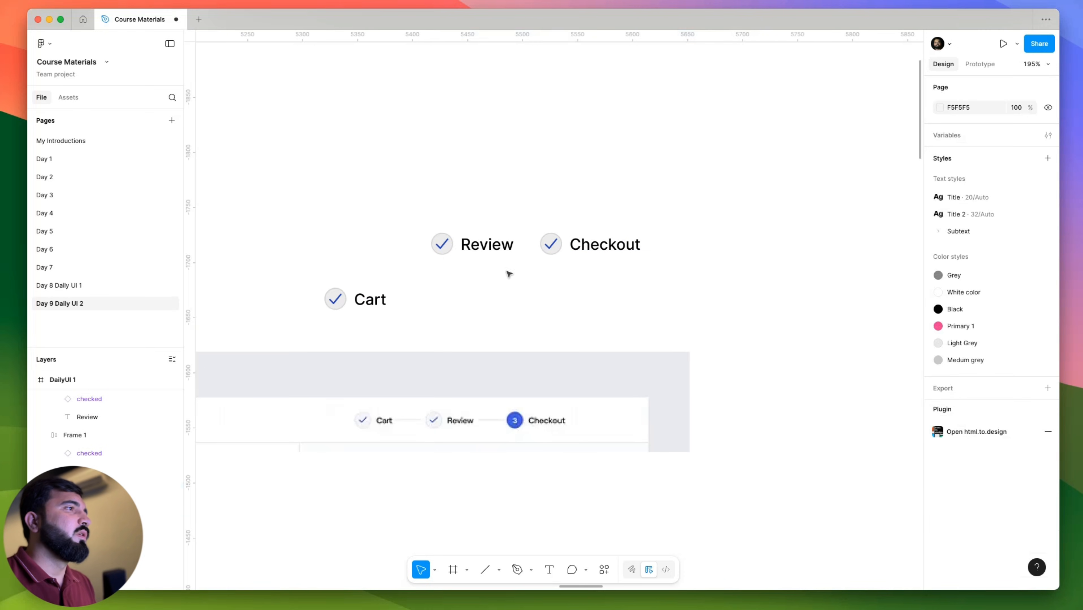
# Line up the Review and Checkout steps in a row with Cart and wrap all three in an auto layout frame.
pyautogui.moveTo(481, 259); pyautogui.dragTo(472, 304)
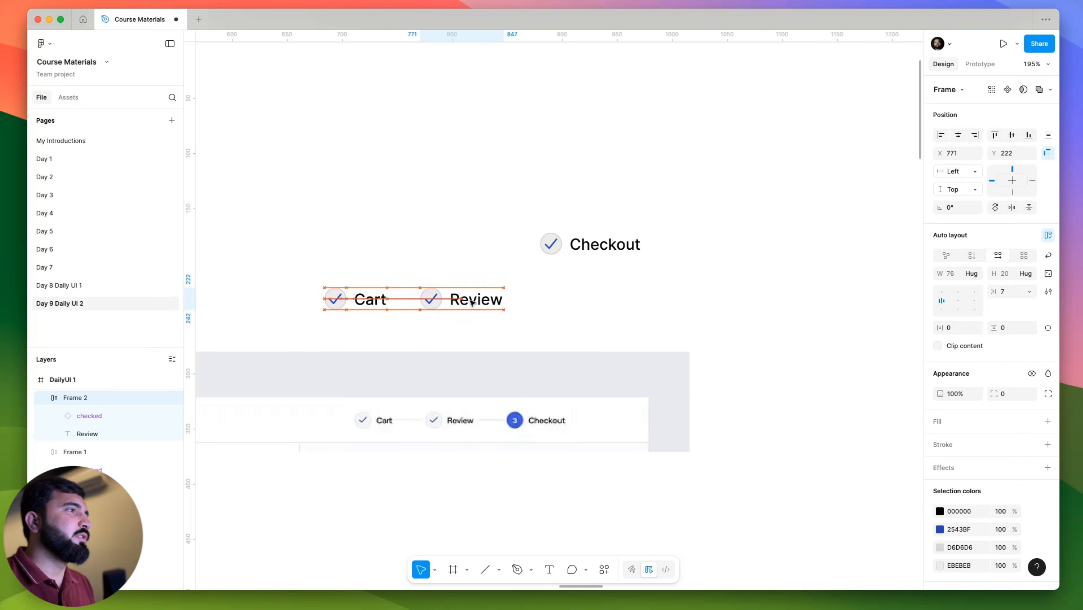
pyautogui.moveTo(558, 246); pyautogui.dragTo(563, 300)
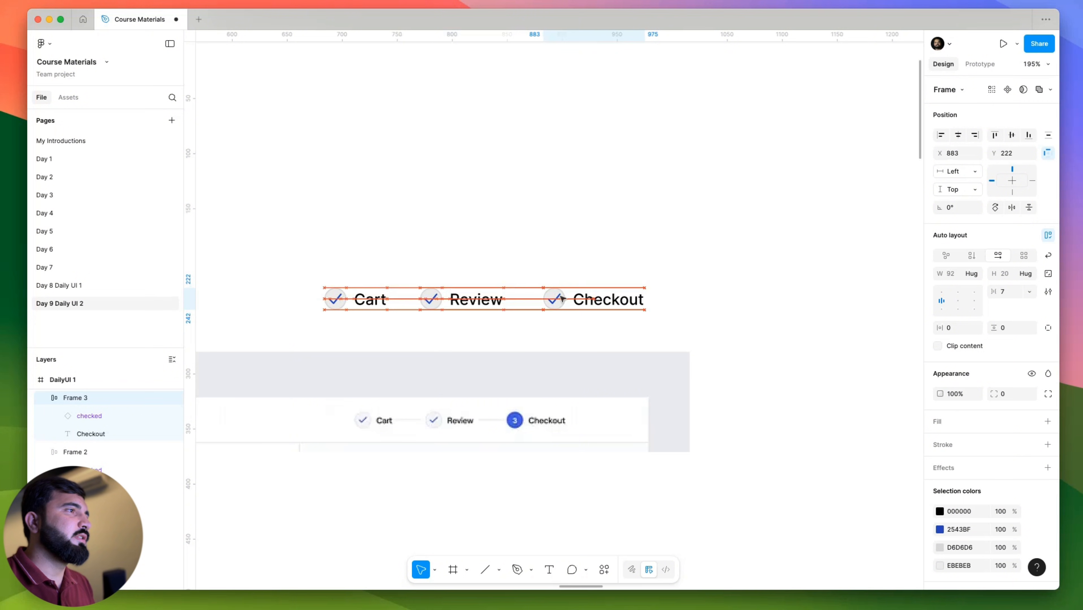
pyautogui.keyDown('shift'); pyautogui.click(453, 300); pyautogui.keyUp('shift')
pyautogui.keyDown('shift'); pyautogui.click(355, 301); pyautogui.keyUp('shift')
pyautogui.hotkey('shift', 'a')
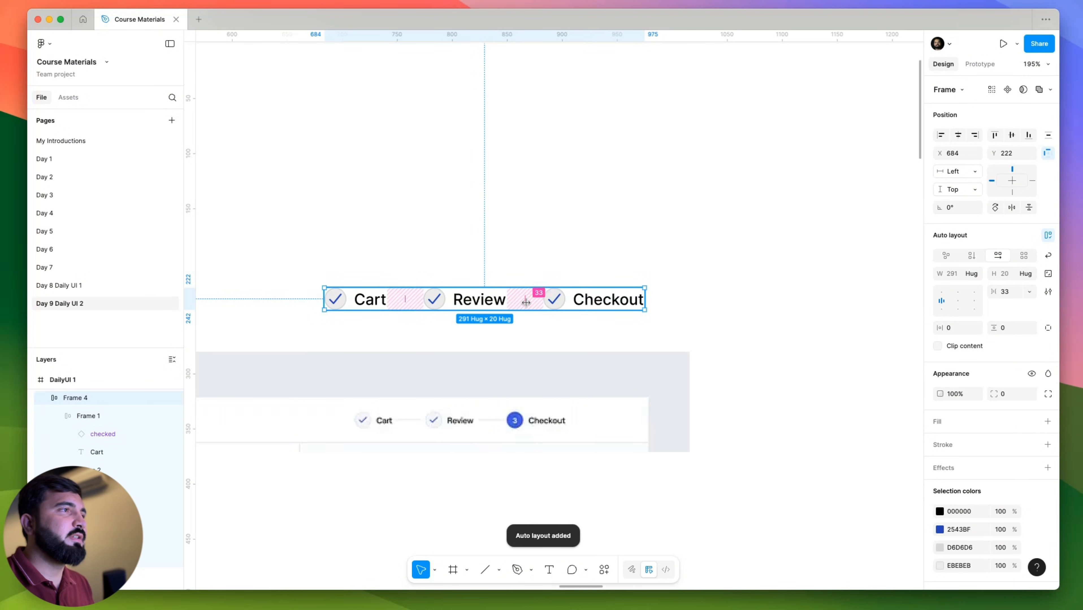
# Draw a horizontal line about 29 px long below the gap between the Cart and Review steps.
pyautogui.scroll(10, 384, 423)
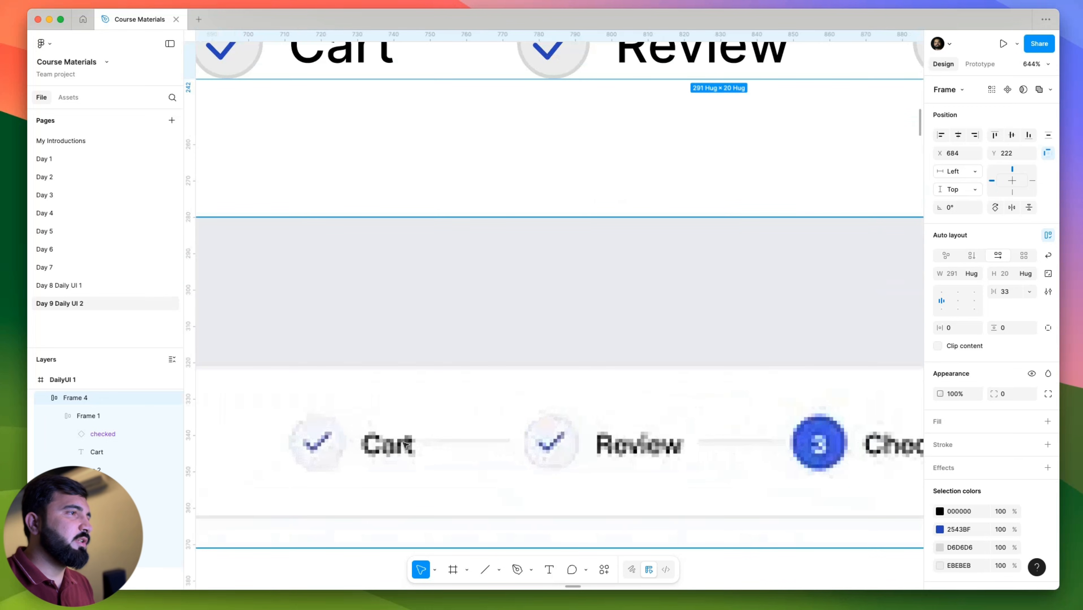
pyautogui.scroll(-9, 484, 447)
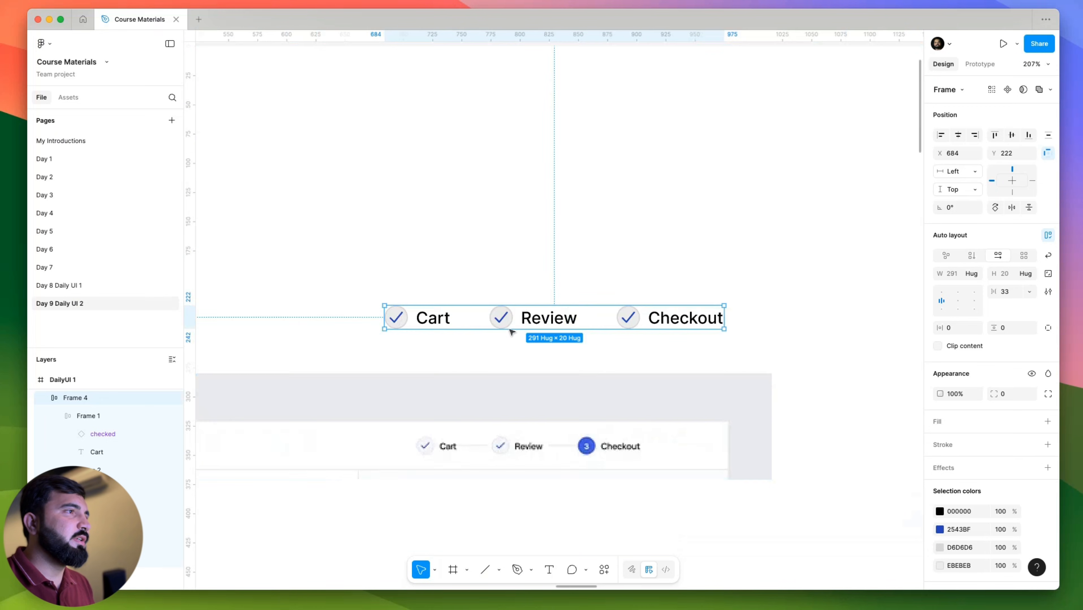
pyautogui.click(479, 363)
pyautogui.scroll(2, 462, 326)
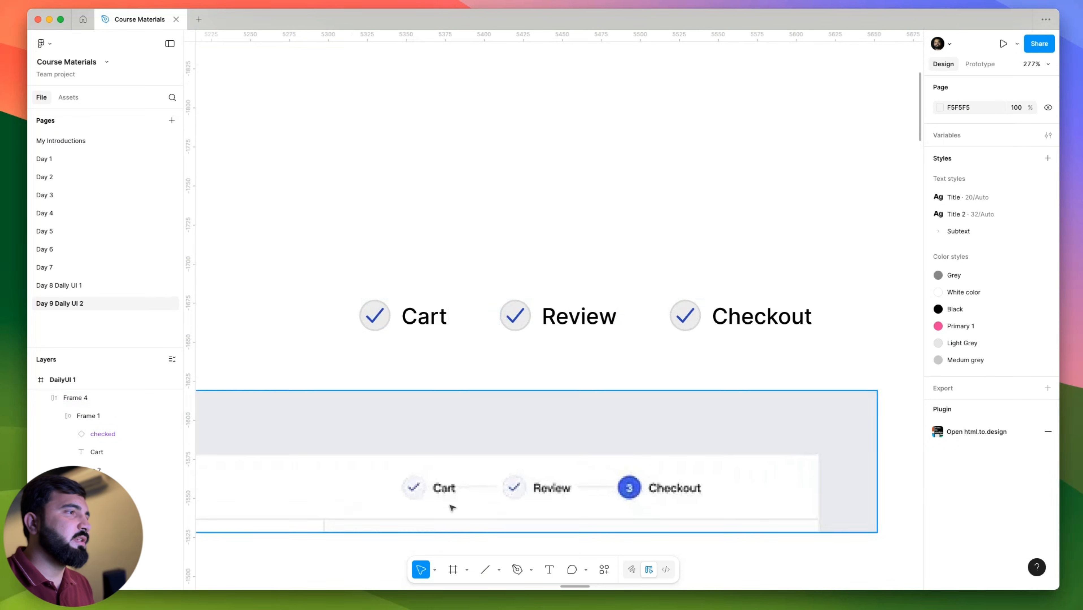
pyautogui.scroll(3, 455, 361)
pyautogui.moveTo(454, 359)
pyautogui.mouseDown()
pyautogui.moveTo(536, 361)
pyautogui.moveTo(519, 367)
pyautogui.mouseUp()
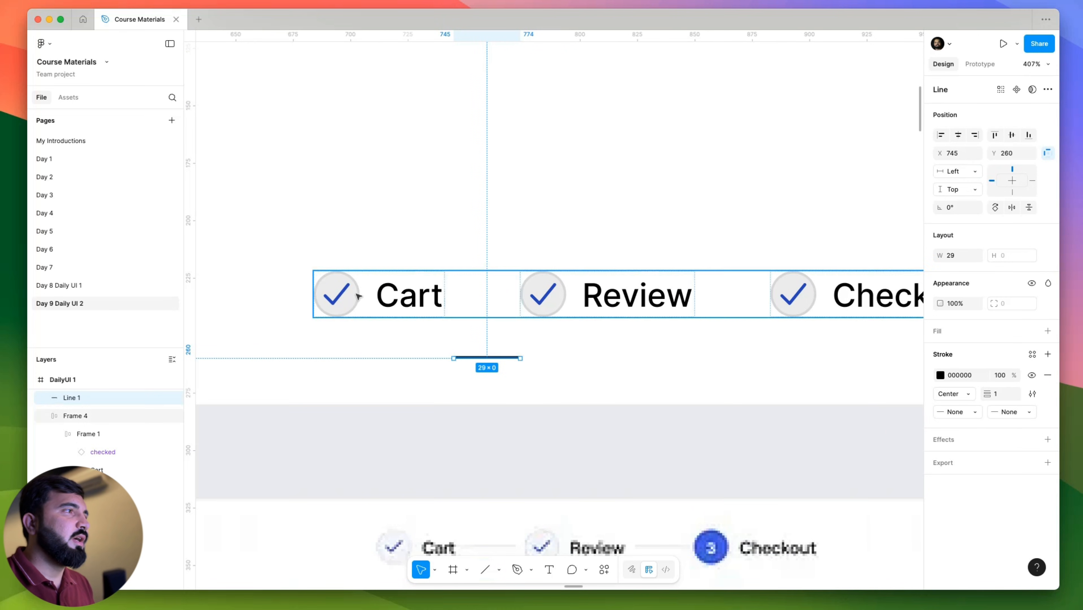
# Set the line's stroke colour to light grey E6E6E6.
pyautogui.scroll(2, 350, 285)
pyautogui.click(940, 375)
pyautogui.write('E7E7E7')
pyautogui.press('Return')
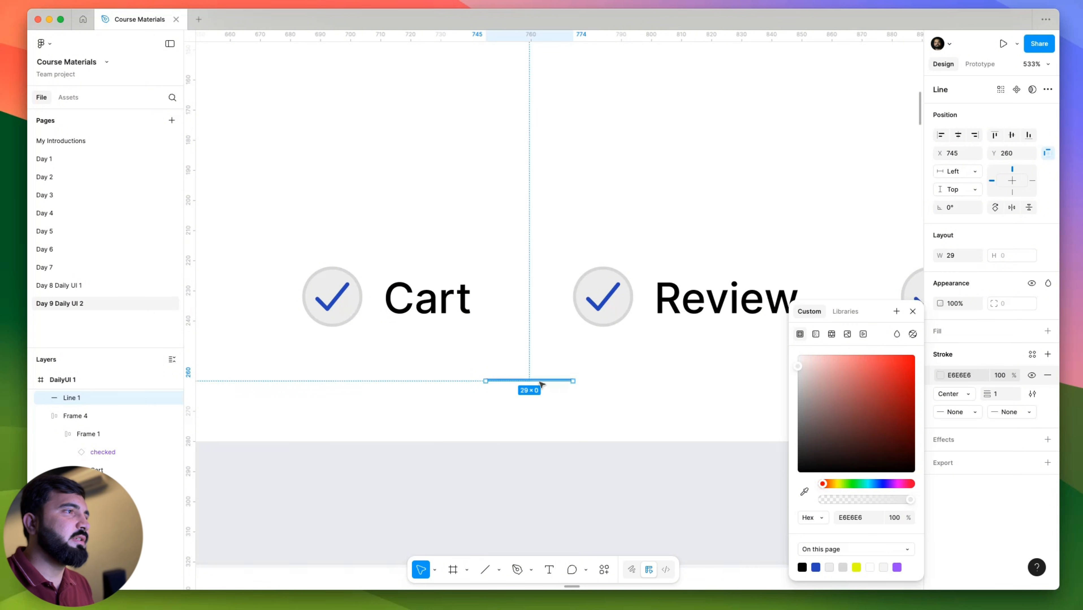
pyautogui.click(464, 325)
pyautogui.press('super+v')
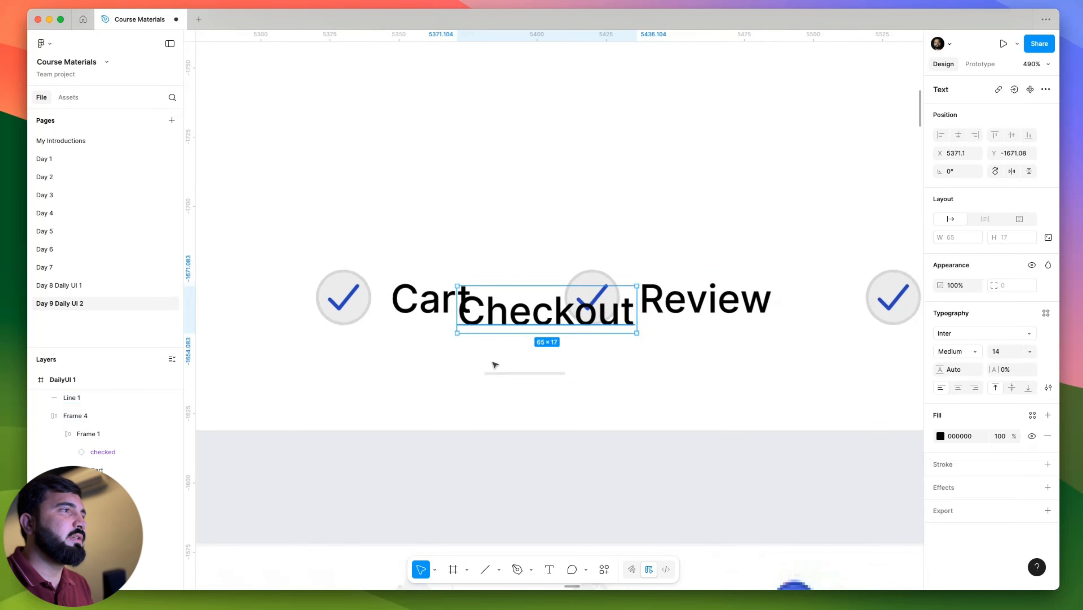
pyautogui.press('super+z')
# Move the grey line into the steps' auto layout frame and reorder it to sit between Cart and Review.
pyautogui.moveTo(512, 373); pyautogui.dragTo(466, 300)
pyautogui.hscroll(5, 503, 311)
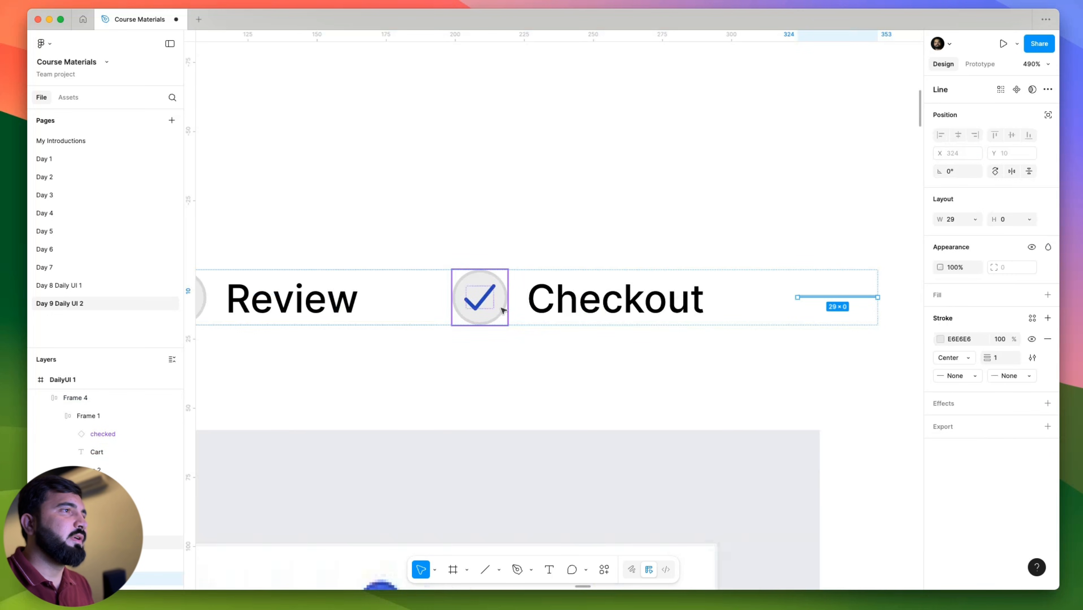
pyautogui.press('Left')
pyautogui.press('Left')
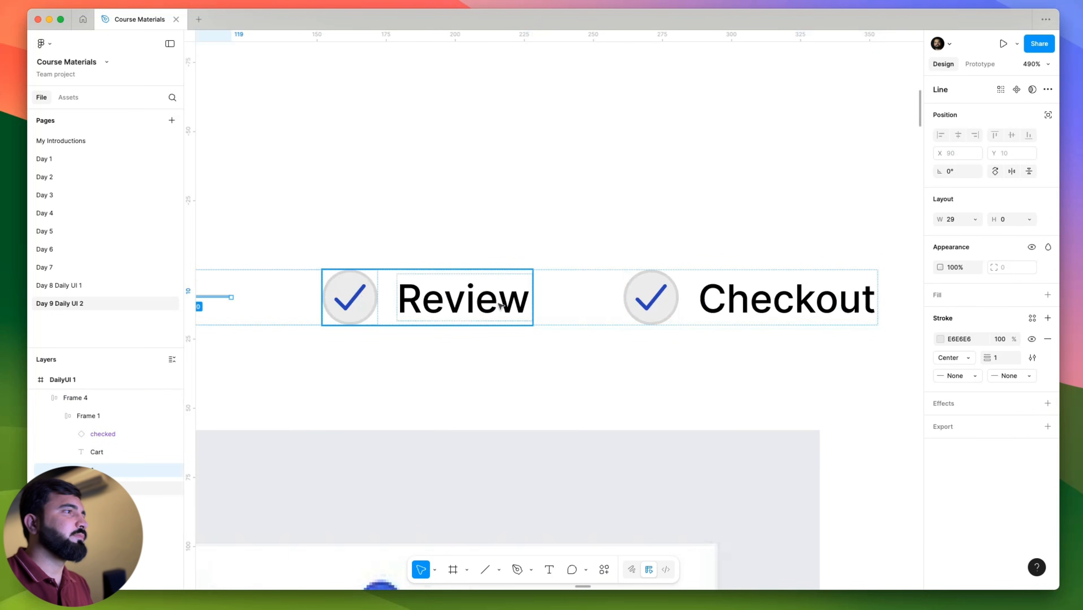
# Stretch the connector line between Cart and Review to a width of 54.
pyautogui.scroll(-5, 500, 305)
pyautogui.scroll(4, 401, 295)
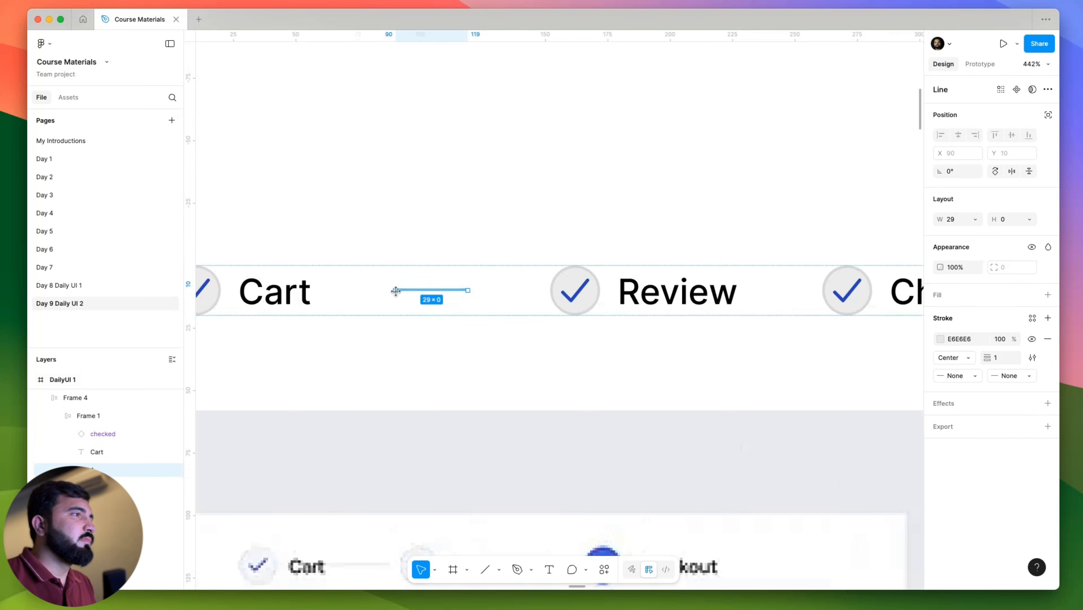
pyautogui.moveTo(395, 291); pyautogui.dragTo(358, 288)
pyautogui.press('Escape')
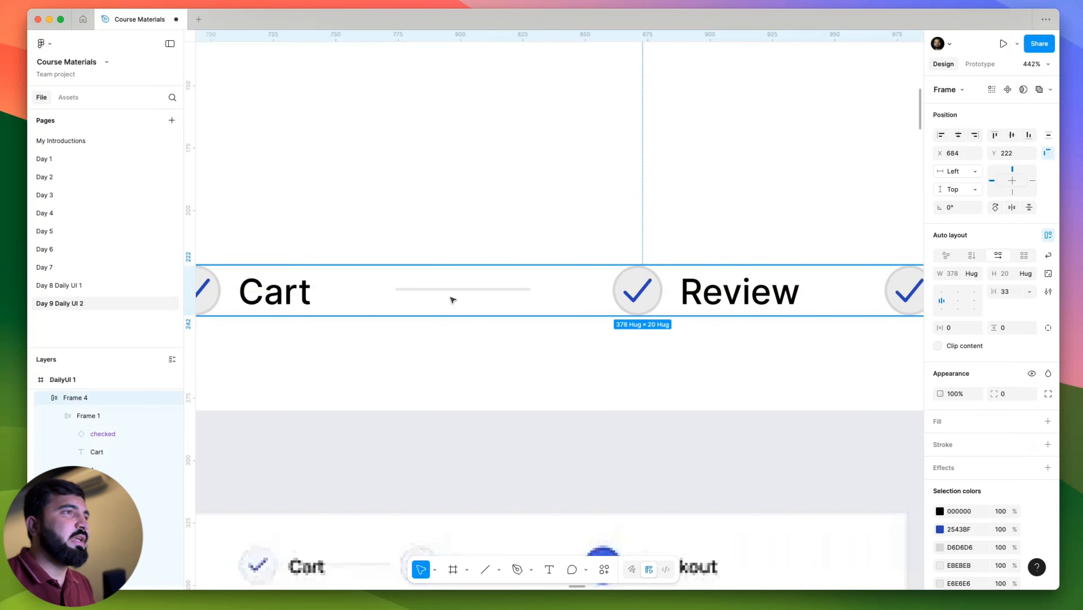
# Copy the connector line and paste it into the frame between the Review and Checkout steps.
pyautogui.scroll(-3, 453, 301)
pyautogui.click(427, 291)
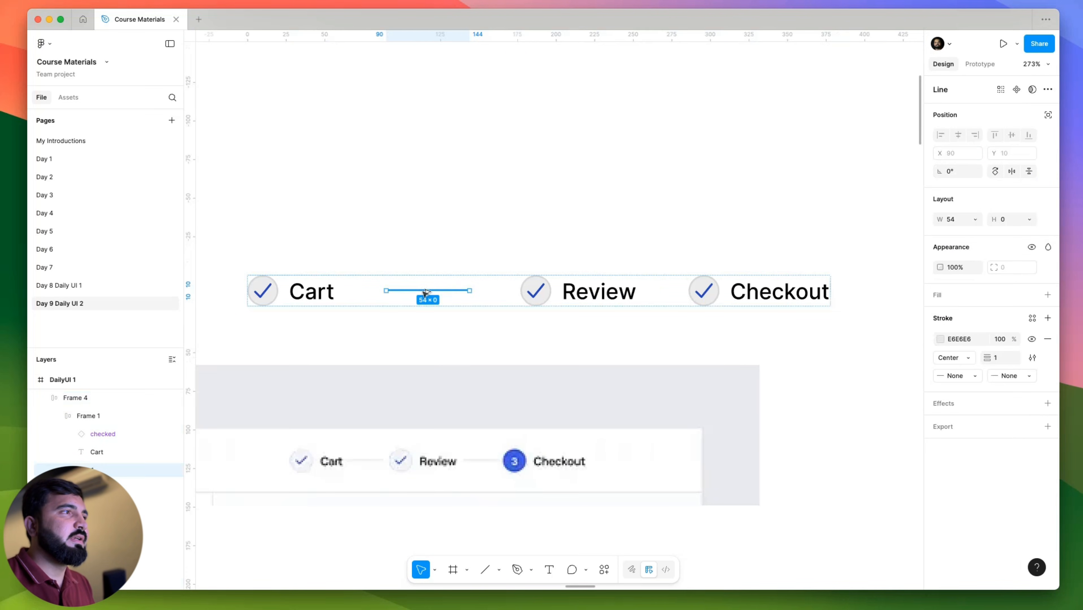
pyautogui.hotkey('ctrl', 'c')
pyautogui.press('Tab')
pyautogui.hotkey('ctrl', 'v')
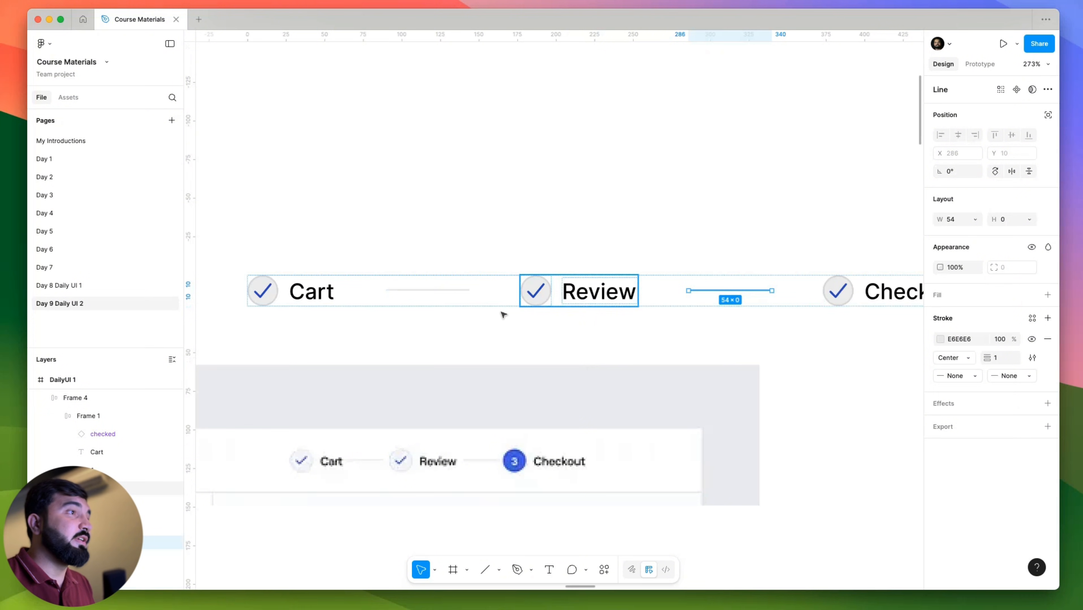
# Set the horizontal gap between objects in the whole step-row frame to 4.
pyautogui.click(493, 306)
pyautogui.click(1009, 291)
pyautogui.press('Return')
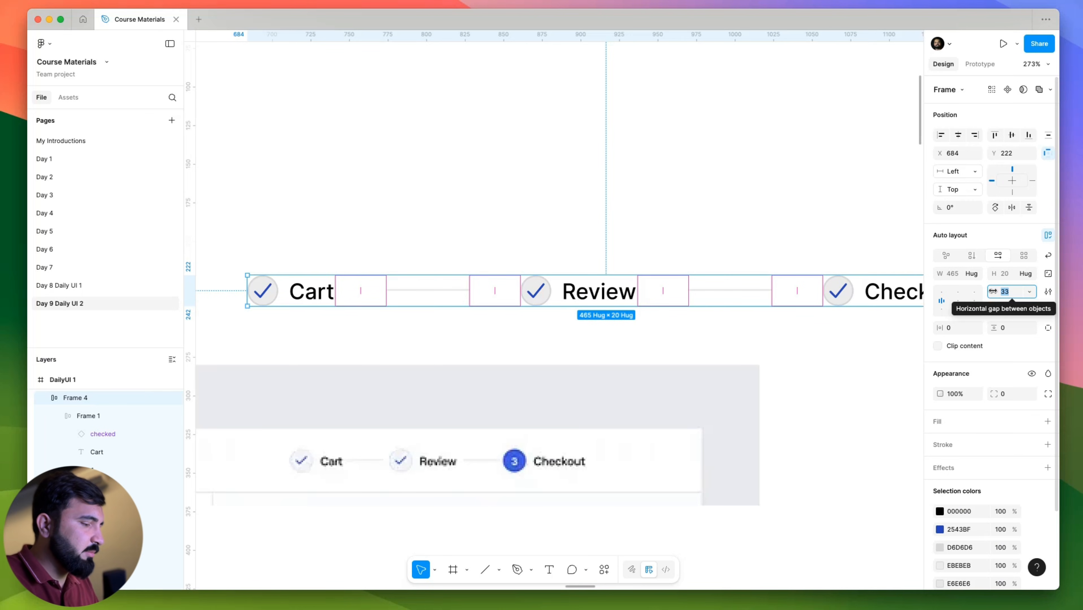
pyautogui.write('4')
pyautogui.press('Return')
pyautogui.click(679, 198)
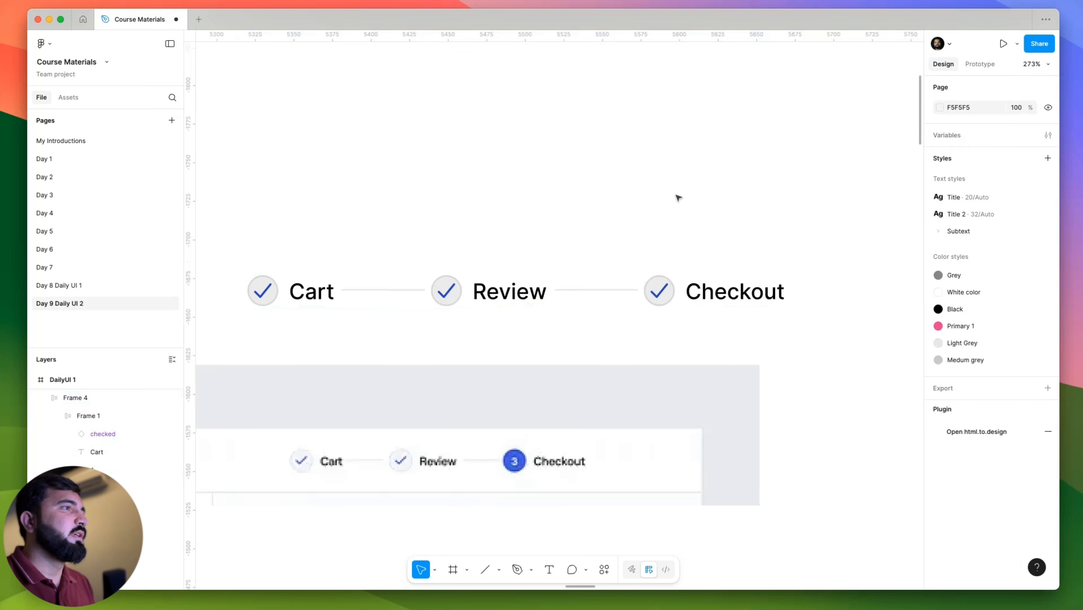
# Switch the indicator instance beside the Checkout label to the Default variant.
pyautogui.scroll(-3, 598, 216)
pyautogui.click(651, 270)
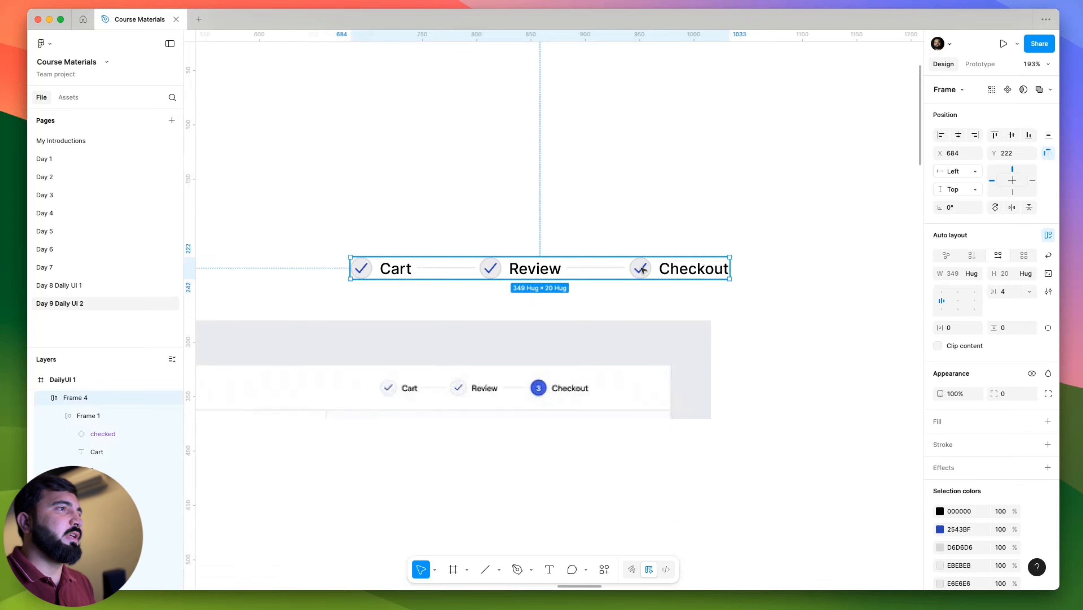
pyautogui.click(651, 270)
pyautogui.click(644, 270)
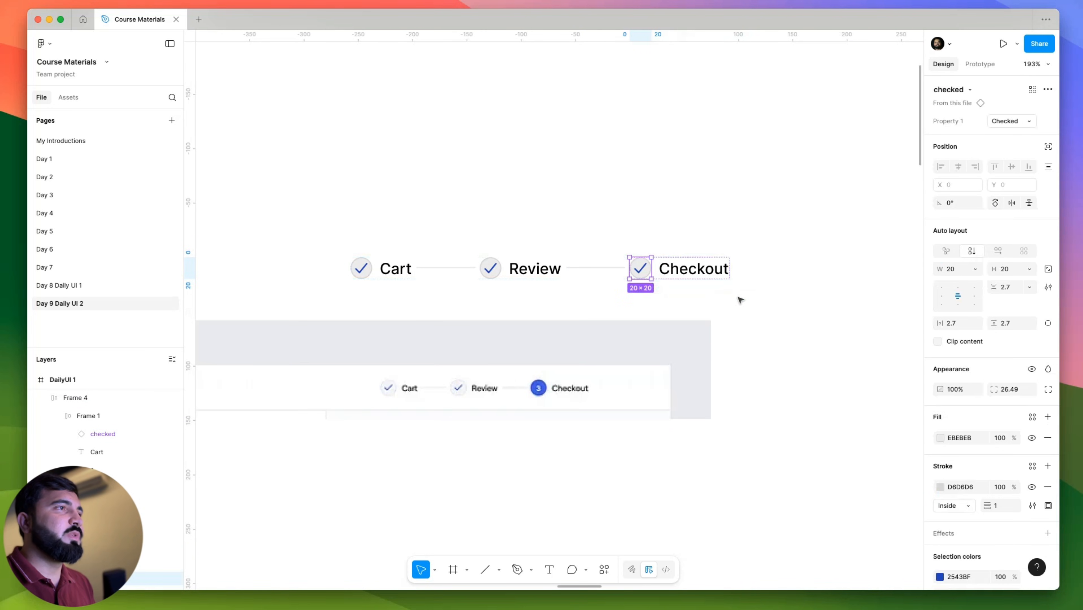
pyautogui.click(1013, 120)
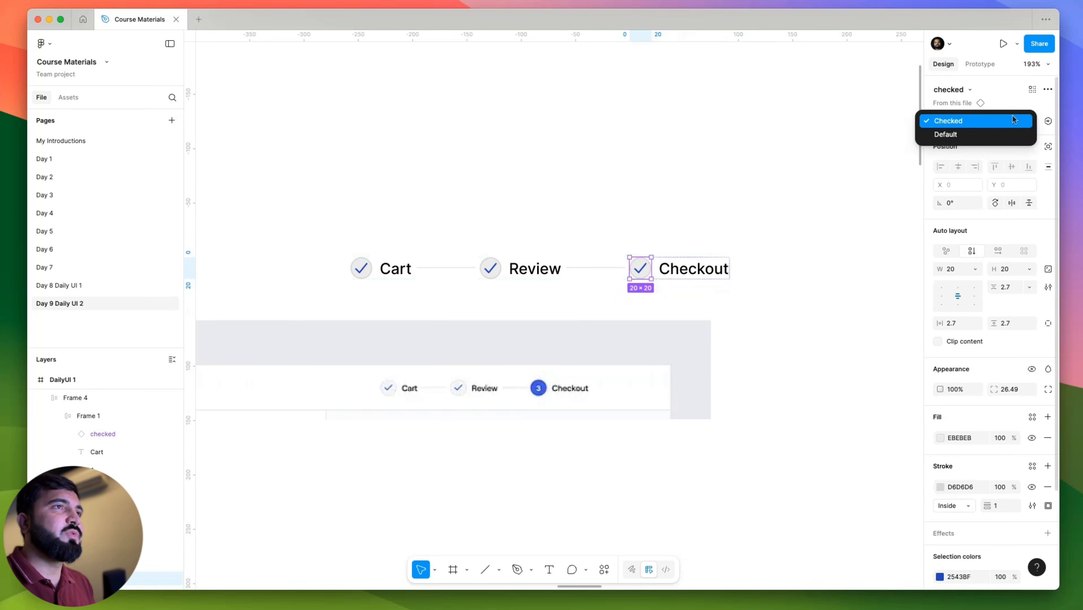
pyautogui.click(957, 135)
pyautogui.click(959, 121)
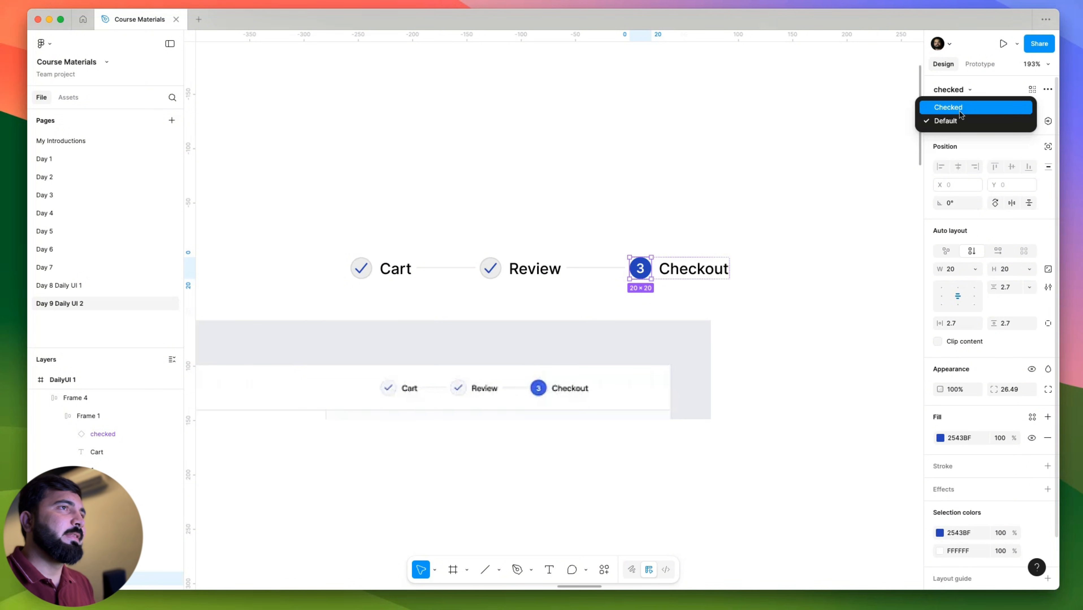
pyautogui.click(730, 214)
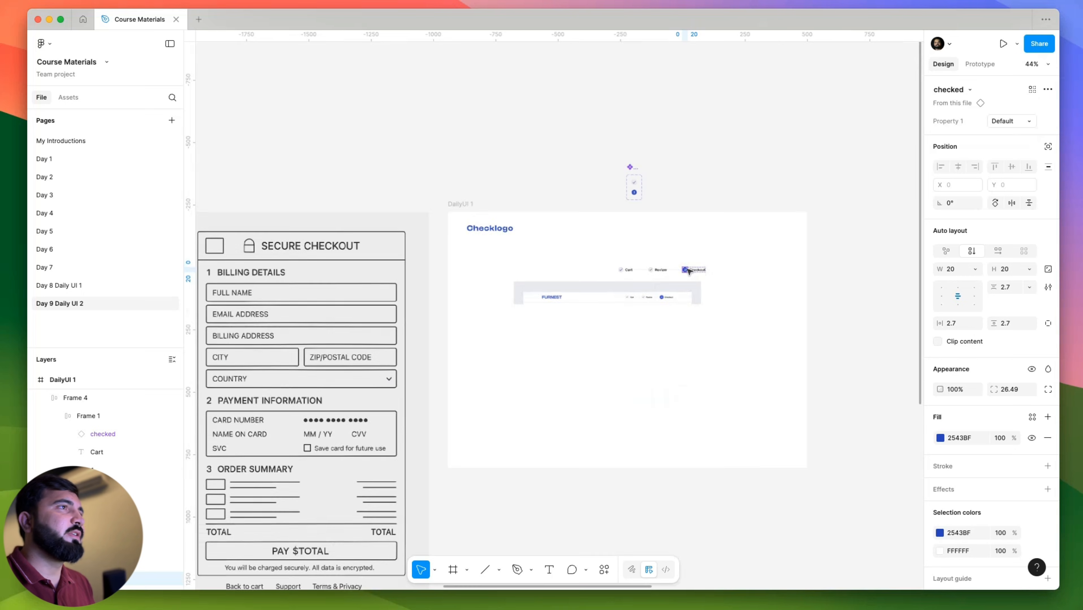
# Rename the blue numbered variant in the checked component set to Active.
pyautogui.click(609, 235)
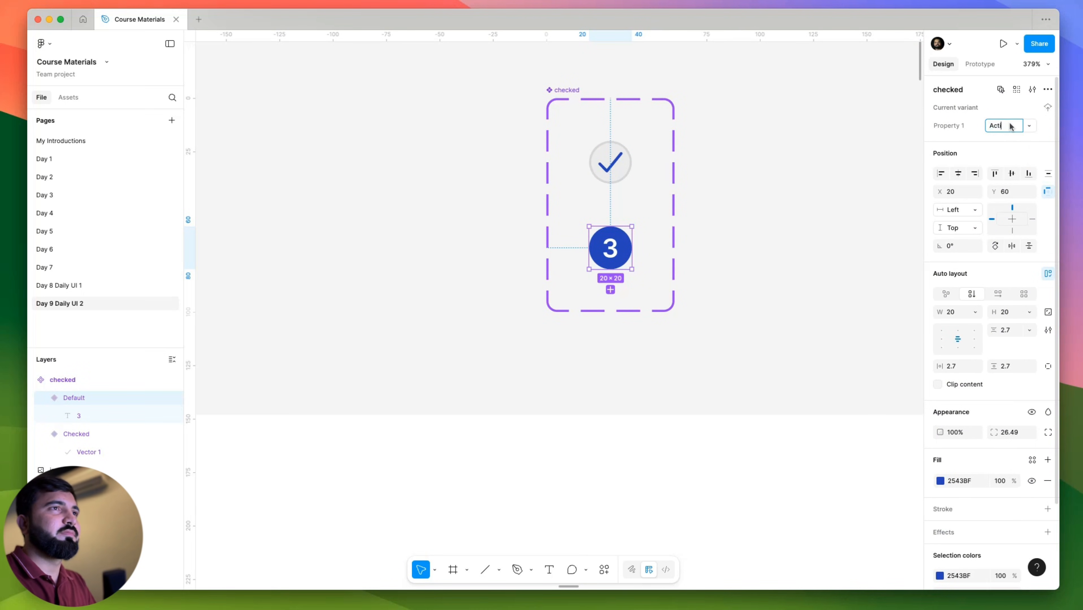
pyautogui.scroll(-10, 807, 159)
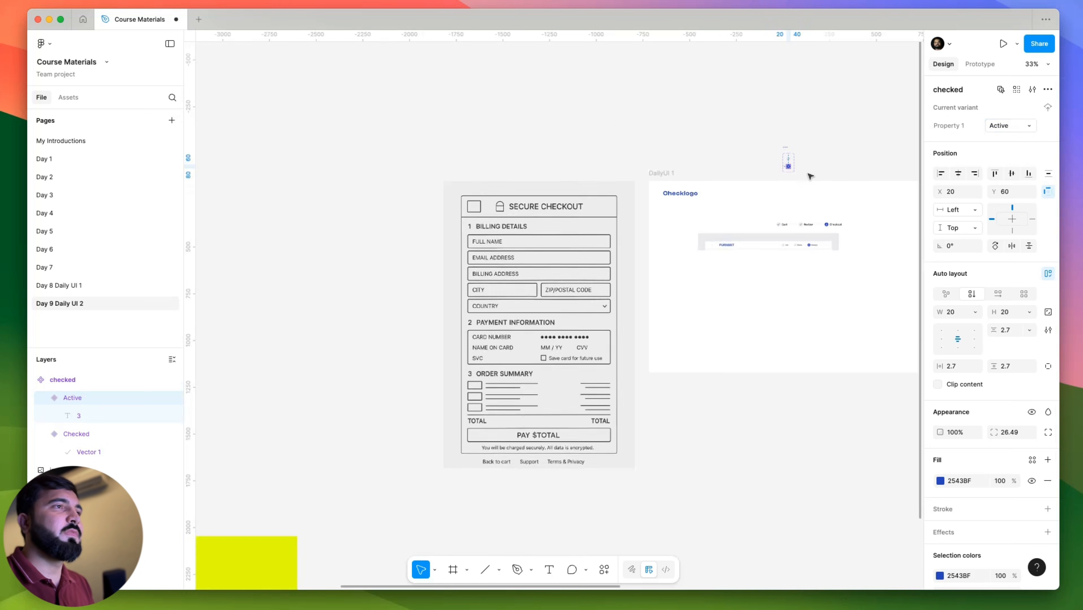
pyautogui.click(811, 175)
# Move the whole step row up level with the Checklogo text, at X 1016 and Y 45.
pyautogui.scroll(7, 842, 213)
pyautogui.click(805, 252)
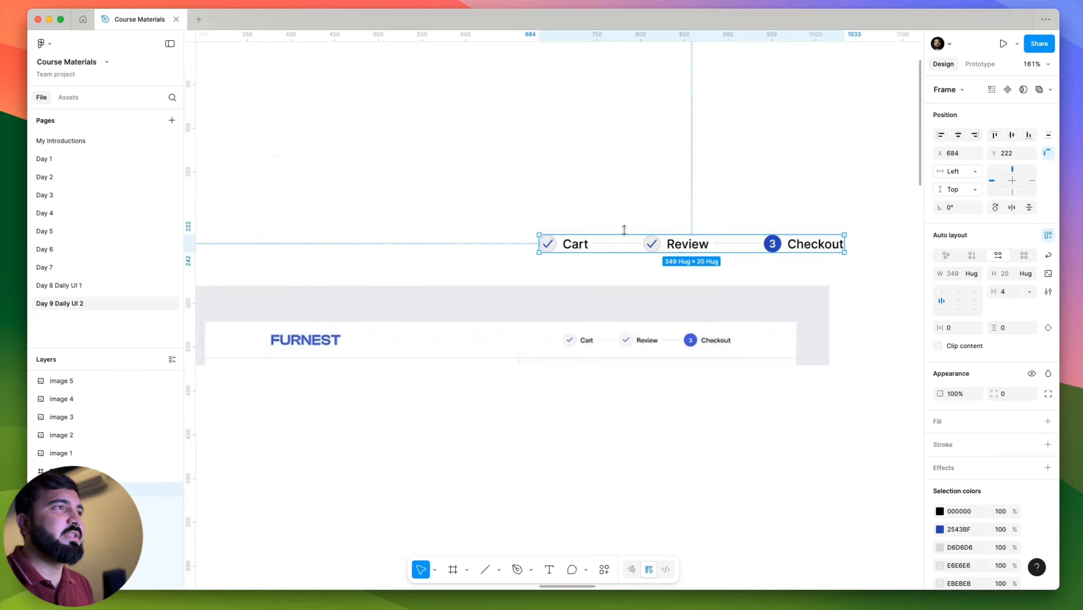
pyautogui.scroll(-6, 629, 234)
pyautogui.moveTo(637, 235); pyautogui.dragTo(742, 187)
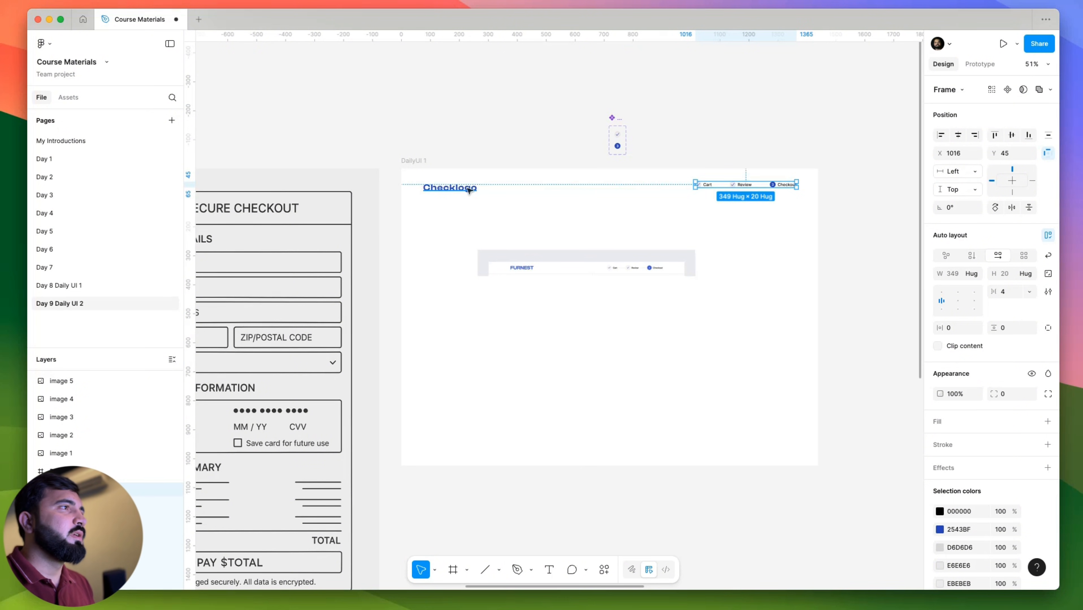
# Wrap the Checklogo text and the step row in an auto layout frame and stretch it to the full 1440 width.
pyautogui.keyDown('shift'); pyautogui.click(450, 189); pyautogui.keyUp('shift')
pyautogui.hotkey('shift', 'a')
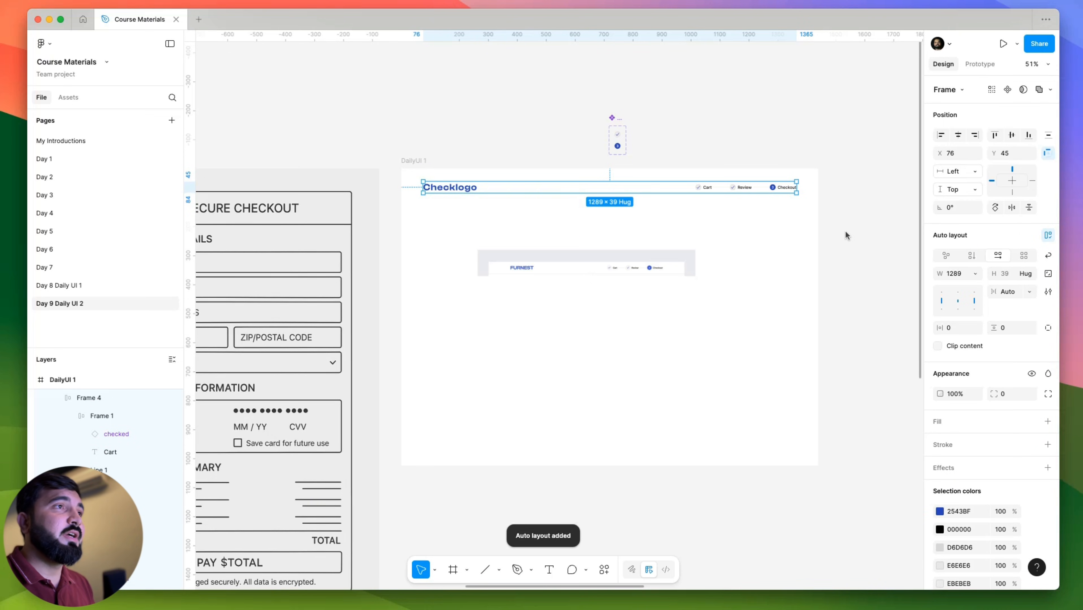
pyautogui.moveTo(801, 190); pyautogui.dragTo(817, 192)
pyautogui.moveTo(423, 190); pyautogui.dragTo(401, 191)
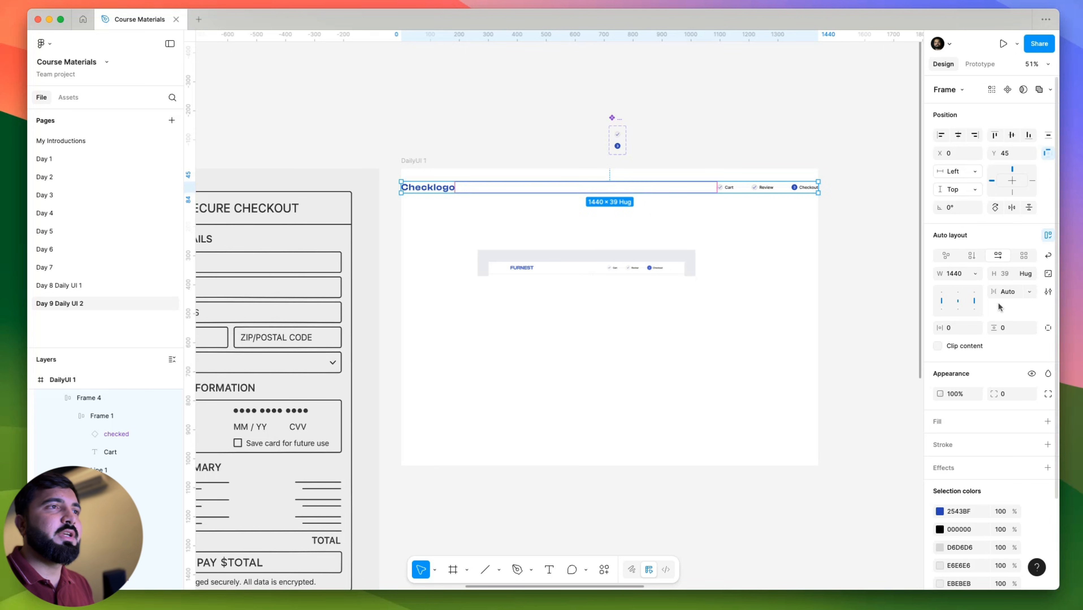
# Set the header frame's horizontal padding to 124.
pyautogui.click(957, 327)
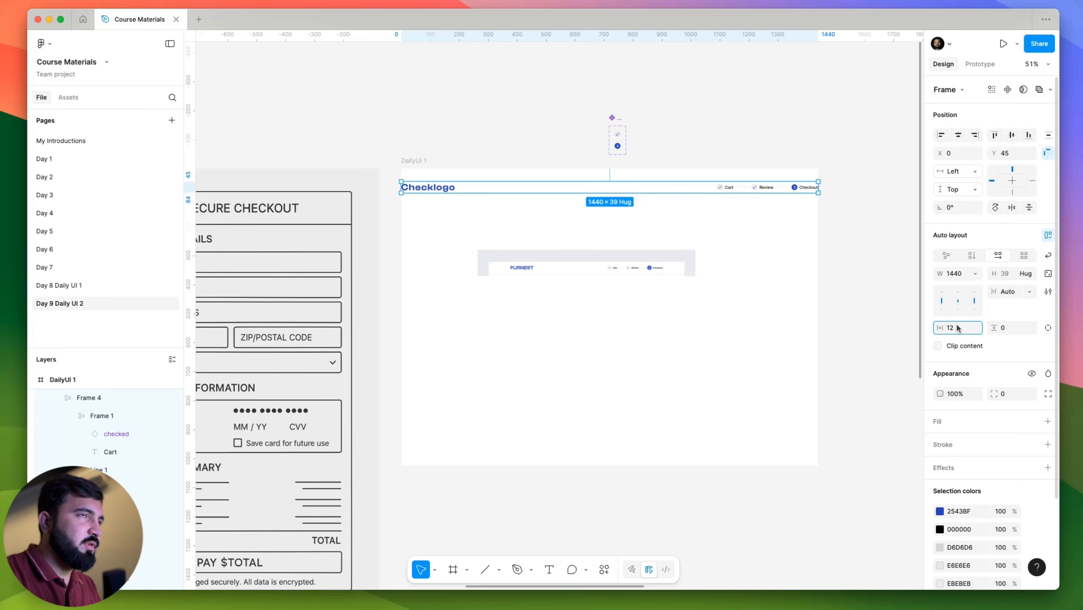
pyautogui.write('124')
pyautogui.press('Return')
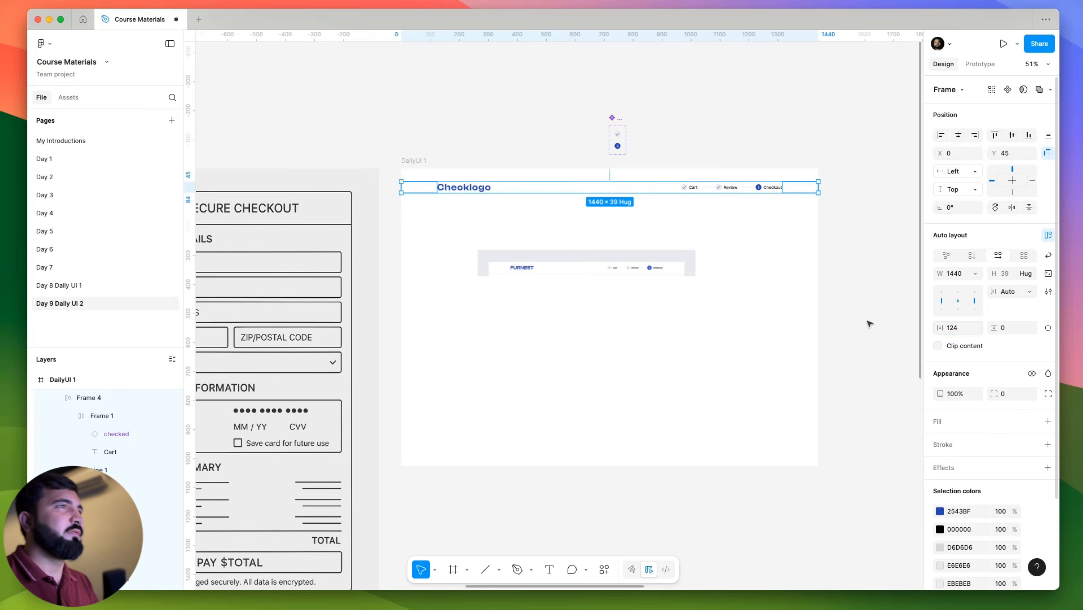
# Try a vertical padding of 80 on the header frame, and reduce it to 40.
pyautogui.scroll(3, 571, 220)
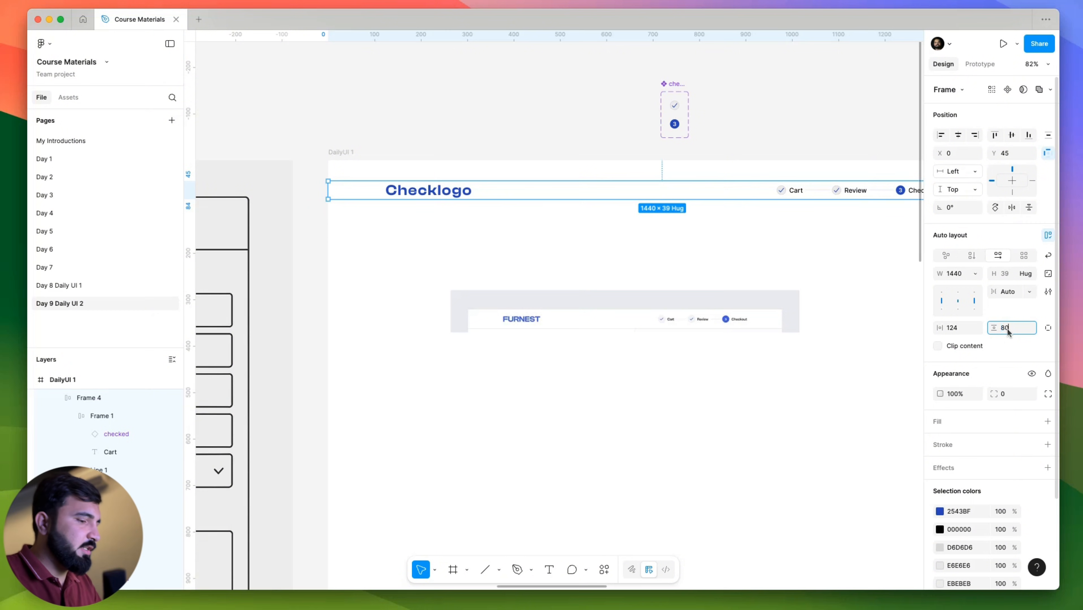
pyautogui.write('0')
pyautogui.press('Return')
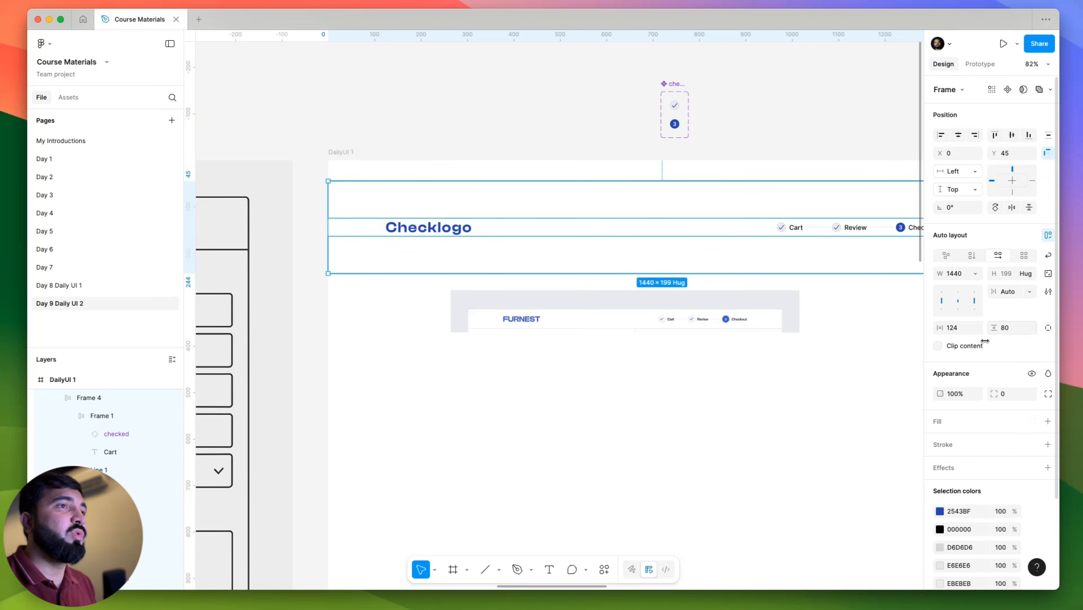
pyautogui.click(1005, 328)
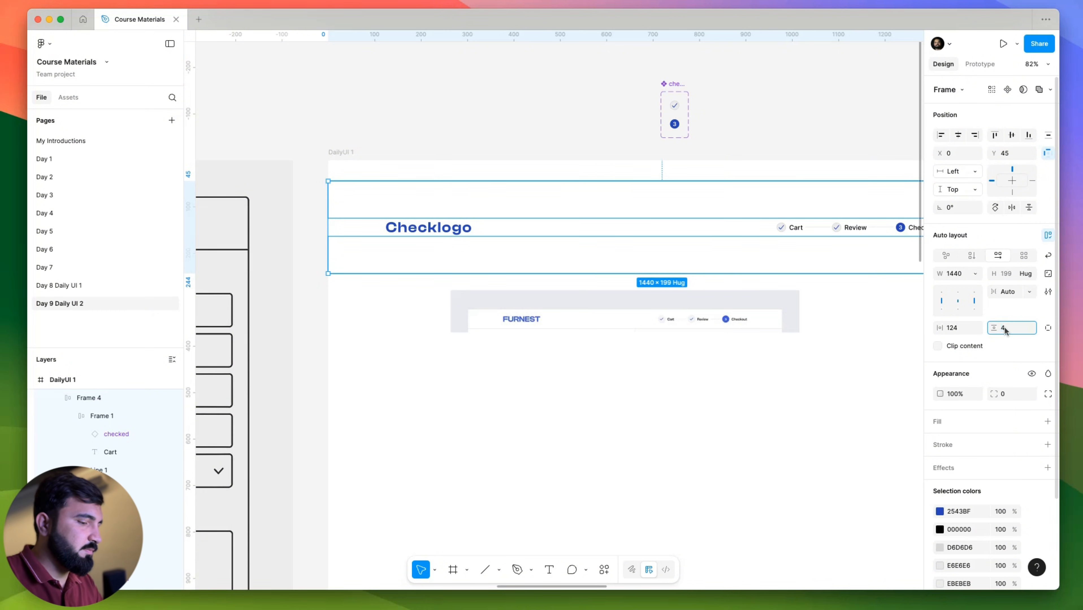
pyautogui.write('40')
pyautogui.press('Return')
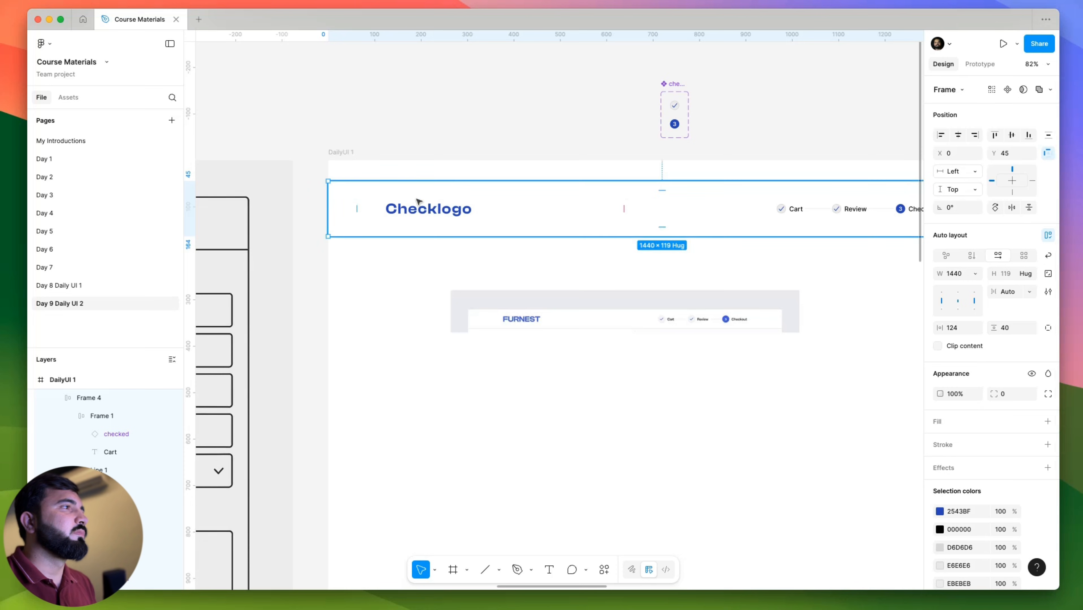
# Move the header frame to the top edge of the DailyUI 1 frame, at Y 0.
pyautogui.moveTo(419, 211); pyautogui.dragTo(421, 189)
pyautogui.scroll(-3, 438, 189)
pyautogui.moveTo(660, 253); pyautogui.dragTo(570, 250)
pyautogui.scroll(3, 527, 280)
pyautogui.scroll(5, 470, 295)
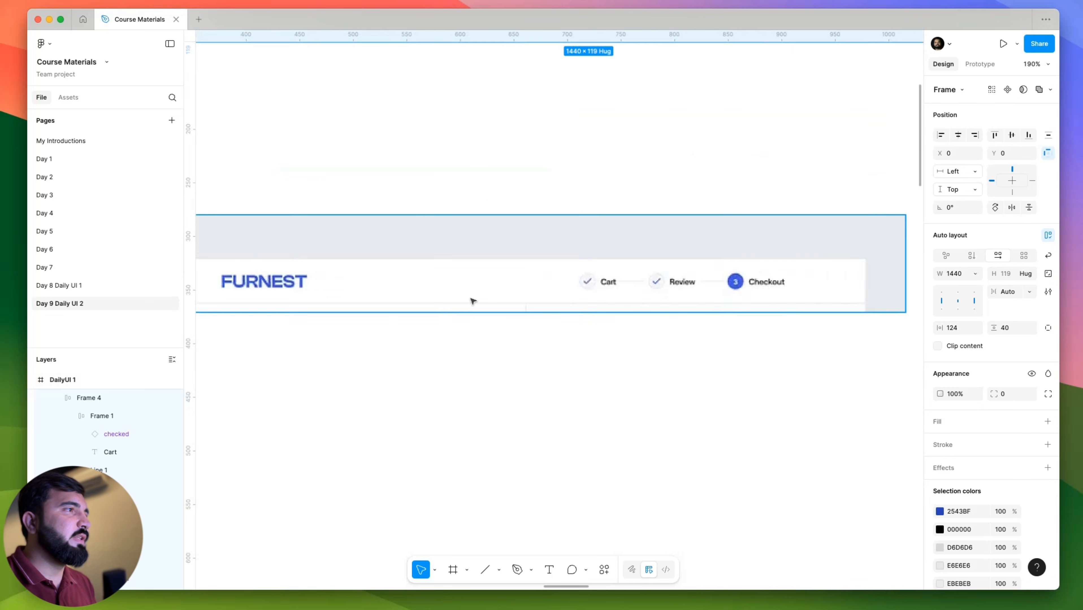
pyautogui.scroll(-5, 589, 301)
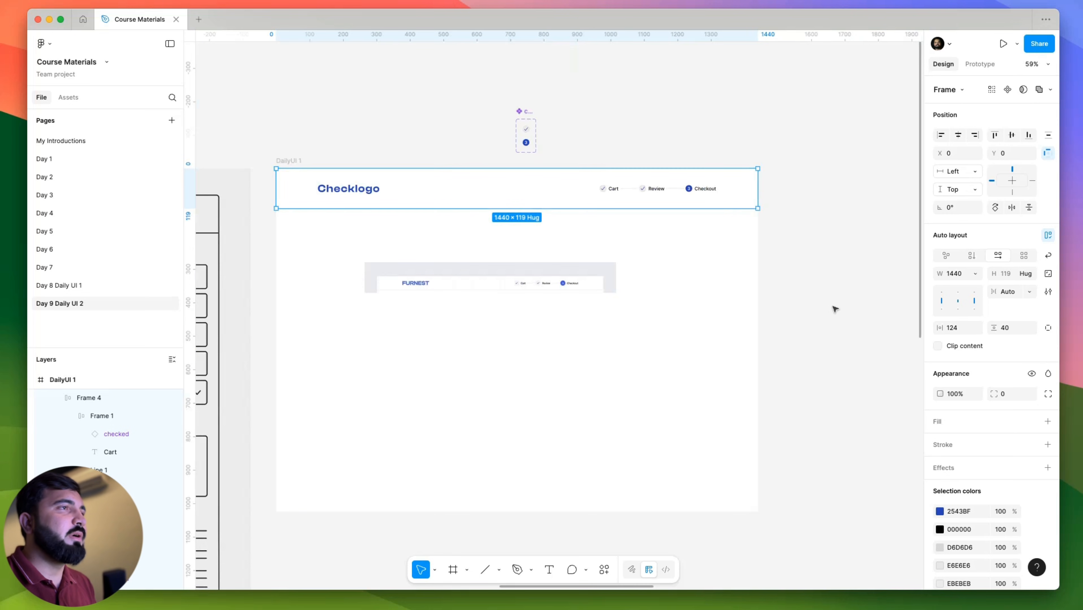
# Add a stroke to the header frame and restrict it to the bottom side.
pyautogui.click(1047, 445)
pyautogui.click(1049, 485)
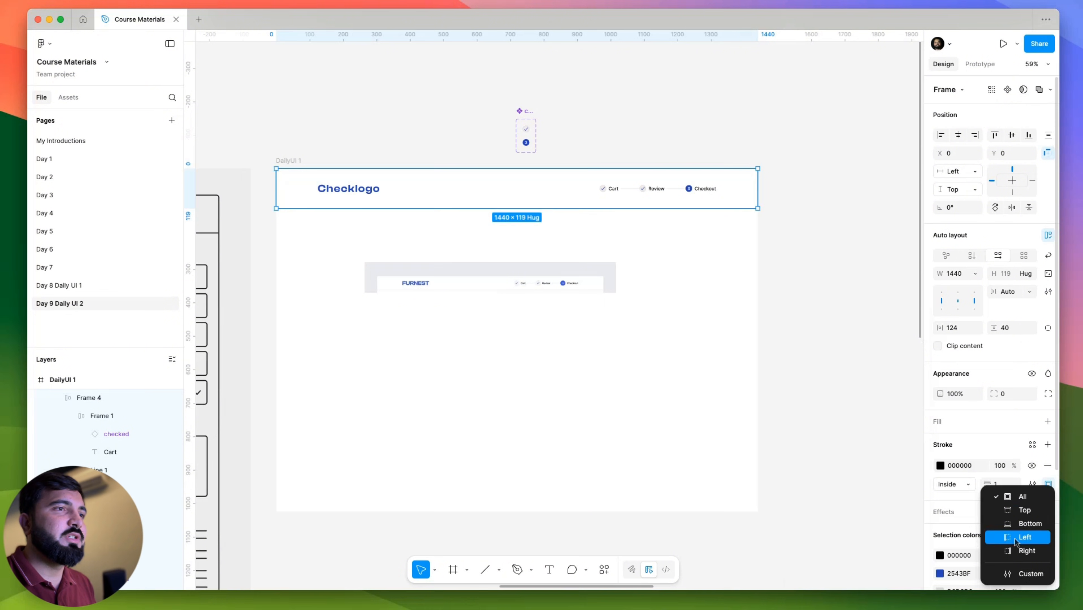
pyautogui.click(1029, 524)
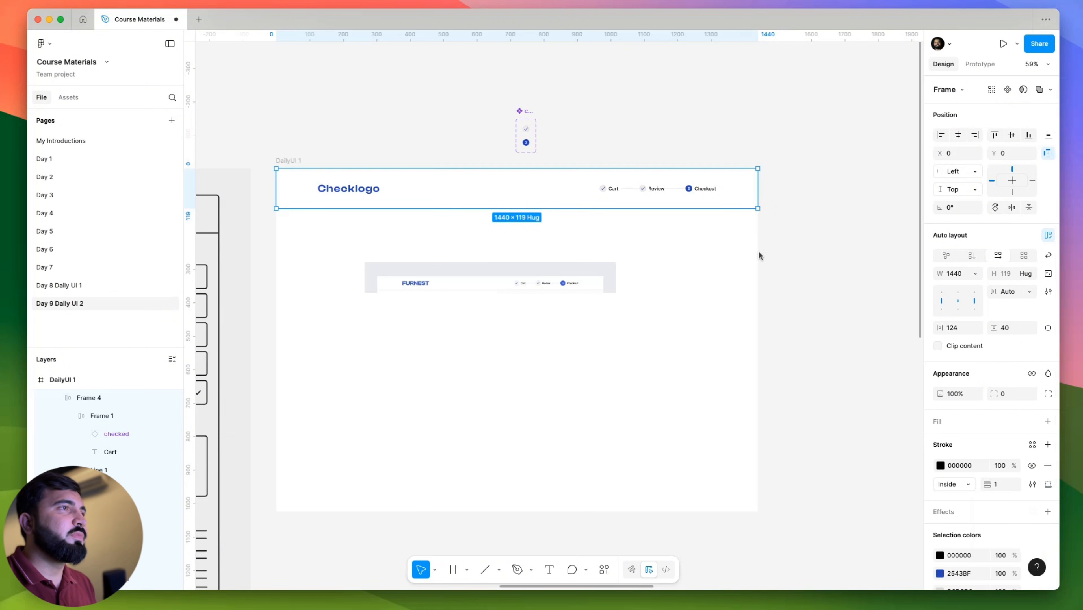
# Change the header's bottom stroke color to the grey C8C8C8.
pyautogui.click(940, 466)
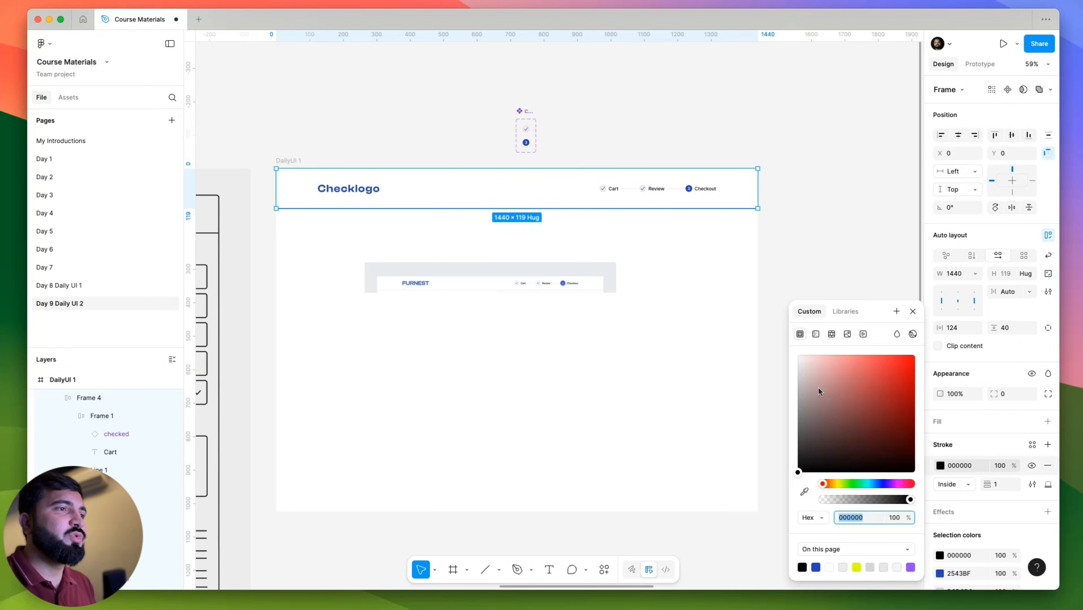
pyautogui.click(822, 175)
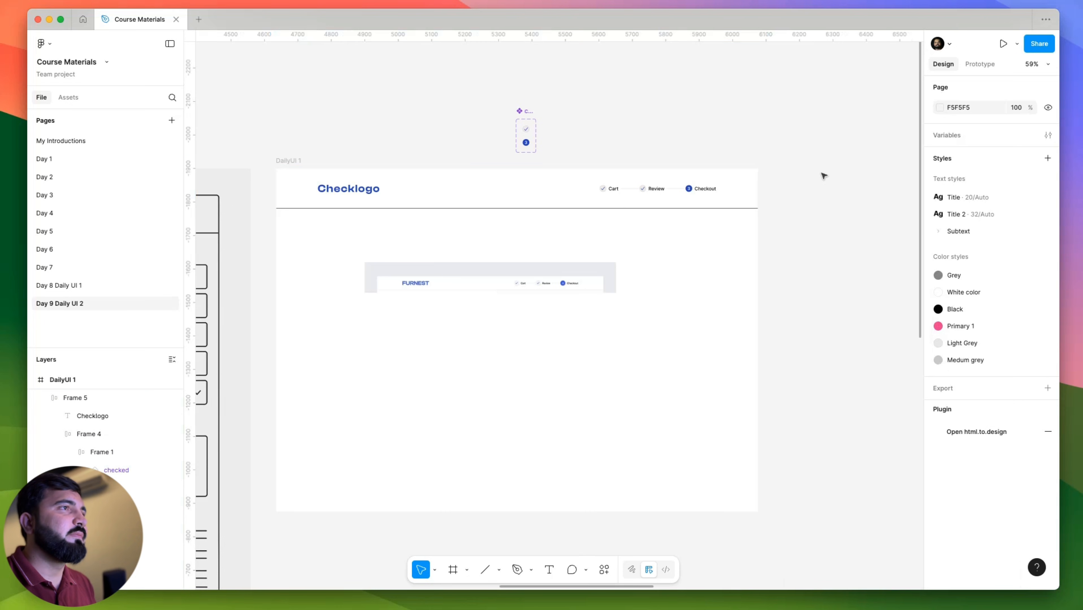
pyautogui.click(663, 200)
pyautogui.click(940, 465)
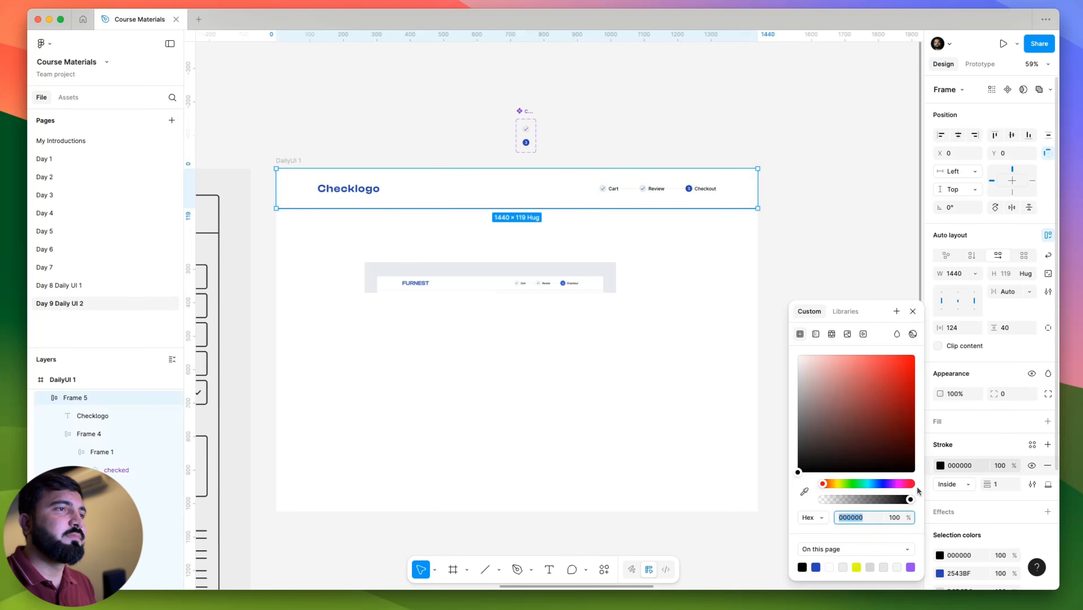
pyautogui.click(843, 567)
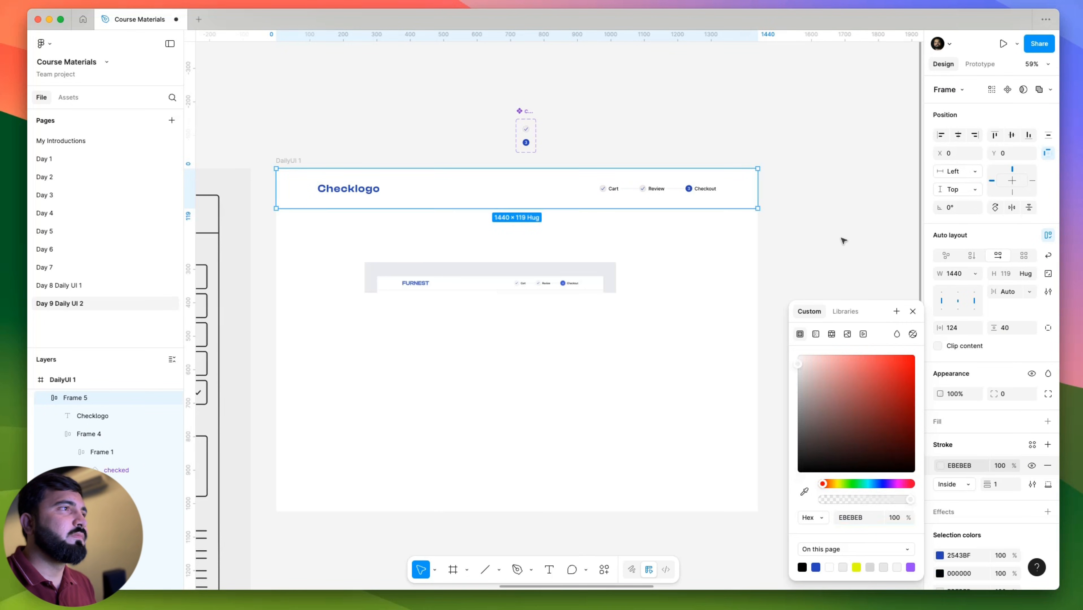
pyautogui.moveTo(798, 365); pyautogui.dragTo(786, 383)
pyautogui.click(779, 231)
# Set the header frame's vertical padding to 24.
pyautogui.click(616, 196)
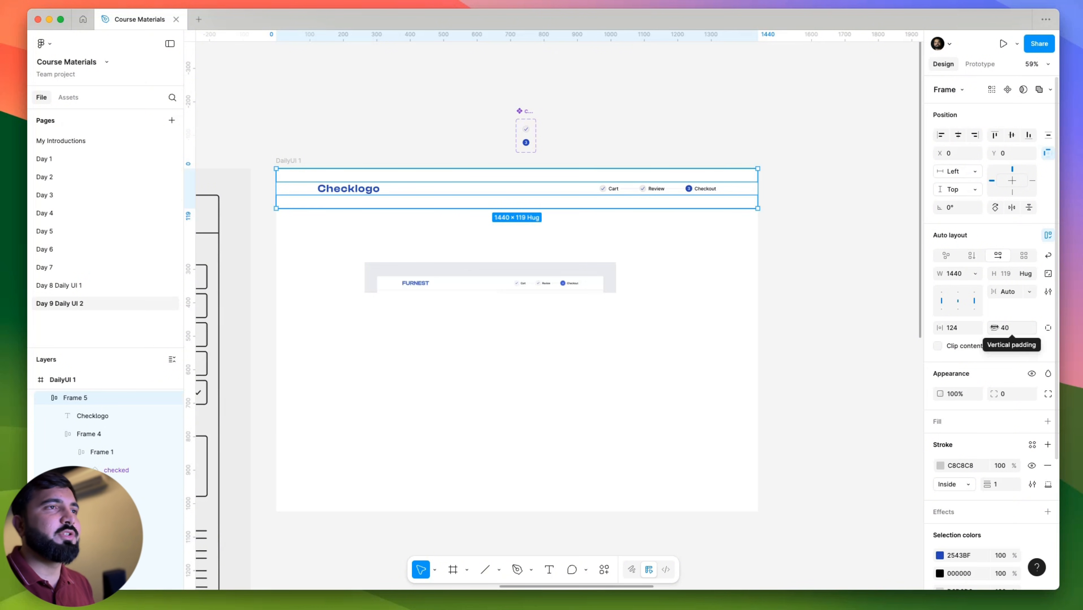
pyautogui.click(1004, 328)
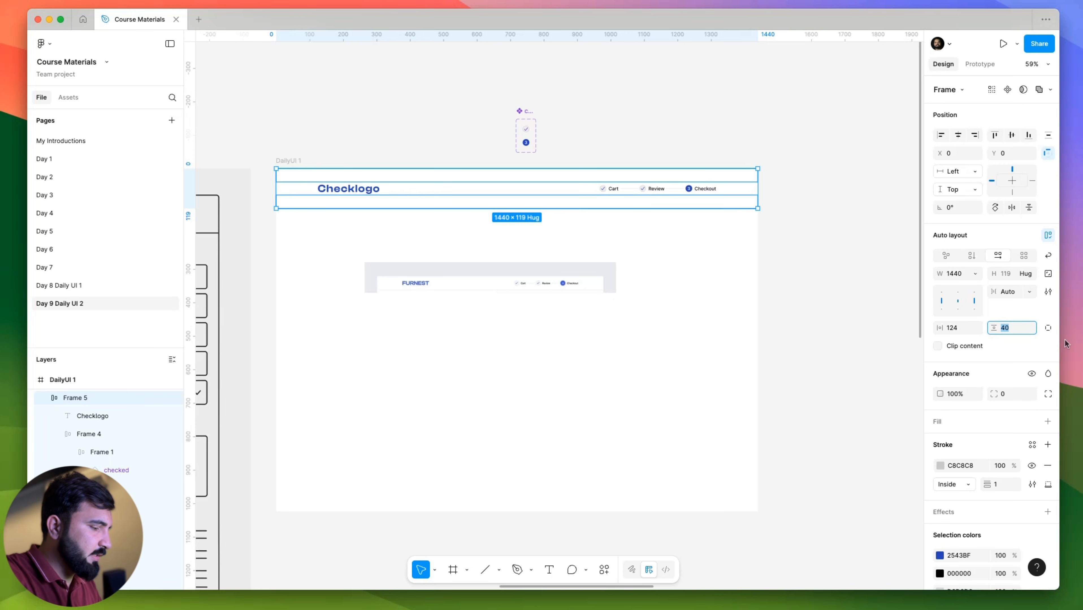
pyautogui.write('24')
pyautogui.press('Return')
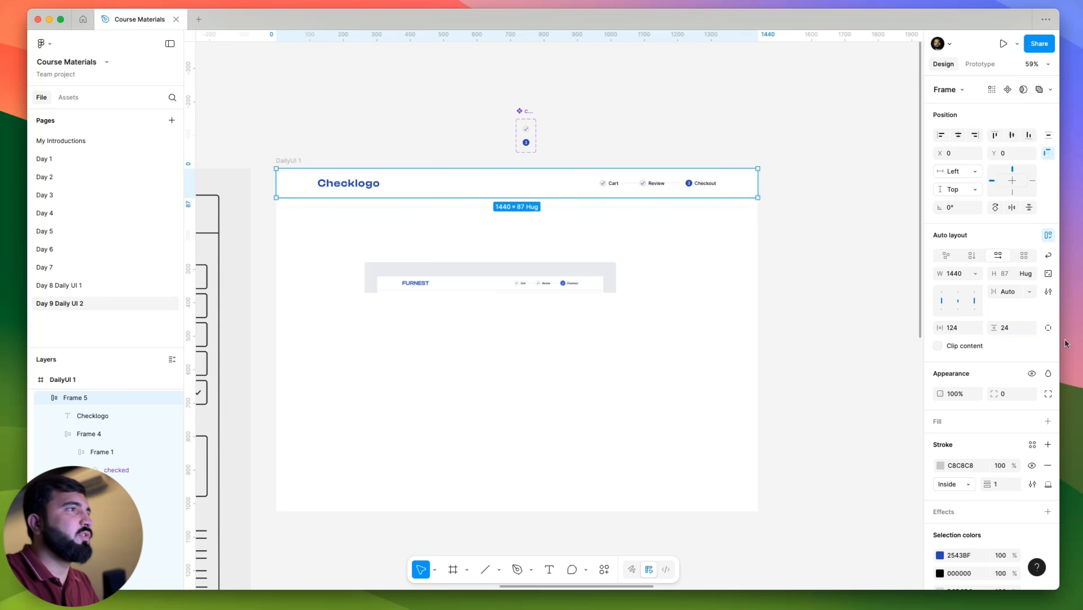
pyautogui.click(811, 275)
# Delete the FURNEST reference image below the header in the DailyUI 1 frame.
pyautogui.moveTo(771, 343); pyautogui.dragTo(855, 373)
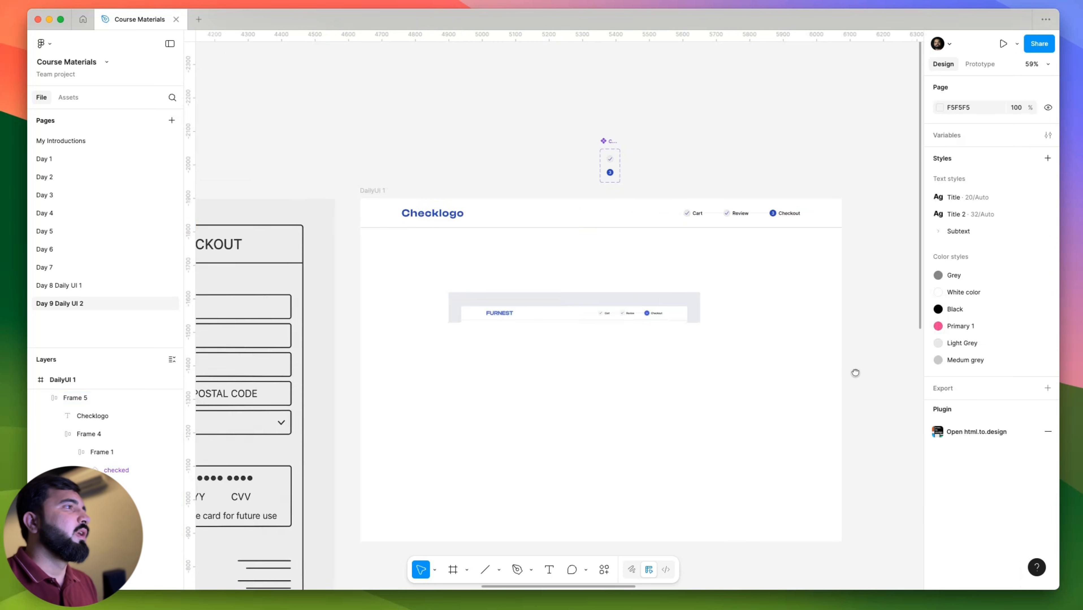
pyautogui.moveTo(489, 363); pyautogui.dragTo(403, 361)
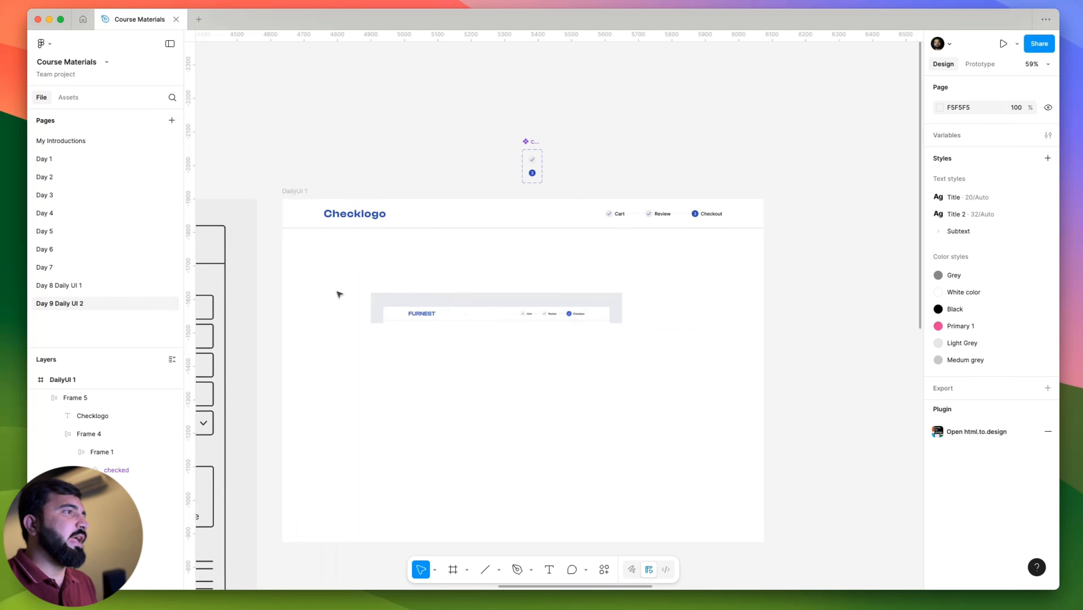
pyautogui.click(435, 295)
pyautogui.press('Delete')
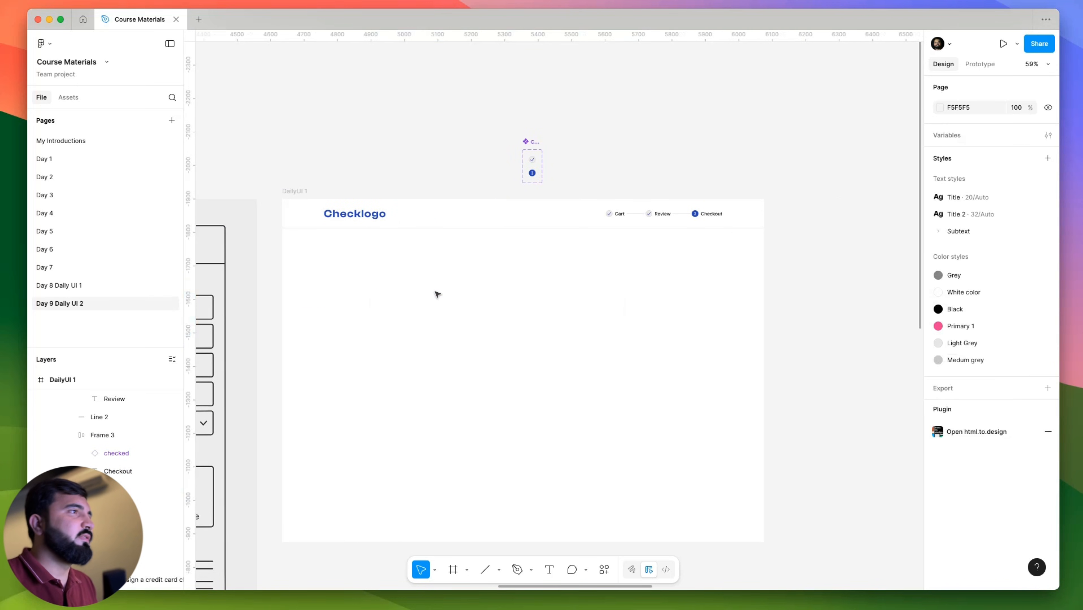
pyautogui.scroll(-5, 513, 297)
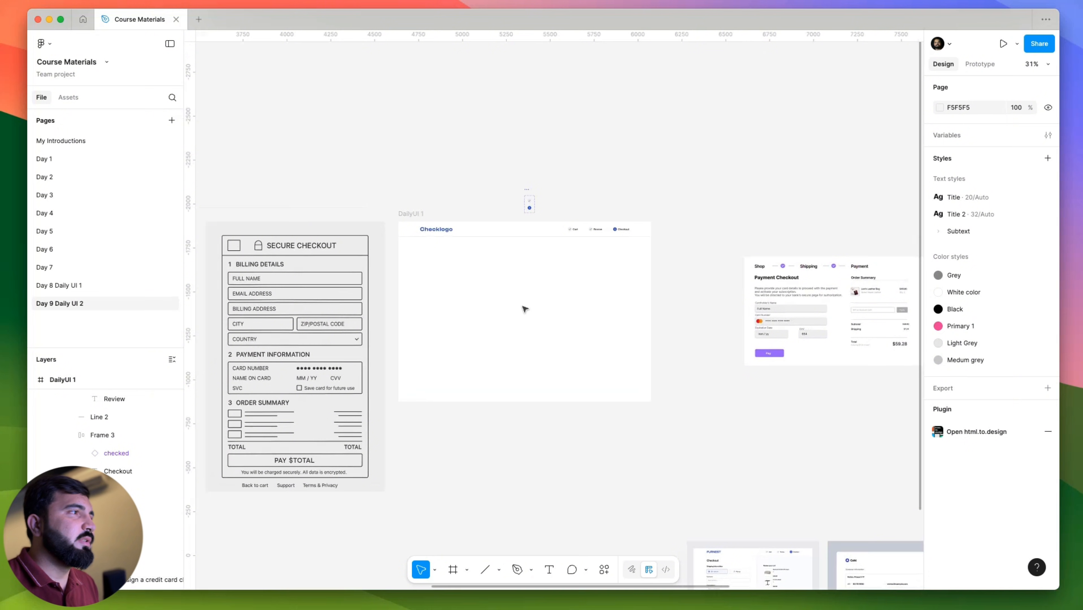
pyautogui.moveTo(543, 359); pyautogui.dragTo(554, 345)
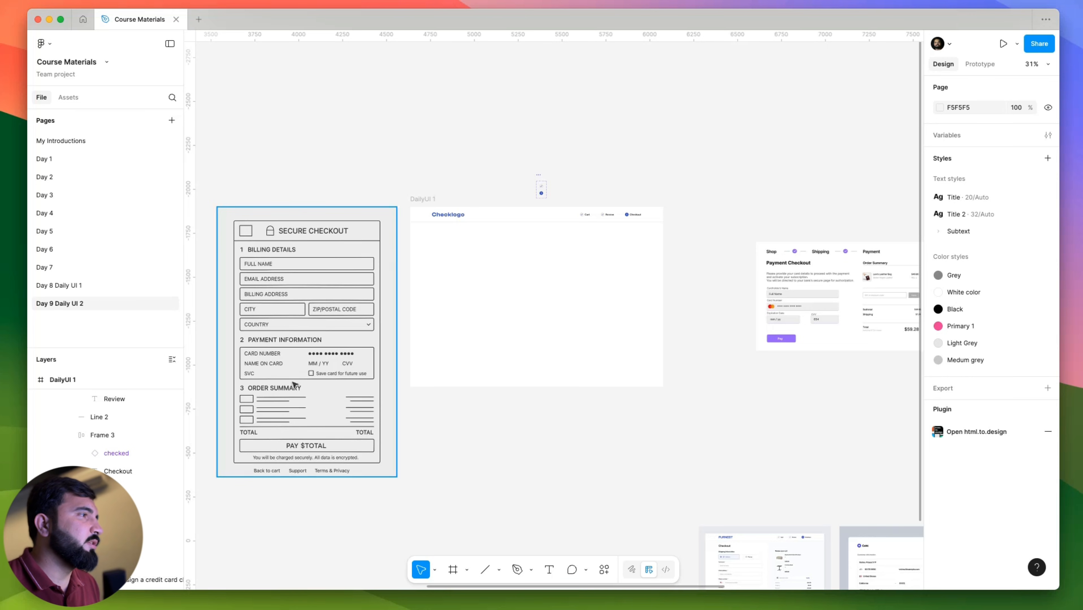
pyautogui.scroll(5, 263, 272)
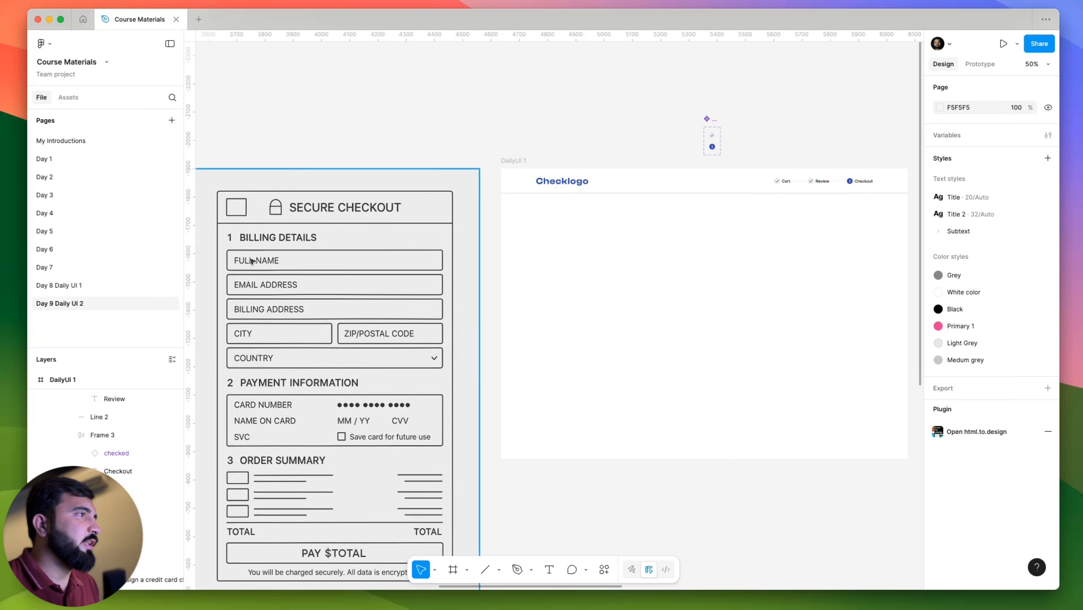
pyautogui.scroll(-2, 320, 411)
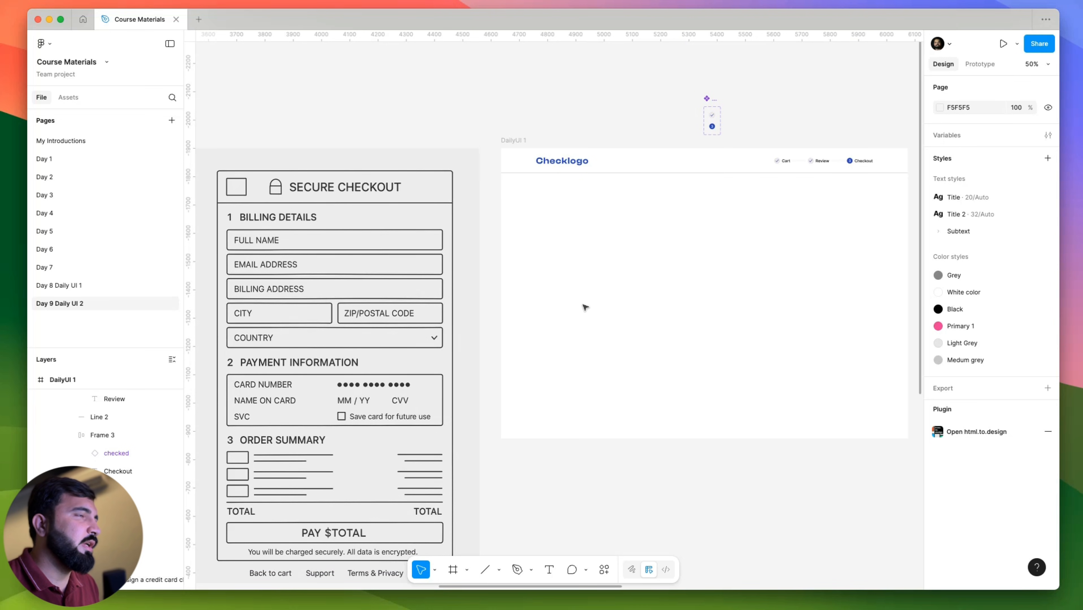
# Examine the checkout wireframe and the reference payment designs for layout ideas.
pyautogui.hscroll(5, 718, 333)
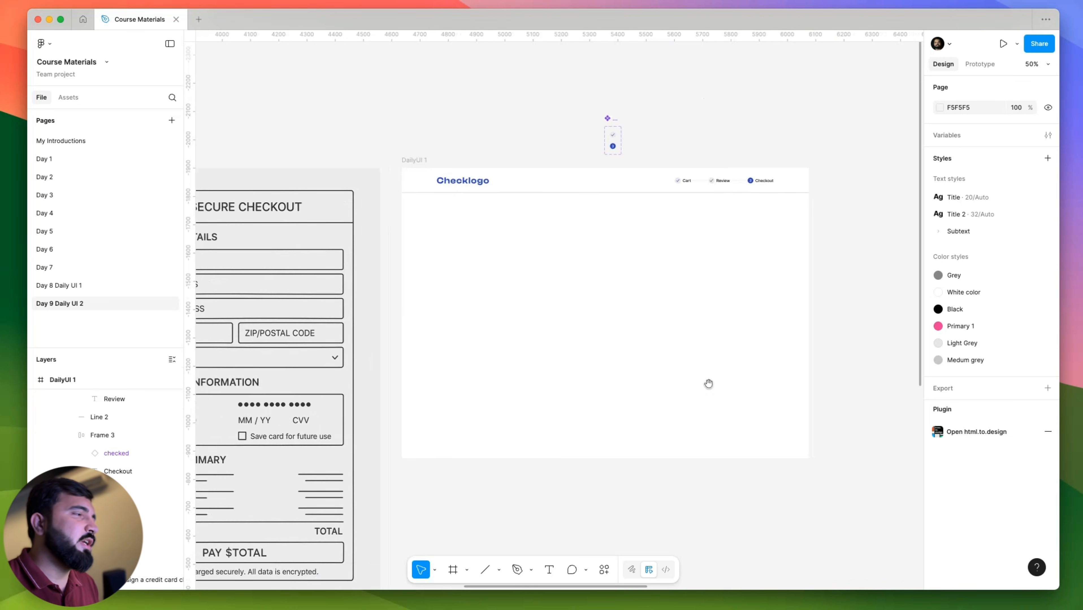
pyautogui.scroll(-3, 708, 384)
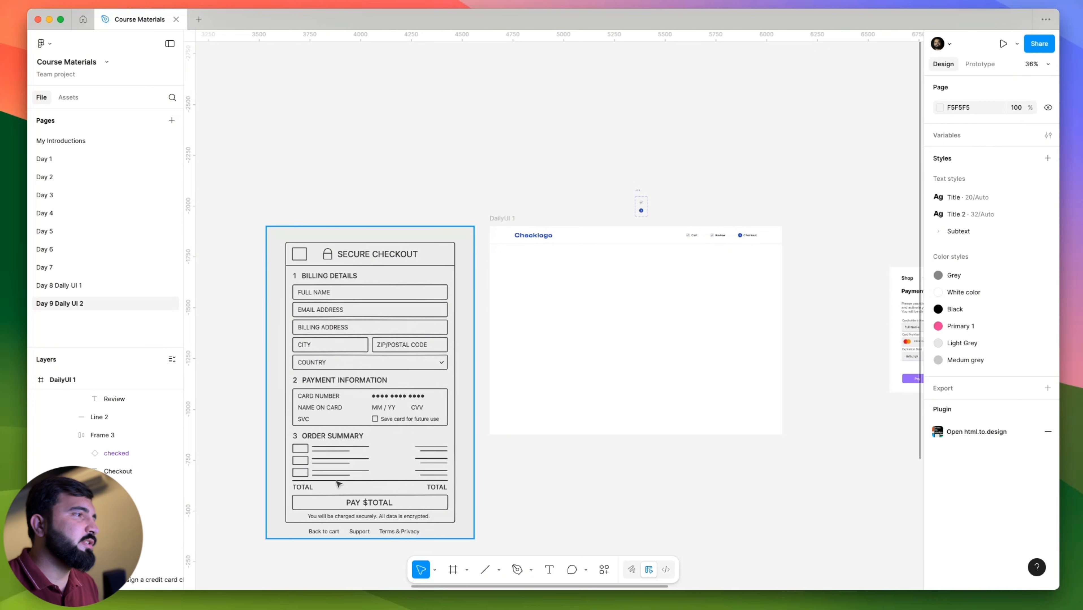
pyautogui.hscroll(10, 660, 367)
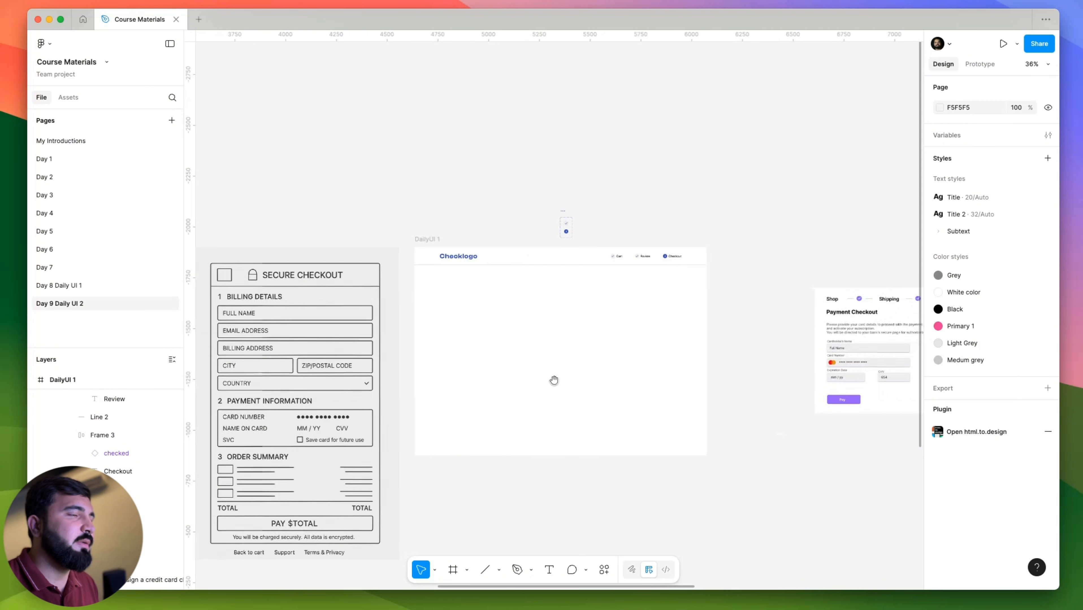
pyautogui.scroll(10, 794, 327)
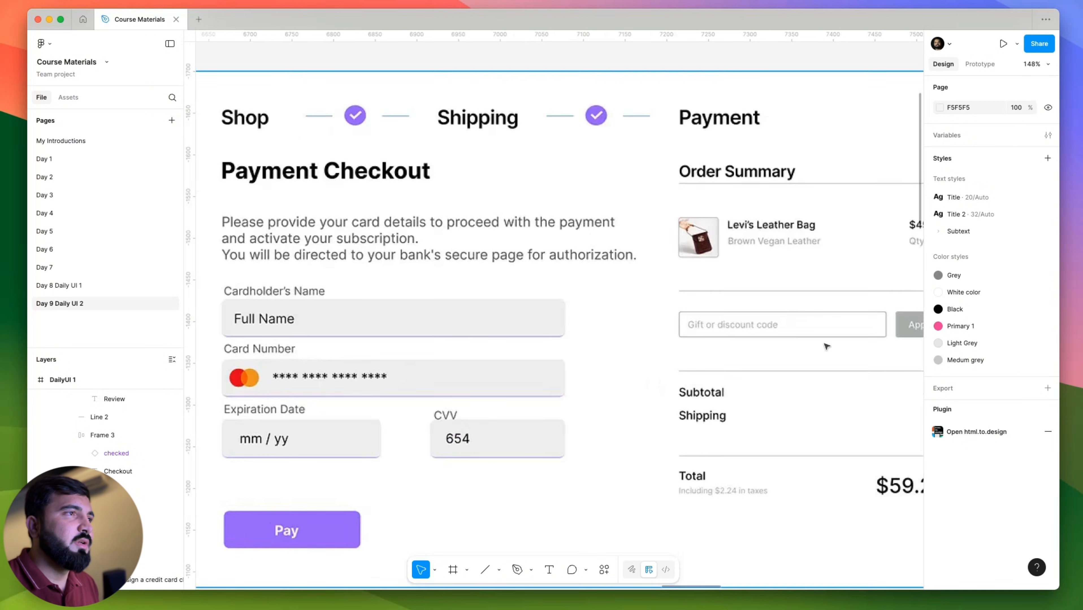
pyautogui.scroll(-10, 697, 329)
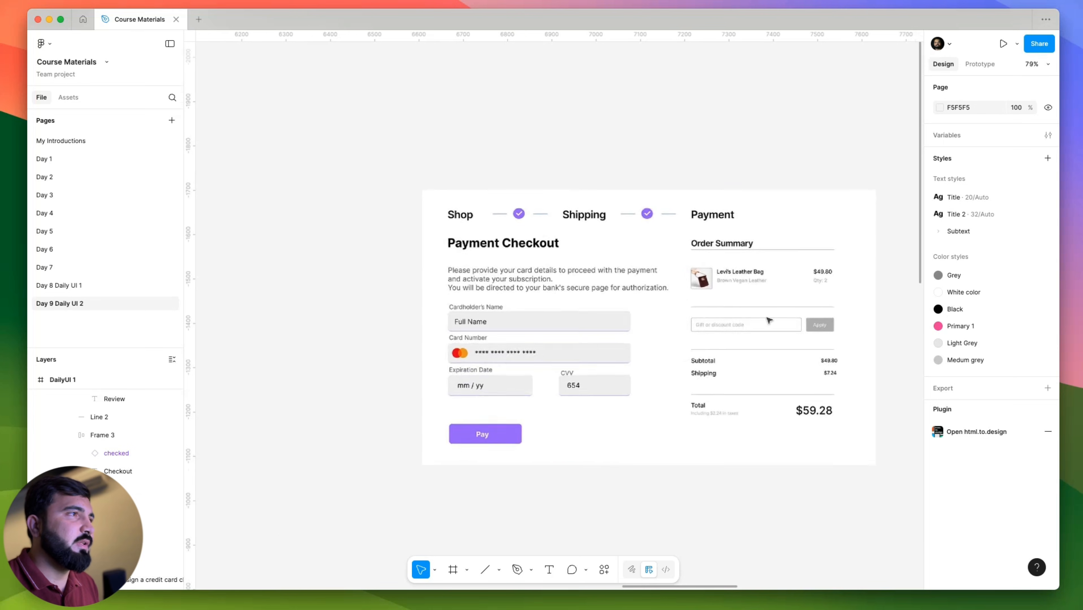
pyautogui.hscroll(-15, 670, 416)
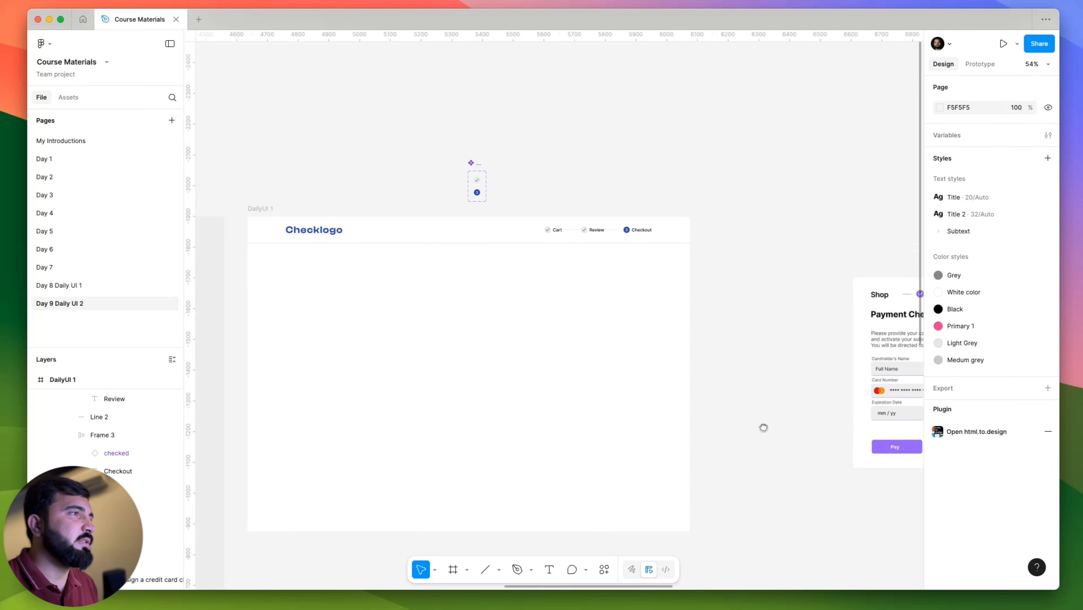
pyautogui.scroll(-3, 572, 284)
pyautogui.hscroll(-5, 582, 273)
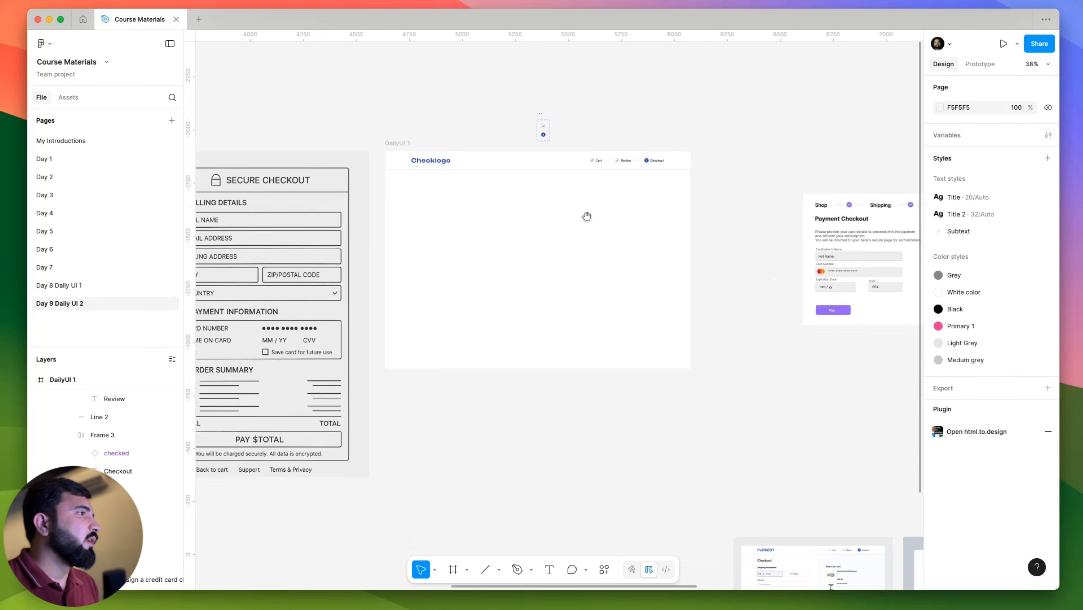
pyautogui.scroll(-3, 548, 297)
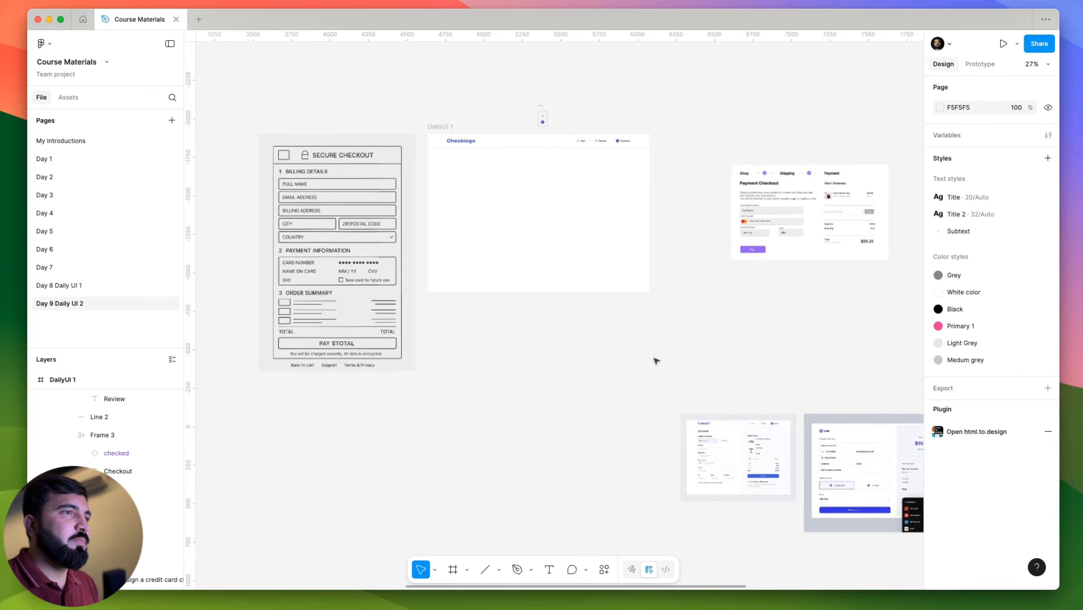
pyautogui.click(874, 469)
pyautogui.scroll(5, 868, 453)
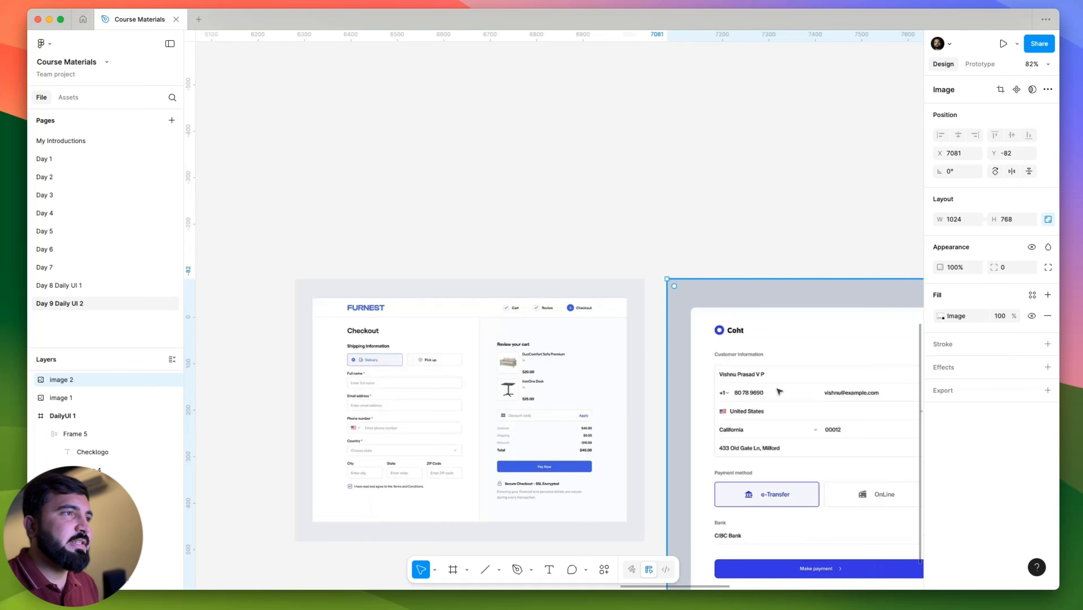
pyautogui.scroll(-3, 778, 392)
pyautogui.hscroll(10, 731, 352)
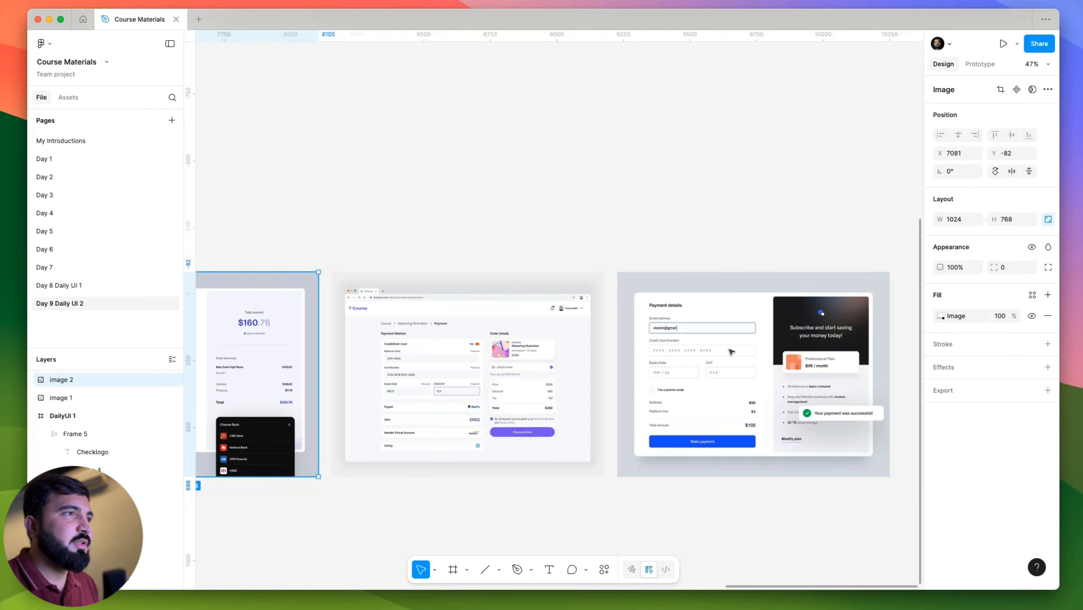
# Move the Payment details reference image directly below the DailyUI 1 frame, aligned with its left edge at X 4636, Y -827.
pyautogui.click(731, 352)
pyautogui.scroll(-5, 731, 352)
pyautogui.hscroll(-3, 736, 355)
pyautogui.scroll(2, 735, 355)
pyautogui.moveTo(842, 445); pyautogui.dragTo(481, 381)
pyautogui.scroll(5, 487, 376)
pyautogui.scroll(3, 538, 427)
pyautogui.hscroll(-3, 538, 428)
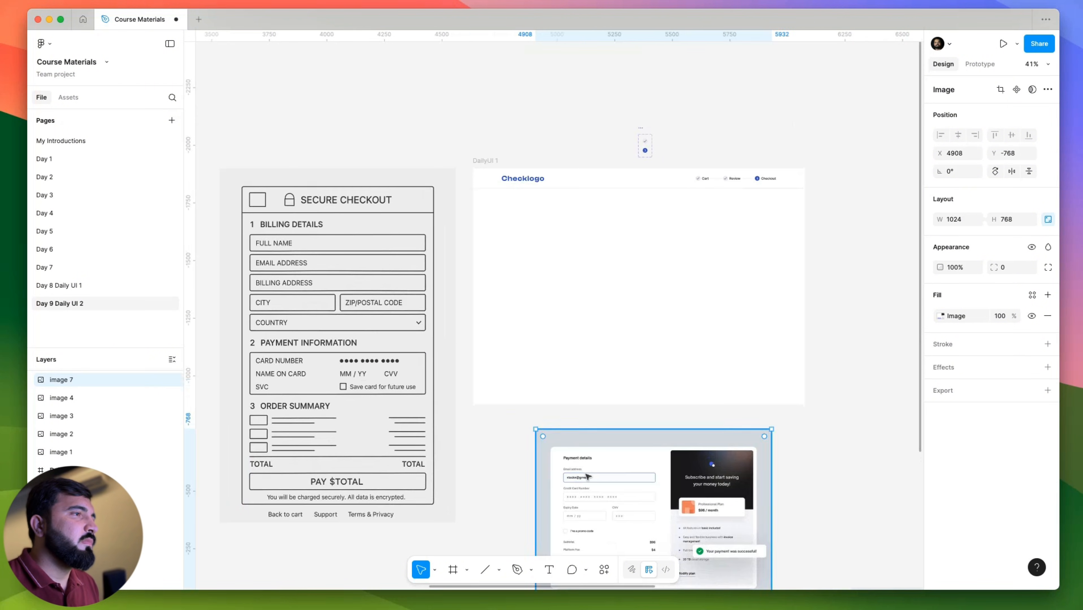
pyautogui.moveTo(588, 476); pyautogui.dragTo(525, 463)
pyautogui.scroll(2, 563, 411)
pyautogui.scroll(-2, 524, 413)
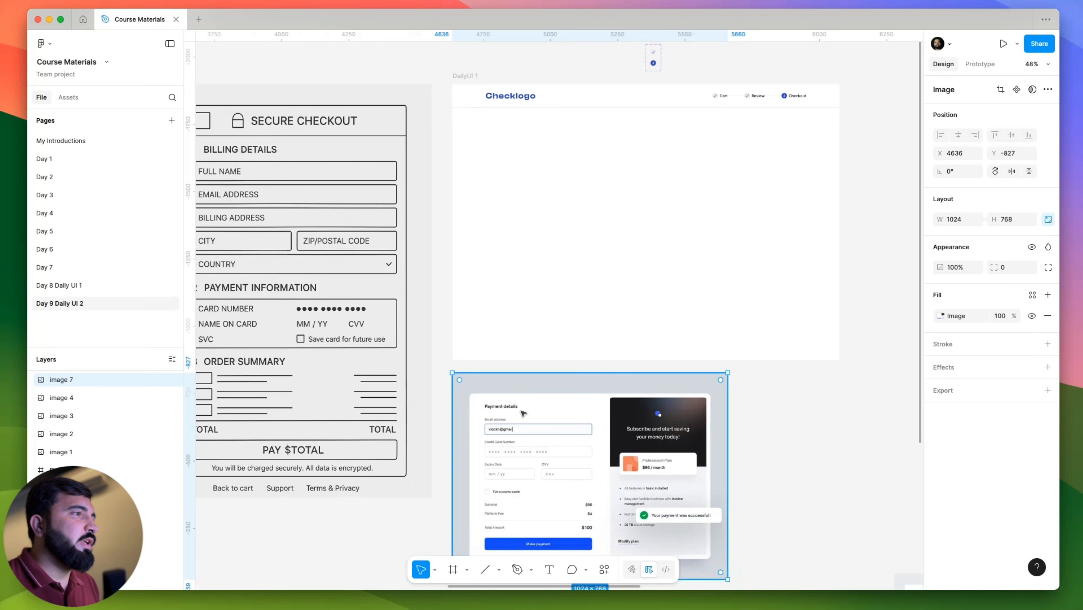
# Add a "Billing Details" heading below the header in the DailyUI 1 frame and set its font size to 24.
pyautogui.hscroll(-3, 526, 415)
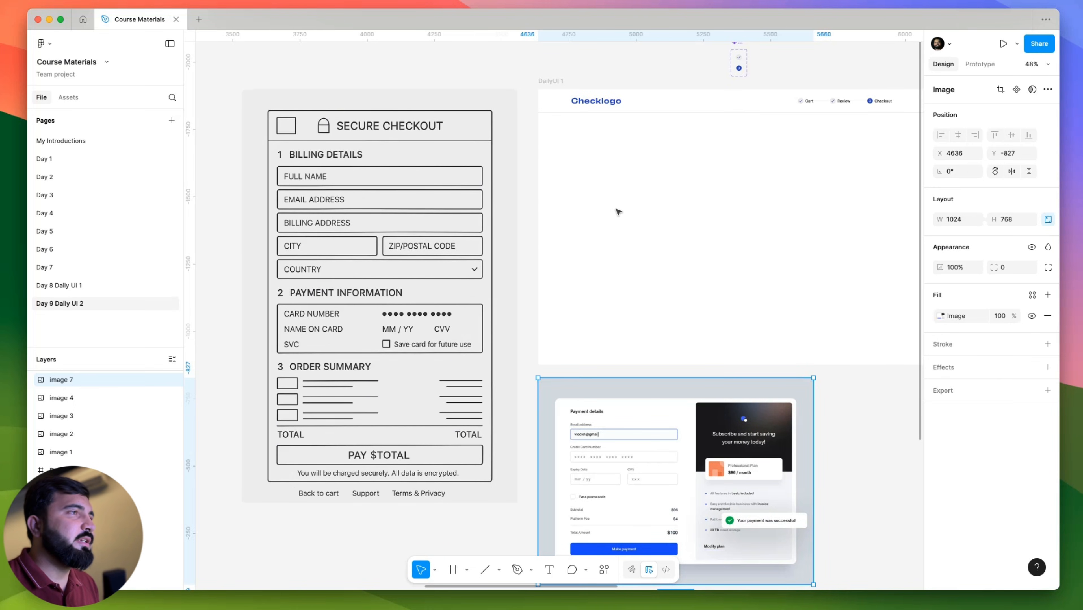
pyautogui.press('t')
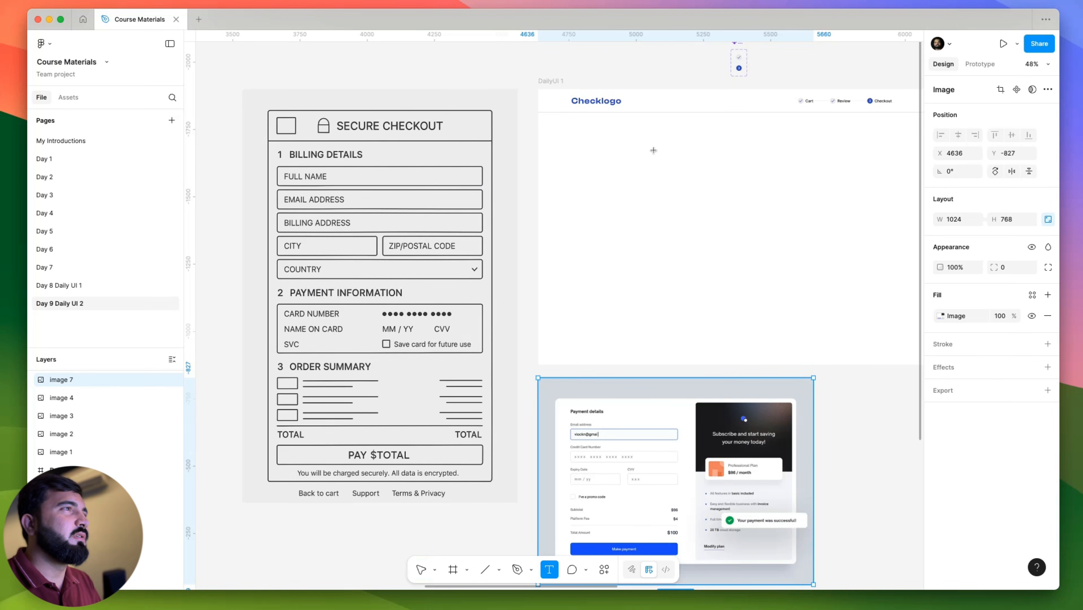
pyautogui.click(653, 150)
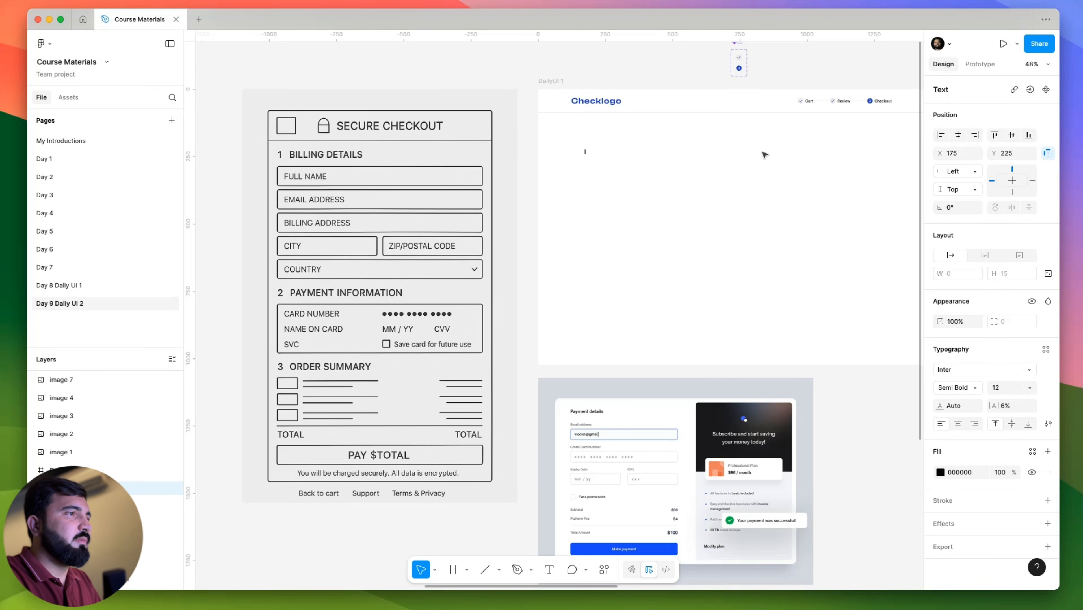
pyautogui.write('Billing d')
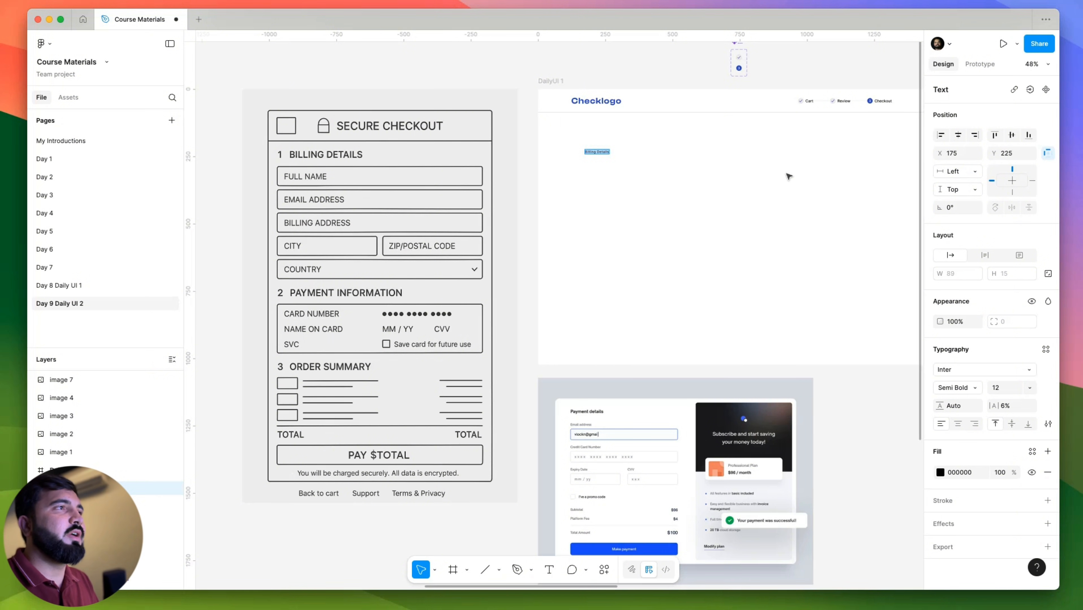
pyautogui.click(1005, 389)
pyautogui.write('24')
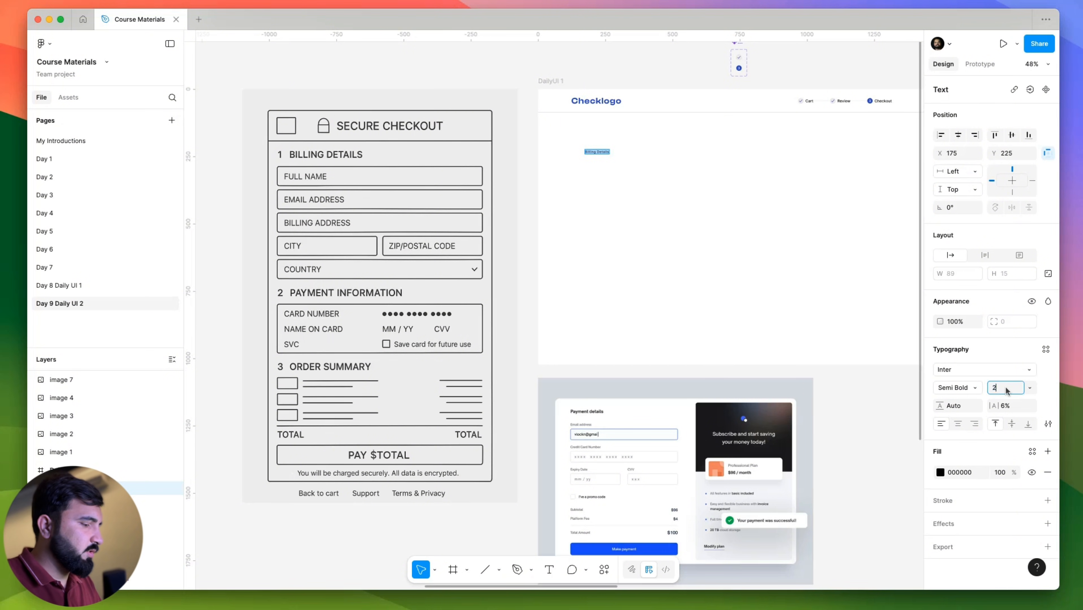
pyautogui.press('Return')
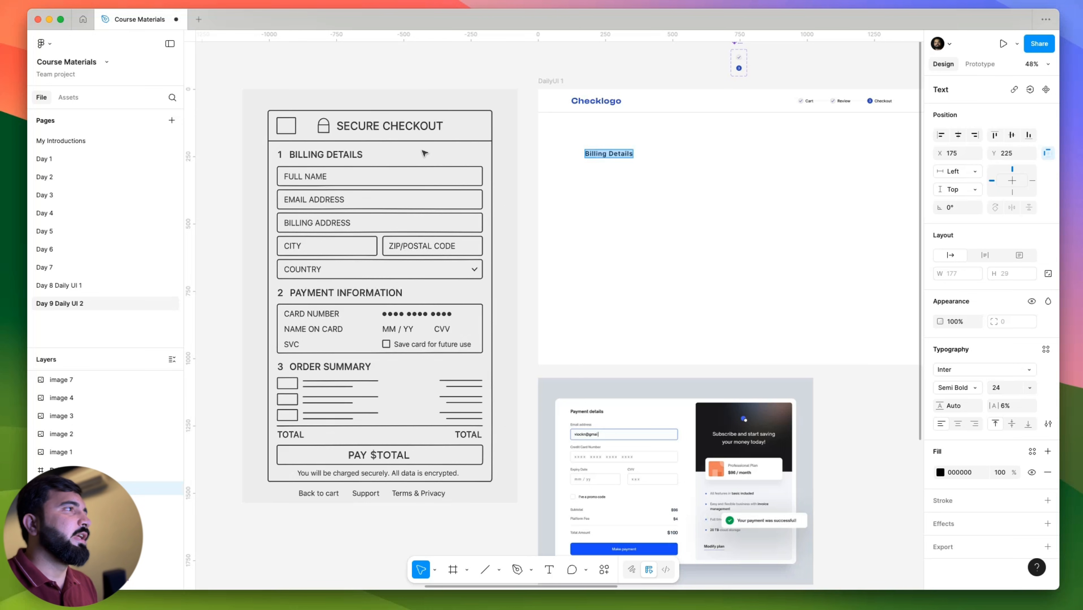
# Change the Billing Details heading's font to Clash Display to match the Checklogo text.
pyautogui.click(597, 101)
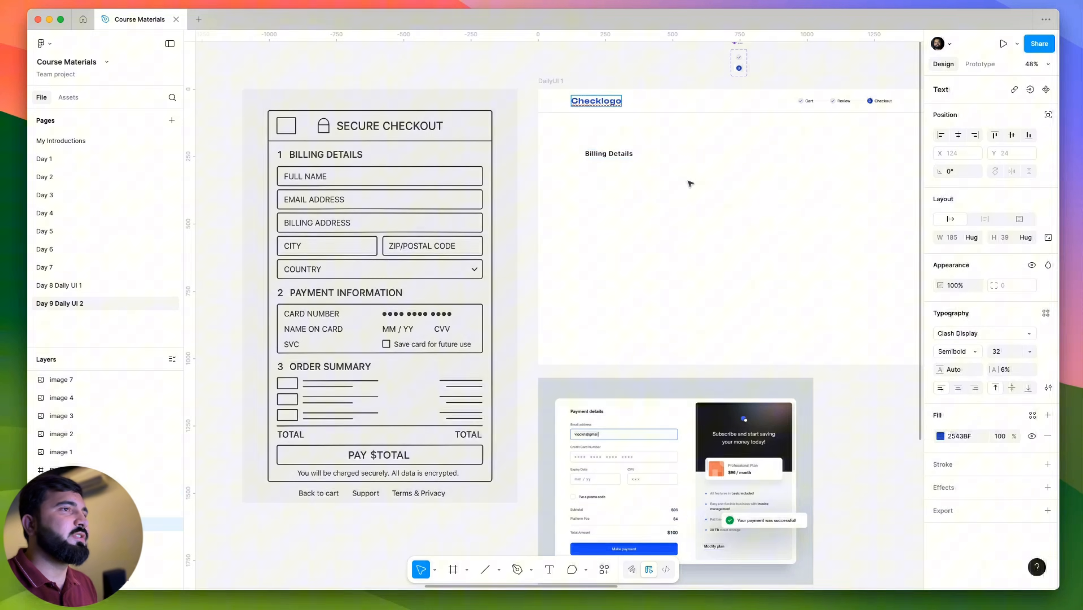
pyautogui.click(966, 335)
pyautogui.click(612, 194)
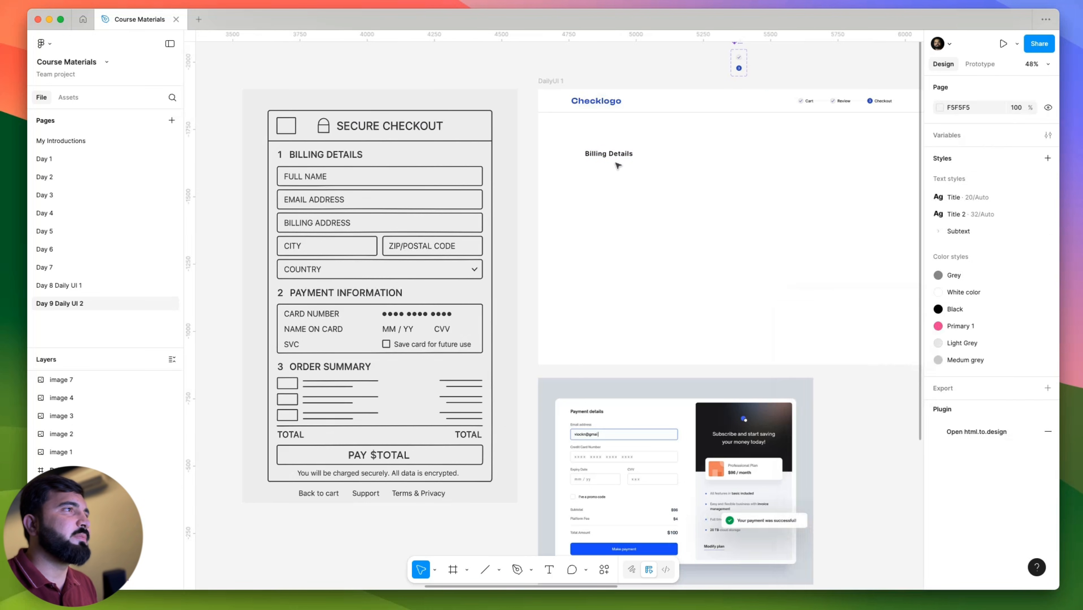
pyautogui.click(616, 155)
pyautogui.click(959, 370)
pyautogui.press('Return')
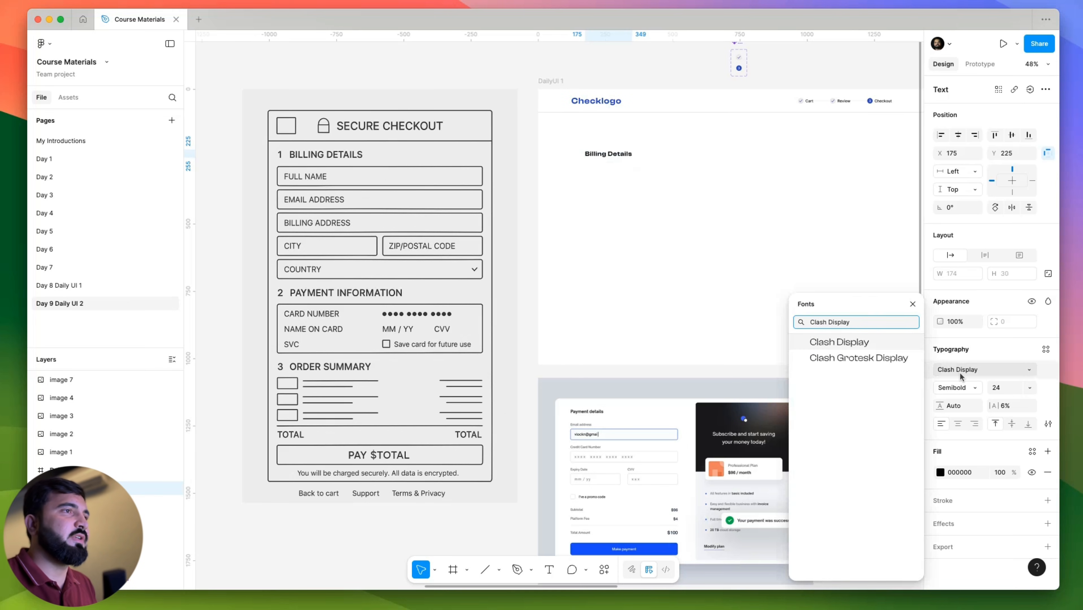
# Move the Billing Details heading closer to the header, left-aligned with the logo at X 124, Y 135.
pyautogui.scroll(3, 666, 137)
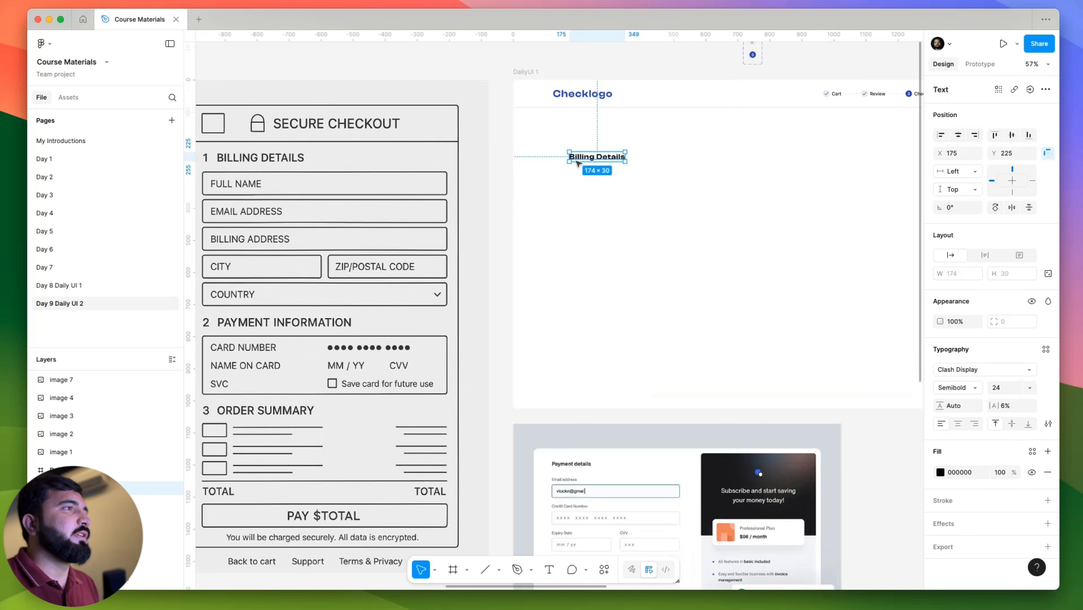
pyautogui.moveTo(575, 157); pyautogui.dragTo(564, 133)
pyautogui.hscroll(5, 471, 257)
pyautogui.scroll(-3, 471, 257)
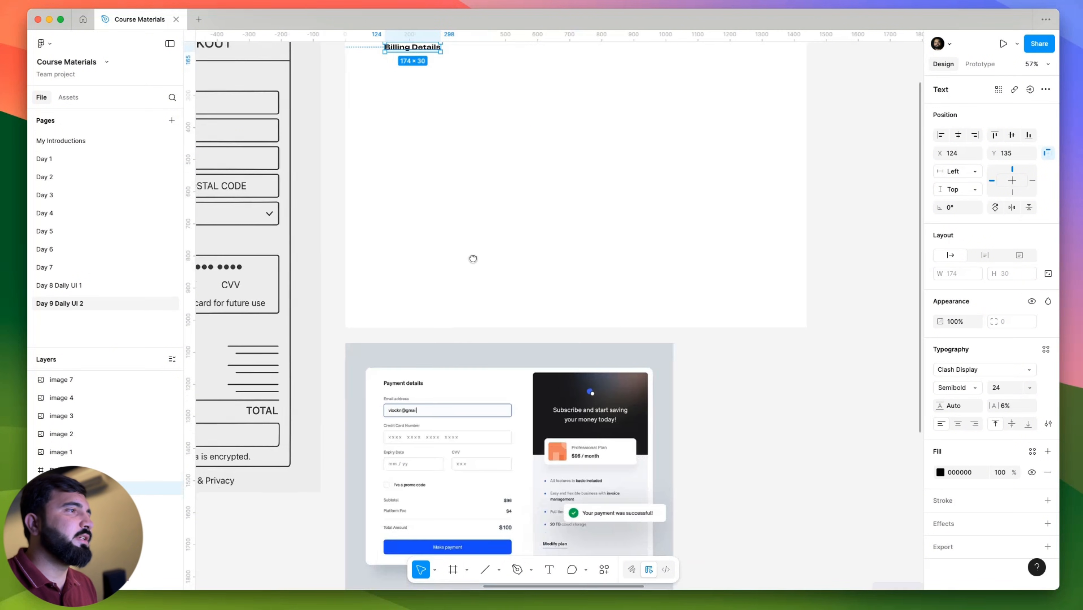
pyautogui.scroll(1, 467, 273)
pyautogui.scroll(-1, 417, 457)
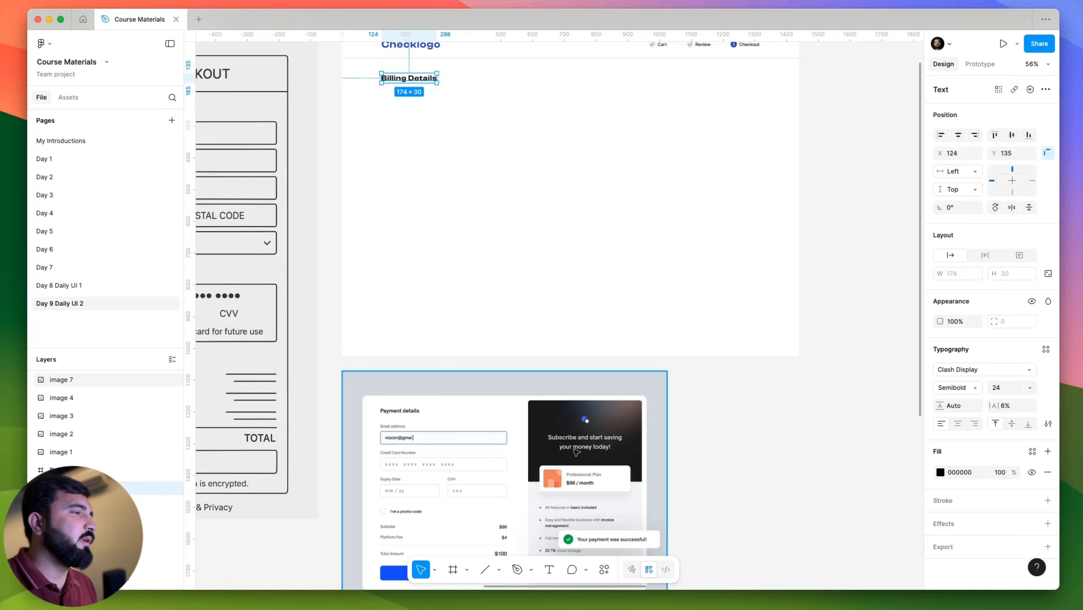
# Move the Payment details reference image above and to the right of the DailyUI 1 frame, at X 6261, Y -2331.
pyautogui.scroll(-5, 576, 452)
pyautogui.hscroll(-3, 385, 342)
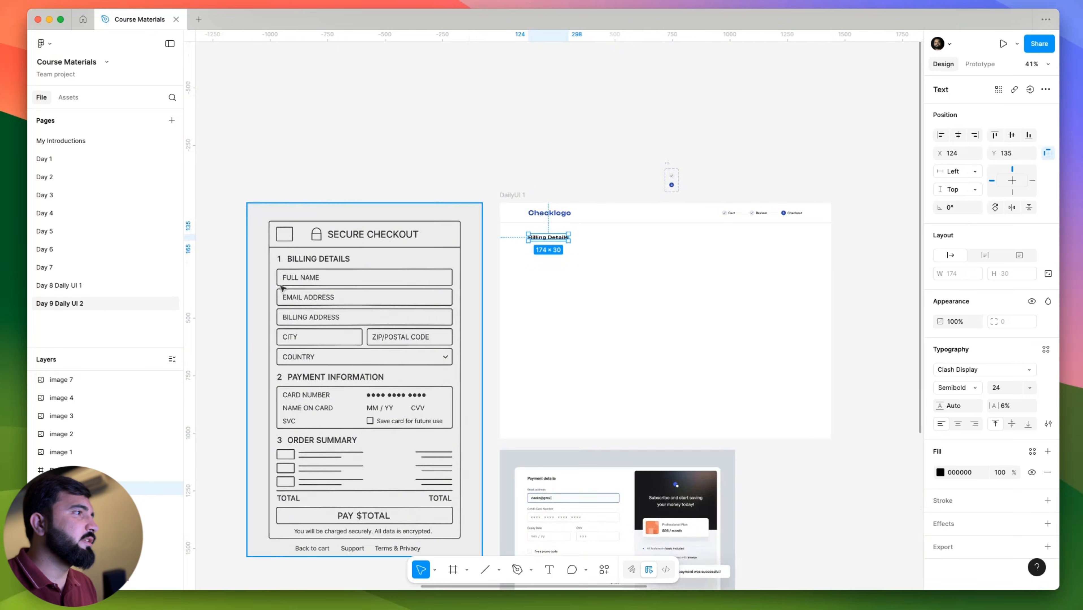
pyautogui.scroll(2, 283, 289)
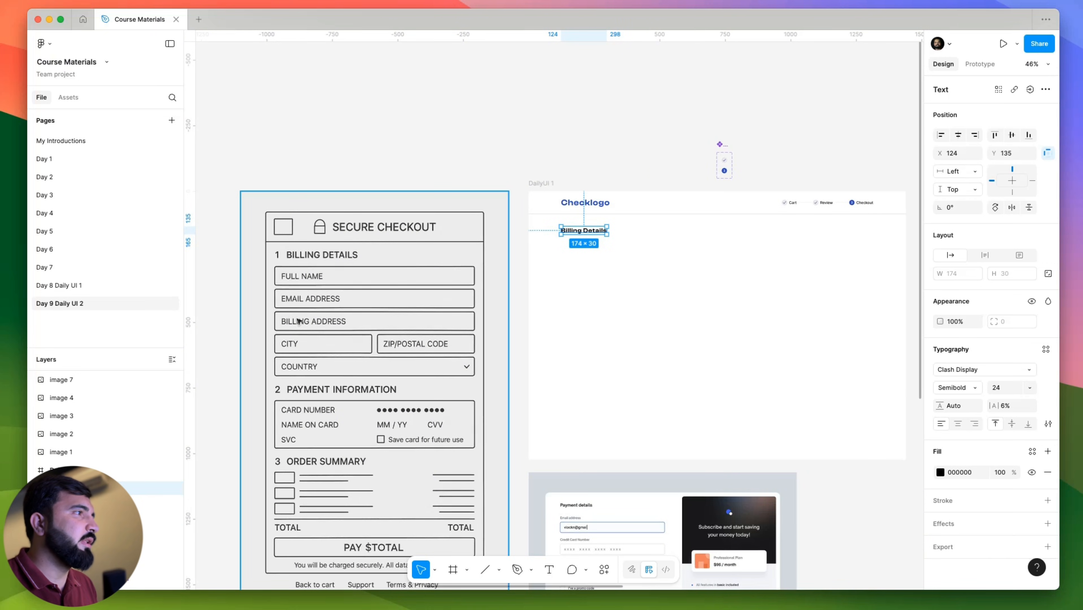
pyautogui.click(613, 333)
pyautogui.moveTo(585, 276); pyautogui.dragTo(417, 295)
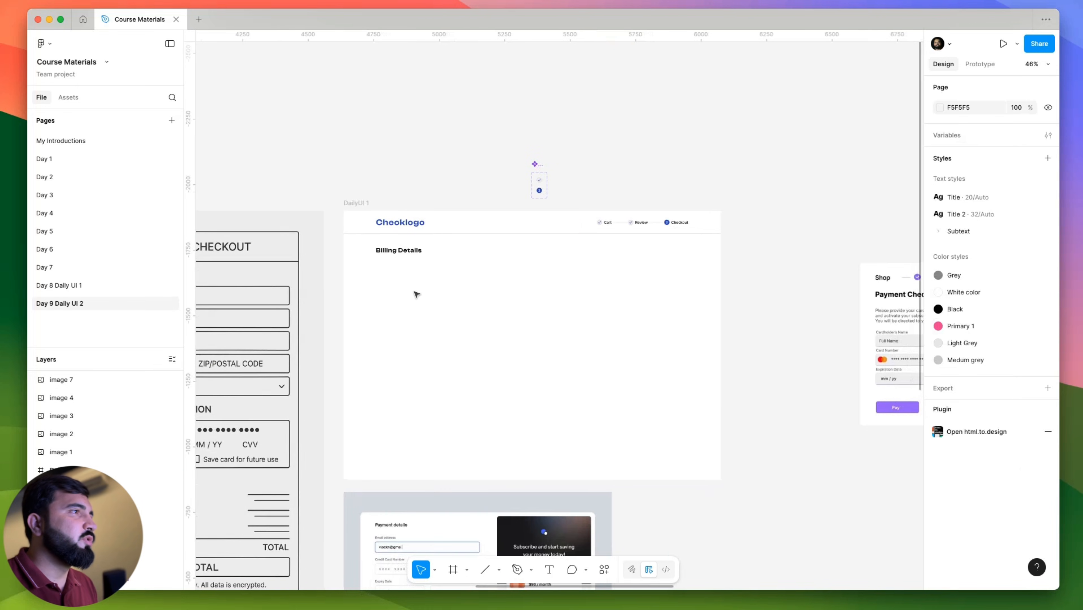
pyautogui.click(422, 519)
pyautogui.scroll(-5, 421, 515)
pyautogui.moveTo(421, 515); pyautogui.dragTo(674, 290)
pyautogui.scroll(10, 452, 394)
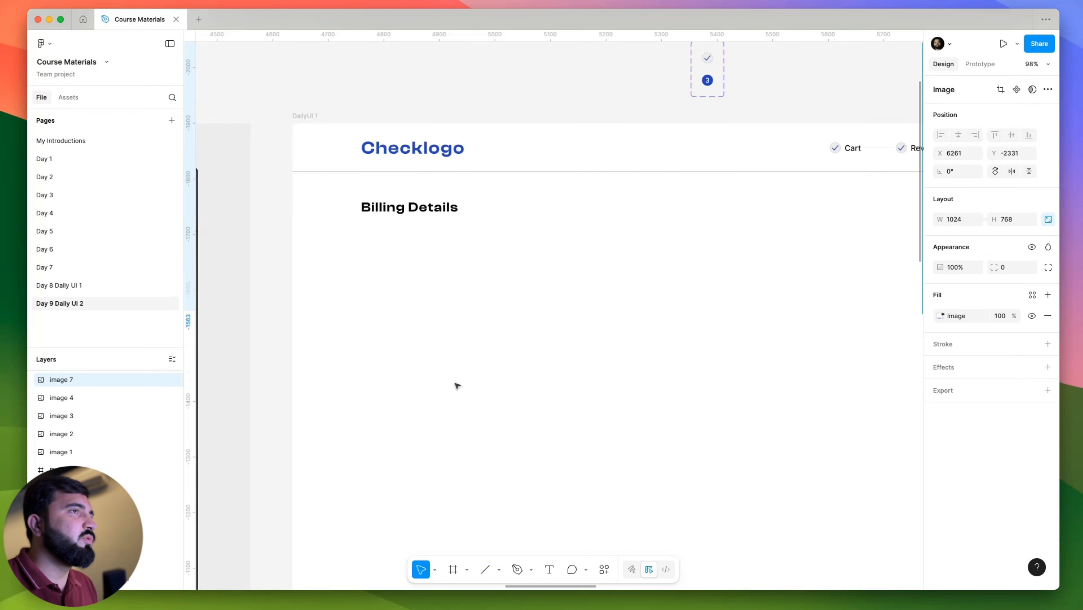
# Add a "Full name" text label below the Billing Details heading.
pyautogui.moveTo(520, 375); pyautogui.dragTo(450, 355)
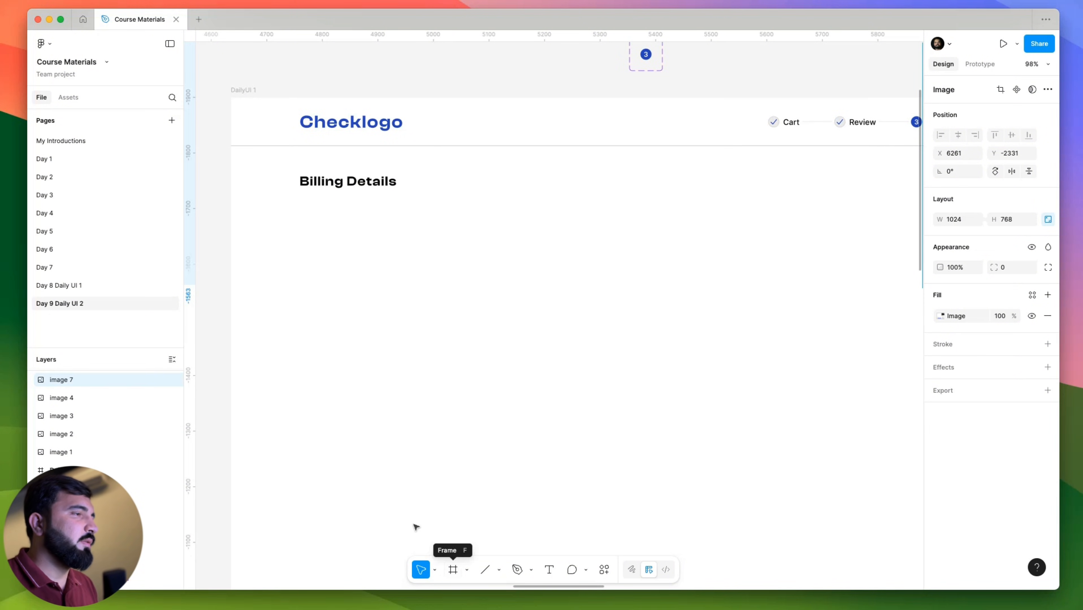
pyautogui.press('t')
pyautogui.click(335, 239)
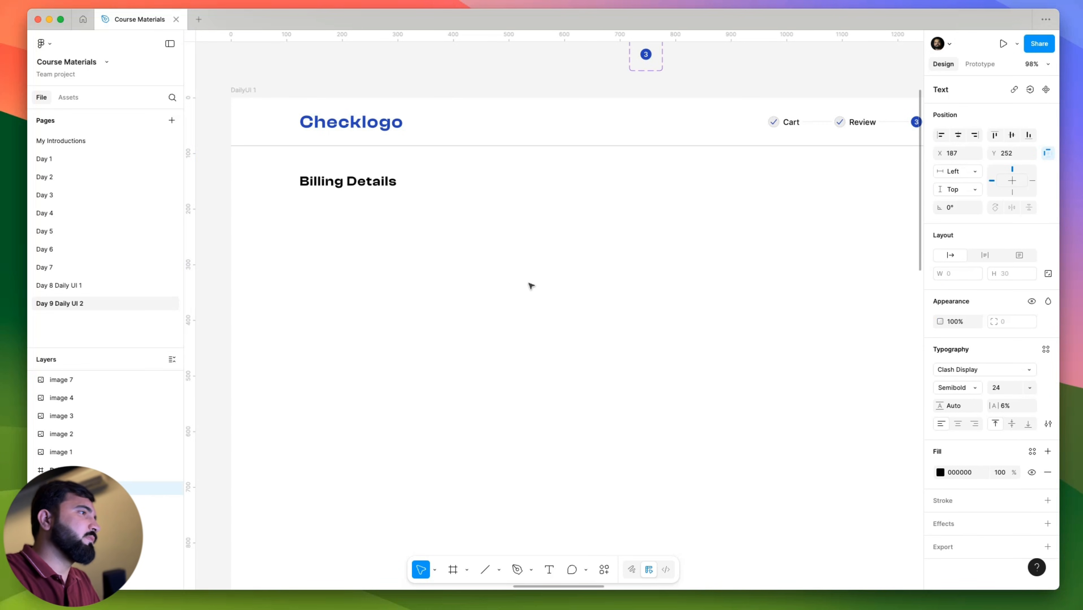
pyautogui.write('Full nMa')
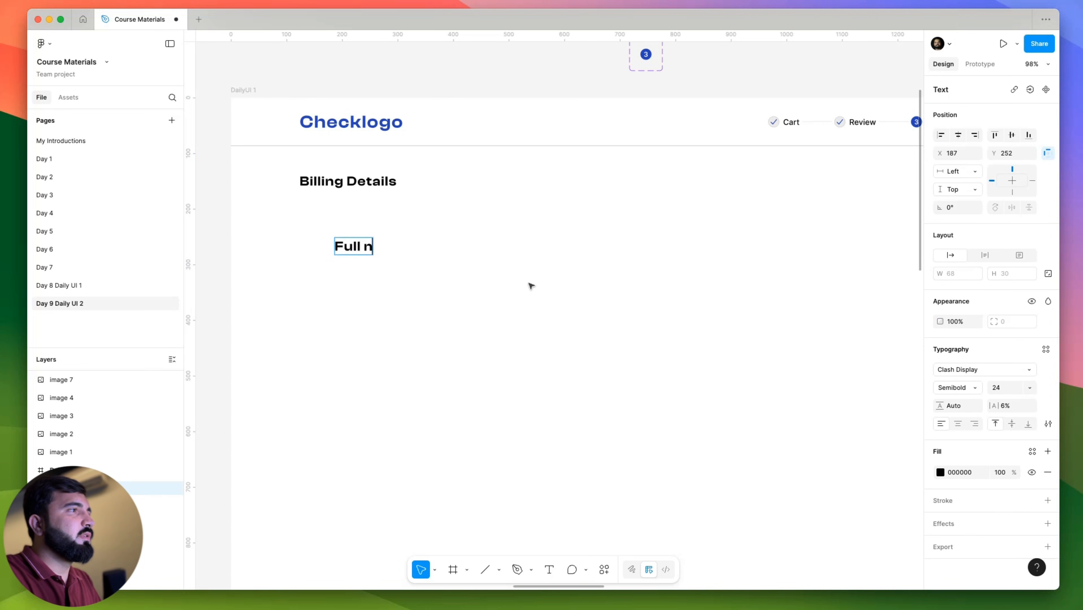
pyautogui.press('BackSpace')
pyautogui.press('BackSpace')
pyautogui.write('name')
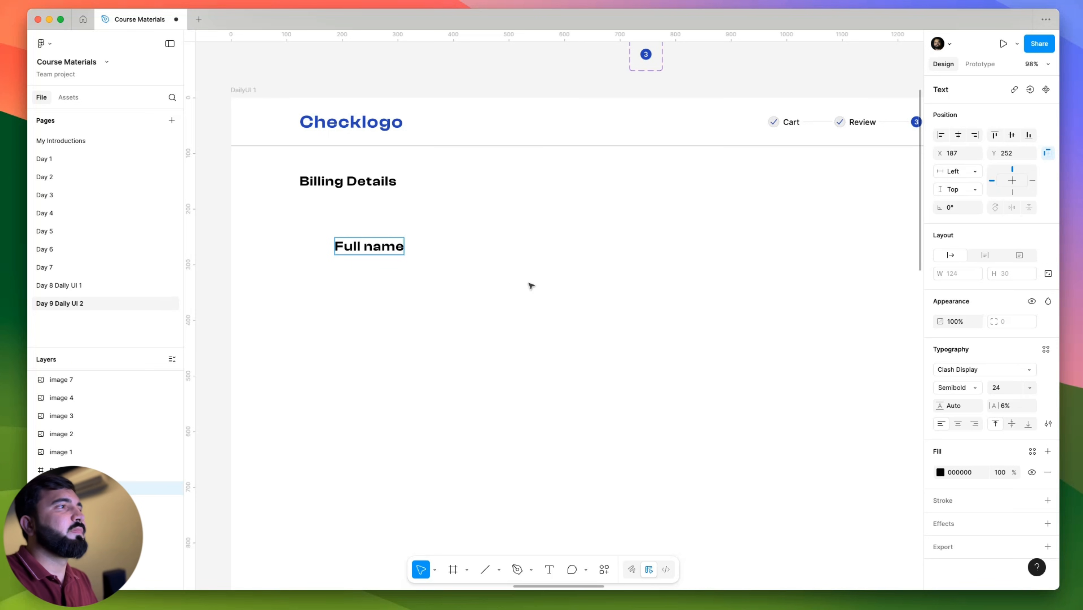
# Set the Full name label's font to Inter at size 12 with 0% letter spacing.
pyautogui.press('super+a')
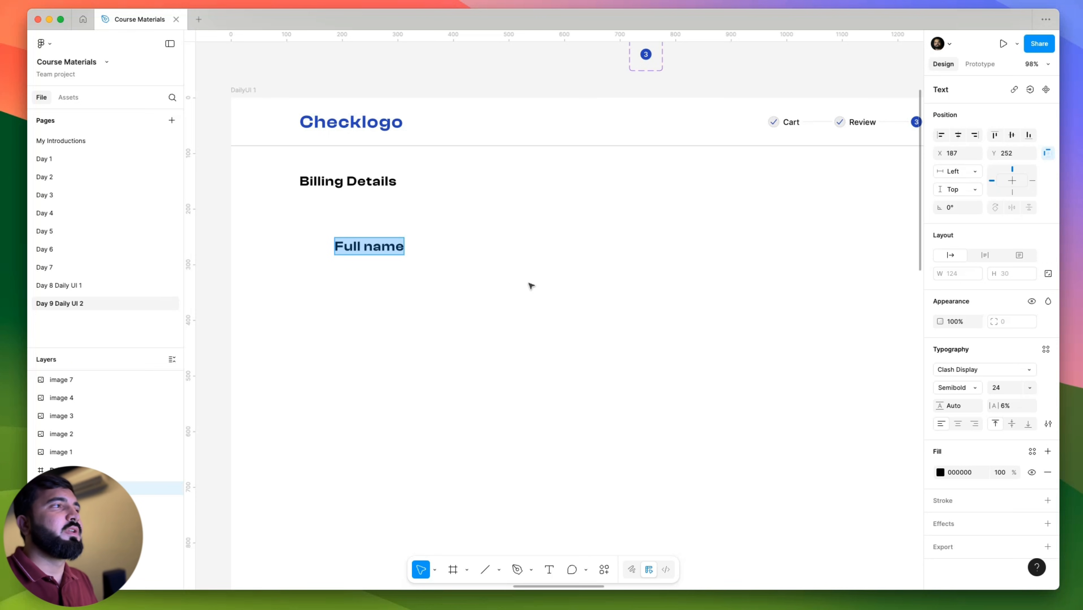
pyautogui.click(996, 388)
pyautogui.write('12')
pyautogui.press('Return')
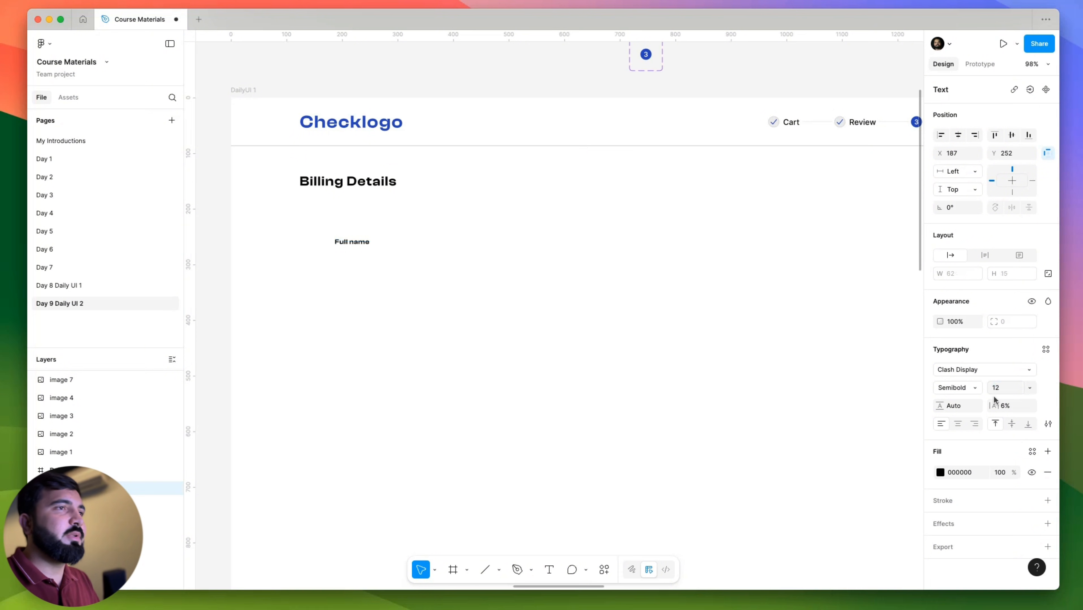
pyautogui.click(973, 369)
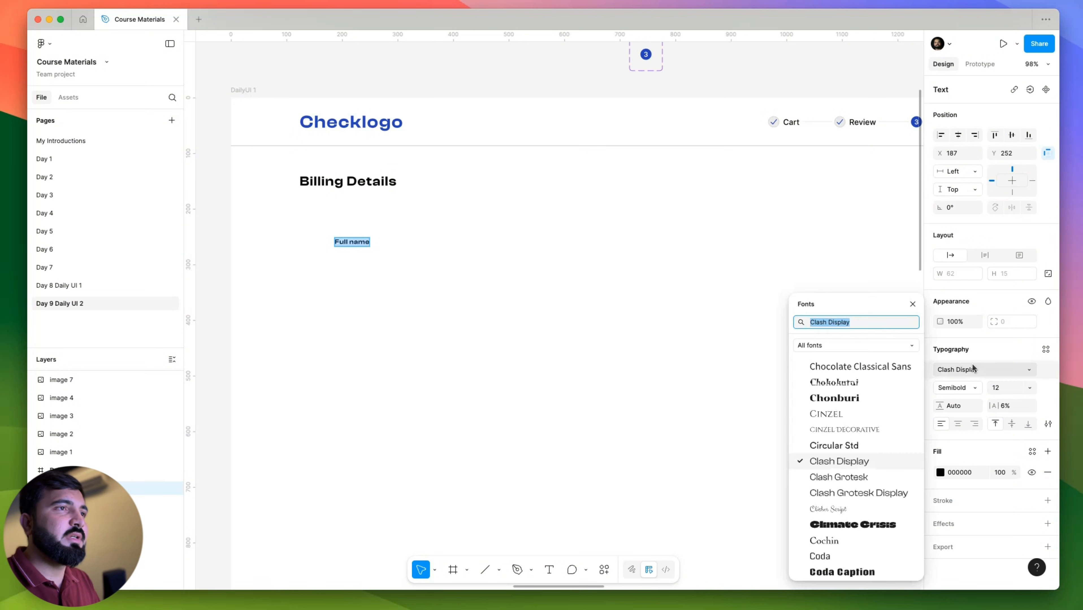
pyautogui.write('inter')
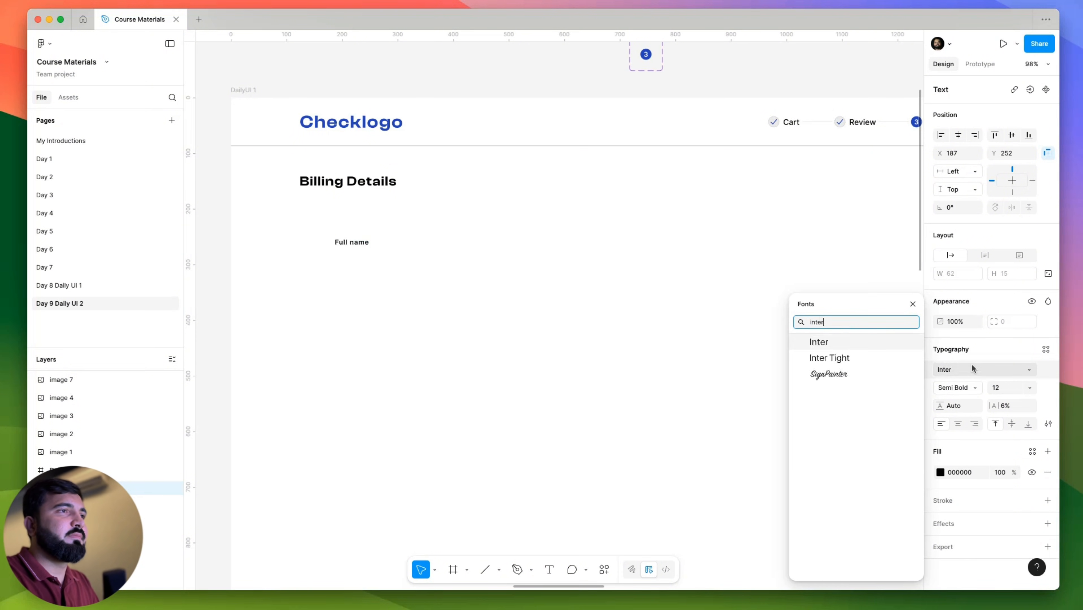
pyautogui.press('Return')
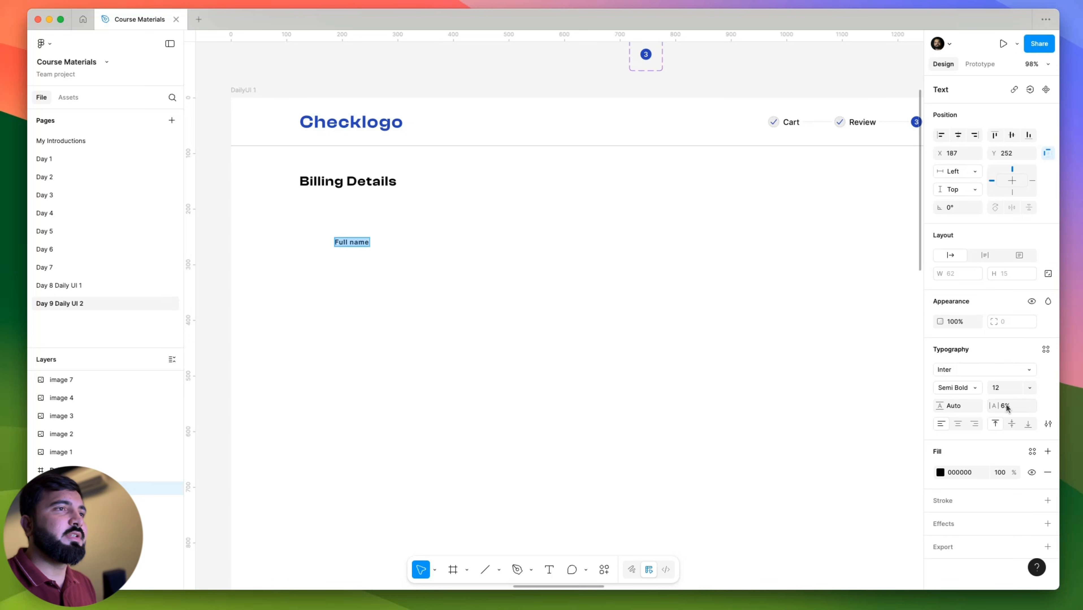
pyautogui.click(1007, 410)
pyautogui.write('0')
pyautogui.press('Return')
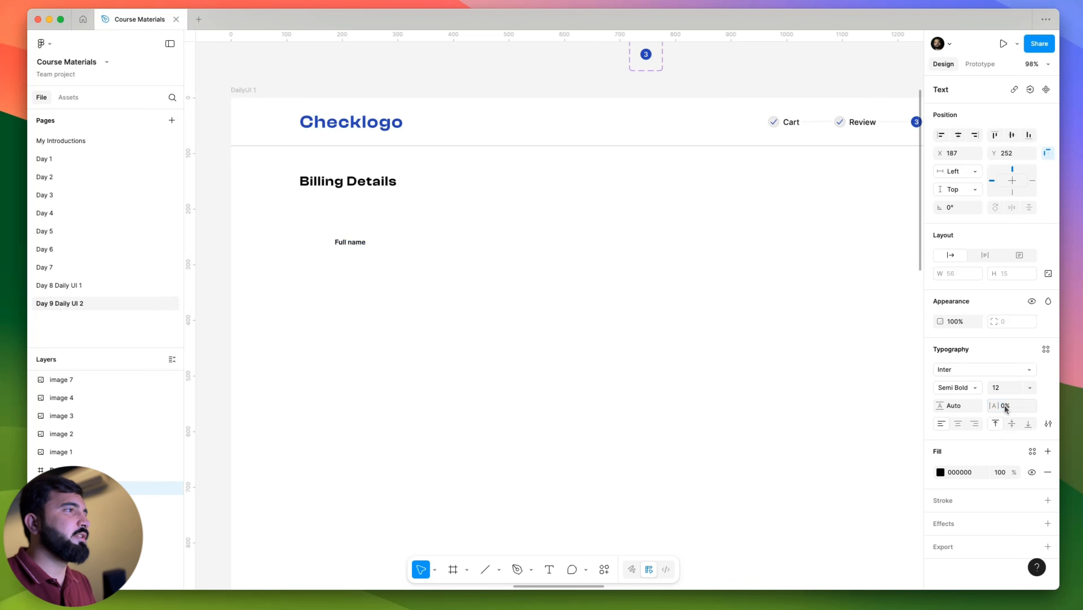
# Move the Full name label under the Billing Details heading to X 124, Y 205, and duplicate it directly below at Y 232.
pyautogui.keyDown('ctrl'); pyautogui.scroll(5, 334, 230); pyautogui.keyUp('ctrl')
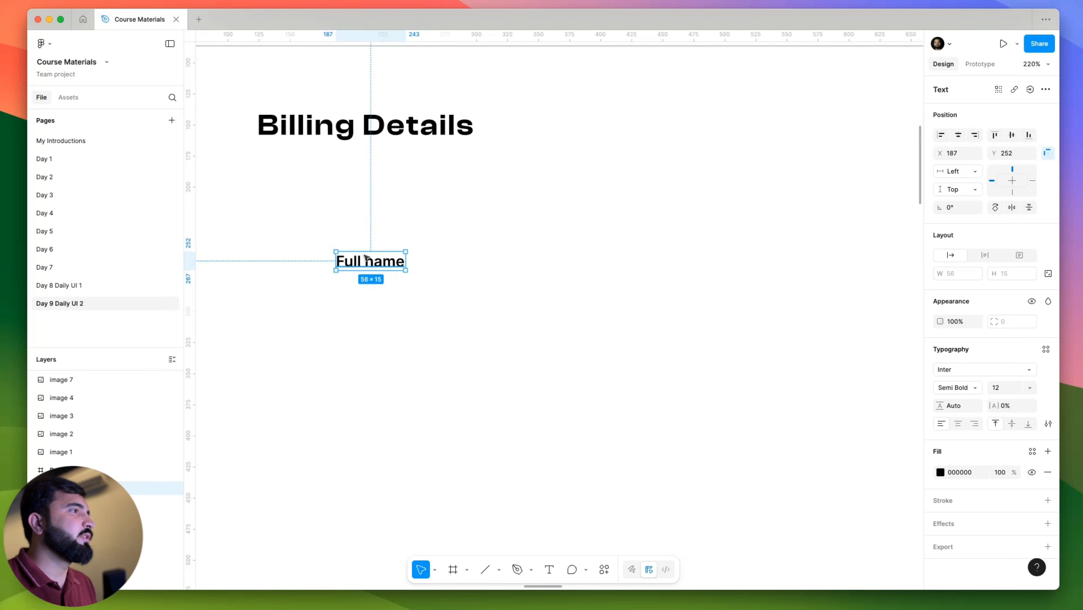
pyautogui.moveTo(378, 265); pyautogui.dragTo(299, 206)
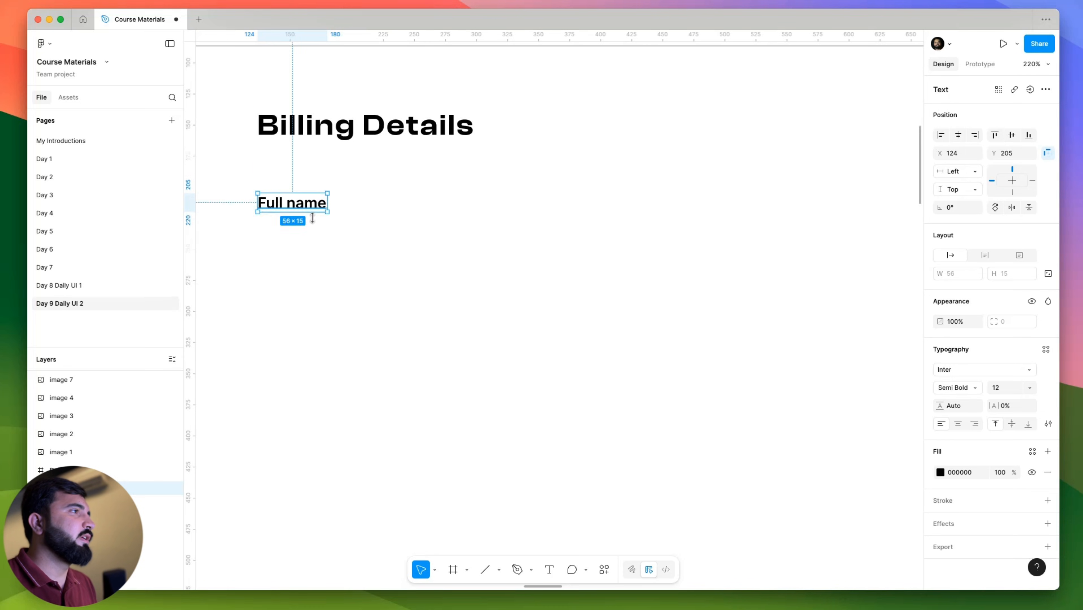
pyautogui.hscroll(-5, 364, 231)
pyautogui.keyDown('ctrl'); pyautogui.scroll(5, 411, 210); pyautogui.keyUp('ctrl')
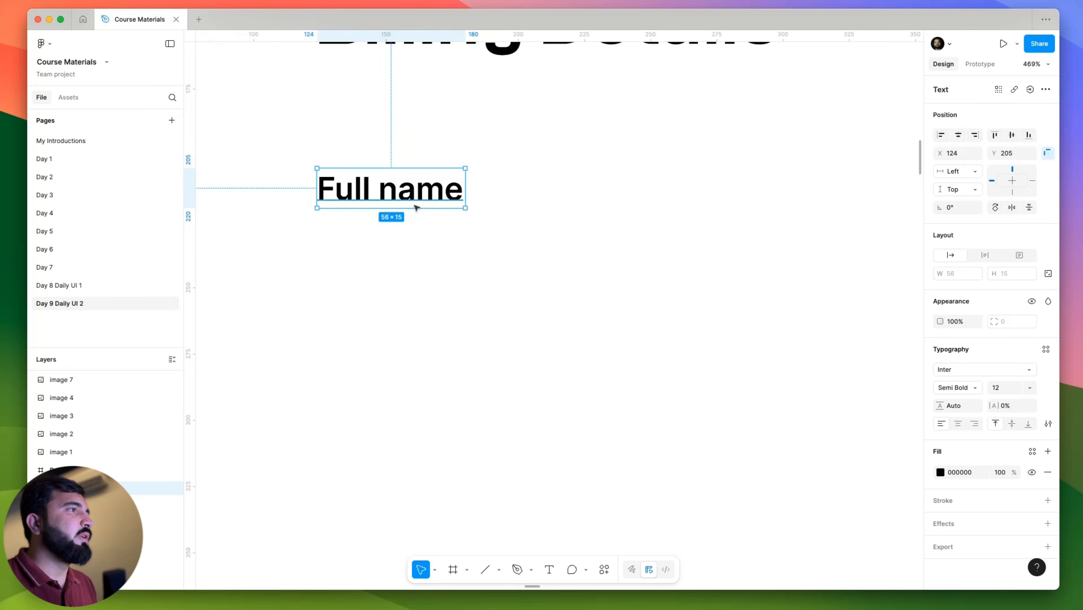
pyautogui.keyDown('alt'); pyautogui.moveTo(417, 192); pyautogui.dragTo(427, 264); pyautogui.keyUp('alt')
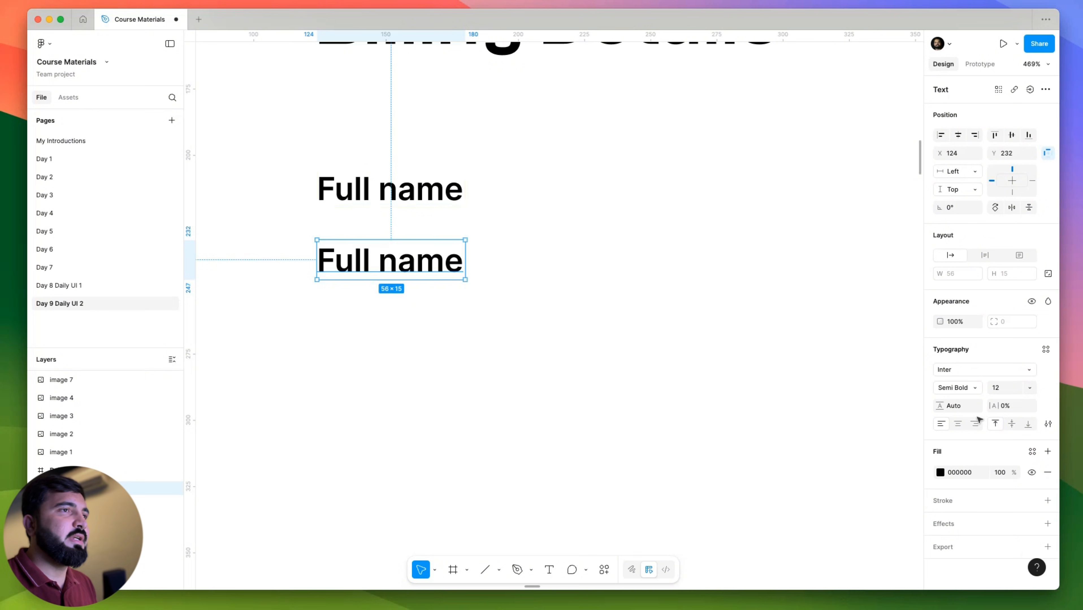
# Set the lower Full name text to size 16 with Regular weight.
pyautogui.click(1011, 388)
pyautogui.write('16')
pyautogui.press('Return')
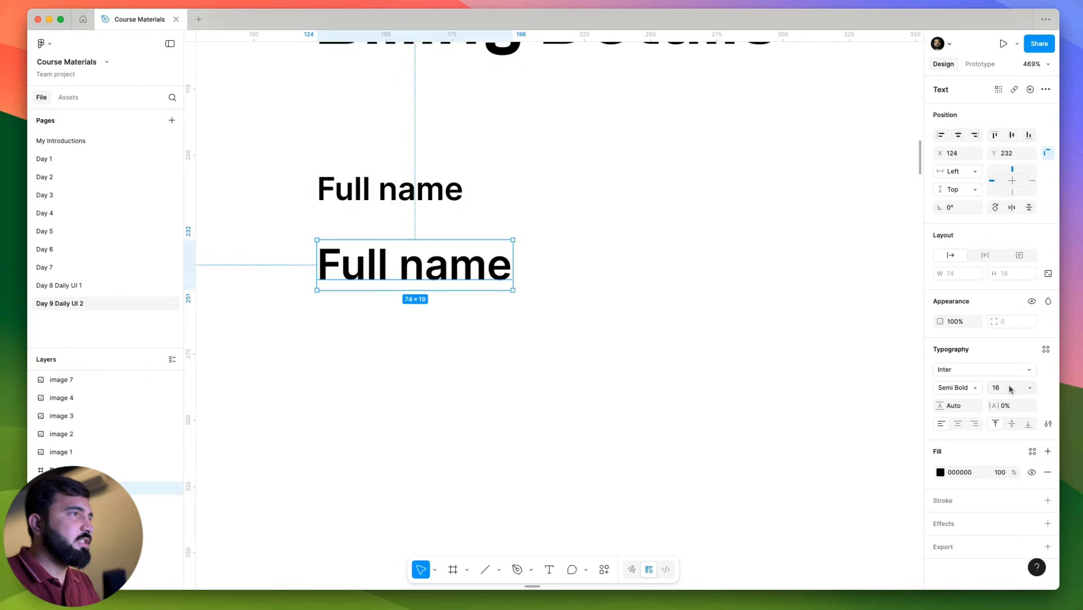
pyautogui.click(947, 385)
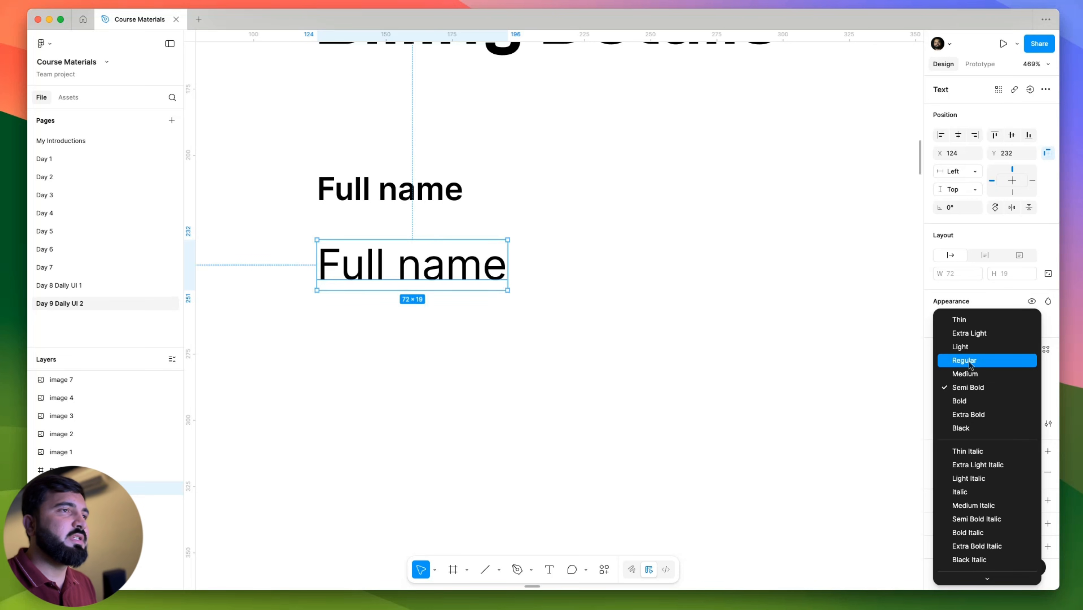
pyautogui.click(969, 361)
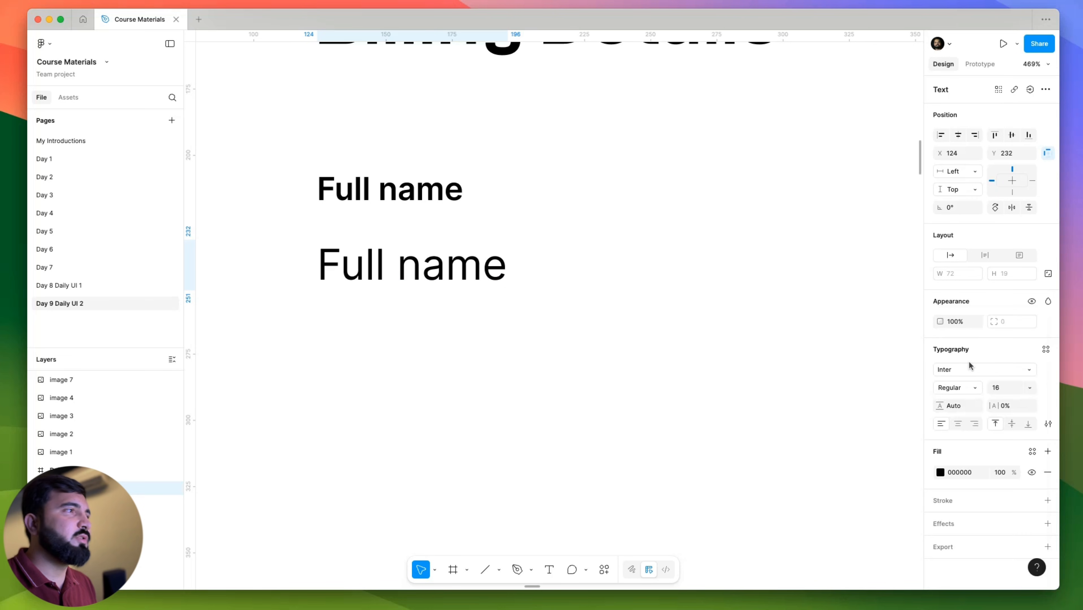
pyautogui.click(946, 473)
pyautogui.moveTo(831, 456); pyautogui.dragTo(766, 394)
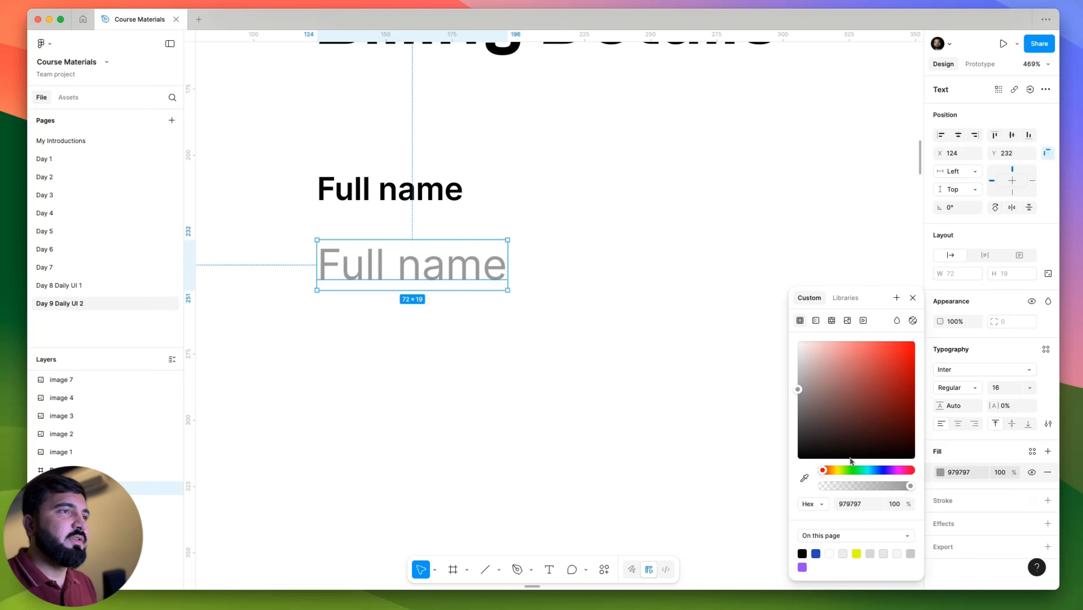
pyautogui.moveTo(852, 461); pyautogui.dragTo(711, 536)
# Set the fill opacity of the lower Full name text to 80%.
pyautogui.click(998, 472)
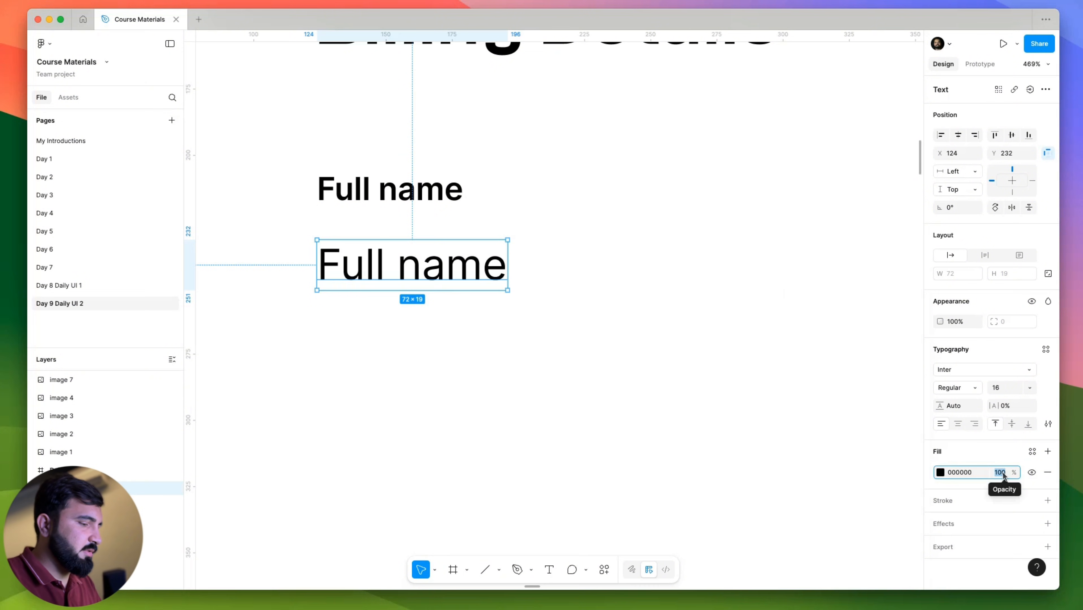
pyautogui.write('7')
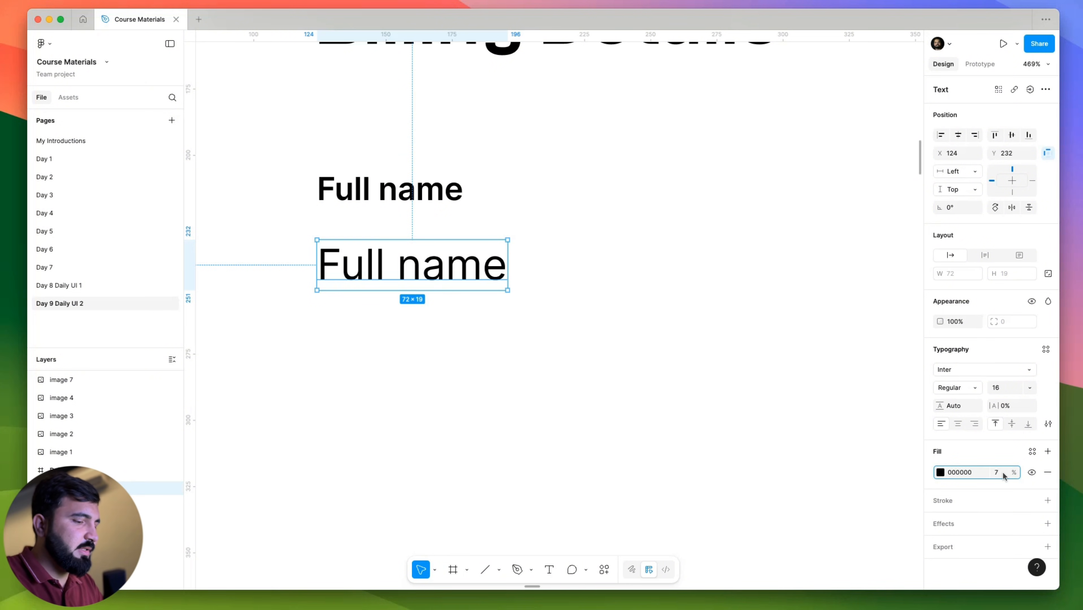
pyautogui.press('BackSpace')
pyautogui.write('80')
pyautogui.press('Return')
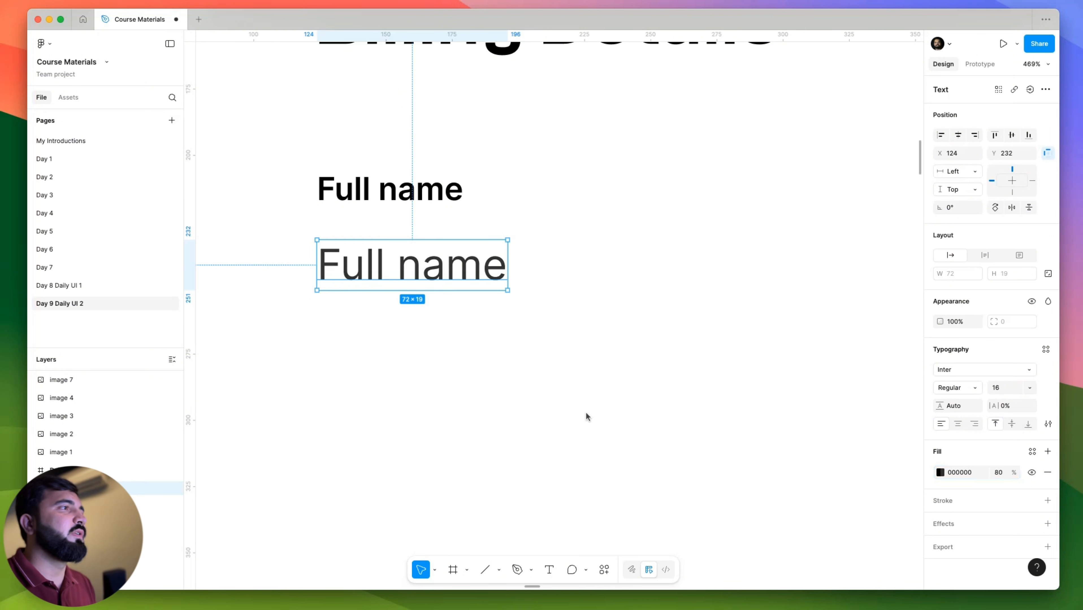
# Wrap the lower Full name text in an auto layout frame at X 124, Y 229, and give it a black stroke at 20% opacity.
pyautogui.hotkey('shift', 'a')
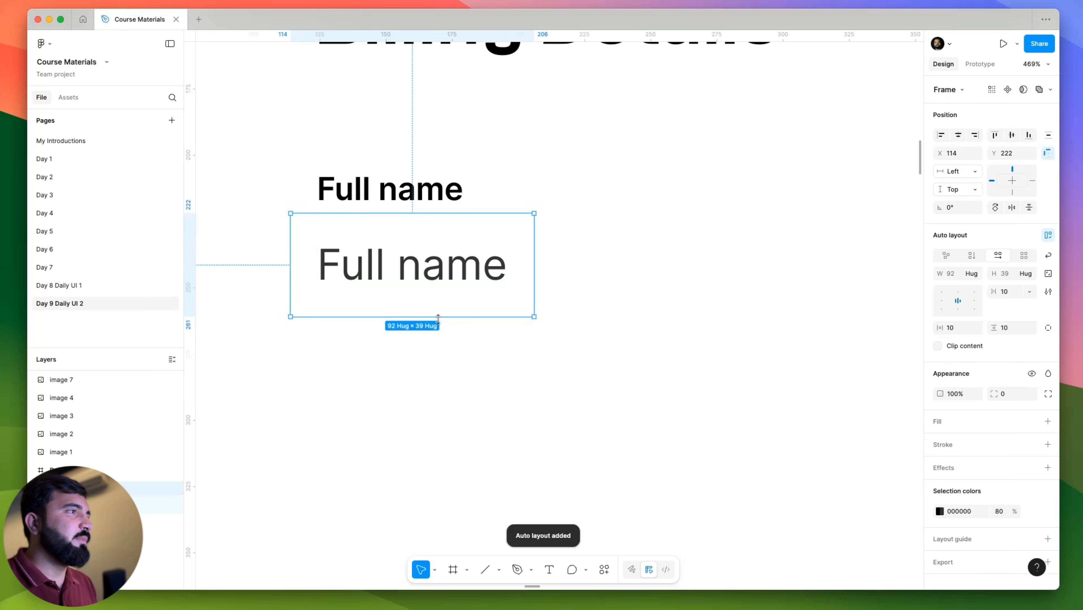
pyautogui.moveTo(368, 259); pyautogui.dragTo(376, 261)
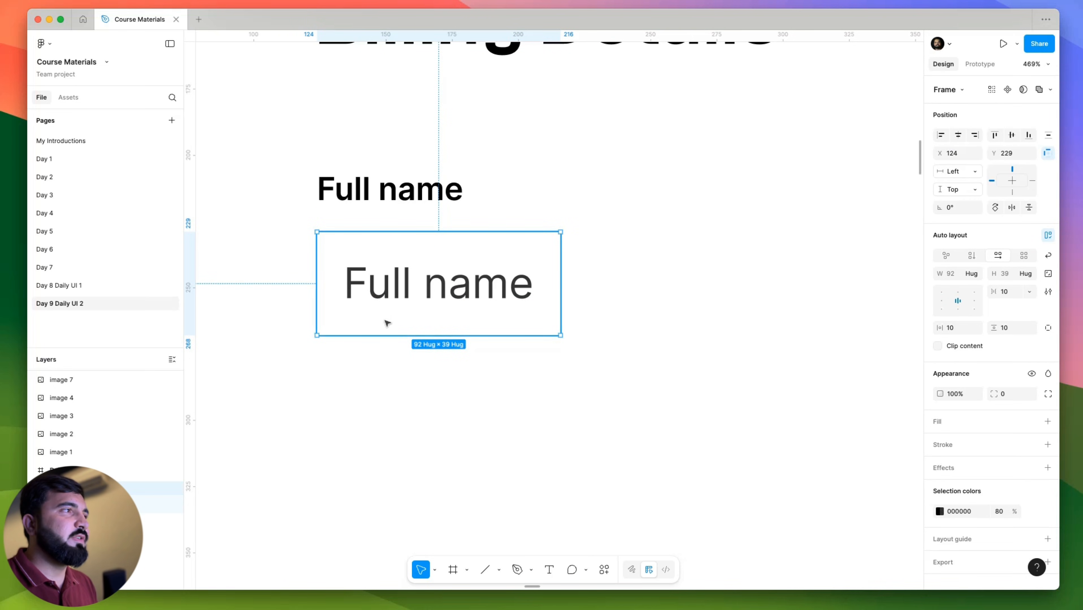
pyautogui.click(1048, 445)
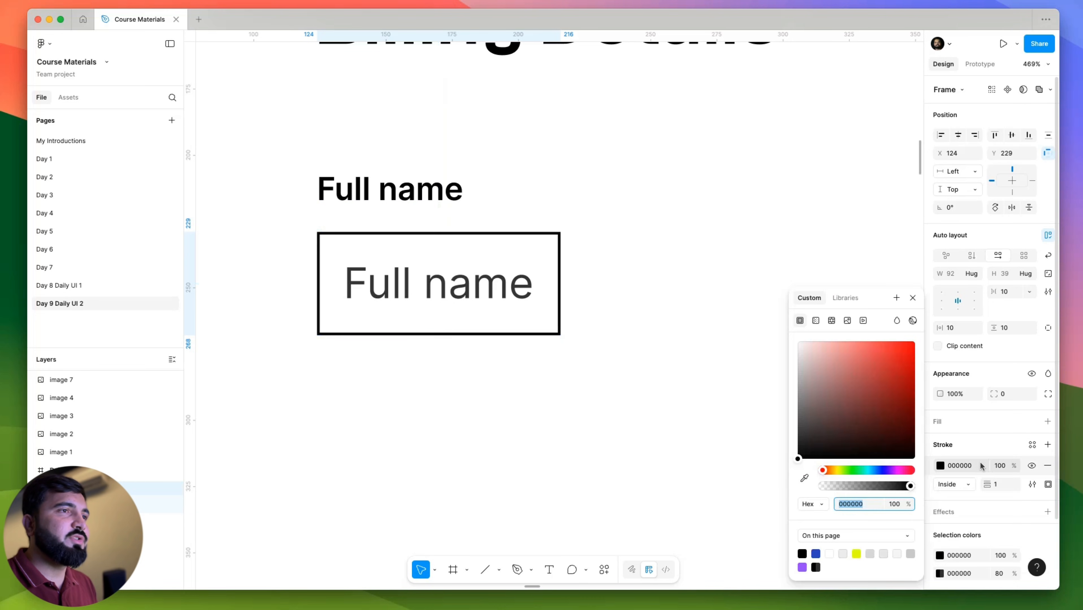
pyautogui.click(1002, 466)
pyautogui.write('2')
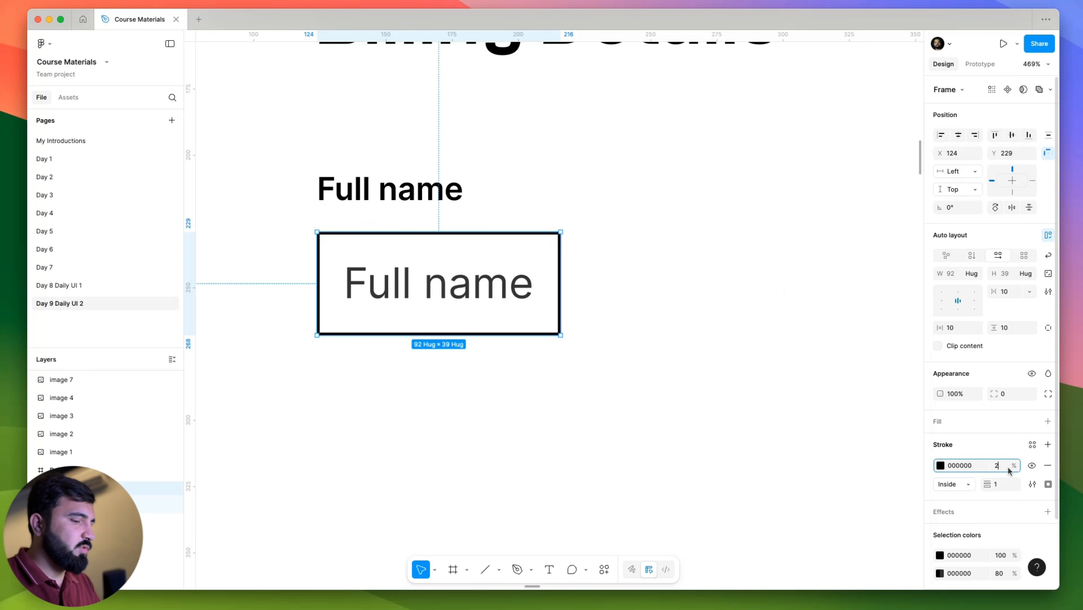
pyautogui.write('0')
pyautogui.press('Return')
pyautogui.scroll(-3, 496, 256)
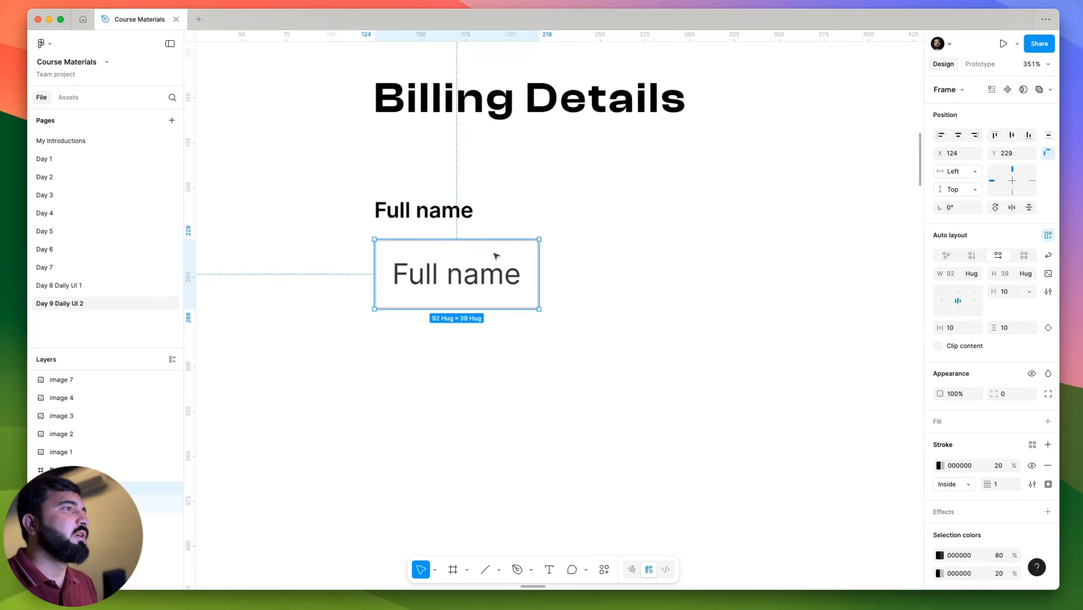
pyautogui.scroll(-2, 496, 255)
pyautogui.moveTo(531, 261); pyautogui.dragTo(700, 267)
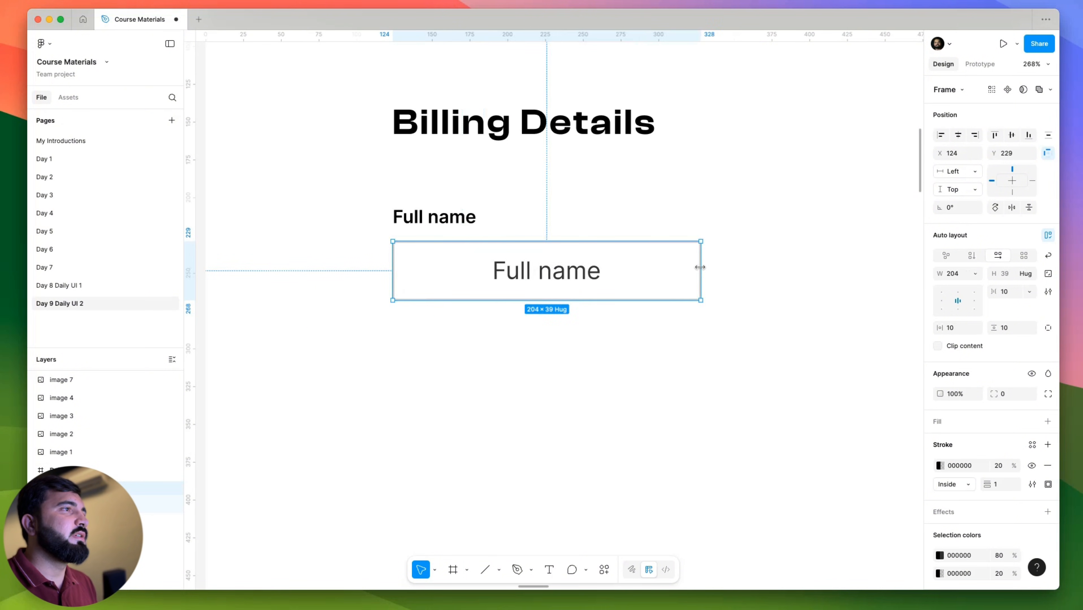
pyautogui.doubleClick(700, 268)
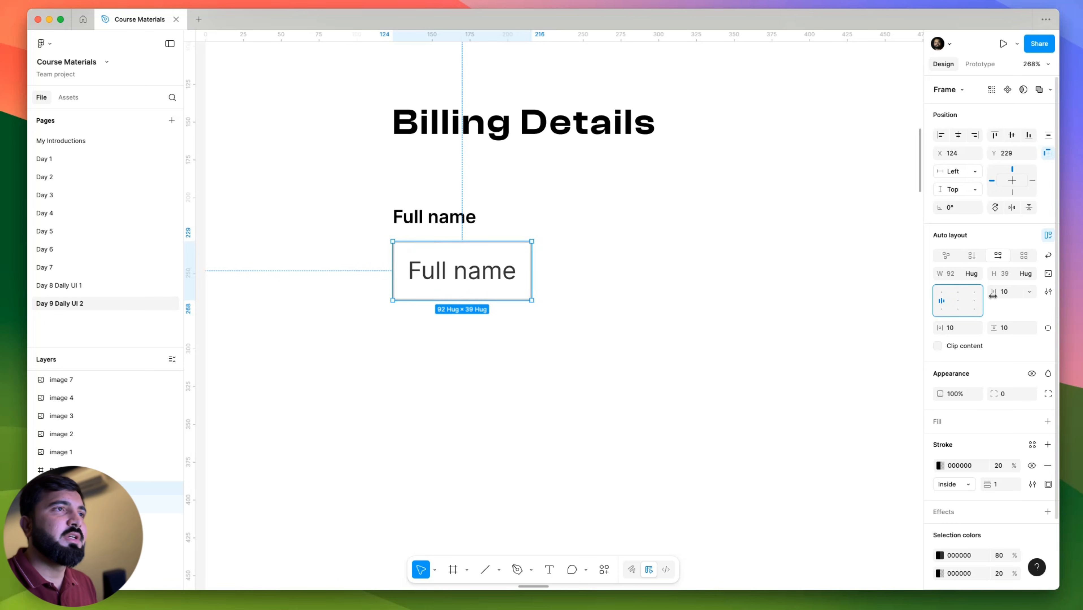
# Set the horizontal padding of the Full name input frame to 12.
pyautogui.click(956, 329)
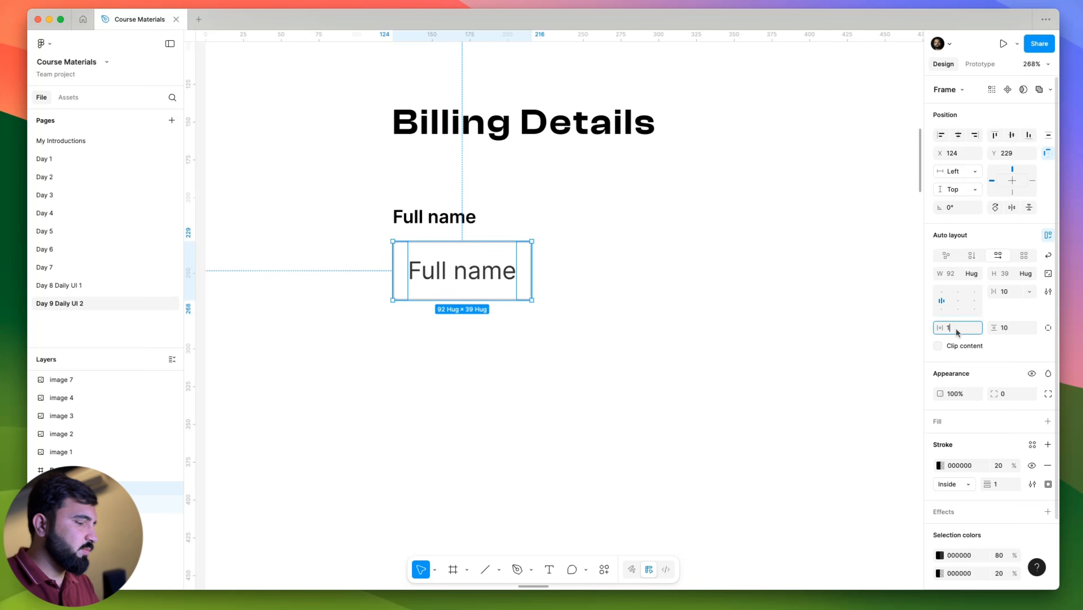
pyautogui.write('12')
pyautogui.press('Return')
pyautogui.scroll(3, 482, 367)
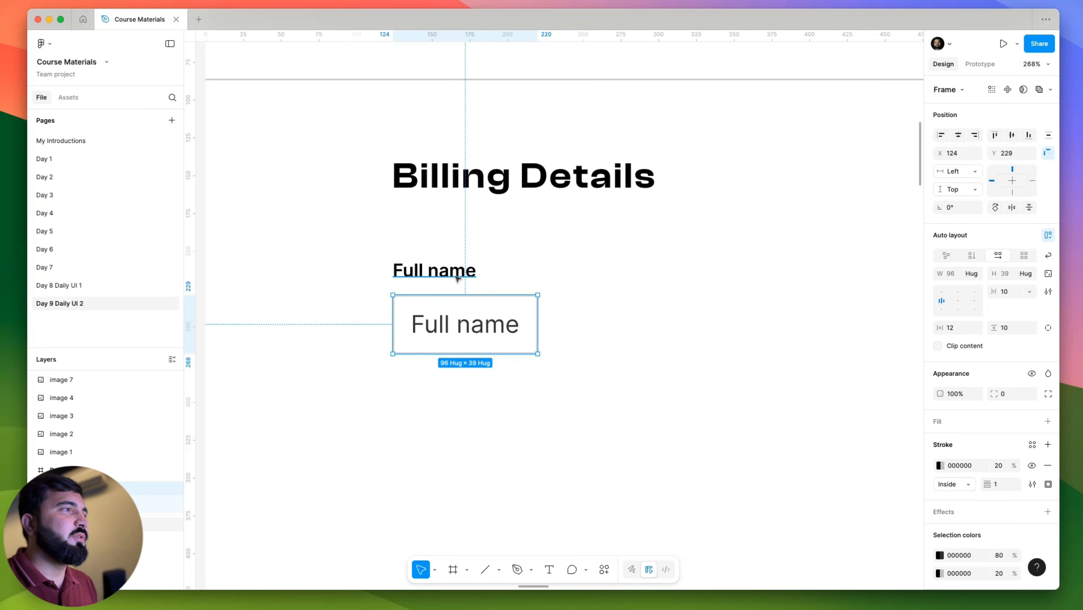
pyautogui.scroll(-5, 457, 278)
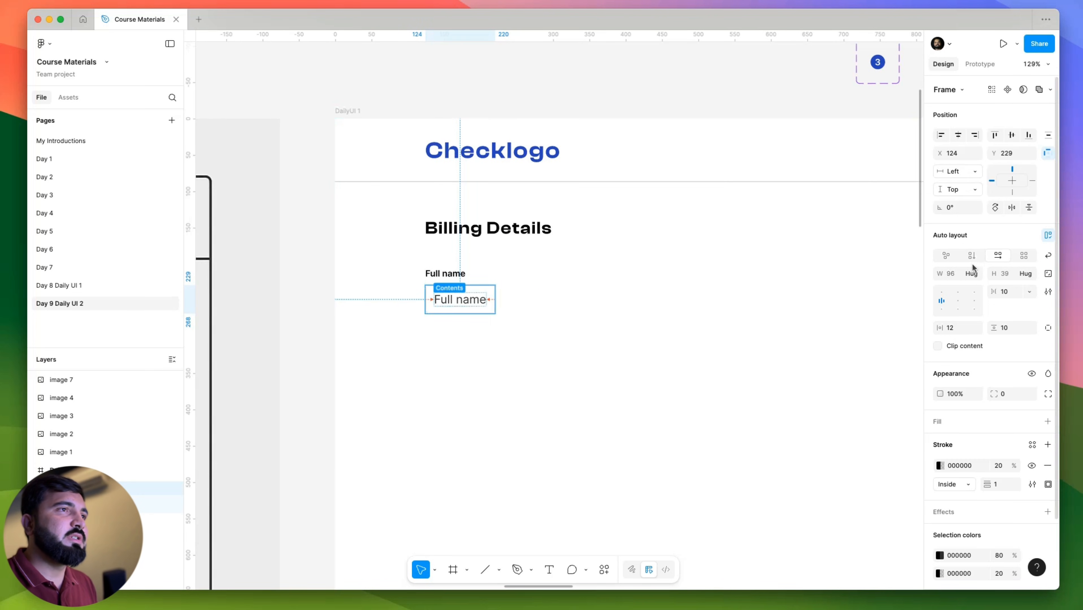
pyautogui.click(976, 275)
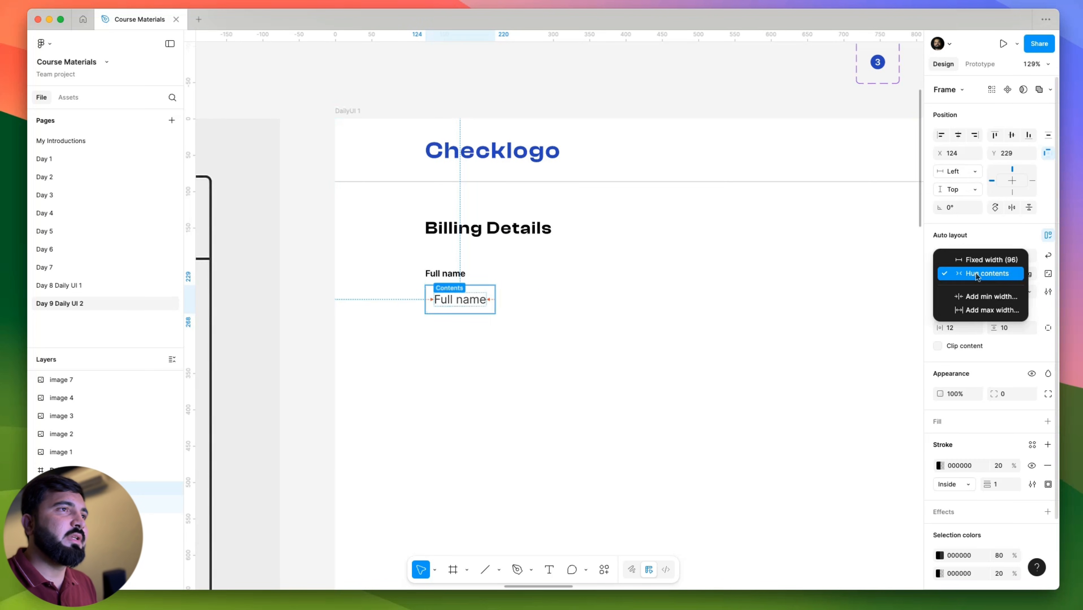
pyautogui.click(959, 275)
pyautogui.click(546, 295)
# Move the Full name input frame closer to its label at Y 225 and set its corner radius to 8.
pyautogui.scroll(5, 450, 291)
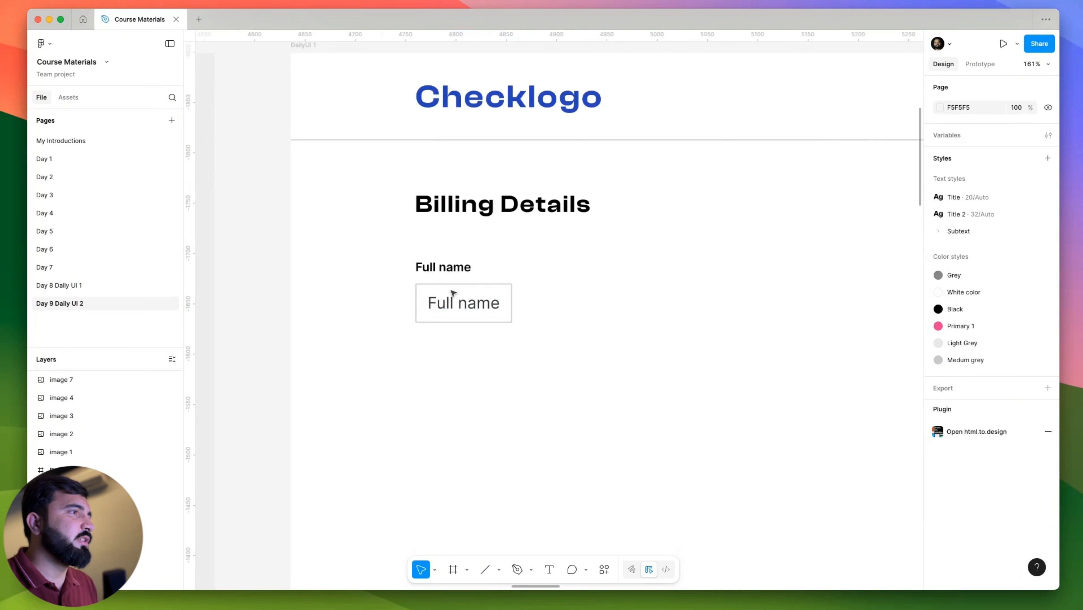
pyautogui.scroll(-2, 581, 409)
pyautogui.hscroll(2, 582, 410)
pyautogui.click(411, 249)
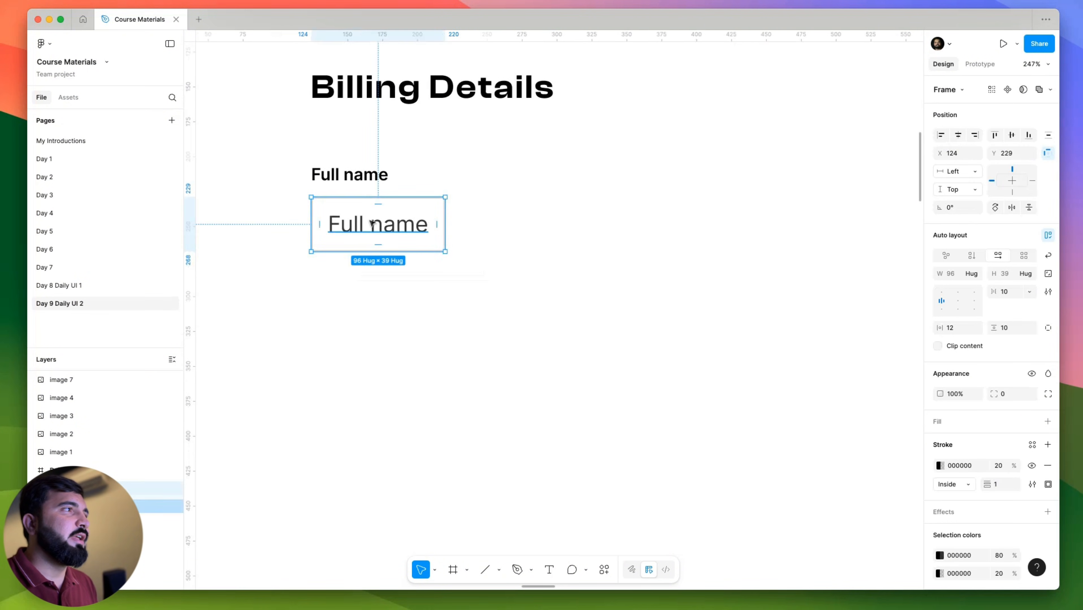
pyautogui.scroll(3, 368, 223)
pyautogui.moveTo(370, 221); pyautogui.dragTo(370, 218)
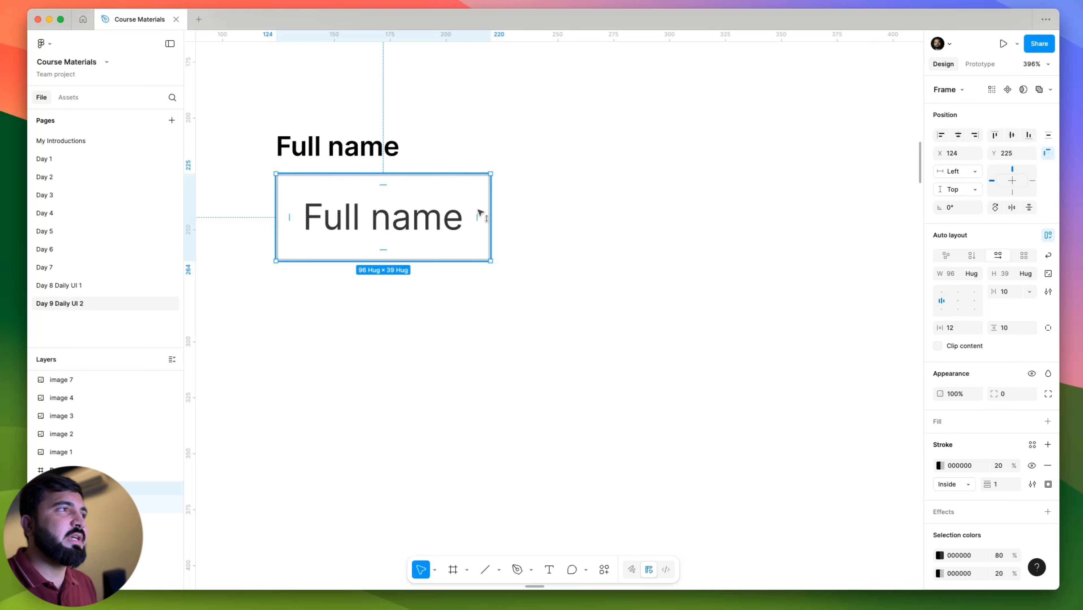
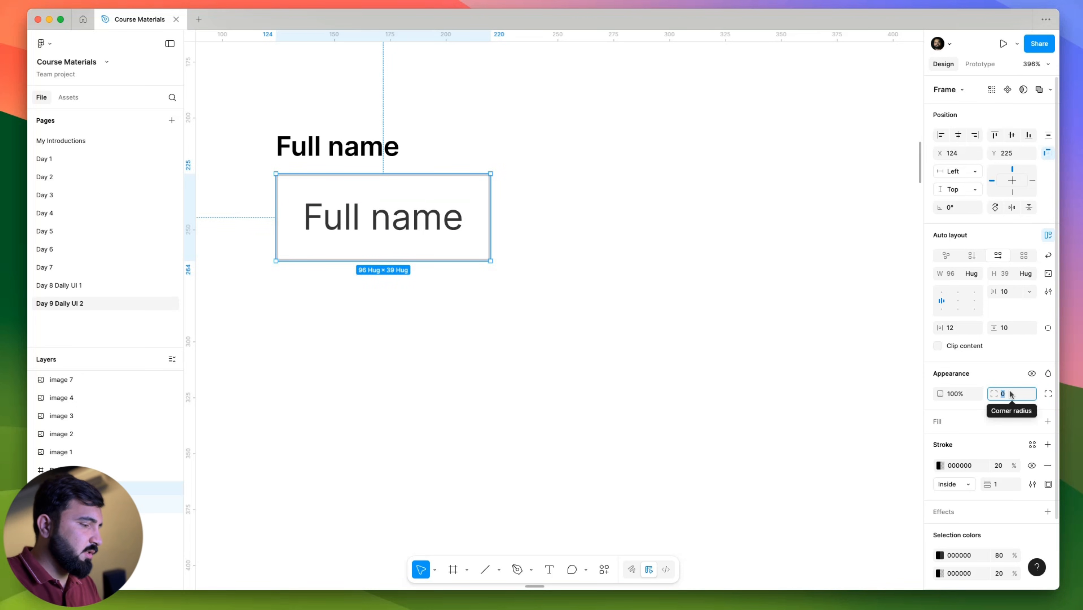
pyautogui.press('Return')
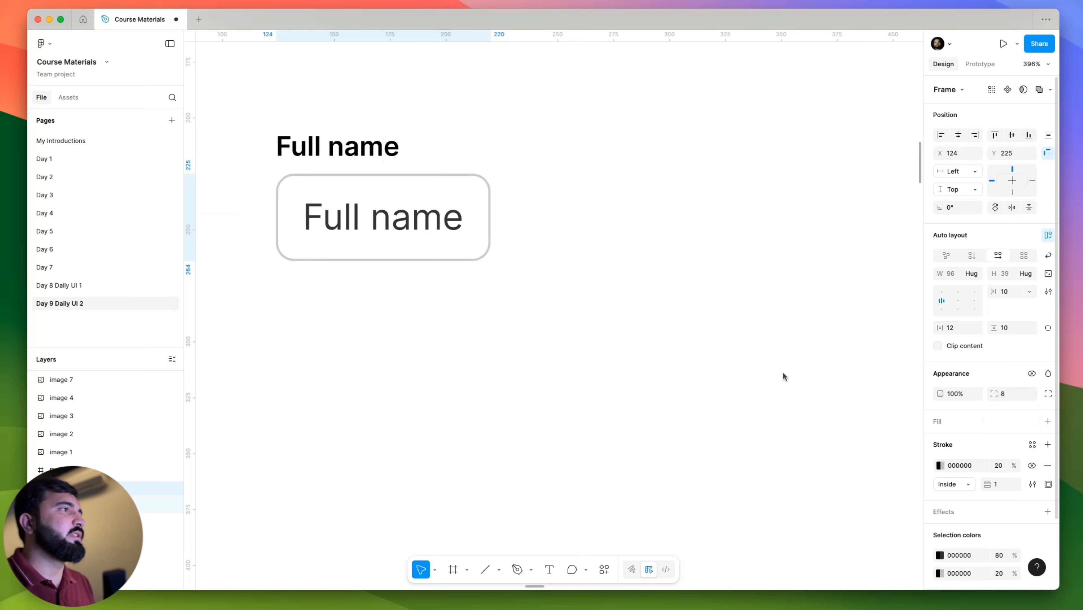
# Wrap the Full name label and its input frame together in a vertical auto layout frame.
pyautogui.click(345, 154)
pyautogui.keyDown('shift'); pyautogui.click(385, 225); pyautogui.keyUp('shift')
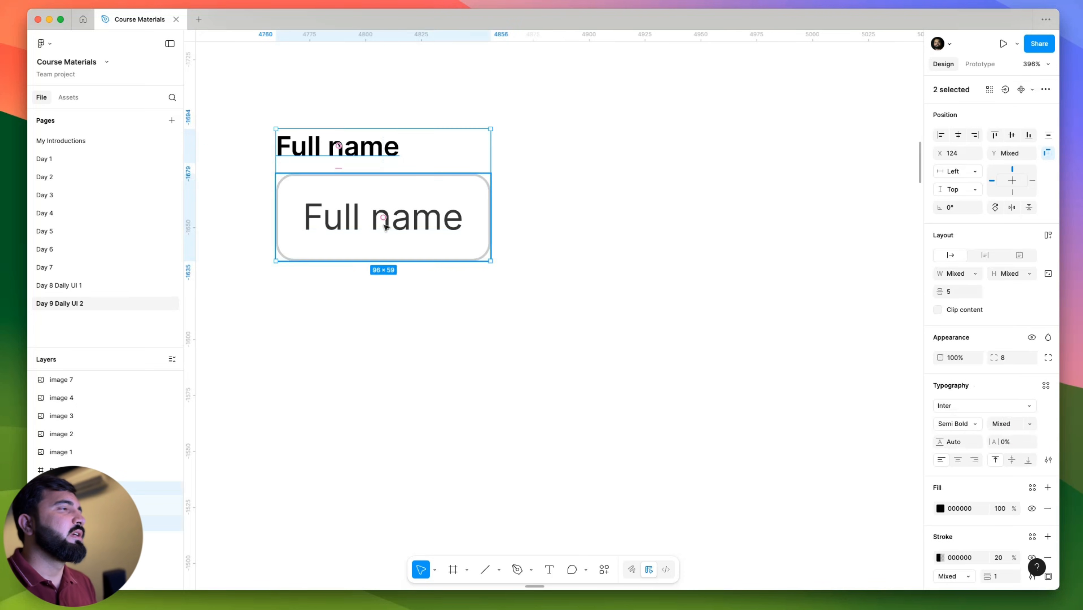
pyautogui.hotkey('shift', 'a')
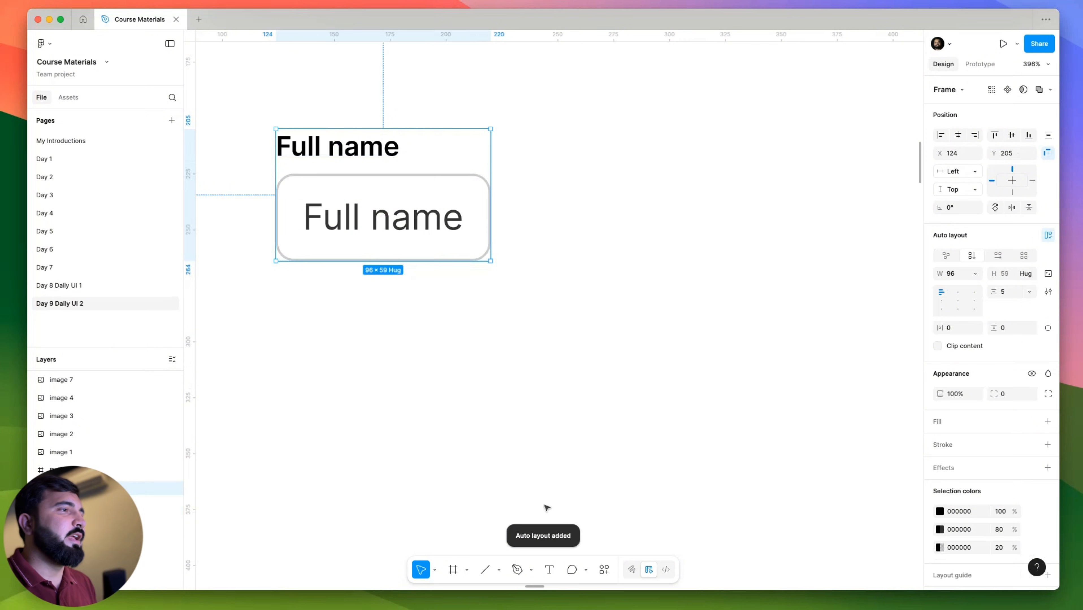
# Move the Full name label-and-input group above the DailyUI 1 frame and turn it into a component named "Input field".
pyautogui.scroll(-5, 580, 279)
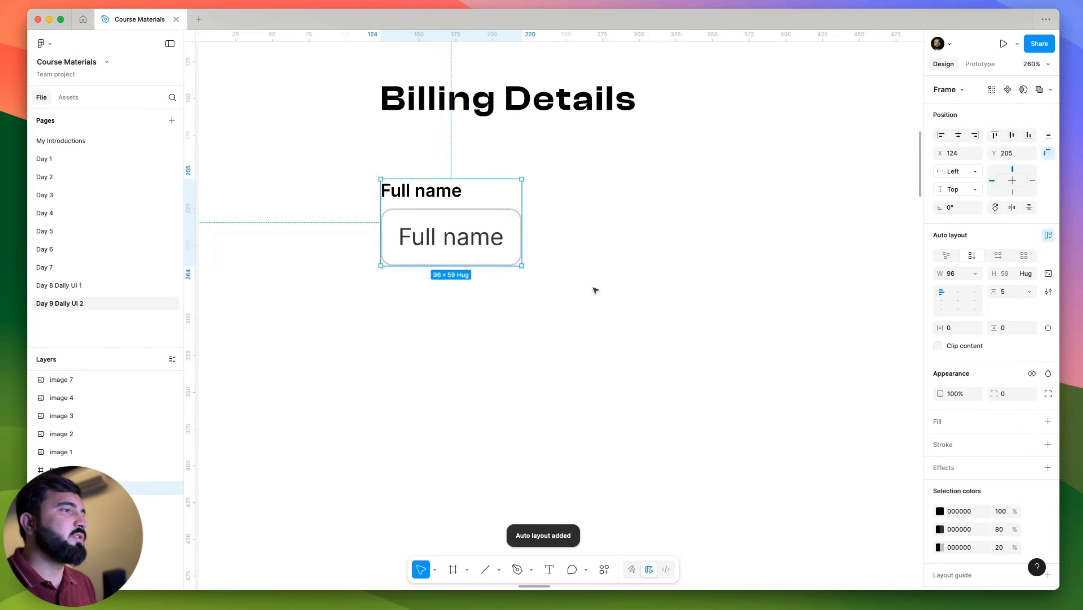
pyautogui.press('Escape')
pyautogui.scroll(-6, 425, 217)
pyautogui.click(518, 433)
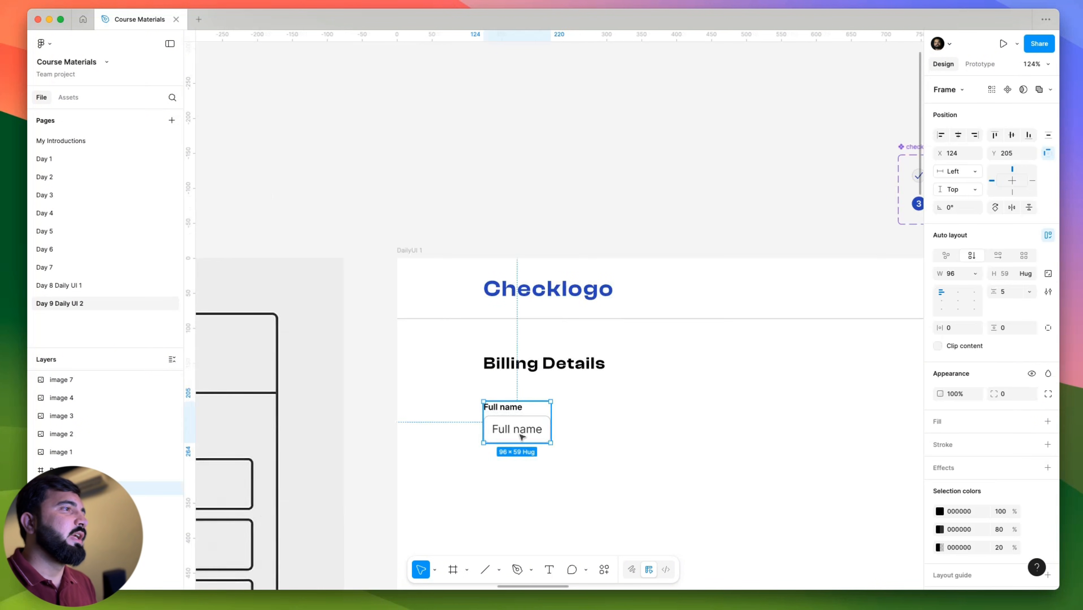
pyautogui.moveTo(518, 433); pyautogui.dragTo(500, 188)
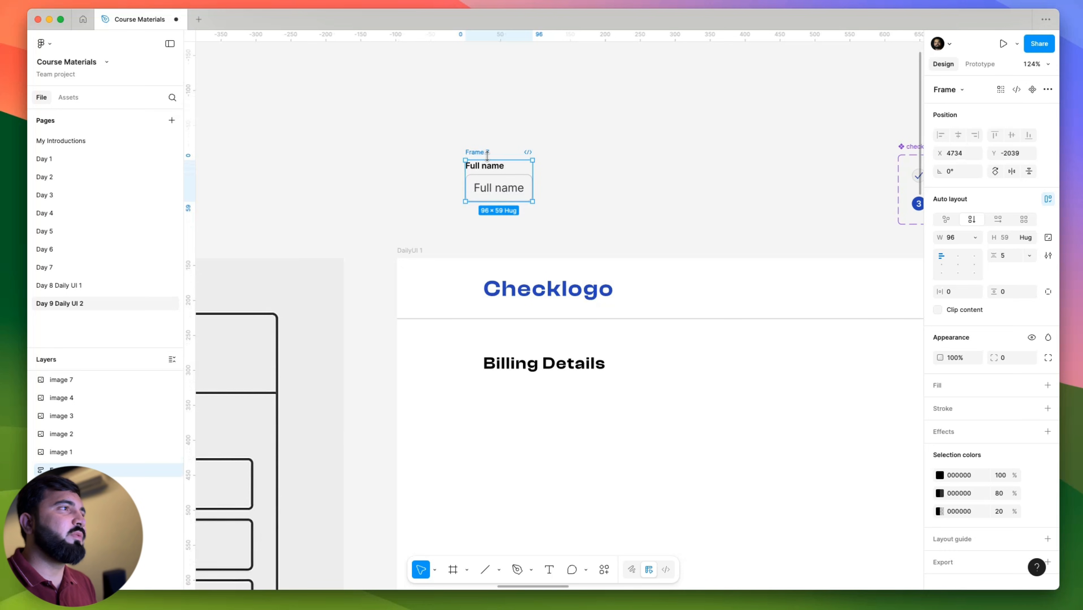
pyautogui.click(1032, 90)
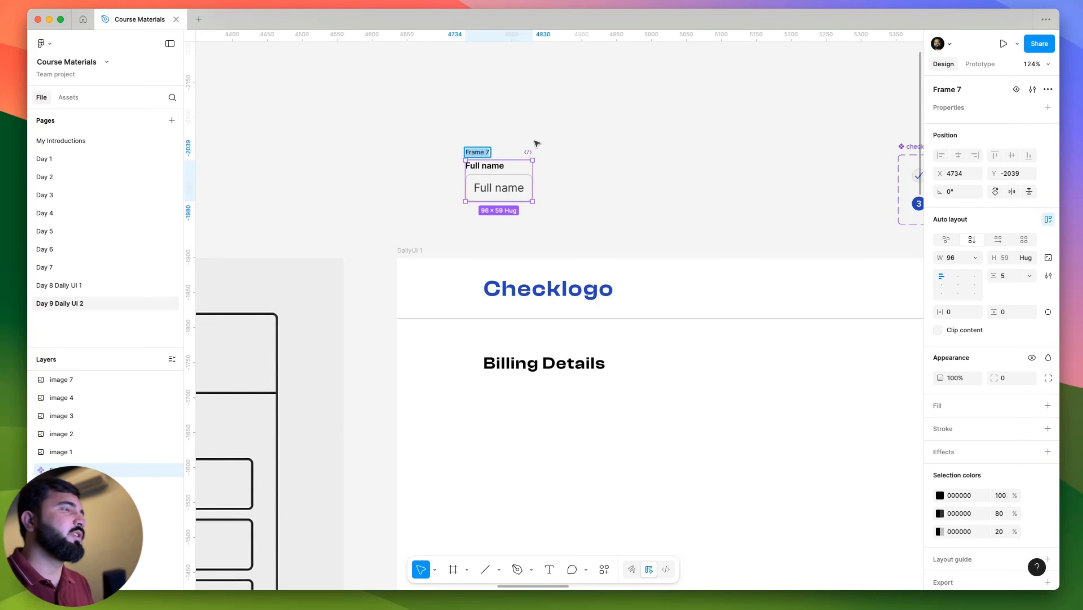
pyautogui.write('Input field')
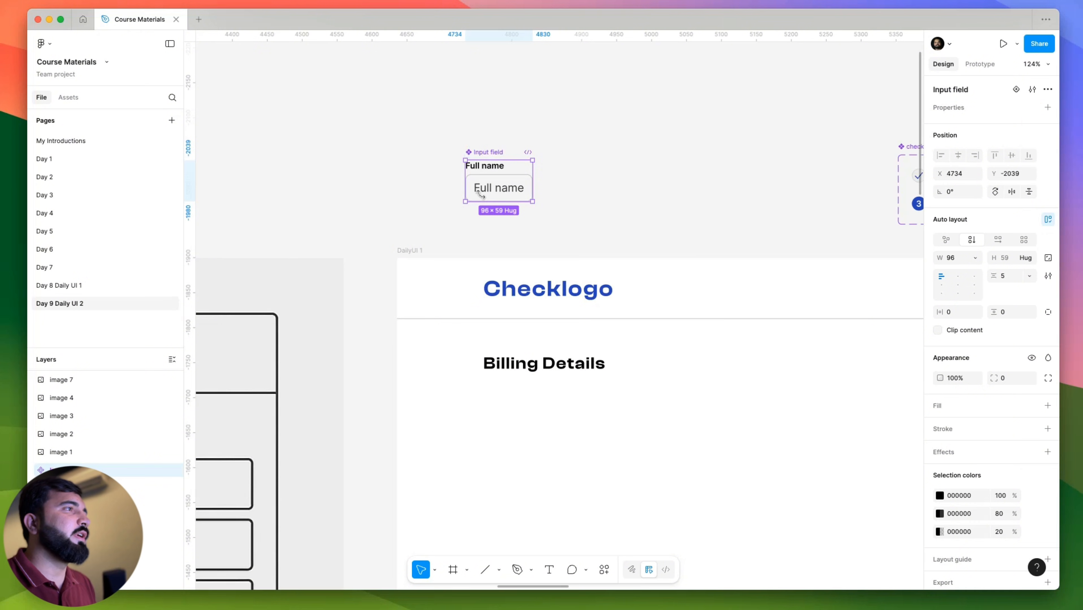
# Place an instance of the Input field component under the Billing Details heading at X 124, Y 185, and duplicate it 20 below.
pyautogui.moveTo(487, 183); pyautogui.dragTo(517, 402)
pyautogui.moveTo(563, 469); pyautogui.dragTo(462, 245)
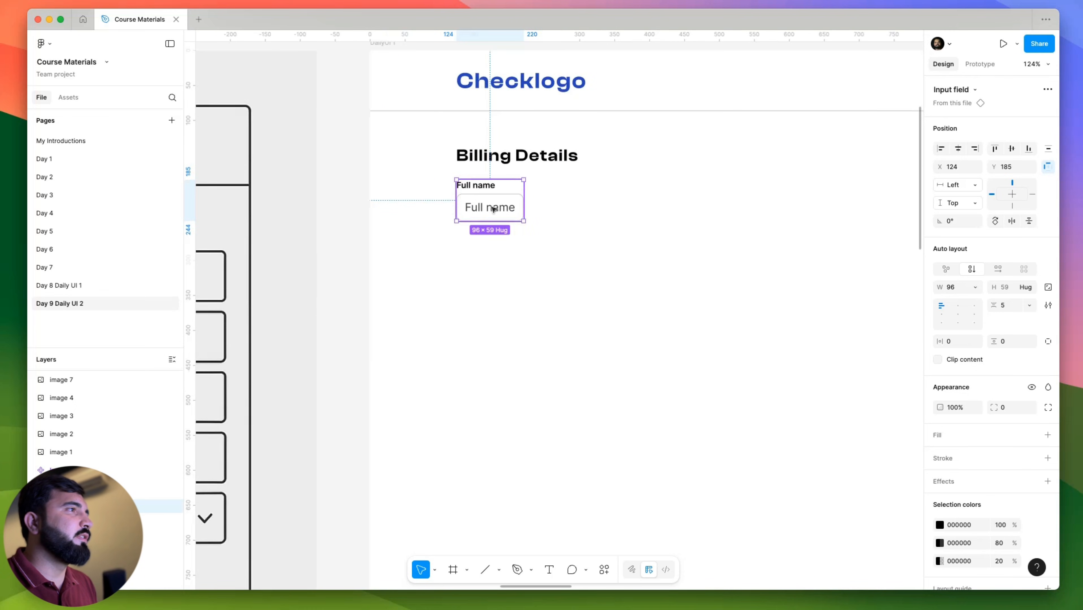
pyautogui.moveTo(493, 208); pyautogui.dragTo(787, 280)
# Change the label of the lower Full name field to "Email Address".
pyautogui.scroll(-3, 787, 281)
pyautogui.doubleClick(797, 266)
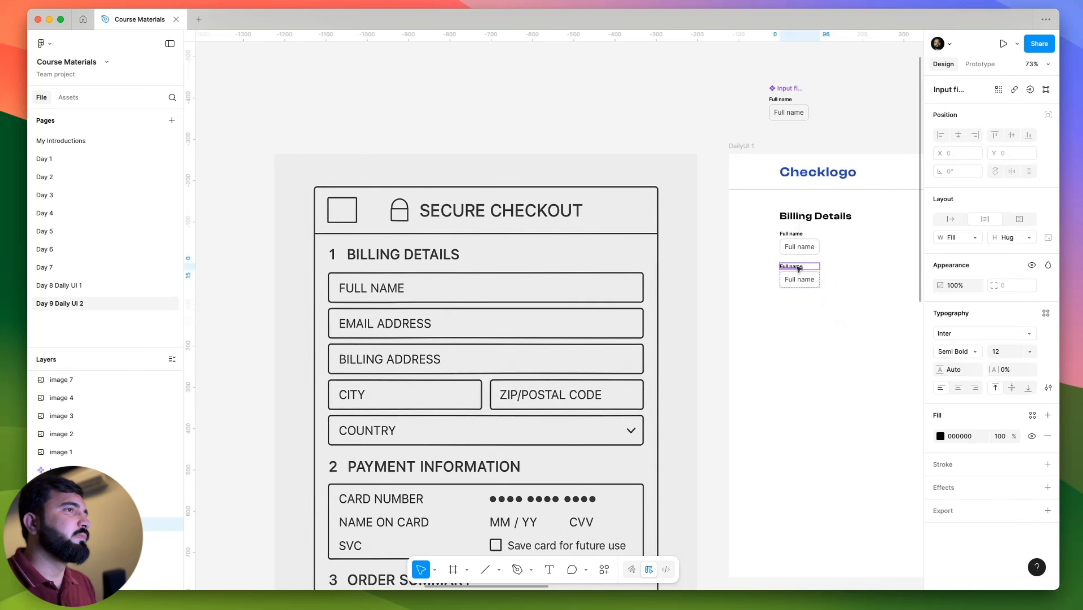
pyautogui.doubleClick(797, 266)
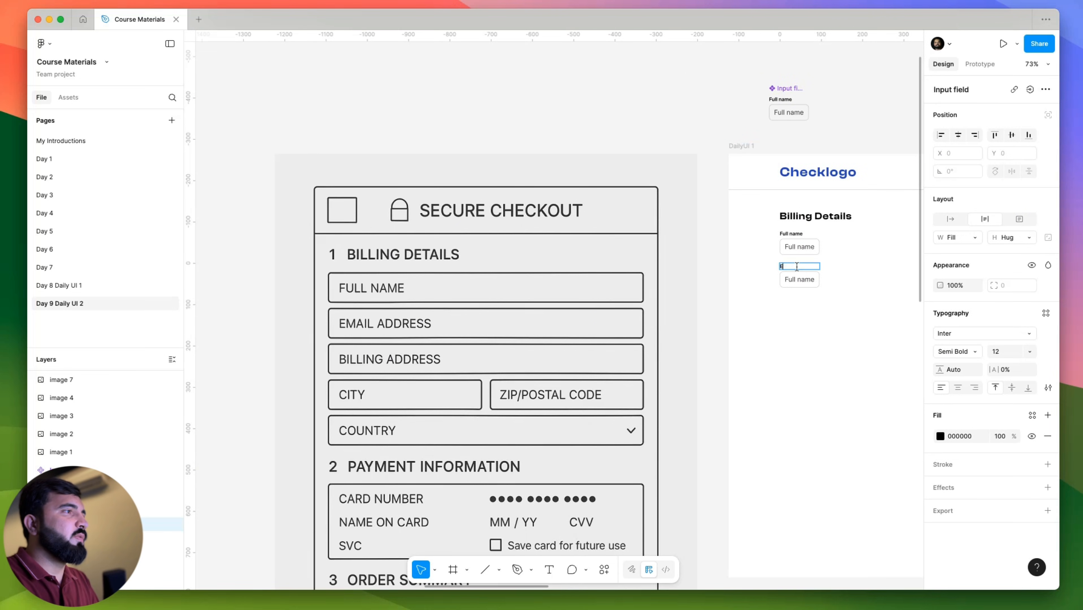
pyautogui.write('Email Address')
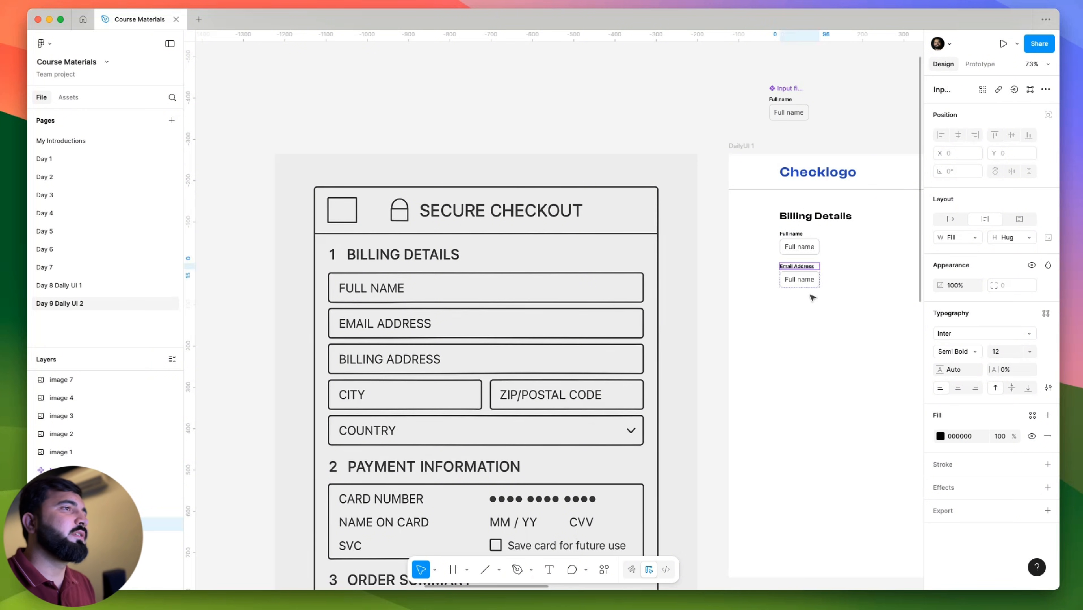
pyautogui.click(852, 289)
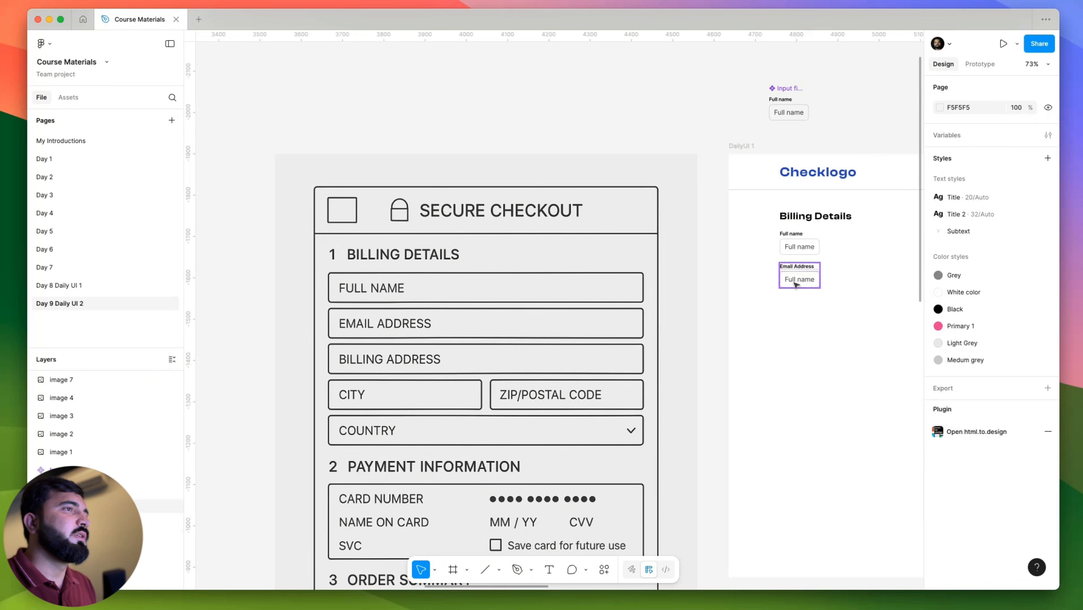
# Copy the Email Address label text and use it to replace the placeholder text inside that field's input box.
pyautogui.doubleClick(802, 266)
pyautogui.hotkey('ctrl', 'c')
pyautogui.rightClick(802, 265)
pyautogui.press('Escape')
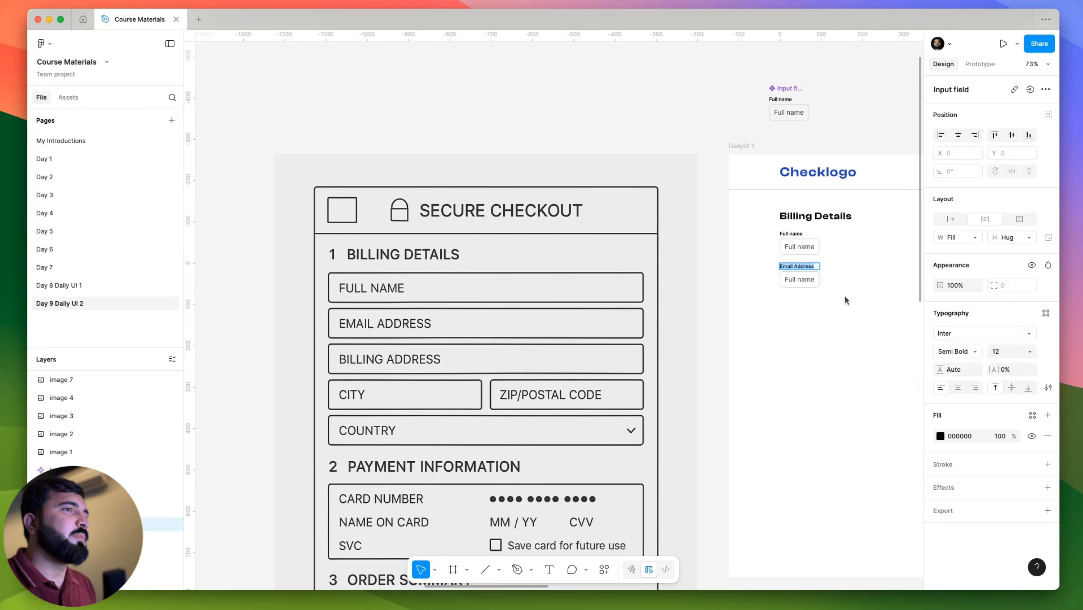
pyautogui.doubleClick(800, 280)
pyautogui.hotkey('ctrl', 'v')
pyautogui.click(841, 321)
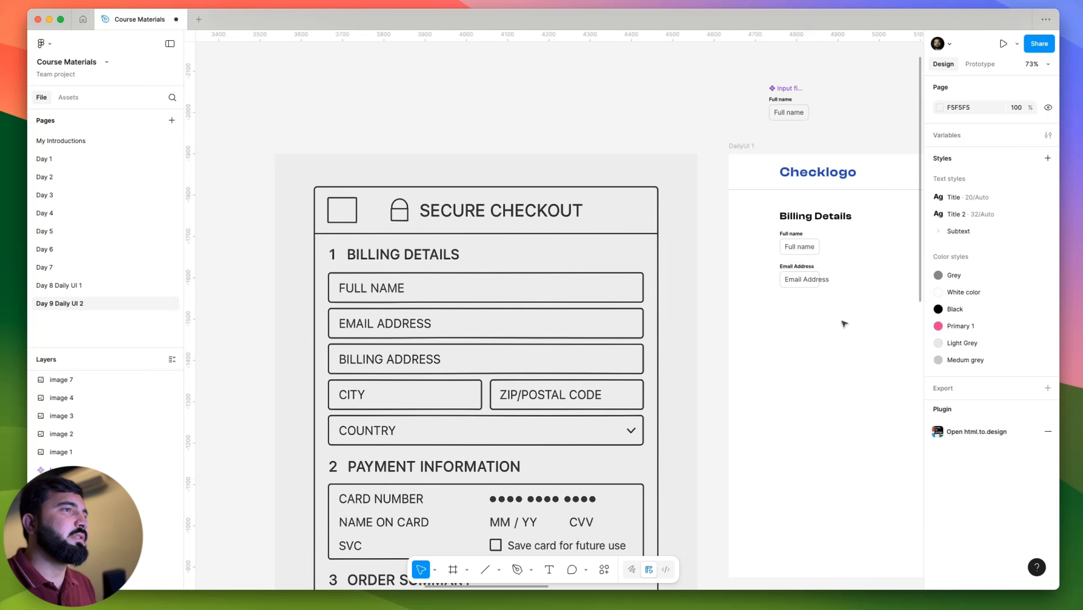
# Duplicate the Email Address field to add Billing Address, City, Zip/Postal Code and Country fields with matching labels and placeholder text.
pyautogui.click(790, 269)
pyautogui.moveTo(790, 269); pyautogui.dragTo(797, 301)
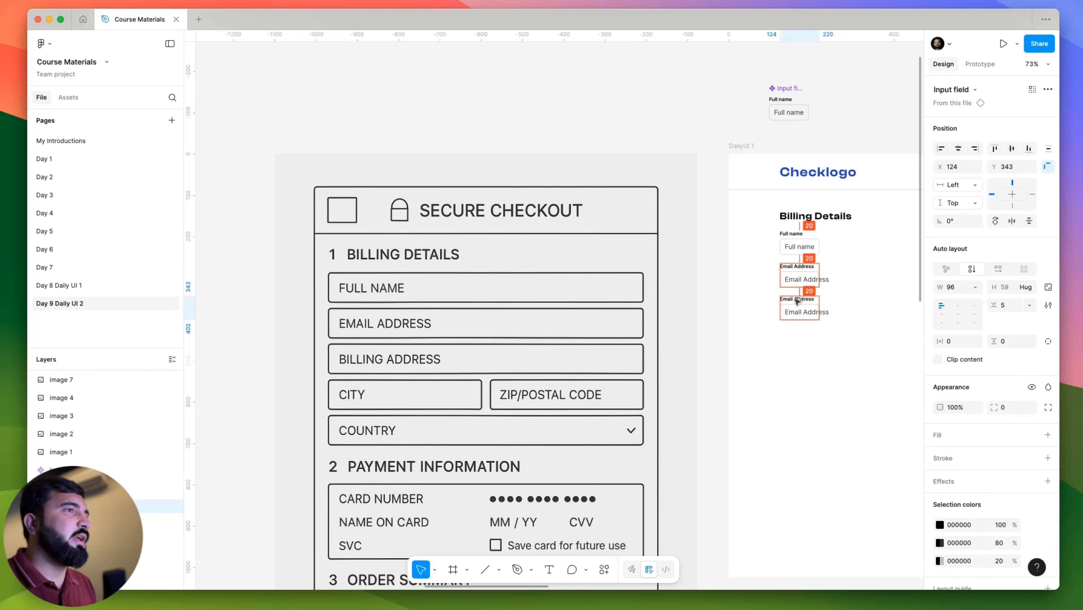
pyautogui.doubleClick(800, 297)
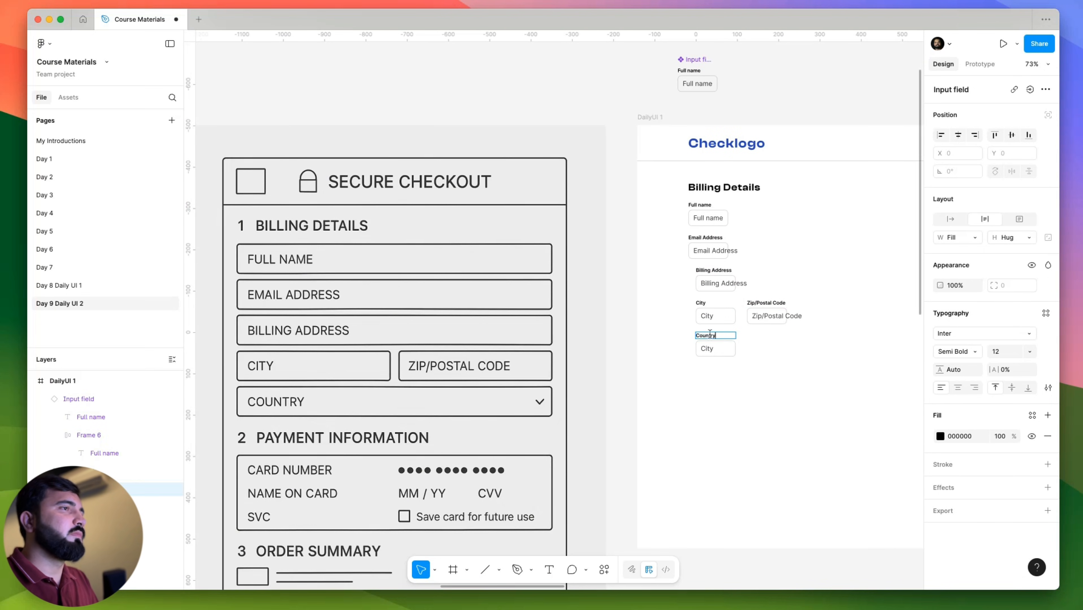
pyautogui.doubleClick(709, 349)
pyautogui.write('Country')
pyautogui.click(771, 380)
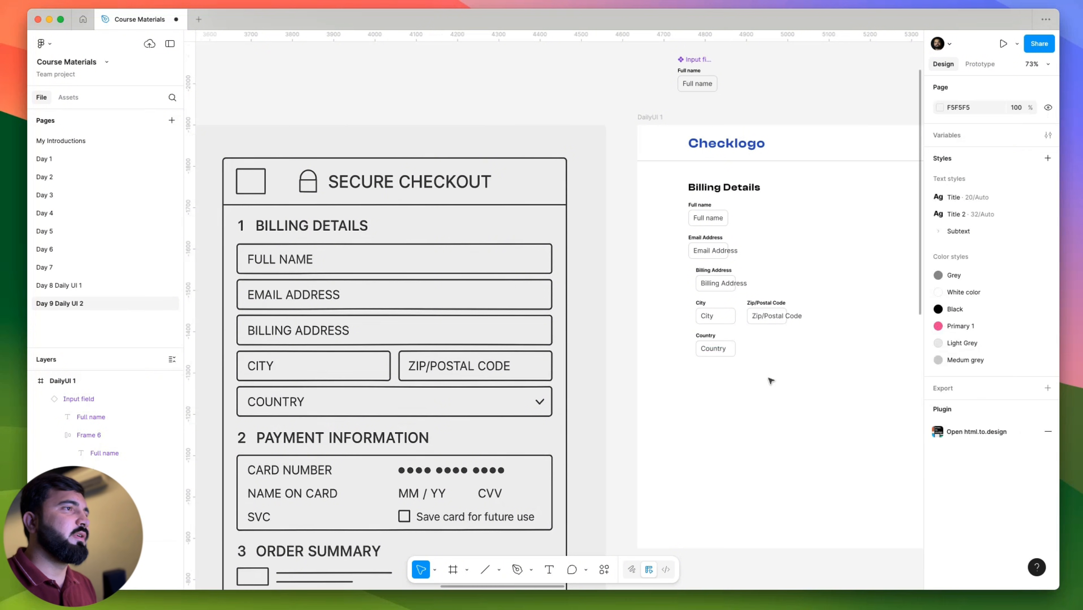
# Compare the Country field in the design with its counterpart in the wireframe.
pyautogui.scroll(5, 688, 326)
pyautogui.moveTo(745, 385); pyautogui.dragTo(592, 376)
pyautogui.scroll(5, 595, 341)
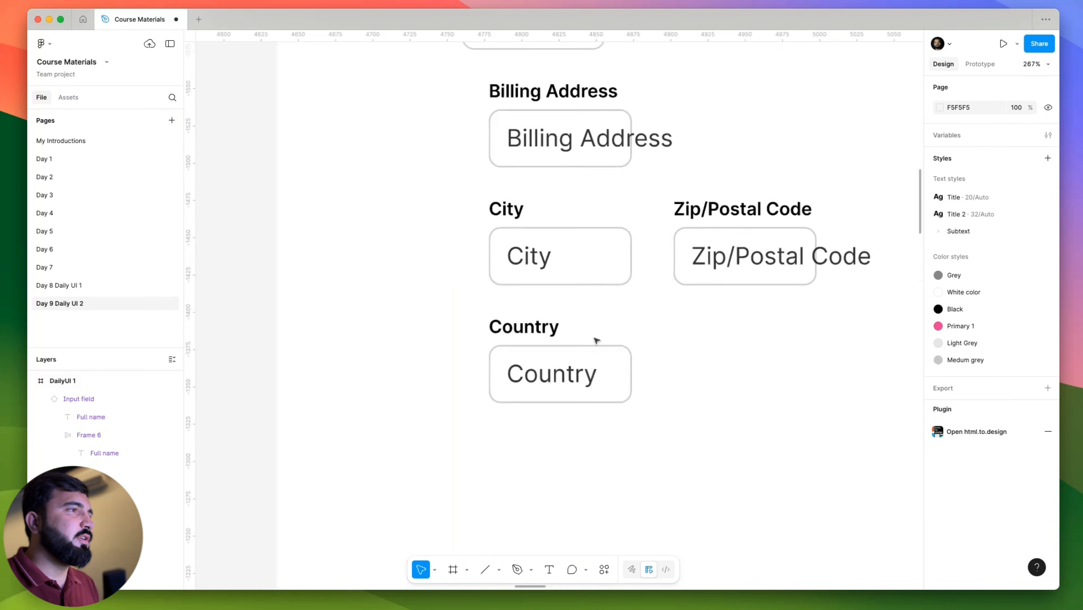
pyautogui.scroll(-6, 667, 370)
pyautogui.moveTo(289, 451); pyautogui.dragTo(592, 376)
pyautogui.hscroll(2, 593, 375)
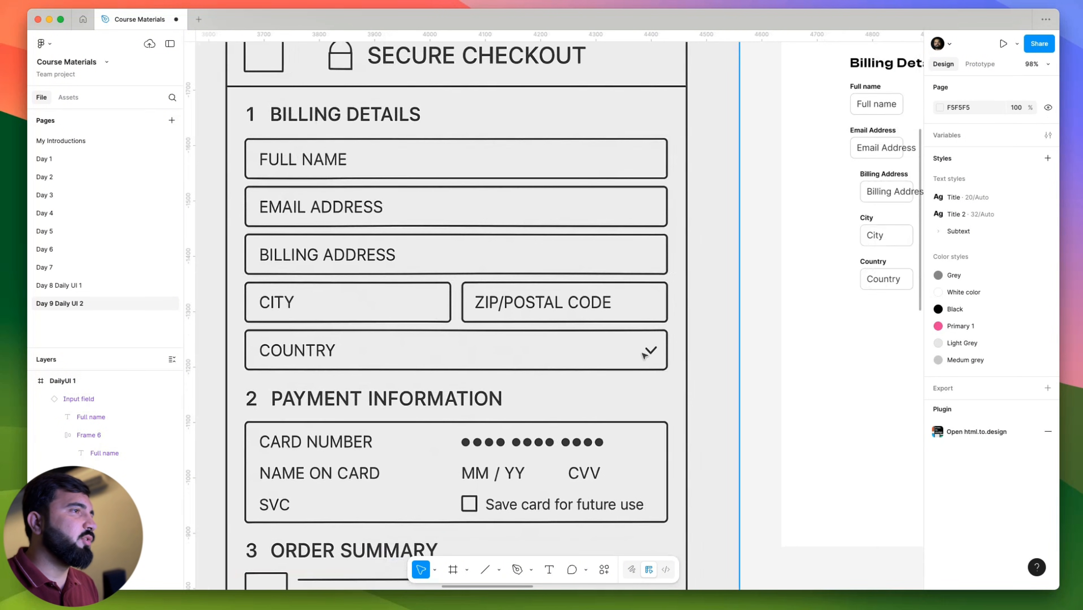
pyautogui.scroll(-5, 643, 357)
pyautogui.scroll(5, 703, 458)
# Open the IconScout plugin beside the Input field component.
pyautogui.scroll(10, 634, 271)
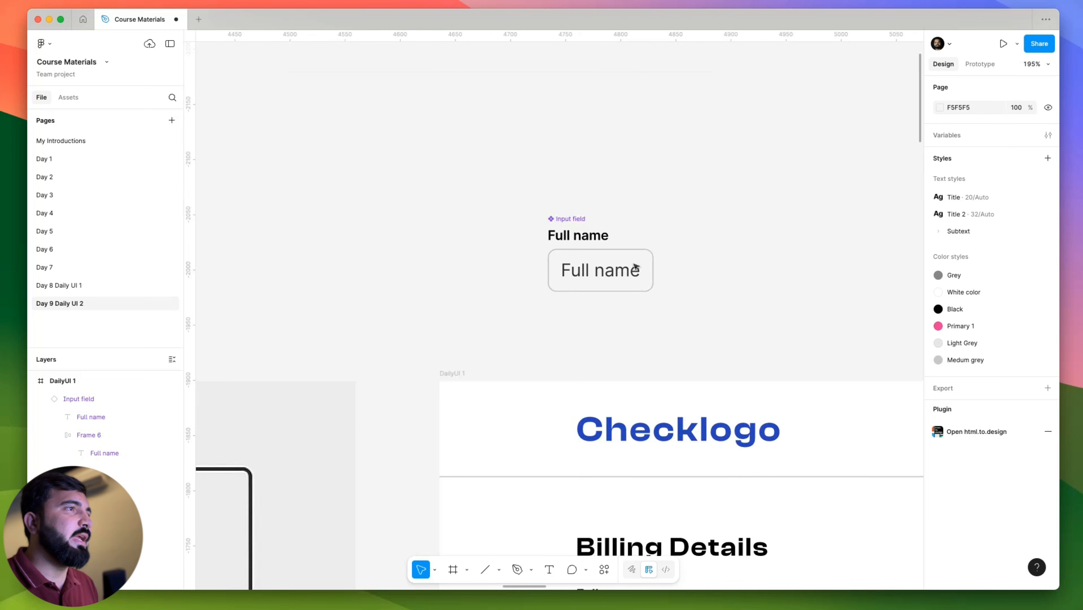
pyautogui.hscroll(3, 621, 302)
pyautogui.click(454, 309)
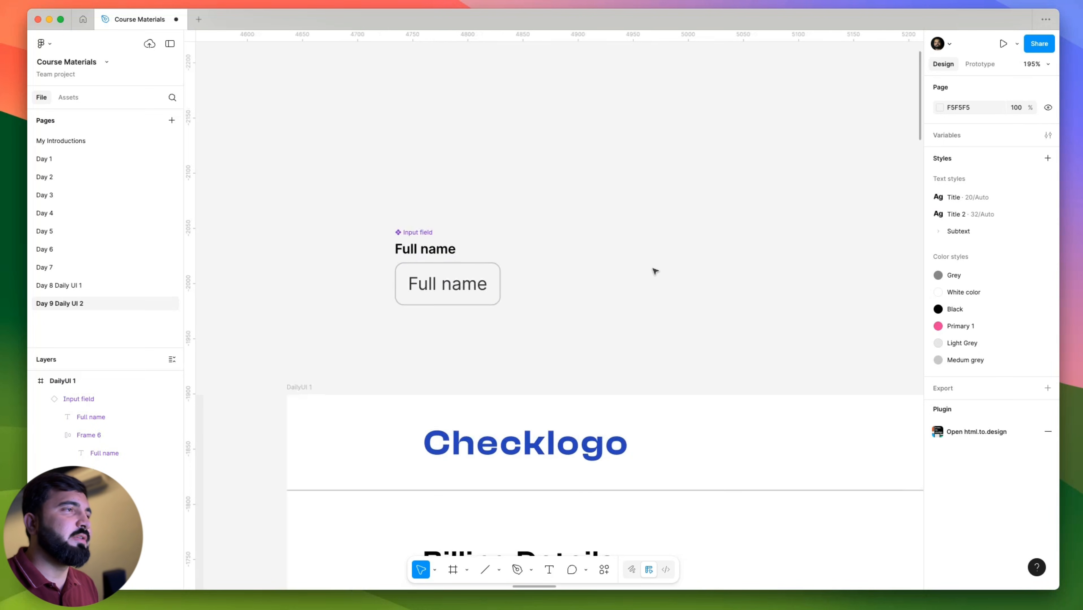
pyautogui.rightClick(651, 258)
pyautogui.moveTo(752, 353)
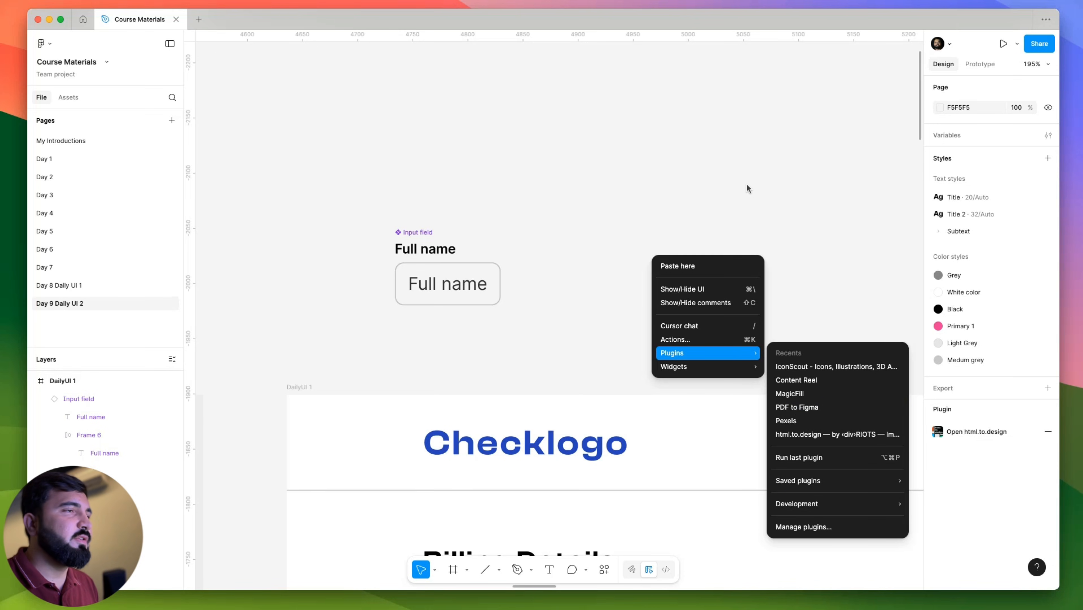
pyautogui.click(797, 370)
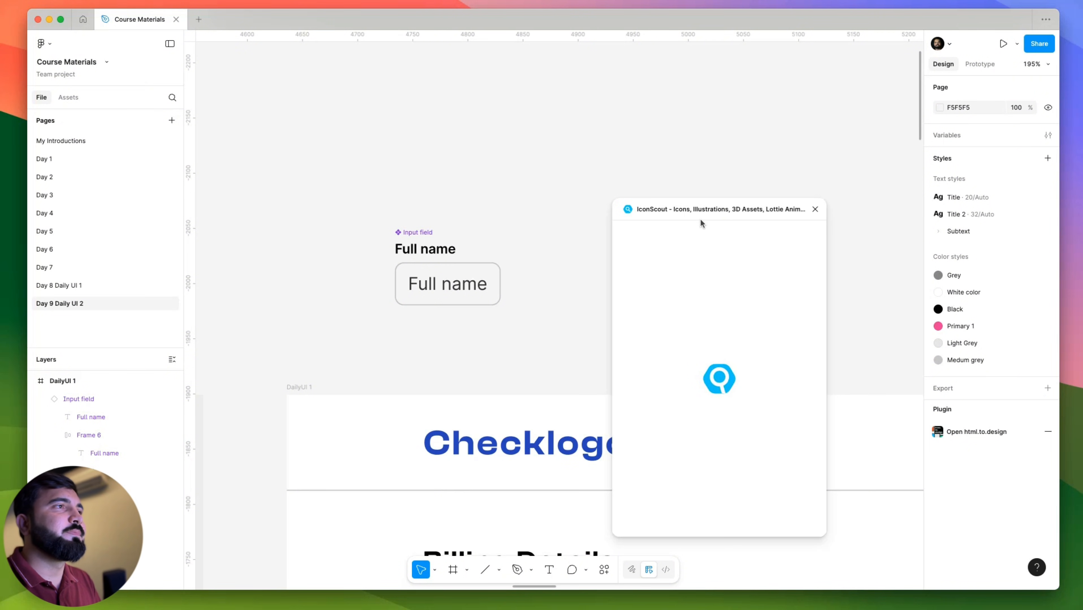
pyautogui.moveTo(709, 209); pyautogui.dragTo(719, 194)
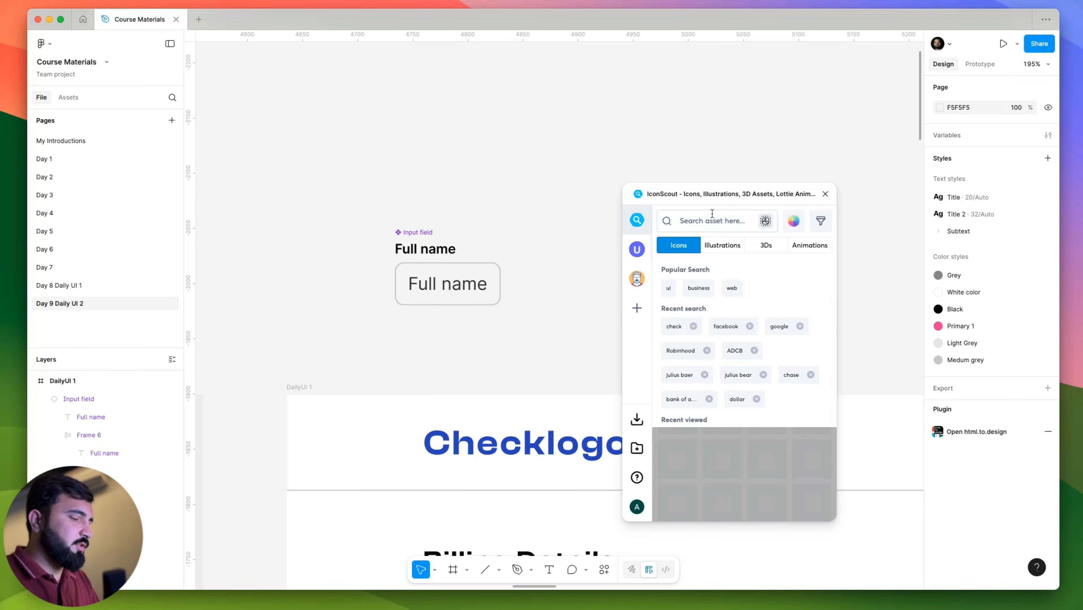
# Search the IconScout icons for "cheveron".
pyautogui.click(712, 213)
pyautogui.write('h')
pyautogui.write('chev')
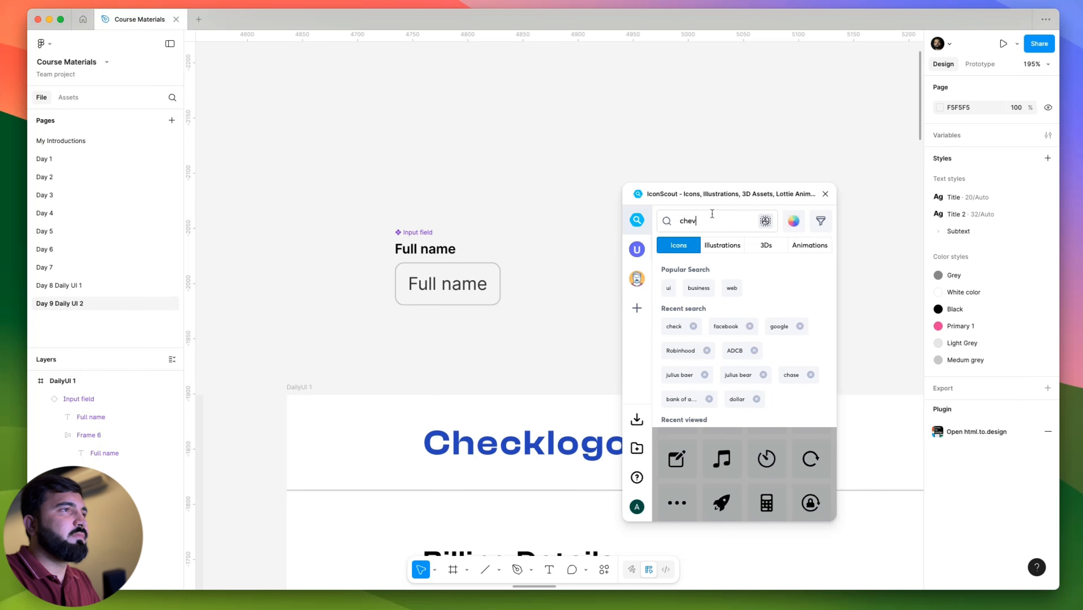
pyautogui.write('eron')
pyautogui.press('Return')
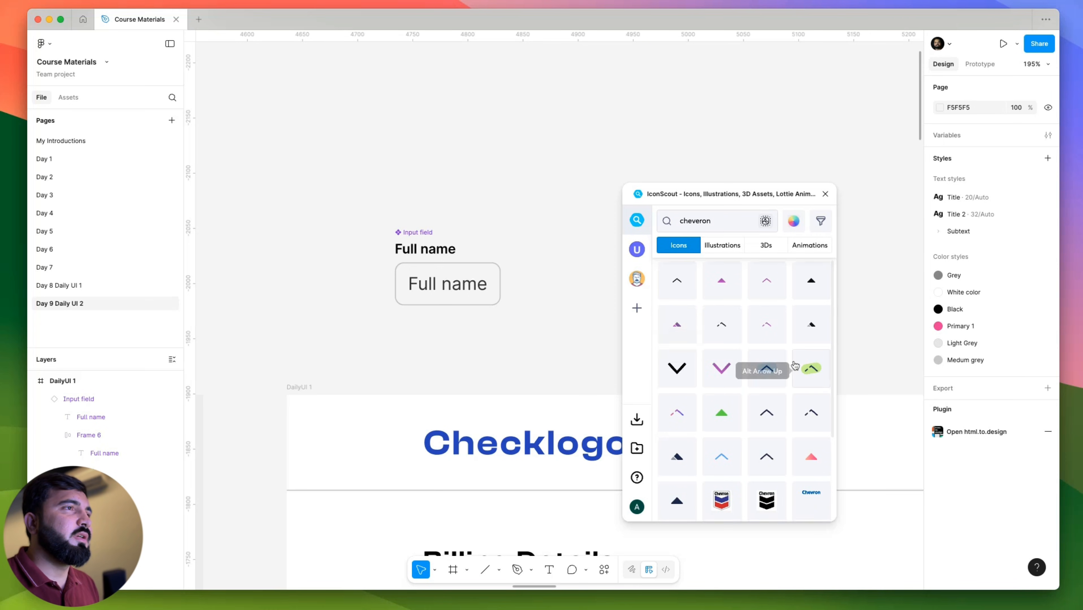
# Insert a black downward-pointing chevron icon from the search results onto the canvas and close the plugin.
pyautogui.scroll(-3, 744, 367)
pyautogui.scroll(-3, 722, 325)
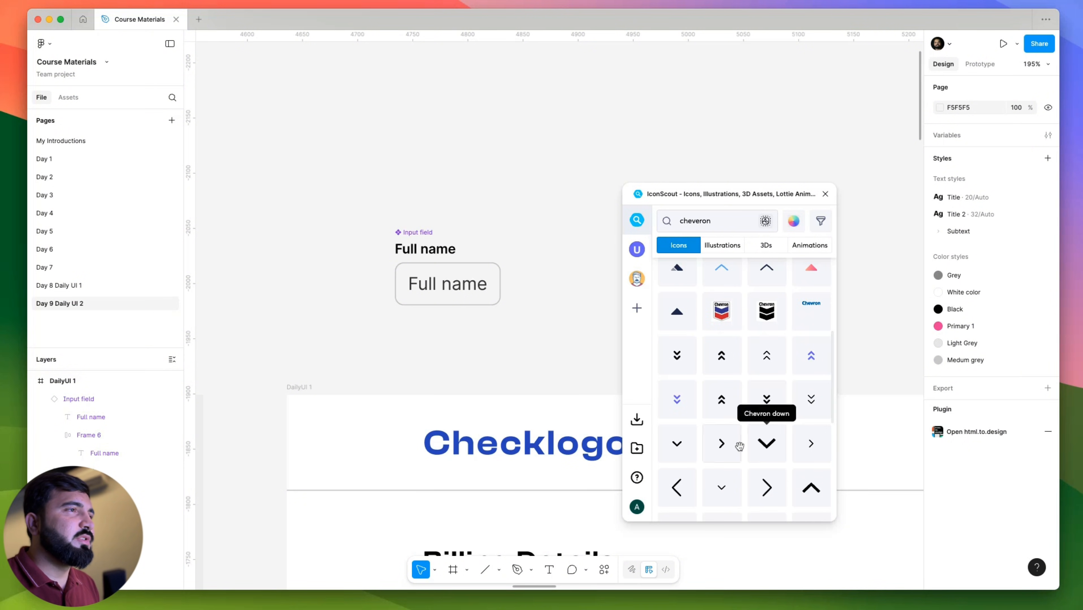
pyautogui.moveTo(683, 447); pyautogui.dragTo(595, 234)
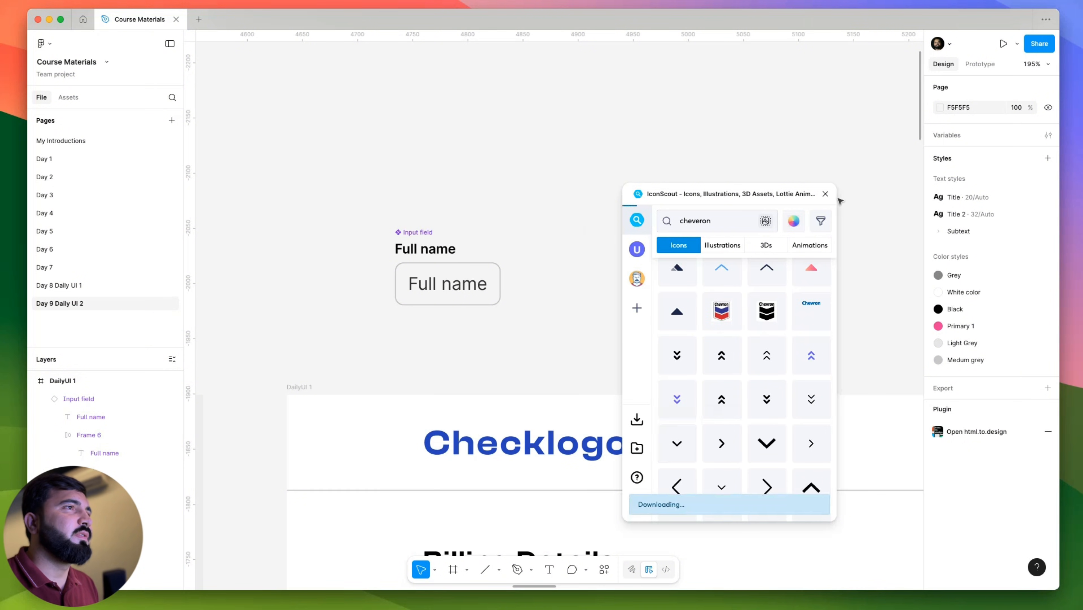
pyautogui.click(826, 194)
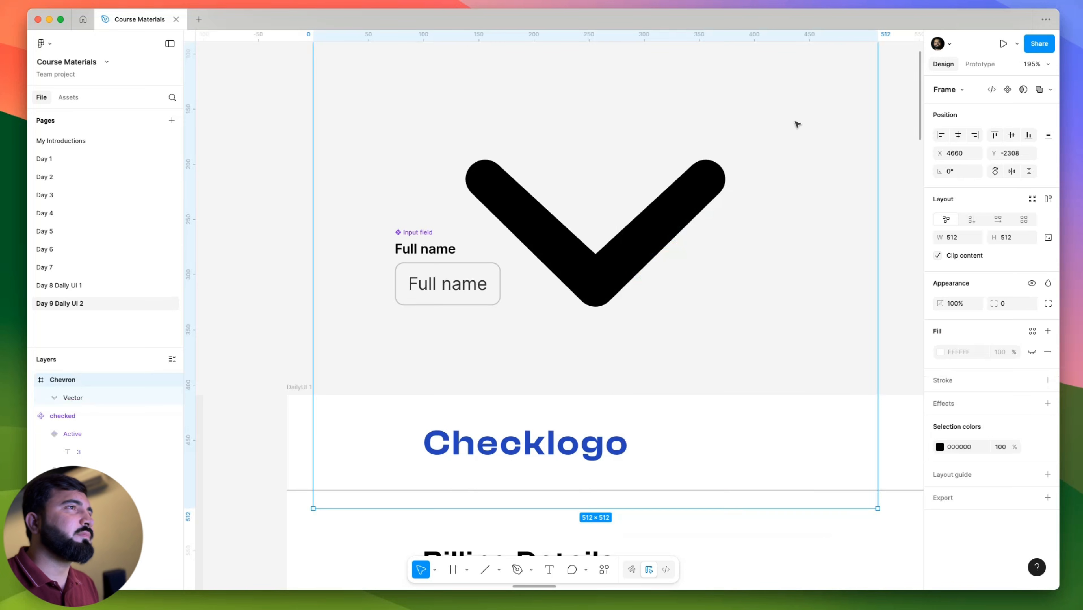
# Scale the Chevron icon down to 14 × 14 near the Input field component.
pyautogui.scroll(-5, 797, 124)
pyautogui.moveTo(796, 97); pyautogui.dragTo(683, 210)
pyautogui.scroll(5, 680, 218)
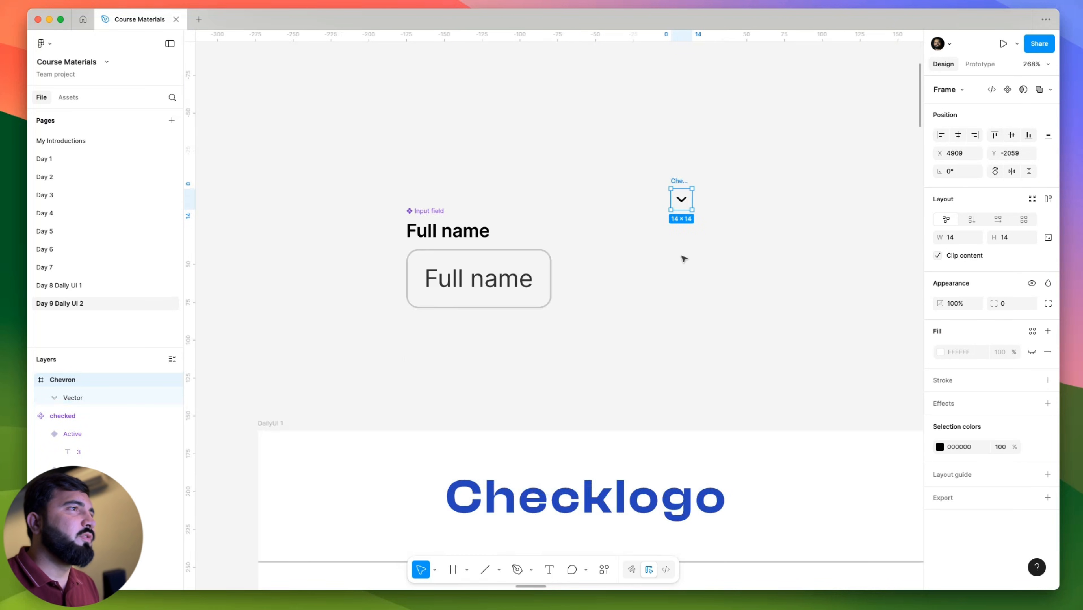
# Place the Chevron icon inside the Input field component's bordered frame, after the Full name placeholder text.
pyautogui.hscroll(-3, 684, 259)
pyautogui.moveTo(784, 183); pyautogui.dragTo(641, 281)
pyautogui.scroll(3, 691, 276)
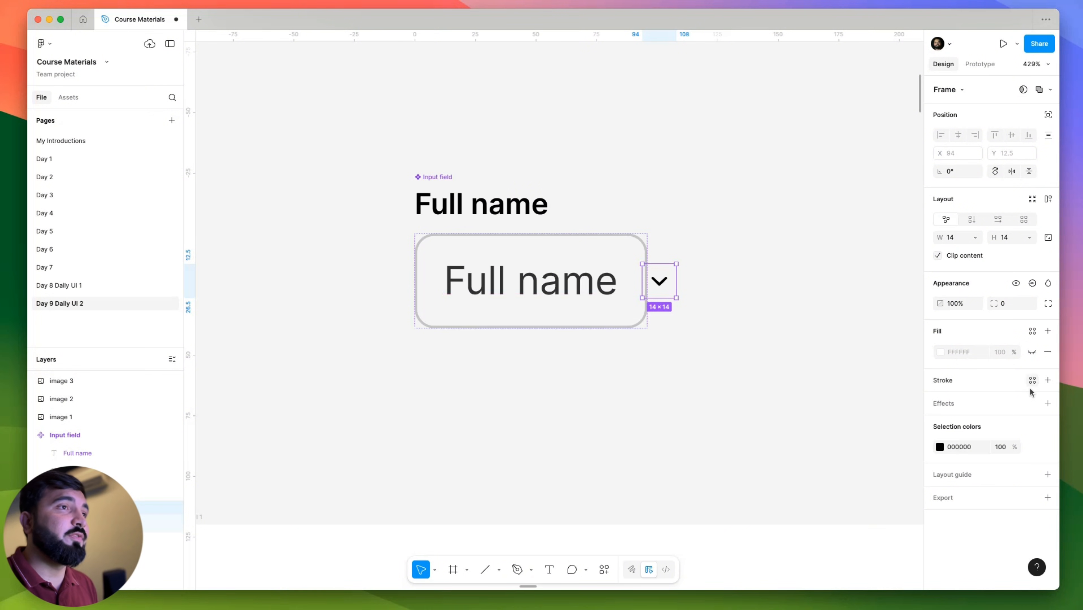
# Create a visibility property named "Right Icon" with the value True for the Chevron in the Input field component.
pyautogui.click(1032, 283)
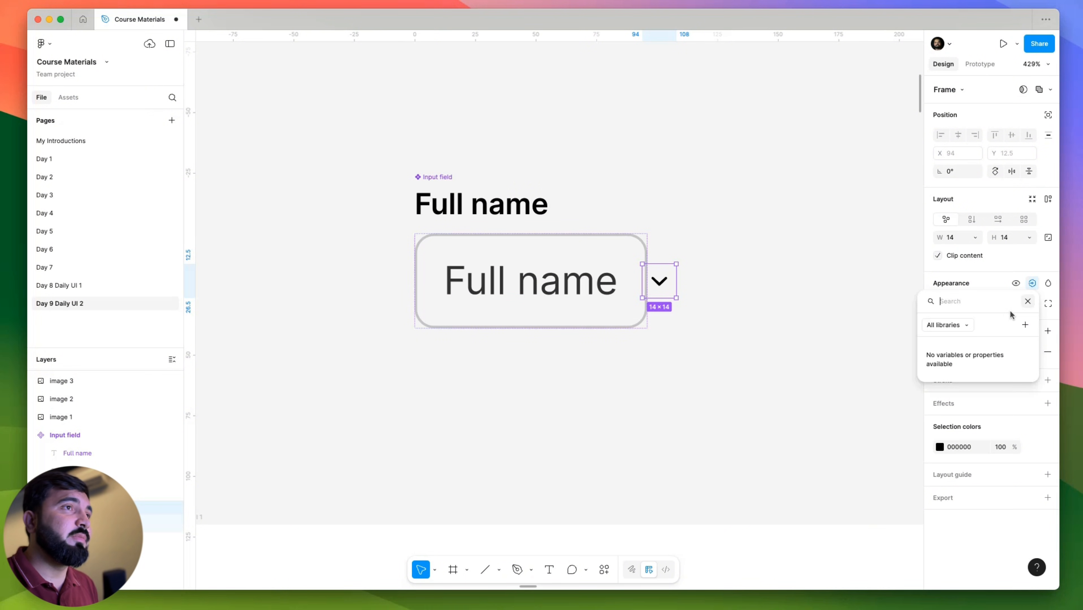
pyautogui.click(1025, 325)
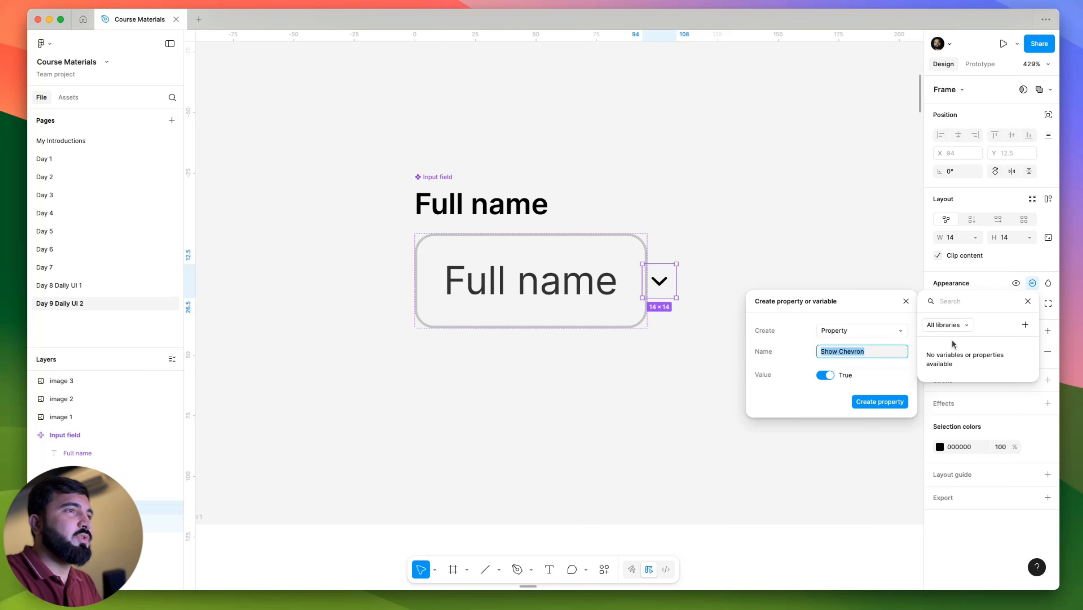
pyautogui.write('ch')
pyautogui.press('BackSpace')
pyautogui.press('BackSpace')
pyautogui.write('left')
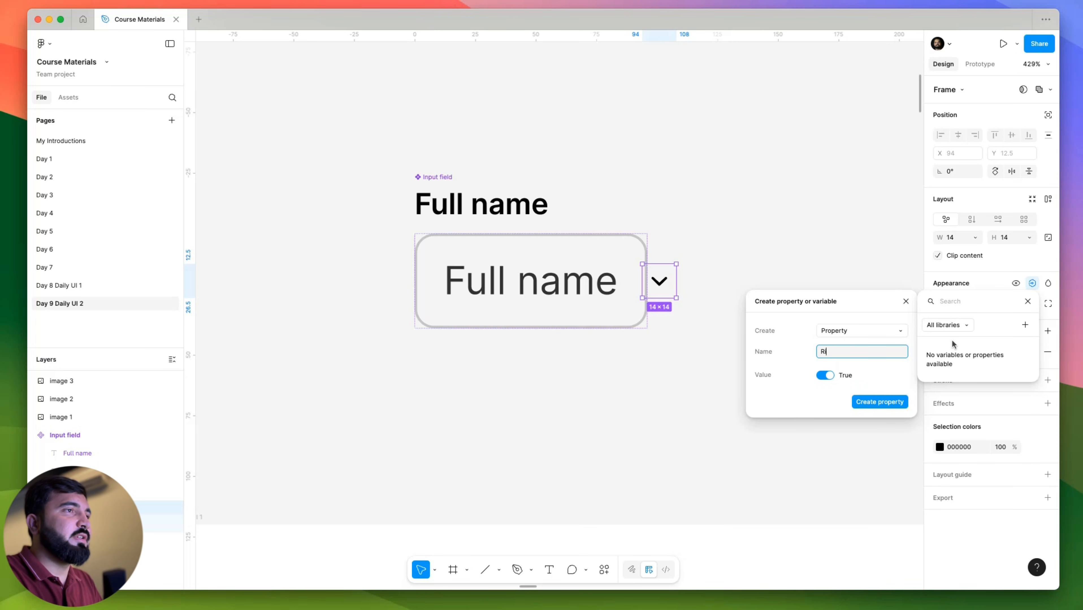
pyautogui.write('Icon')
pyautogui.press('Return')
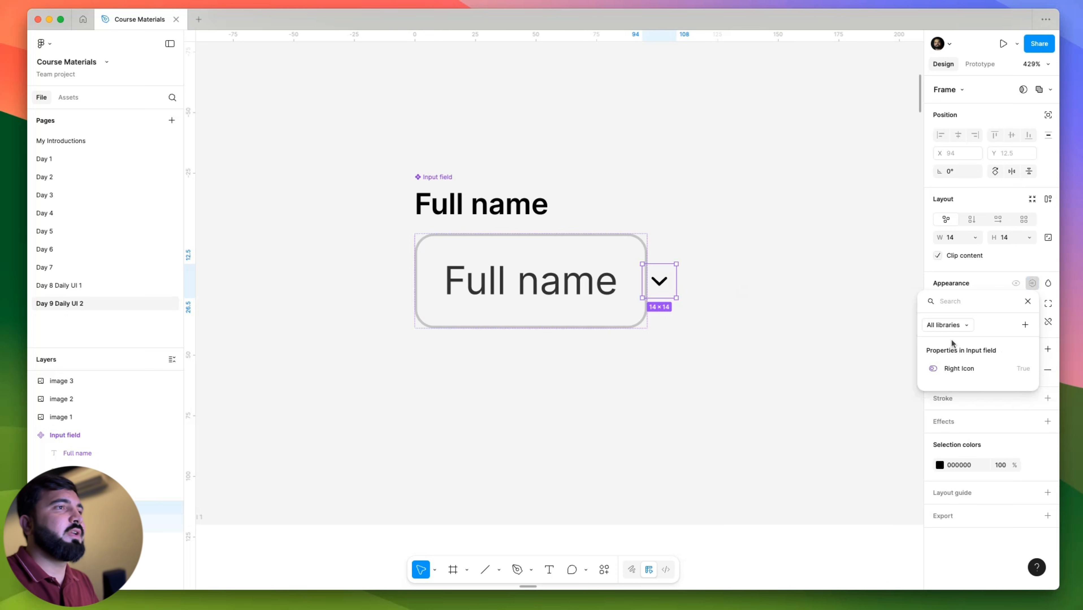
# Turn off the Right Icon property for the Full name, Email Address, Billing Address, City and Zip/Postal Code fields.
pyautogui.scroll(-10, 829, 299)
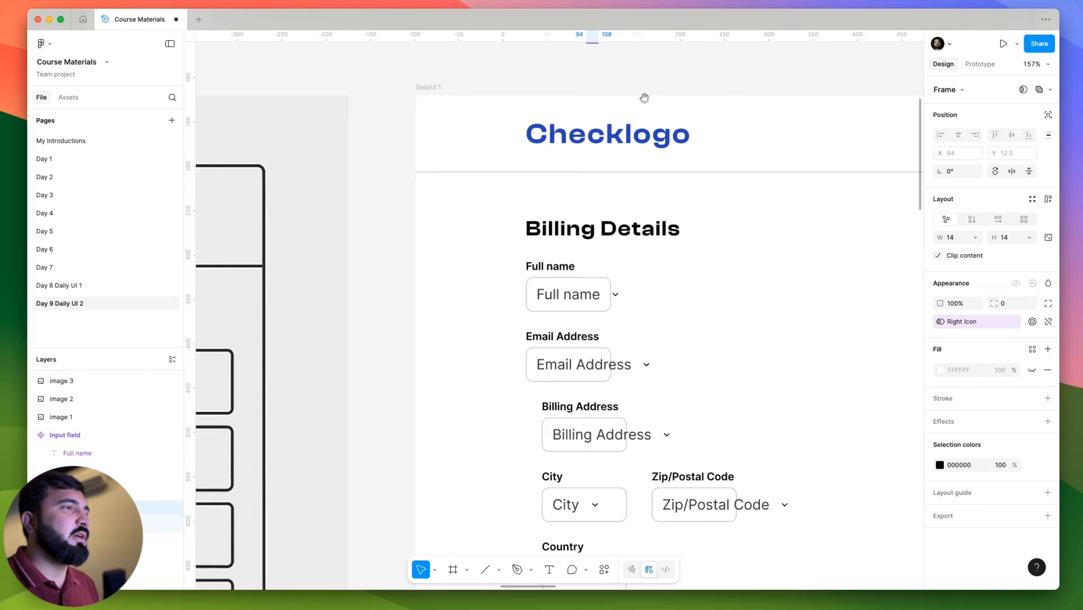
pyautogui.click(594, 304)
pyautogui.keyDown('shift'); pyautogui.click(595, 331); pyautogui.keyUp('shift')
pyautogui.keyDown('shift'); pyautogui.click(595, 429); pyautogui.keyUp('shift')
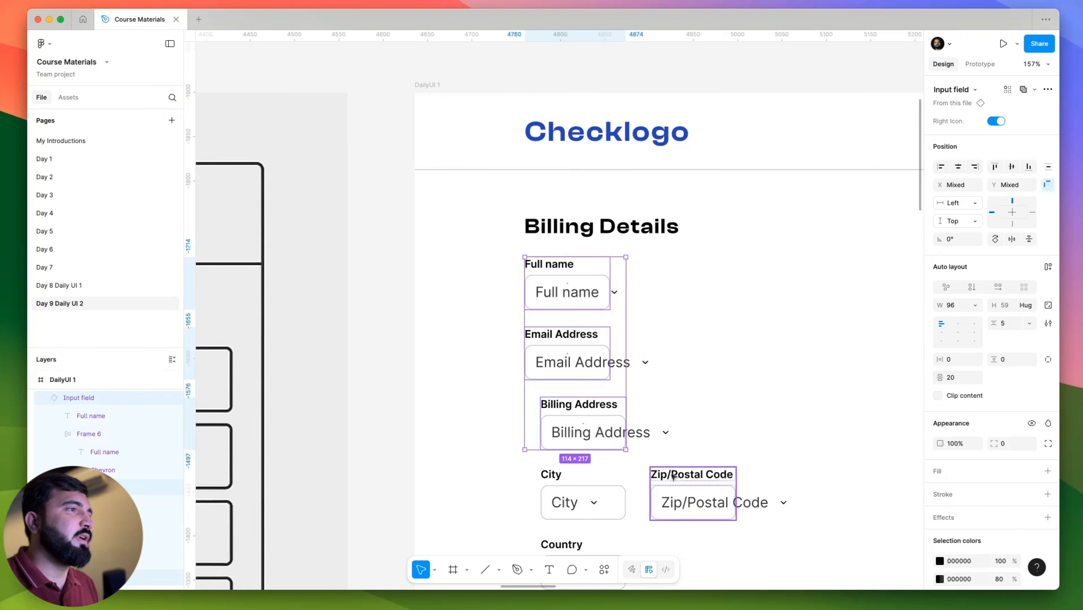
pyautogui.moveTo(722, 507); pyautogui.dragTo(697, 328)
pyautogui.keyDown('shift'); pyautogui.click(698, 328); pyautogui.keyUp('shift')
pyautogui.keyDown('shift'); pyautogui.click(555, 335); pyautogui.keyUp('shift')
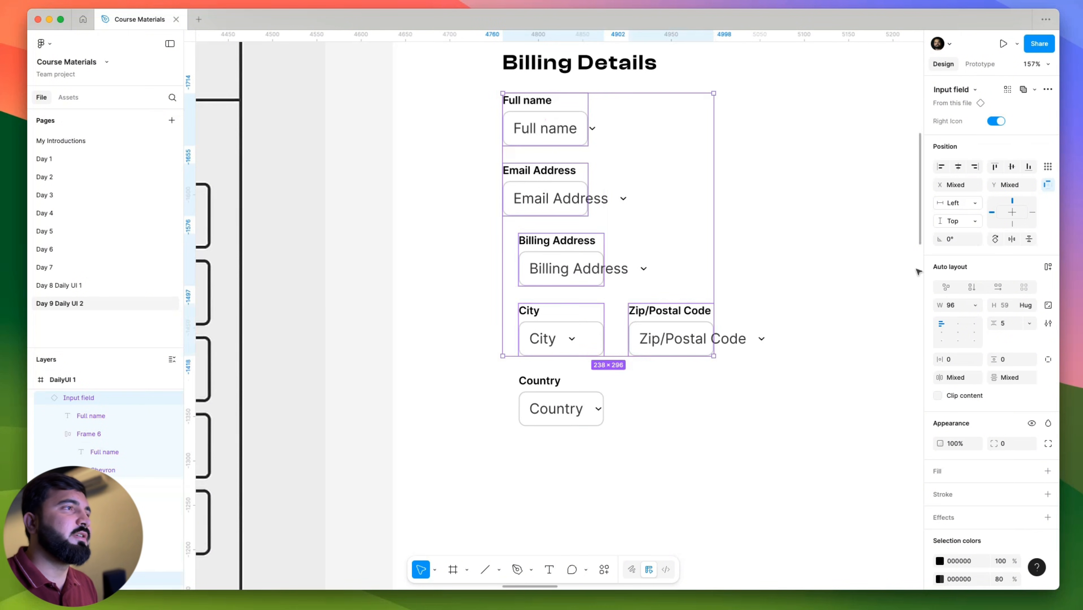
pyautogui.click(996, 121)
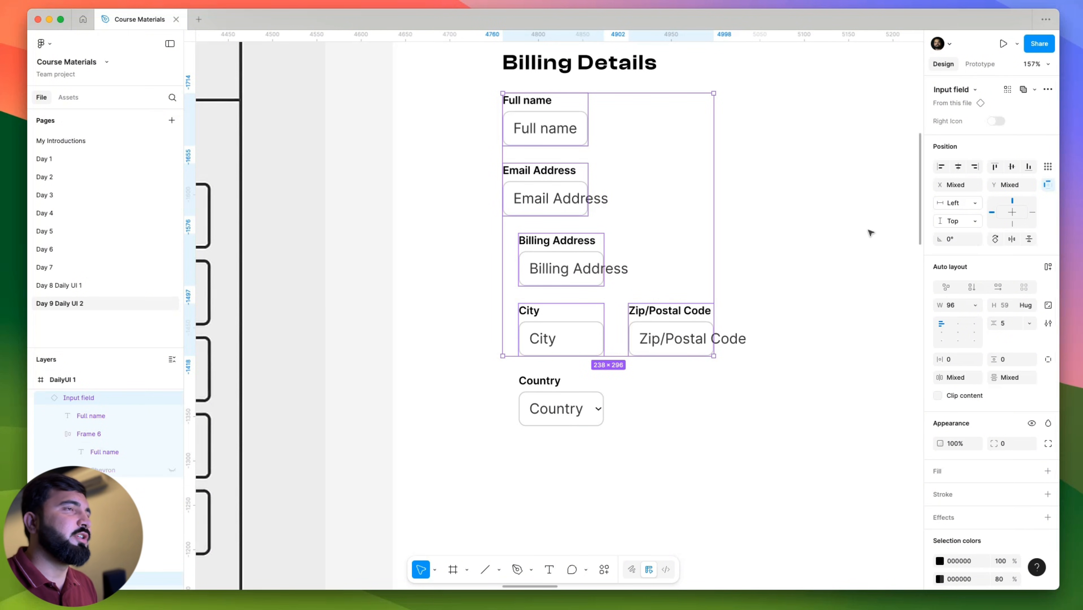
pyautogui.click(743, 366)
pyautogui.scroll(-2, 621, 436)
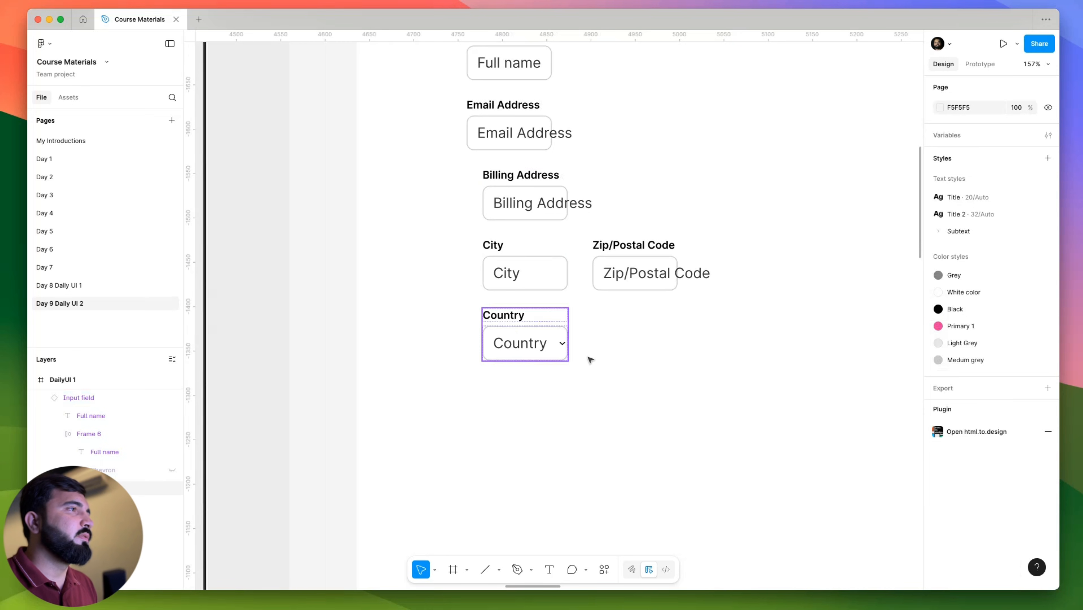
pyautogui.scroll(-3, 599, 342)
pyautogui.scroll(3, 609, 327)
pyautogui.hscroll(3, 556, 299)
pyautogui.click(385, 205)
pyautogui.keyDown('shift'); pyautogui.click(384, 273); pyautogui.keyUp('shift')
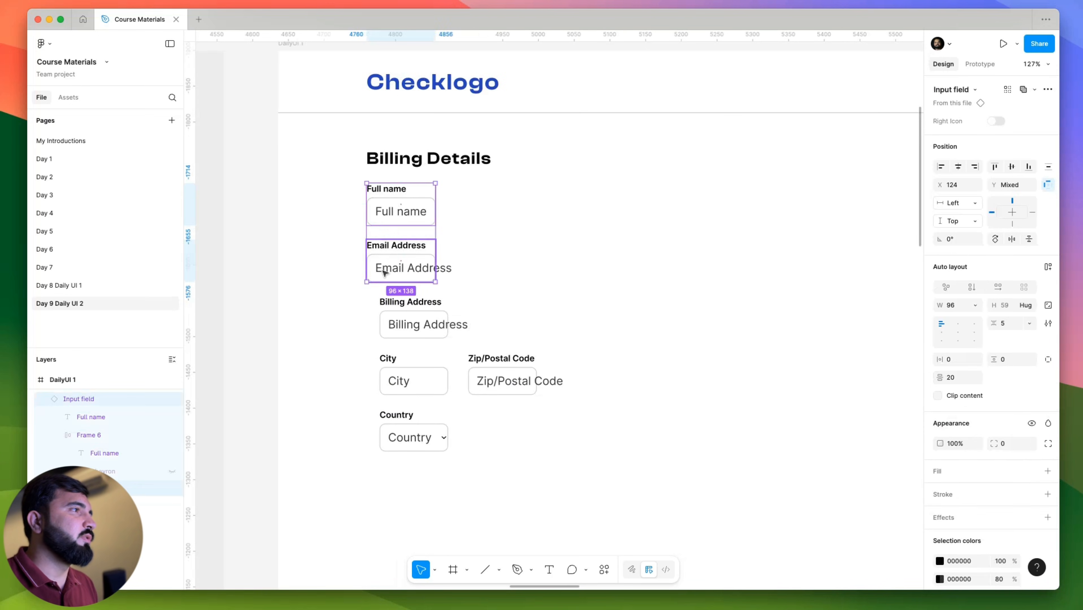
pyautogui.keyDown('shift'); pyautogui.click(387, 305); pyautogui.keyUp('shift')
pyautogui.keyDown('shift'); pyautogui.click(398, 382); pyautogui.keyUp('shift')
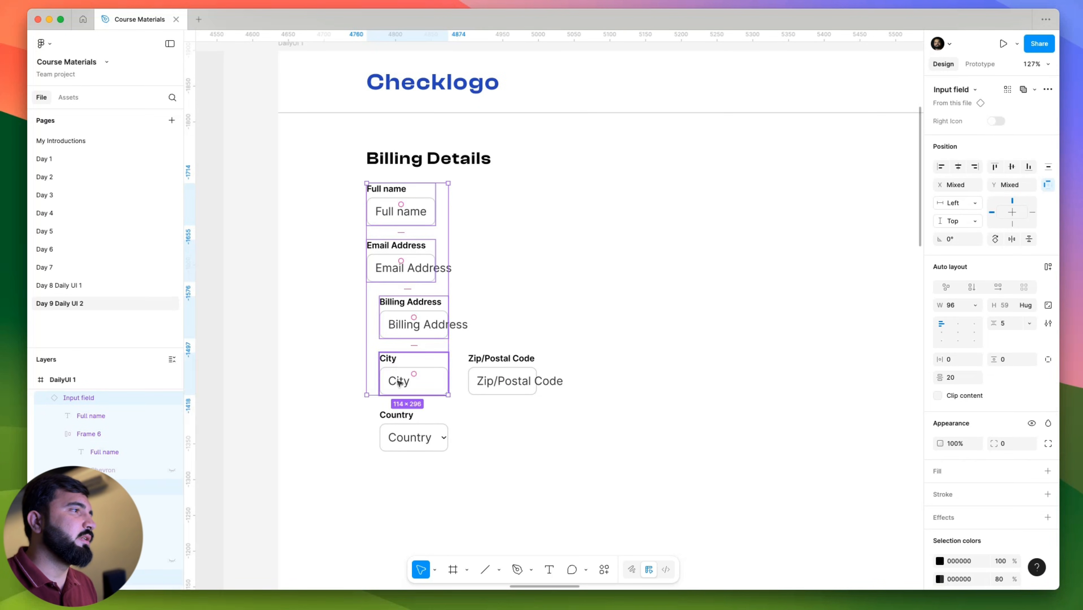
# Combine the City and Zip/Postal Code fields into one horizontal auto layout row.
pyautogui.click(423, 373)
pyautogui.keyDown('shift'); pyautogui.click(511, 379); pyautogui.keyUp('shift')
pyautogui.hotkey('shift', 'a')
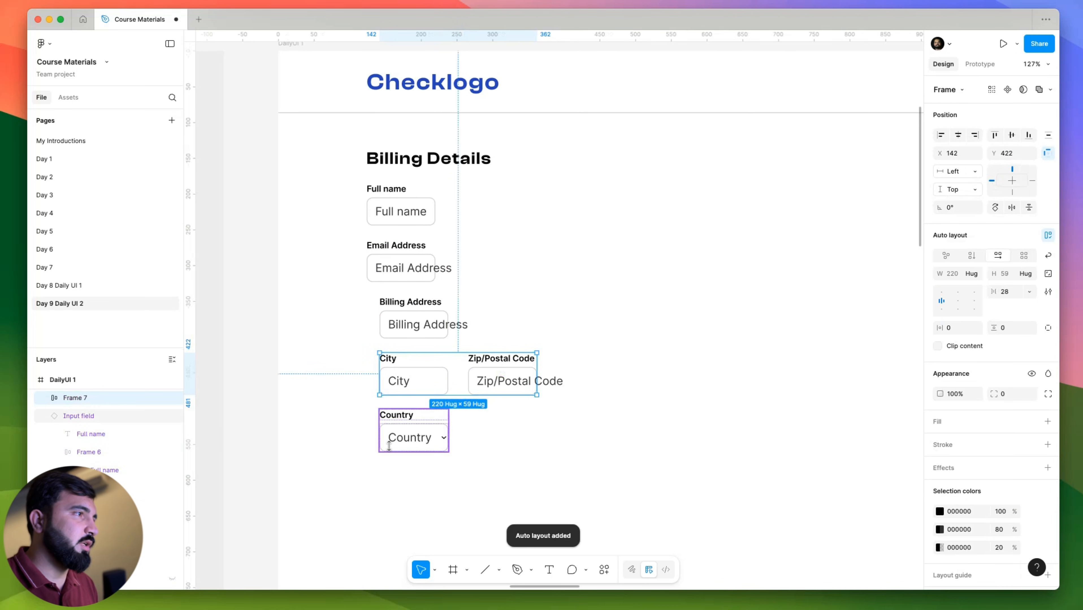
# Wrap the Full name, Email Address, Billing Address, City and Zip/Postal Code row, and Country fields in one vertical auto layout.
pyautogui.click(395, 429)
pyautogui.keyDown('shift'); pyautogui.click(399, 369); pyautogui.keyUp('shift')
pyautogui.keyDown('shift'); pyautogui.click(390, 316); pyautogui.keyUp('shift')
pyautogui.keyDown('shift'); pyautogui.click(387, 267); pyautogui.keyUp('shift')
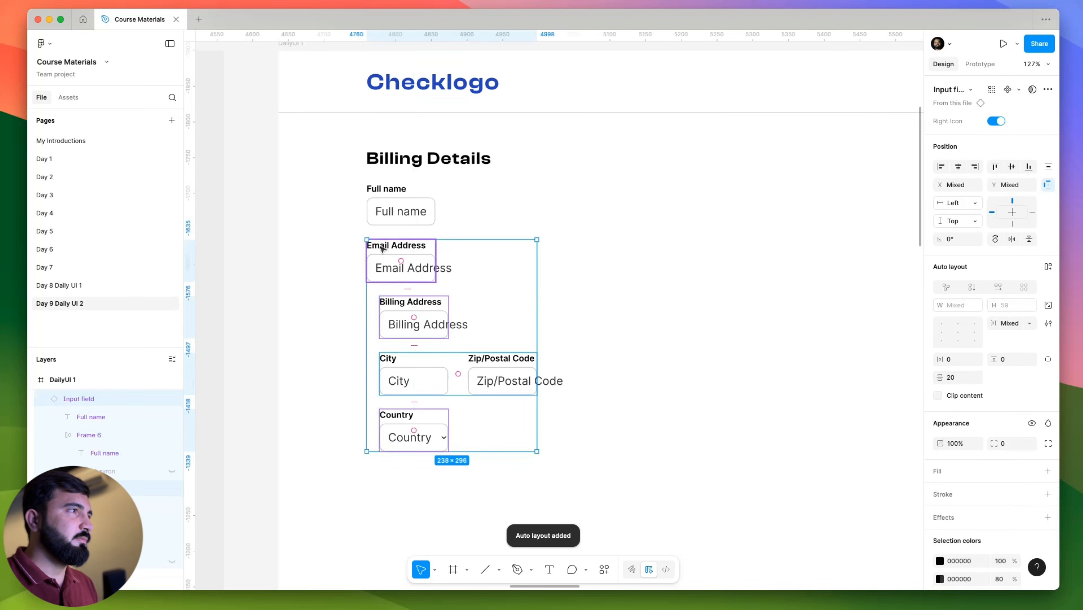
pyautogui.keyDown('shift'); pyautogui.click(403, 201); pyautogui.keyUp('shift')
pyautogui.hotkey('shift', 'a')
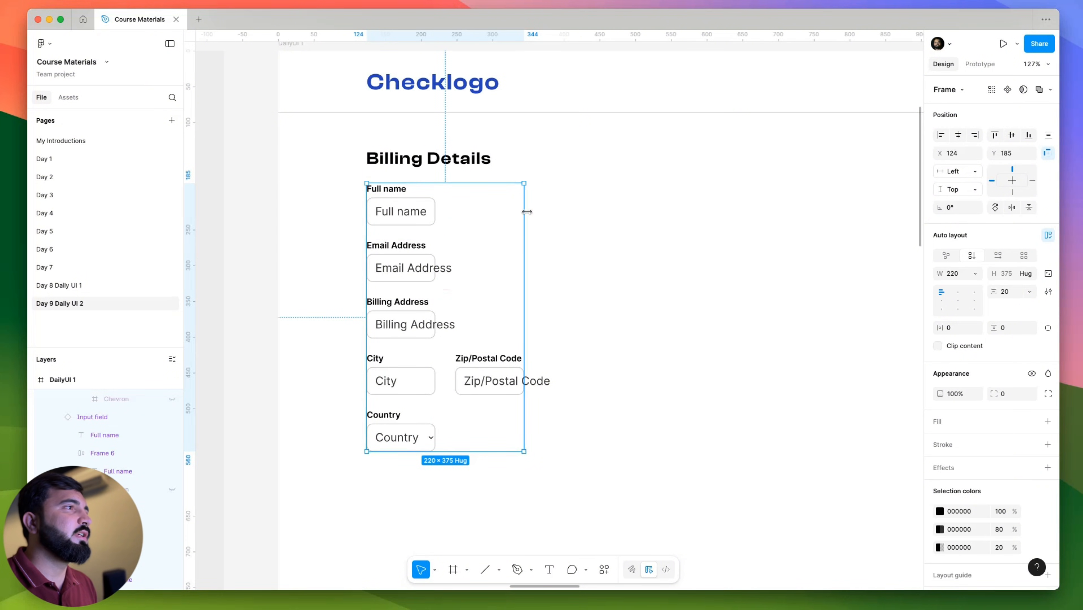
# Widen the auto layout frame holding all Billing Details fields to about 471.
pyautogui.moveTo(536, 213); pyautogui.dragTo(628, 218)
pyautogui.scroll(-5, 604, 222)
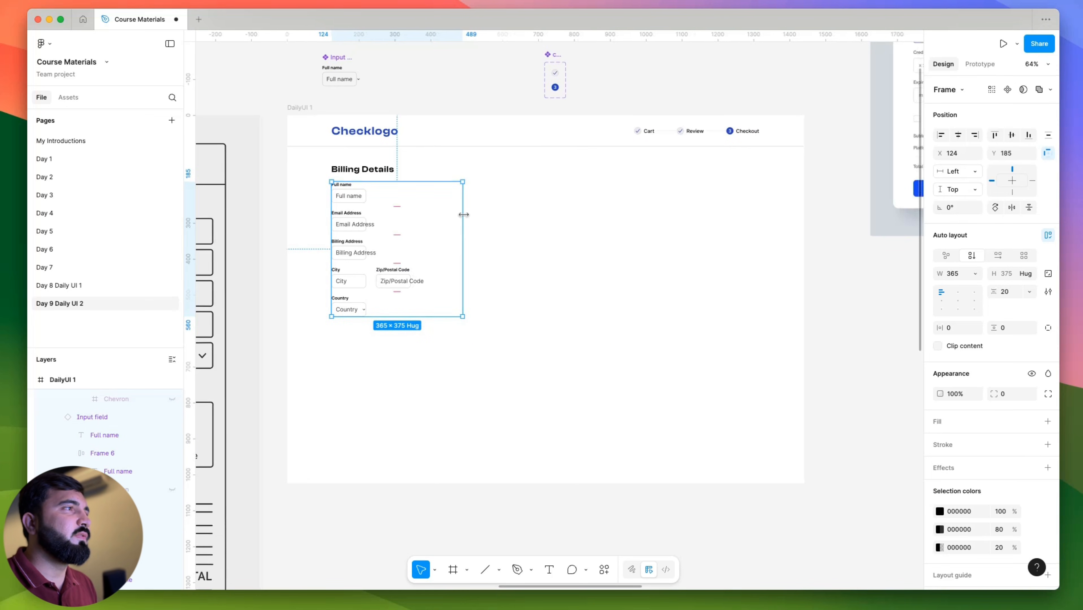
pyautogui.moveTo(462, 216); pyautogui.dragTo(500, 218)
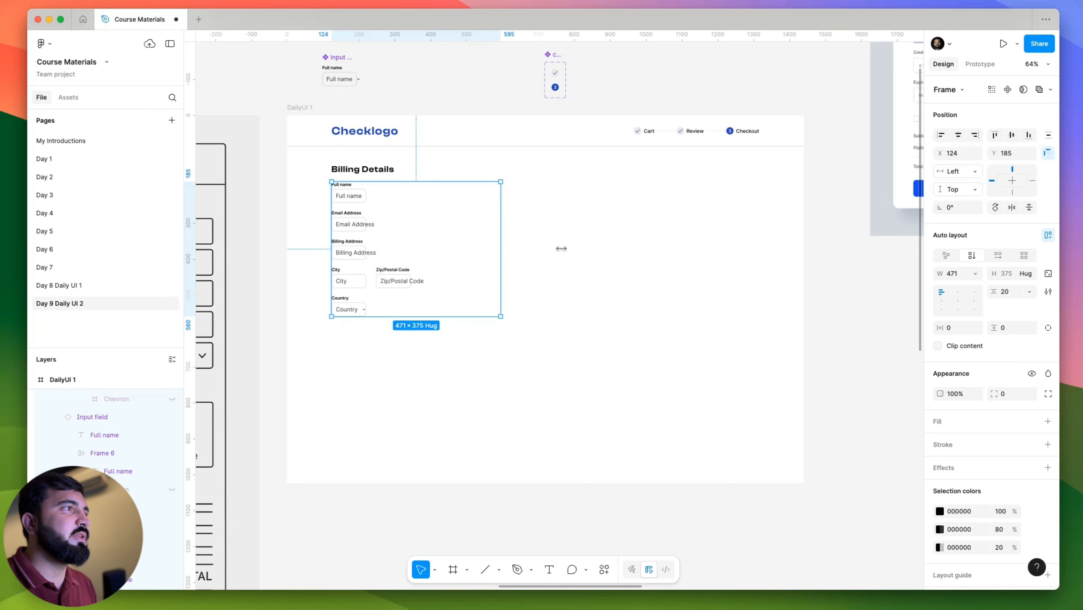
pyautogui.scroll(3, 525, 243)
pyautogui.click(338, 273)
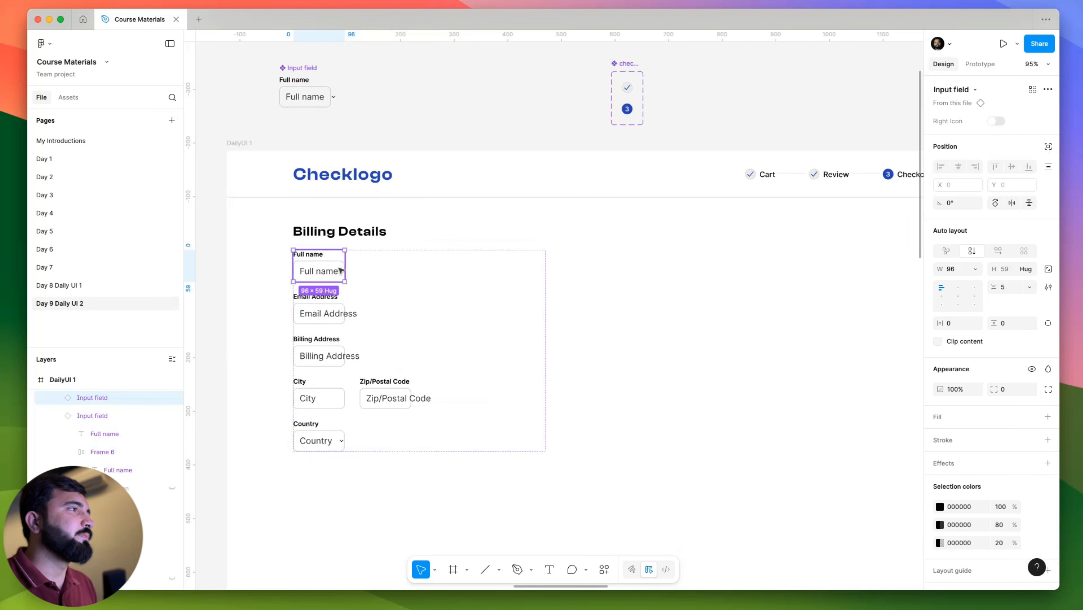
pyautogui.scroll(3, 342, 295)
pyautogui.keyDown('shift'); pyautogui.click(347, 306); pyautogui.keyUp('shift')
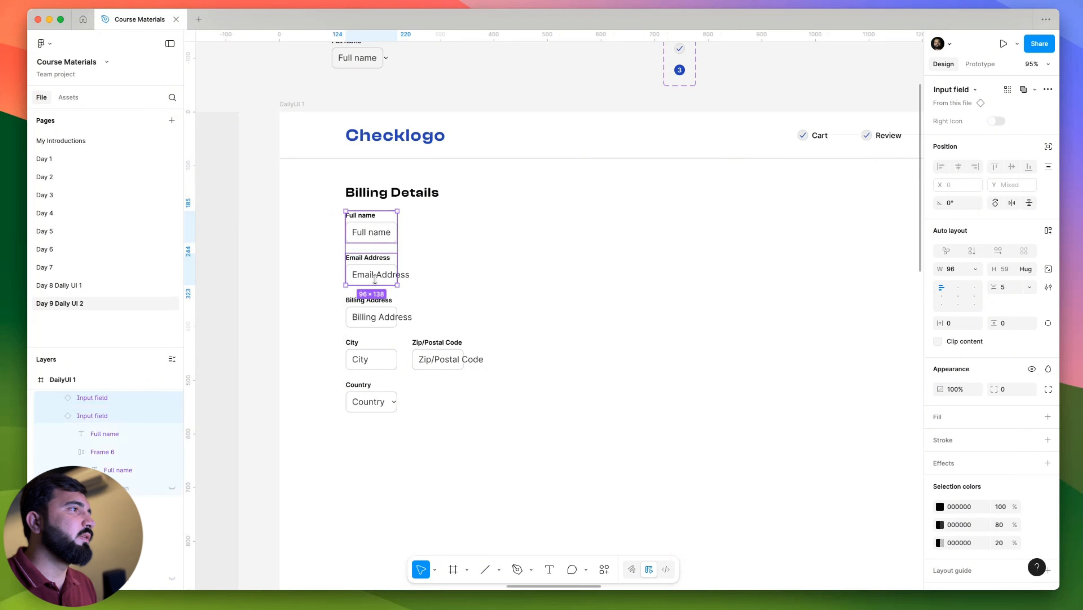
pyautogui.press('Escape')
pyautogui.click(373, 236)
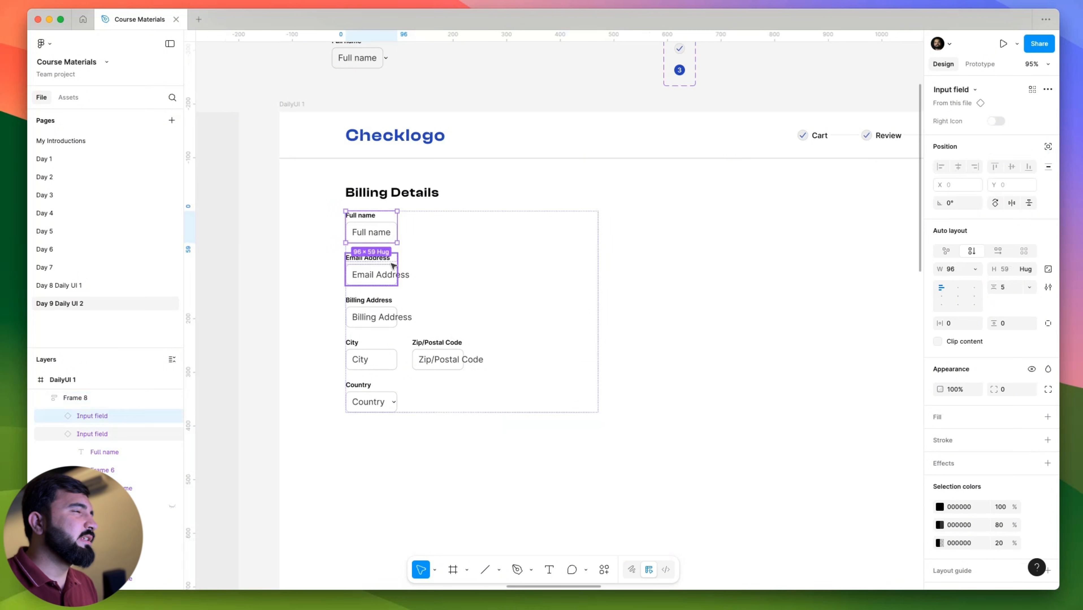
# Increase the height of the main Input field component's bordered frame to about 52, with an item gap of 8.
pyautogui.scroll(5, 373, 209)
pyautogui.scroll(5, 373, 201)
pyautogui.click(374, 177)
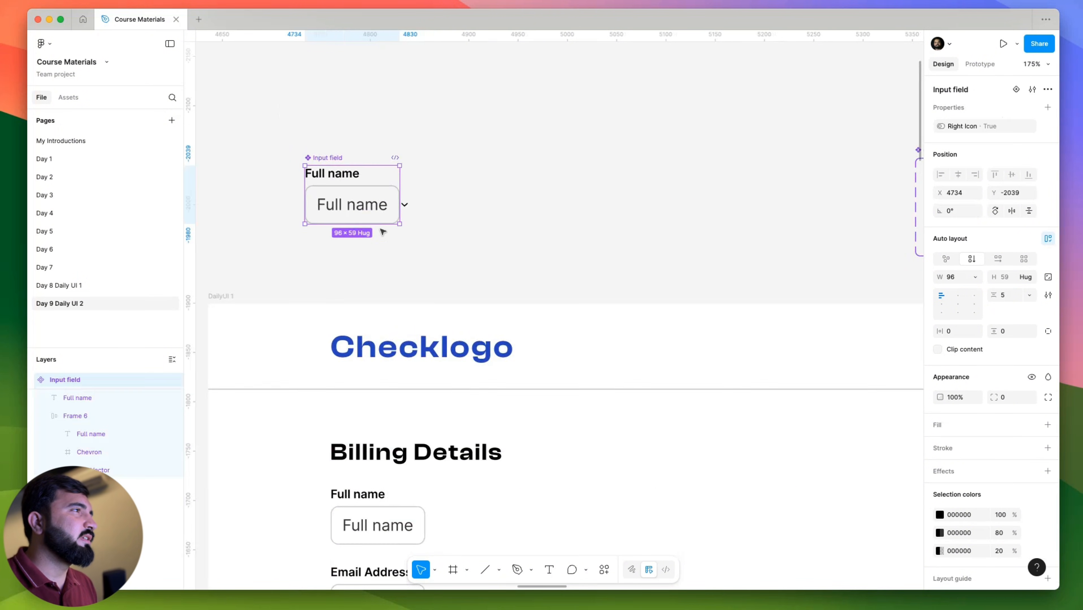
pyautogui.scroll(5, 374, 180)
pyautogui.click(375, 180)
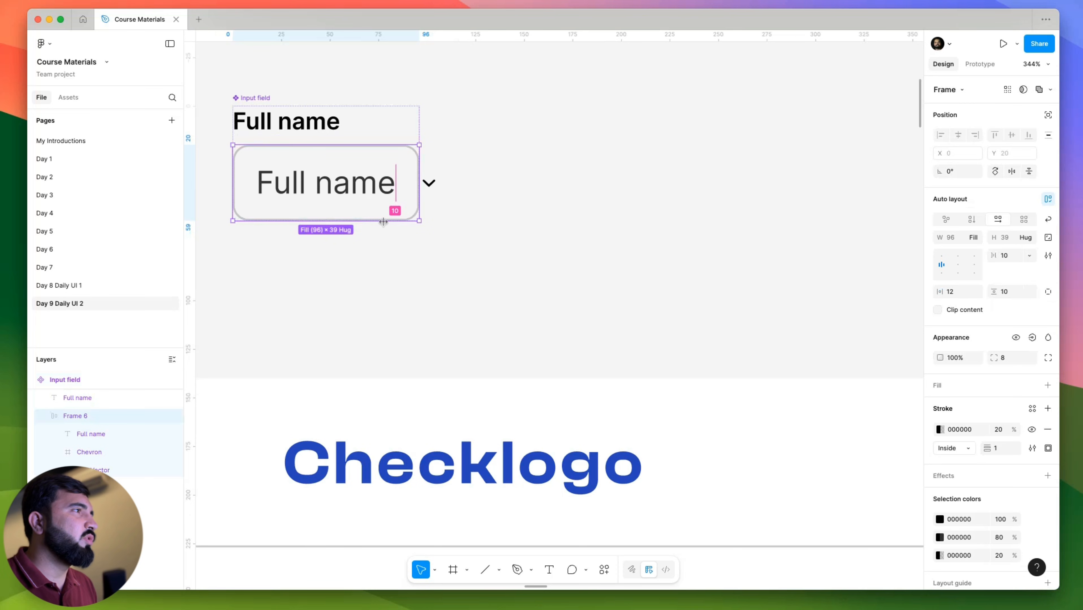
pyautogui.moveTo(383, 226); pyautogui.dragTo(383, 246)
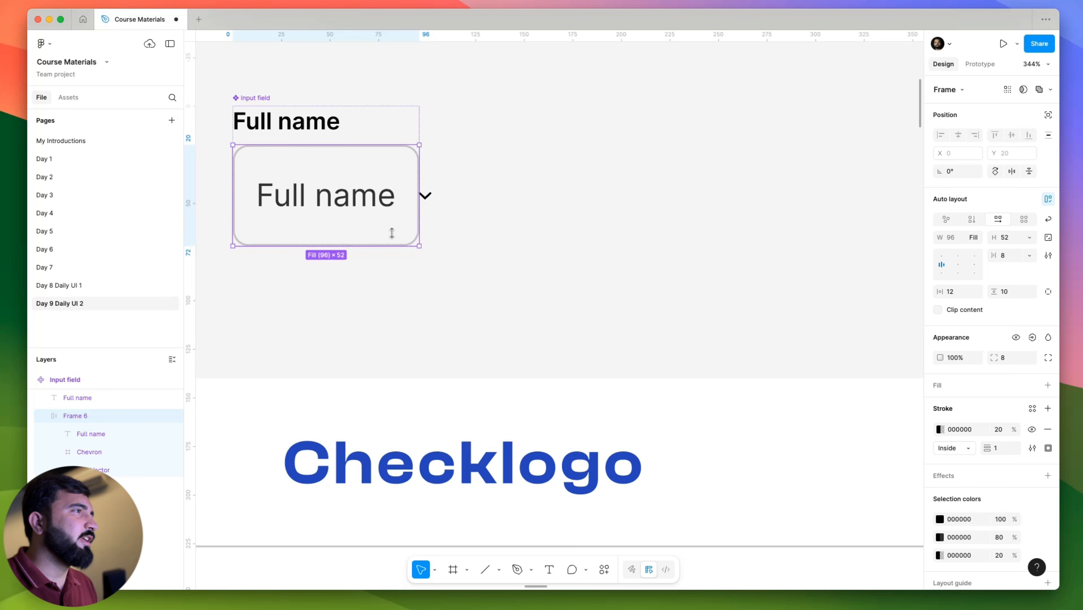
pyautogui.scroll(-5, 395, 231)
pyautogui.click(453, 214)
# Examine the Billing Details fields against the resized main Input field component.
pyautogui.scroll(-4, 442, 128)
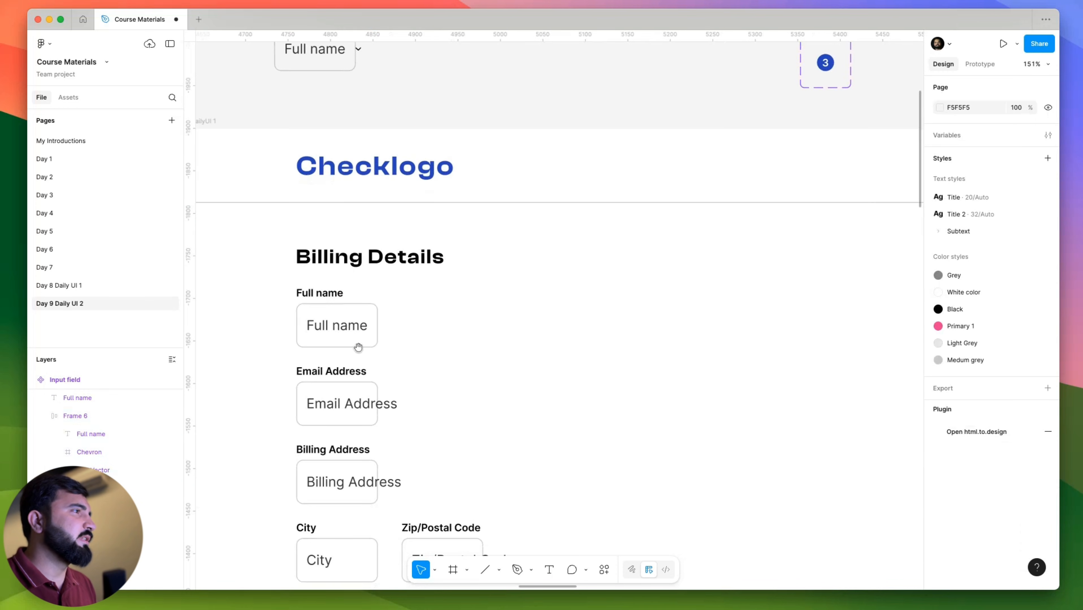
pyautogui.scroll(-3, 369, 353)
pyautogui.scroll(-3, 361, 385)
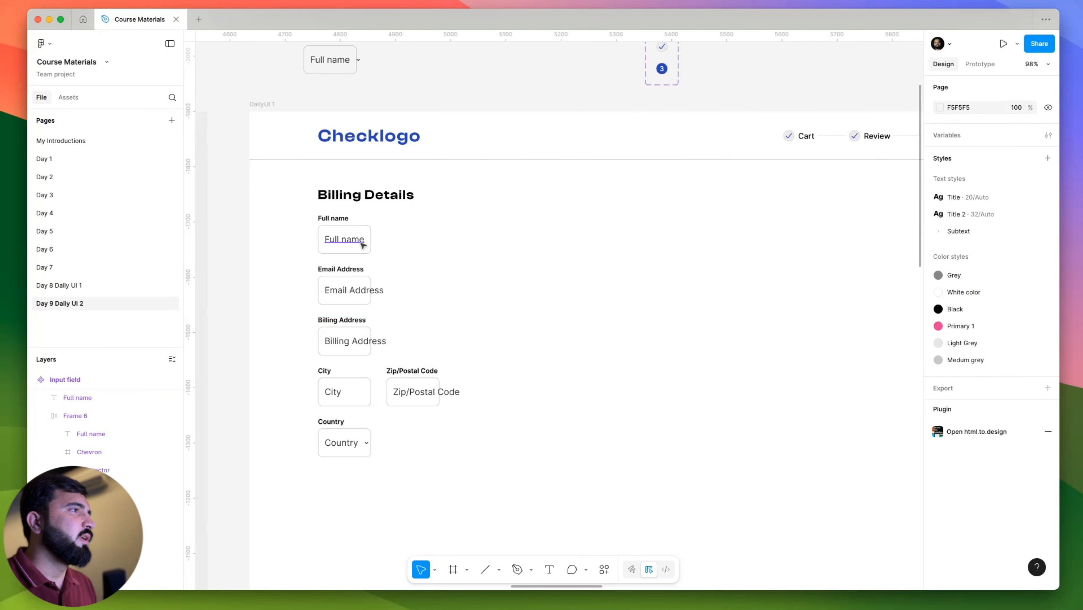
pyautogui.scroll(5, 292, 192)
pyautogui.scroll(-6, 292, 191)
pyautogui.scroll(3, 320, 152)
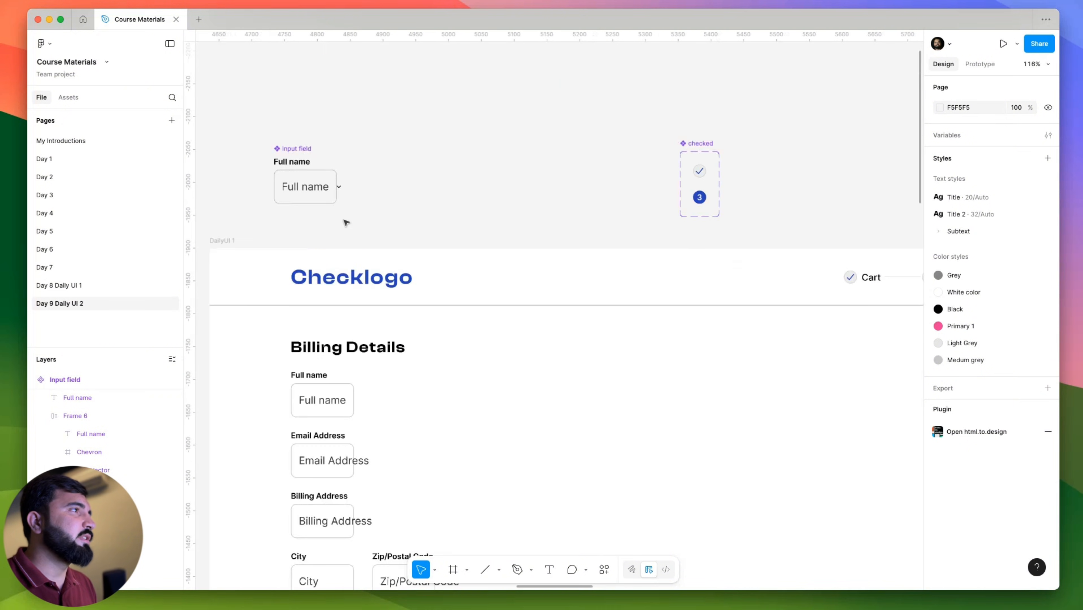
pyautogui.scroll(-5, 381, 454)
pyautogui.scroll(2, 309, 203)
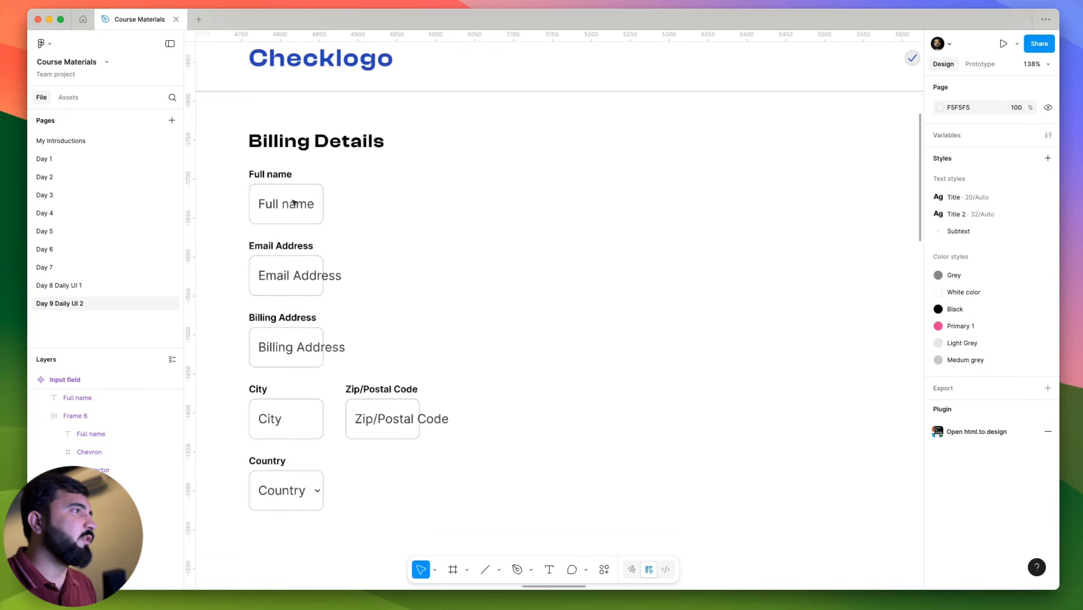
# Set the width of the Full name, Email Address, Billing Address and Country fields and the City row to Fill container.
pyautogui.click(294, 201)
pyautogui.keyDown('shift'); pyautogui.click(283, 285); pyautogui.keyUp('shift')
pyautogui.keyDown('shift'); pyautogui.click(283, 327); pyautogui.keyUp('shift')
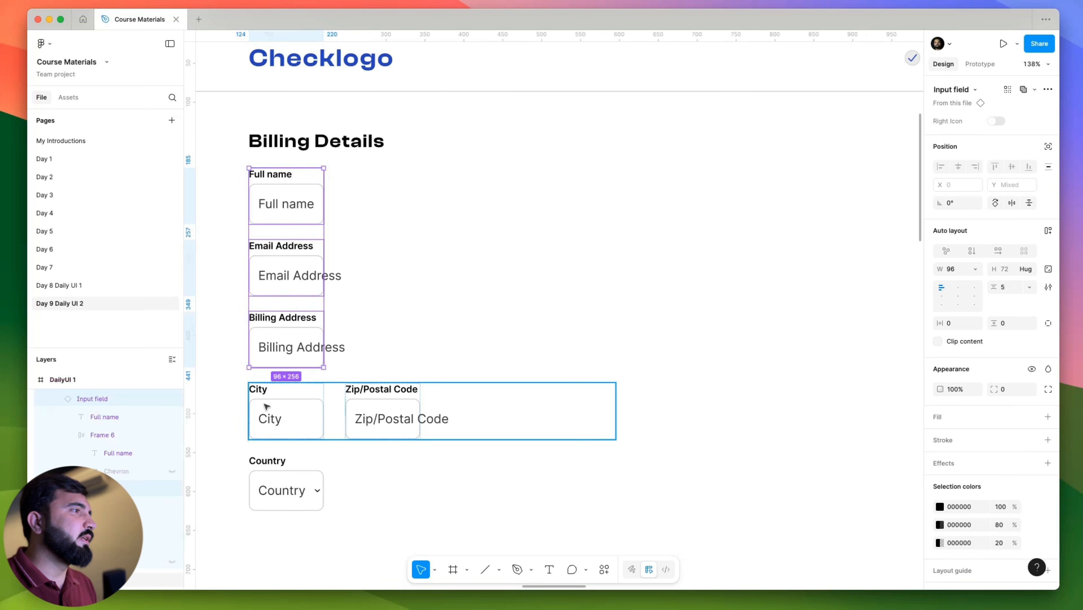
pyautogui.keyDown('shift'); pyautogui.click(295, 418); pyautogui.keyUp('shift')
pyautogui.keyDown('shift'); pyautogui.click(285, 490); pyautogui.keyUp('shift')
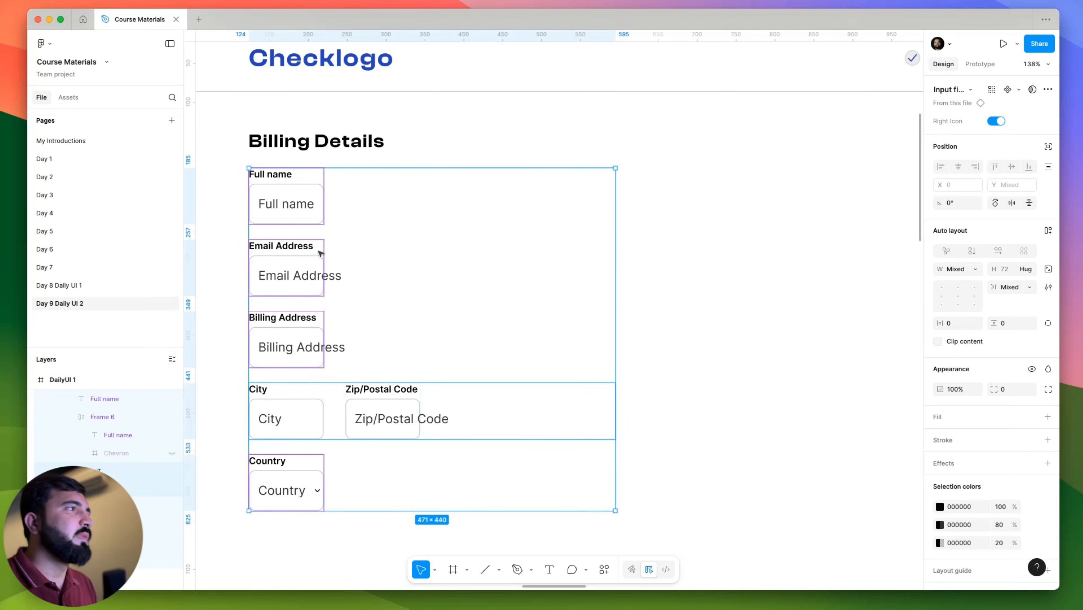
pyautogui.click(976, 266)
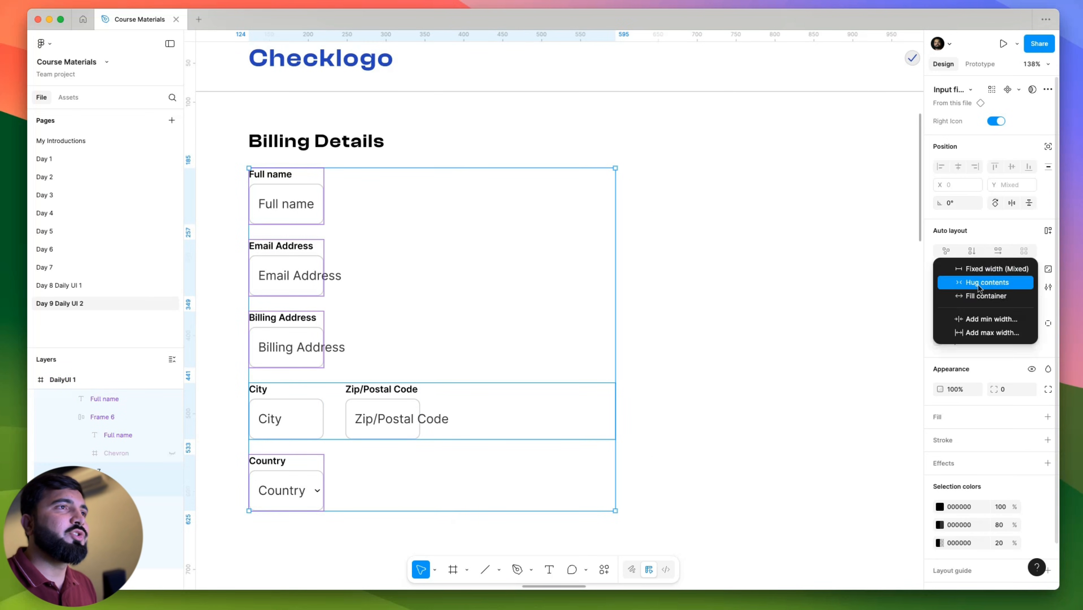
pyautogui.click(978, 300)
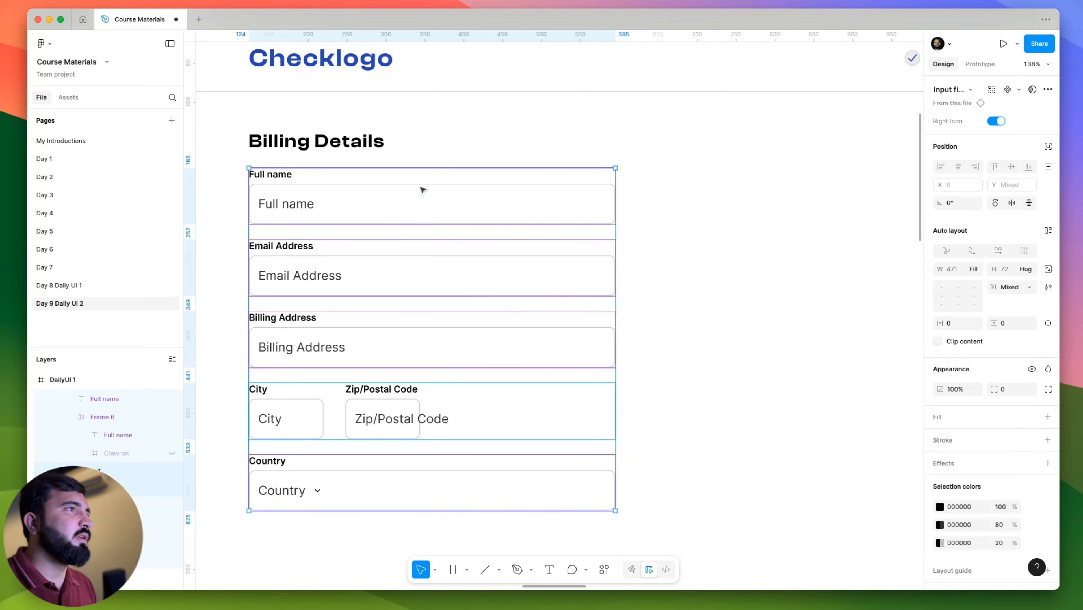
pyautogui.click(634, 213)
# Set the City and Zip/Postal Code fields to Fill container width within their row.
pyautogui.scroll(-2, 718, 246)
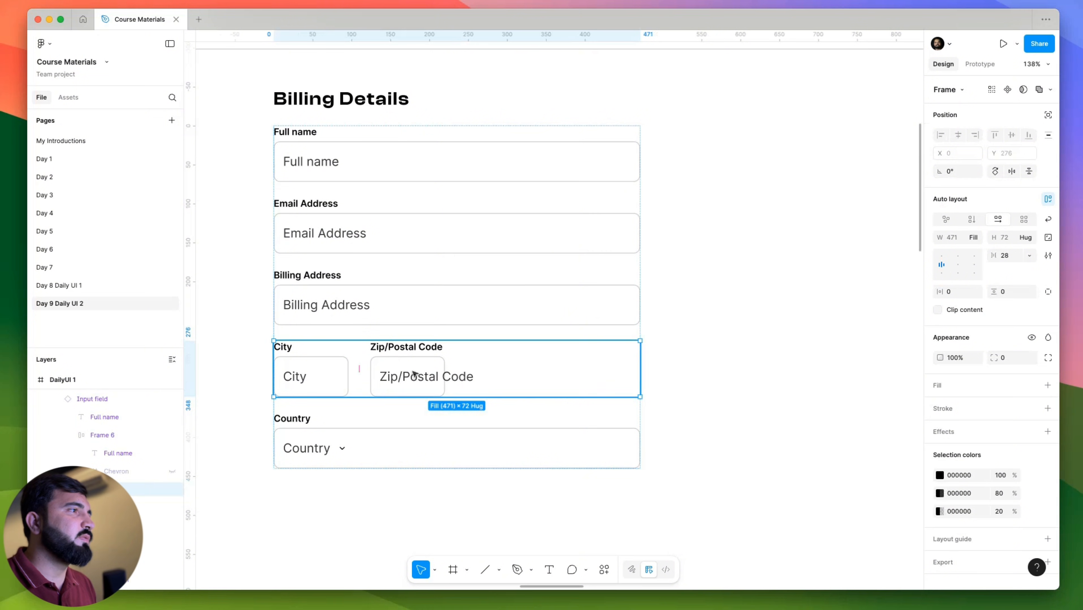
pyautogui.press('Return')
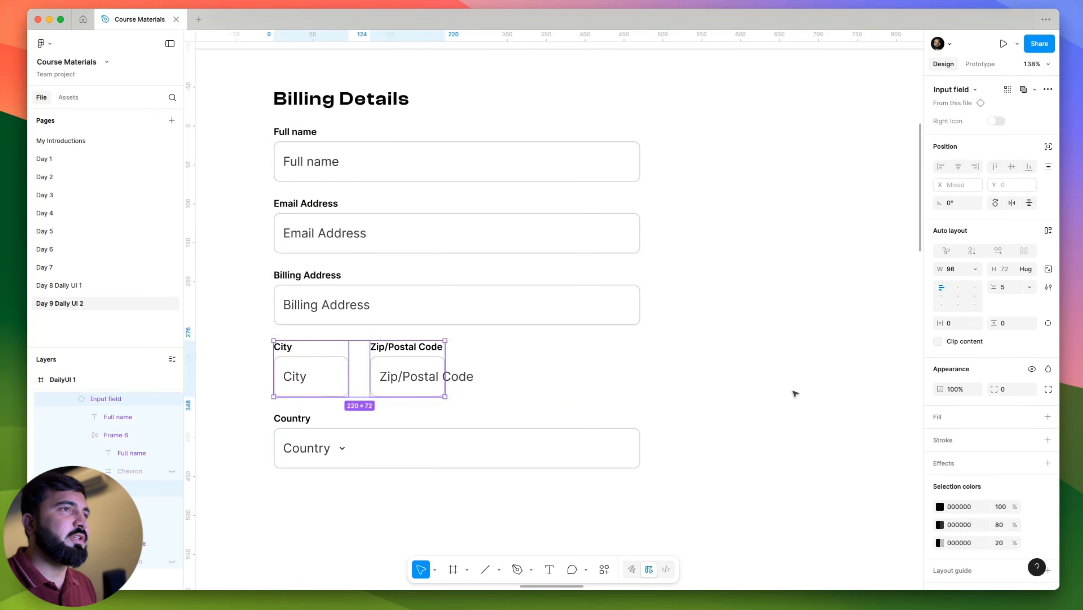
pyautogui.click(977, 270)
pyautogui.click(980, 296)
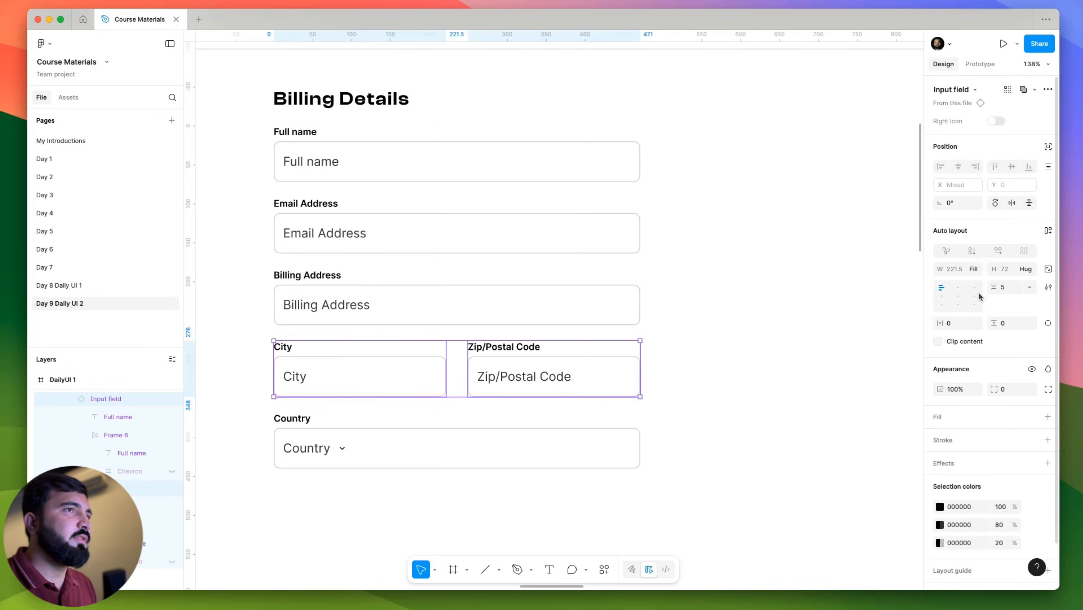
pyautogui.click(742, 342)
# Set the vertical gap between the Billing Details fields to 16.
pyautogui.scroll(-2, 711, 325)
pyautogui.click(384, 256)
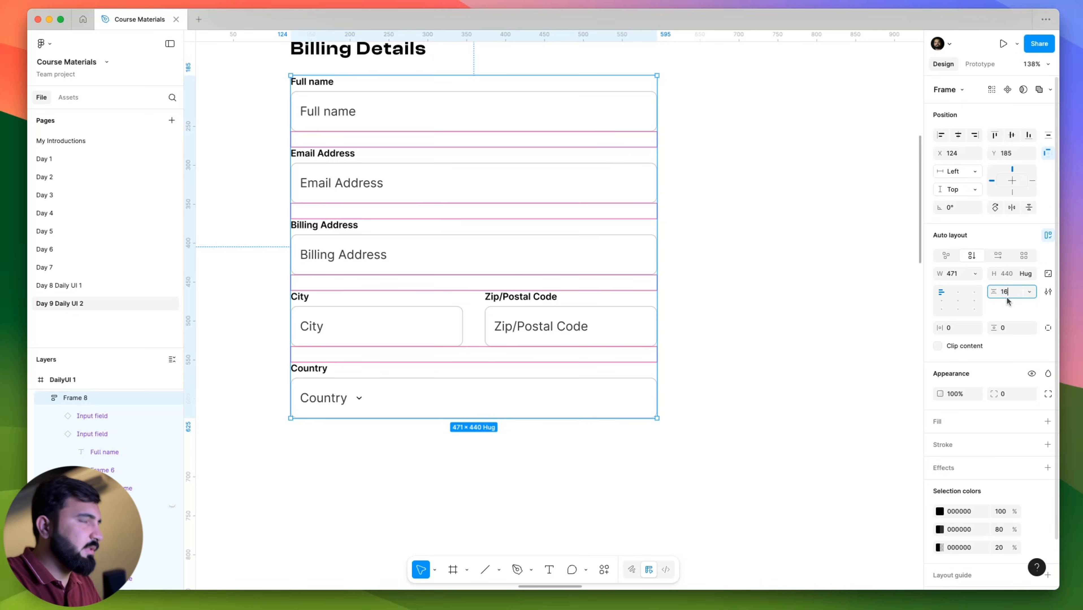
pyautogui.write('16')
pyautogui.press('Return')
pyautogui.click(669, 231)
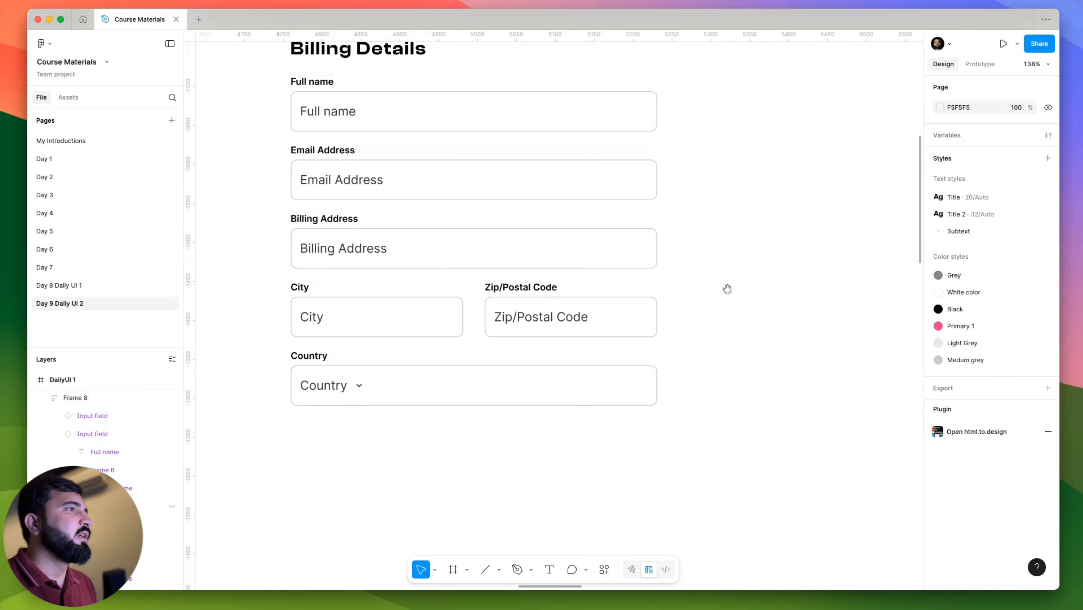
# Set the horizontal gap between the City and Zip/Postal Code fields to 16.
pyautogui.hscroll(-5, 684, 316)
pyautogui.scroll(1, 684, 316)
pyautogui.click(654, 349)
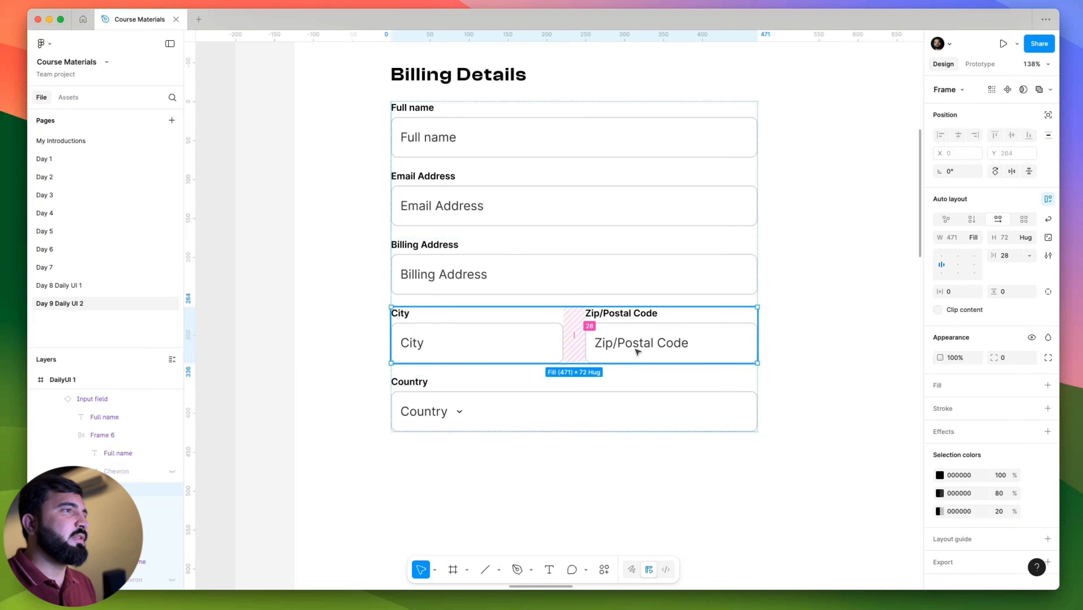
pyautogui.click(1034, 257)
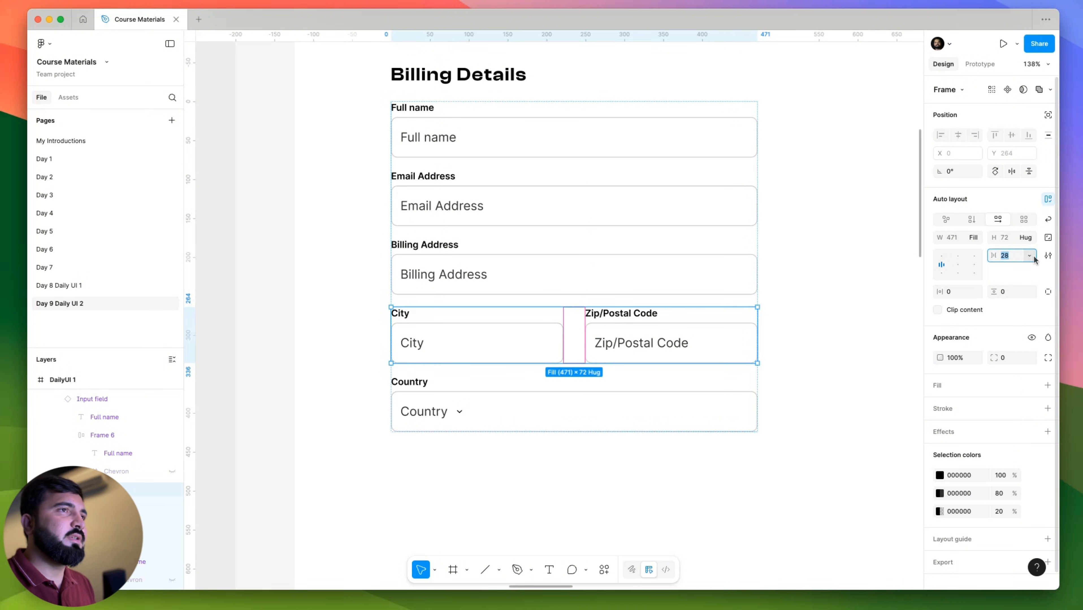
pyautogui.write('16')
pyautogui.press('Return')
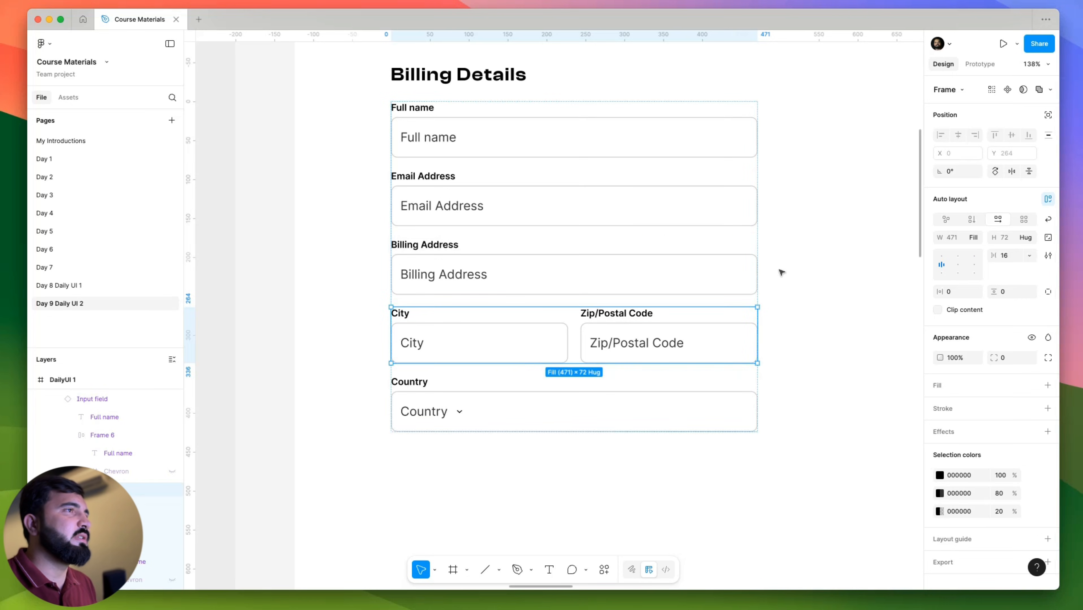
pyautogui.click(821, 231)
pyautogui.moveTo(509, 221); pyautogui.dragTo(406, 295)
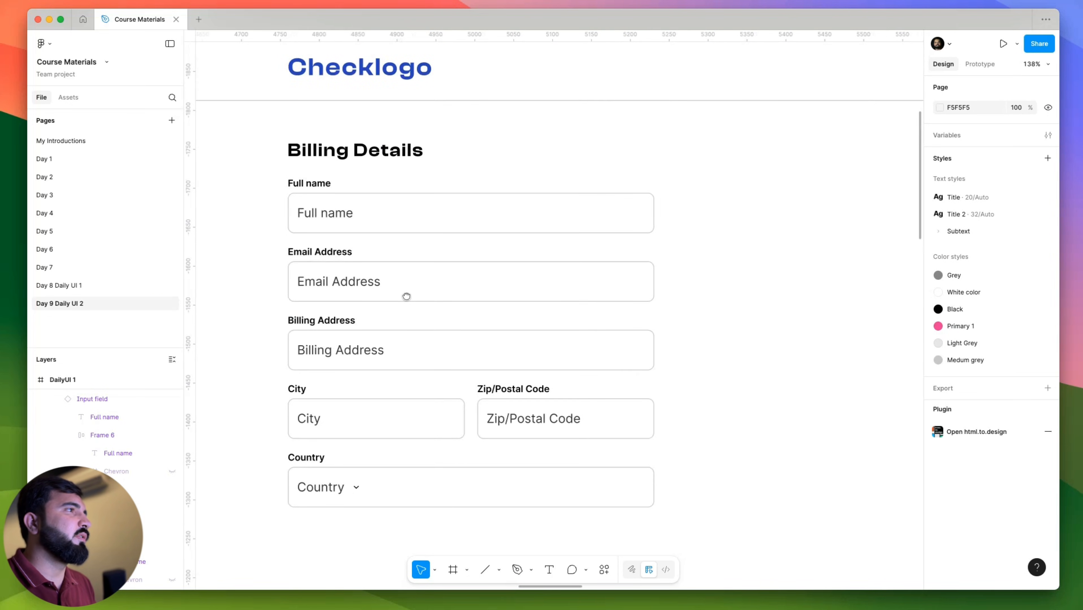
# Wrap the Billing Details heading and its group of fields together in an auto layout frame.
pyautogui.scroll(-3, 389, 272)
pyautogui.scroll(-3, 516, 234)
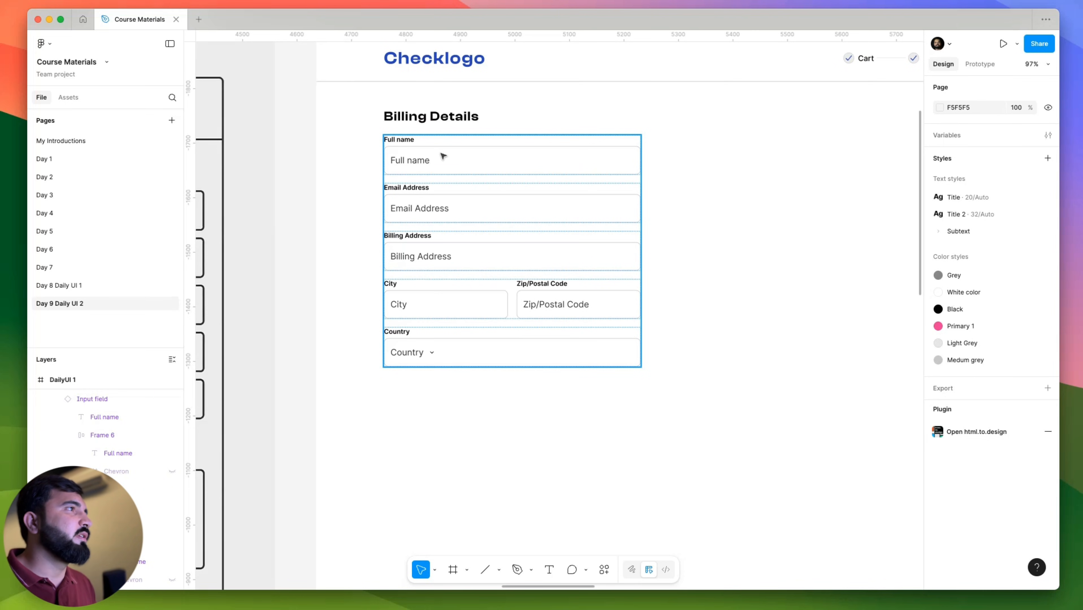
pyautogui.moveTo(269, 149); pyautogui.dragTo(230, 209)
pyautogui.click(393, 178)
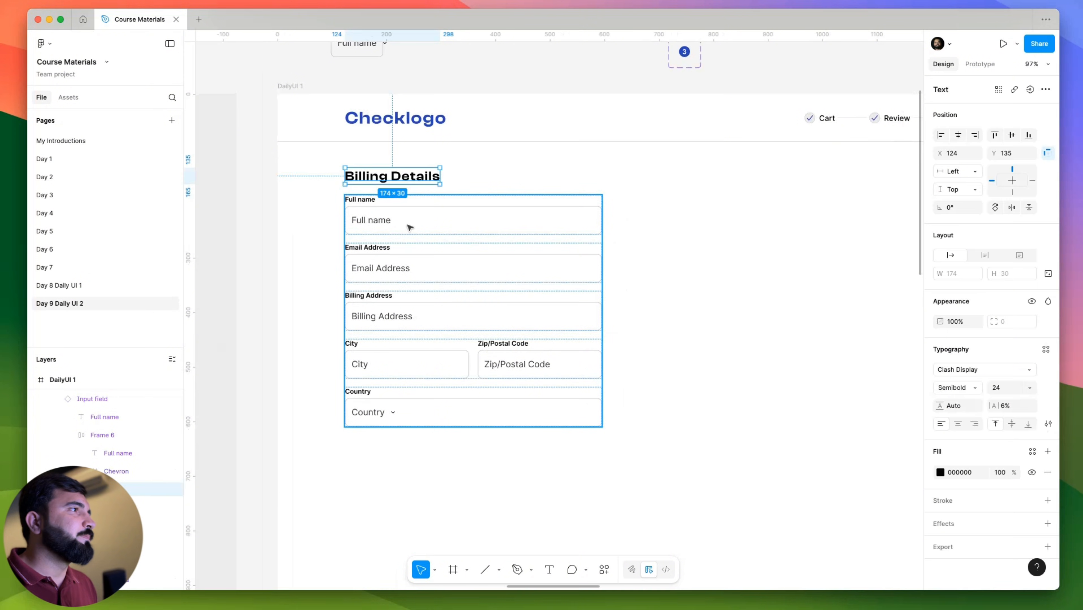
pyautogui.keyDown('shift'); pyautogui.click(414, 235); pyautogui.keyUp('shift')
pyautogui.hotkey('shift', 'a')
pyautogui.scroll(-2, 432, 301)
pyautogui.hscroll(3, 432, 302)
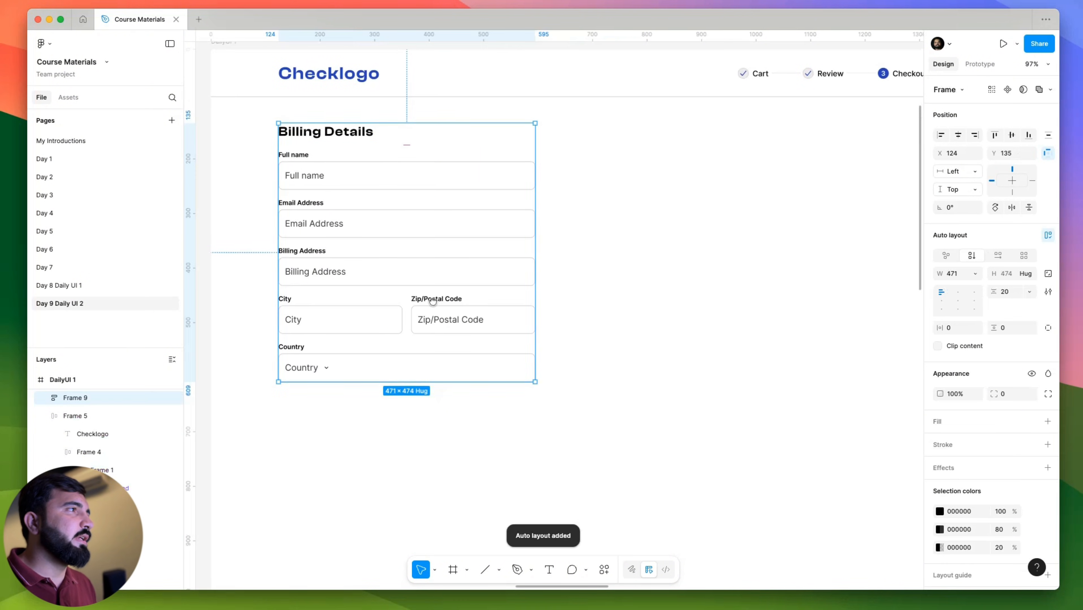
pyautogui.click(663, 345)
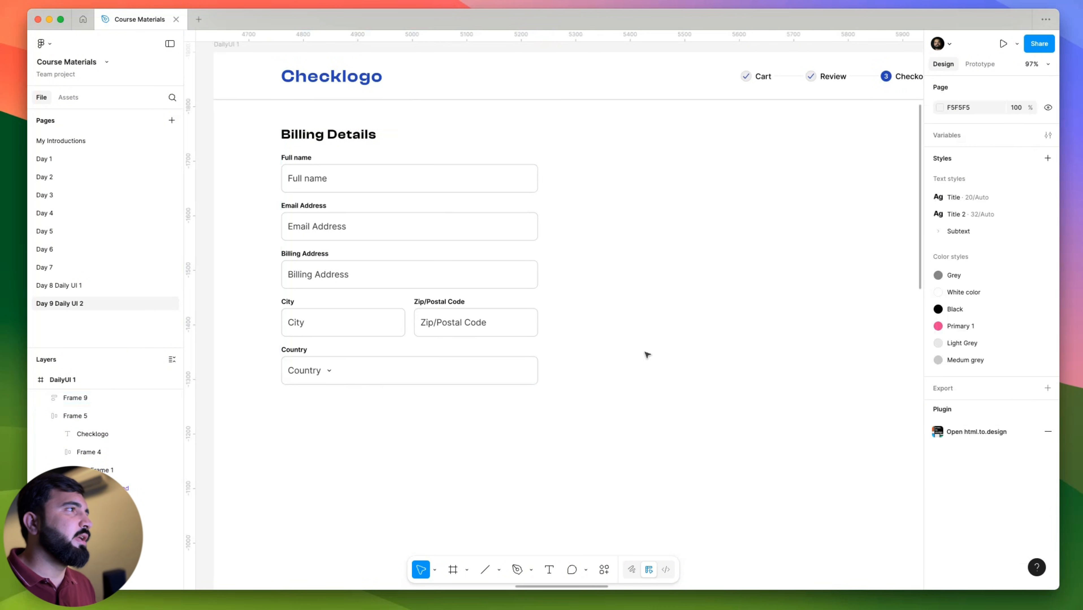
# Duplicate the whole Billing Details section directly beneath the original in the DailyUI 1 frame.
pyautogui.scroll(-2, 658, 325)
pyautogui.hscroll(-1, 659, 325)
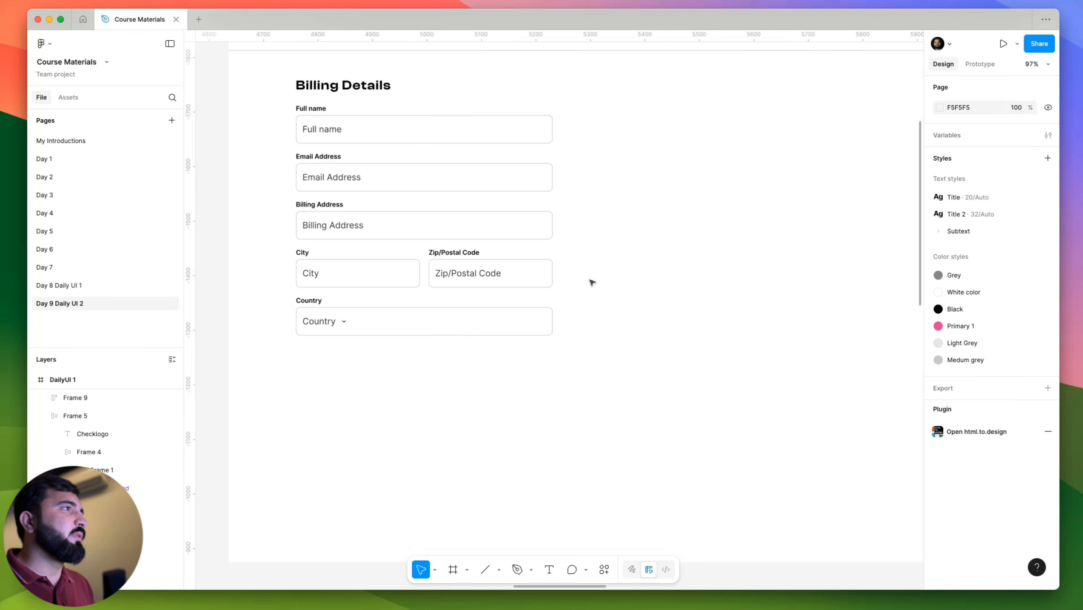
pyautogui.scroll(-3, 591, 282)
pyautogui.scroll(1, 525, 365)
pyautogui.hscroll(-2, 525, 365)
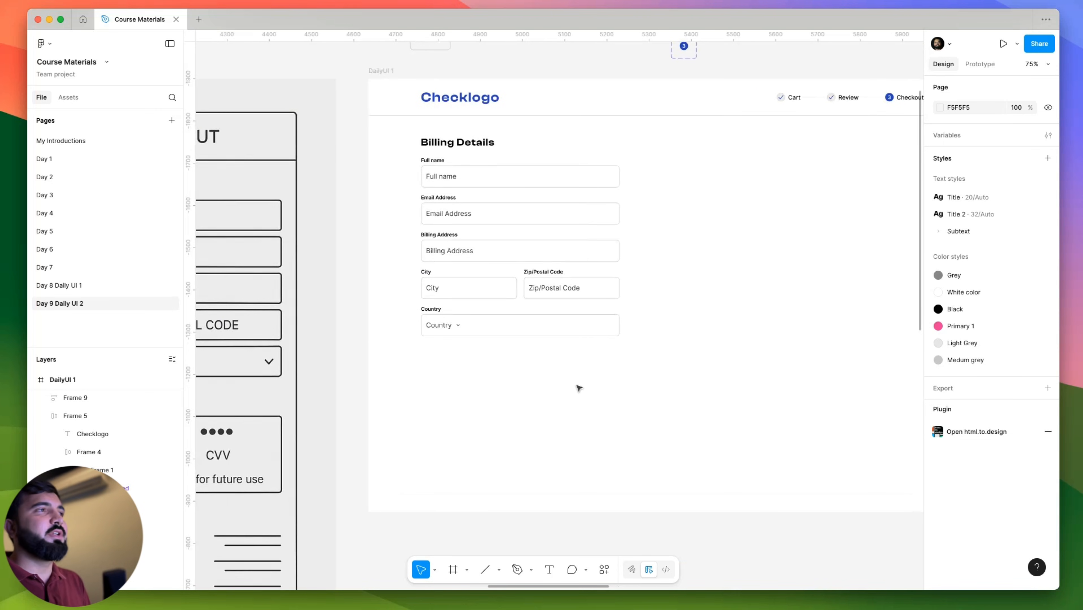
pyautogui.click(449, 225)
pyautogui.hscroll(-5, 450, 225)
pyautogui.scroll(-2, 450, 225)
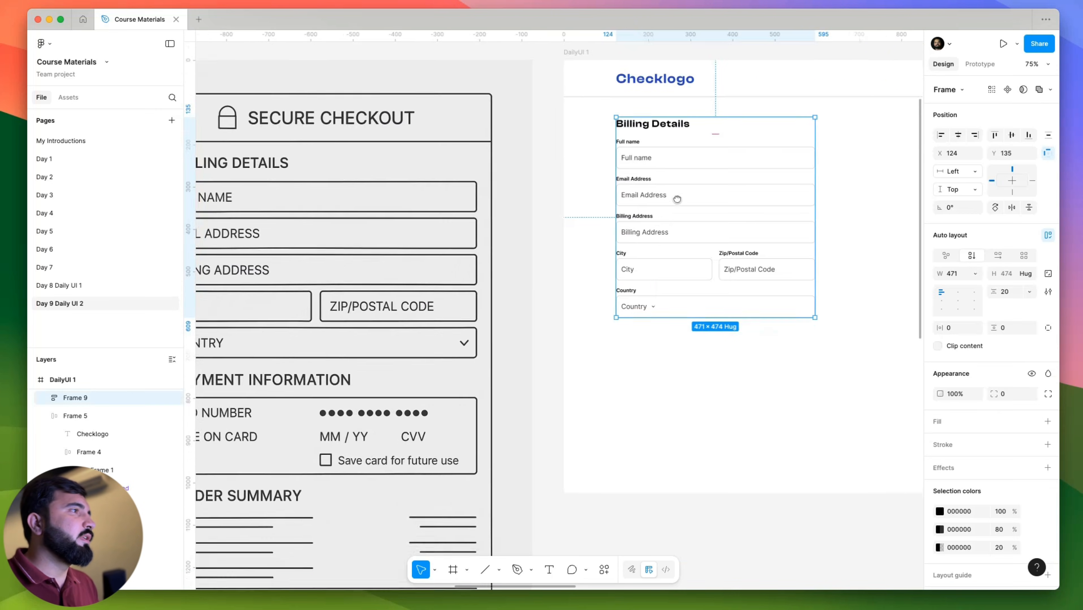
pyautogui.scroll(-3, 249, 341)
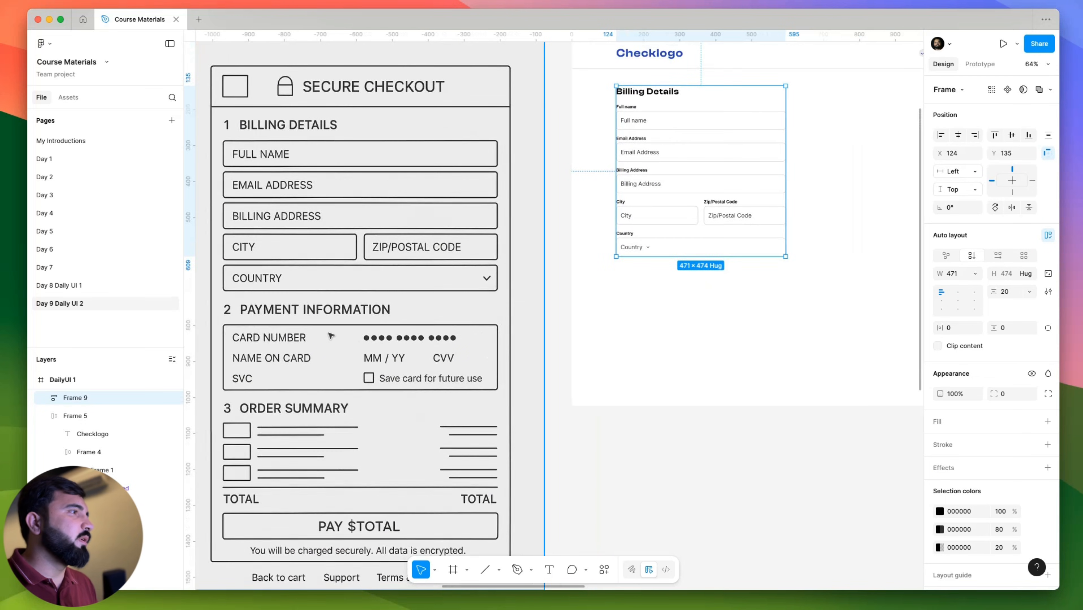
pyautogui.moveTo(583, 250); pyautogui.dragTo(424, 297)
pyautogui.hscroll(3, 424, 297)
pyautogui.scroll(1, 423, 213)
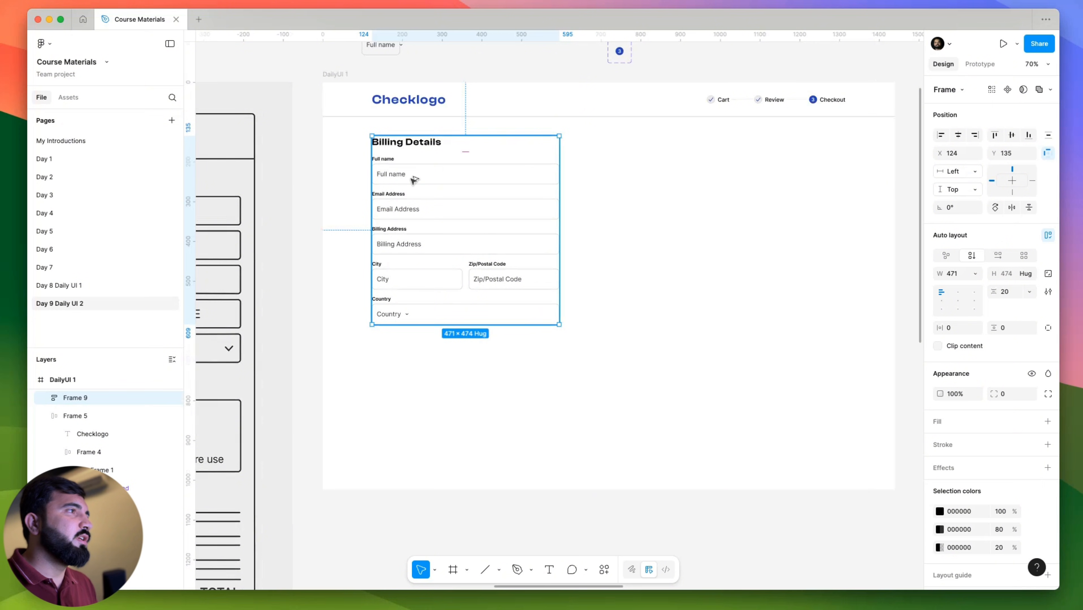
pyautogui.moveTo(412, 177); pyautogui.dragTo(411, 376)
# Change the heading of the duplicated section to "Payment Informations".
pyautogui.doubleClick(416, 350)
pyautogui.hscroll(-6, 513, 342)
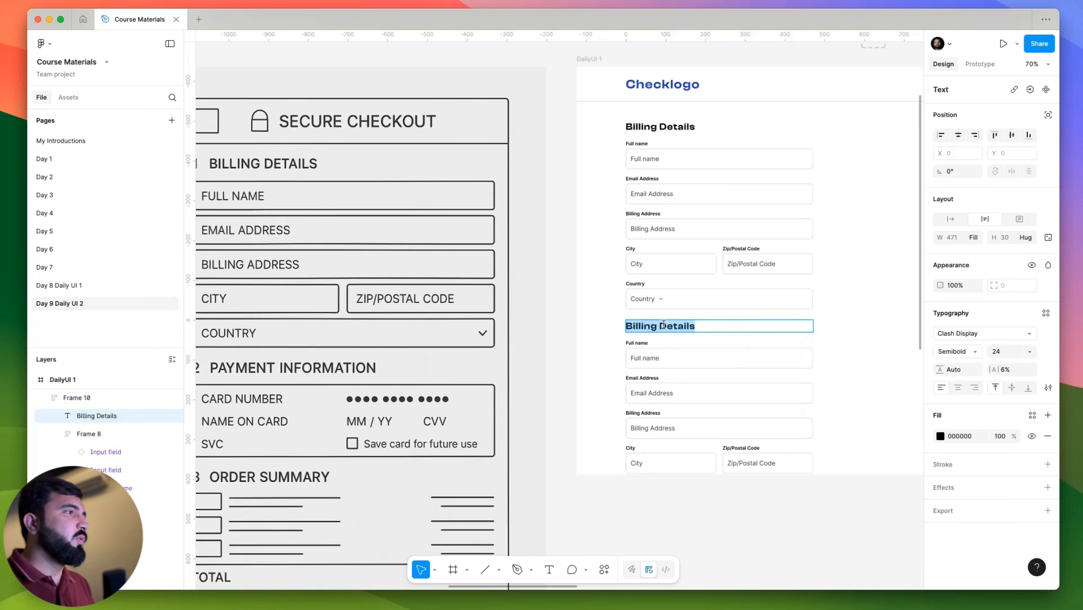
pyautogui.write('Pay')
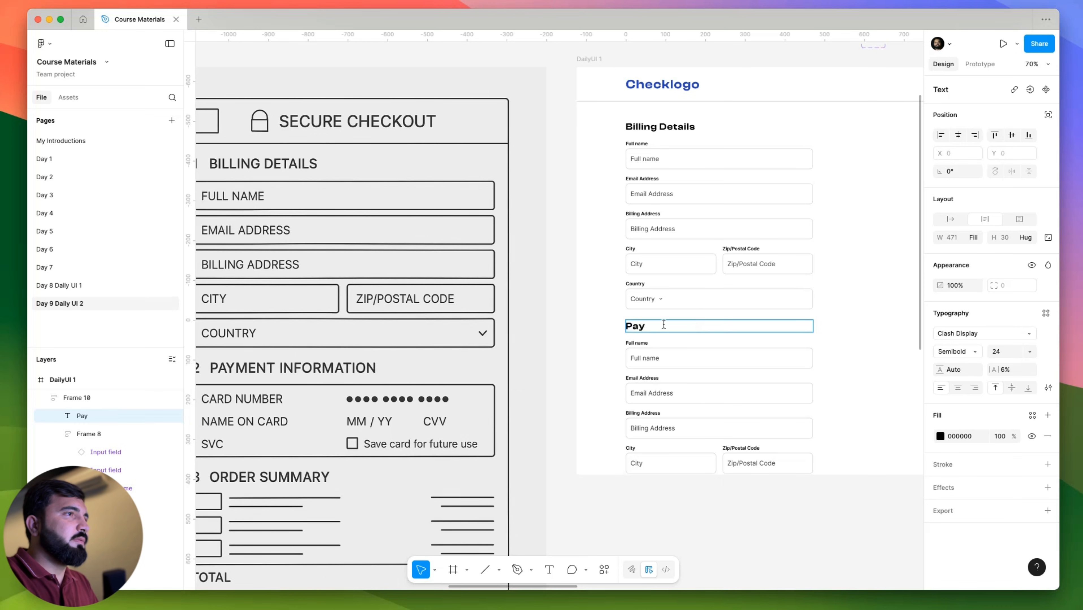
pyautogui.write('ment Infor')
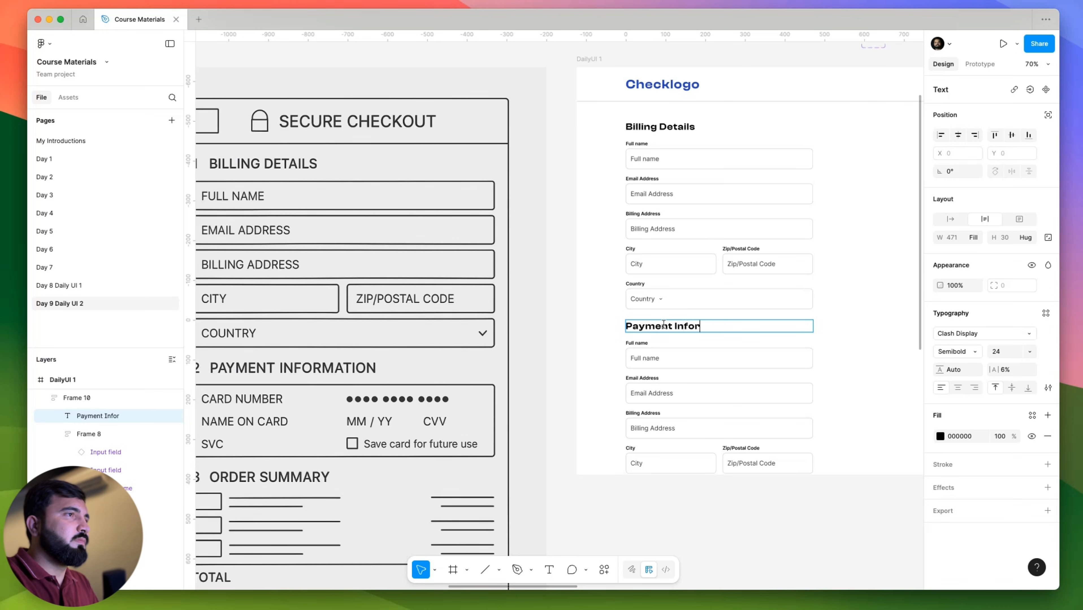
pyautogui.write('mations')
pyautogui.click(554, 382)
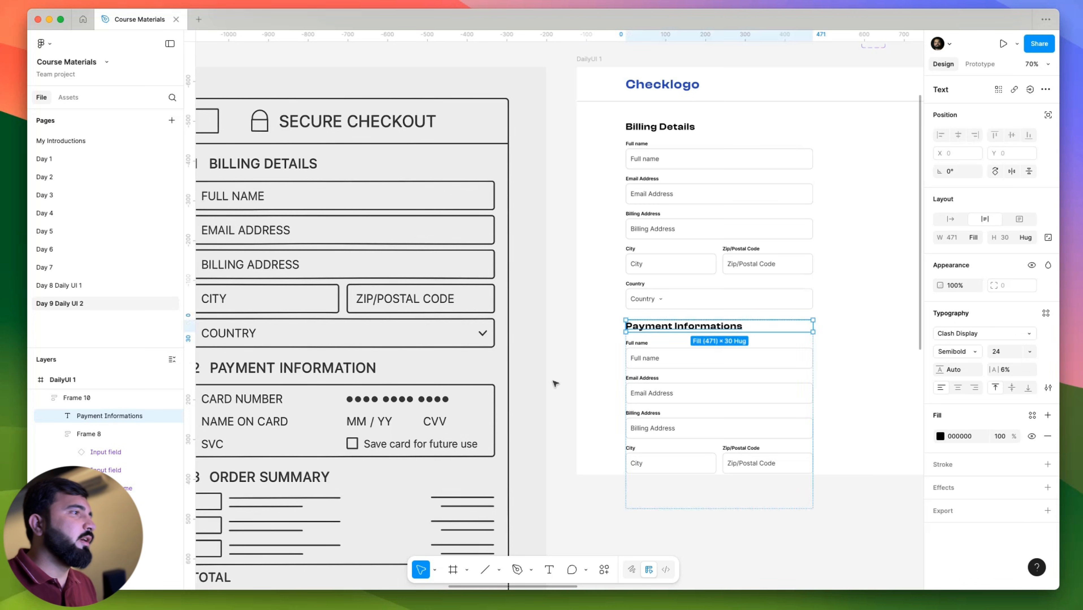
pyautogui.click(592, 363)
# Examine the wireframe's payment section and the card number, expiry date and CVV fields in the reference checkout design.
pyautogui.moveTo(581, 379); pyautogui.dragTo(671, 338)
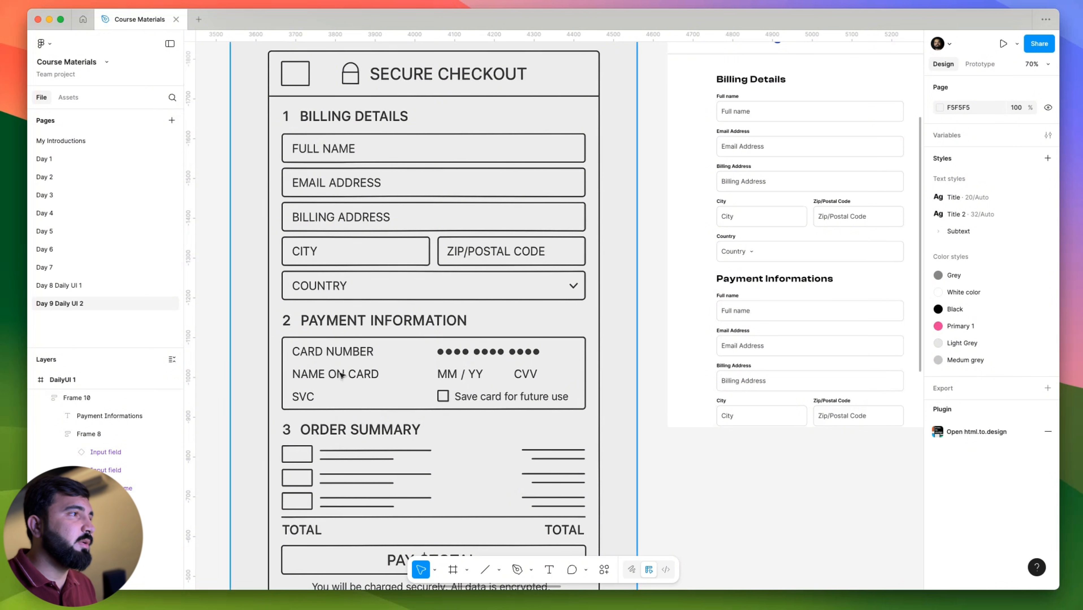
pyautogui.scroll(5, 786, 355)
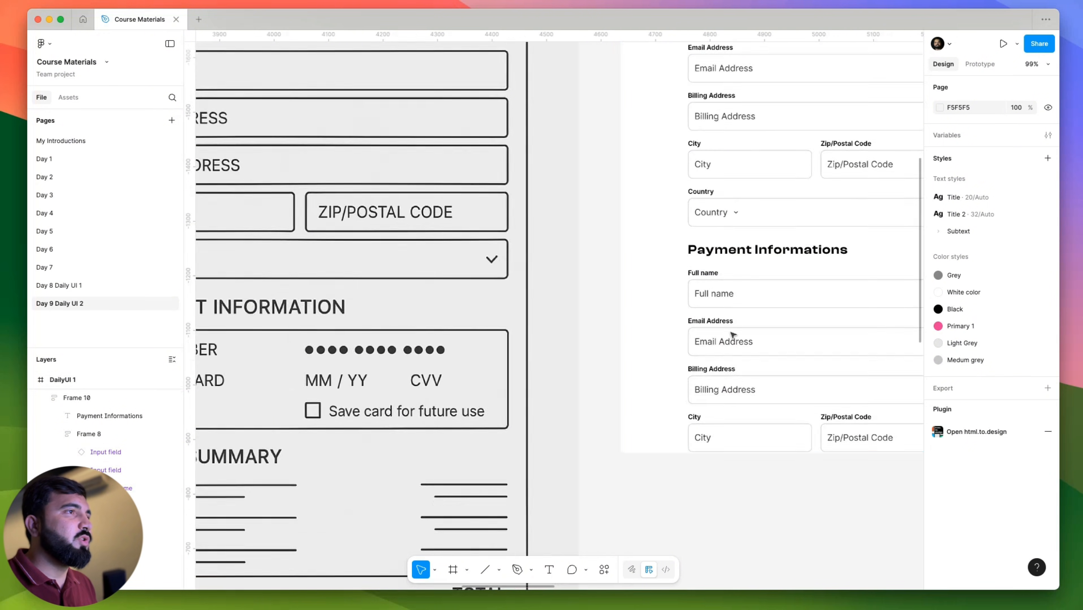
pyautogui.click(710, 301)
pyautogui.doubleClick(709, 283)
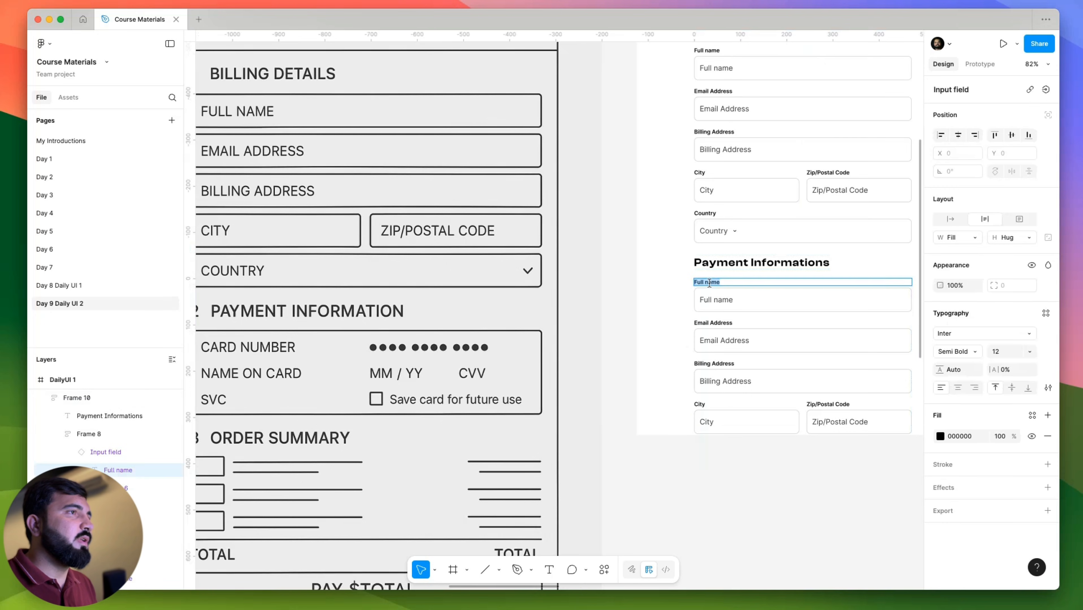
pyautogui.scroll(-3, 575, 289)
pyautogui.scroll(-3, 575, 288)
pyautogui.hscroll(10, 471, 375)
pyautogui.scroll(8, 520, 157)
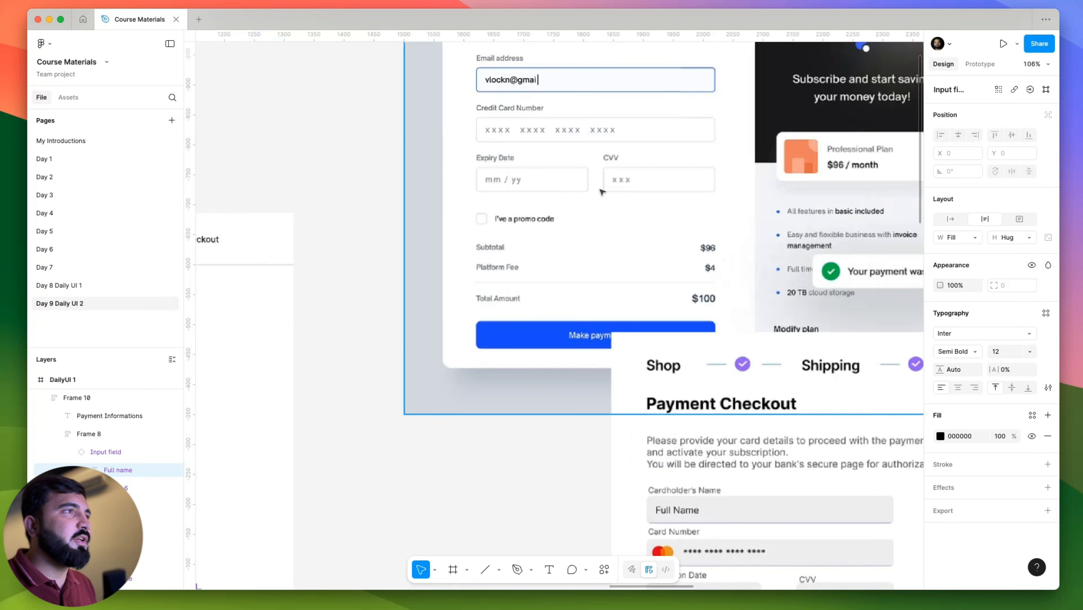
pyautogui.scroll(5, 490, 124)
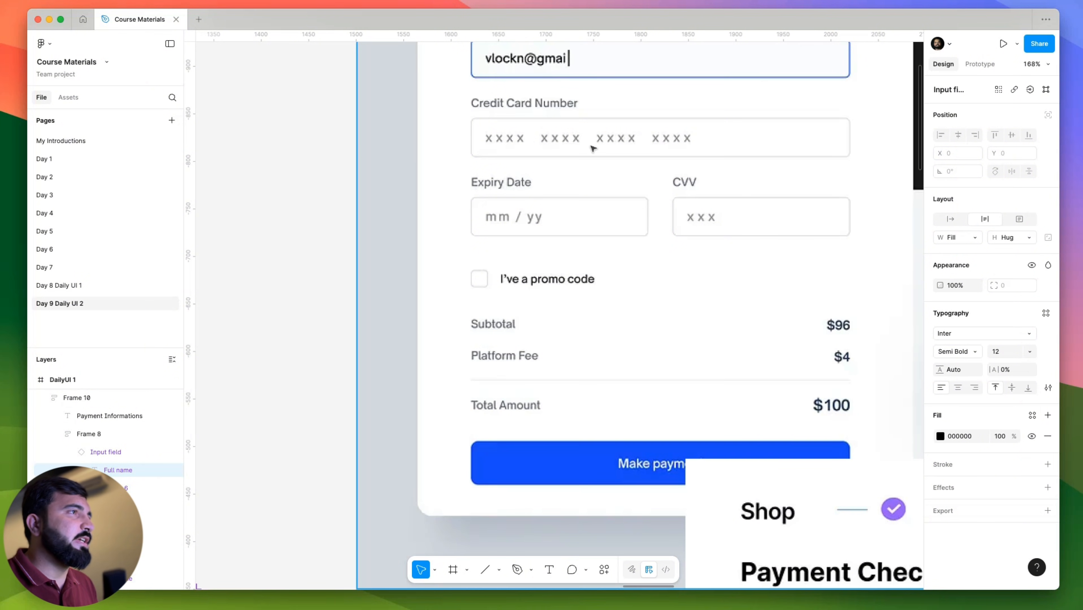
pyautogui.scroll(-5, 592, 148)
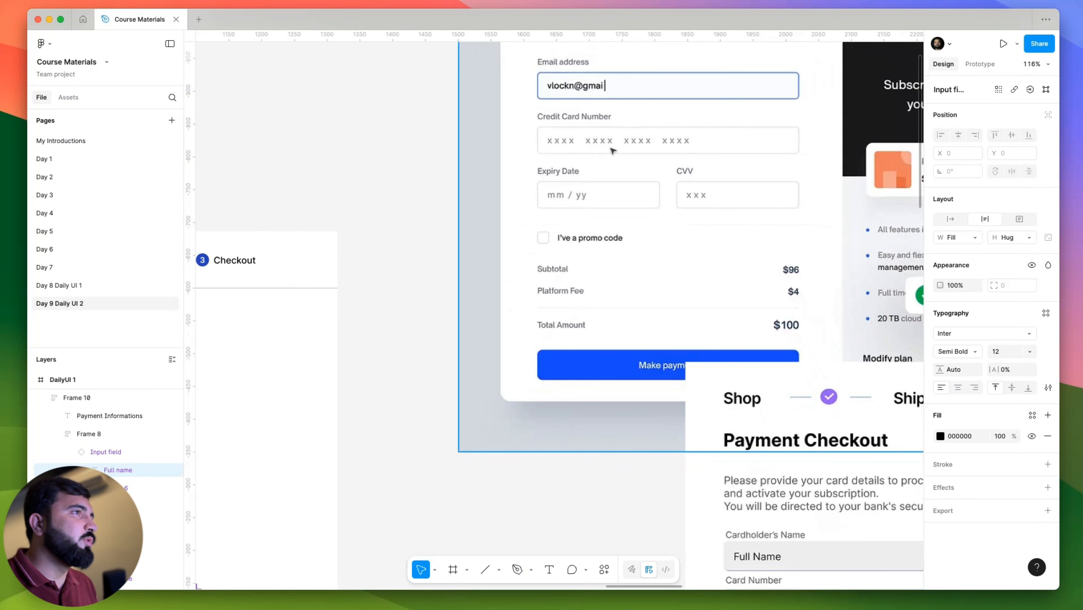
pyautogui.scroll(-6, 686, 148)
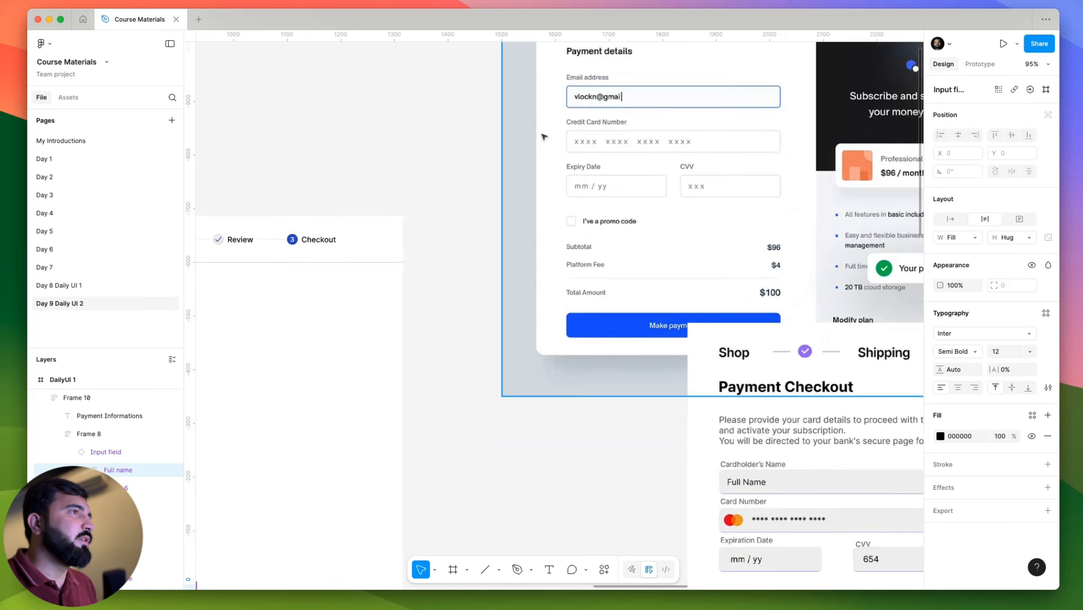
pyautogui.click(561, 382)
# Change the label of the first field under Payment Informations to "Card Number".
pyautogui.hscroll(-5, 561, 382)
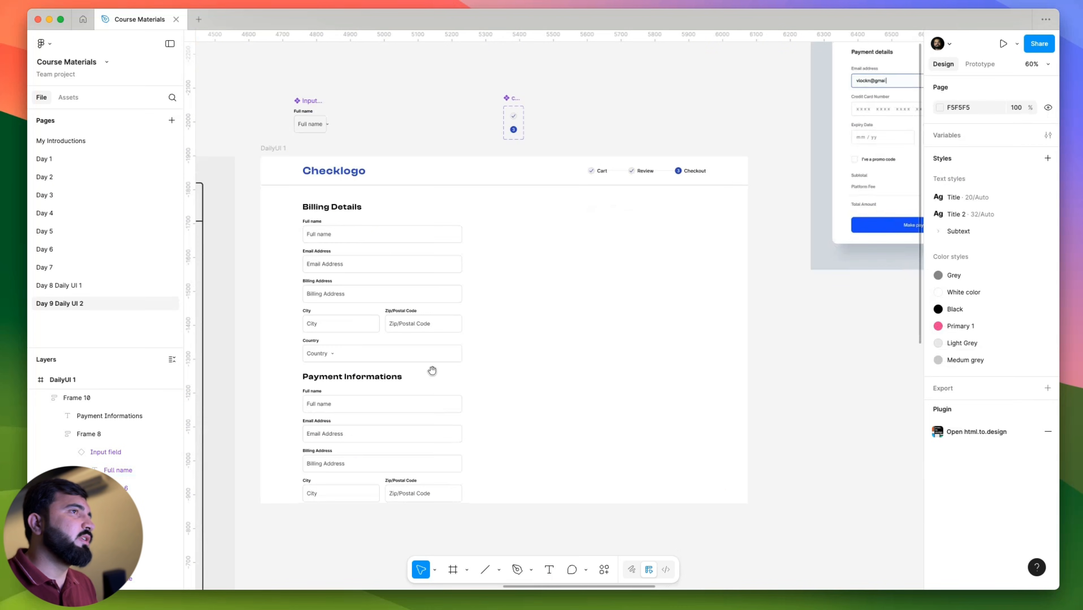
pyautogui.hscroll(-5, 544, 358)
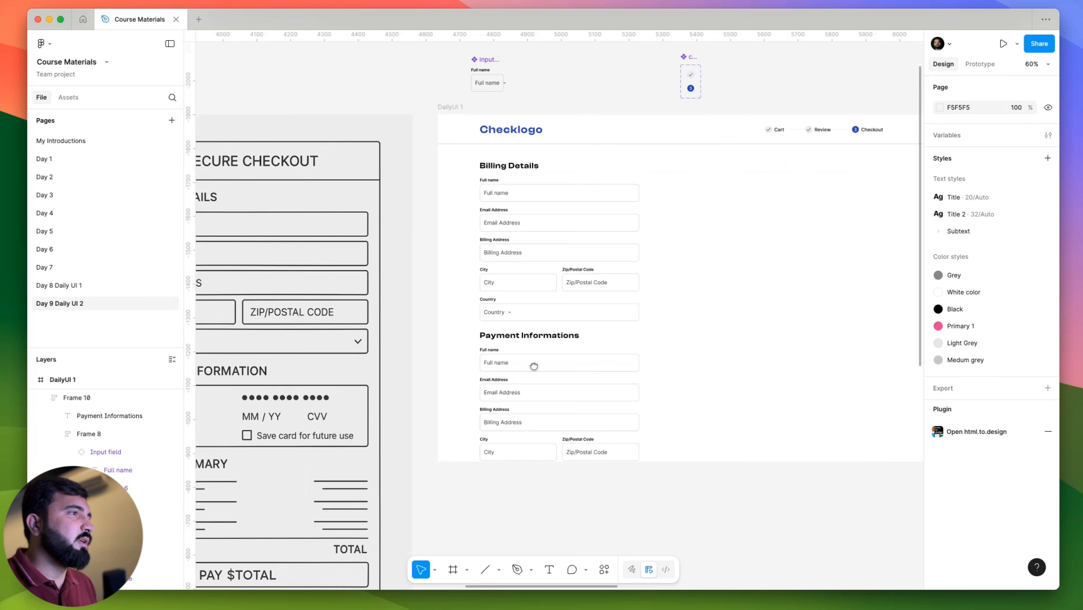
pyautogui.scroll(5, 495, 338)
pyautogui.scroll(-3, 496, 338)
pyautogui.hscroll(-6, 774, 305)
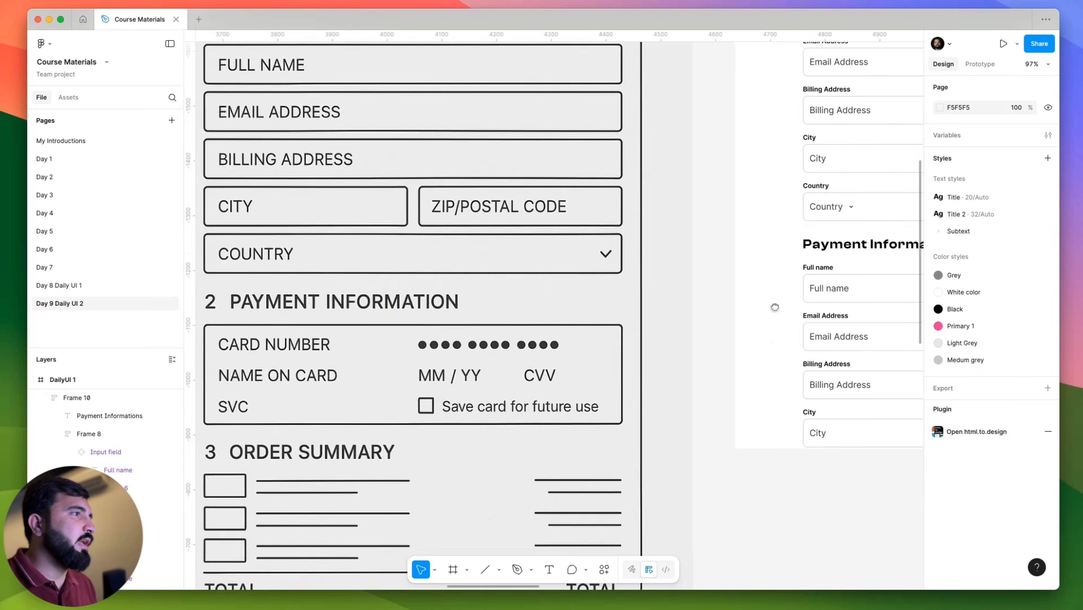
pyautogui.hscroll(4, 623, 307)
pyautogui.scroll(-1, 619, 309)
pyautogui.click(627, 270)
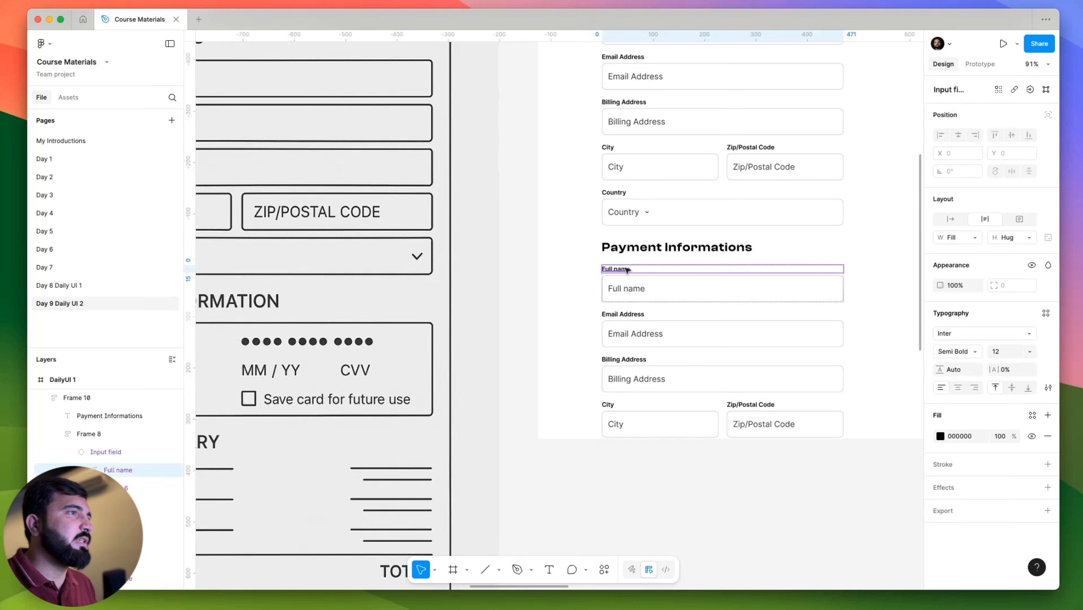
pyautogui.doubleClick(629, 271)
pyautogui.write('Card Number')
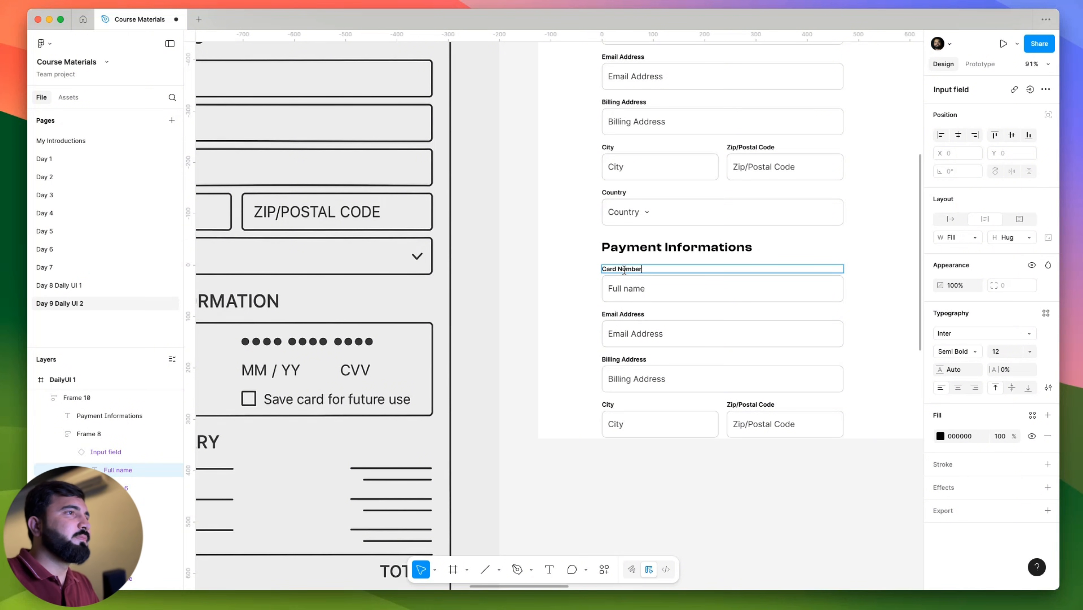
# Replace the Card Number field's placeholder text with "XXXX XXXX XXXX XXXX".
pyautogui.click(621, 293)
pyautogui.doubleClick(621, 293)
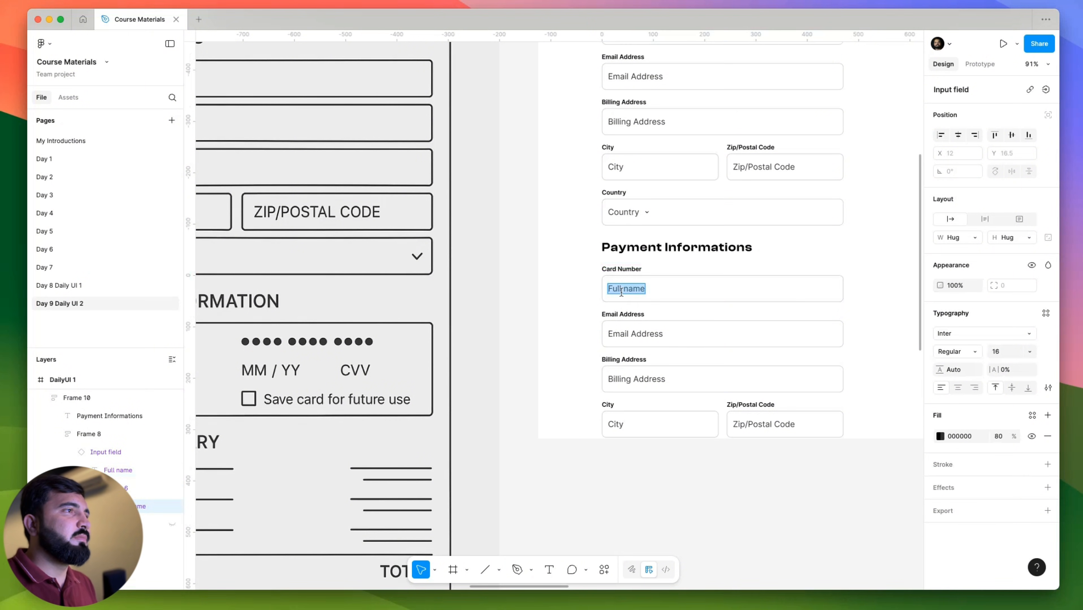
pyautogui.write('XX')
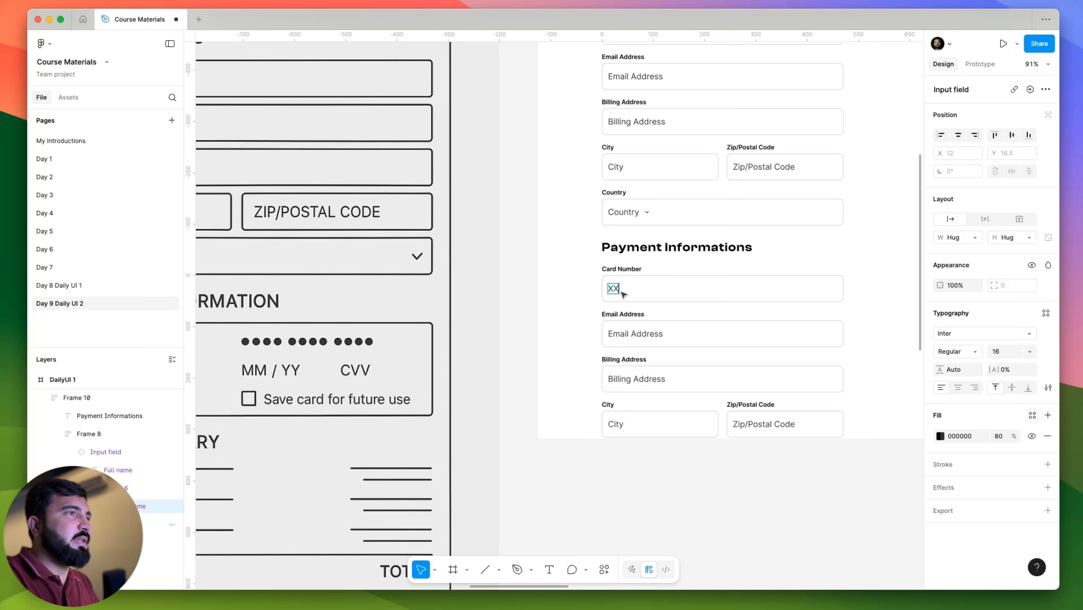
pyautogui.write('XX  XXXX')
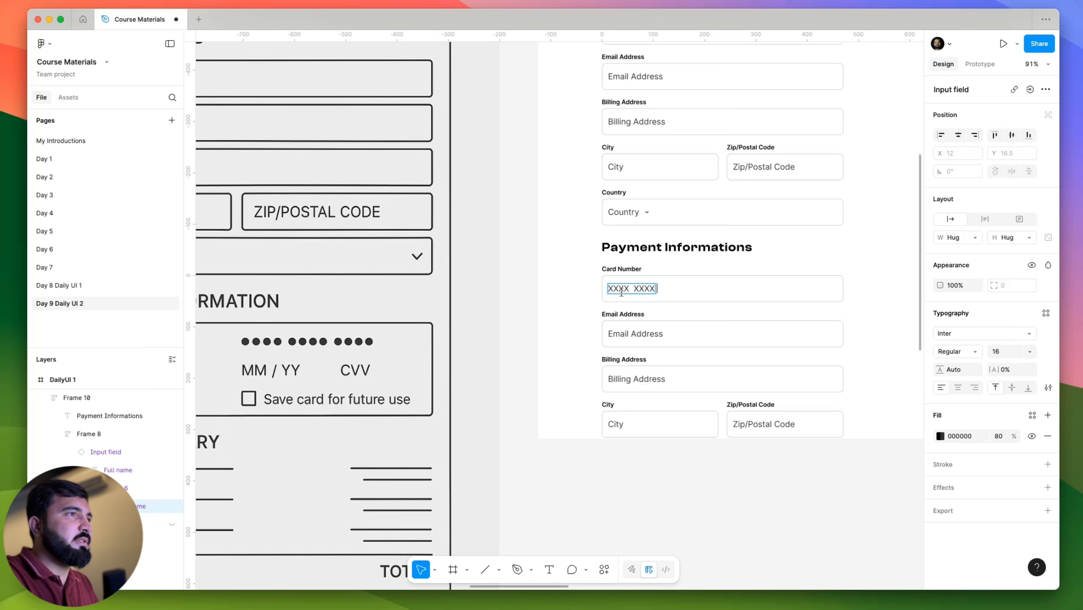
pyautogui.write('  XXXX')
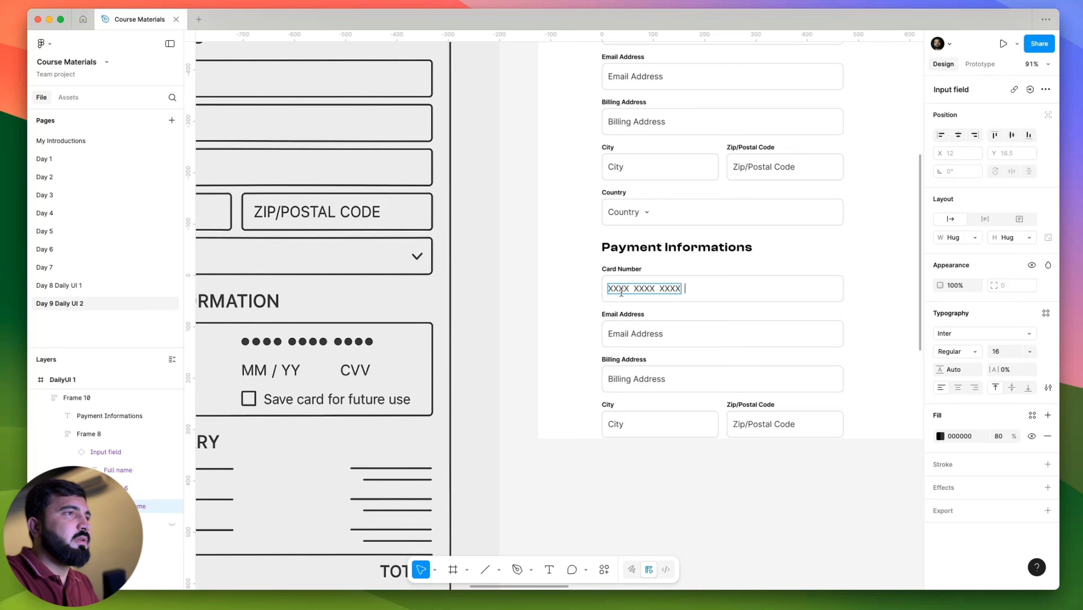
pyautogui.write('  XXXX')
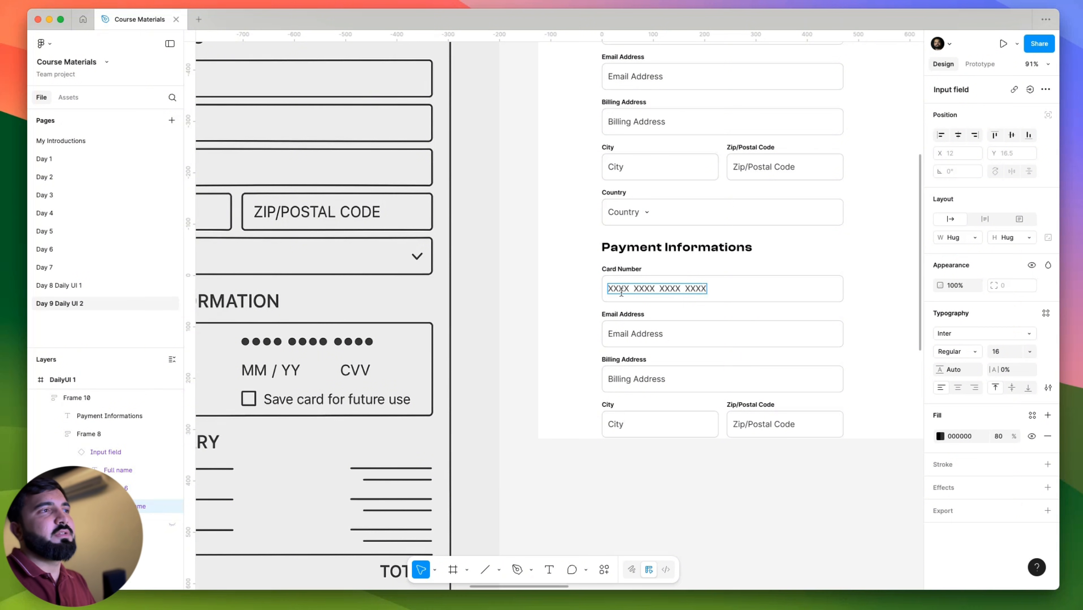
pyautogui.click(561, 321)
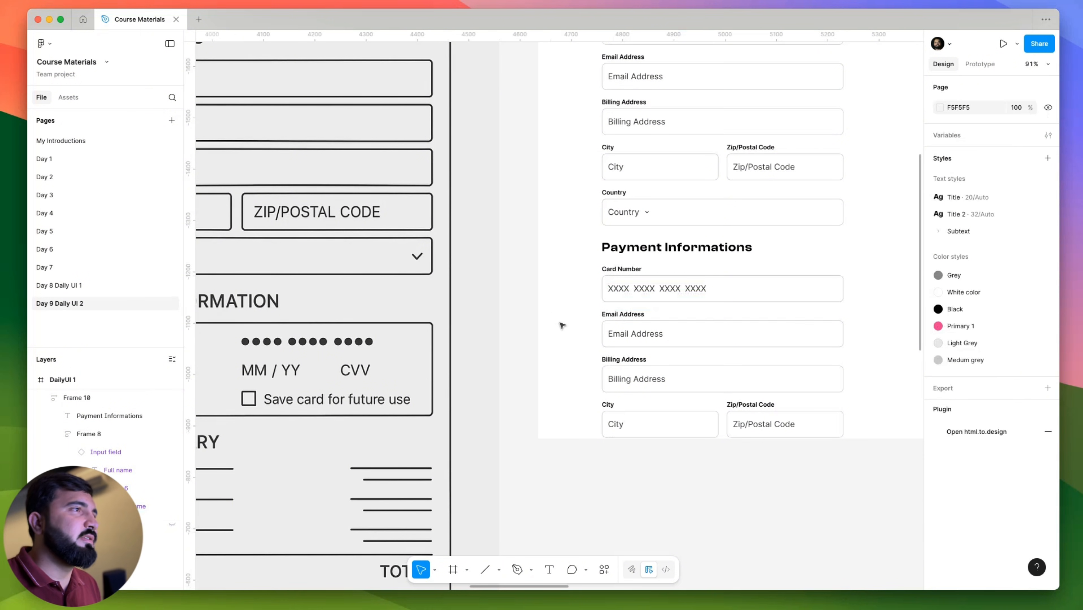
# Change the label of the second field under Payment Informations to "Name on Card".
pyautogui.moveTo(561, 321); pyautogui.dragTo(734, 279)
pyautogui.scroll(-3, 734, 280)
pyautogui.doubleClick(779, 273)
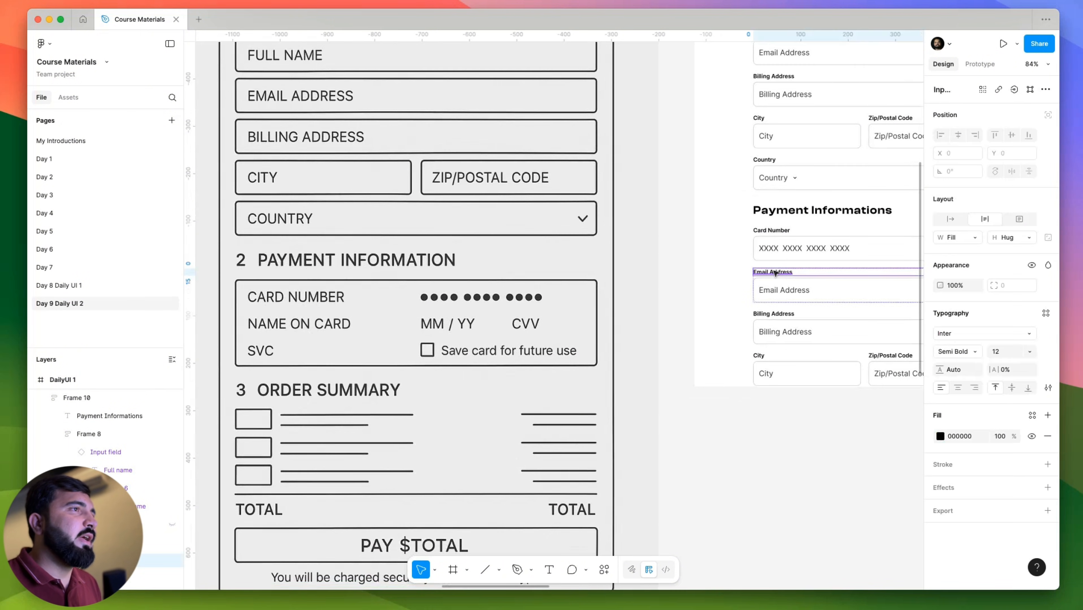
pyautogui.write('Fu')
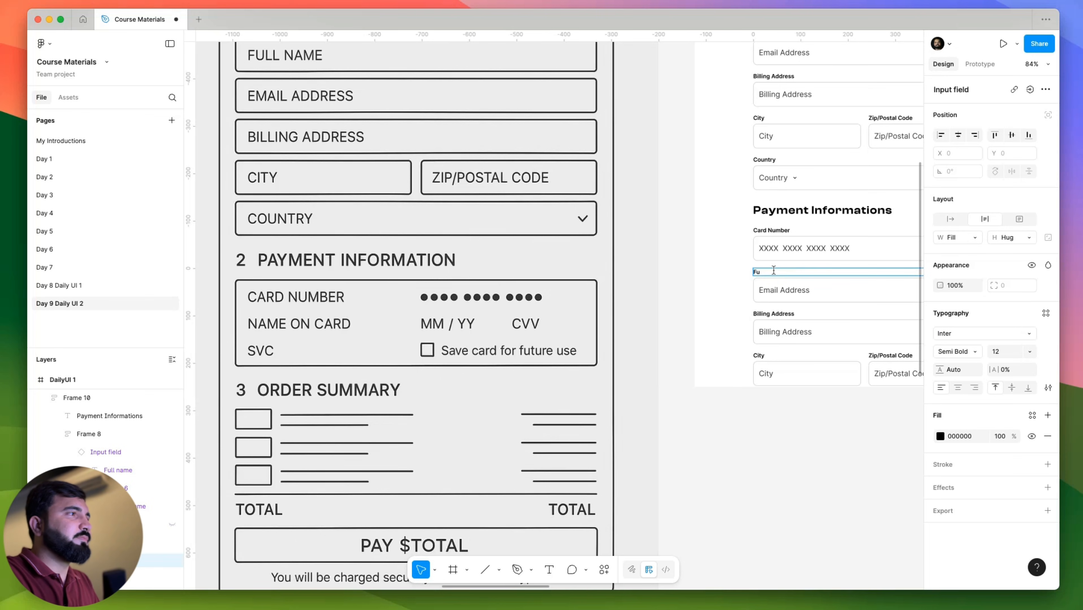
pyautogui.write('Name on CArd')
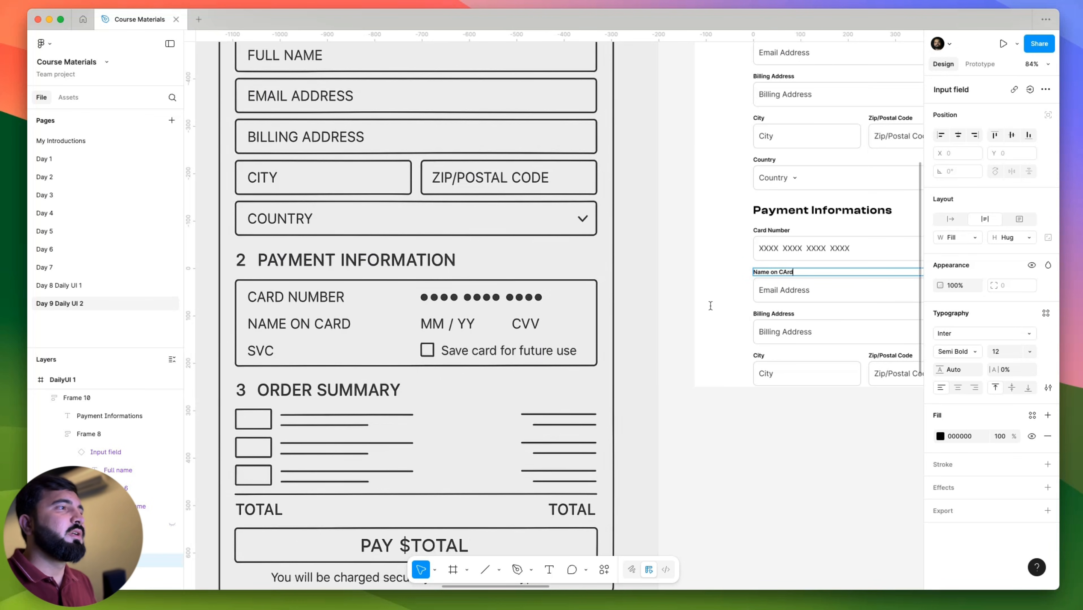
pyautogui.click(709, 316)
pyautogui.doubleClick(786, 274)
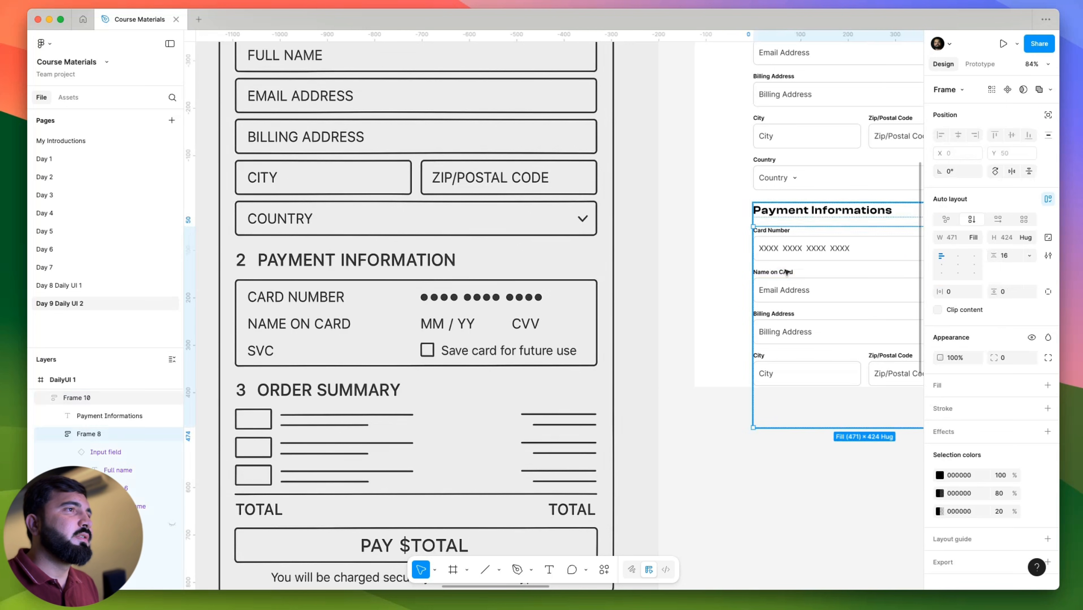
pyautogui.doubleClick(785, 273)
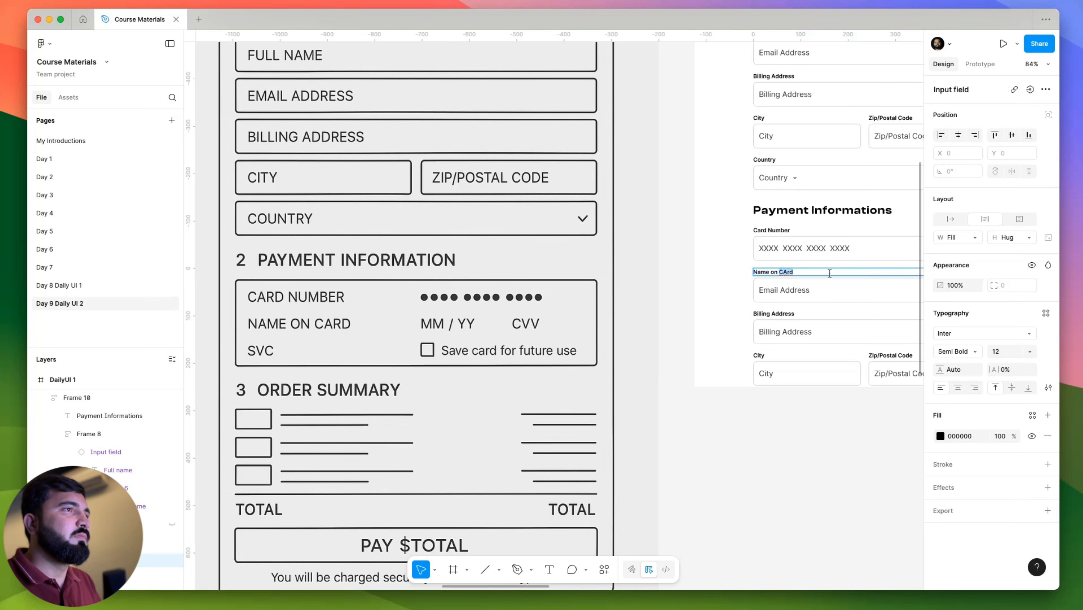
pyautogui.write('ard')
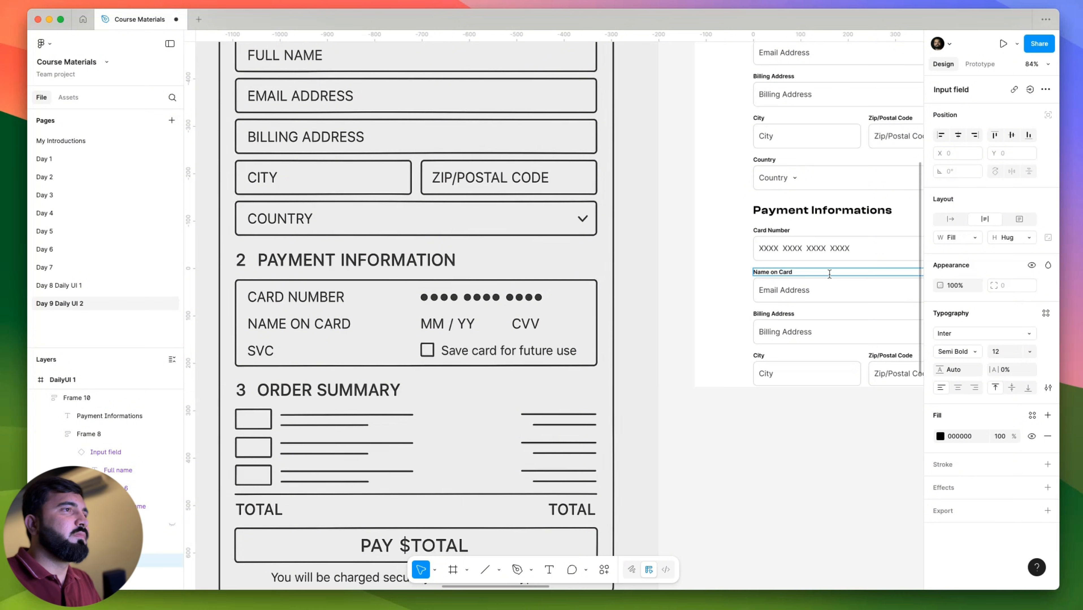
# Replace the Name on Card field's placeholder text with "Full Name".
pyautogui.doubleClick(797, 287)
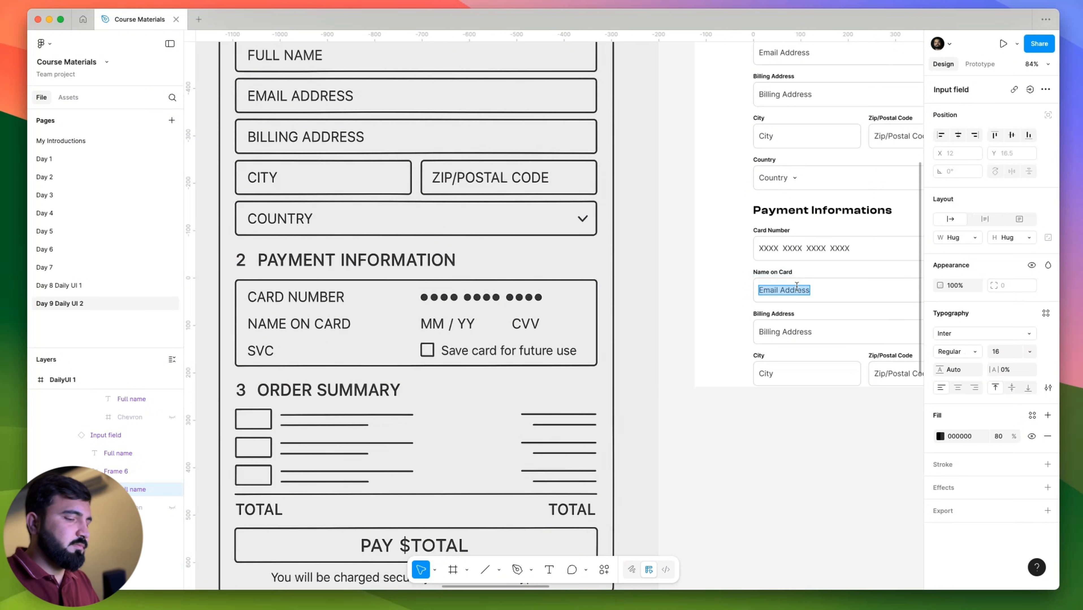
pyautogui.write('Full Name')
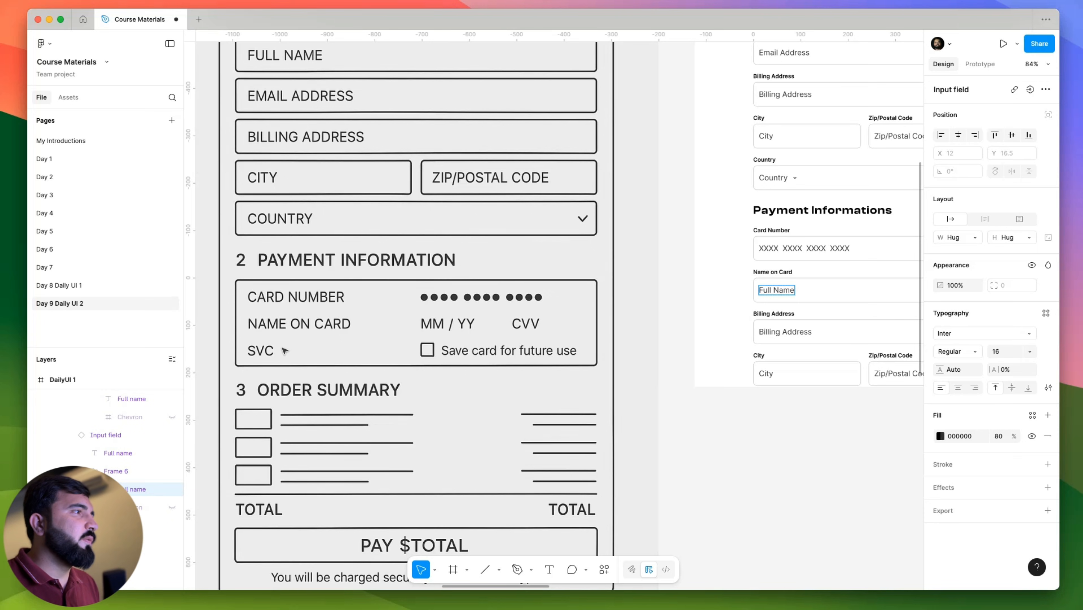
pyautogui.doubleClick(759, 355)
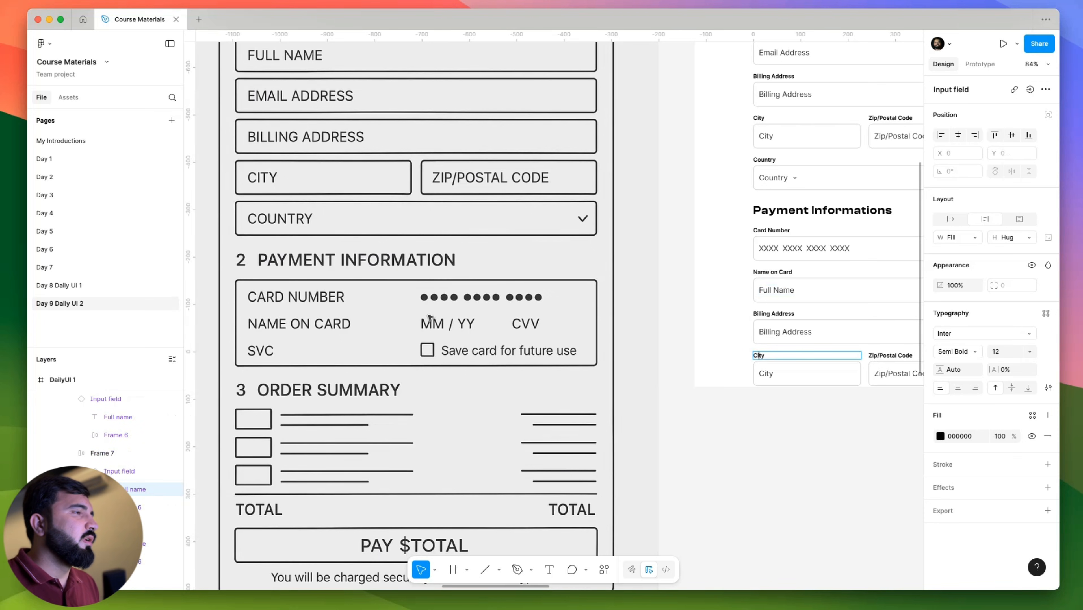
pyautogui.press('Escape')
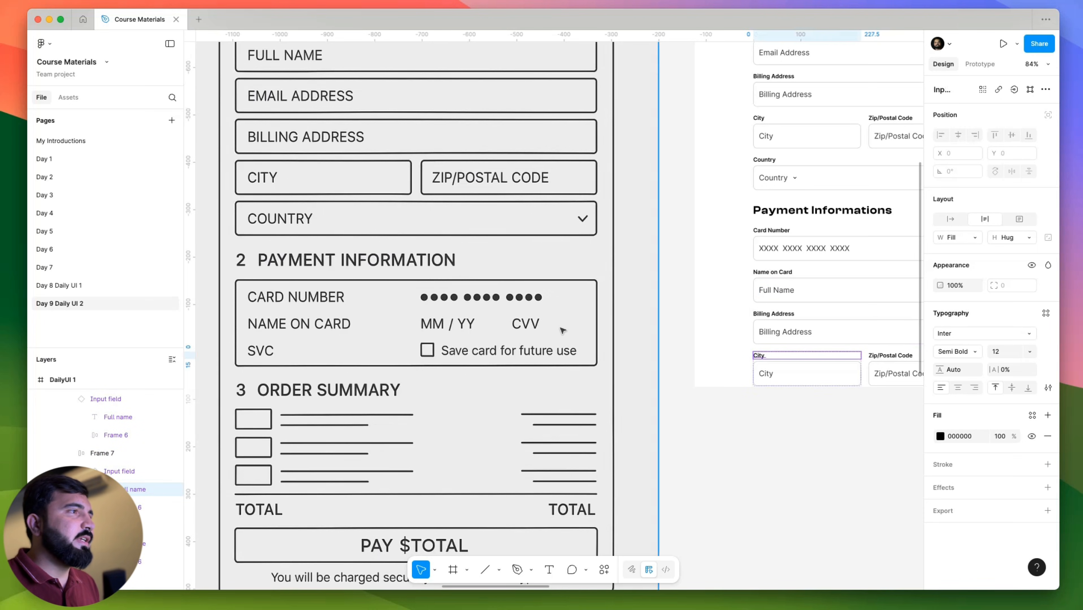
# Delete the Billing Address field from the Payment Informations section.
pyautogui.click(772, 443)
pyautogui.hscroll(5, 628, 406)
pyautogui.scroll(5, 634, 425)
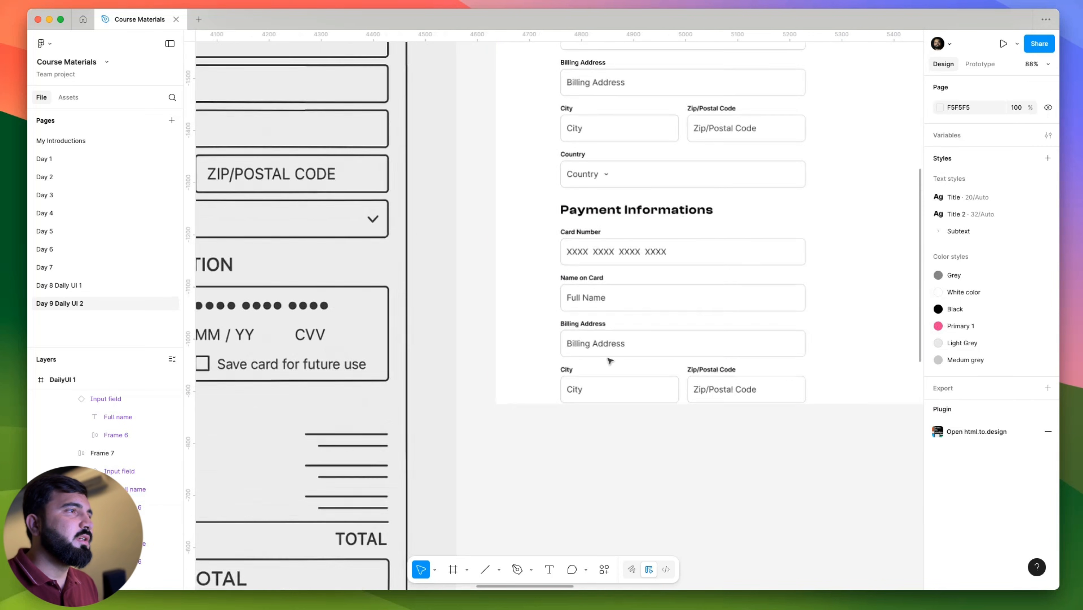
pyautogui.click(593, 336)
pyautogui.click(593, 336)
pyautogui.click(592, 312)
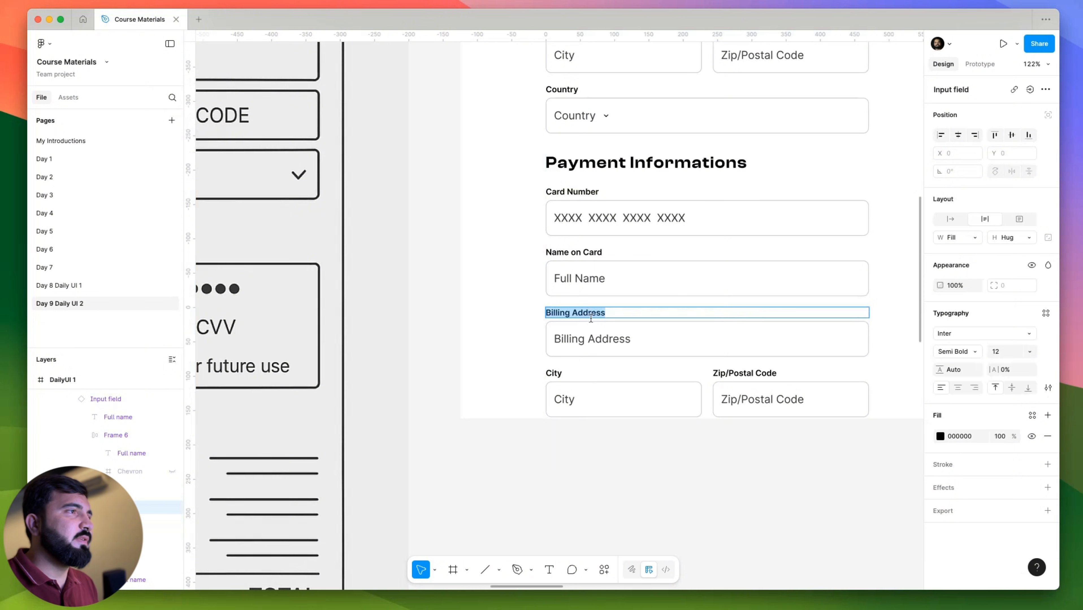
pyautogui.click(554, 349)
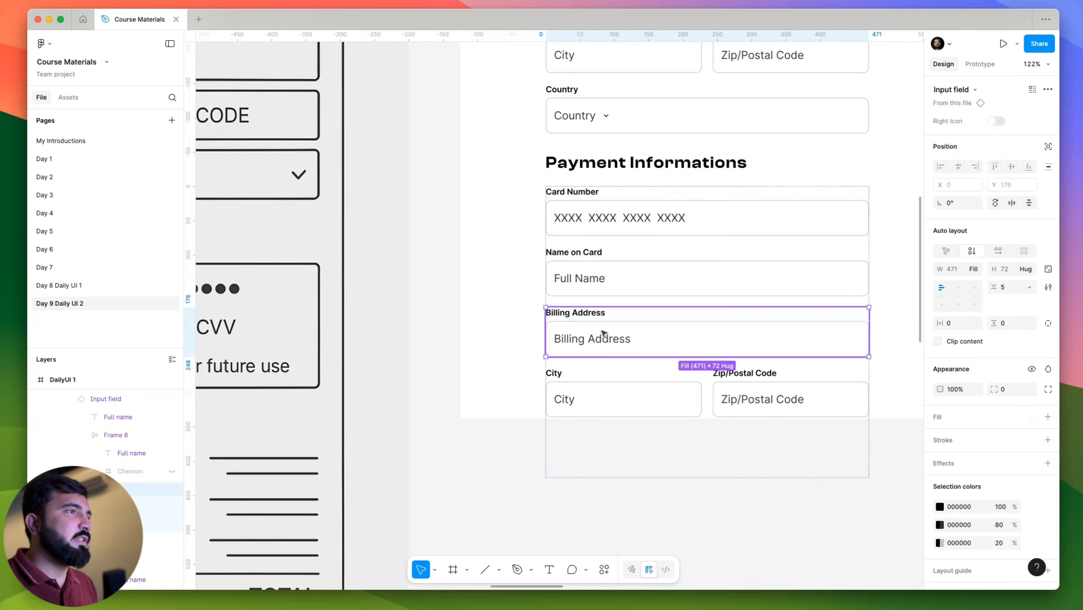
pyautogui.press('Delete')
# Change the label of the City field under Payment Informations to "Expiry Date".
pyautogui.click(554, 313)
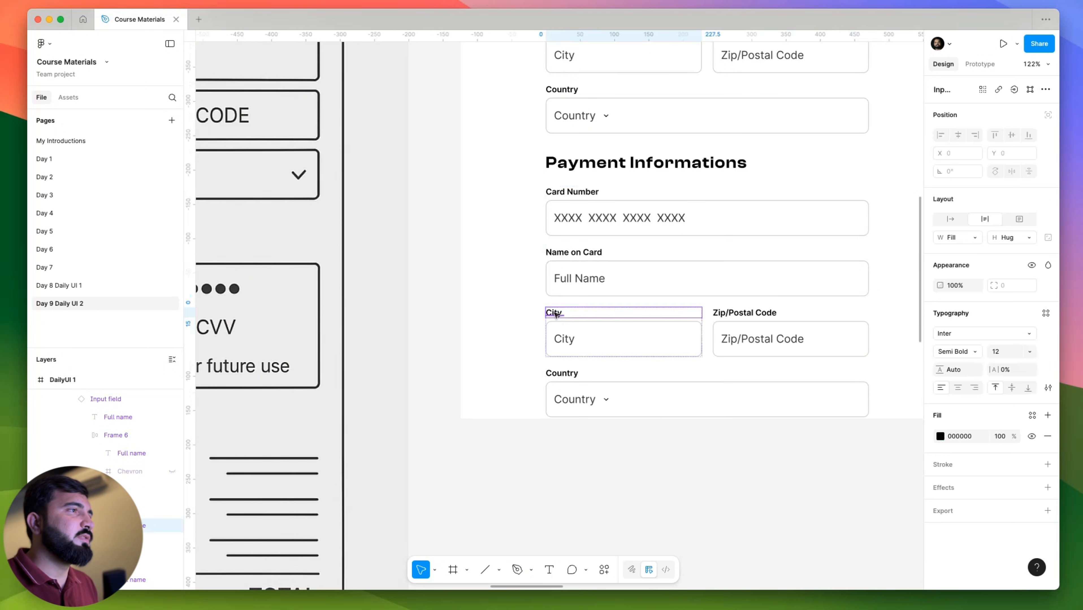
pyautogui.doubleClick(557, 314)
pyautogui.write('Ec')
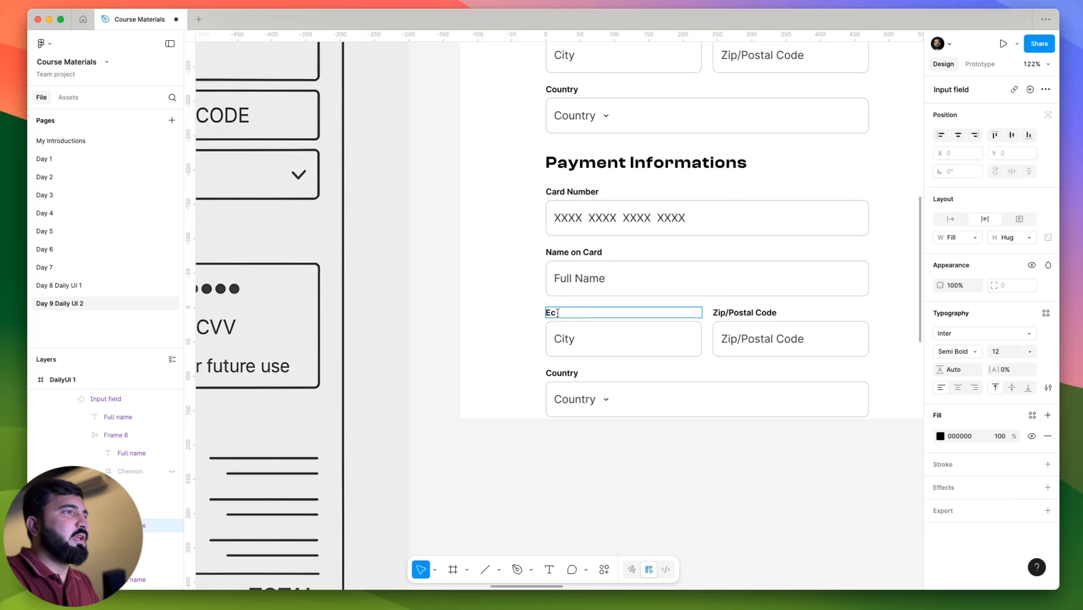
pyautogui.write('pire')
pyautogui.press('BackSpace')
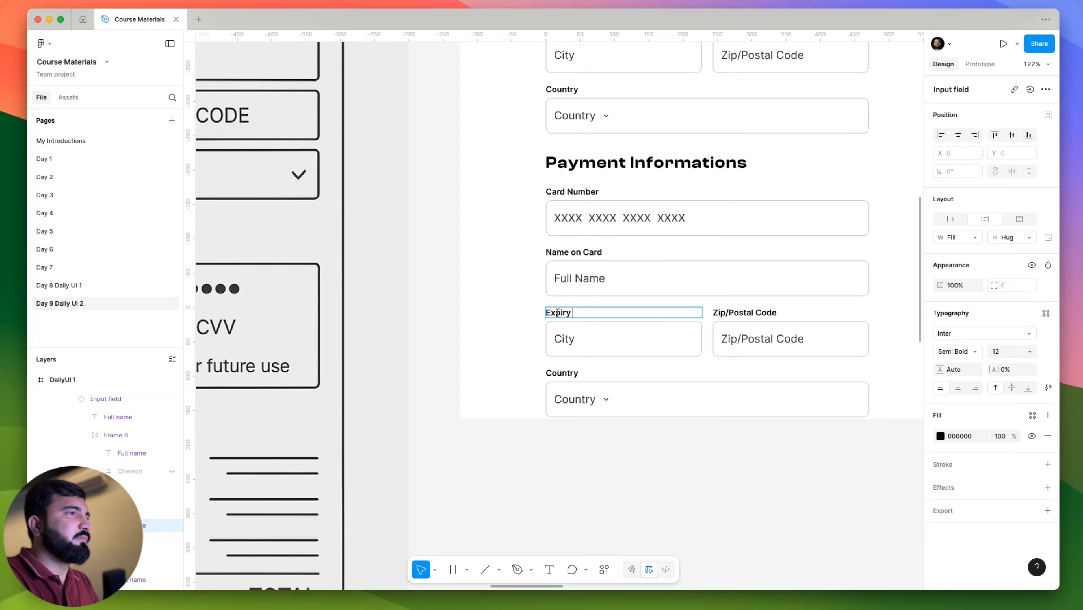
pyautogui.write('y DAt')
pyautogui.press('BackSpace')
pyautogui.press('BackSpace')
pyautogui.write('ate')
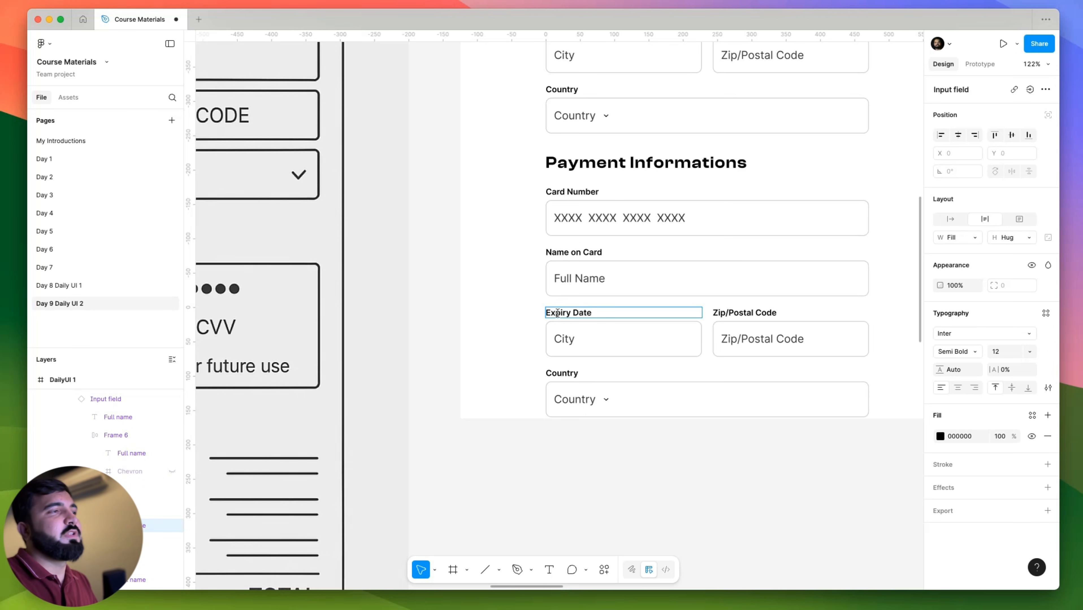
# Change the label of the Zip/Postal Code field under Payment Informations to "CVV".
pyautogui.doubleClick(742, 311)
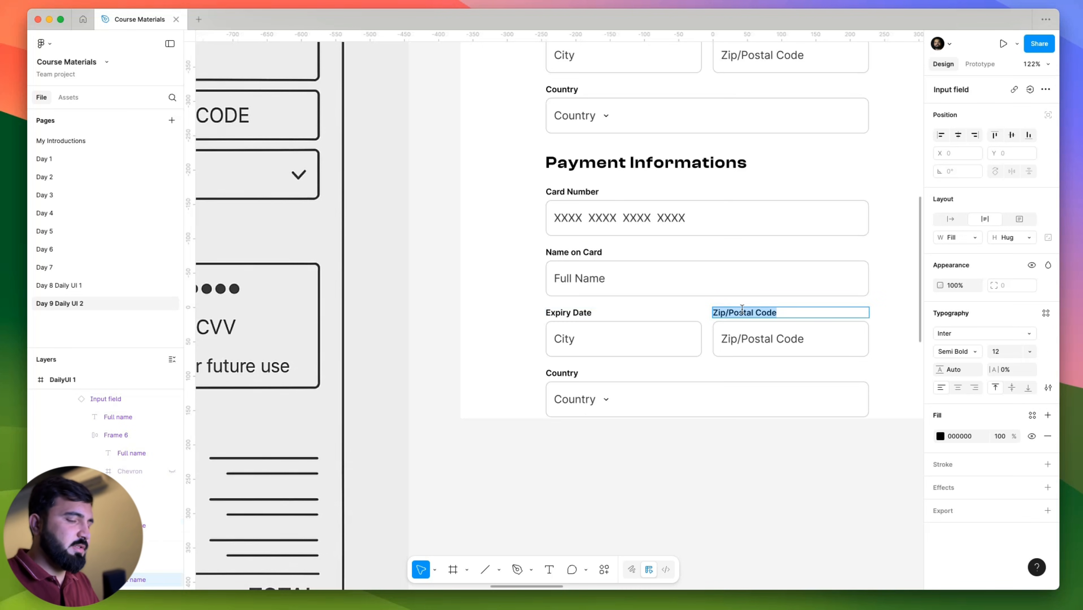
pyautogui.write('CVV')
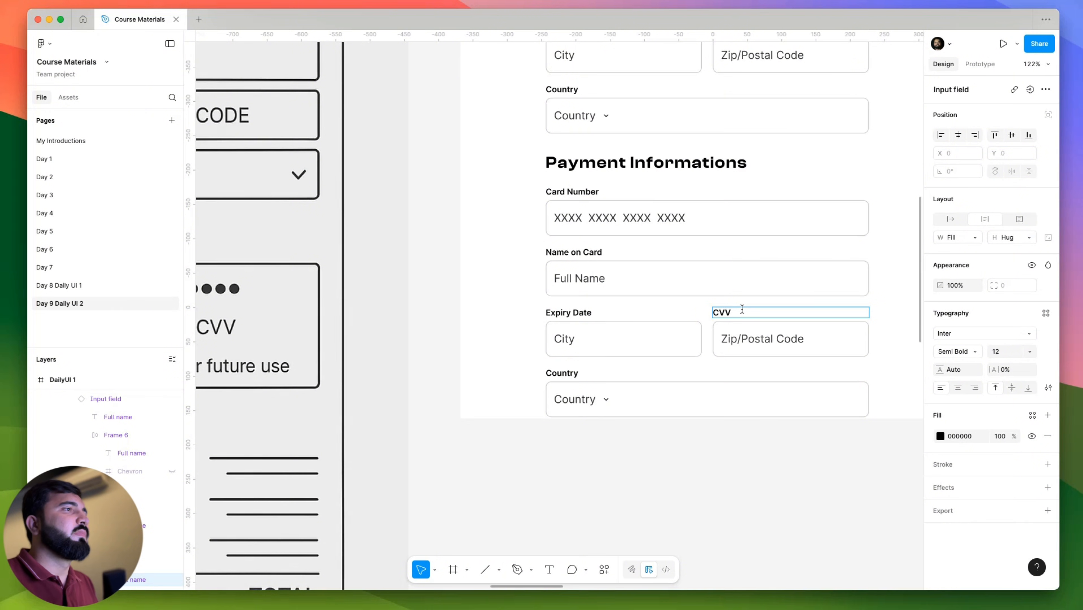
pyautogui.scroll(-1, 741, 310)
pyautogui.press('Escape')
# Replace the Expiry Date field's placeholder text with "MM/YYYY".
pyautogui.scroll(-3, 665, 438)
pyautogui.scroll(5, 718, 430)
pyautogui.scroll(-4, 619, 435)
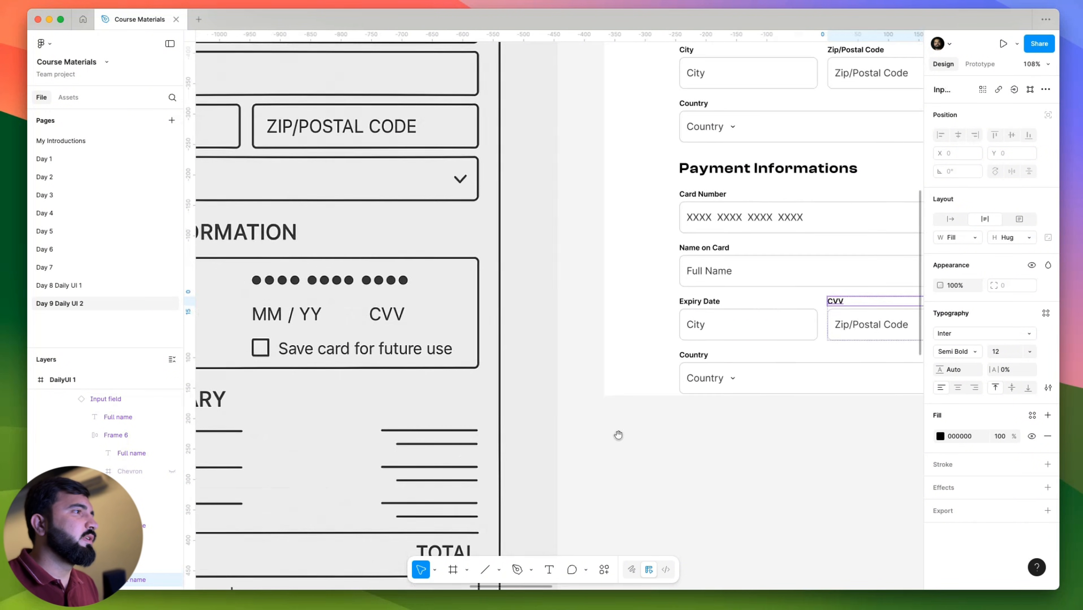
pyautogui.hscroll(3, 522, 432)
pyautogui.doubleClick(568, 325)
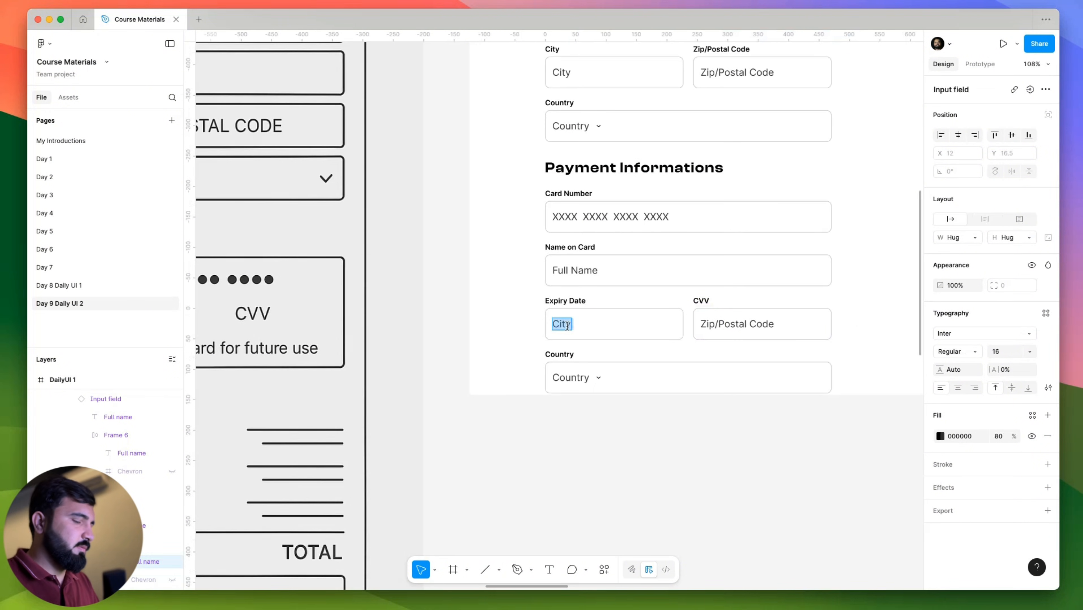
pyautogui.write('MM')
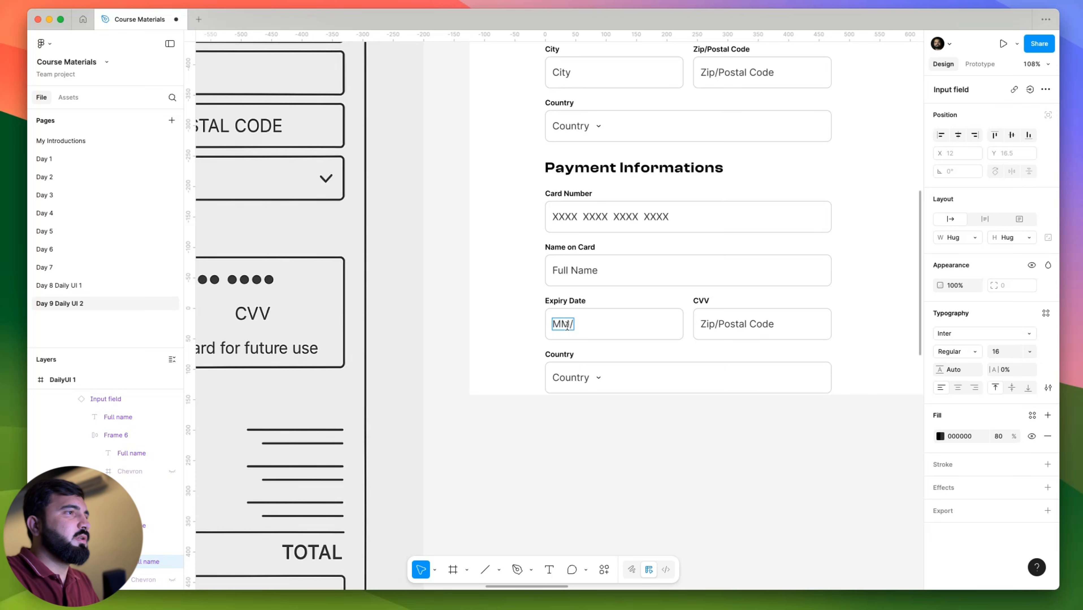
pyautogui.write('/YYYY')
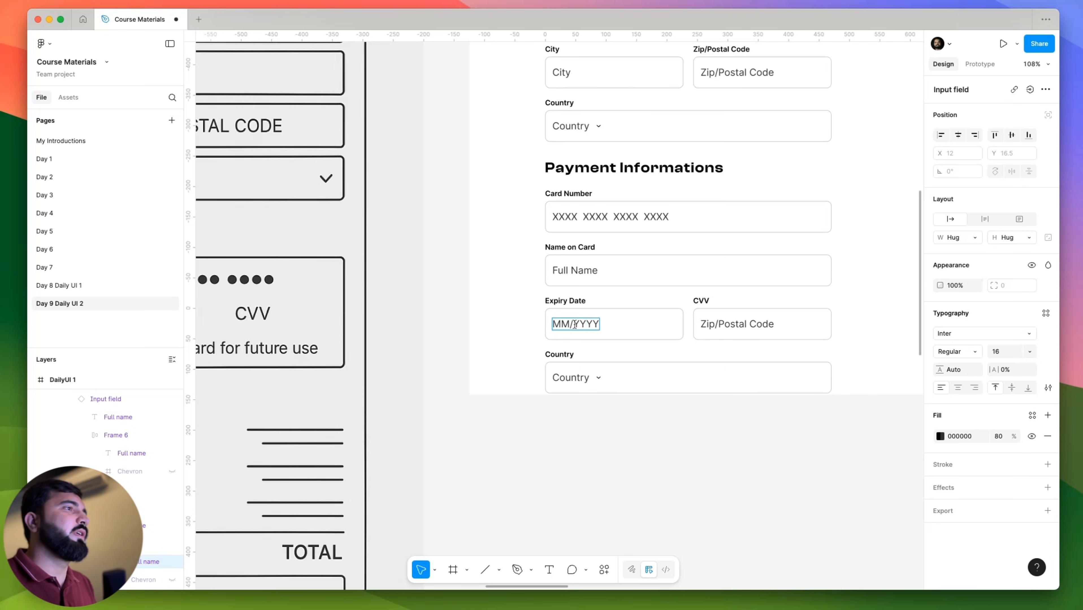
pyautogui.press('Escape')
pyautogui.moveTo(513, 392); pyautogui.dragTo(461, 395)
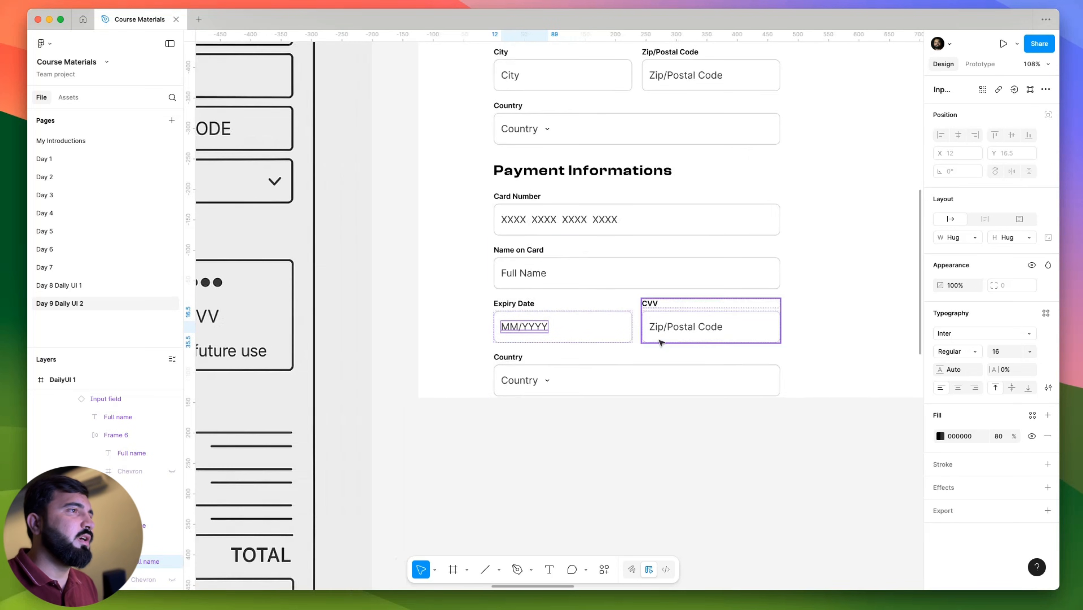
# Replace the CVV field's placeholder text with "Code".
pyautogui.scroll(-2, 696, 328)
pyautogui.keyDown('super'); pyautogui.click(695, 329); pyautogui.keyUp('super')
pyautogui.doubleClick(696, 329)
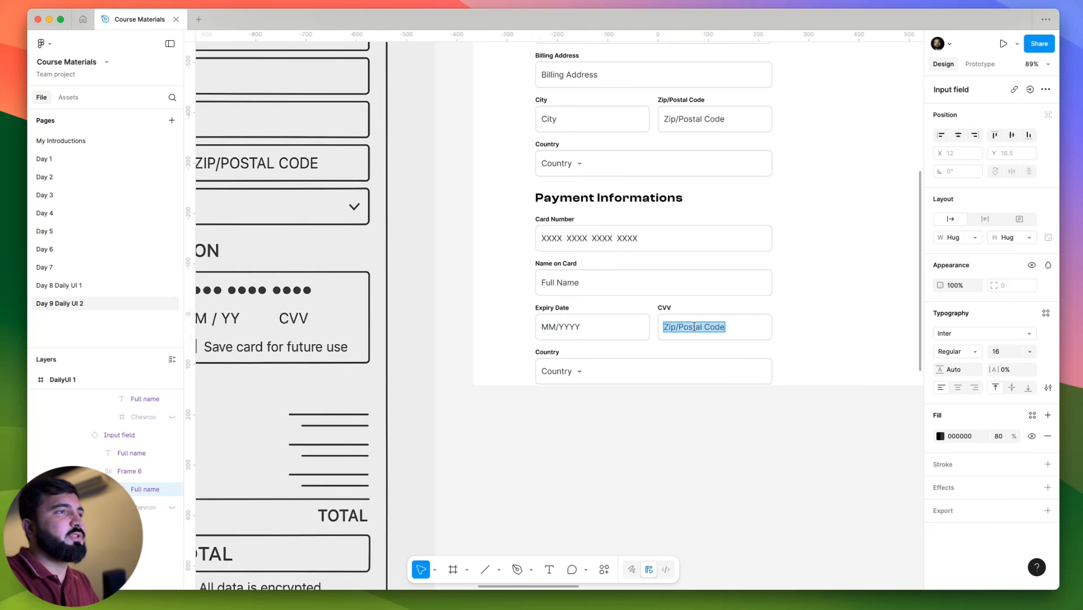
pyautogui.write('Code')
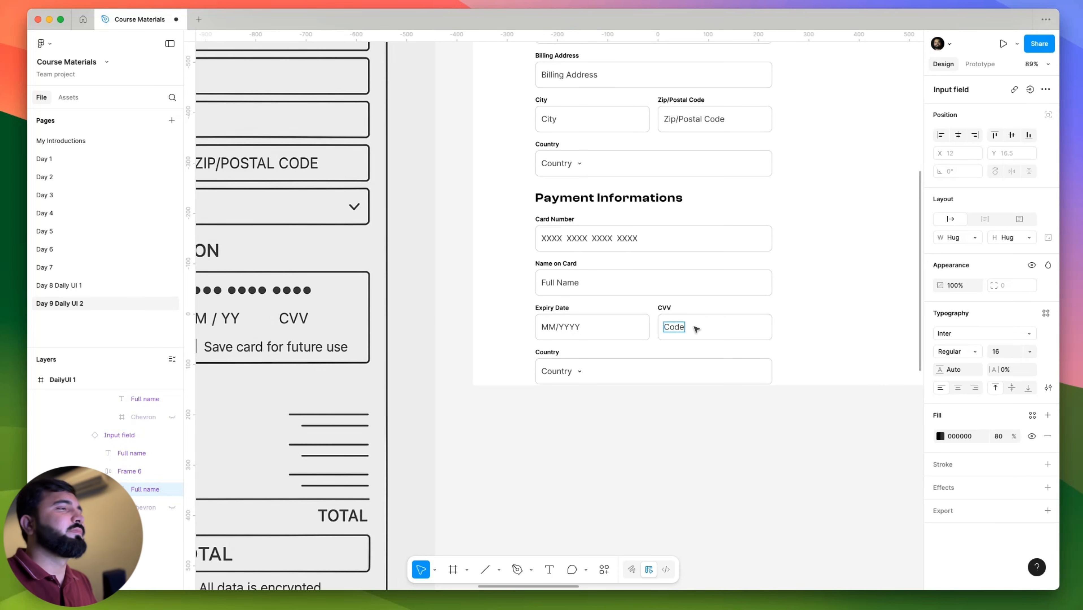
# Delete the Country field from the Payment Informations section.
pyautogui.click(585, 356)
pyautogui.press('Delete')
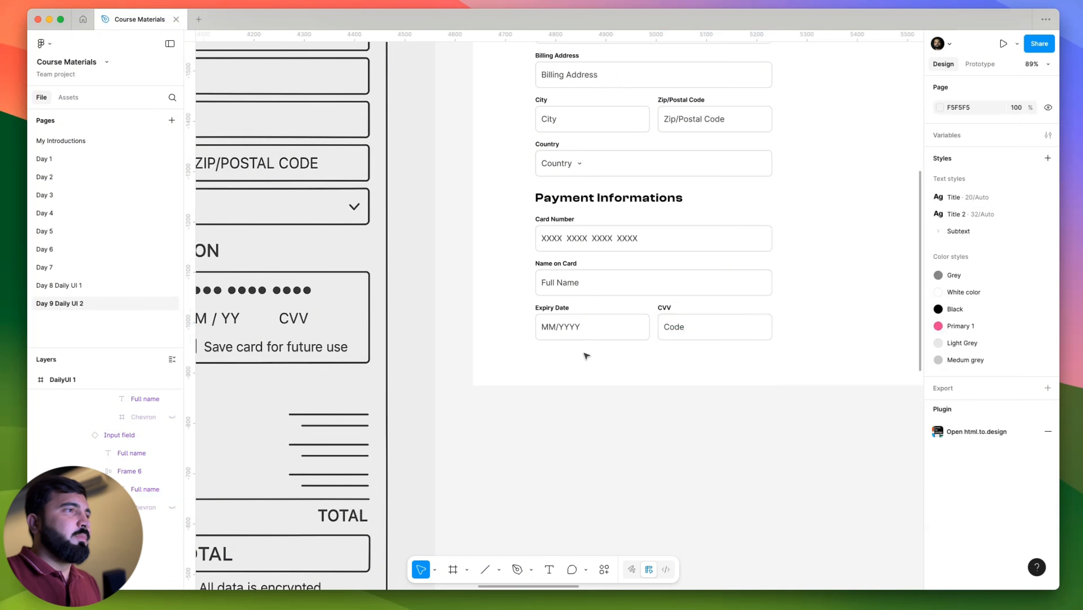
pyautogui.scroll(-6, 585, 283)
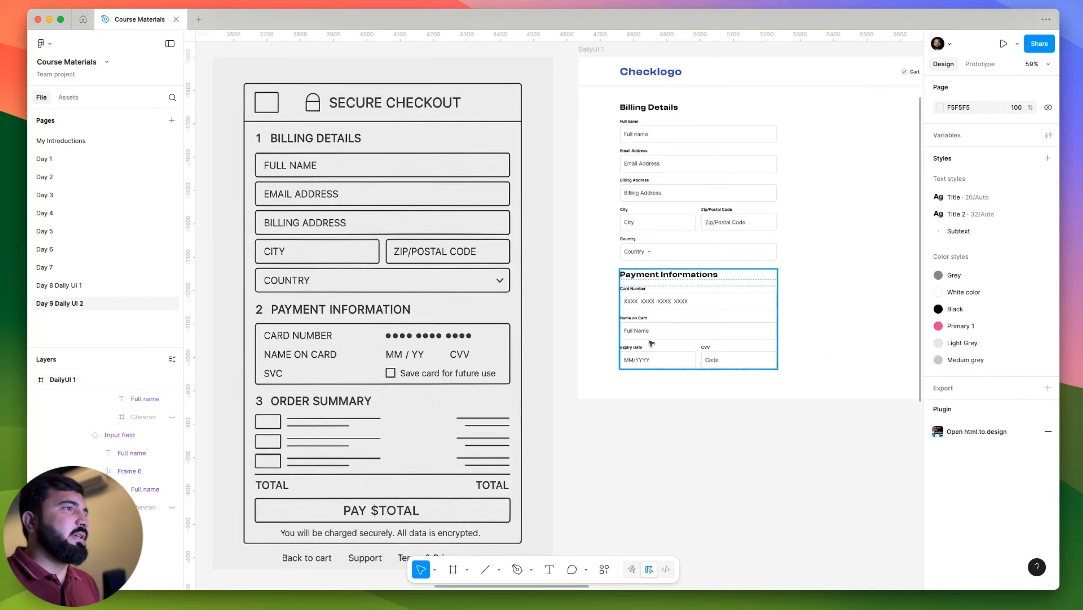
# Delete the Email Address field from the Billing Details section.
pyautogui.moveTo(725, 299); pyautogui.dragTo(541, 345)
pyautogui.scroll(-3, 588, 260)
pyautogui.hscroll(-2, 588, 261)
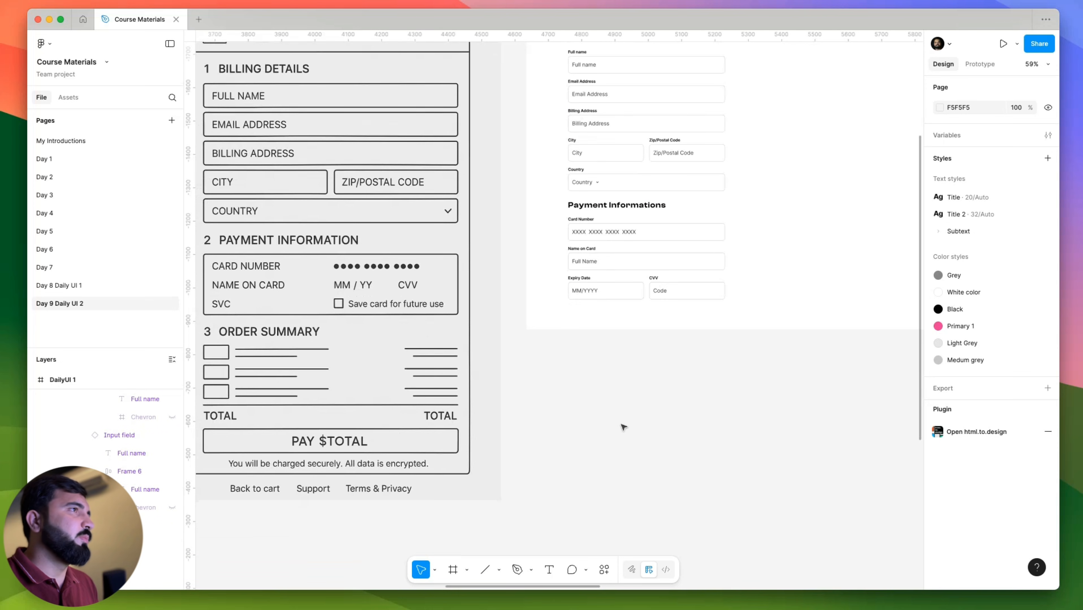
pyautogui.click(619, 124)
pyautogui.hotkey('shift', '2')
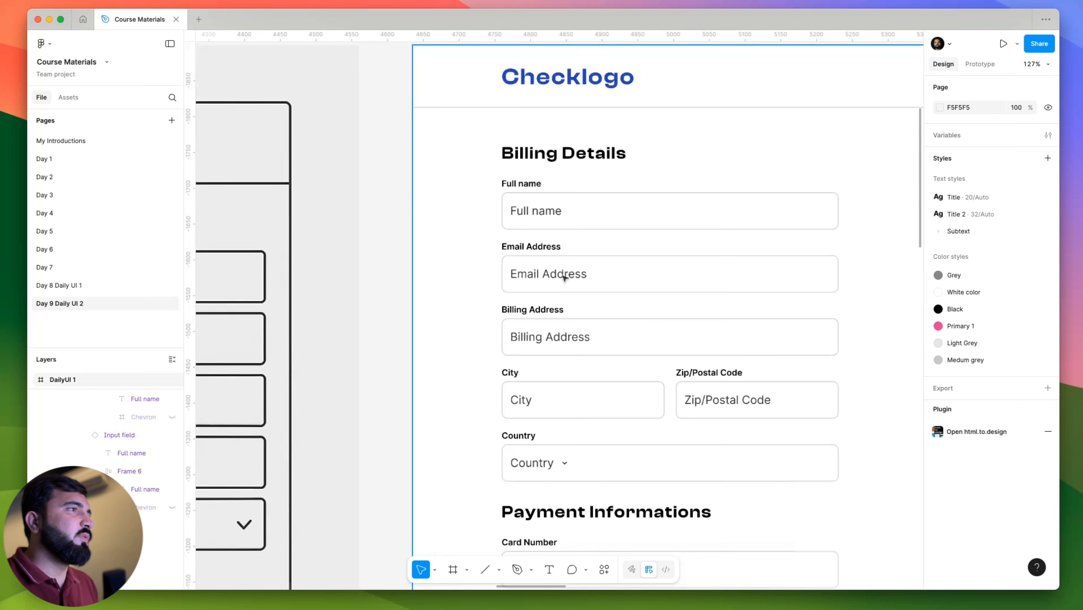
pyautogui.doubleClick(559, 284)
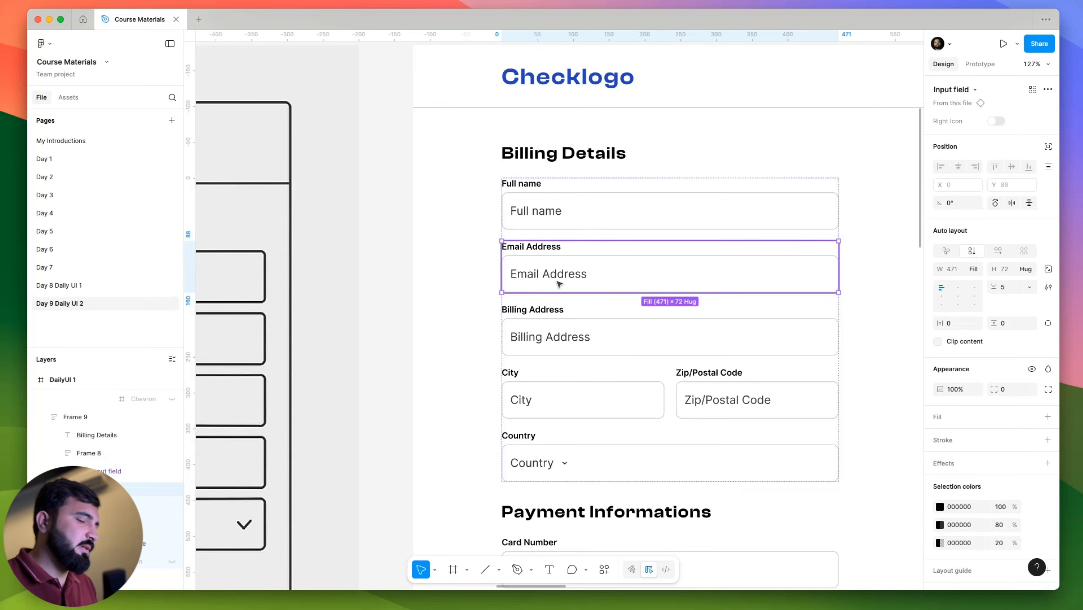
pyautogui.press('Delete')
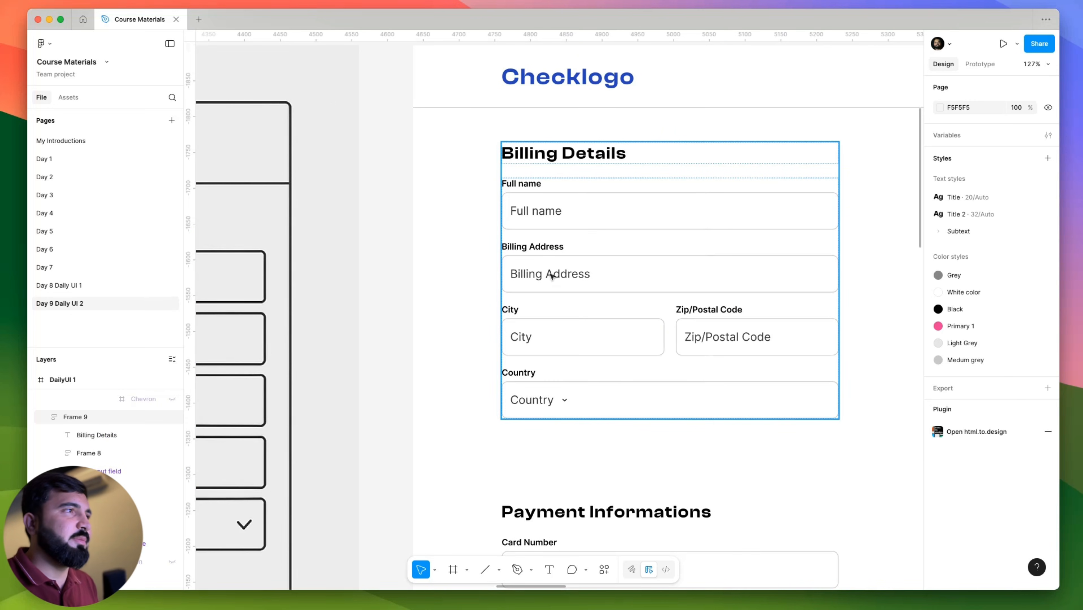
# Move the Payment Informations section up to Y 569, closing the gap beneath Billing Details.
pyautogui.scroll(-8, 549, 333)
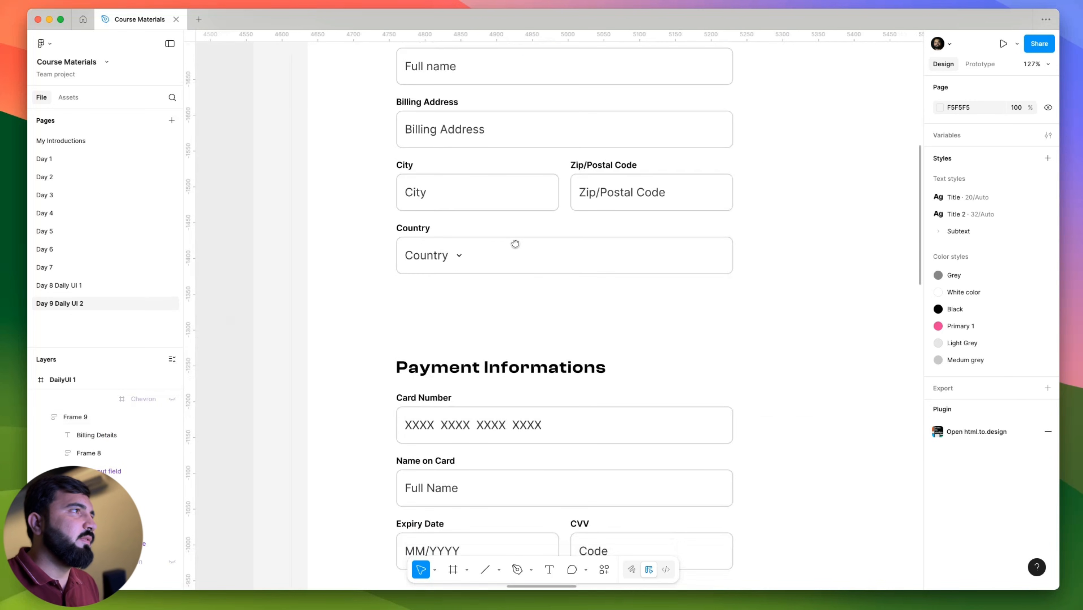
pyautogui.moveTo(436, 319); pyautogui.dragTo(434, 292)
pyautogui.moveTo(503, 364); pyautogui.dragTo(582, 358)
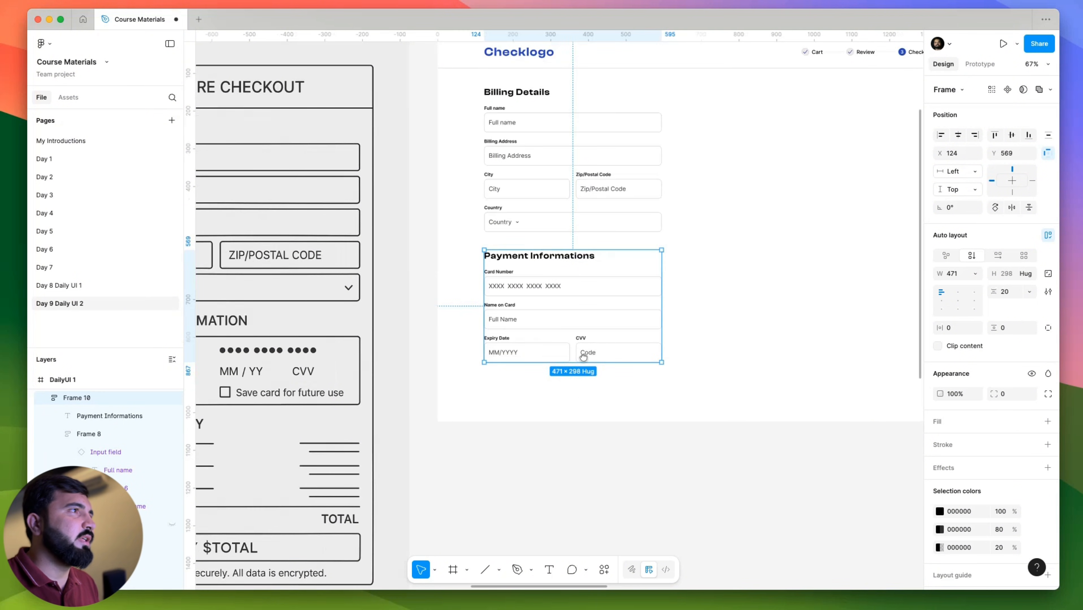
pyautogui.scroll(5, 492, 146)
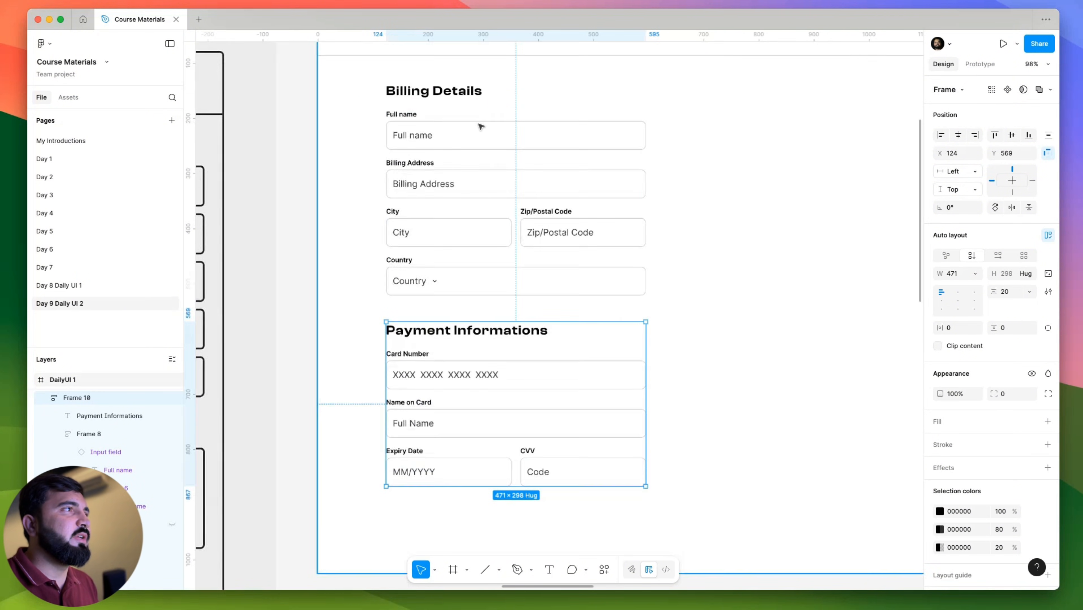
# Wrap the Billing Details and Payment Informations sections together in one vertical auto layout frame.
pyautogui.scroll(-5, 438, 280)
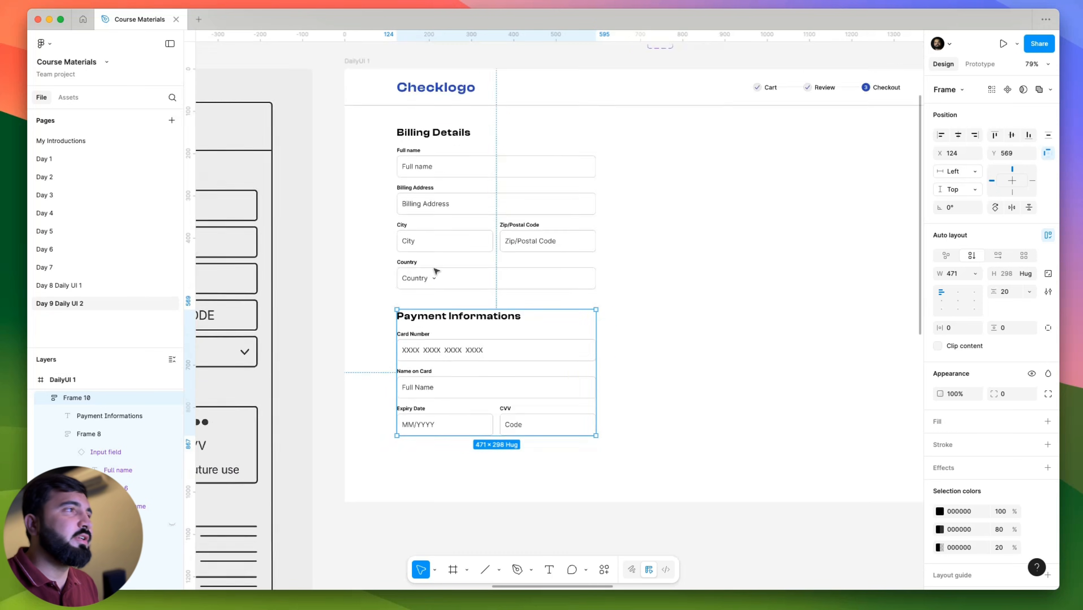
pyautogui.moveTo(424, 389); pyautogui.dragTo(419, 394)
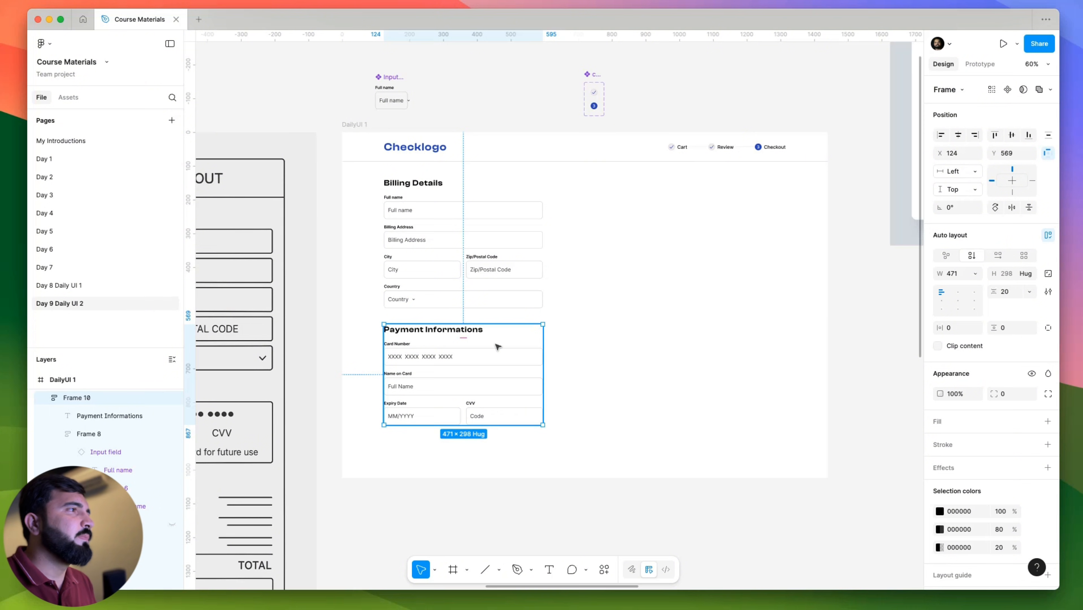
pyautogui.click(431, 220)
pyautogui.hscroll(5, 431, 220)
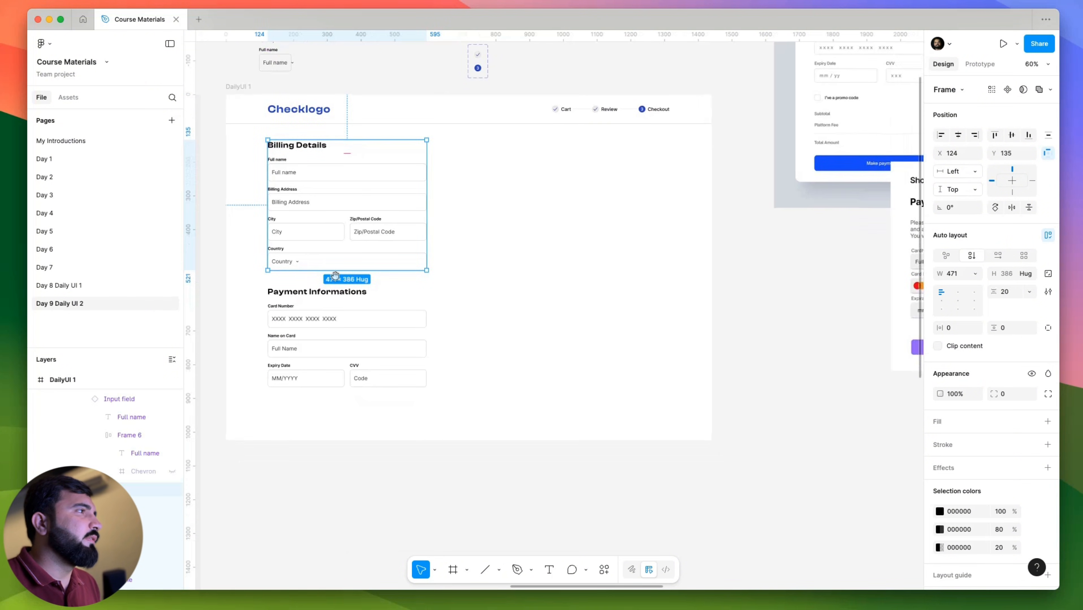
pyautogui.scroll(2, 335, 275)
pyautogui.hscroll(-2, 335, 275)
pyautogui.click(522, 229)
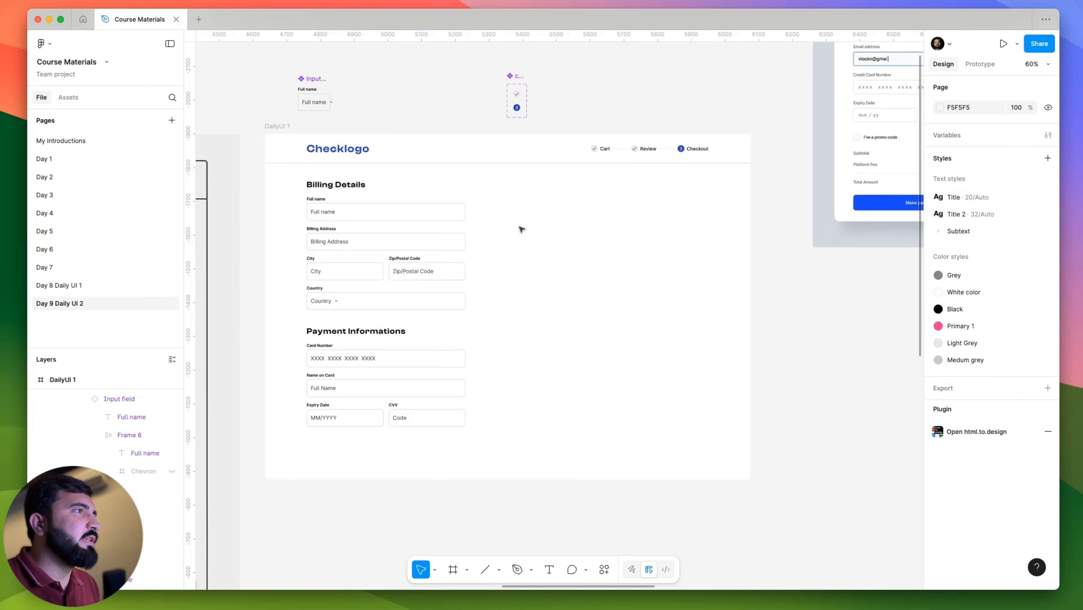
pyautogui.click(447, 259)
pyautogui.moveTo(384, 394); pyautogui.dragTo(415, 369)
pyautogui.click(400, 351)
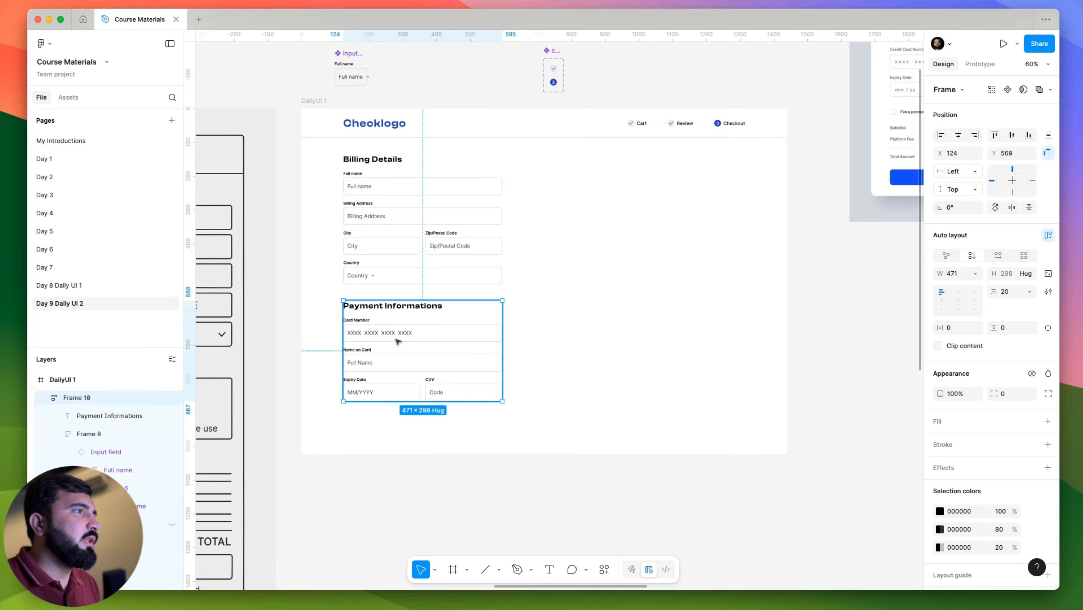
pyautogui.keyDown('shift'); pyautogui.click(403, 267); pyautogui.keyUp('shift')
pyautogui.hotkey('shift', 'a')
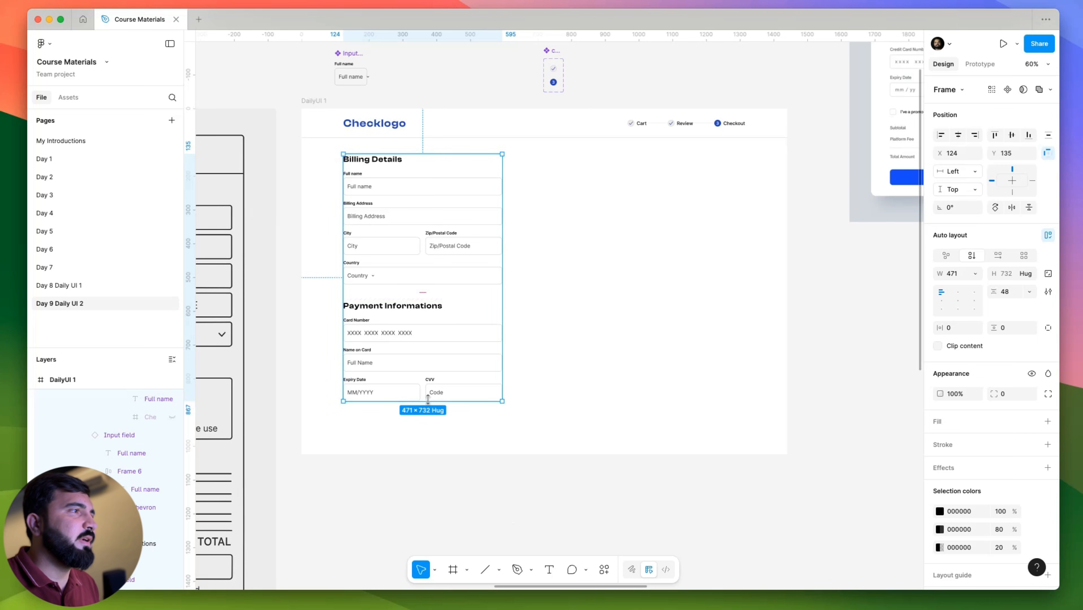
# Stretch the combined form frame from the header divider to the page's lower edge and set its vertical padding to 48.
pyautogui.moveTo(427, 405); pyautogui.dragTo(430, 452)
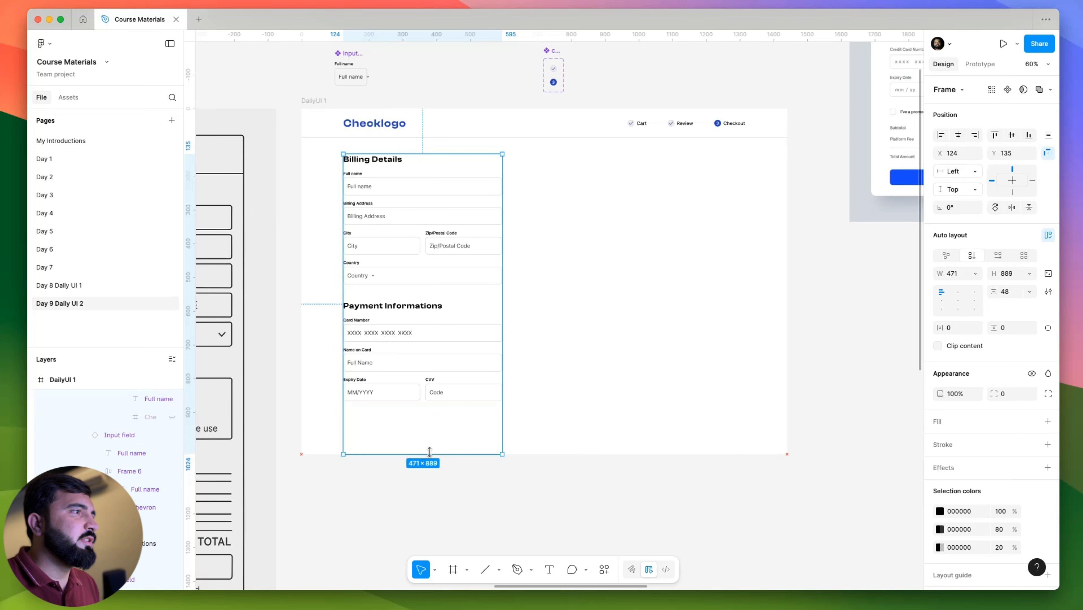
pyautogui.moveTo(437, 154); pyautogui.dragTo(440, 137)
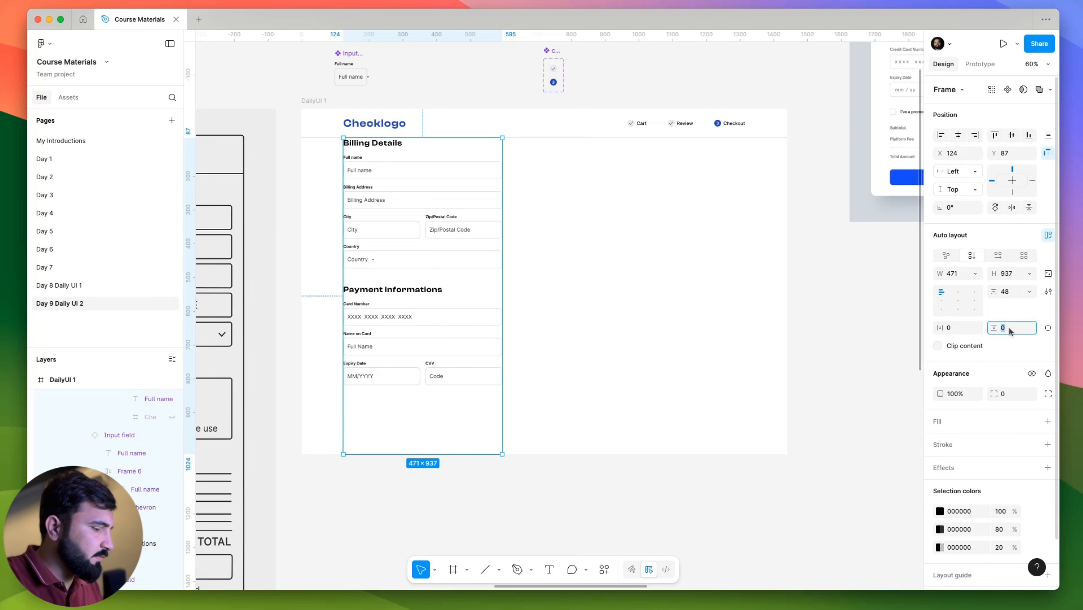
pyautogui.press('Return')
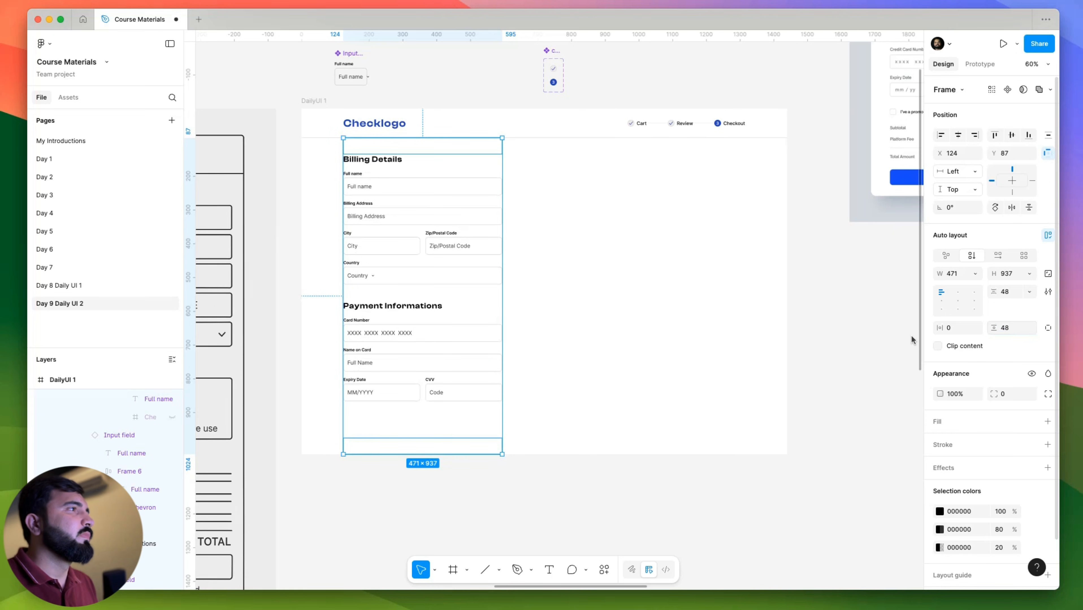
# Extend the form frame's left edge to X 0 and set its horizontal padding to 124.
pyautogui.moveTo(342, 250); pyautogui.dragTo(302, 247)
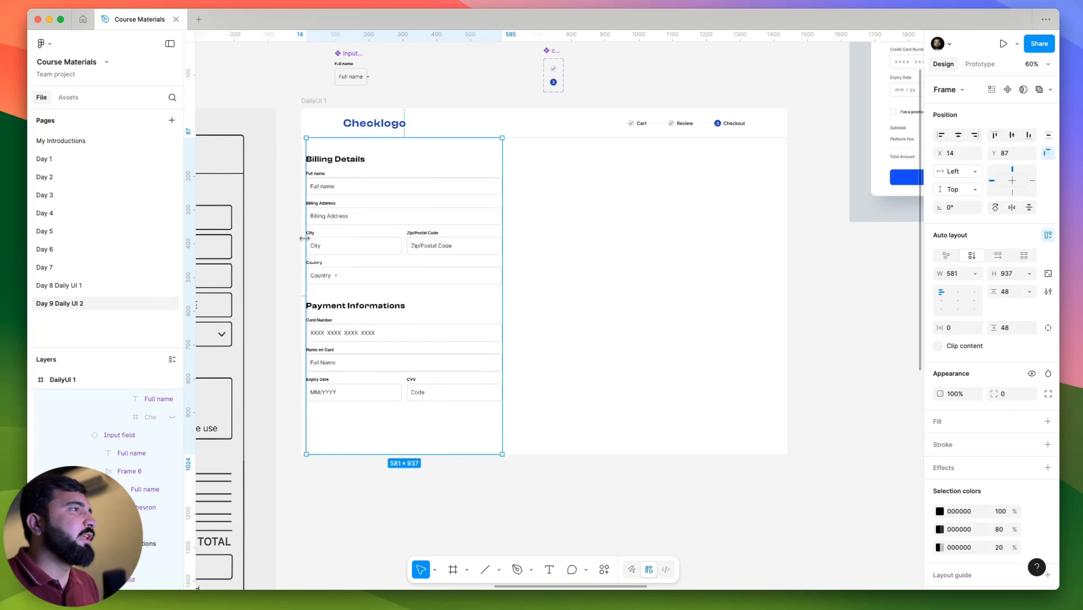
pyautogui.click(953, 329)
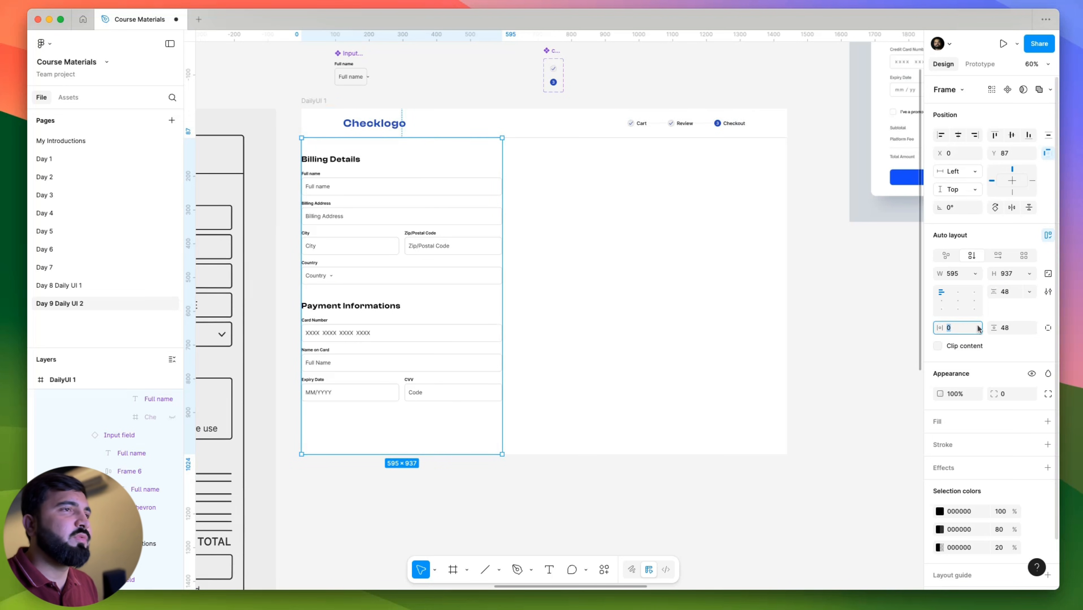
pyautogui.write('124')
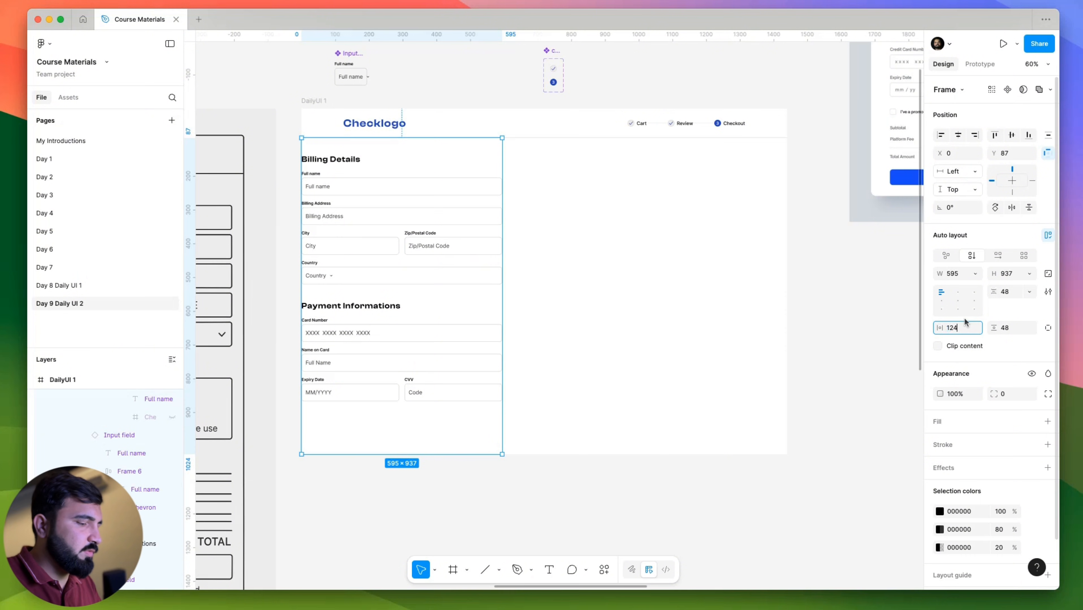
pyautogui.press('Return')
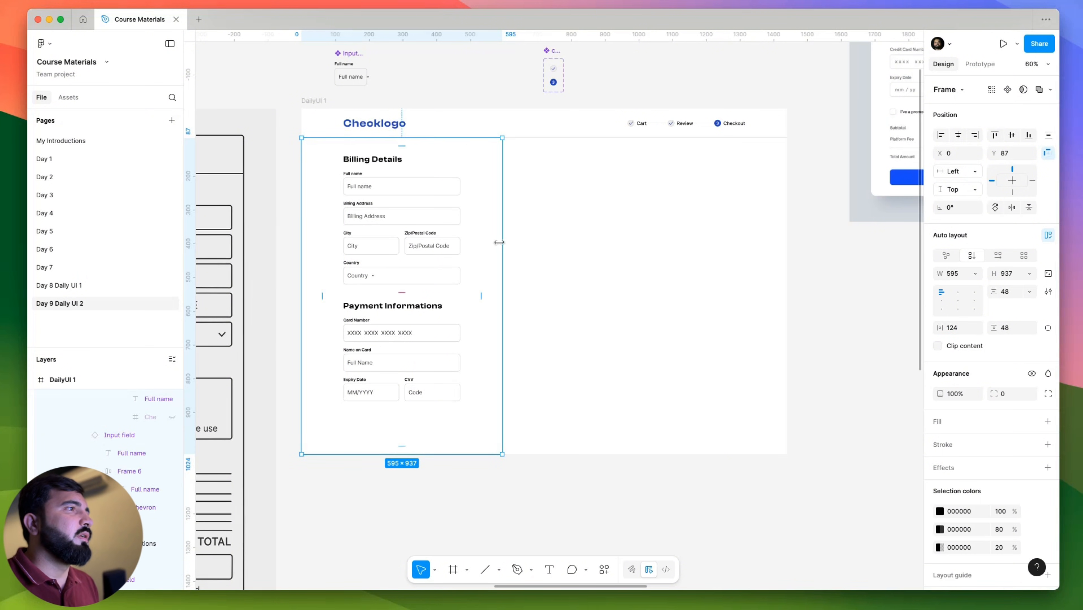
# Widen the form frame to 757 by moving its right edge.
pyautogui.moveTo(502, 243); pyautogui.dragTo(539, 238)
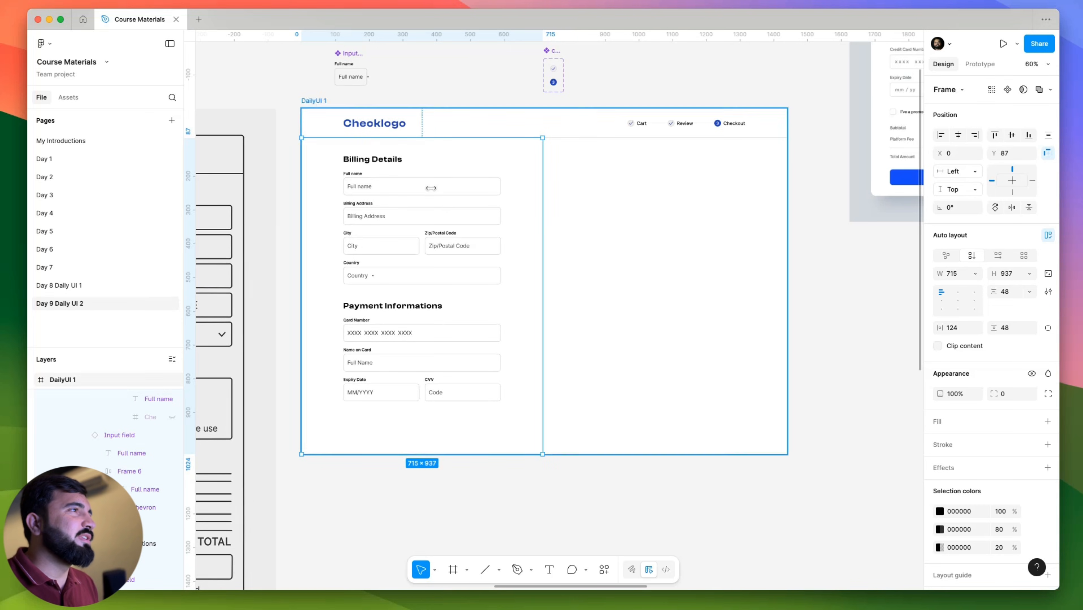
pyautogui.scroll(5, 535, 176)
pyautogui.moveTo(535, 176); pyautogui.dragTo(646, 174)
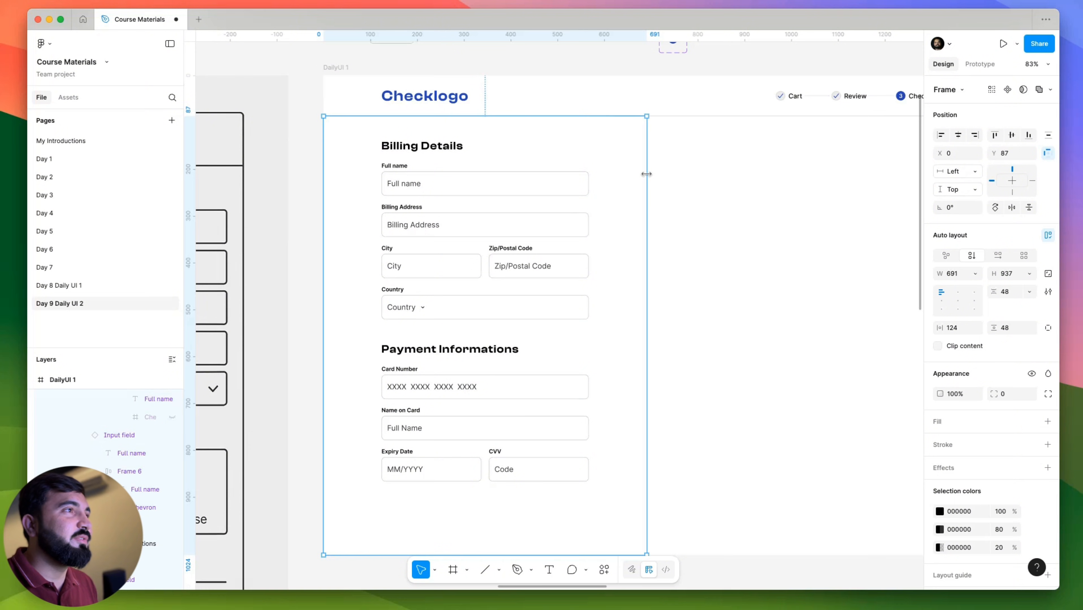
pyautogui.scroll(-2, 646, 174)
pyautogui.moveTo(618, 233)
pyautogui.mouseDown()
pyautogui.moveTo(560, 217)
pyautogui.moveTo(616, 225)
pyautogui.mouseUp()
pyautogui.click(637, 469)
pyautogui.click(588, 227)
pyautogui.moveTo(575, 501); pyautogui.dragTo(607, 425)
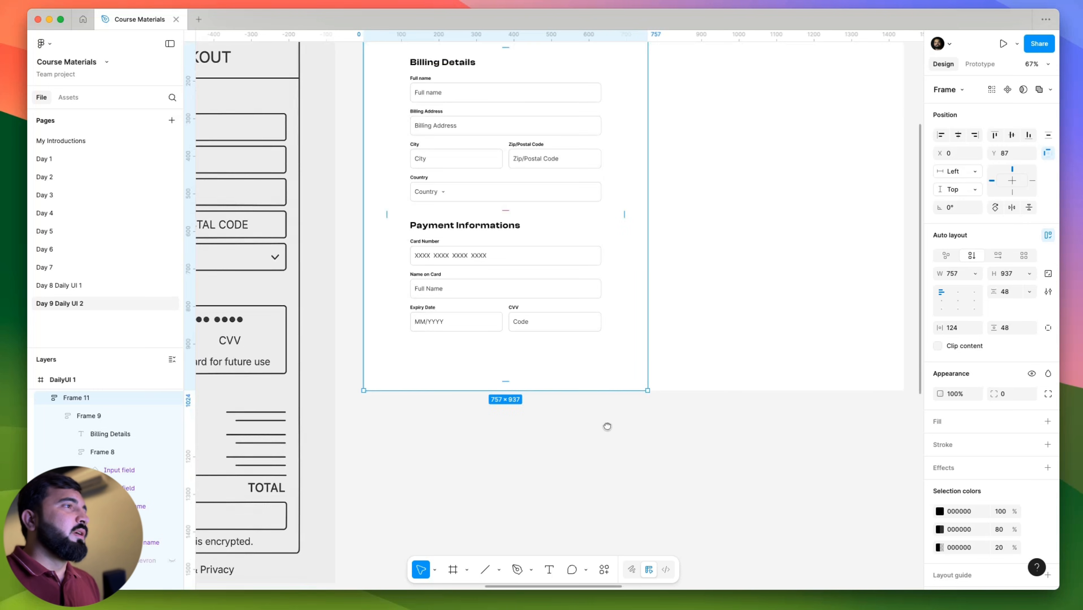
# Compare the form layout with the Secure Checkout wireframe and the two checkout reference images.
pyautogui.click(607, 447)
pyautogui.moveTo(501, 251); pyautogui.dragTo(440, 343)
pyautogui.click(444, 345)
pyautogui.hscroll(-5, 500, 350)
pyautogui.scroll(-1, 500, 350)
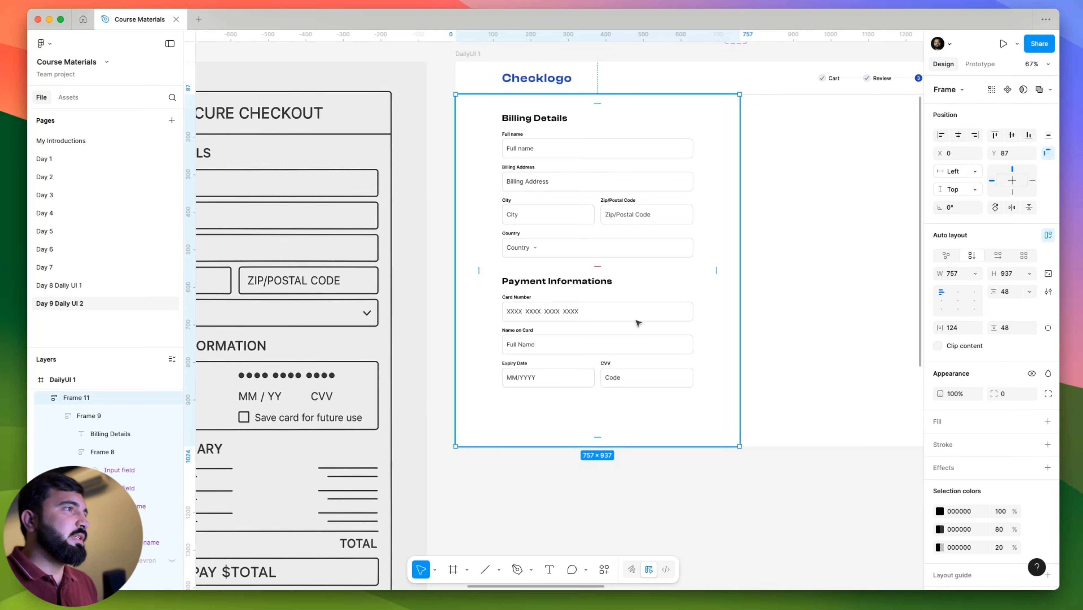
pyautogui.scroll(-2, 479, 299)
pyautogui.moveTo(684, 346); pyautogui.dragTo(500, 368)
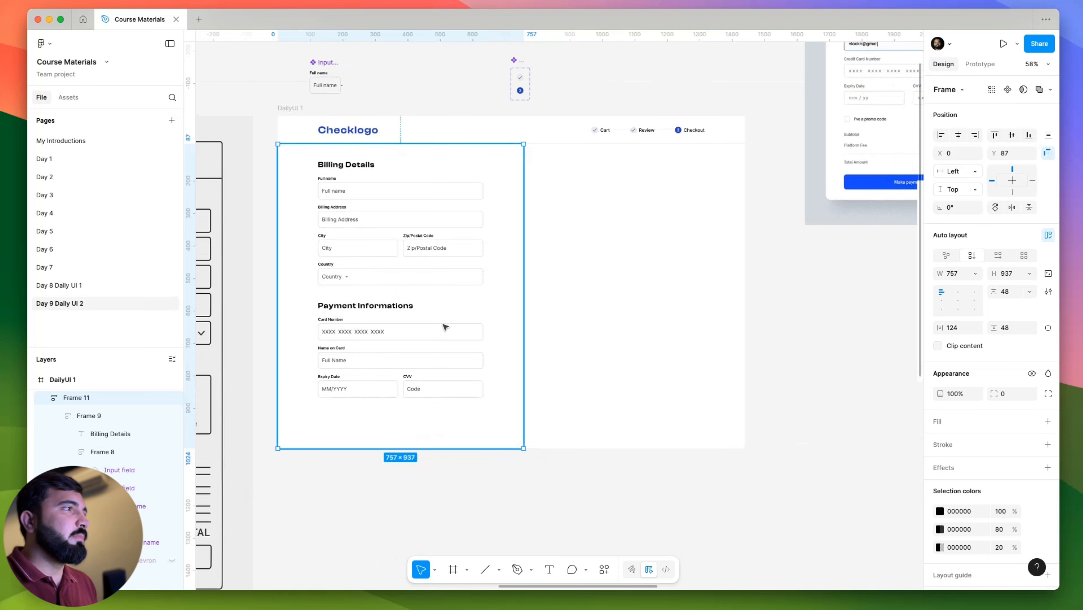
pyautogui.hscroll(-6, 421, 349)
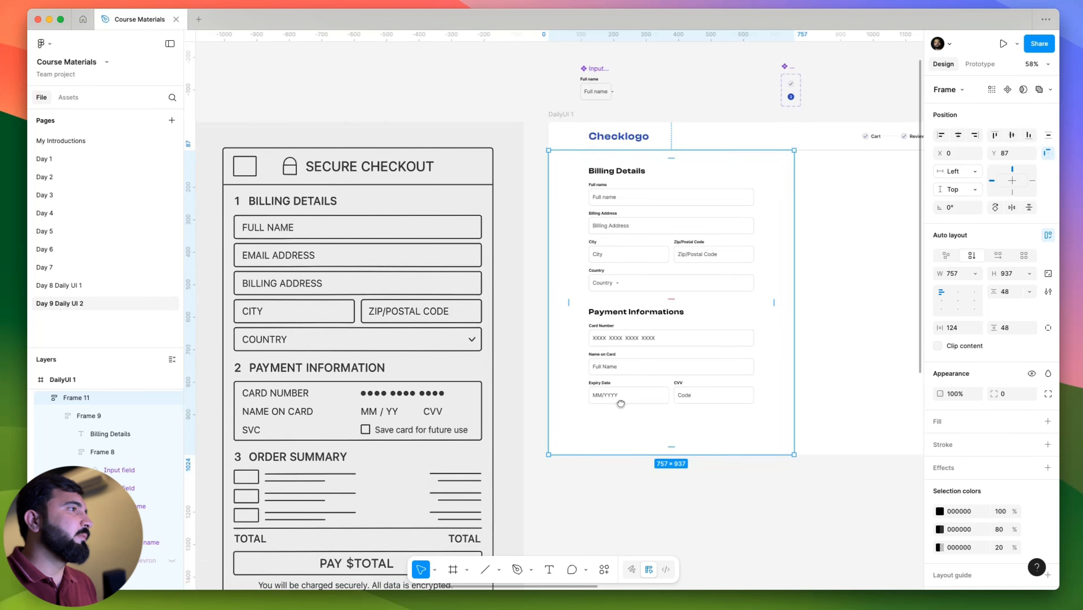
pyautogui.scroll(-2, 324, 344)
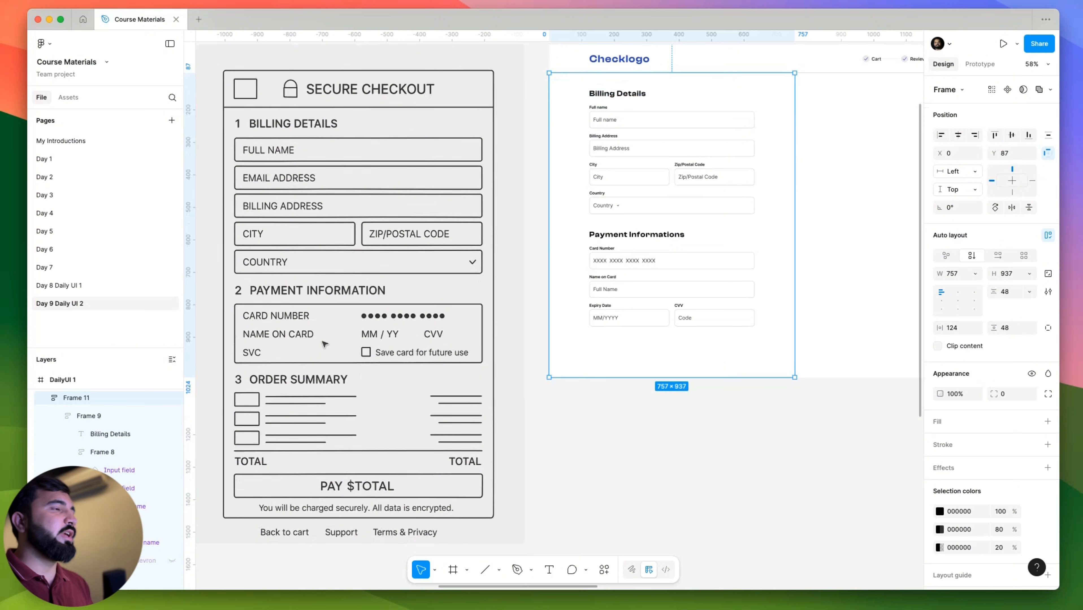
pyautogui.scroll(-3, 324, 344)
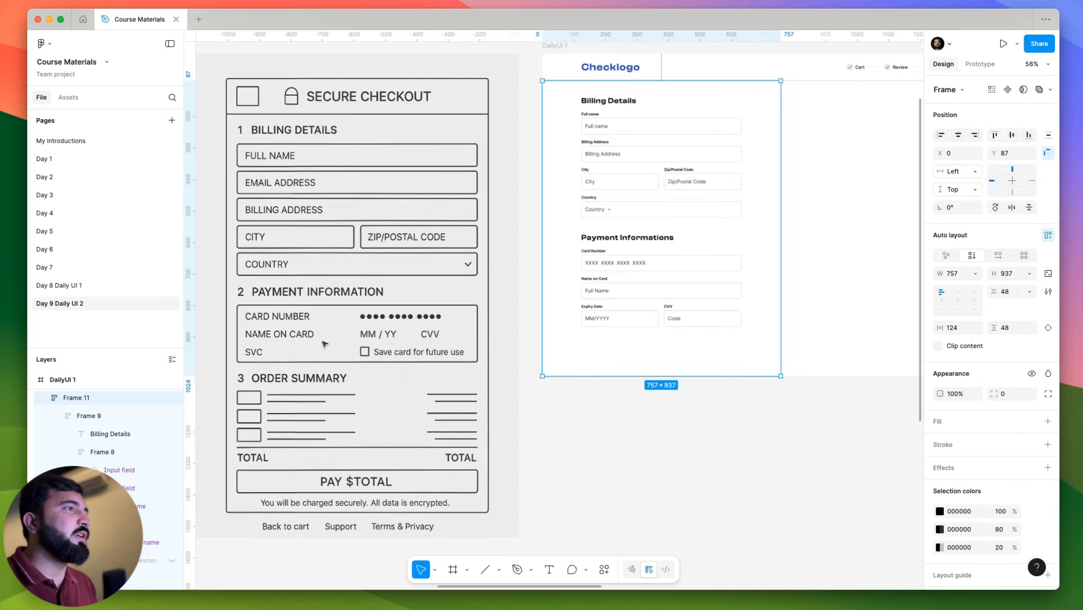
pyautogui.hscroll(7, 632, 173)
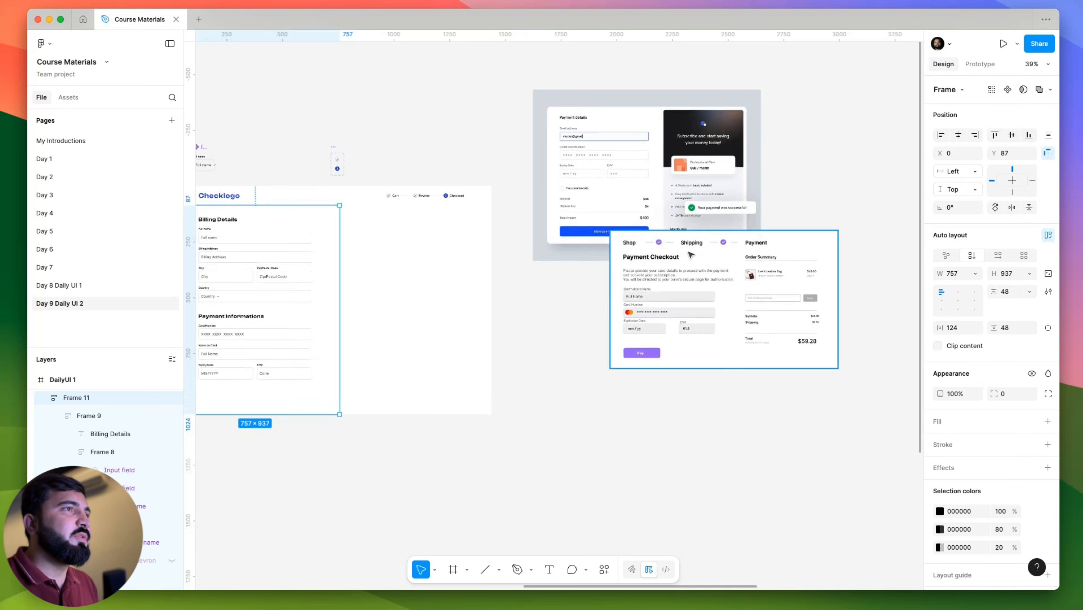
pyautogui.scroll(5, 691, 285)
pyautogui.scroll(-5, 774, 289)
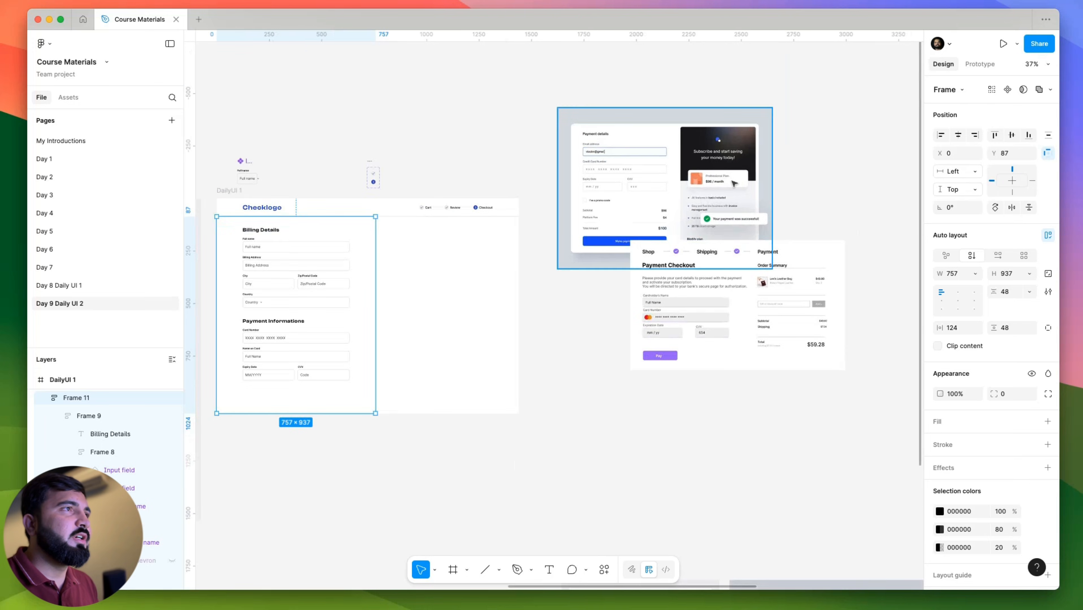
pyautogui.scroll(2, 641, 214)
pyautogui.scroll(-2, 620, 213)
# Move the Payment details reference image farther right and bring the Payment Checkout reference image above the DailyUI 1 frame.
pyautogui.click(605, 212)
pyautogui.moveTo(604, 213); pyautogui.dragTo(798, 185)
pyautogui.click(726, 306)
pyautogui.moveTo(699, 323); pyautogui.dragTo(463, 214)
pyautogui.scroll(3, 476, 145)
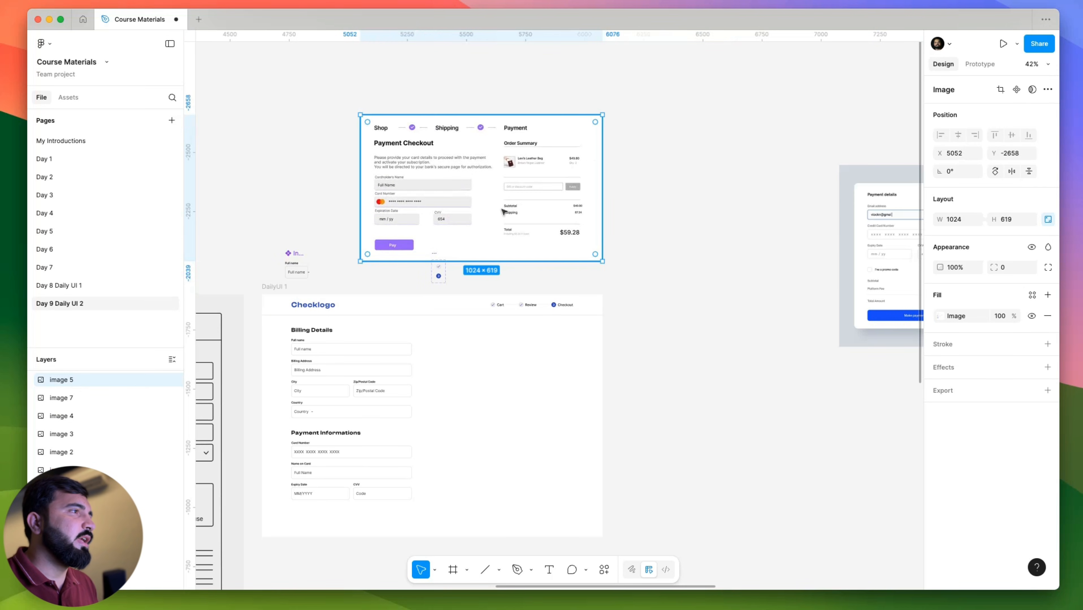
# Undo the last repositioning of the Payment Checkout image and move the checked component set above the Input field component.
pyautogui.press('super+z')
pyautogui.press('super+z')
pyautogui.moveTo(436, 263); pyautogui.dragTo(287, 195)
# Crop the Payment Checkout image to its Order Summary part, 522 wide, and place it beside the DailyUI 1 frame at X 6142, Y -1794.
pyautogui.click(597, 190)
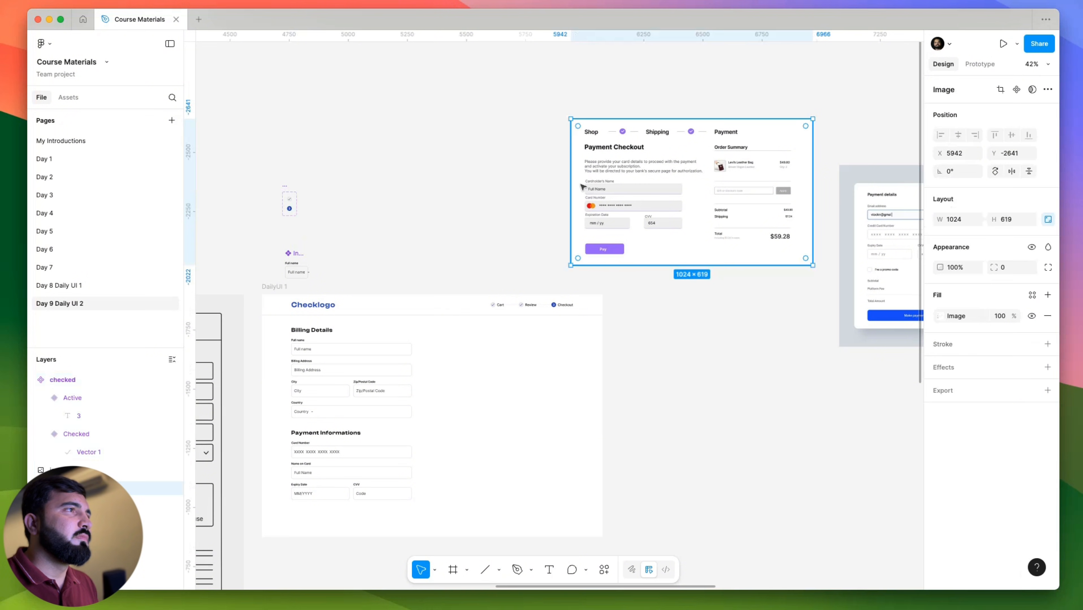
pyautogui.moveTo(569, 185); pyautogui.dragTo(689, 185)
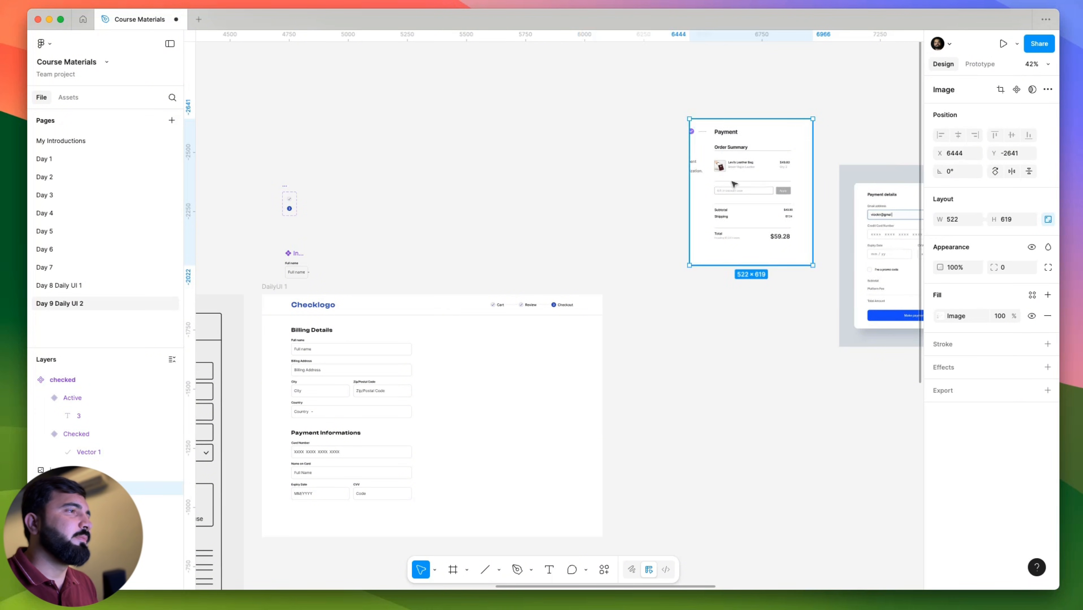
pyautogui.moveTo(748, 202); pyautogui.dragTo(648, 404)
pyautogui.scroll(5, 637, 354)
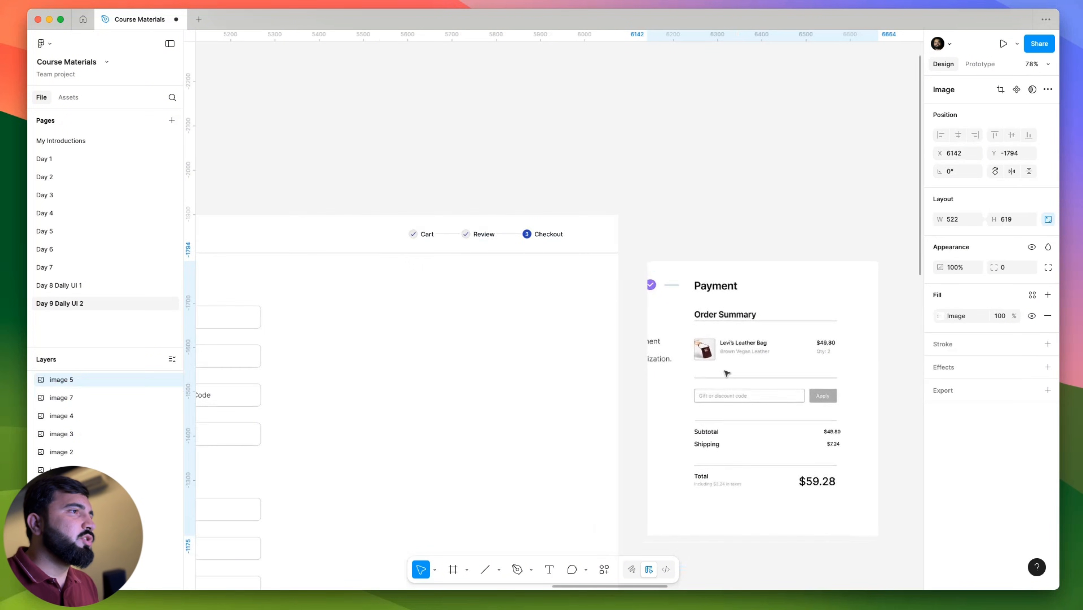
pyautogui.hscroll(-10, 638, 354)
# Duplicate the form frame to the right of the original and wrap both in a 1440-wide horizontal auto layout with Auto spacing.
pyautogui.click(314, 203)
pyautogui.scroll(-3, 314, 203)
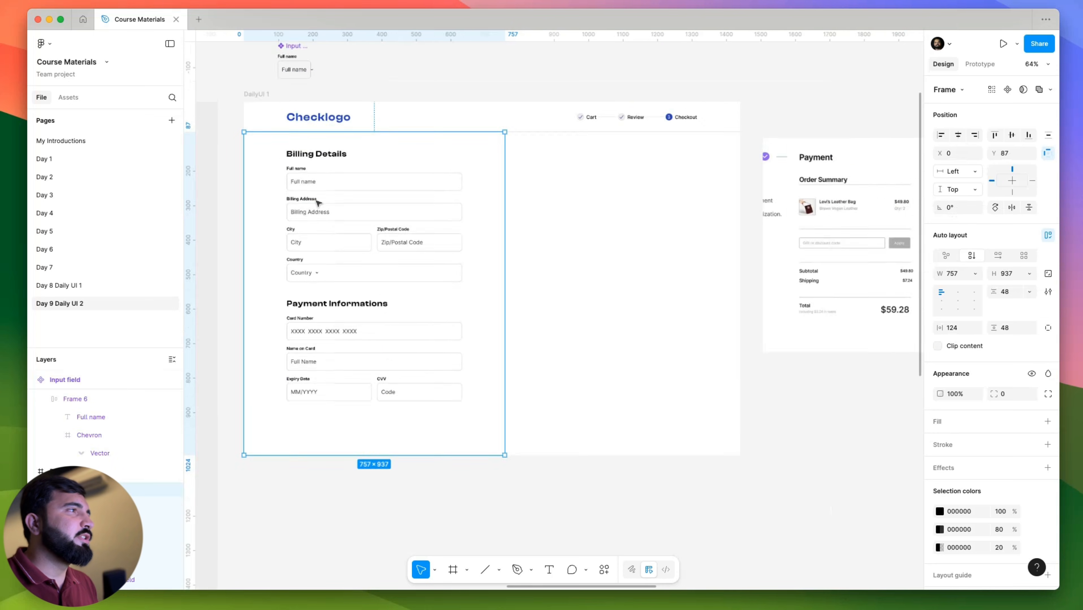
pyautogui.moveTo(325, 205); pyautogui.dragTo(533, 211)
pyautogui.click(457, 216)
pyautogui.keyDown('shift'); pyautogui.click(513, 209); pyautogui.keyUp('shift')
pyautogui.hotkey('shift', 'a')
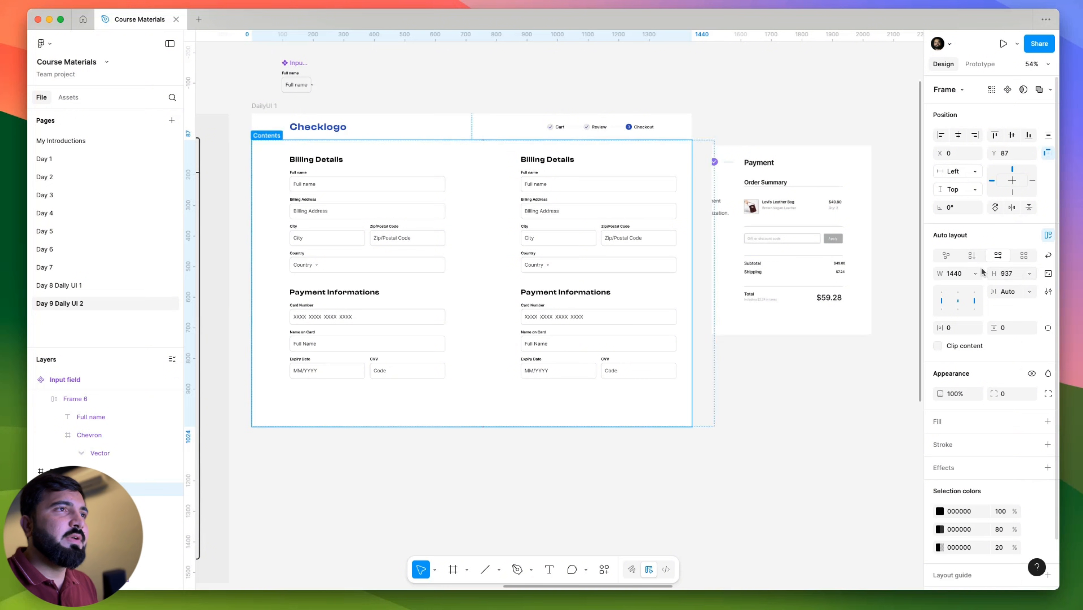
# Split the duplicated form frame's padding into individual sides and set its left padding to 0.
pyautogui.click(499, 221)
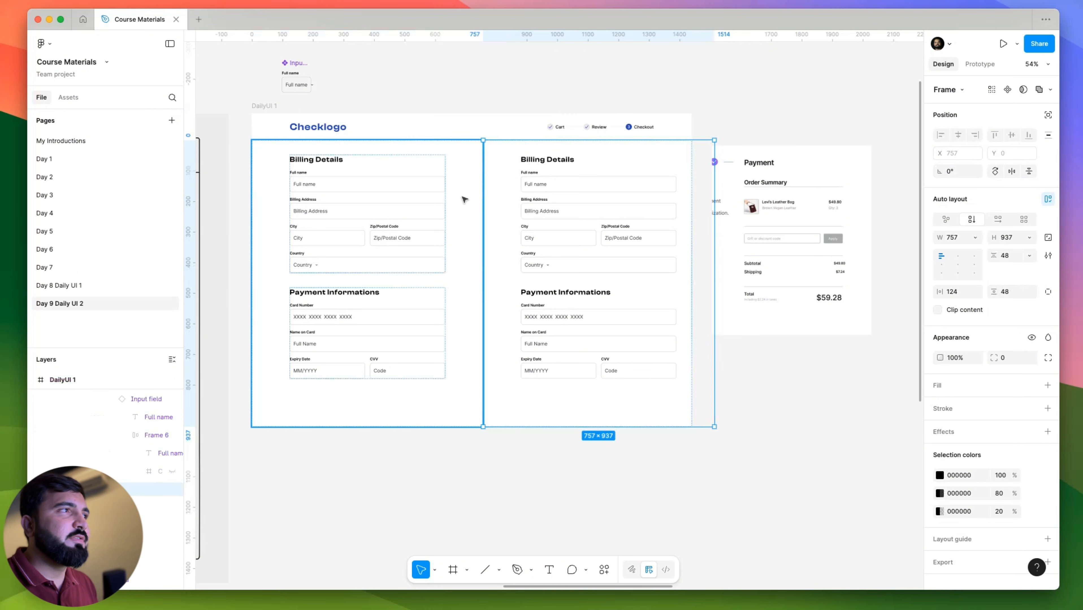
pyautogui.click(467, 234)
pyautogui.click(511, 222)
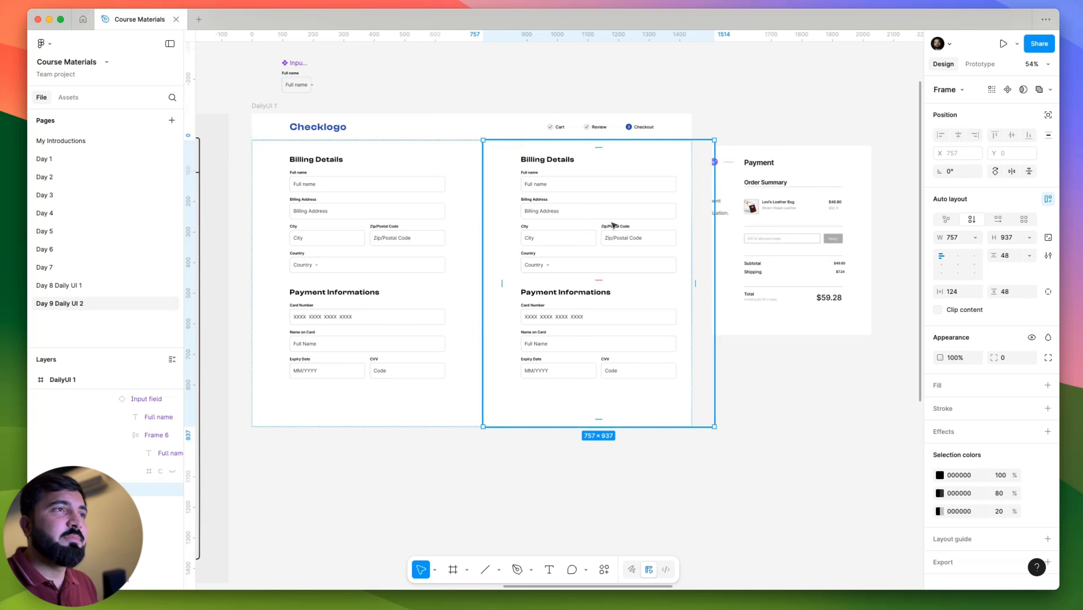
pyautogui.click(1049, 295)
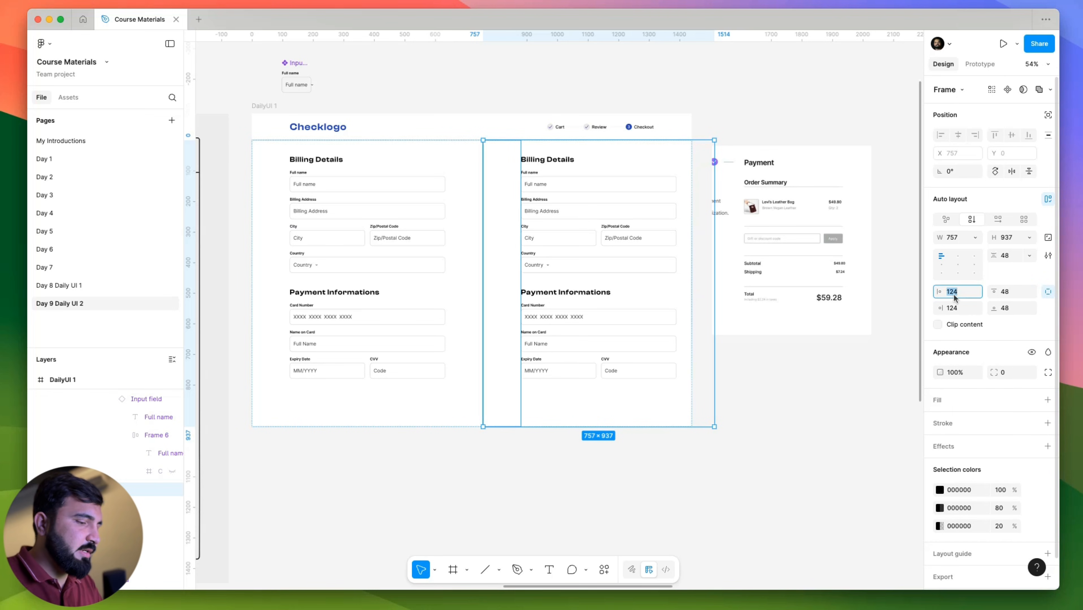
pyautogui.write('0')
pyautogui.press('Return')
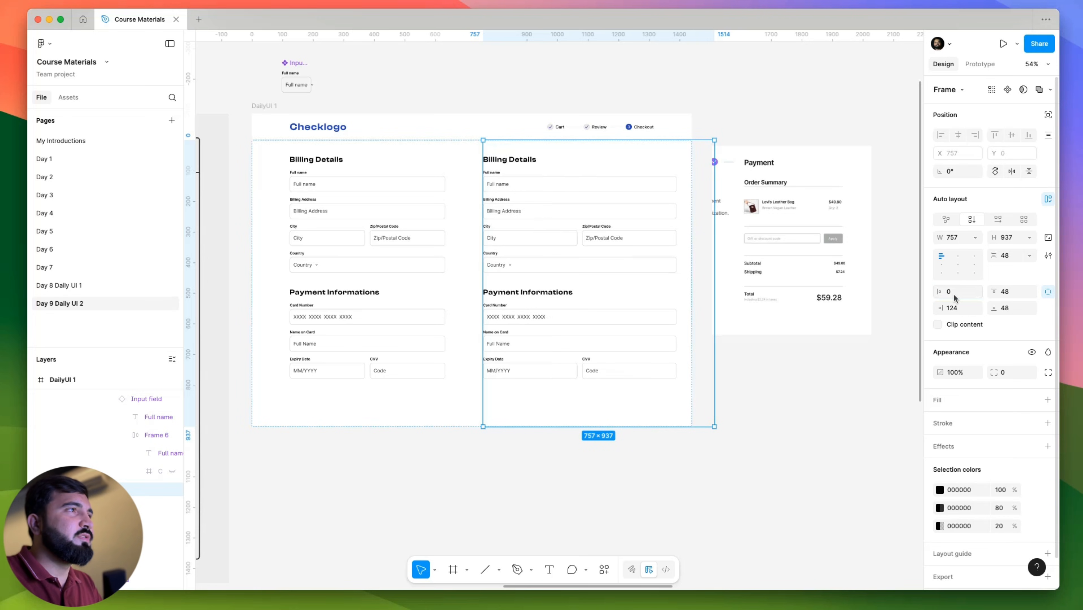
# Split the original form frame's padding into individual sides and set its right padding to 0.
pyautogui.click(444, 247)
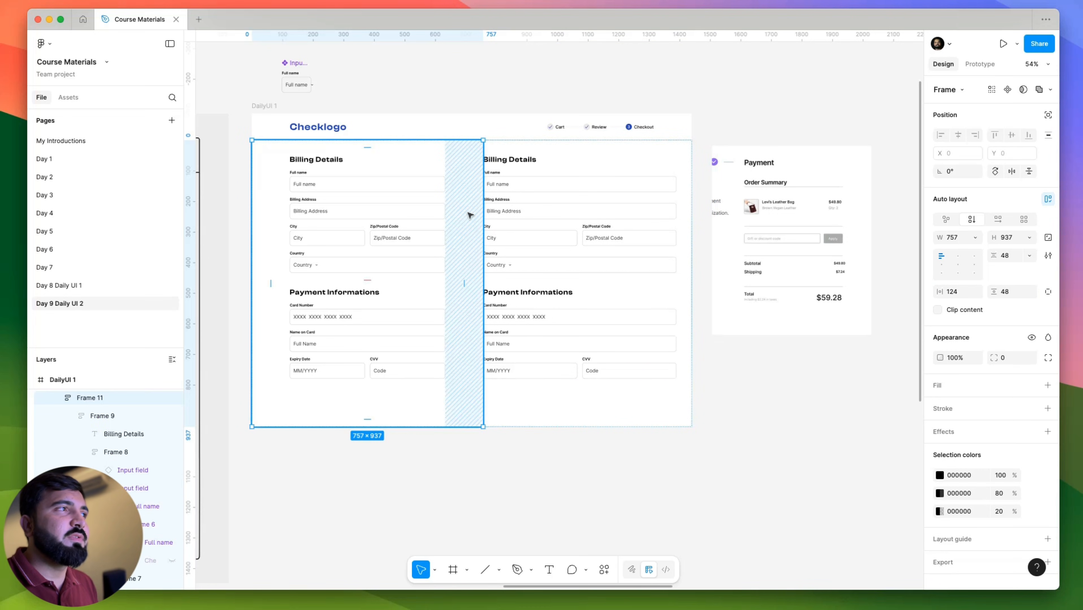
pyautogui.click(1048, 292)
pyautogui.click(968, 309)
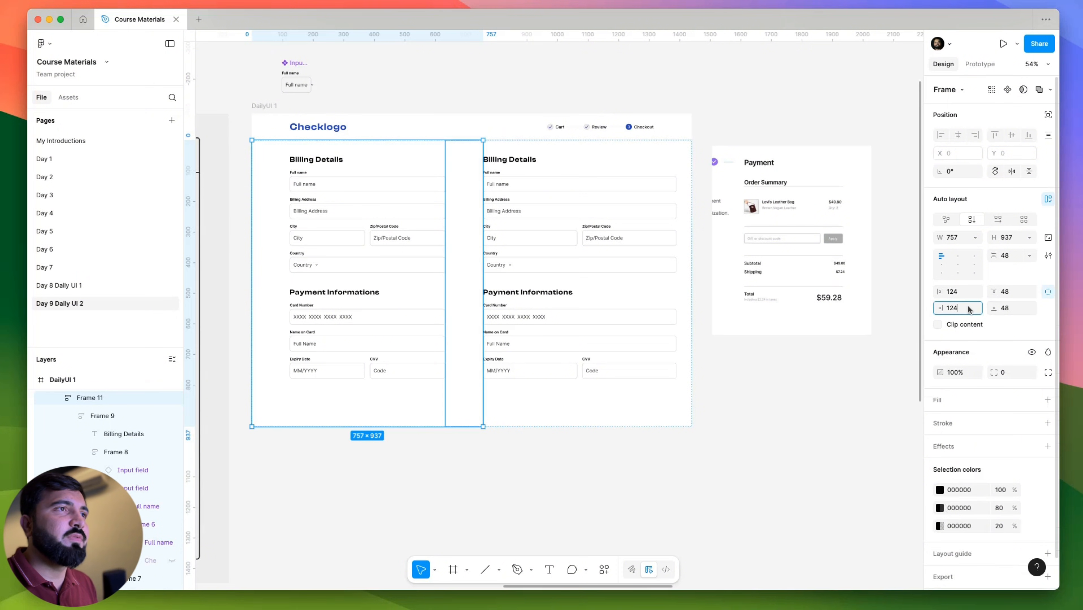
pyautogui.write('0')
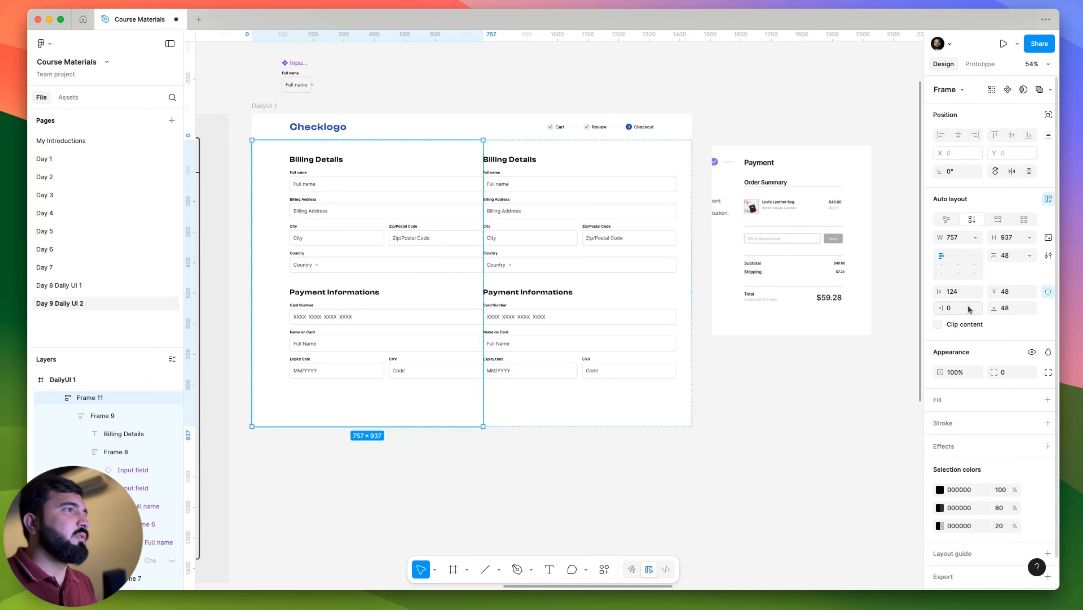
pyautogui.press('Escape')
pyautogui.press('Escape')
pyautogui.click(473, 317)
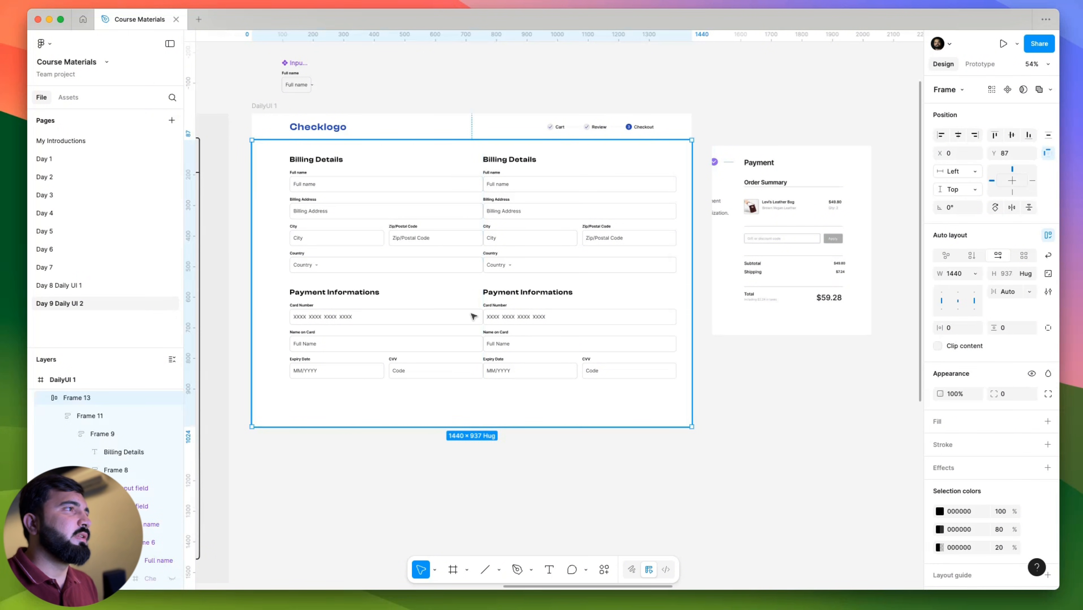
pyautogui.press('Escape')
pyautogui.click(561, 348)
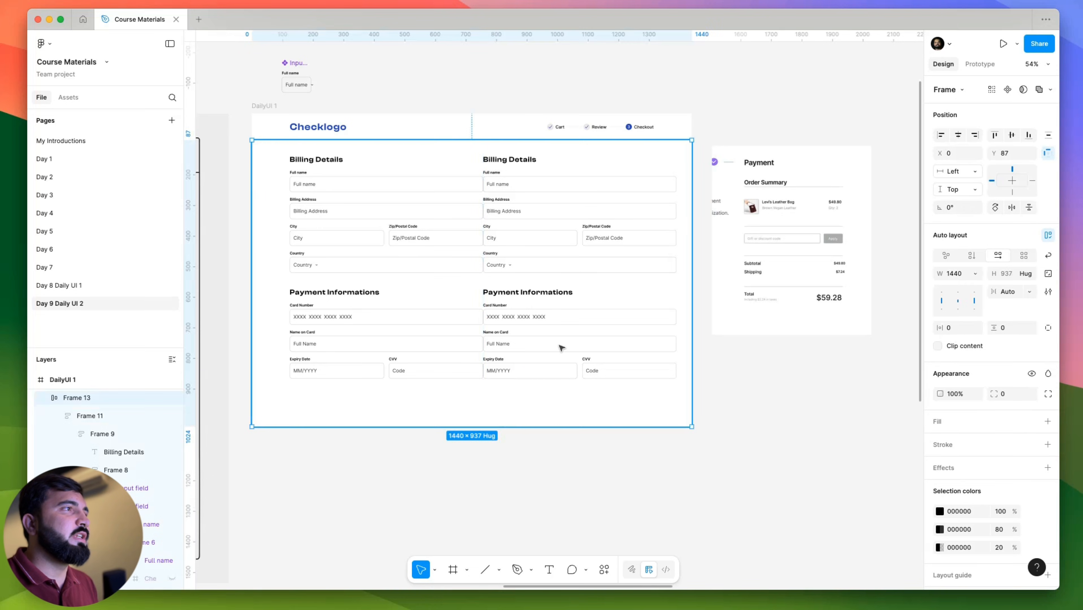
pyautogui.click(561, 348)
pyautogui.press('Escape')
pyautogui.click(562, 348)
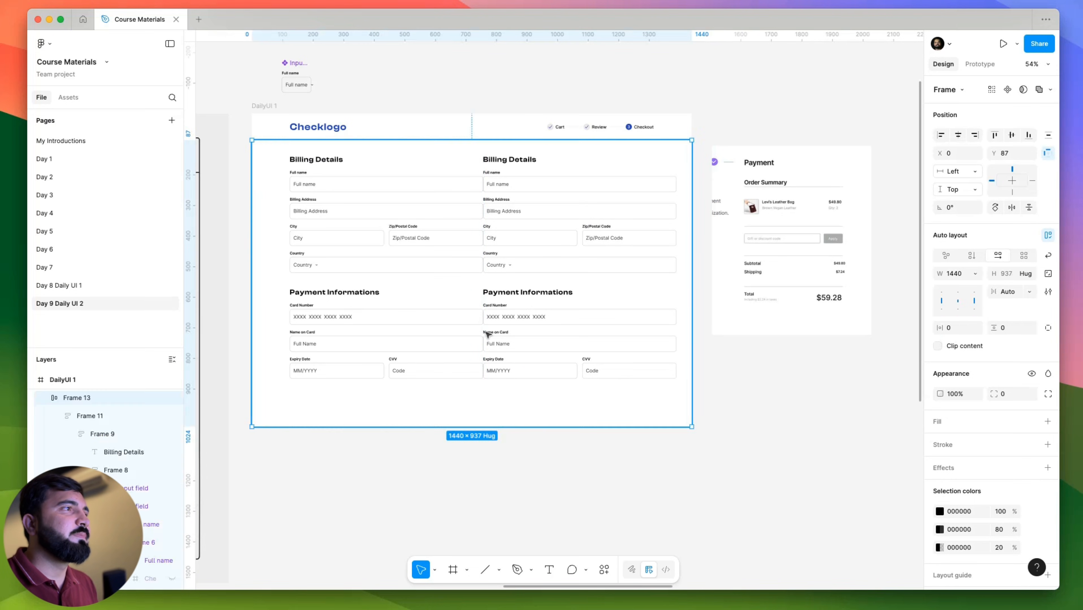
pyautogui.click(959, 333)
pyautogui.write('12')
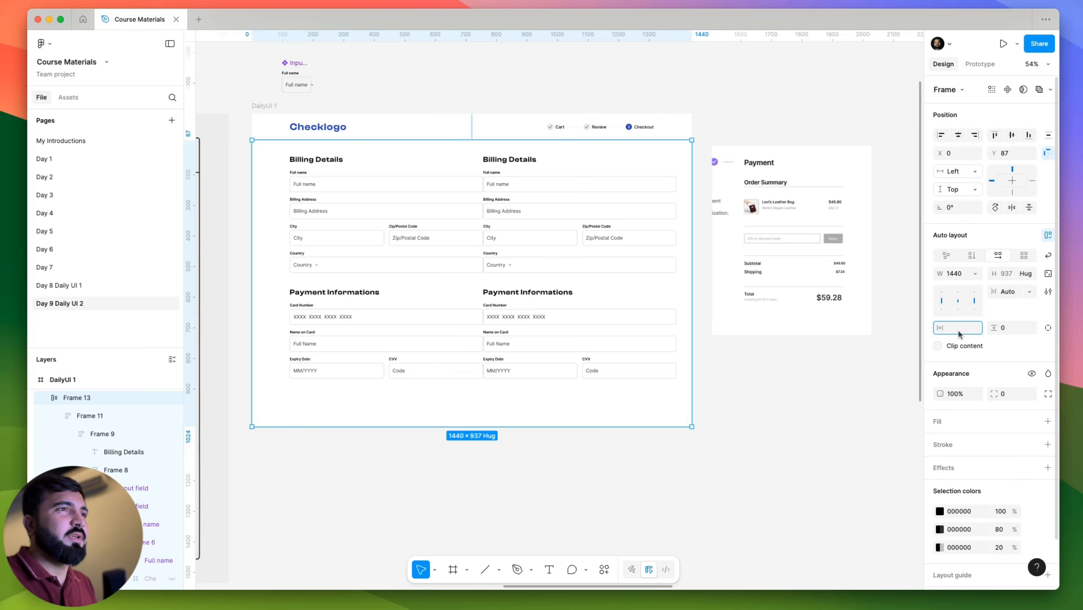
pyautogui.click(1012, 275)
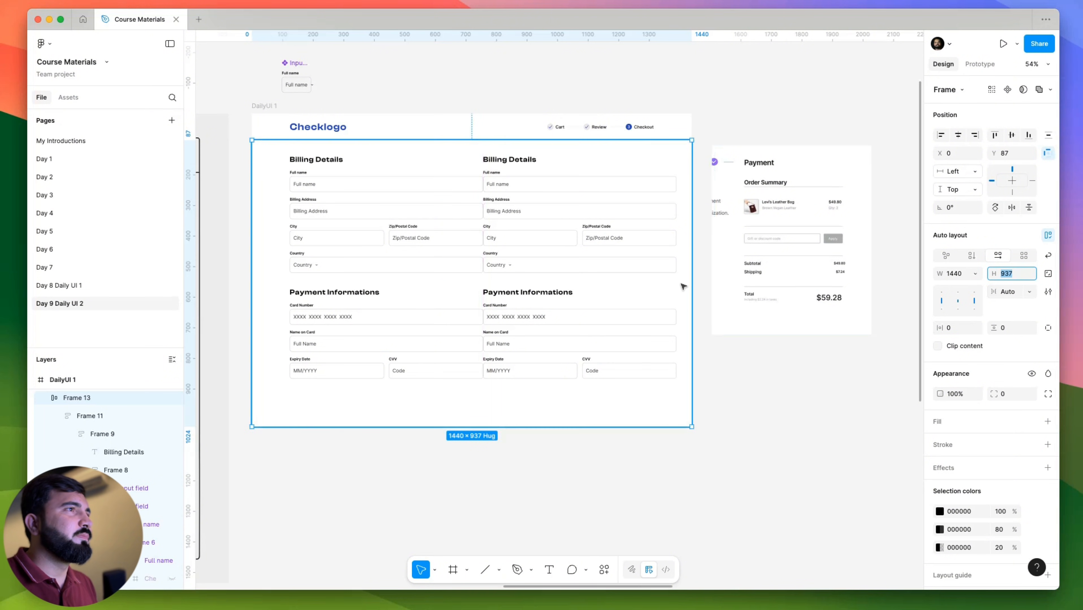
# Narrow the duplicated form frame to 683 wide and set the gap between the two form columns to 124.
pyautogui.click(667, 209)
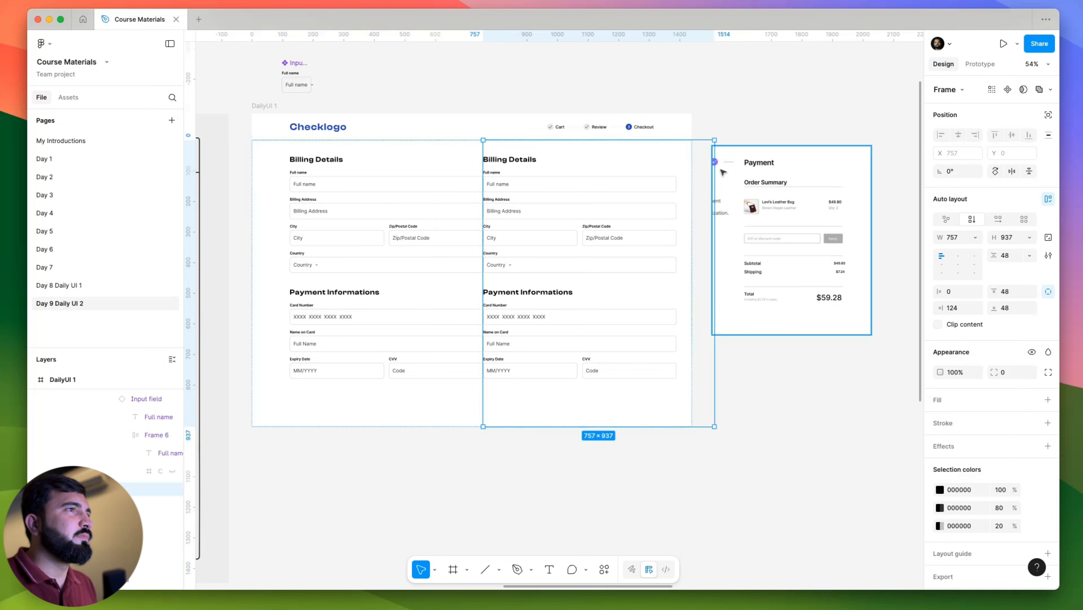
pyautogui.moveTo(713, 172); pyautogui.dragTo(691, 172)
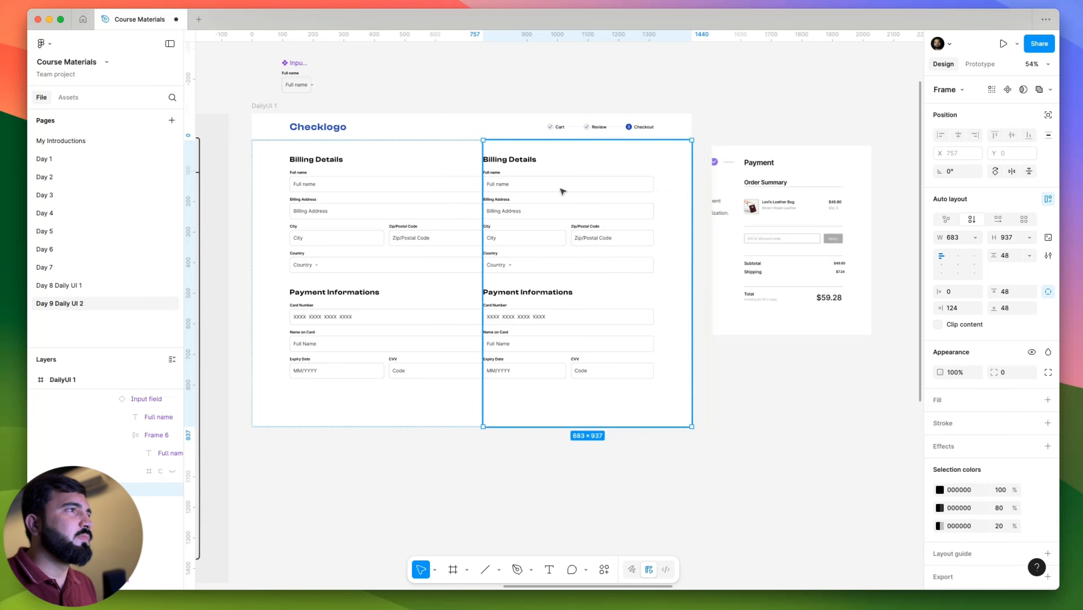
pyautogui.press('Escape')
pyautogui.click(563, 262)
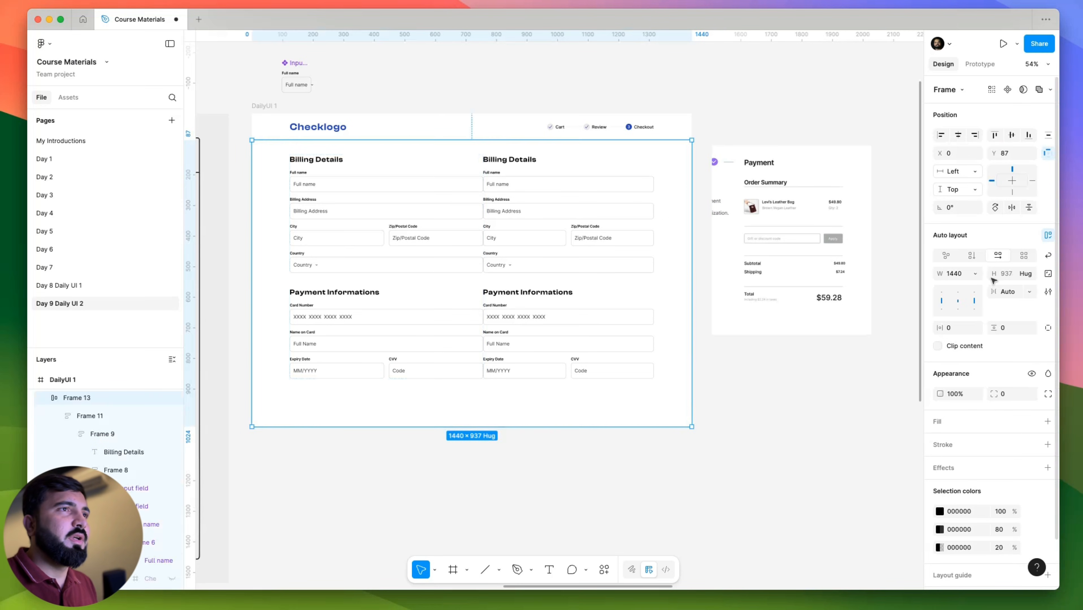
pyautogui.click(1007, 294)
pyautogui.write('12')
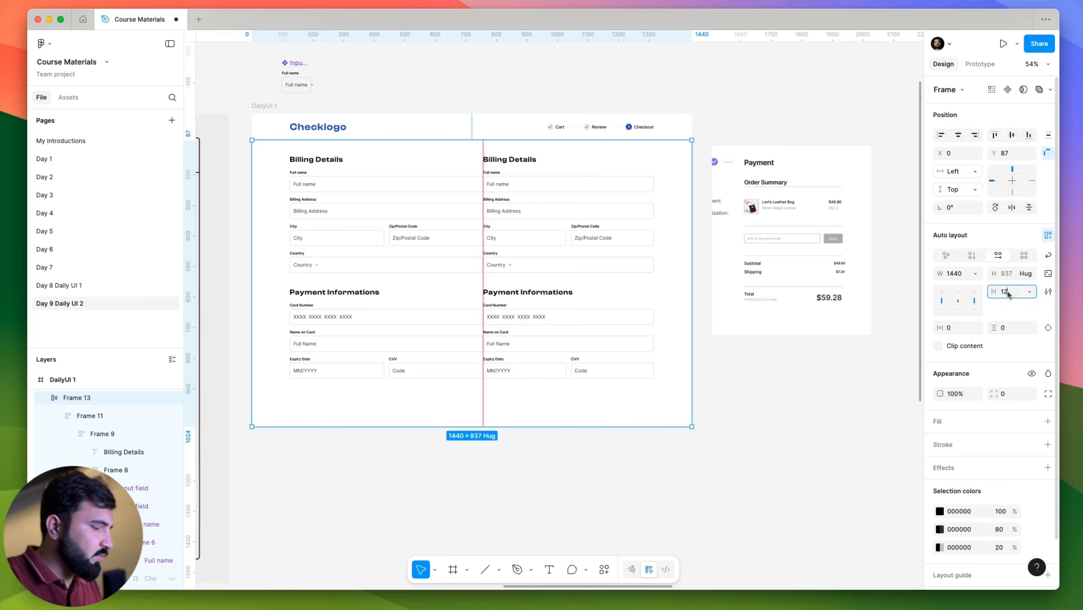
pyautogui.write('0')
pyautogui.press('Return')
pyautogui.press('Escape')
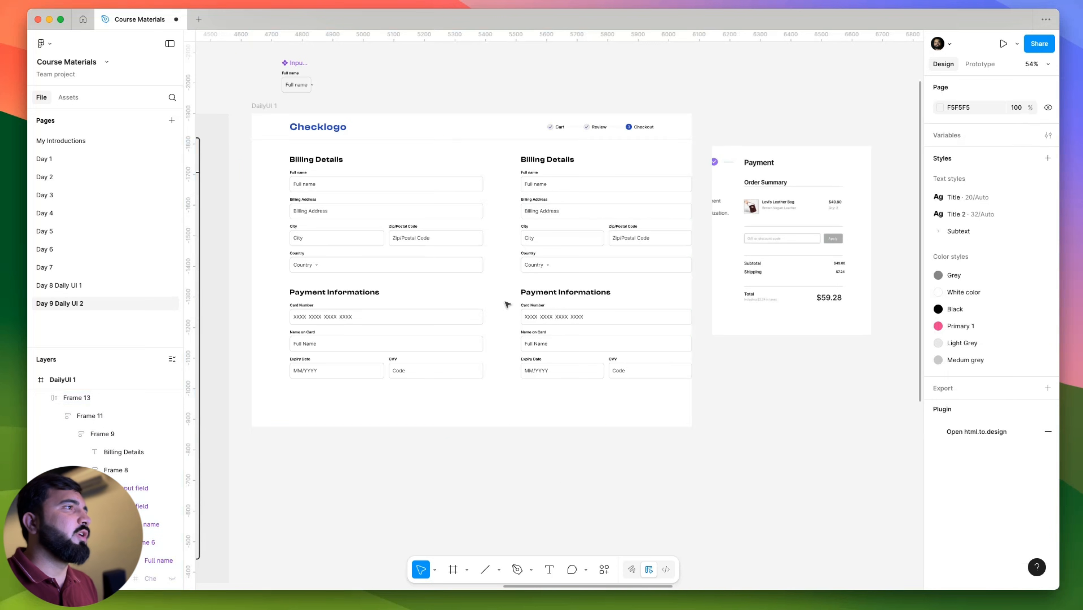
# Narrow the duplicated form frame so that it ends at the edge of the 1440-wide auto layout.
pyautogui.click(508, 304)
pyautogui.press('Escape')
pyautogui.click(648, 164)
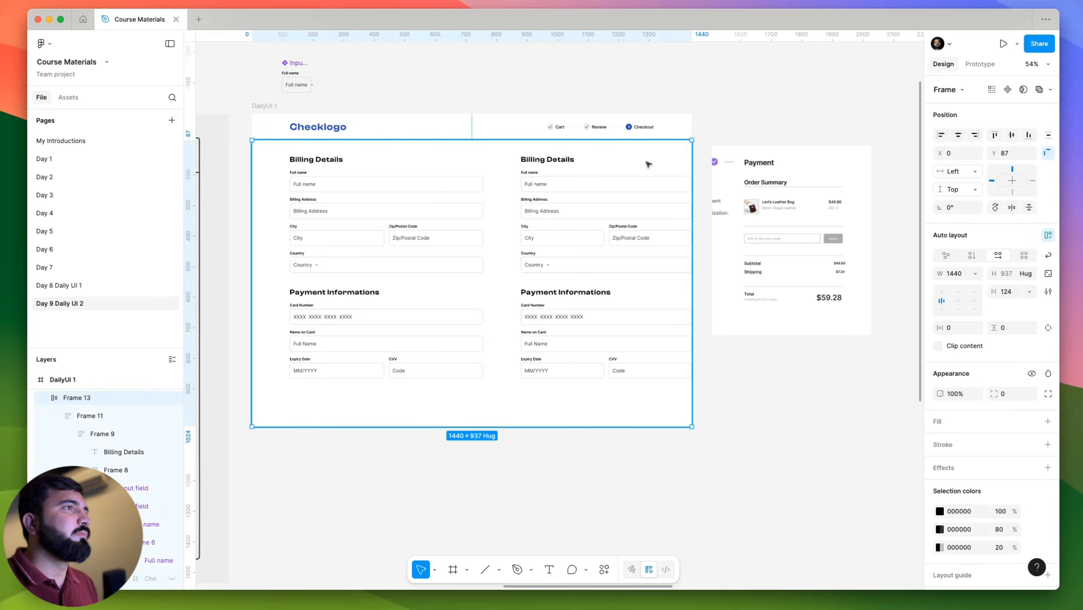
pyautogui.click(648, 165)
pyautogui.moveTo(729, 159); pyautogui.dragTo(686, 157)
# Set the width of both form column frames to Fill container.
pyautogui.click(470, 176)
pyautogui.click(494, 179)
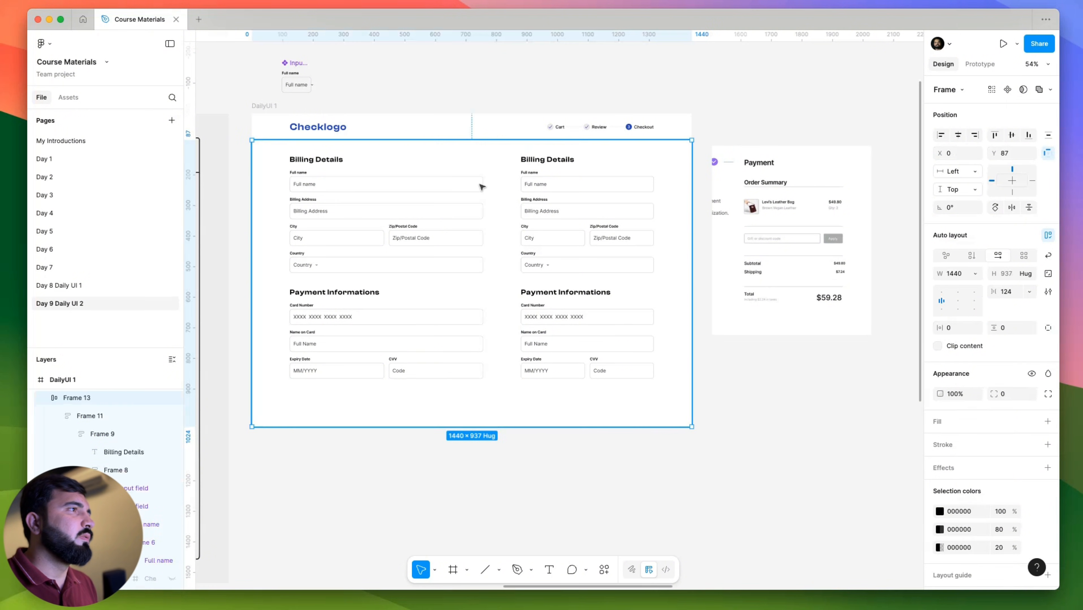
pyautogui.click(440, 205)
pyautogui.keyDown('shift'); pyautogui.click(523, 205); pyautogui.keyUp('shift')
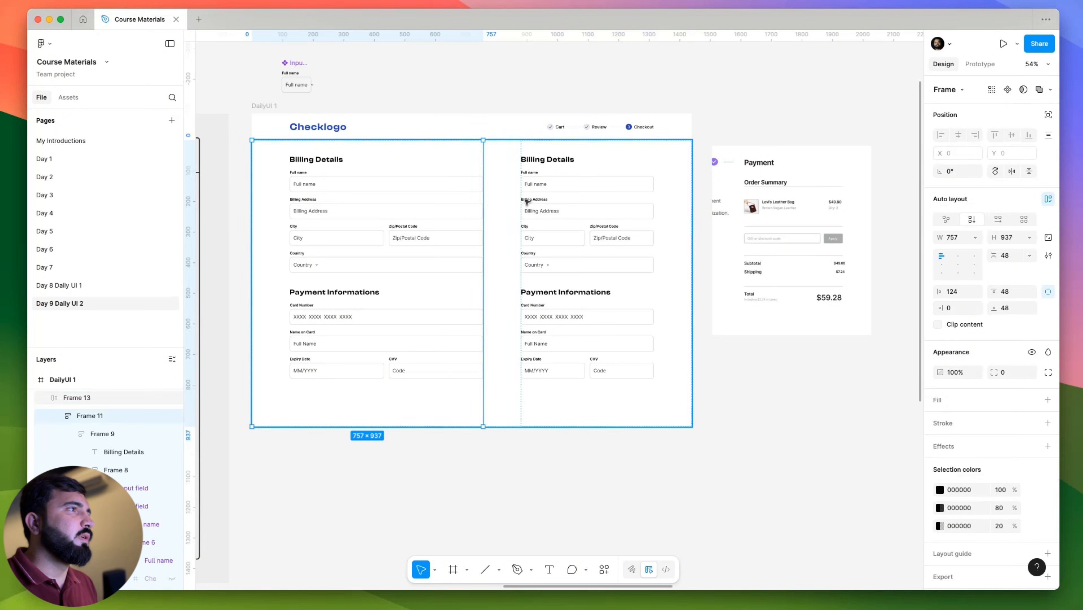
pyautogui.click(977, 239)
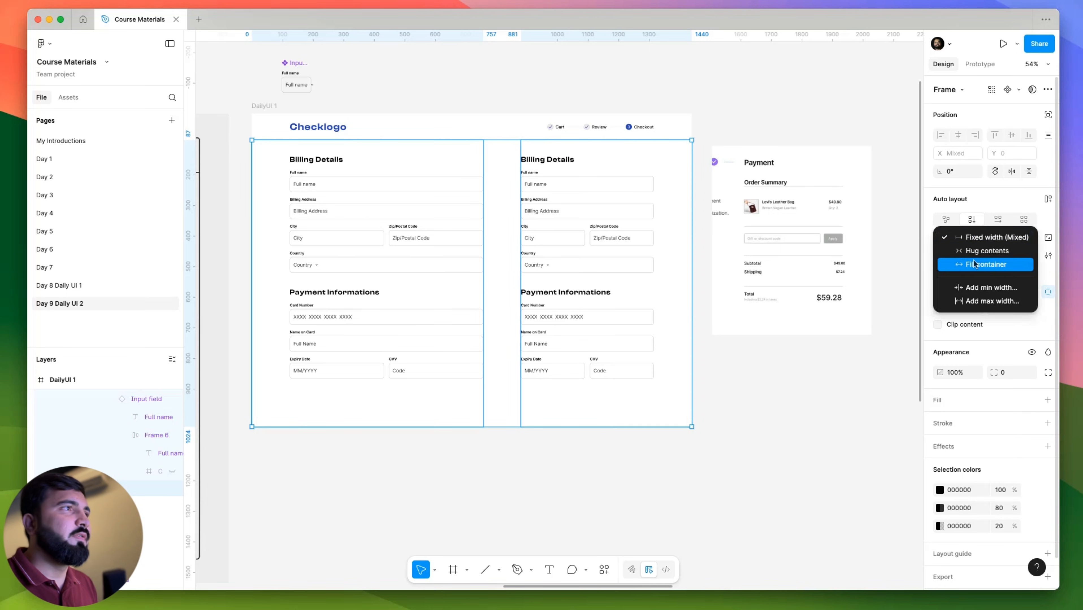
pyautogui.click(964, 263)
pyautogui.click(604, 530)
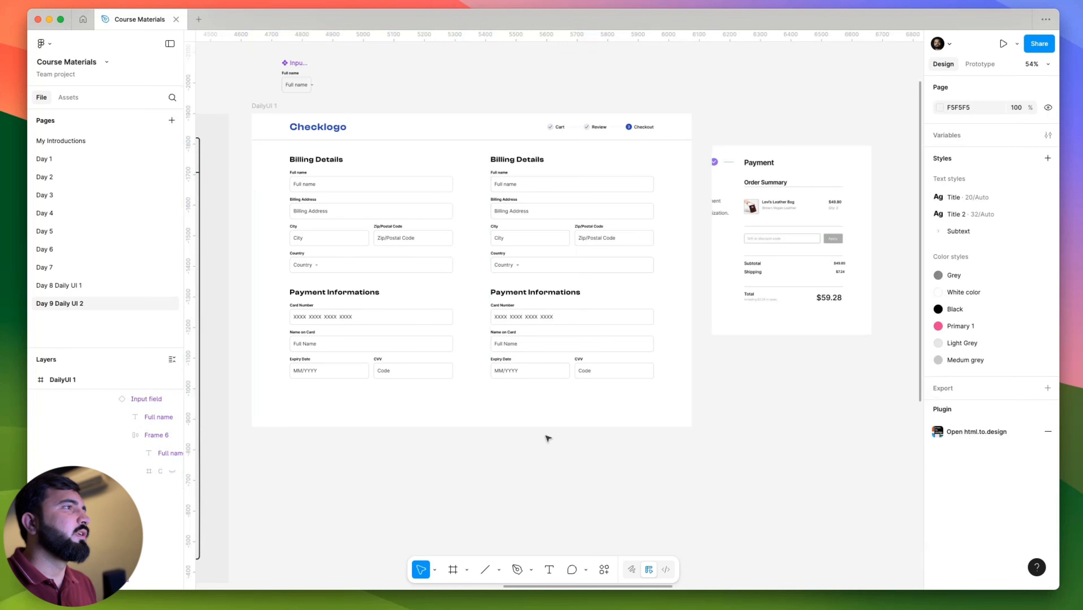
# Change the Billing Details heading in the duplicated column to "Order Summary".
pyautogui.hscroll(-3, 490, 416)
pyautogui.scroll(3, 558, 168)
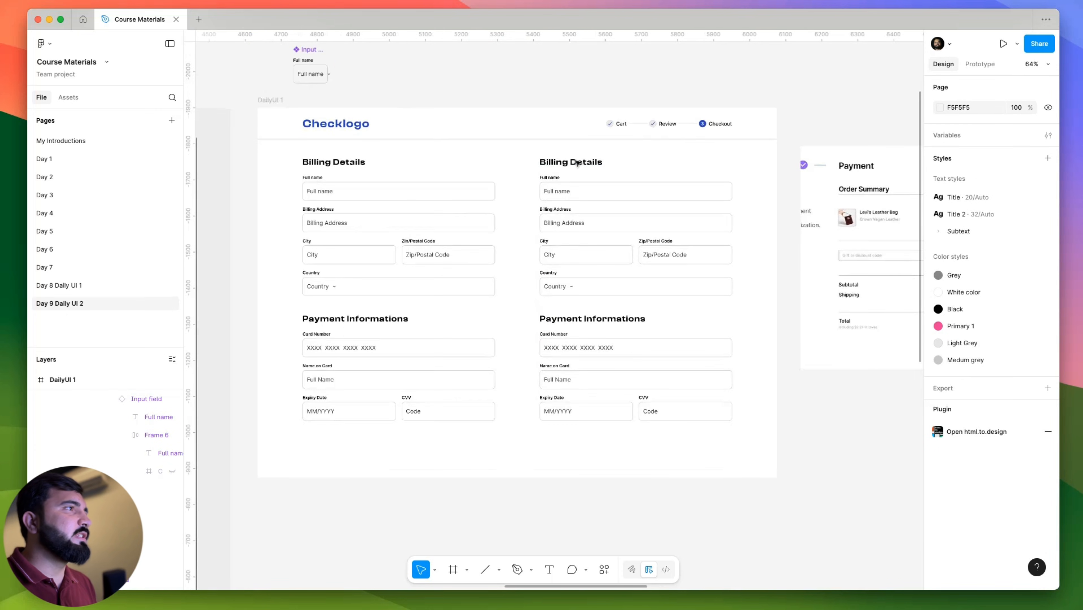
pyautogui.click(584, 183)
pyautogui.doubleClick(575, 160)
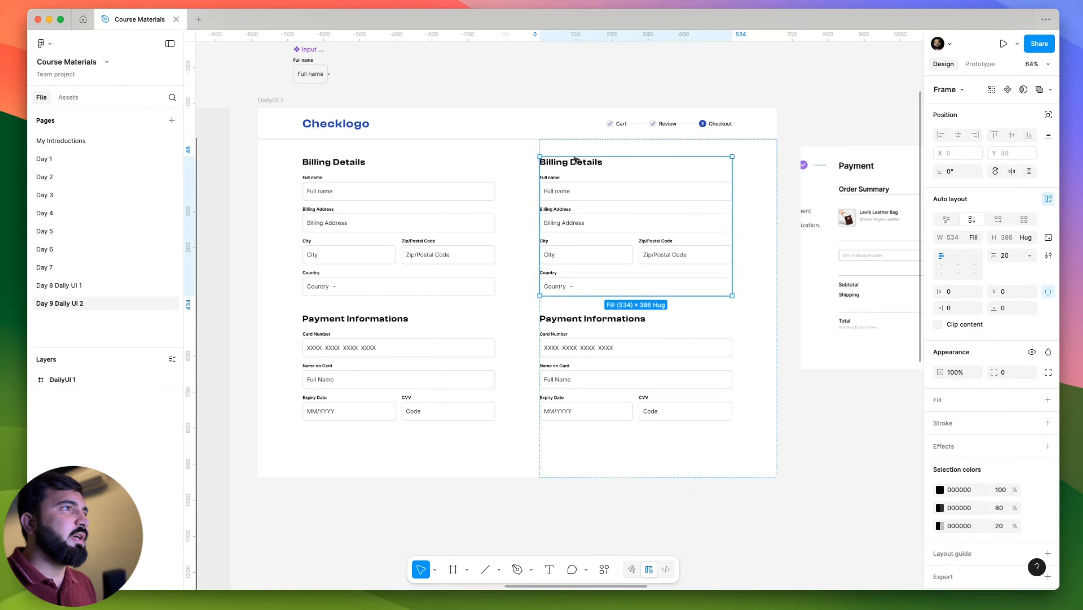
pyautogui.scroll(5, 556, 189)
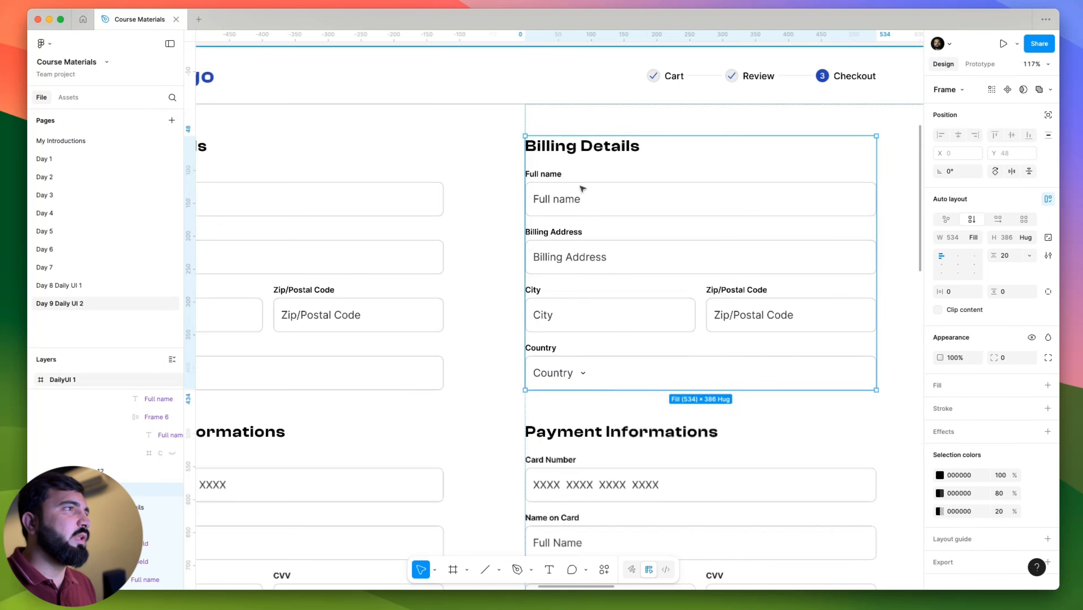
pyautogui.click(571, 202)
pyautogui.scroll(-5, 574, 150)
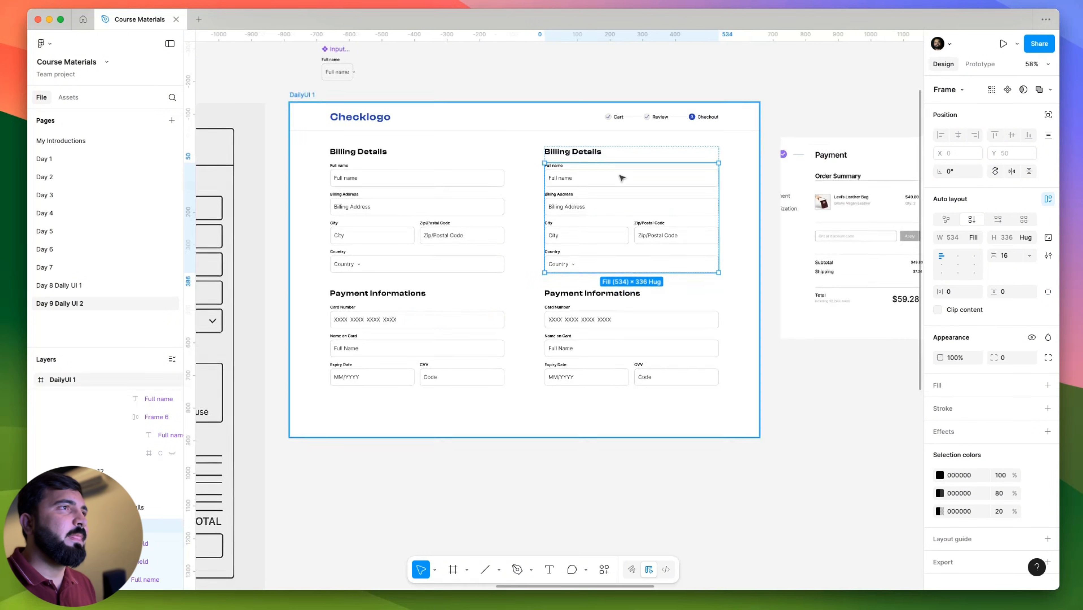
pyautogui.scroll(3, 498, 175)
pyautogui.click(498, 170)
pyautogui.doubleClick(497, 170)
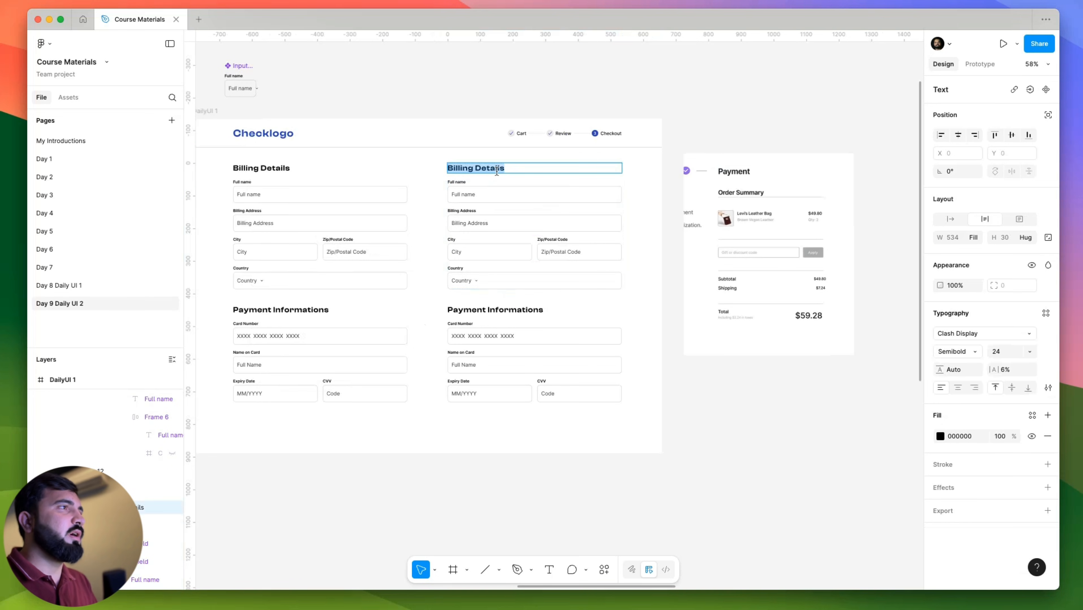
pyautogui.write('Order Summary')
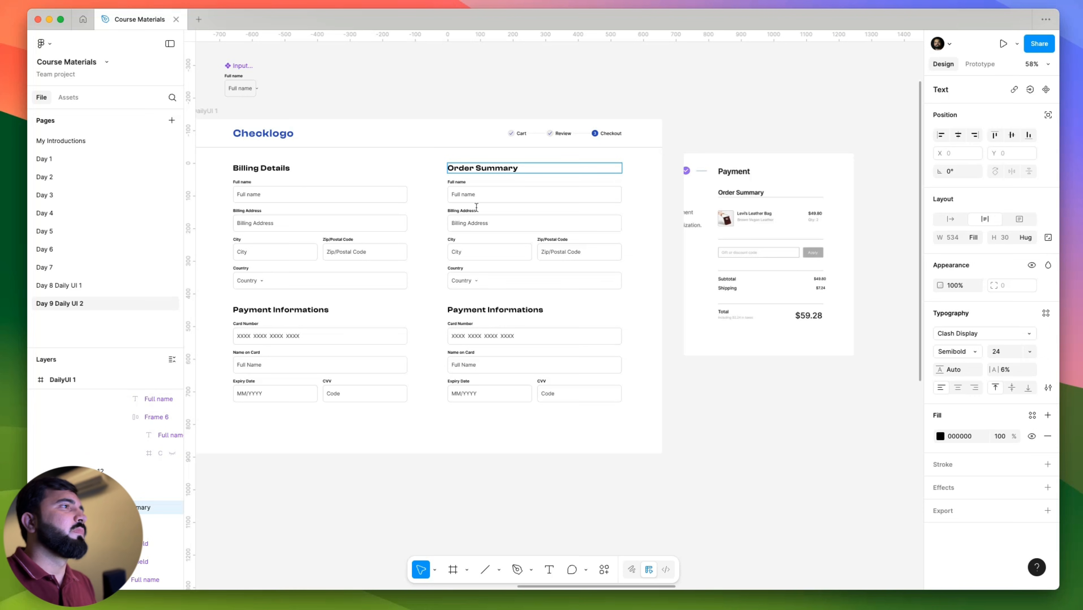
pyautogui.press('Escape')
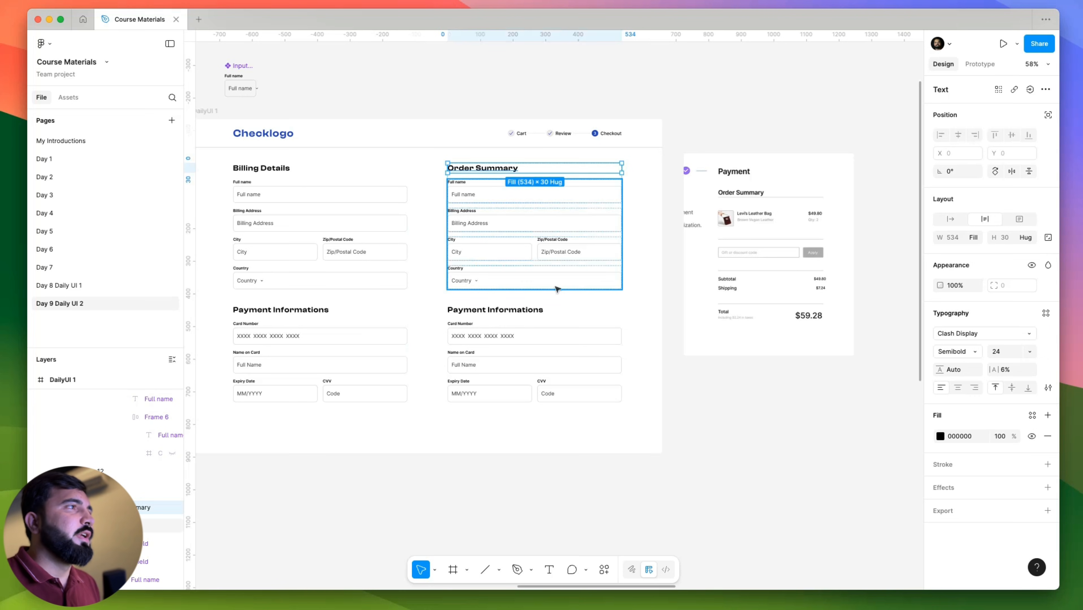
# Delete the Payment Informations section from the Order Summary column.
pyautogui.scroll(5, 449, 195)
pyautogui.click(409, 195)
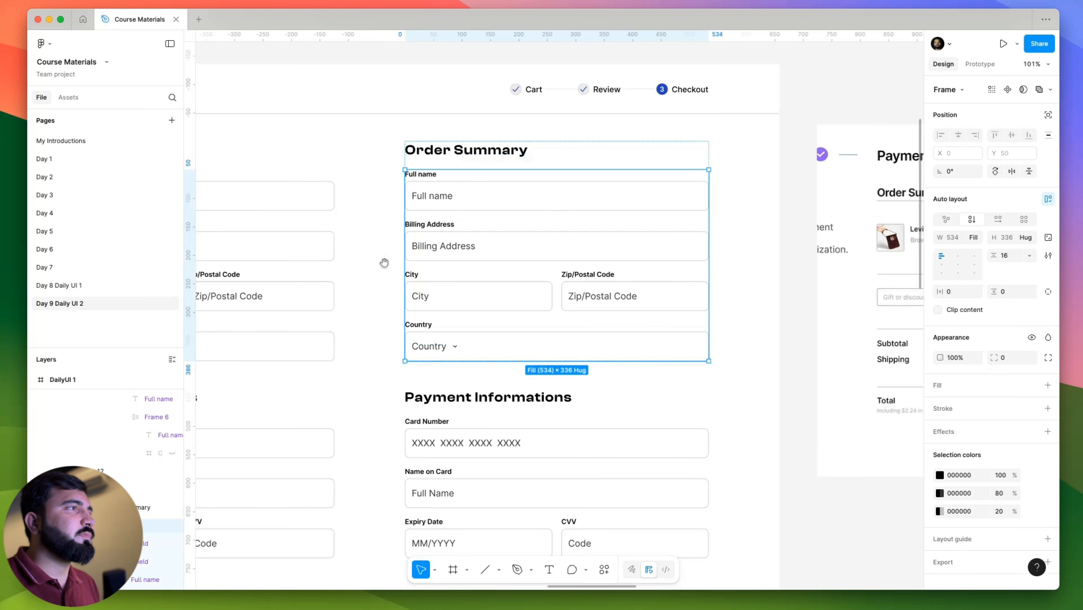
pyautogui.moveTo(384, 261); pyautogui.dragTo(250, 268)
pyautogui.click(319, 414)
pyautogui.scroll(-2, 423, 387)
pyautogui.hscroll(-2, 423, 387)
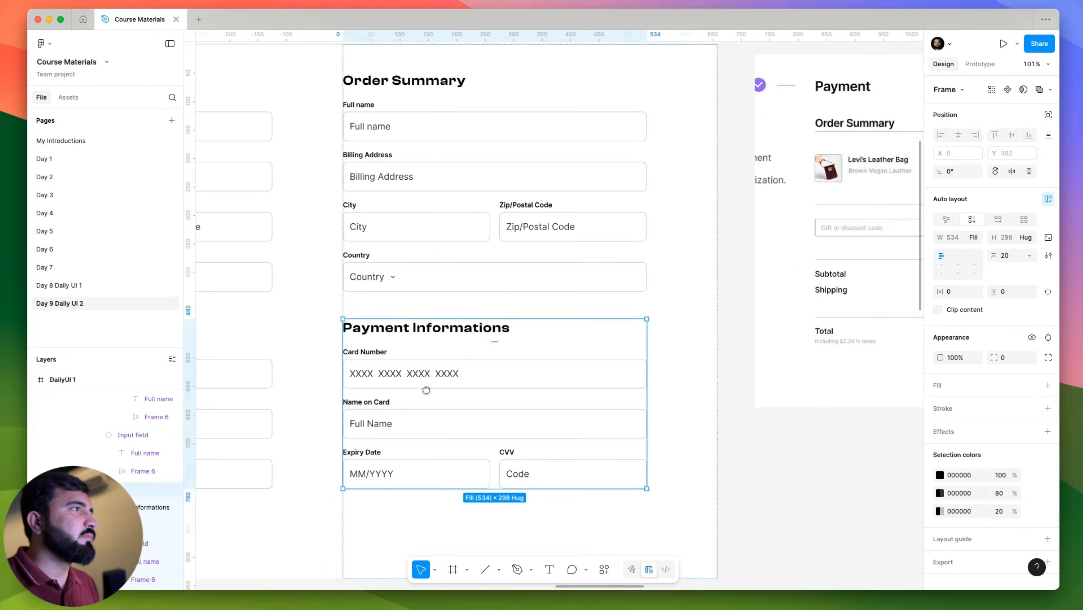
pyautogui.press('Delete')
# Examine the leftover fields in the Order Summary column against the order summary layout in the reference image.
pyautogui.scroll(-5, 494, 263)
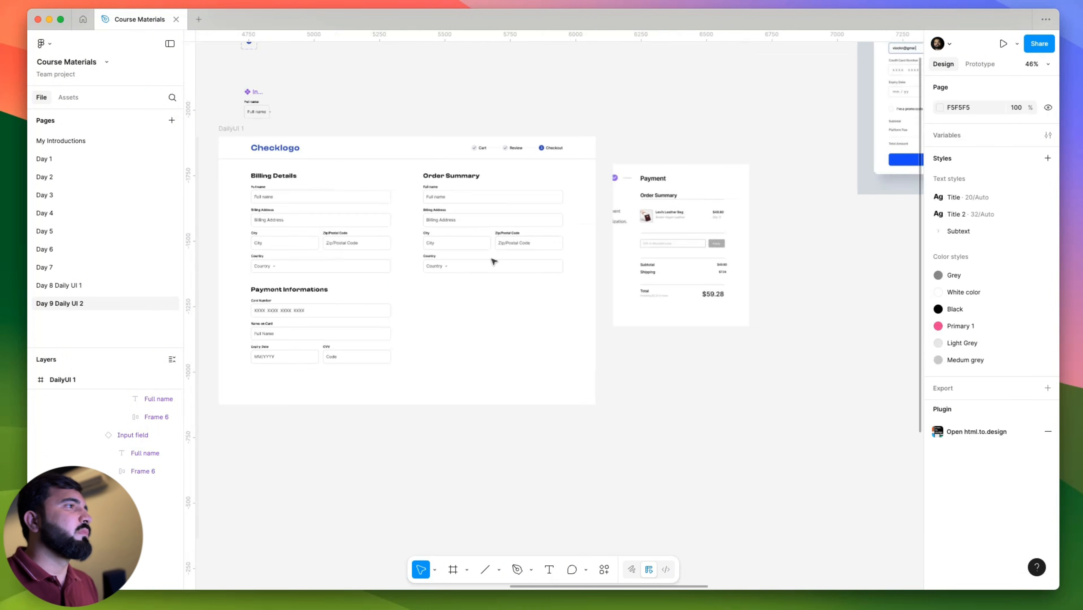
pyautogui.scroll(3, 380, 240)
pyautogui.scroll(3, 426, 261)
pyautogui.moveTo(435, 267); pyautogui.dragTo(397, 274)
pyautogui.scroll(2, 397, 273)
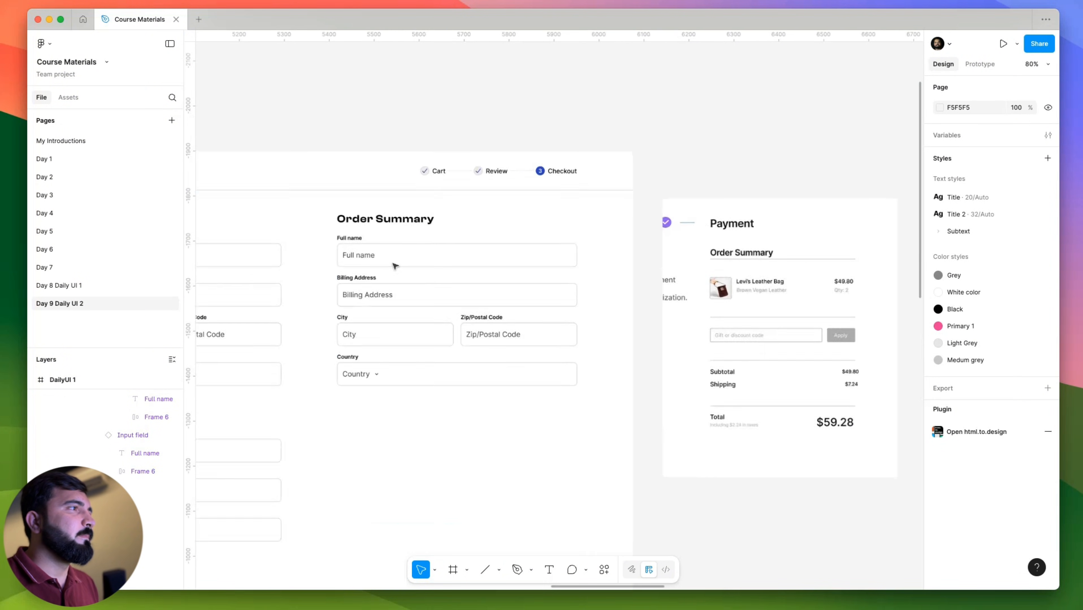
pyautogui.click(389, 261)
pyautogui.click(391, 259)
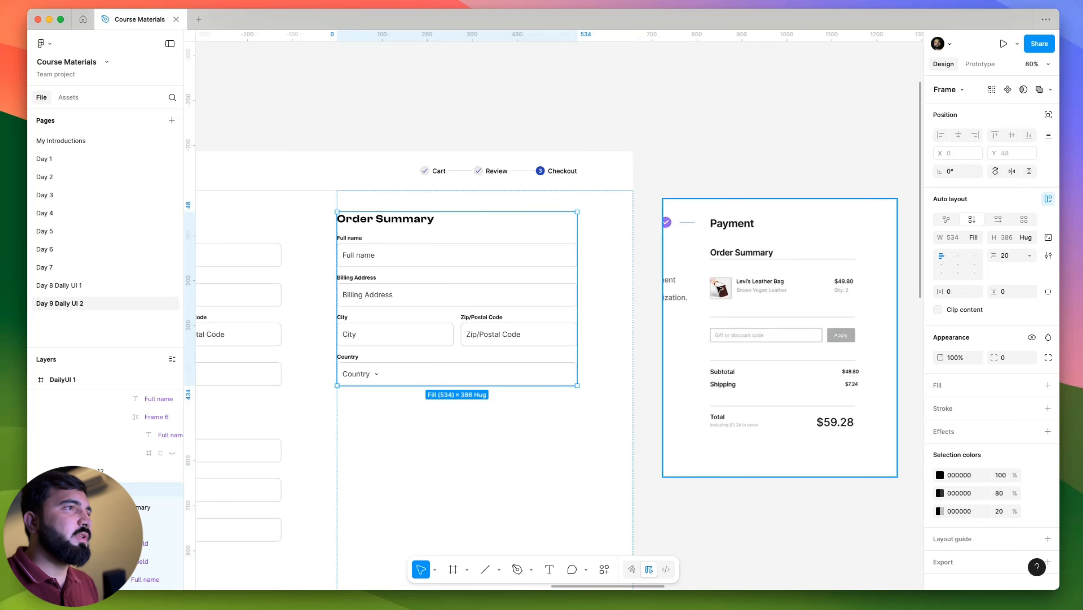
pyautogui.scroll(3, 470, 346)
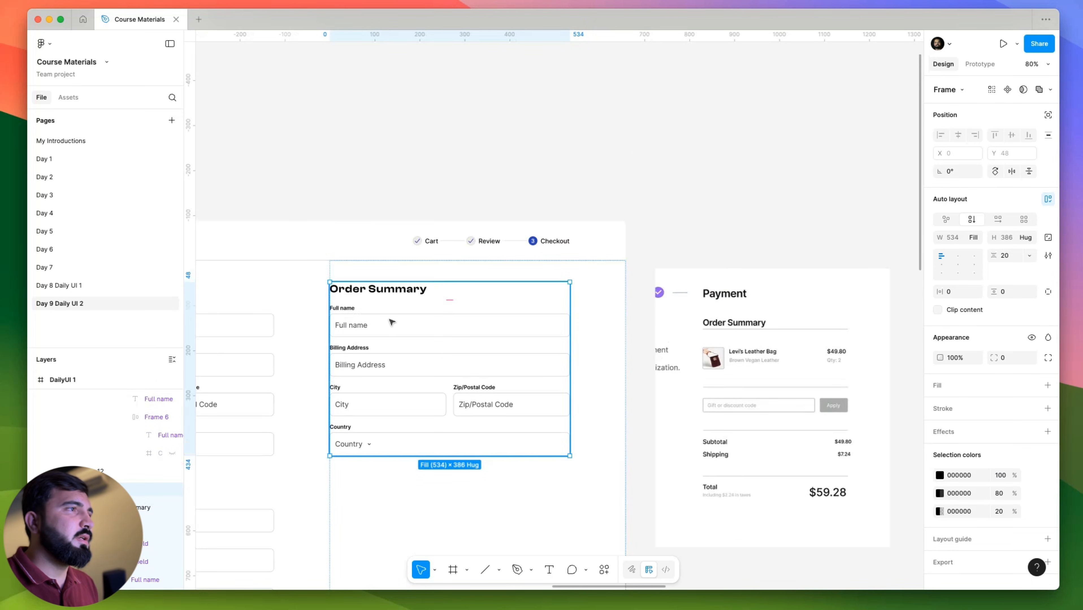
pyautogui.moveTo(391, 324); pyautogui.dragTo(401, 346)
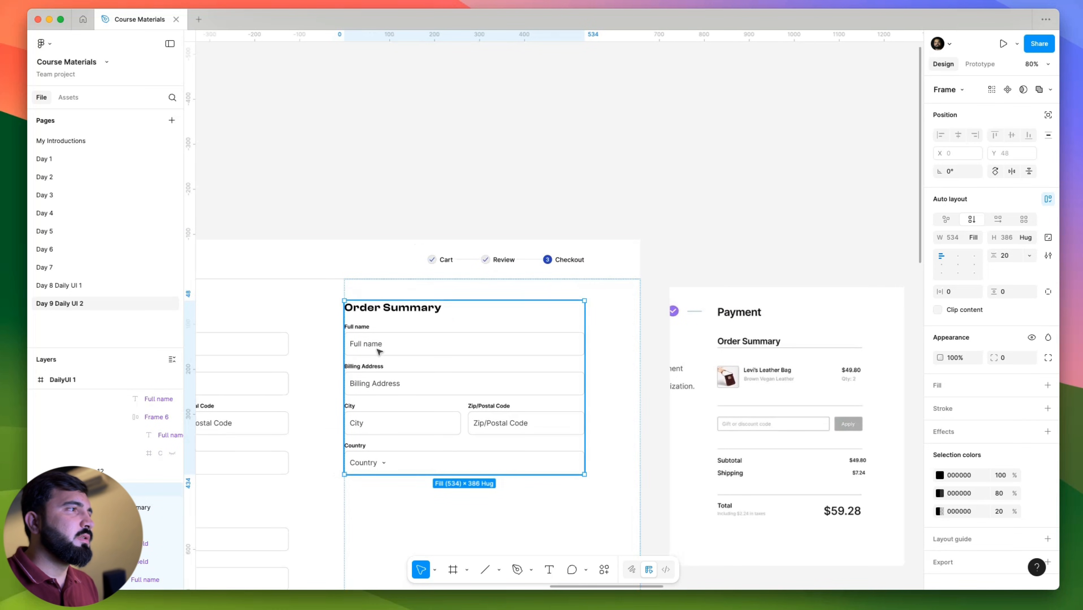
pyautogui.scroll(-5, 395, 370)
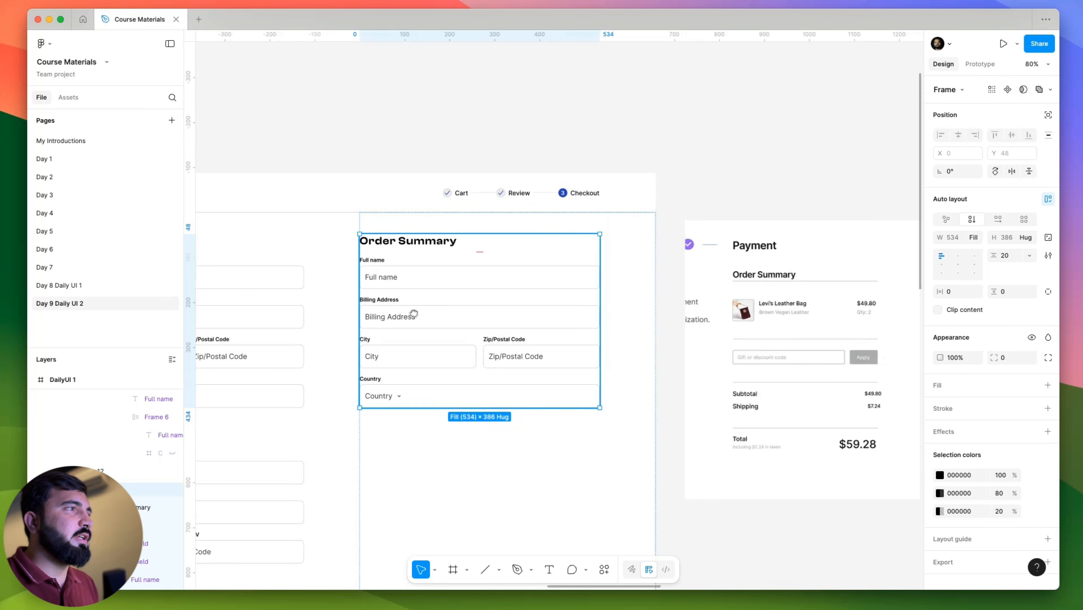
# Draw a square frame about 83 × 83 on the empty canvas above the Payment reference image.
pyautogui.click(509, 385)
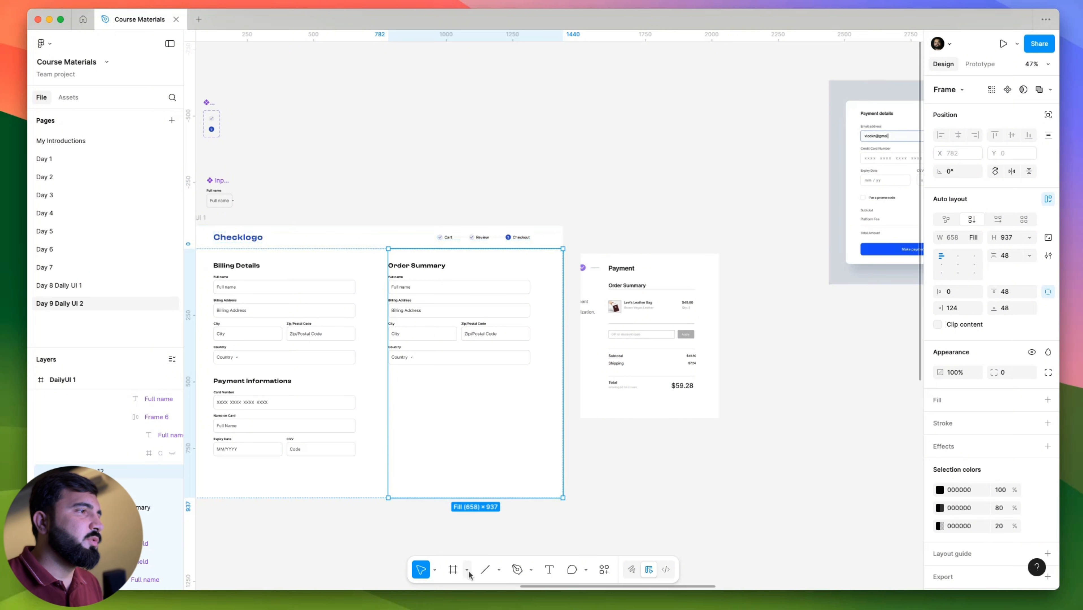
pyautogui.click(460, 566)
pyautogui.scroll(5, 645, 193)
pyautogui.moveTo(626, 174)
pyautogui.mouseDown()
pyautogui.moveTo(689, 232)
pyautogui.moveTo(678, 226)
pyautogui.mouseUp()
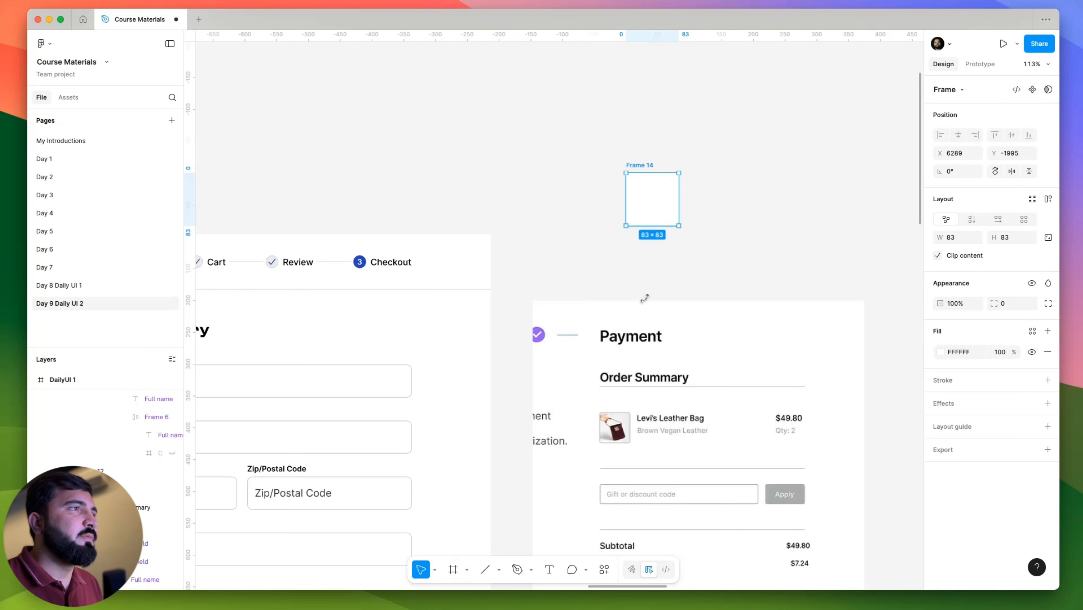
# Add the text "Levi's Leather Bag" beside the small white square frame above the Payment reference.
pyautogui.hscroll(5, 538, 354)
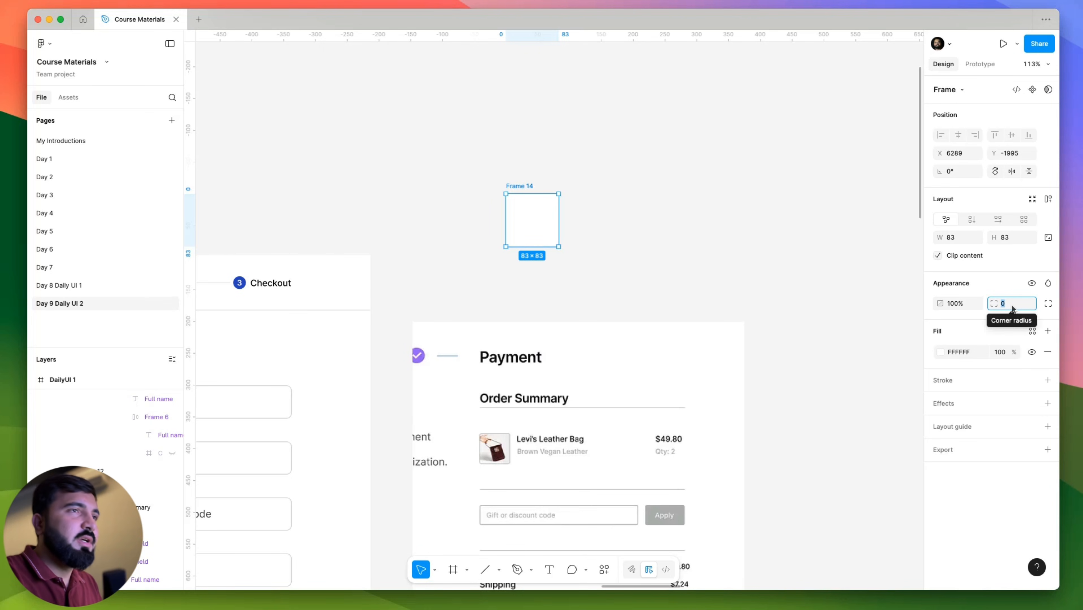
pyautogui.click(678, 228)
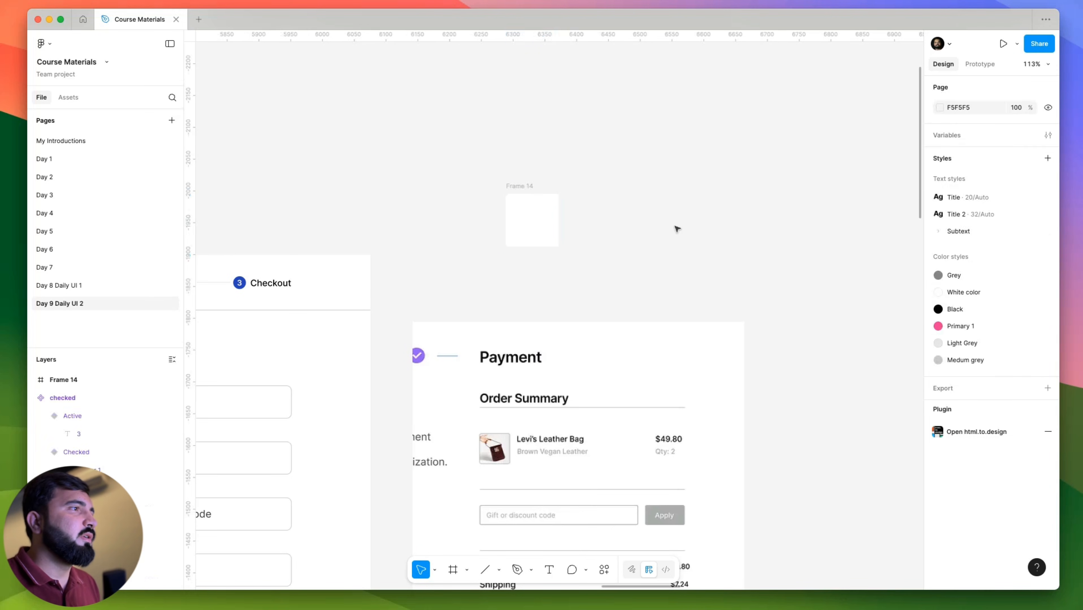
pyautogui.press('t')
pyautogui.click(580, 216)
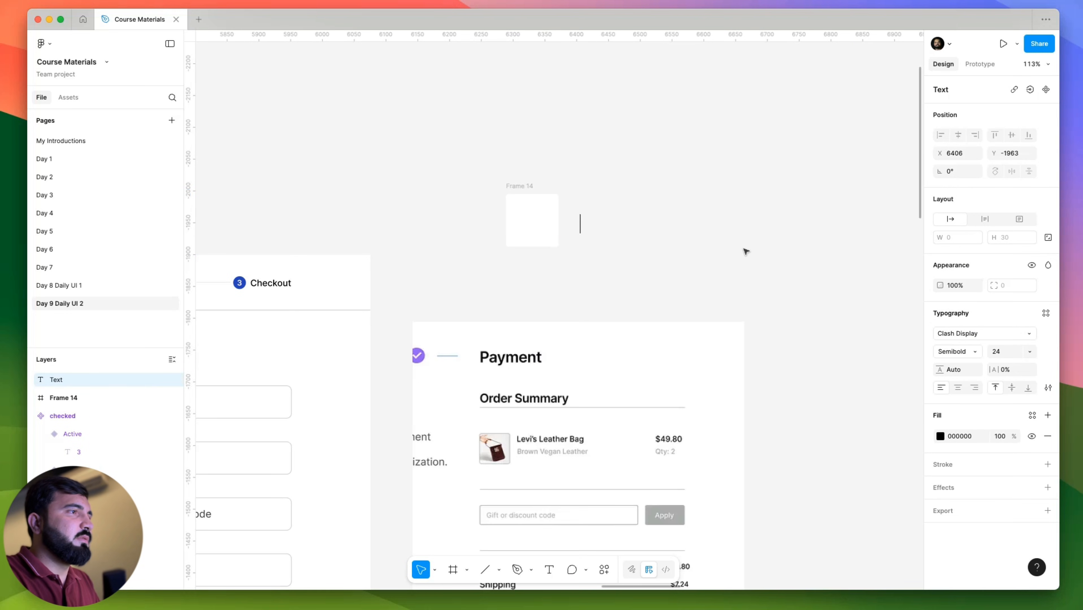
pyautogui.write('Levi’s')
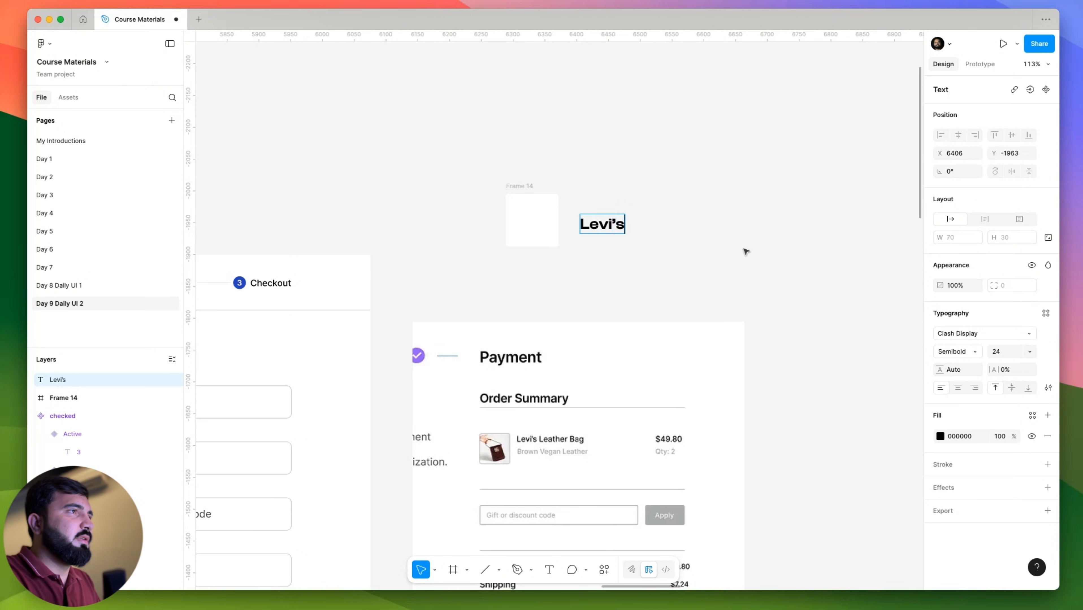
pyautogui.write("i's Leather Bag")
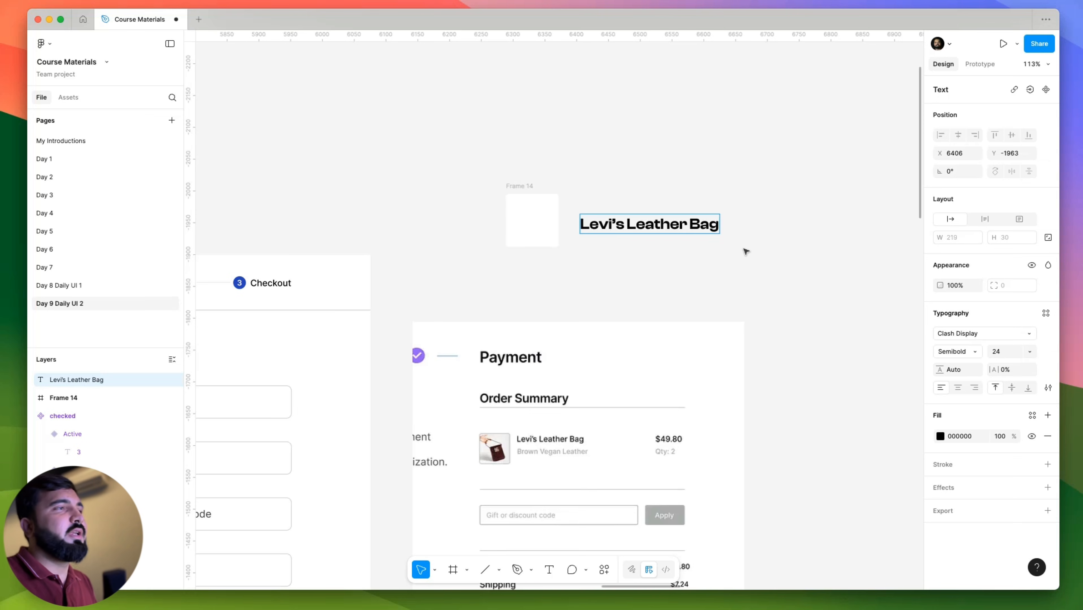
pyautogui.press('Escape')
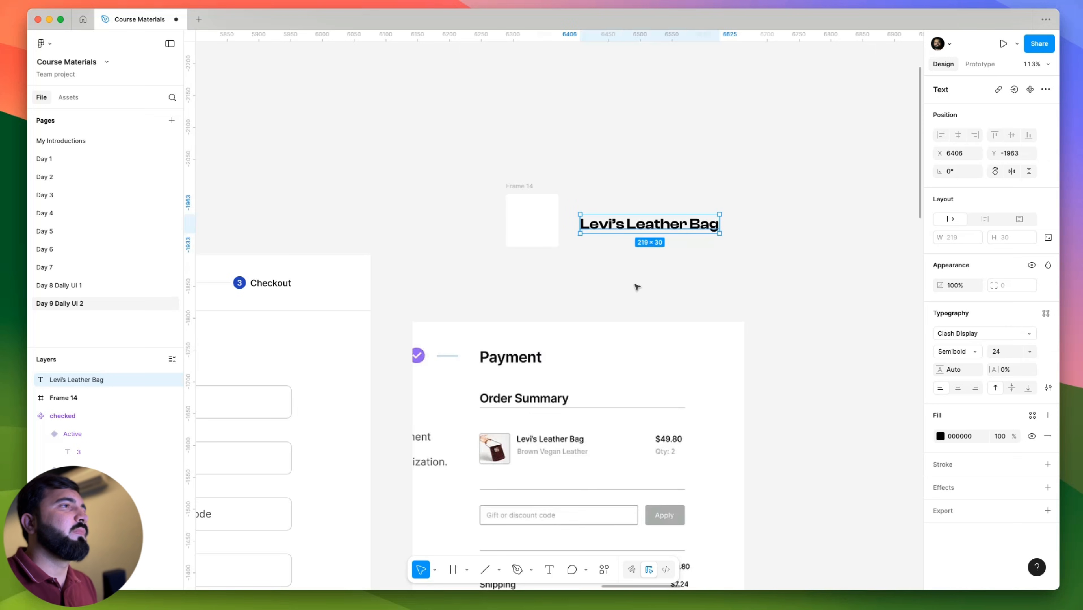
# Align the bag title with the square frame's top edge at X 6387, Y -1995, and set it to size 18, Medium weight.
pyautogui.moveTo(644, 224); pyautogui.dragTo(641, 204)
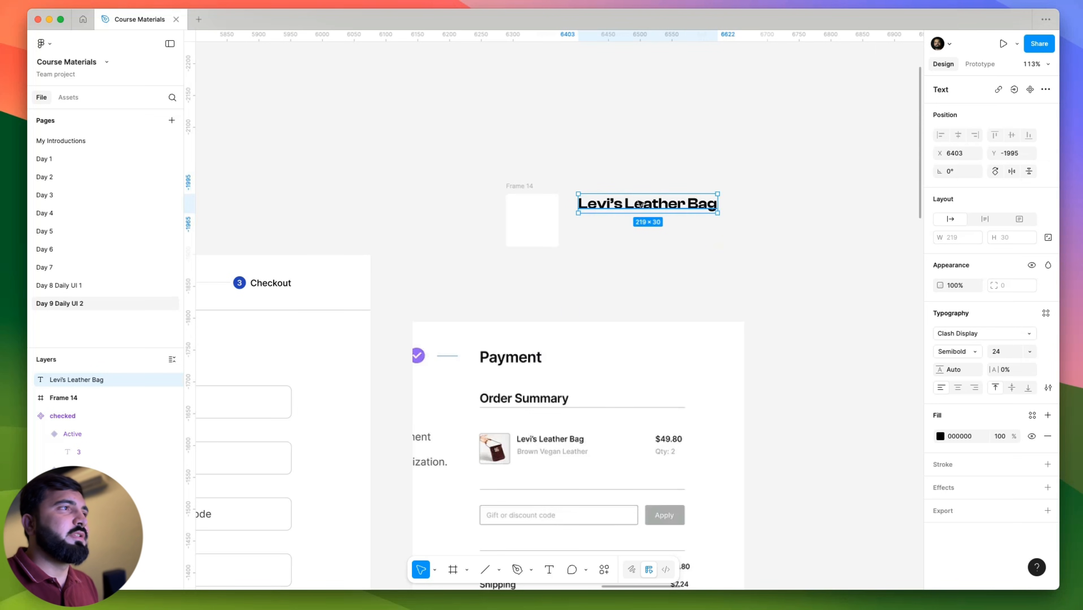
pyautogui.click(1004, 357)
pyautogui.write('18')
pyautogui.press('Return')
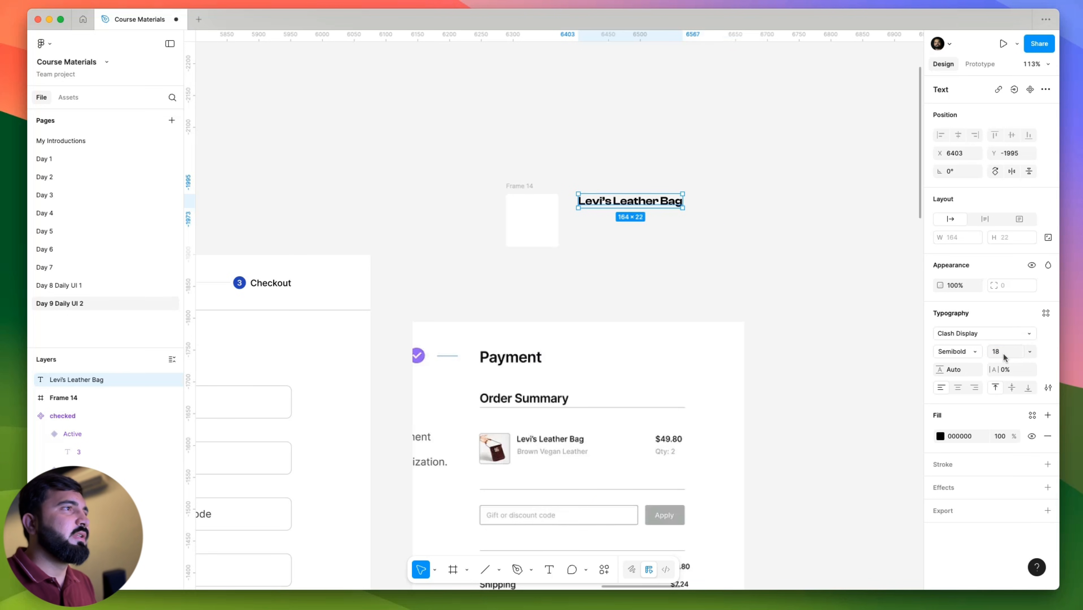
pyautogui.moveTo(605, 200); pyautogui.dragTo(595, 200)
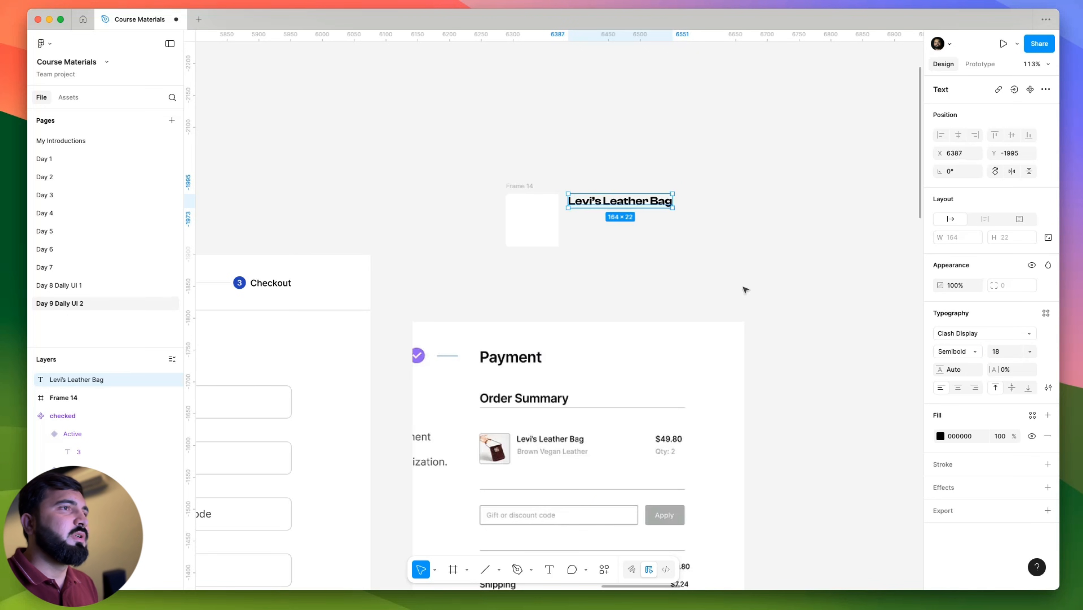
pyautogui.click(957, 352)
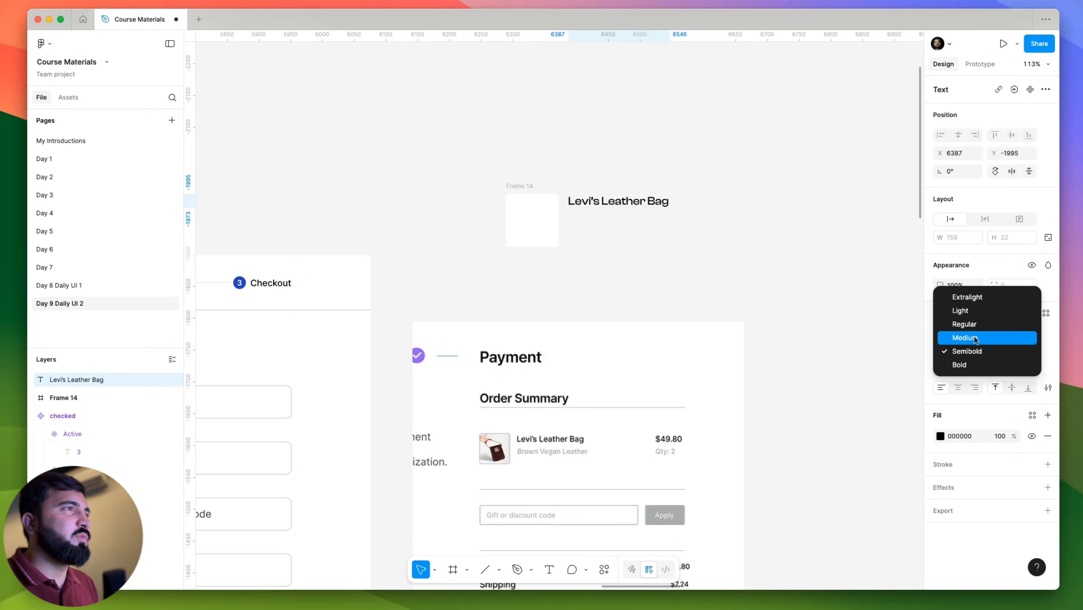
pyautogui.click(971, 338)
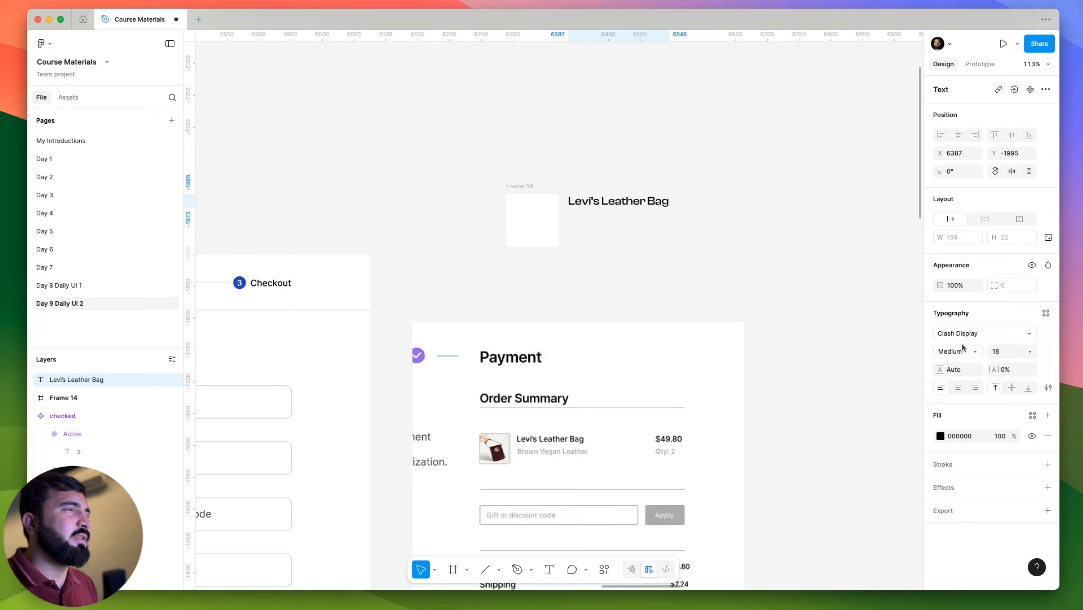
# Duplicate the bag title directly below itself and change the copy's text to "Brown Vegan Leather".
pyautogui.click(596, 220)
pyautogui.scroll(2, 624, 211)
pyautogui.moveTo(620, 206); pyautogui.dragTo(618, 230)
pyautogui.doubleClick(618, 230)
pyautogui.write('Br')
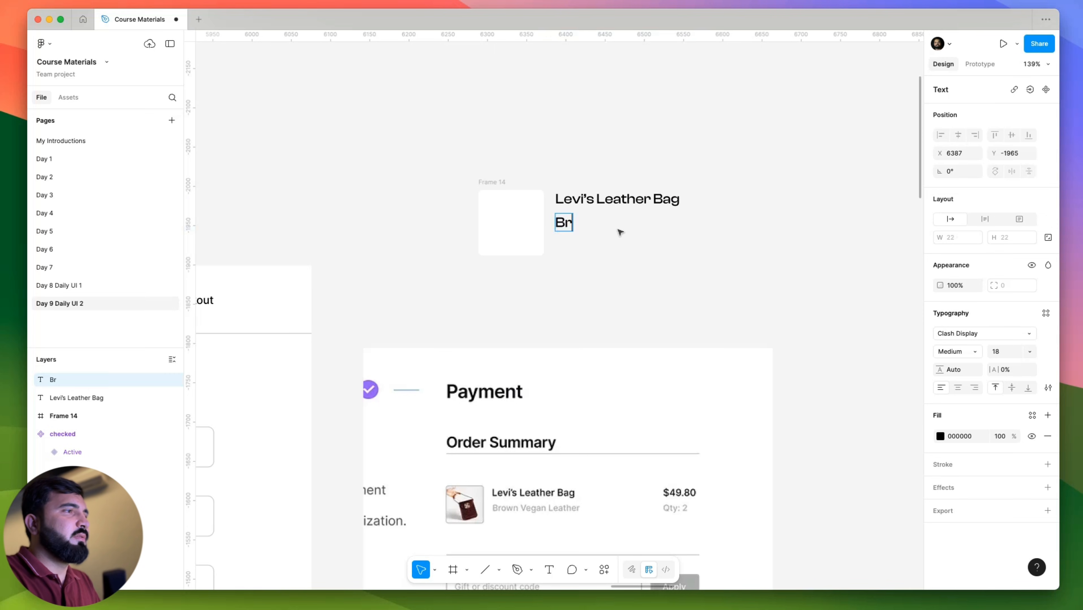
pyautogui.write('own Vegan Leather')
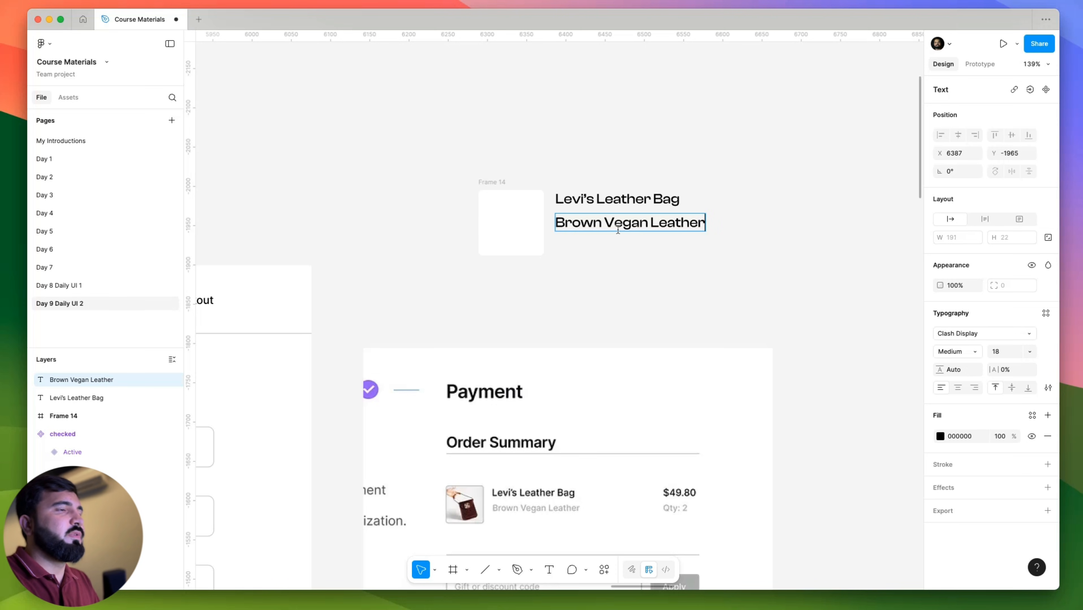
# Format the "Brown Vegan Leather" text in Inter Regular with its fill opacity at 80%.
pyautogui.press('super+a')
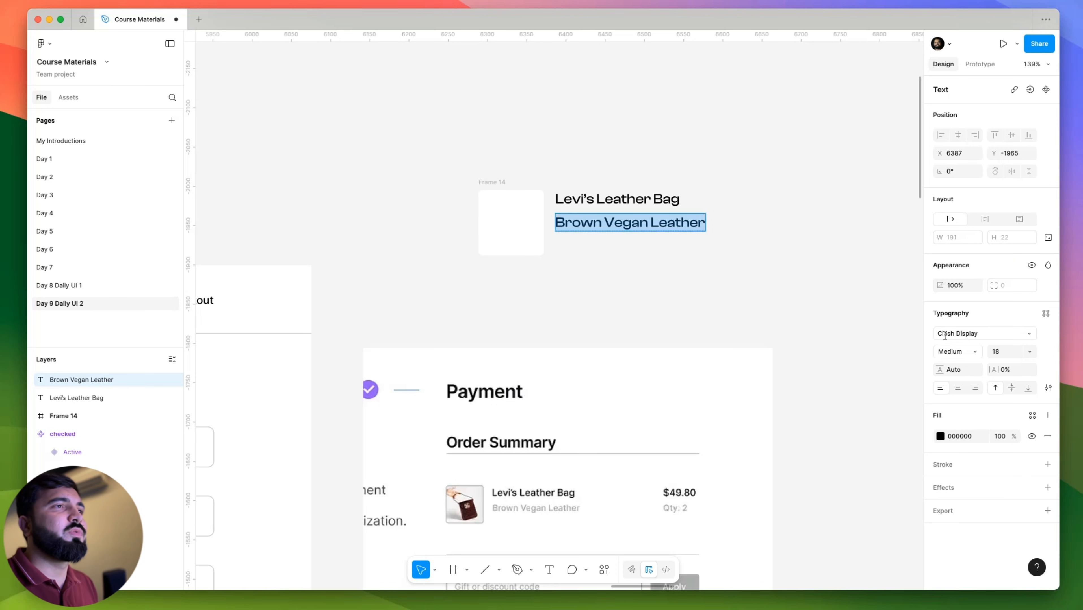
pyautogui.click(972, 338)
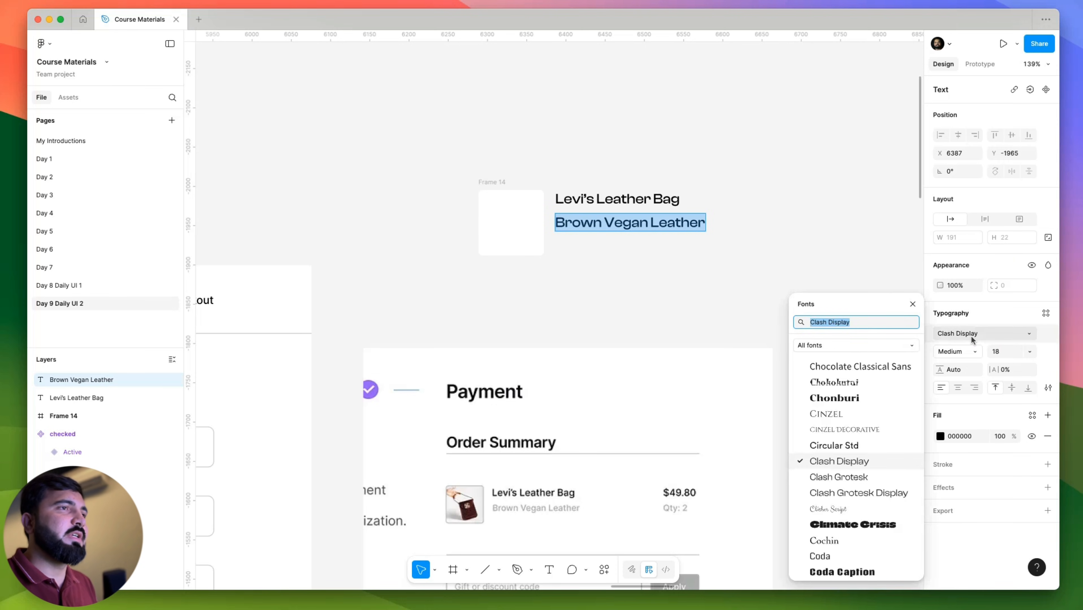
pyautogui.write('int')
pyautogui.press('Return')
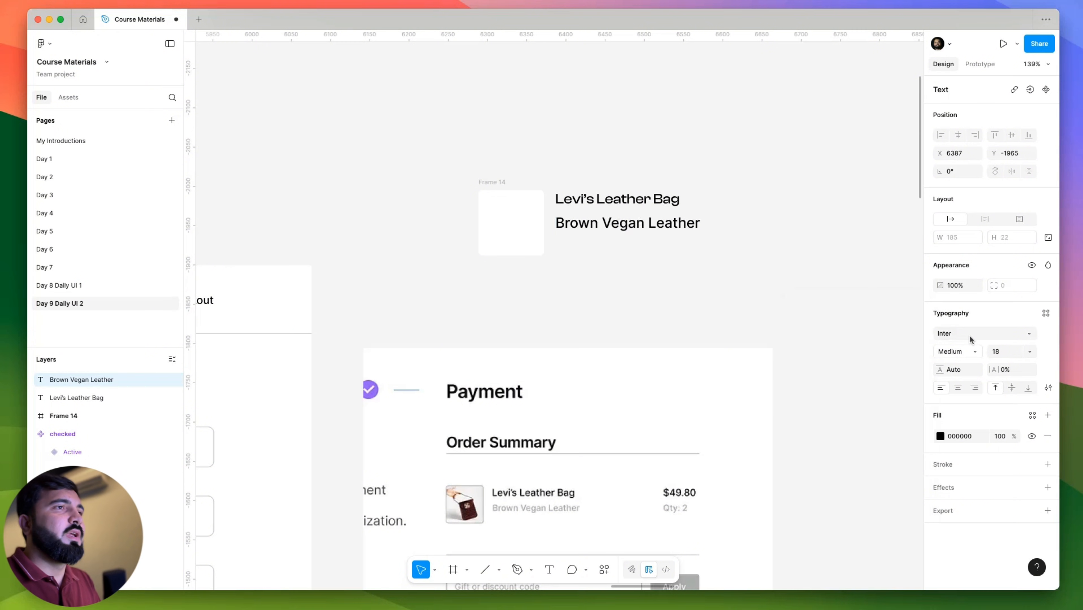
pyautogui.click(963, 347)
pyautogui.click(968, 337)
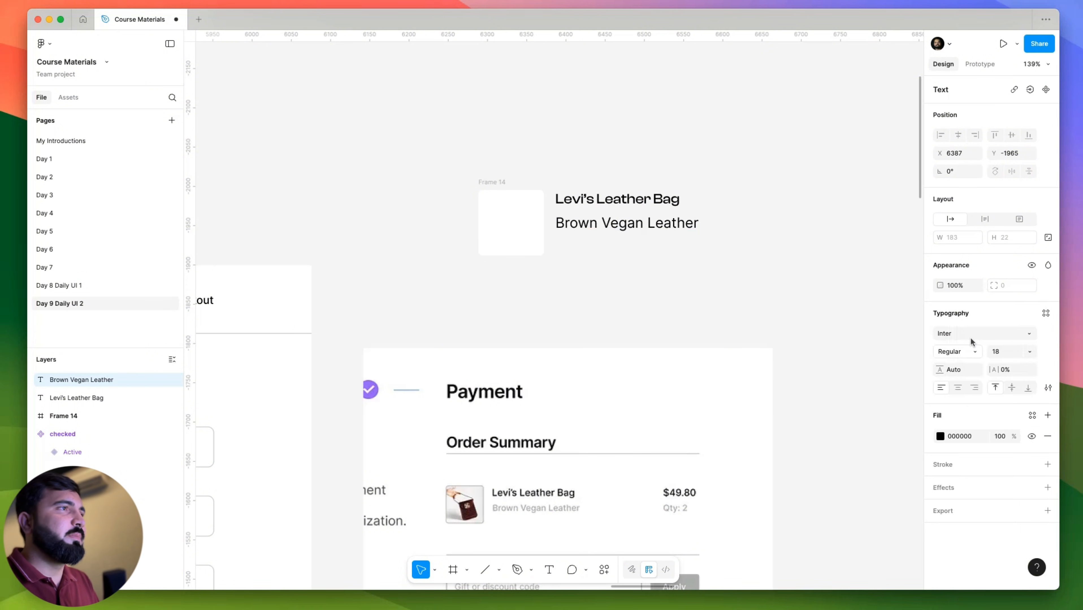
pyautogui.press('Return')
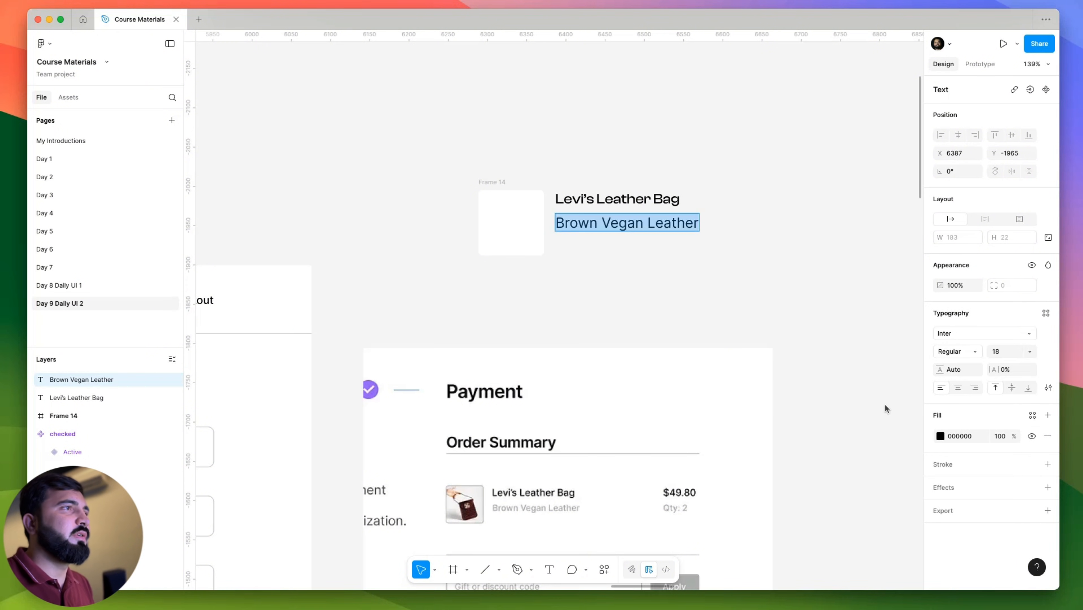
pyautogui.click(1006, 439)
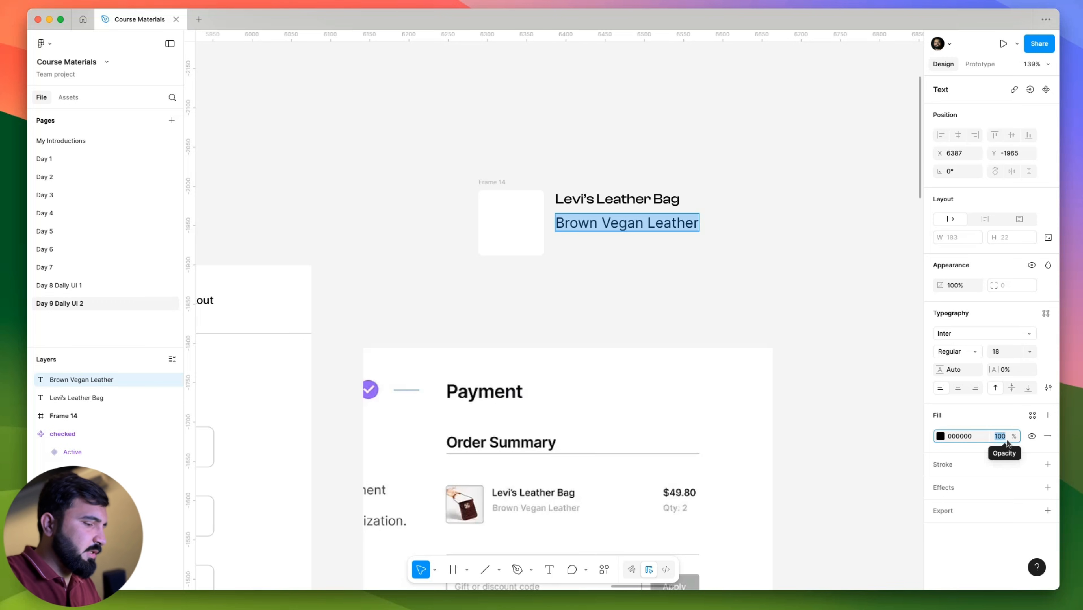
pyautogui.write('80')
pyautogui.press('Return')
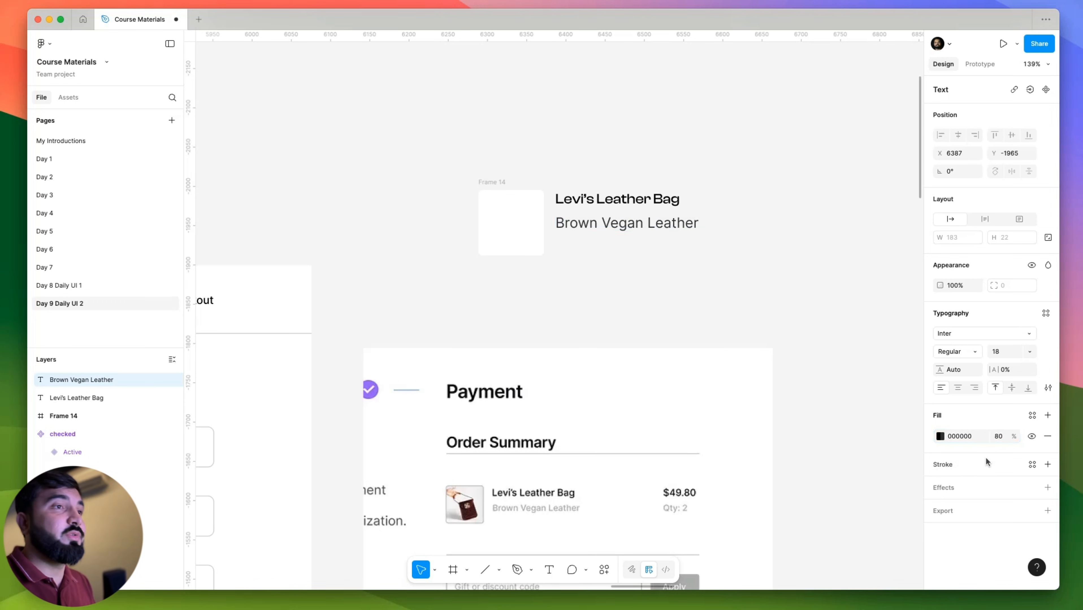
pyautogui.press('Escape')
# Group the two product texts in a vertical auto layout, and combine that stack with the square frame in a horizontal auto layout.
pyautogui.keyDown('shift'); pyautogui.click(607, 198); pyautogui.keyUp('shift')
pyautogui.moveTo(595, 219); pyautogui.dragTo(597, 233)
pyautogui.hotkey('shift', 'a')
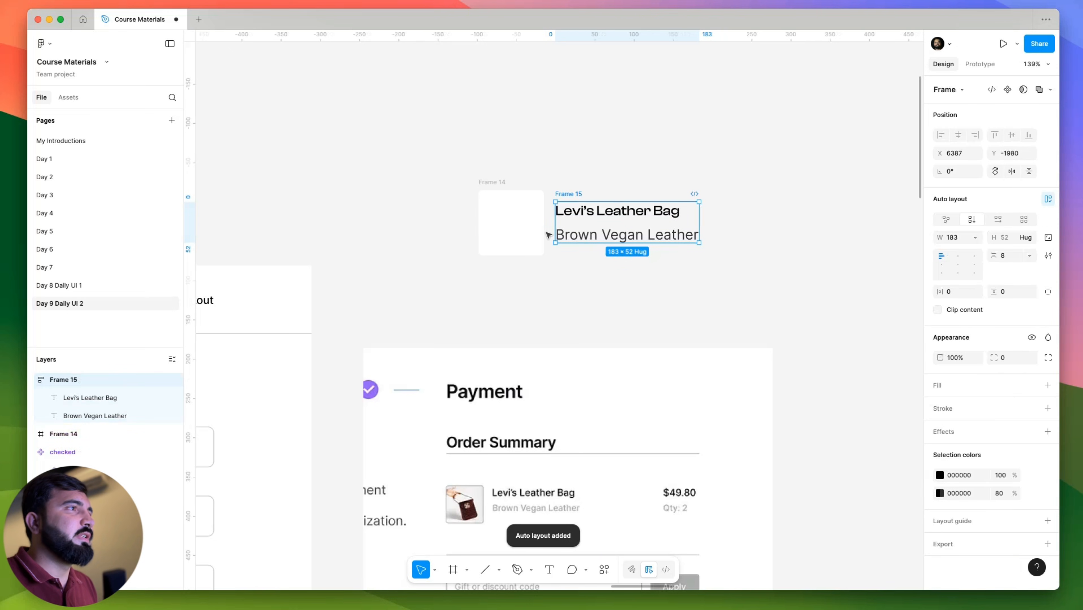
pyautogui.keyDown('shift'); pyautogui.click(499, 187); pyautogui.keyUp('shift')
pyautogui.hotkey('shift', 'a')
pyautogui.click(625, 282)
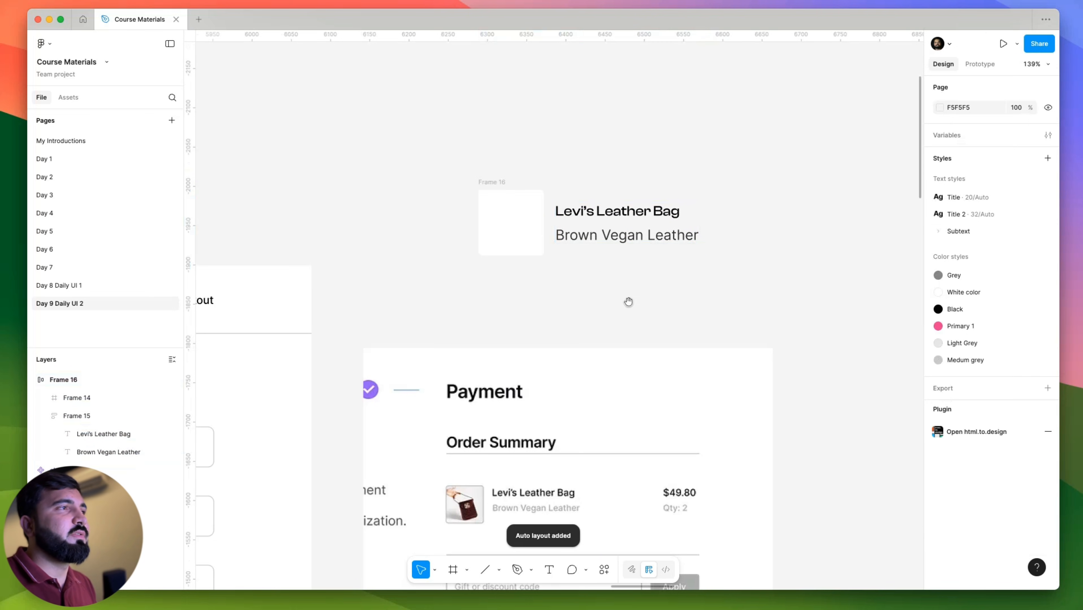
# Examine the price and quantity placement in the Payment reference's order summary row.
pyautogui.moveTo(628, 302); pyautogui.dragTo(474, 266)
pyautogui.scroll(-3, 489, 258)
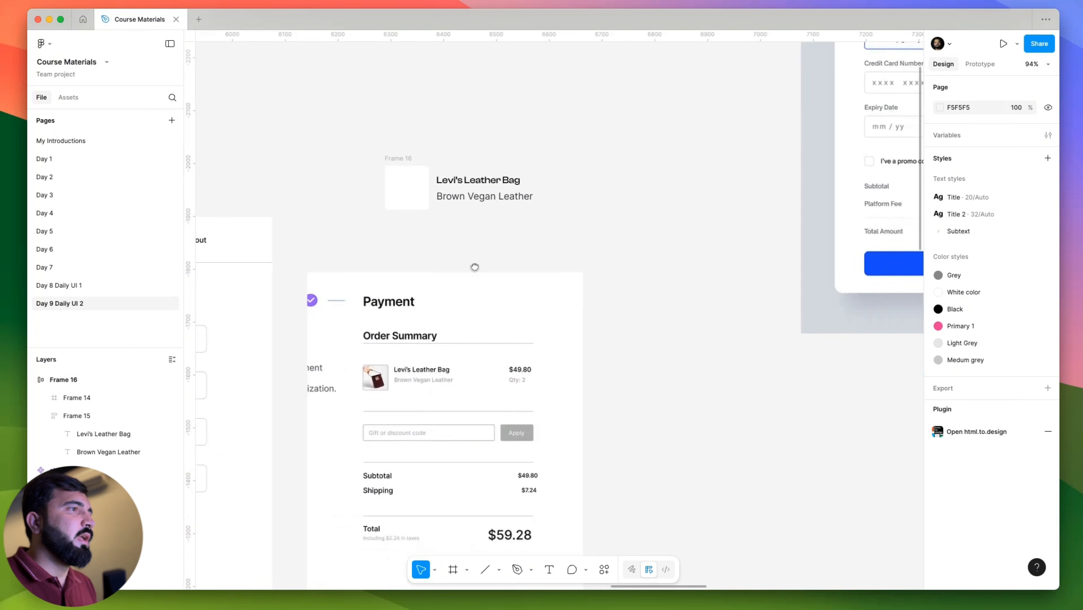
pyautogui.scroll(4, 594, 324)
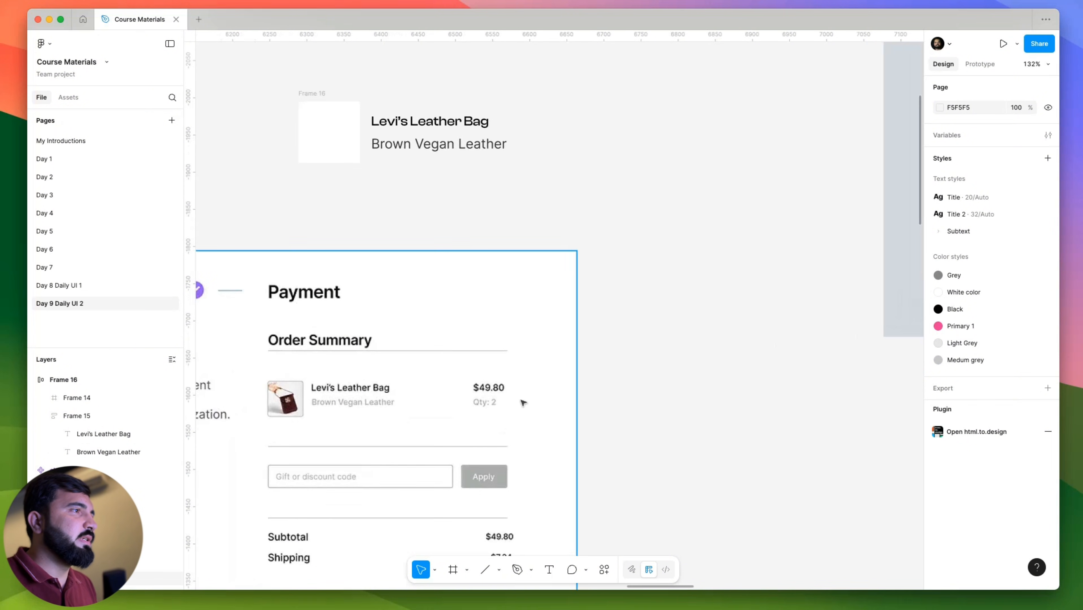
pyautogui.scroll(5, 495, 393)
pyautogui.scroll(-6, 493, 390)
pyautogui.scroll(3, 494, 404)
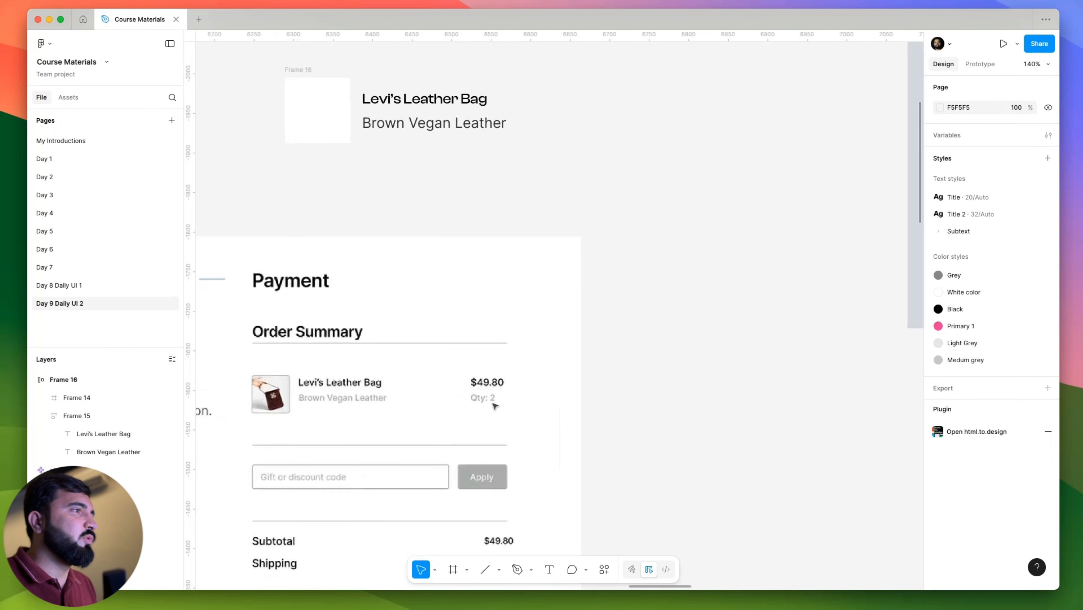
pyautogui.scroll(-4, 495, 404)
pyautogui.scroll(3, 519, 249)
pyautogui.scroll(-1, 504, 255)
pyautogui.scroll(1, 505, 256)
# Duplicate the product text stack to the right within the item row and right-align the copied texts.
pyautogui.doubleClick(448, 252)
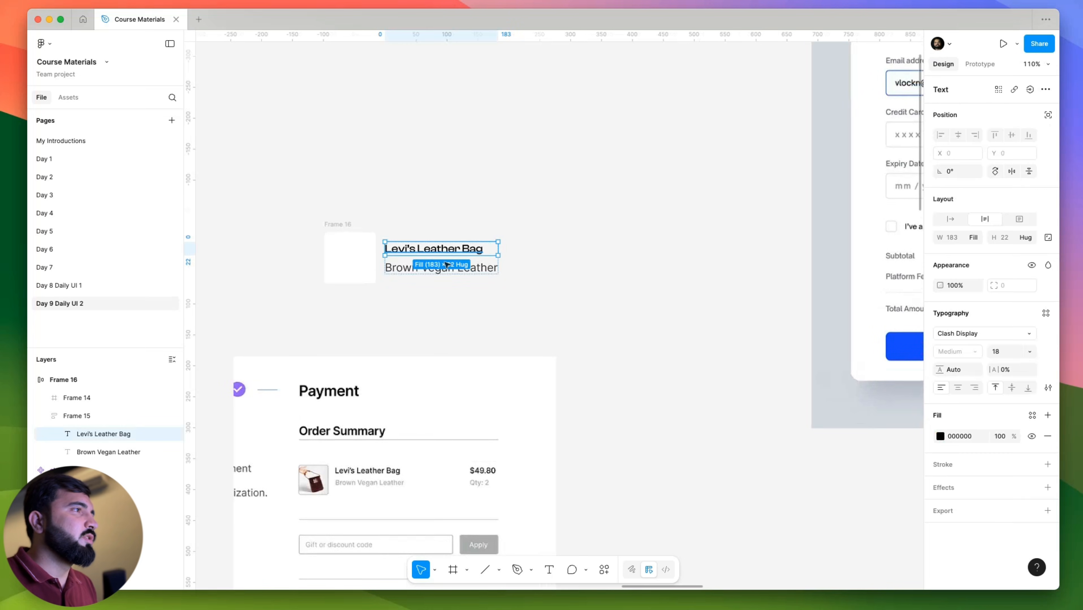
pyautogui.press('Escape')
pyautogui.click(465, 263)
pyautogui.moveTo(493, 254); pyautogui.dragTo(581, 263)
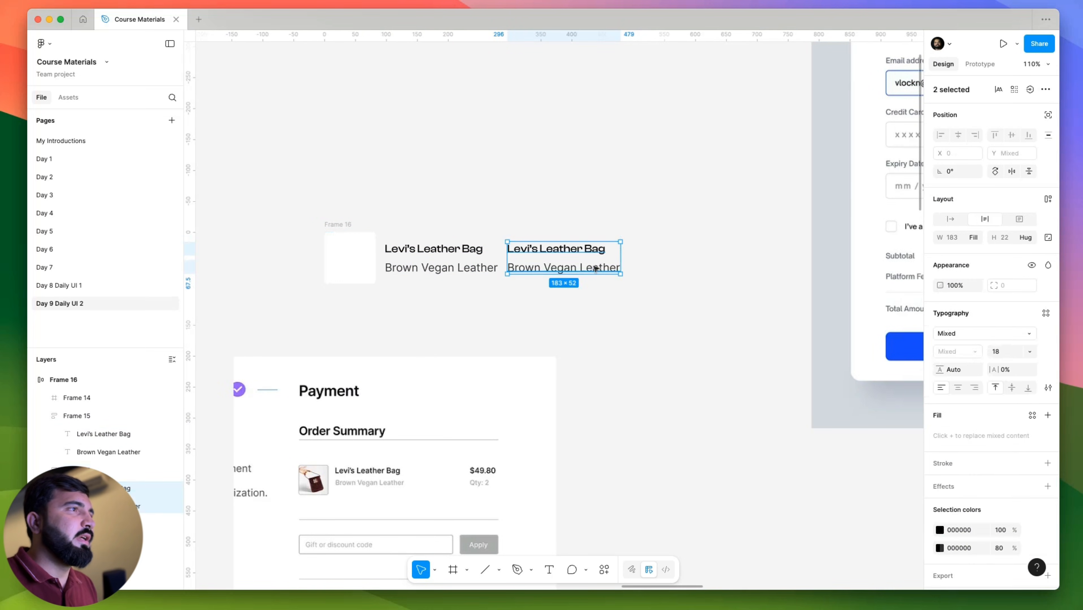
pyautogui.press('alt+super+r')
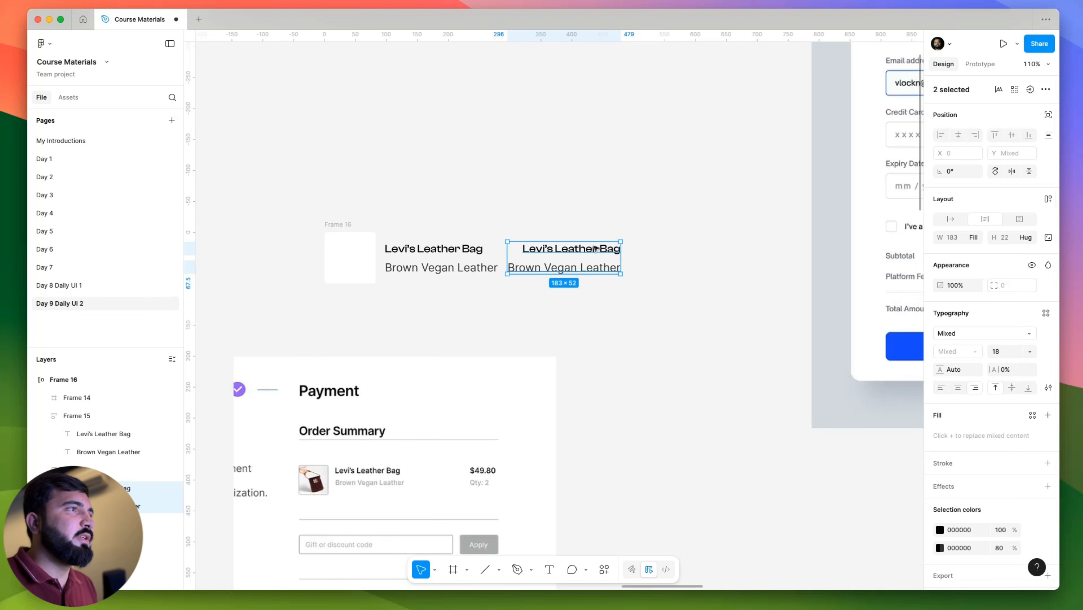
# Replace the copied title with "$50.99" and the copied subtitle with "Qty: 2".
pyautogui.doubleClick(595, 249)
pyautogui.doubleClick(594, 248)
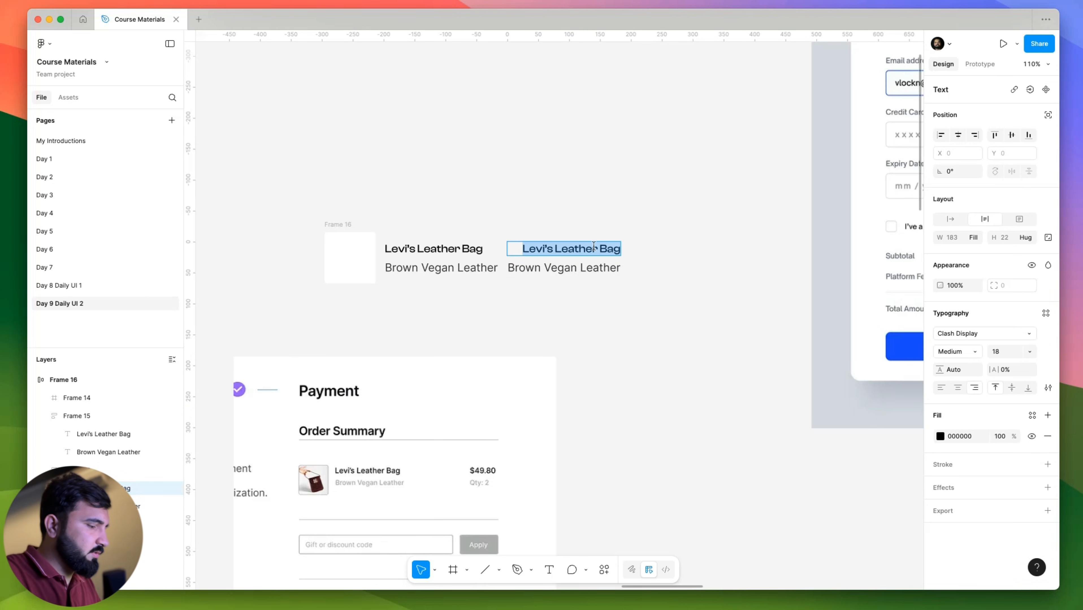
pyautogui.write('$50.')
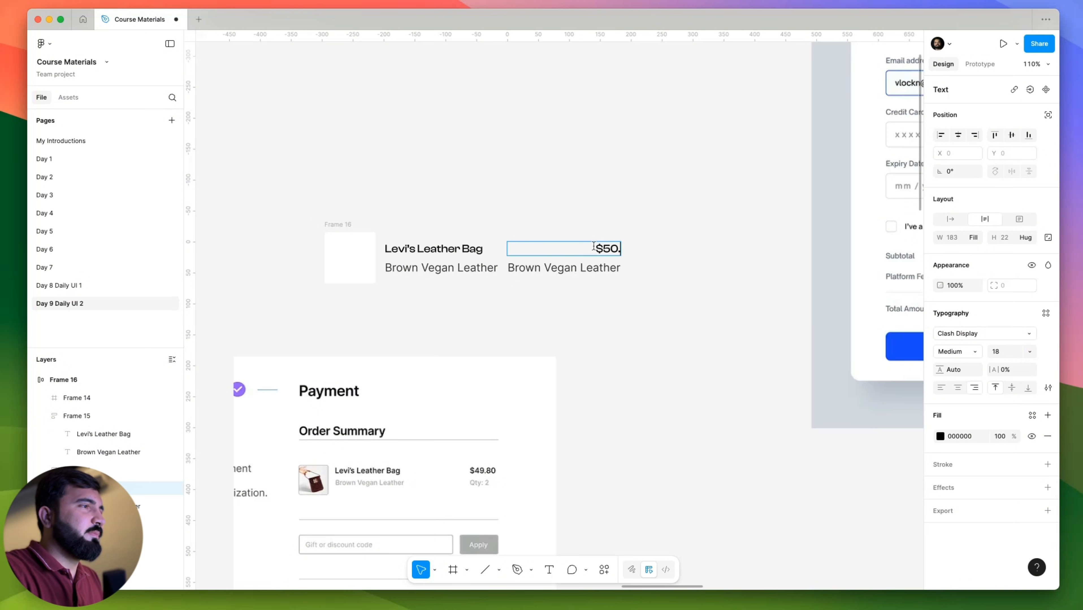
pyautogui.write('99')
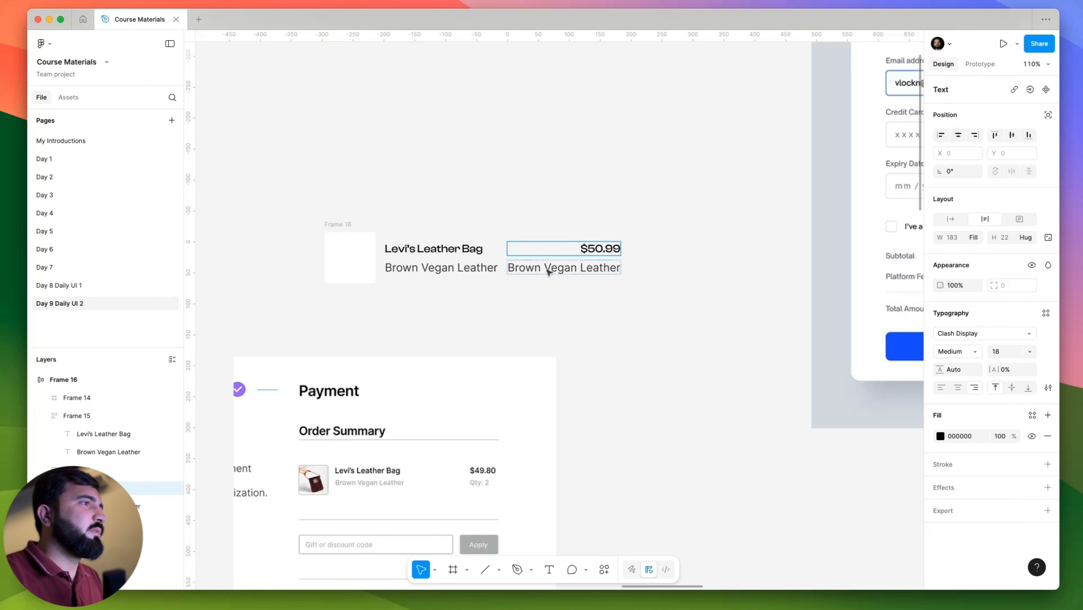
pyautogui.click(555, 273)
pyautogui.doubleClick(561, 272)
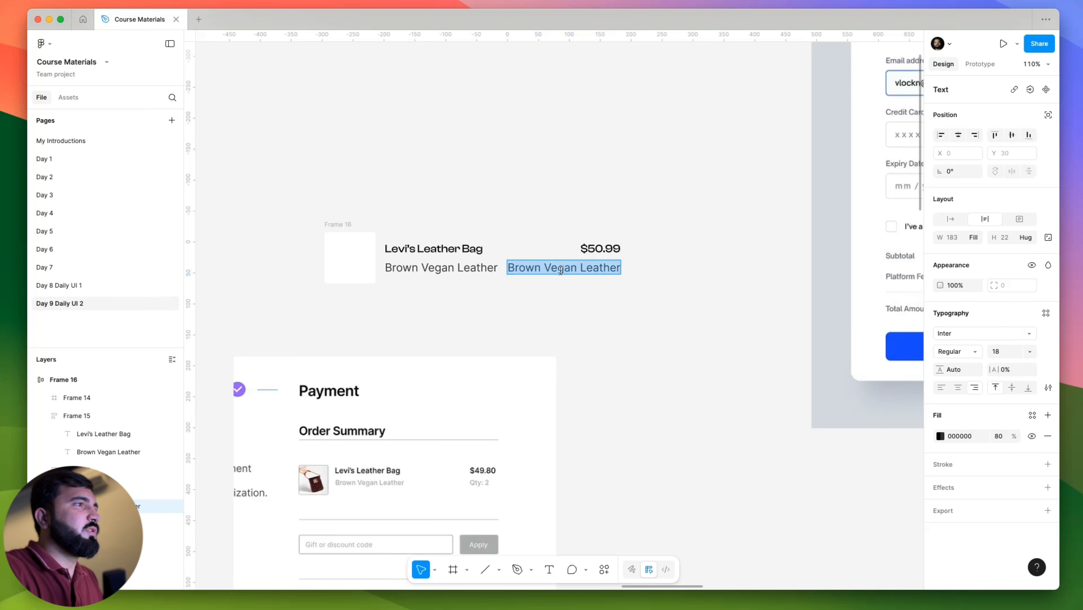
pyautogui.write('Qty: 2')
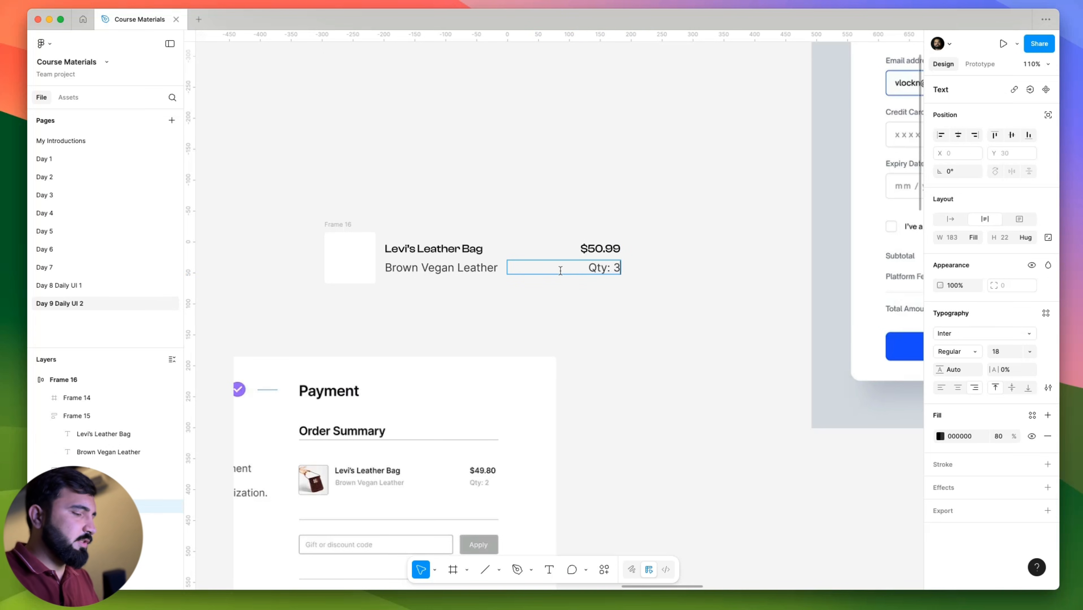
pyautogui.click(652, 314)
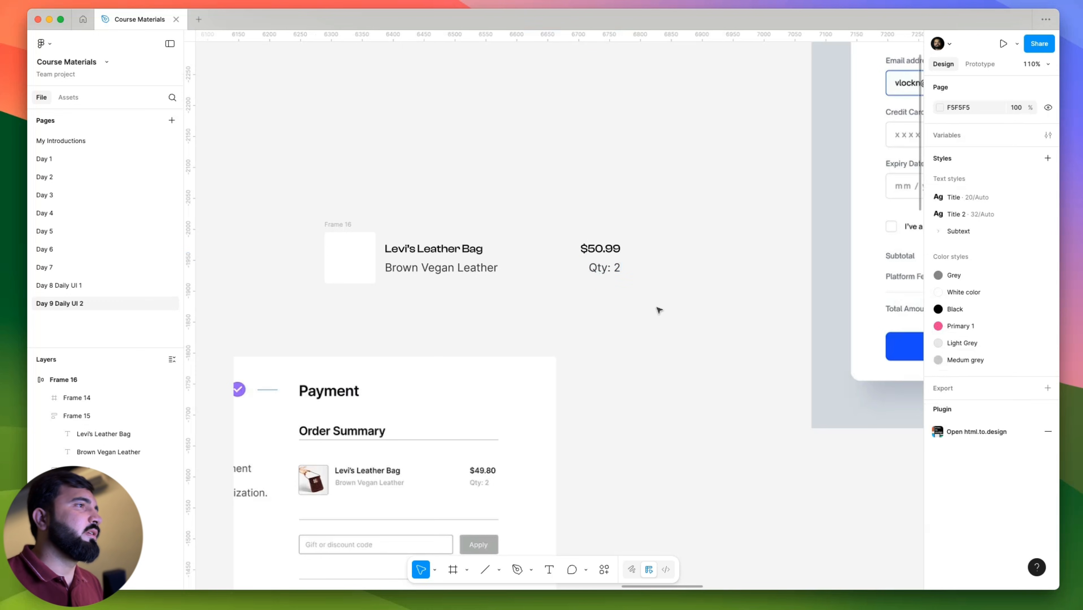
pyautogui.scroll(-2, 684, 314)
pyautogui.moveTo(684, 314); pyautogui.dragTo(831, 319)
pyautogui.scroll(-1, 628, 245)
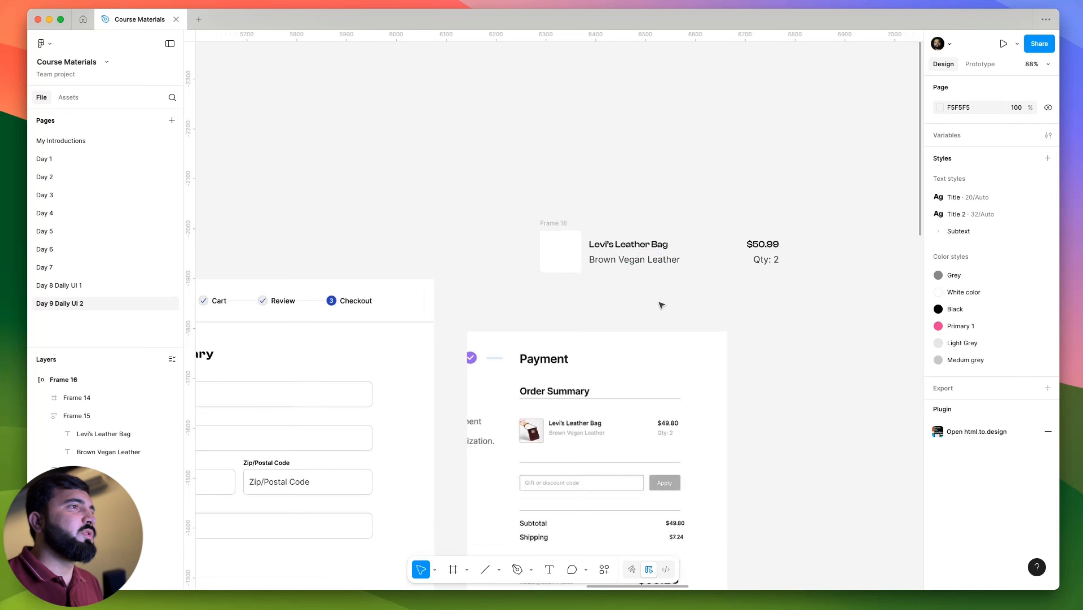
# Insert a "Leather Bag" photo from the Pexels plugin into the item row's square image placeholder.
pyautogui.hscroll(-5, 611, 298)
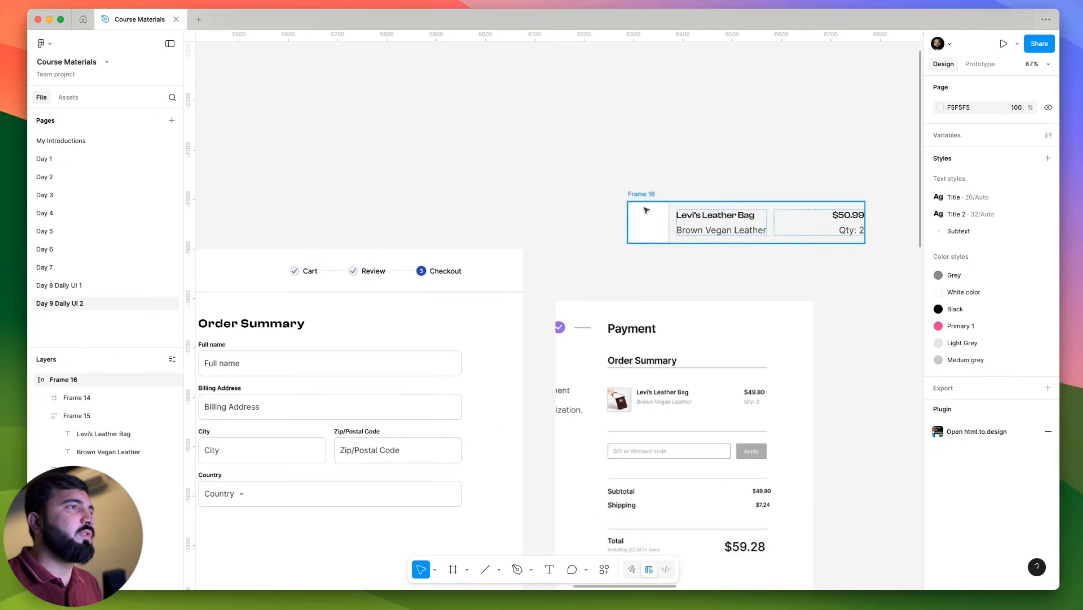
pyautogui.hscroll(5, 637, 188)
pyautogui.rightClick(627, 150)
pyautogui.moveTo(718, 248)
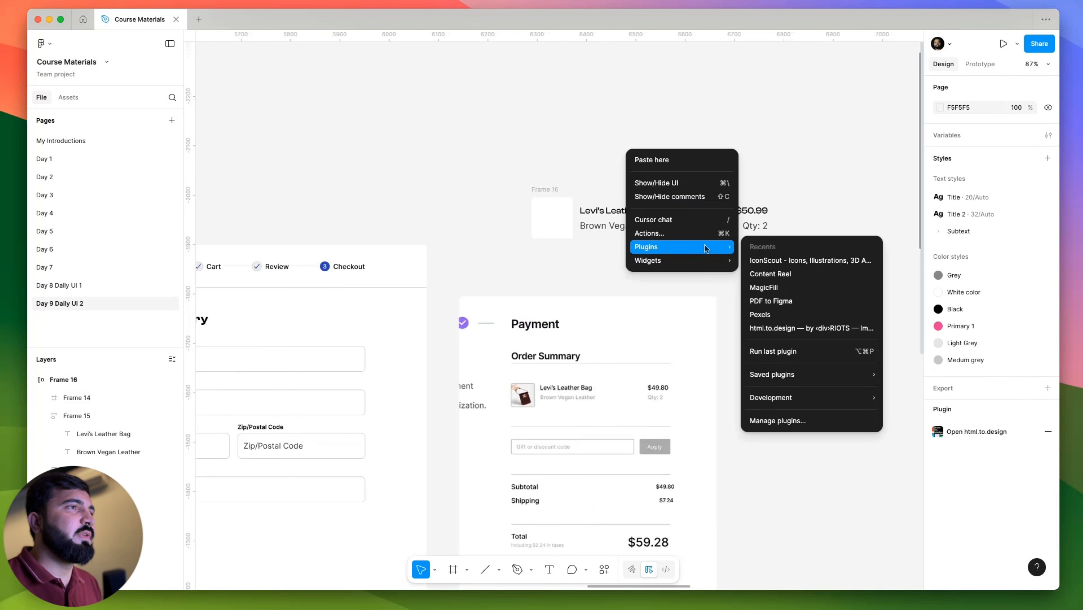
pyautogui.click(777, 306)
pyautogui.scroll(-3, 491, 188)
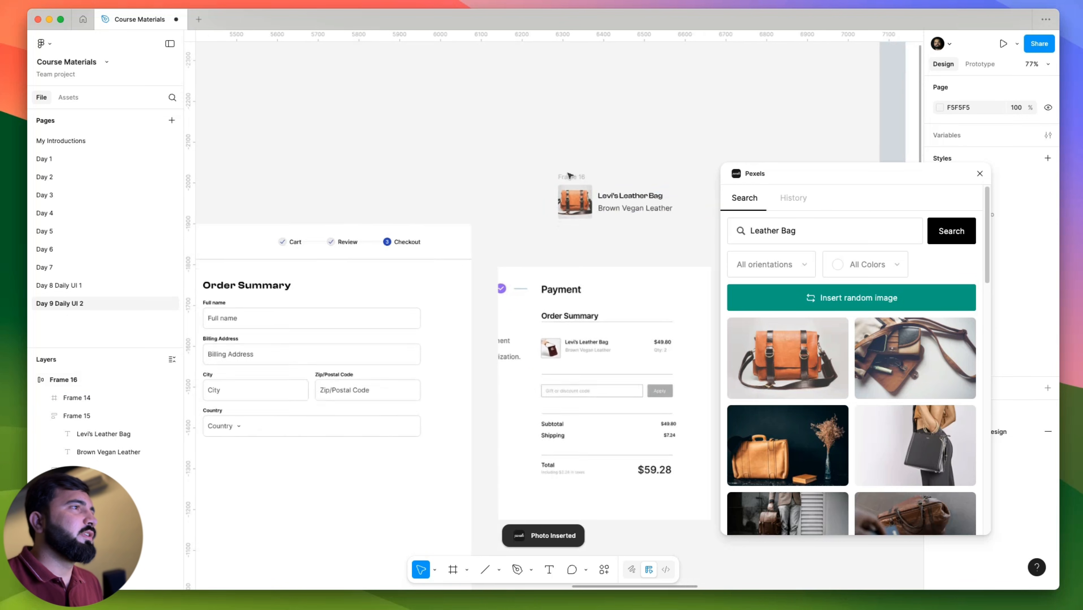
# Move the item row into the checkout page's Order Summary section and delete the leftover form fields there.
pyautogui.moveTo(569, 191); pyautogui.dragTo(271, 371)
pyautogui.press('Delete')
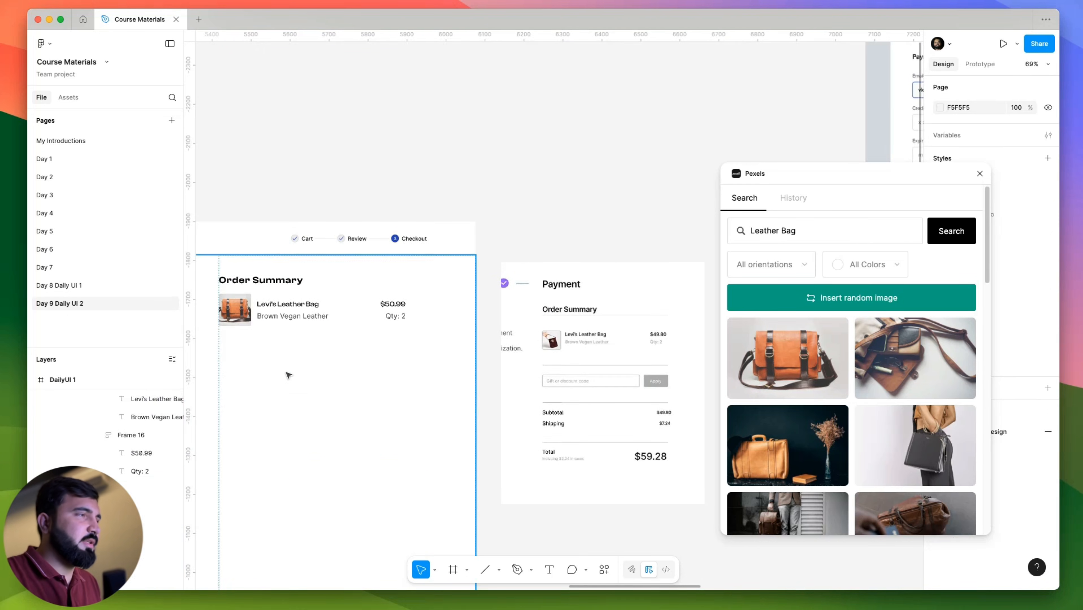
# Close the Pexels plugin and set the item row's width to fill the Order Summary container.
pyautogui.scroll(-1, 287, 375)
pyautogui.click(432, 299)
pyautogui.click(428, 295)
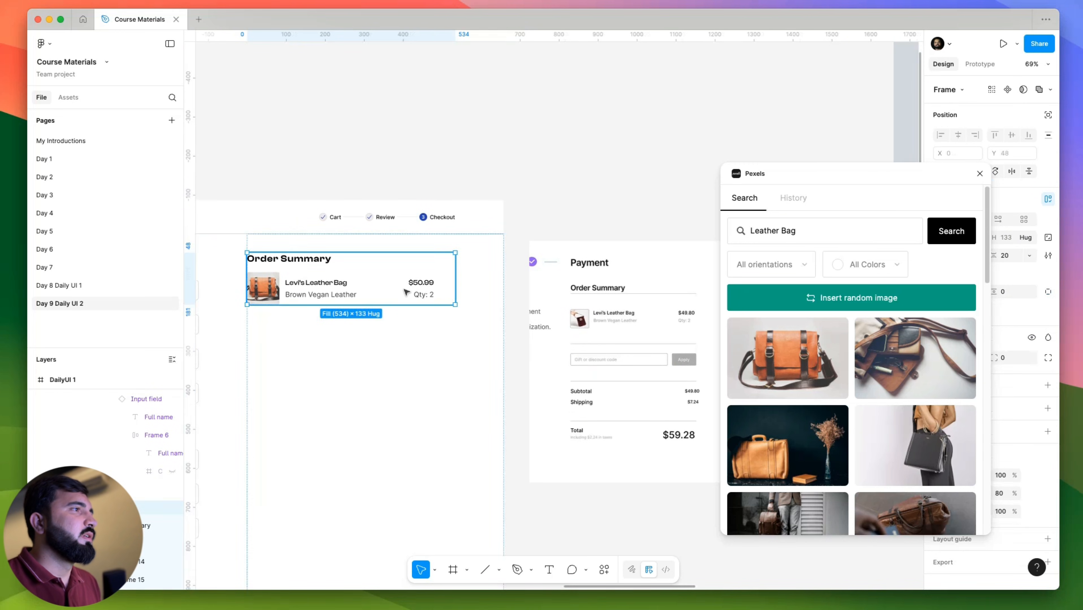
pyautogui.click(462, 238)
pyautogui.click(453, 265)
pyautogui.click(427, 291)
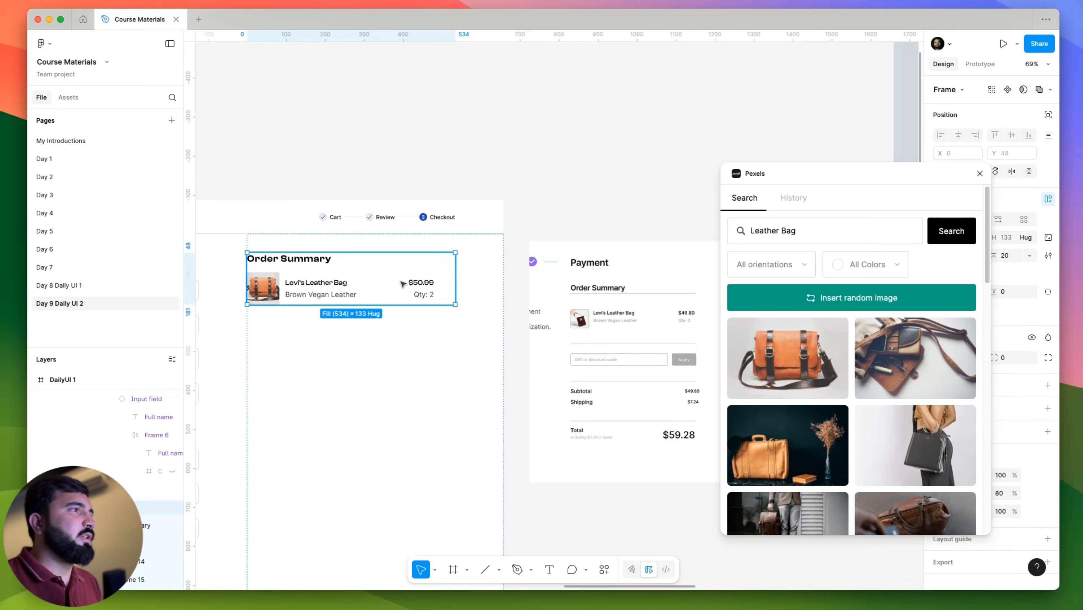
pyautogui.click(980, 173)
pyautogui.click(971, 237)
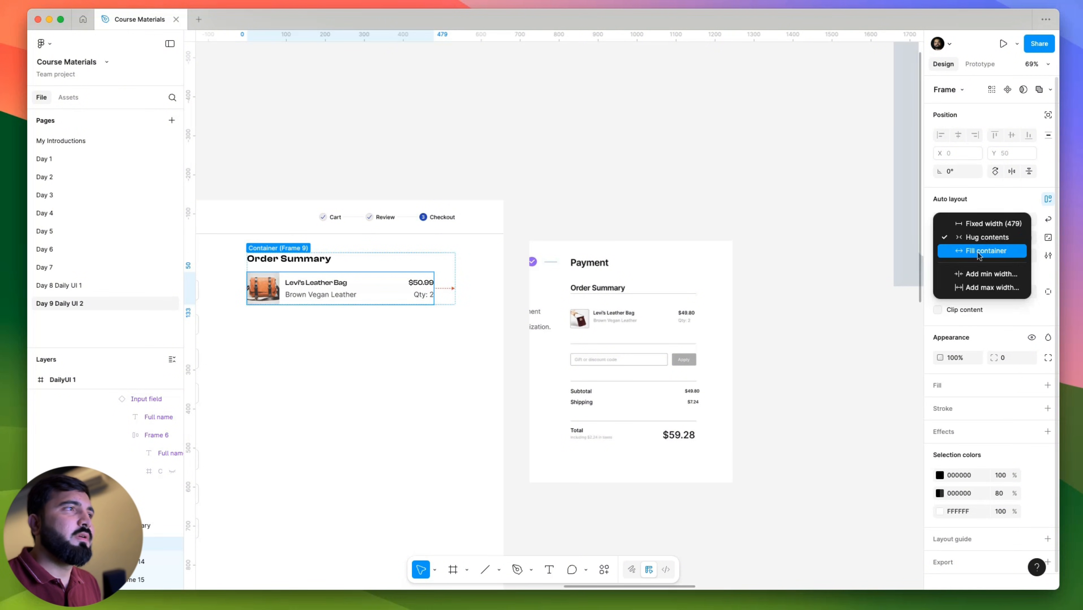
pyautogui.click(979, 249)
pyautogui.click(541, 217)
# Set both the product text stack and the price and quantity stack to fill the item row's width.
pyautogui.click(413, 293)
pyautogui.click(413, 294)
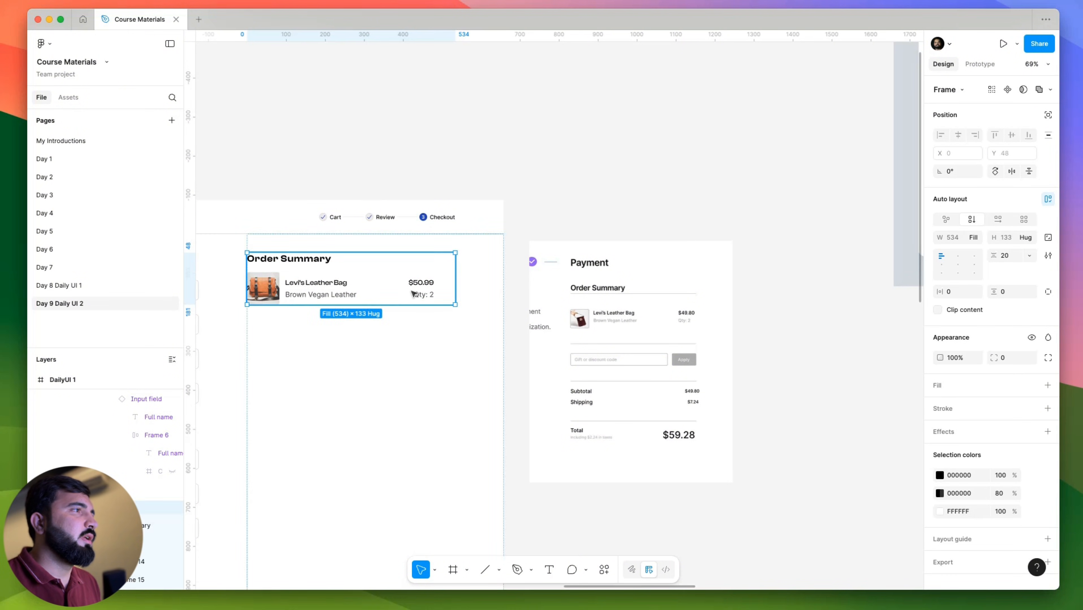
pyautogui.click(413, 293)
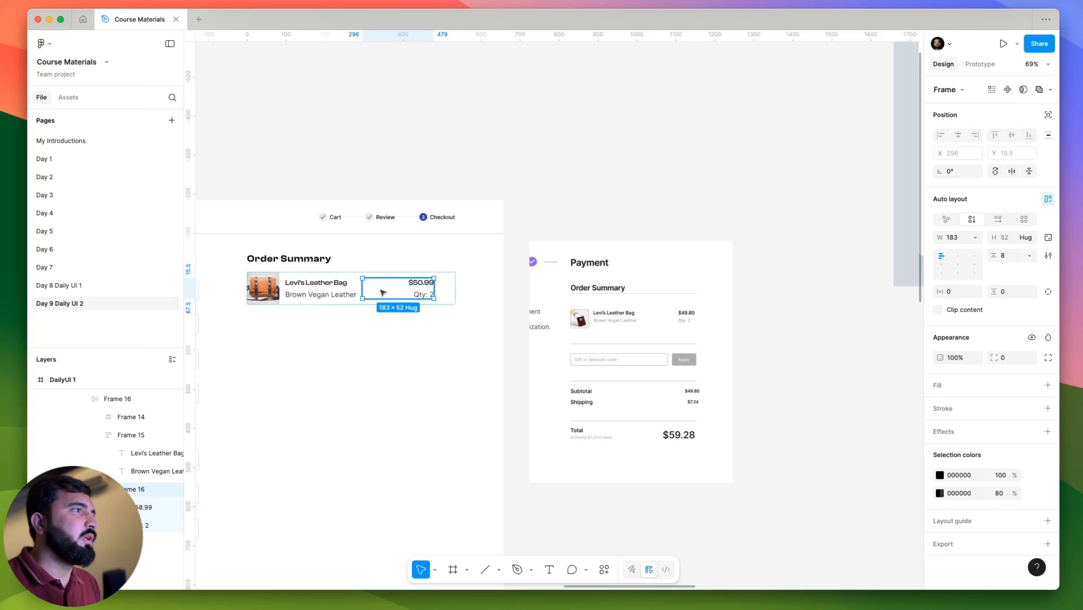
pyautogui.keyDown('shift'); pyautogui.click(346, 296); pyautogui.keyUp('shift')
pyautogui.scroll(5, 337, 294)
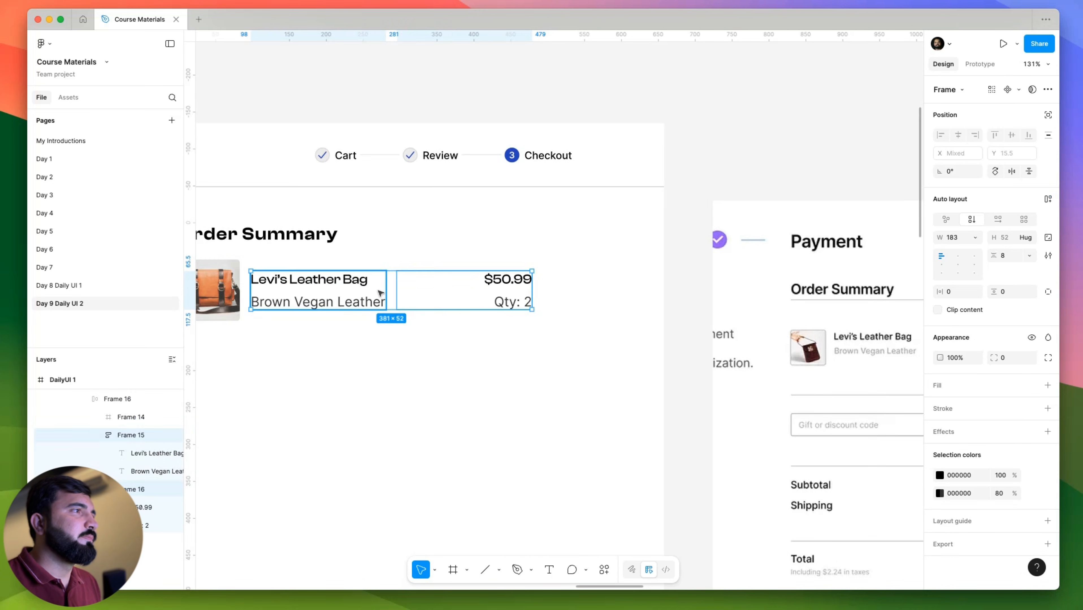
pyautogui.click(975, 238)
pyautogui.click(955, 264)
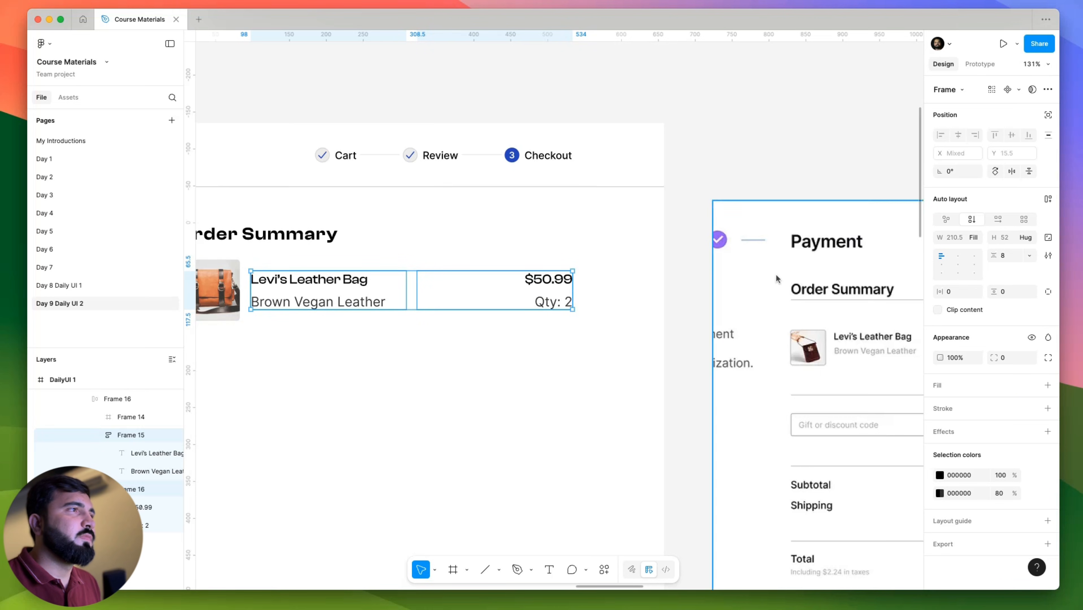
pyautogui.scroll(-5, 573, 257)
pyautogui.click(692, 141)
pyautogui.hscroll(-4, 654, 197)
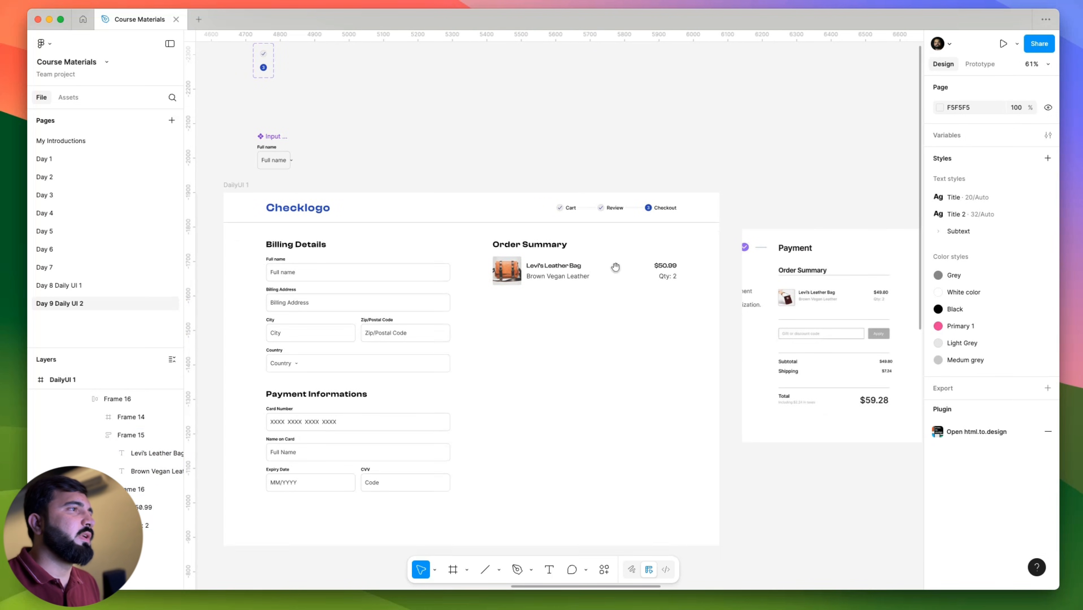
pyautogui.hscroll(5, 470, 269)
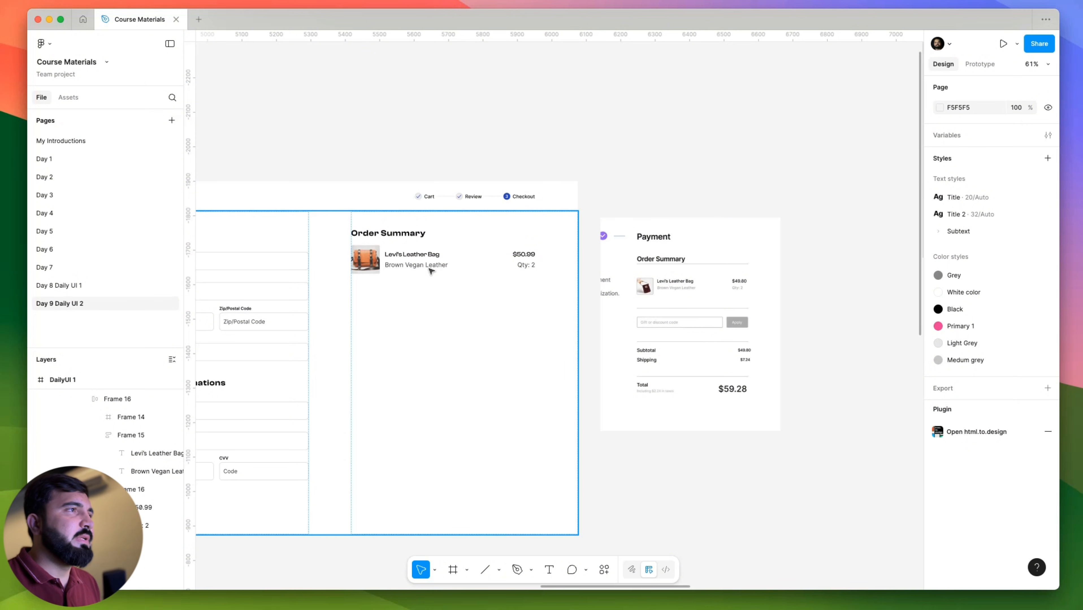
# Duplicate the leather bag item row below itself and wrap both rows in a vertical auto layout.
pyautogui.click(421, 268)
pyautogui.scroll(5, 420, 267)
pyautogui.click(420, 267)
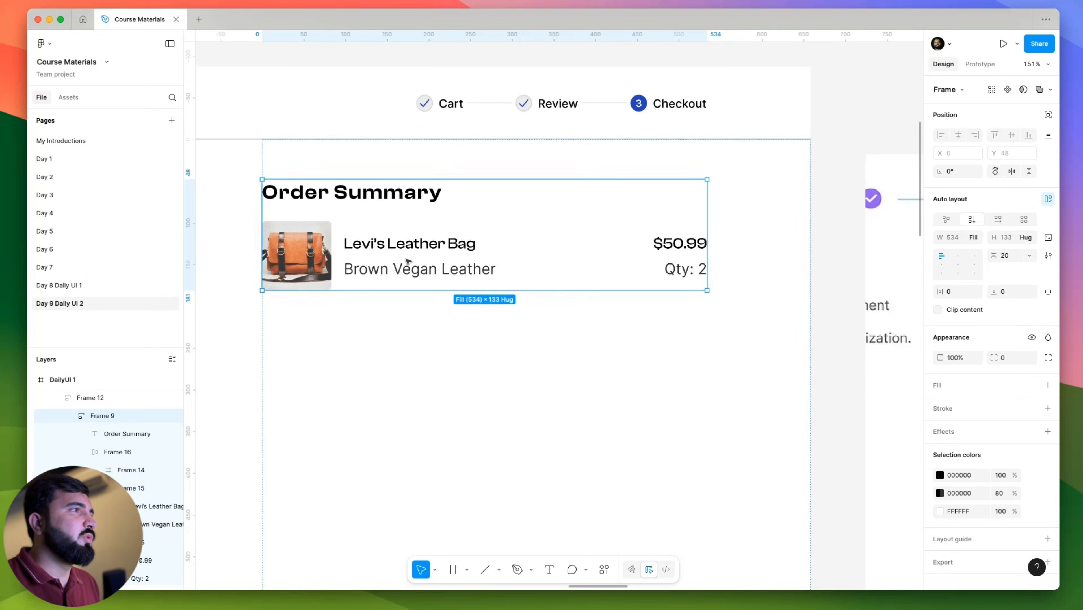
pyautogui.press('super+d')
pyautogui.scroll(-3, 397, 270)
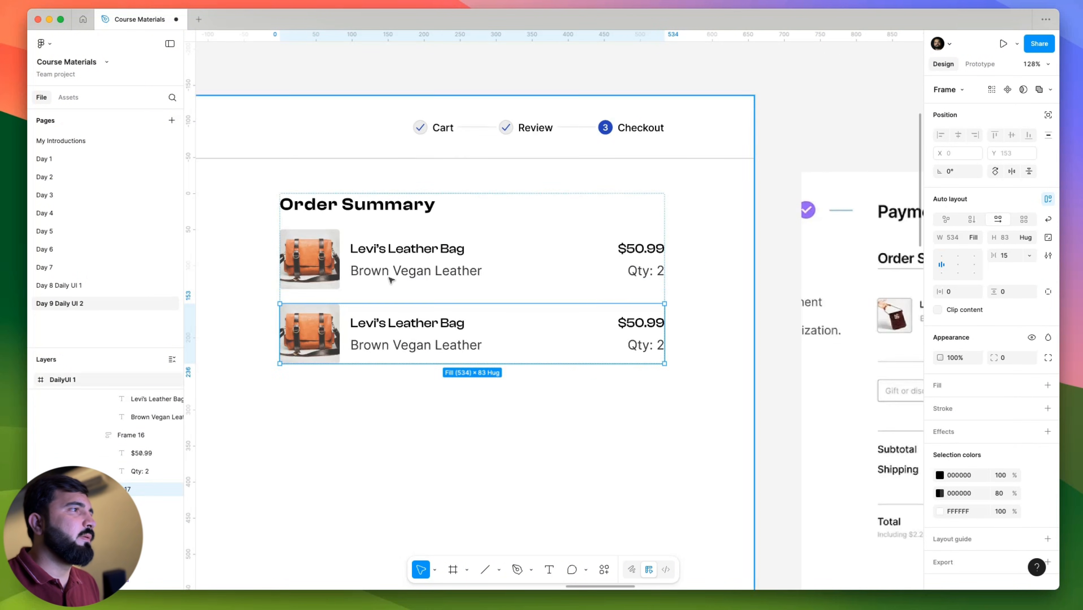
pyautogui.keyDown('shift'); pyautogui.click(391, 276); pyautogui.keyUp('shift')
pyautogui.hotkey('shift', 'a')
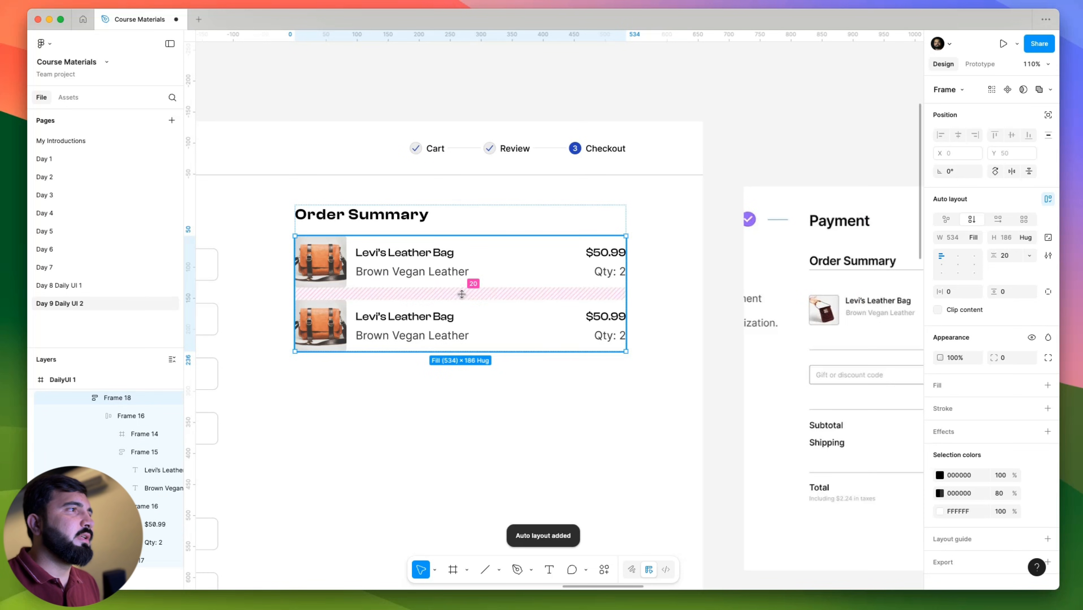
# Set the vertical spacing between the two item rows to 16.
pyautogui.click(1005, 256)
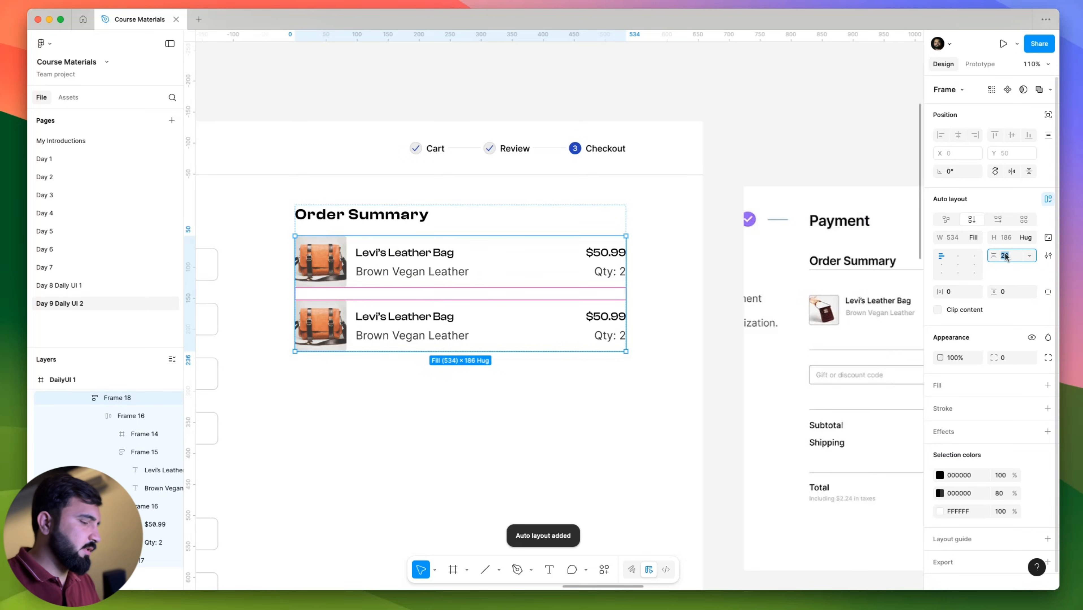
pyautogui.write('16')
pyautogui.press('Return')
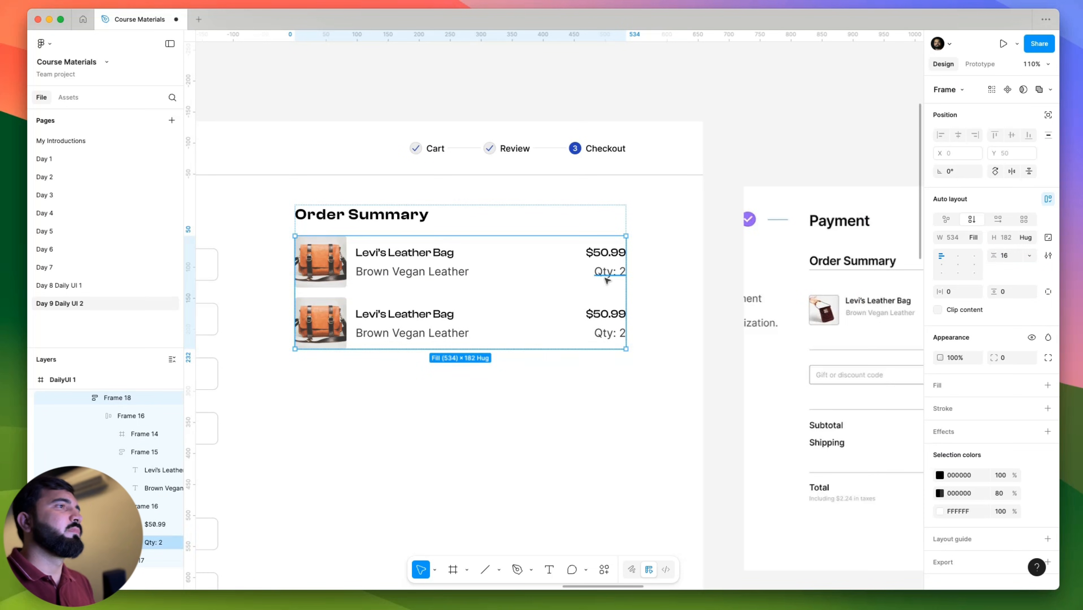
pyautogui.scroll(-3, 759, 188)
pyautogui.click(760, 189)
# Check the Payment reference's layout and place a copy of the Order Summary heading below the two item rows.
pyautogui.scroll(-3, 670, 235)
pyautogui.hscroll(4, 669, 235)
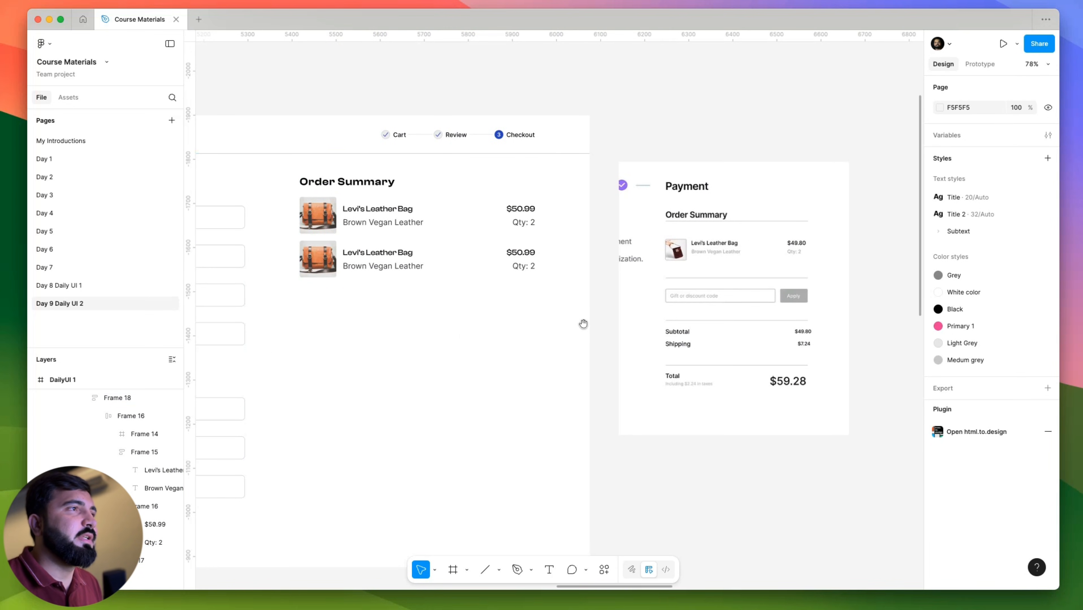
pyautogui.hscroll(3, 598, 299)
pyautogui.click(630, 298)
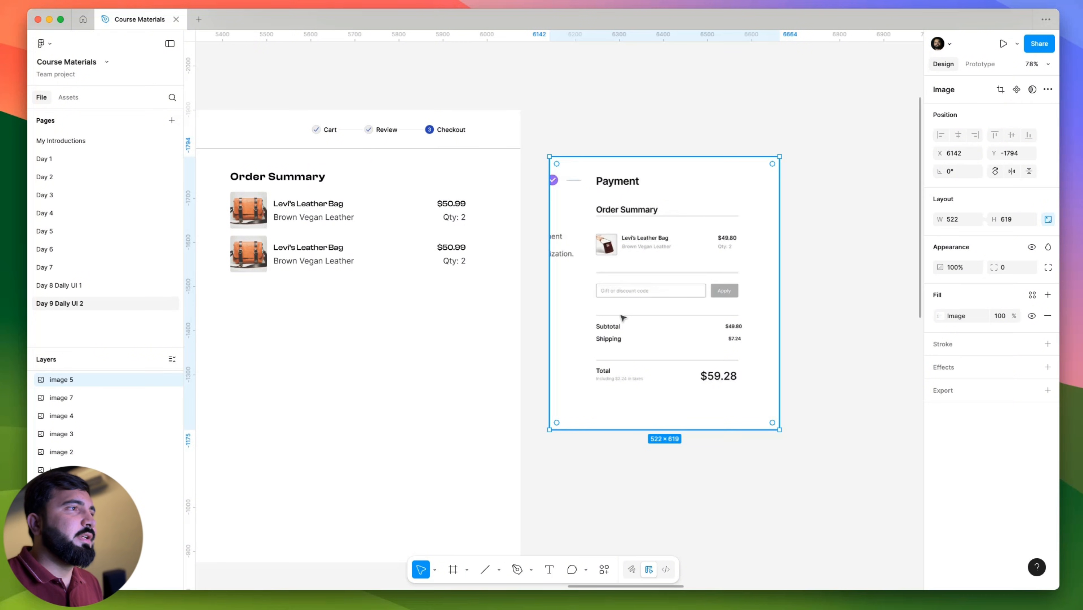
pyautogui.scroll(-2, 617, 303)
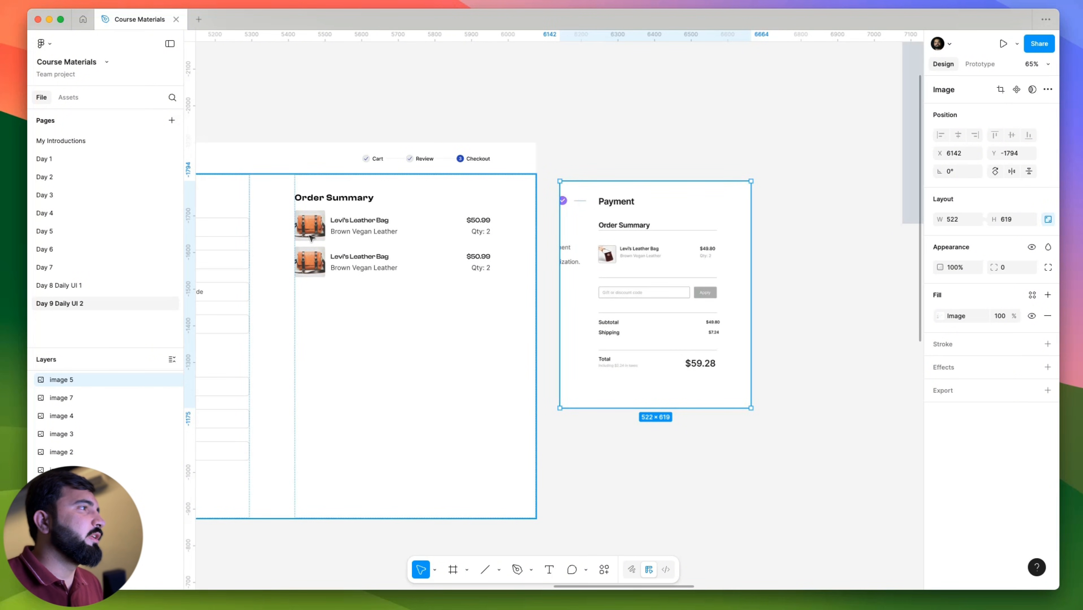
pyautogui.click(339, 201)
pyautogui.doubleClick(340, 202)
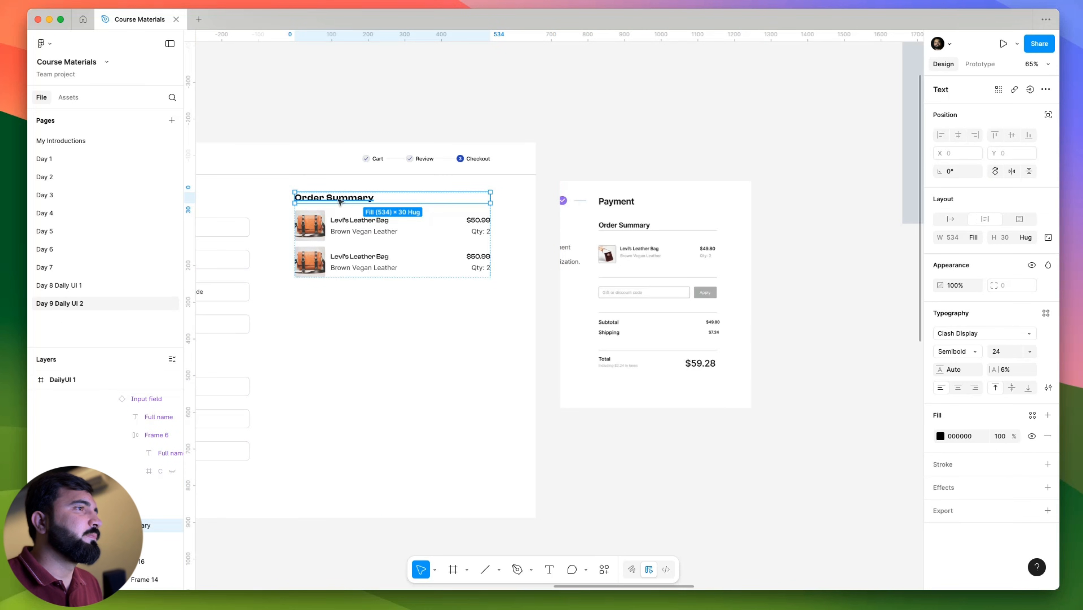
pyautogui.moveTo(340, 202); pyautogui.dragTo(588, 319)
# Copy the Full name input field from Billing Details to below the duplicated Order Summary heading.
pyautogui.click(318, 243)
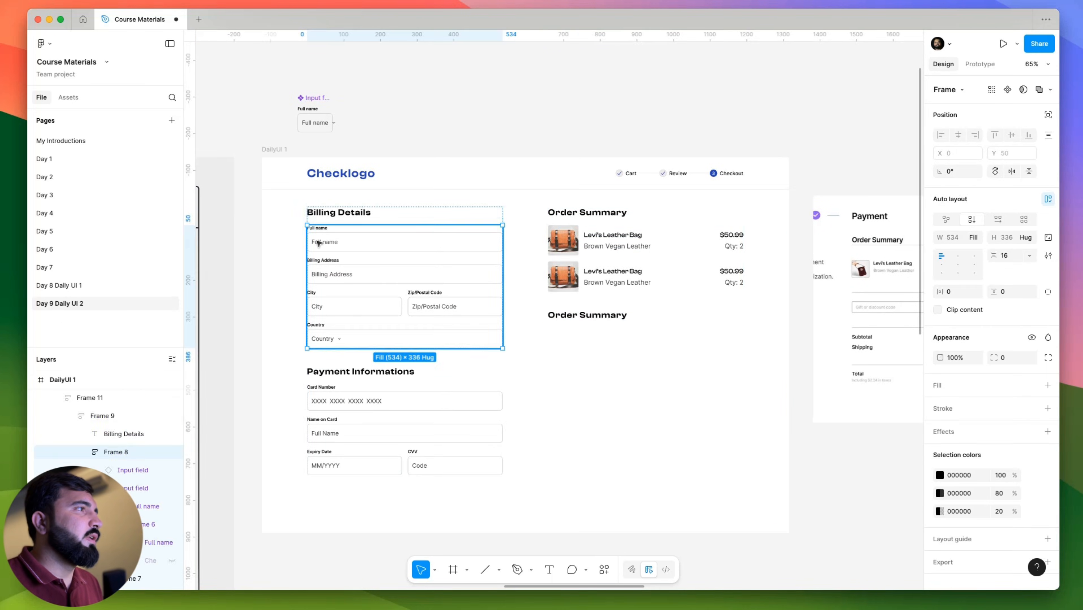
pyautogui.click(319, 243)
pyautogui.moveTo(319, 243); pyautogui.dragTo(581, 342)
pyautogui.hscroll(5, 495, 352)
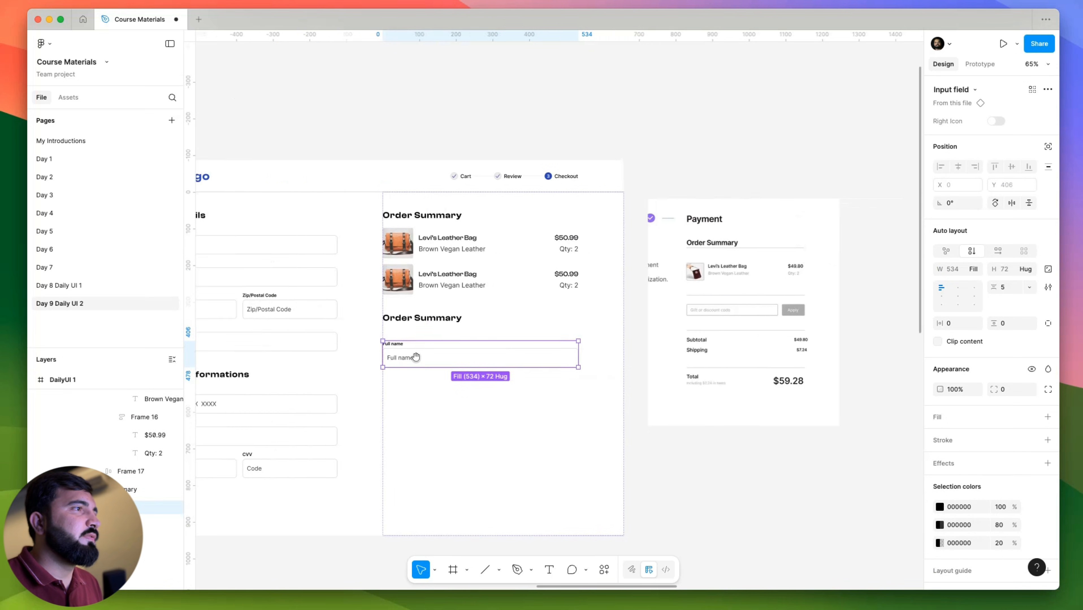
# Replace the copied input field's label with "Gigt or discount Code".
pyautogui.doubleClick(366, 342)
pyautogui.doubleClick(365, 342)
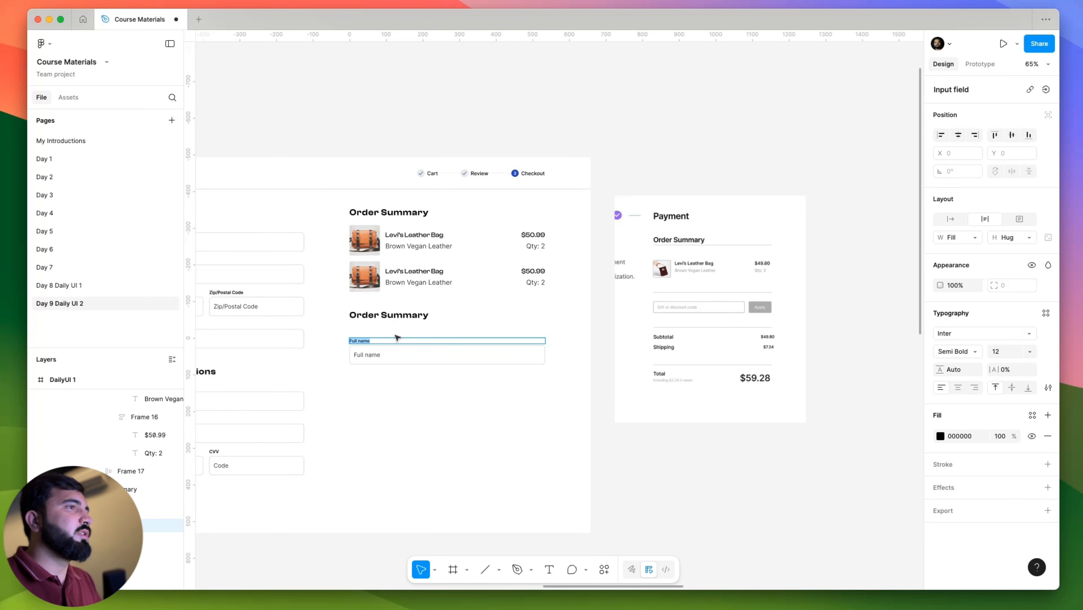
pyautogui.write('Gift')
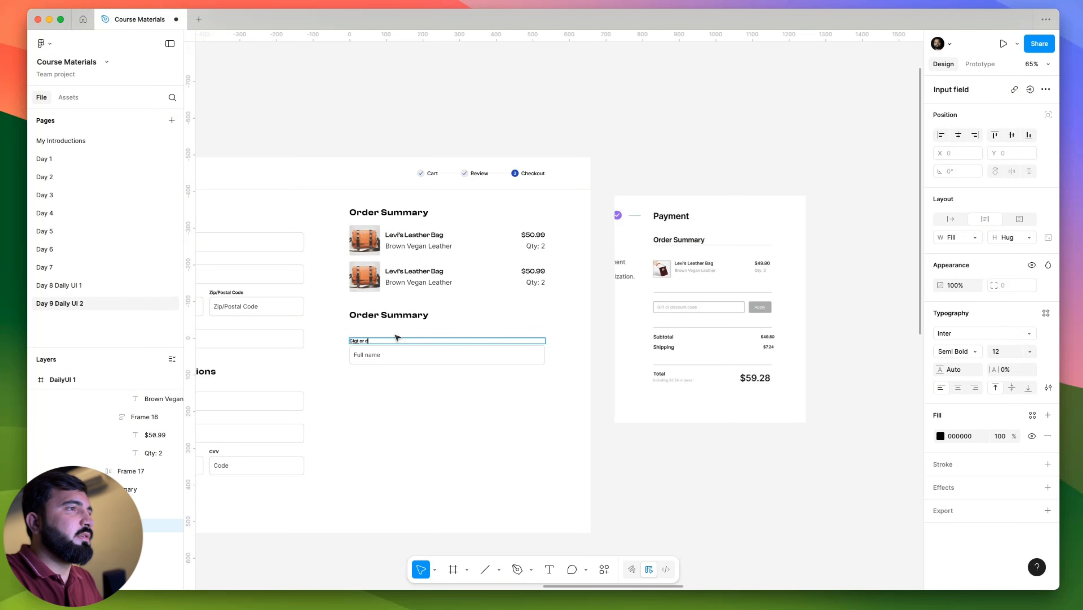
pyautogui.write(' or discount Code')
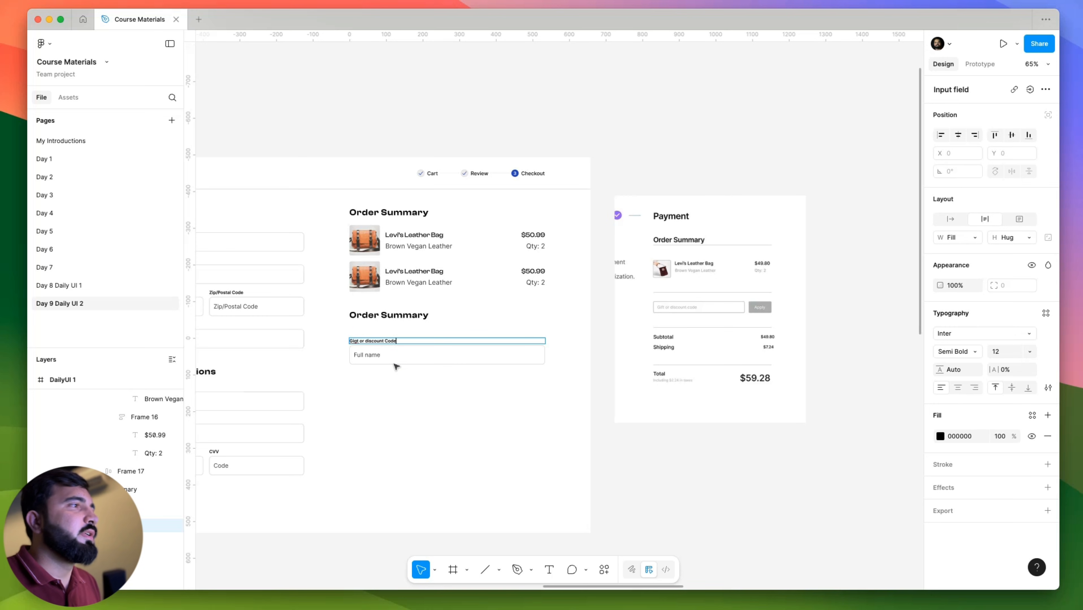
# Copy the field's label text and paste it over the "Full name" placeholder inside the input box.
pyautogui.scroll(5, 396, 367)
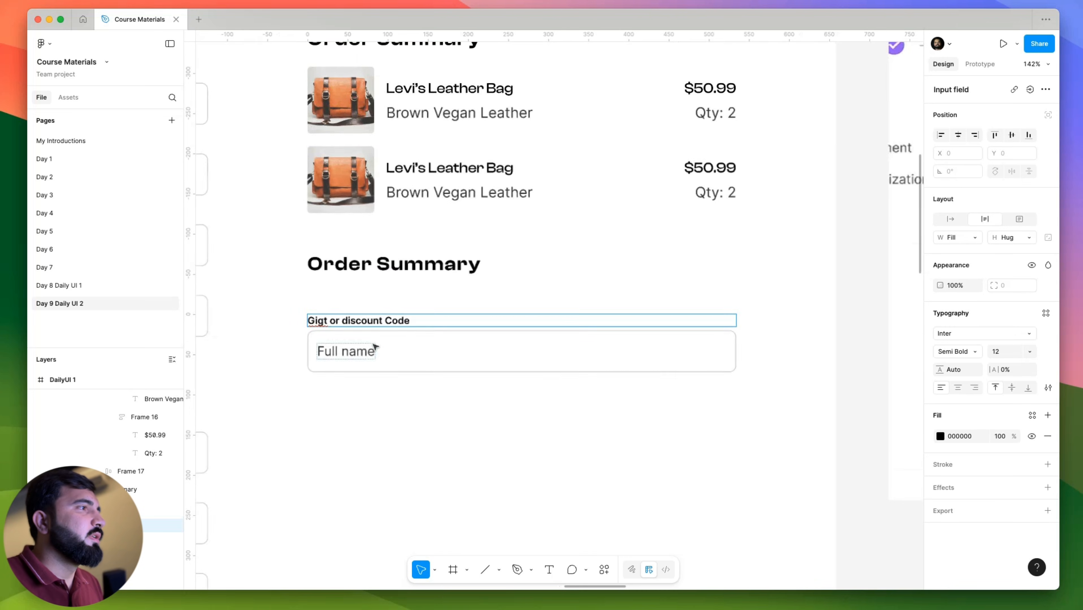
pyautogui.tripleClick(383, 321)
pyautogui.press('super+c')
pyautogui.rightClick(382, 324)
pyautogui.moveTo(463, 380)
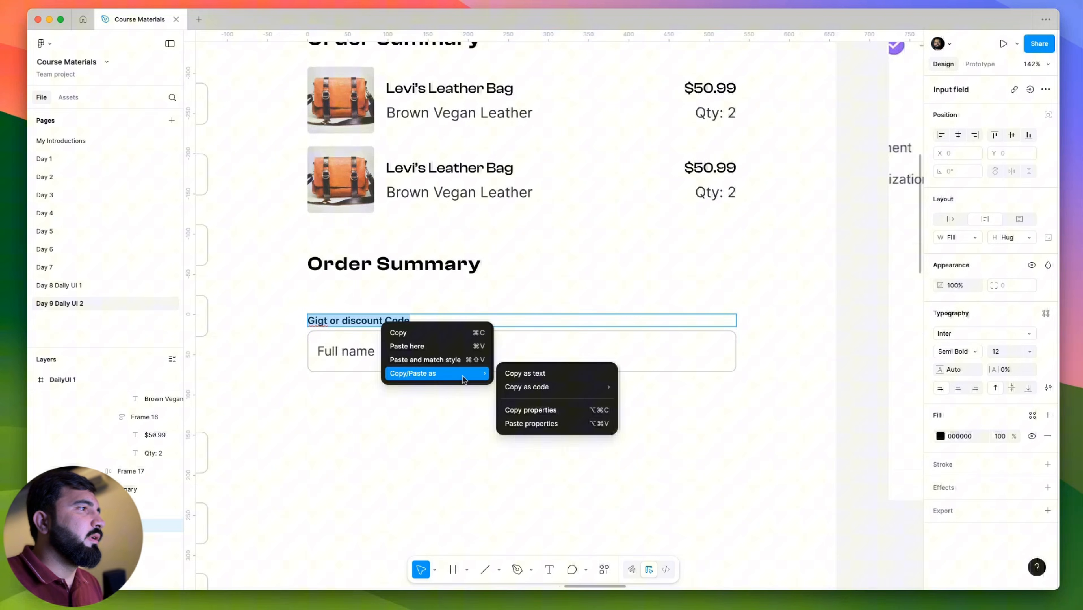
pyautogui.click(527, 374)
pyautogui.doubleClick(363, 352)
pyautogui.press('Return')
pyautogui.press('super+v')
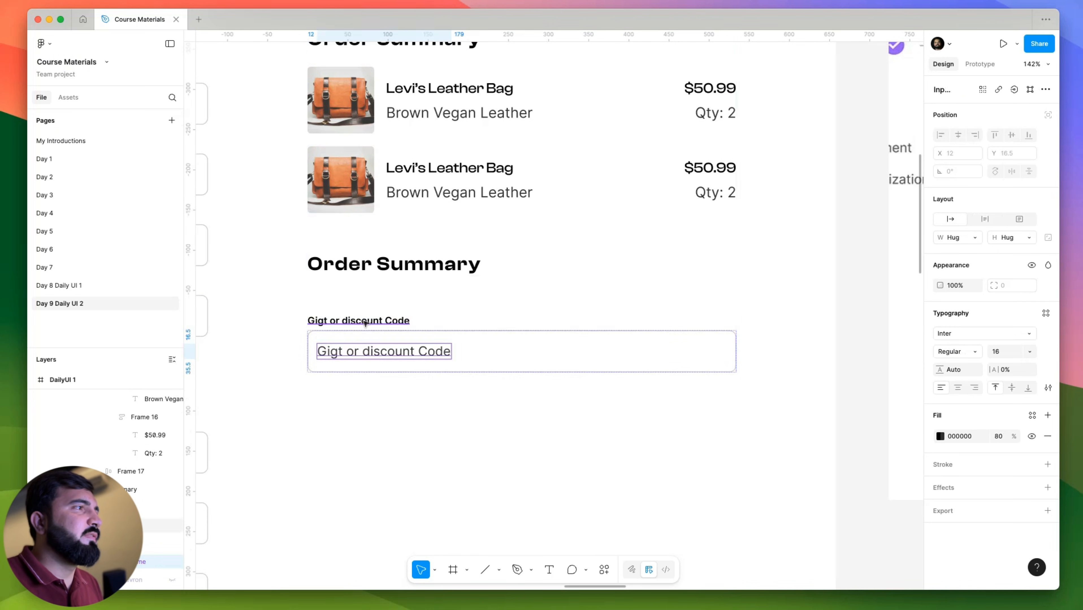
# Create a boolean property named "Lavel" with value True for the Full name label's visibility in the Input field main component.
pyautogui.click(442, 321)
pyautogui.scroll(-3, 492, 356)
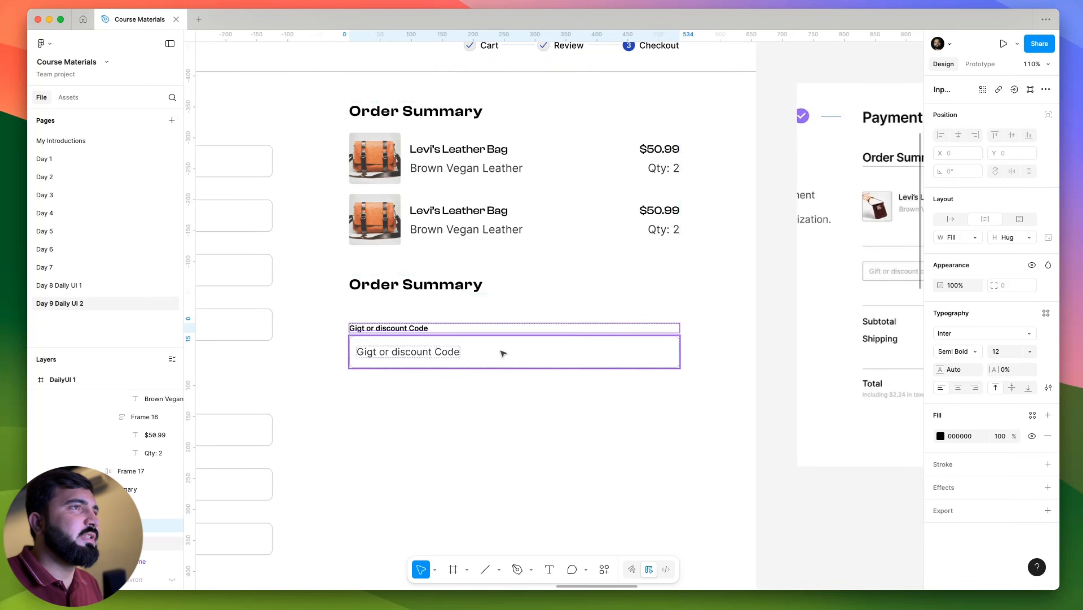
pyautogui.scroll(-10, 532, 355)
pyautogui.click(445, 256)
pyautogui.scroll(15, 428, 247)
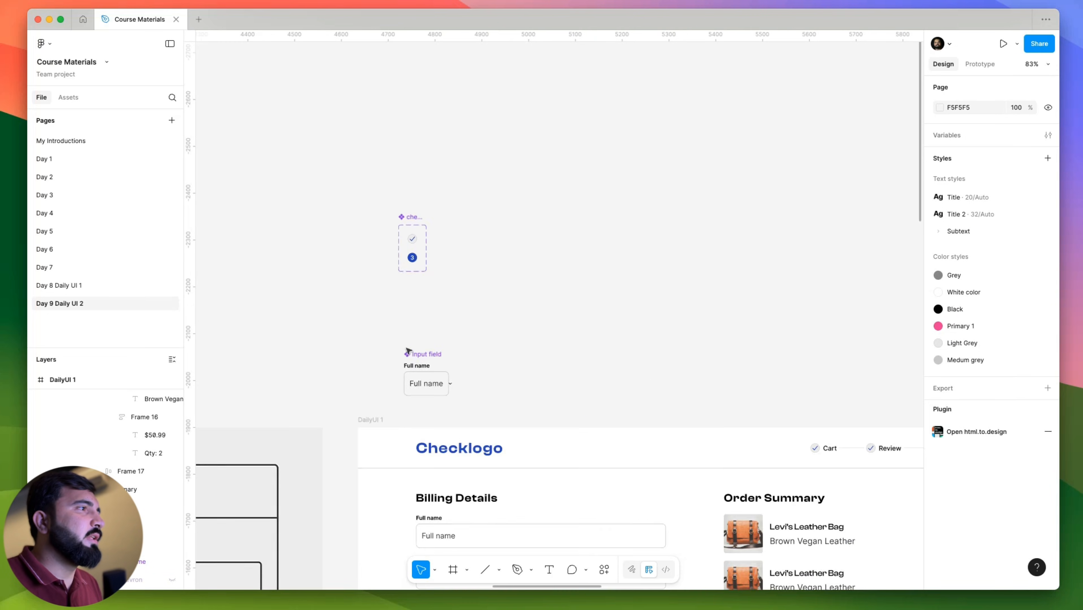
pyautogui.click(495, 356)
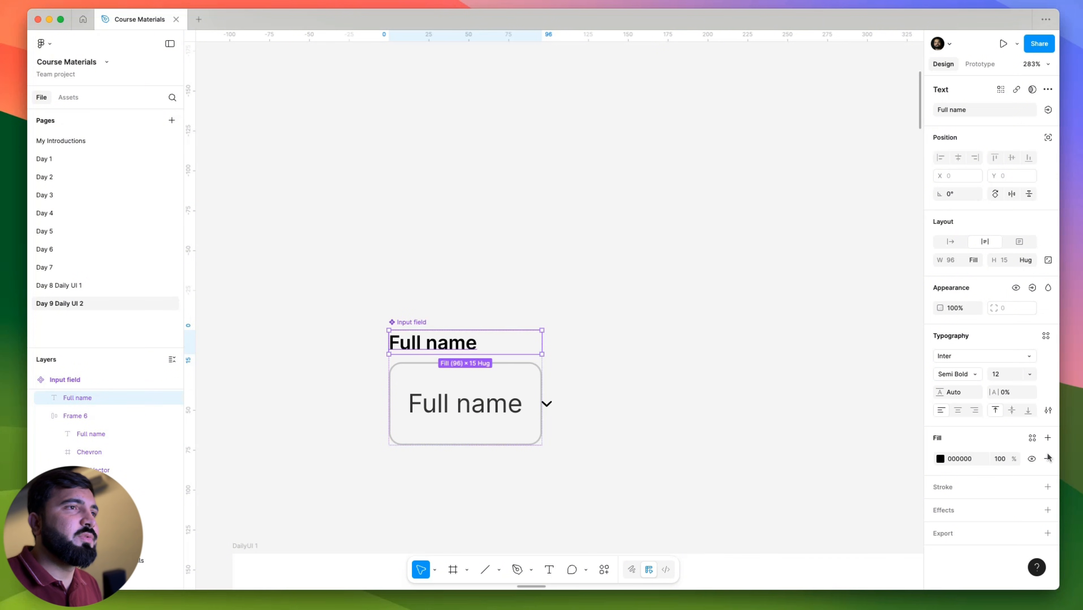
pyautogui.click(1047, 412)
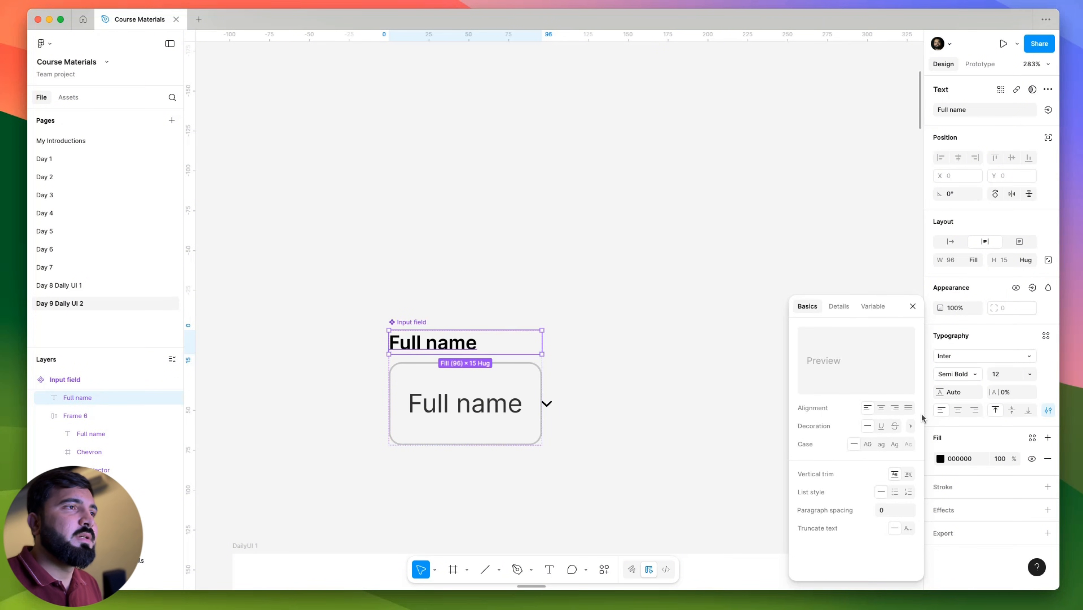
pyautogui.click(1032, 288)
pyautogui.click(1025, 329)
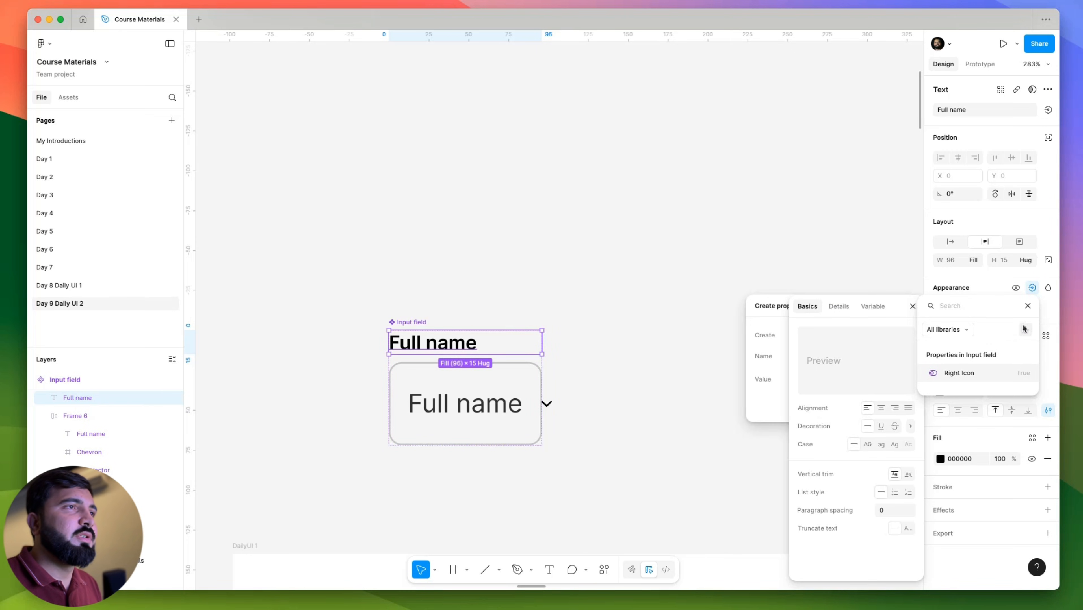
pyautogui.click(912, 307)
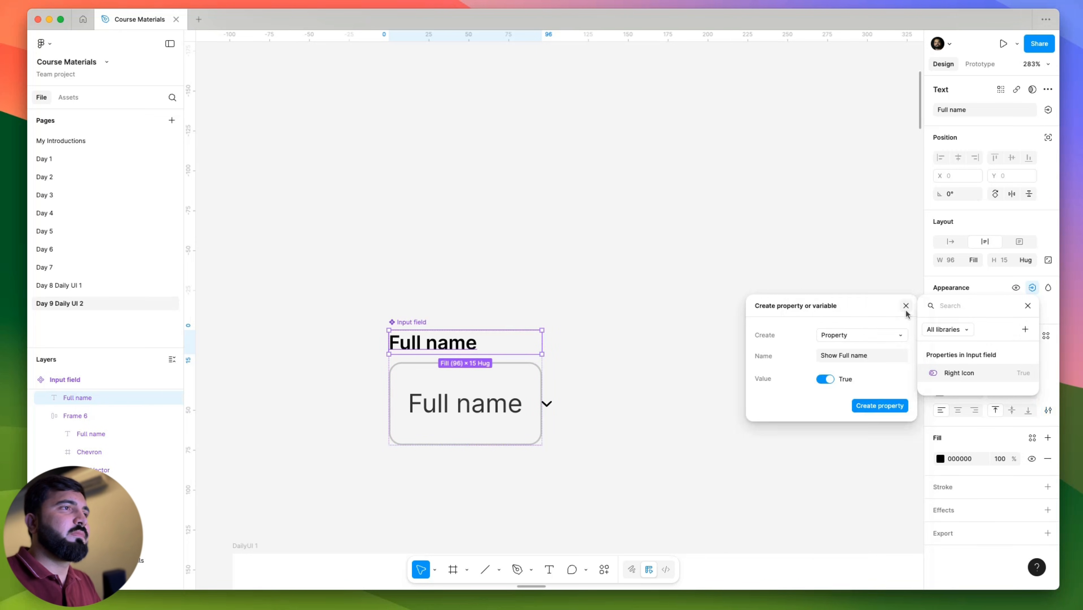
pyautogui.click(848, 337)
pyautogui.click(808, 331)
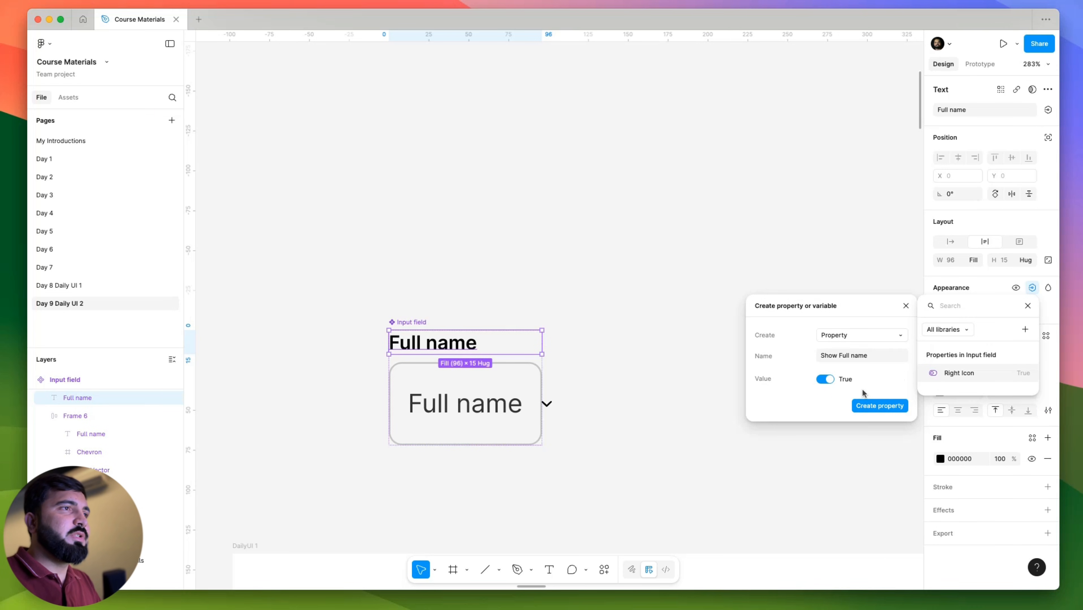
pyautogui.click(846, 355)
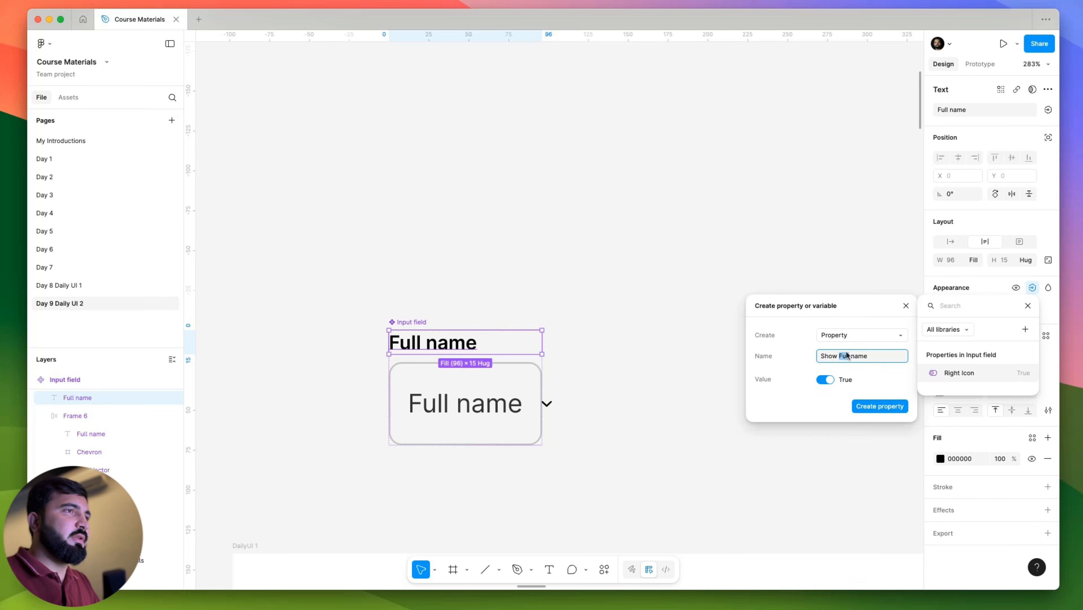
pyautogui.write('Lavel')
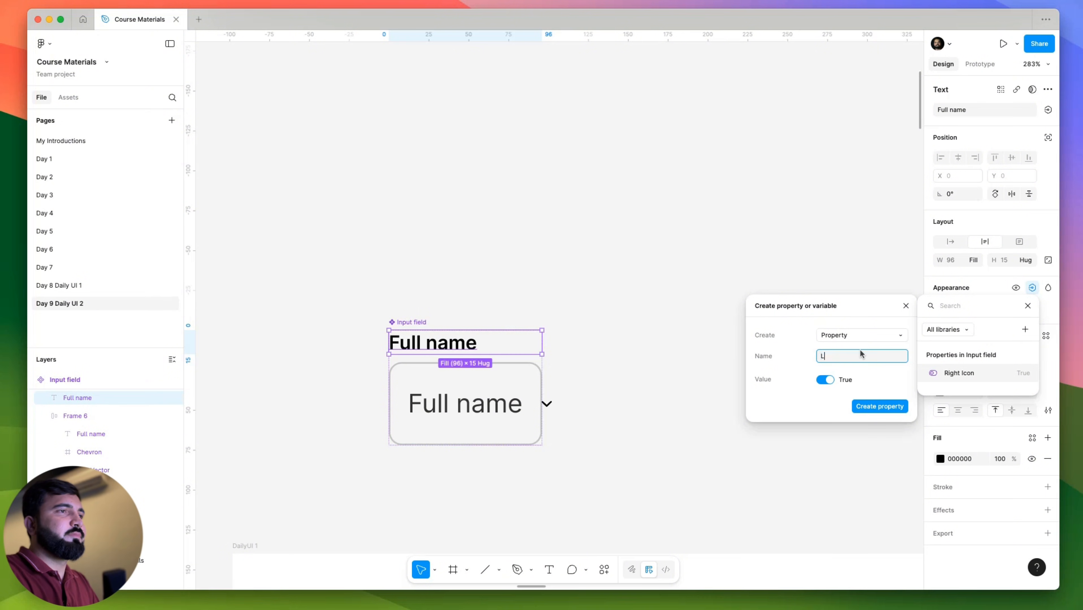
pyautogui.press('Return')
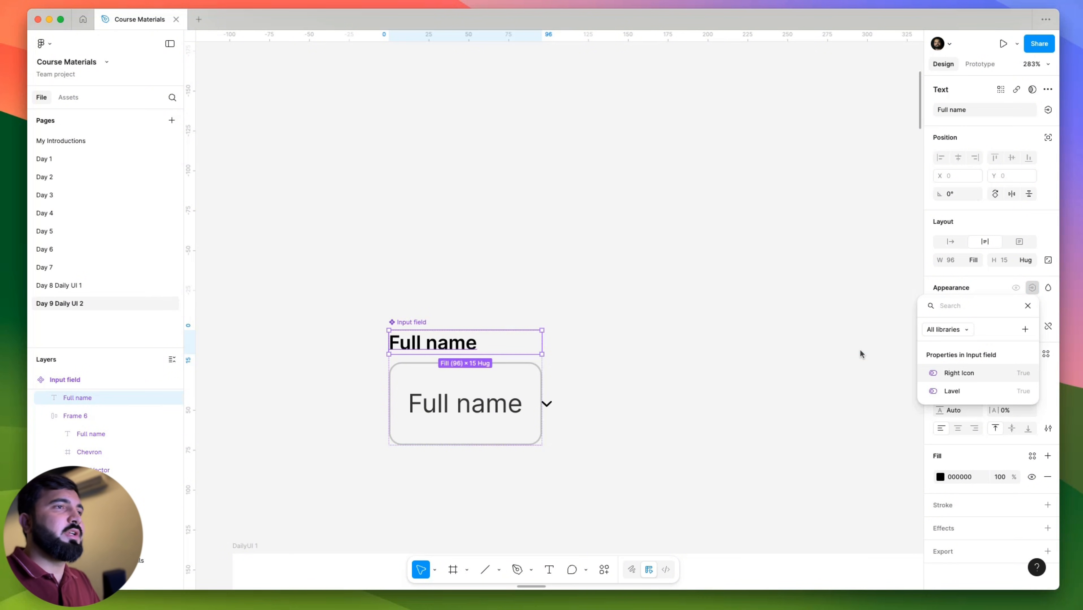
pyautogui.click(963, 391)
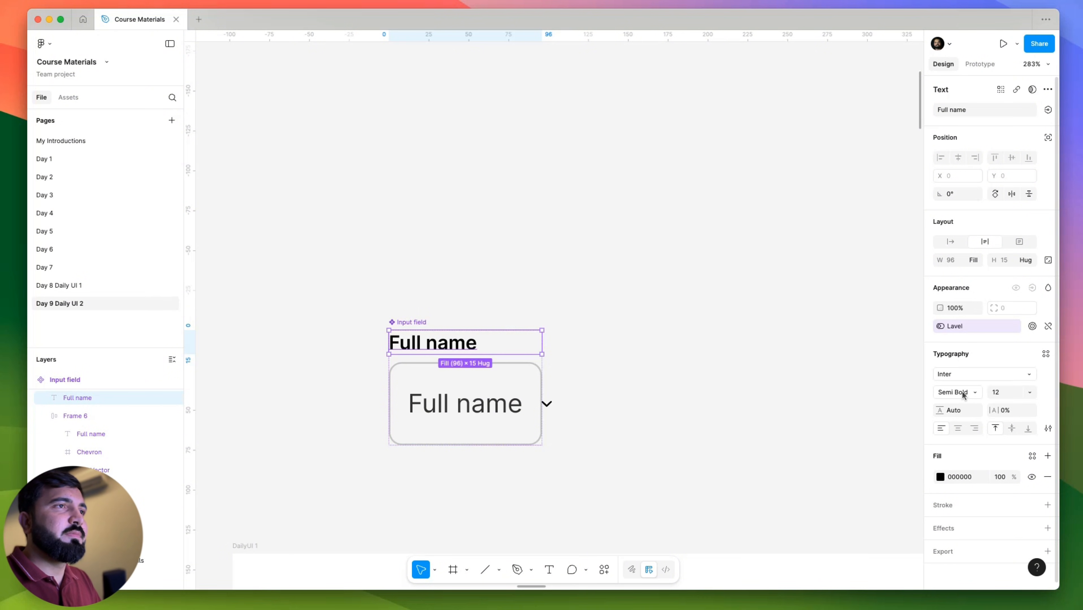
# Turn off the Lavel property on the discount code input field in the order summary column.
pyautogui.click(685, 314)
pyautogui.scroll(-5, 457, 306)
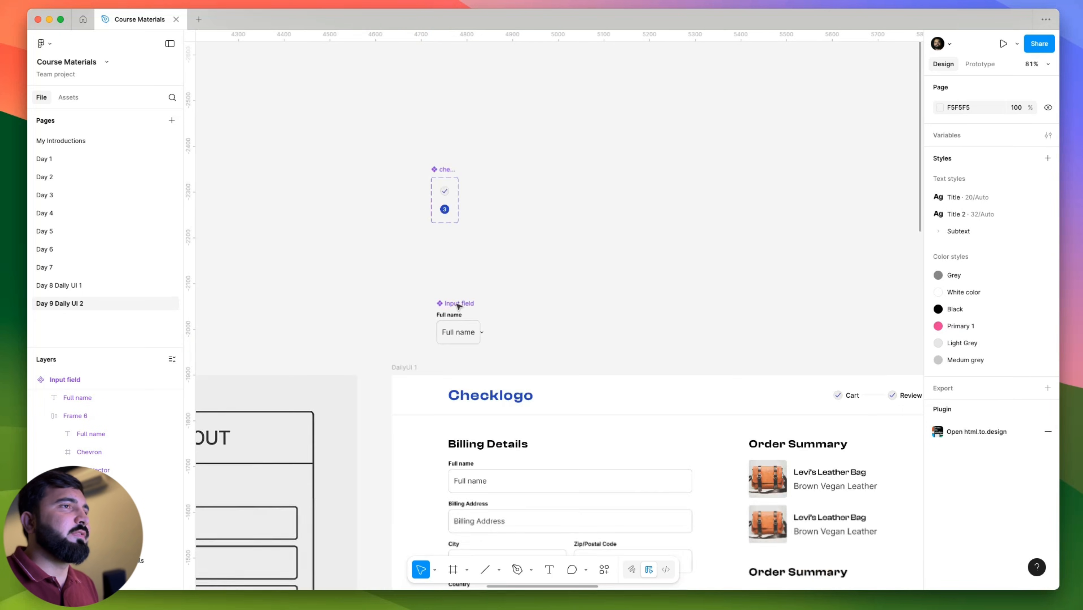
pyautogui.moveTo(737, 416); pyautogui.dragTo(447, 195)
pyautogui.click(514, 390)
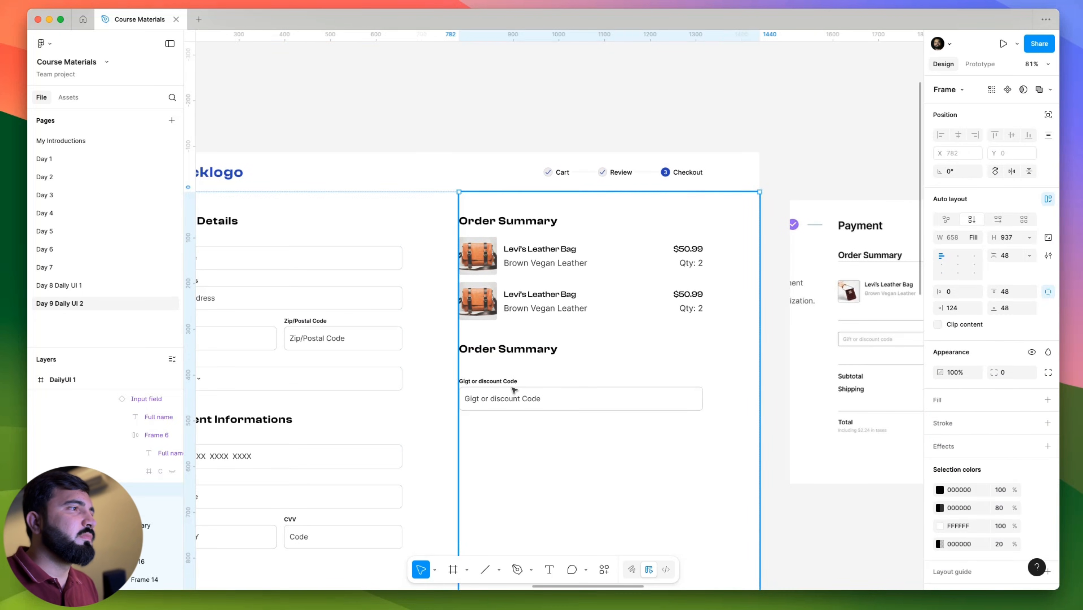
pyautogui.click(514, 390)
pyautogui.click(994, 141)
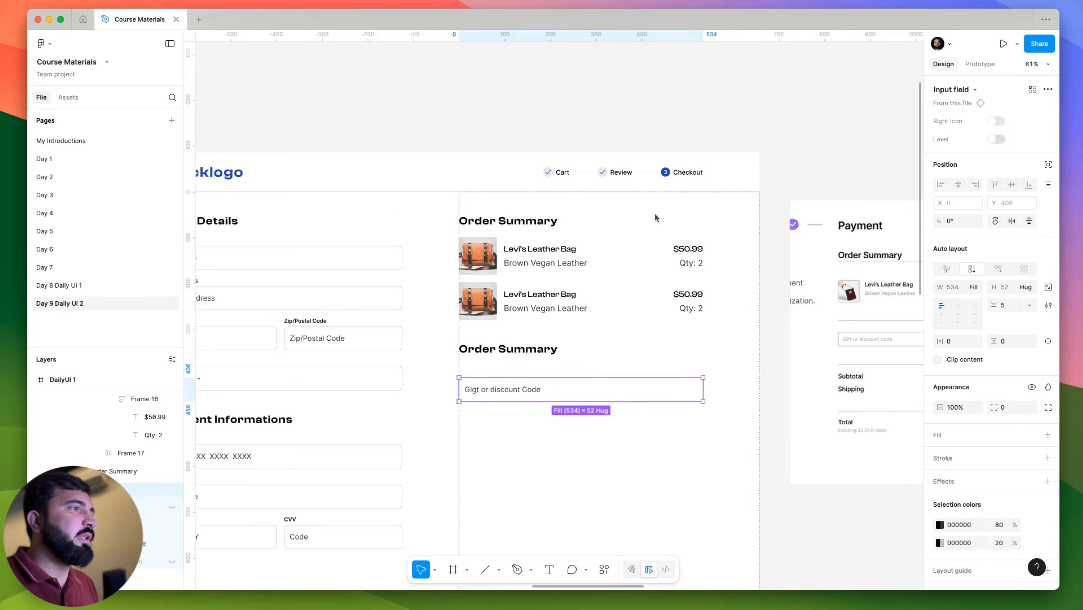
# Wrap the second Order Summary heading and the discount code field in a vertical auto layout with a gap of 20.
pyautogui.click(579, 419)
pyautogui.doubleClick(535, 395)
pyautogui.keyDown('shift'); pyautogui.click(539, 350); pyautogui.keyUp('shift')
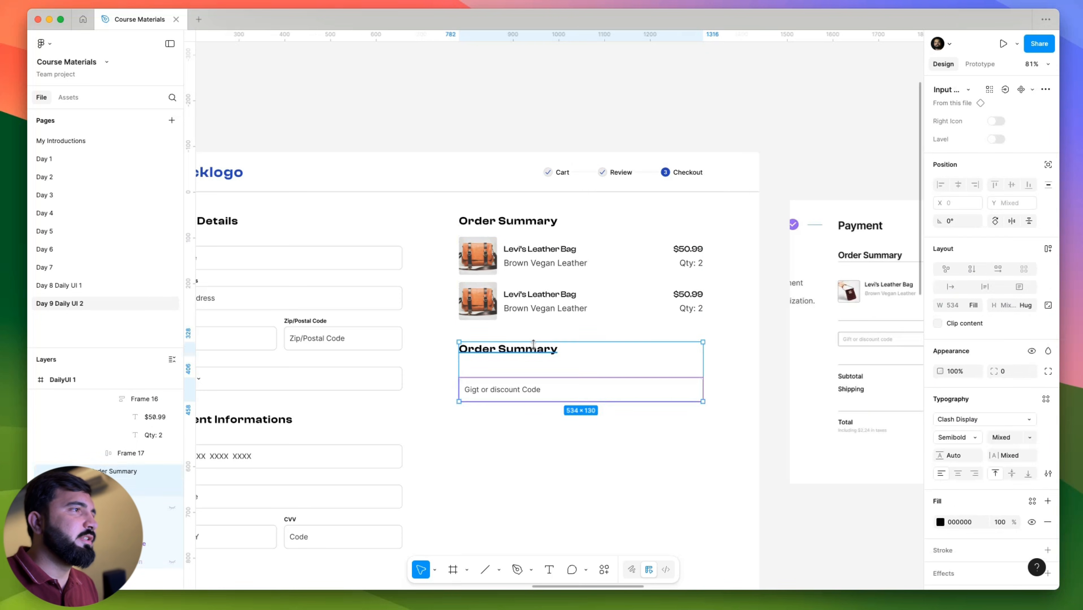
pyautogui.hotkey('shift', 'a')
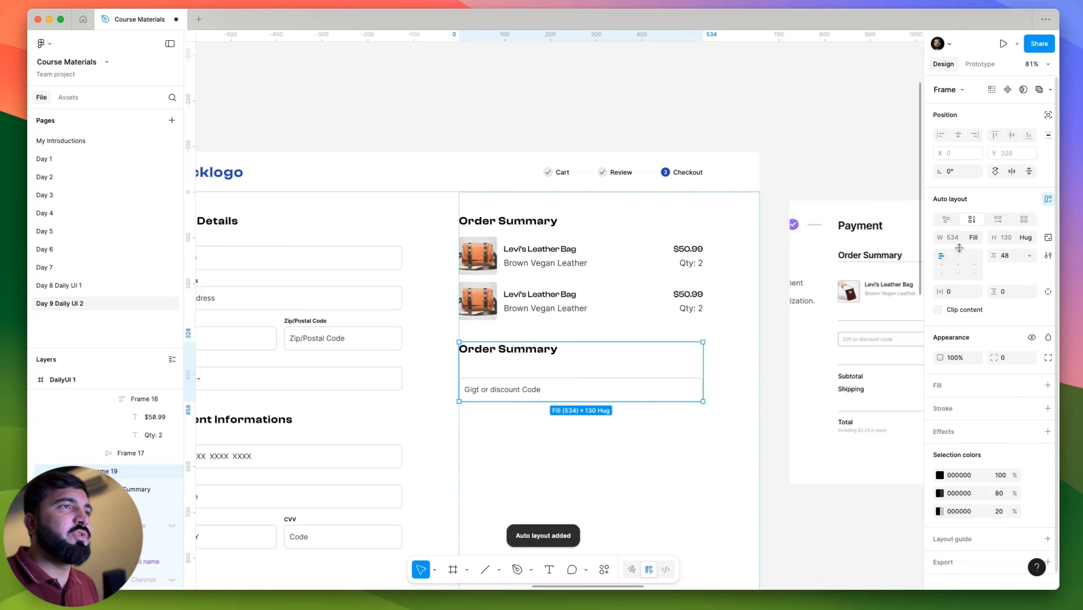
pyautogui.click(1012, 257)
pyautogui.write('20')
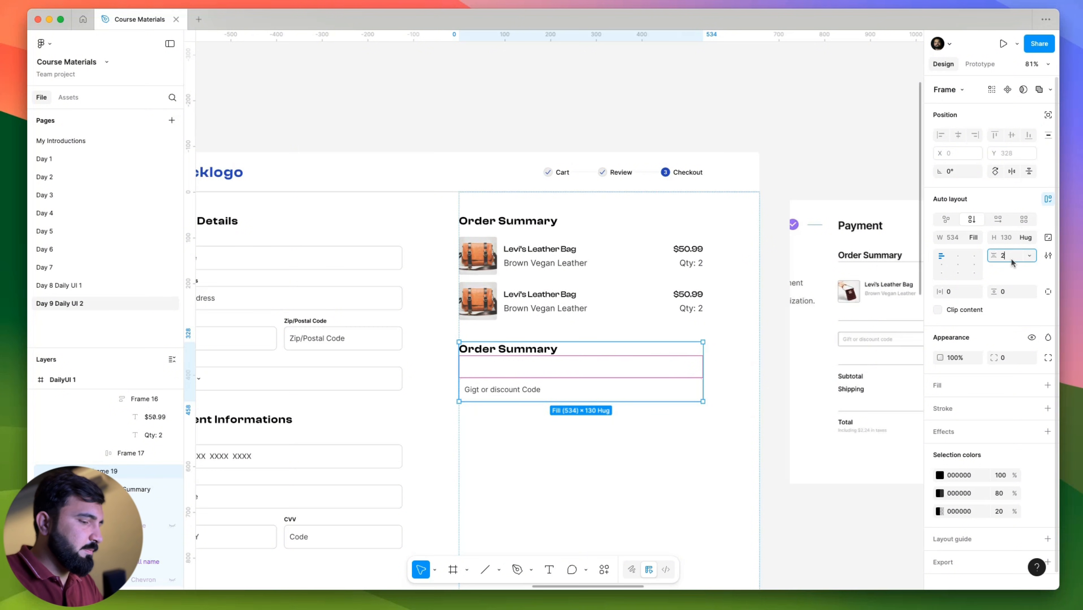
pyautogui.press('Return')
pyautogui.click(556, 242)
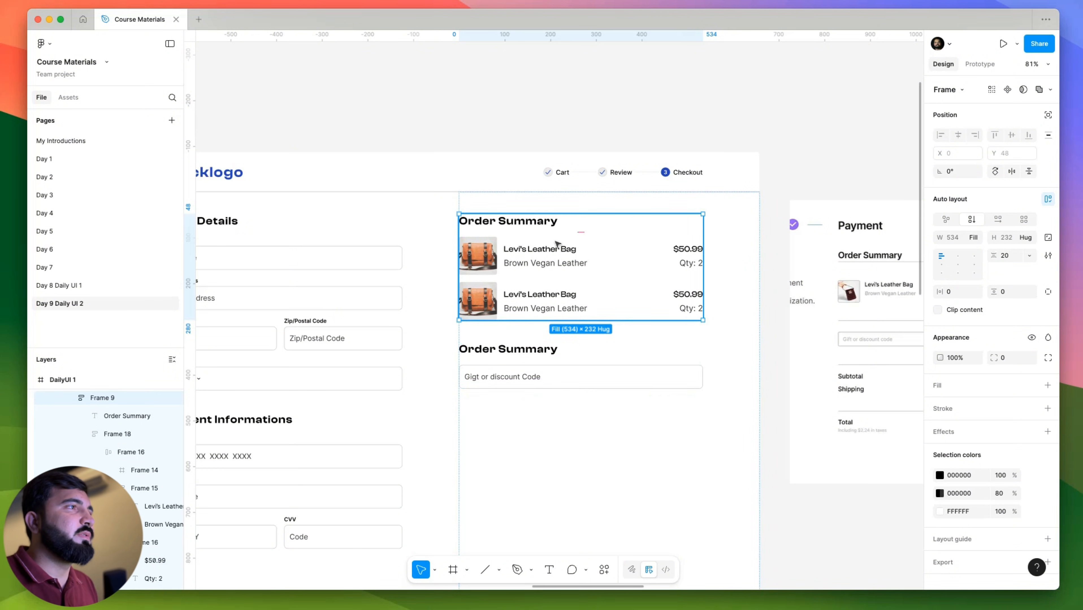
# Replace the heading text above the discount code field with "Promotion Code".
pyautogui.click(526, 348)
pyautogui.doubleClick(522, 349)
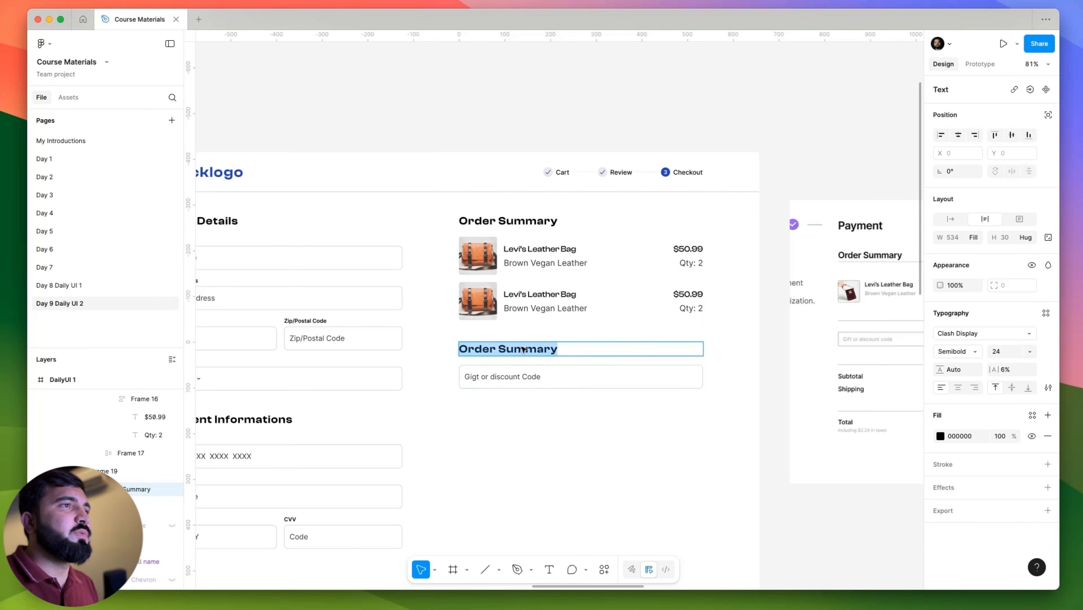
pyautogui.scroll(-3, 521, 349)
pyautogui.press('BackSpace')
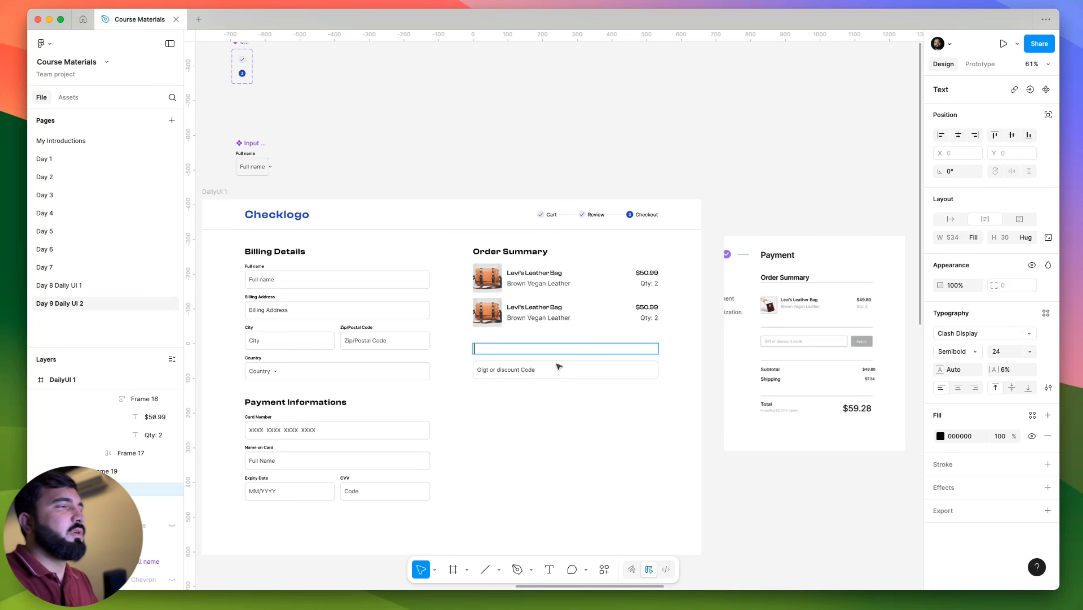
pyautogui.write('Gi')
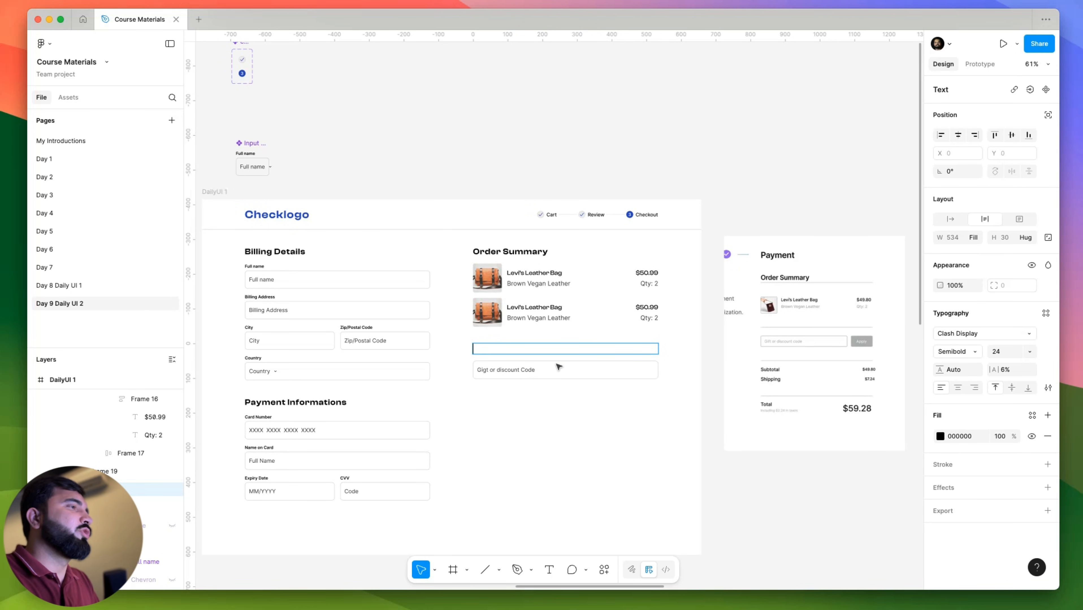
pyautogui.write('mote')
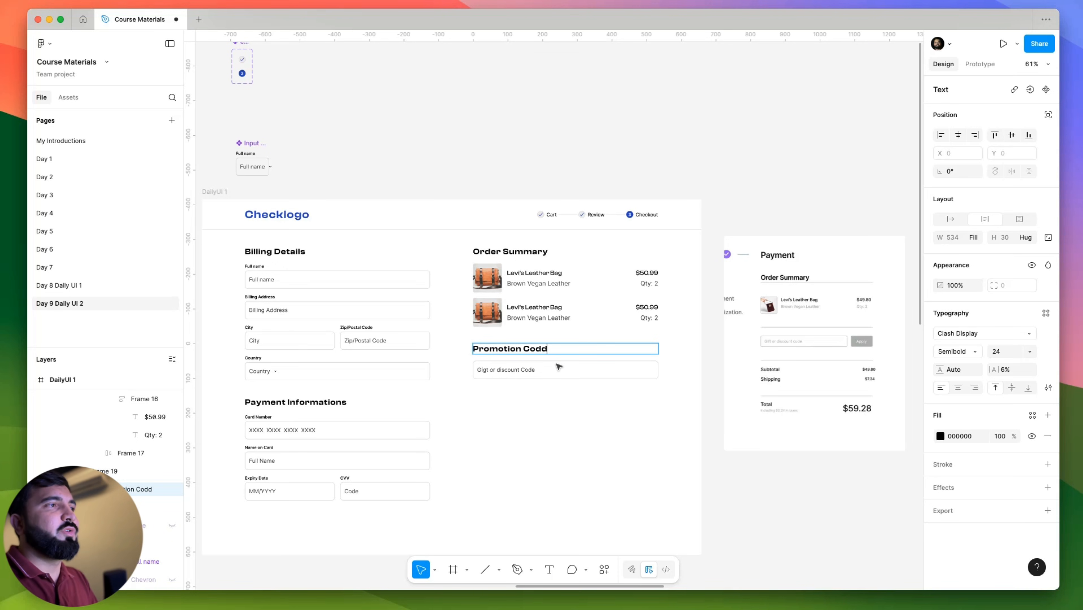
pyautogui.press('Escape')
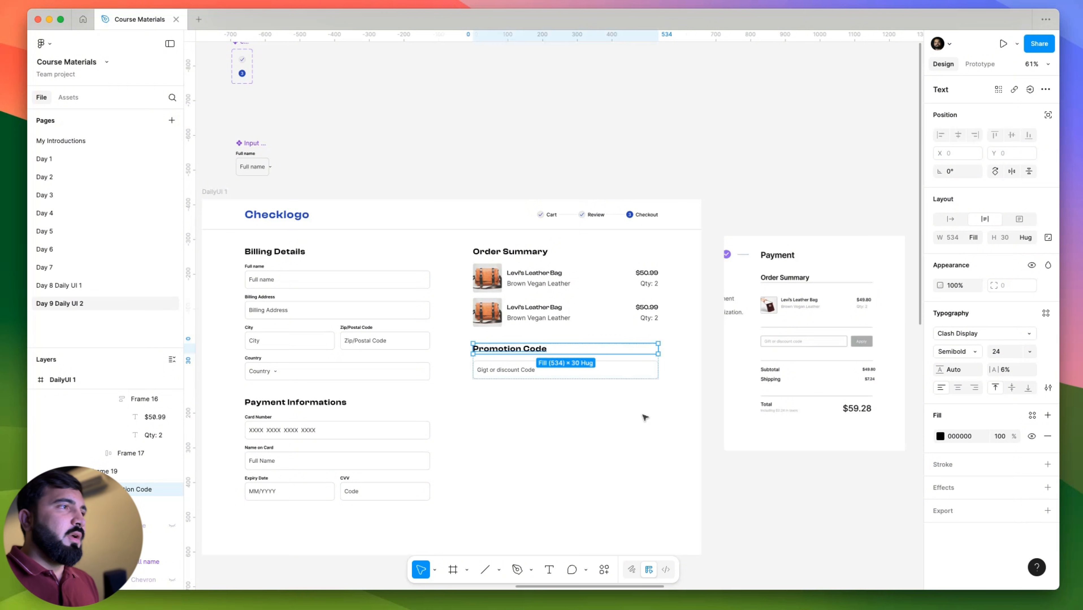
# Correct the placeholder inside the promotion code field to read "Gift or discount Code".
pyautogui.keyDown('ctrl'); pyautogui.scroll(3, 503, 379); pyautogui.keyUp('ctrl')
pyautogui.click(495, 373)
pyautogui.keyDown('ctrl'); pyautogui.scroll(5, 494, 373); pyautogui.keyUp('ctrl')
pyautogui.doubleClick(481, 363)
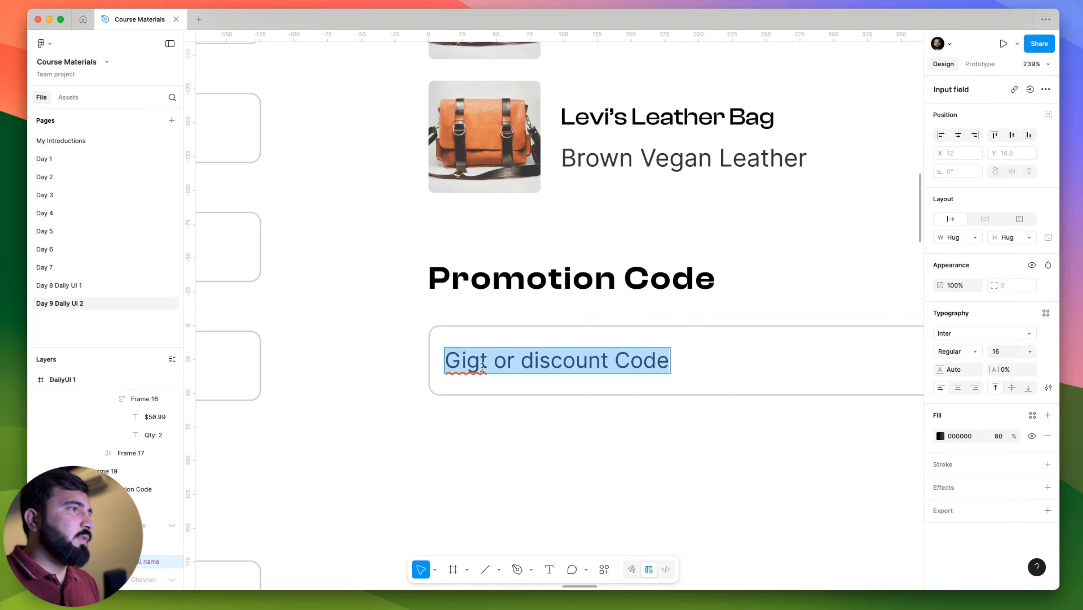
pyautogui.click(483, 363)
pyautogui.hotkey('shift', 'Left')
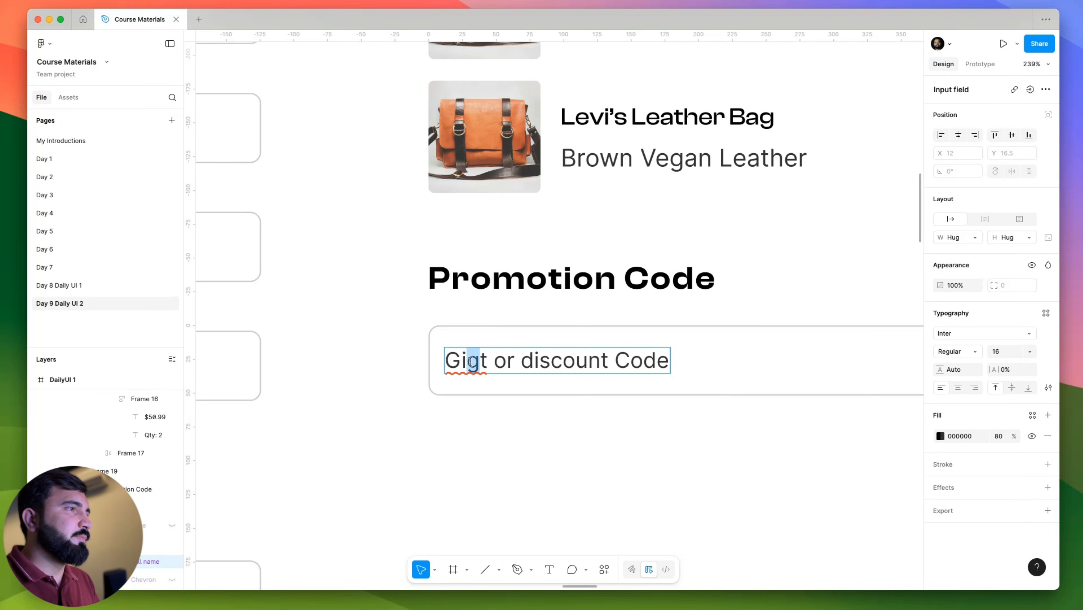
pyautogui.write('f')
pyautogui.click(563, 449)
pyautogui.keyDown('ctrl'); pyautogui.scroll(-5, 510, 355); pyautogui.keyUp('ctrl')
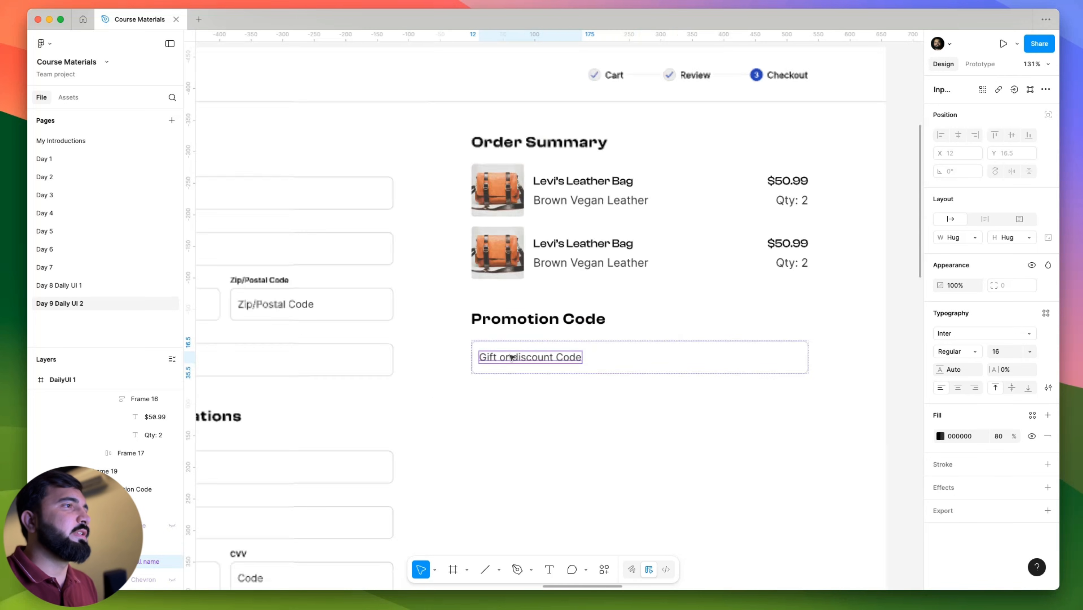
# Compare the promotion code section with the Payment reference's discount field and Apply button layout.
pyautogui.click(786, 445)
pyautogui.moveTo(705, 395); pyautogui.dragTo(454, 365)
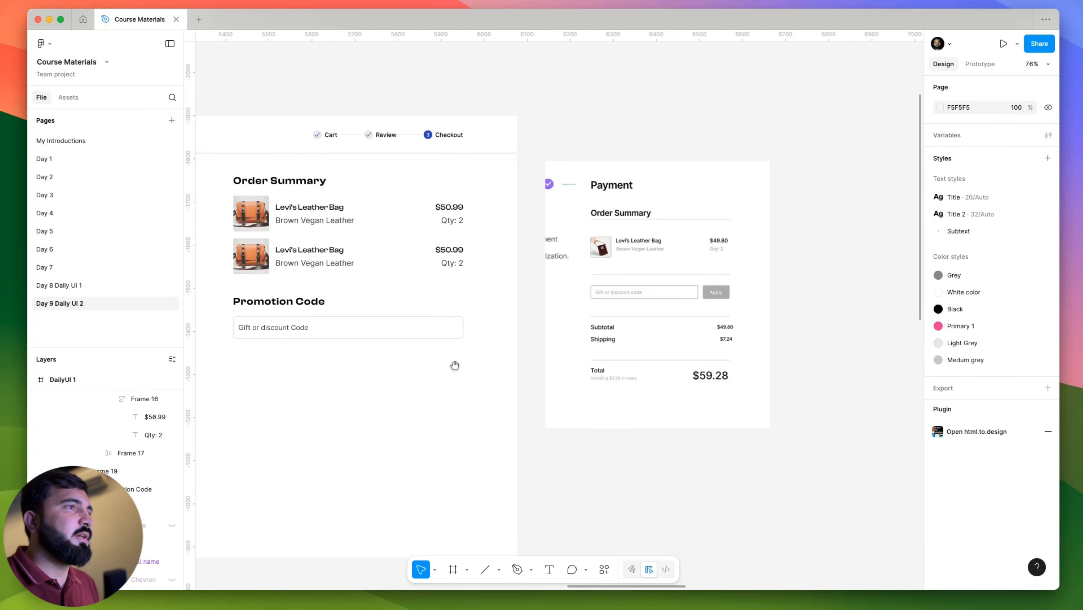
pyautogui.keyDown('ctrl'); pyautogui.scroll(-1, 419, 333); pyautogui.keyUp('ctrl')
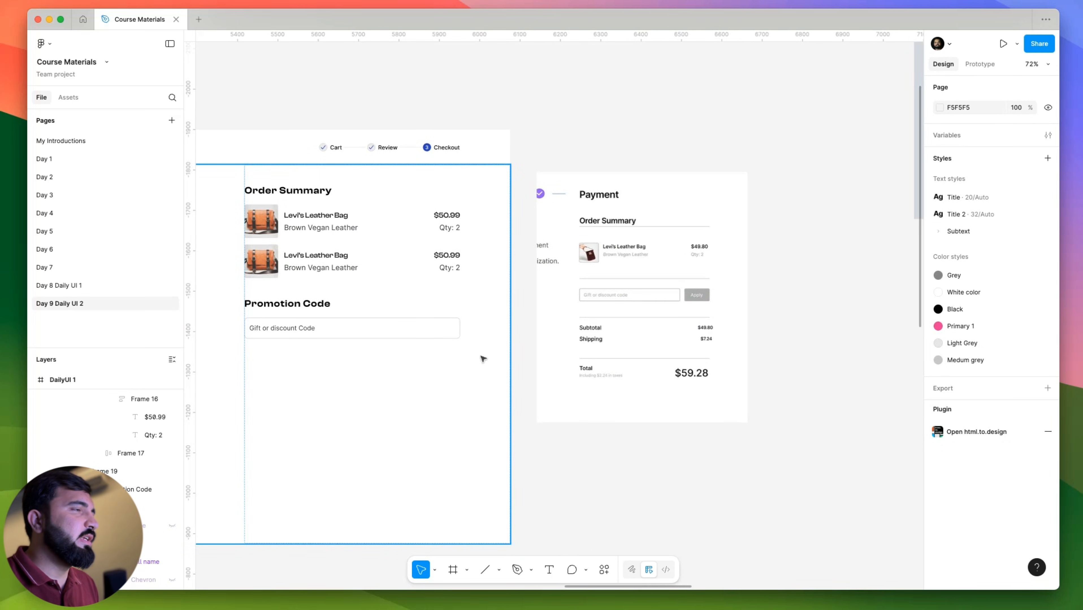
pyautogui.scroll(3, 363, 330)
pyautogui.click(305, 336)
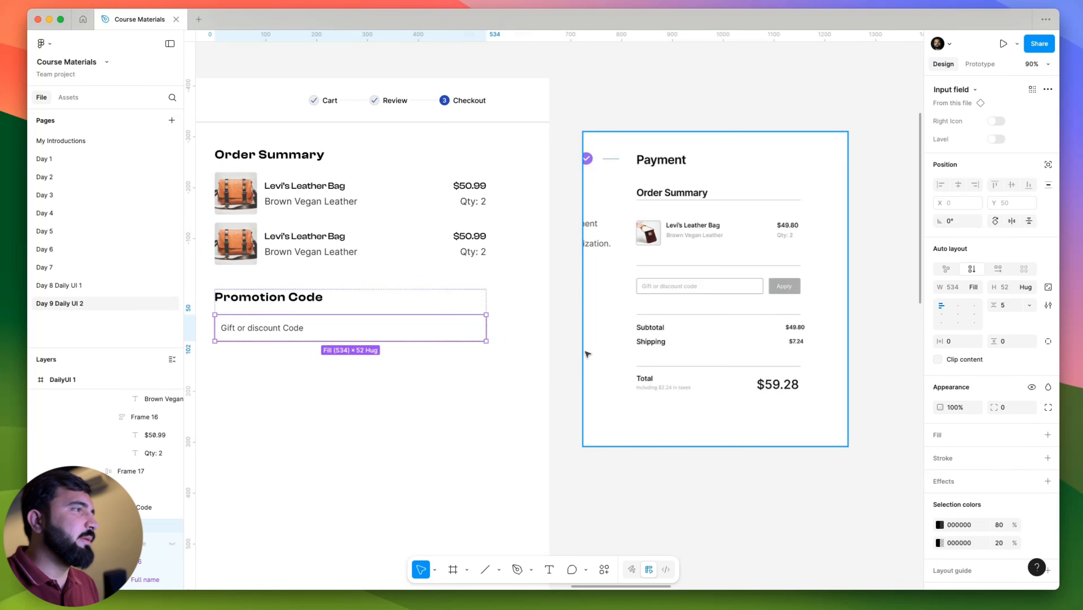
pyautogui.scroll(-5, 496, 346)
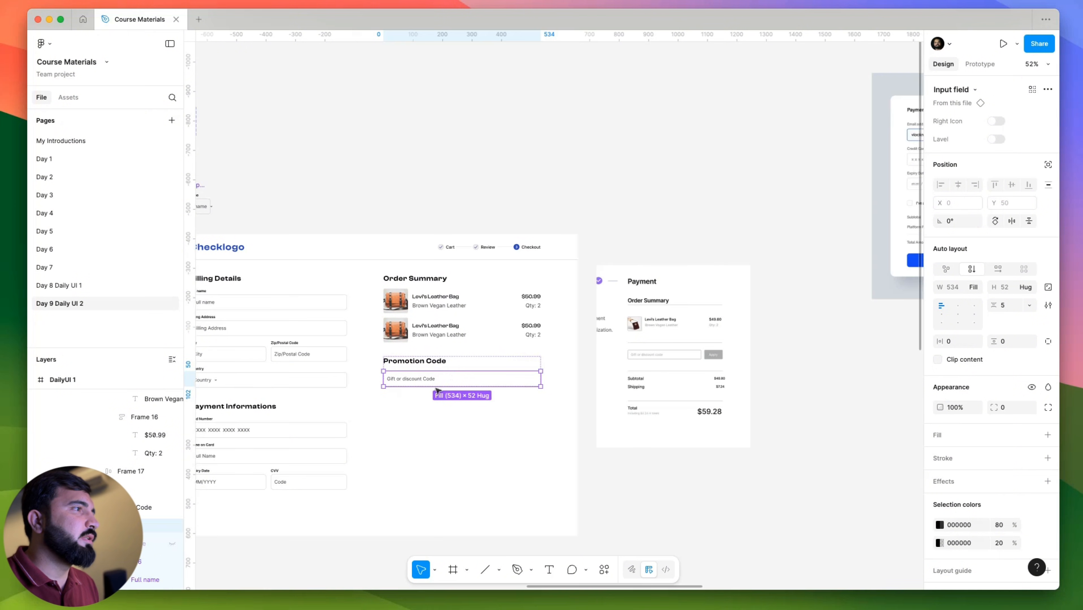
pyautogui.scroll(6, 437, 390)
pyautogui.click(675, 430)
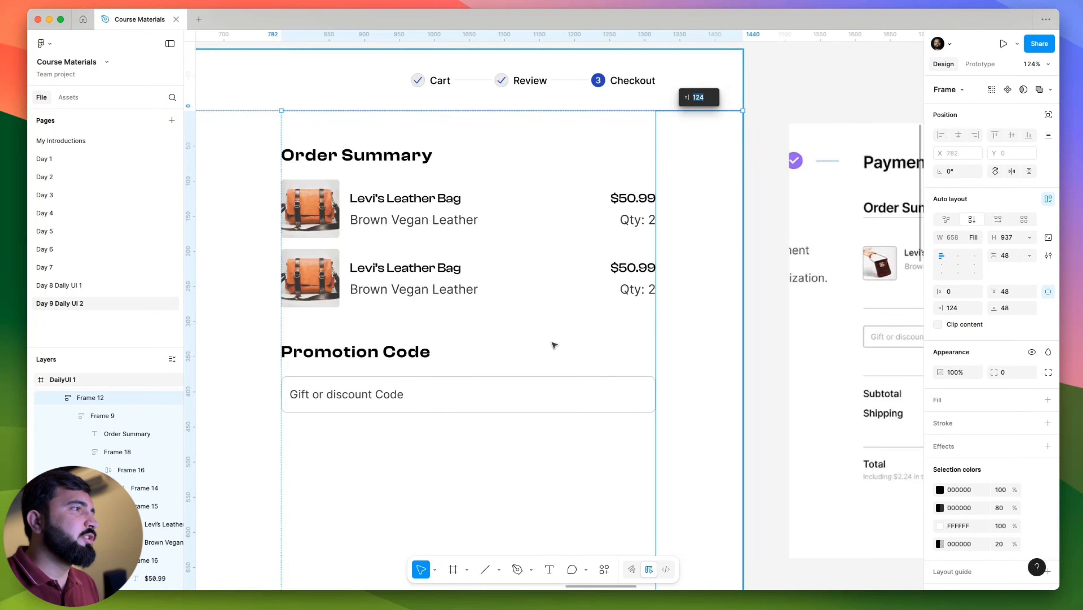
pyautogui.scroll(-6, 554, 345)
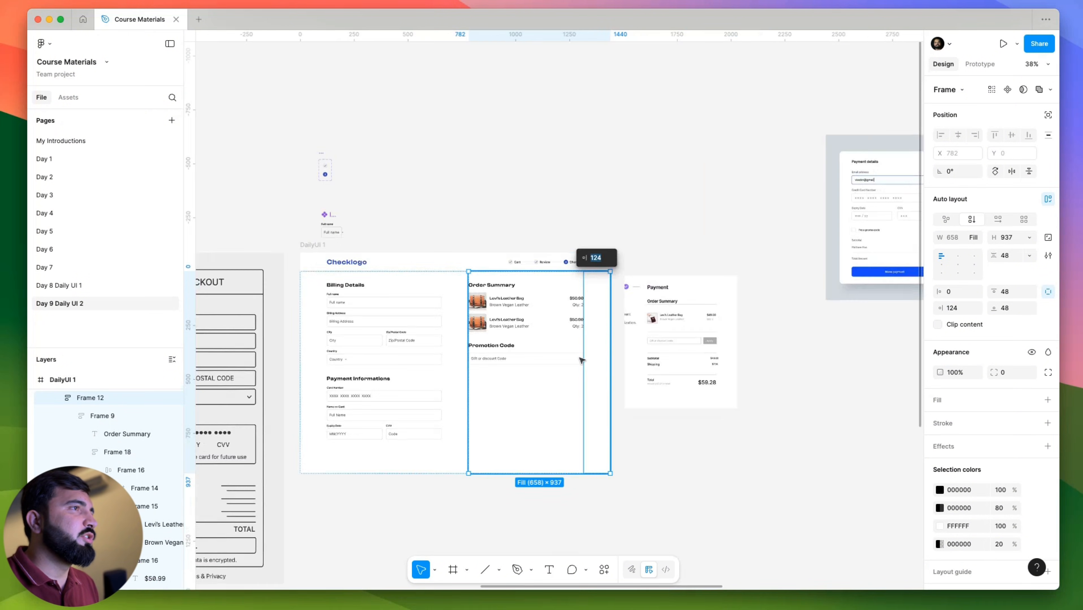
# Add a text layer reading "Button" on the empty canvas beside the Input field main component.
pyautogui.click(539, 186)
pyautogui.scroll(8, 399, 188)
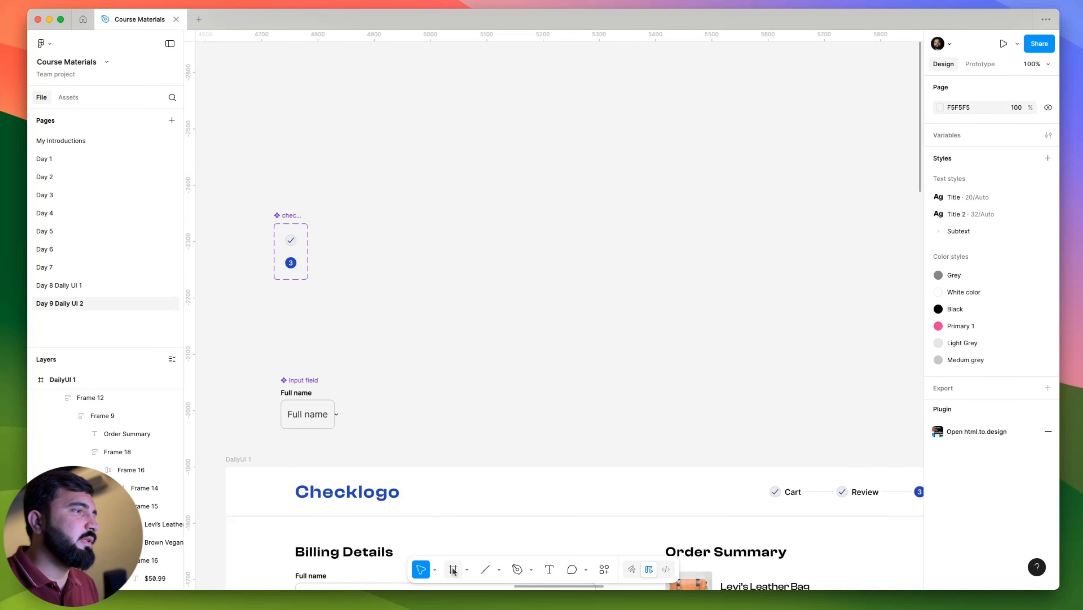
pyautogui.press('t')
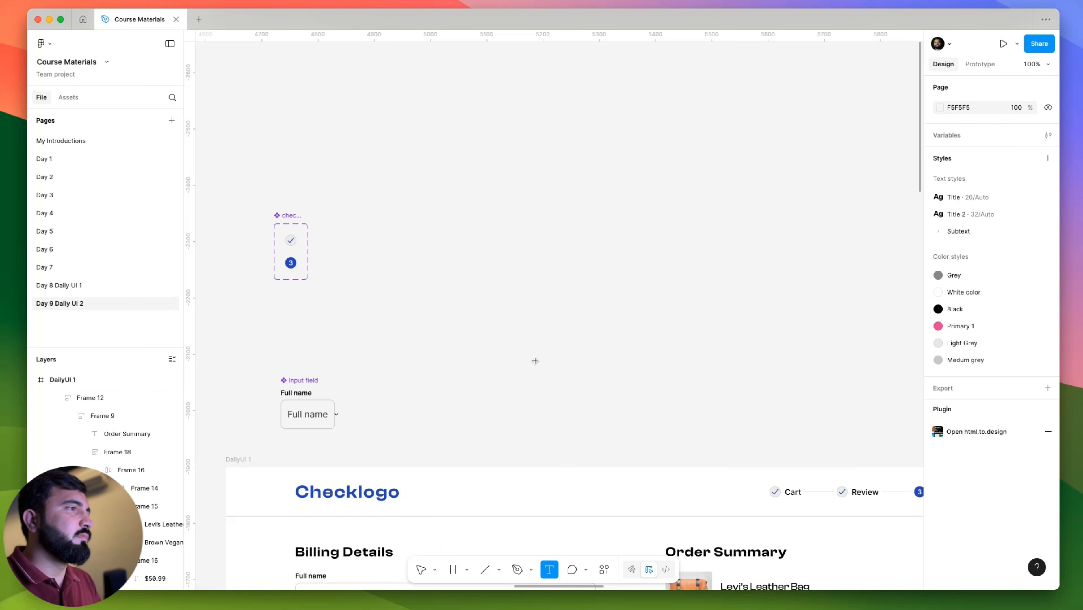
pyautogui.click(534, 363)
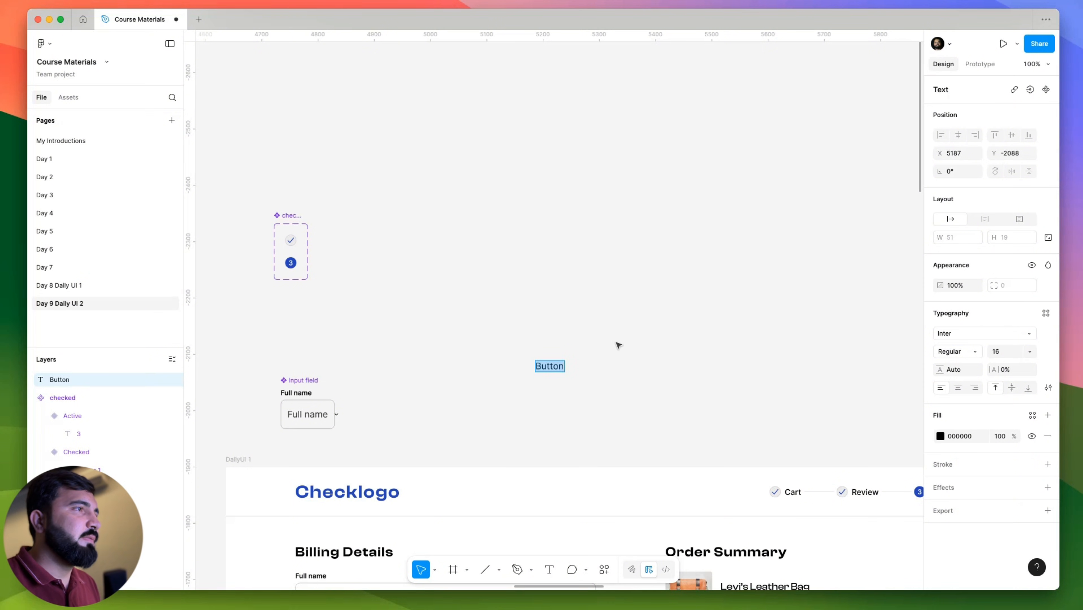
# Wrap the Button text in an auto layout frame, set its height to 56 and fill it with blue 2543BF.
pyautogui.press('Escape')
pyautogui.hotkey('shift', 'a')
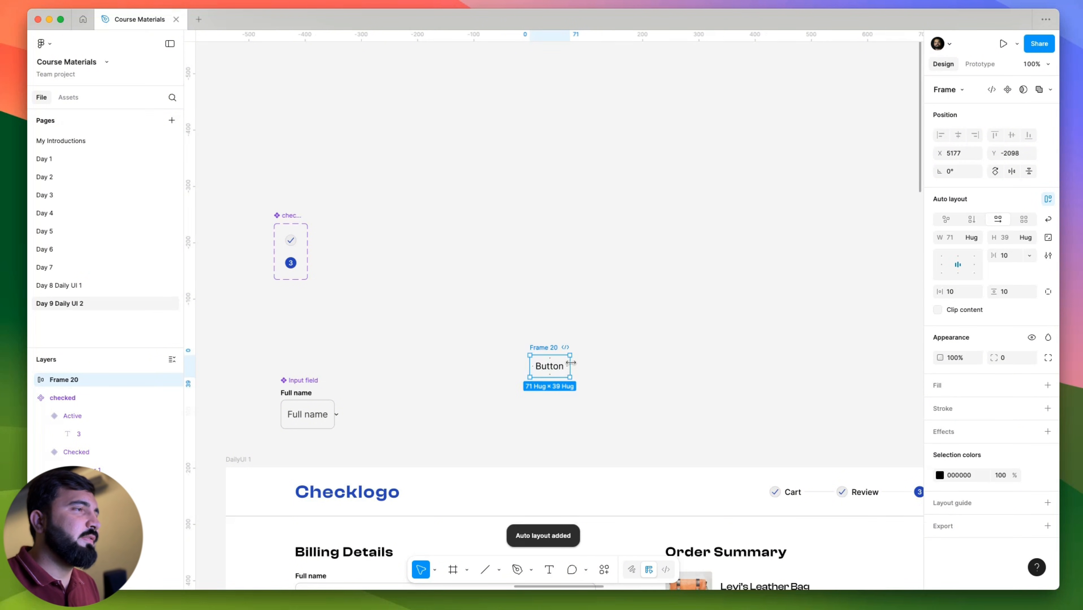
pyautogui.scroll(3, 556, 368)
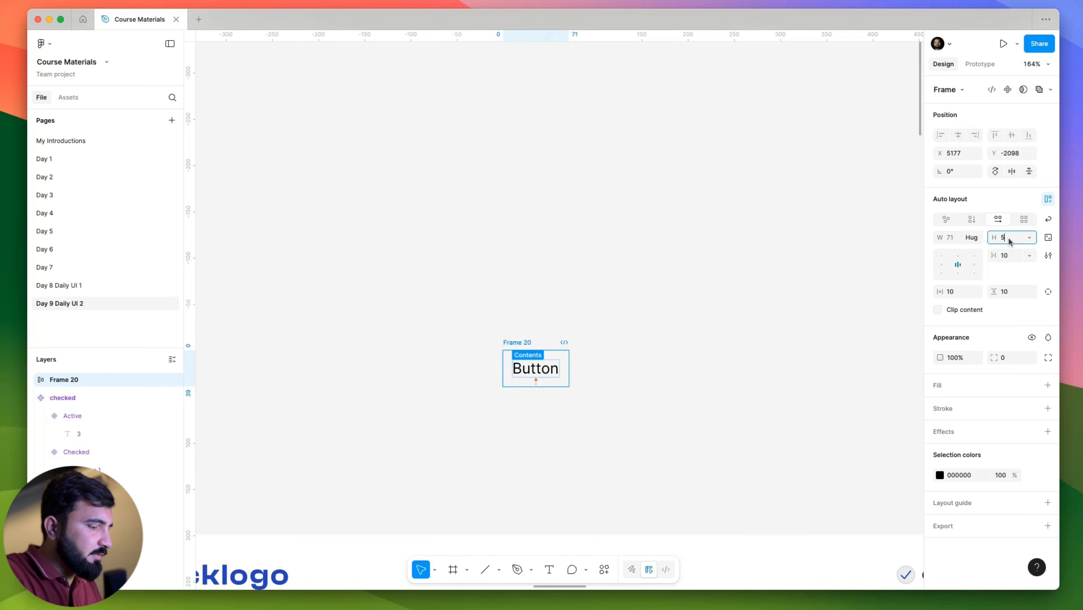
pyautogui.write('56')
pyautogui.press('Return')
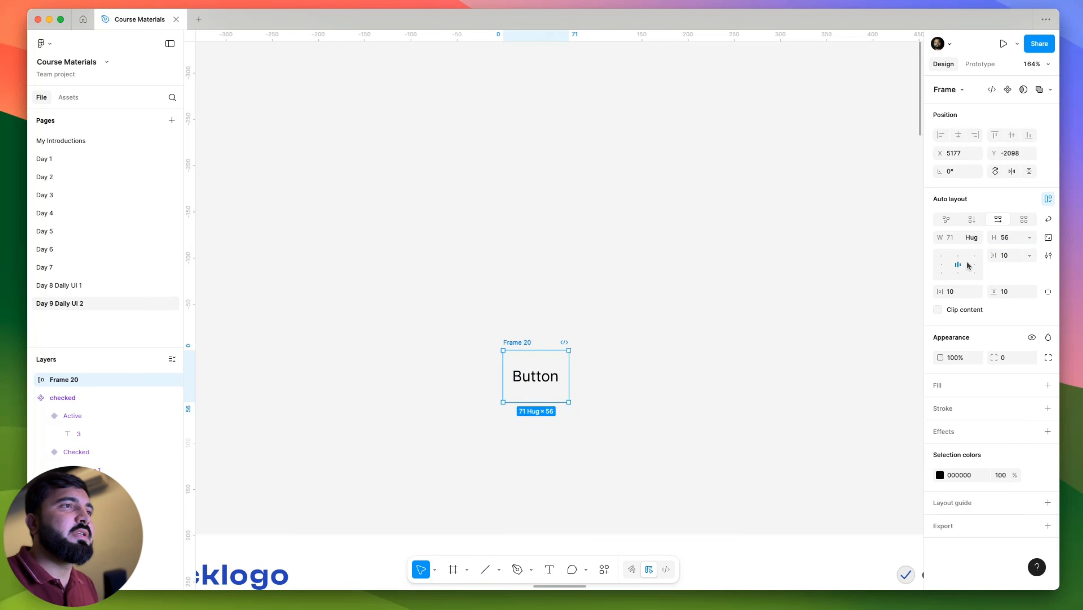
pyautogui.click(1047, 386)
pyautogui.click(856, 554)
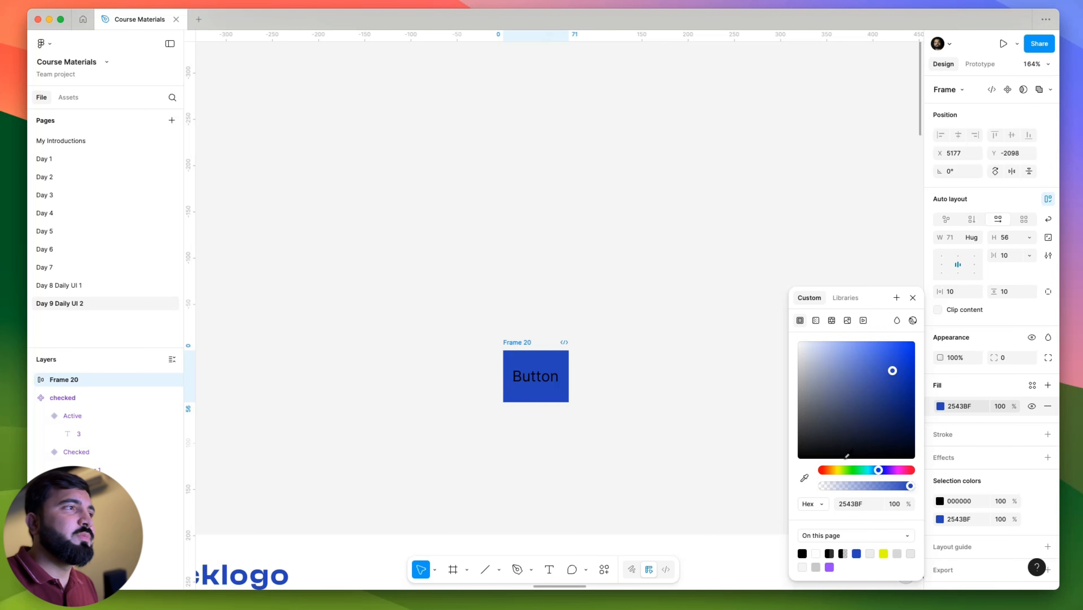
# Make the Button label bold and colour it white FFFFFF.
pyautogui.press('Return')
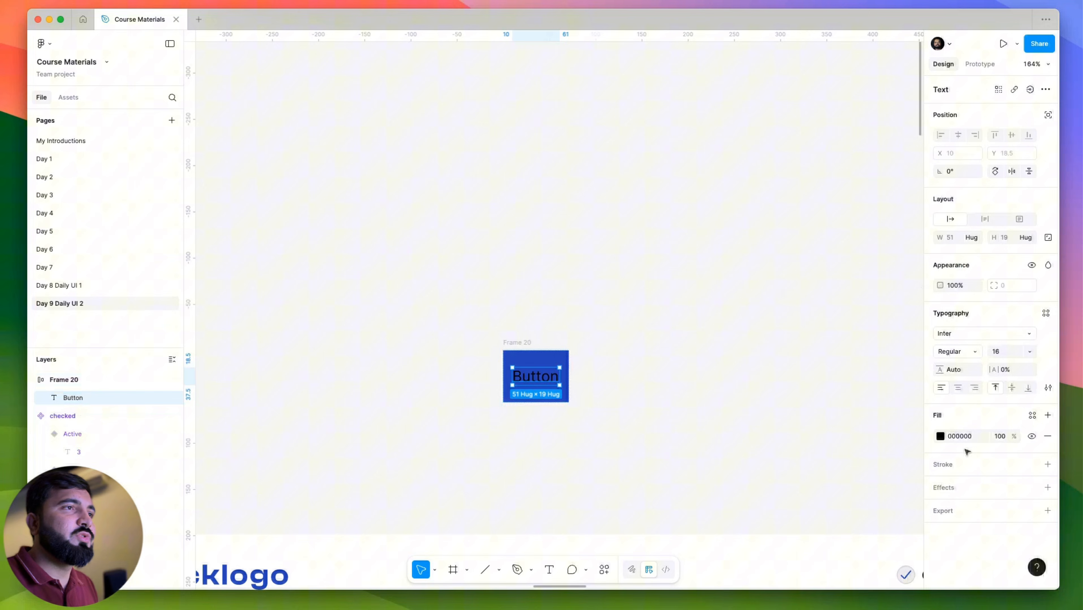
pyautogui.click(958, 352)
pyautogui.click(961, 391)
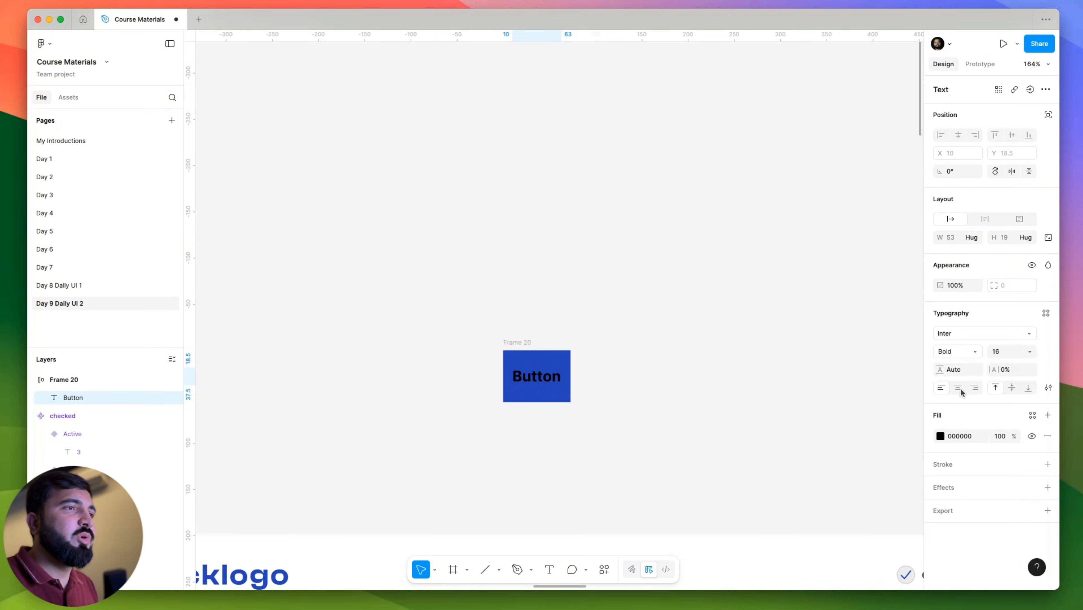
pyautogui.click(940, 436)
pyautogui.write('ffffff')
pyautogui.press('Return')
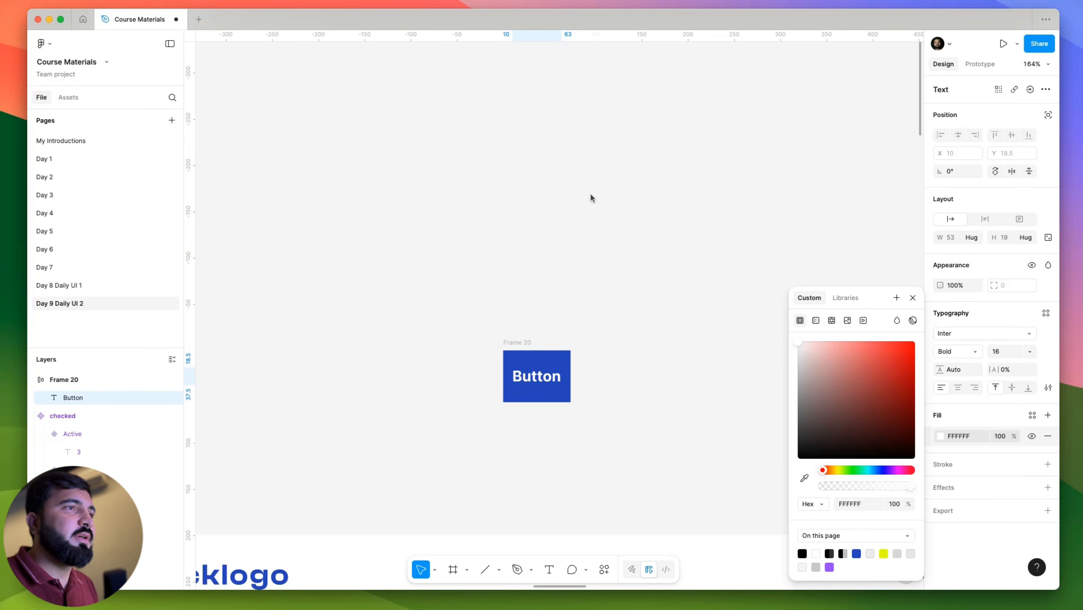
pyautogui.click(598, 222)
# Turn the blue button frame into a main component and rename it "Button".
pyautogui.click(520, 341)
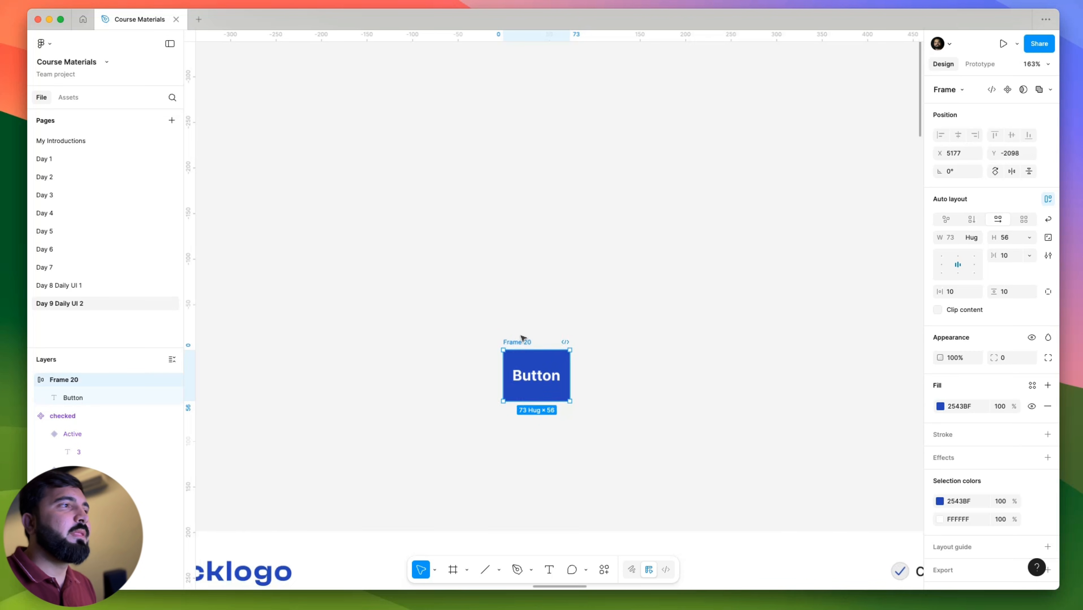
pyautogui.scroll(-5, 522, 337)
pyautogui.scroll(-3, 522, 338)
pyautogui.press('super+alt+k')
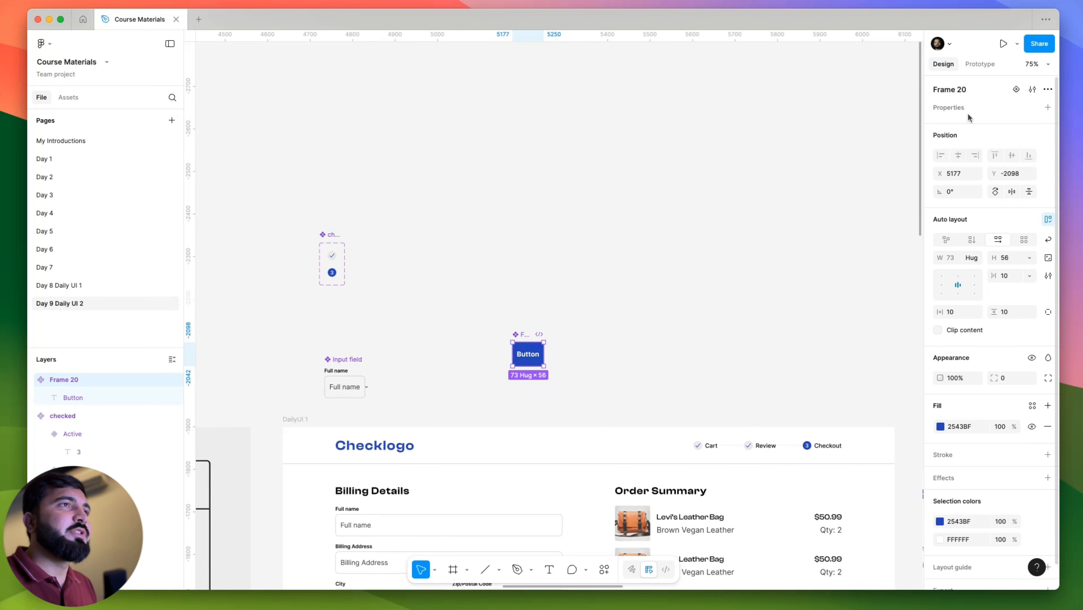
pyautogui.scroll(5, 530, 334)
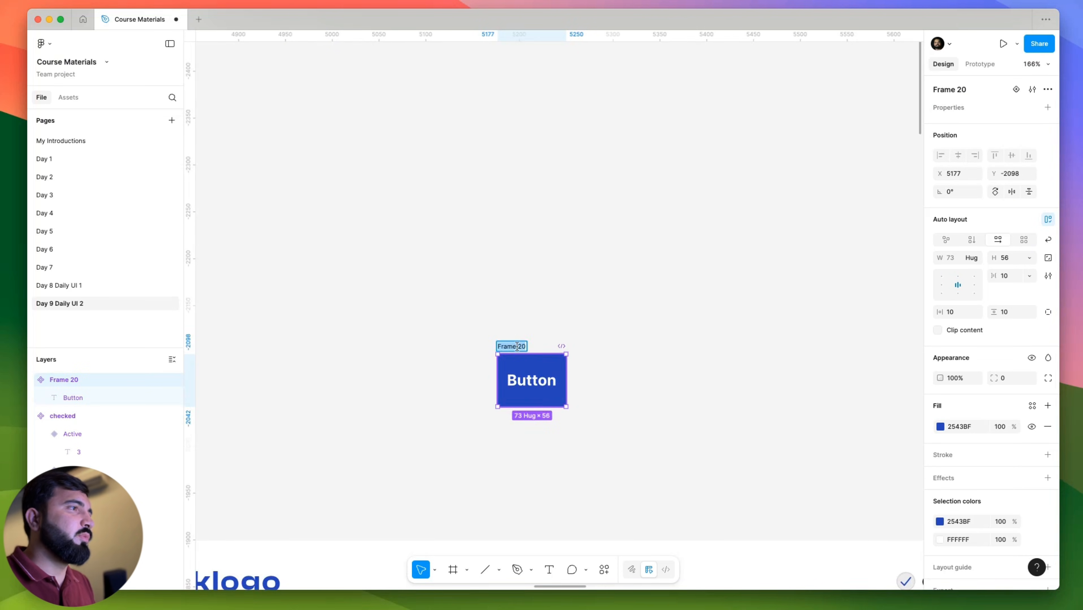
pyautogui.write('Button')
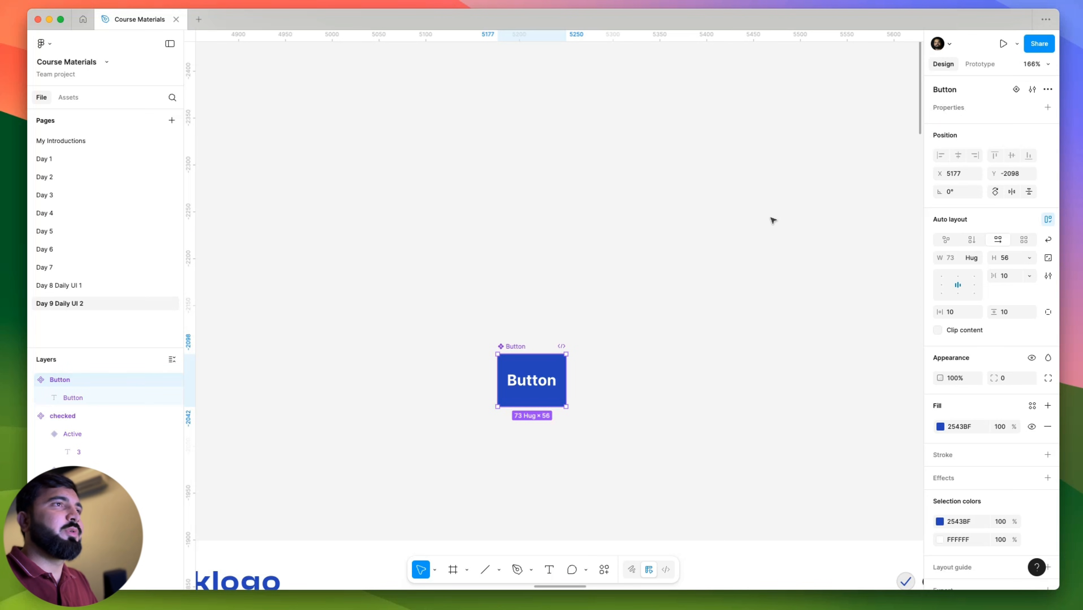
pyautogui.click(585, 365)
pyautogui.click(503, 357)
pyautogui.click(580, 368)
pyautogui.scroll(-5, 580, 367)
pyautogui.moveTo(580, 367); pyautogui.dragTo(350, 240)
pyautogui.moveTo(294, 199); pyautogui.dragTo(395, 520)
pyautogui.scroll(2, 393, 530)
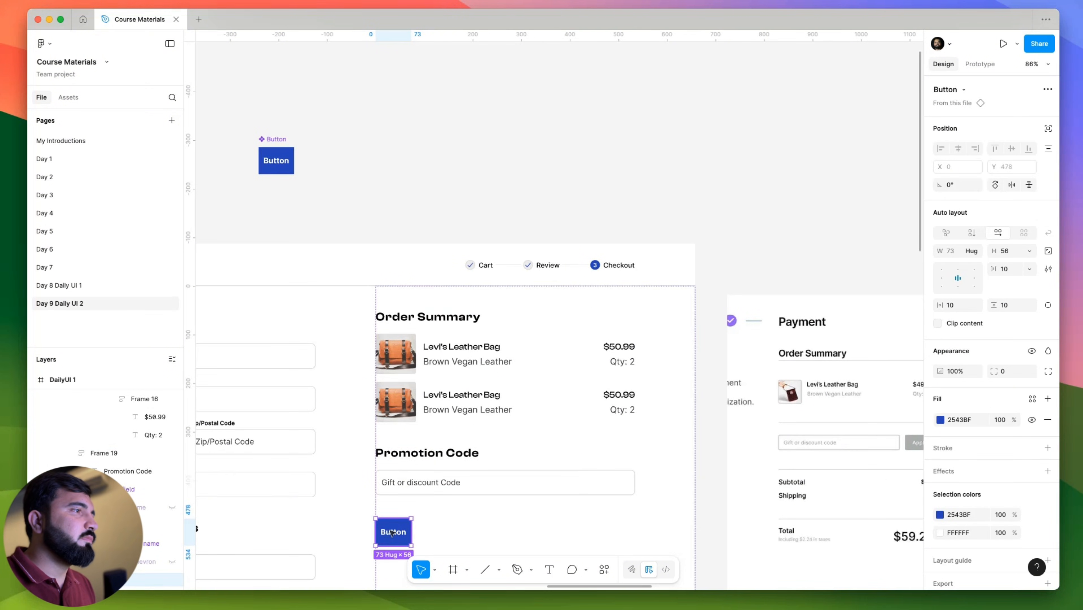
pyautogui.press('Delete')
# Paste a Button instance into the Promotion Code section, directly below the discount code field.
pyautogui.click(414, 487)
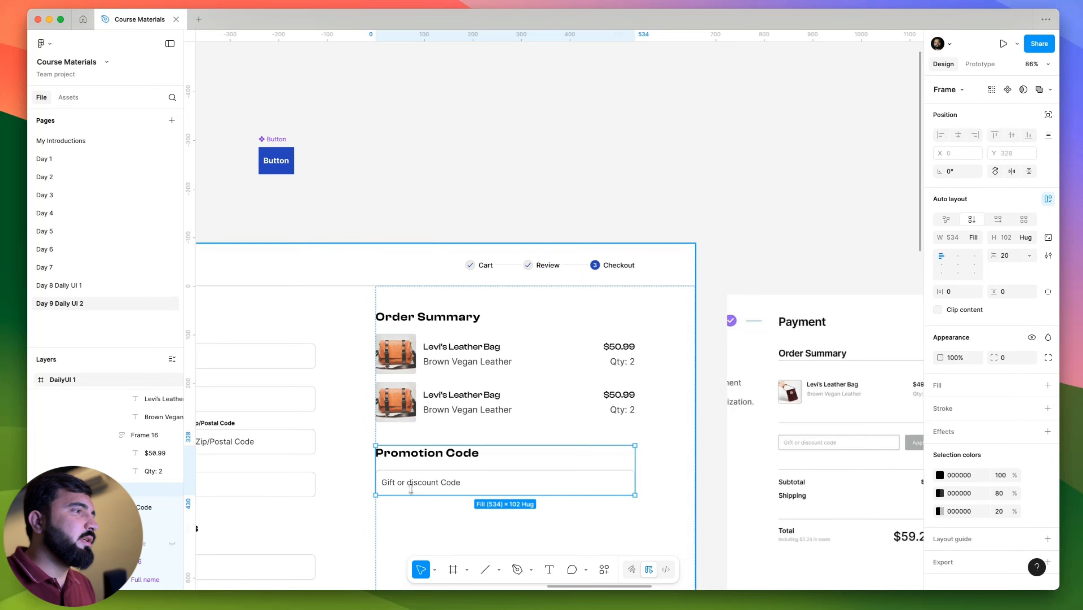
pyautogui.click(445, 460)
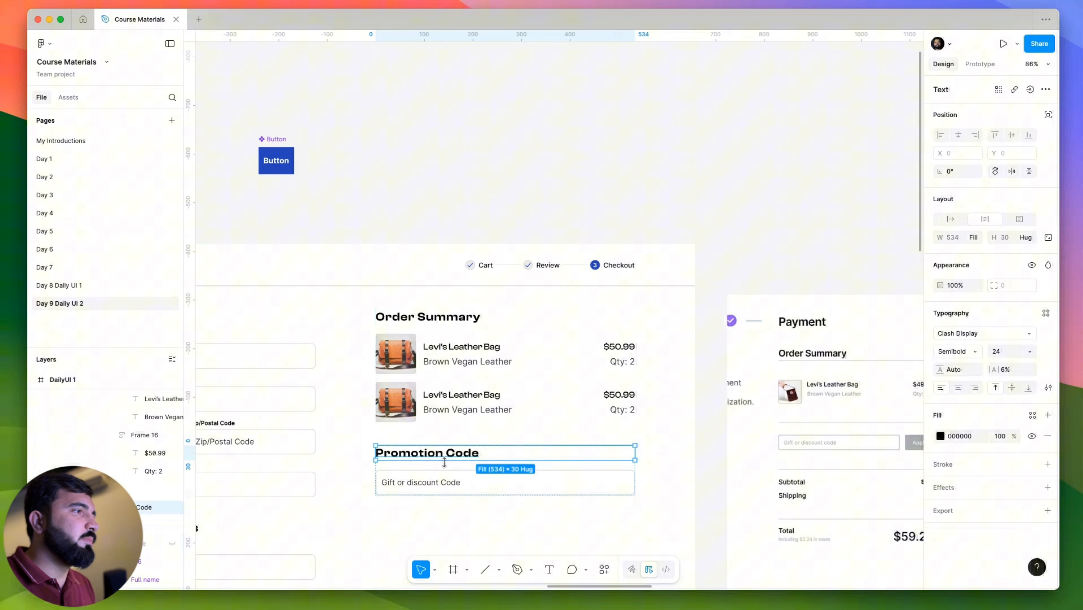
pyautogui.click(466, 475)
pyautogui.hotkey('ctrl', 'v')
# Group the discount code field and the Button instance in their own auto layout frame with a horizontal direction.
pyautogui.scroll(5, 436, 457)
pyautogui.click(428, 362)
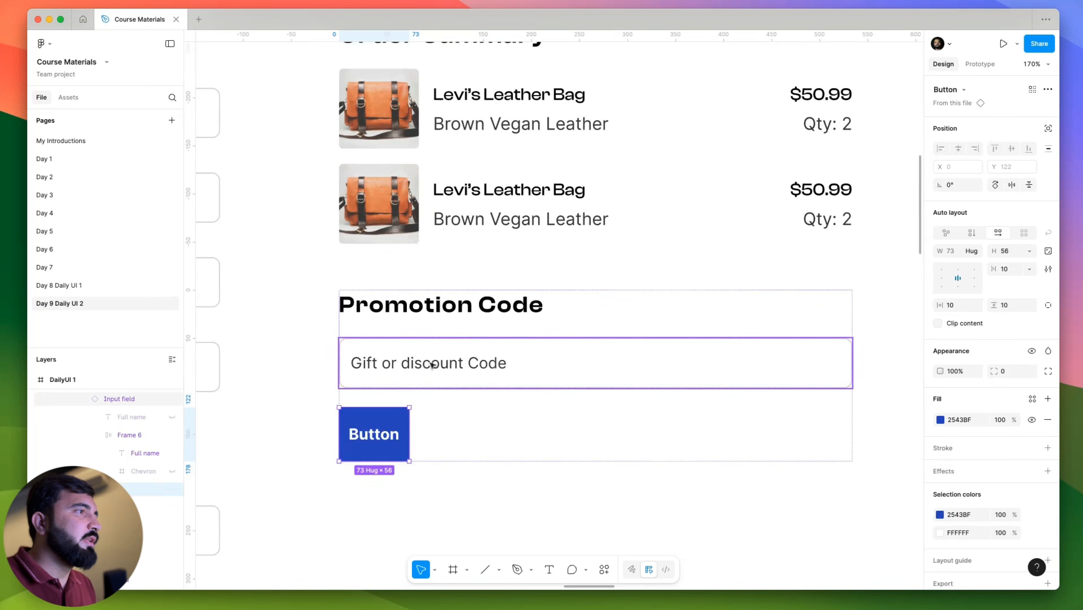
pyautogui.keyDown('shift'); pyautogui.click(383, 426); pyautogui.keyUp('shift')
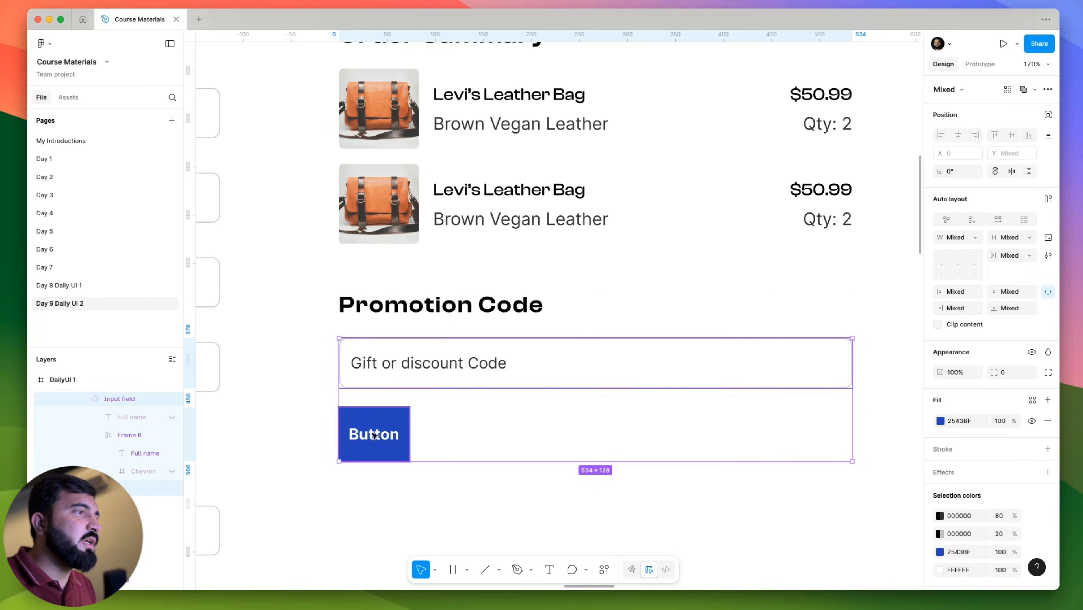
pyautogui.hotkey('shift', 'a')
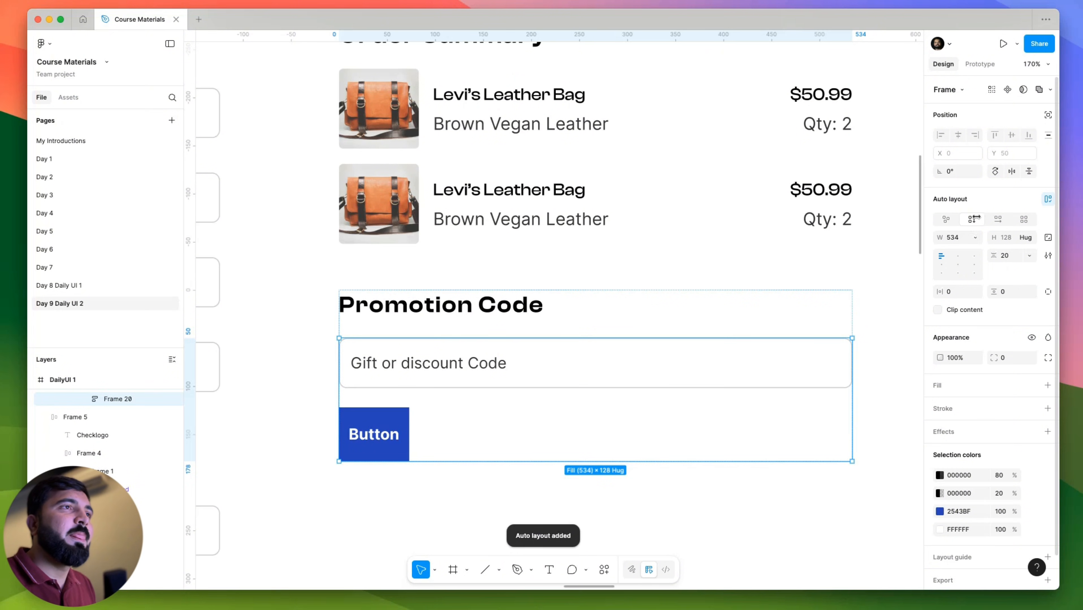
pyautogui.click(996, 219)
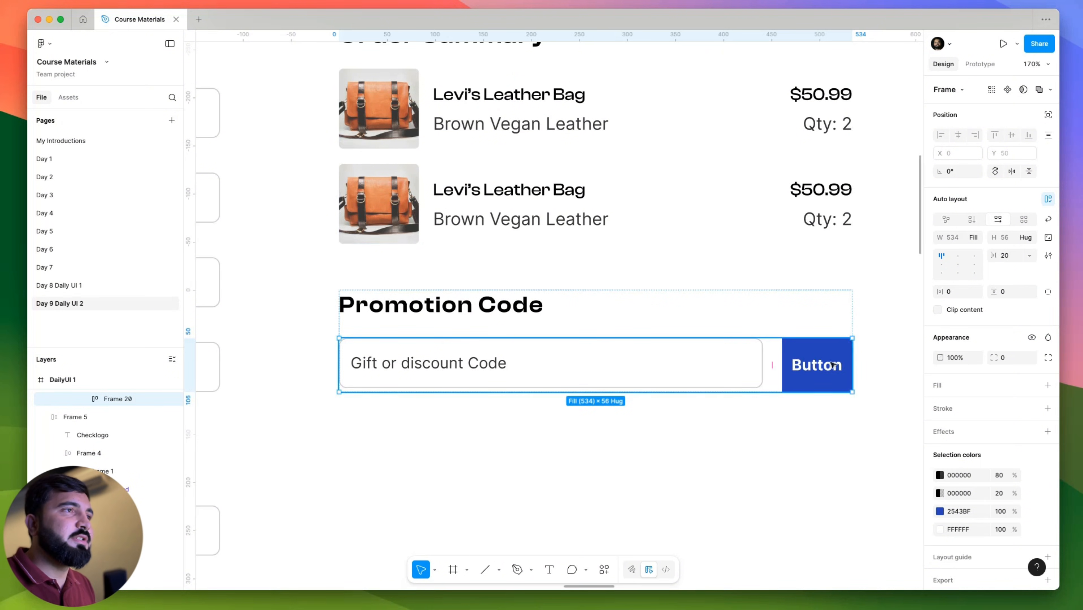
# Match the Button instance to the discount code field by setting its height to 52 and its corner radius to 8.
pyautogui.scroll(5, 804, 363)
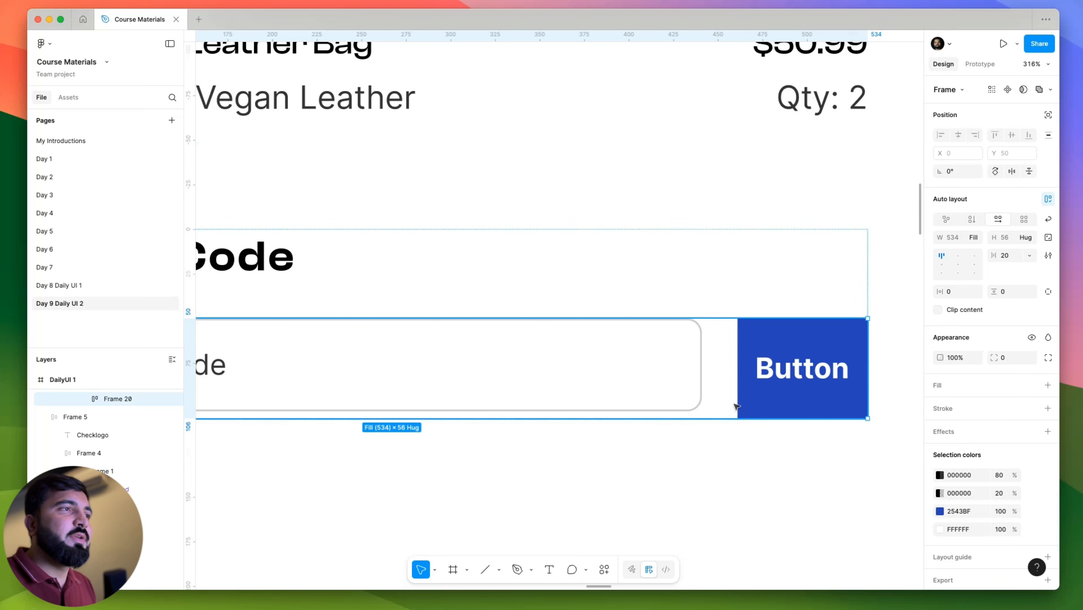
pyautogui.doubleClick(769, 402)
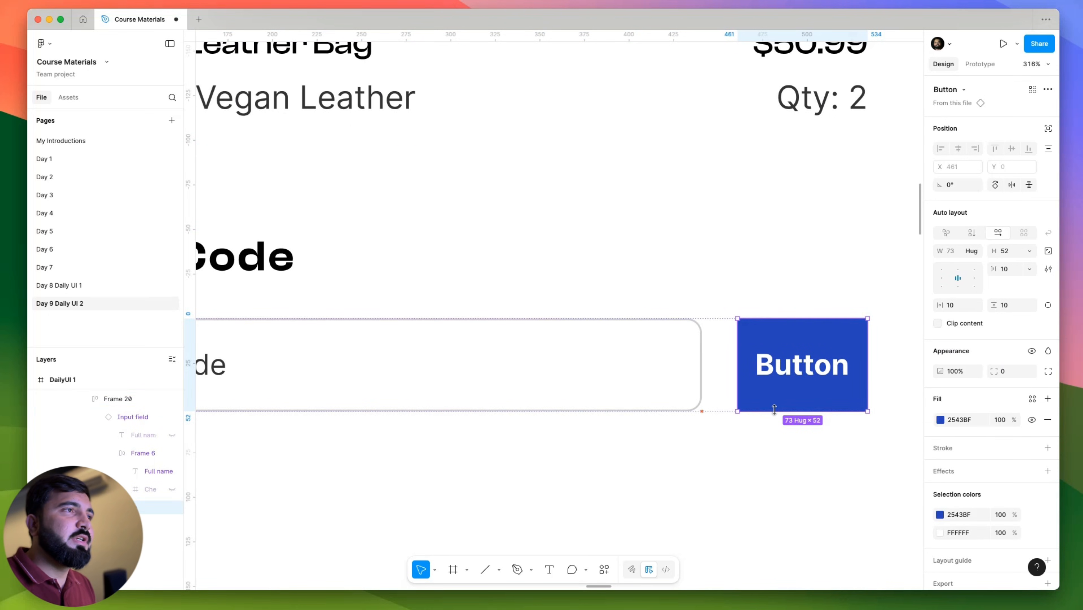
pyautogui.moveTo(771, 416); pyautogui.dragTo(772, 411)
pyautogui.click(692, 345)
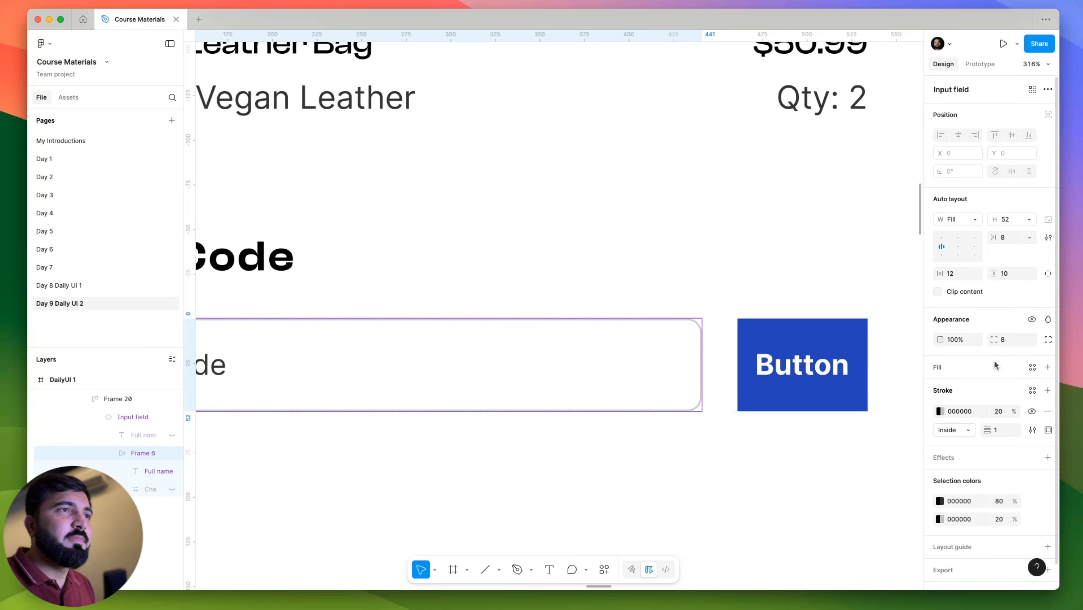
pyautogui.press('Tab')
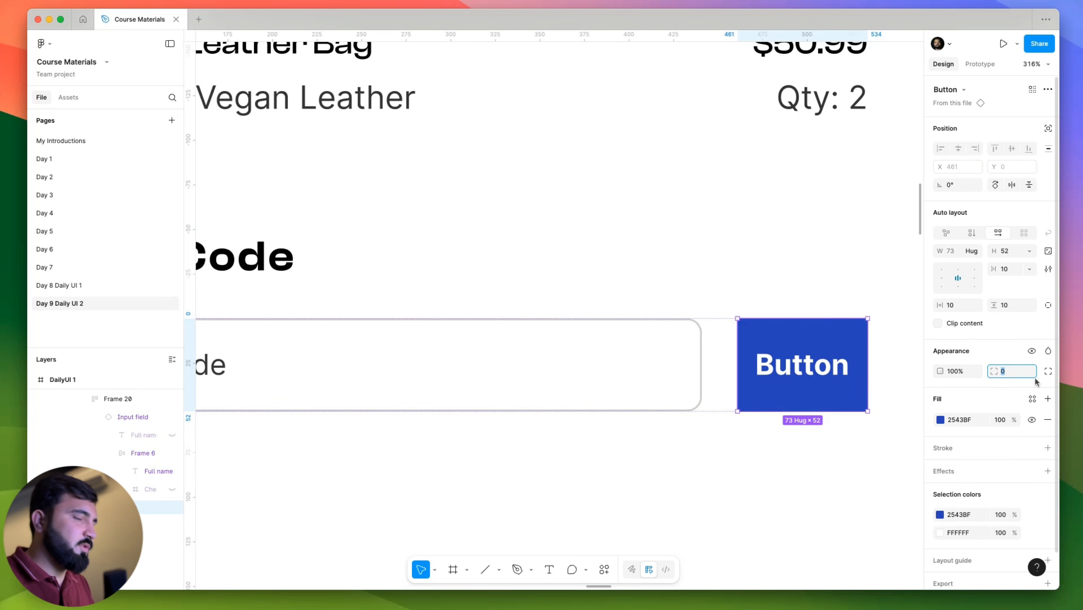
pyautogui.press('Escape')
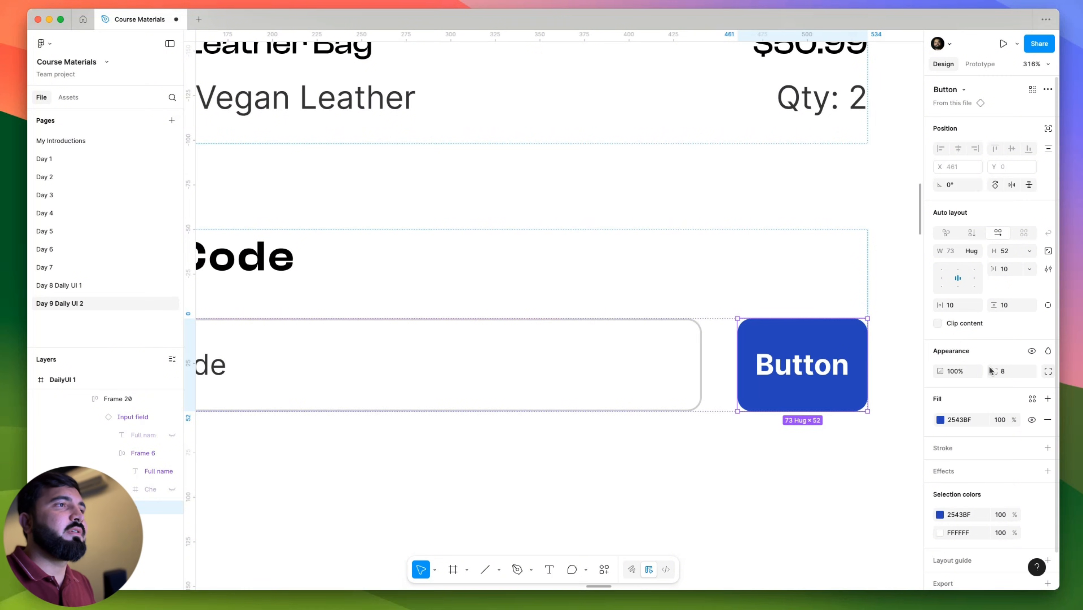
# Change the label of the promotion code button to "Apply".
pyautogui.scroll(-5, 827, 359)
pyautogui.doubleClick(826, 363)
pyautogui.write('A')
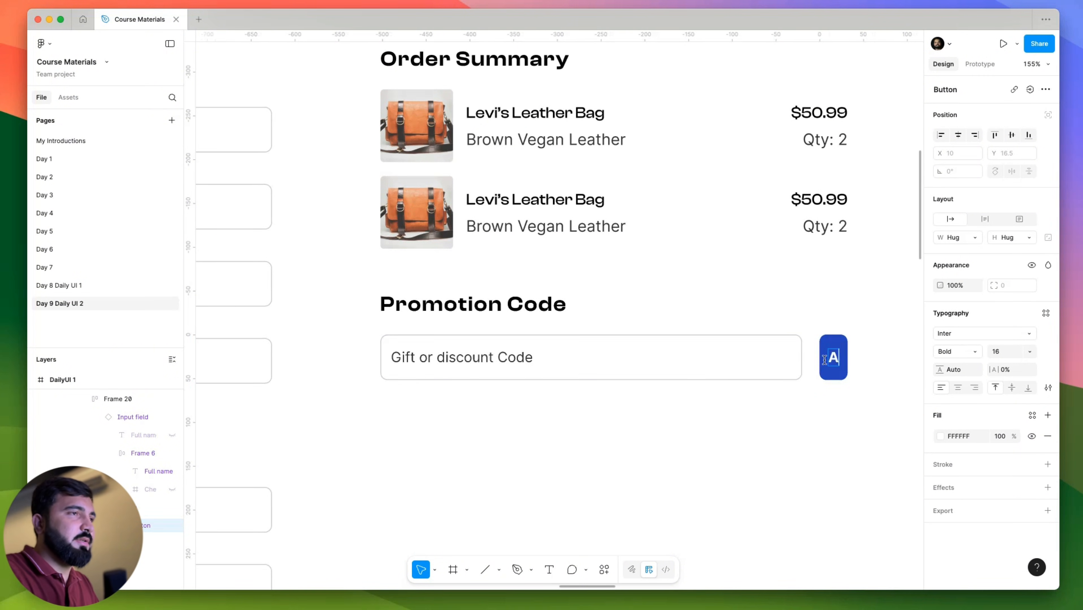
pyautogui.write('pply')
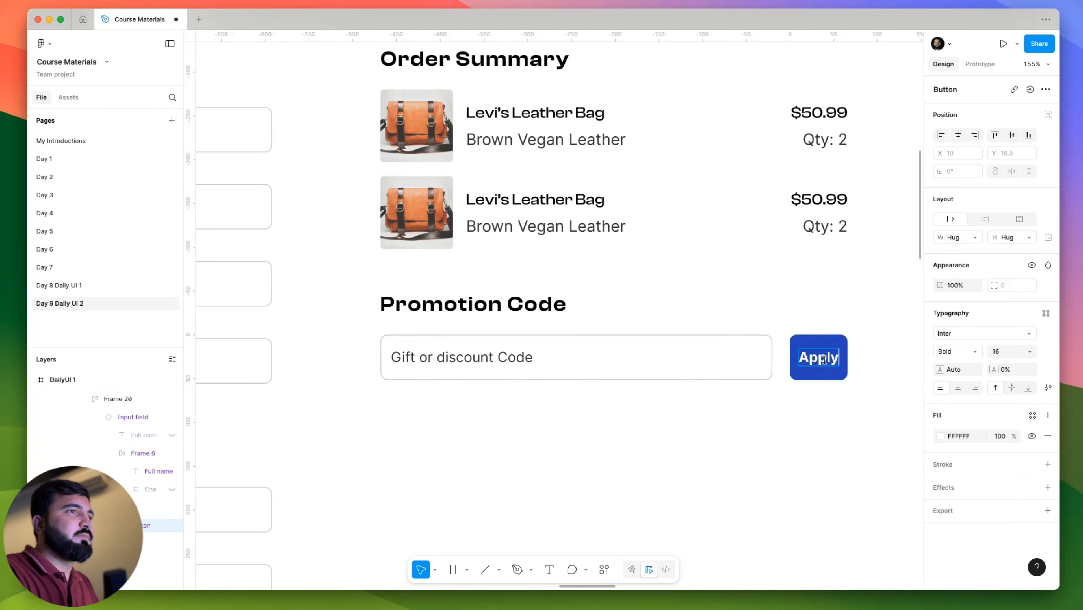
pyautogui.press('Escape')
# Compare the promotion code row and its Apply button with the Payment reference.
pyautogui.hotkey('shift', '1')
pyautogui.press('Escape')
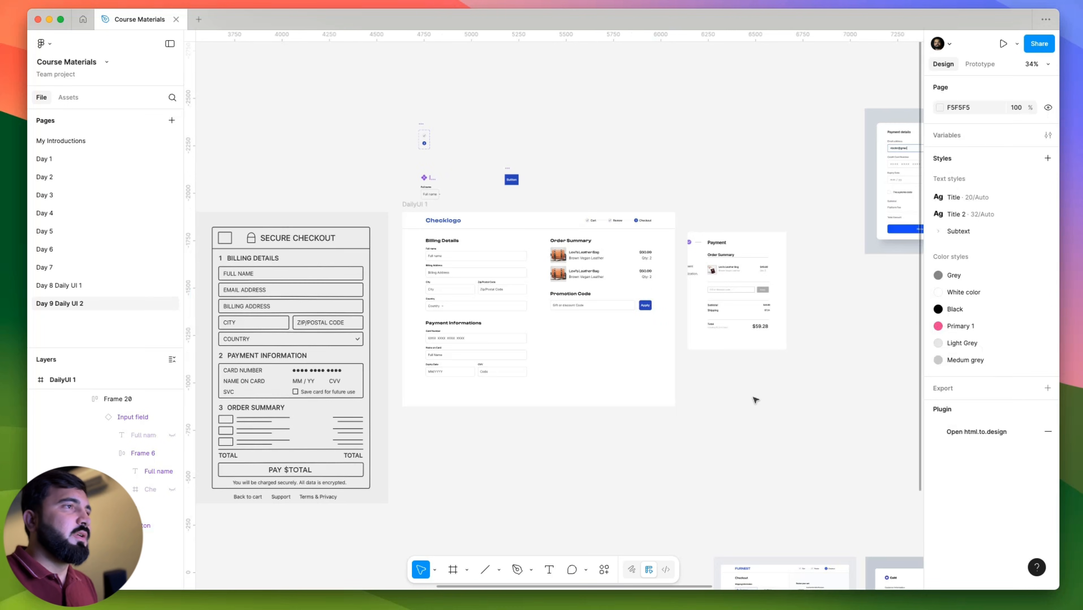
pyautogui.moveTo(757, 399); pyautogui.dragTo(773, 463)
pyautogui.scroll(10, 772, 464)
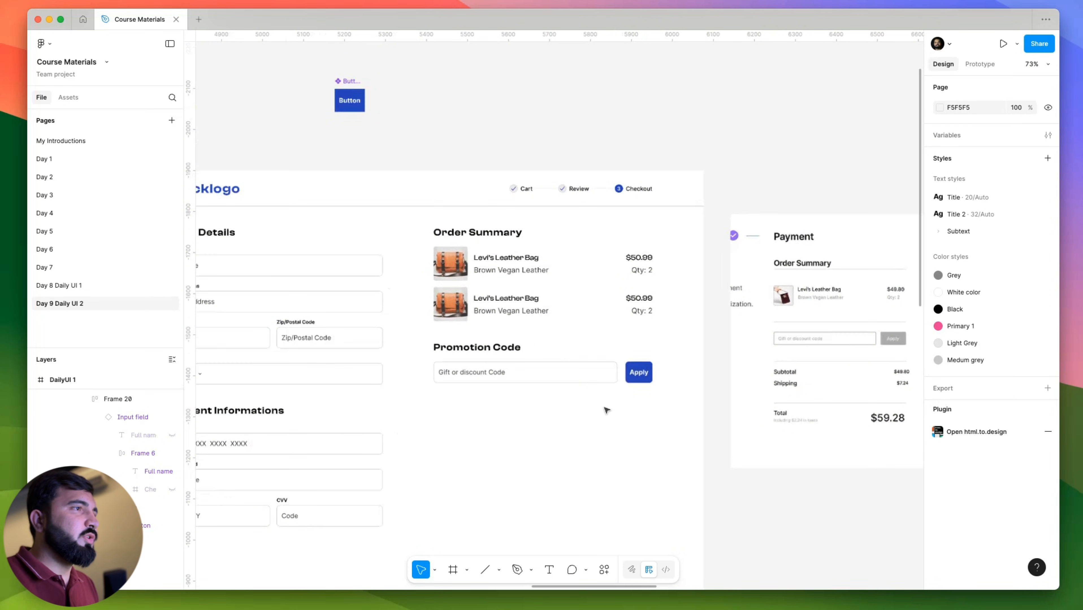
pyautogui.scroll(5, 891, 346)
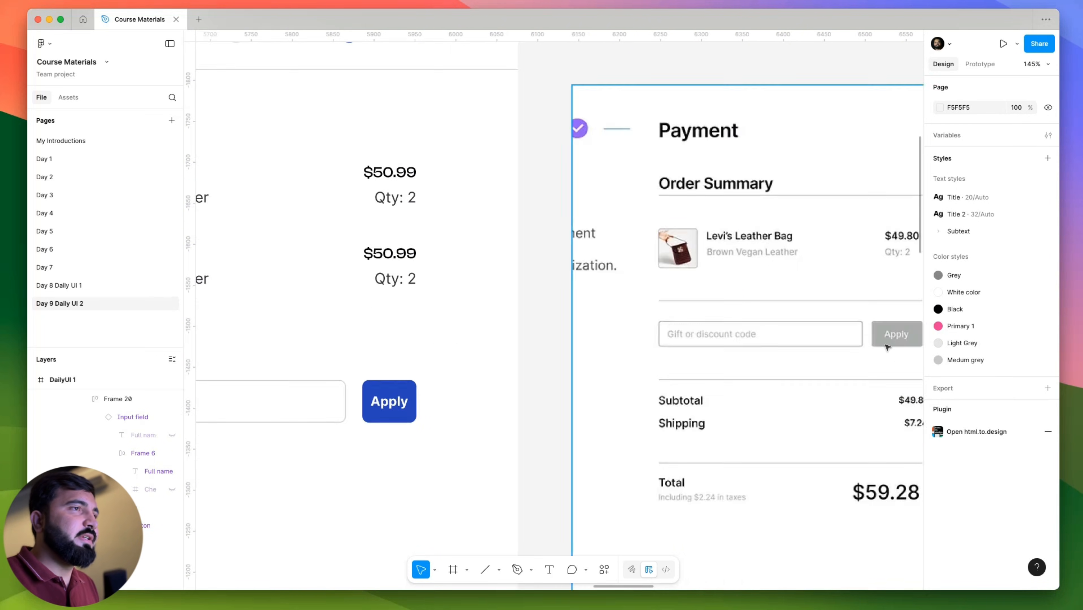
pyautogui.scroll(-3, 423, 410)
pyautogui.scroll(5, 427, 414)
# Add a second variant to the Button main component above the checkout page.
pyautogui.click(427, 414)
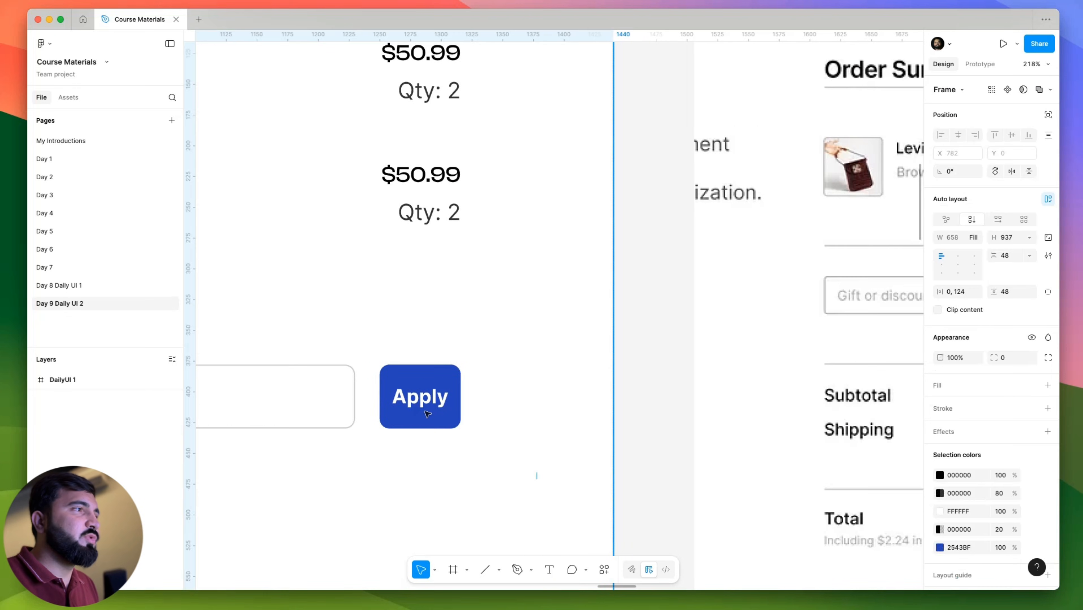
pyautogui.click(427, 414)
pyautogui.scroll(-10, 558, 399)
pyautogui.scroll(5, 353, 248)
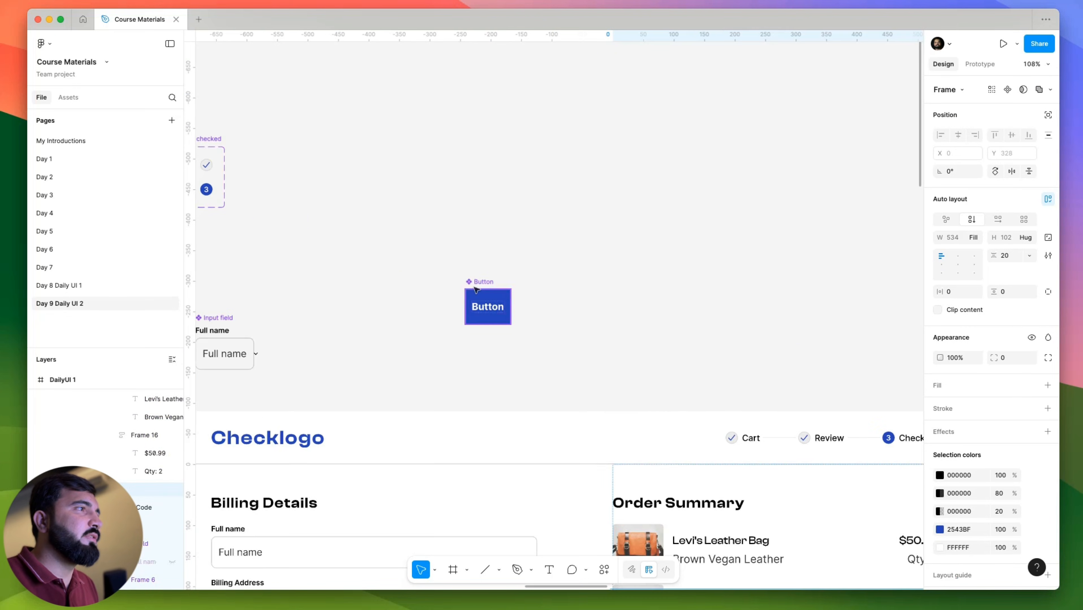
pyautogui.click(506, 300)
pyautogui.click(1016, 89)
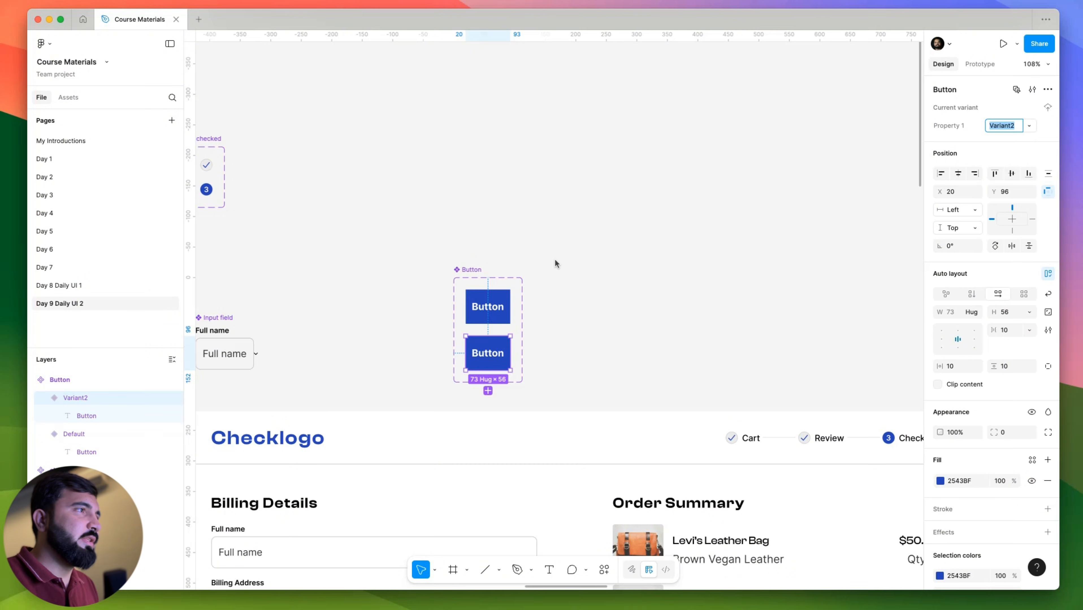
# Set the corner radius of both Button variants to 8.
pyautogui.scroll(5, 535, 324)
pyautogui.press('super+a')
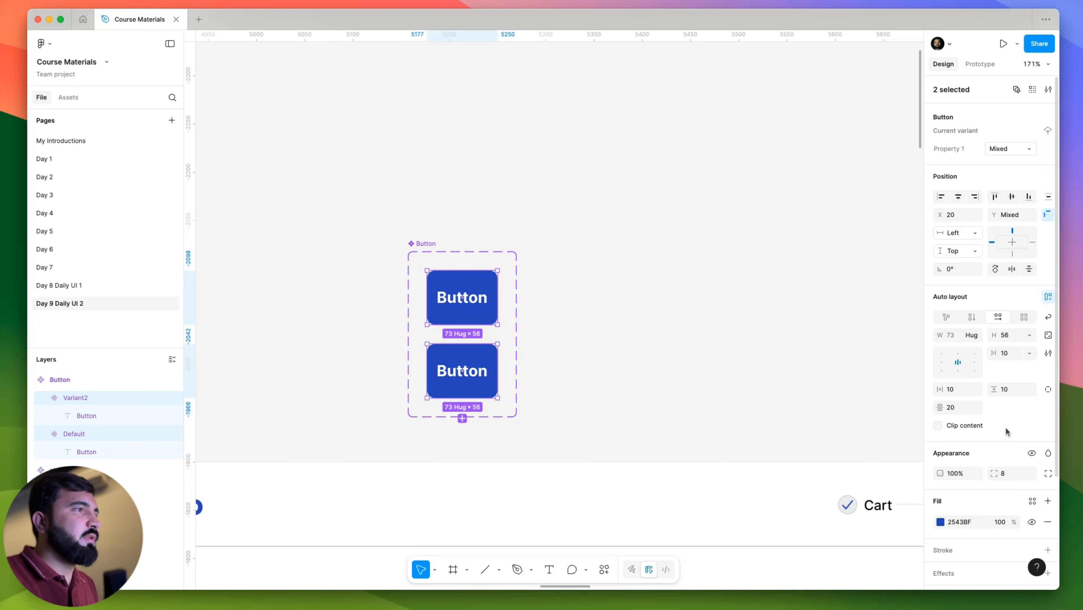
# Name the second Button variant "Disabled" and fill it with grey AFAFAF.
pyautogui.press('Tab')
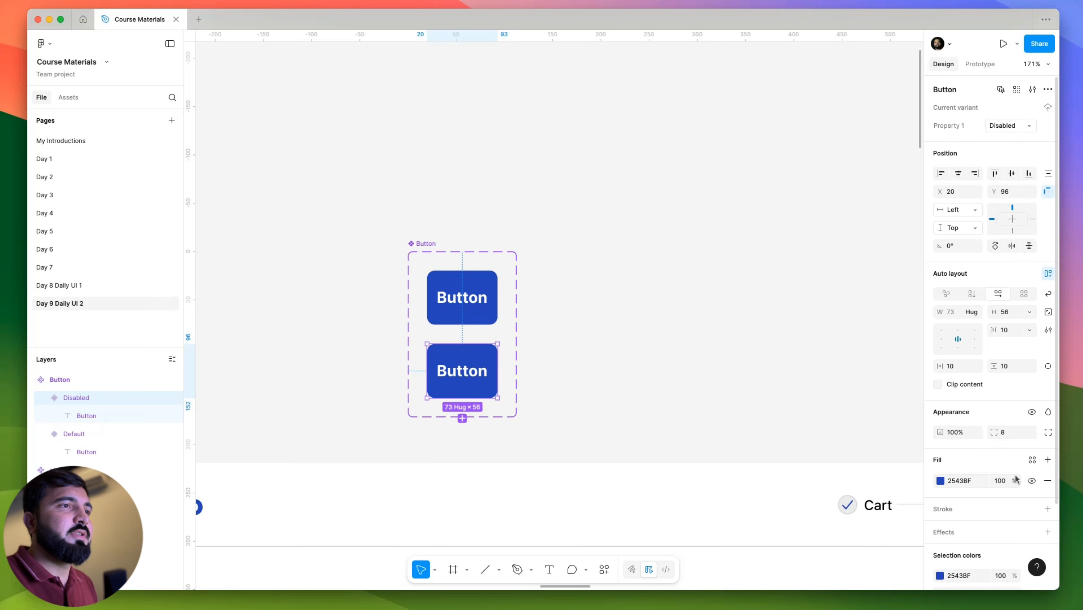
pyautogui.click(940, 481)
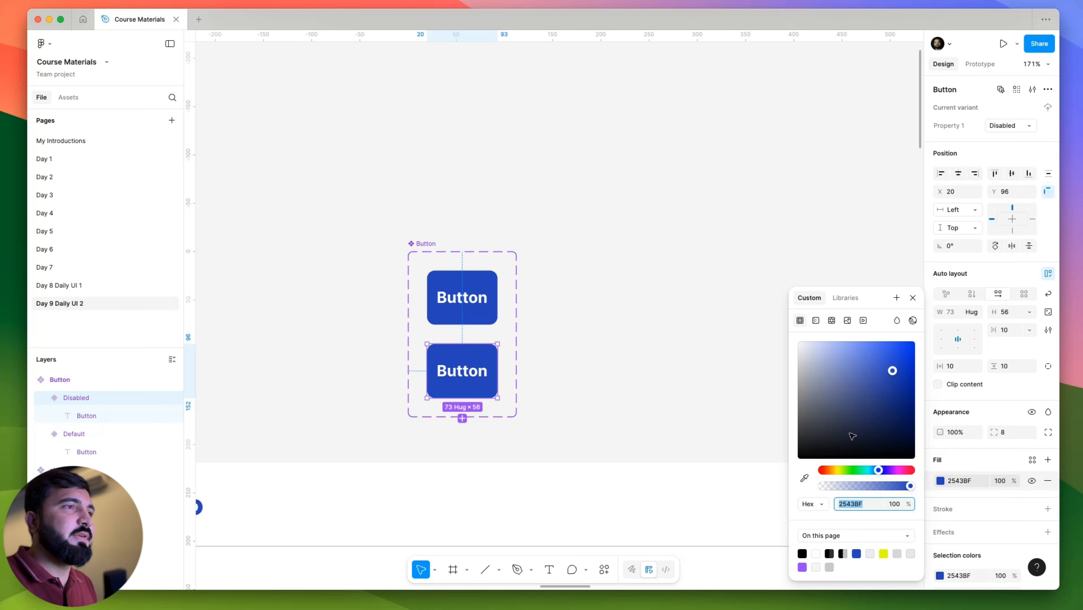
pyautogui.moveTo(837, 404); pyautogui.dragTo(726, 380)
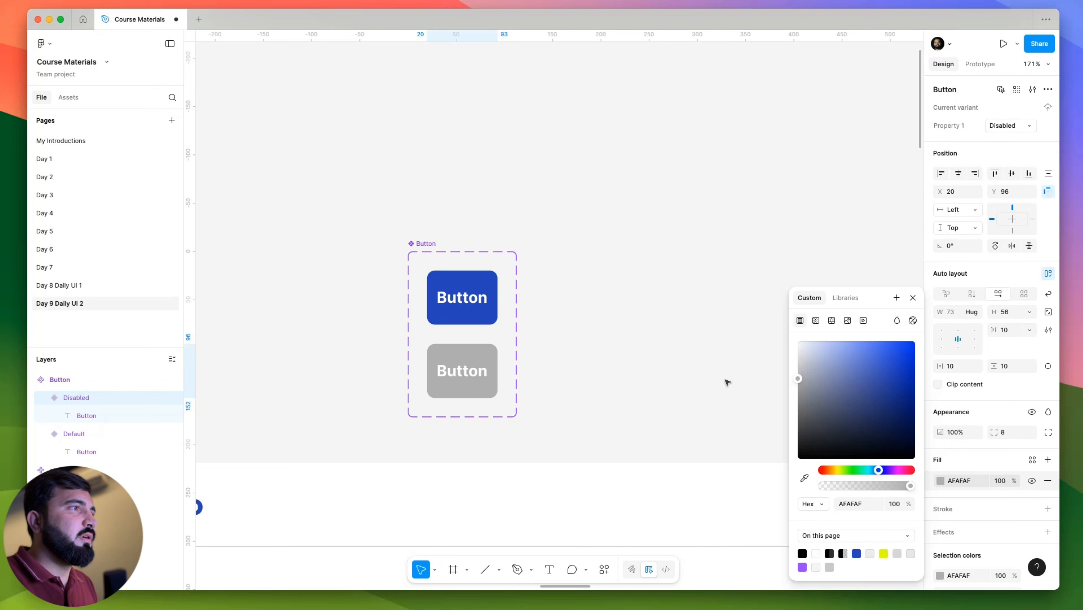
# Switch the Apply button beside the discount code field to the Disabled variant.
pyautogui.click(618, 275)
pyautogui.scroll(-5, 619, 274)
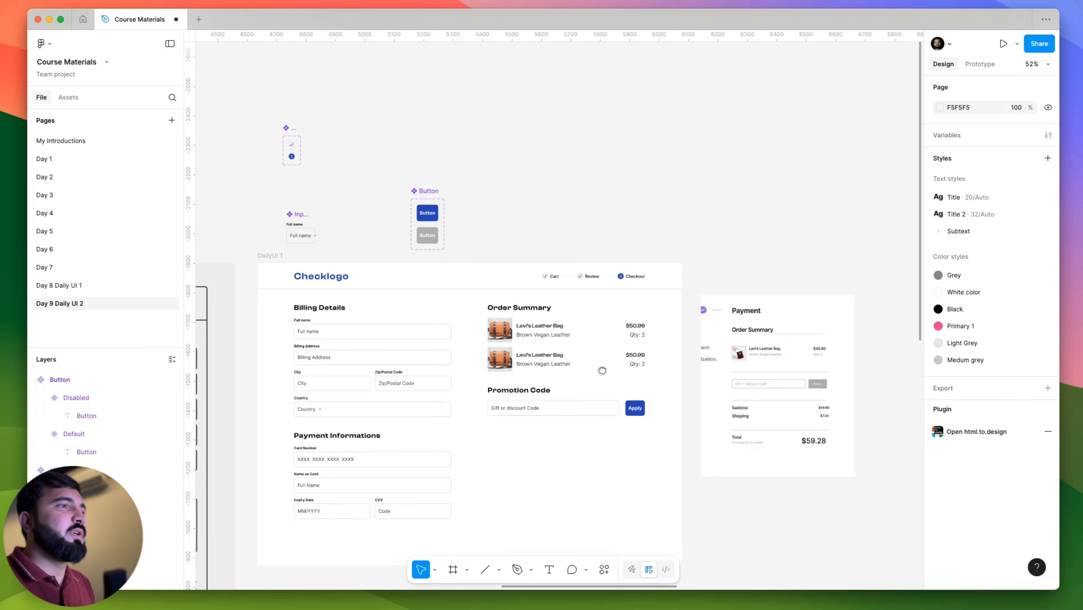
pyautogui.scroll(5, 621, 380)
pyautogui.click(622, 381)
pyautogui.doubleClick(622, 381)
pyautogui.doubleClick(622, 382)
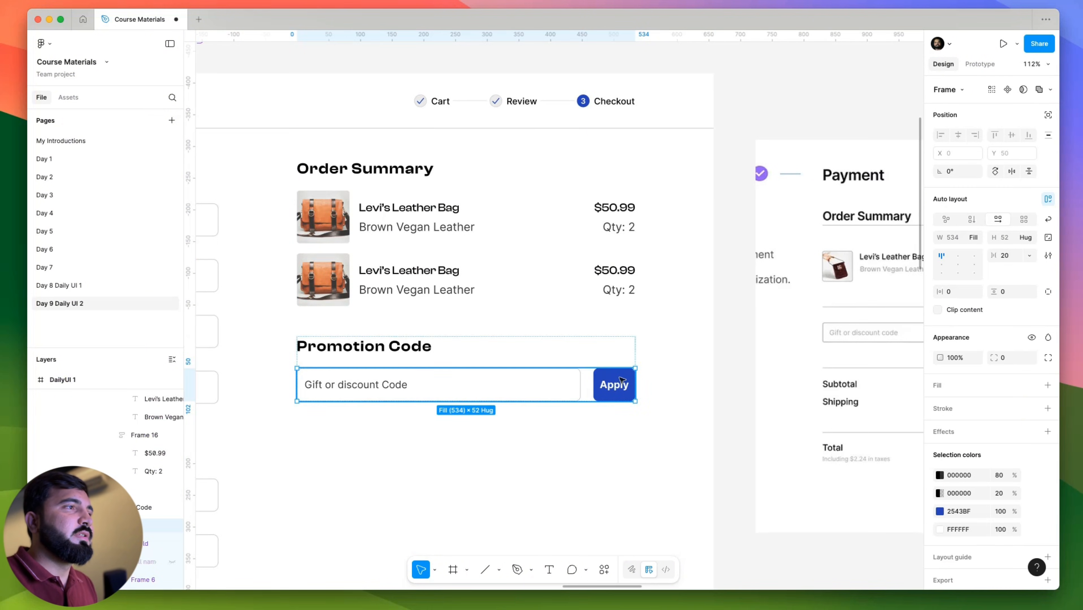
pyautogui.doubleClick(629, 391)
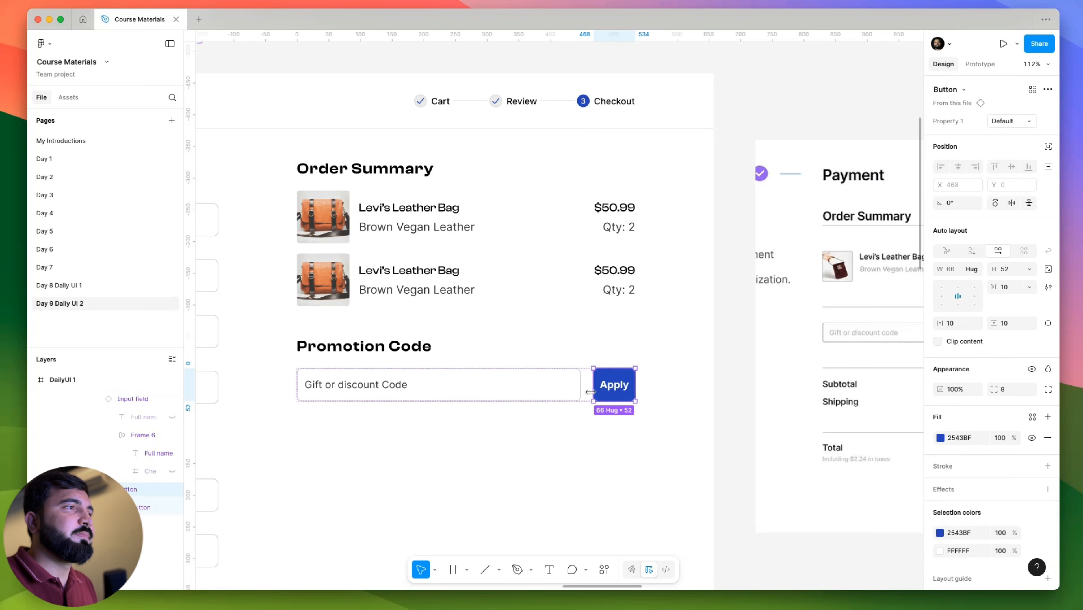
pyautogui.click(1011, 121)
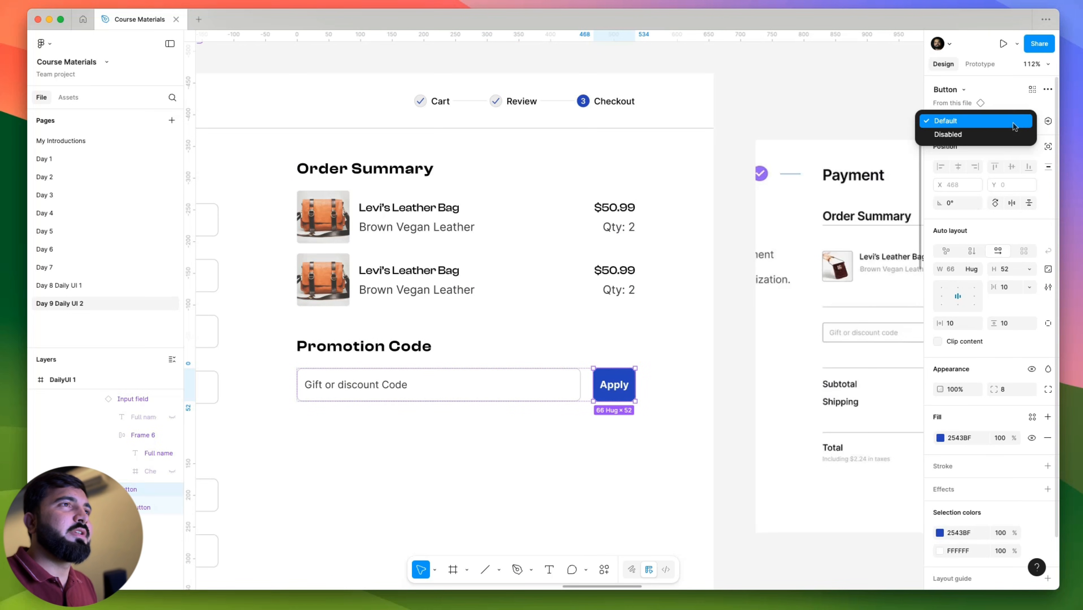
pyautogui.click(957, 133)
pyautogui.press('Escape')
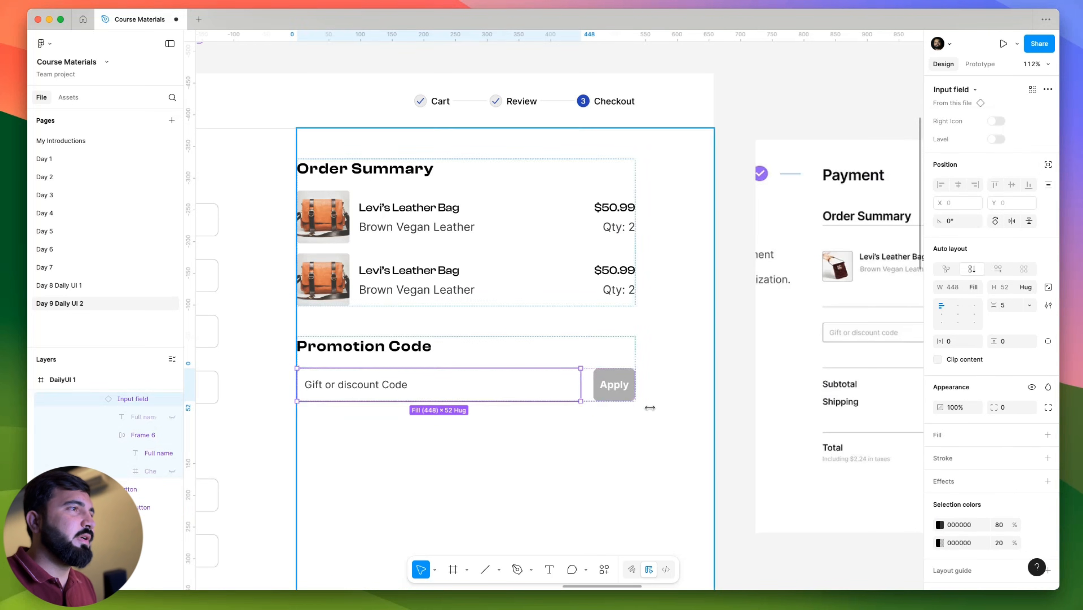
pyautogui.press('Escape')
# Set the gap between the discount code field and the Apply button to 16.
pyautogui.click(613, 381)
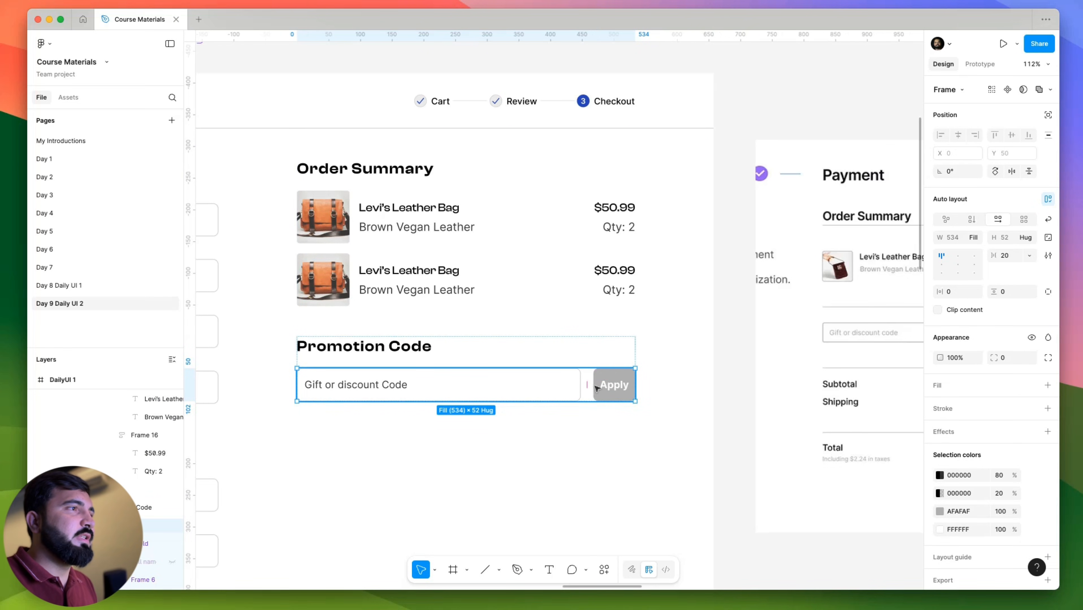
pyautogui.click(1019, 255)
pyautogui.write('16')
pyautogui.press('Return')
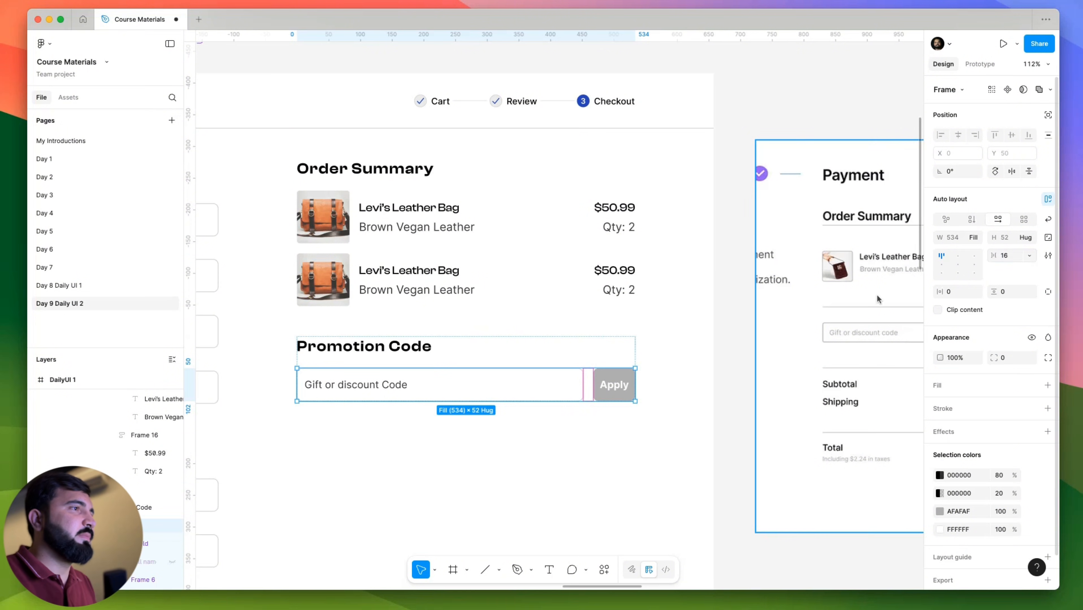
pyautogui.scroll(-3, 476, 346)
pyautogui.click(603, 426)
pyautogui.scroll(-2, 594, 406)
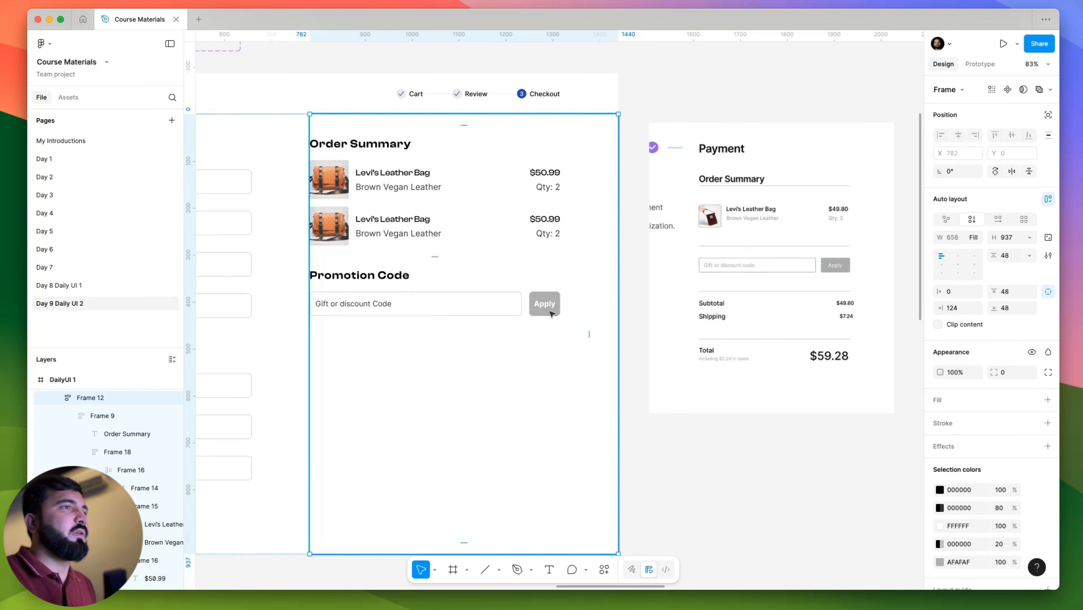
# Widen the Apply button in the Promotion Code row to about 95 px.
pyautogui.scroll(5, 547, 305)
pyautogui.click(526, 306)
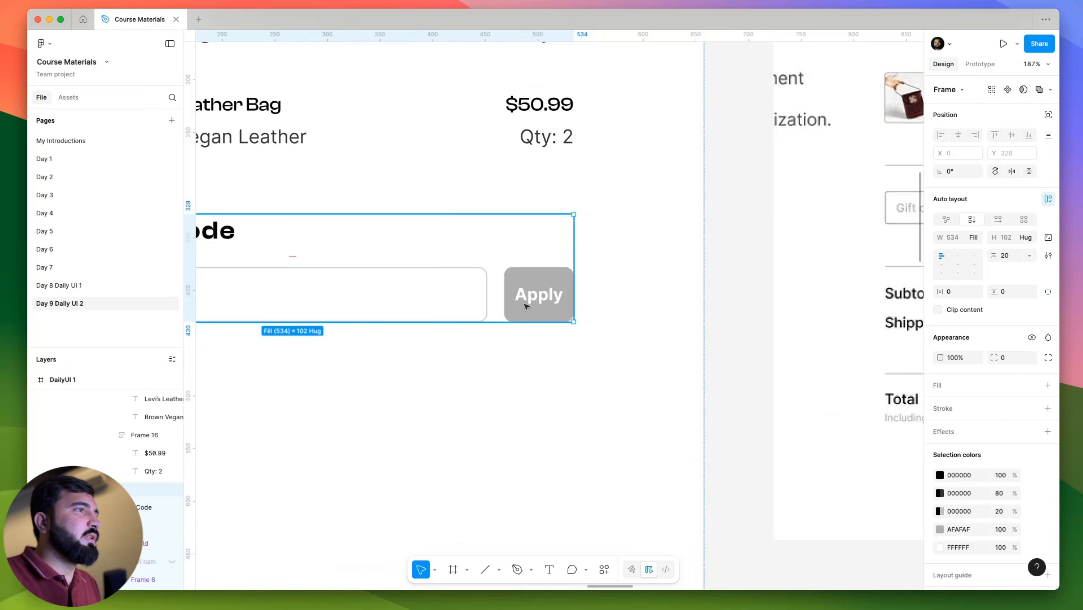
pyautogui.click(511, 294)
pyautogui.moveTo(495, 293); pyautogui.dragTo(474, 292)
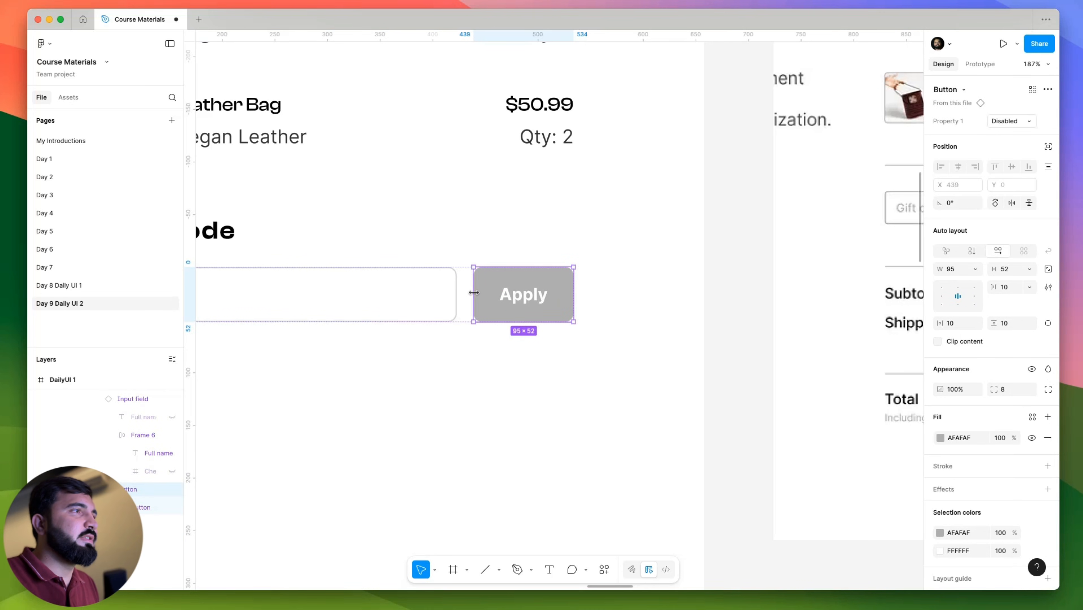
pyautogui.scroll(-5, 472, 292)
pyautogui.click(682, 488)
pyautogui.scroll(1, 672, 406)
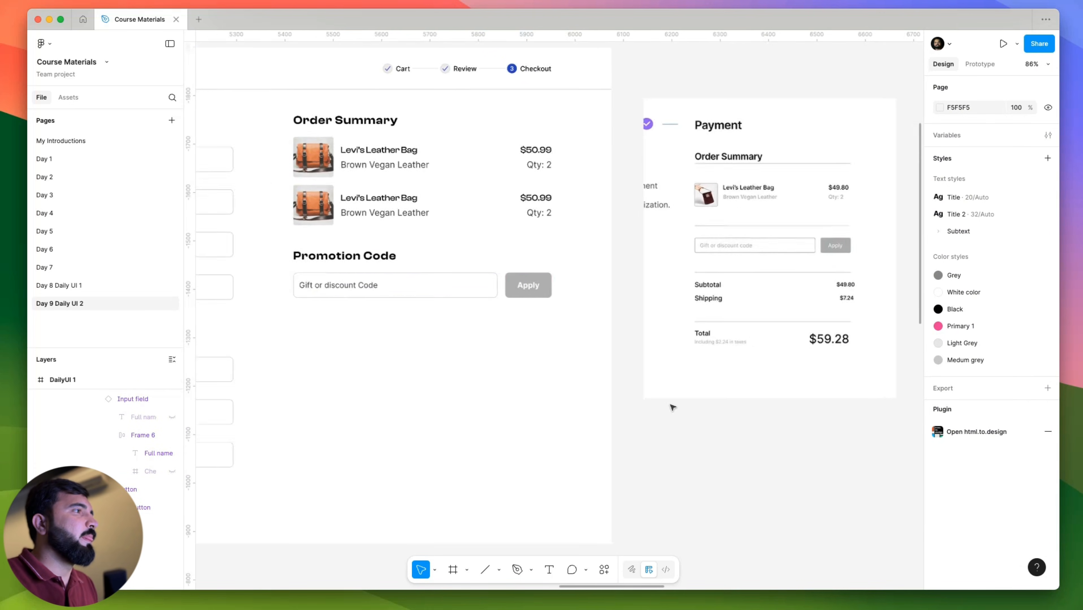
pyautogui.scroll(-2, 574, 301)
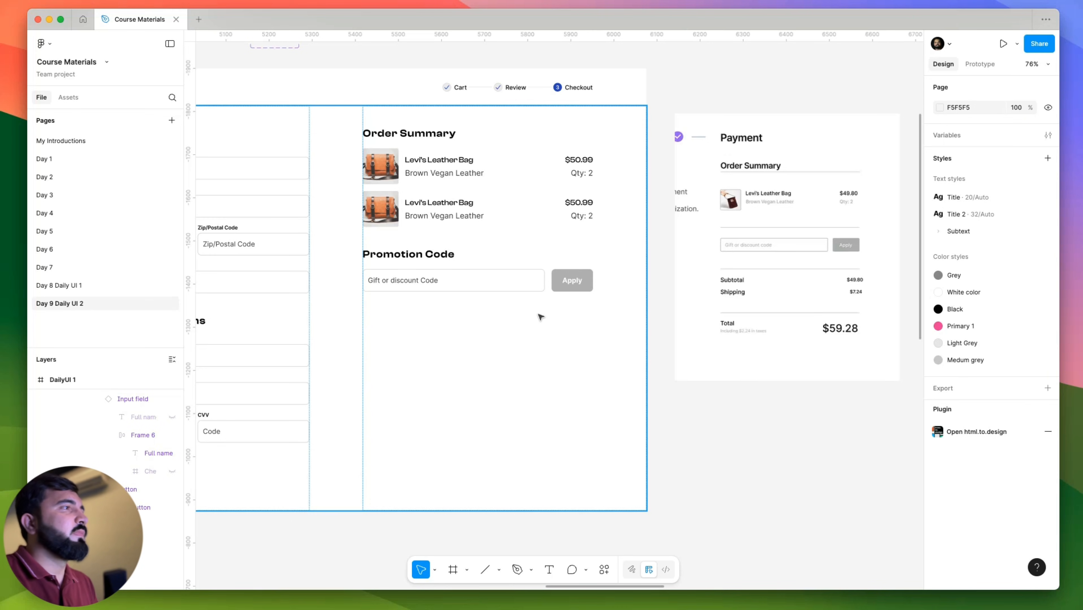
# Duplicate the whole Promotion Code section directly below the original in the order summary column.
pyautogui.click(398, 255)
pyautogui.hscroll(-5, 498, 302)
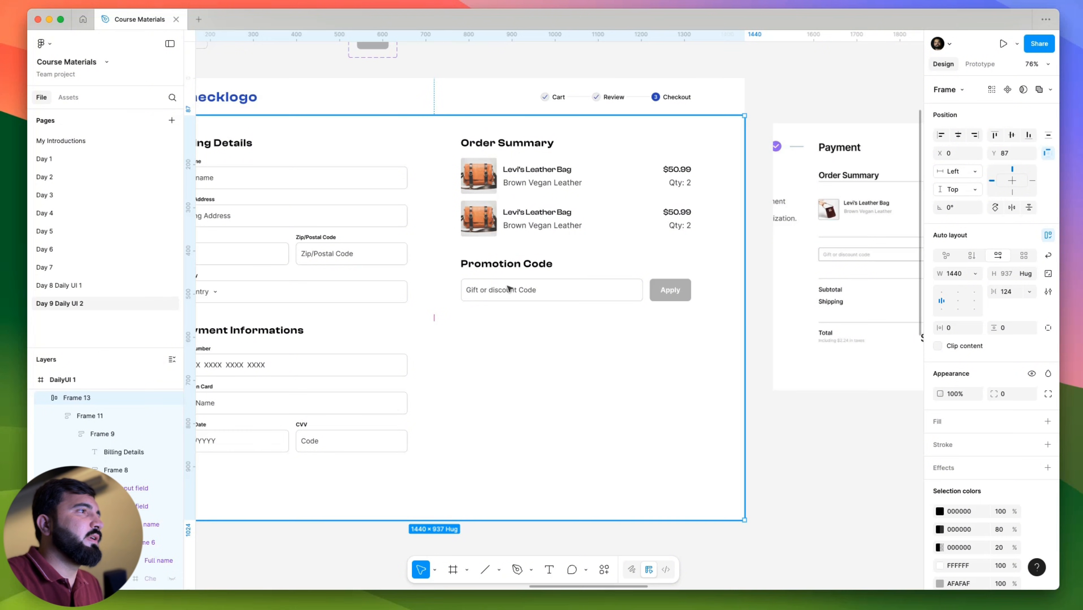
pyautogui.click(491, 147)
pyautogui.scroll(-3, 522, 206)
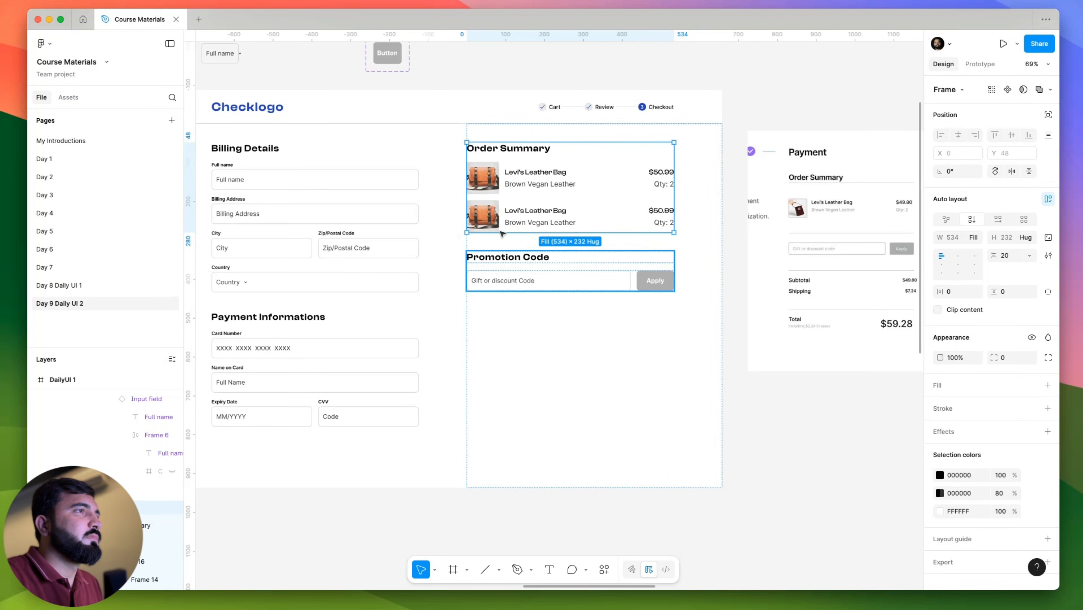
pyautogui.click(506, 268)
pyautogui.keyDown('alt'); pyautogui.moveTo(505, 259); pyautogui.dragTo(513, 336); pyautogui.keyUp('alt')
# Change the heading of the duplicated Promotion Code section to "Subtotal".
pyautogui.doubleClick(515, 317)
pyautogui.doubleClick(520, 319)
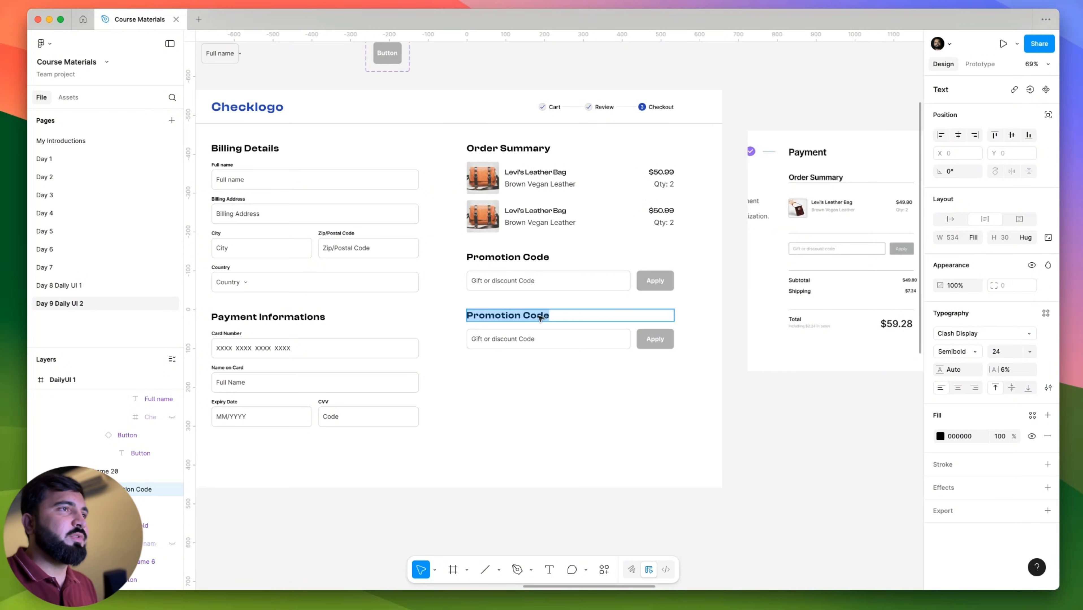
pyautogui.tripleClick(512, 316)
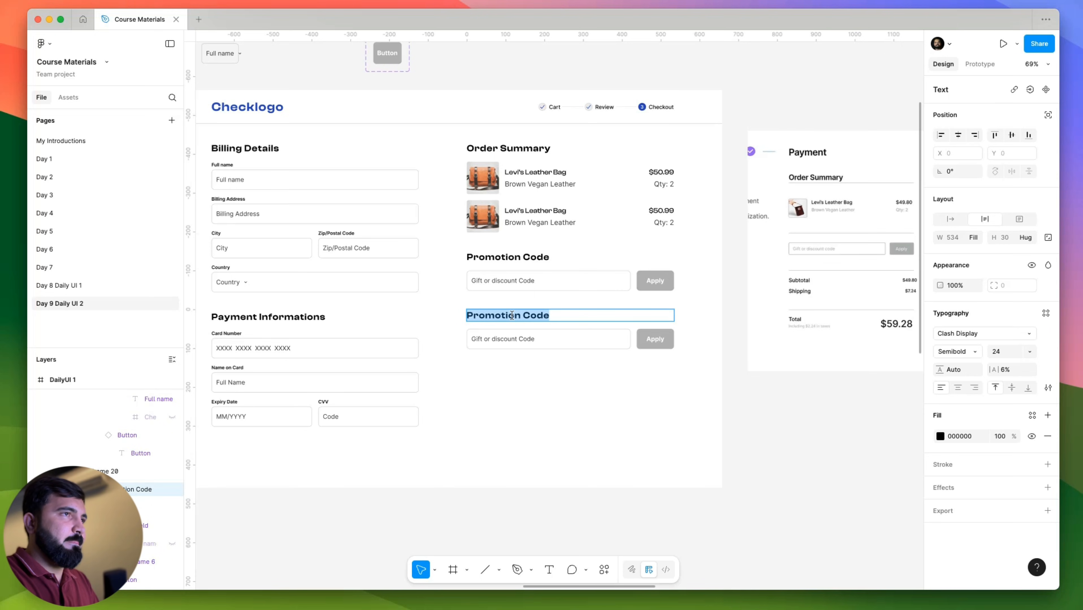
pyautogui.write('Subtotal')
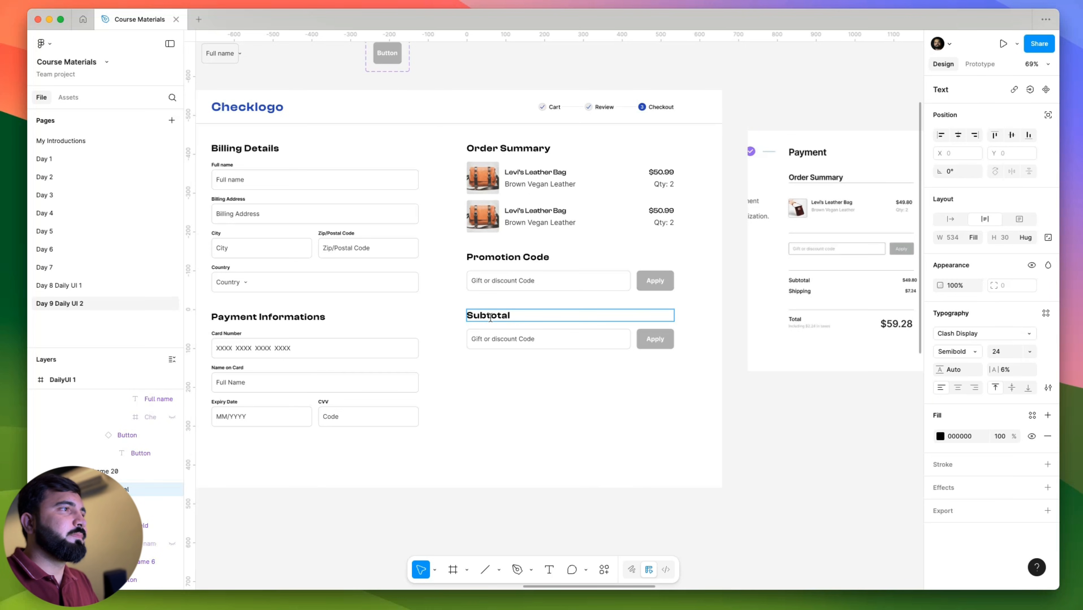
pyautogui.press('Escape')
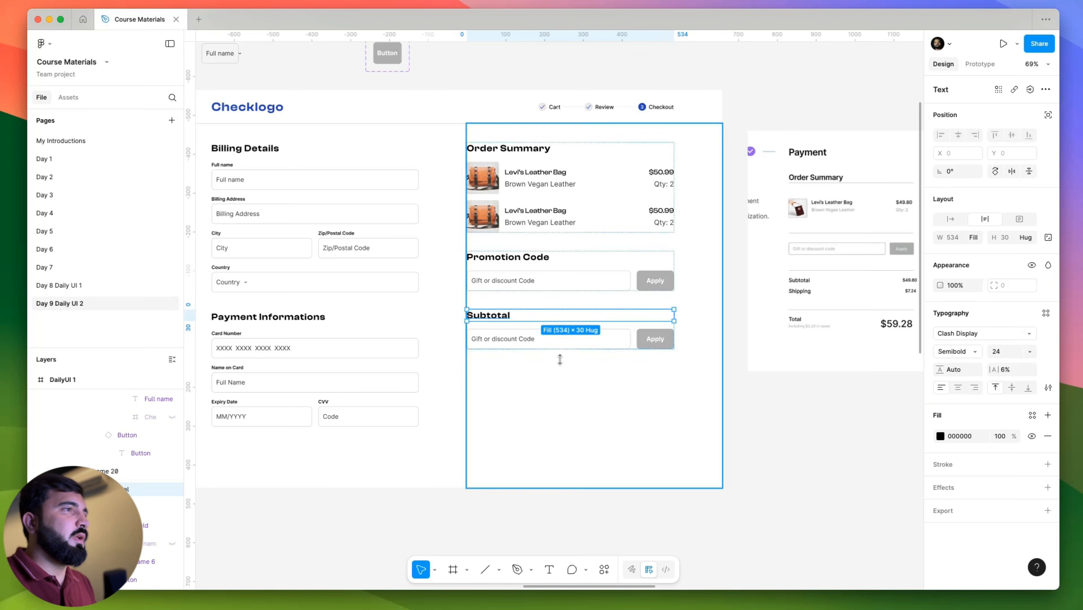
# Delete the discount code field and Apply button row beneath the Subtotal heading.
pyautogui.scroll(3, 515, 328)
pyautogui.click(515, 343)
pyautogui.press('Delete')
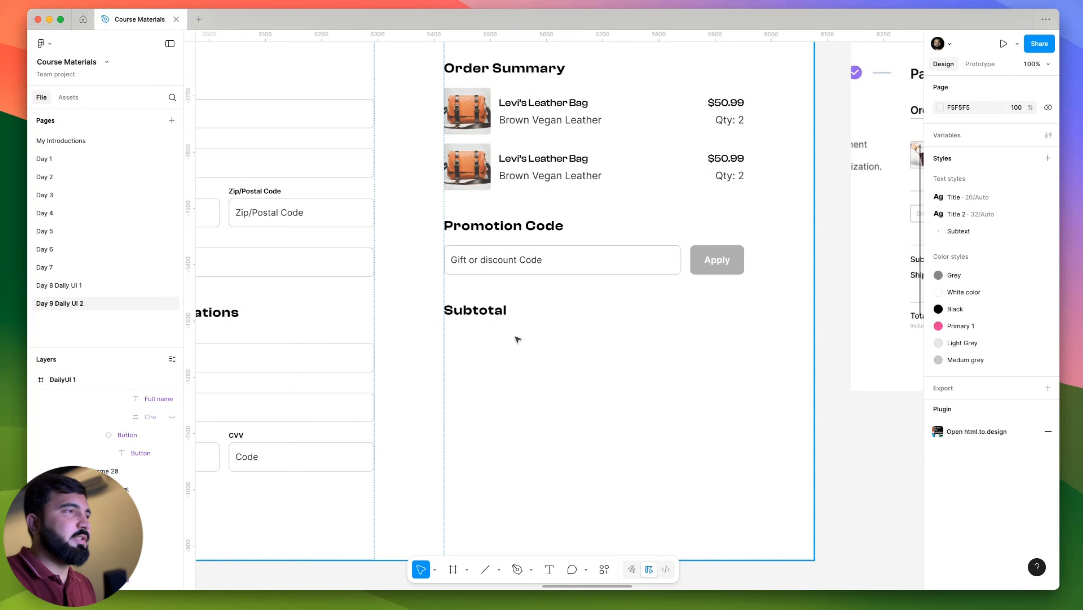
# Duplicate the Subtotal text and wrap both copies in a horizontal auto layout row.
pyautogui.click(500, 311)
pyautogui.press('super+d')
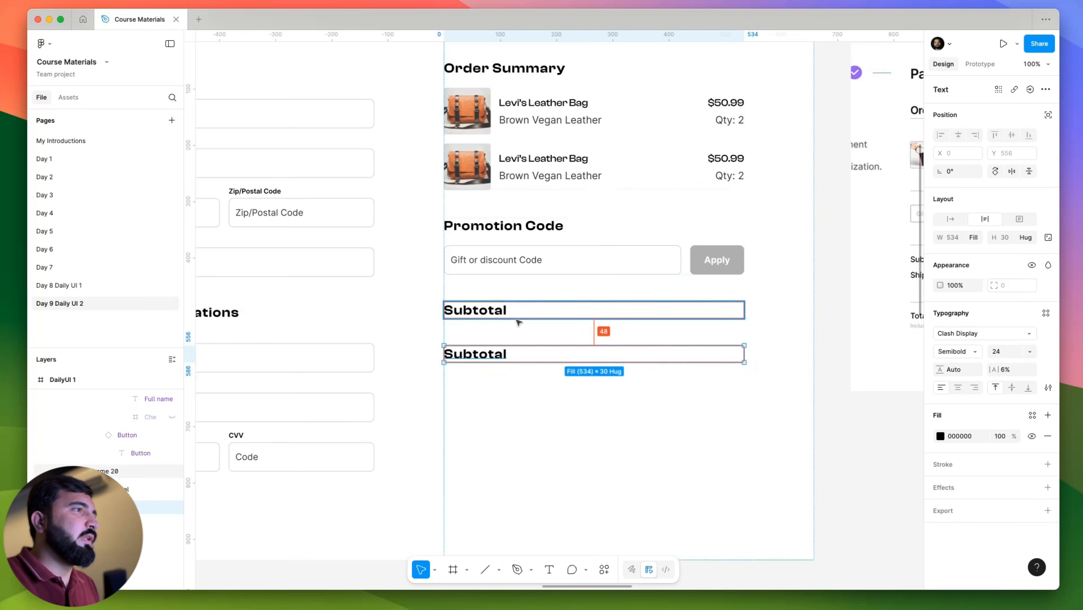
pyautogui.keyDown('shift'); pyautogui.click(504, 315); pyautogui.keyUp('shift')
pyautogui.hotkey('shift', 'a')
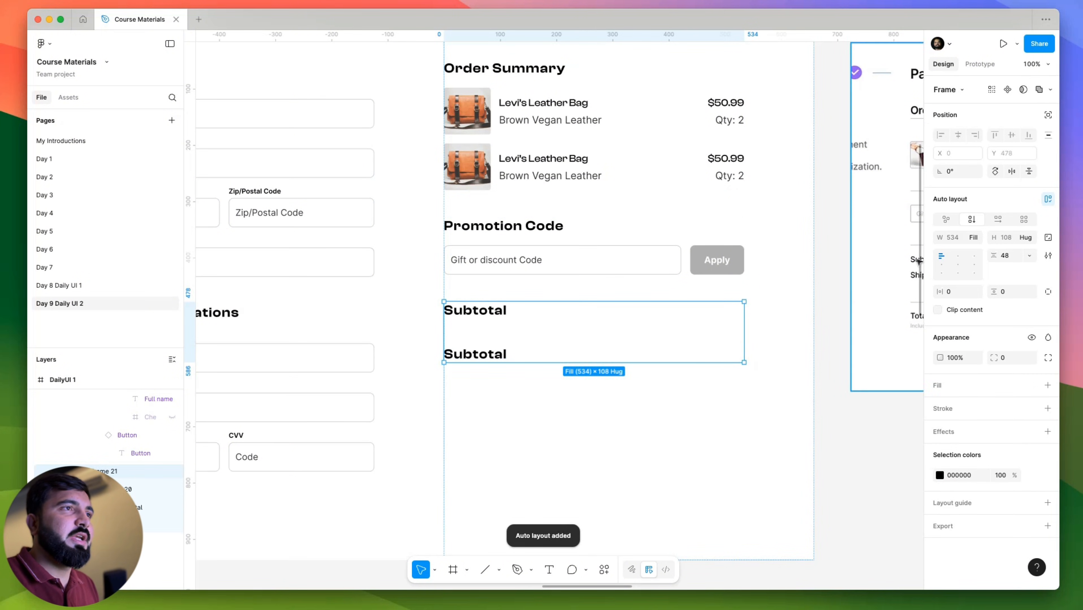
pyautogui.click(999, 219)
# Right-align the text of the right-hand Subtotal copy in the new row.
pyautogui.scroll(-5, 707, 317)
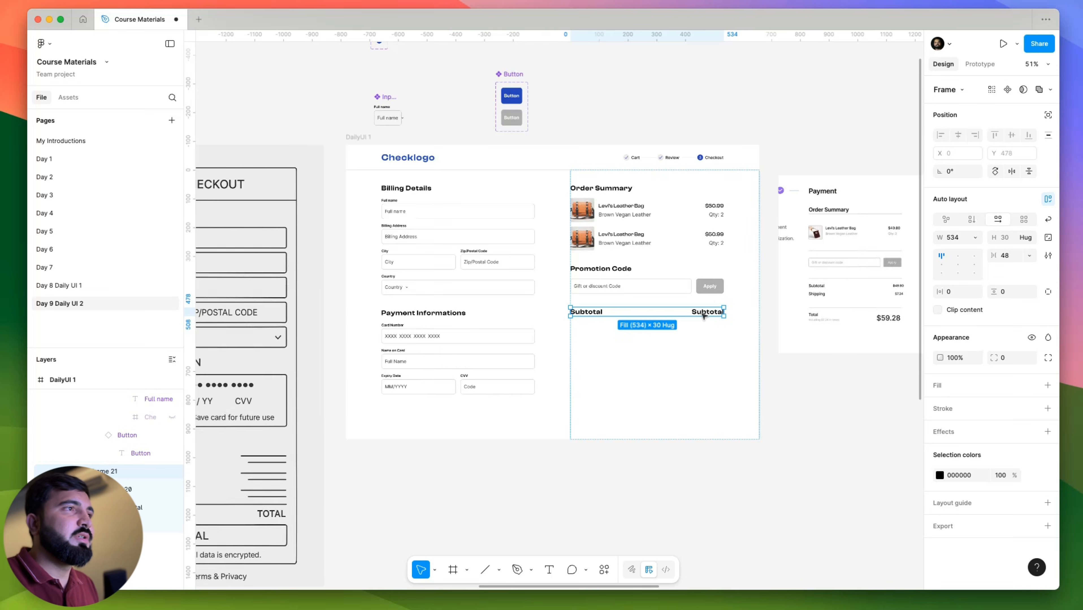
pyautogui.scroll(3, 707, 317)
pyautogui.click(707, 317)
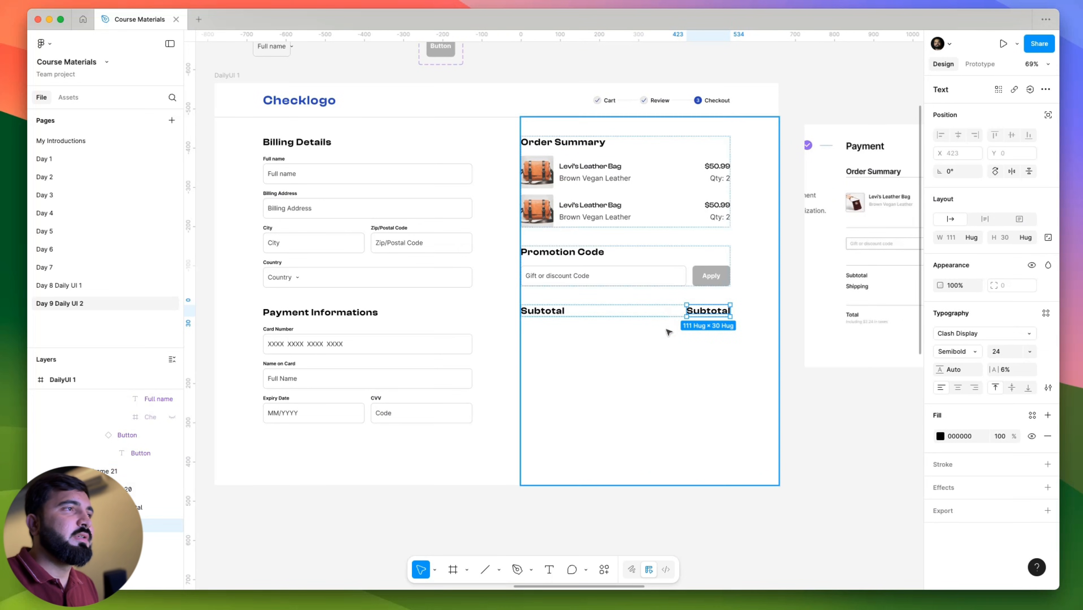
pyautogui.scroll(-3, 684, 329)
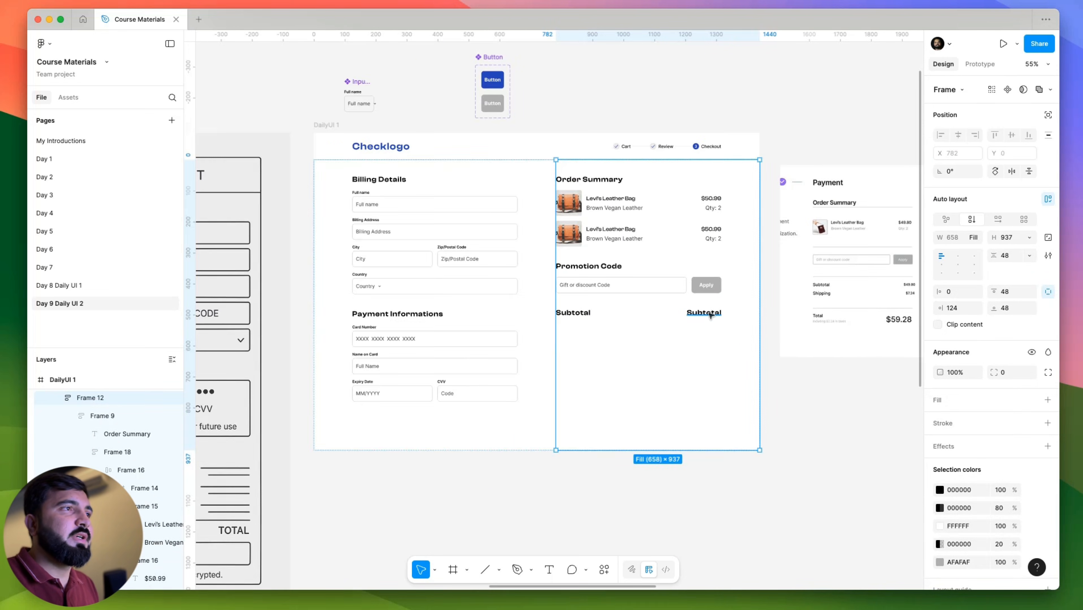
pyautogui.click(974, 388)
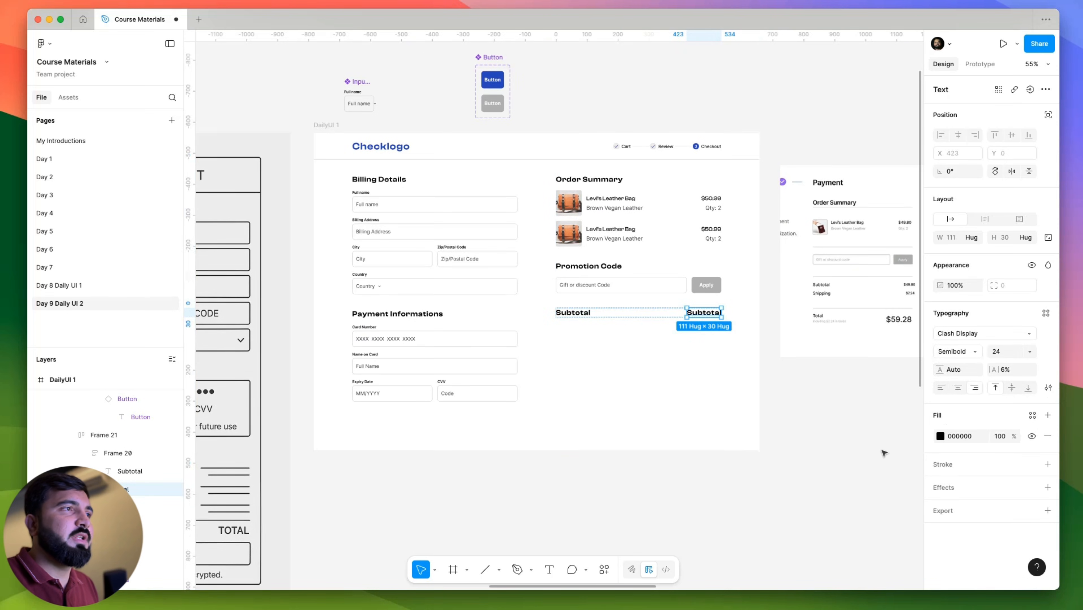
# Set the font size of the right-hand Subtotal text to 16.
pyautogui.click(882, 451)
pyautogui.hscroll(3, 646, 423)
pyautogui.click(577, 319)
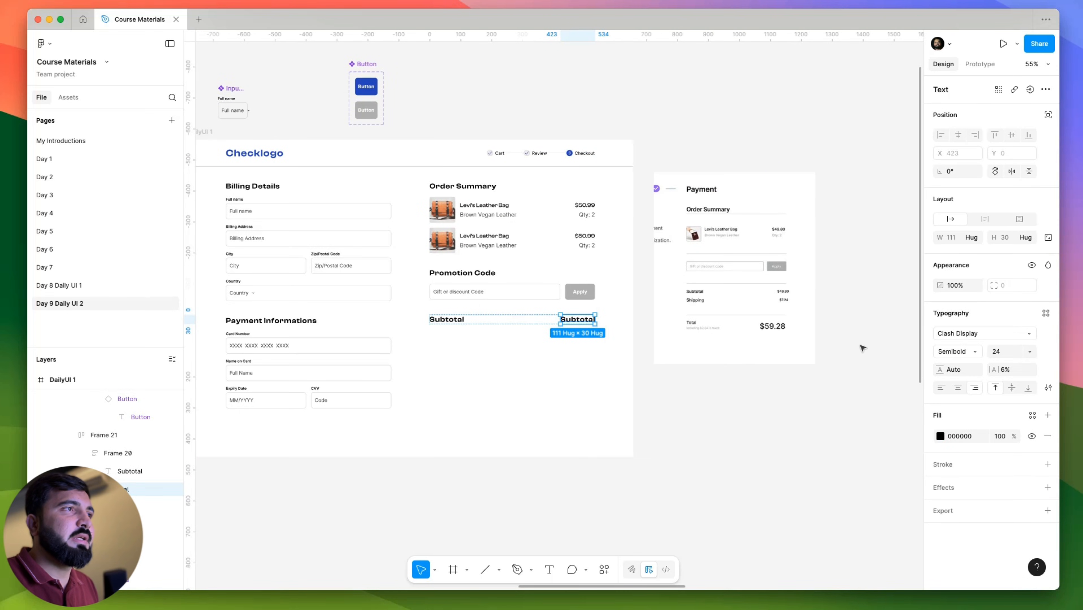
pyautogui.click(1030, 351)
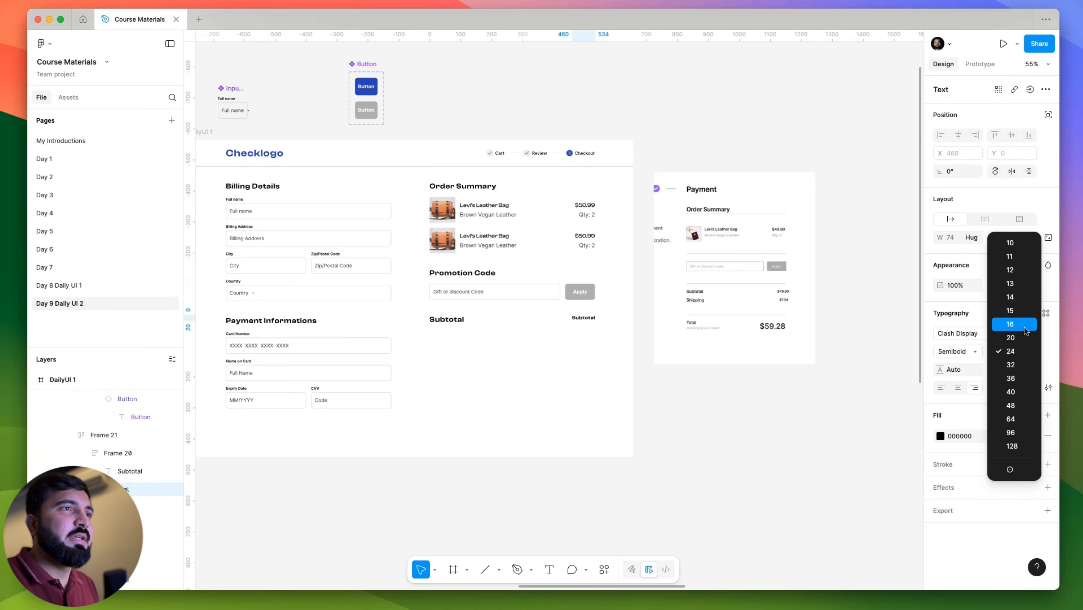
pyautogui.click(1025, 329)
# Set the font size of the left-hand Subtotal label to 20.
pyautogui.scroll(5, 451, 323)
pyautogui.click(451, 324)
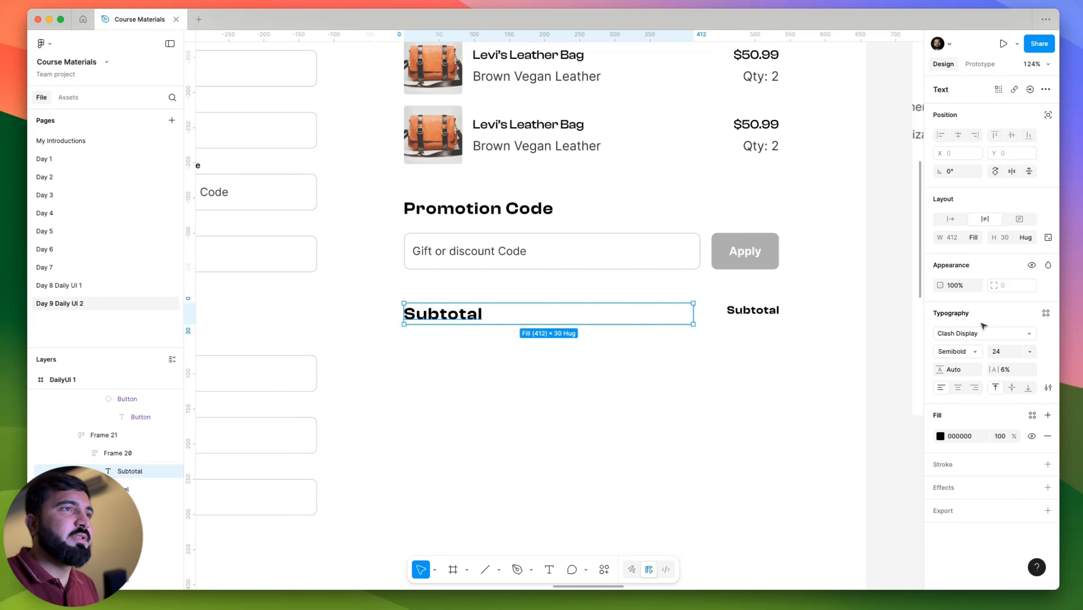
pyautogui.click(1029, 352)
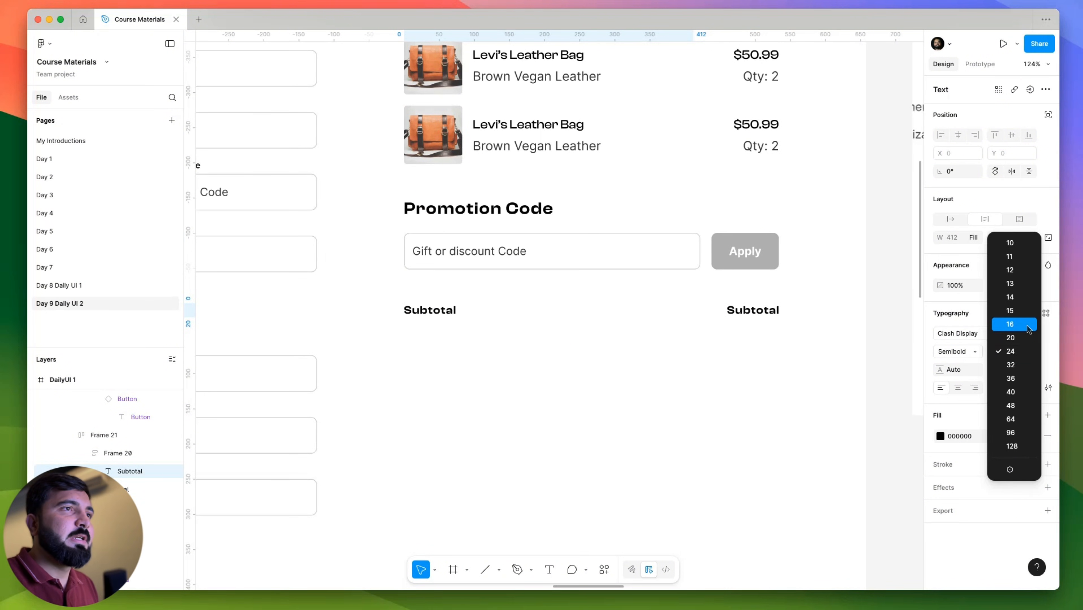
pyautogui.click(1011, 337)
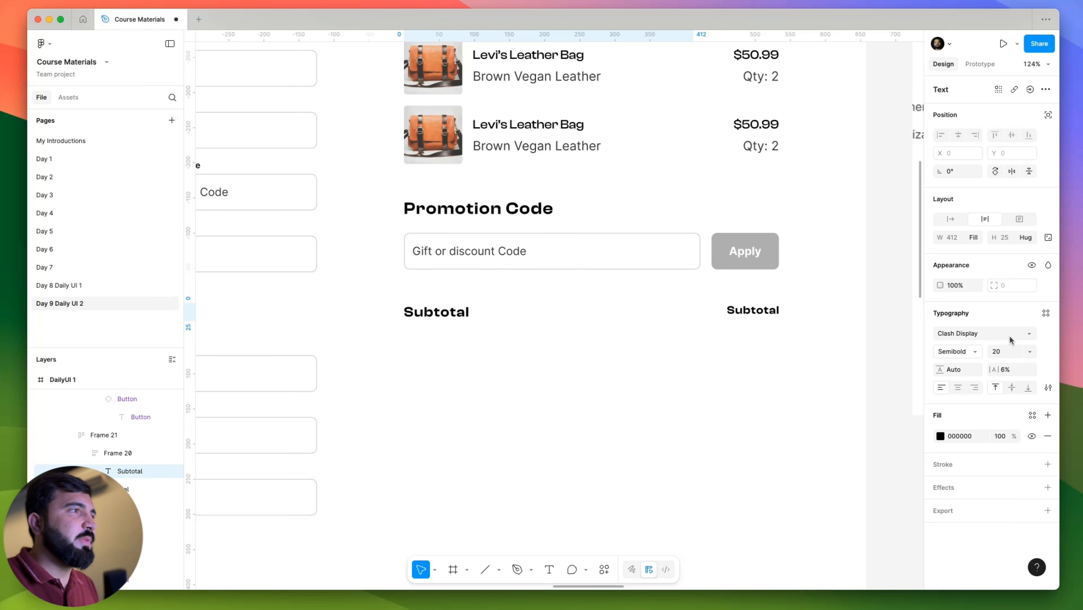
pyautogui.scroll(-5, 529, 293)
pyautogui.scroll(4, 513, 300)
pyautogui.click(451, 338)
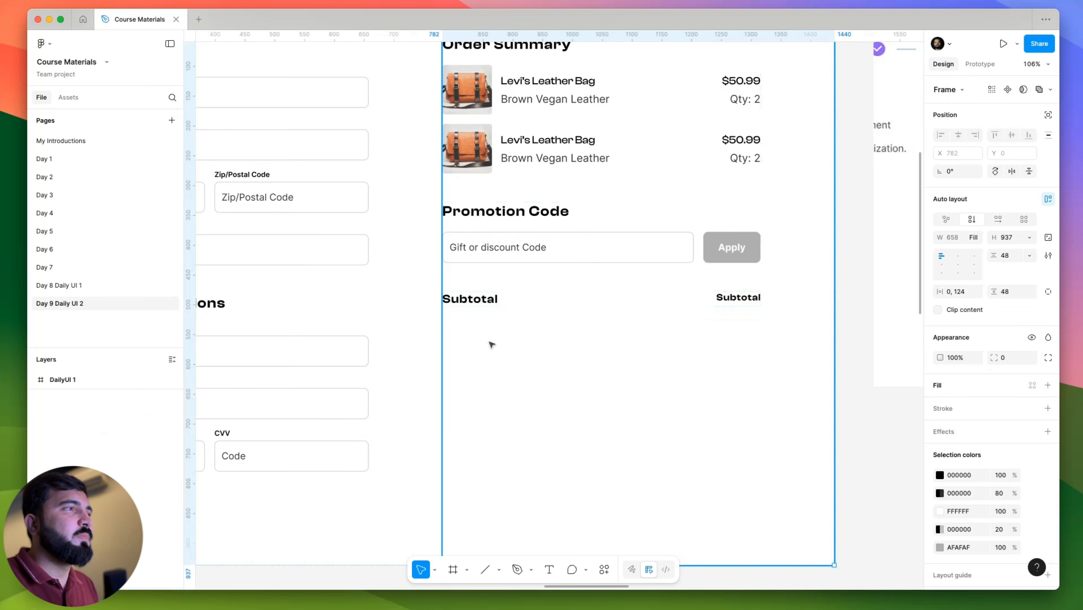
pyautogui.scroll(-2, 445, 338)
# Set the font weight of the right-hand Subtotal text to Regular.
pyautogui.click(260, 294)
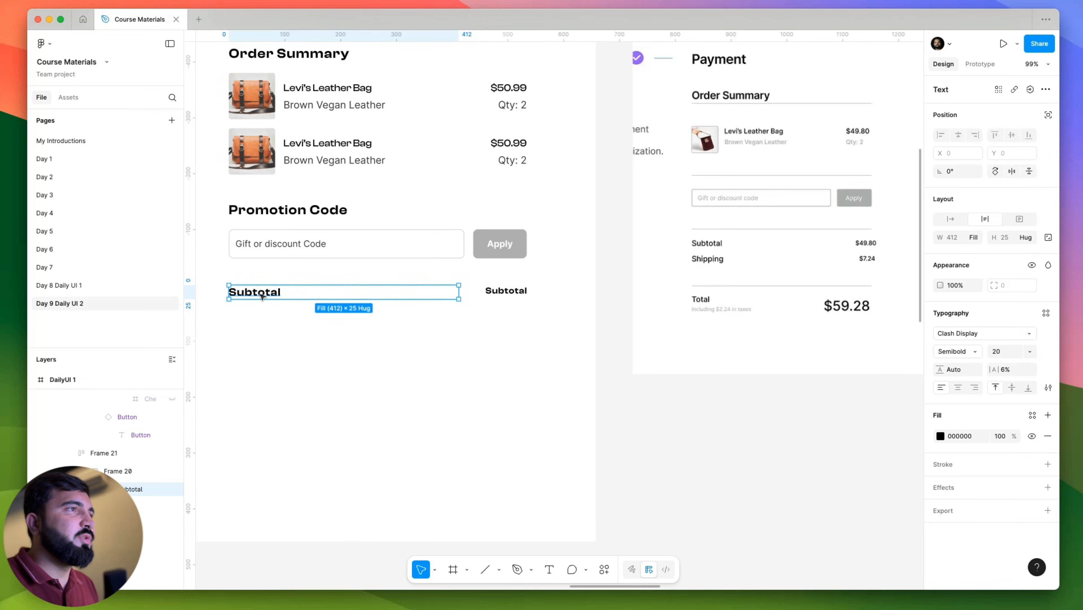
pyautogui.click(506, 292)
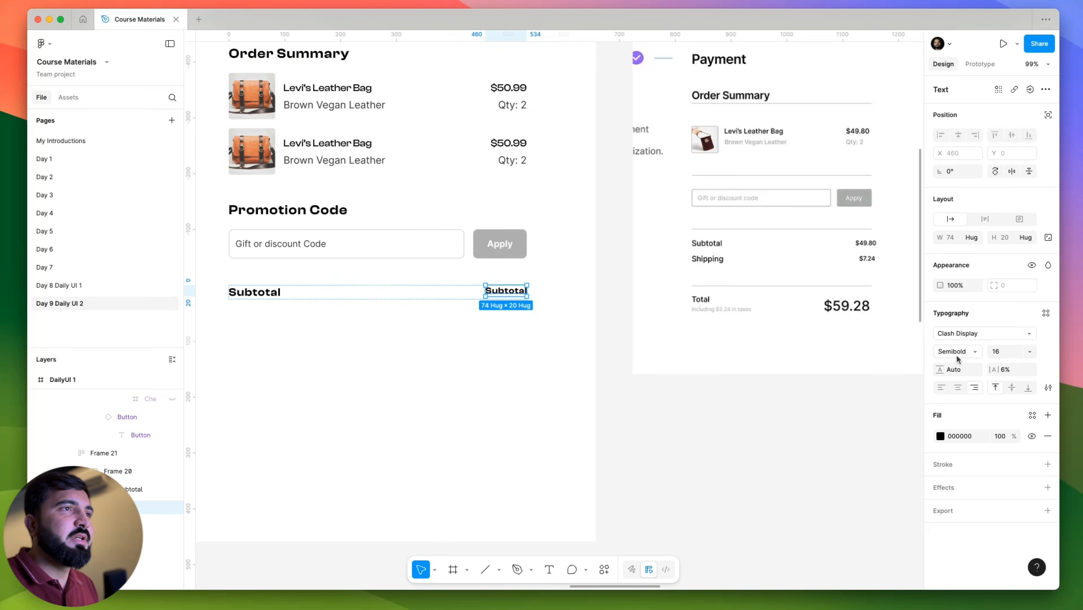
pyautogui.click(964, 351)
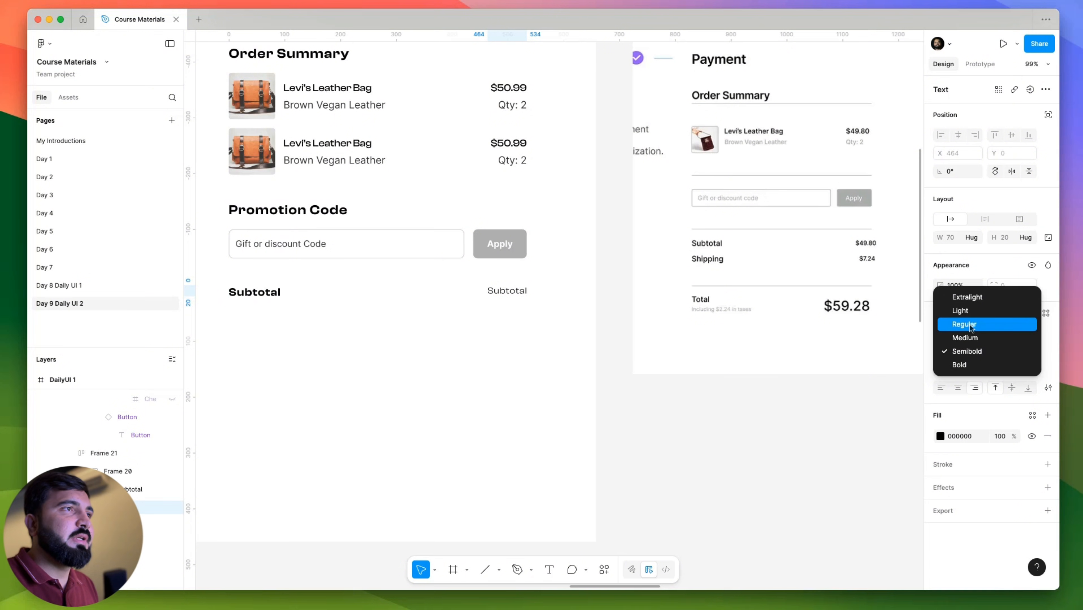
pyautogui.click(970, 325)
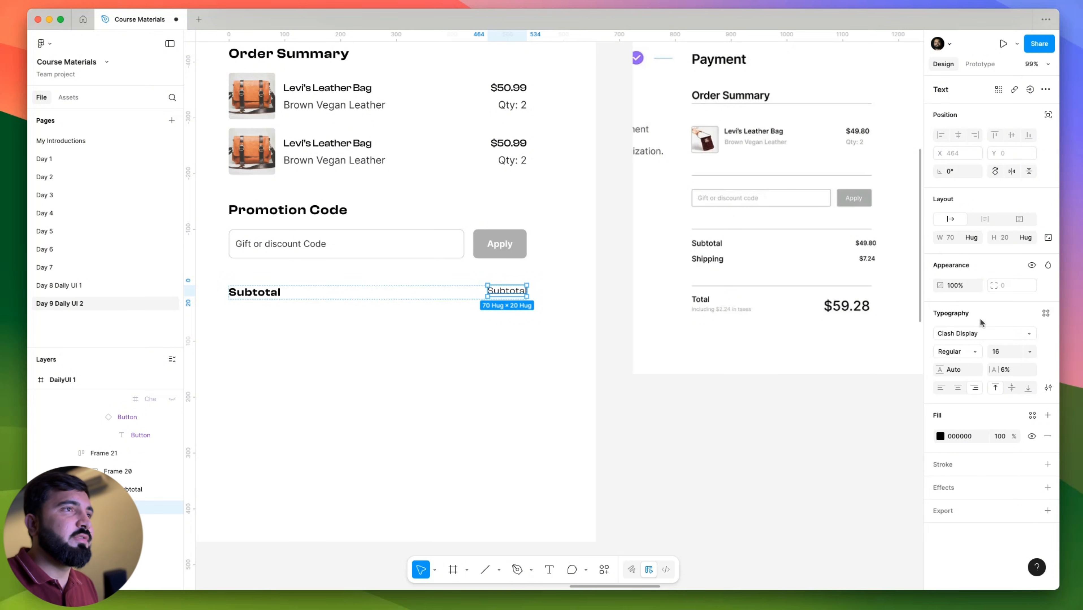
# Change the font of the right-hand Subtotal text to Inter.
pyautogui.click(980, 333)
pyautogui.write('inter')
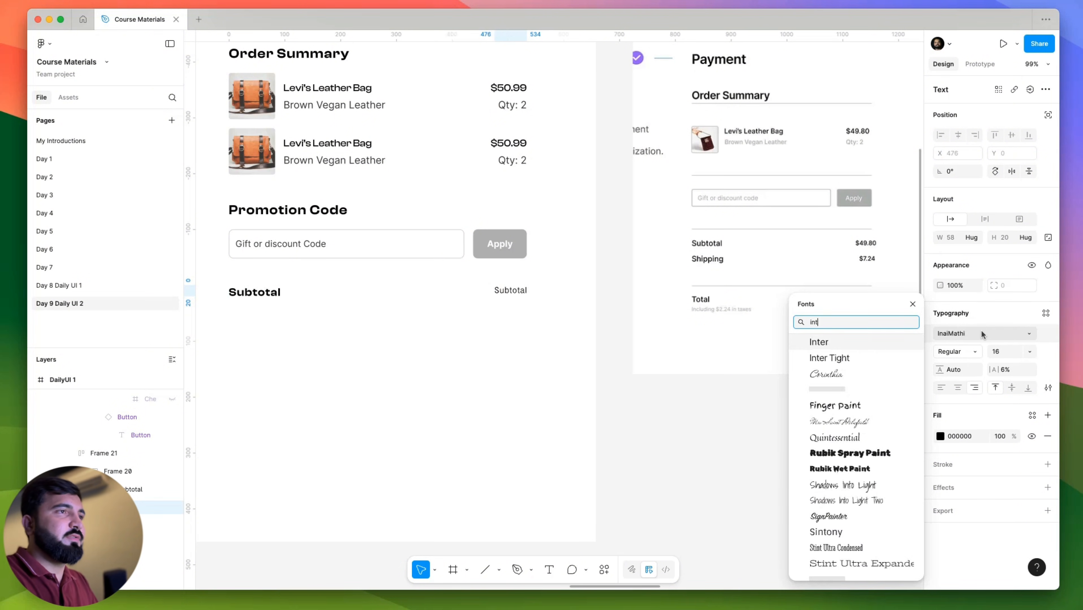
pyautogui.press('Return')
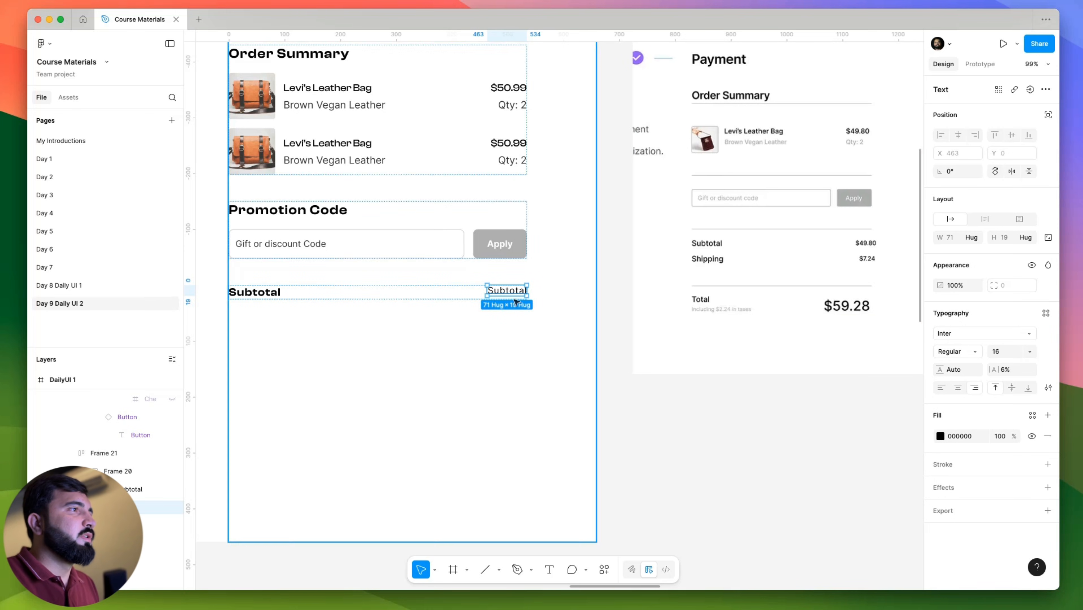
# Vertically centre the contents of the Subtotal row's auto layout, keeping them left-aligned.
pyautogui.click(295, 294)
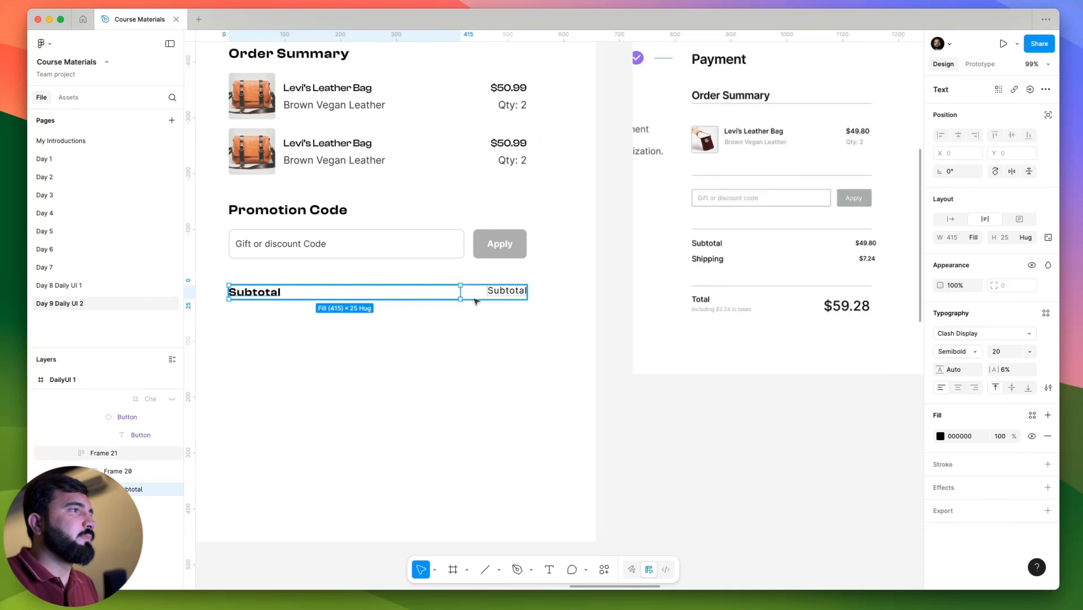
pyautogui.press('Escape')
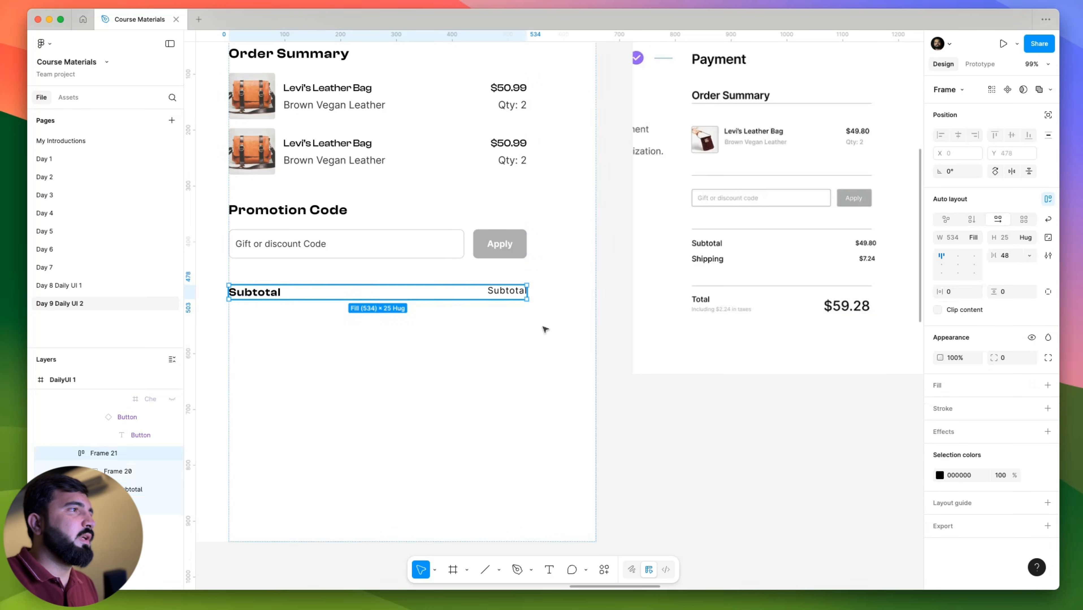
pyautogui.click(942, 264)
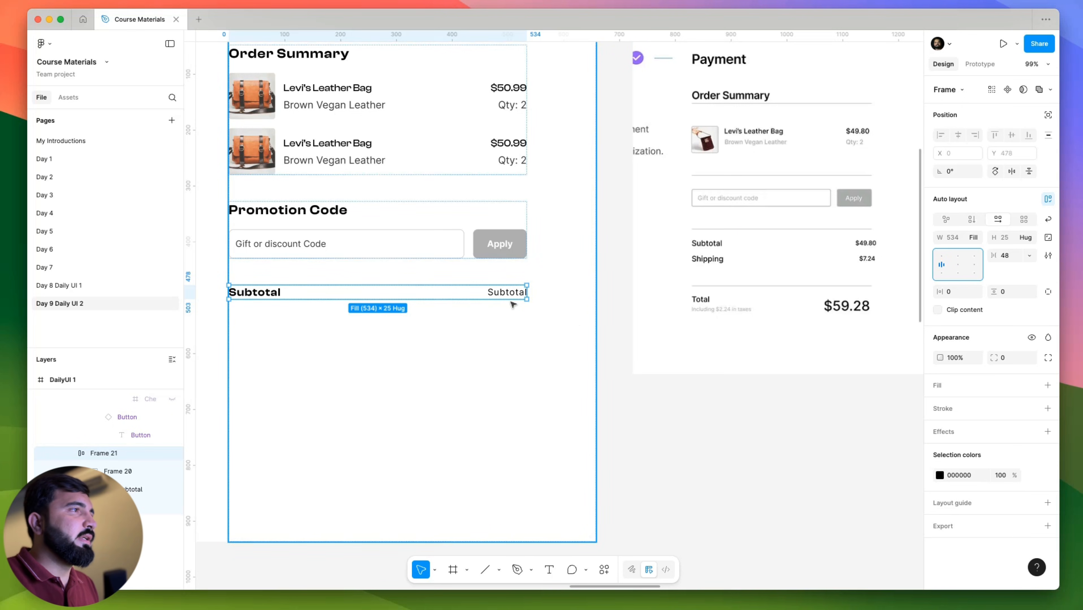
# Duplicate the Subtotal row directly below the original.
pyautogui.click(300, 338)
pyautogui.click(265, 294)
pyautogui.moveTo(267, 293); pyautogui.dragTo(266, 334)
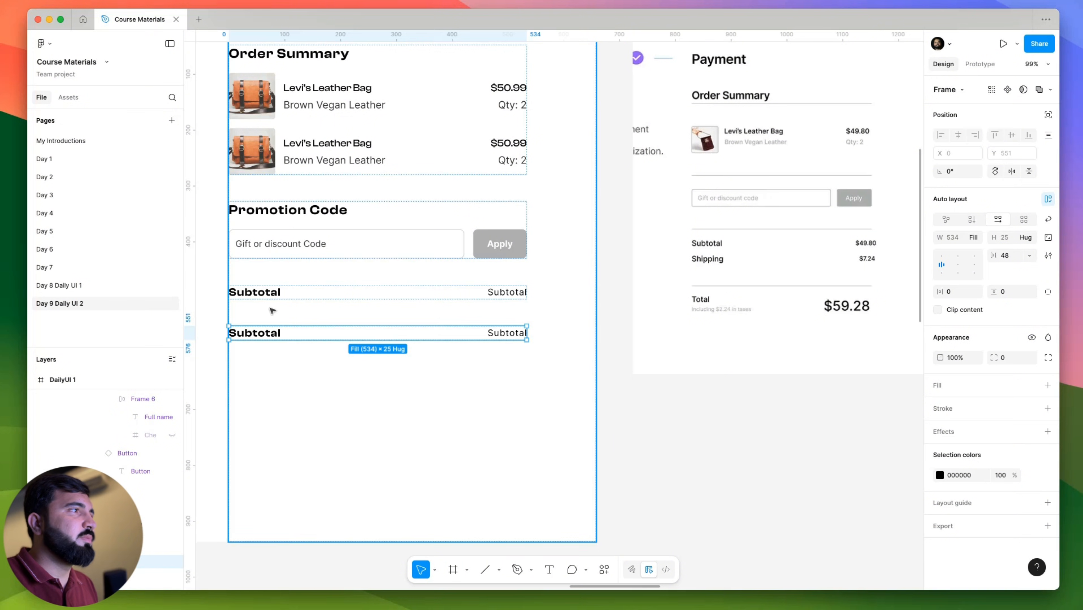
# Wrap both Subtotal rows in a vertical auto layout and set the gap between them to 16.
pyautogui.keyDown('shift'); pyautogui.click(273, 293); pyautogui.keyUp('shift')
pyautogui.hotkey('shift', 'a')
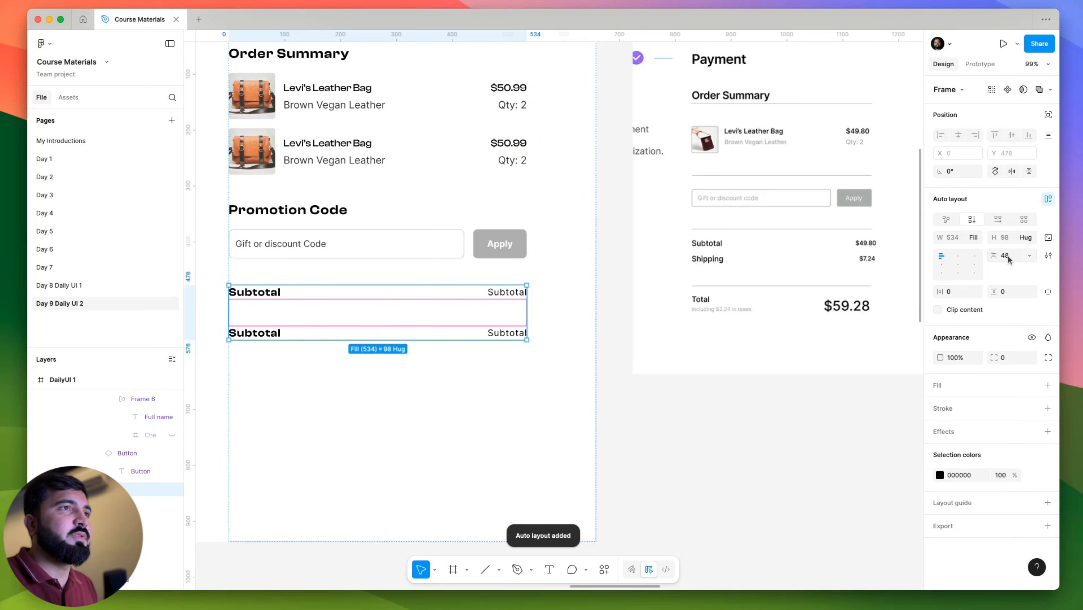
pyautogui.write('20')
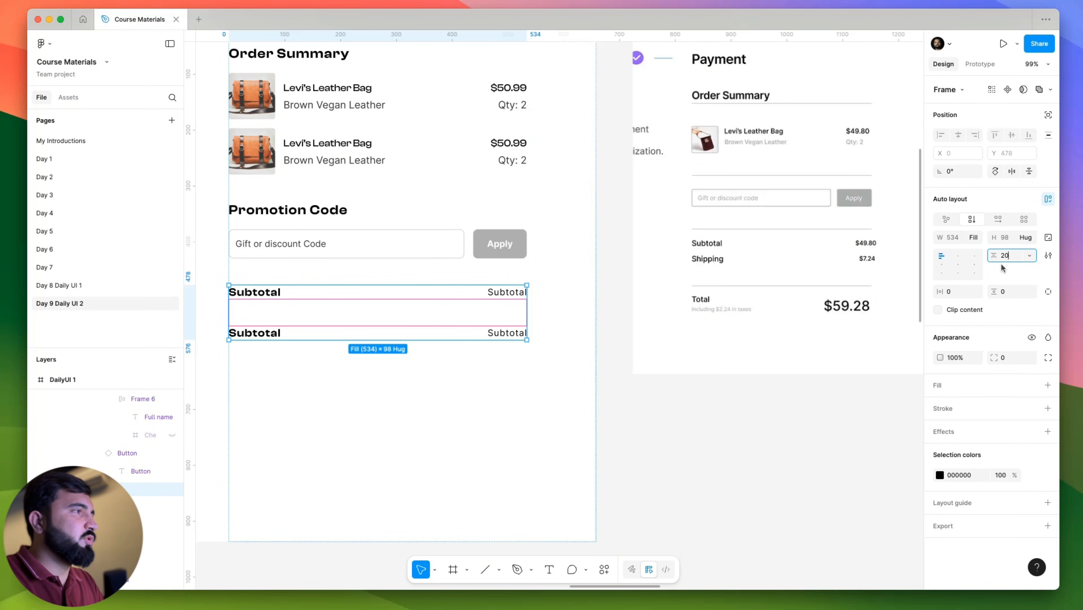
pyautogui.press('Return')
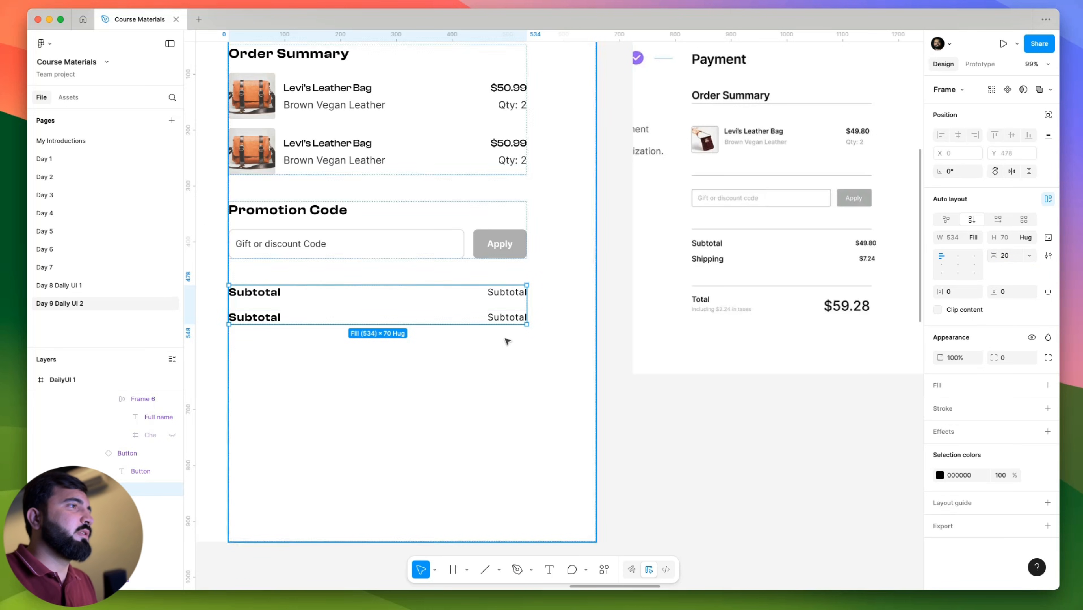
pyautogui.click(1005, 259)
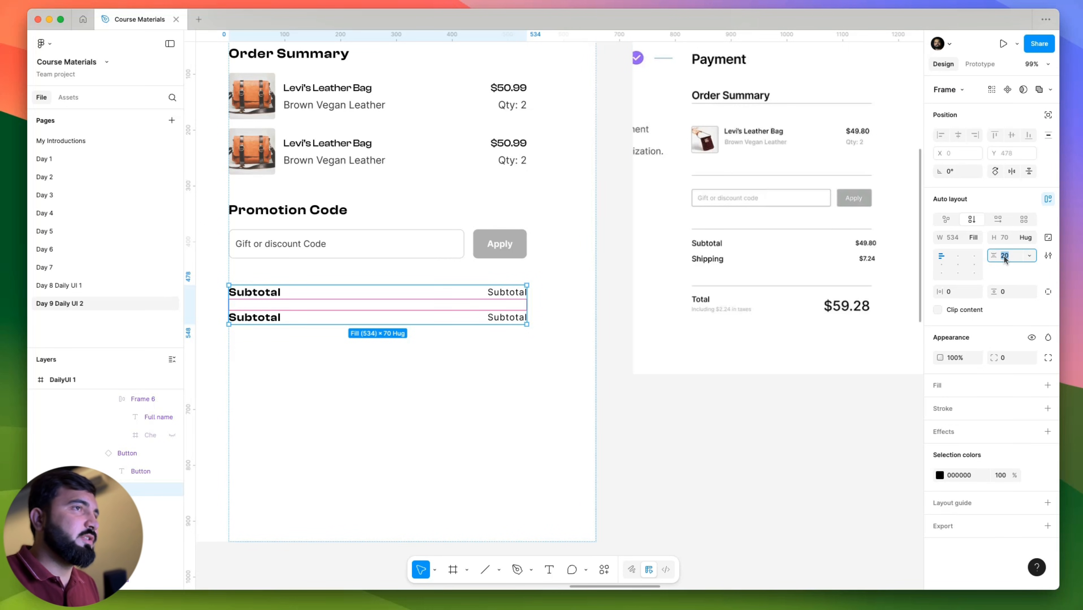
pyautogui.write('16')
pyautogui.press('Return')
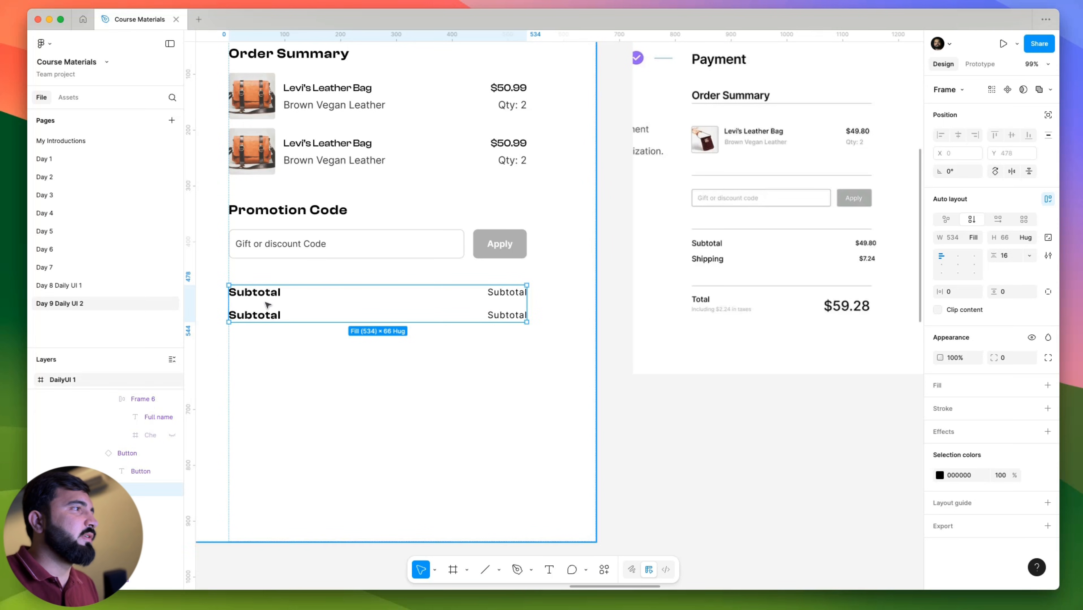
# Change the label of the second Subtotal row to "Shipping".
pyautogui.doubleClick(268, 319)
pyautogui.doubleClick(268, 317)
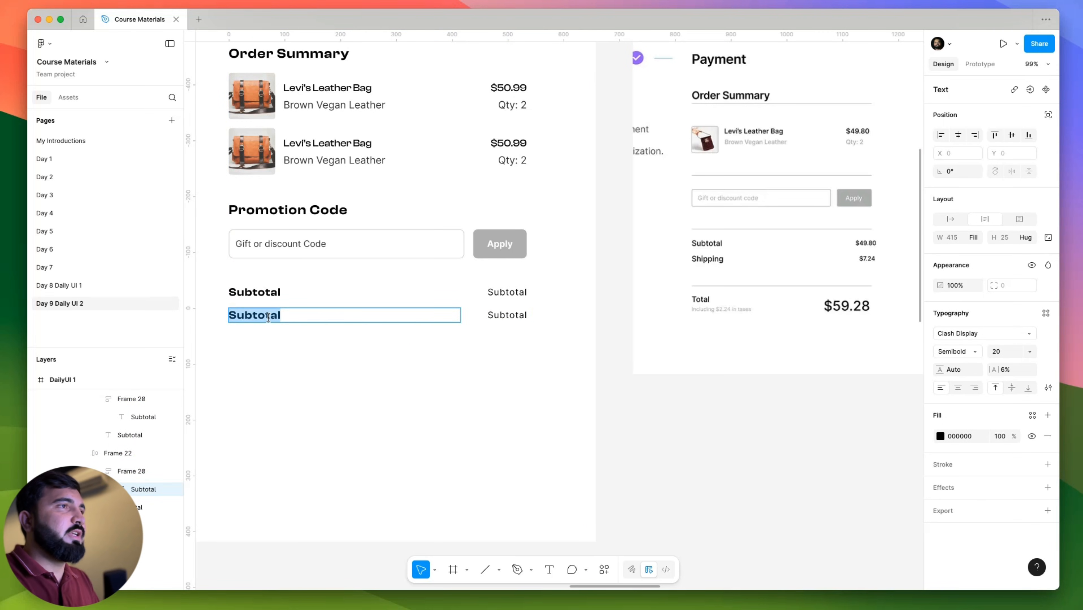
pyautogui.write('Shipping')
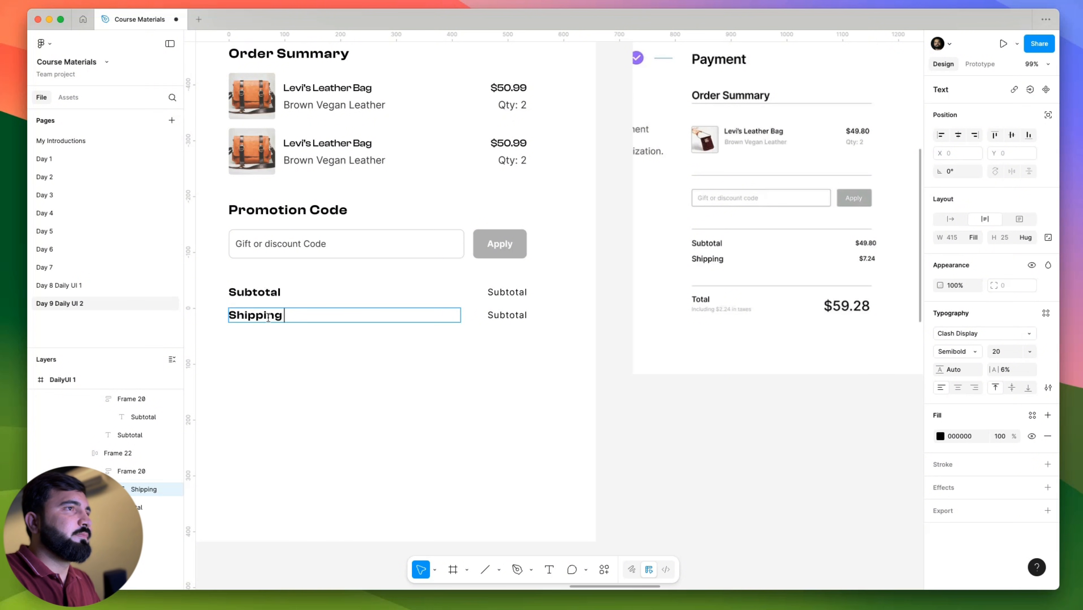
pyautogui.write(' Cha')
pyautogui.press('BackSpace')
pyautogui.press('BackSpace')
pyautogui.press('BackSpace')
pyautogui.press('BackSpace')
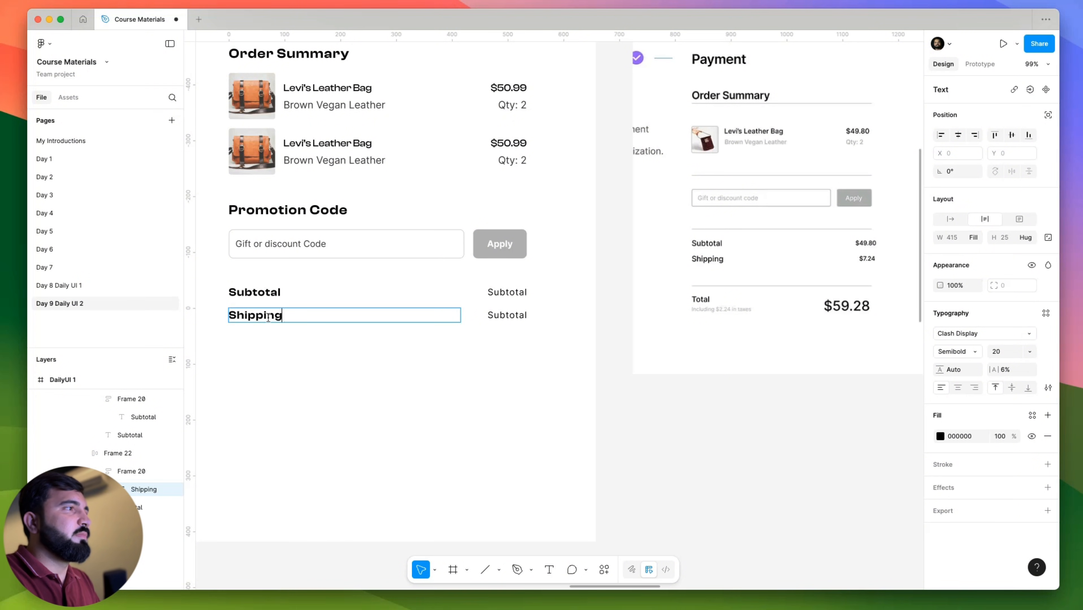
# Set the Subtotal row's amount to $50.99 and the Shipping row's amount to $5.01.
pyautogui.doubleClick(521, 294)
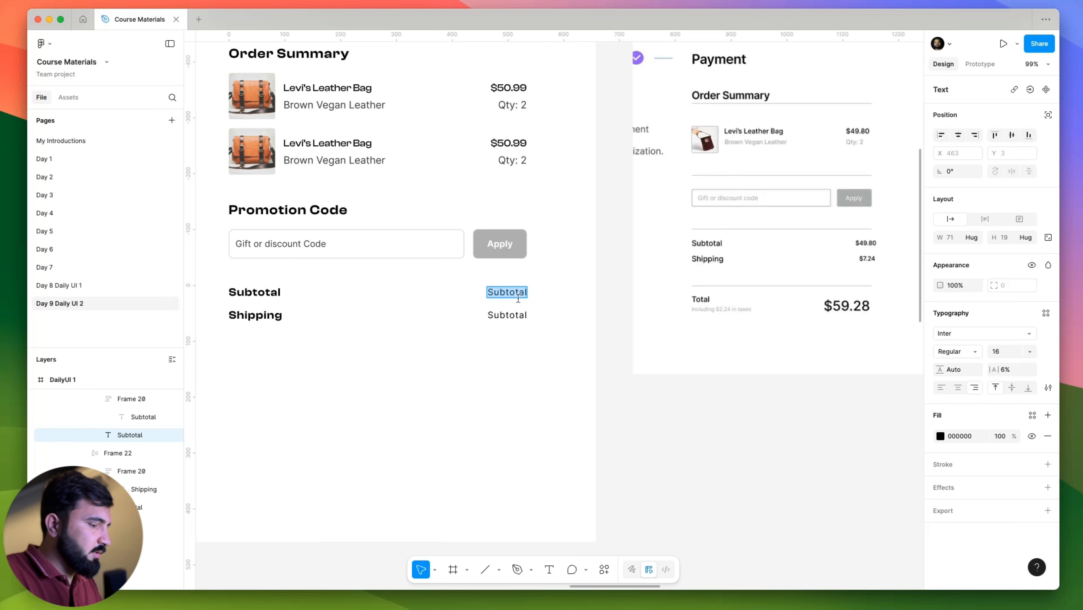
pyautogui.write('$50.99')
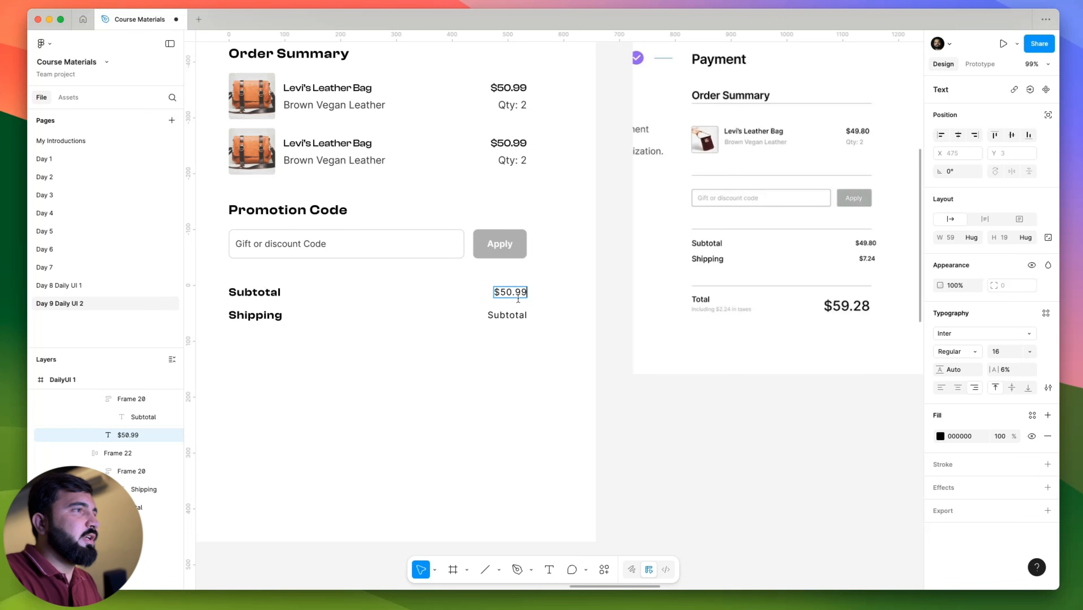
pyautogui.doubleClick(505, 315)
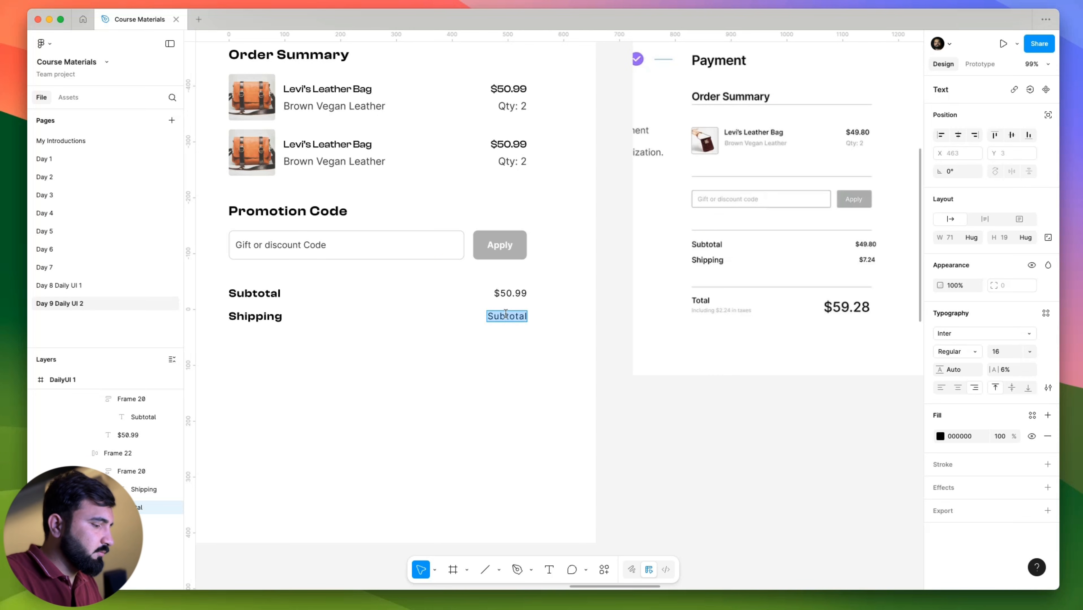
pyautogui.write('$')
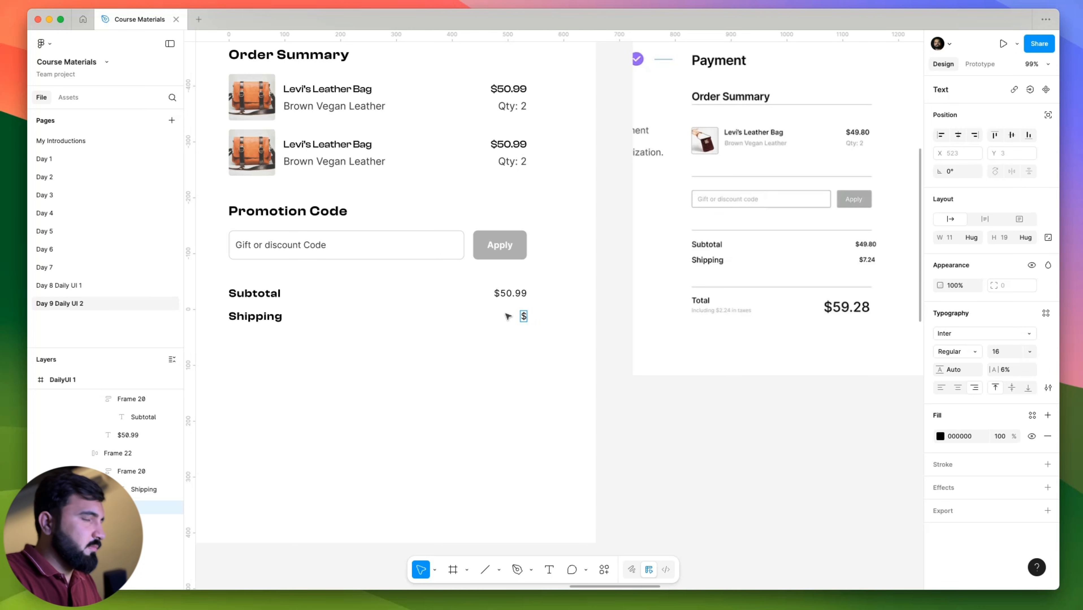
pyautogui.write('5')
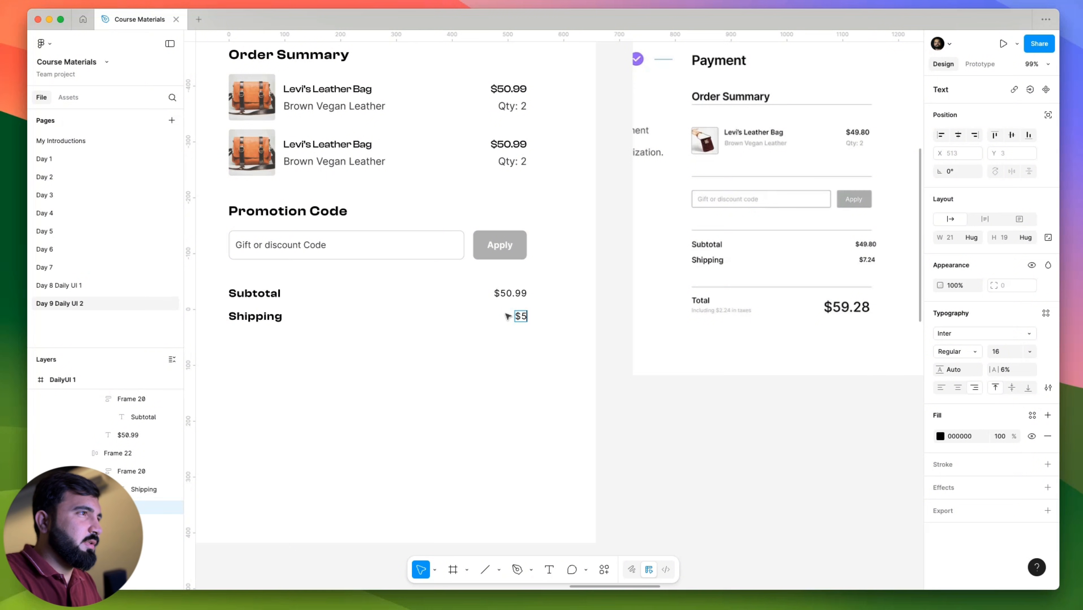
pyautogui.write('.')
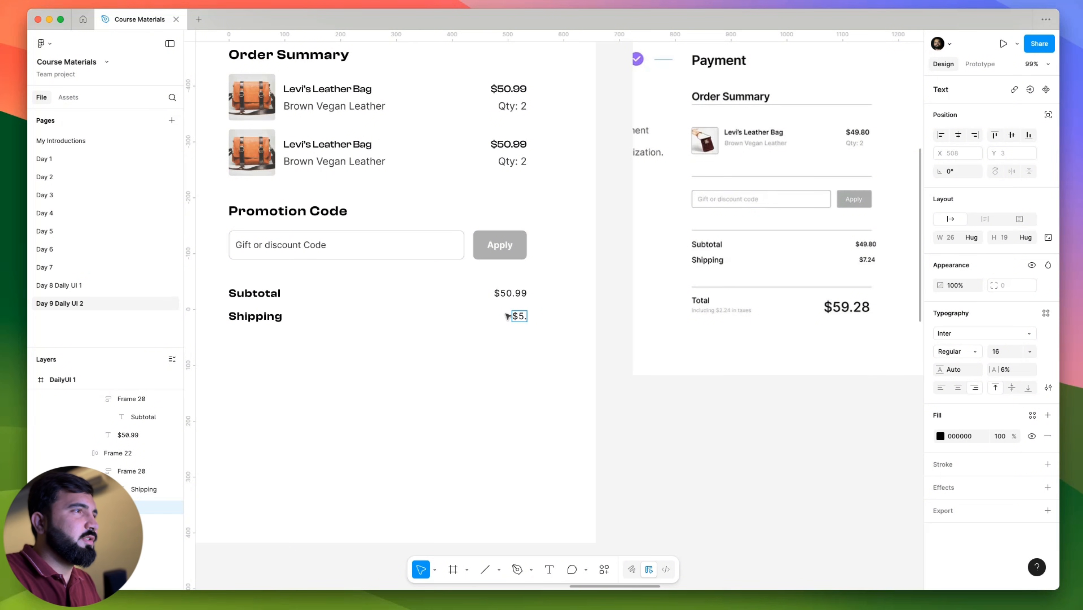
pyautogui.write('01')
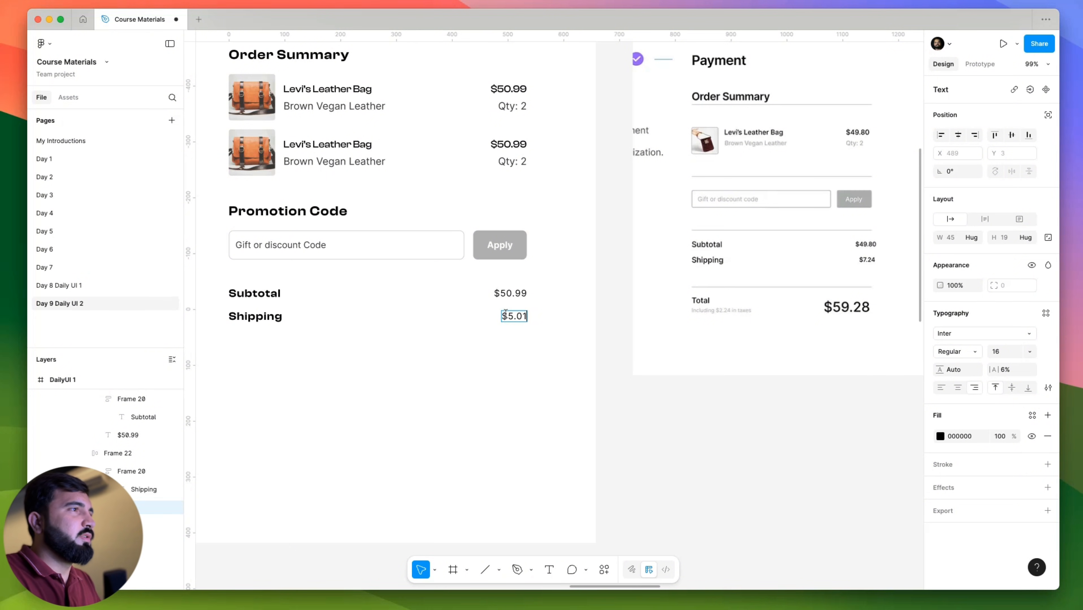
pyautogui.press('Escape')
pyautogui.press('Escape')
pyautogui.press('Escape')
pyautogui.press('Escape')
pyautogui.press('Escape')
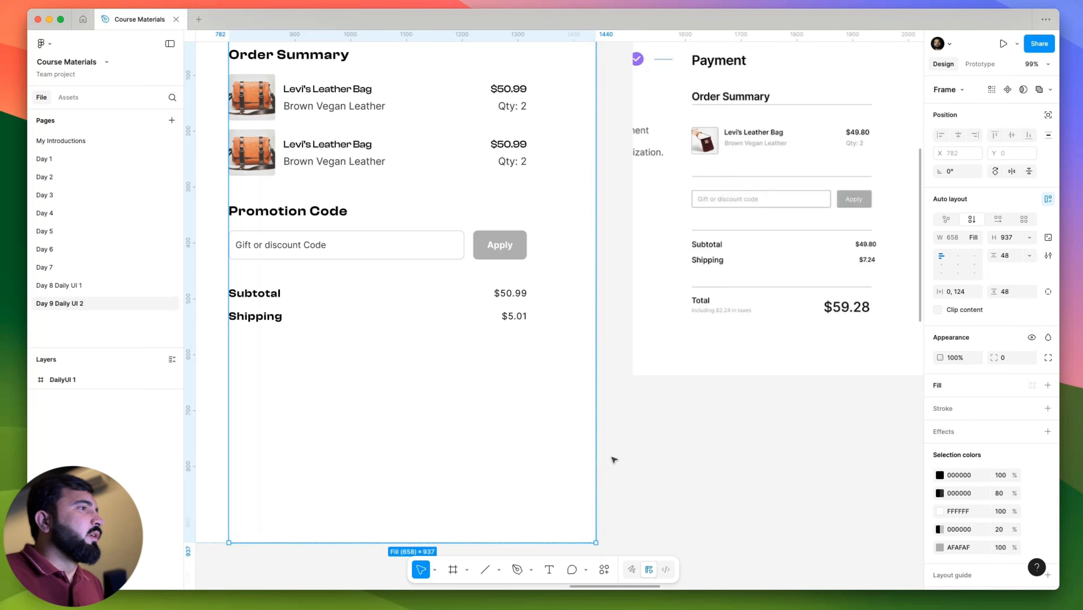
# Duplicate the Promotion Code section below the Shipping row.
pyautogui.scroll(-2, 614, 458)
pyautogui.scroll(-3, 585, 362)
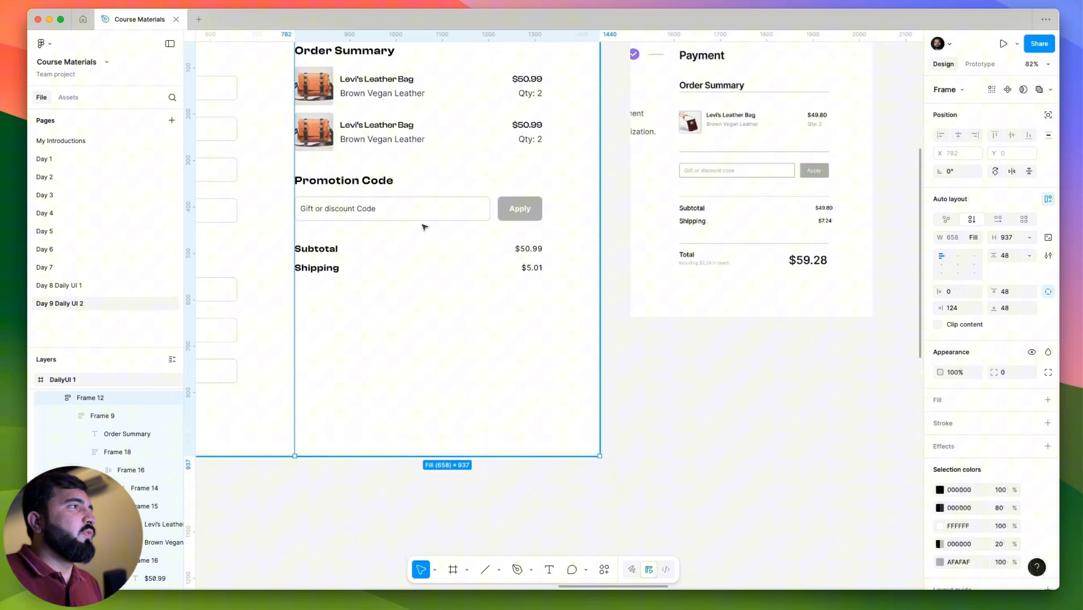
pyautogui.click(370, 185)
pyautogui.moveTo(370, 185); pyautogui.dragTo(363, 305)
# Change the duplicated section's heading to "Total" and delete its discount code field and Apply button.
pyautogui.doubleClick(361, 305)
pyautogui.doubleClick(362, 305)
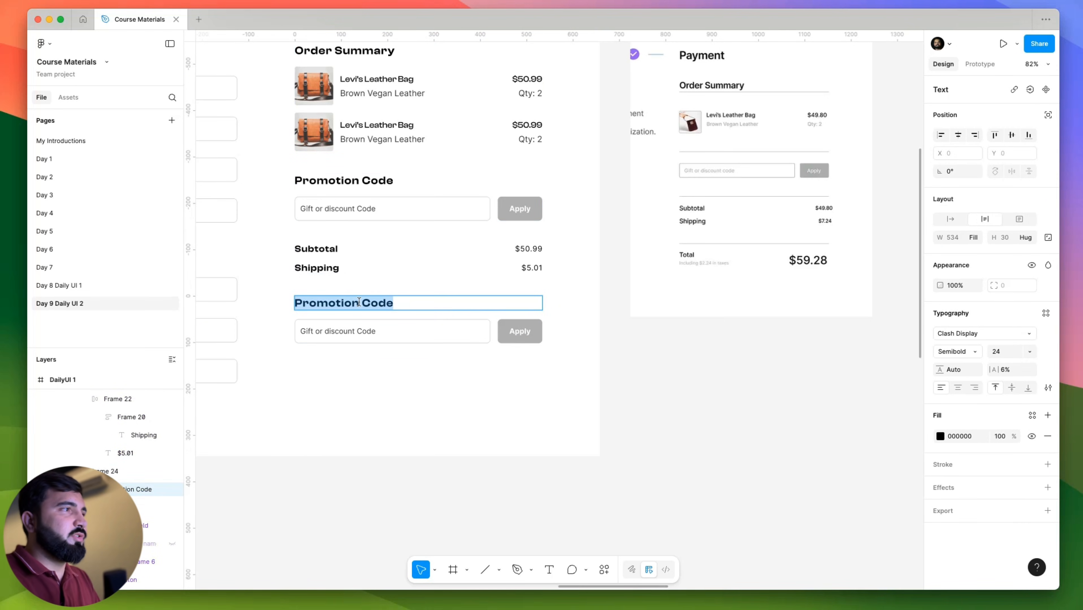
pyautogui.write('Total')
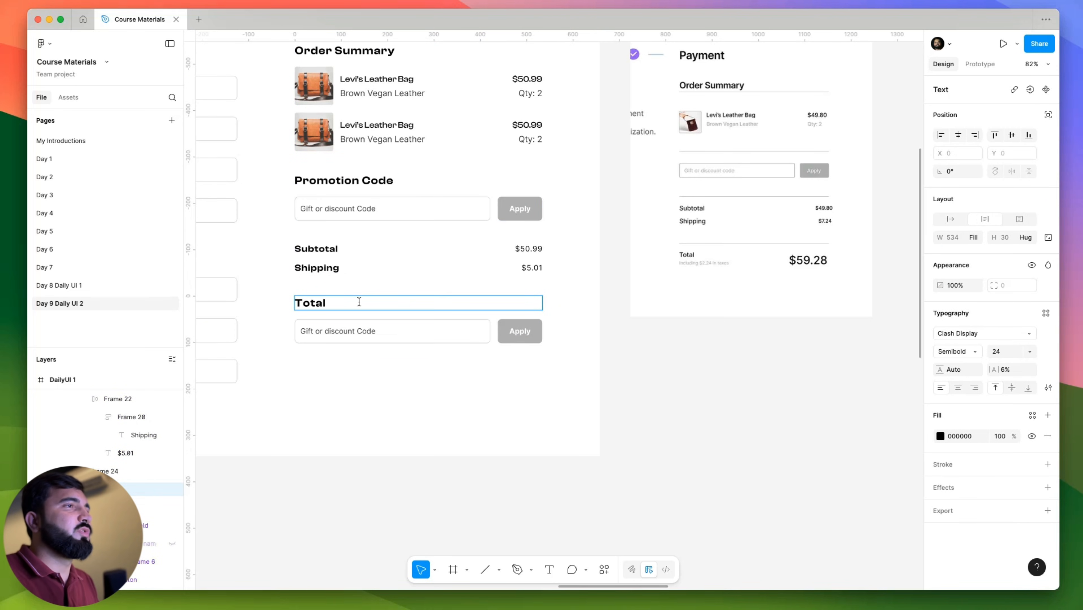
pyautogui.click(508, 327)
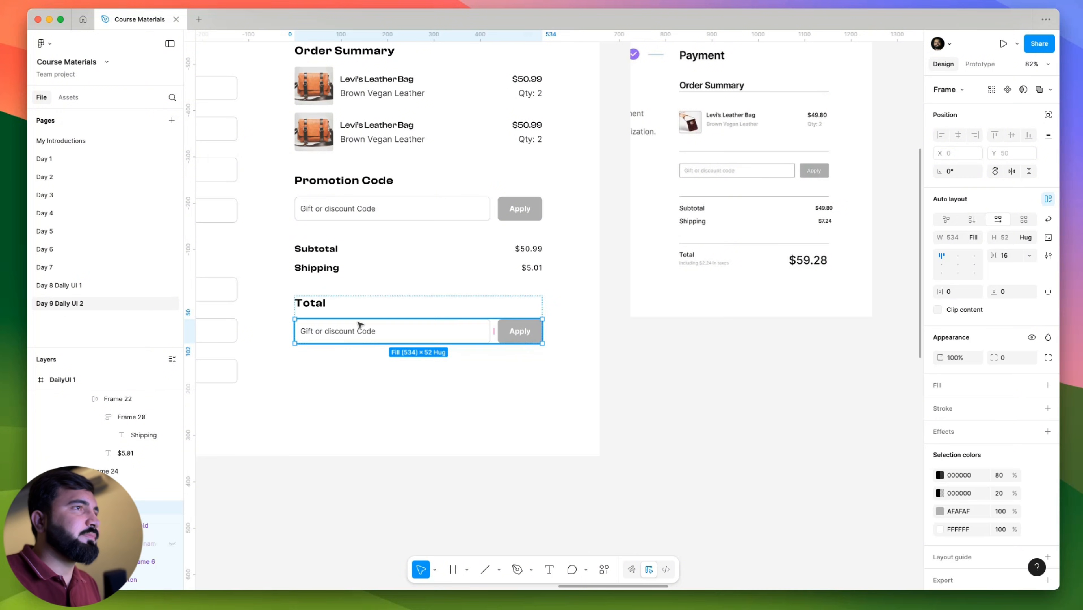
pyautogui.press('Delete')
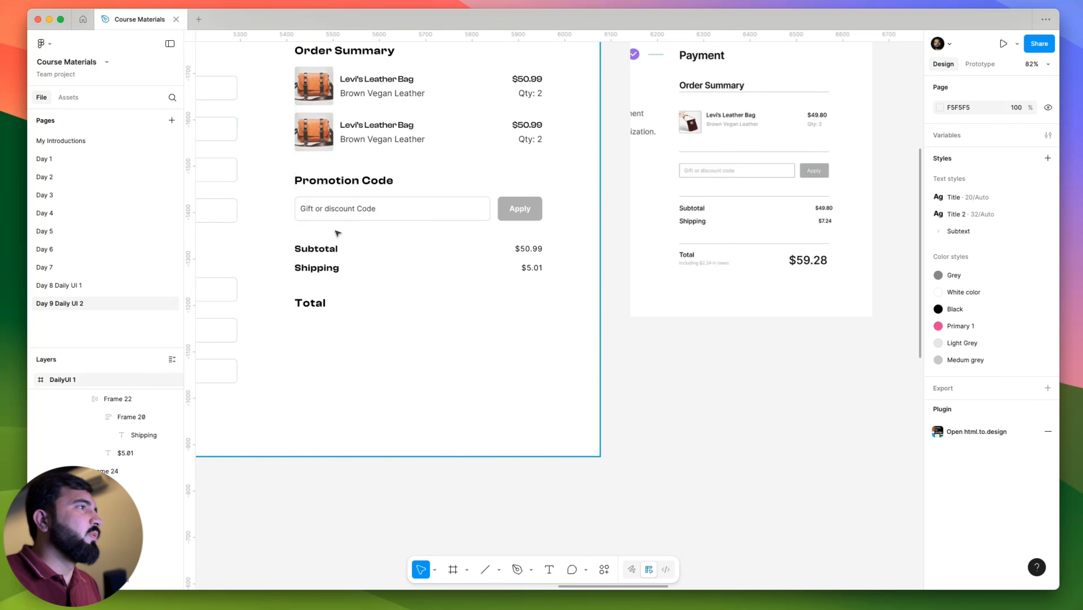
# Place a copy of the Shipping label under Total and wrap both in a vertical auto layout with a gap of 8.
pyautogui.click(317, 268)
pyautogui.moveTo(321, 273); pyautogui.dragTo(311, 304)
pyautogui.keyDown('shift'); pyautogui.click(311, 304); pyautogui.keyUp('shift')
pyautogui.hotkey('shift', 'a')
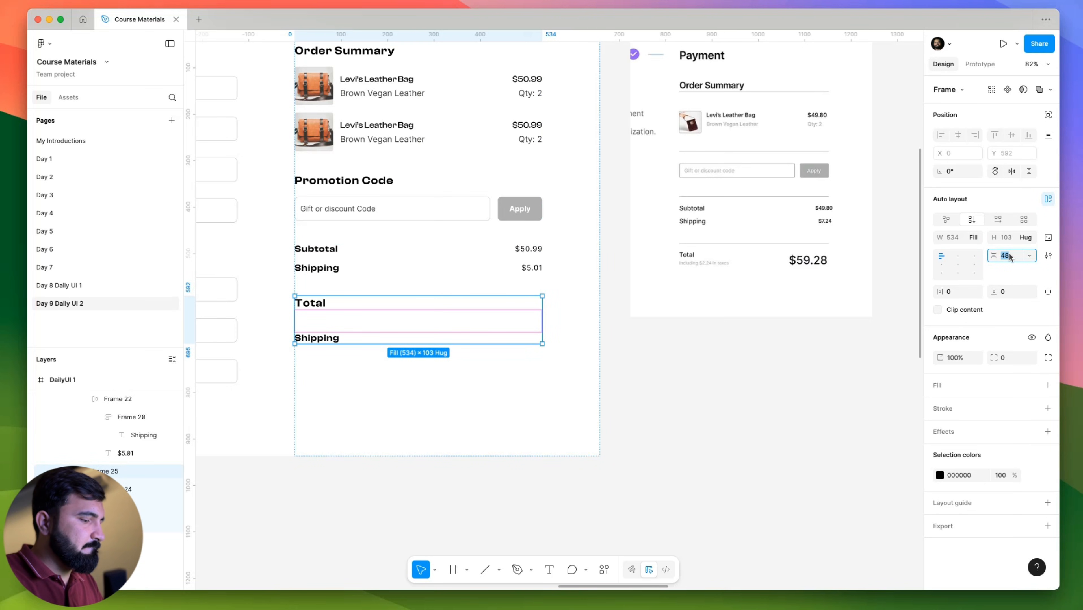
pyautogui.press('Return')
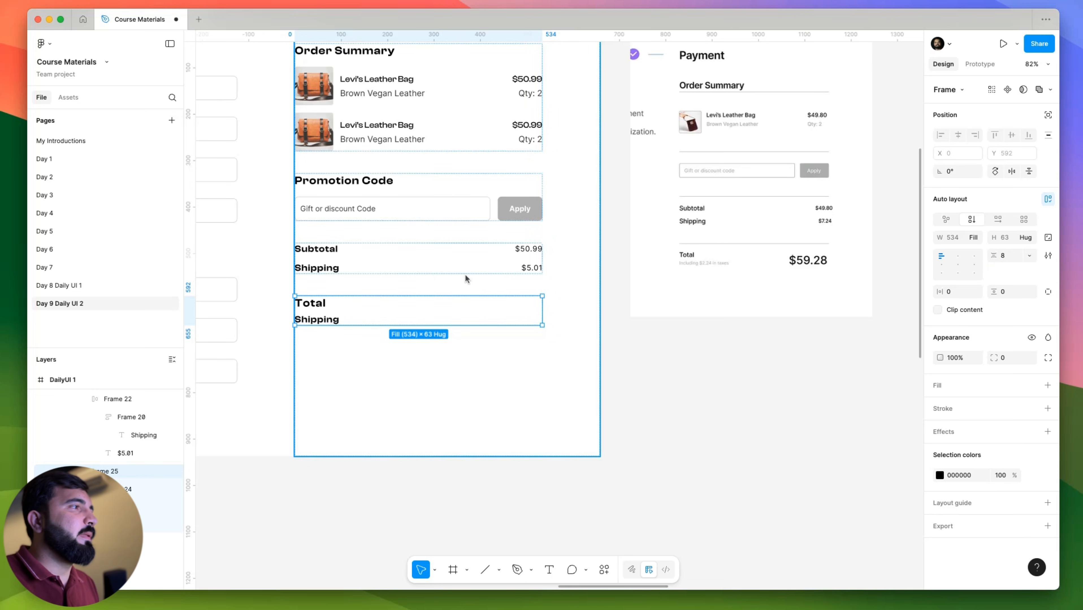
# Apply the Brown Vegan Leather text's styling to the Shipping label under Total and change its text to "Including $2.24 in taxes".
pyautogui.click(395, 138)
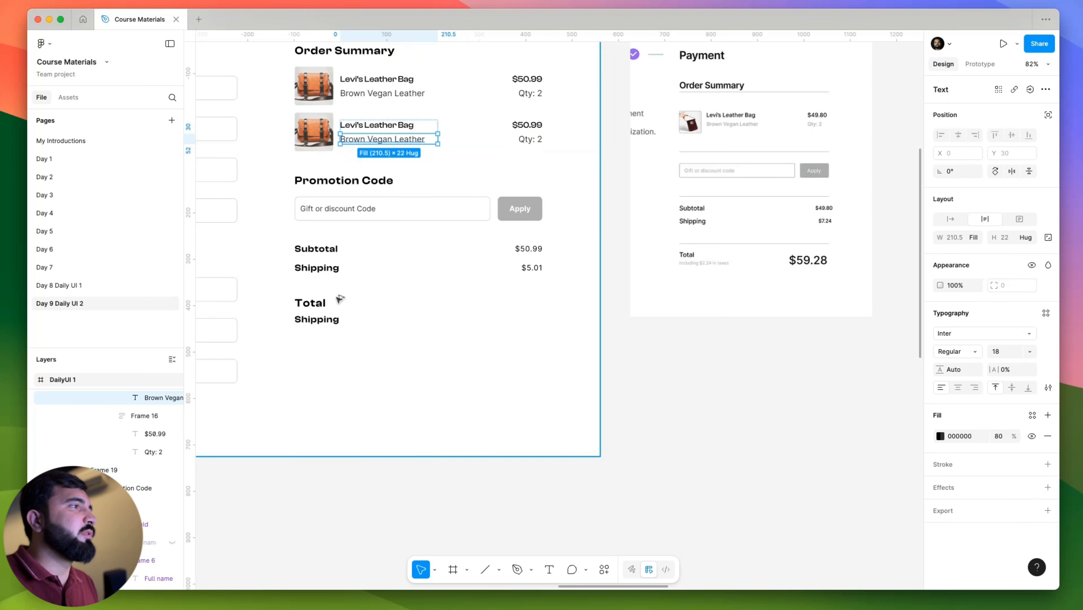
pyautogui.click(340, 321)
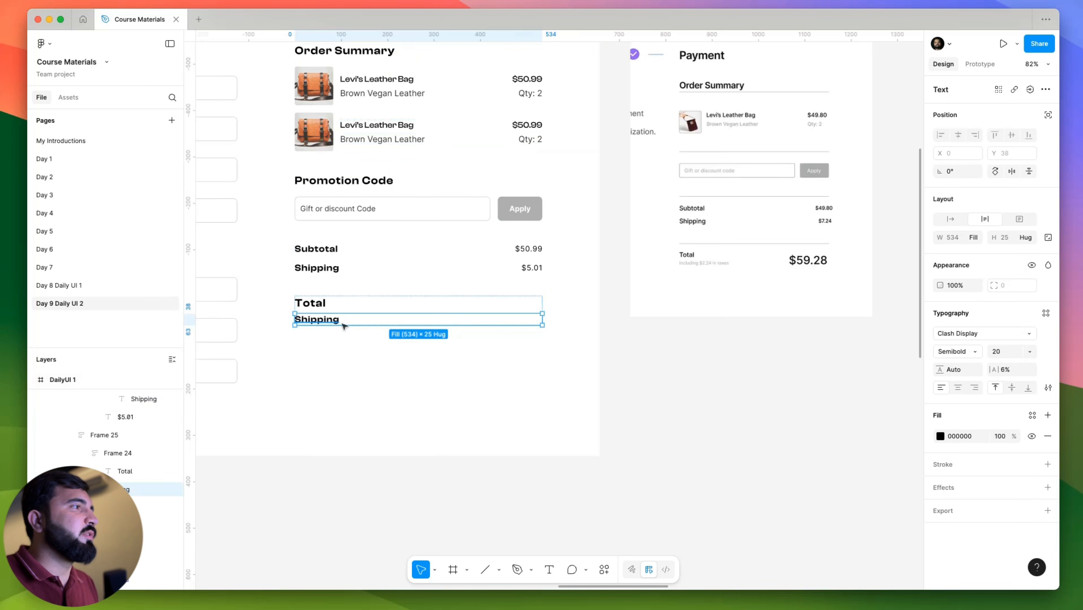
pyautogui.doubleClick(317, 319)
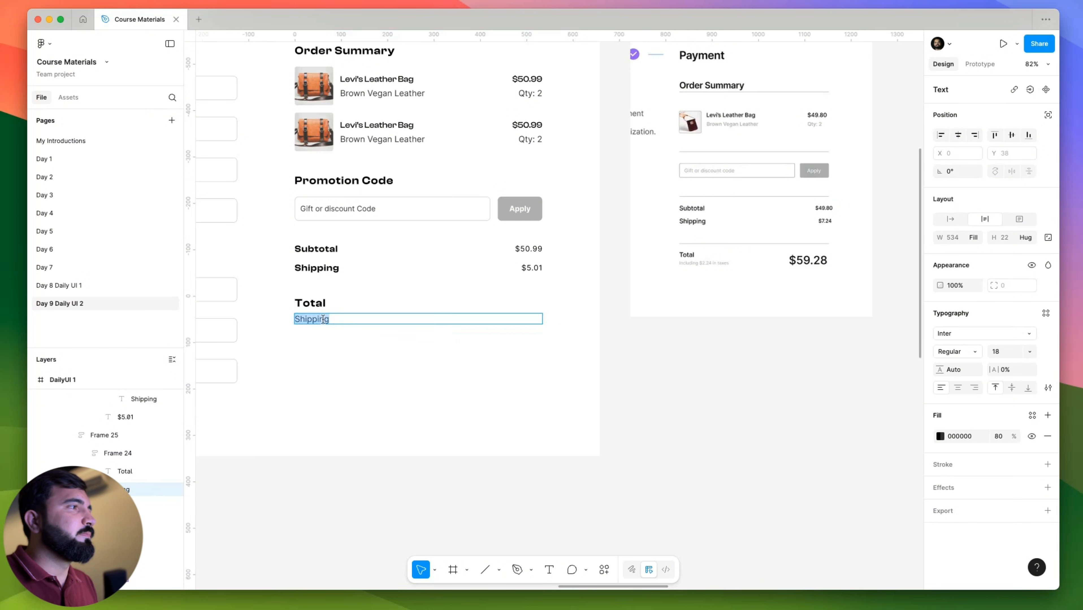
pyautogui.click(316, 319)
pyautogui.press('super+a')
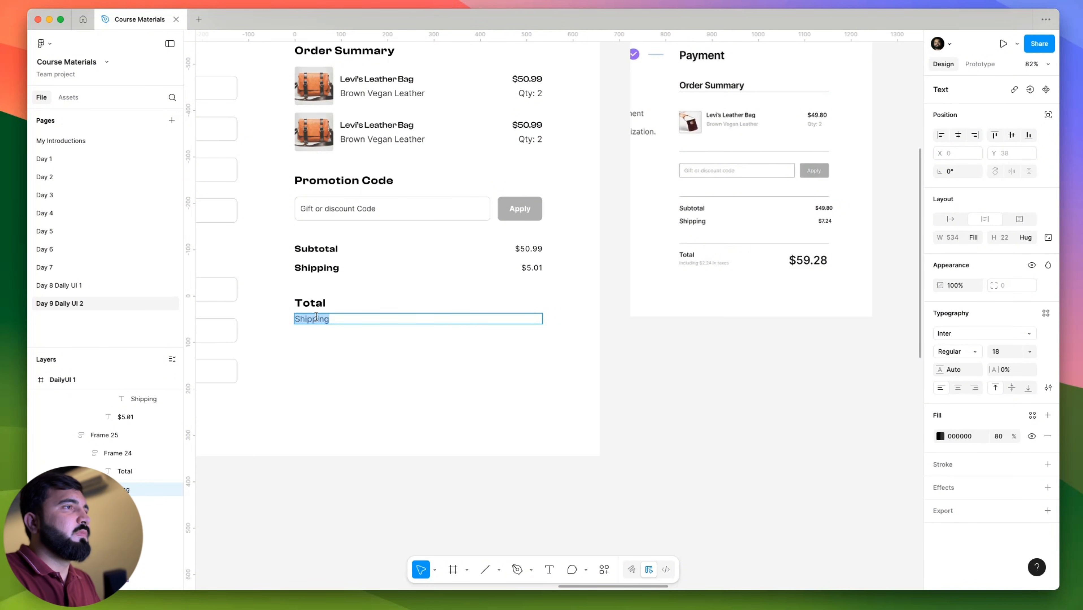
pyautogui.write('Including')
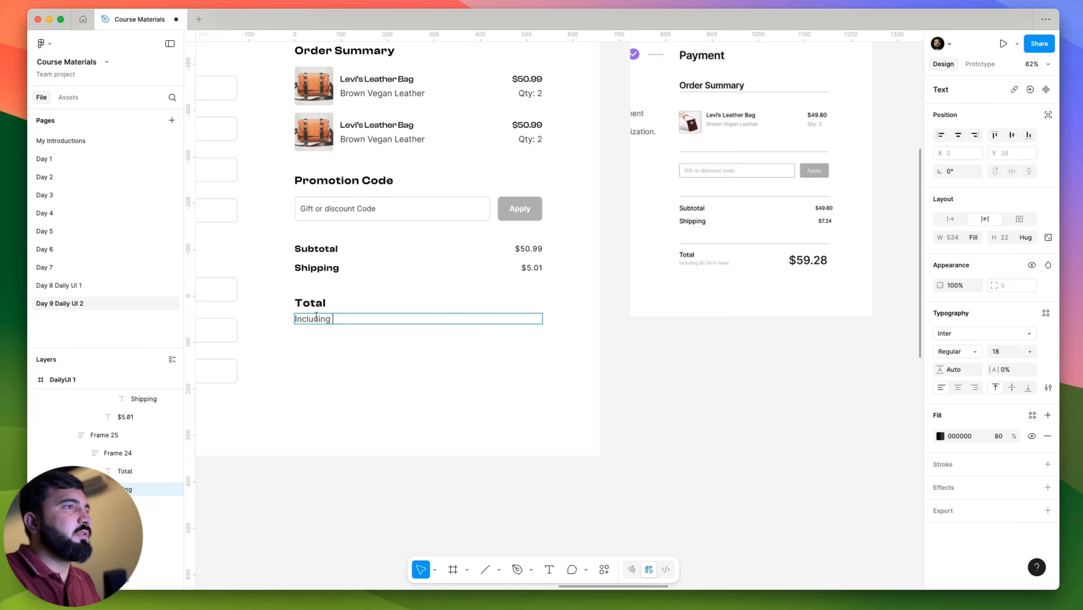
pyautogui.write(' $2.2')
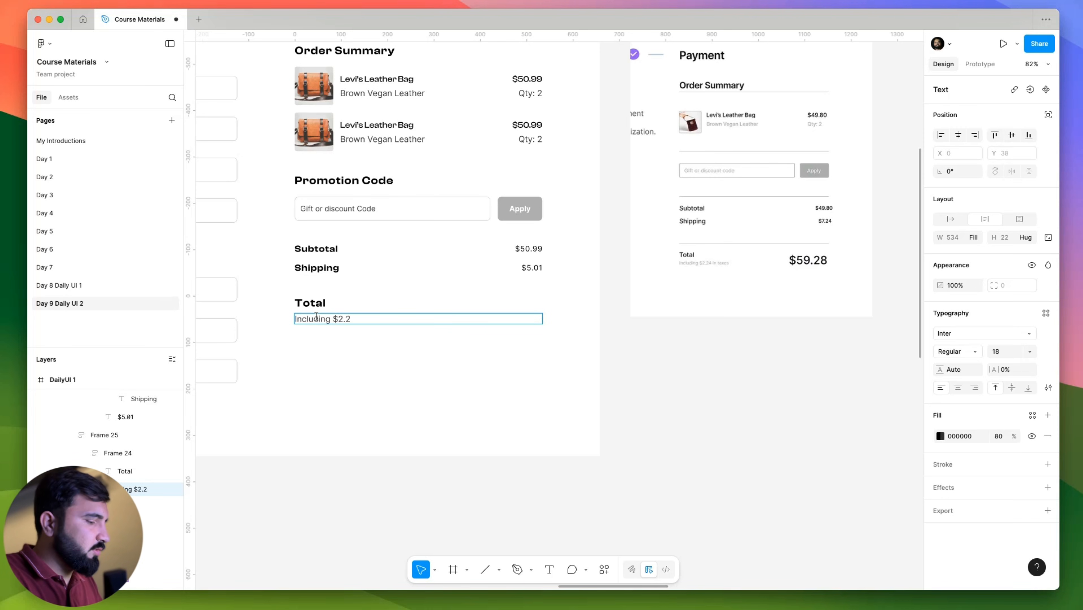
pyautogui.write('4 in')
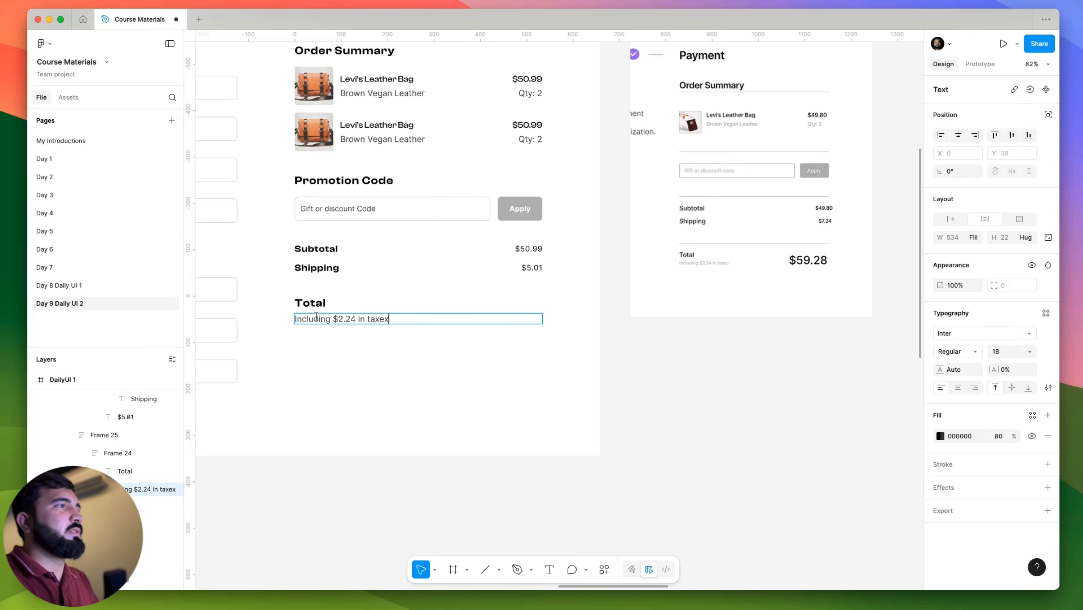
pyautogui.write(' taxex')
pyautogui.press('BackSpace')
pyautogui.write('s')
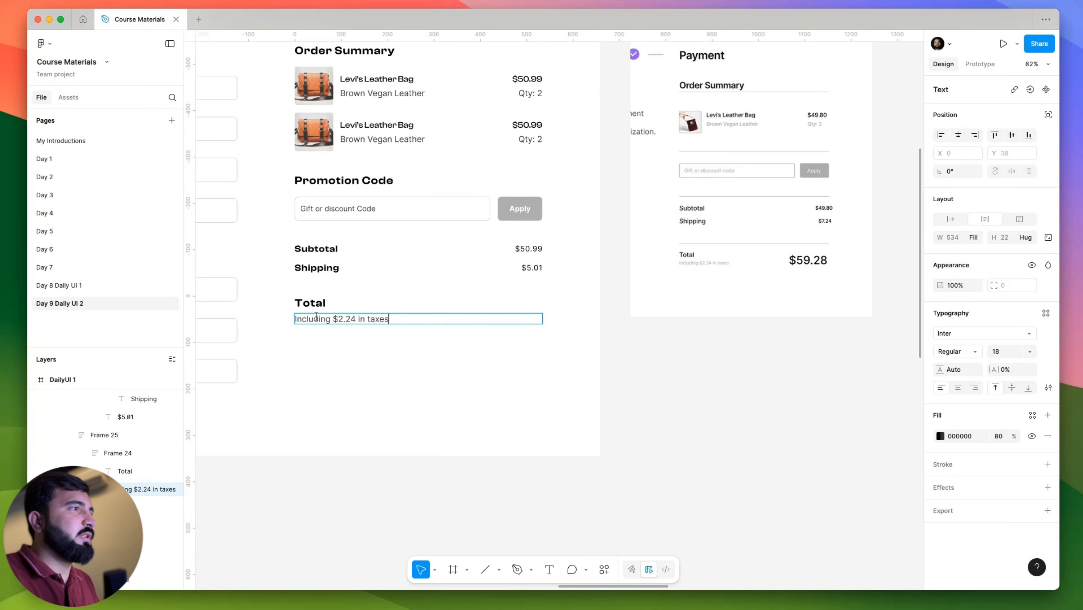
pyautogui.press('Escape')
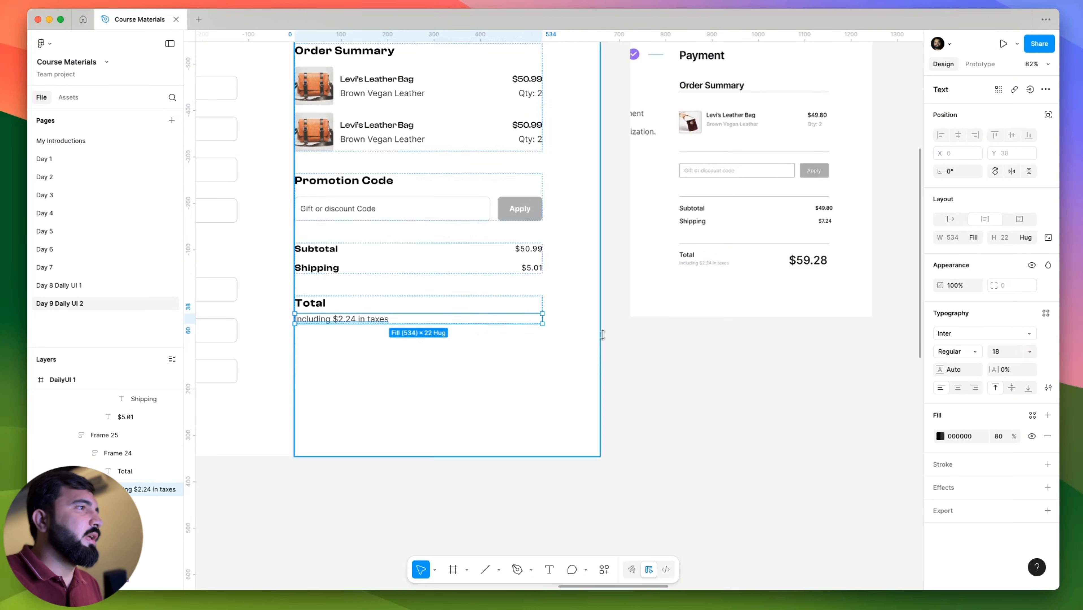
# Duplicate the Total heading below the tax note and wrap the Total block and the copy in a horizontal auto layout.
pyautogui.press('Escape')
pyautogui.click(317, 306)
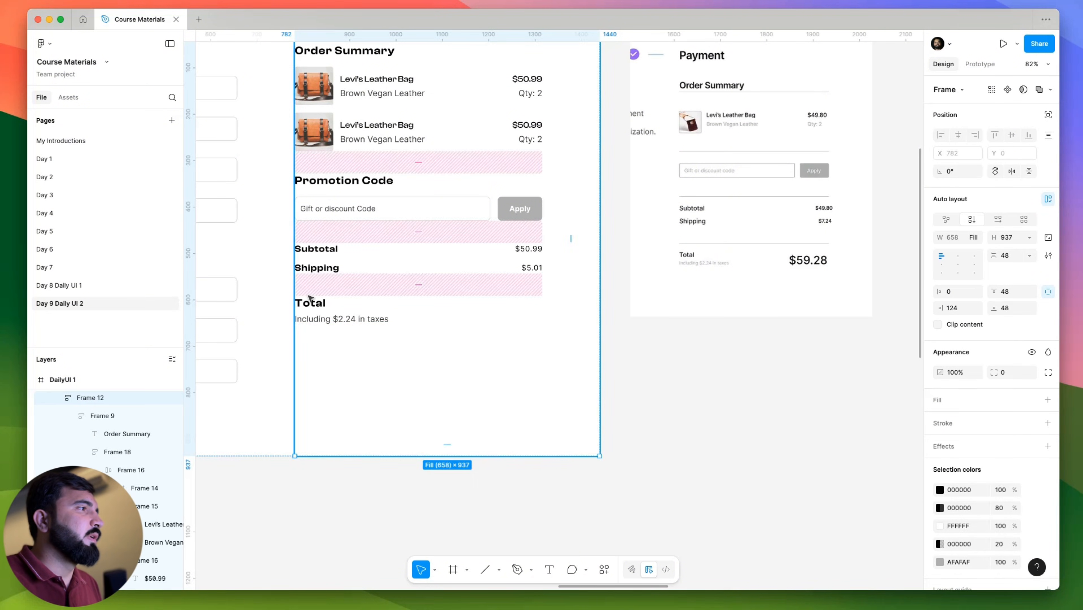
pyautogui.moveTo(309, 304); pyautogui.dragTo(326, 355)
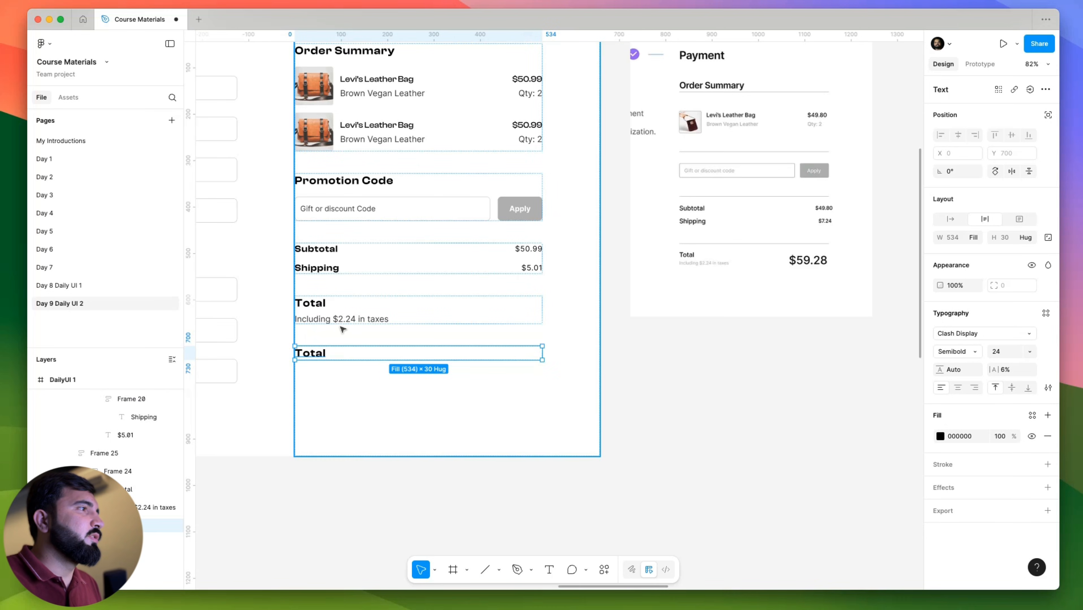
pyautogui.keyDown('shift'); pyautogui.click(325, 355); pyautogui.keyUp('shift')
pyautogui.hotkey('shift', 'a')
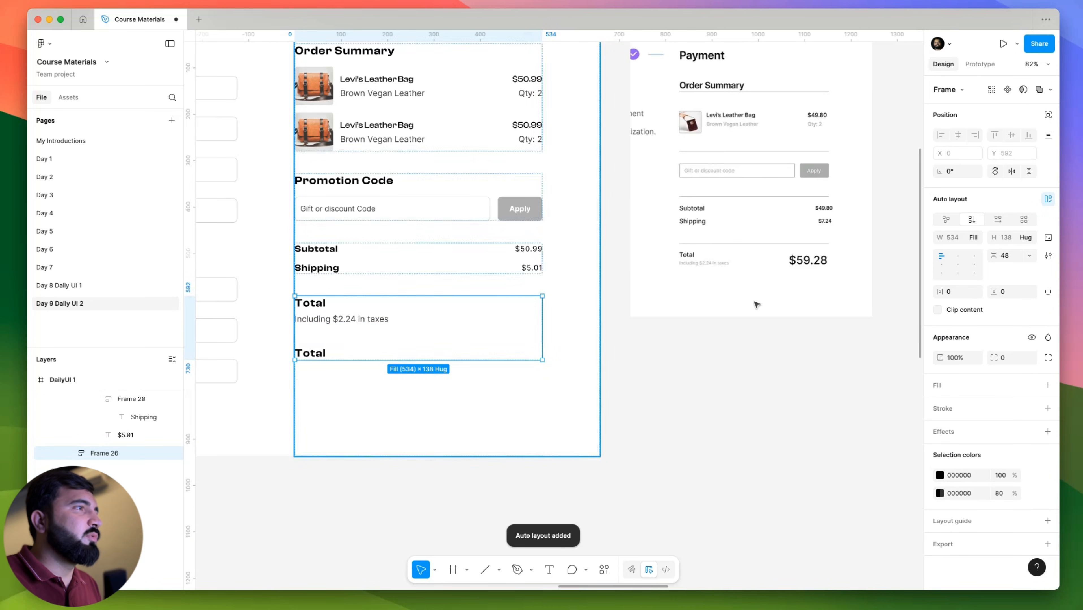
pyautogui.click(998, 219)
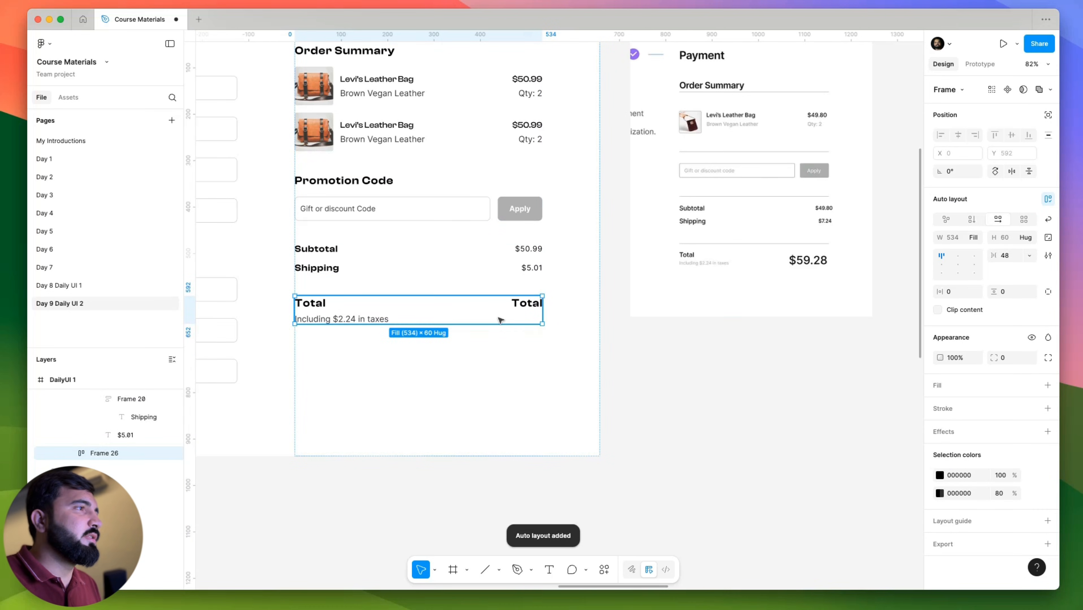
# Change the duplicated Total text beside the tax note block to "$57.24".
pyautogui.doubleClick(532, 304)
pyautogui.doubleClick(529, 303)
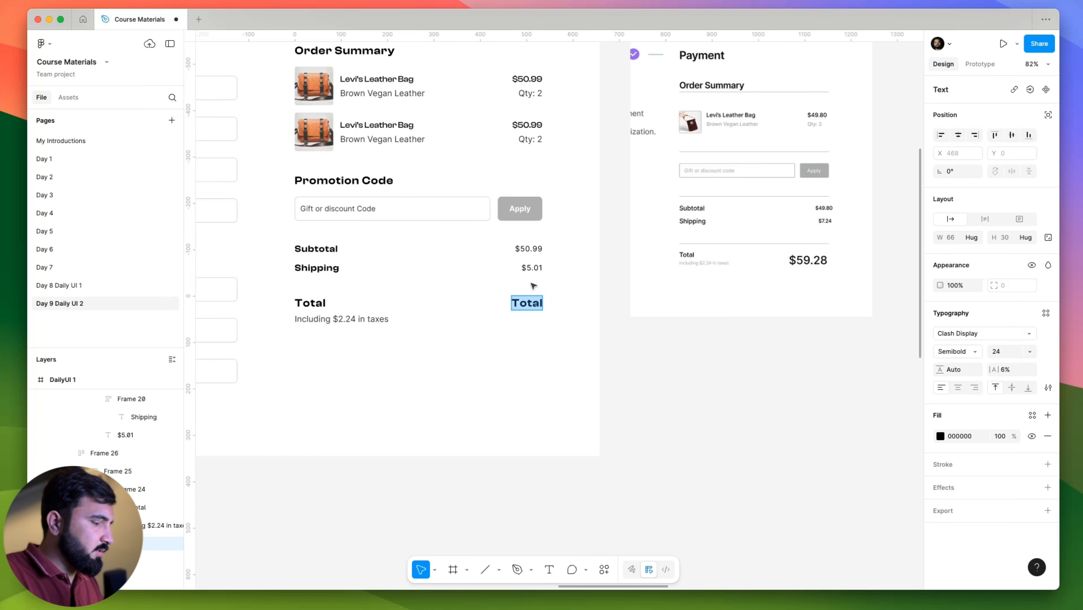
pyautogui.write('$')
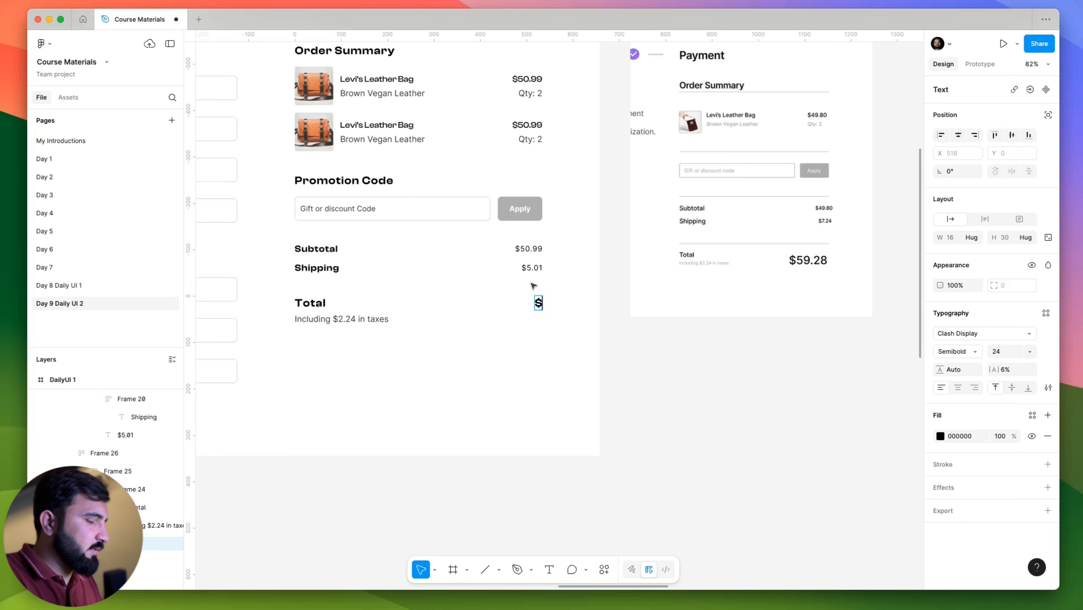
pyautogui.write('$5')
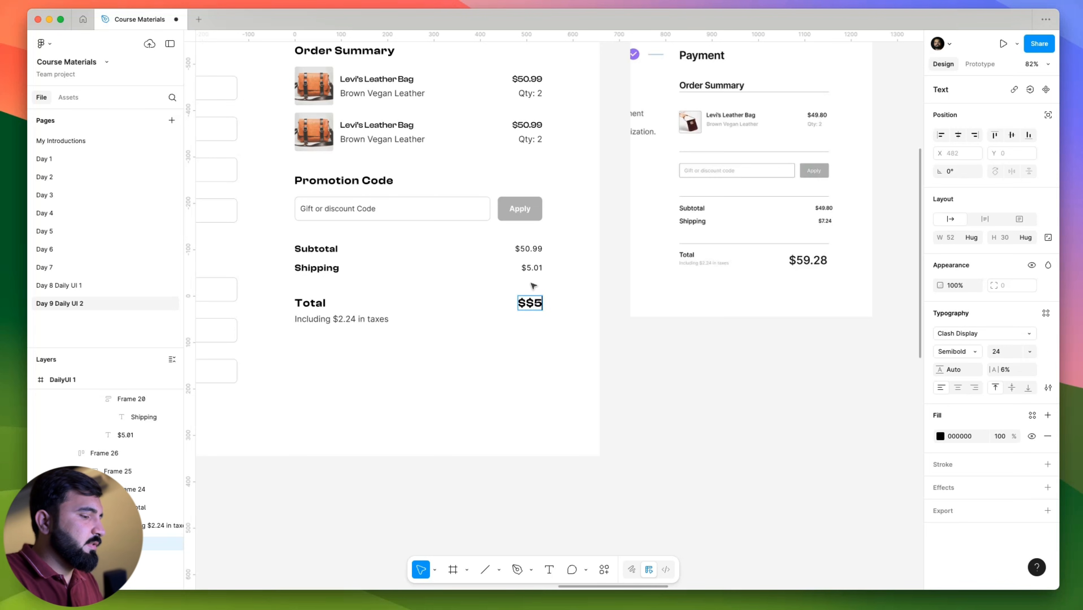
pyautogui.write('7')
pyautogui.press('BackSpace')
pyautogui.press('BackSpace')
pyautogui.press('BackSpace')
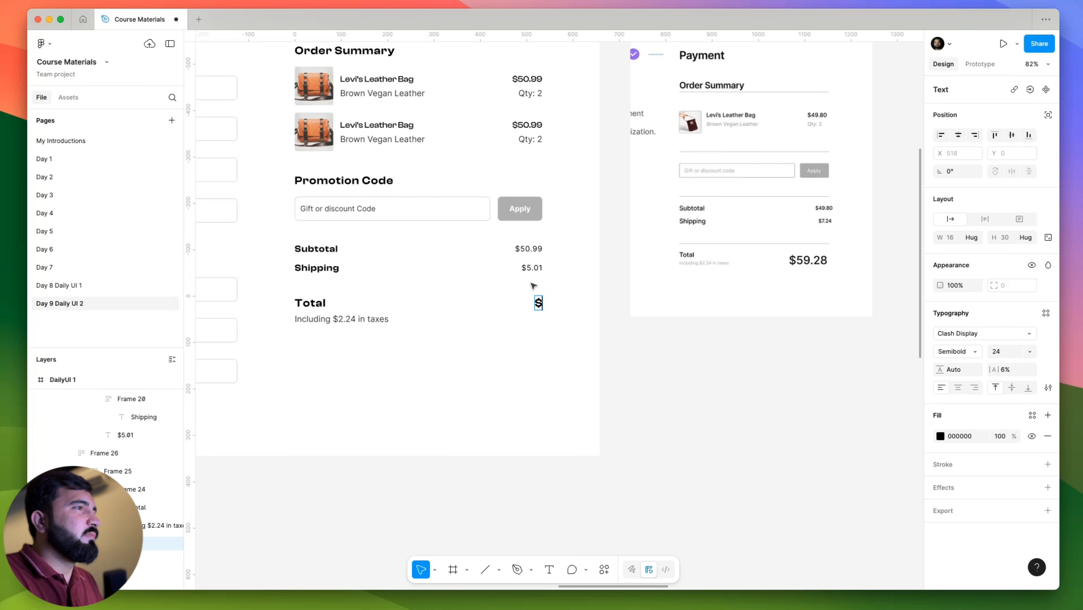
pyautogui.write('57.8')
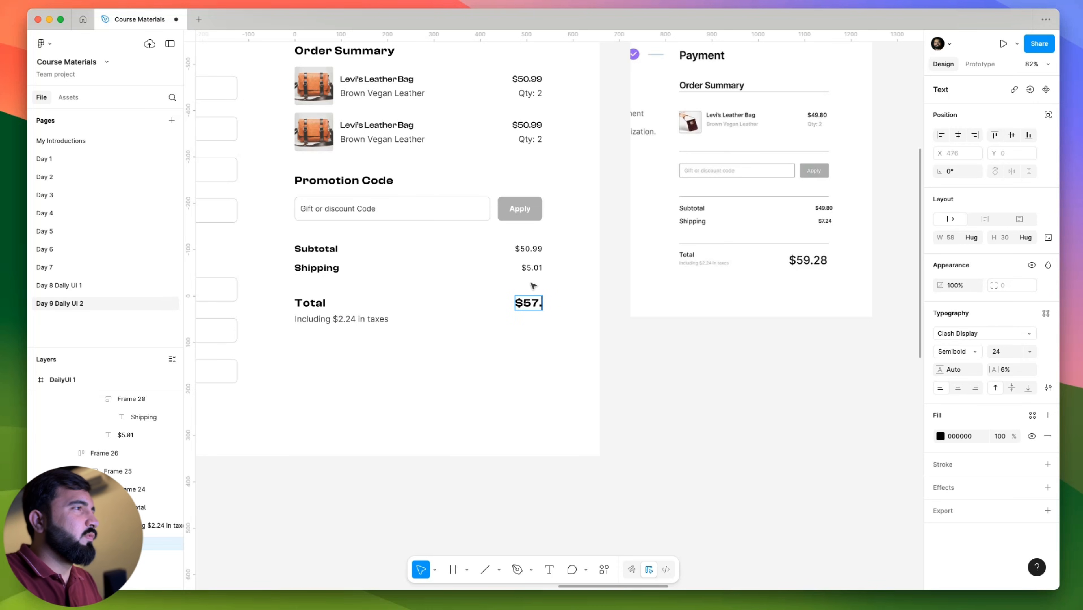
pyautogui.press('BackSpace')
pyautogui.write('3')
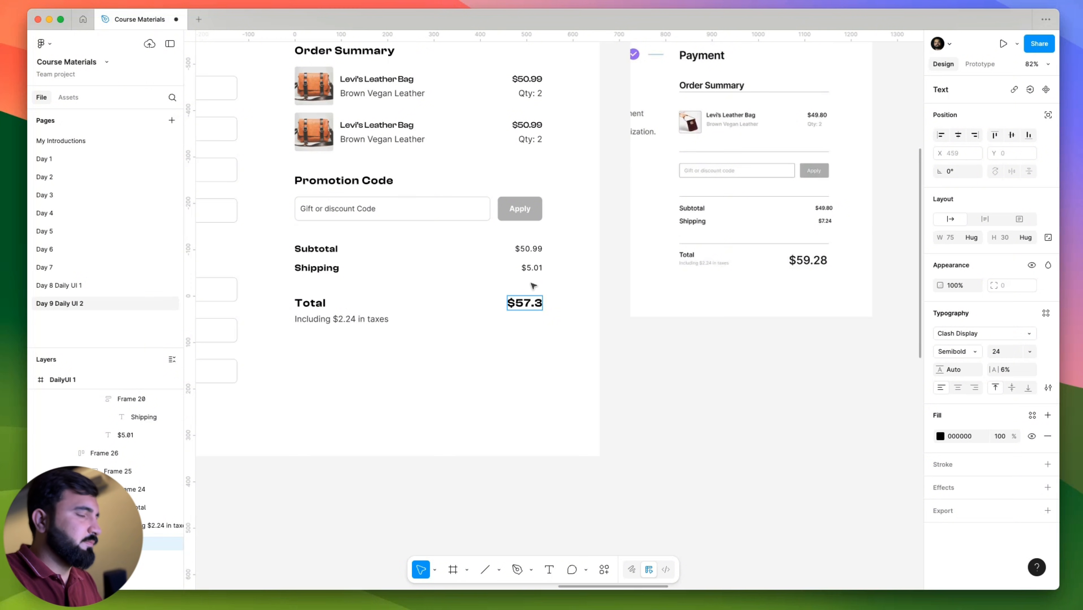
pyautogui.press('BackSpace')
pyautogui.write('24')
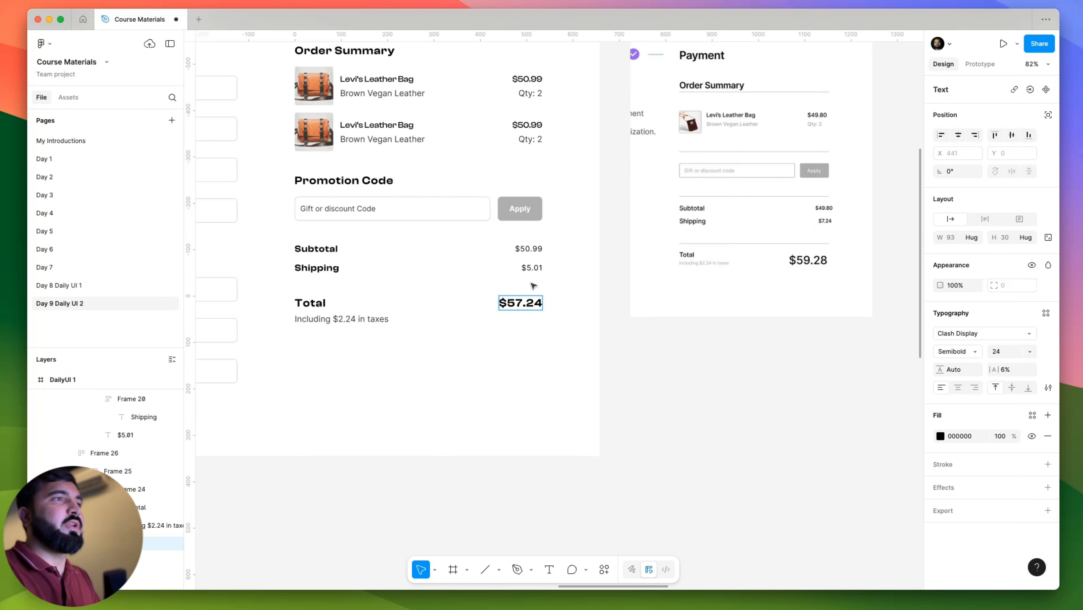
# Set the font size of the $57.24 total amount to 40.
pyautogui.press('super+a')
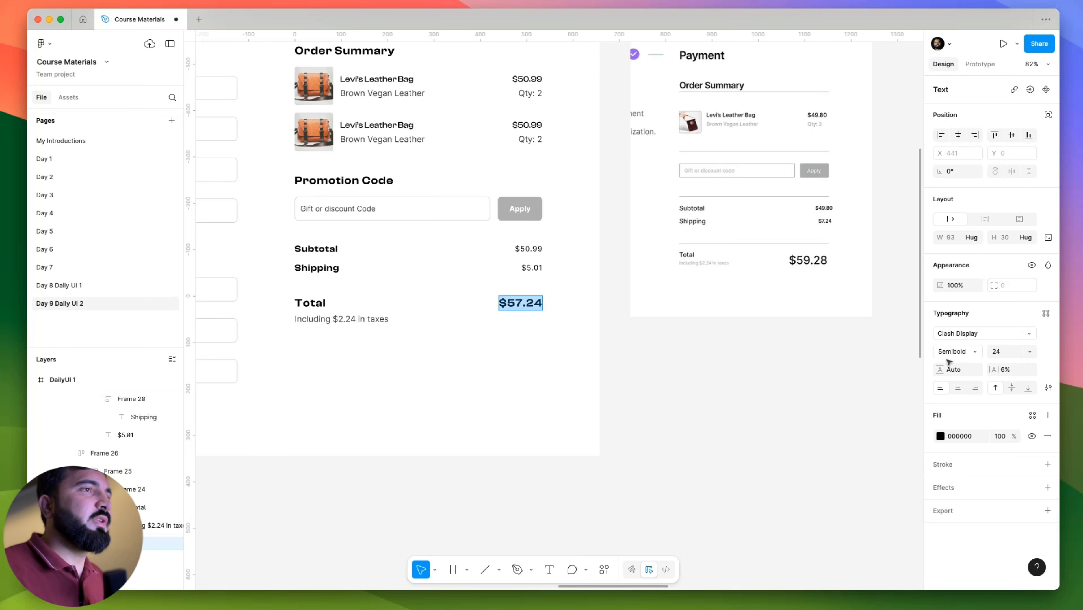
pyautogui.click(1029, 351)
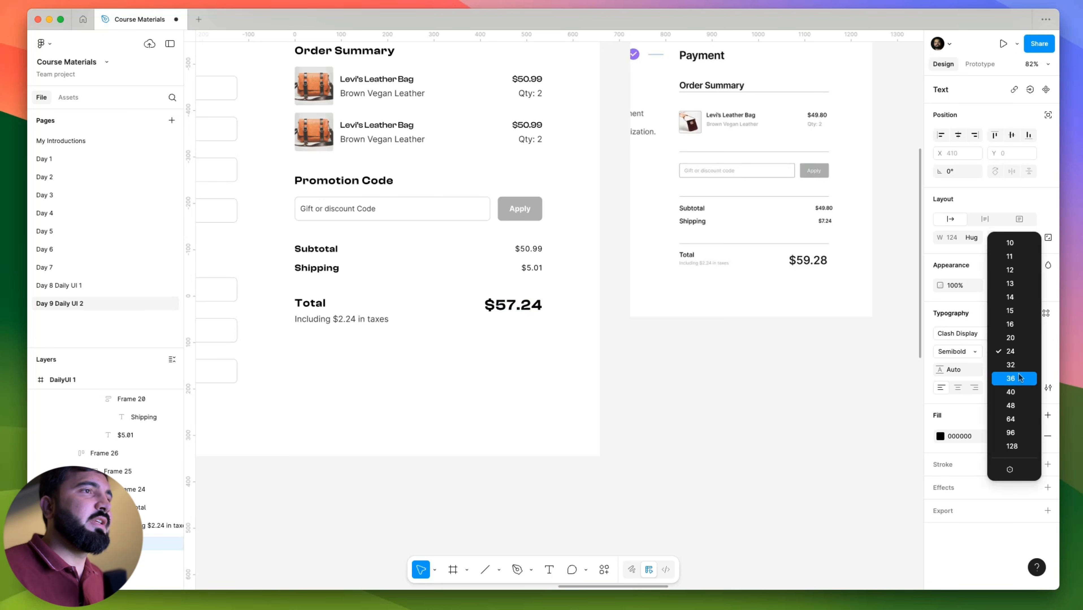
pyautogui.click(1017, 389)
pyautogui.press('Escape')
pyautogui.press('Escape')
# Place a copy of the blue Default Button component below the Total row, filling the width of the order summary column.
pyautogui.scroll(-3, 701, 326)
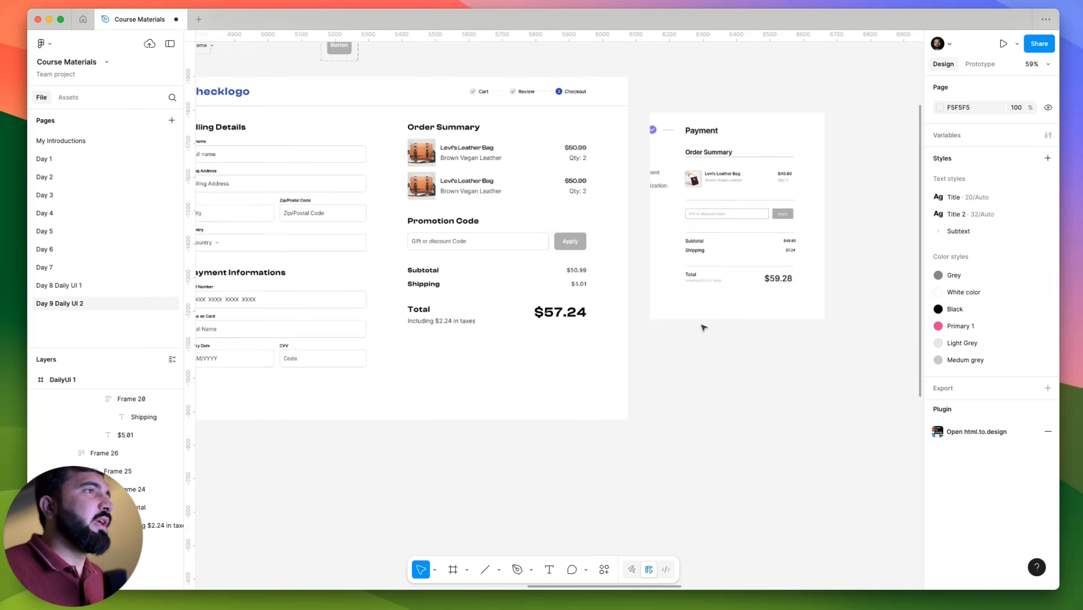
pyautogui.scroll(-4, 747, 340)
pyautogui.hscroll(5, 747, 340)
pyautogui.scroll(3, 715, 333)
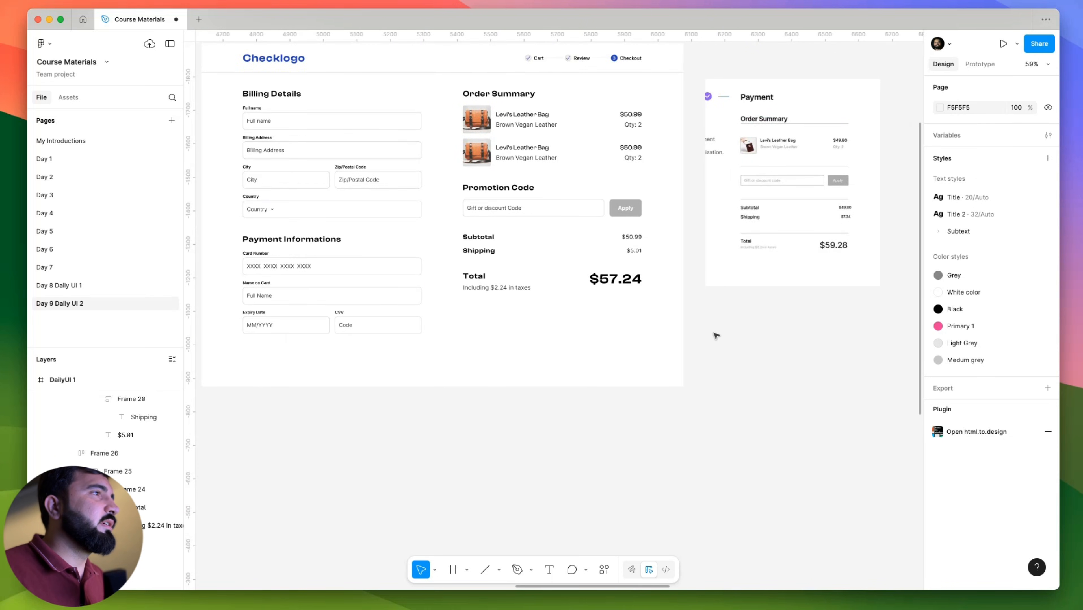
pyautogui.scroll(-1, 587, 293)
pyautogui.scroll(5, 587, 293)
pyautogui.hscroll(-1, 587, 293)
pyautogui.click(457, 173)
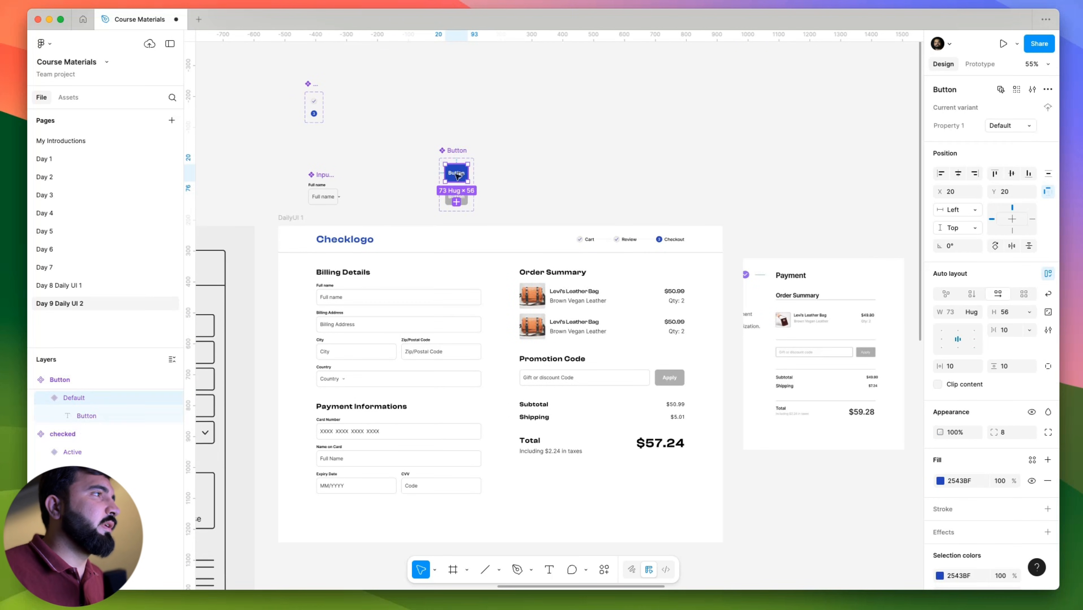
pyautogui.moveTo(594, 507); pyautogui.dragTo(727, 499)
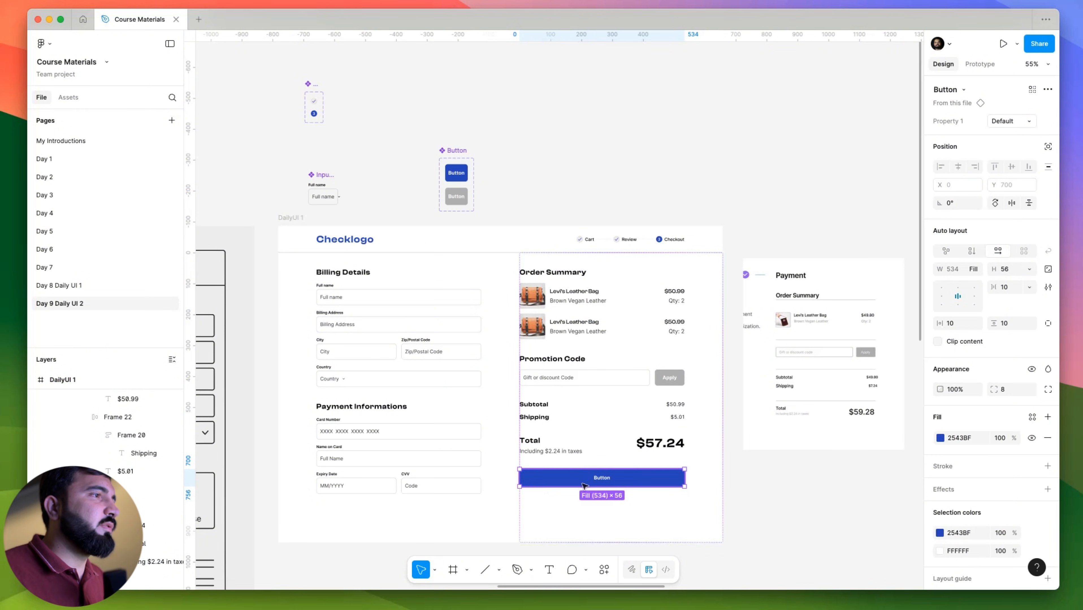
# Change the new button's label to "Pay $57.24".
pyautogui.doubleClick(606, 478)
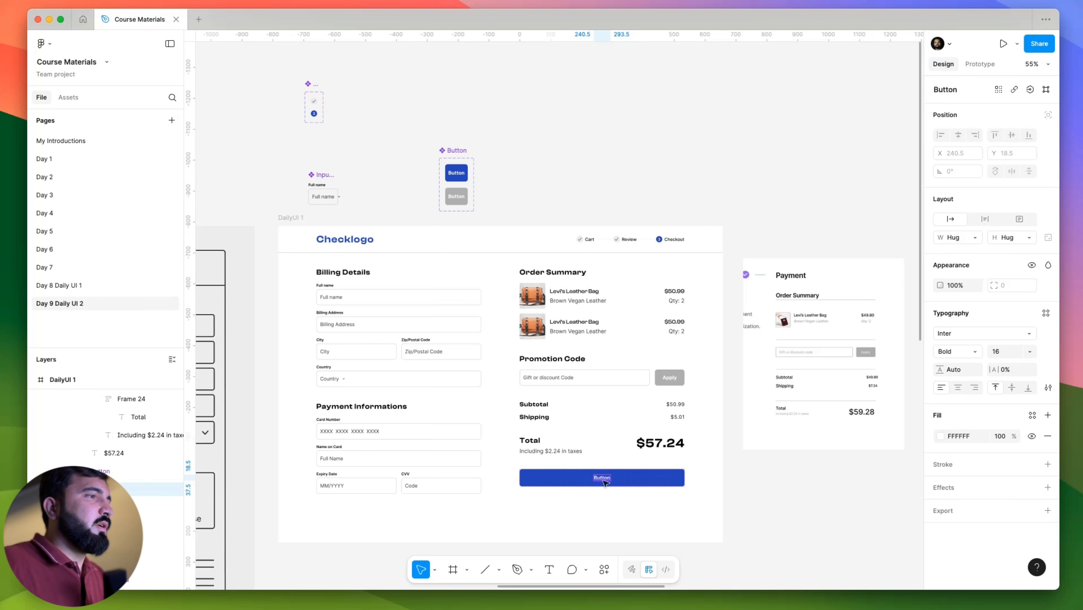
pyautogui.doubleClick(604, 479)
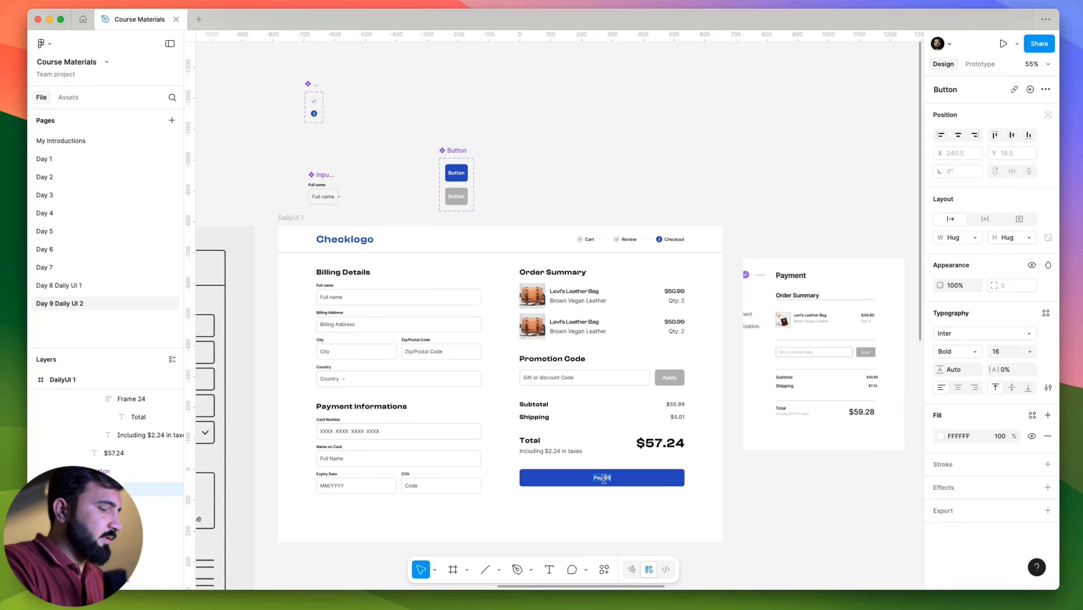
pyautogui.write('.24')
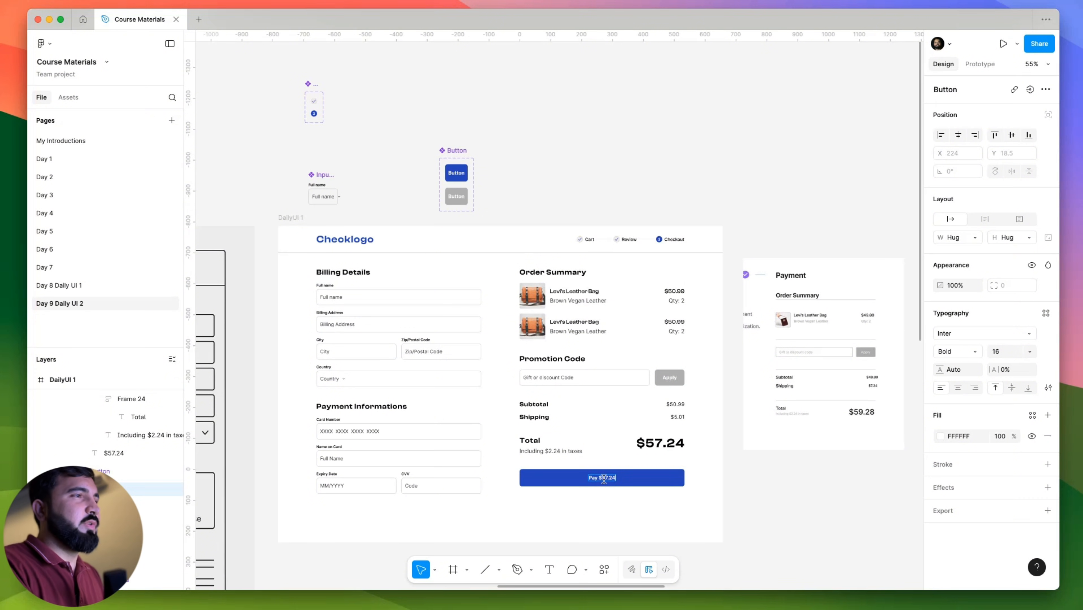
pyautogui.click(801, 513)
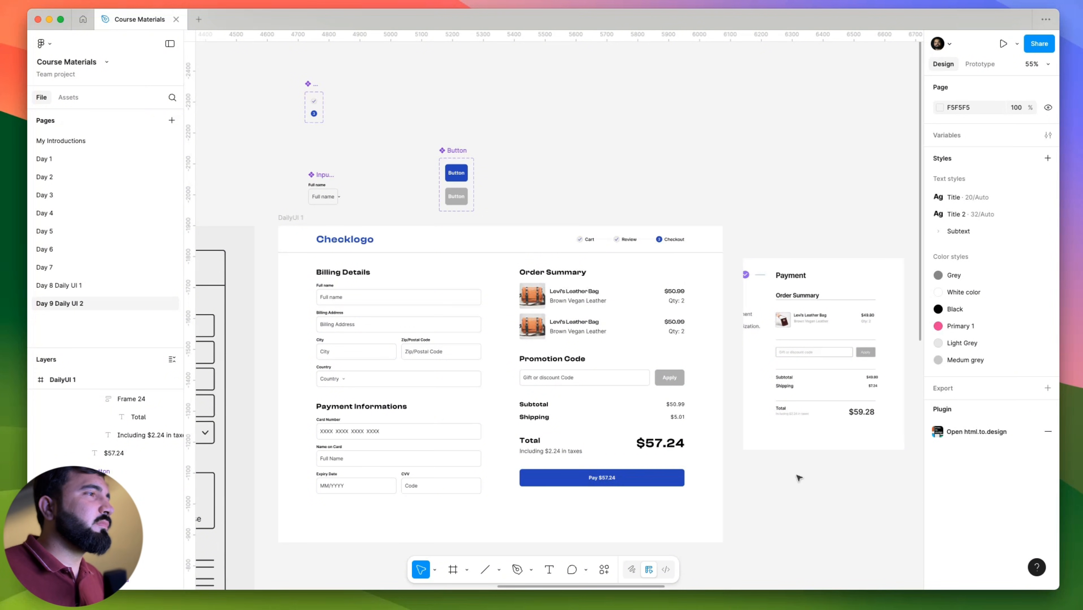
# Set the horizontal gap between the billing and order summary columns to 0.
pyautogui.moveTo(799, 478); pyautogui.dragTo(857, 331)
pyautogui.scroll(-3, 413, 161)
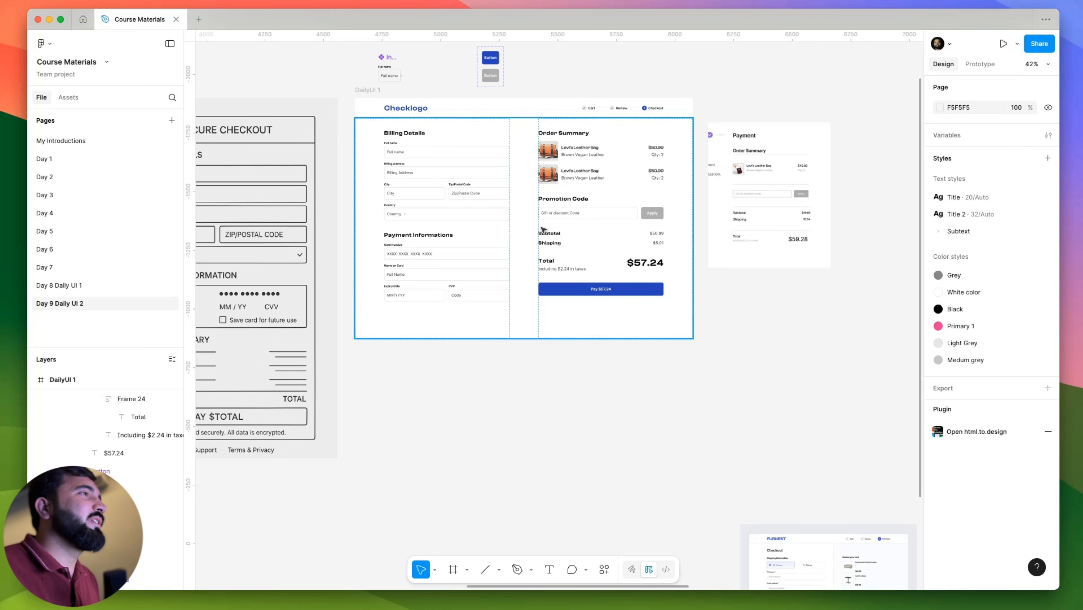
pyautogui.scroll(3, 506, 154)
pyautogui.click(539, 153)
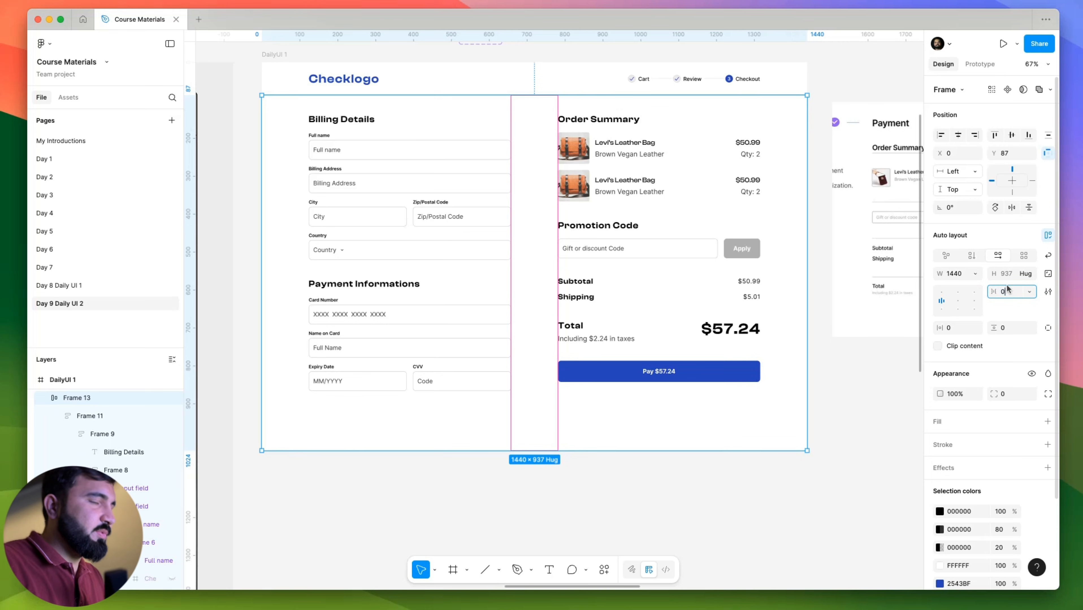
pyautogui.press('Return')
# Set the right padding of the billing column and the left padding of the order summary column to 60.
pyautogui.click(473, 150)
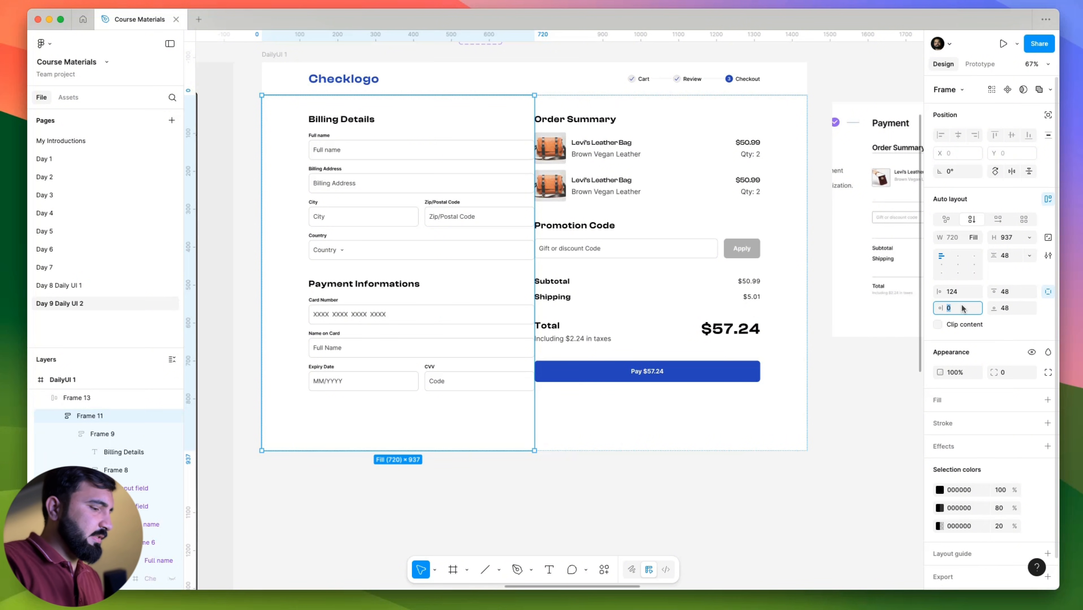
pyautogui.press('Return')
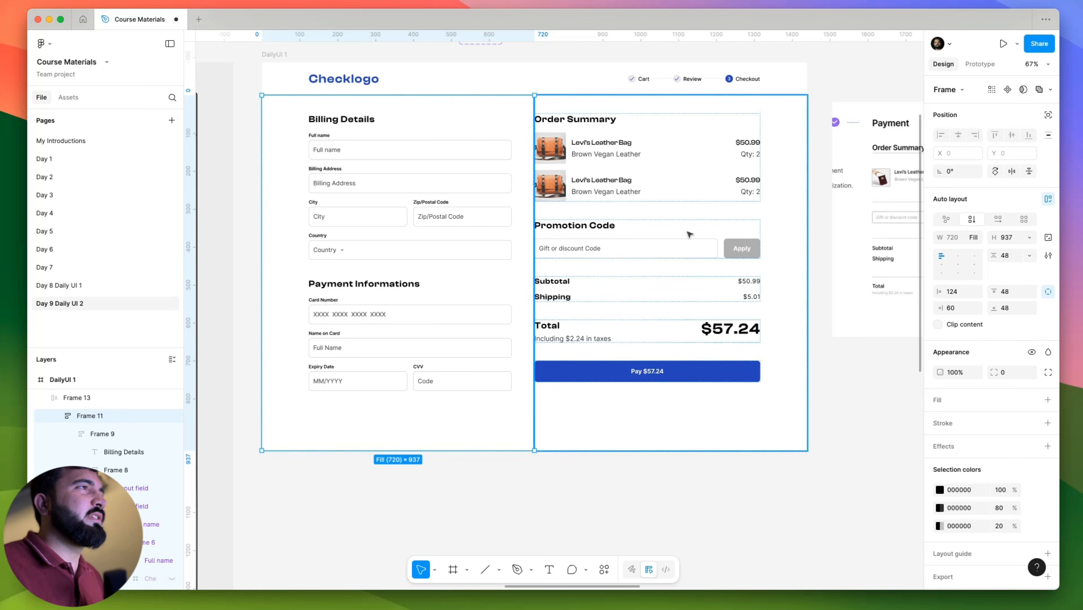
pyautogui.click(689, 234)
pyautogui.click(955, 291)
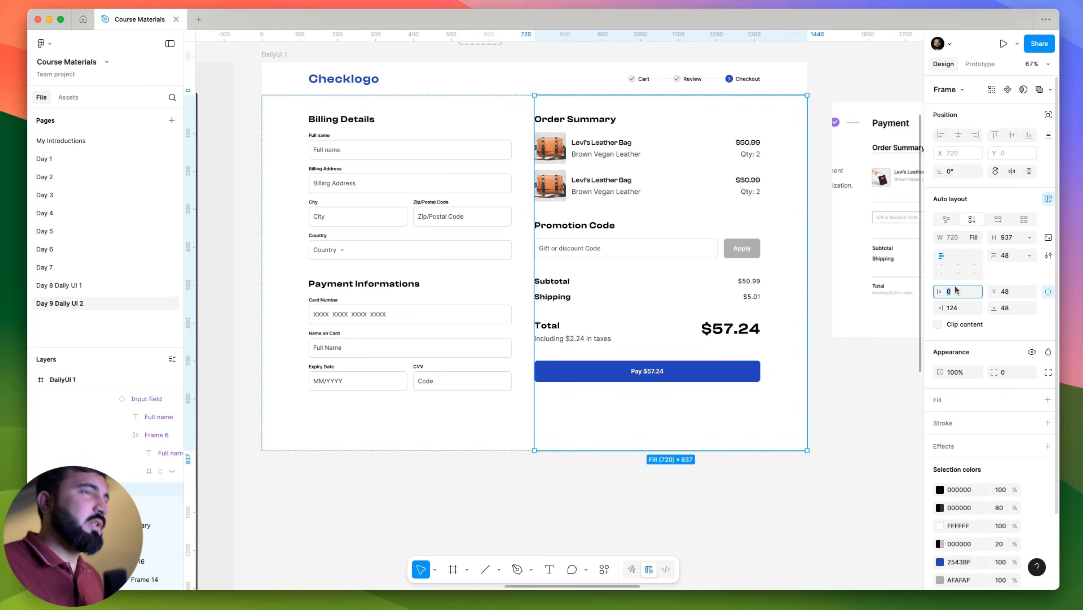
pyautogui.press('Return')
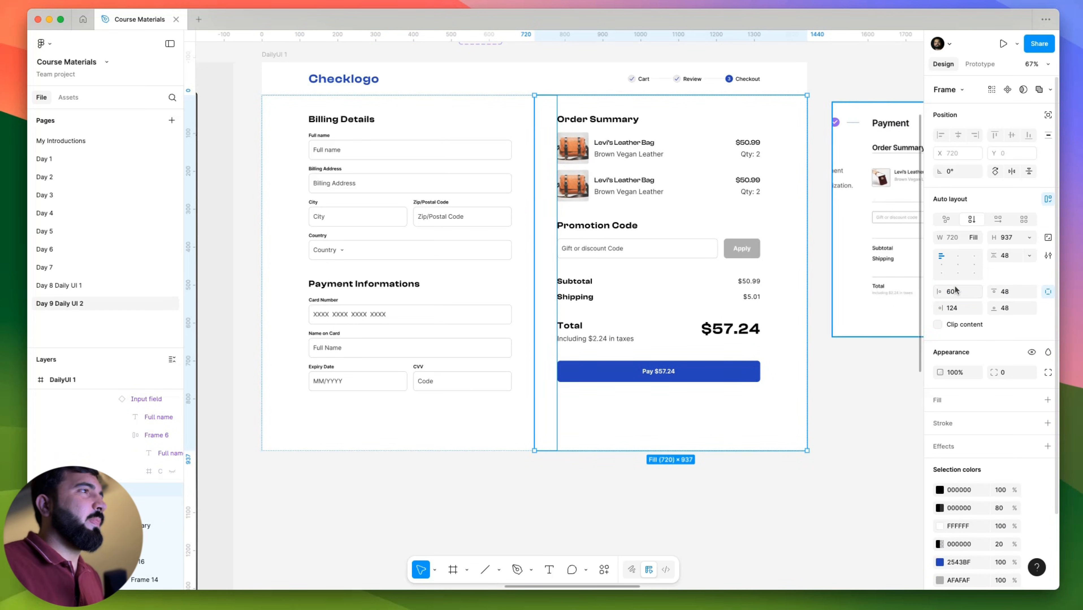
# Add an off-white FDFDFD fill to the whole order summary column.
pyautogui.scroll(-2, 703, 419)
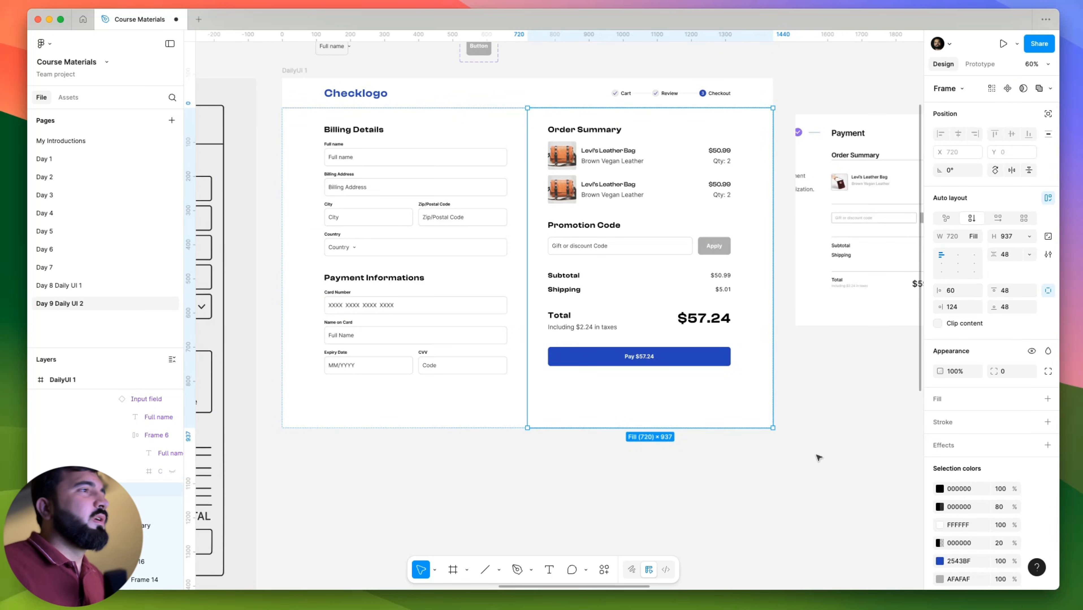
pyautogui.press('Escape')
pyautogui.click(679, 223)
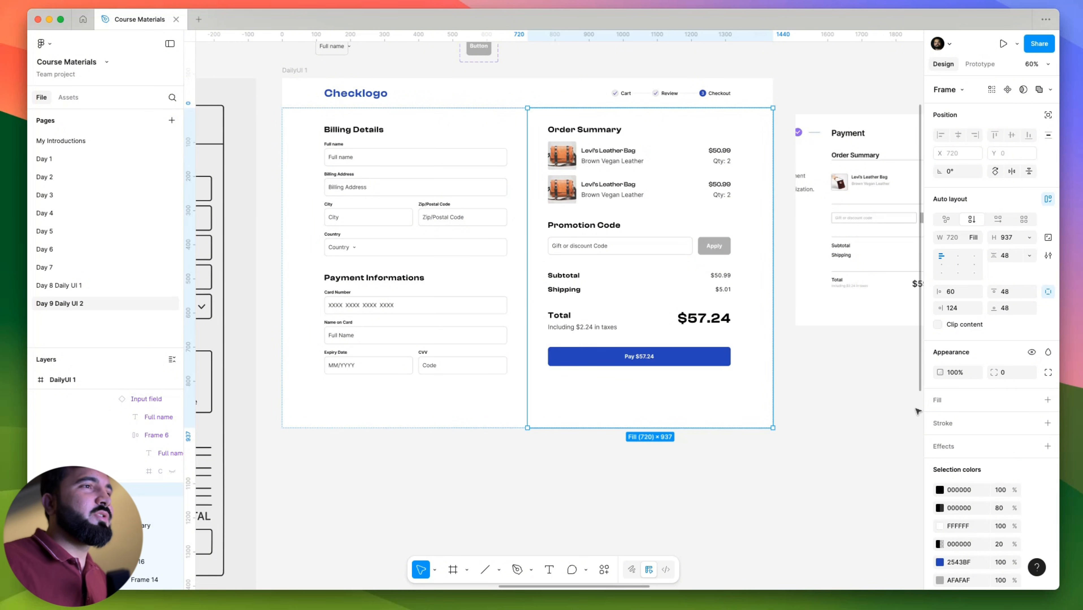
pyautogui.click(1047, 400)
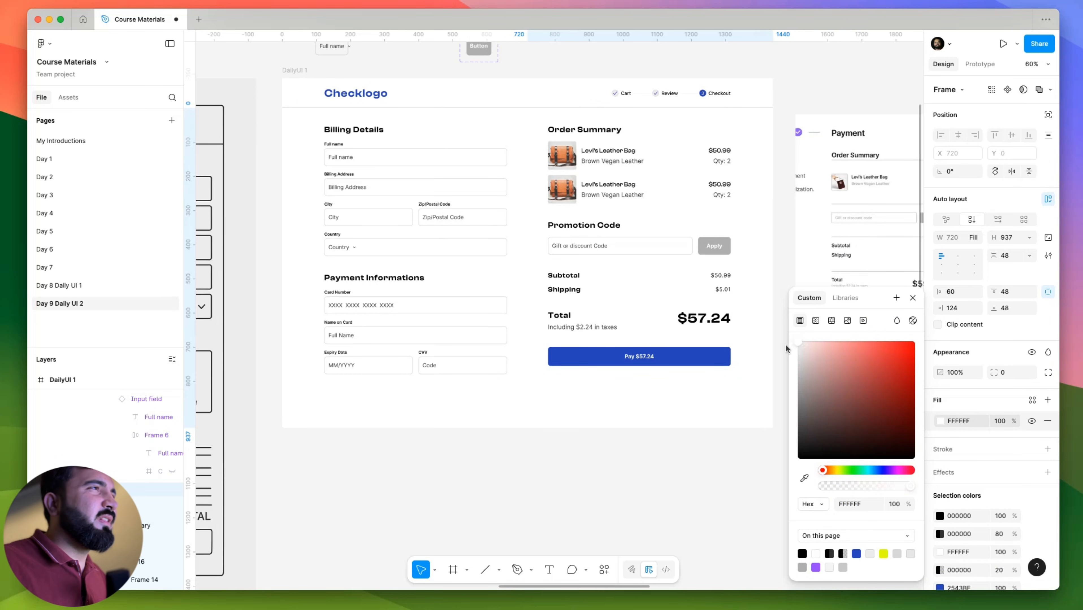
pyautogui.moveTo(785, 343); pyautogui.dragTo(777, 345)
# Add a white FFFFFF fill to the "Gift or discount Code" input field.
pyautogui.click(650, 244)
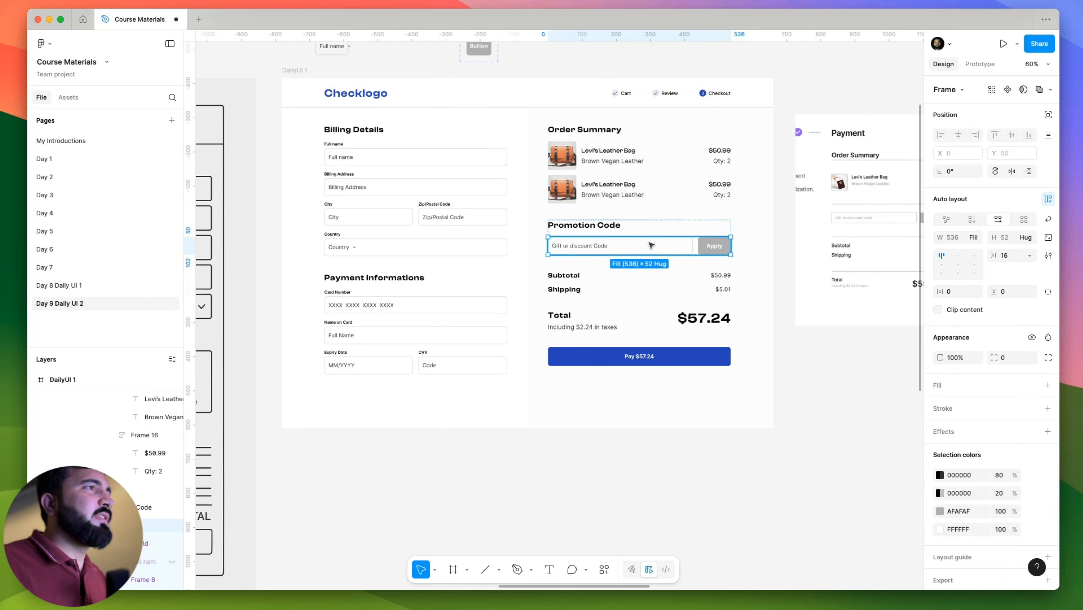
pyautogui.click(650, 244)
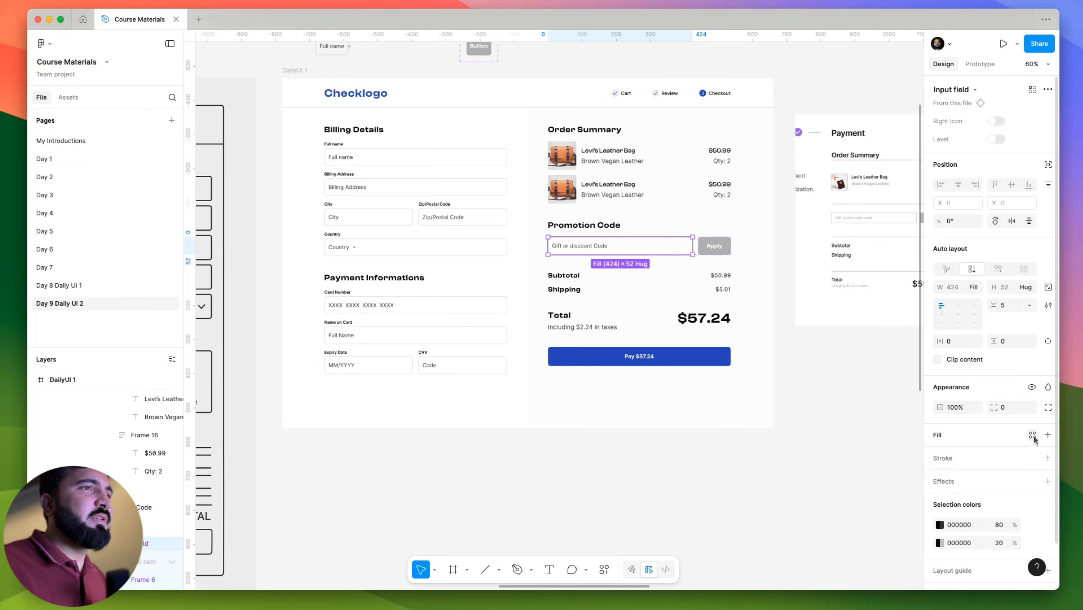
pyautogui.click(1048, 435)
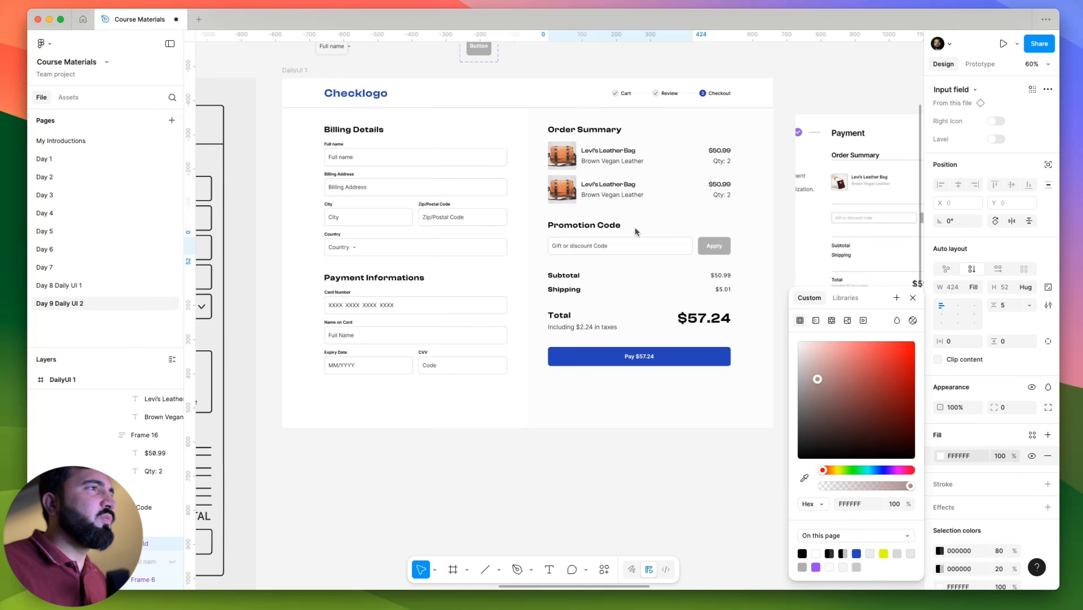
pyautogui.click(725, 467)
pyautogui.moveTo(725, 467); pyautogui.dragTo(786, 476)
# Draw a horizontal divider line about 539 wide below the second Levi's Leather Bag item.
pyautogui.scroll(1, 611, 274)
pyautogui.hscroll(2, 569, 276)
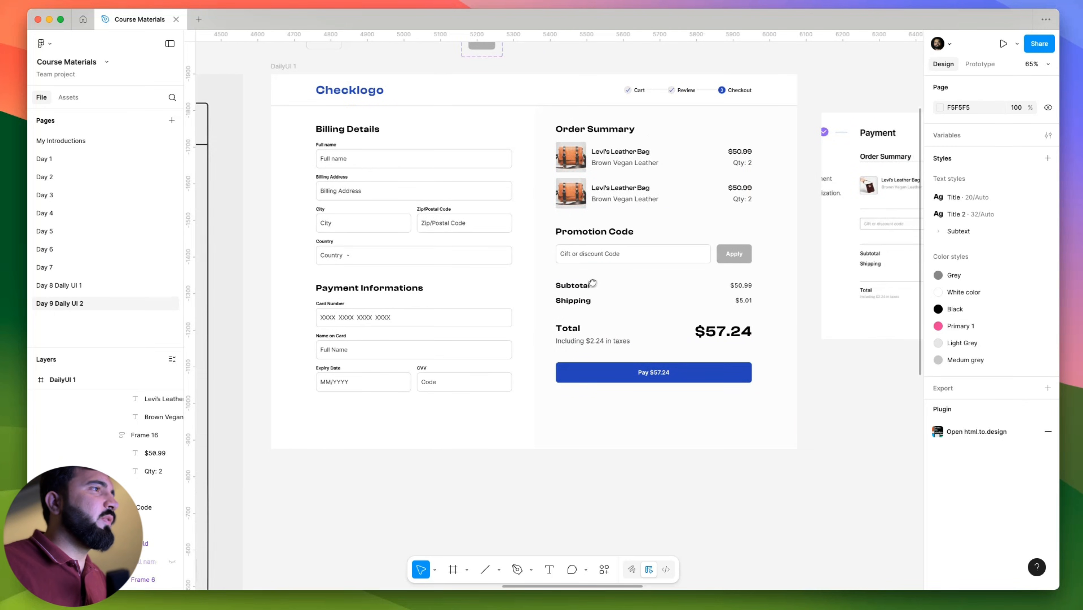
pyautogui.scroll(1, 592, 283)
pyautogui.hscroll(4, 428, 278)
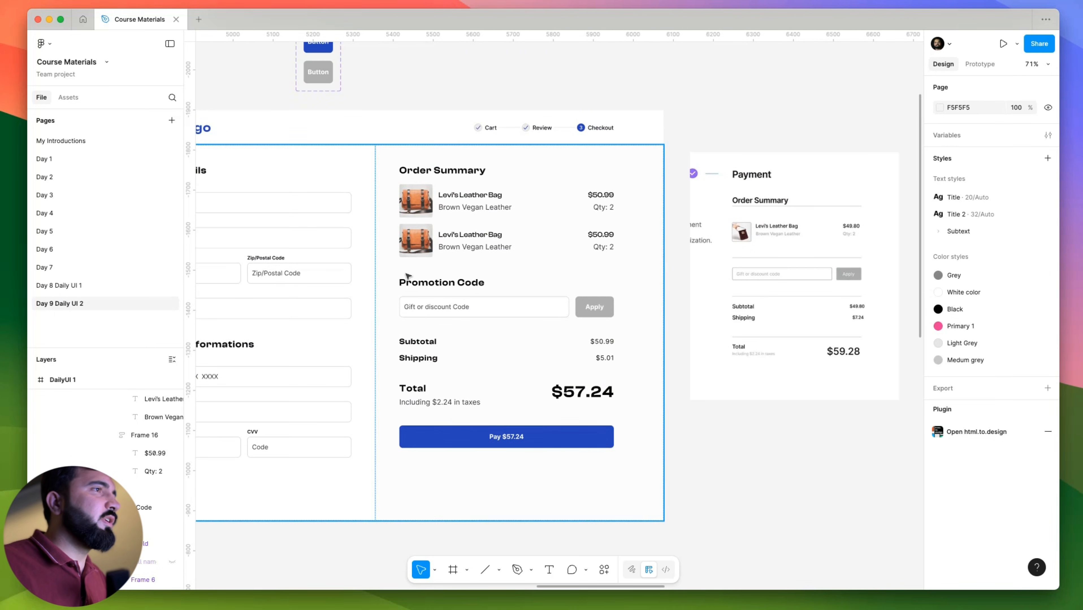
pyautogui.scroll(3, 726, 273)
pyautogui.scroll(-2, 726, 272)
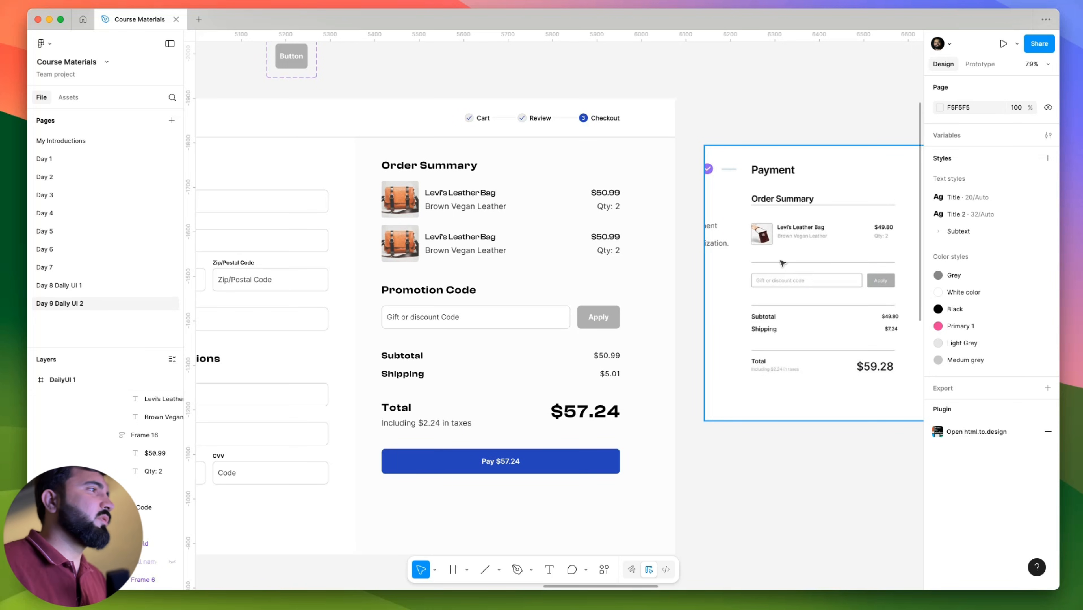
pyautogui.click(485, 570)
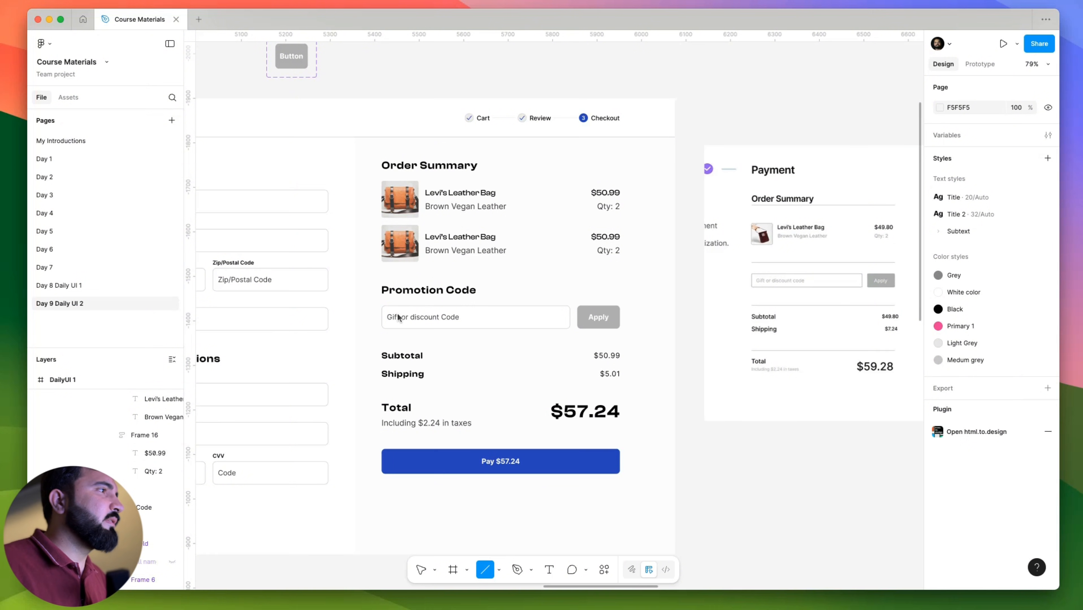
pyautogui.moveTo(381, 269)
pyautogui.mouseDown()
pyautogui.moveTo(638, 291)
pyautogui.moveTo(618, 289)
pyautogui.mouseUp()
pyautogui.press('BackSpace')
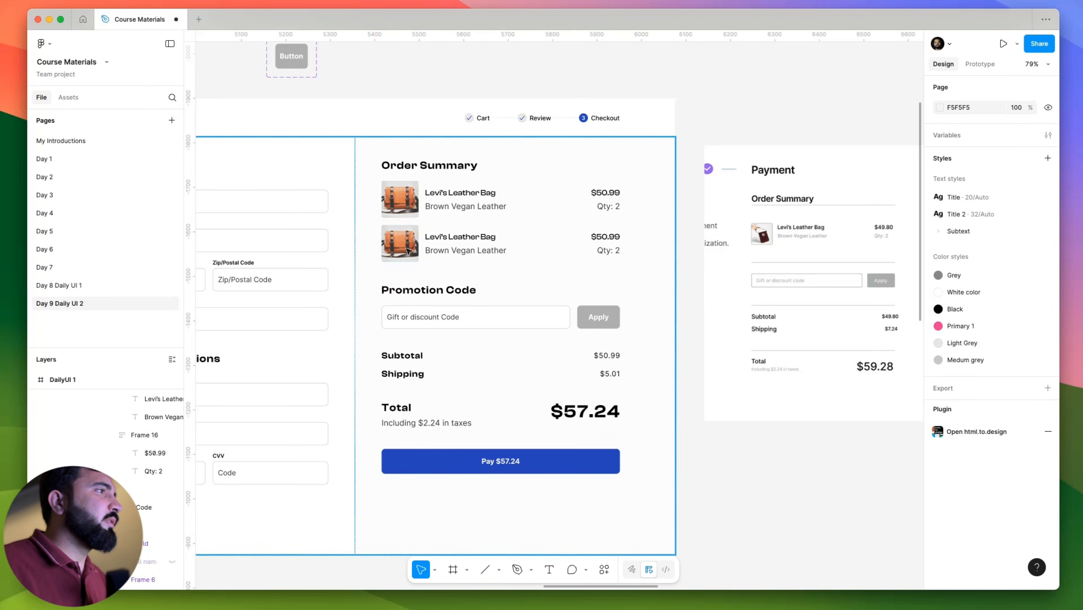
pyautogui.click(421, 262)
pyautogui.hotkey('ctrl', 'z')
pyautogui.hotkey('ctrl', 'z')
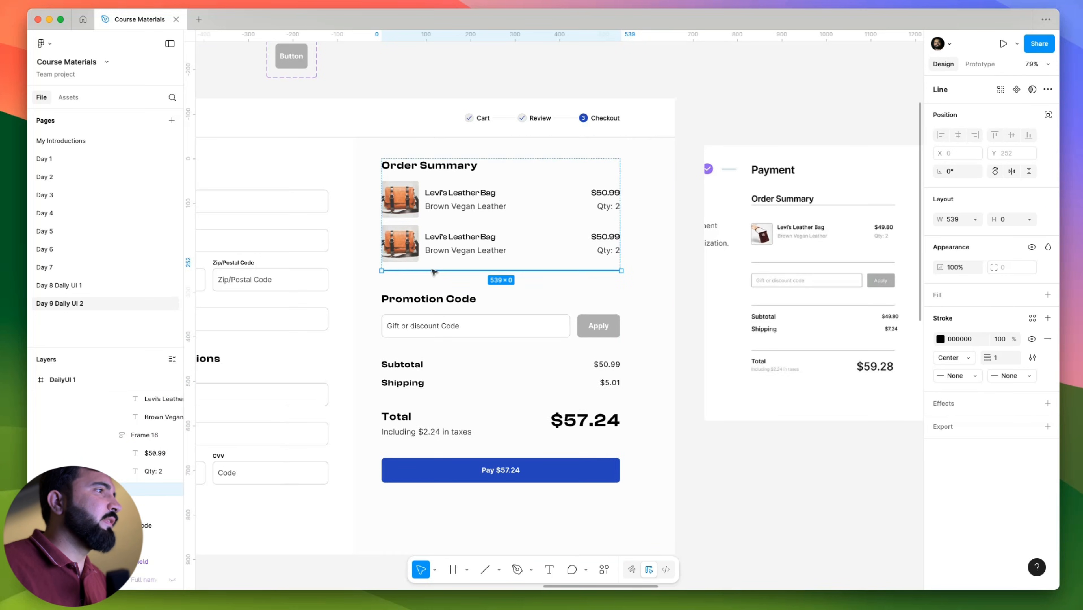
# Move the divider line out of the product group so it sits between the order items and the Promotion Code section.
pyautogui.press('Down')
pyautogui.press('Down')
pyautogui.press('Down')
pyautogui.press('Down')
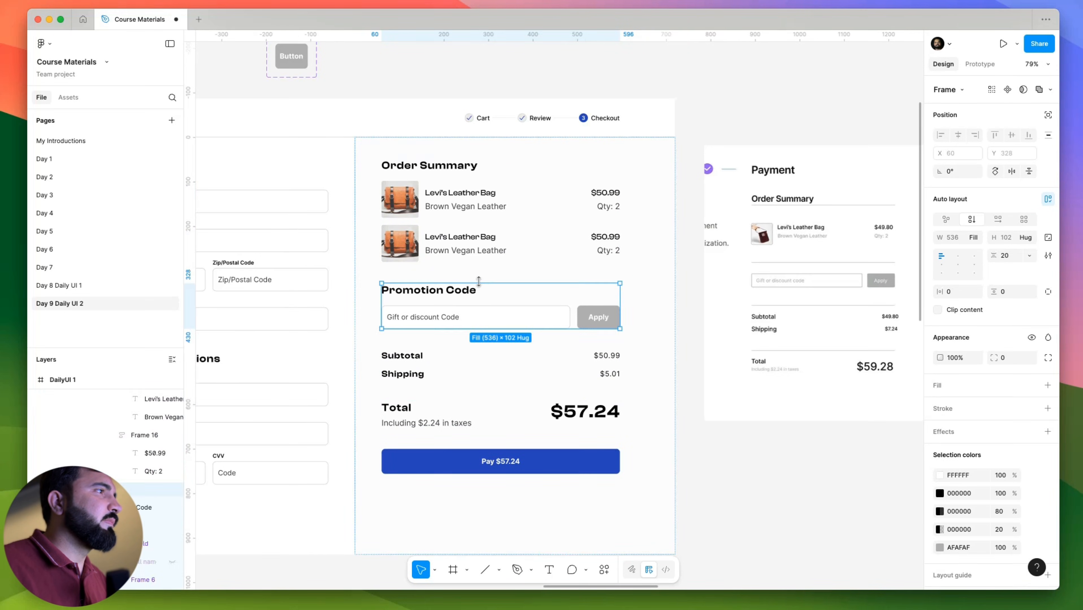
pyautogui.press('Up')
pyautogui.press('Up')
pyautogui.press('Up')
pyautogui.press('Up')
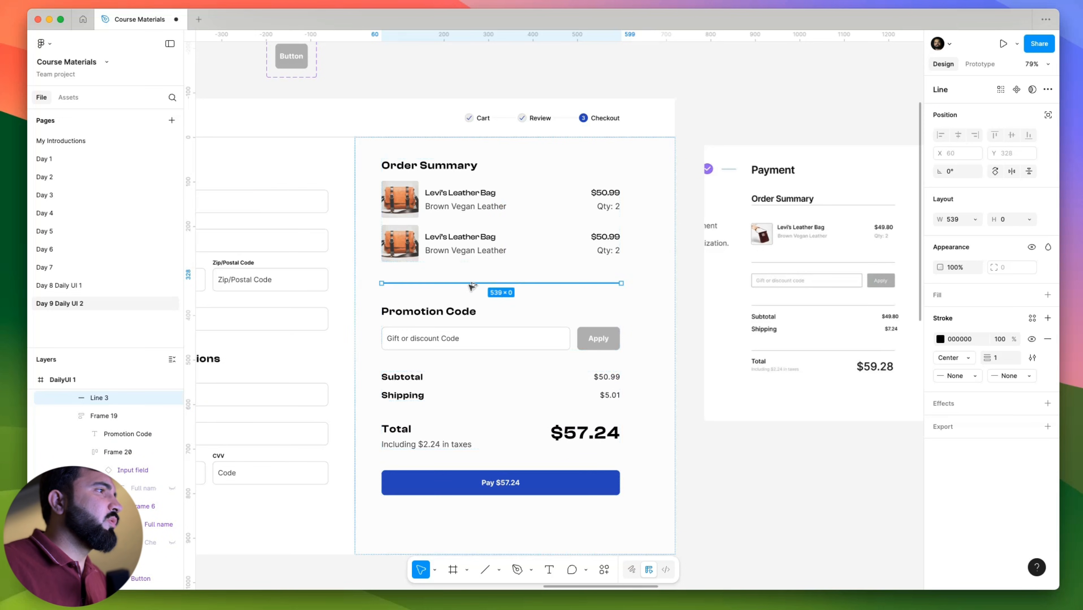
# Duplicate the divider line below the discount code field and again below the Shipping row.
pyautogui.moveTo(487, 277); pyautogui.dragTo(489, 367)
pyautogui.scroll(-2, 512, 354)
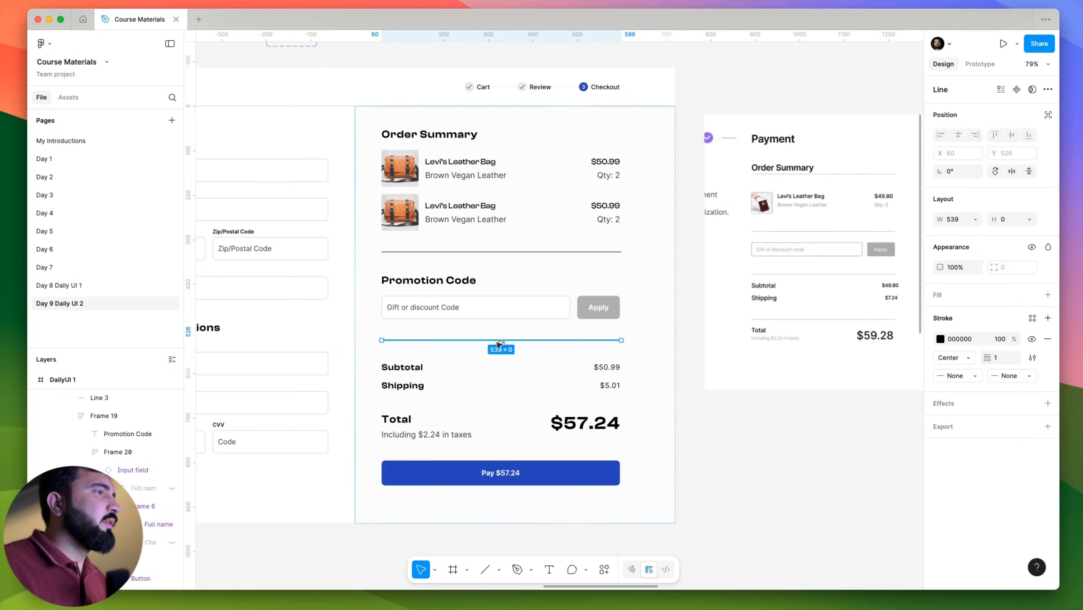
pyautogui.moveTo(504, 341); pyautogui.dragTo(577, 418)
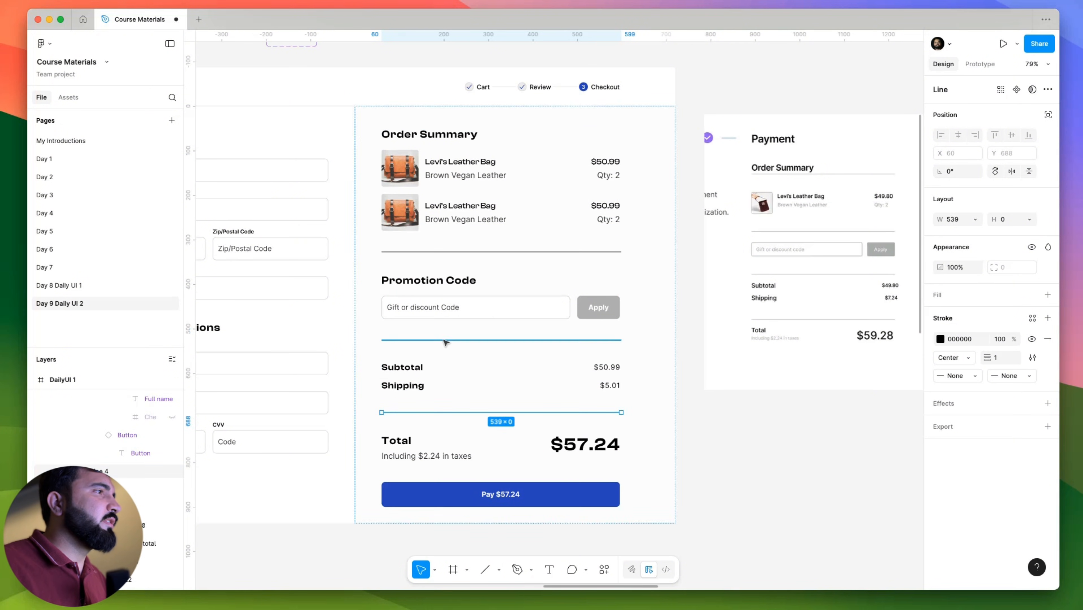
pyautogui.keyDown('shift'); pyautogui.click(444, 341); pyautogui.keyUp('shift')
pyautogui.press('Escape')
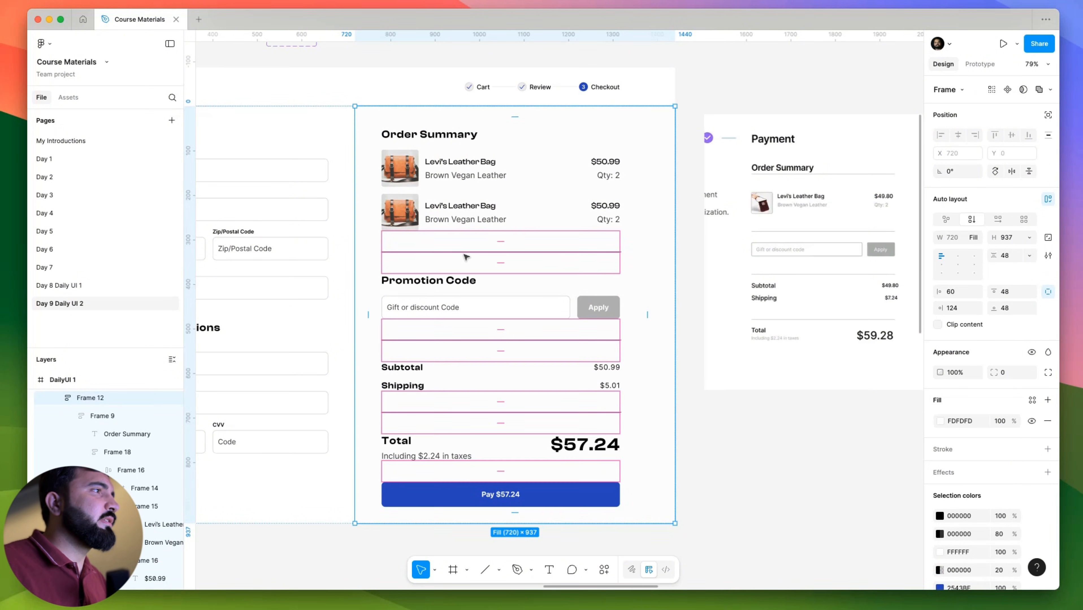
pyautogui.press('Escape')
pyautogui.click(392, 253)
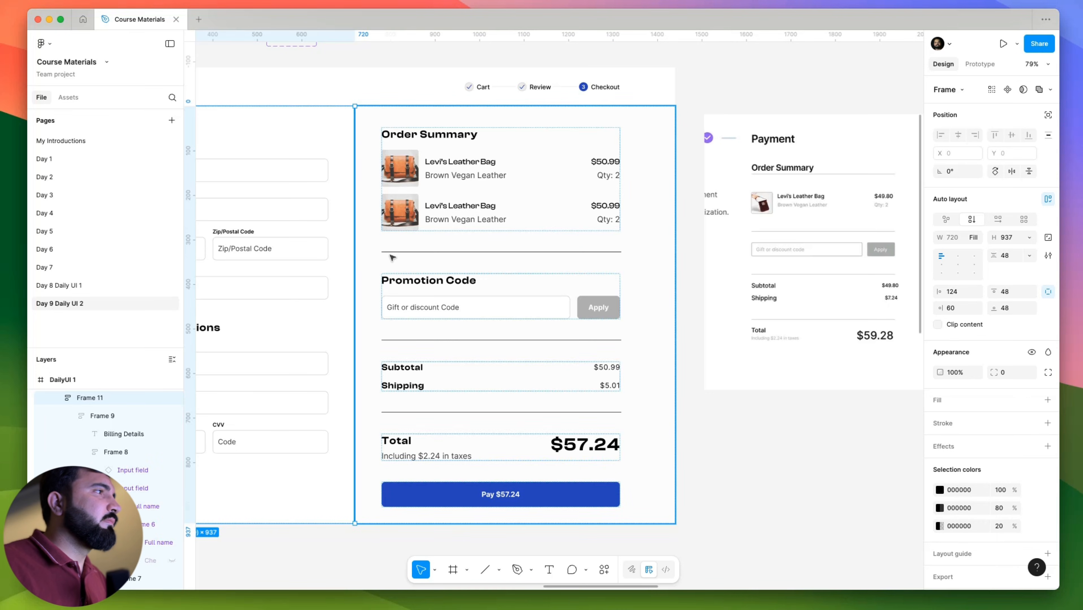
# Set the stroke opacity of all three order summary divider lines to 20%.
pyautogui.click(392, 253)
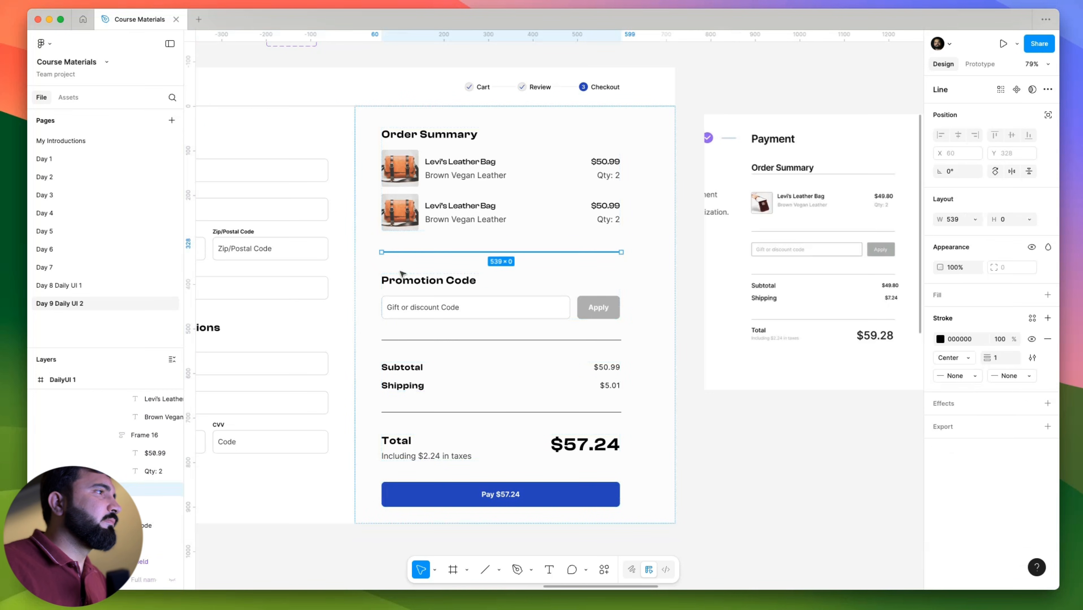
pyautogui.keyDown('shift'); pyautogui.click(415, 341); pyautogui.keyUp('shift')
pyautogui.keyDown('shift'); pyautogui.click(432, 414); pyautogui.keyUp('shift')
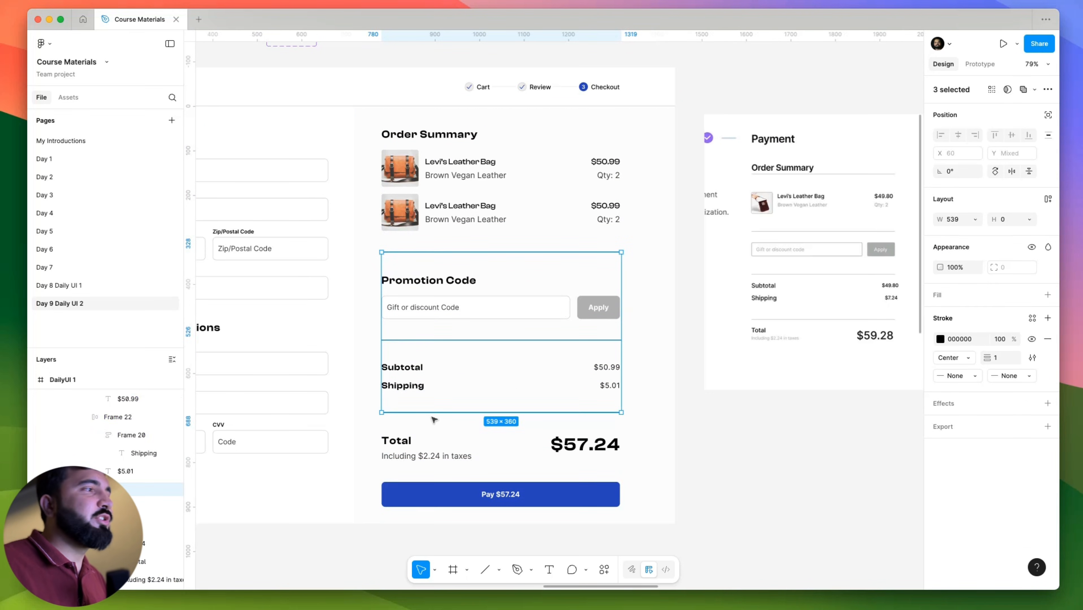
pyautogui.click(1005, 340)
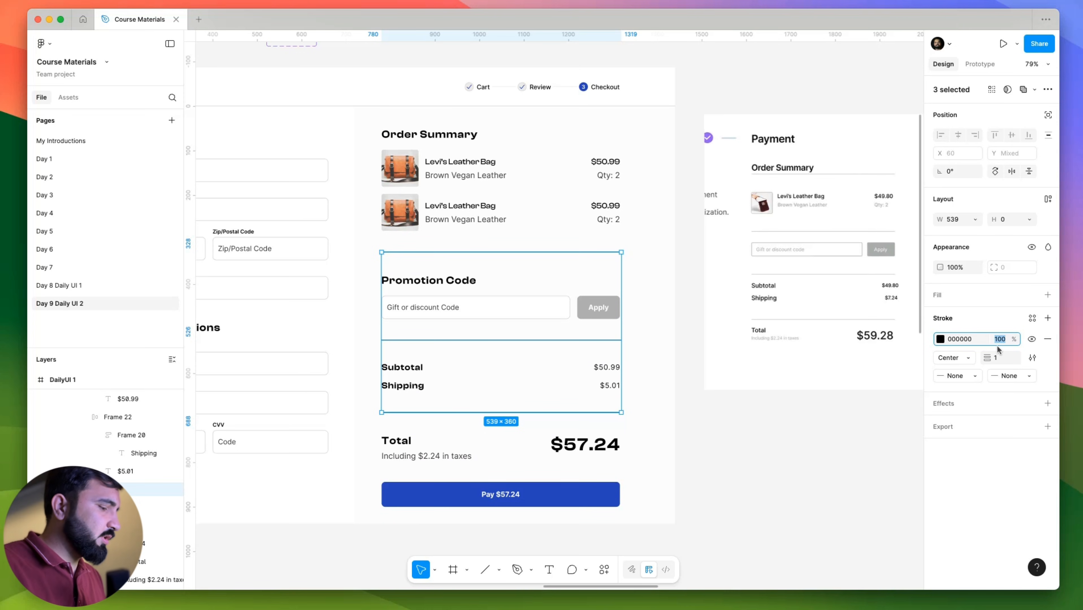
pyautogui.press('Return')
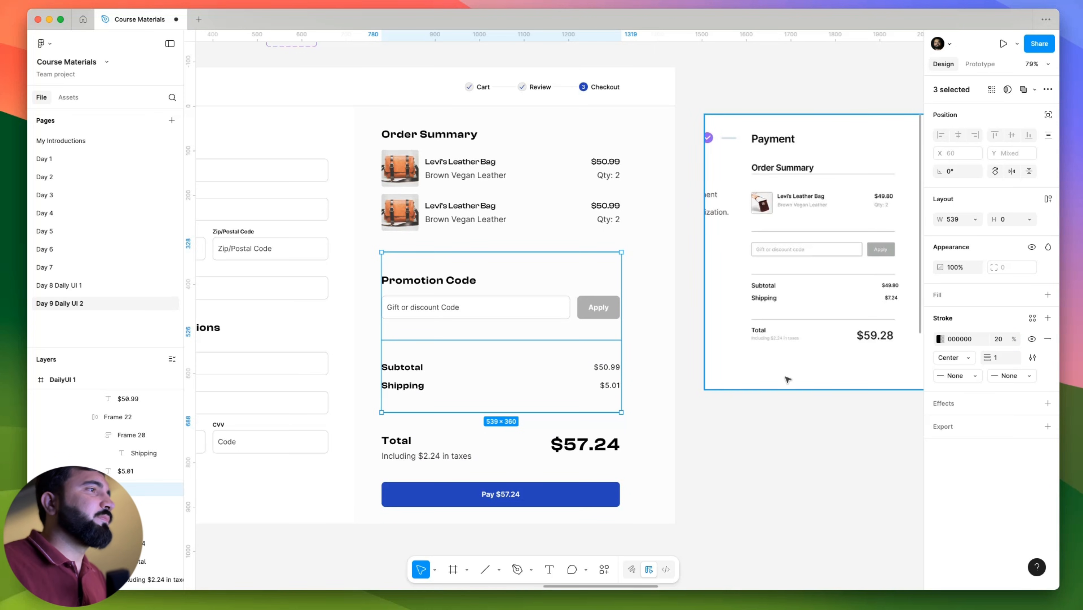
# Set the vertical gap between the items of the order summary column to 24.
pyautogui.click(689, 474)
pyautogui.scroll(-3, 804, 472)
pyautogui.hscroll(-3, 805, 473)
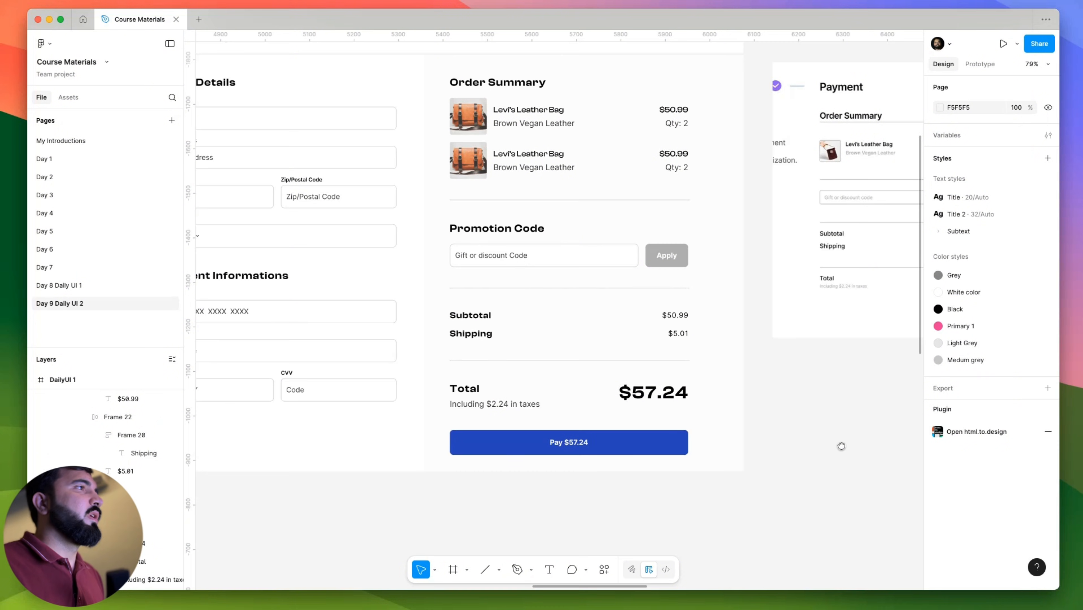
pyautogui.moveTo(841, 446); pyautogui.dragTo(868, 458)
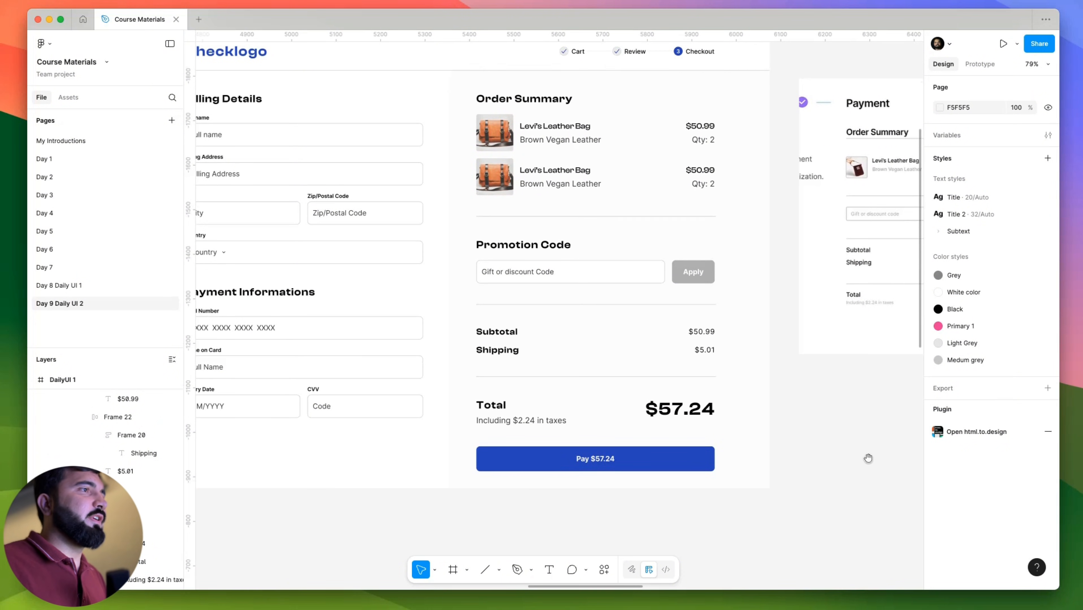
pyautogui.scroll(1, 553, 385)
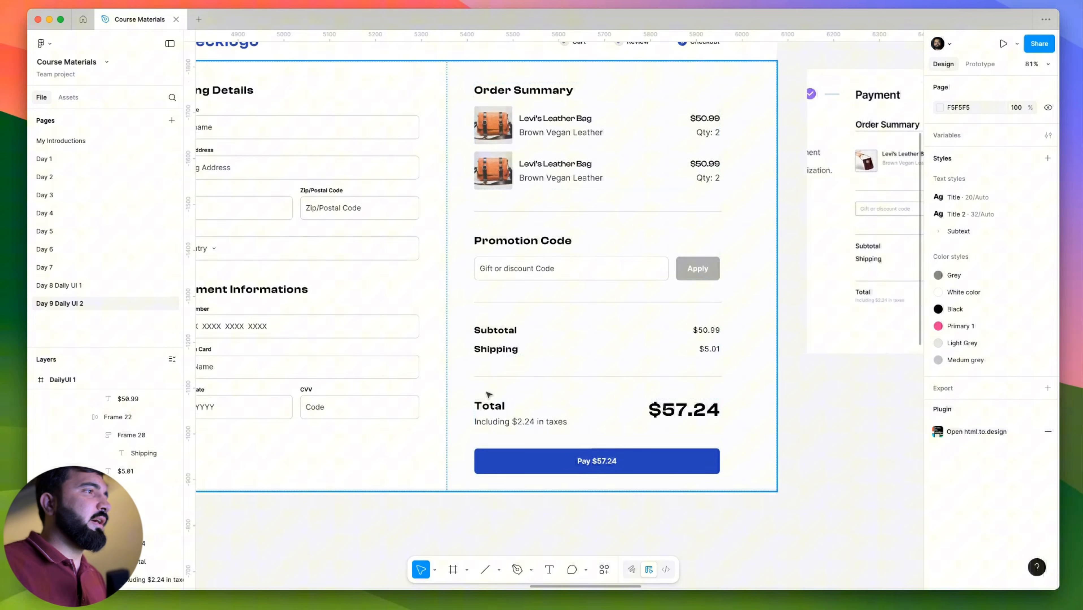
pyautogui.click(536, 422)
pyautogui.doubleClick(558, 174)
pyautogui.doubleClick(557, 174)
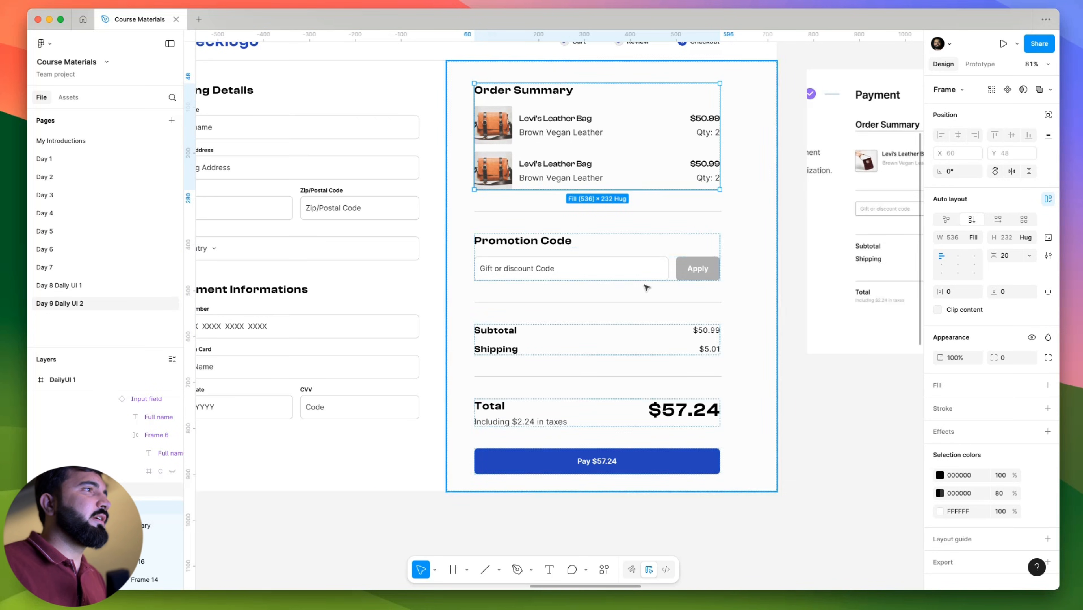
pyautogui.press('Escape')
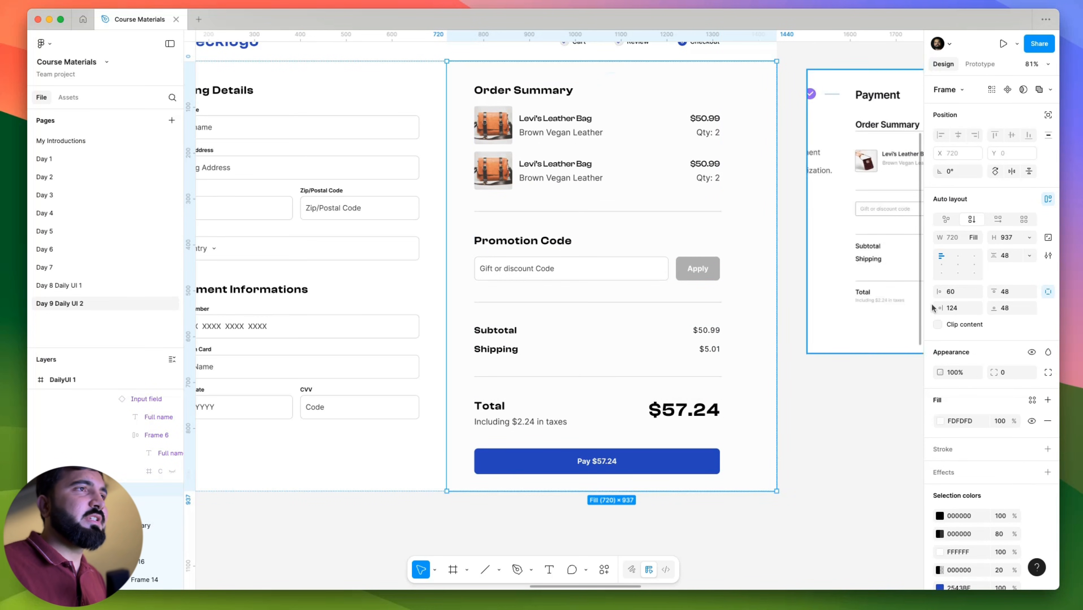
pyautogui.click(1007, 258)
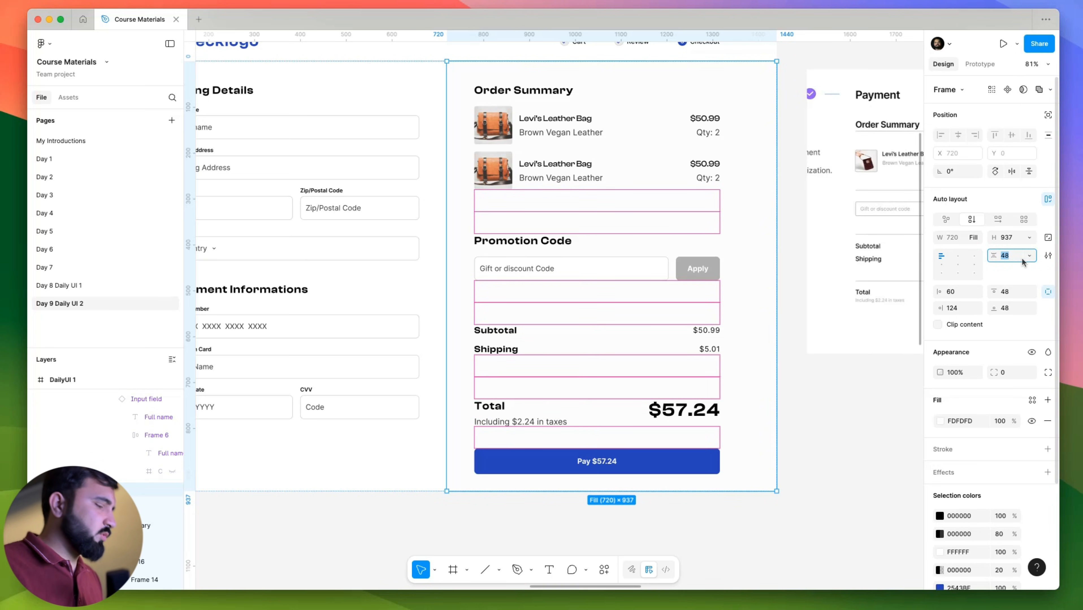
pyautogui.write('24')
pyautogui.press('Return')
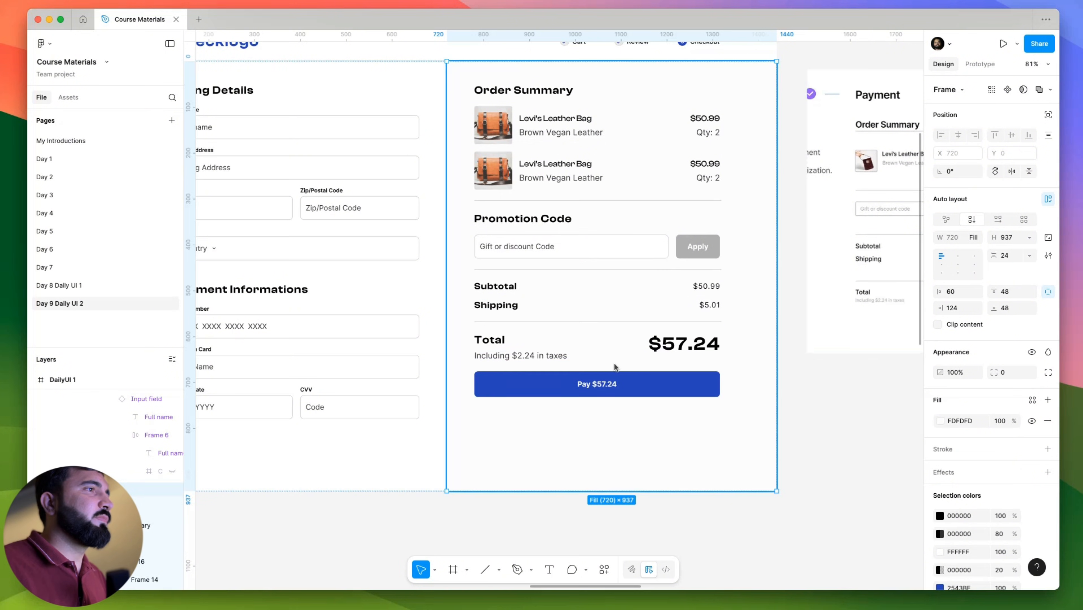
pyautogui.scroll(-3, 776, 445)
pyautogui.click(817, 465)
pyautogui.moveTo(816, 465); pyautogui.dragTo(877, 405)
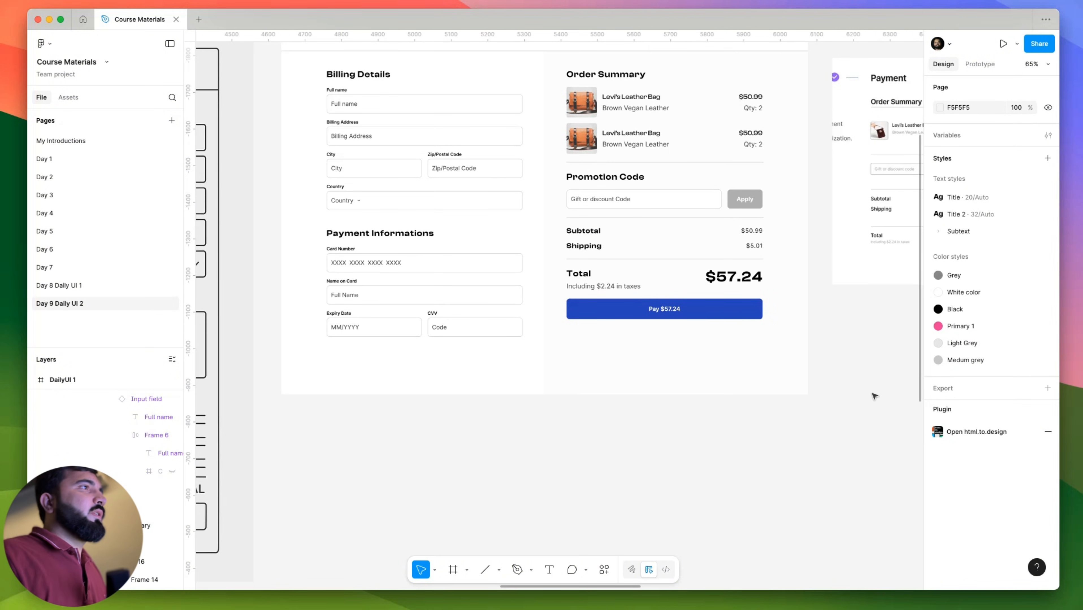
pyautogui.scroll(2, 684, 372)
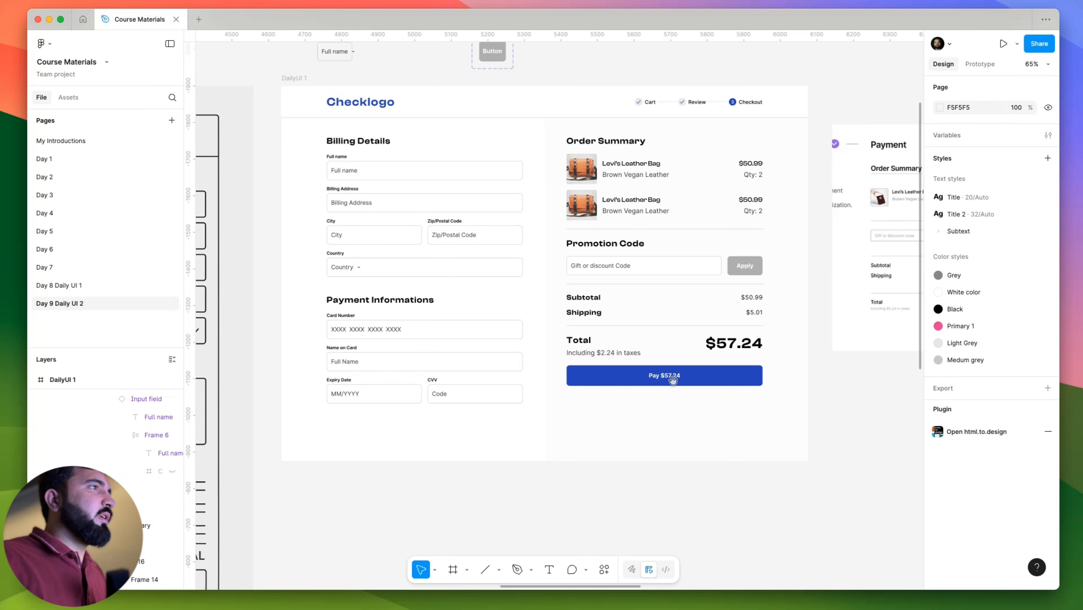
# Align the contents of the billing column and the order summary column to the left and vertically centred.
pyautogui.scroll(-1, 676, 405)
pyautogui.click(669, 389)
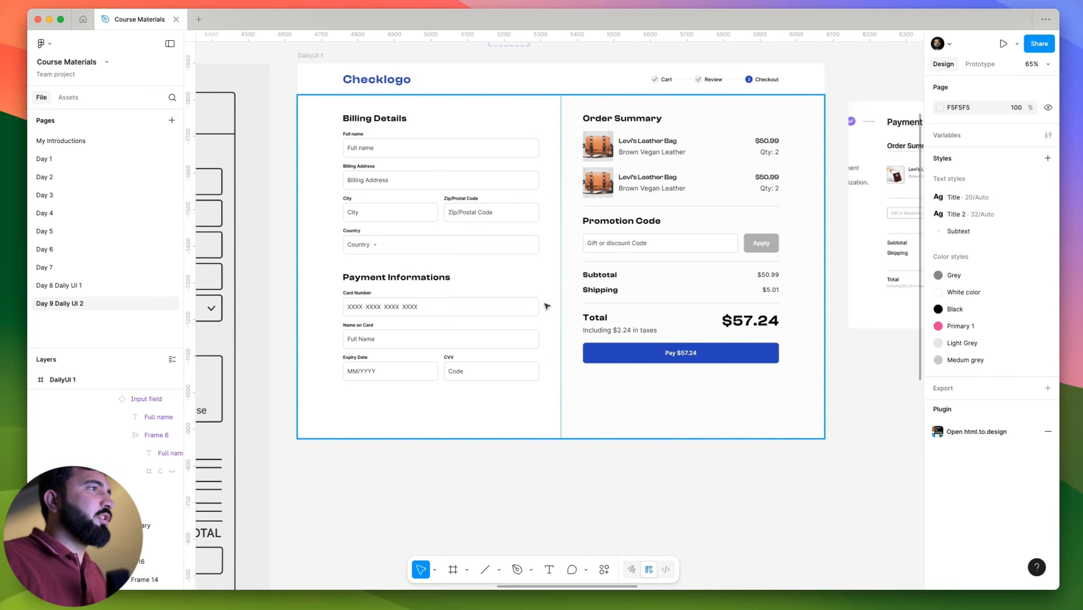
pyautogui.click(632, 278)
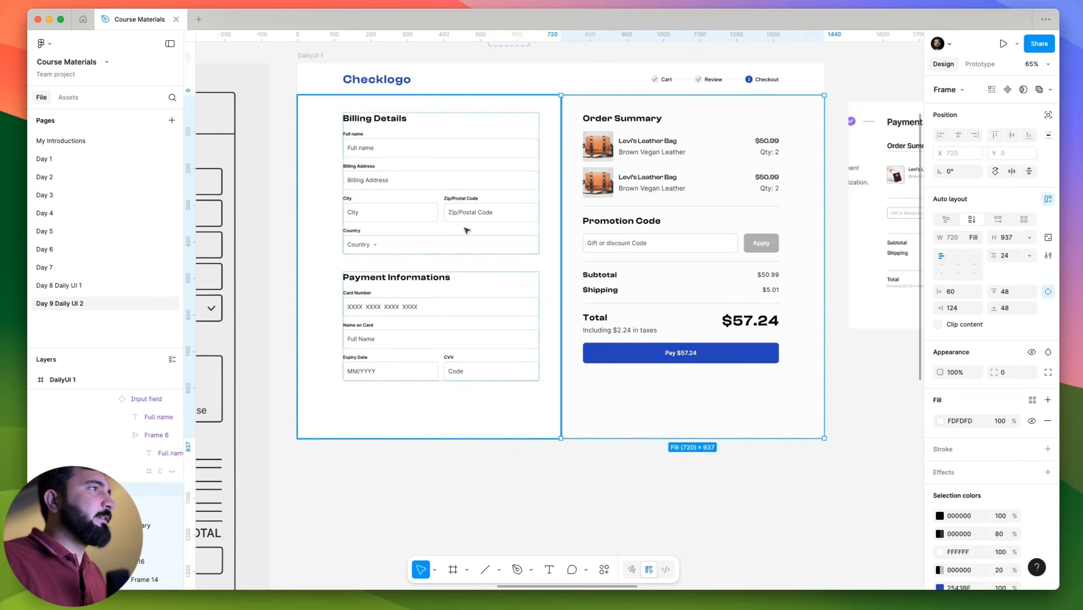
pyautogui.click(446, 213)
pyautogui.hotkey('alt', 'v')
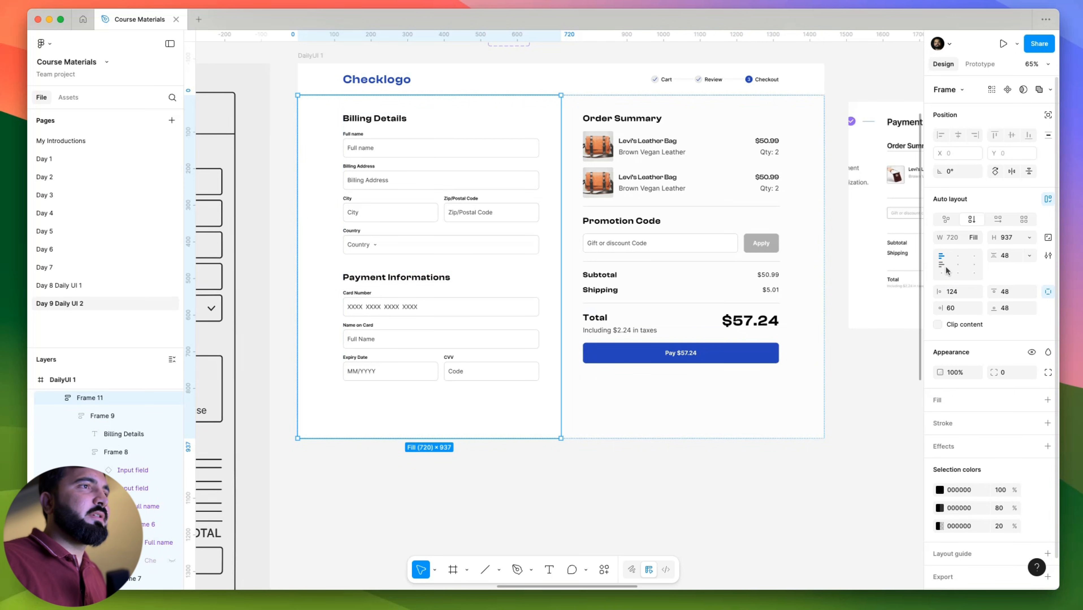
pyautogui.click(630, 238)
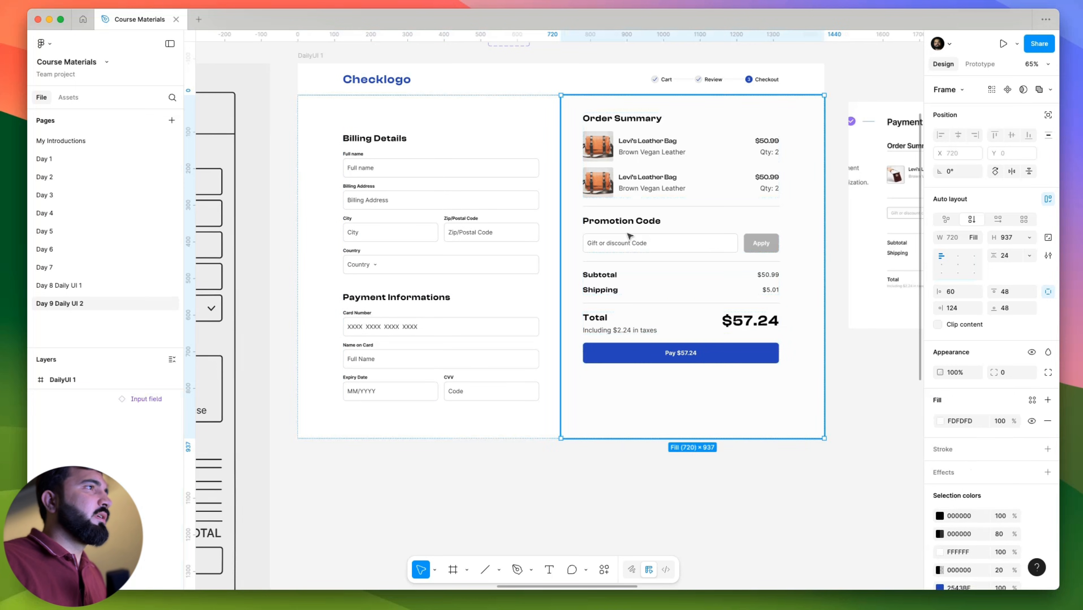
pyautogui.click(944, 272)
pyautogui.scroll(-1, 726, 385)
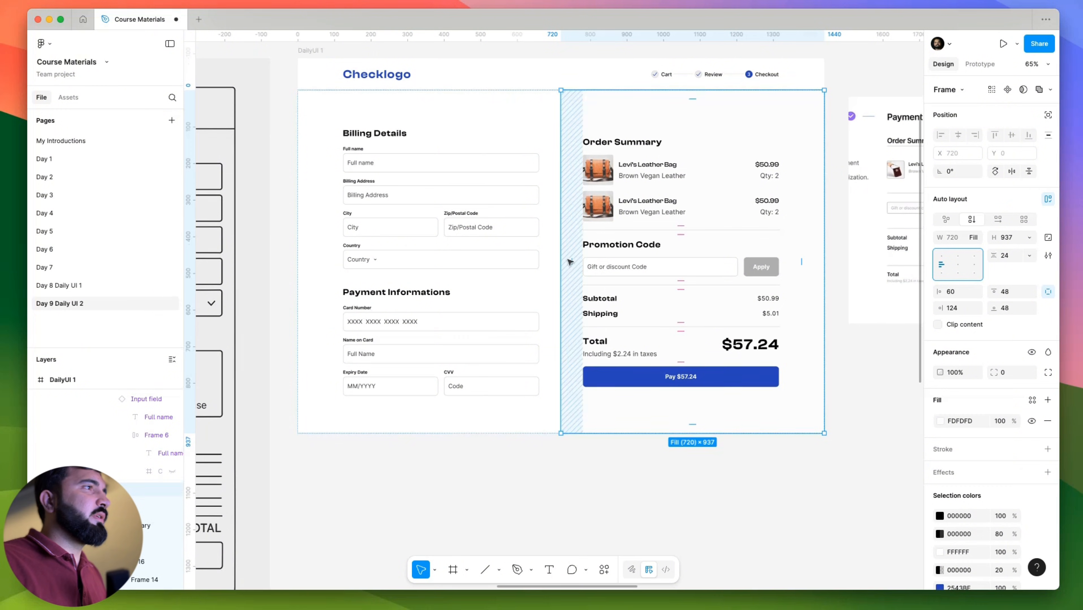
pyautogui.click(704, 467)
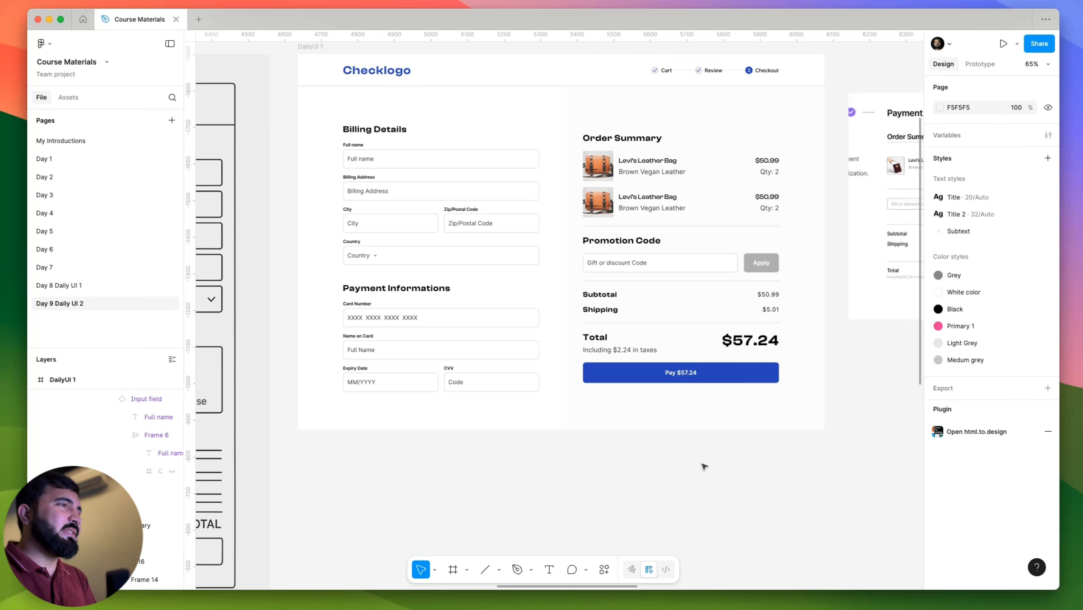
# Examine the wireframe's footer notes and the reference checkout designs, especially the security note beneath the Furnest Pay Now button.
pyautogui.scroll(-4, 692, 432)
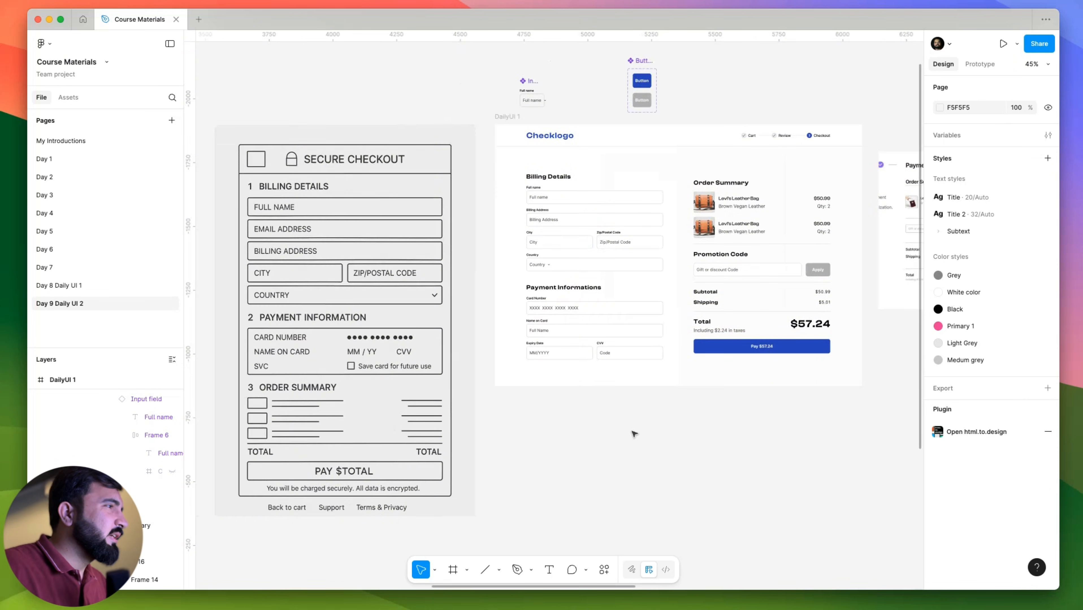
pyautogui.scroll(3, 436, 418)
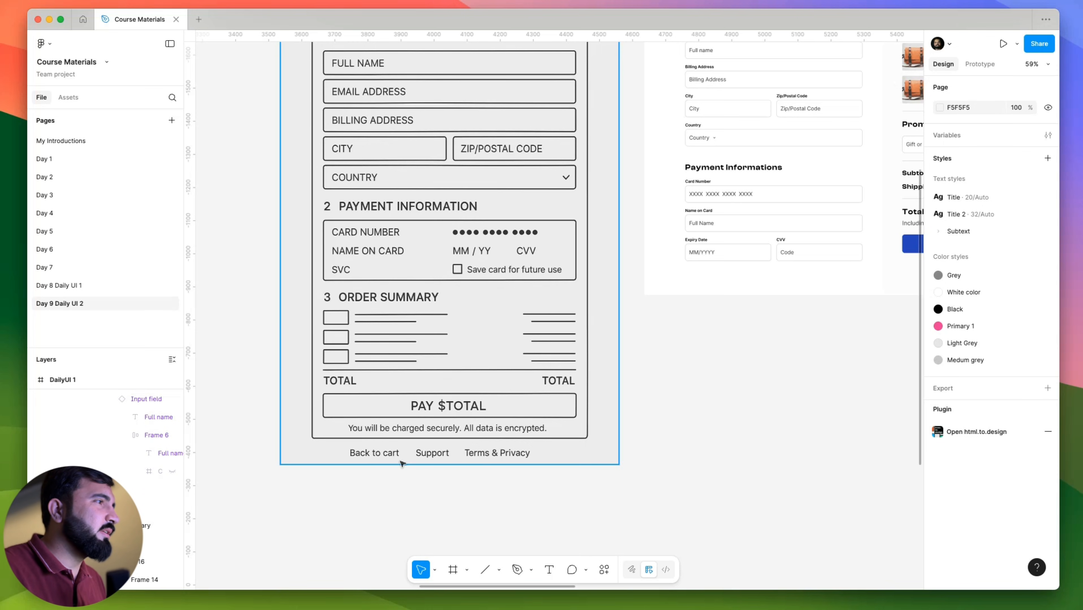
pyautogui.scroll(-5, 423, 459)
pyautogui.scroll(6, 749, 442)
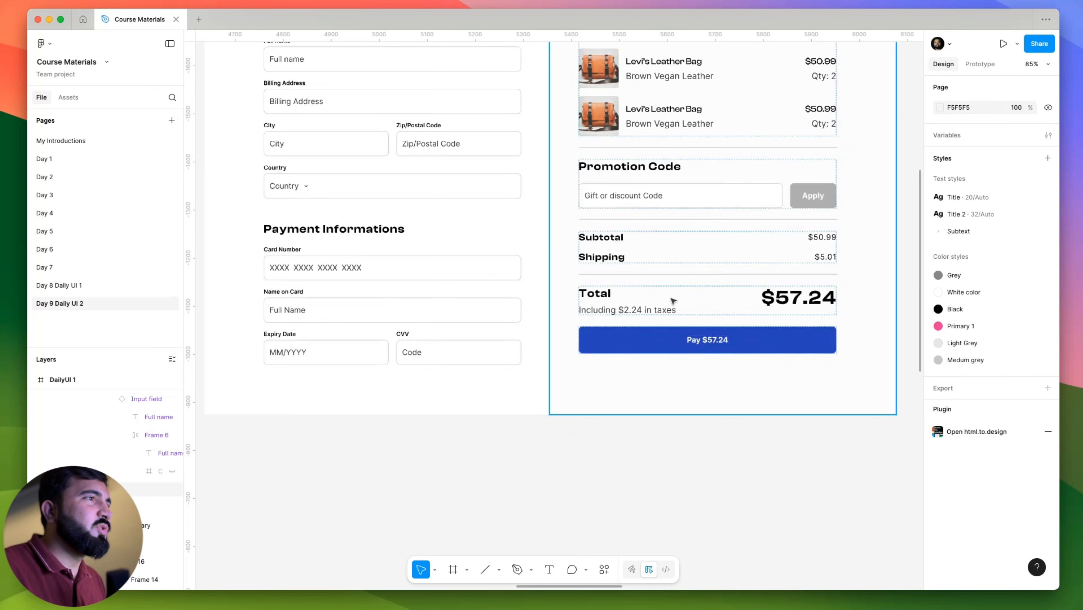
pyautogui.scroll(-4, 577, 388)
pyautogui.scroll(-8, 577, 387)
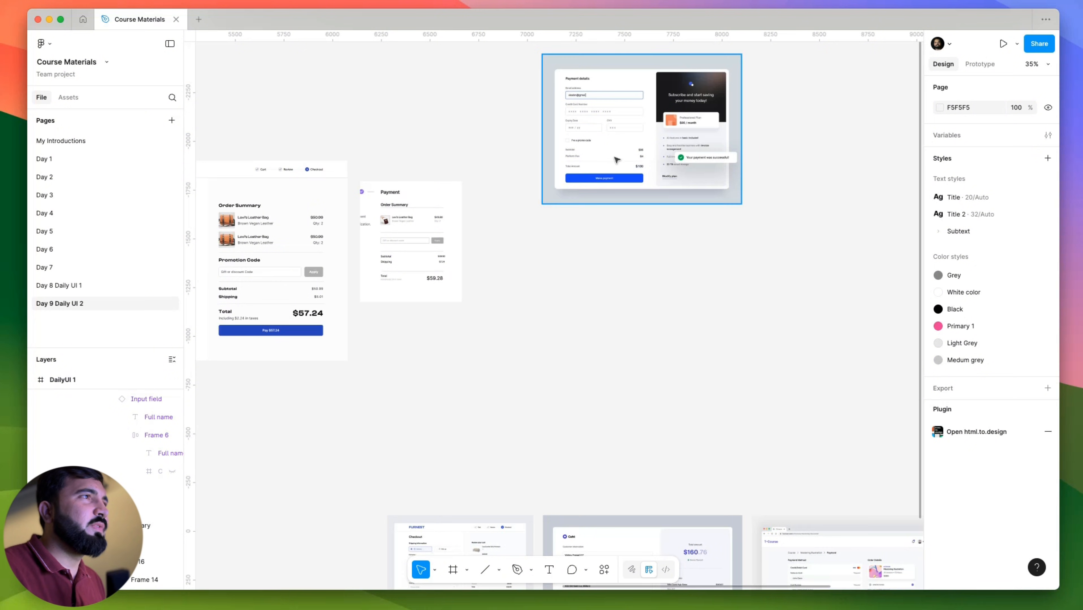
pyautogui.scroll(6, 628, 413)
pyautogui.scroll(-2, 487, 419)
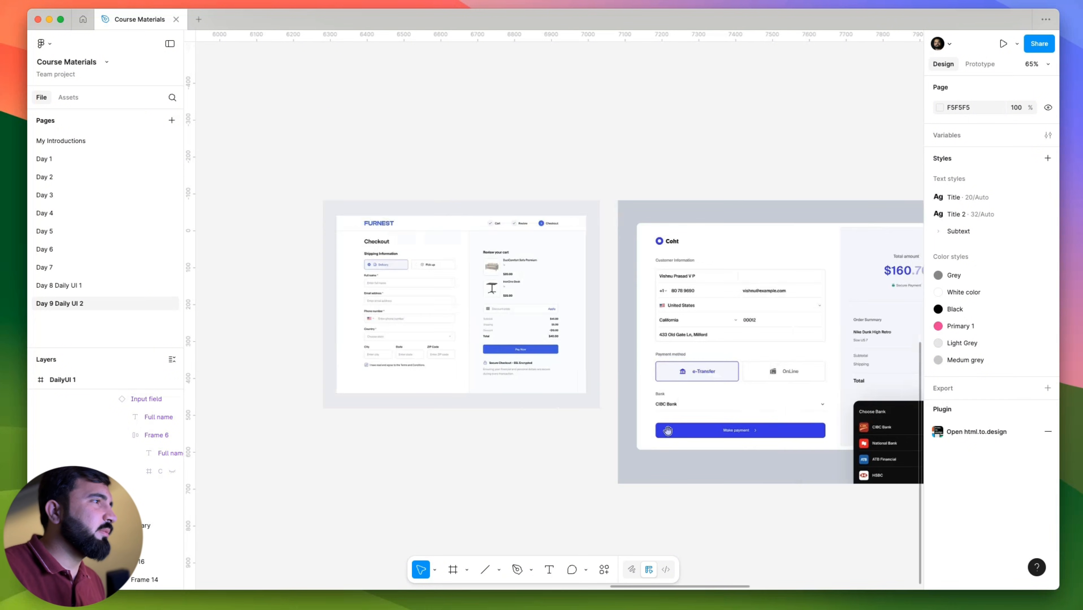
pyautogui.scroll(3, 496, 348)
pyautogui.click(496, 352)
pyautogui.hotkey('shift', '2')
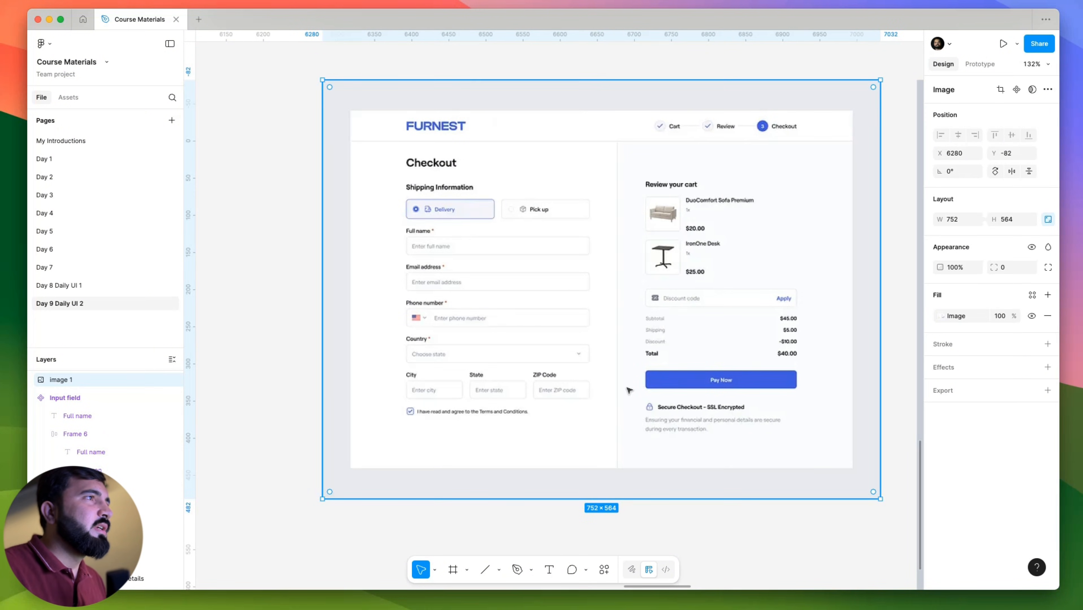
pyautogui.scroll(-2, 606, 284)
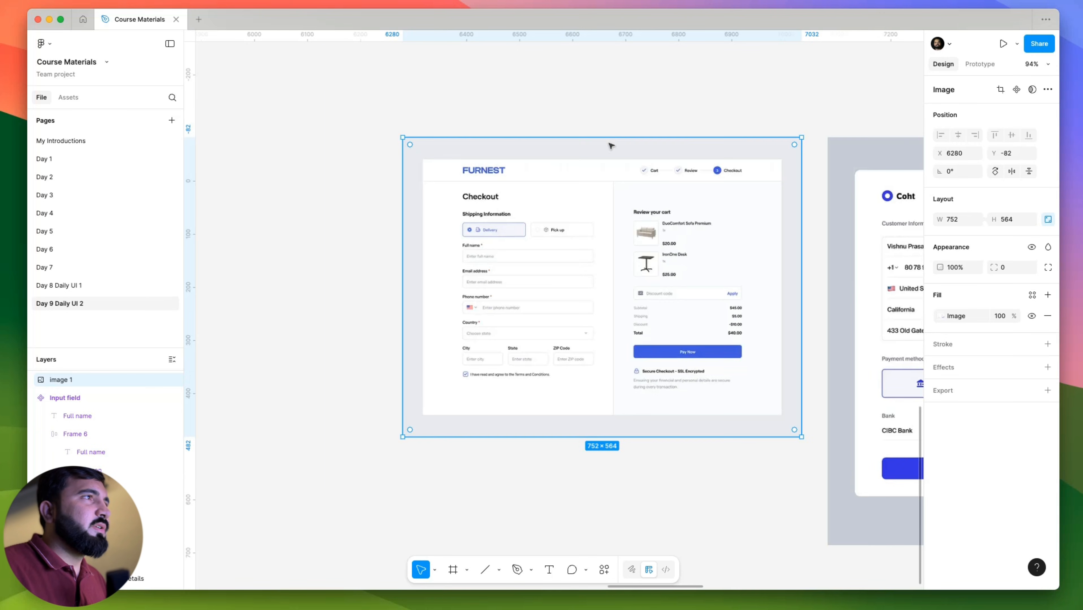
pyautogui.scroll(4, 666, 375)
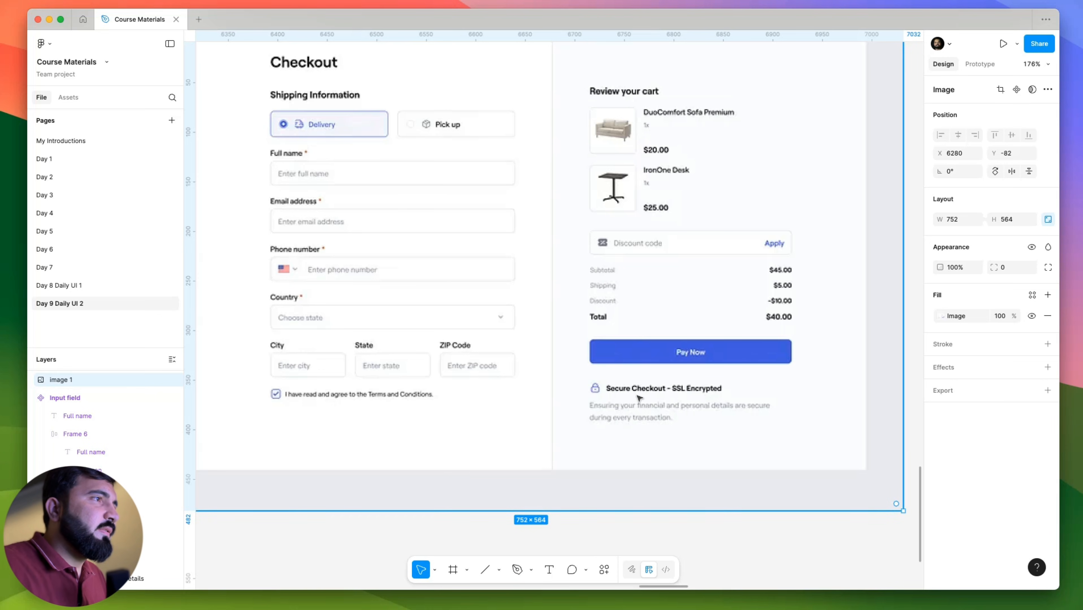
pyautogui.scroll(1, 641, 399)
pyautogui.scroll(-10, 655, 401)
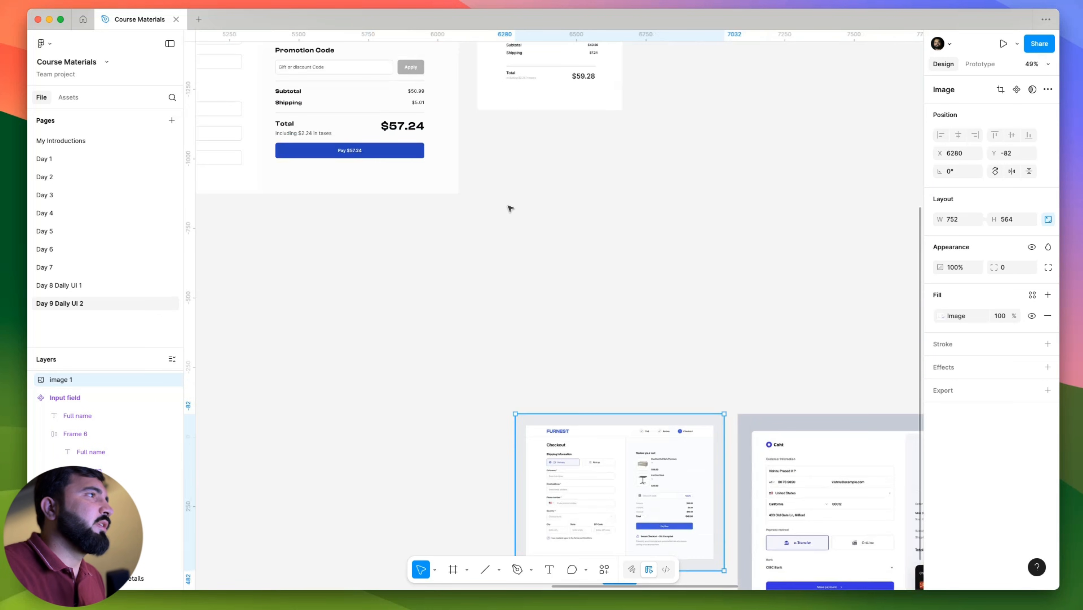
# Search the IconScout plugin for "lock" and insert the outlined padlock icon on the canvas below the checkout page.
pyautogui.click(510, 208)
pyautogui.scroll(3, 679, 291)
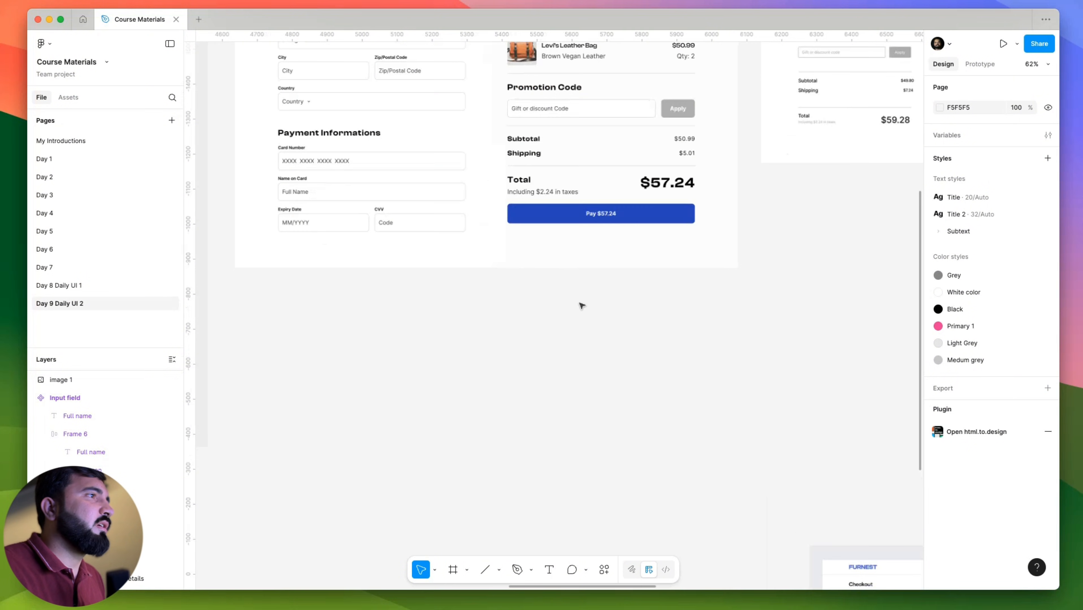
pyautogui.rightClick(564, 316)
pyautogui.moveTo(620, 409)
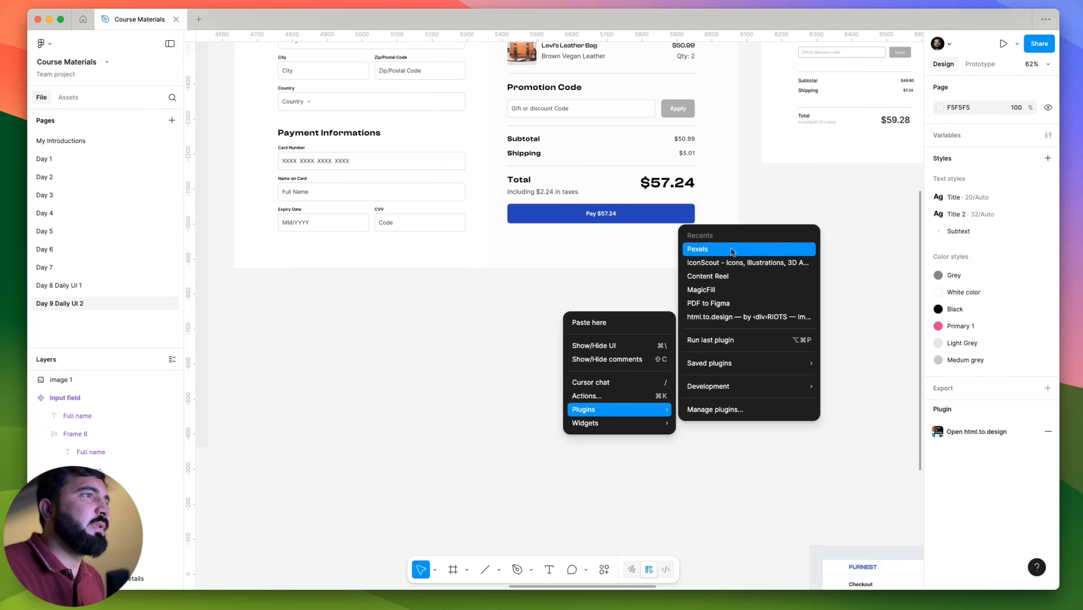
pyautogui.click(730, 261)
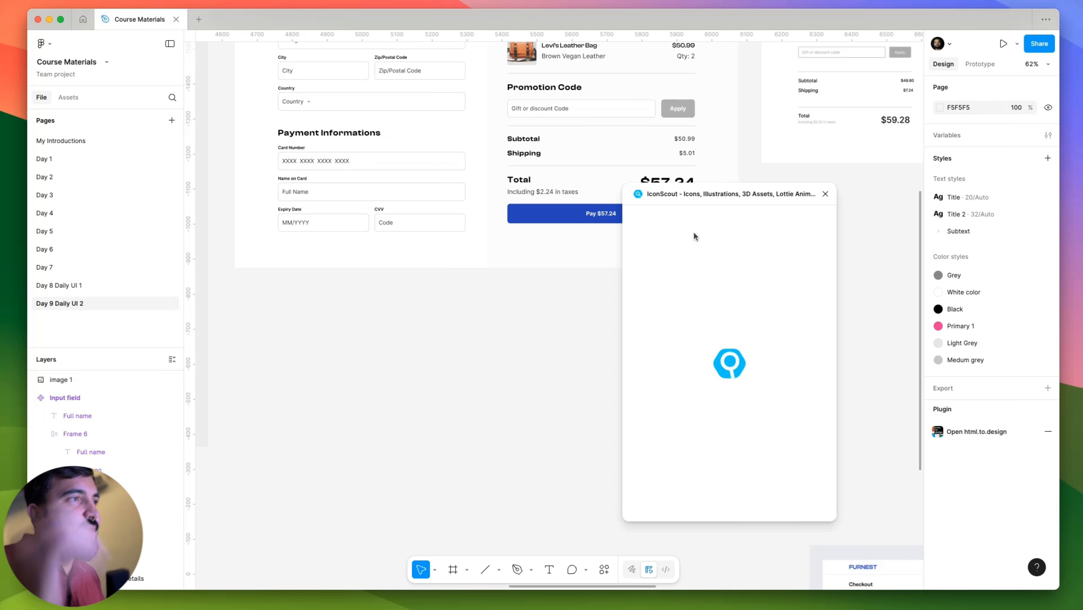
pyautogui.click(703, 220)
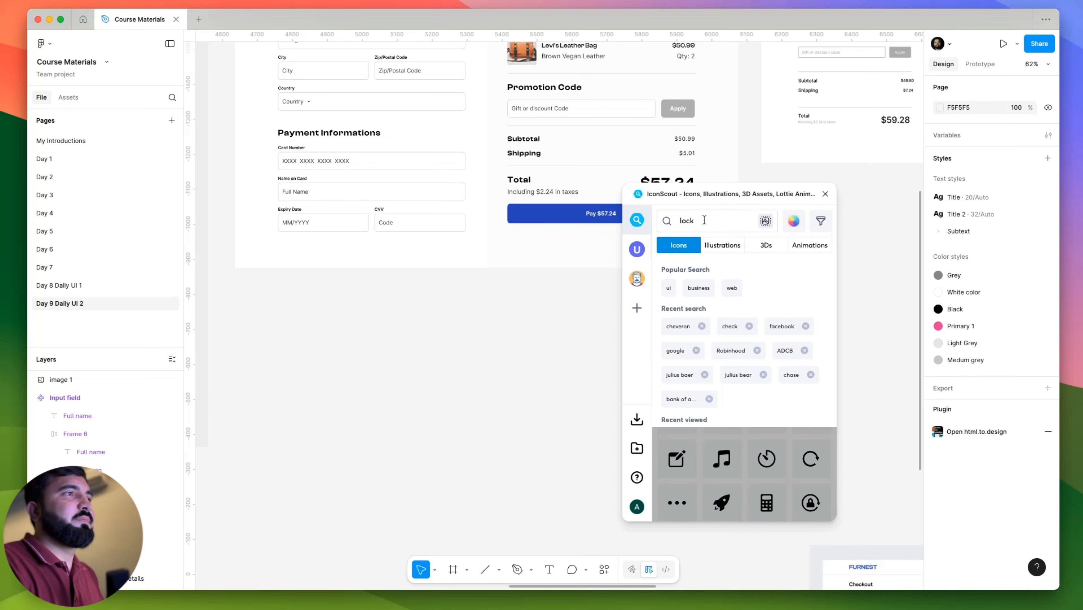
pyautogui.press('Return')
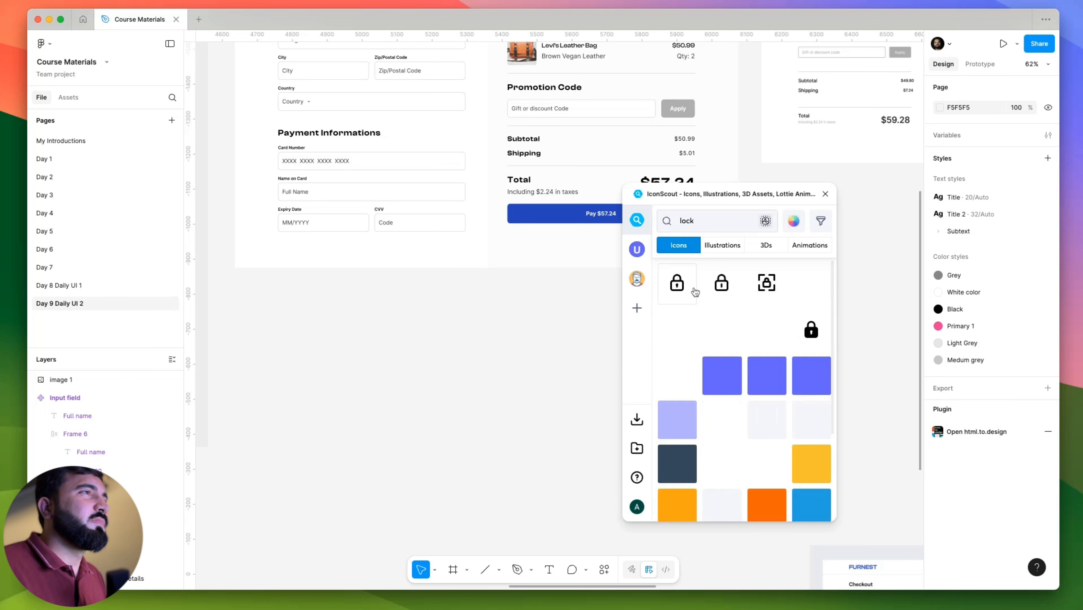
pyautogui.moveTo(681, 286); pyautogui.dragTo(476, 370)
pyautogui.click(824, 195)
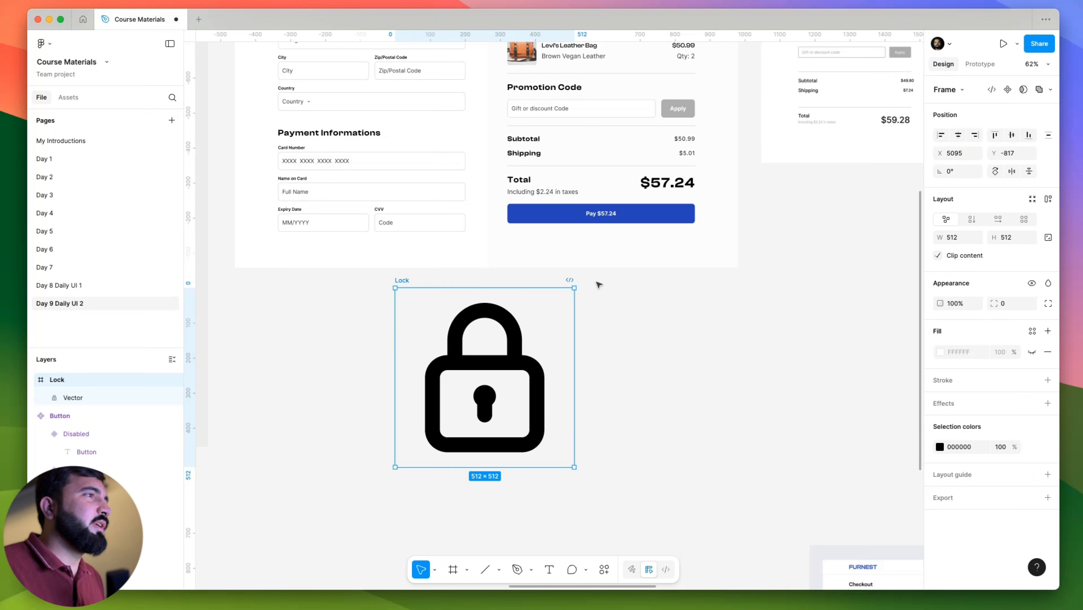
# Scale the lock icon down proportionally to 48 × 48.
pyautogui.moveTo(574, 288); pyautogui.dragTo(518, 338)
pyautogui.click(455, 360)
pyautogui.click(480, 362)
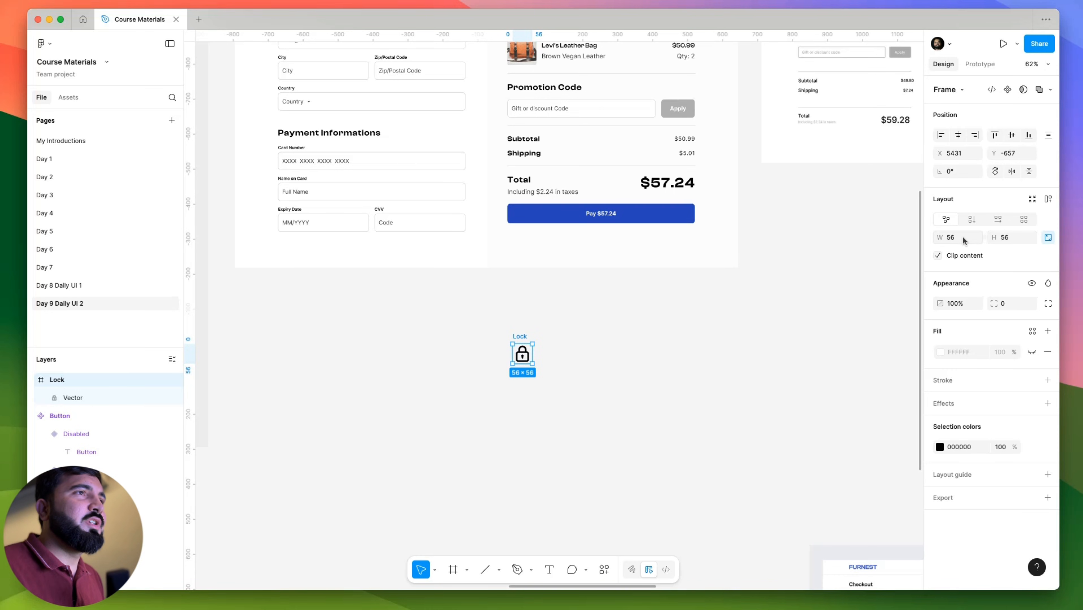
pyautogui.write('4')
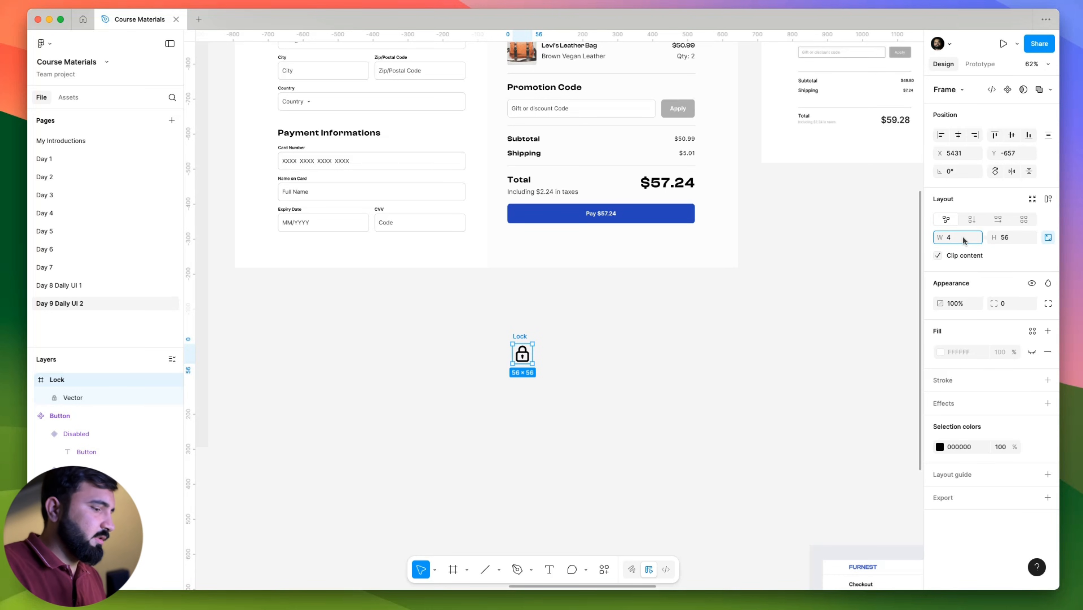
pyautogui.write('8')
pyautogui.press('Return')
# Place a copy of the order summary's Shipping label beside the lock icon.
pyautogui.scroll(-5, 607, 310)
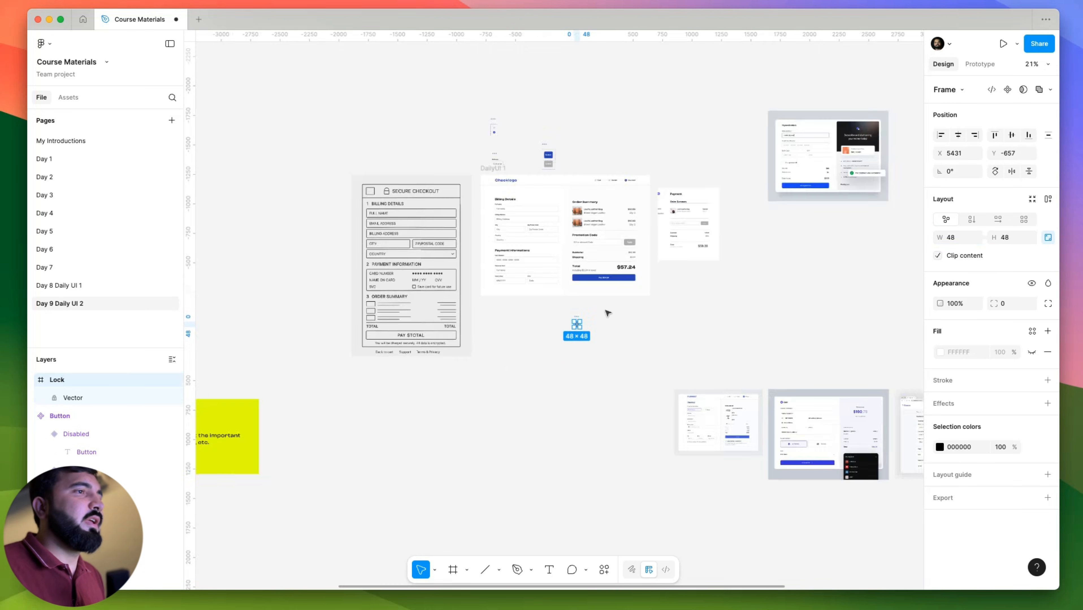
pyautogui.click(607, 310)
pyautogui.scroll(6, 728, 456)
pyautogui.scroll(-2, 751, 421)
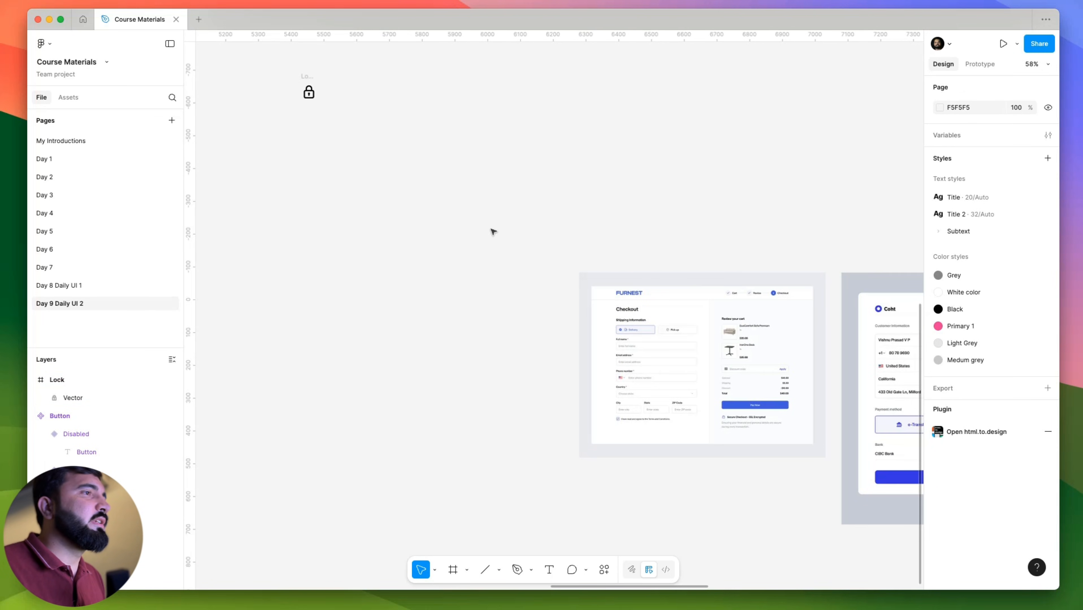
pyautogui.moveTo(467, 196); pyautogui.dragTo(693, 558)
pyautogui.click(538, 265)
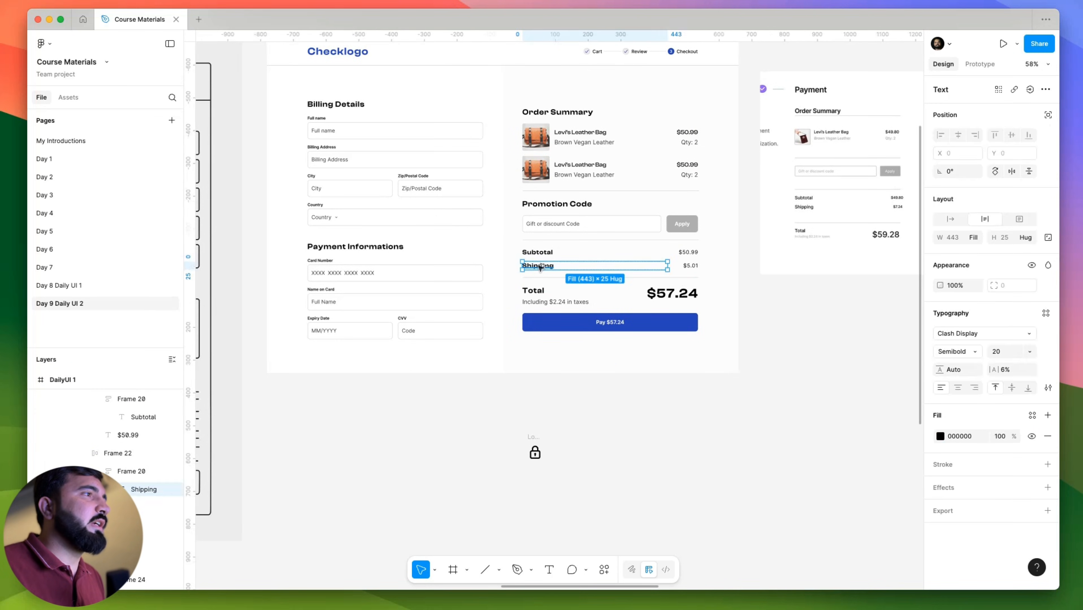
pyautogui.moveTo(539, 266); pyautogui.dragTo(564, 454)
# Replace the copied label's text with "Secure Checkout - SSL Encypted", following the Furnest reference.
pyautogui.scroll(-3, 555, 275)
pyautogui.hscroll(3, 555, 275)
pyautogui.scroll(-5, 537, 198)
pyautogui.hscroll(2, 537, 198)
pyautogui.scroll(5, 841, 509)
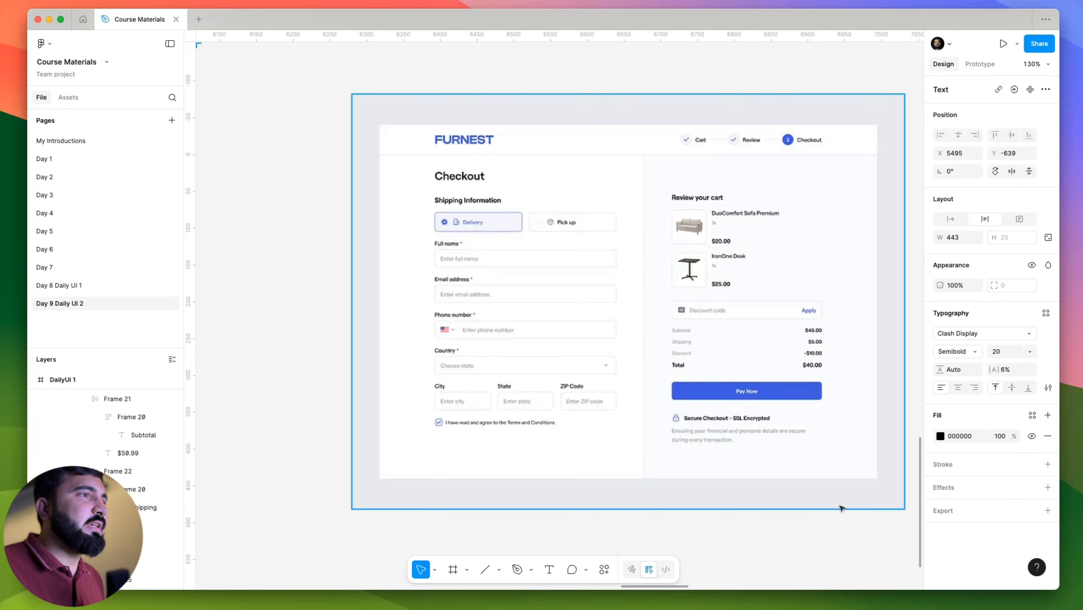
pyautogui.hotkey('shift', '2')
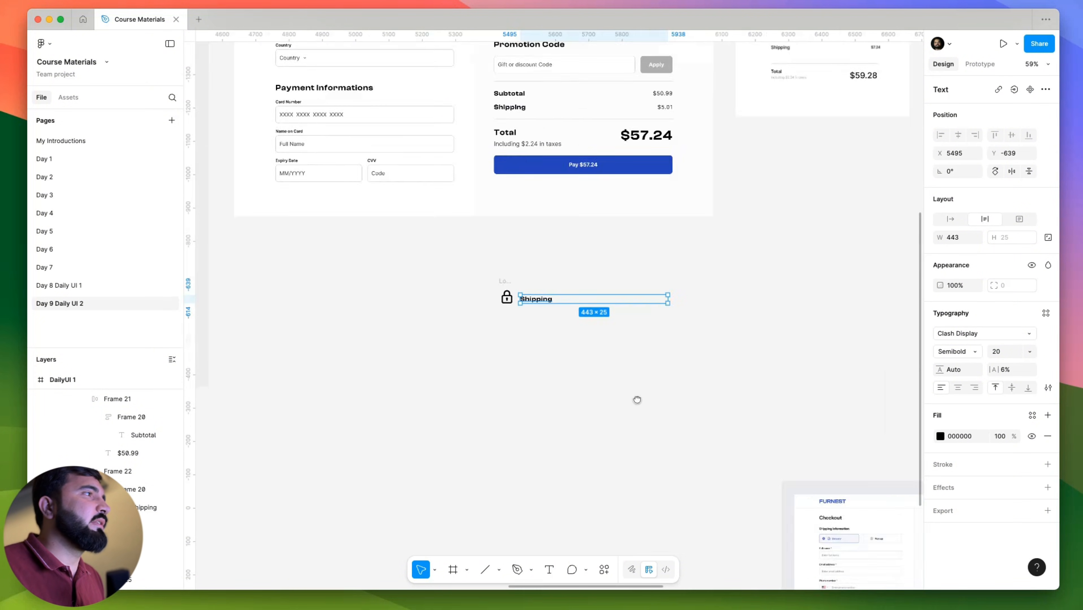
pyautogui.doubleClick(602, 304)
pyautogui.write('S')
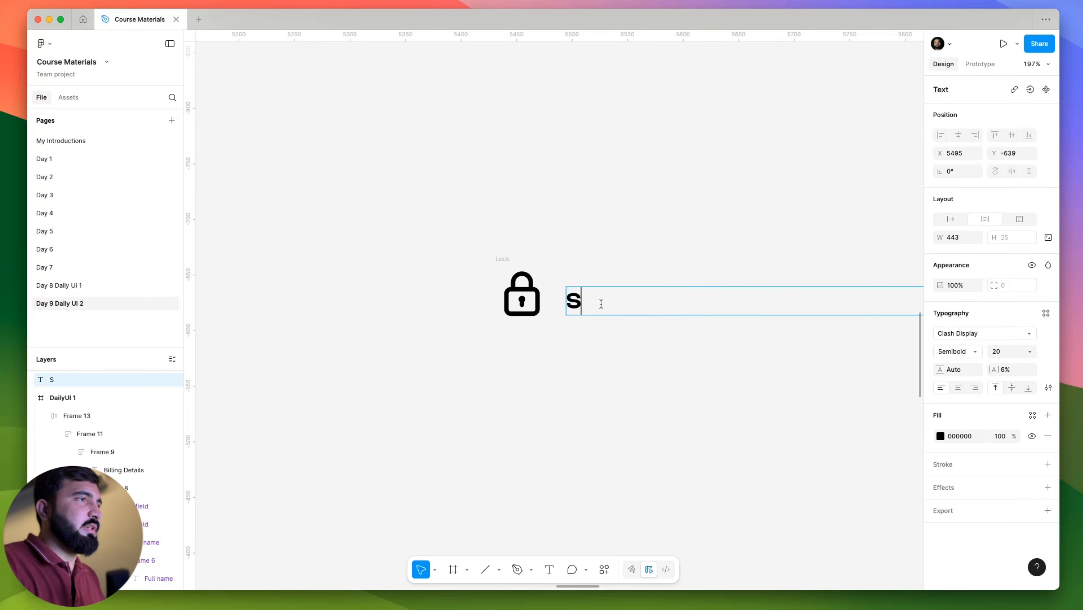
pyautogui.write('ecure Checkout -')
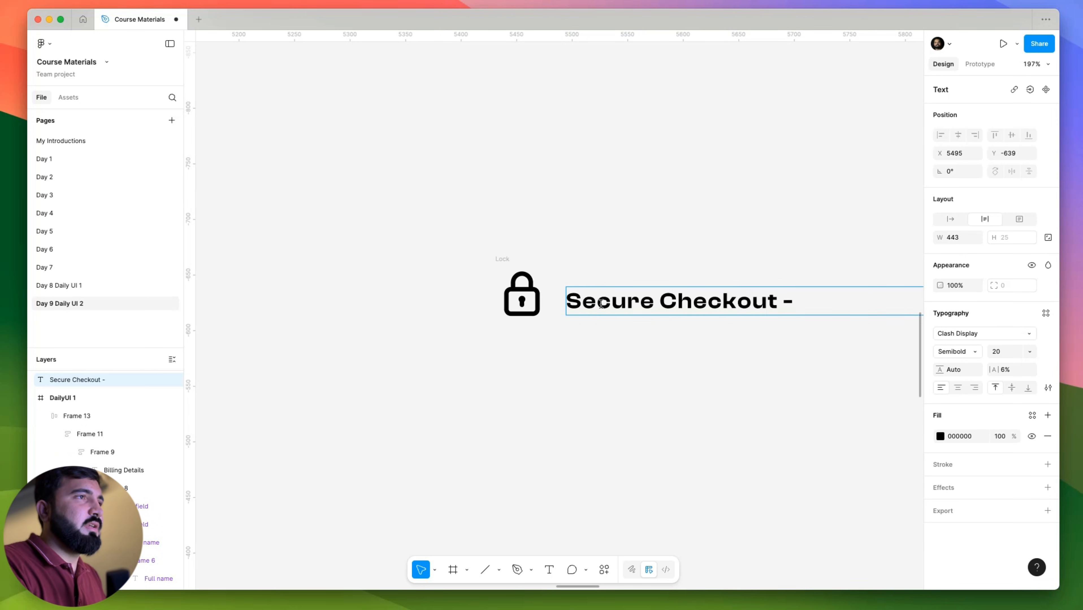
pyautogui.write(' SSL Encypted')
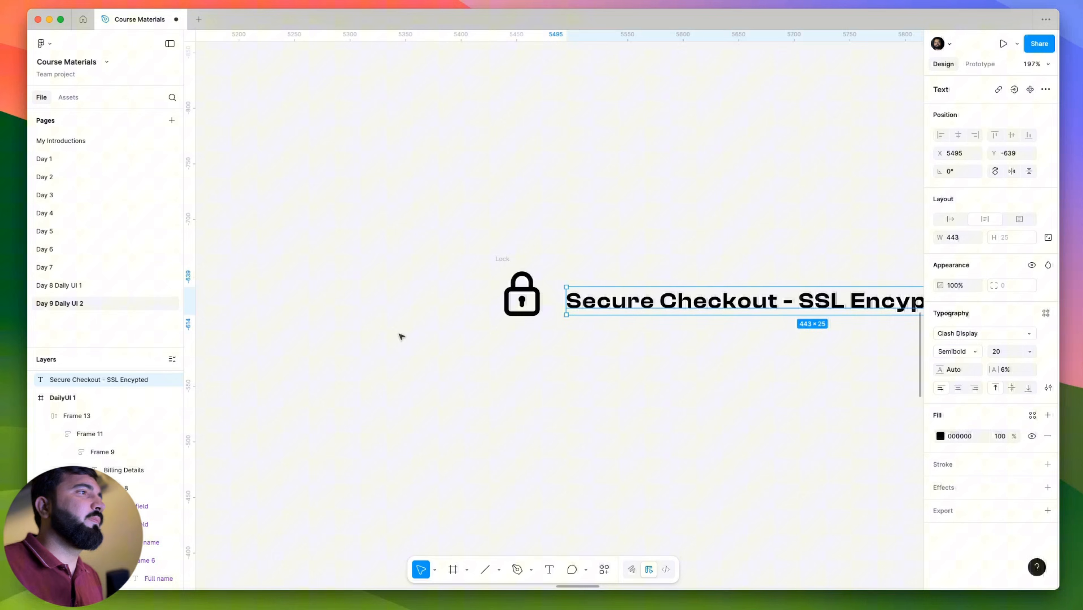
# Combine the lock icon and the Secure Checkout label into a horizontal auto layout frame.
pyautogui.scroll(-3, 398, 338)
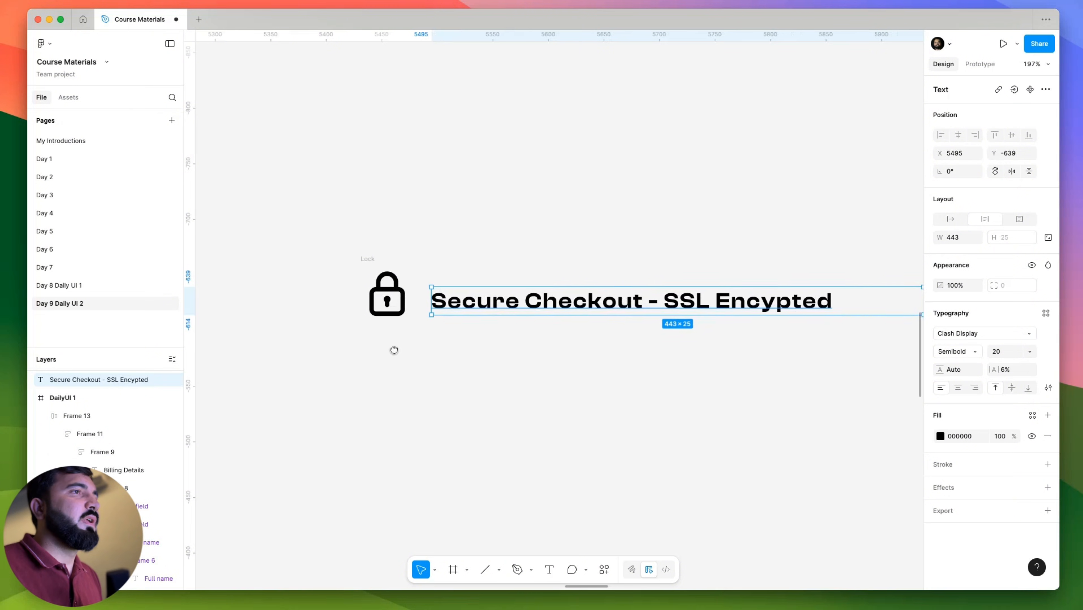
pyautogui.click(508, 317)
pyautogui.click(397, 273)
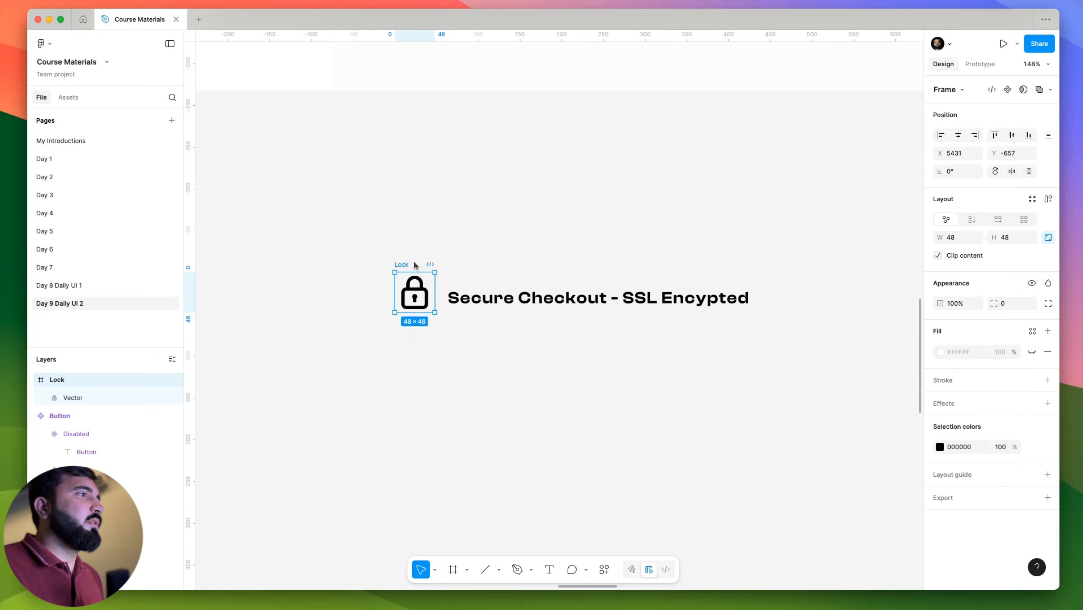
pyautogui.keyDown('shift'); pyautogui.click(506, 300); pyautogui.keyUp('shift')
pyautogui.hotkey('shift', 'a')
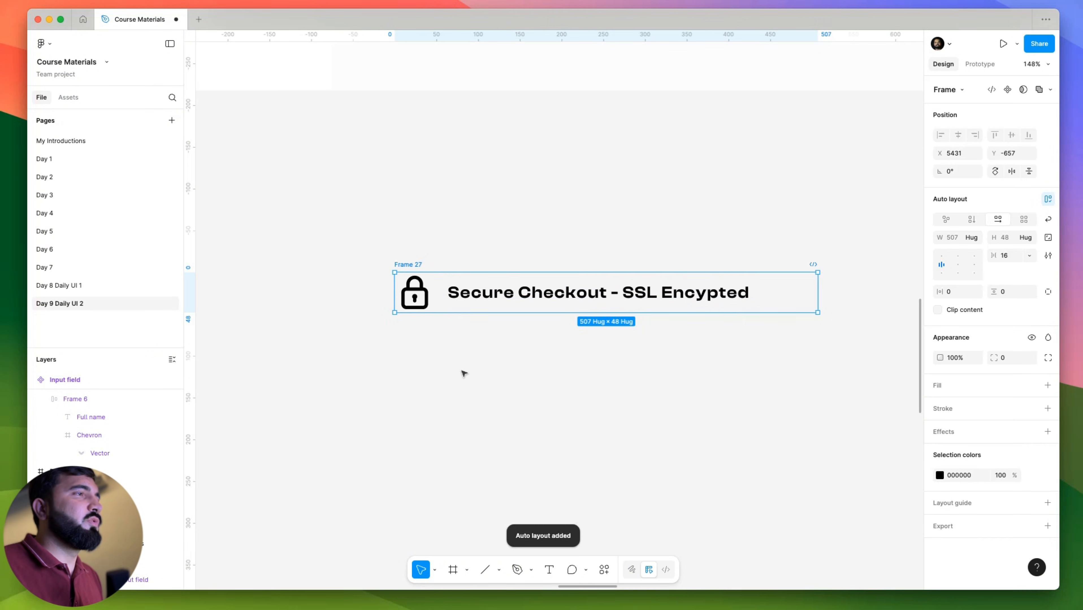
# Move the lock icon and Secure Checkout row into the order summary, directly below the Pay button.
pyautogui.click(504, 367)
pyautogui.scroll(5, 551, 363)
pyautogui.click(469, 428)
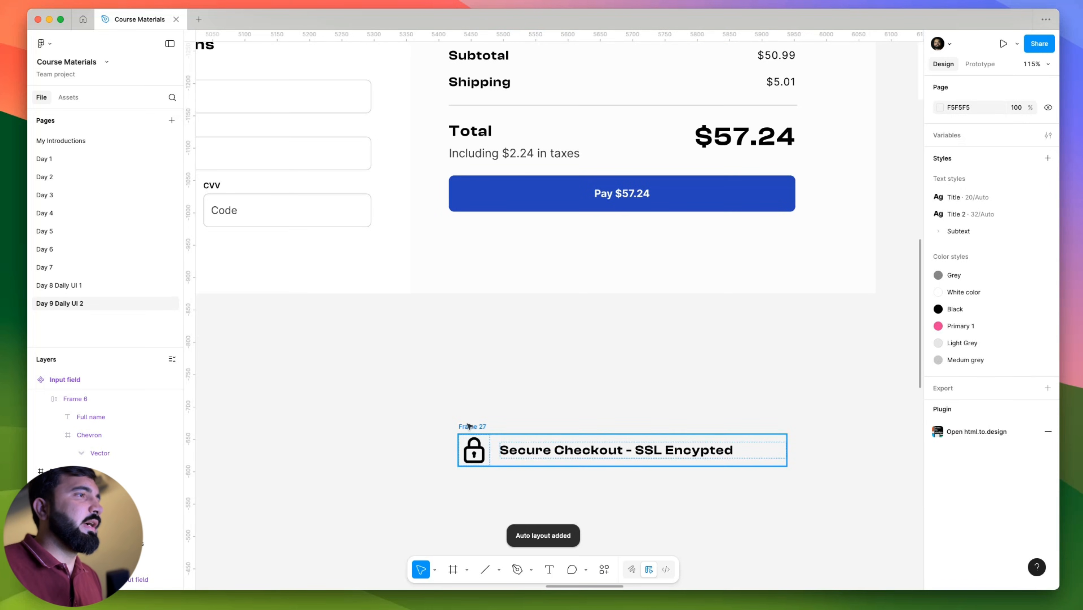
pyautogui.moveTo(469, 429); pyautogui.dragTo(569, 214)
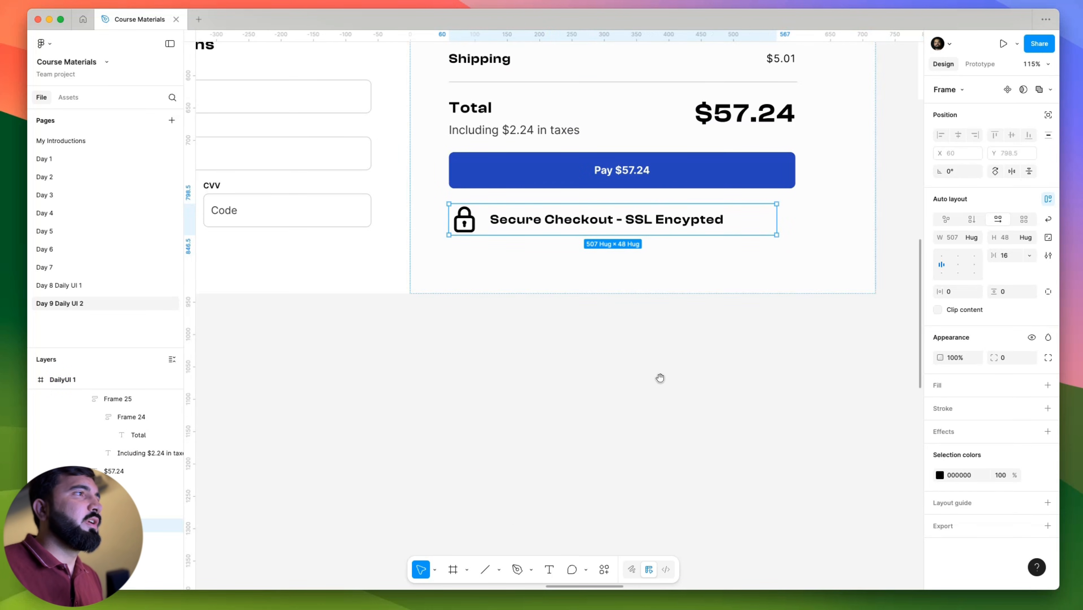
pyautogui.click(669, 378)
pyautogui.scroll(-5, 669, 378)
pyautogui.scroll(3, 684, 448)
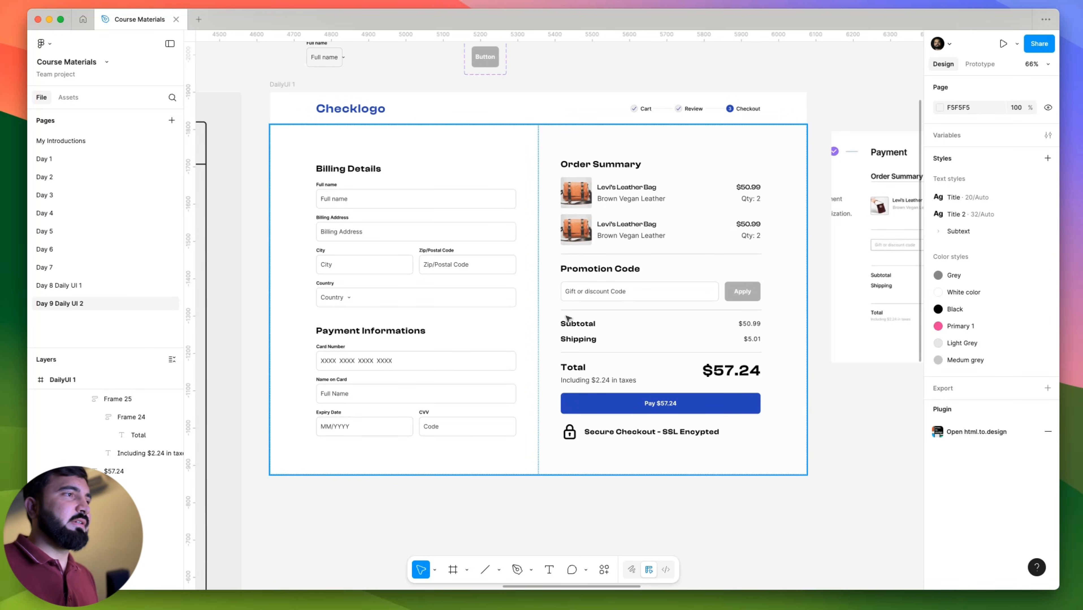
# Change the Secure Checkout label's font weight to Medium.
pyautogui.scroll(5, 629, 413)
pyautogui.keyDown('super'); pyautogui.click(604, 452); pyautogui.keyUp('super')
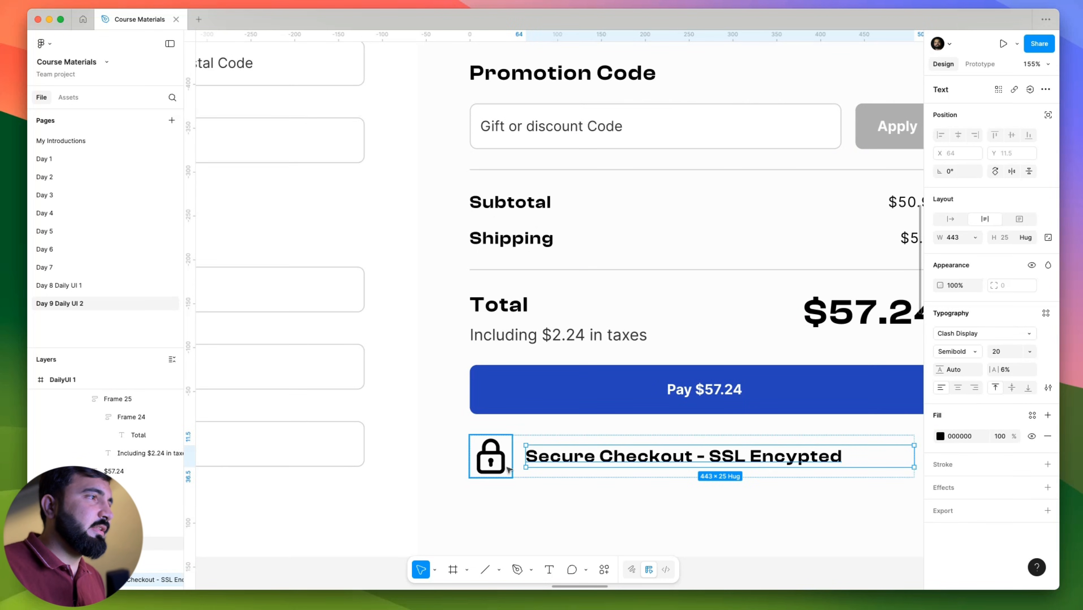
pyautogui.click(554, 475)
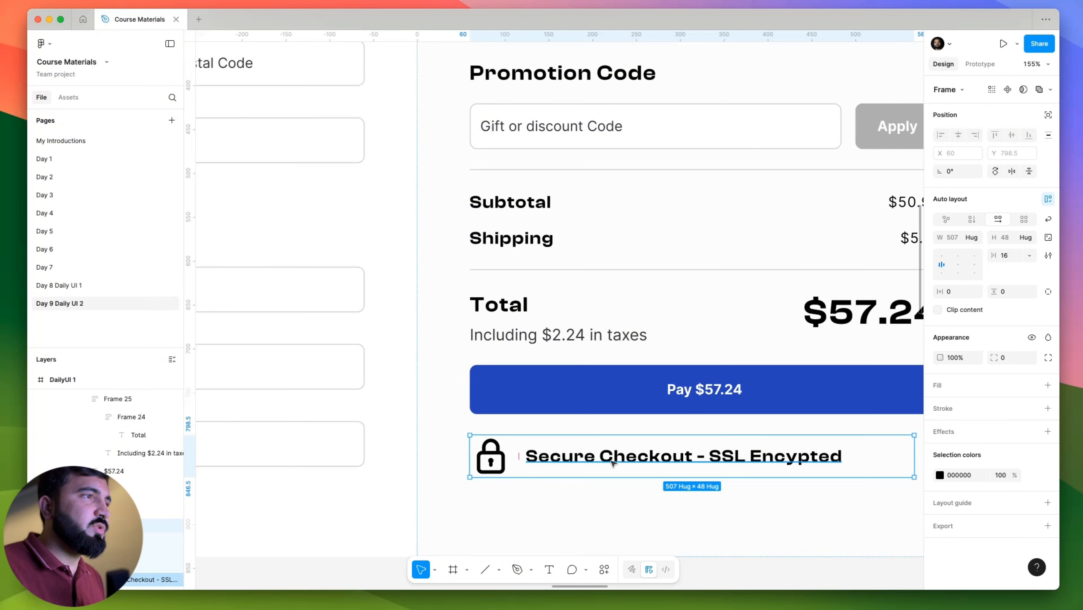
pyautogui.keyDown('super'); pyautogui.click(614, 460); pyautogui.keyUp('super')
pyautogui.click(956, 351)
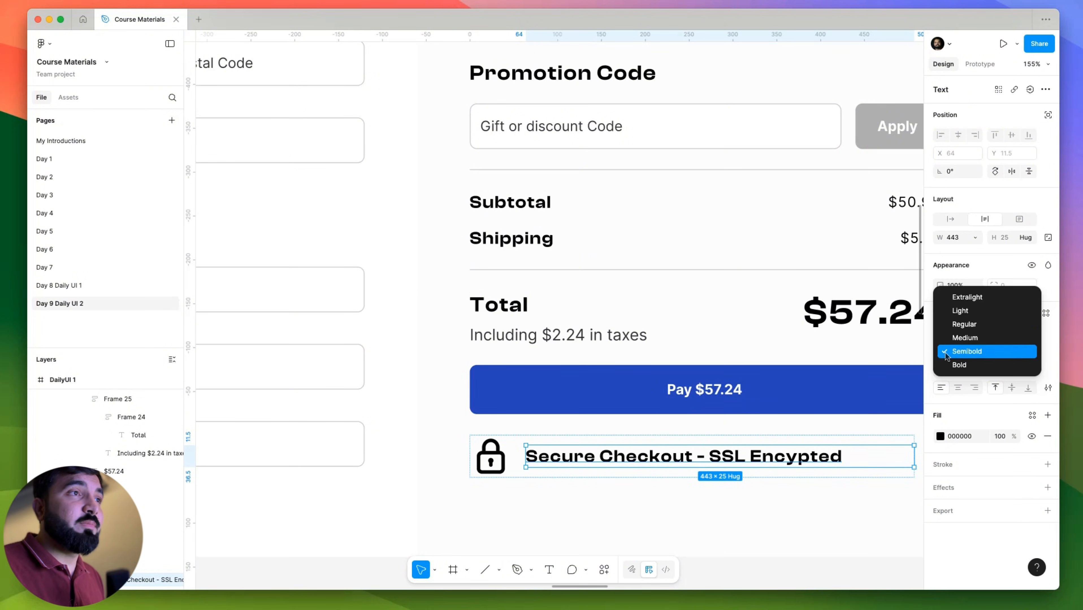
pyautogui.click(961, 339)
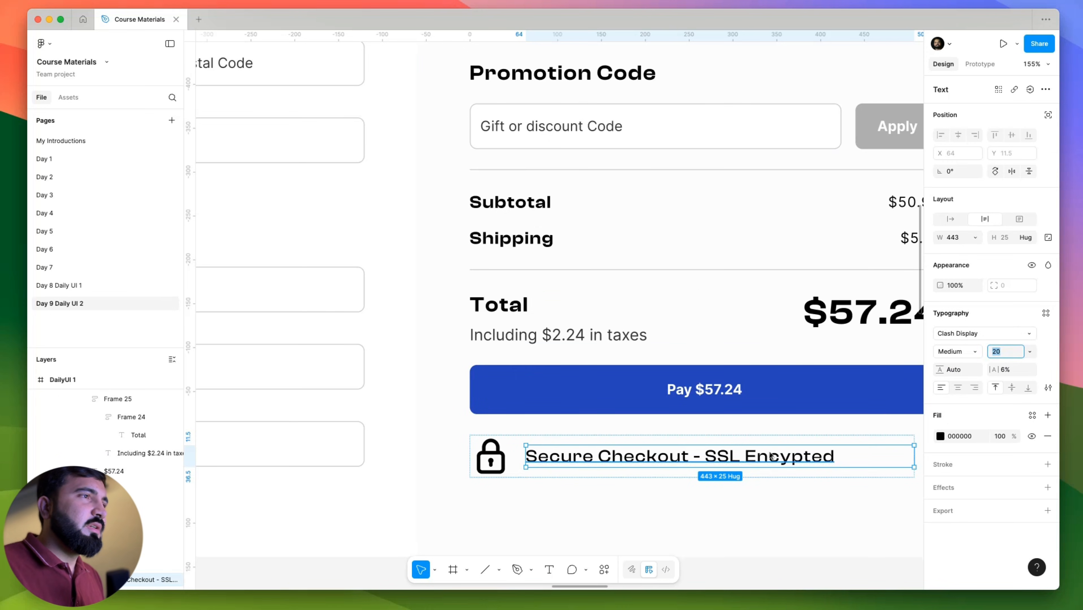
pyautogui.click(844, 462)
# Try to narrow the Secure Checkout label to 194 wide so its text wraps onto two lines.
pyautogui.doubleClick(892, 453)
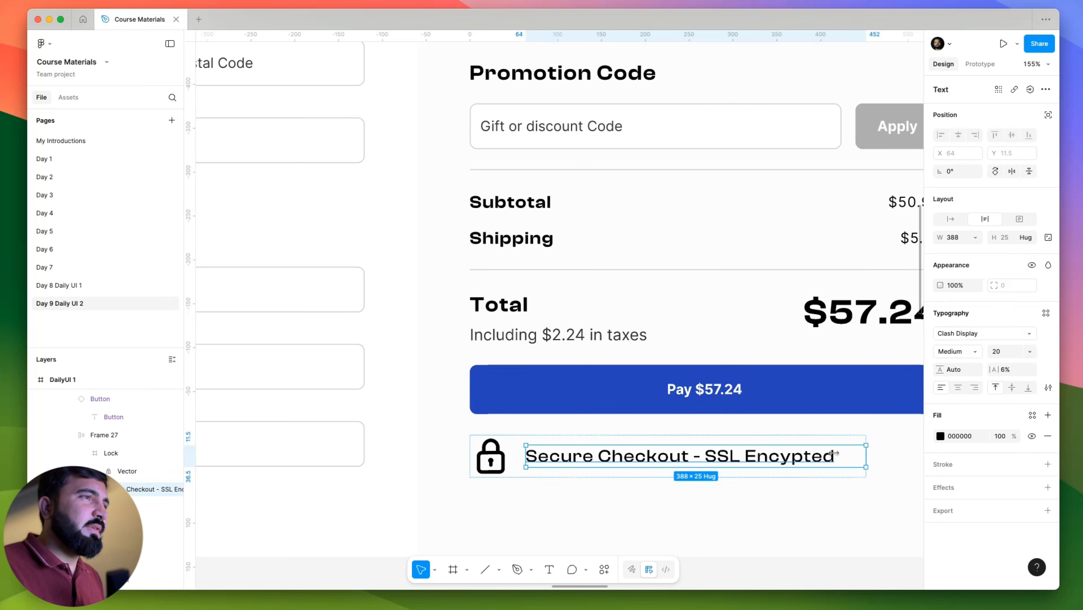
pyautogui.moveTo(913, 455); pyautogui.dragTo(713, 459)
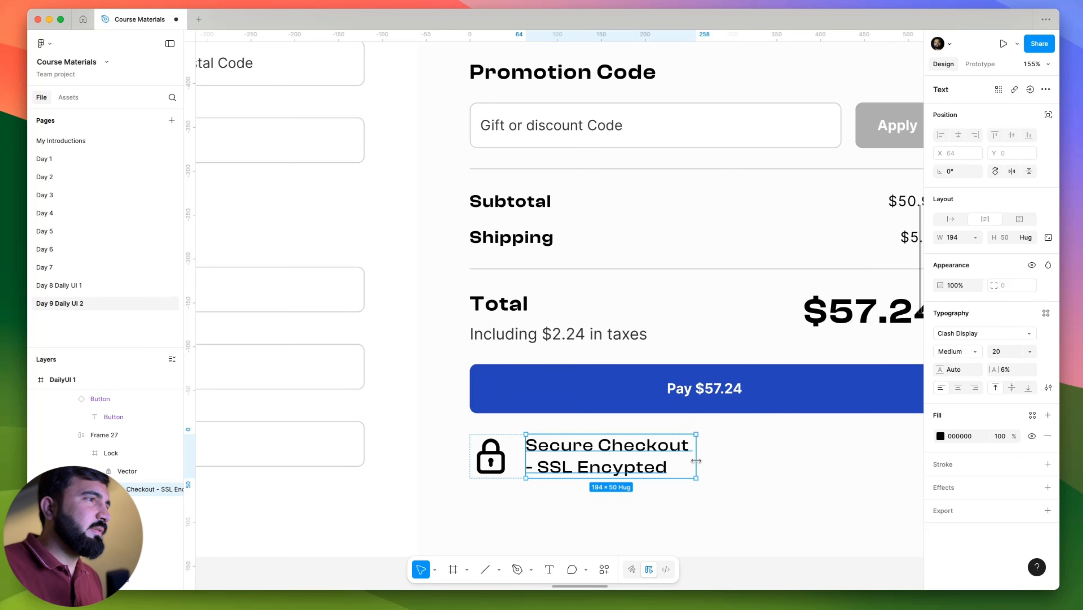
pyautogui.scroll(-4, 734, 464)
pyautogui.click(757, 473)
pyautogui.press('super+z')
pyautogui.press('super+z')
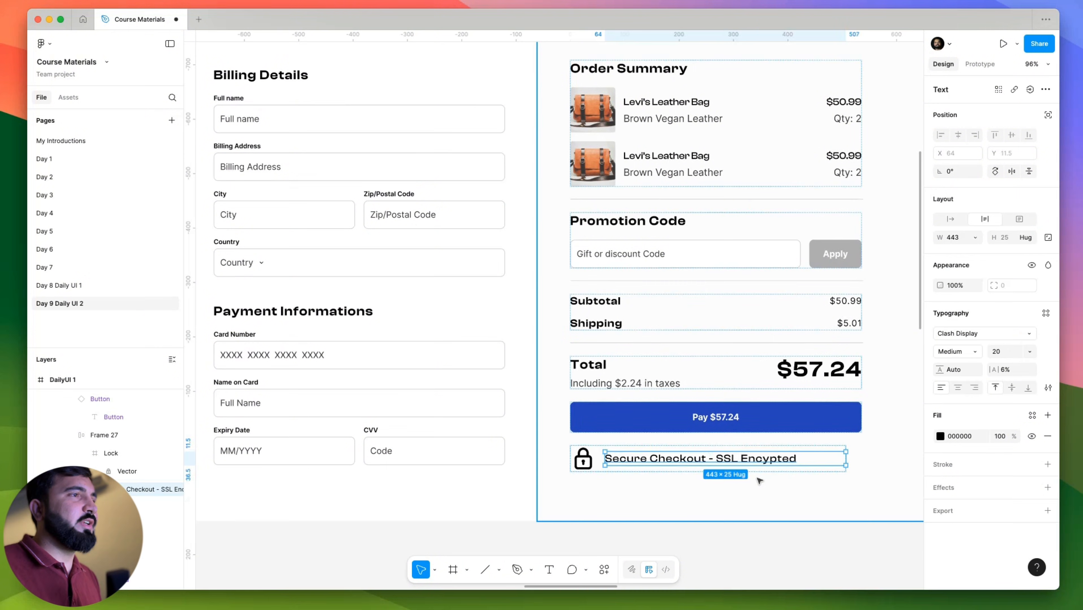
# Scale the lock icon in the Secure Checkout row down to 36 × 36.
pyautogui.click(759, 482)
pyautogui.scroll(5, 596, 453)
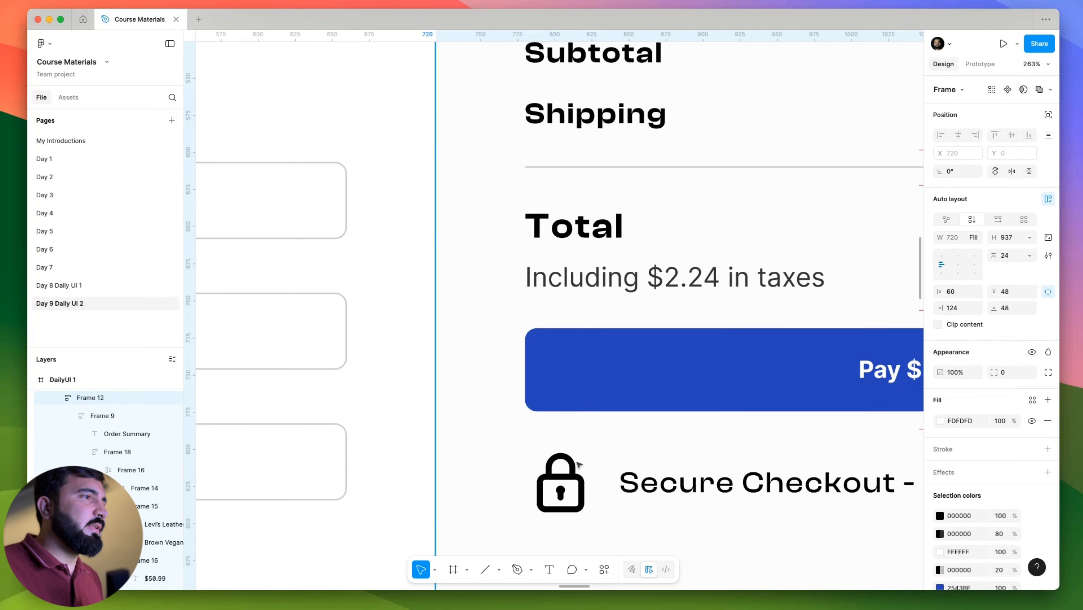
pyautogui.click(579, 465)
pyautogui.moveTo(592, 456); pyautogui.dragTo(565, 478)
pyautogui.scroll(-4, 651, 499)
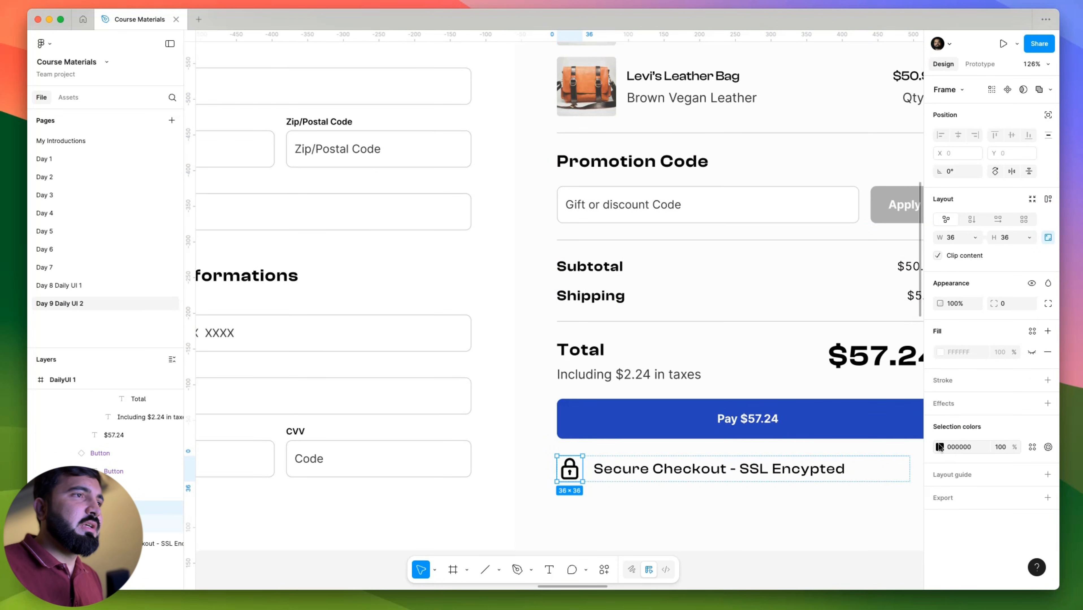
# Recolour the lock icon with the Pay button's blue, 2543BF.
pyautogui.click(939, 446)
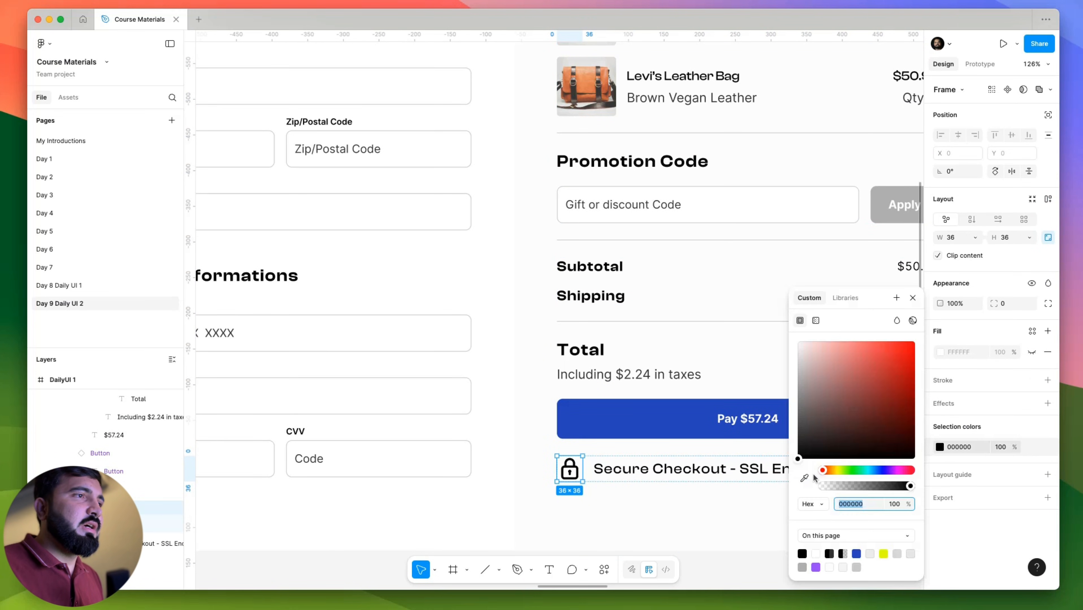
pyautogui.click(666, 422)
pyautogui.press('Escape')
pyautogui.hotkey('shift', '1')
pyautogui.scroll(5, 774, 488)
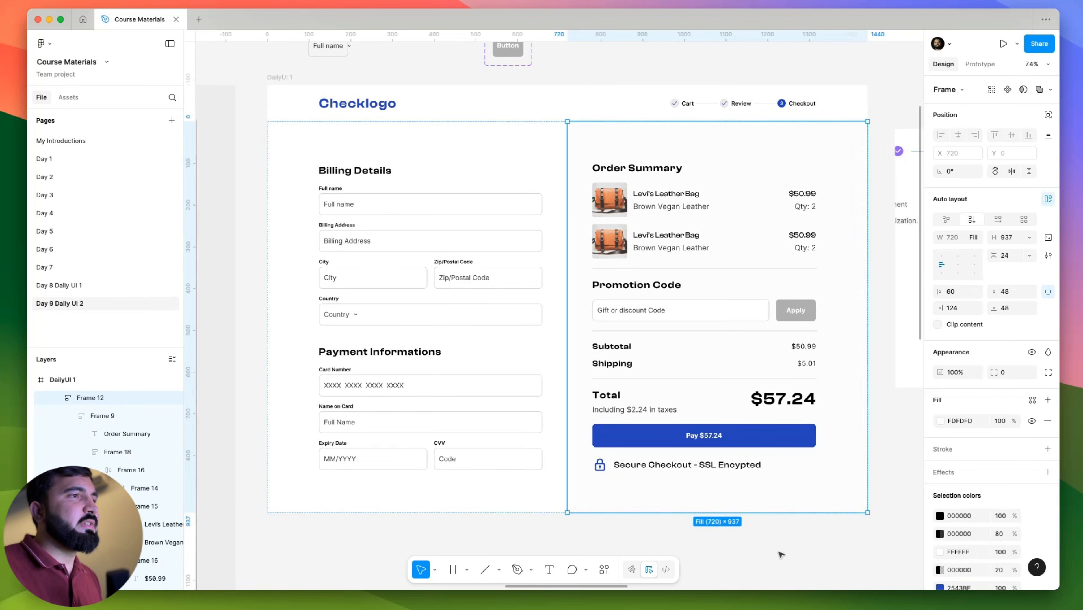
pyautogui.press('Escape')
# Recolour the lock icon in the Secure Checkout row to green, 25BF5D.
pyautogui.scroll(2, 792, 371)
pyautogui.scroll(10, 580, 346)
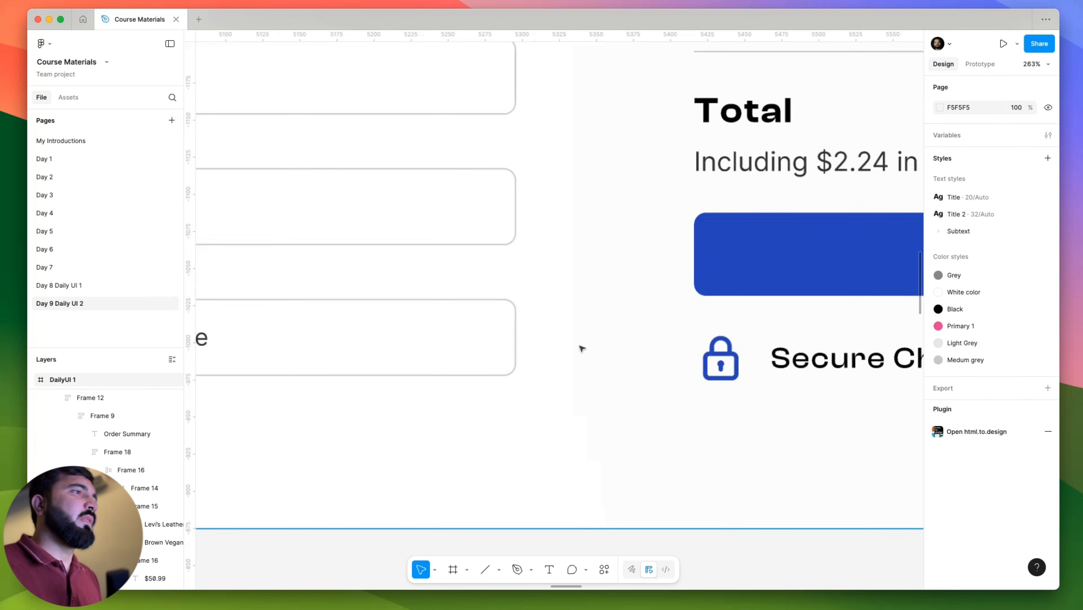
pyautogui.click(708, 350)
pyautogui.doubleClick(710, 352)
pyautogui.doubleClick(718, 359)
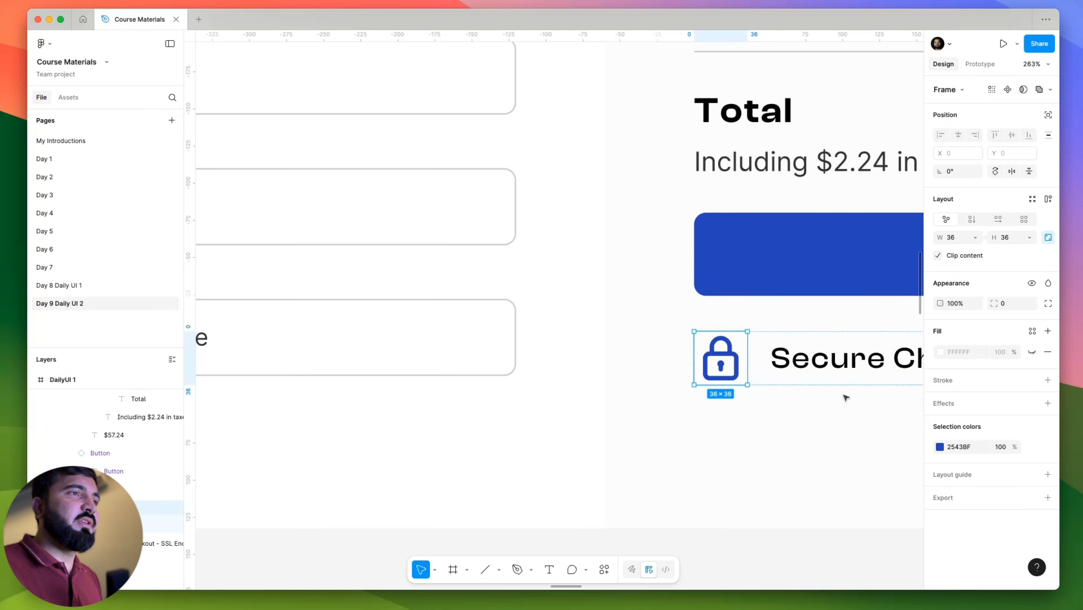
pyautogui.click(939, 447)
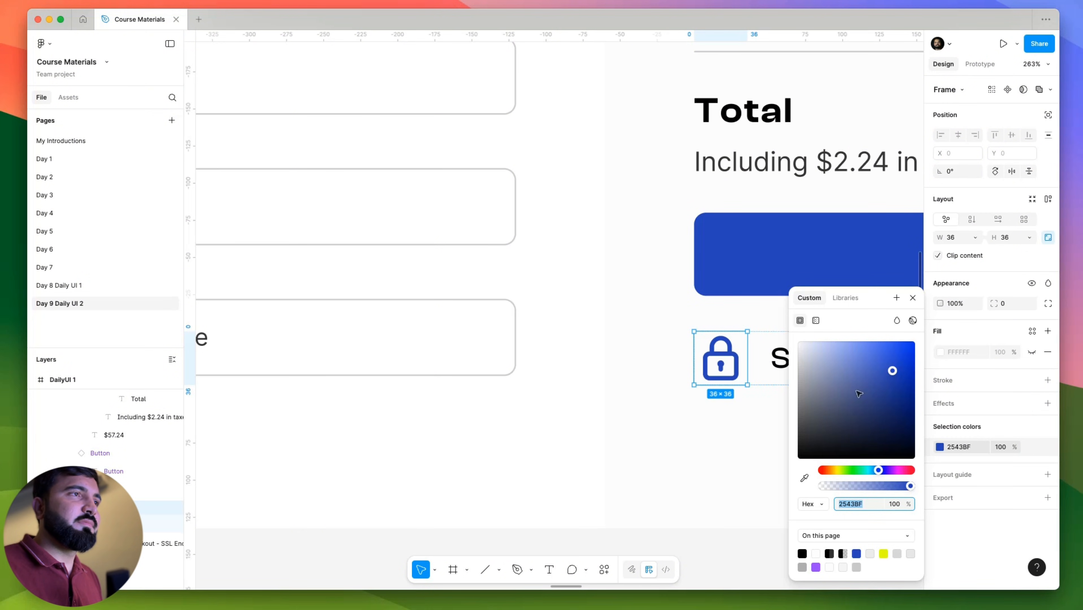
pyautogui.moveTo(870, 470); pyautogui.dragTo(856, 469)
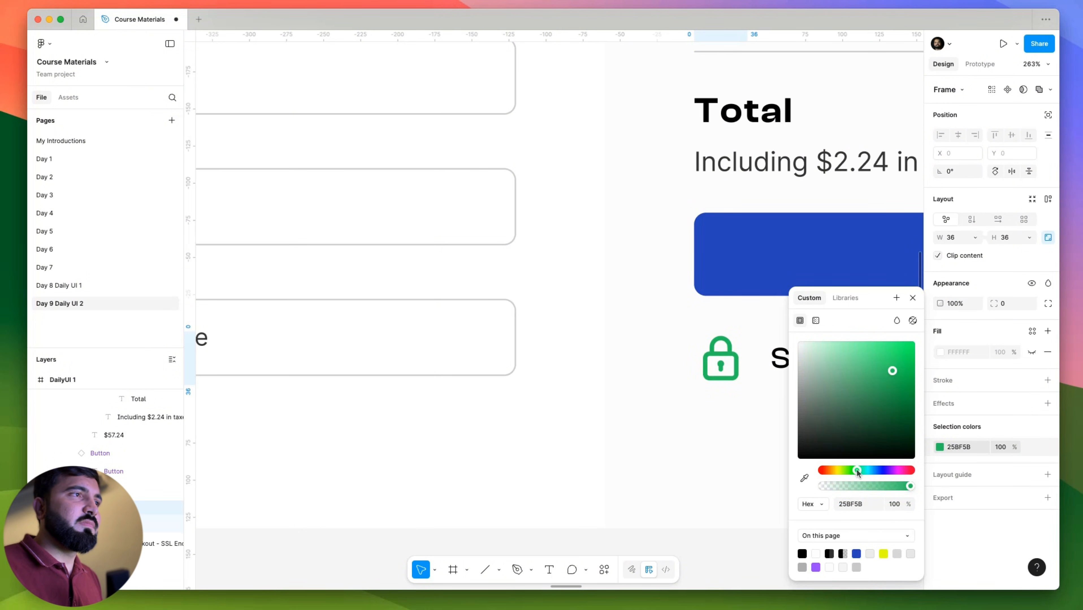
pyautogui.scroll(-5, 641, 385)
pyautogui.scroll(3, 606, 342)
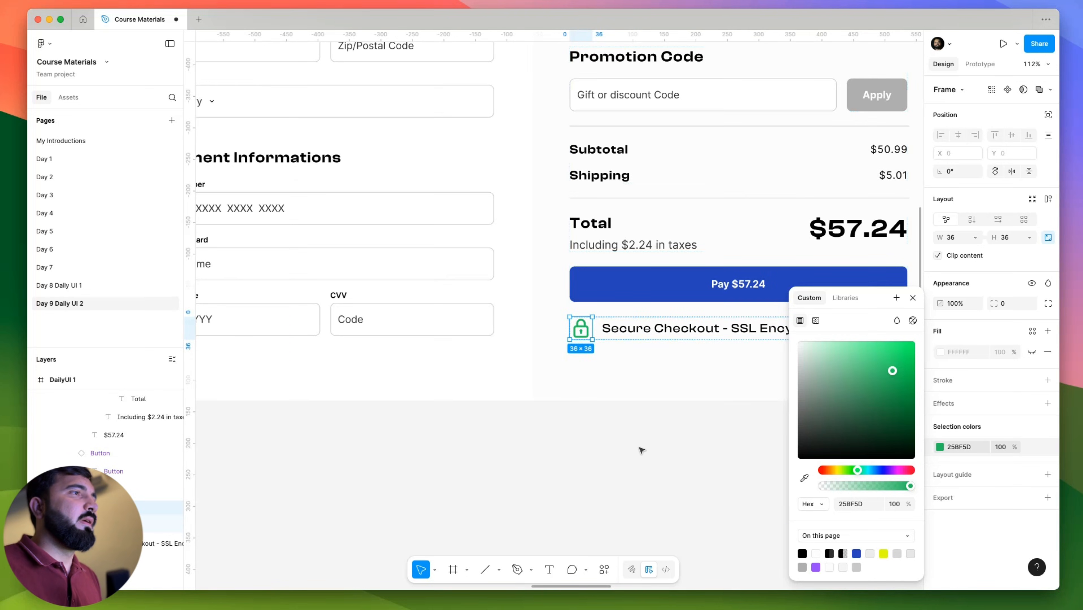
pyautogui.click(625, 419)
# Examine the Secure Checkout row and the layout of the whole checkout page beside the Payment reference.
pyautogui.scroll(-5, 625, 419)
pyautogui.hscroll(3, 720, 487)
pyautogui.hscroll(-2, 589, 467)
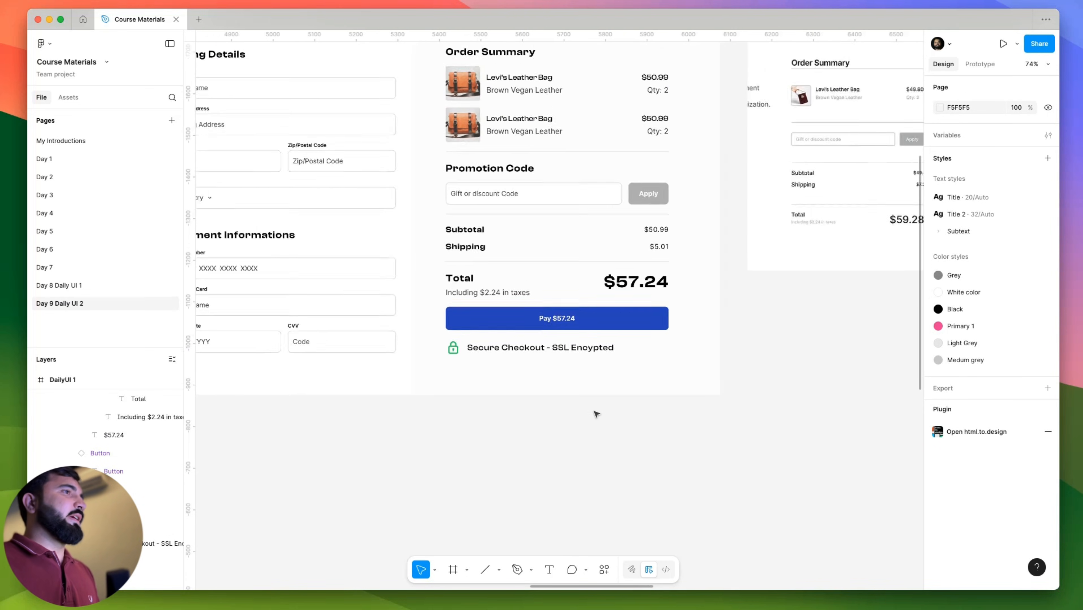
pyautogui.click(563, 364)
pyautogui.doubleClick(565, 364)
pyautogui.doubleClick(564, 363)
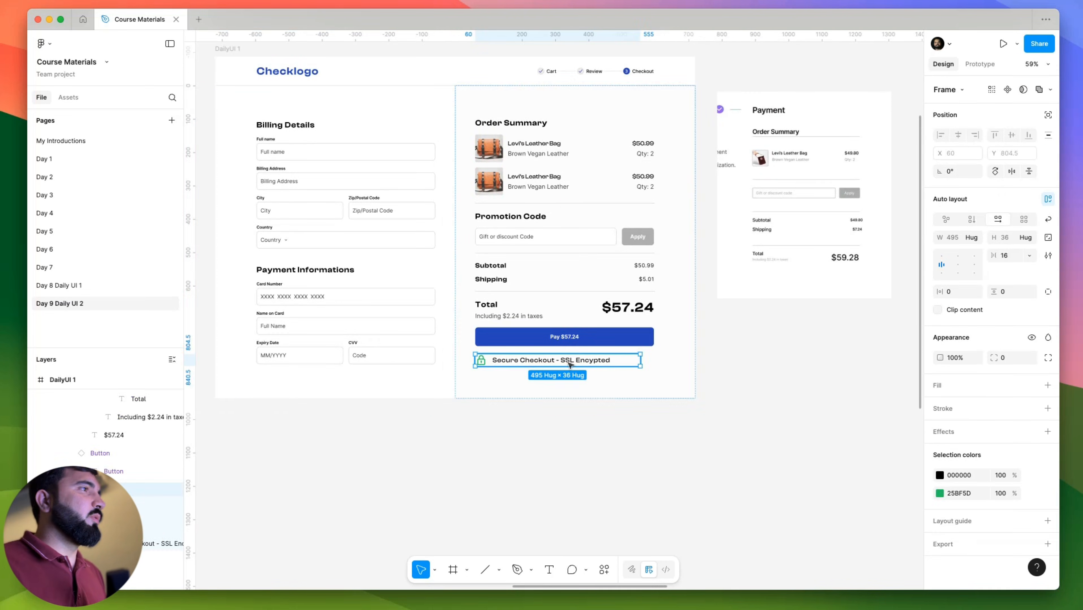
pyautogui.click(641, 444)
pyautogui.scroll(2, 641, 444)
pyautogui.hscroll(-3, 665, 513)
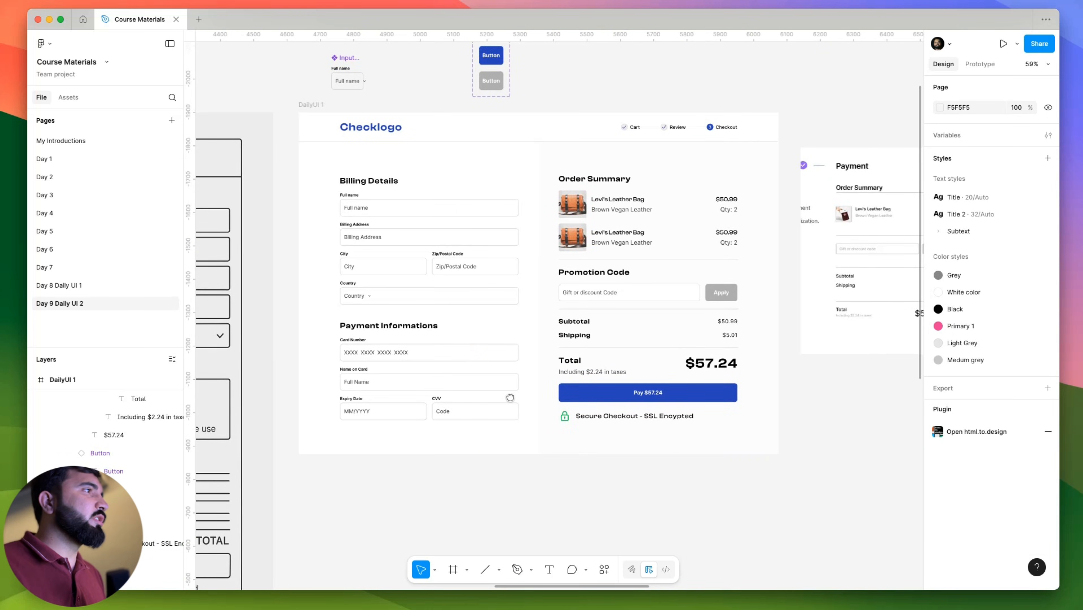
pyautogui.scroll(1, 354, 217)
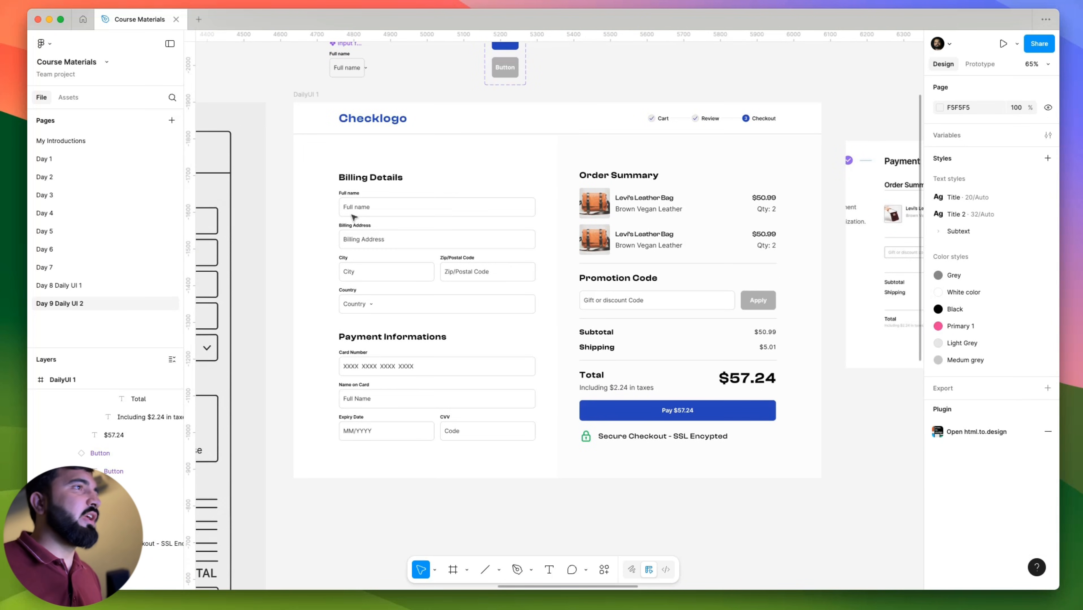
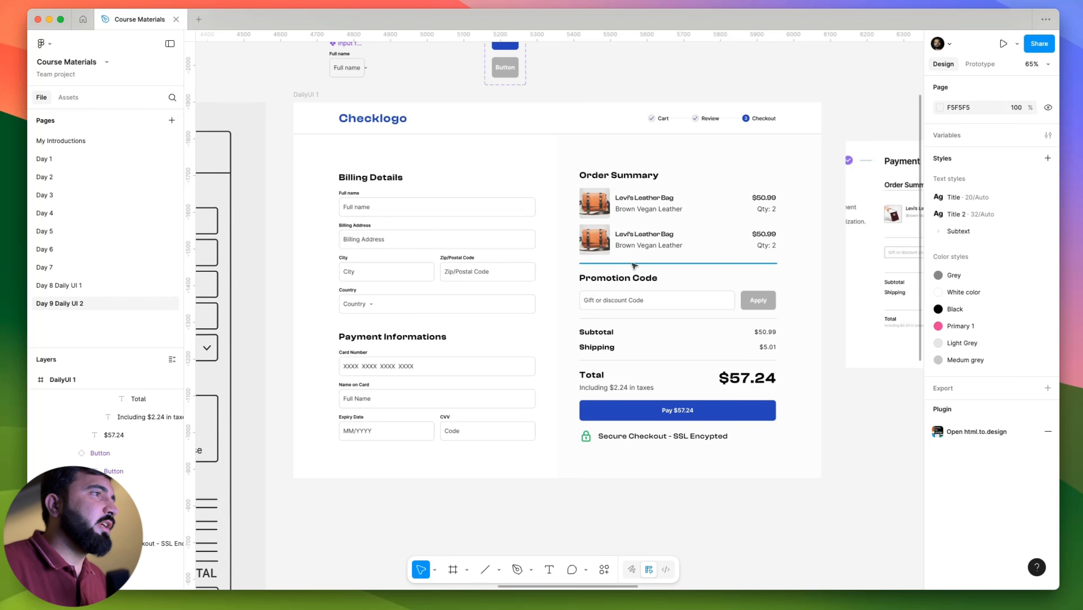
# Place a copy of the order summary's divider line between the Billing Details and Payment Informations sections.
pyautogui.click(391, 323)
pyautogui.moveTo(392, 329); pyautogui.dragTo(392, 333)
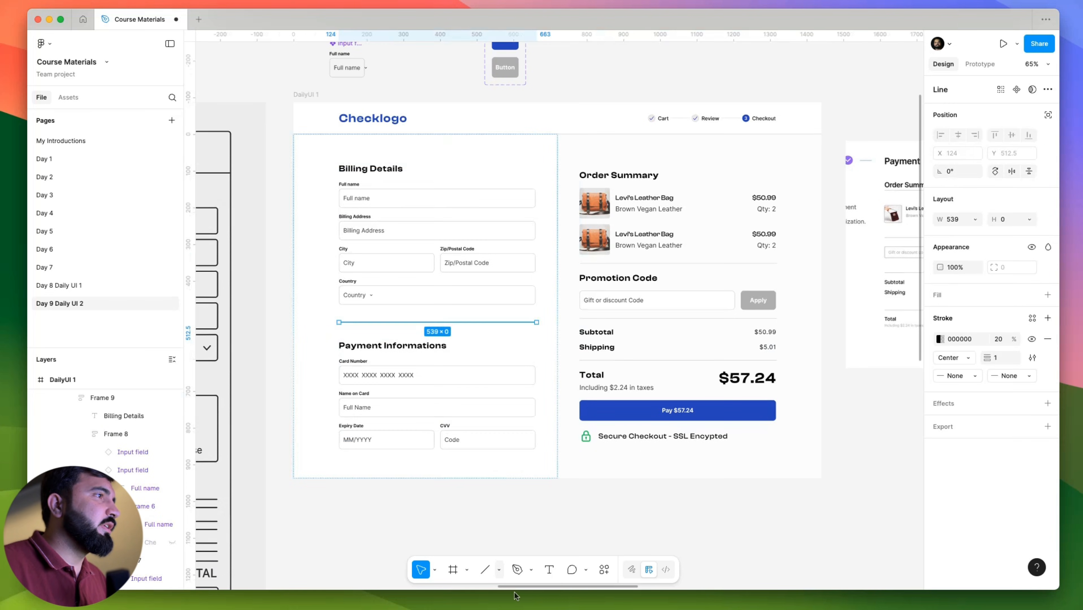
pyautogui.click(458, 540)
pyautogui.scroll(-2, 447, 513)
# Inspect the Payment Informations group and compare the checkout page with the wireframe.
pyautogui.click(389, 358)
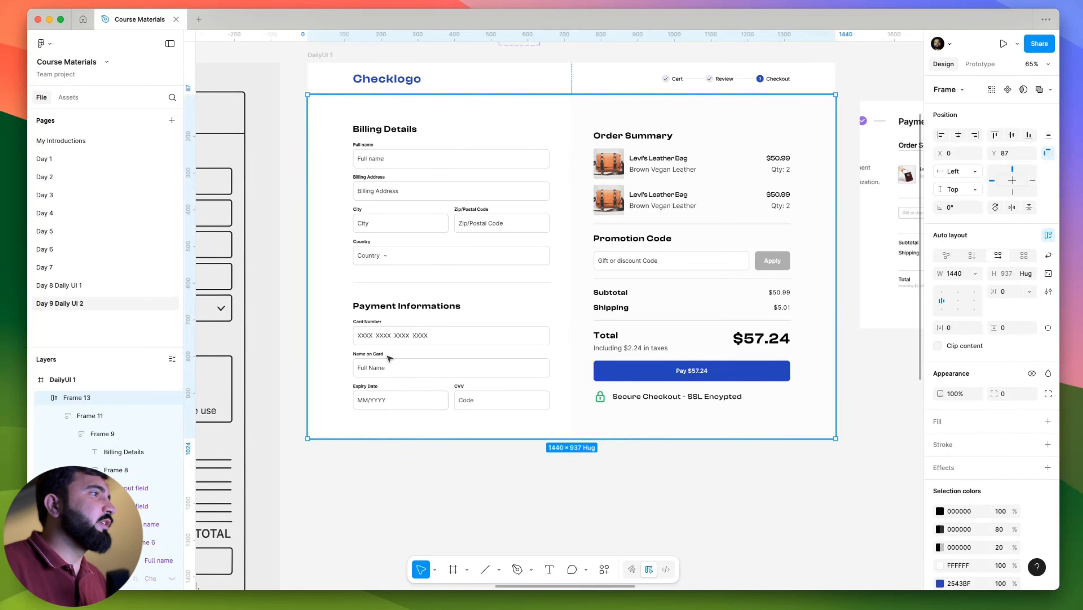
pyautogui.doubleClick(389, 358)
pyautogui.doubleClick(391, 353)
pyautogui.press('Escape')
pyautogui.doubleClick(410, 332)
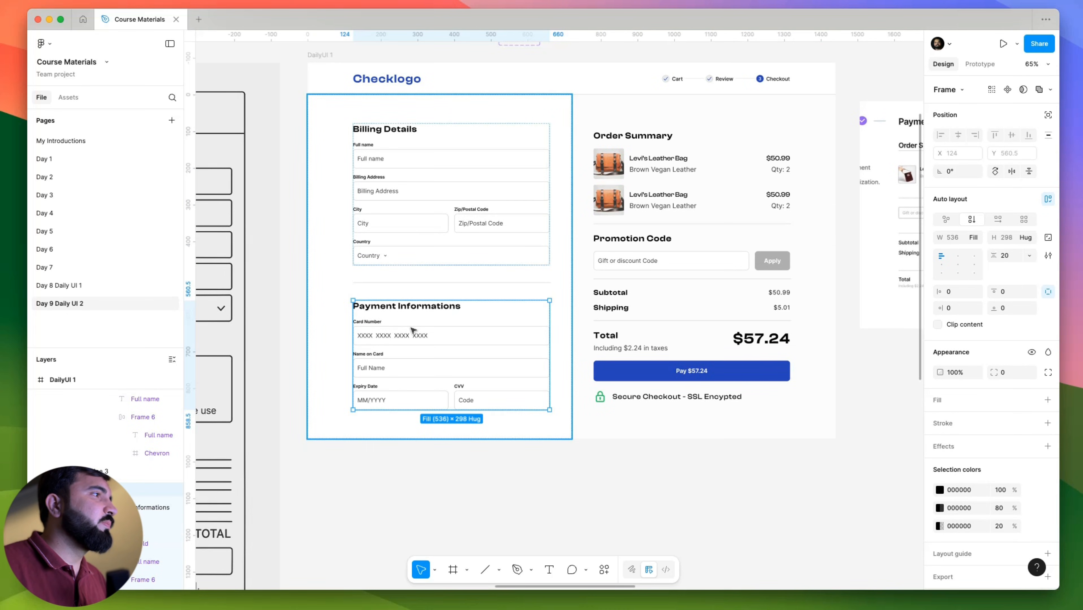
pyautogui.hscroll(-10, 400, 287)
pyautogui.scroll(-4, 404, 404)
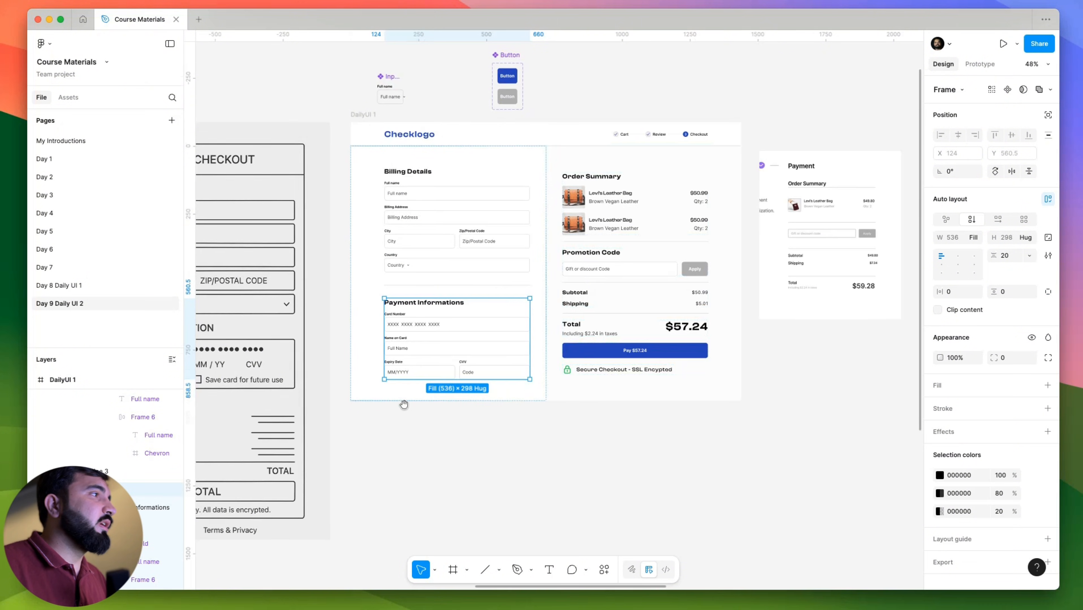
pyautogui.scroll(-2, 658, 423)
pyautogui.hscroll(10, 657, 411)
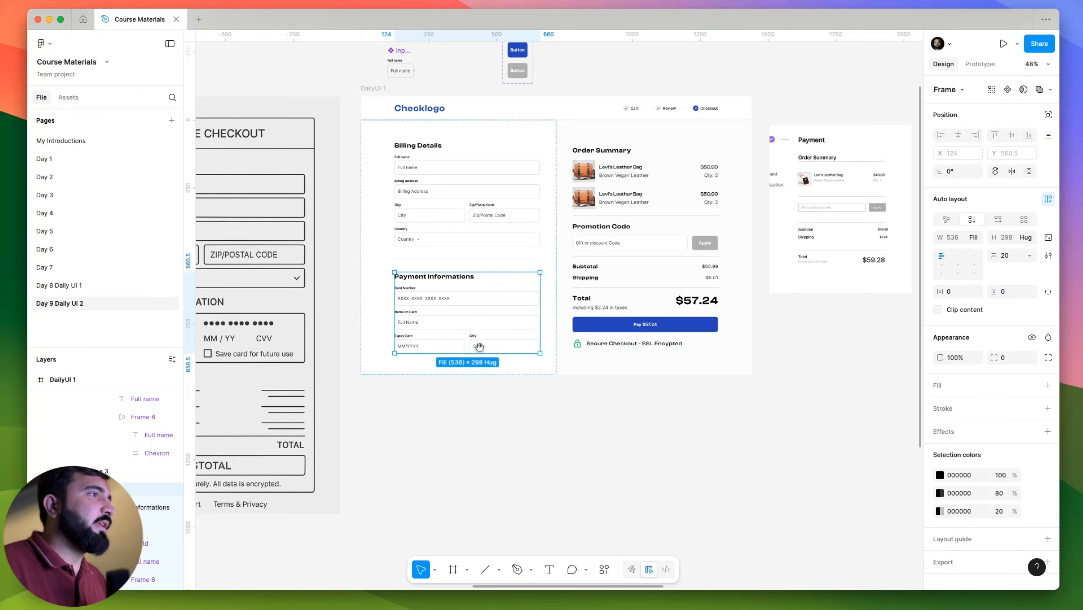
pyautogui.click(613, 405)
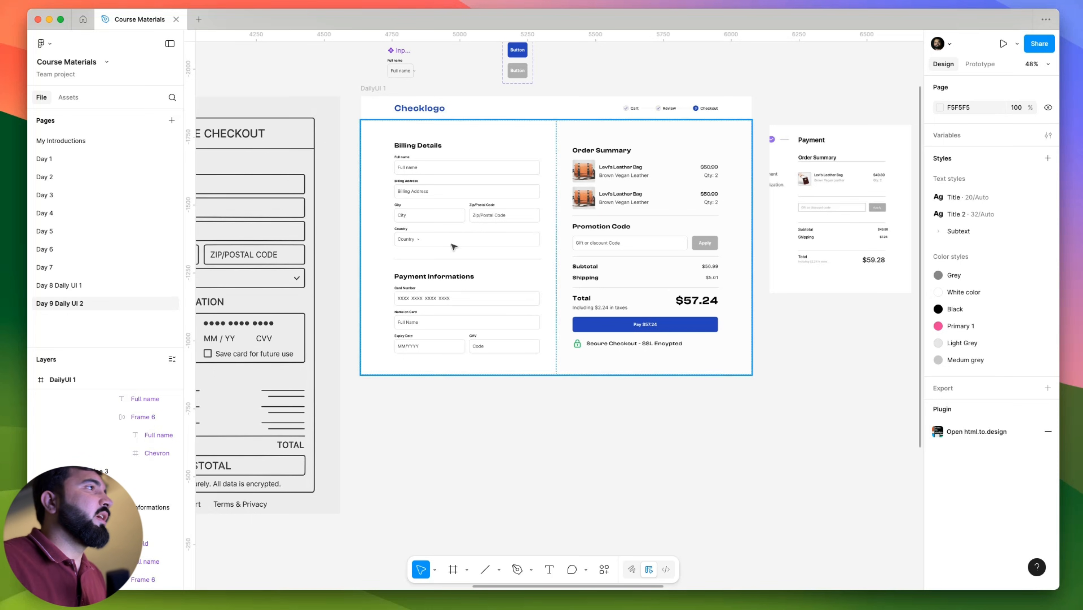
# Rename the checkout page frame as DailyUI 2.
pyautogui.click(376, 89)
pyautogui.doubleClick(384, 88)
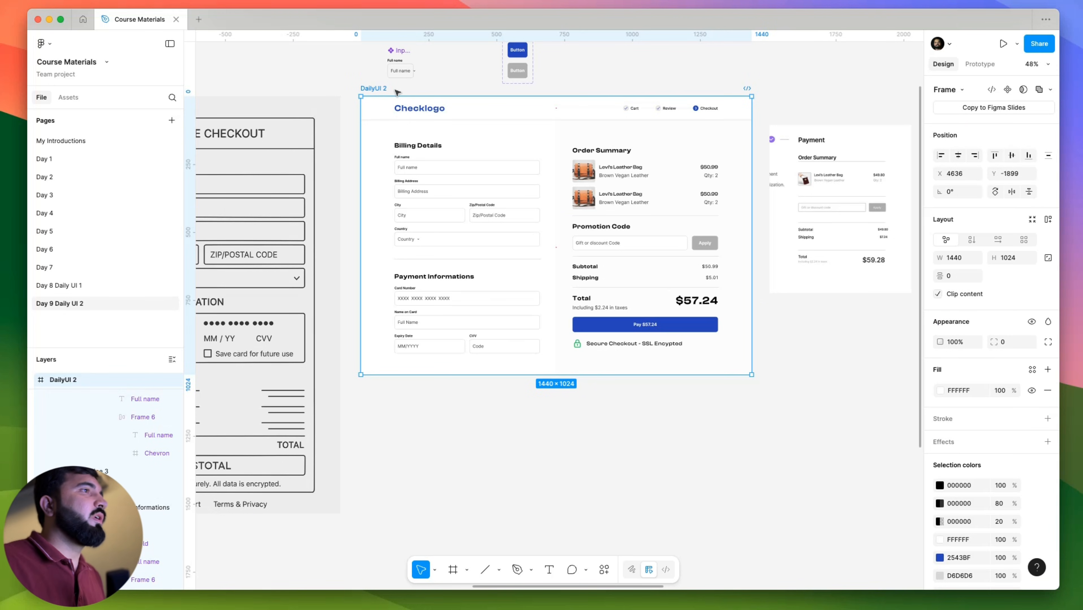
pyautogui.press('Escape')
# Delete the Payment reference image next to the DailyUI 2 frame.
pyautogui.hscroll(5, 515, 360)
pyautogui.scroll(4, 515, 361)
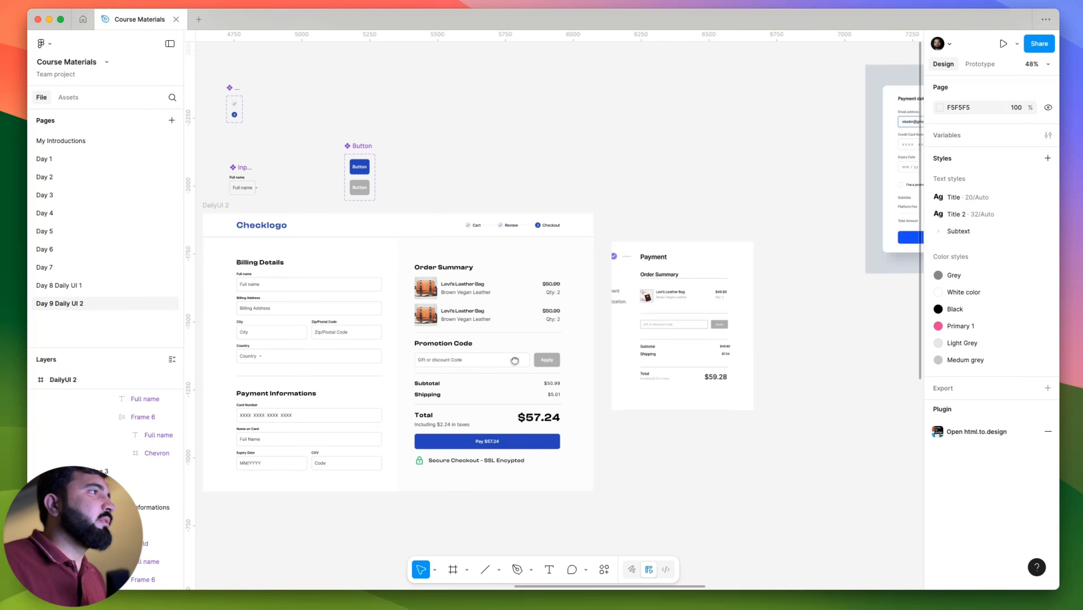
pyautogui.hscroll(-3, 515, 360)
pyautogui.scroll(-5, 515, 360)
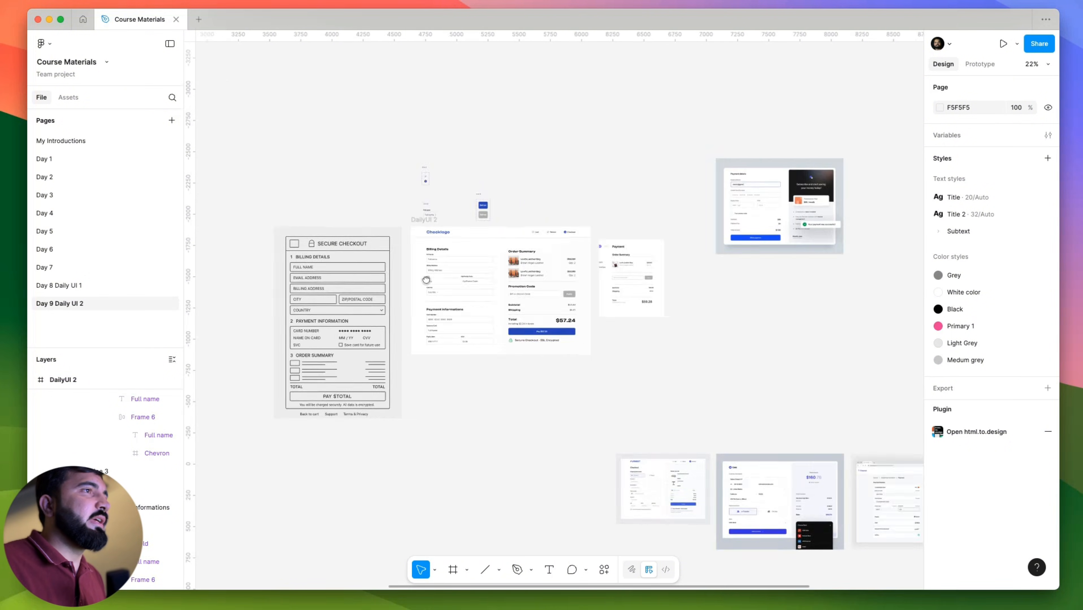
pyautogui.scroll(-5, 387, 245)
pyautogui.moveTo(406, 209); pyautogui.dragTo(582, 332)
pyautogui.click(344, 246)
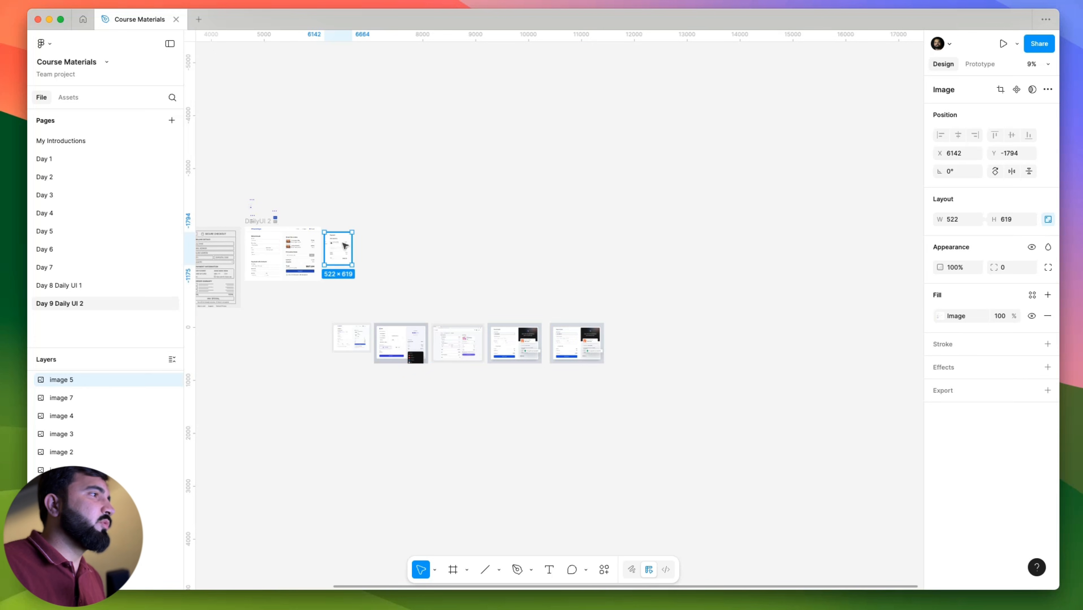
pyautogui.press('Delete')
# Try to move the row of five reference images up beside the DailyUI 2 frame.
pyautogui.moveTo(286, 330); pyautogui.dragTo(649, 422)
pyautogui.moveTo(518, 361); pyautogui.dragTo(519, 228)
pyautogui.press('super+z')
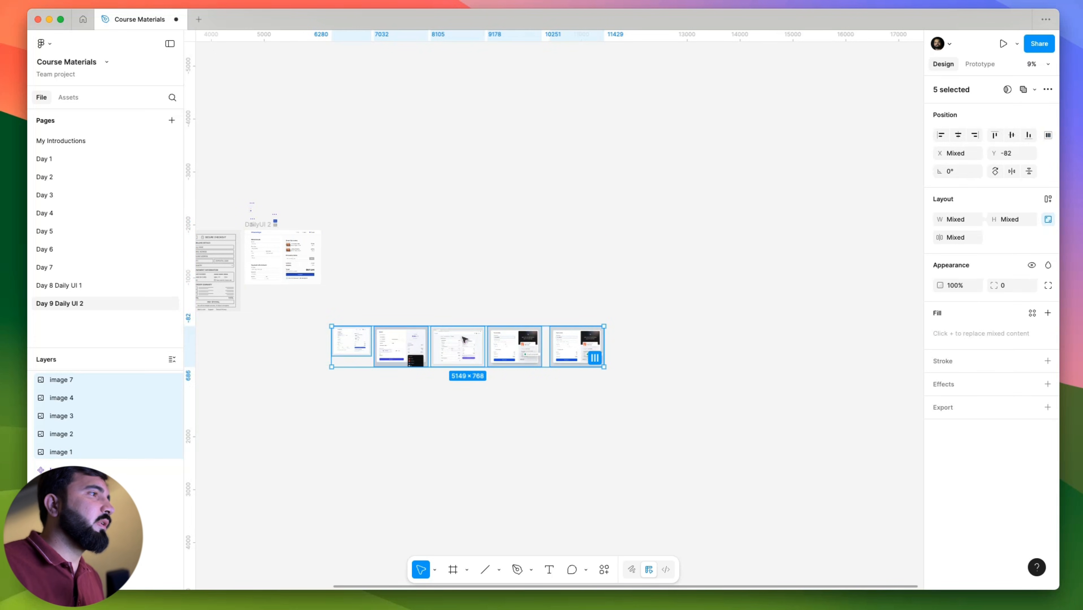
# Move the row of five reference images up level with the DailyUI 2 frame and enclose it in a section about 5472 × 1566.
pyautogui.moveTo(464, 340); pyautogui.dragTo(586, 259)
pyautogui.click(467, 573)
pyautogui.click(474, 529)
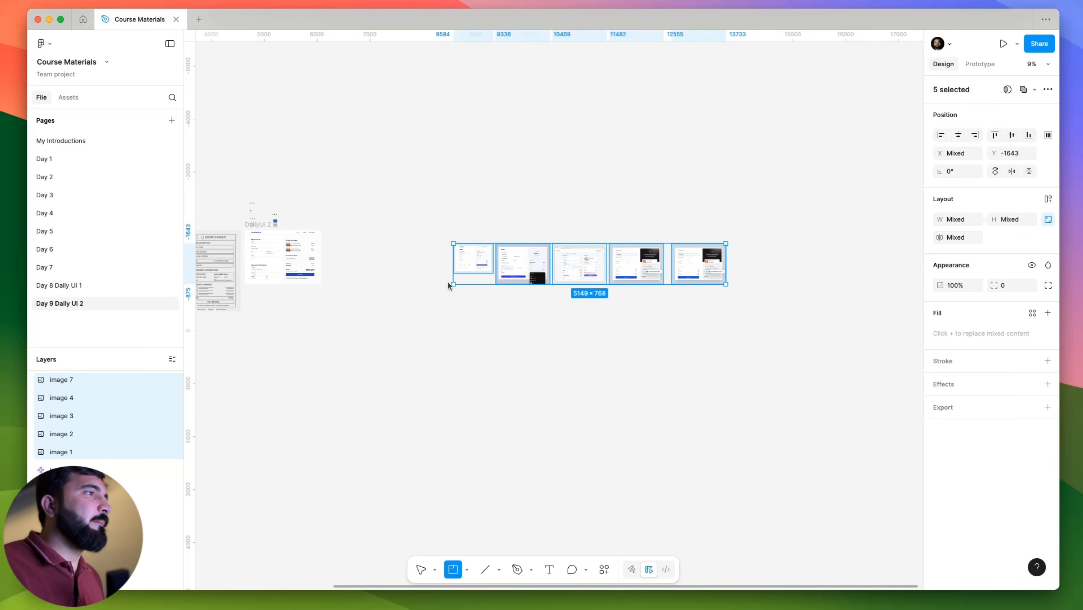
pyautogui.moveTo(443, 224); pyautogui.dragTo(733, 307)
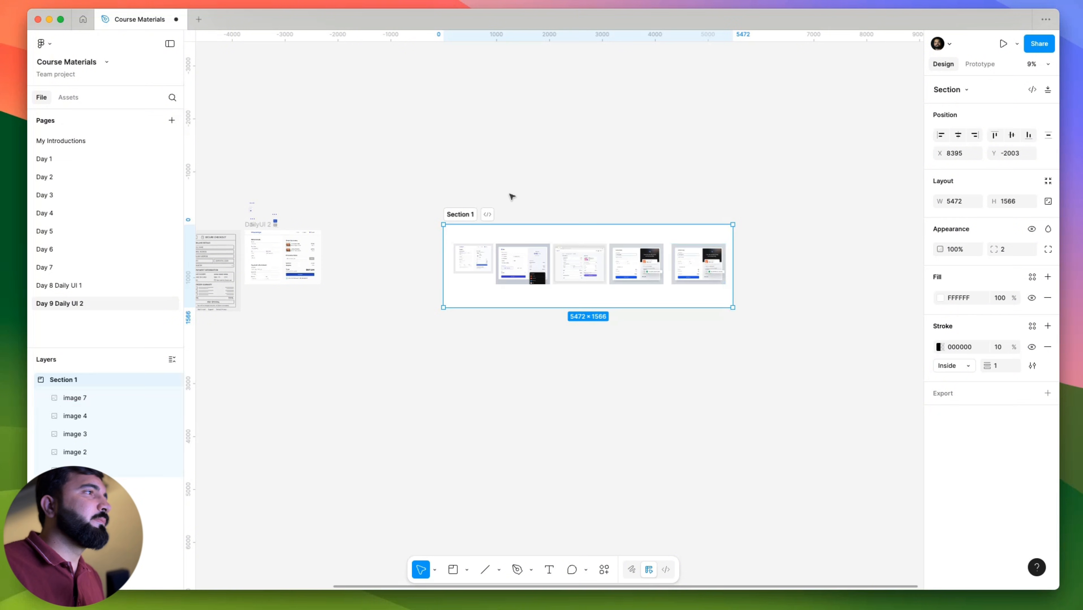
# Rename the section around the reference images as MoodBoard.
pyautogui.doubleClick(450, 214)
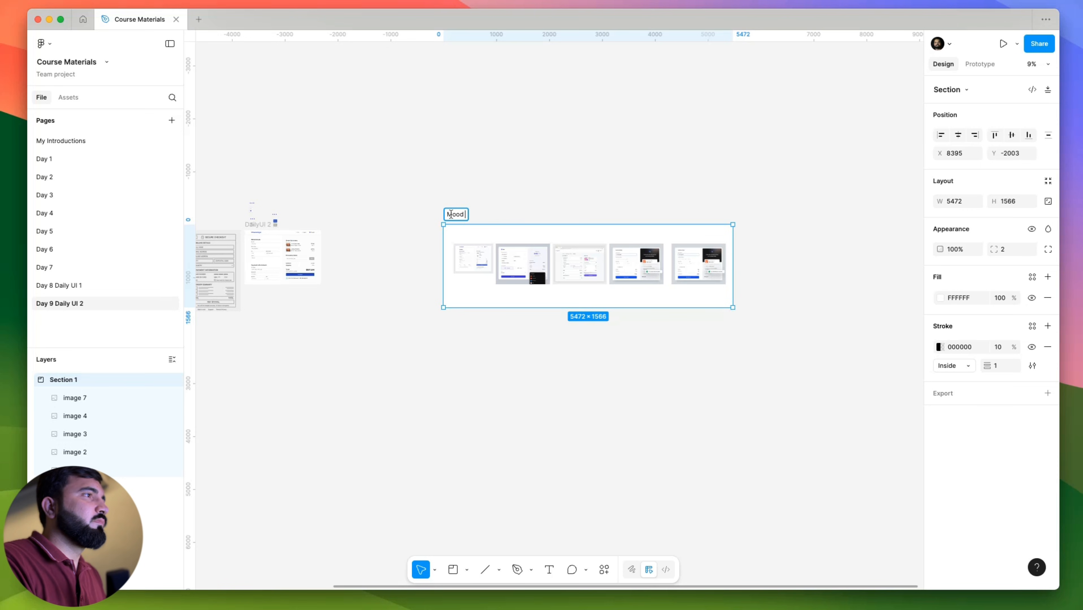
pyautogui.write('MoodBoard')
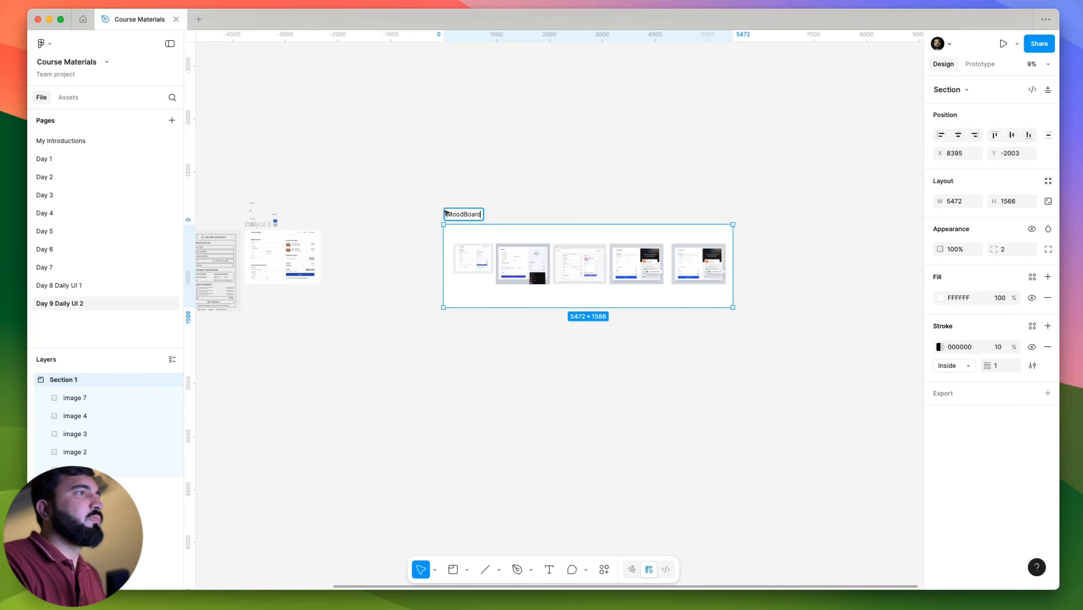
pyautogui.click(432, 262)
# Move the wireframe image from beside the DailyUI 2 frame to below the MoodBoard section, aligned with its edge.
pyautogui.scroll(5, 432, 201)
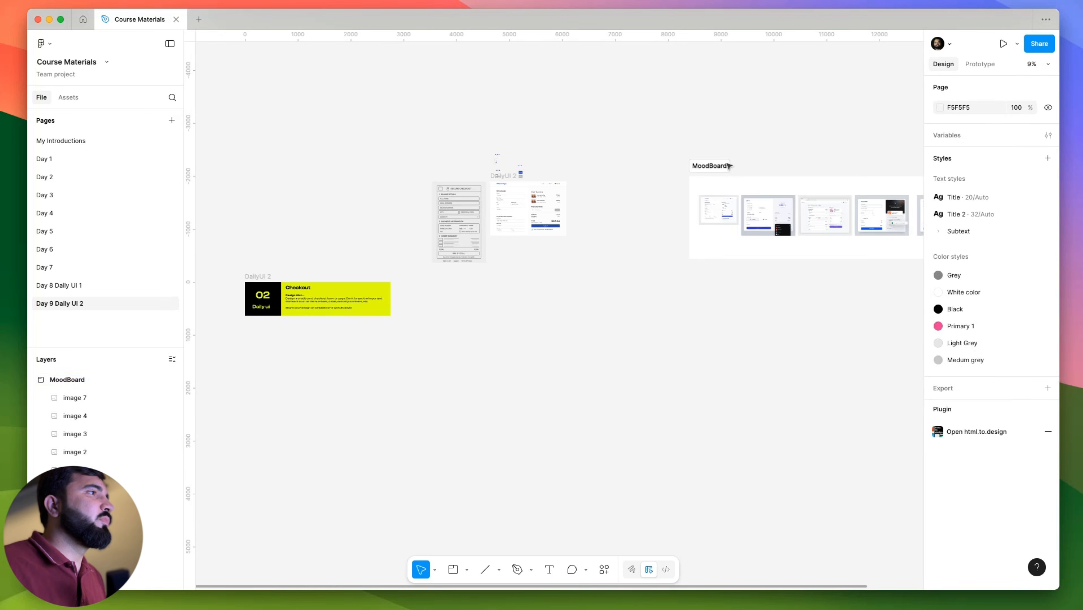
pyautogui.click(430, 205)
pyautogui.scroll(-3, 428, 208)
pyautogui.moveTo(429, 205); pyautogui.dragTo(744, 341)
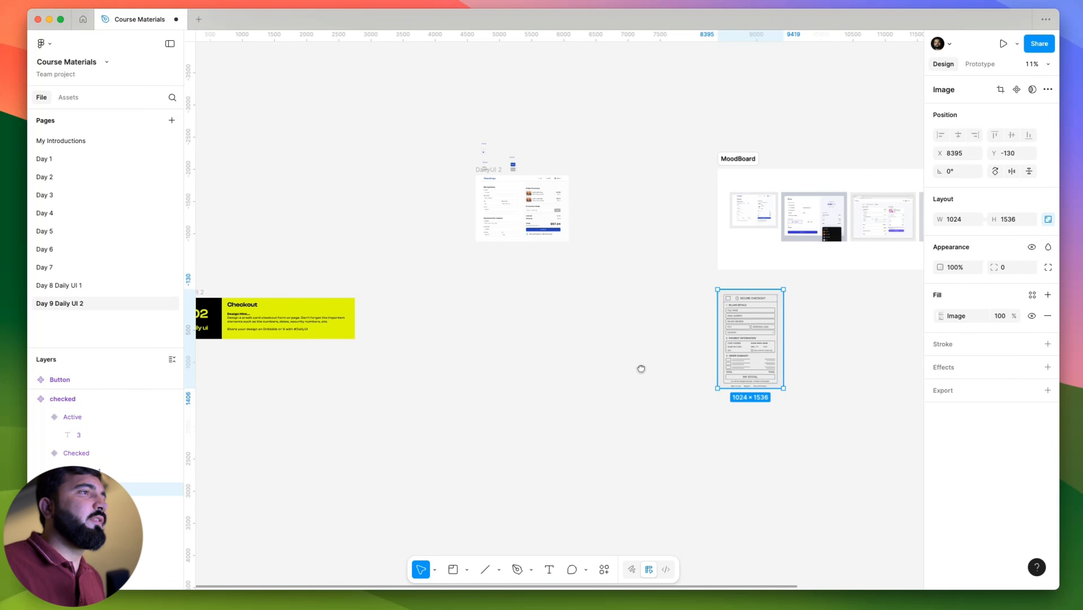
# Move the three component items above the DailyUI 2 frame into the empty space to its left.
pyautogui.hscroll(-3, 556, 257)
pyautogui.scroll(-2, 555, 256)
pyautogui.click(486, 124)
pyautogui.scroll(2, 537, 126)
pyautogui.scroll(5, 483, 94)
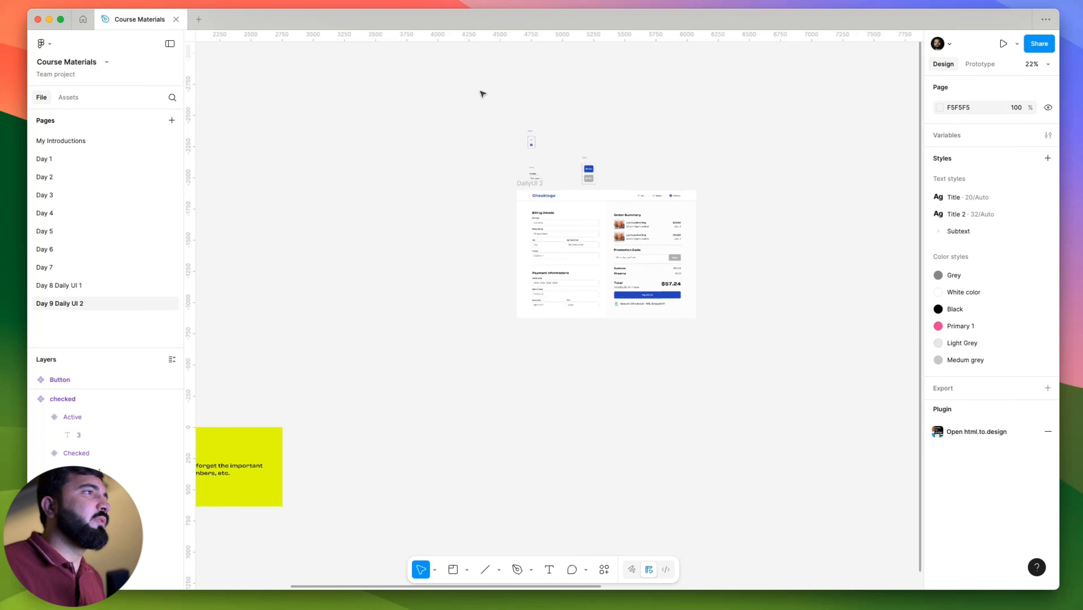
pyautogui.moveTo(479, 91); pyautogui.dragTo(411, 234)
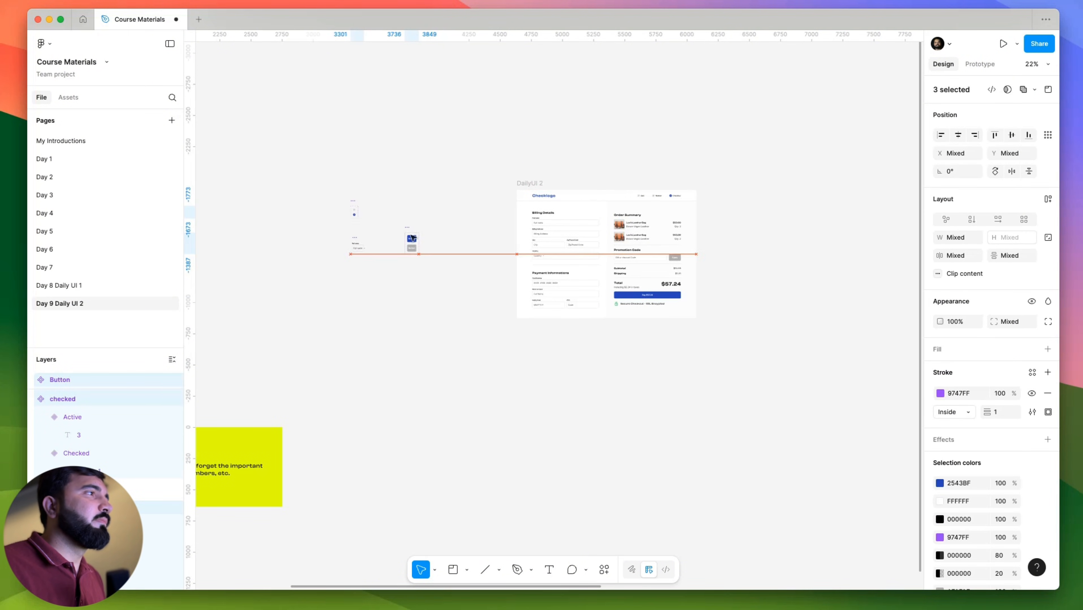
# Arrange the checked, input field and Button components close together side by side.
pyautogui.scroll(5, 331, 237)
pyautogui.click(523, 276)
pyautogui.moveTo(489, 219); pyautogui.dragTo(536, 217)
pyautogui.moveTo(486, 146); pyautogui.dragTo(443, 258)
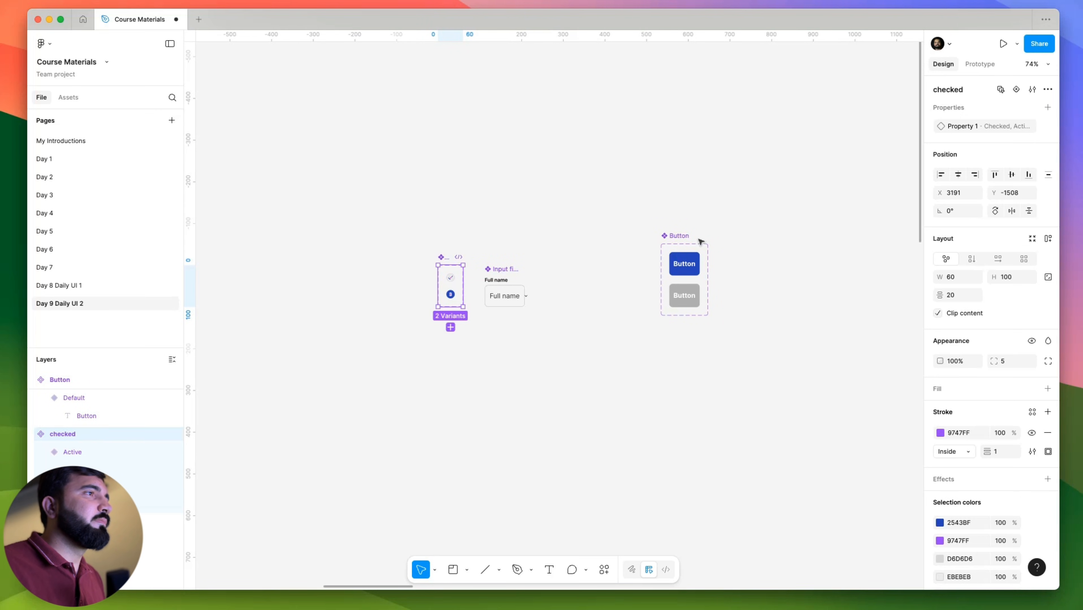
pyautogui.moveTo(684, 235); pyautogui.dragTo(582, 244)
# Enclose the three components in a section about 727 × 611 and name it Components.
pyautogui.click(447, 569)
pyautogui.moveTo(400, 162); pyautogui.dragTo(703, 418)
pyautogui.doubleClick(425, 153)
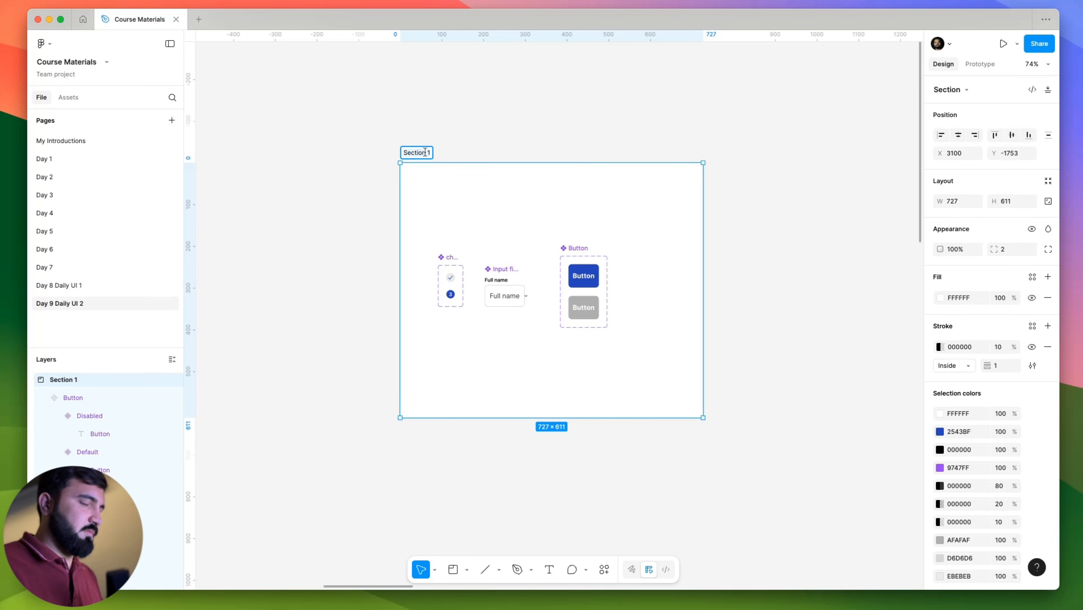
pyautogui.write('Components')
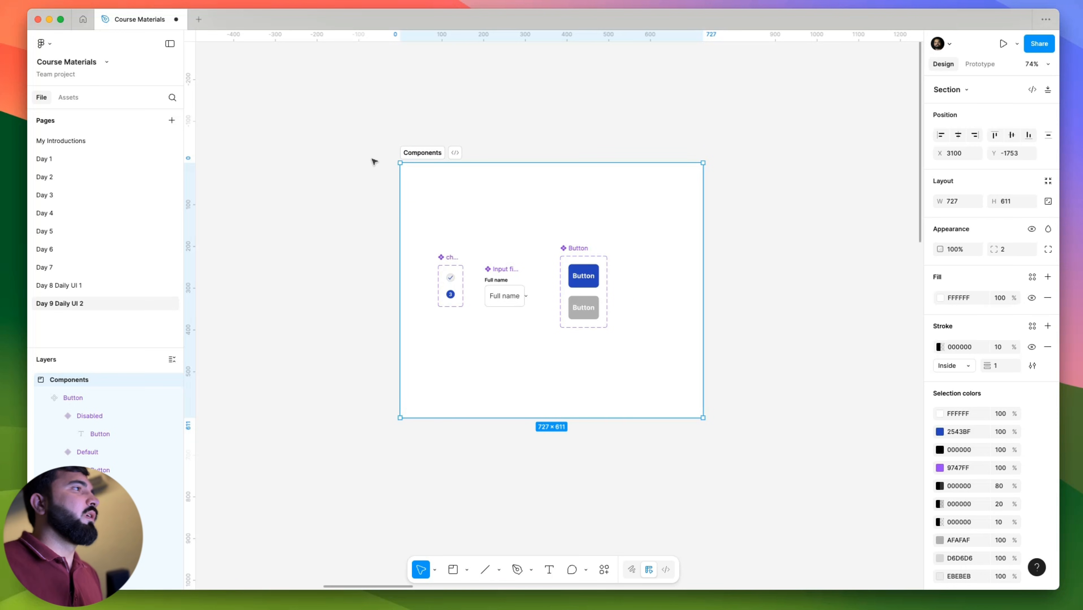
# Move the Components section down beside the yellow brief and place the DailyUI 2 frame on its other side.
pyautogui.scroll(-10, 373, 162)
pyautogui.moveTo(397, 150); pyautogui.dragTo(387, 354)
pyautogui.click(573, 252)
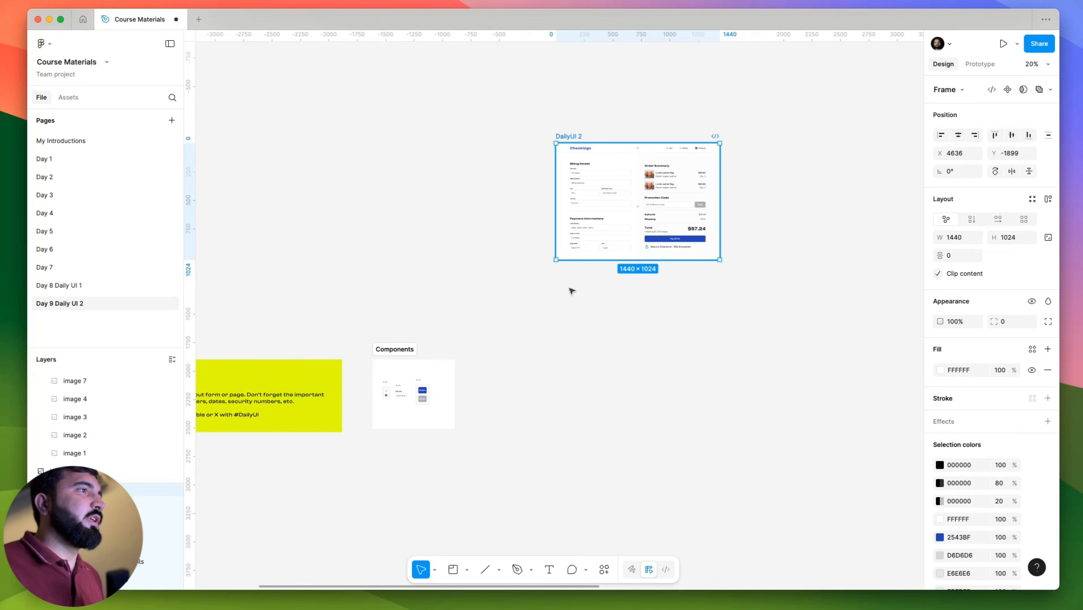
pyautogui.moveTo(573, 252); pyautogui.dragTo(494, 468)
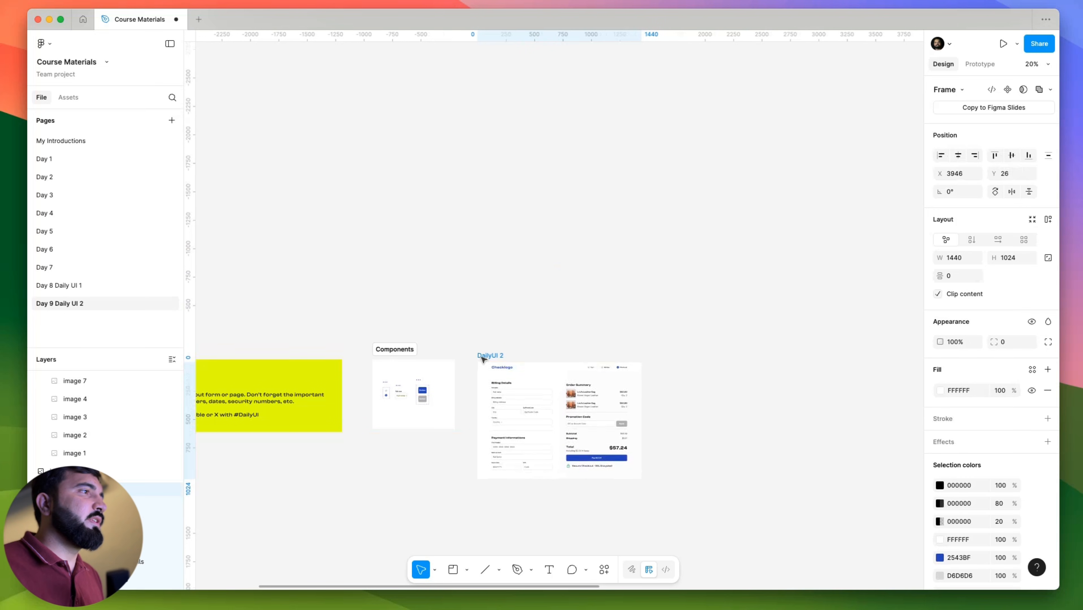
pyautogui.click(517, 331)
# Draw a new frame about 48 × 48 in the empty space right of the DailyUI 2 page.
pyautogui.scroll(-4, 525, 299)
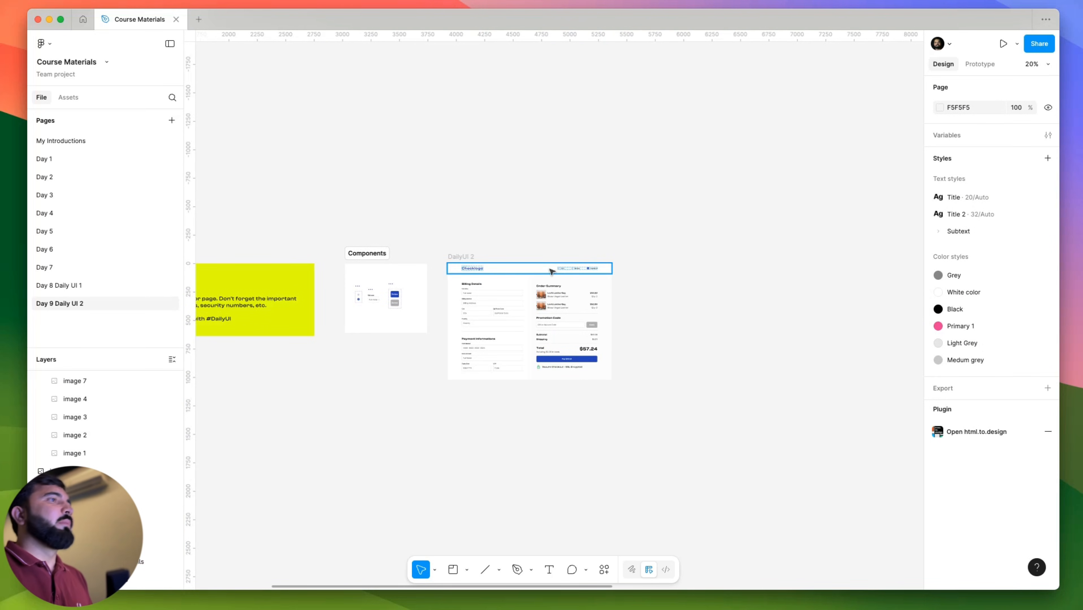
pyautogui.scroll(5, 655, 301)
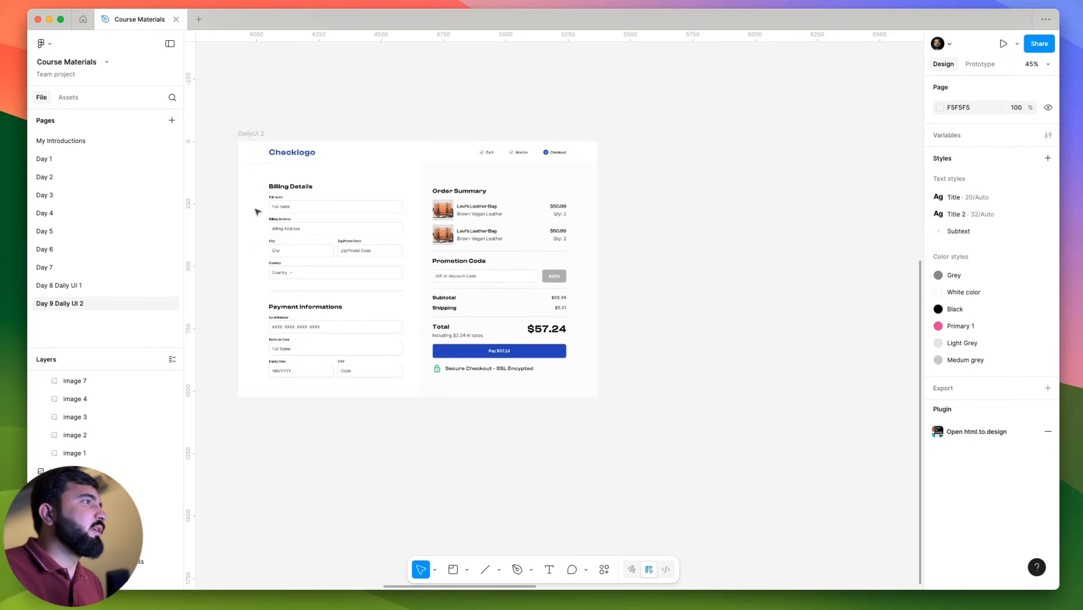
pyautogui.moveTo(648, 430); pyautogui.dragTo(620, 443)
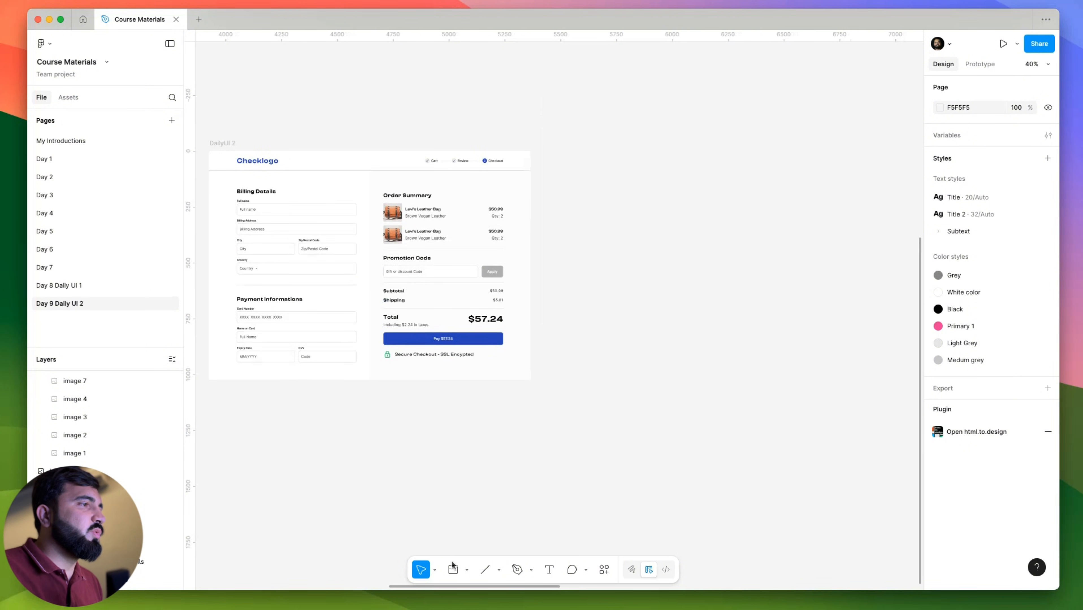
pyautogui.click(467, 571)
pyautogui.hscroll(5, 631, 473)
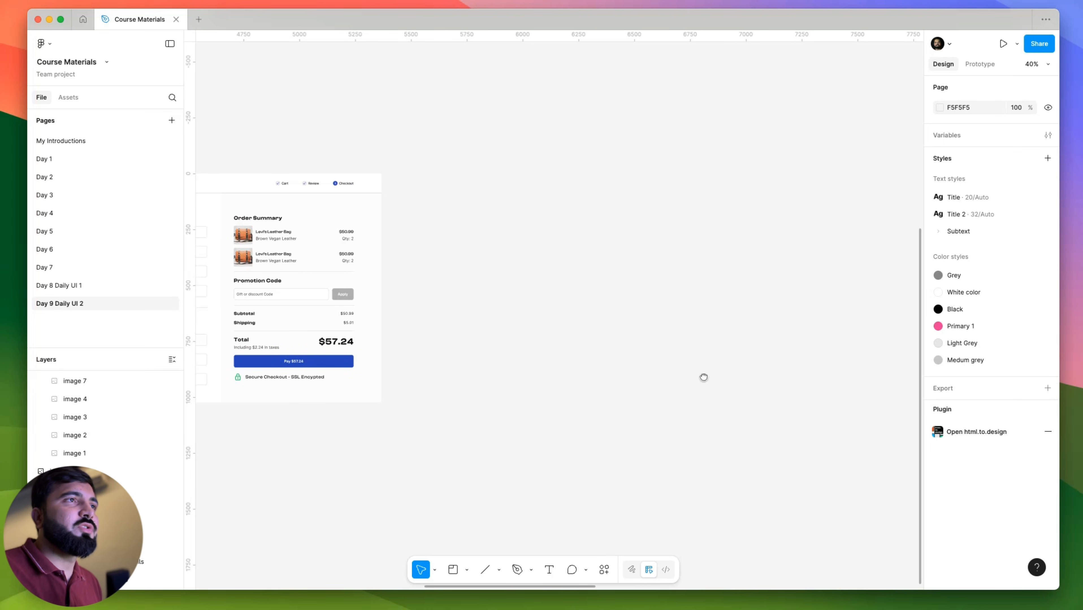
pyautogui.click(452, 569)
pyautogui.click(467, 570)
pyautogui.click(468, 515)
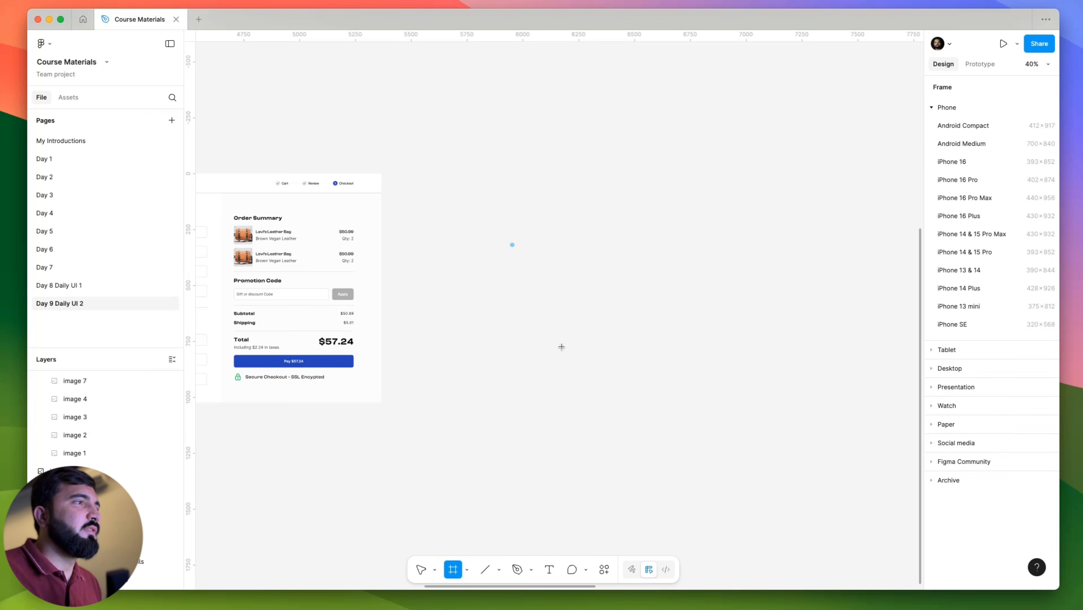
pyautogui.moveTo(557, 342); pyautogui.dragTo(573, 357)
# Set the new frame's size to 1600 wide and 1200 high.
pyautogui.click(958, 239)
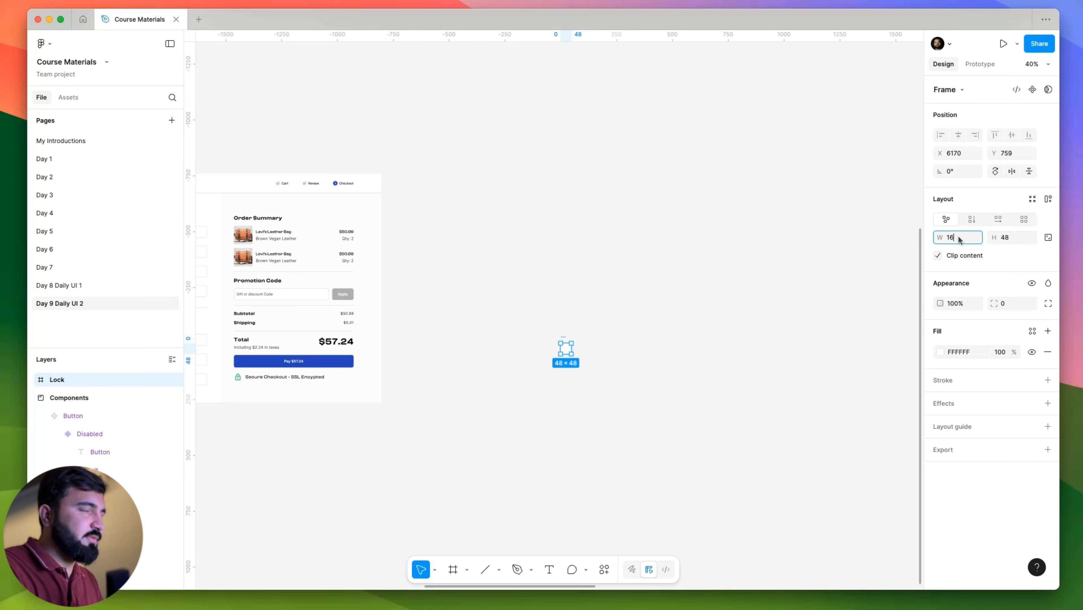
pyautogui.write('1600')
pyautogui.press('Return')
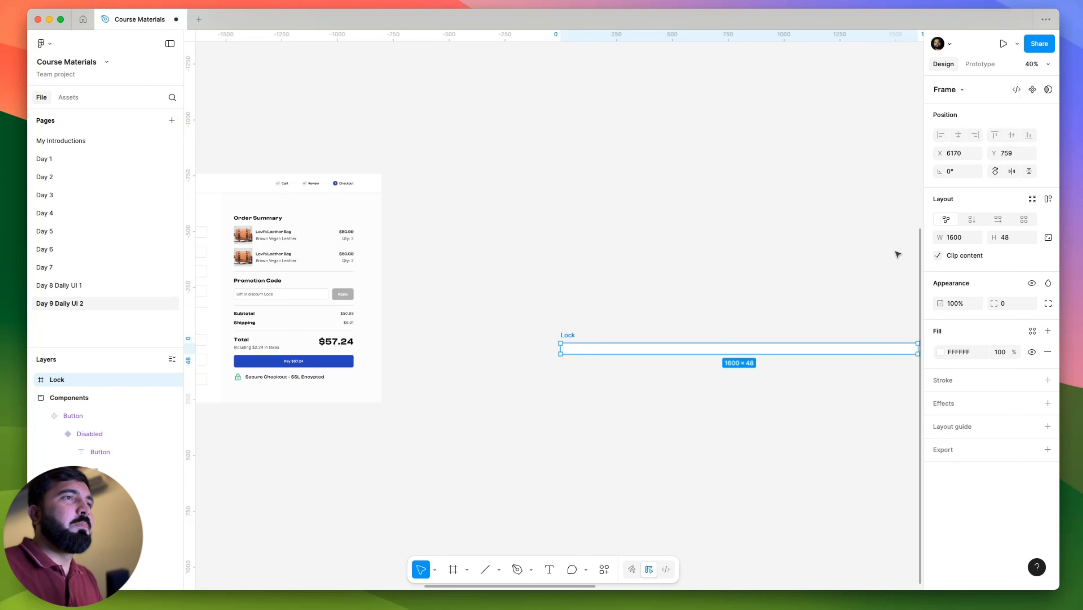
pyautogui.click(1008, 237)
pyautogui.write('12')
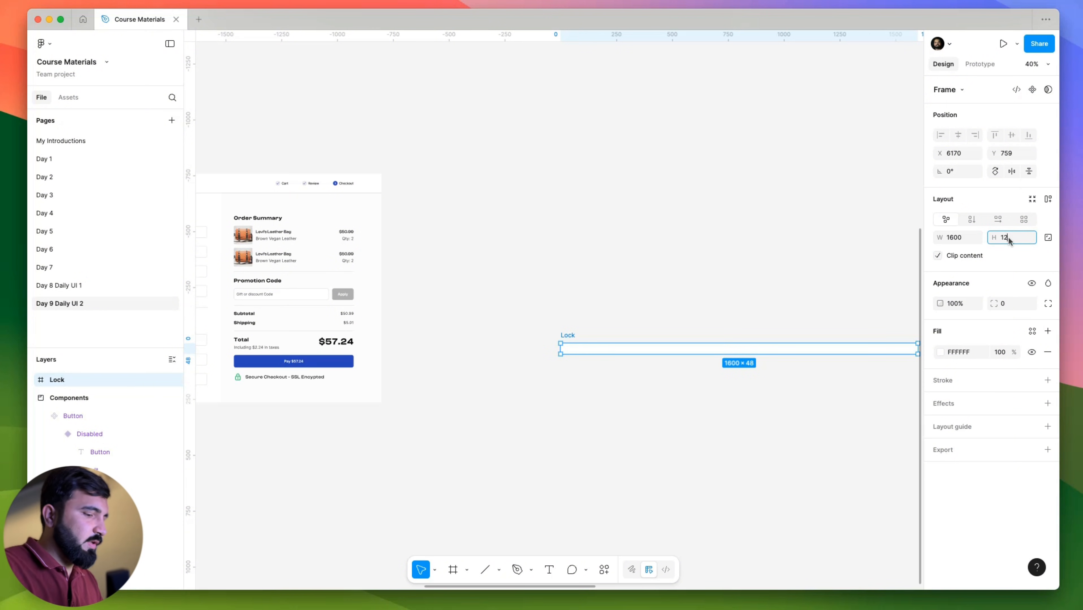
pyautogui.write('00')
pyautogui.press('Return')
# Place the 1600 × 1200 frame directly beside DailyUI 2 and rename it Dribble Shot.
pyautogui.scroll(-3, 536, 284)
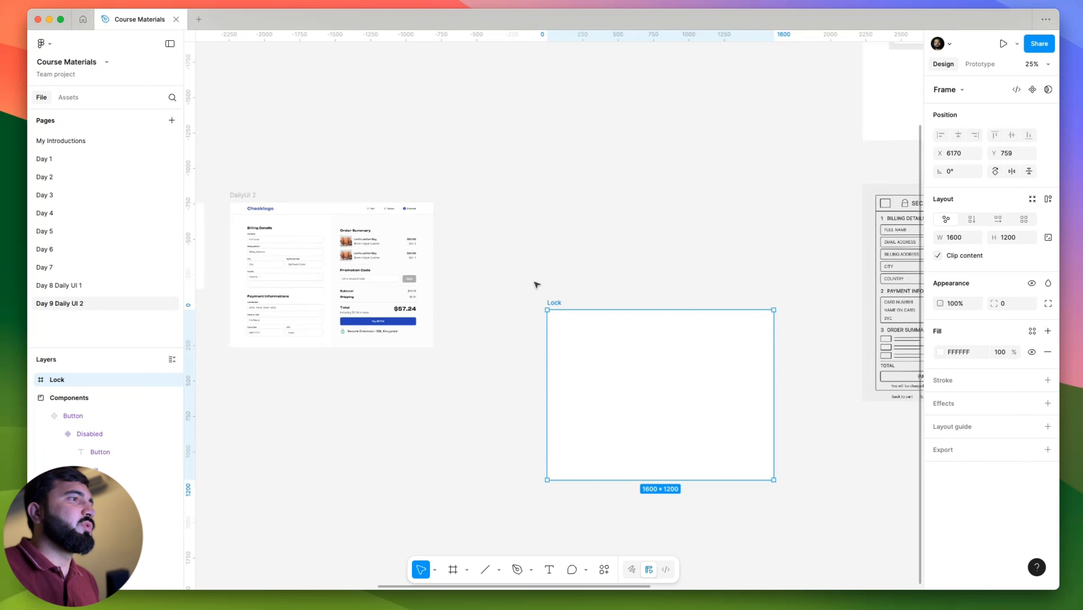
pyautogui.moveTo(554, 303); pyautogui.dragTo(467, 198)
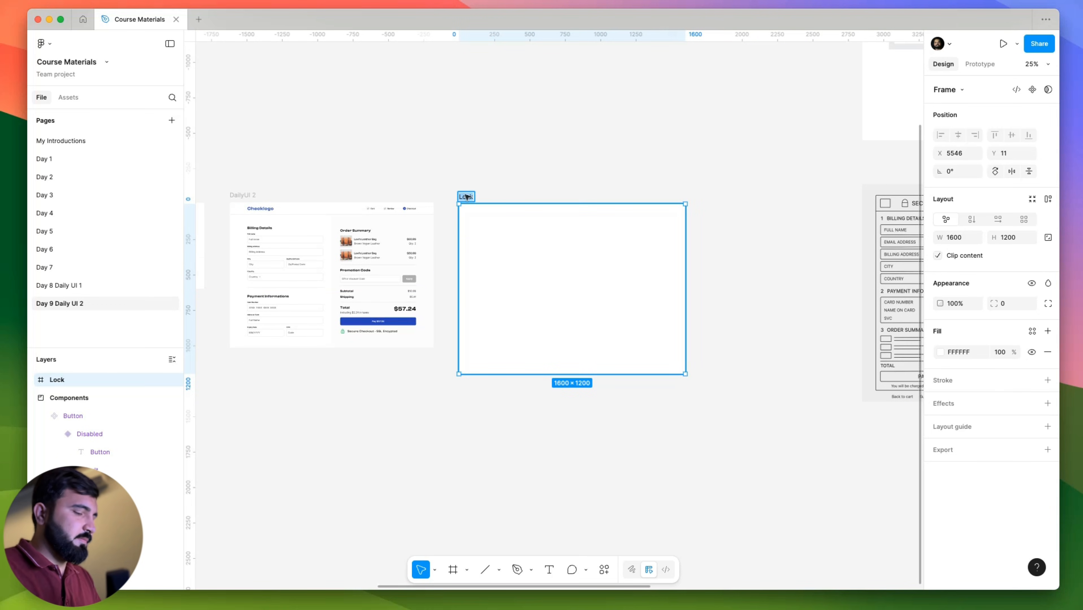
pyautogui.click(471, 197)
pyautogui.write('Dribble')
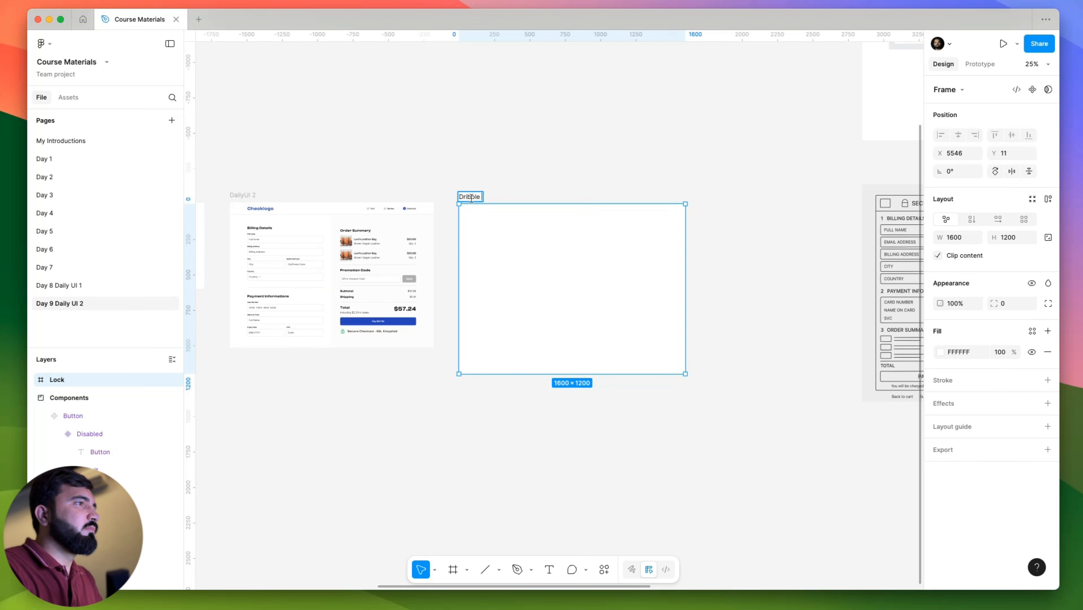
pyautogui.write(' Shot')
pyautogui.press('Return')
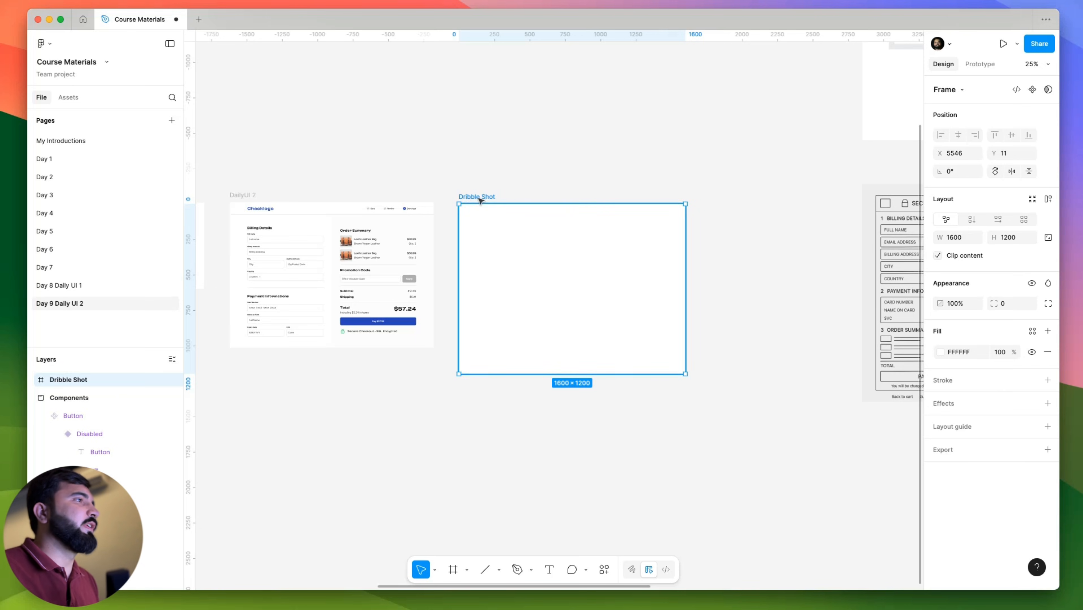
# Place a copy of the DailyUI 2 checkout page centred inside the Dribble Shot frame.
pyautogui.click(447, 206)
pyautogui.scroll(-2, 451, 214)
pyautogui.moveTo(453, 221); pyautogui.dragTo(498, 175)
pyautogui.scroll(3, 570, 173)
# Change the Dribble Shot frame's fill to orange FF9B5D.
pyautogui.click(570, 174)
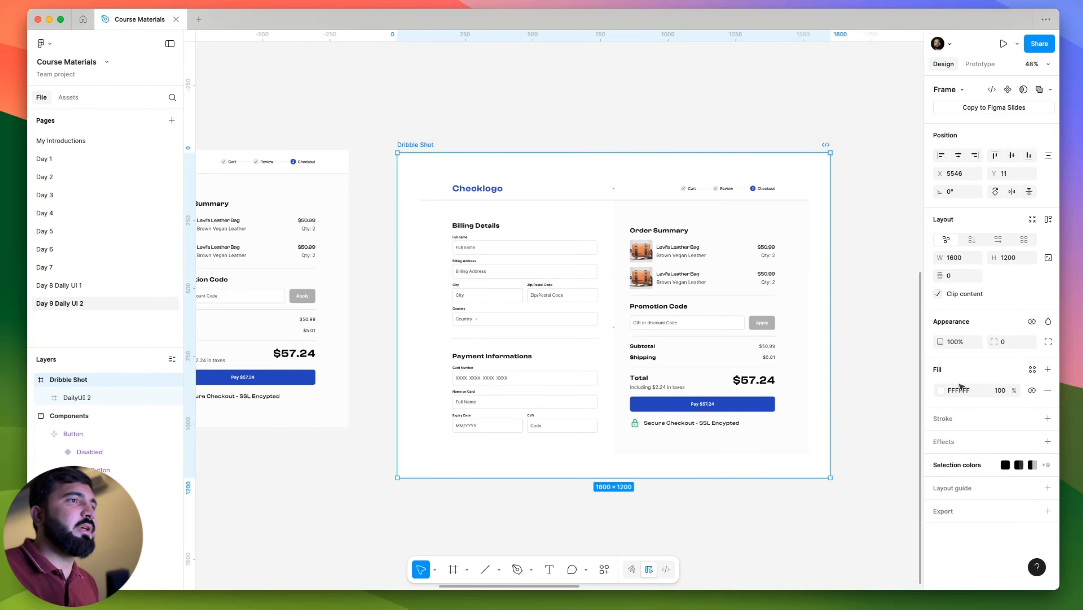
pyautogui.click(940, 391)
pyautogui.click(804, 478)
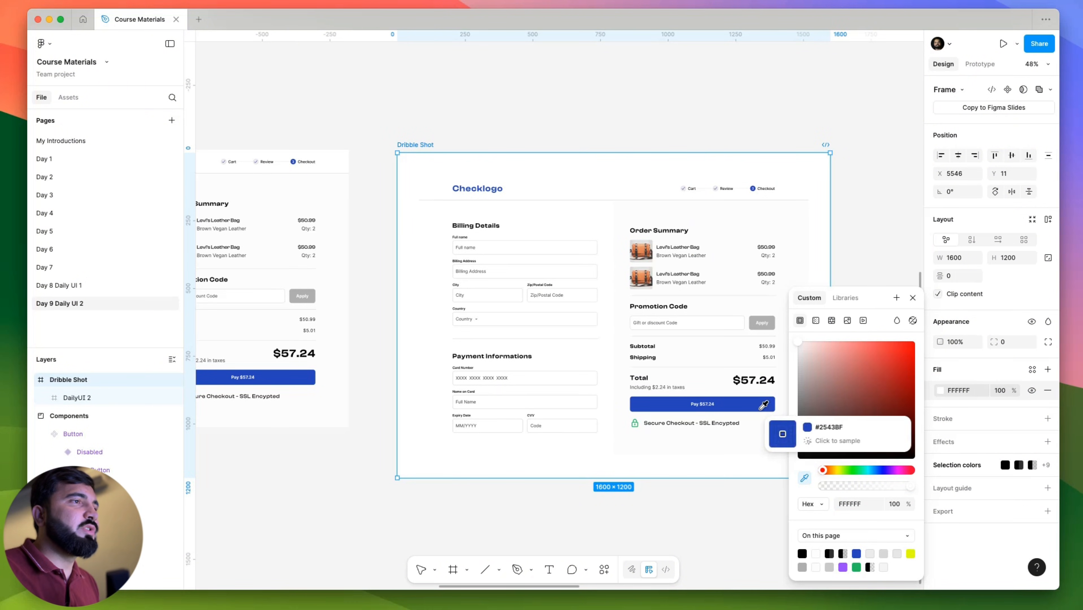
pyautogui.click(763, 407)
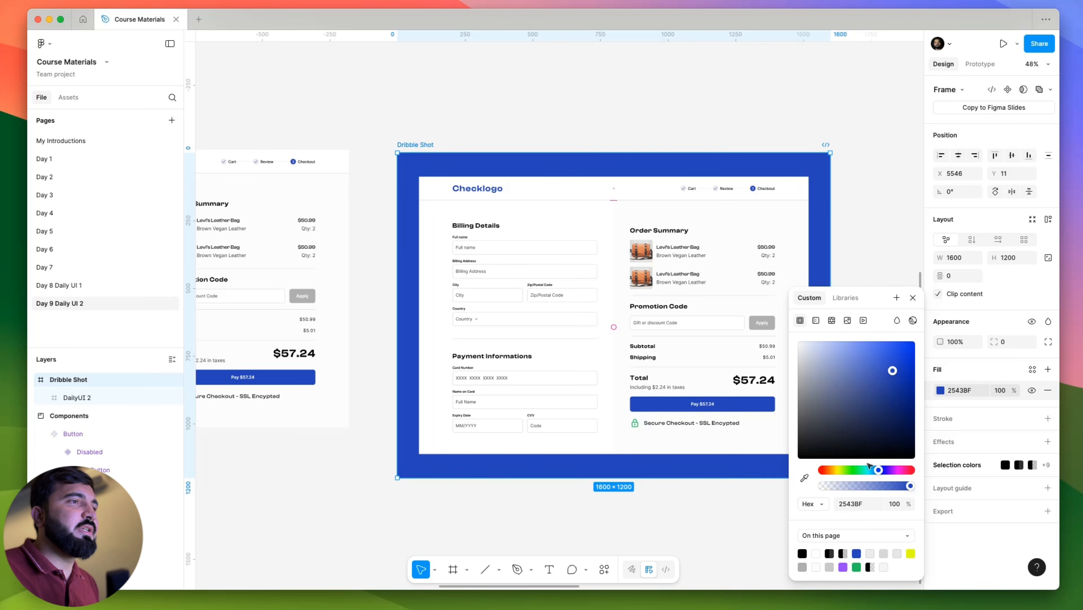
pyautogui.moveTo(869, 469); pyautogui.dragTo(828, 471)
pyautogui.moveTo(875, 374); pyautogui.dragTo(871, 343)
pyautogui.click(493, 110)
# Duplicate the Dribble Shot frame below the original and give the copy a 2543BF fill at strongly reduced opacity.
pyautogui.scroll(-5, 493, 111)
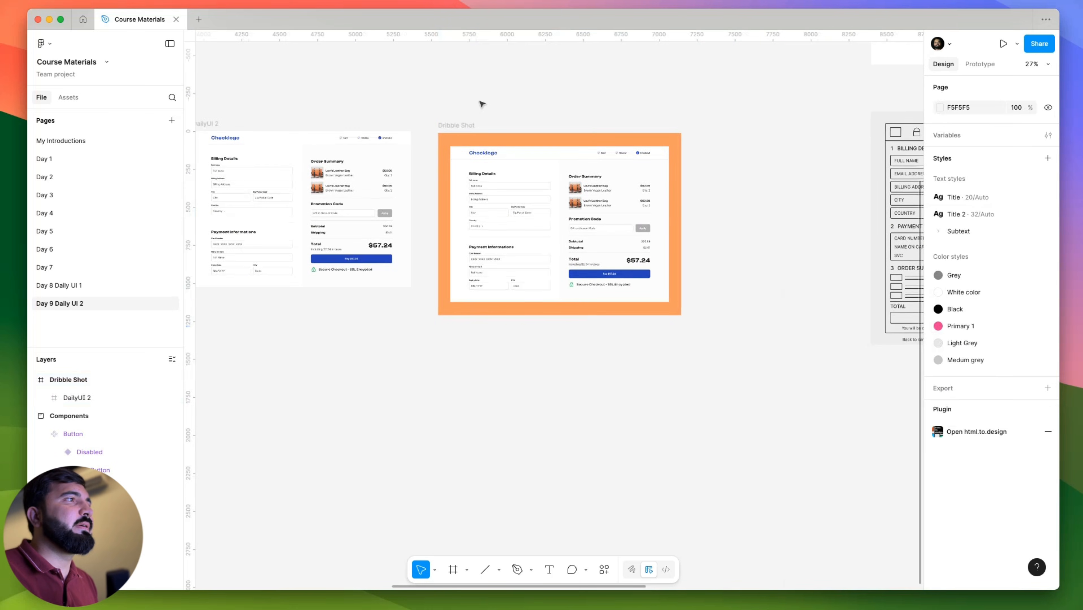
pyautogui.moveTo(423, 102); pyautogui.dragTo(423, 312)
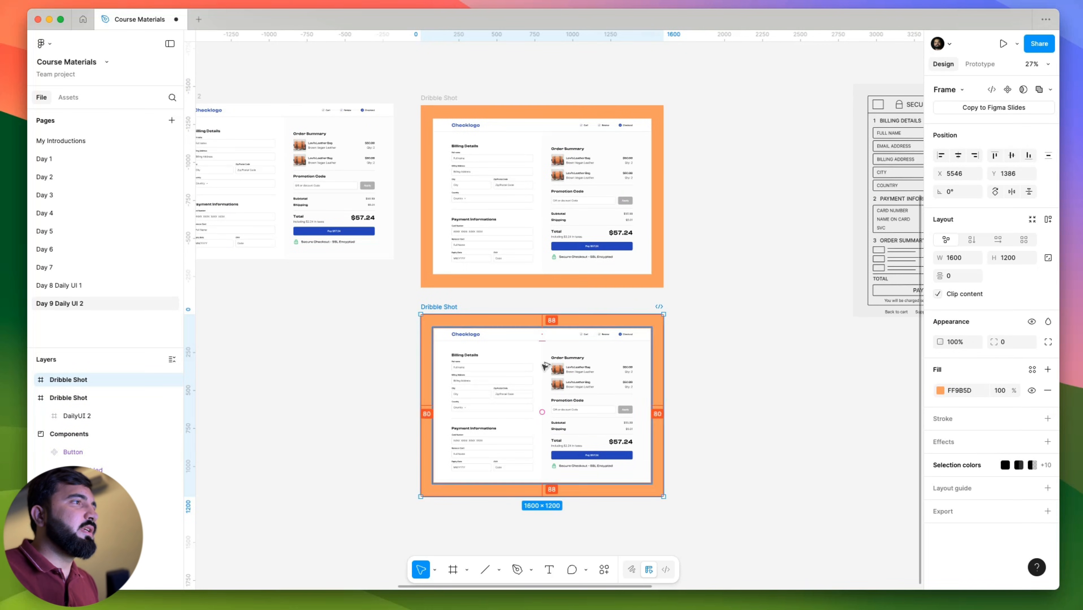
pyautogui.click(941, 391)
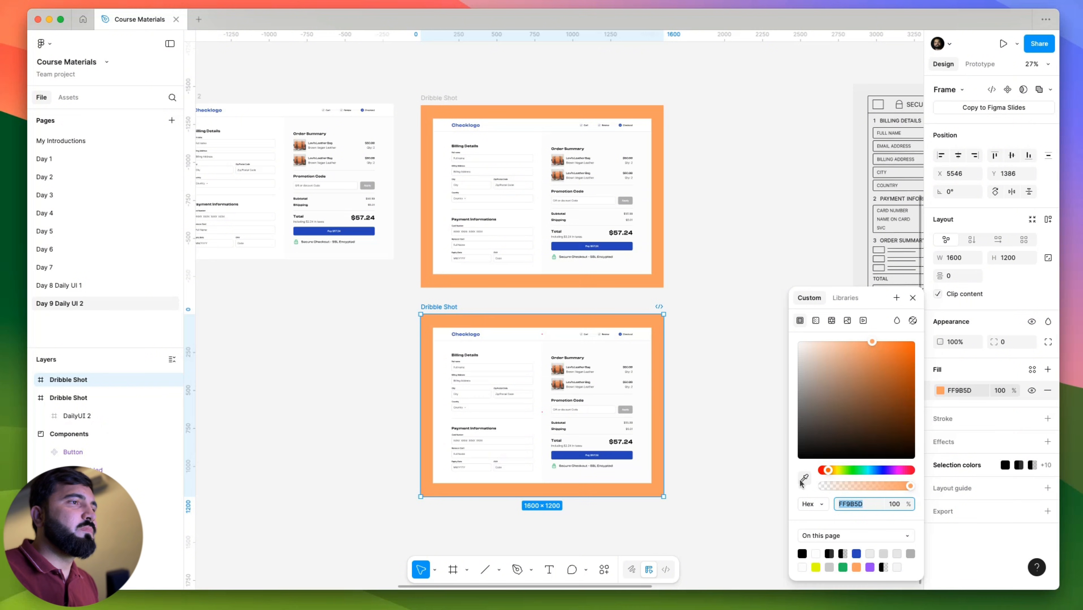
pyautogui.click(856, 554)
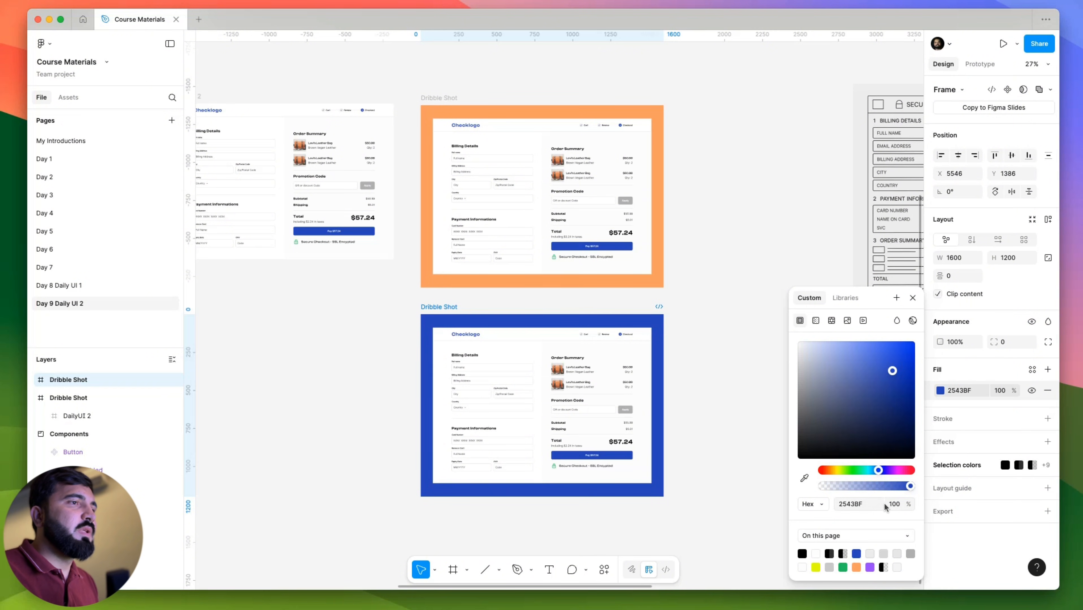
pyautogui.moveTo(1000, 391); pyautogui.dragTo(876, 400)
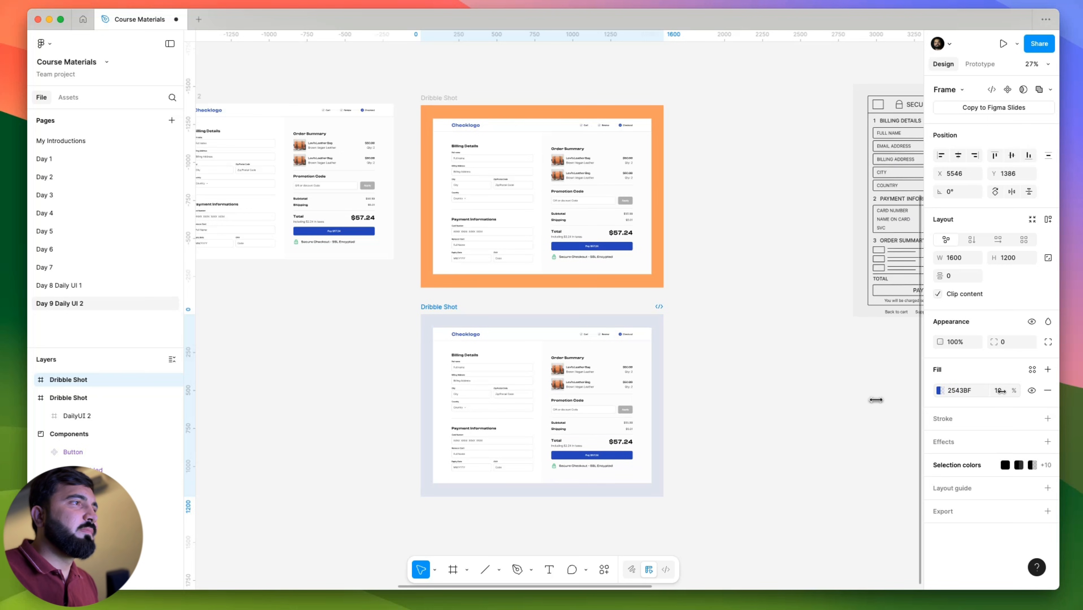
pyautogui.click(873, 341)
pyautogui.hscroll(10, 817, 268)
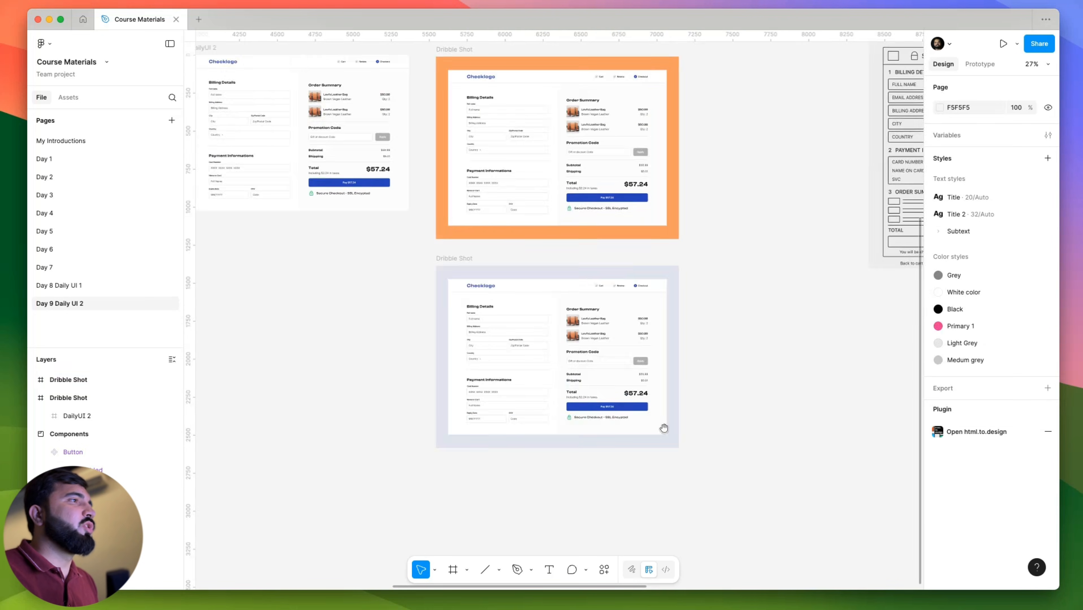
pyautogui.hscroll(-10, 467, 378)
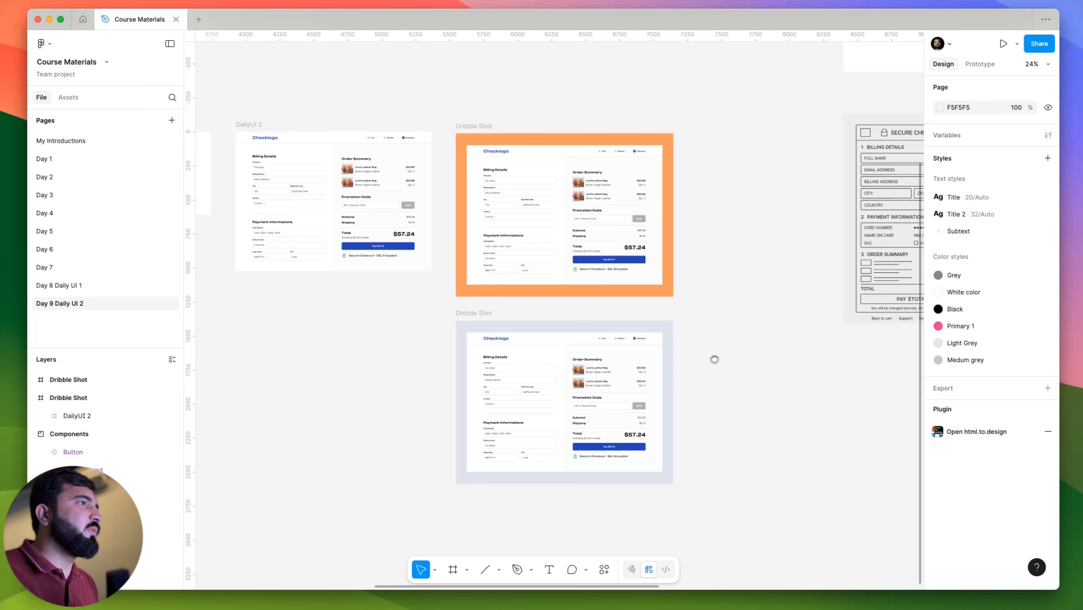
pyautogui.scroll(5, 541, 406)
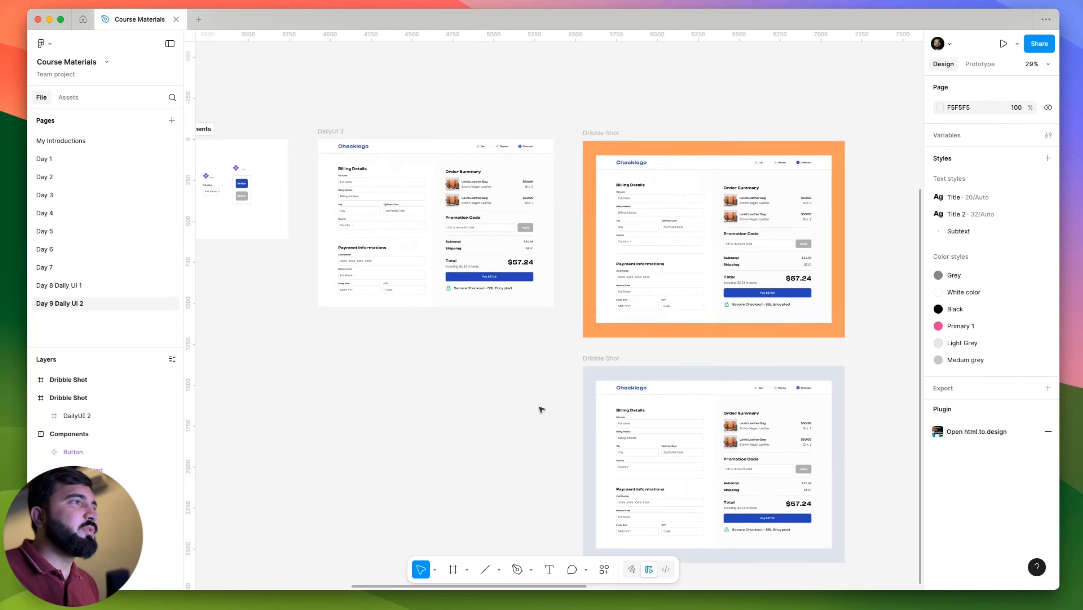
pyautogui.hscroll(-5, 483, 394)
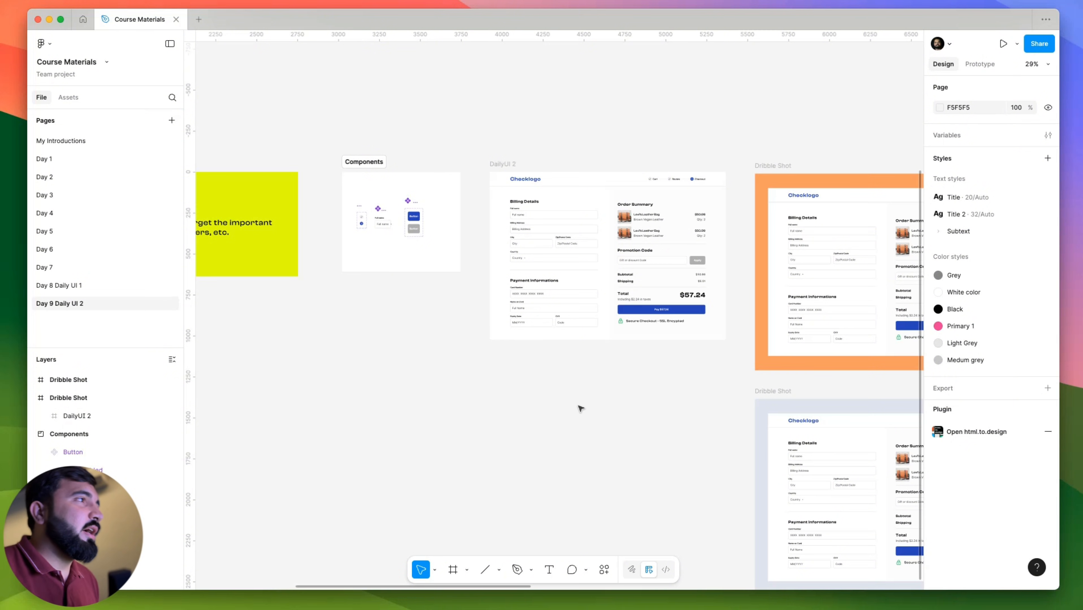